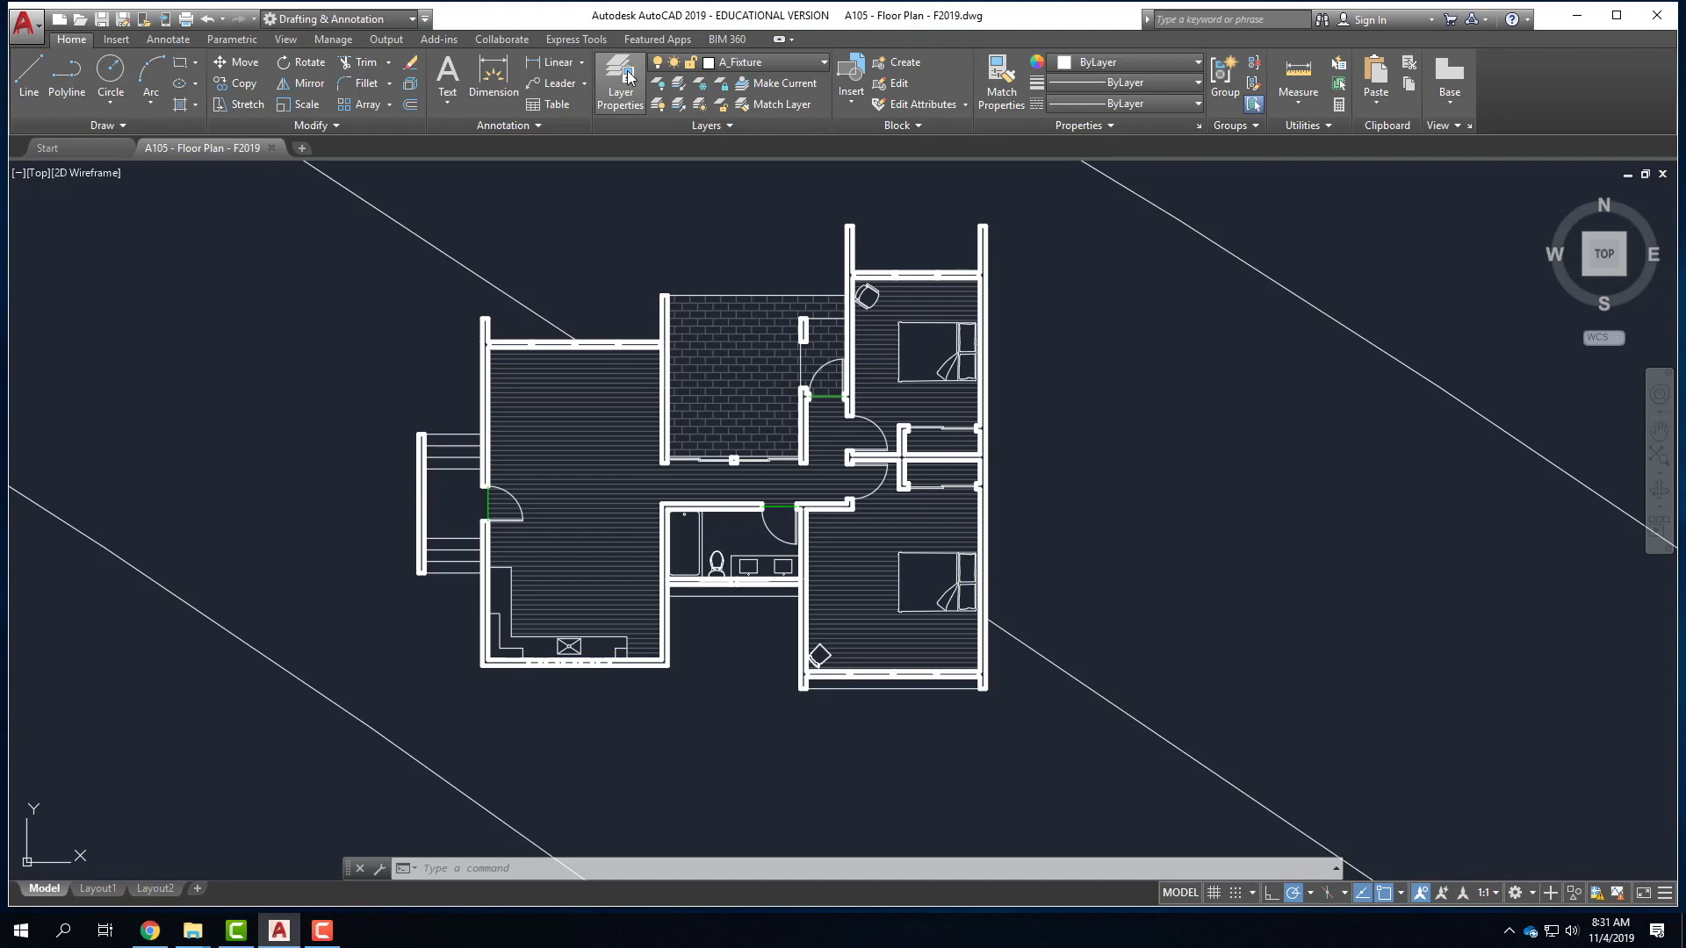
- Set the workspace to Drafting & Annotation
click(425, 19)
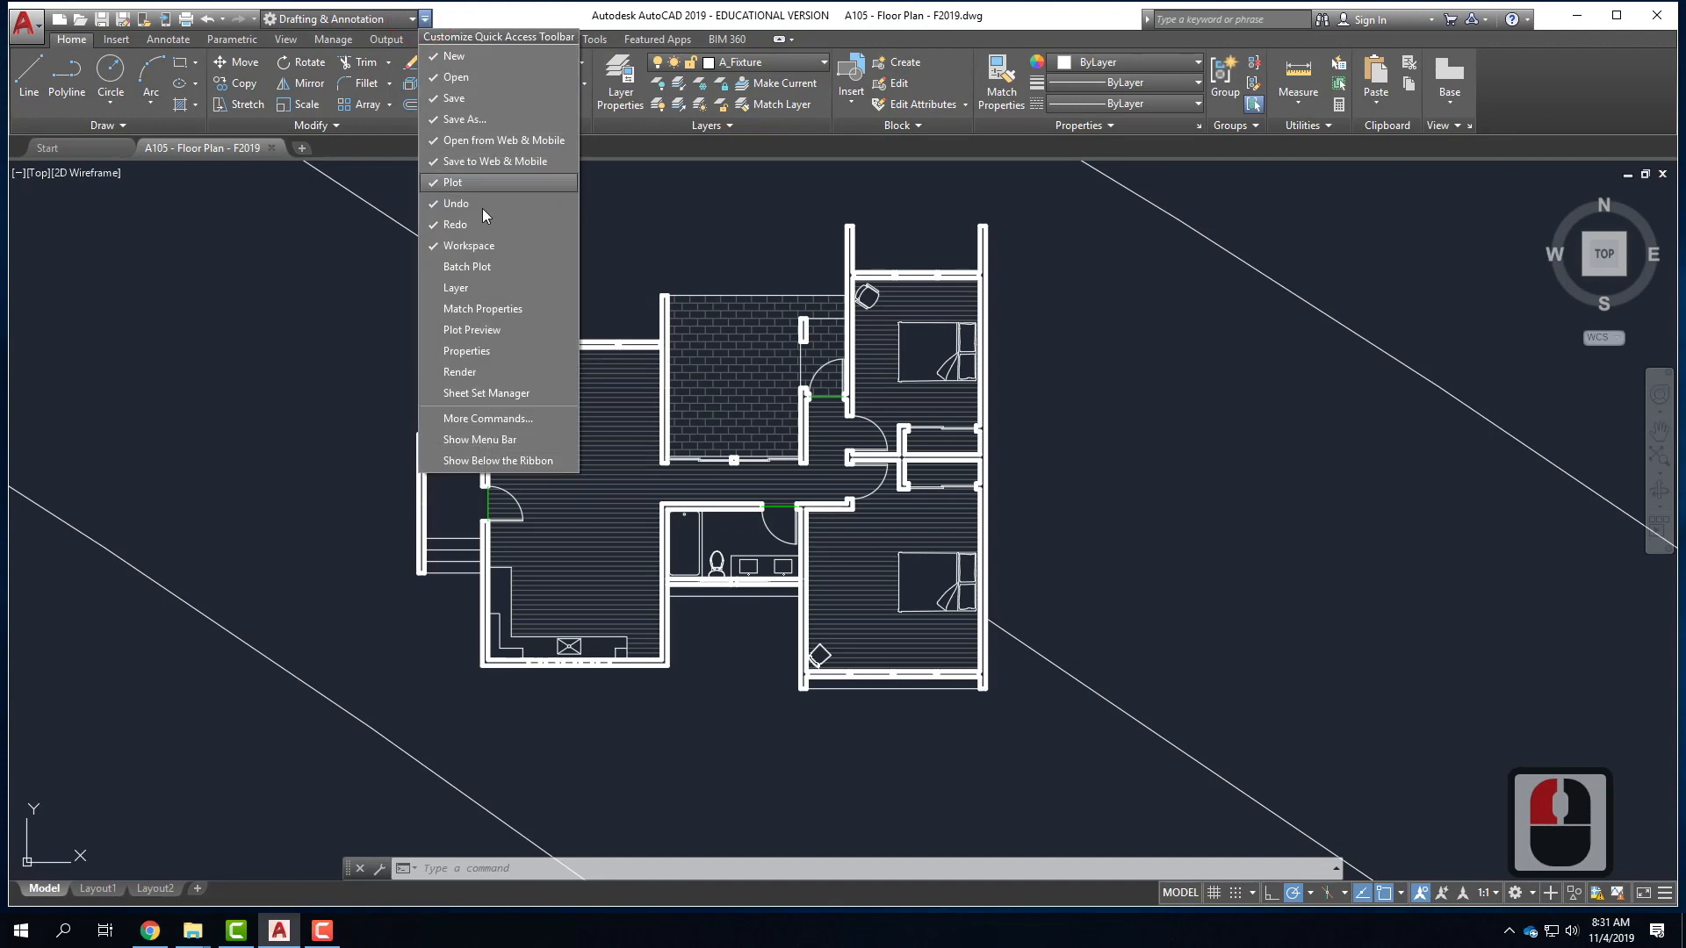
click(406, 20)
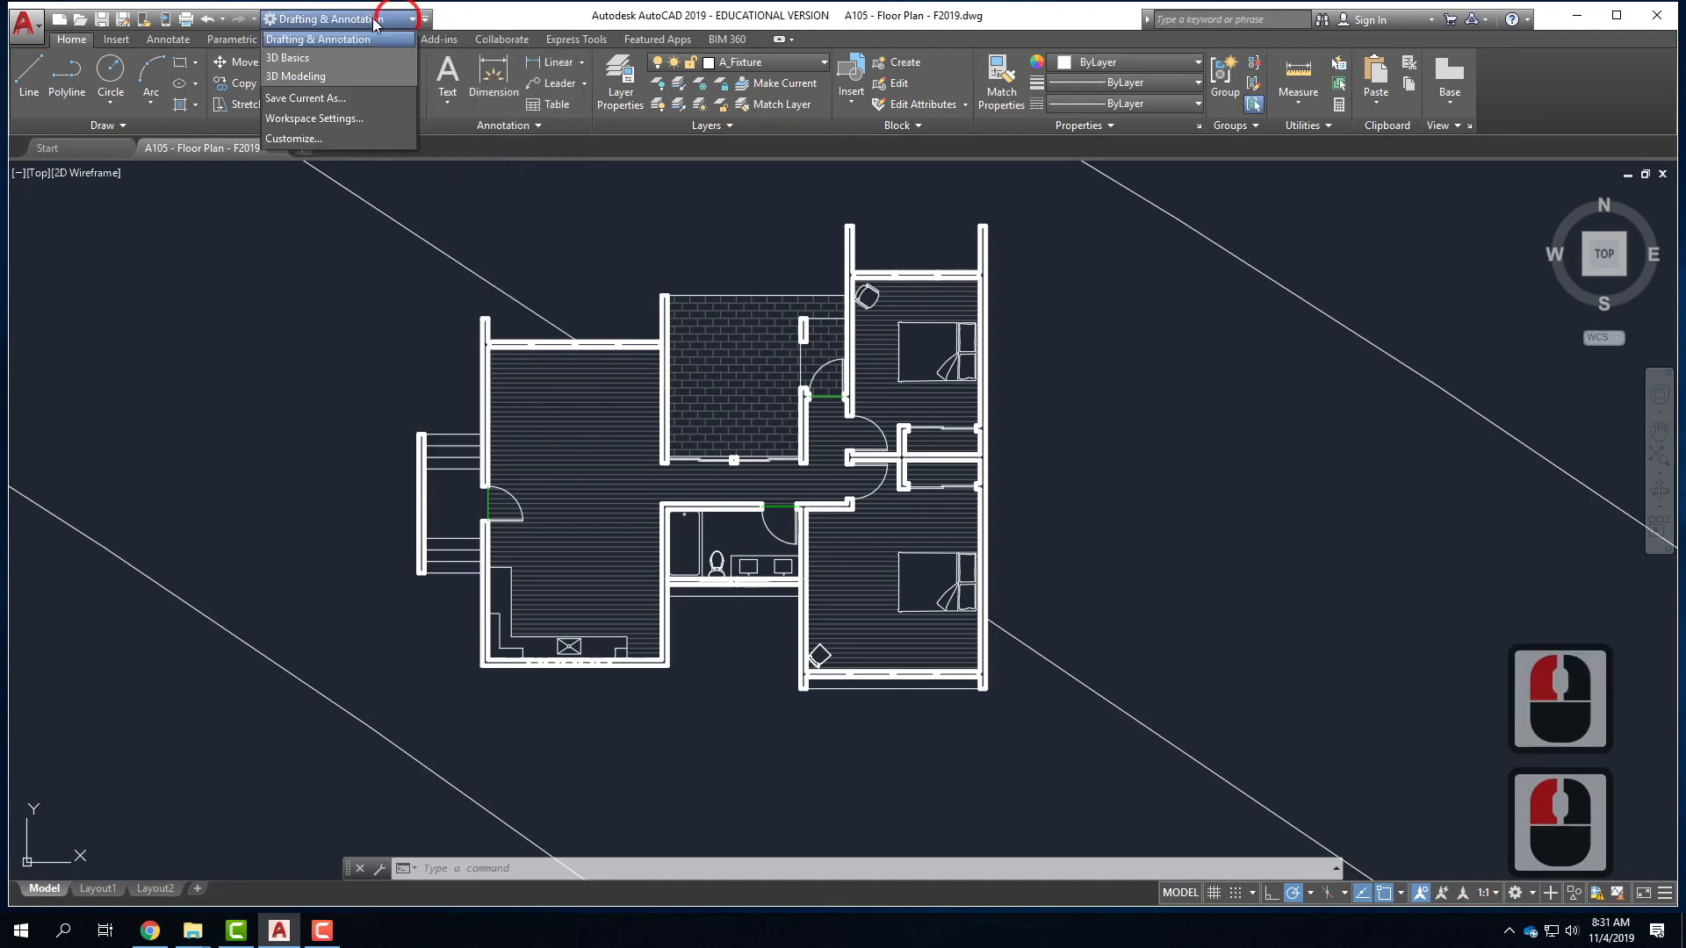
click(311, 39)
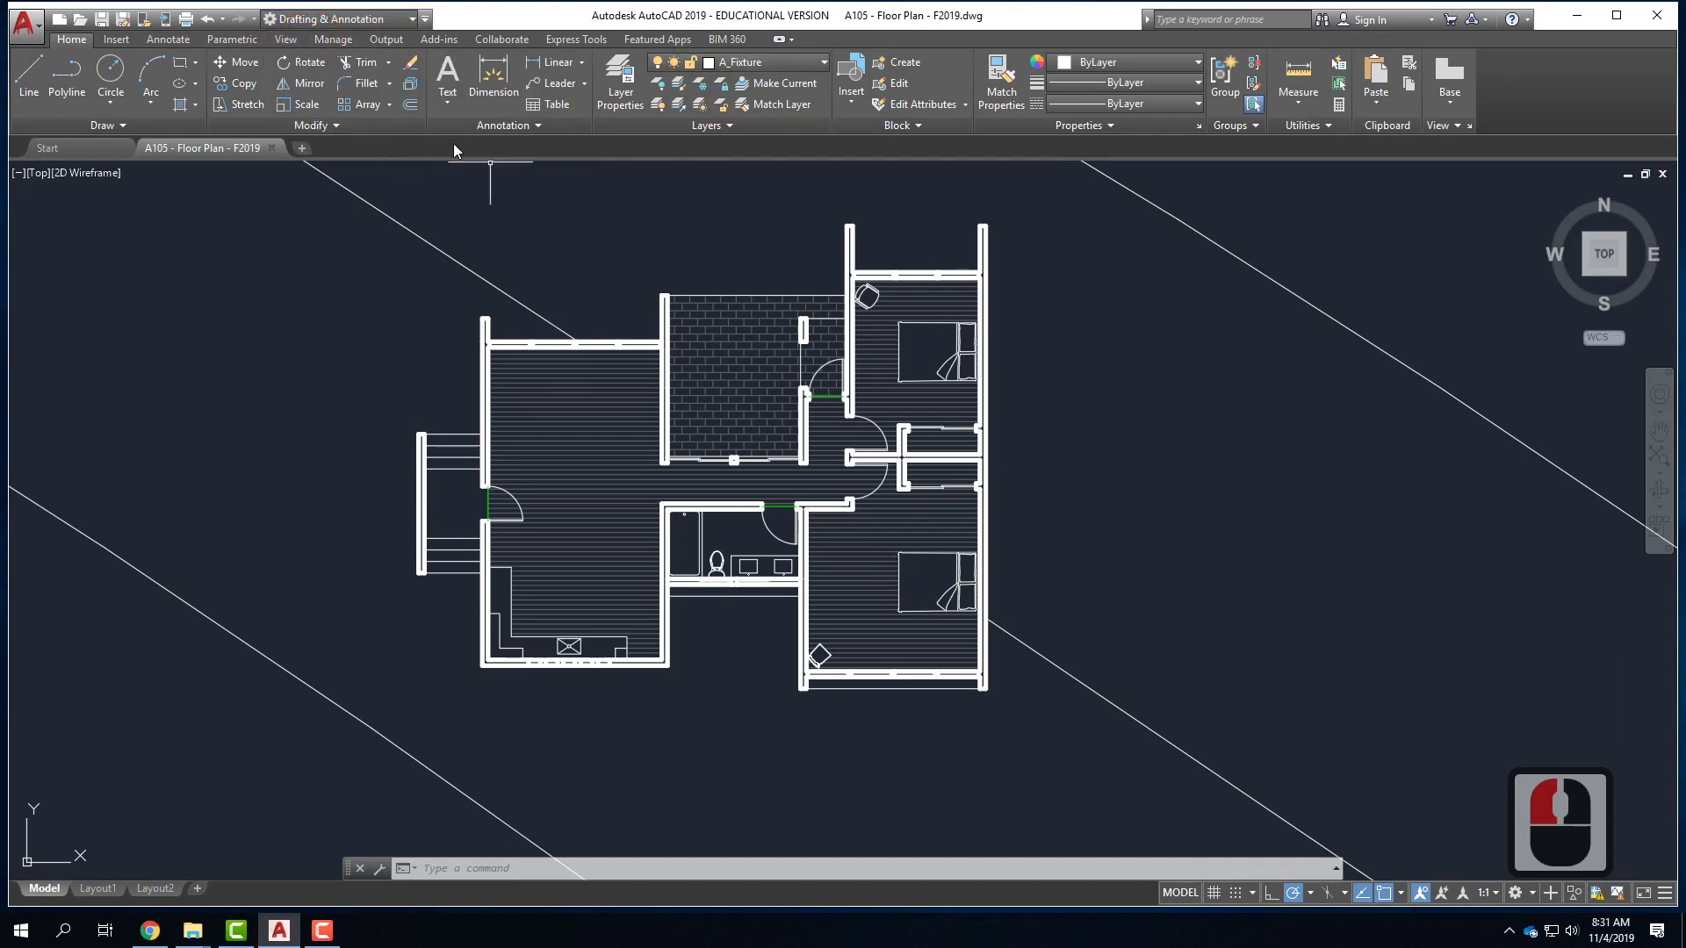
- Create a new layer named A_SouthElevation and make it the current layer
click(618, 76)
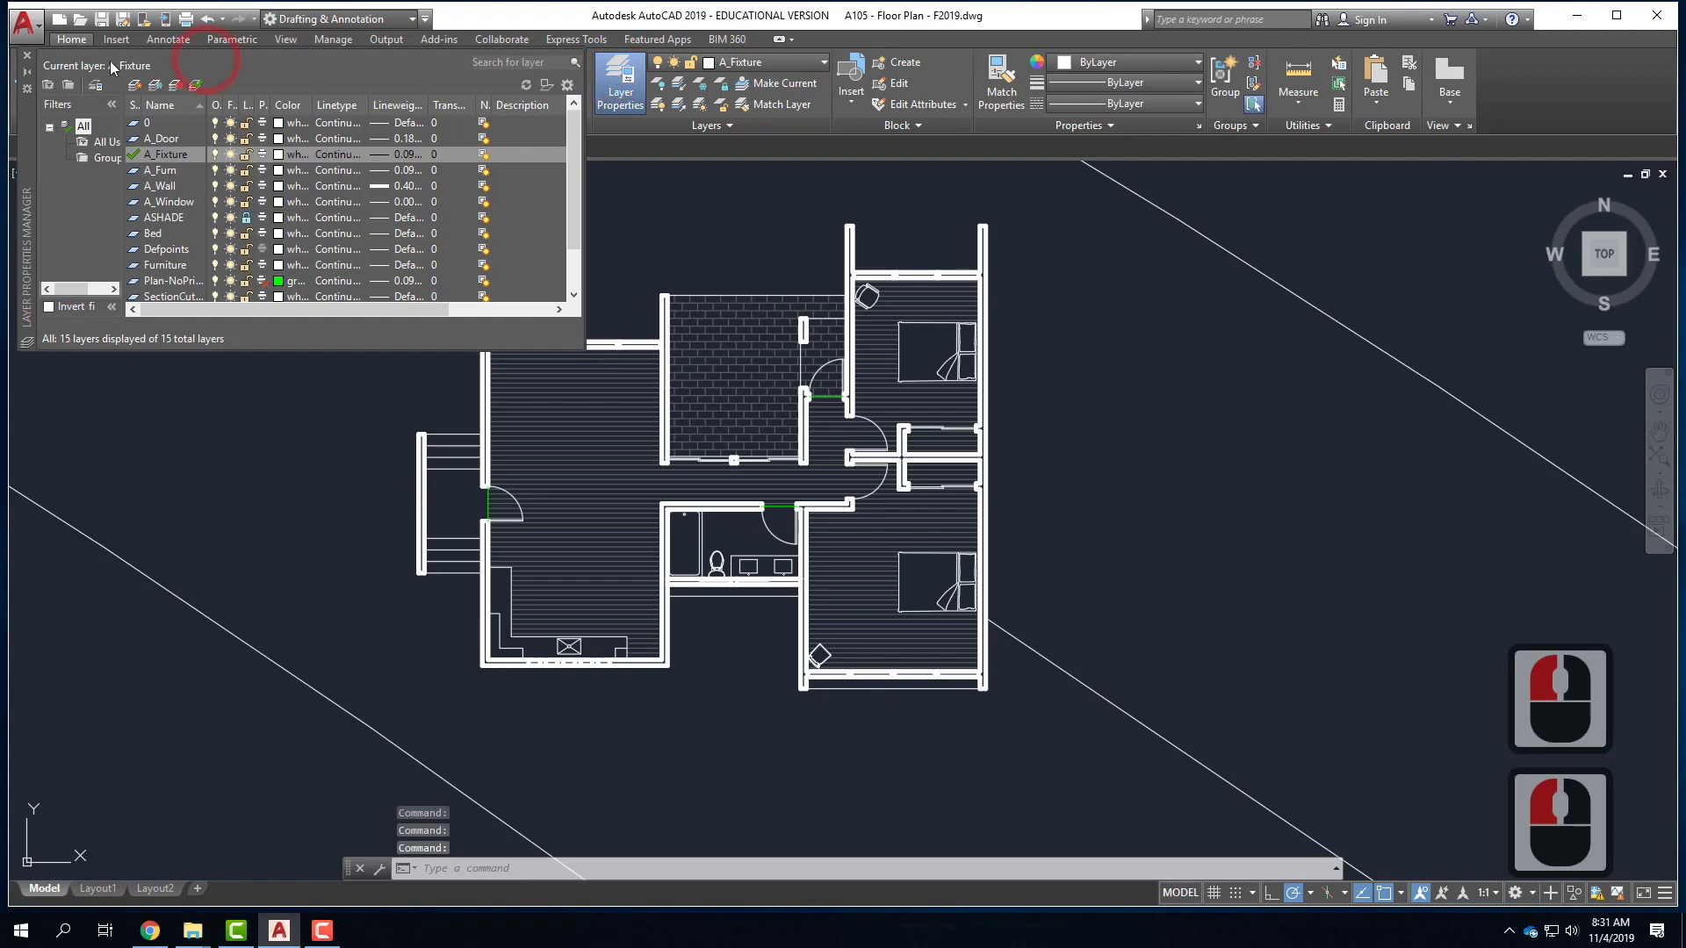
drag(29, 126, 325, 332)
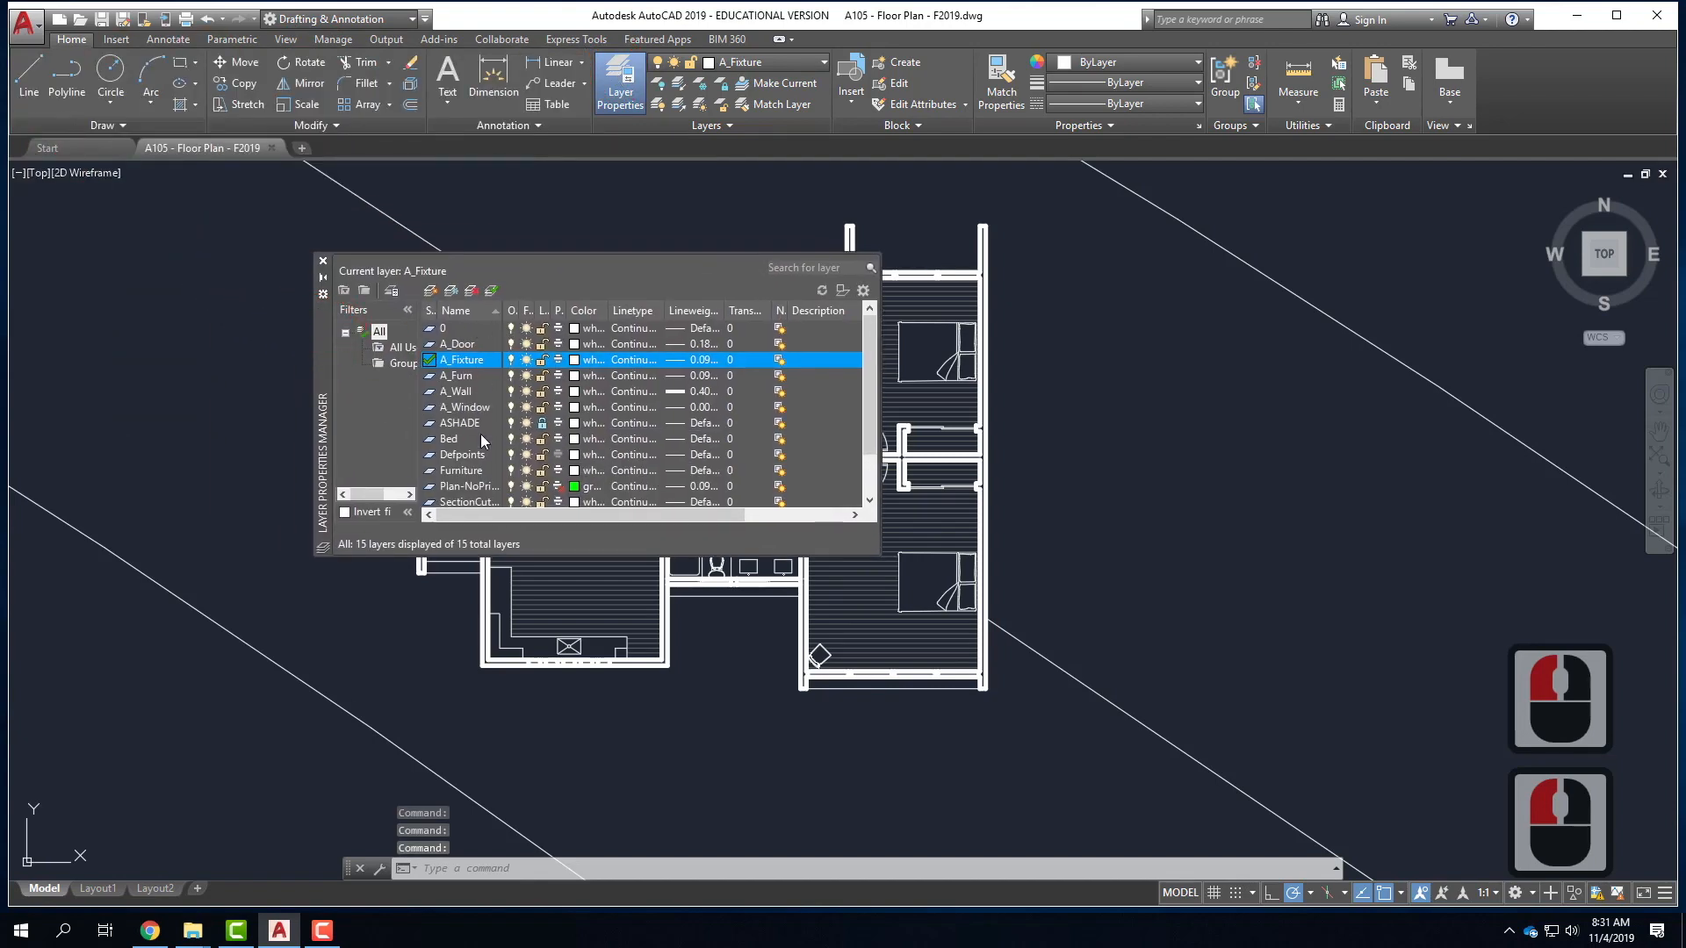
click(430, 297)
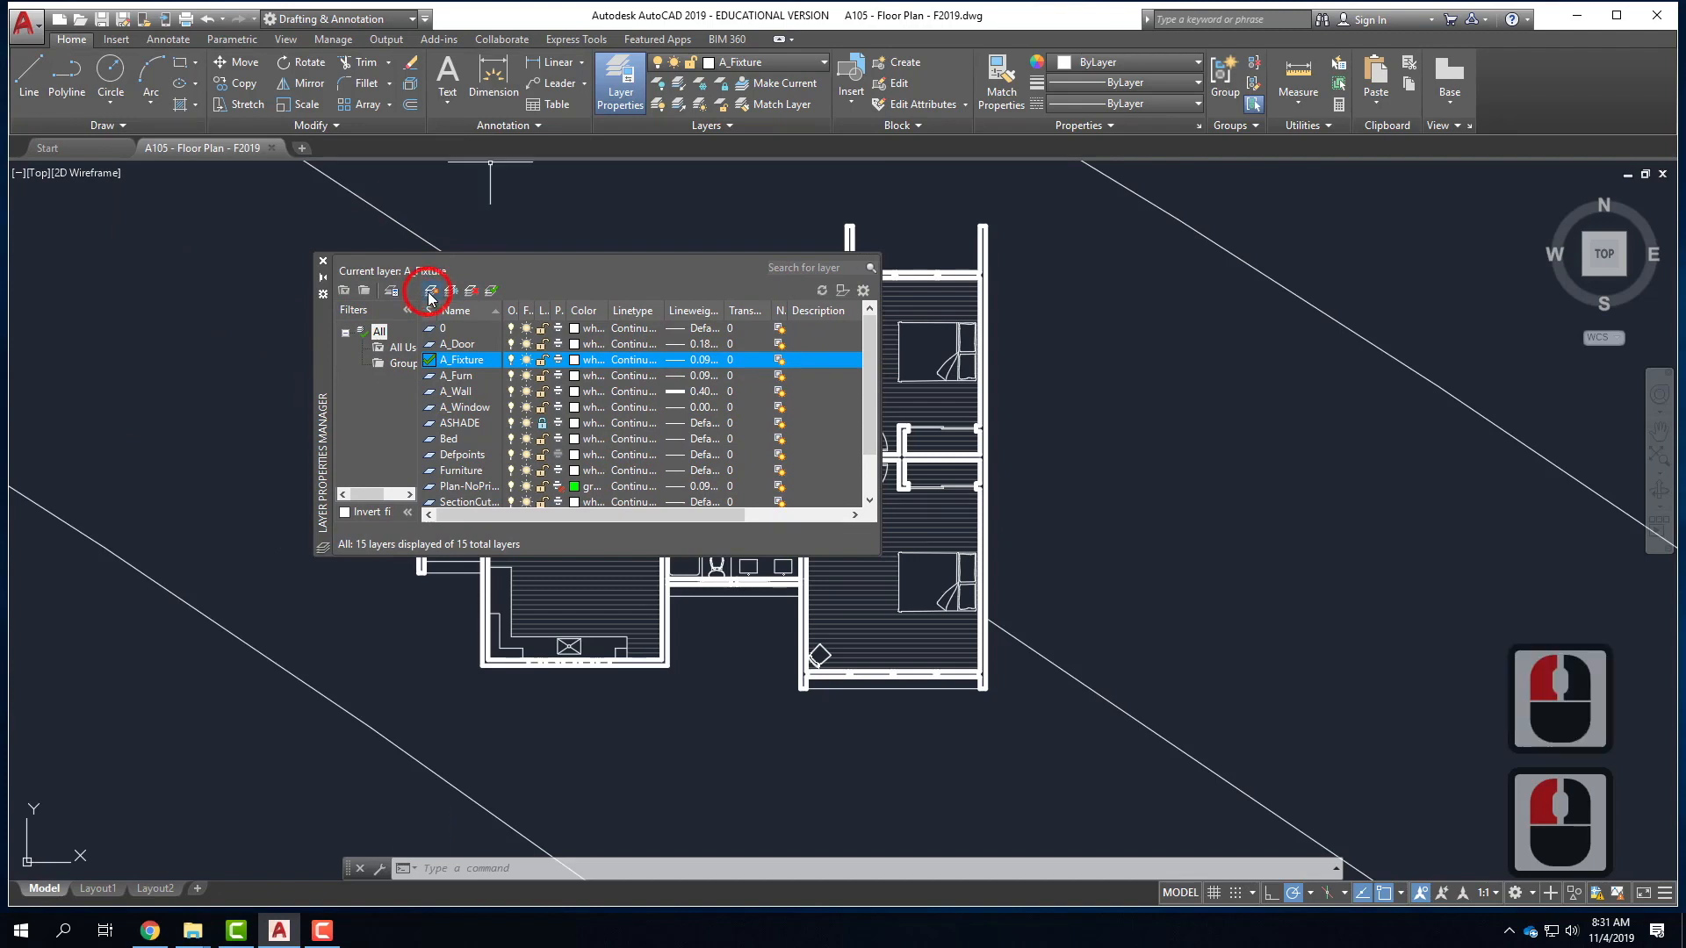
text(A)
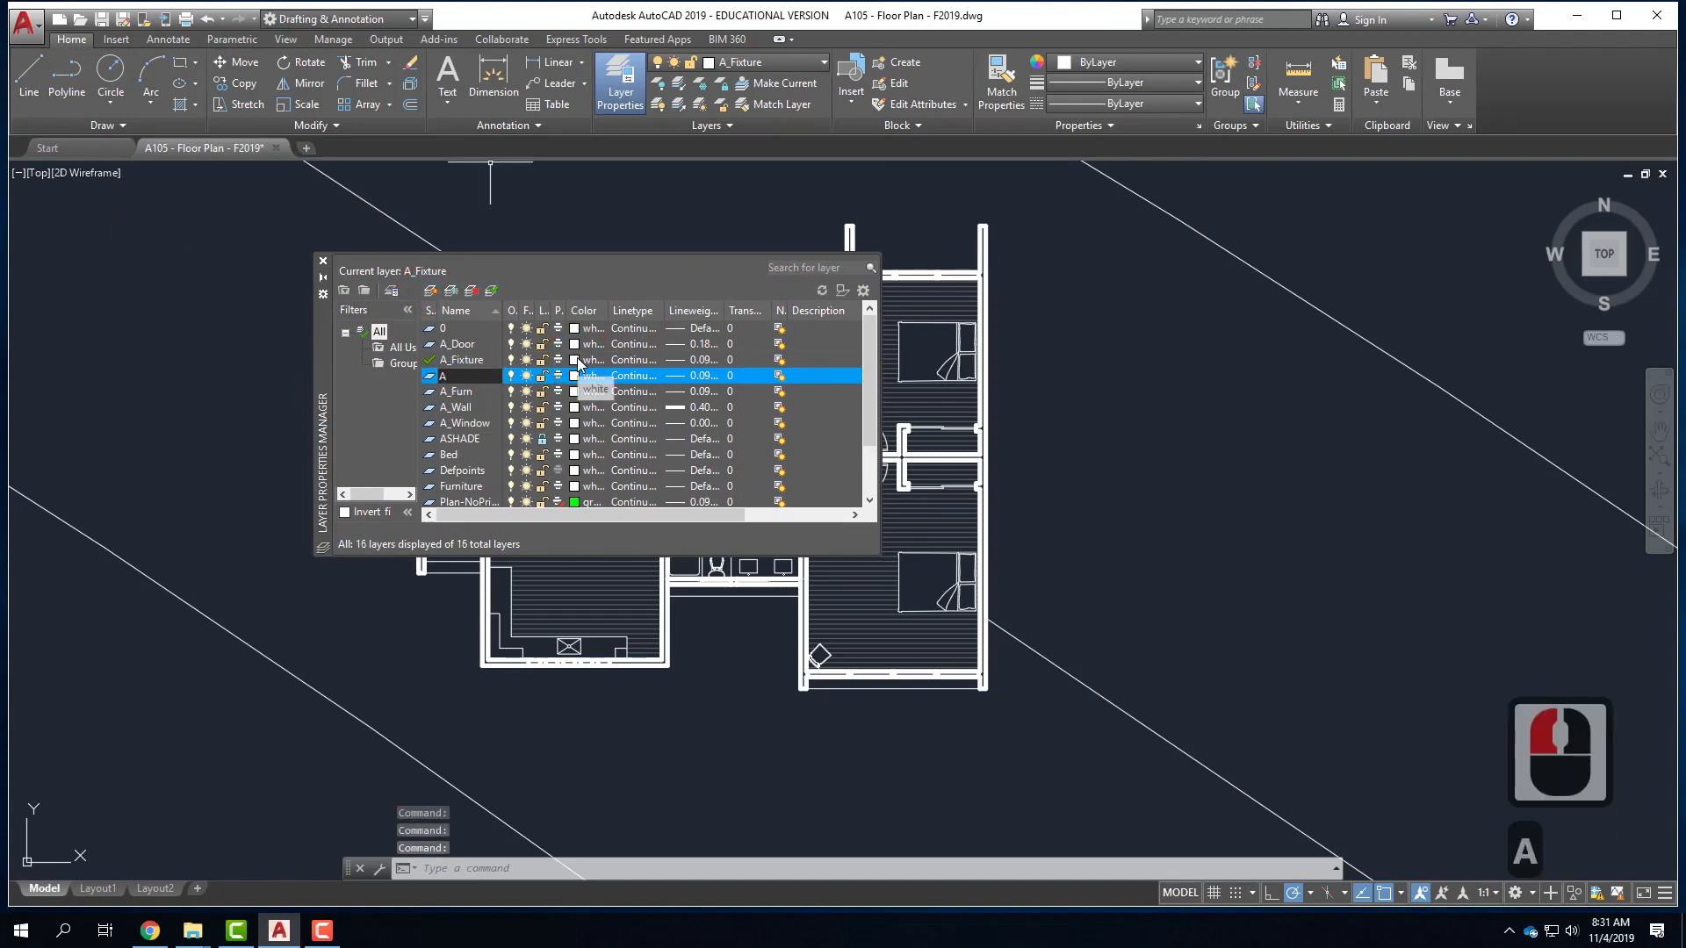
text(_Sou)
text(t)
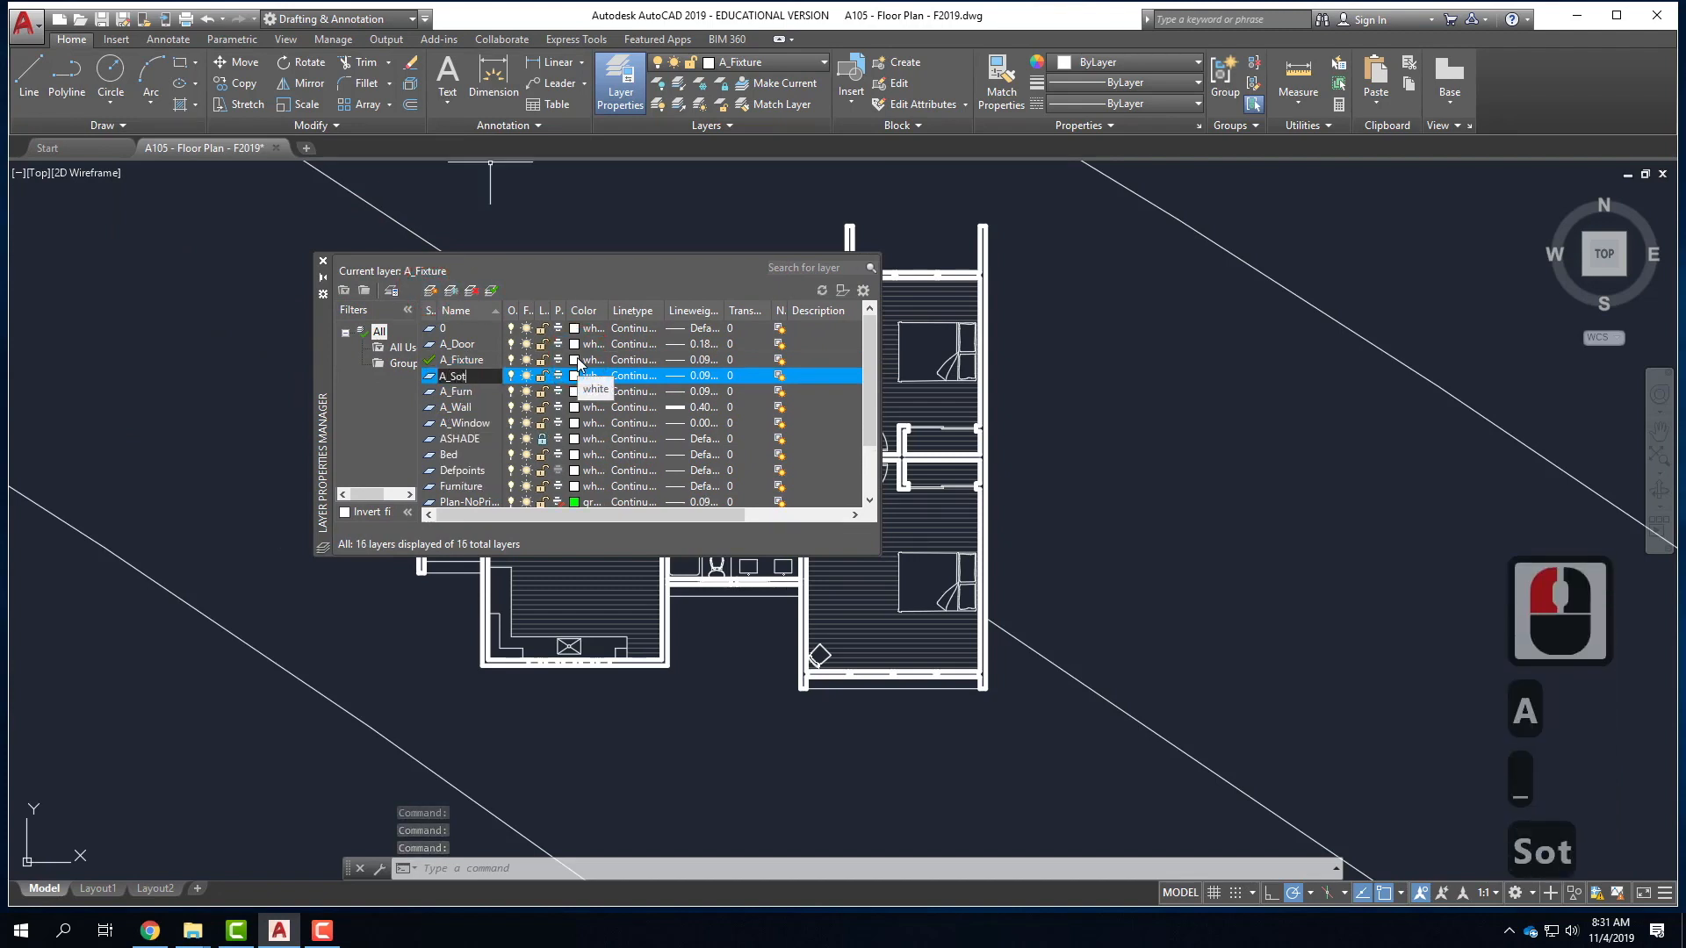
key(BackSpace)
text(uthElevation)
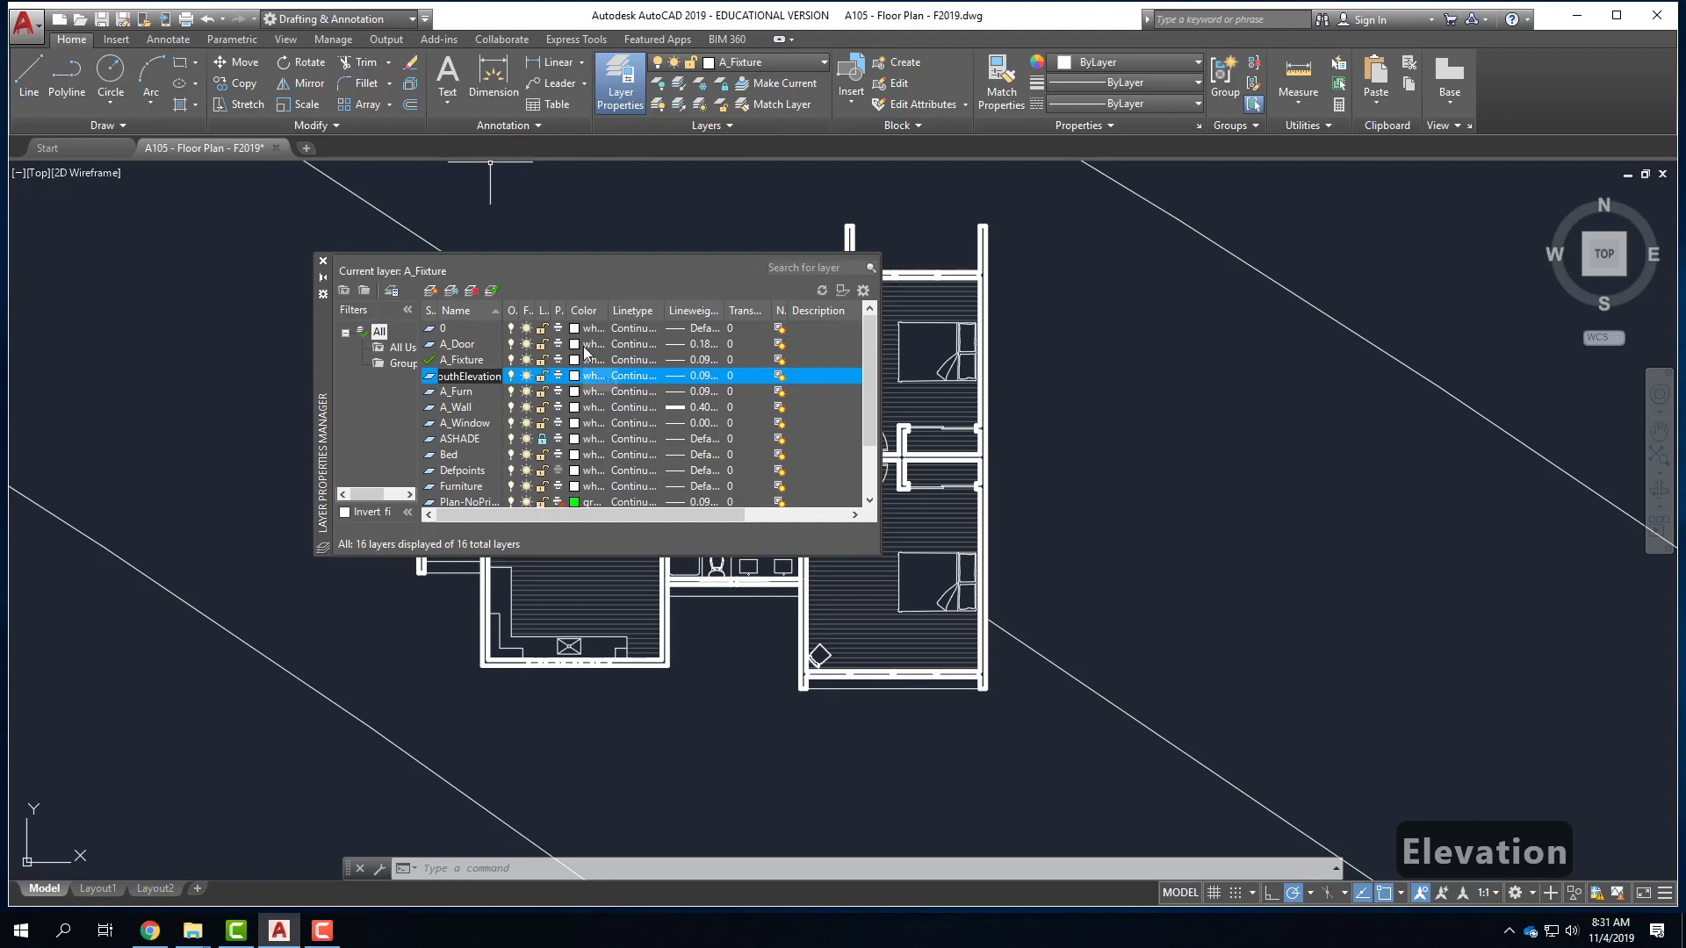
click(431, 380)
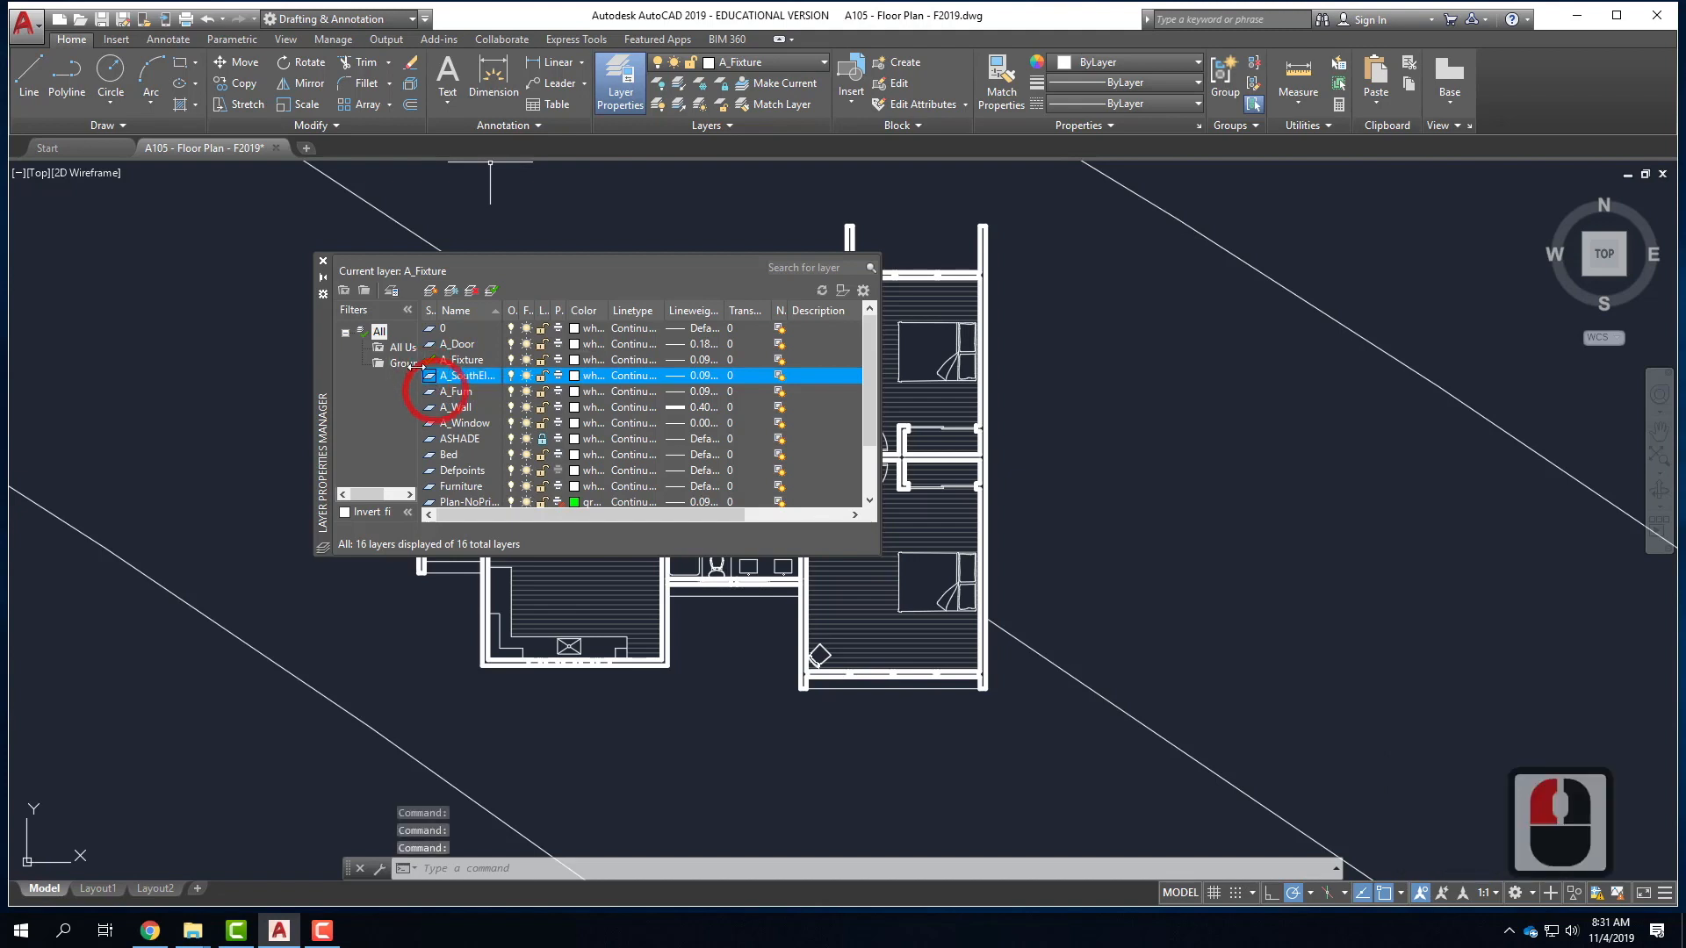
click(434, 382)
double_click(434, 382)
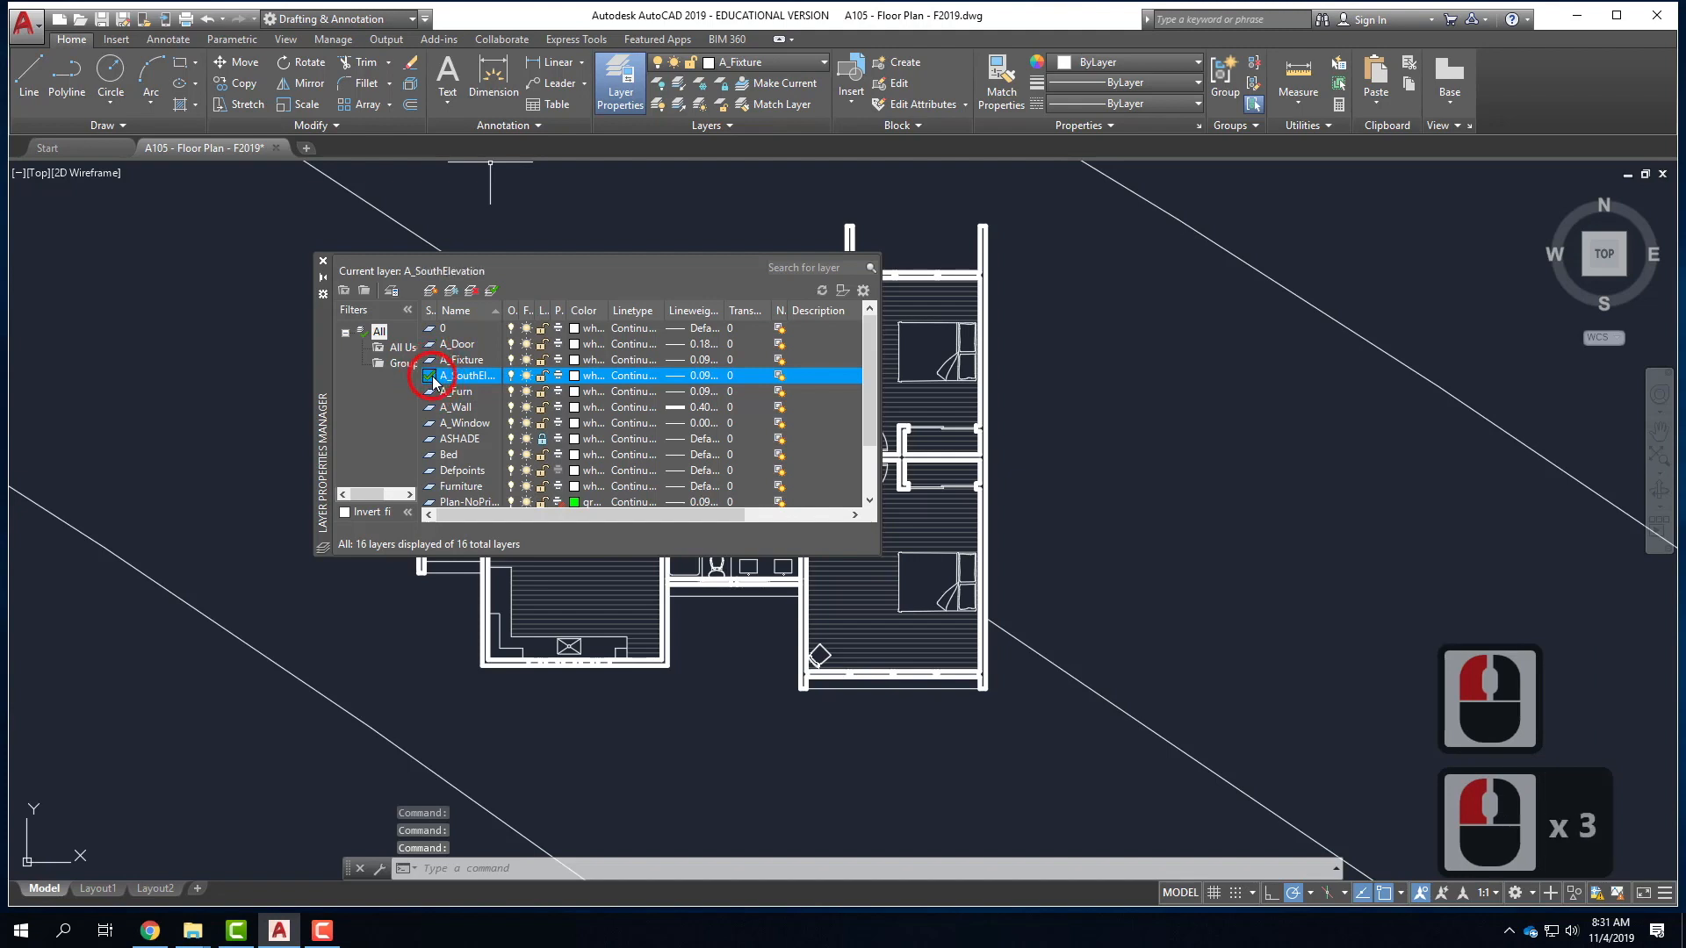
- Create another new layer named NoPrint
click(432, 293)
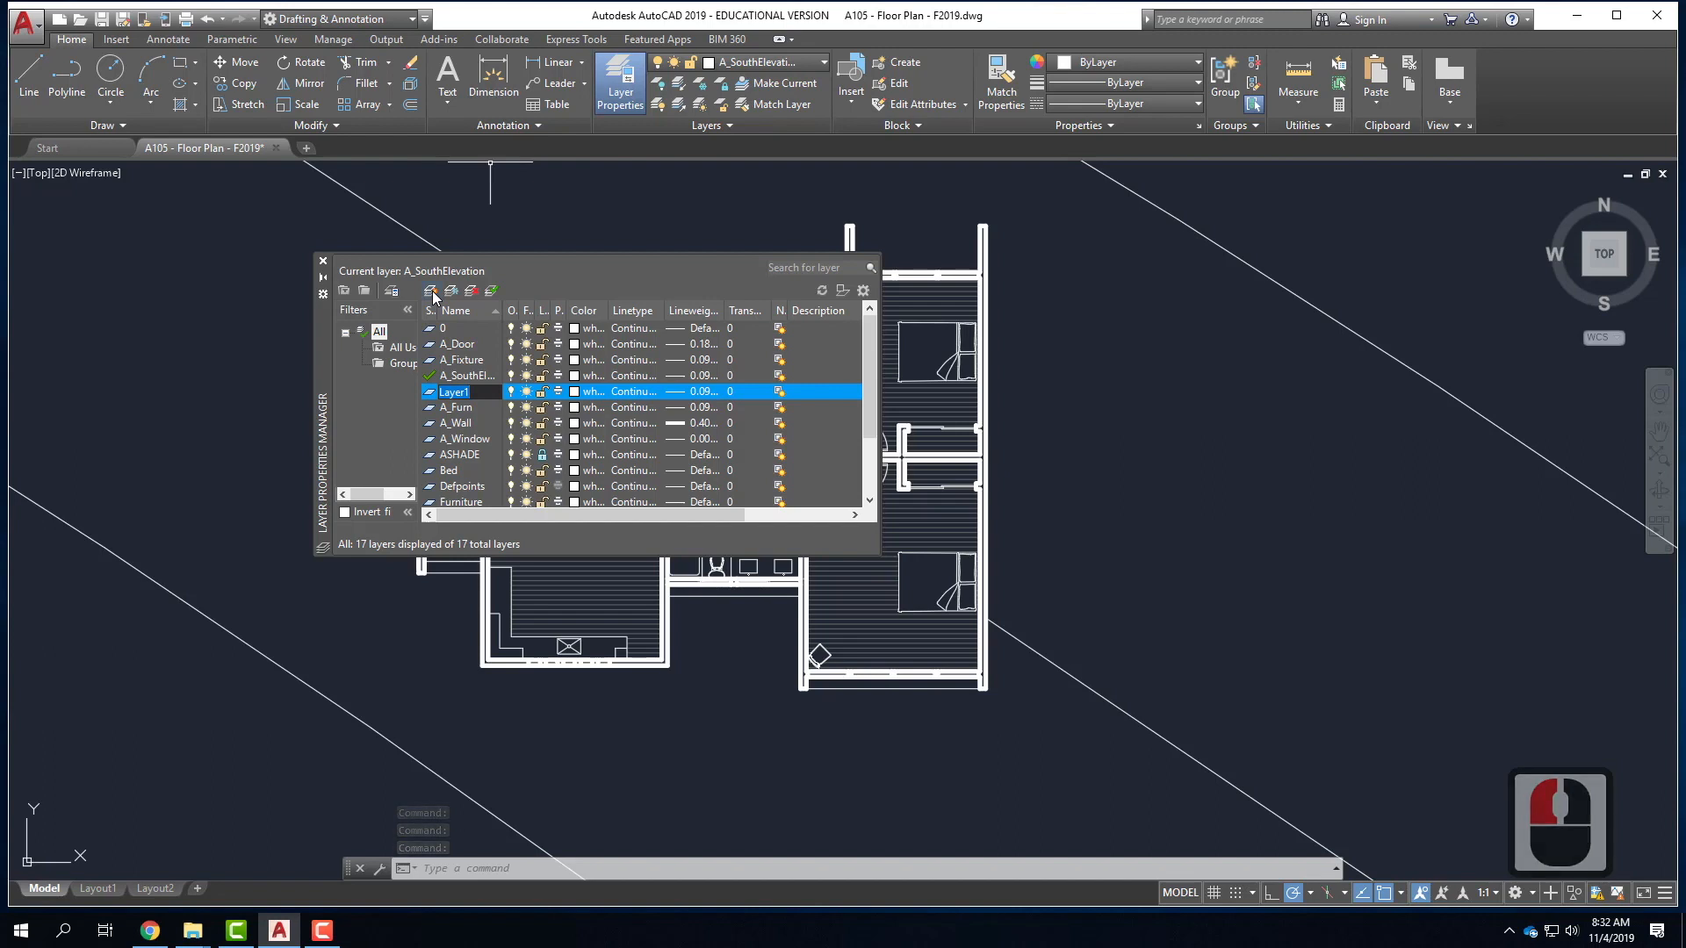
text(NoP)
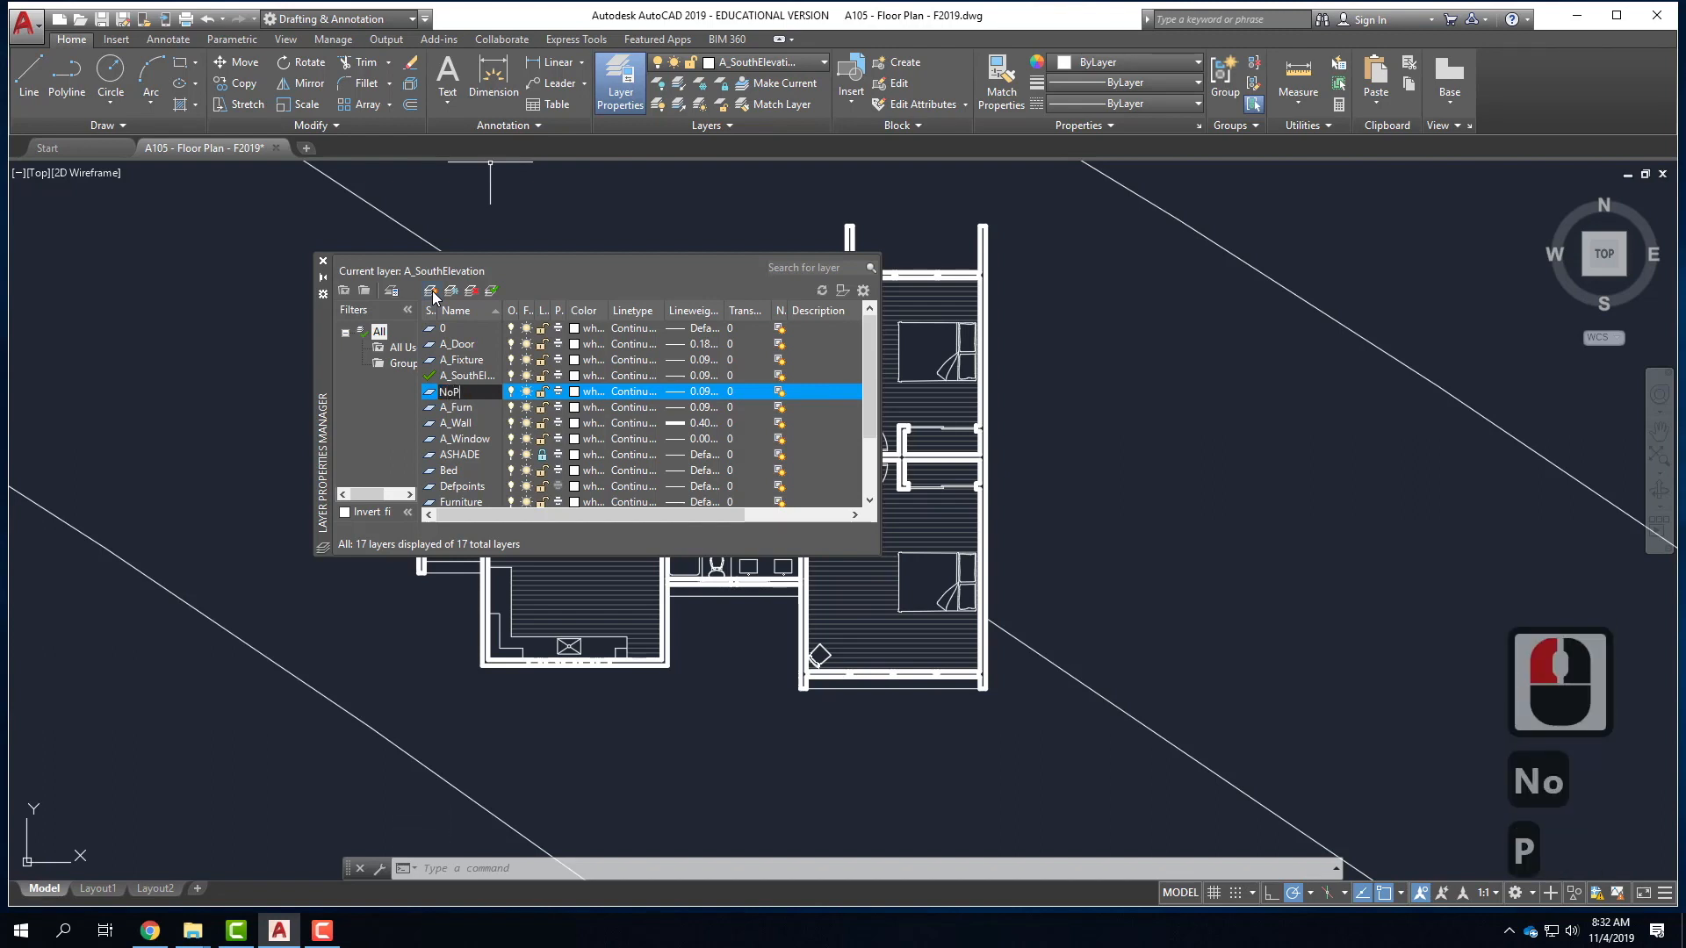
text(rint)
key(BackSpace)
text(rint)
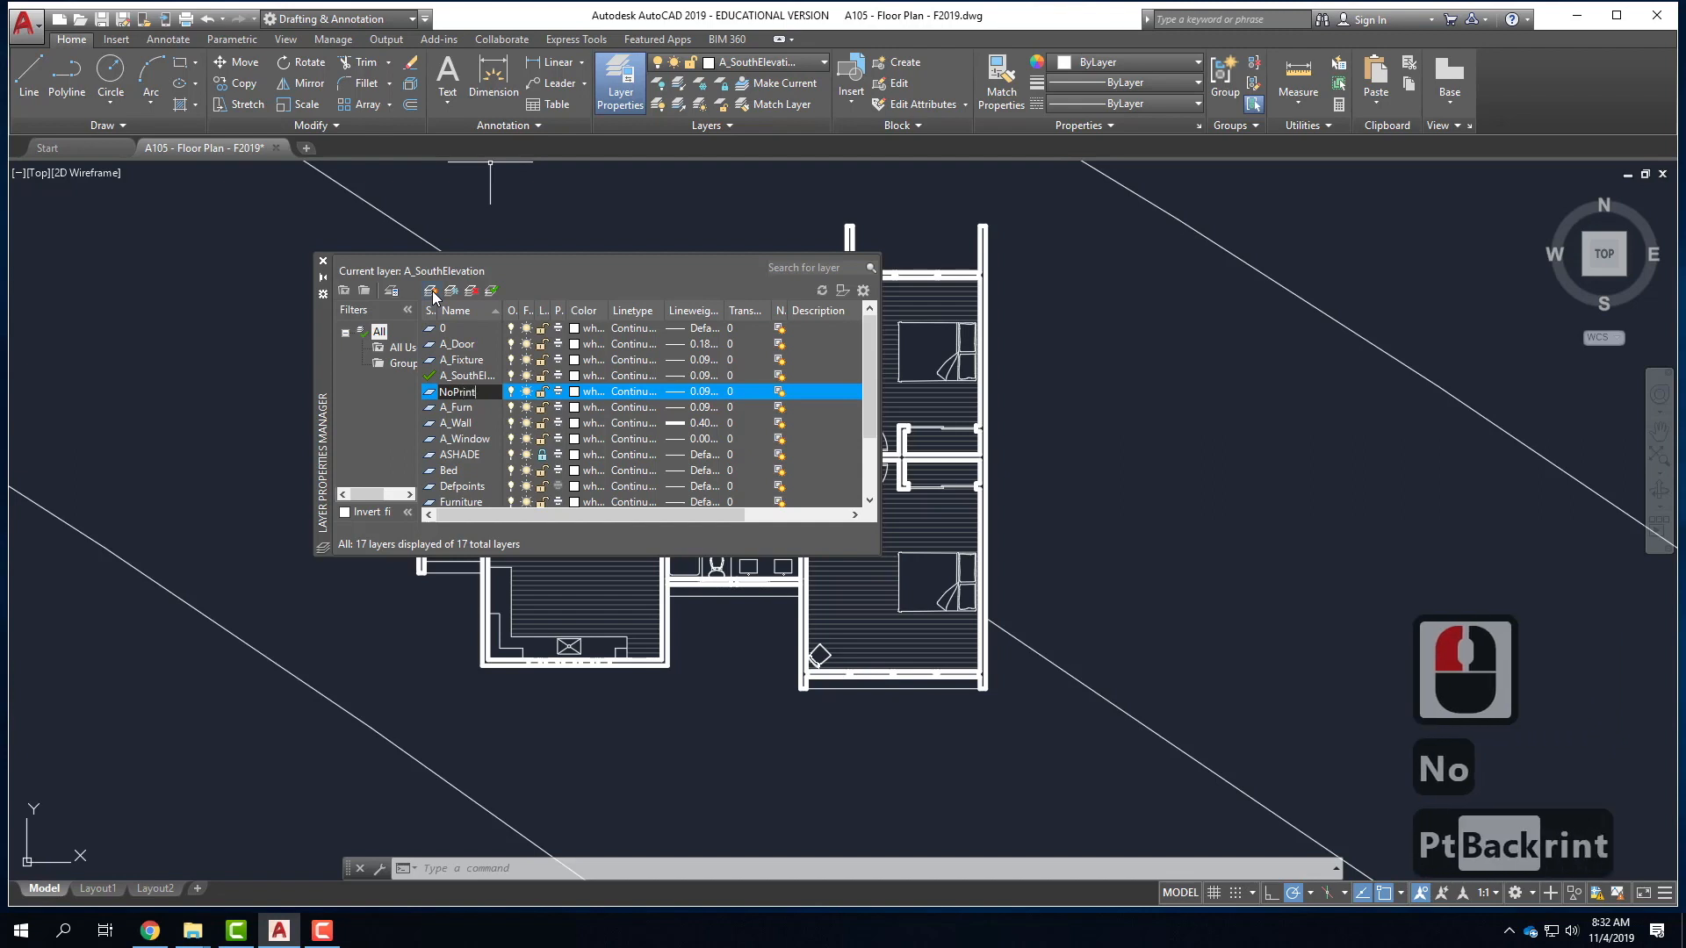
click(486, 407)
click(484, 404)
click(477, 393)
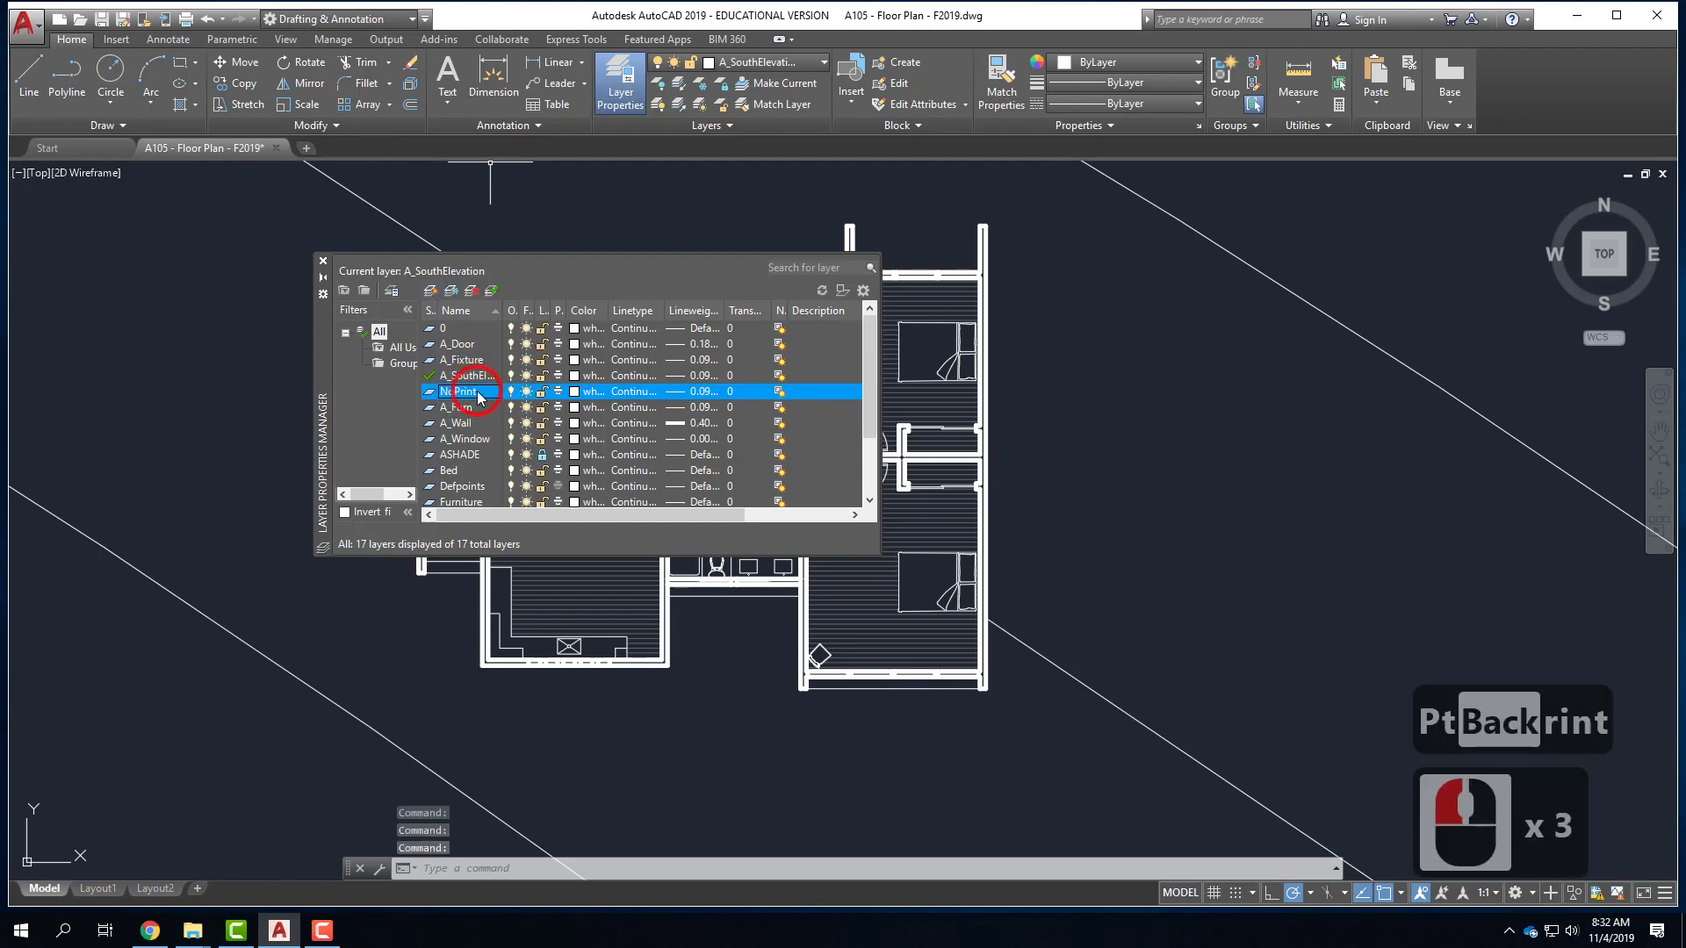
- Set the NoPrint layer's color to green and turn off its plotting
click(576, 392)
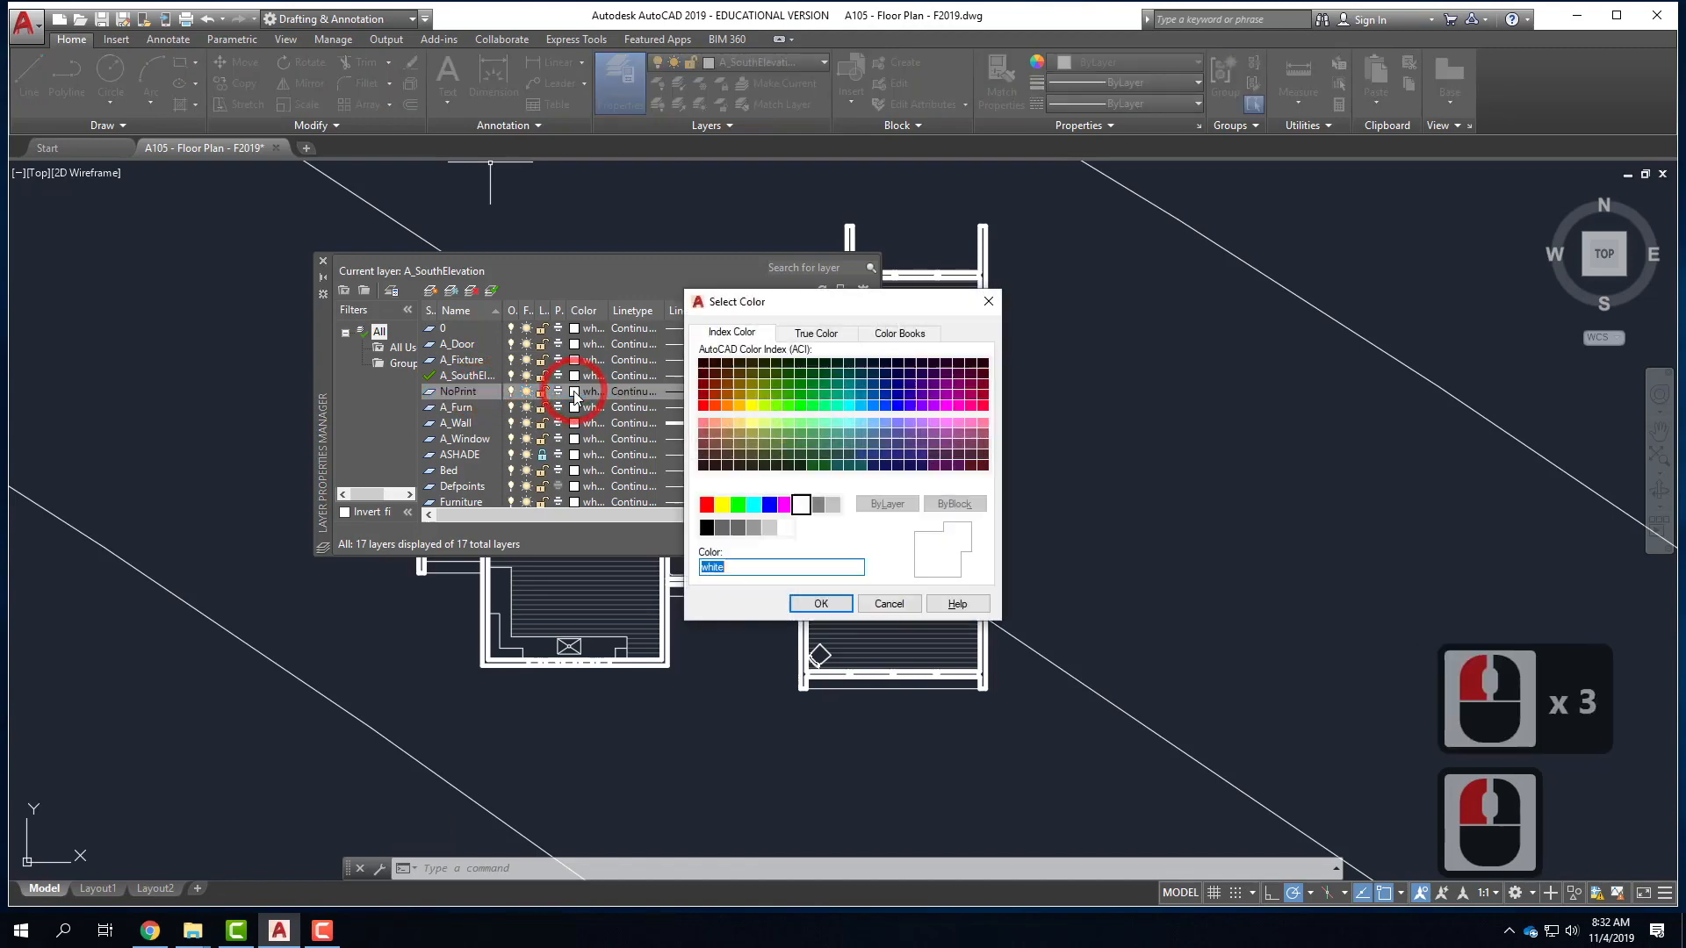
click(741, 504)
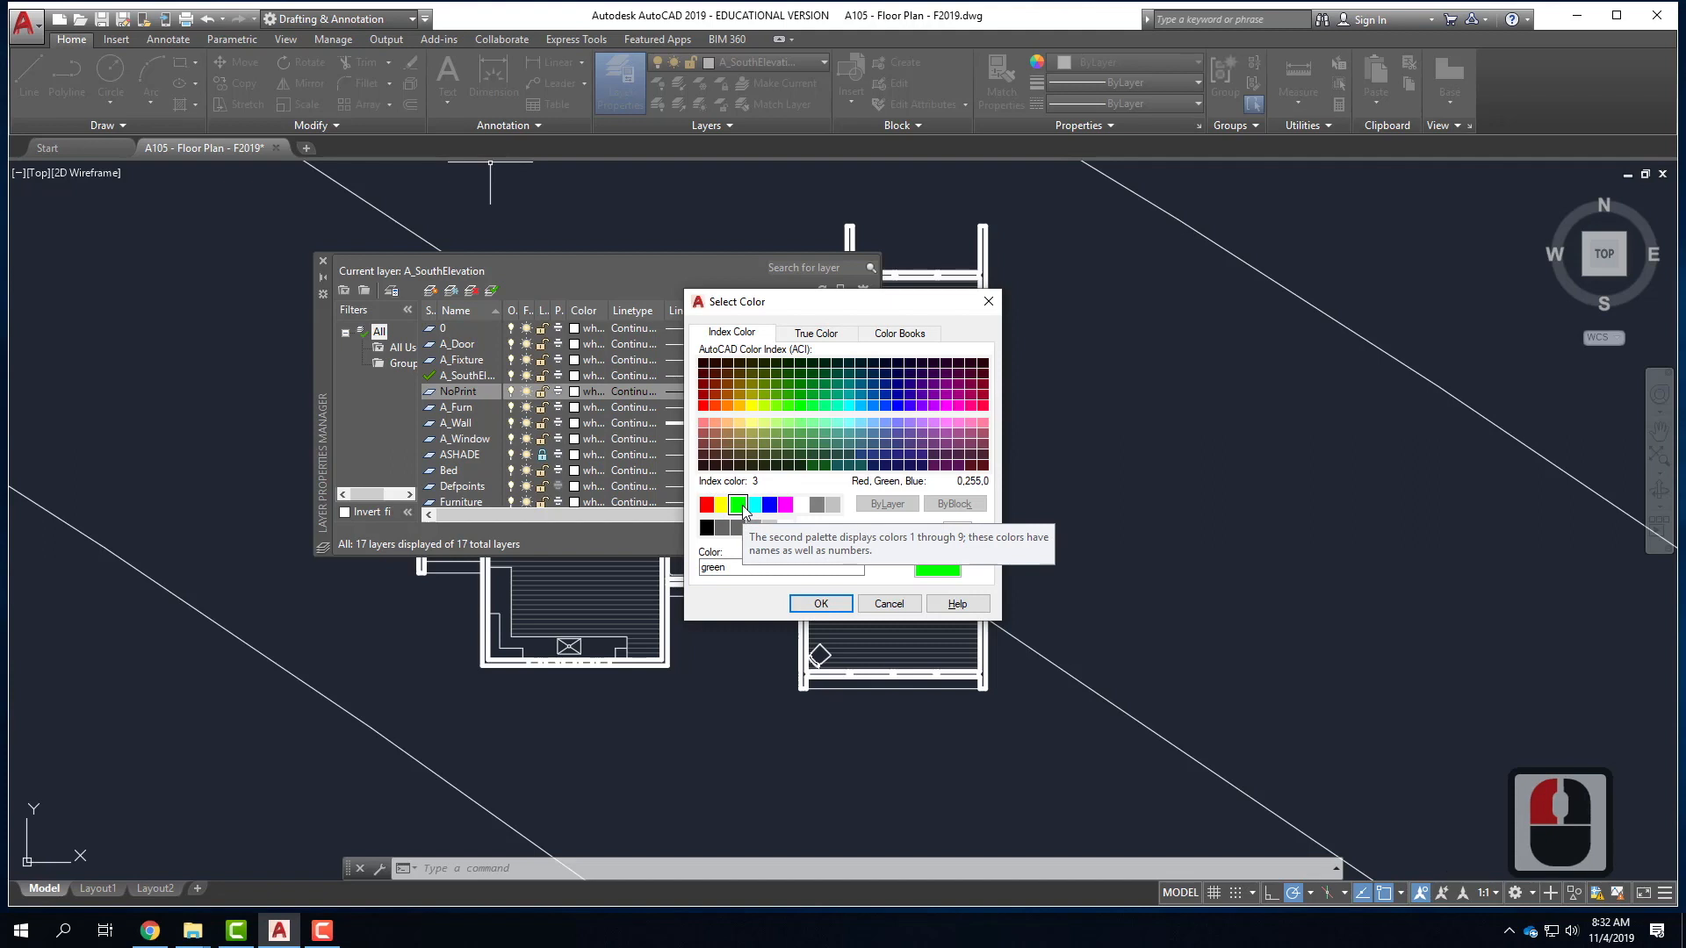
click(839, 604)
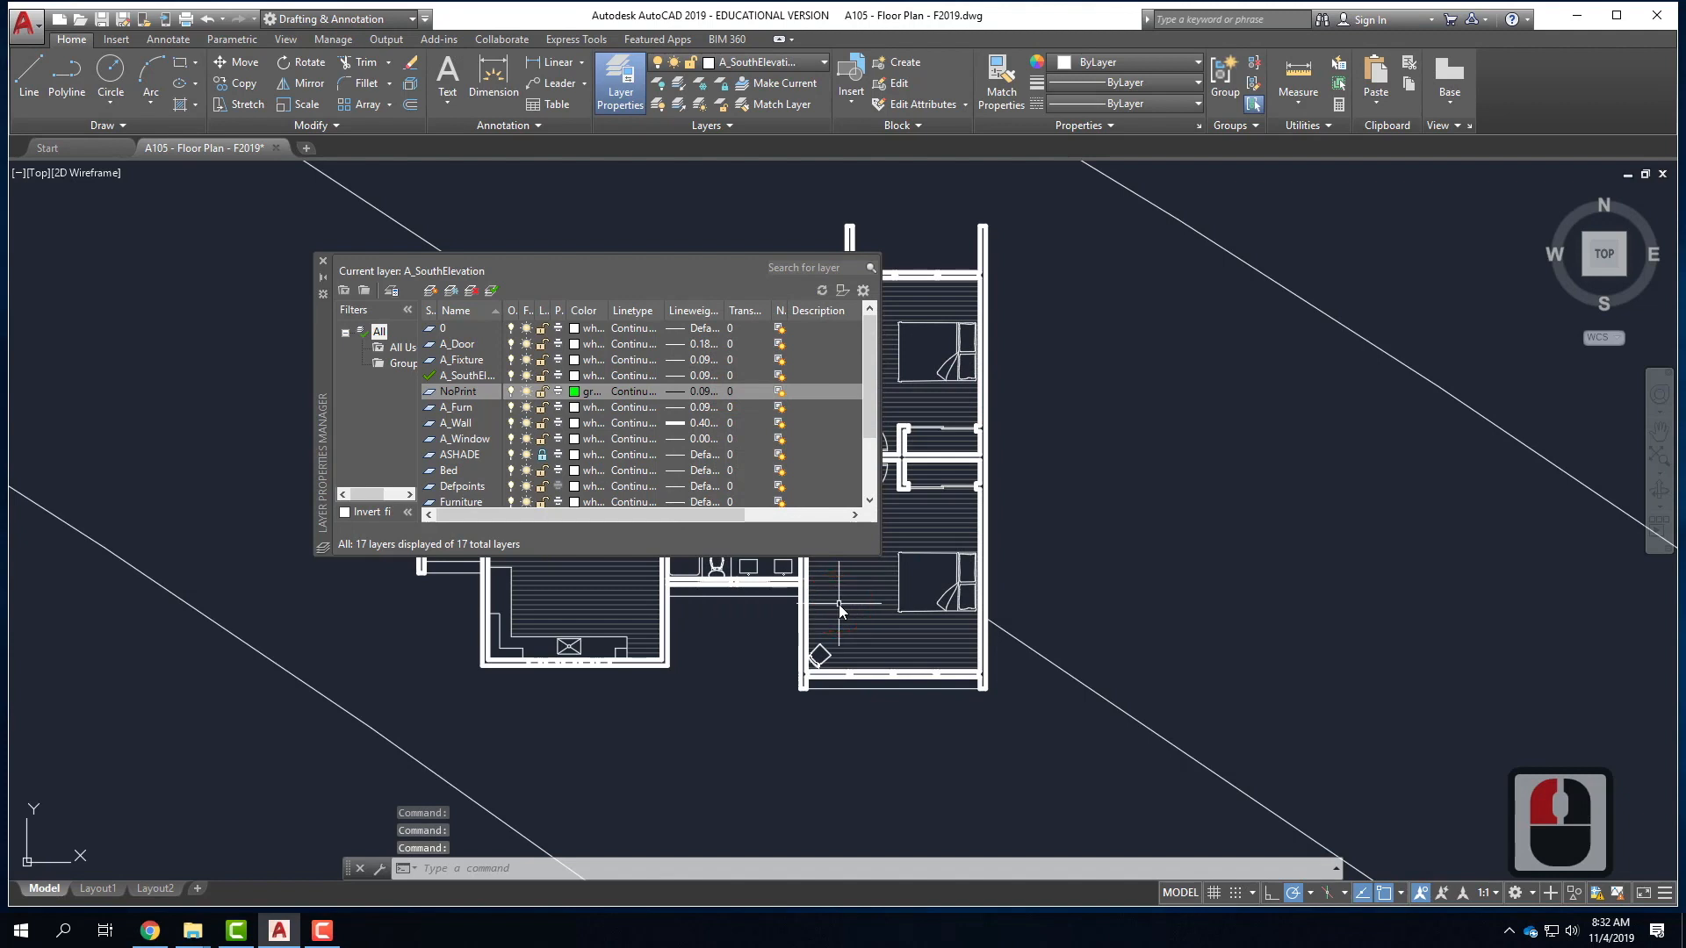
click(560, 393)
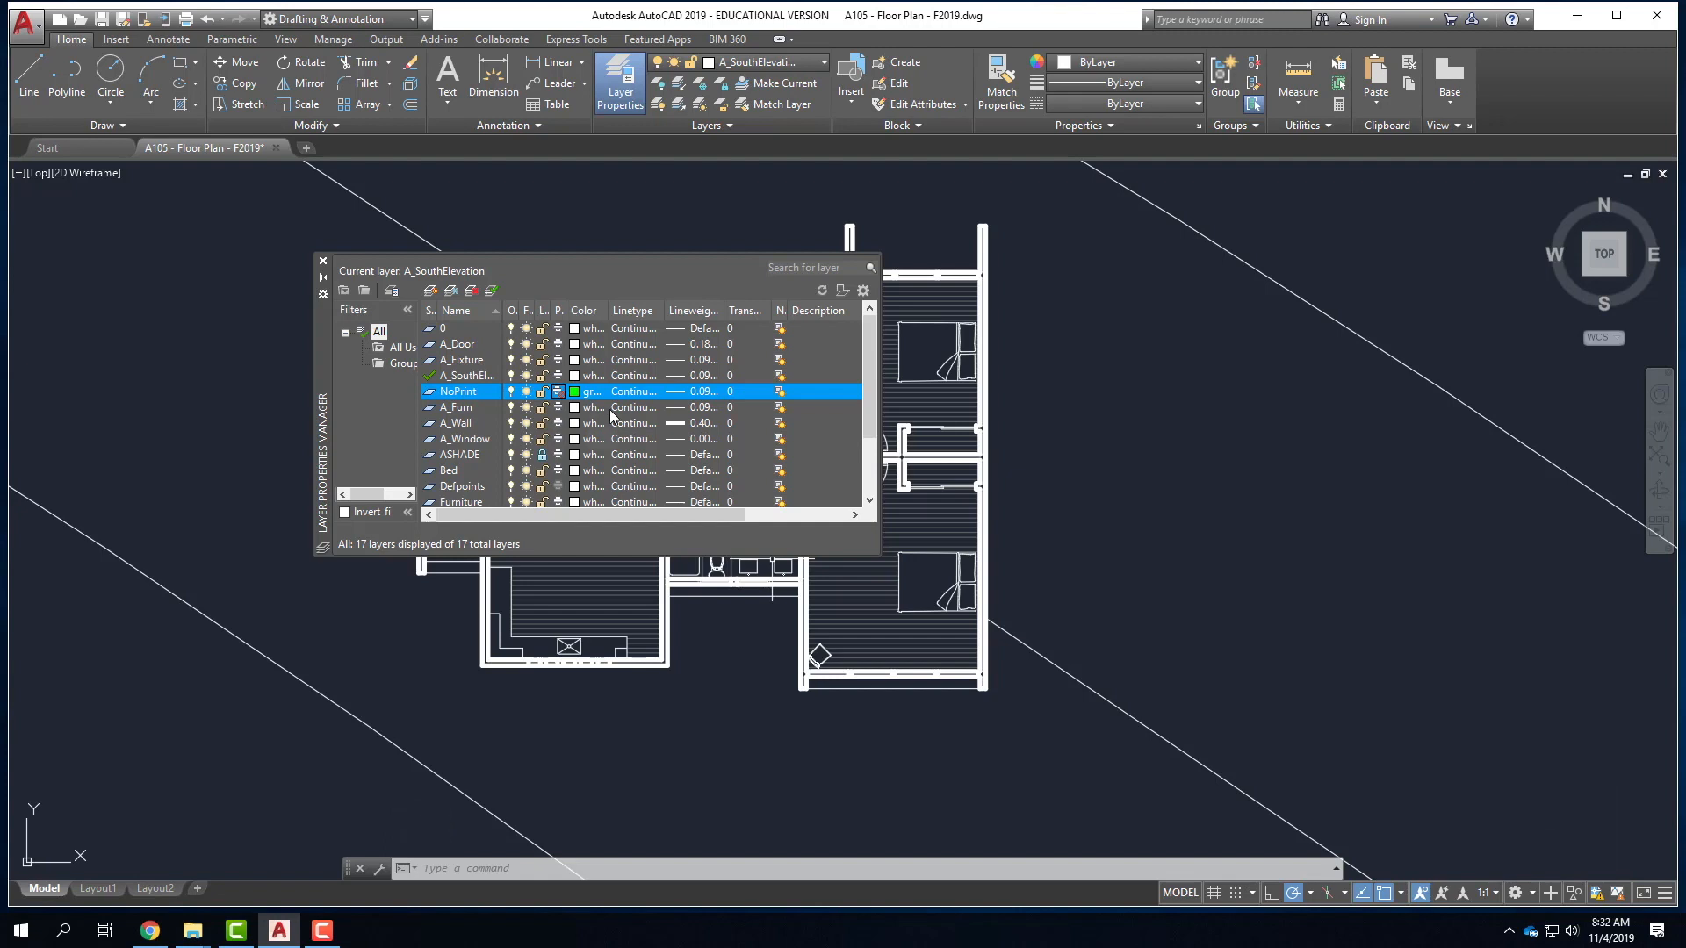
- Make NoPrint the current layer and close the layer manager
click(431, 395)
double_click(430, 395)
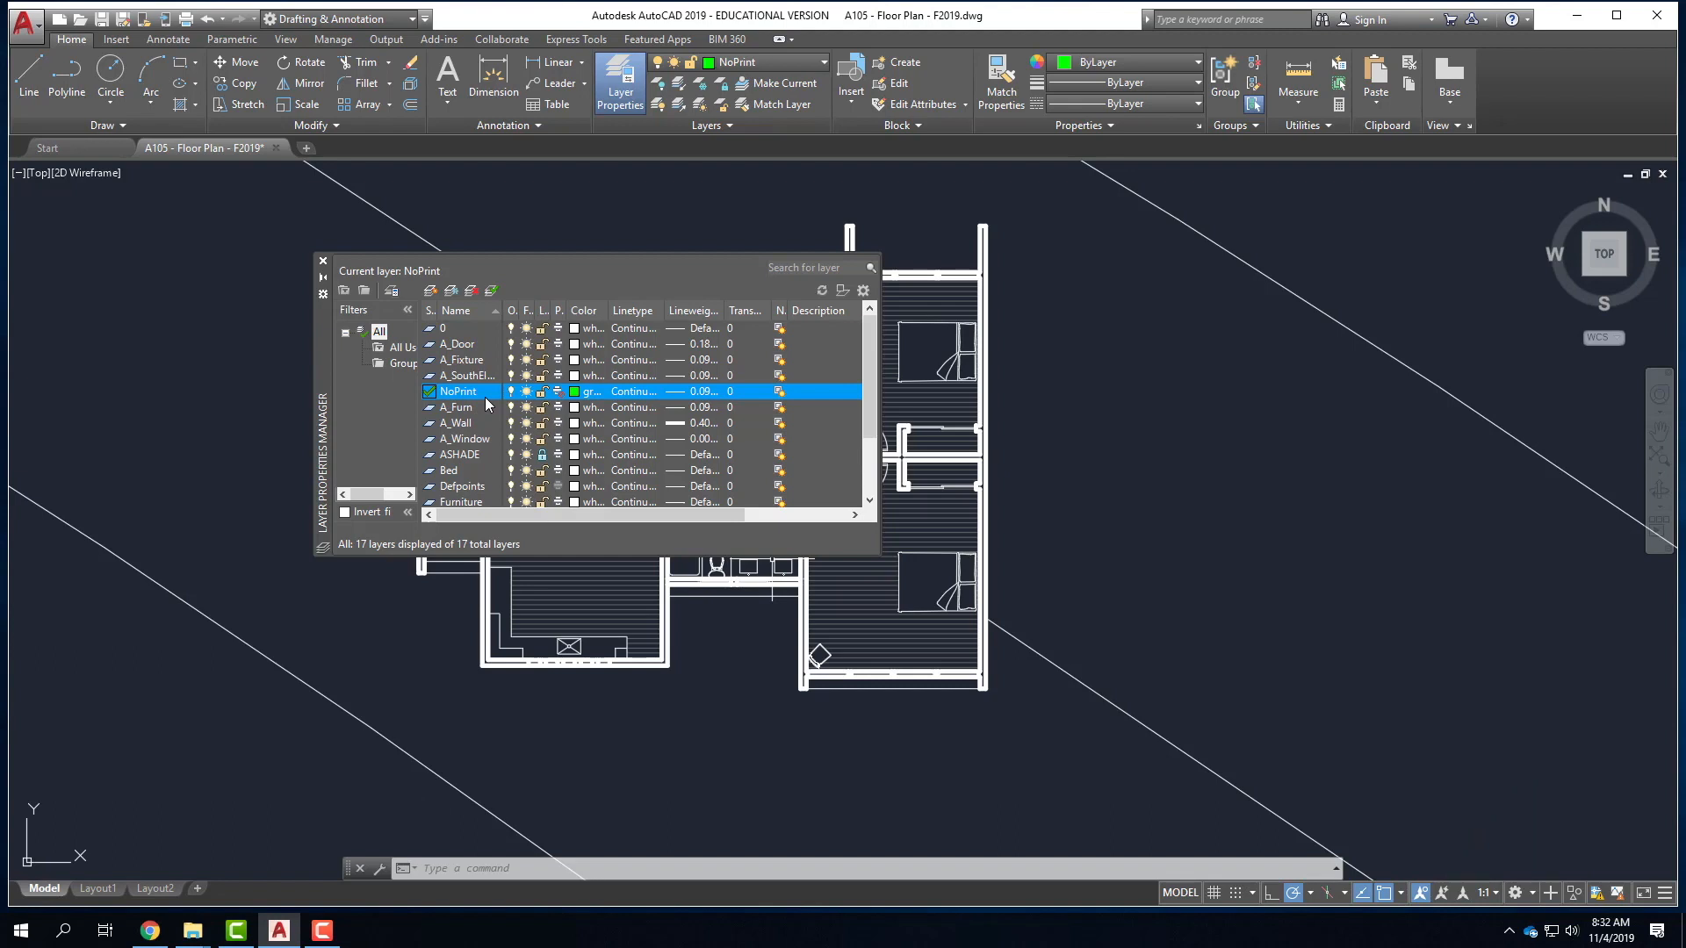
click(323, 261)
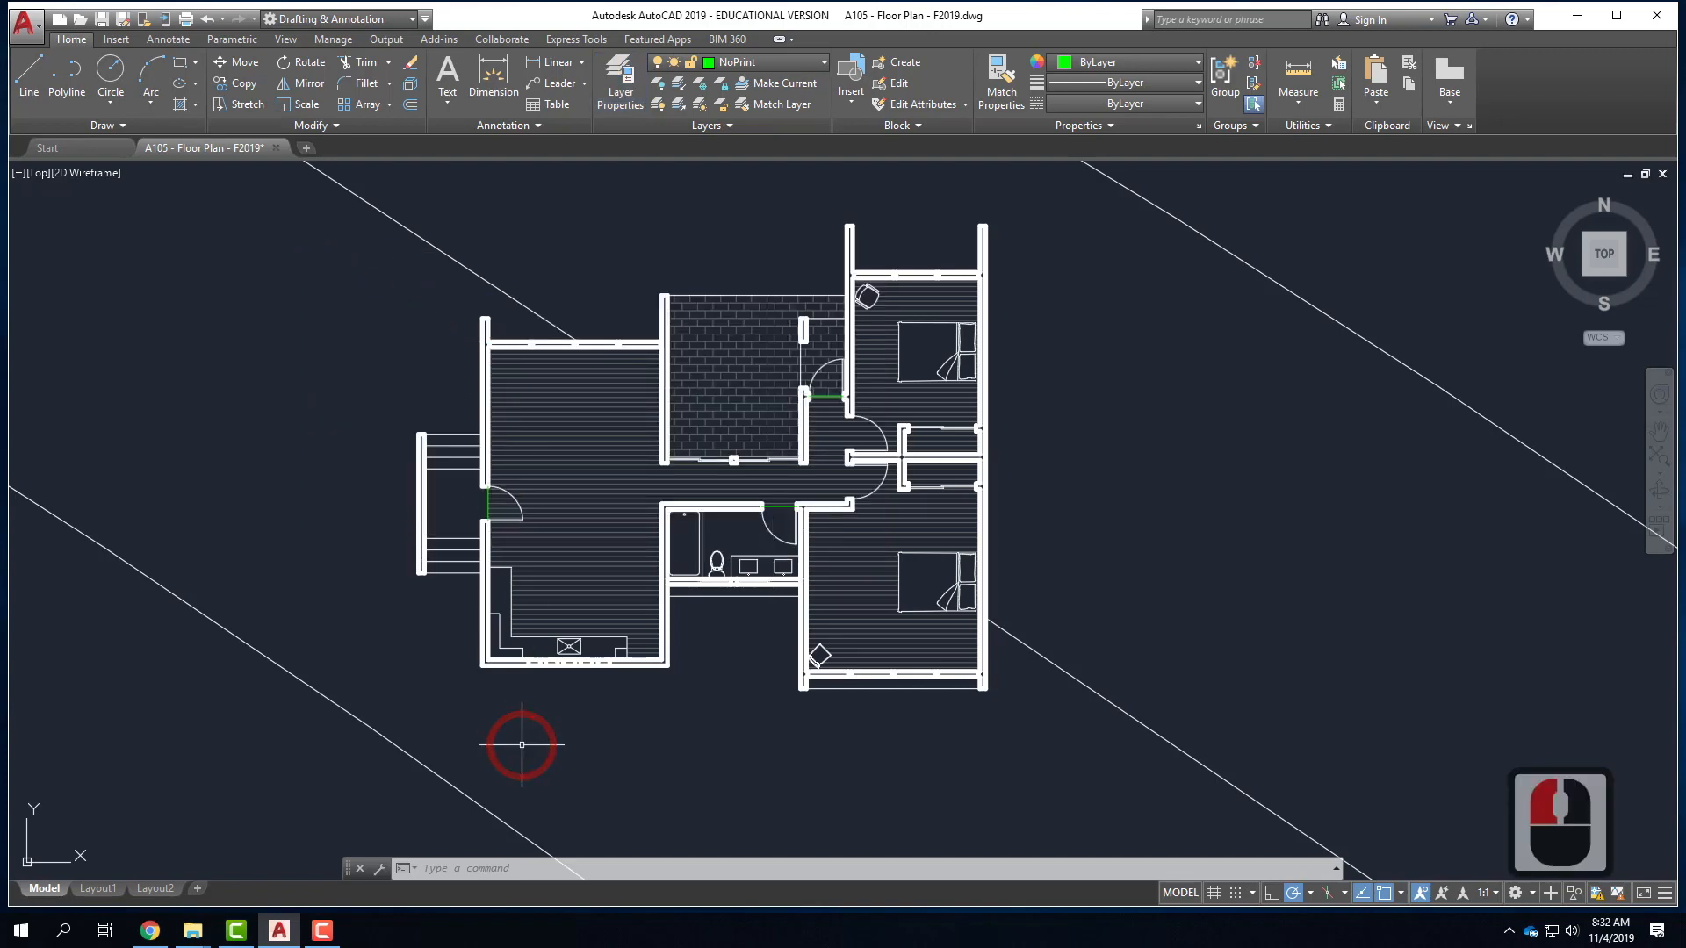
- Freeze the Topography layer to hide the contour lines around the floor plan
scroll(522, 743, down, 3)
scroll(482, 557, up, 2)
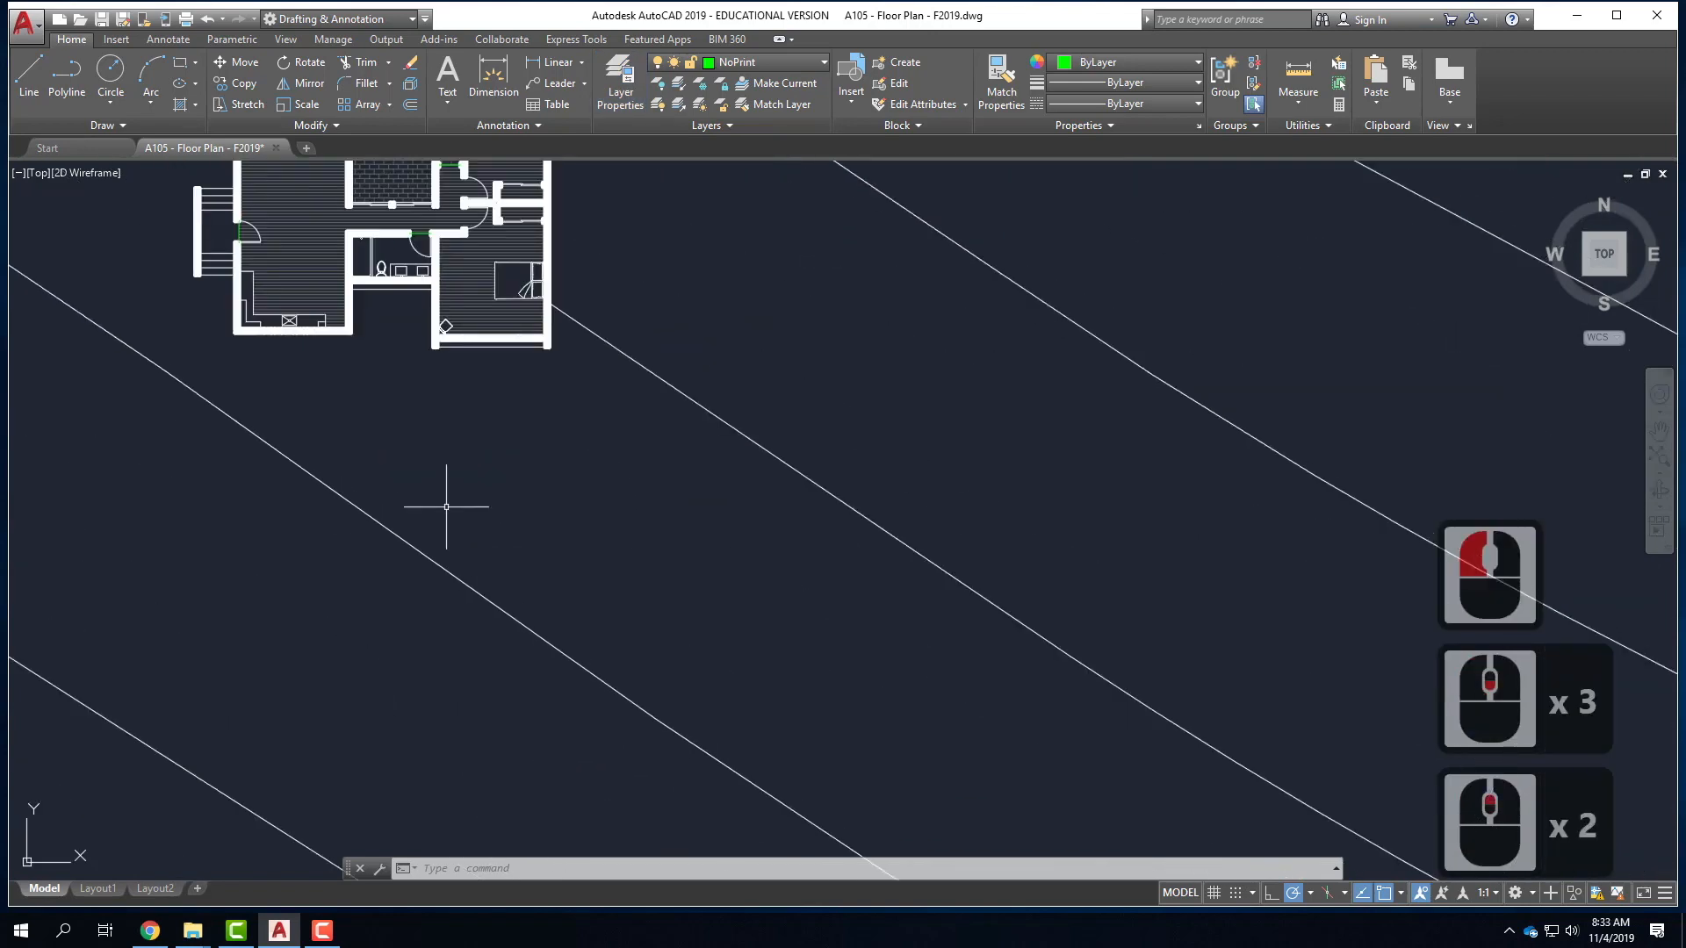
scroll(799, 445, down, 1)
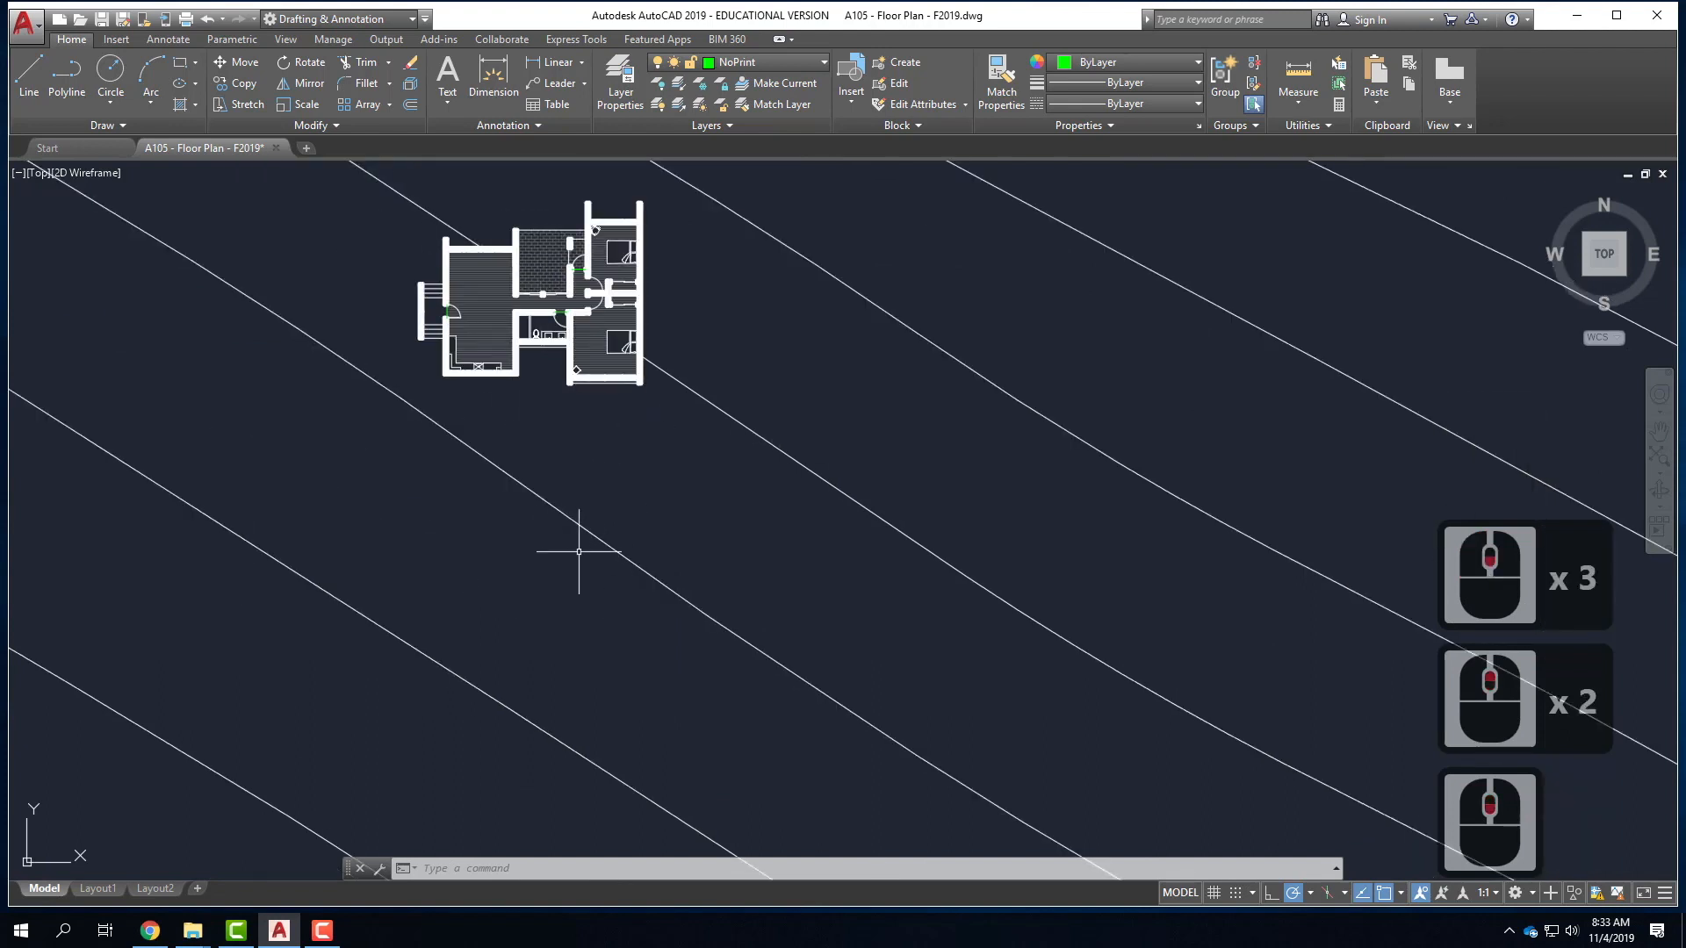
scroll(647, 681, down, 1)
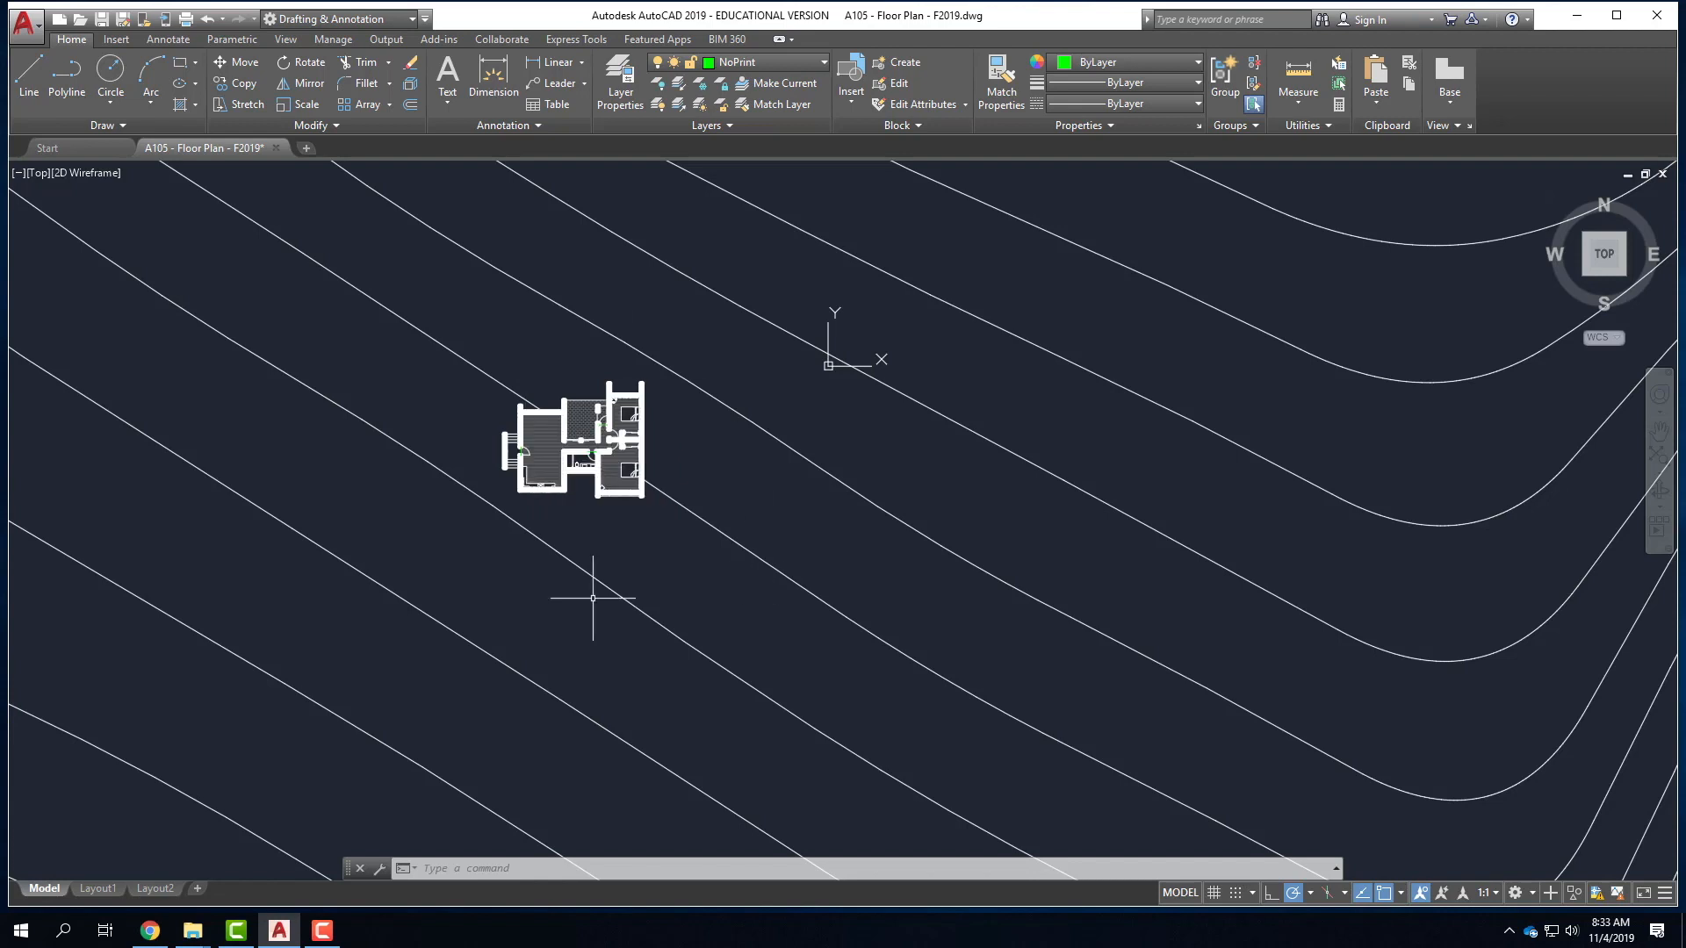
scroll(543, 614, up, 2)
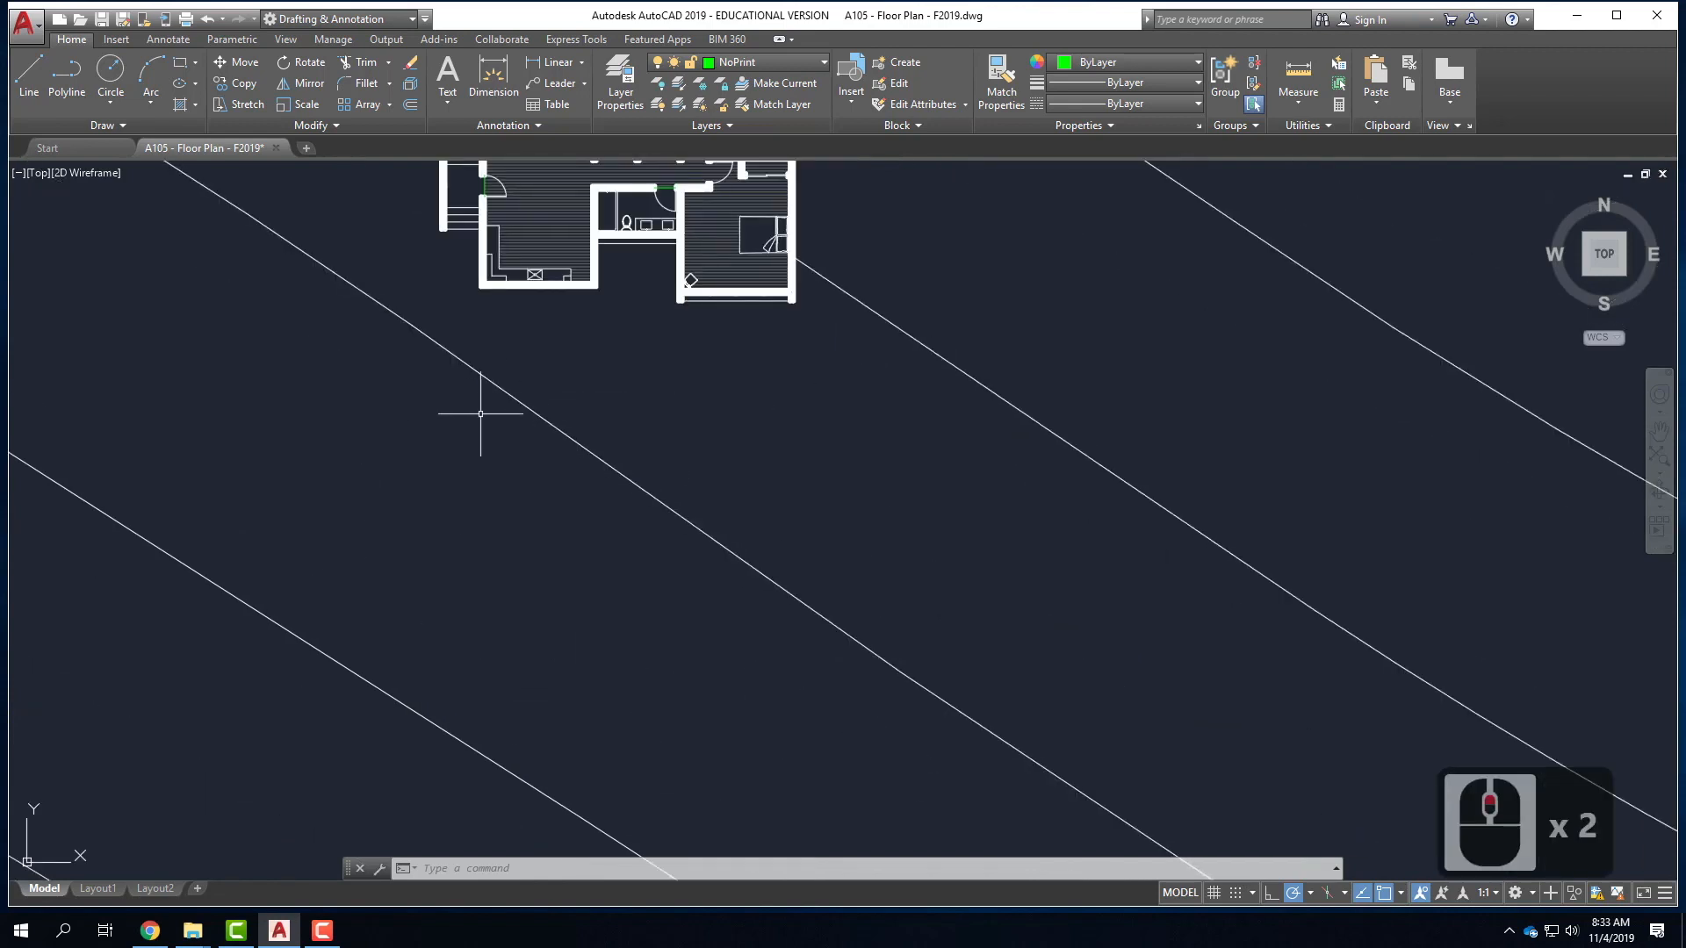
click(690, 255)
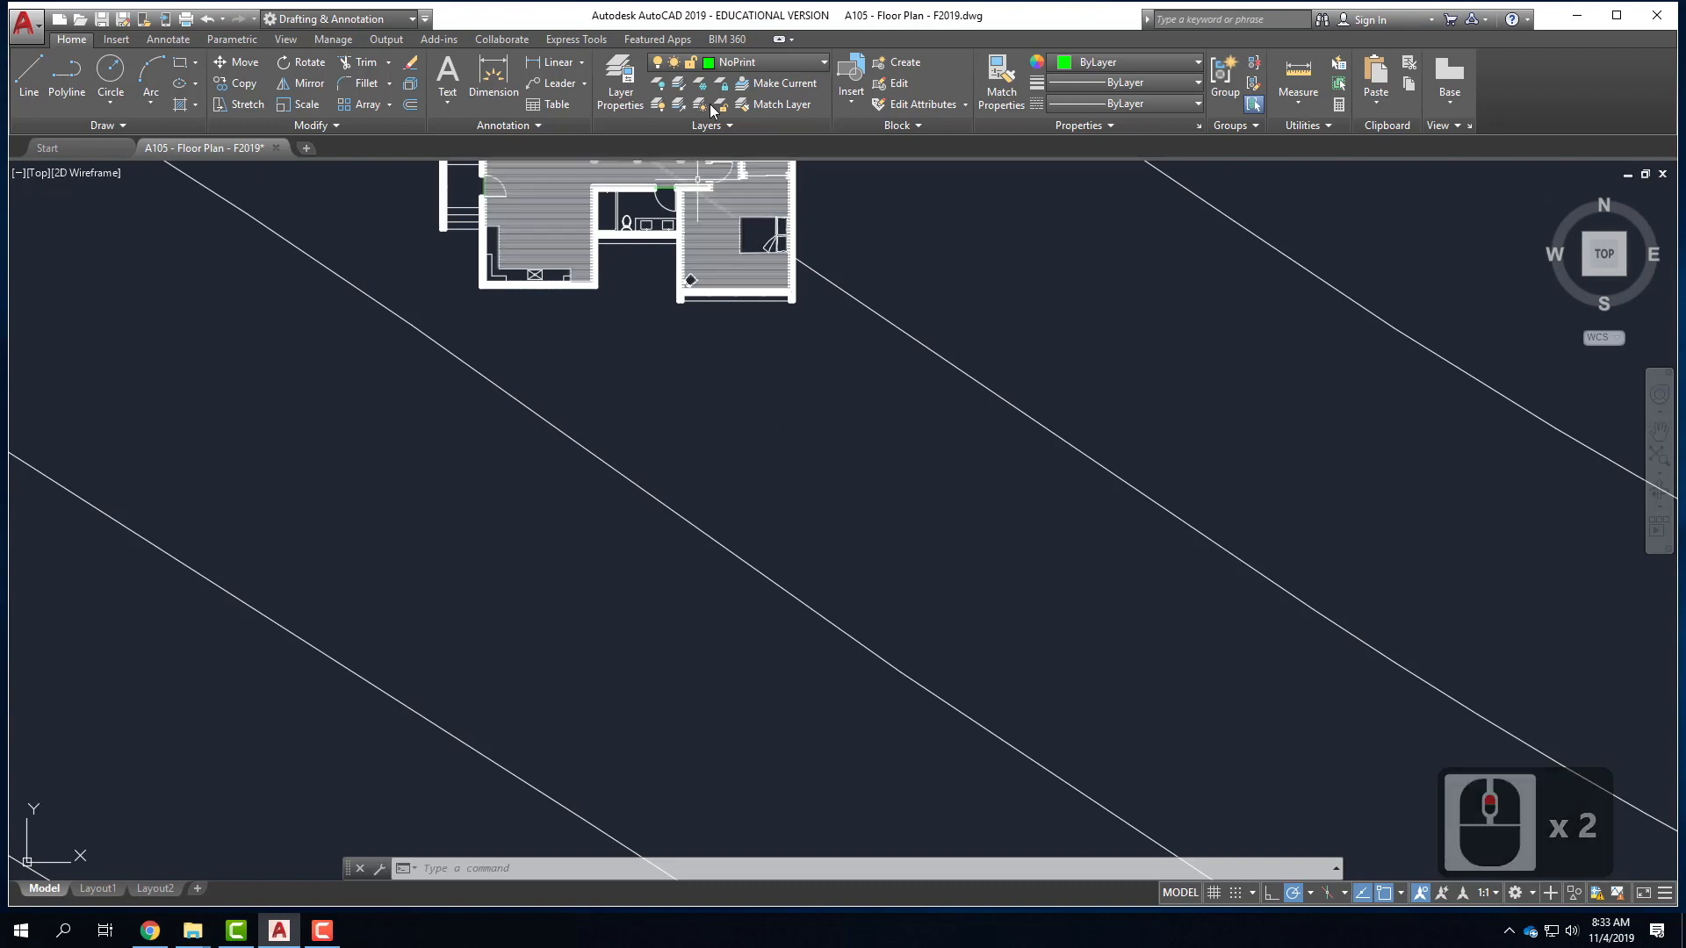
click(751, 61)
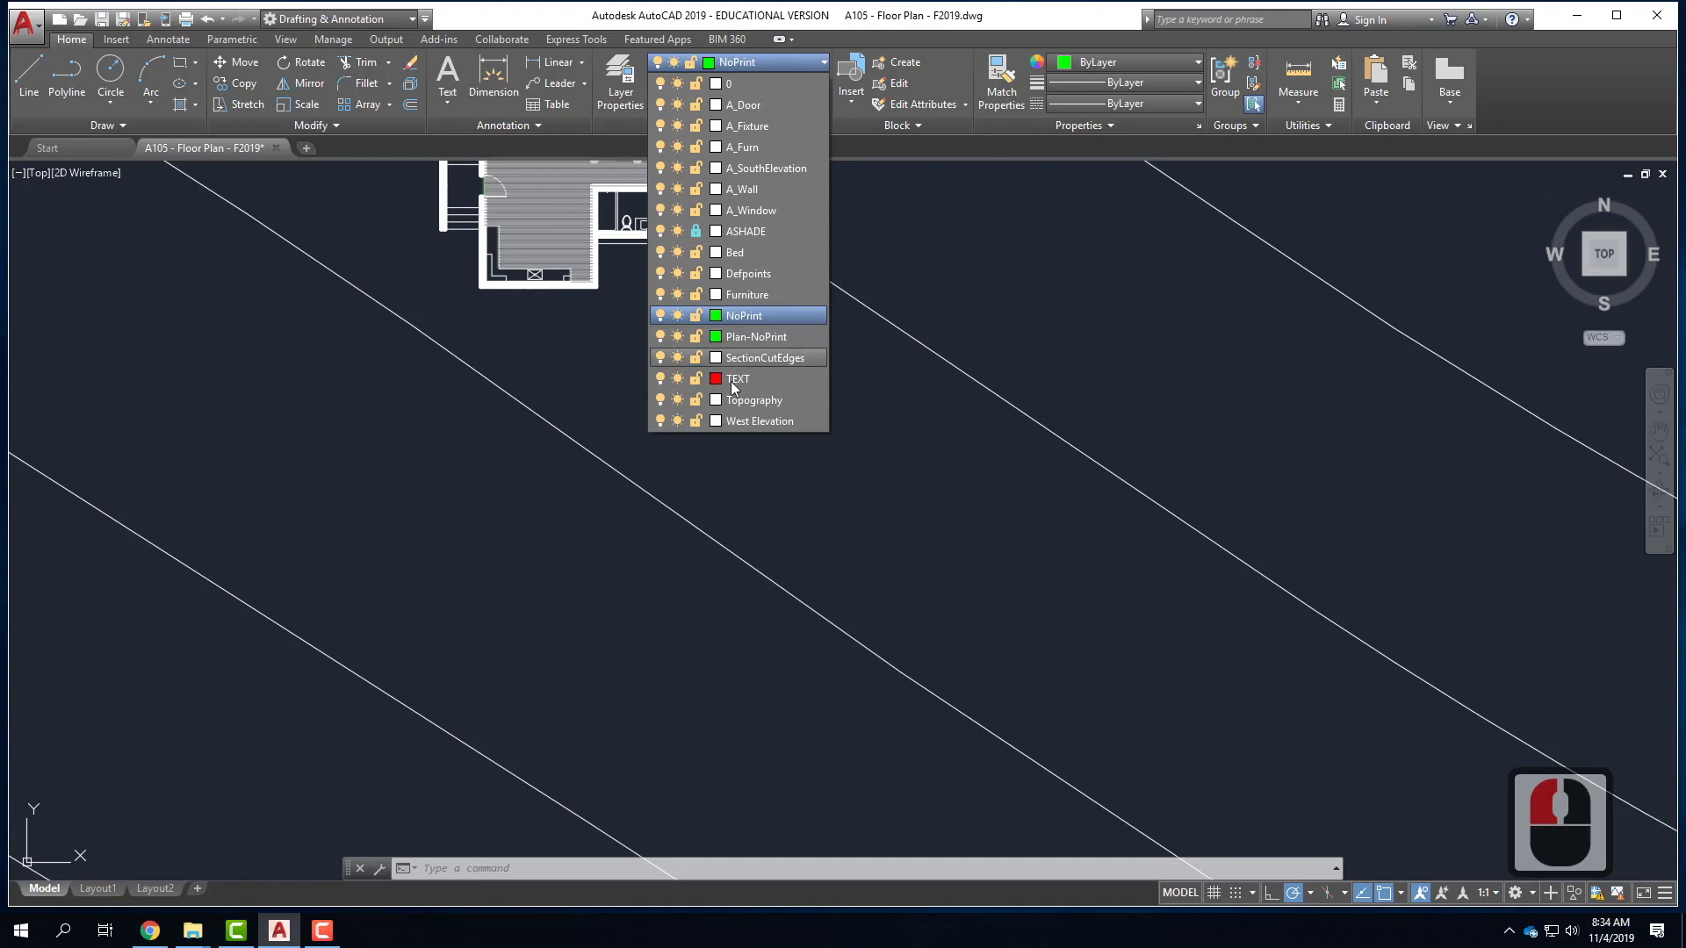
click(677, 400)
click(592, 413)
click(862, 459)
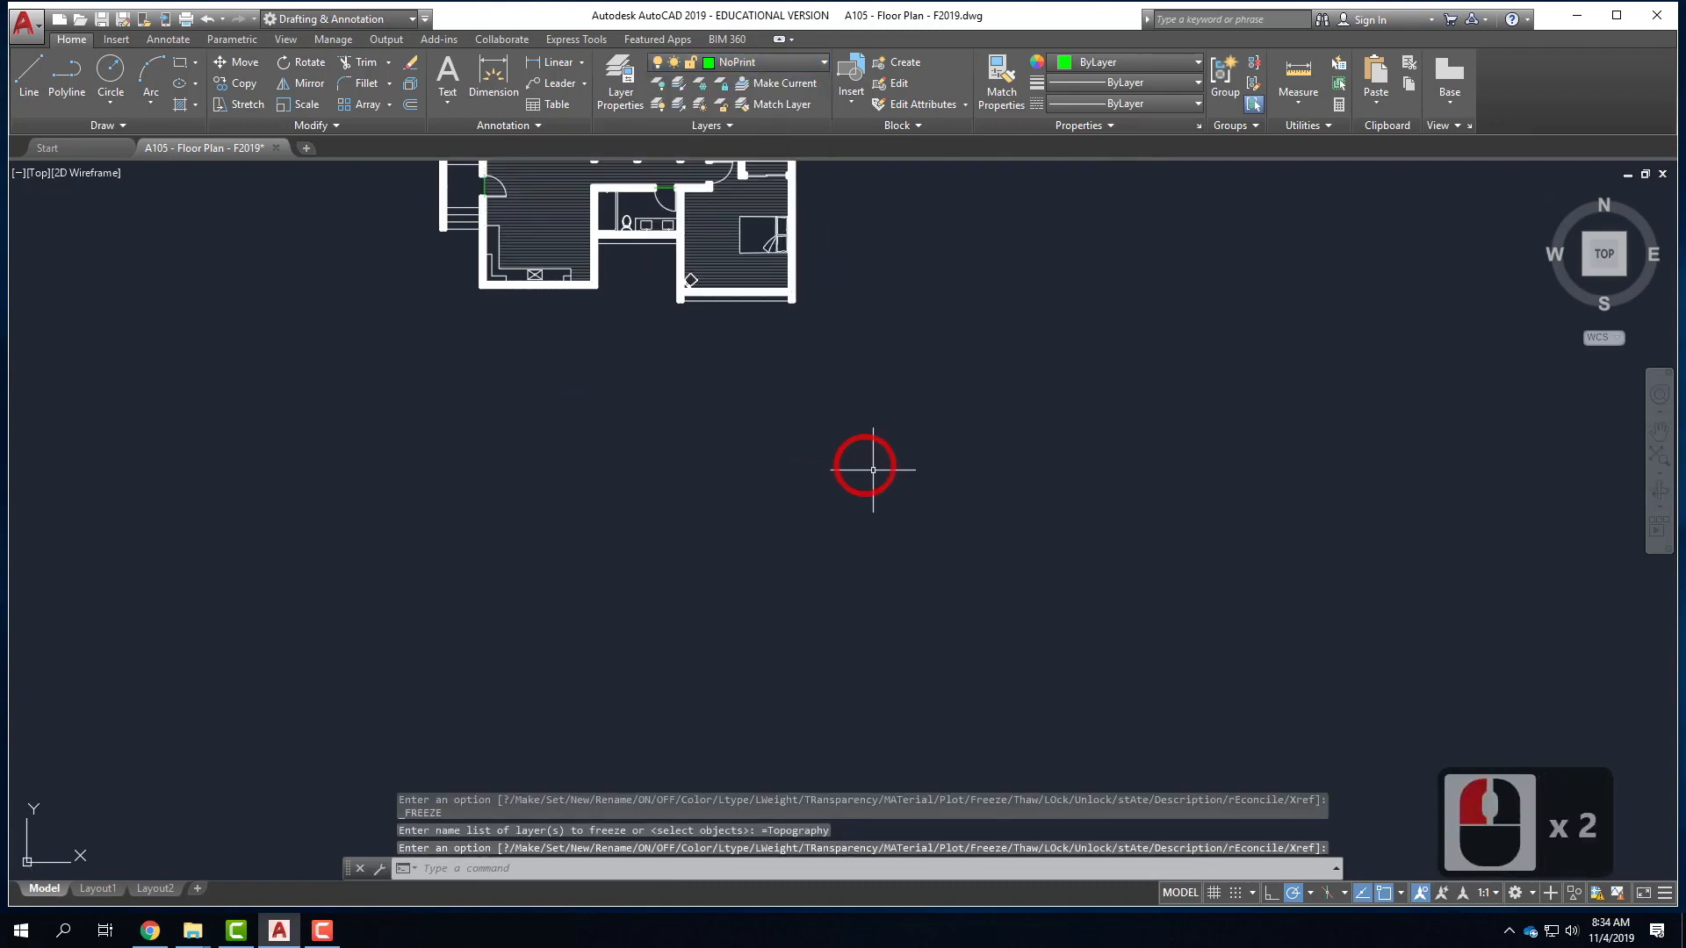
- Draw a ray straight down at 270° from the lower-left exterior wall corner of the floor plan
scroll(1080, 482, down, 2)
scroll(996, 417, up, 2)
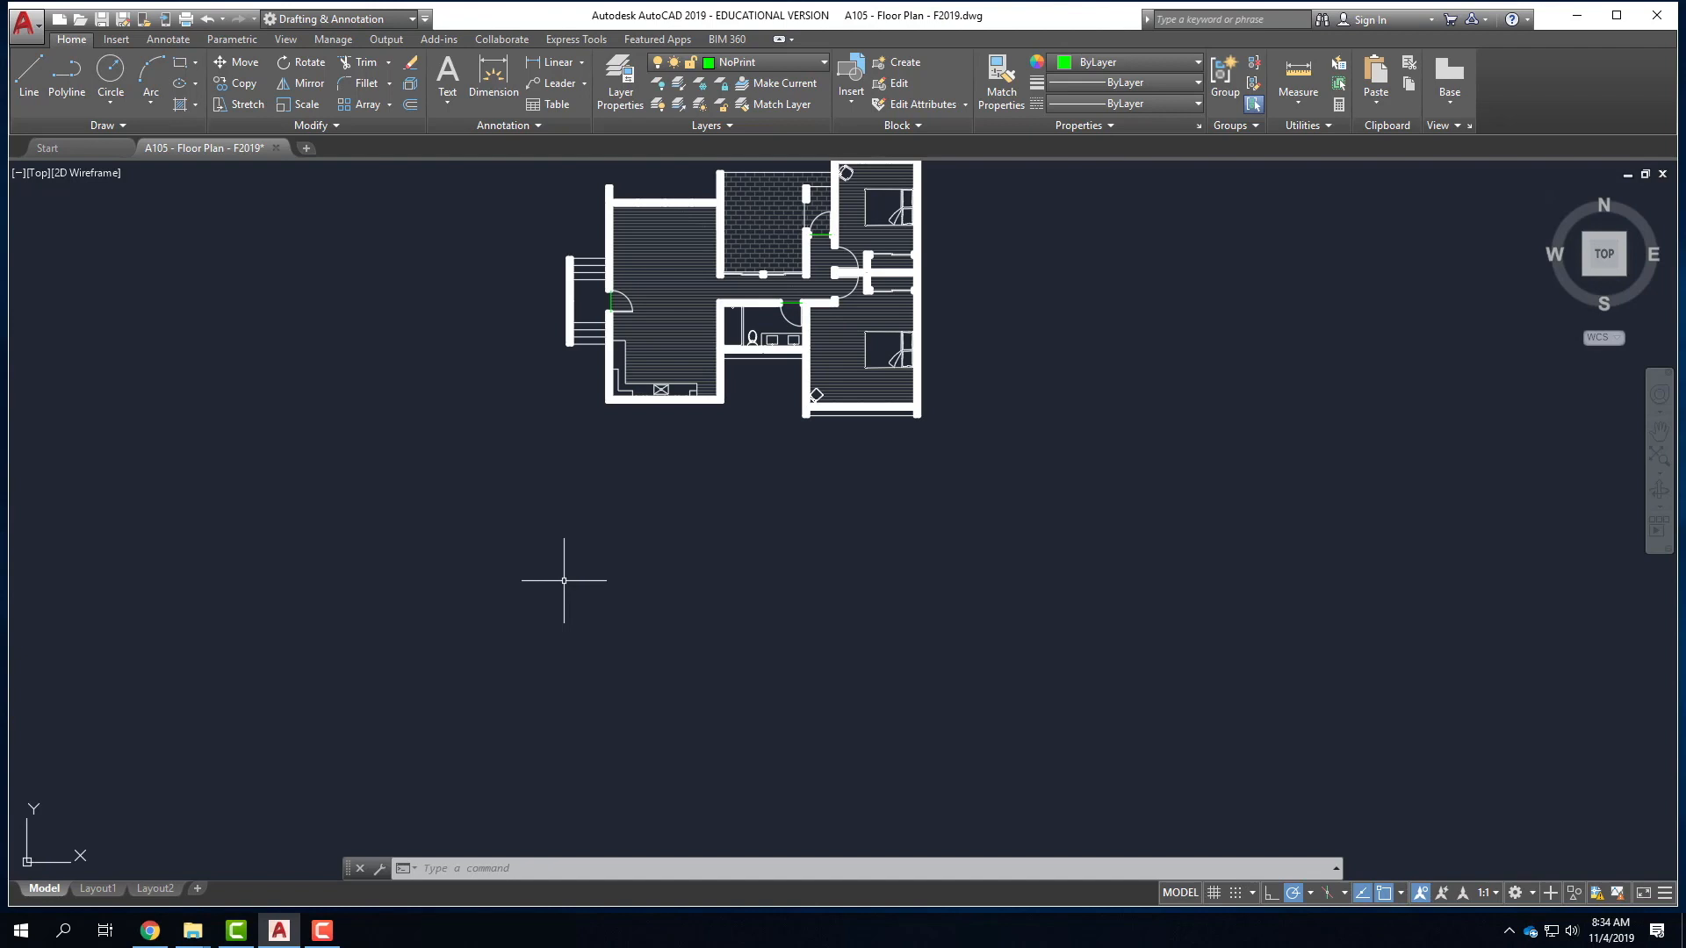
text(ray)
key(Return)
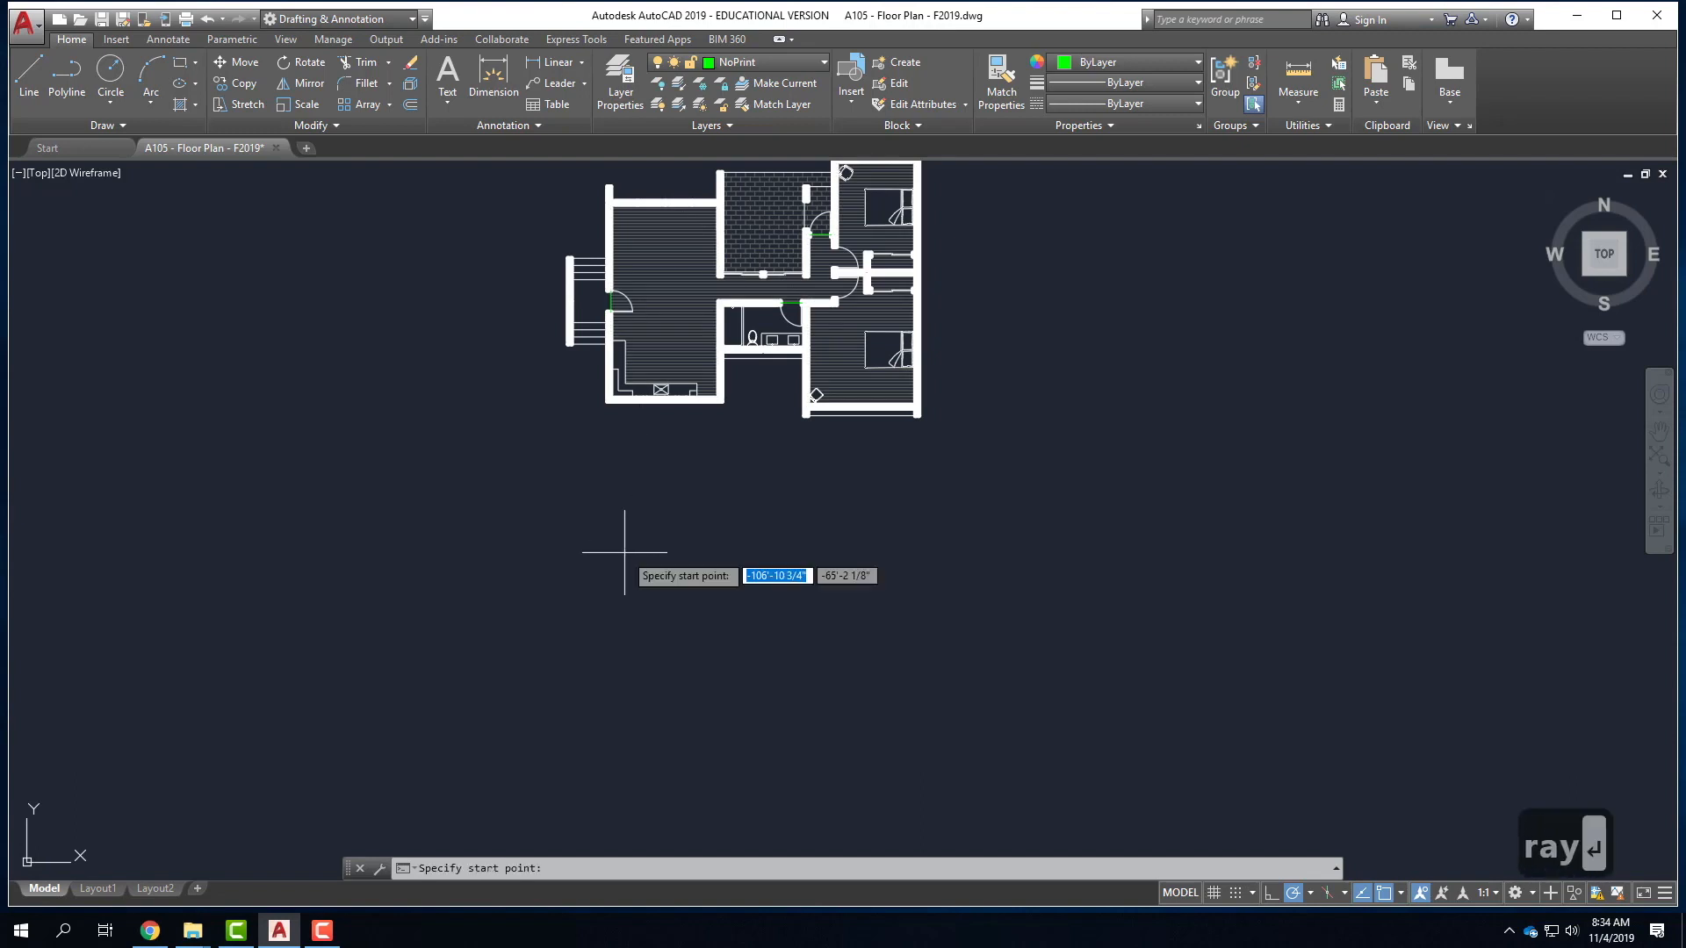
click(607, 425)
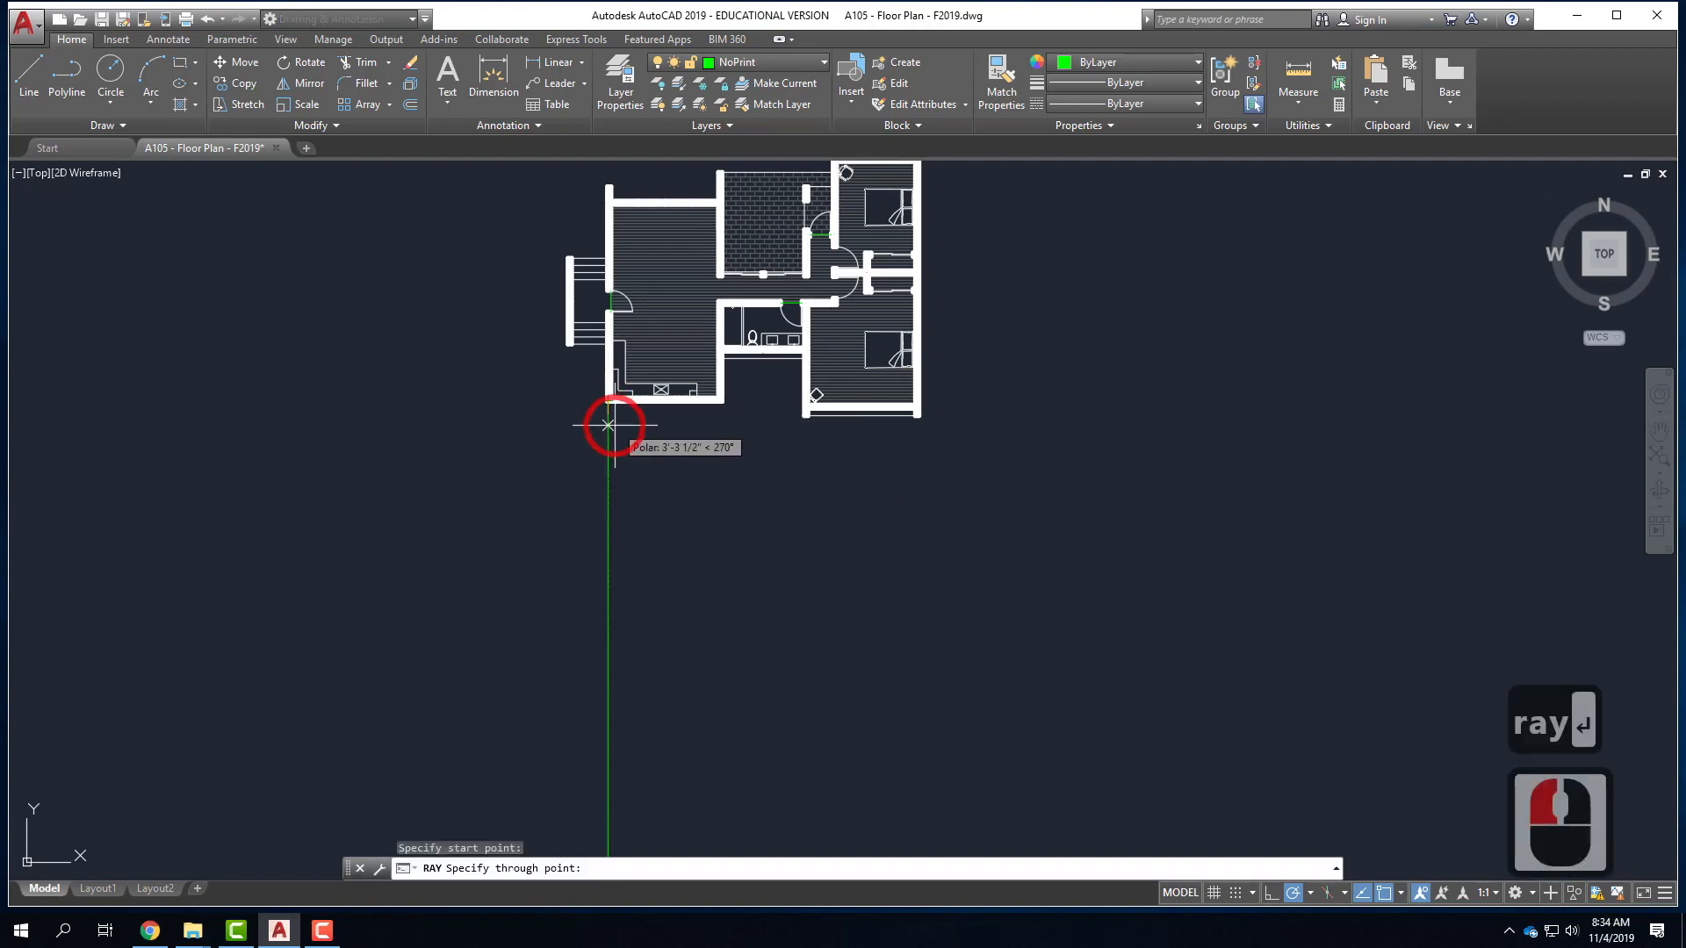
click(607, 478)
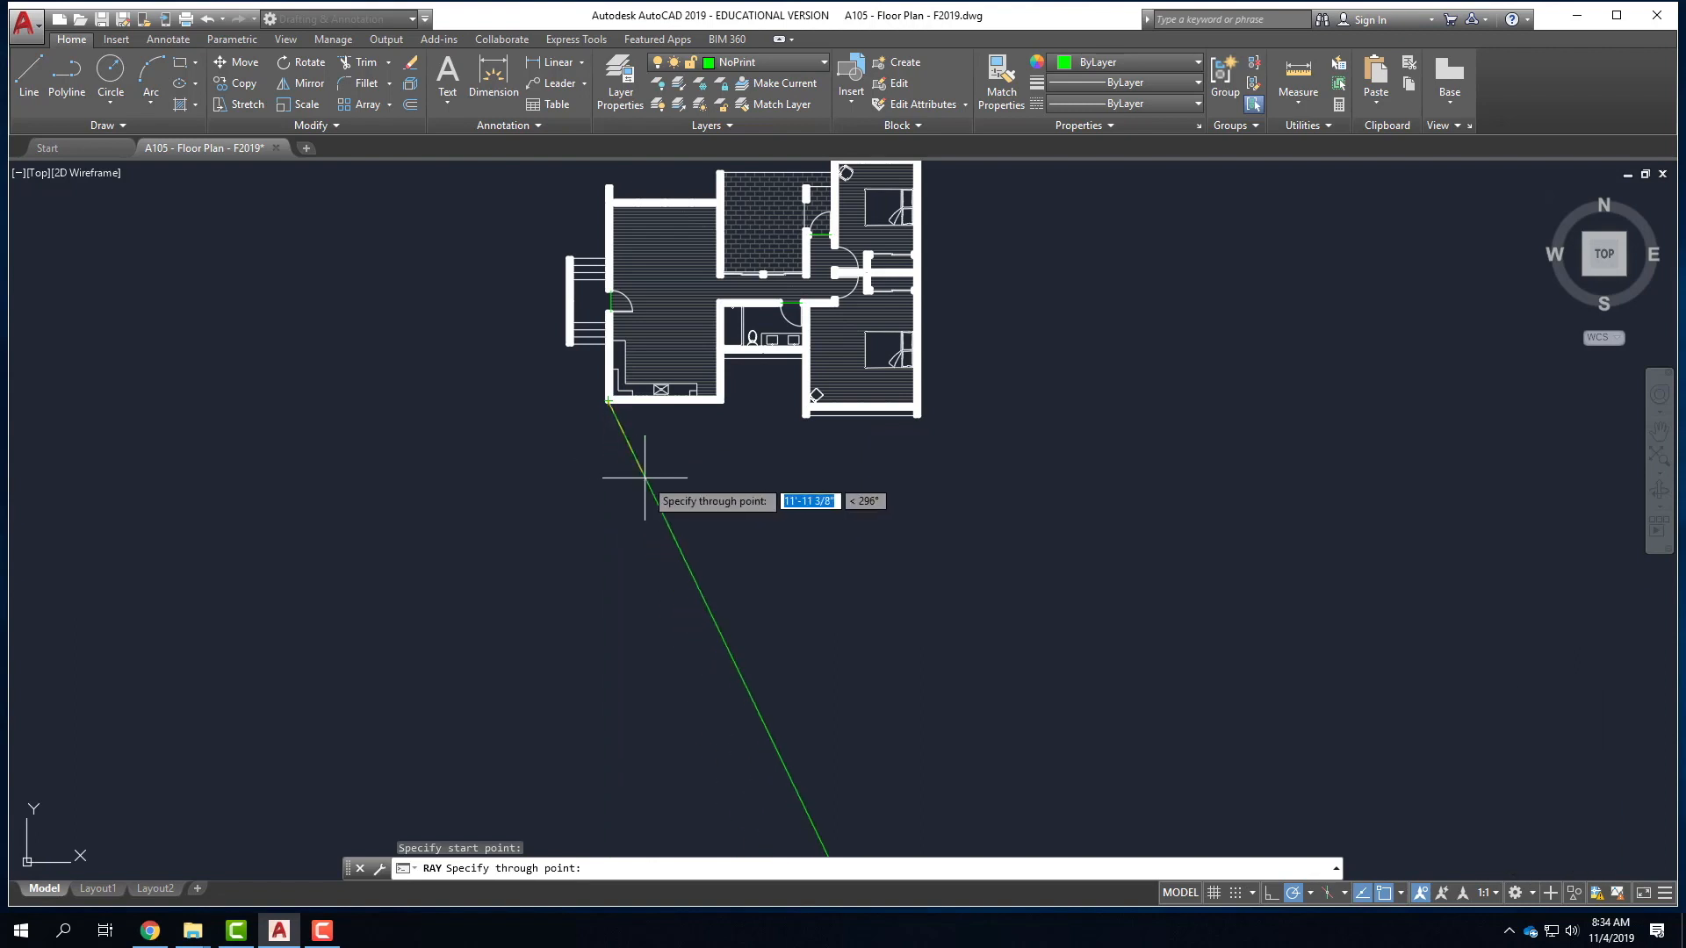
click(608, 478)
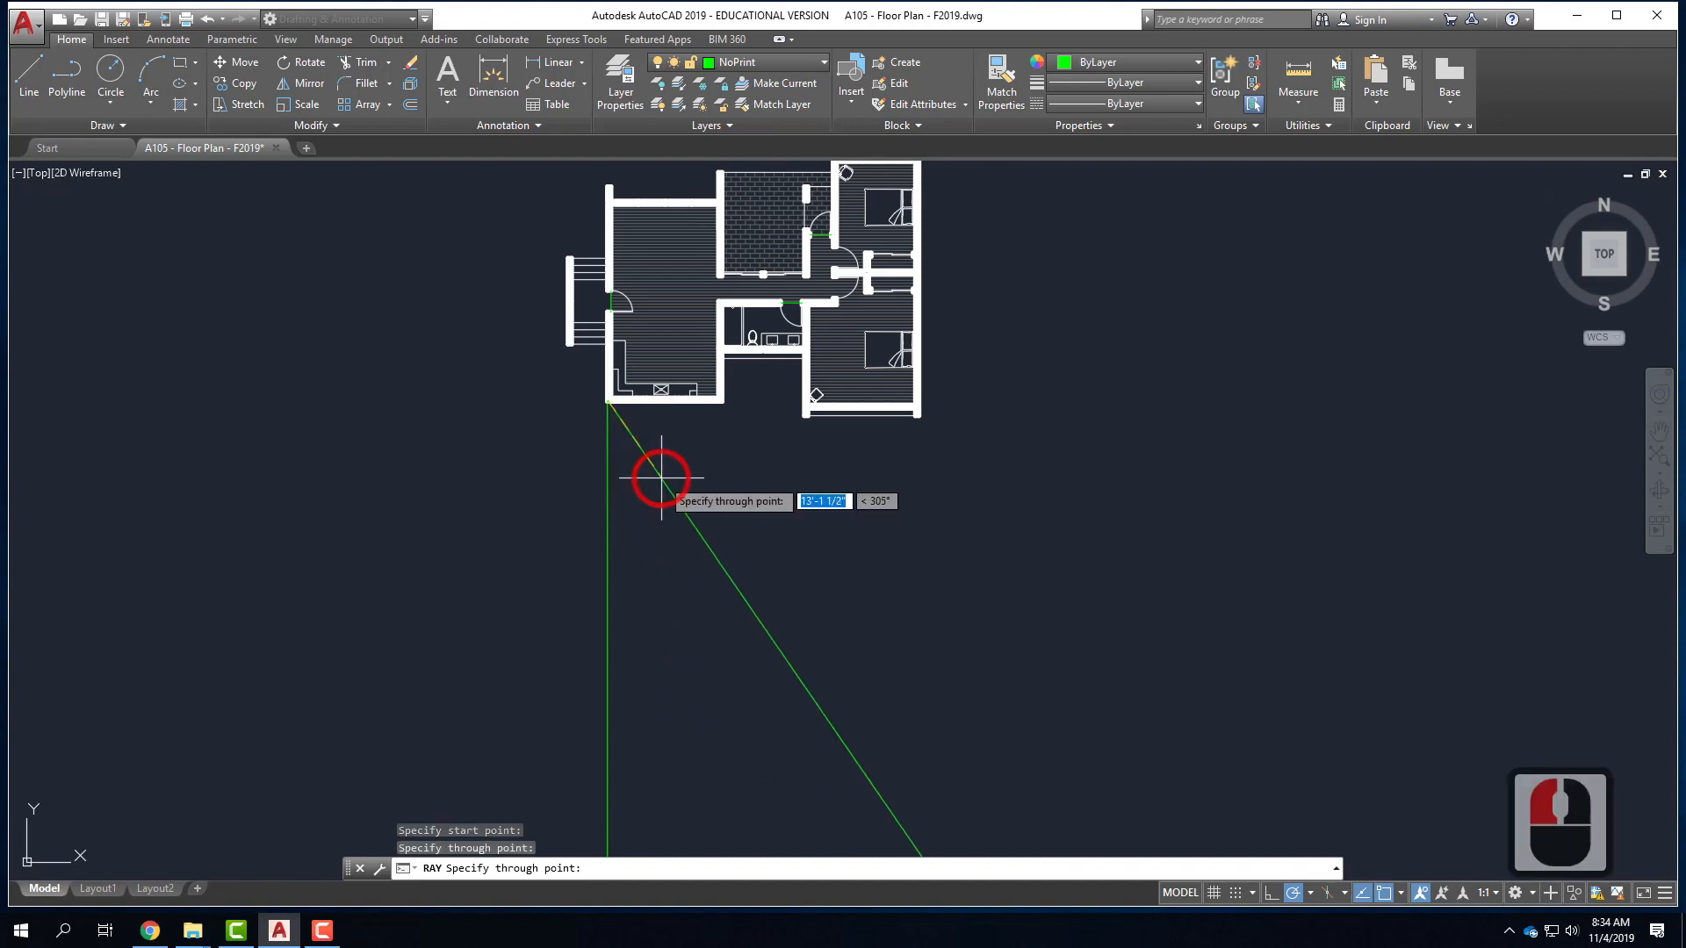
key(Return)
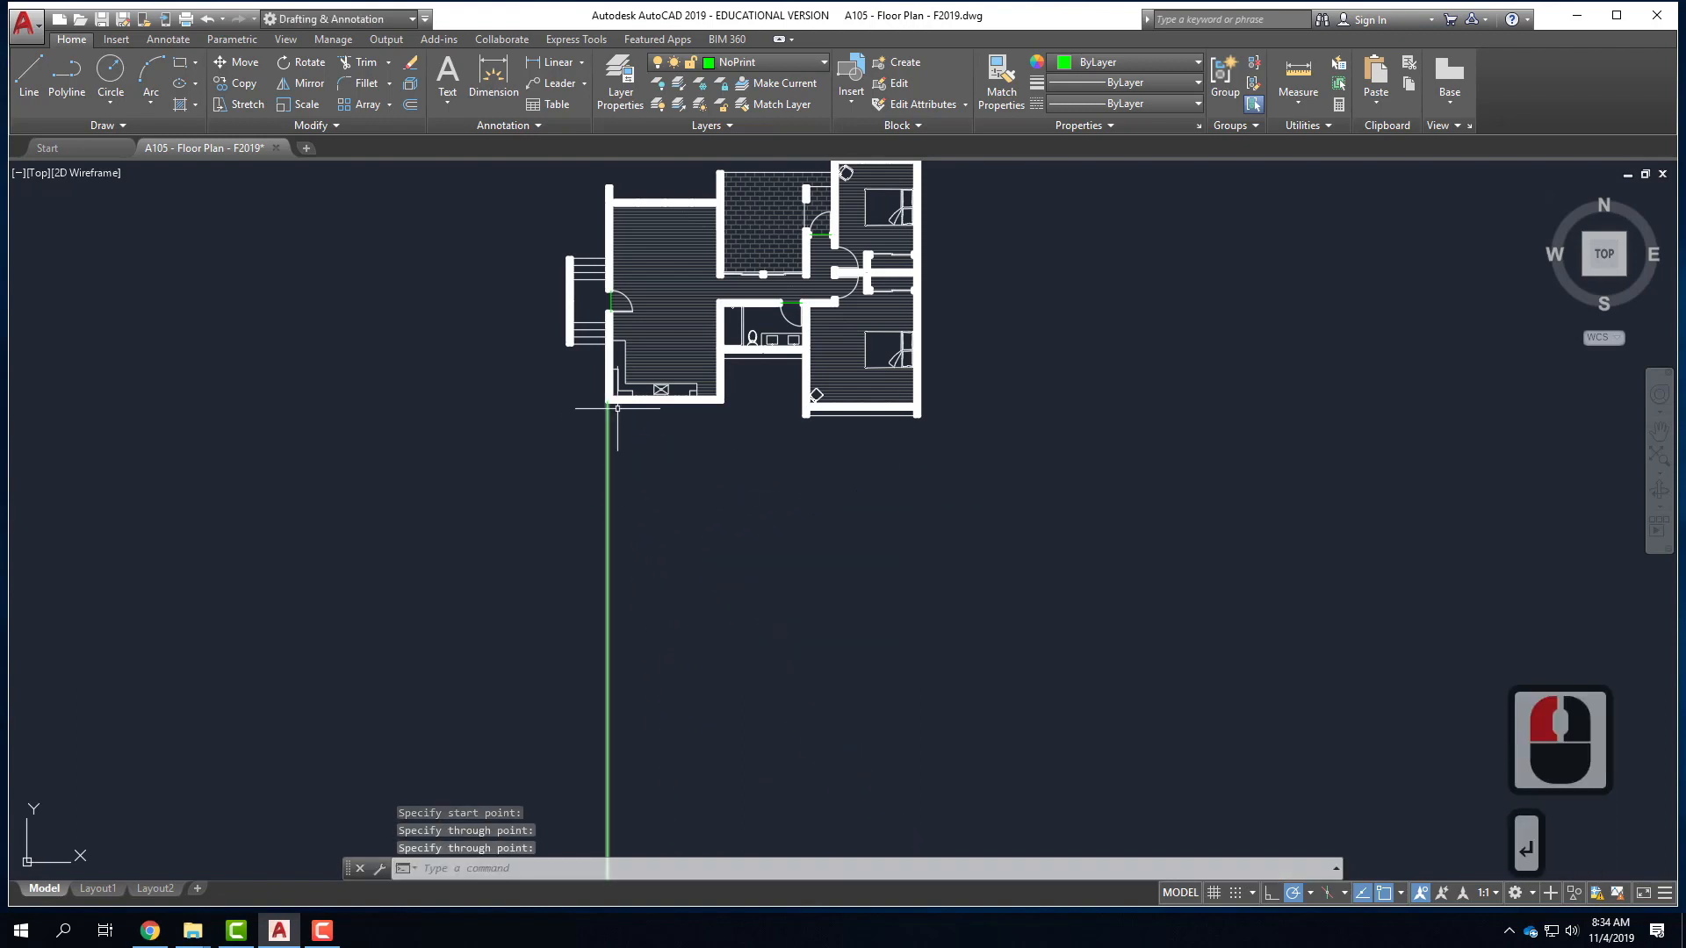
scroll(610, 404, up, 5)
scroll(562, 343, down, 5)
scroll(596, 322, down, 18)
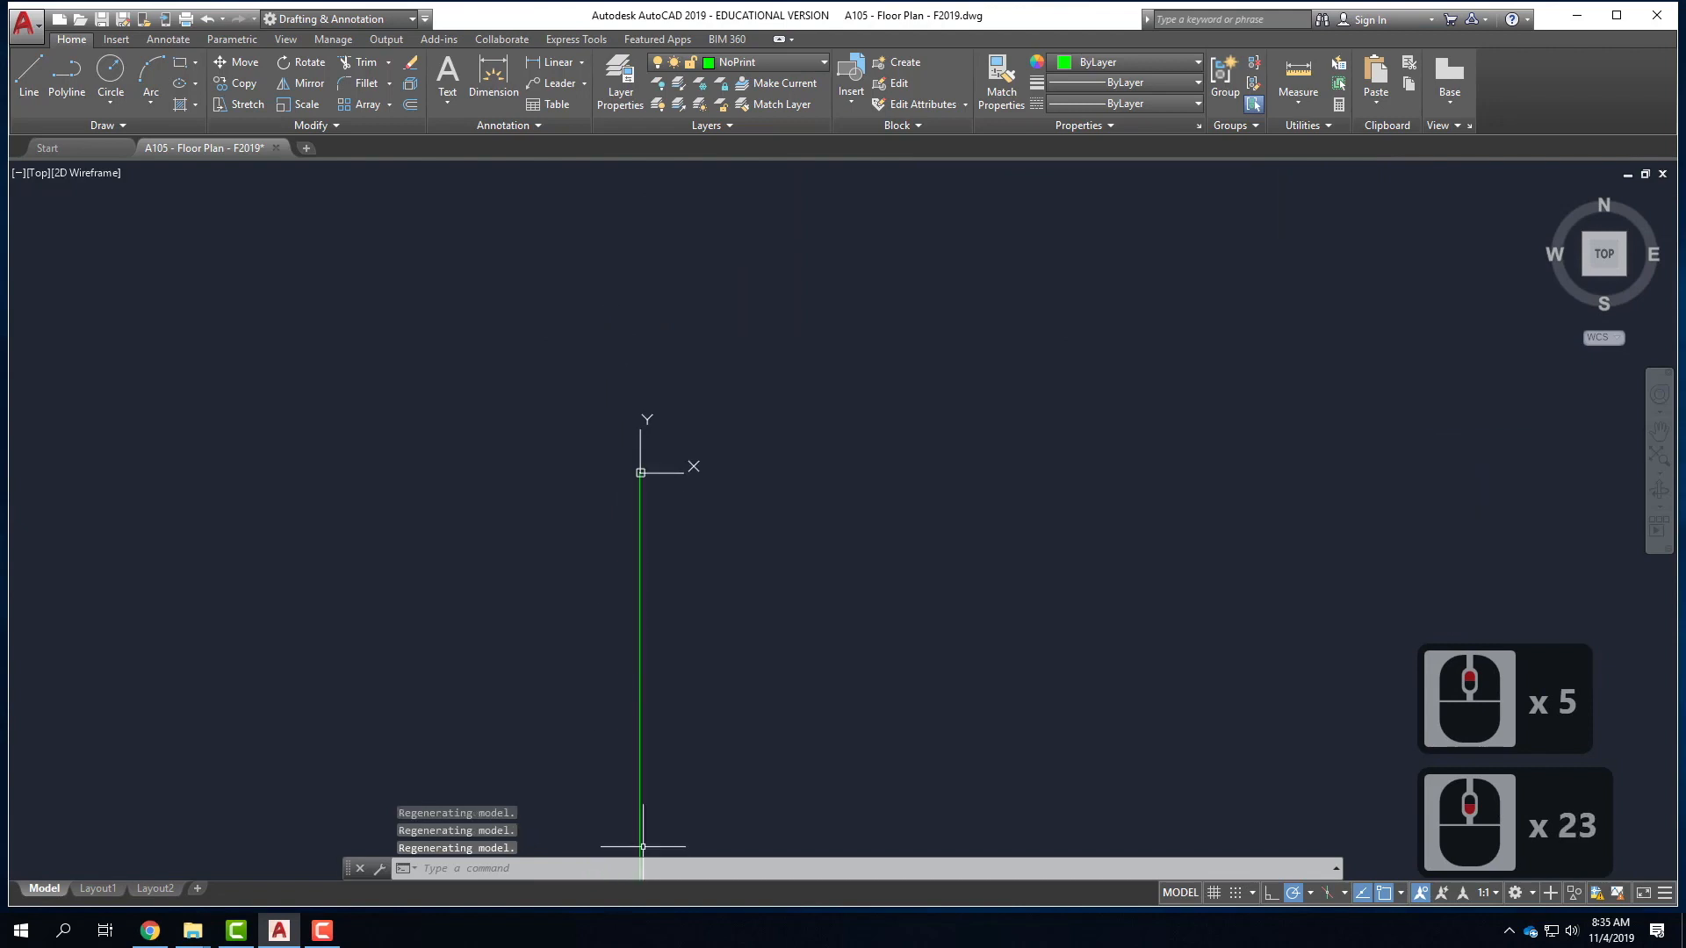
- Draw a ray straight down from the lower-right exterior wall corner of the kitchen wing
scroll(606, 497, up, 9)
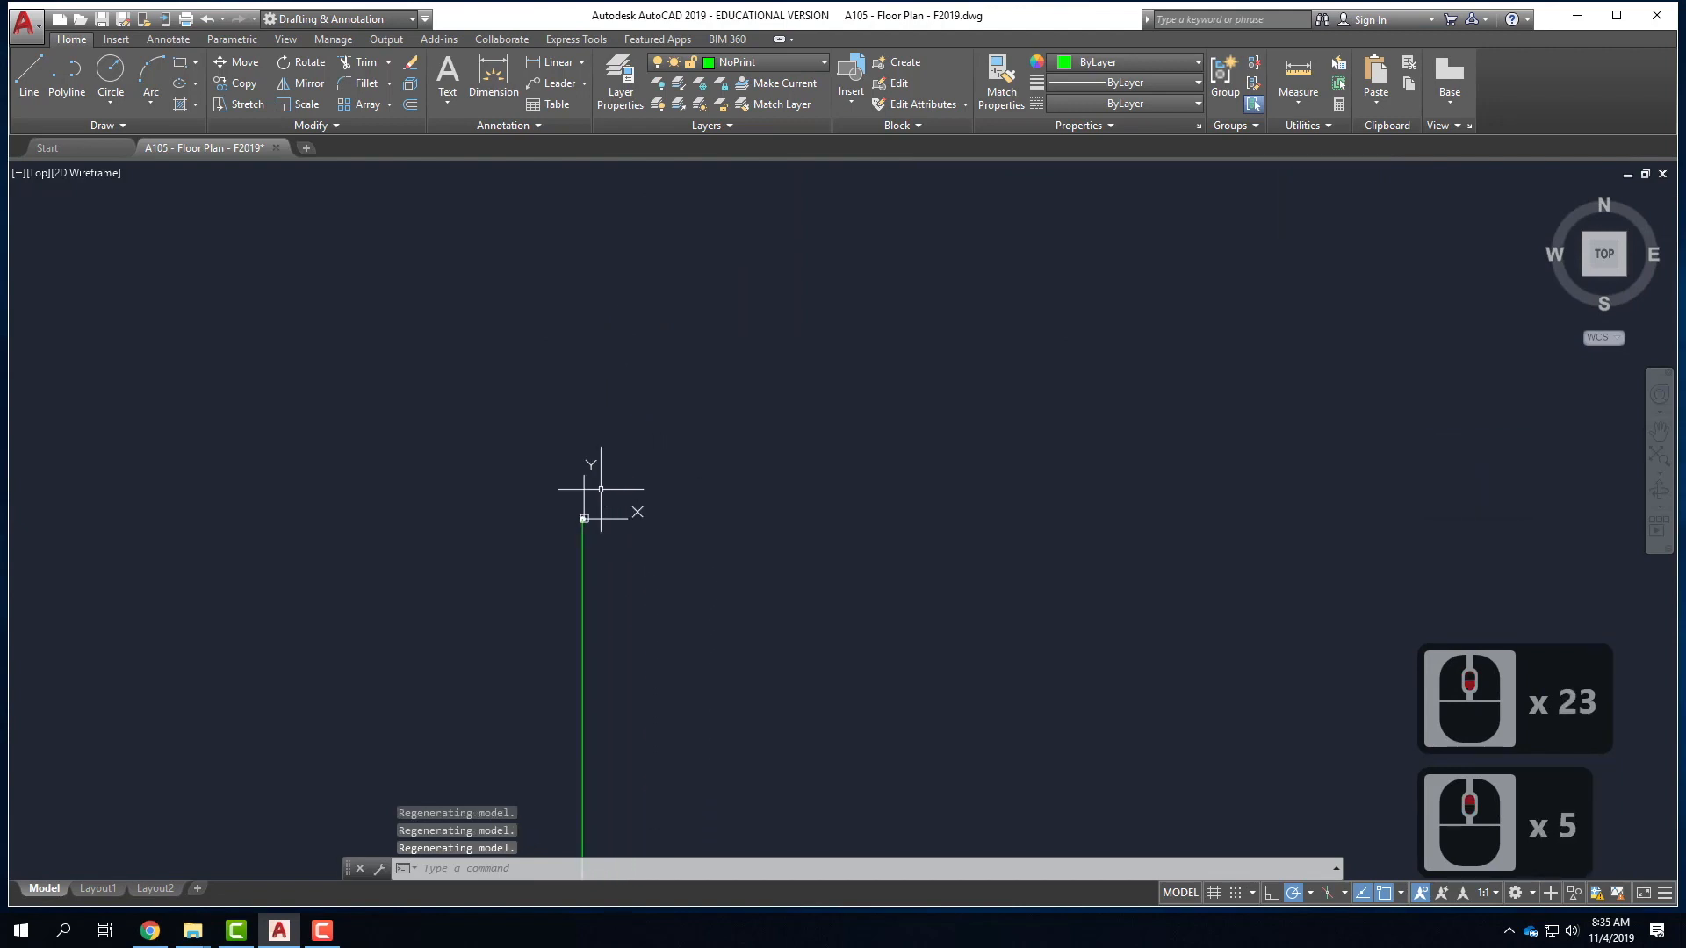
scroll(482, 359, up, 12)
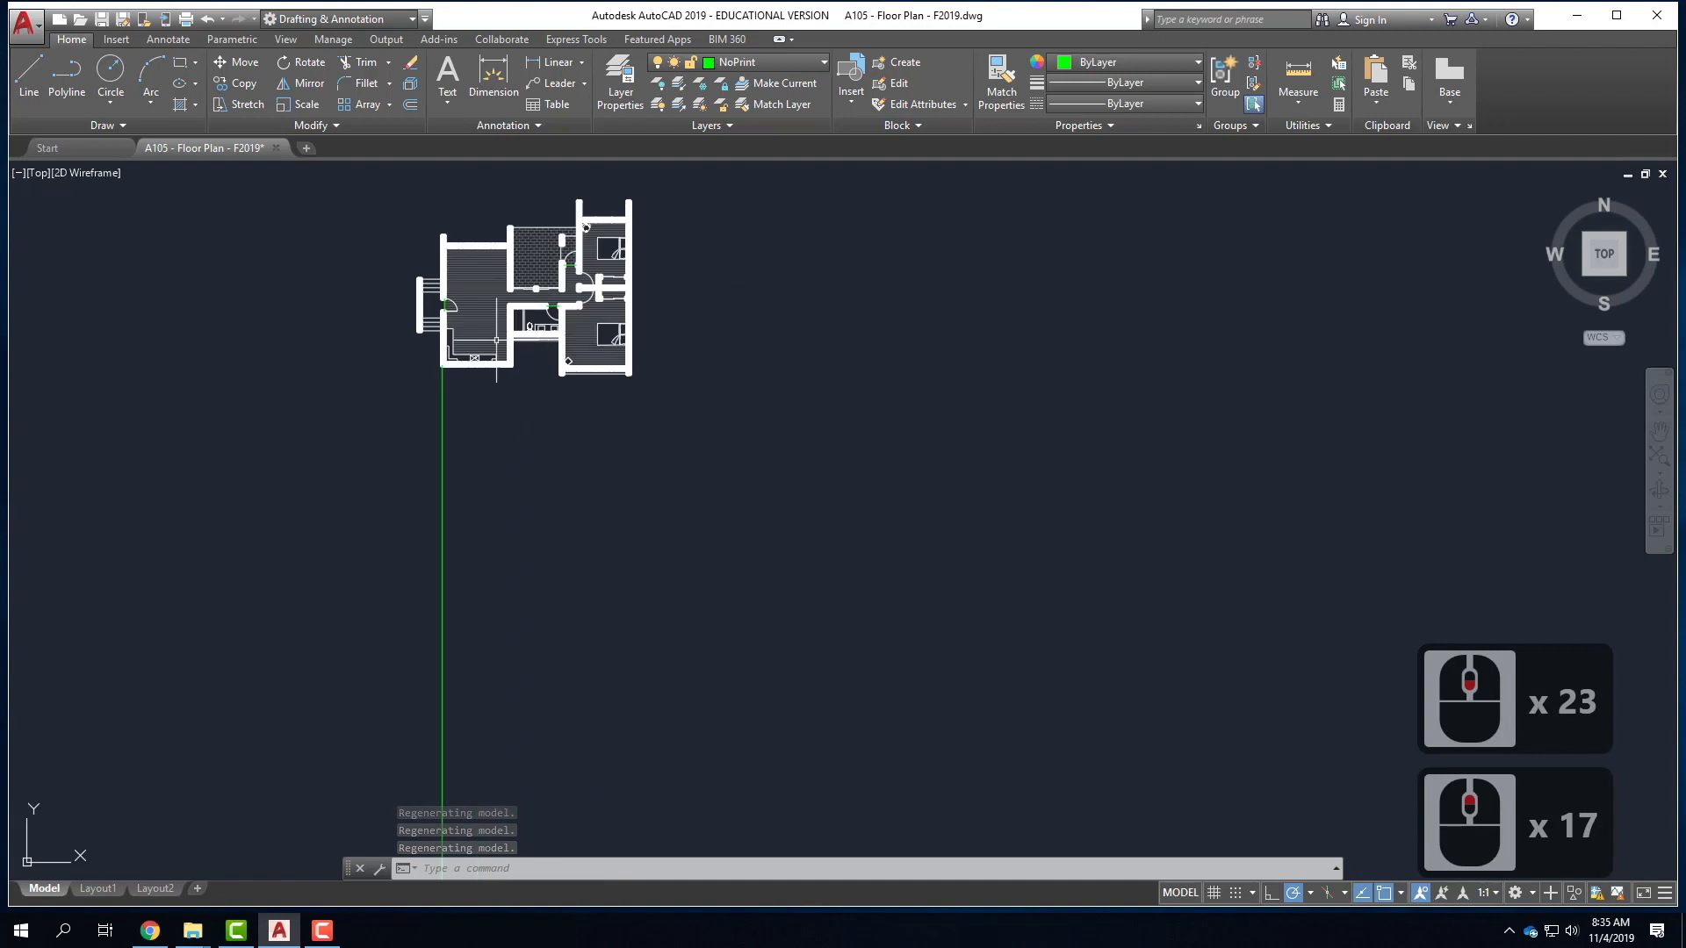
scroll(694, 579, down, 2)
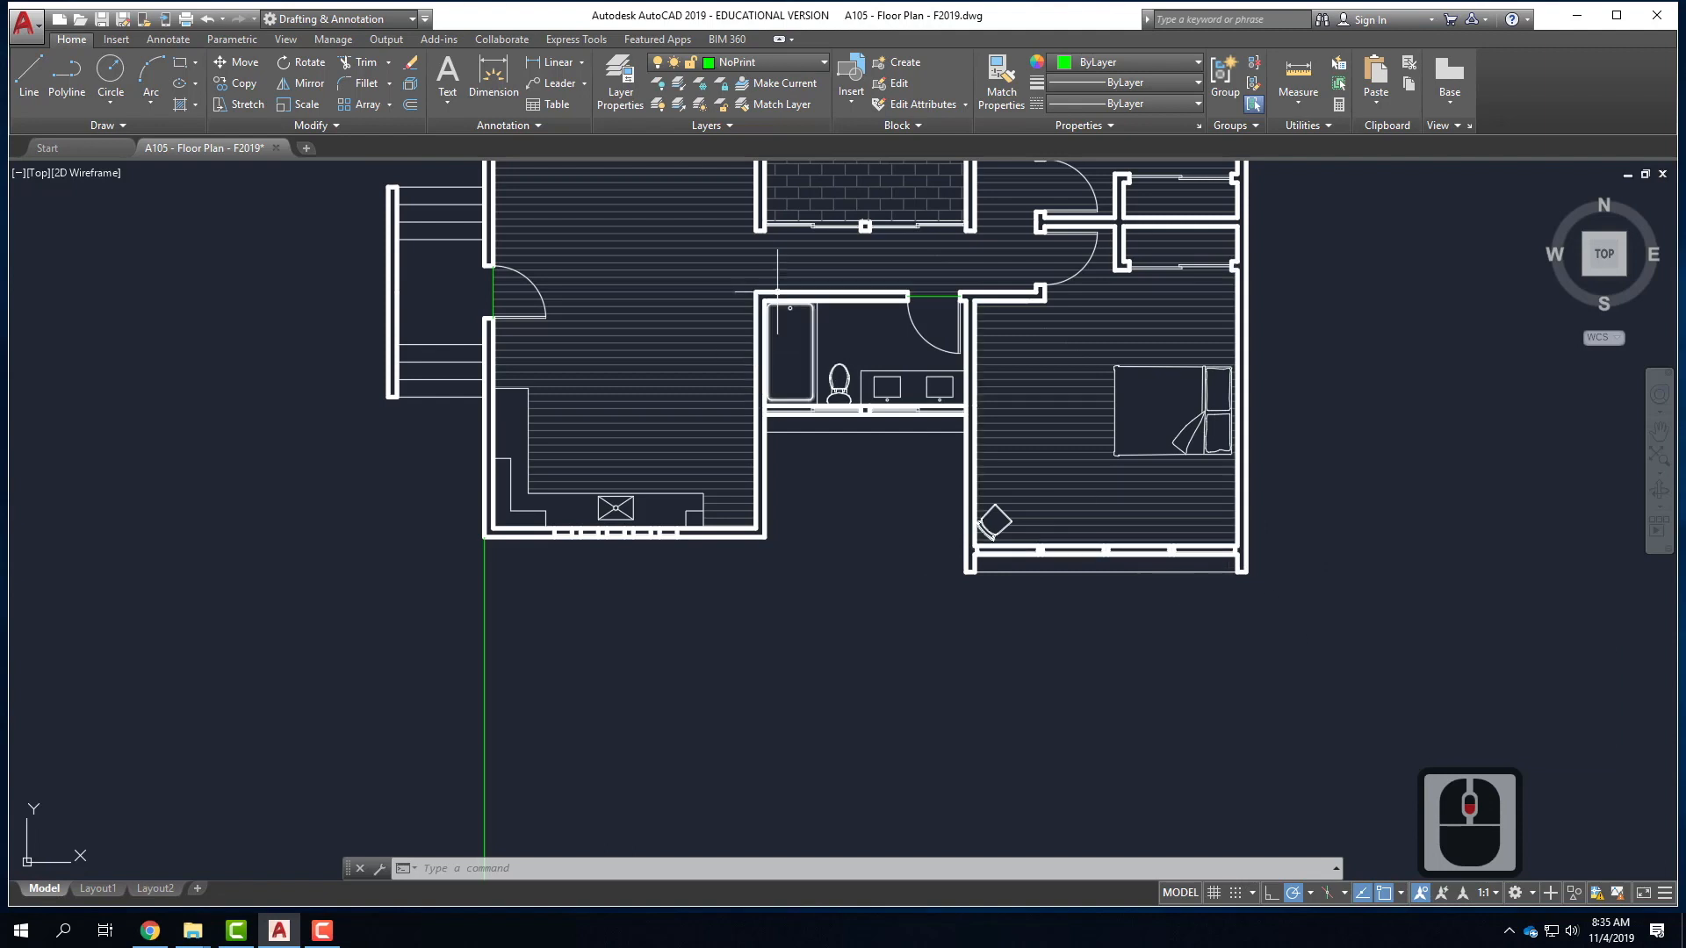
text(ray)
key(Return)
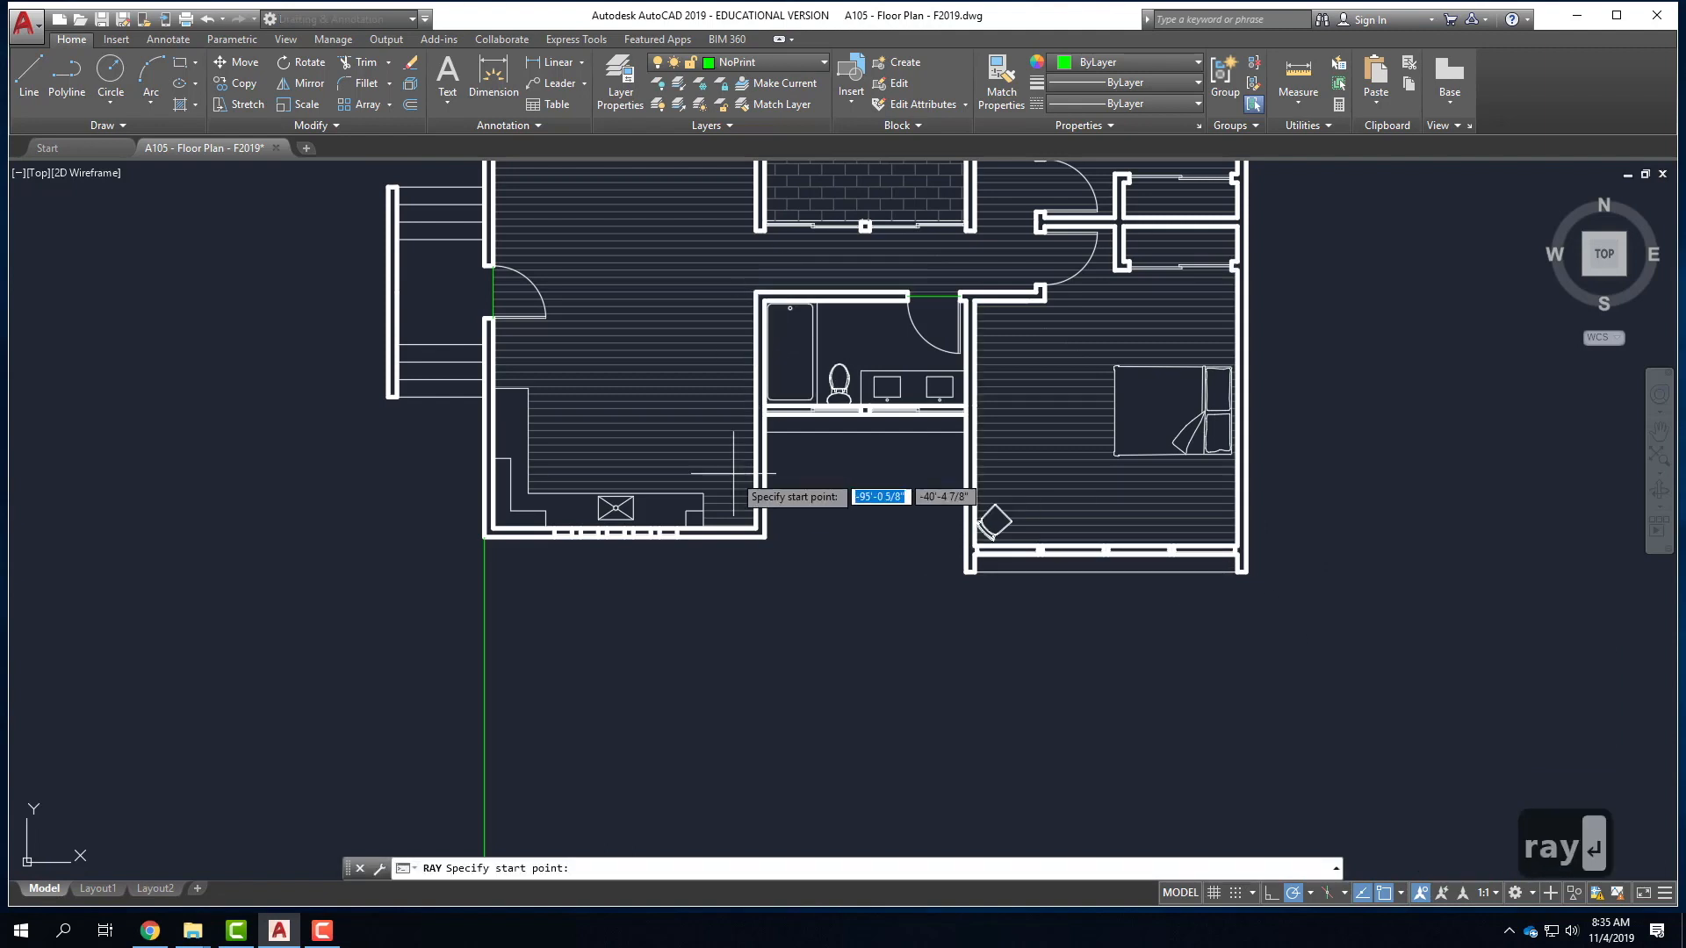
click(764, 537)
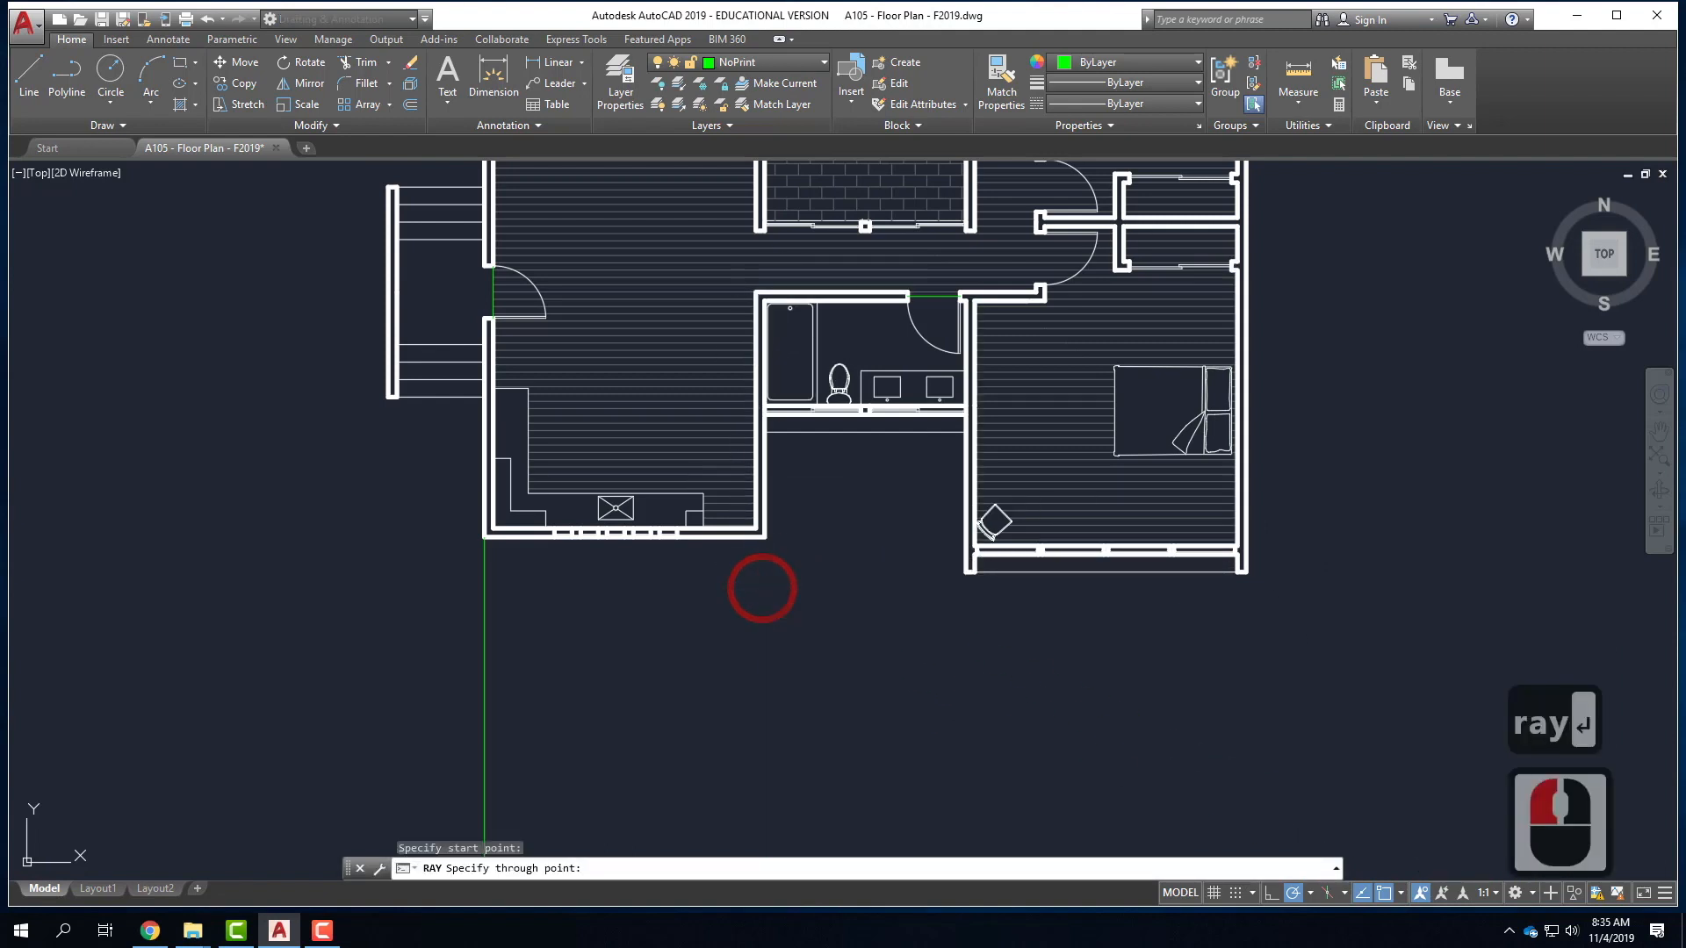
click(765, 587)
key(Return)
- Draw a ray straight down from the lower-left exterior wall corner of the lower bedroom
right_click(894, 601)
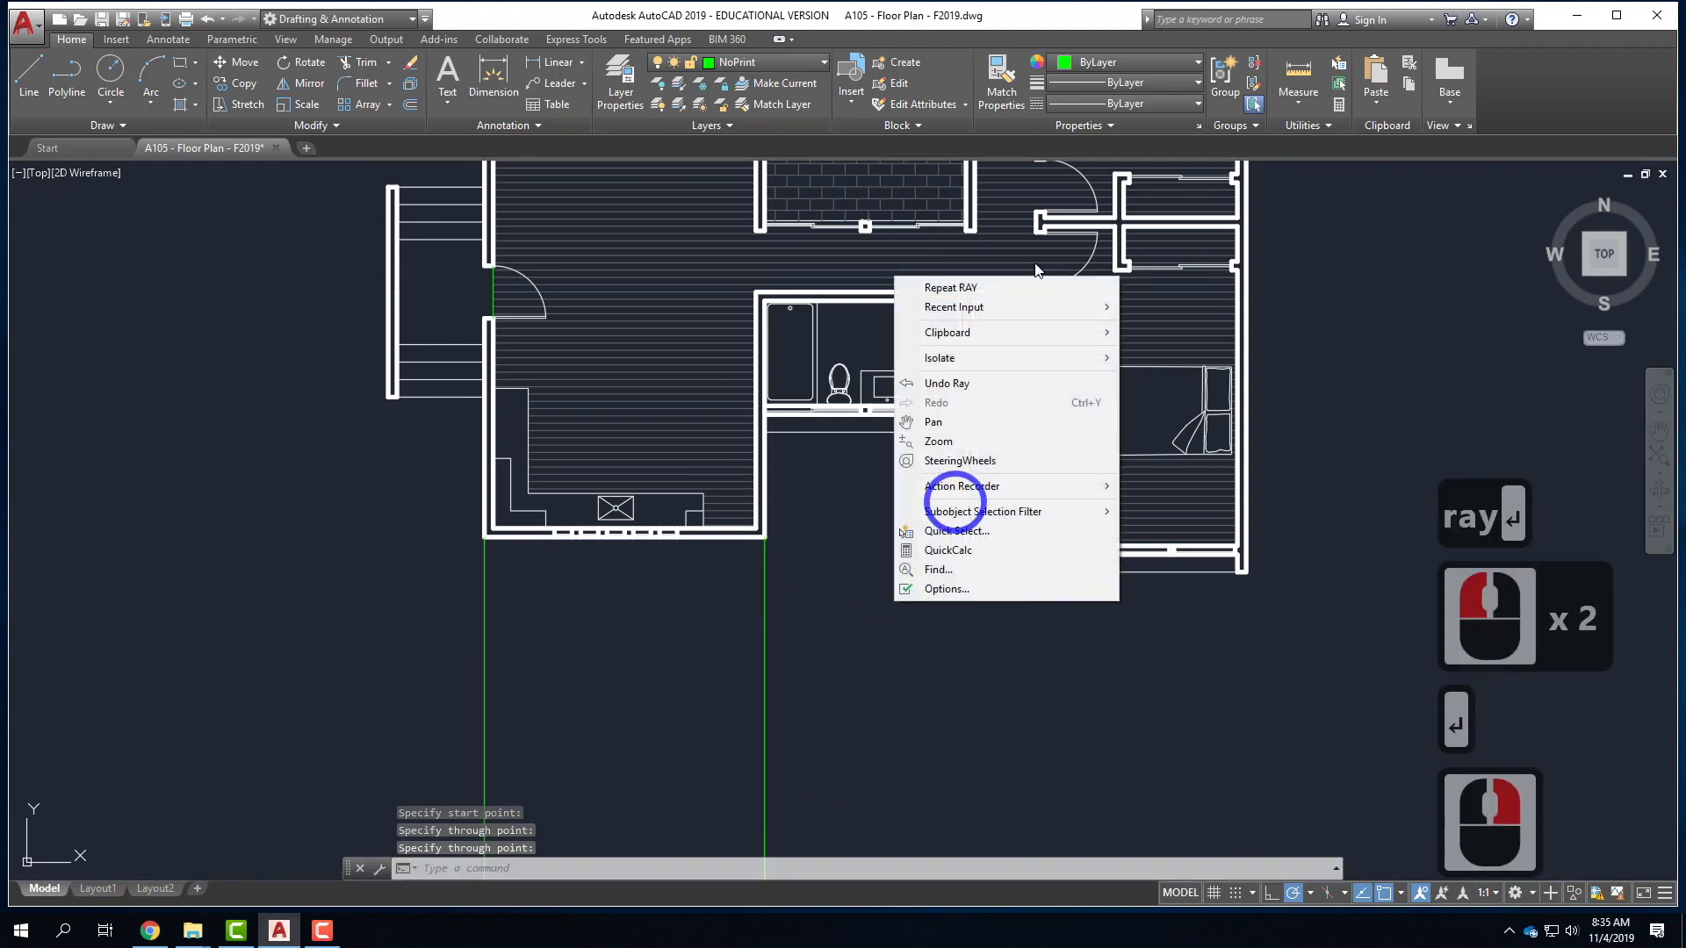
click(904, 283)
click(967, 572)
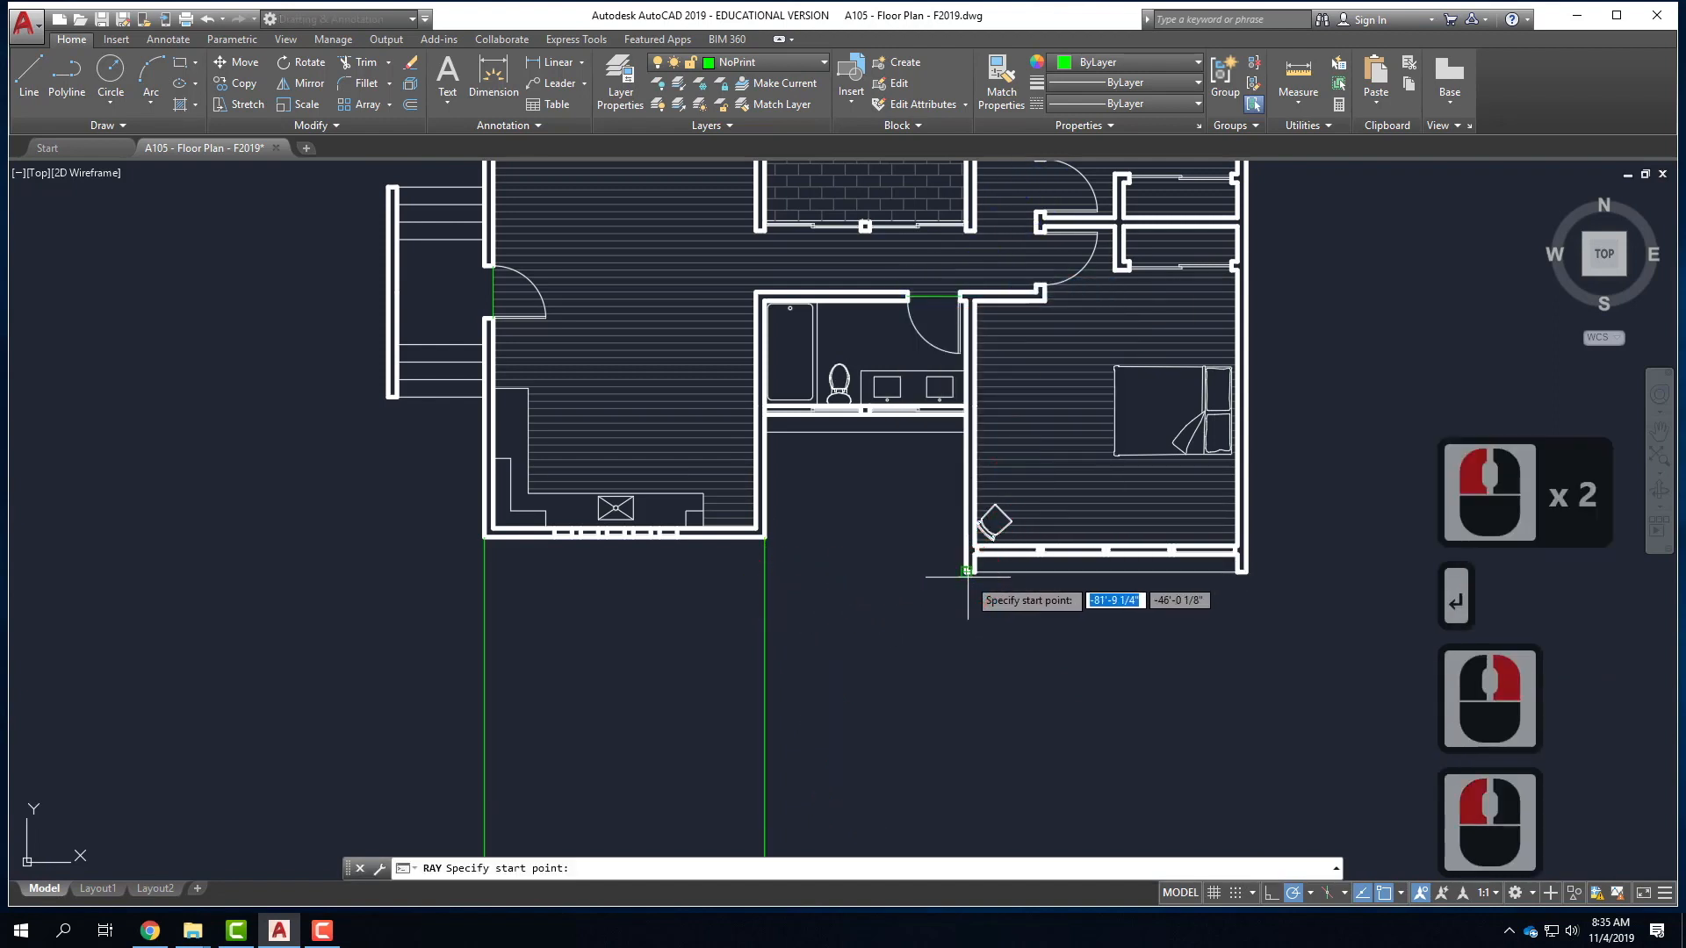
click(967, 648)
key(Return)
- Draw a ray straight down from the lower-right exterior wall corner of the lower bedroom
right_click(1069, 612)
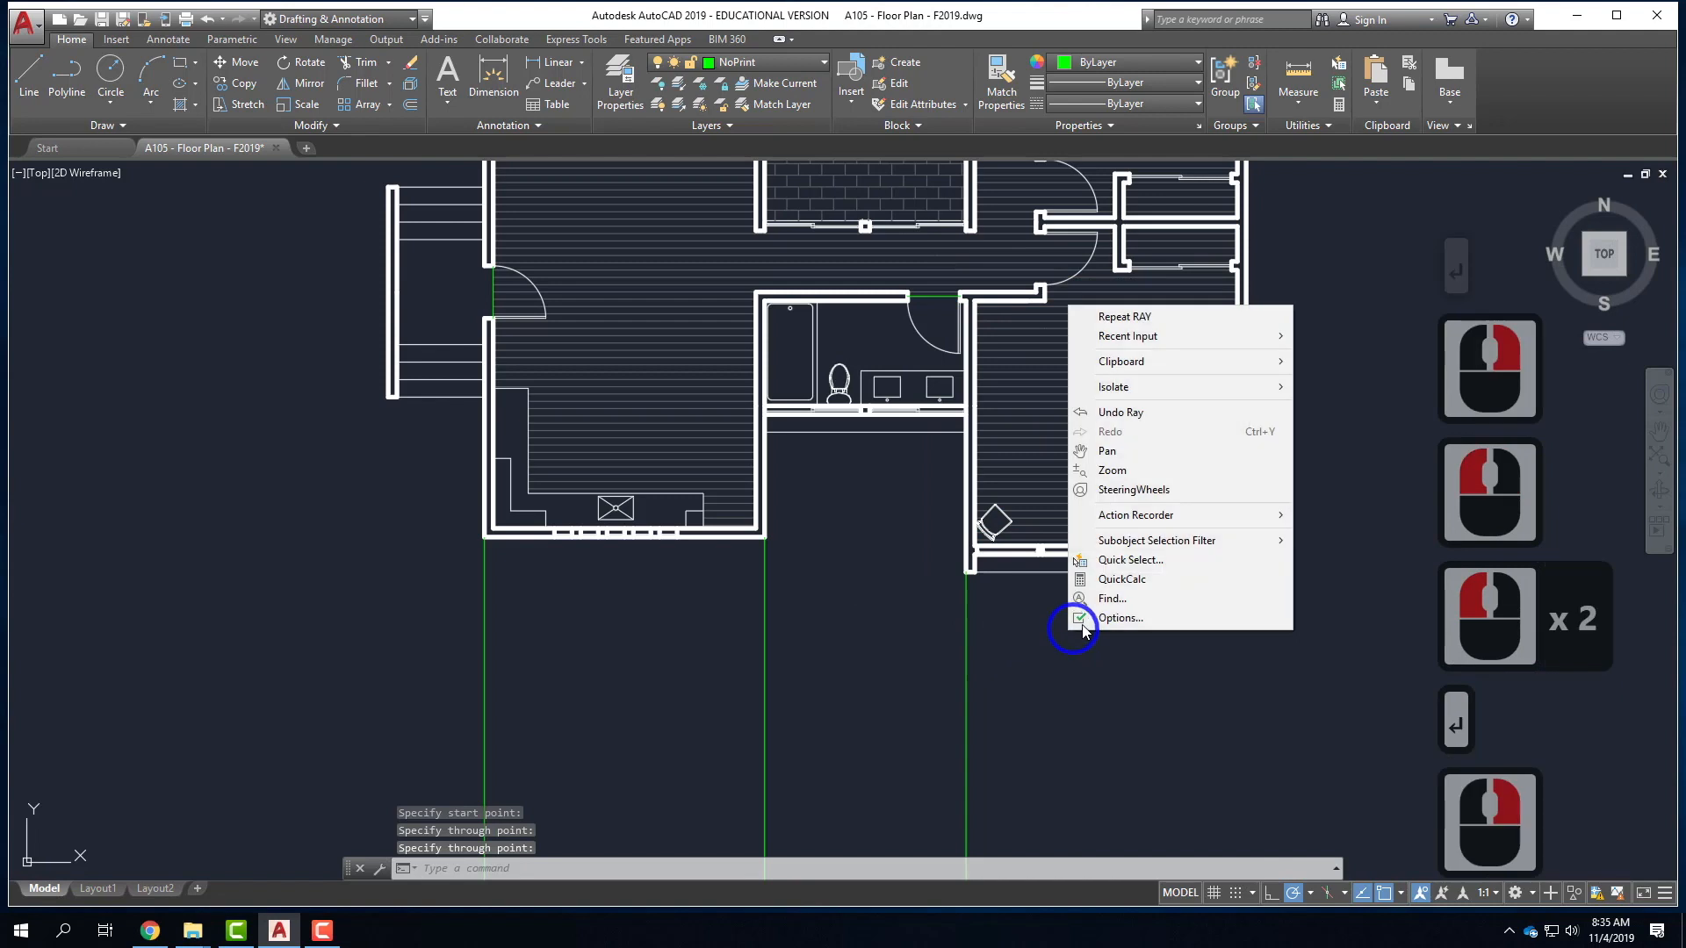
click(1131, 319)
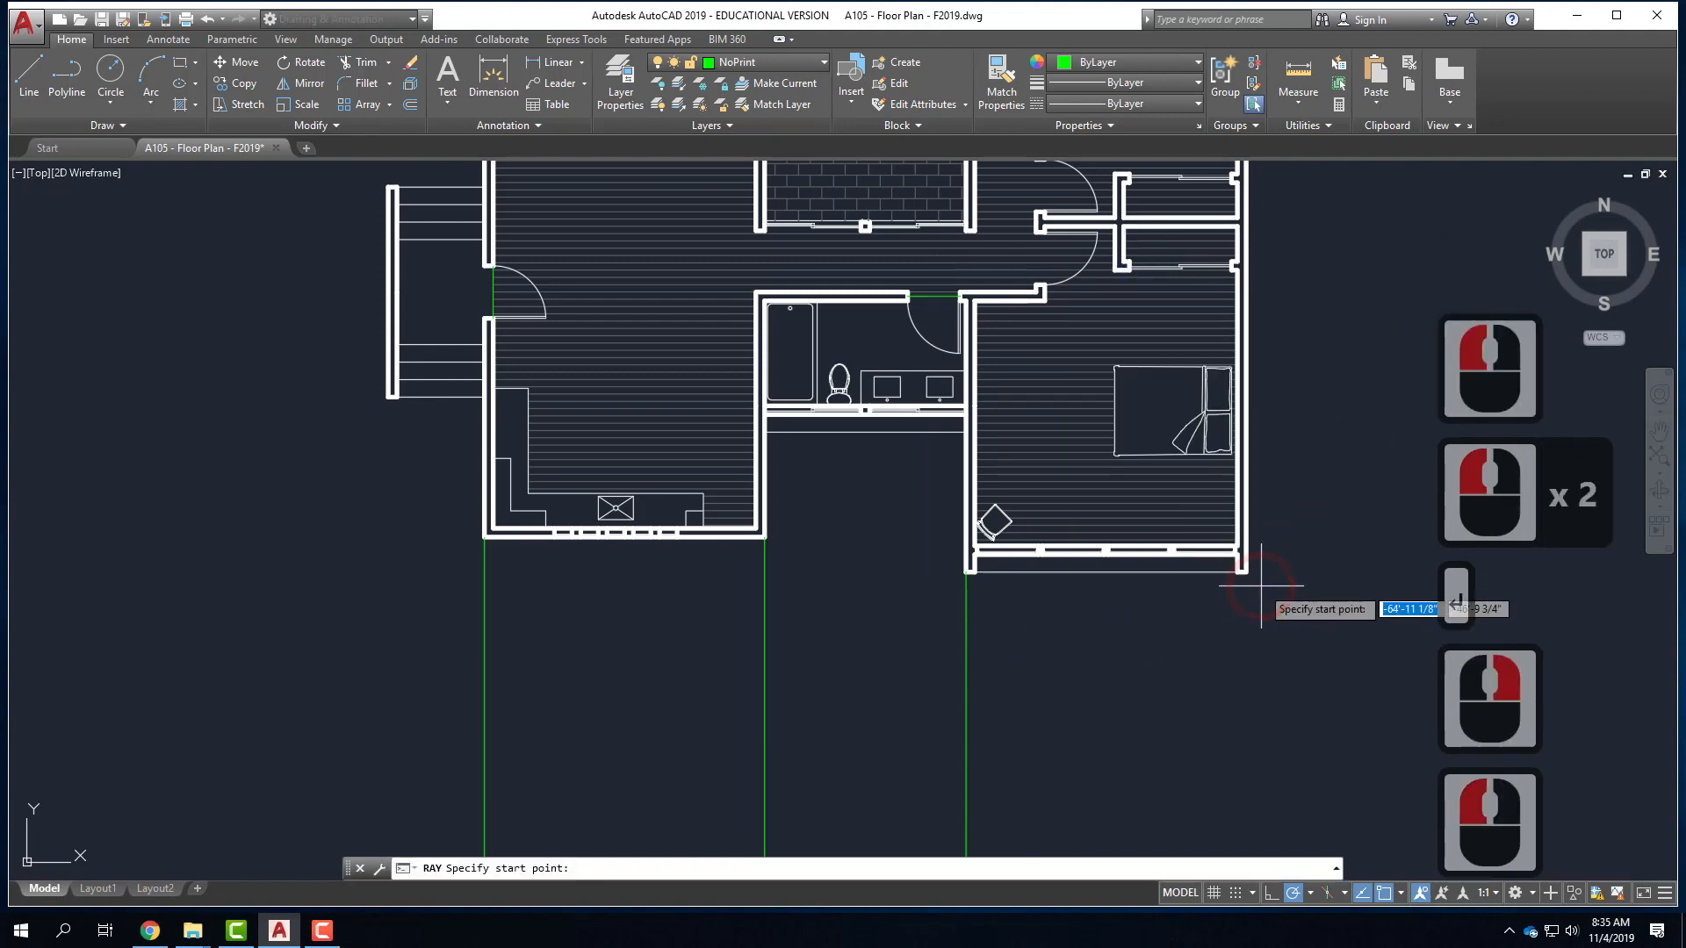
click(1246, 572)
click(1246, 636)
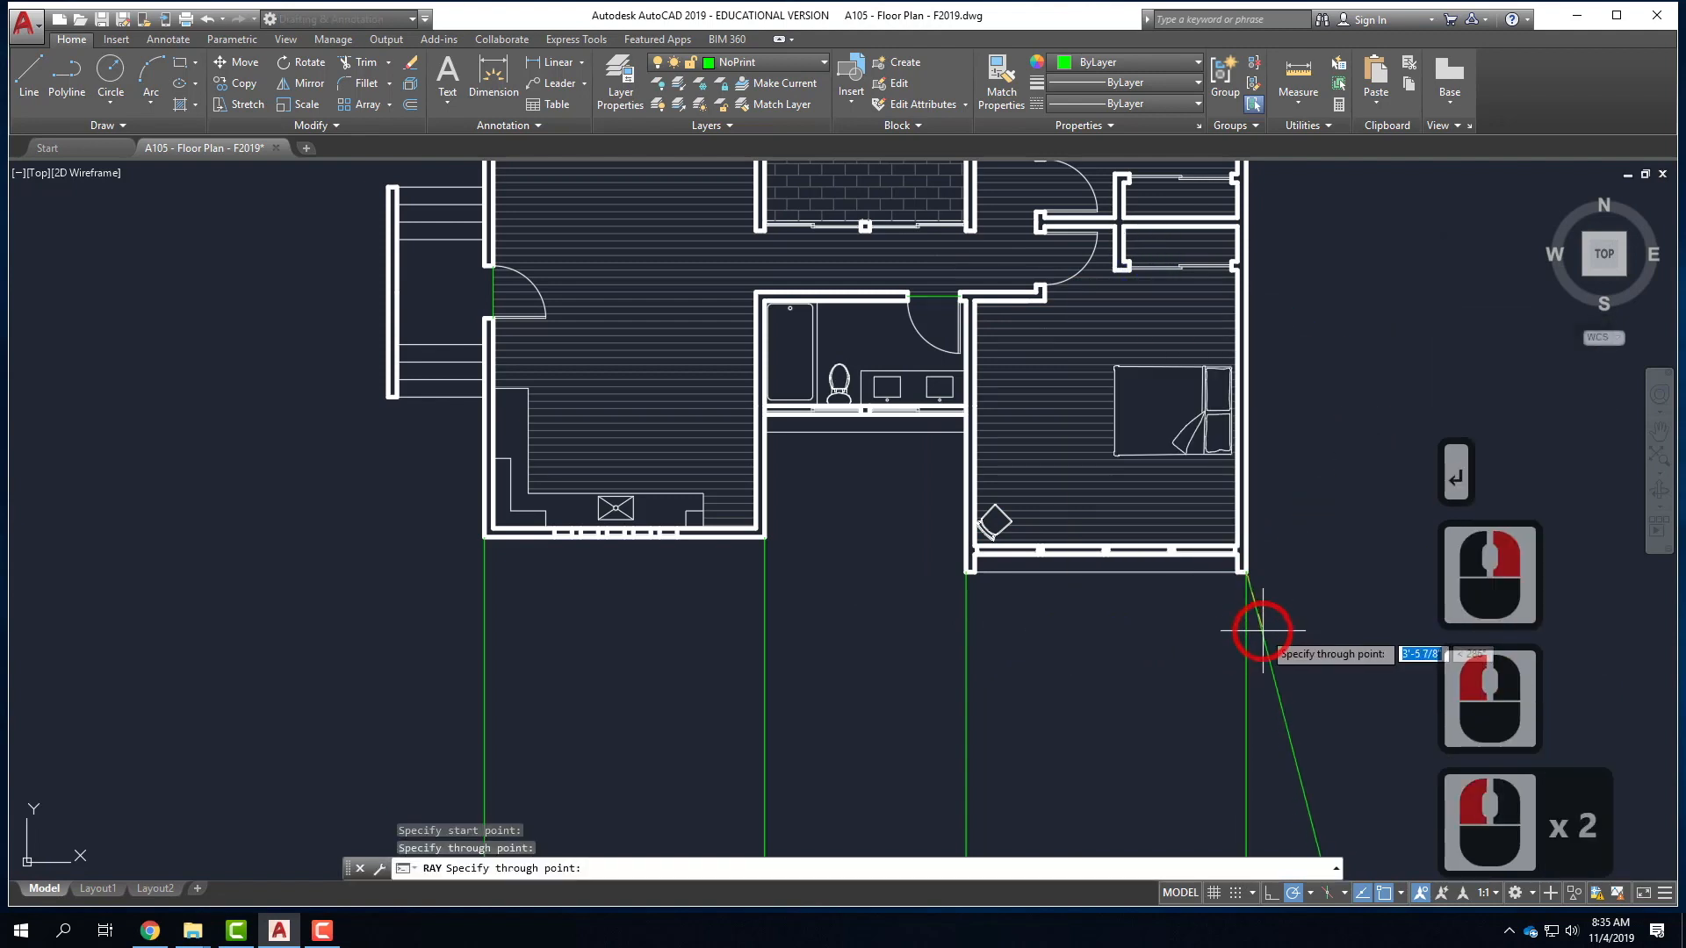
key(Return)
- Draw a ray straight down at 270° from the lower-left corner of the wall beside the entry steps
right_click(384, 459)
click(442, 479)
click(387, 401)
click(387, 450)
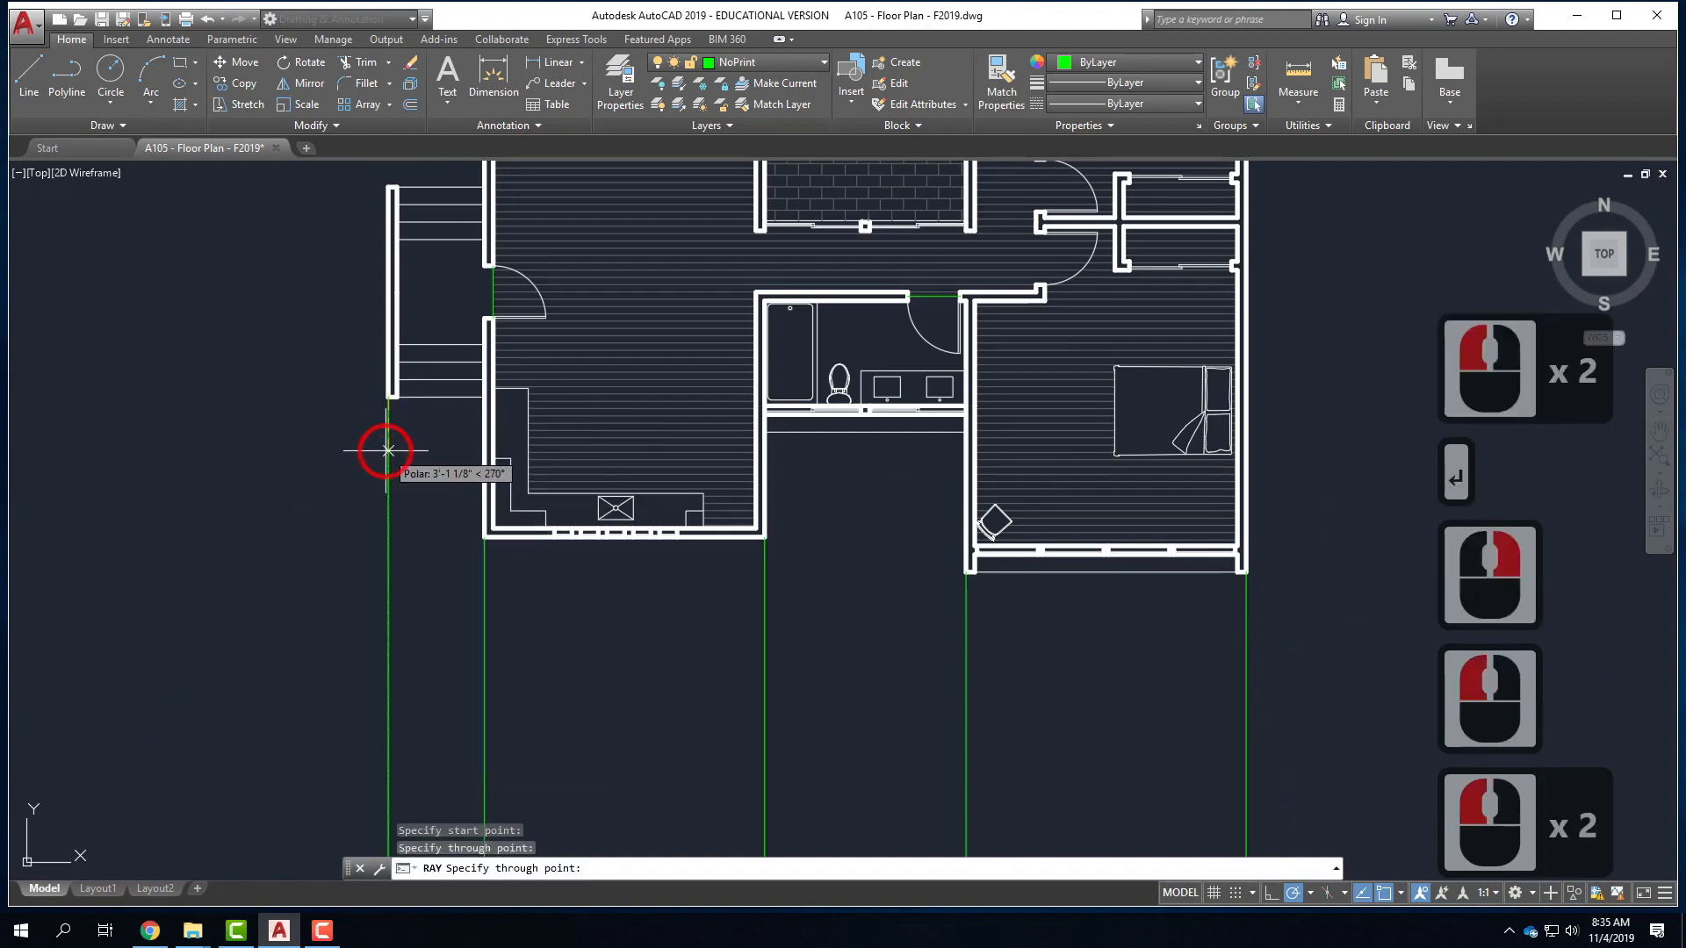
key(Return)
- Draw a horizontal construction line (XLINE) across all the rays, well below the floor plan
scroll(387, 421, down, 4)
scroll(431, 427, up, 2)
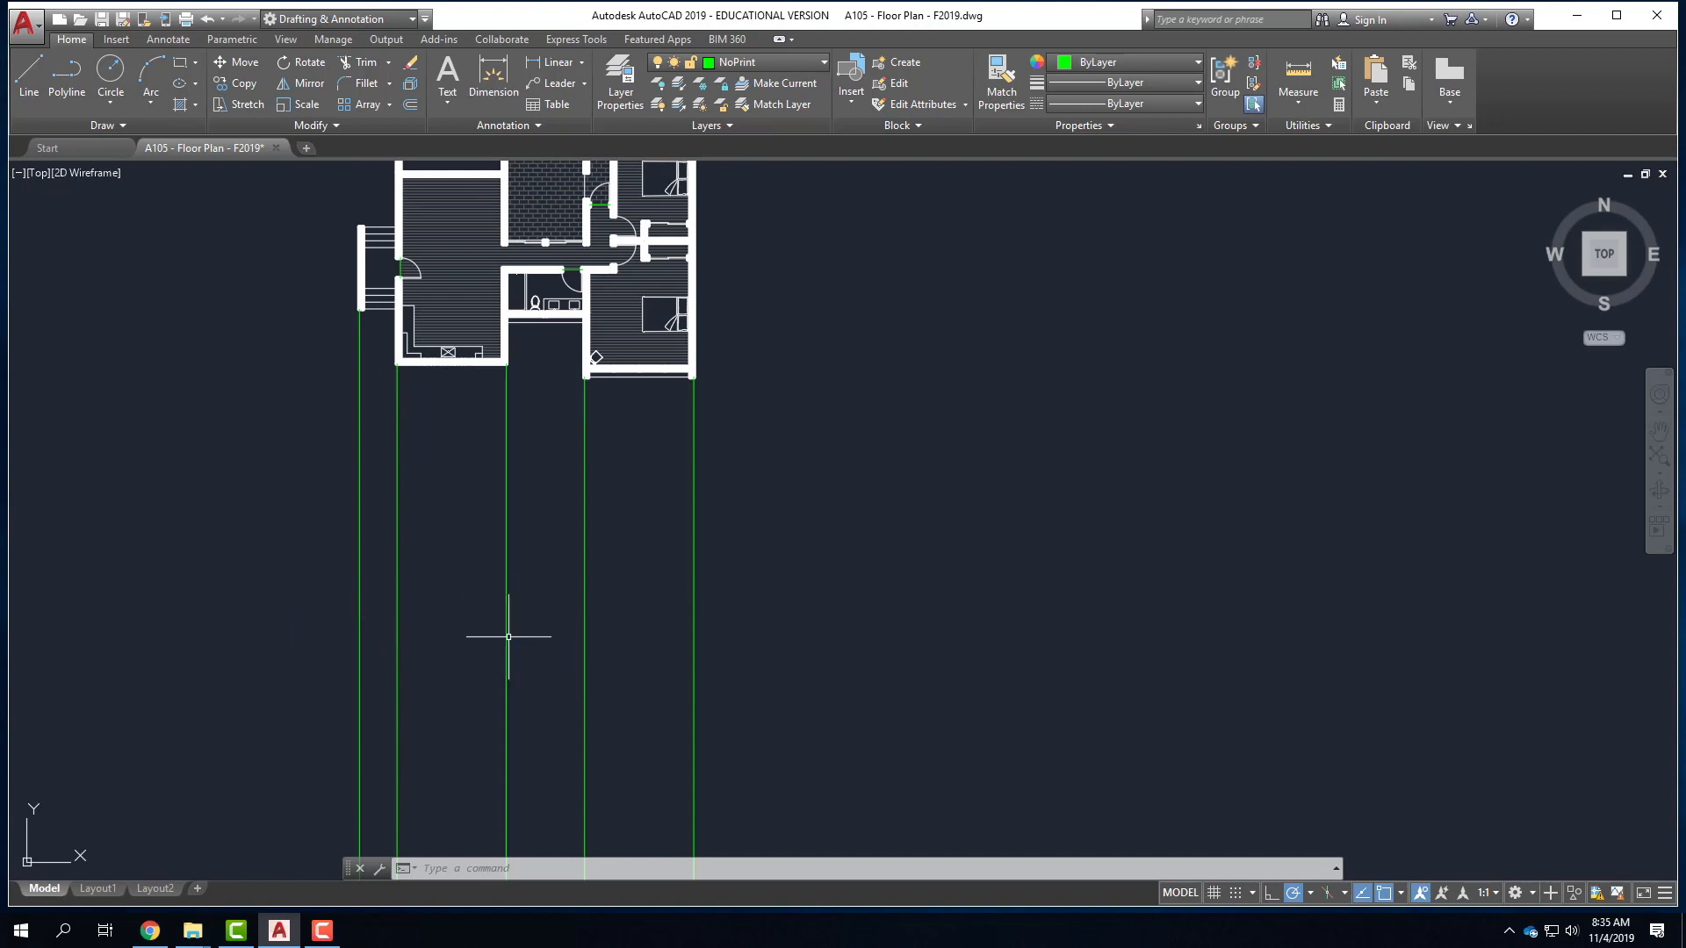
click(100, 126)
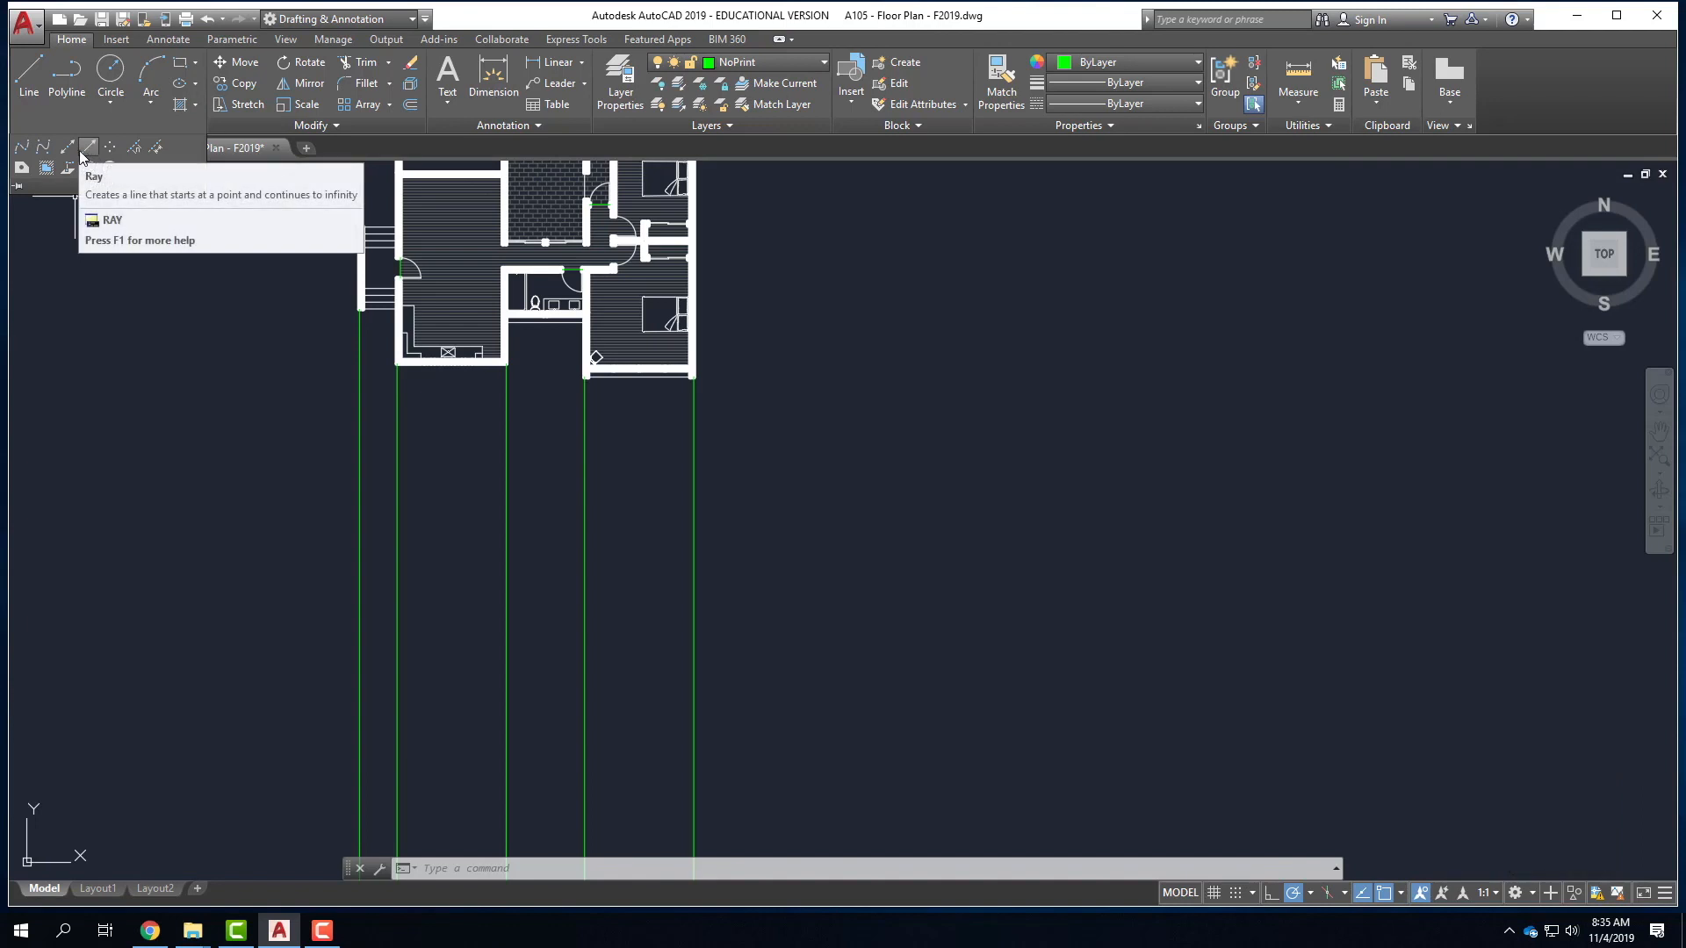
click(67, 152)
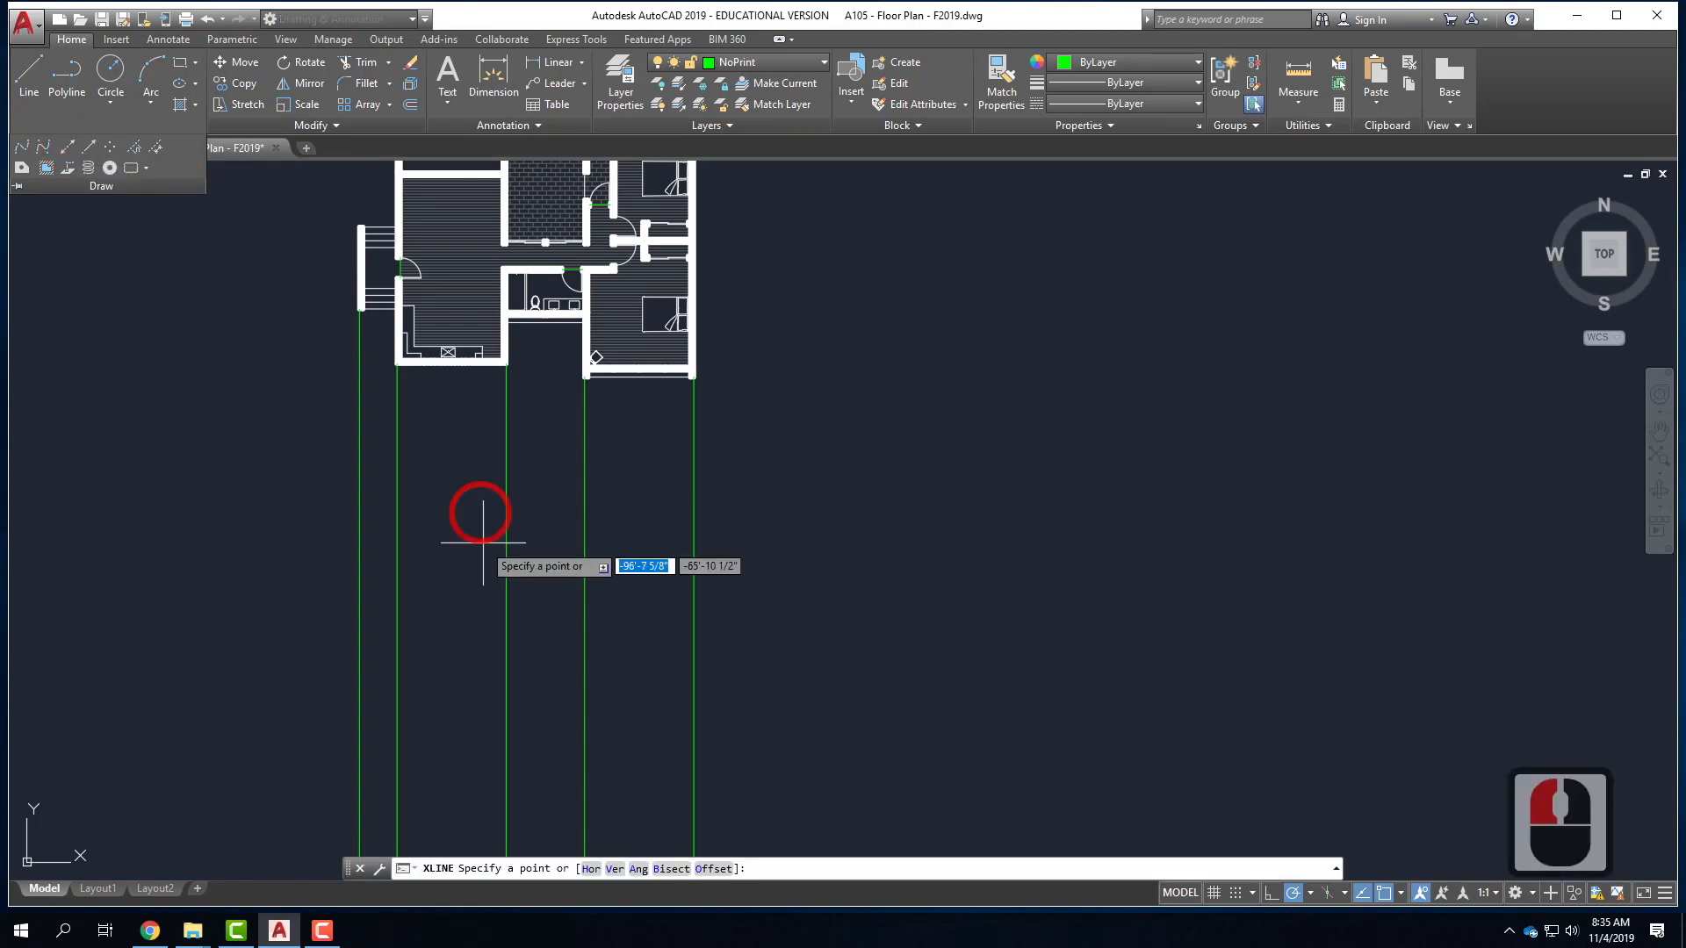
click(531, 674)
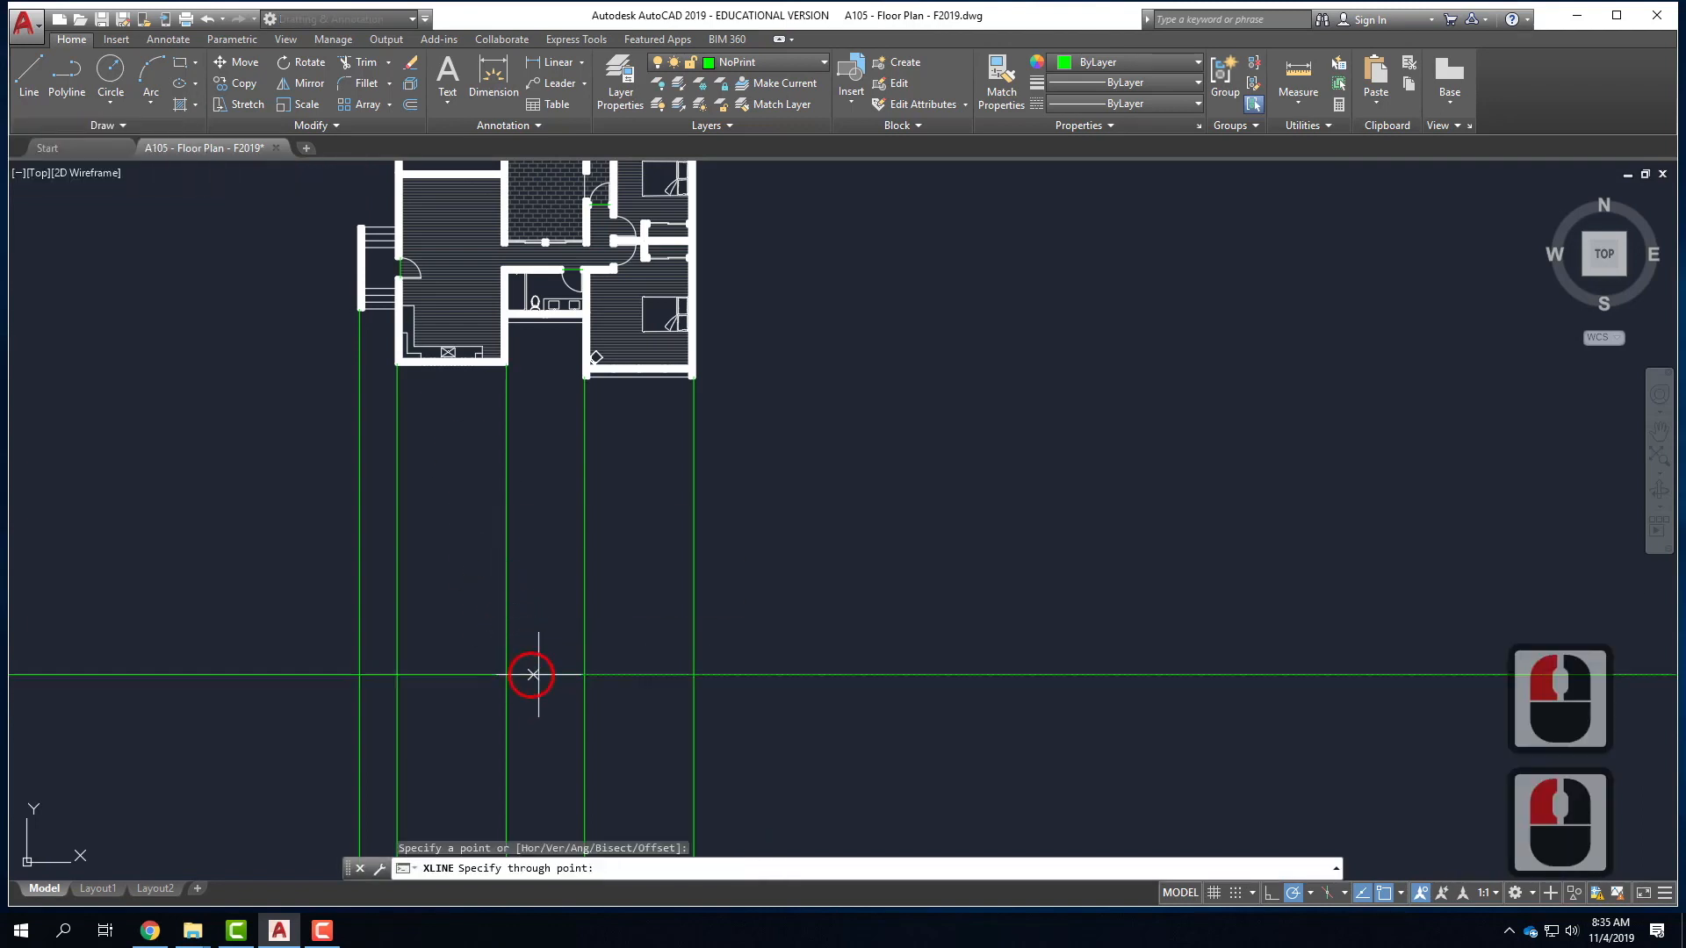
click(672, 681)
key(Return)
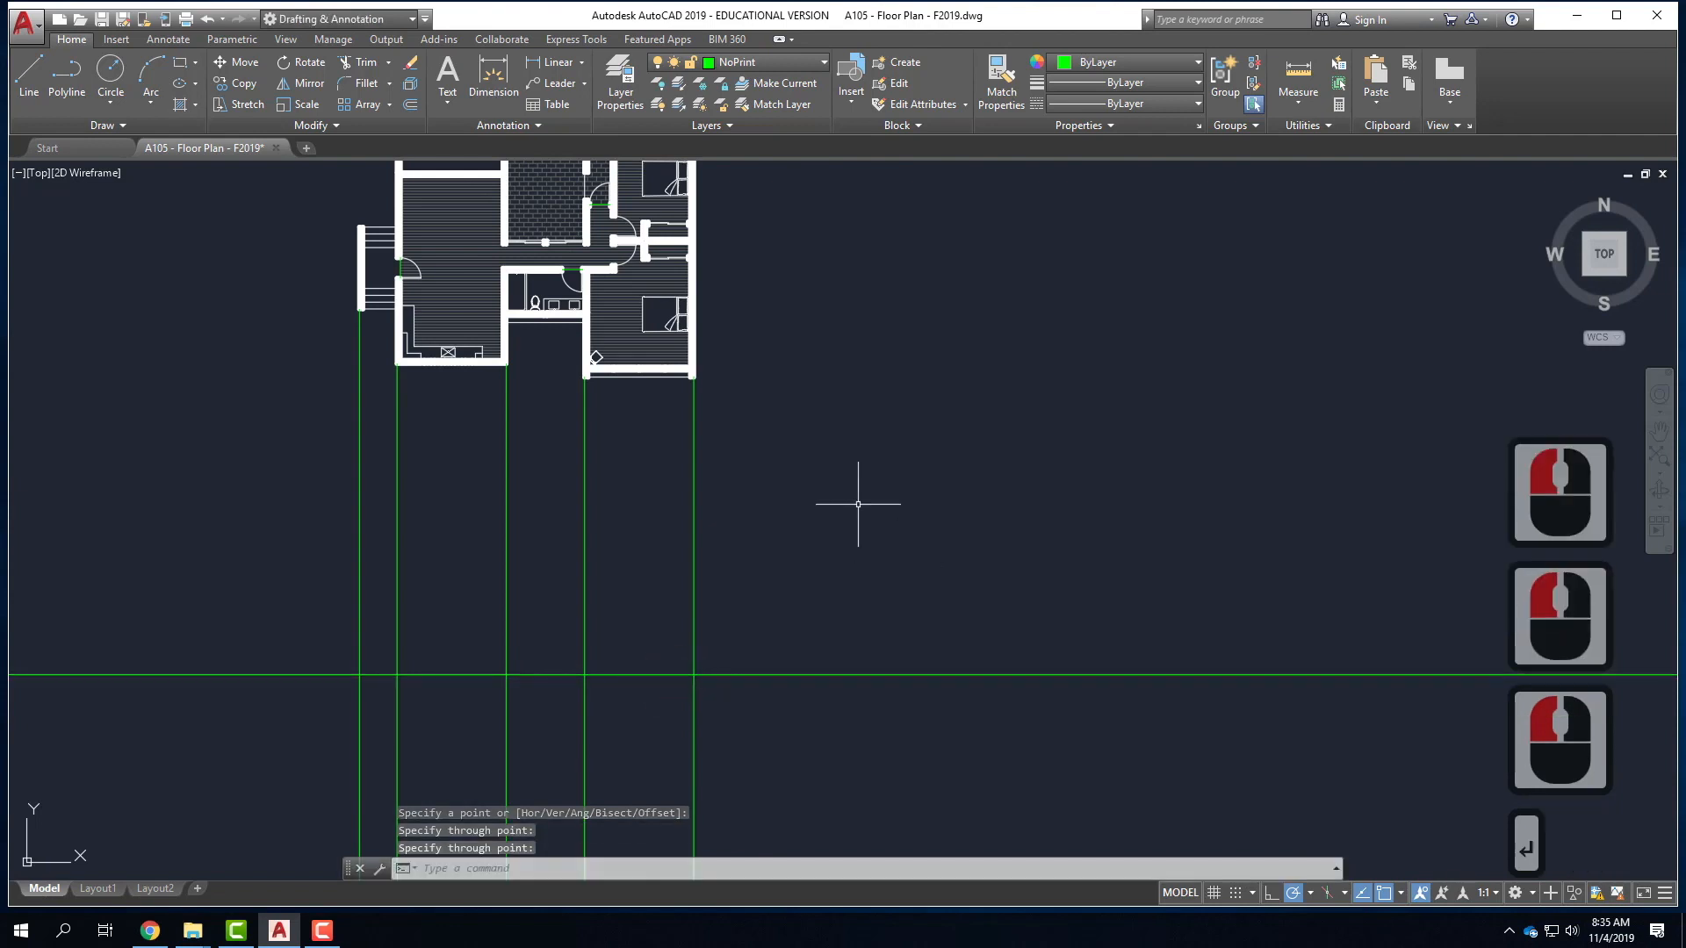
- Make A_SouthElevation the current layer
scroll(861, 501, down, 5)
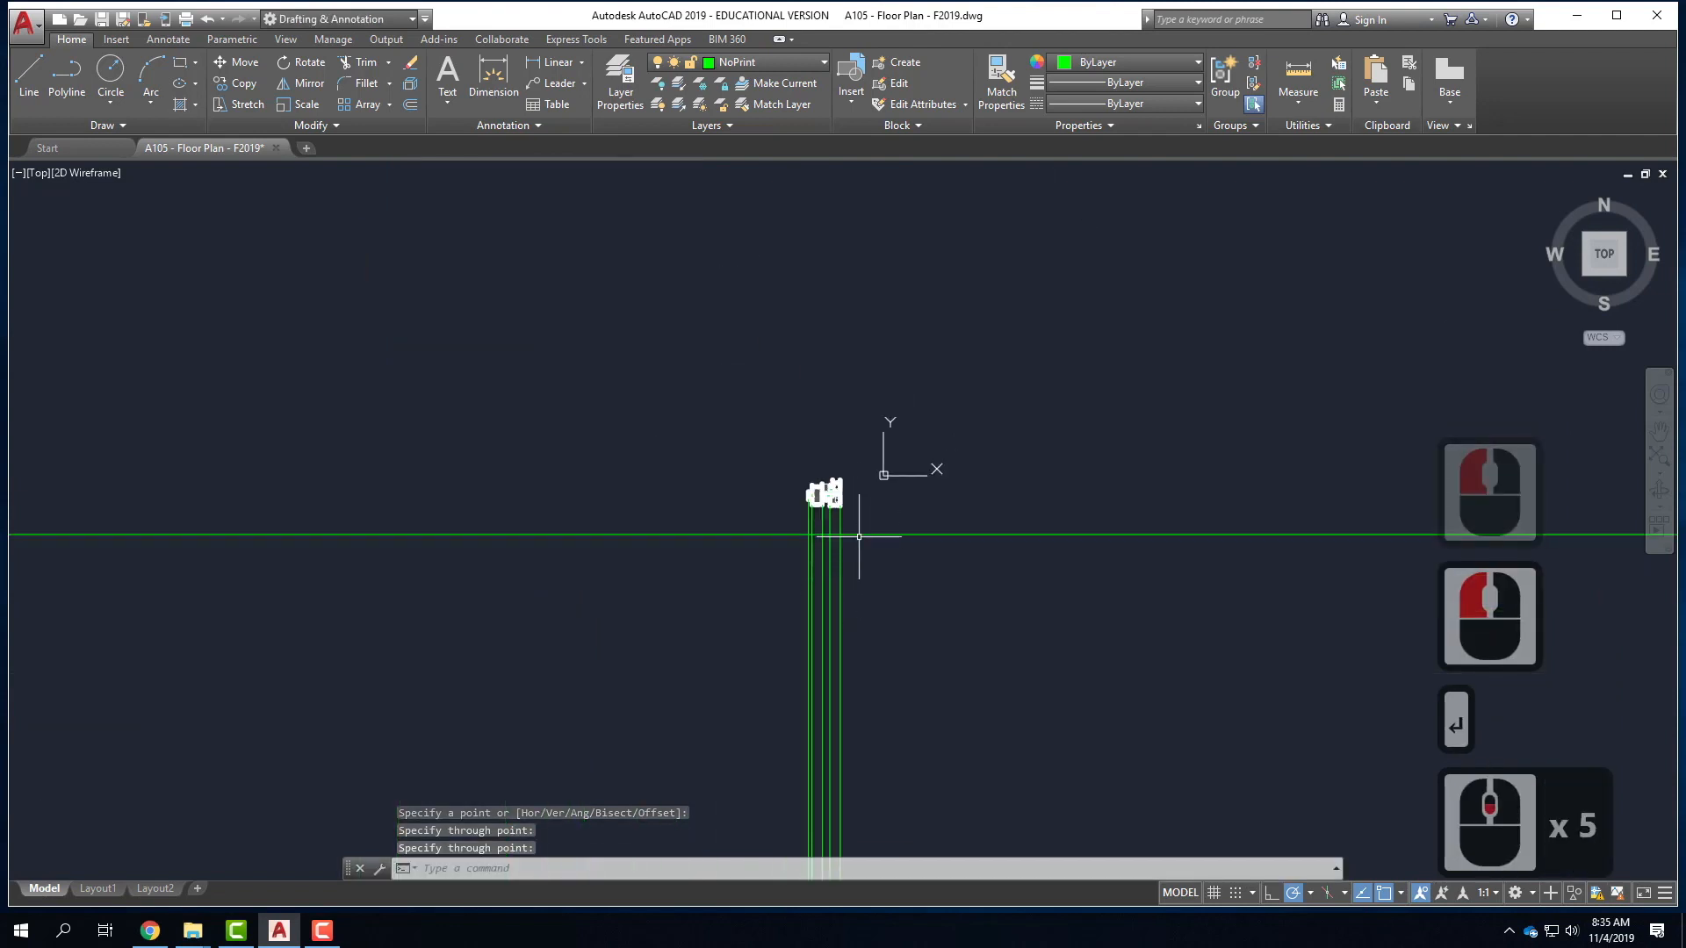
scroll(851, 526, up, 4)
scroll(588, 562, up, 2)
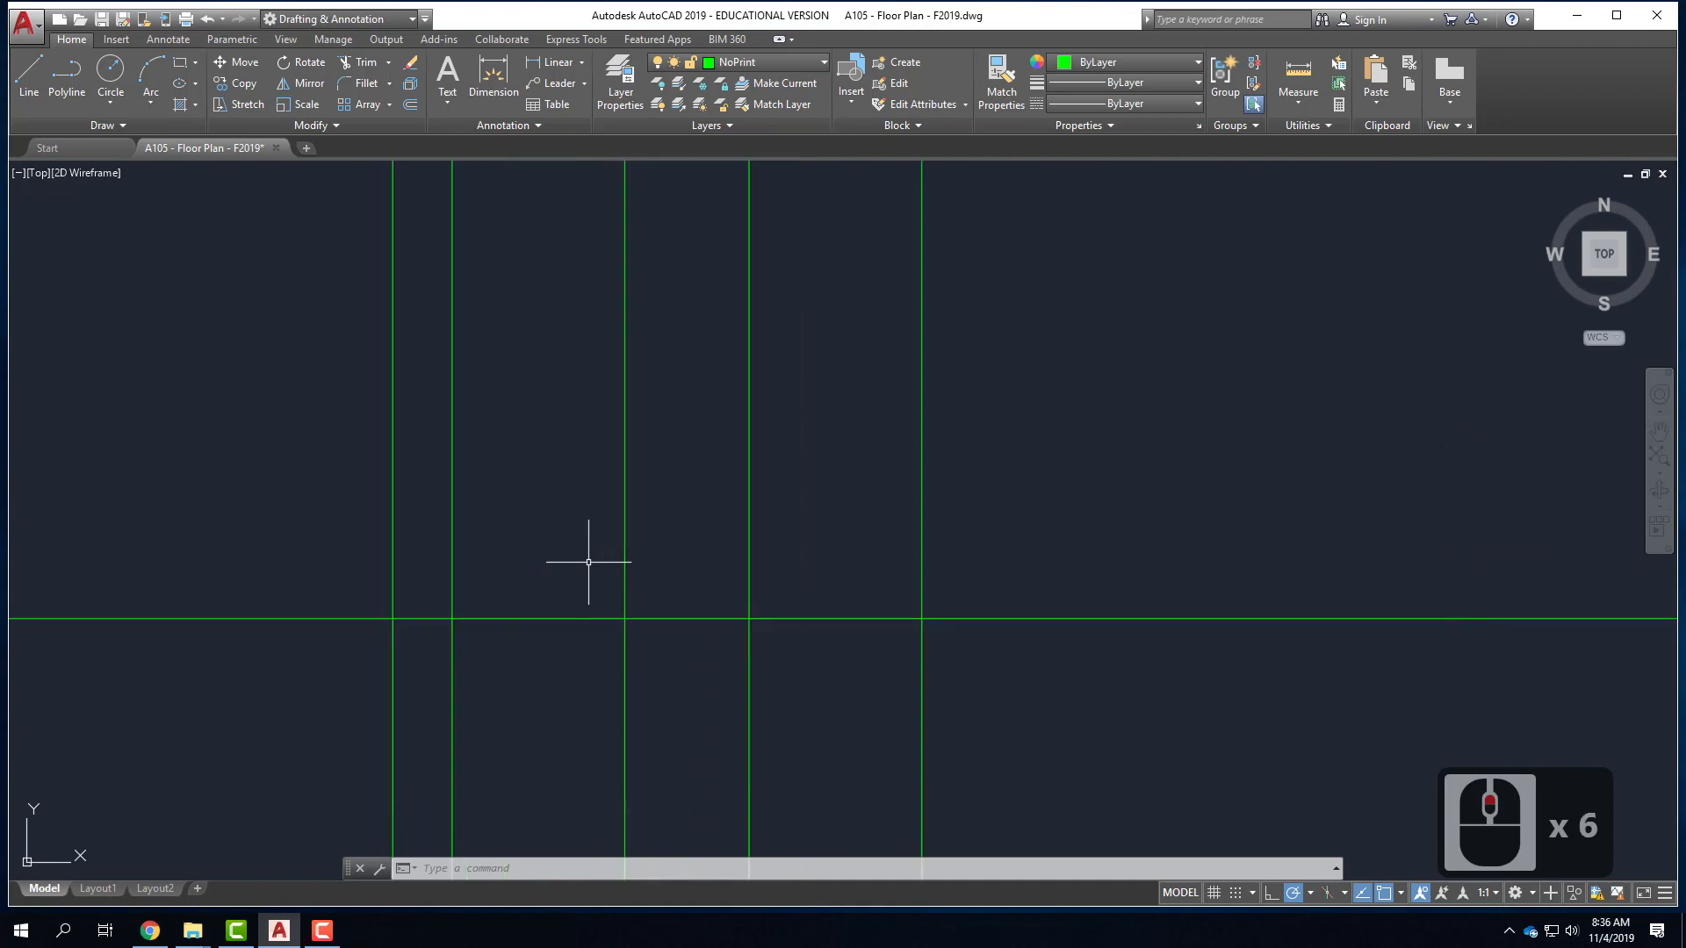
scroll(555, 724, down, 1)
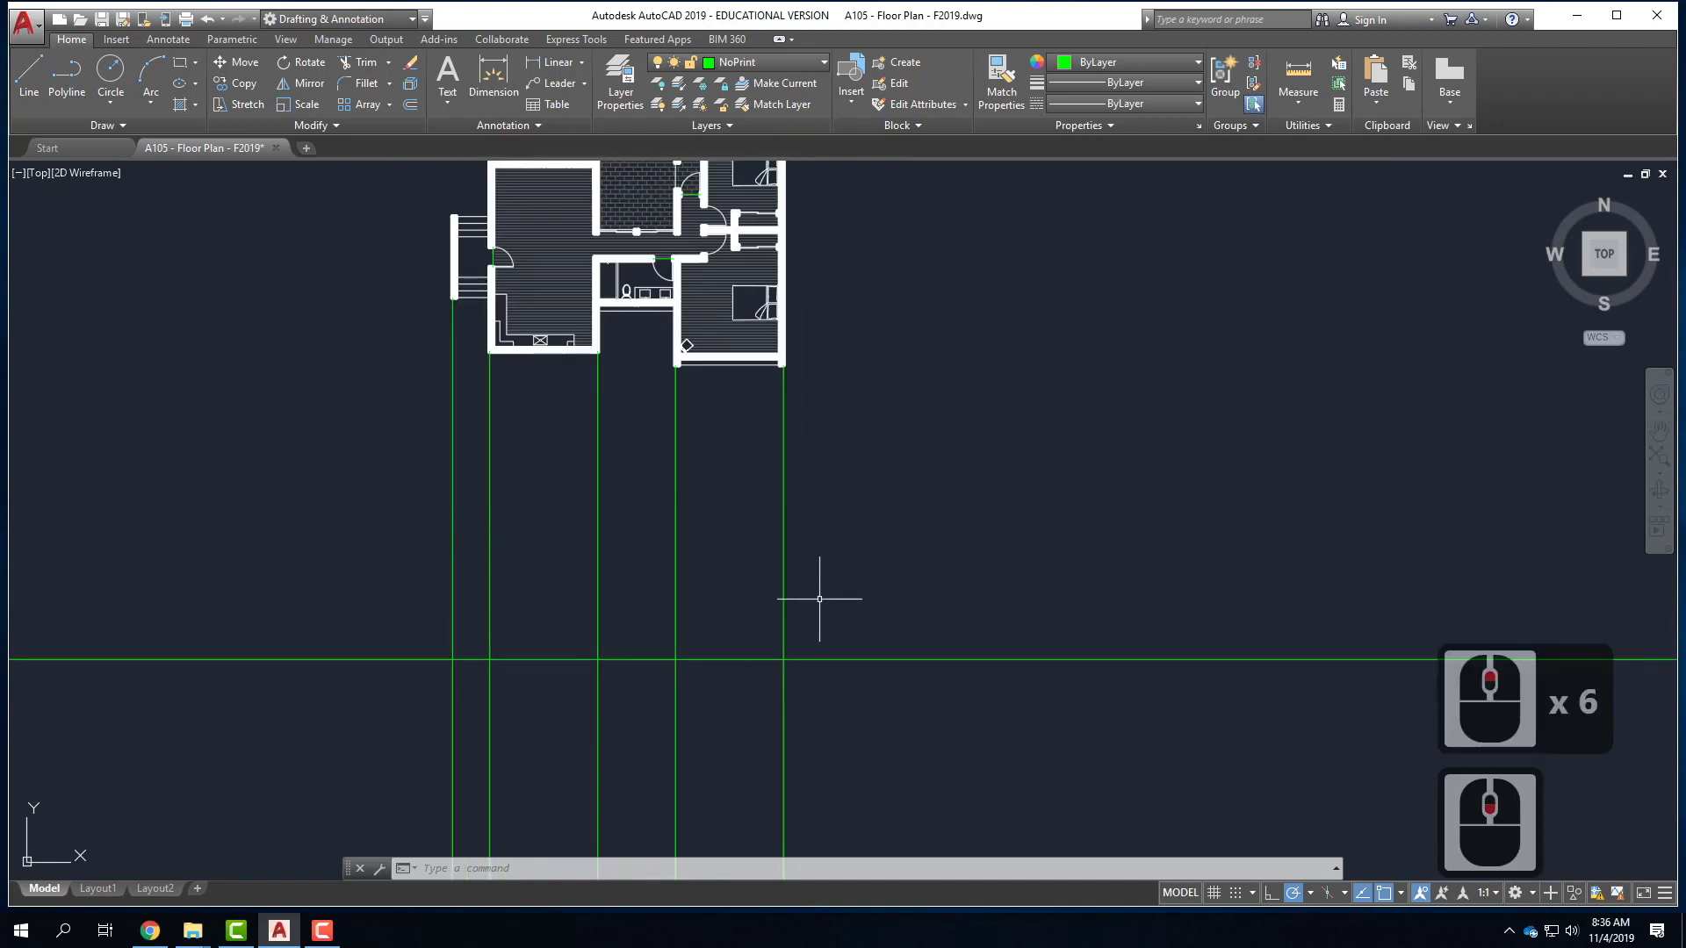
click(764, 65)
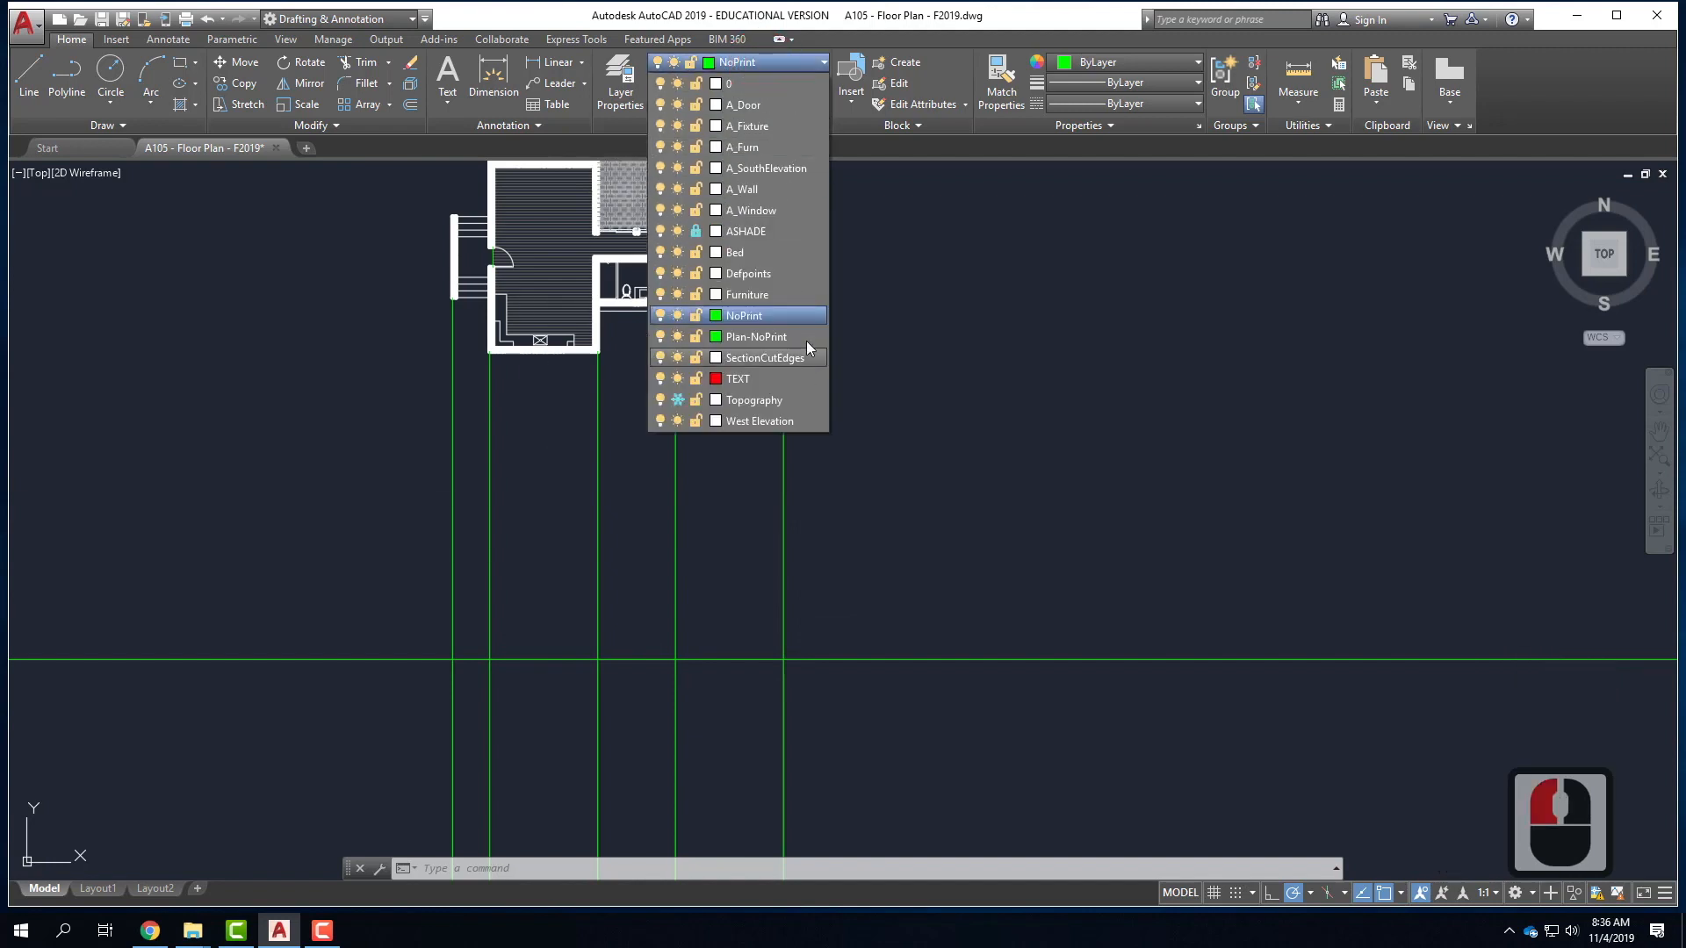
click(772, 168)
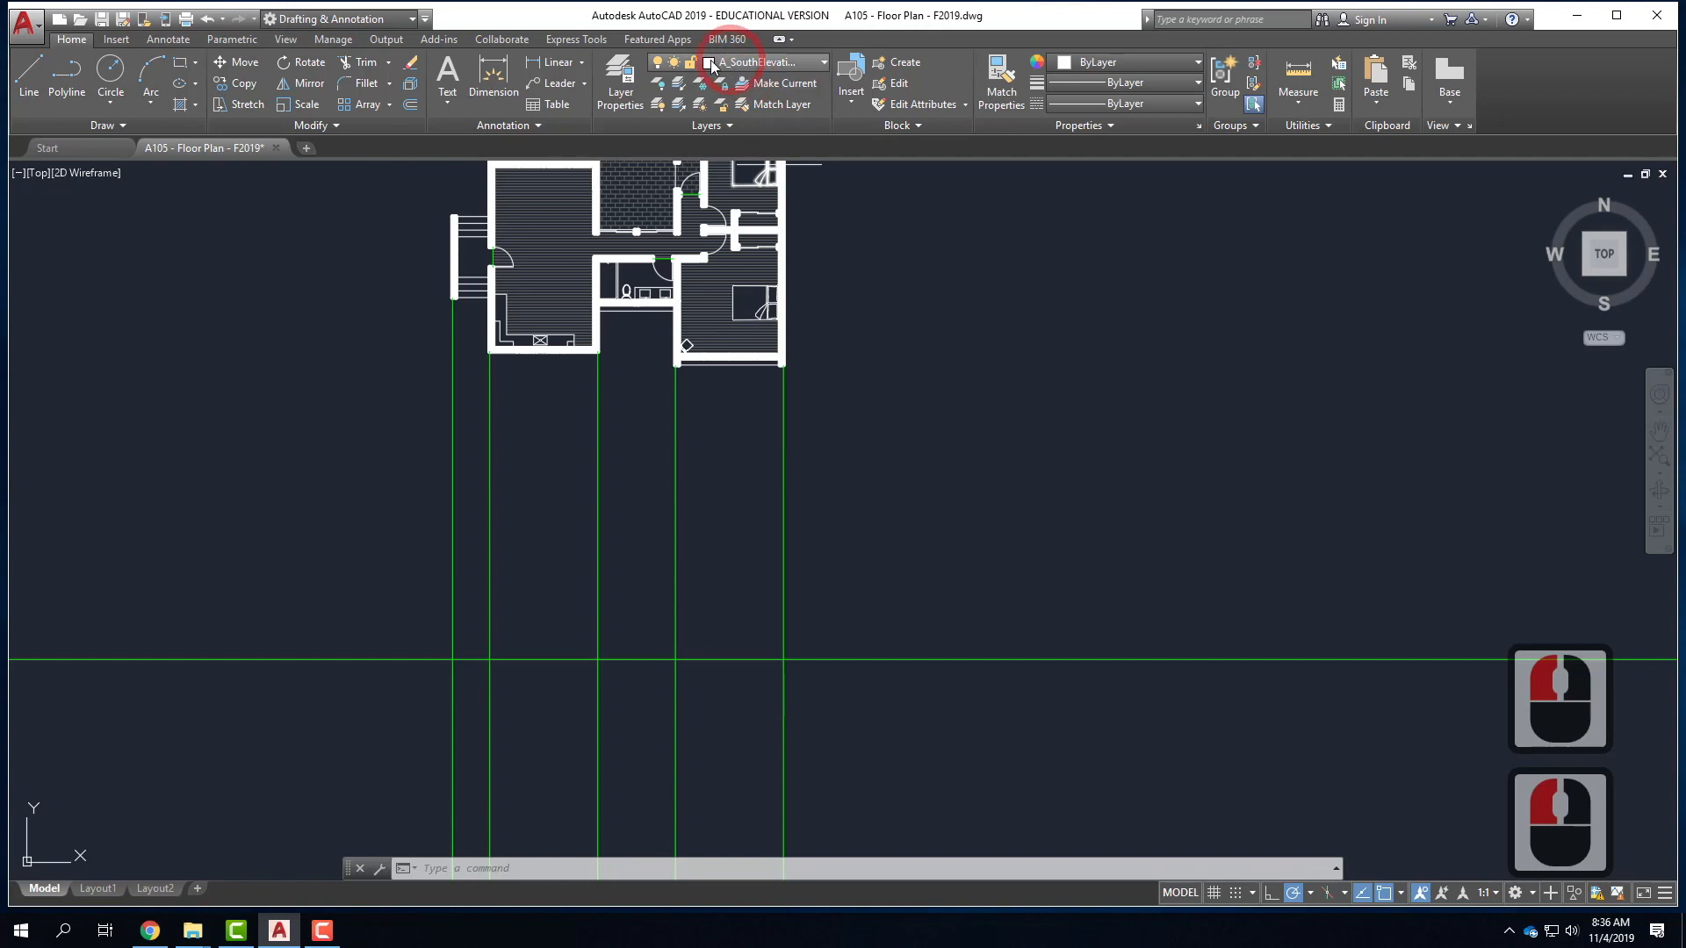
click(722, 64)
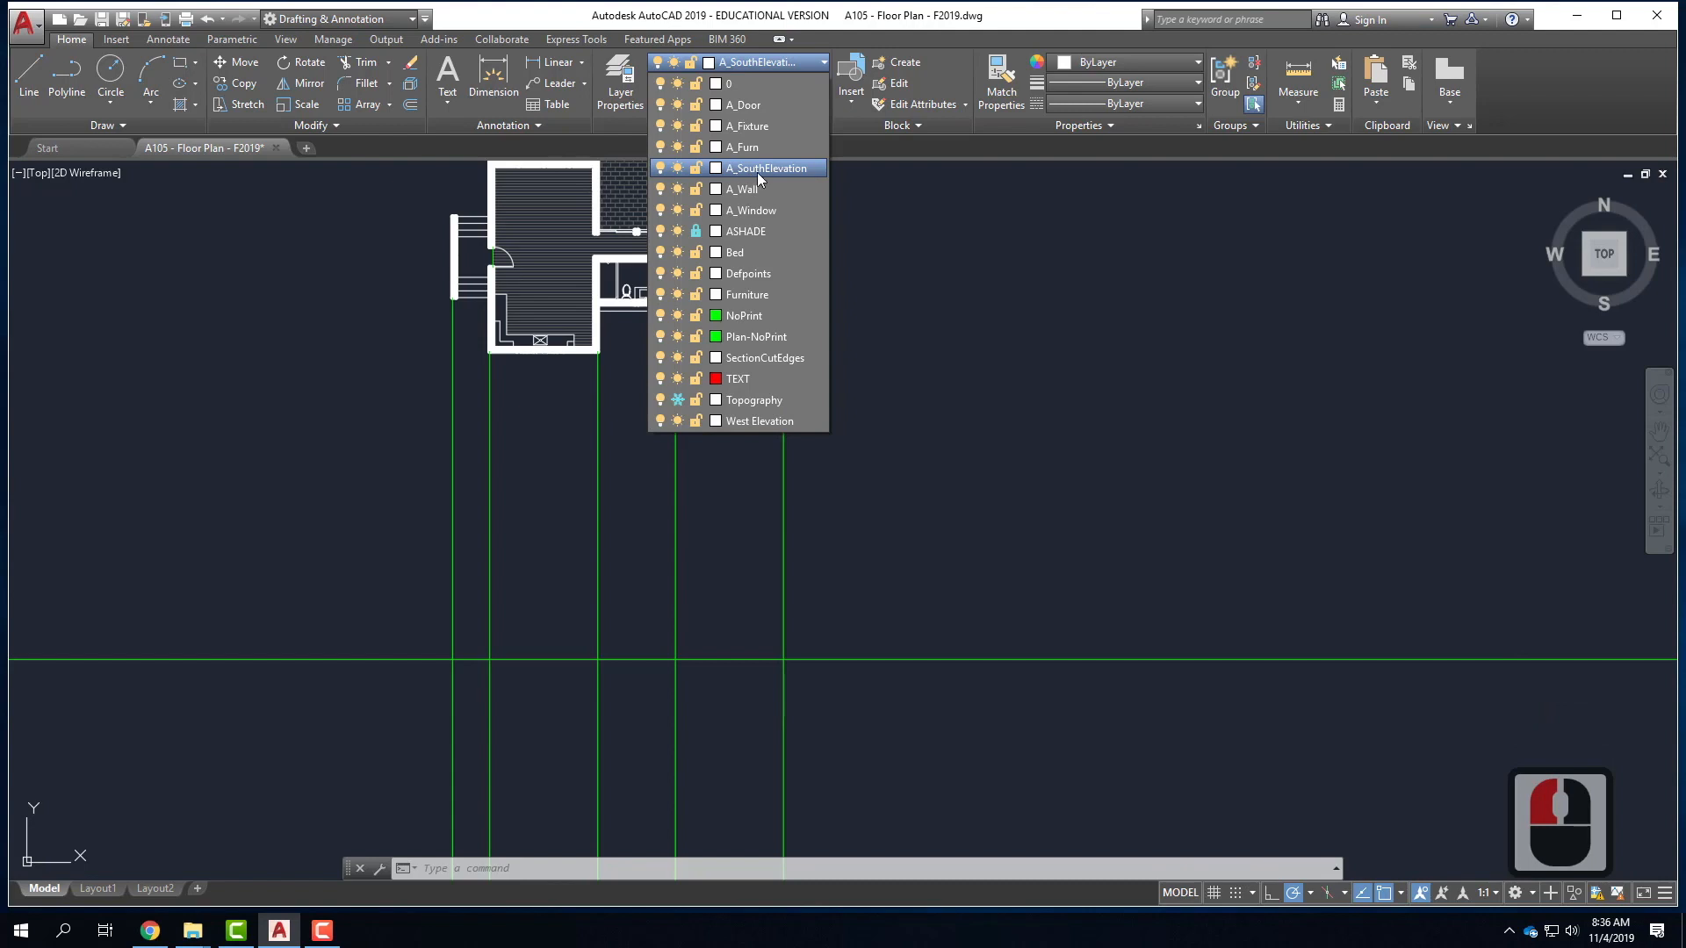
click(994, 290)
click(1239, 496)
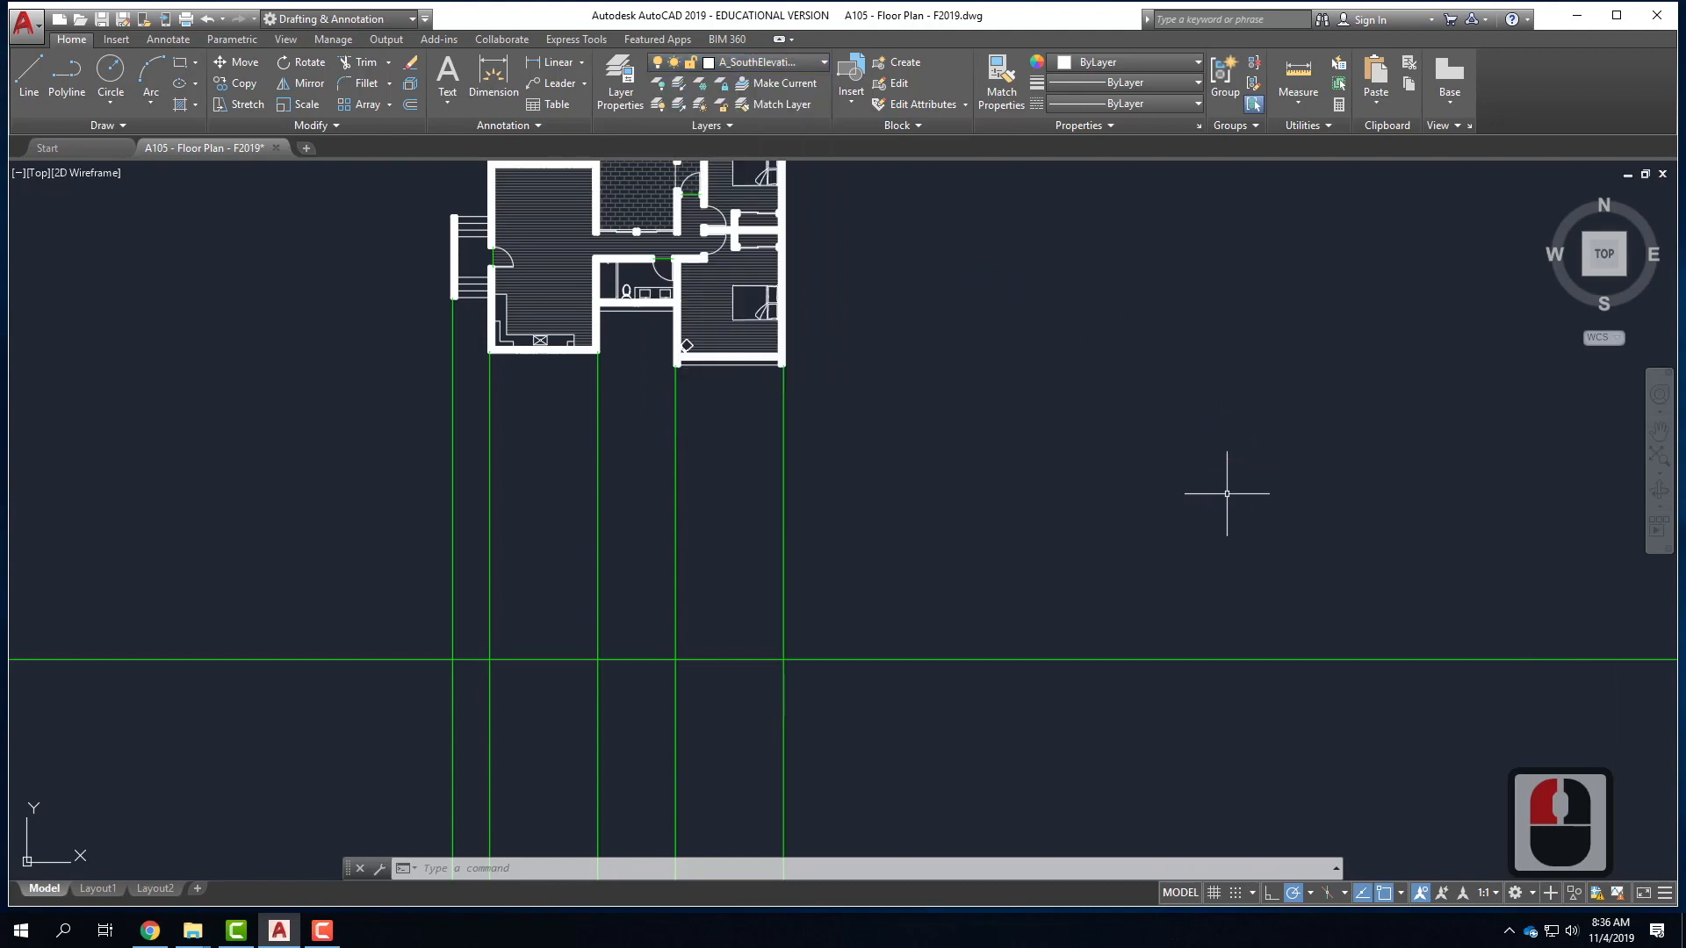
- Draw the elevation's ground line along the horizontal construction line, from the kitchen wing's left ray to the rightmost ray
click(30, 75)
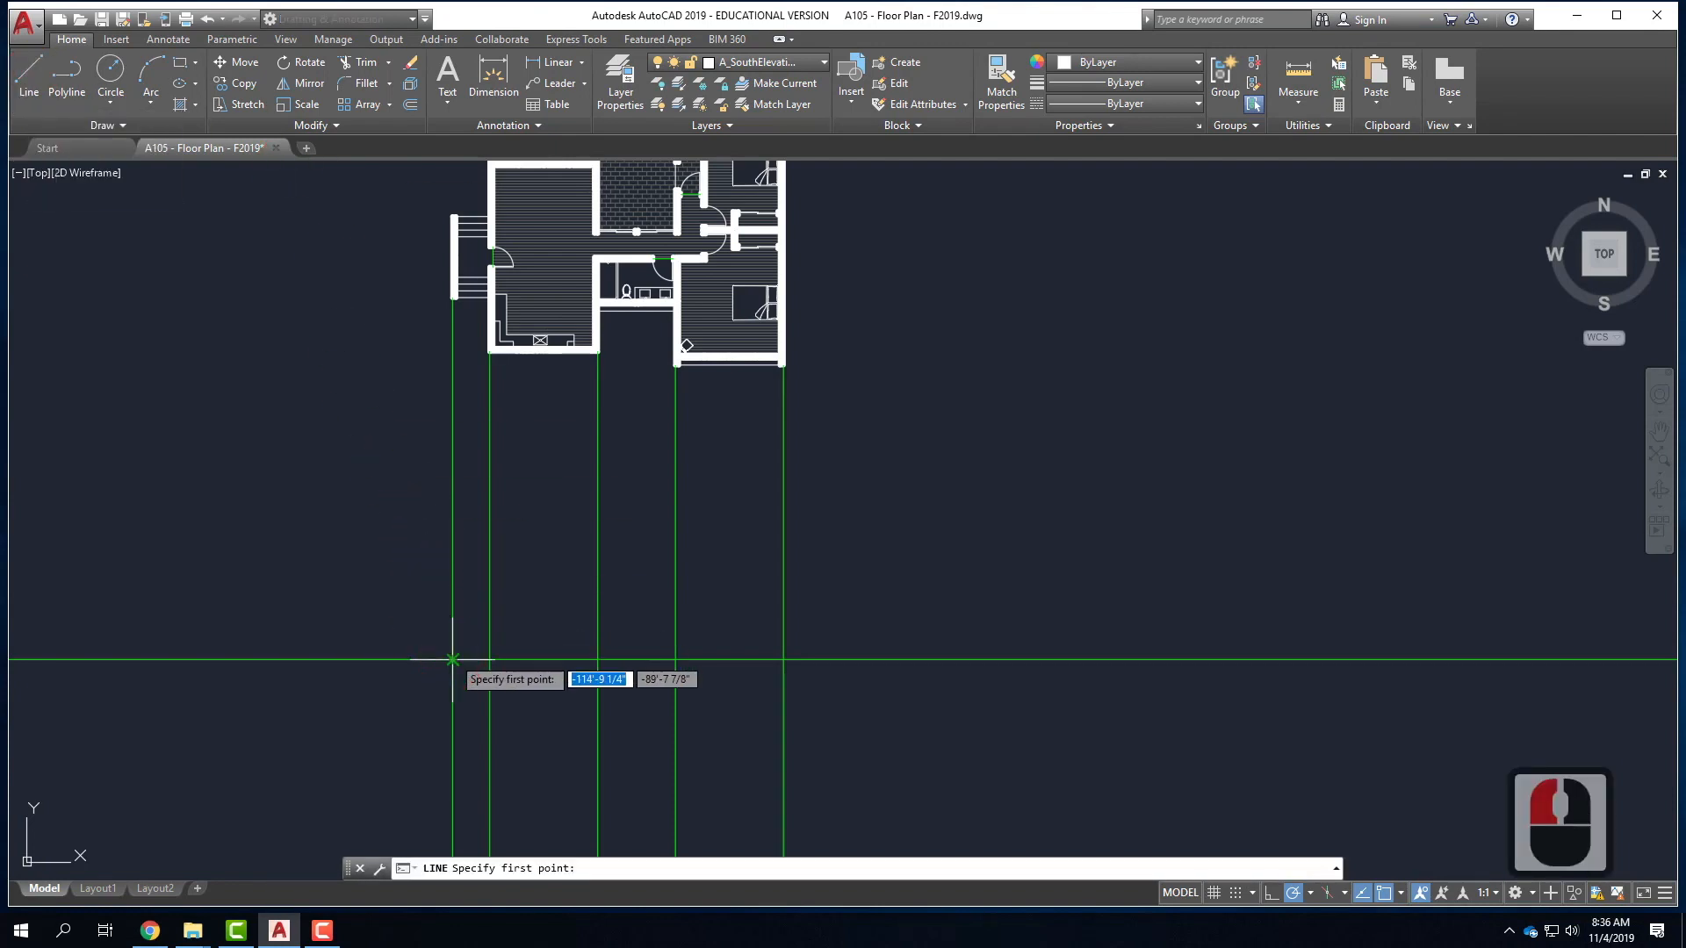
click(489, 659)
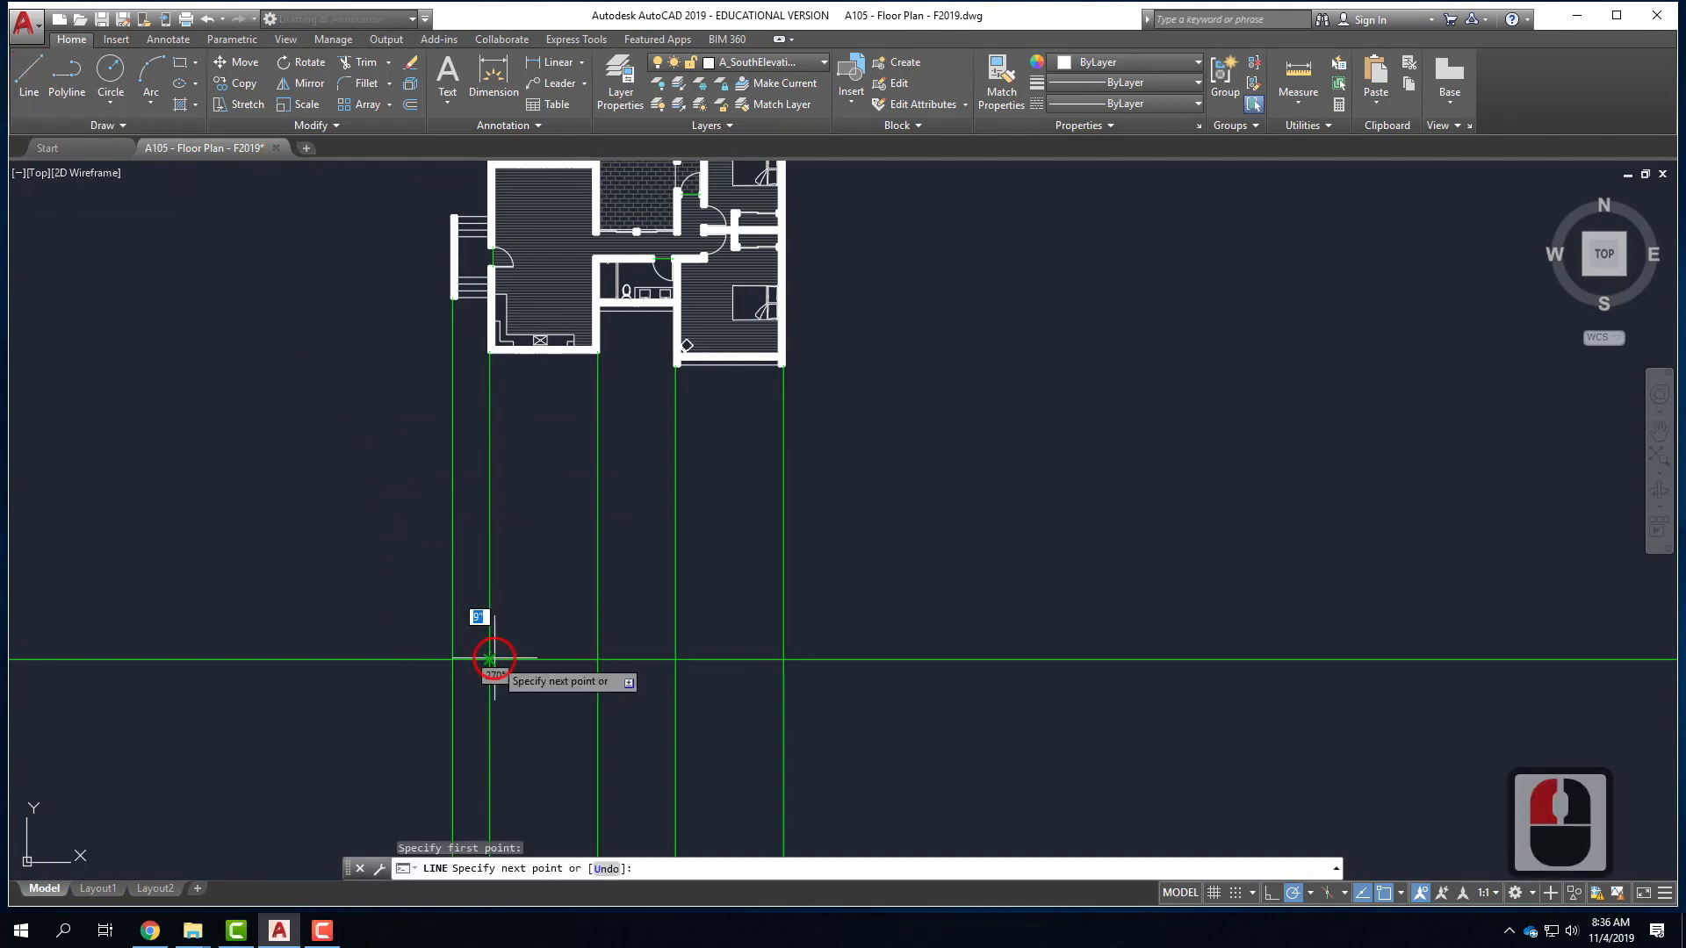
click(782, 659)
key(Return)
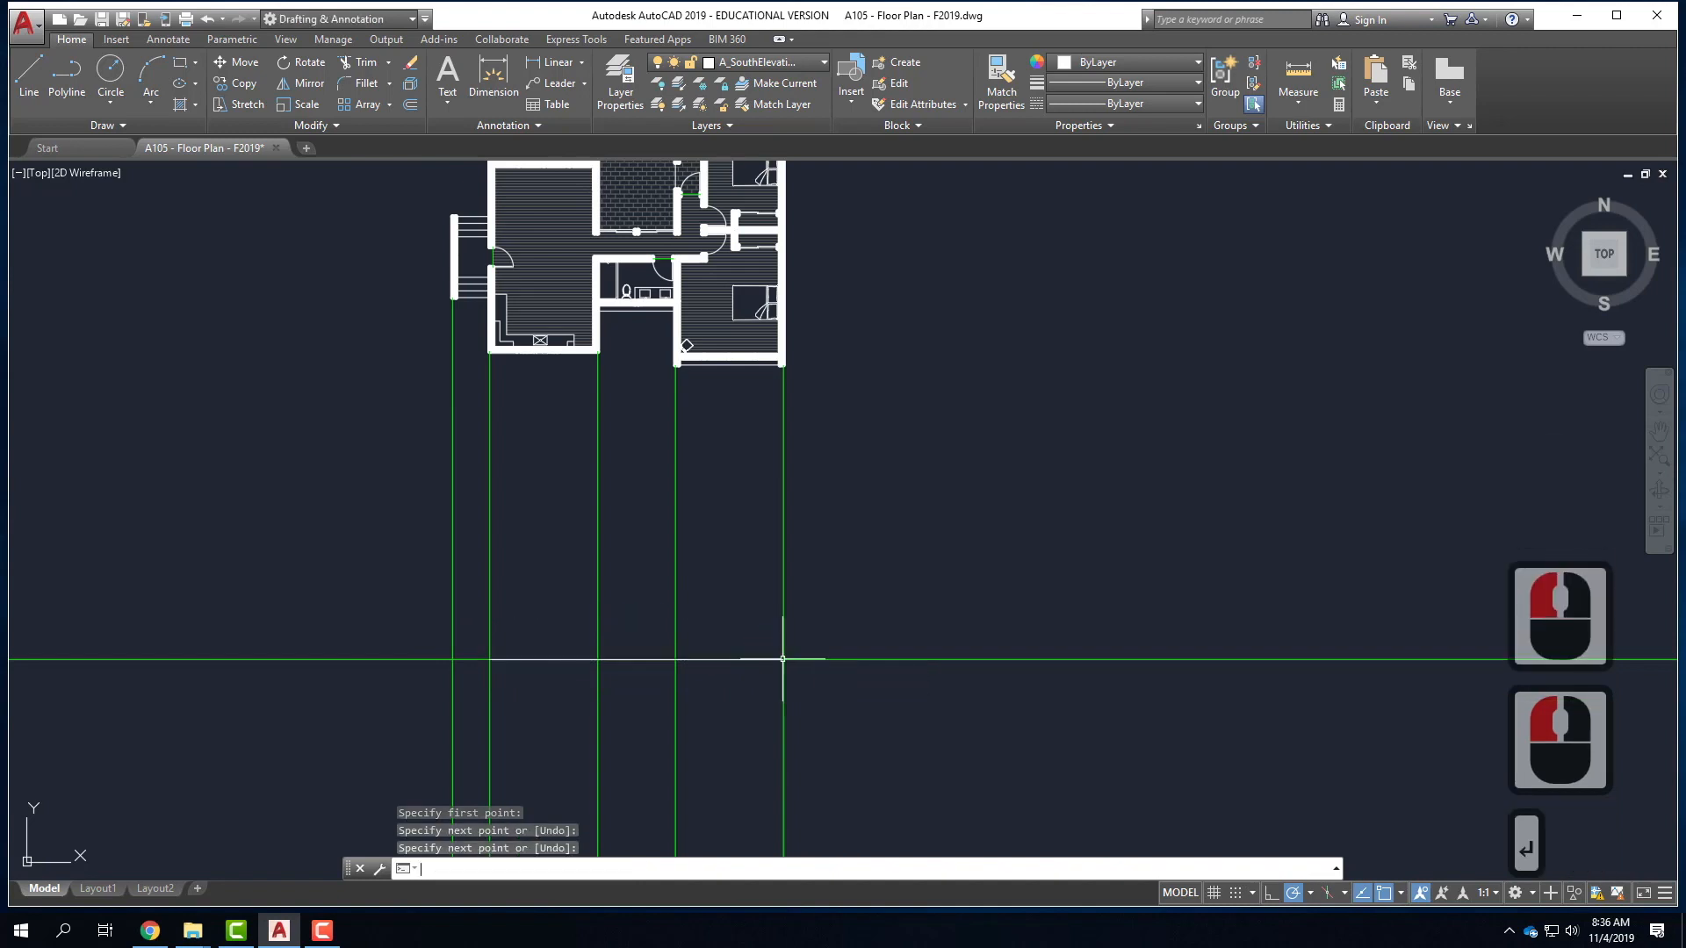
- Outline the kitchen wing's facade with lines 10' up from the ground line's left end, across to the next ray, and back down
scroll(567, 678, up, 2)
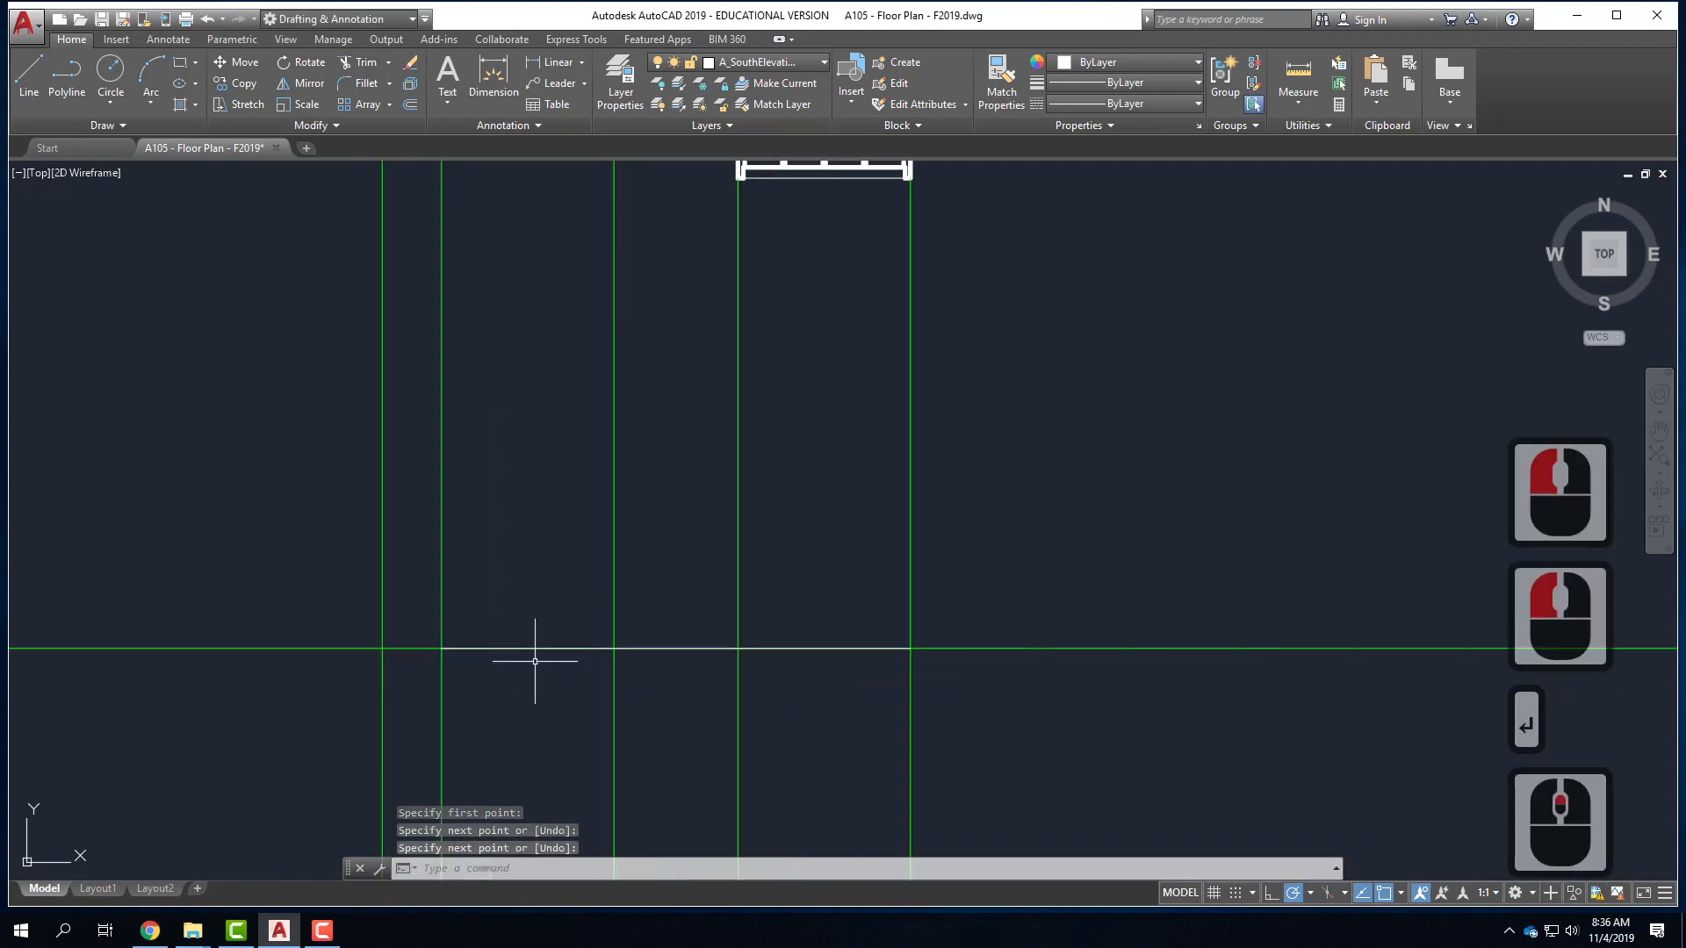
scroll(539, 655, down, 2)
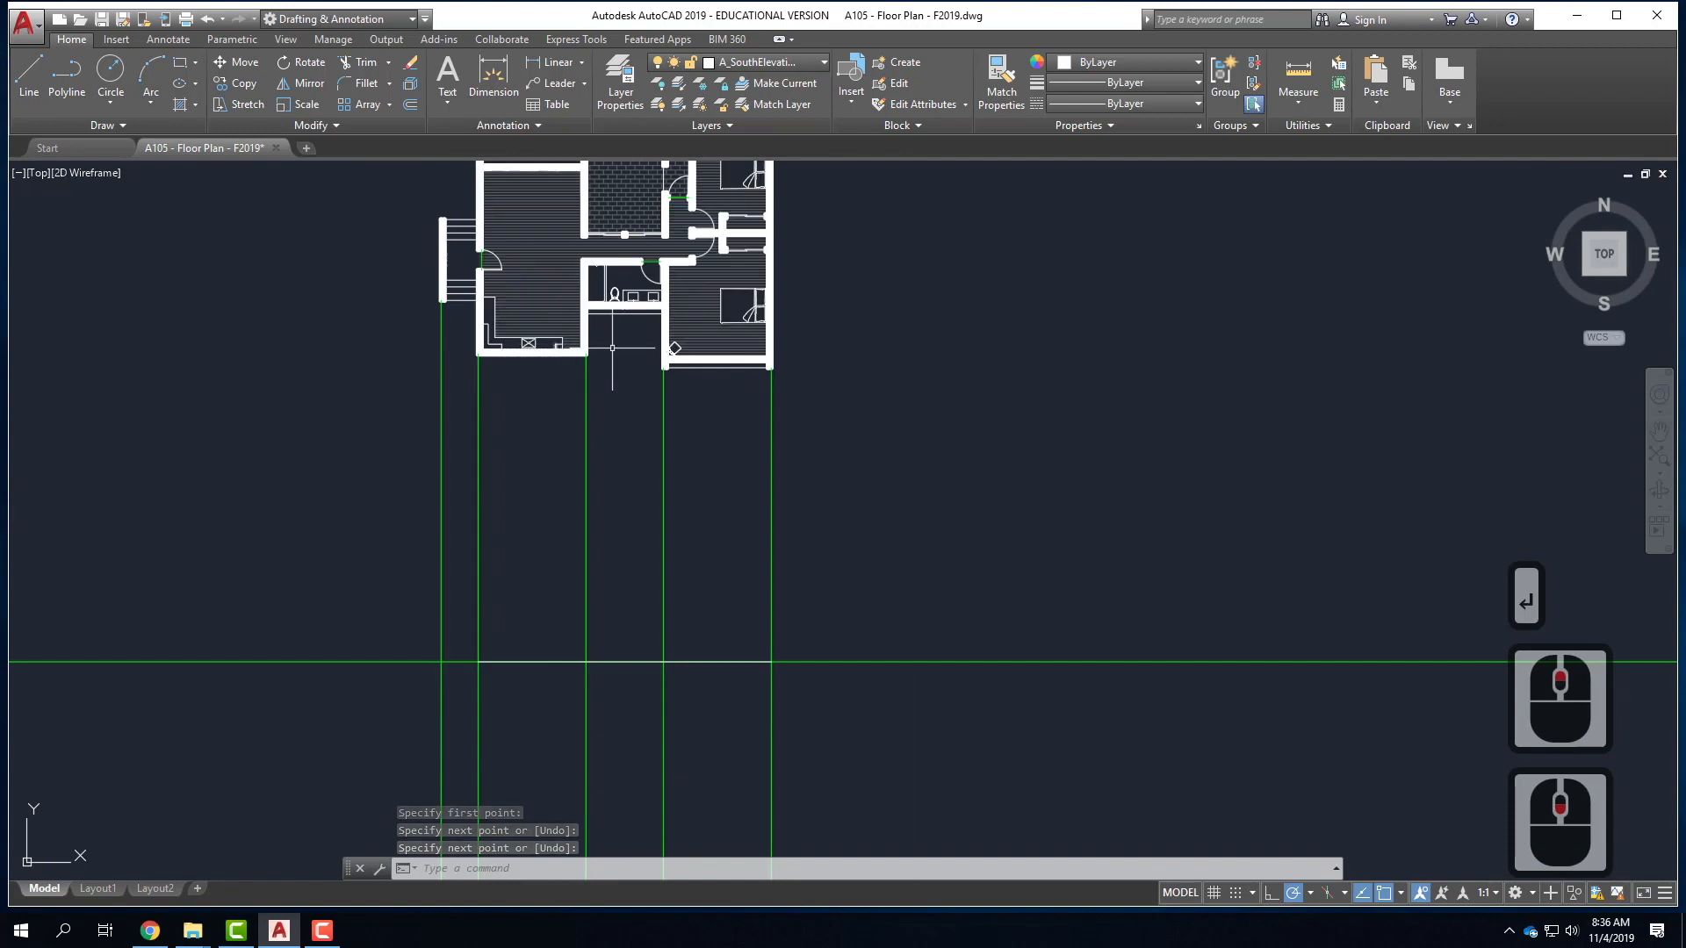
click(29, 75)
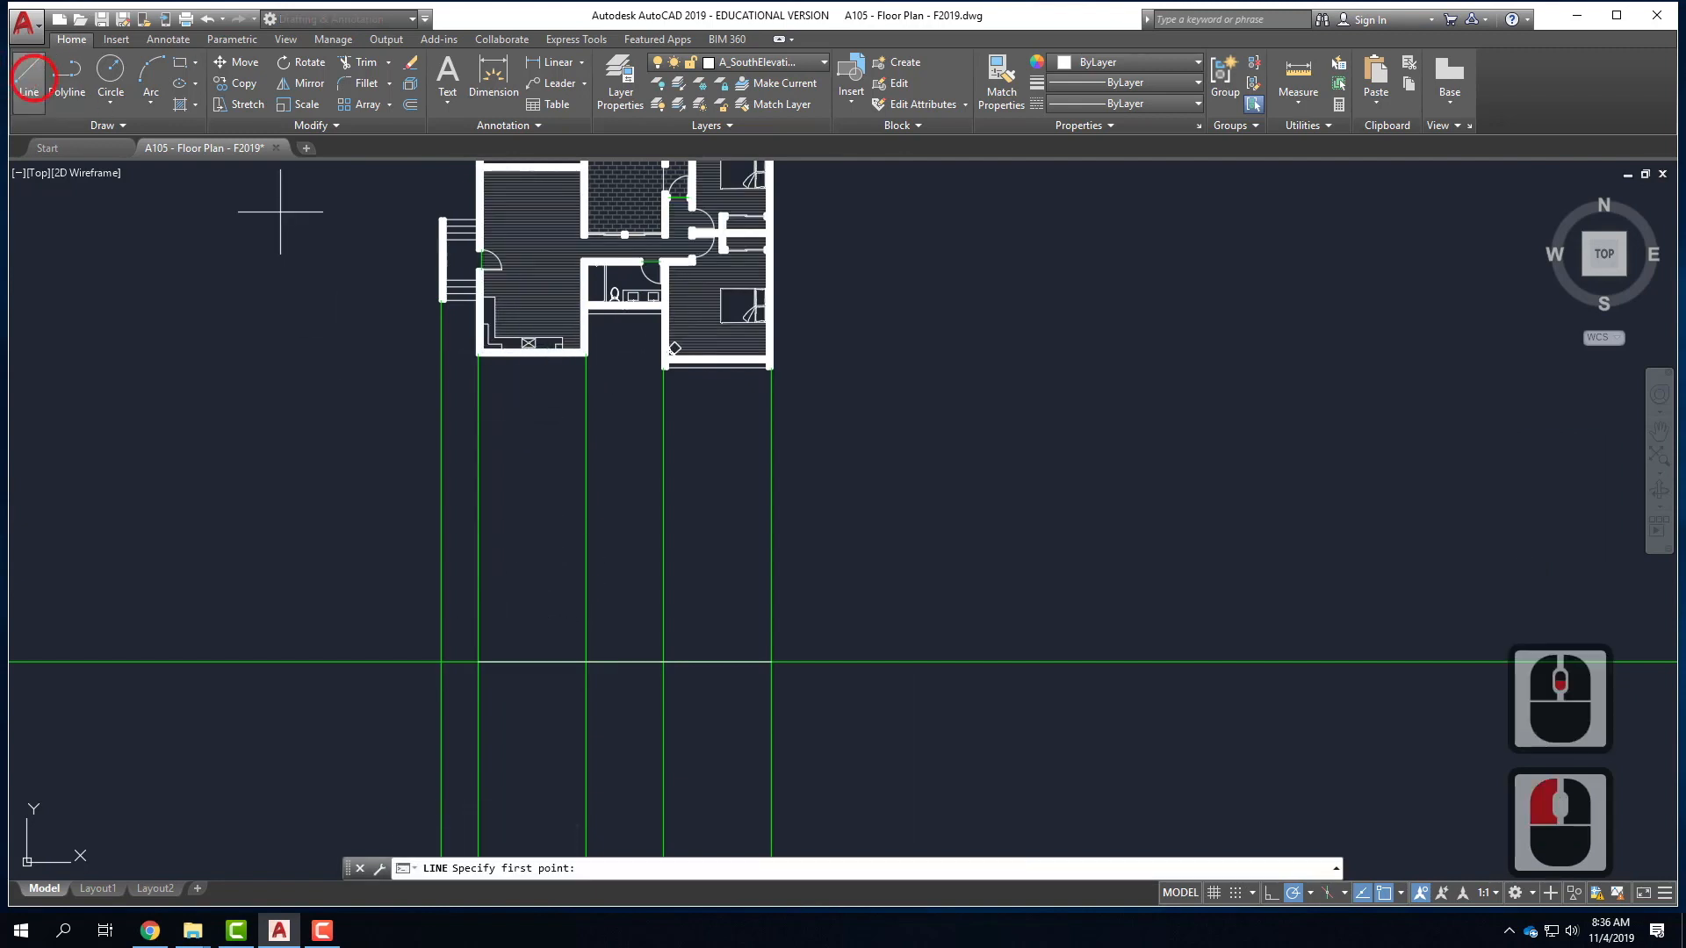
click(478, 661)
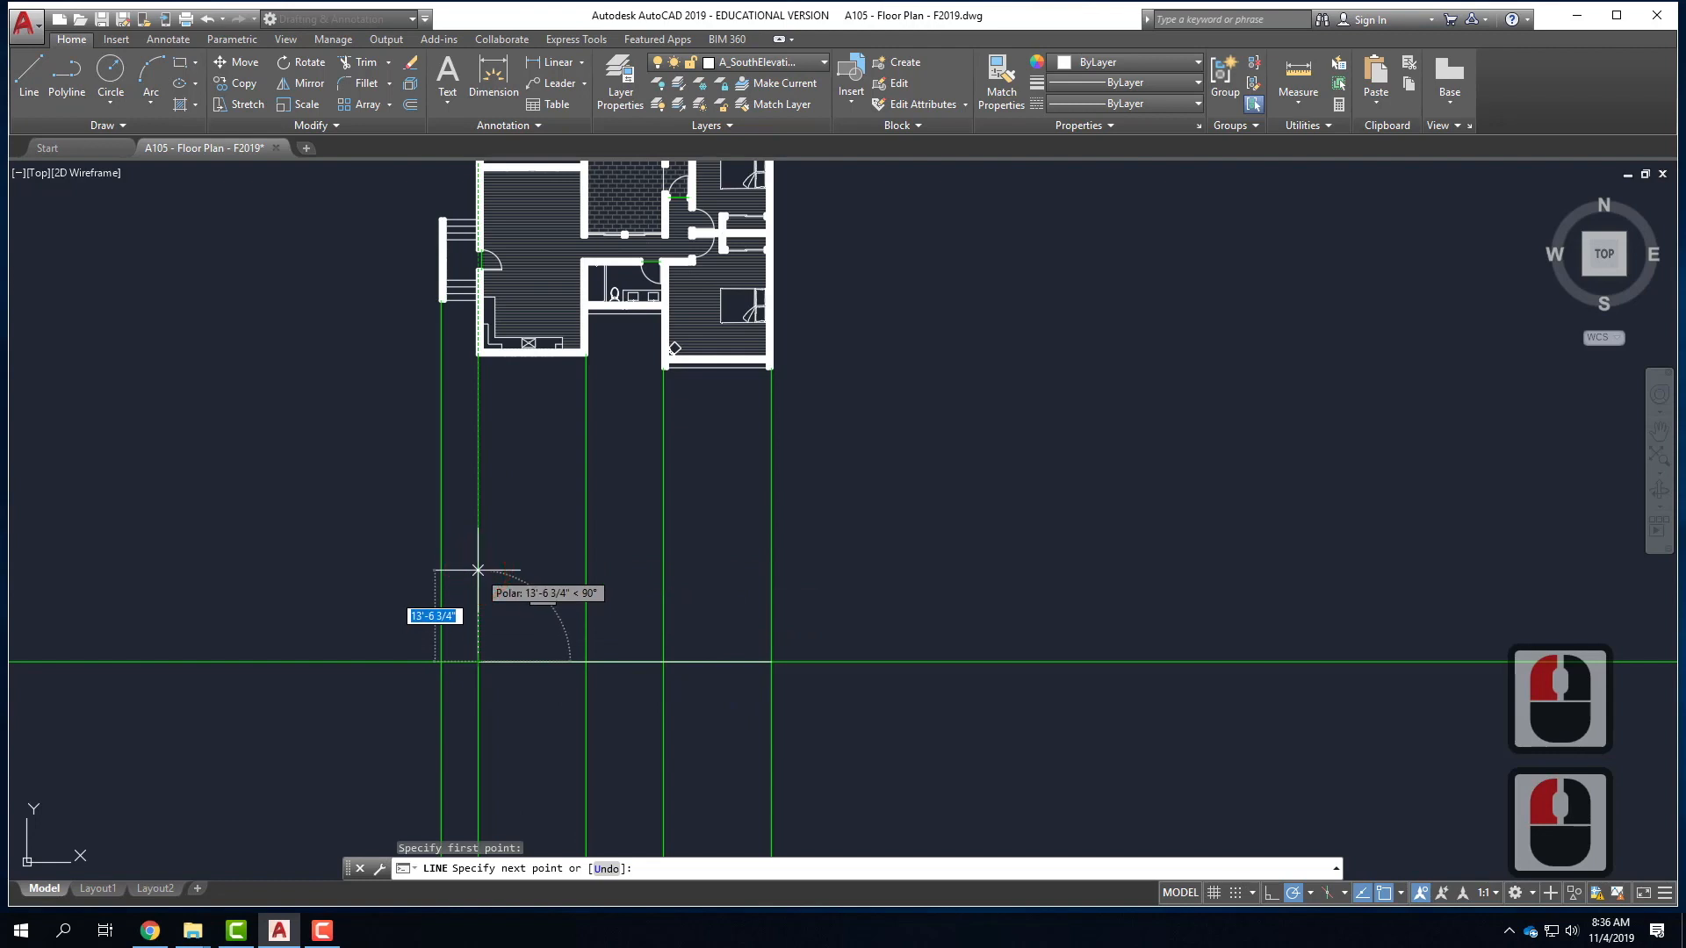
text(10')
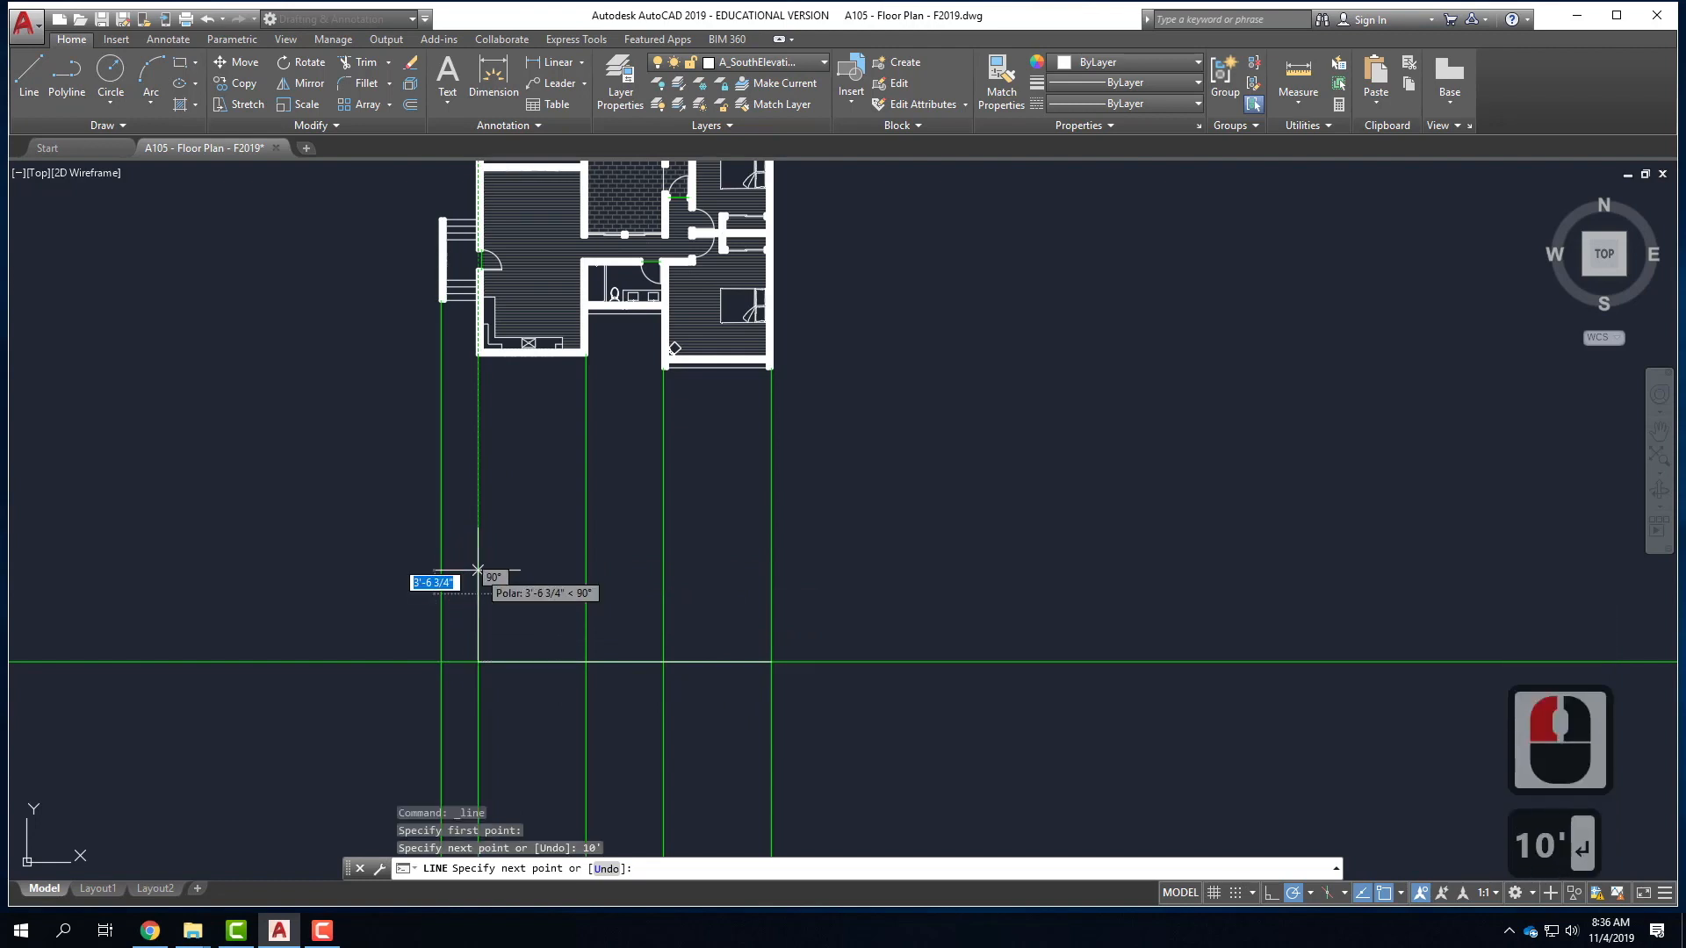
key(Return)
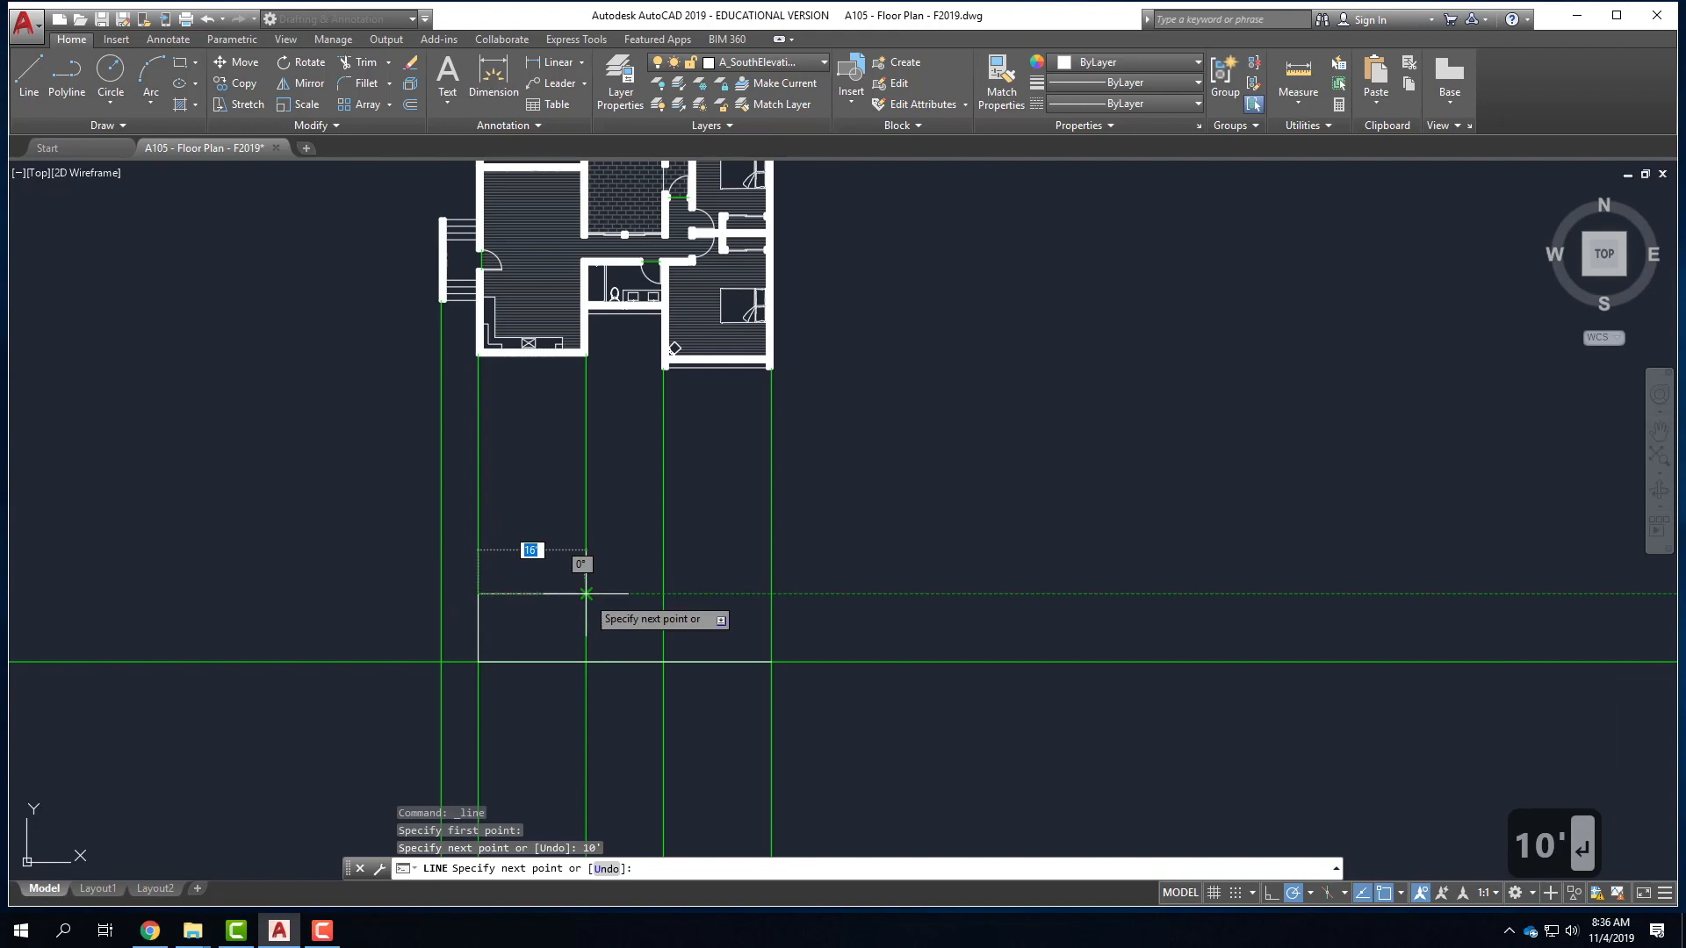
click(585, 595)
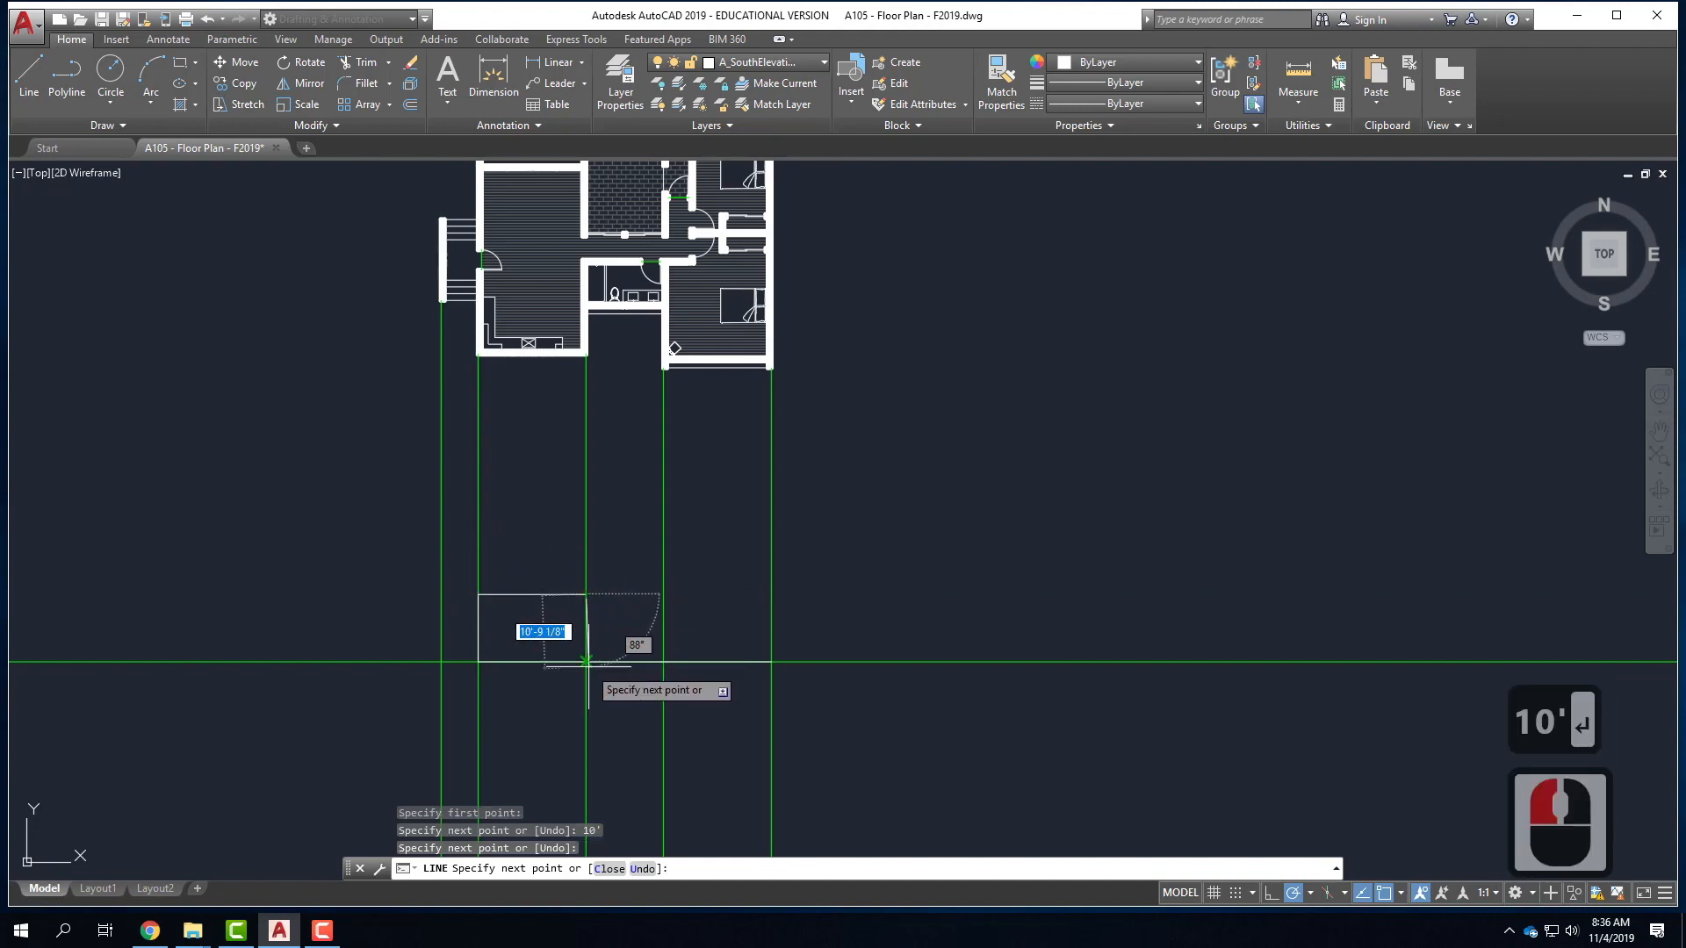
click(586, 661)
key(Return)
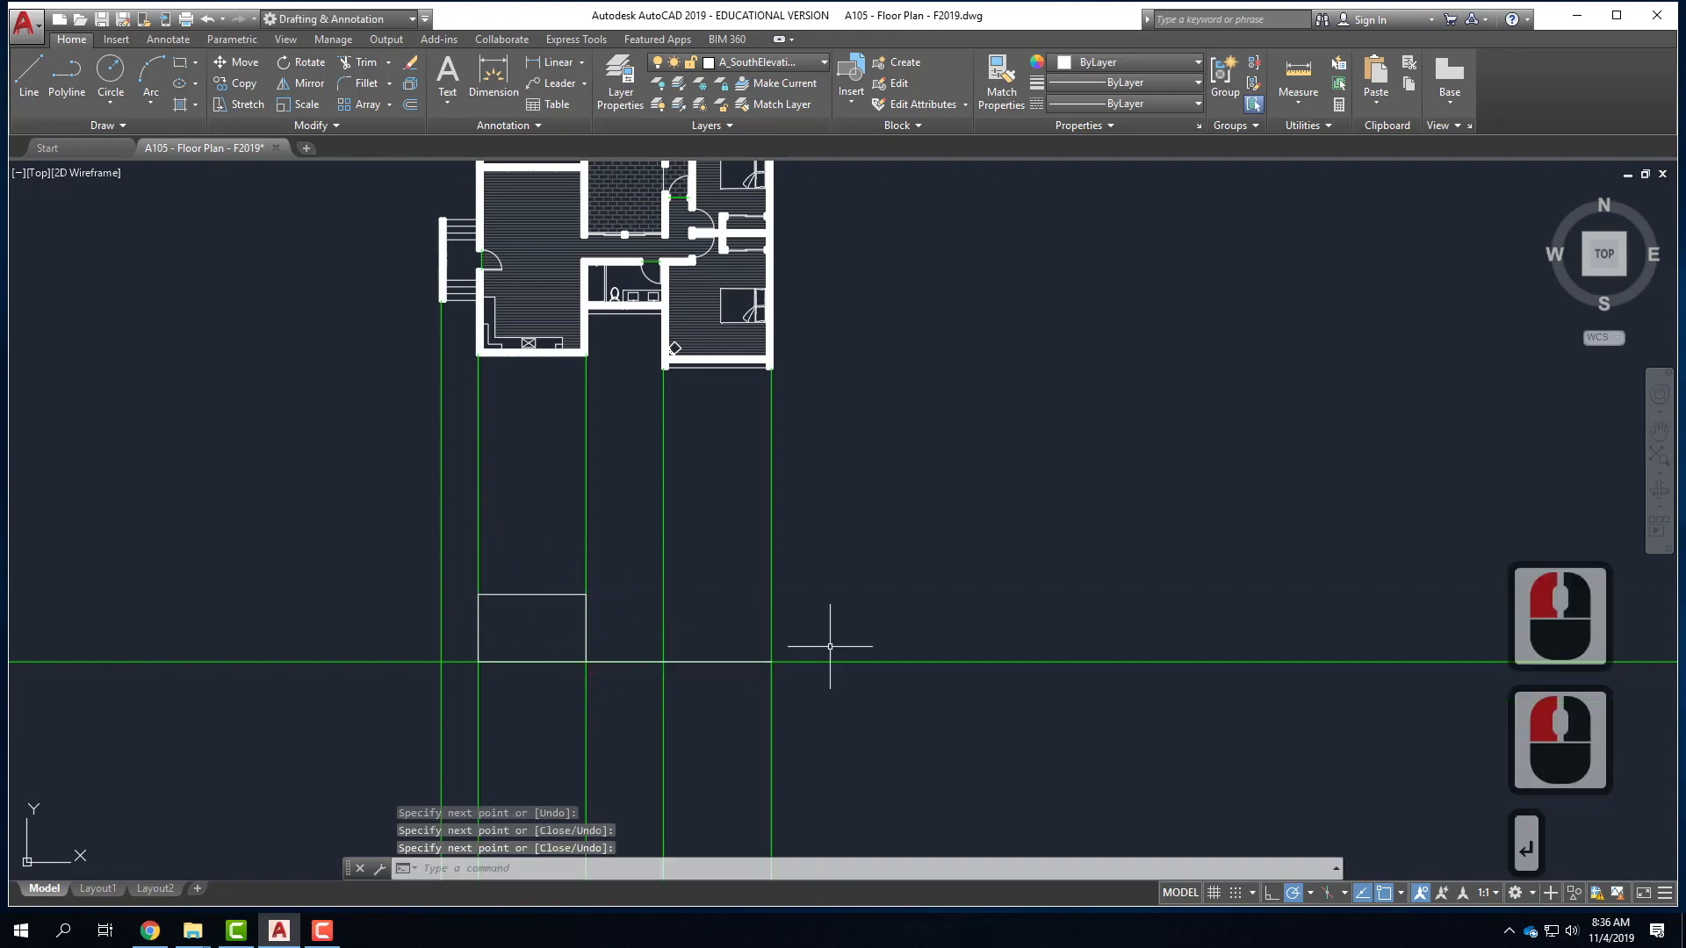
- Outline the right wing's facade with lines 12' up from the ground line's right end, across to the next ray, and back down
right_click(713, 631)
click(791, 320)
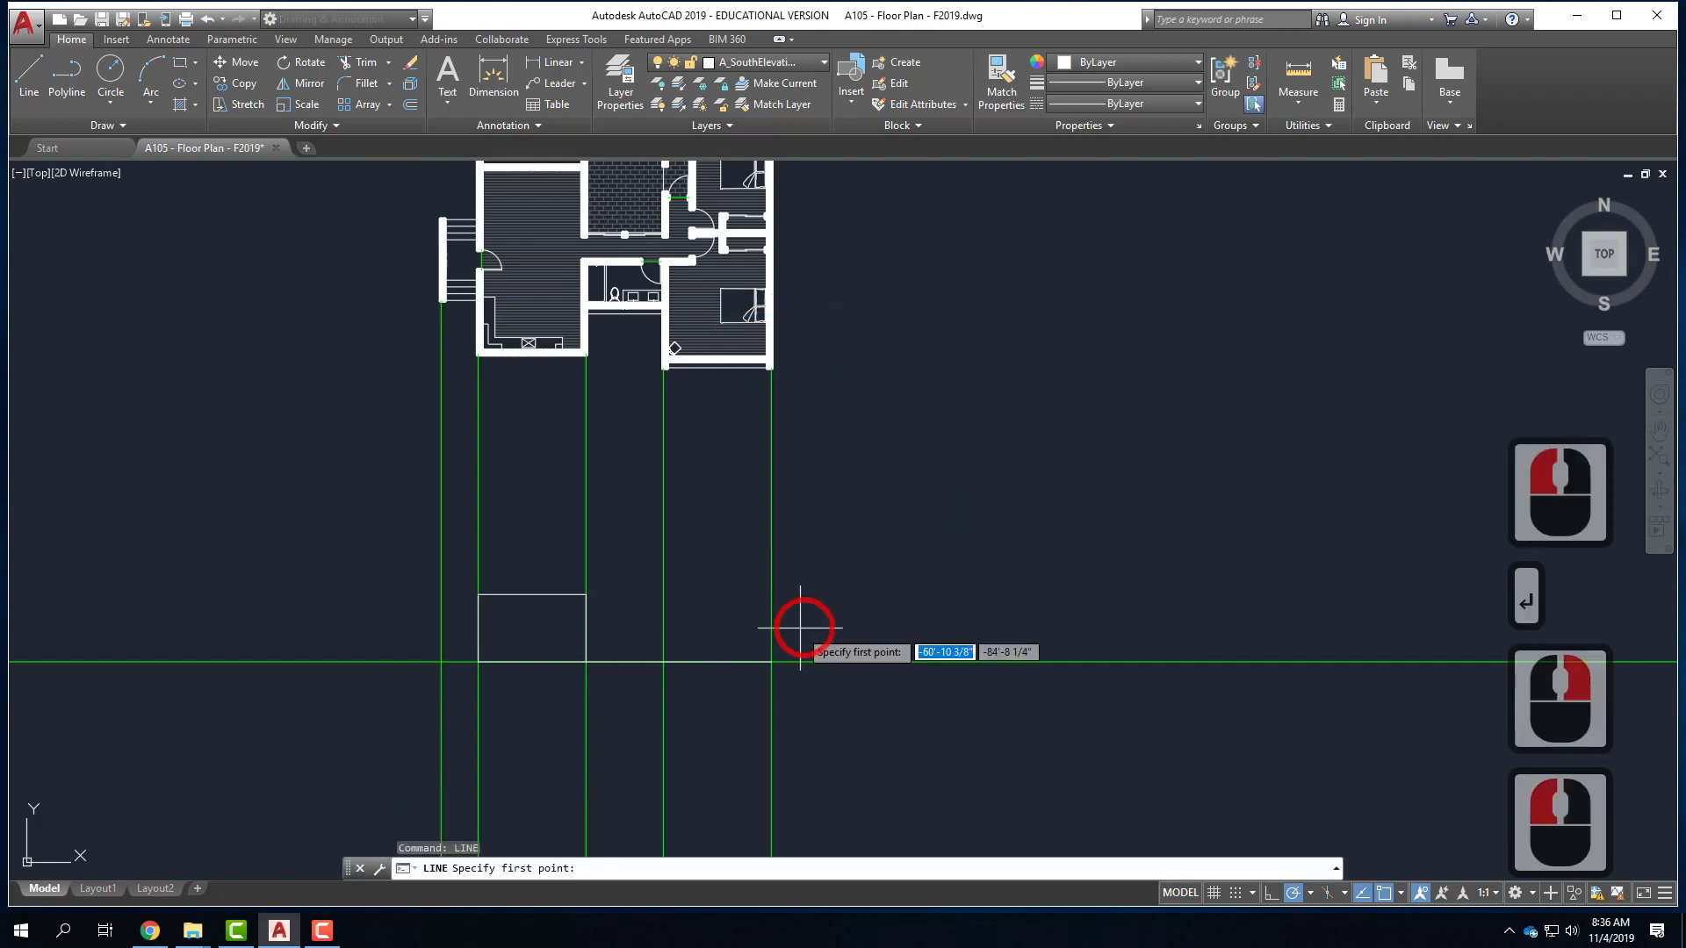
click(770, 661)
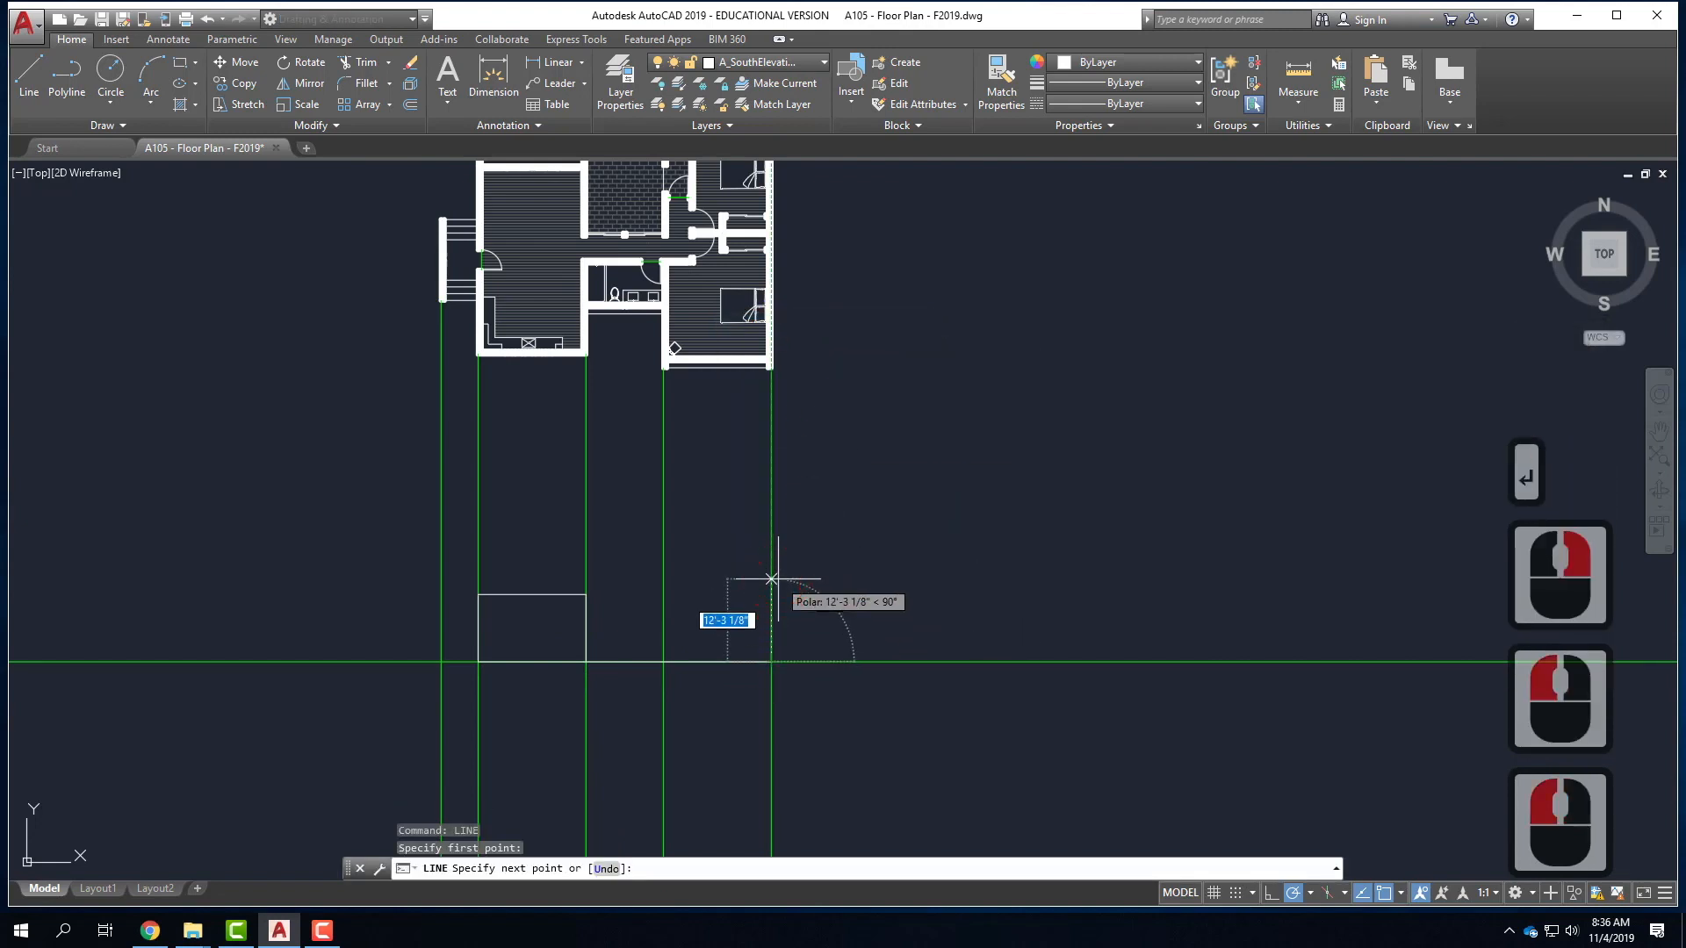
text(12')
key(Return)
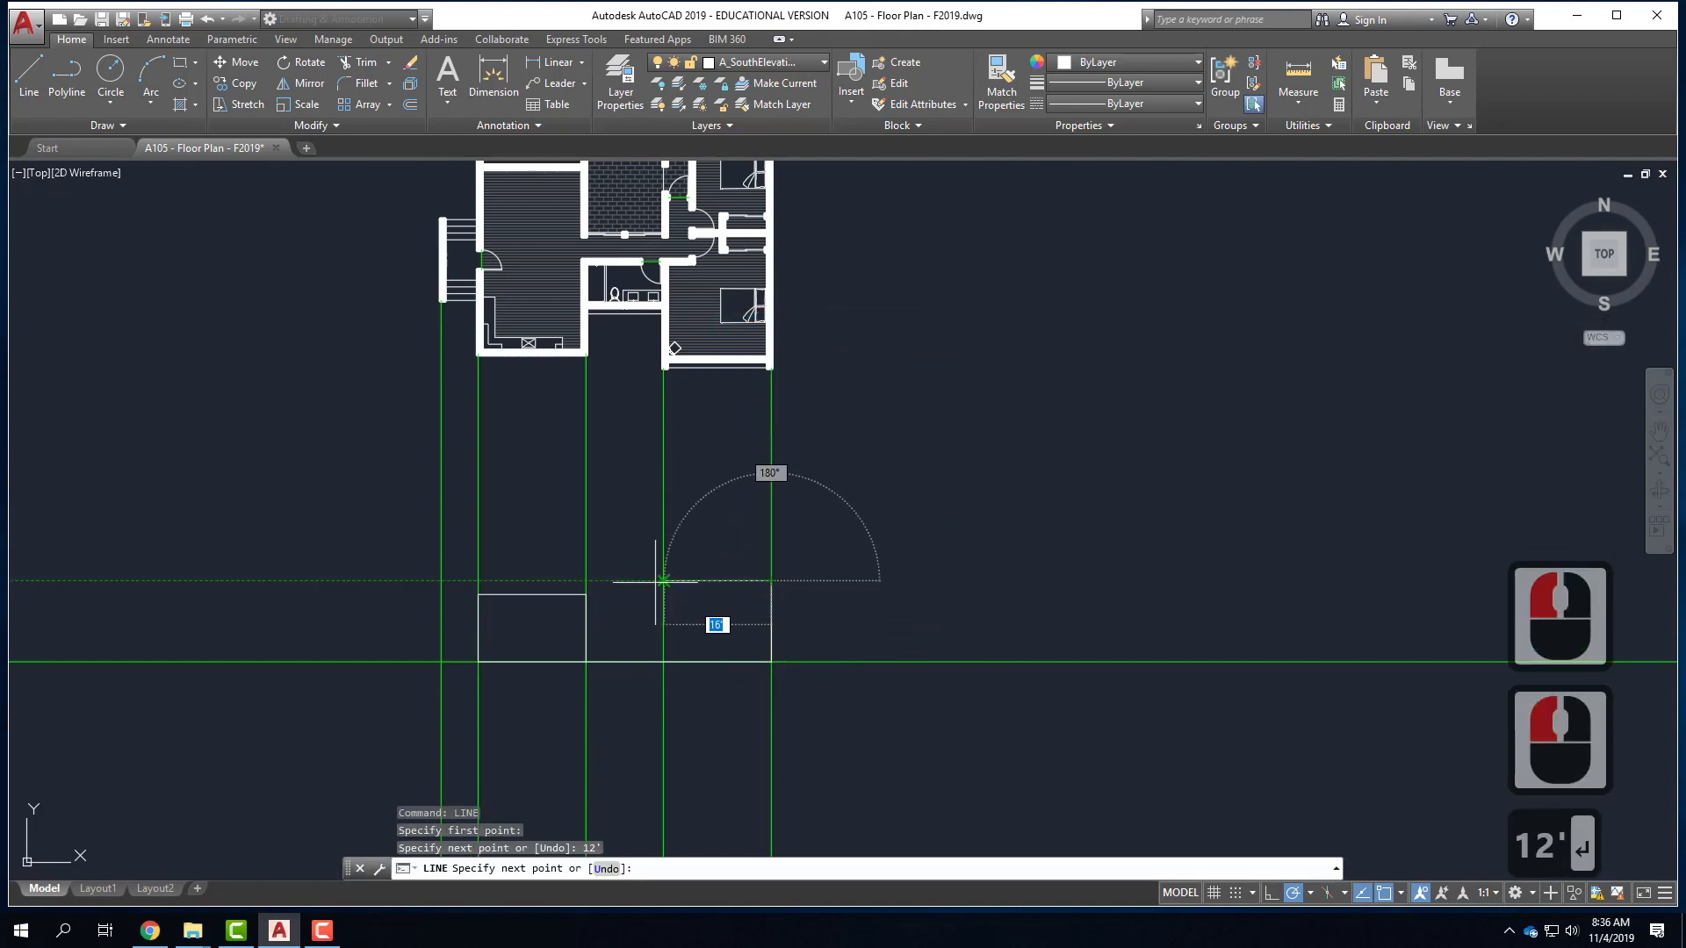
click(663, 581)
click(663, 661)
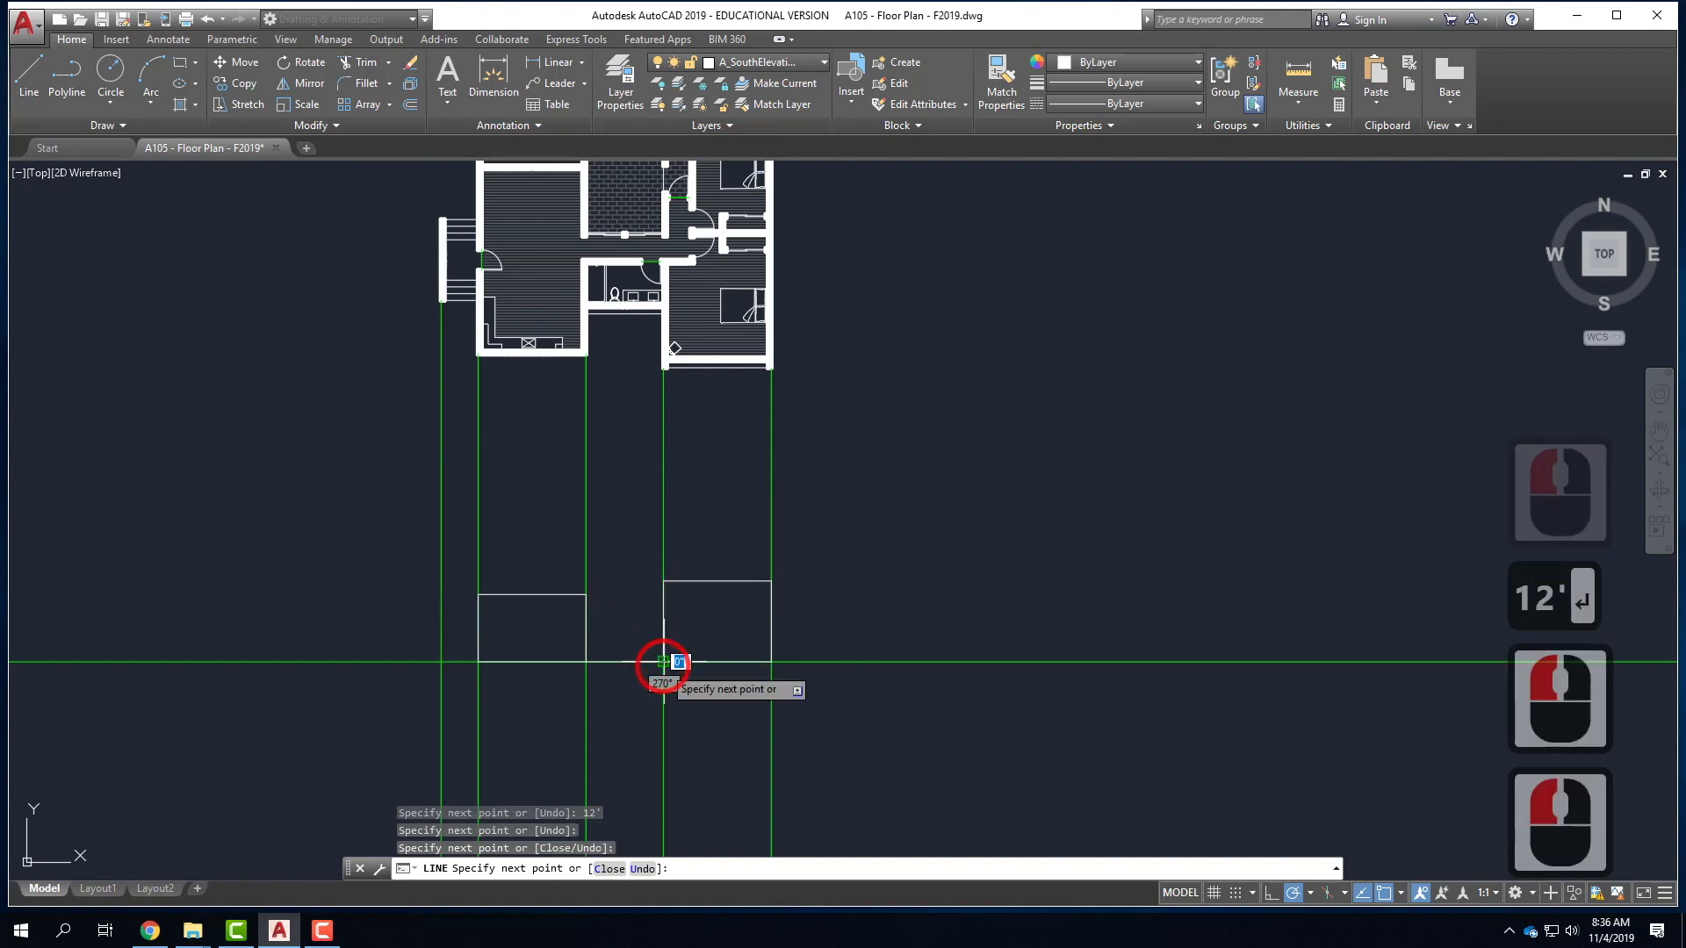
key(Return)
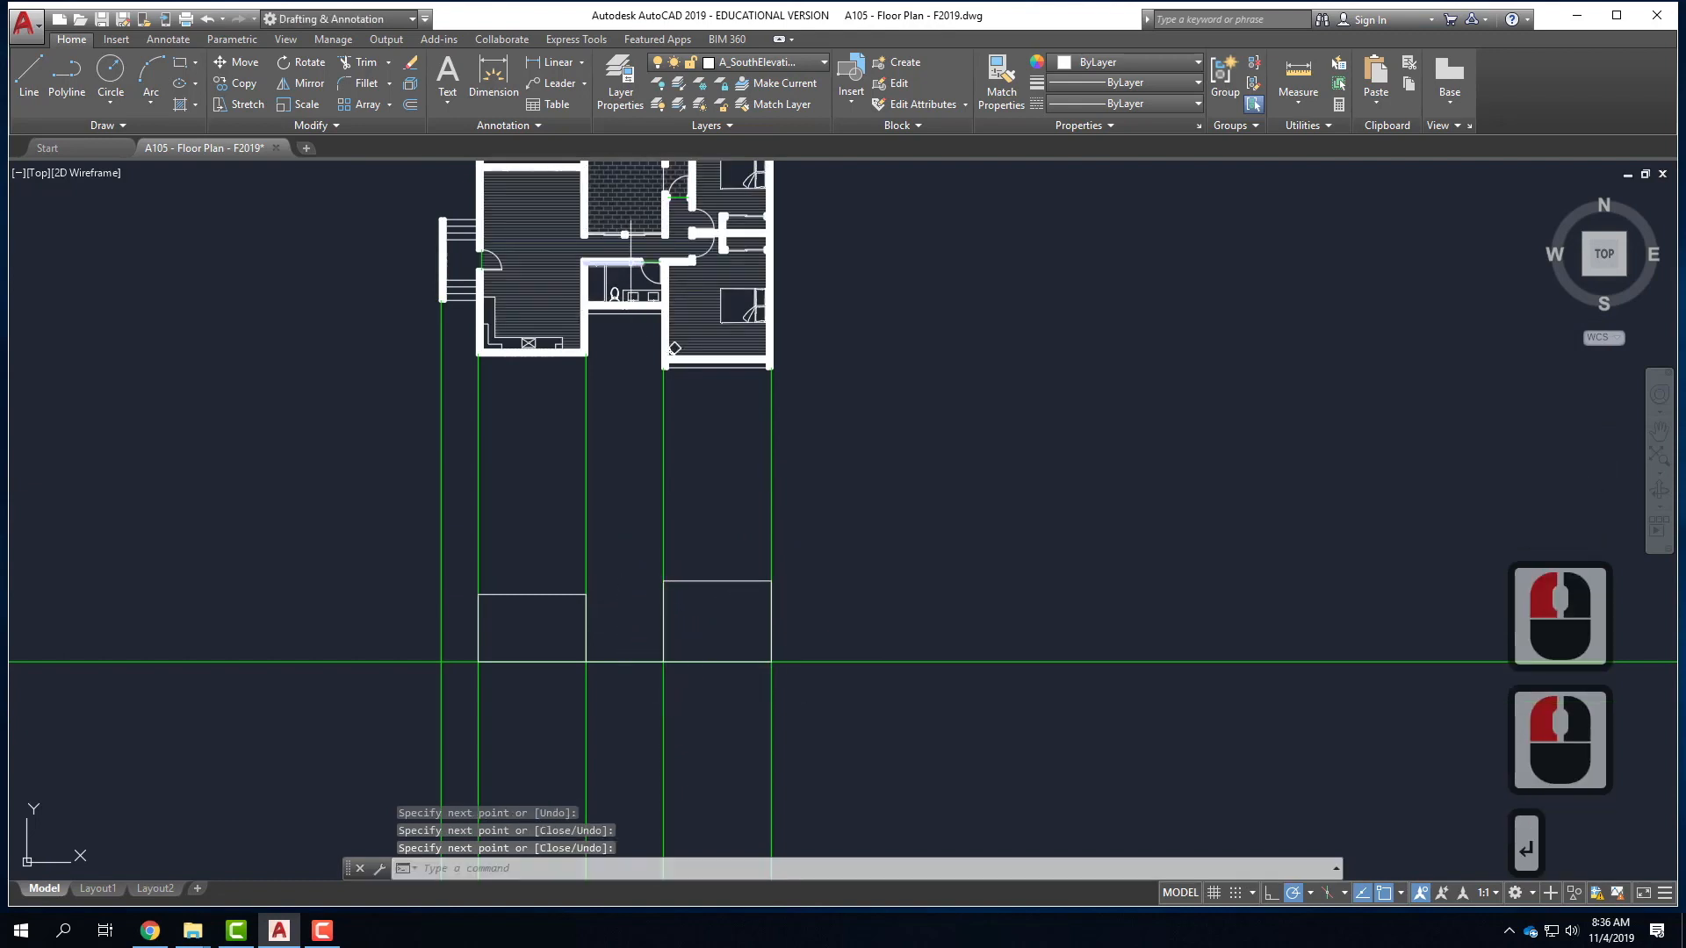
- Draw a horizontal line 8' above the ground line, joining the kitchen wing's right edge to the right wing's left edge
right_click(608, 643)
click(632, 326)
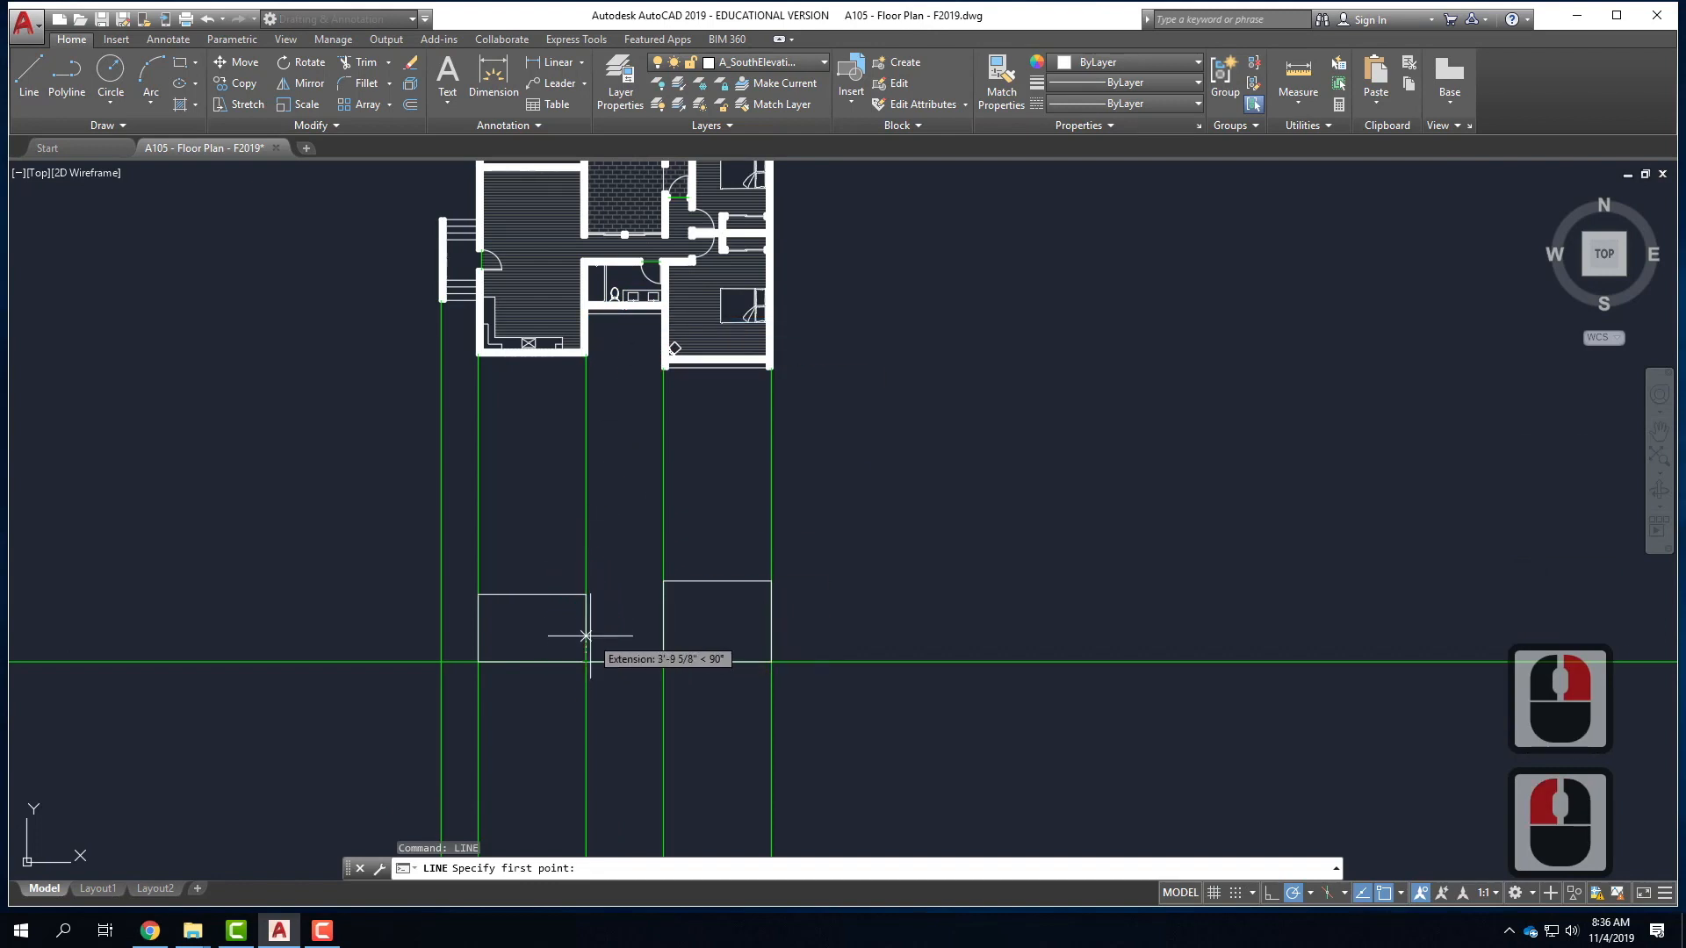
text(8')
key(Return)
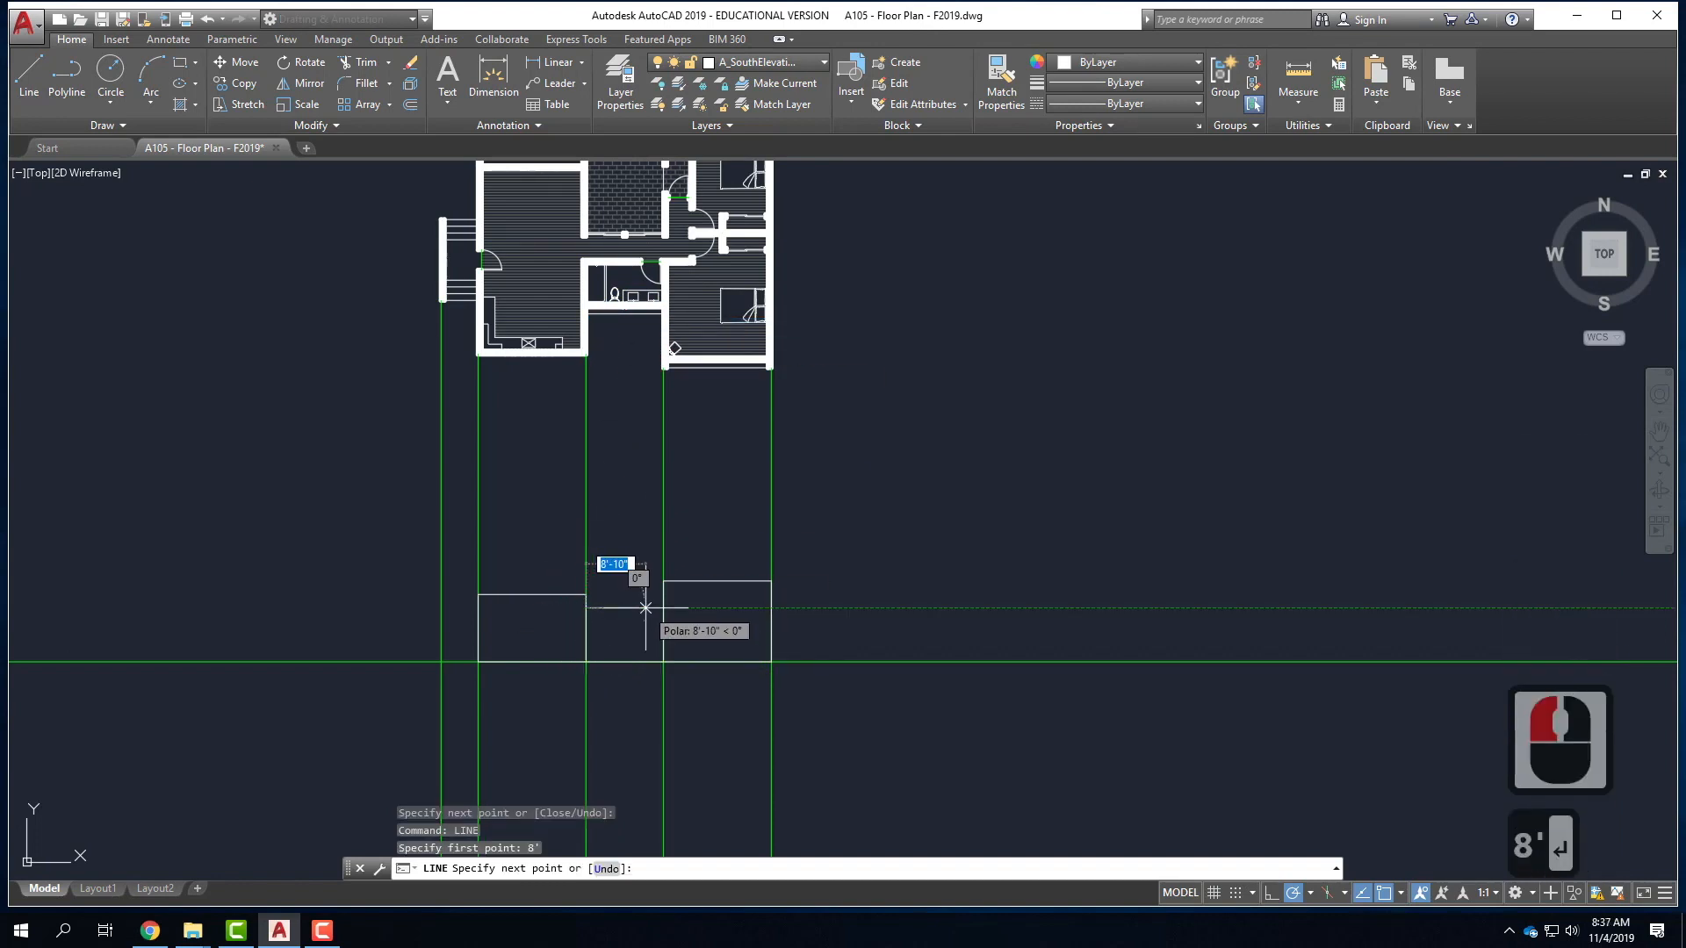
click(663, 607)
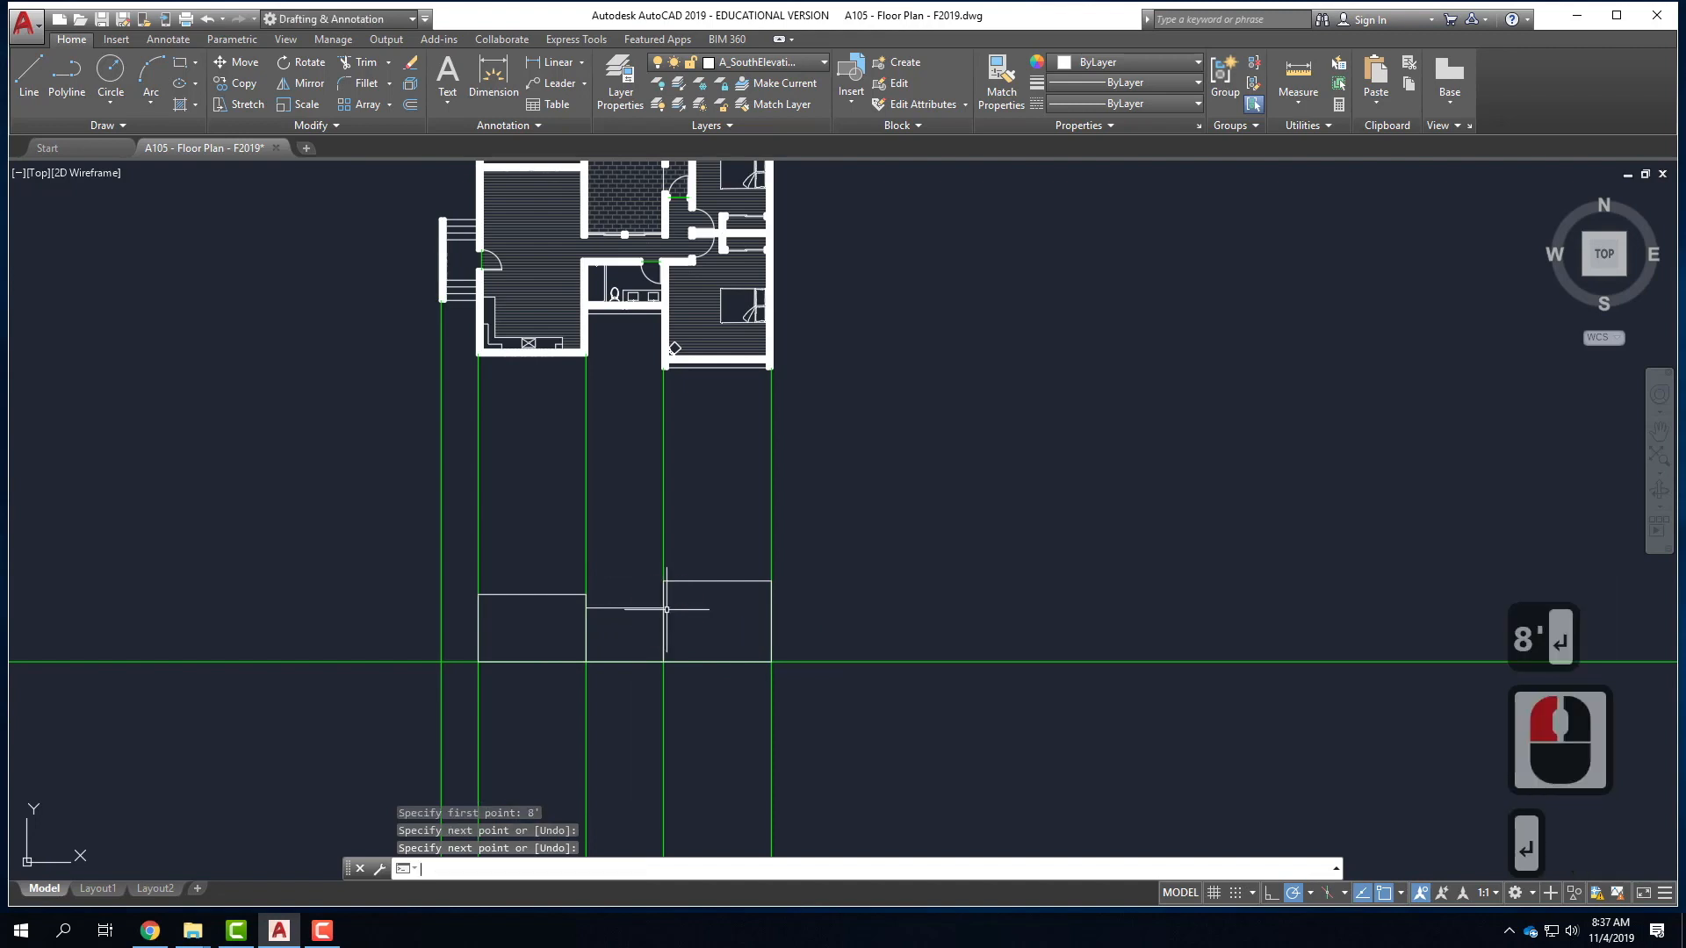
key(Return)
- Freeze the NoPrint layer to check the elevation without construction lines, and thaw it again
click(764, 62)
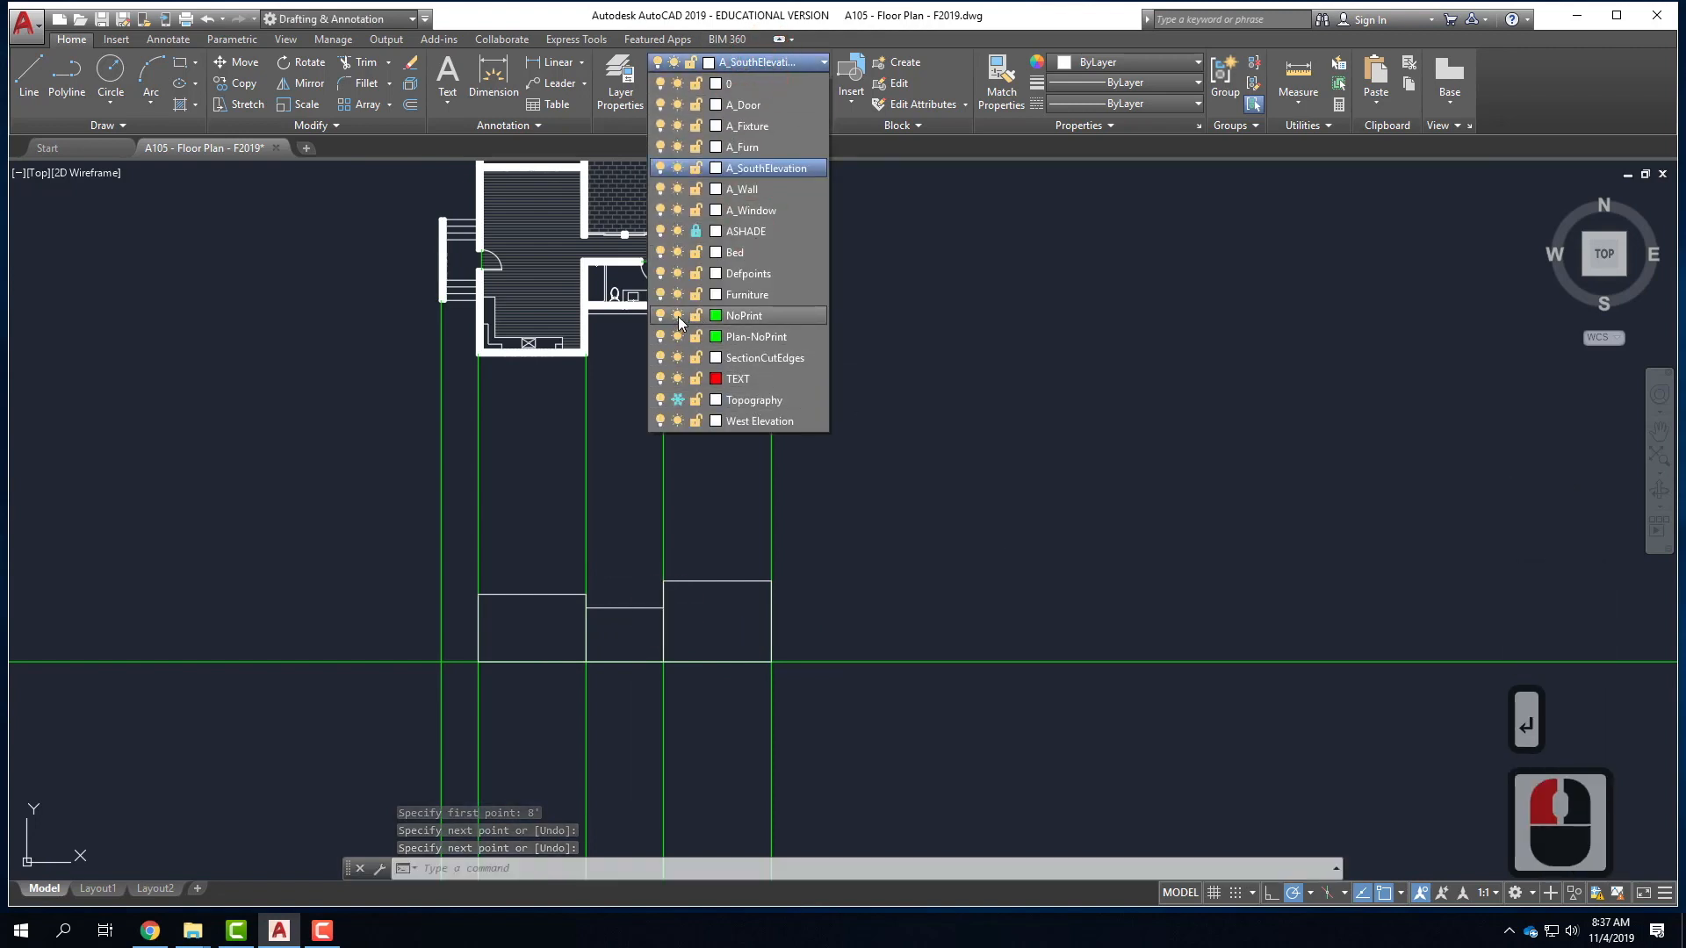
click(678, 316)
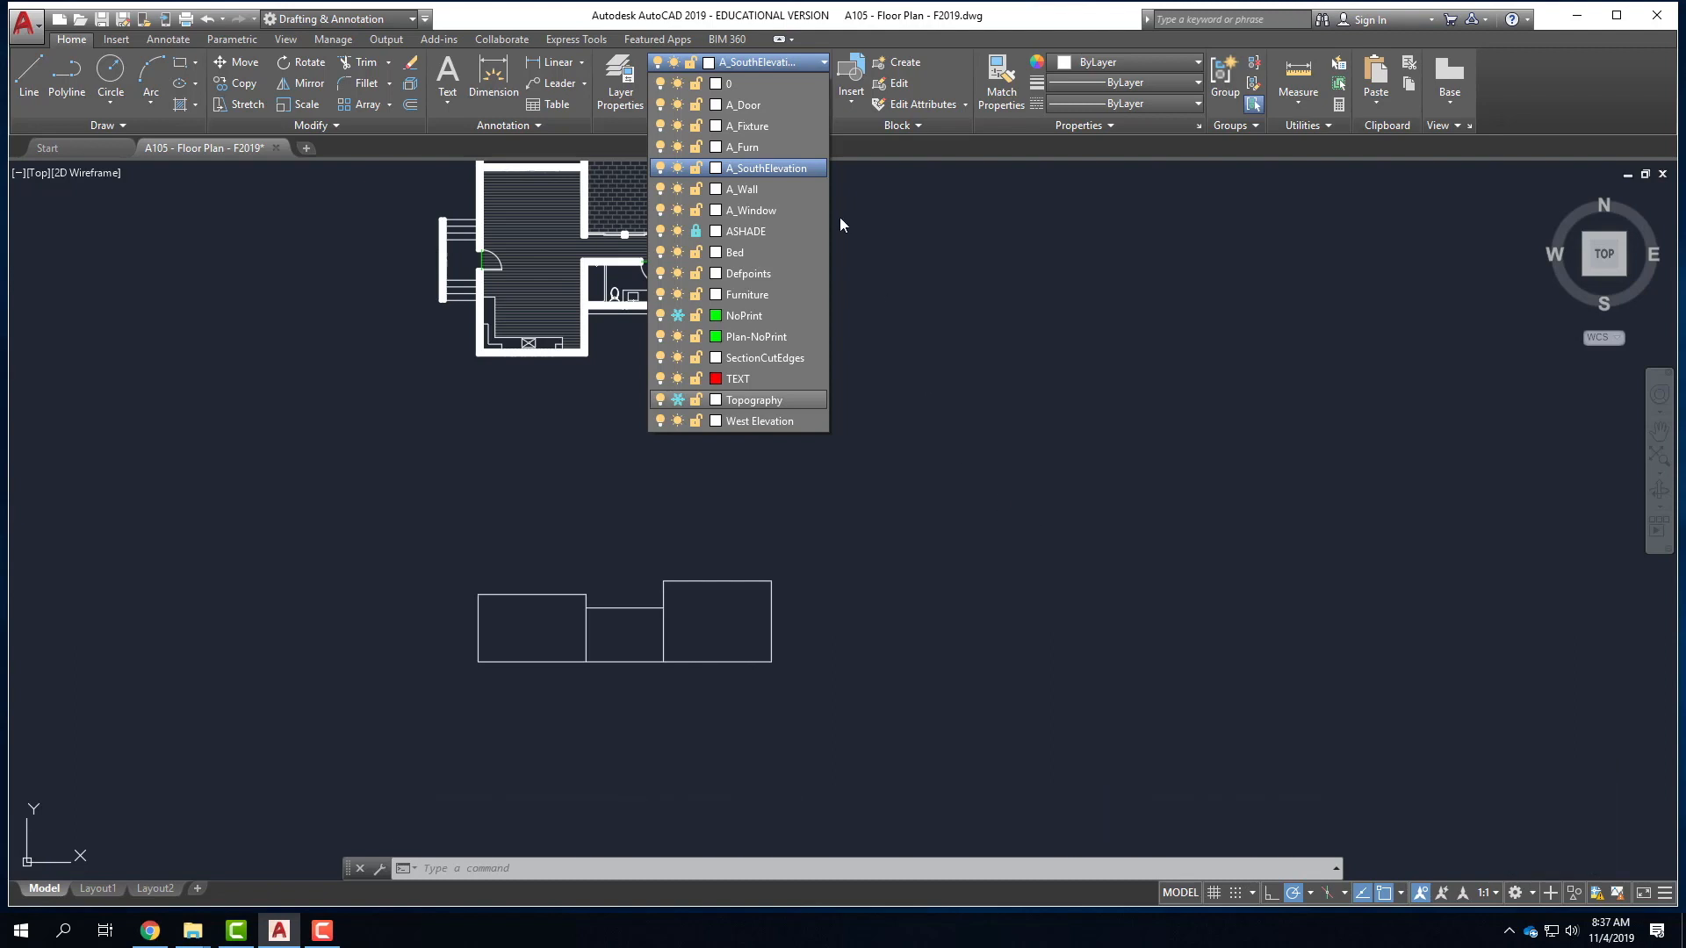
click(679, 315)
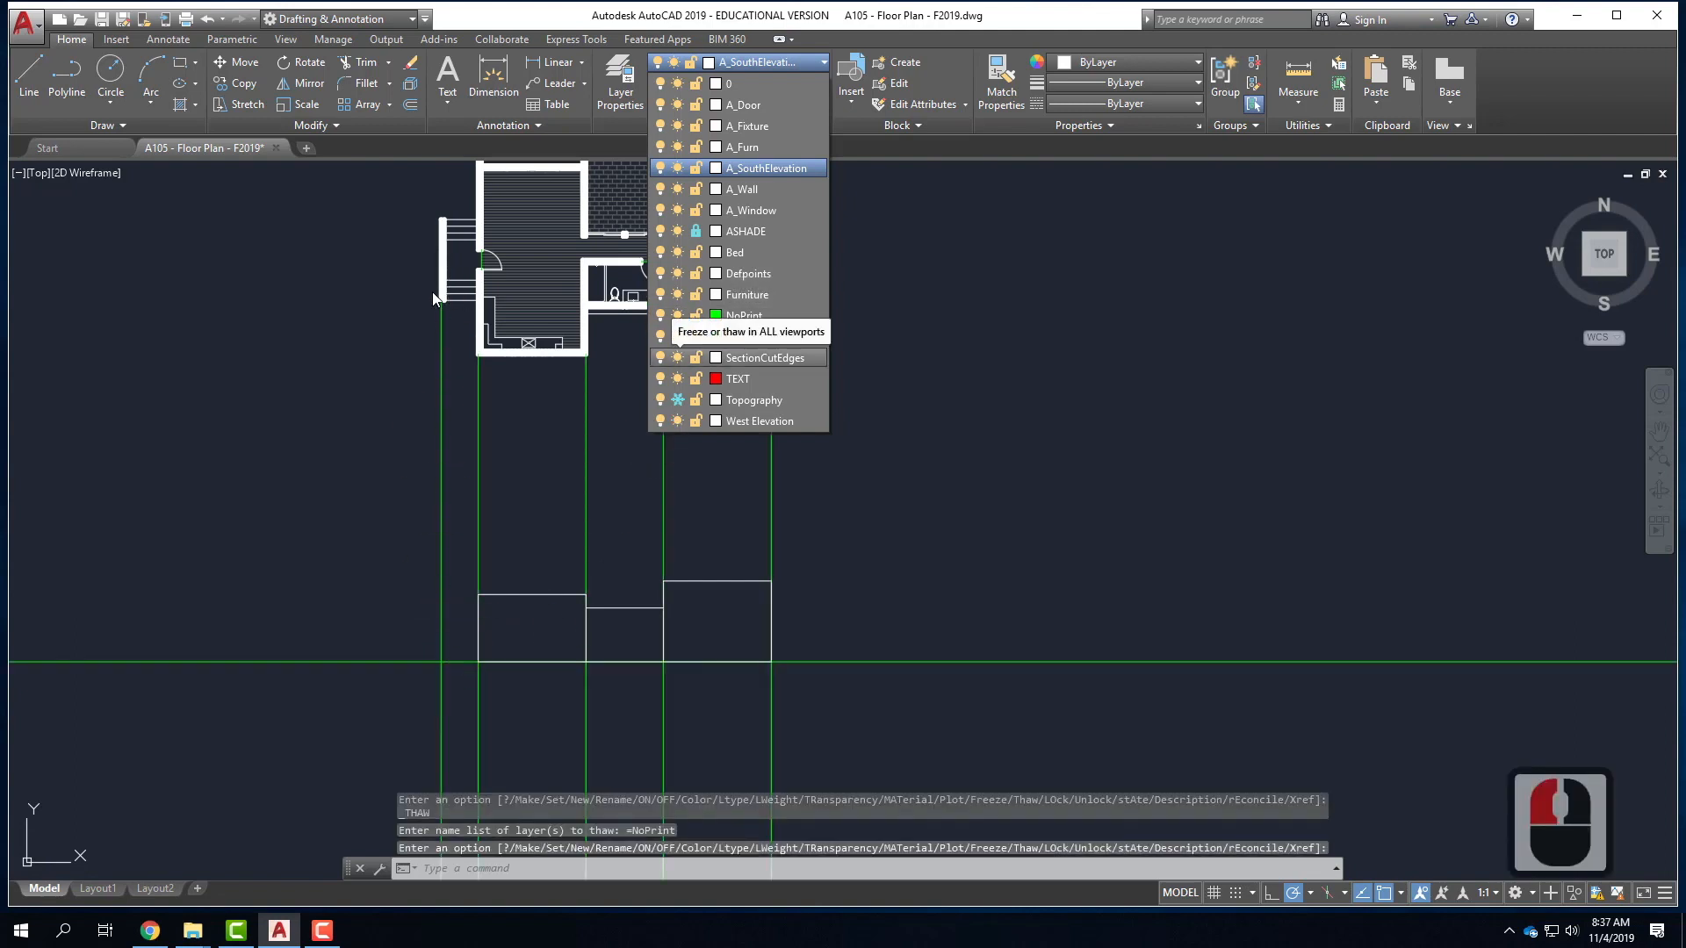
click(437, 707)
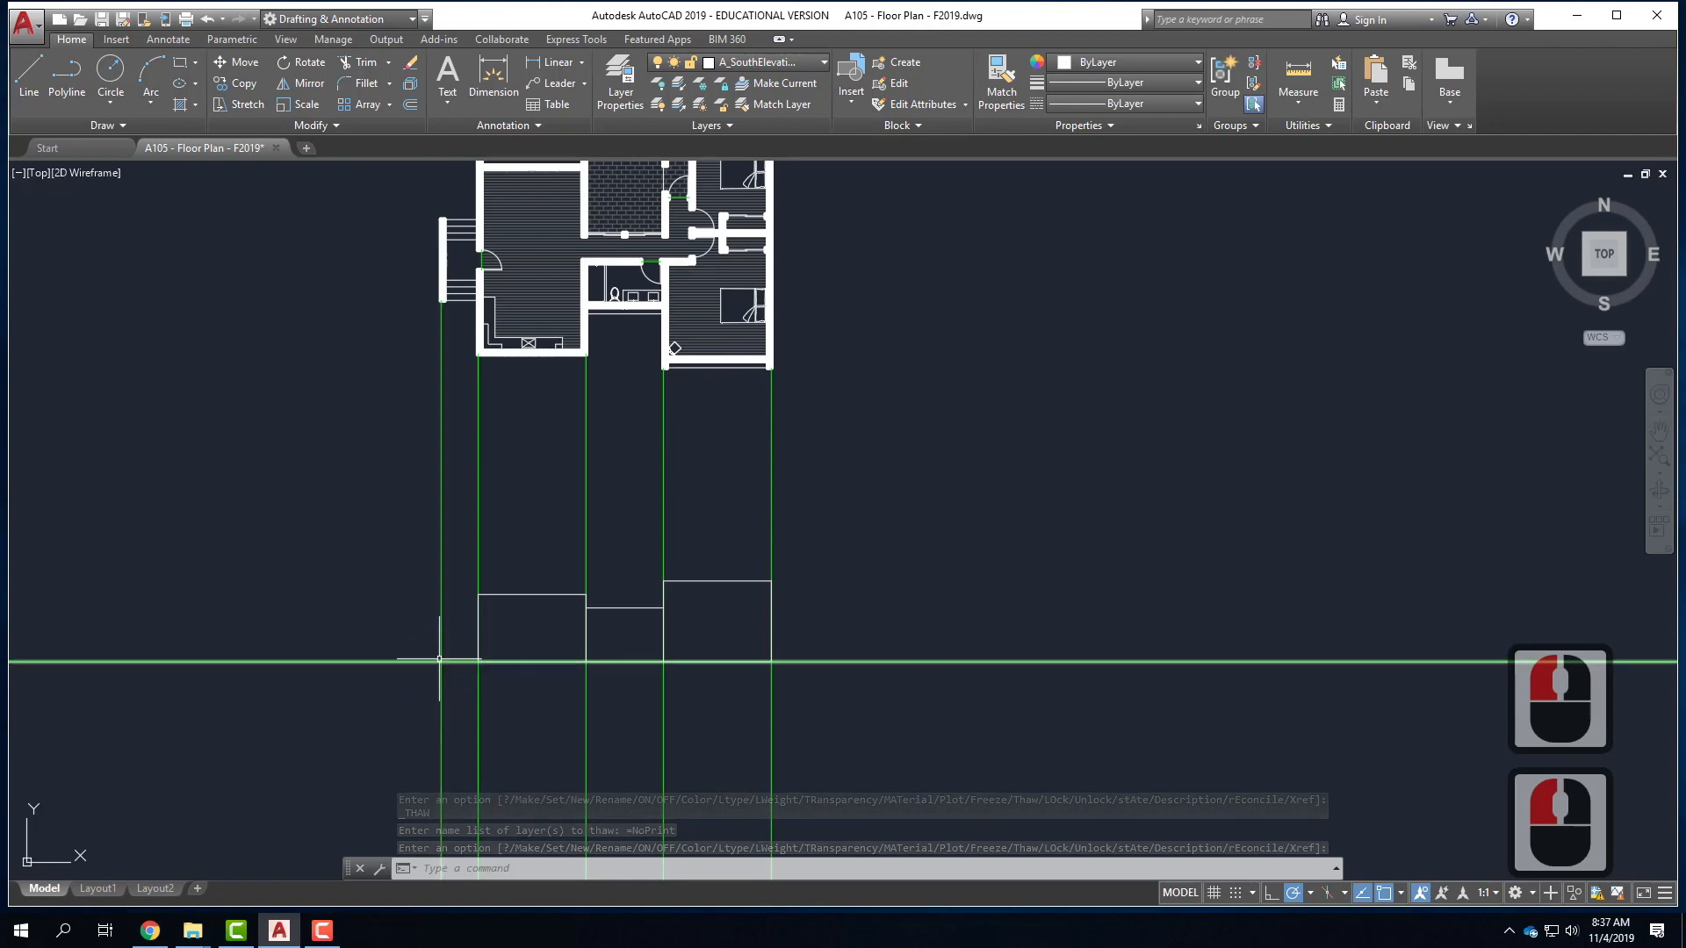
- Outline the porch with lines 8' up from the leftmost ray's intersection with the horizontal construction line, and across to the kitchen wing
click(29, 75)
click(442, 663)
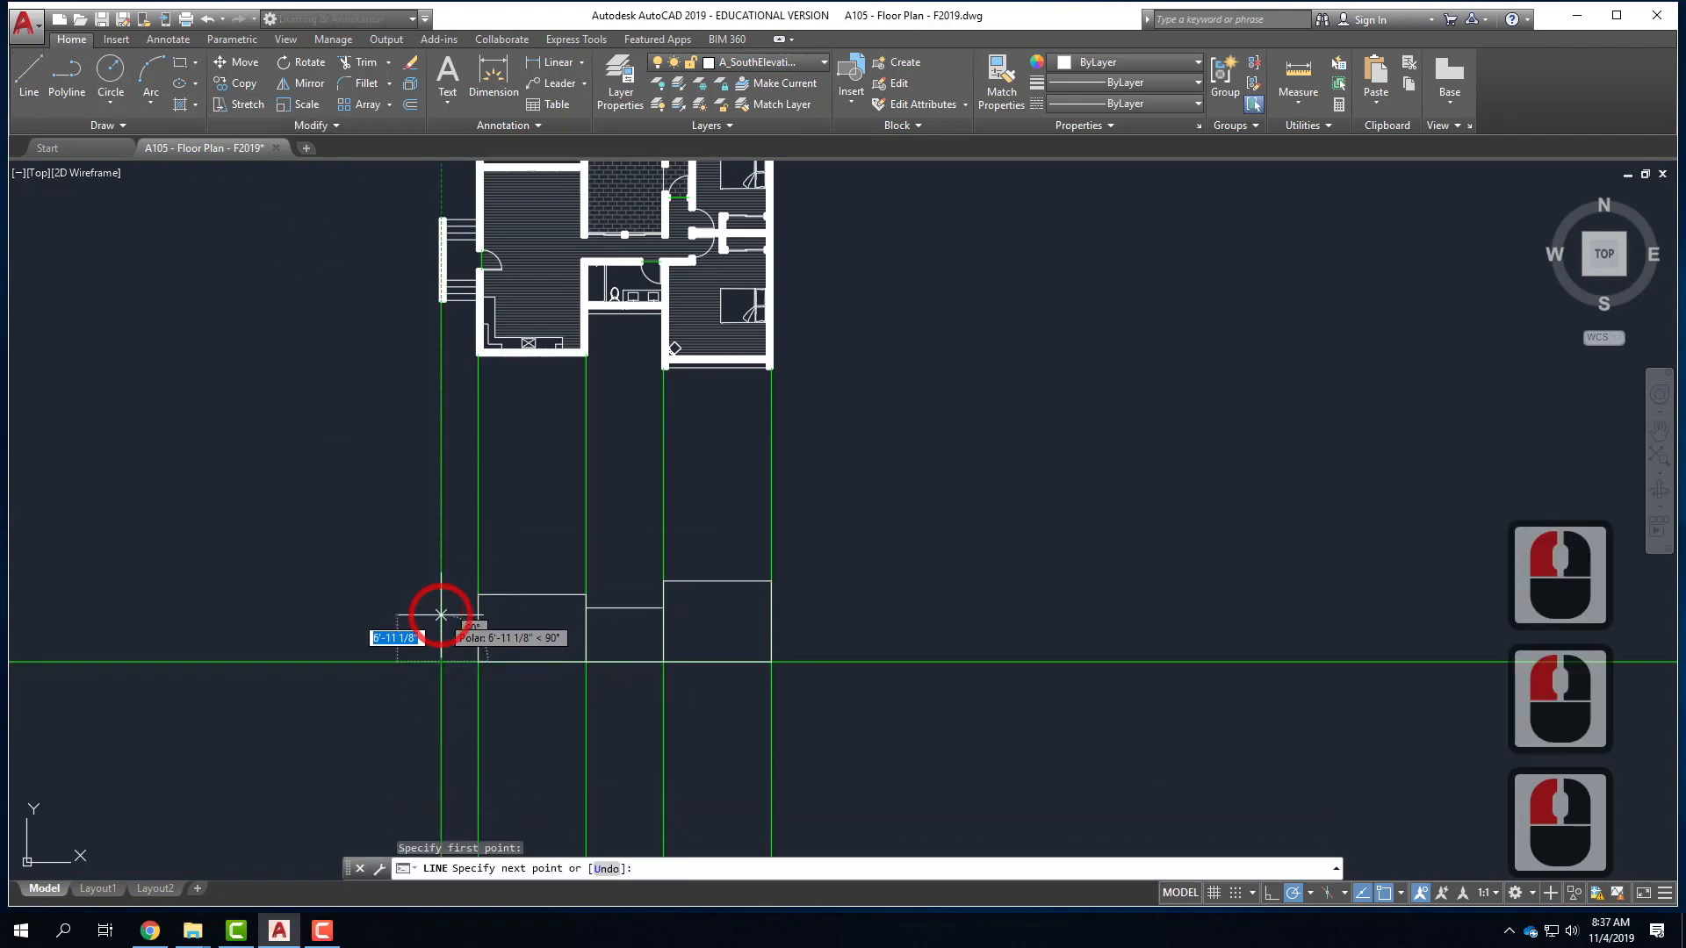
text(8')
key(Return)
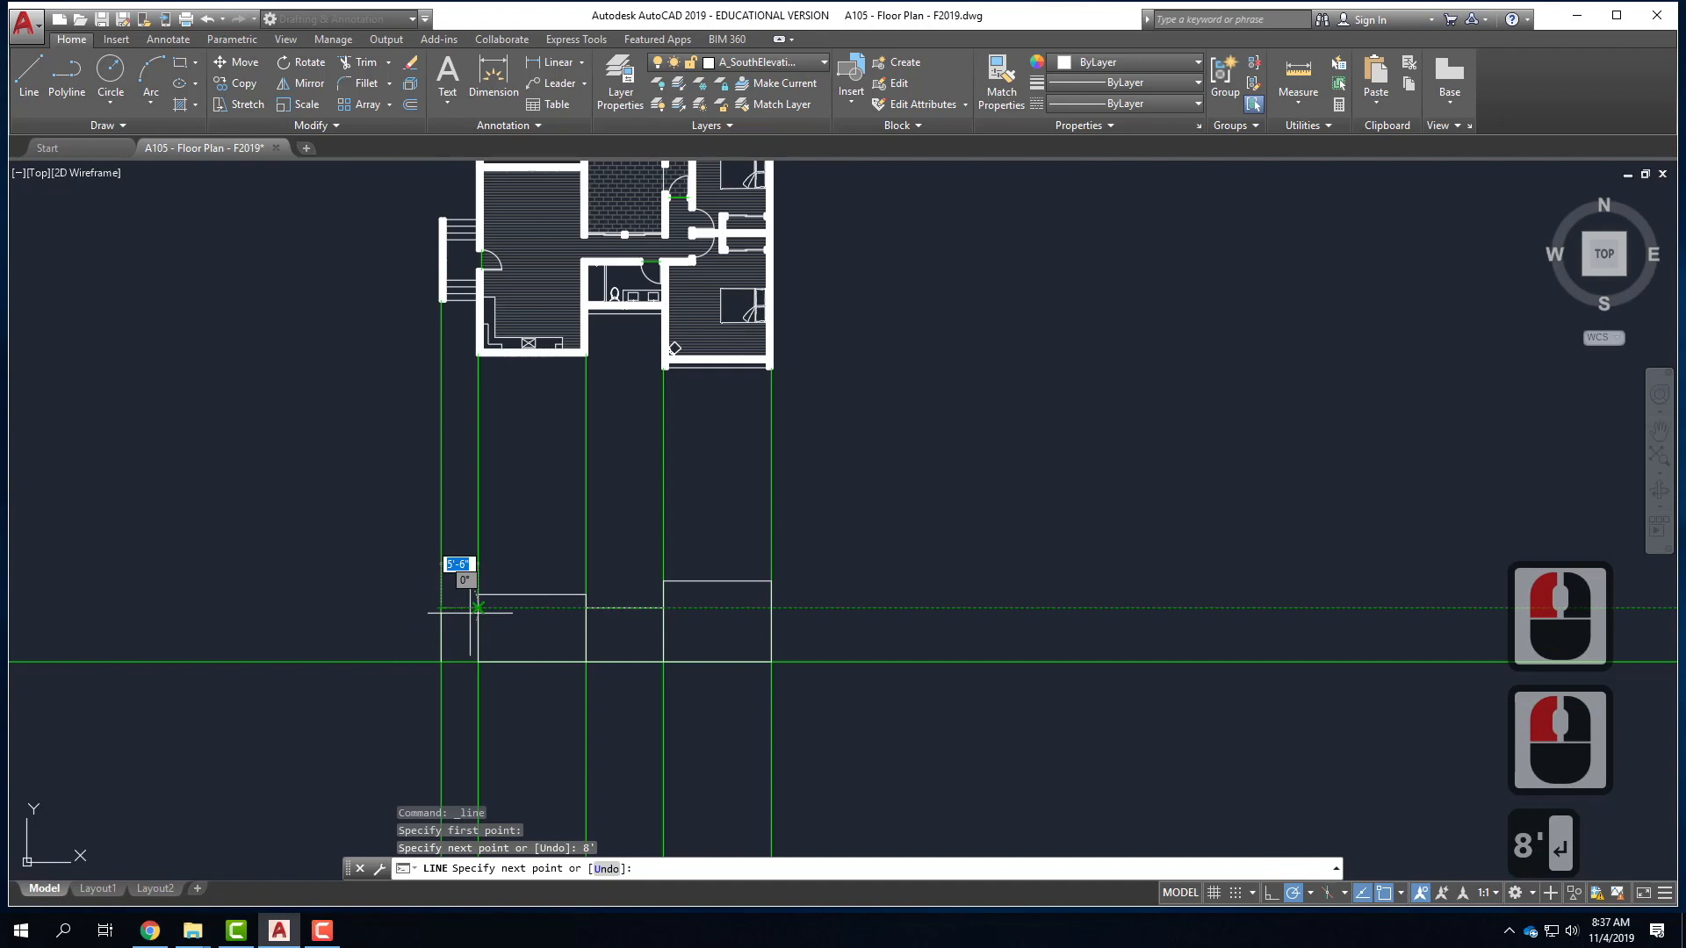
click(474, 609)
key(Return)
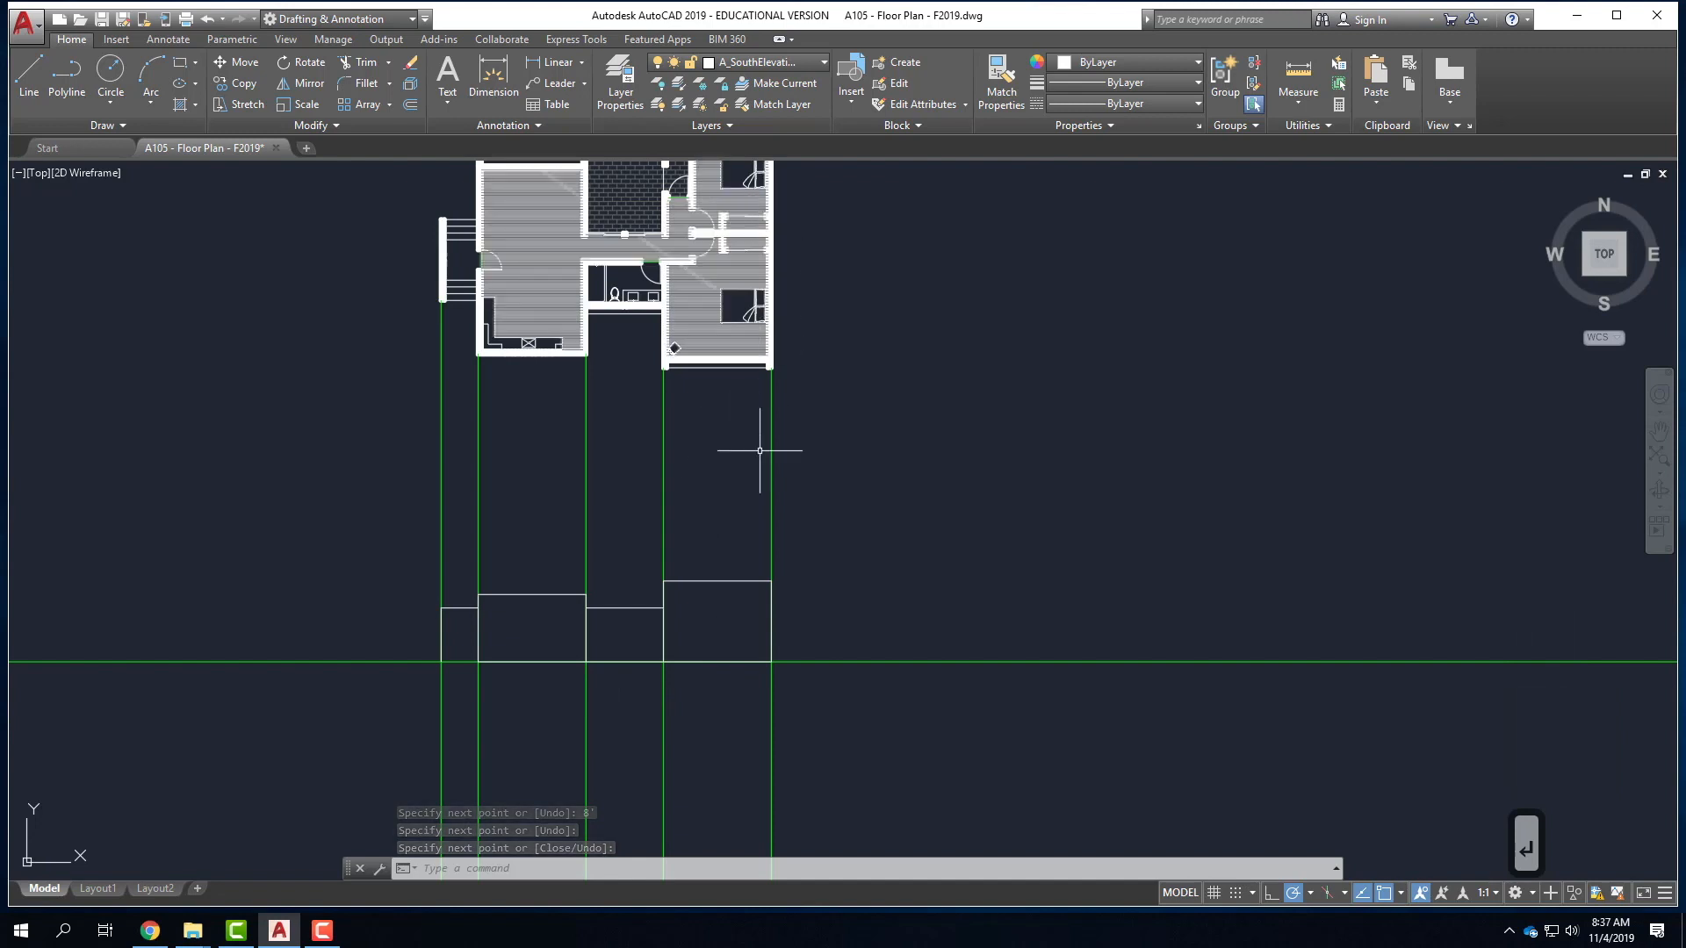
- Offset the elevation's ground line 18" downward
scroll(659, 689, up, 2)
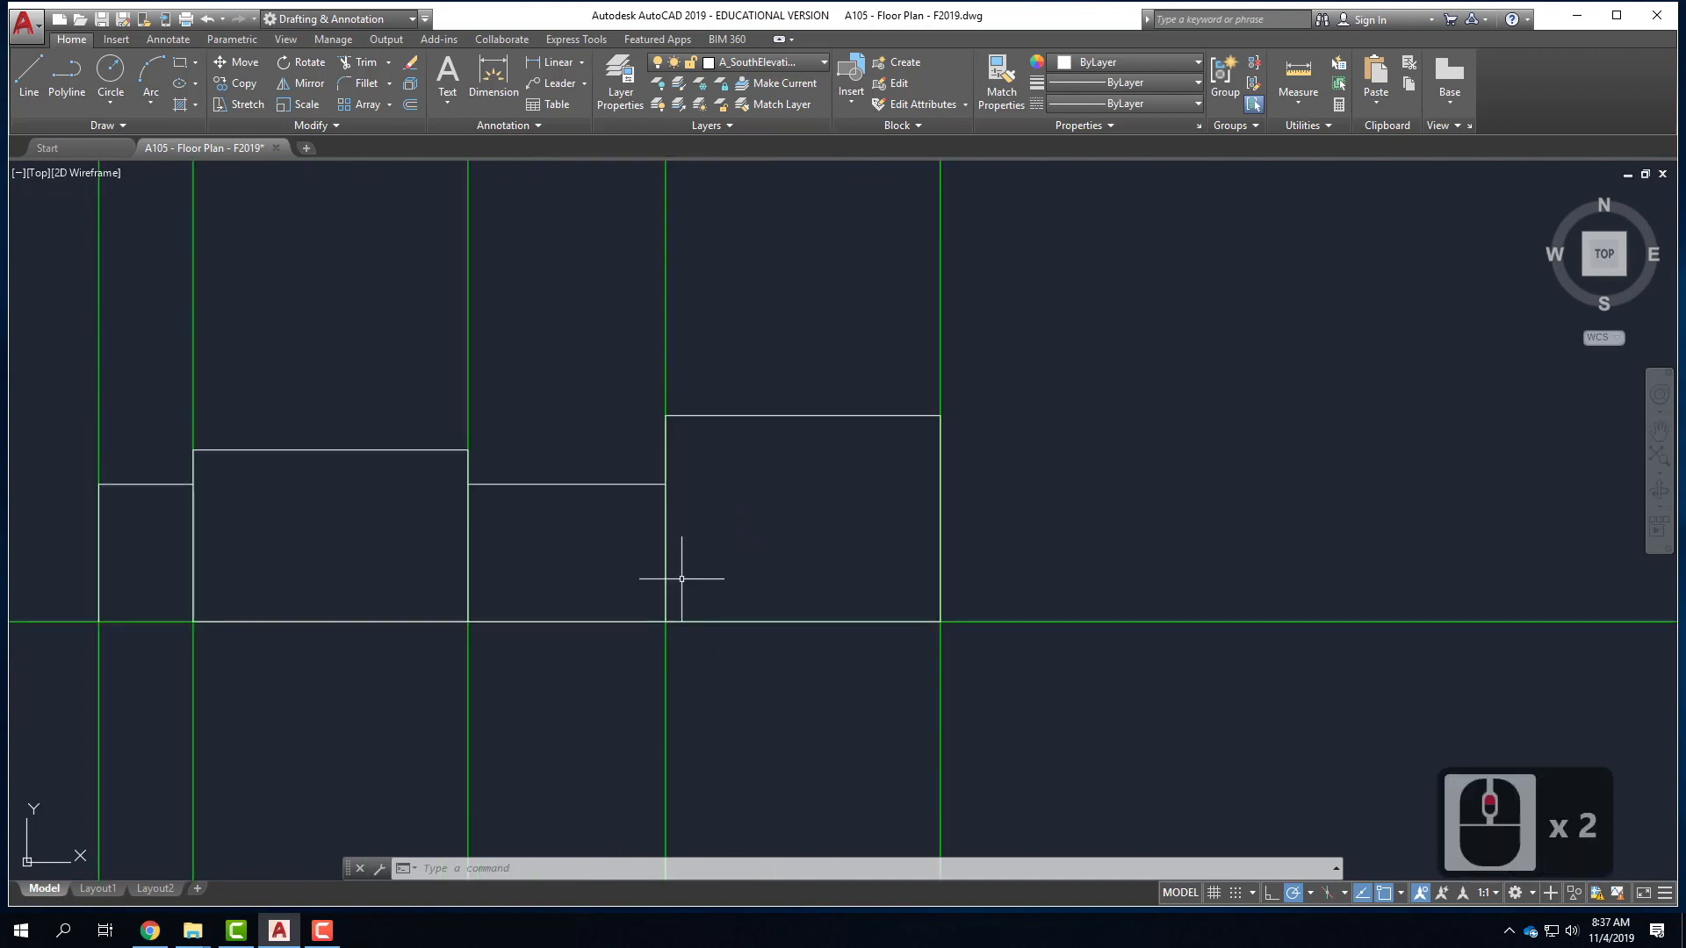
click(722, 621)
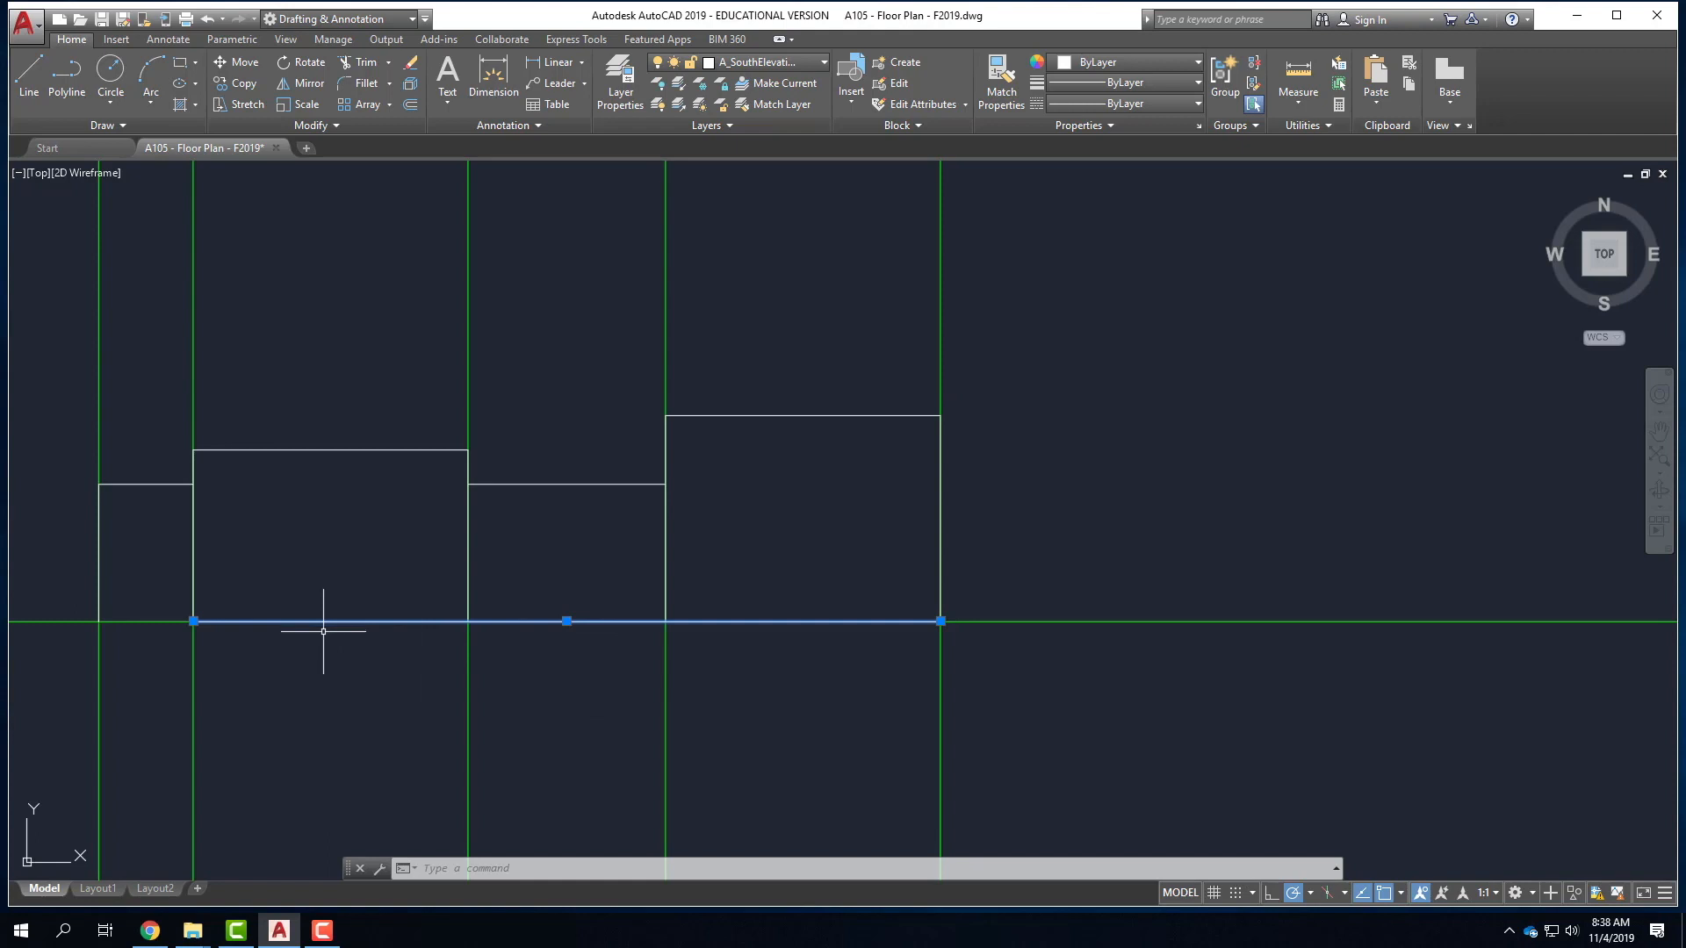
text(offset)
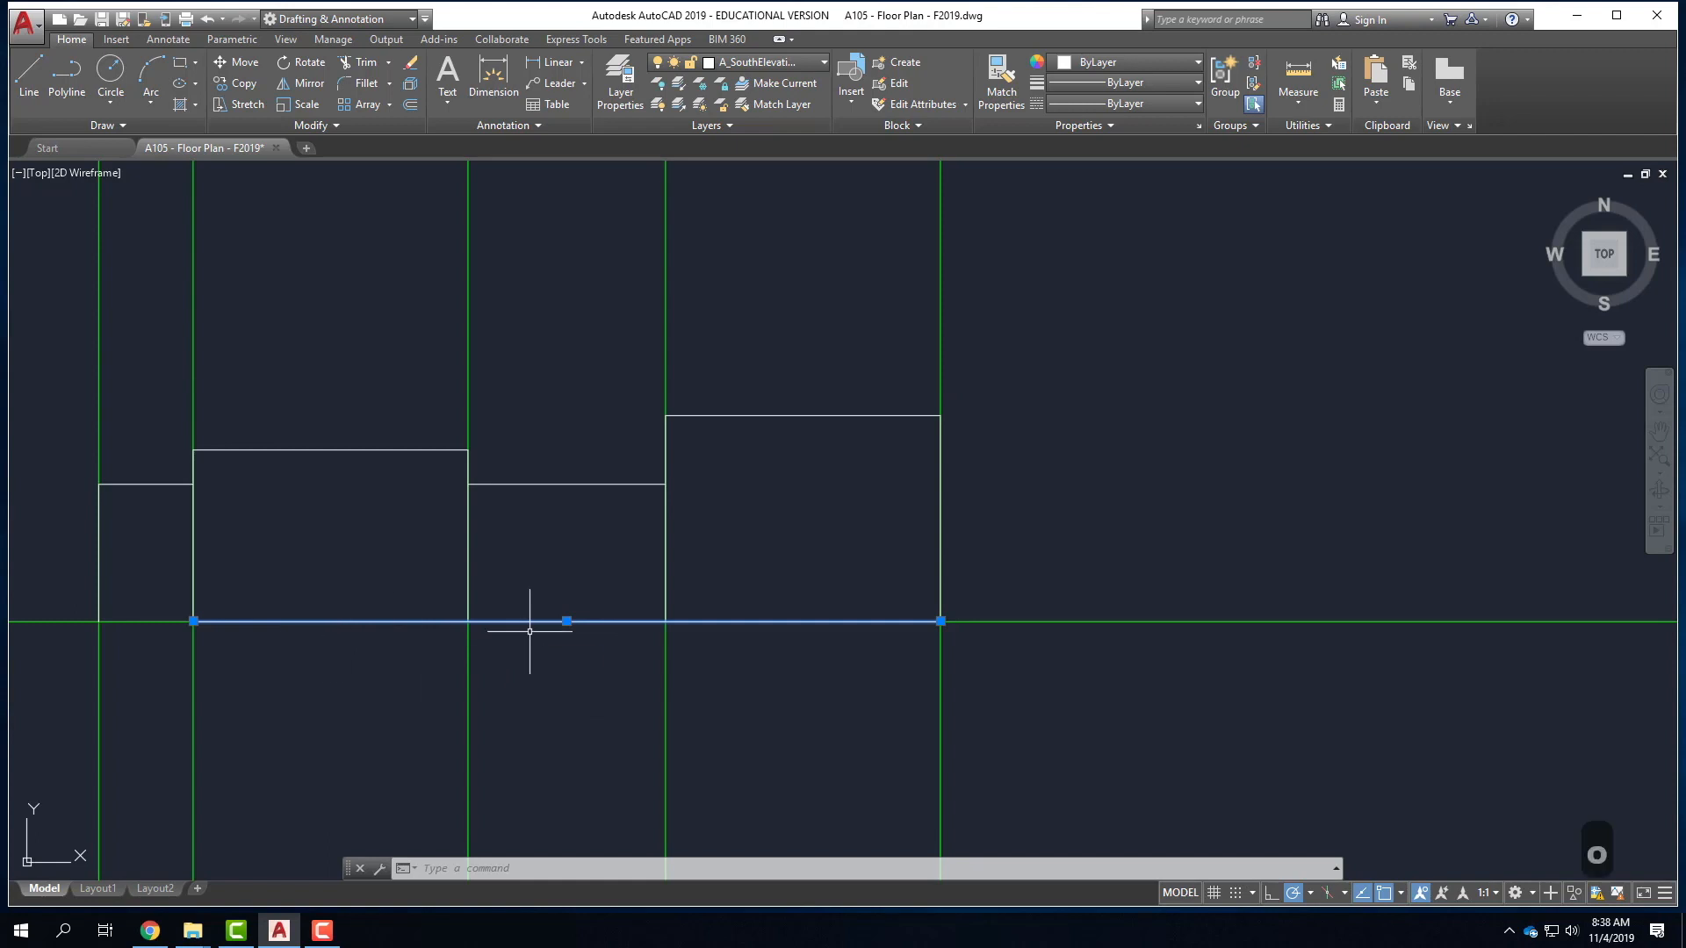
key(Return)
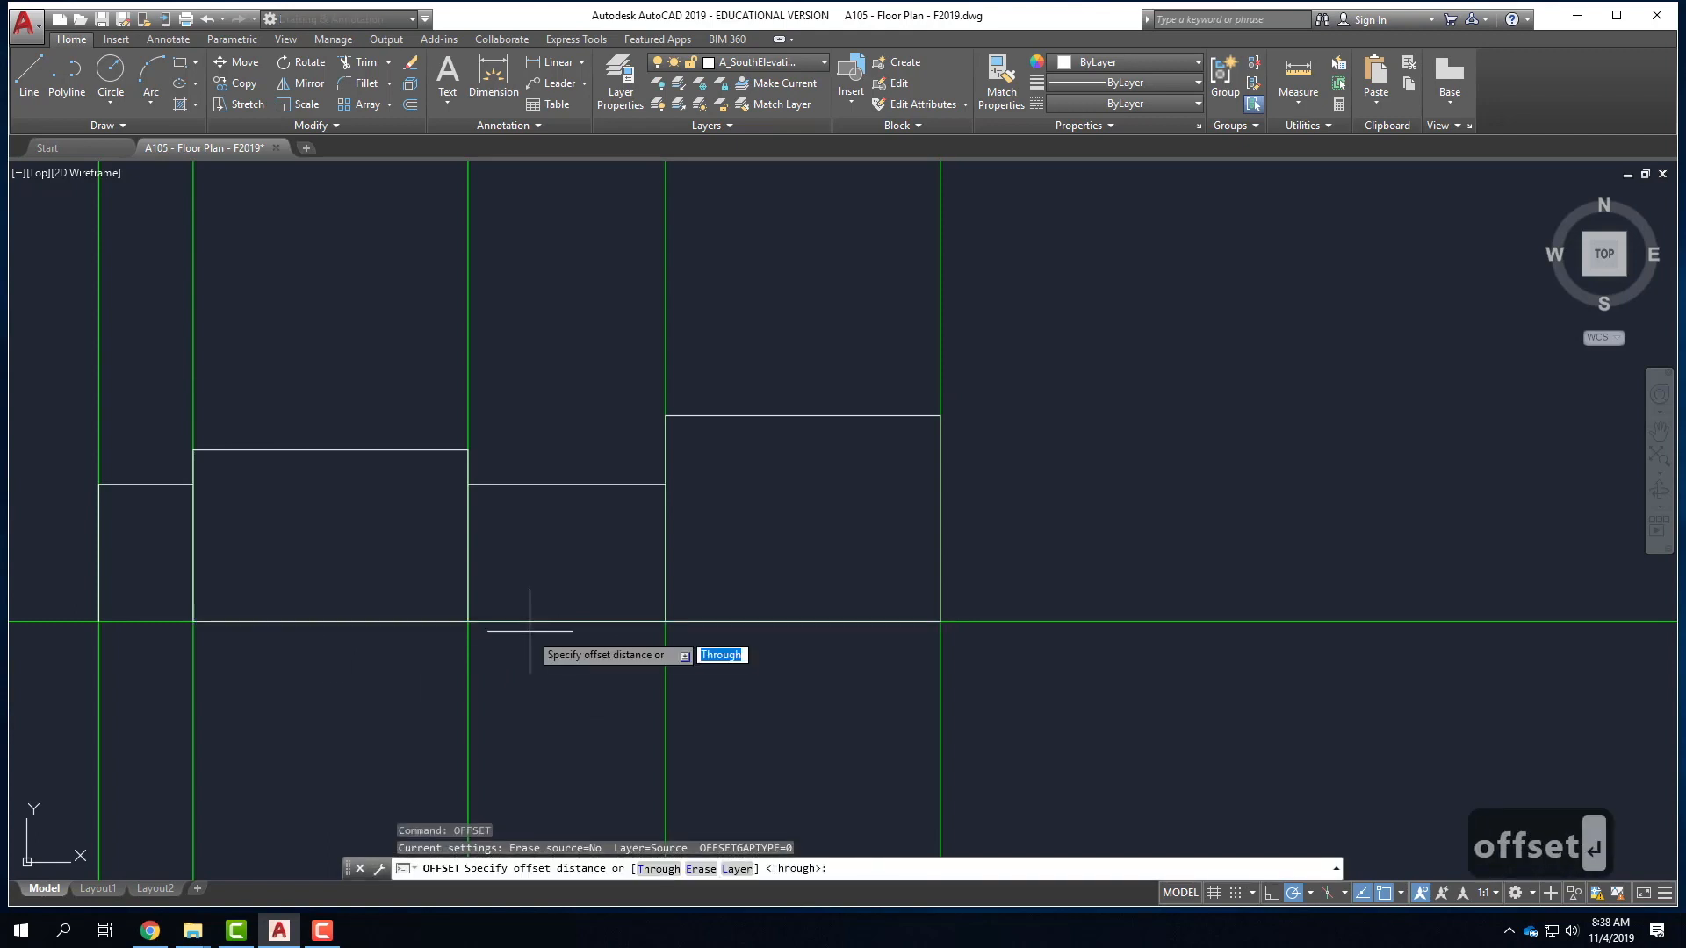
text(18")
key(Return)
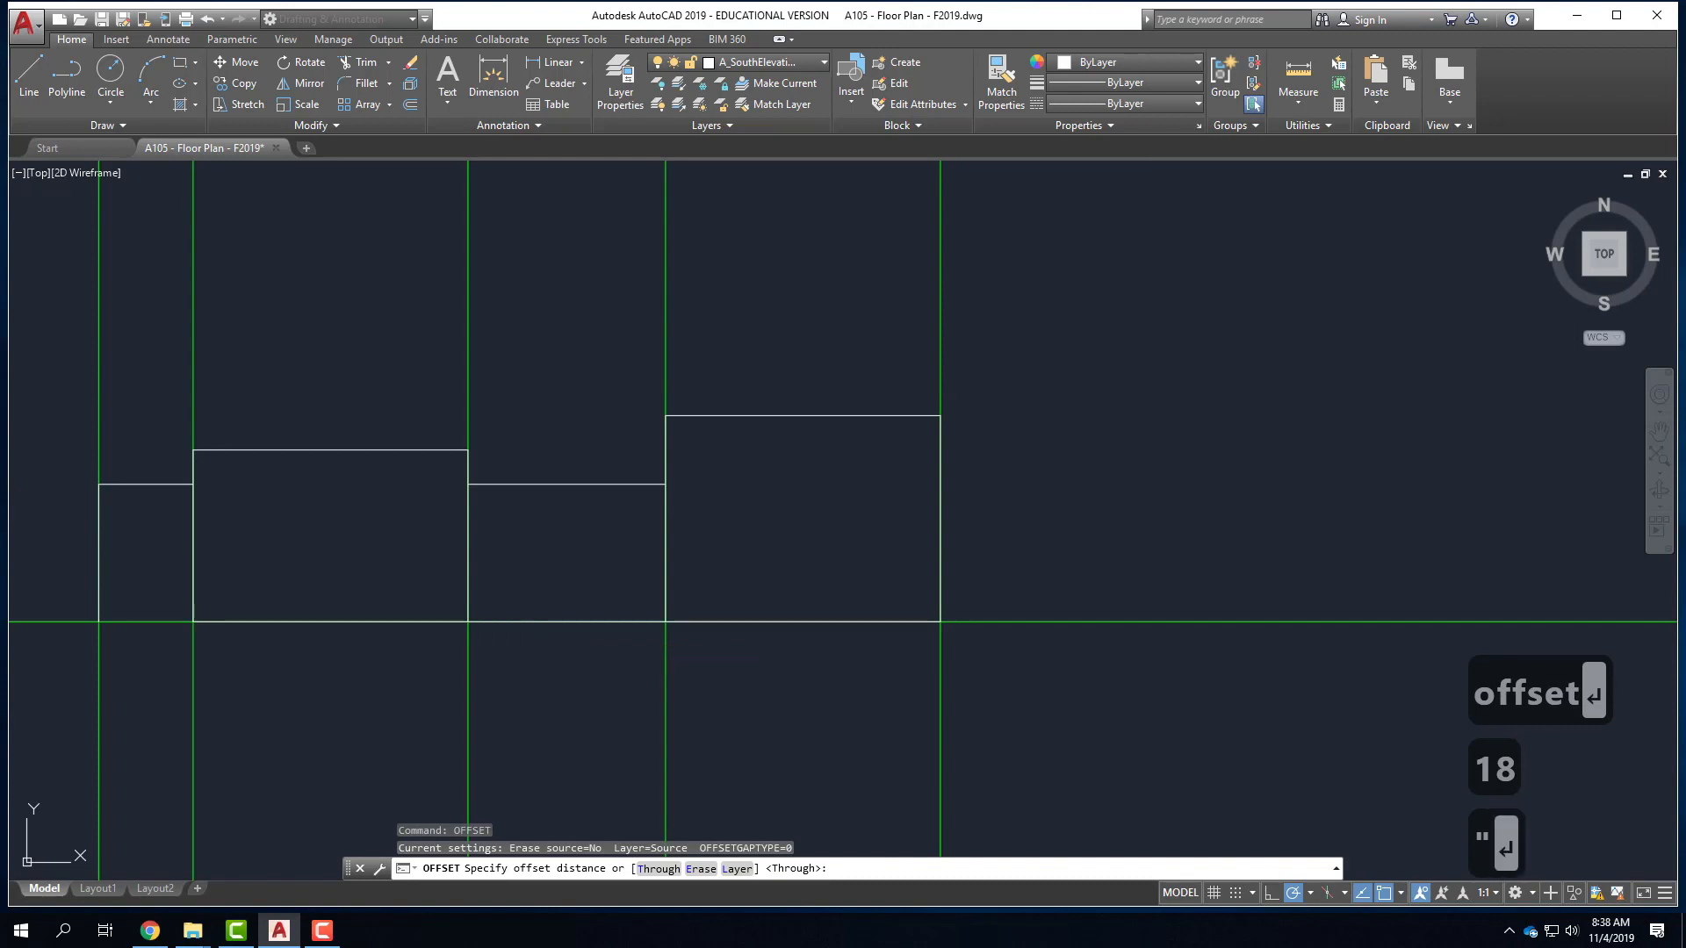
click(565, 740)
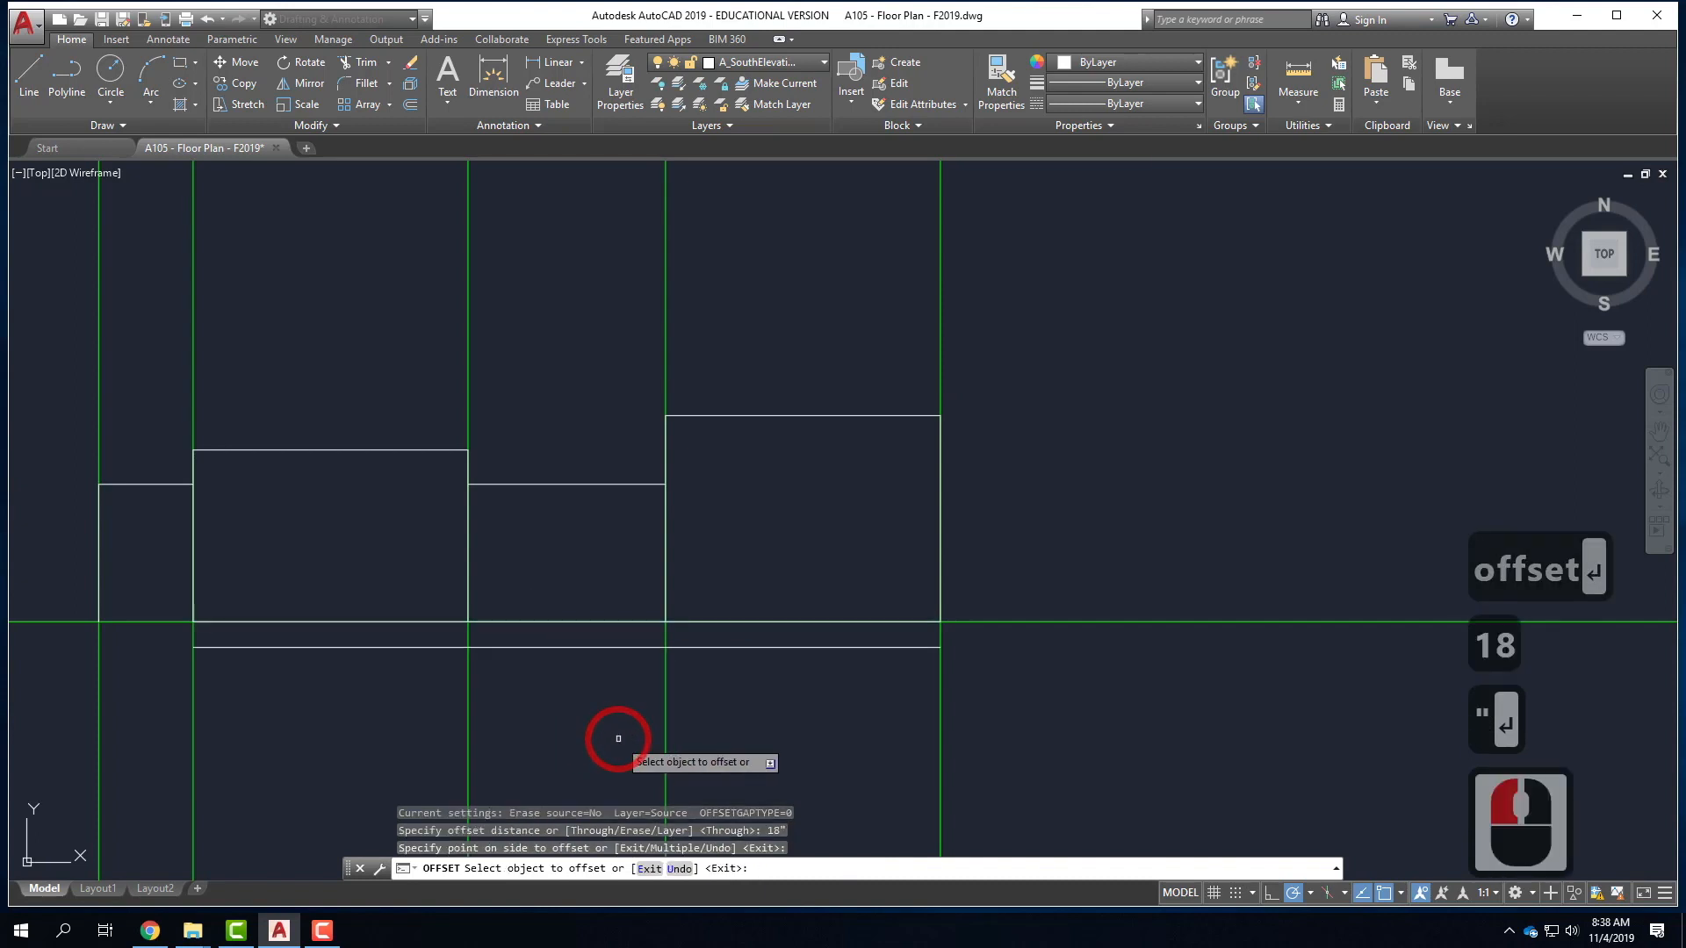
key(Return)
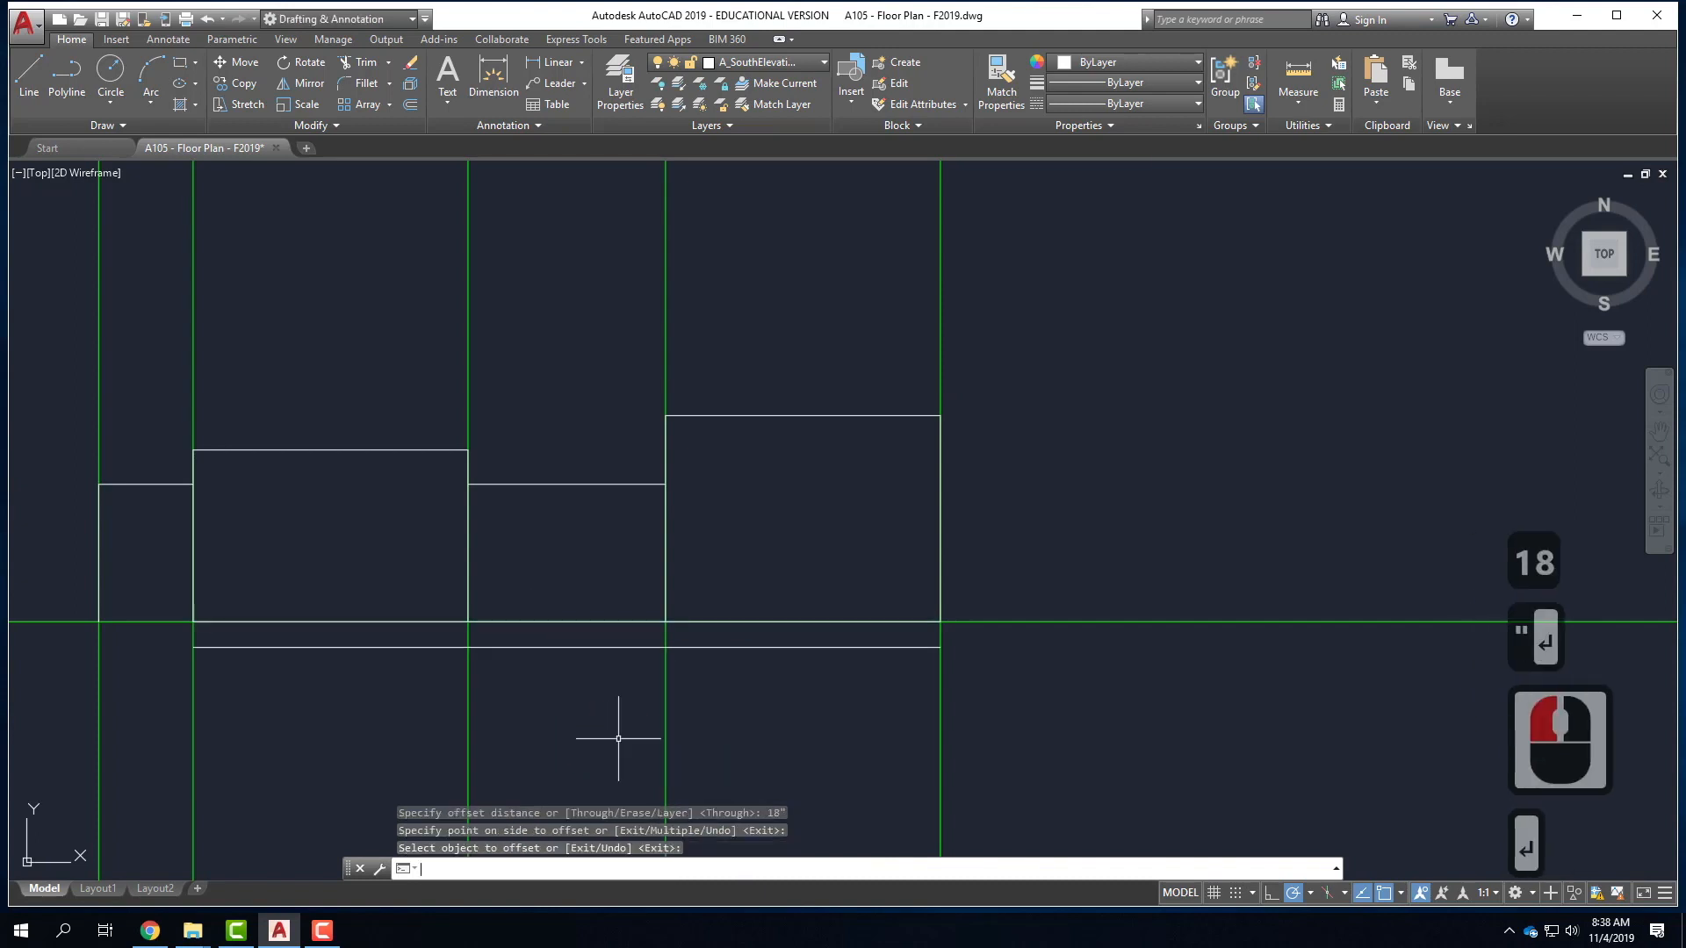
- Stretch the left end of the lower offset line to the leftmost construction ray
click(589, 647)
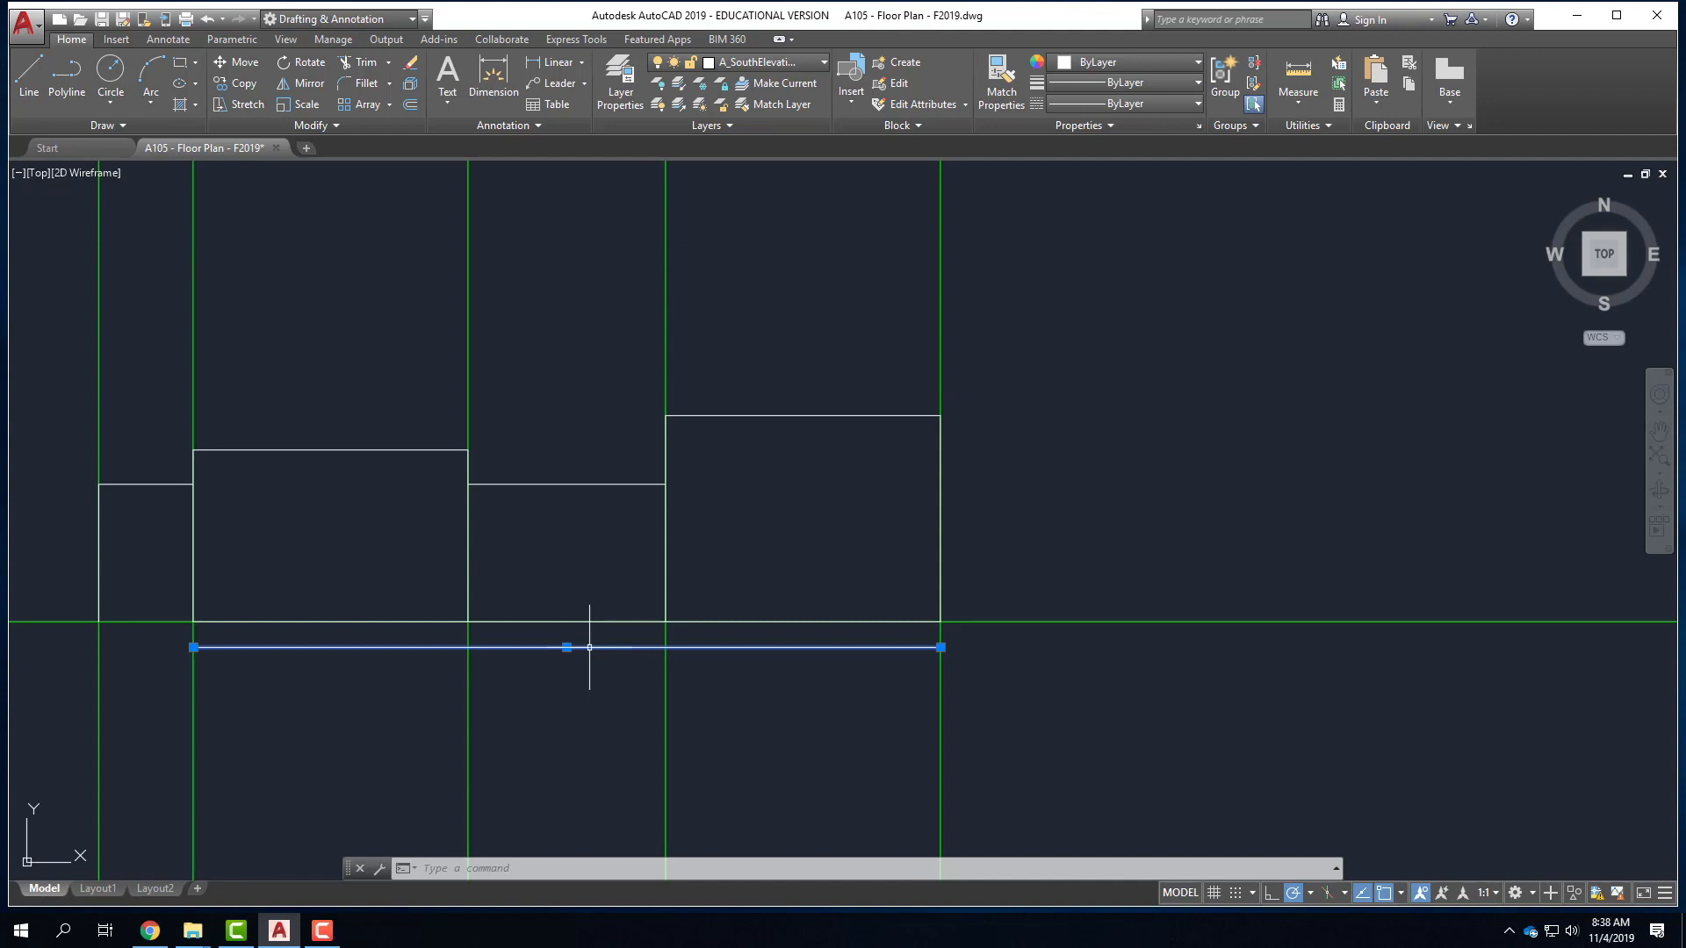
click(193, 647)
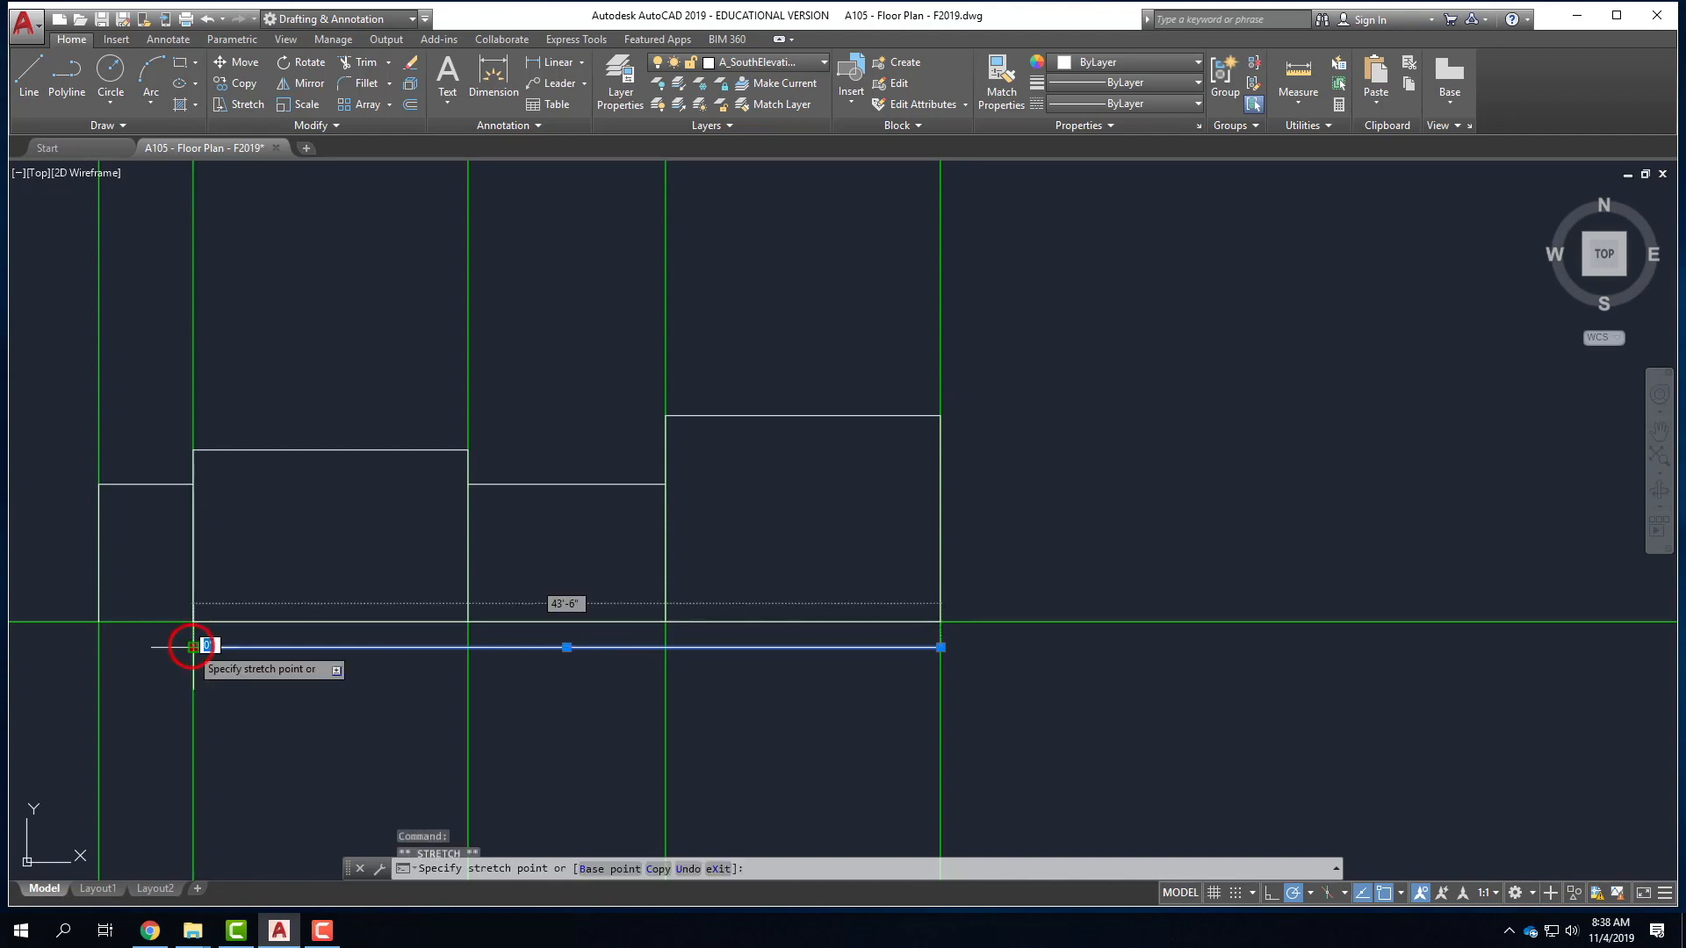
click(99, 648)
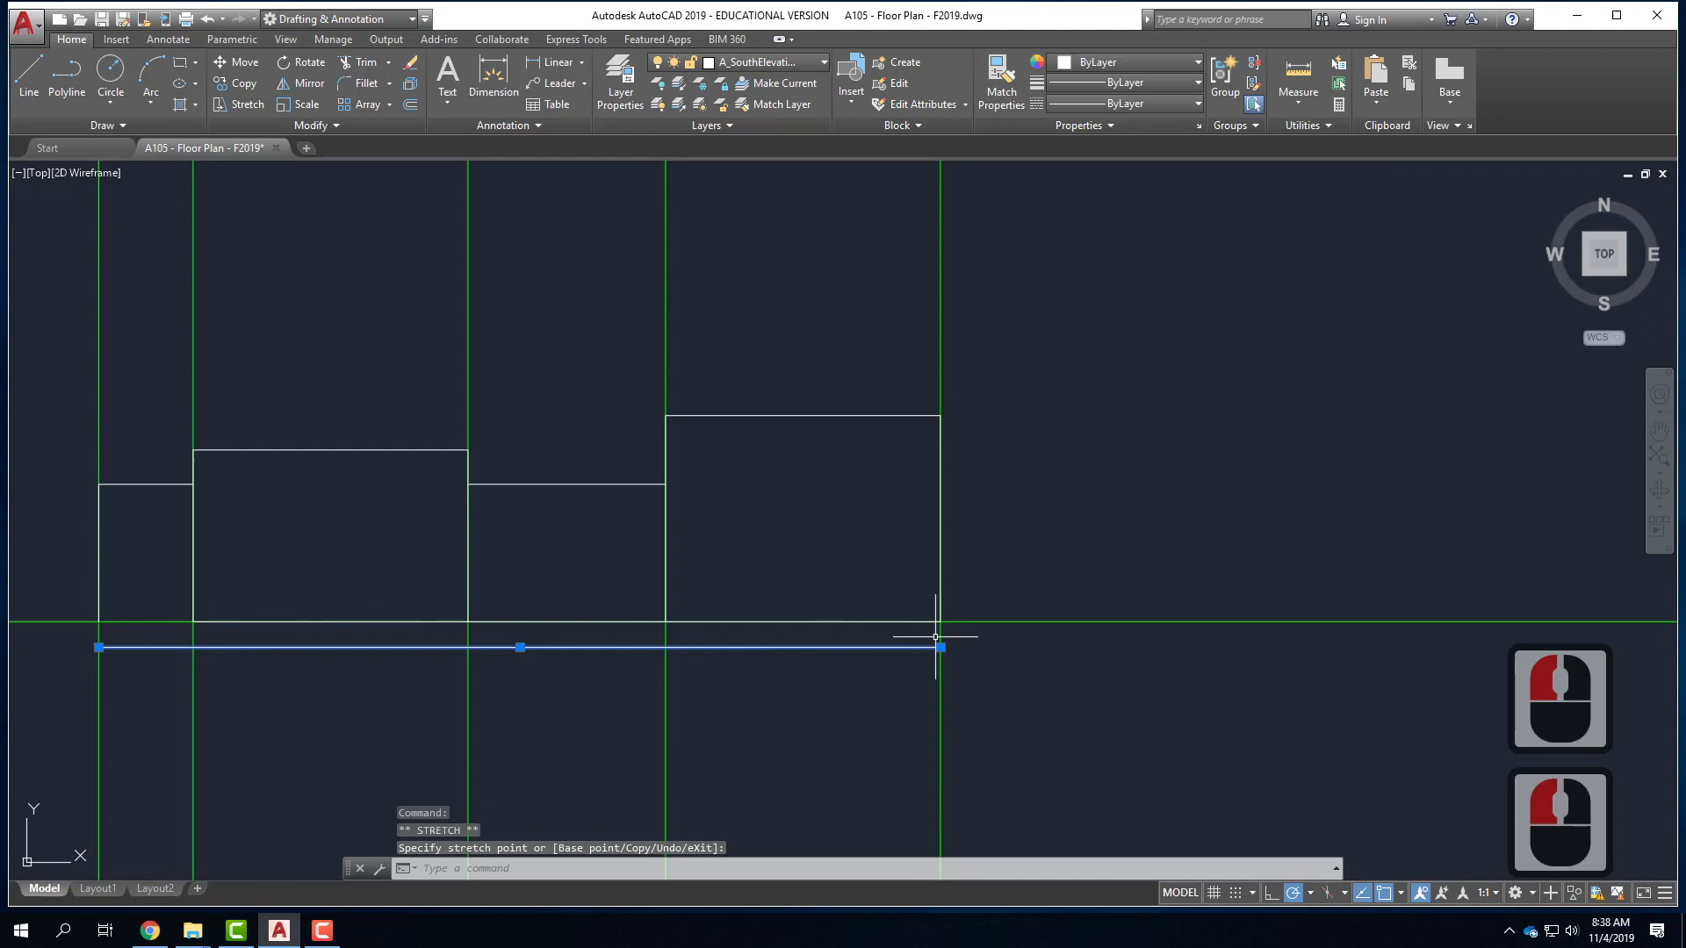
click(294, 621)
click(736, 648)
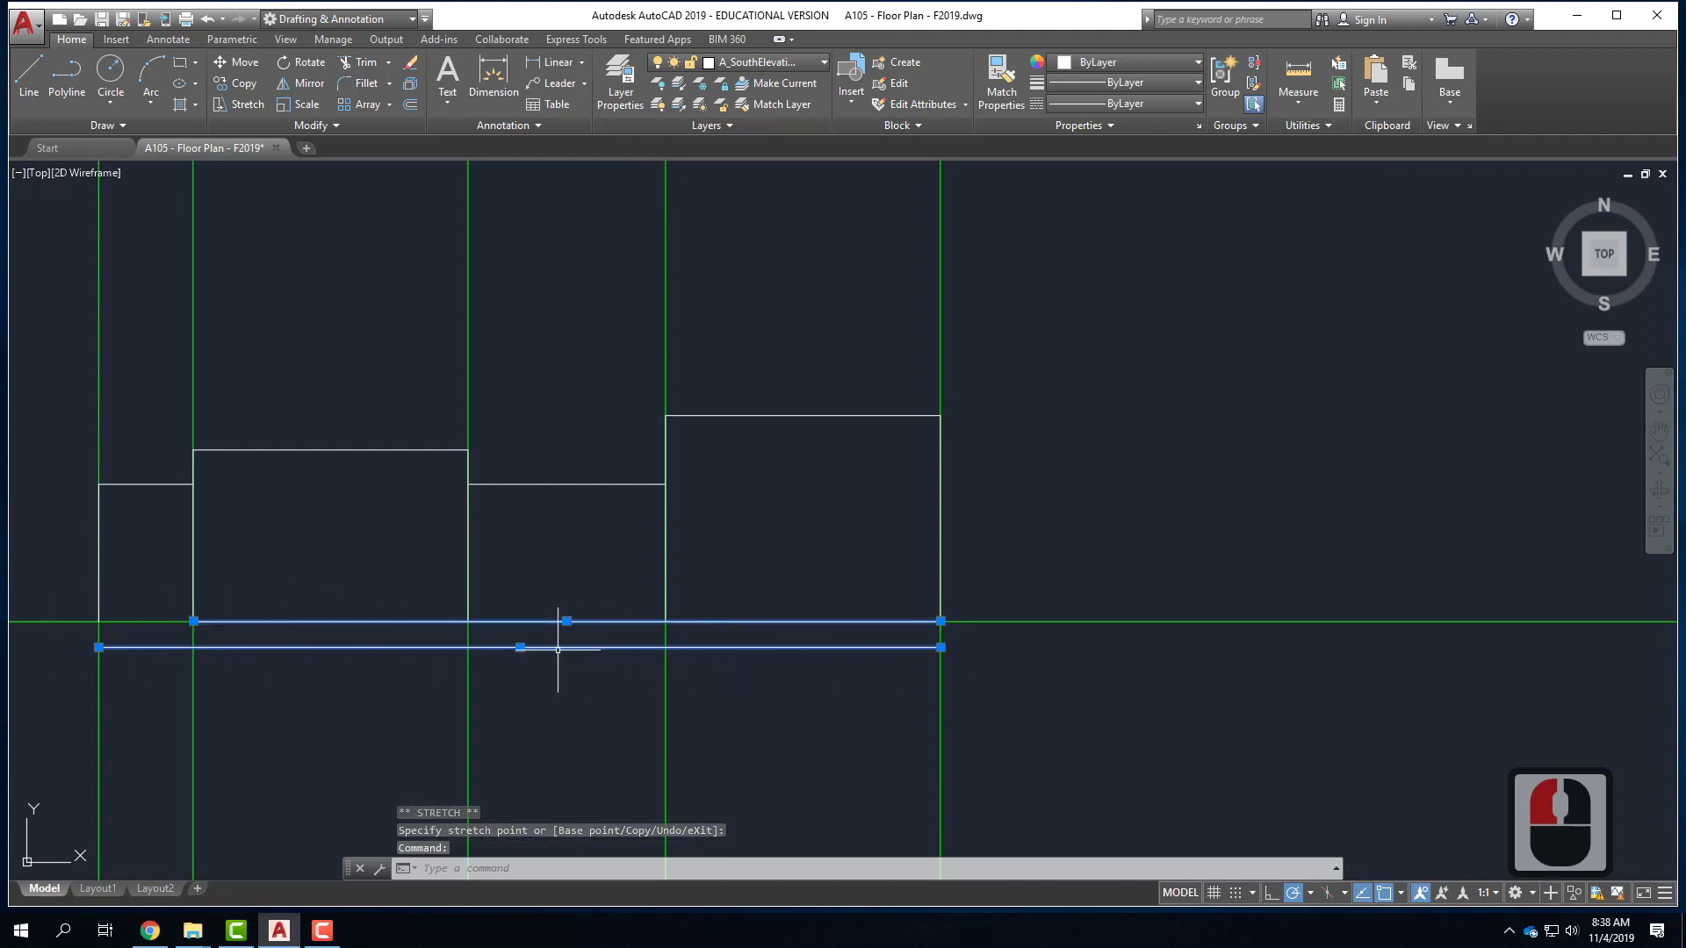
key(Escape)
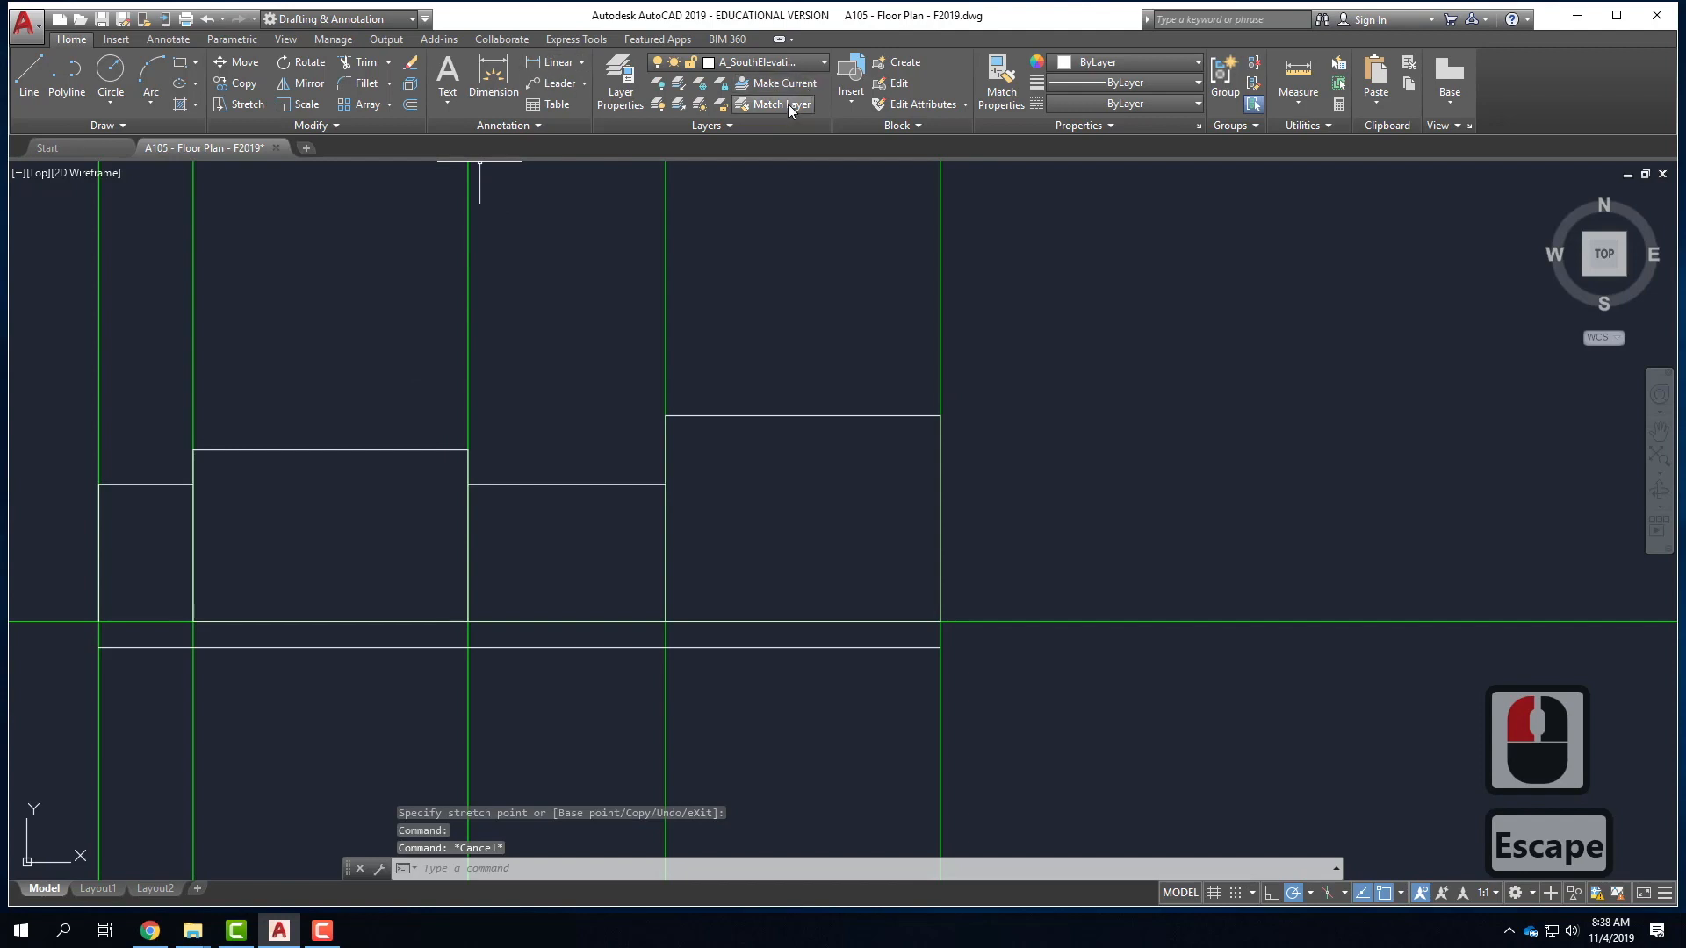
- Freeze the NoPrint layer to hide the construction lines
click(773, 62)
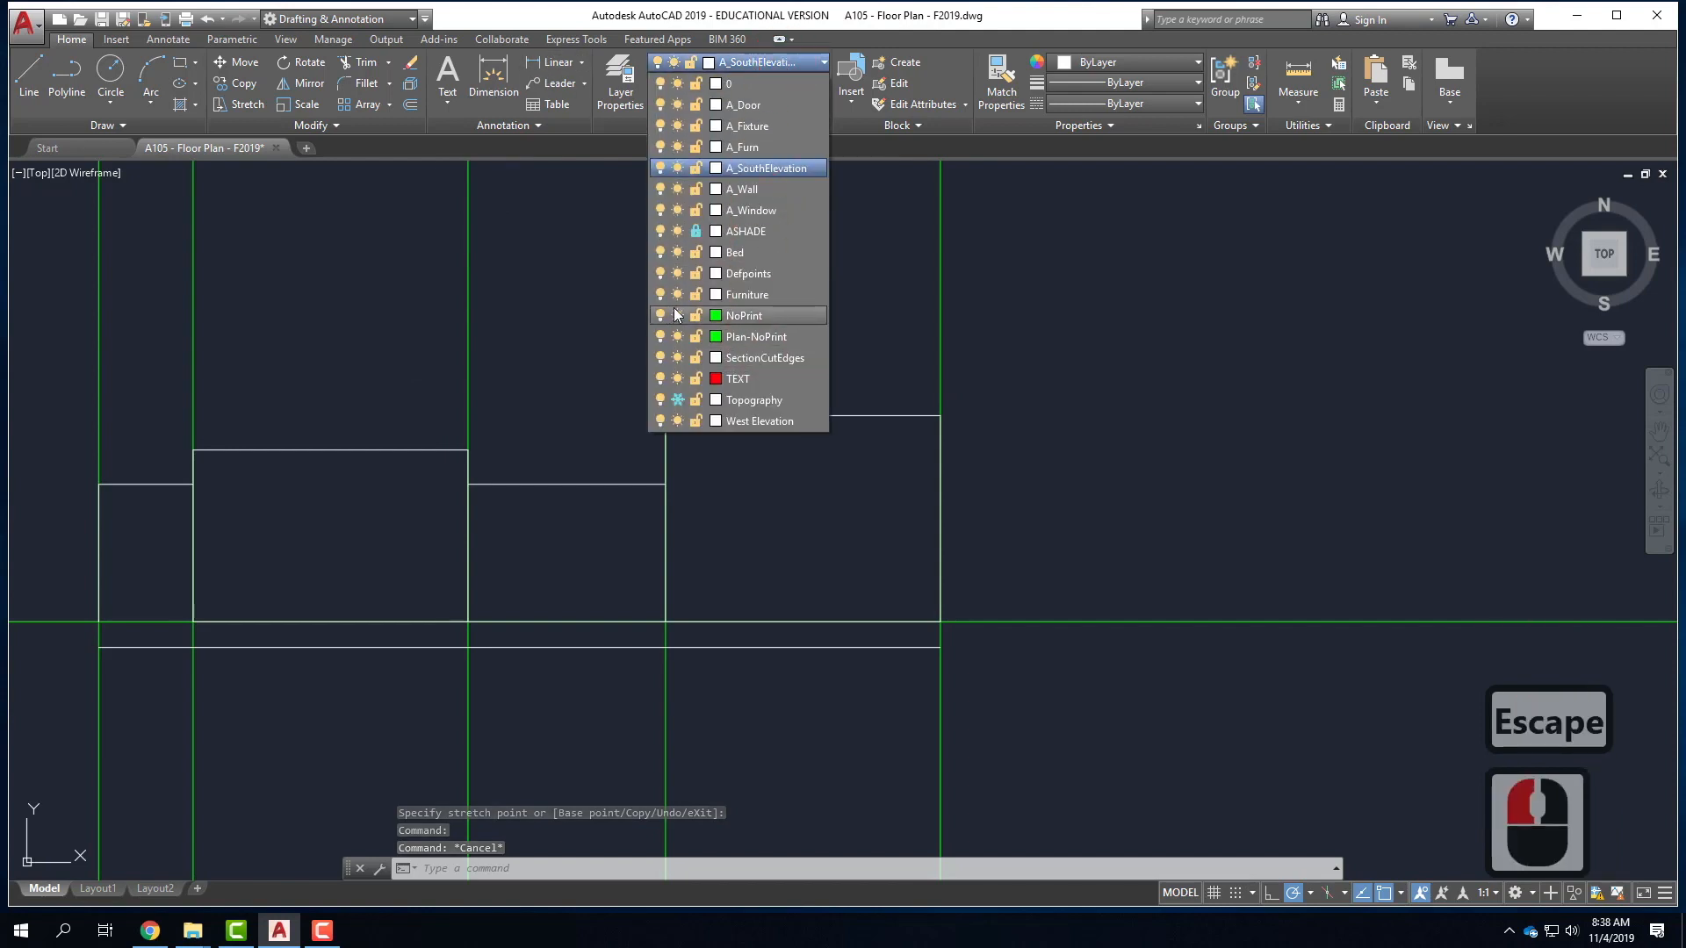
click(677, 316)
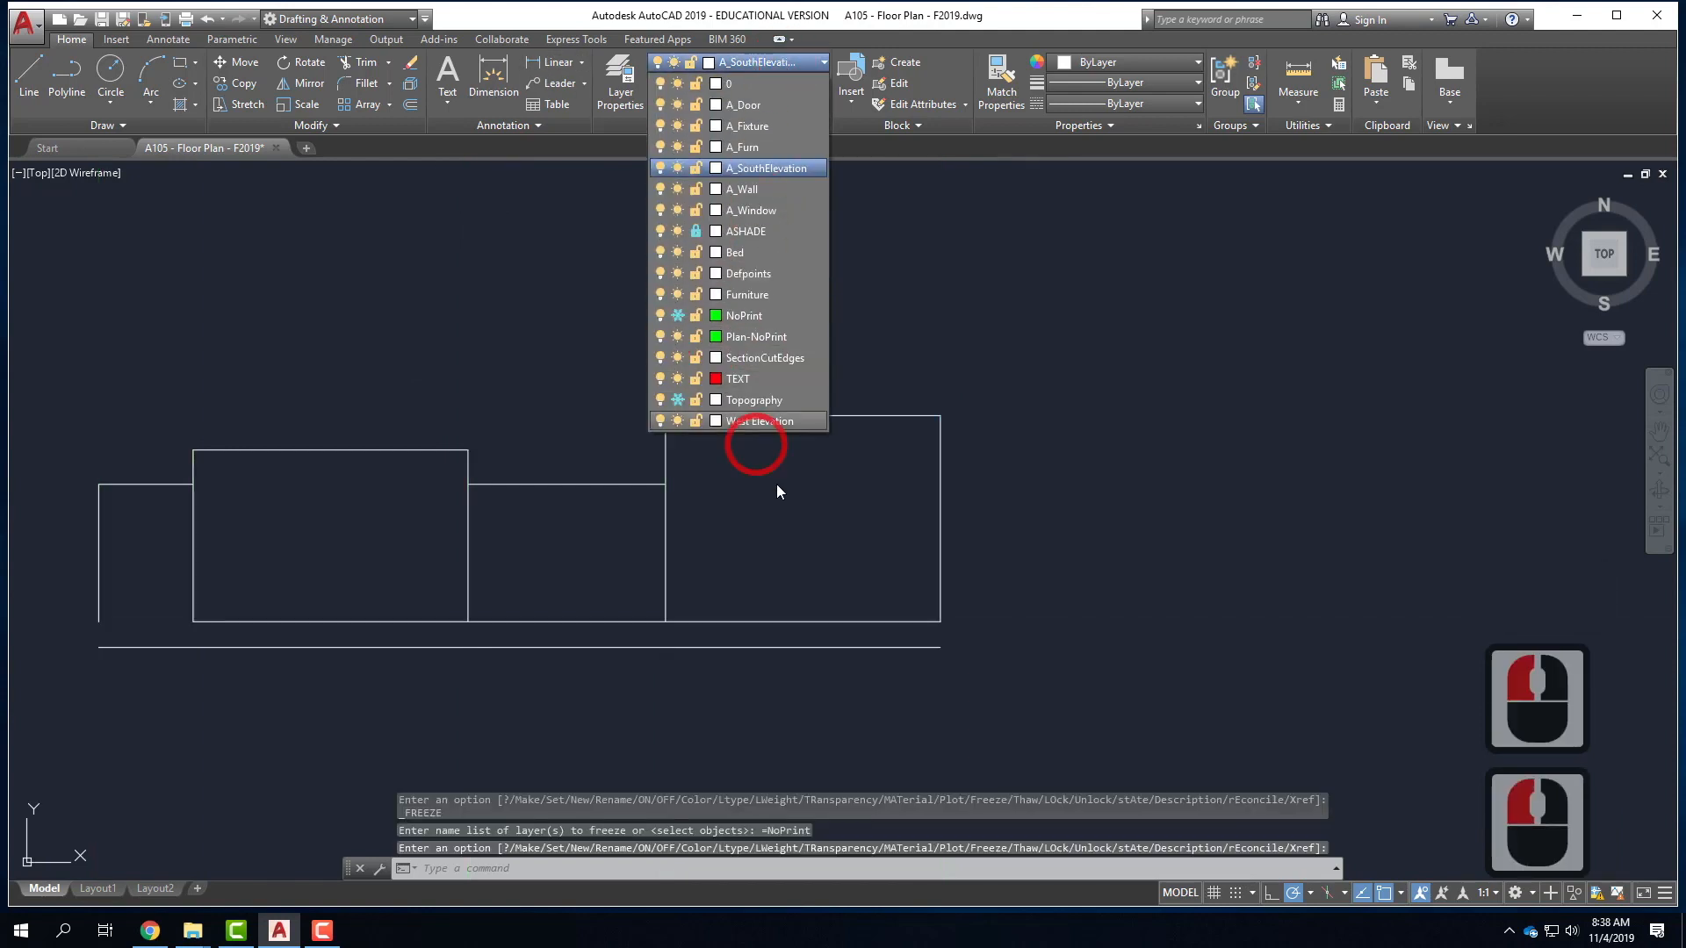
click(1065, 670)
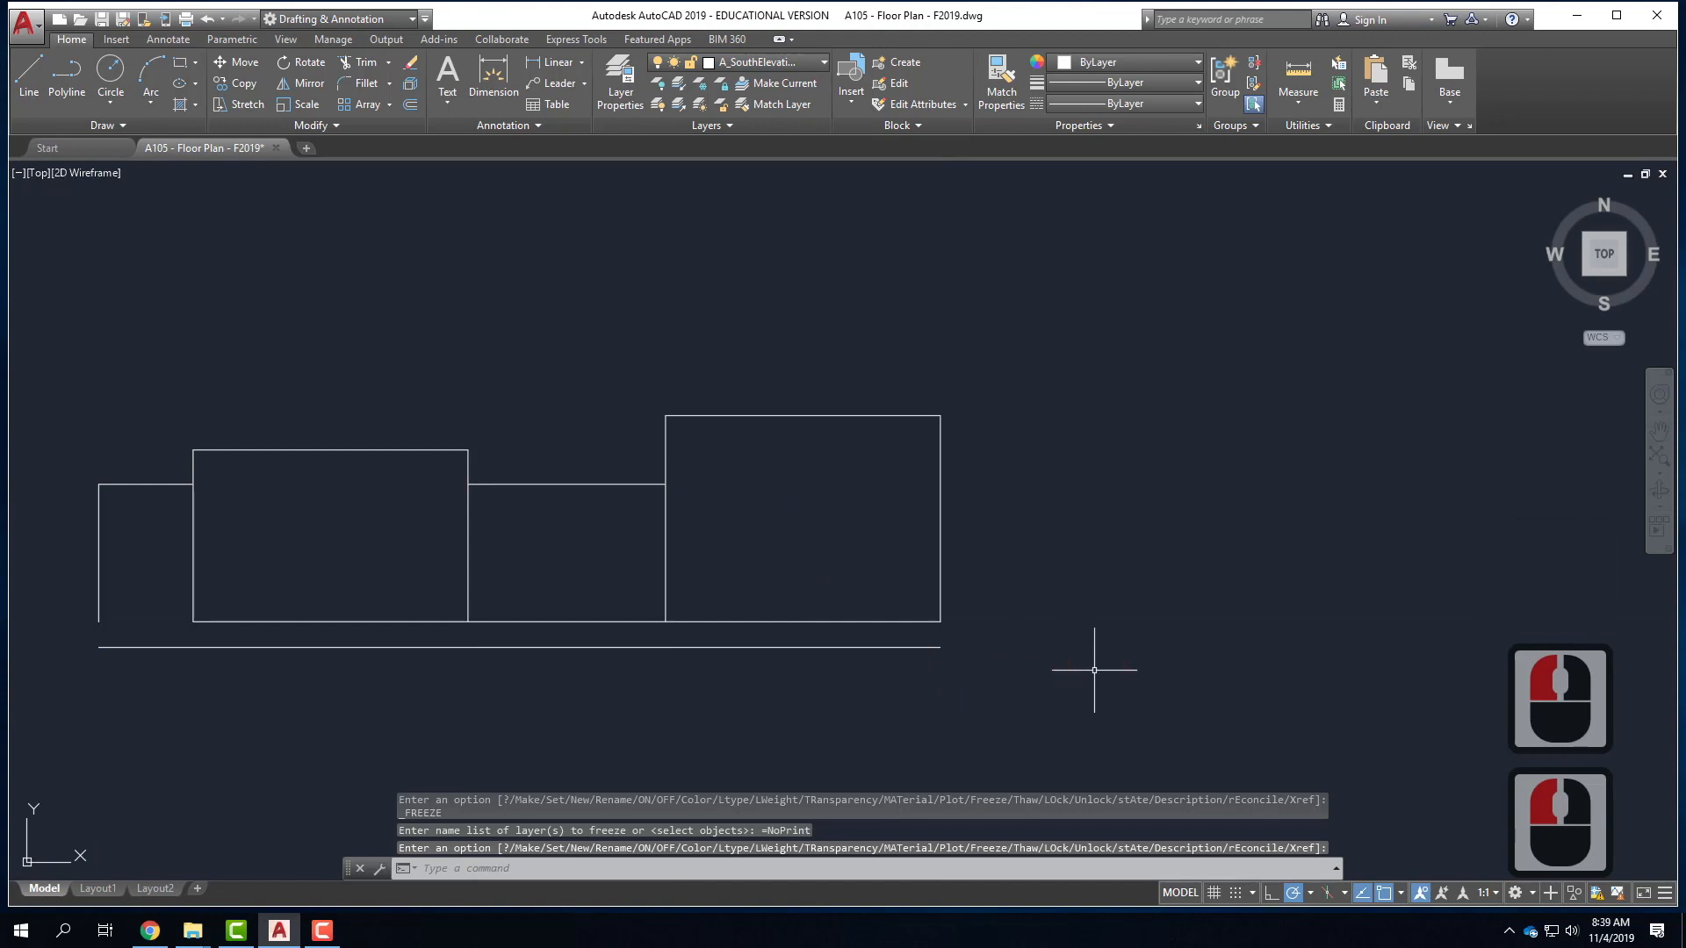
- Change the linetype of the upper horizontal line at the base of the facades to HIDDEN2
click(297, 622)
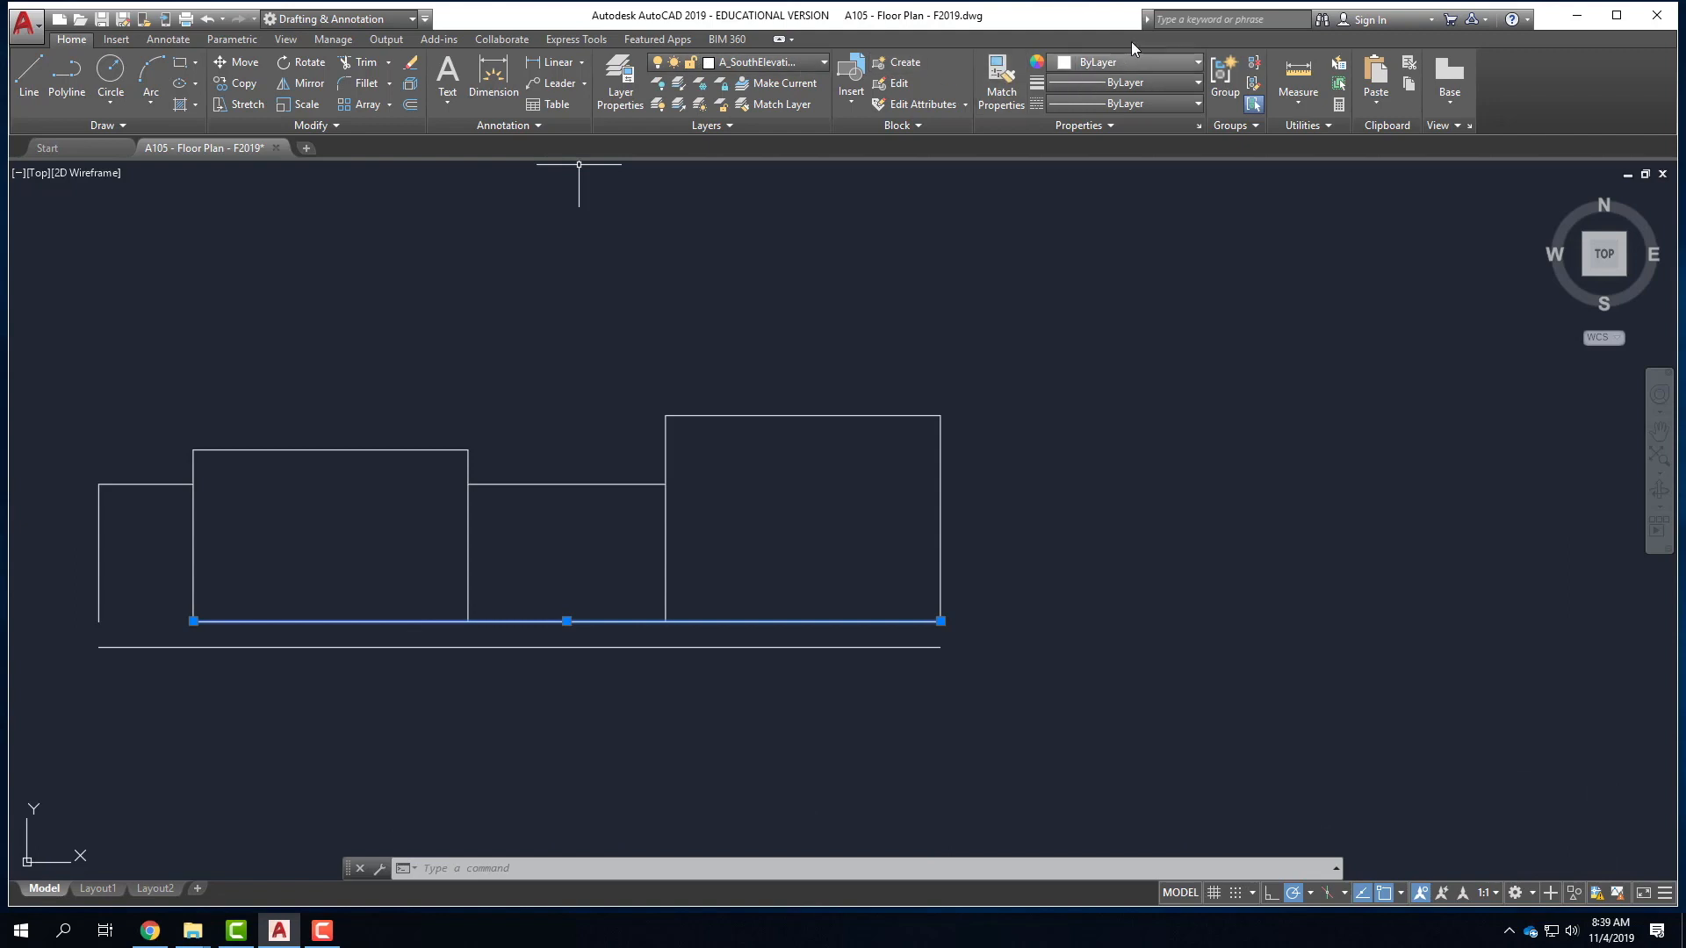
click(1135, 102)
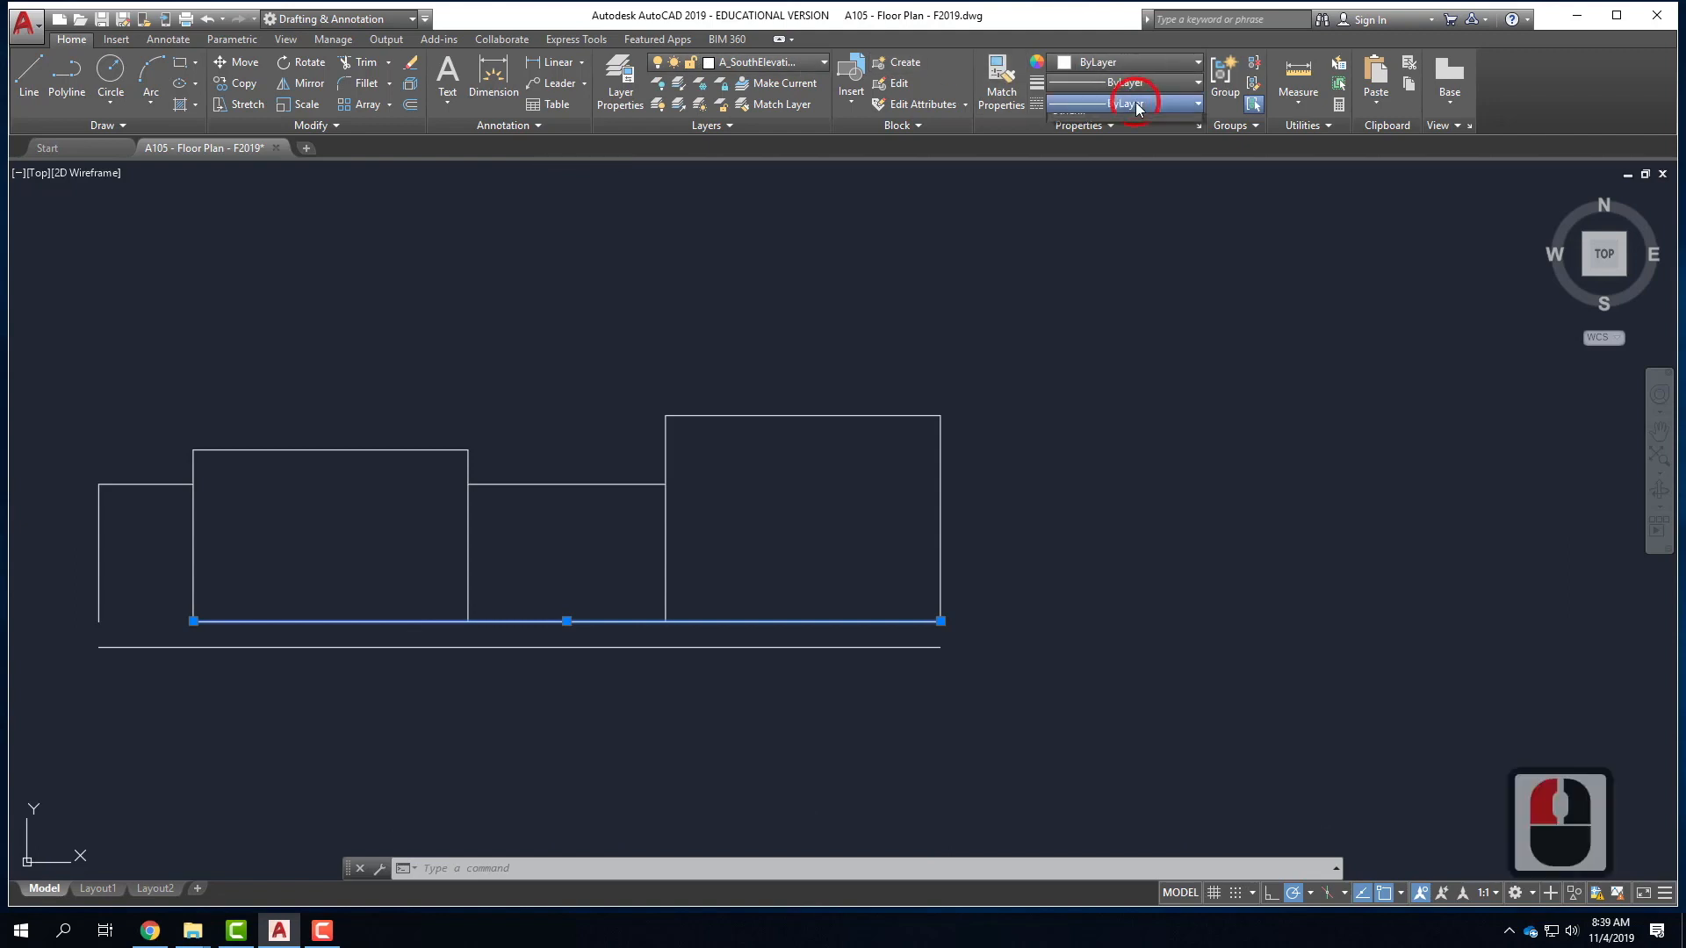
click(1135, 191)
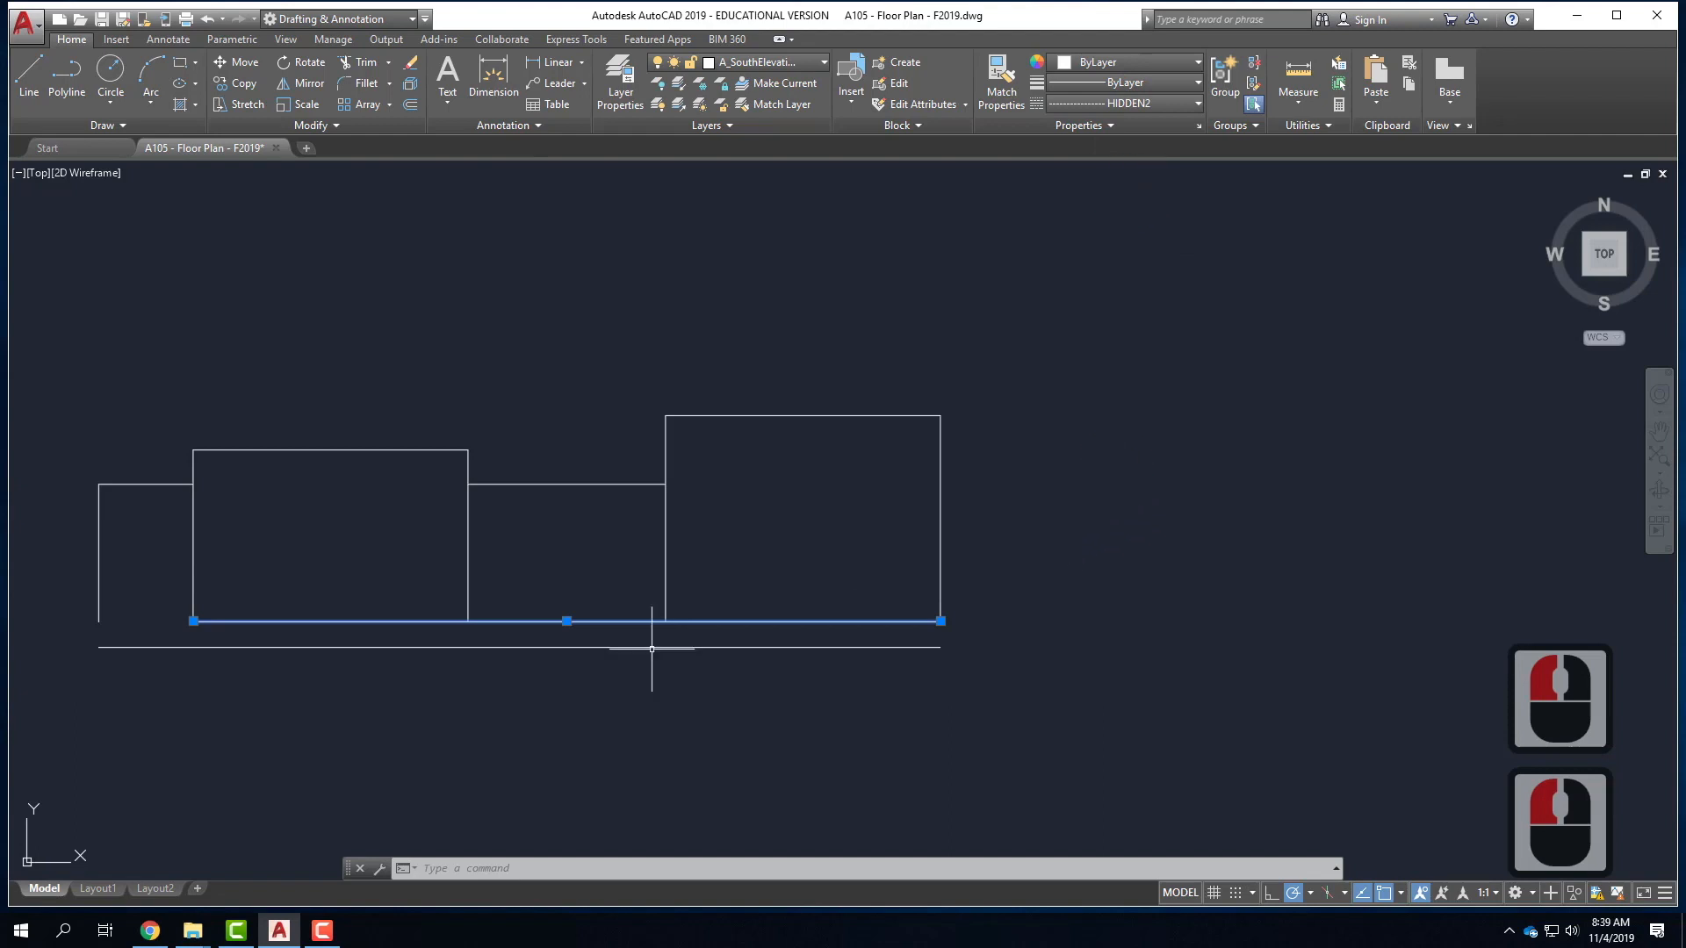
key(Escape)
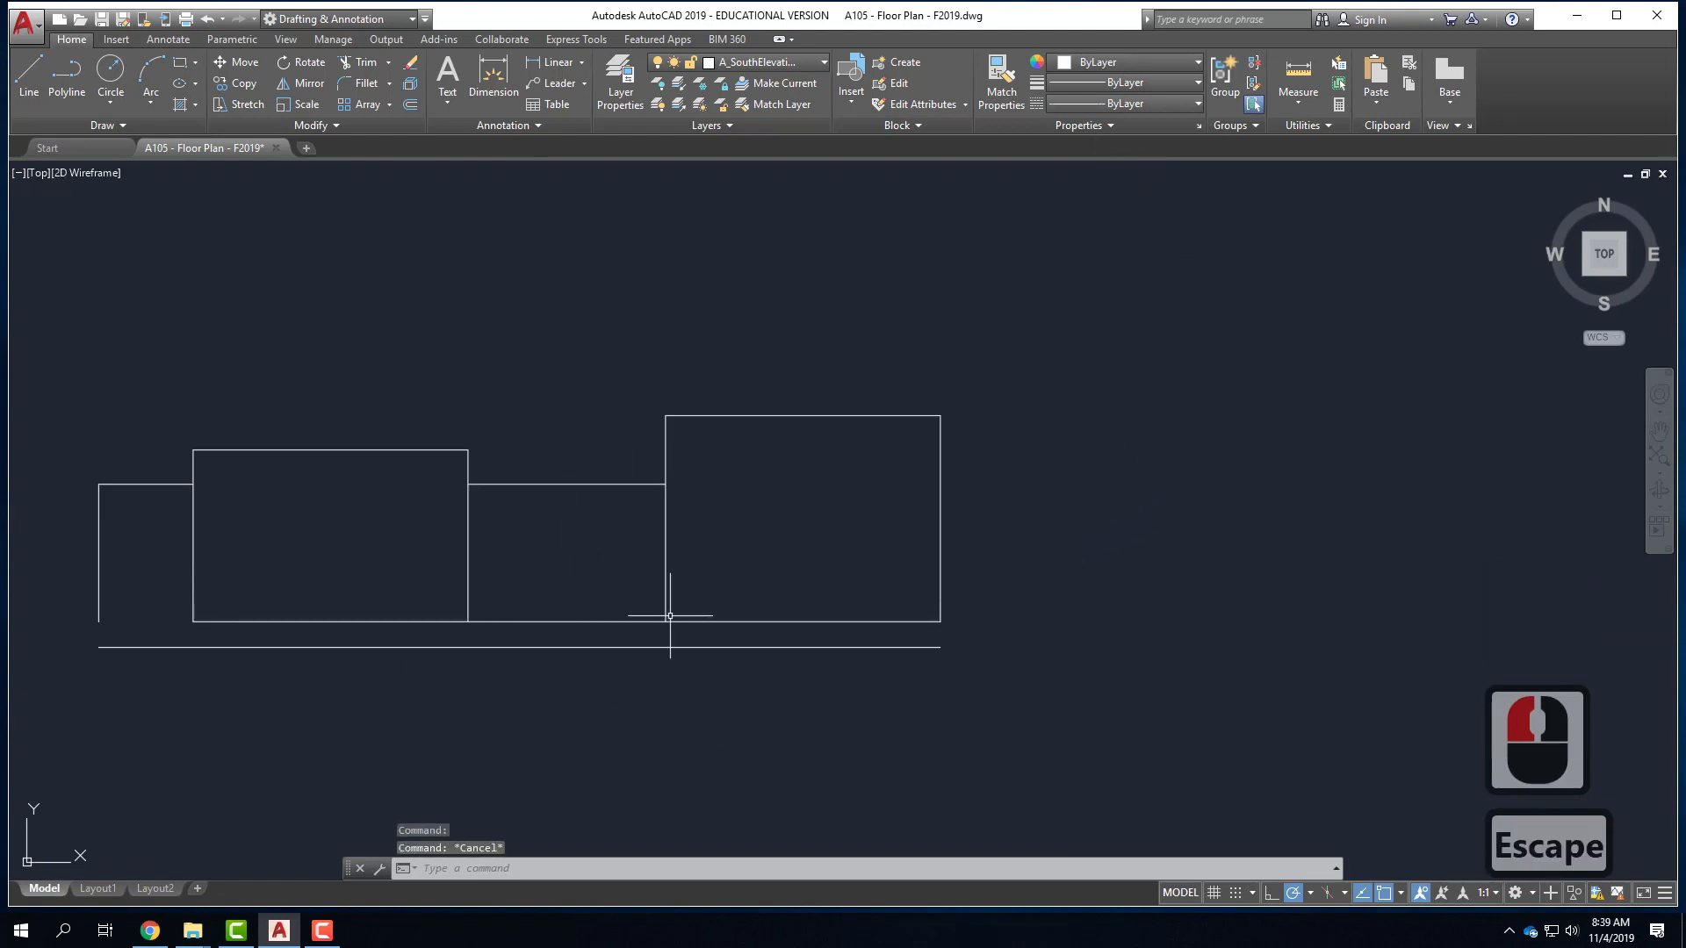
mouse_move(678, 621)
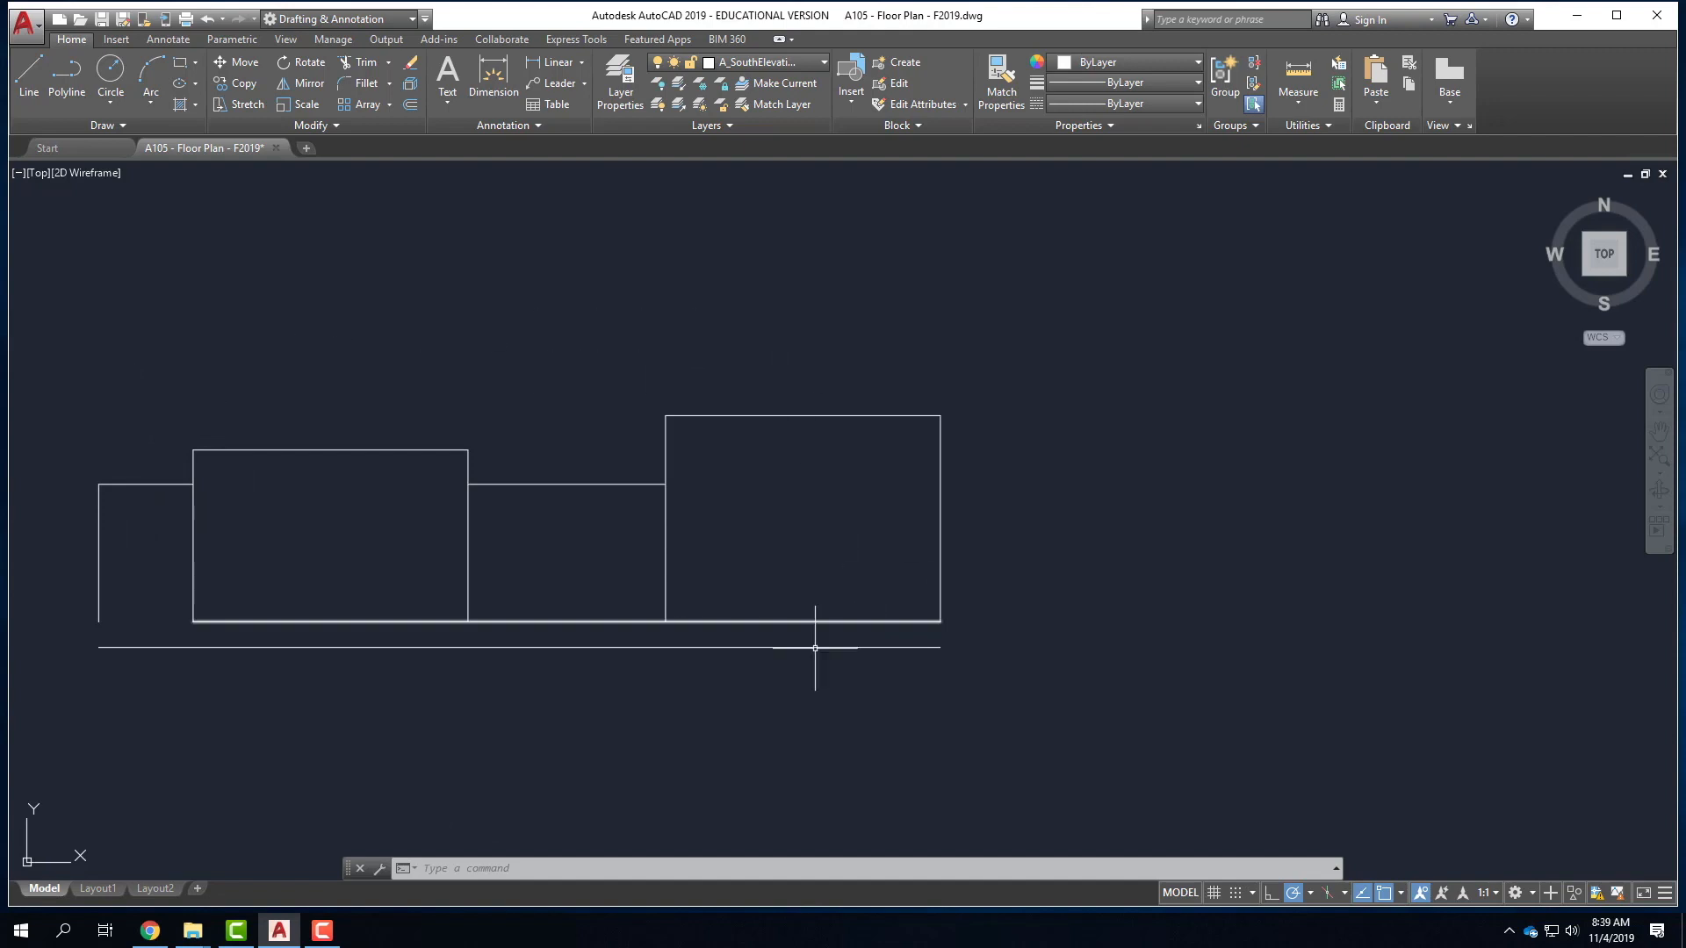
- Thaw the NoPrint layer and make it the current layer
scroll(474, 685, down, 2)
scroll(452, 580, down, 1)
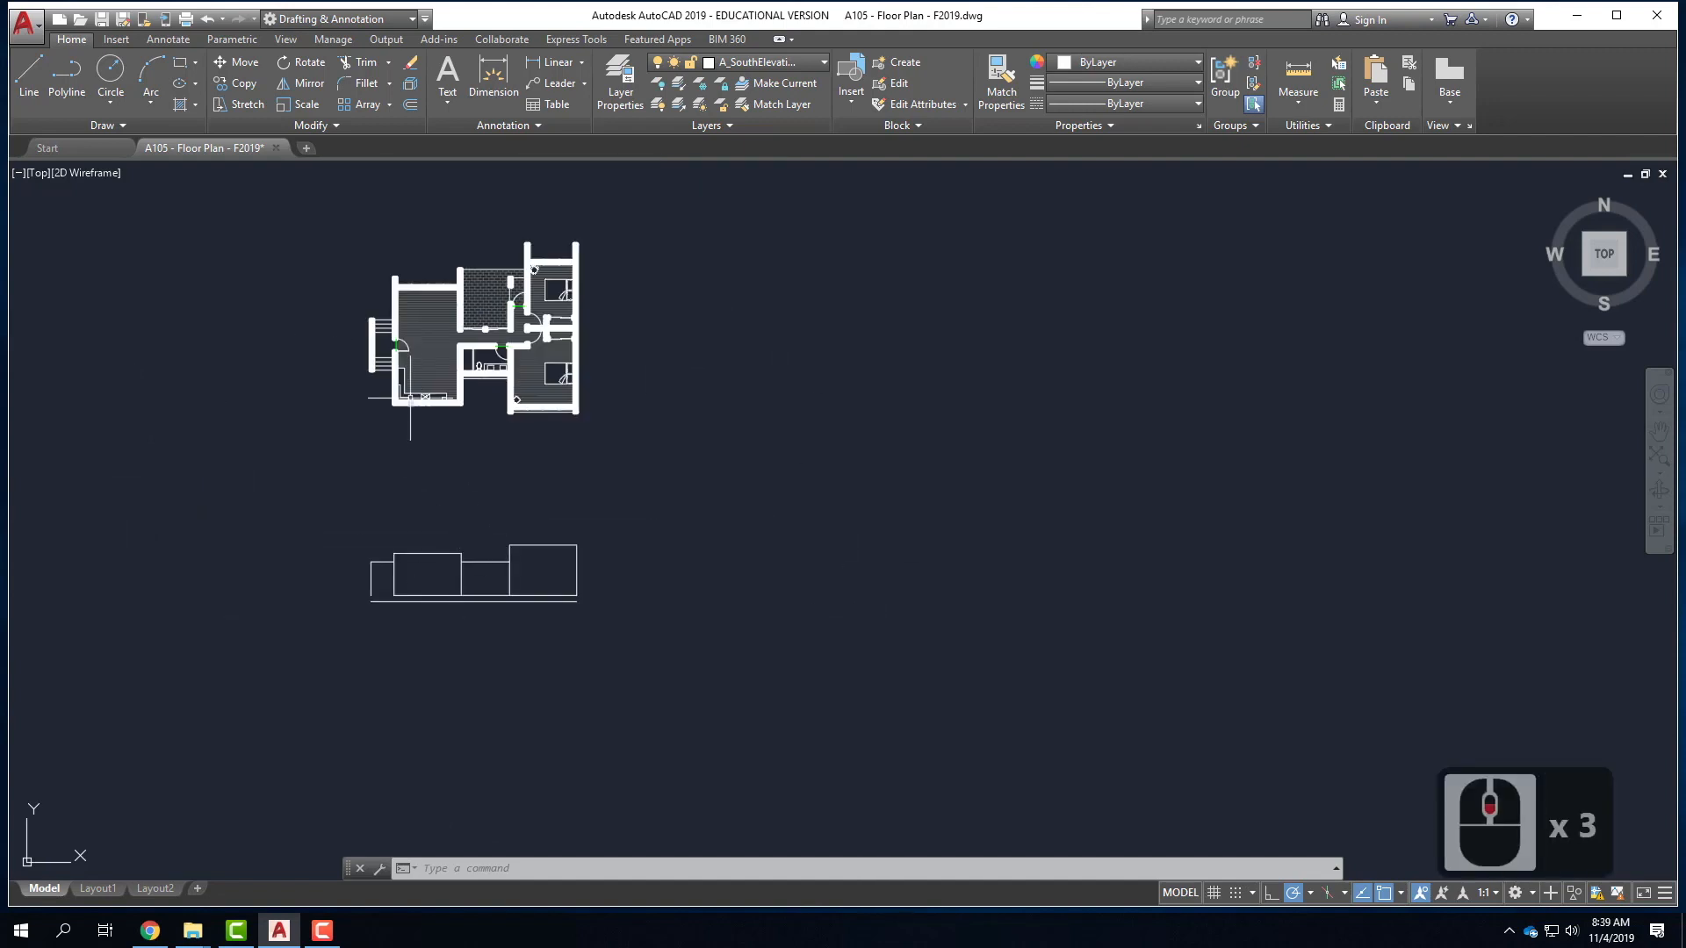
scroll(407, 418, up, 7)
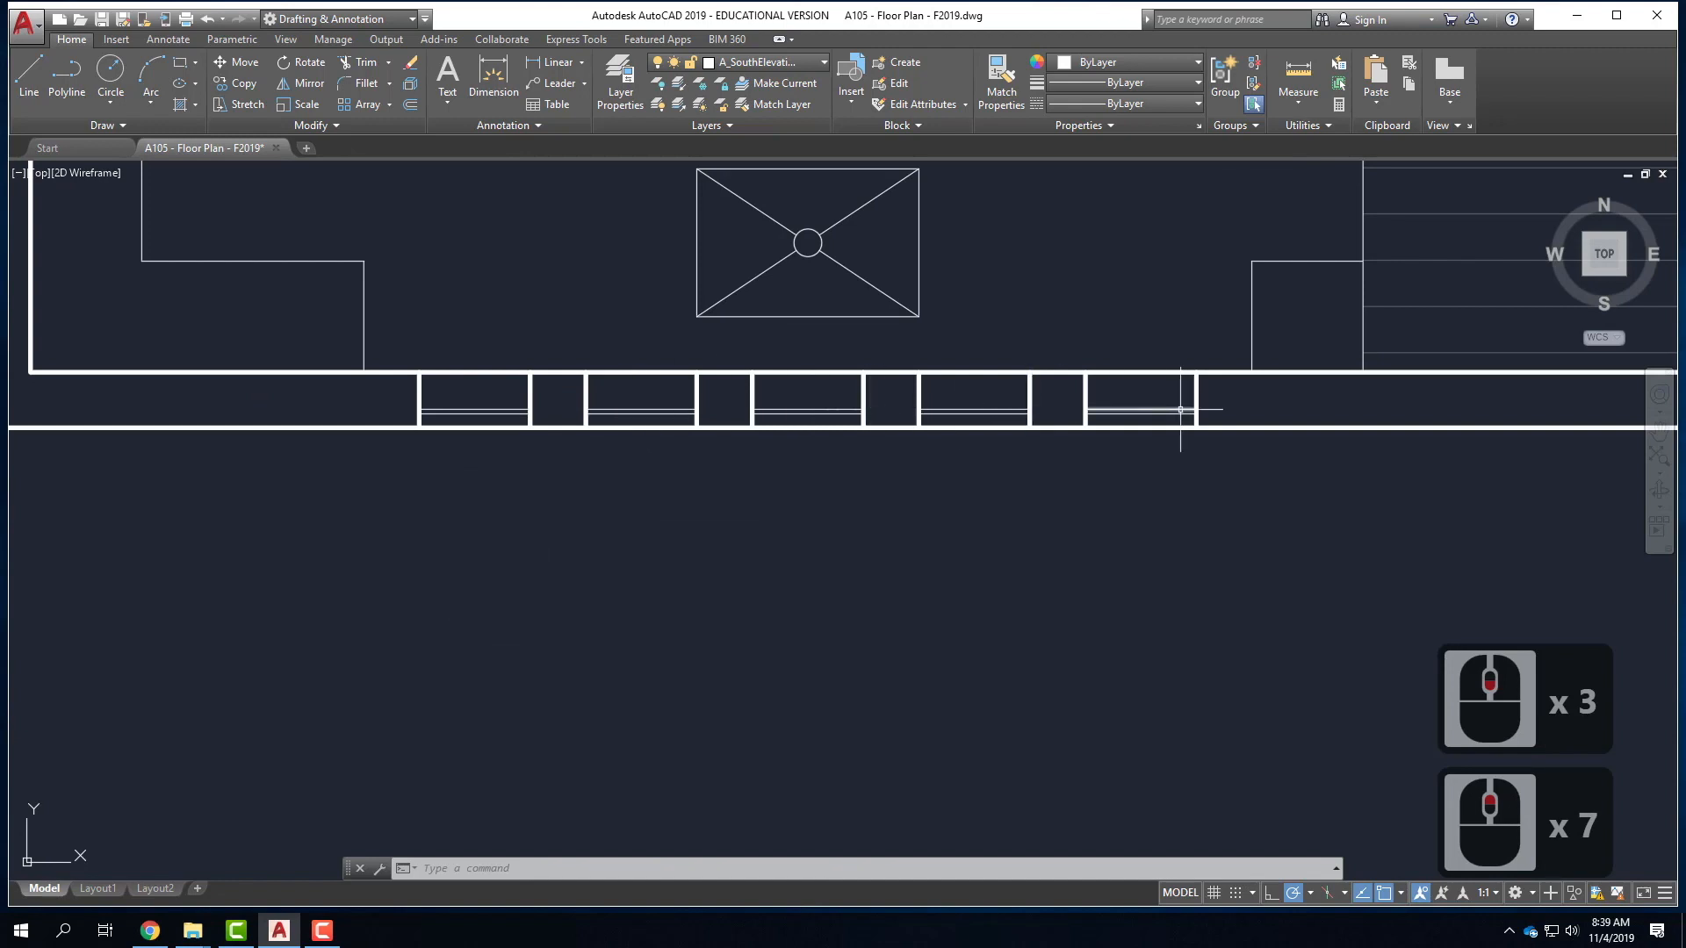
click(787, 67)
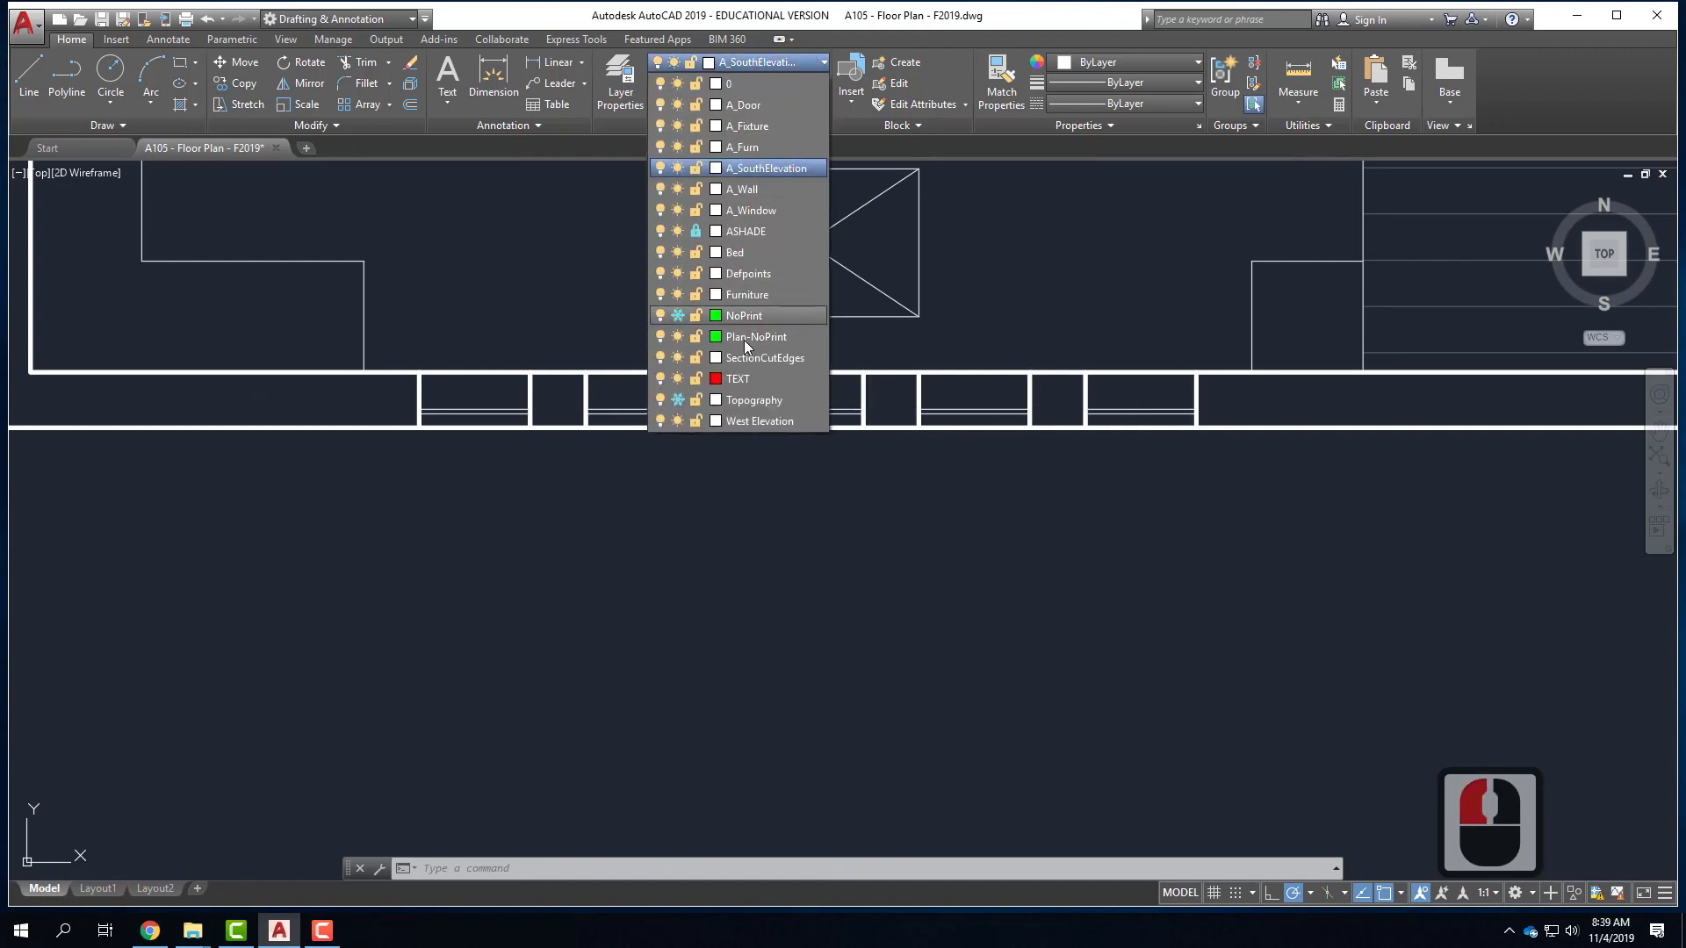
click(676, 316)
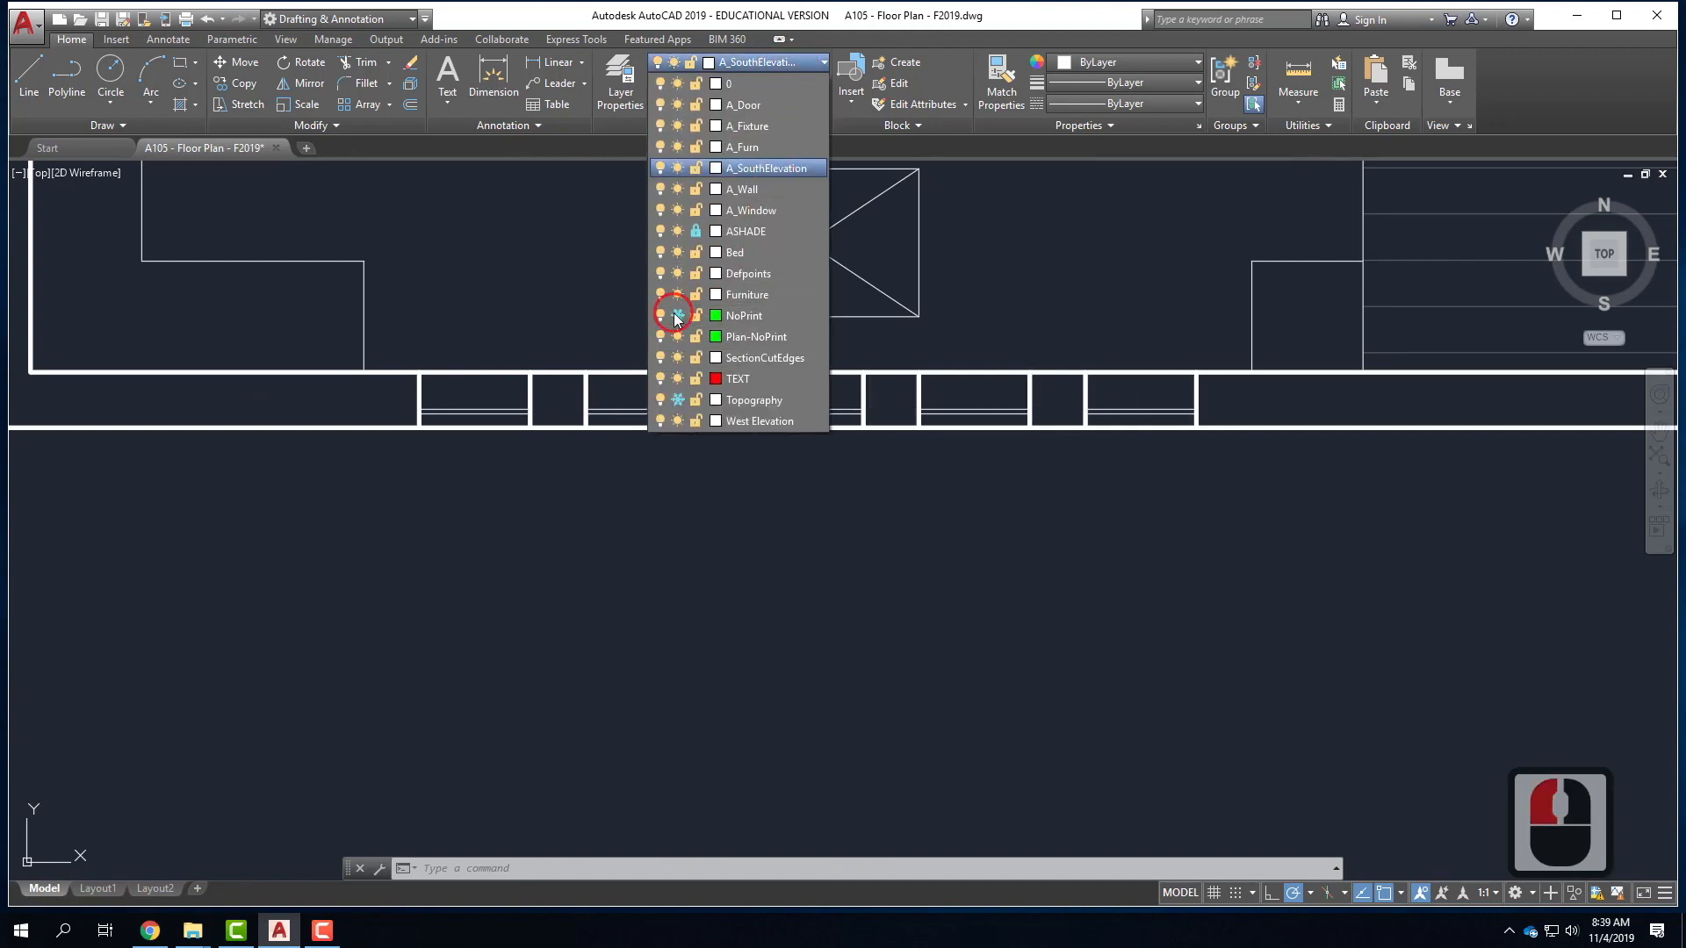
click(659, 489)
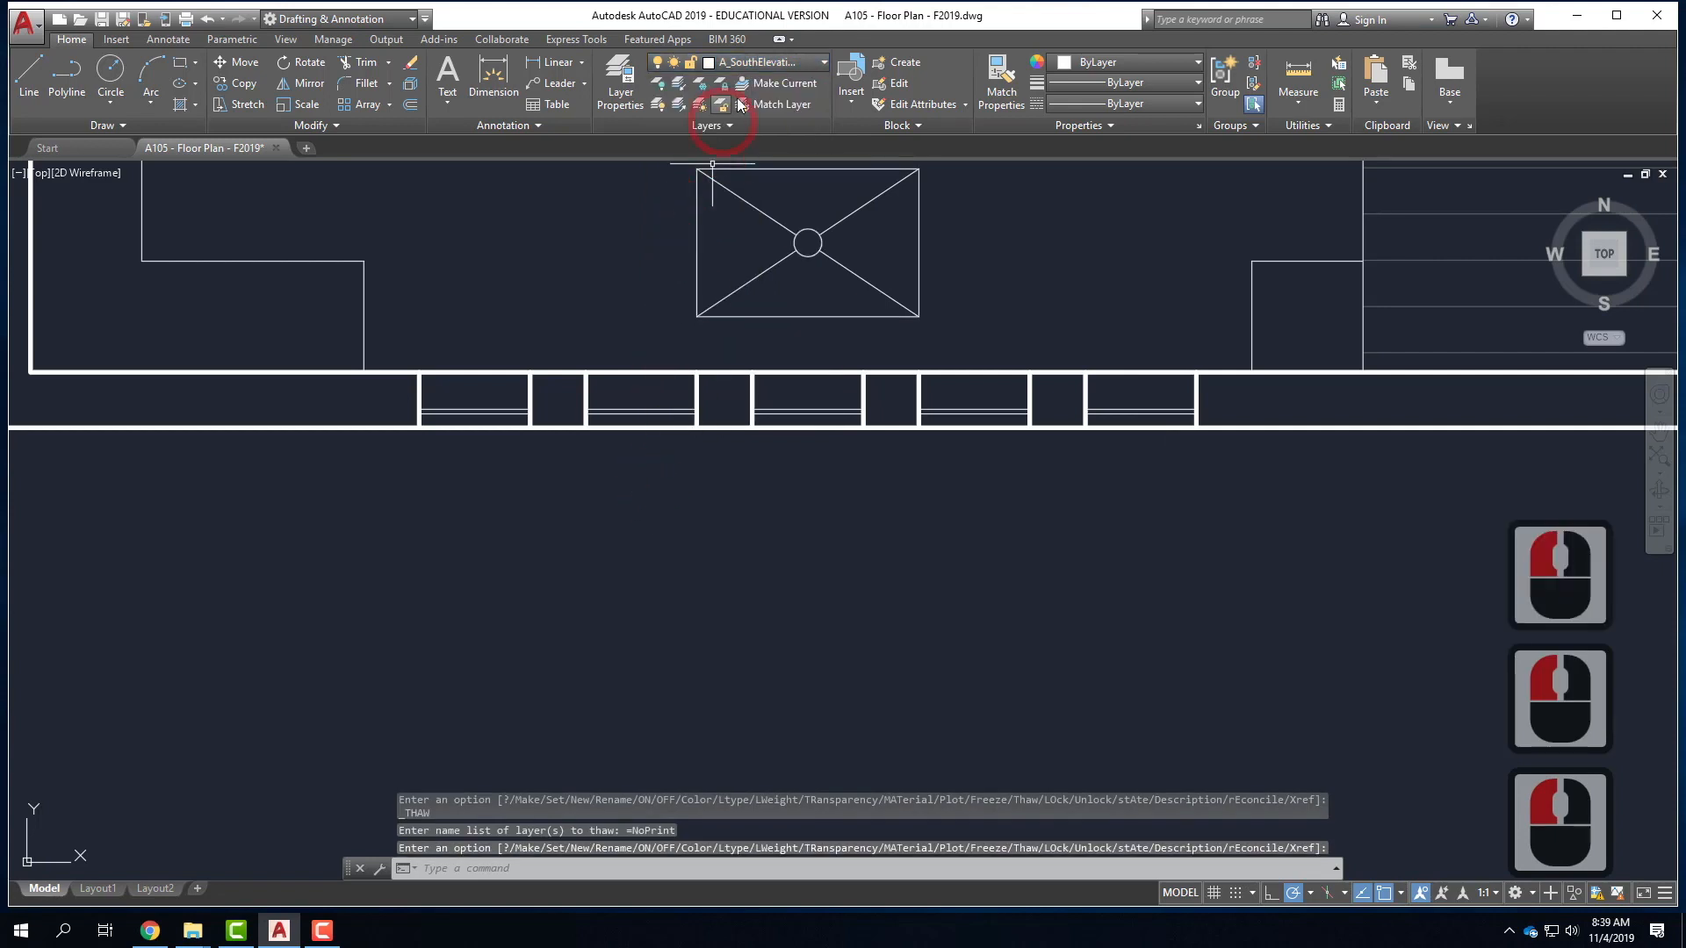
click(748, 61)
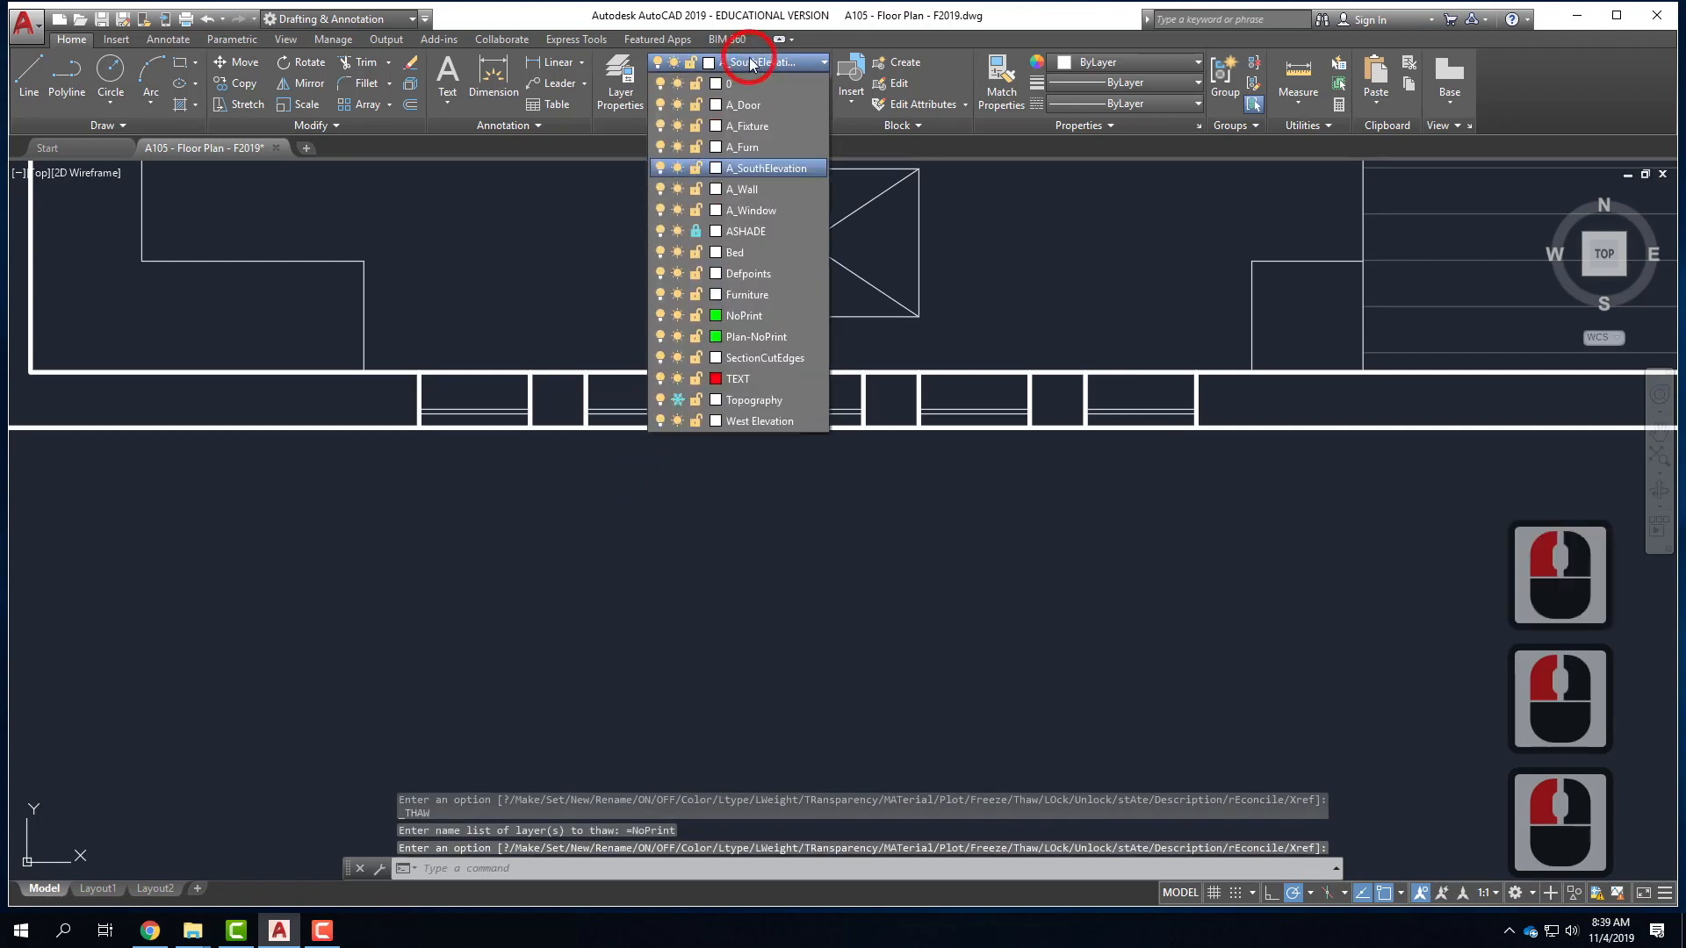
click(762, 319)
- Project two vertical rays downward from the outer corners of the leftmost window opening in the plan's south wall
scroll(576, 553, down, 3)
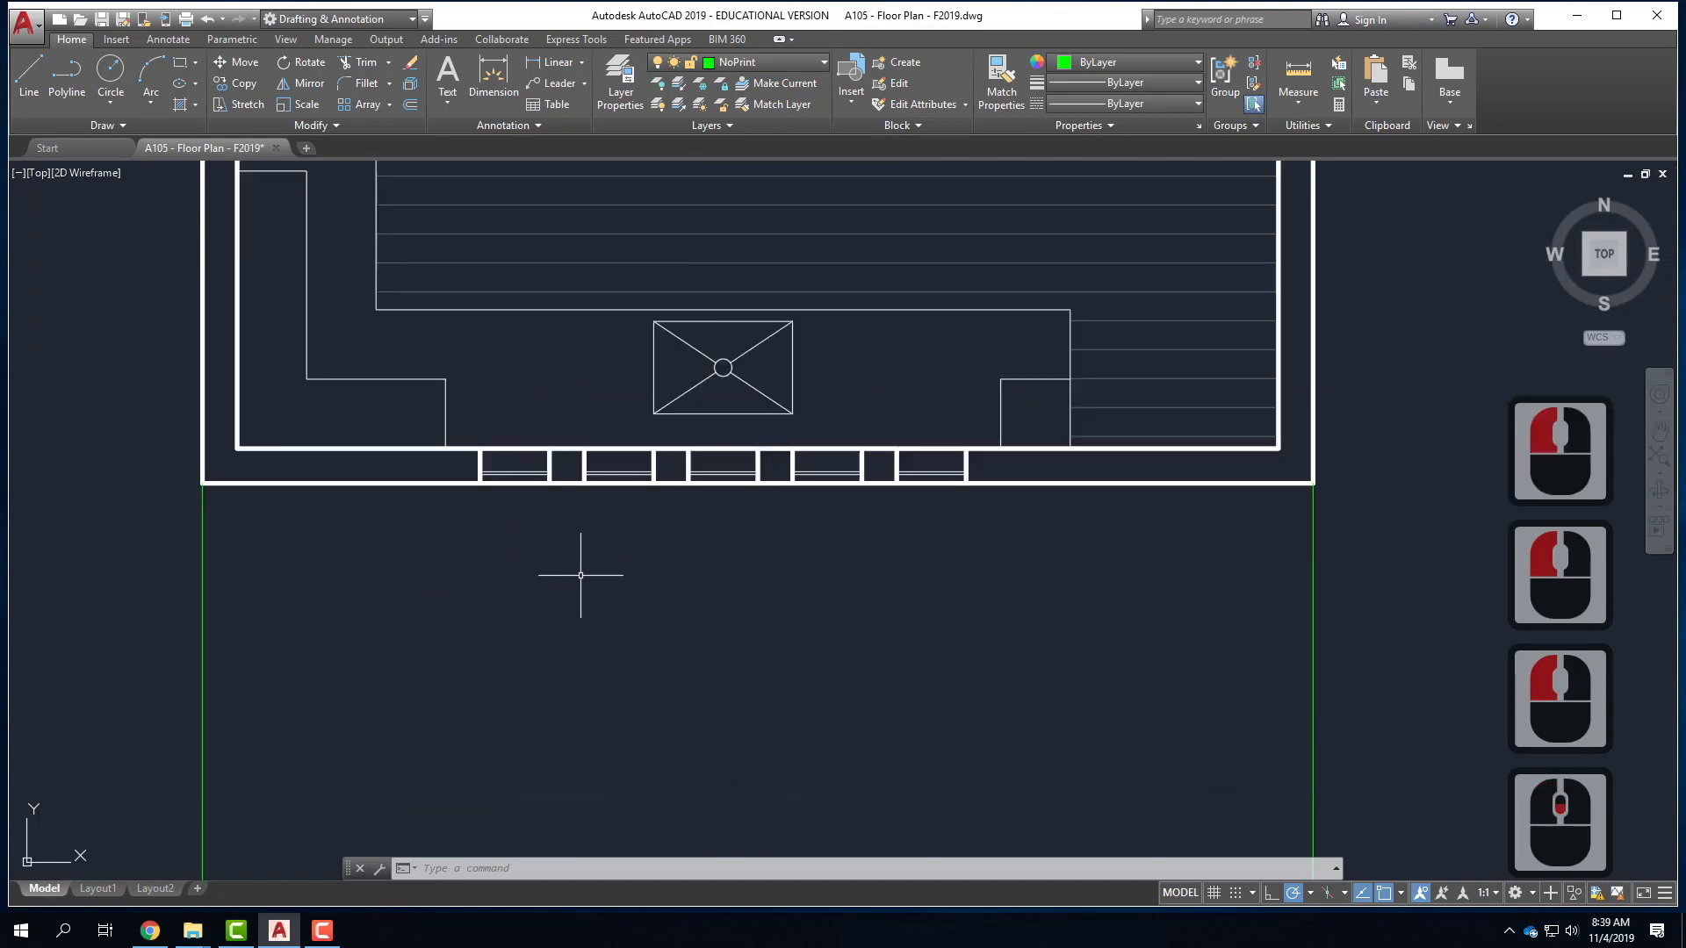
scroll(508, 516, up, 3)
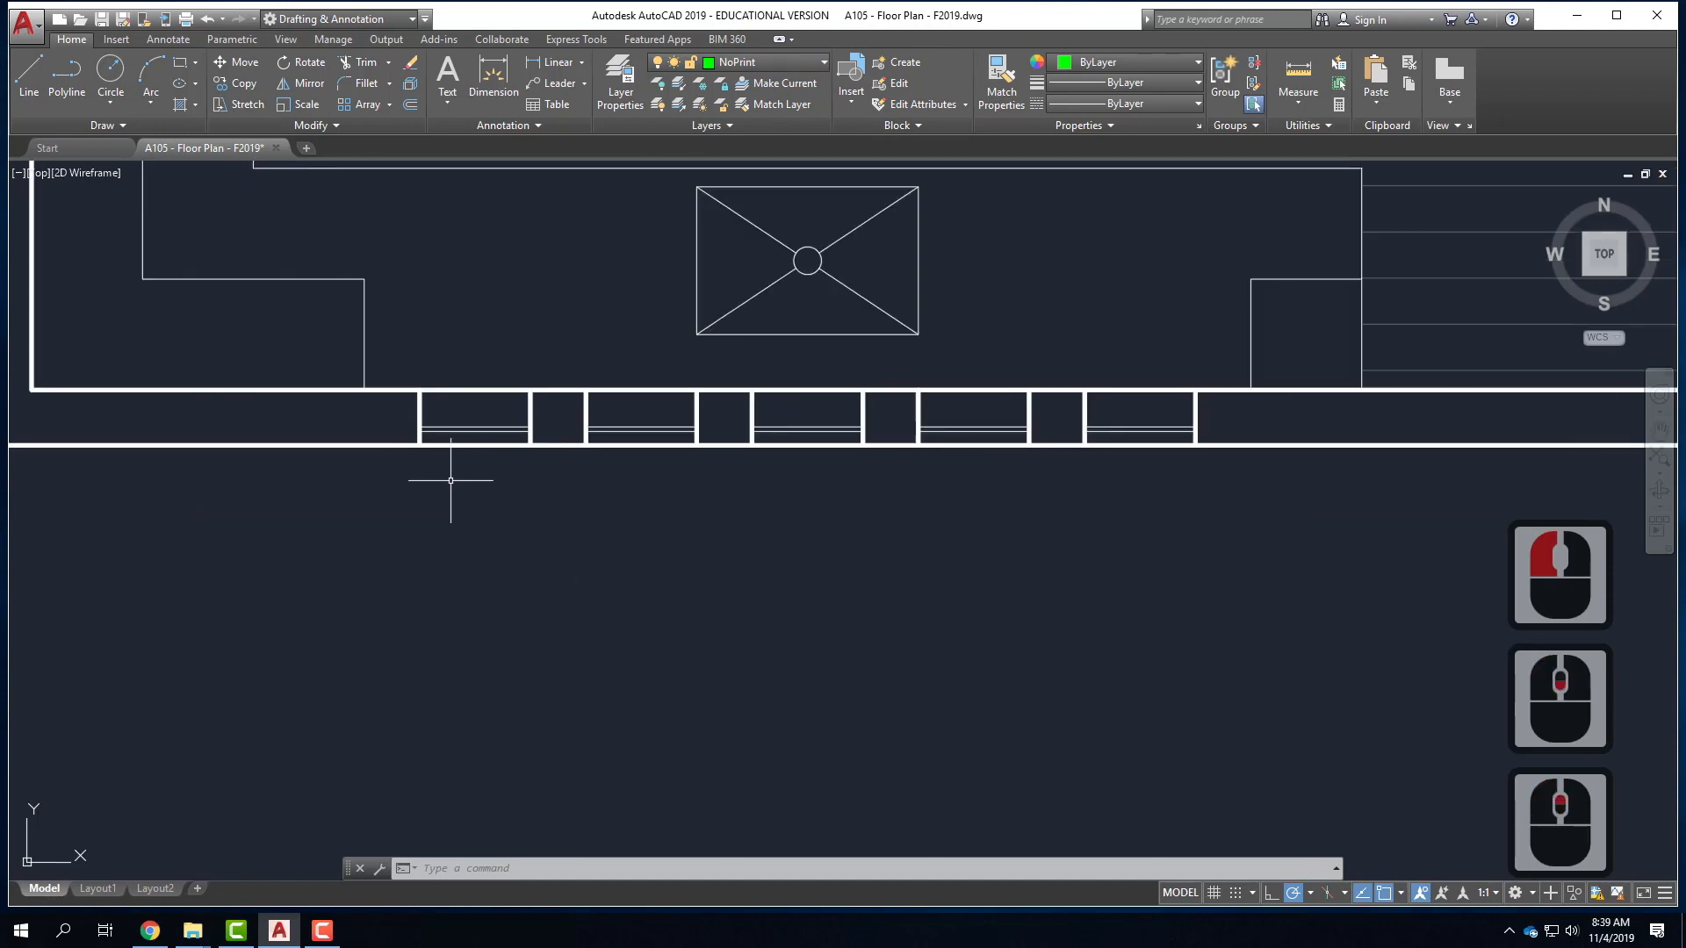
text(ray)
key(Return)
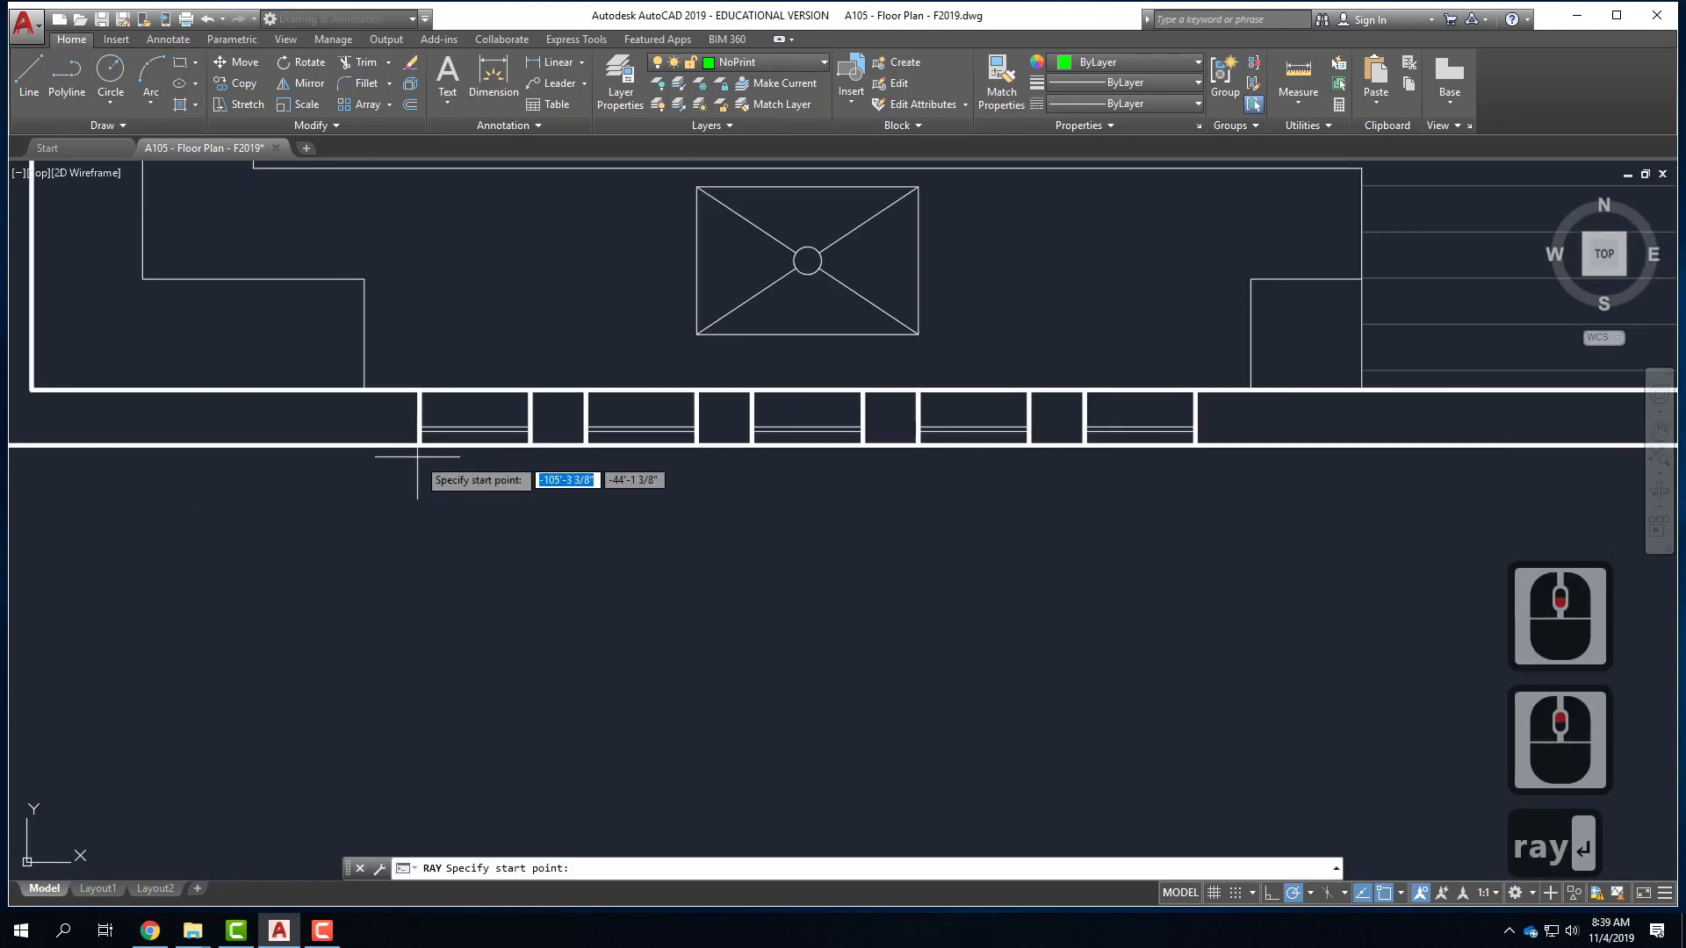
click(420, 448)
click(420, 503)
key(Return)
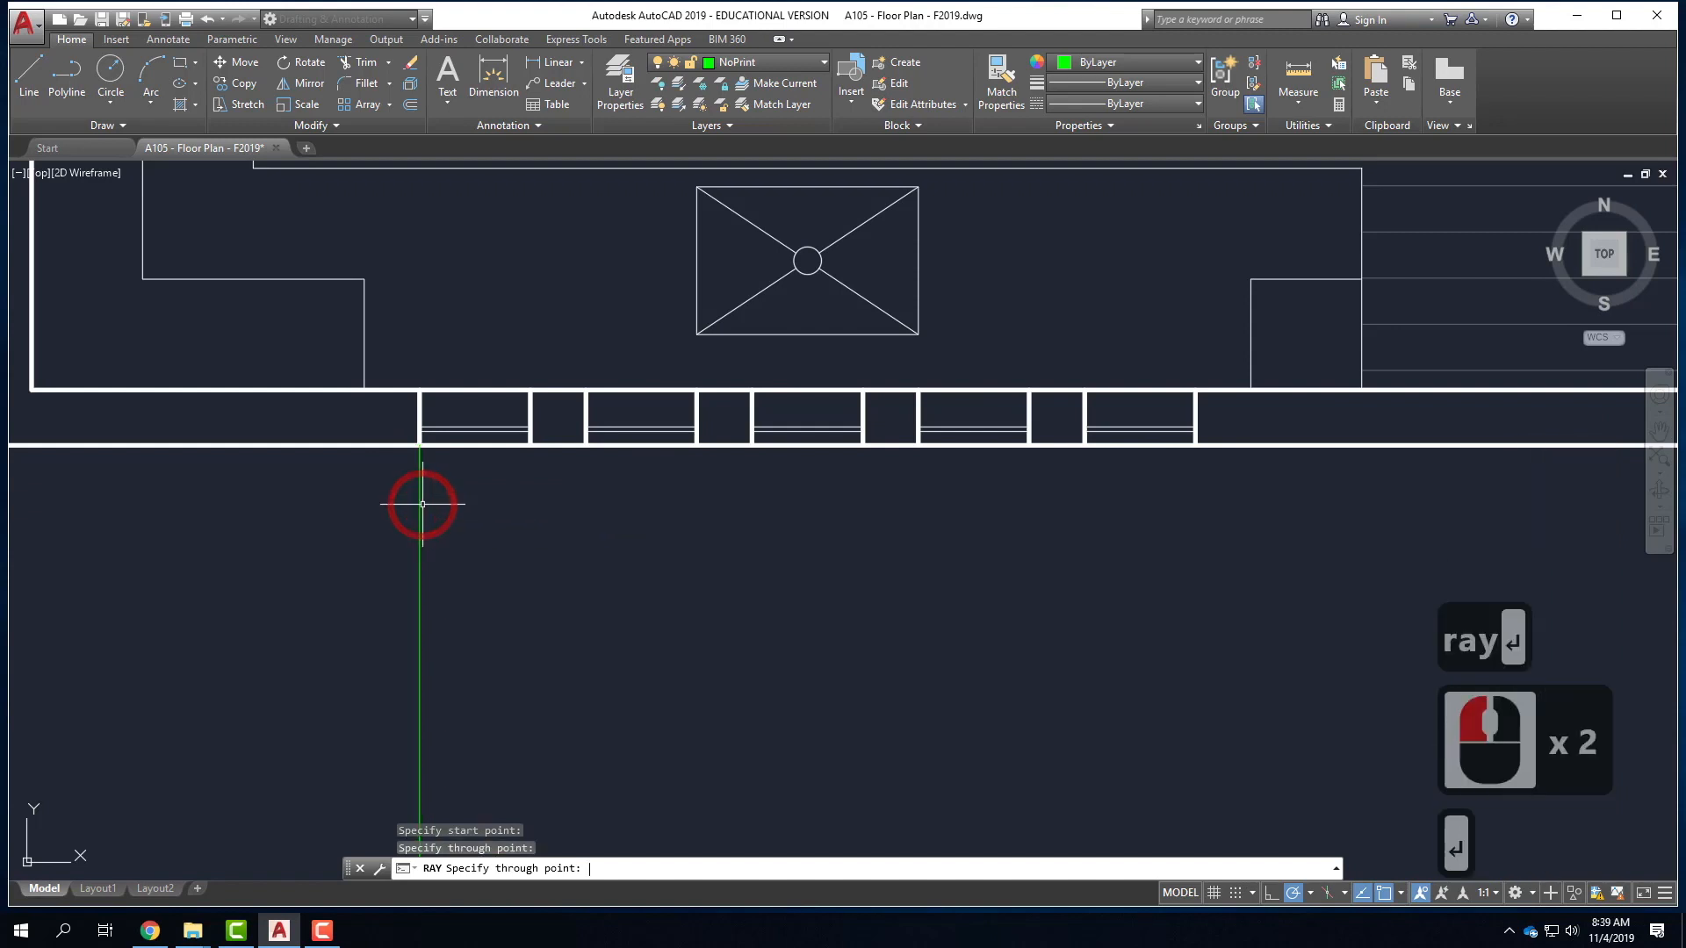
right_click(530, 467)
click(569, 481)
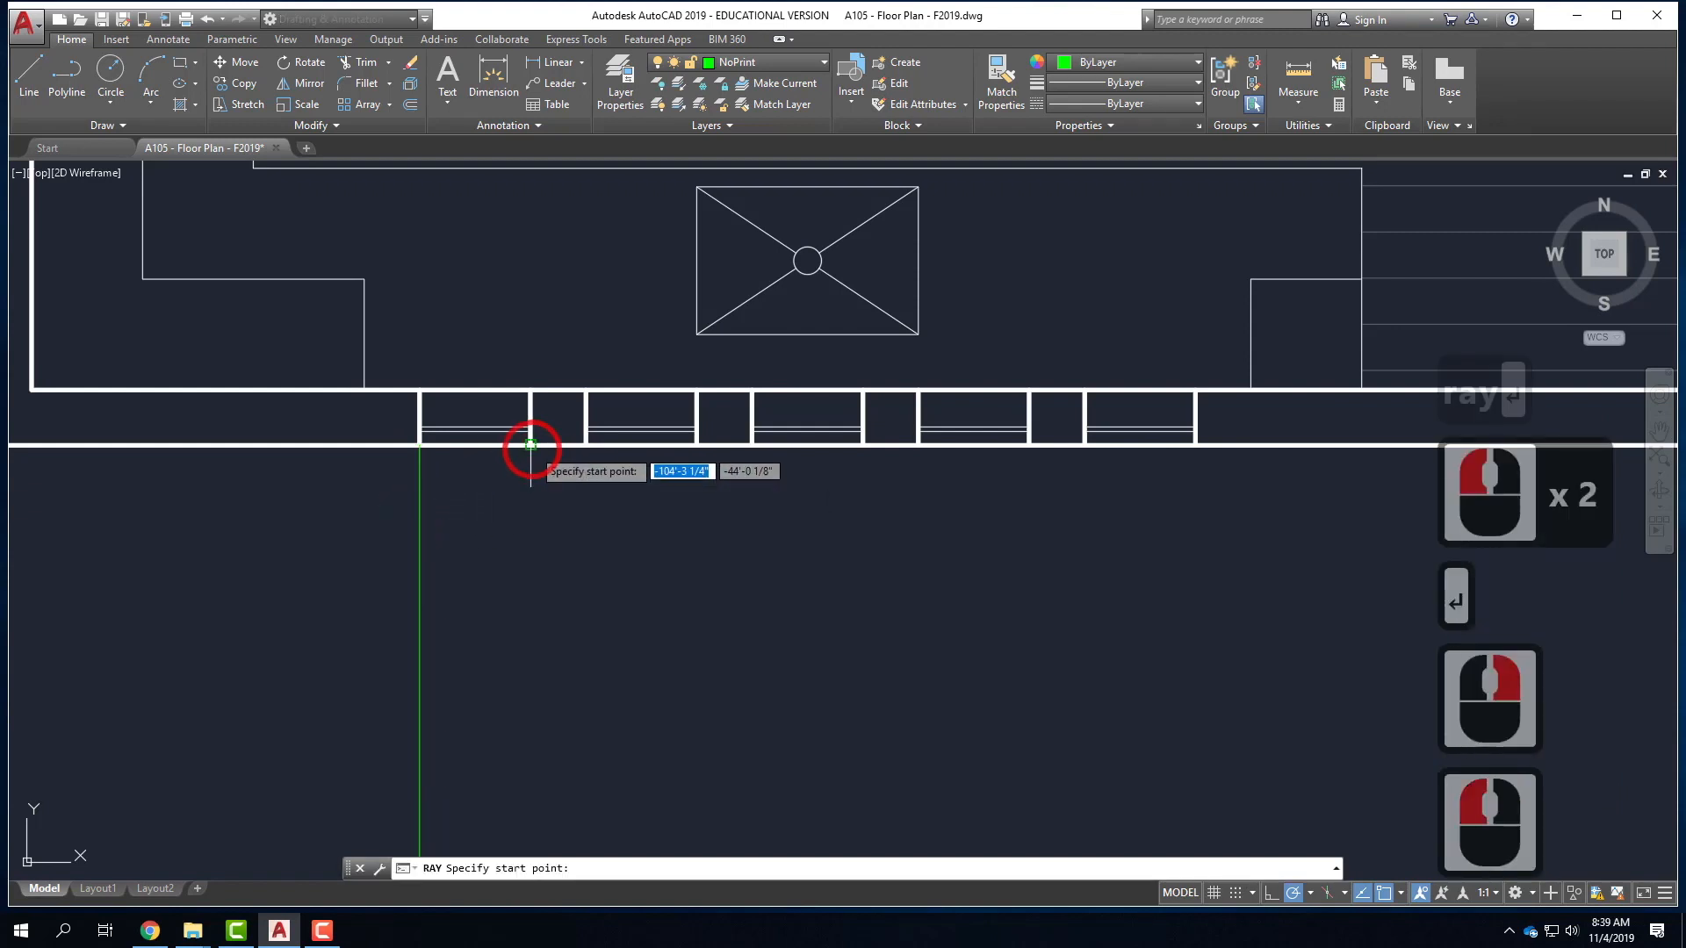
click(531, 446)
click(567, 536)
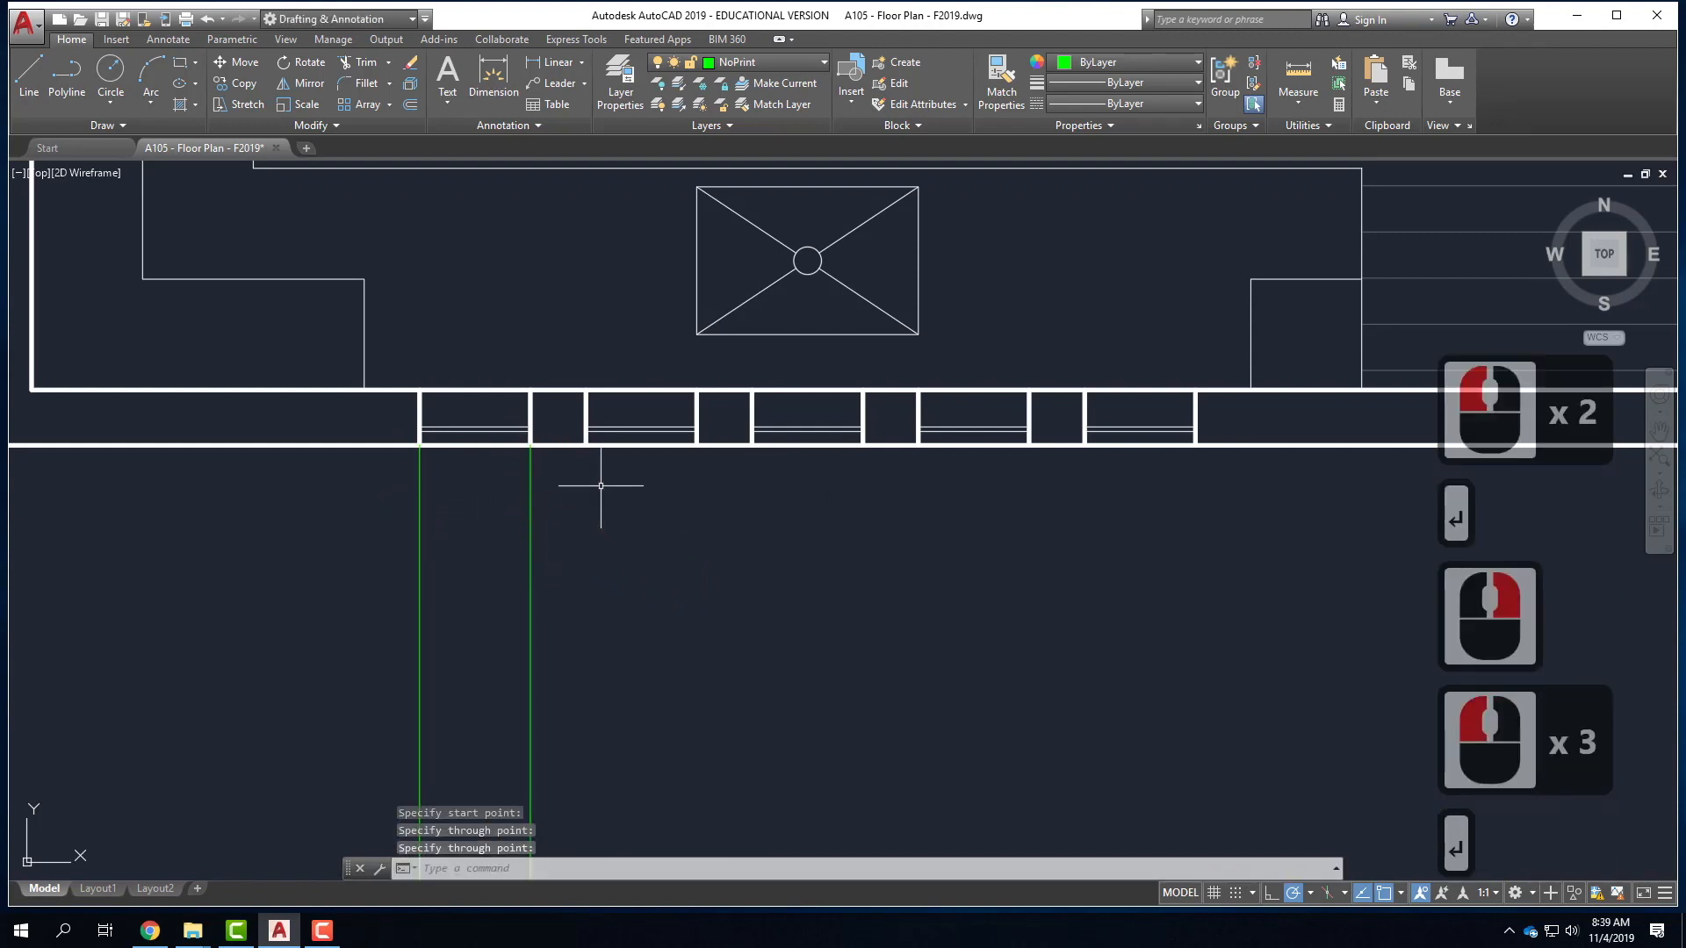
key(Return)
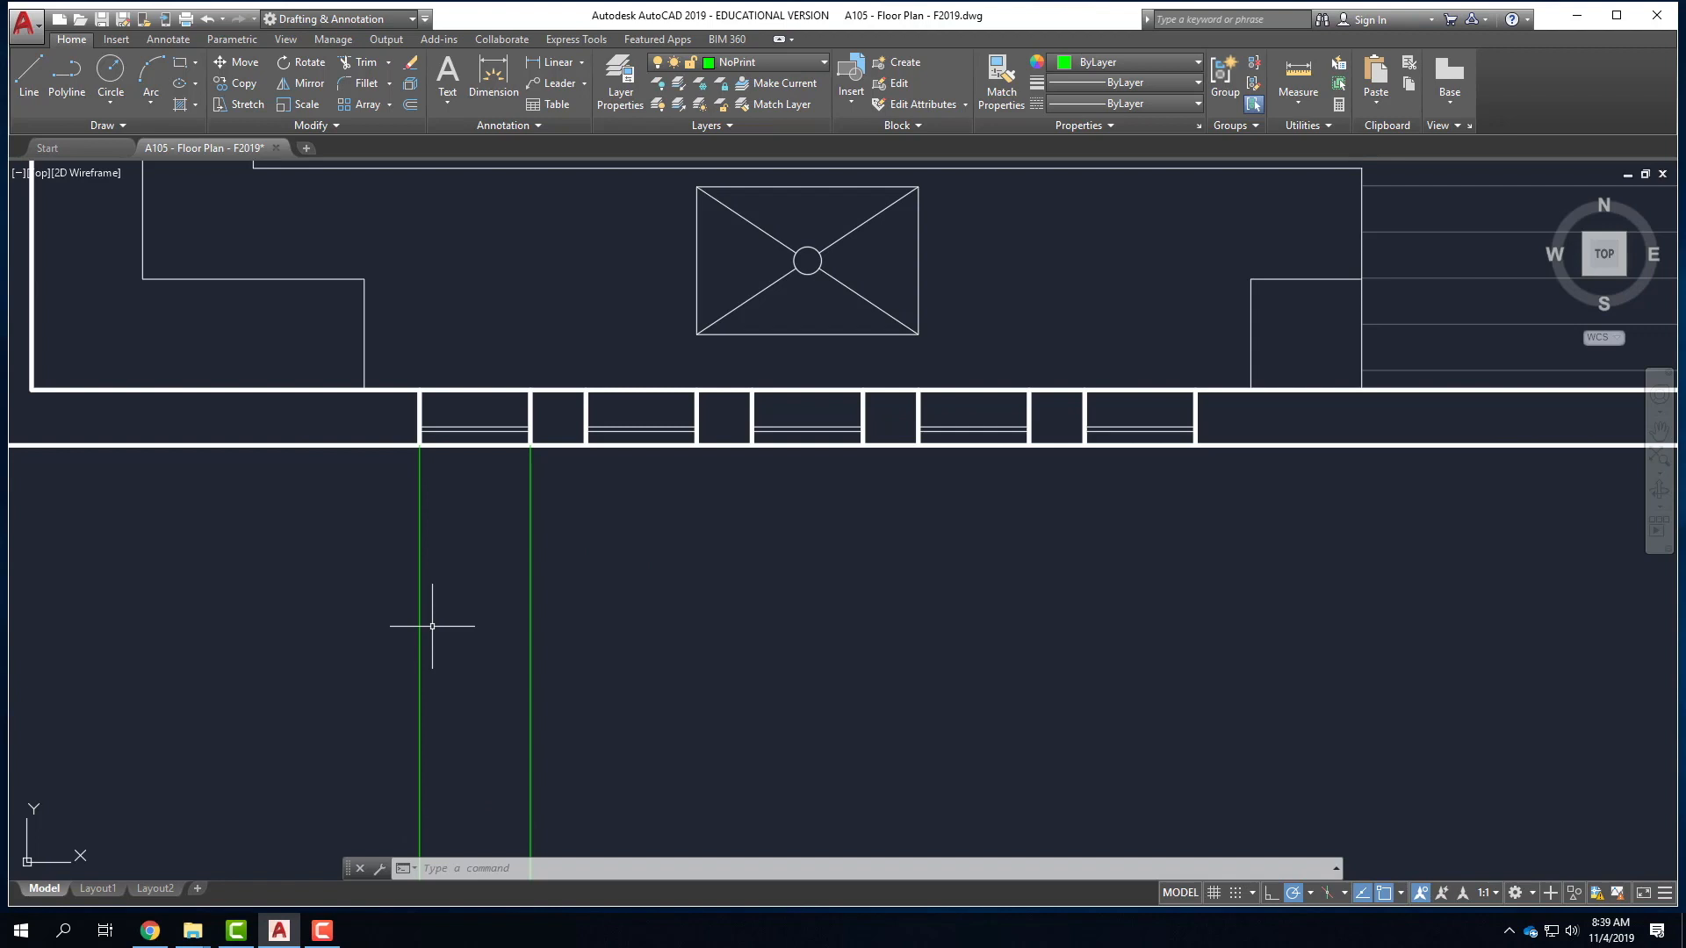
- Draw a horizontal sill line 3'6" above the elevation's floor line, spanning between the two window rays
scroll(373, 539, down, 7)
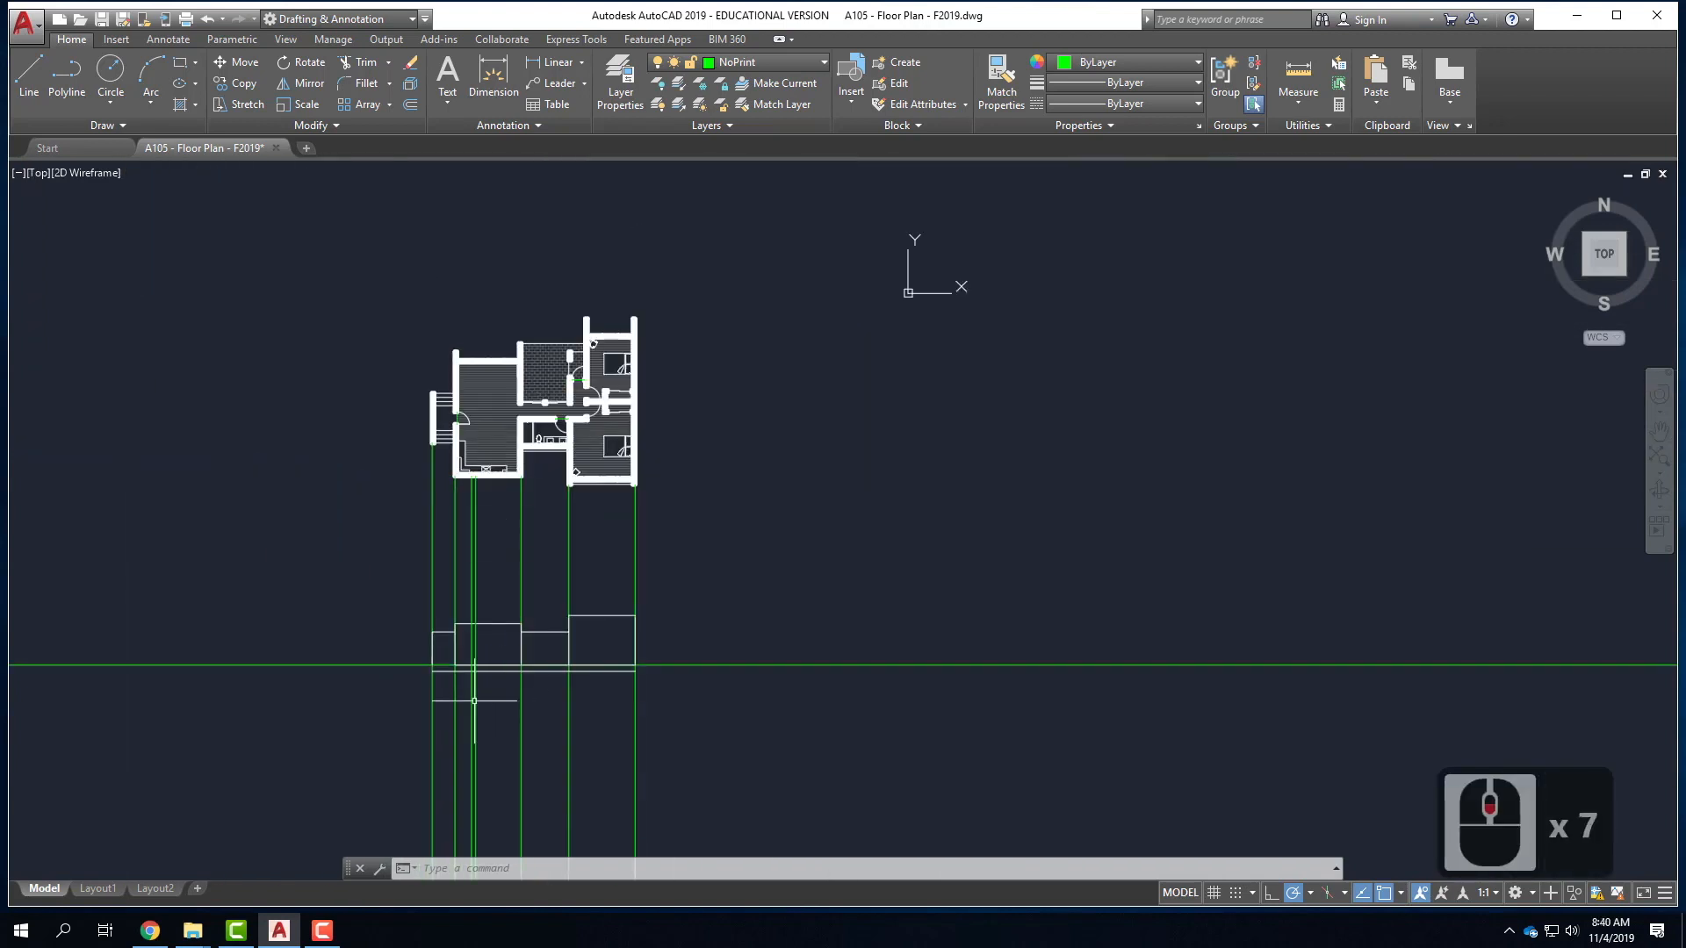
scroll(478, 694, up, 2)
scroll(476, 652, up, 2)
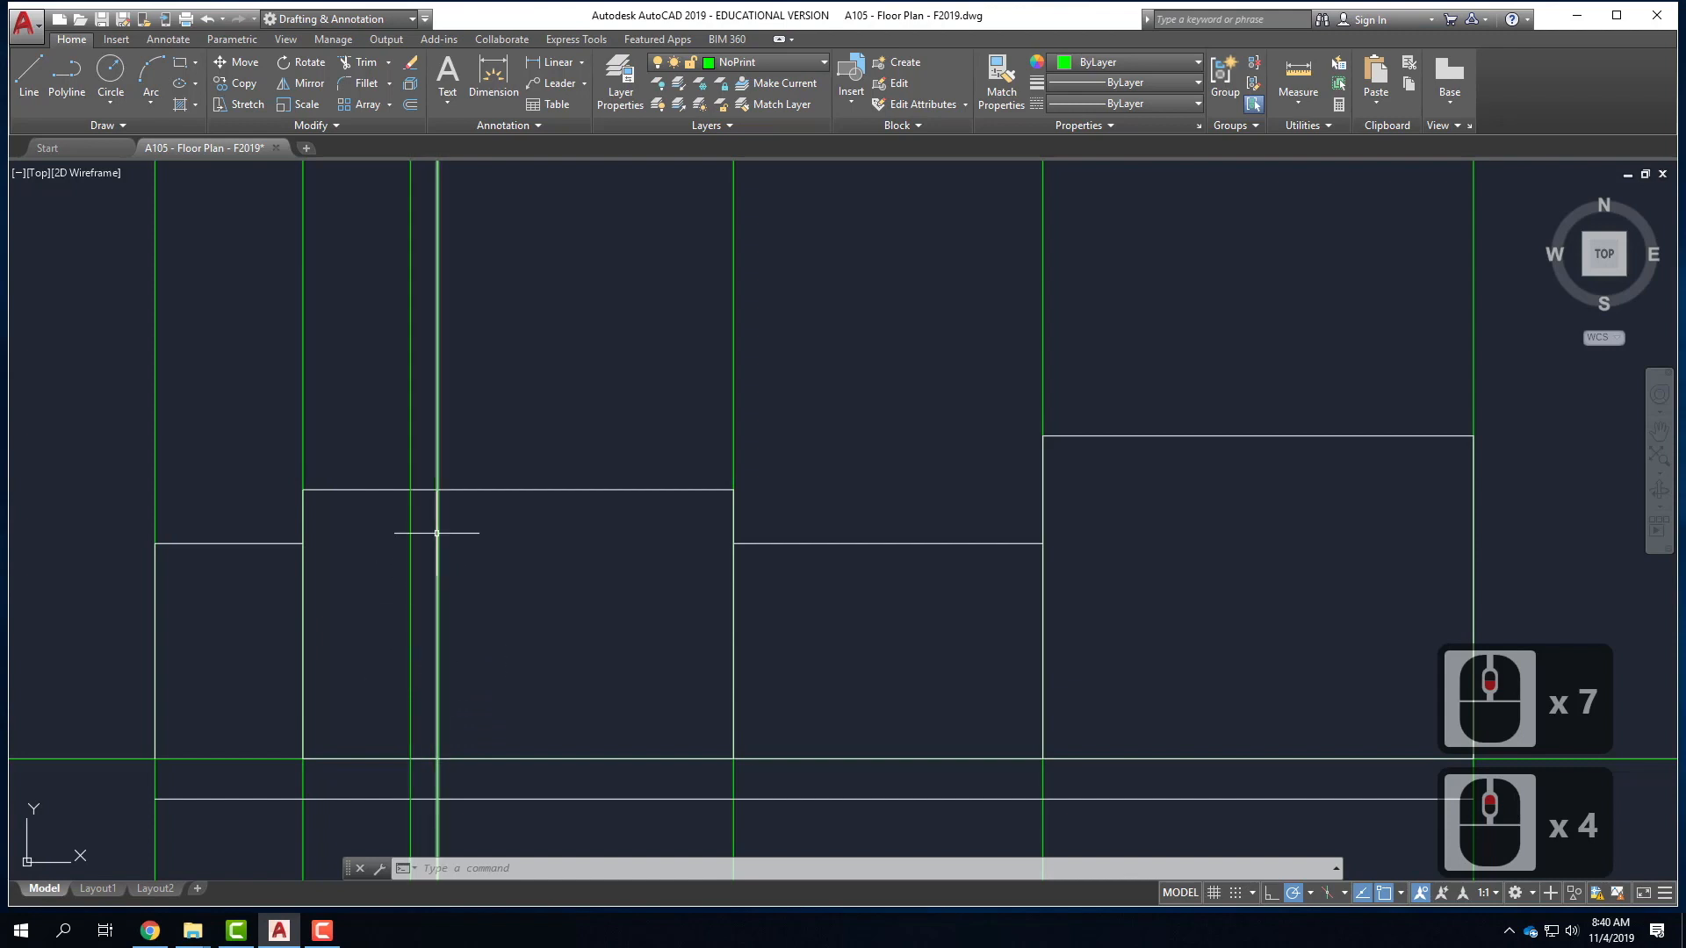
scroll(379, 772, up, 2)
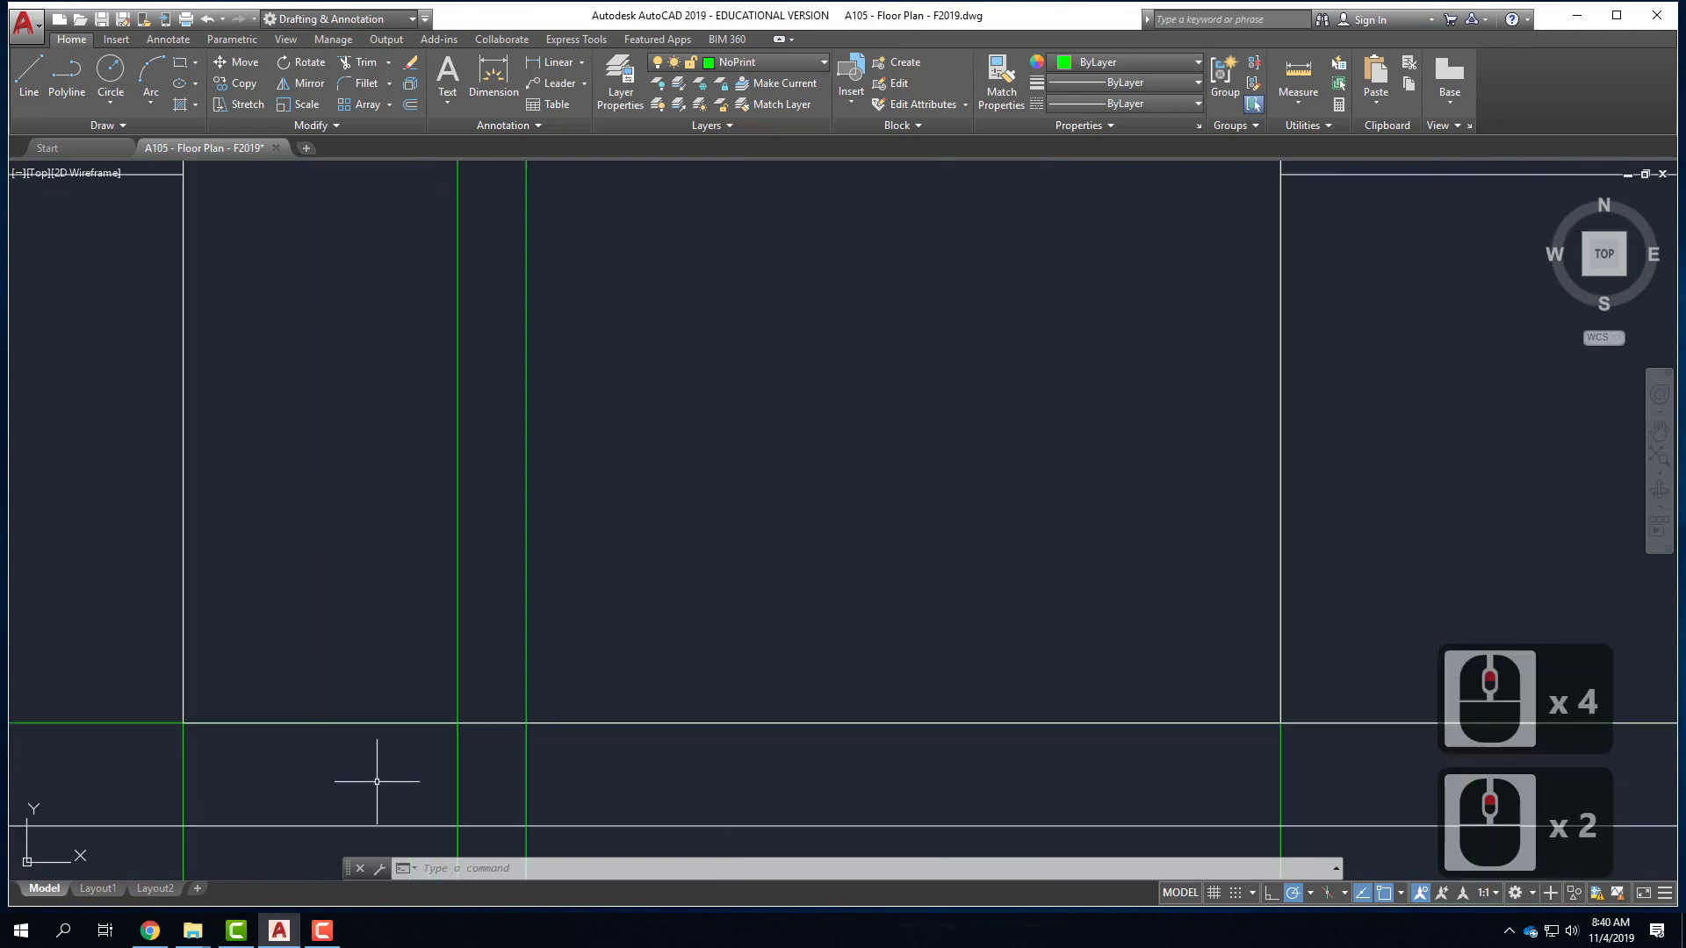
click(398, 724)
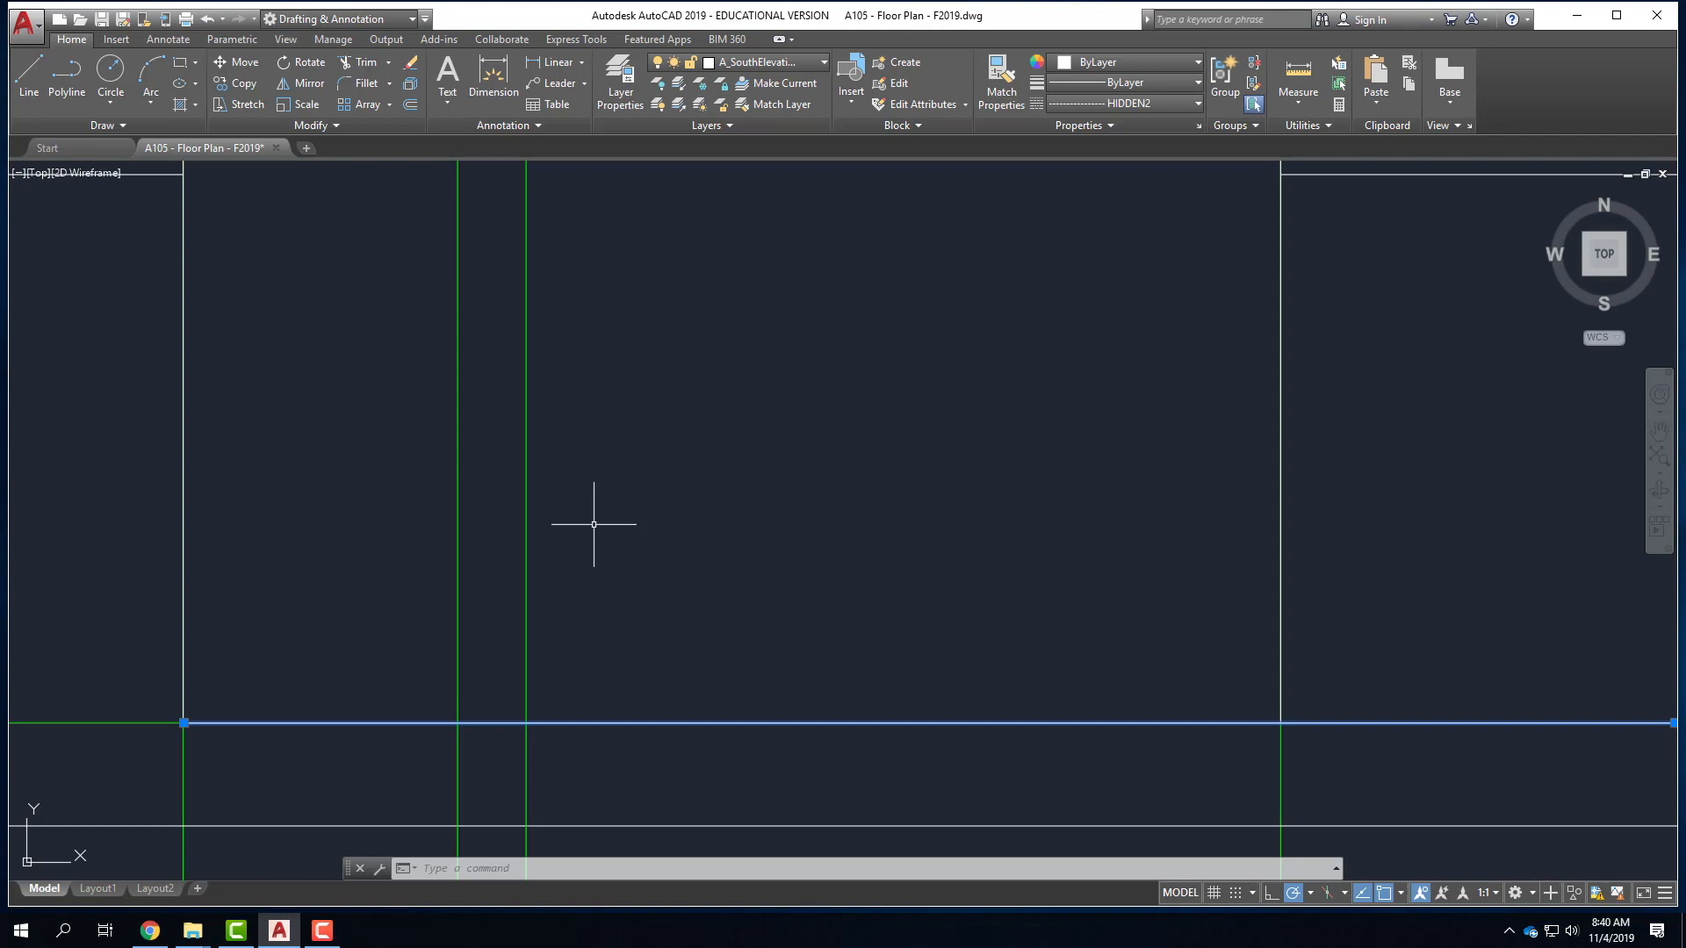
click(29, 67)
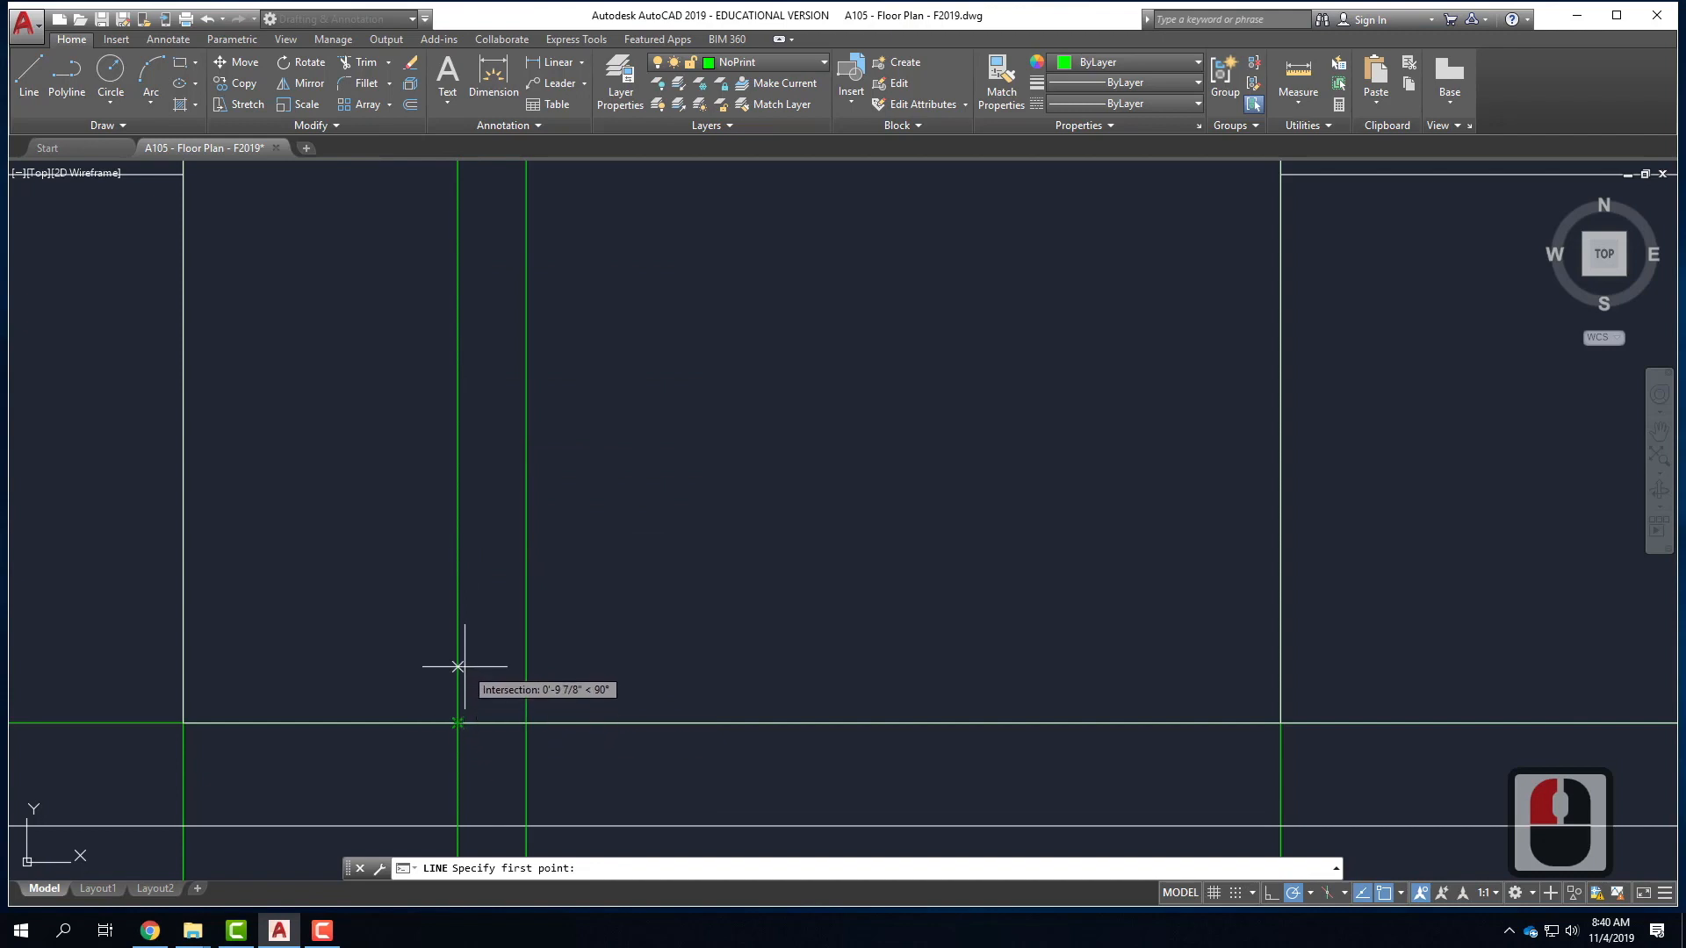
text(3'6")
key(Return)
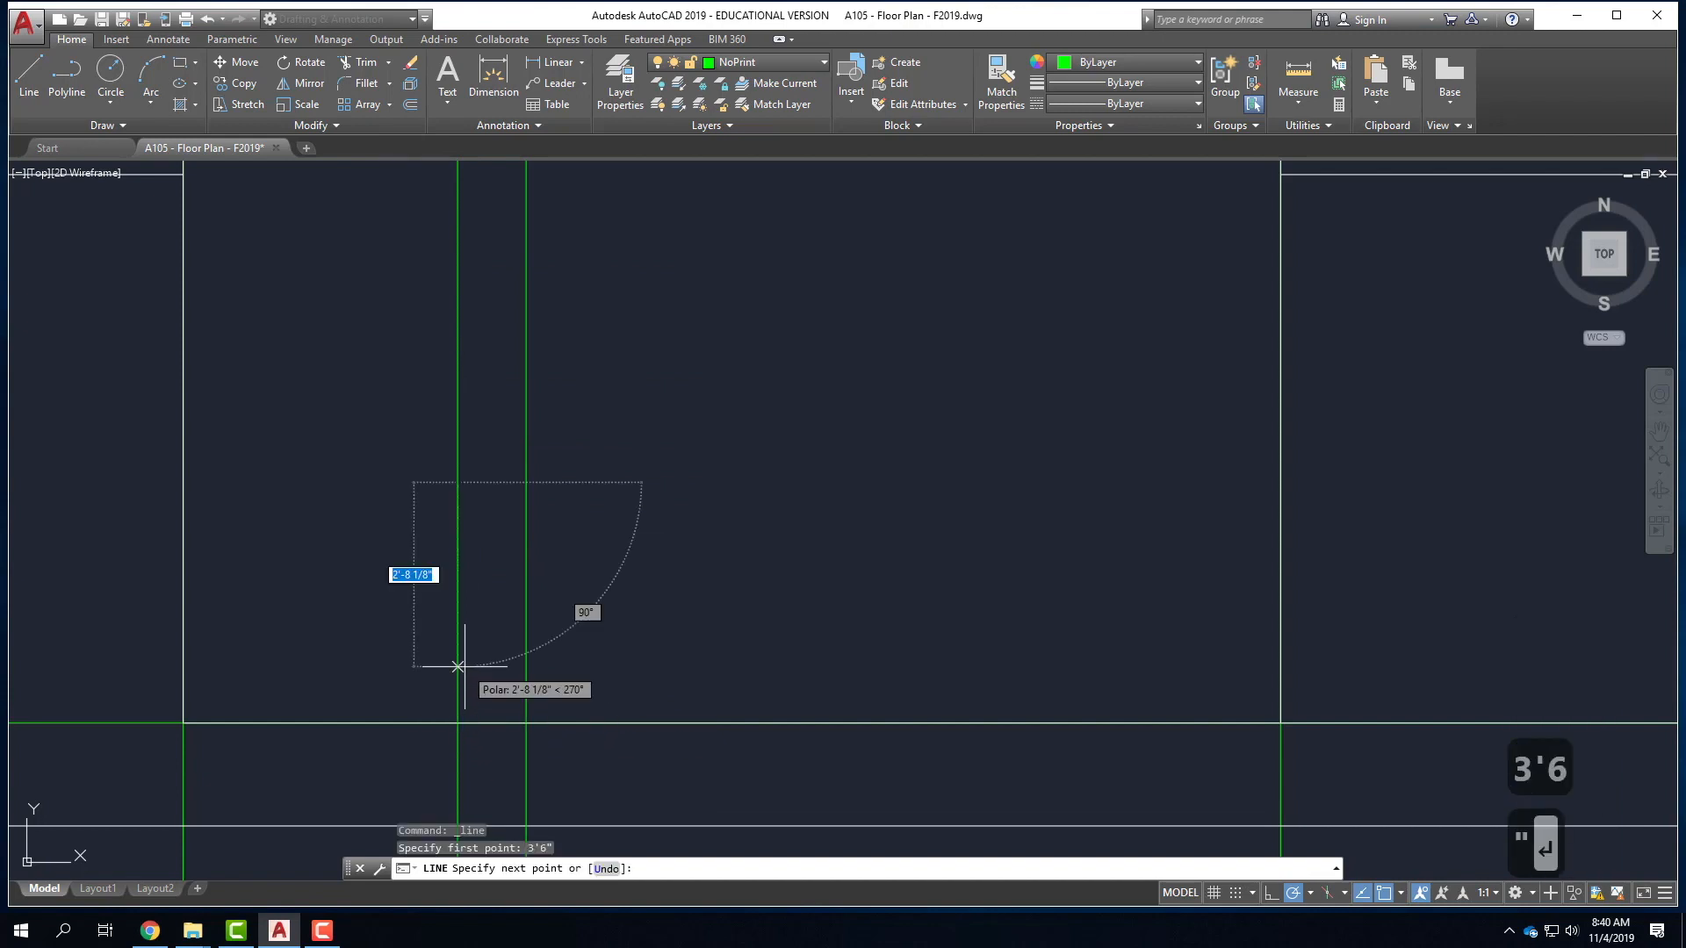
click(526, 482)
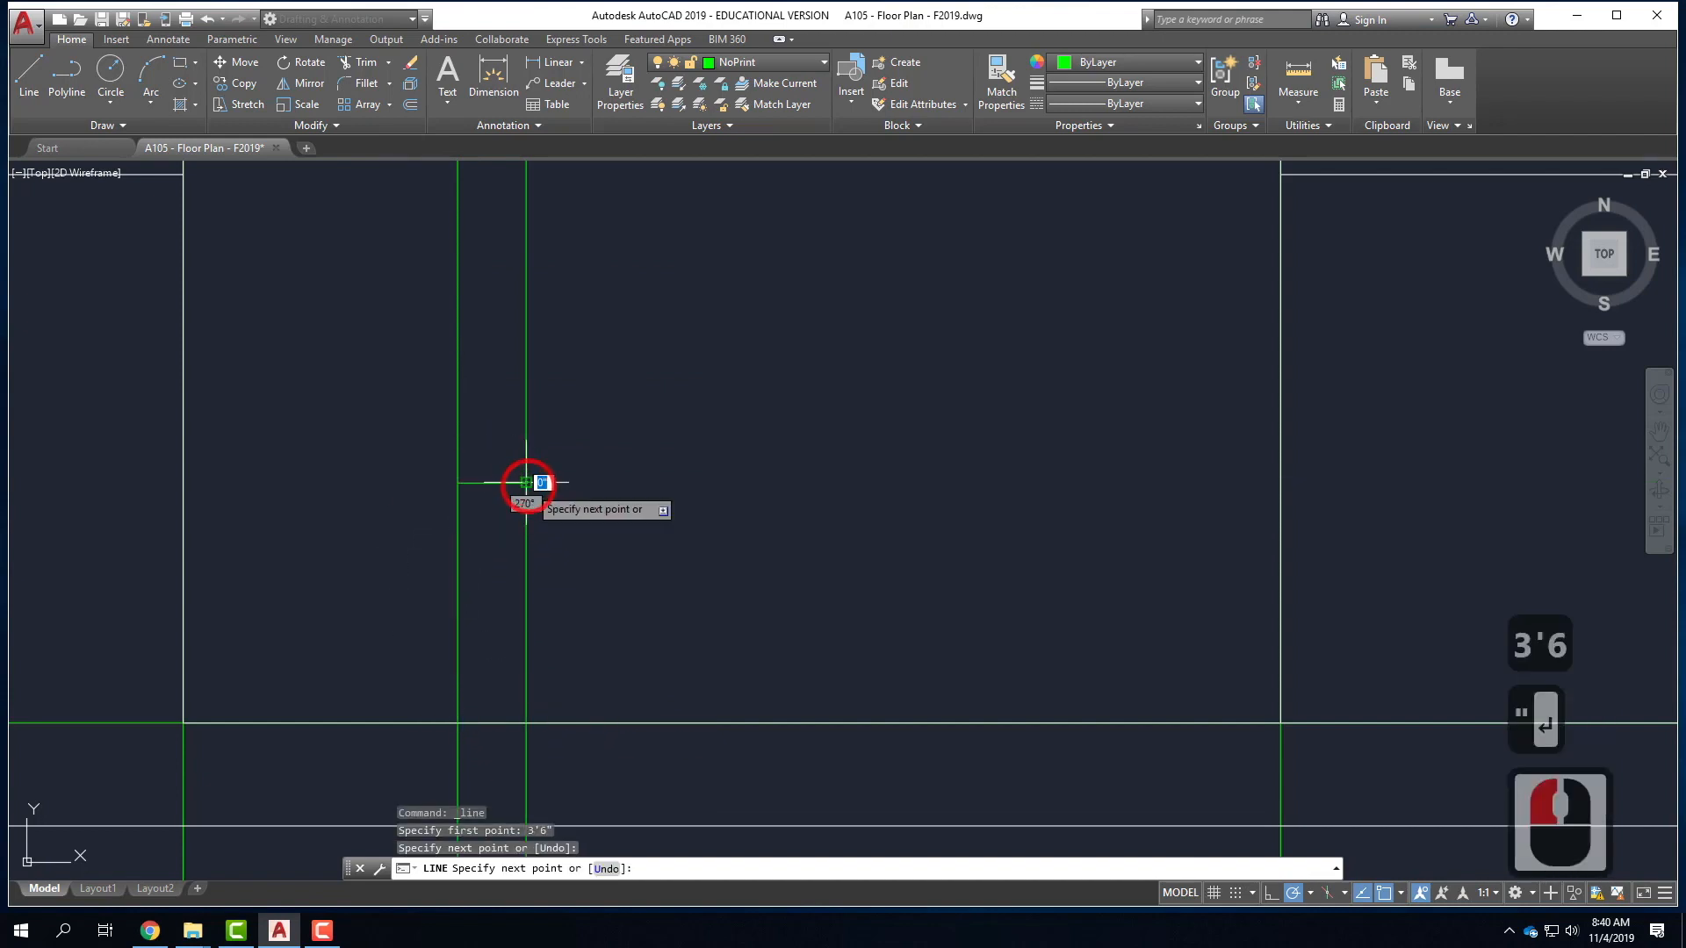
key(Return)
- Move the sill line to the A_SouthElevation layer and make that layer current
click(508, 482)
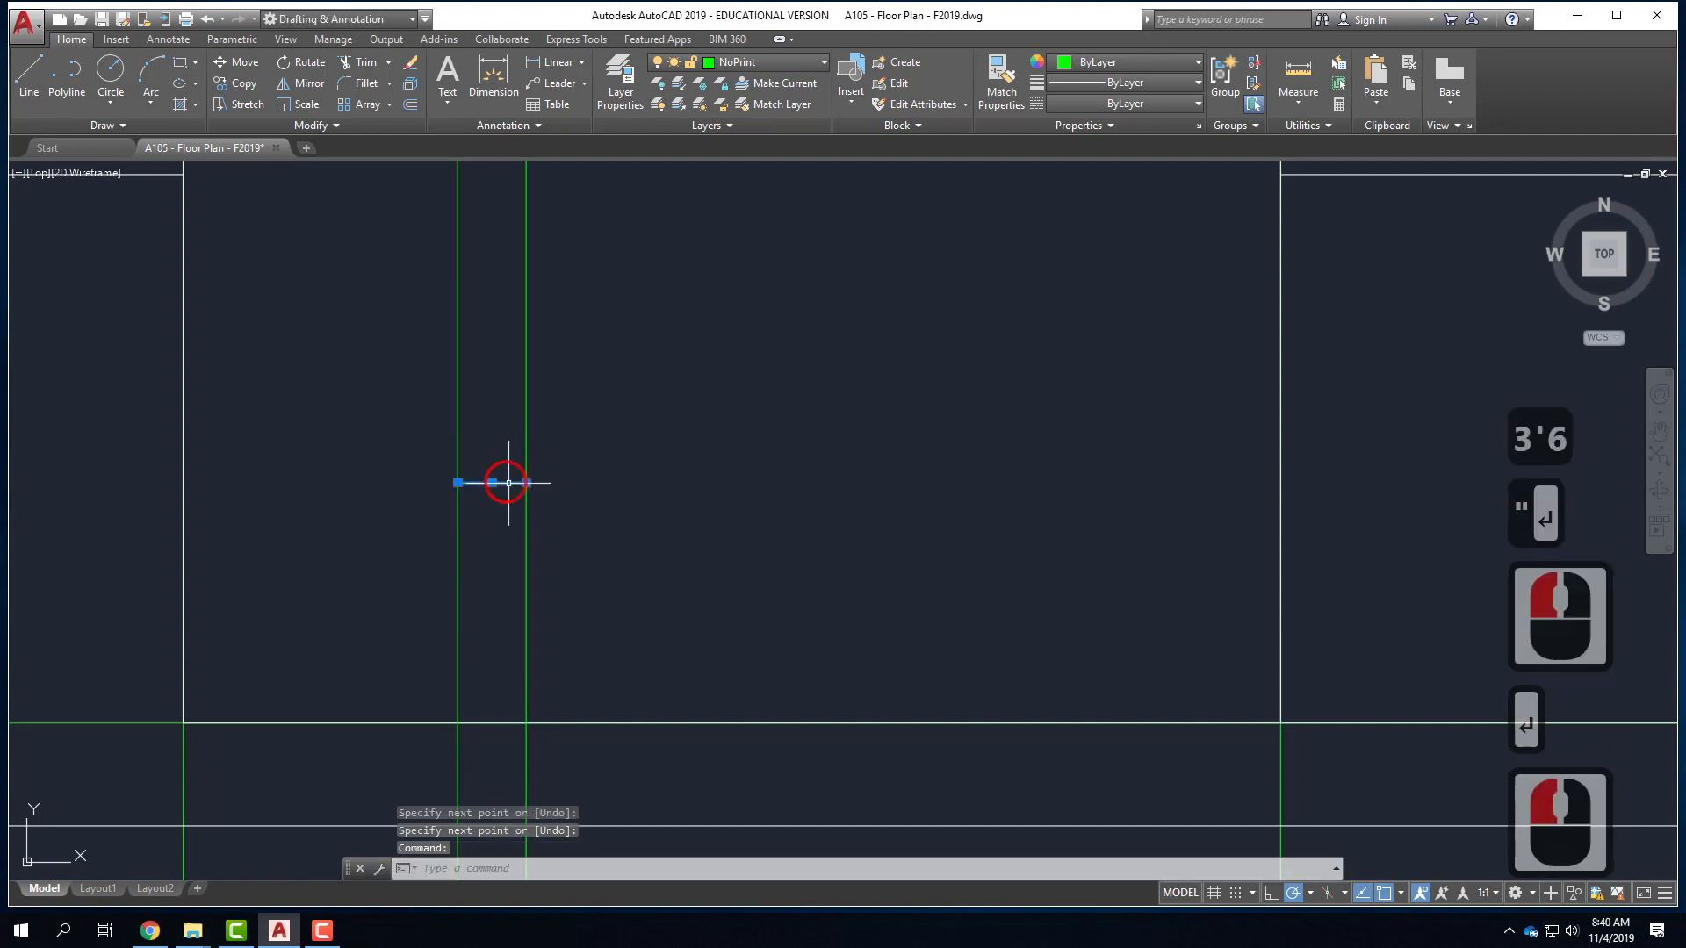
click(765, 61)
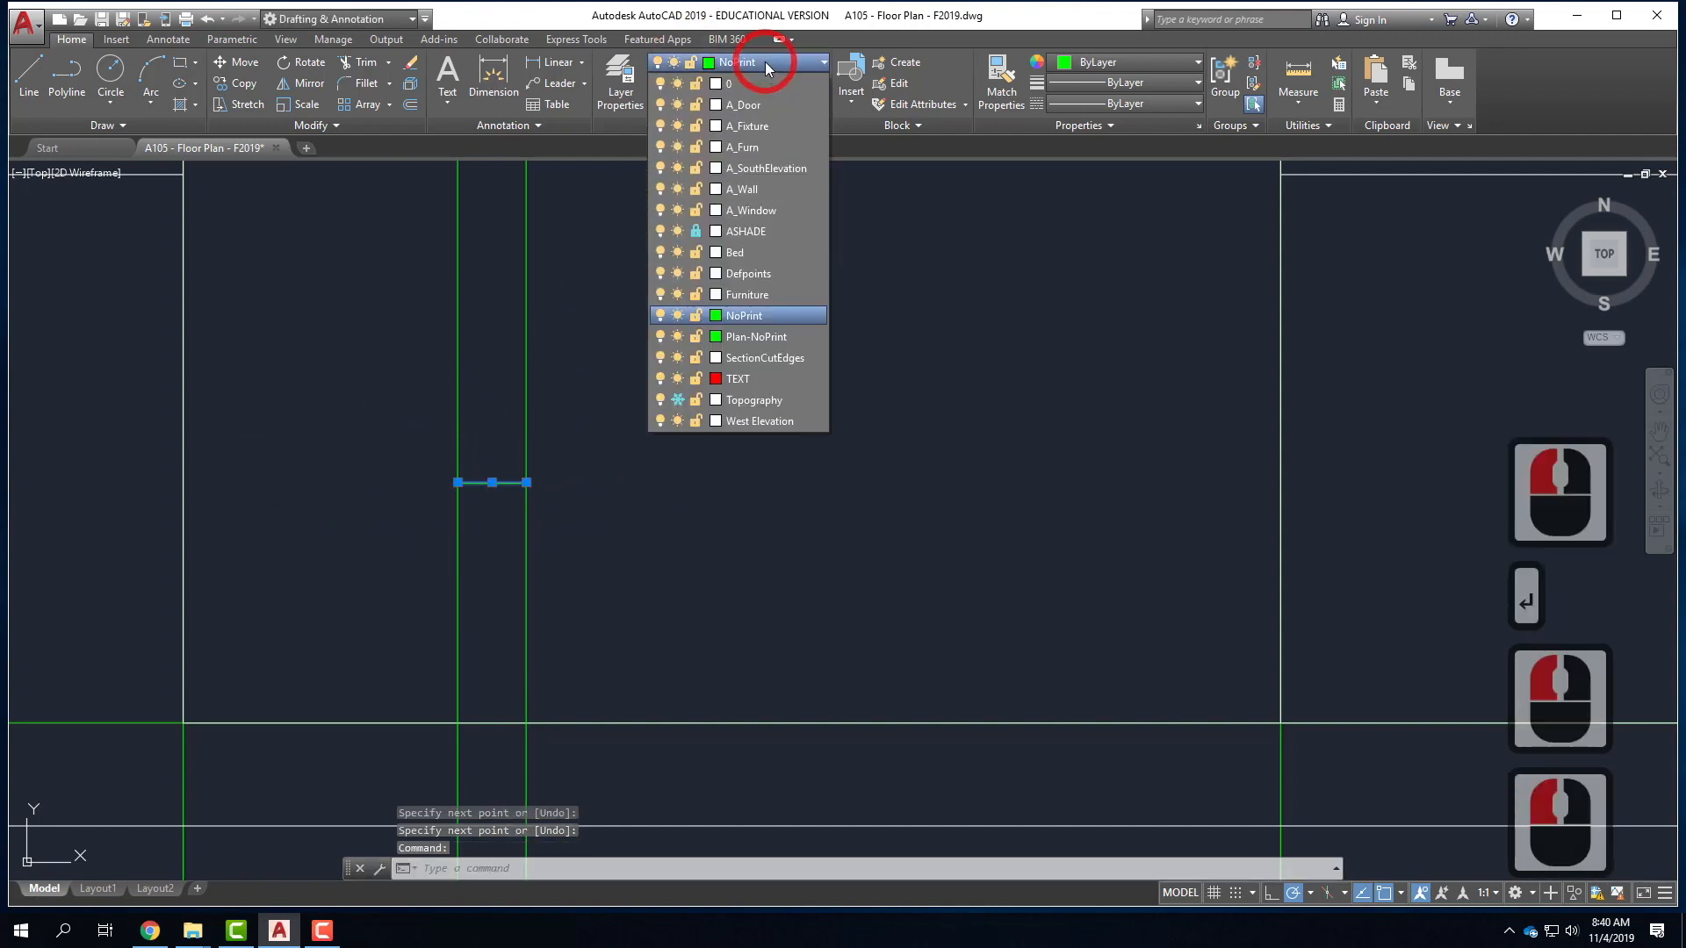
click(771, 168)
key(Escape)
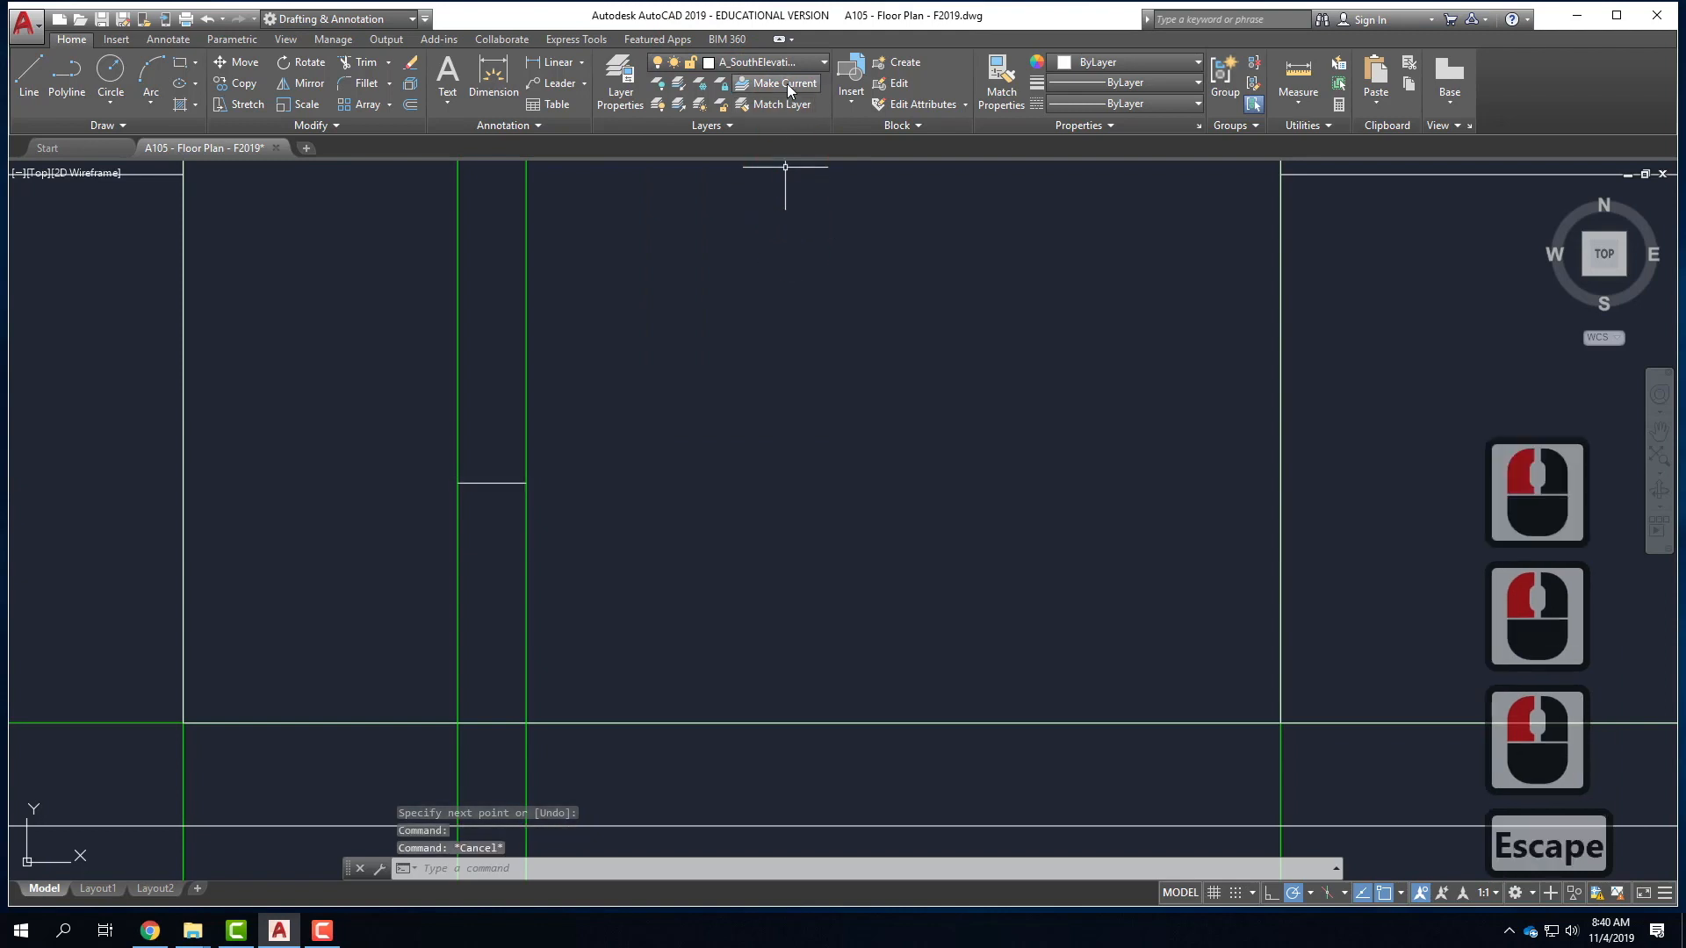
key(Escape)
click(785, 63)
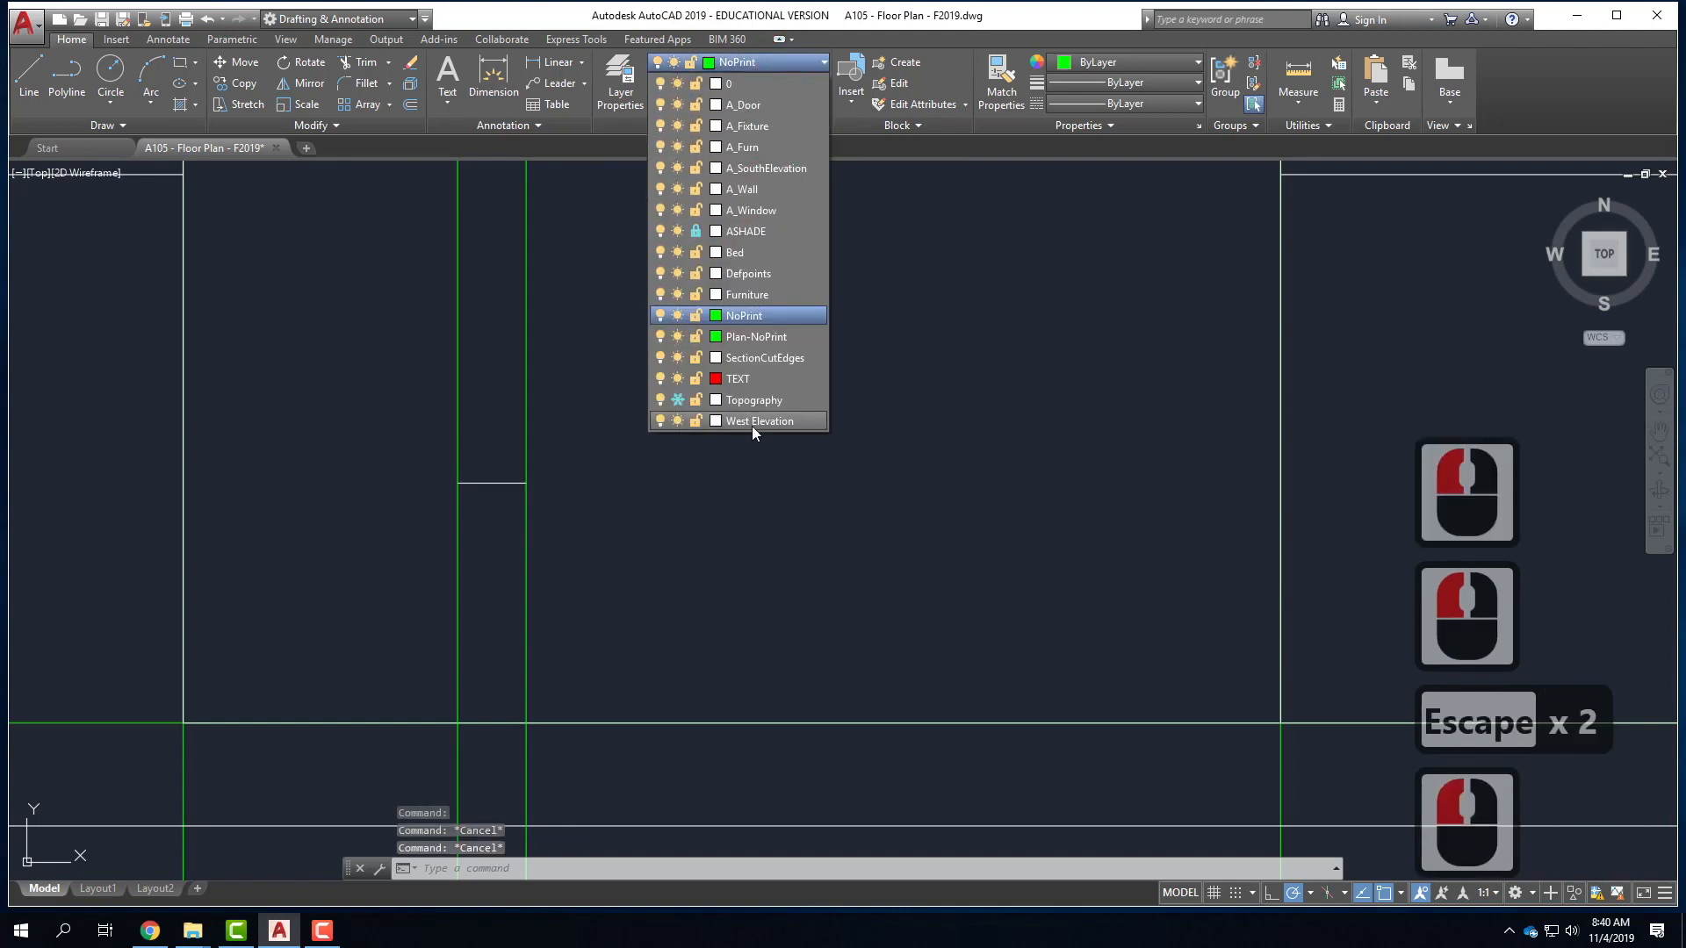
click(748, 168)
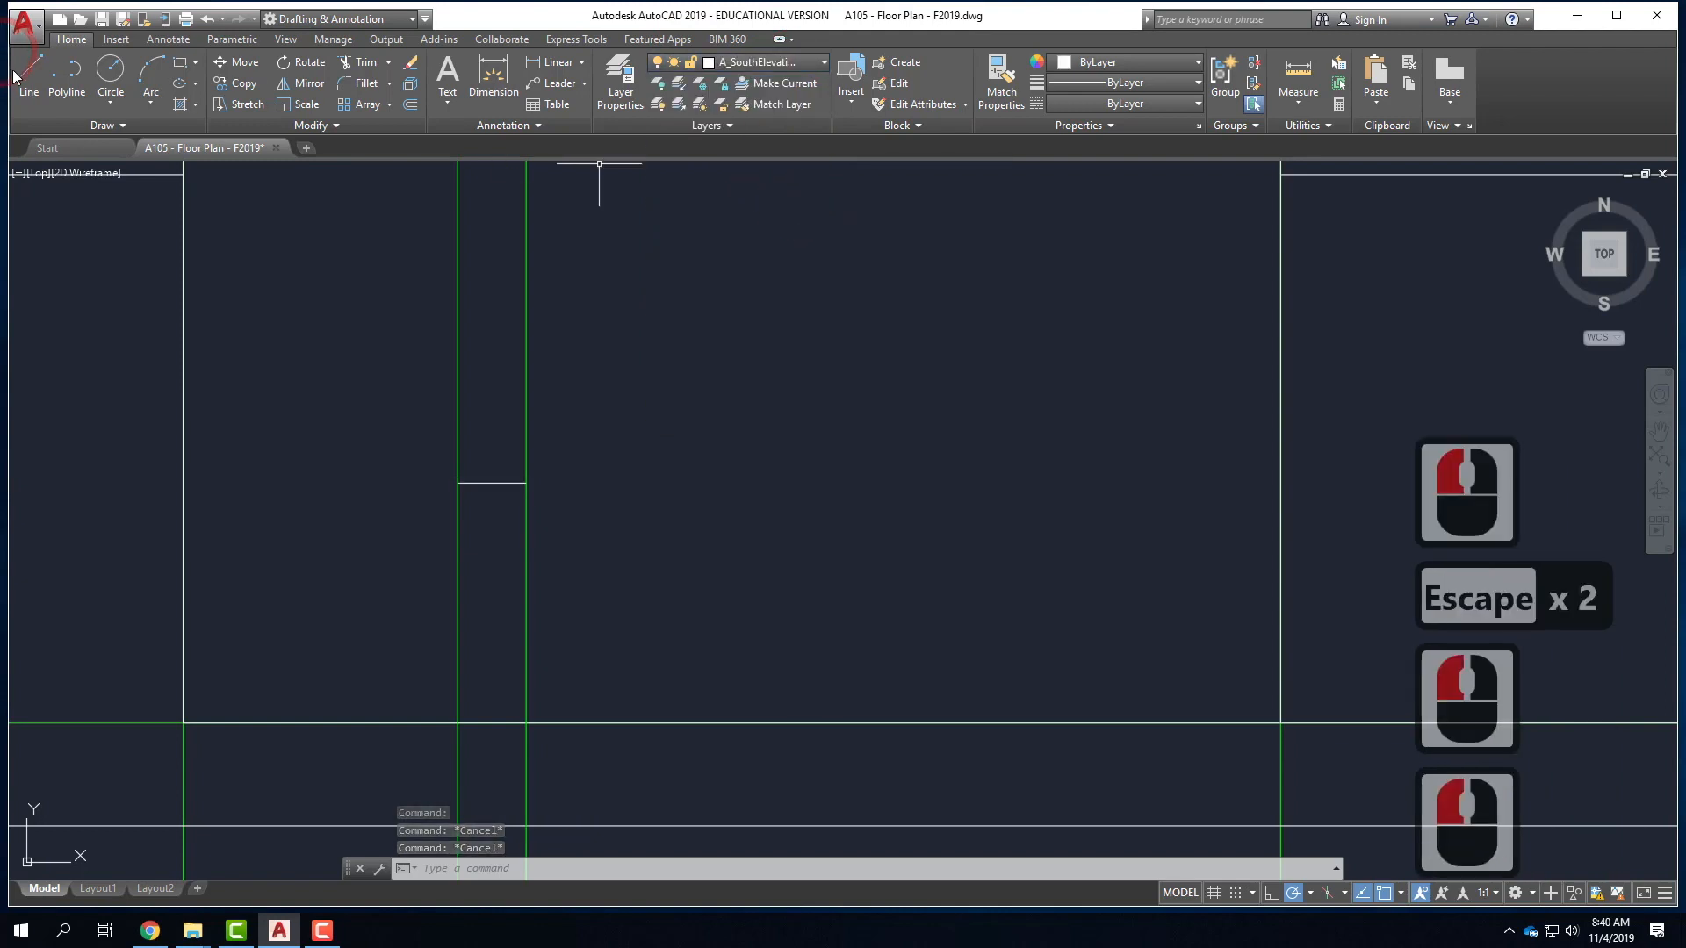
- Draw a polyline from the sill's right end 5' up, across to the left ray, and down to the sill's left end
click(63, 73)
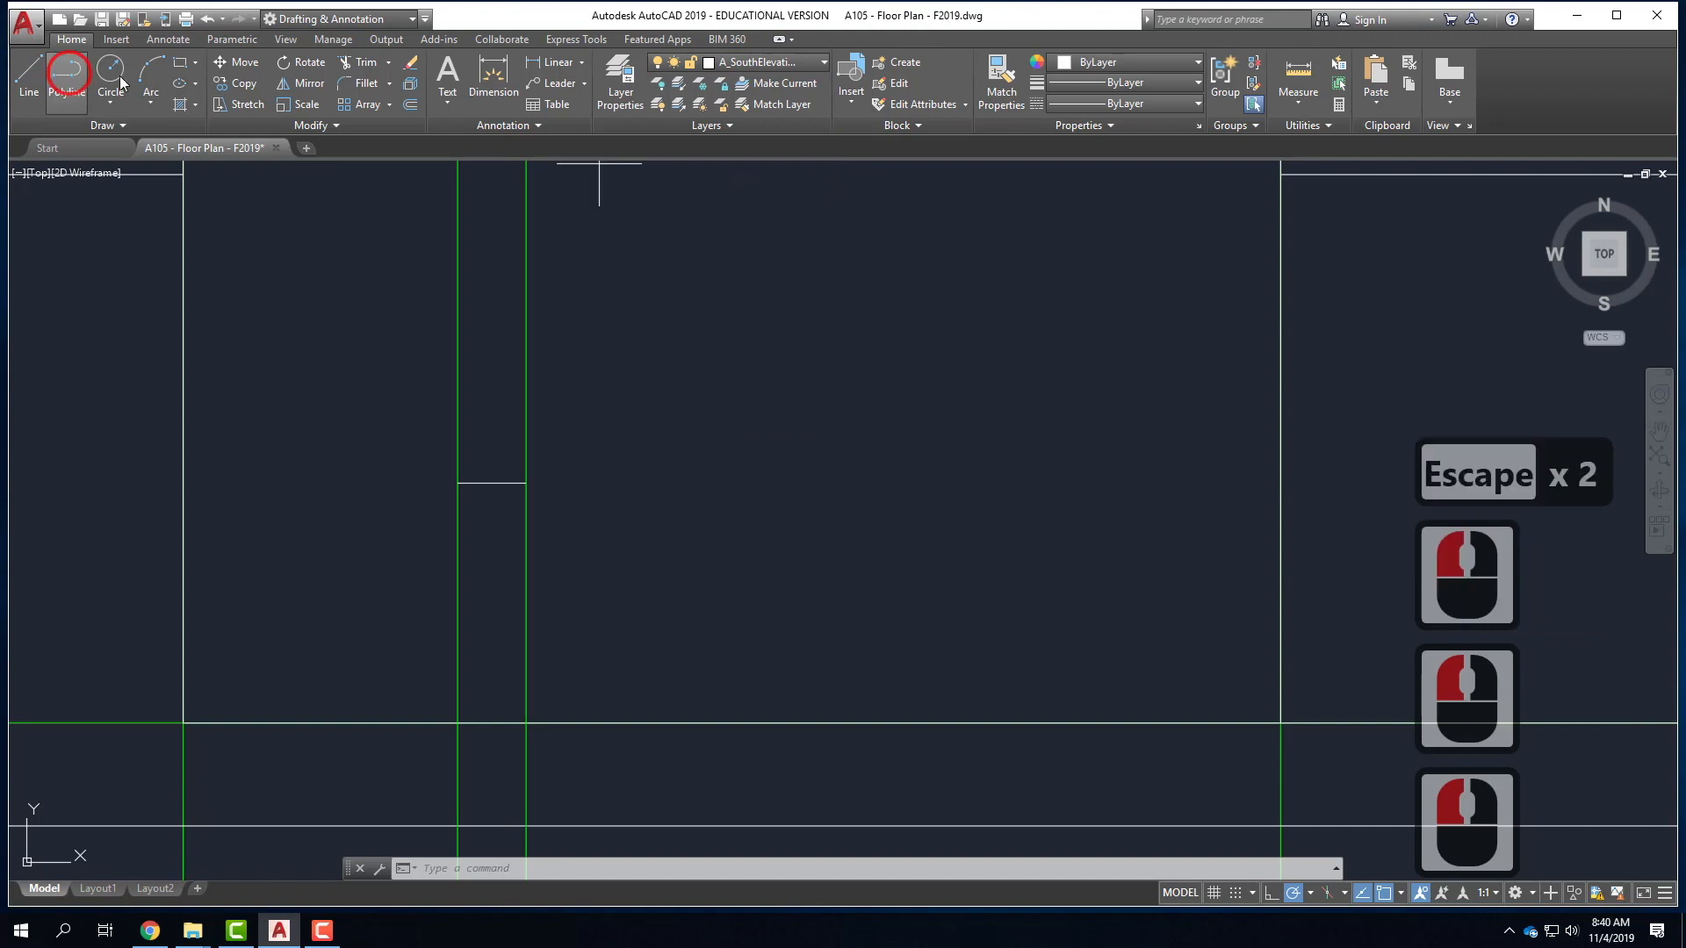
click(526, 482)
scroll(527, 325, up, 4)
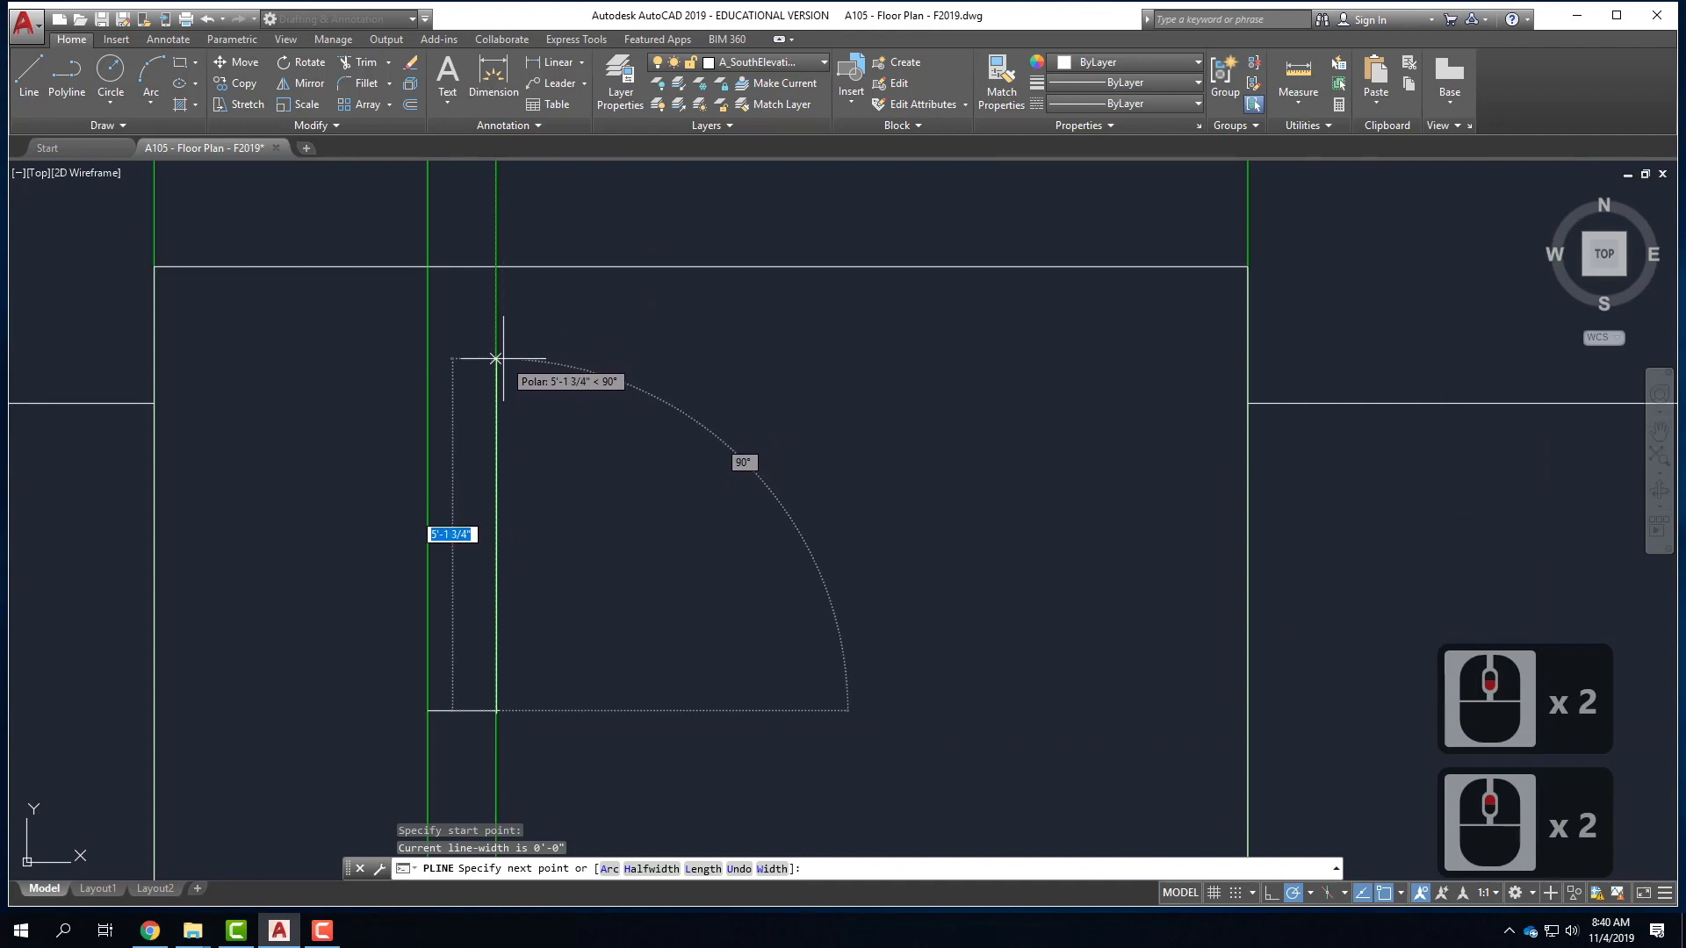
text(5')
key(Return)
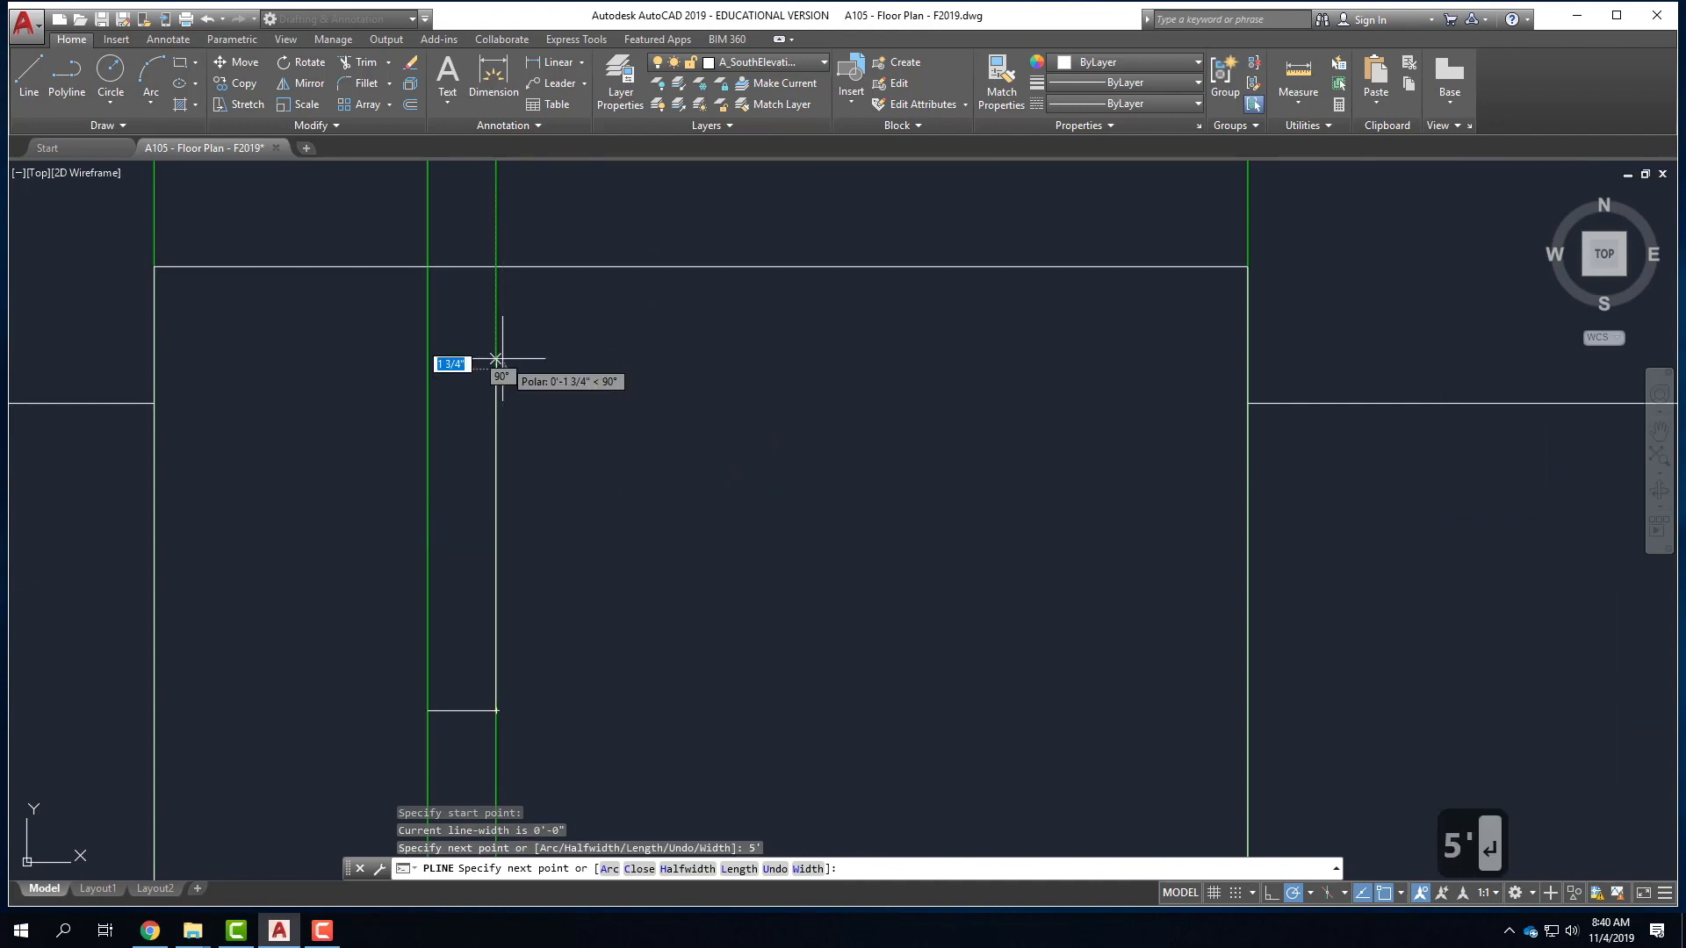
click(427, 369)
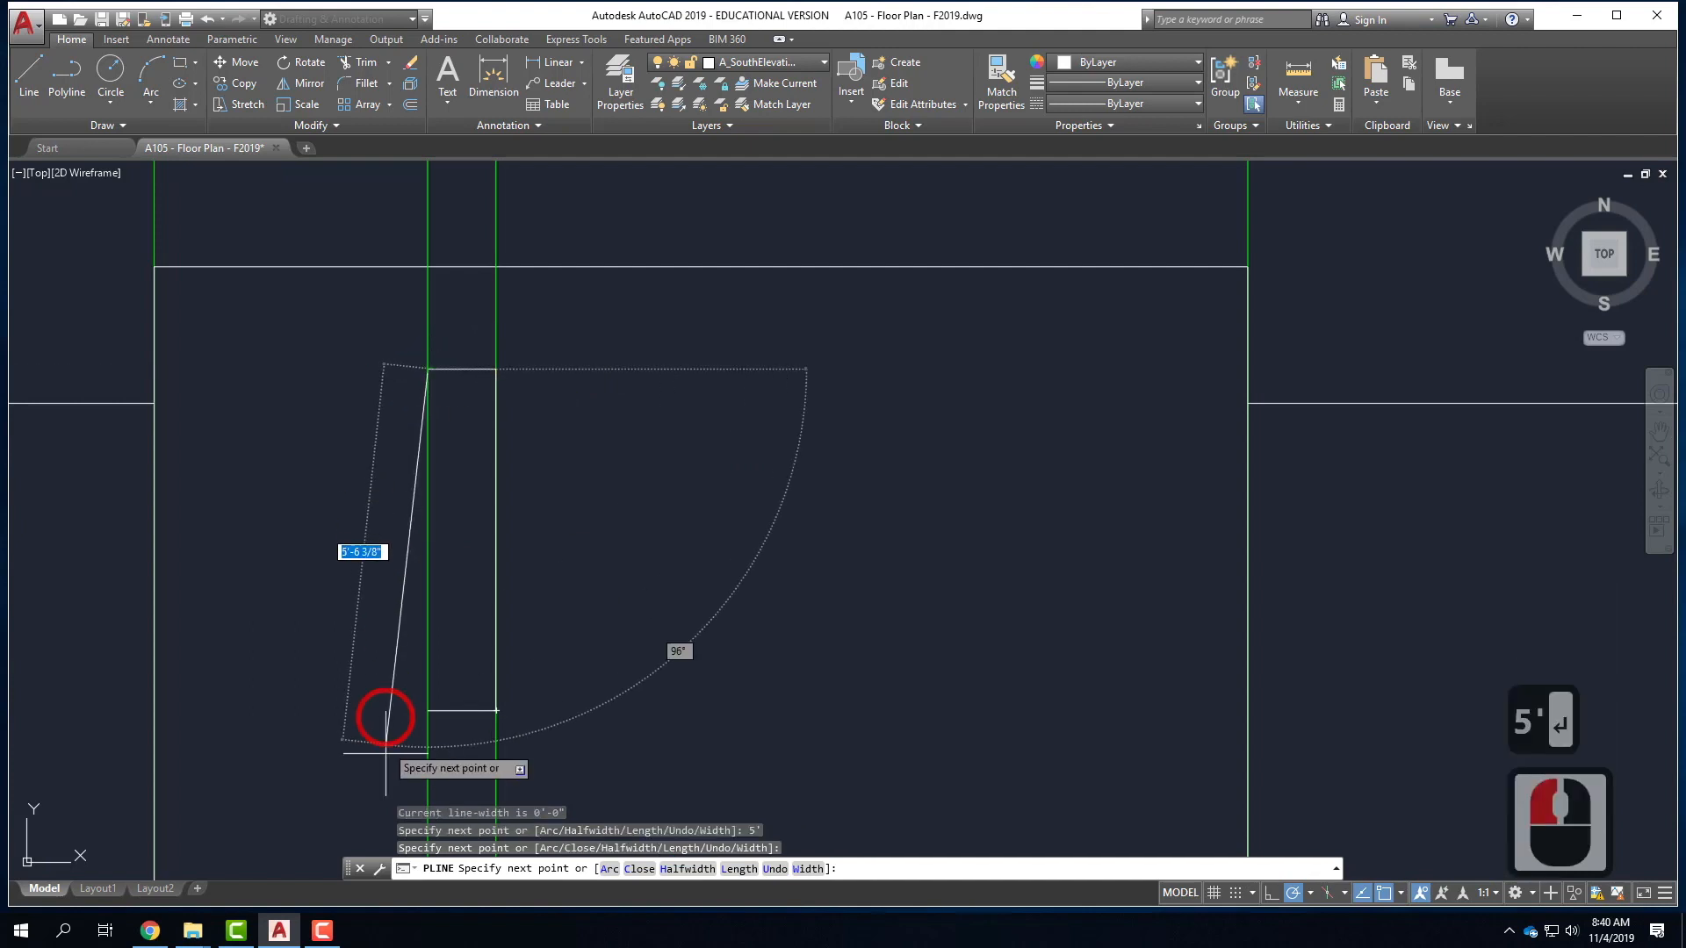
click(428, 710)
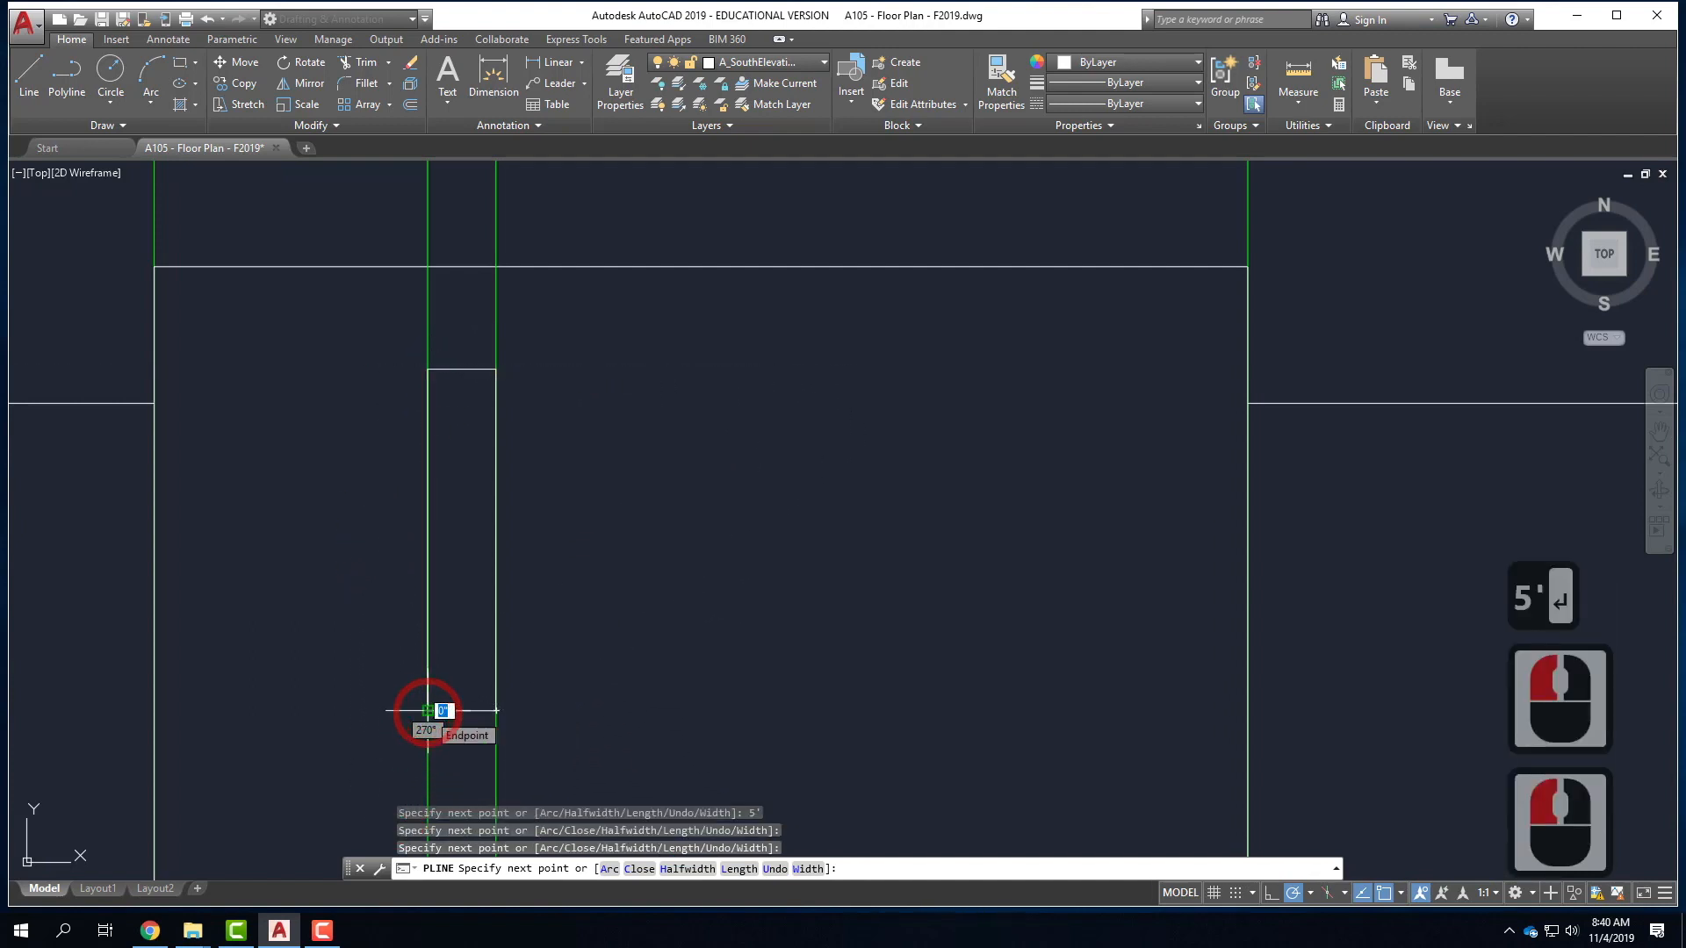
key(Return)
- Join the three-sided window polyline and the separate sill line into a single closed outline
click(465, 710)
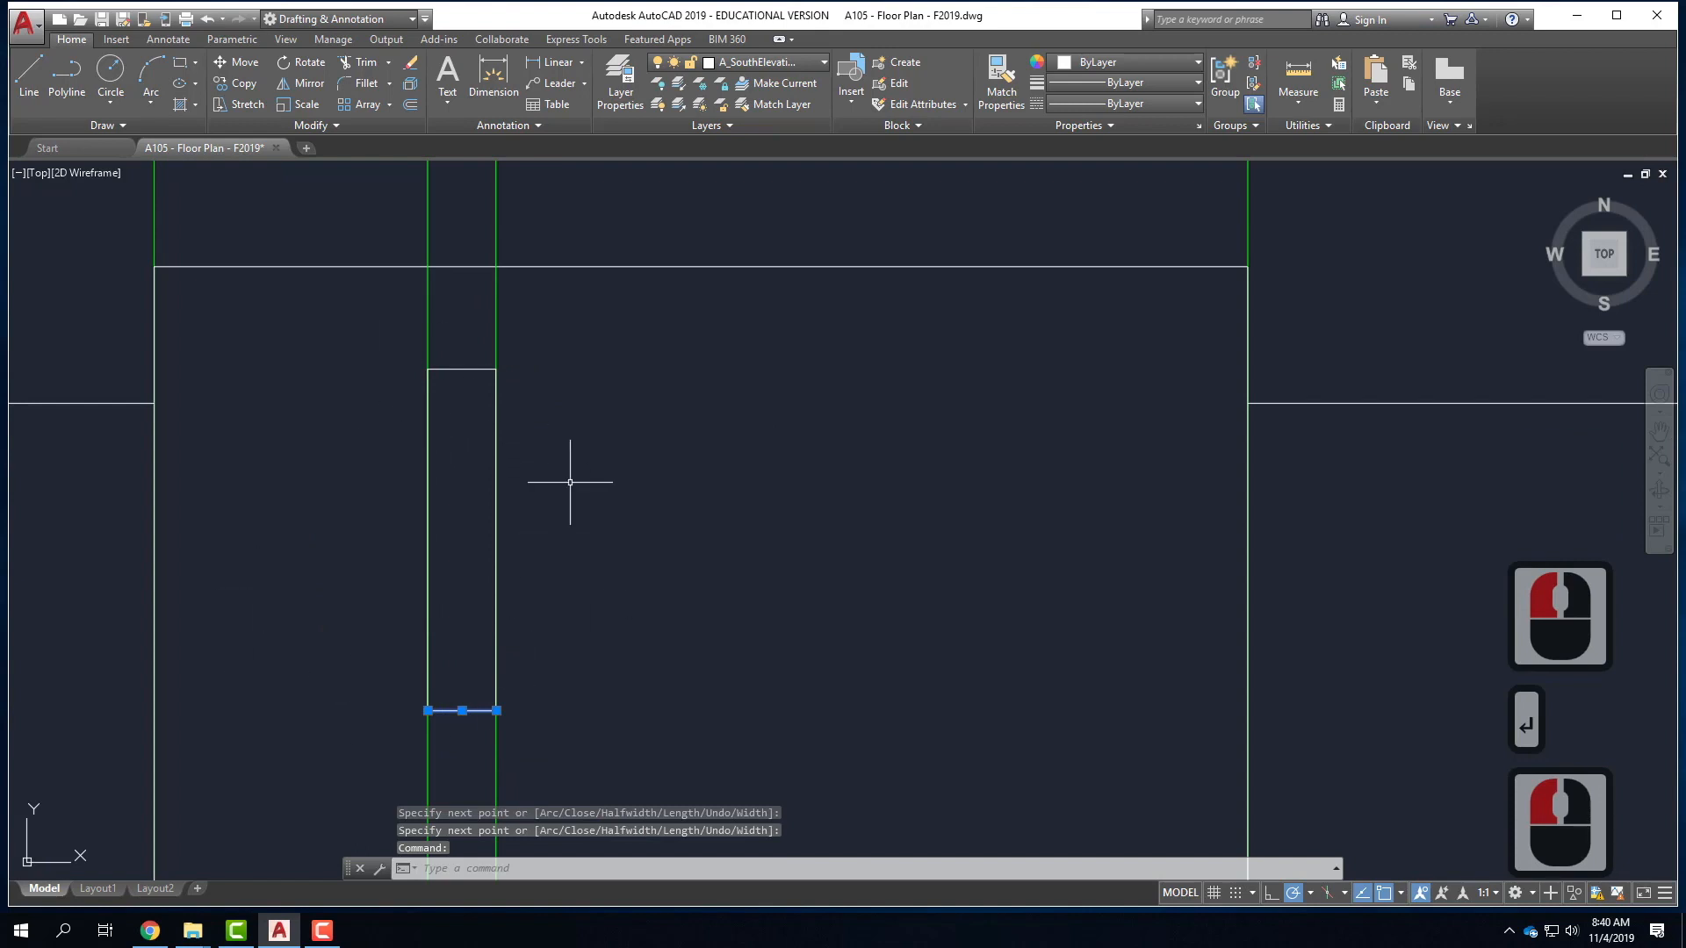
key(Escape)
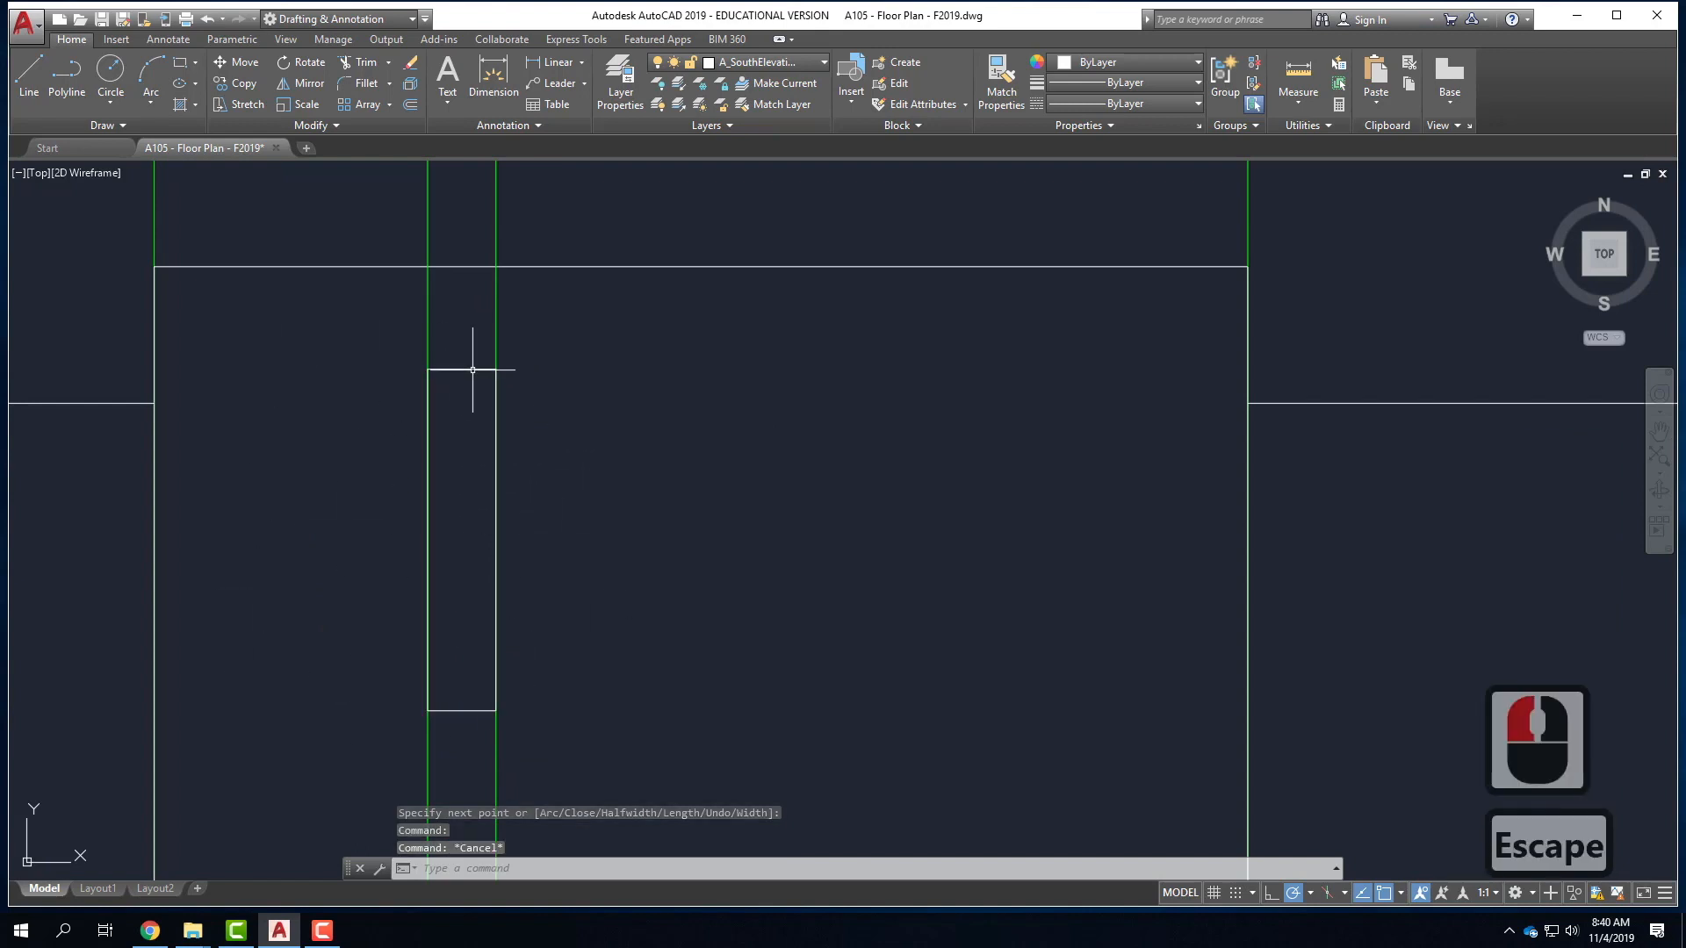
click(470, 369)
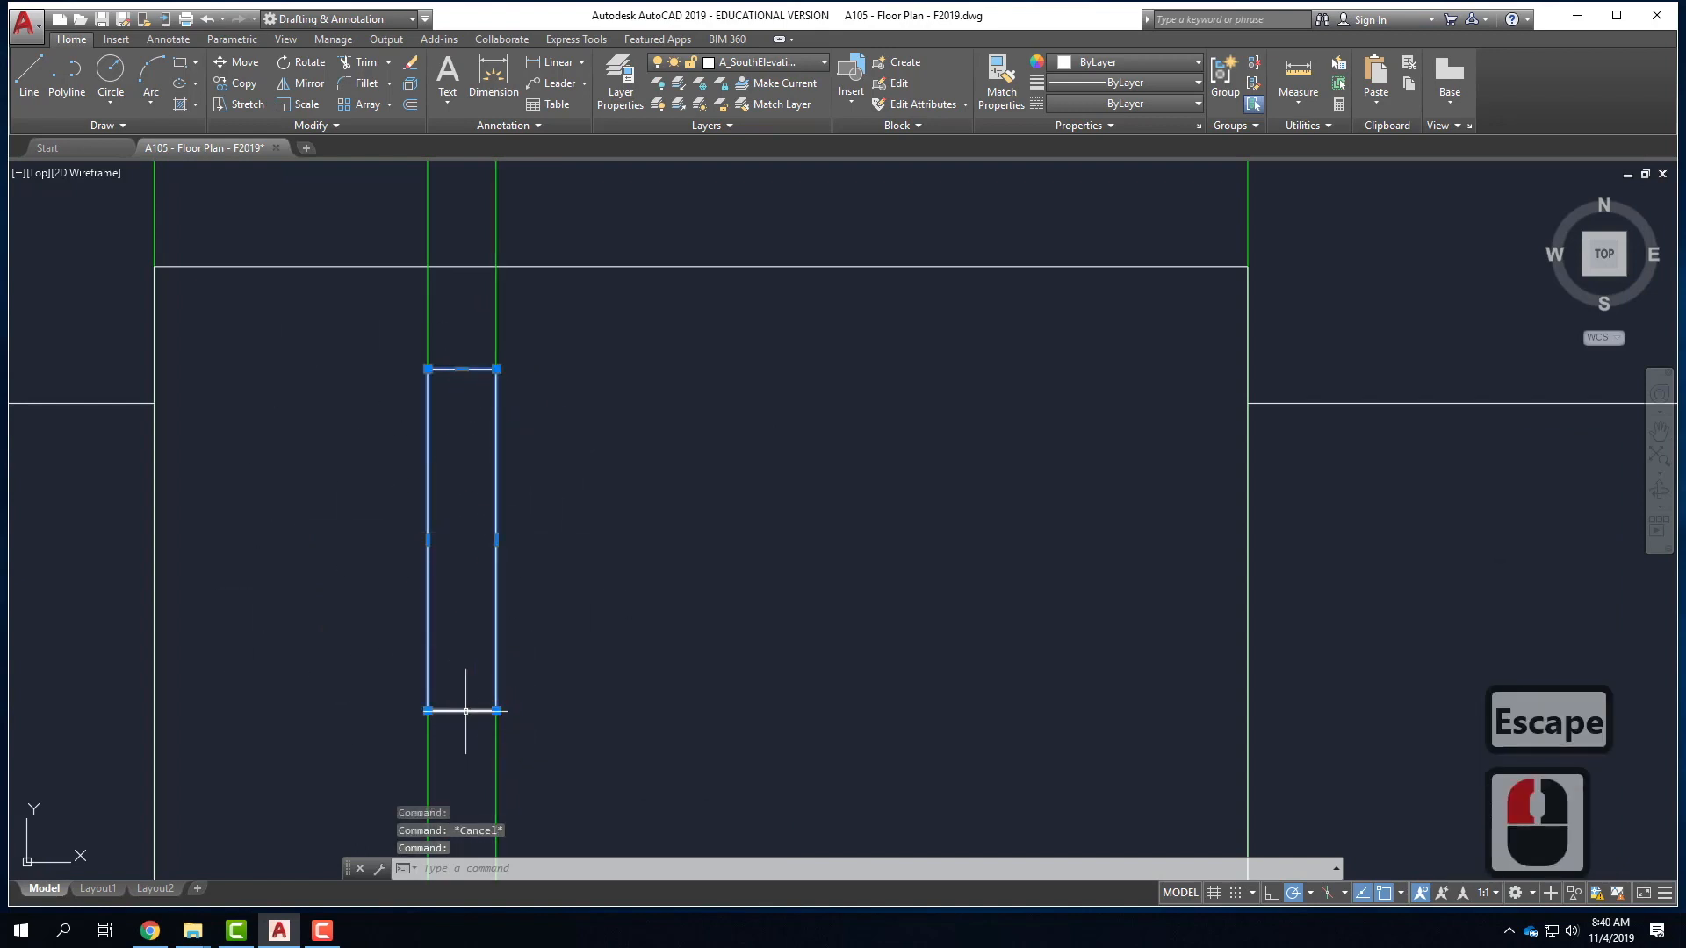
shift+click(562, 706)
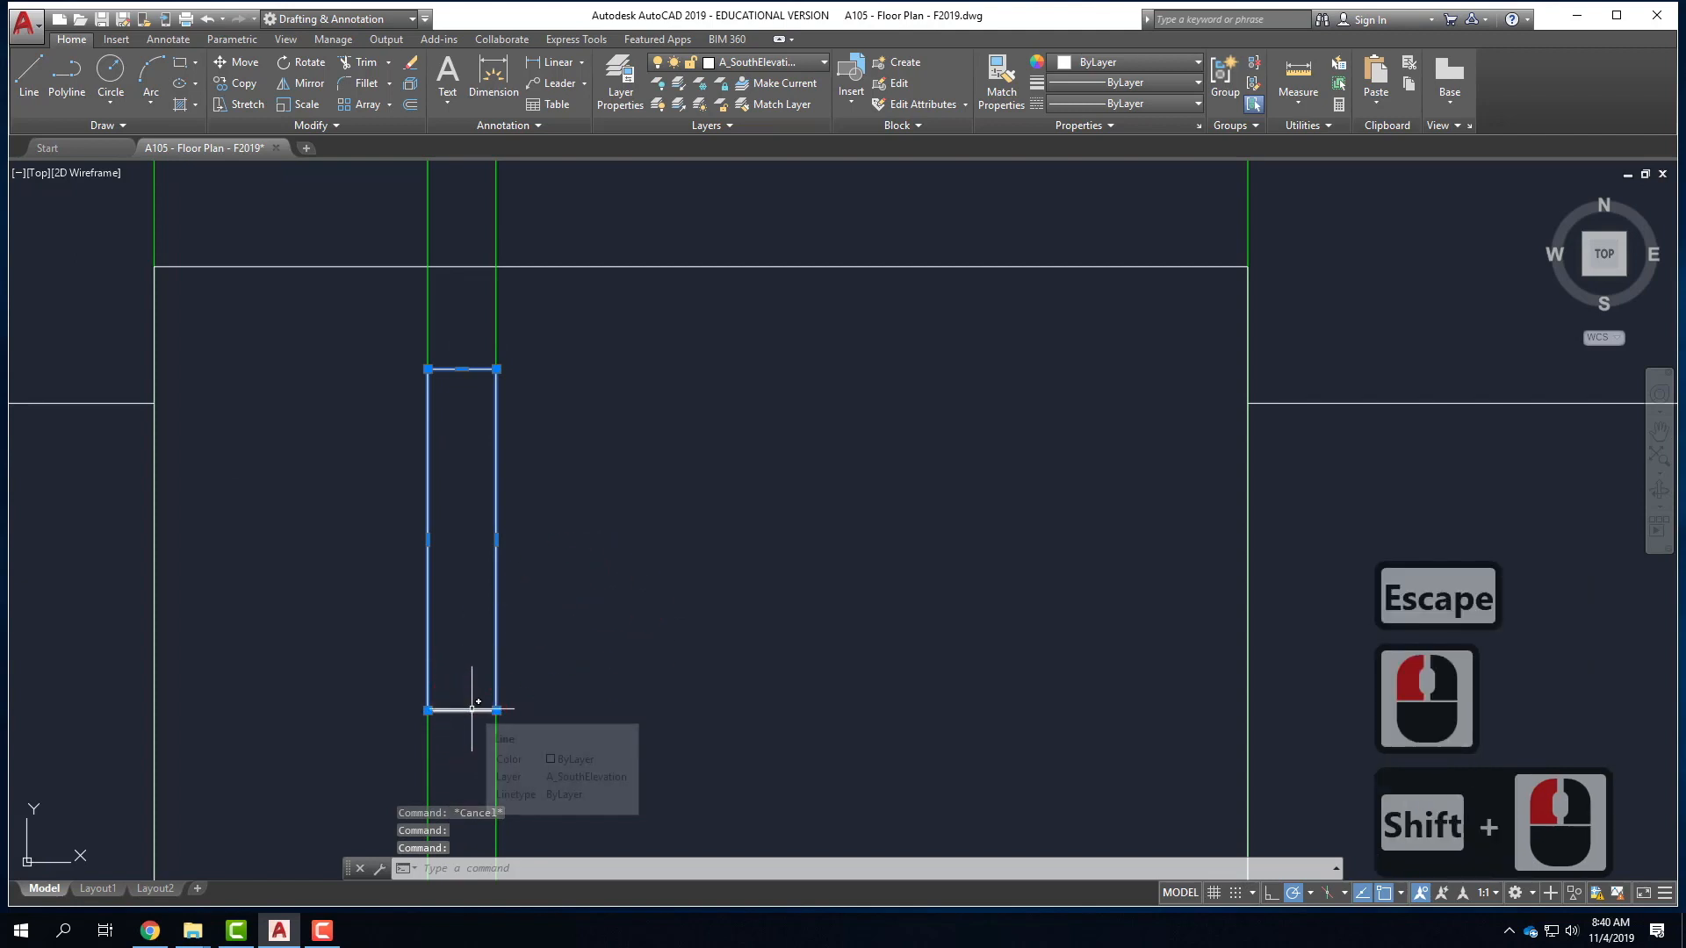
click(510, 725)
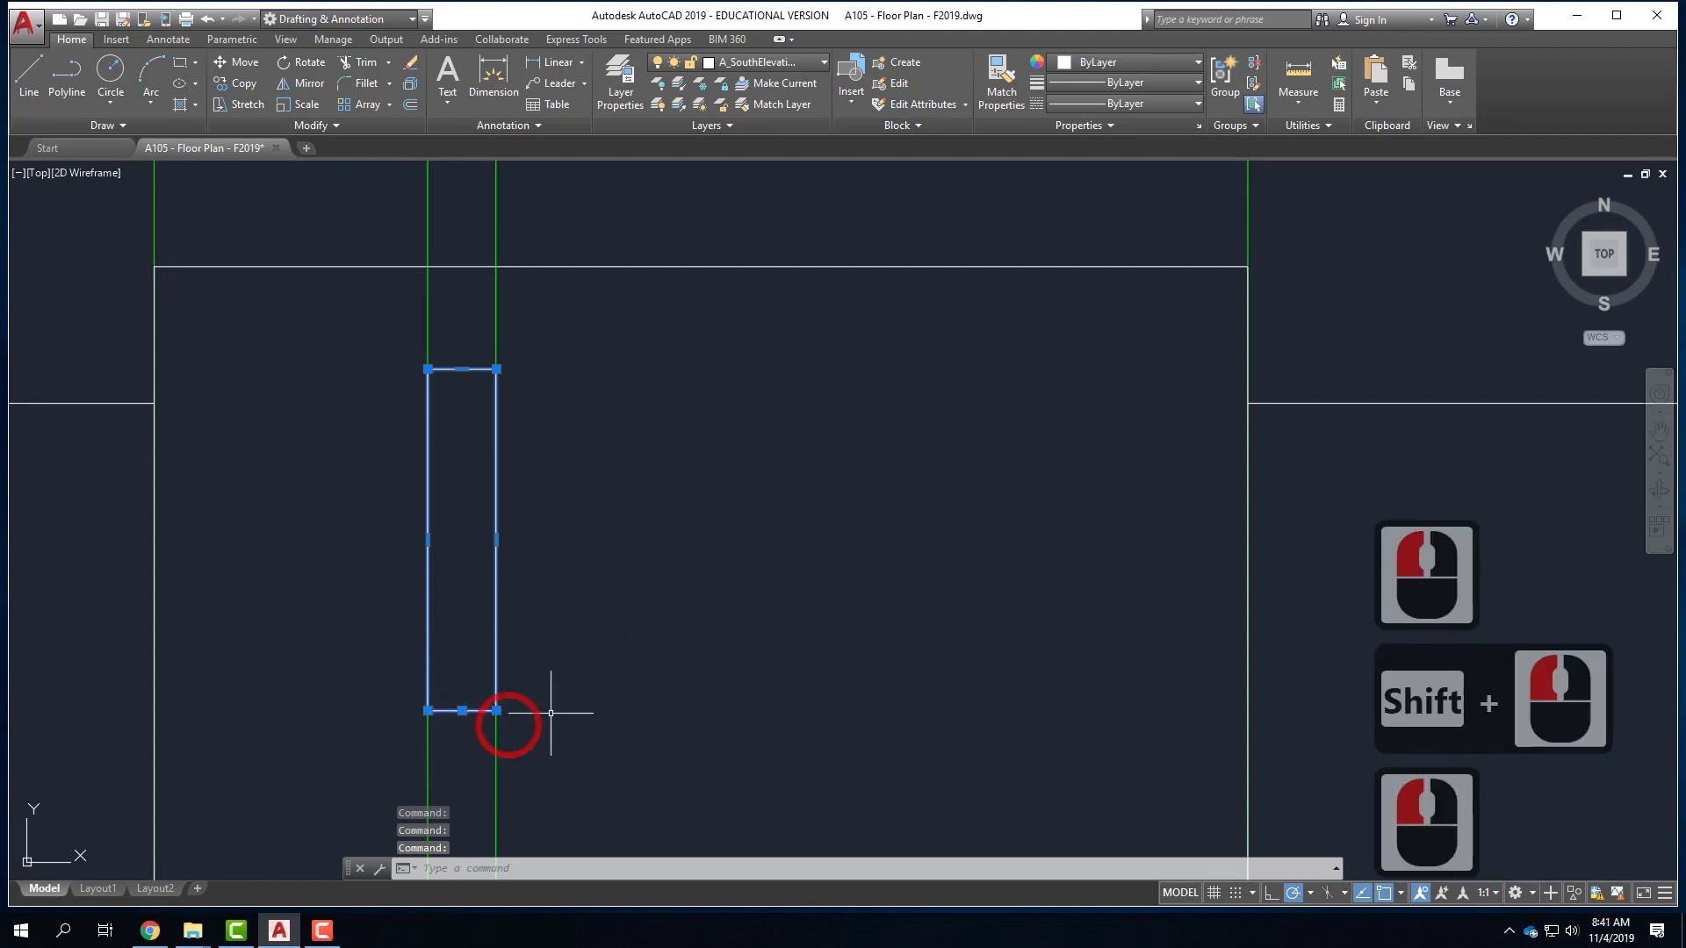
text(join)
key(Return)
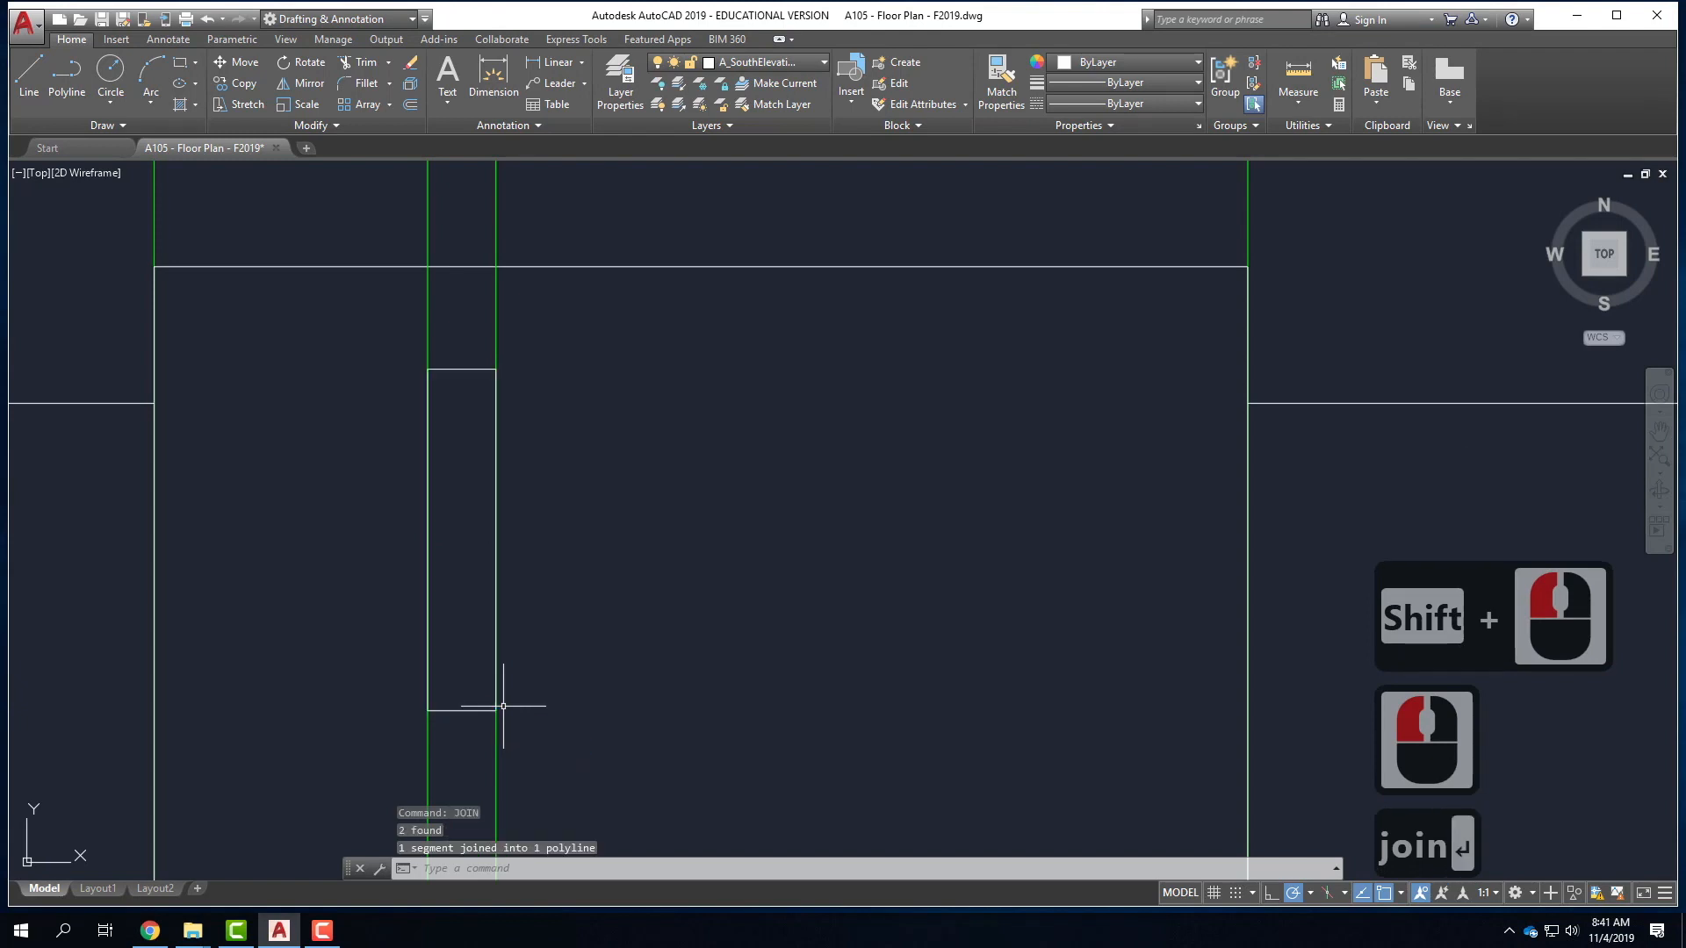
- Offset the closed window outline 1" inward to form the inner frame
click(458, 711)
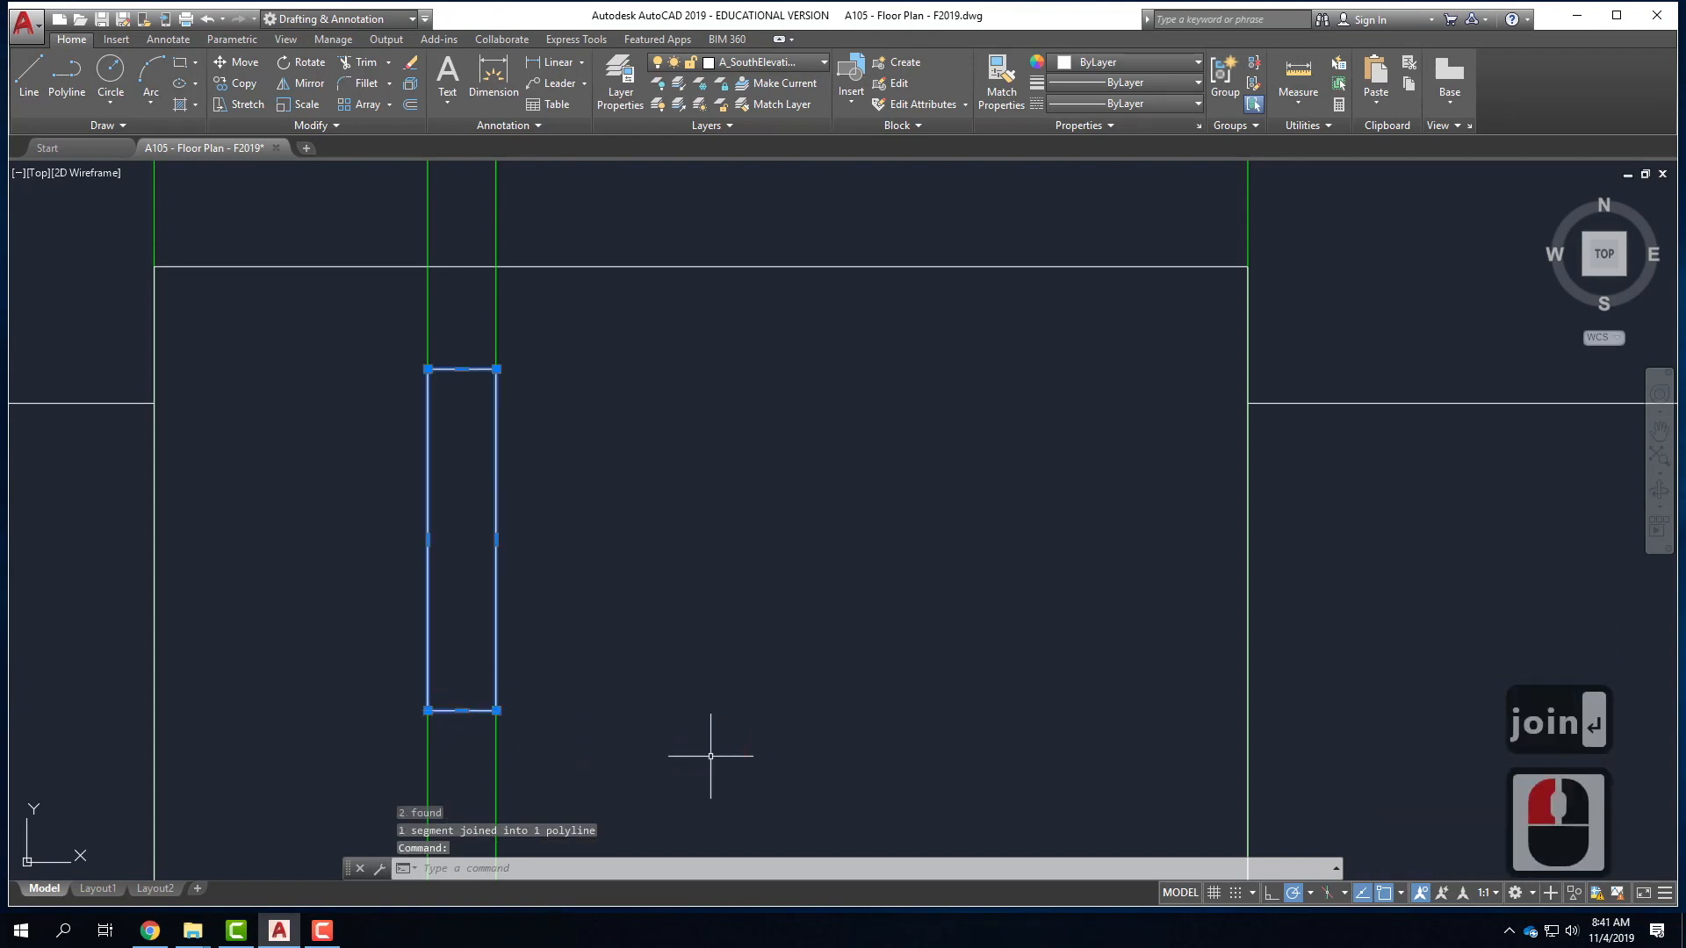
text(offset)
key(Return)
text(1")
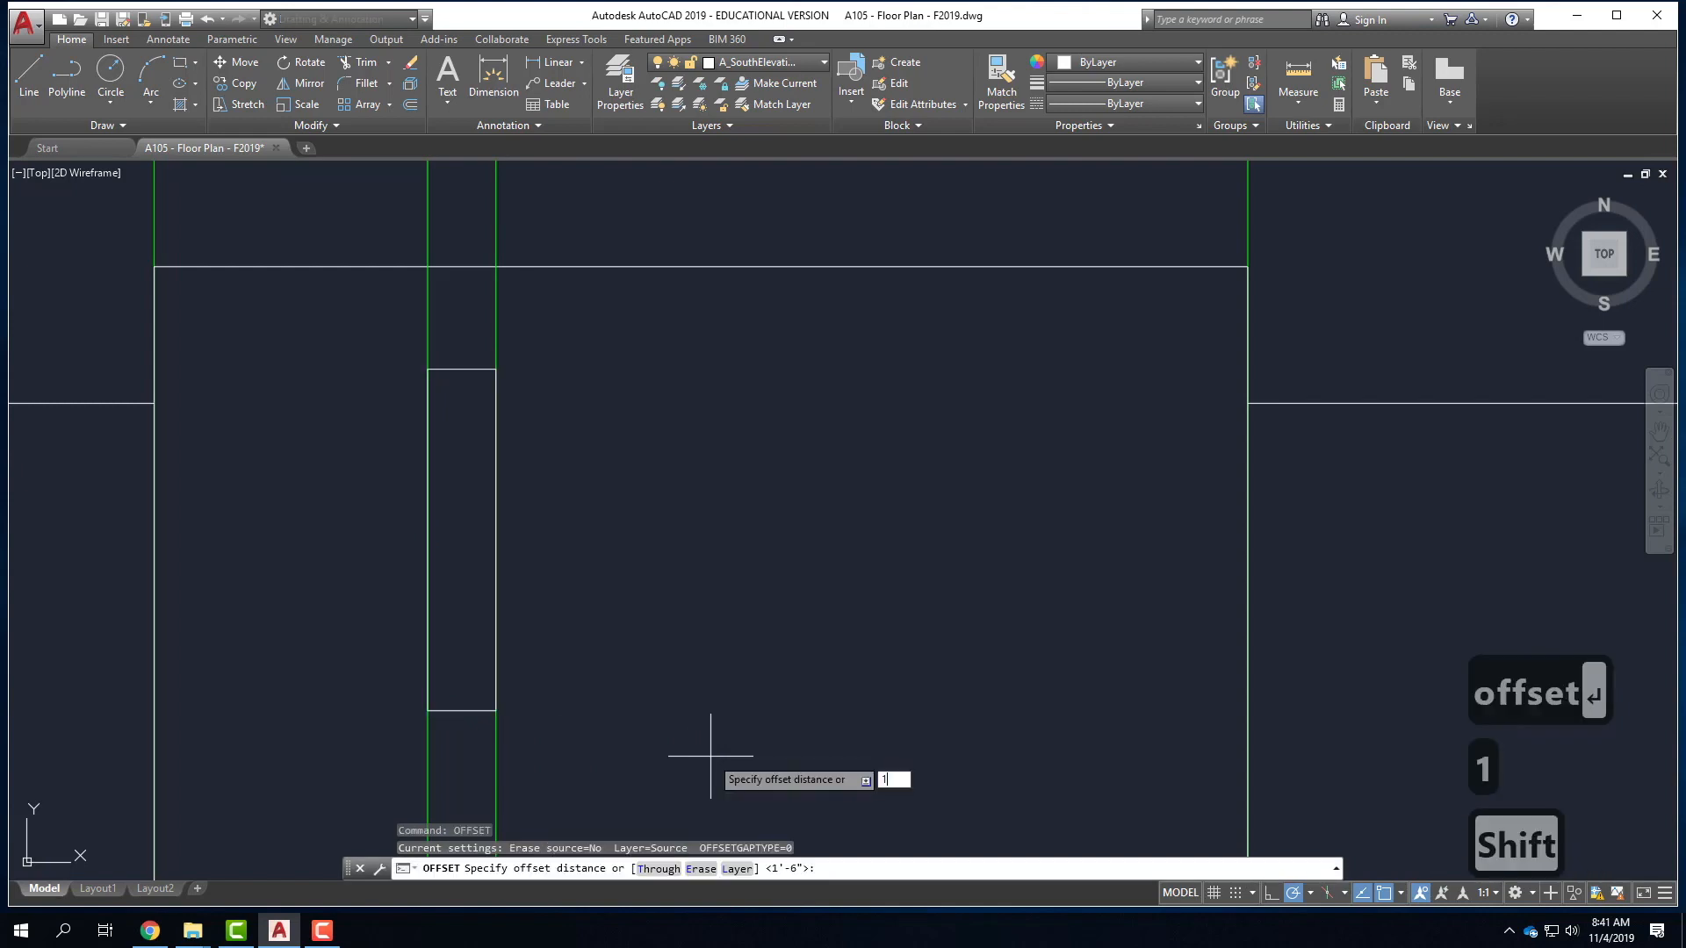
key(Return)
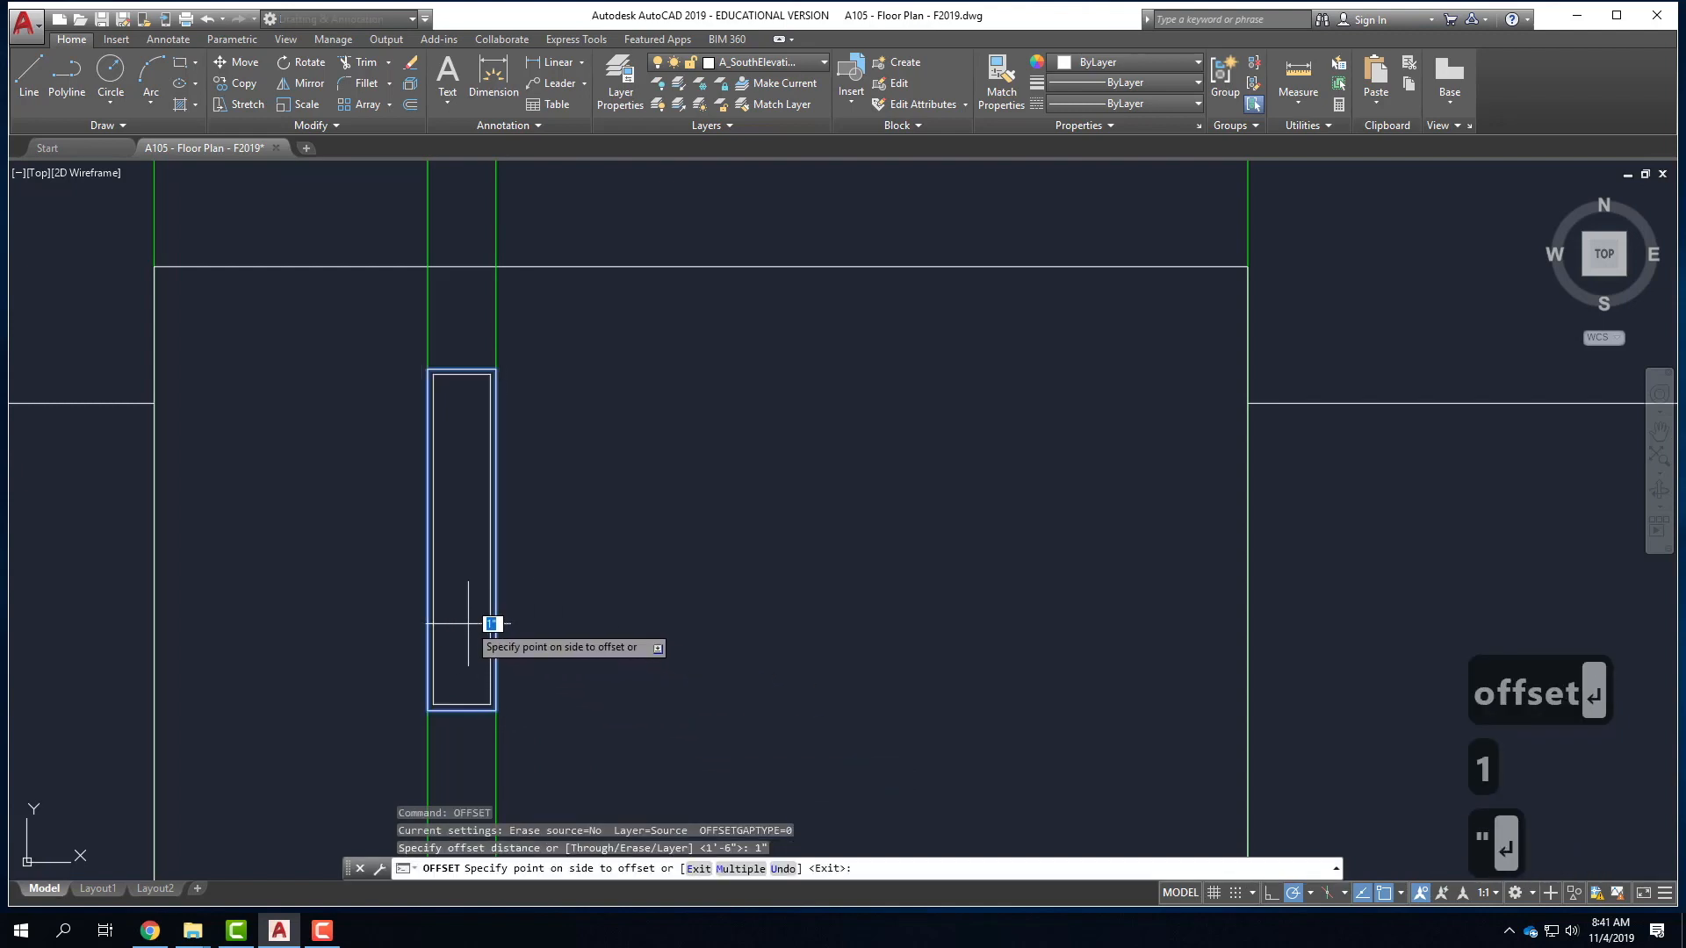
click(491, 624)
key(Escape)
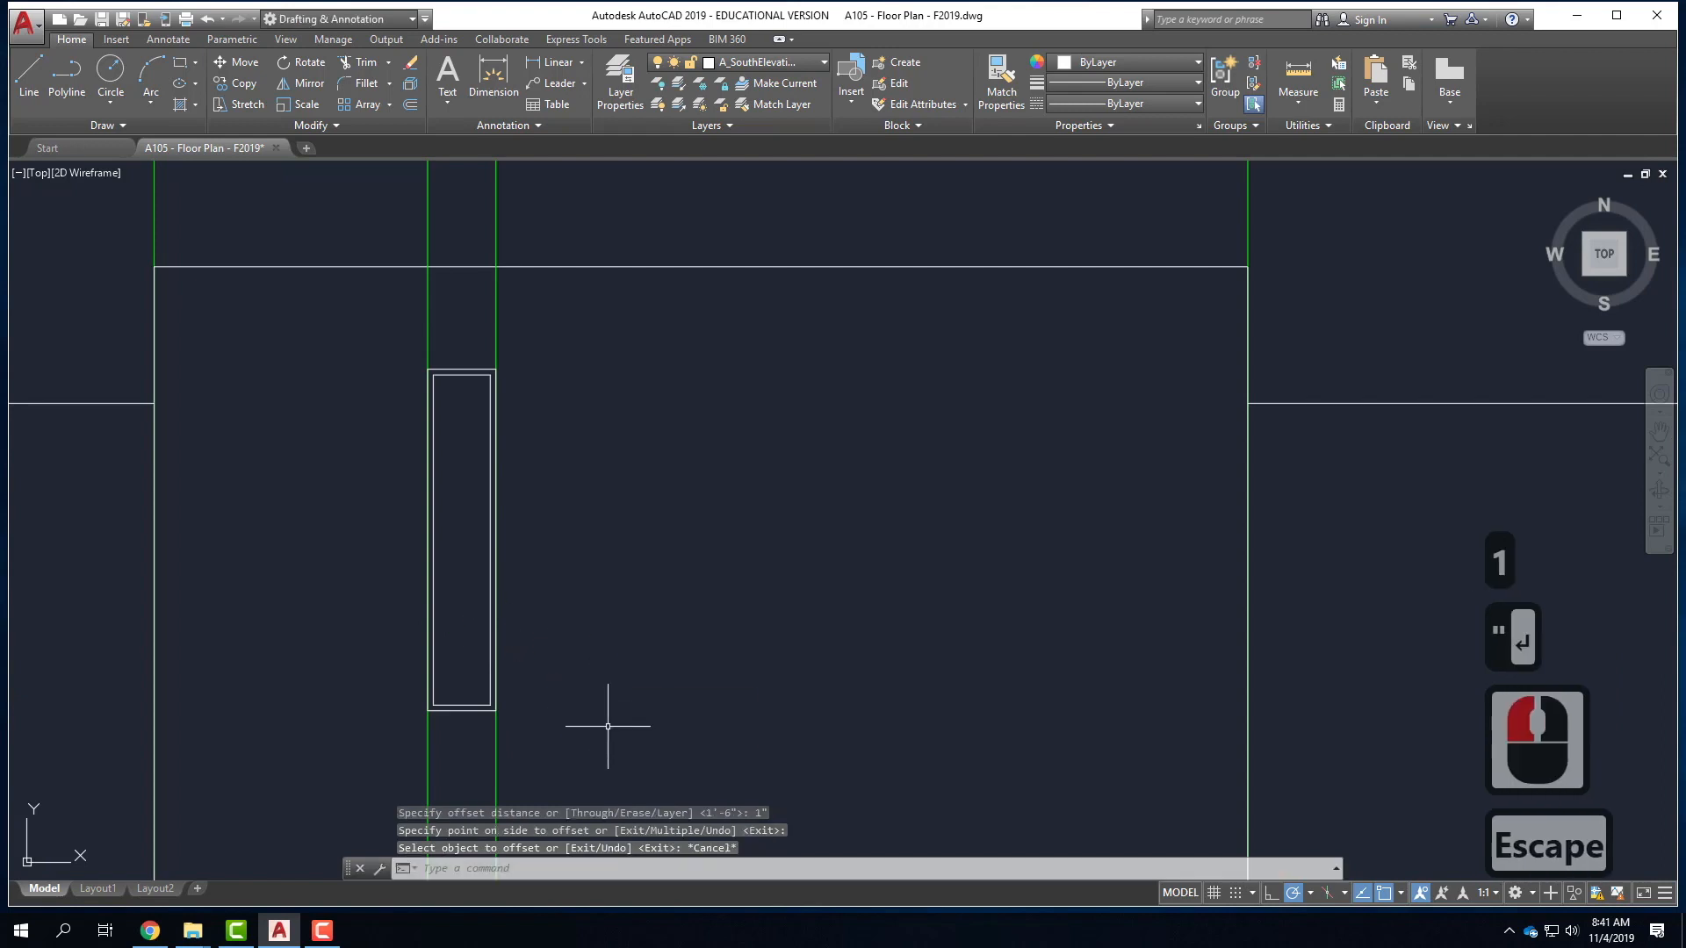
- Offset the original window outline 3.5" outward to form the surrounding trim
click(451, 362)
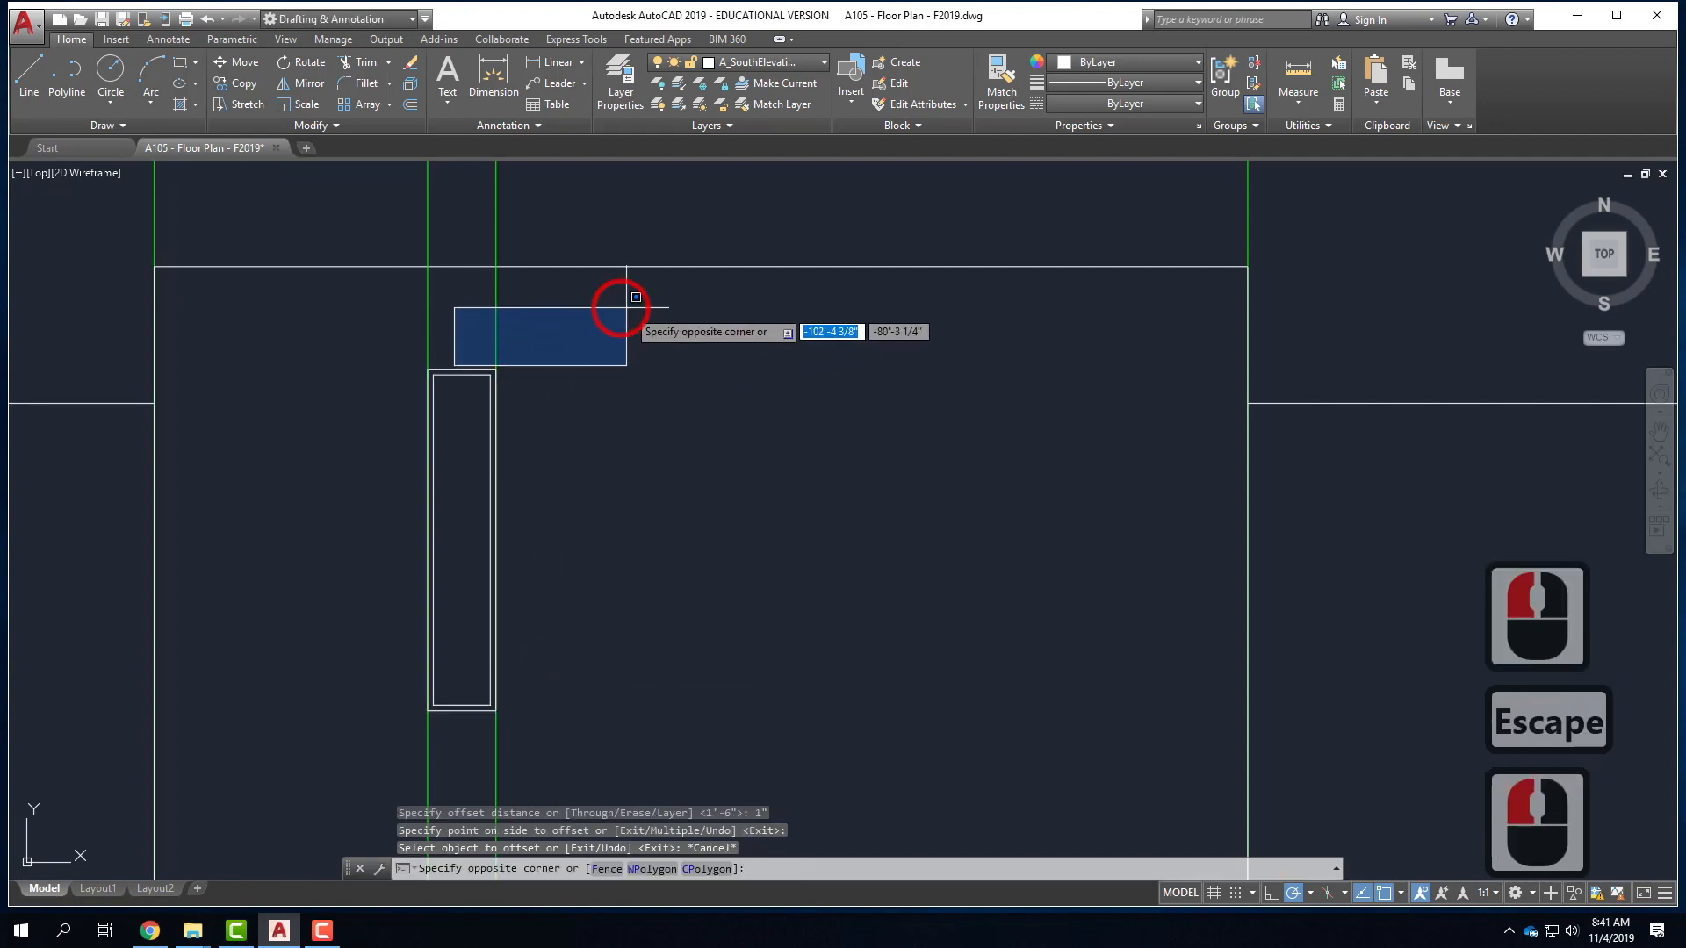
click(529, 337)
text(offset)
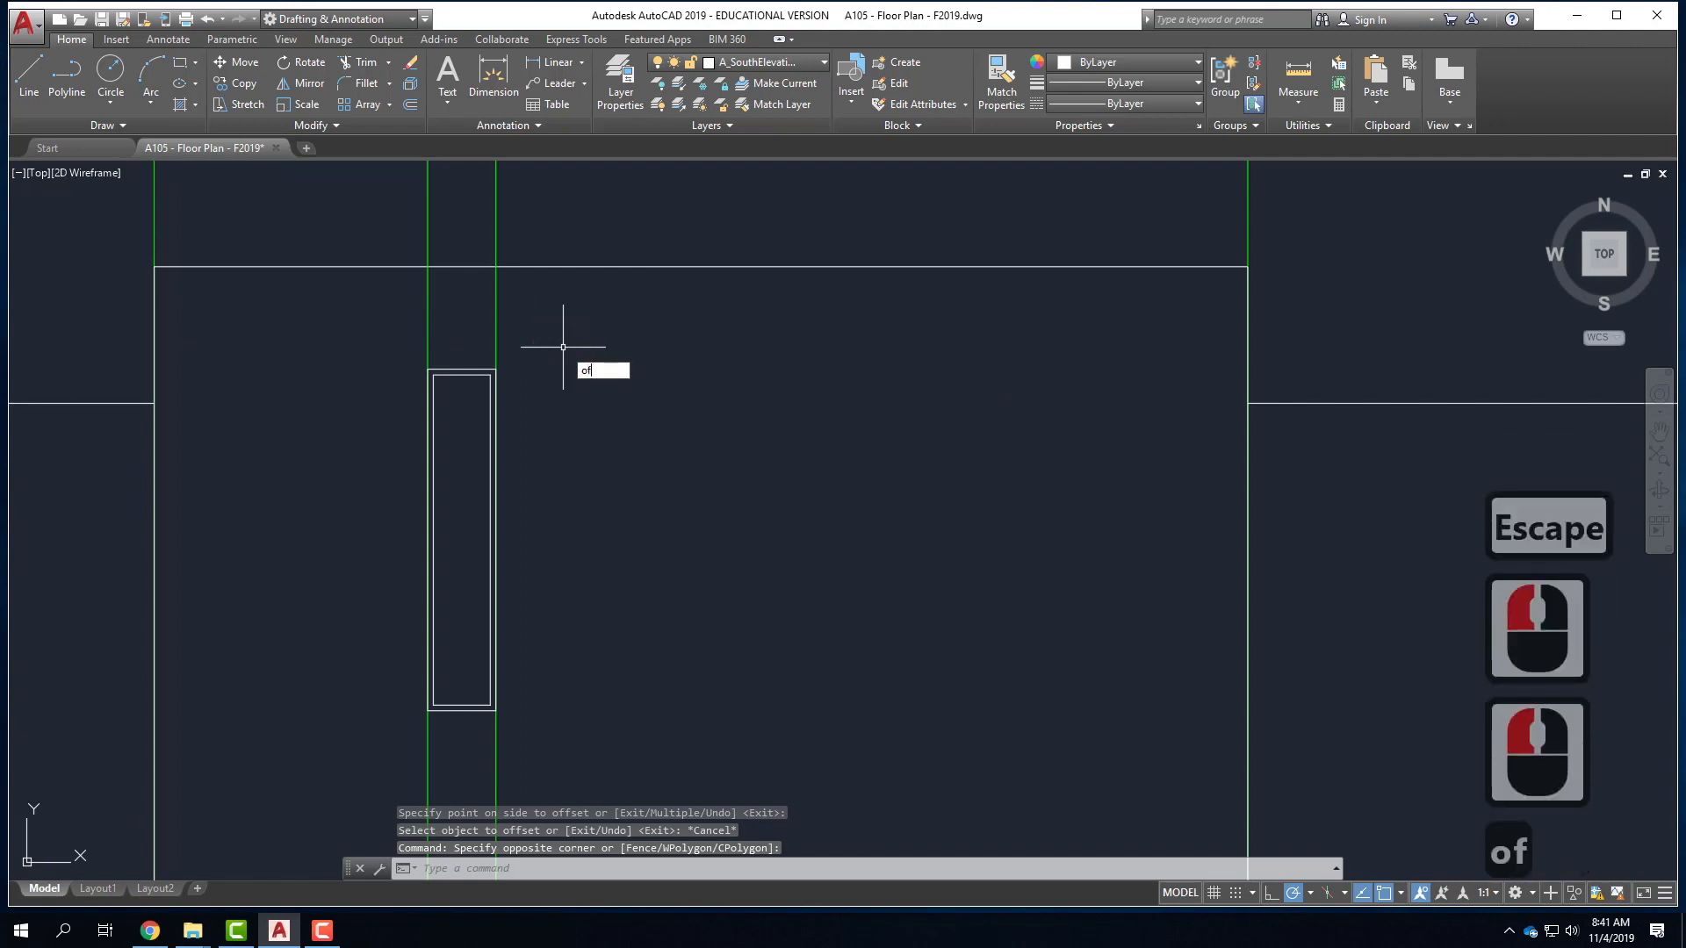
key(Return)
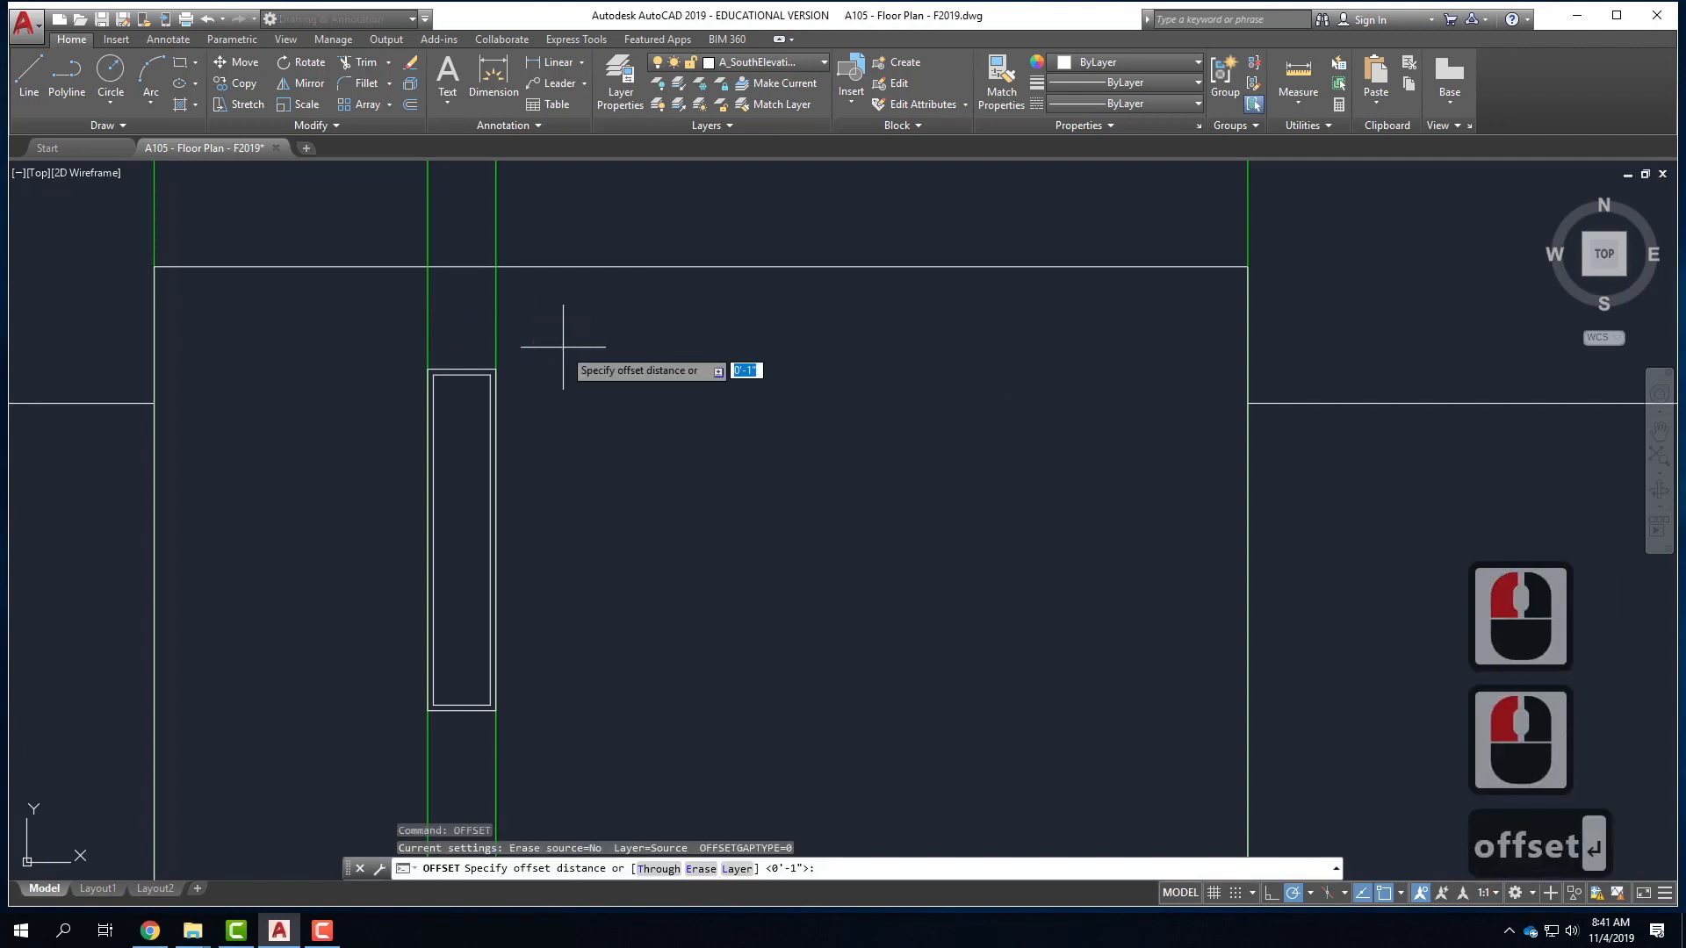
text(3.5")
key(Return)
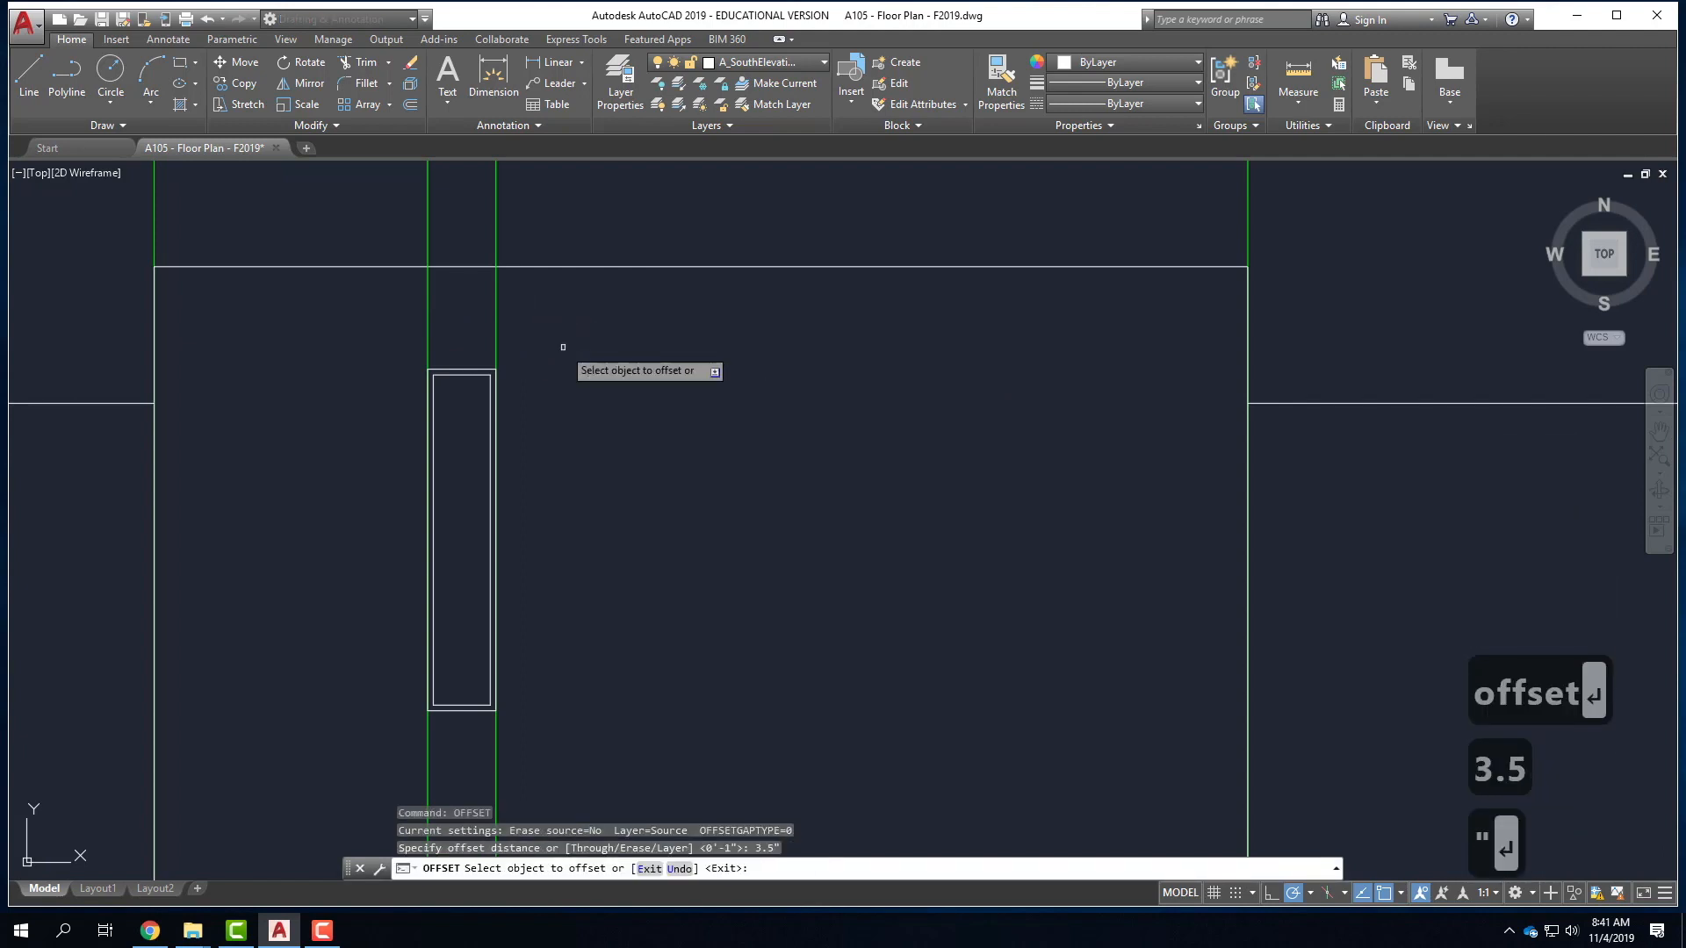
click(461, 369)
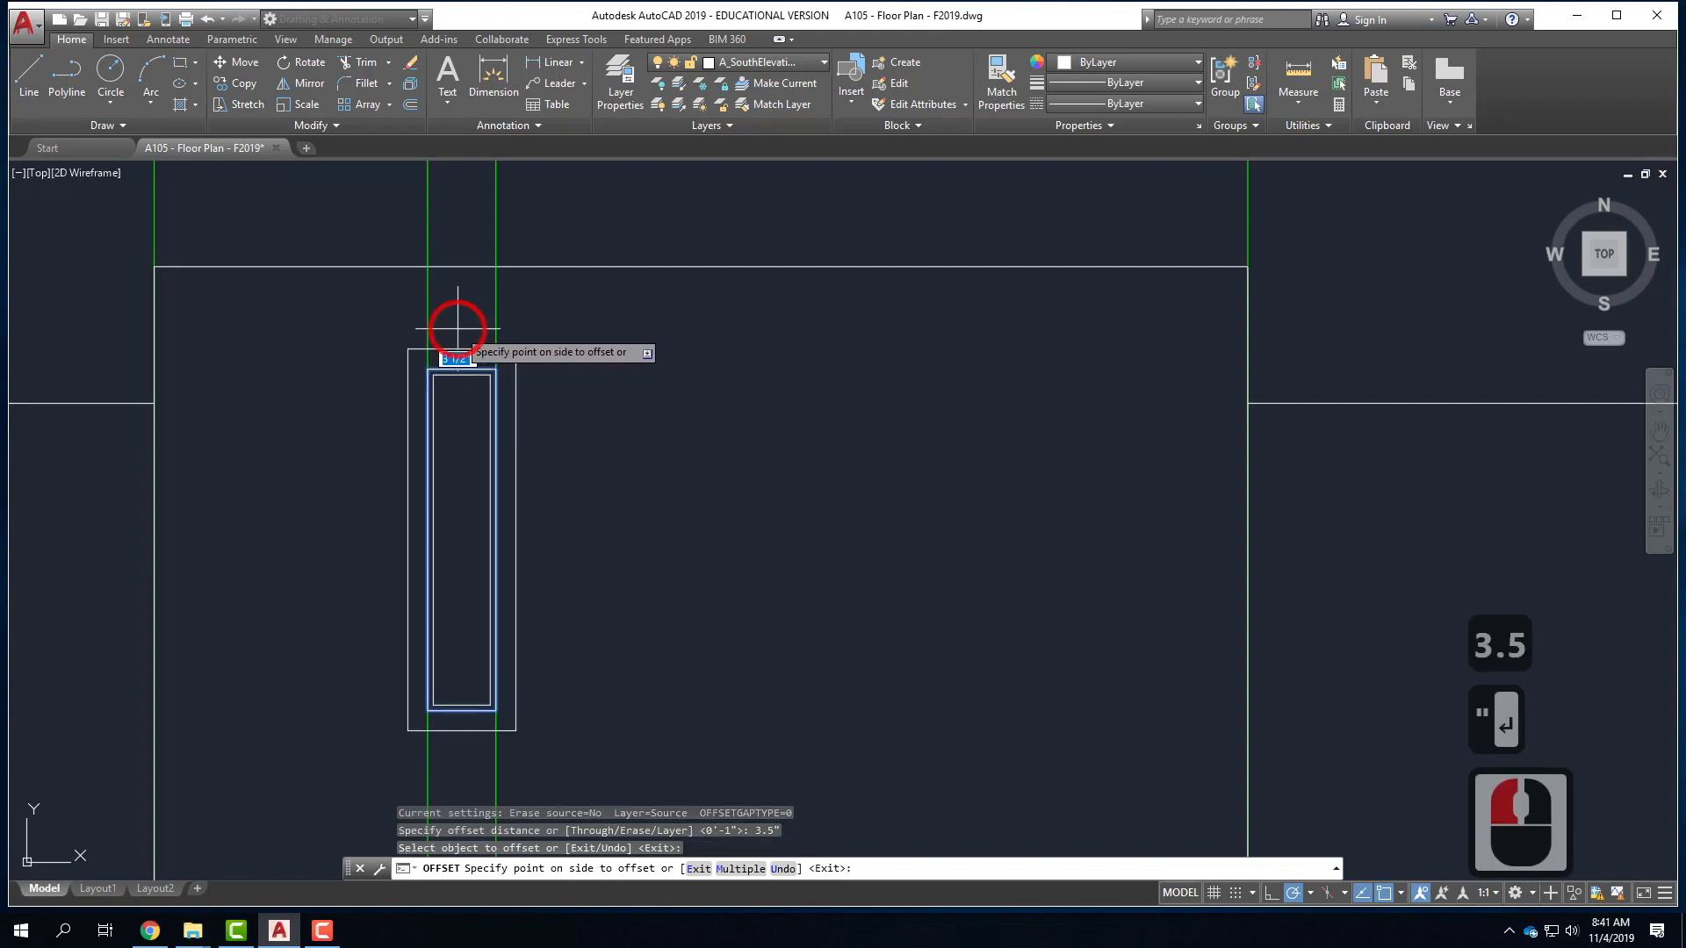
click(760, 478)
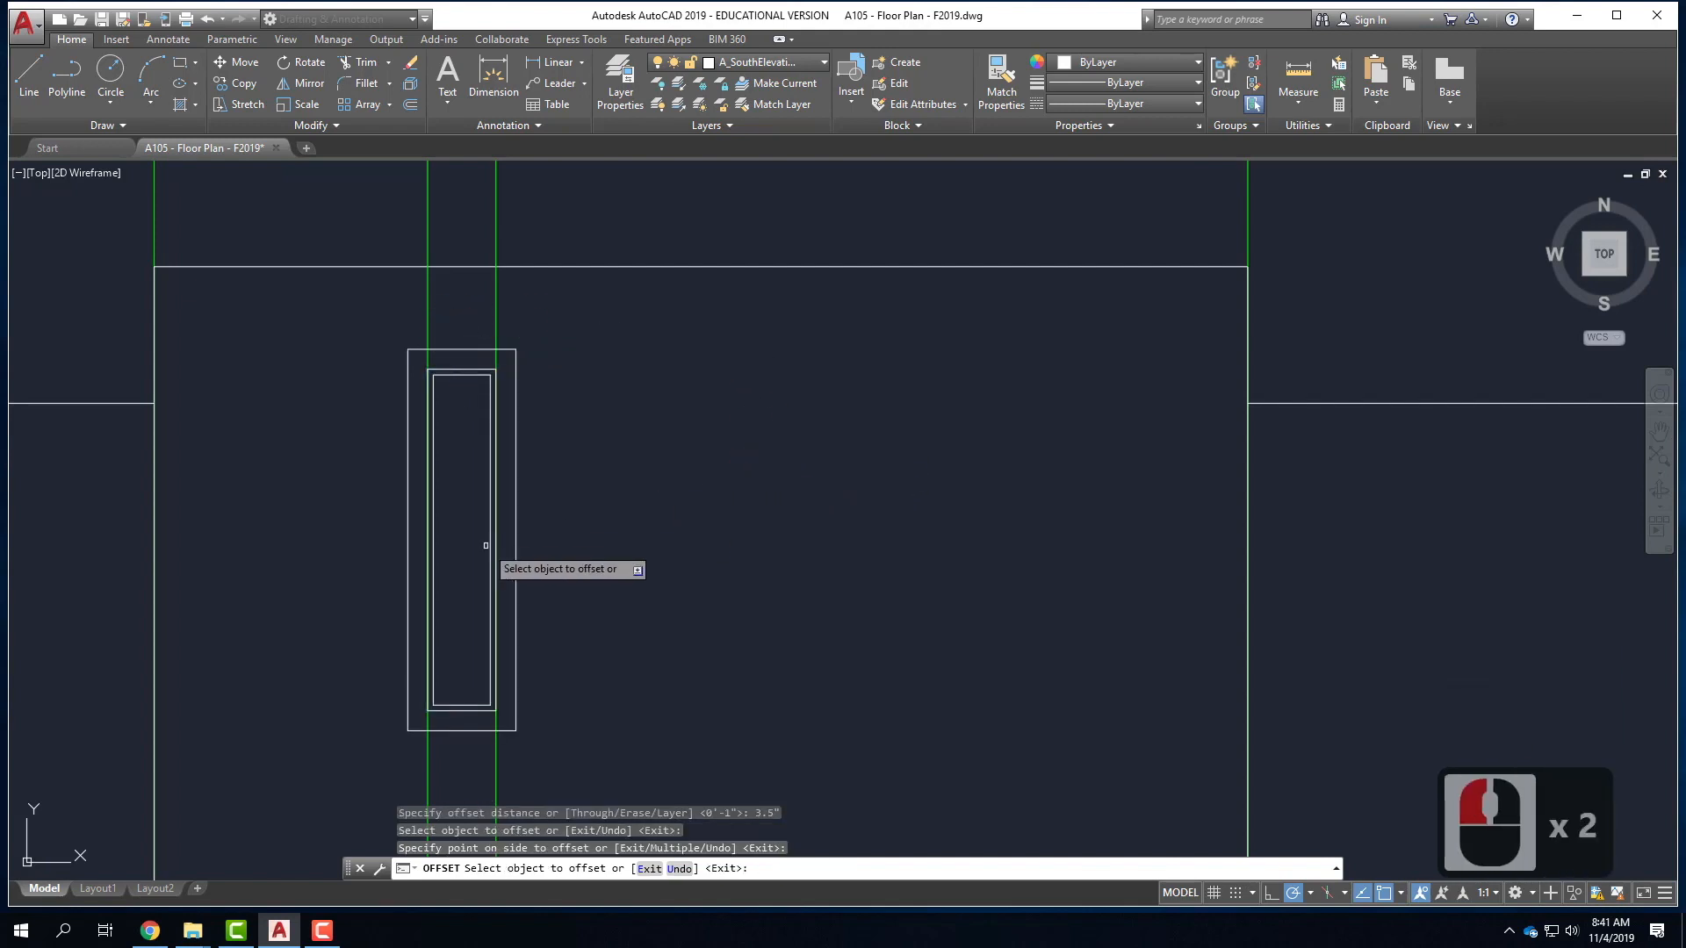
- Copy the window's three outlines to the other four south-wall openings, using the outer left corners of the plan openings as base and destination points
scroll(466, 584, down, 5)
scroll(420, 332, up, 4)
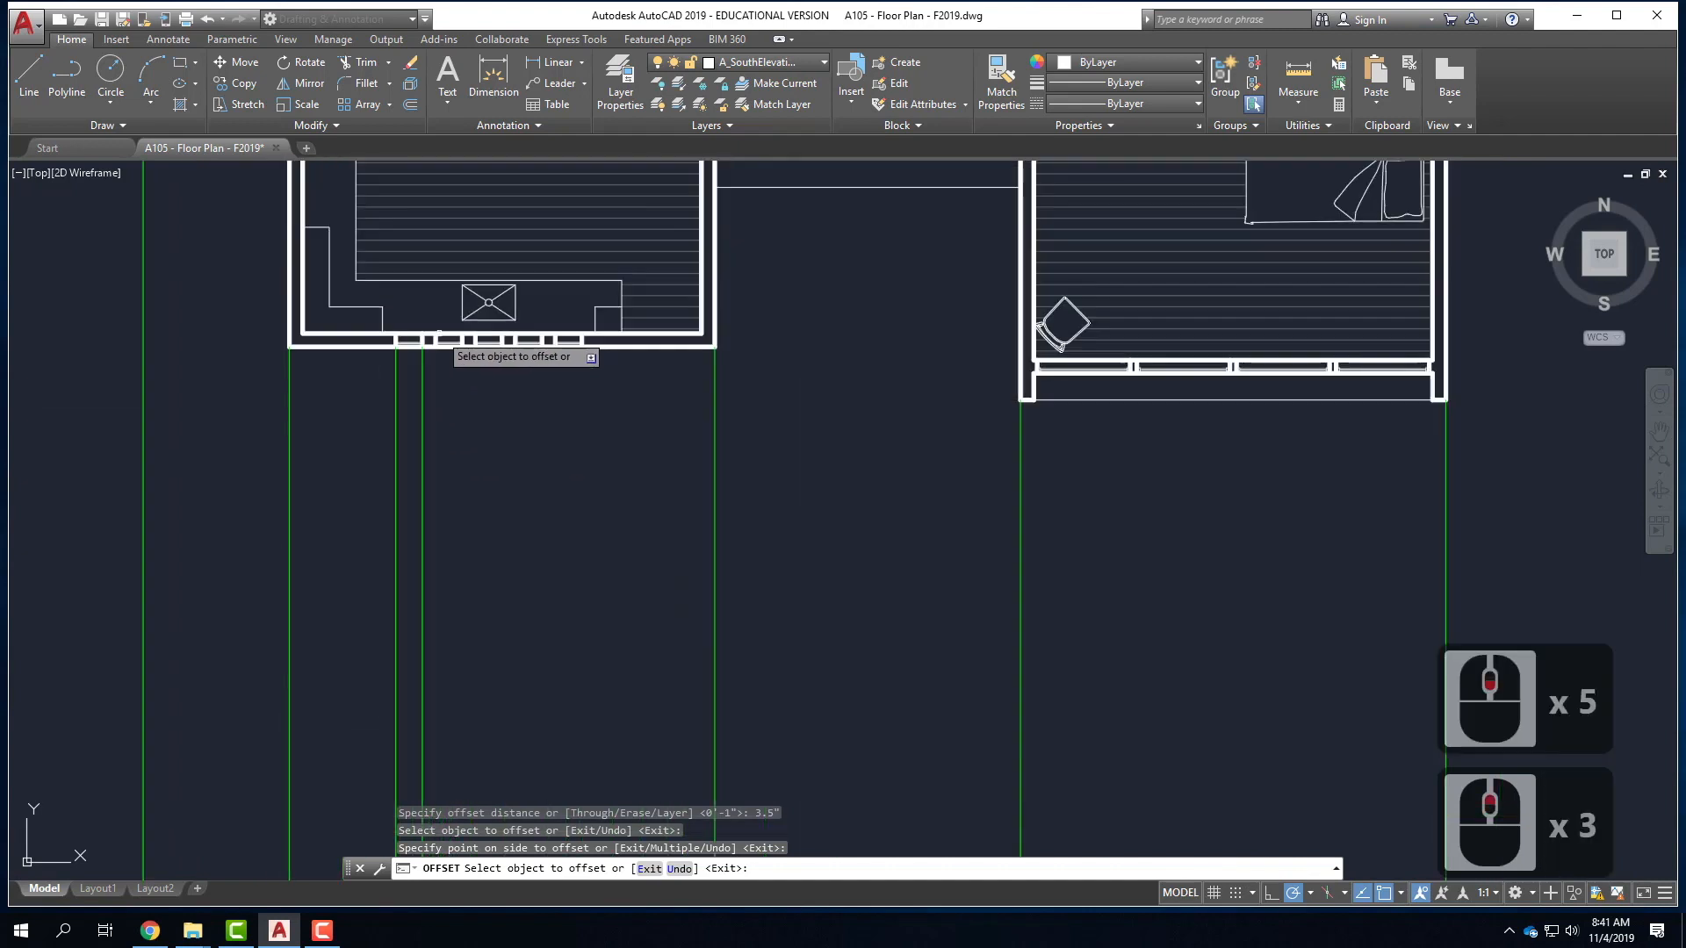
scroll(446, 345, down, 4)
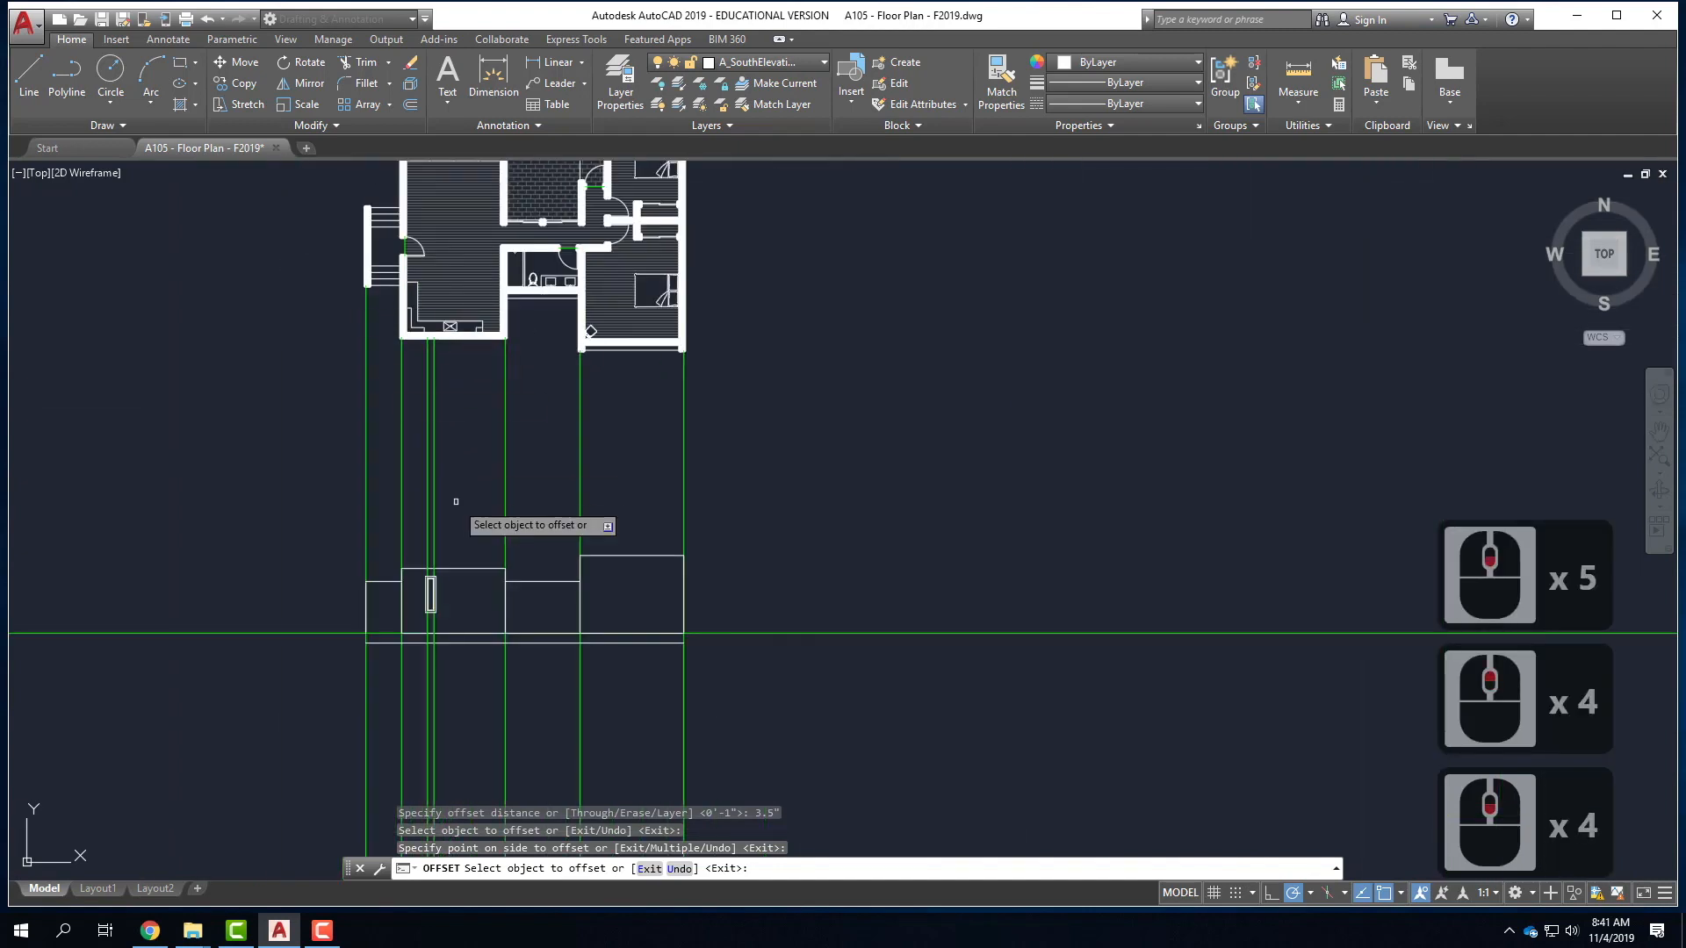
scroll(405, 577, up, 4)
key(Escape)
click(472, 537)
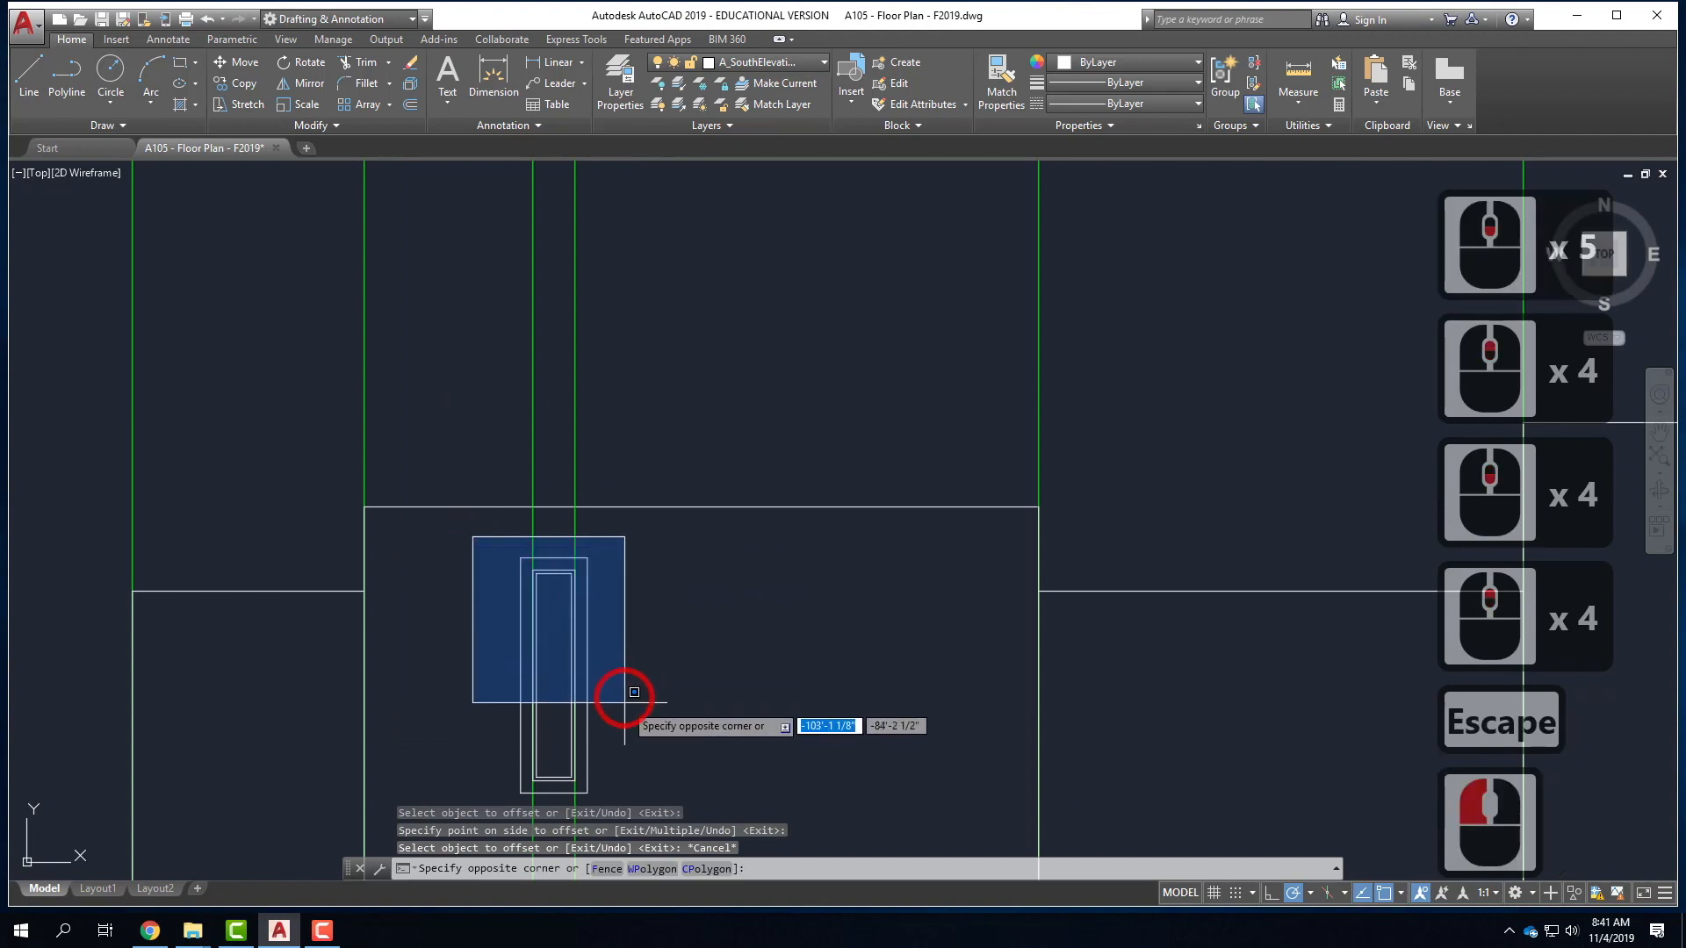
click(632, 795)
scroll(425, 624, down, 3)
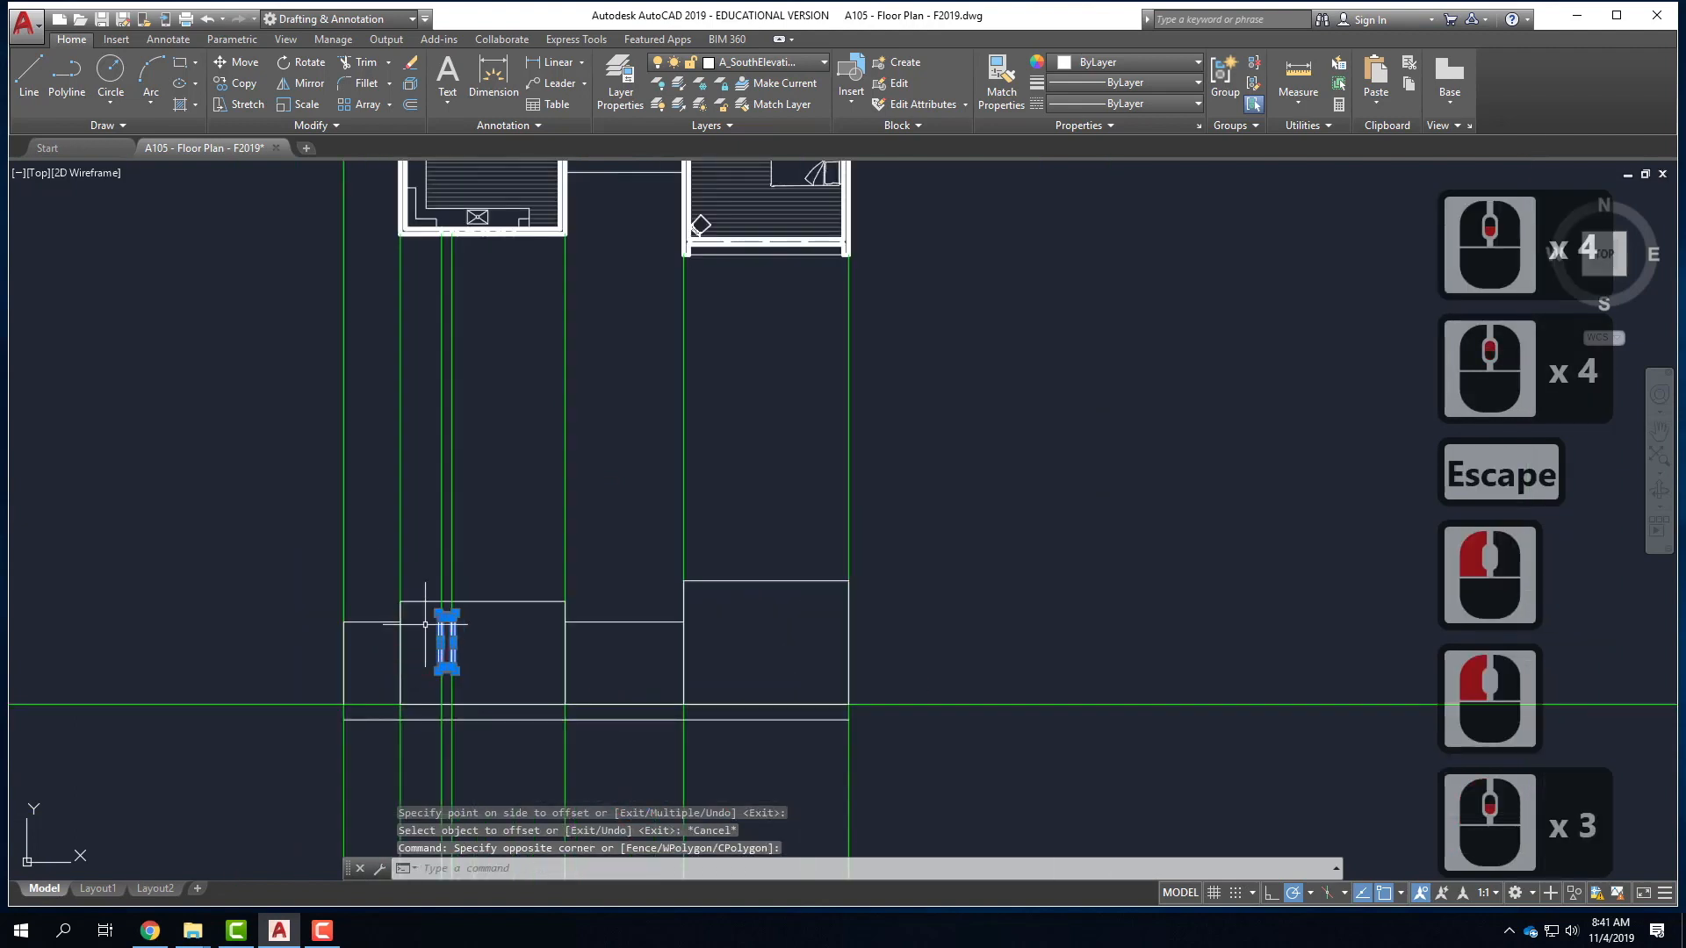
scroll(437, 223, up, 3)
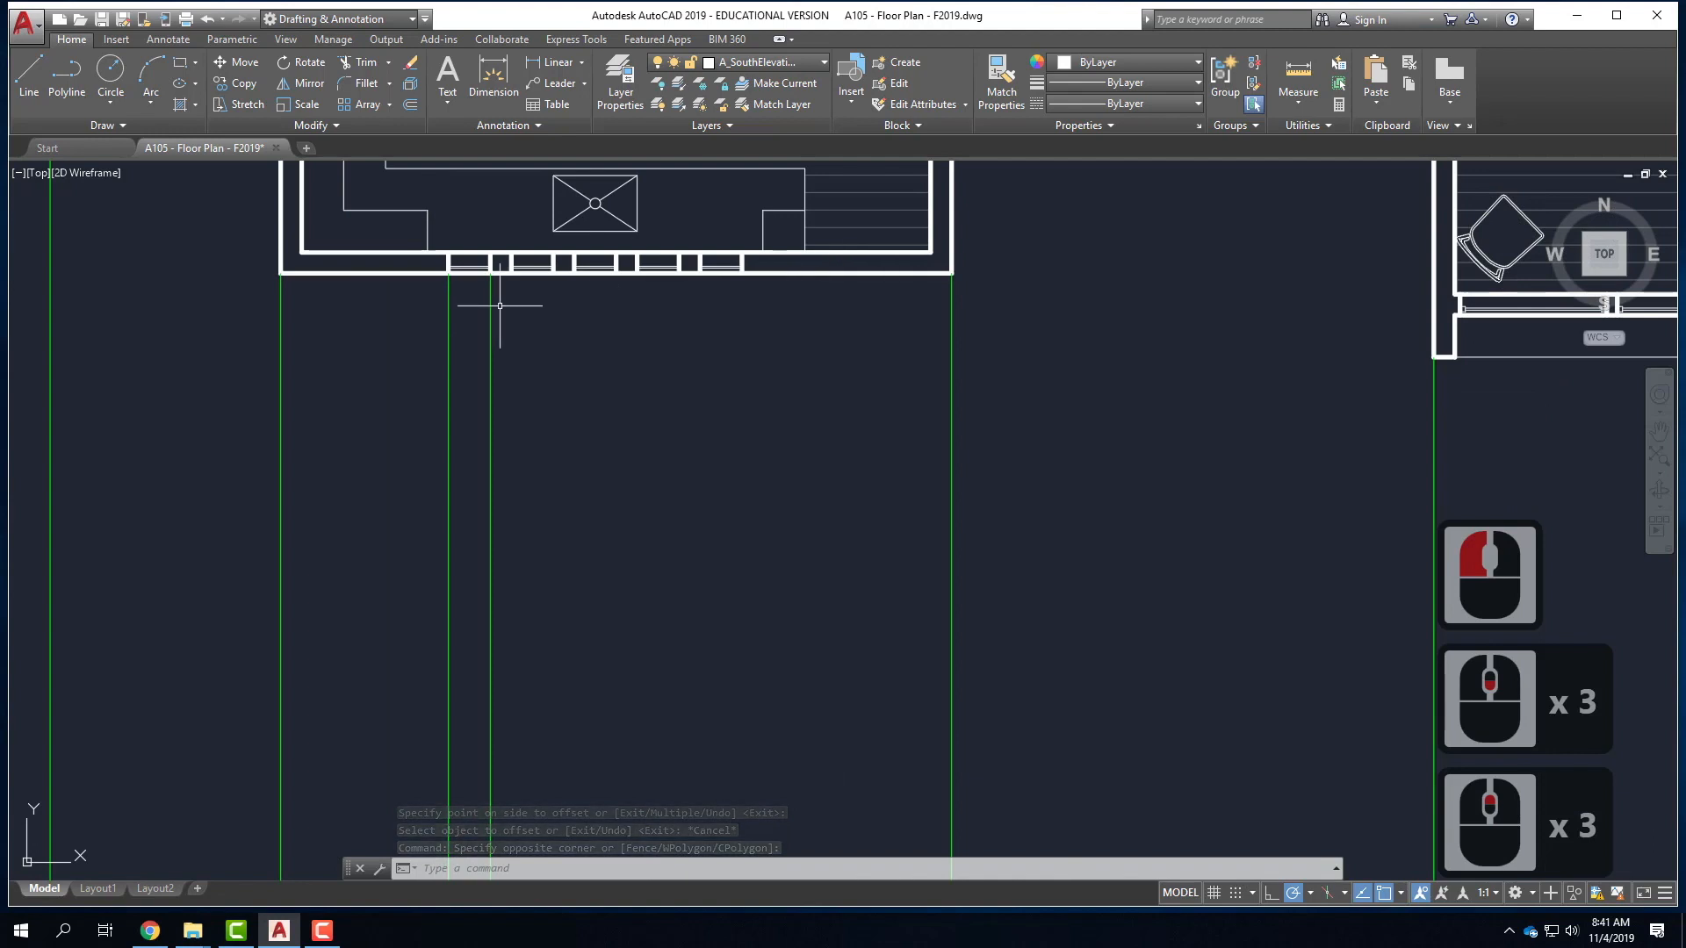
text(copy)
key(Return)
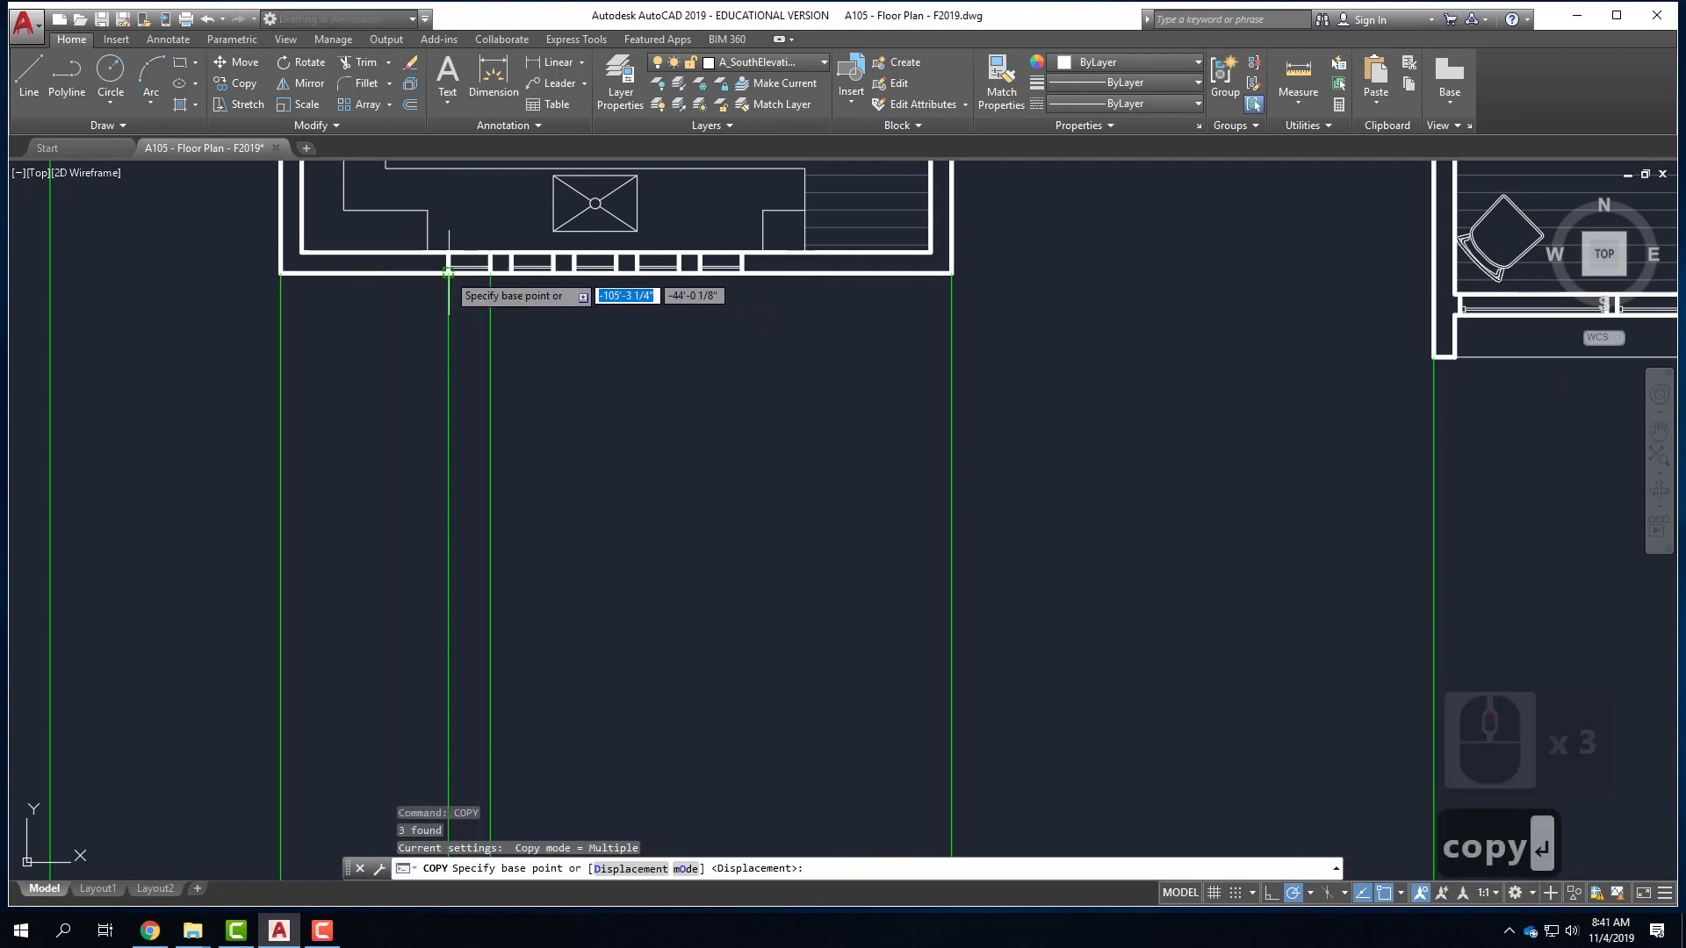
click(490, 271)
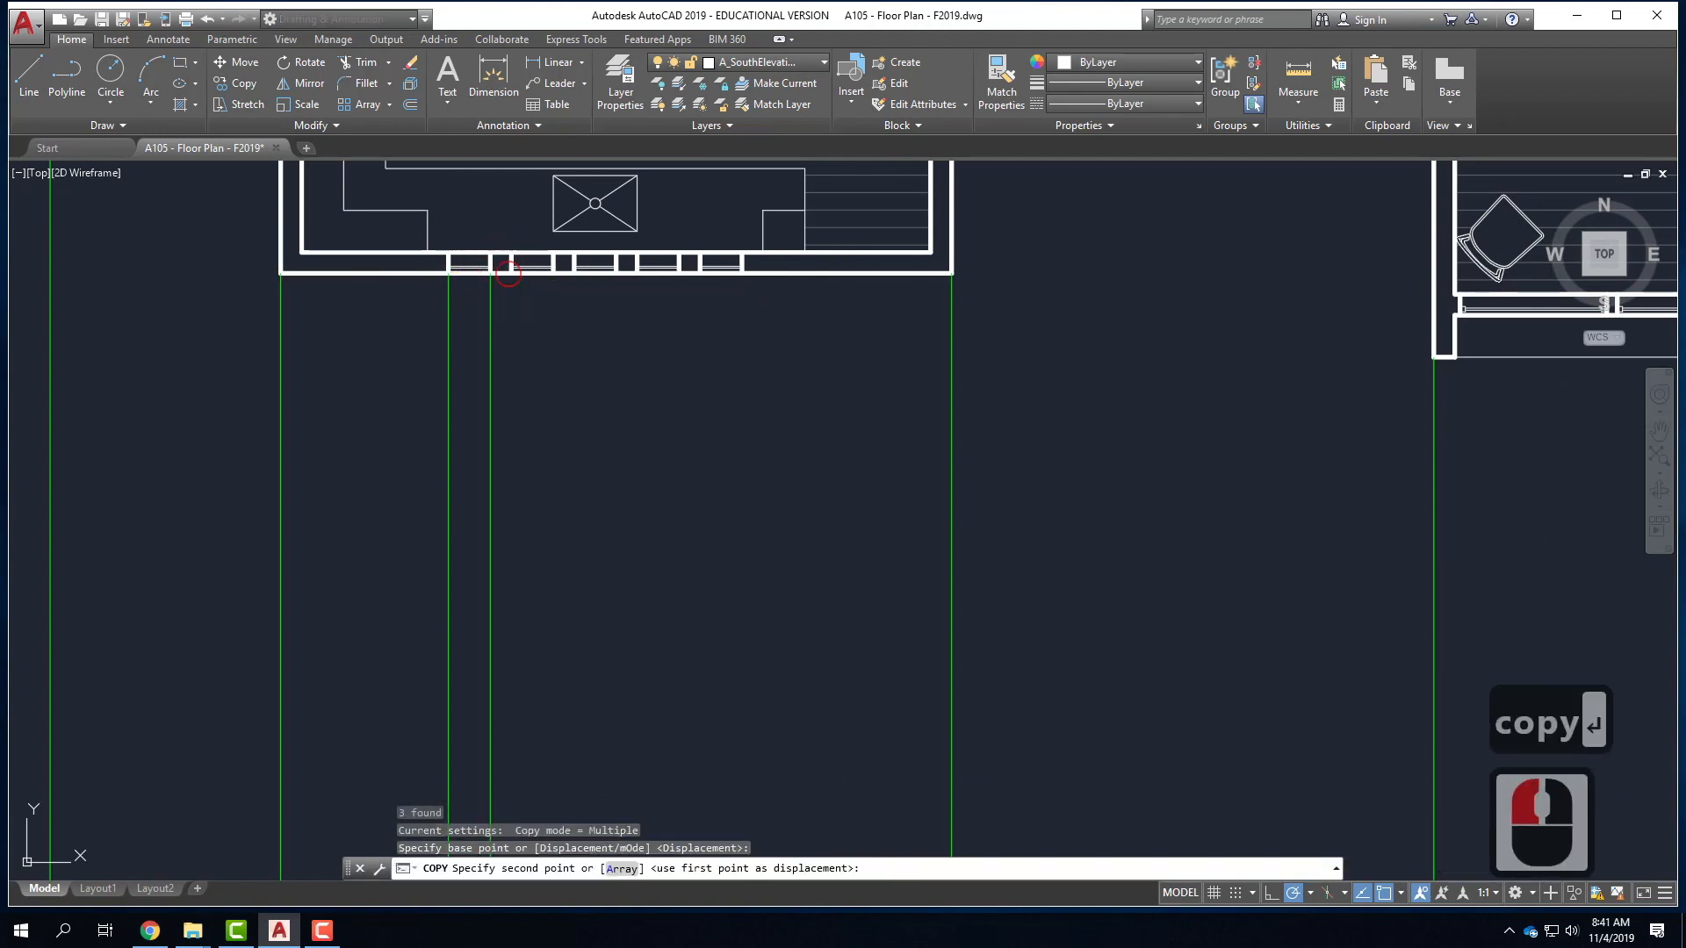
click(572, 271)
click(637, 270)
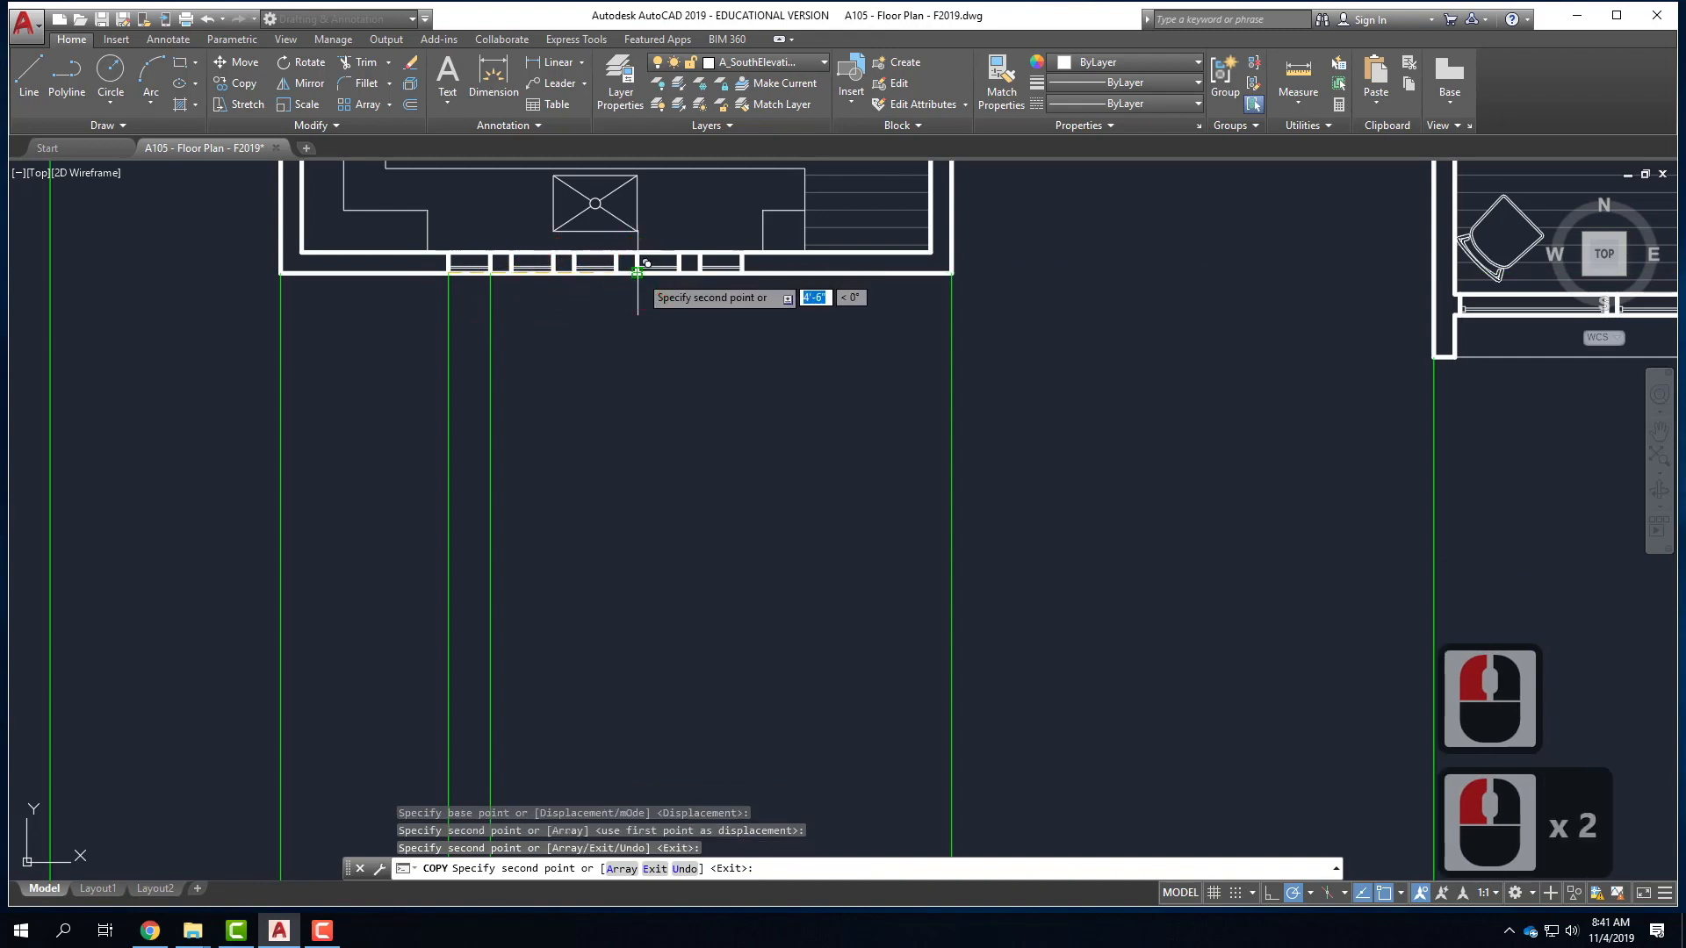
click(700, 270)
scroll(640, 384, down, 5)
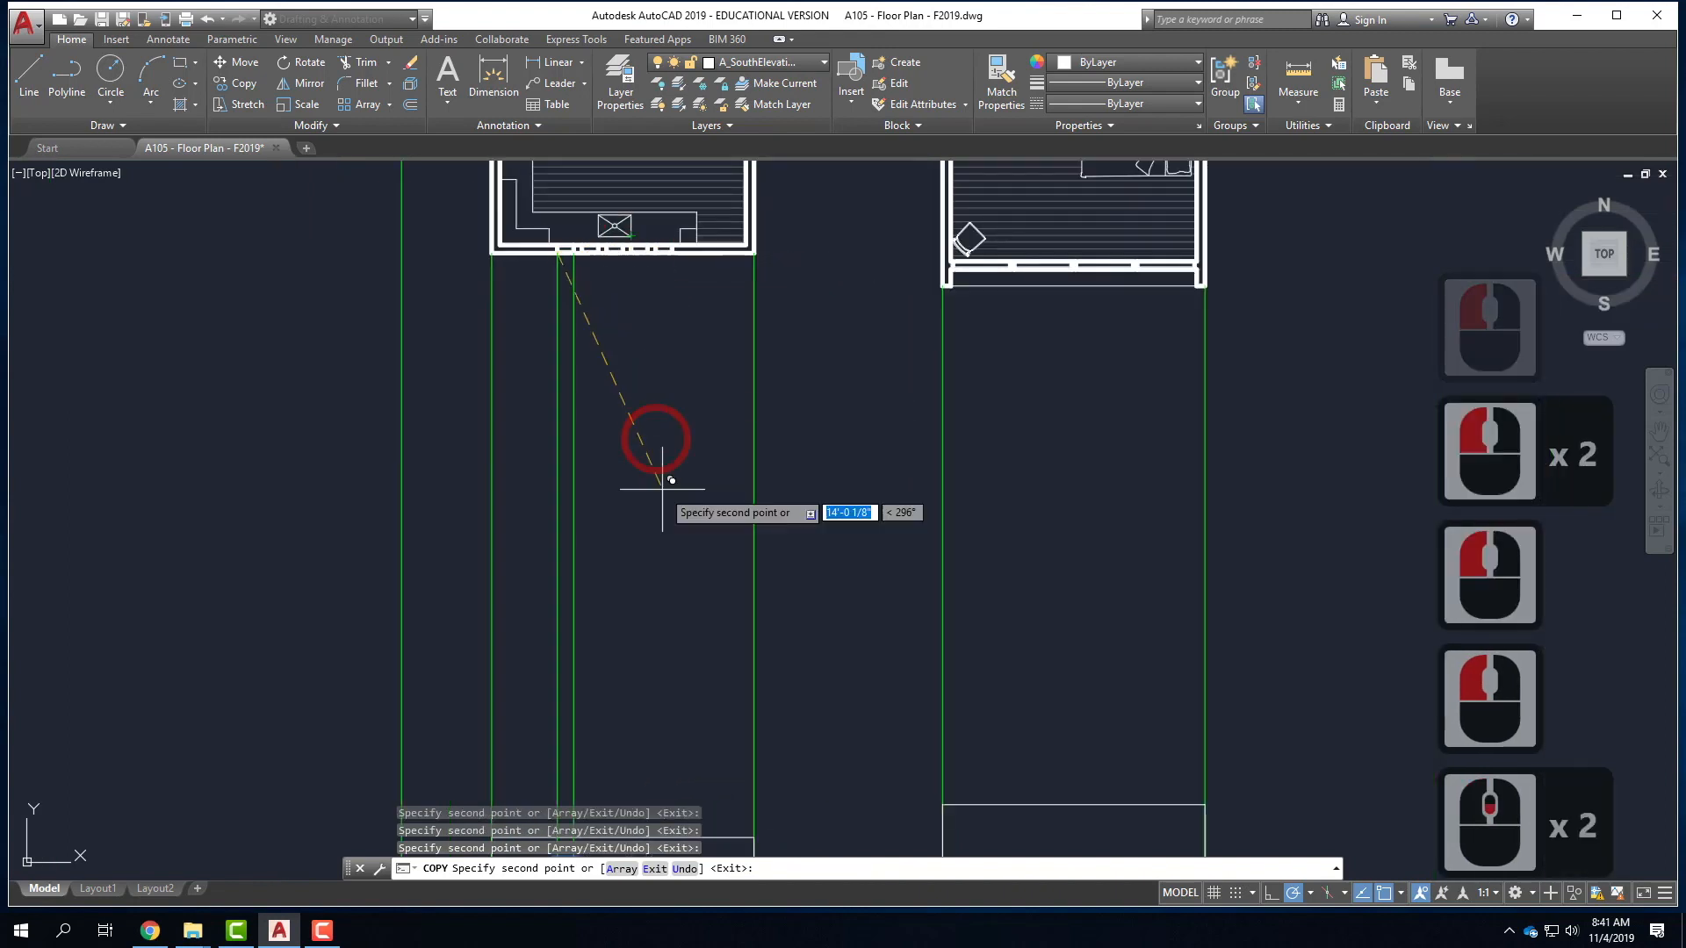
scroll(556, 319, up, 2)
scroll(556, 319, up, 4)
key(Escape)
- Draw one rectangle around all five windows, from the first trim's upper-left corner to the last trim's lower-right corner
scroll(614, 685, up, 2)
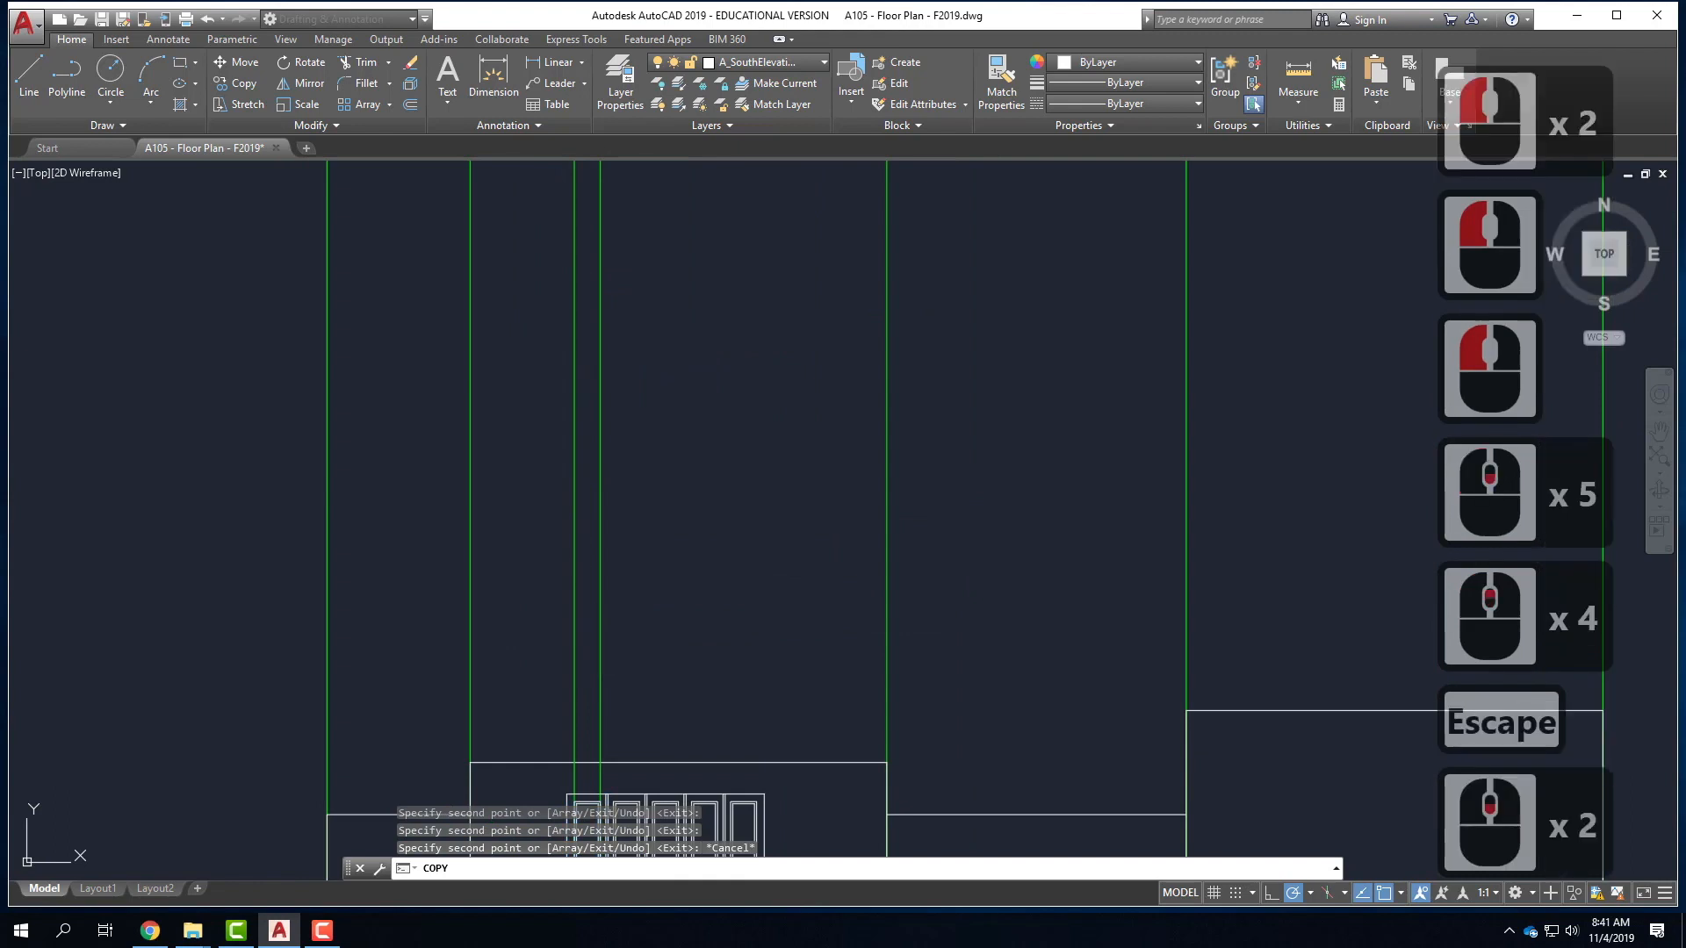
scroll(653, 747, up, 3)
scroll(652, 747, up, 1)
scroll(657, 737, down, 1)
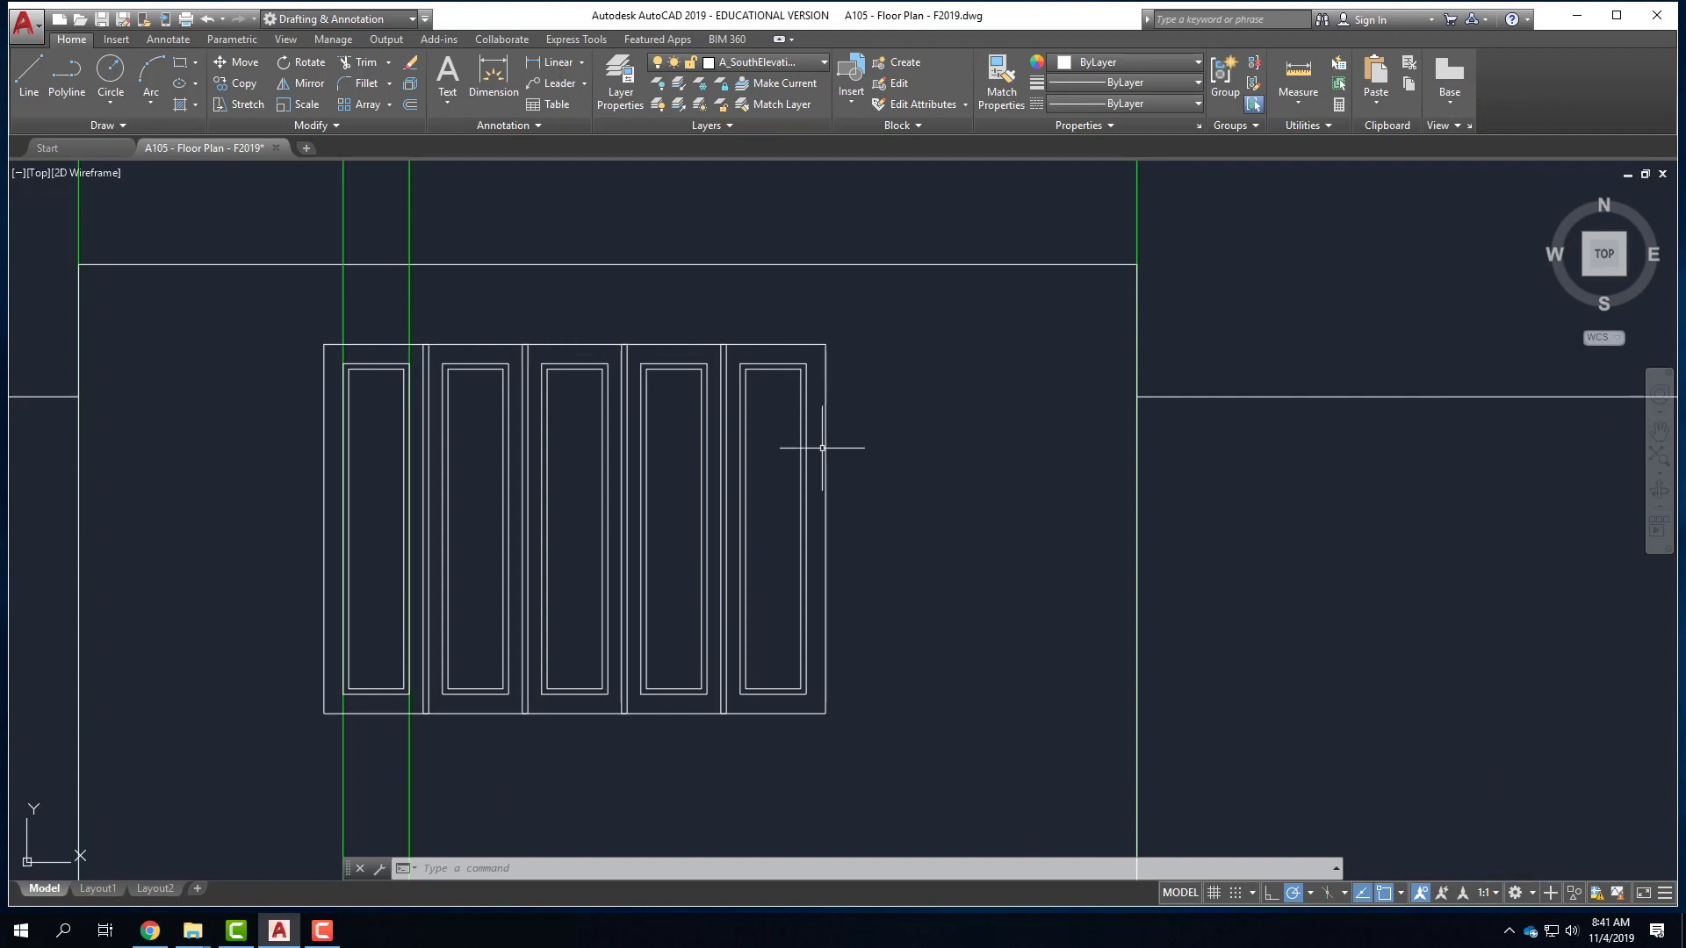
click(182, 66)
click(324, 345)
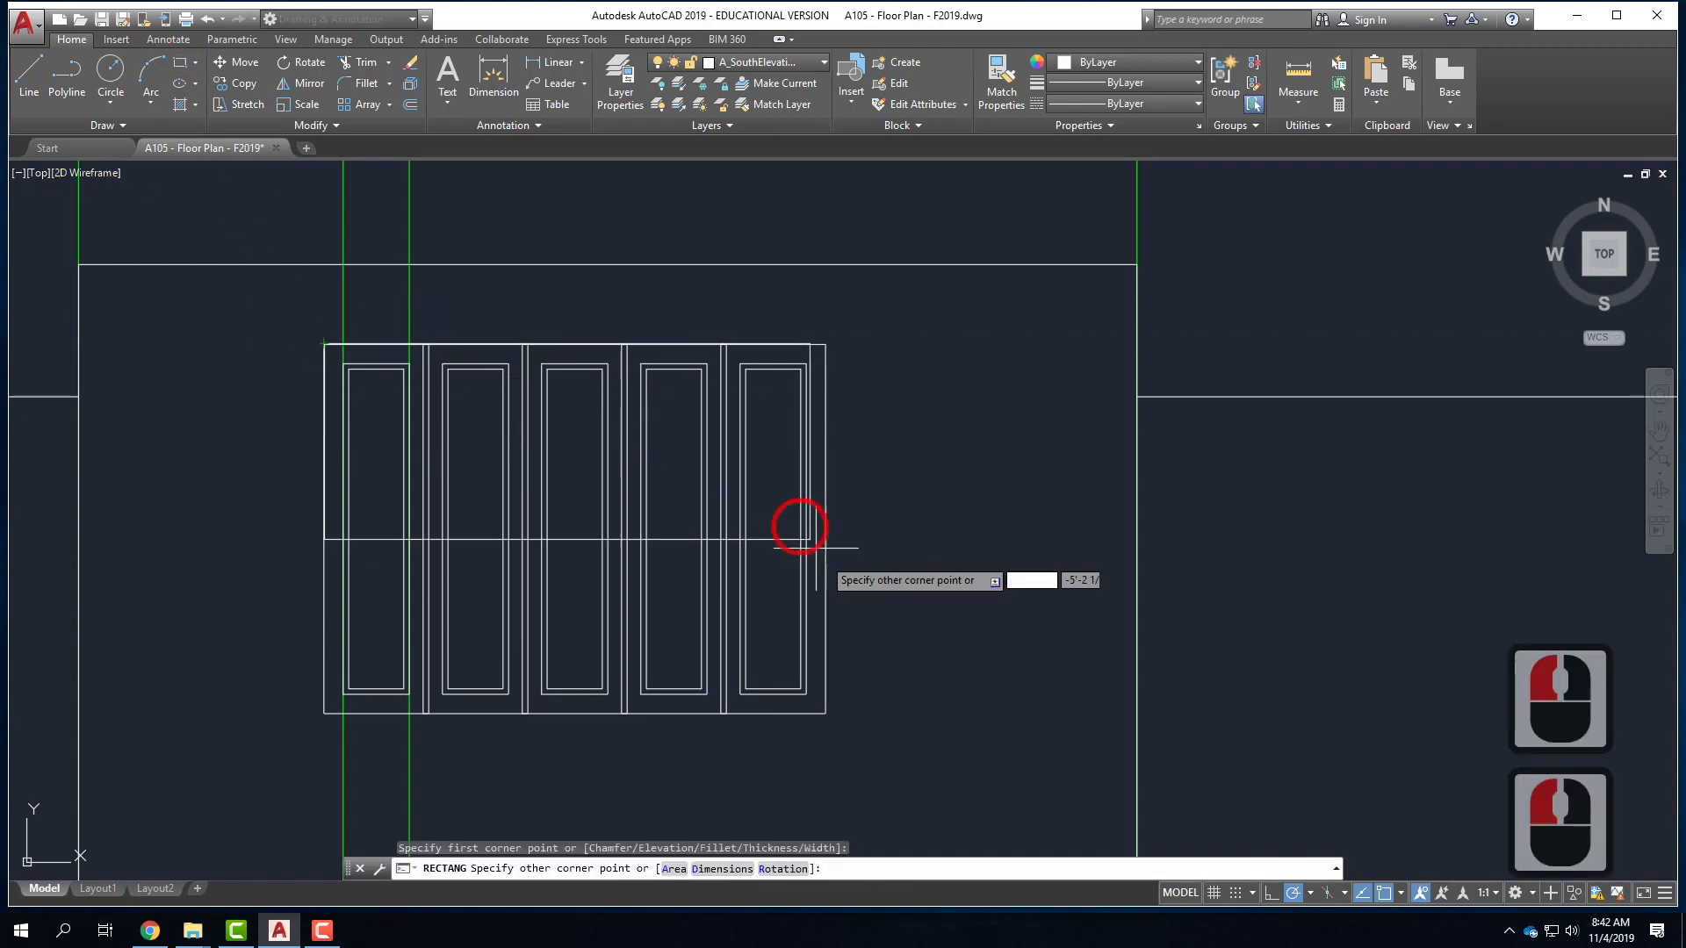
click(825, 714)
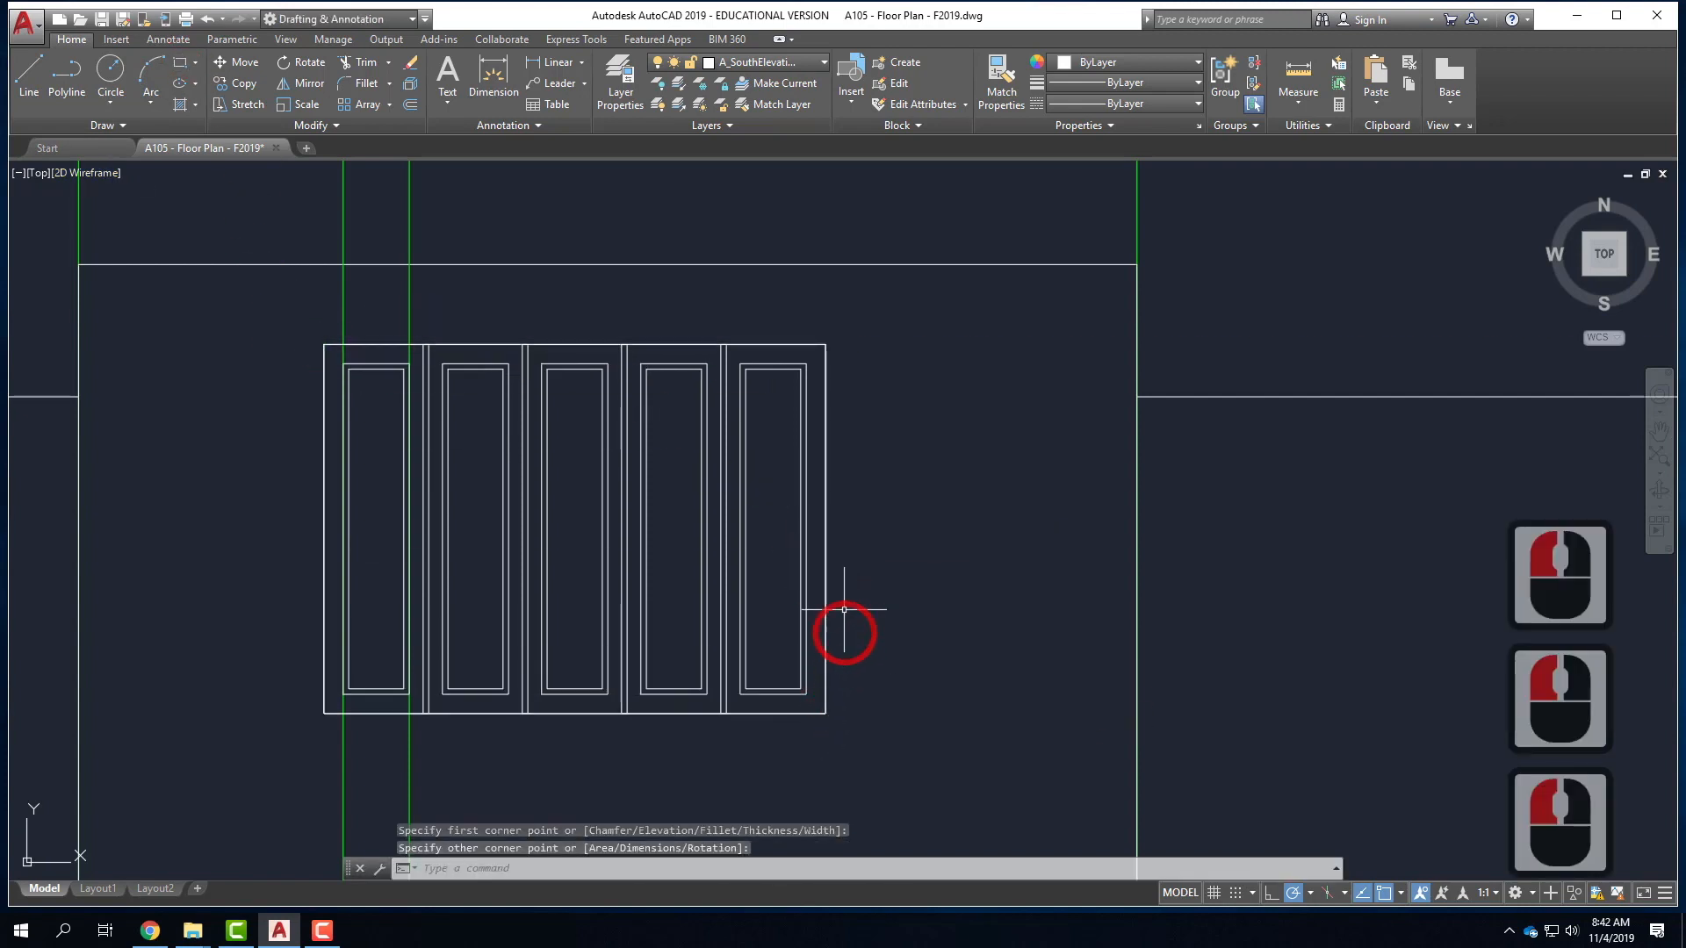
- Delete the five overlapping individual trim outlines inside the overall rectangle
click(737, 356)
click(421, 350)
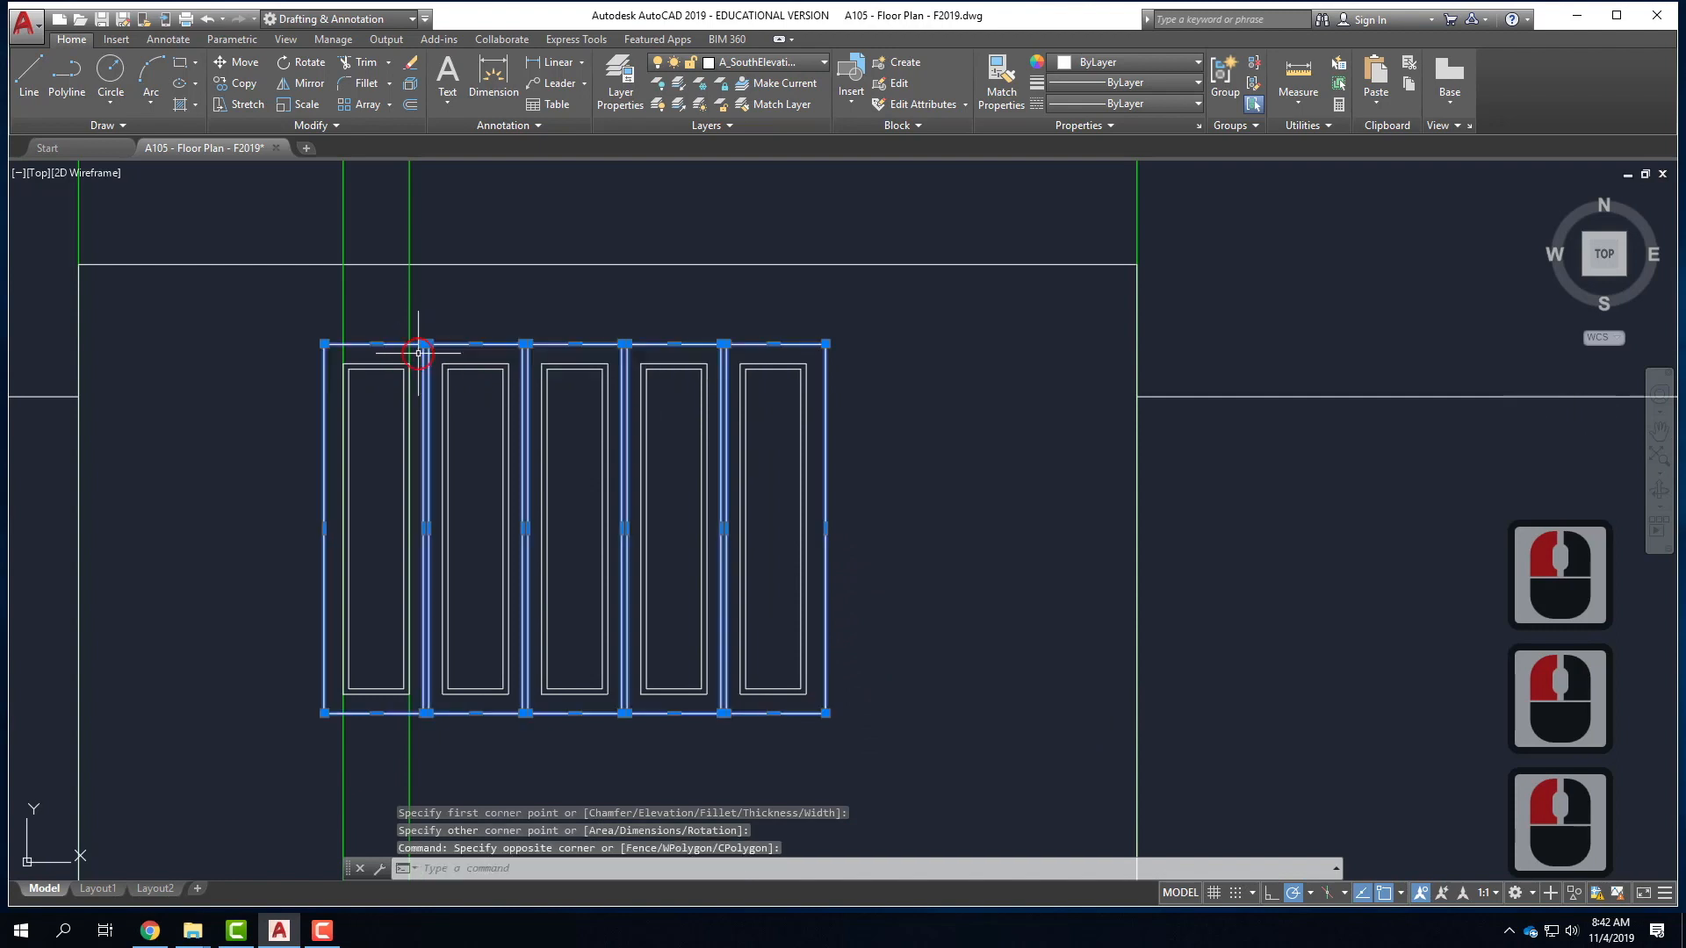
key(Delete)
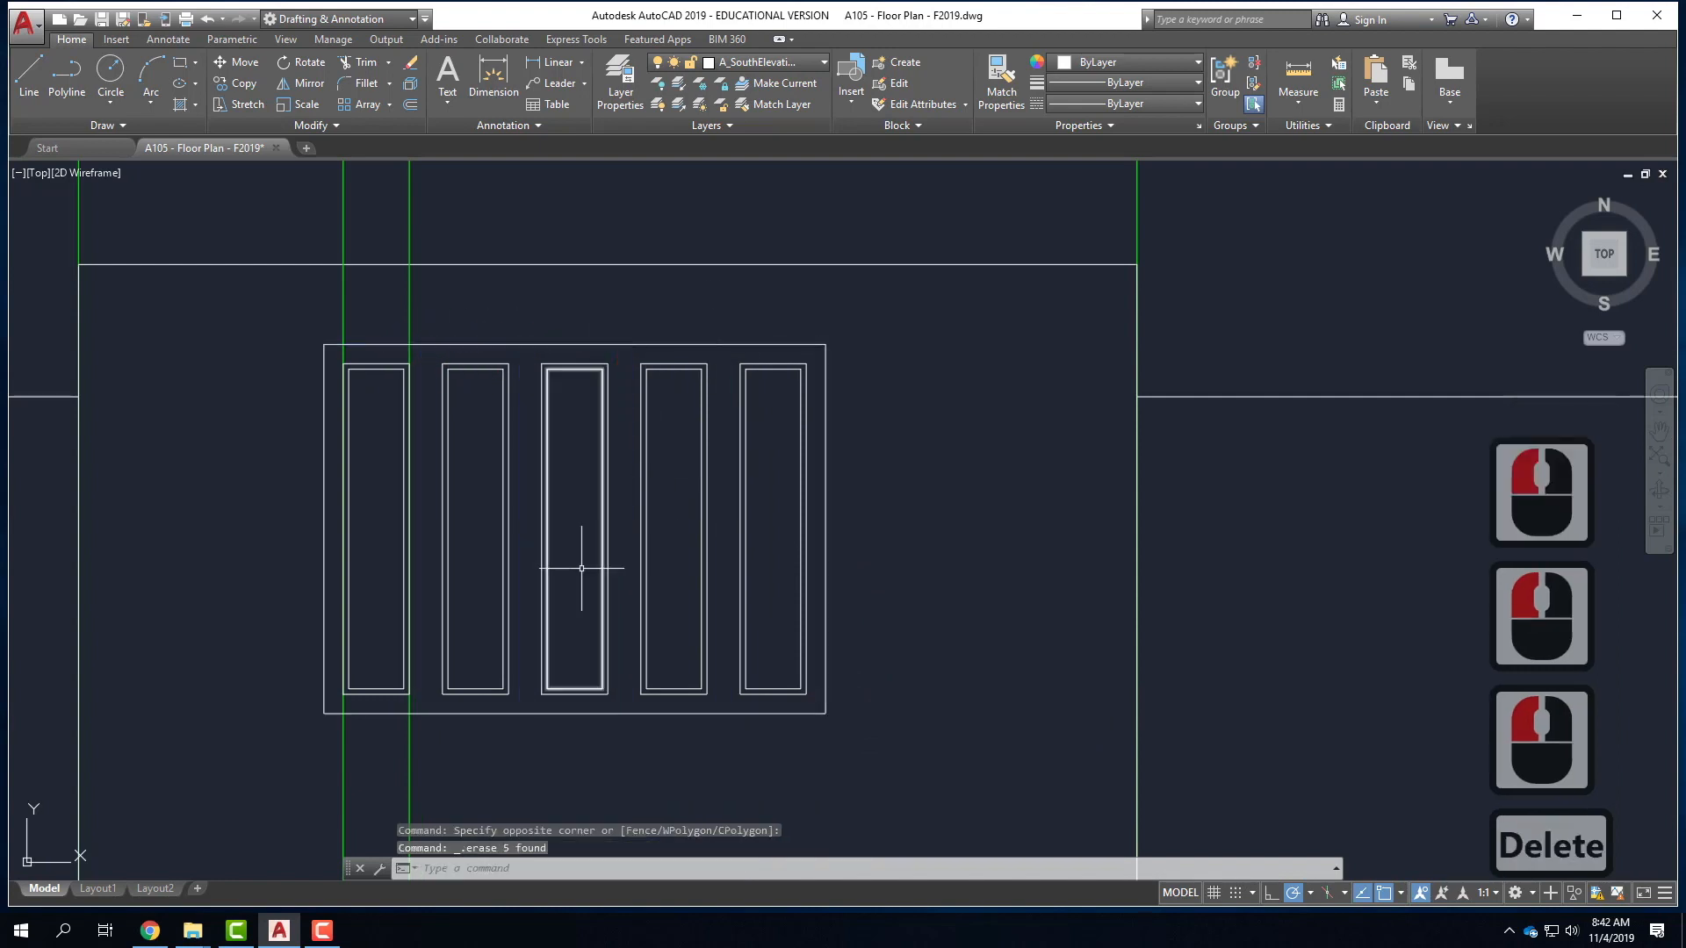
- Draw a horizontal line across the gap between the first and second windows, joining their outer frames' top corners
scroll(530, 612, down, 2)
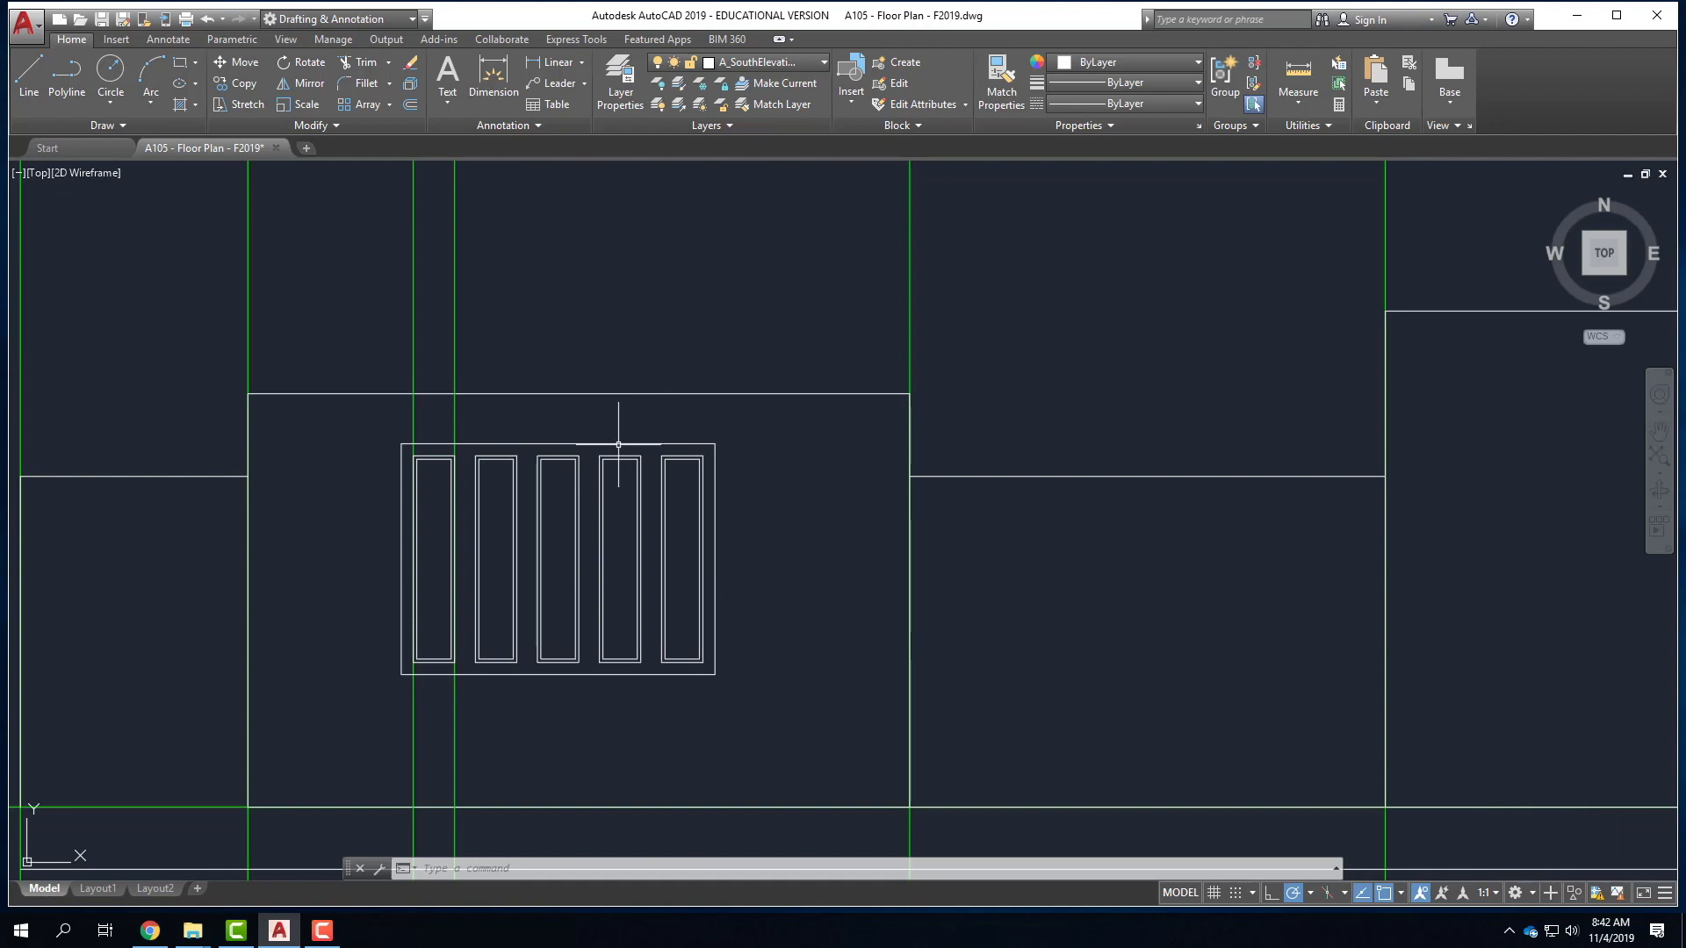
click(29, 73)
scroll(553, 505, up, 2)
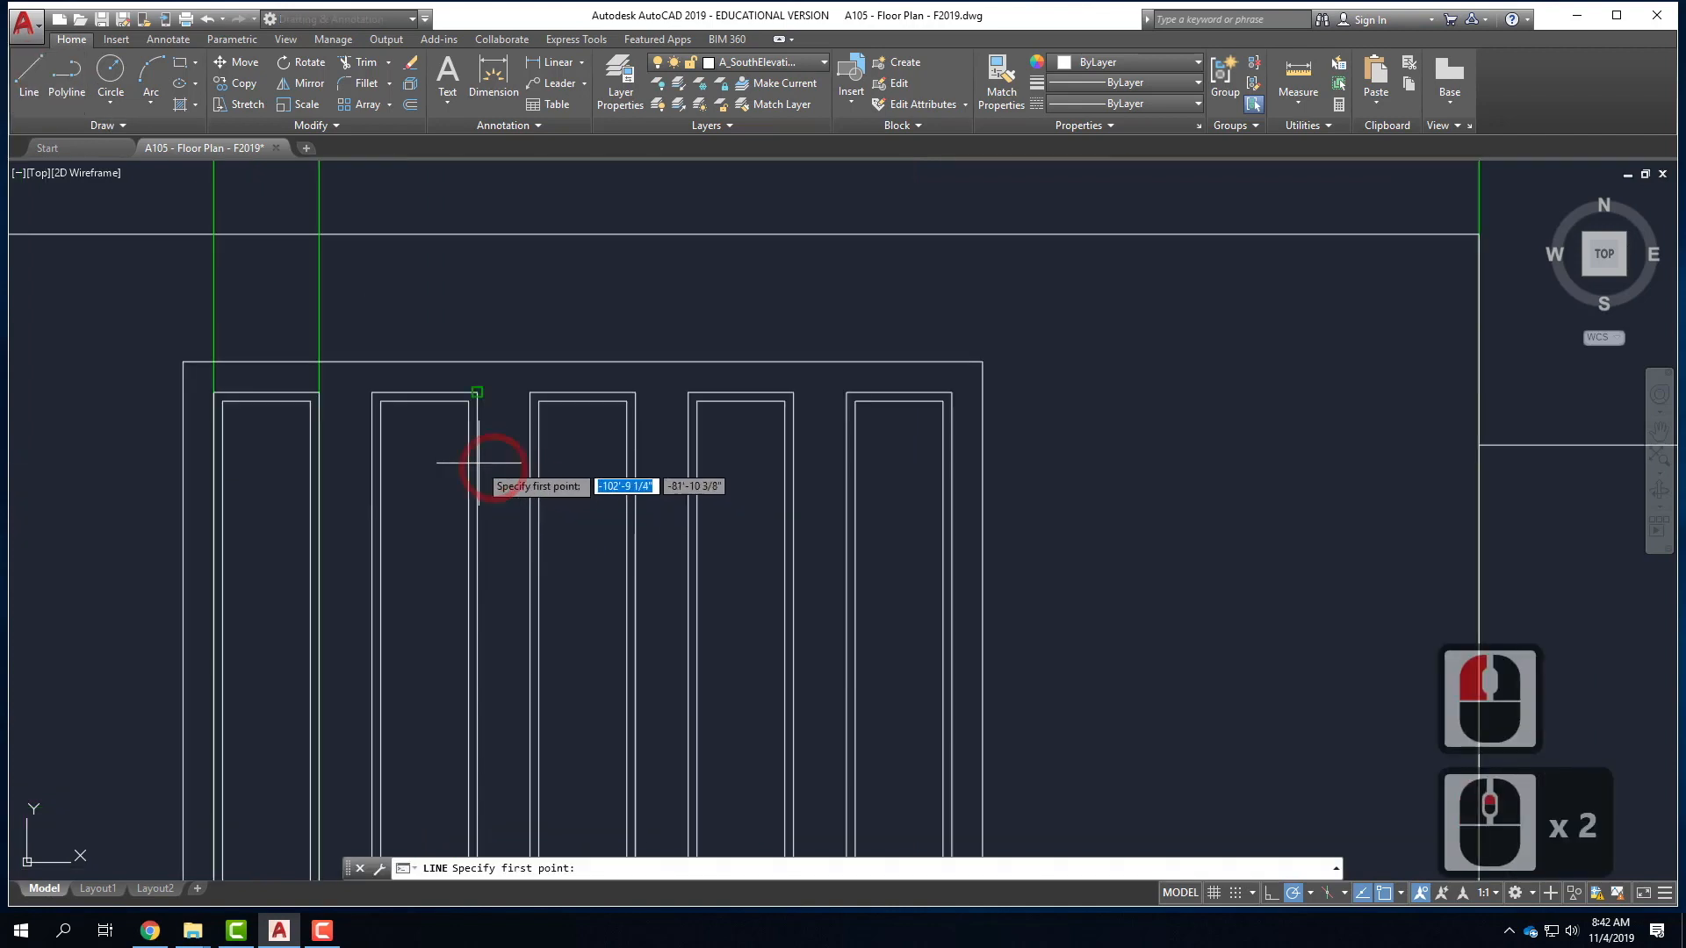
click(319, 391)
click(372, 391)
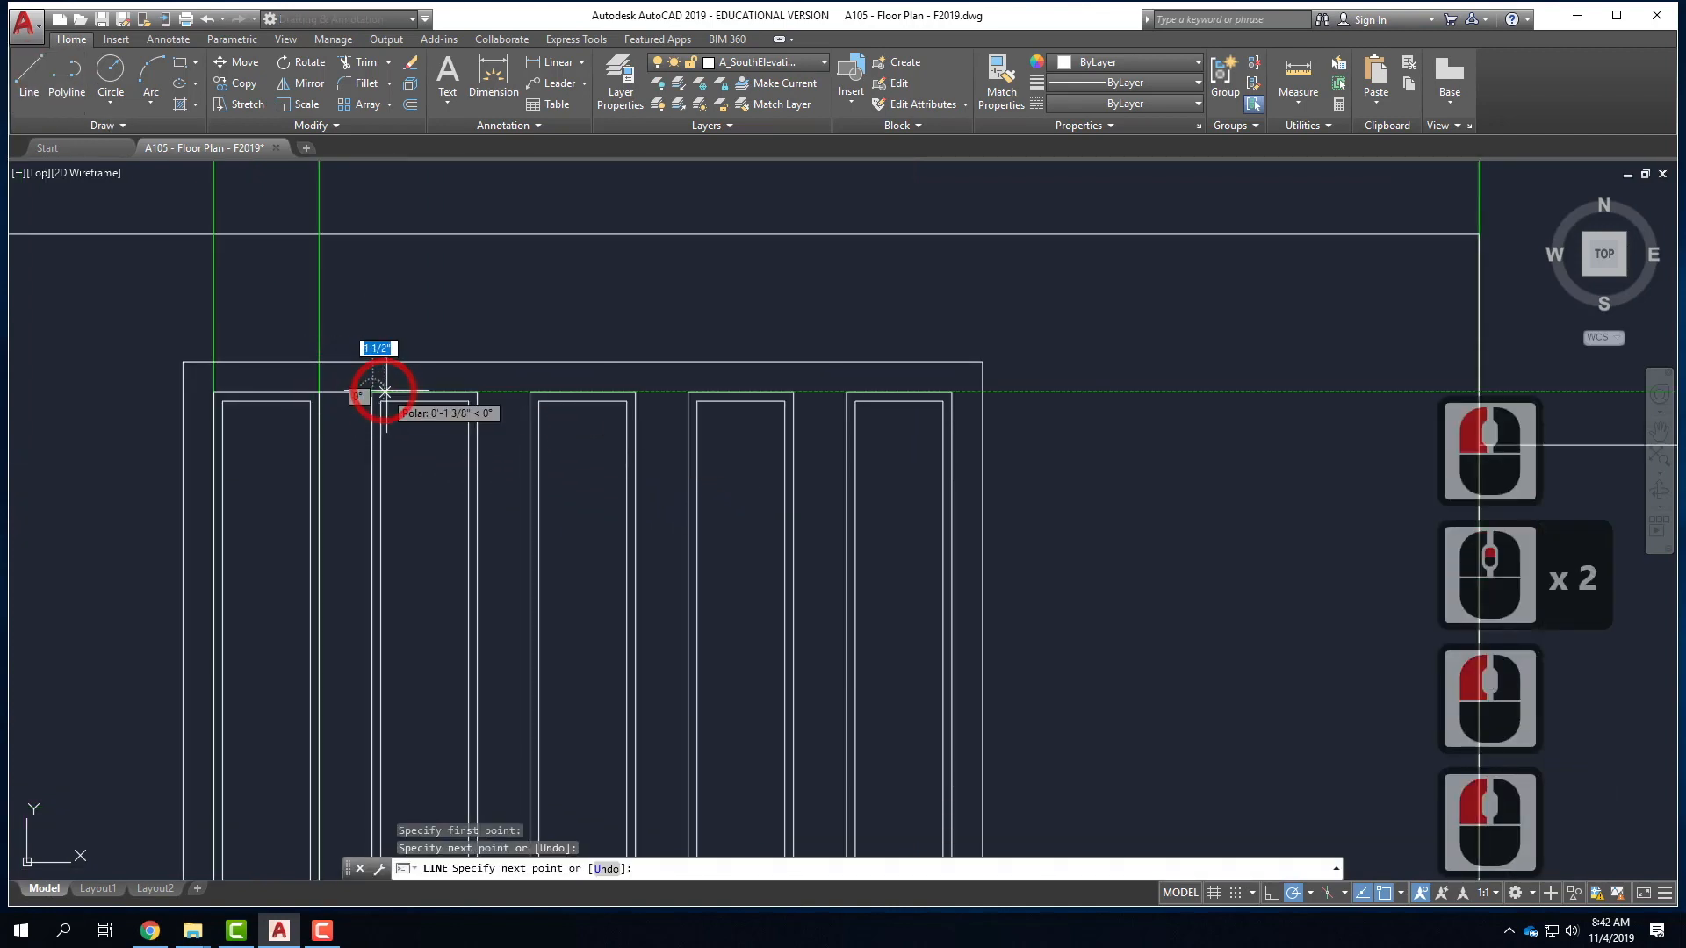
key(Return)
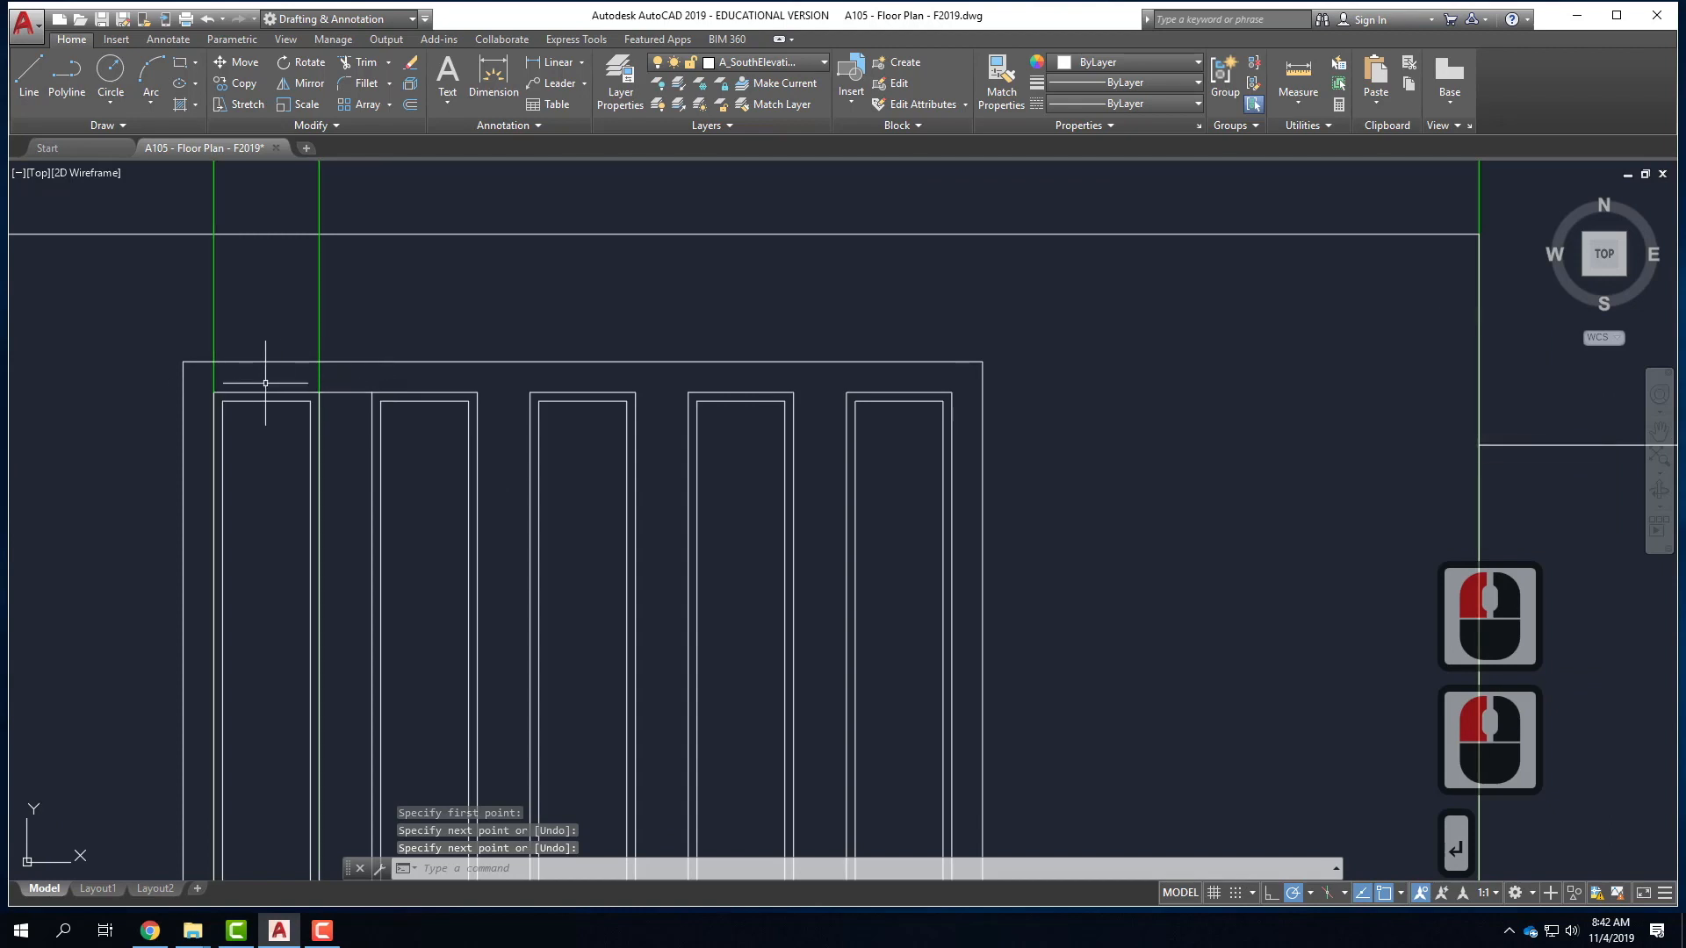
- Draw a horizontal line from the first window's upper-left frame corner to the left edge of the overall trim rectangle
right_click(239, 380)
click(259, 387)
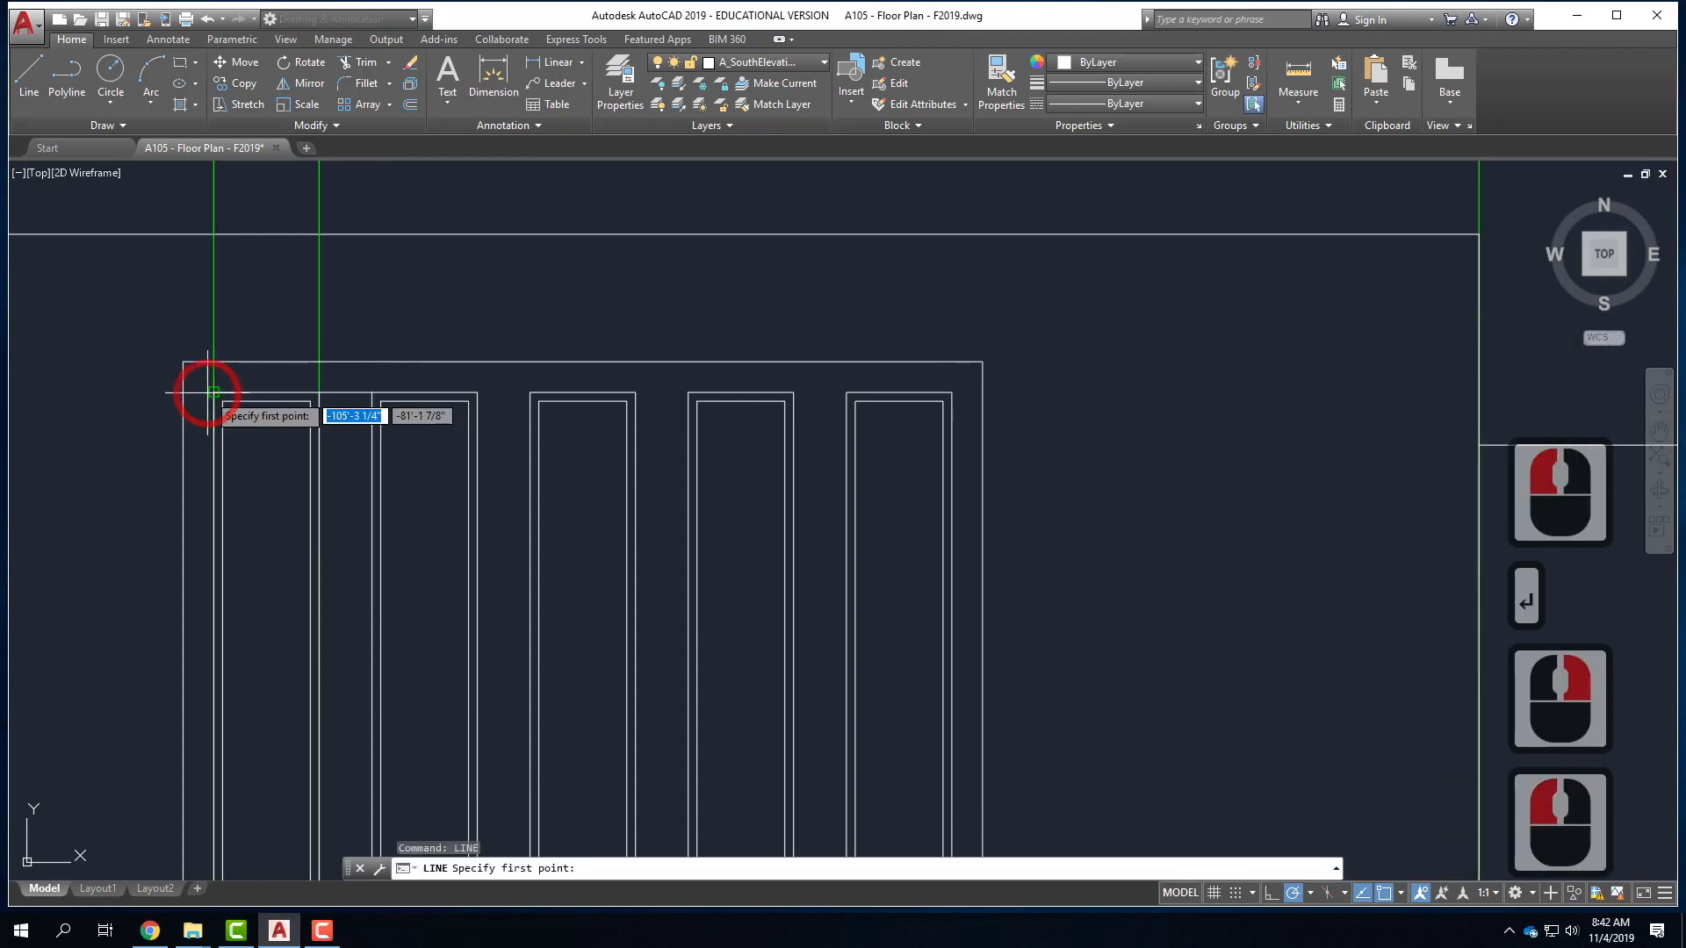
click(208, 393)
click(181, 391)
key(Return)
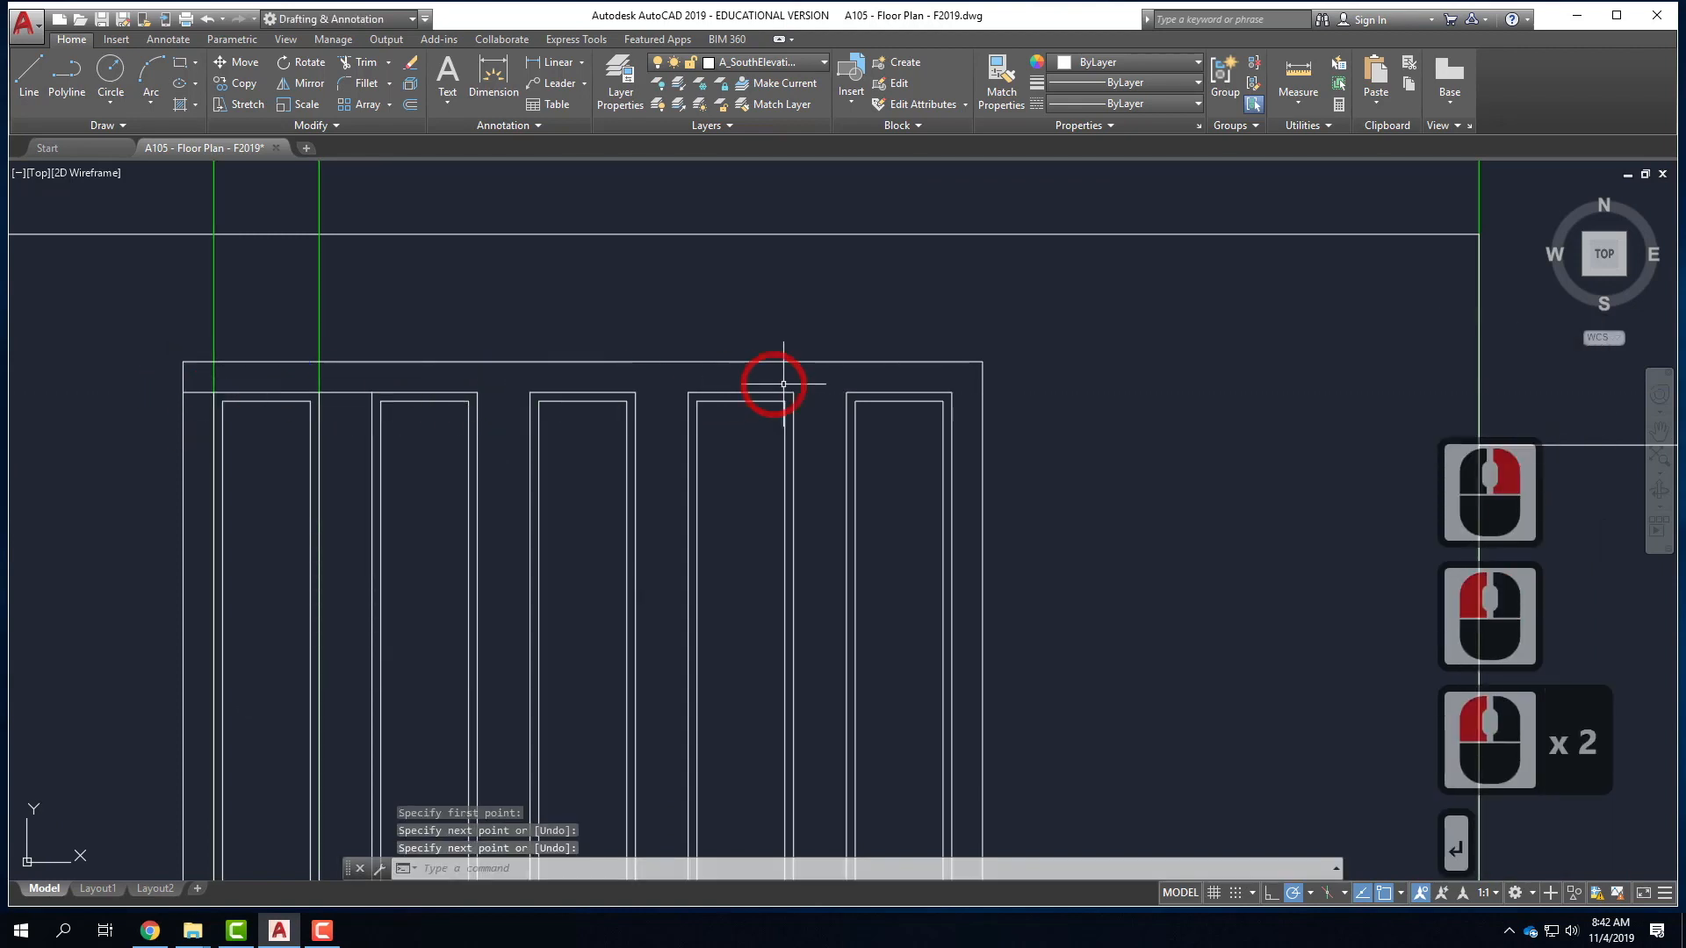
- Draw horizontal lines across the gaps between the second and third and the third and fourth windows, joining their outer frames' top corners
right_click(914, 371)
click(975, 380)
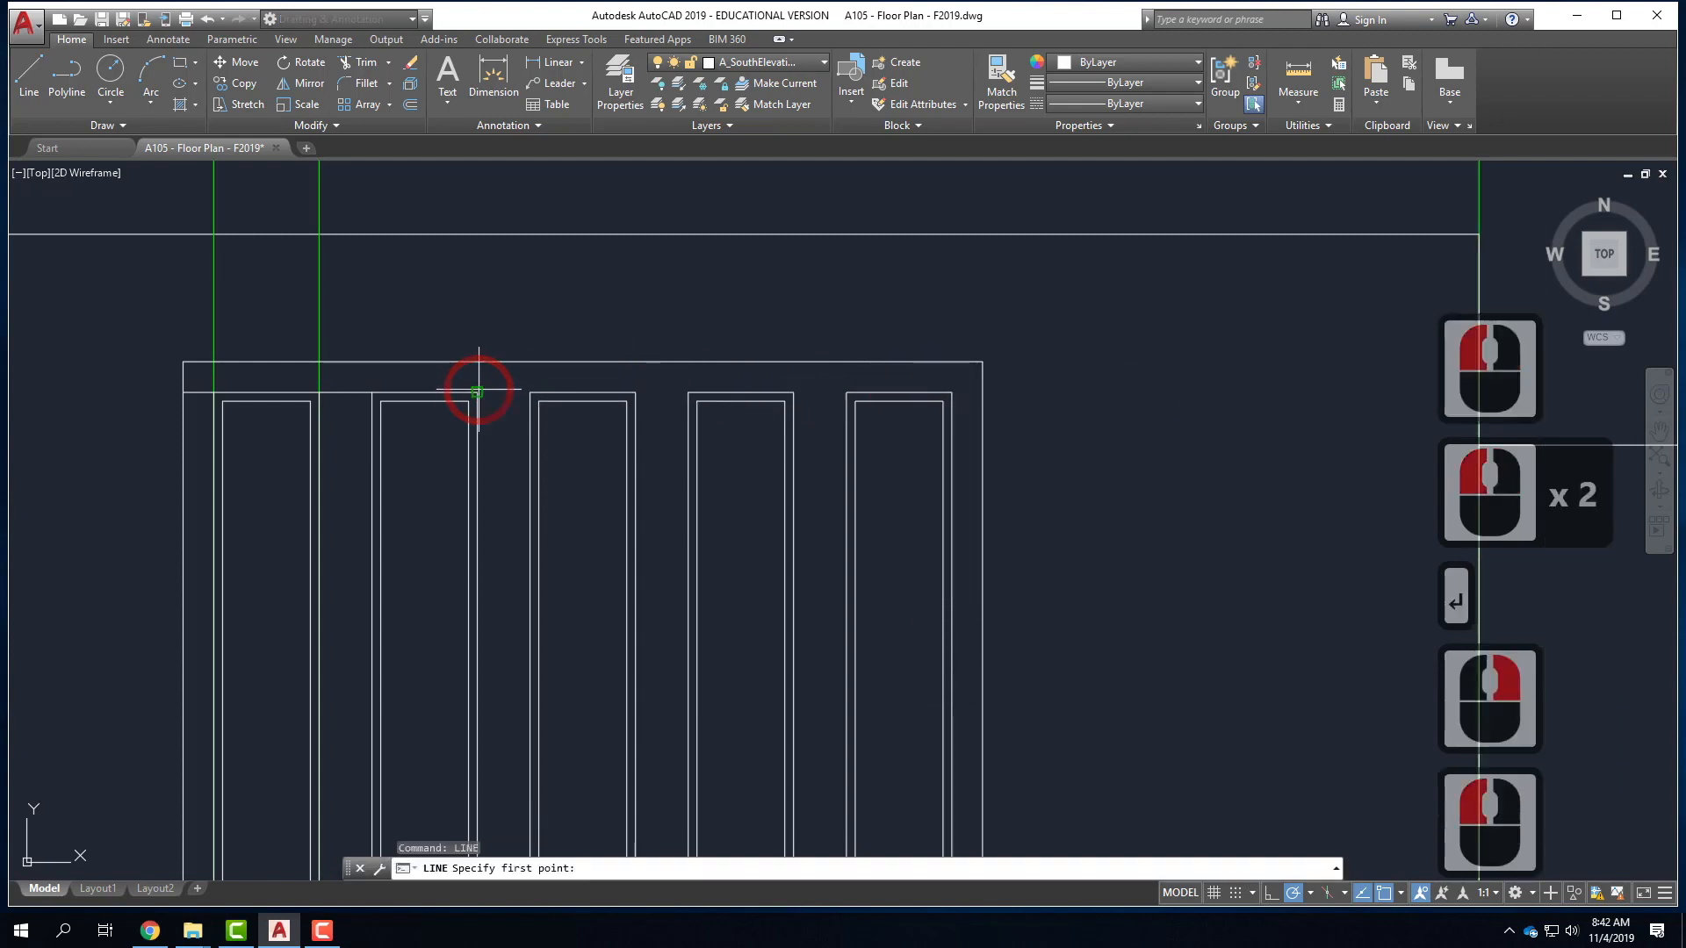
click(477, 392)
click(529, 391)
key(Return)
right_click(663, 387)
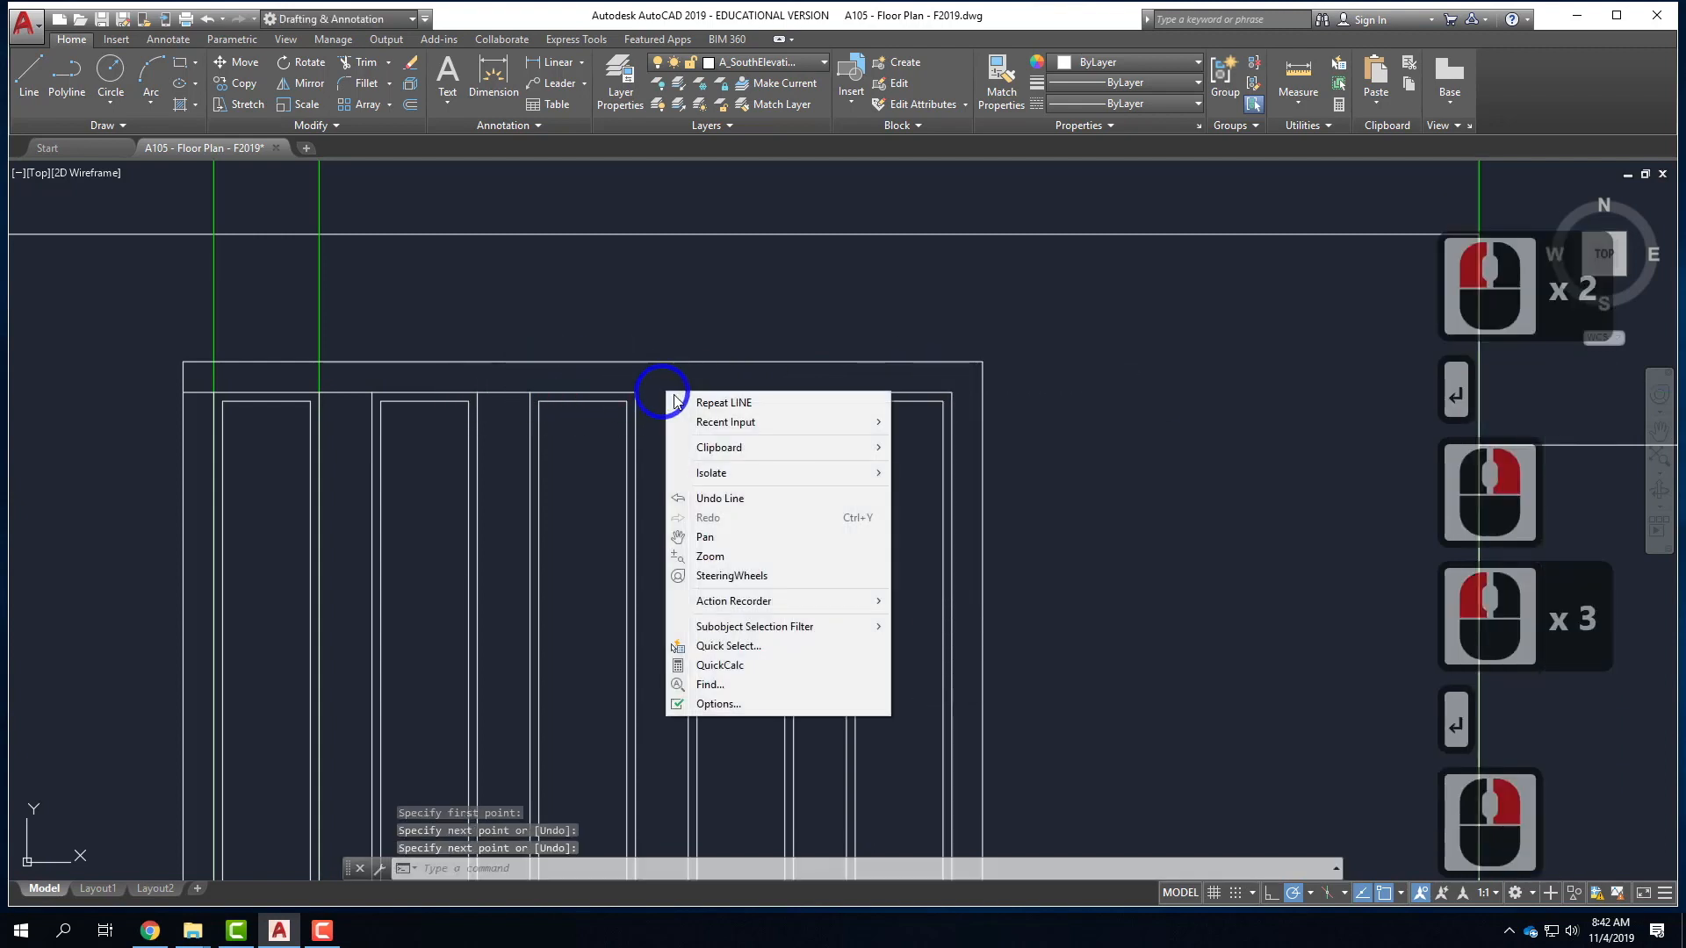
click(707, 401)
click(635, 392)
click(687, 391)
key(Return)
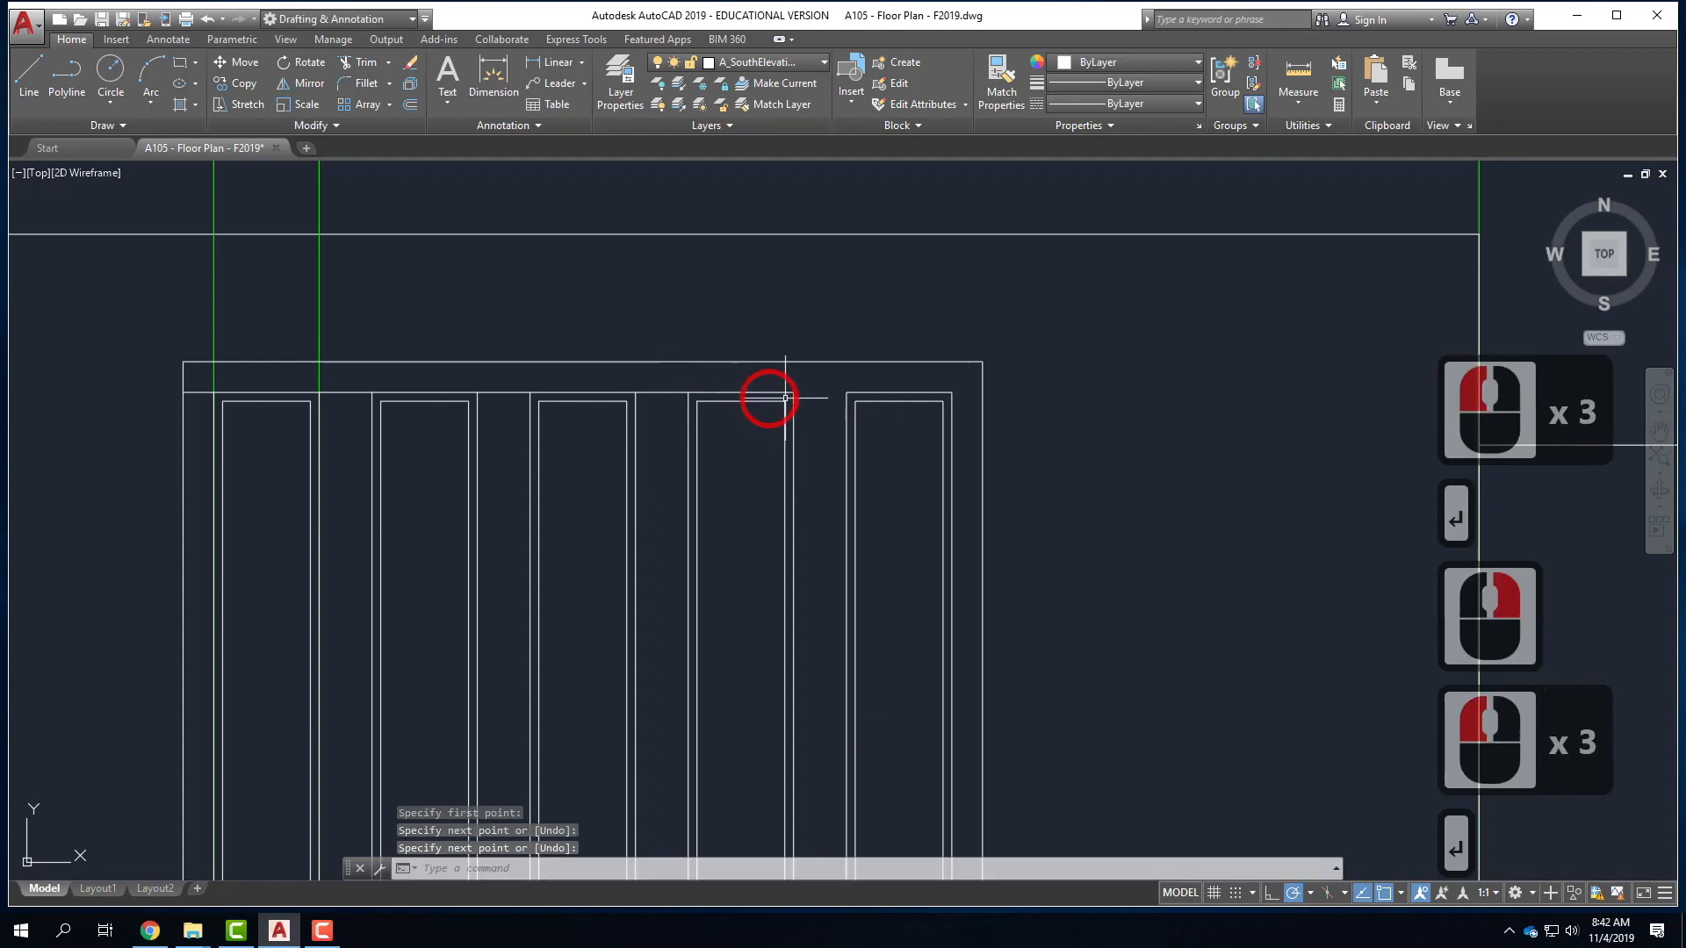
- Draw the head line across the gap between the fourth and fifth windows, and from the fifth window to the trim's right edge
right_click(841, 400)
click(842, 402)
click(793, 391)
click(846, 391)
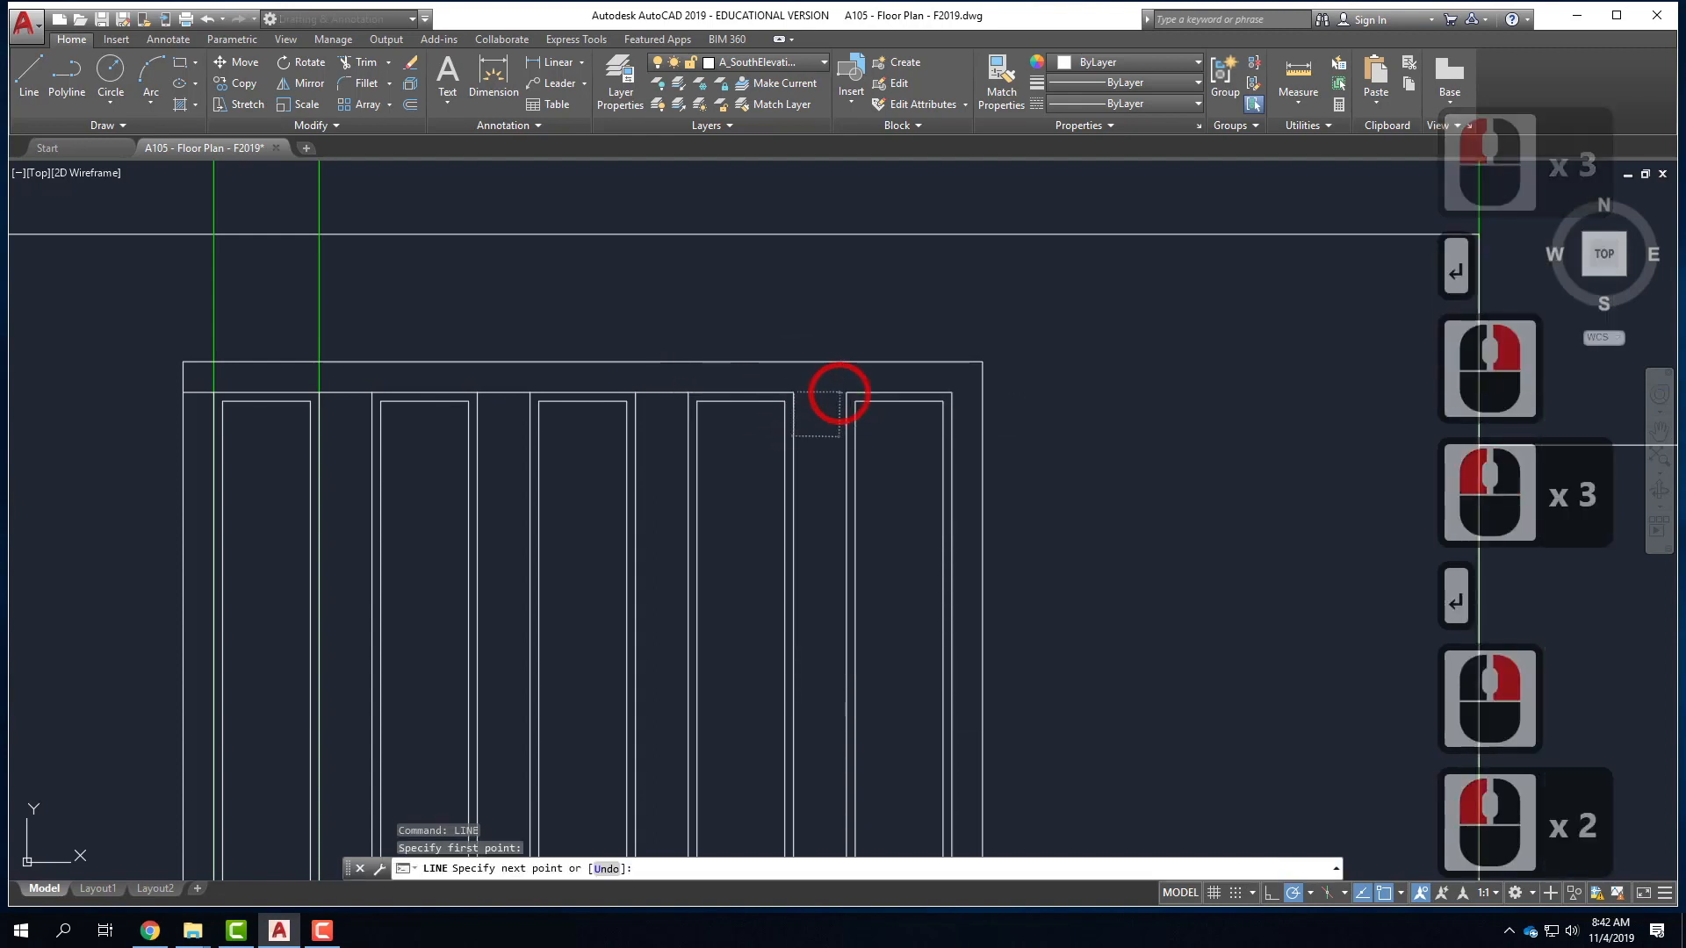
key(Return)
right_click(942, 390)
click(970, 401)
click(952, 391)
click(981, 392)
key(Return)
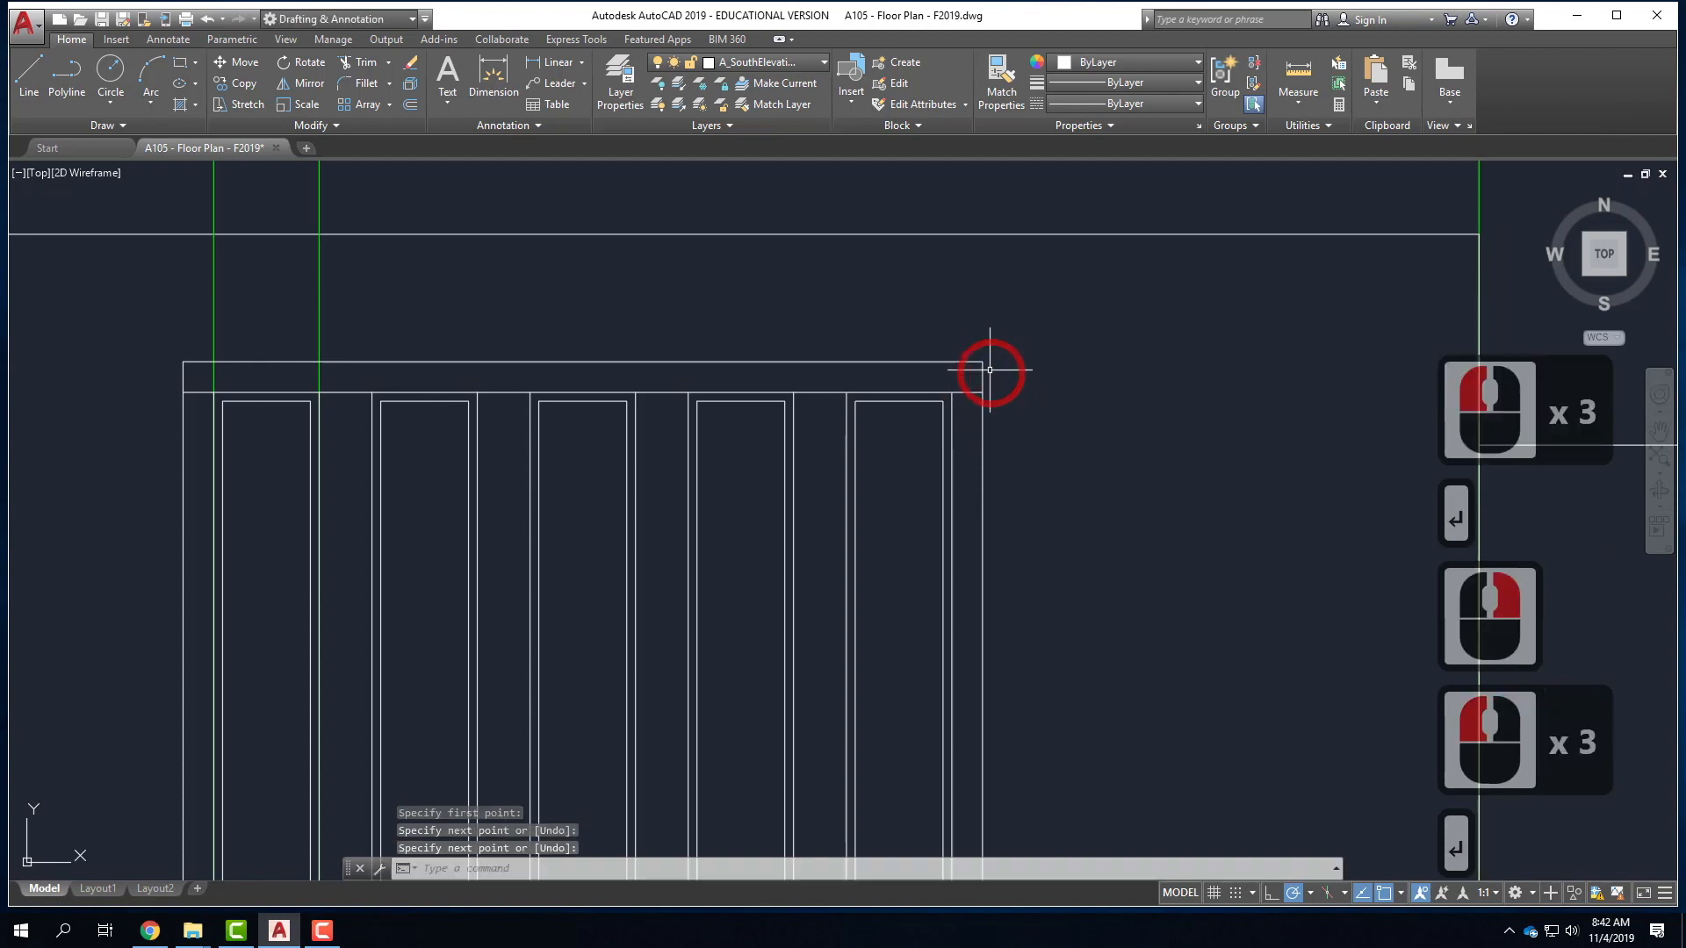
- Draw one horizontal line along the bottoms of all five windows, between the left and right edges of the trim rectangle
scroll(921, 284, down, 2)
scroll(913, 290, down, 1)
scroll(747, 518, up, 3)
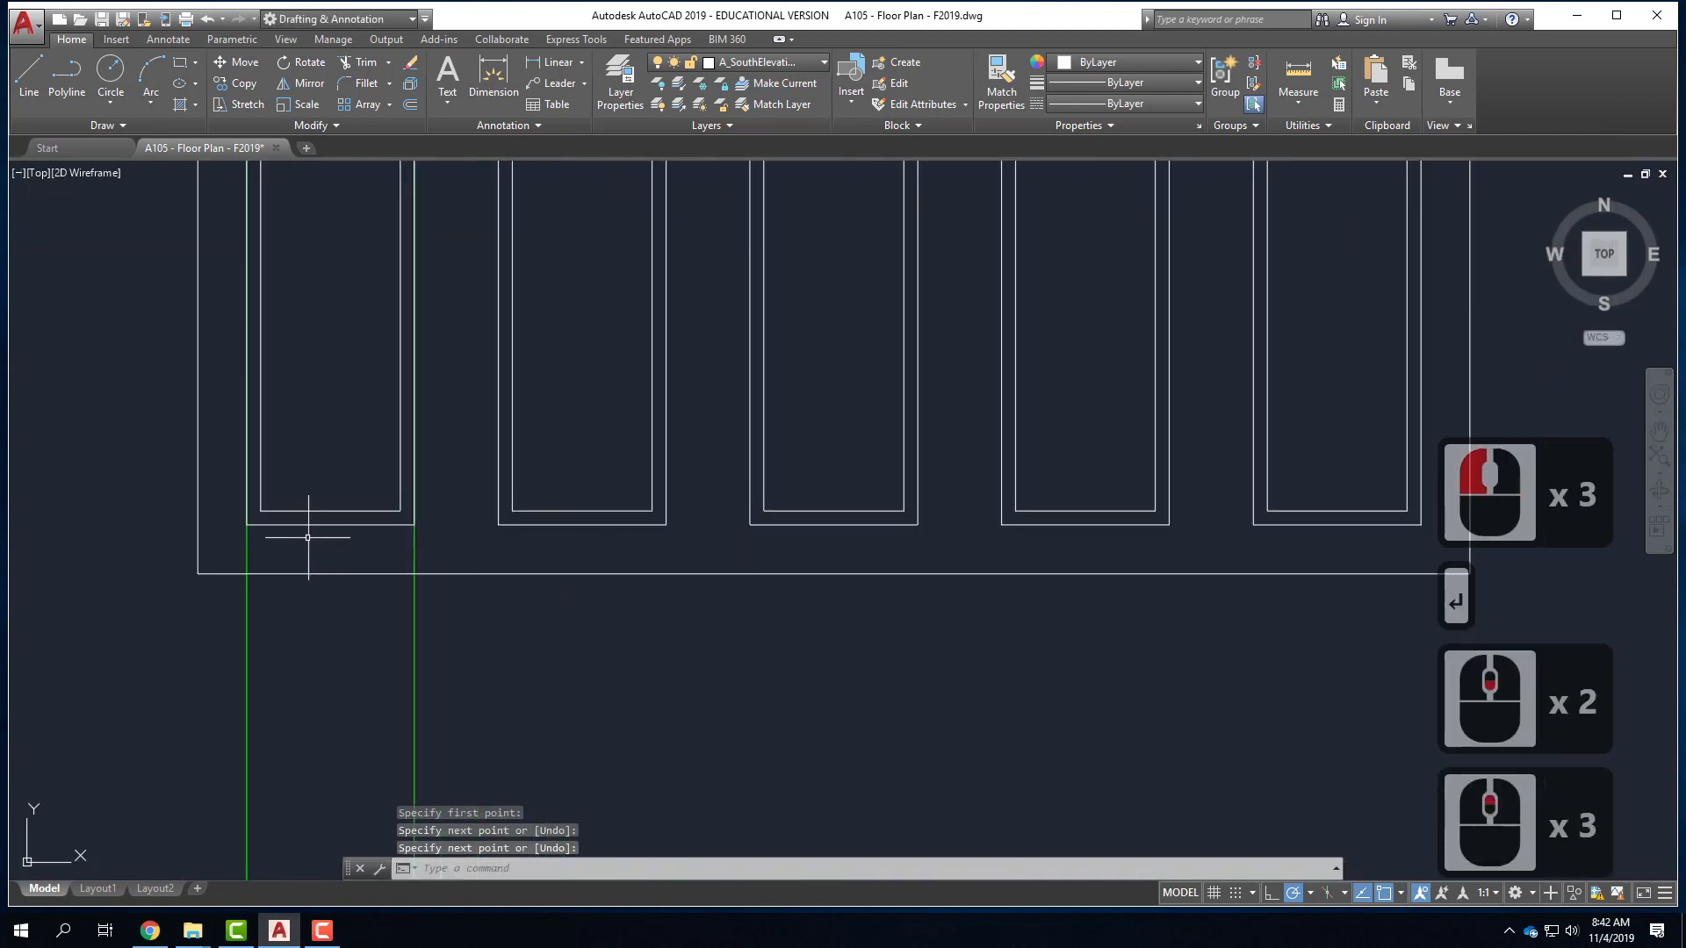
click(47, 76)
click(200, 525)
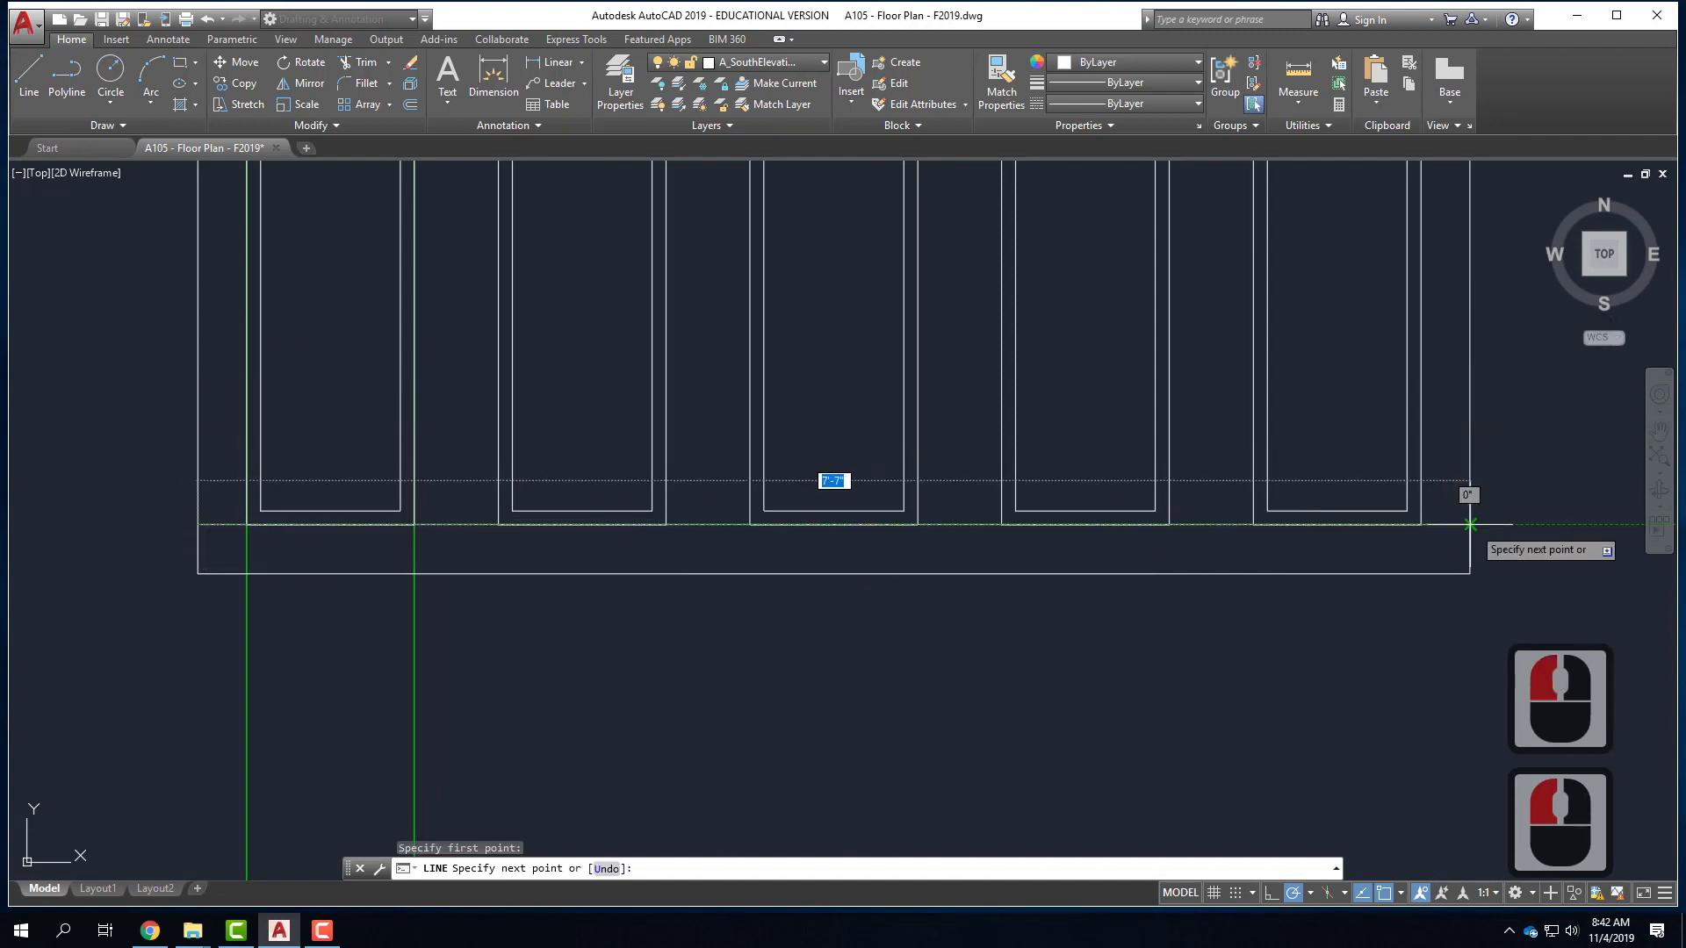
click(1470, 525)
key(Return)
- Offset the line under the windows 1.5" downward to form the sill
click(1452, 527)
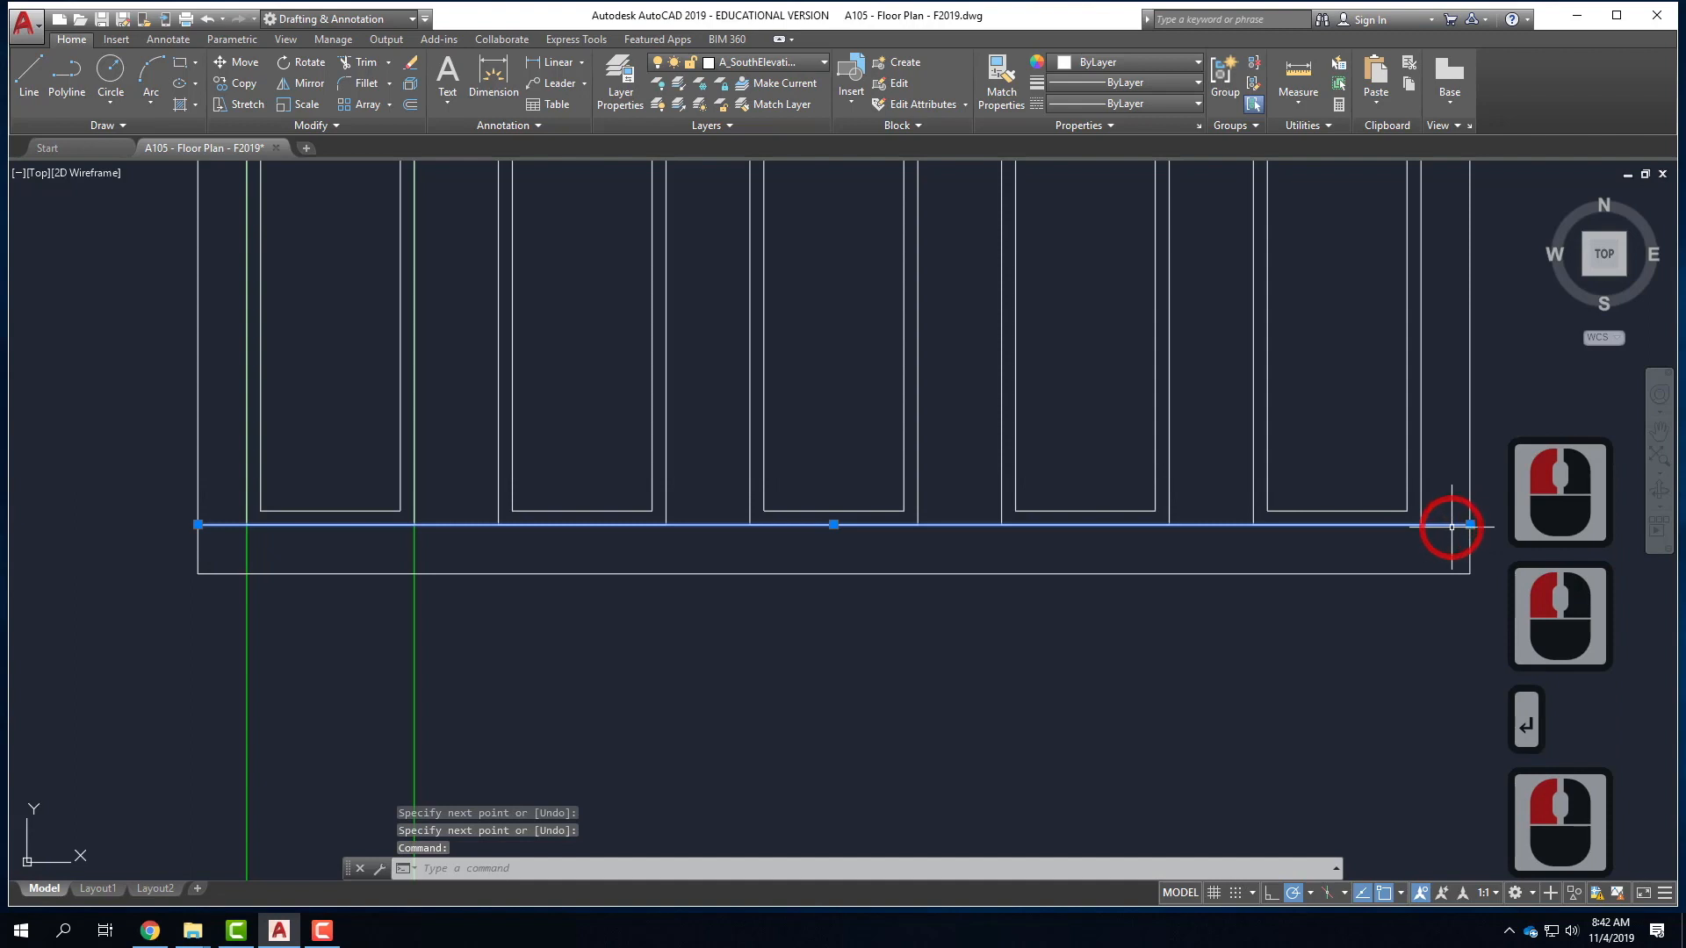
text(p)
key(BackSpace)
text(offset)
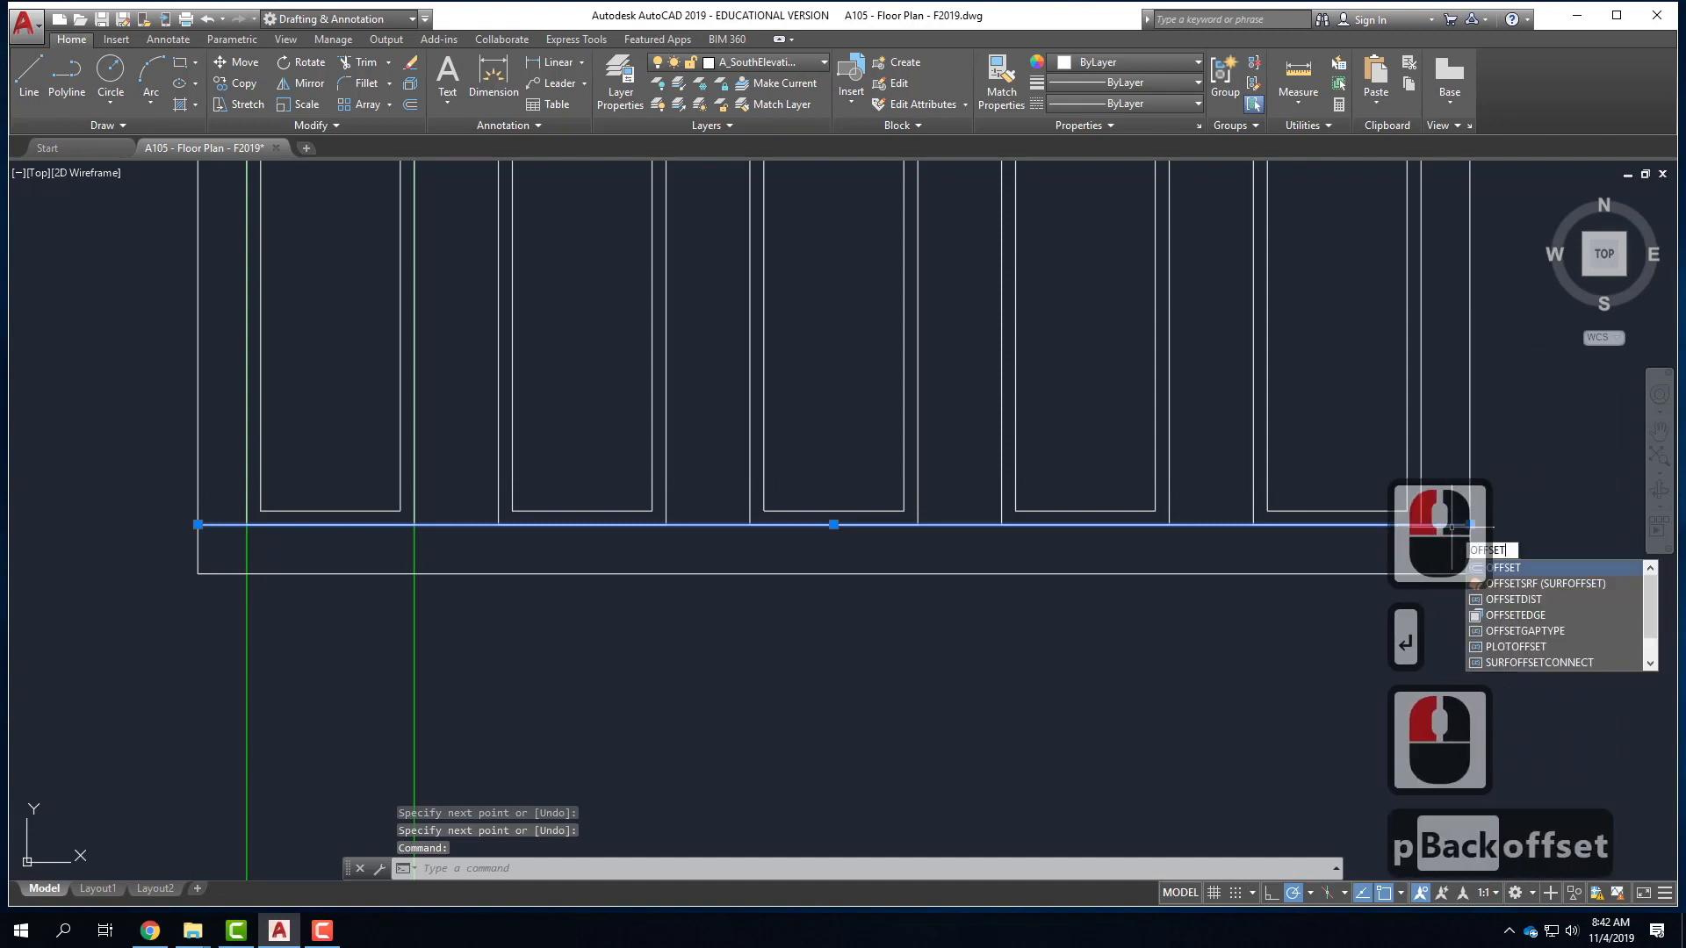
key(Return)
text(1.5")
key(Return)
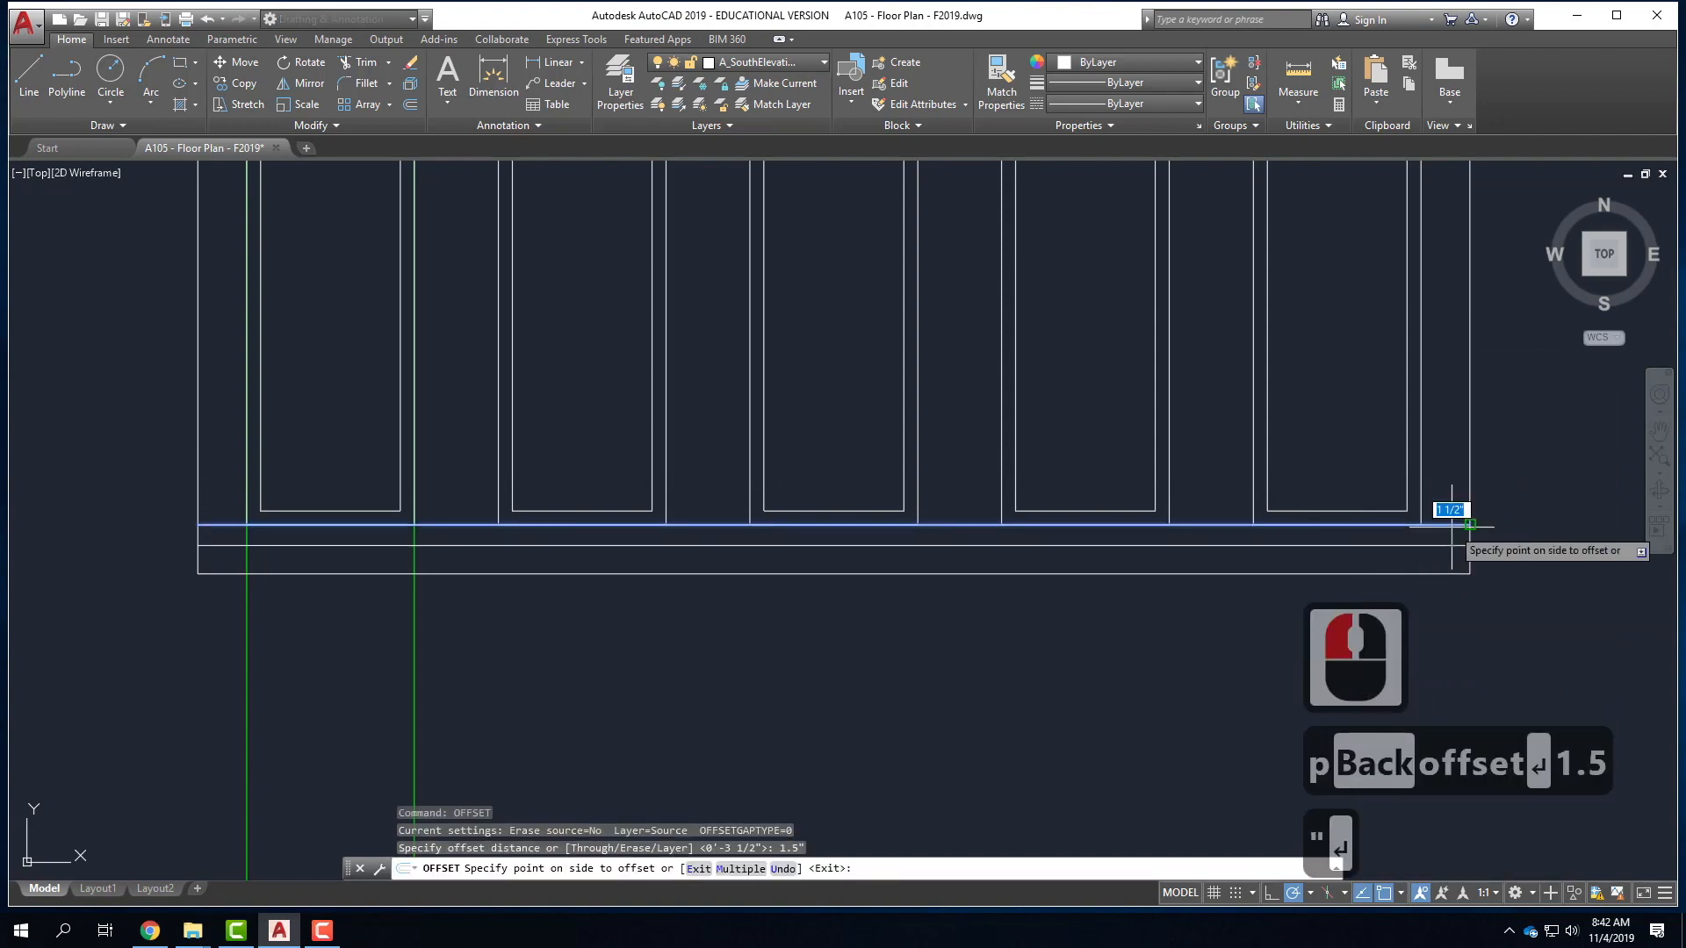
click(1449, 525)
click(1447, 571)
key(Escape)
key(Escape)
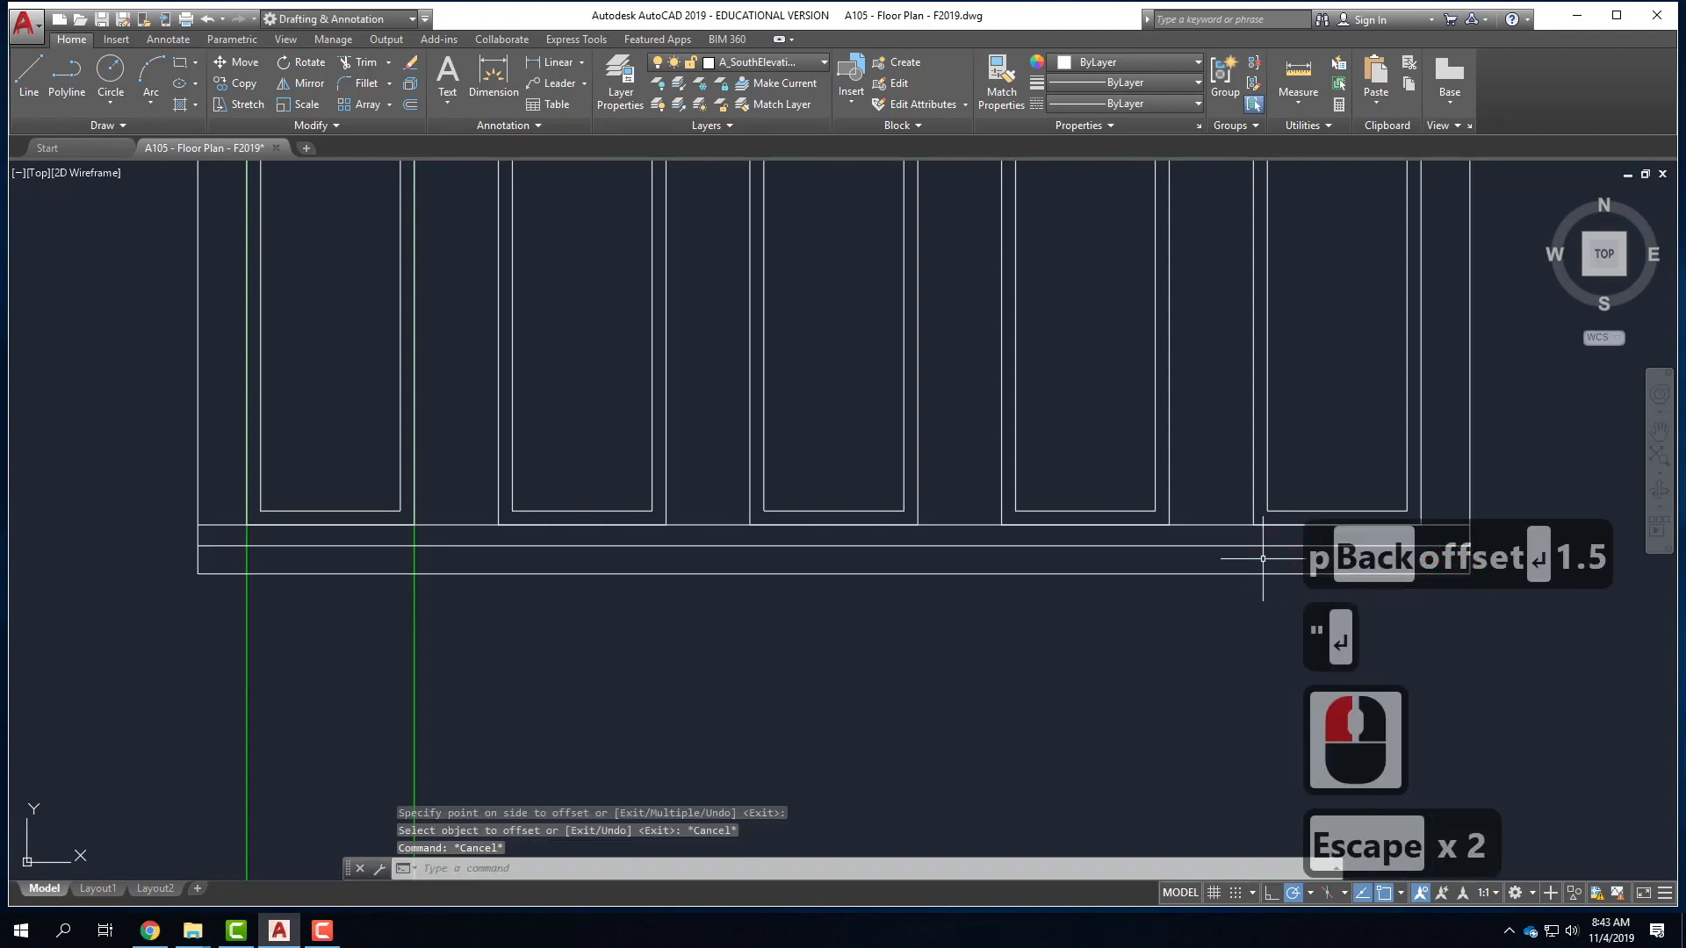
- Stretch the bottom edge of the overall trim rectangle 1.5" downward
click(1264, 573)
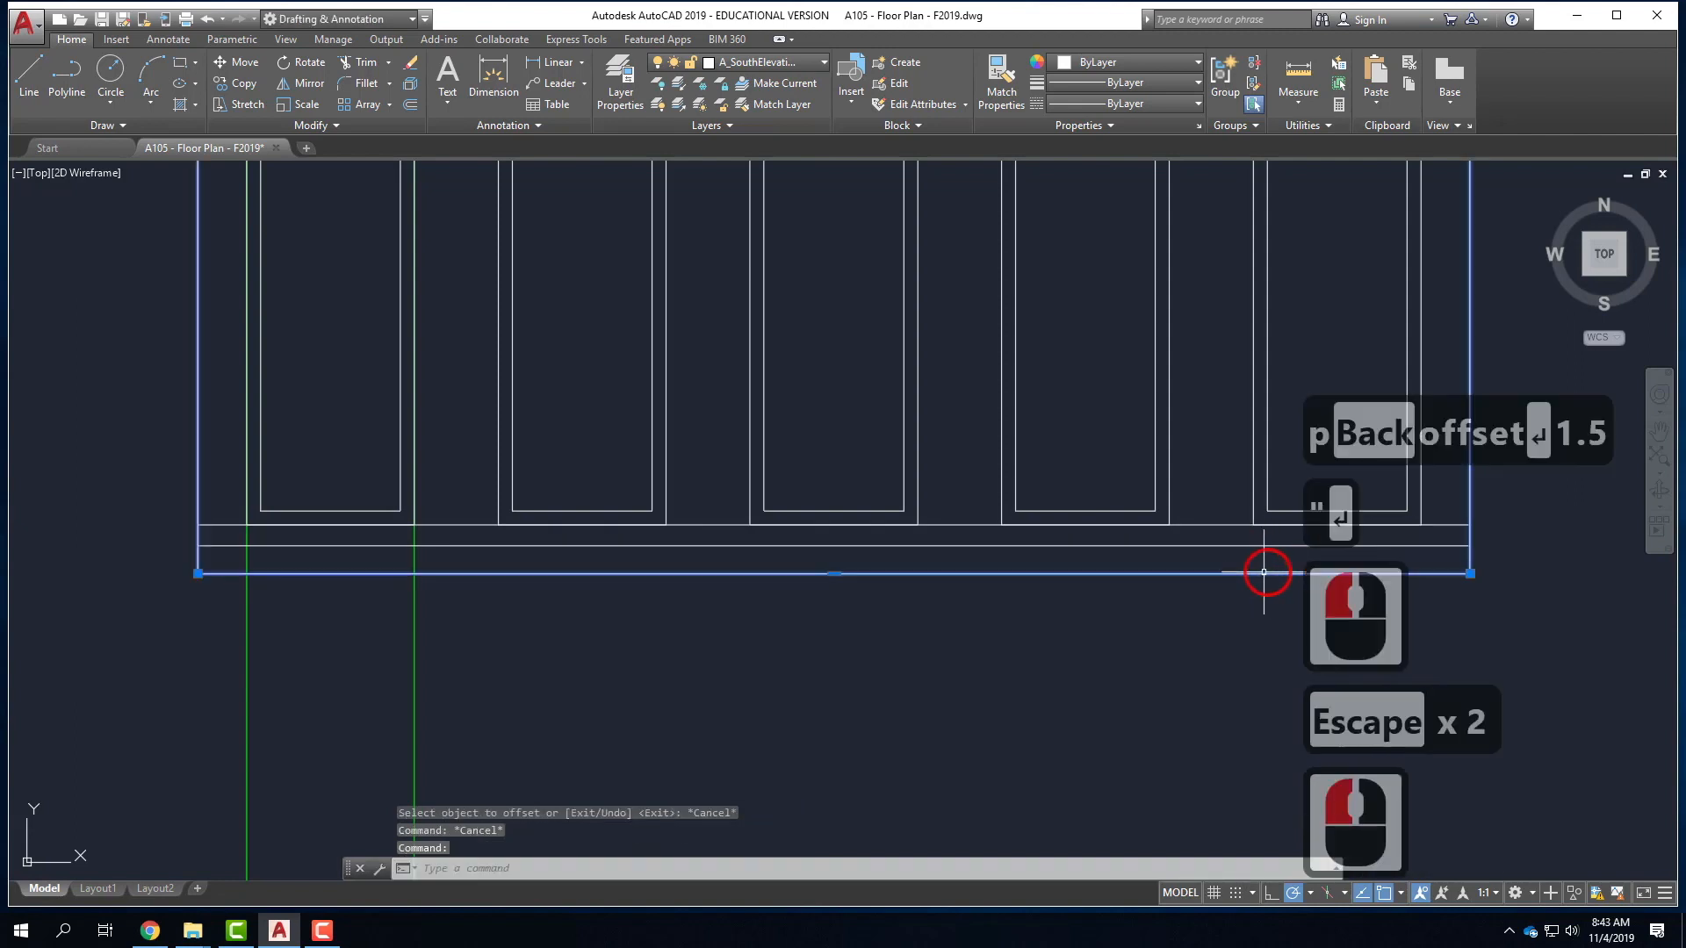
click(834, 574)
text(1.5")
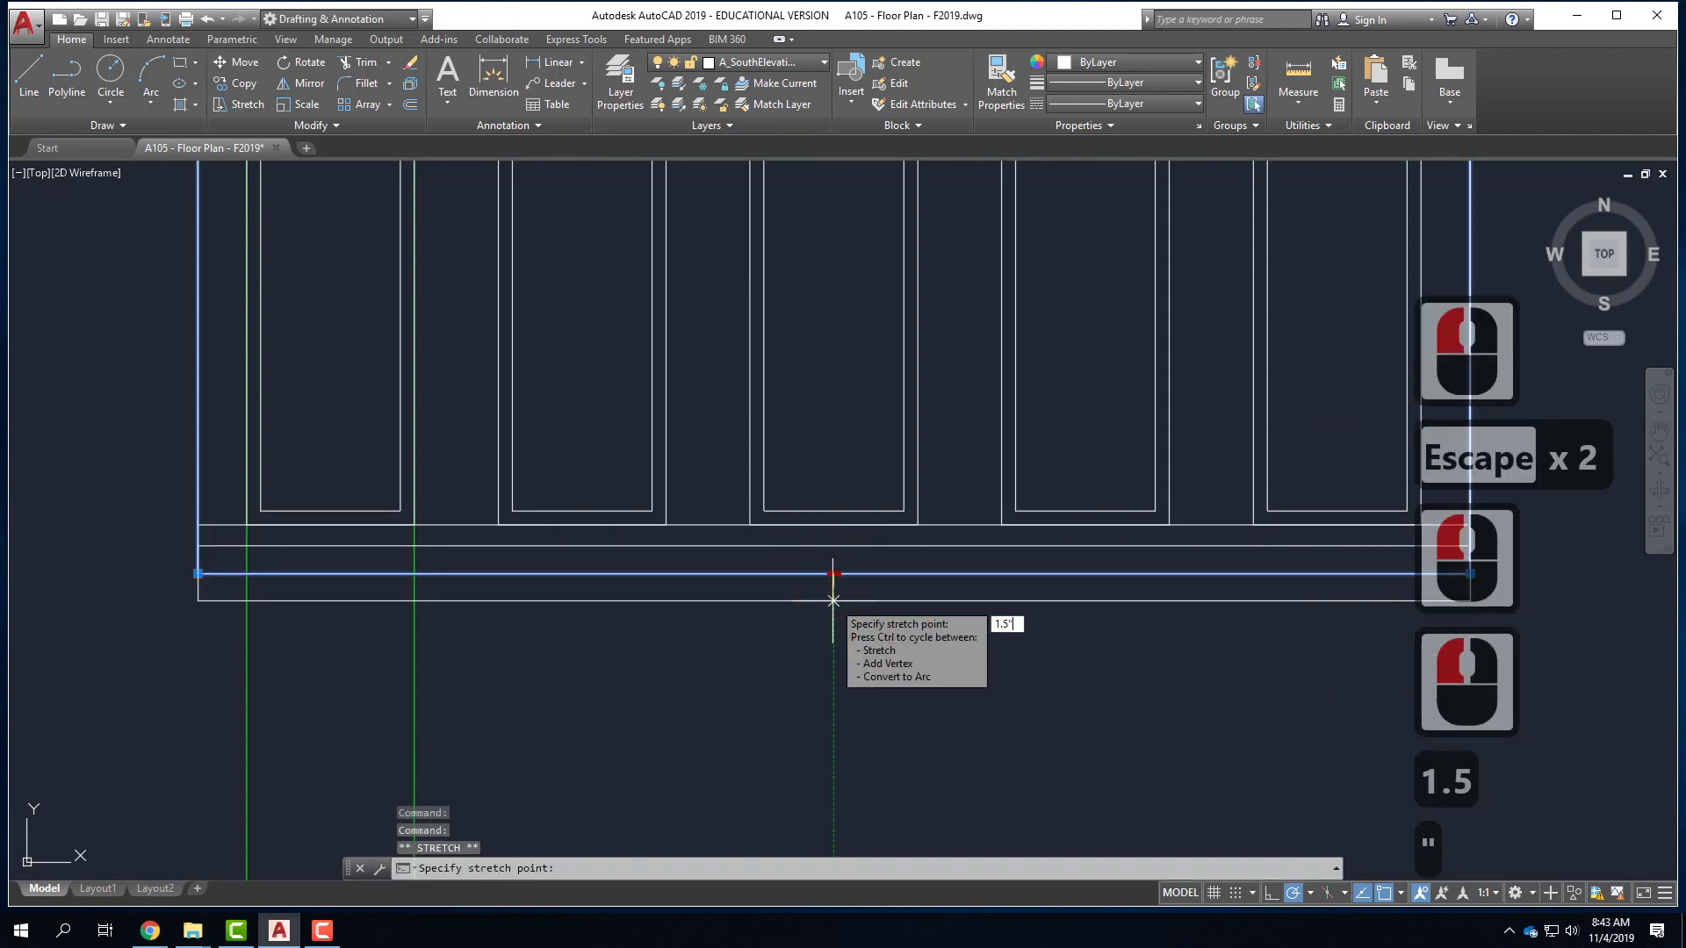
key(Return)
key(Escape)
key(Escape)
scroll(512, 681, down, 2)
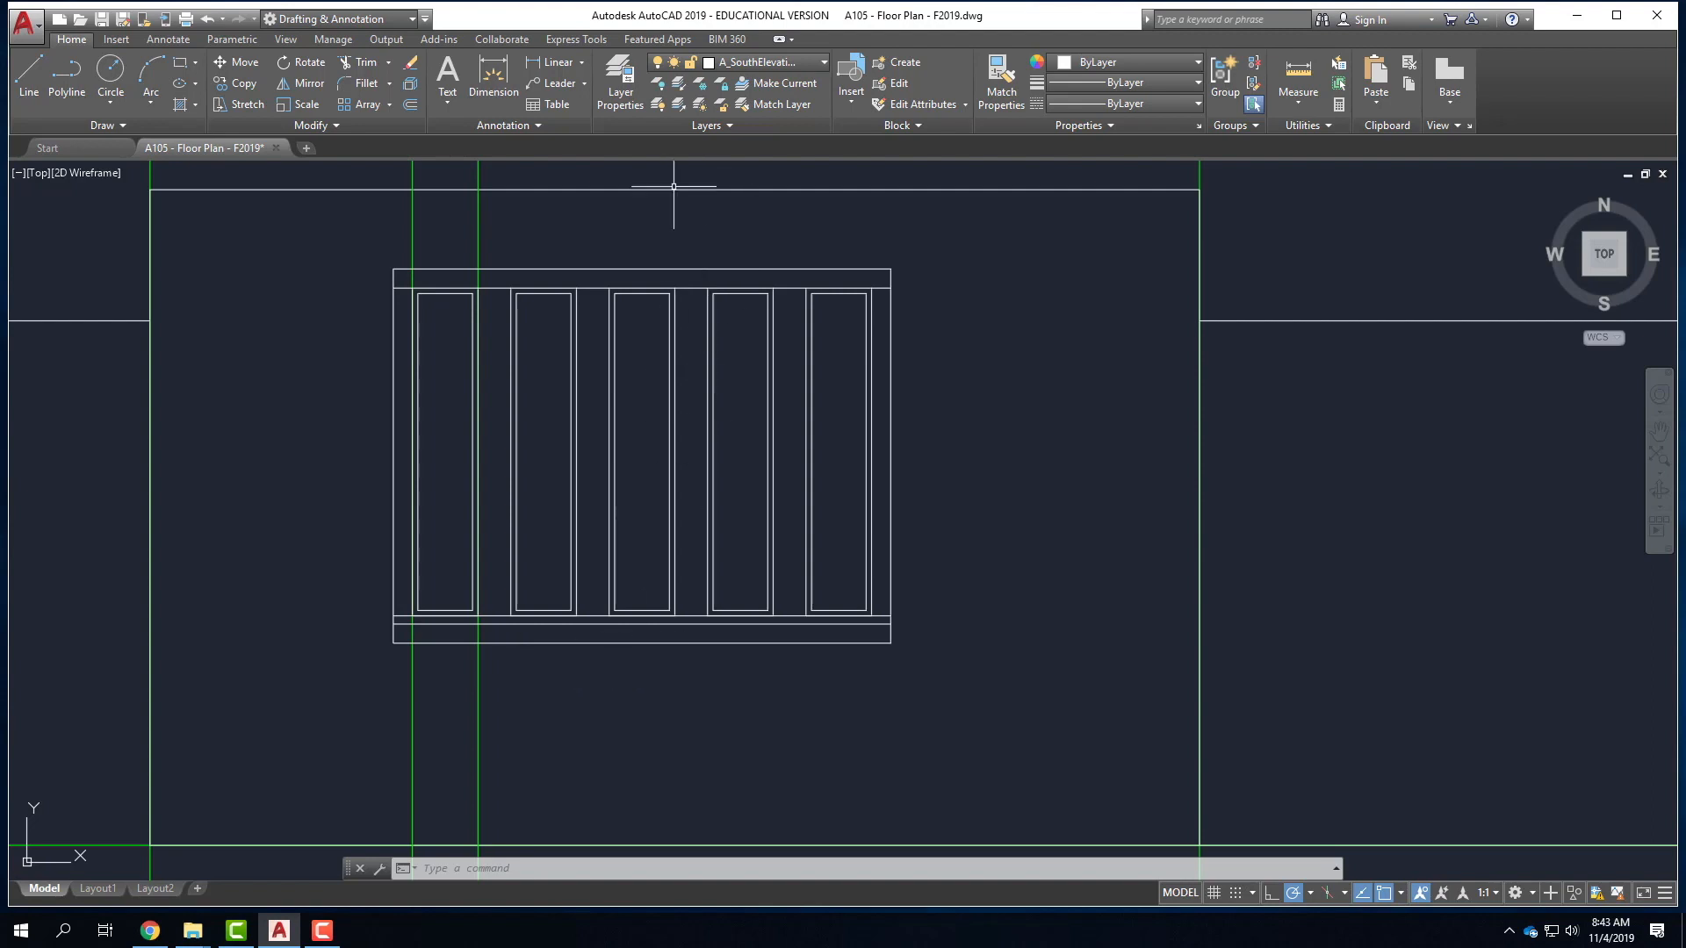
- Make NoPrint the current layer
scroll(581, 298, down, 2)
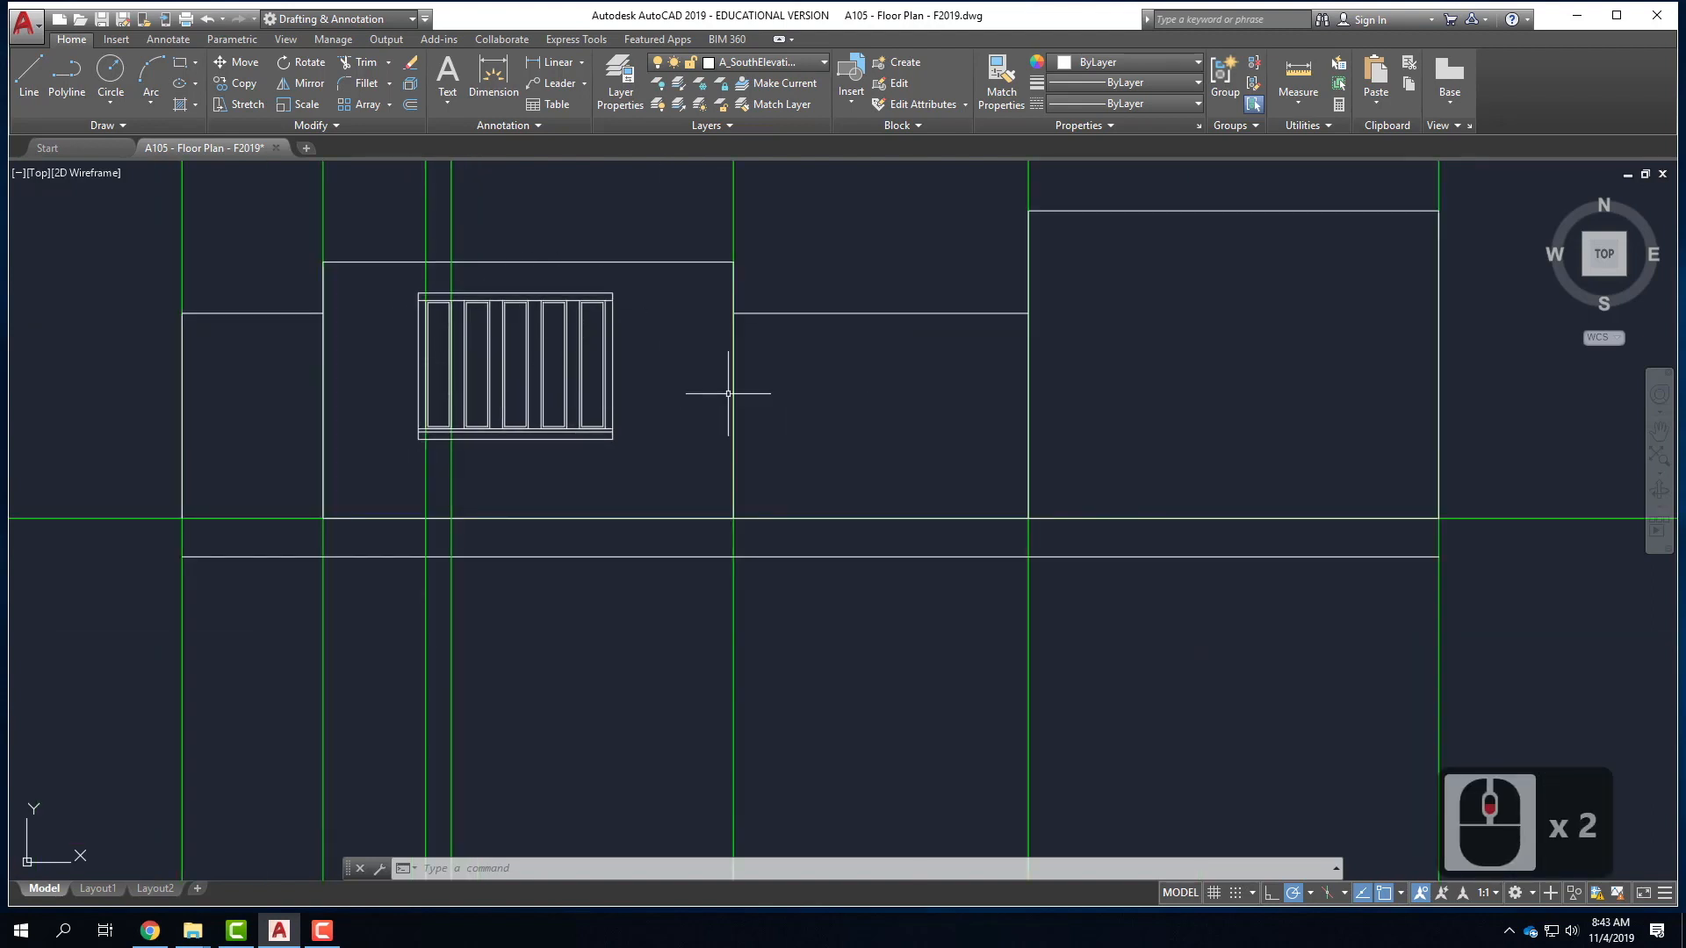
scroll(431, 424, down, 4)
scroll(533, 287, up, 5)
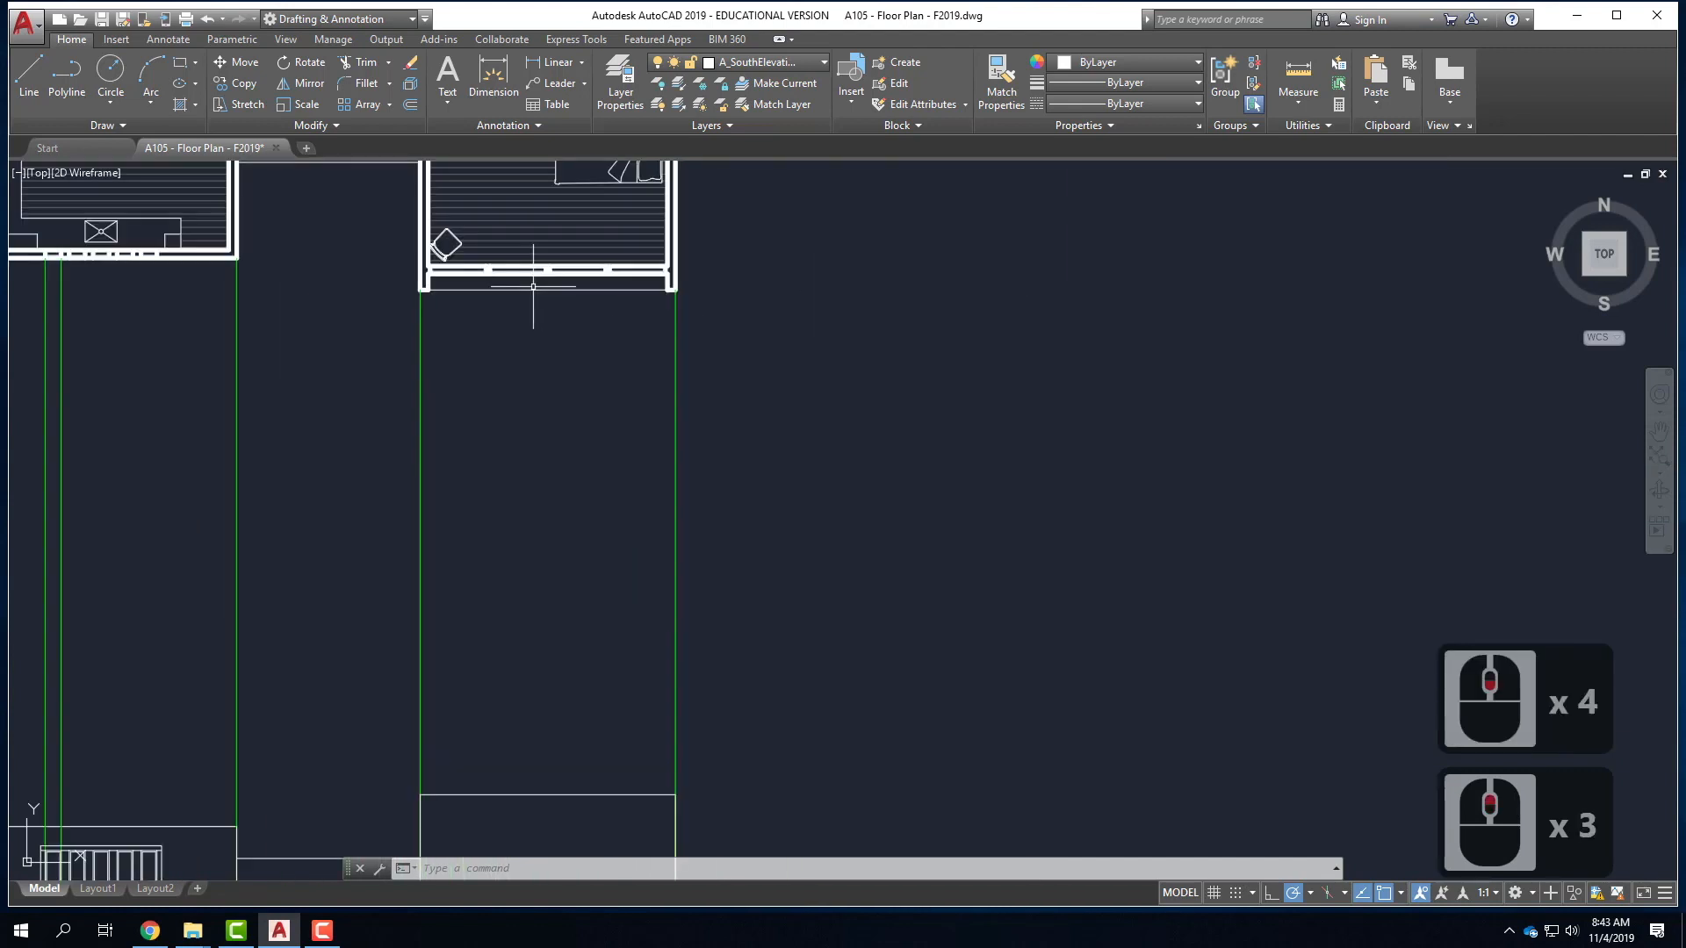
scroll(449, 235, down, 2)
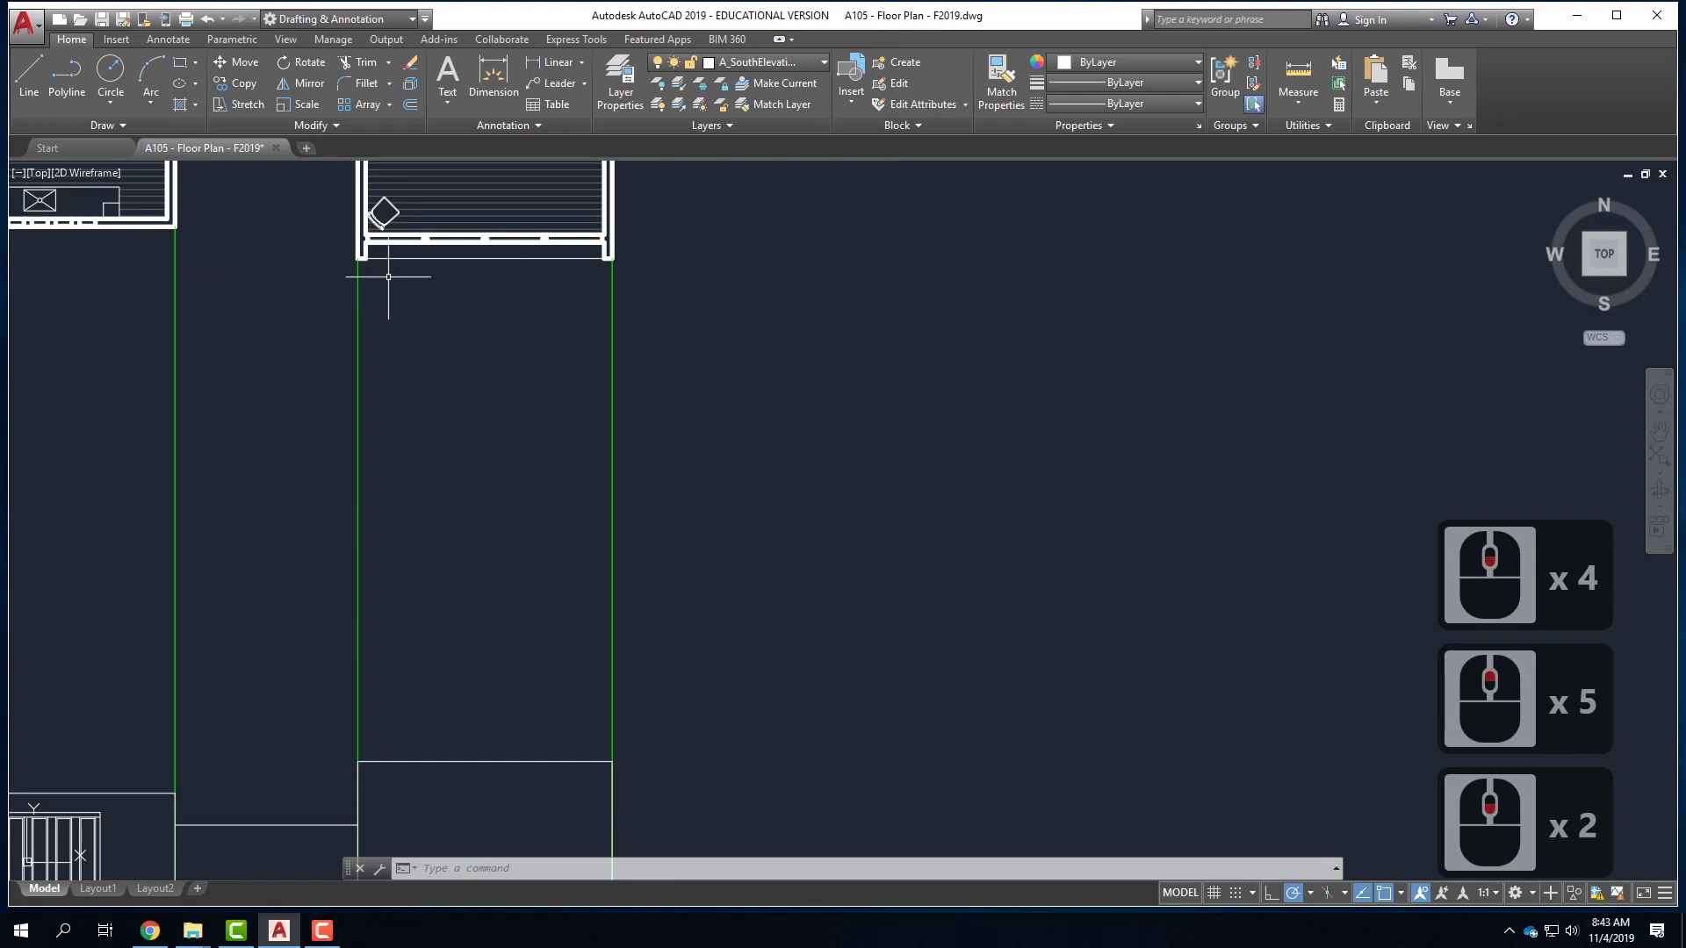
scroll(470, 261, down, 2)
scroll(429, 481, up, 2)
scroll(427, 590, down, 2)
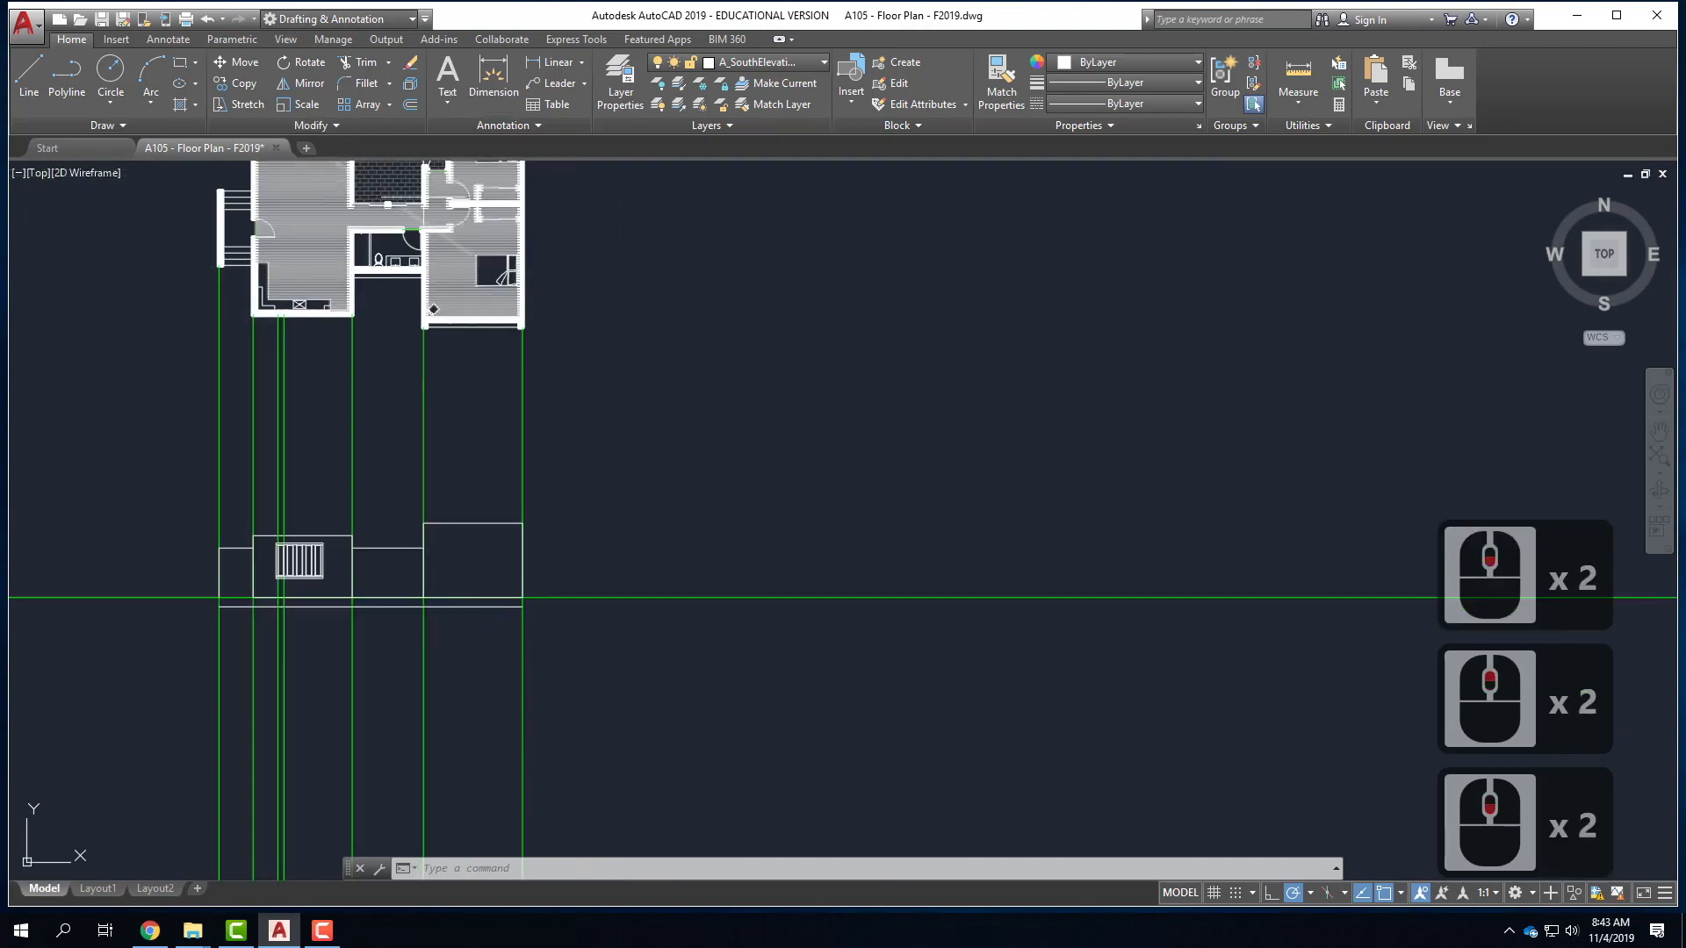
key(Escape)
key(Escape)
click(784, 64)
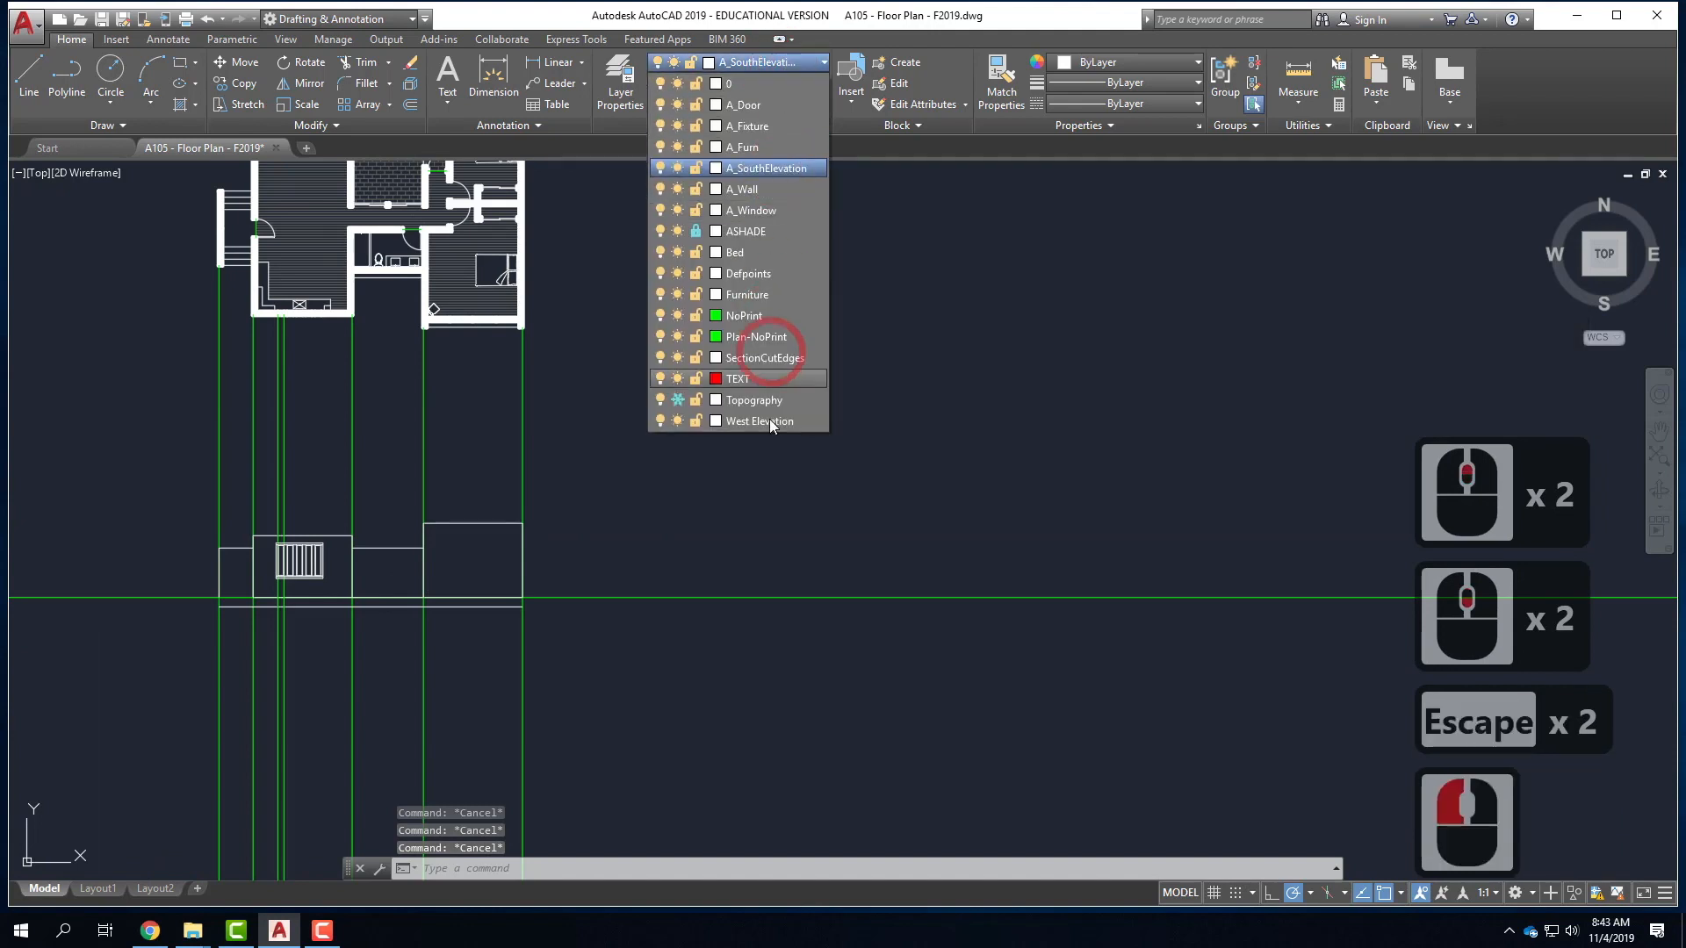
click(757, 309)
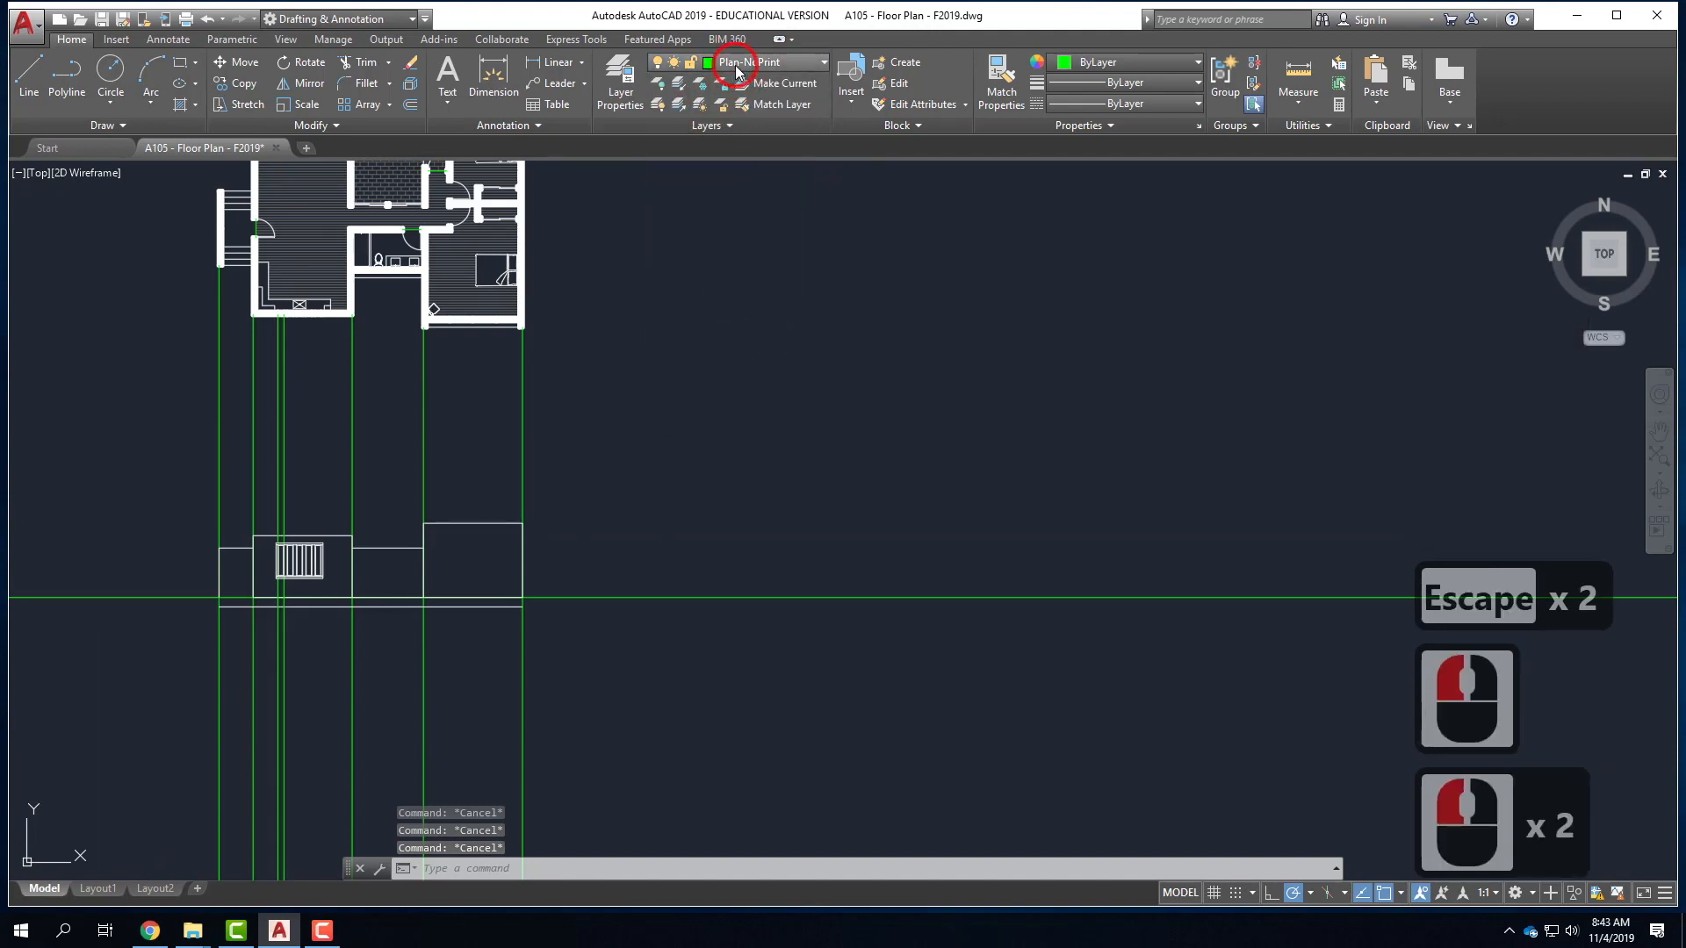
click(735, 65)
click(748, 316)
key(Escape)
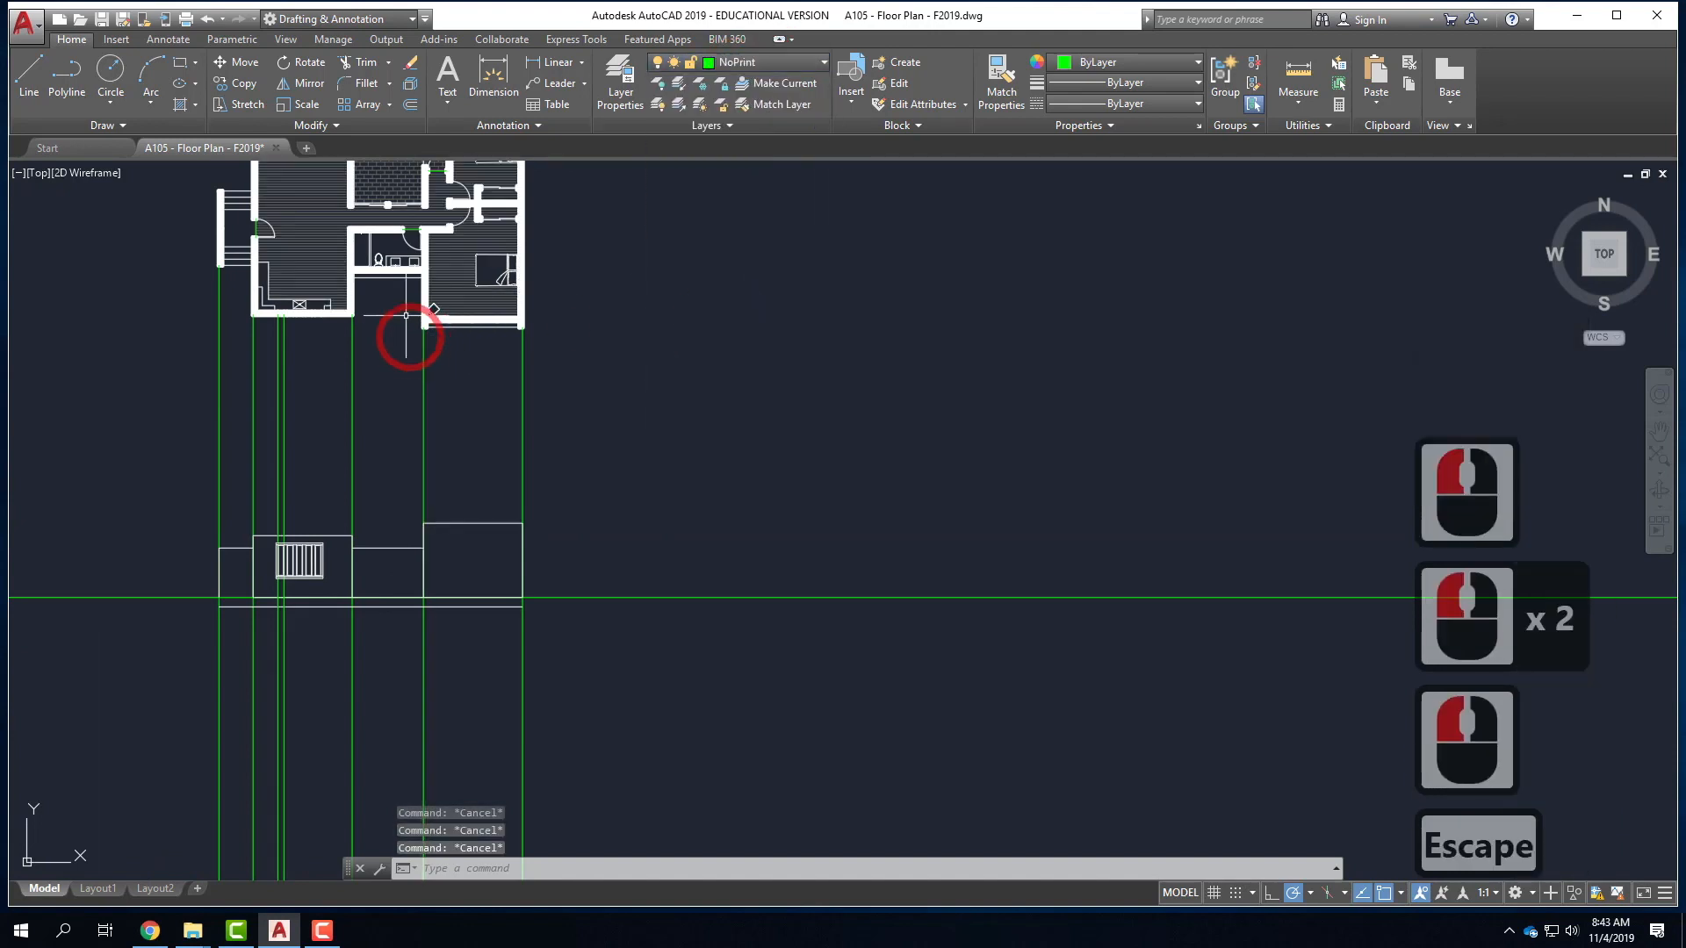
- Project a vertical ray down from the inner corner of the left wall end at the plan's southeast room
scroll(408, 339, up, 5)
text(ray)
key(Return)
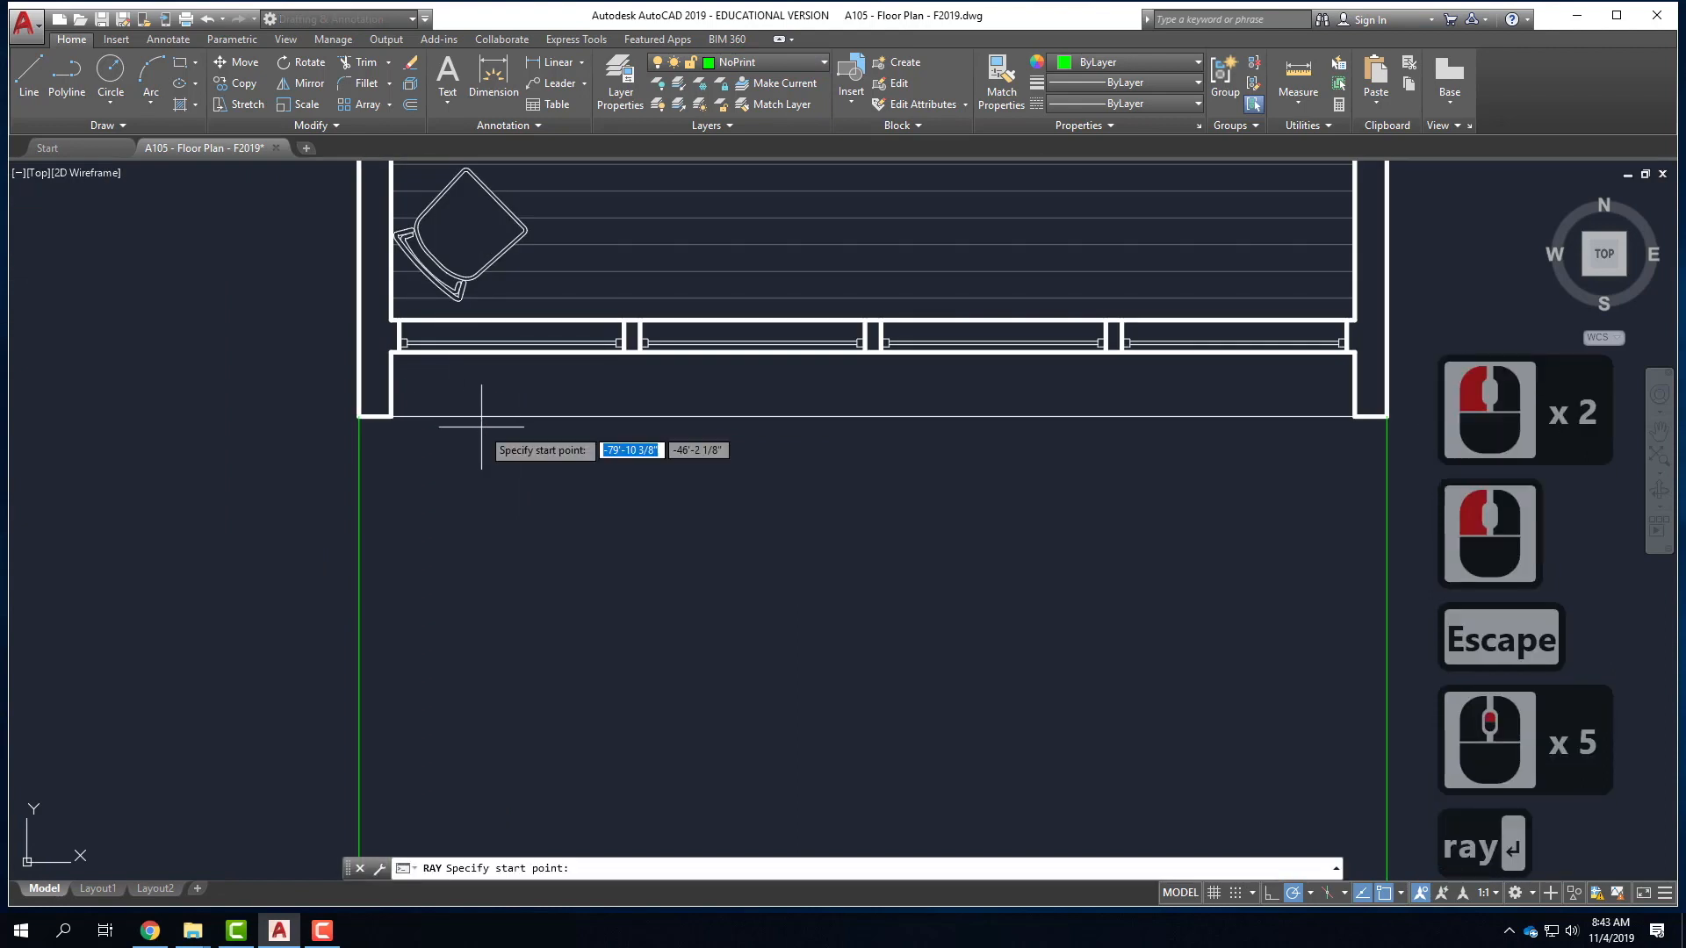
click(386, 416)
click(395, 481)
key(Return)
- Project vertical rays down from the lower-left and lower-right corners of the first window opening in the southeast room
right_click(391, 365)
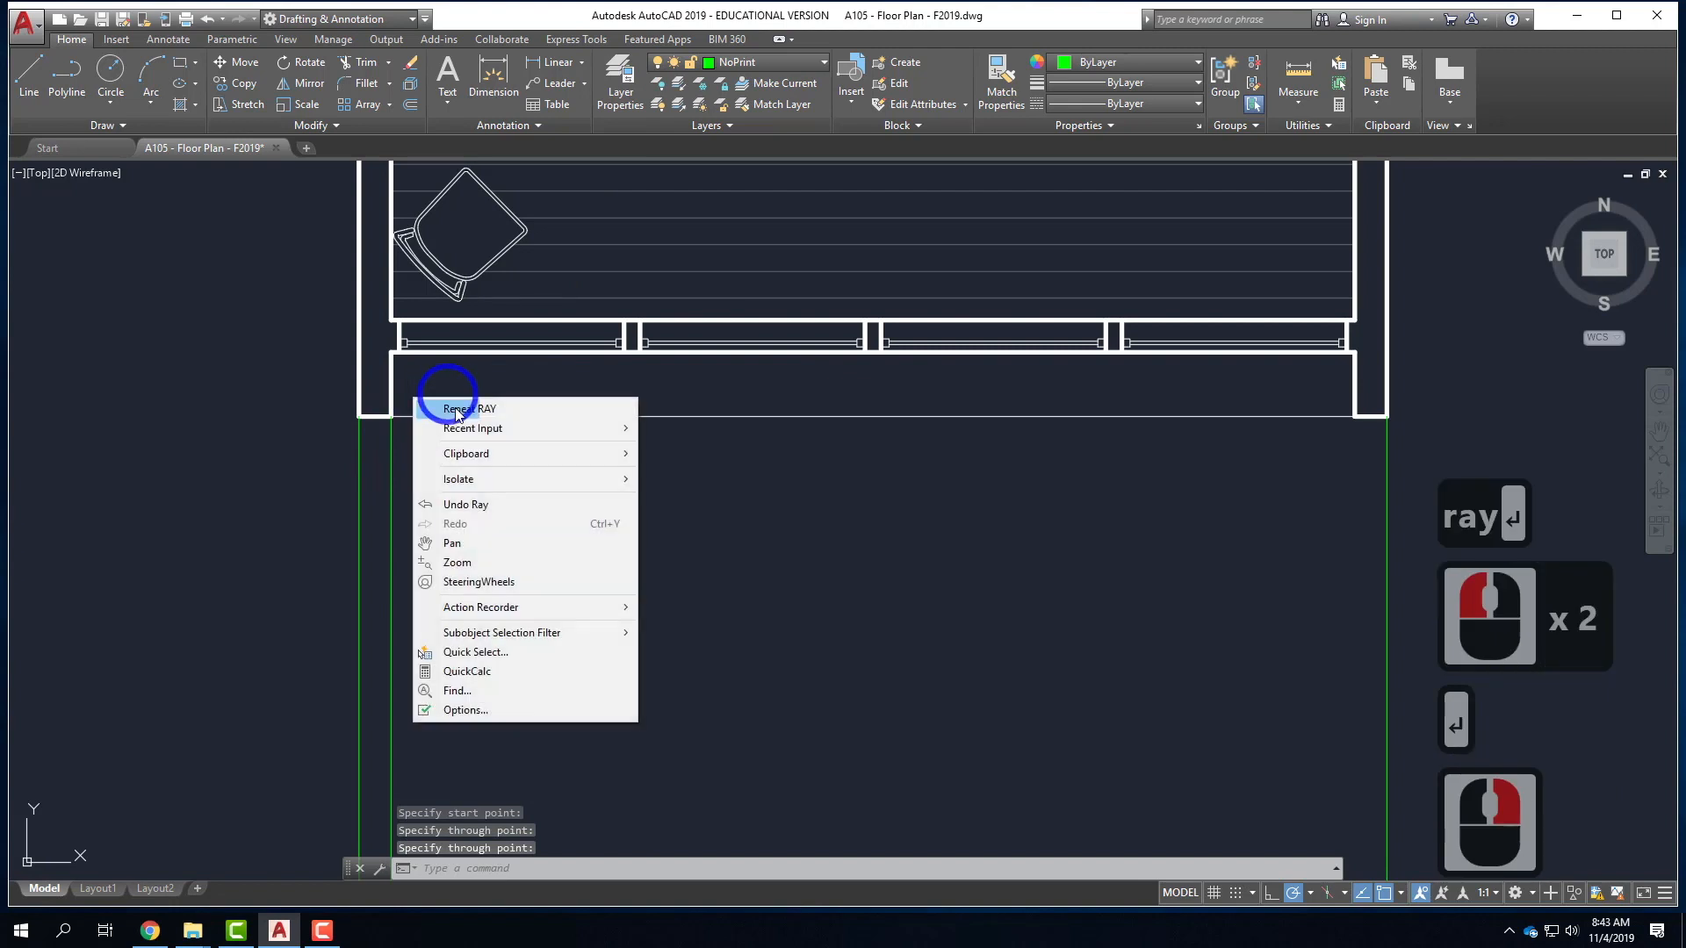
click(432, 377)
click(400, 352)
click(401, 481)
key(Return)
right_click(602, 386)
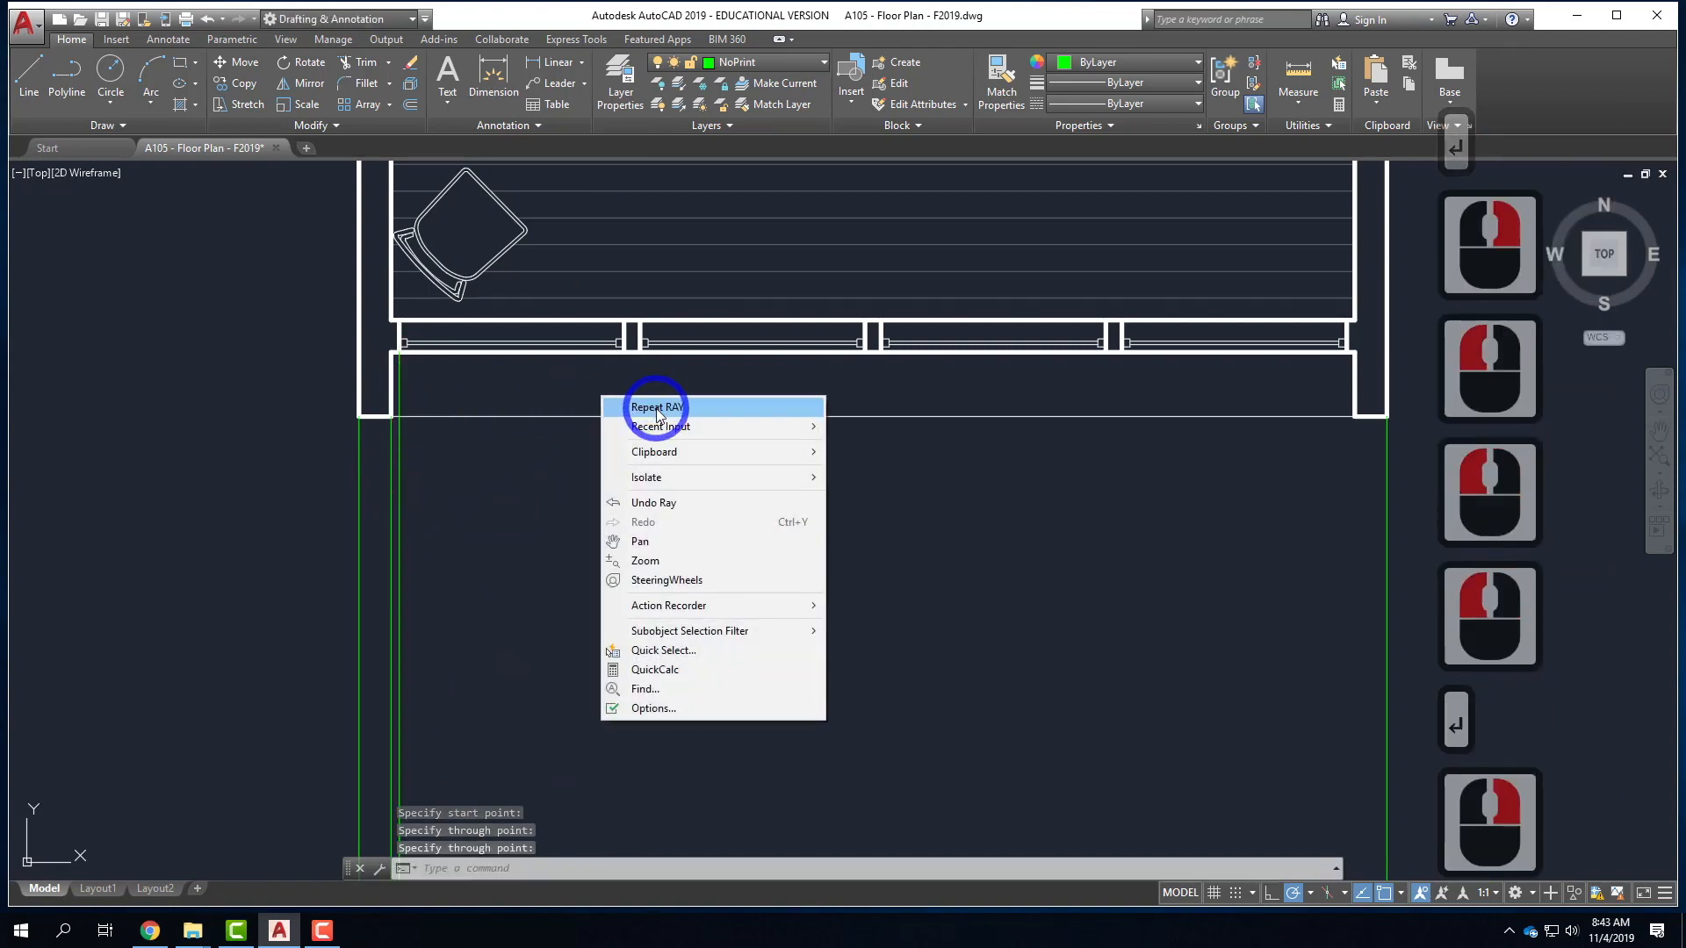
click(647, 402)
click(623, 351)
click(623, 458)
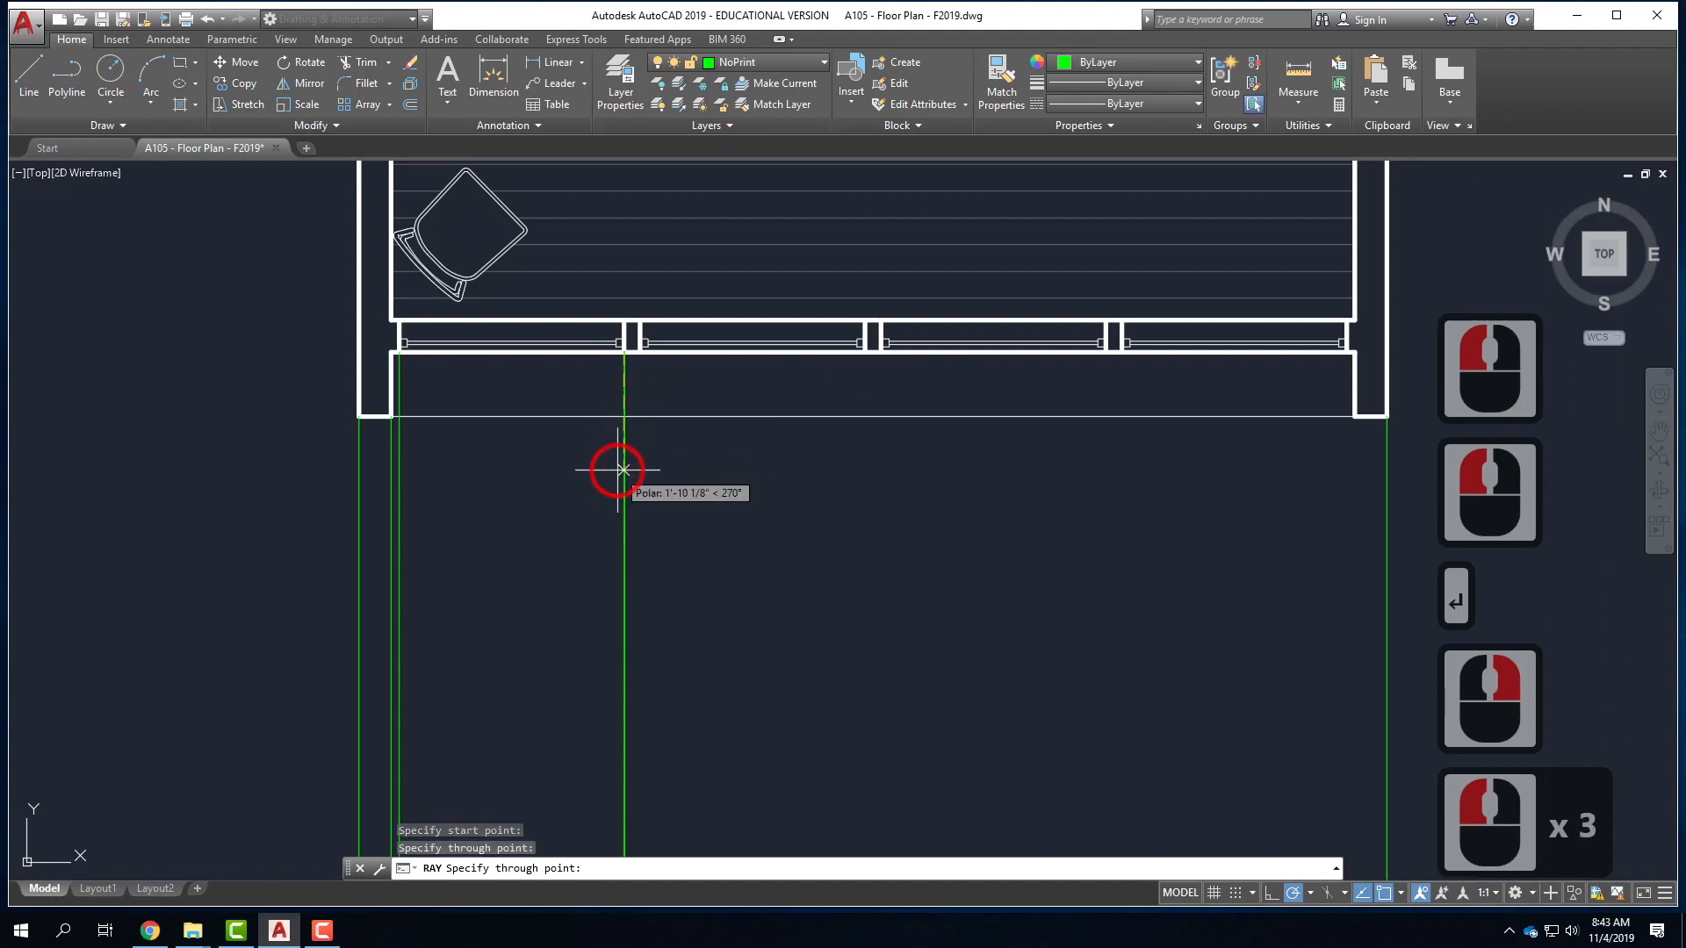
key(Return)
- Make A_SouthElevation the current layer
scroll(555, 311, down, 6)
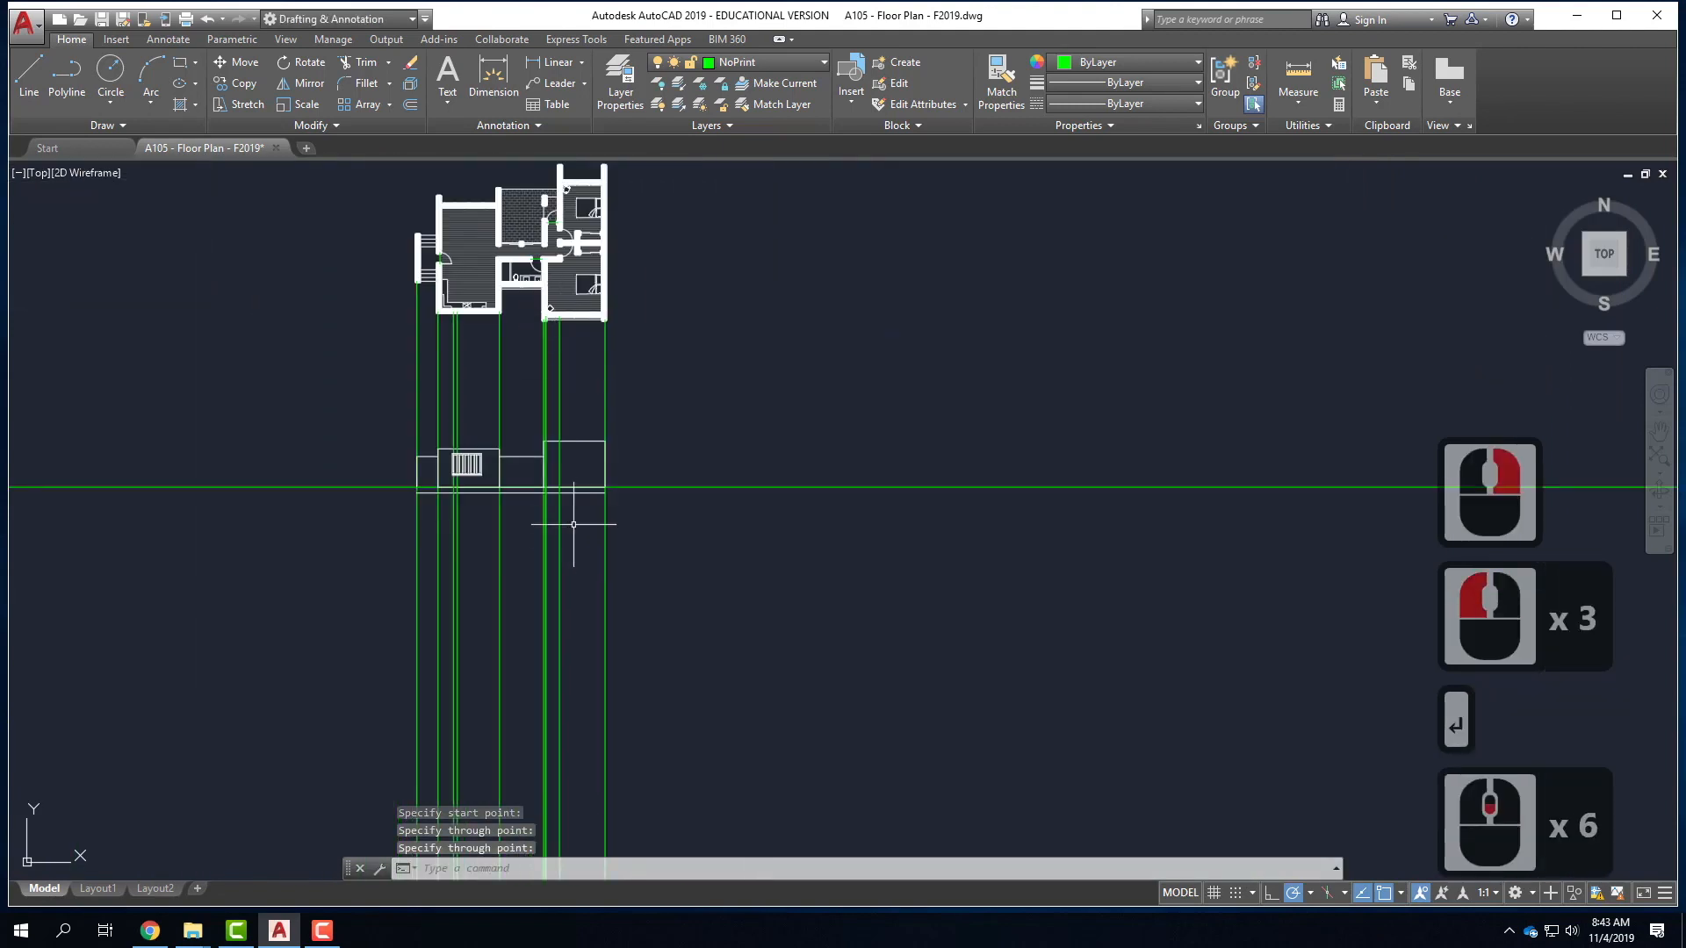
scroll(508, 452, up, 5)
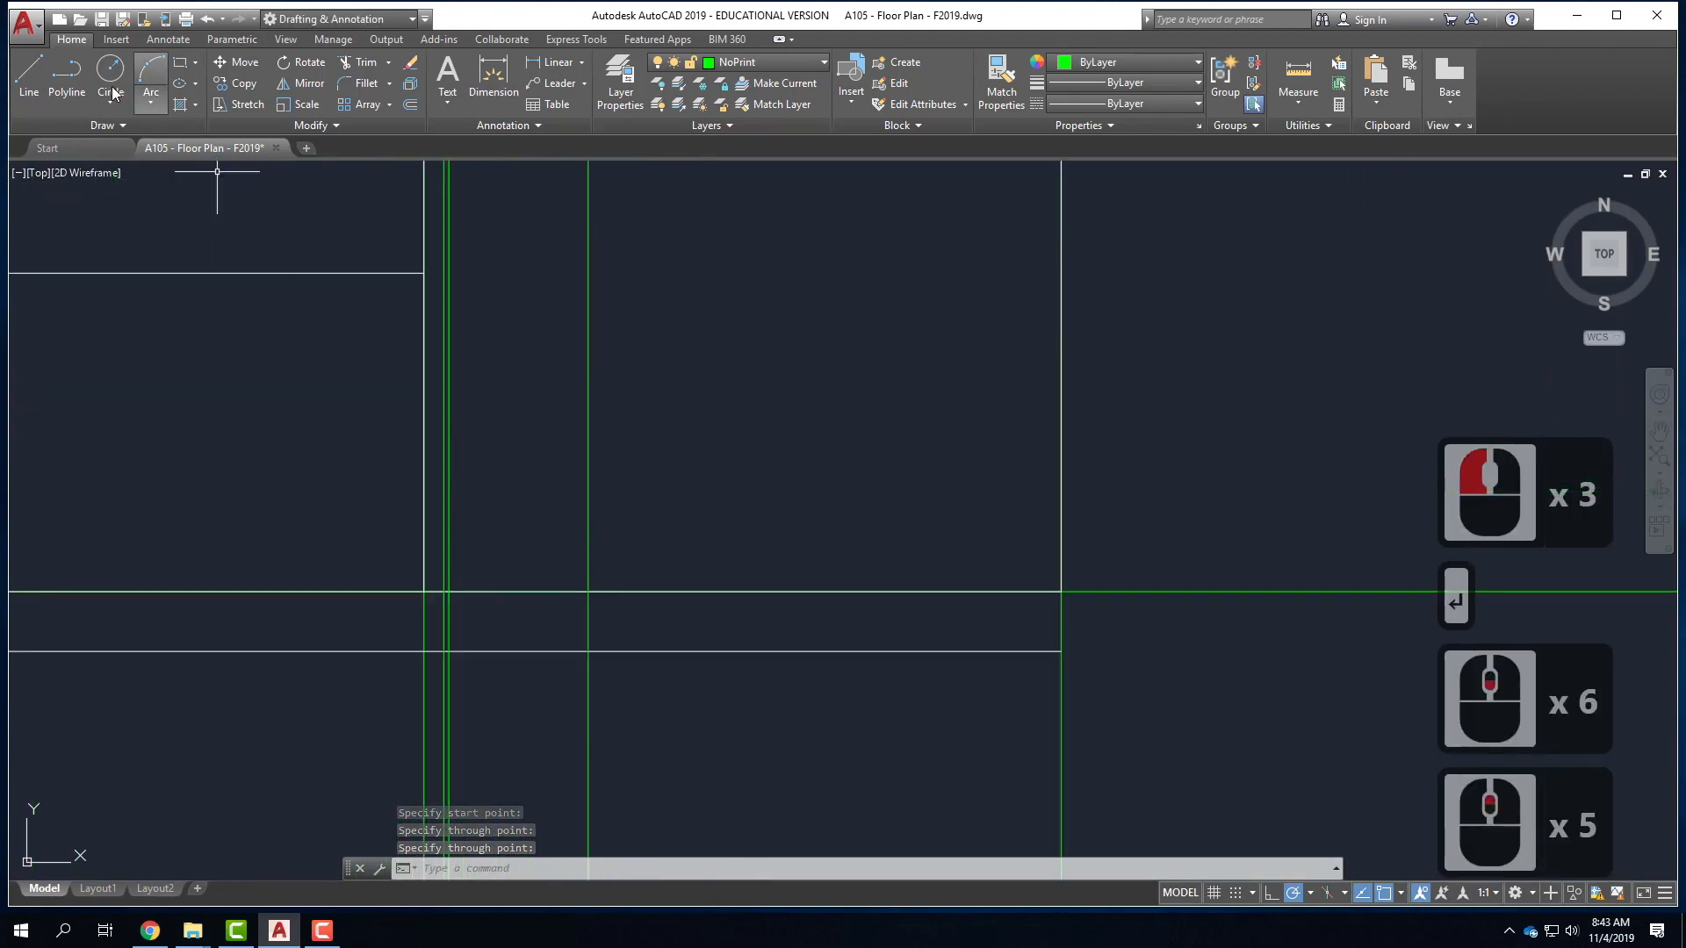
click(762, 60)
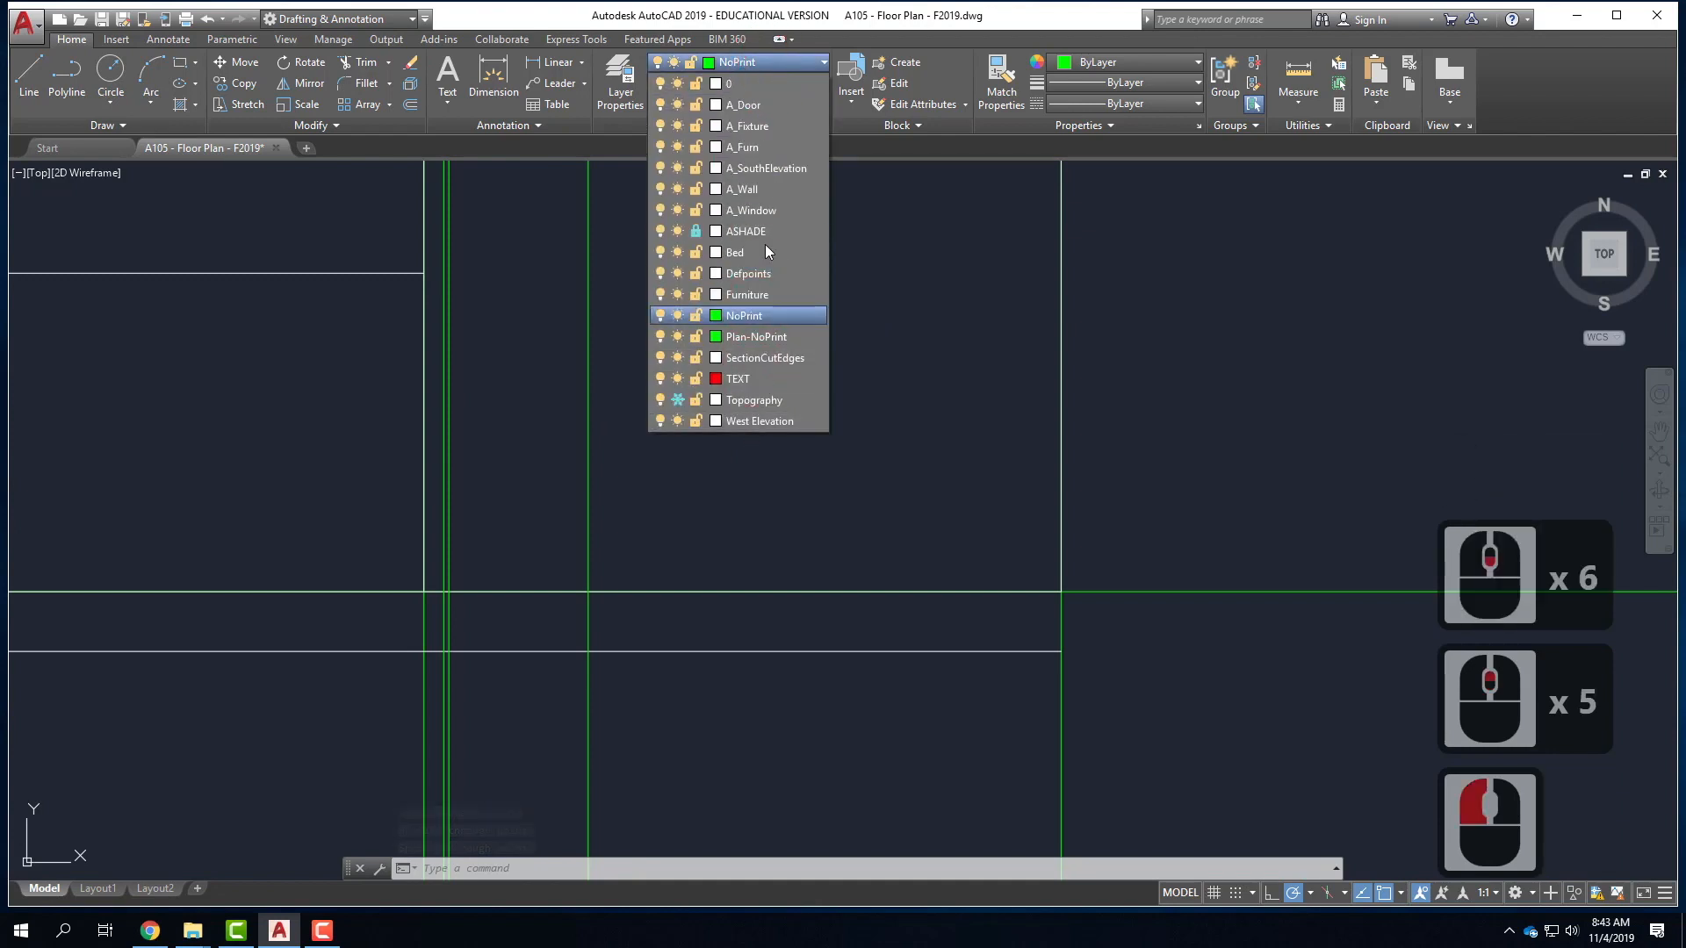
click(756, 168)
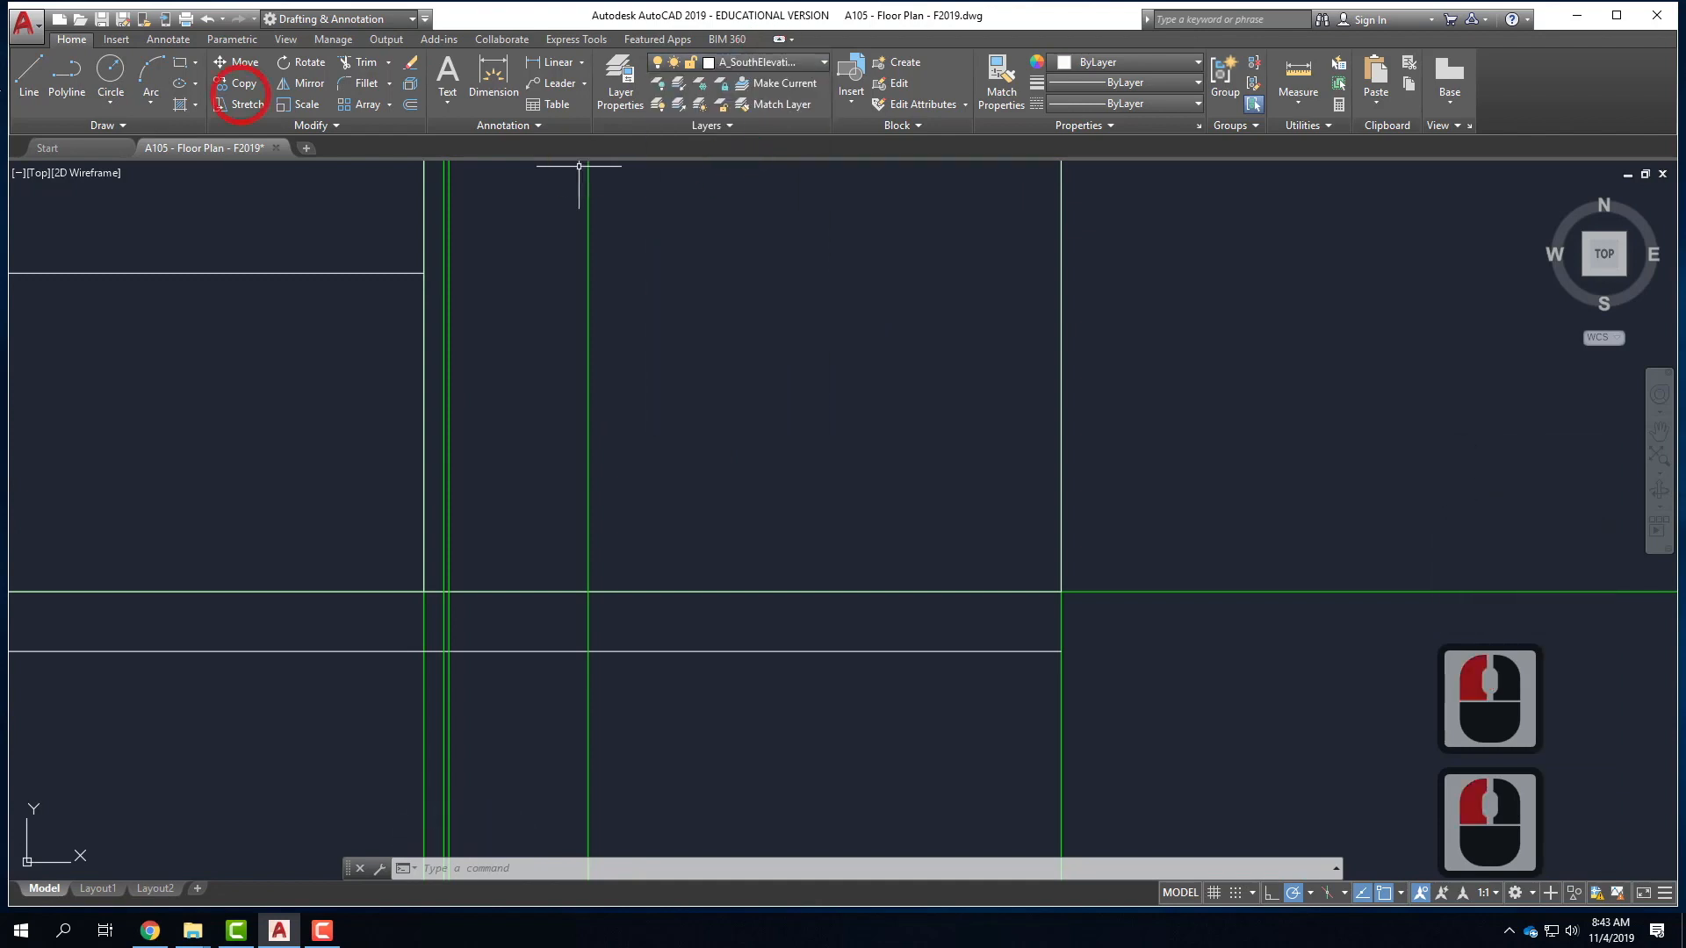
- Draw a vertical line along the wall's inner-face ray, from the lower base line up to the top edge of the right-hand block
click(29, 74)
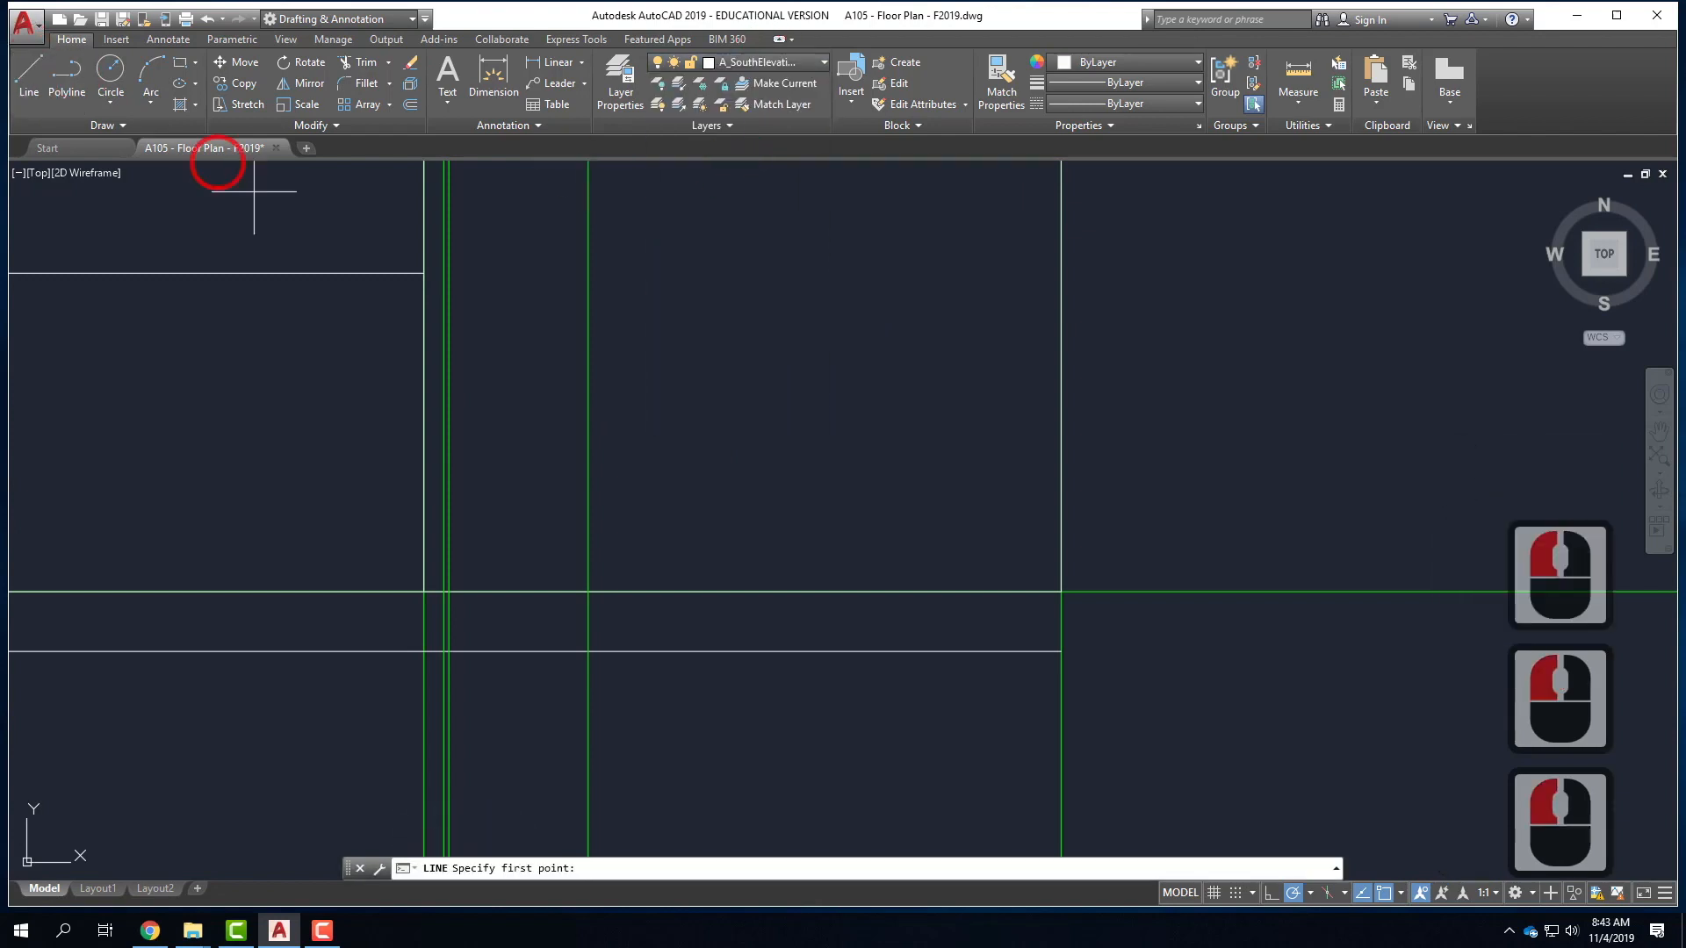
click(444, 652)
scroll(446, 729, down, 2)
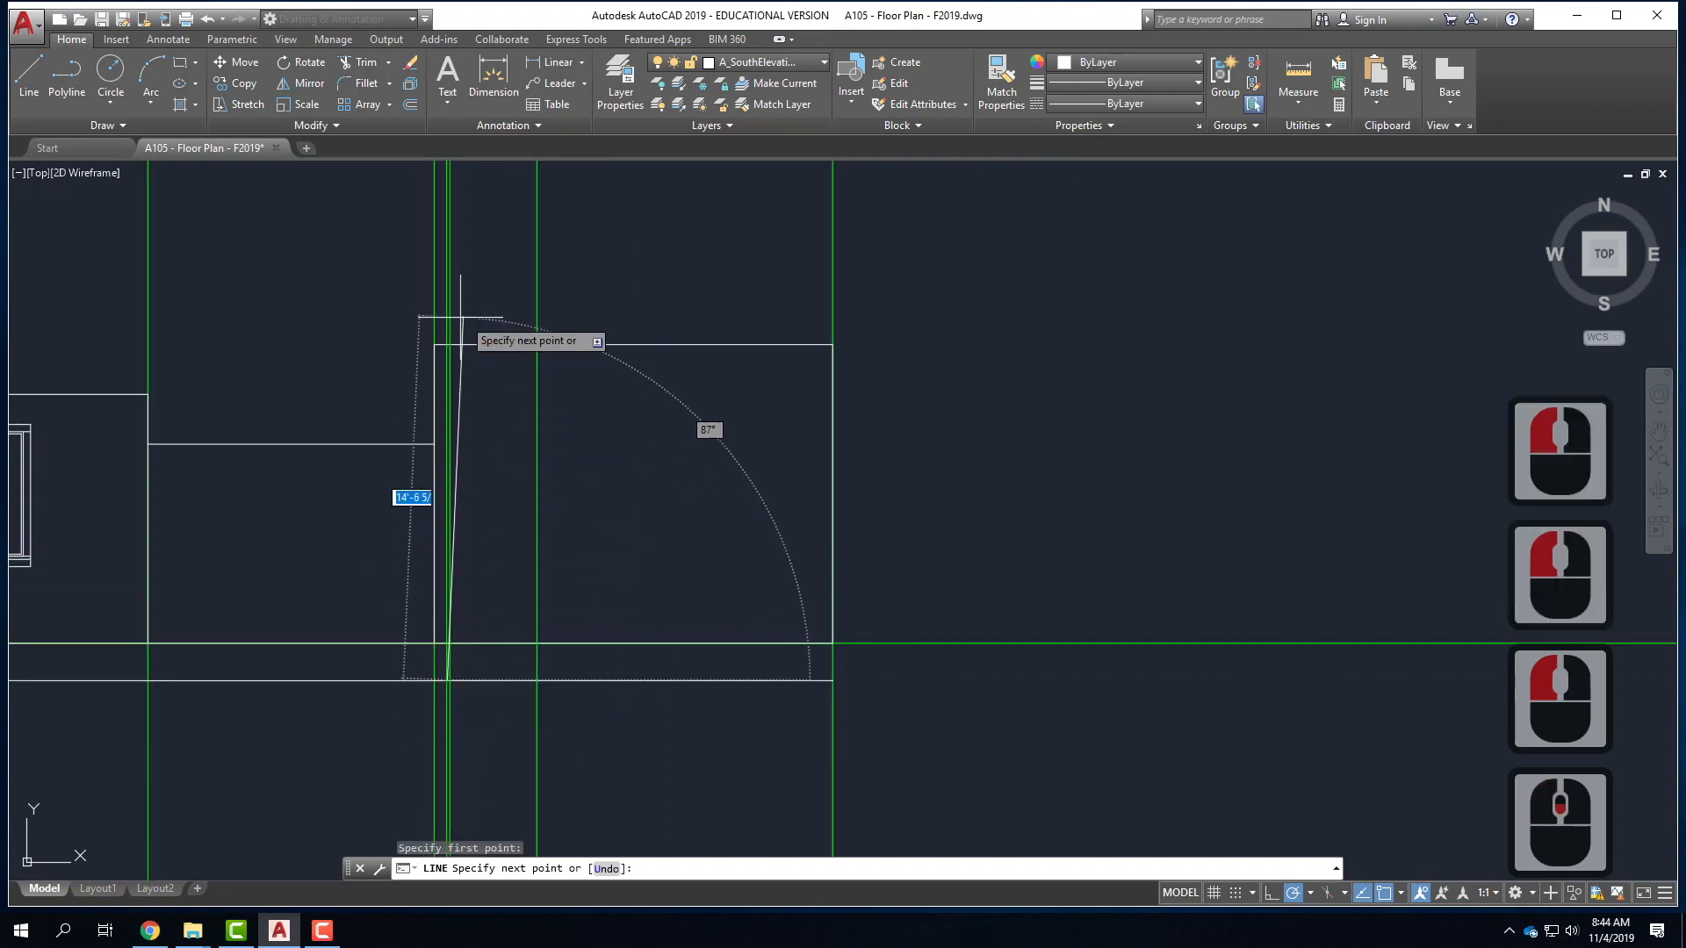
click(446, 344)
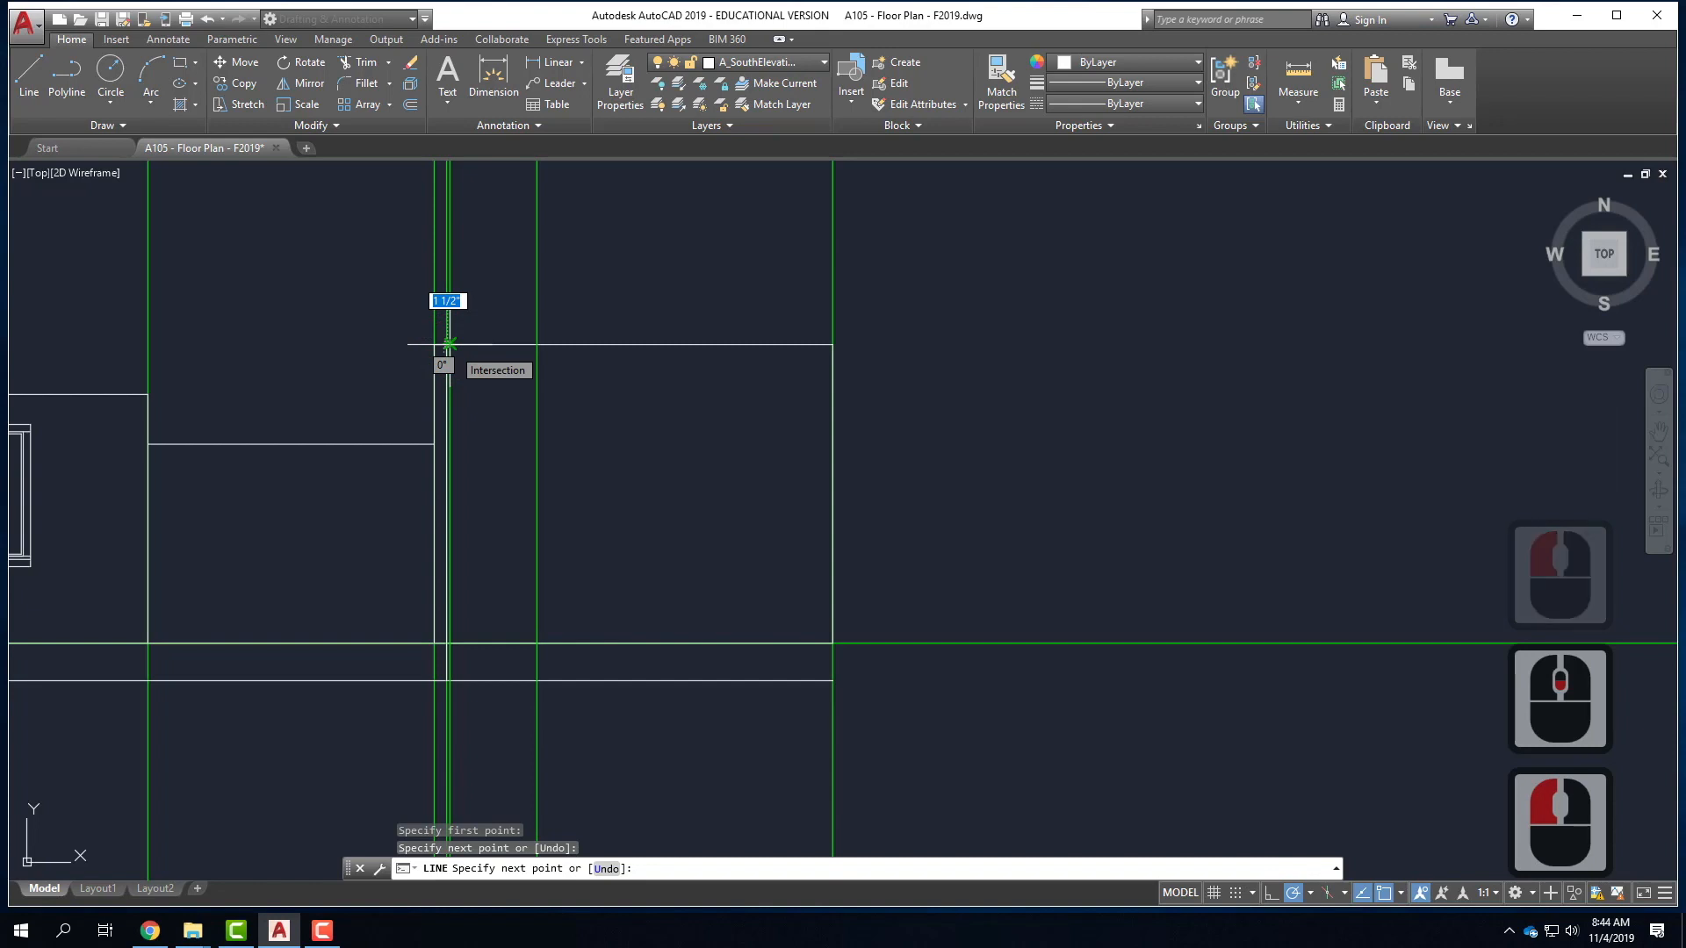
key(Return)
scroll(467, 578, up, 2)
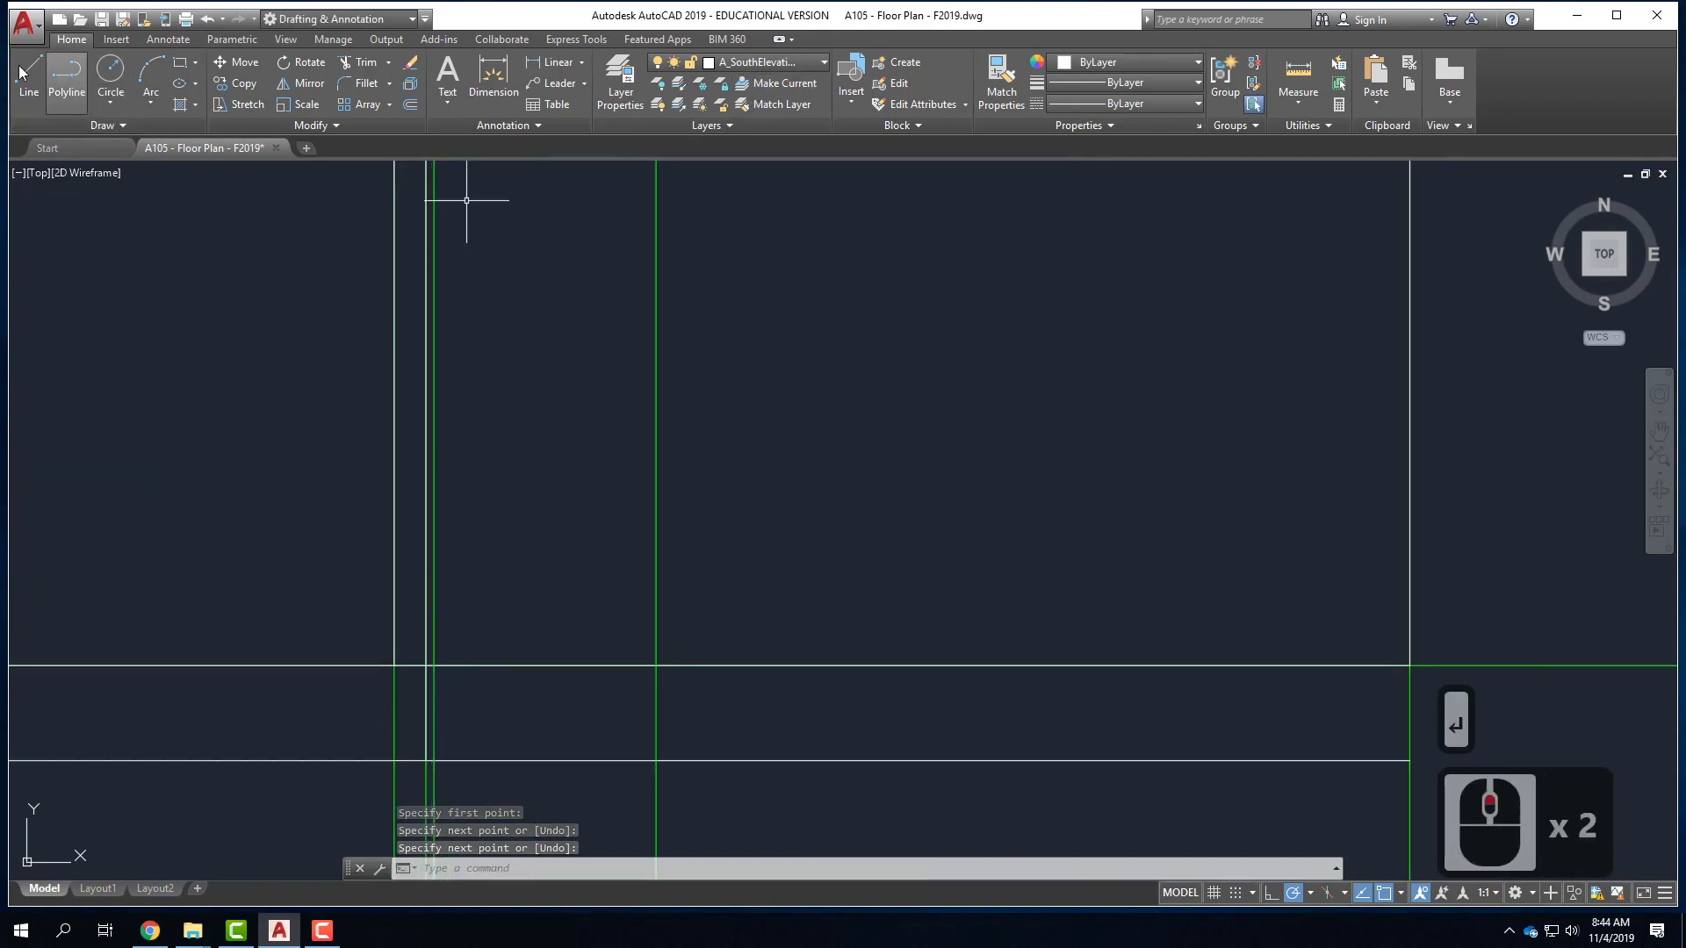
- Draw a rectangle between the first window opening's two rays, from the right-hand block's bottom edge up to its top edge
click(182, 62)
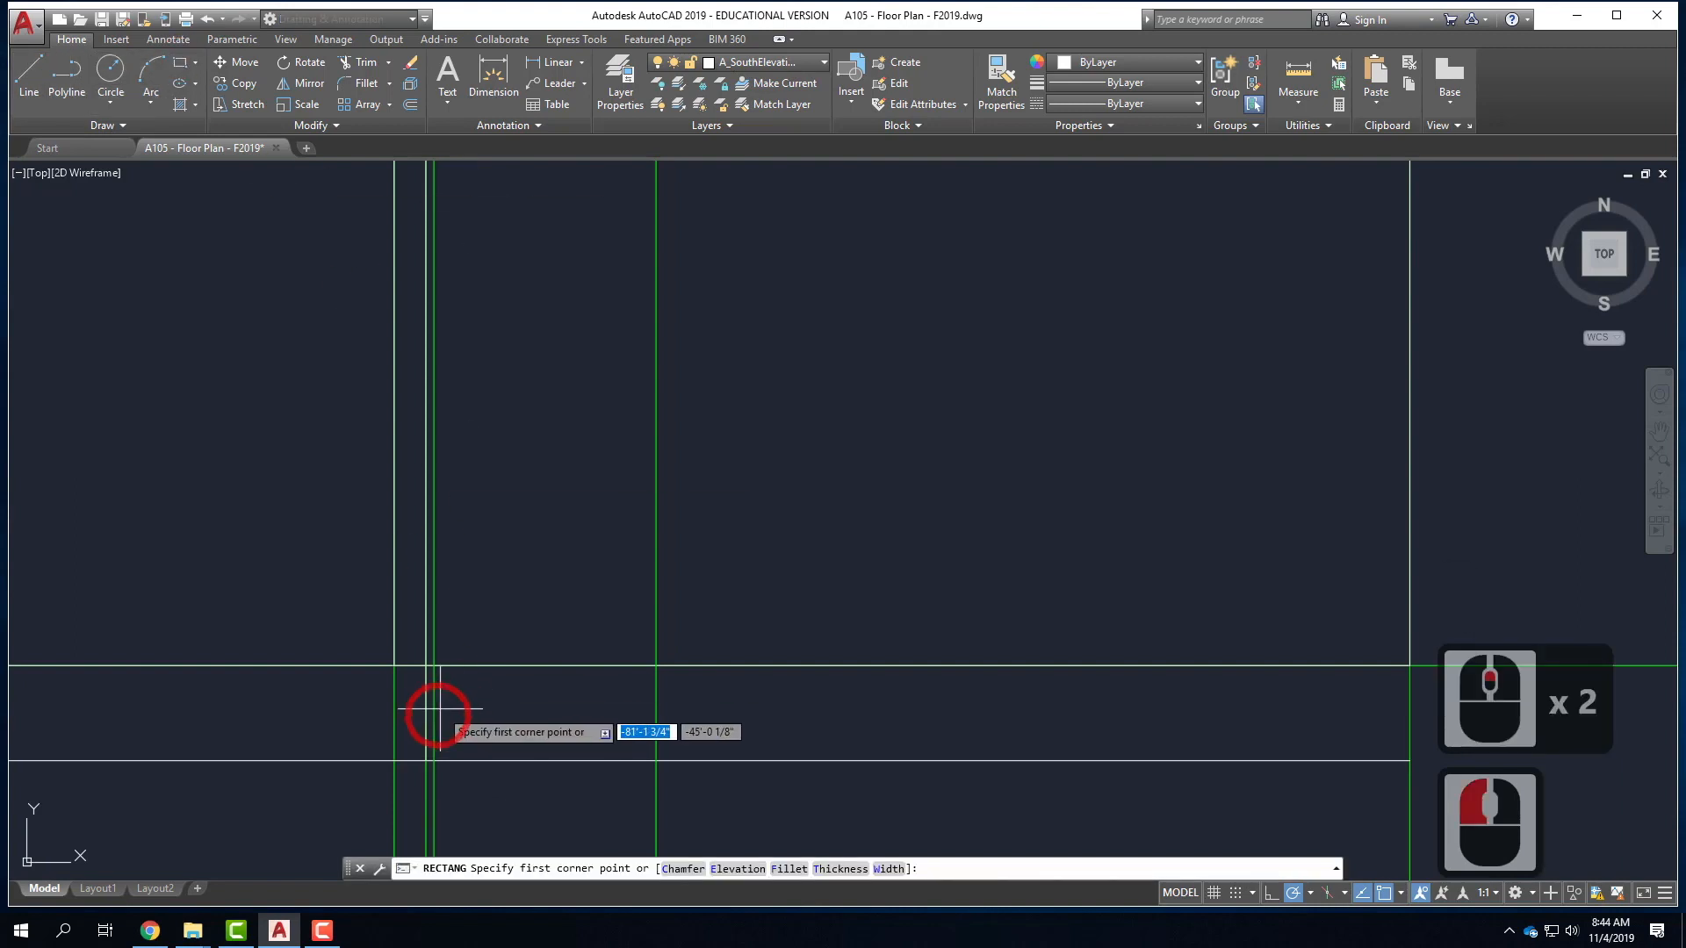
click(434, 666)
scroll(490, 746, up, 2)
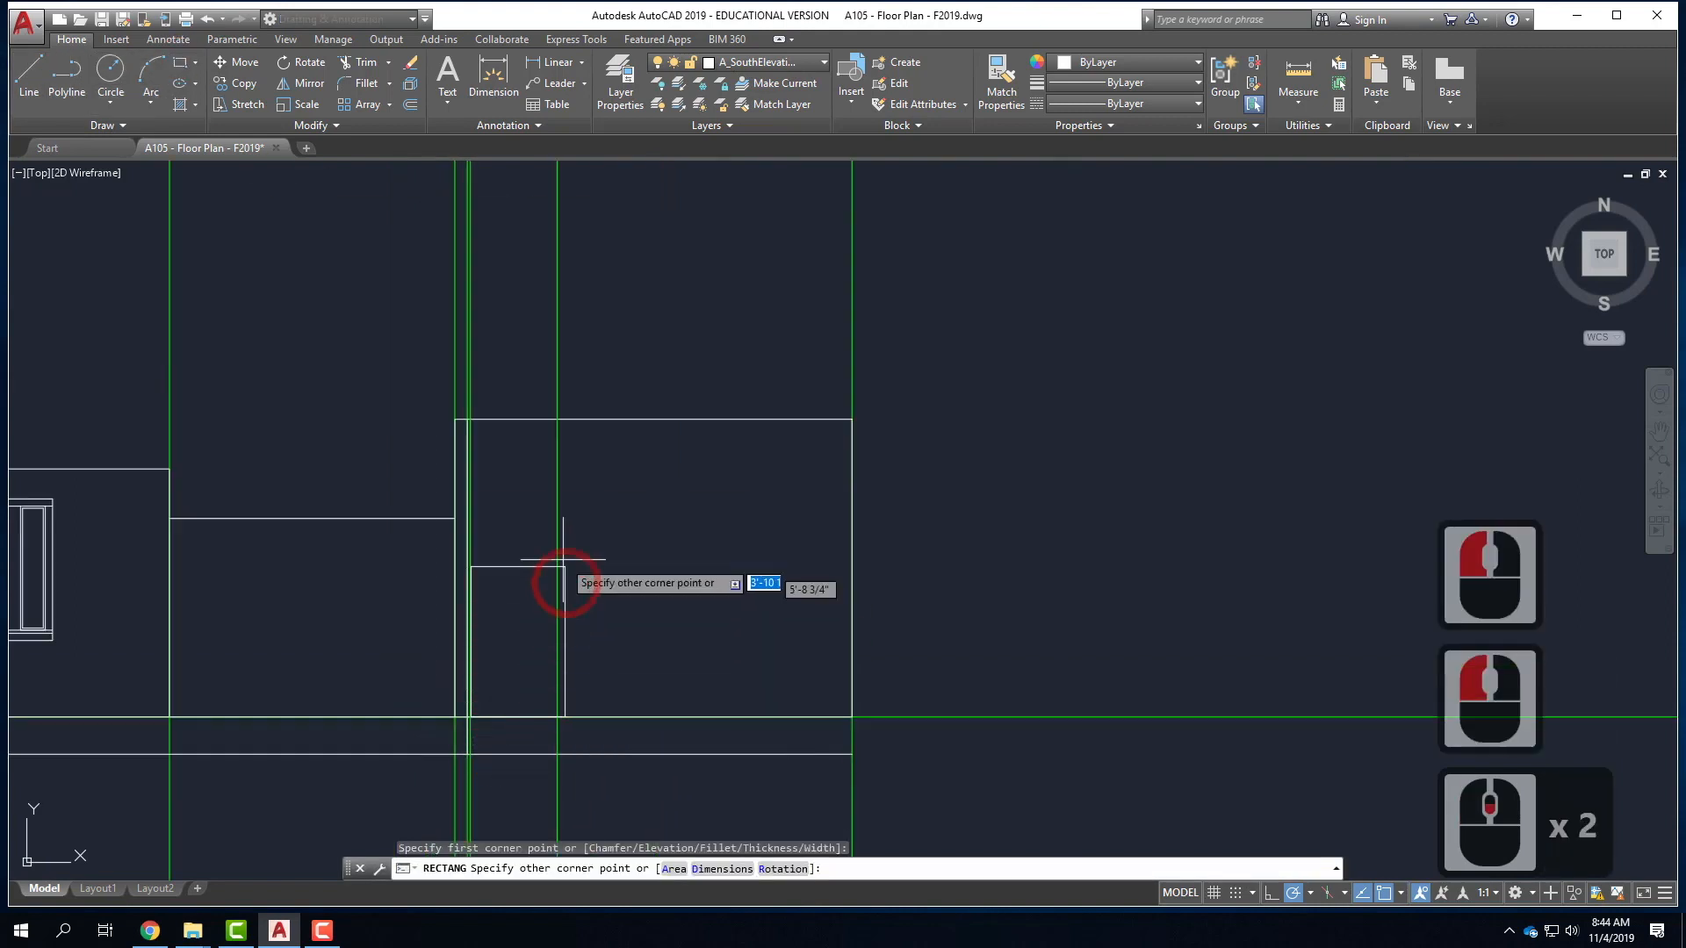
click(557, 418)
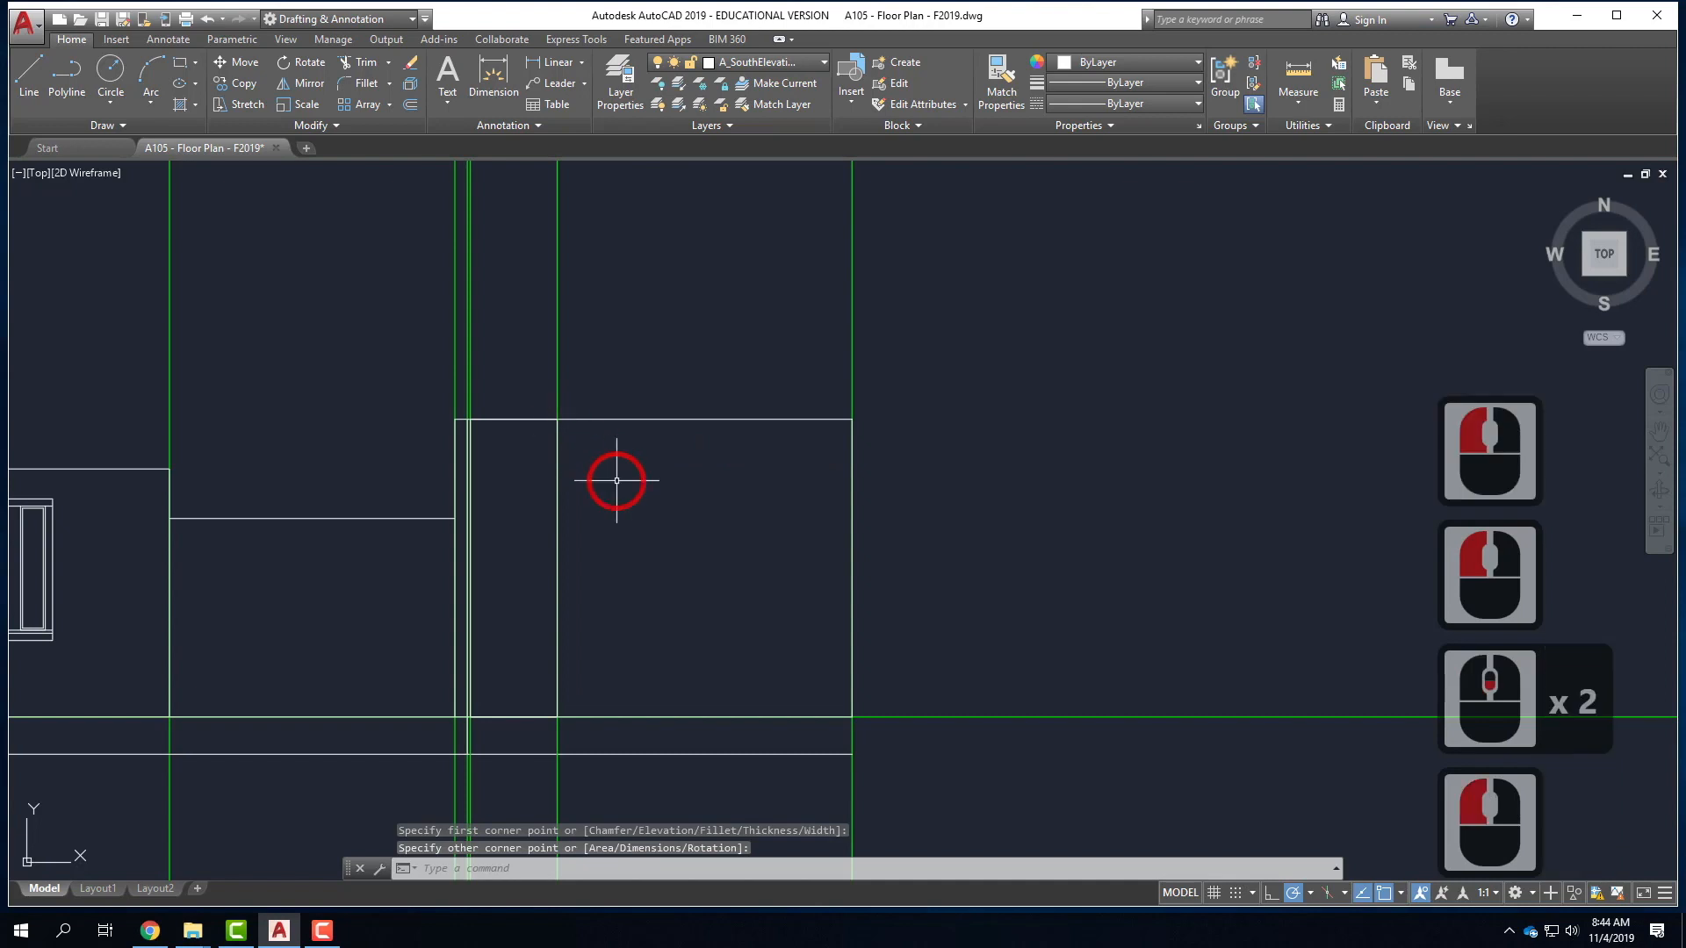
- Offset the new window rectangle 1.5" inward to form the frame
click(557, 455)
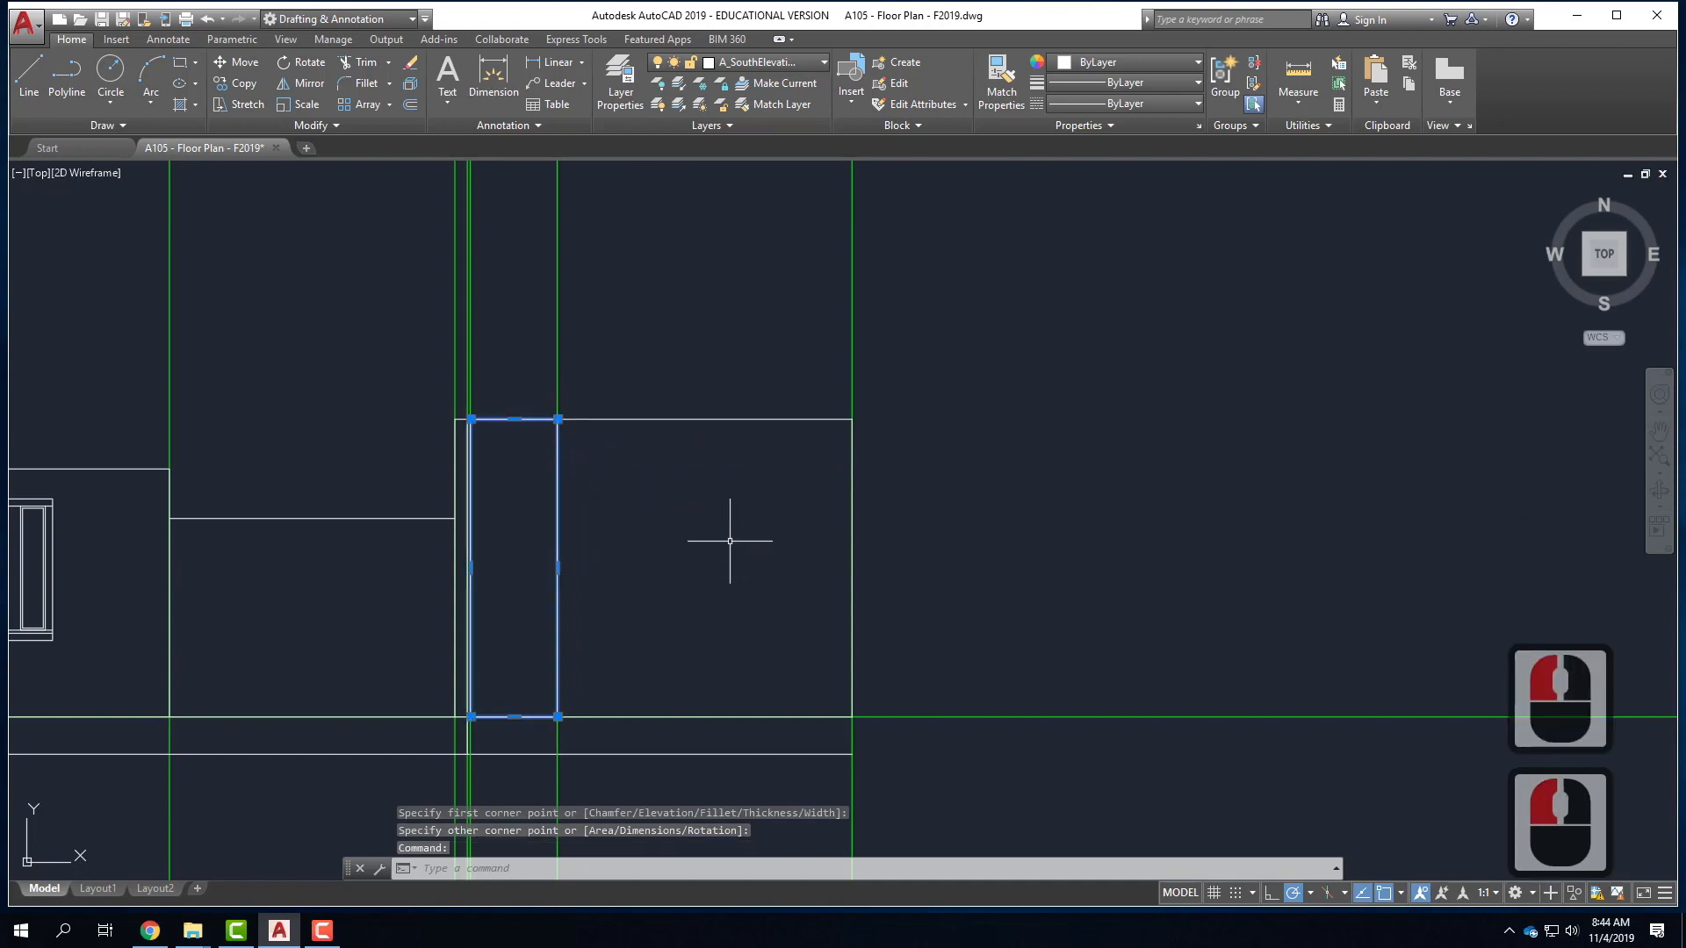
text(offss)
key(BackSpace)
key(BackSpace)
key(BackSpace)
text(fset)
key(Return)
text(1.5")
key(Return)
click(471, 530)
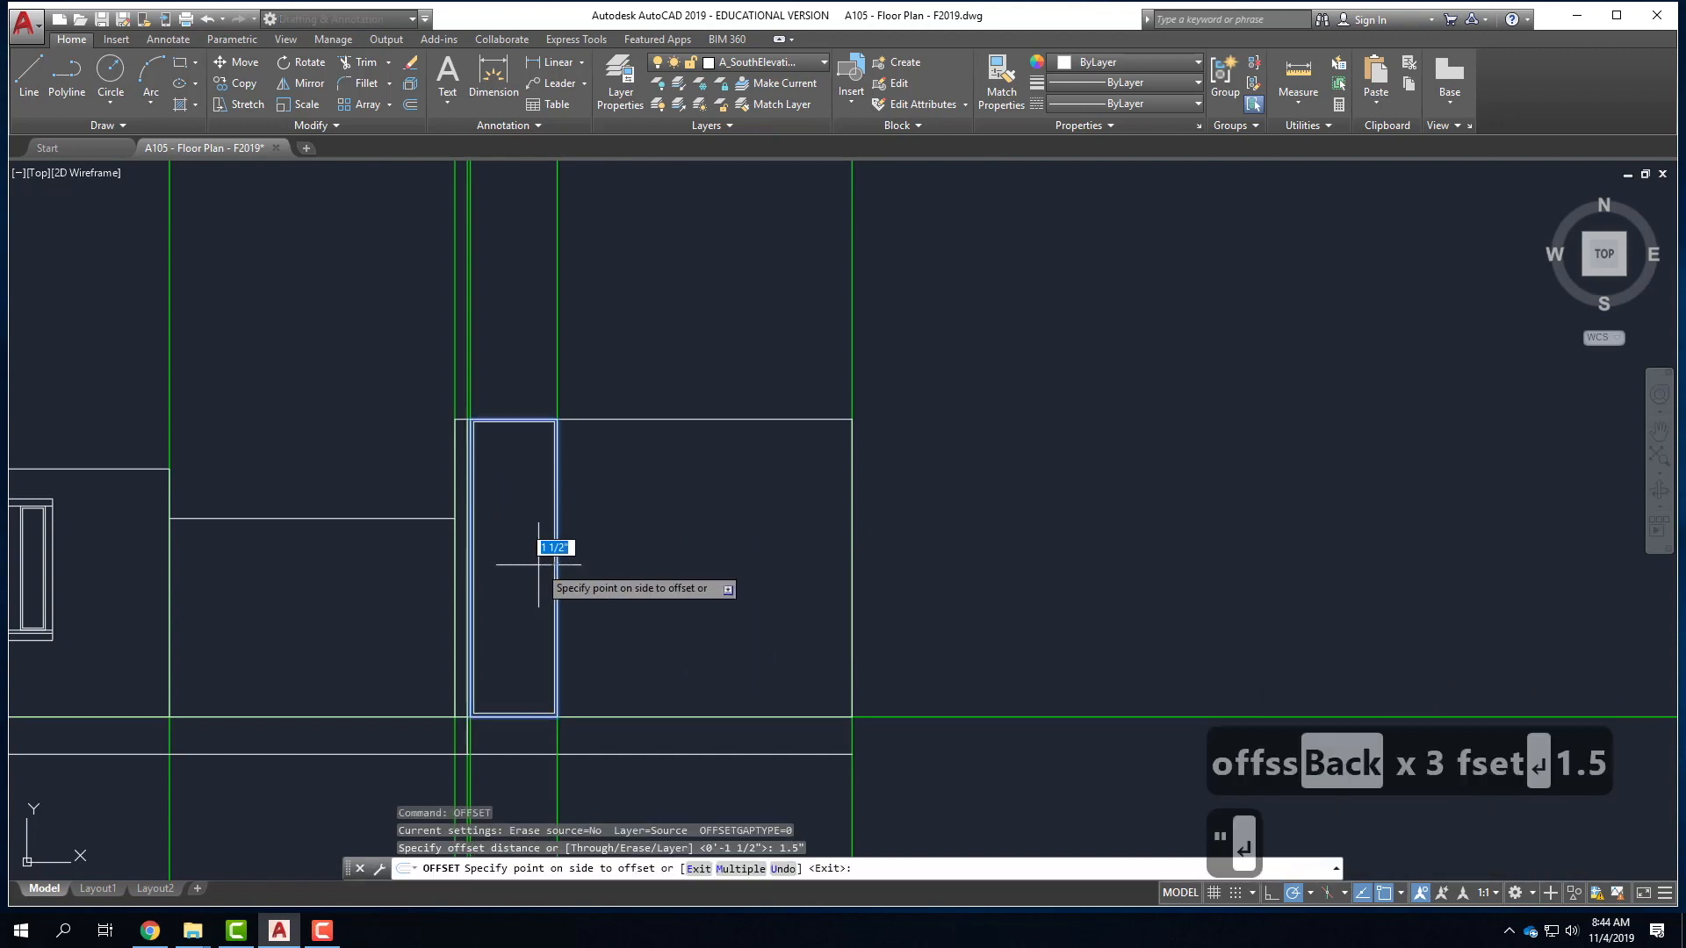
click(518, 576)
key(Escape)
key(Escape)
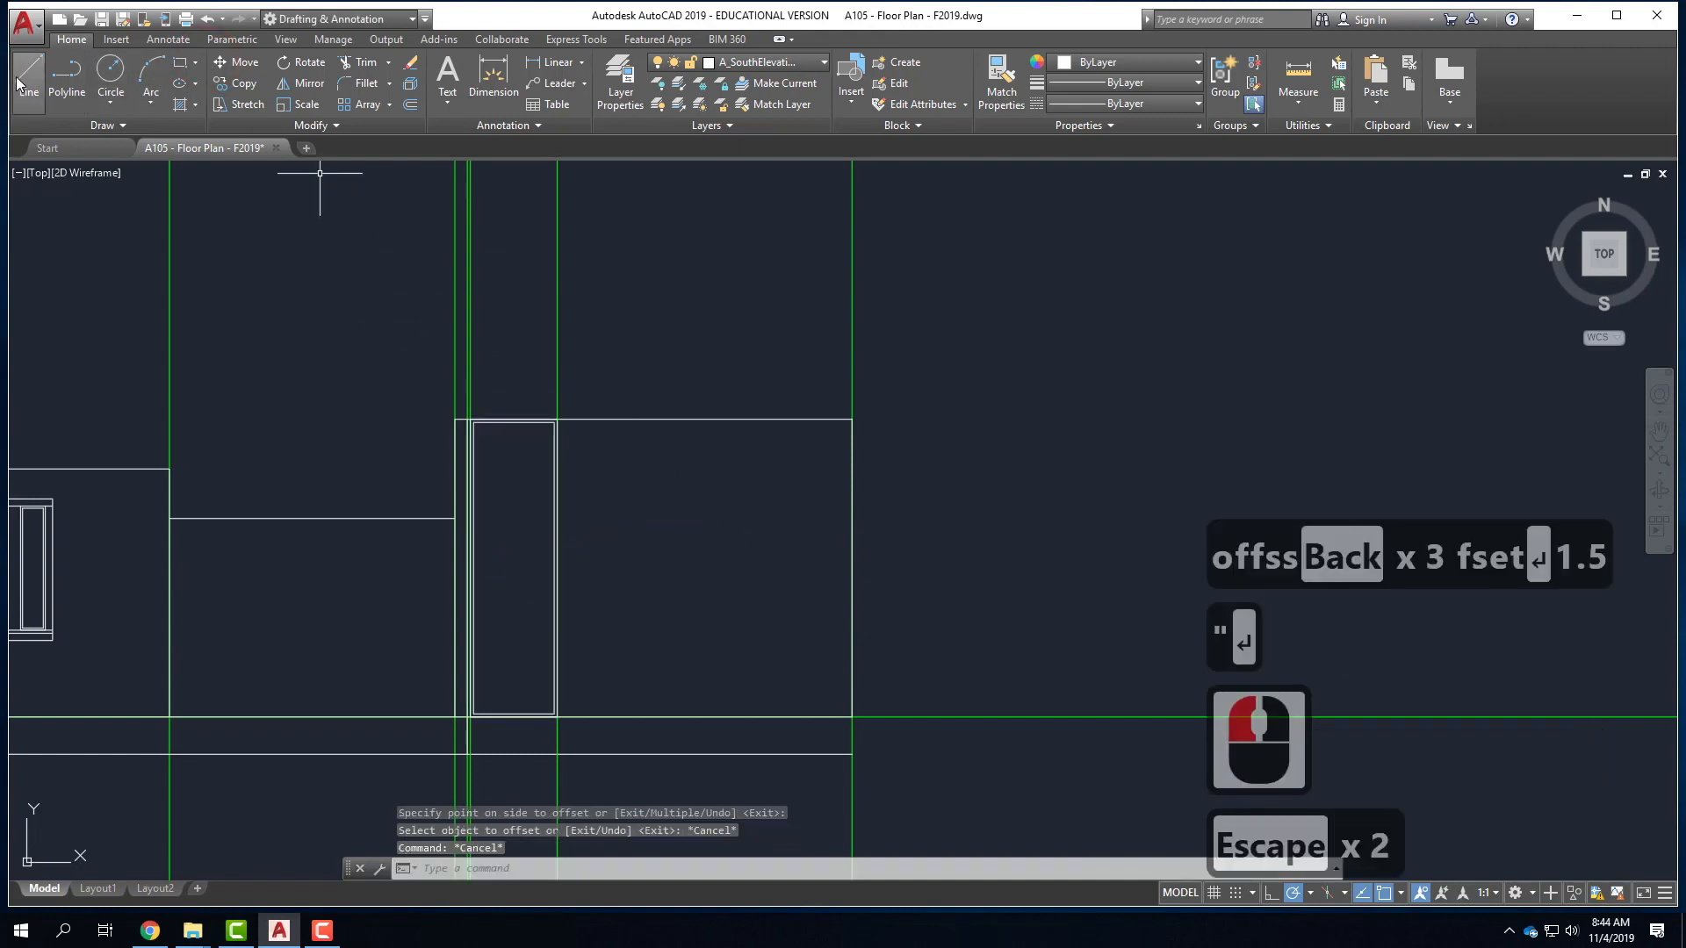
- Draw a horizontal line across the inner window frame, 2' above its lower edge
click(28, 79)
scroll(457, 728, up, 2)
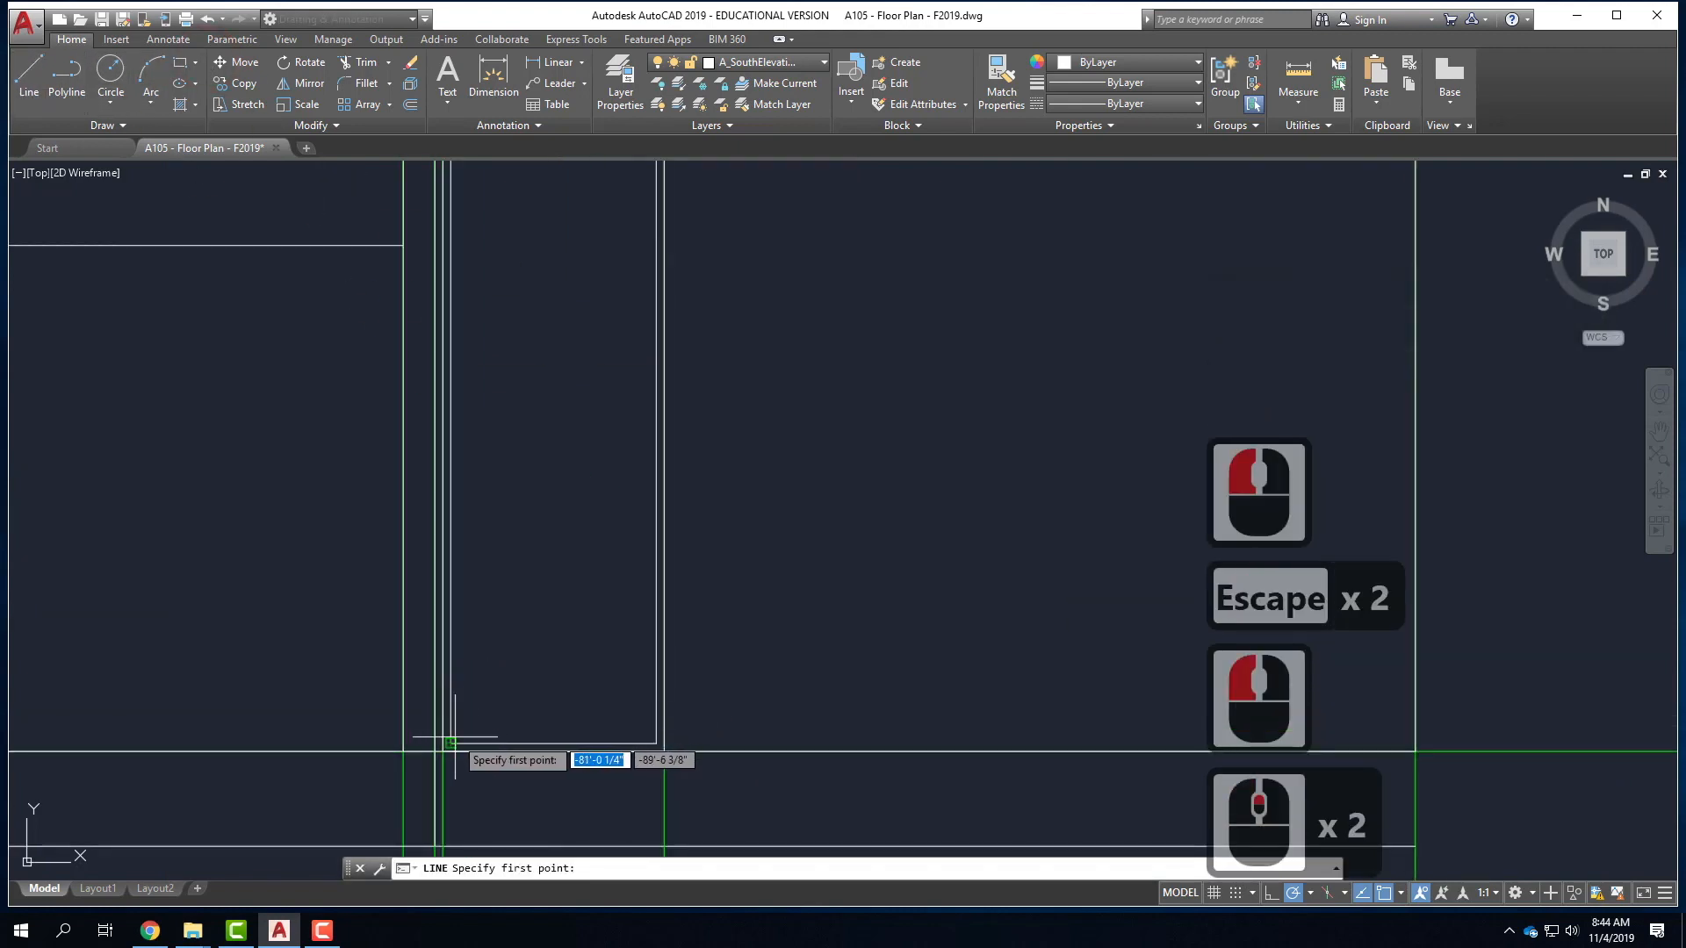
text(21)
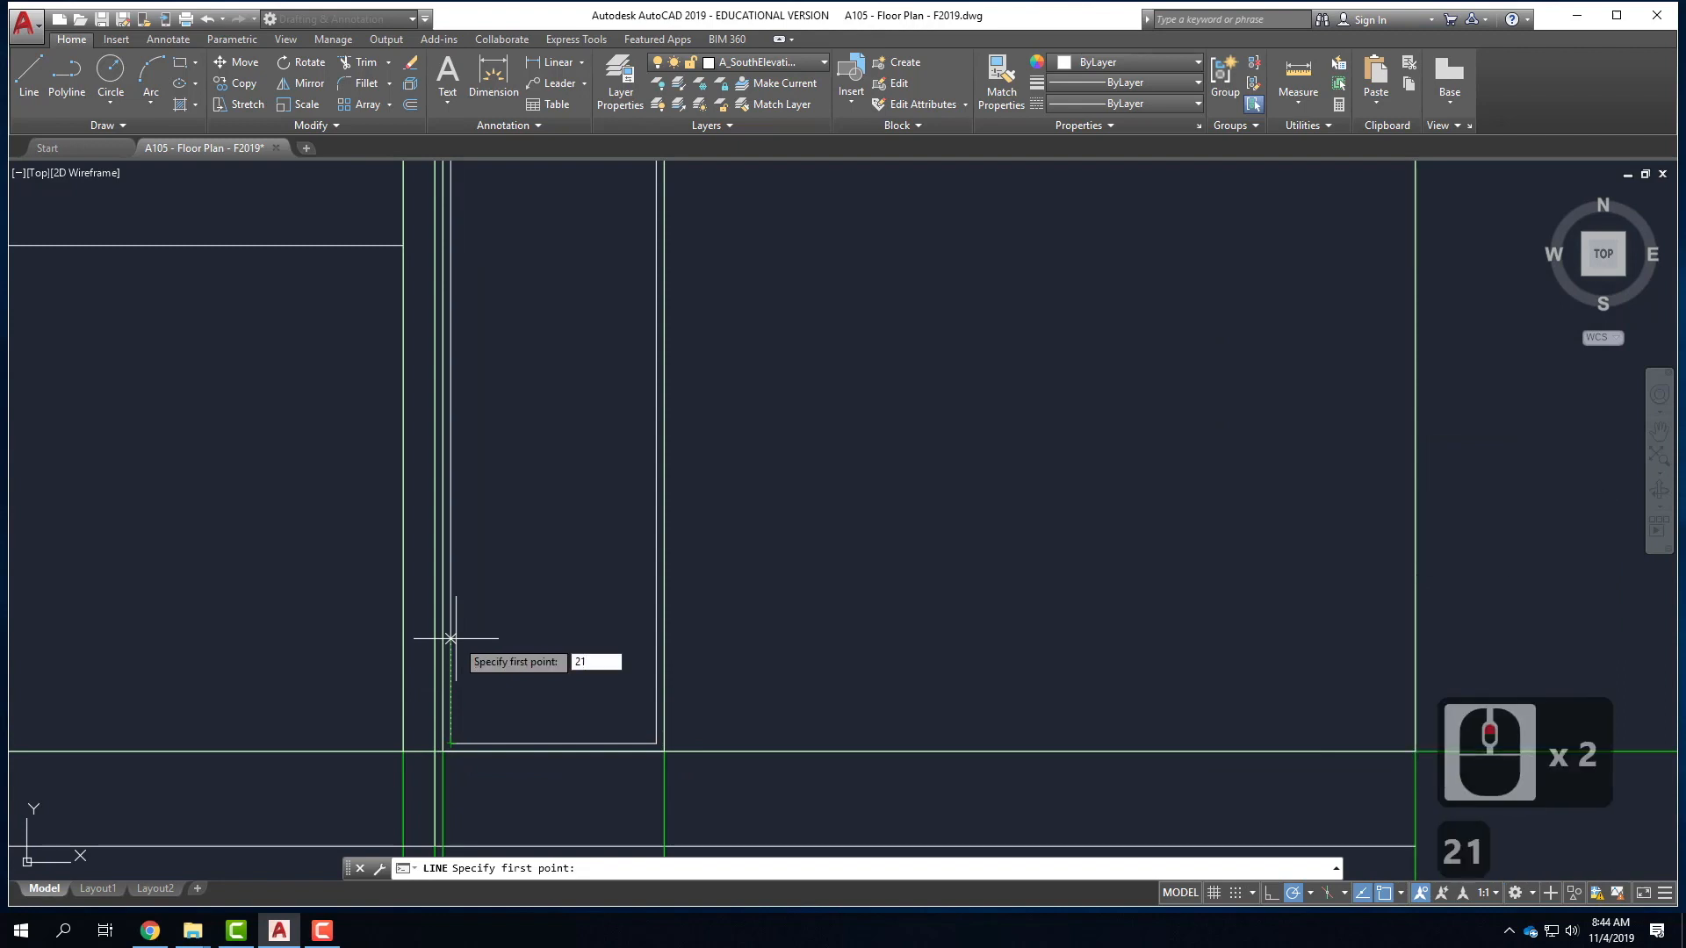
key(BackSpace)
text(')
key(Return)
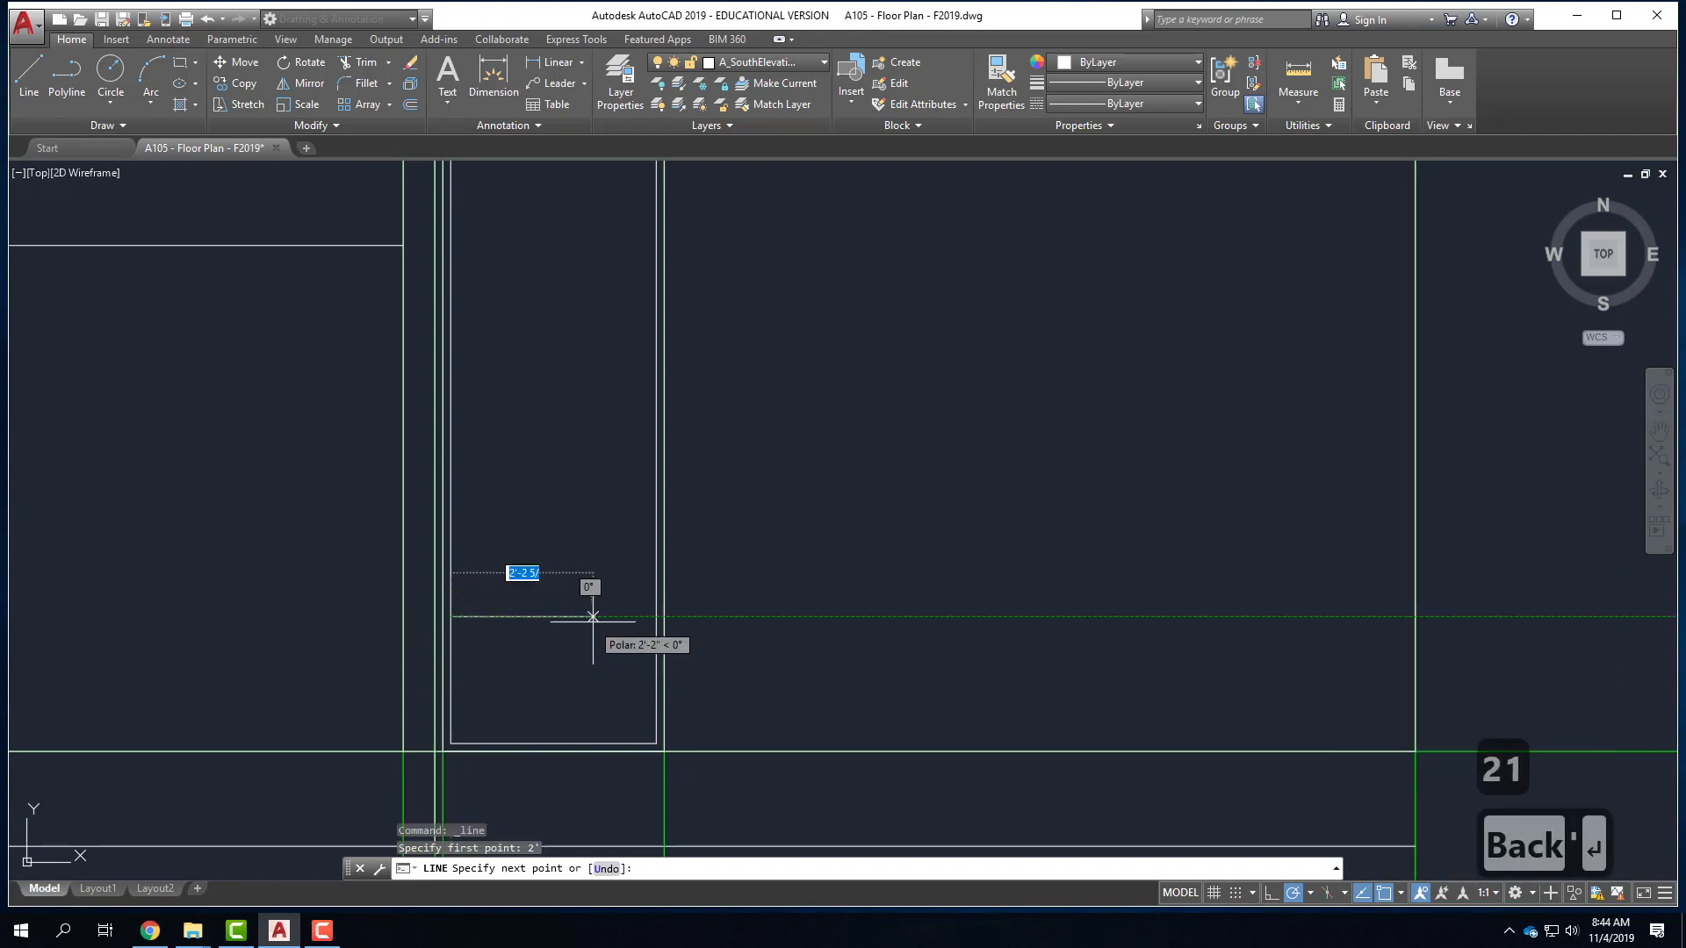
click(633, 617)
key(Return)
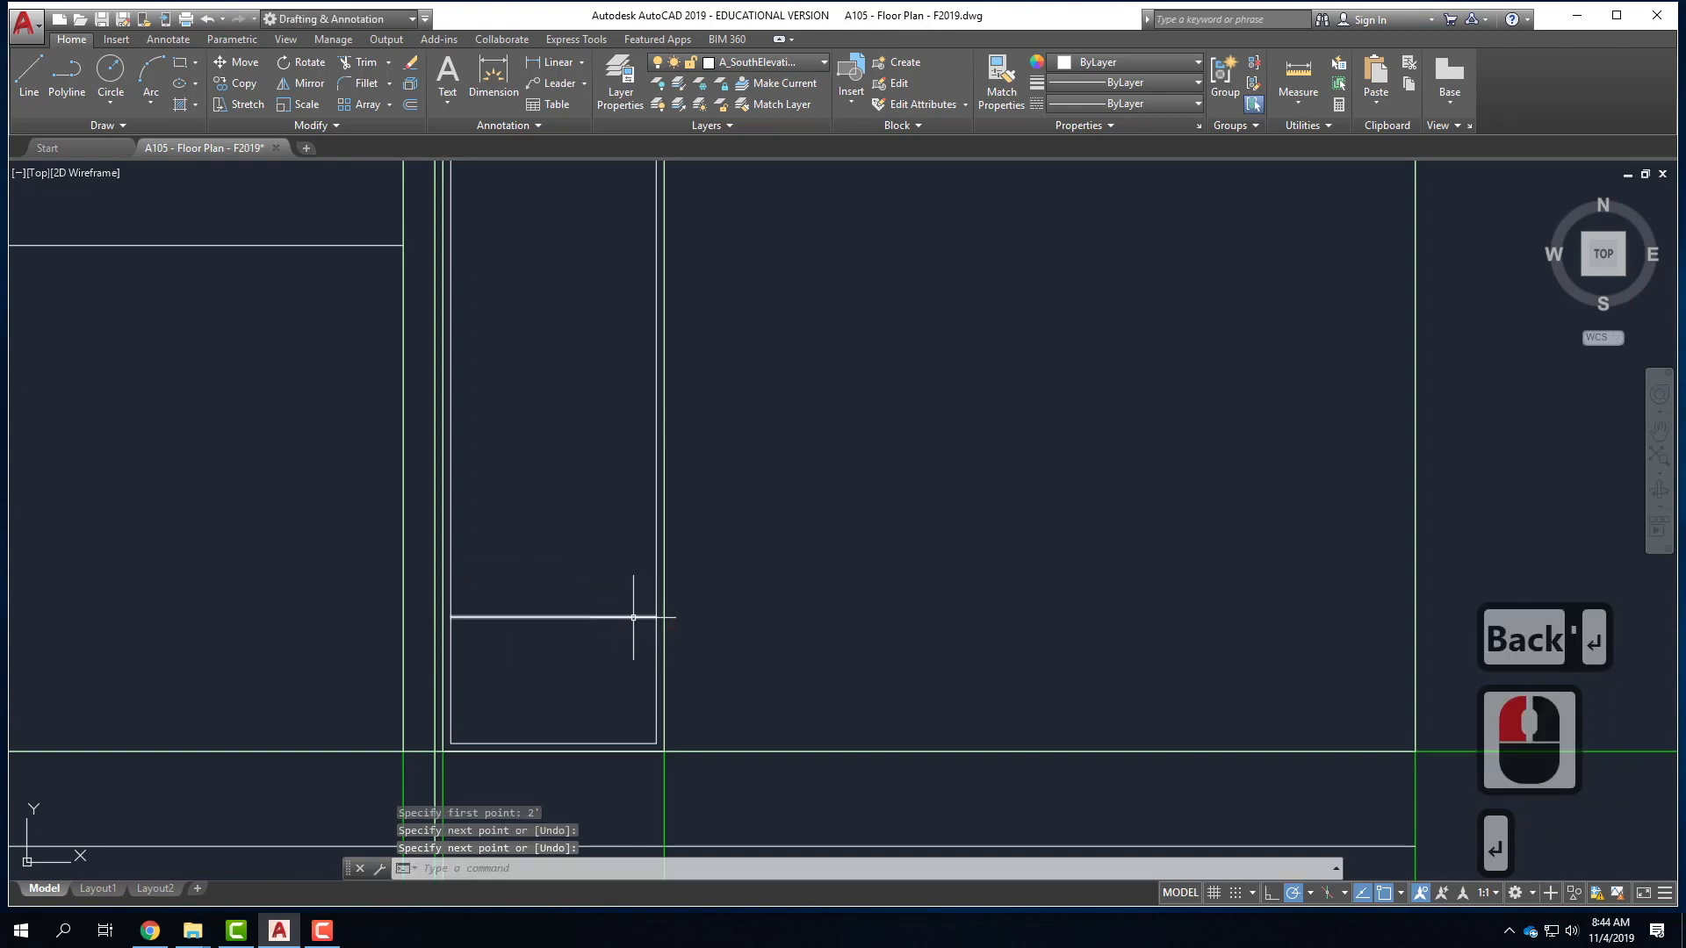
- Offset the horizontal line inside the window frame 1.5" upward to make a crossbar
click(633, 618)
text(offset)
key(Return)
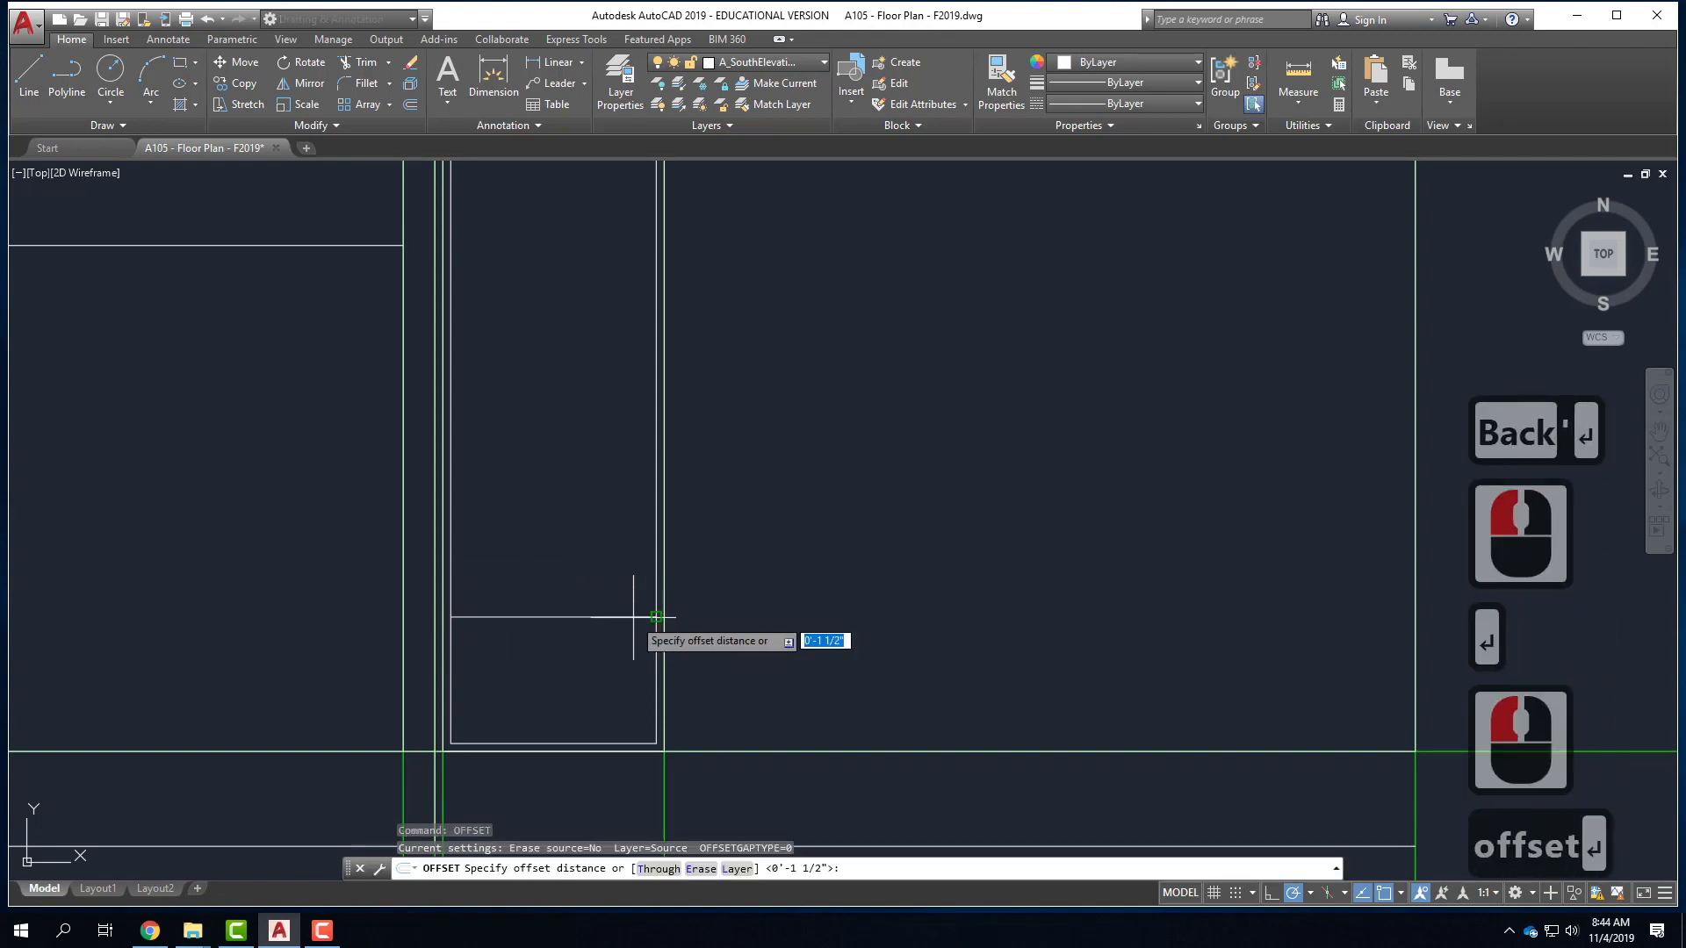
text(1.5")
key(Return)
click(609, 614)
key(Escape)
key(Escape)
- Copy the two crossbar lines 5' upward within the same window frame
click(603, 589)
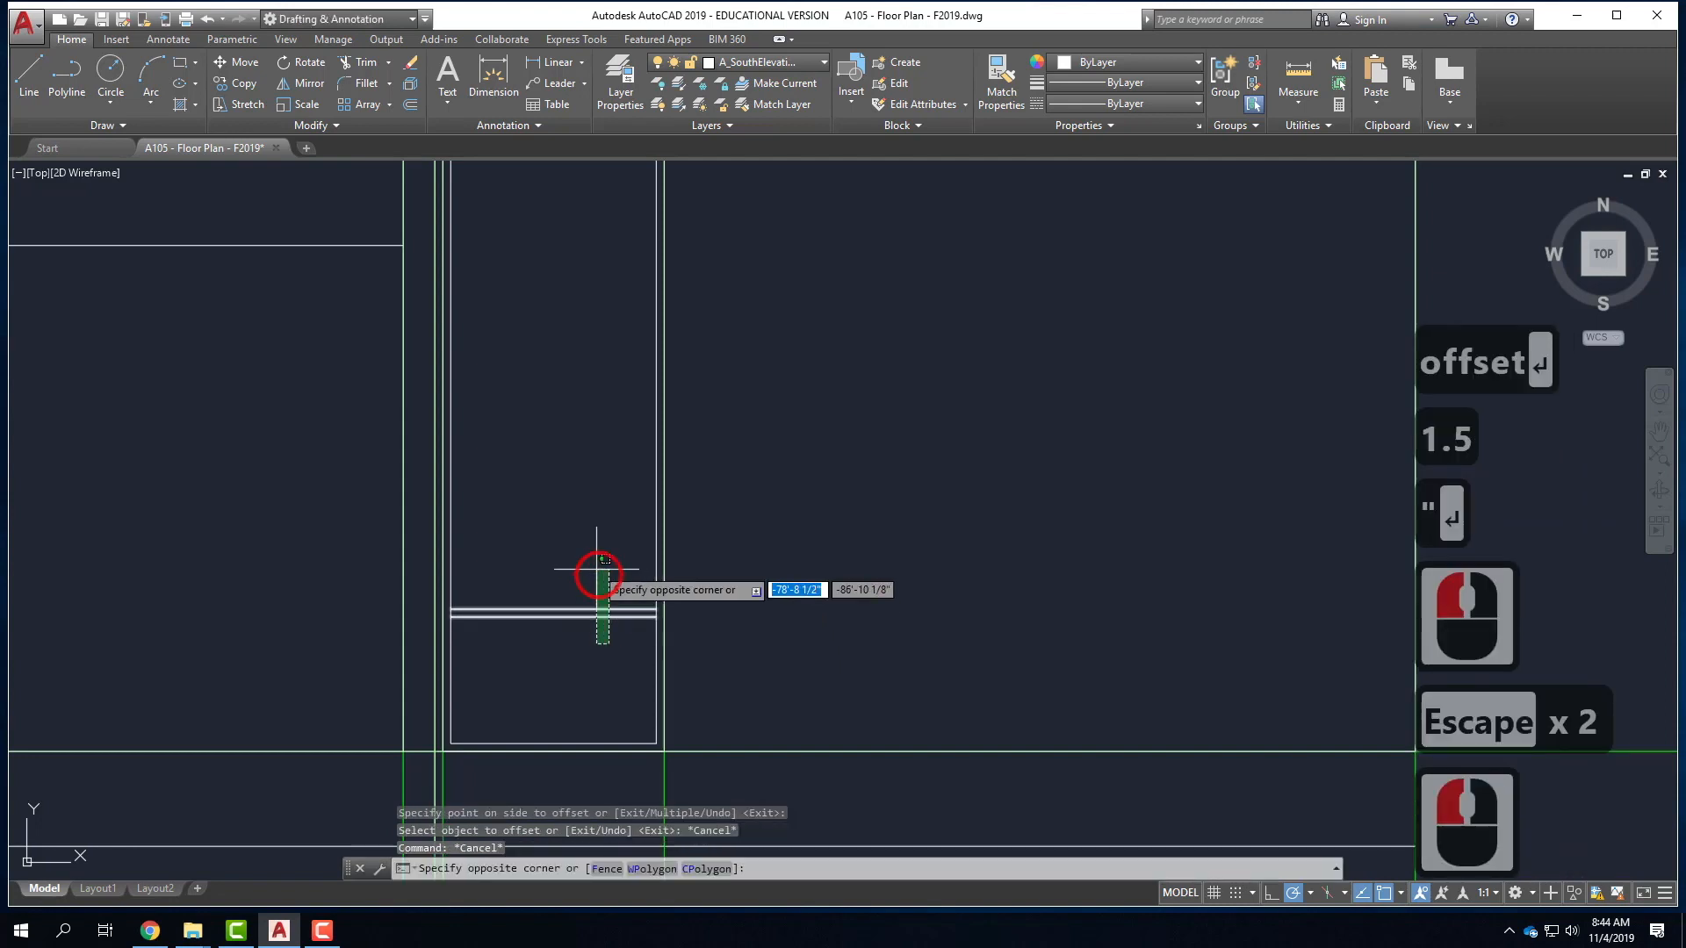
click(605, 575)
text(copy)
key(Return)
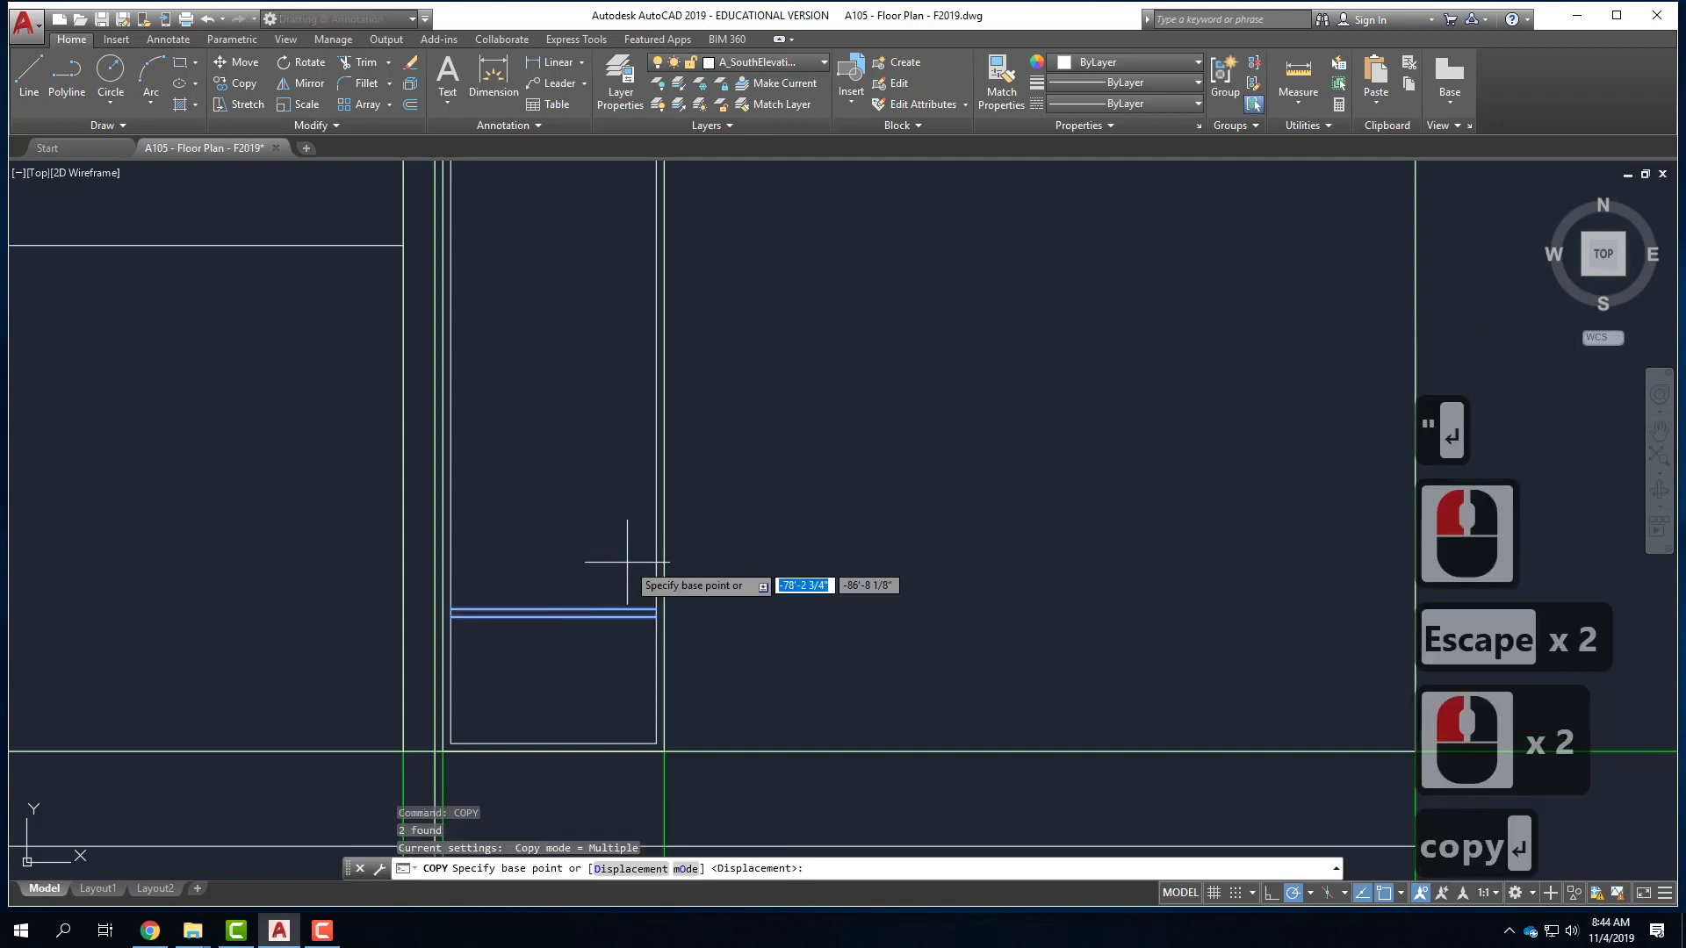
scroll(627, 562, down, 2)
scroll(606, 663, up, 2)
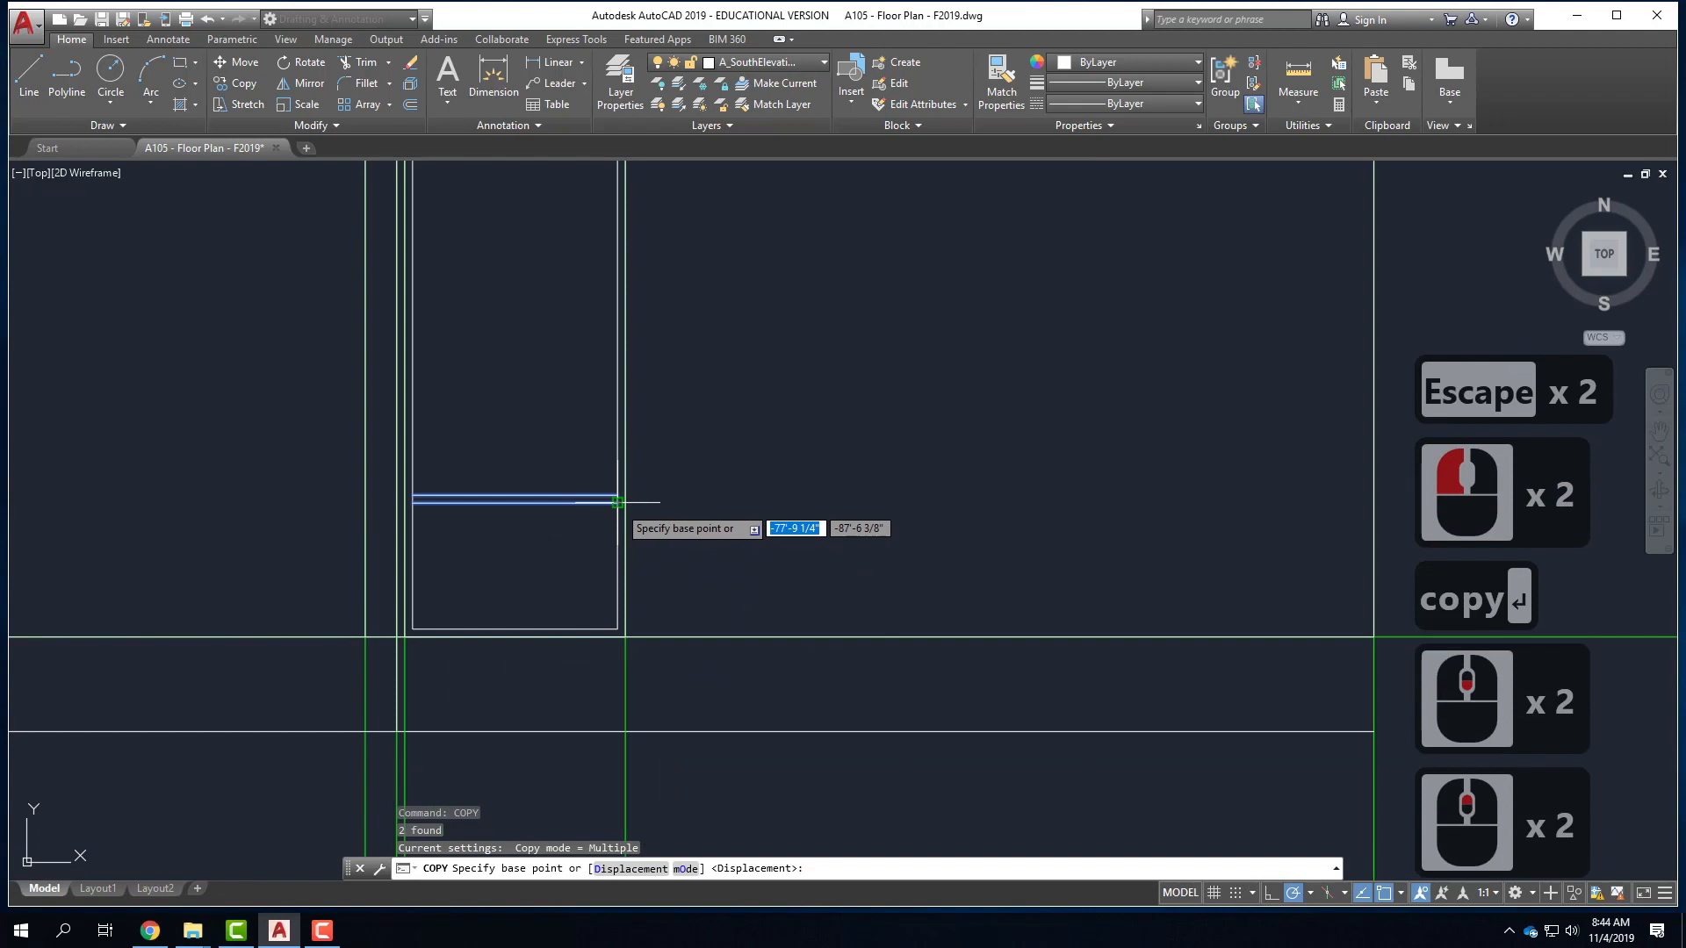
text(5')
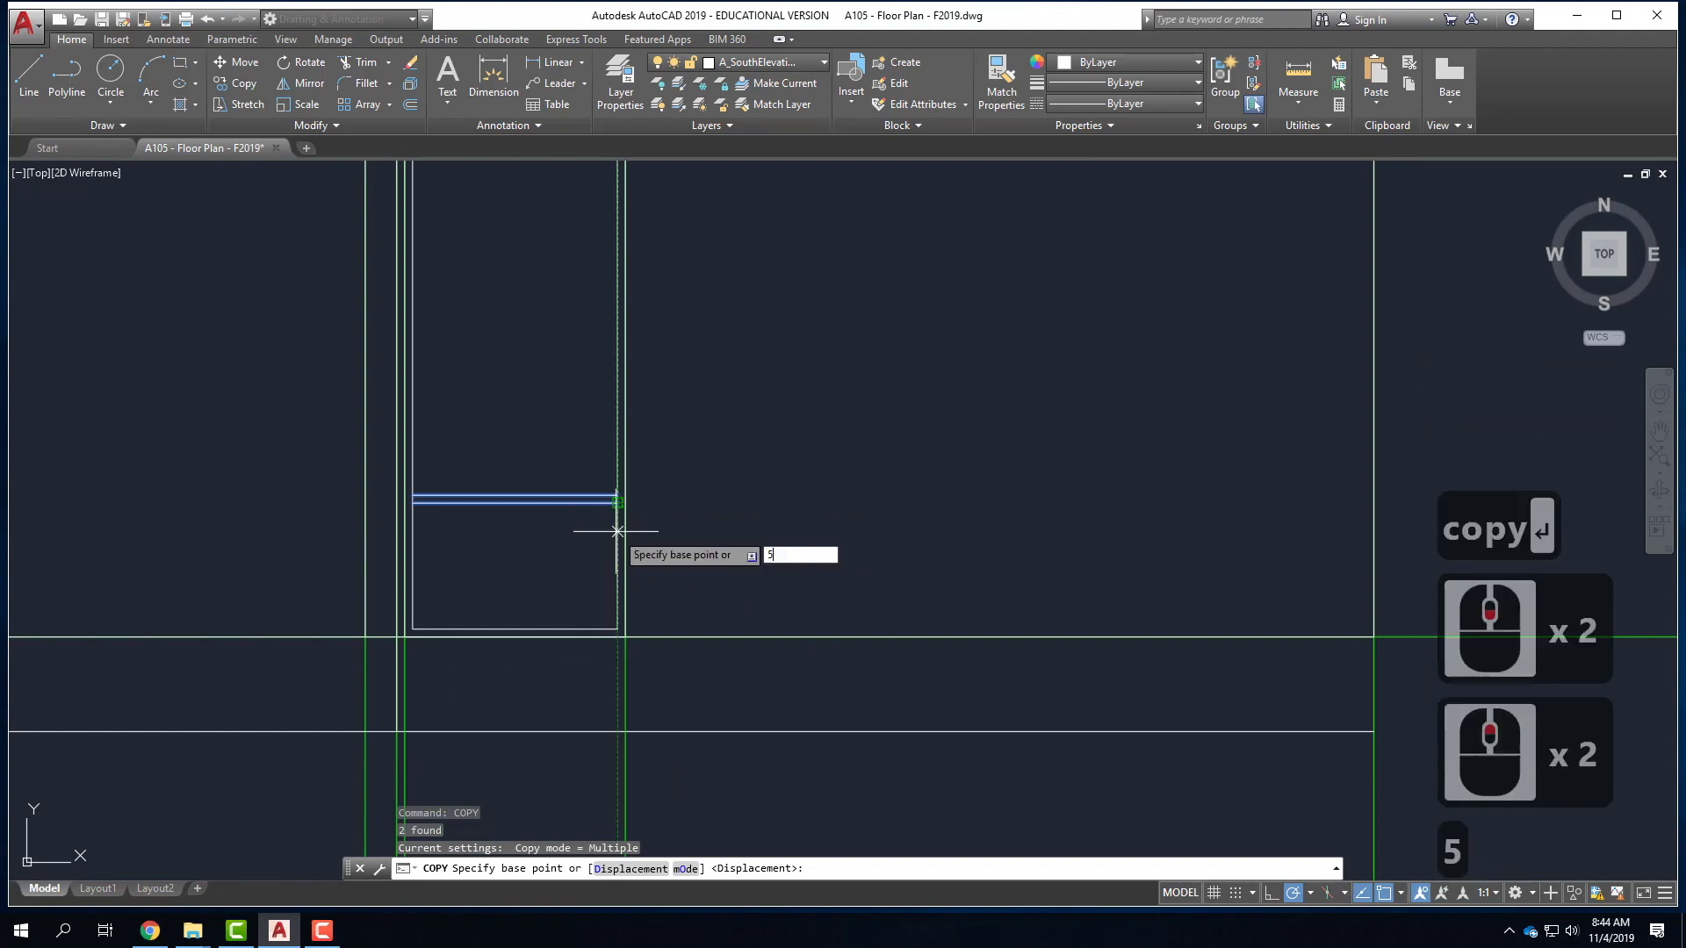
key(Return)
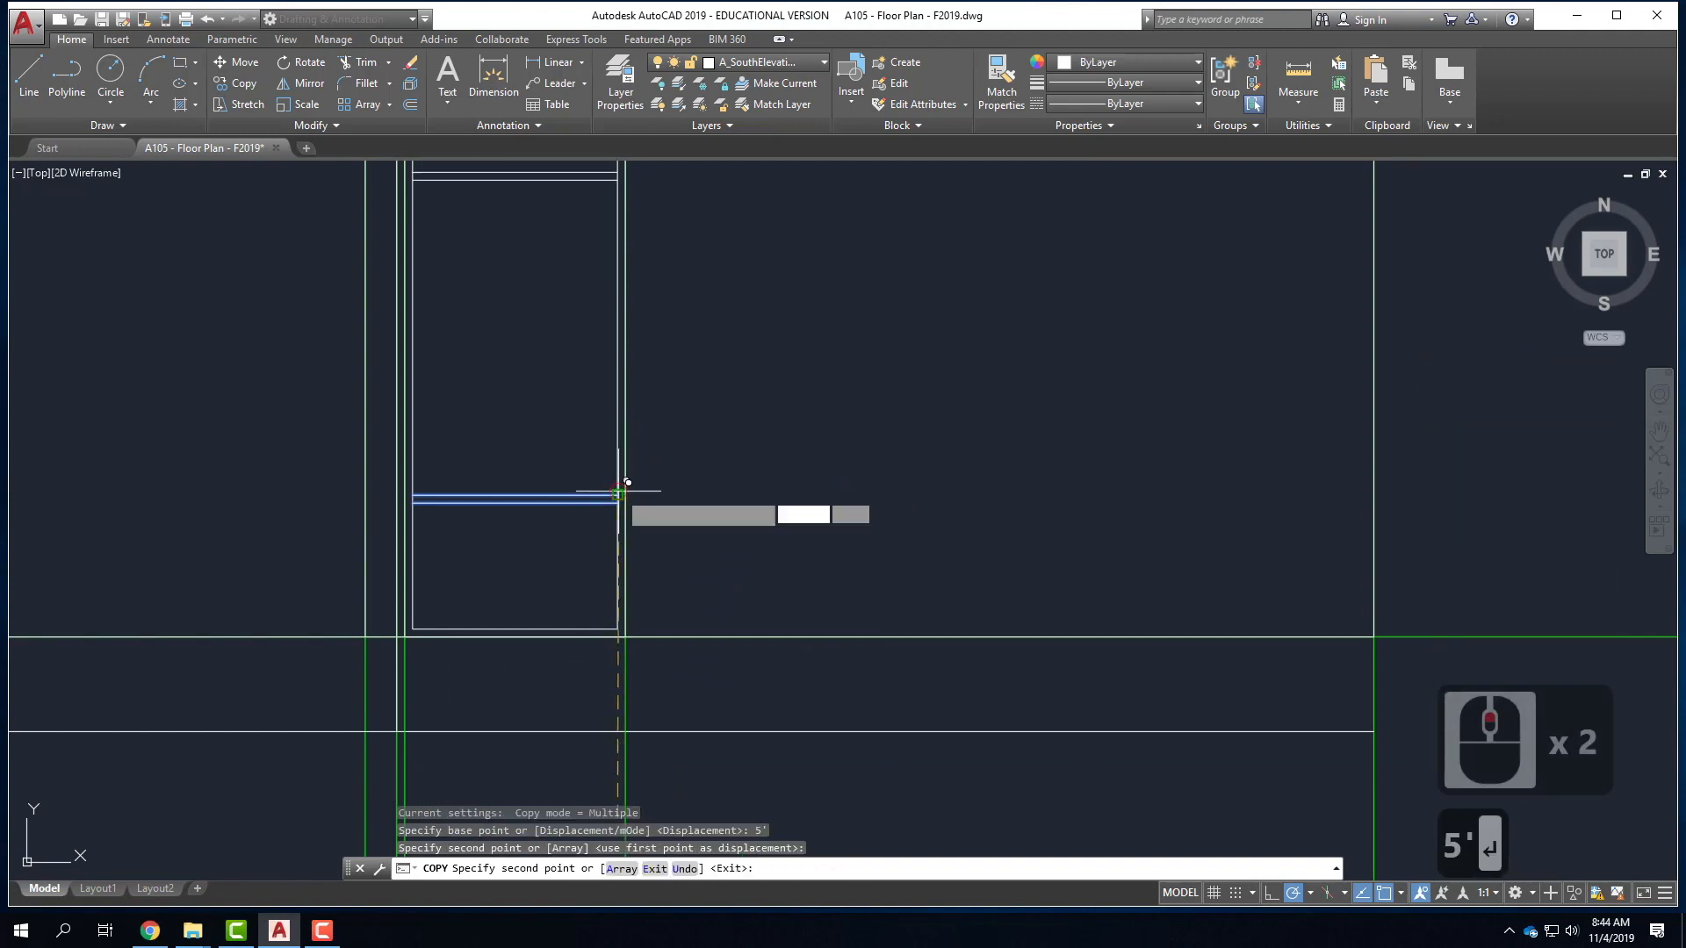
click(632, 620)
scroll(632, 620, down, 2)
key(Escape)
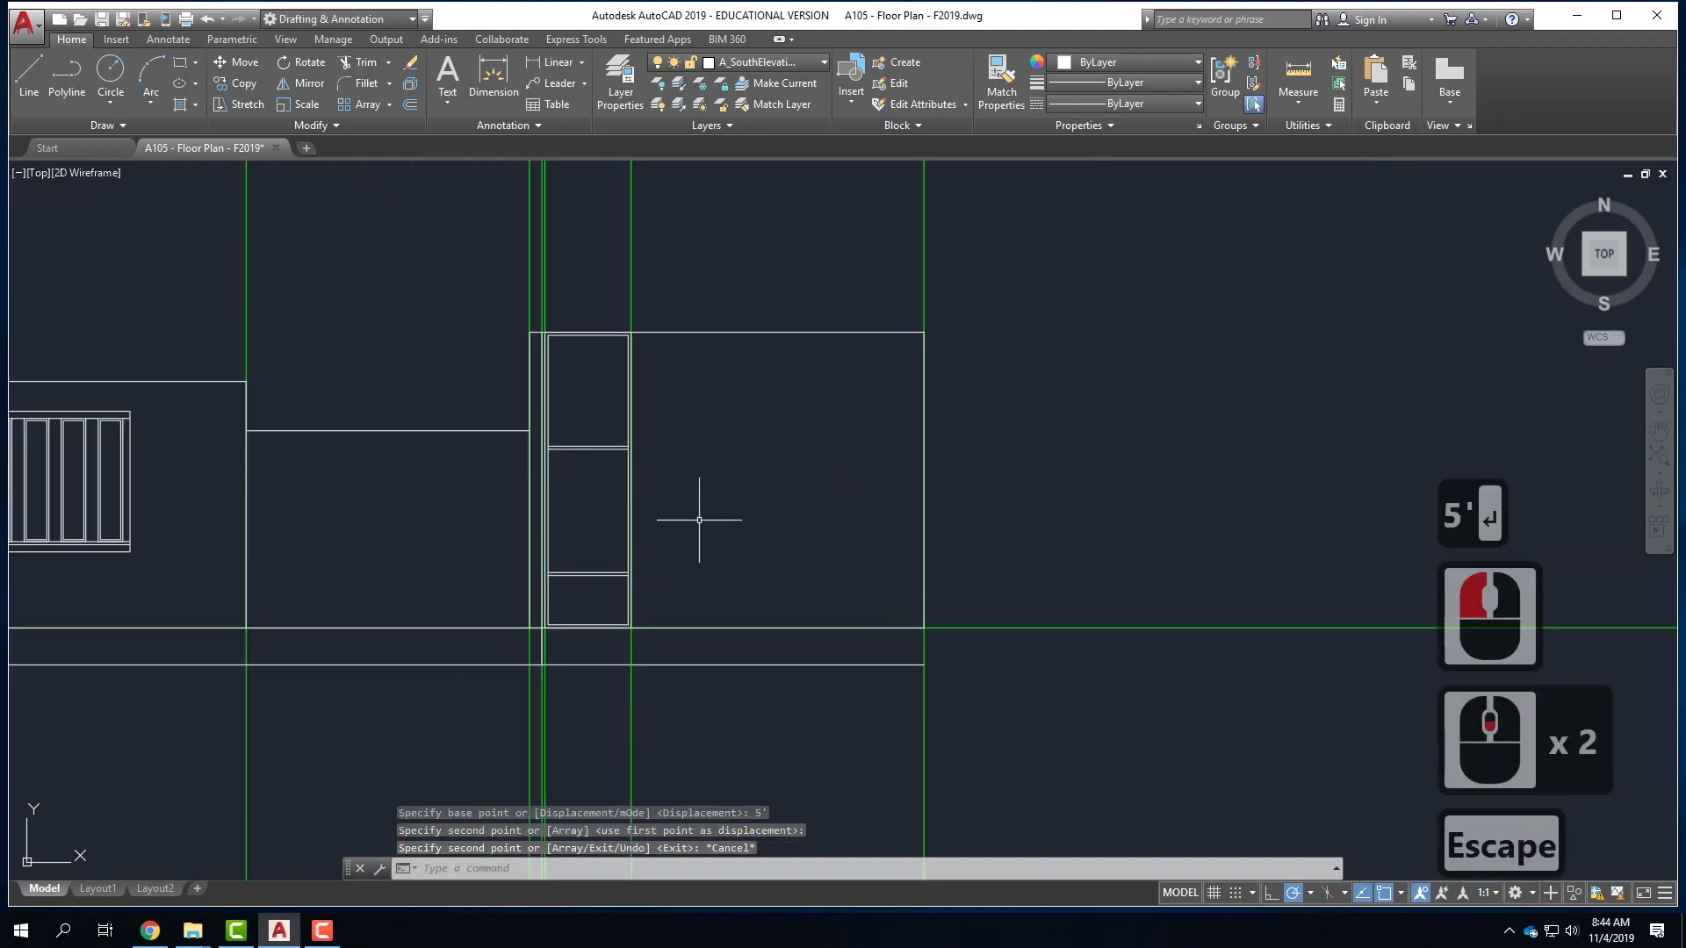
- Move the upper pair of crossbar lines up 2'
double_click(581, 401)
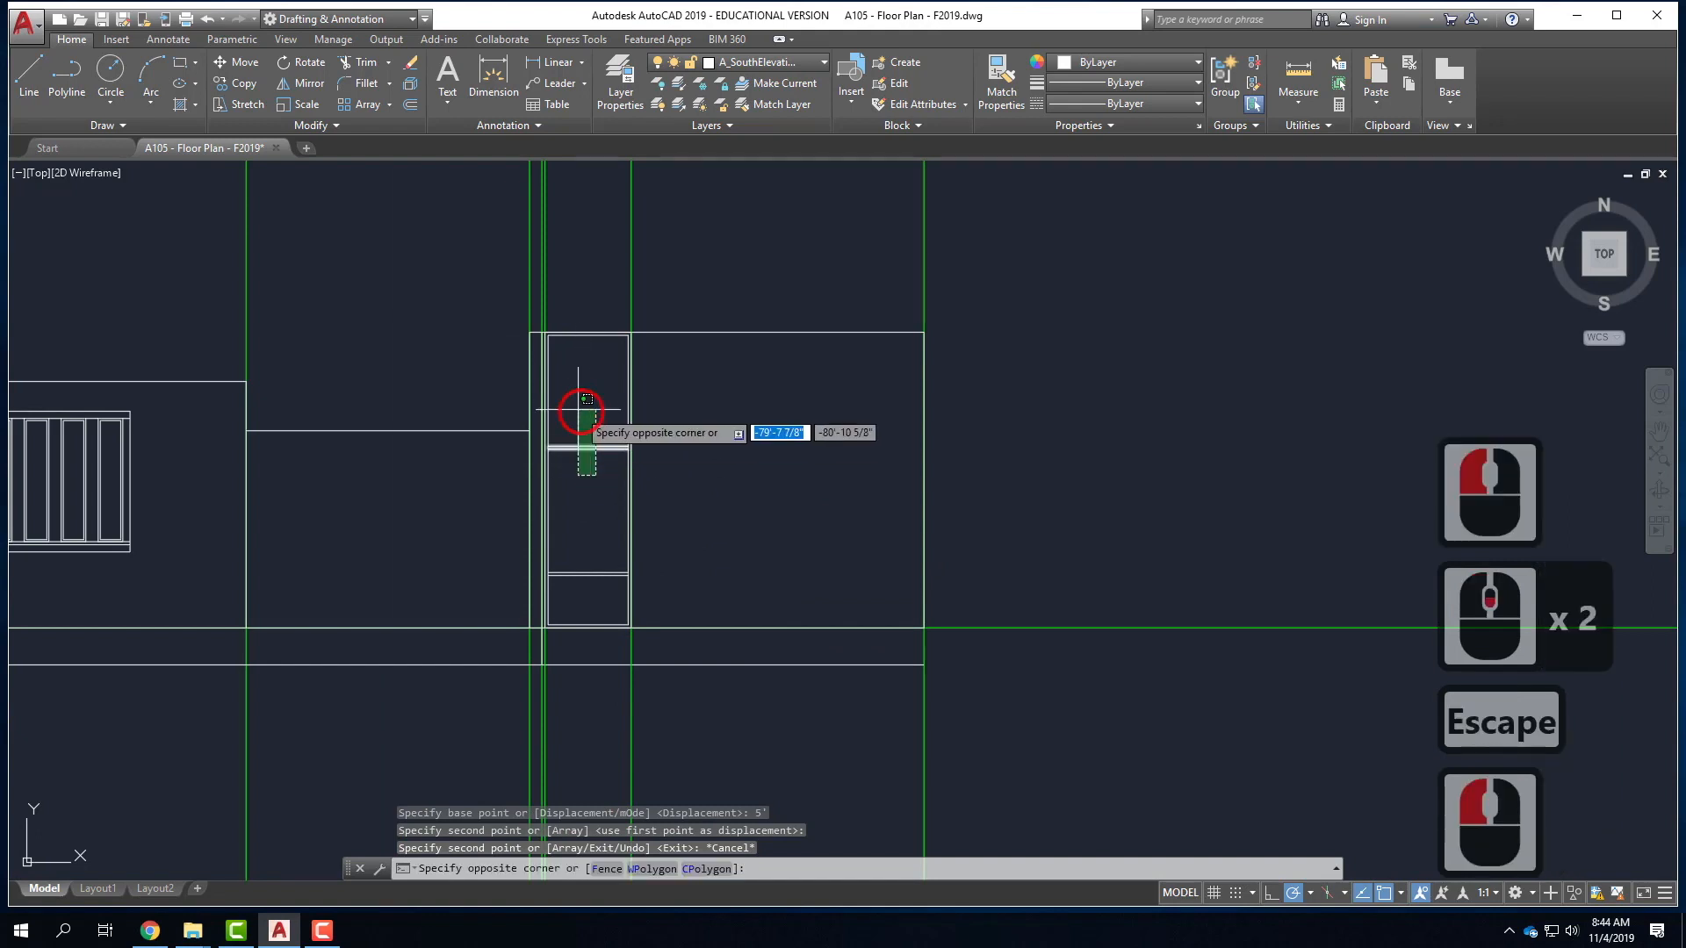
text(move)
key(Return)
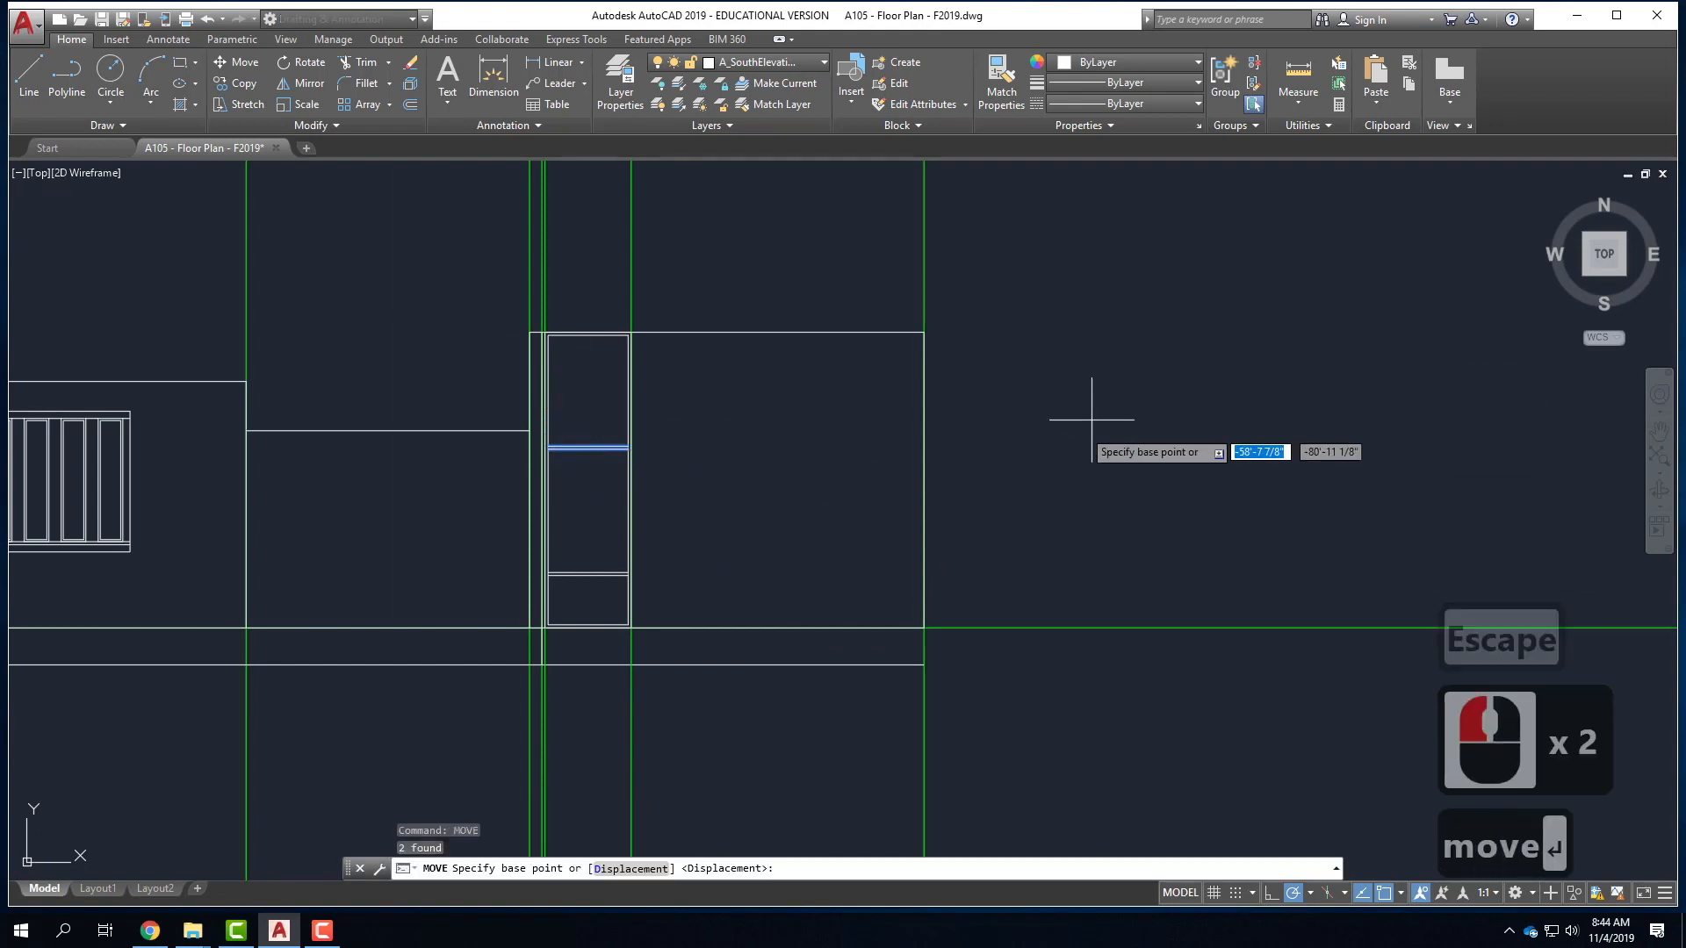
click(740, 484)
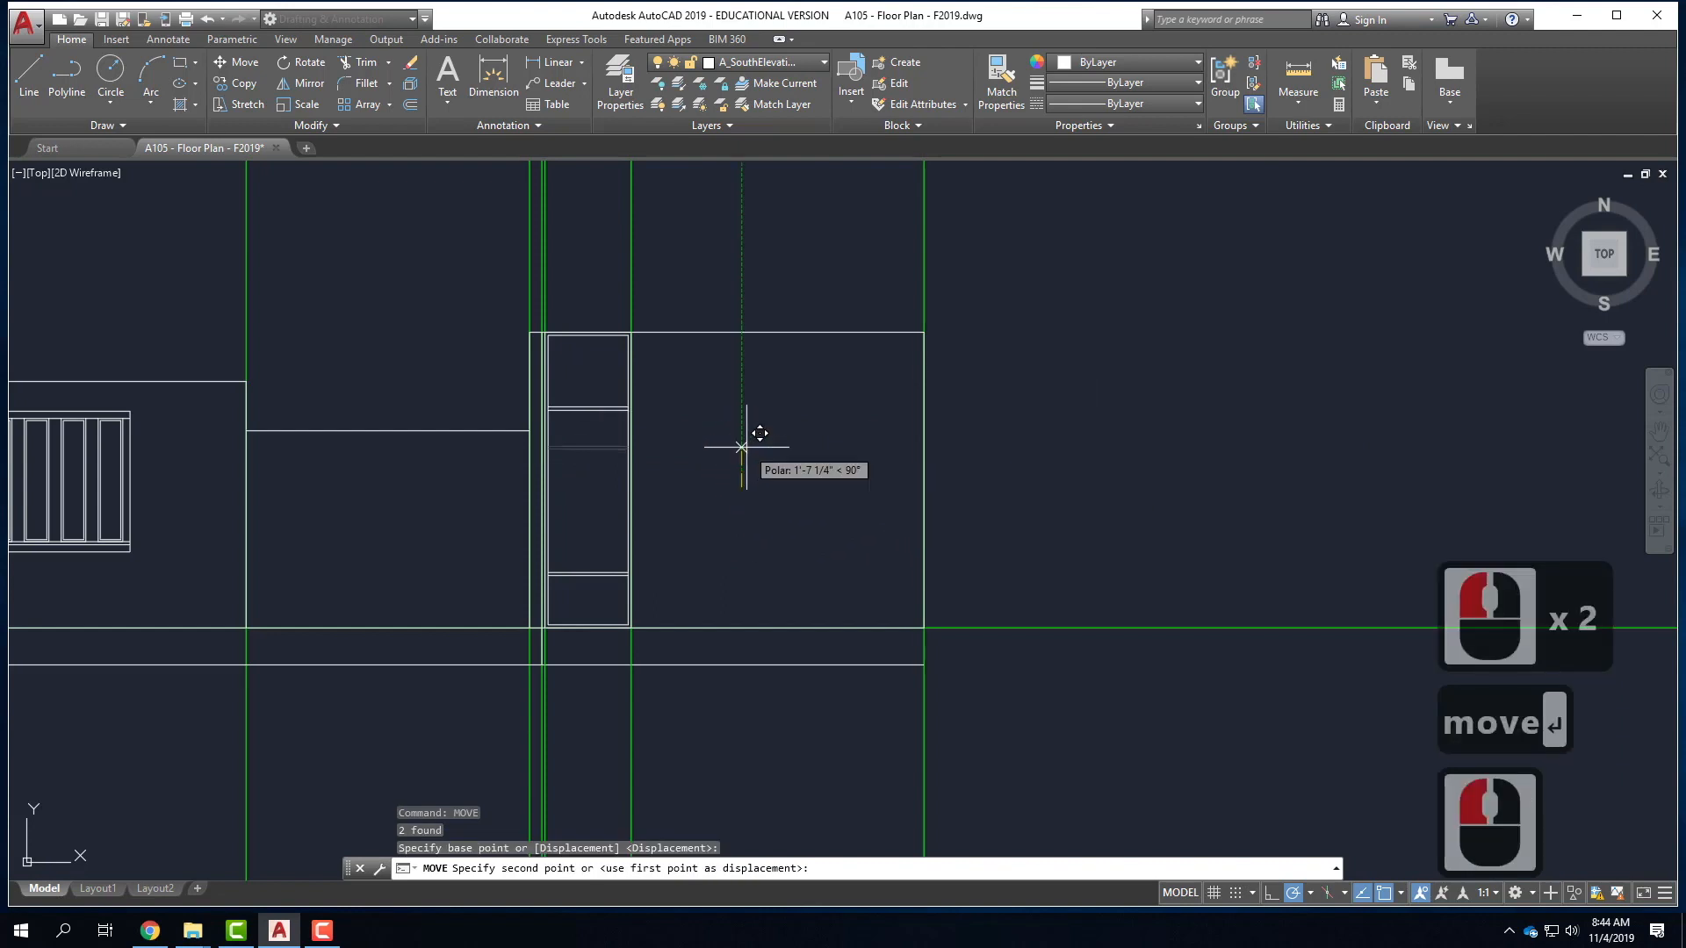
text(2')
key(Return)
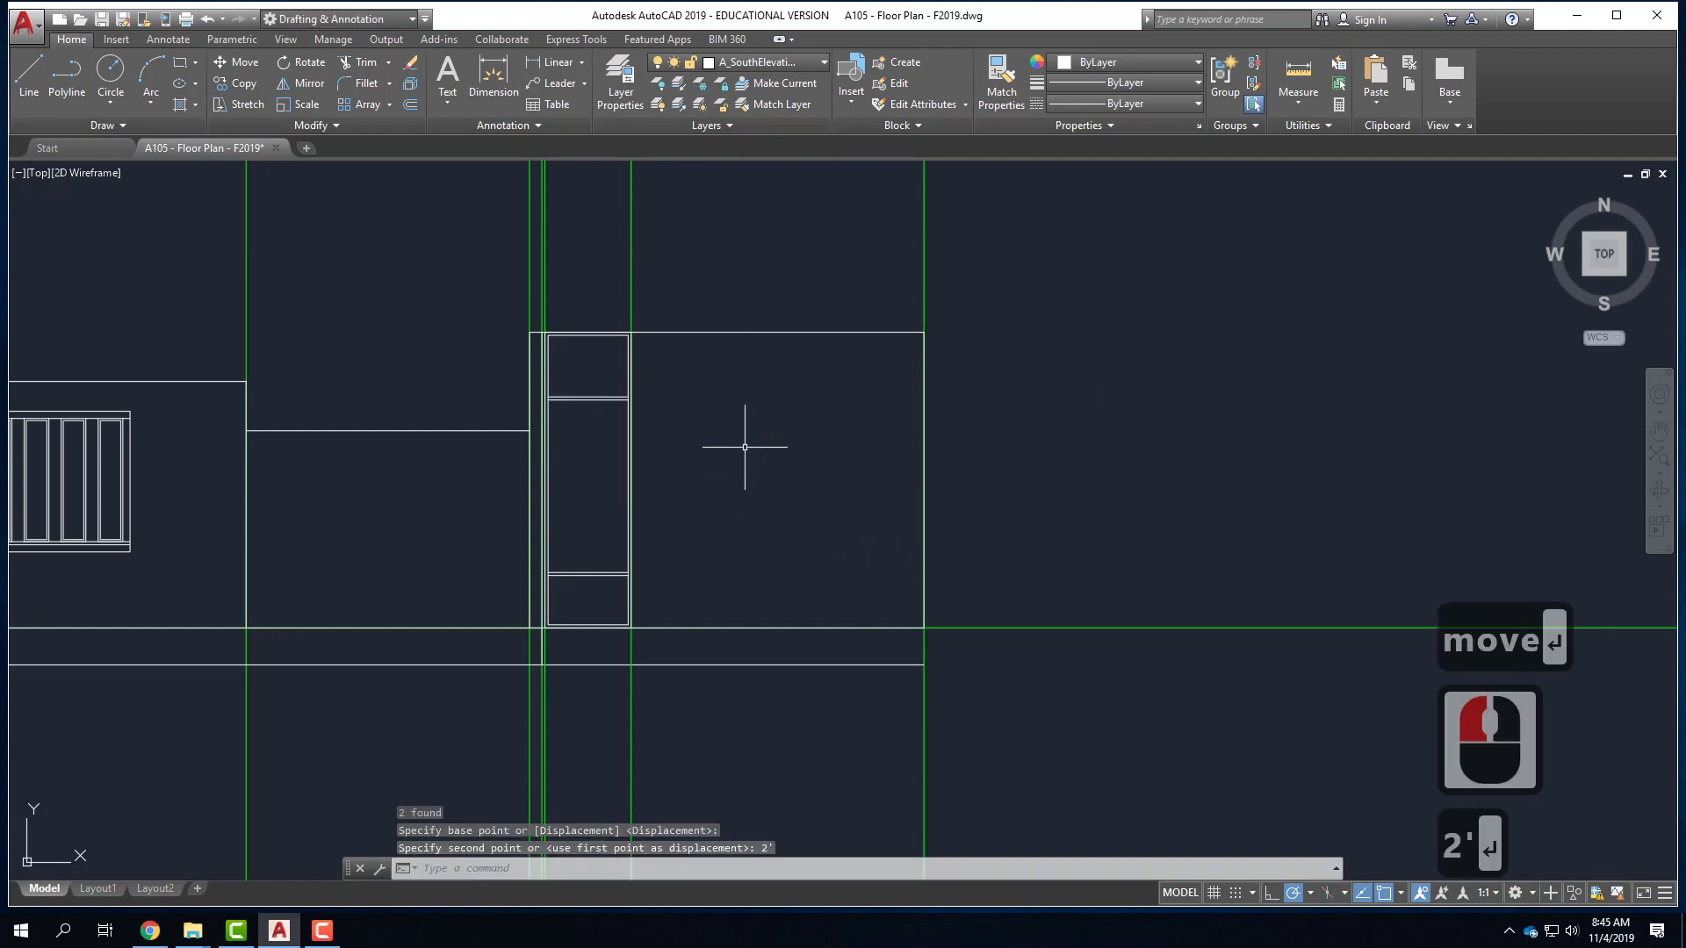
key(Escape)
key(Escape)
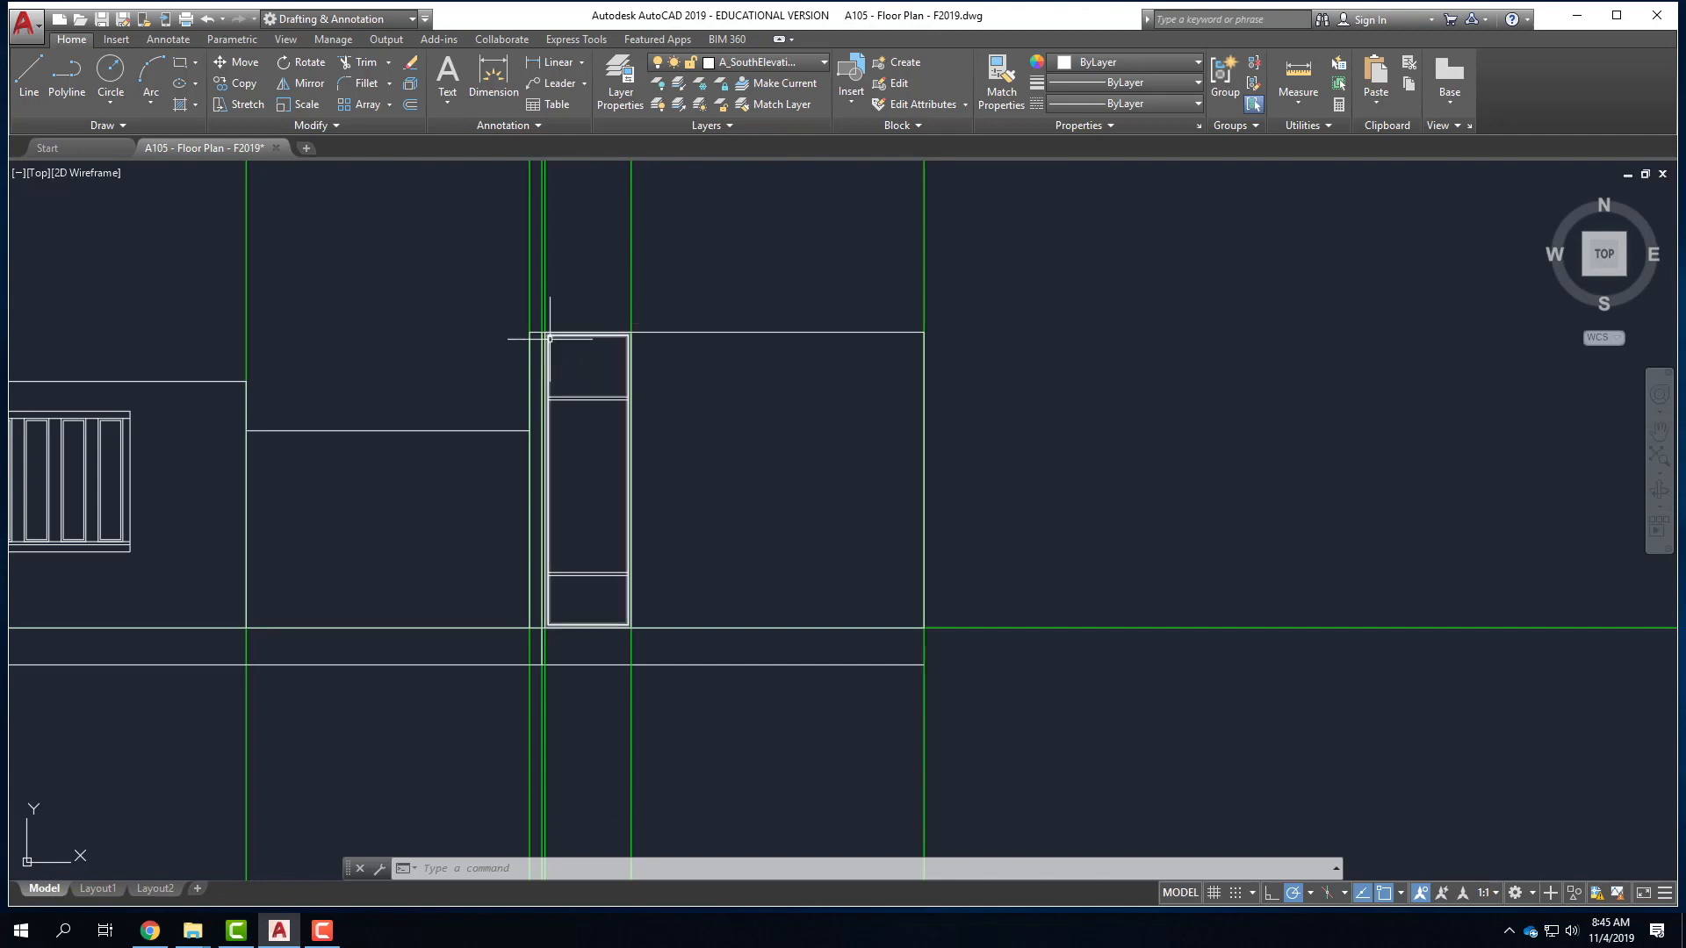
- Copy the window frame and its crossbars to the other three openings, using the matching opening corners in the plan as base and destination points
scroll(551, 338, up, 2)
scroll(531, 313, up, 2)
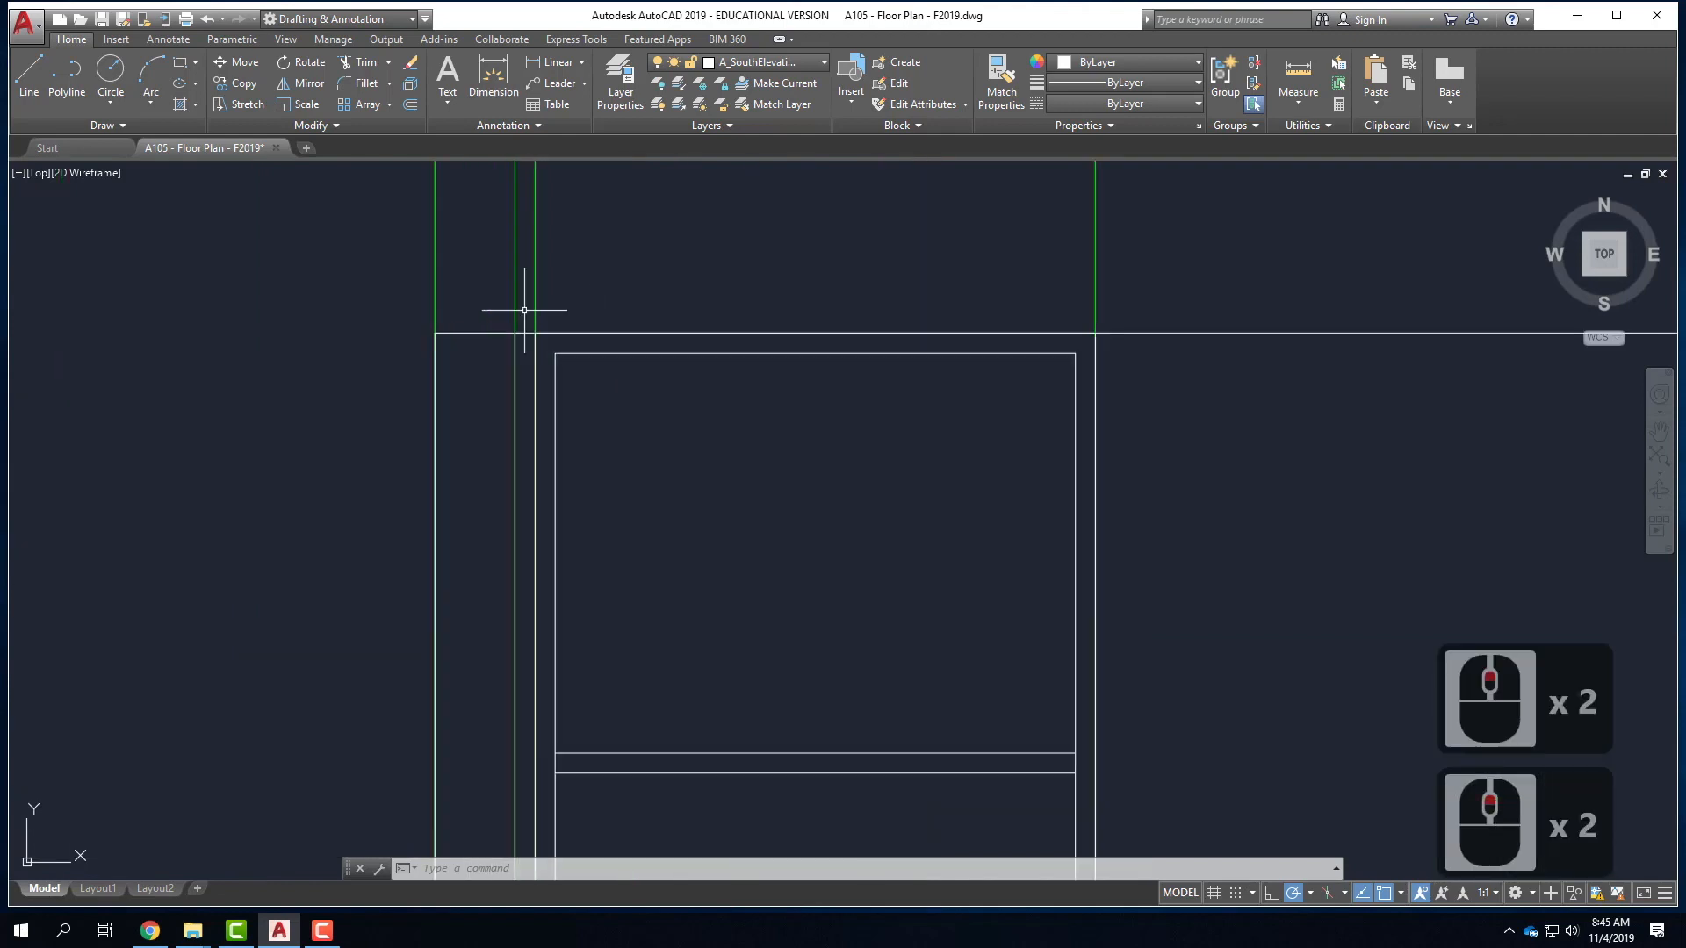
click(545, 275)
scroll(707, 318, down, 3)
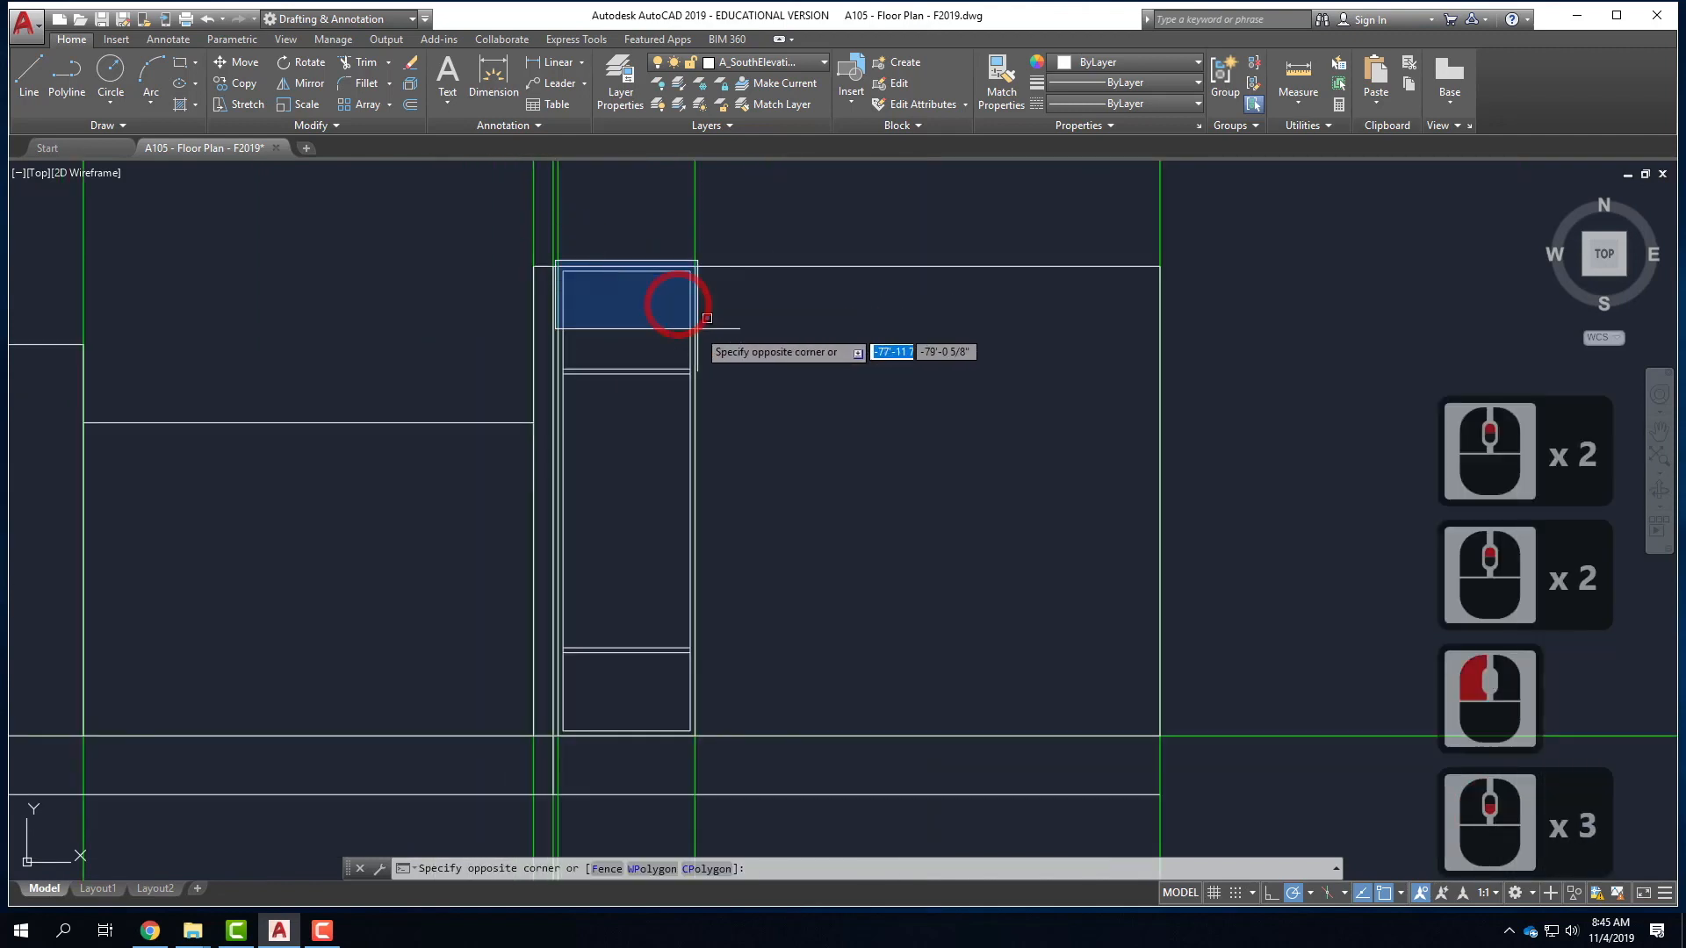
click(713, 746)
scroll(694, 759, down, 2)
scroll(683, 764, down, 5)
scroll(706, 501, up, 5)
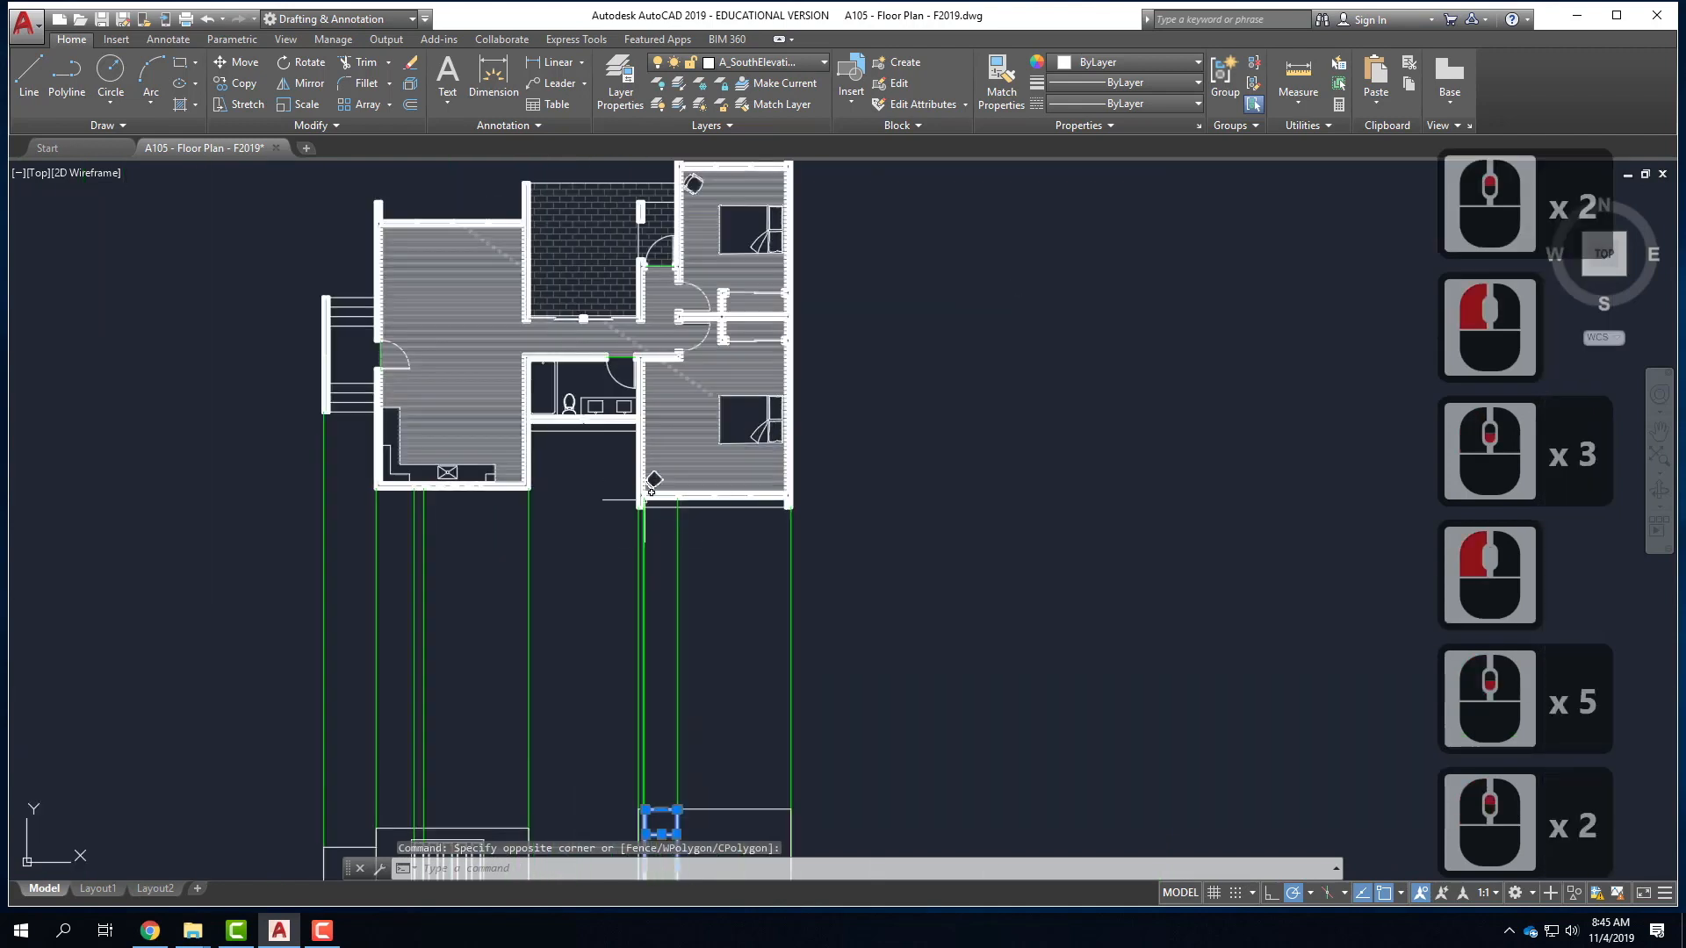
text(copy)
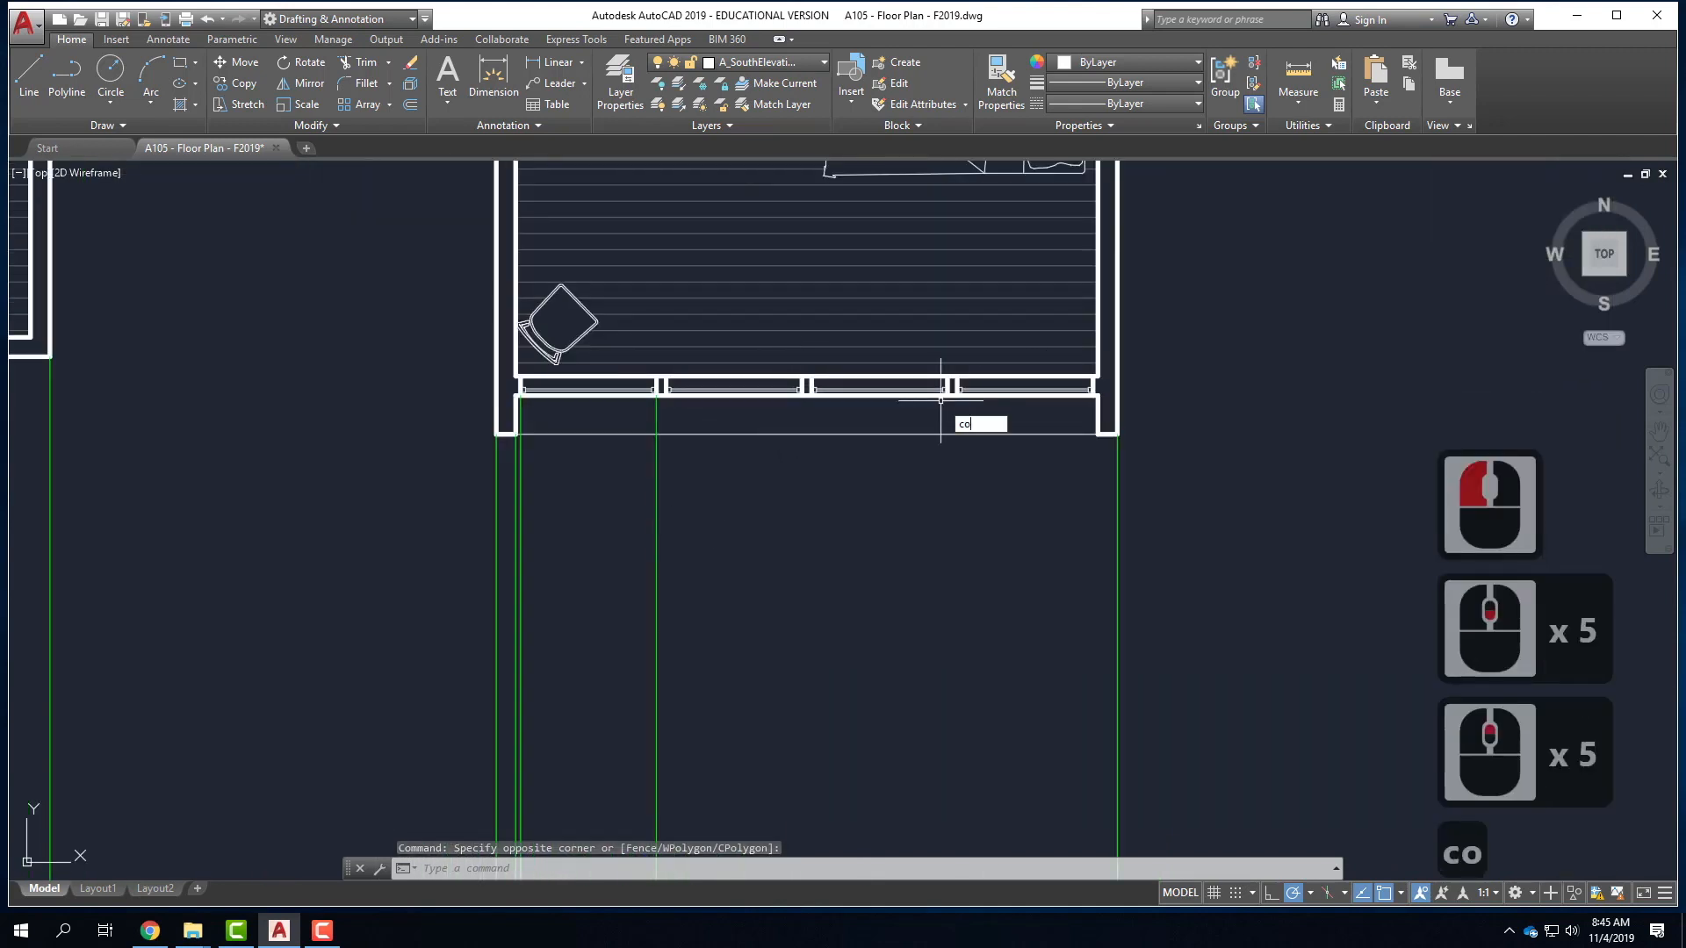
key(Return)
scroll(588, 376, up, 2)
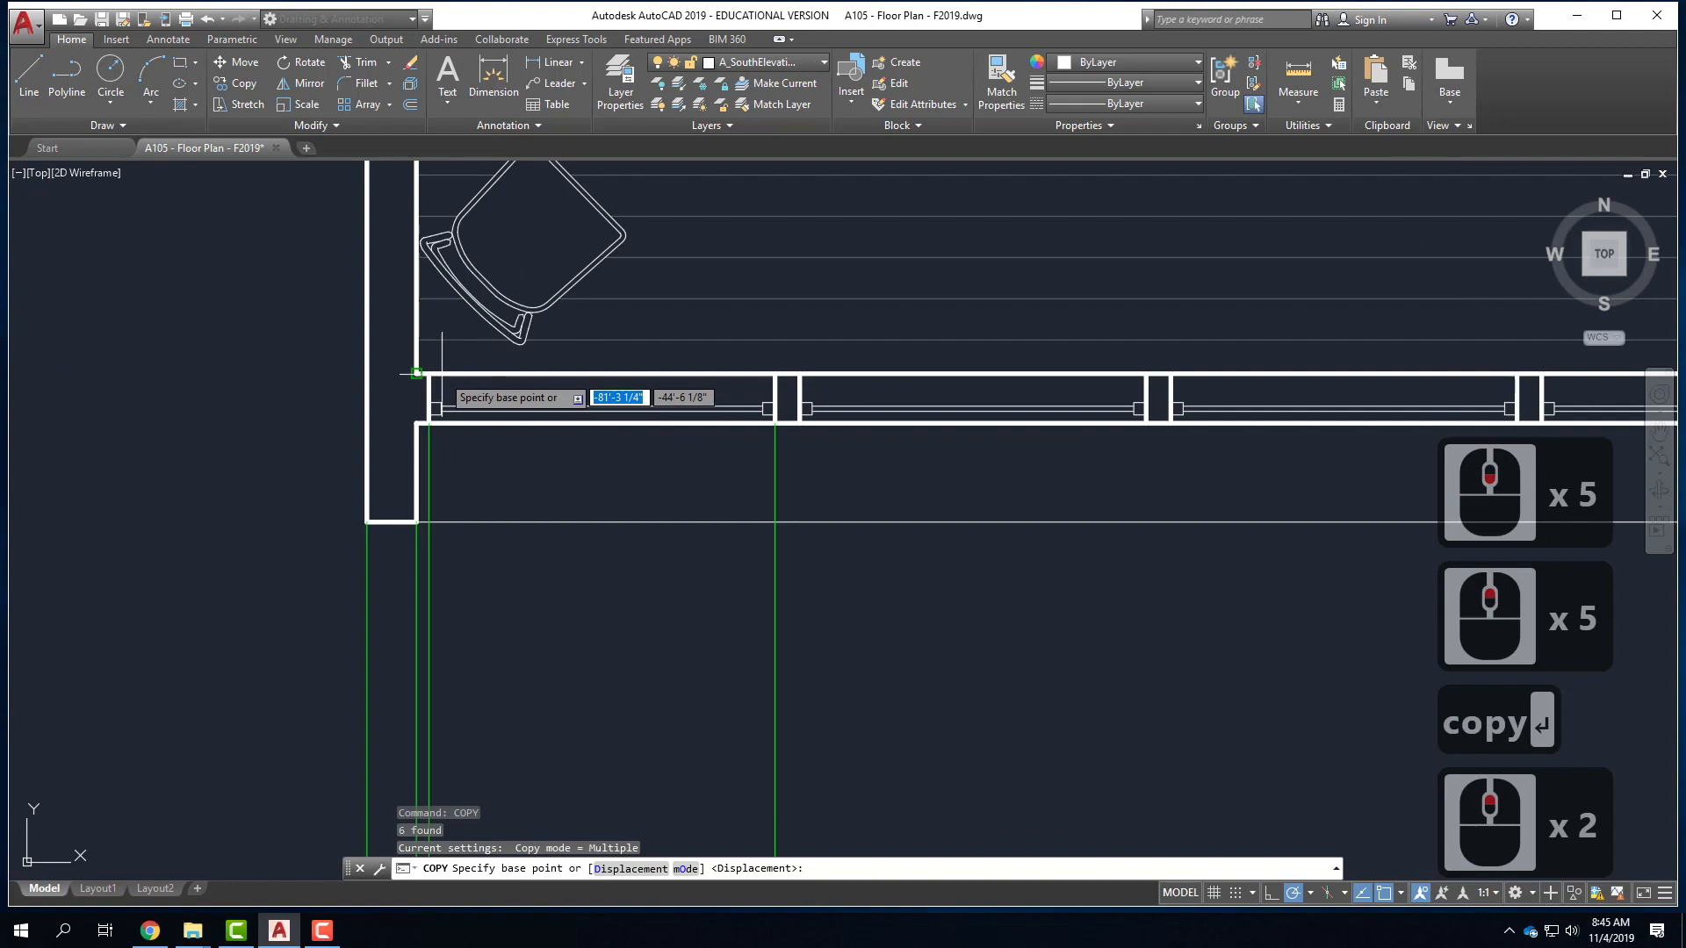
click(817, 373)
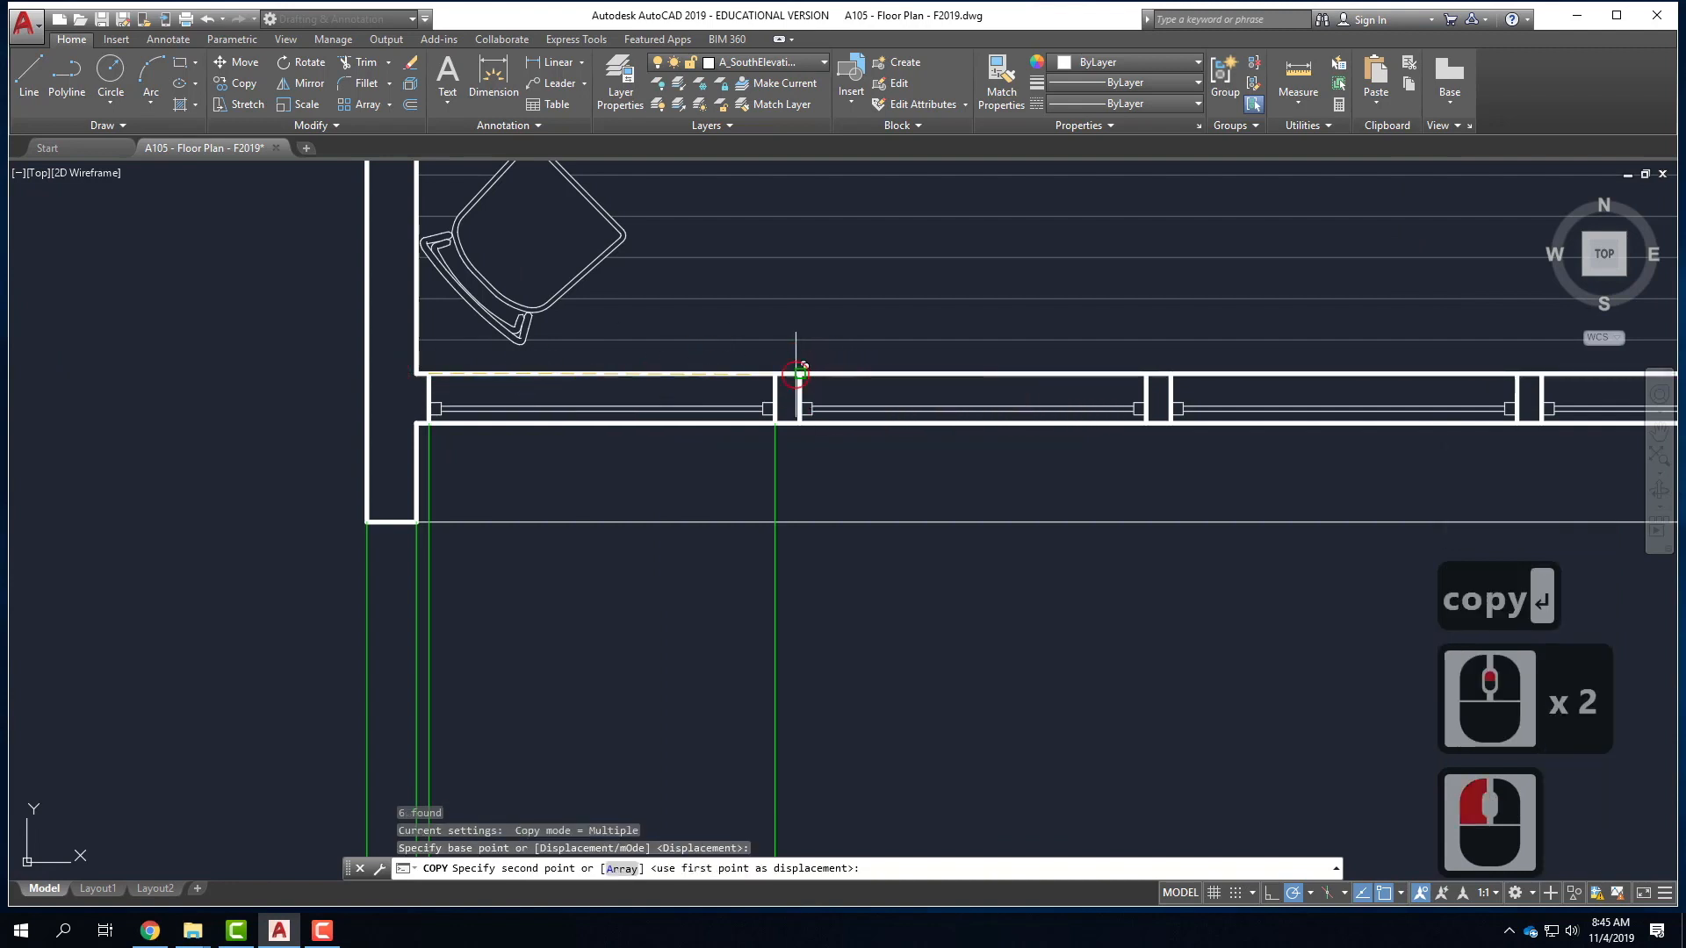
click(1169, 373)
click(1517, 373)
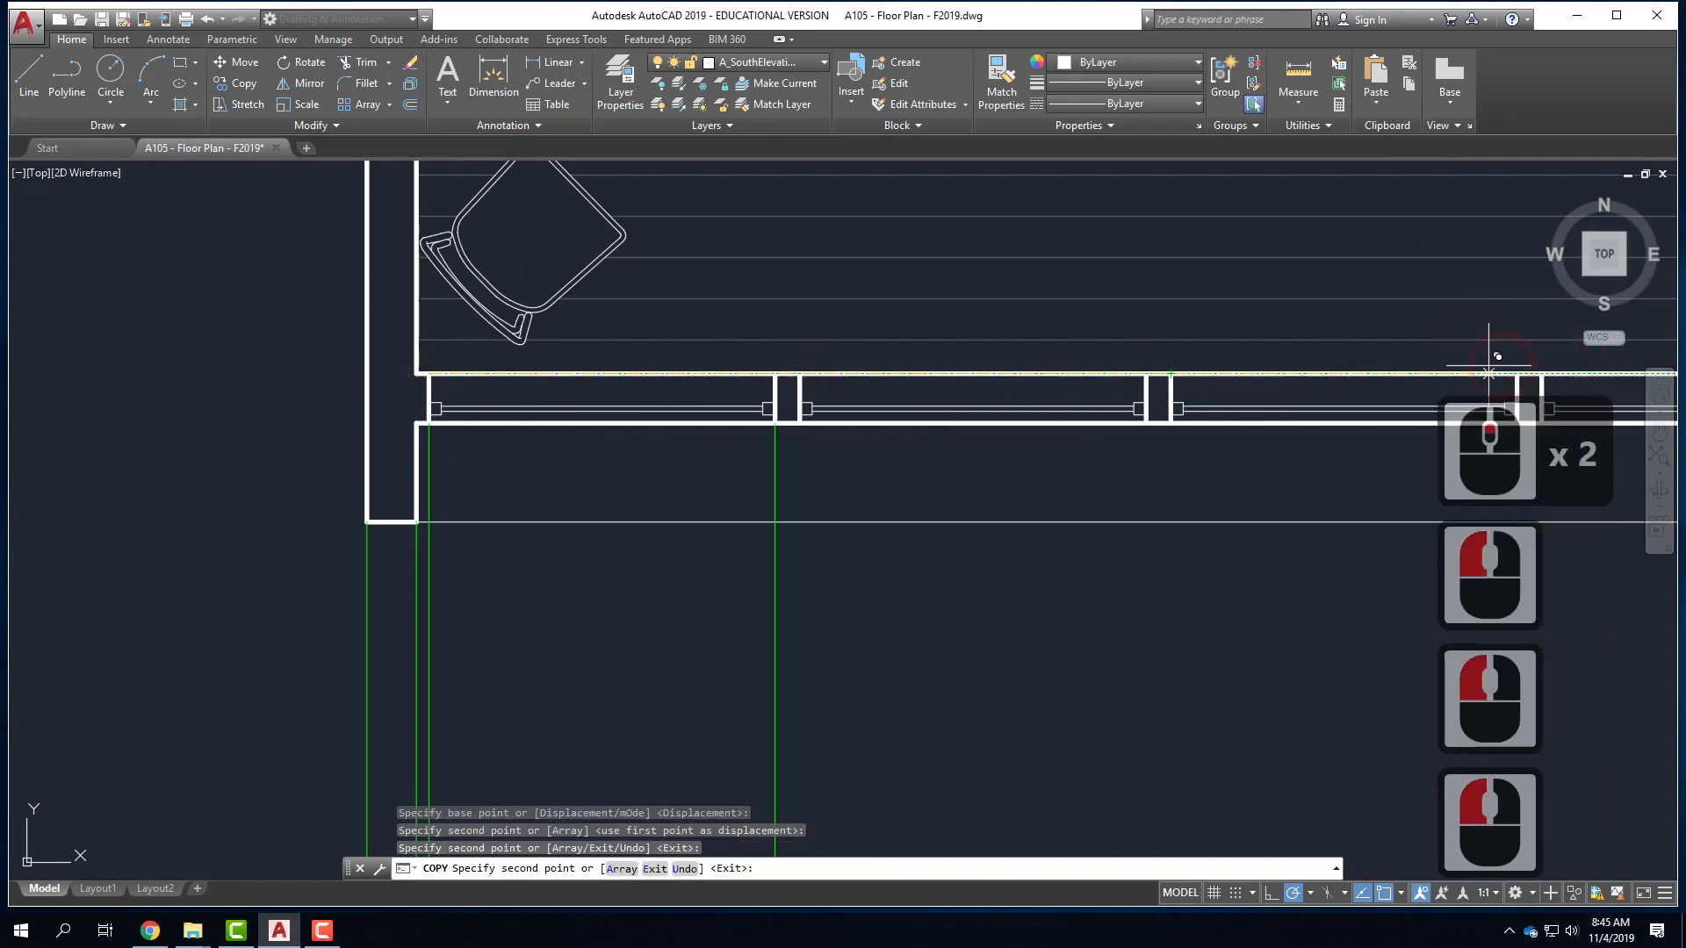
scroll(1498, 355, down, 2)
scroll(1343, 360, up, 2)
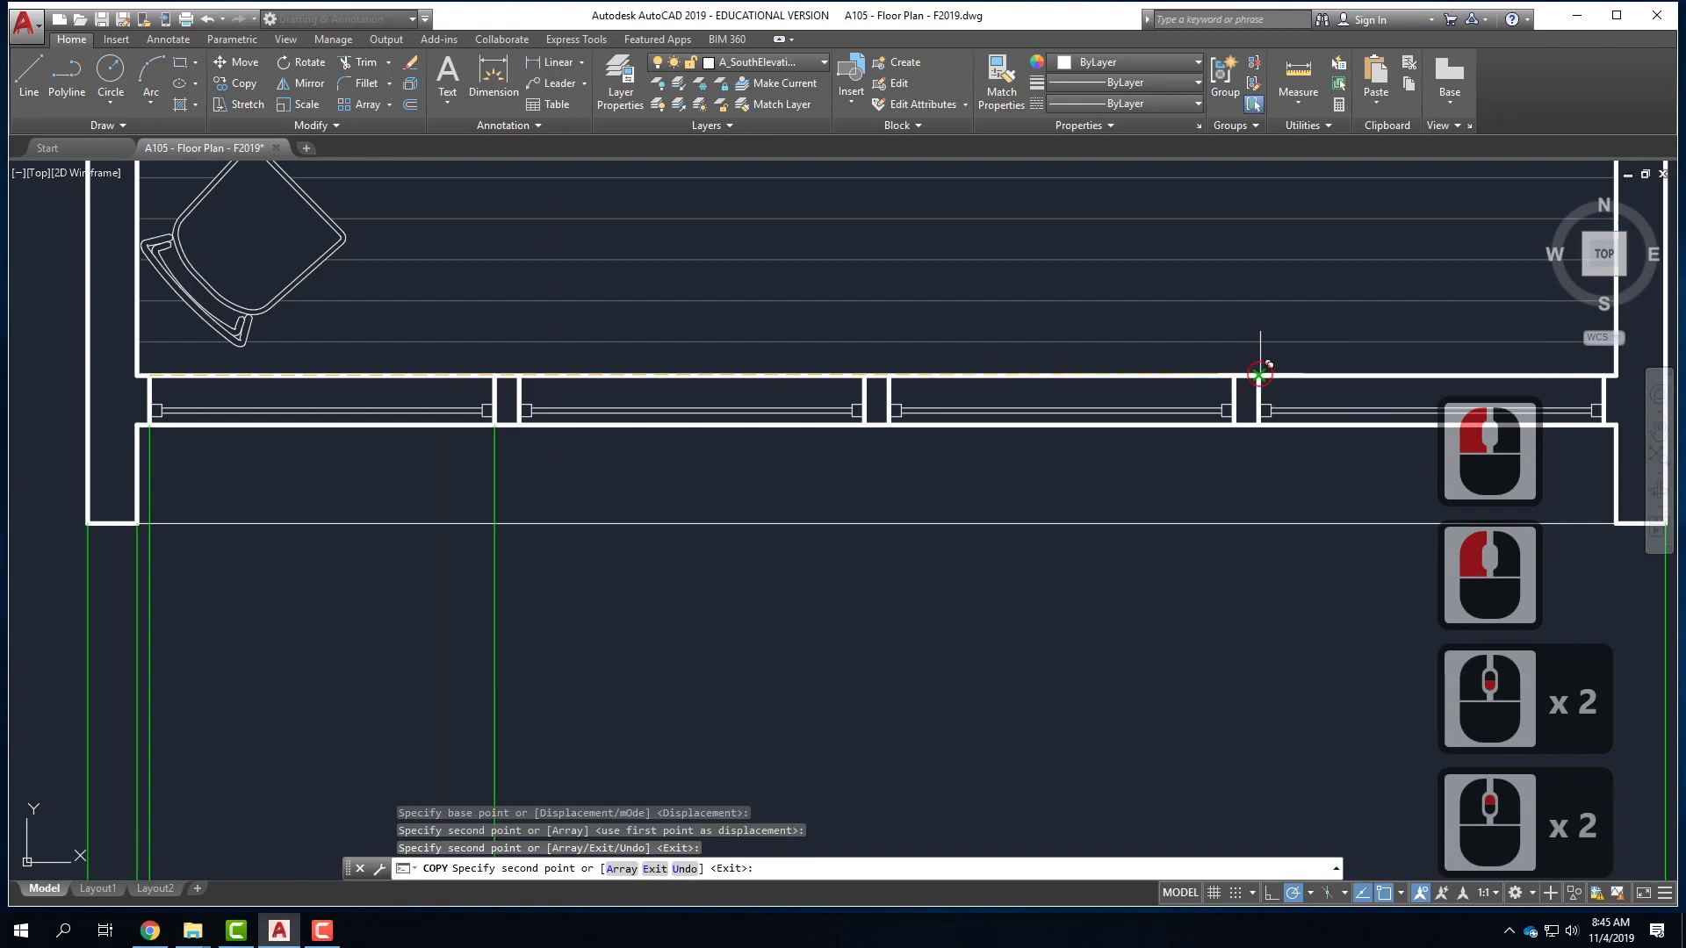
click(1260, 376)
scroll(1016, 303, down, 5)
key(Escape)
scroll(1014, 694, up, 2)
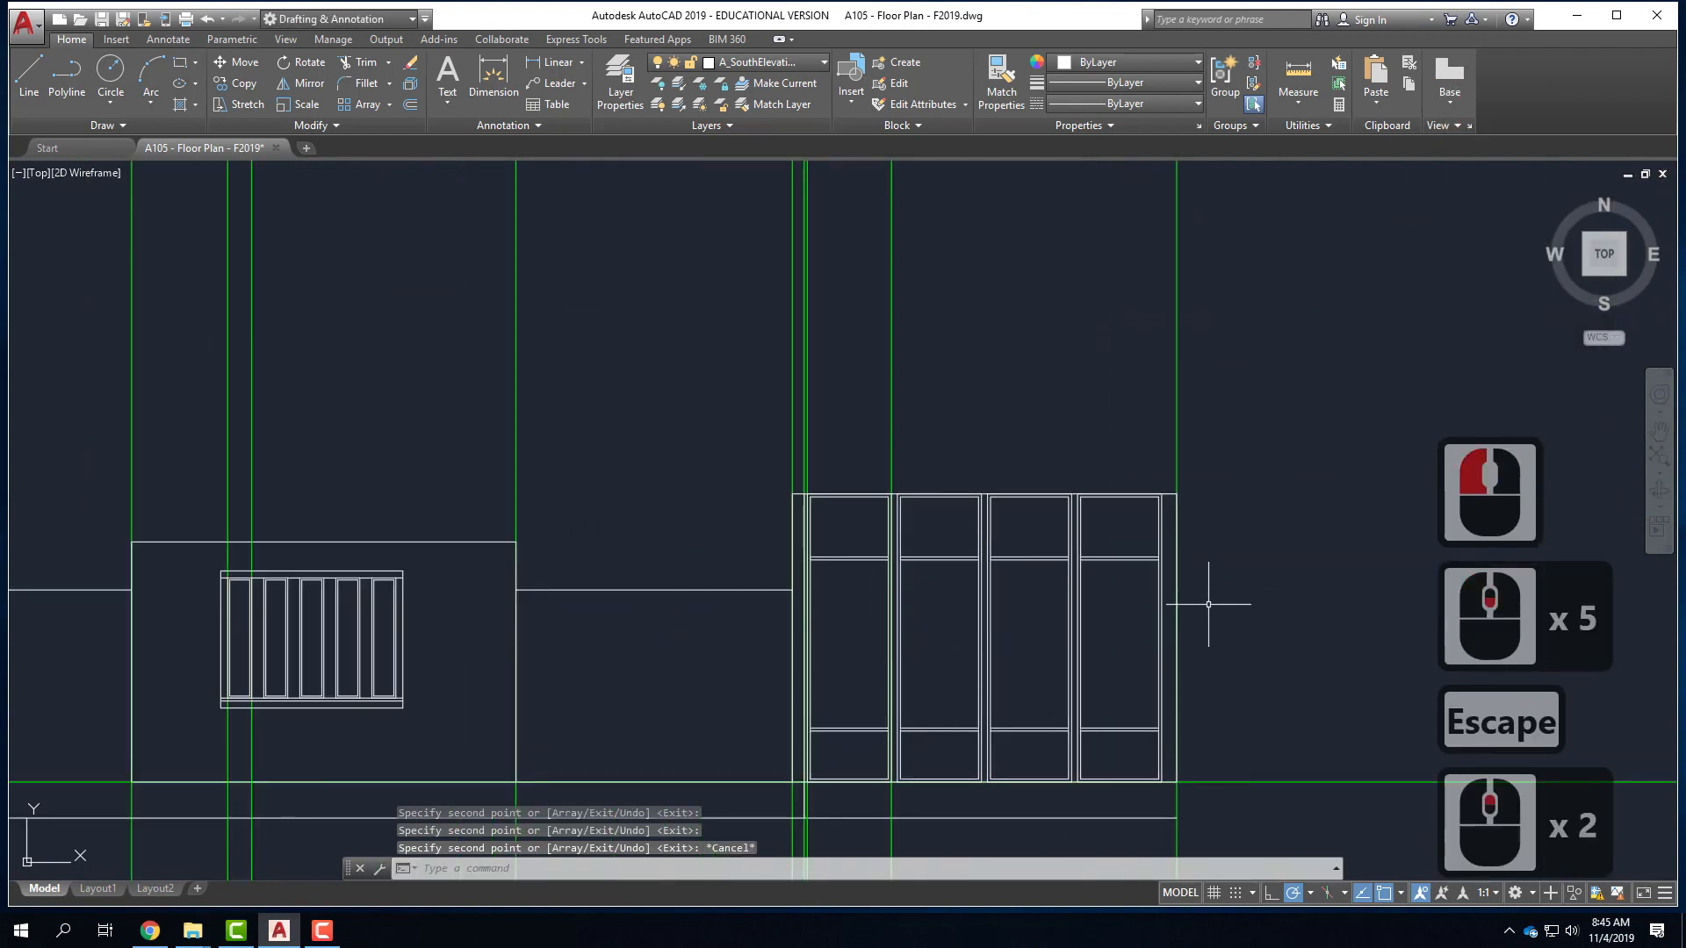
- Make NoPrint the current layer
scroll(674, 612, down, 2)
scroll(858, 271, up, 3)
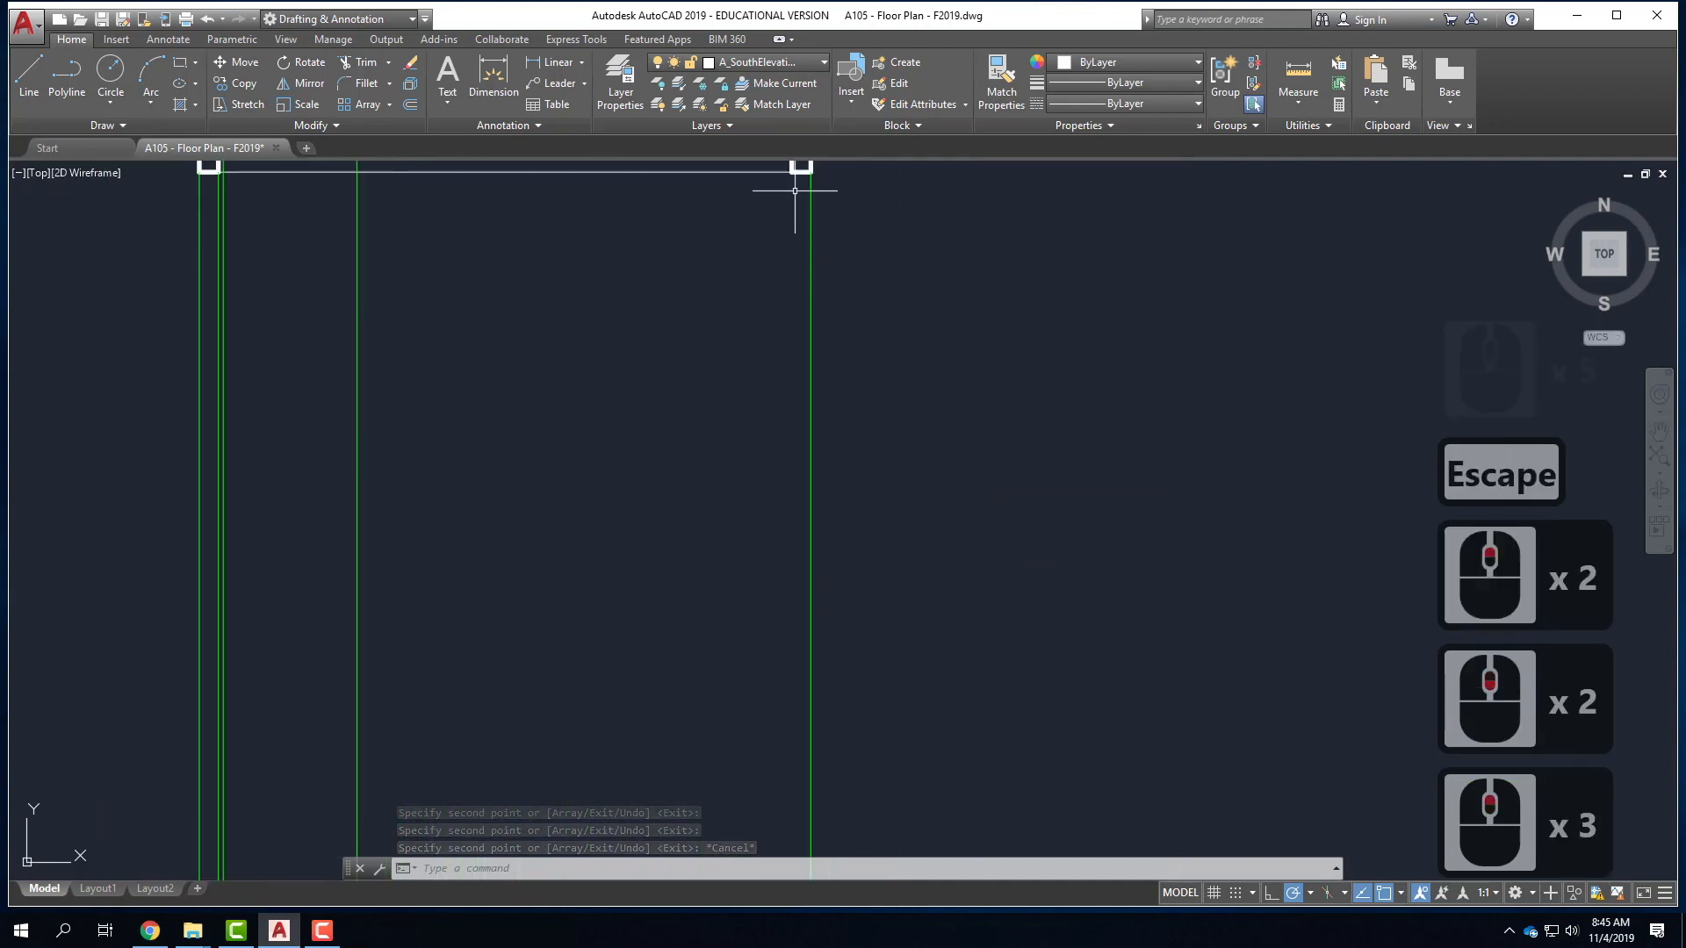
click(794, 62)
key(Escape)
key(Escape)
key(Escape)
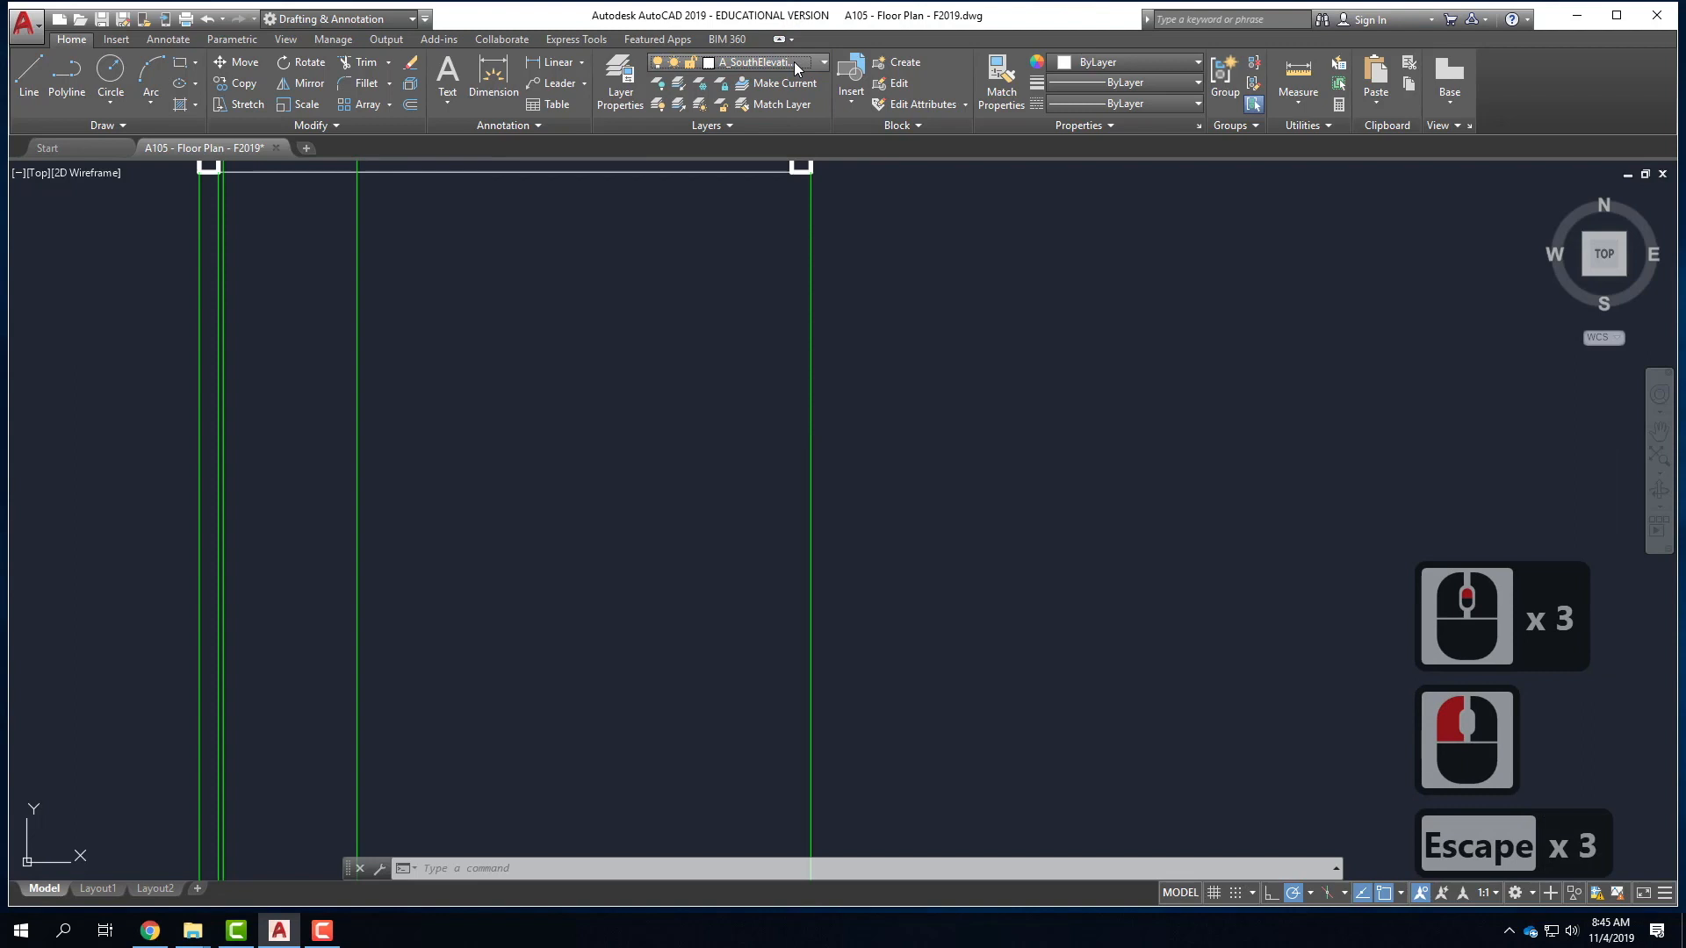
click(794, 61)
click(781, 325)
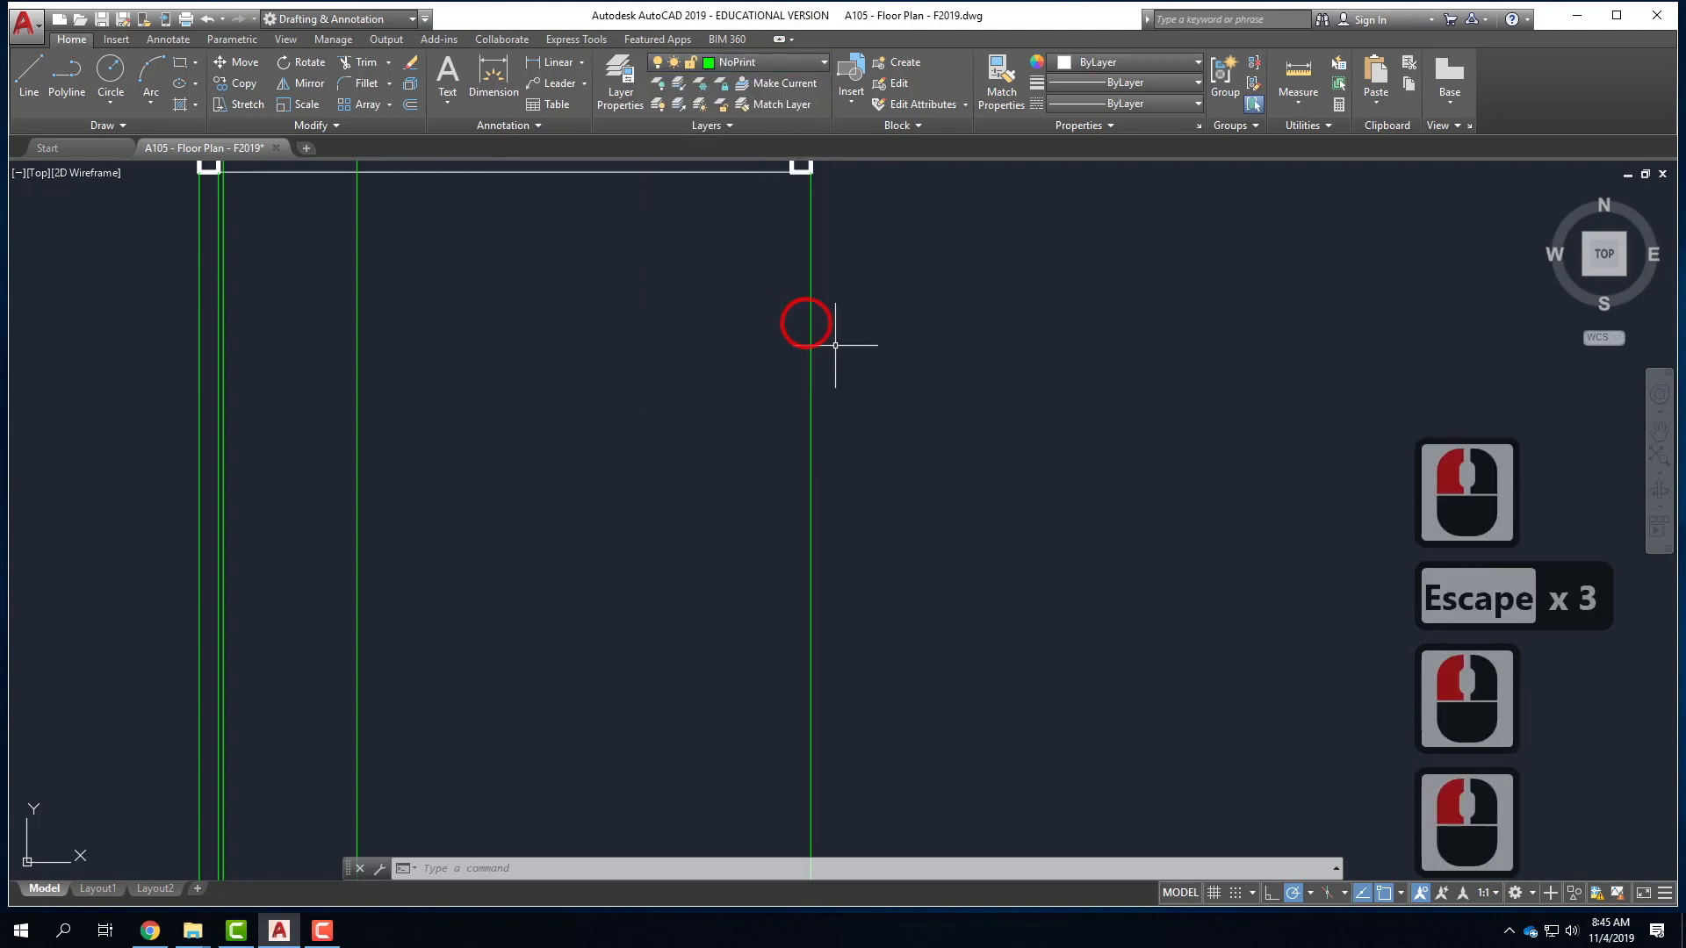
- Project a ray straight down from the inner corner of the right-hand block's right wall end in the plan
text(ray)
key(Return)
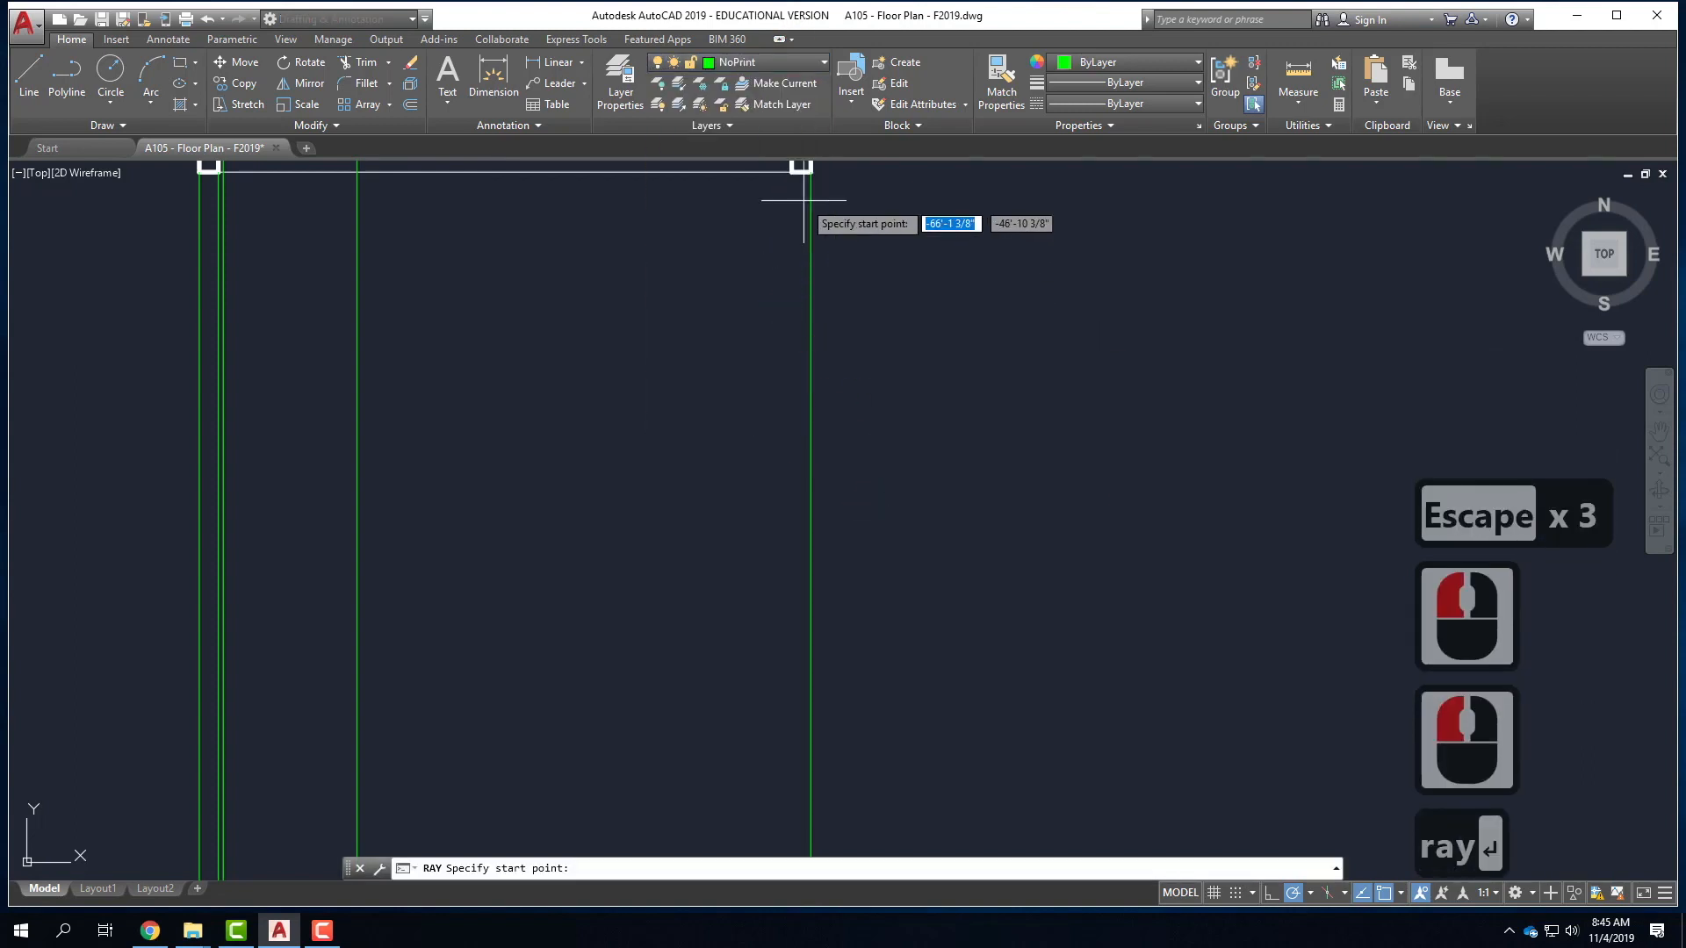
click(798, 169)
click(792, 247)
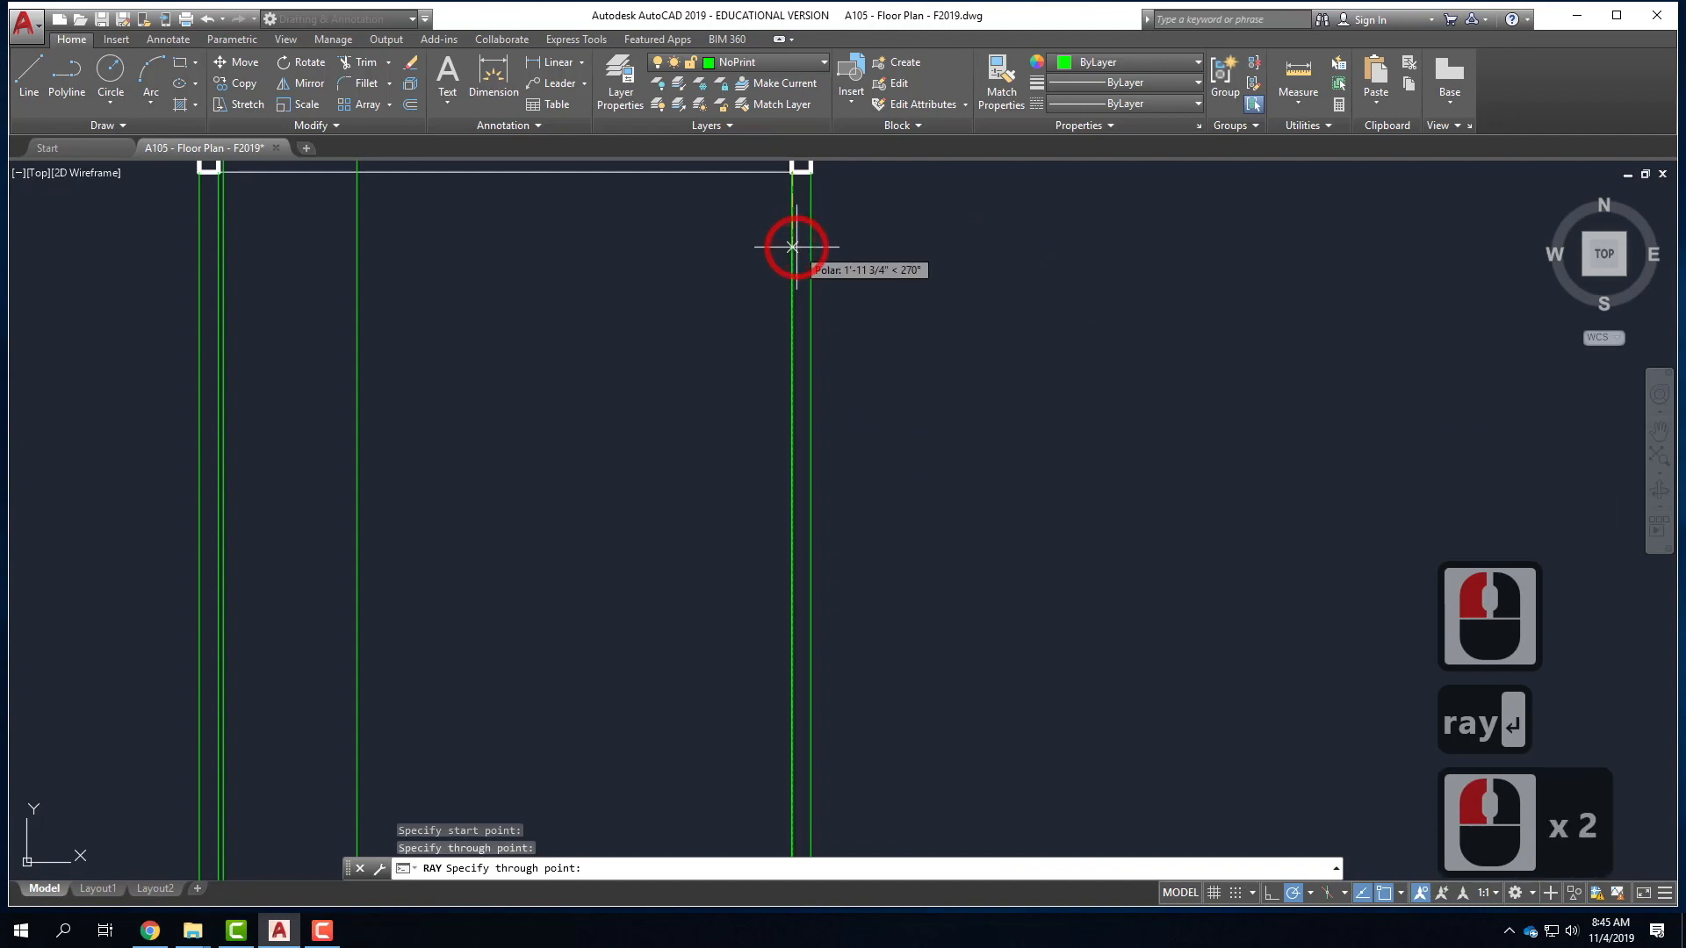
key(Return)
- On layer A_SouthElevation, draw a vertical line along the new ray from the lower ground line to the top of the window wall
scroll(856, 209, down, 4)
click(764, 74)
click(766, 171)
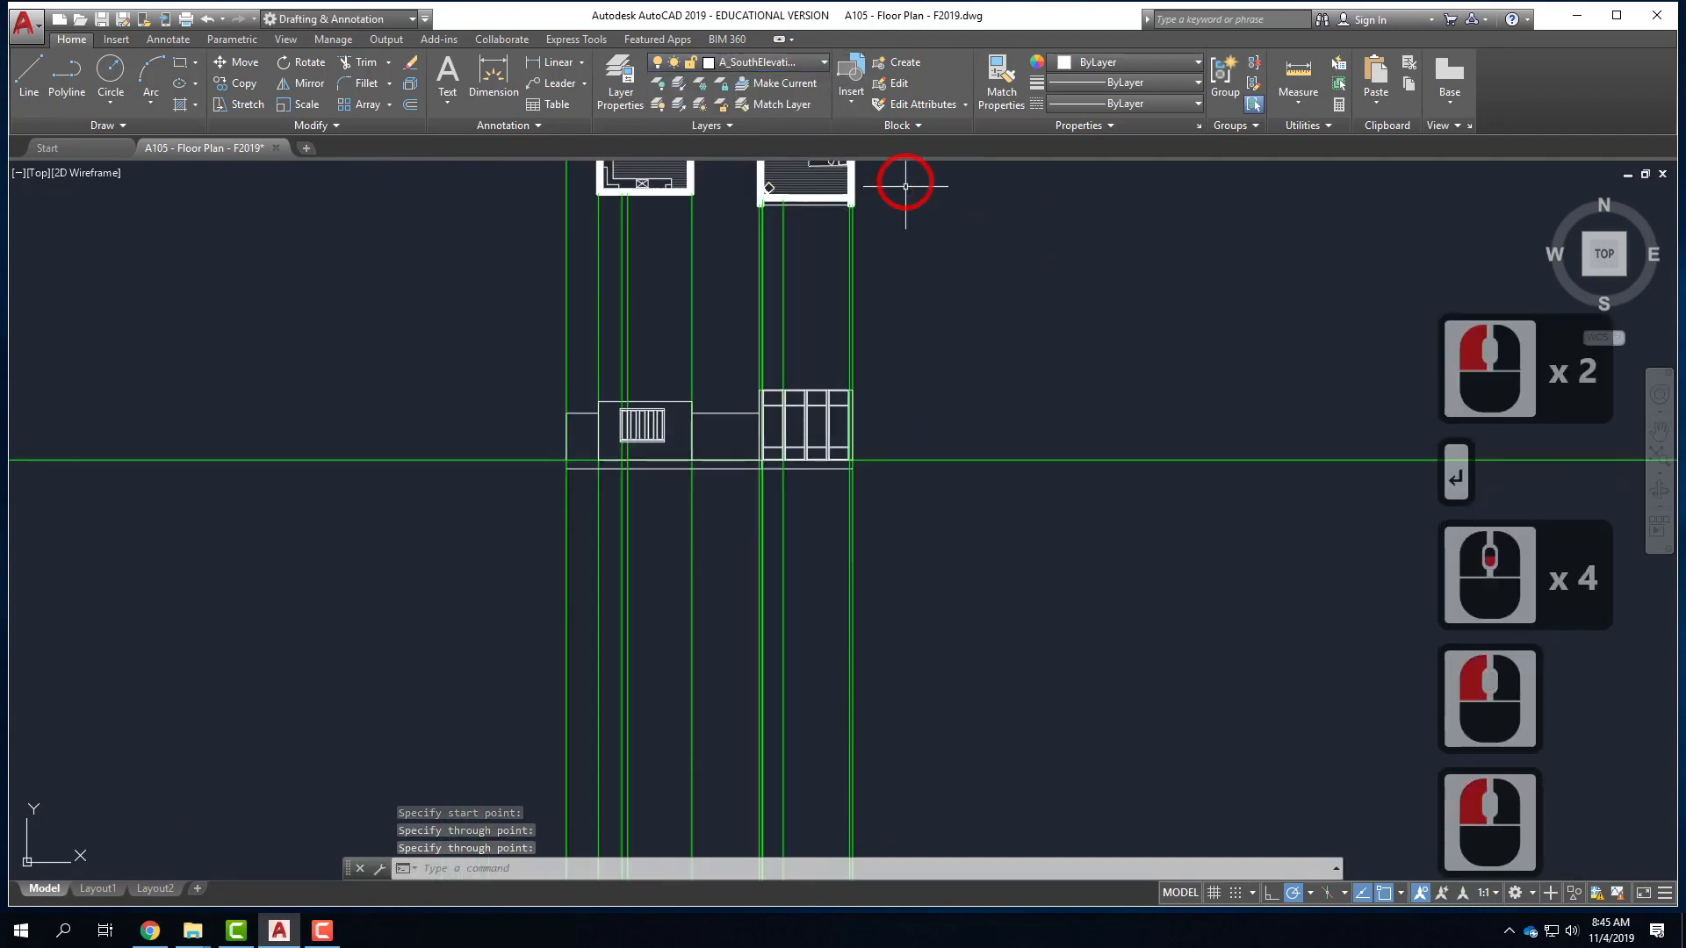
click(29, 75)
scroll(869, 439, up, 4)
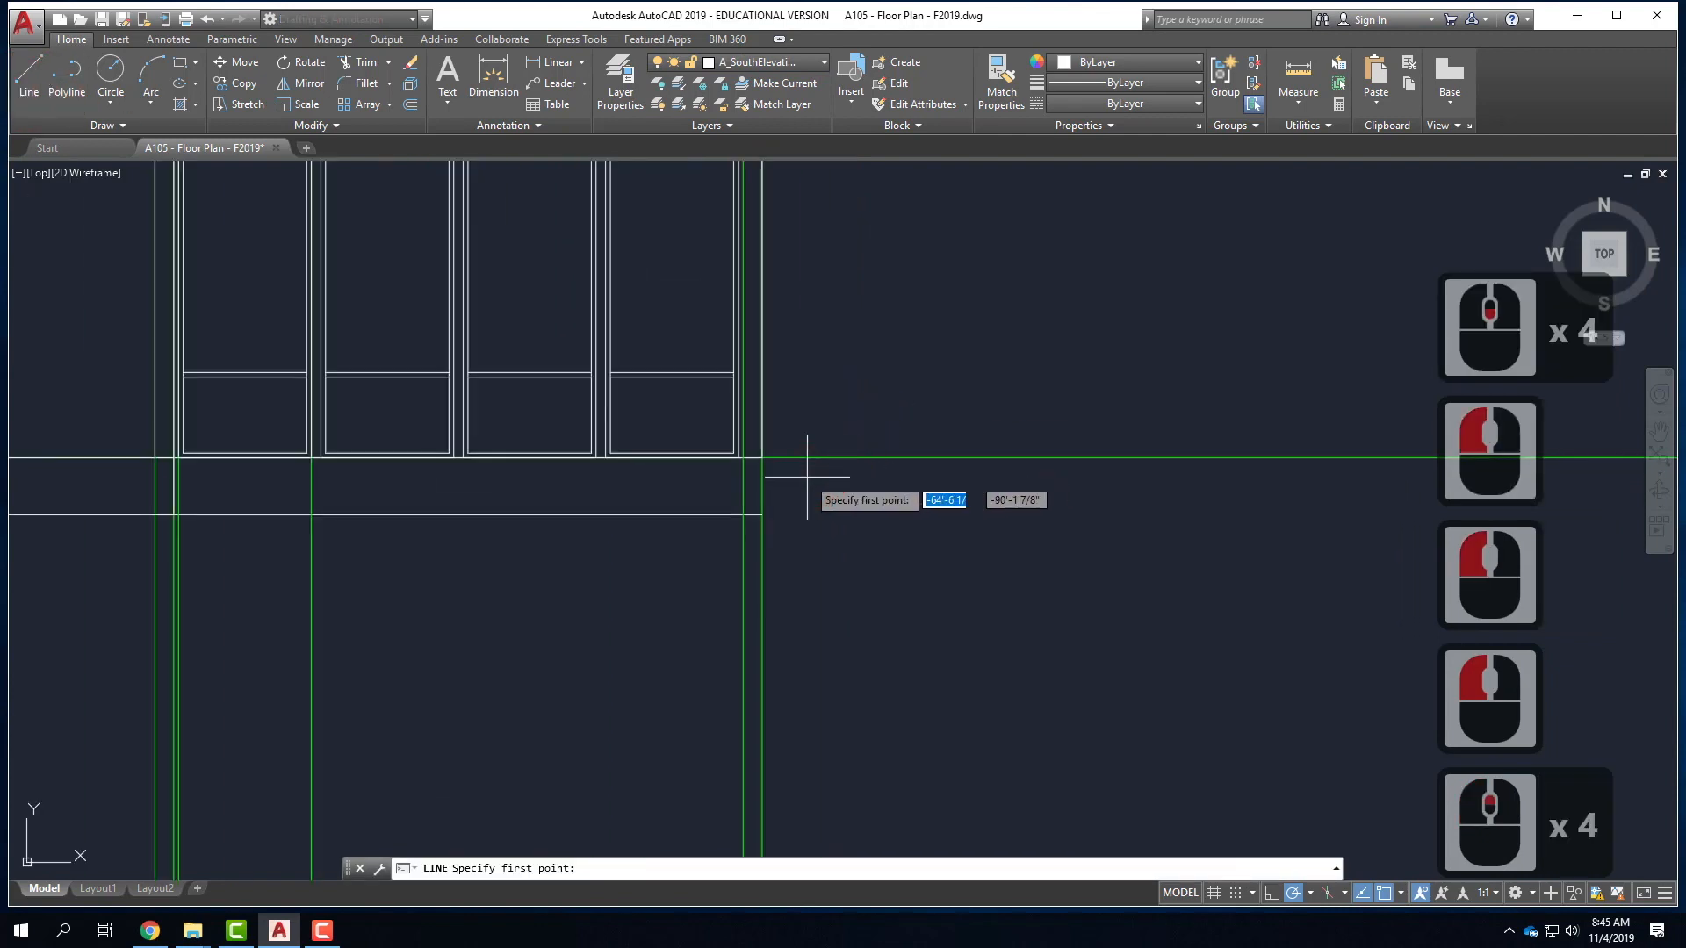
click(752, 514)
scroll(742, 597, down, 2)
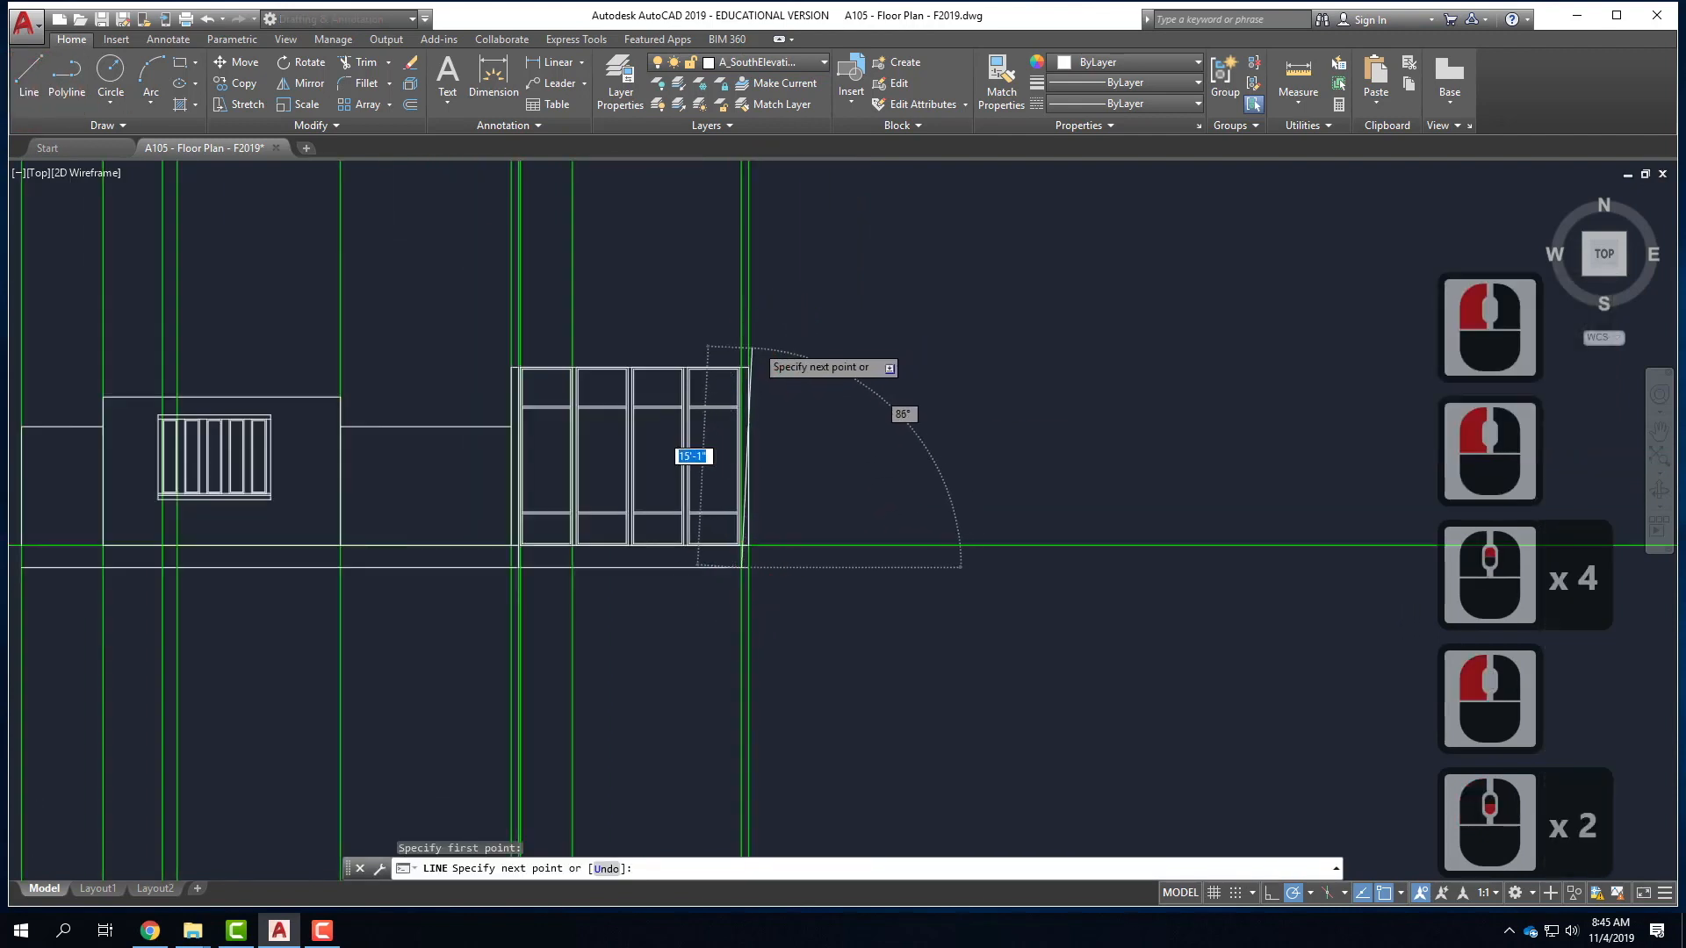
scroll(755, 343, up, 3)
click(702, 395)
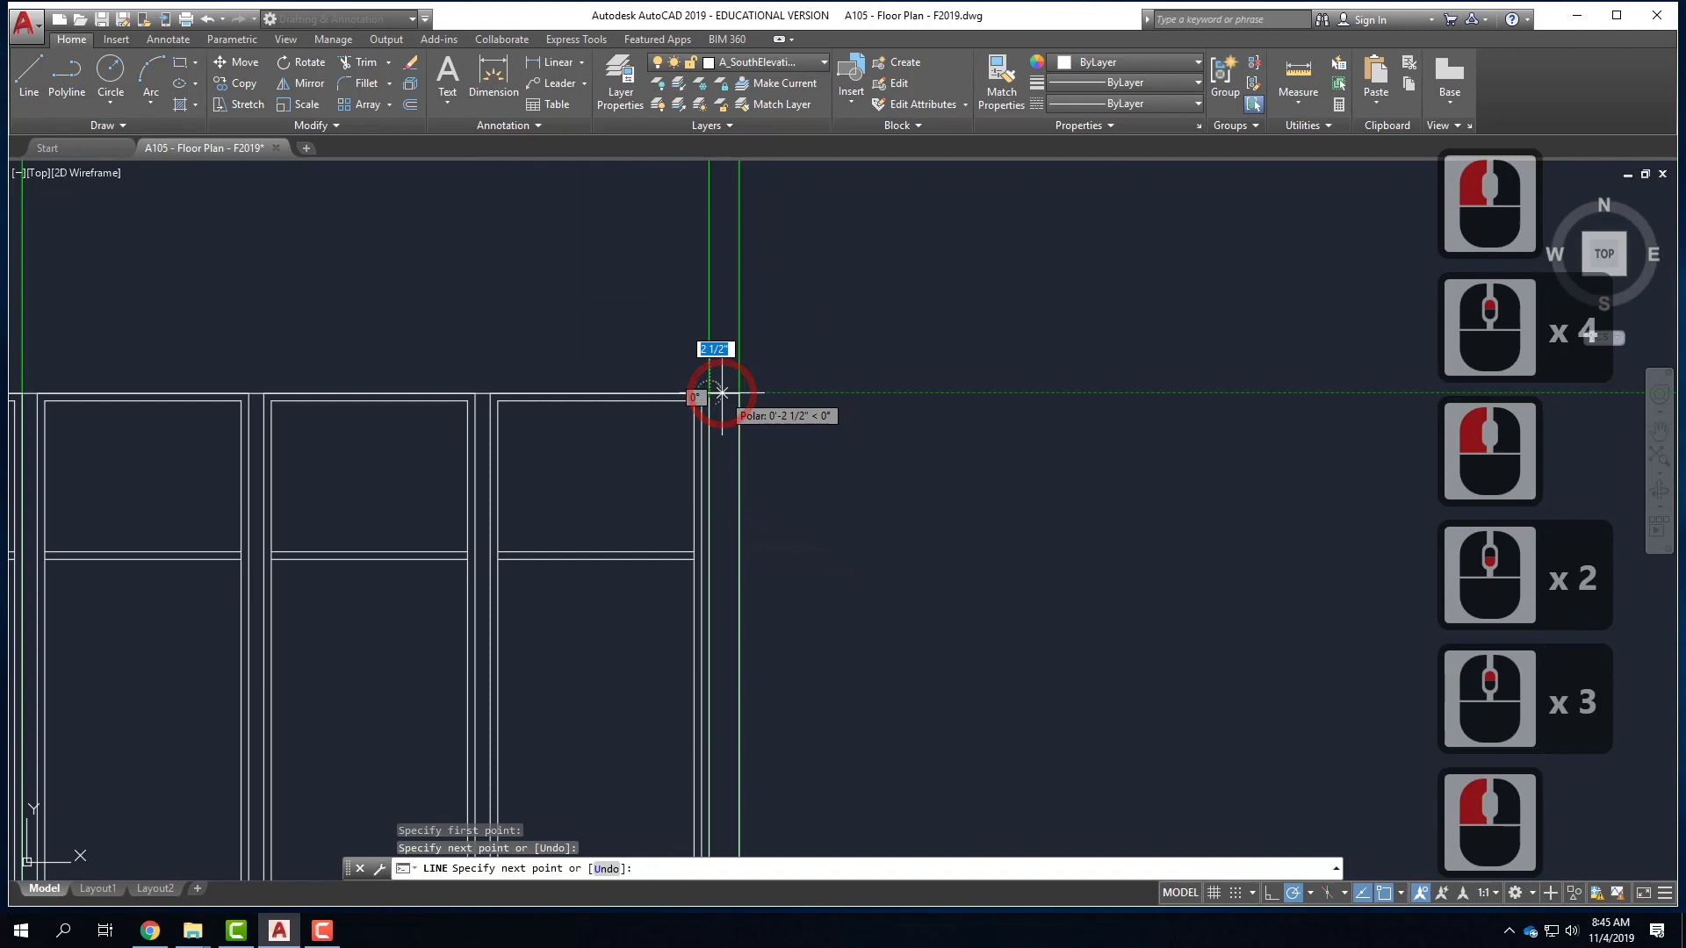
key(Return)
- Freeze the NoPrint layer to hide the projection rays
click(778, 63)
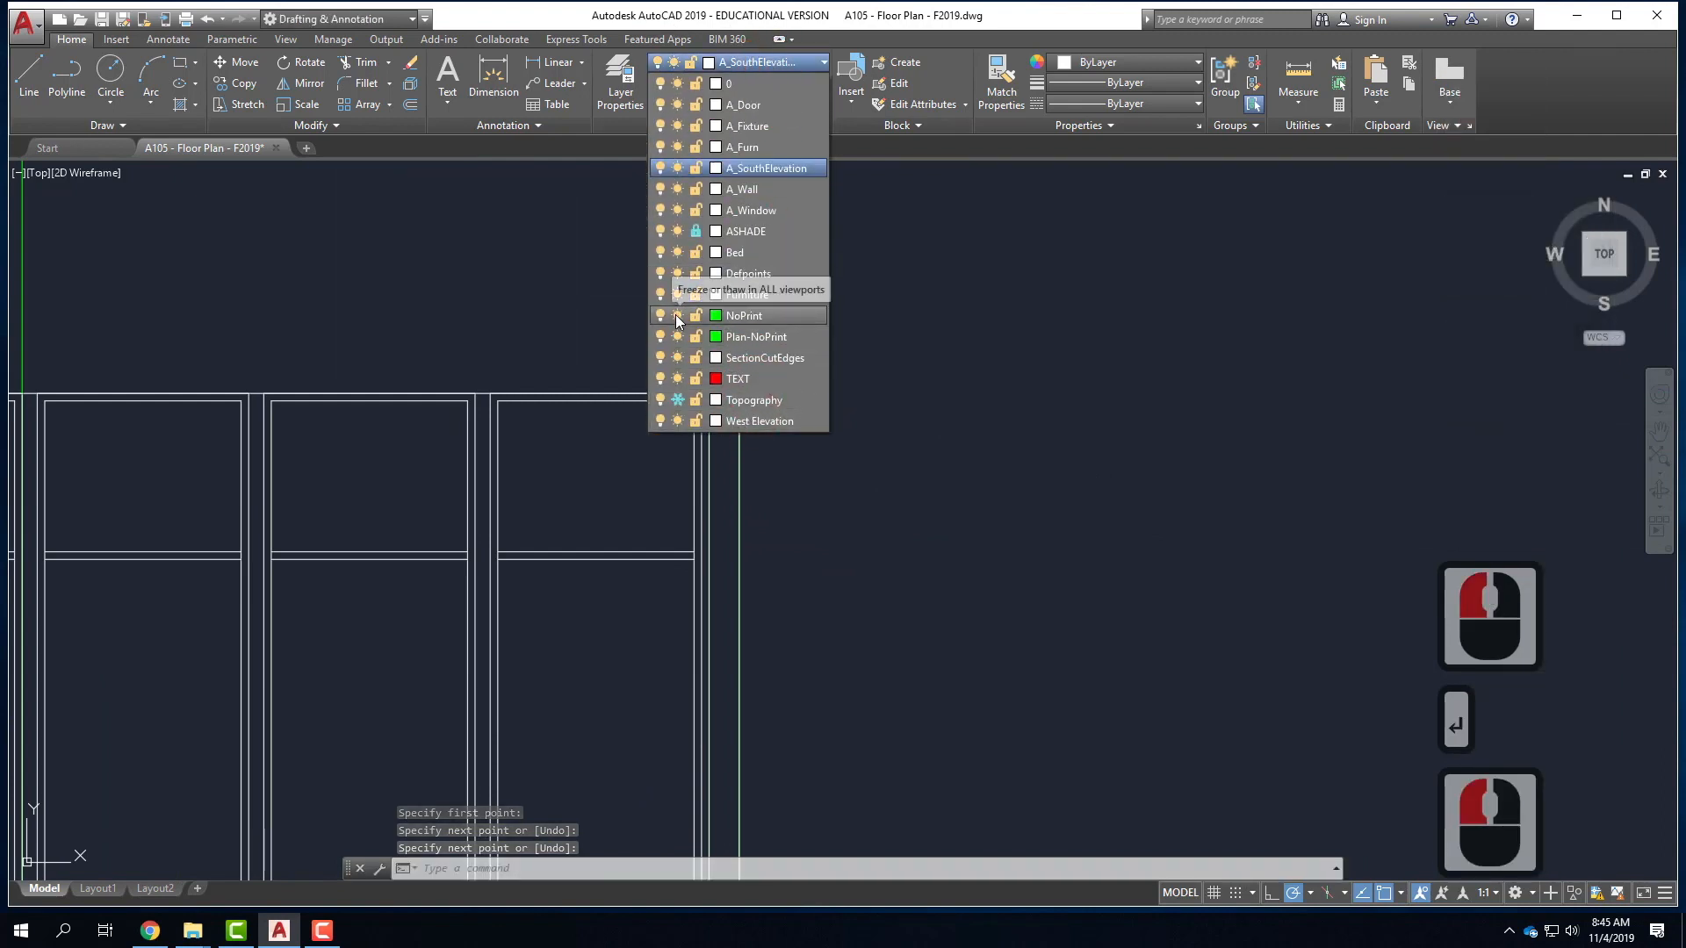
click(676, 314)
click(862, 409)
scroll(1045, 346, down, 3)
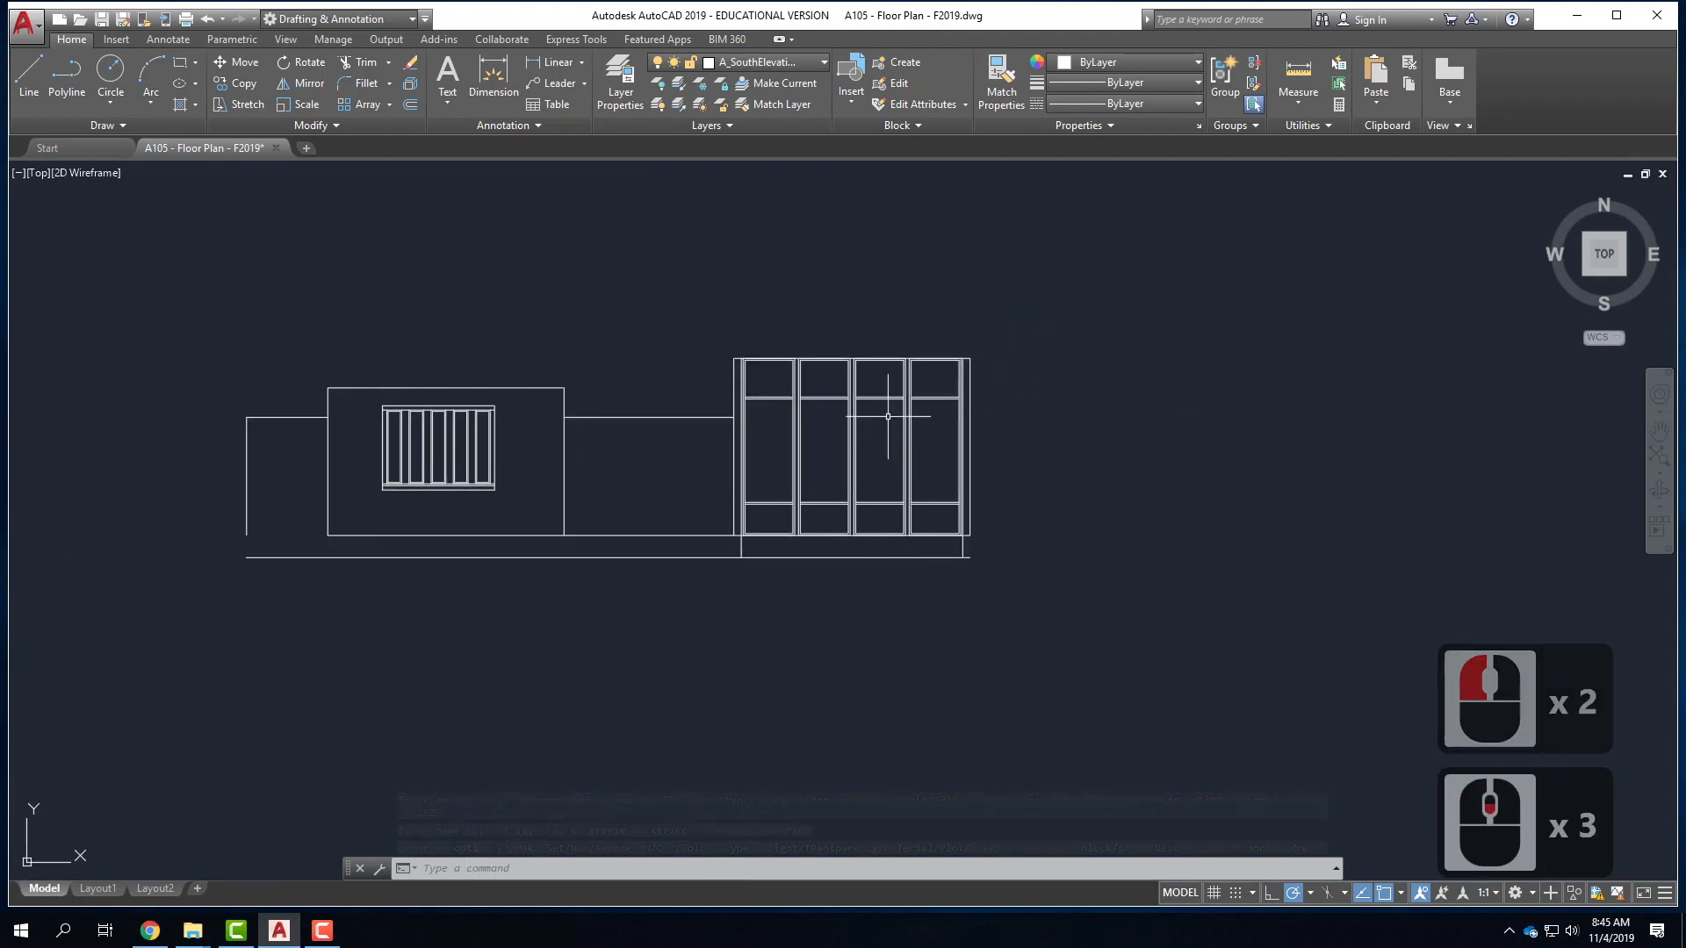
- Examine the wall outlines, ground lines and windows of the south elevation without the projection rays
scroll(785, 608, up, 2)
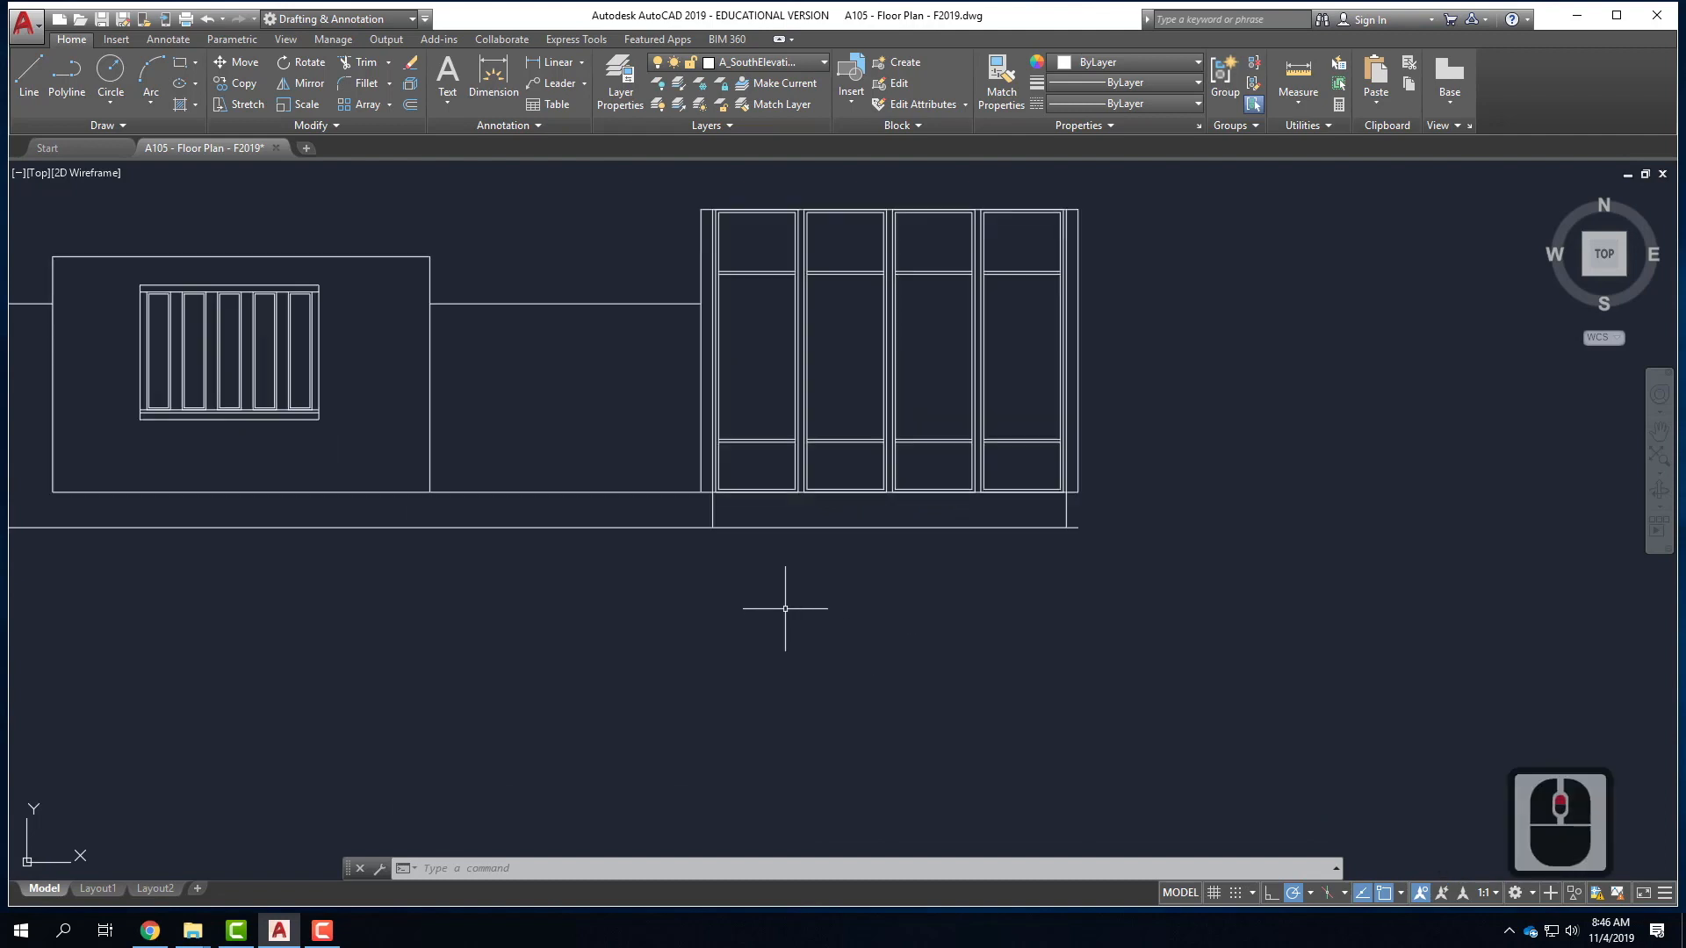
scroll(493, 602, up, 2)
scroll(493, 602, down, 4)
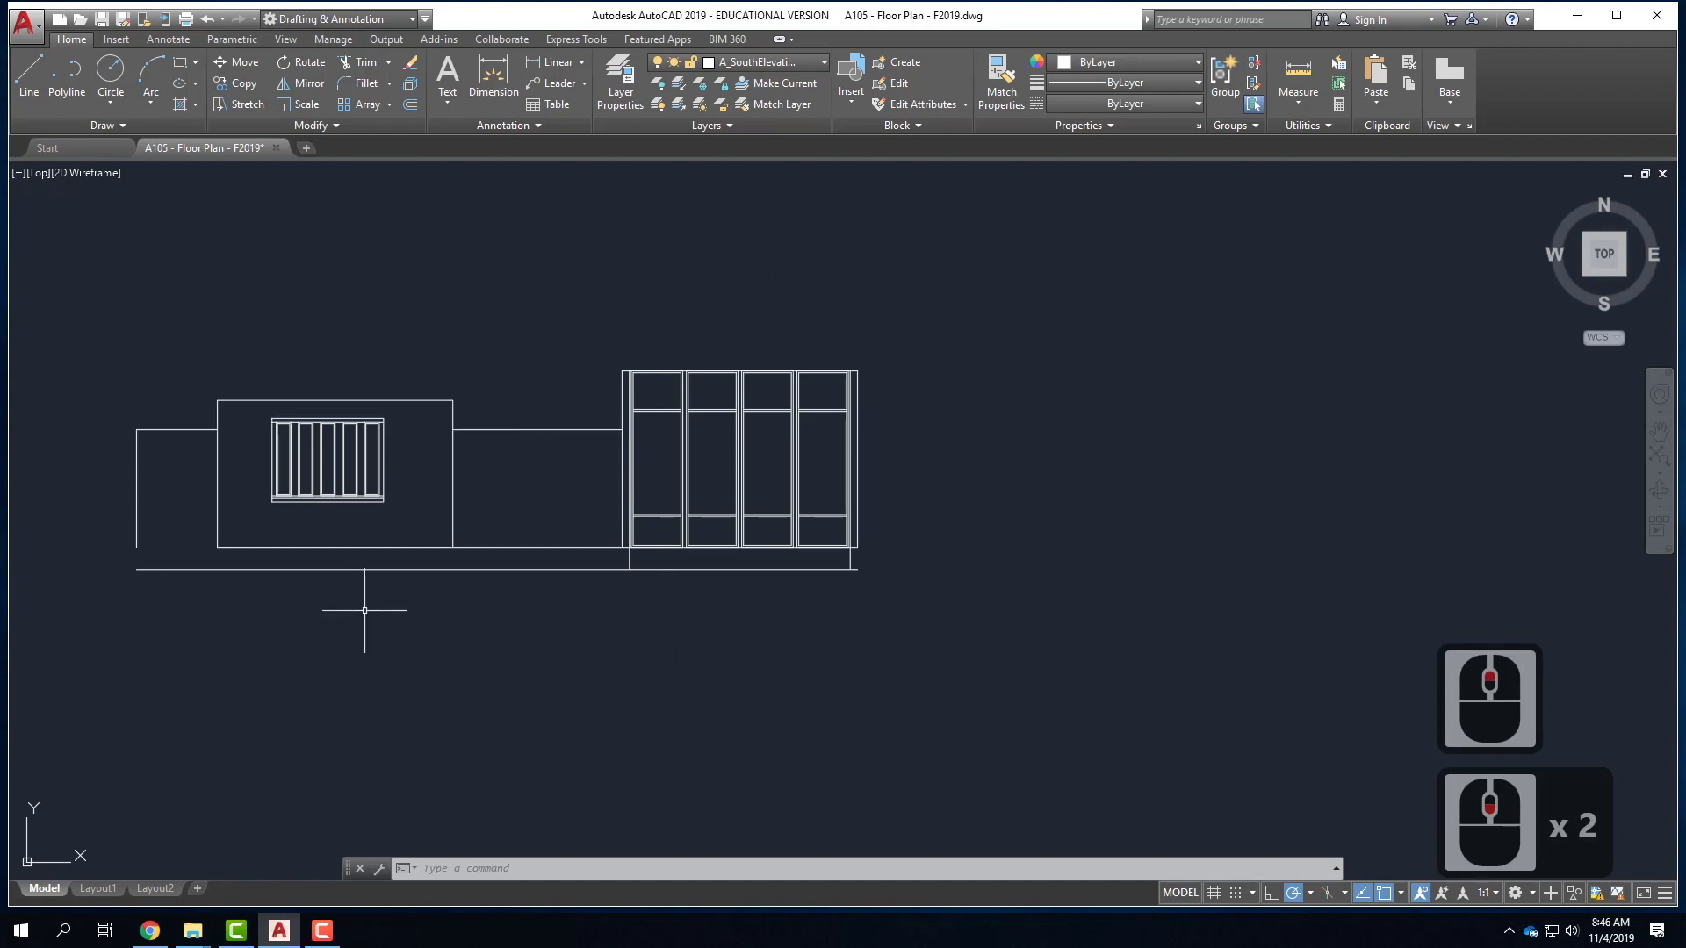
scroll(355, 581, up, 2)
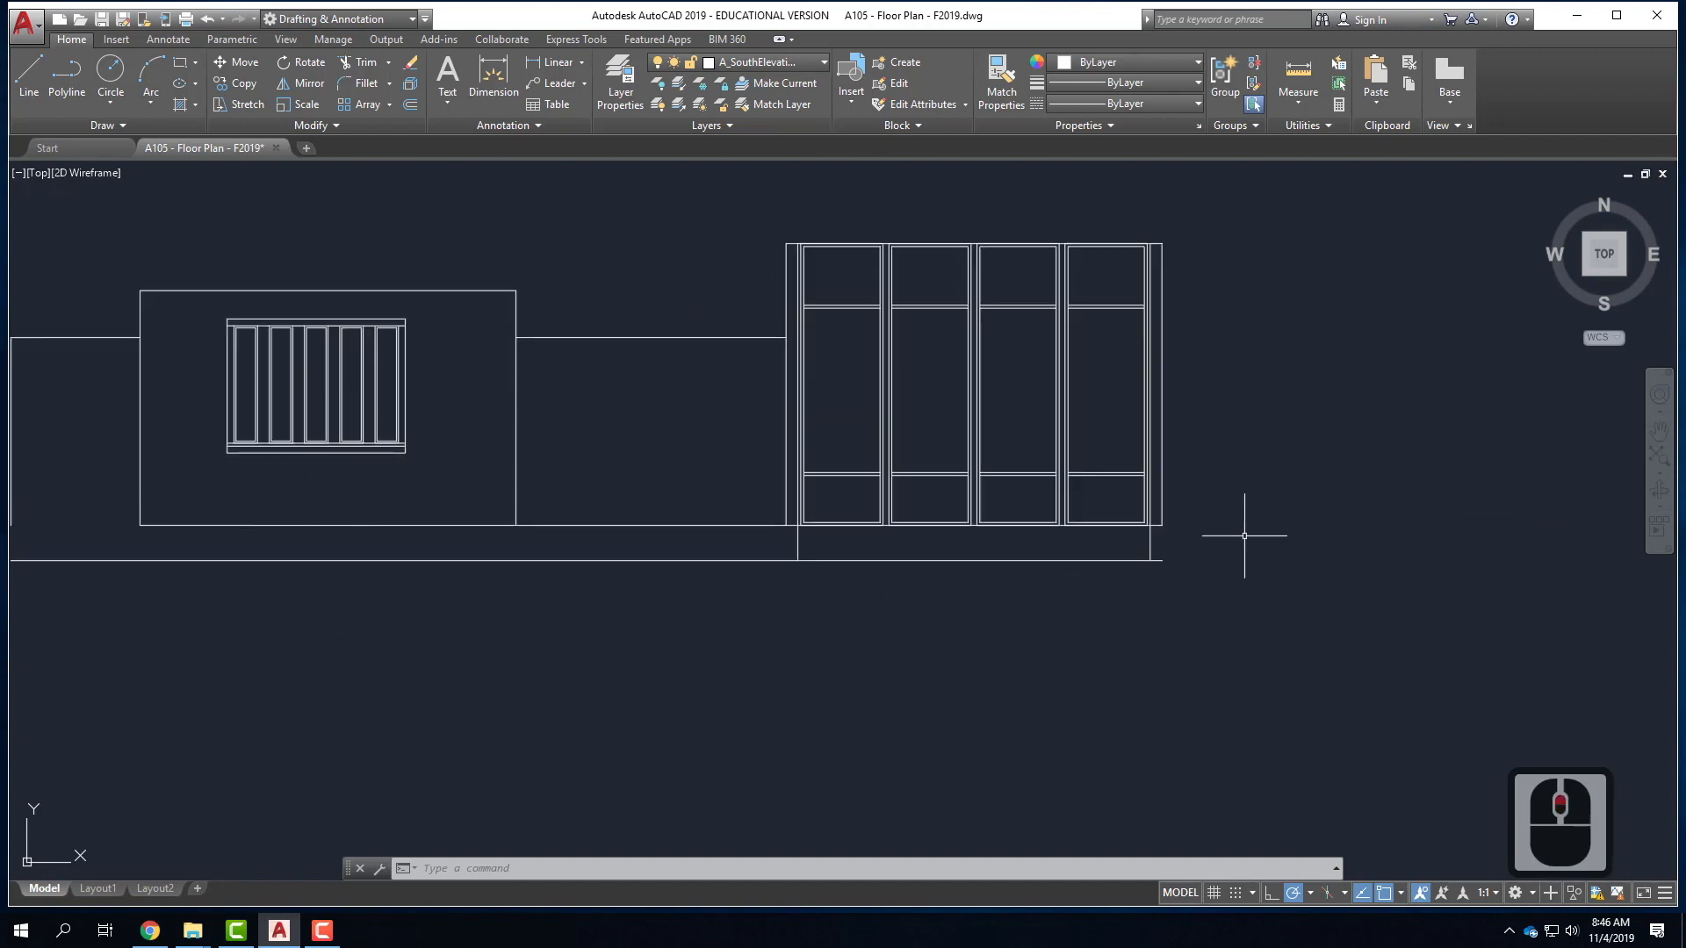
scroll(492, 567, down, 2)
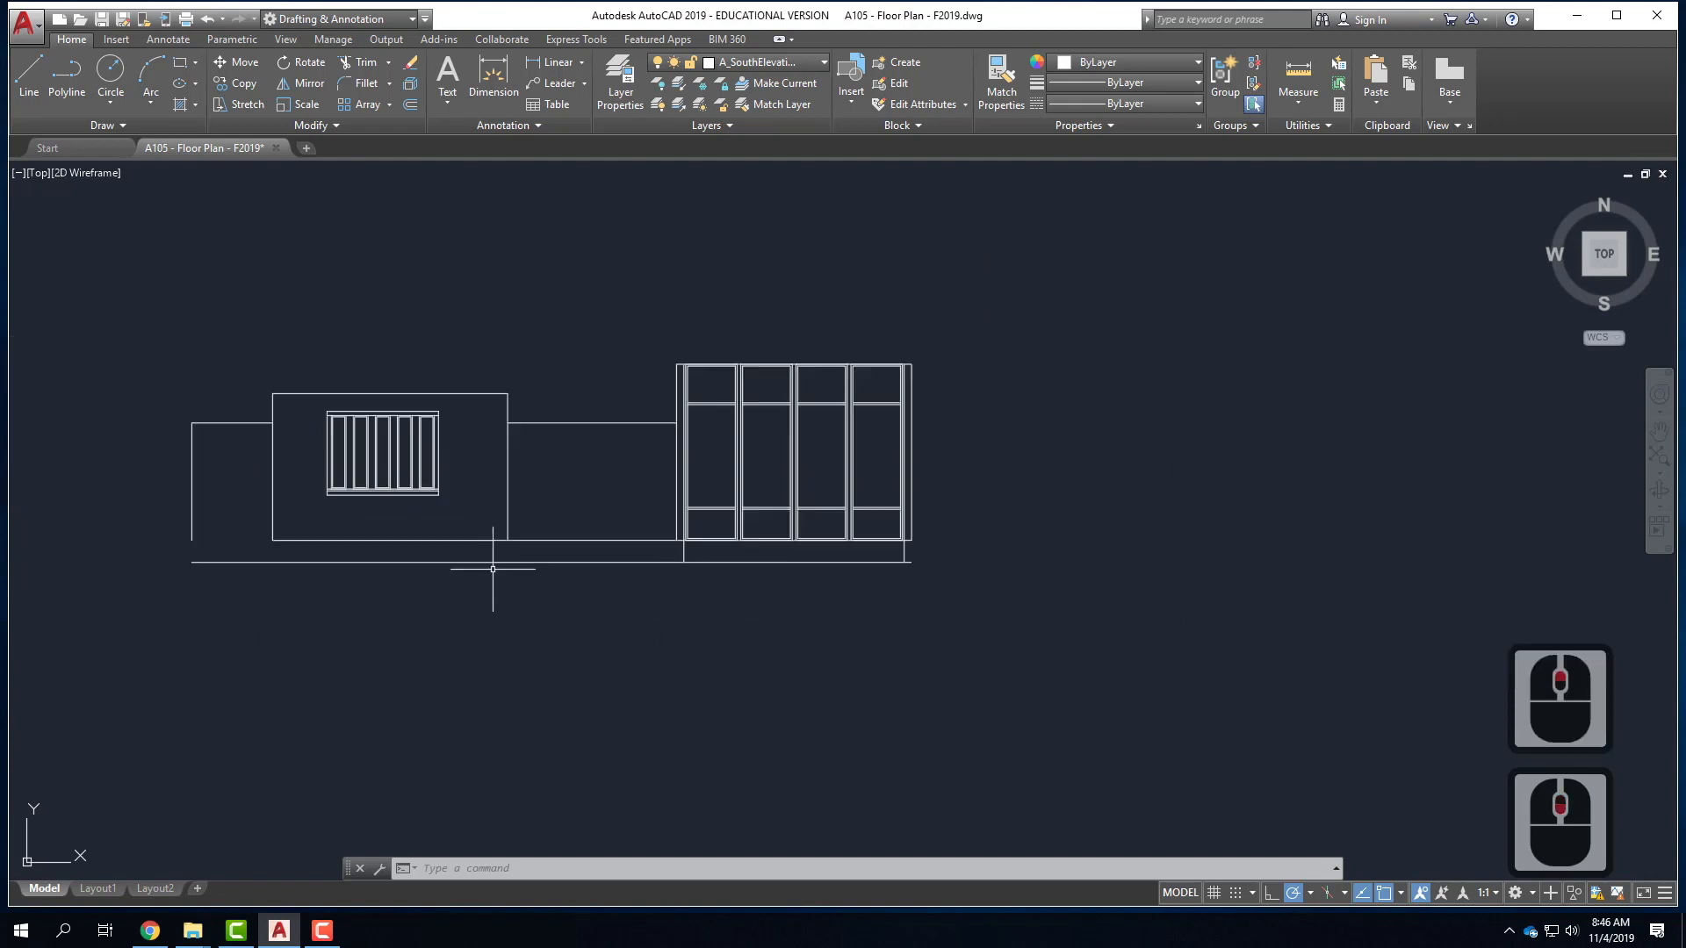
scroll(272, 390, up, 3)
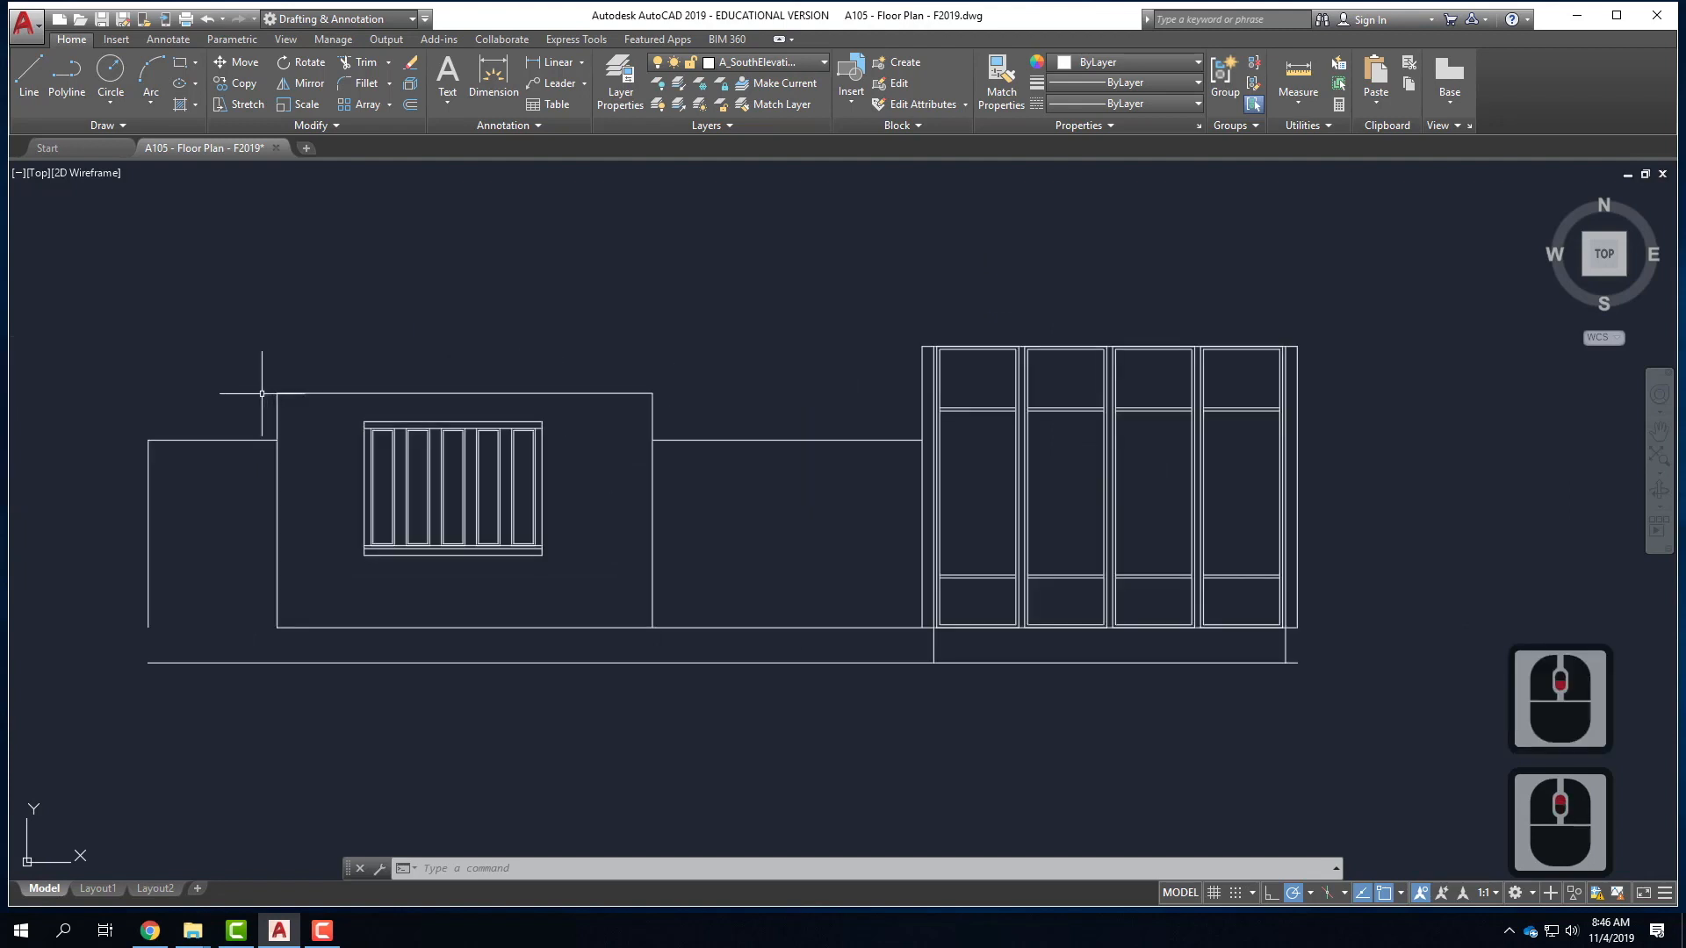
scroll(327, 498, down, 1)
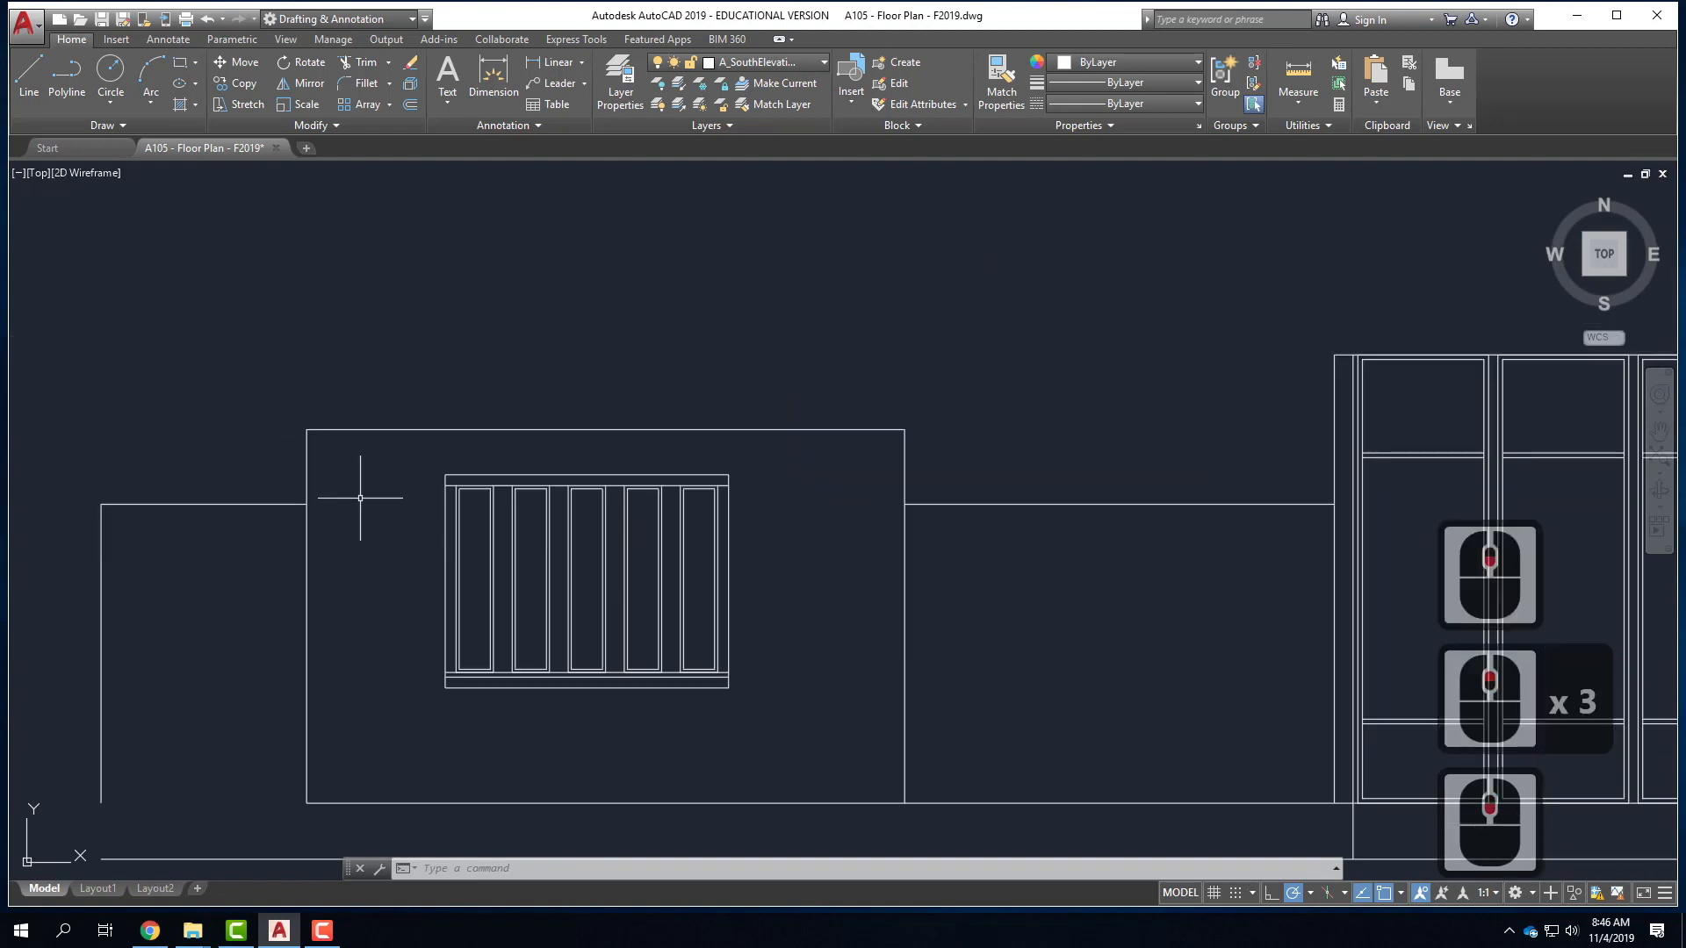
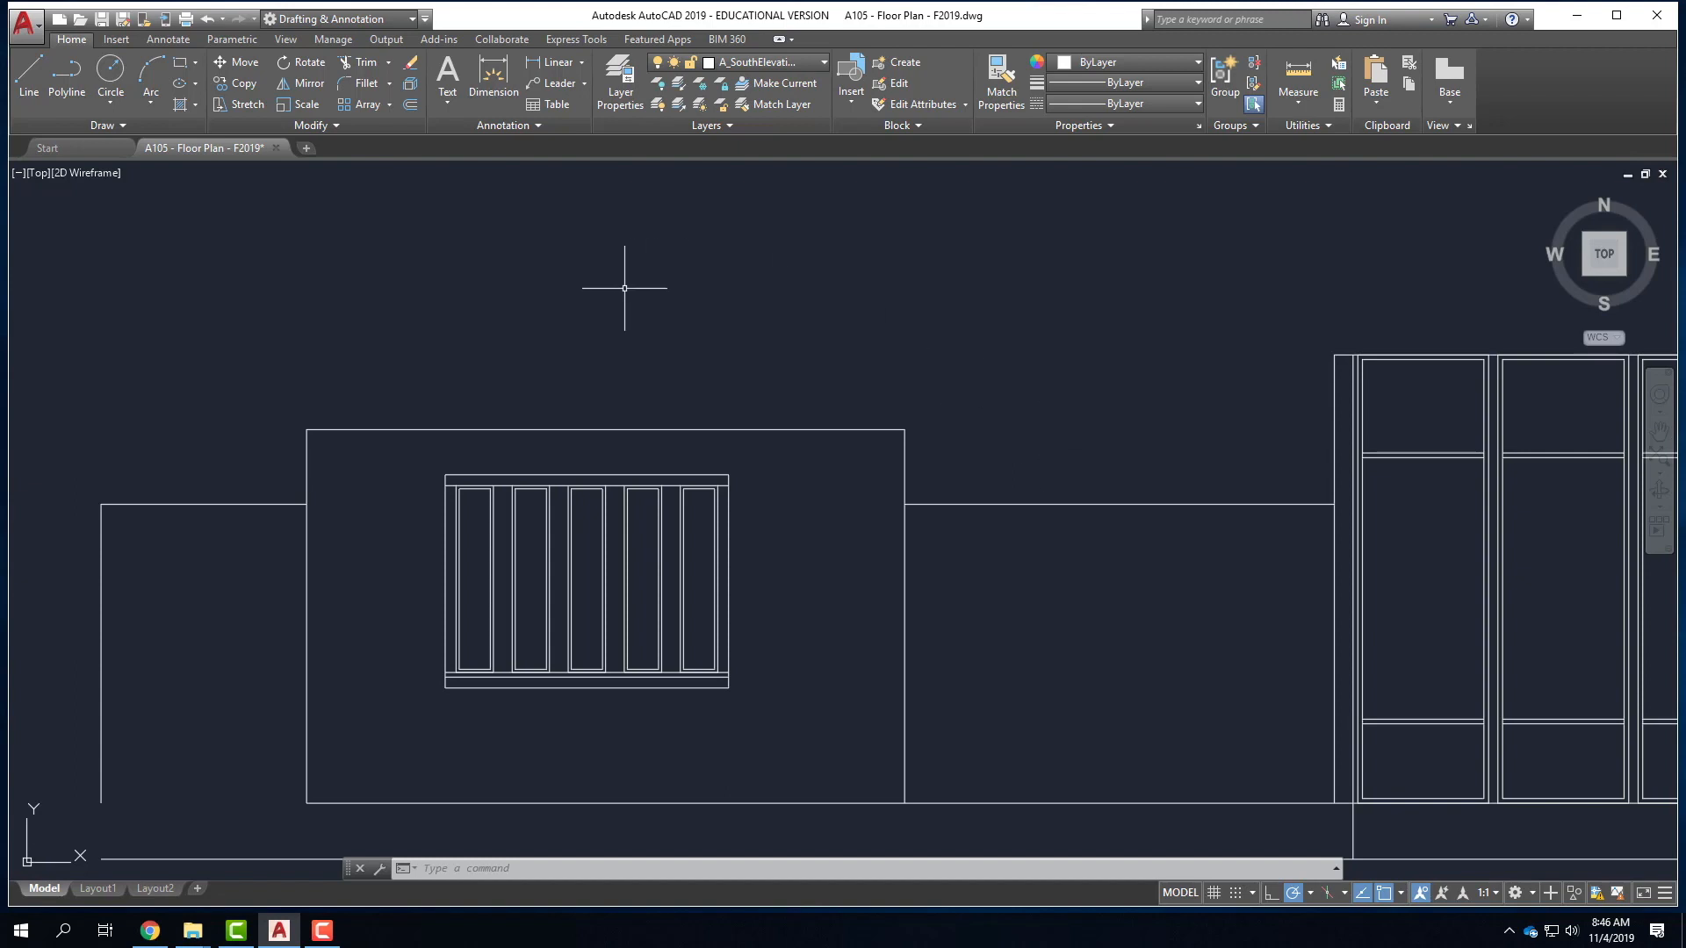
middle_click(216, 436)
middle_click(216, 437)
click(29, 72)
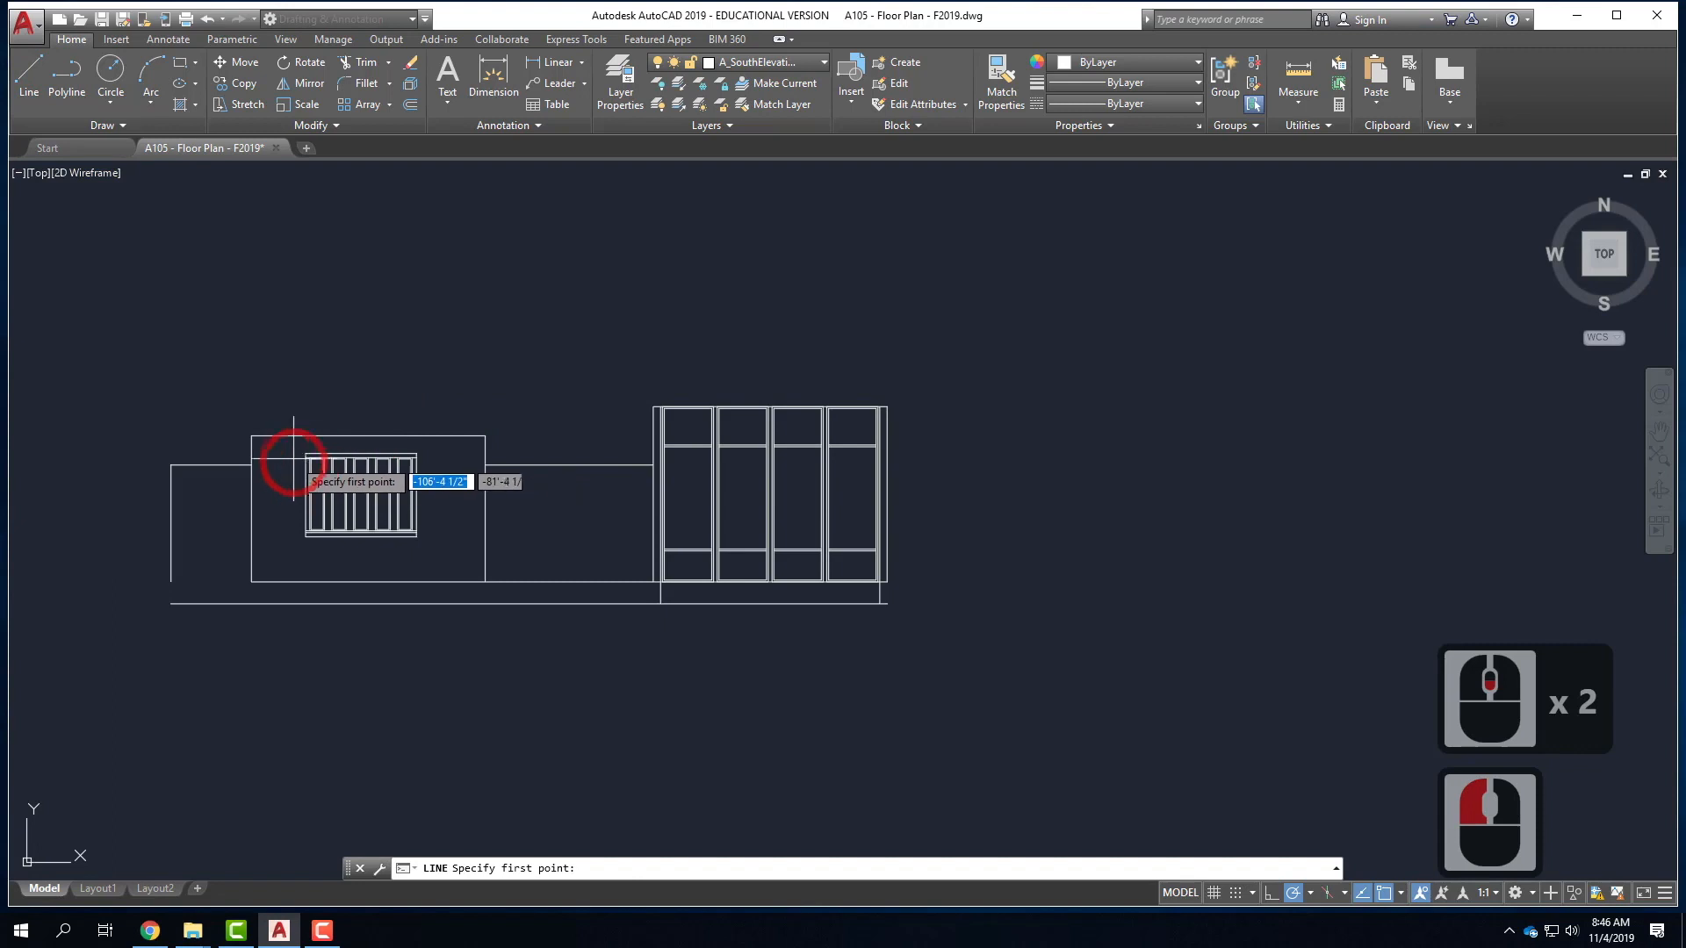
scroll(293, 459, up, 2)
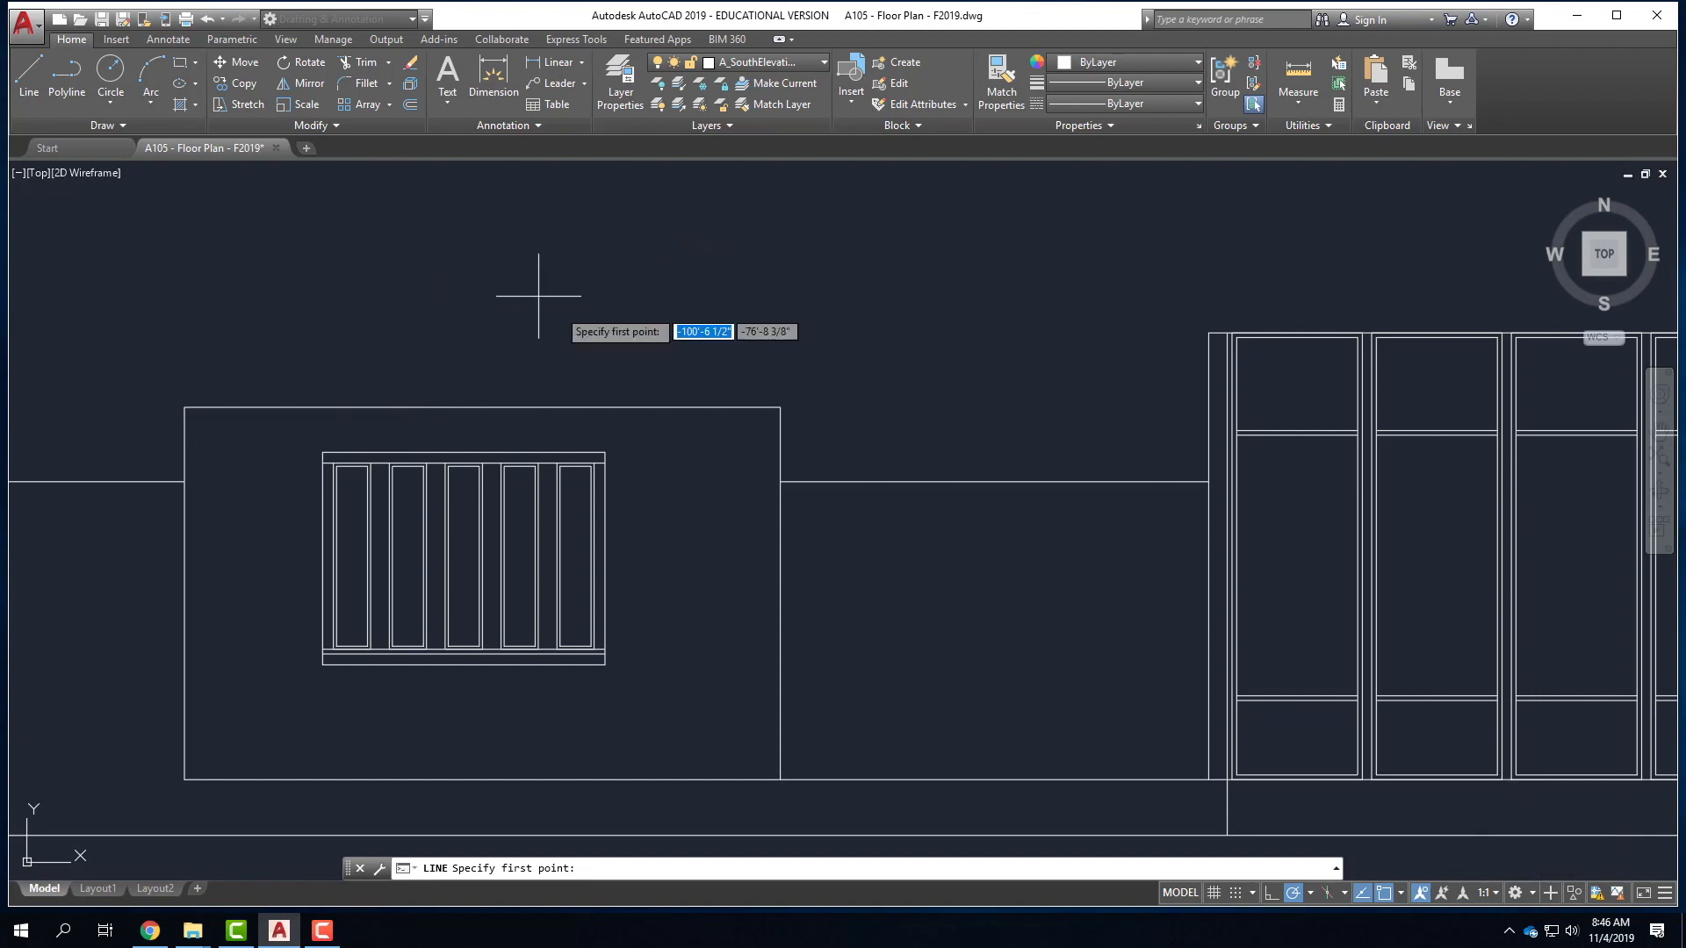
click(184, 407)
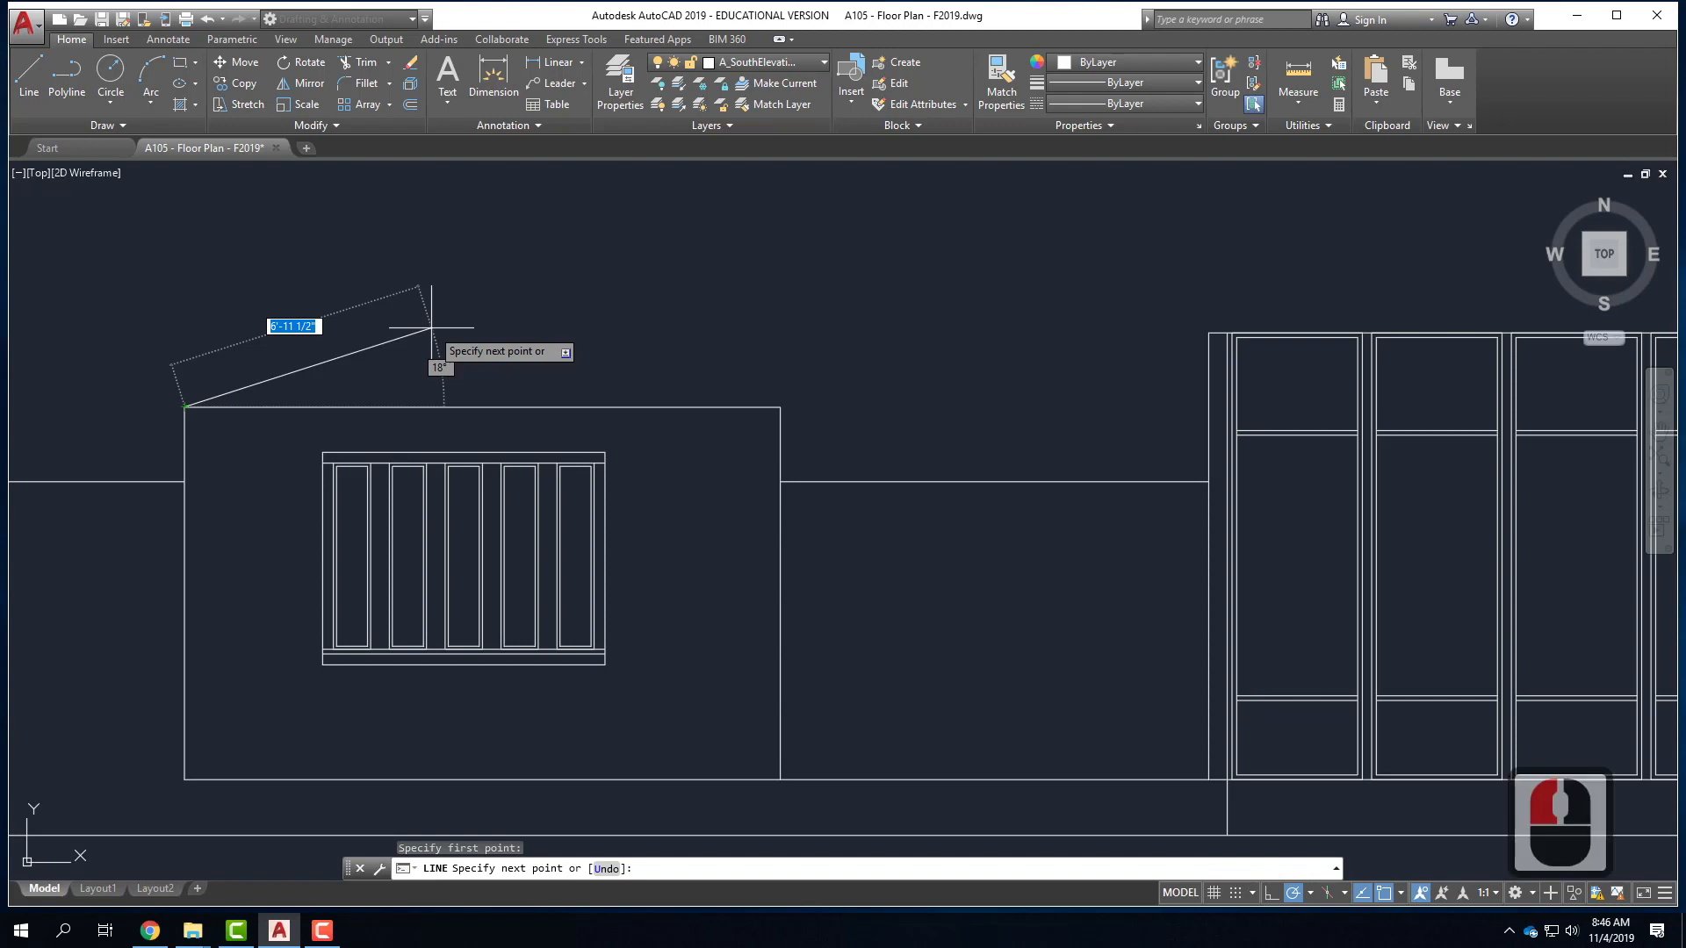
text(@)
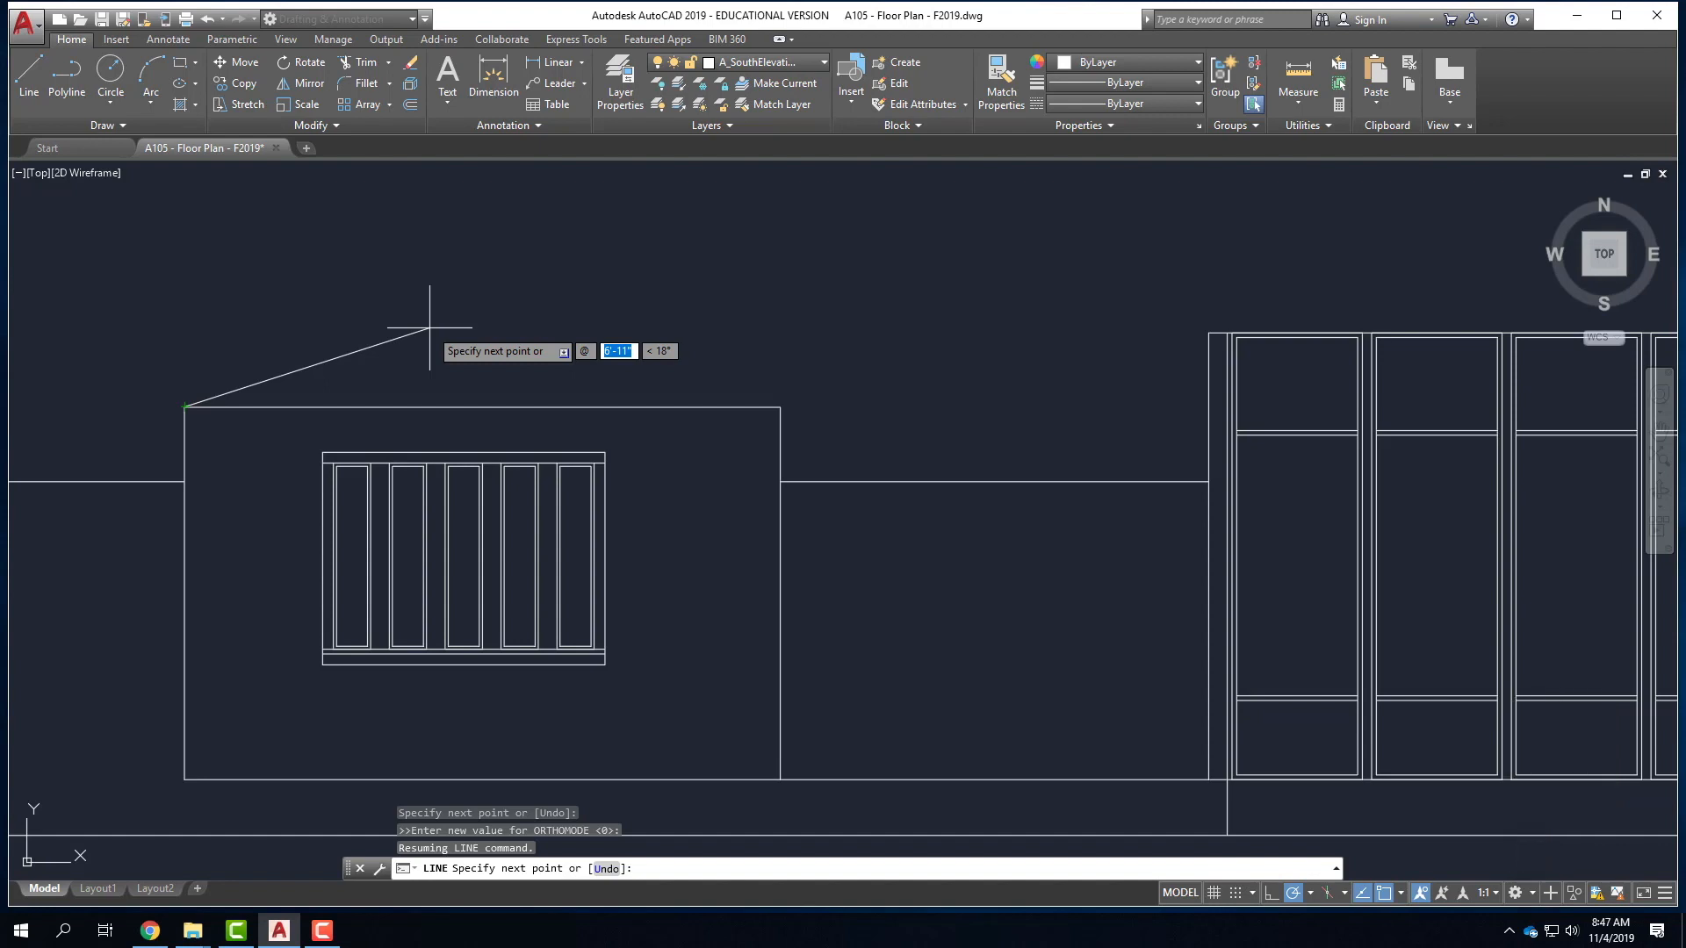
text(12)
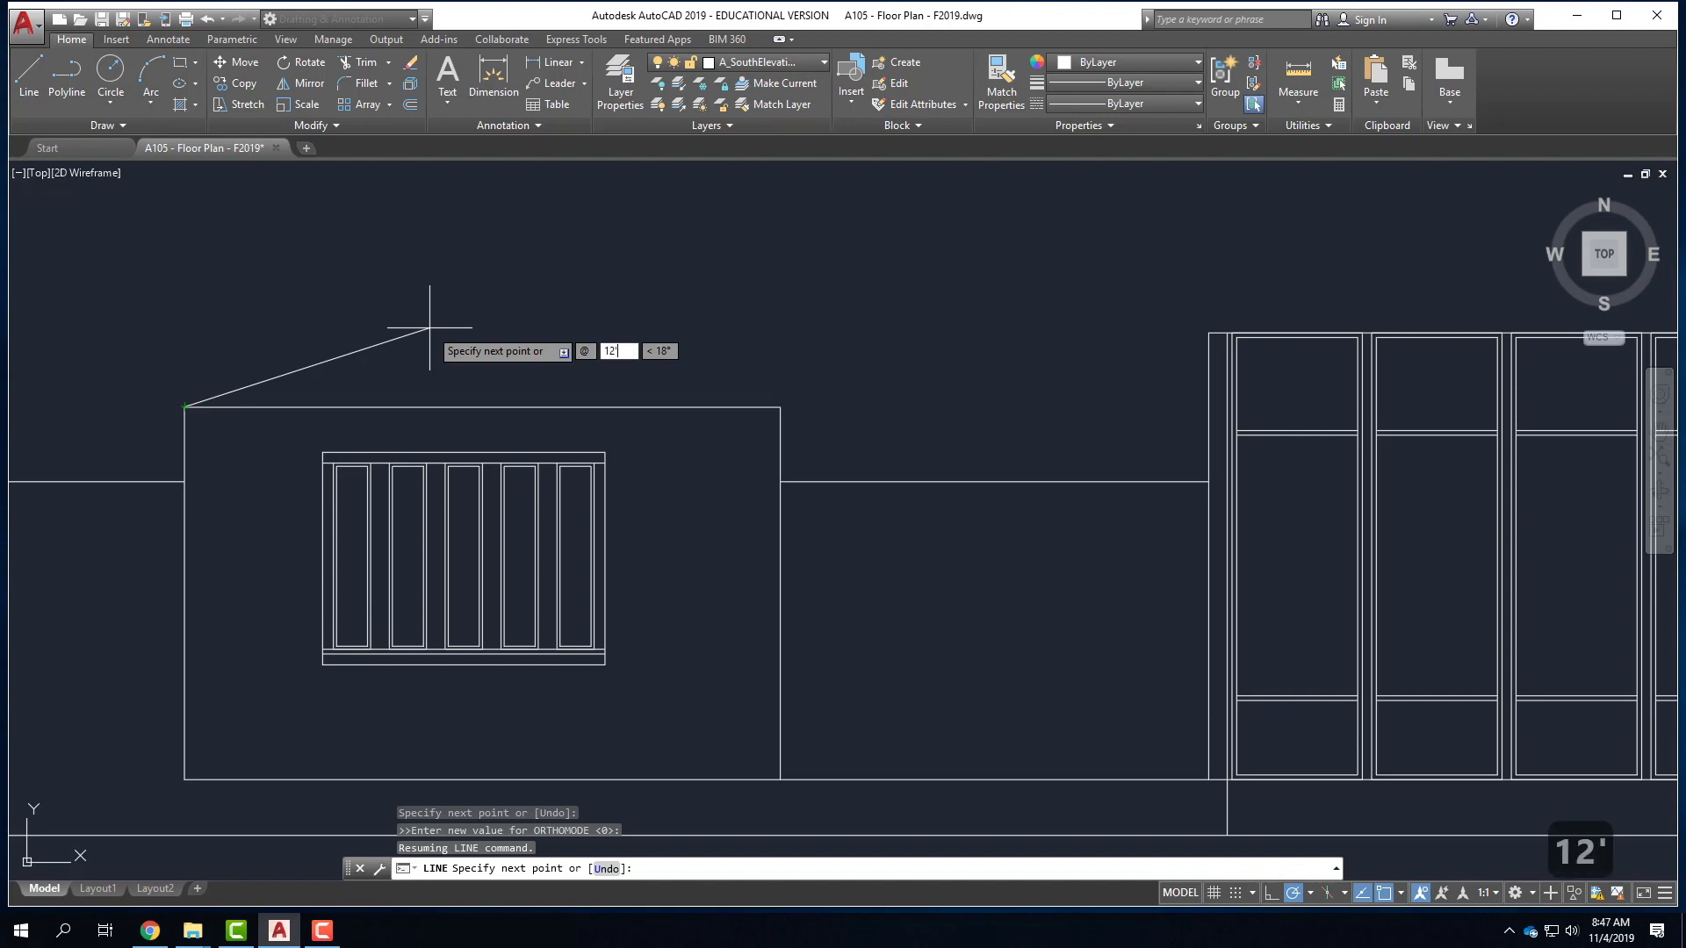
key(Tab)
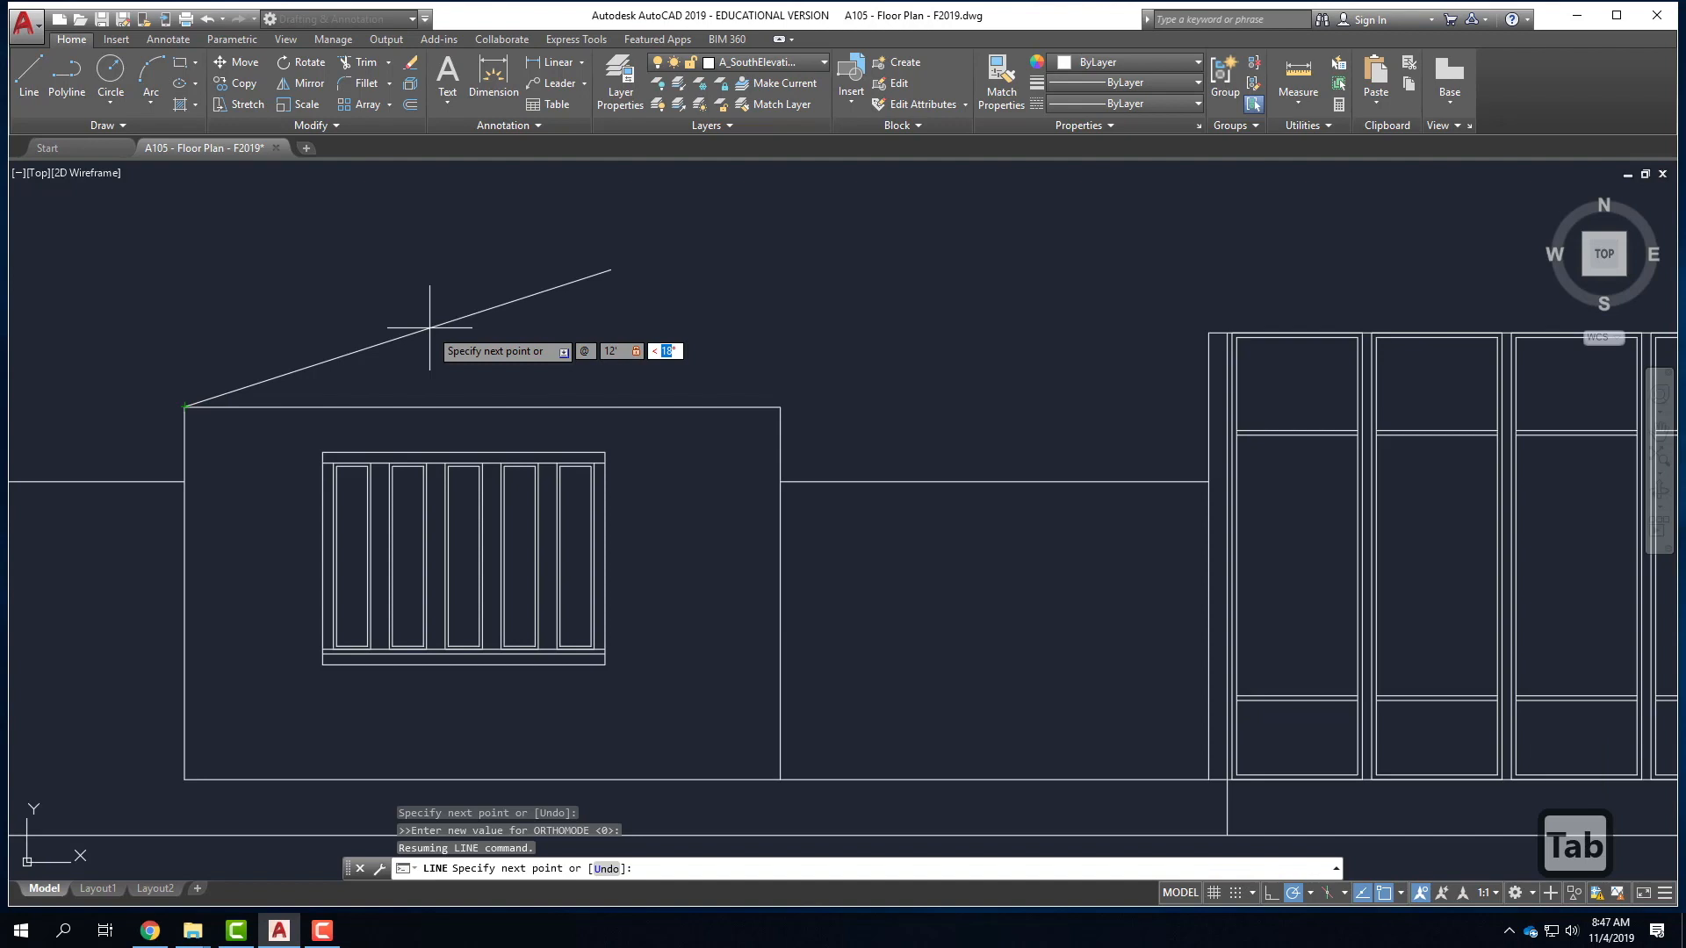
key(Tab)
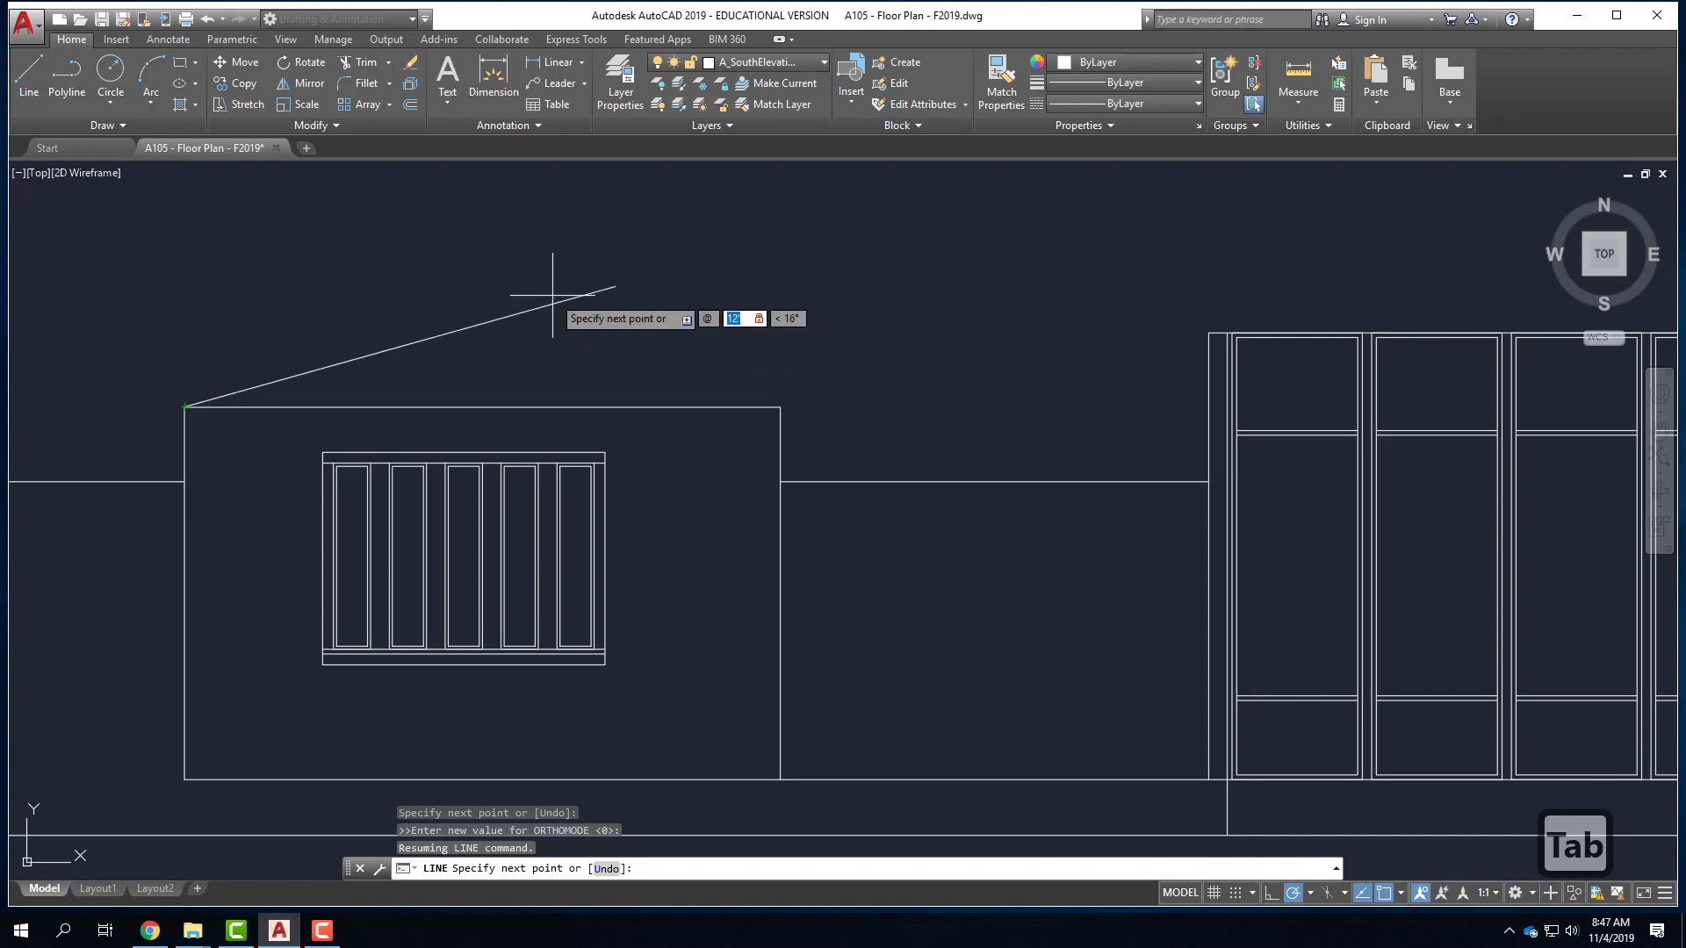
key(Escape)
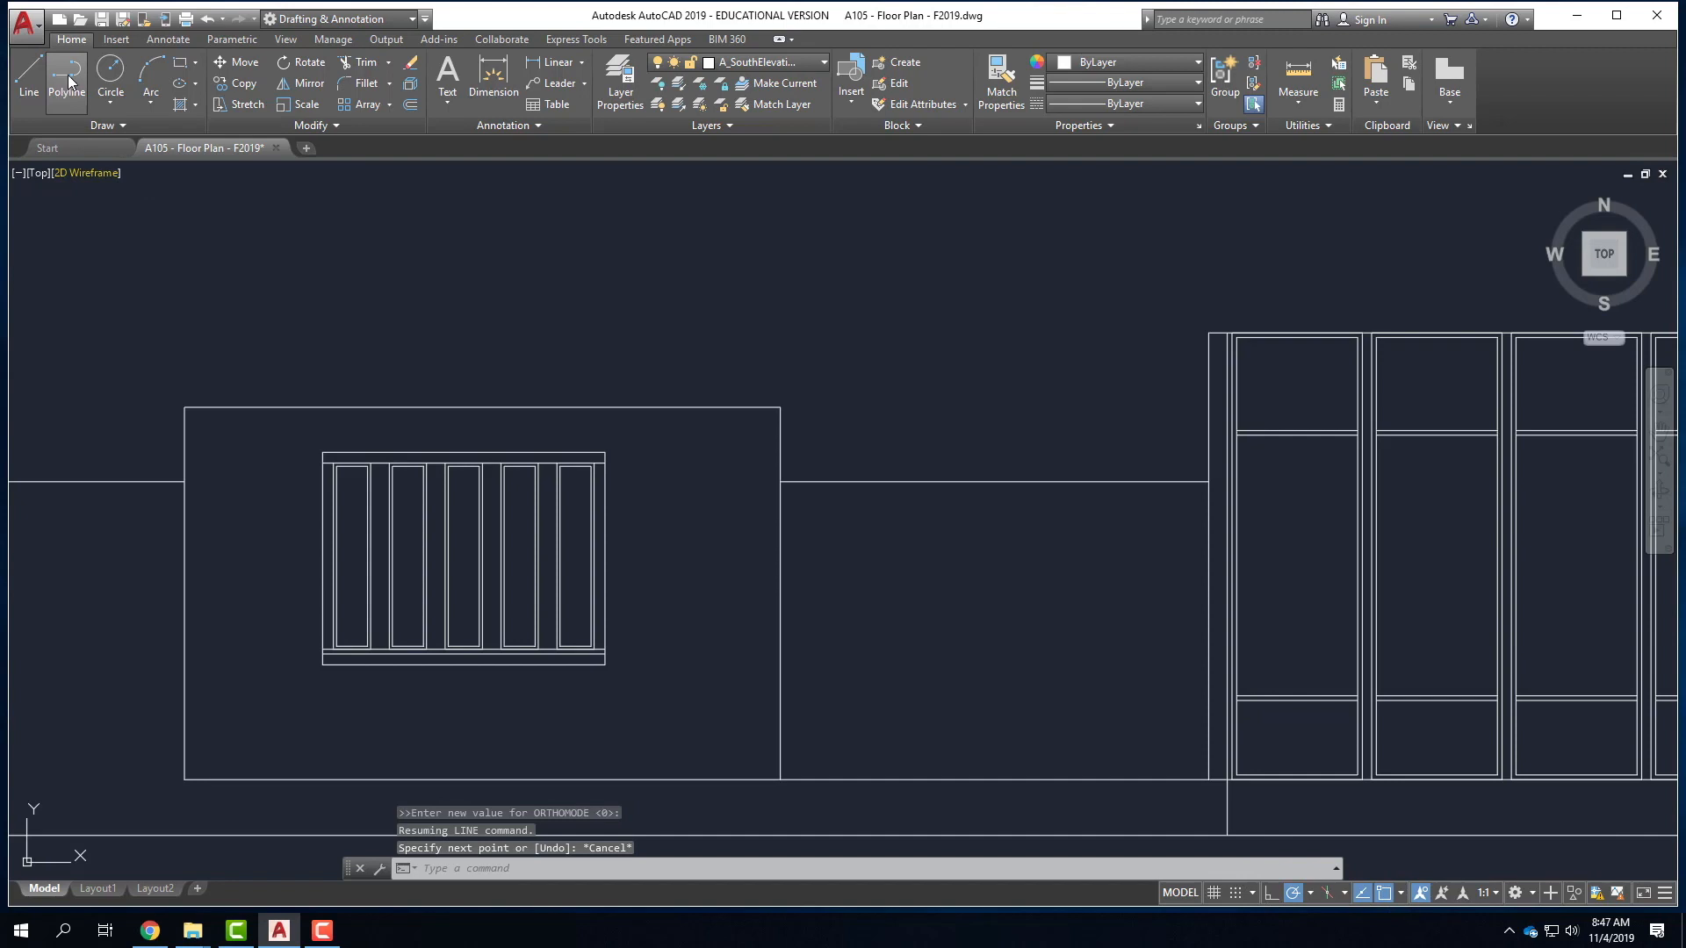
click(29, 78)
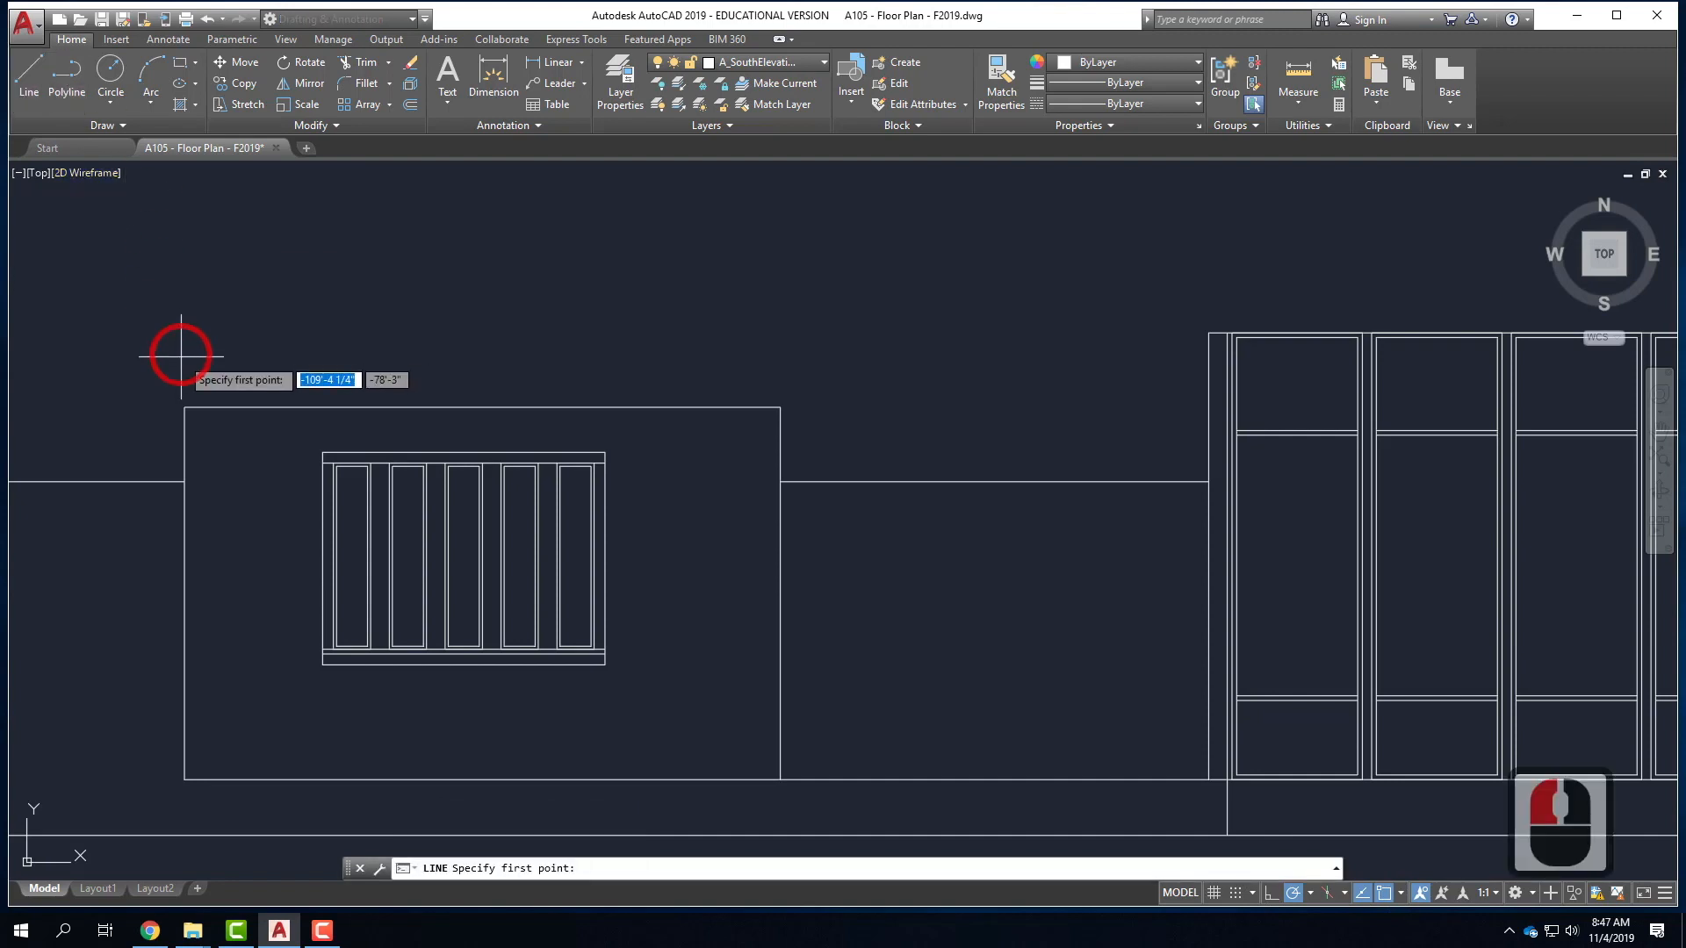
click(184, 407)
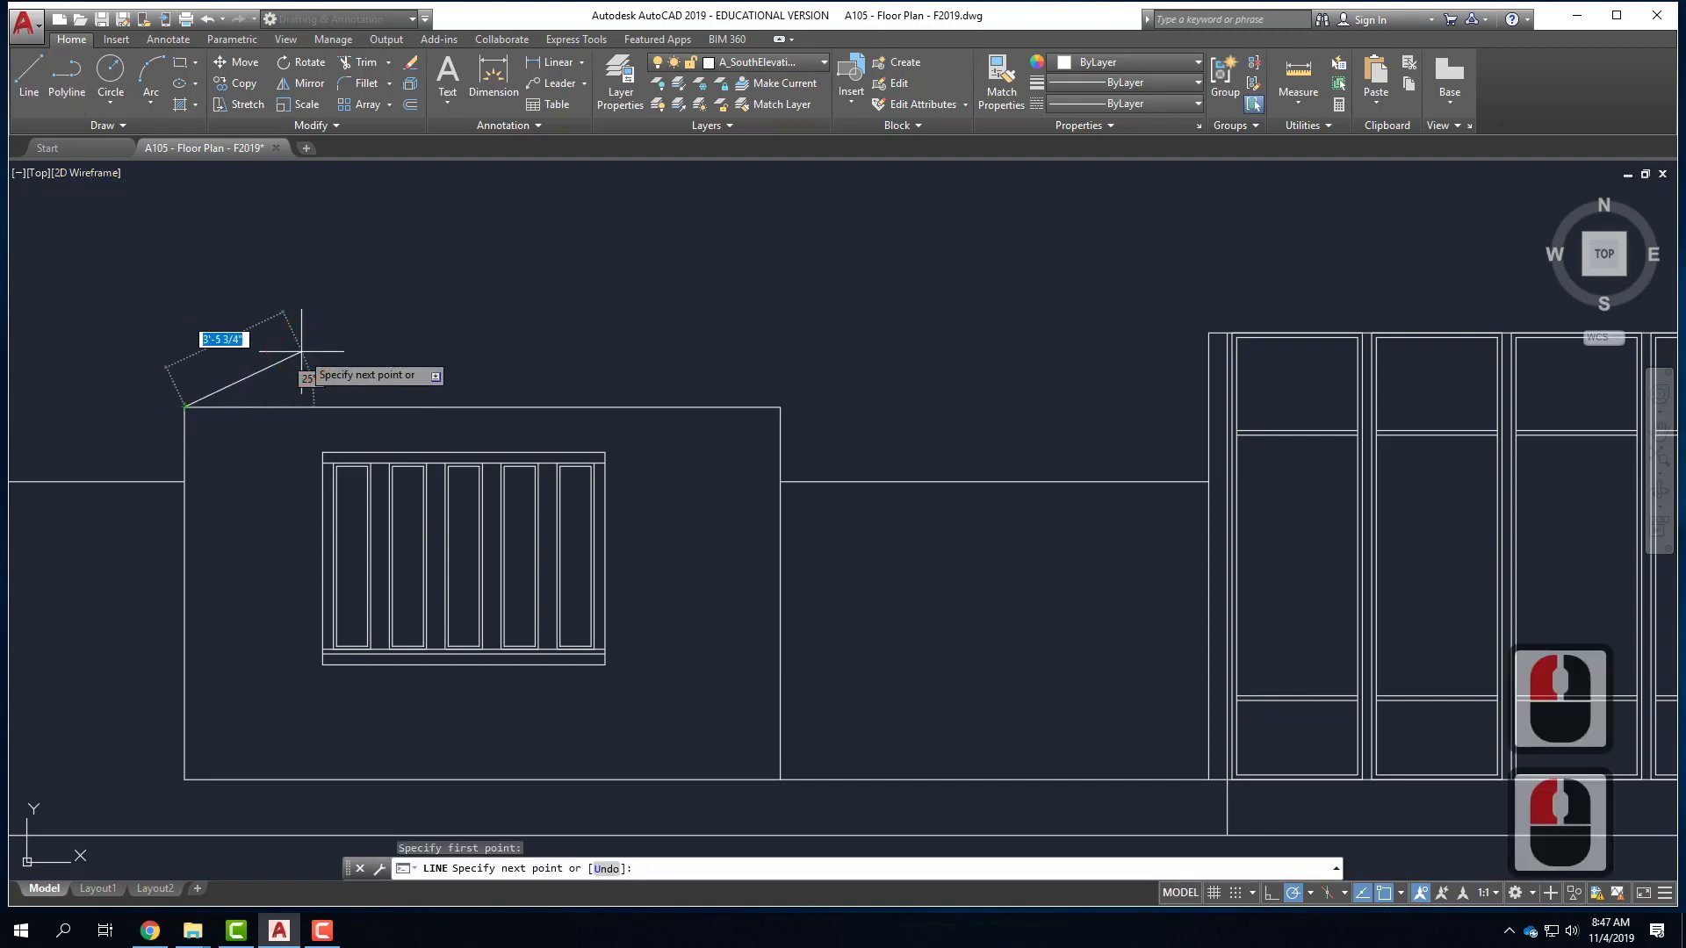
text(@)
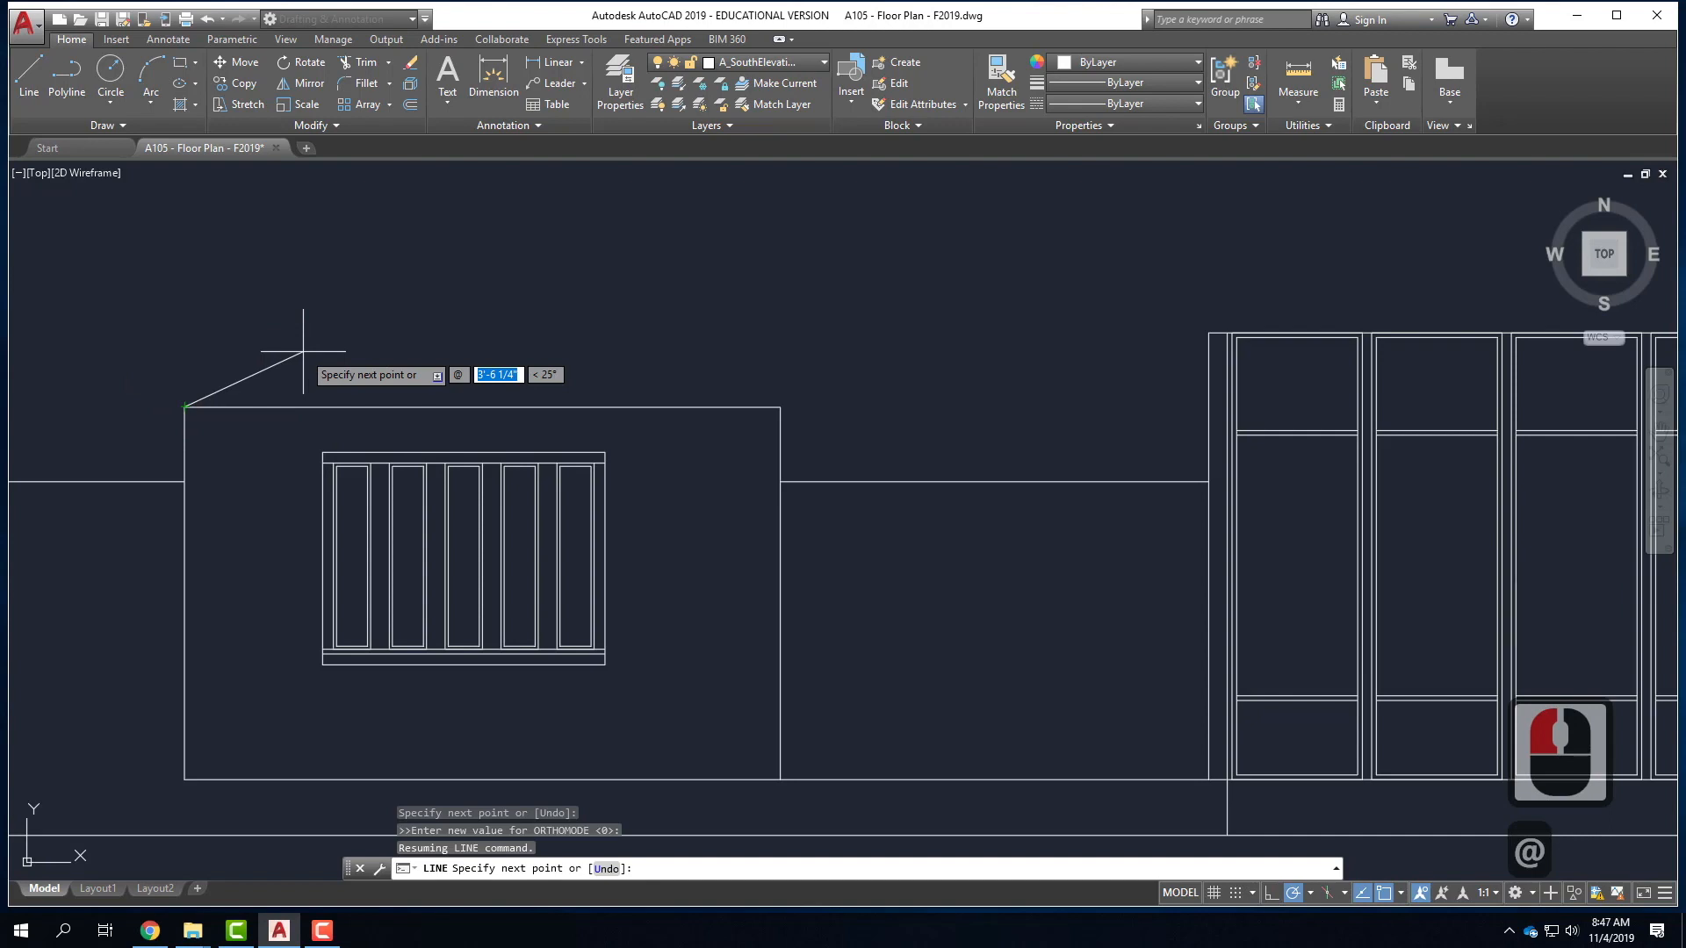
text(12')
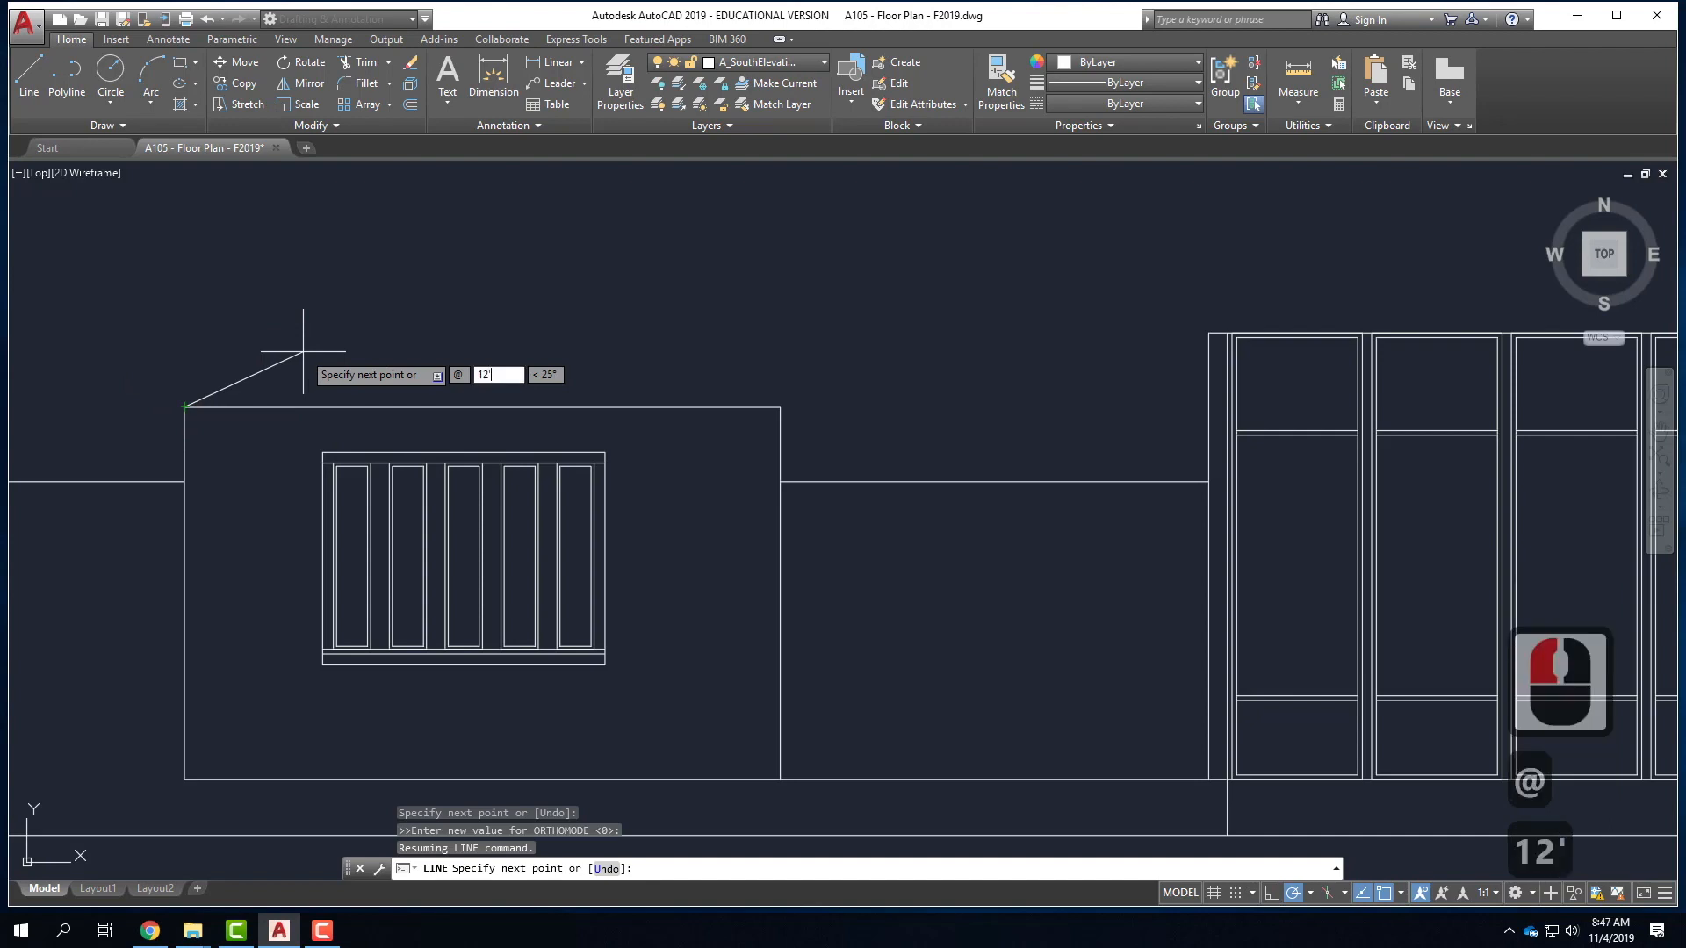
text(,6)
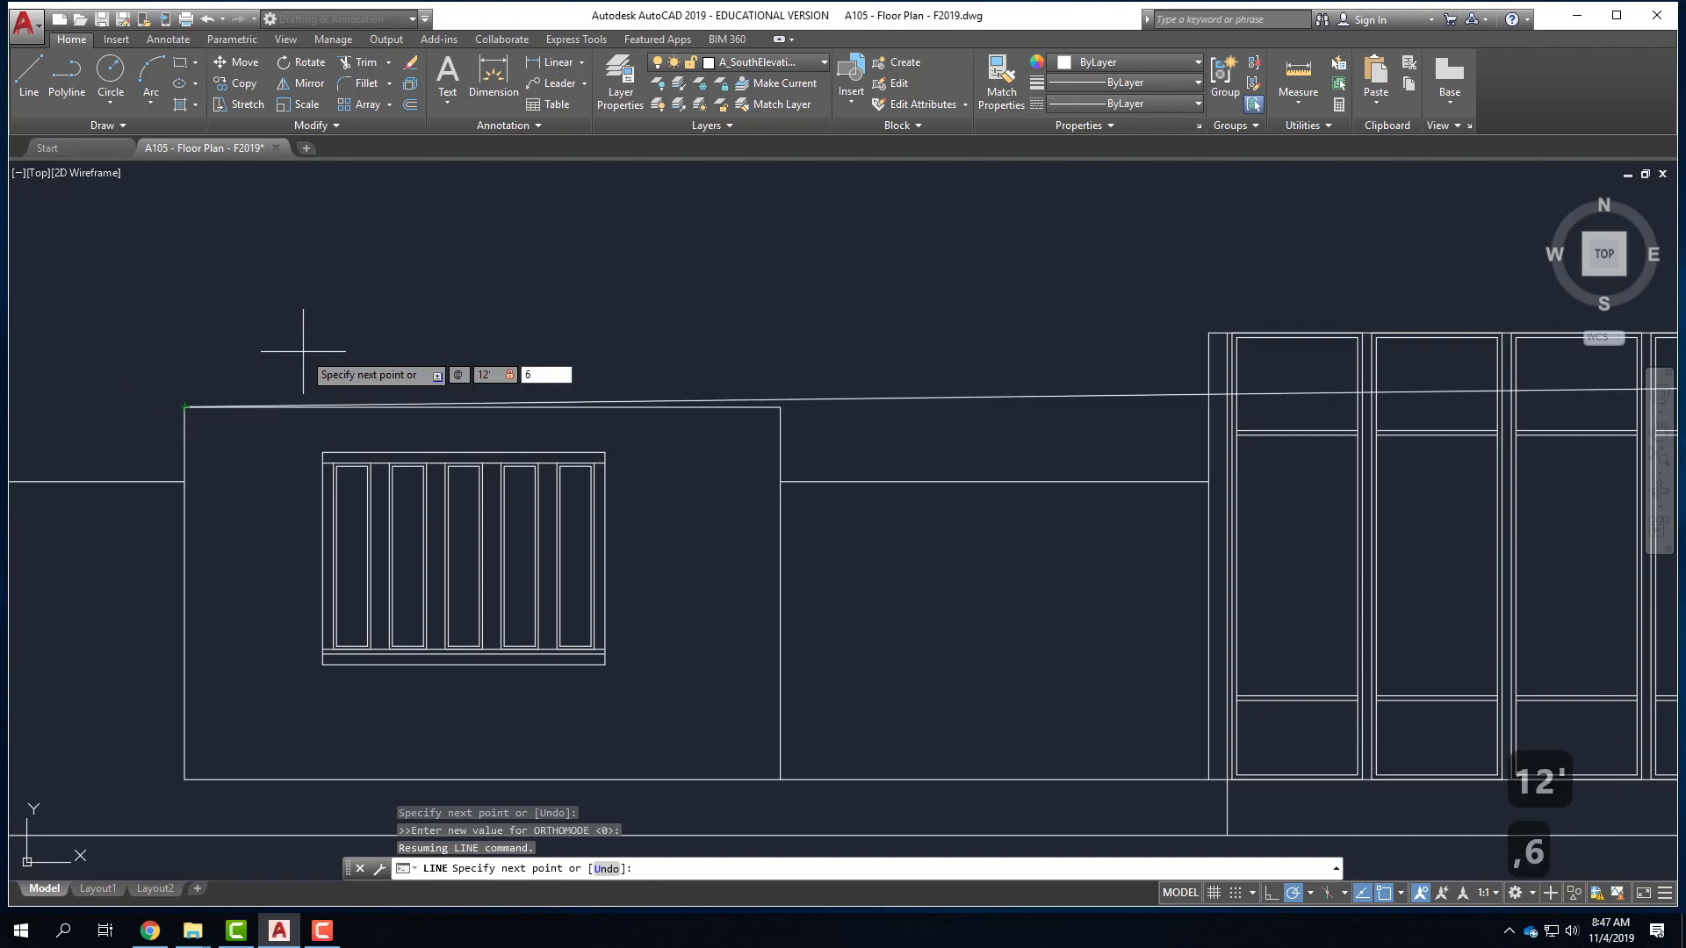
text(')
key(Return)
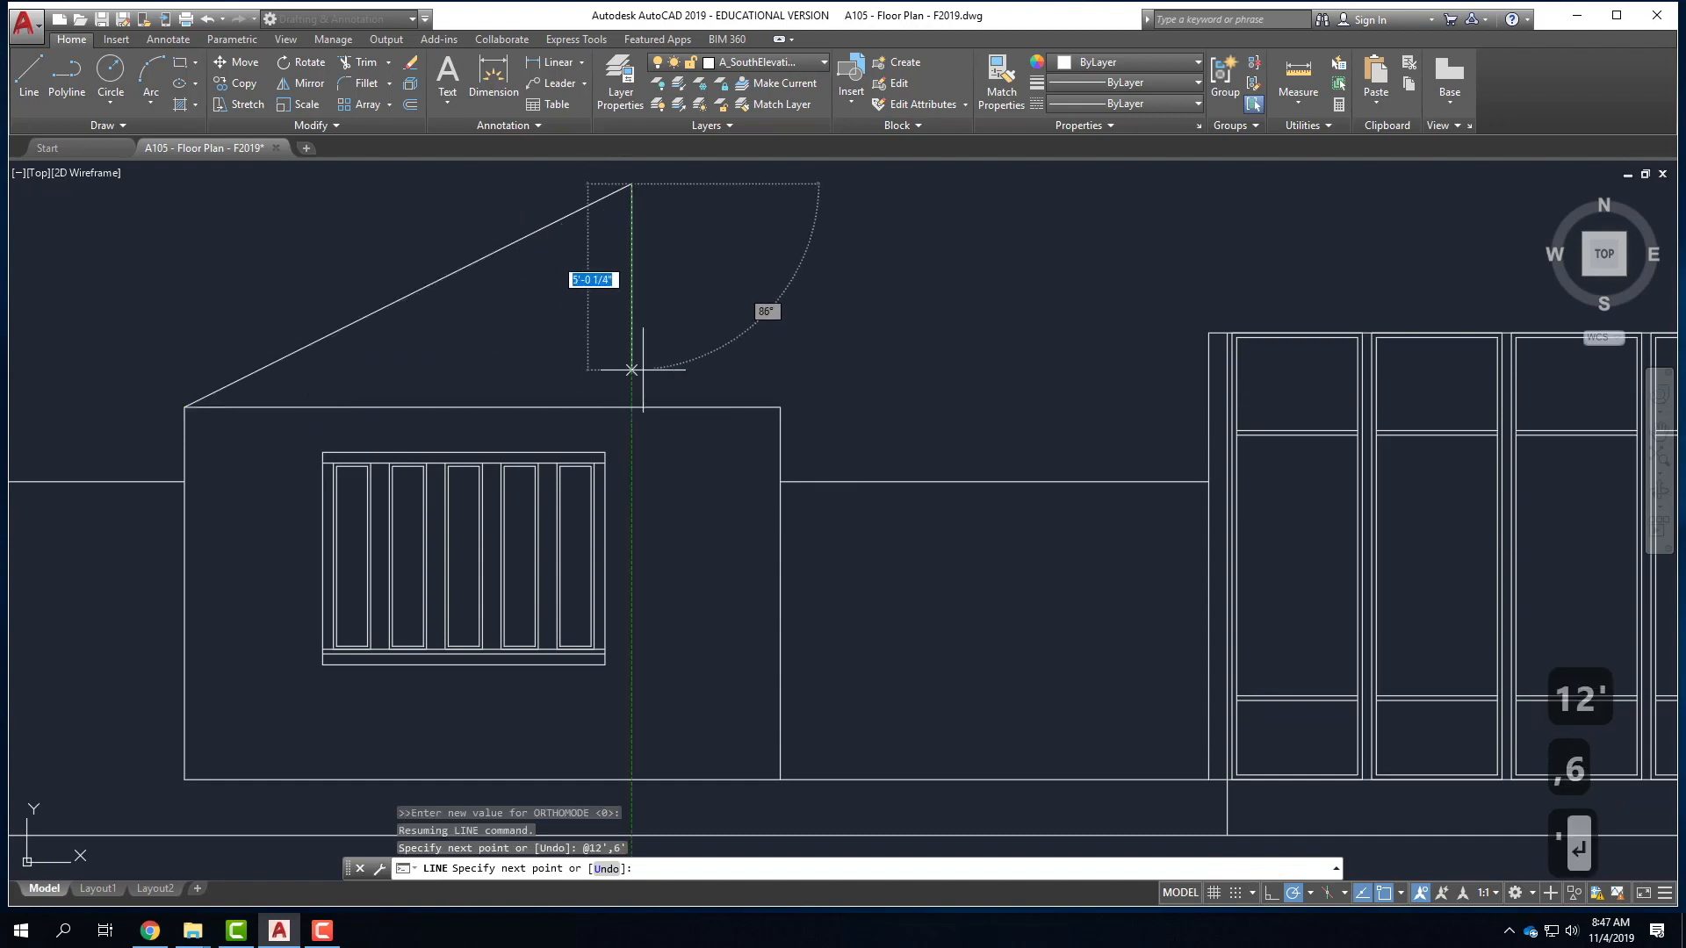
key(Return)
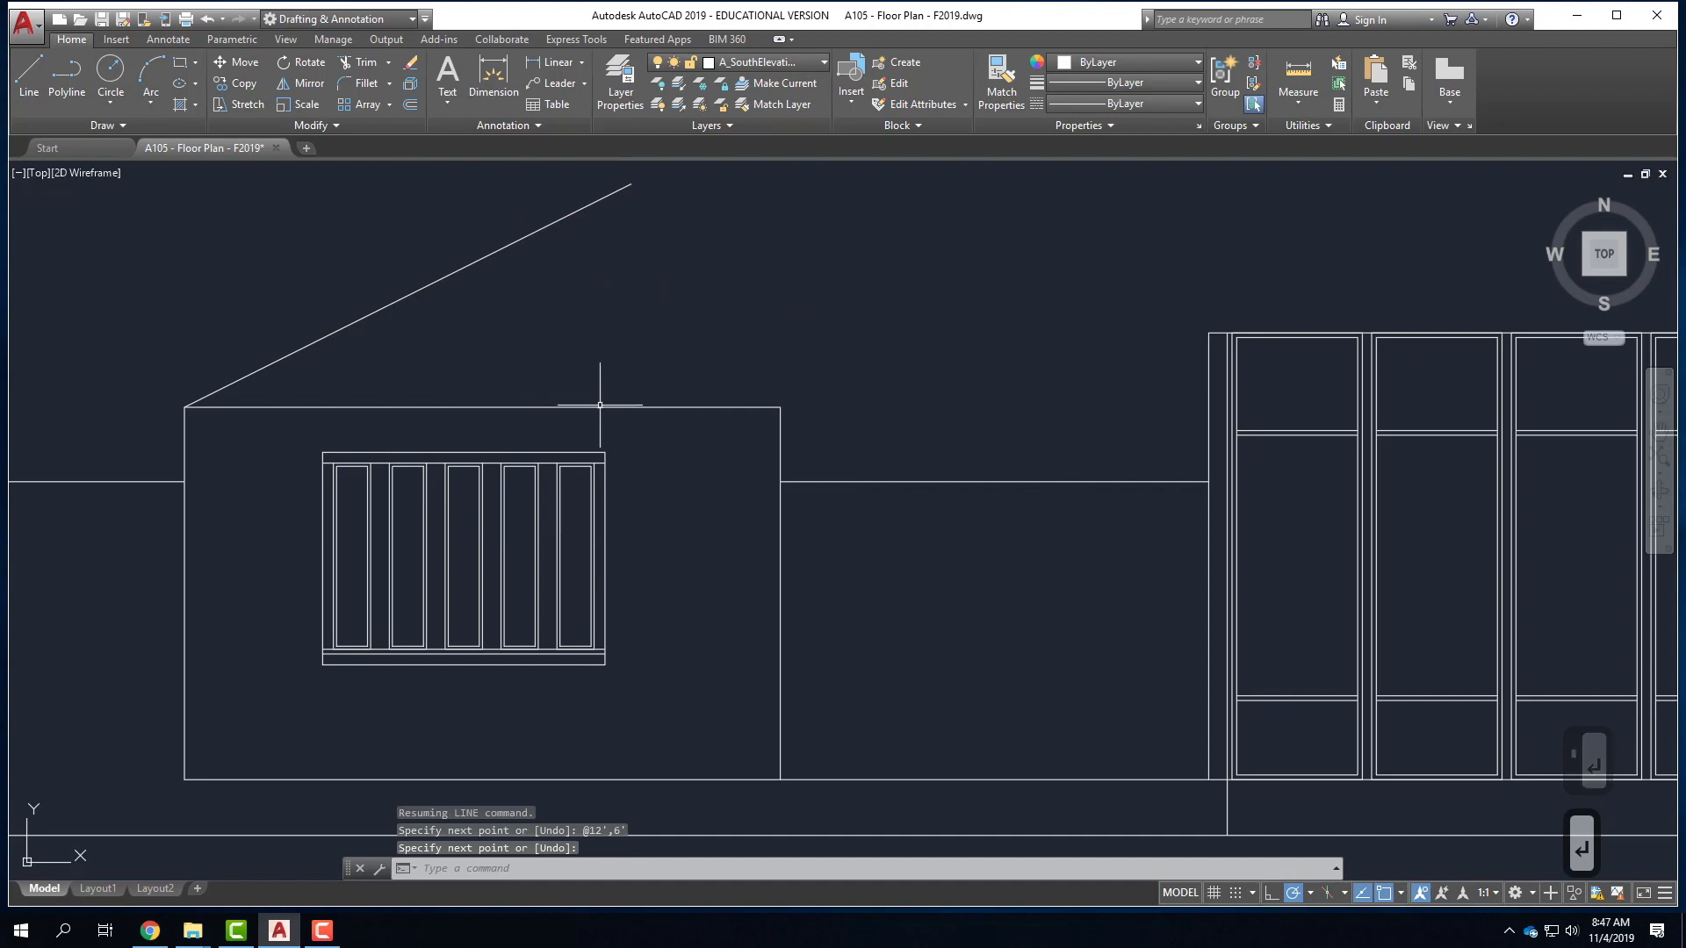
- Draw the opposite roof slope line from the same block's upper-right corner to the relative point @-12',6'
click(28, 74)
click(781, 406)
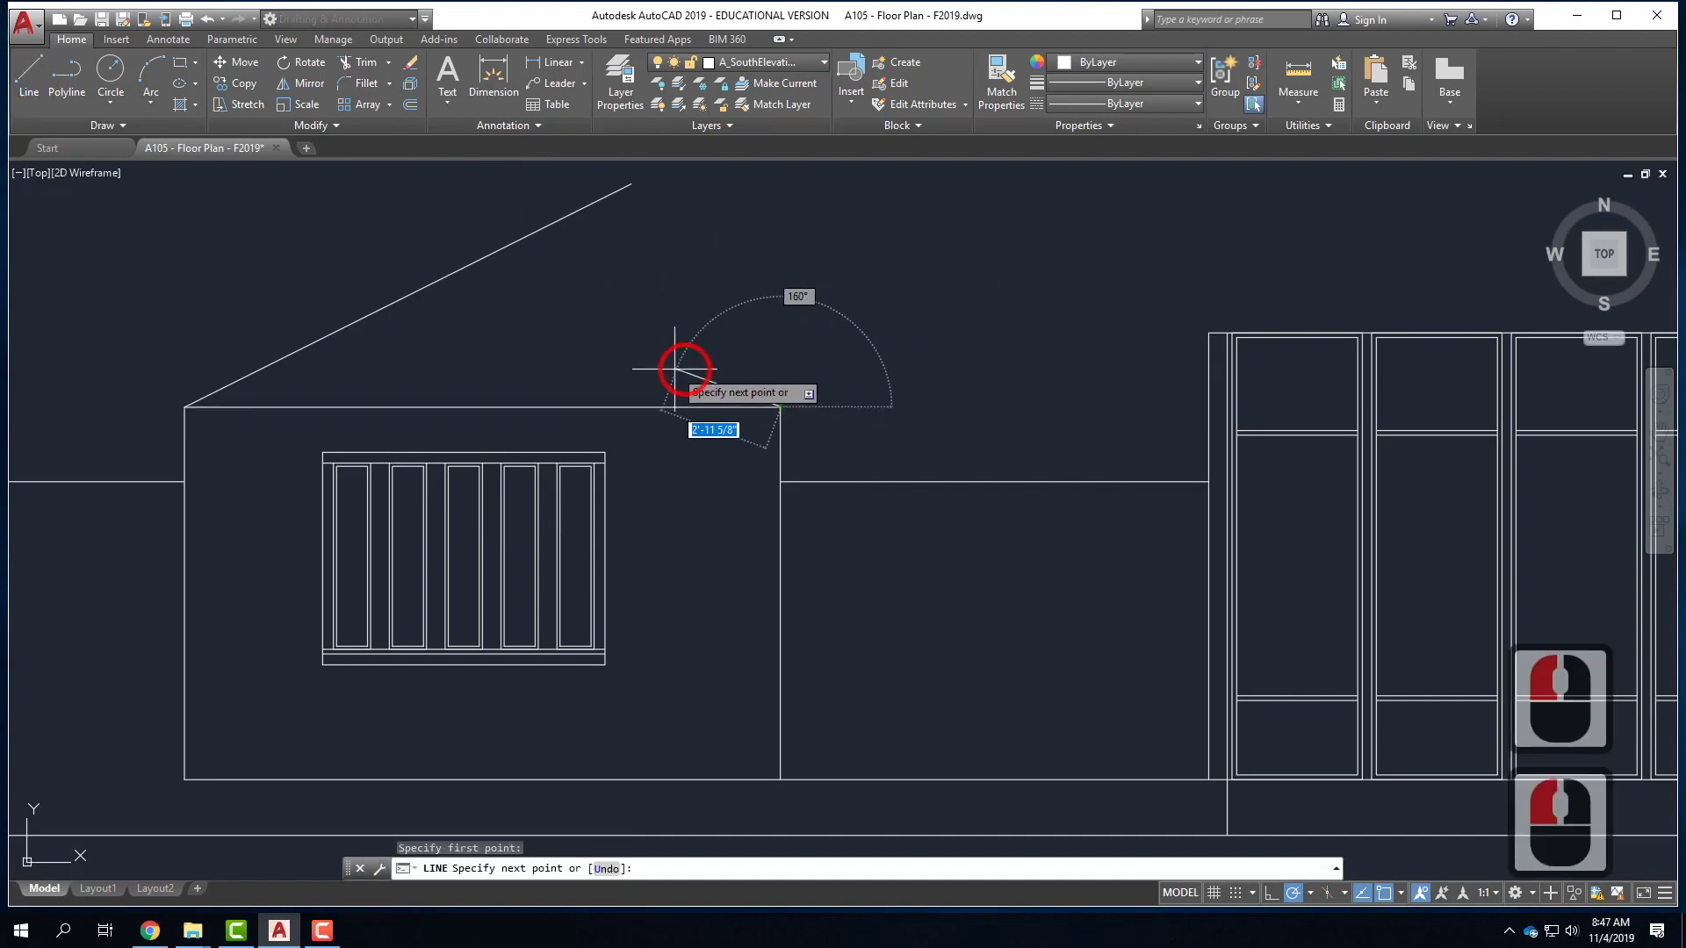
text(@-12',6)
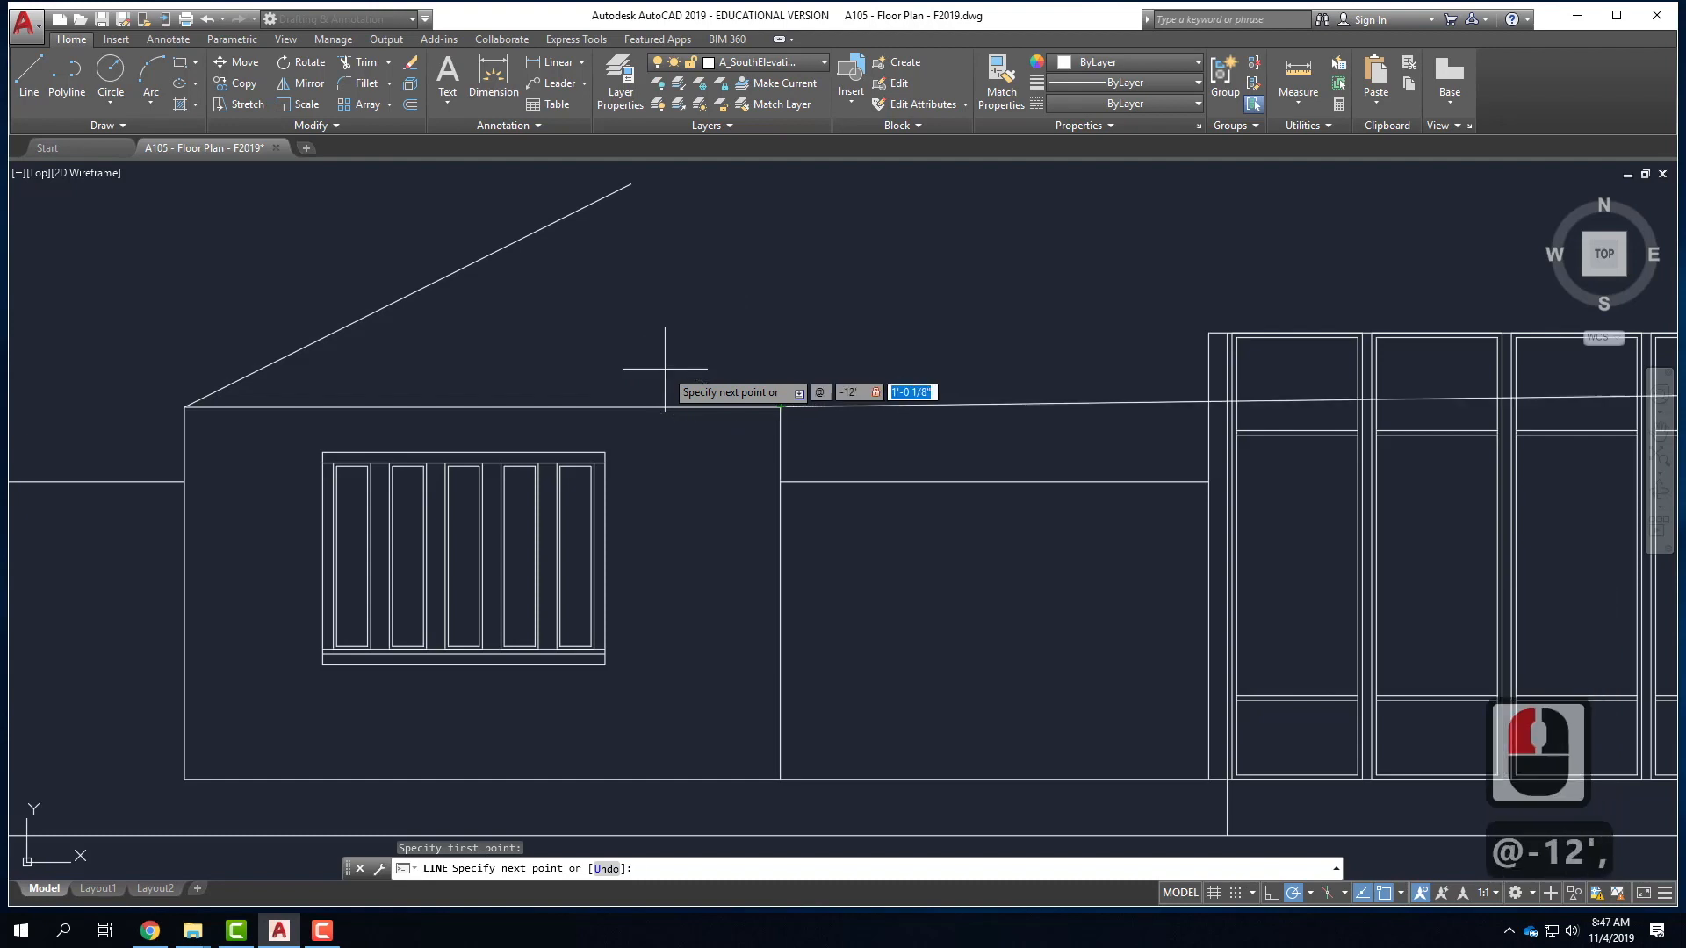
- Finish the right gable roof line from the small building's upper-right wall corner with the relative endpoint @-12',6'
text(')
key(Return)
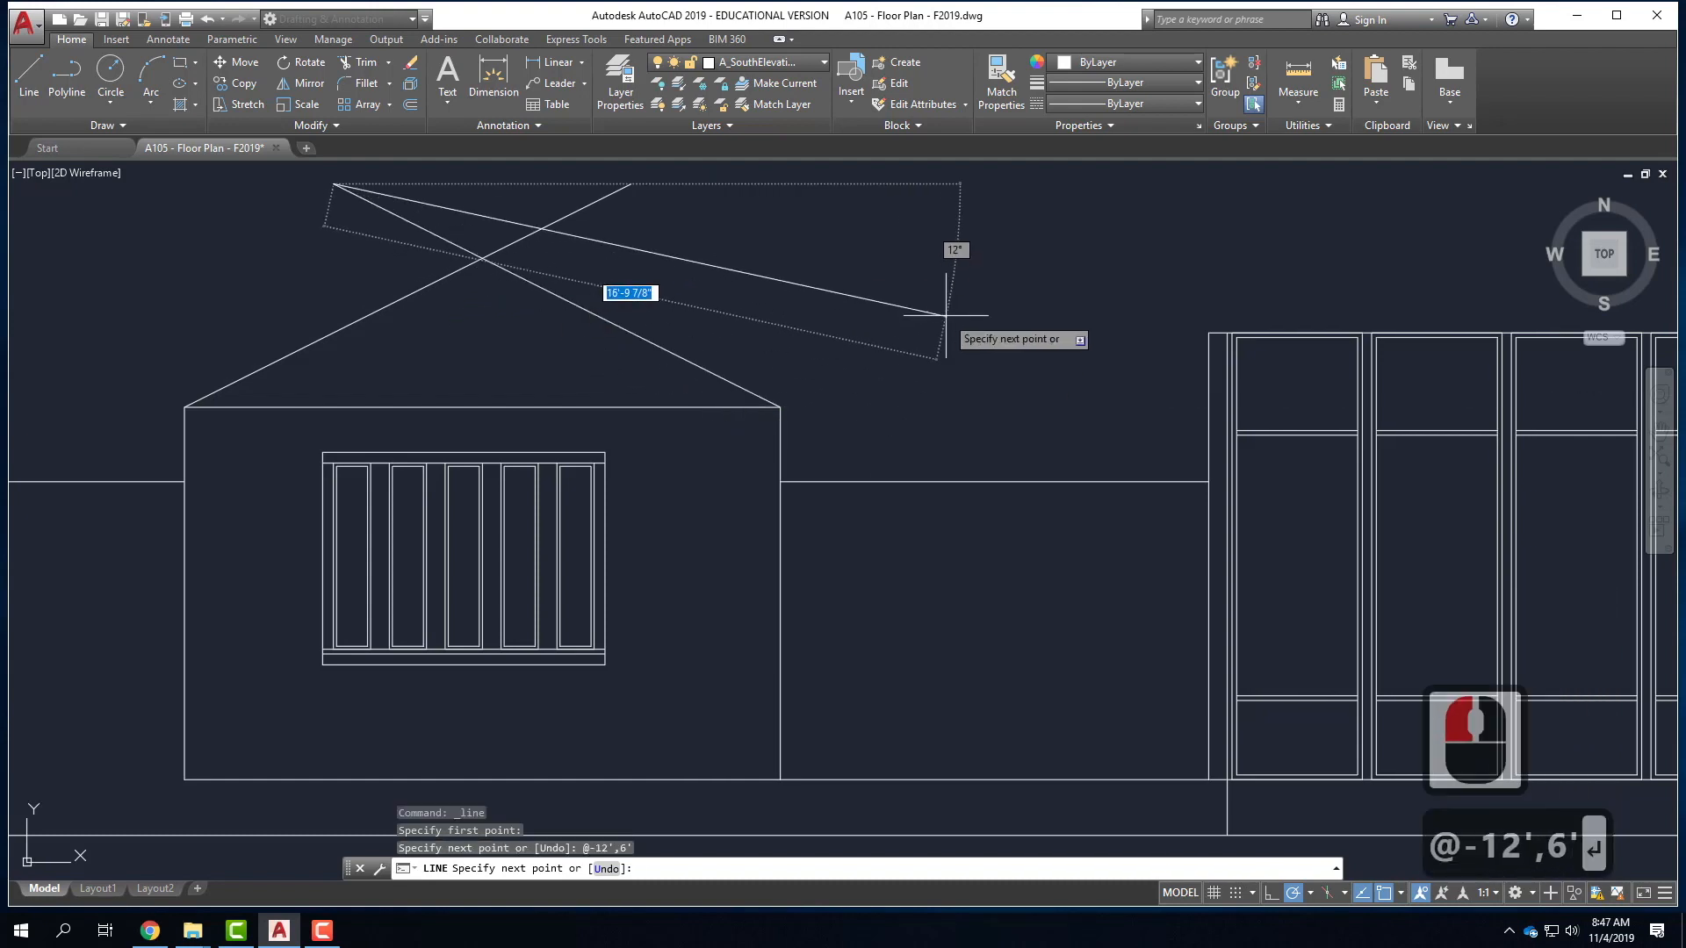
key(Return)
scroll(289, 488, down, 3)
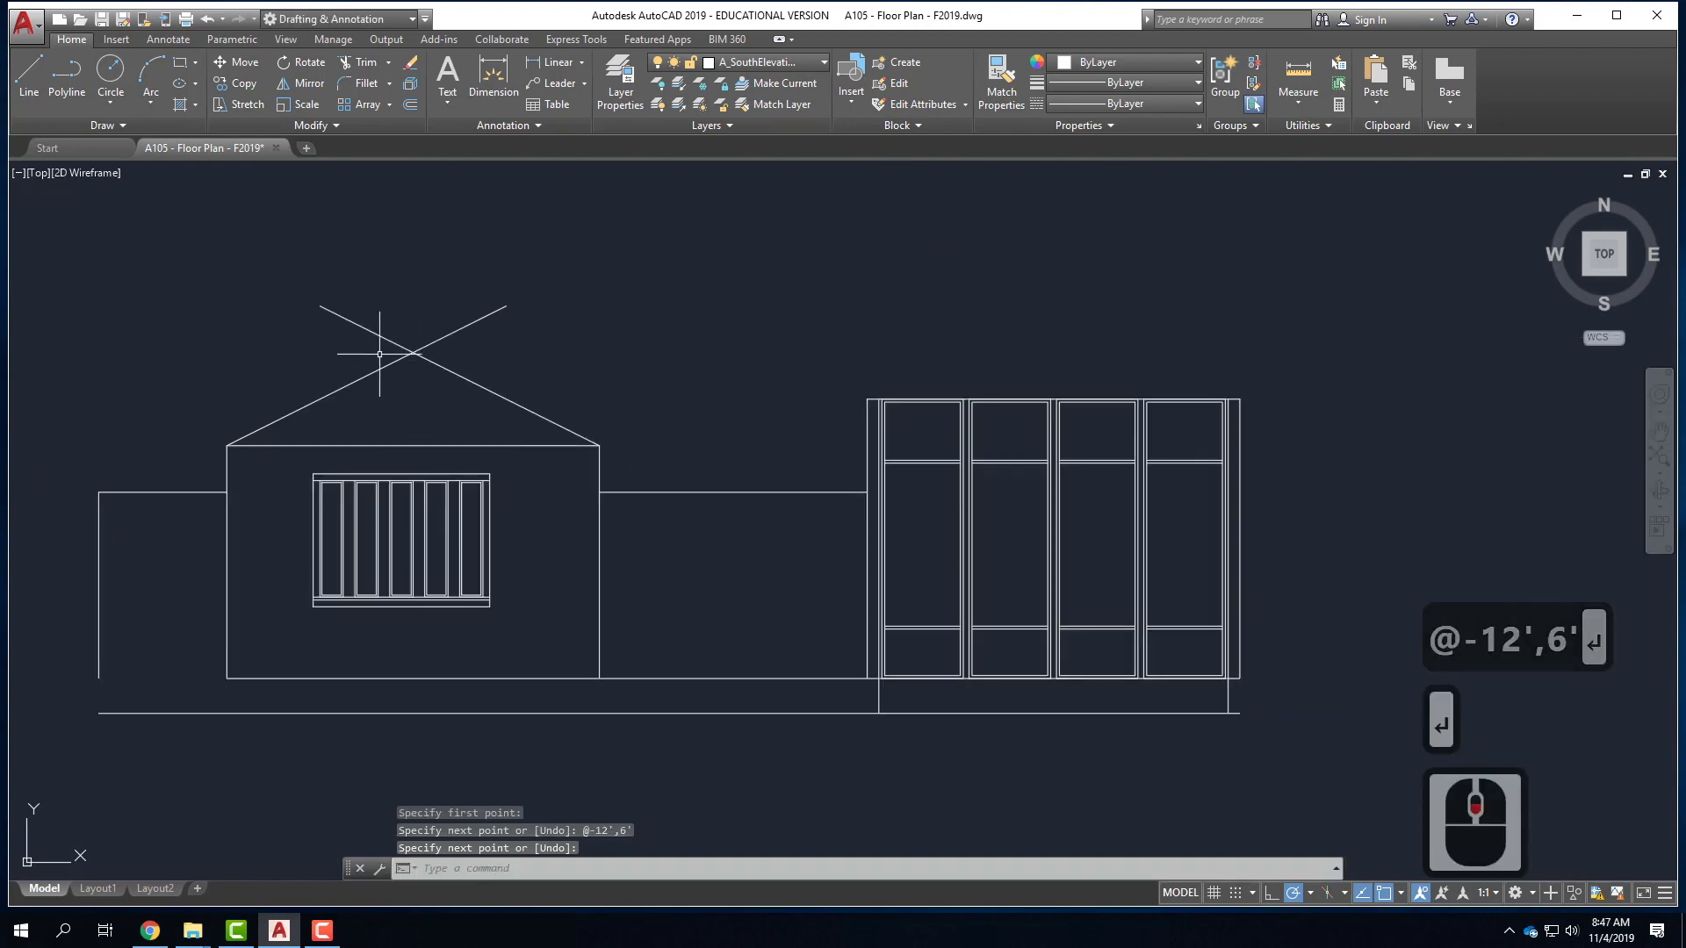
- Trim both roof line ends extending past their crossing, using all objects as cutting edges, to form the gable peak
text(trim)
key(Return)
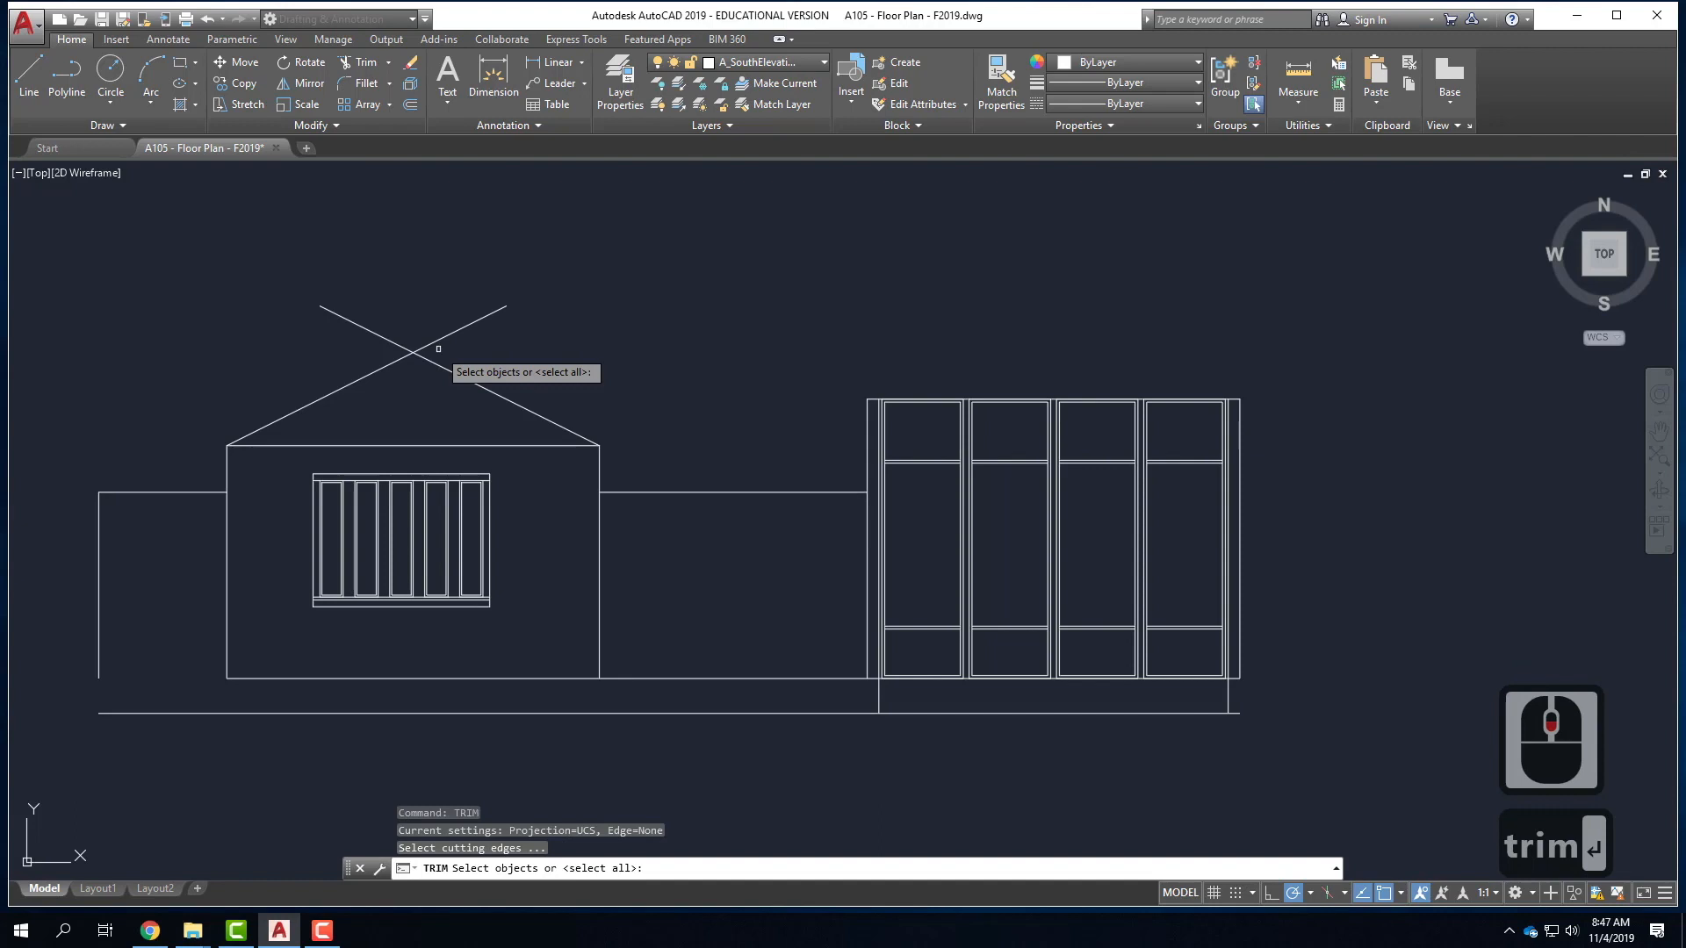
text(all)
key(Return)
key(Return)
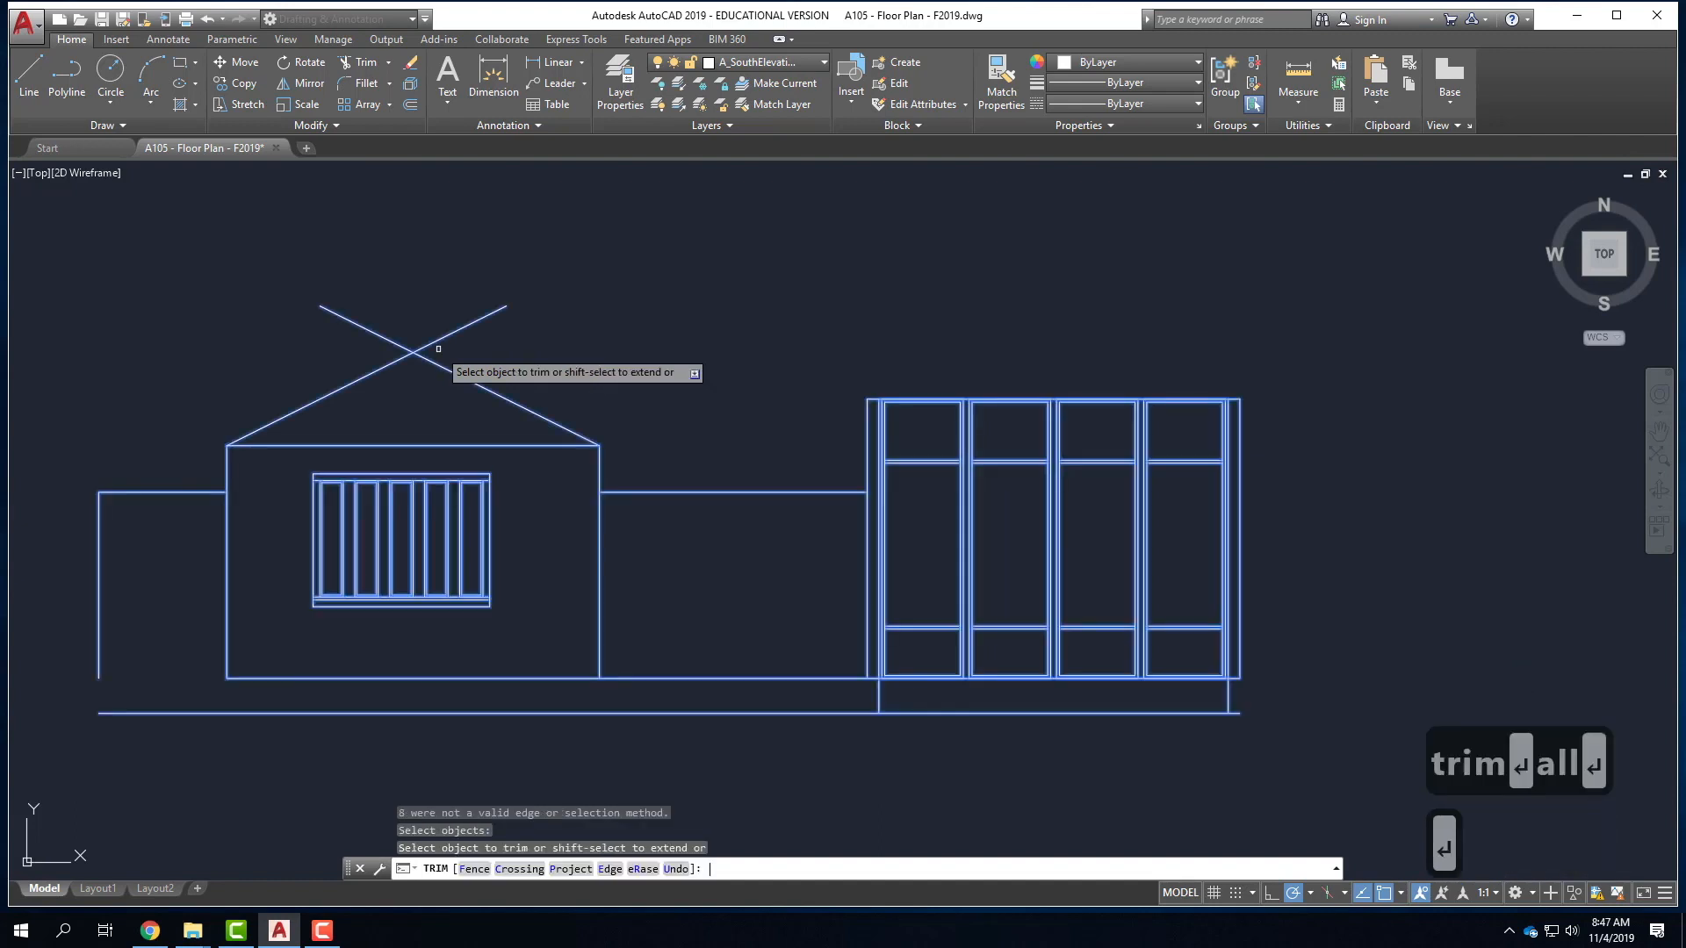
click(362, 335)
click(362, 335)
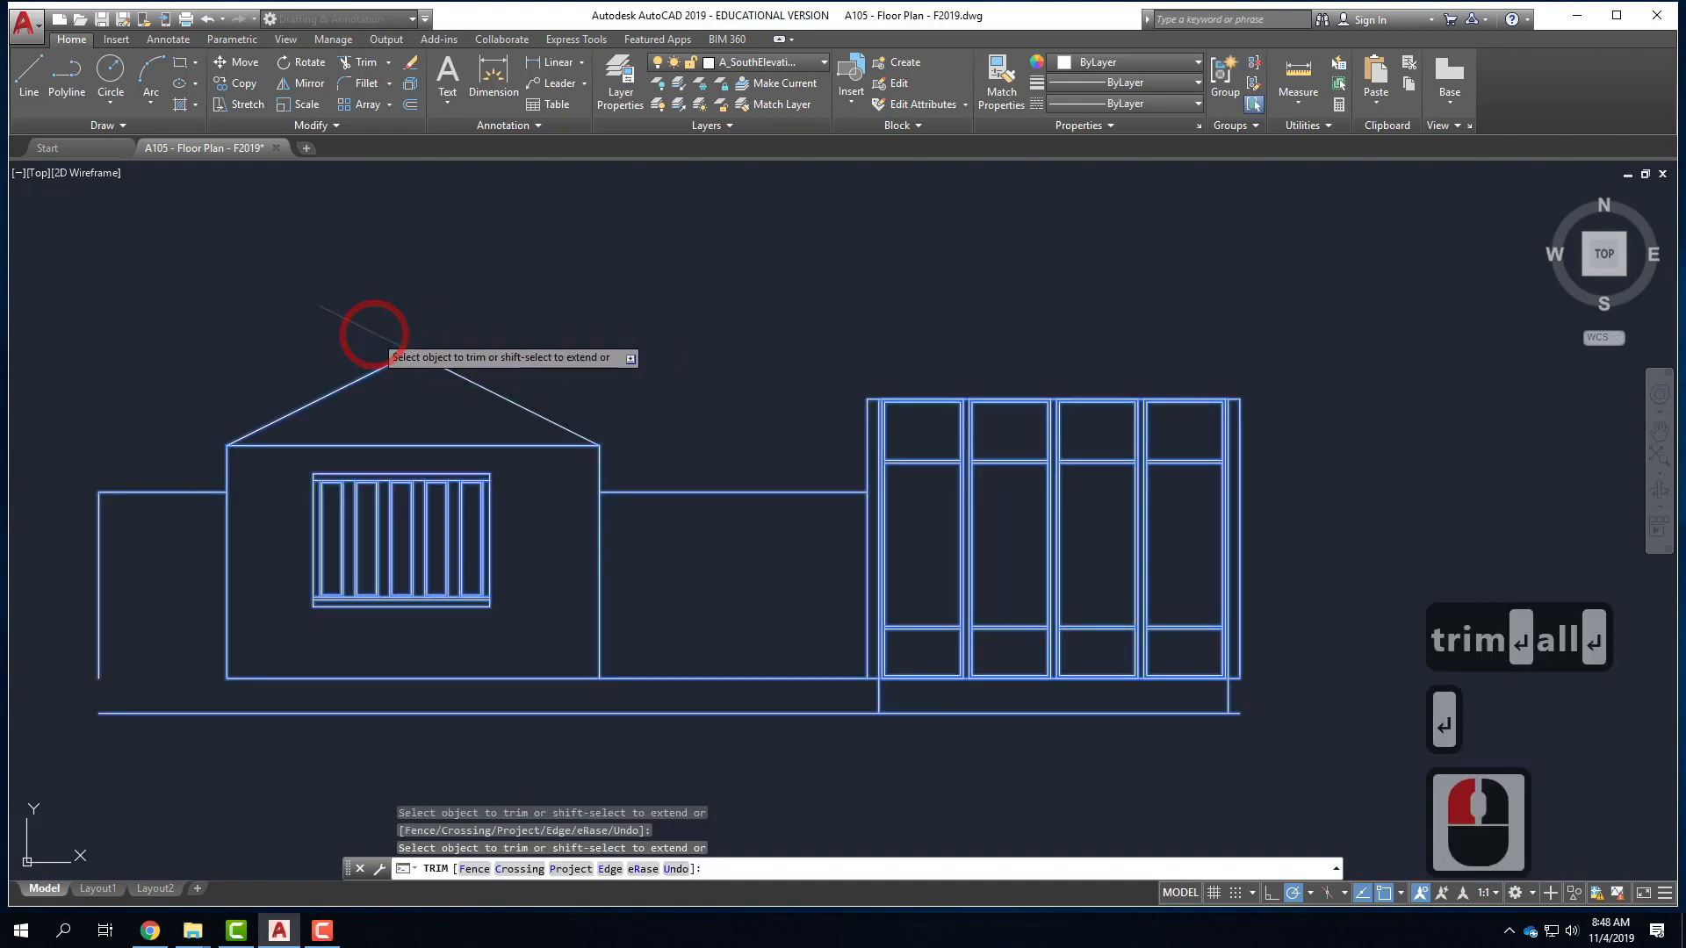
key(Escape)
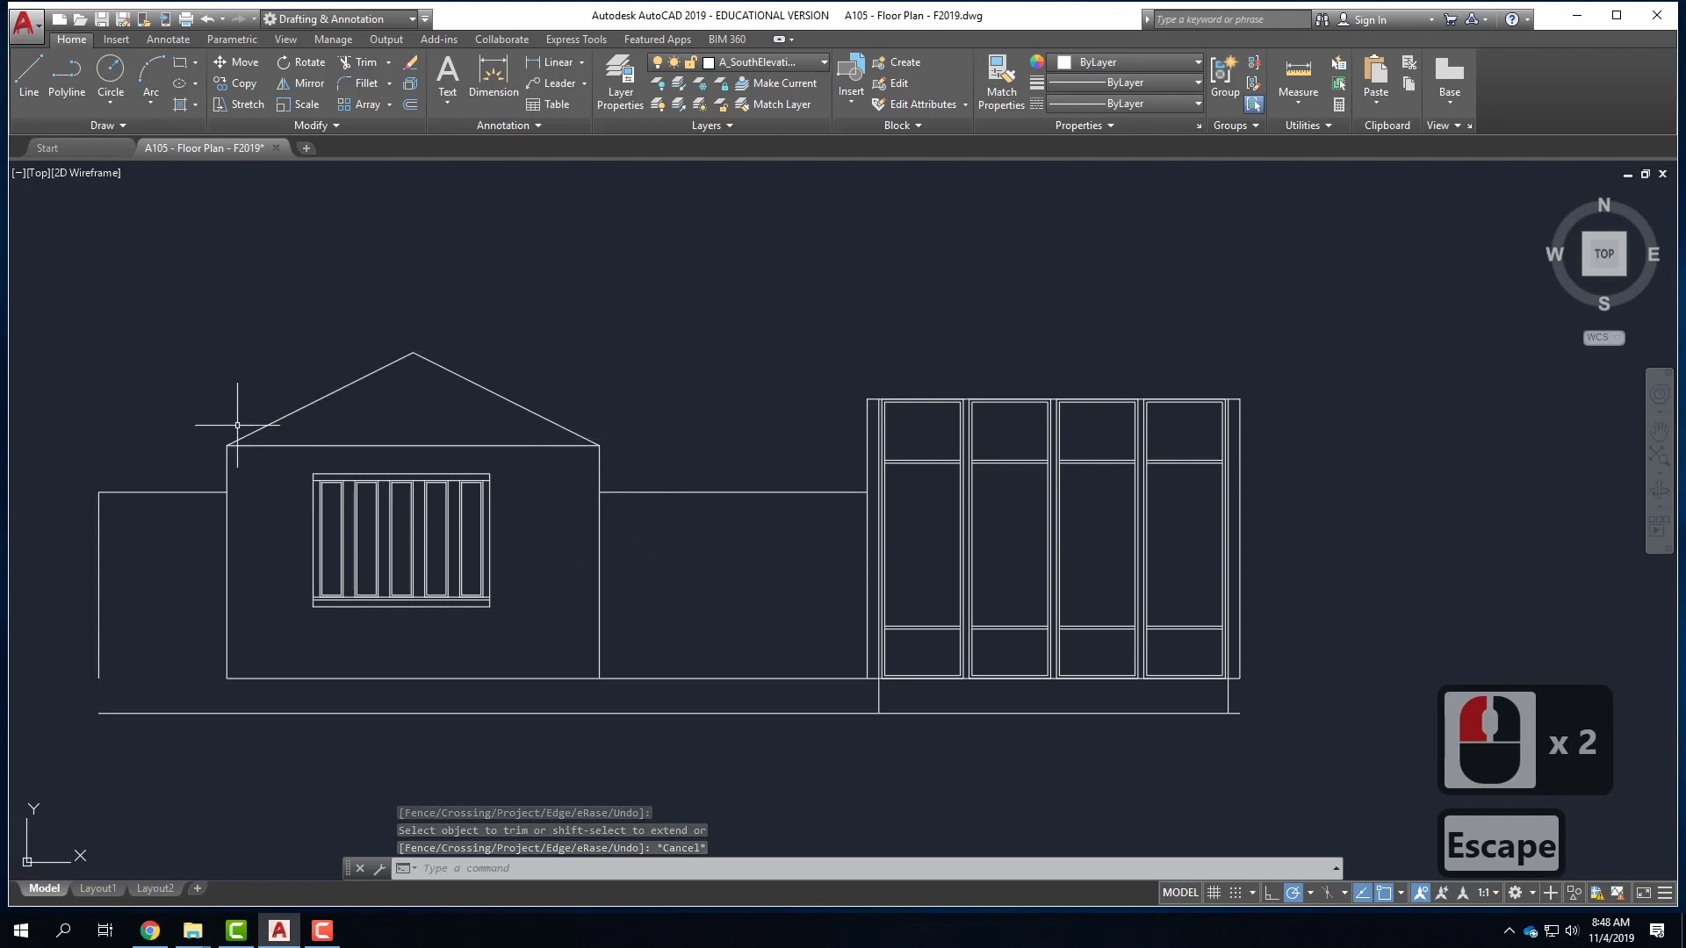
click(25, 82)
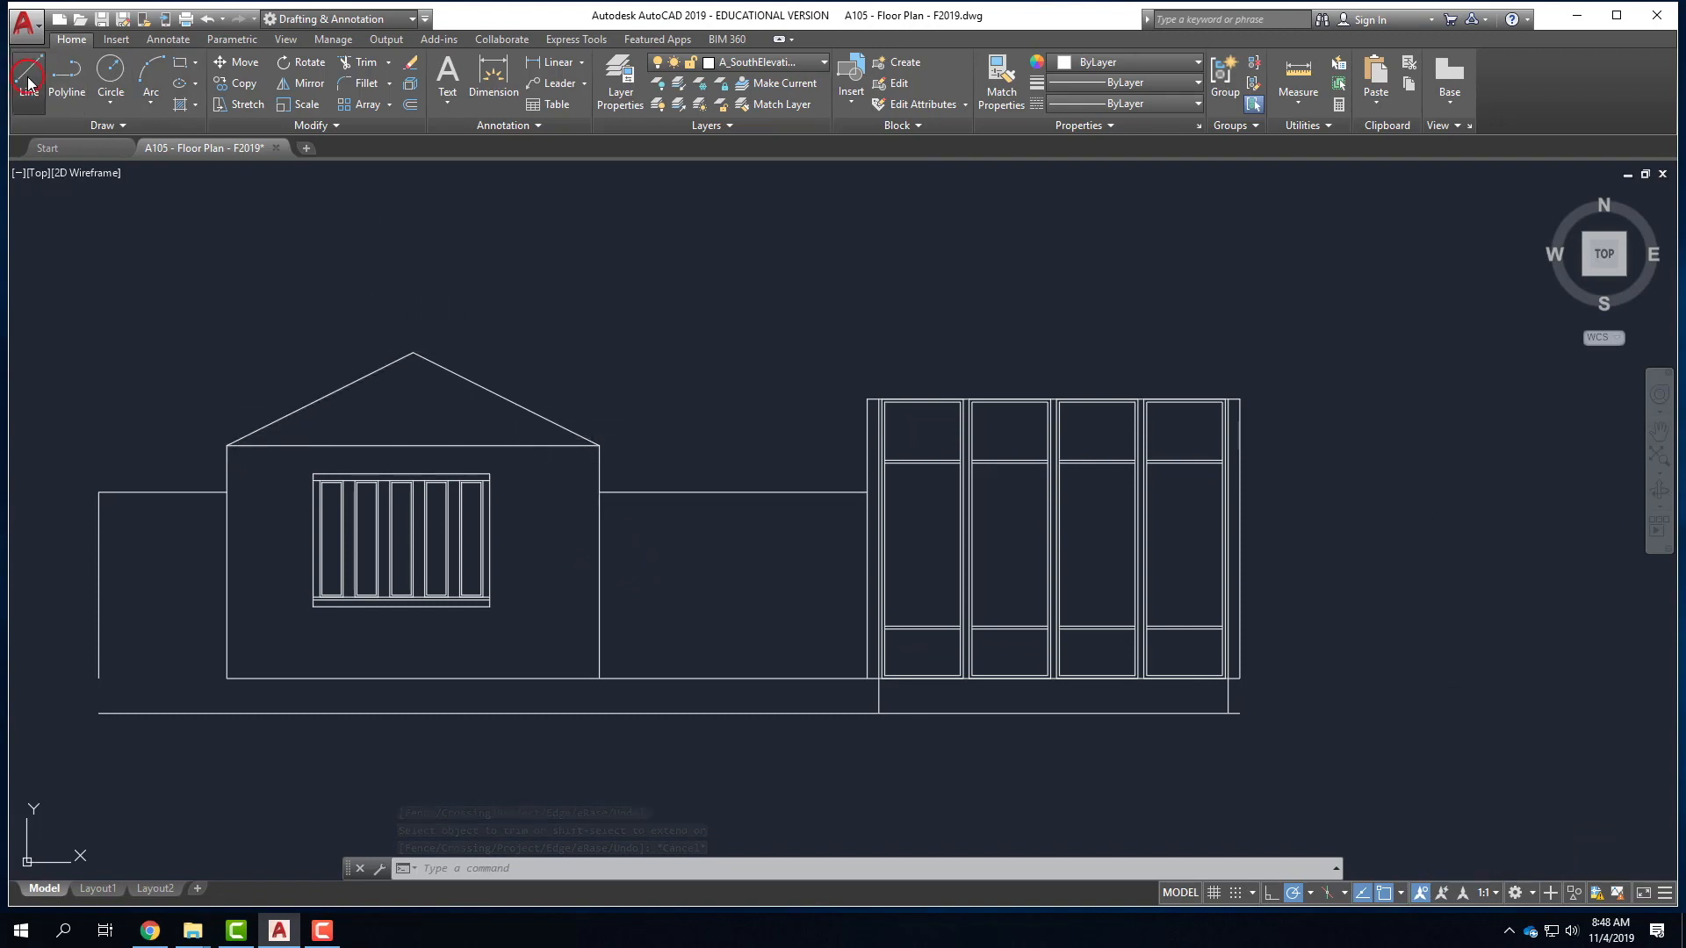
click(599, 446)
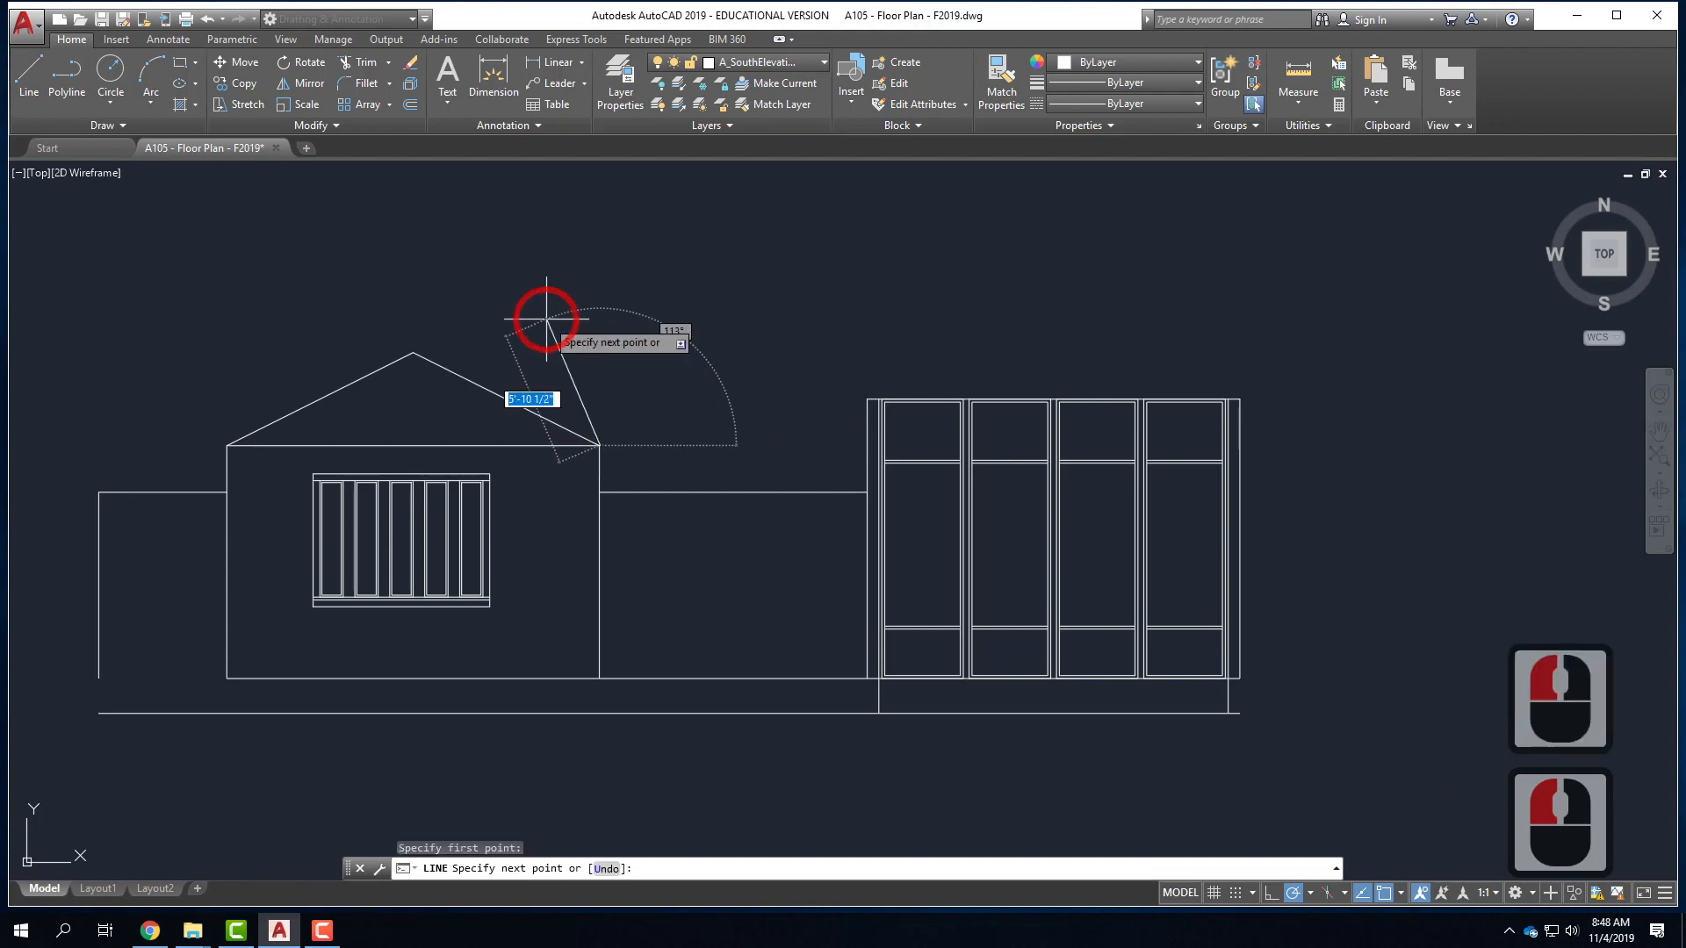
text(@12)
text(')
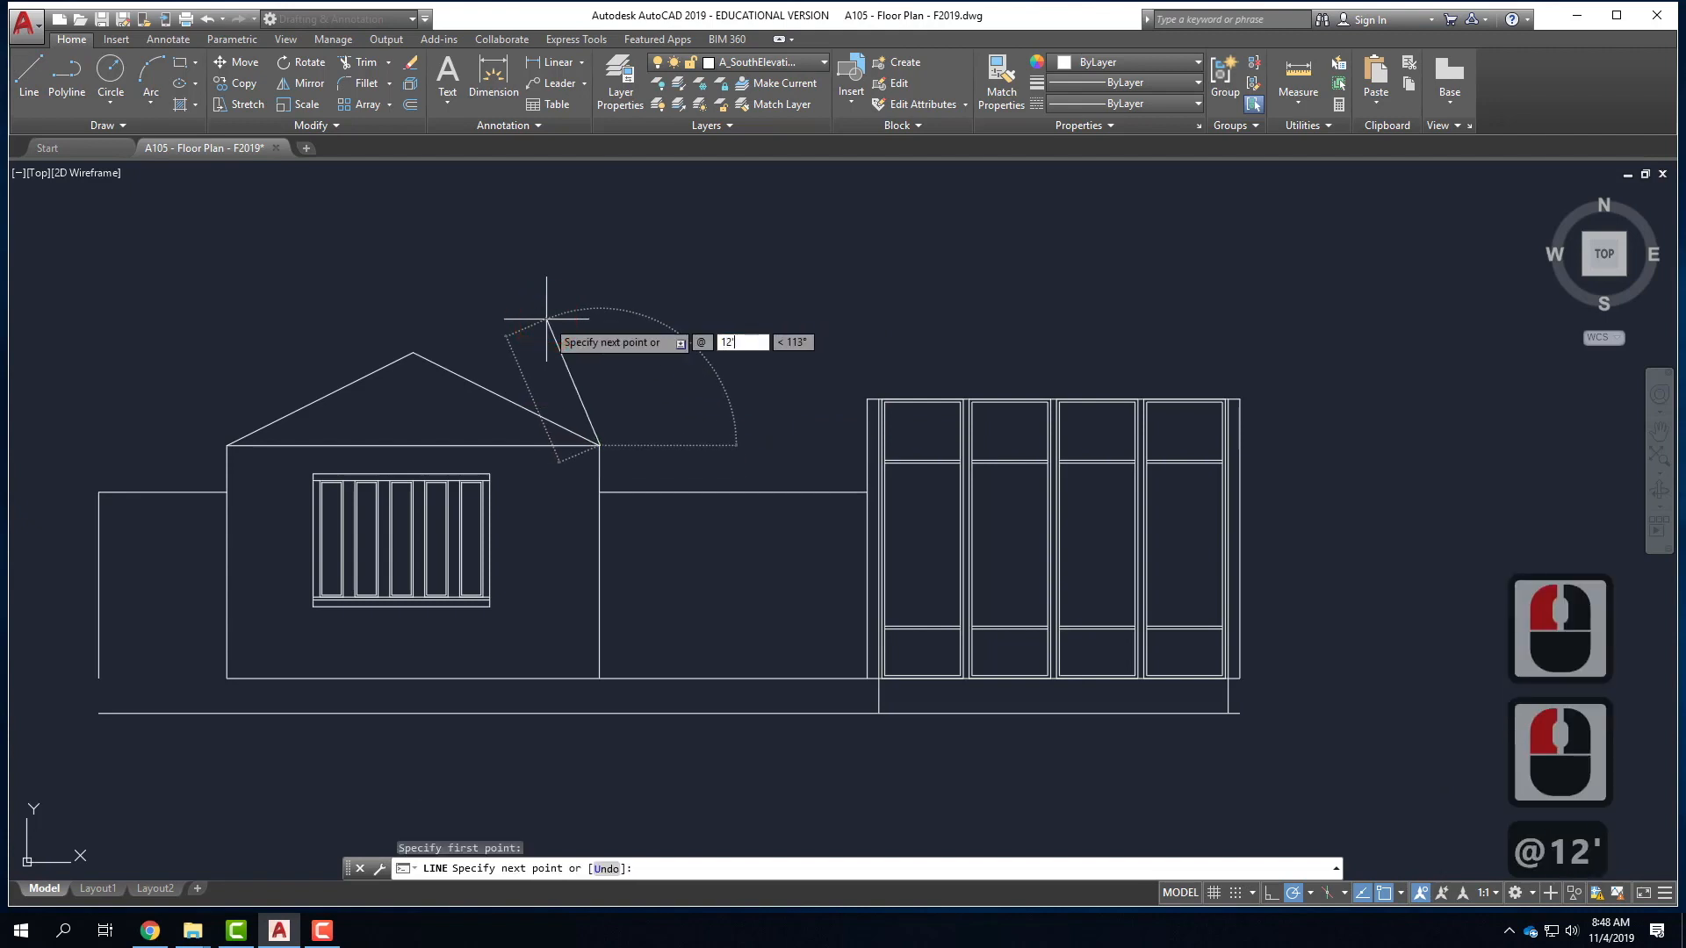
text(,12')
key(Escape)
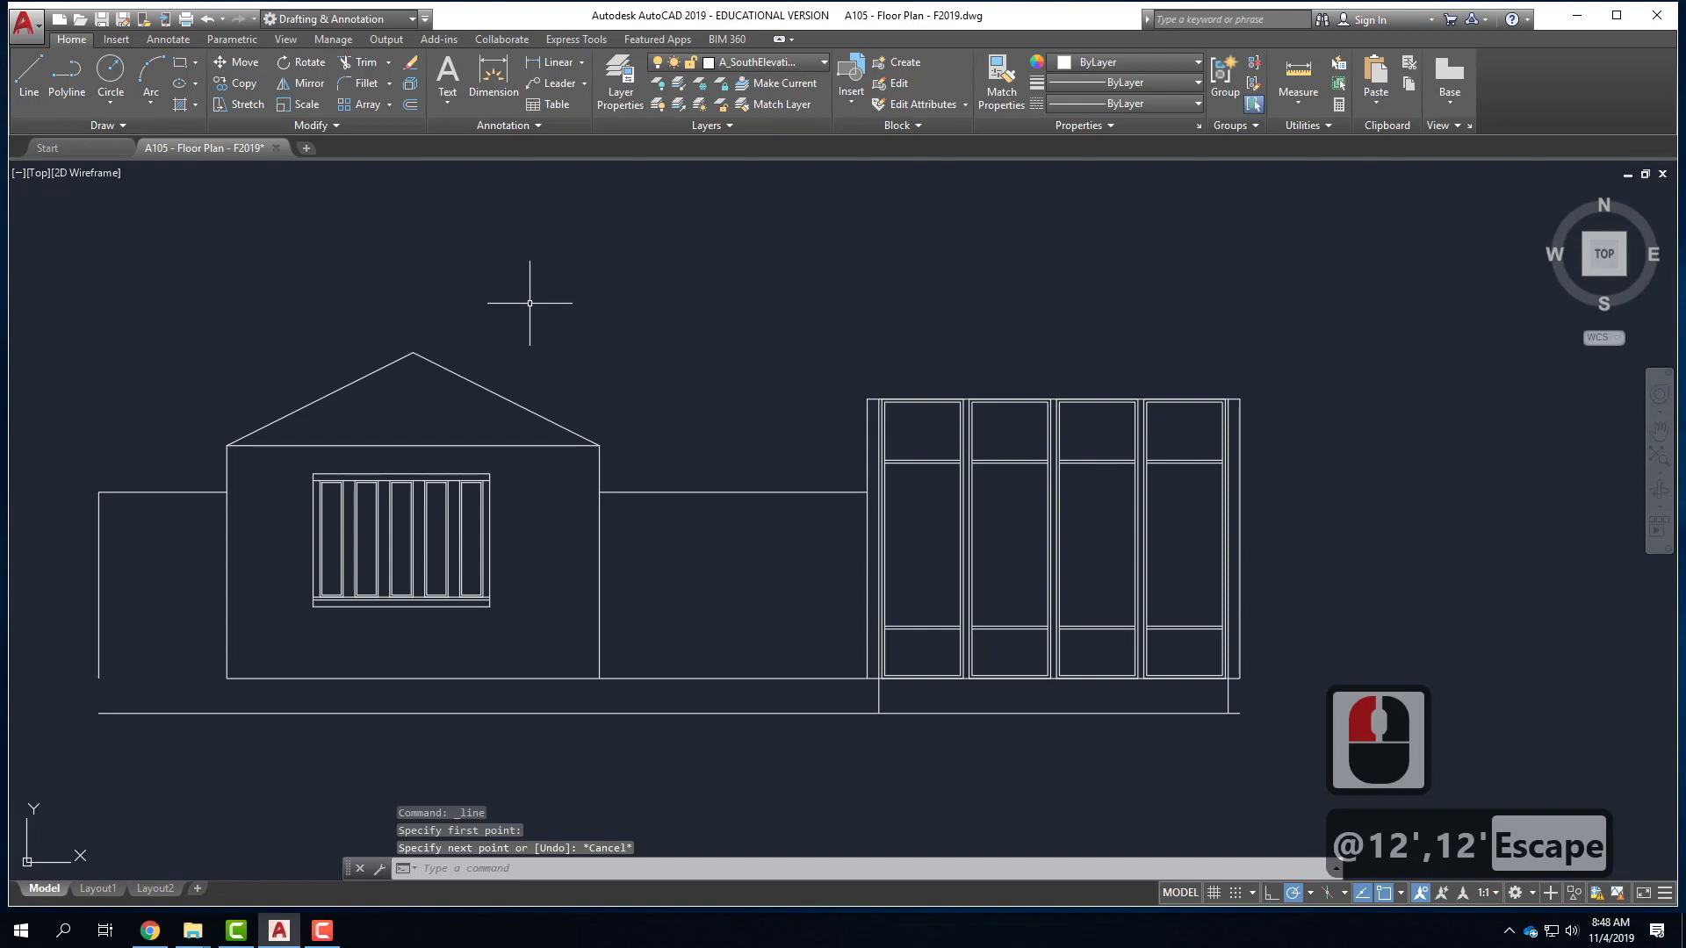
- Draw a steeper roof line from the small building's upper-right wall corner to the relative point @-12',12'
click(29, 75)
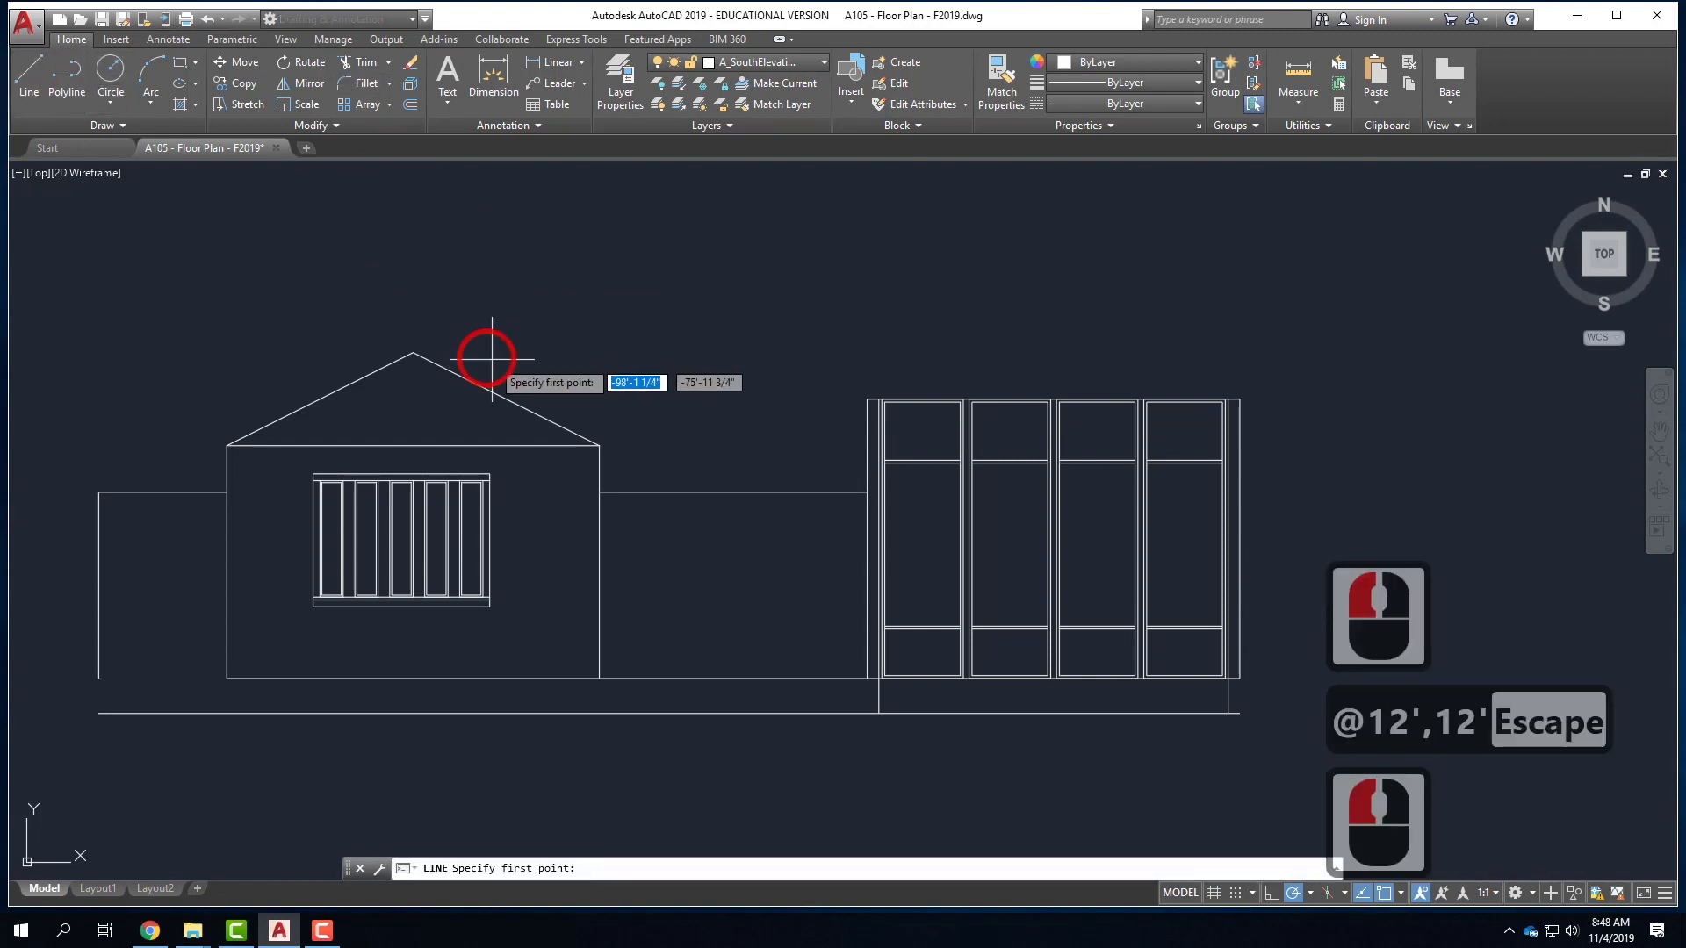
click(606, 448)
text(@)
text(-)
text(12',12')
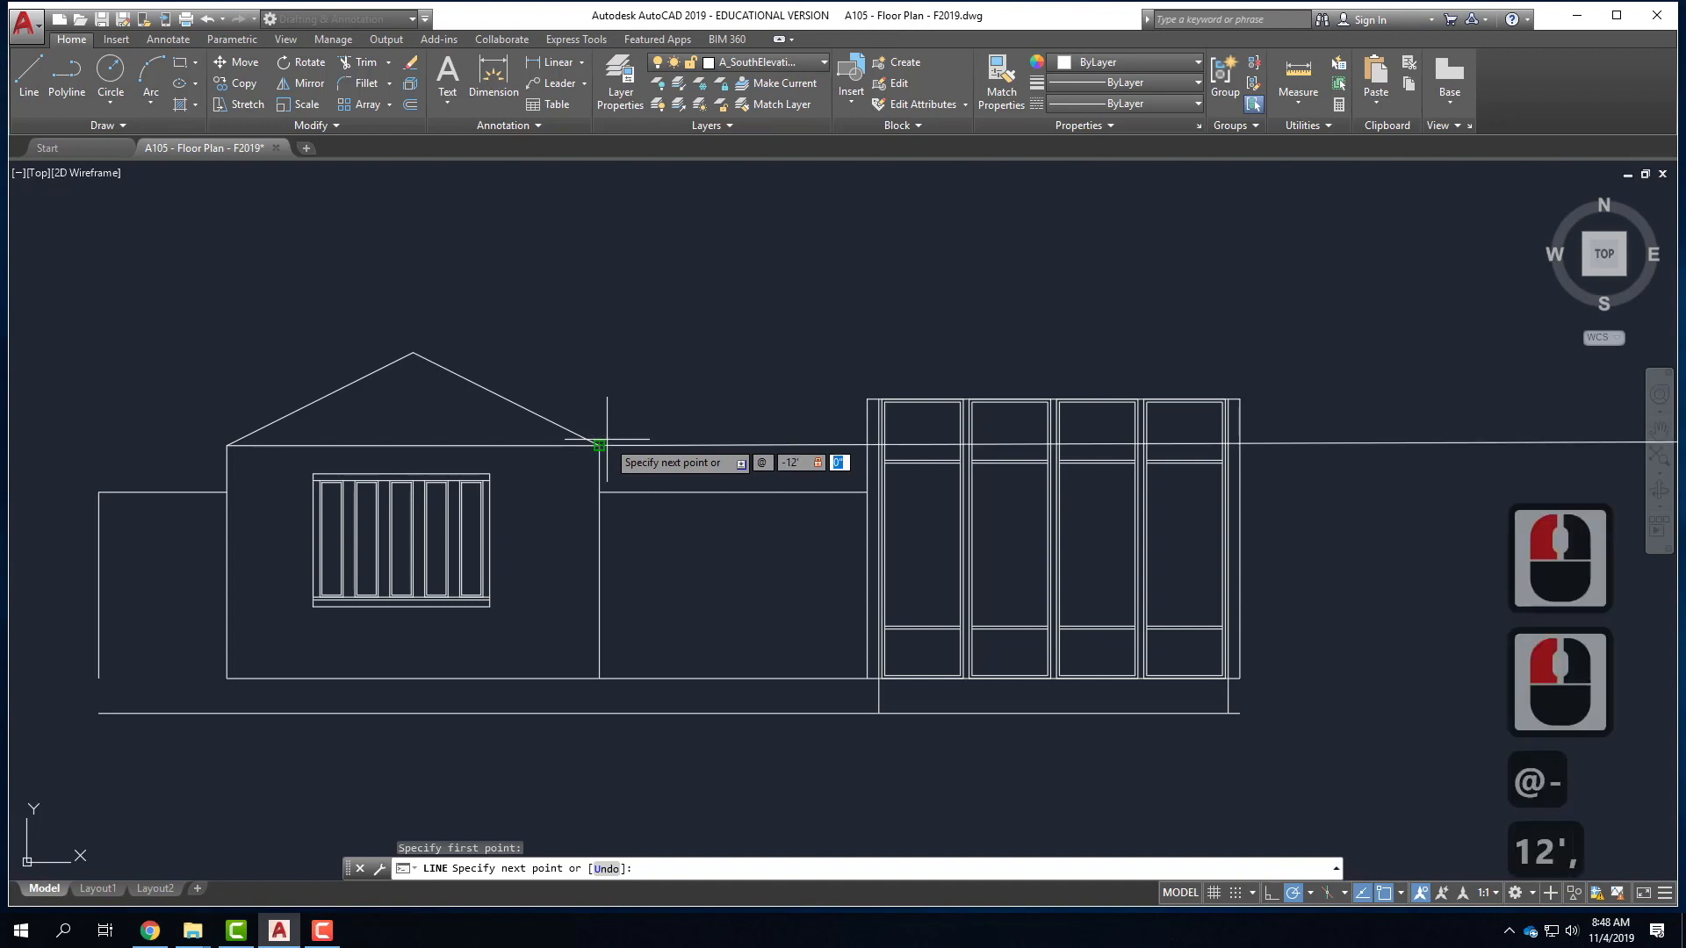
key(Return)
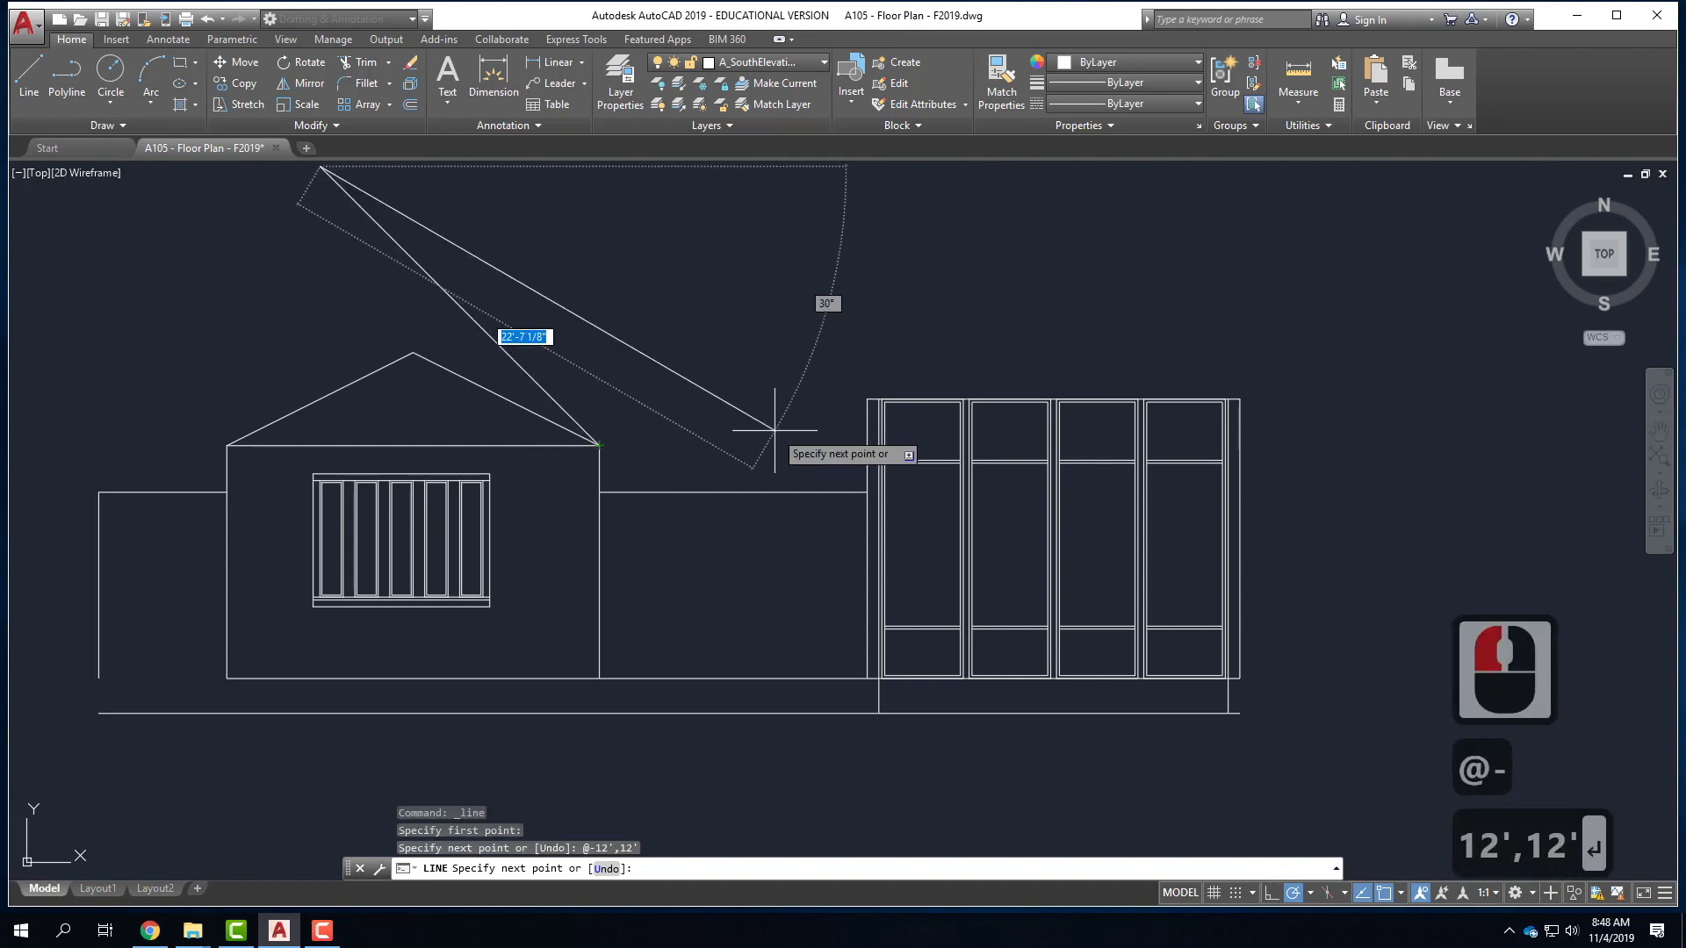
key(Return)
right_click(204, 356)
click(298, 378)
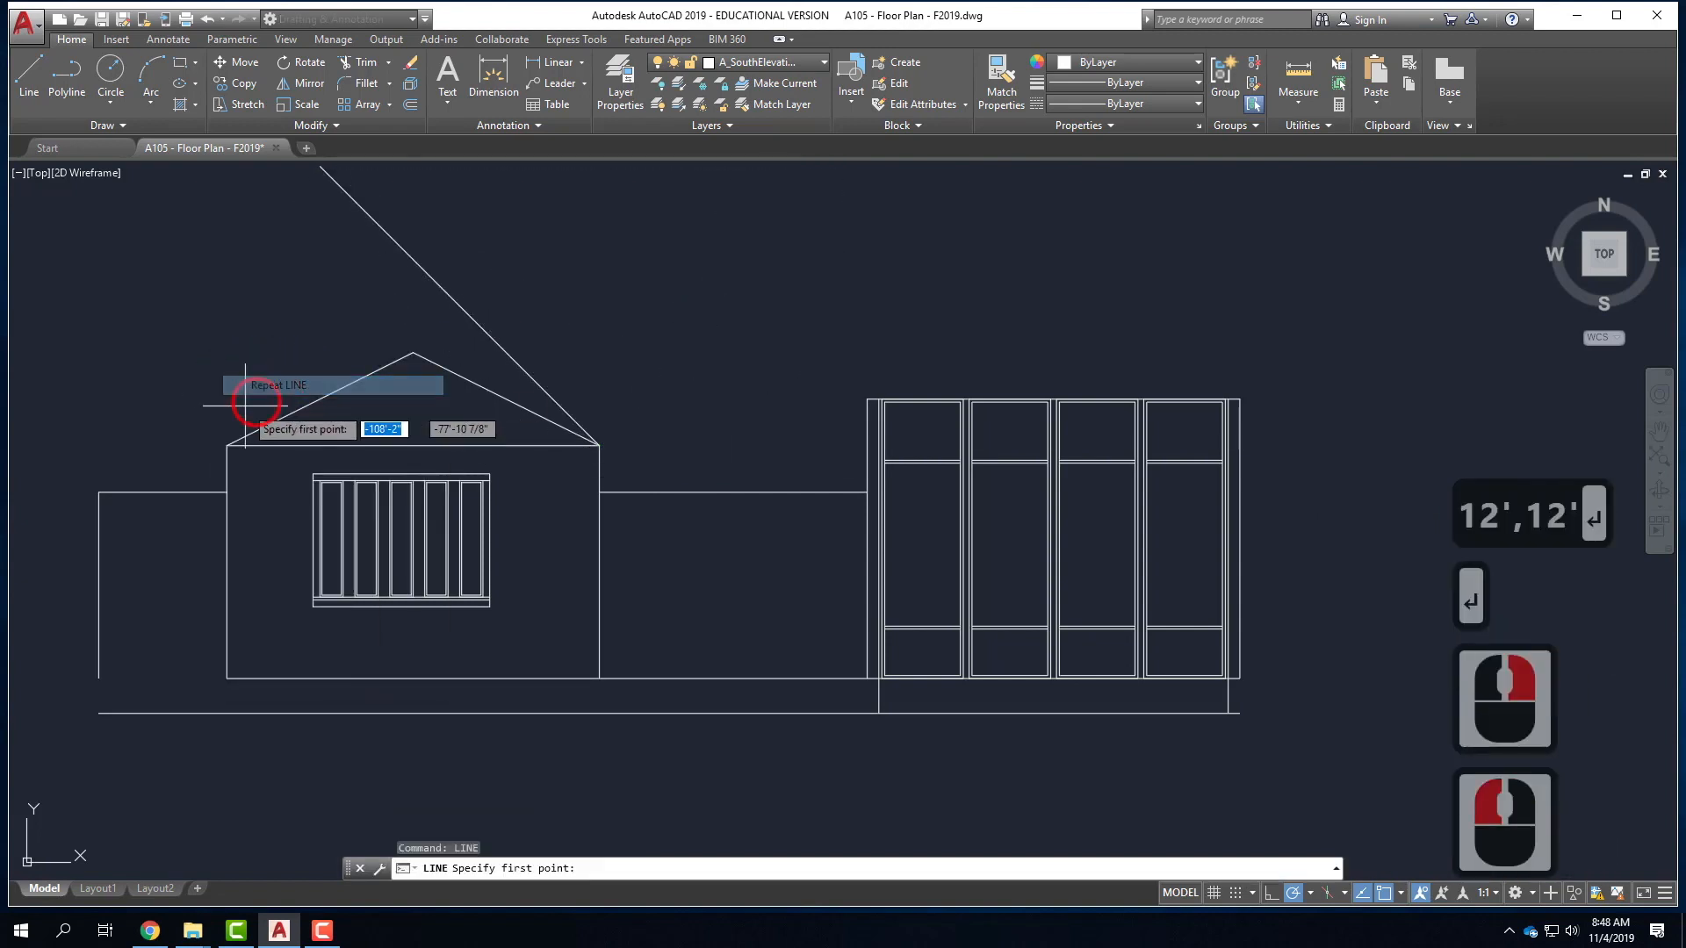
click(228, 432)
key(Caps_Lock)
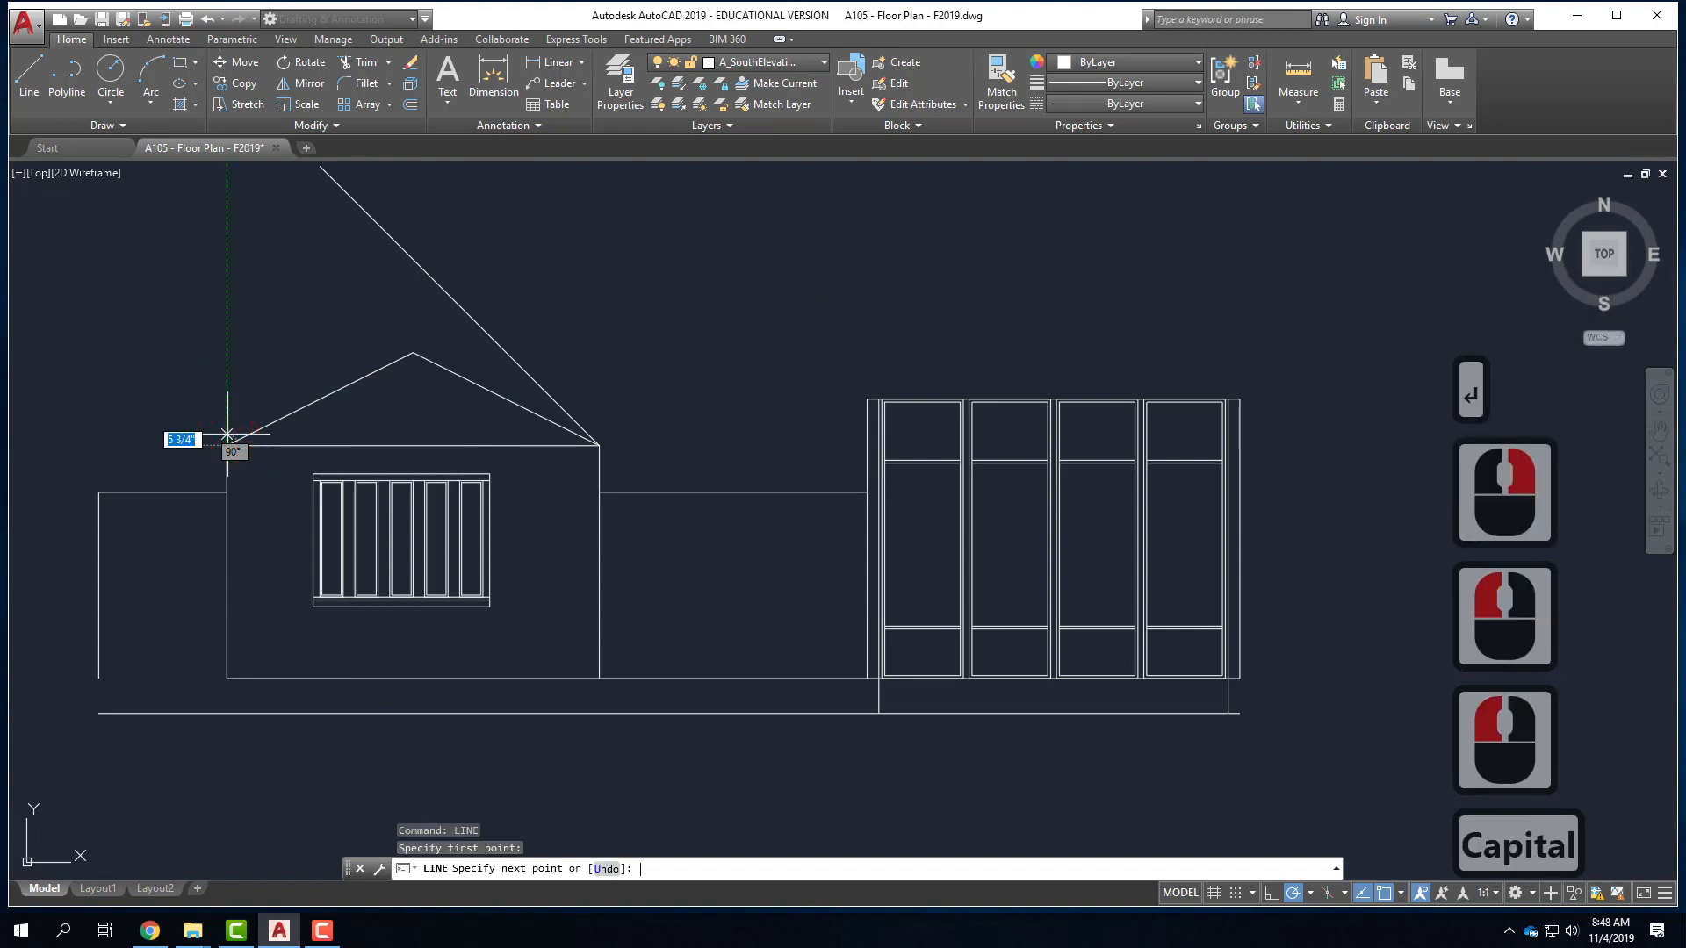
key(Escape)
right_click(198, 377)
click(249, 400)
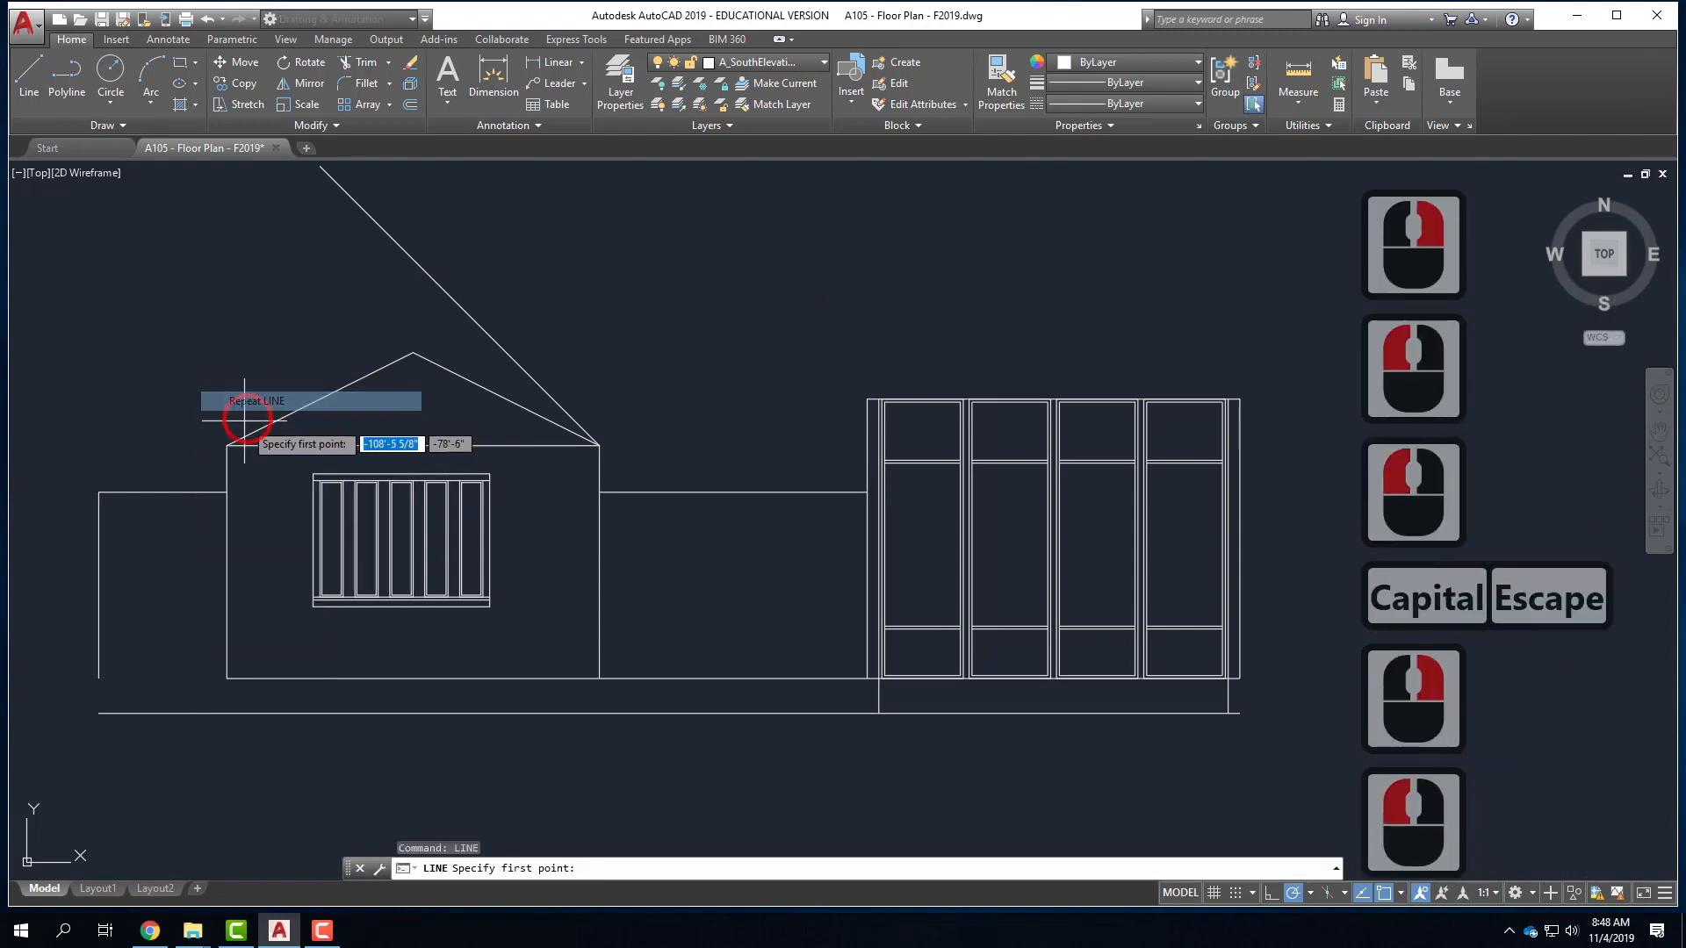
click(228, 439)
text(@12',12')
key(Return)
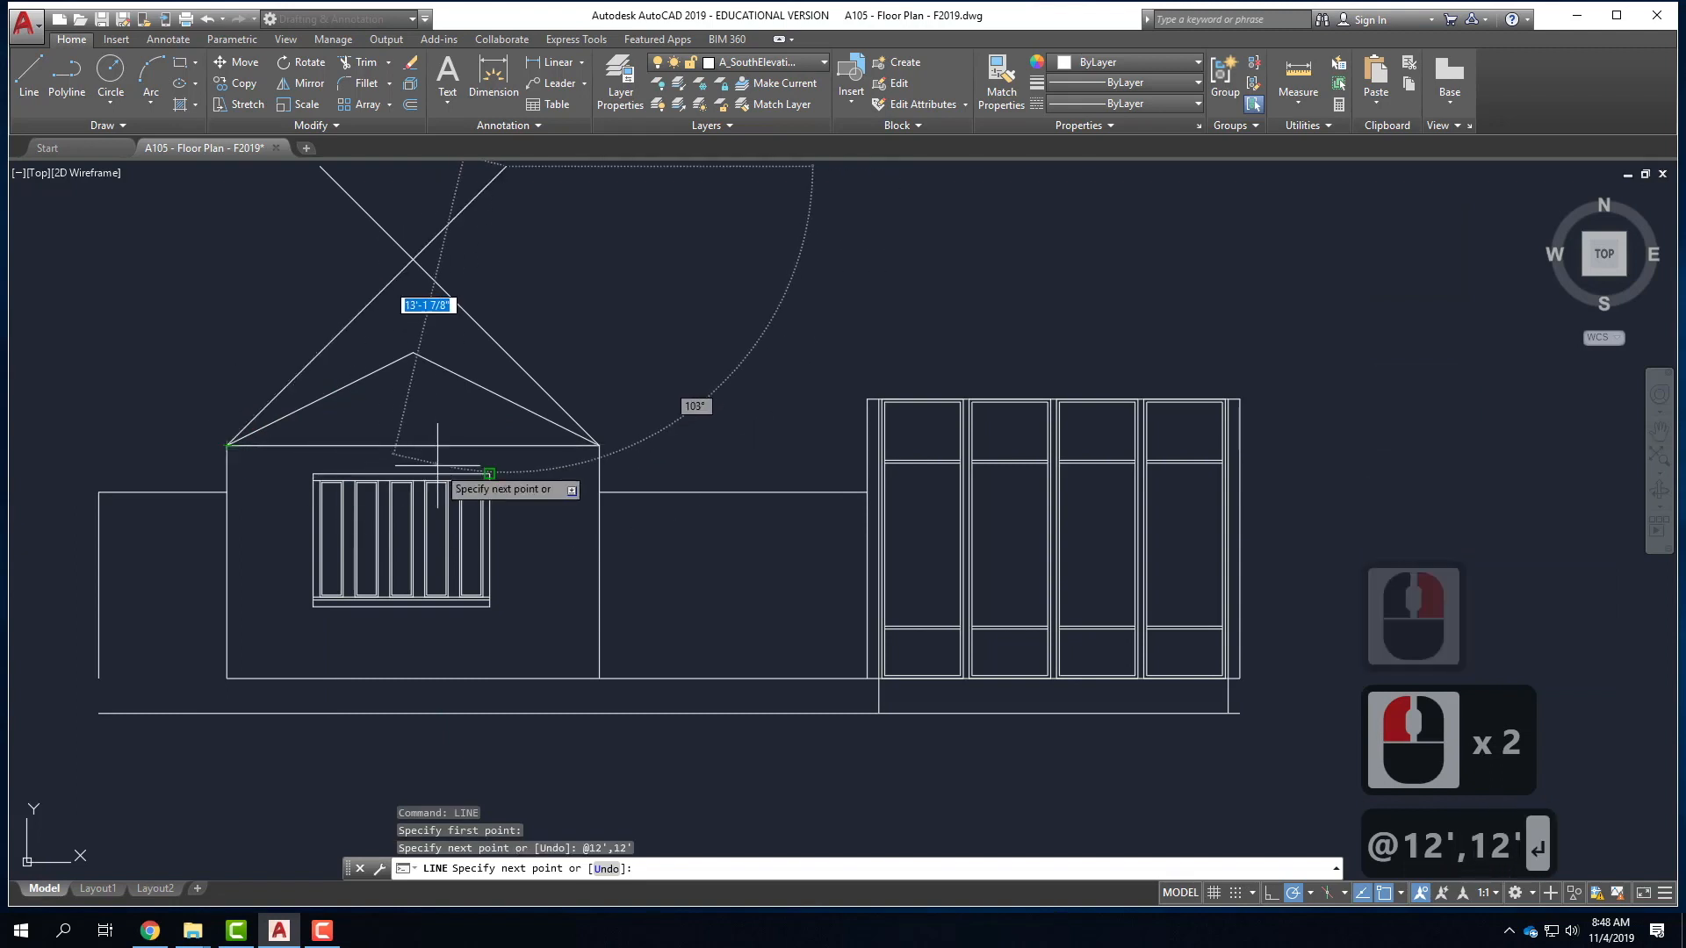
key(Return)
- Trim the steep roof lines above their crossing, using all objects as cutting edges
text(TRIM)
key(Return)
text(ALL)
key(Return)
key(Return)
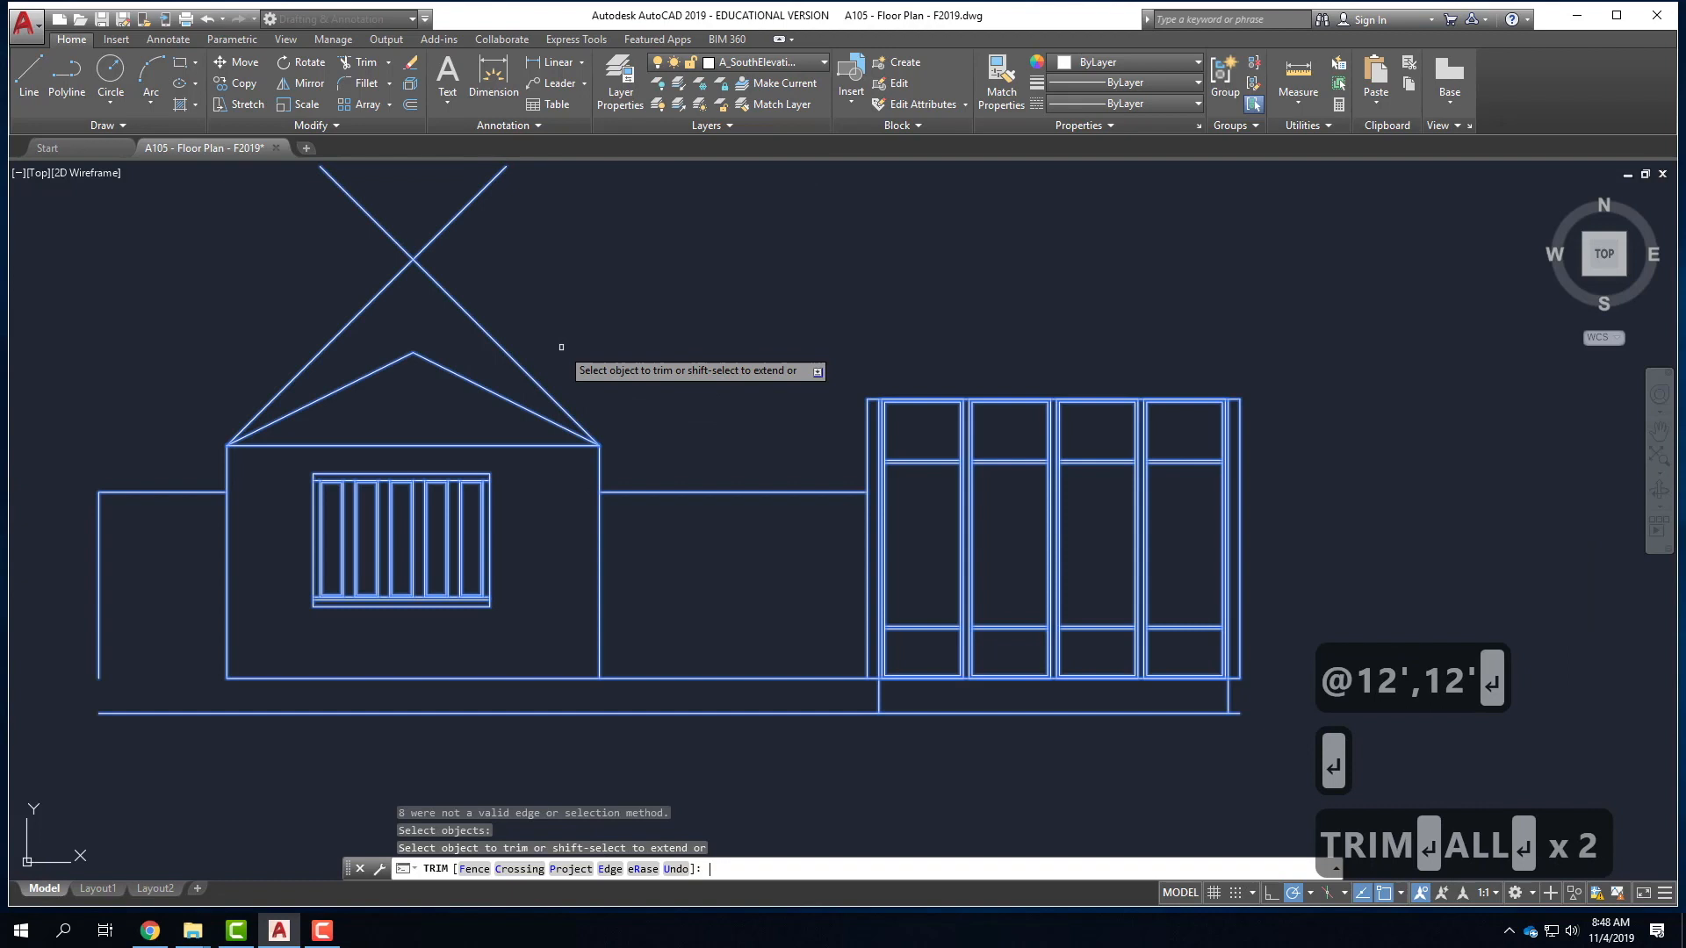
click(444, 227)
click(368, 219)
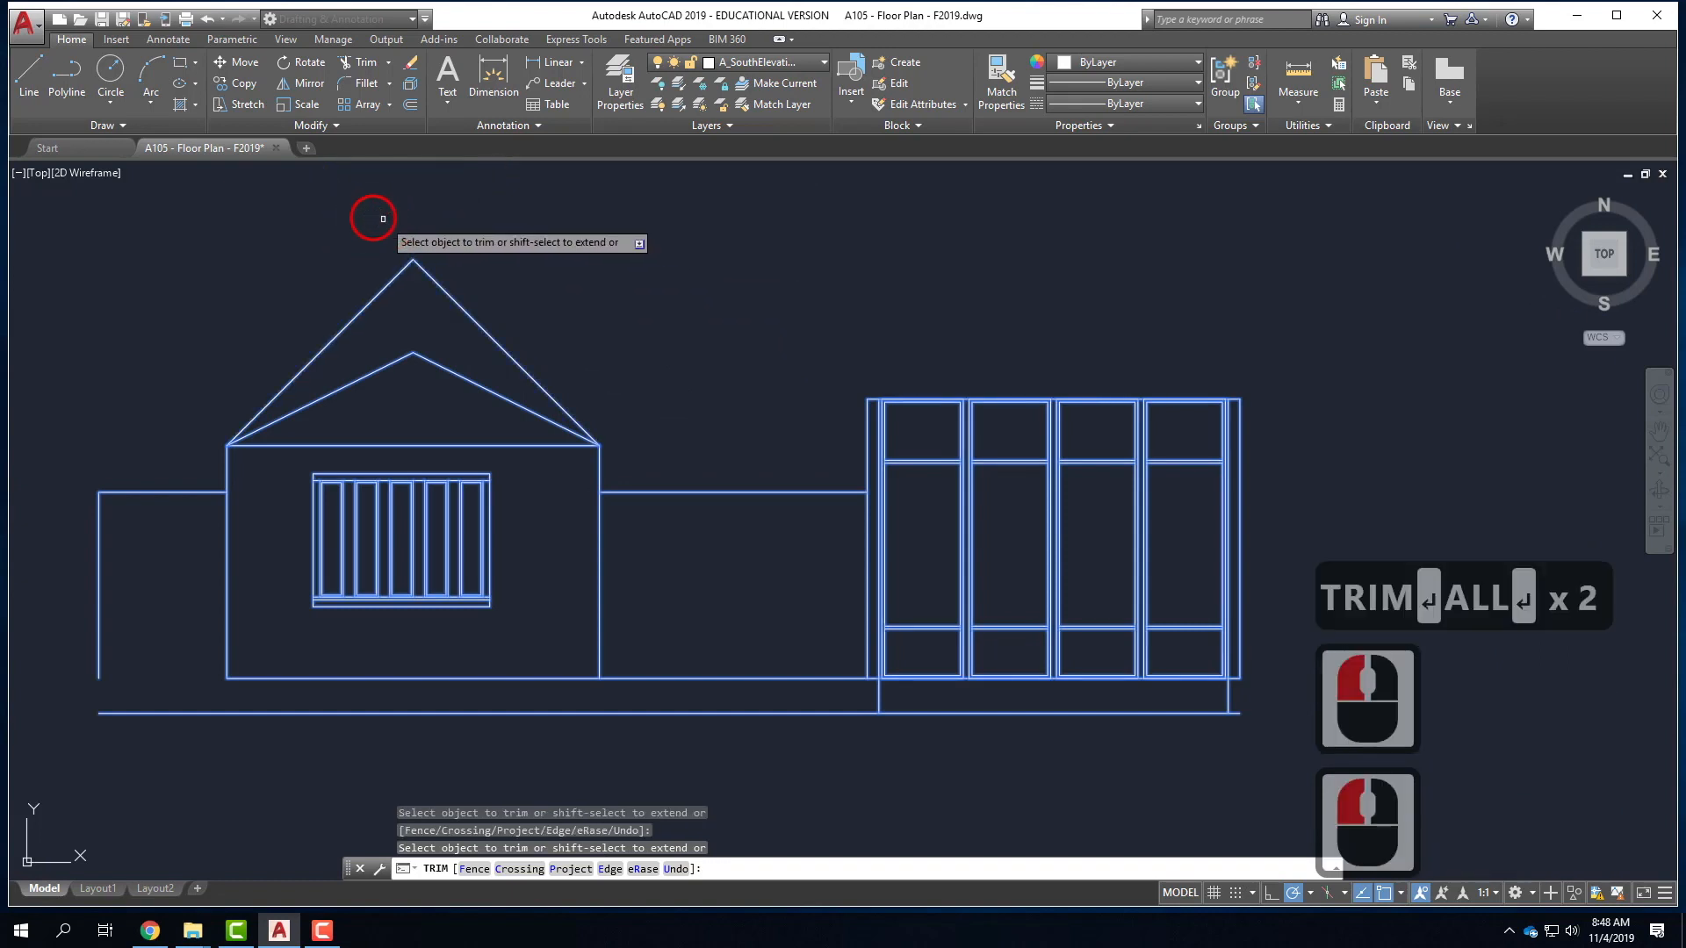
key(Escape)
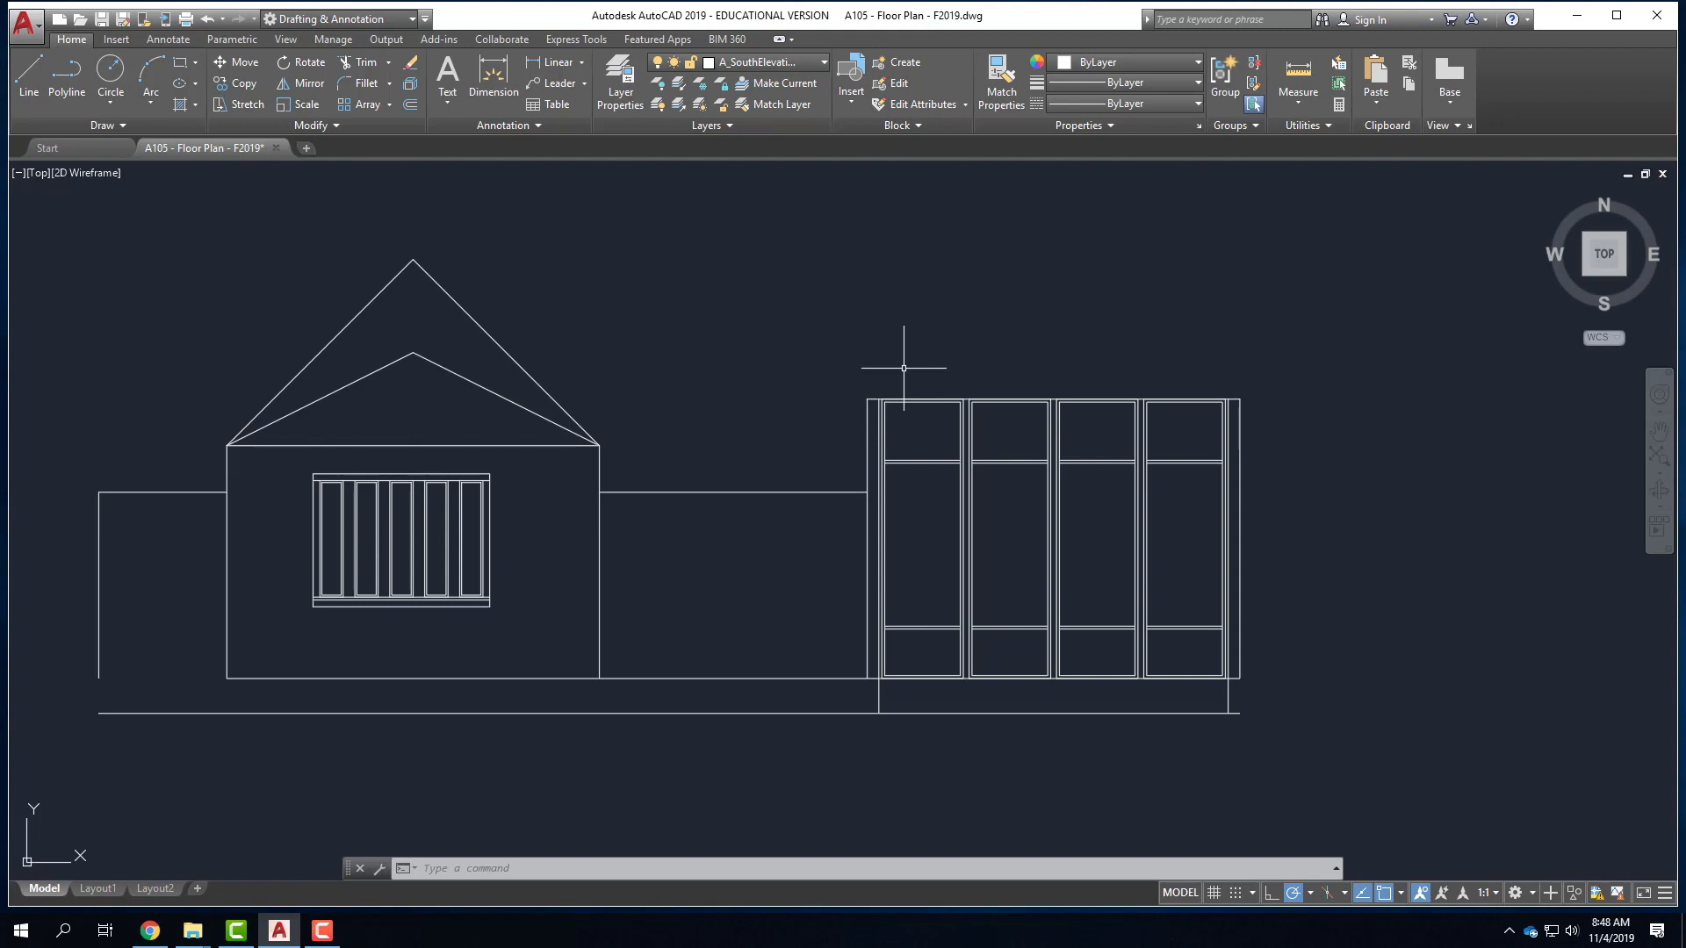
- Delete all four sloped roof lines of both gables above the small building
click(451, 401)
click(388, 235)
key(Delete)
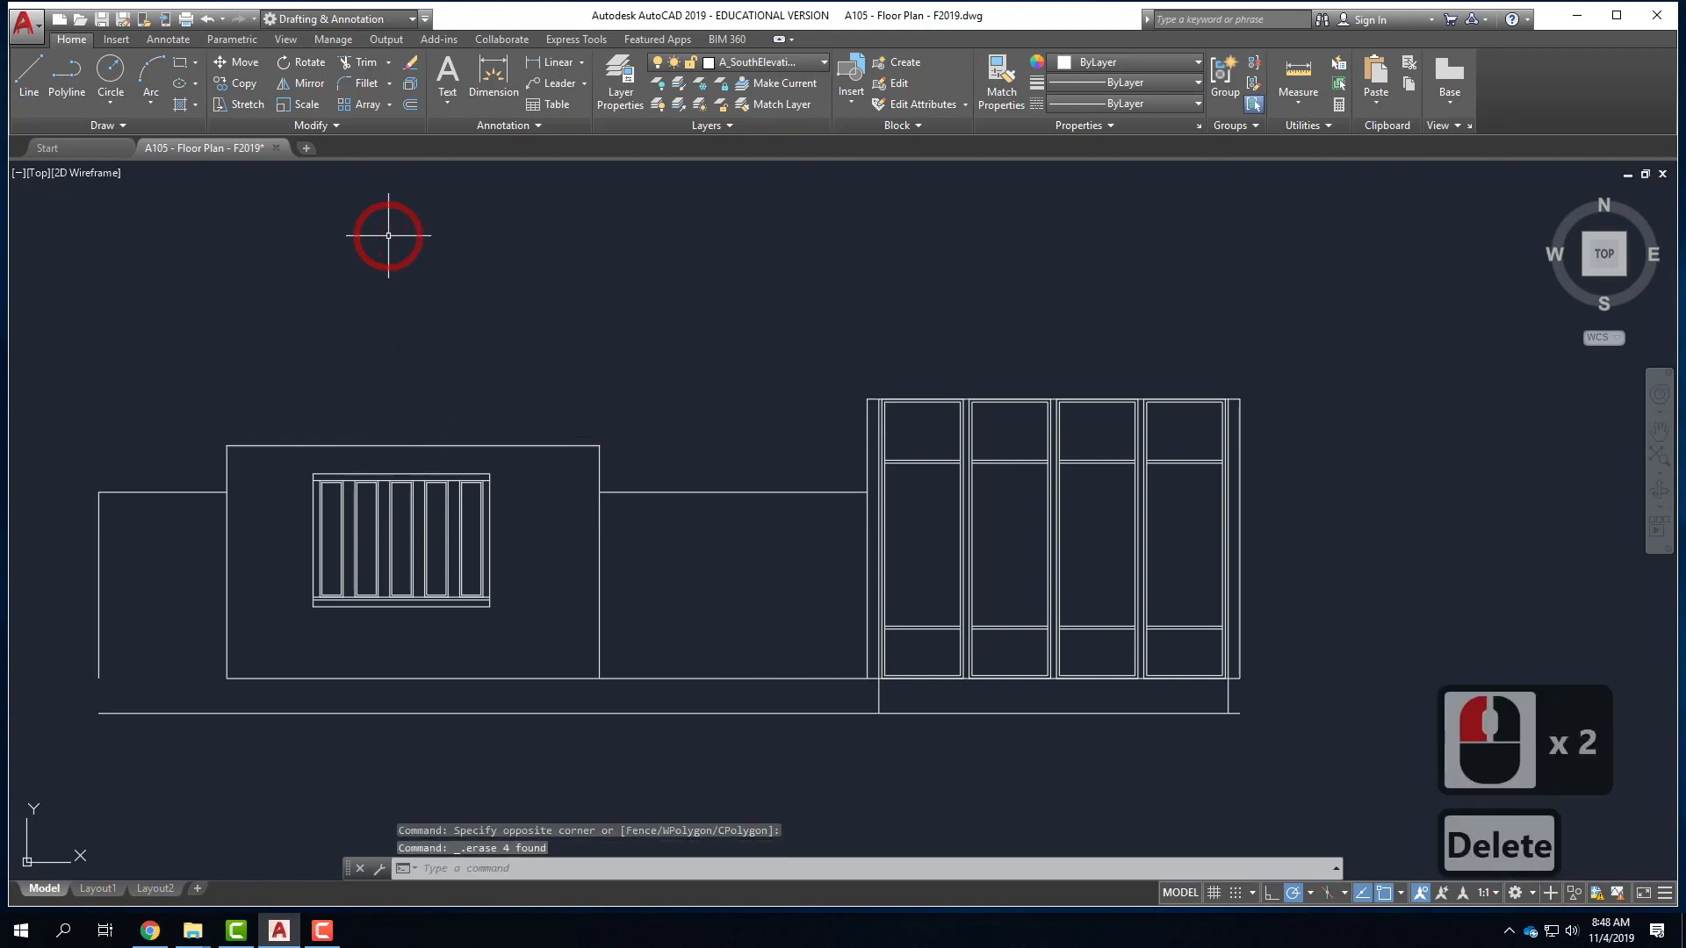
click(29, 79)
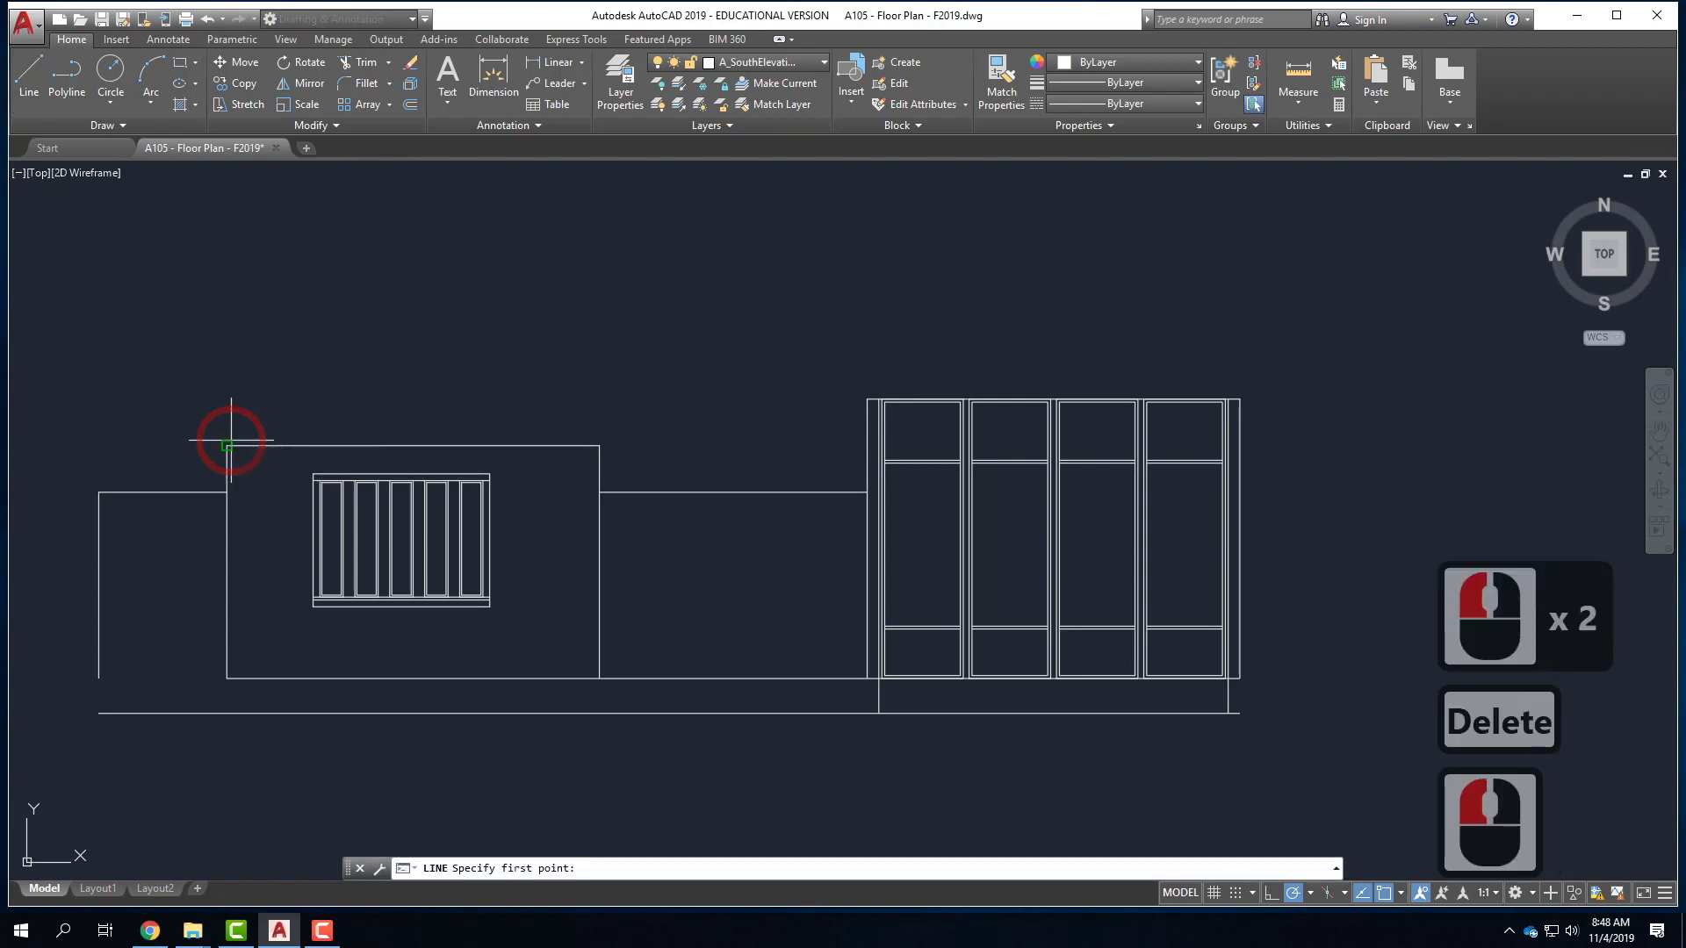
click(227, 446)
text(@12',8)
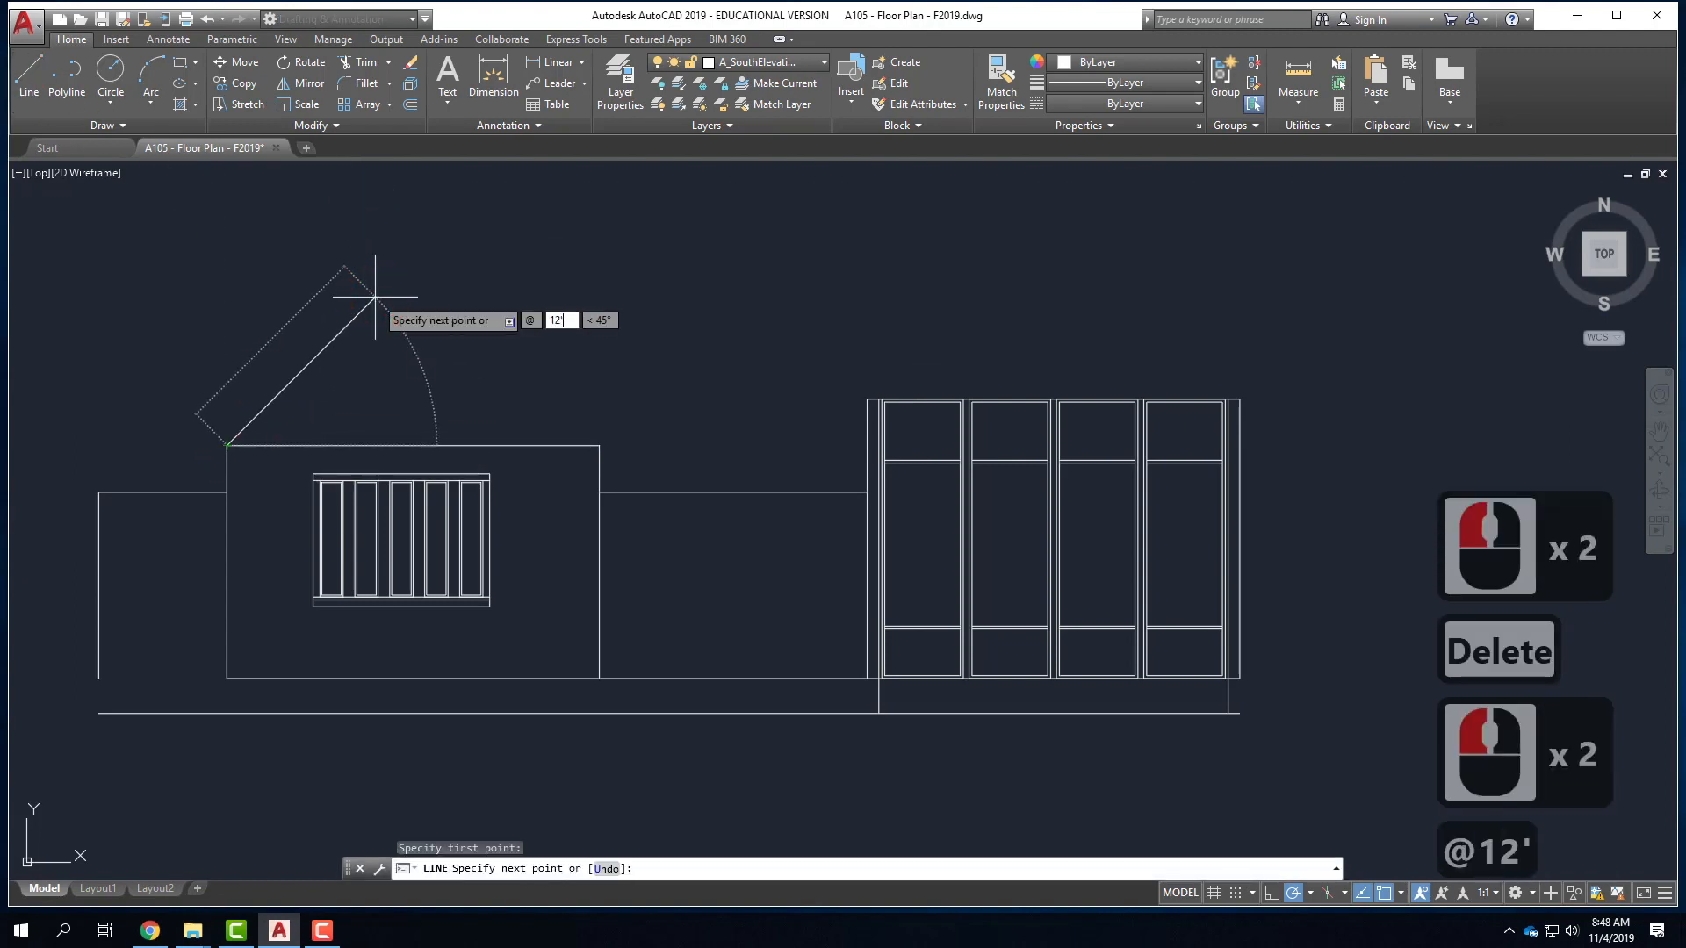
text(')
key(Return)
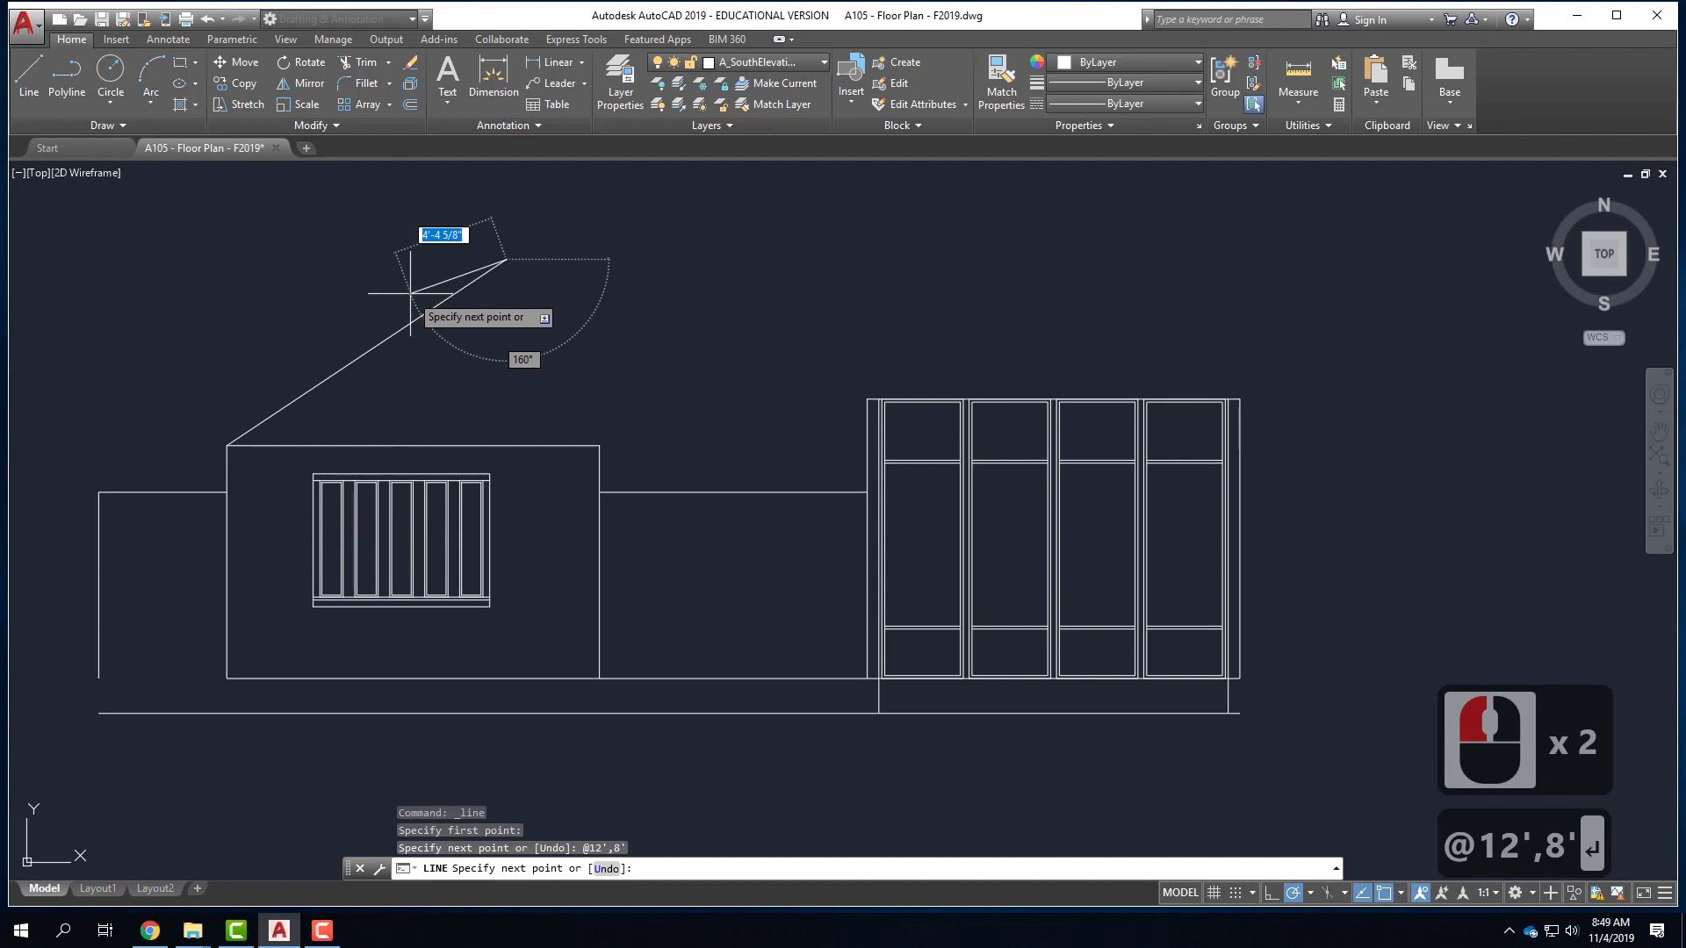
key(Return)
- Draw the opposite roof line from the small building's upper-right wall corner to the relative point @-12',8'
right_click(539, 362)
click(571, 363)
click(599, 445)
text(@-)
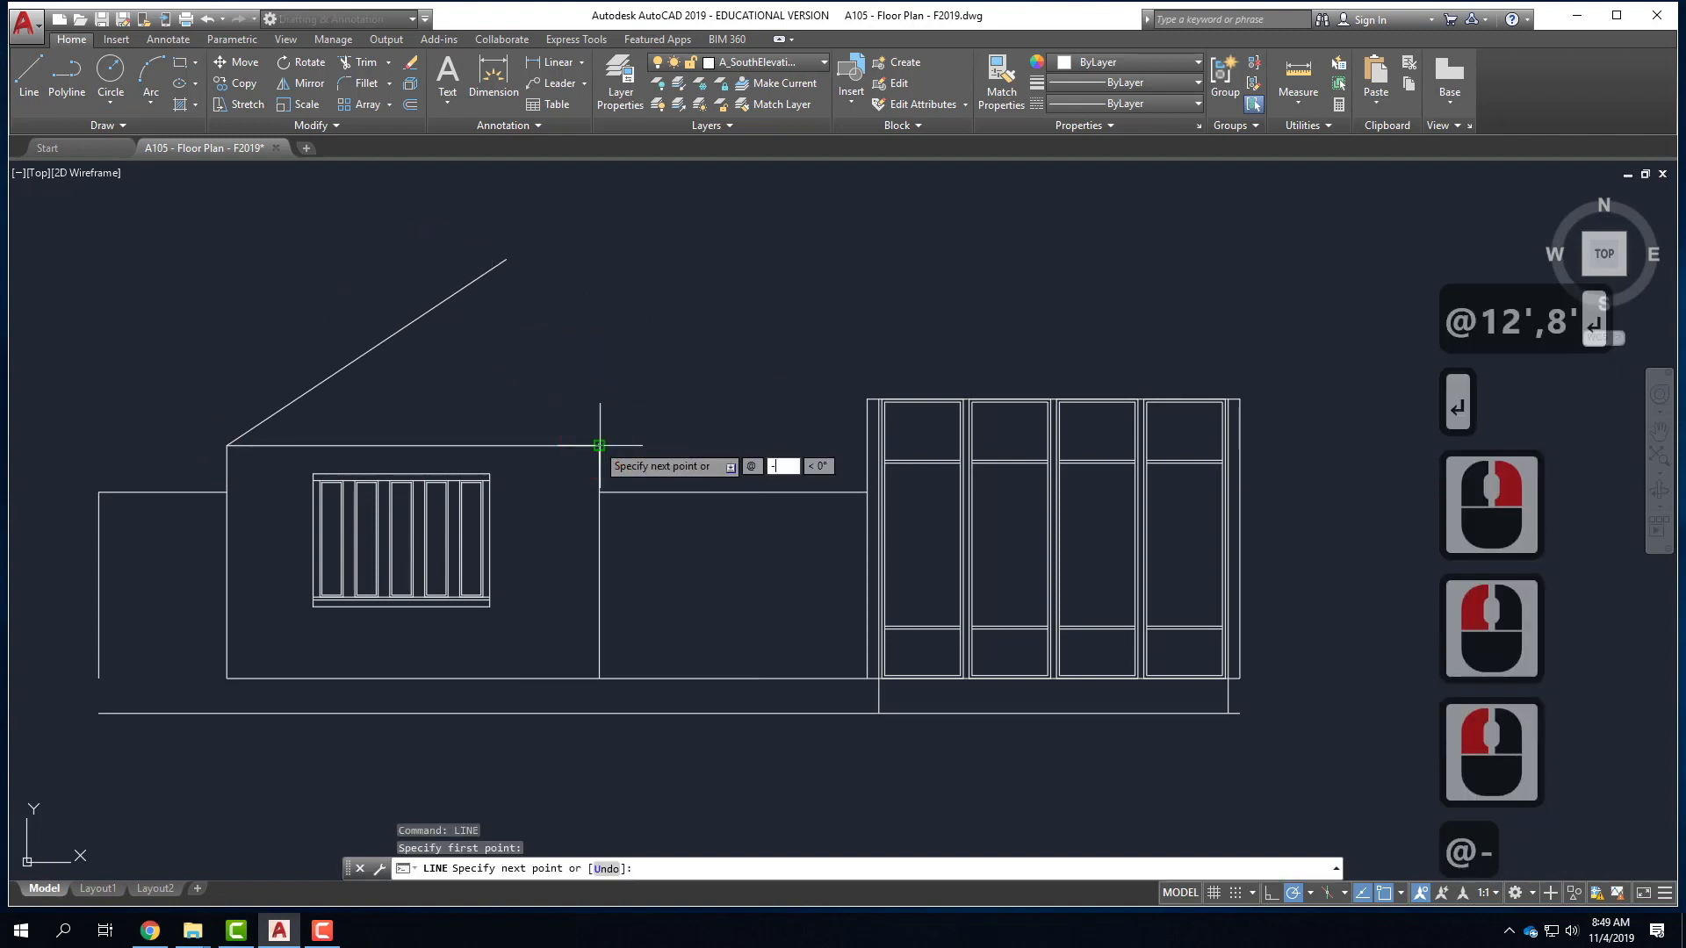
text(12',8)
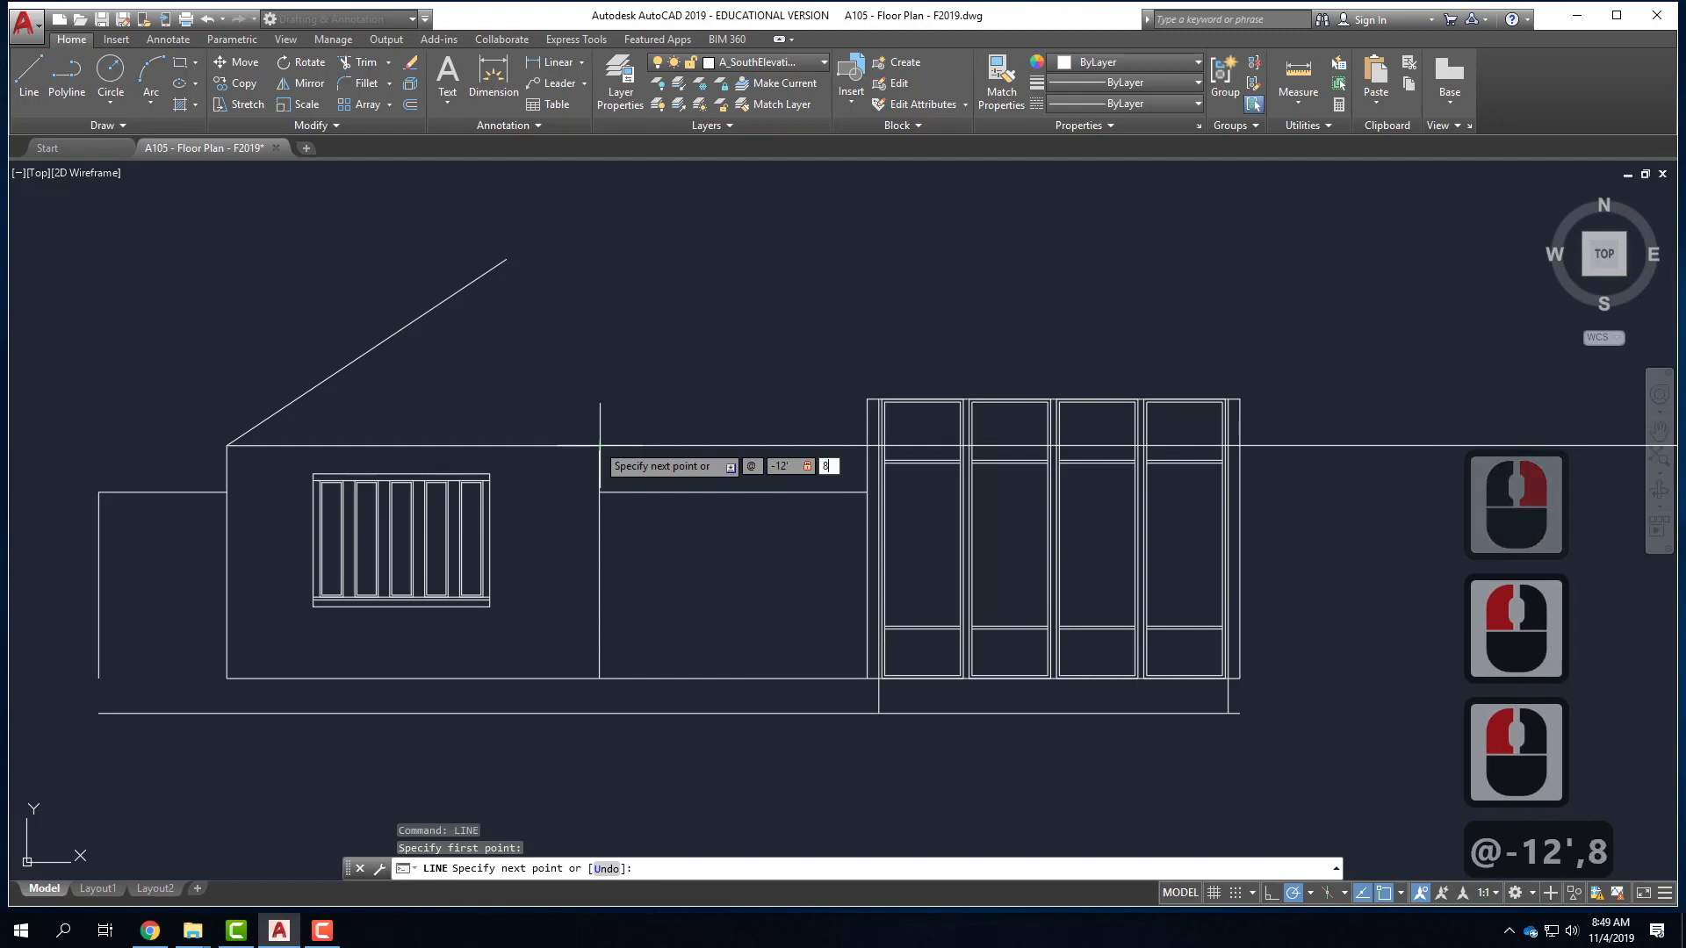
text(')
key(Return)
key(Return)
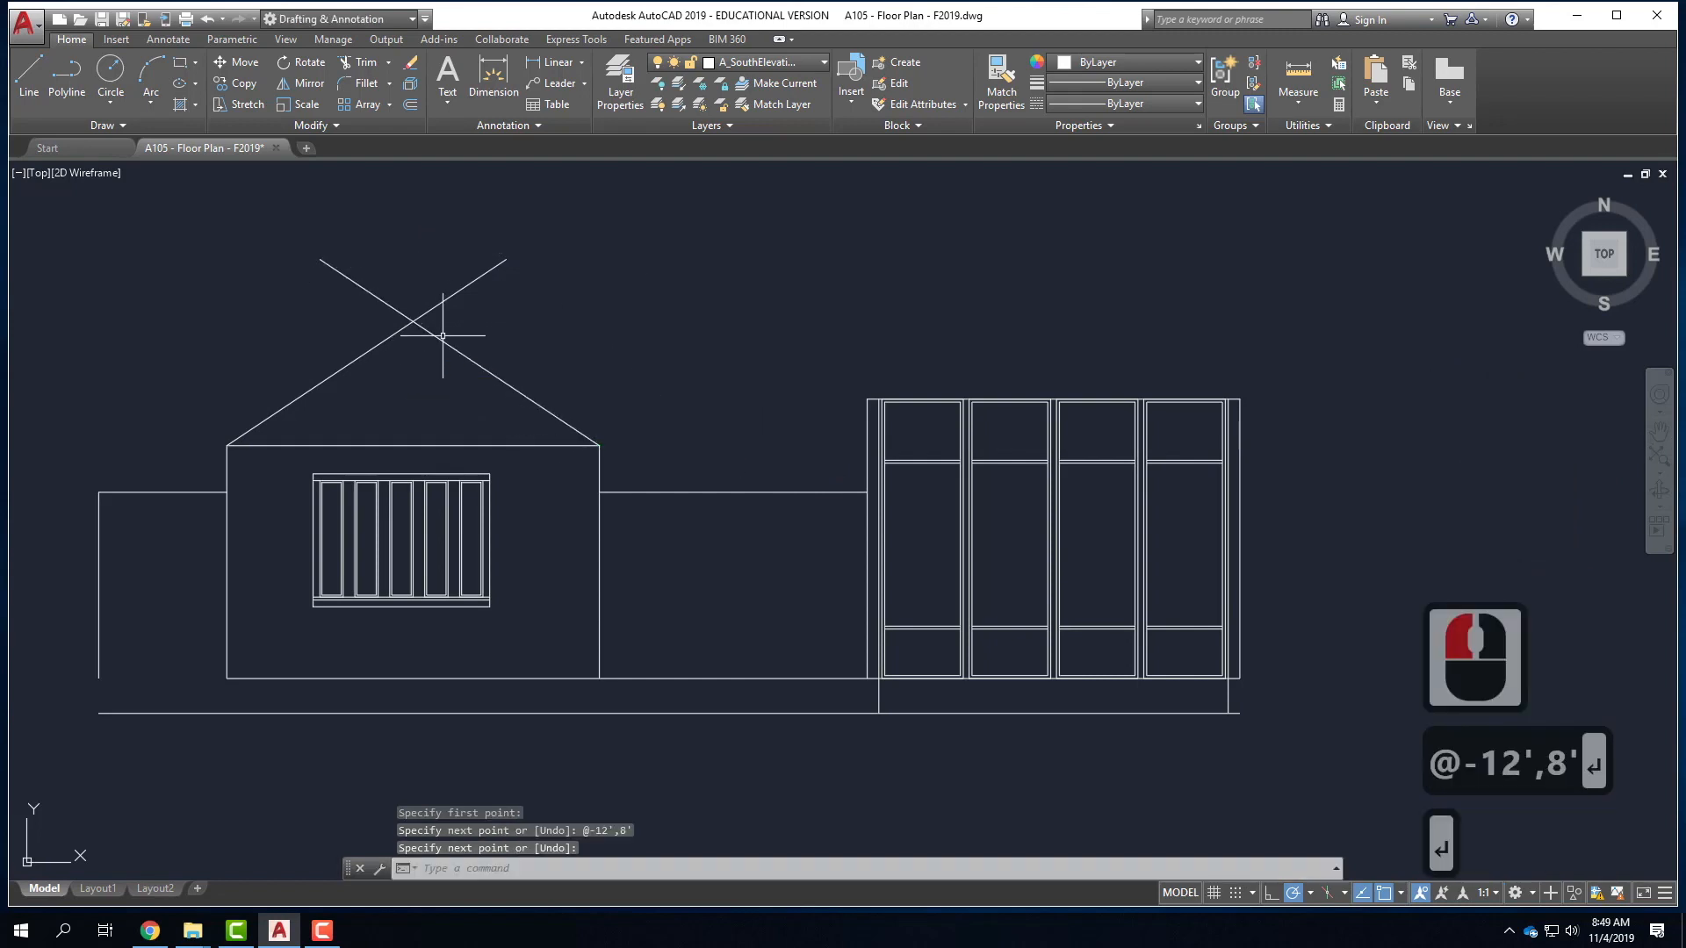
- Trim the two roof lines above their crossing, using each other as cutting edges, to form the gable peak
text(trim)
key(Return)
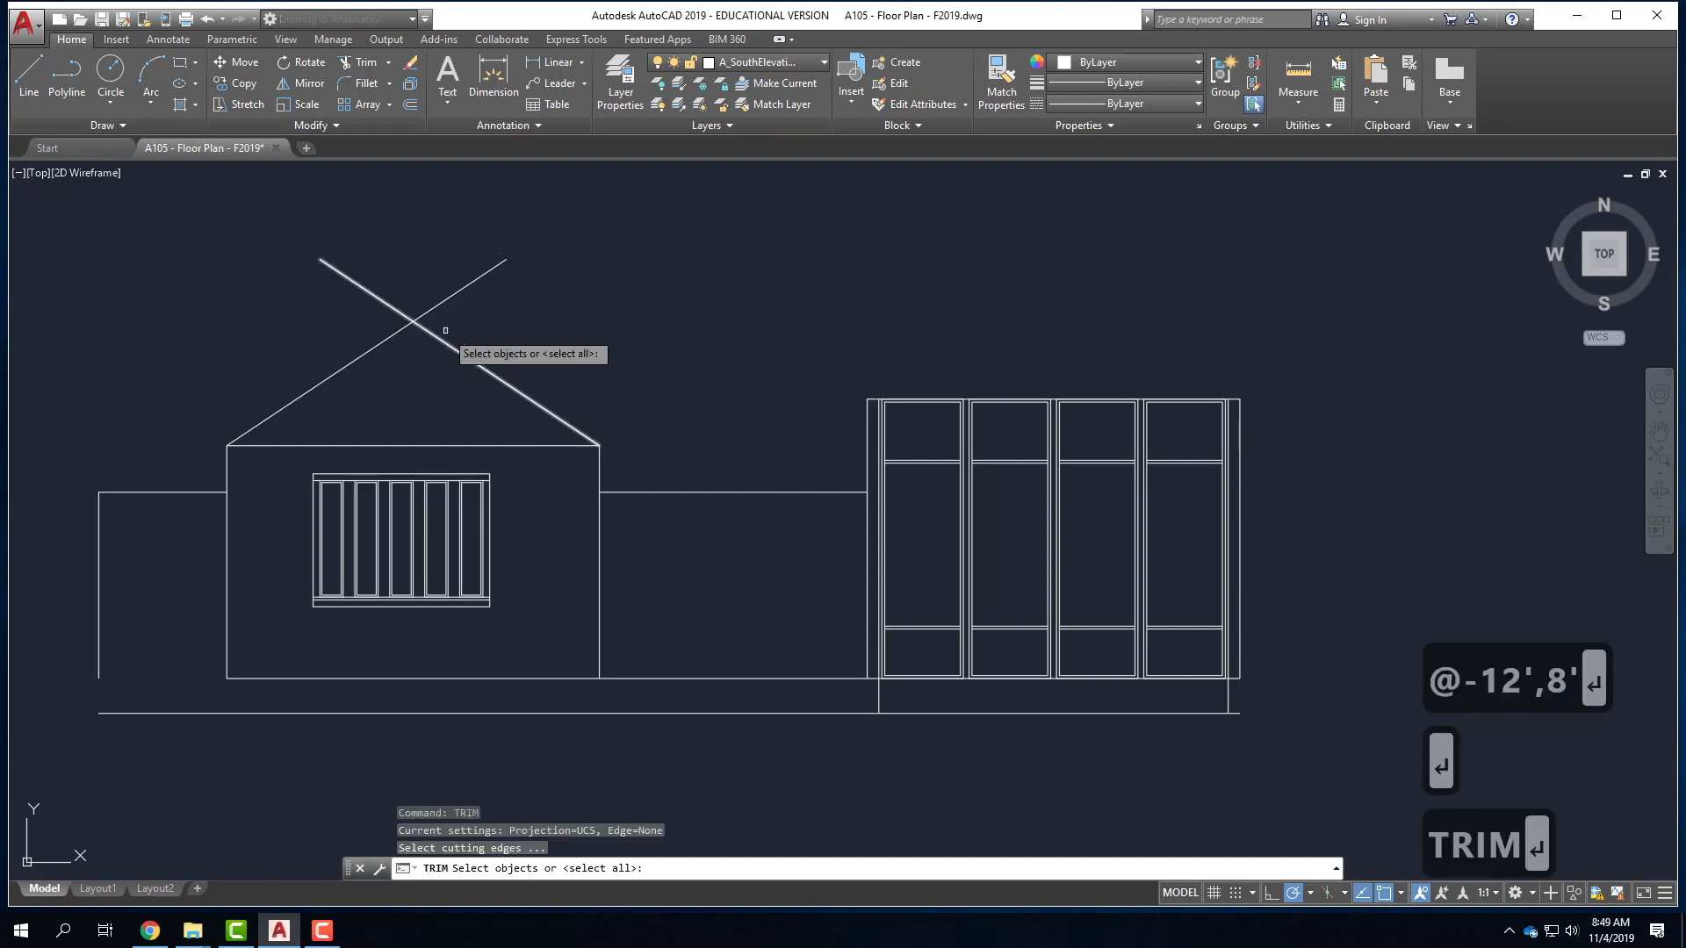
click(446, 378)
click(369, 255)
key(Return)
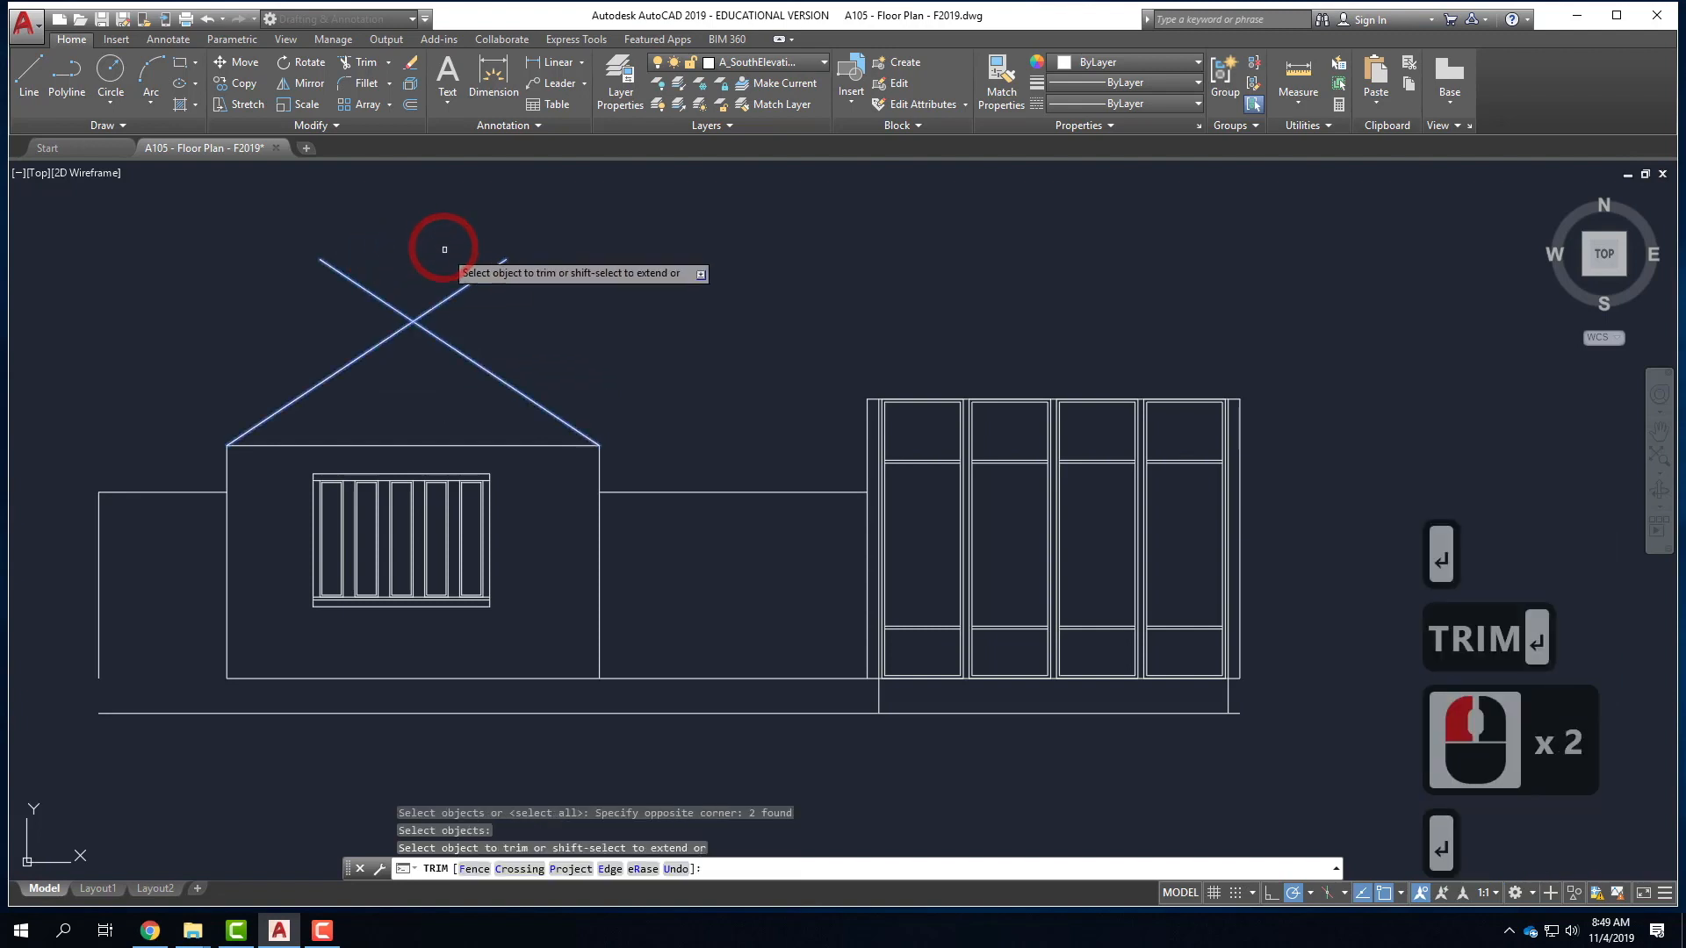
click(466, 286)
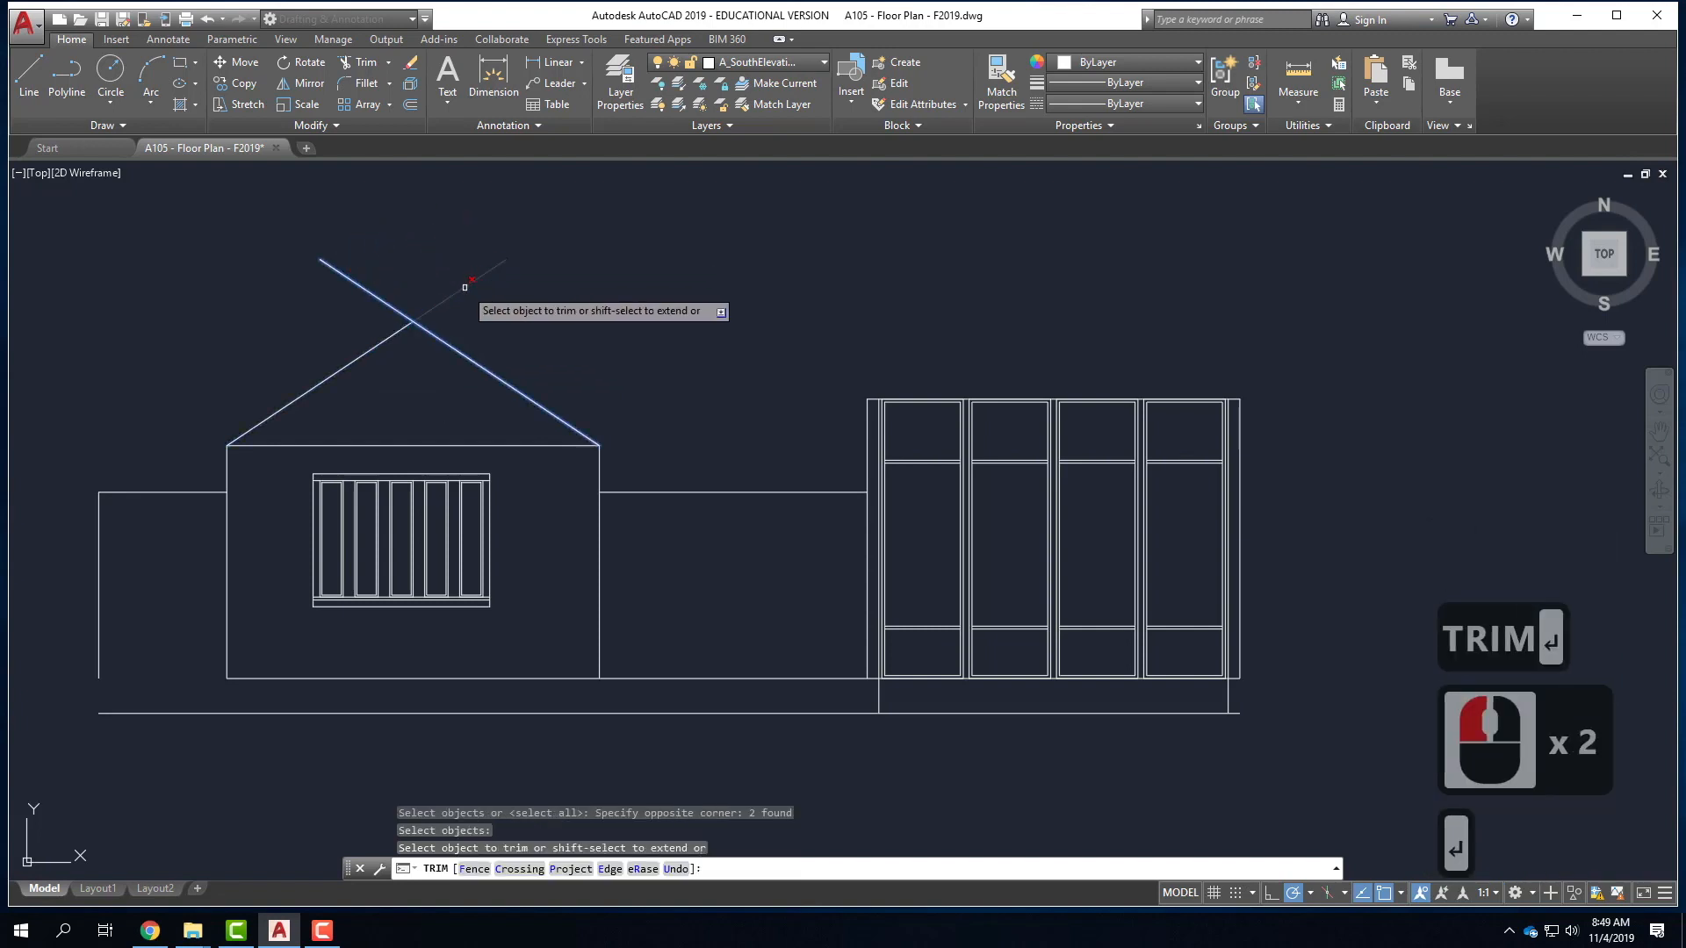
click(372, 294)
key(Escape)
key(Escape)
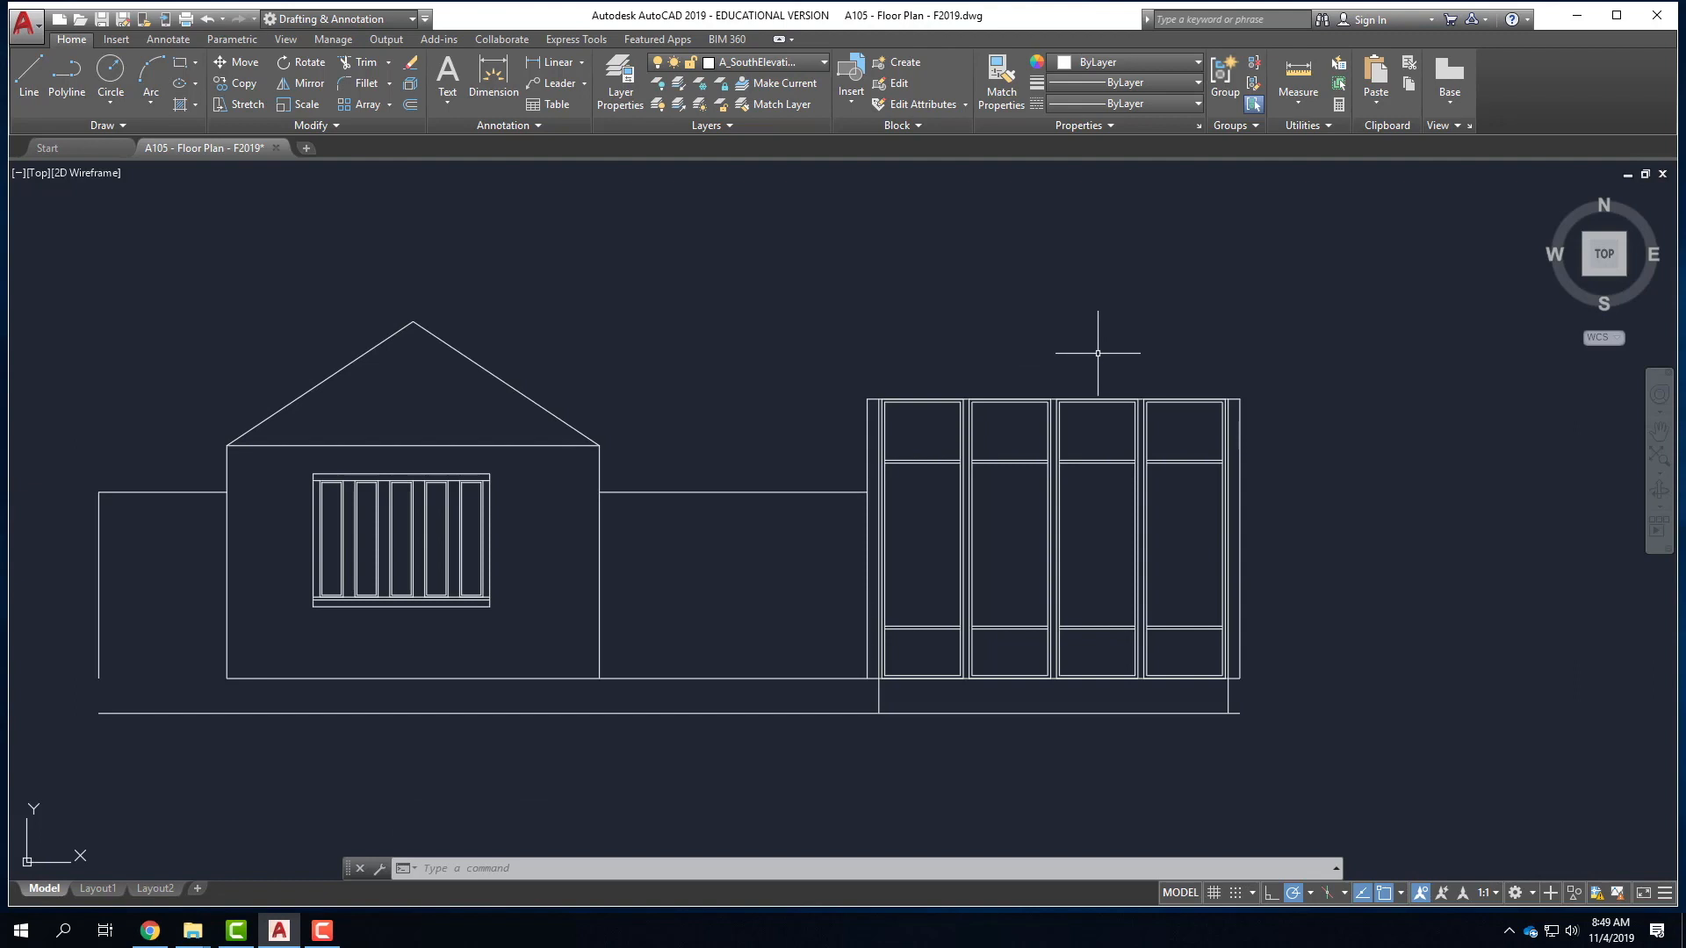
click(29, 75)
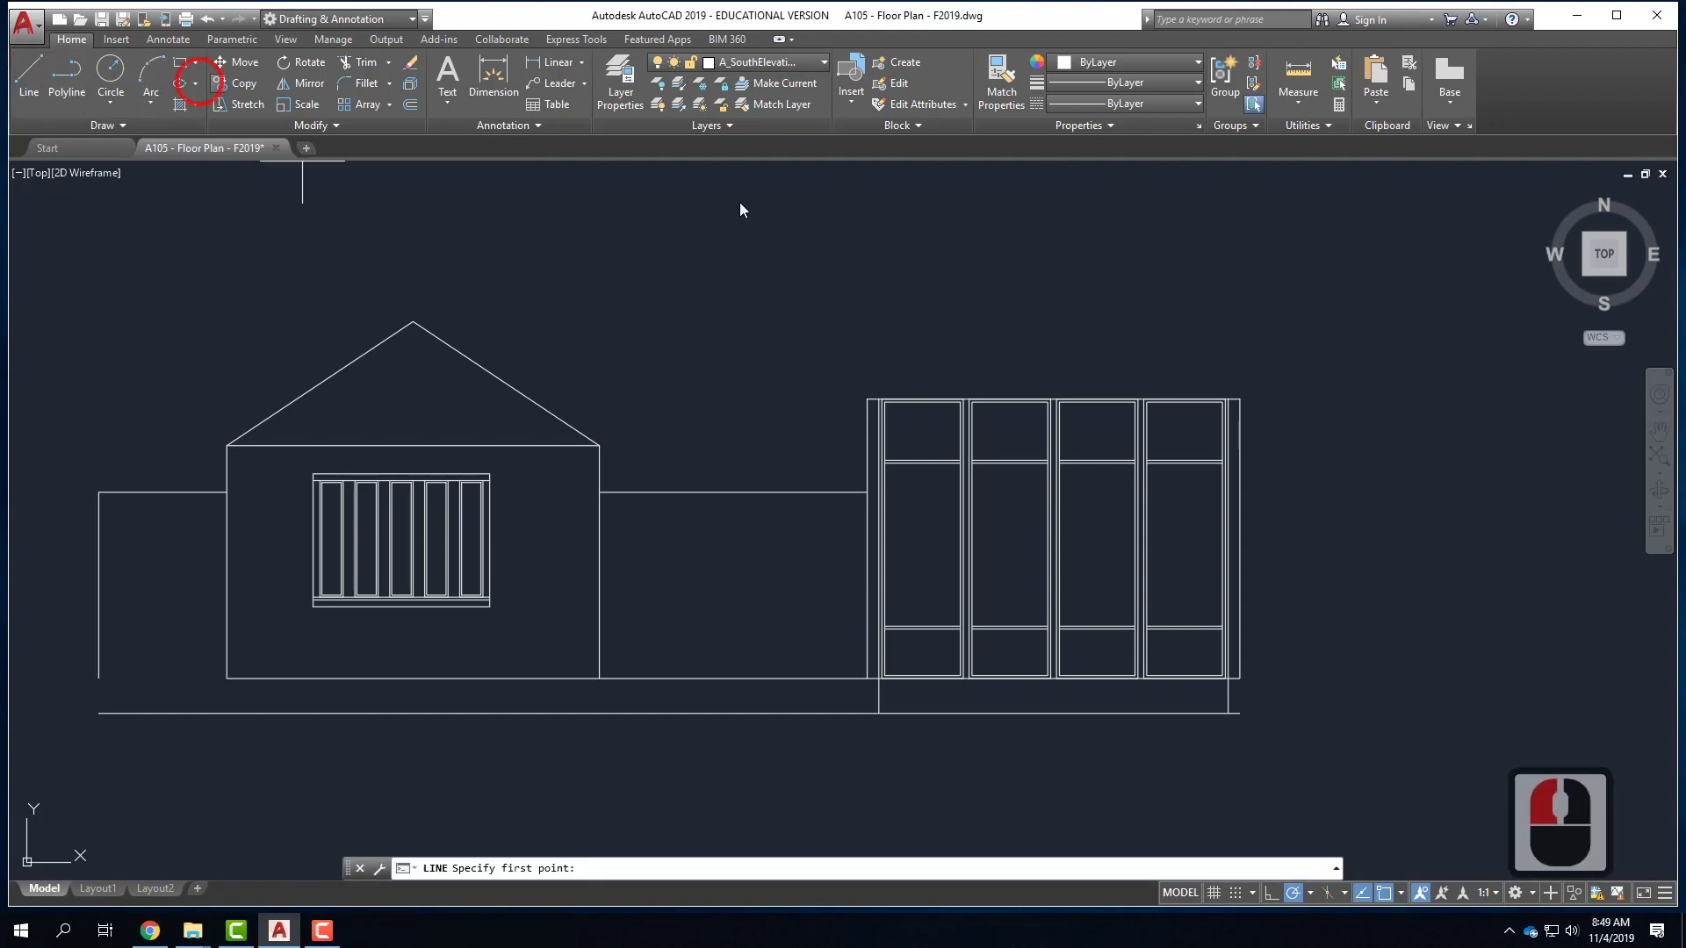
click(867, 399)
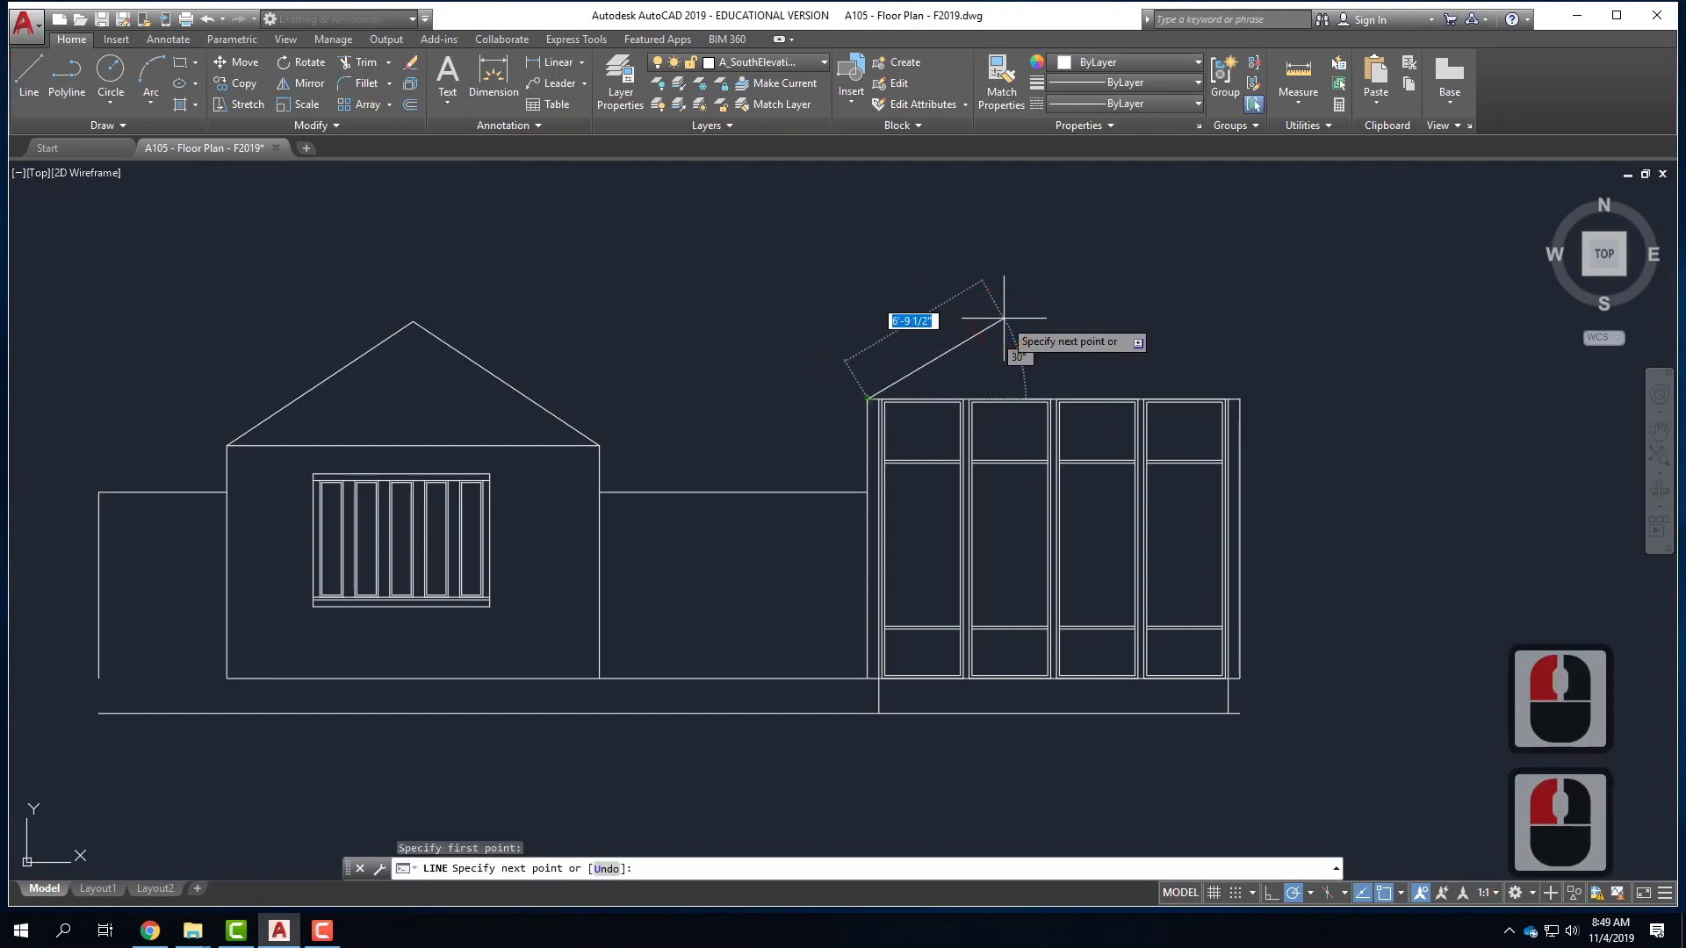
text(@)
text(8)
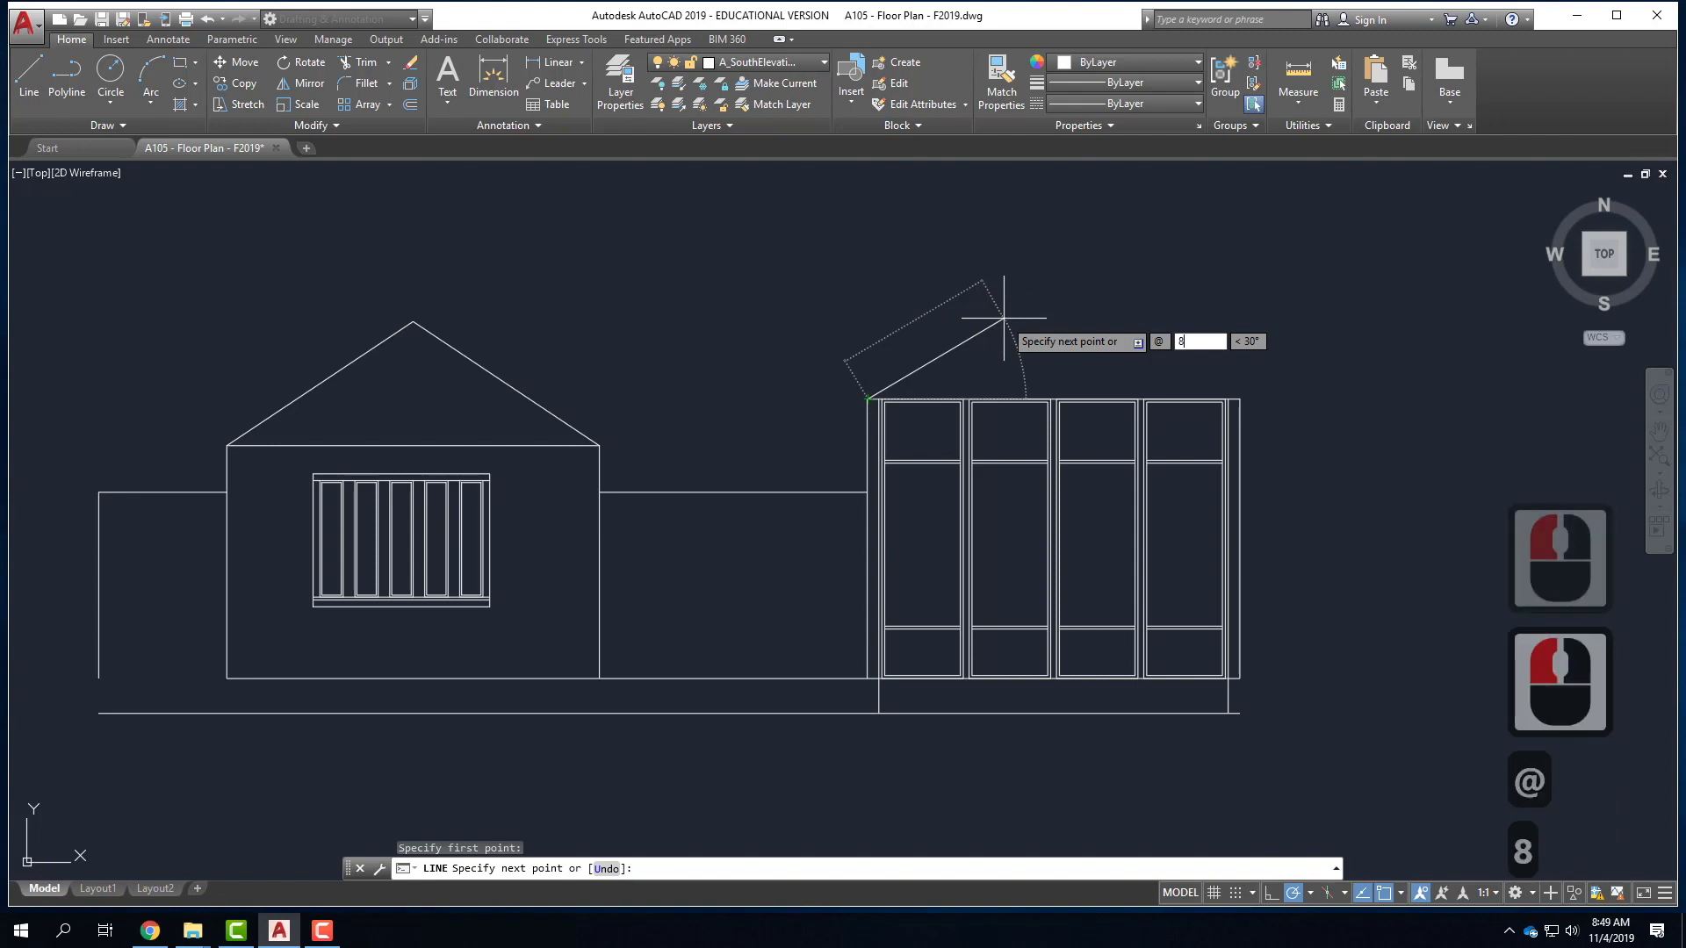
text(')
key(BackSpace)
key(BackSpace)
text(12)
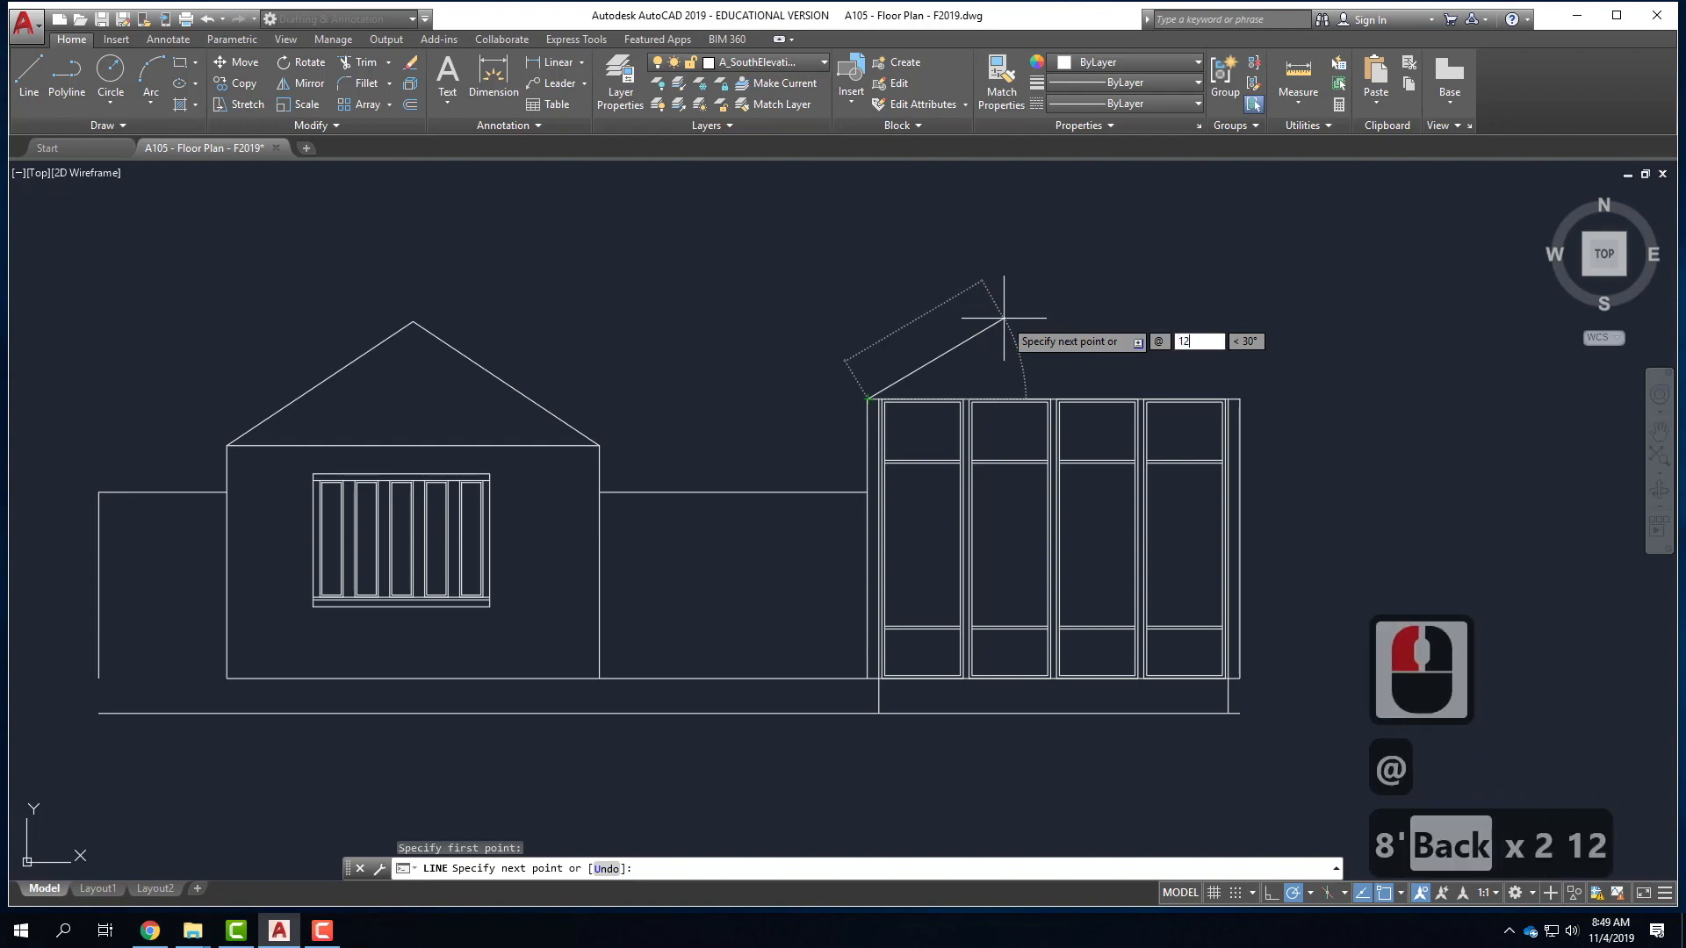
text(',8')
key(Return)
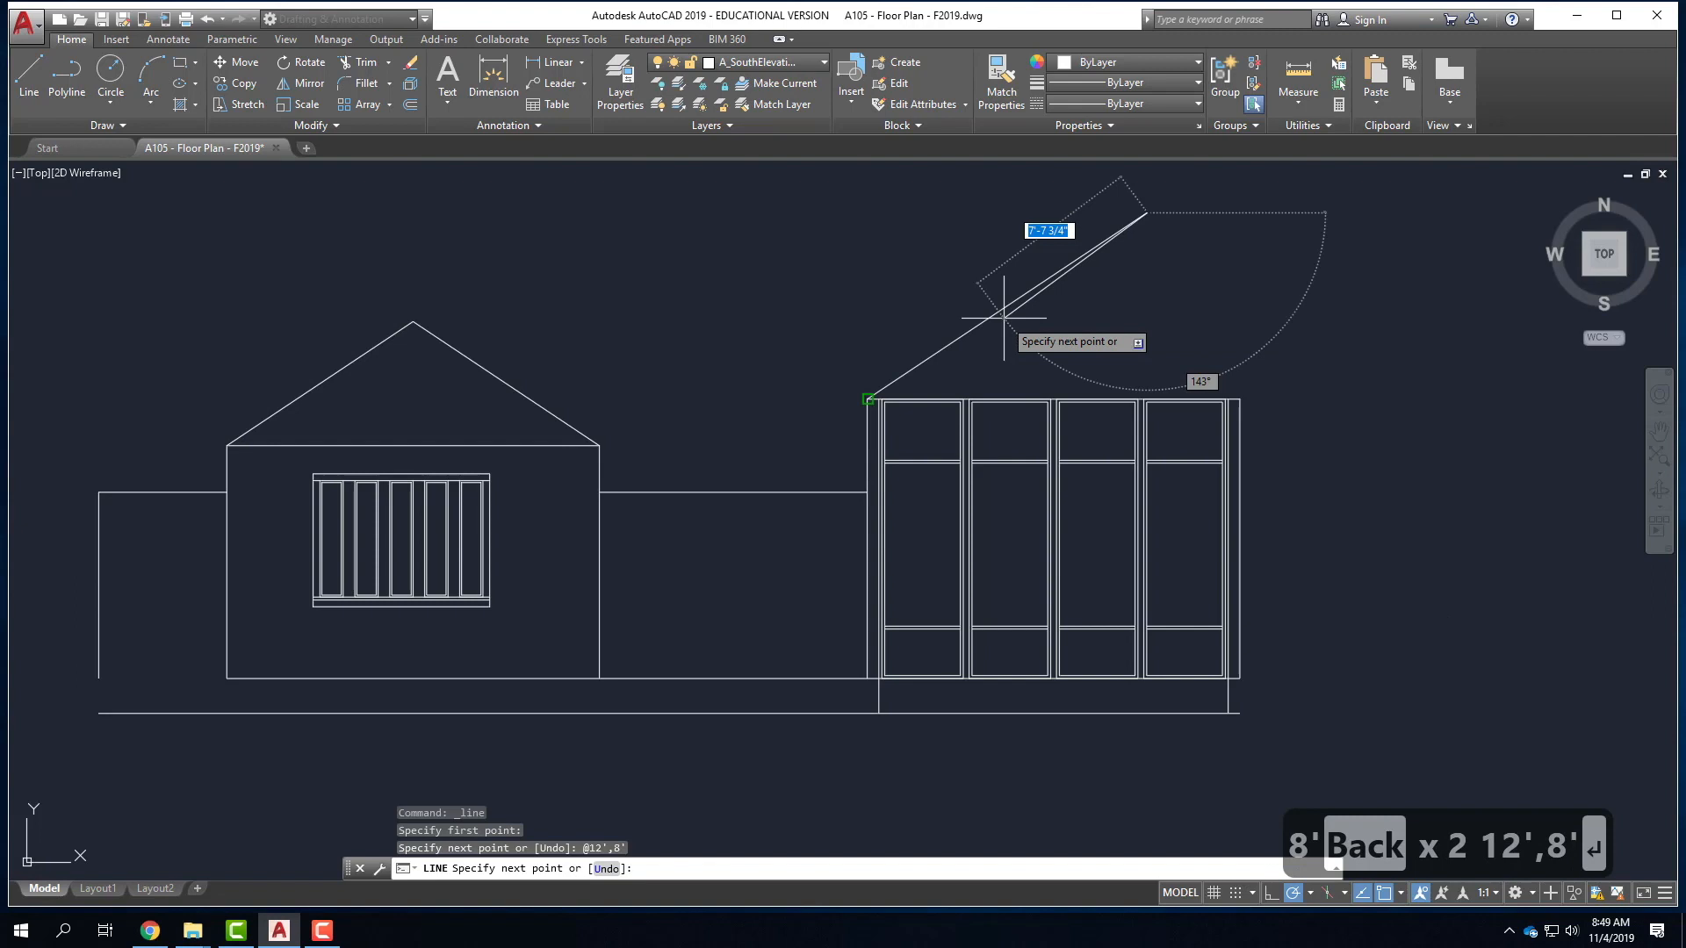
key(Return)
- Draw the opposite roof line from the glazed building's upper-right corner to the relative point @-12',8'
right_click(1186, 339)
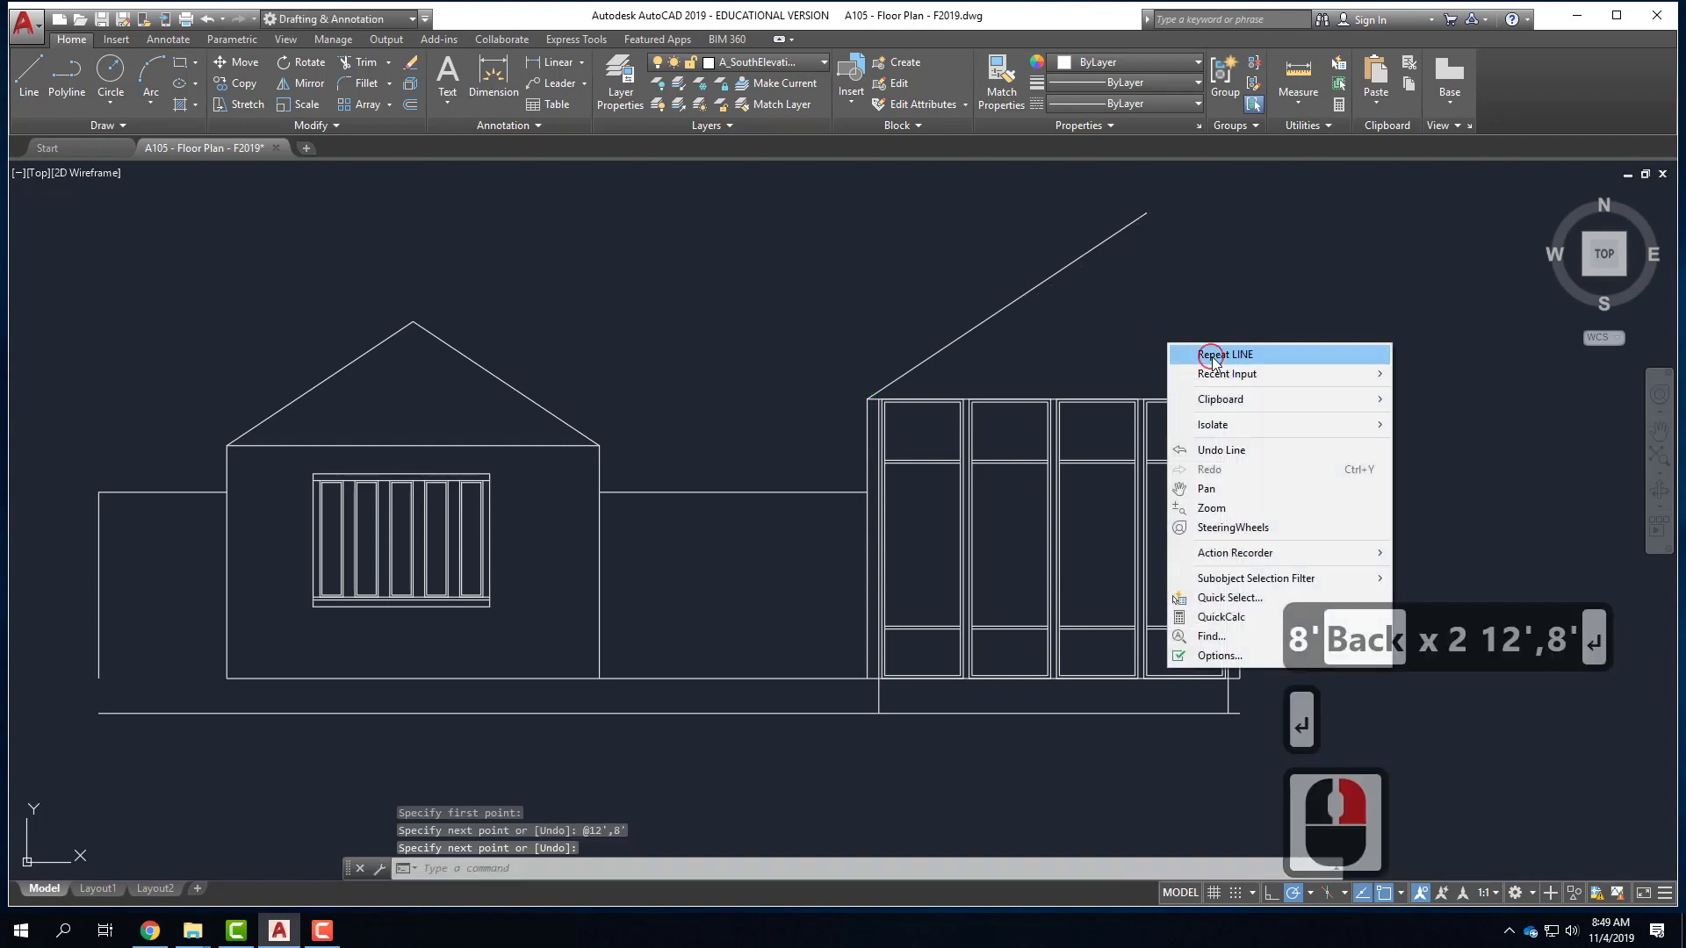
click(1189, 351)
click(1241, 401)
click(1241, 401)
text(@-12',8)
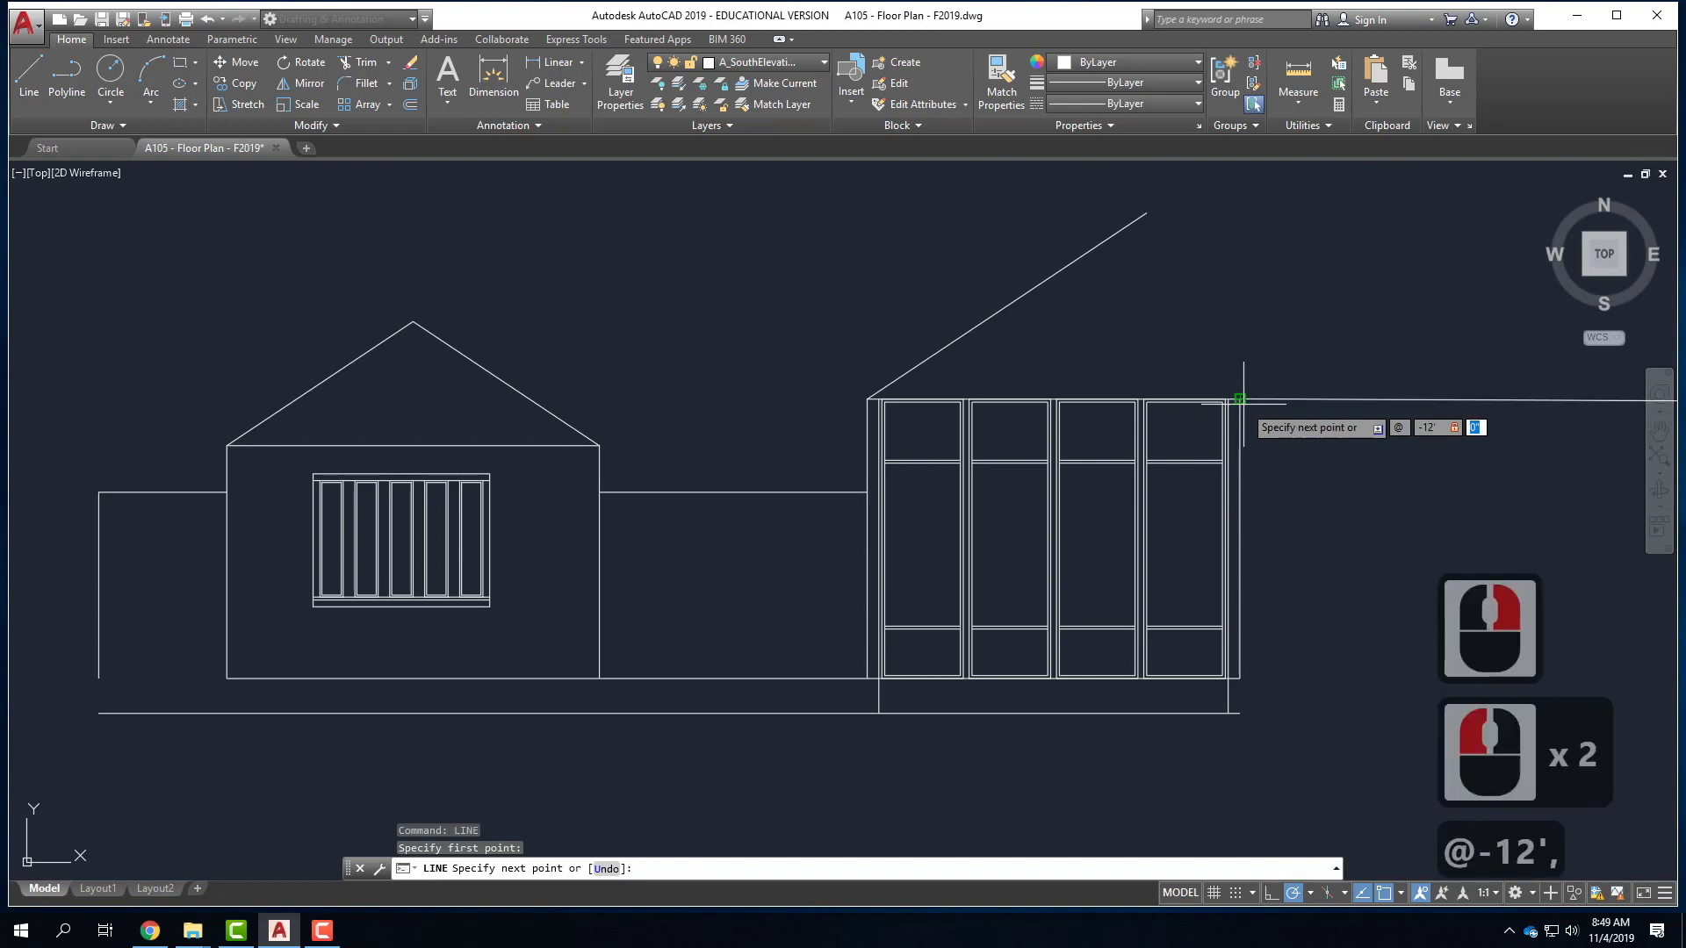
text(')
key(Return)
key(Return)
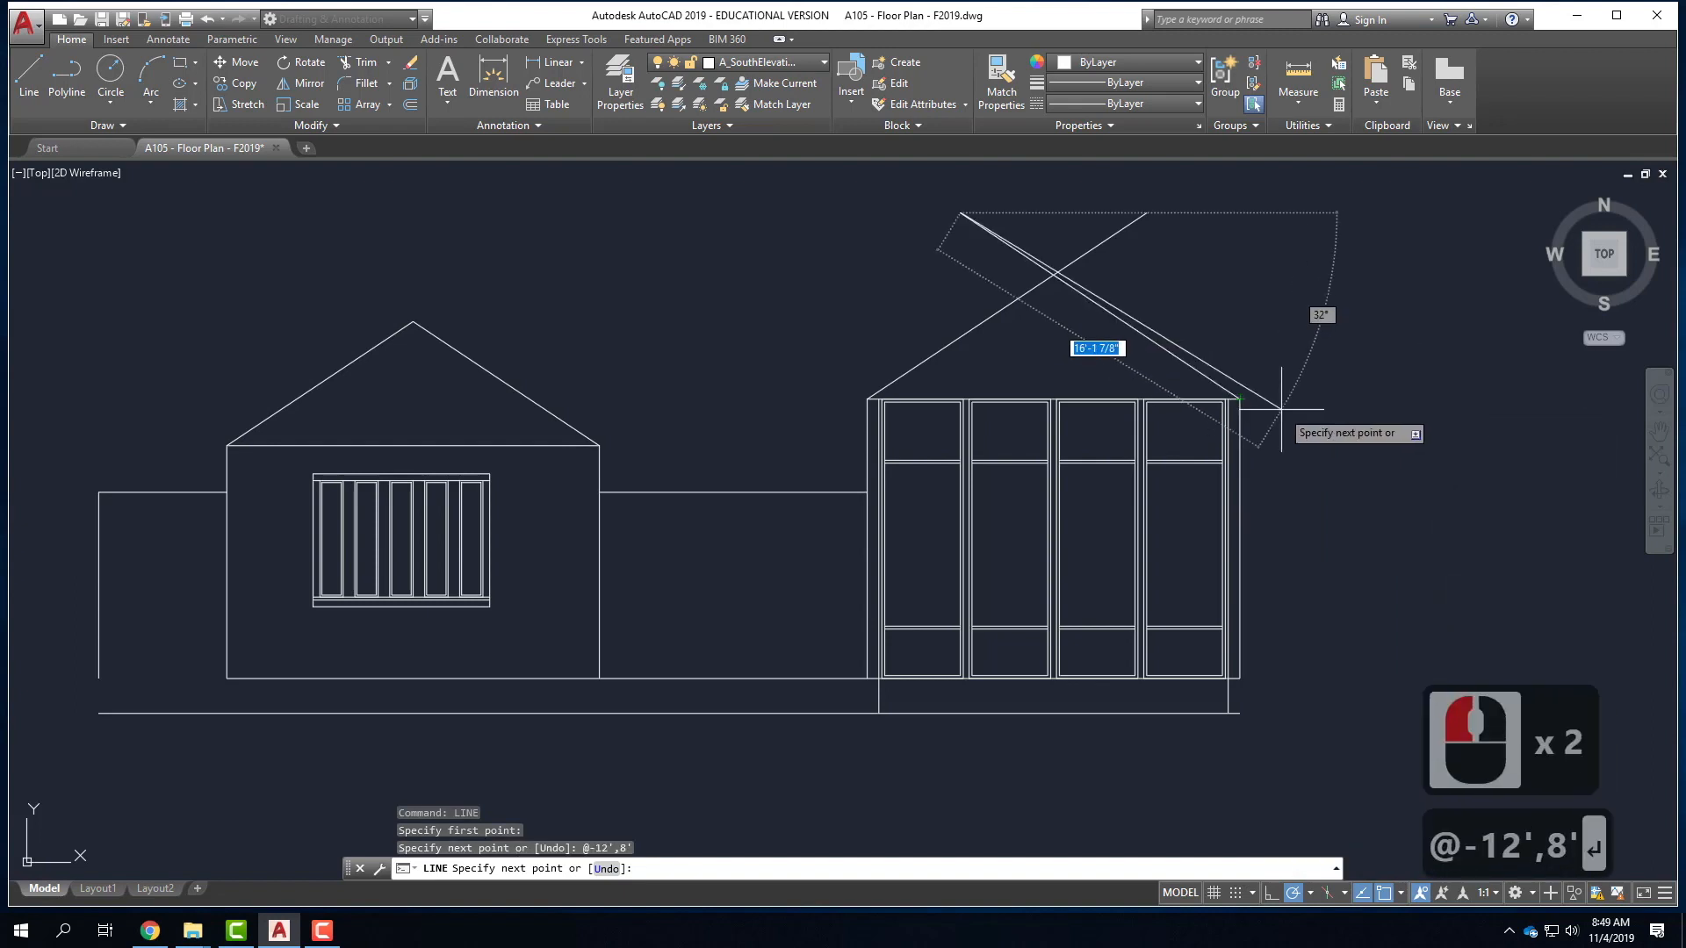
- Trim the glazed building's two roof lines above their crossing, using each other as cutting edges
text(trim)
key(Return)
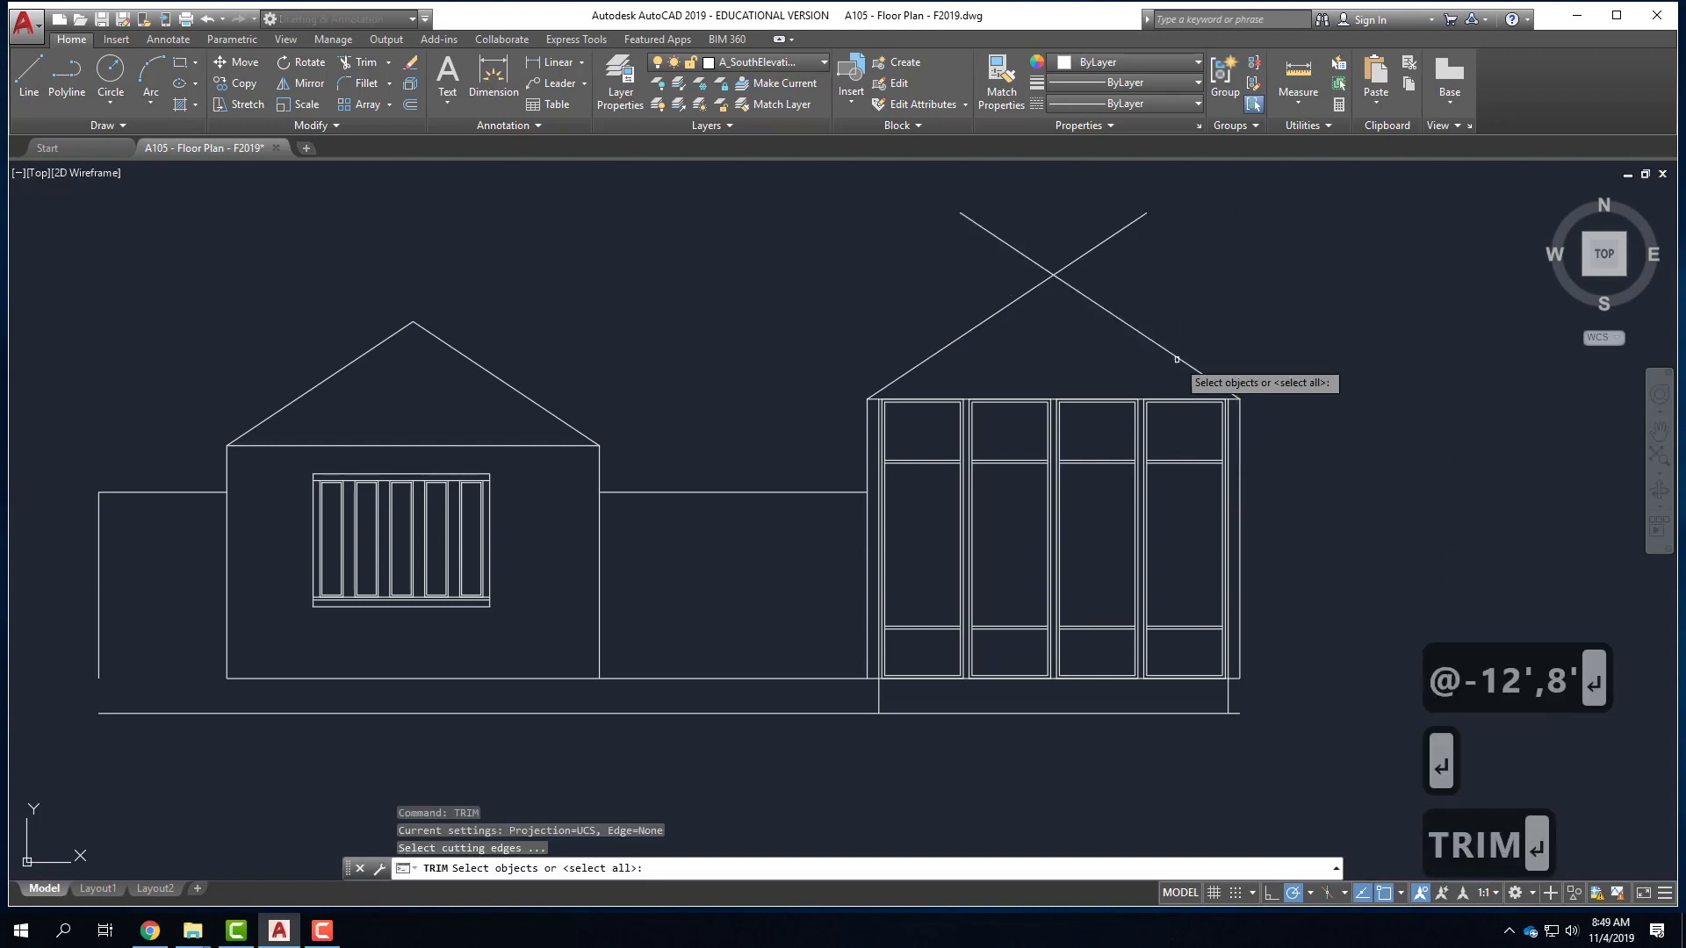
click(994, 213)
click(1046, 232)
key(Return)
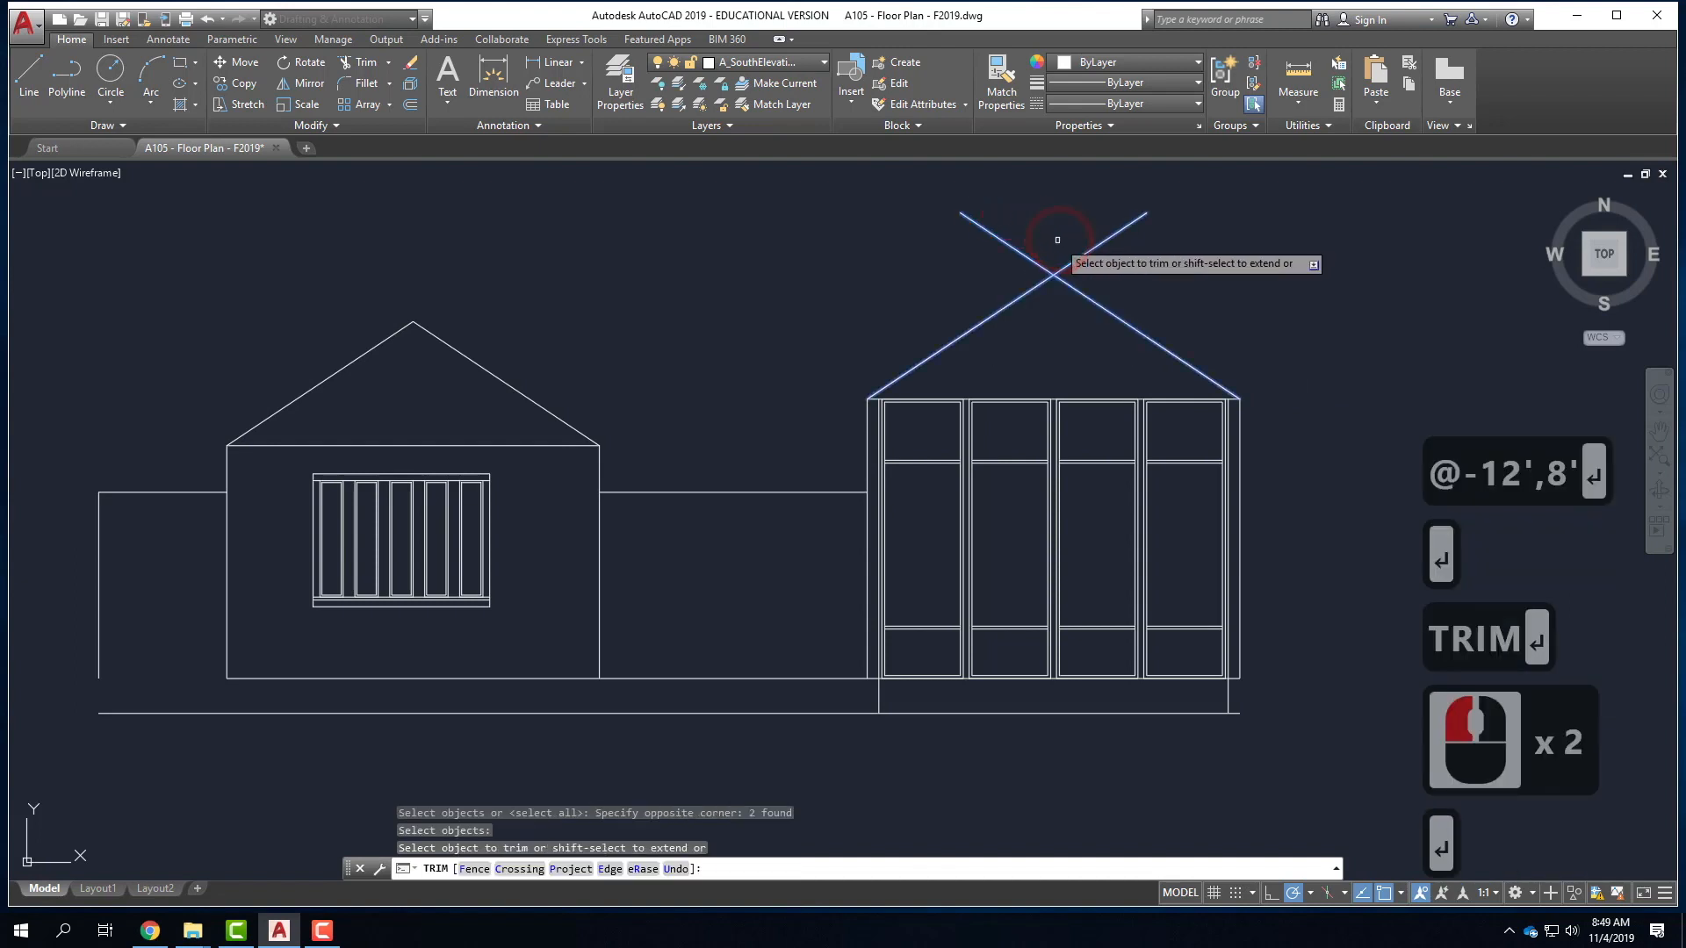
click(1035, 262)
click(1072, 261)
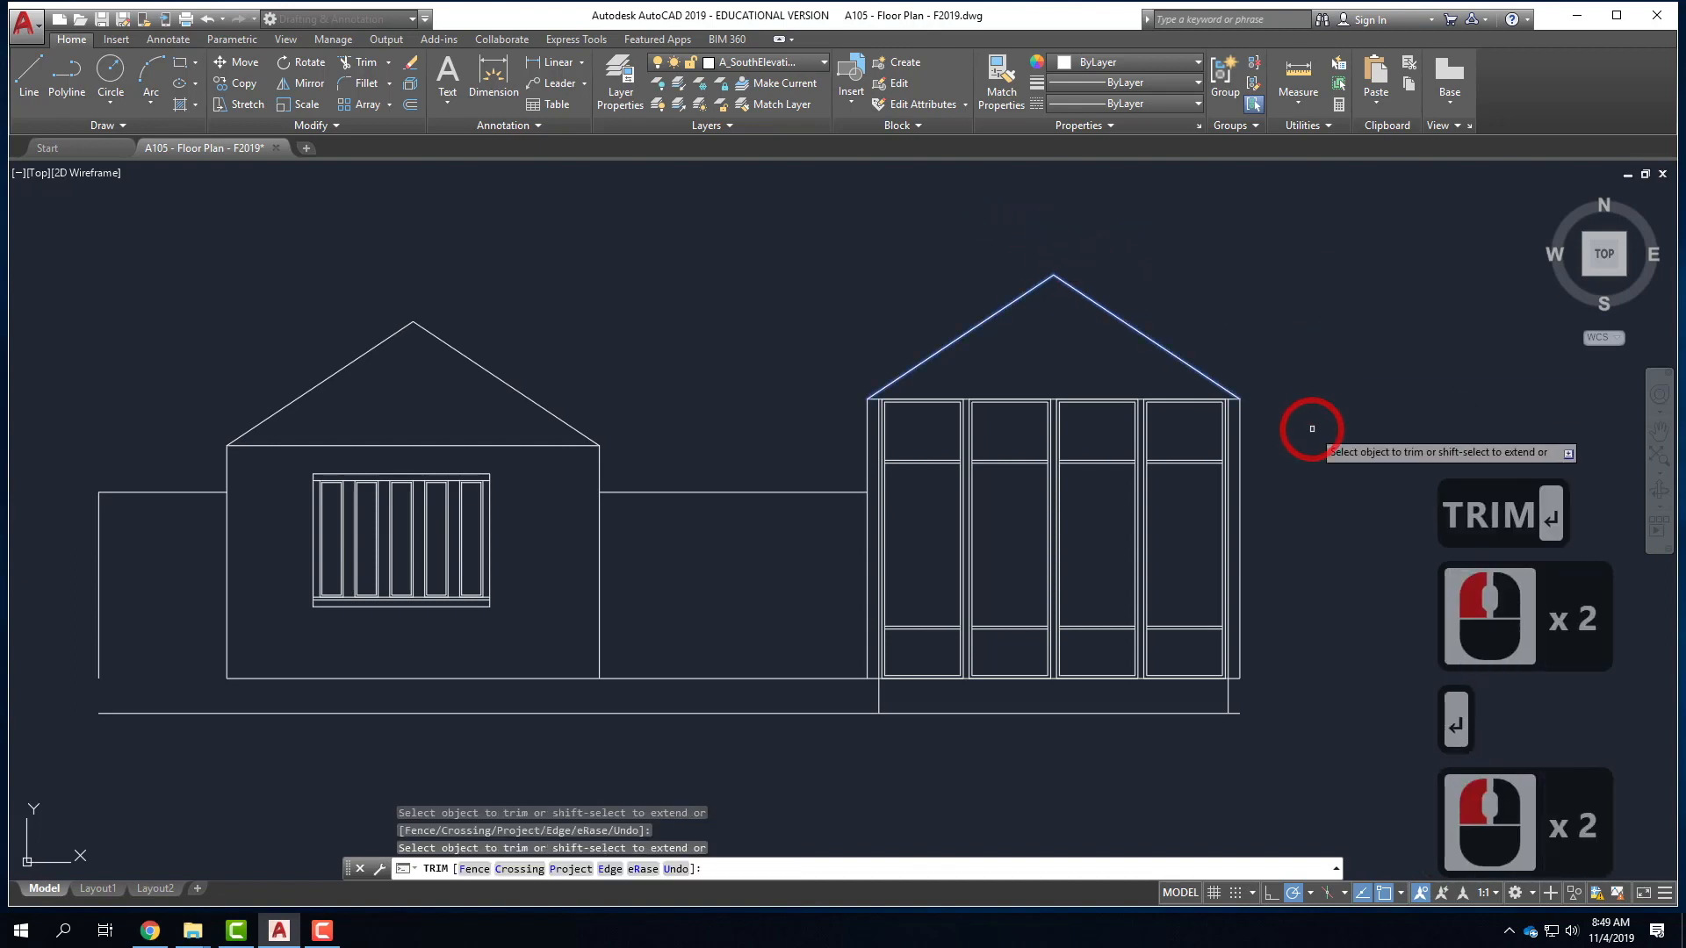
key(Escape)
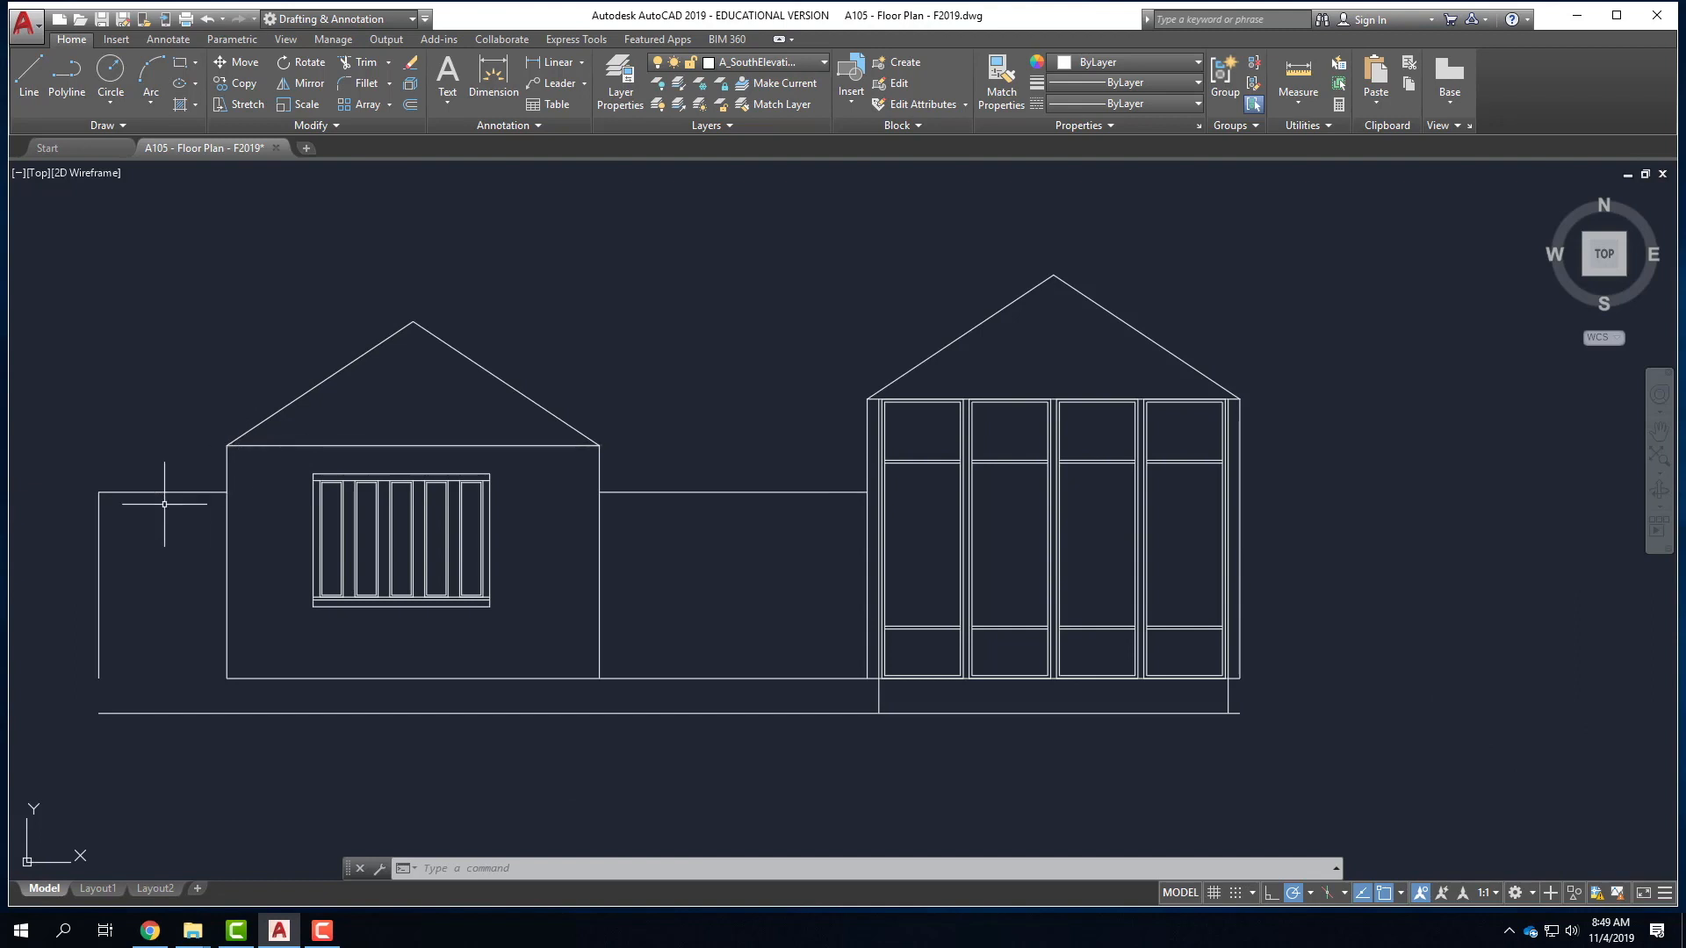
scroll(302, 410, up, 3)
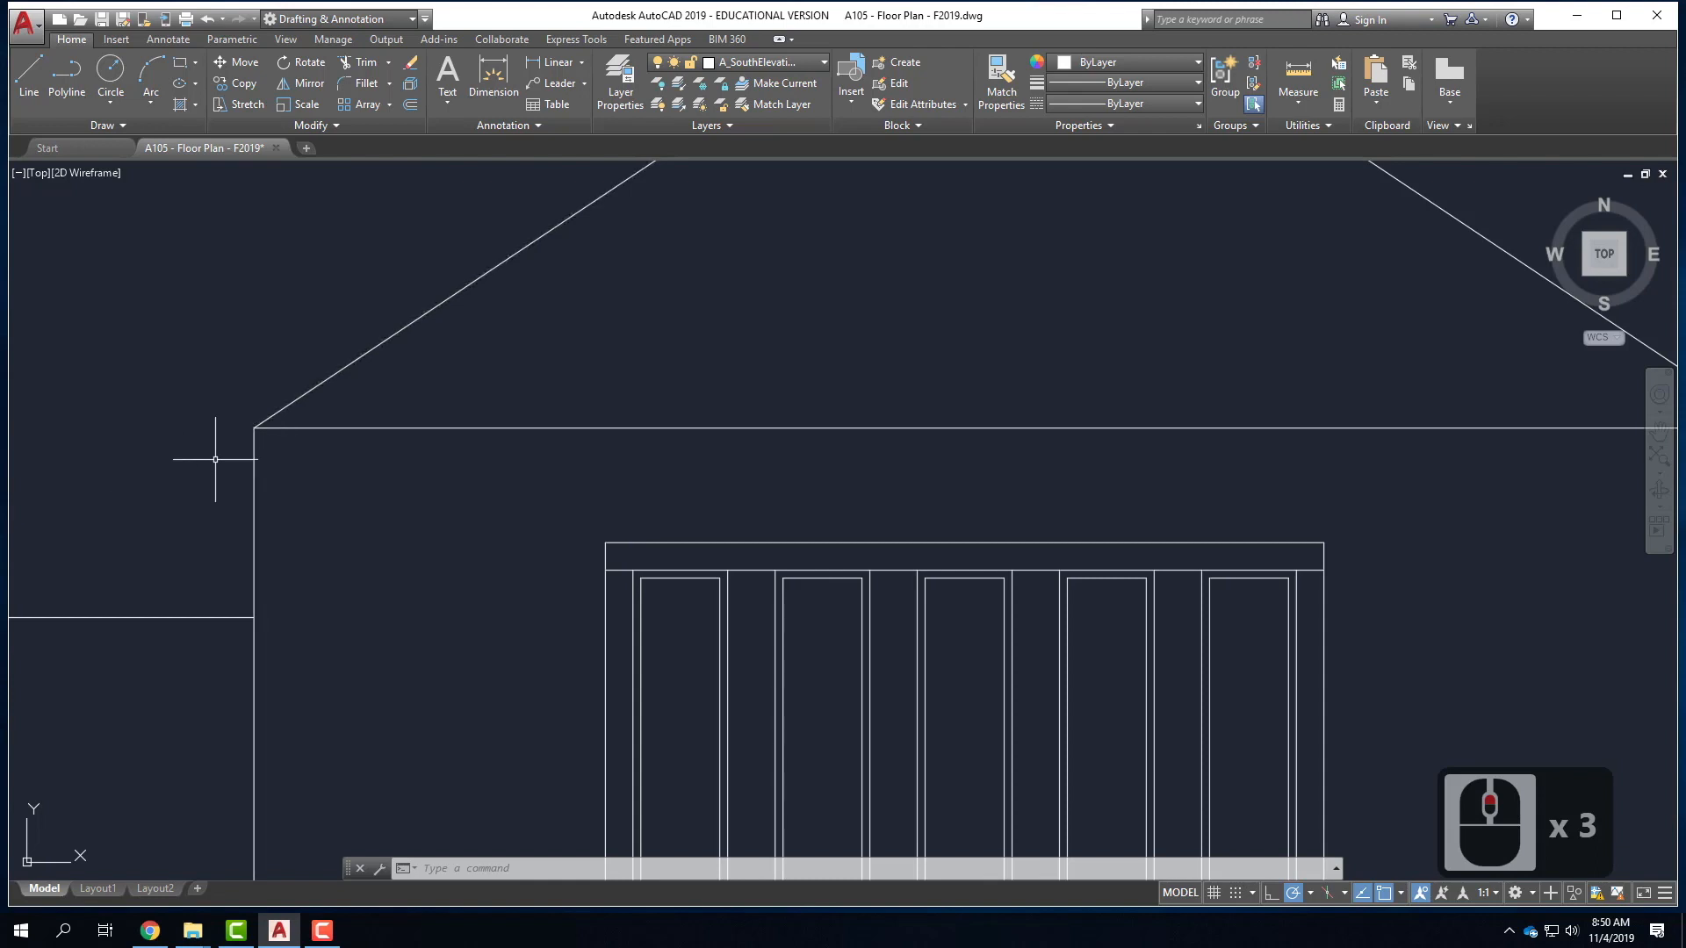
scroll(133, 553, down, 3)
scroll(298, 439, up, 2)
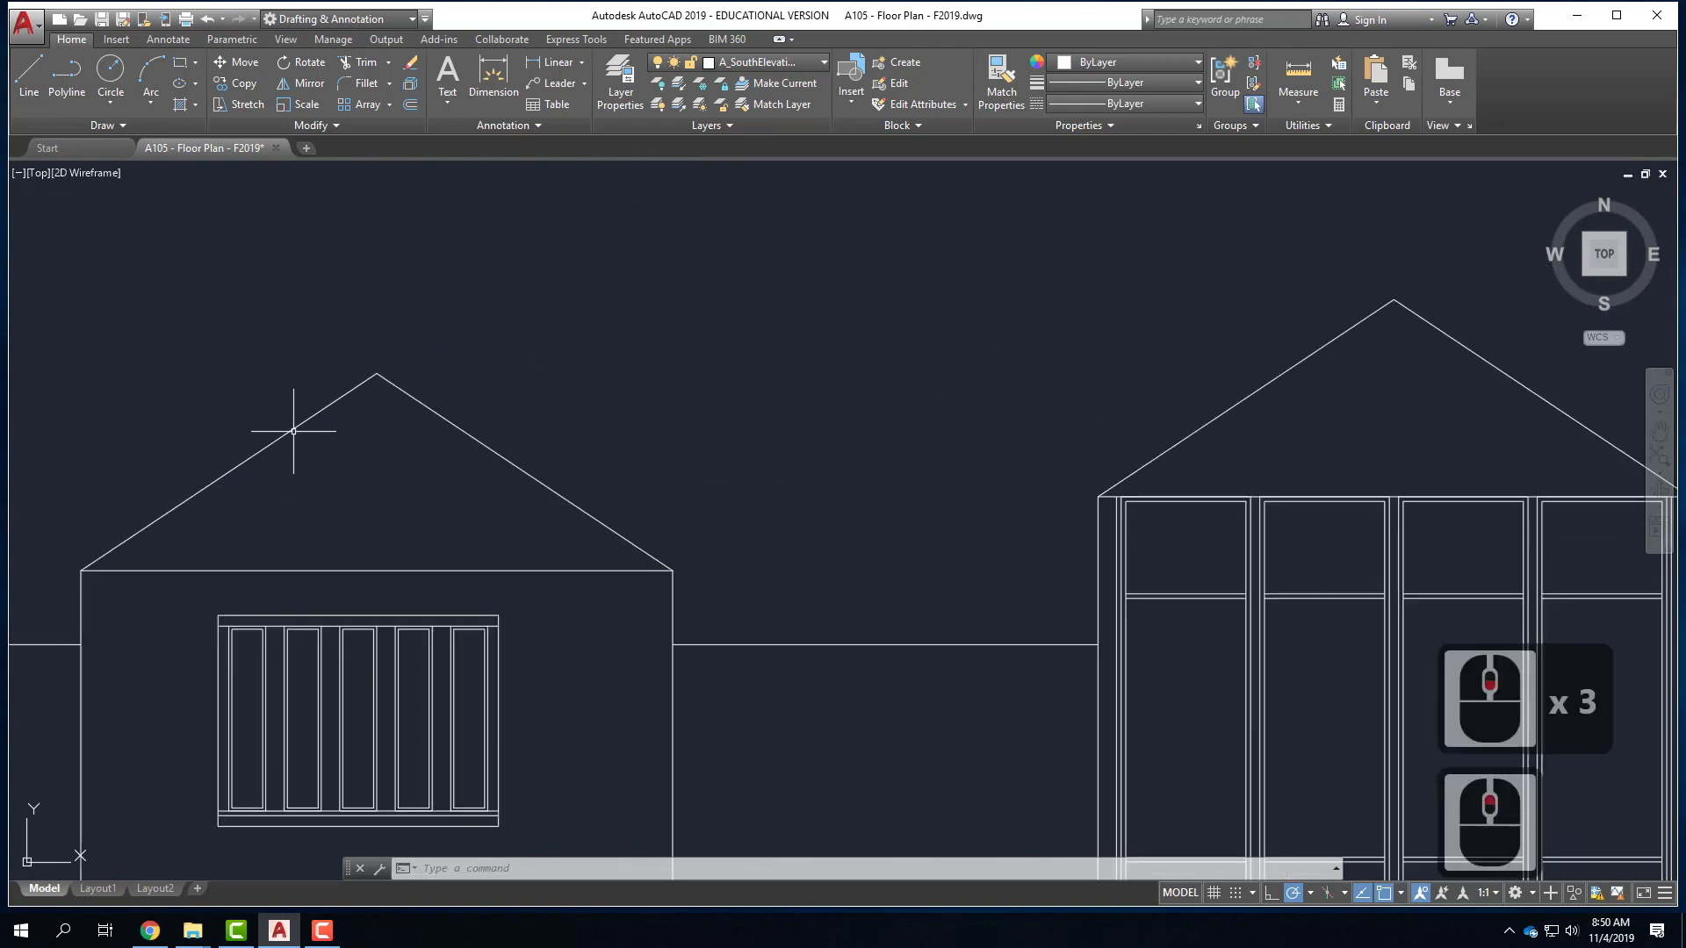
click(294, 431)
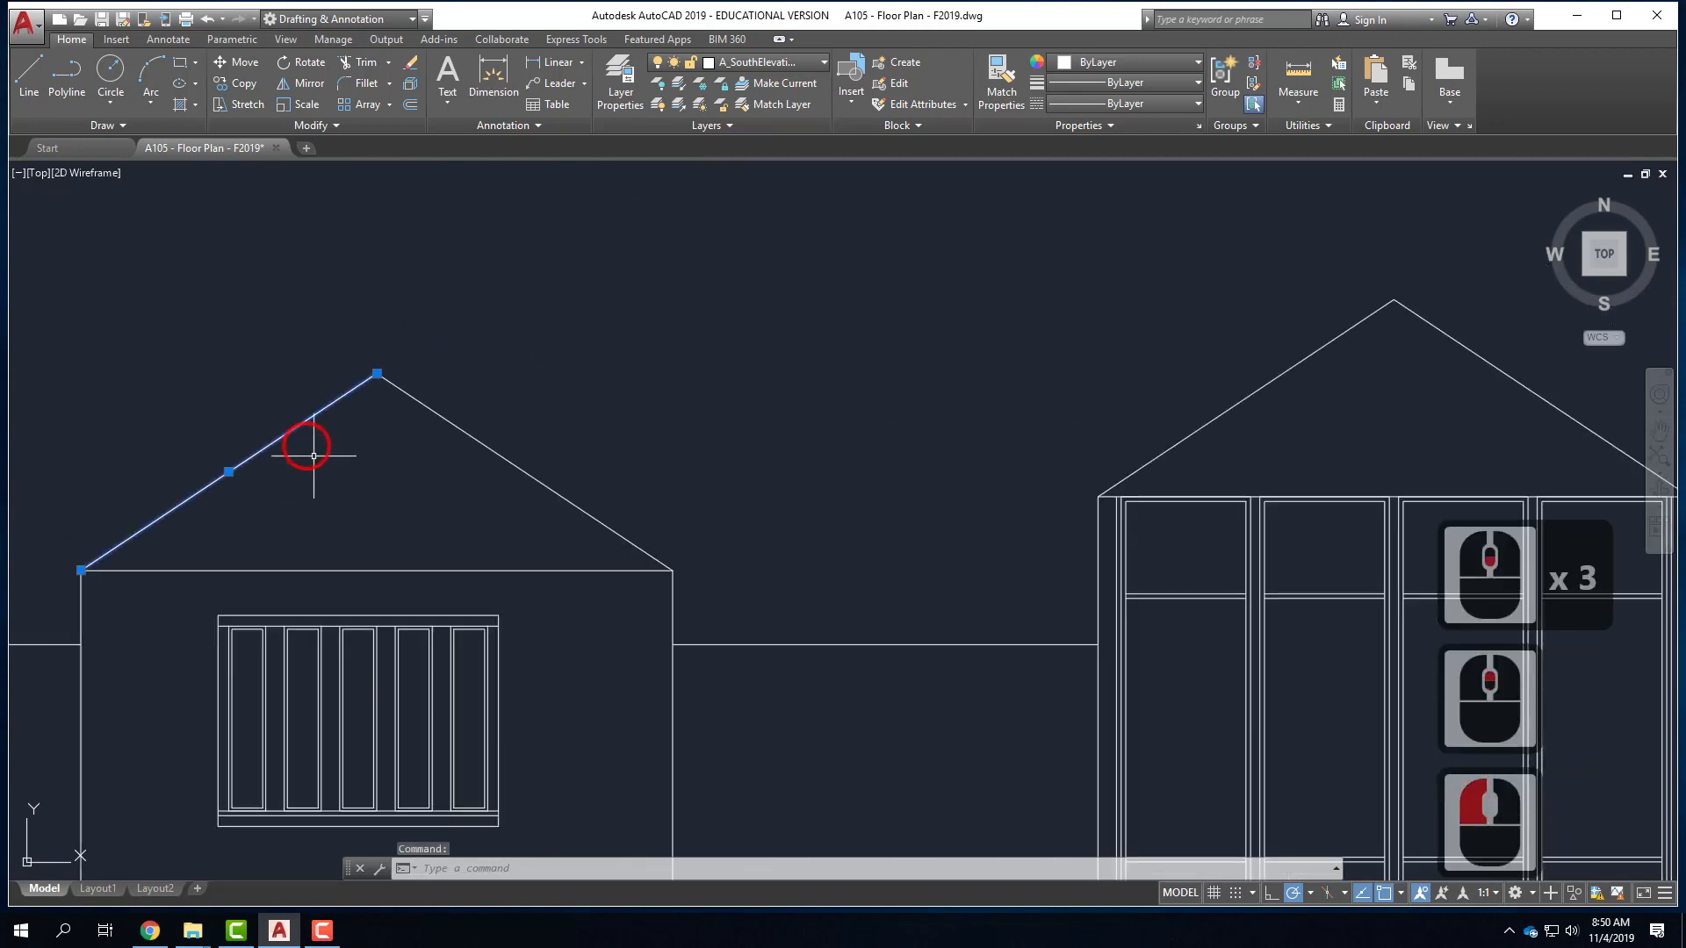
click(445, 422)
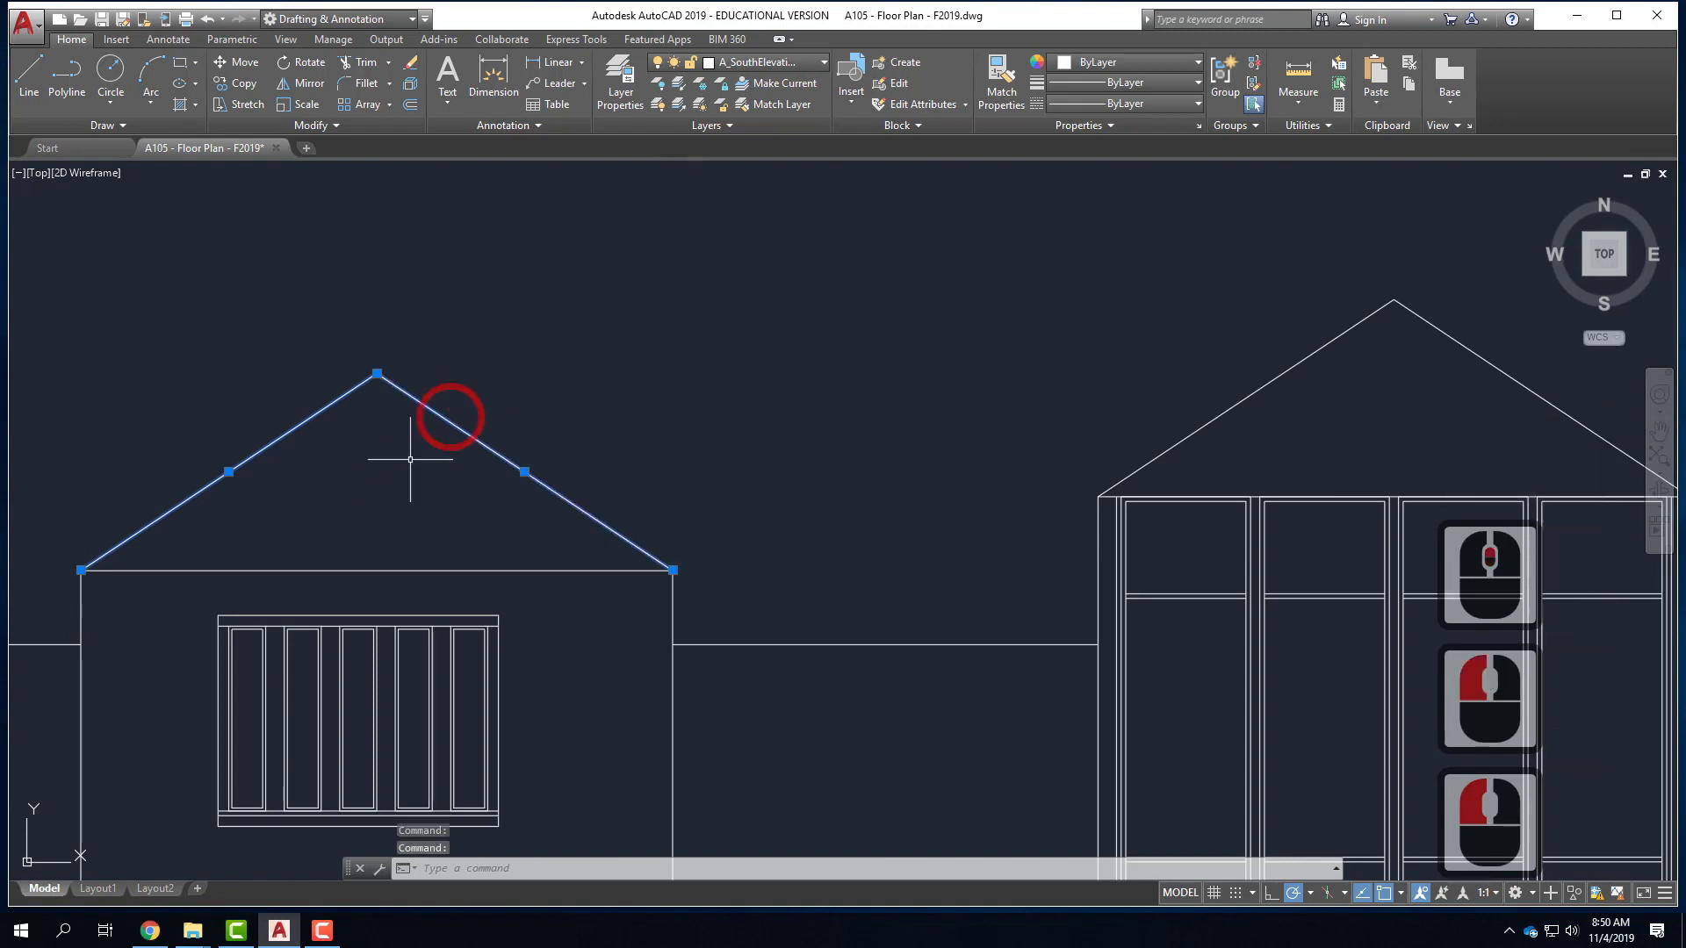
middle_click(809, 339)
middle_click(809, 339)
key(Escape)
- Draw a vertical guide line downward, starting 1' to the left of the small building's upper-left wall corner
scroll(580, 398, up, 3)
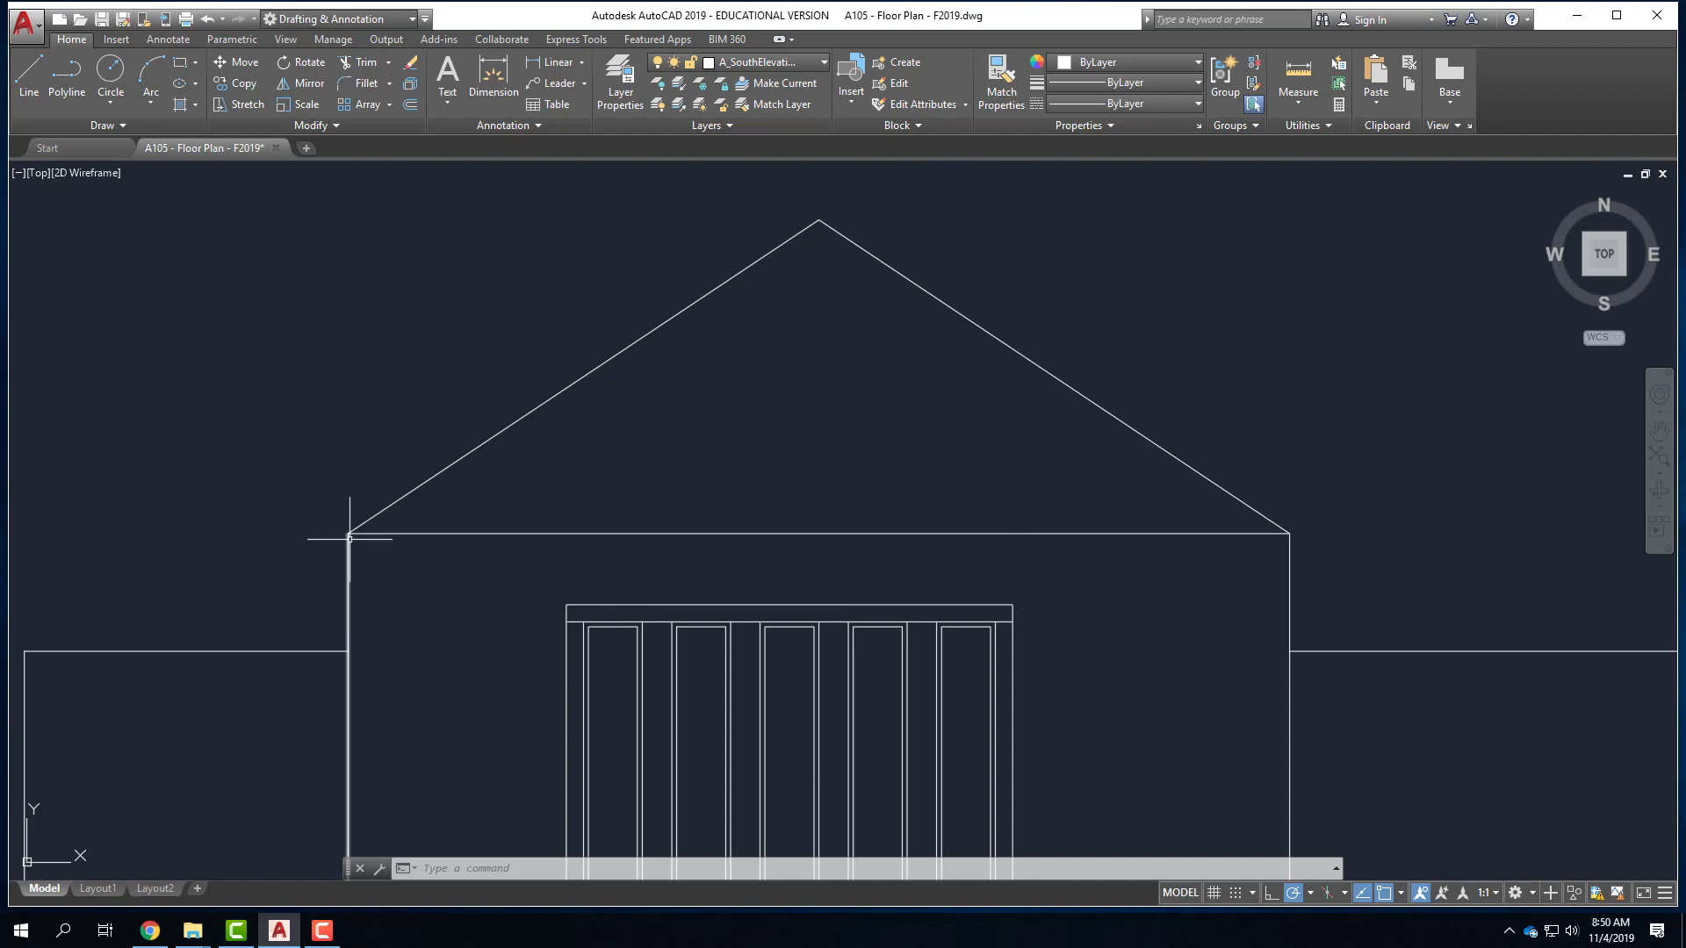
click(29, 78)
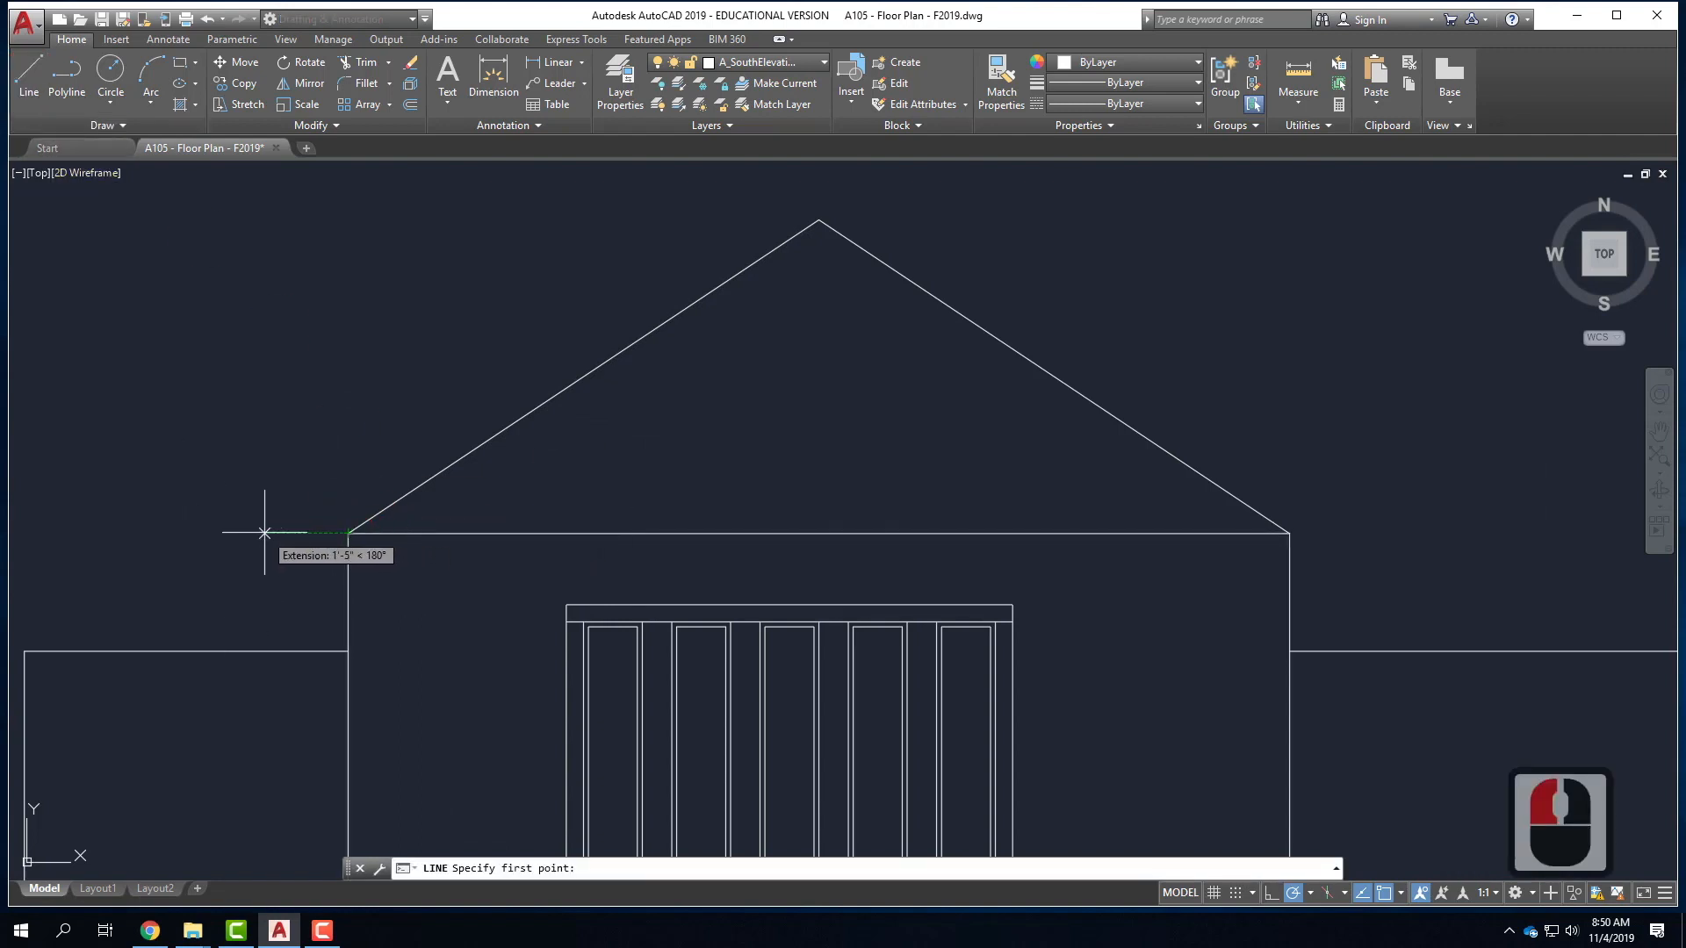
text(1')
key(Return)
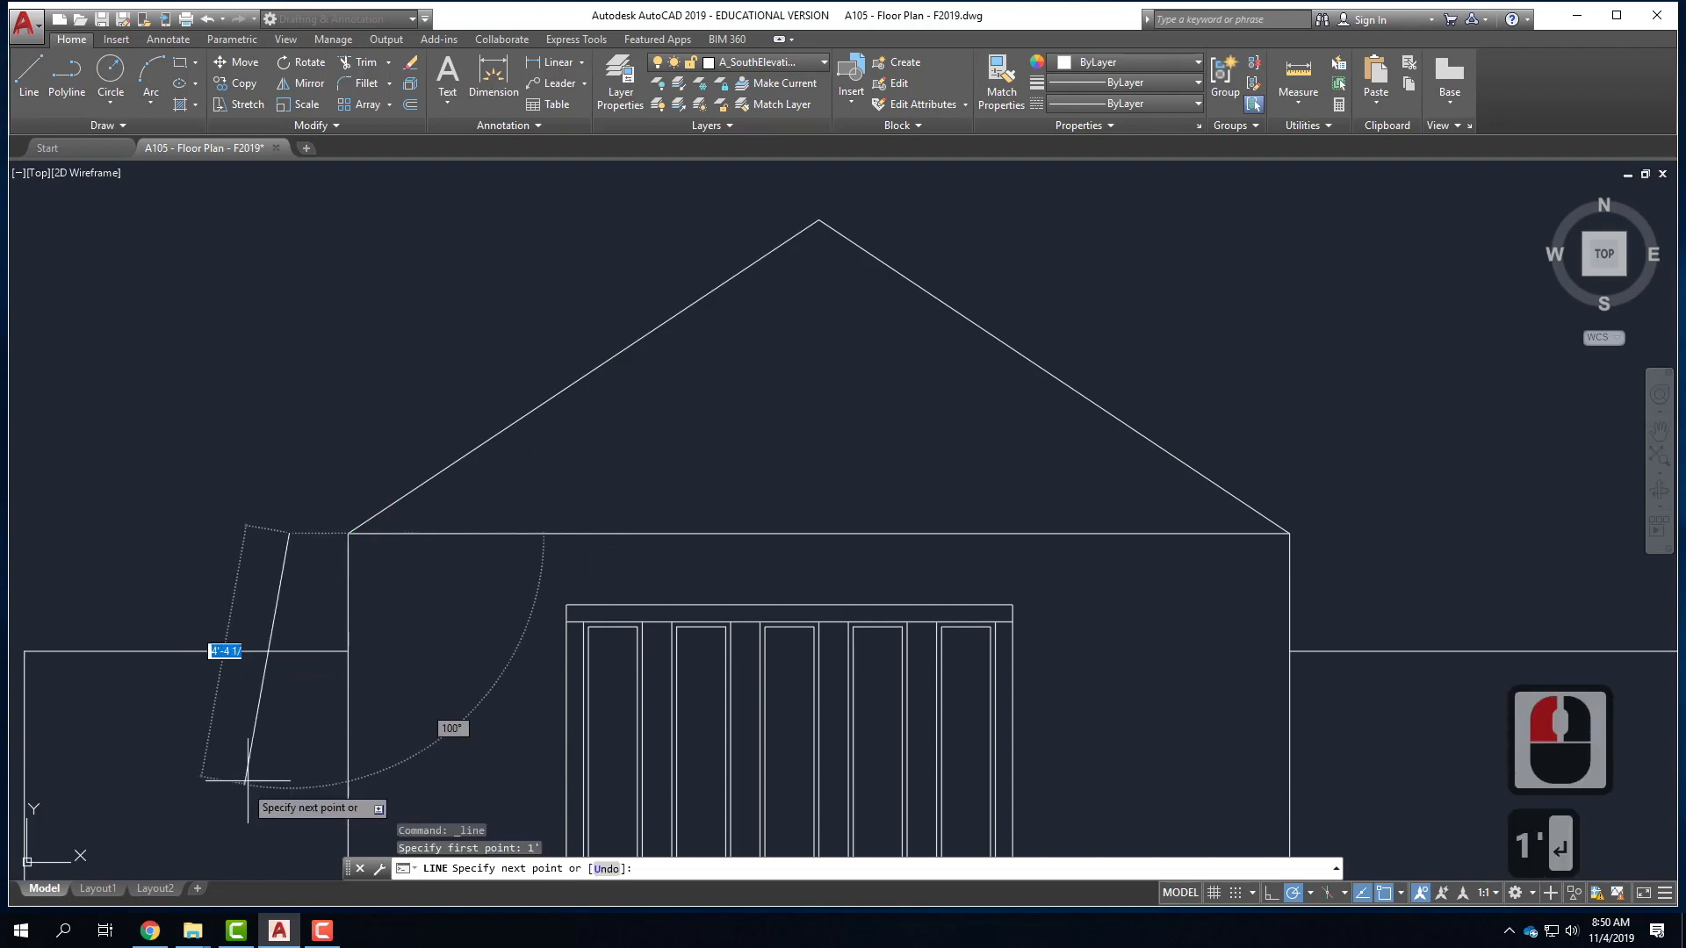
click(293, 753)
key(Return)
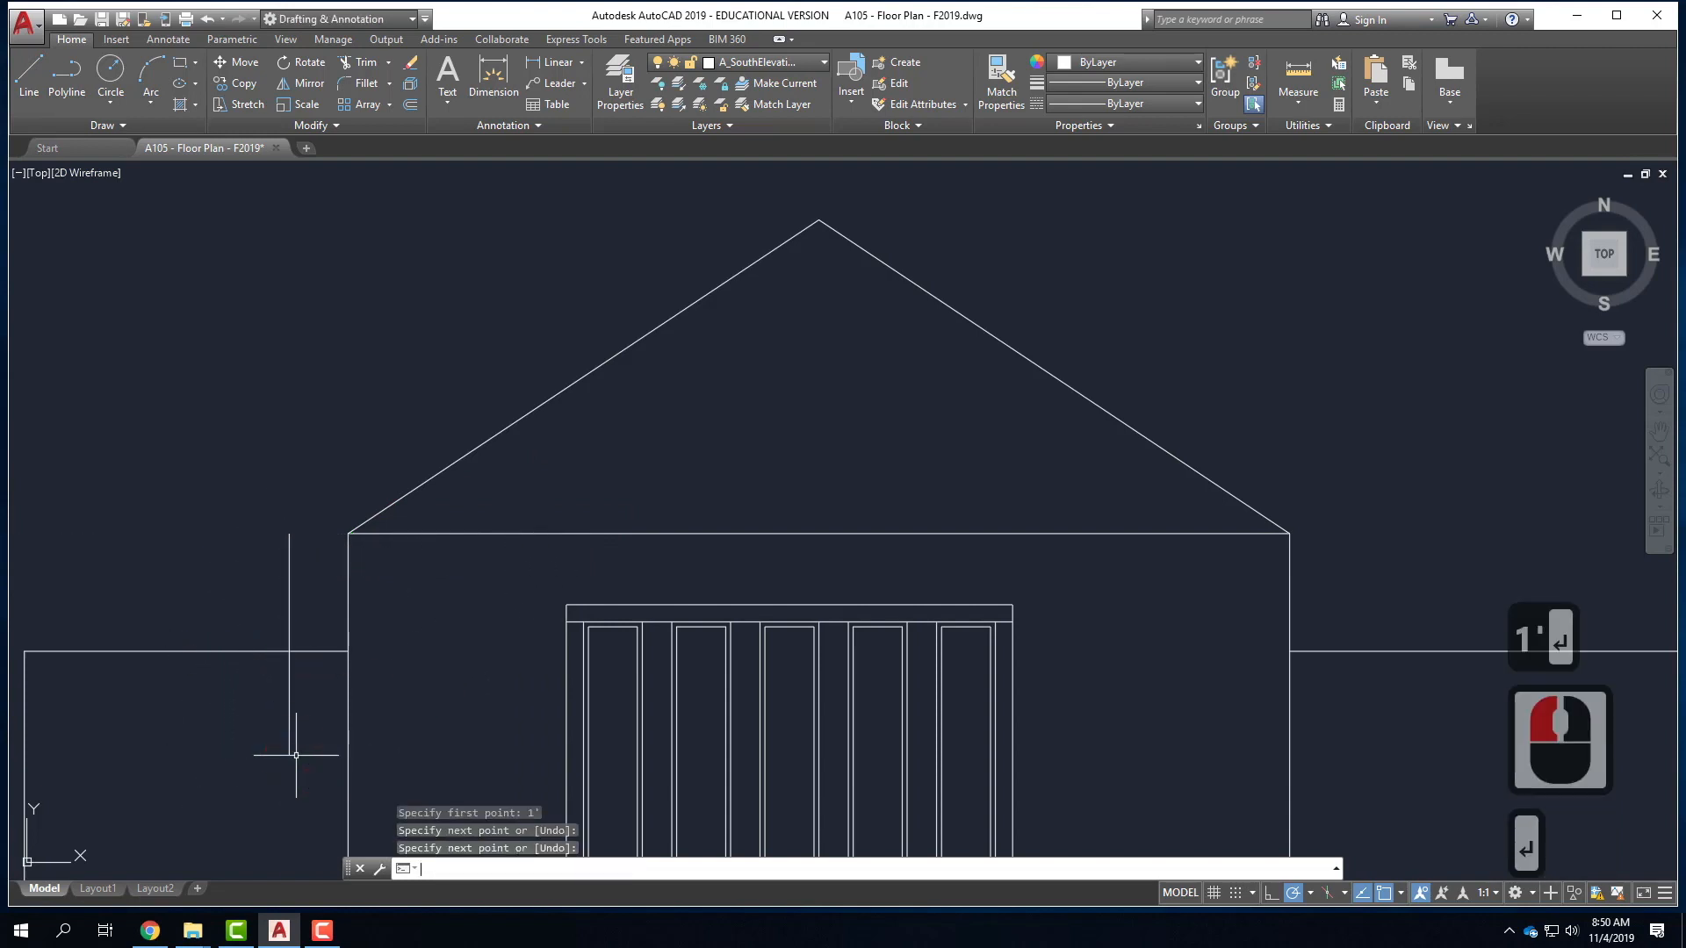
- Extend the small gable's left roof line down to the vertical guide line to form the eave overhang
text(EXTEND)
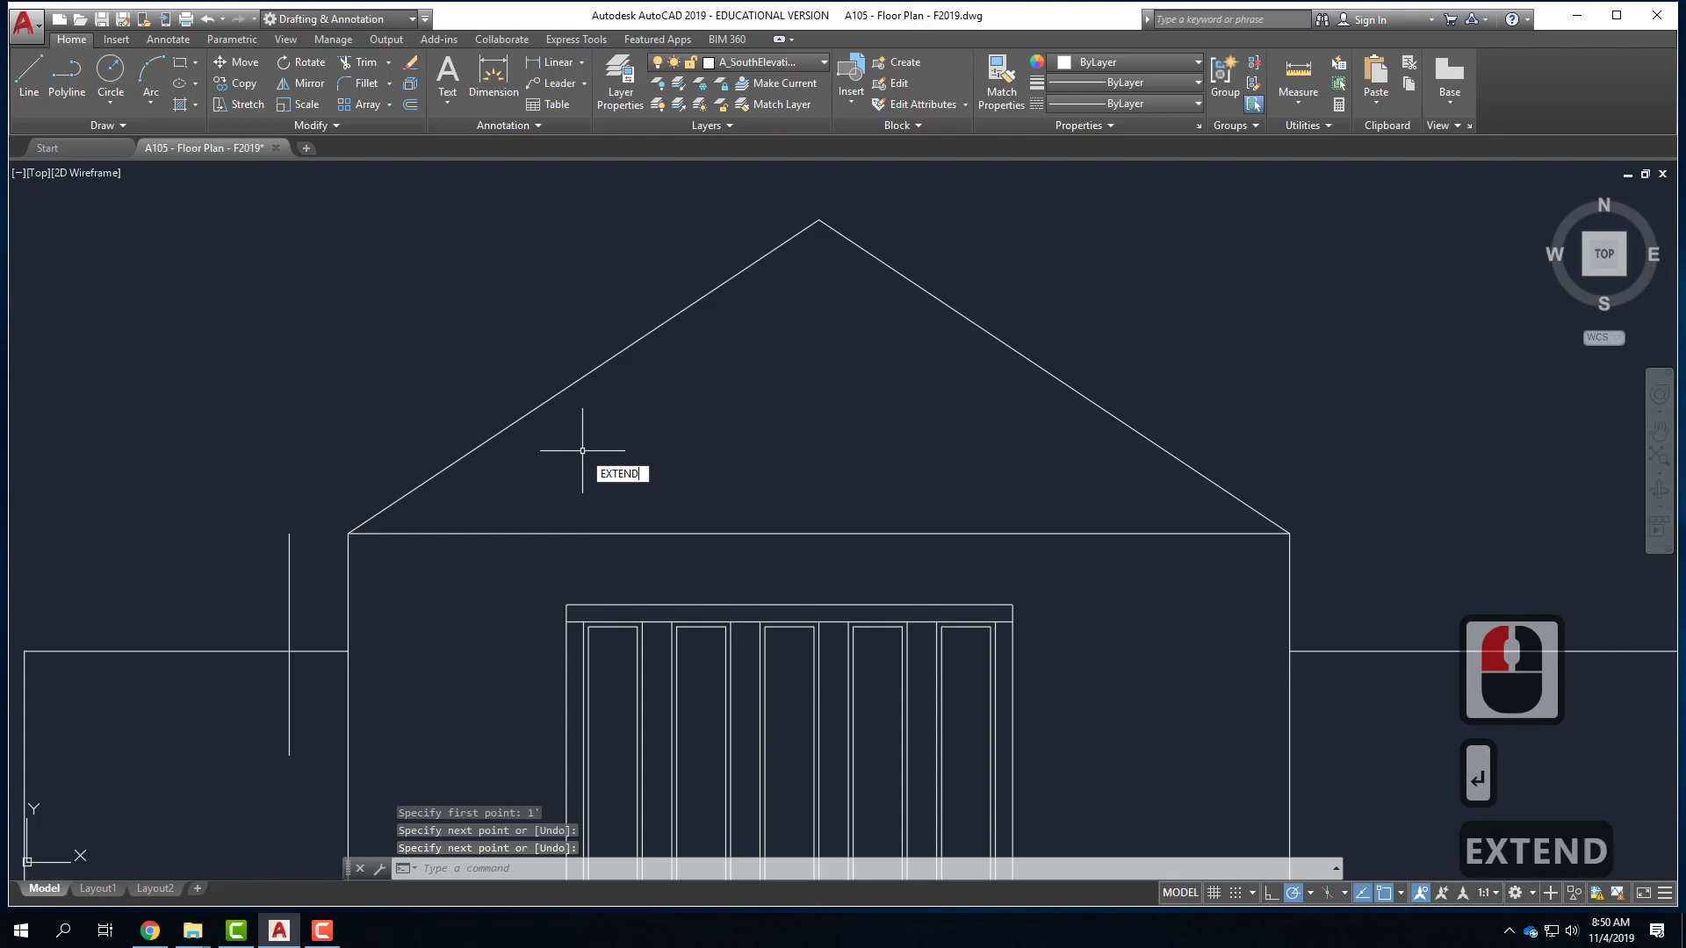
key(Return)
click(527, 381)
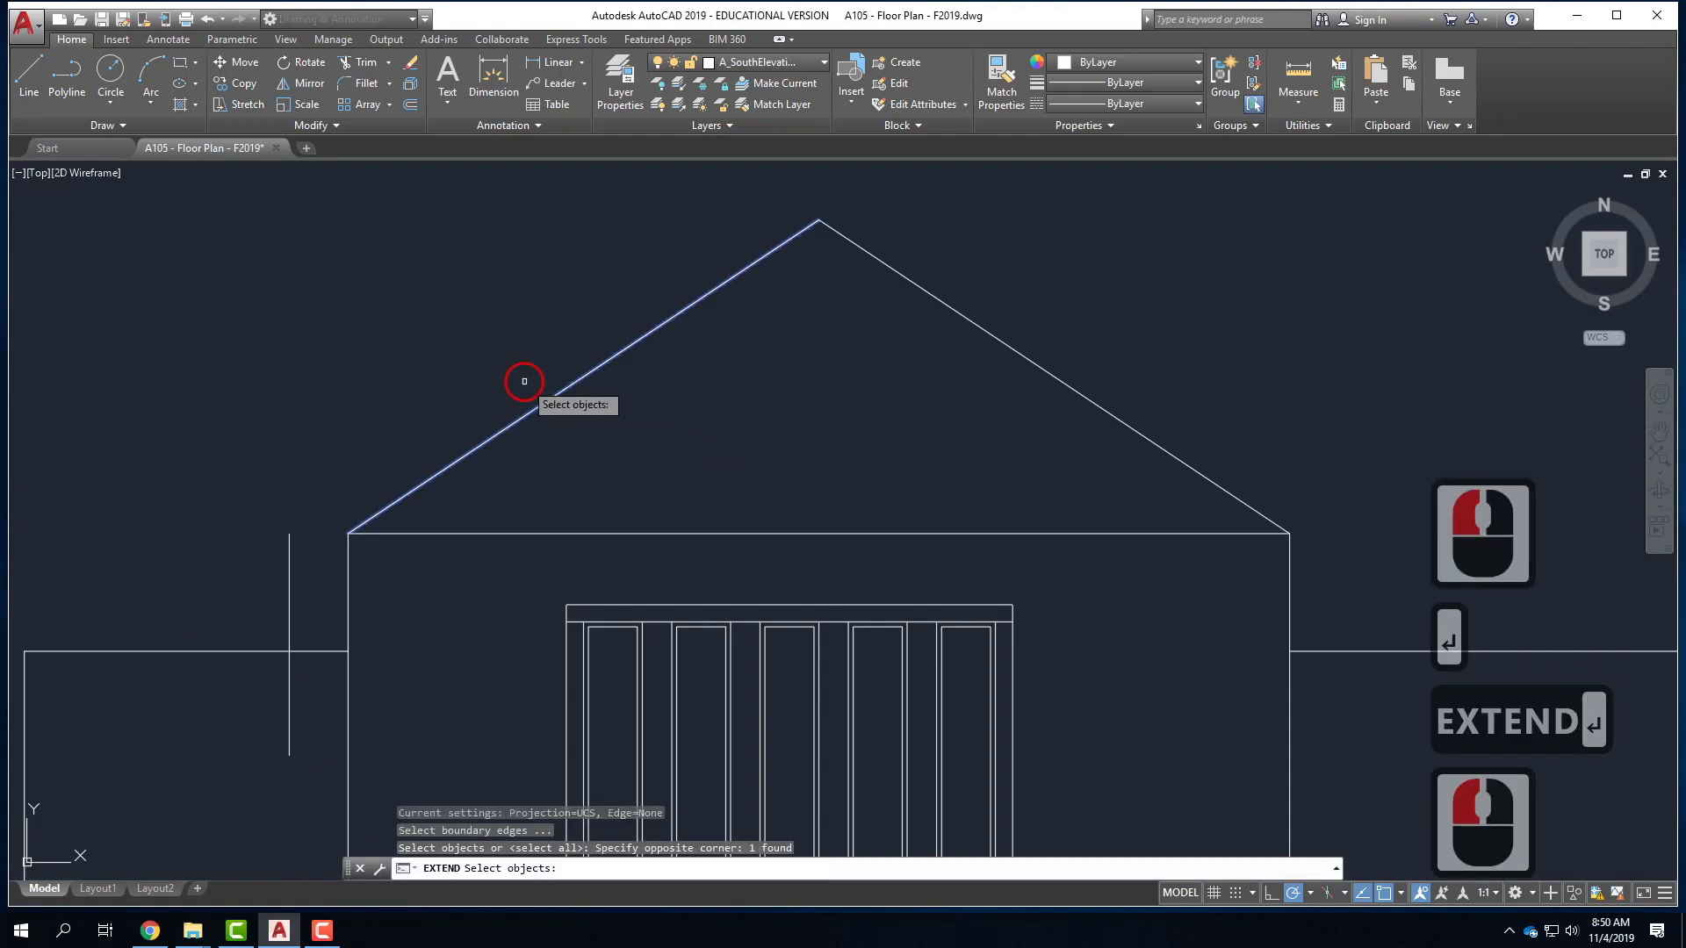
key(Return)
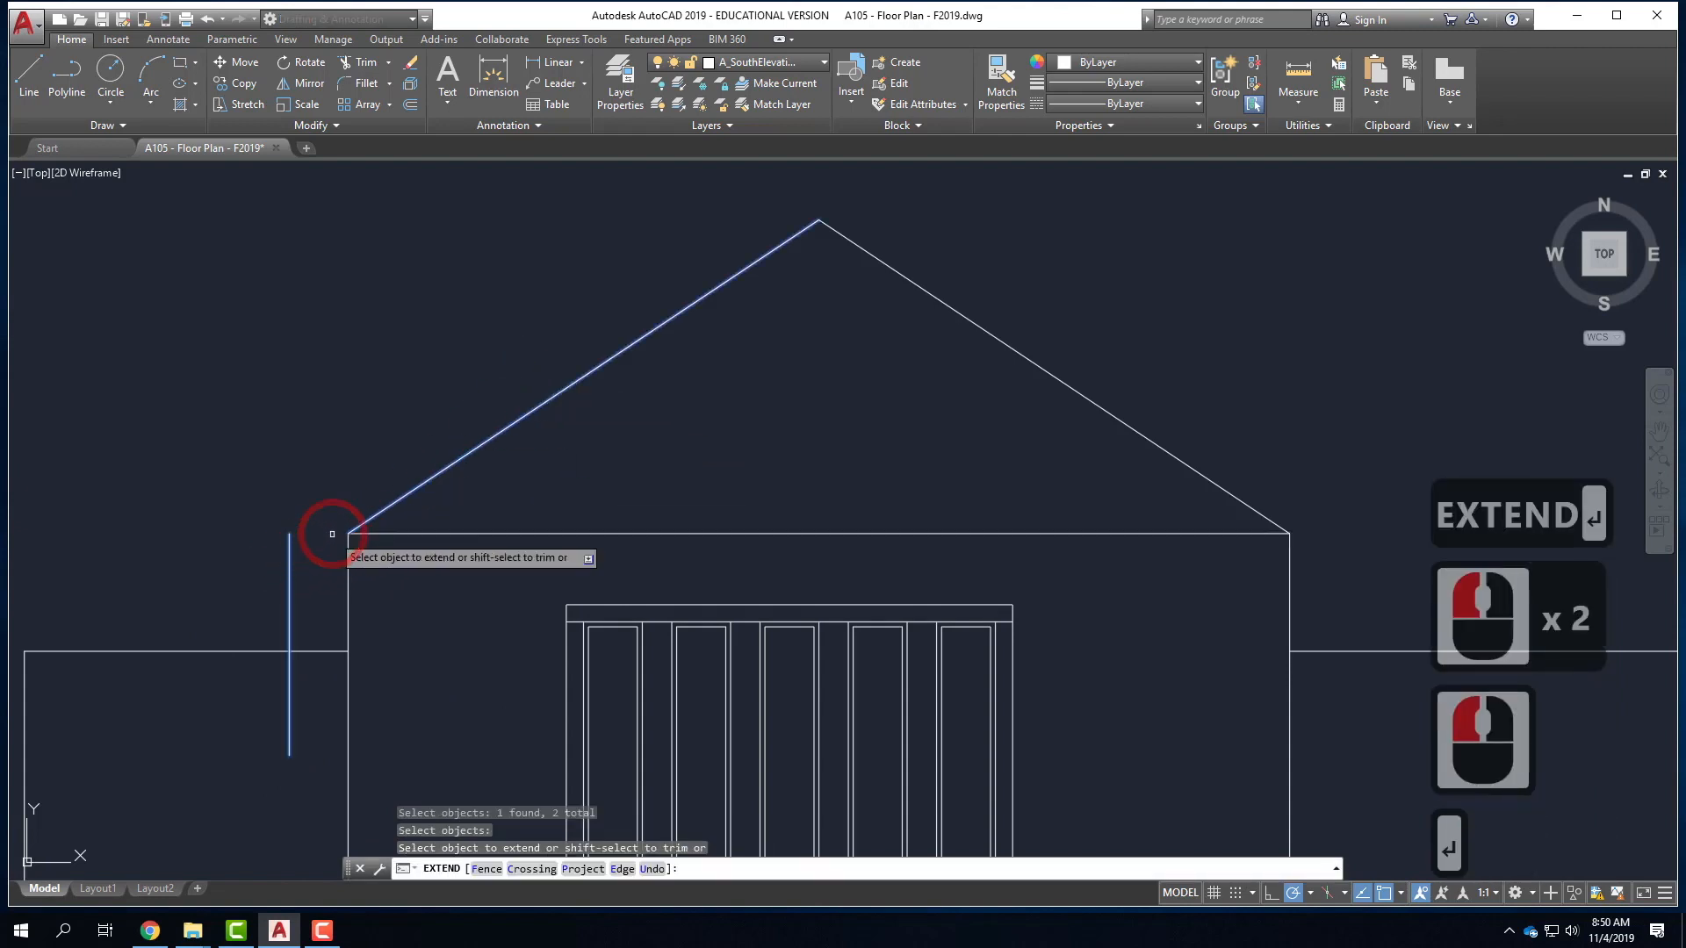
click(383, 511)
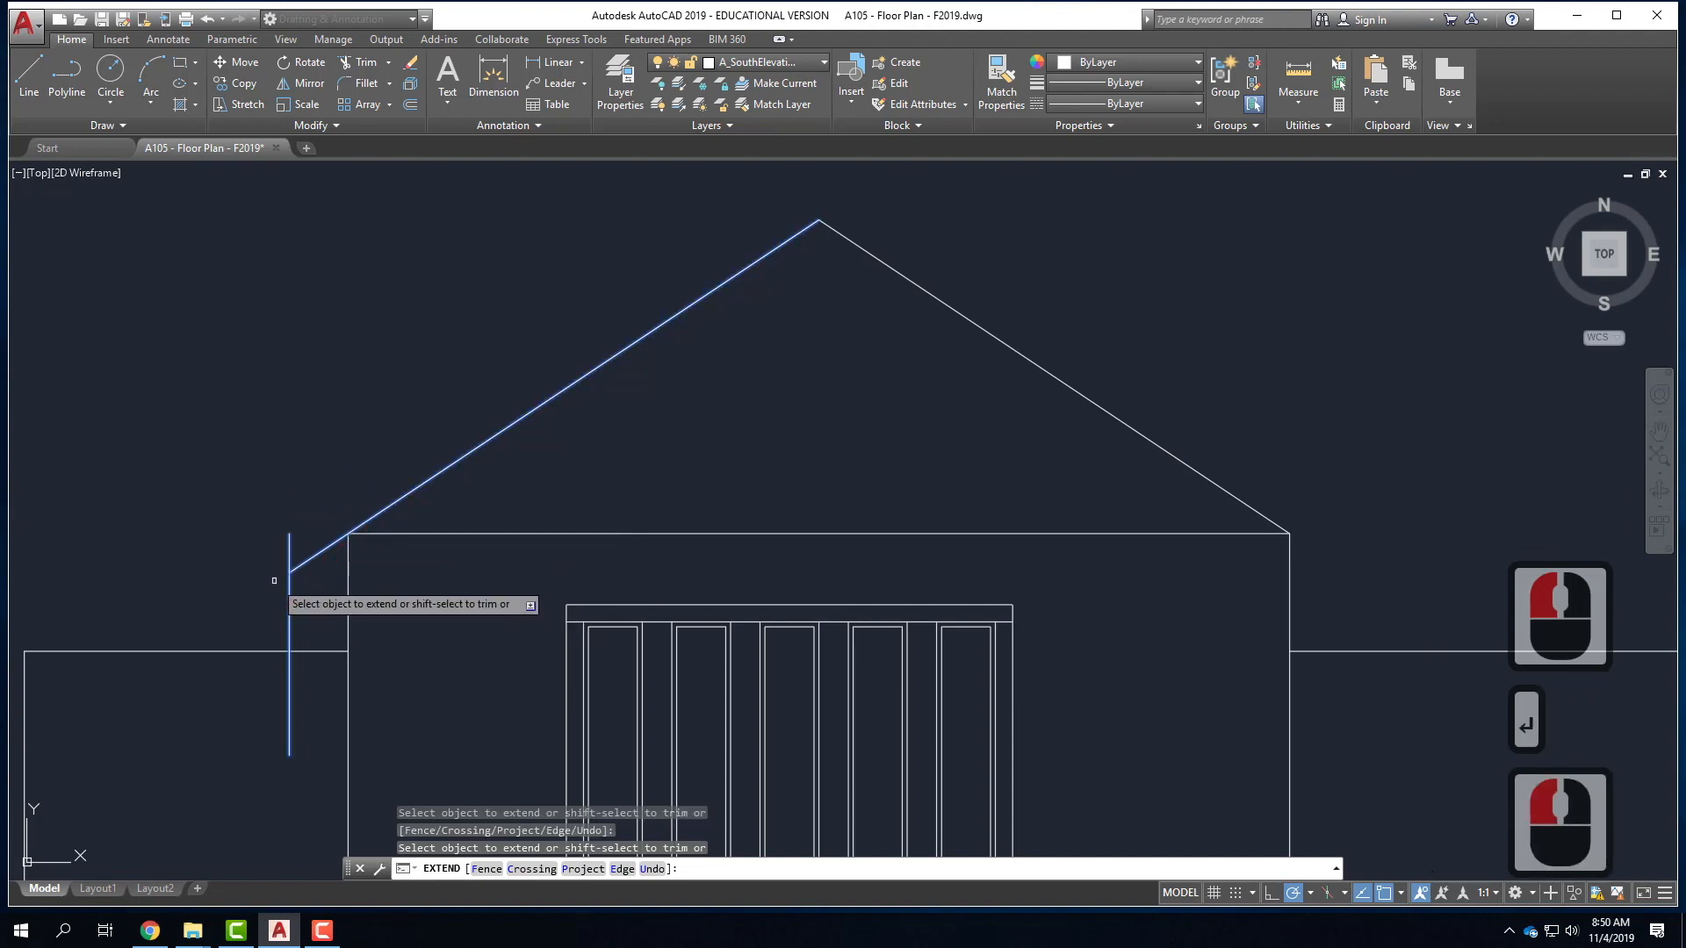
key(Escape)
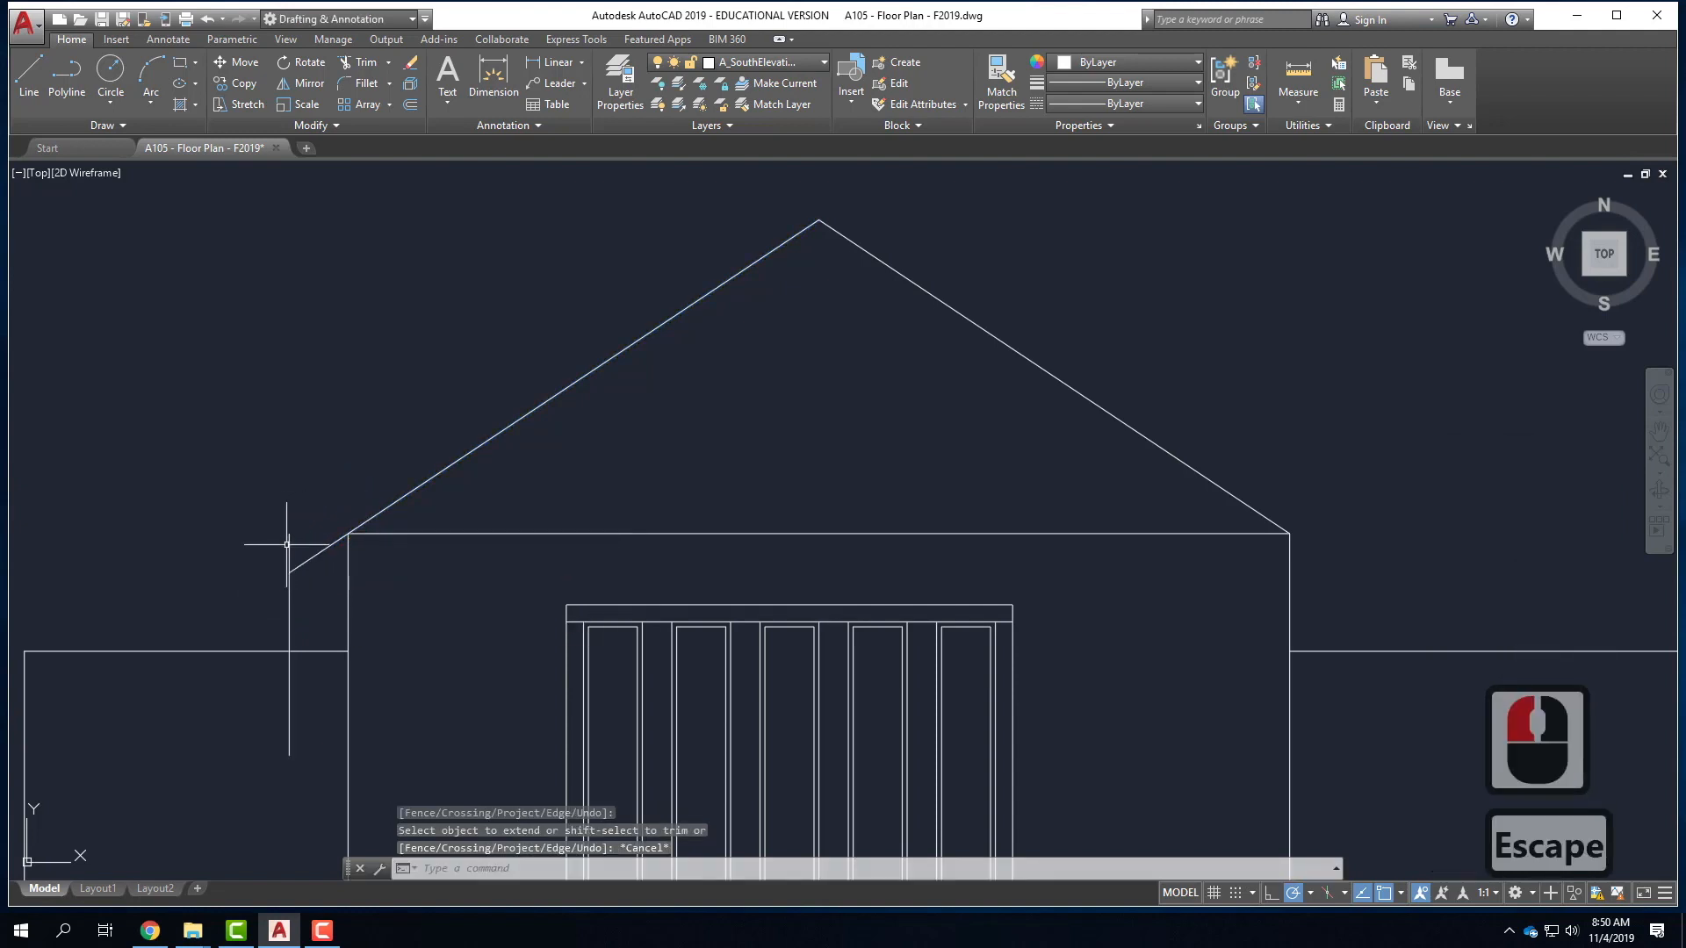
- Delete the vertical guide line at the small gable's left eave
click(287, 544)
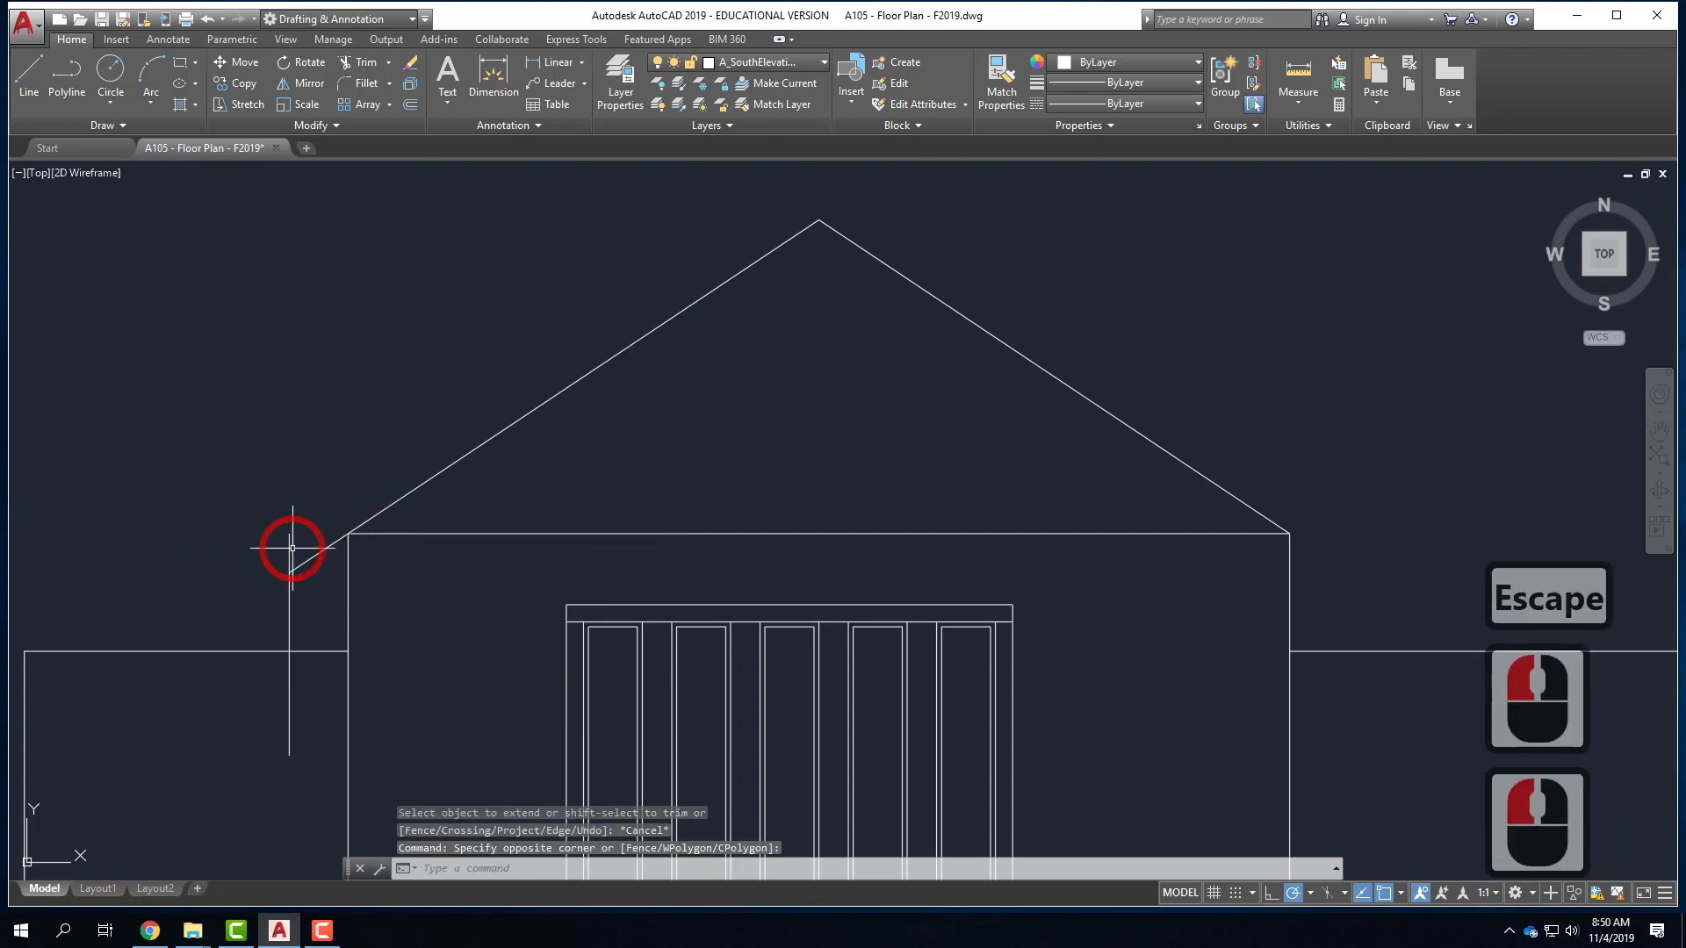
click(262, 530)
key(Delete)
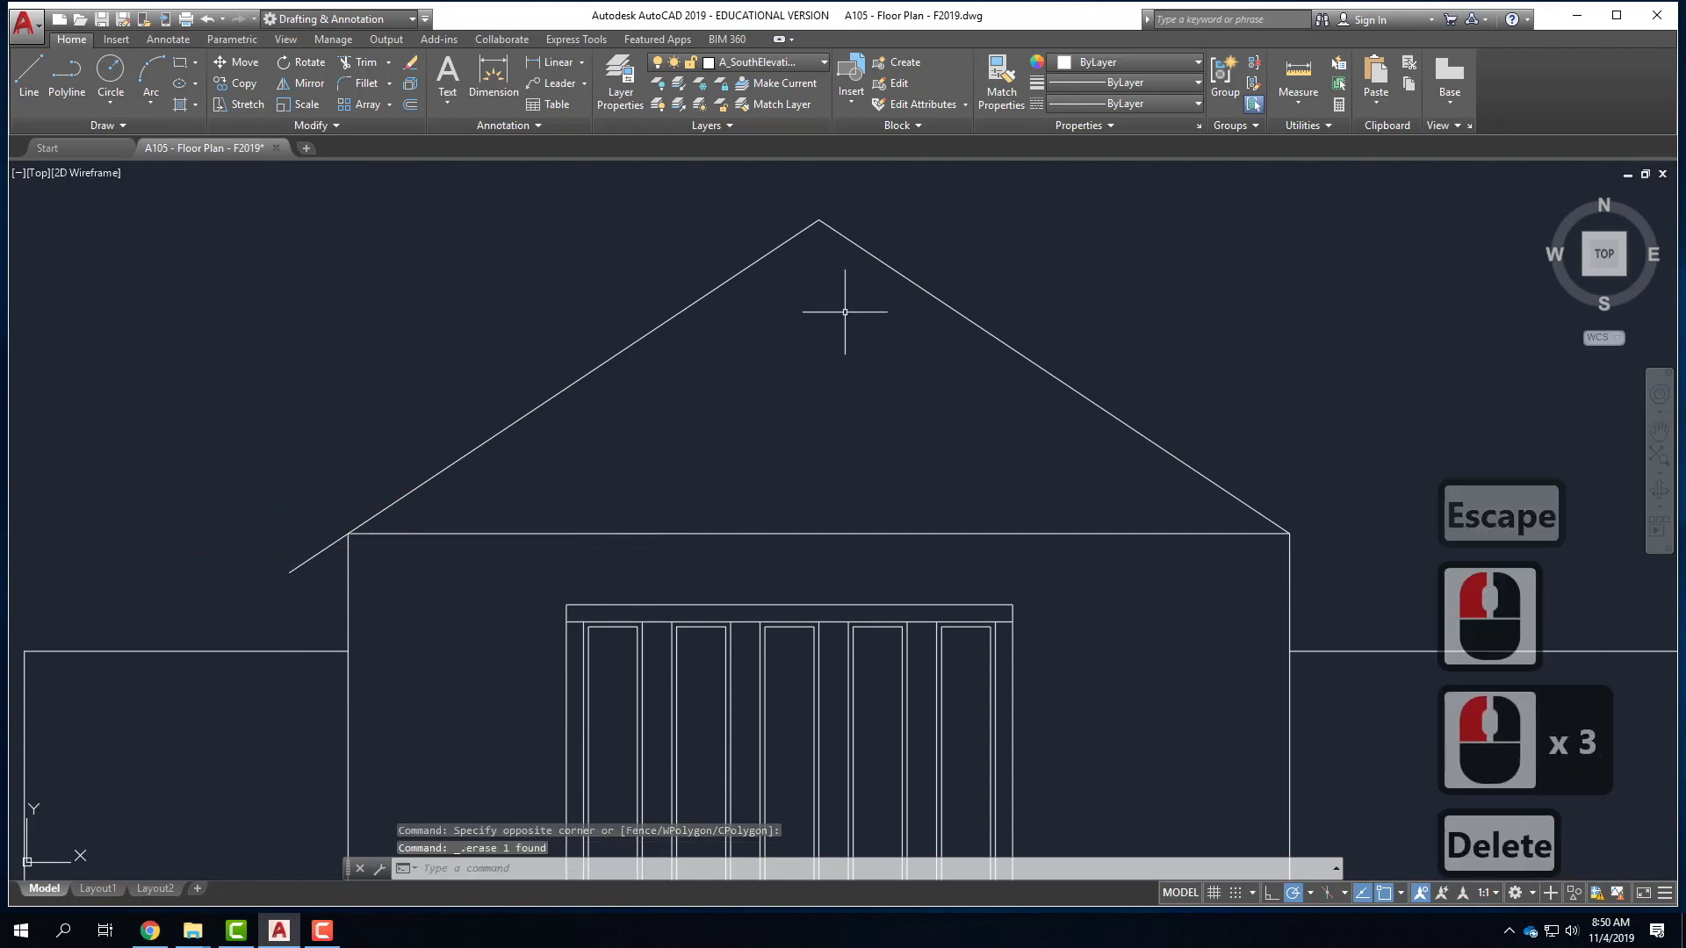
- Draw a vertical guide line downward, starting 1' to the right of the small building's upper-right wall corner
scroll(878, 334, down, 2)
scroll(764, 360, up, 2)
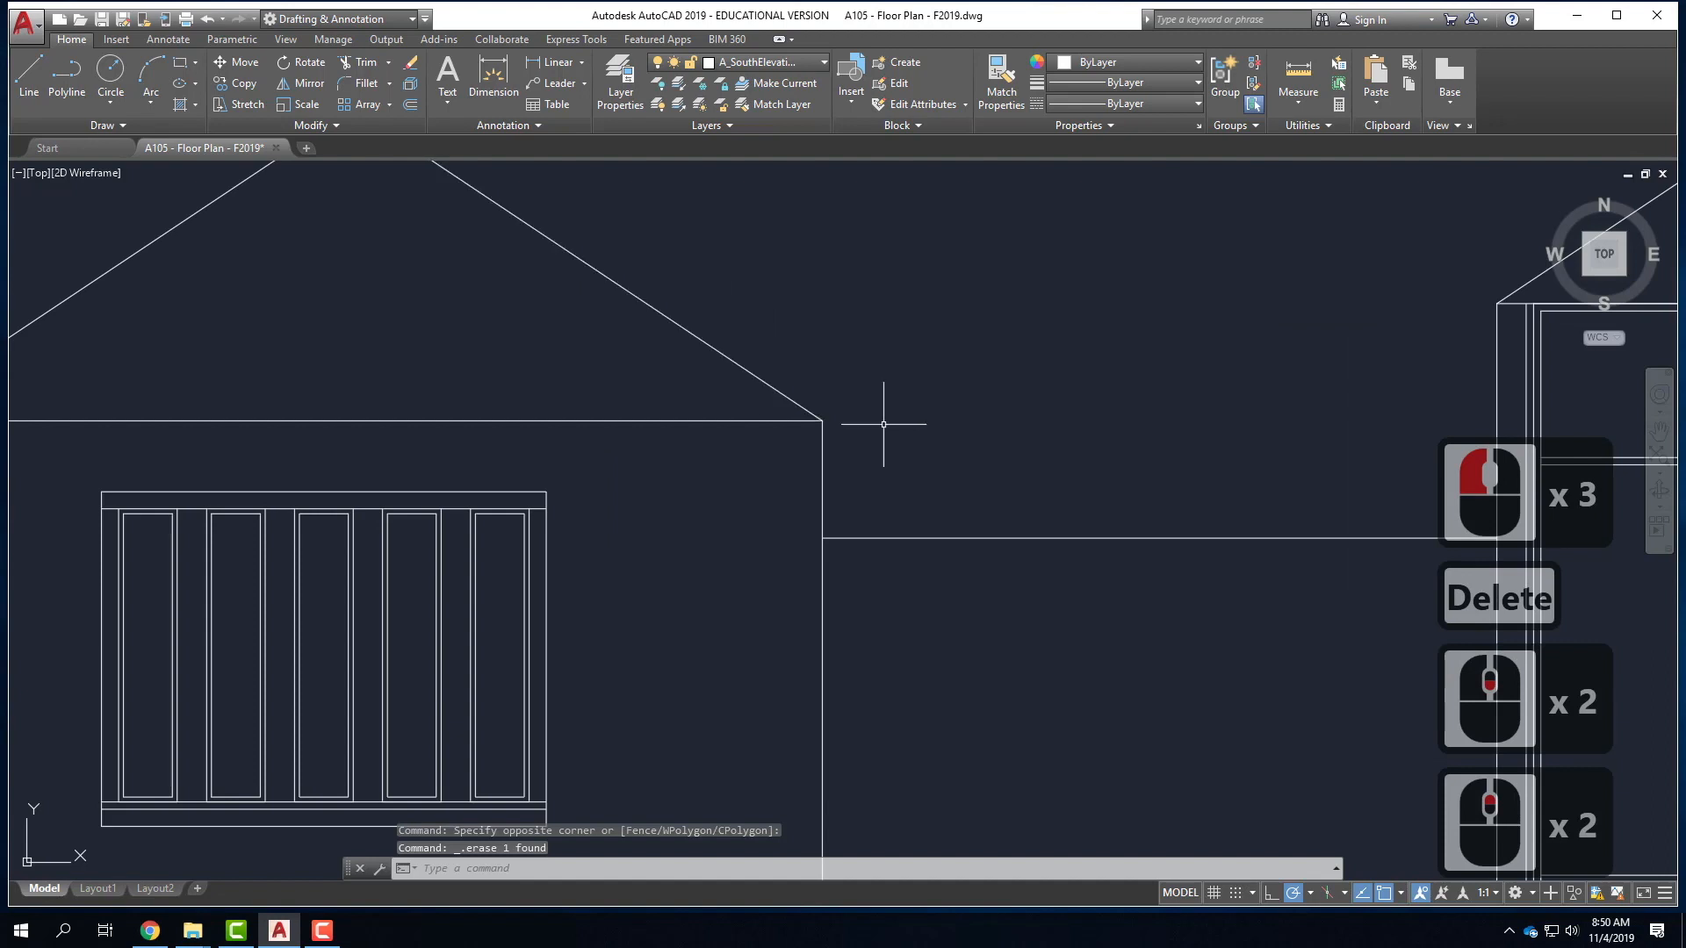
click(29, 75)
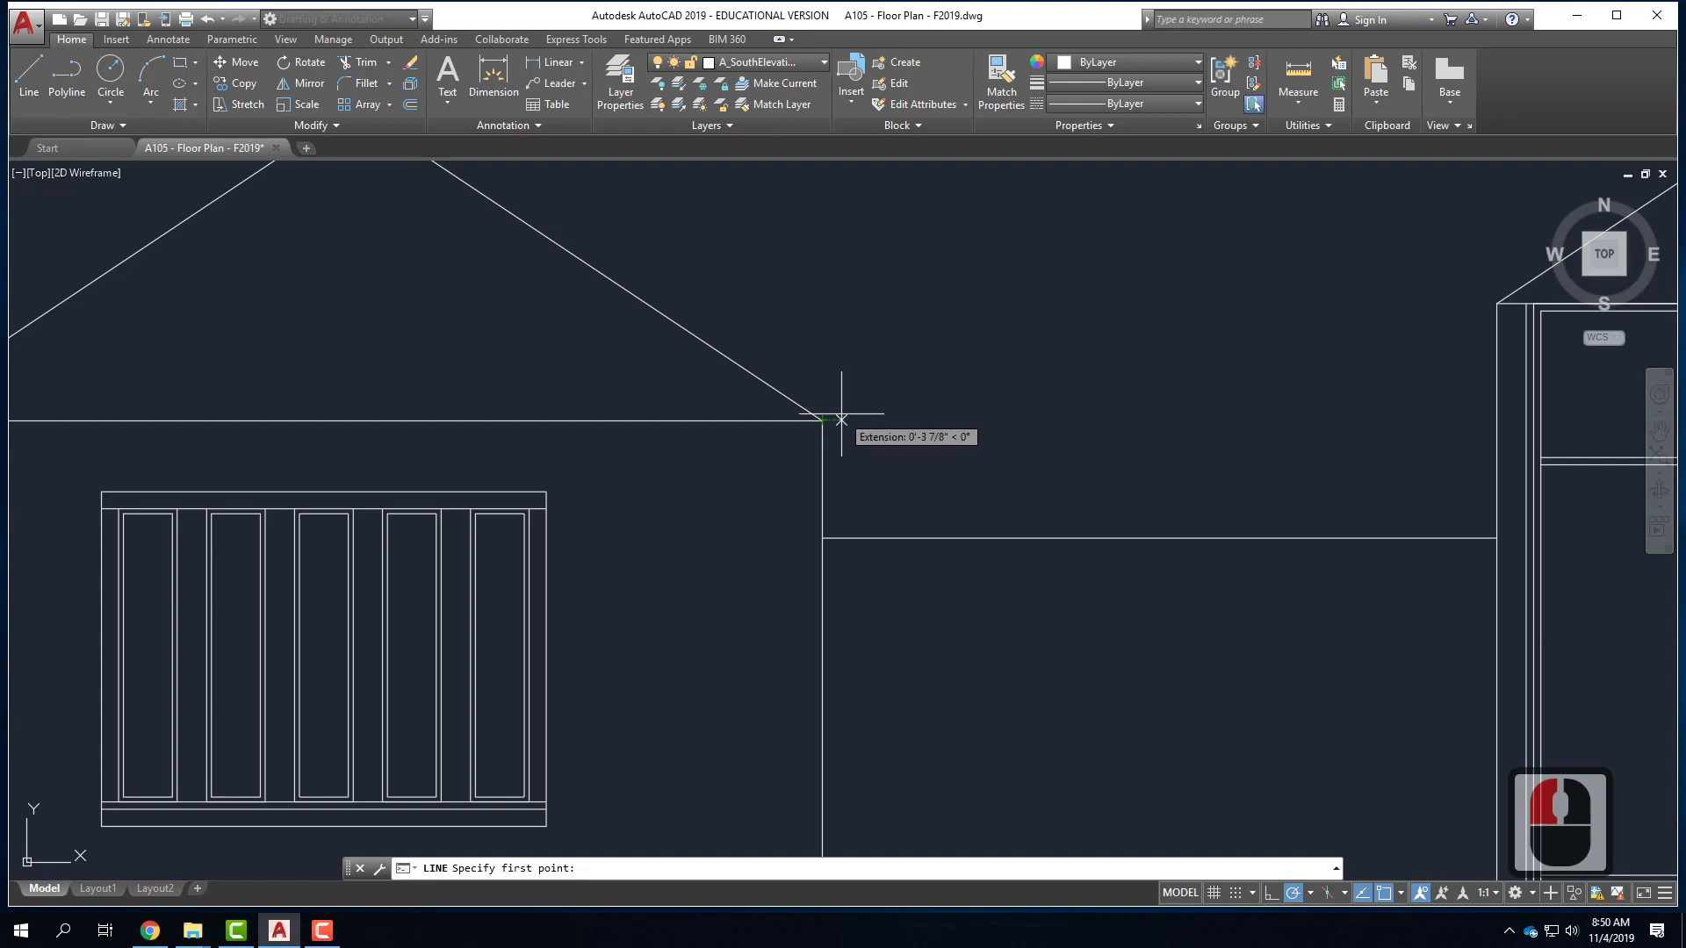
text(1')
key(Return)
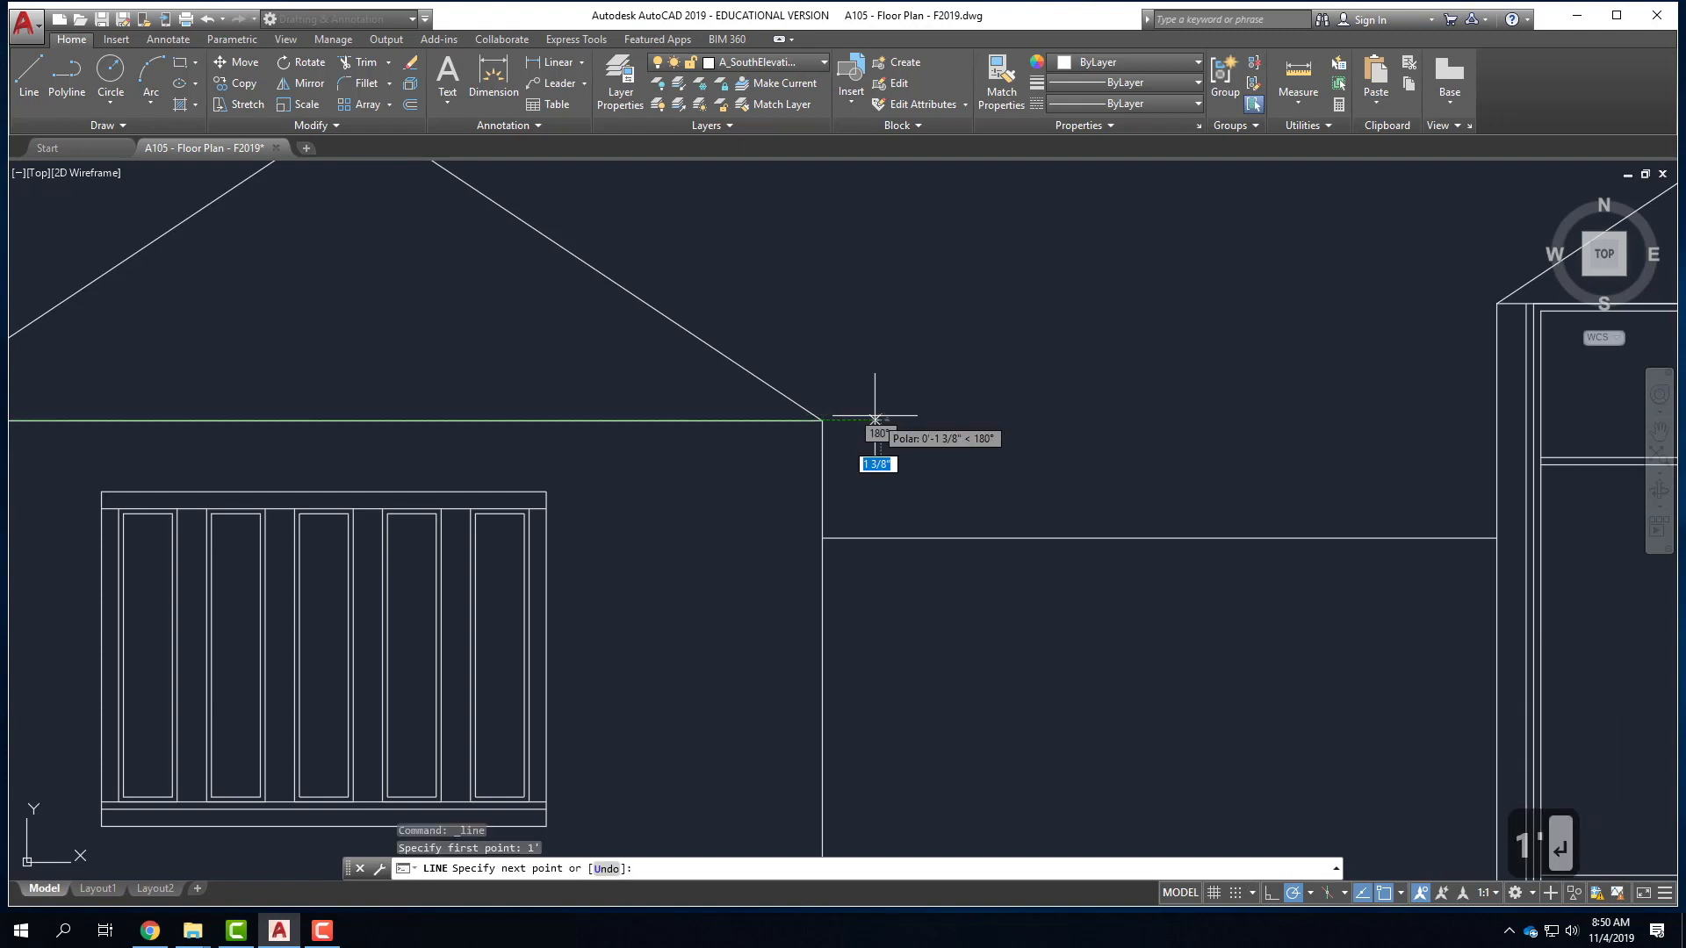
click(881, 635)
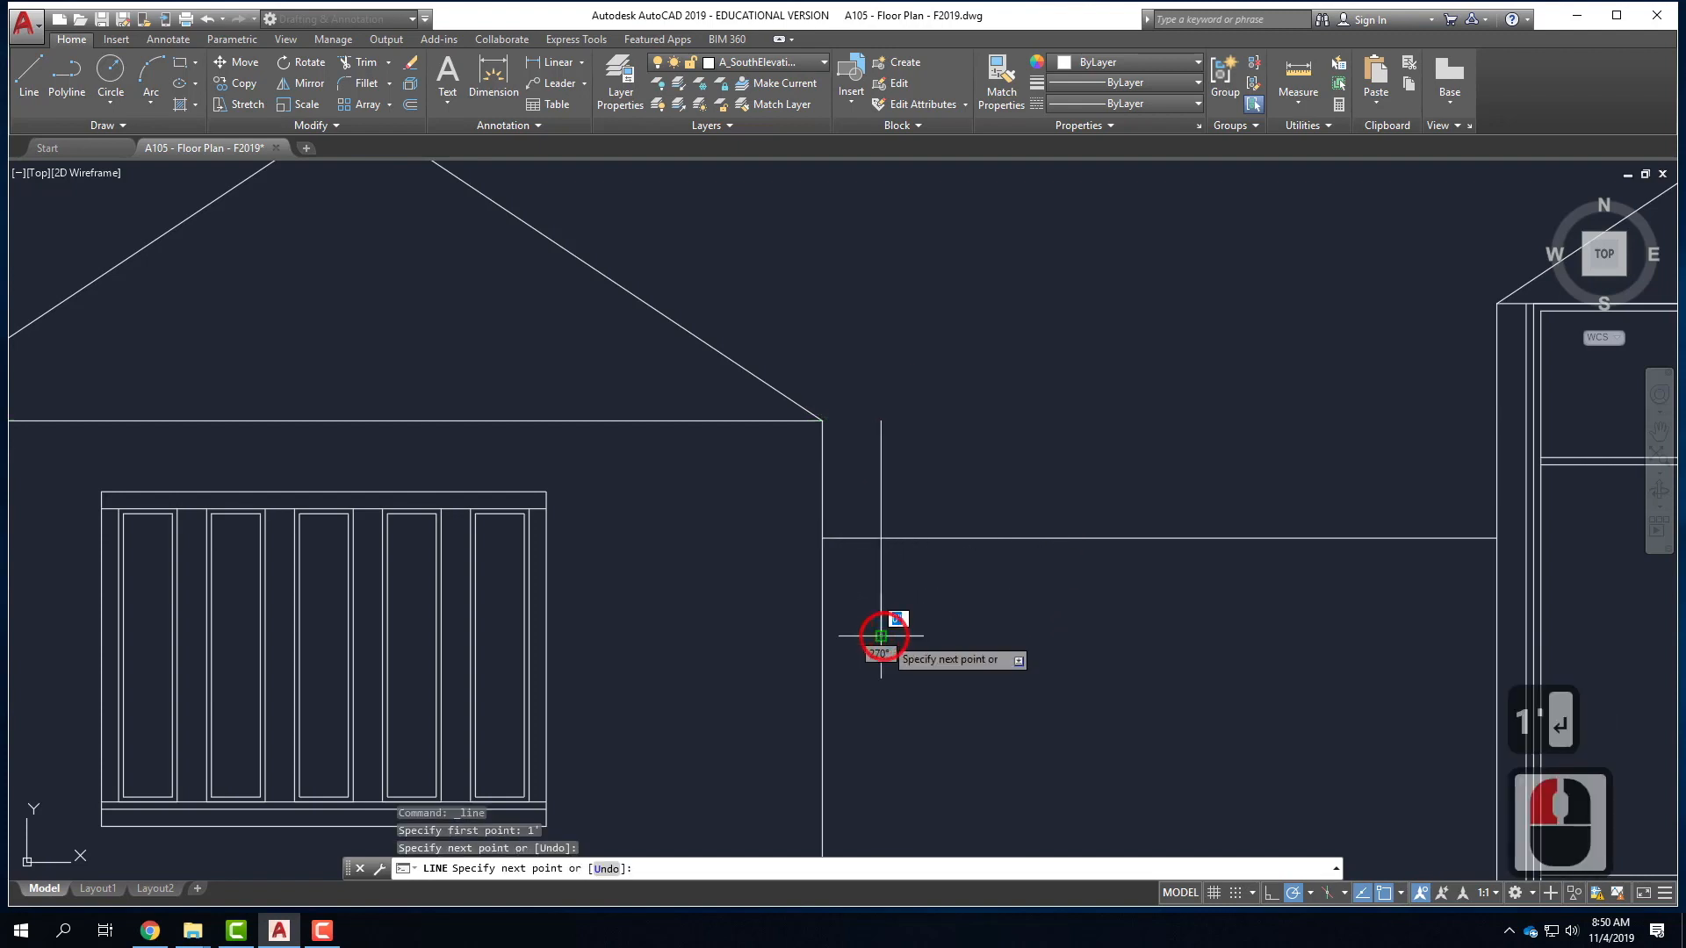
key(Return)
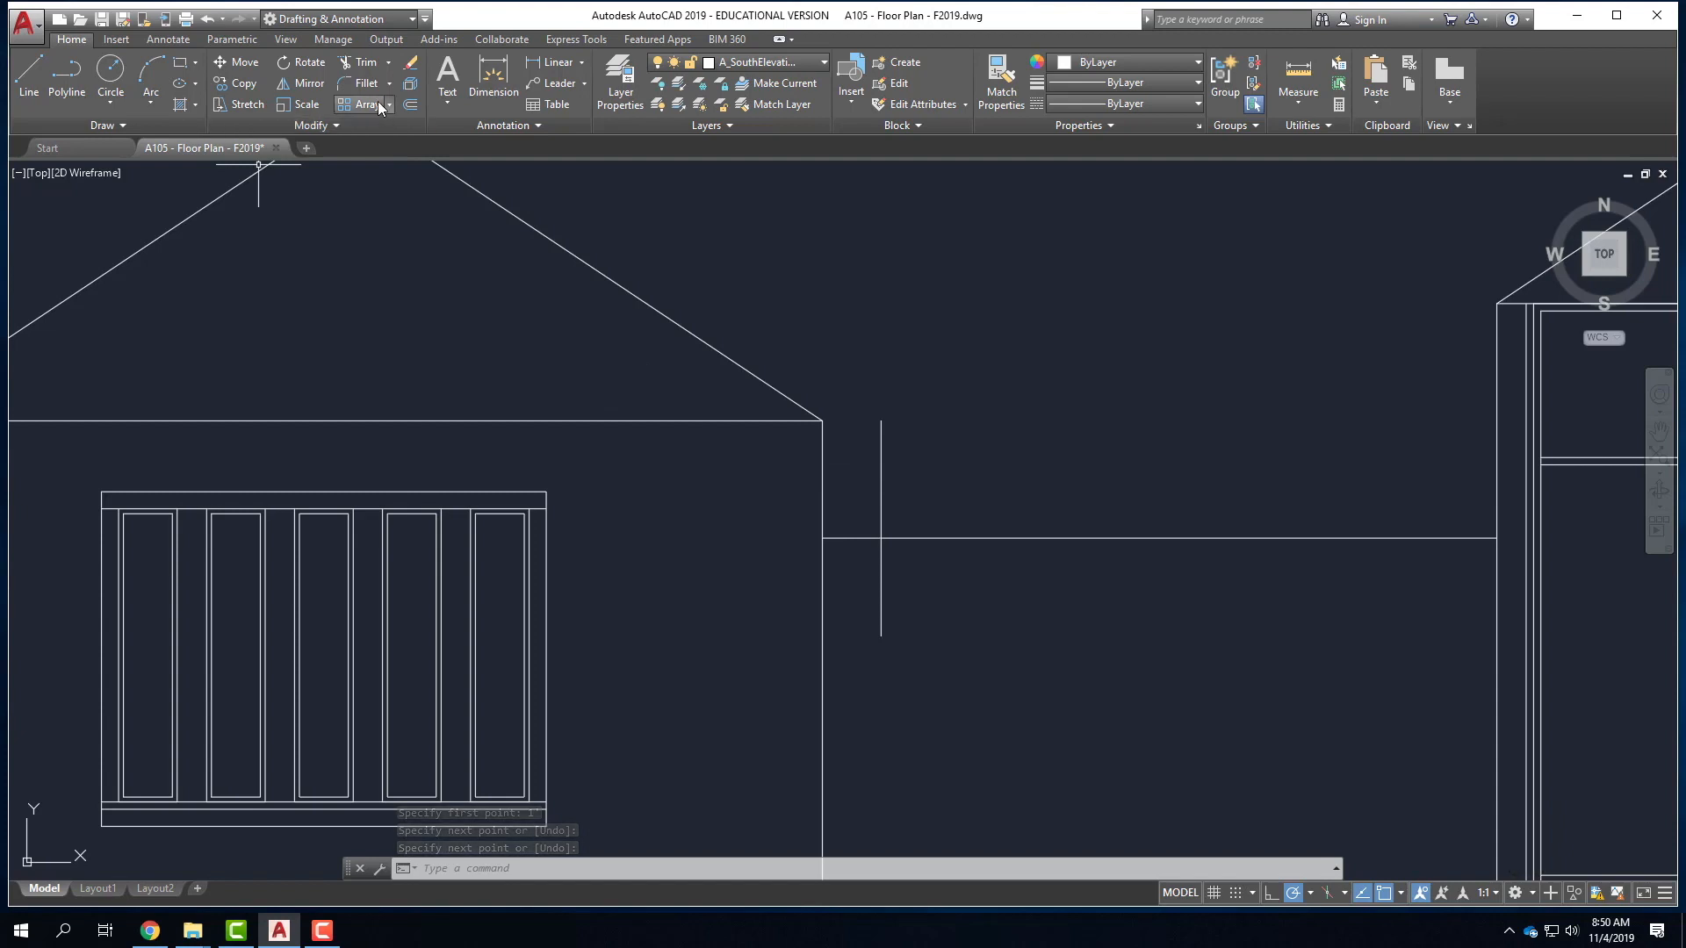
- Extend the small gable's right roof line down to the vertical guide line to form the eave overhang
click(389, 63)
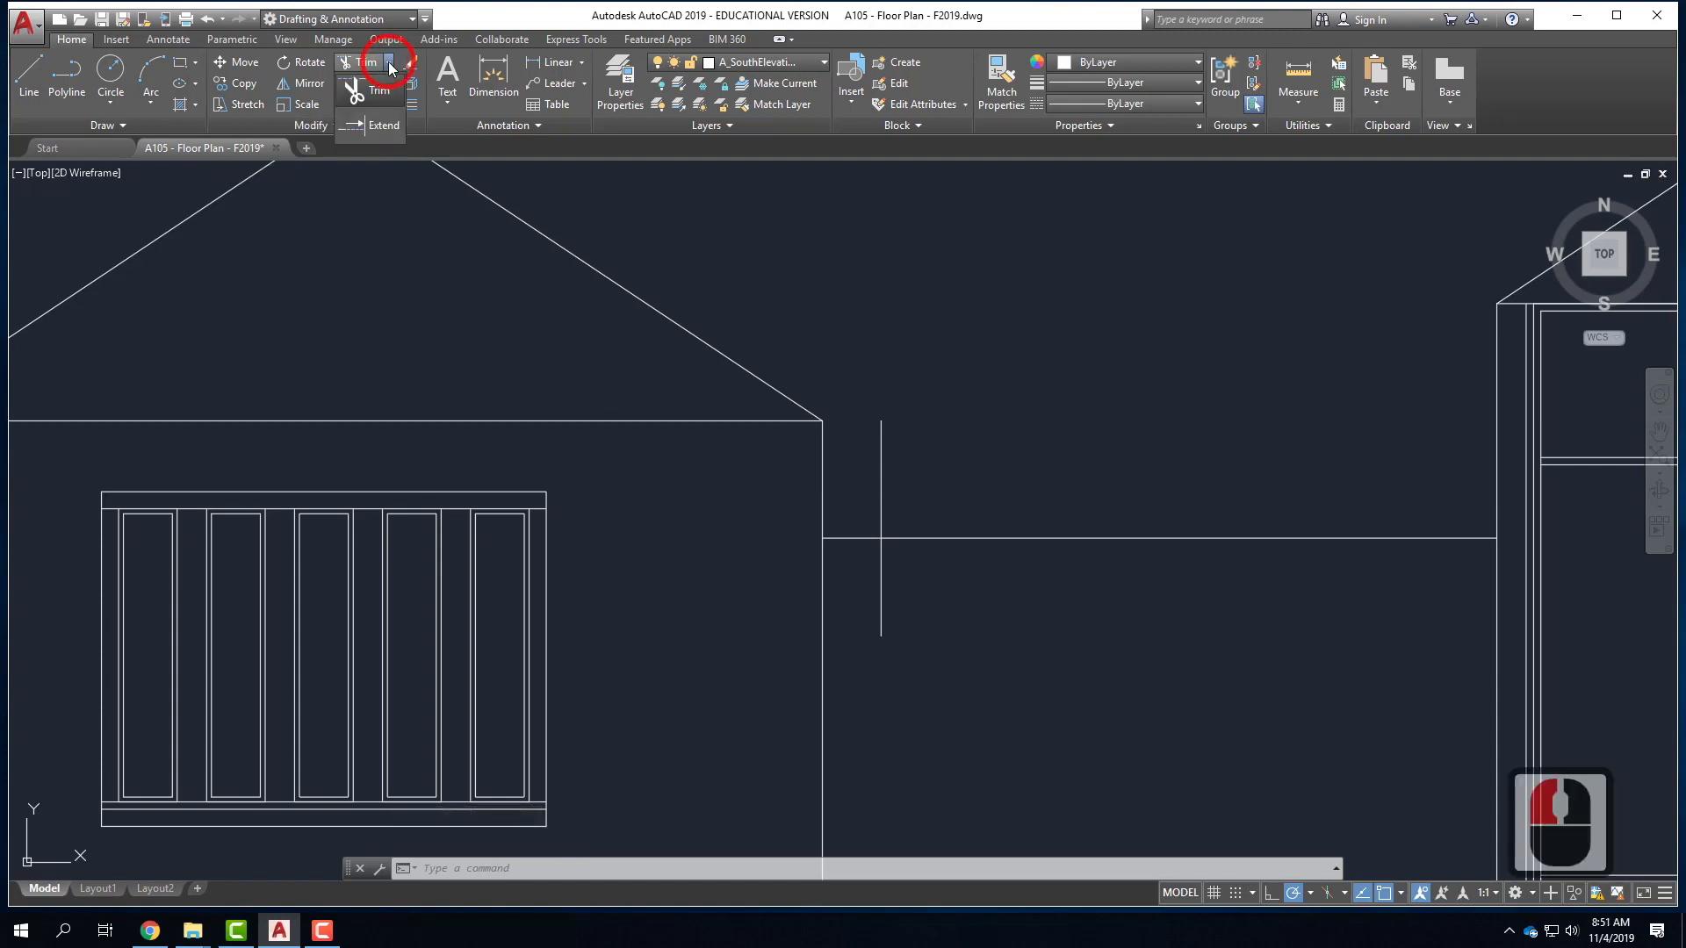
click(377, 128)
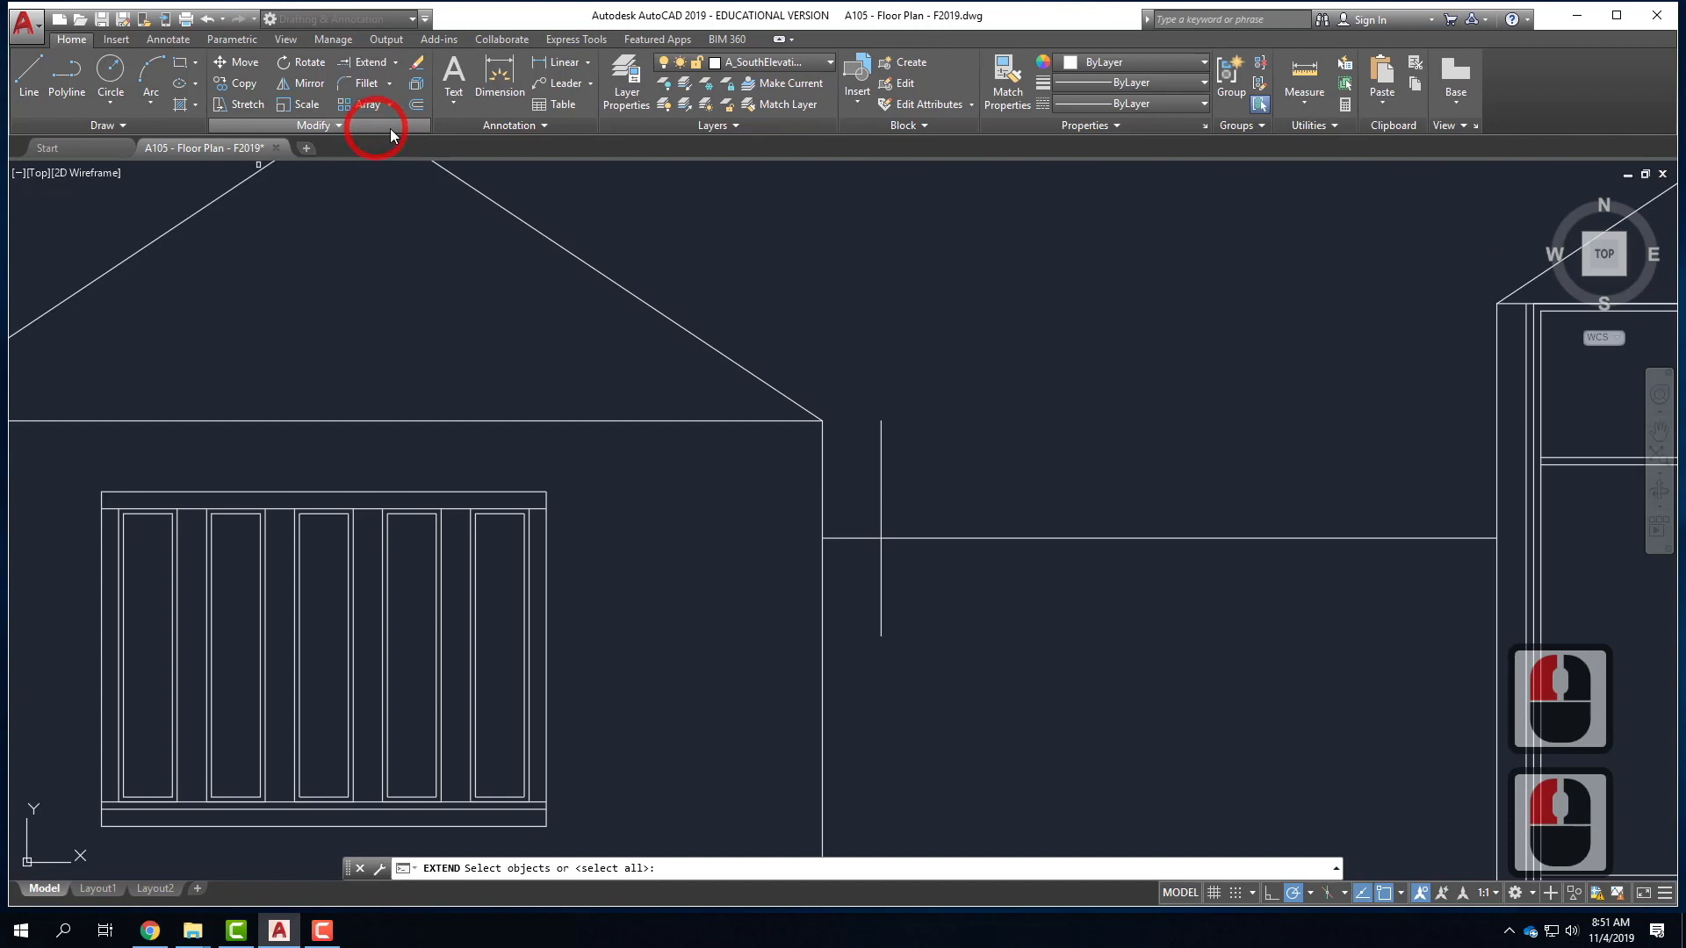
click(881, 456)
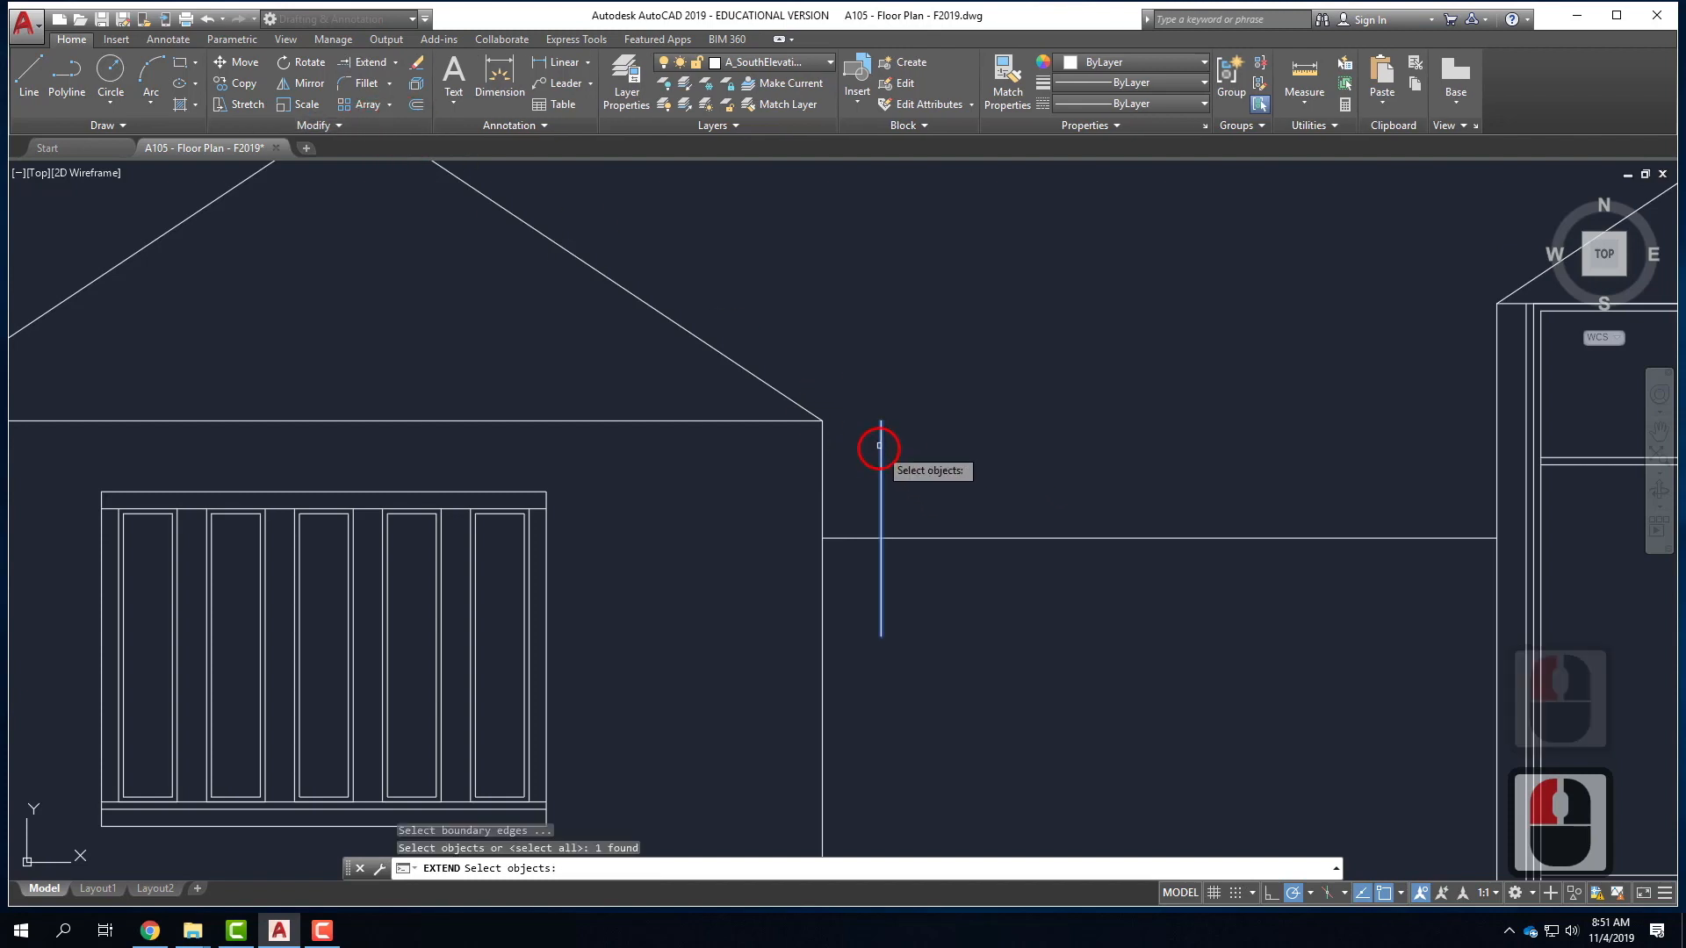
click(779, 393)
key(Return)
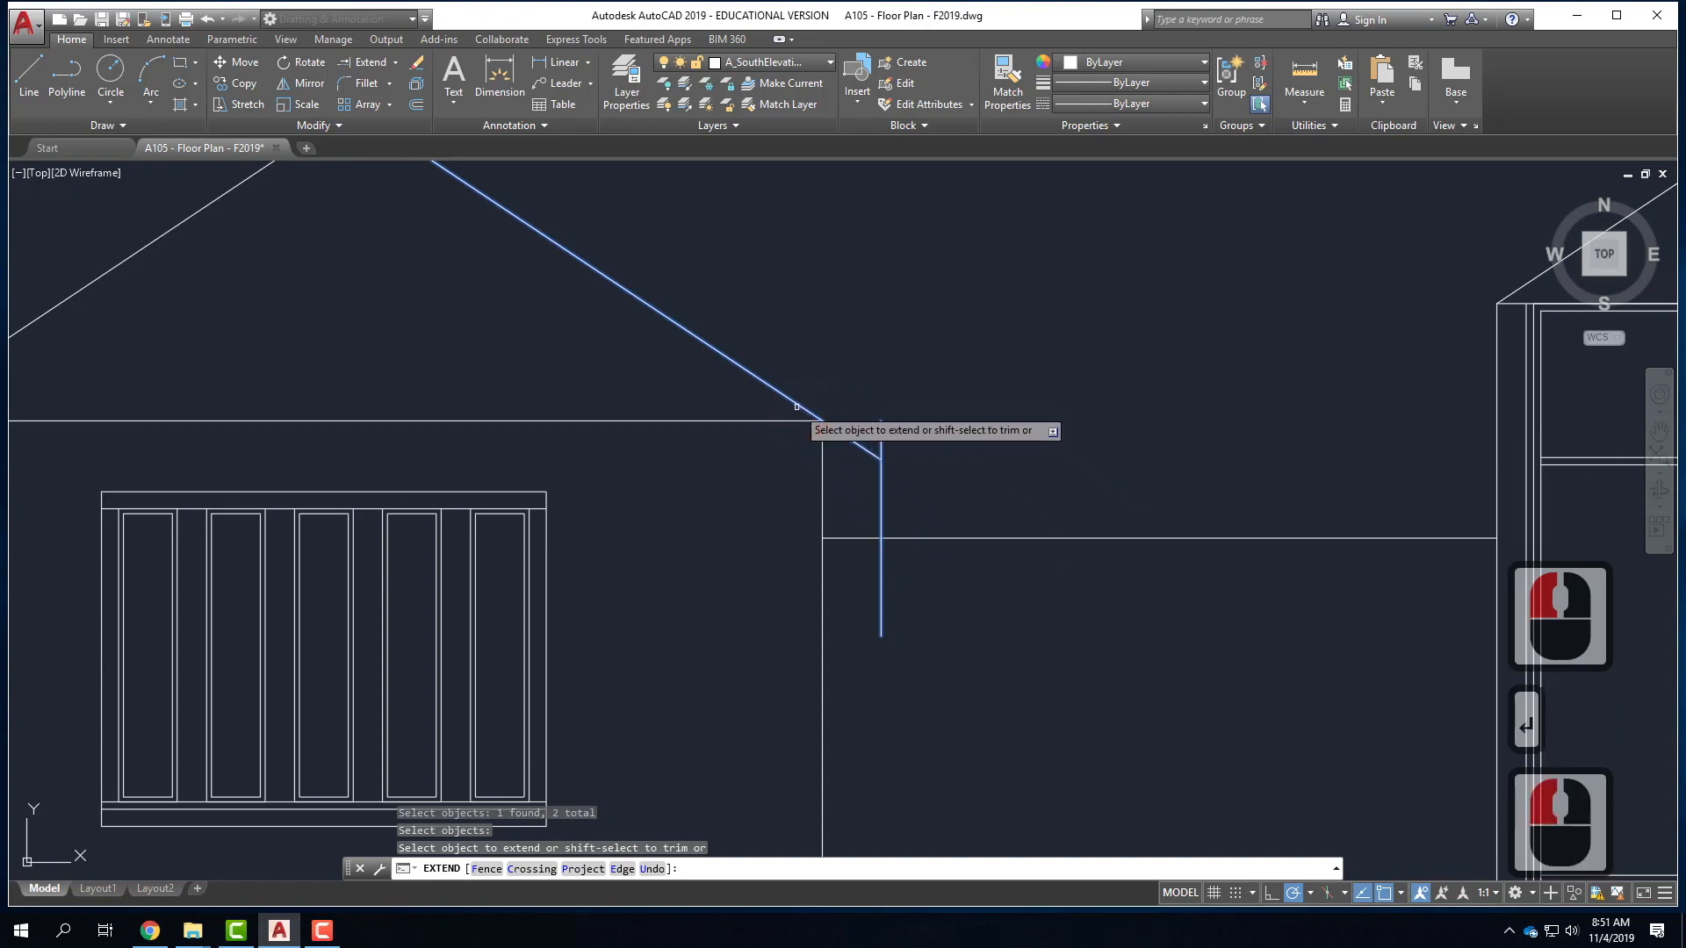
click(813, 416)
key(Return)
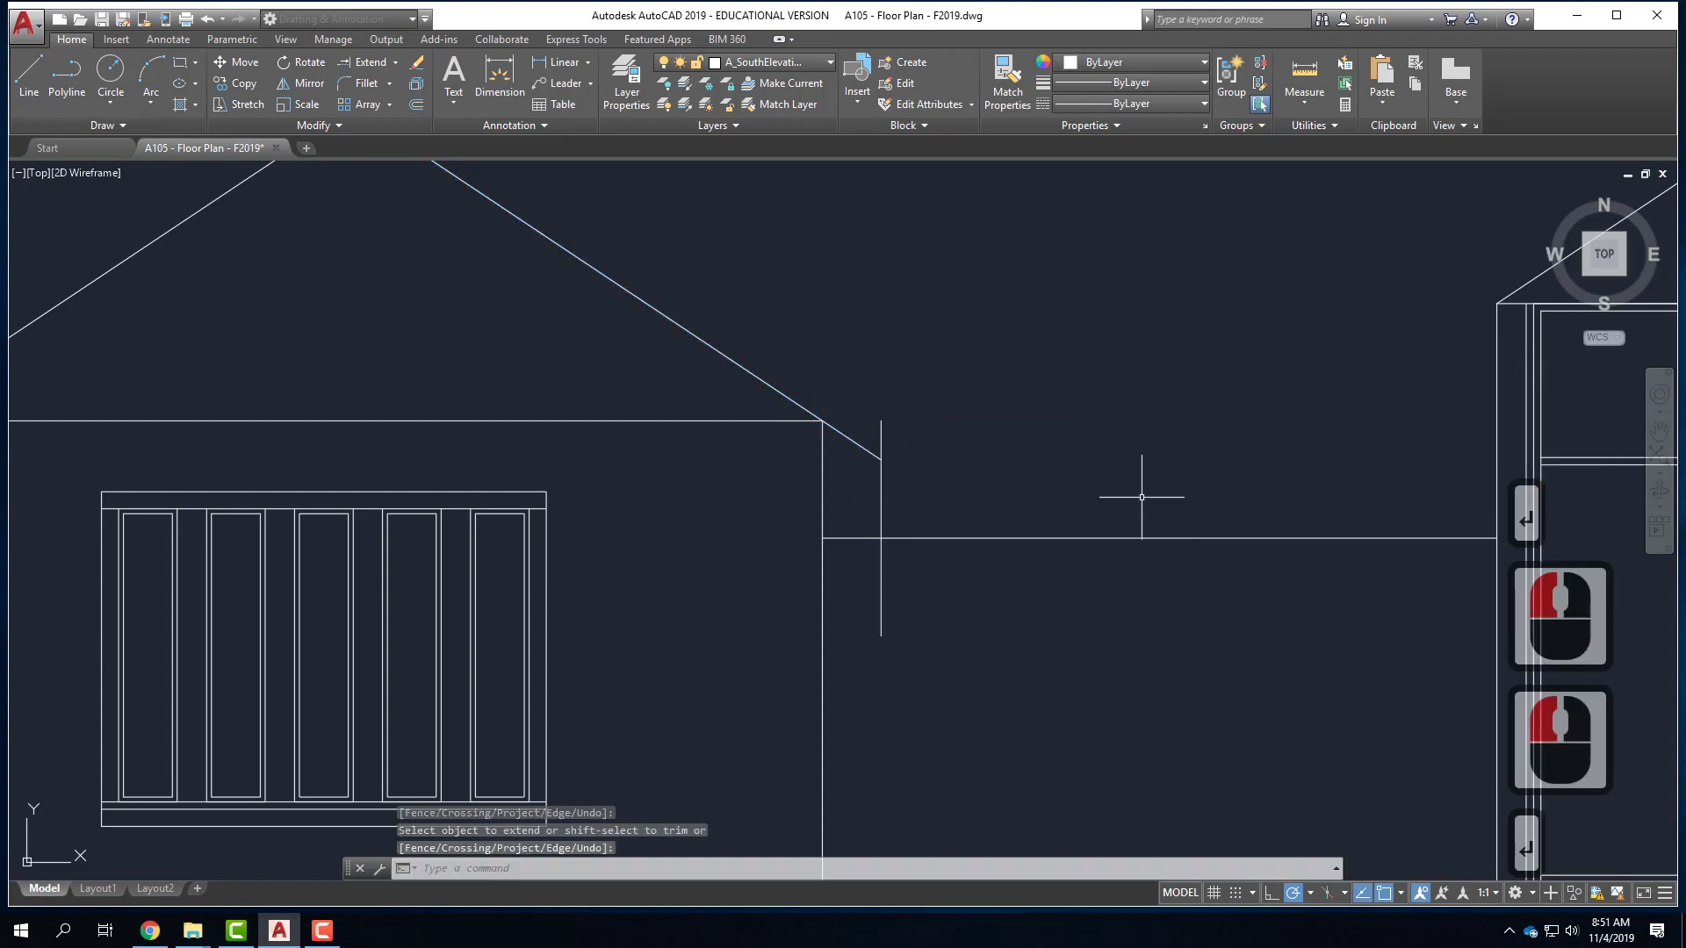
- Delete the vertical guide line at the small gable's right eave
click(881, 433)
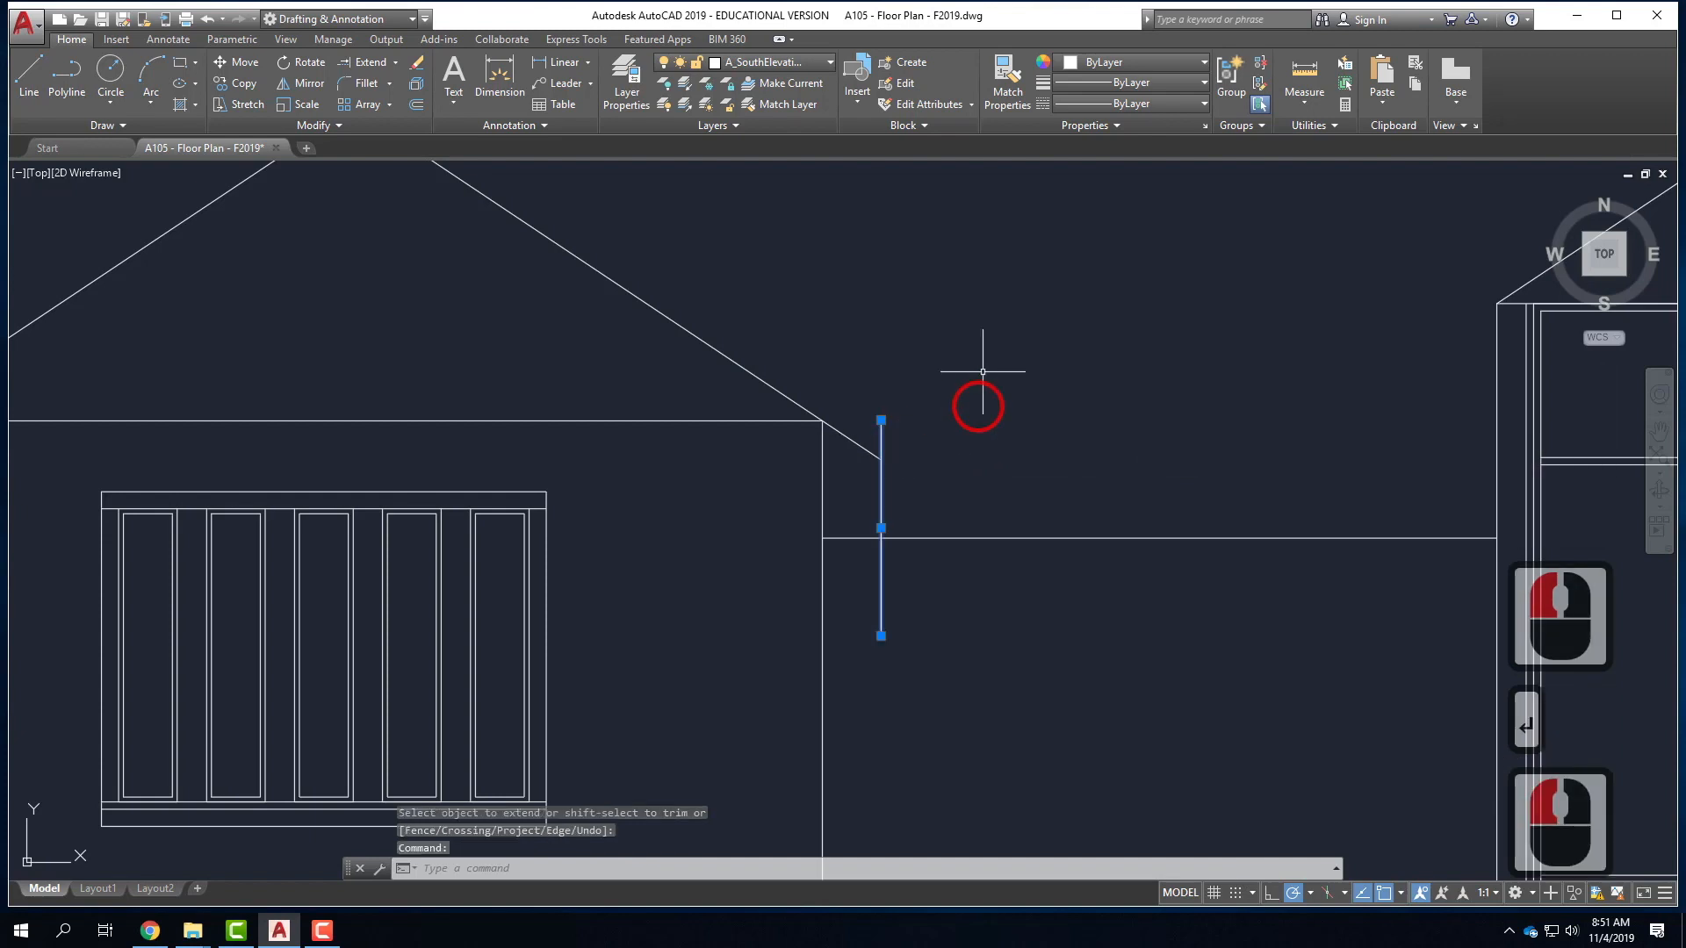
key(Delete)
scroll(1136, 471, down, 2)
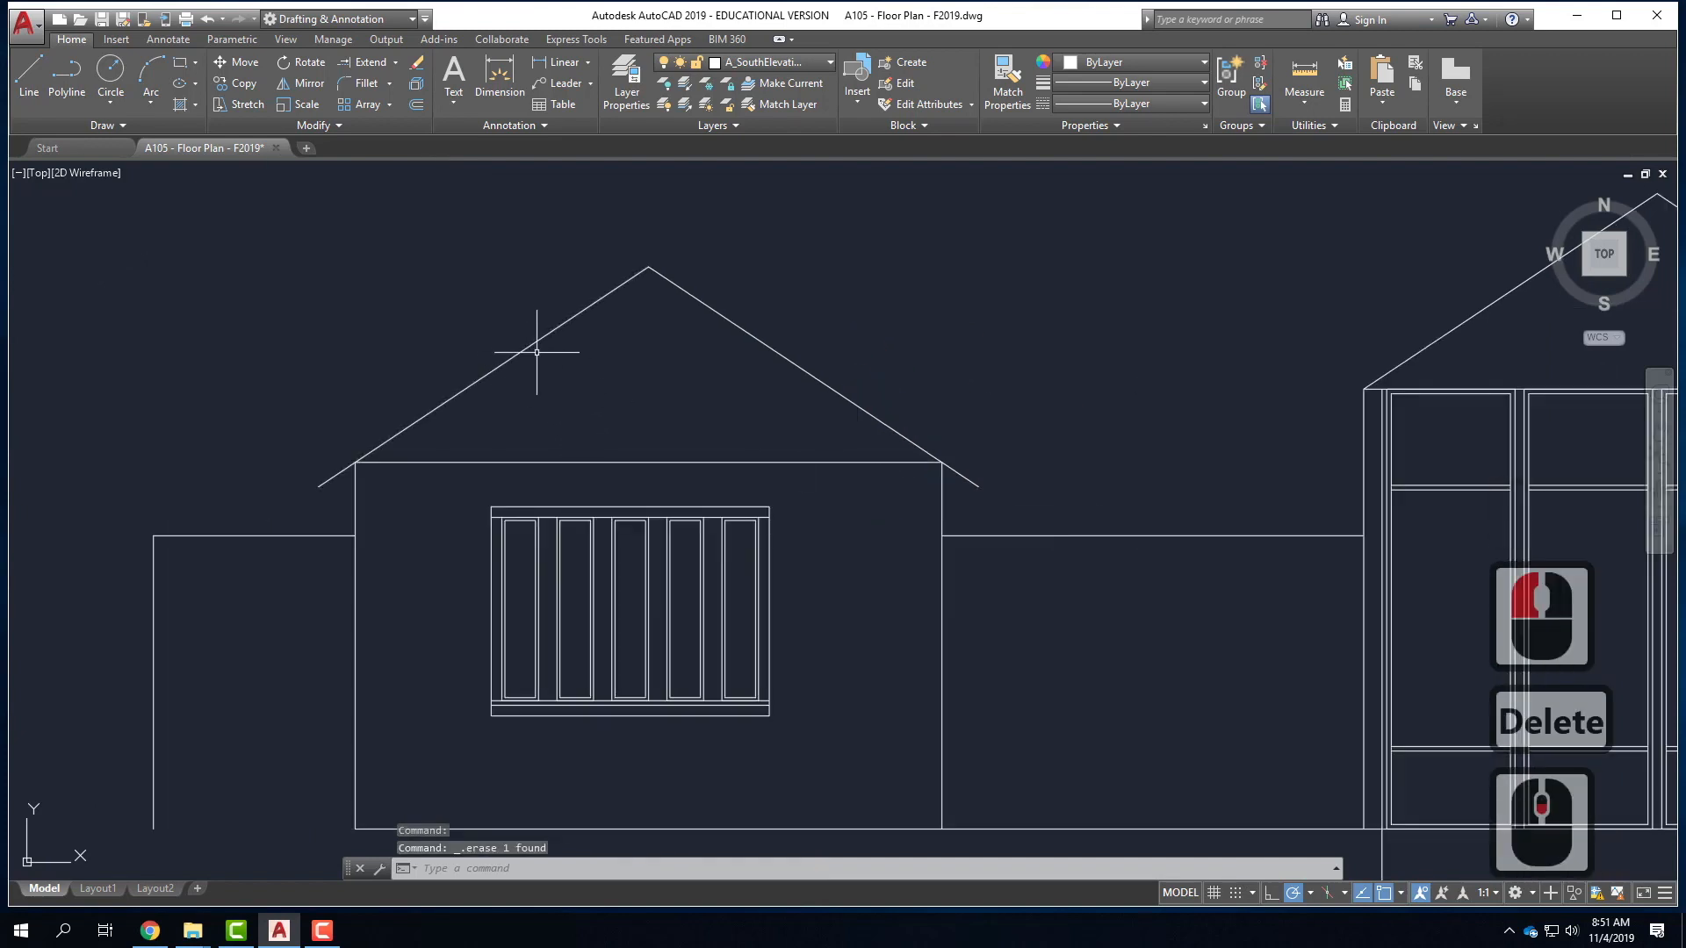
- Offset both sloped roof lines of the small gable 7.25" inward, below the originals
text(offset)
key(Return)
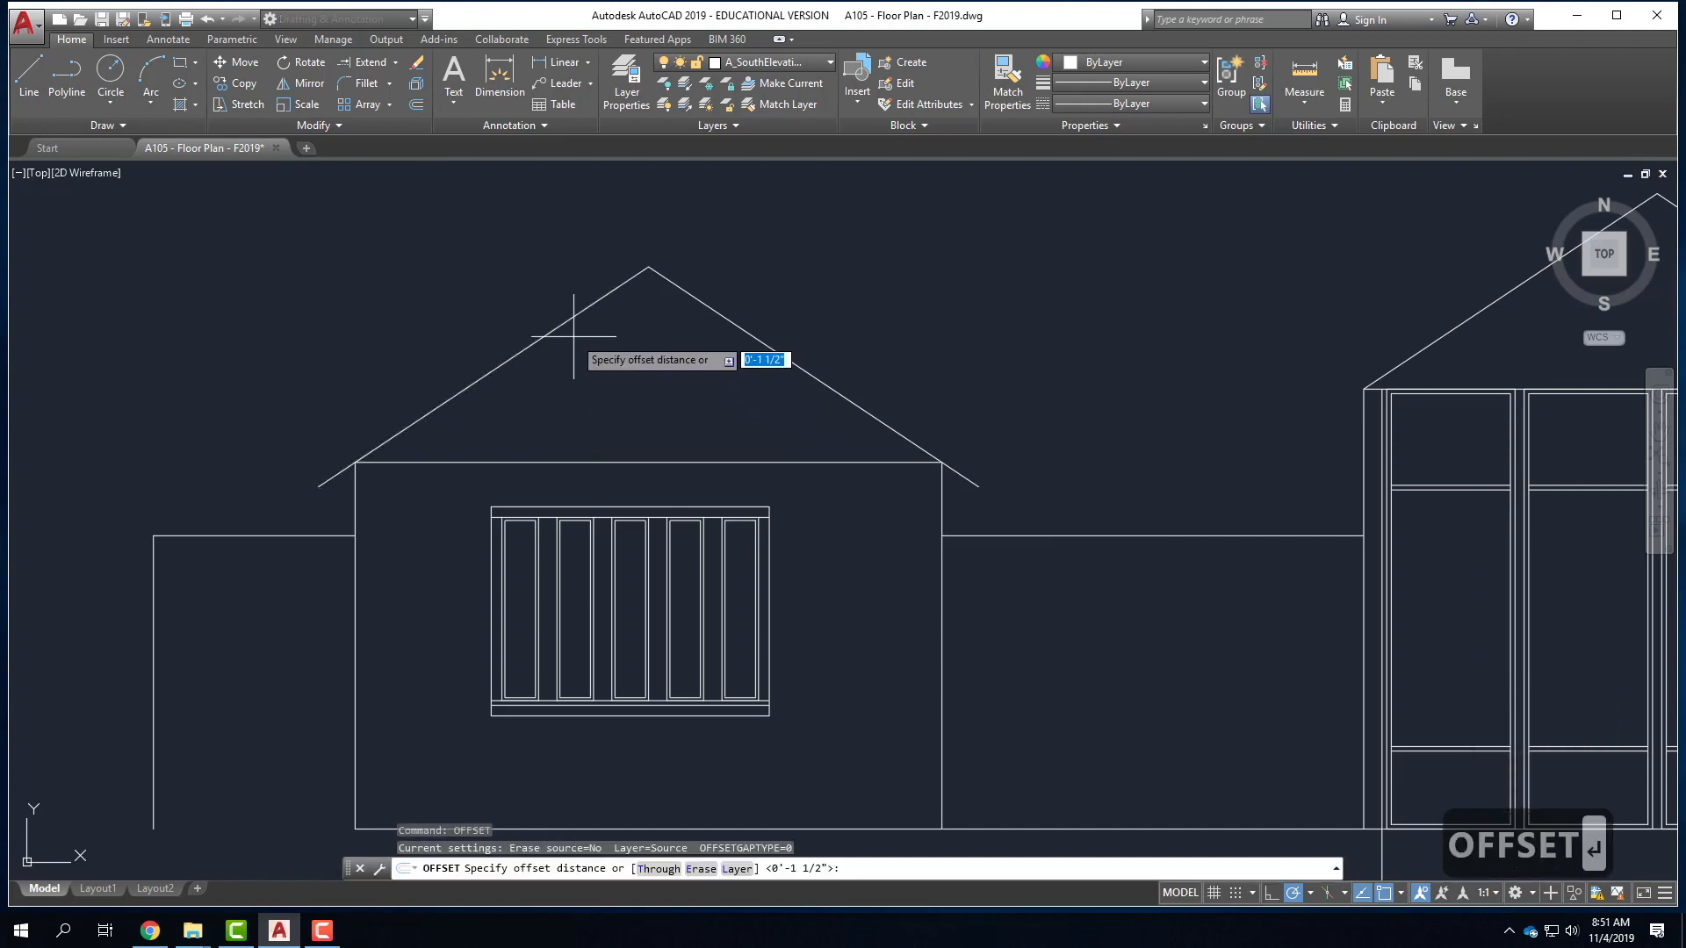
text(7)
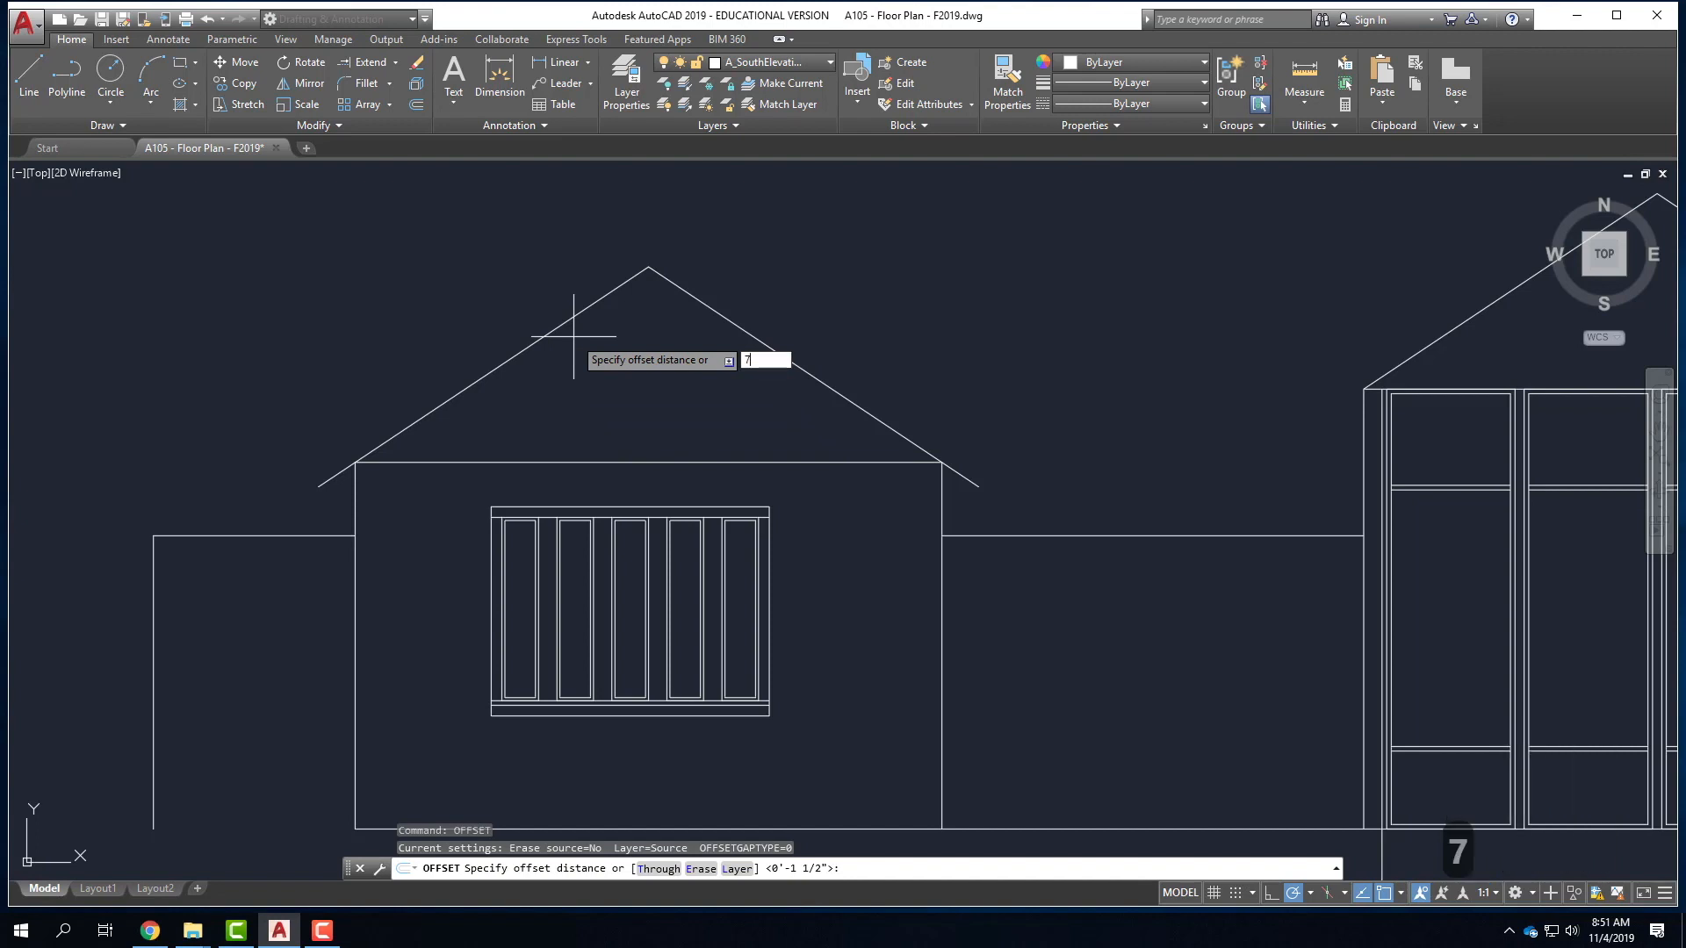
text(.25")
key(Return)
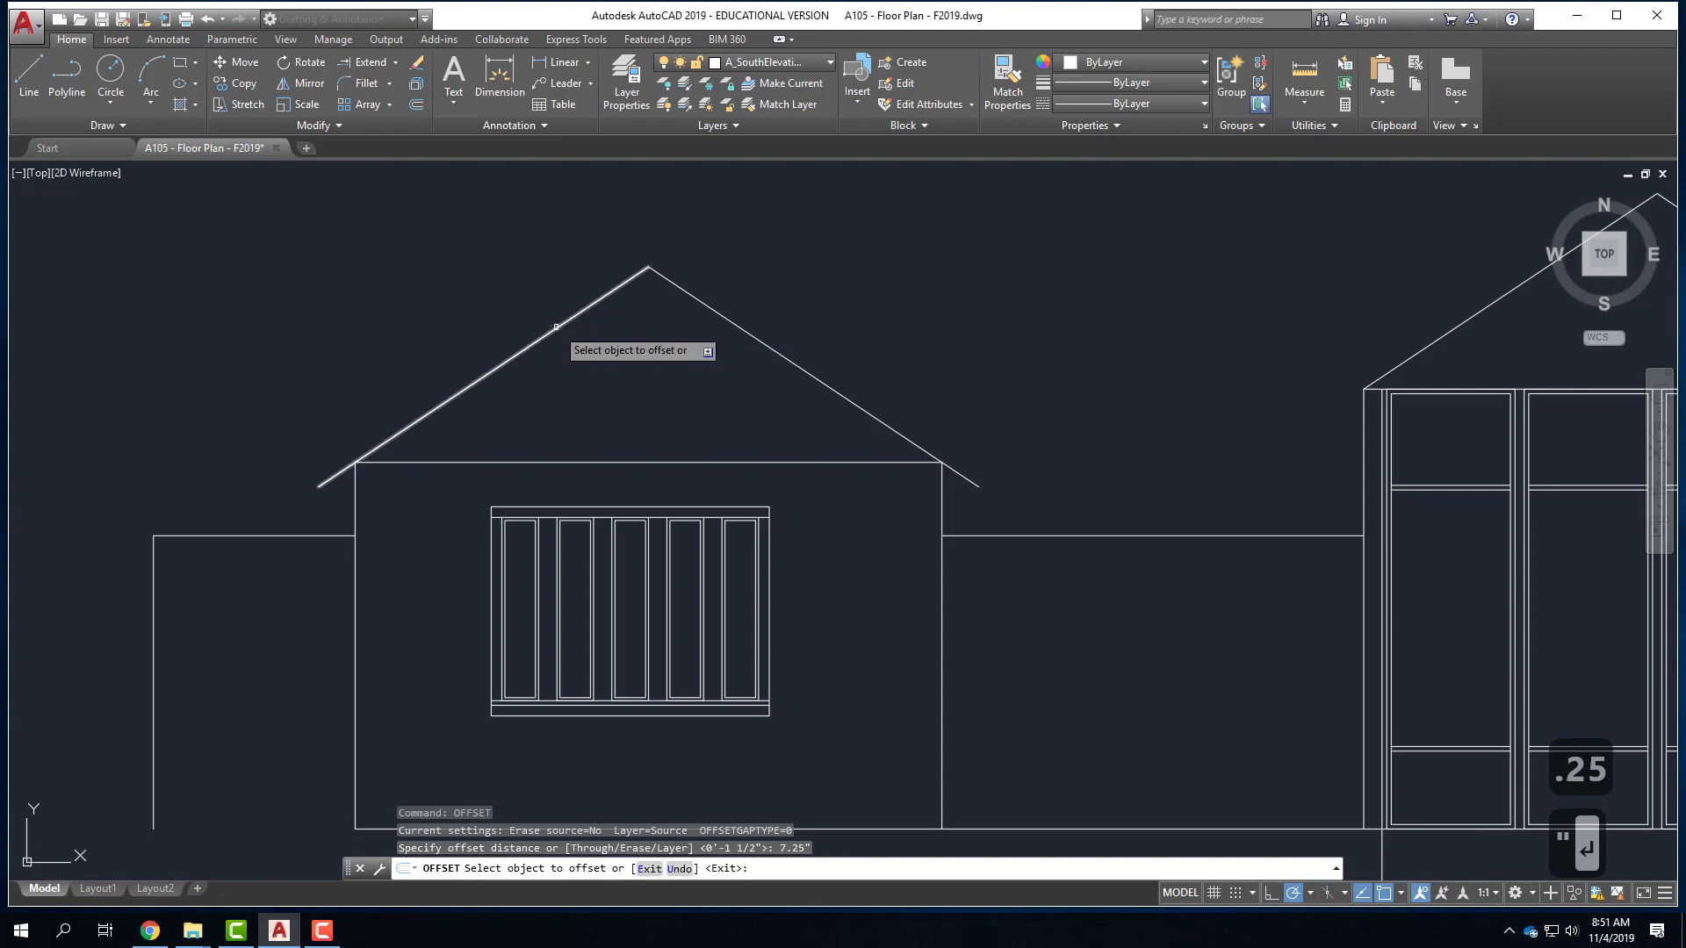
click(555, 330)
click(589, 367)
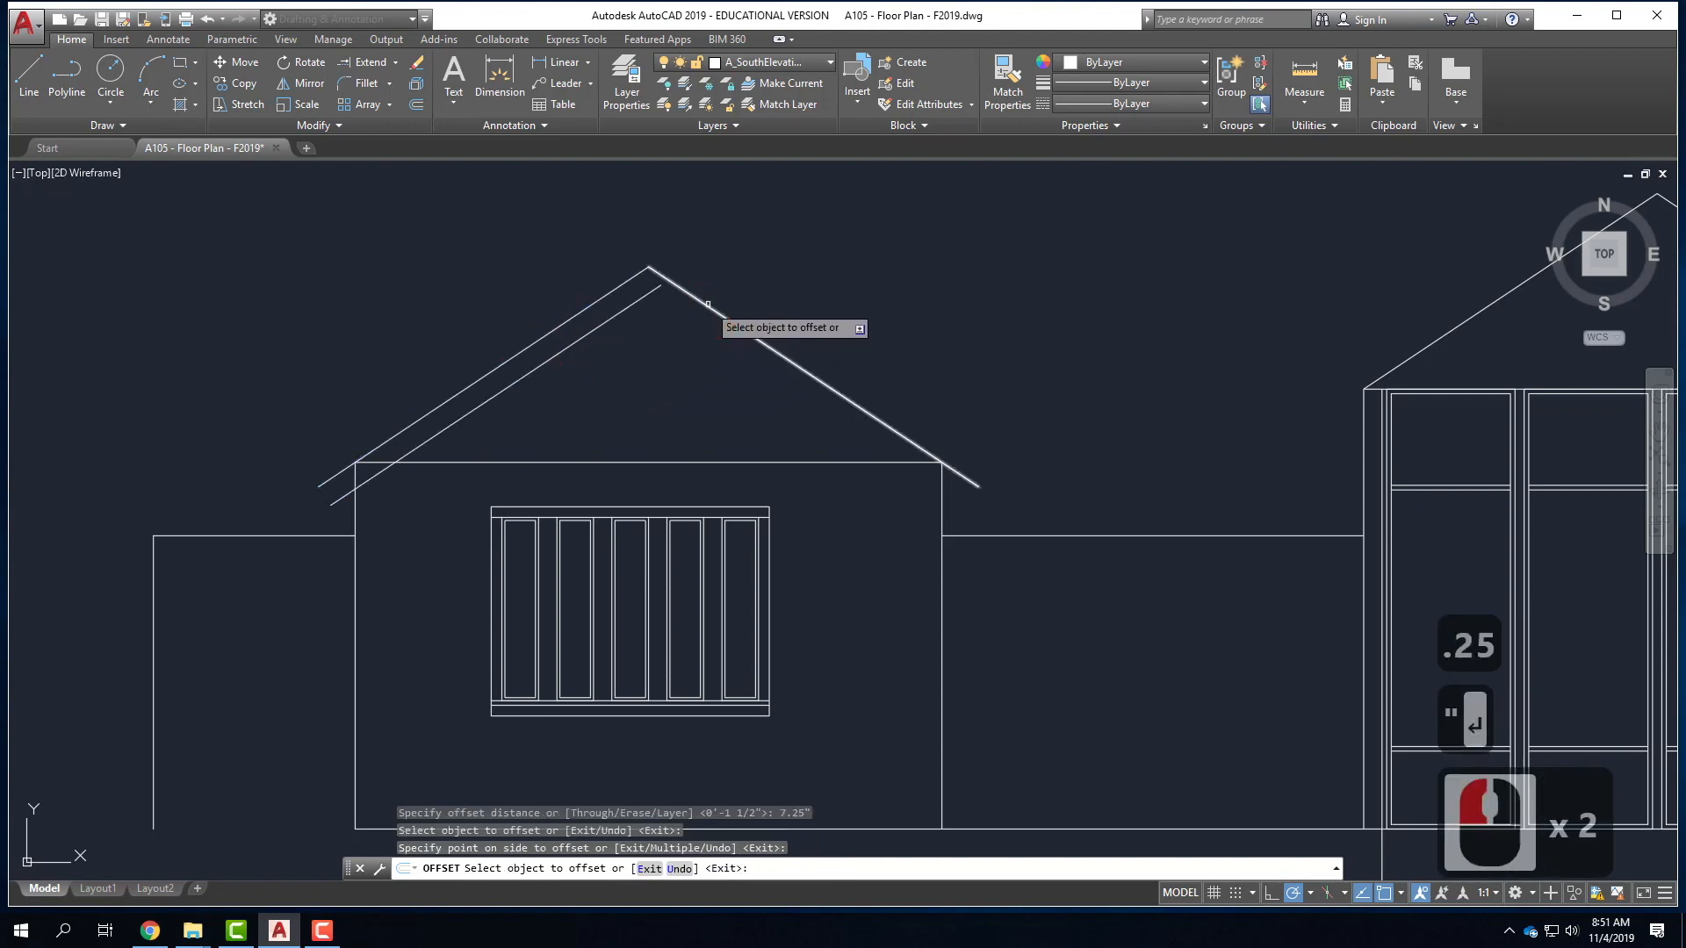
click(708, 306)
click(632, 346)
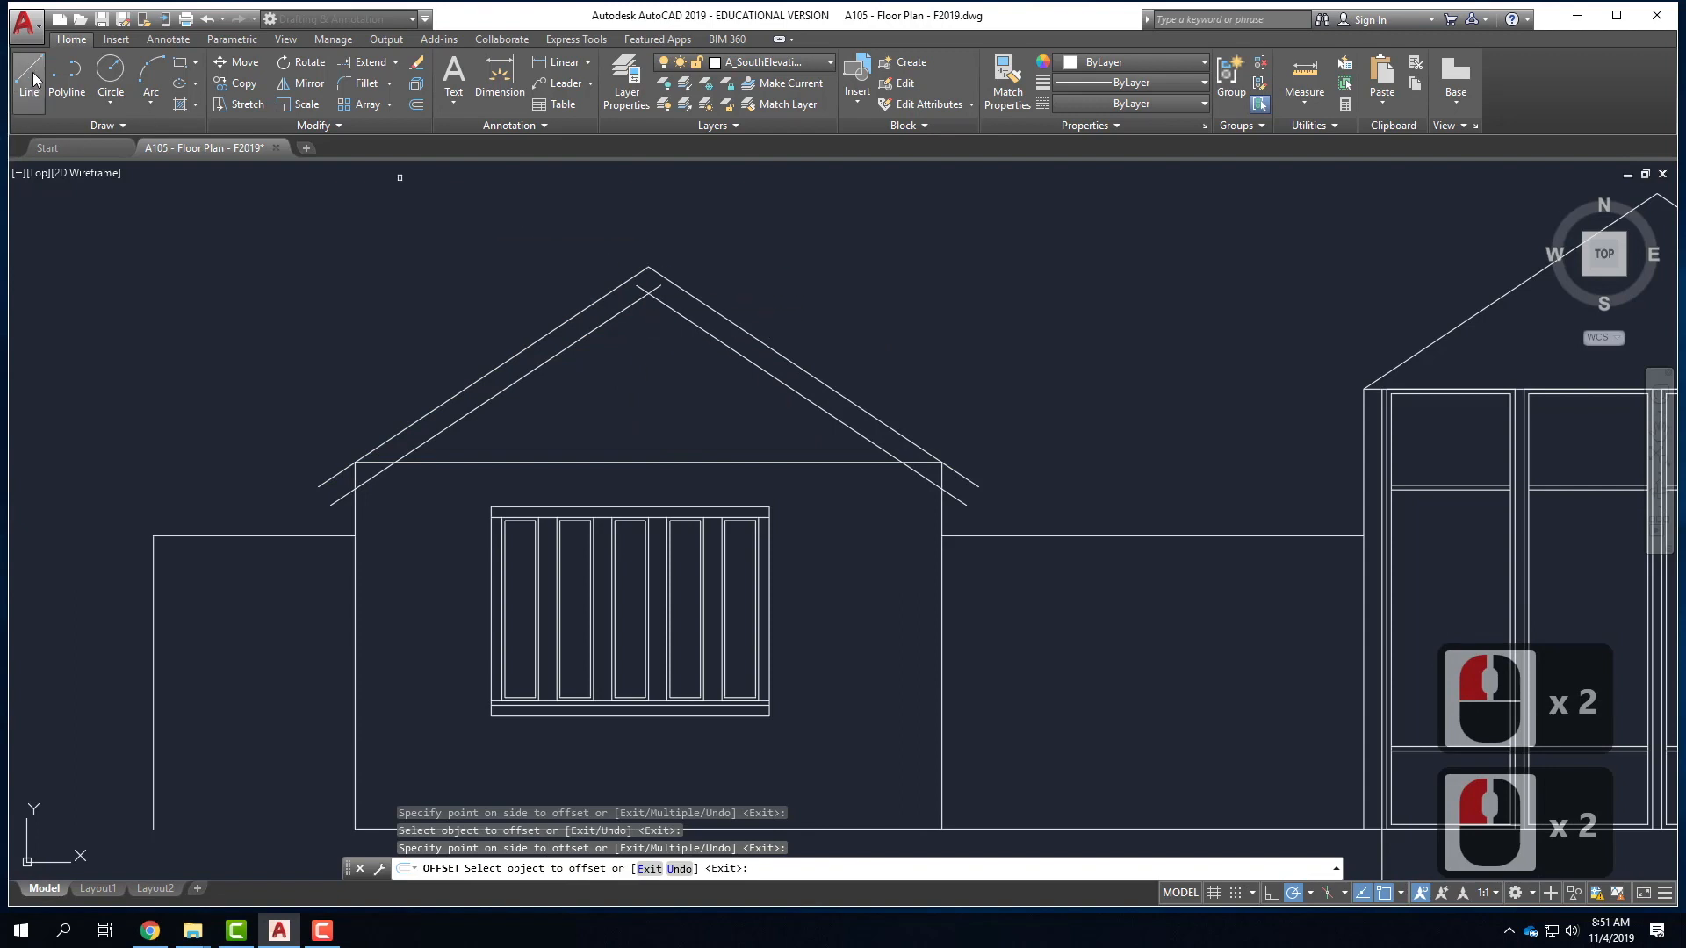
text(TR)
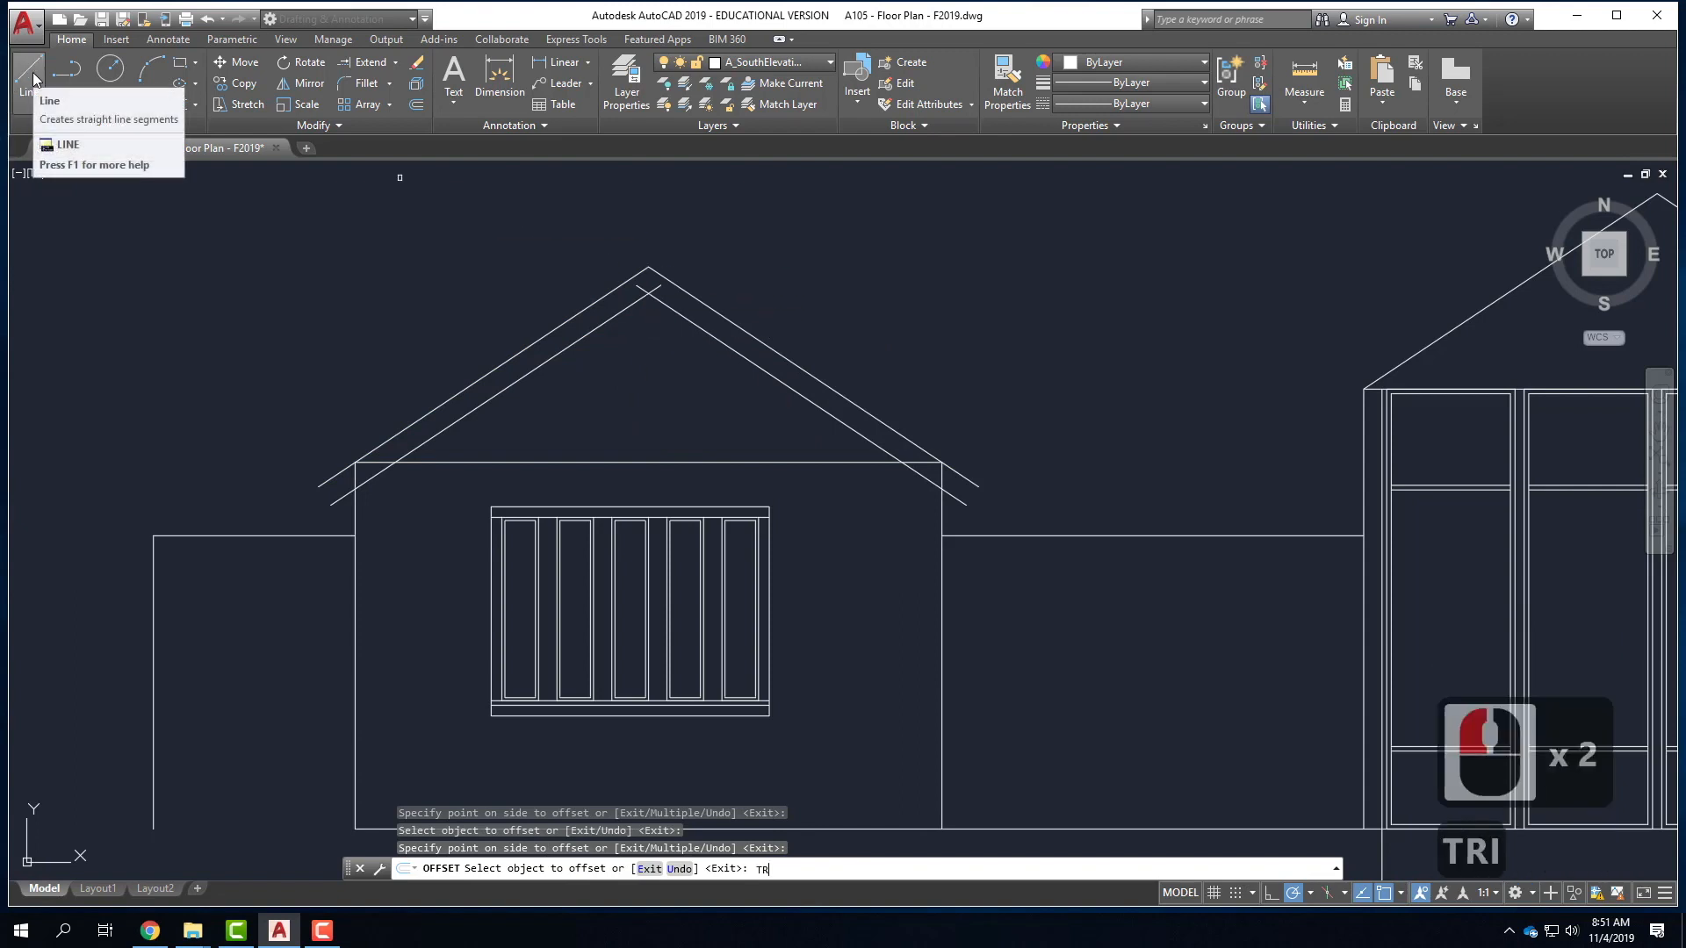
text(IM)
key(Return)
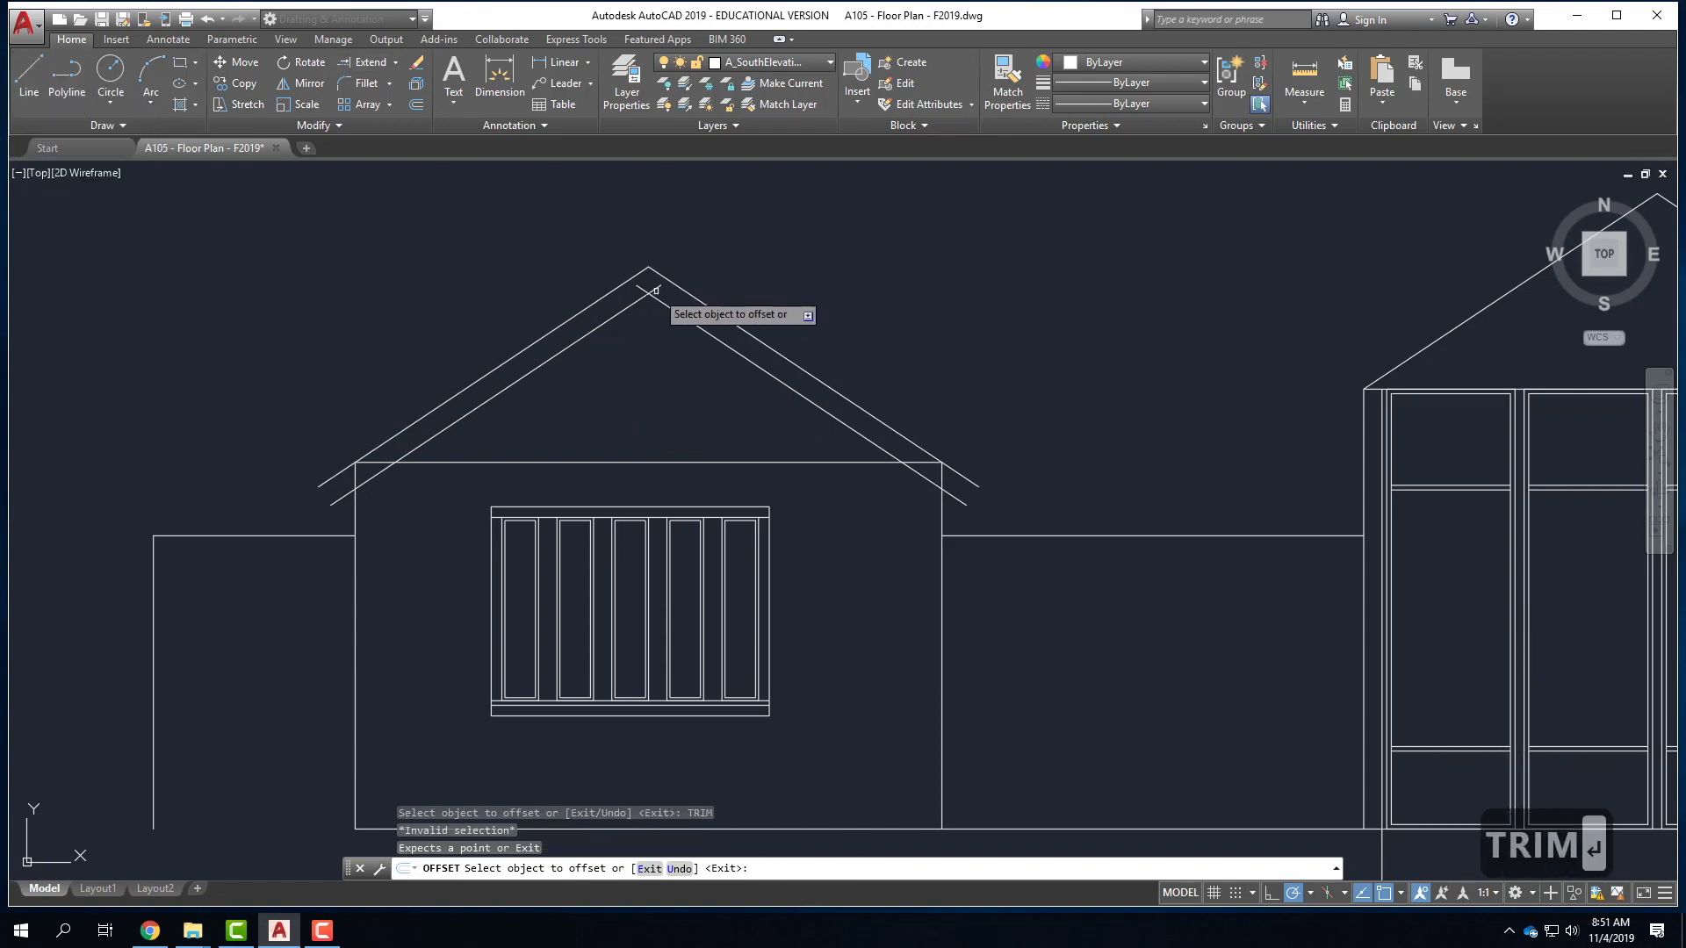
text(ALL)
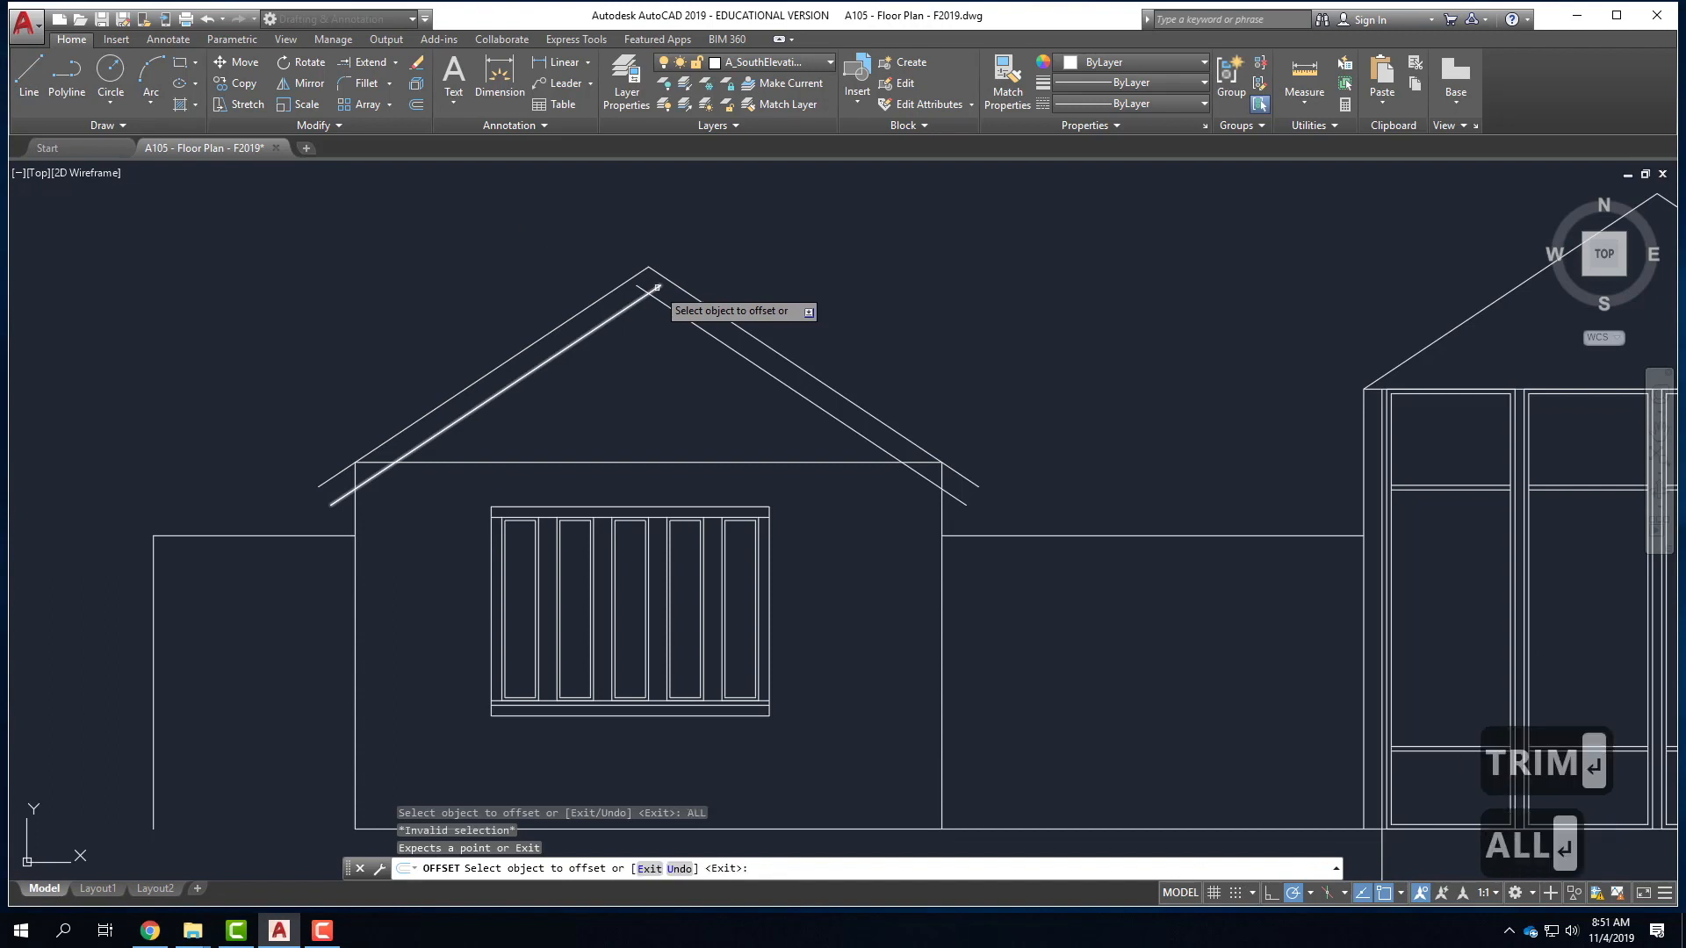
key(Return)
key(Return)
key(Escape)
key(Escape)
- Trim the crossing ends of the two inner roof lines at the small gable's ridge, using all objects as cutting edges
text(TRIM)
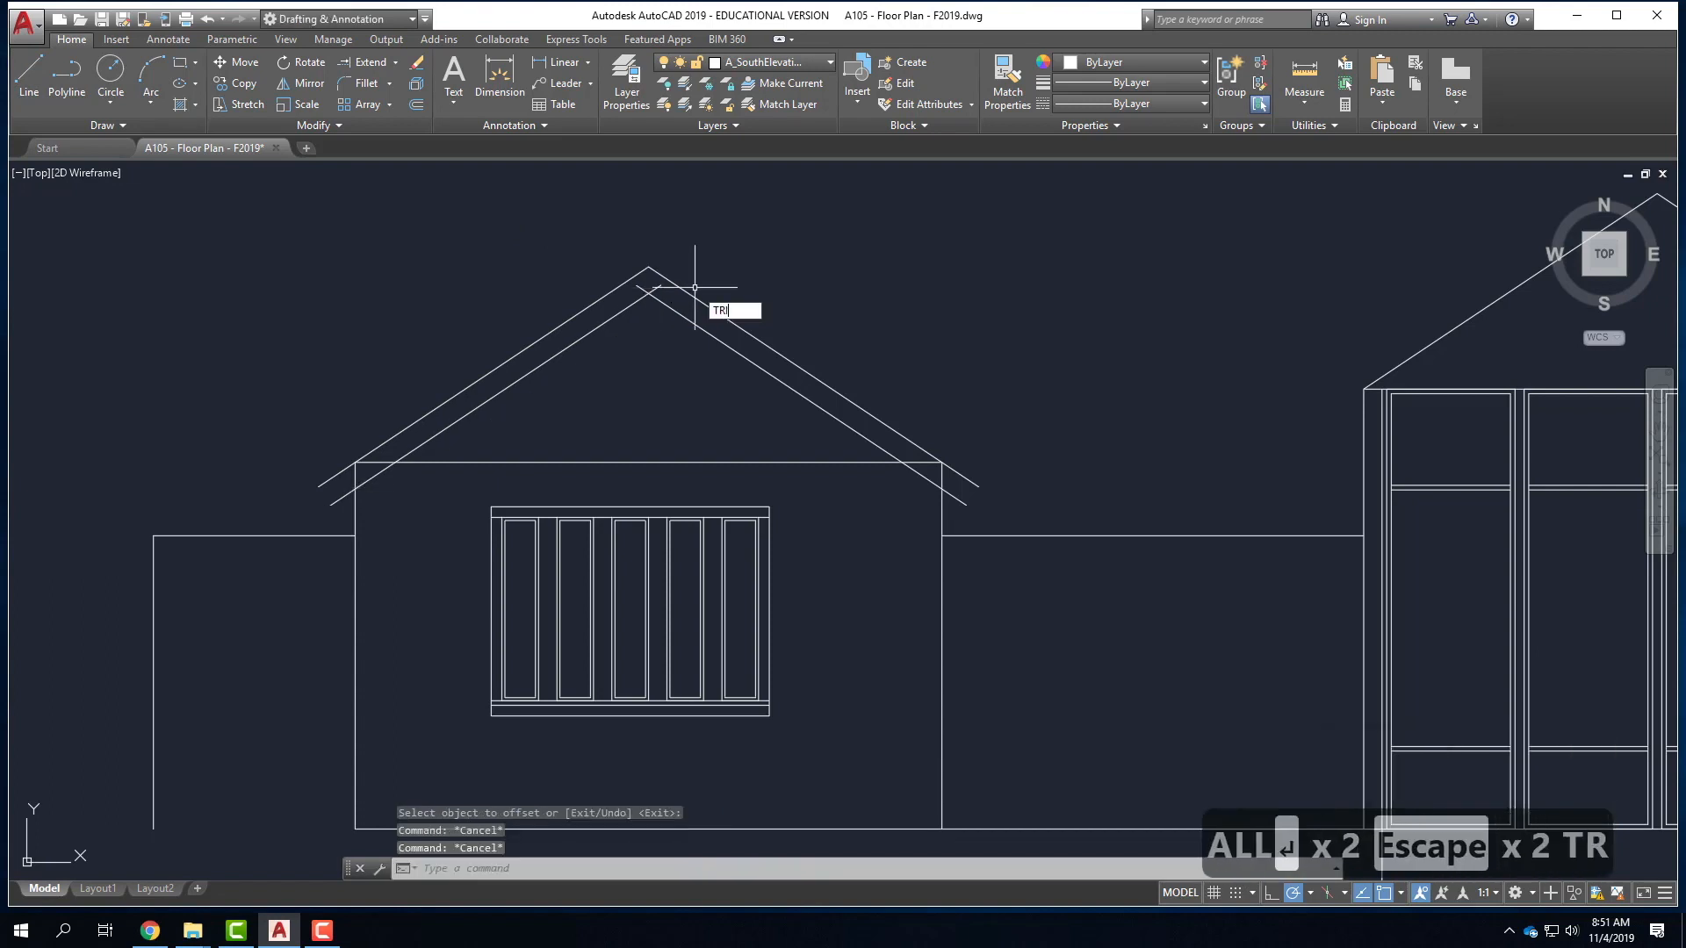
key(Return)
text(ALL)
key(Return)
key(Return)
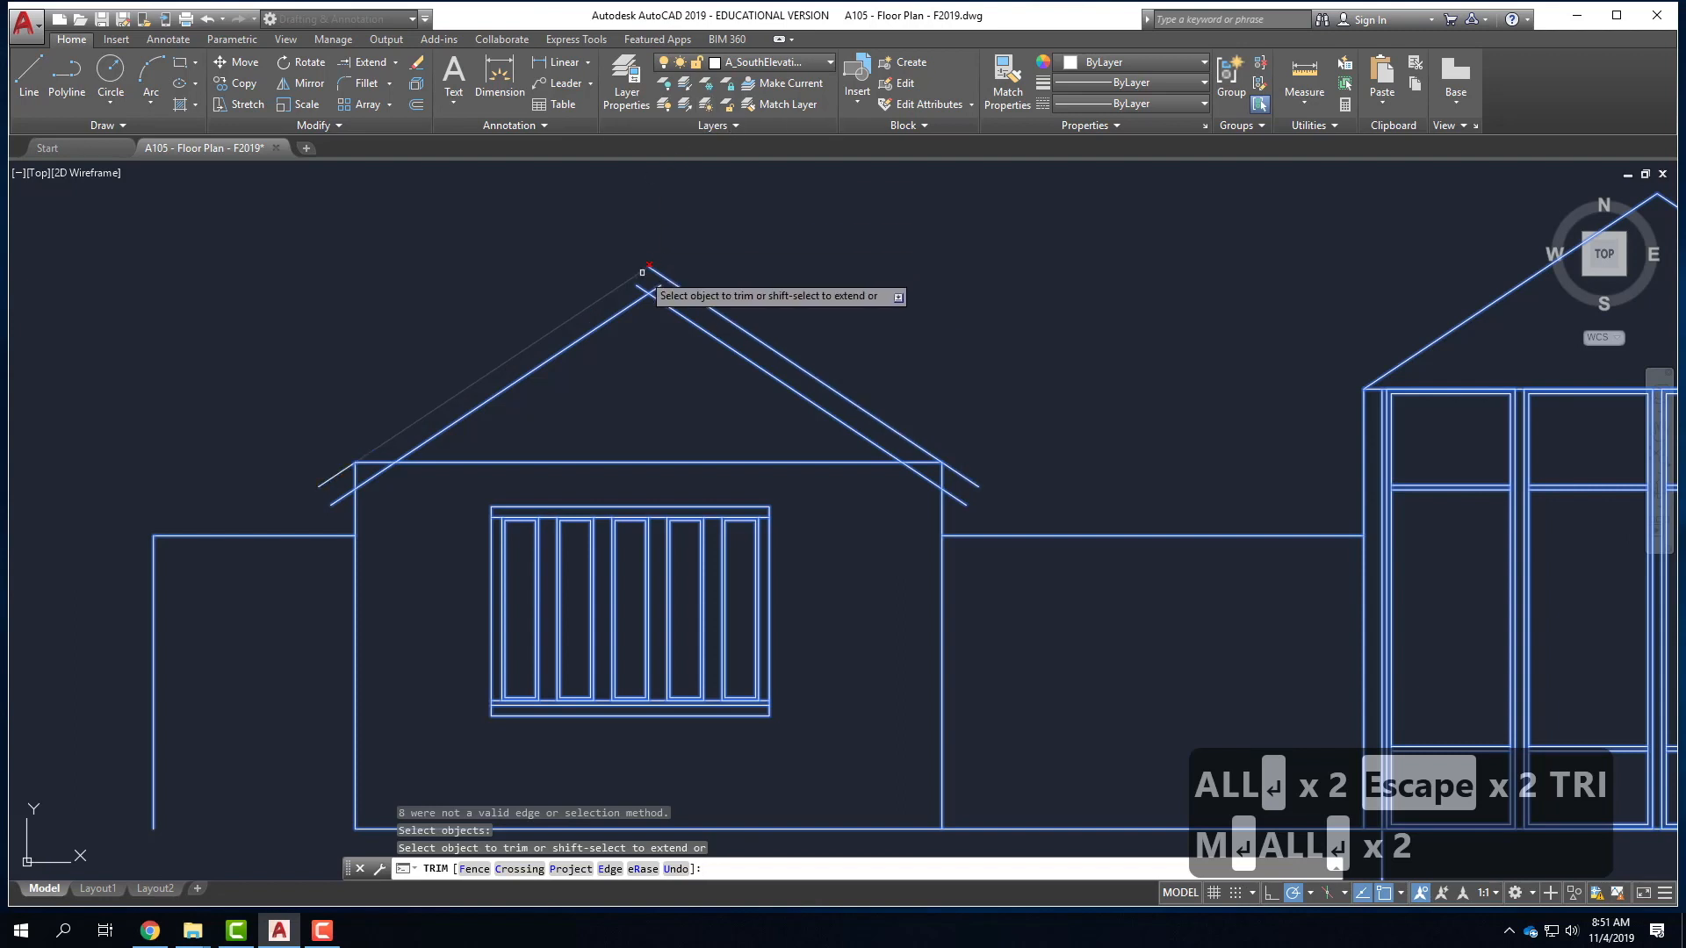
click(639, 287)
click(660, 280)
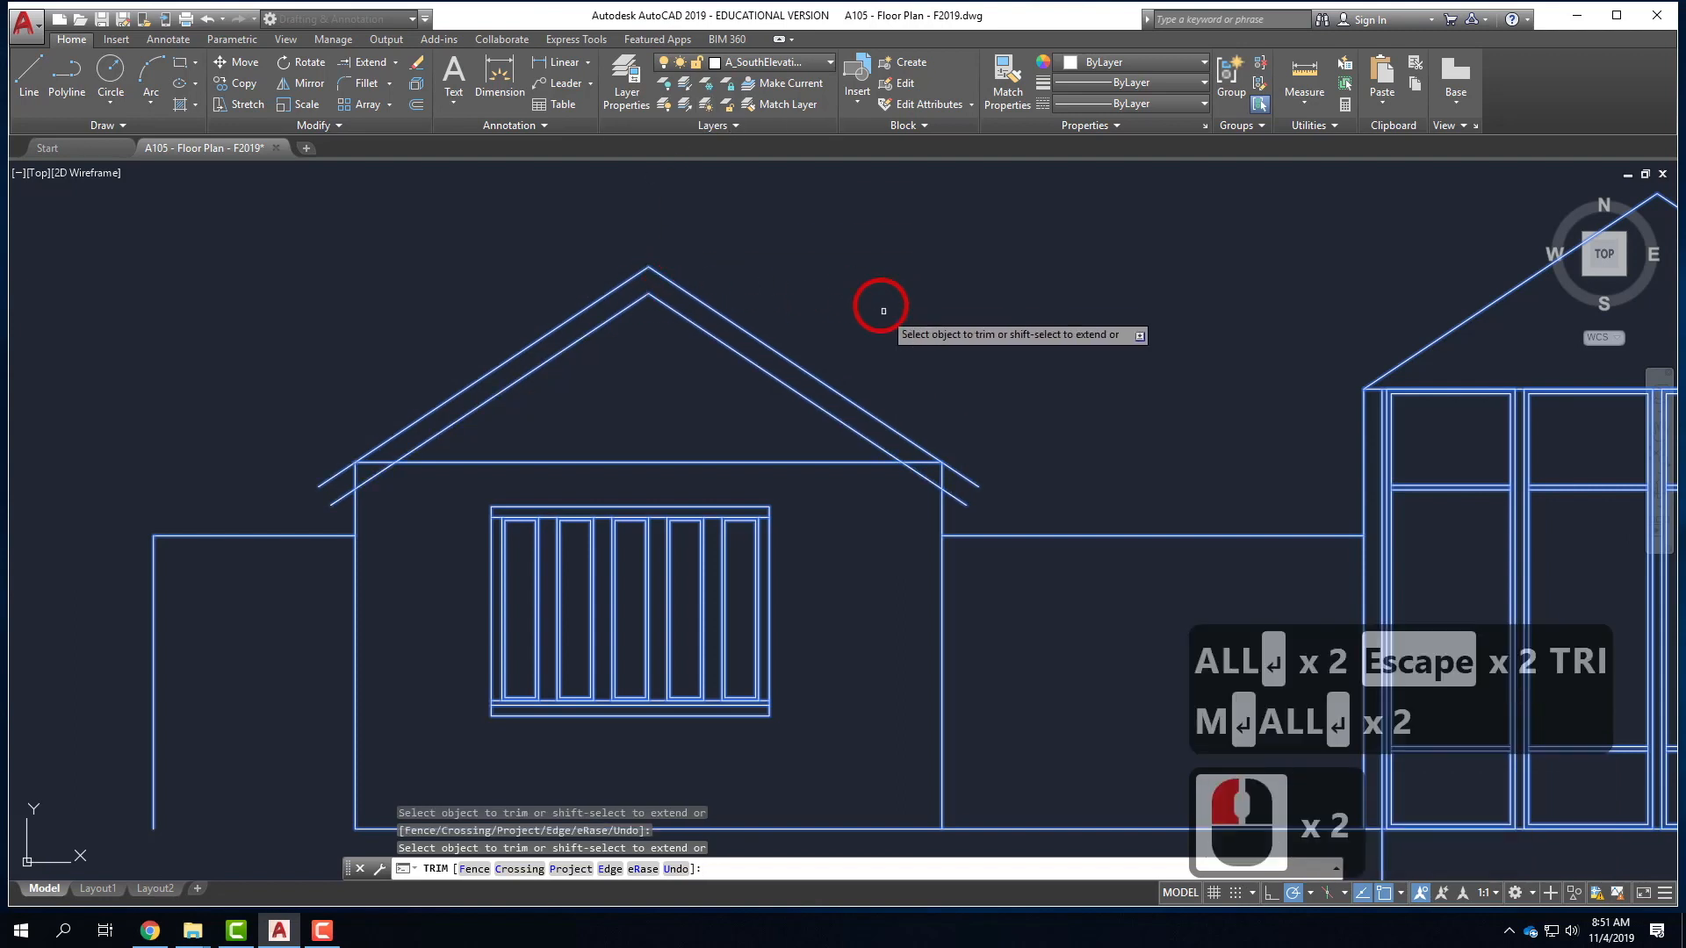
key(Escape)
key(Escape)
key(Escape)
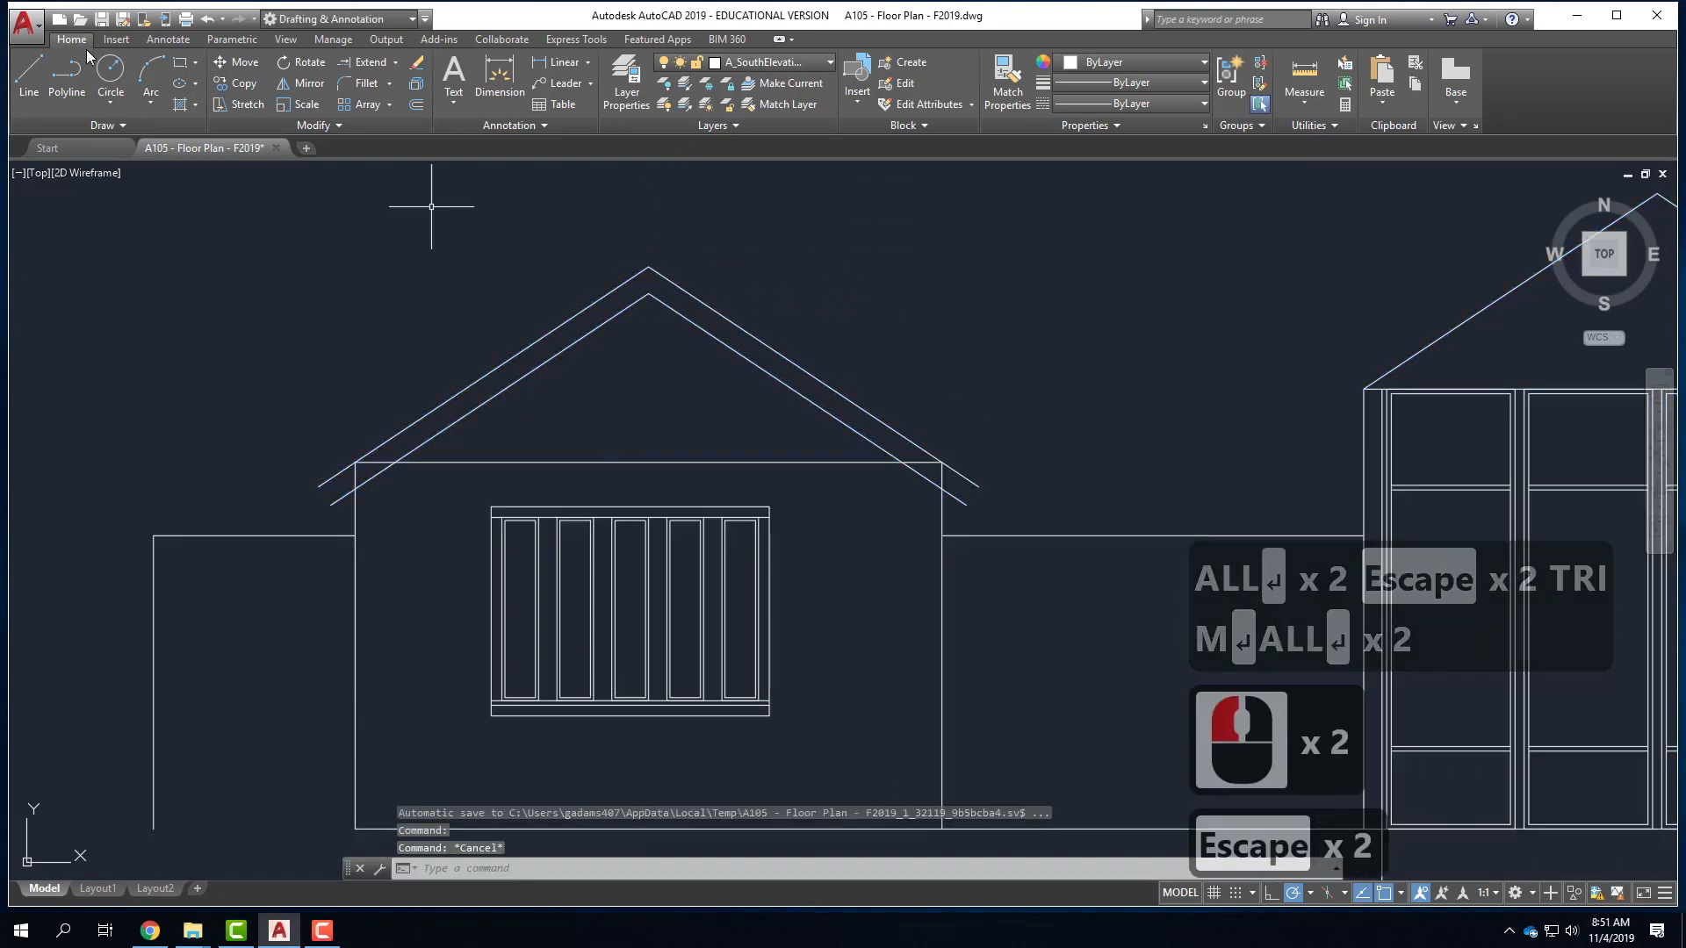
- Draw a vertical line downward from the lower end of the small gable's outer left roof line, past the inner roof line's end
scroll(650, 268, up, 2)
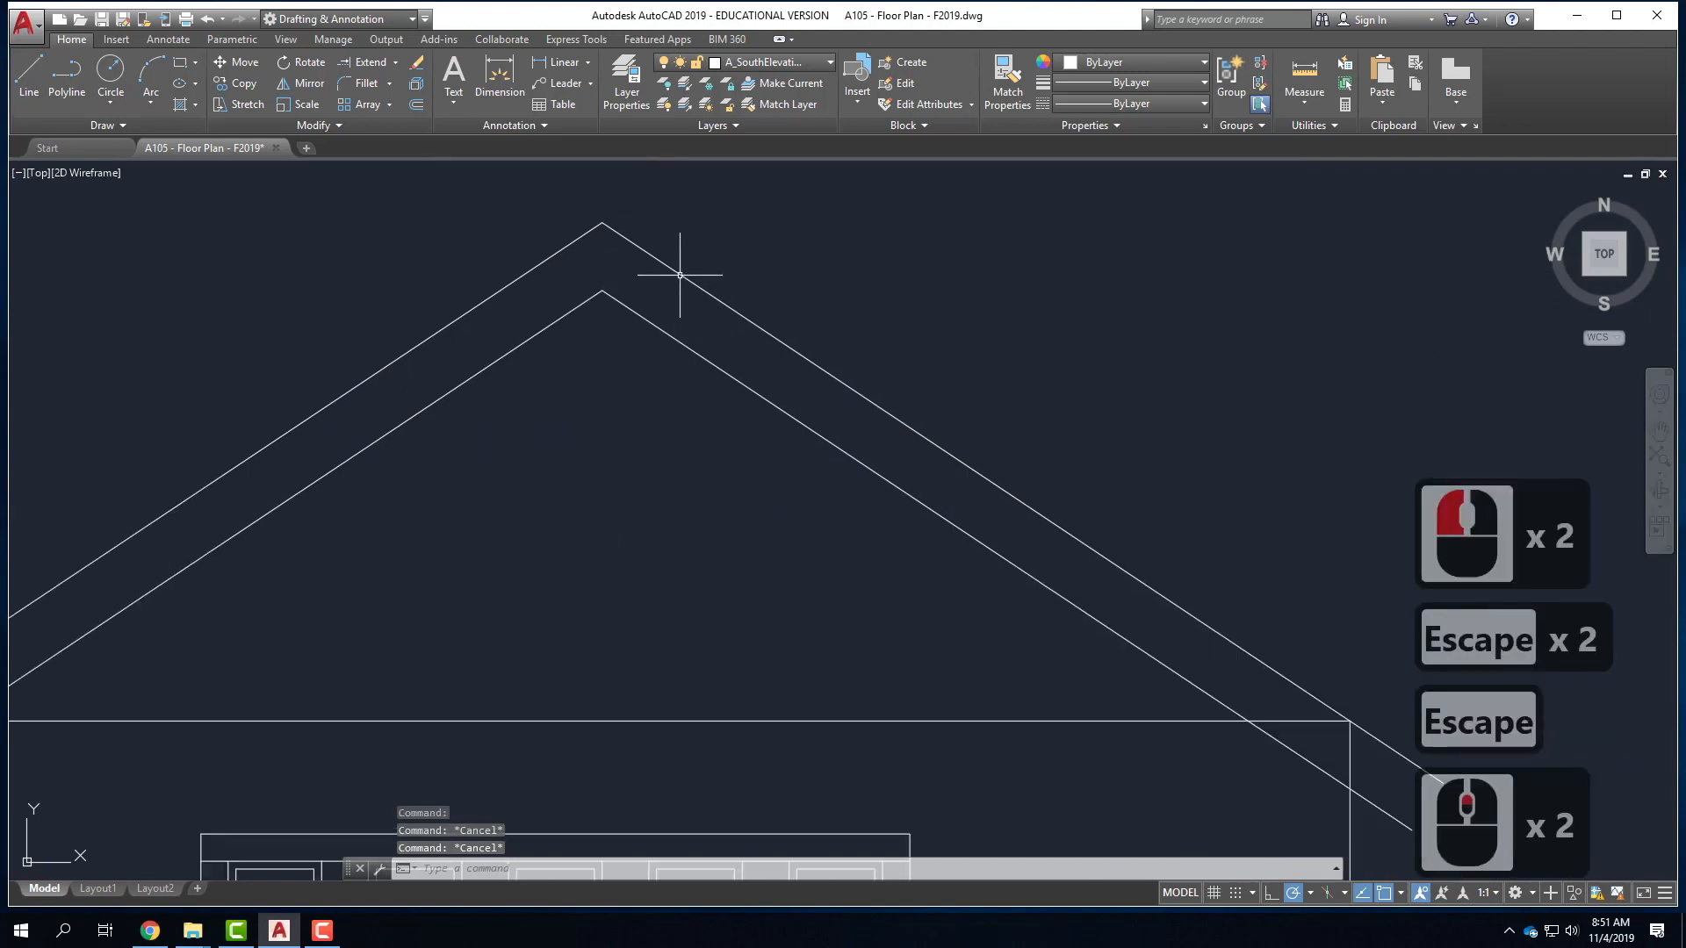
scroll(677, 272, down, 2)
click(29, 79)
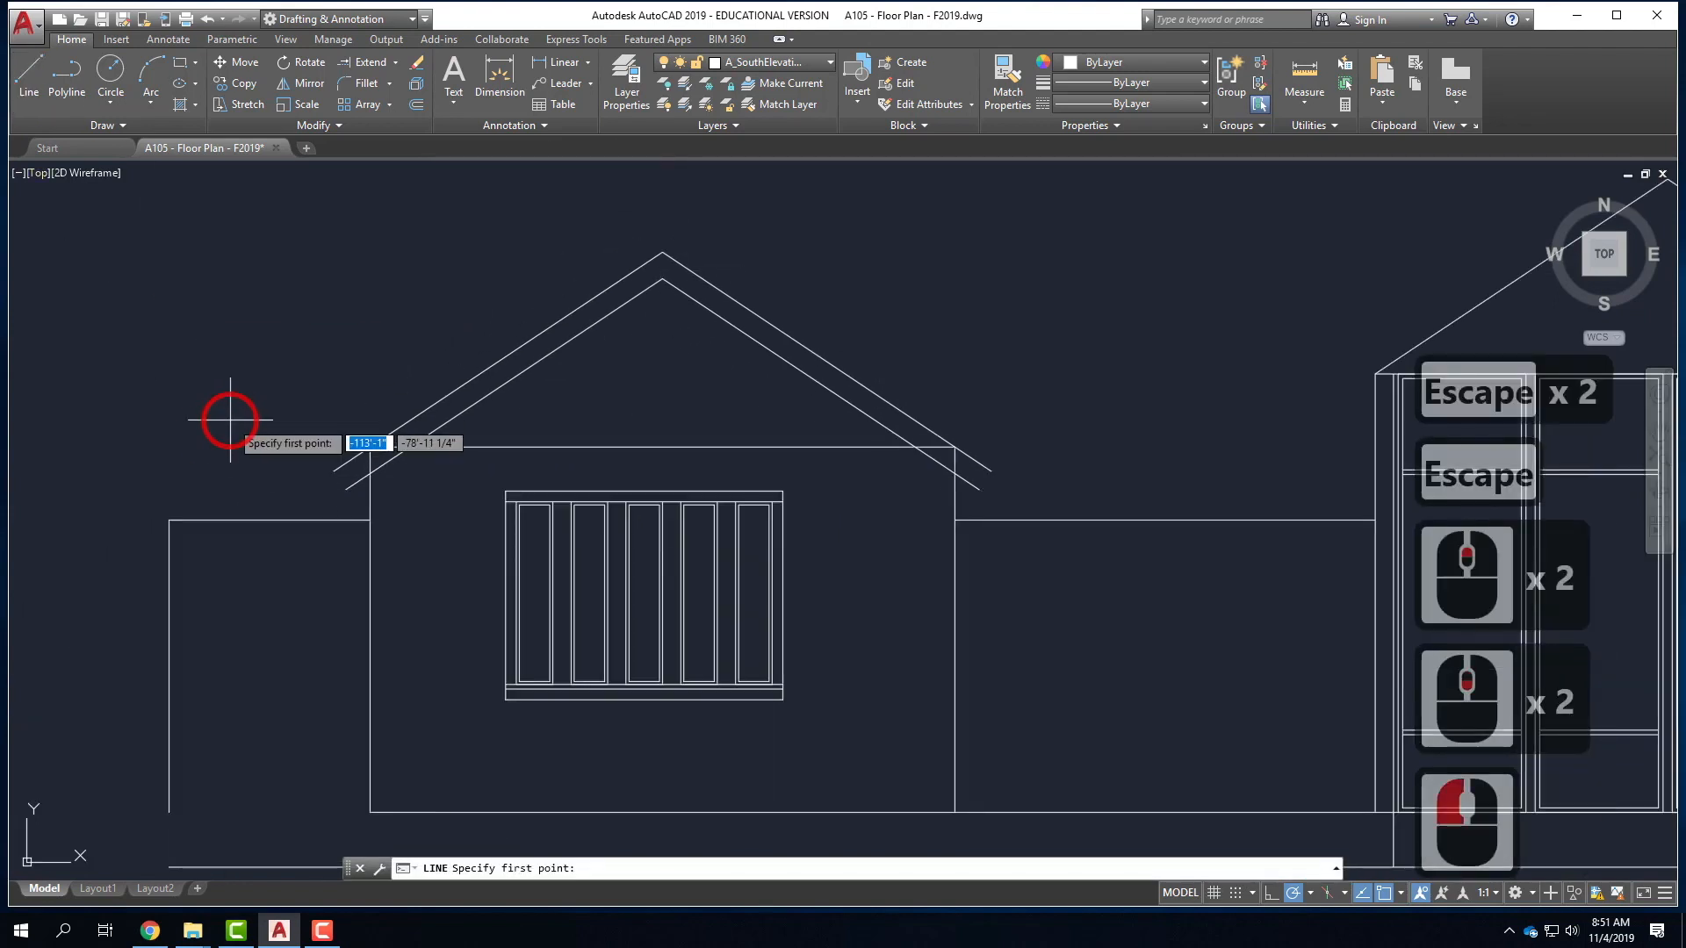
scroll(316, 487, up, 3)
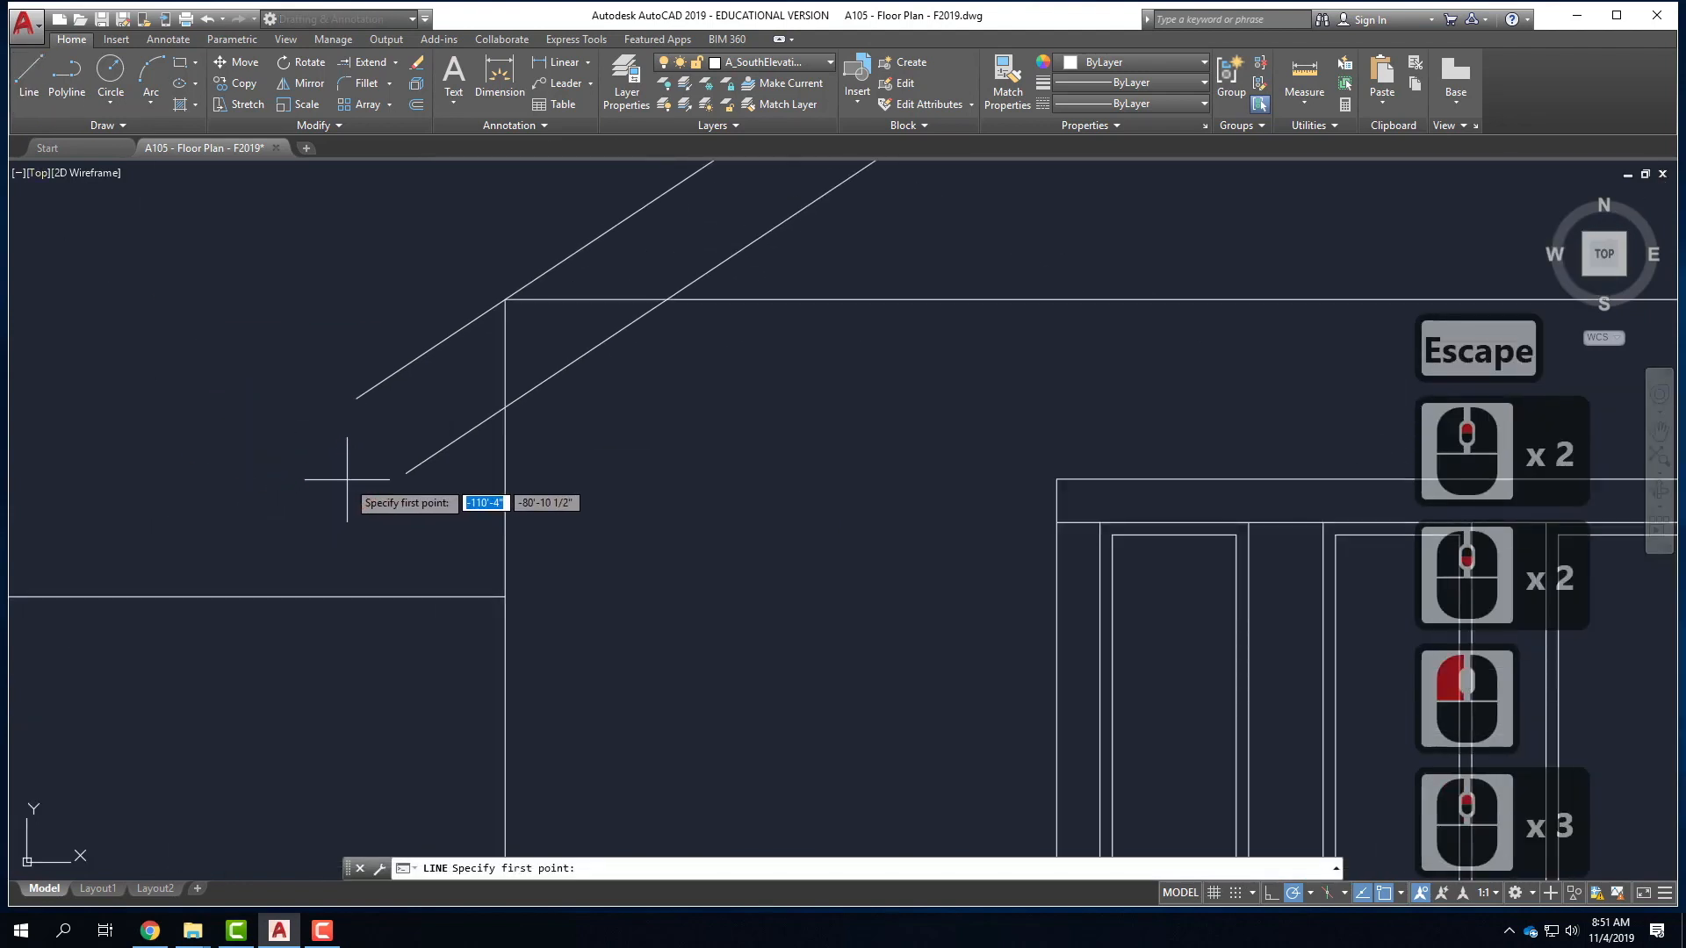
click(357, 398)
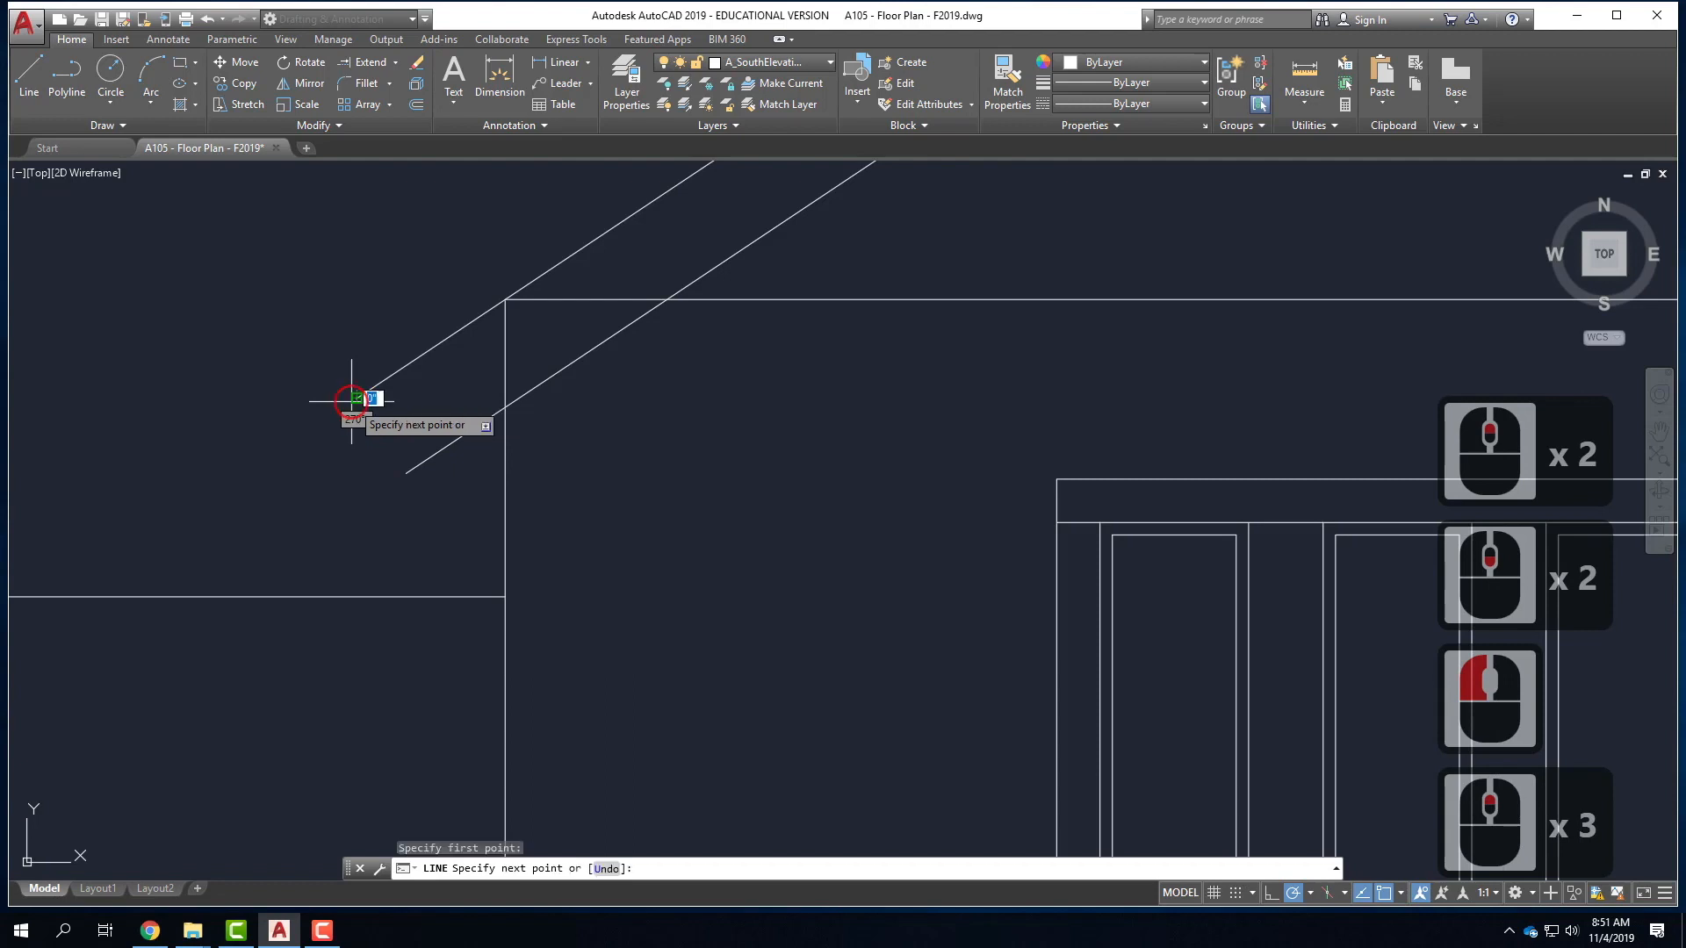
click(360, 515)
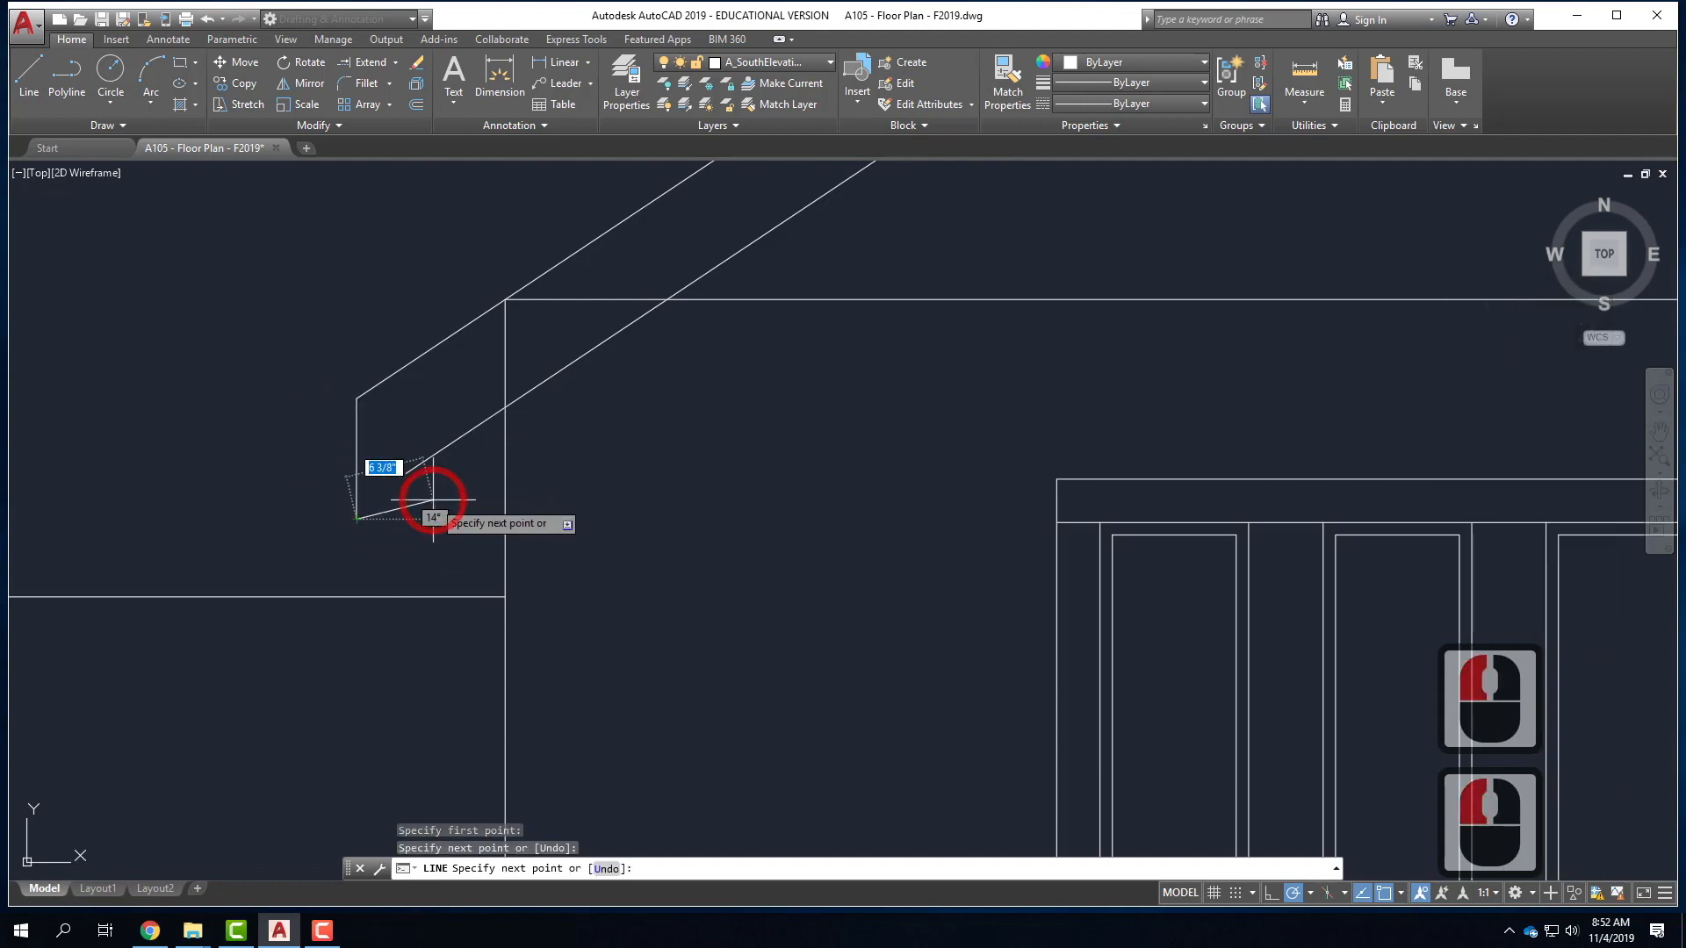
key(Return)
- Fillet the left eave's vertical line and the inner roof line with radius 0 to join them in a sharp corner
text(FILLET)
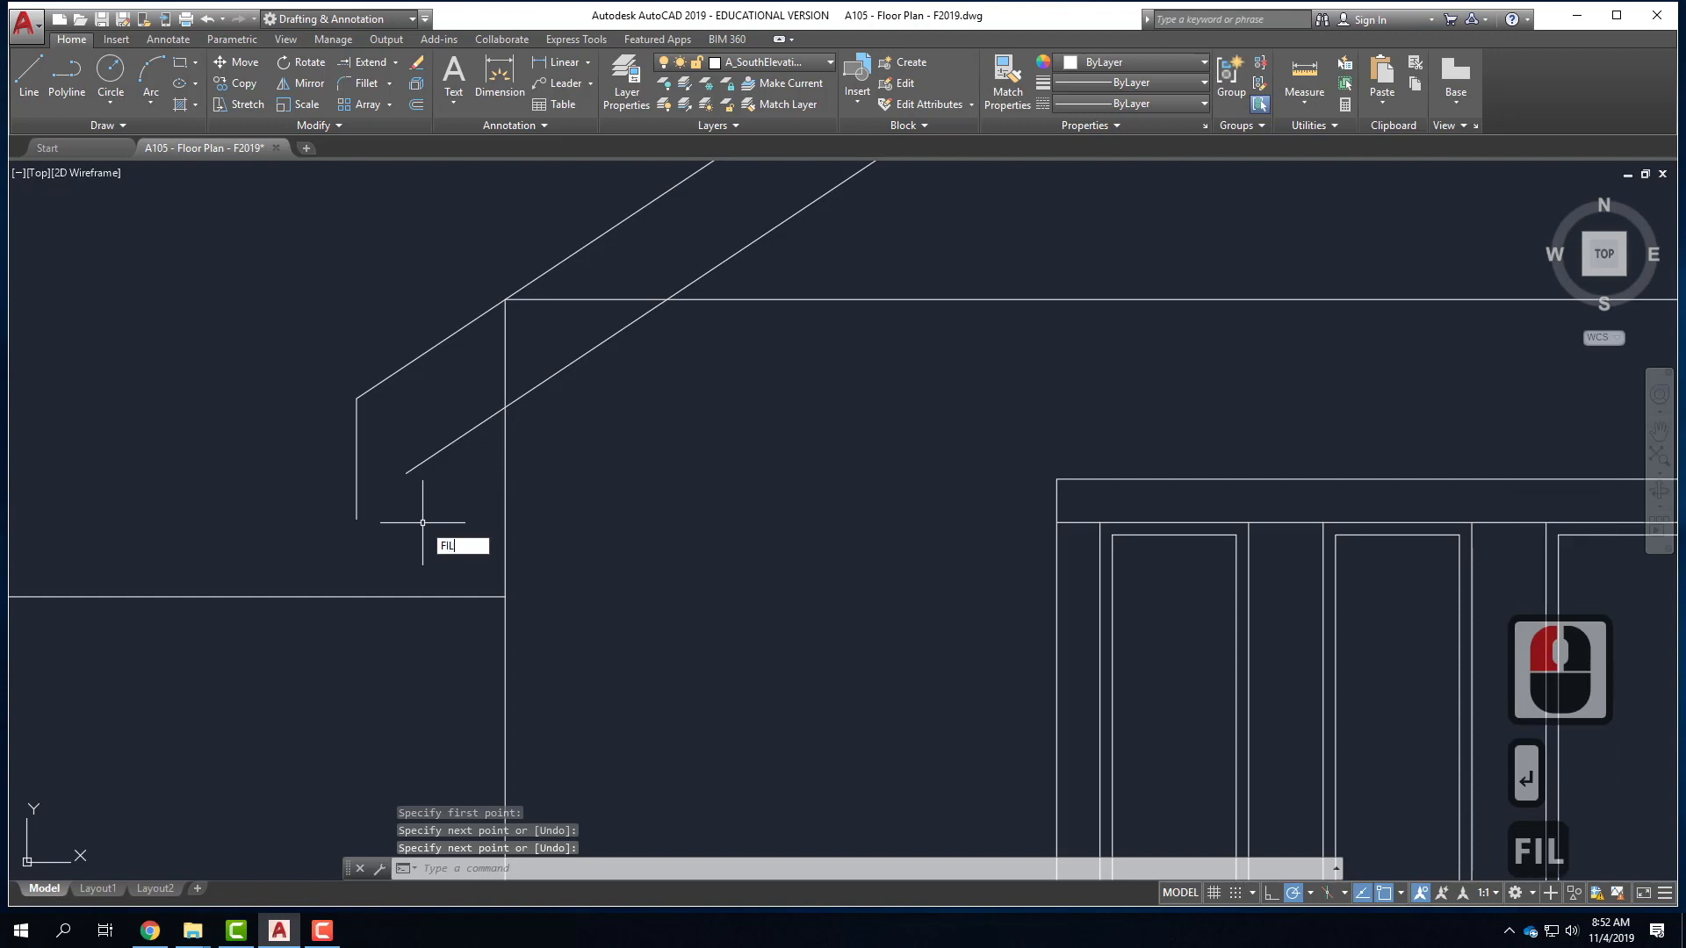
key(Return)
text(R)
key(Return)
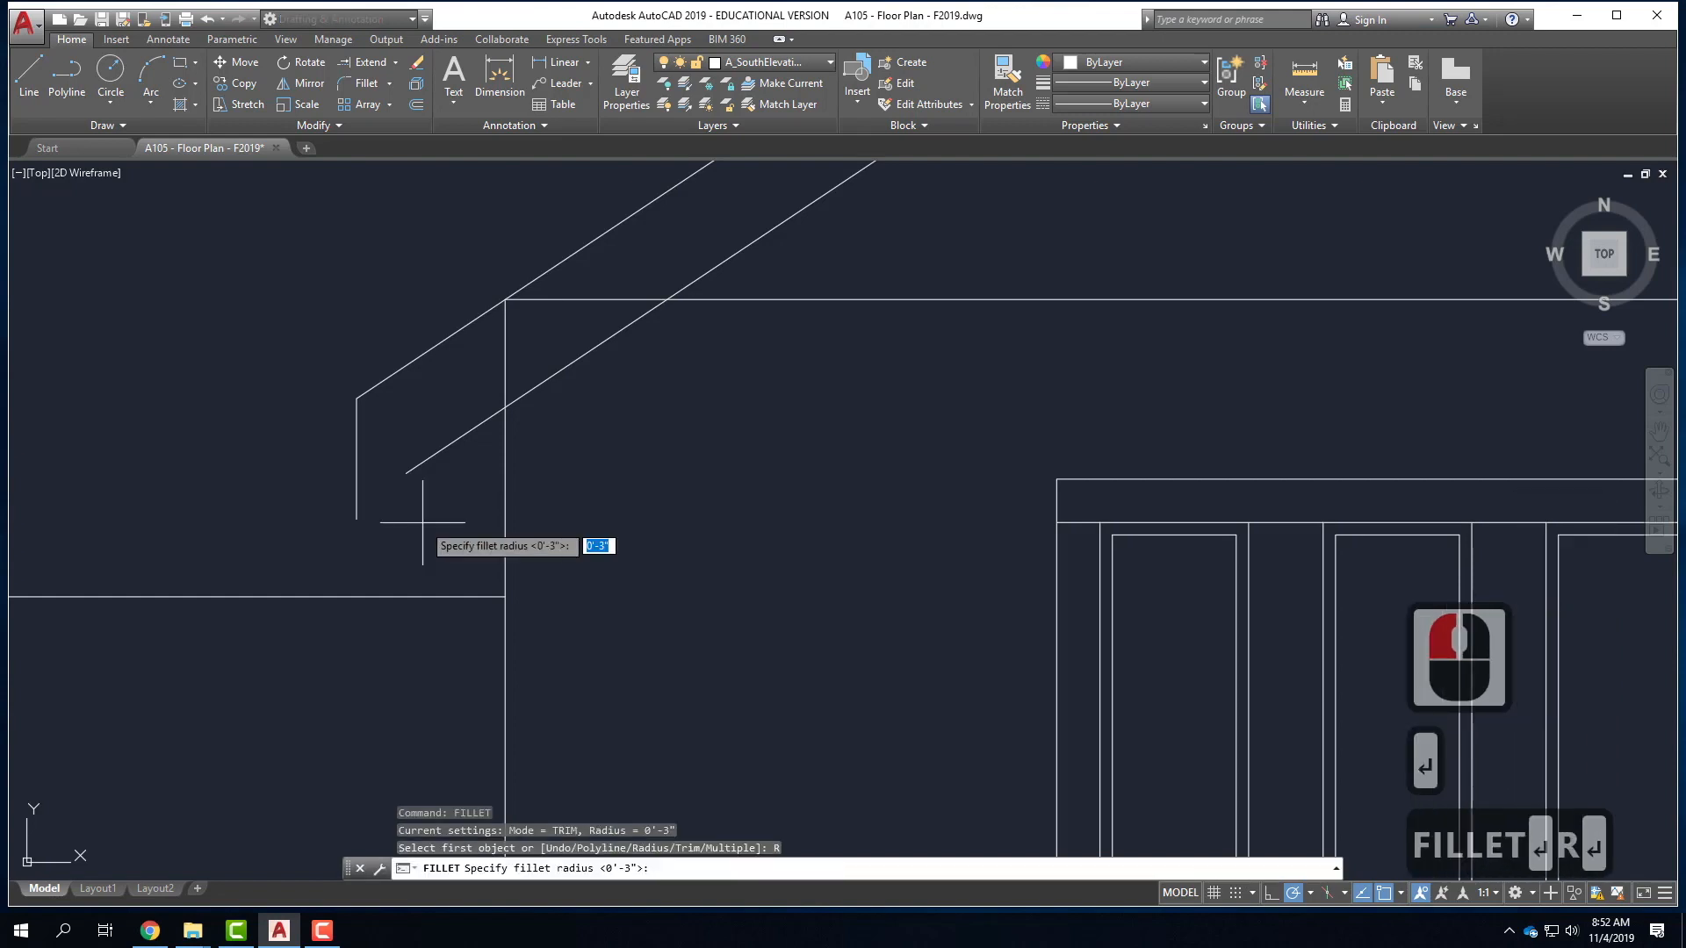
text(0)
key(Return)
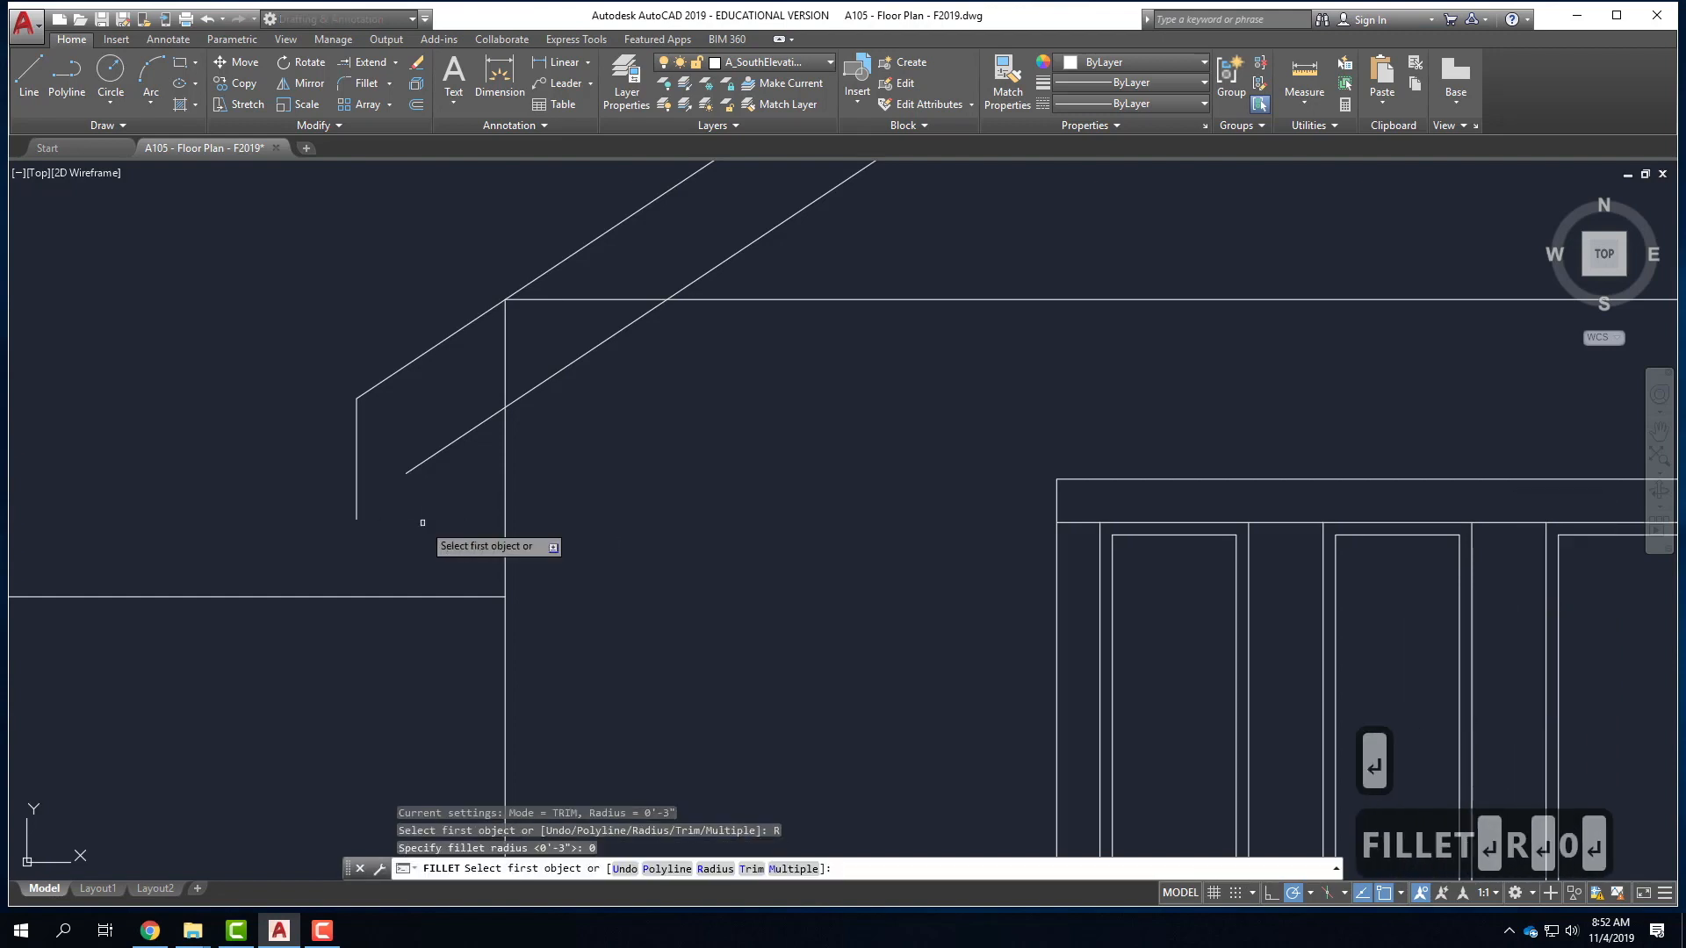
click(357, 449)
click(433, 459)
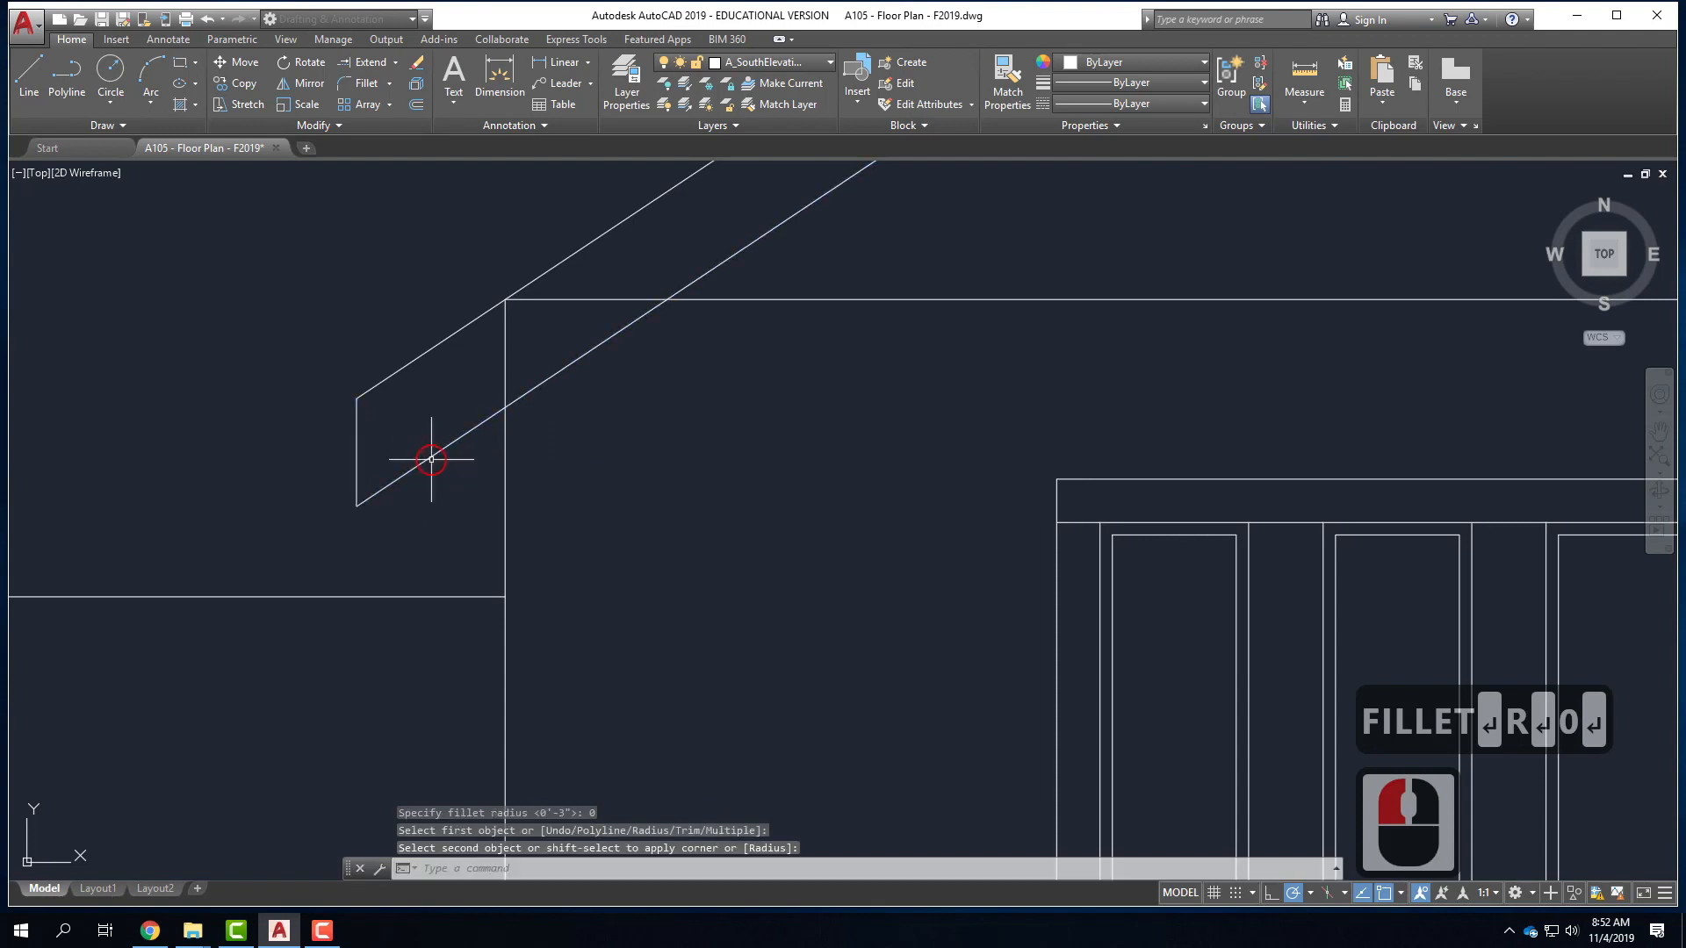
- Close the small gable's right eave with a line joining the lower ends of the outer and inner roof lines
scroll(237, 576, down, 3)
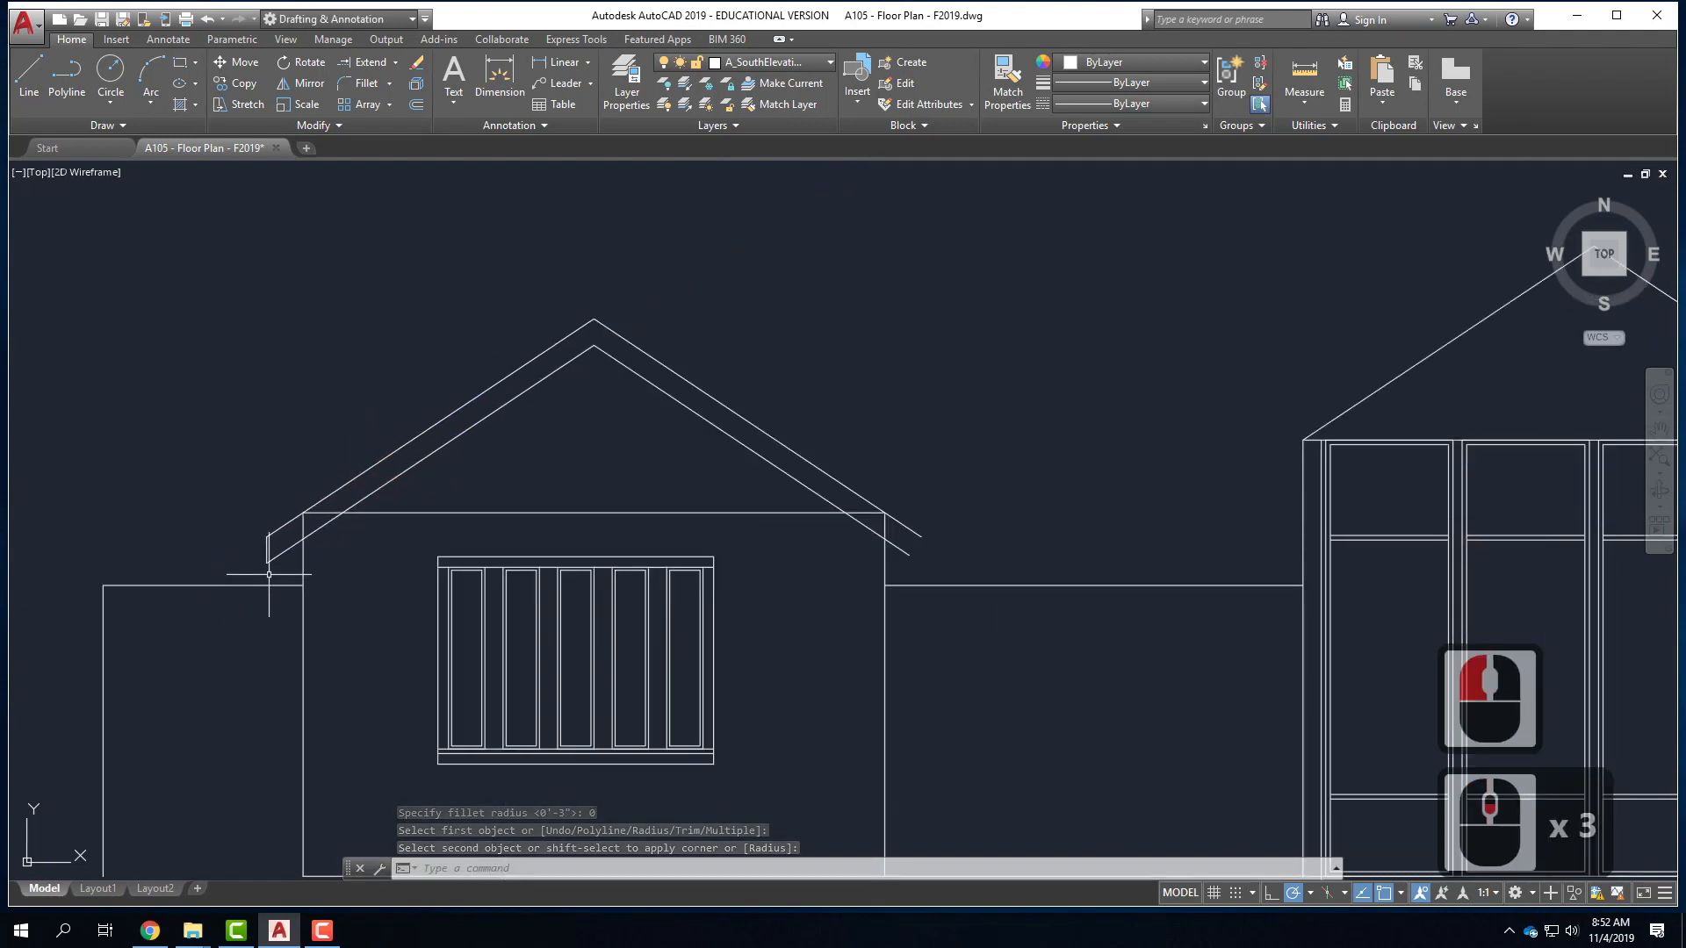
click(29, 72)
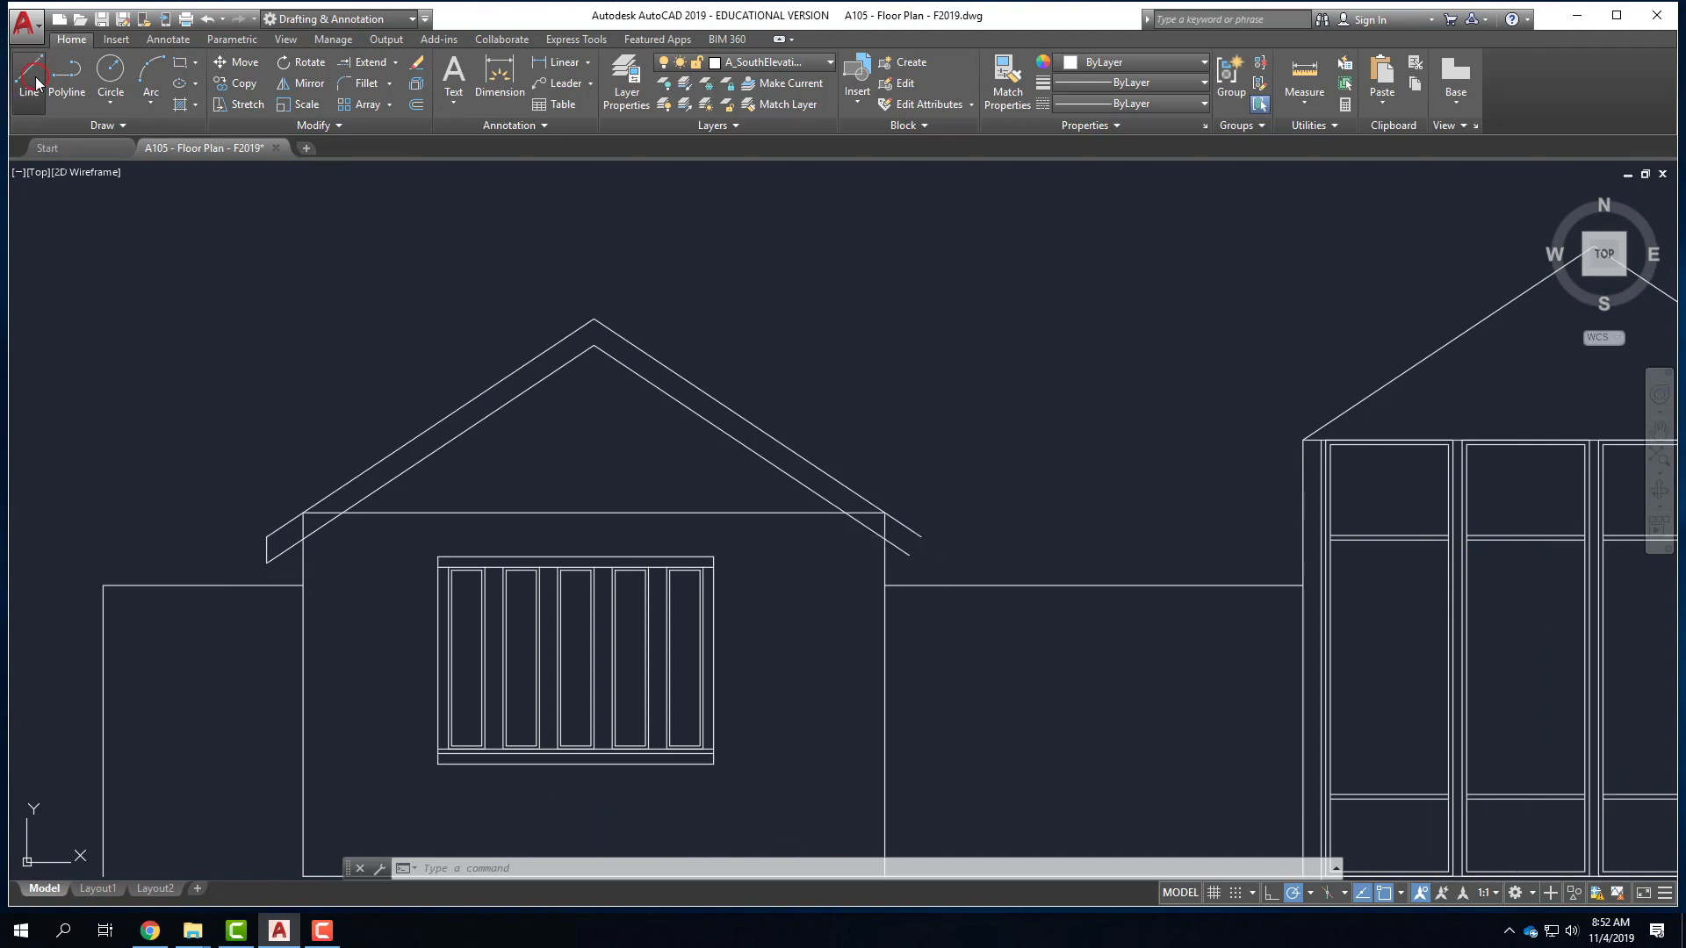
click(921, 536)
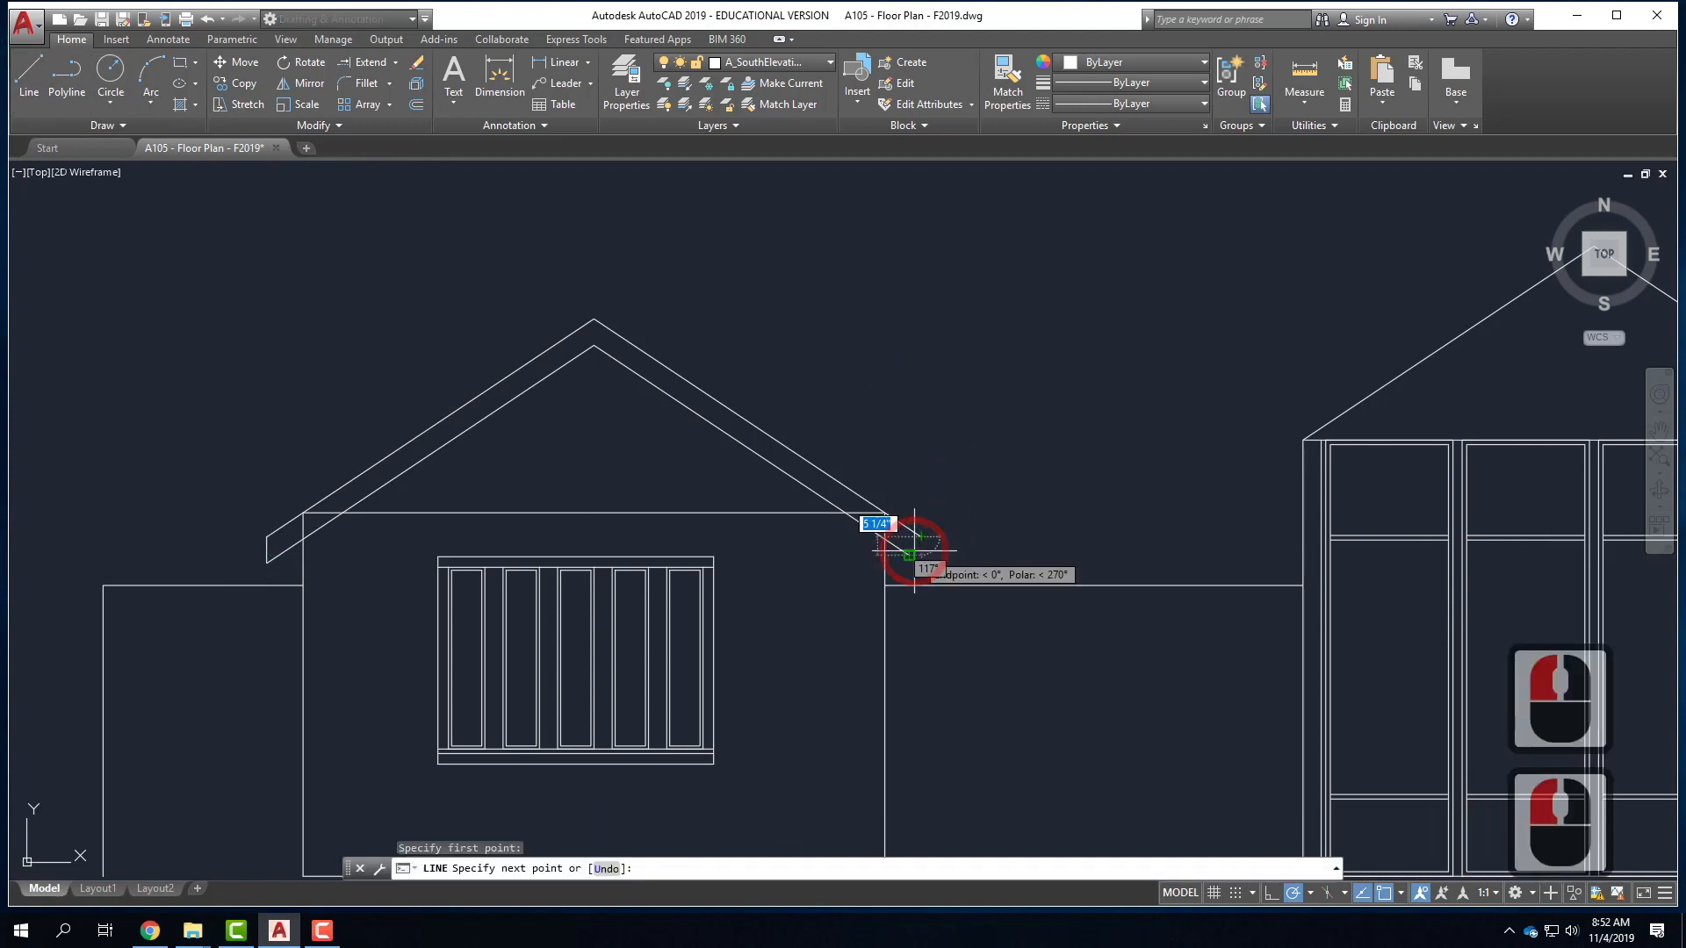
click(909, 555)
key(Return)
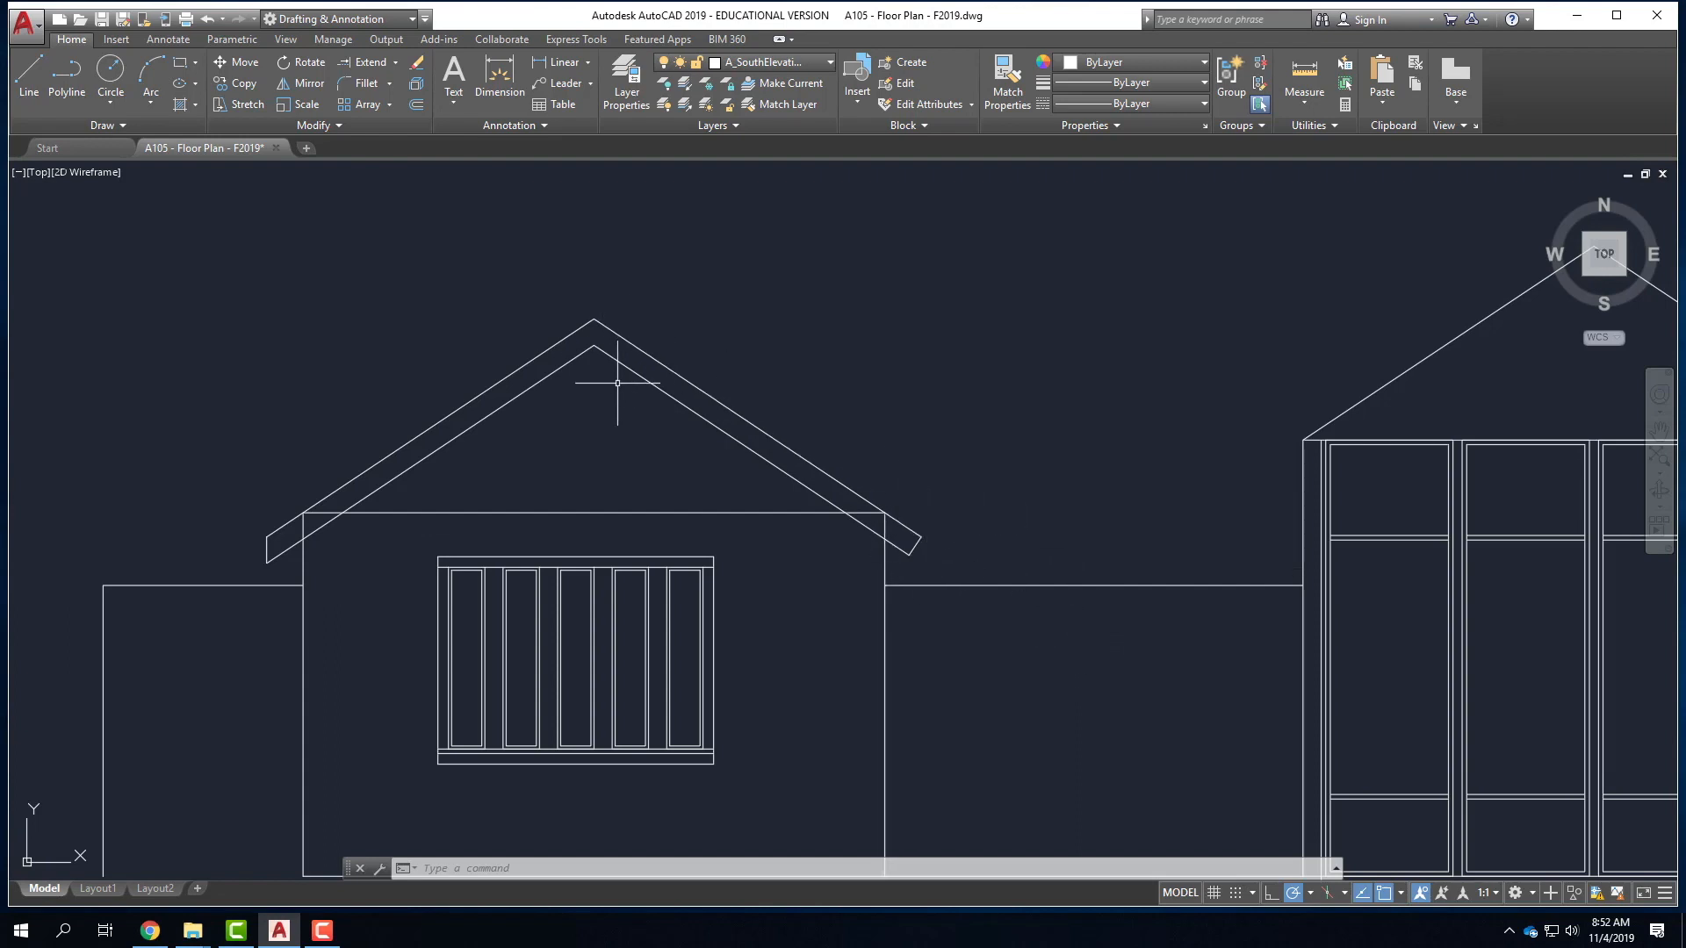
- Draw a line from the small gable's lower left outer roof corner perpendicular to the inner roof line, enabling the Perpendicular object snap
click(41, 70)
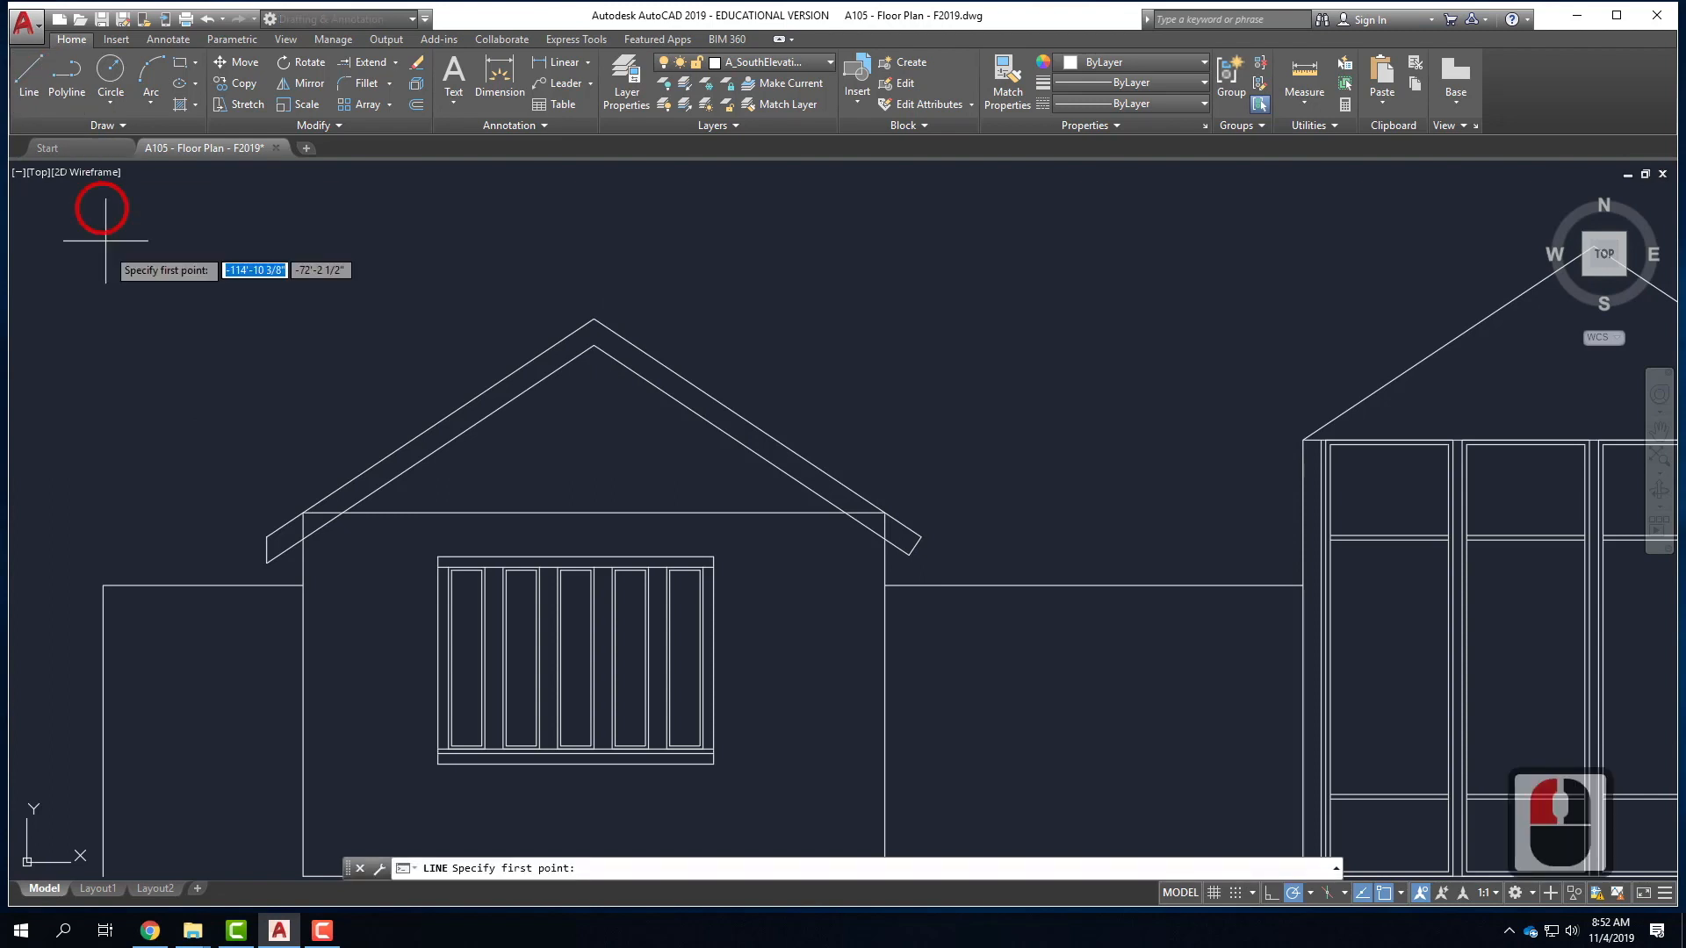
click(266, 562)
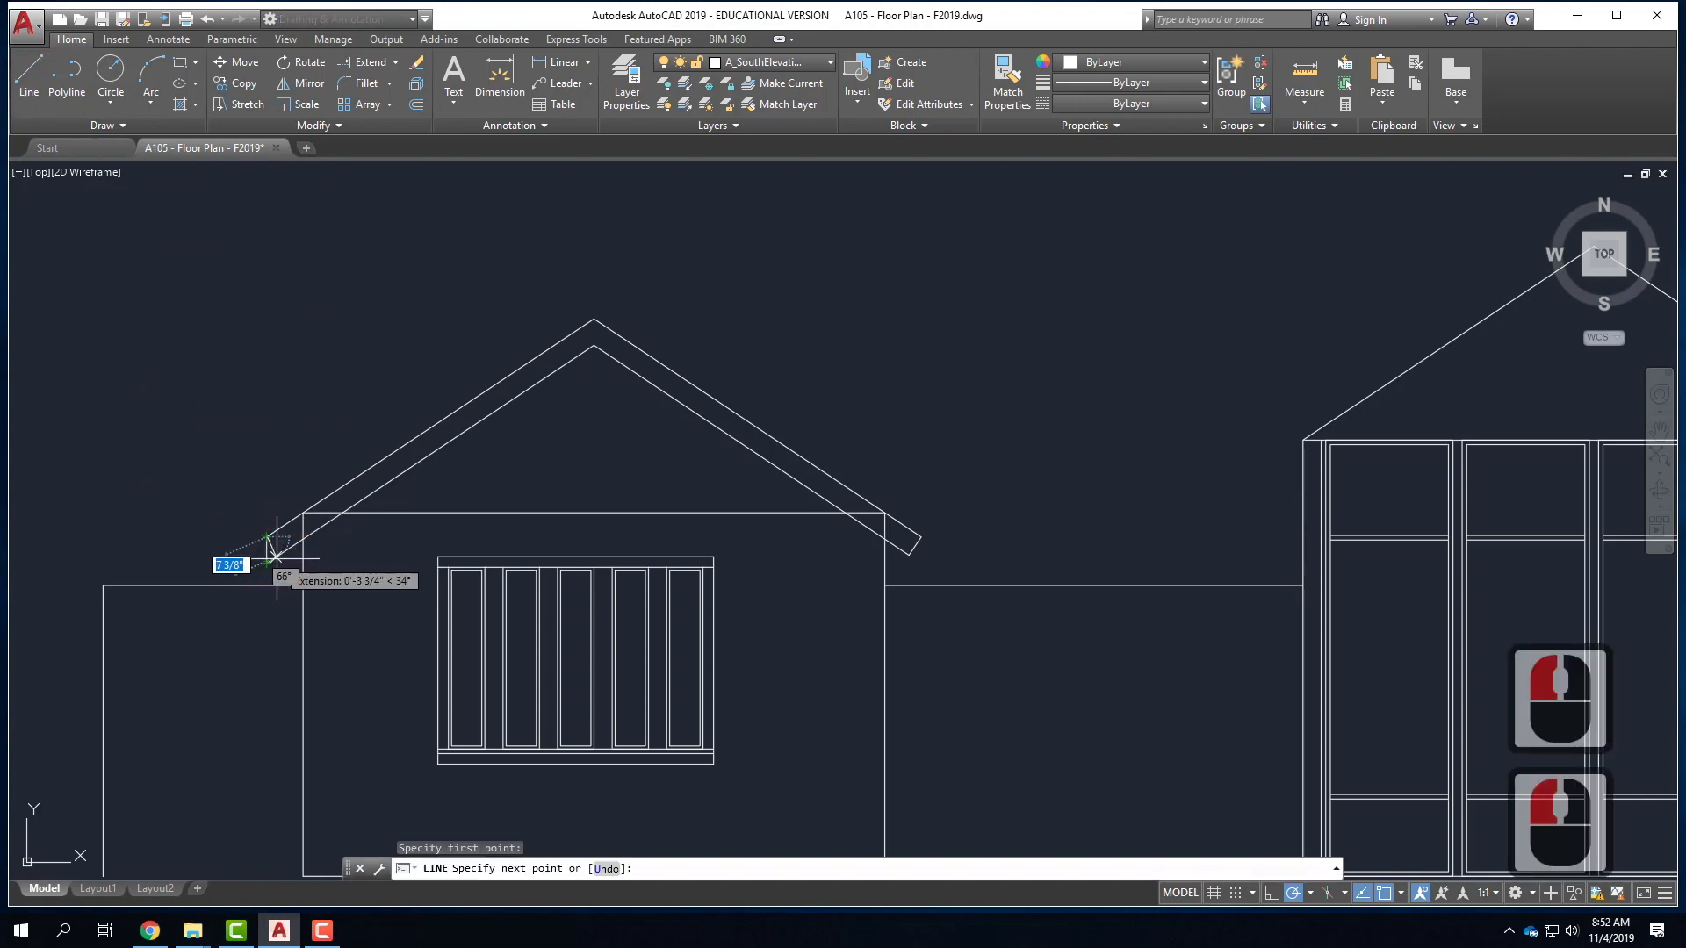
click(1402, 895)
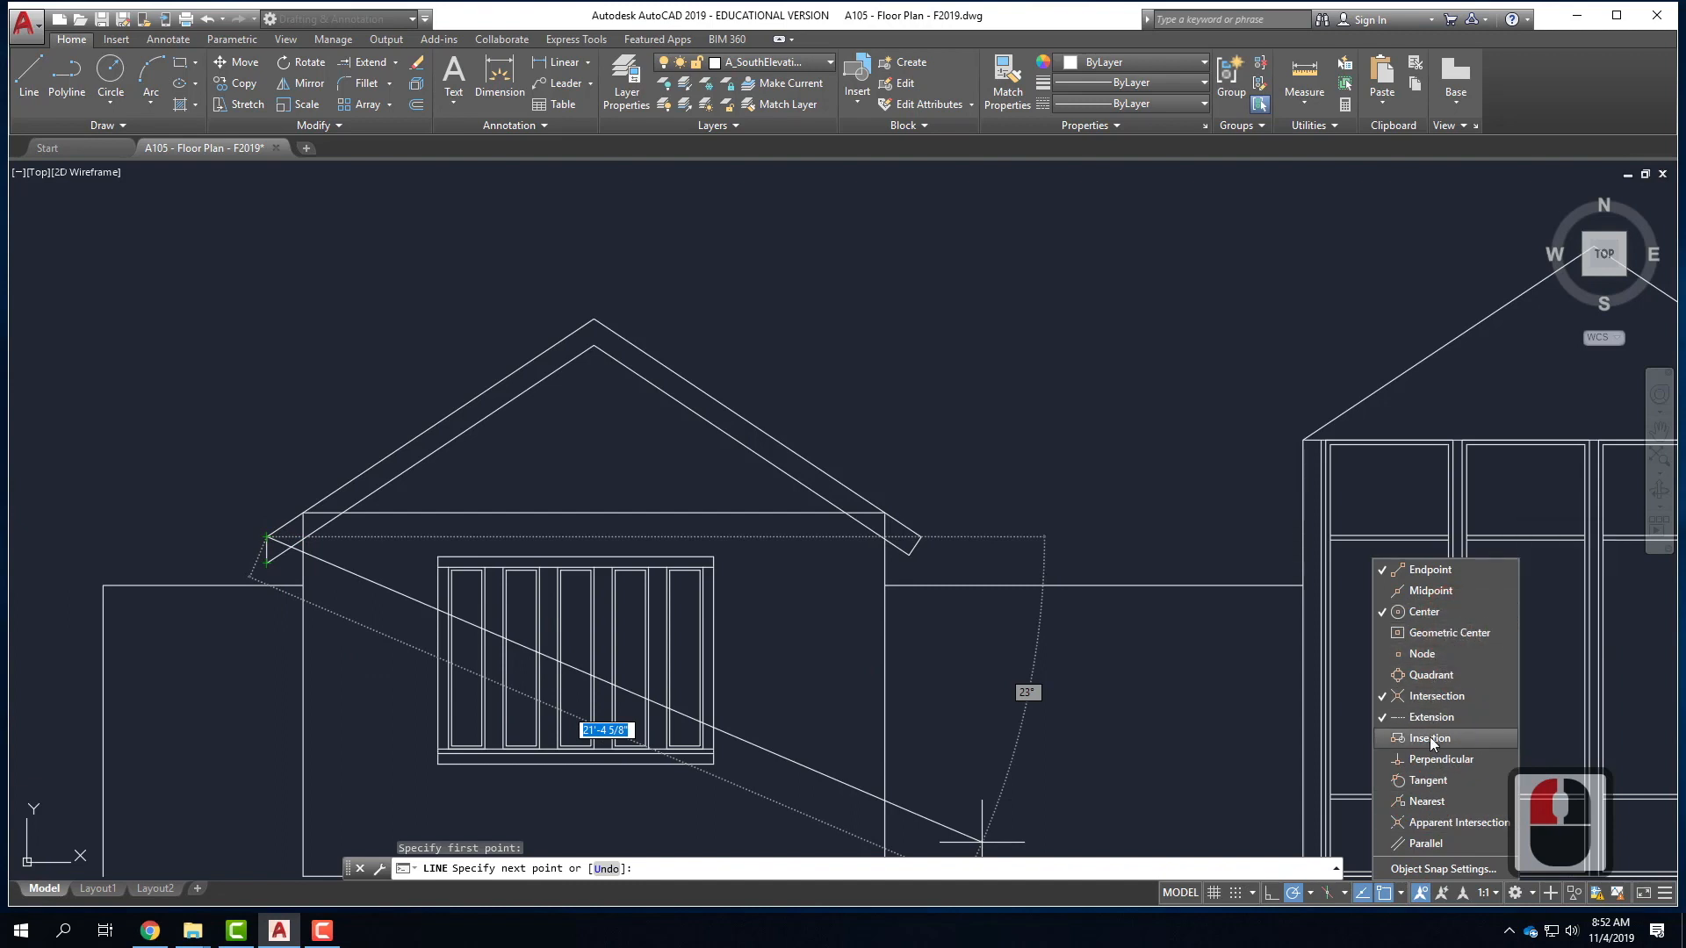
click(1430, 760)
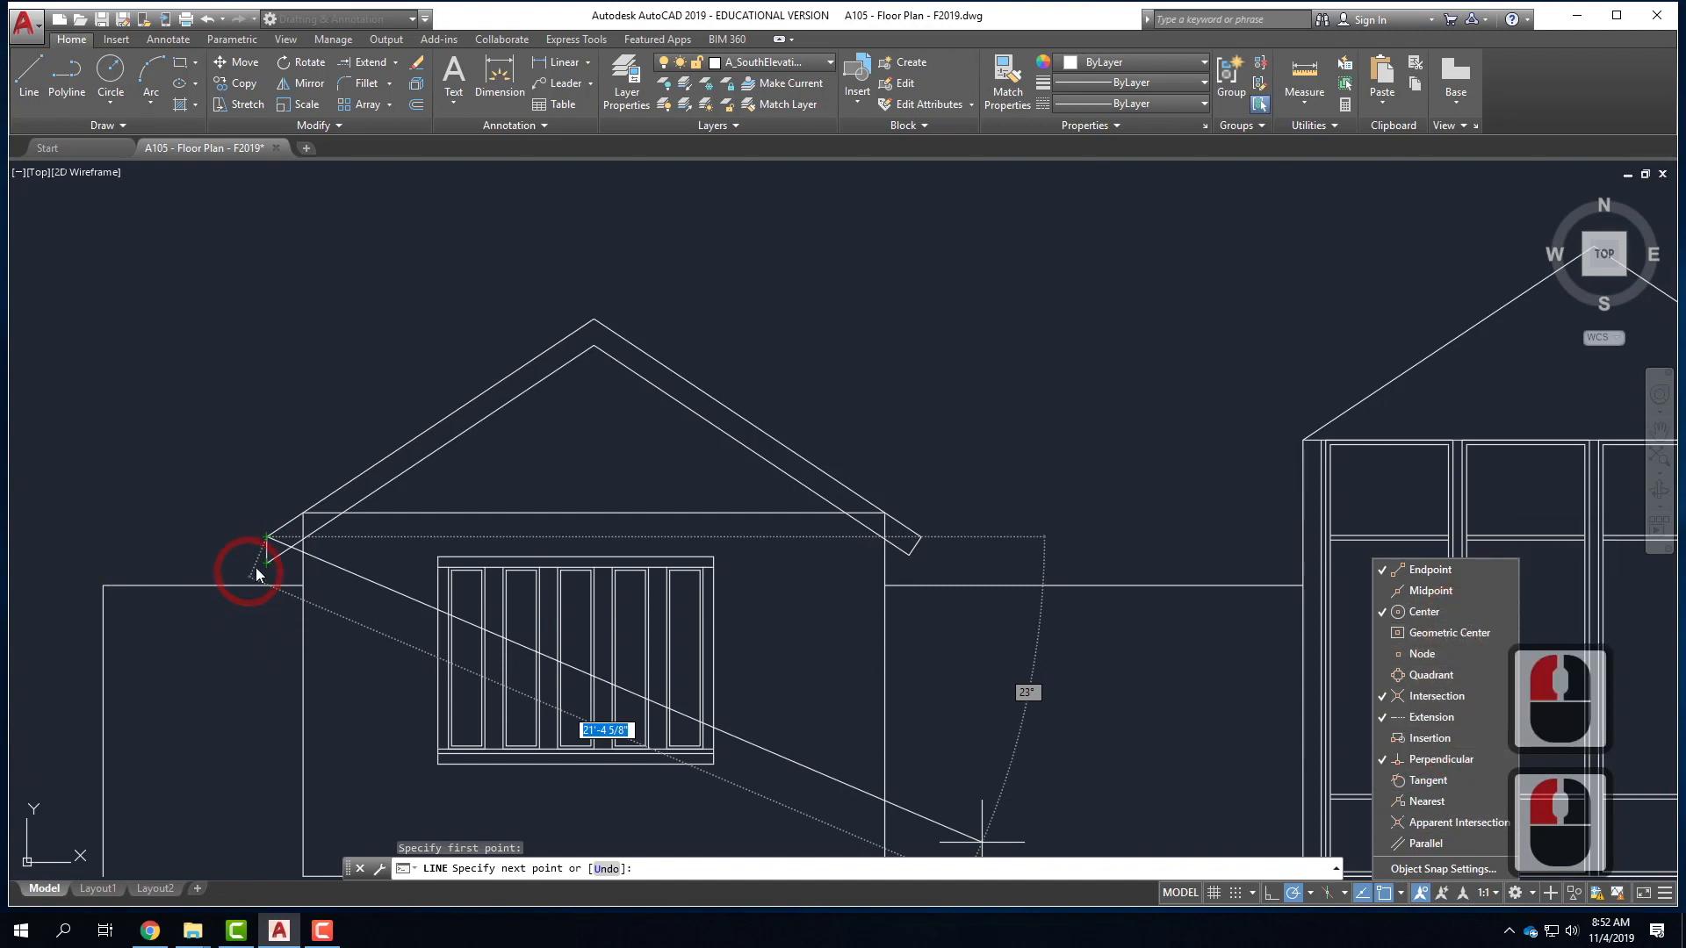
click(280, 553)
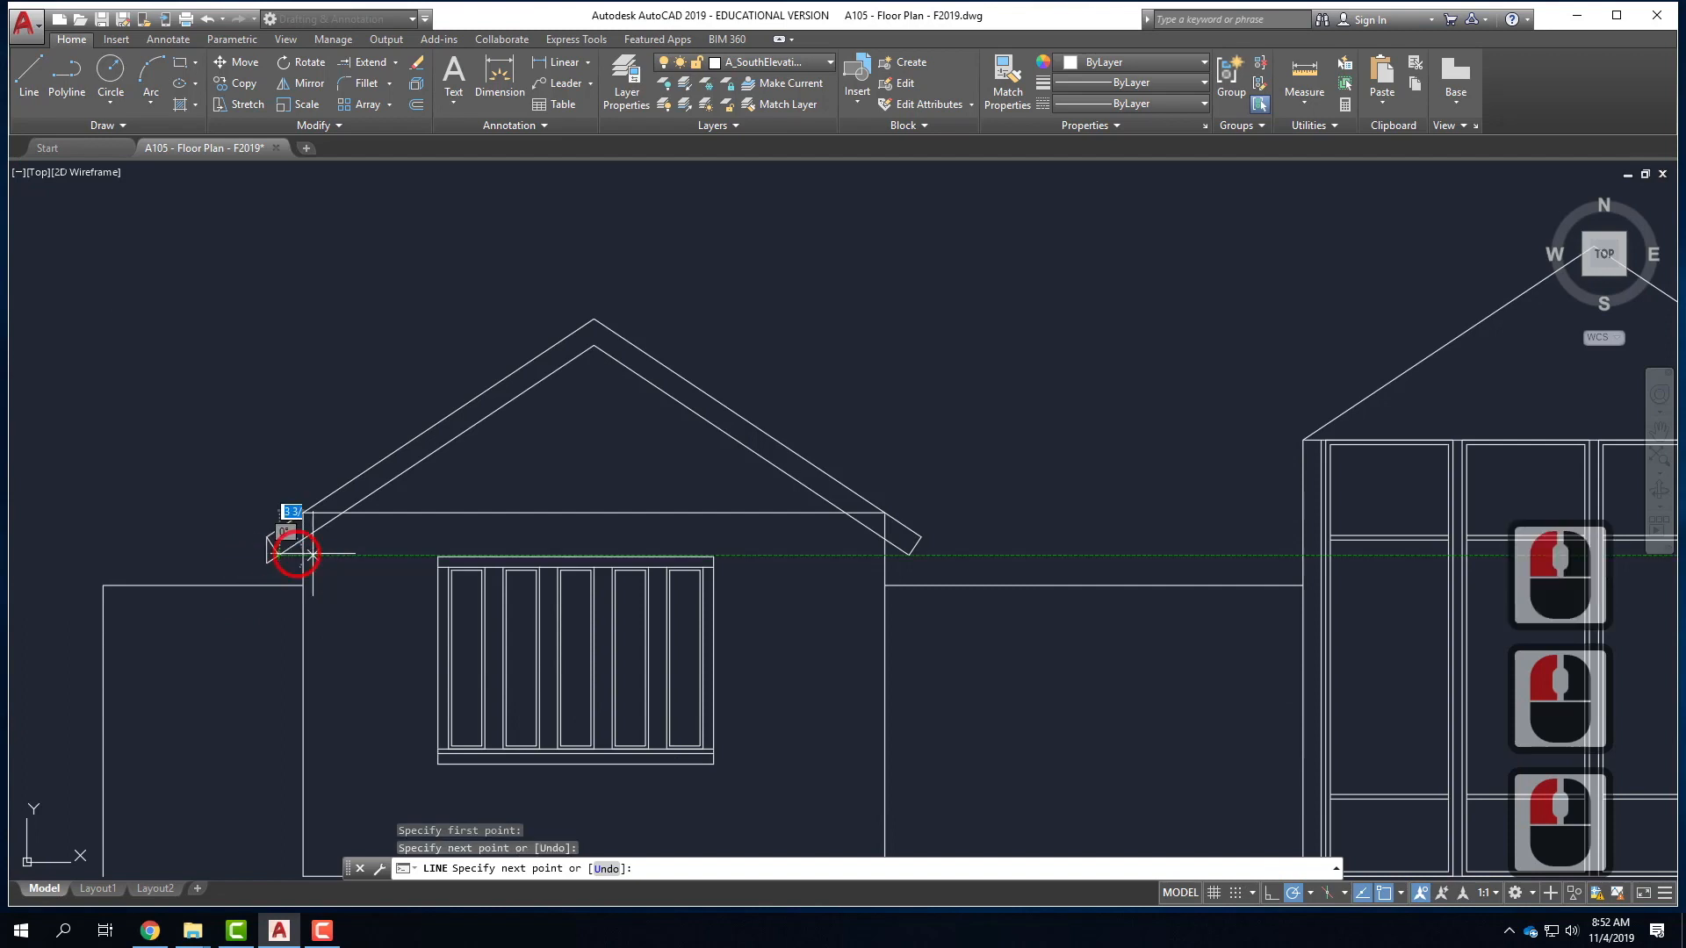
key(Return)
- Trim the end of the left inner roof line beyond the perpendicular eave line, using that line as the cutting edge
scroll(300, 554, up, 3)
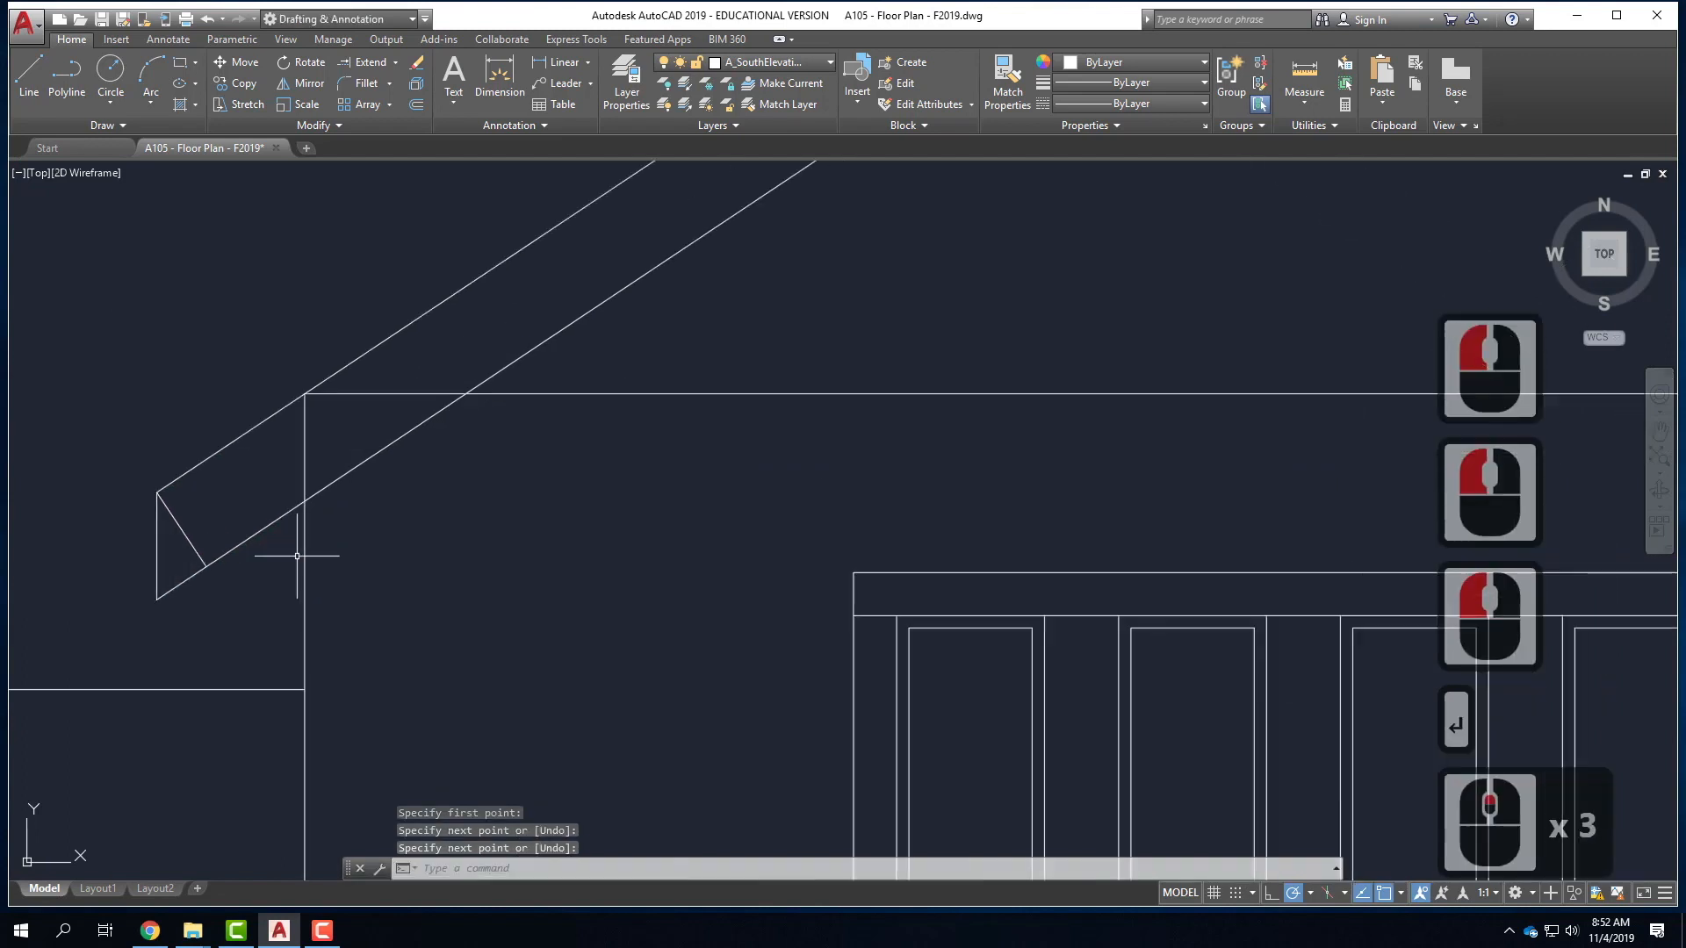
click(190, 545)
text(trim)
key(Return)
click(195, 629)
click(109, 568)
key(Escape)
key(Escape)
- Erase the leftover vertical line at the small gable's left eave
click(157, 569)
text(E)
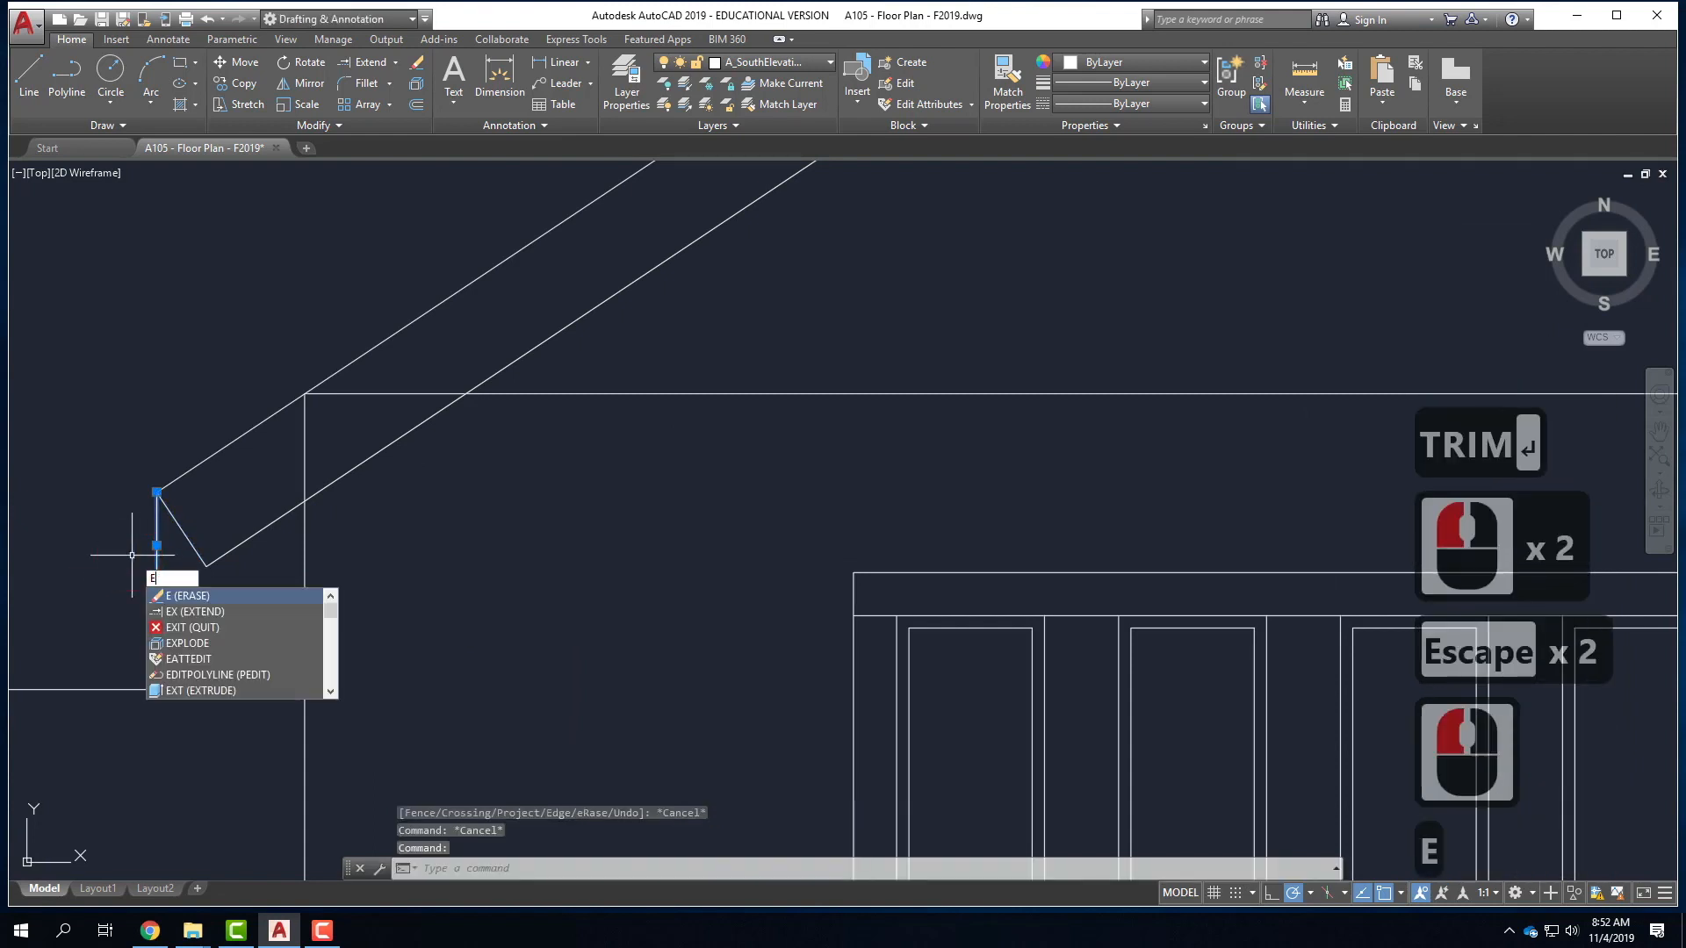
key(BackSpace)
text(ERASE)
key(Return)
key(Escape)
key(Escape)
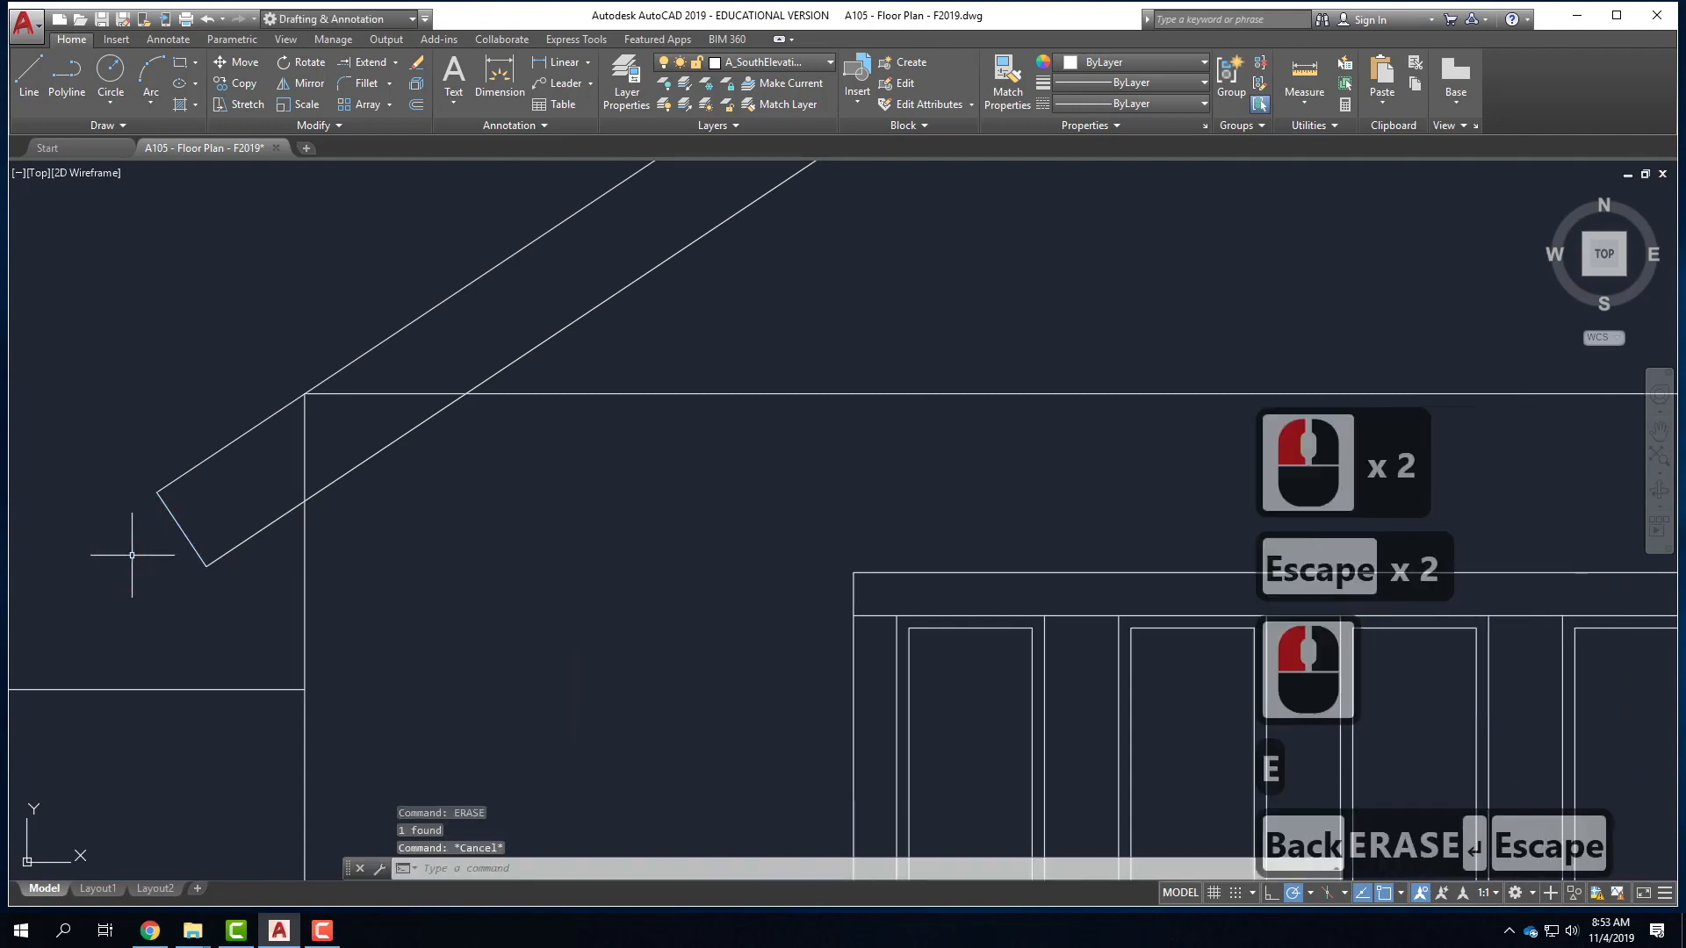
- Delete the horizontal line running across the base of the small gable between the two wall tops
scroll(116, 555, down, 4)
scroll(670, 557, down, 1)
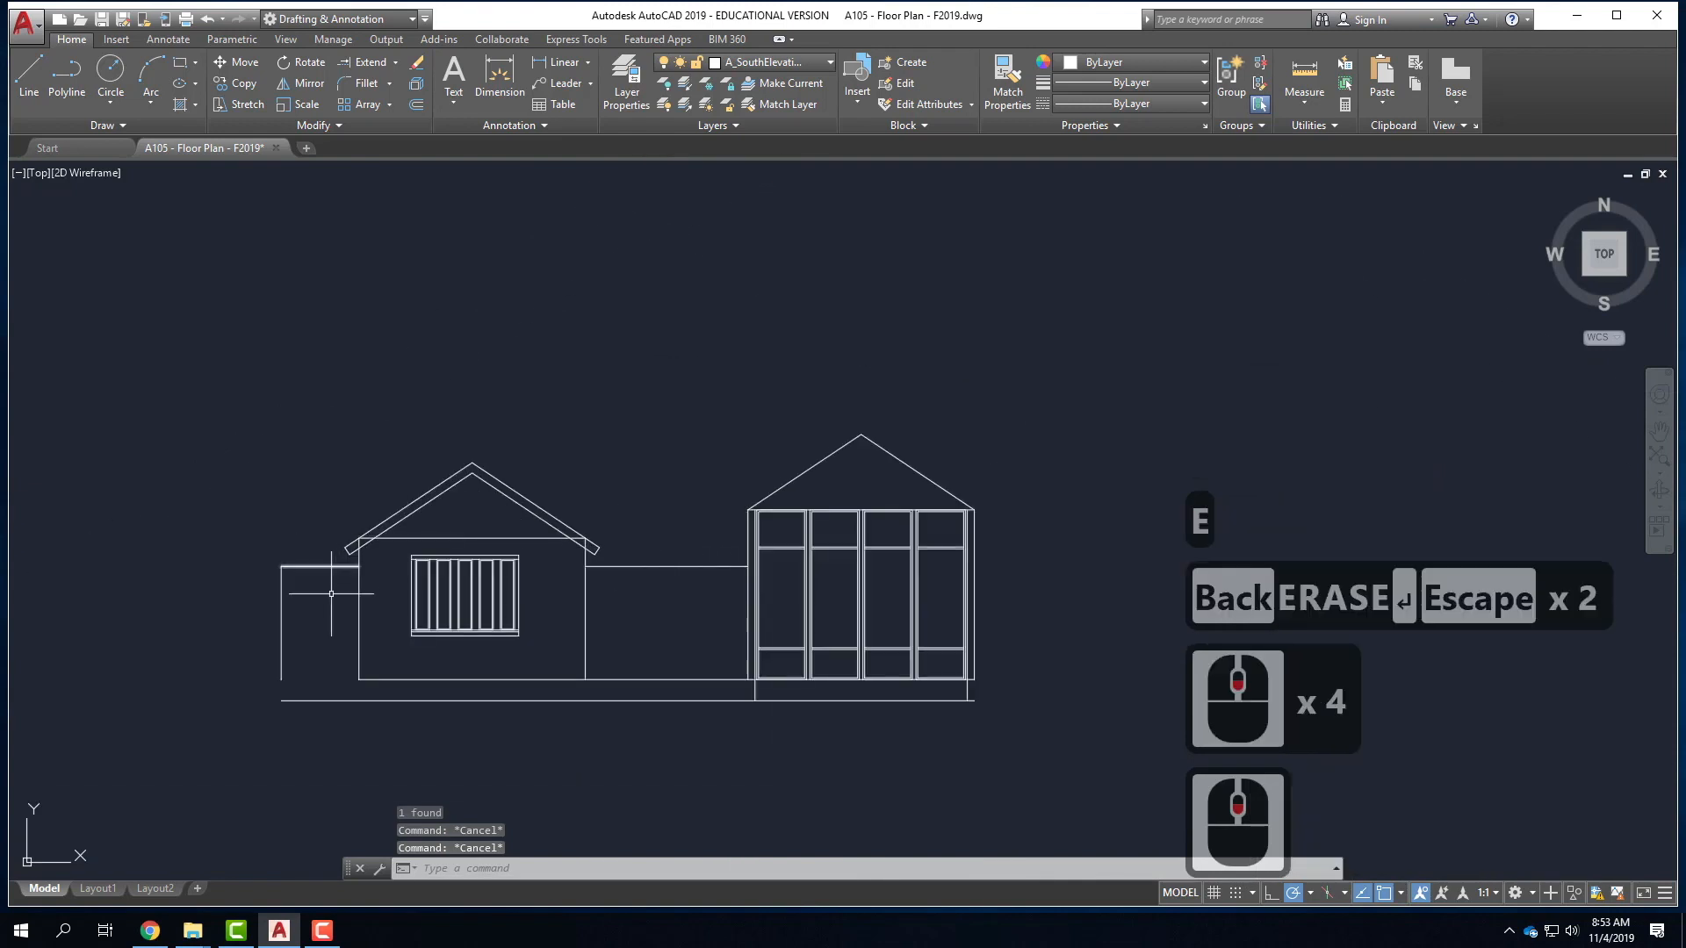
scroll(363, 518, up, 2)
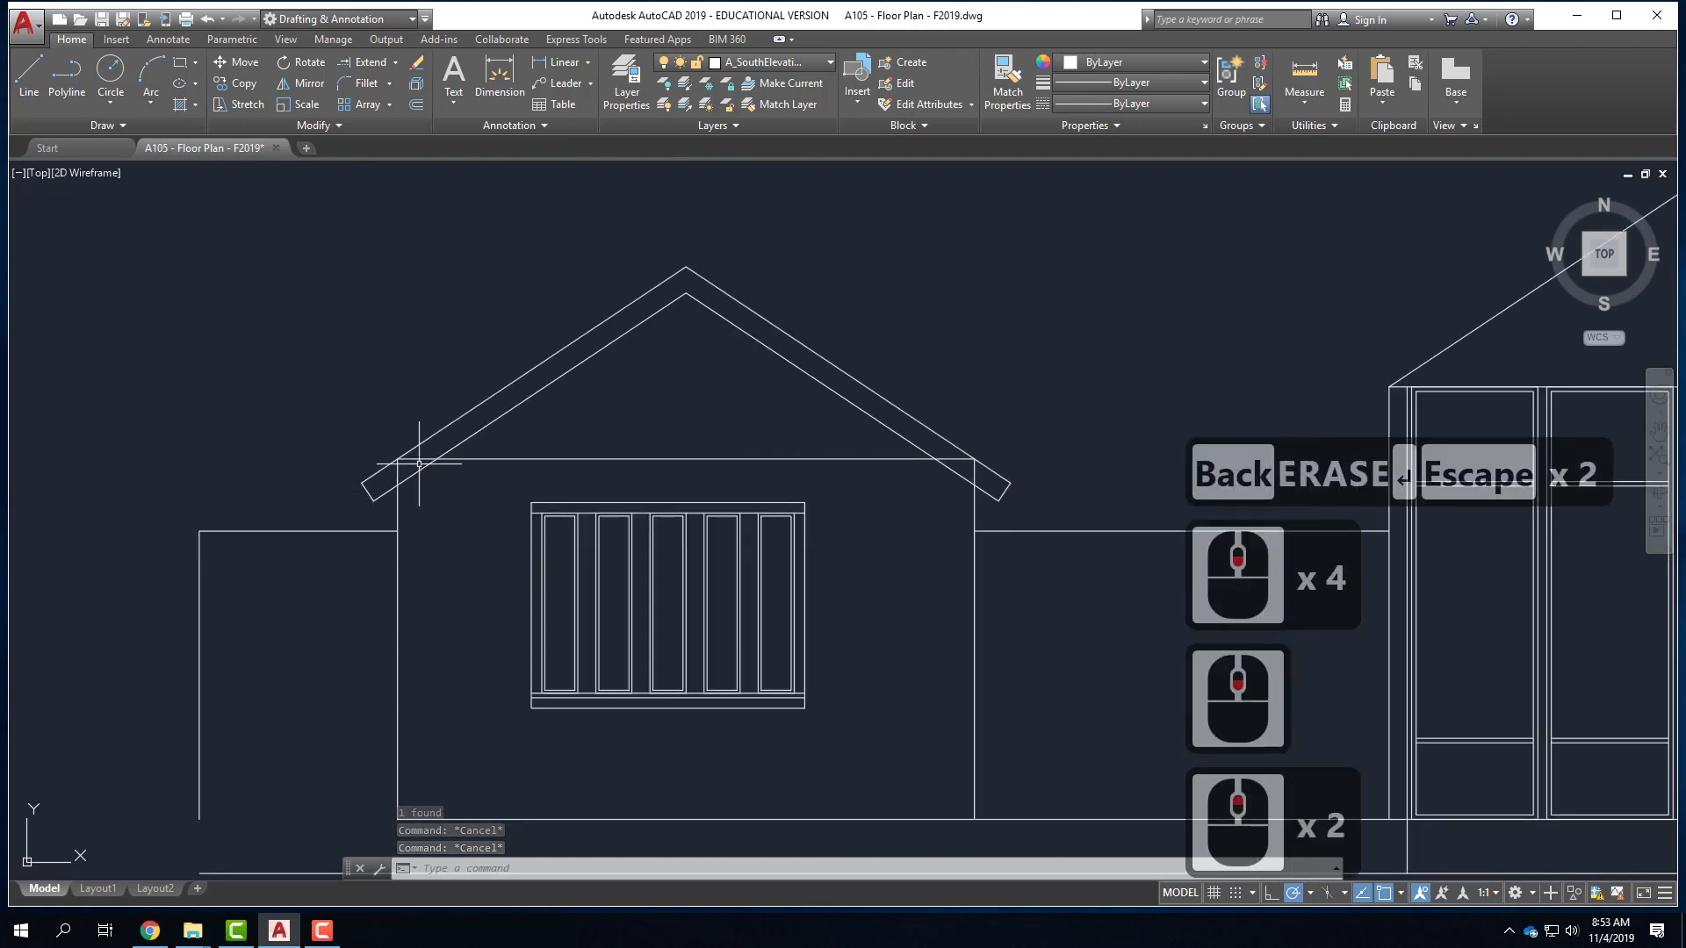
click(484, 459)
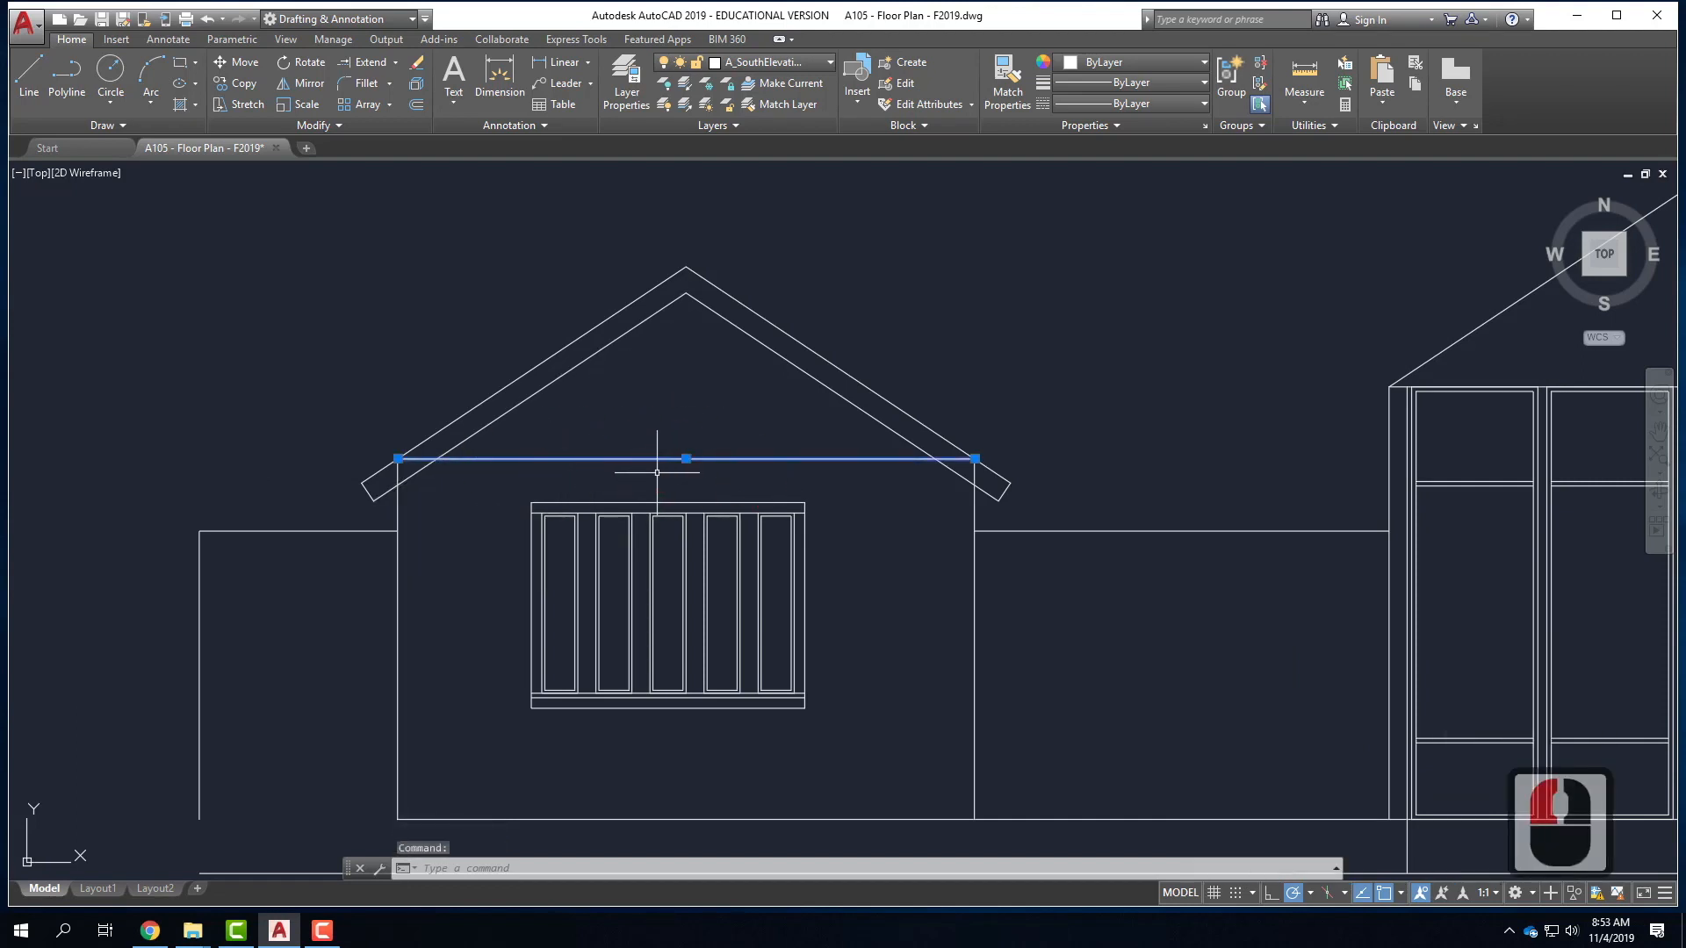
key(Delete)
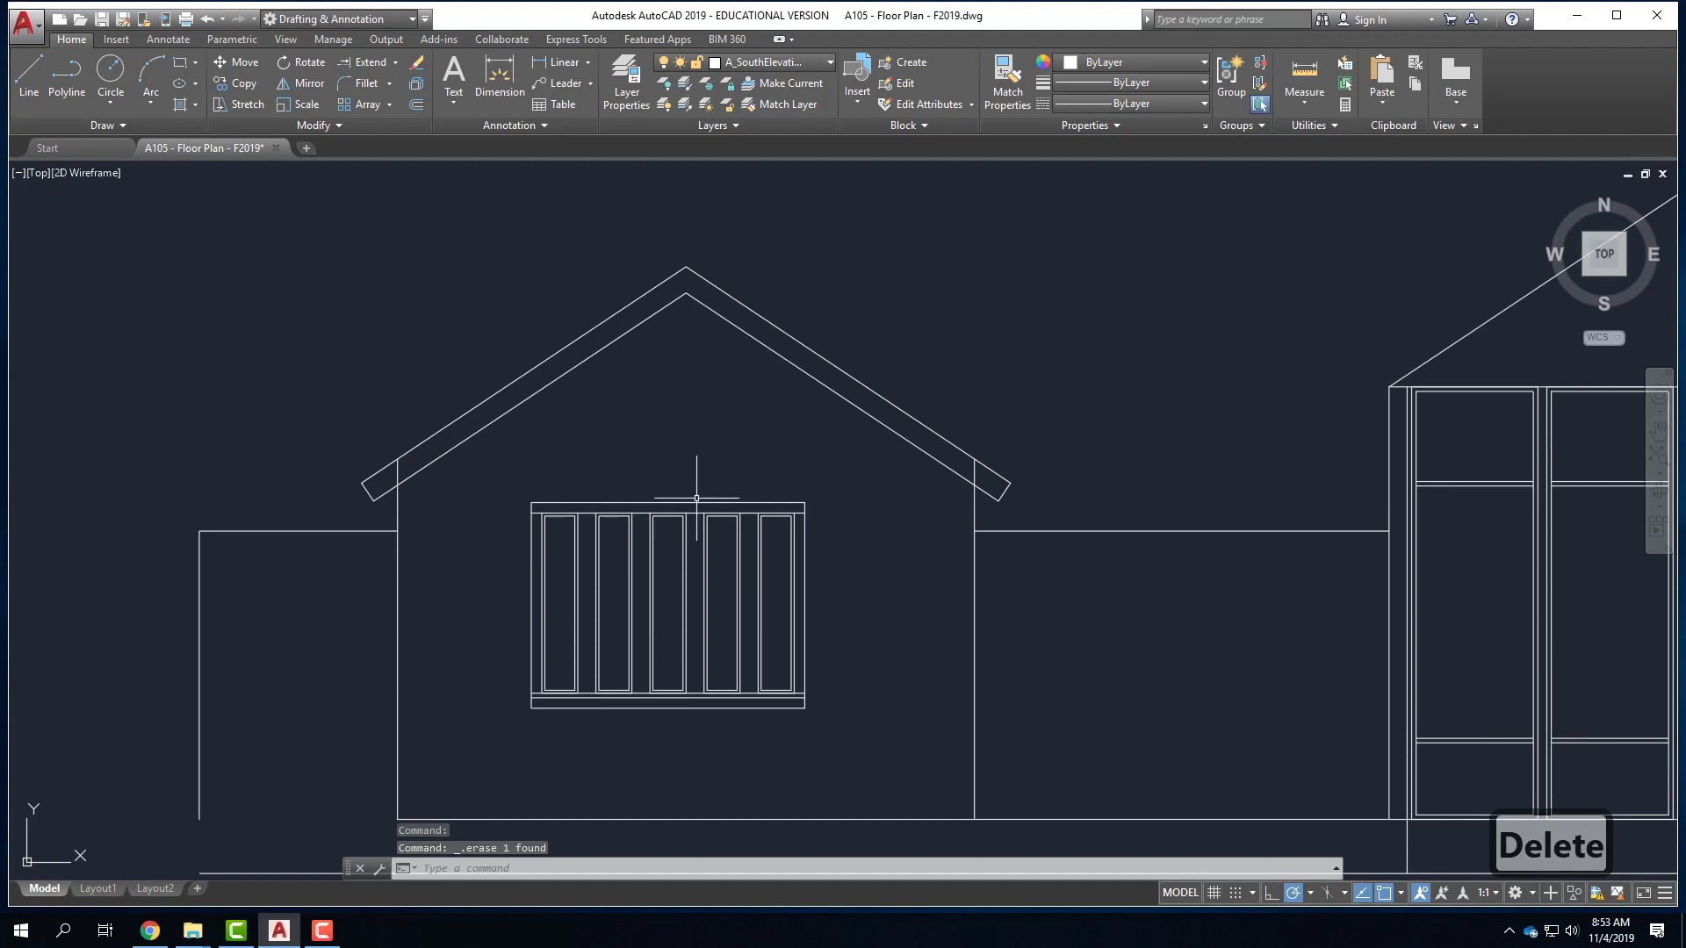
- Trim the upper ends of both small-gable wall lines where they cross the roof edge, using the two inner roof lines as cutting edges
click(433, 463)
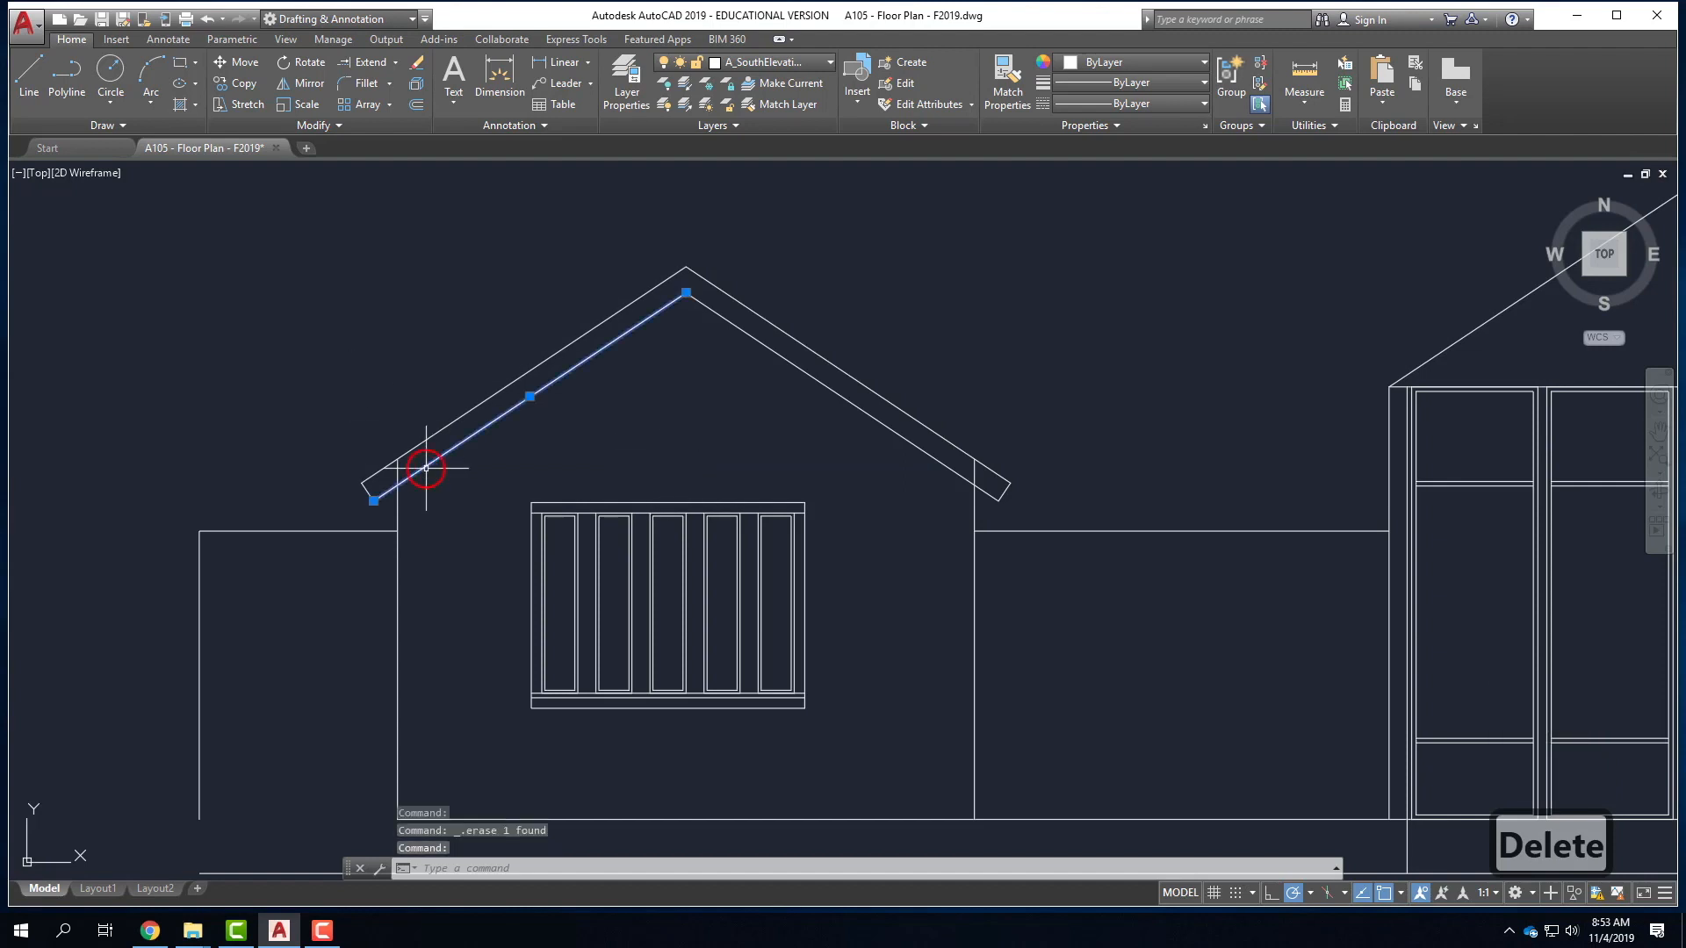
click(847, 401)
text(trim)
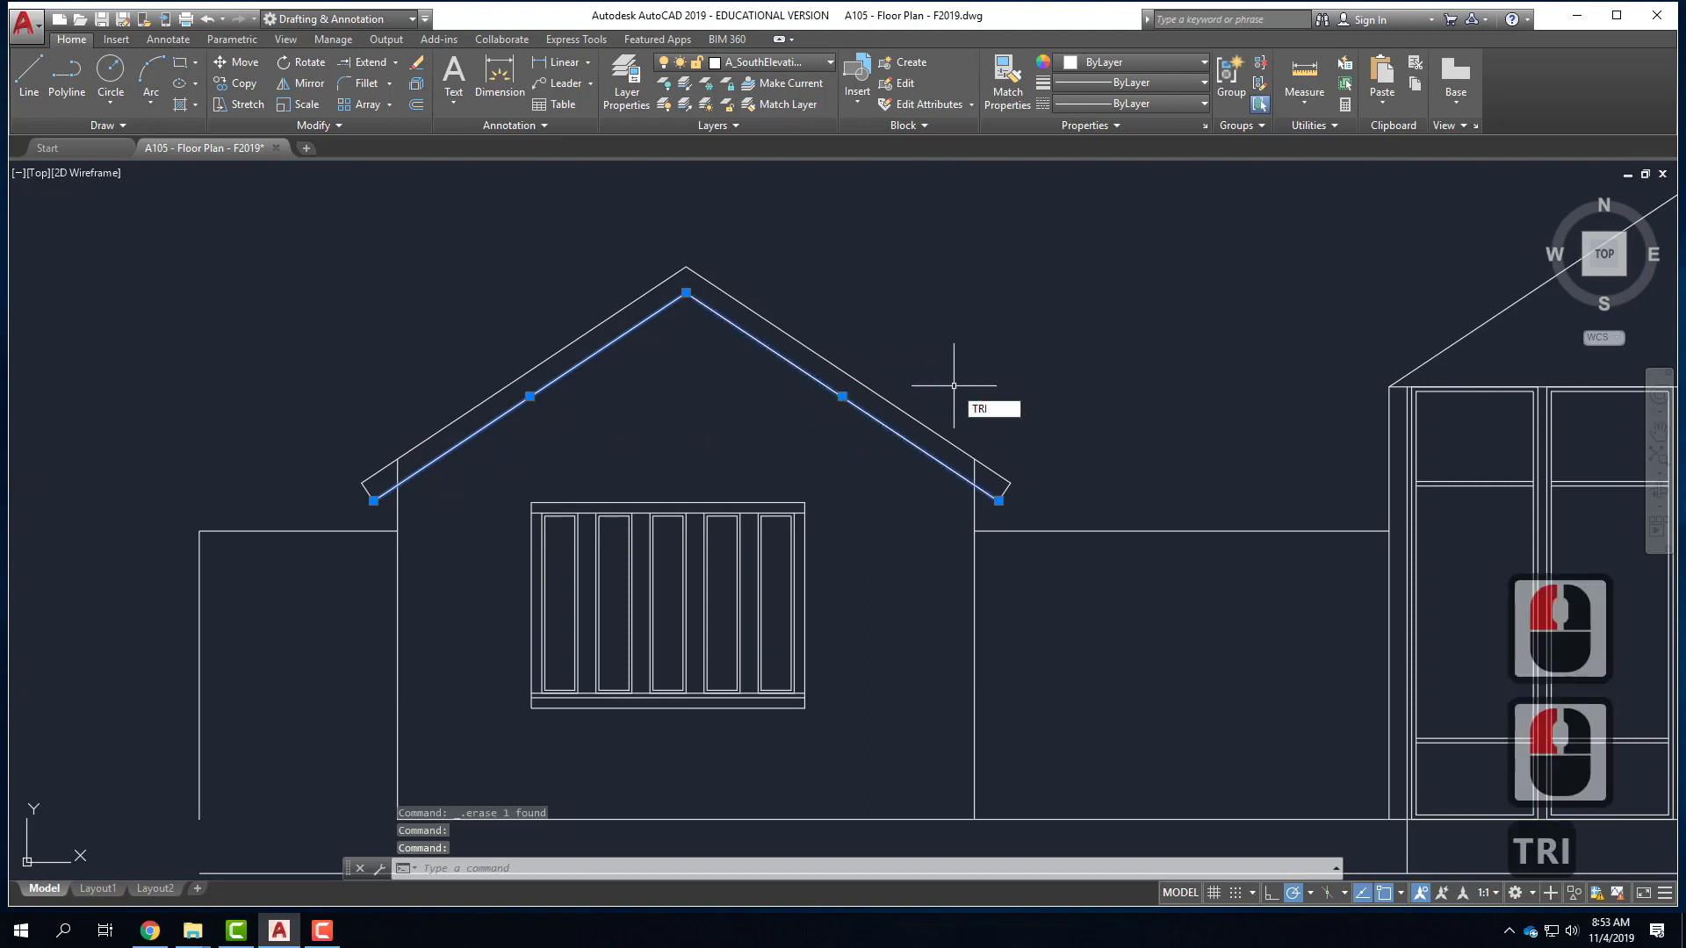
key(Return)
click(632, 413)
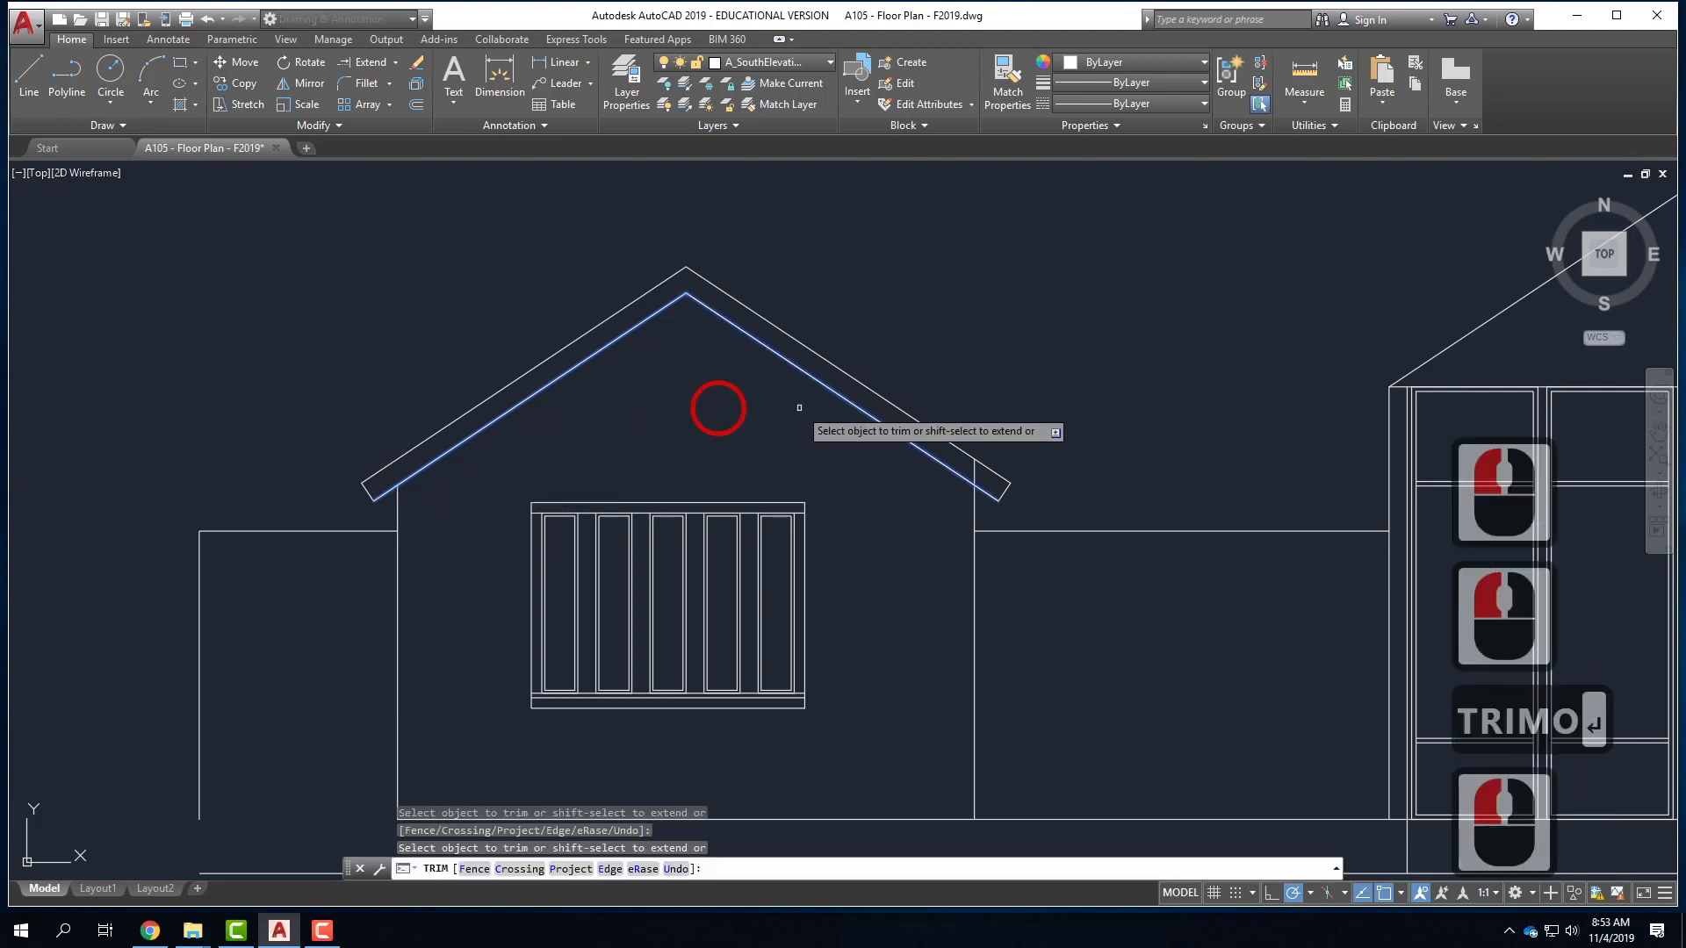
click(976, 479)
key(Escape)
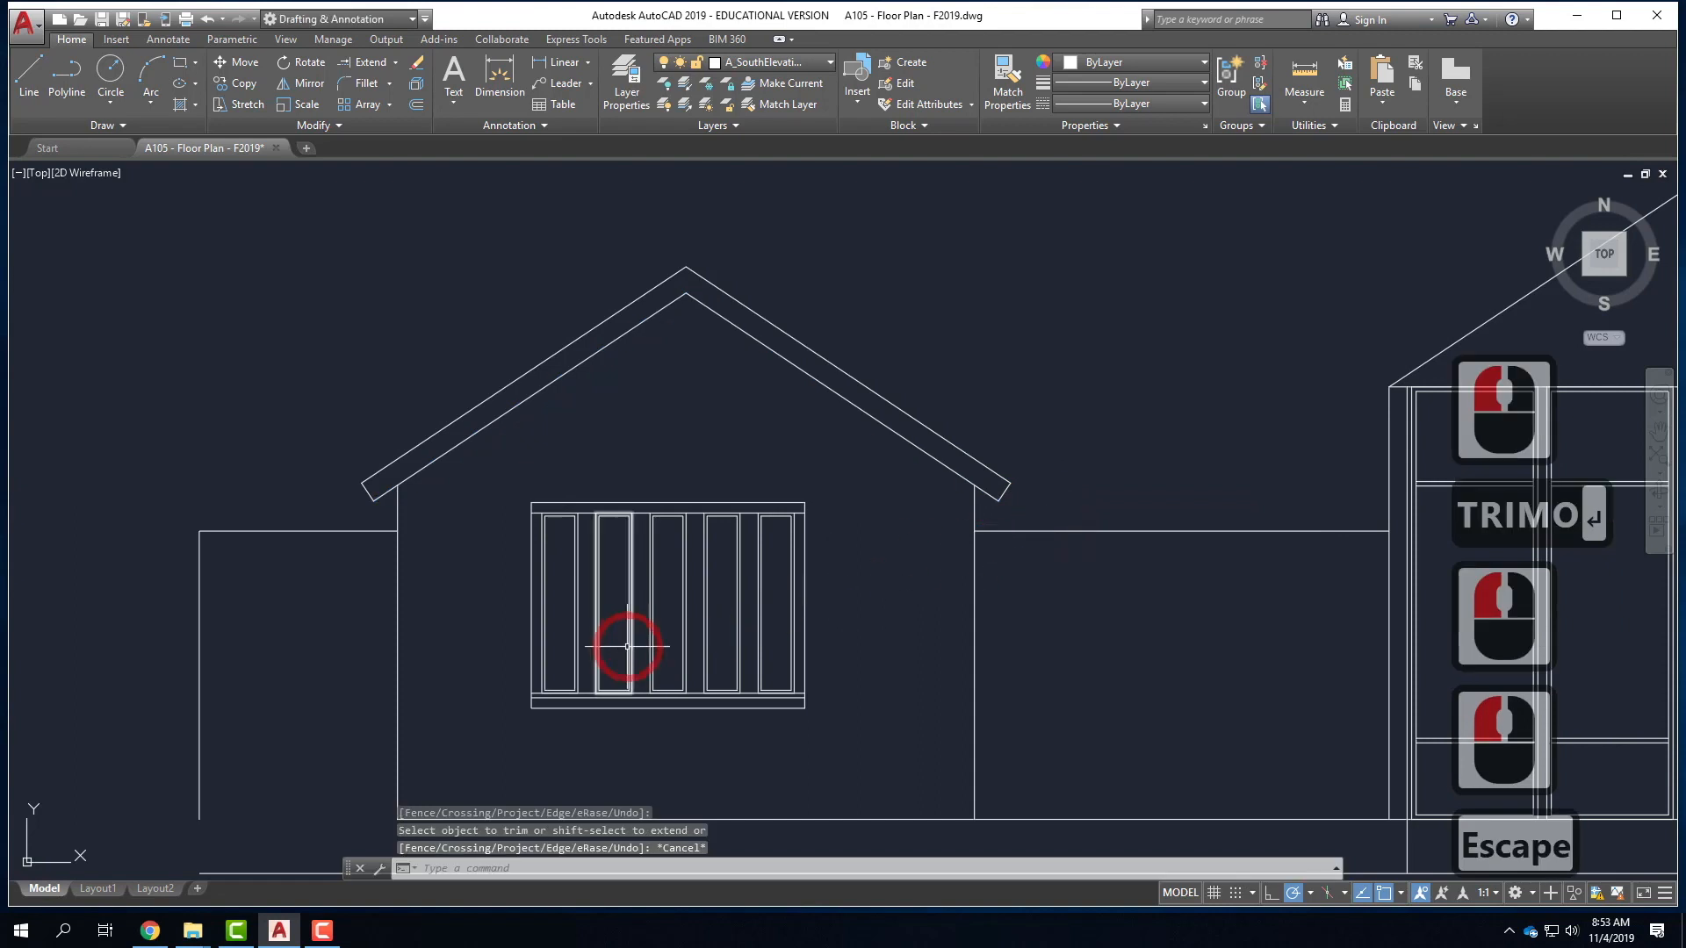
- Measure the width of the corner post at the upper left corner of the large glazed gable wall
middle_click(628, 644)
middle_click(629, 644)
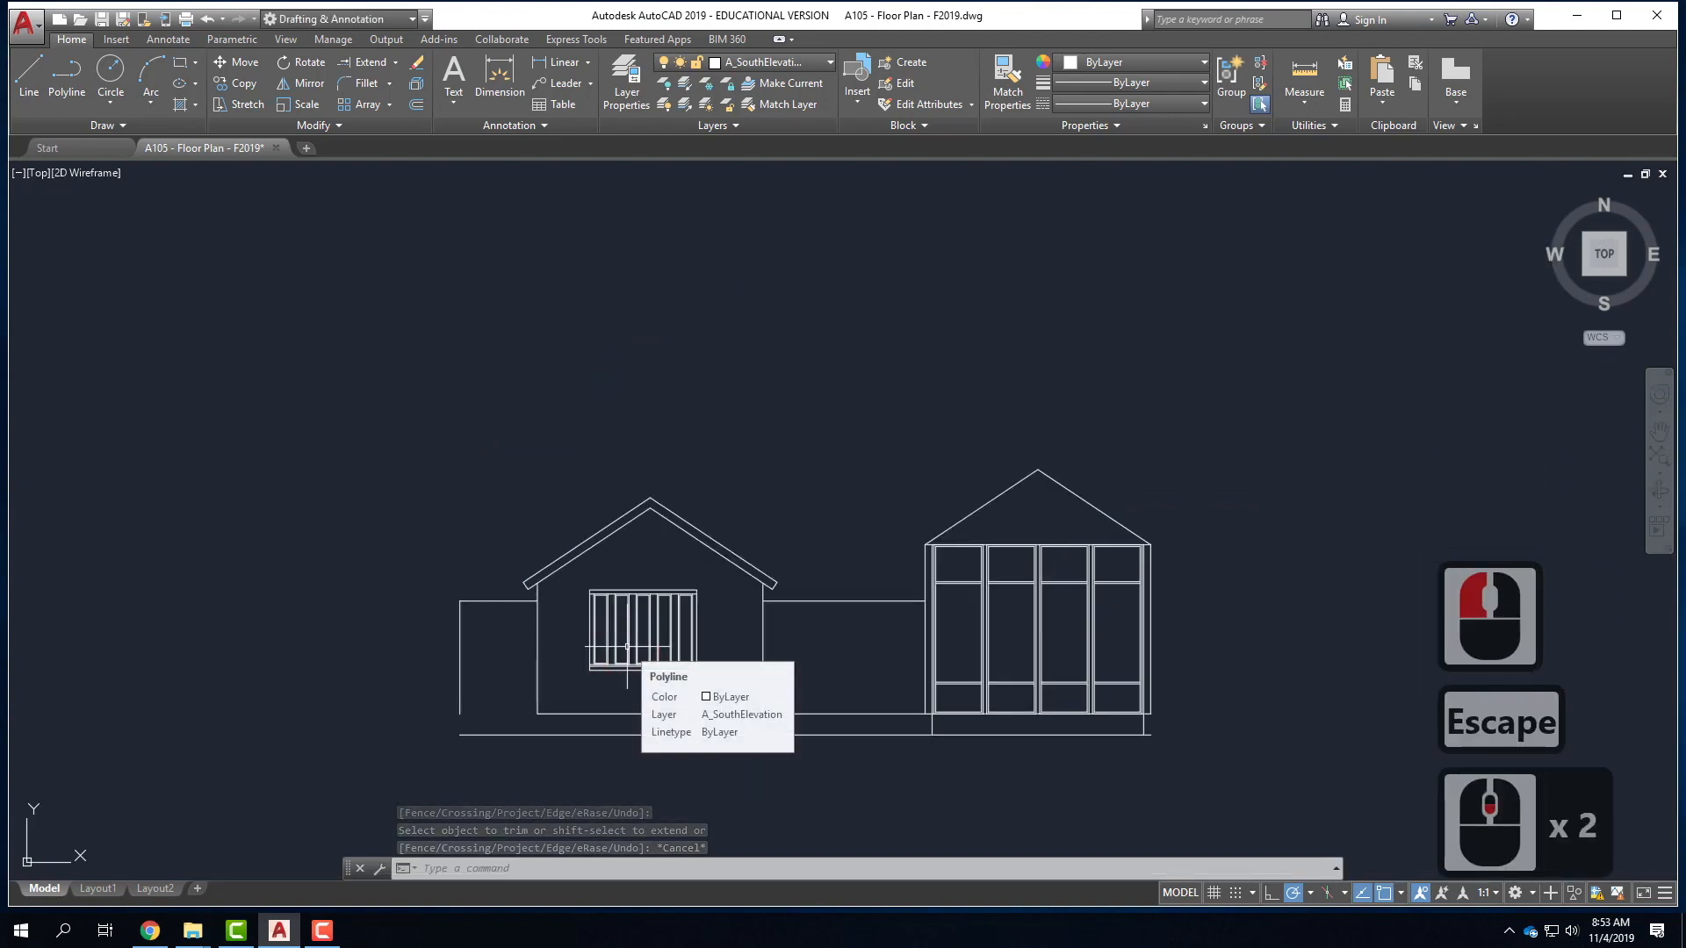
scroll(1073, 467, up, 4)
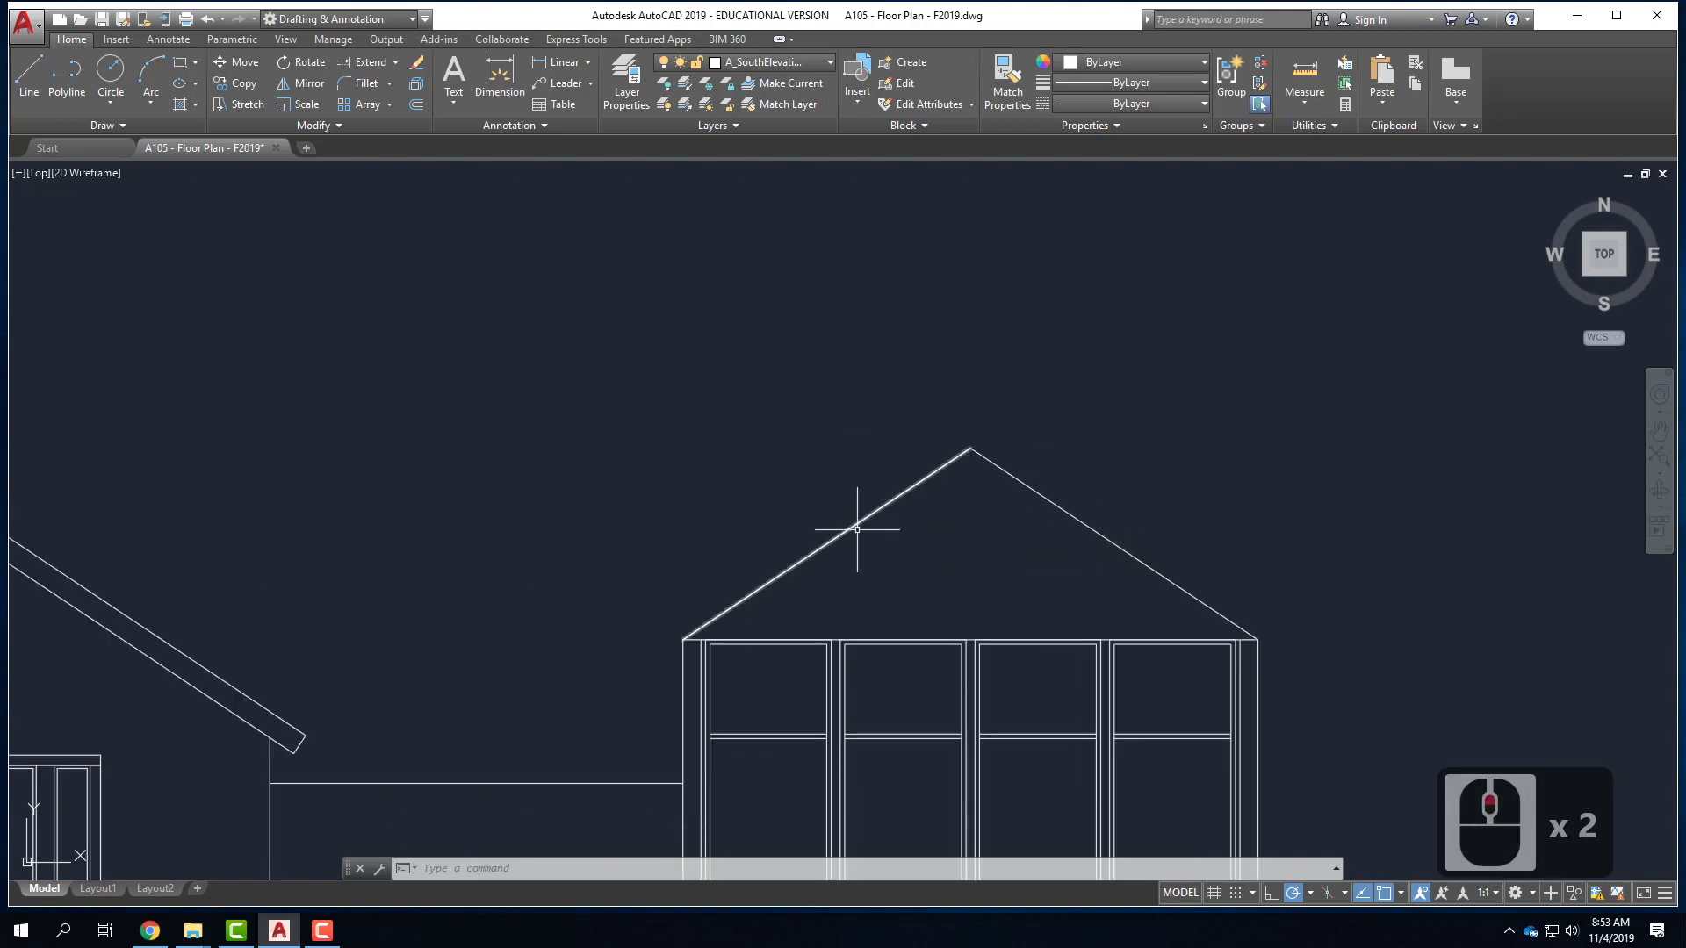
scroll(843, 544, up, 1)
scroll(688, 459, down, 3)
scroll(715, 603, up, 2)
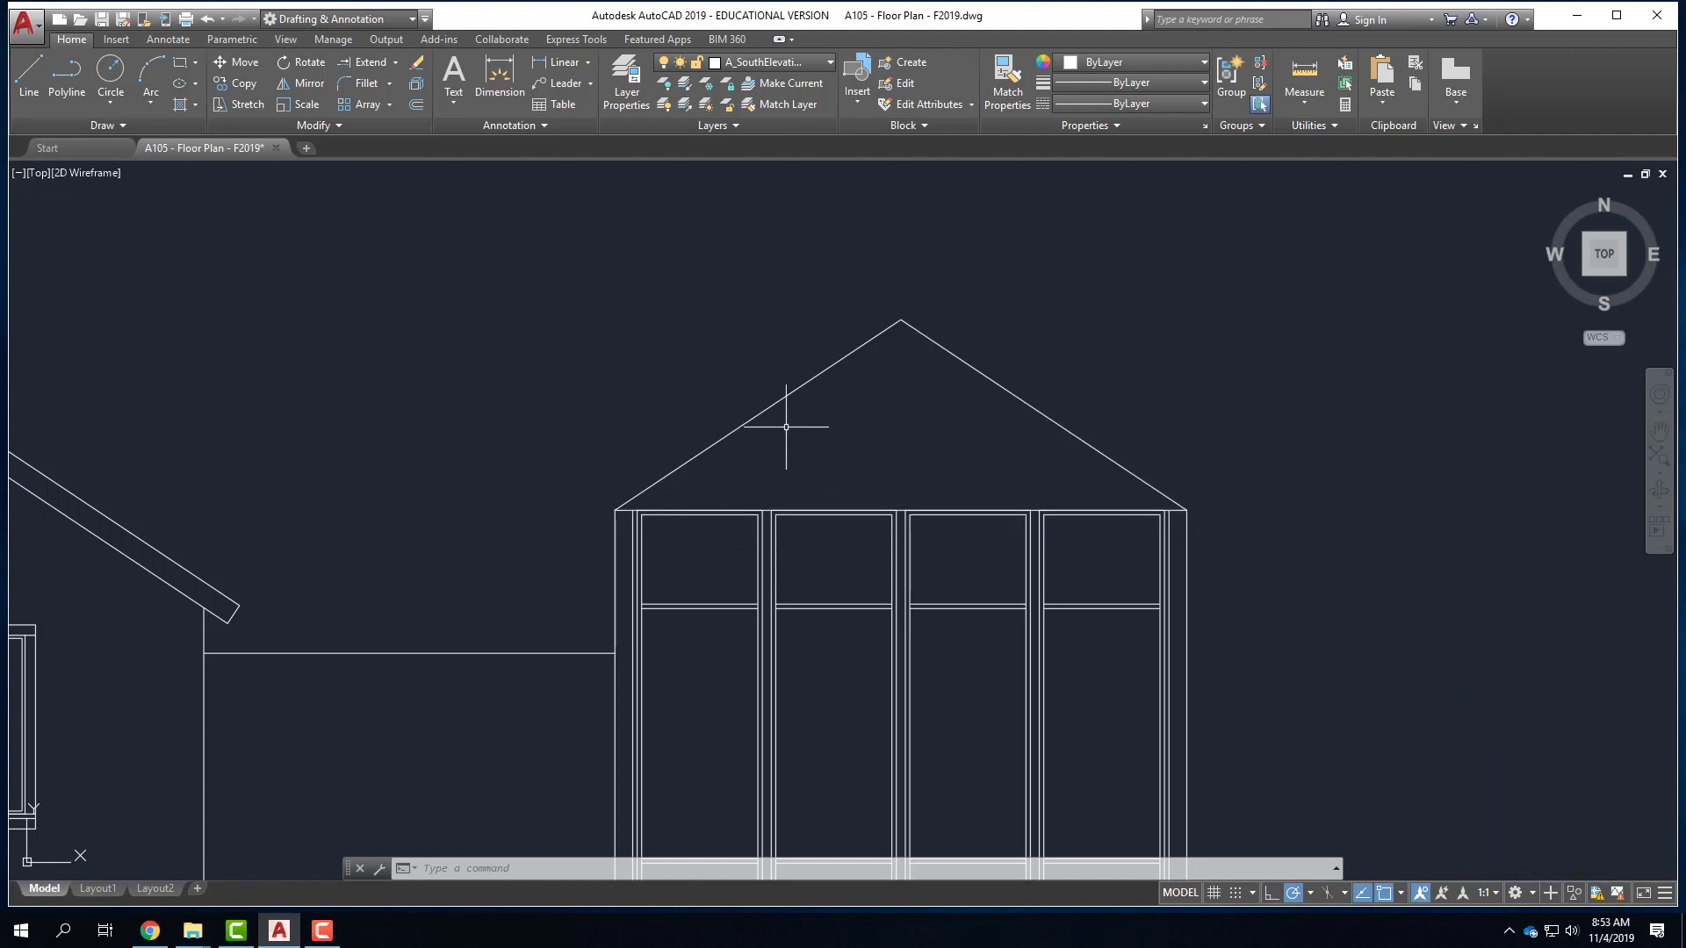
scroll(606, 505, up, 2)
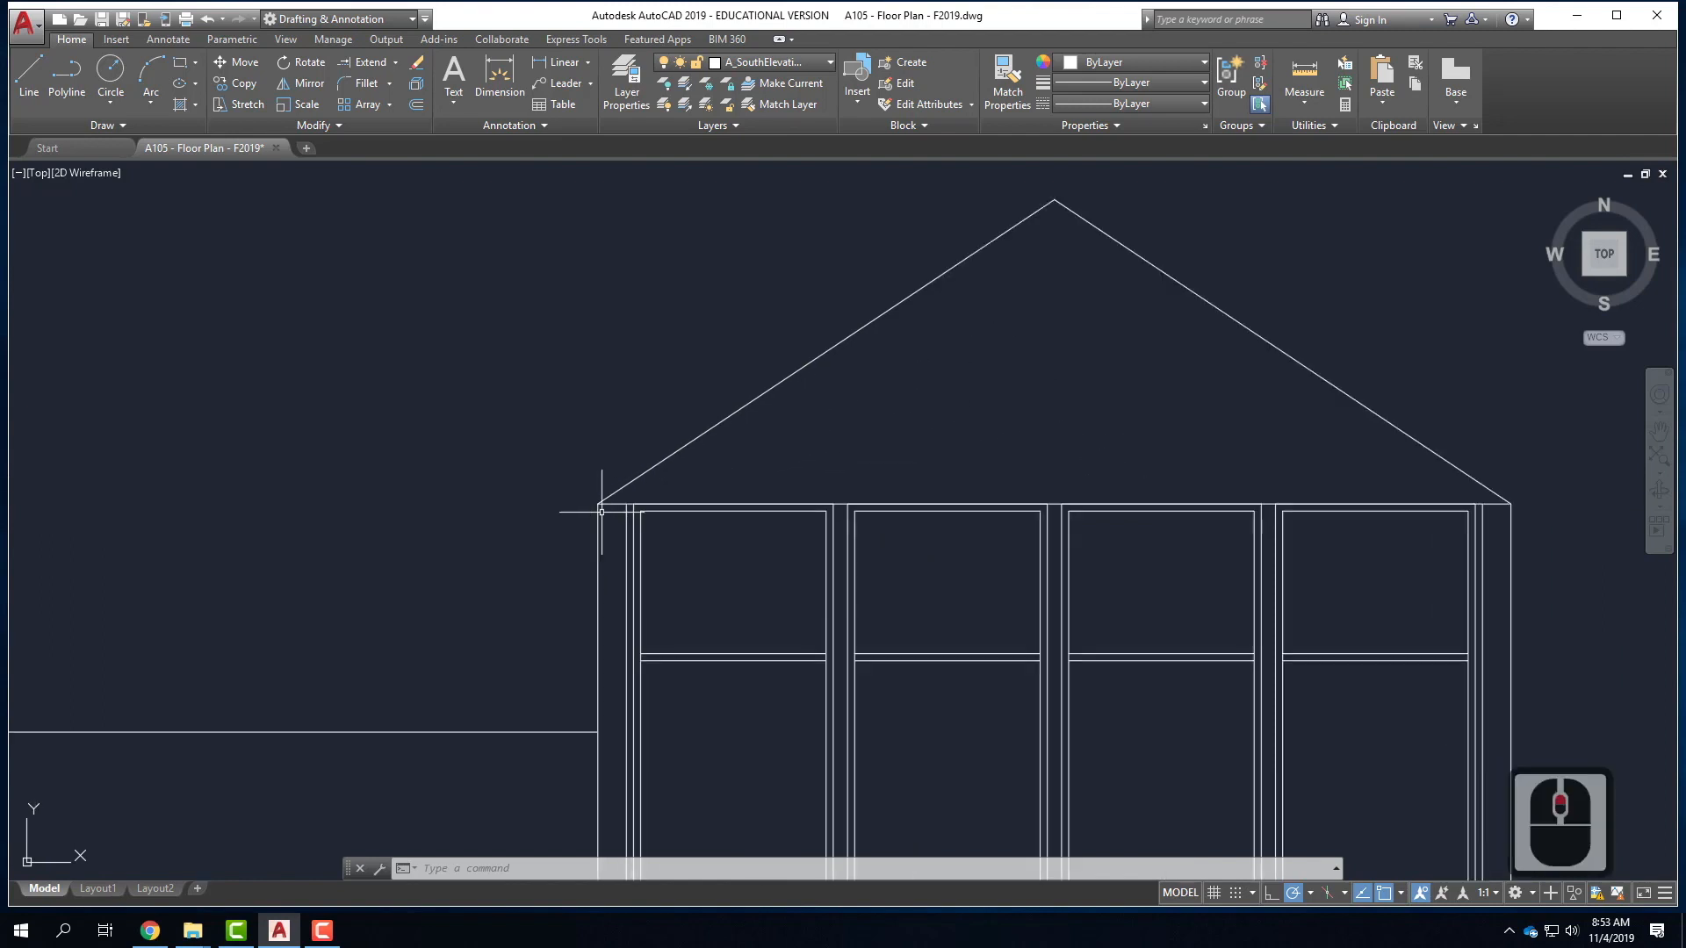
click(1304, 62)
click(594, 498)
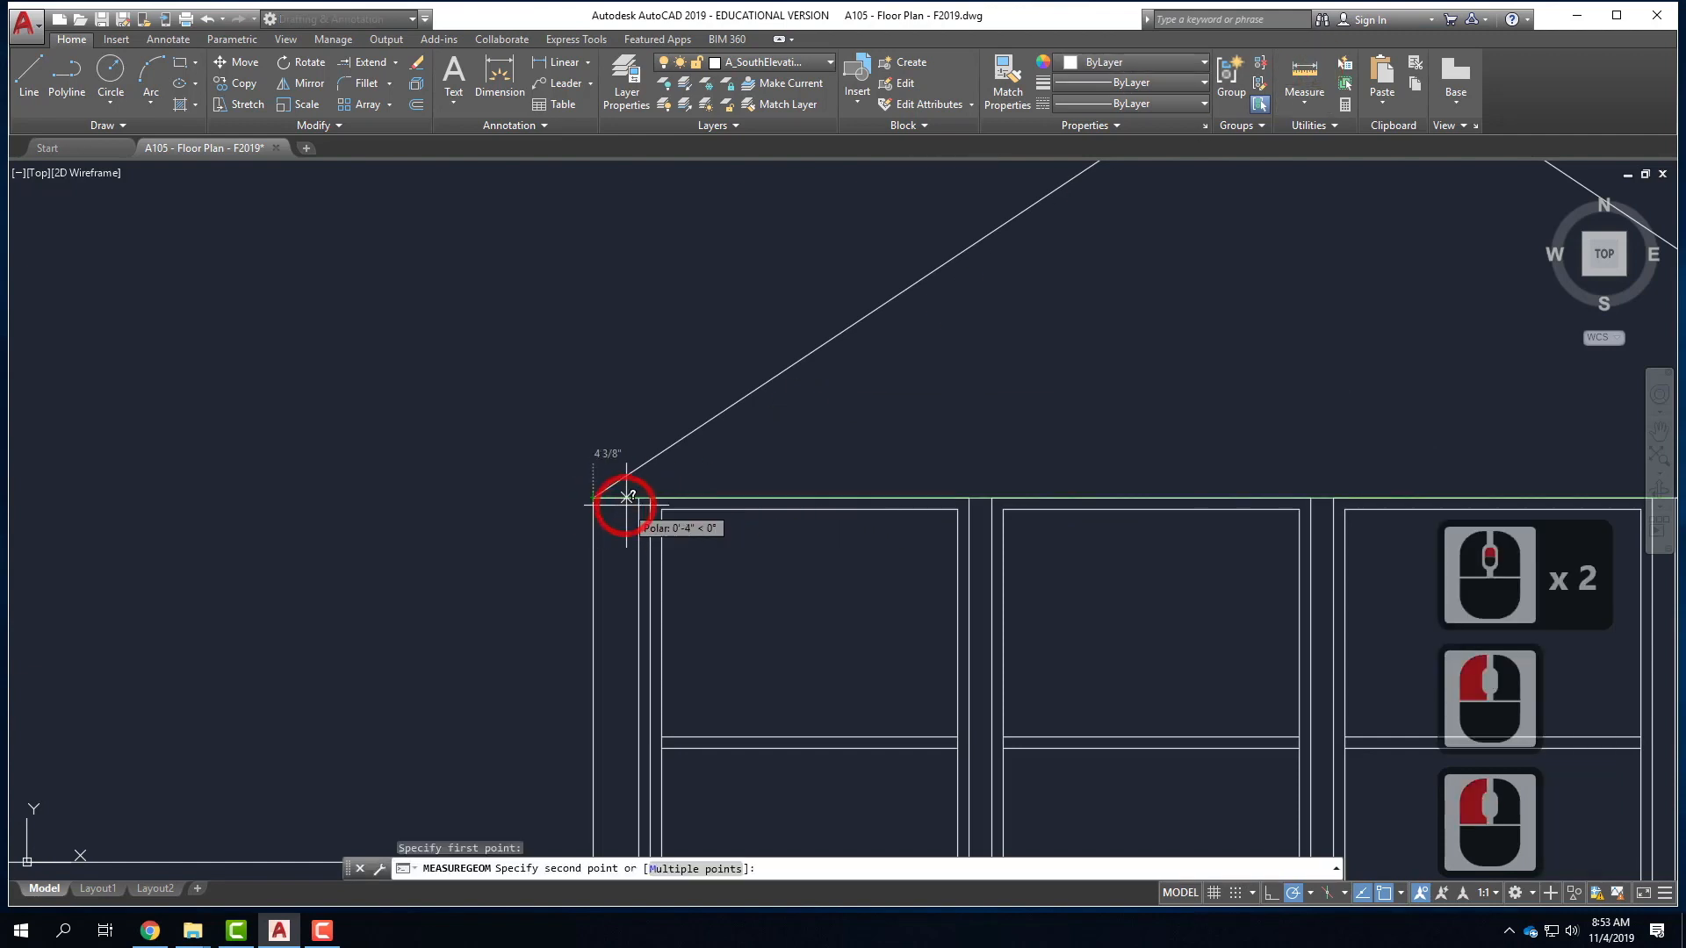
key(Escape)
key(Escape)
- Offset both sloped roof lines of the large gable 6" inward
scroll(456, 489, down, 2)
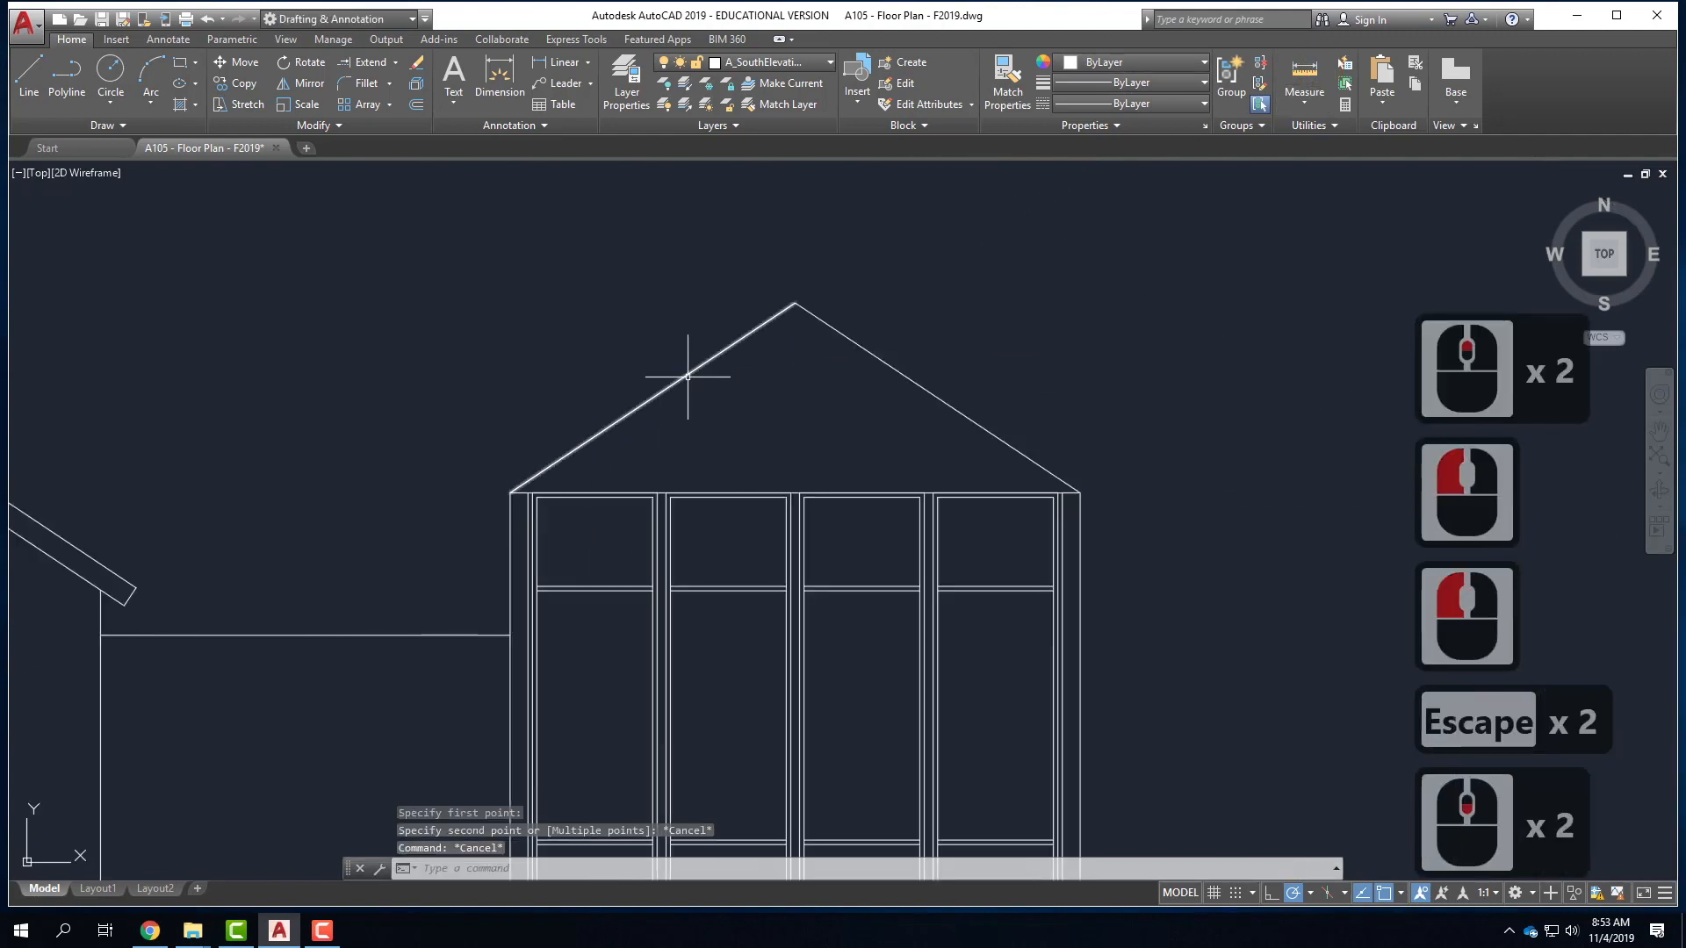
text(OFFSET)
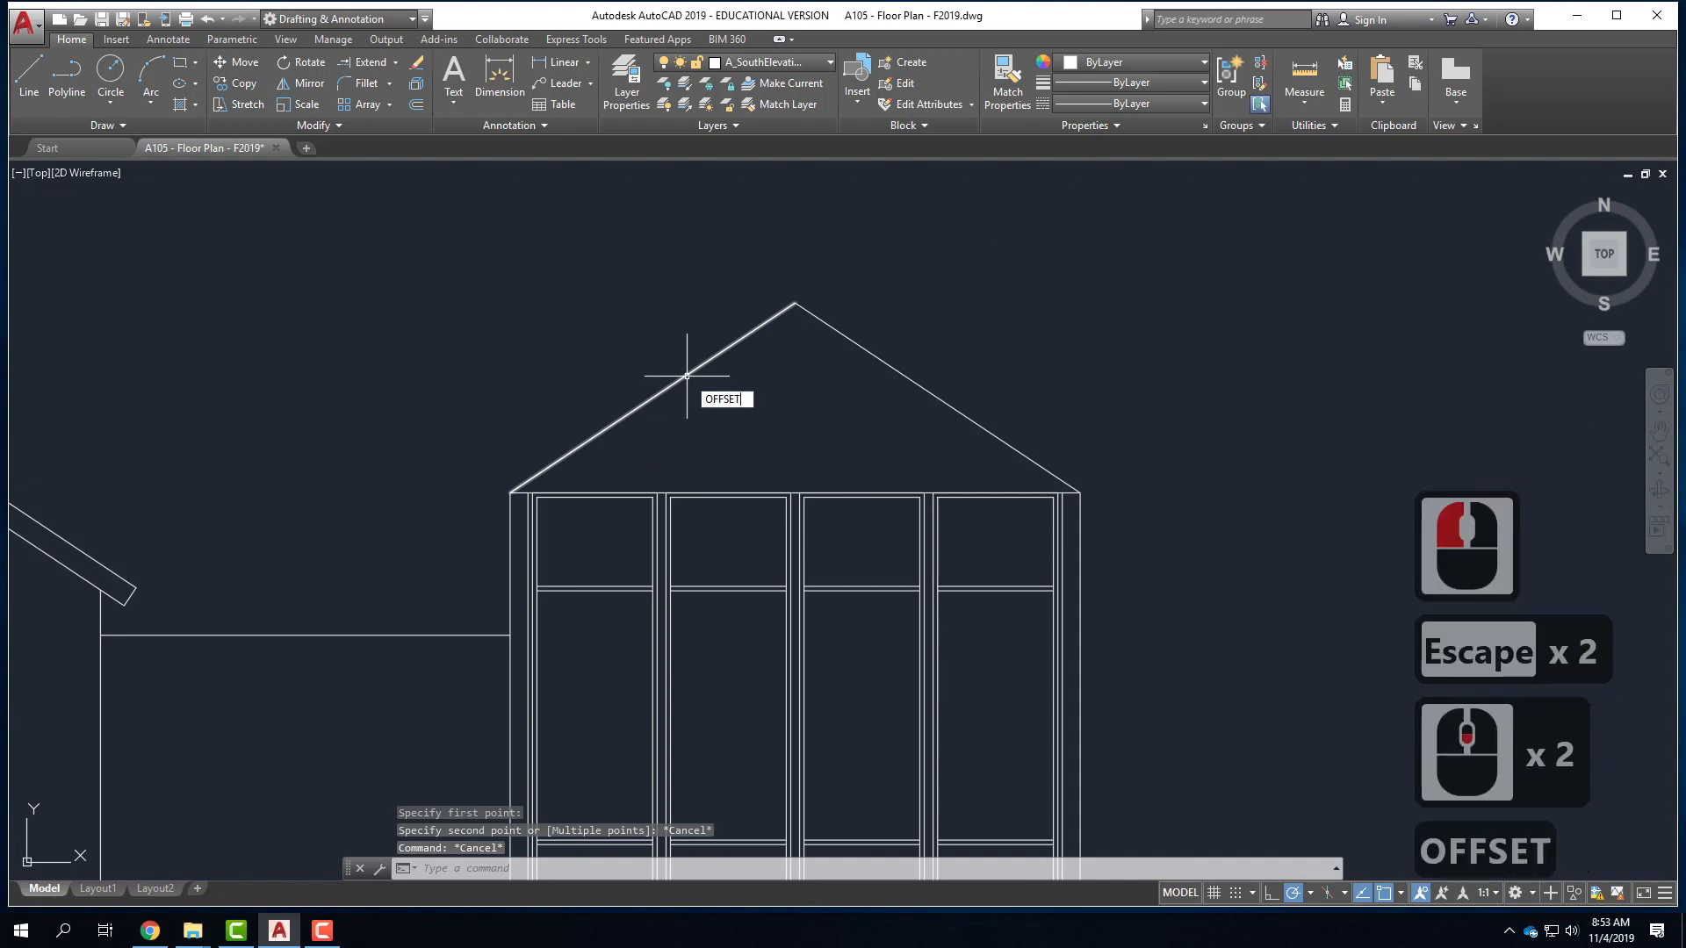
key(Return)
text(6")
key(Return)
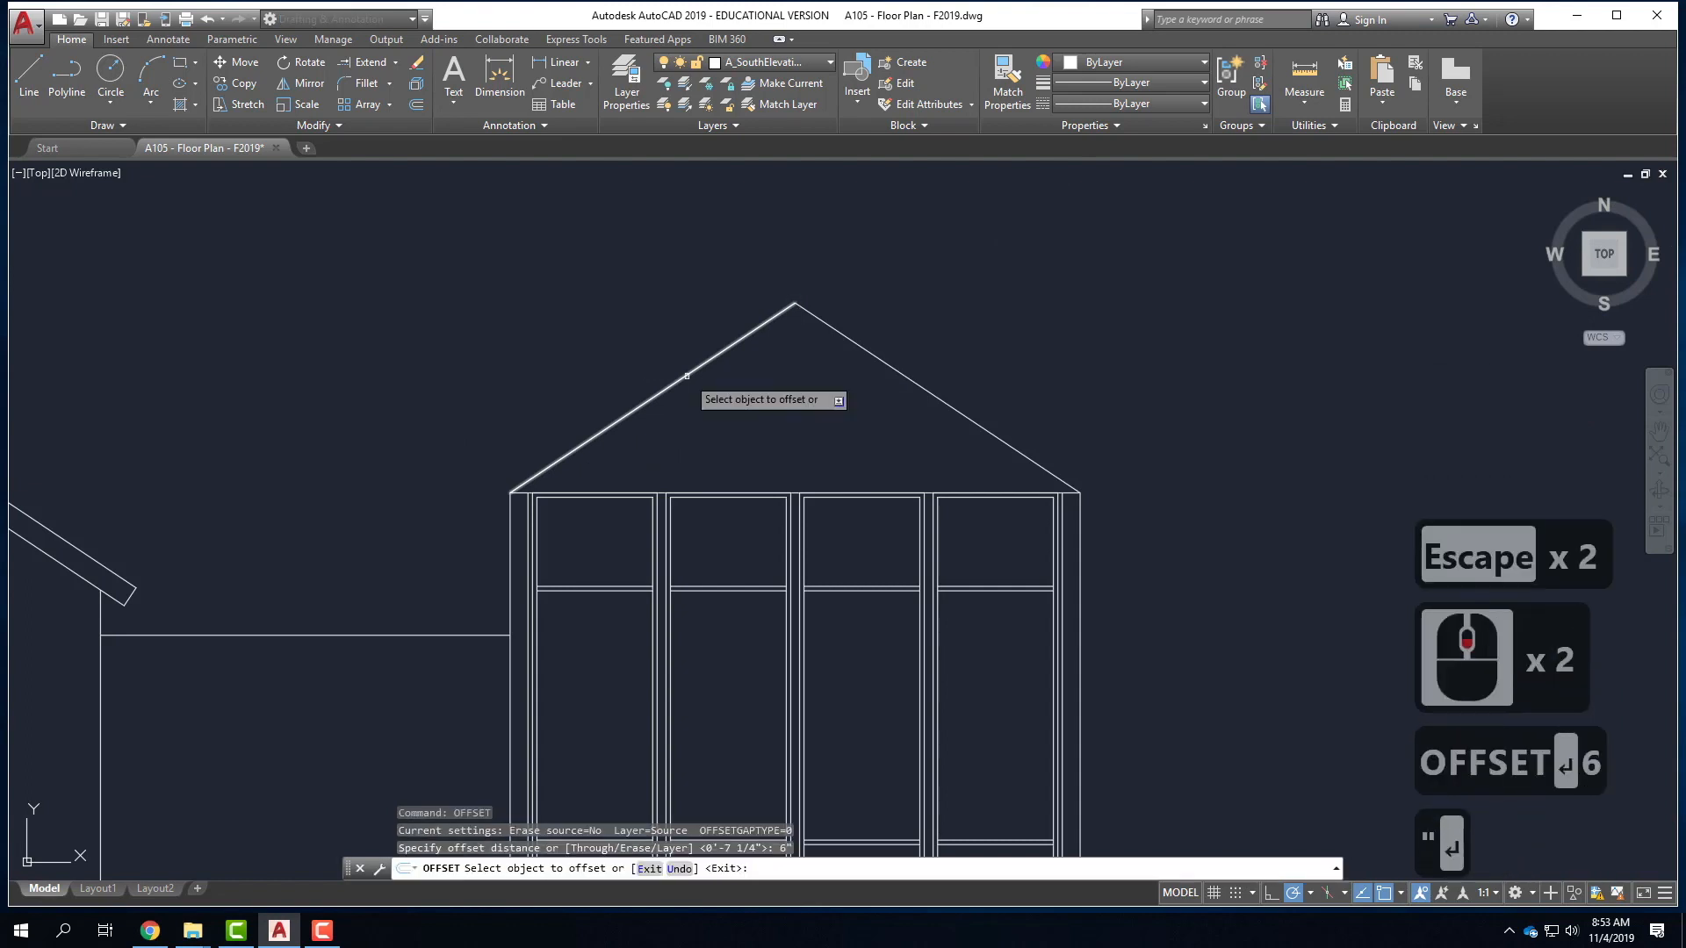
click(684, 378)
click(726, 418)
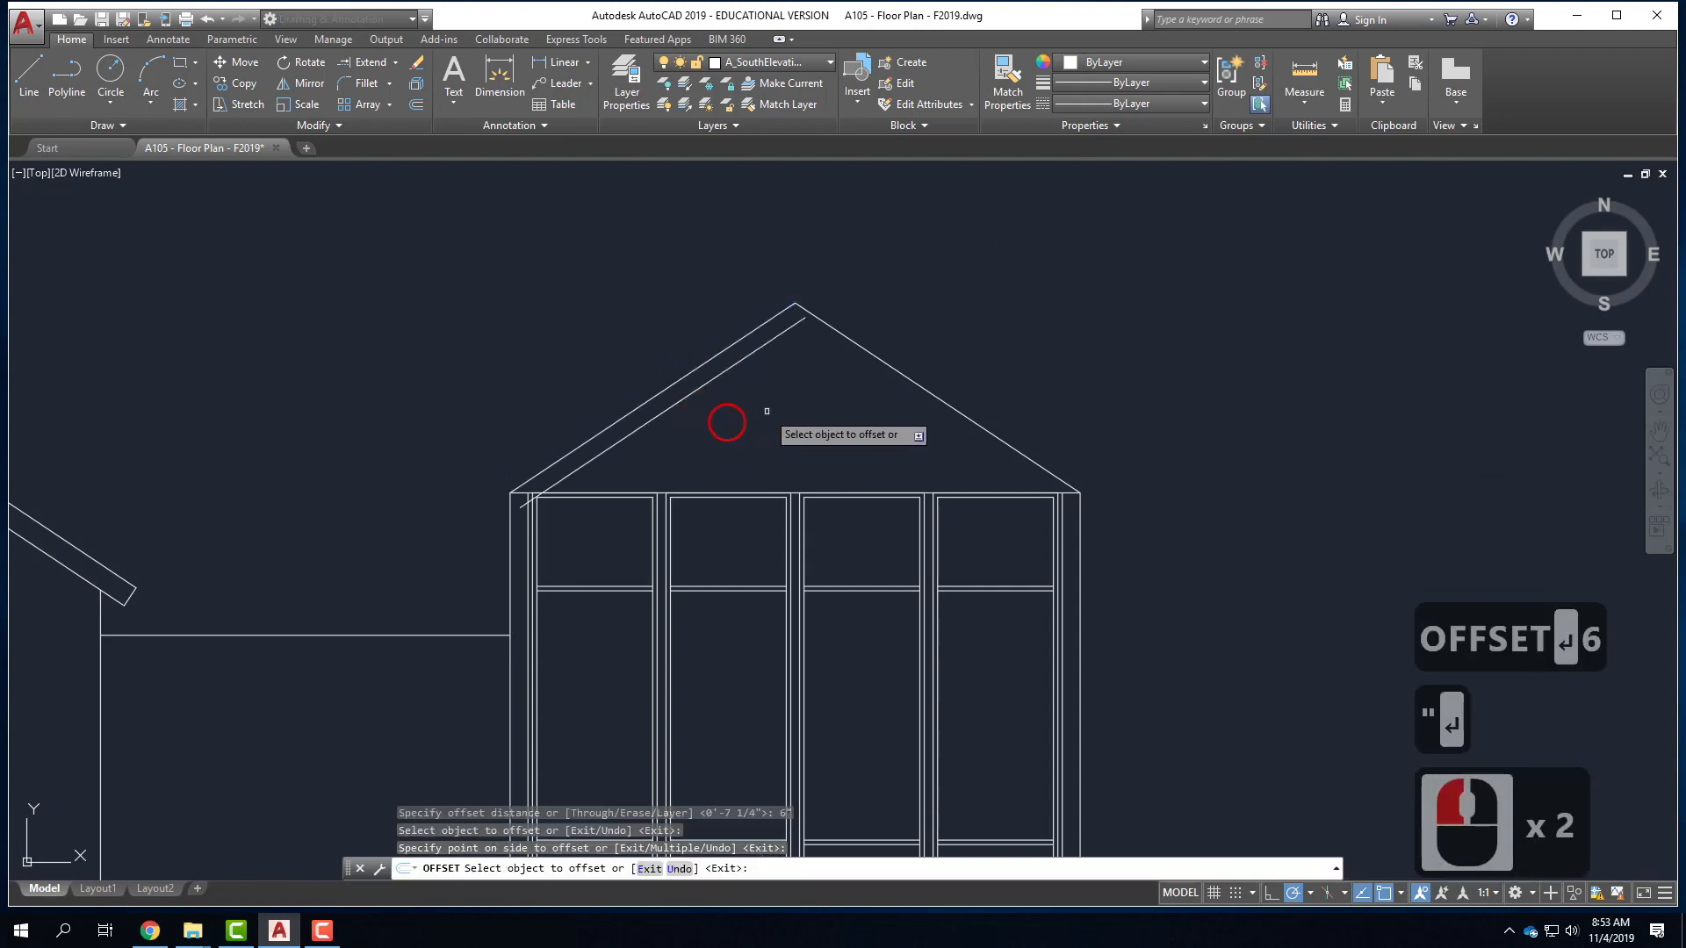
click(868, 350)
click(831, 396)
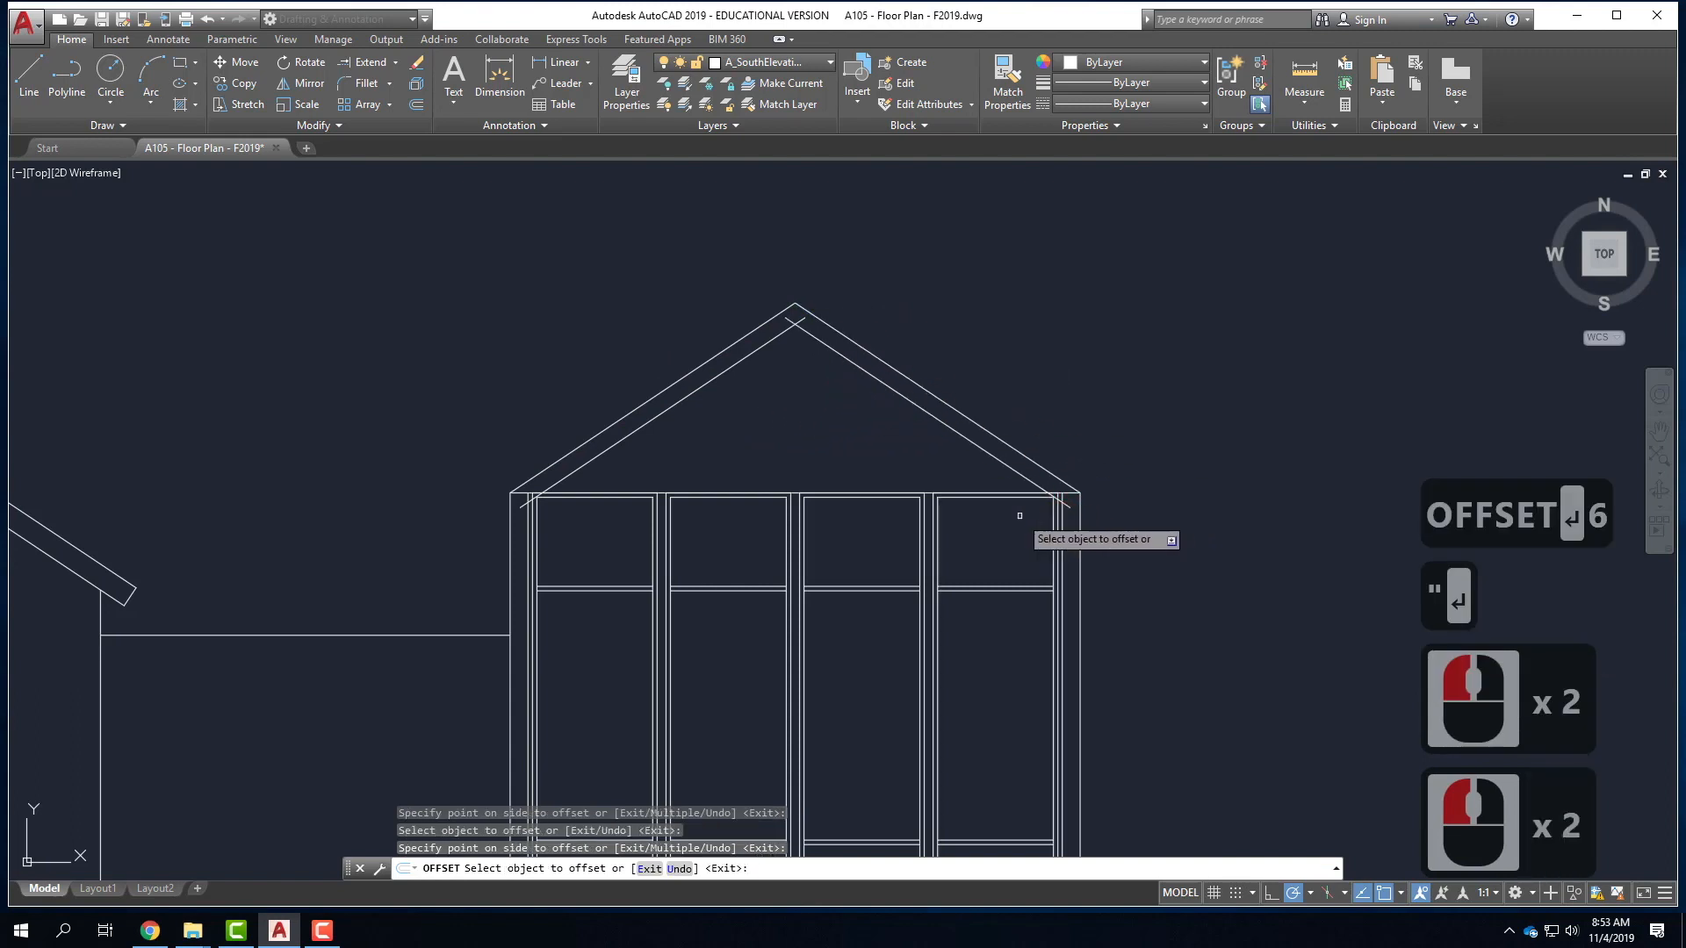
key(Escape)
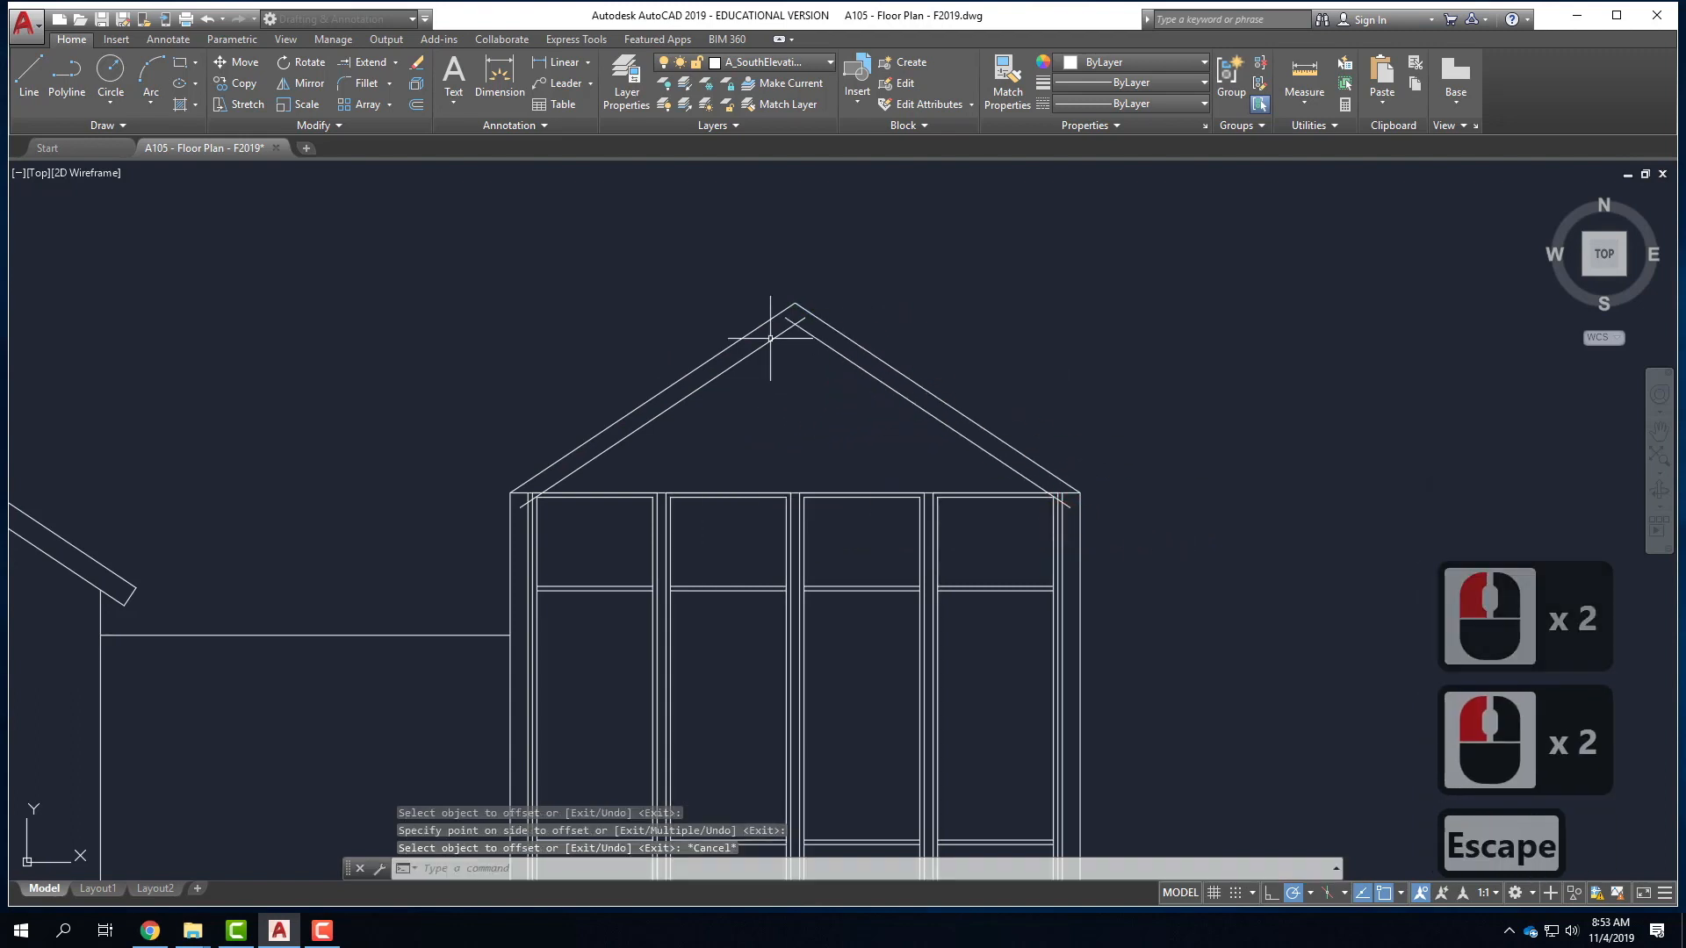
- Fillet the large gable's left inner roof line with the left corner post's inner vertical line at radius 0
scroll(544, 519, up, 2)
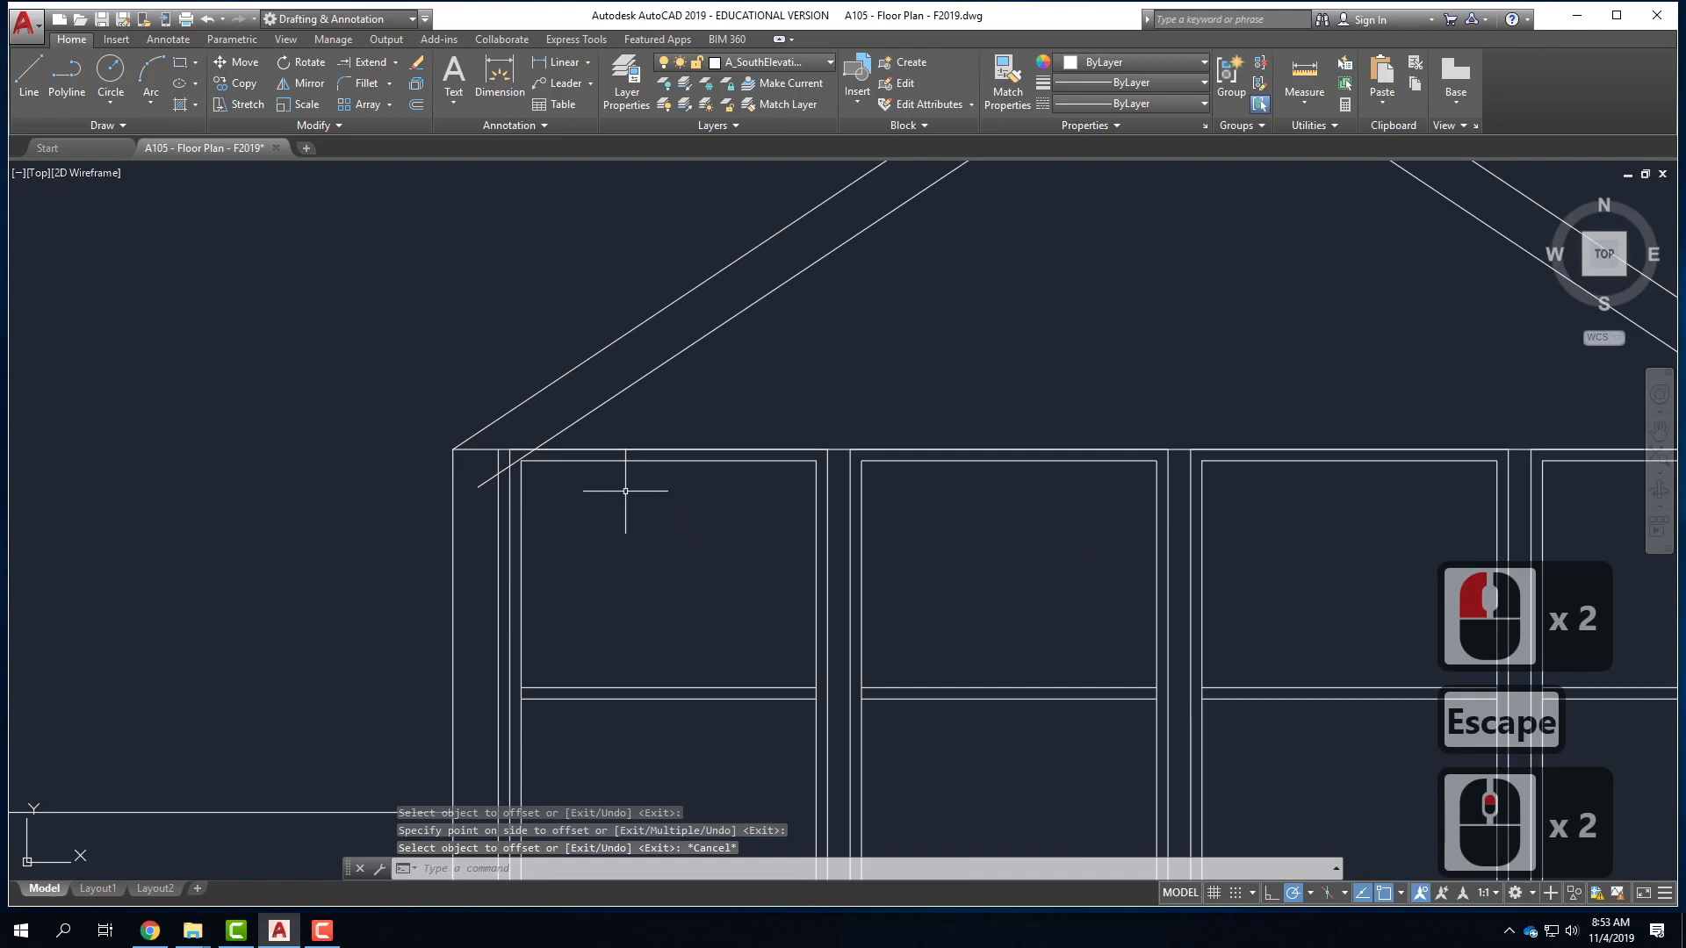
text(fillet)
key(Return)
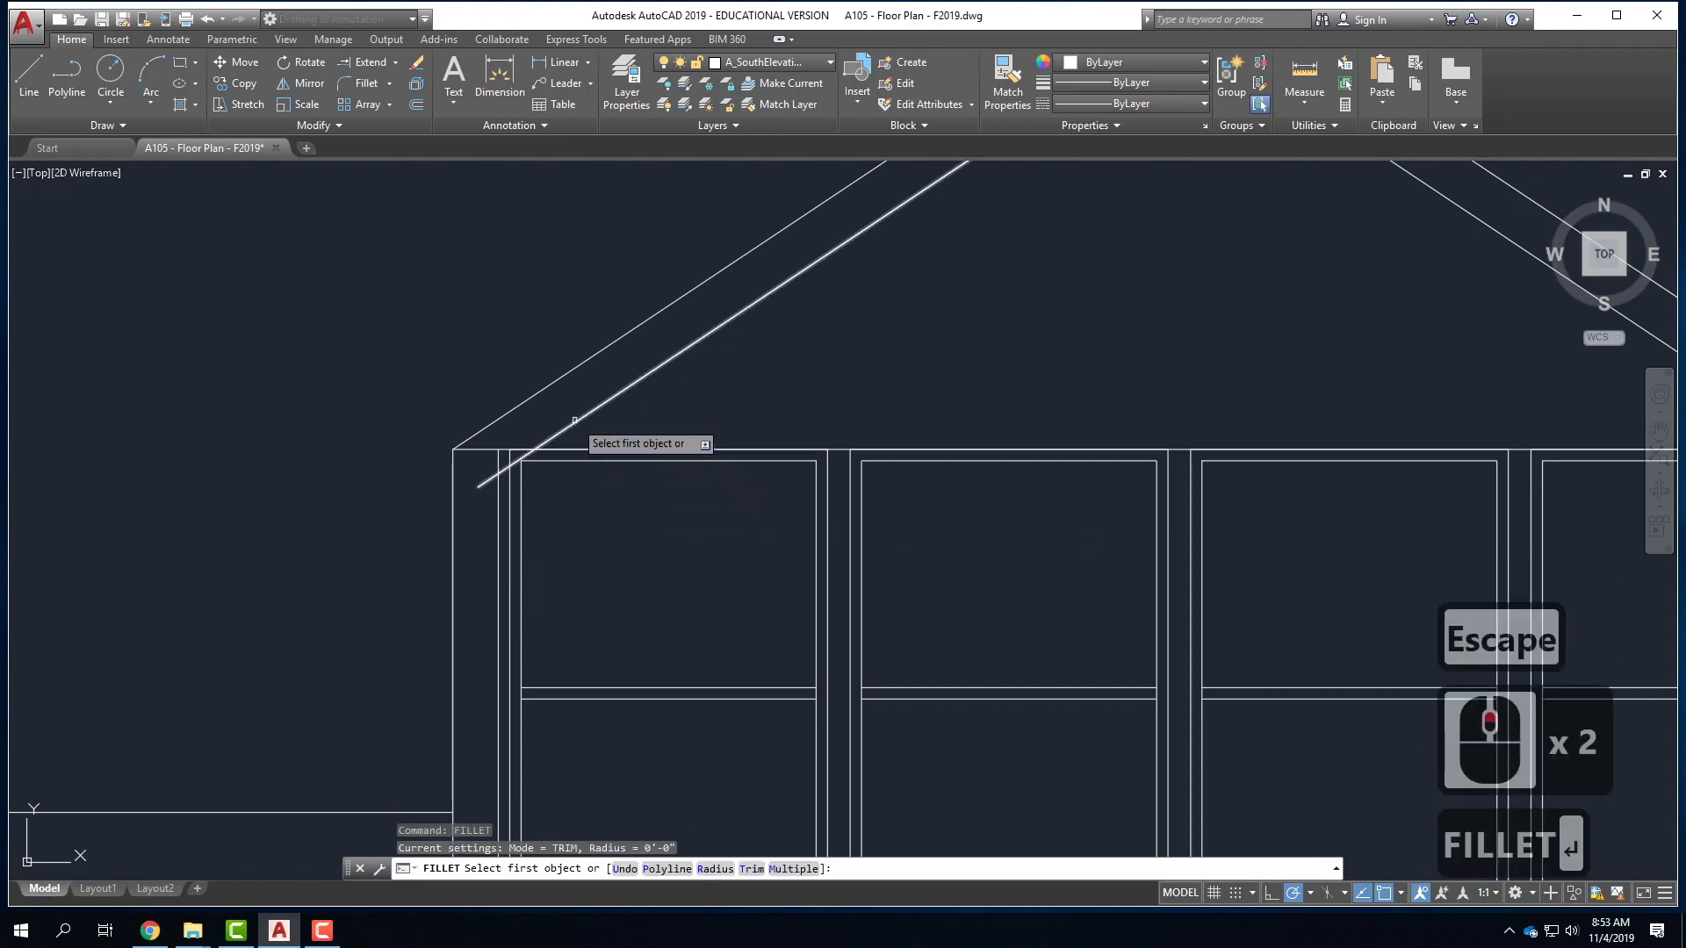
click(575, 420)
click(499, 510)
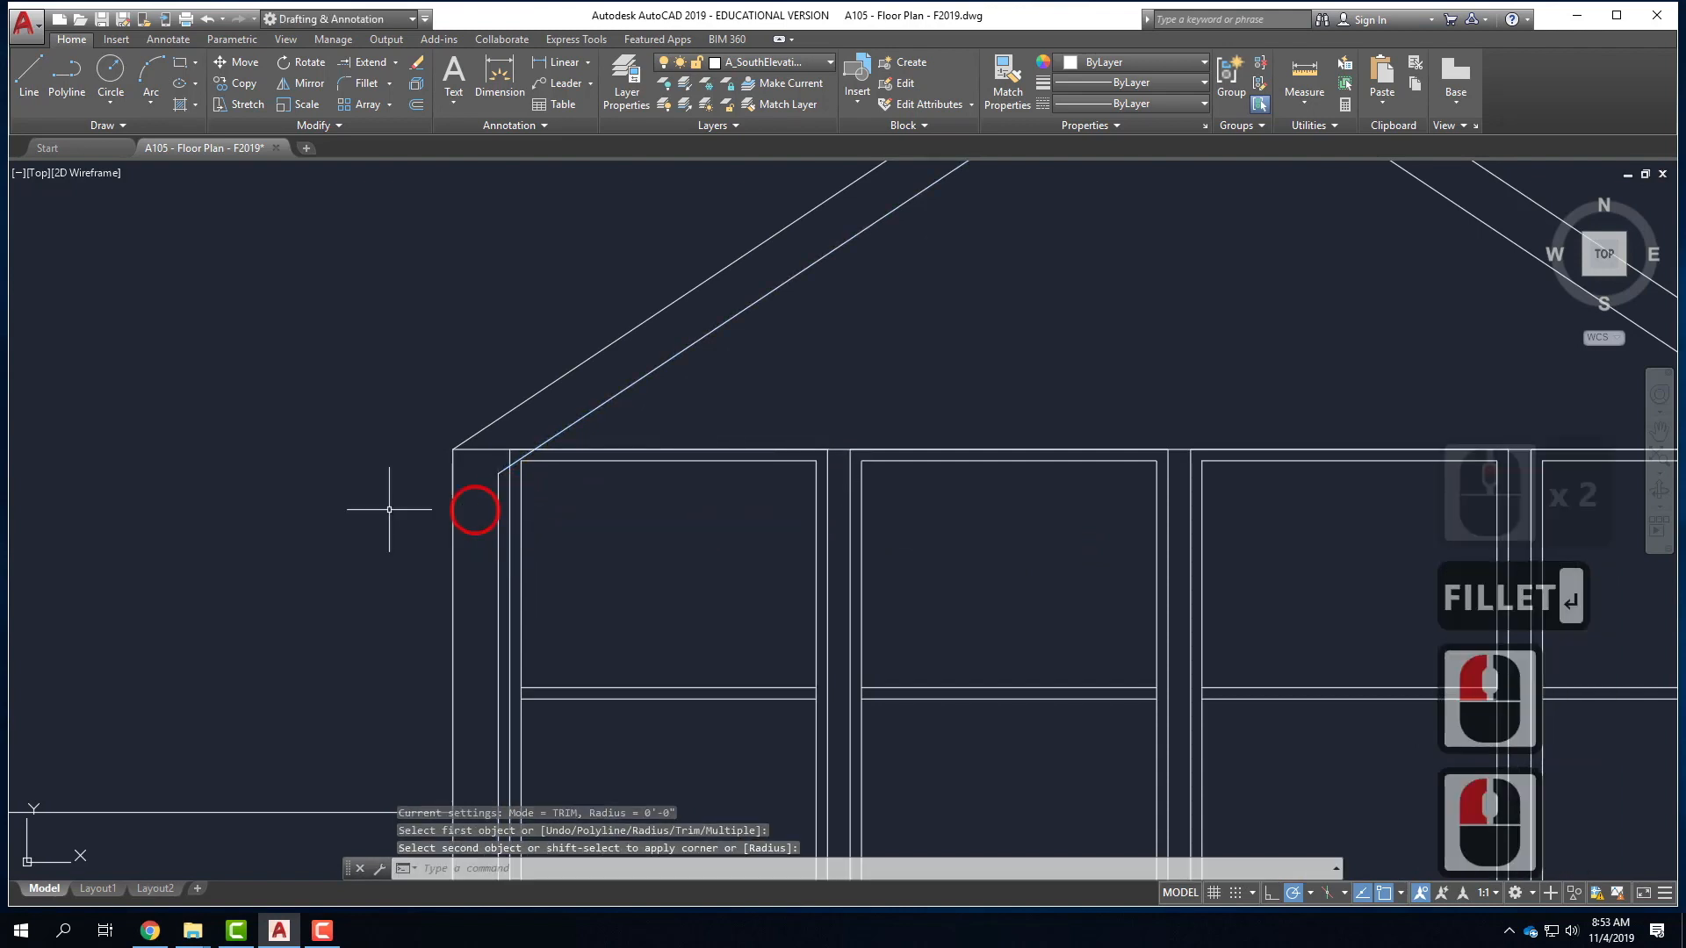
- Fillet the large gable's right inner roof line with the right corner post's inner vertical line at radius 0
scroll(439, 513, down, 3)
scroll(768, 508, up, 2)
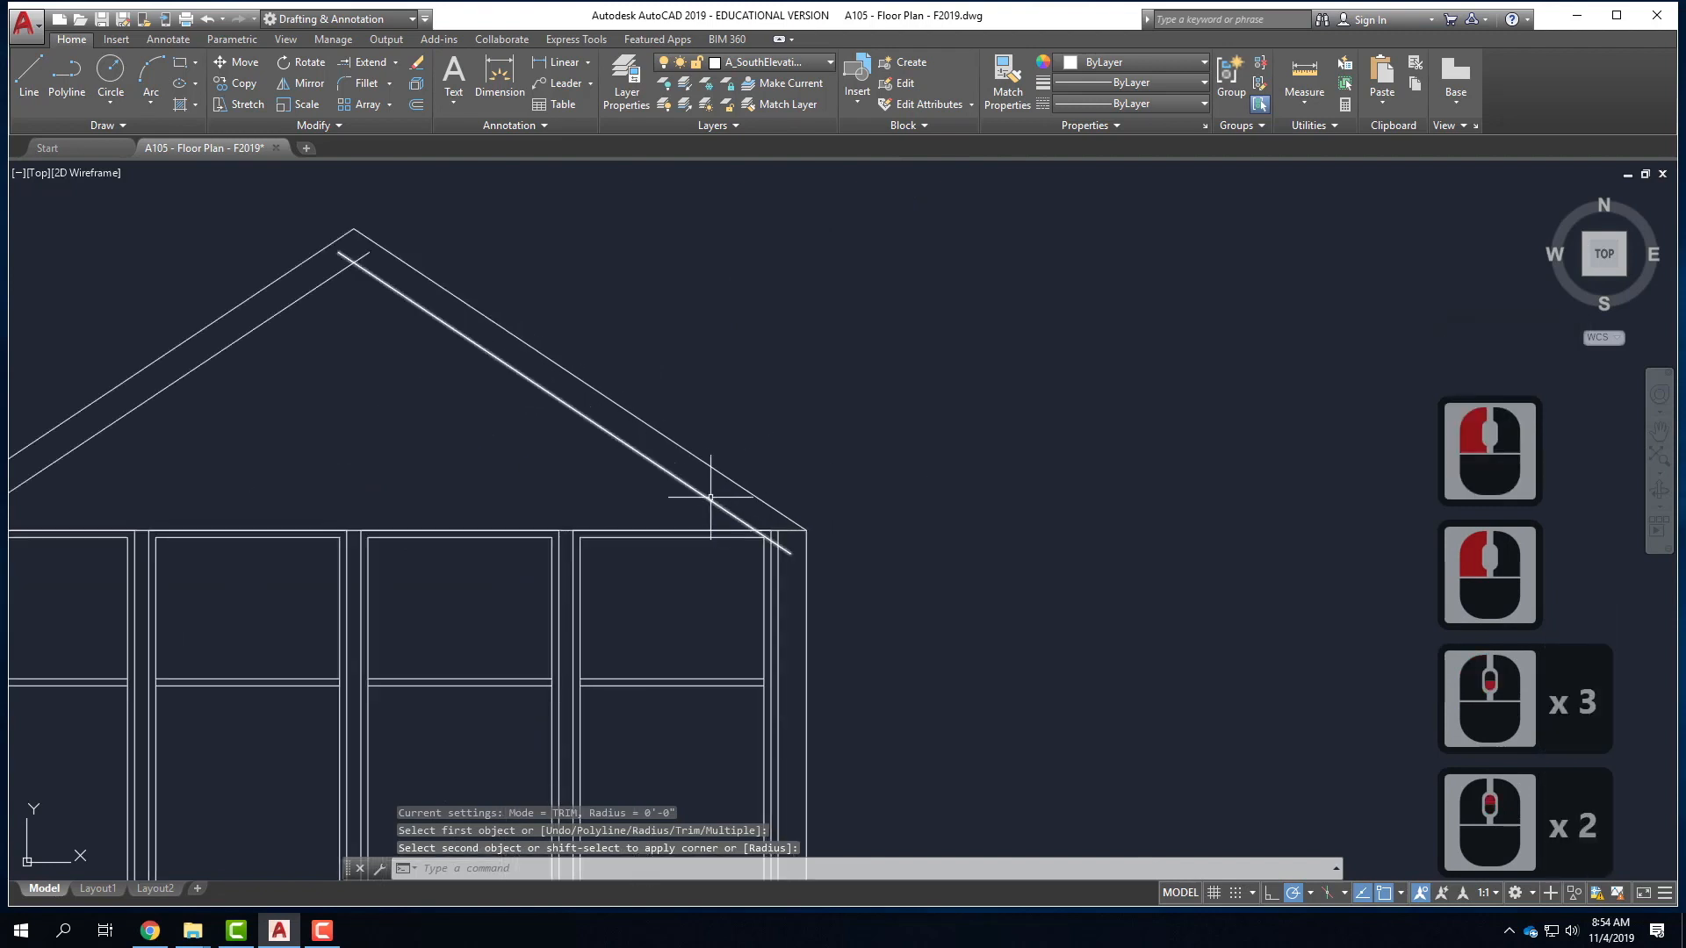
right_click(713, 502)
click(764, 514)
click(736, 514)
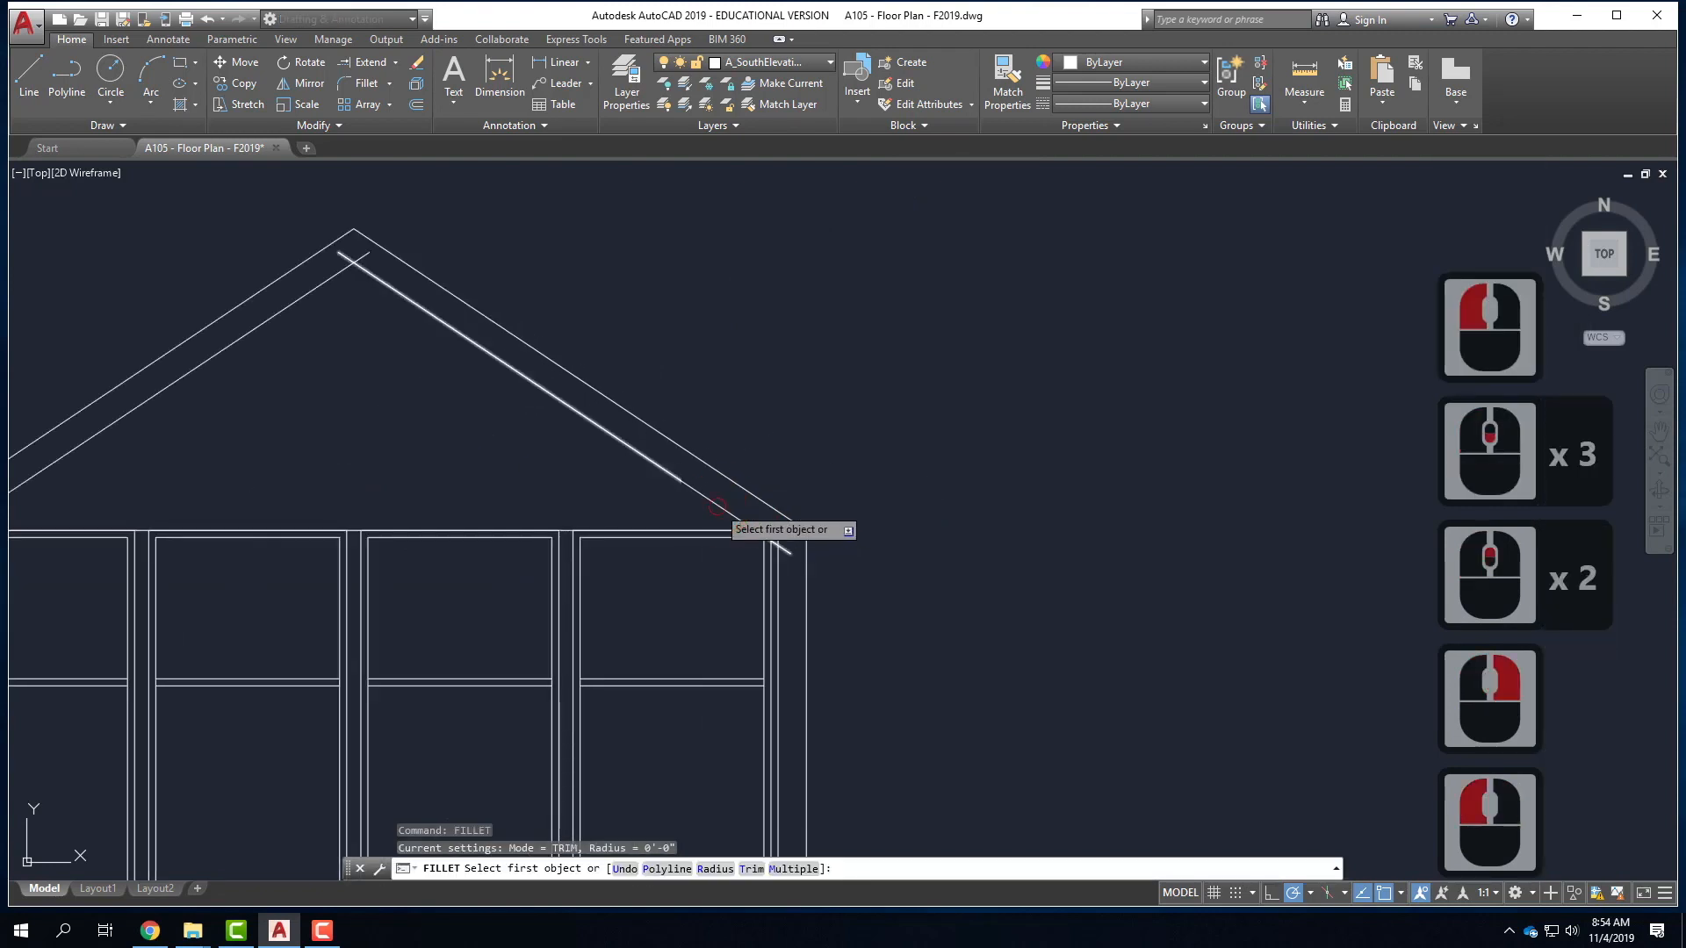
click(969, 572)
scroll(970, 569, down, 1)
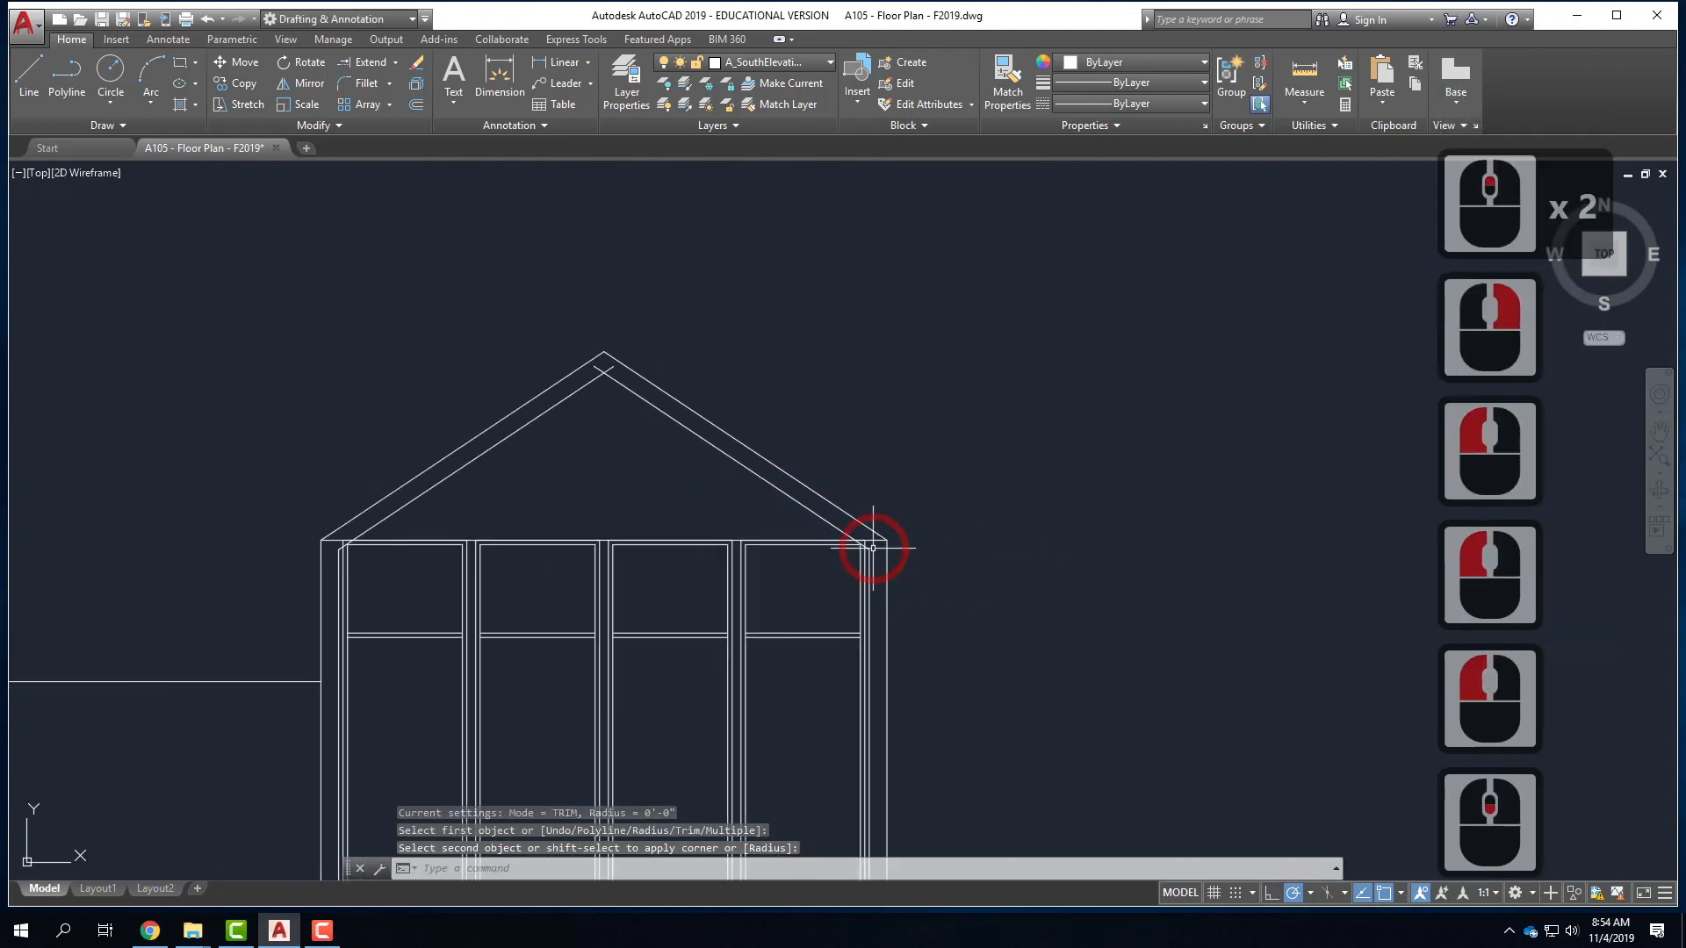
- Delete the horizontal line across the base of the large gable, above the window frames
key(Escape)
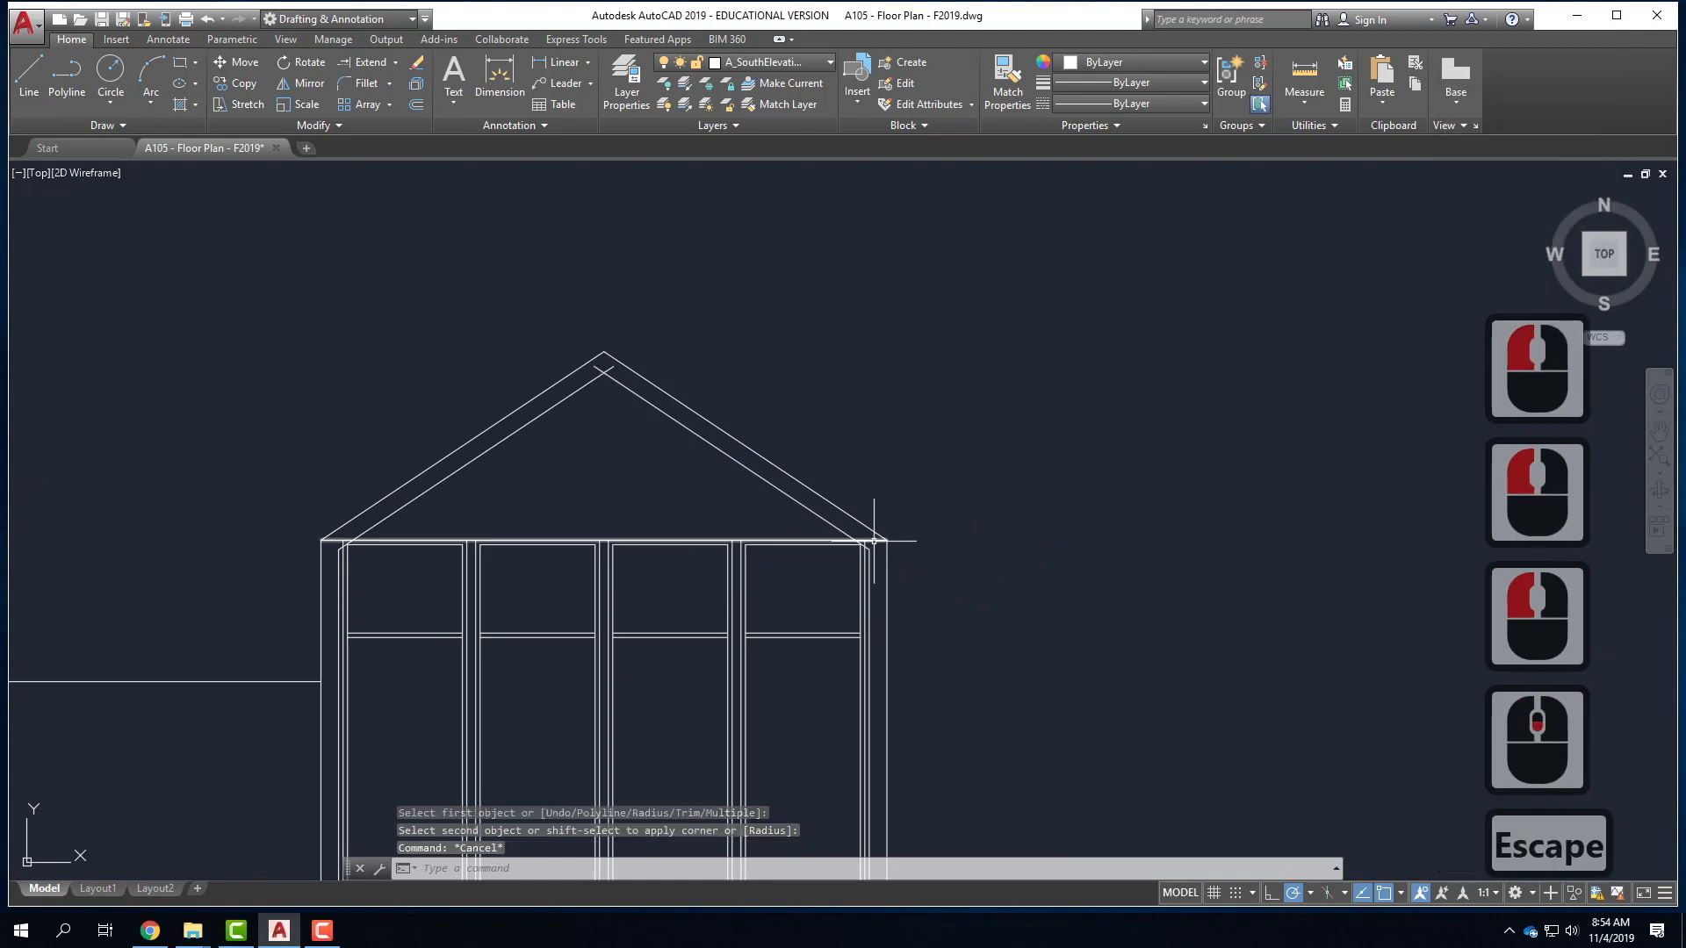
click(876, 539)
key(Delete)
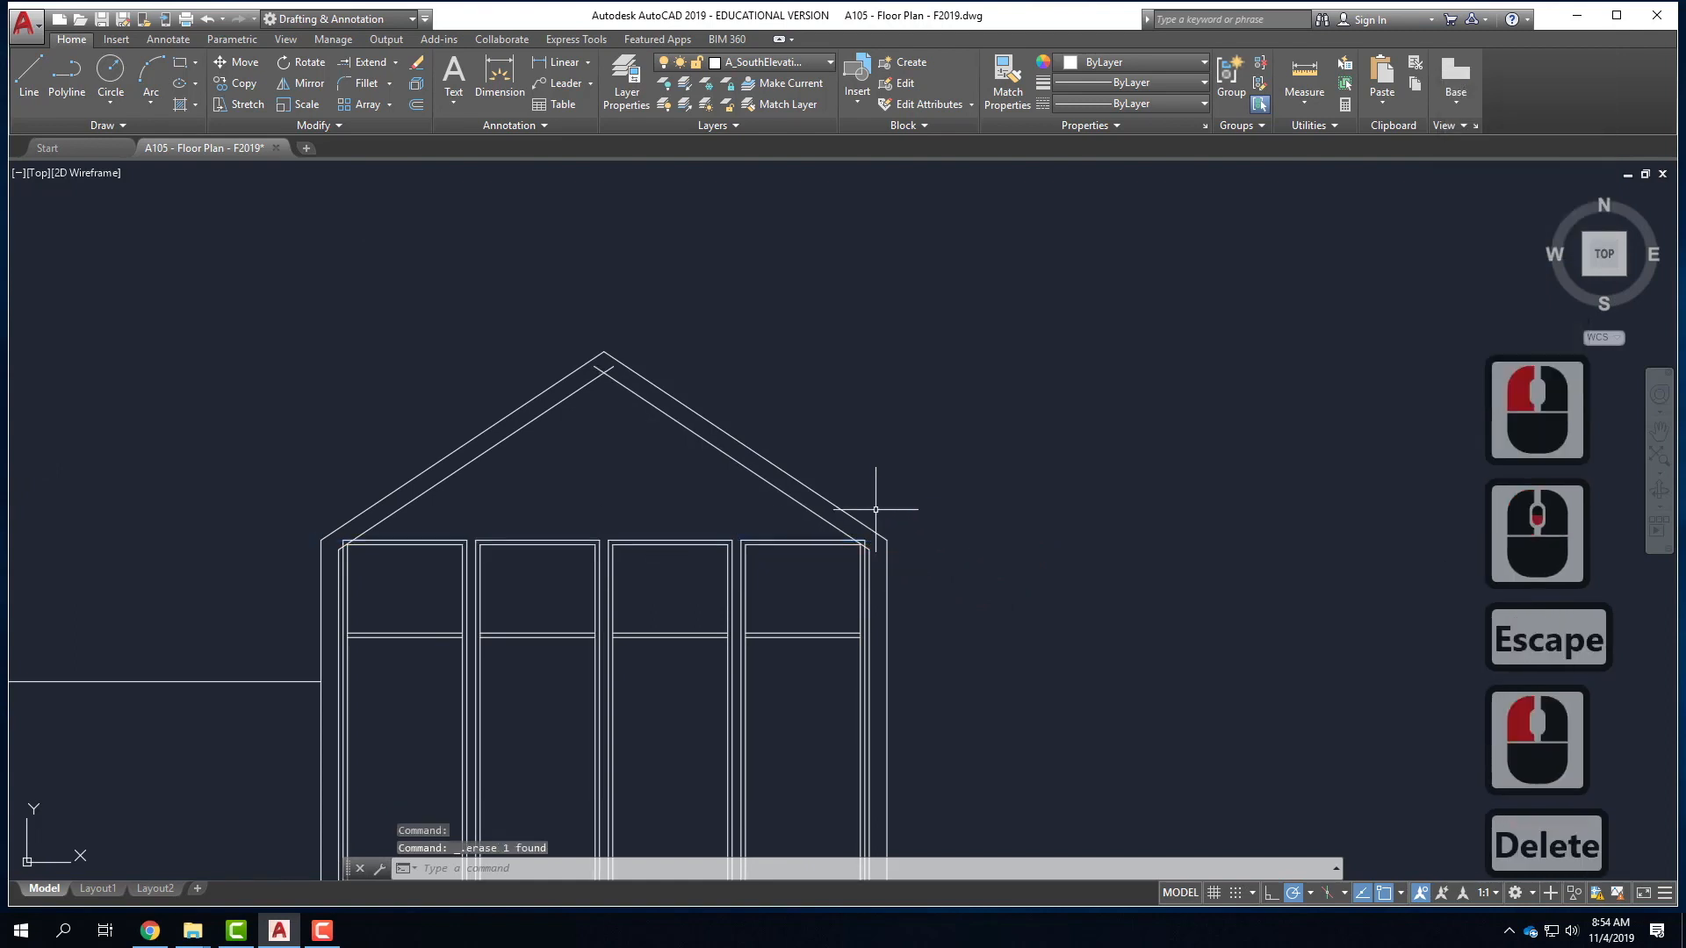
- Trim the overlapping ends of the large gable's two inner roof lines where they cross below the peak
scroll(609, 374, up, 2)
text(trim)
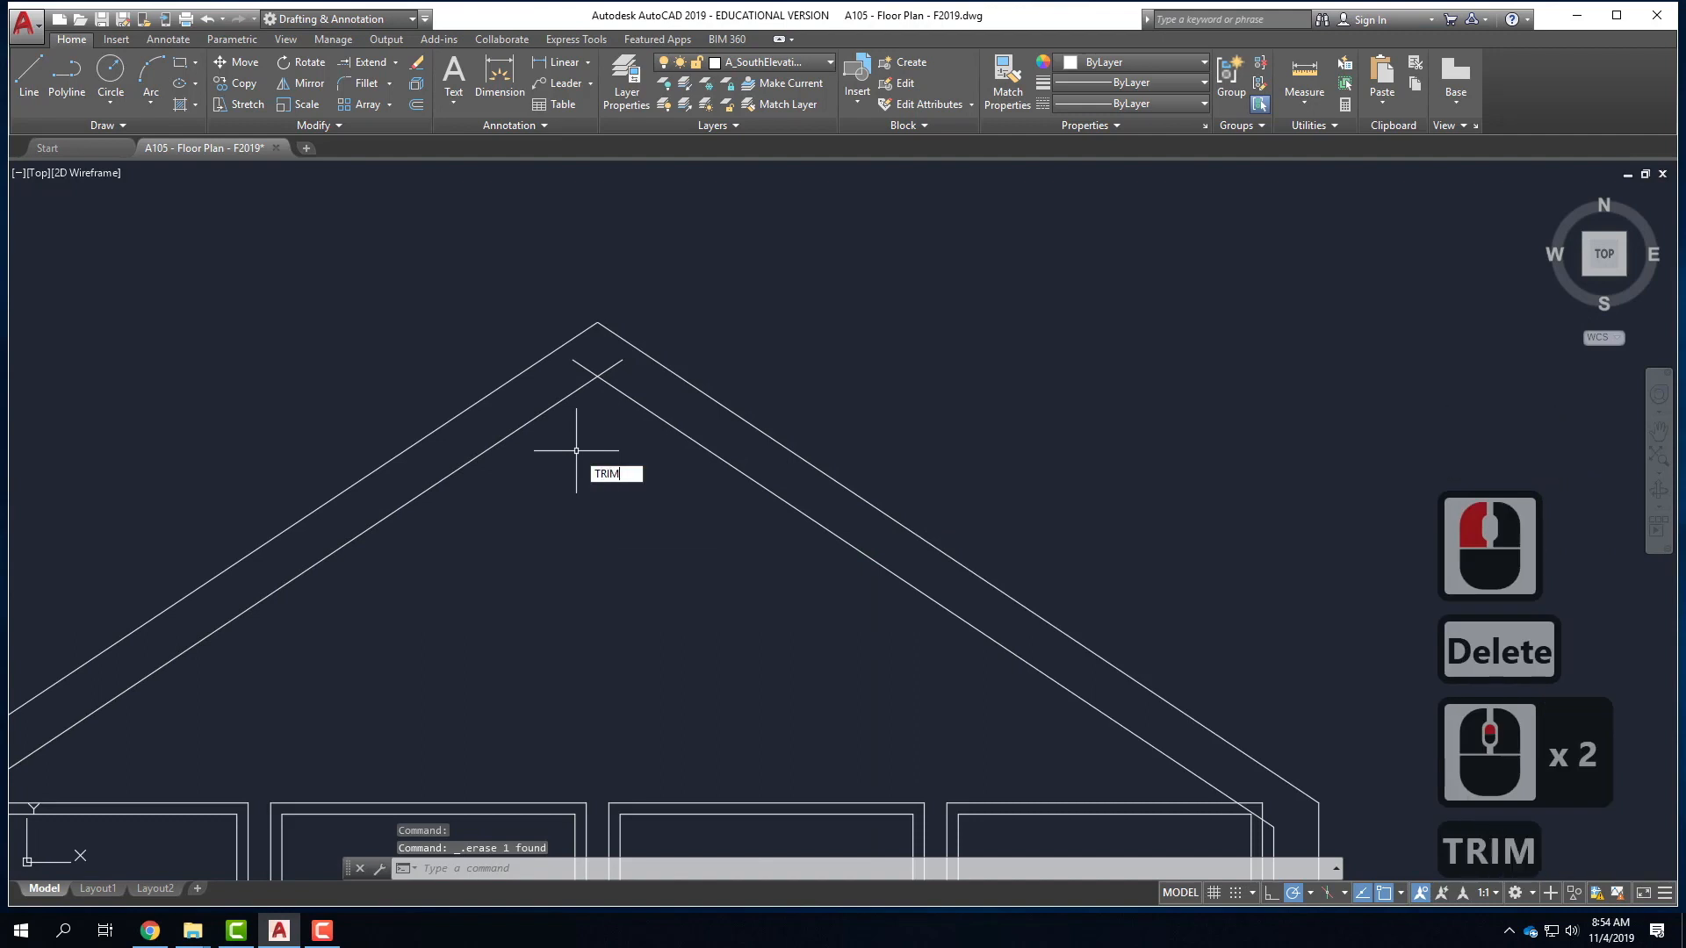
key(Return)
click(602, 471)
click(472, 215)
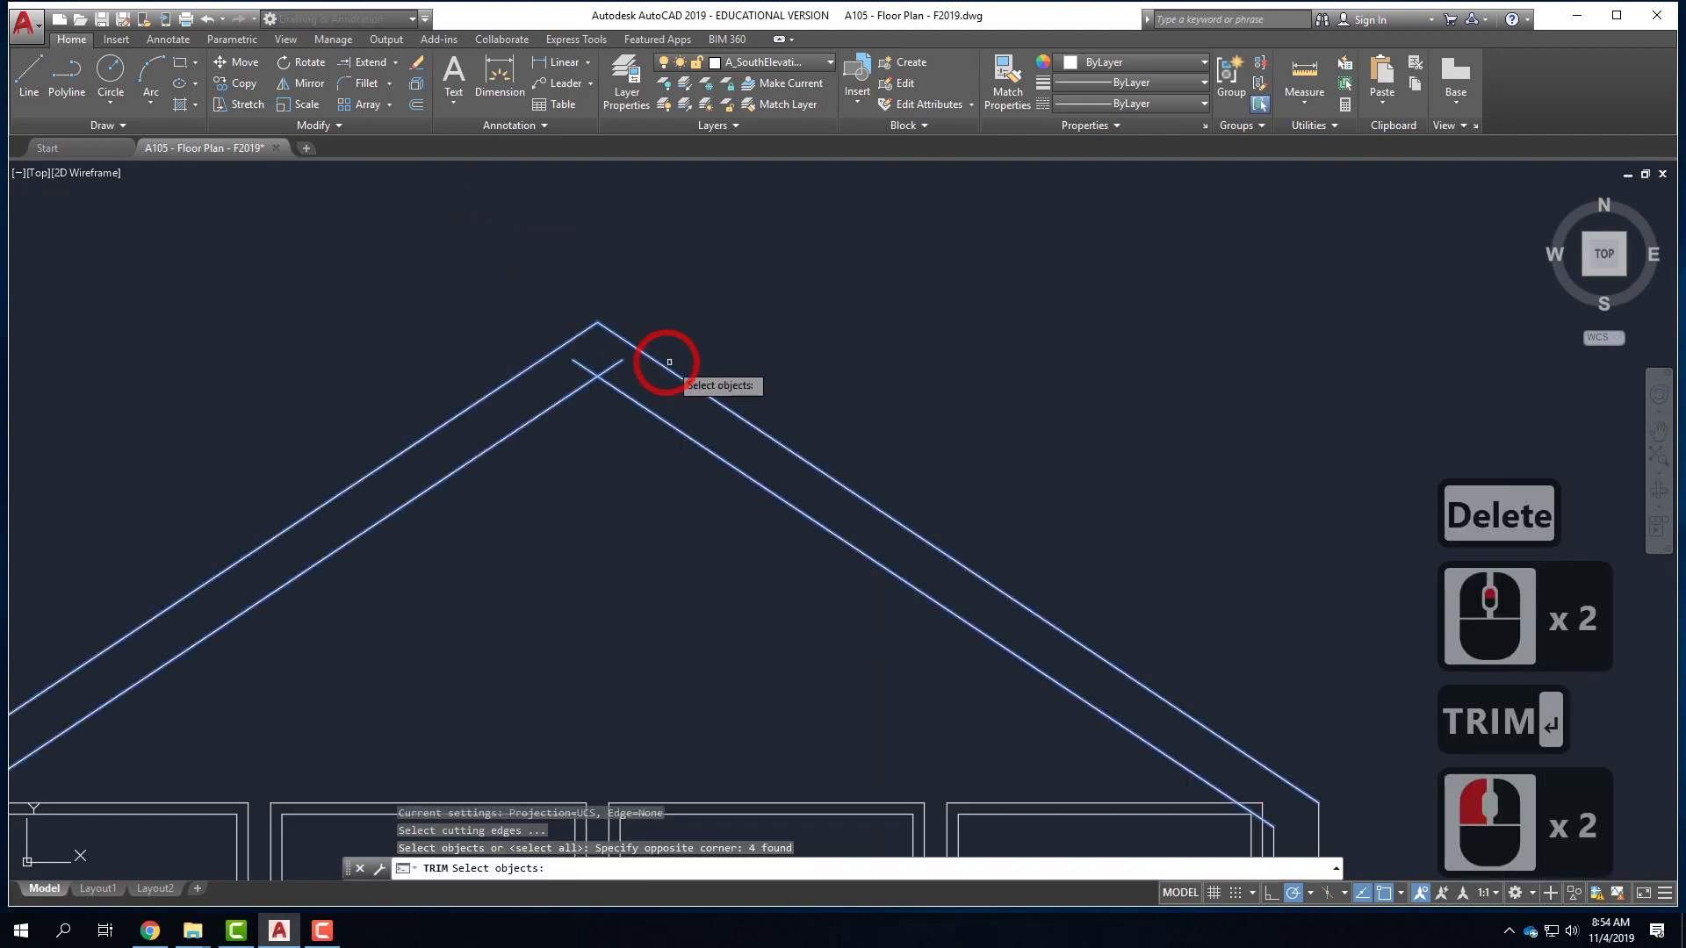
key(Return)
click(621, 363)
click(577, 362)
scroll(723, 278, down, 2)
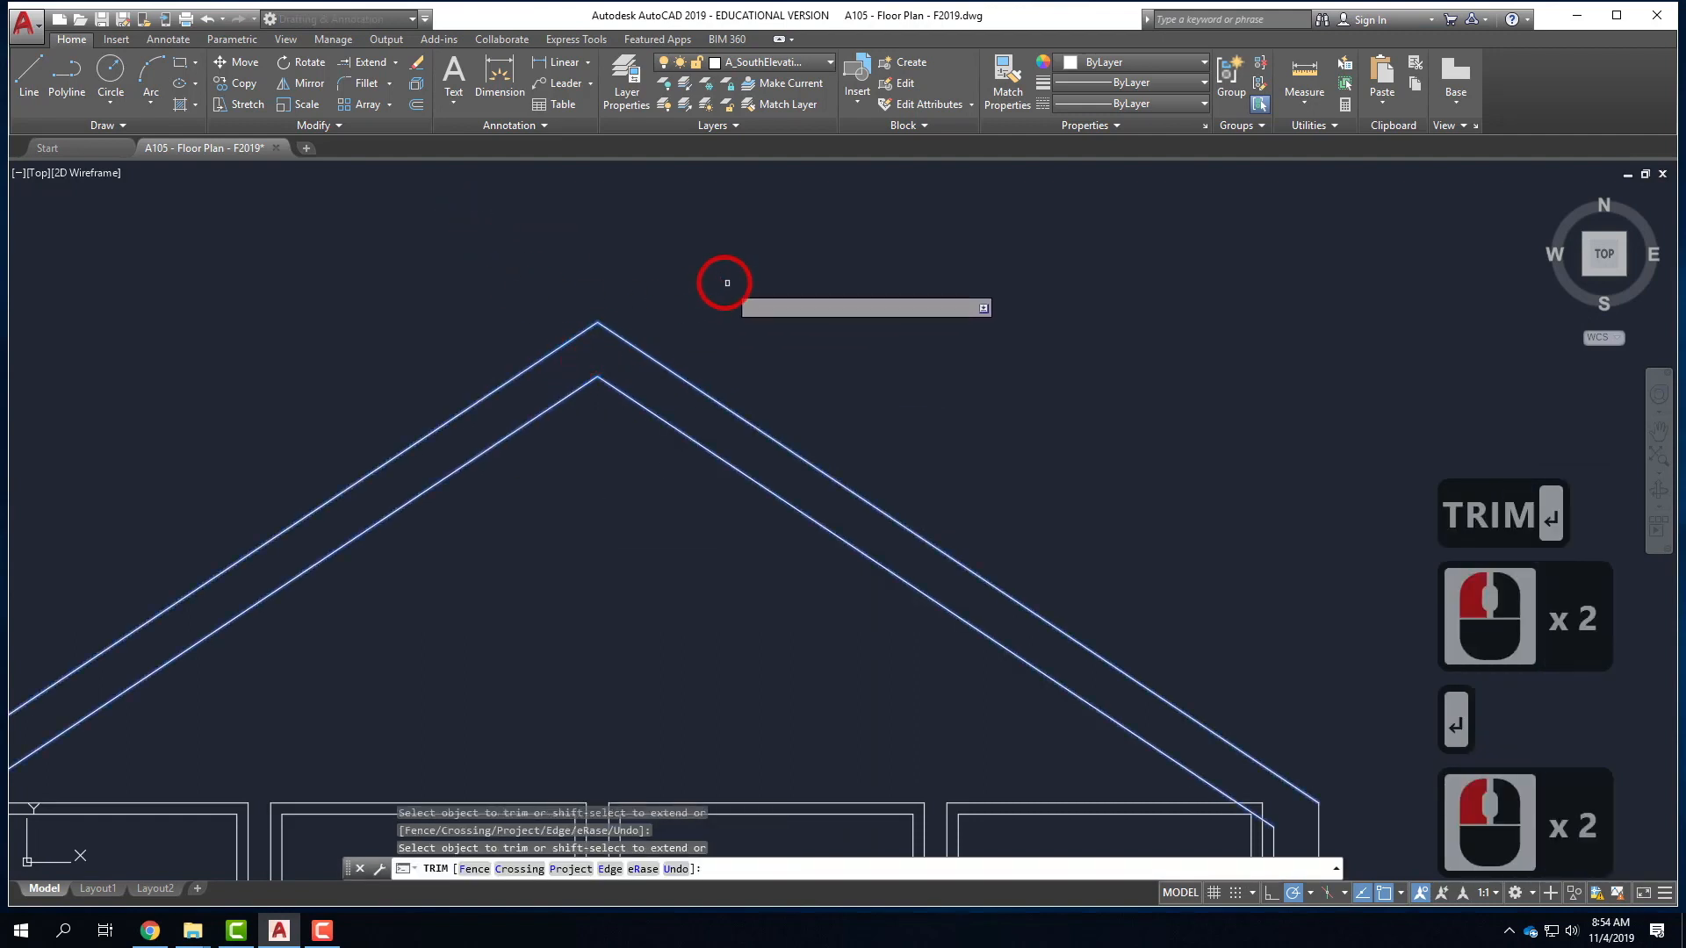
key(Escape)
- Stretch the top edges of the leftmost window's inner and outer frame rectangles 3" down in the large gable
scroll(447, 455, up, 2)
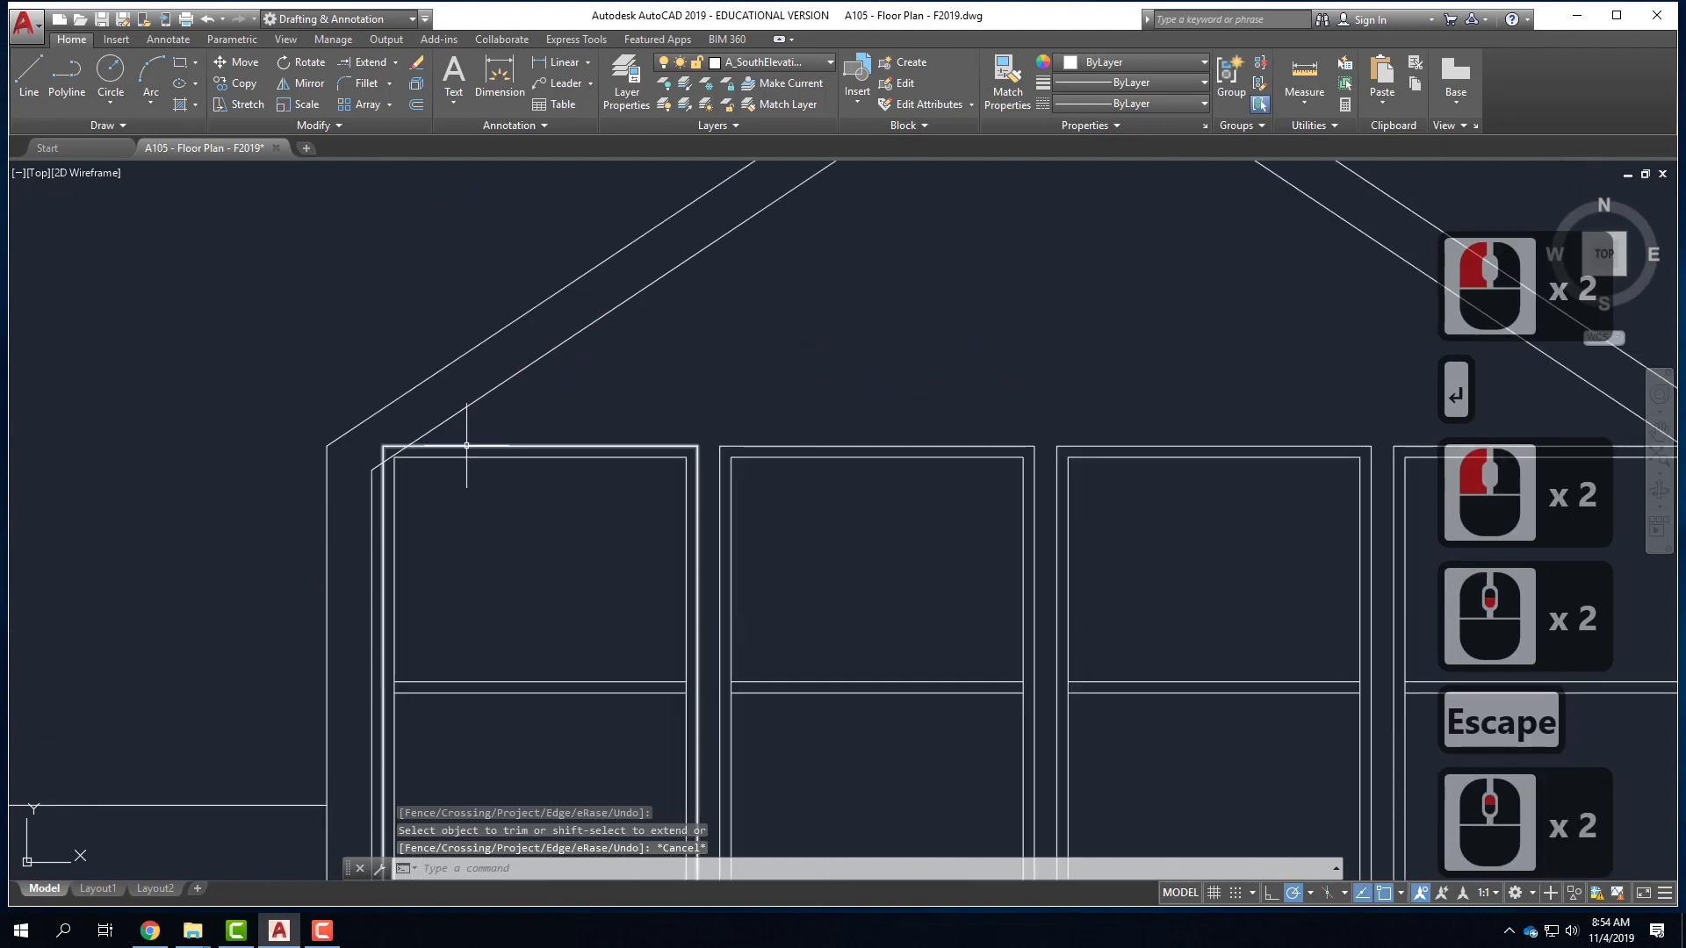
click(529, 487)
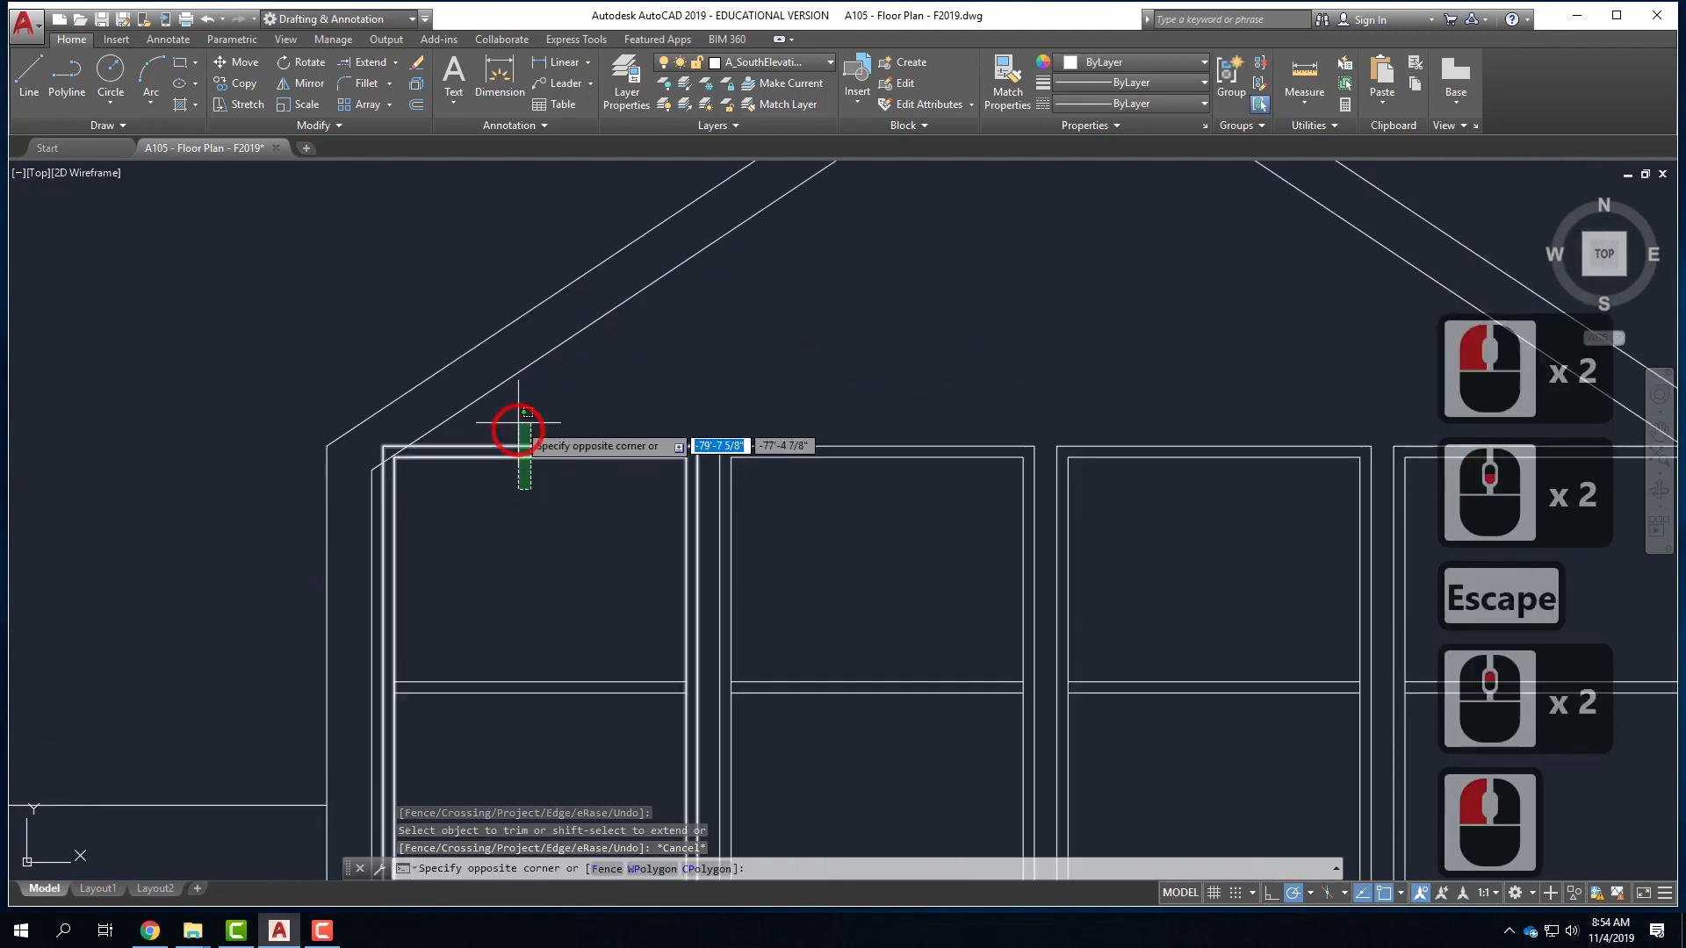
click(516, 425)
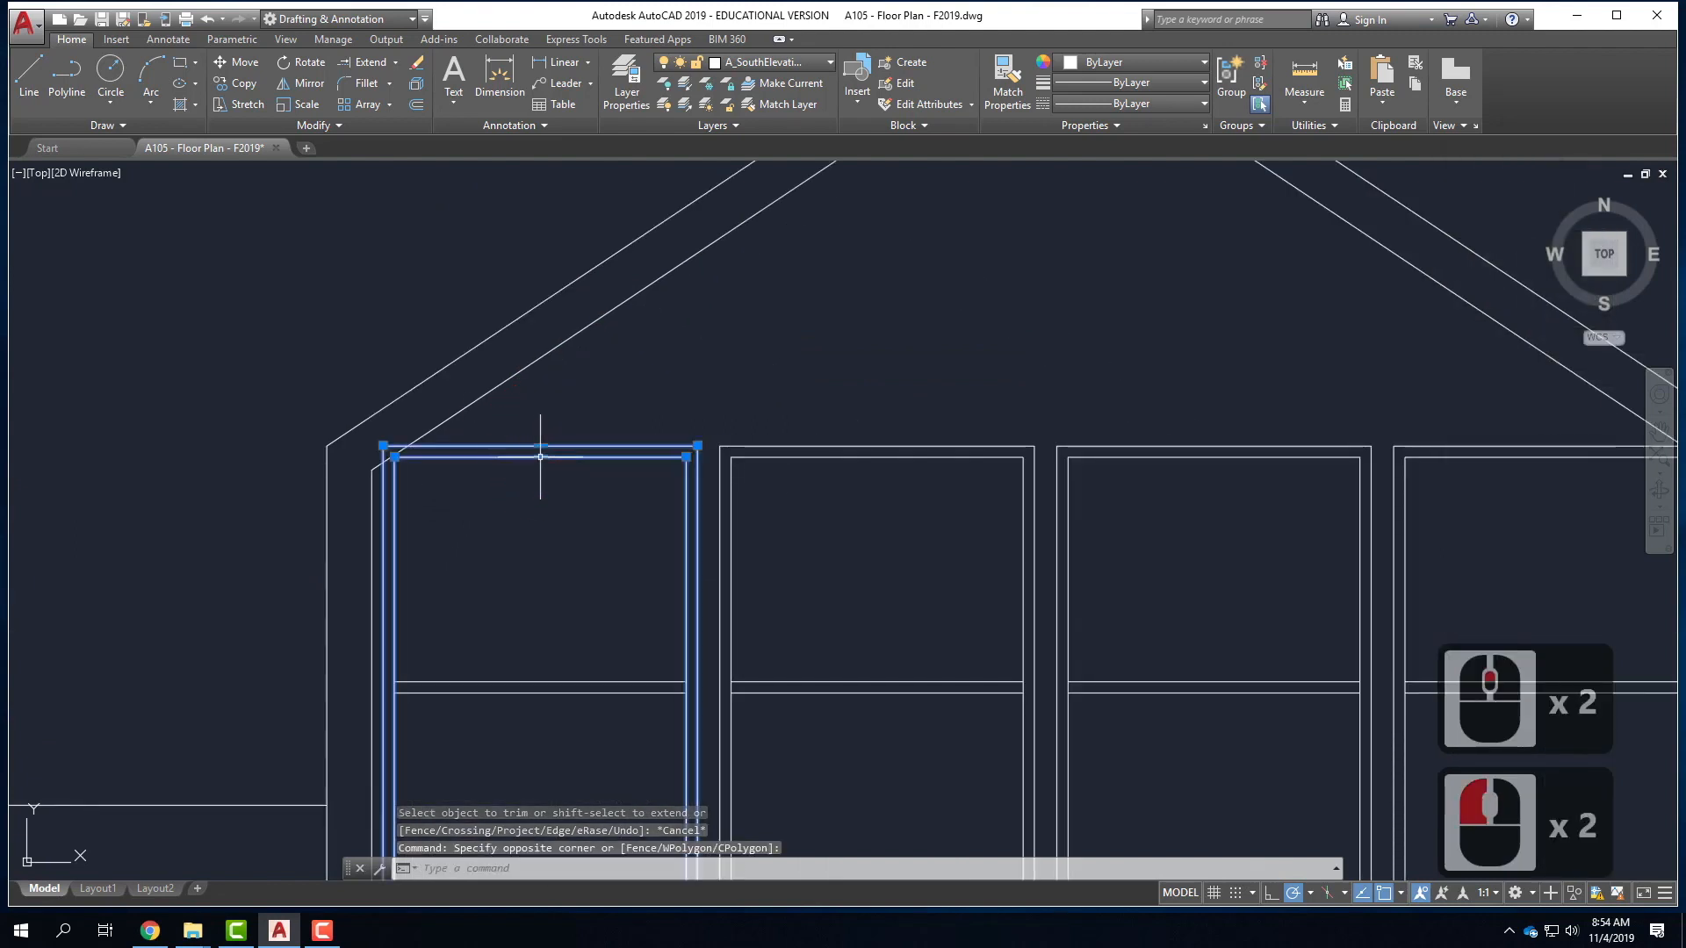
key(Escape)
click(560, 527)
click(527, 439)
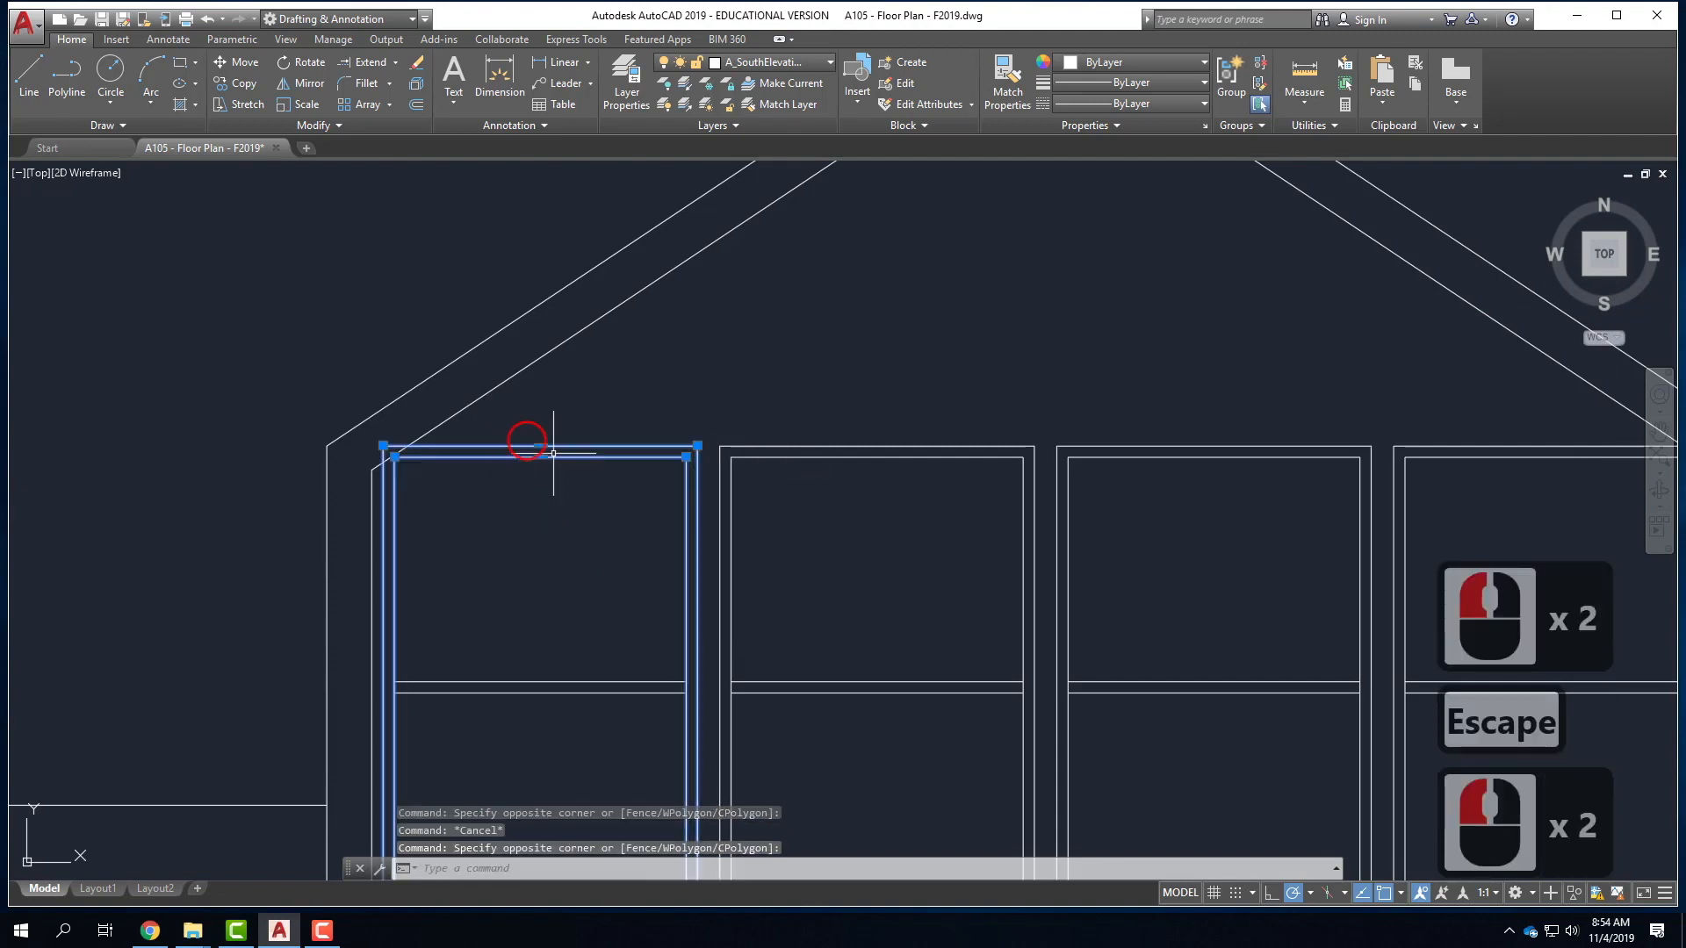
mouse_move(540, 457)
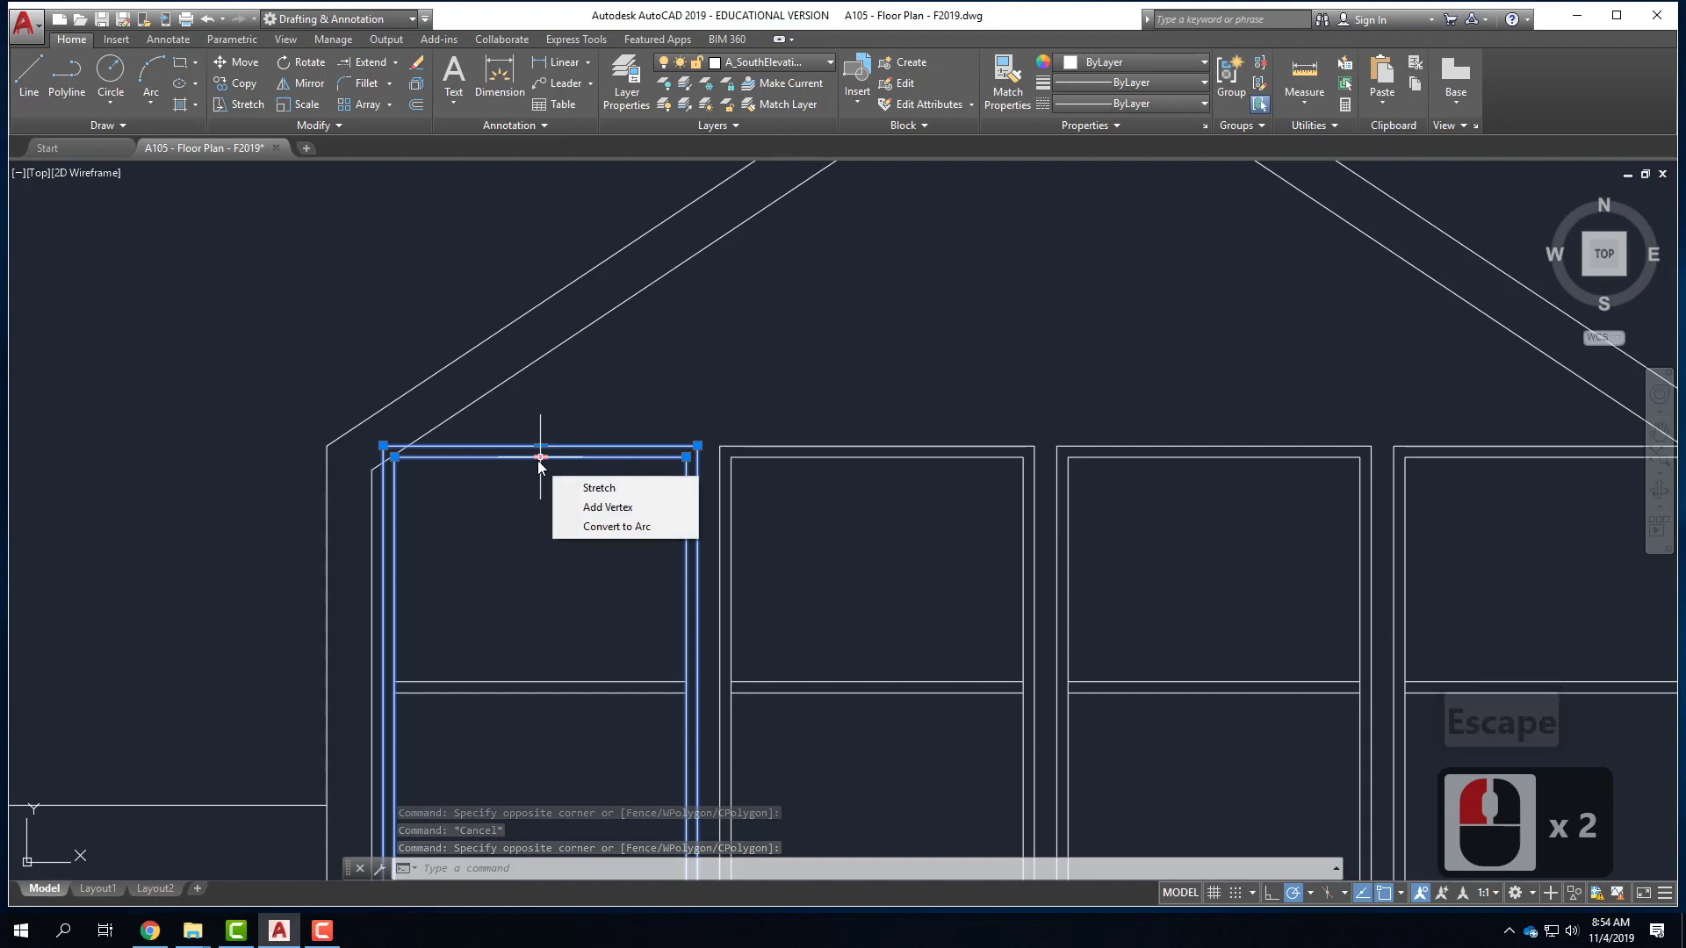
click(540, 456)
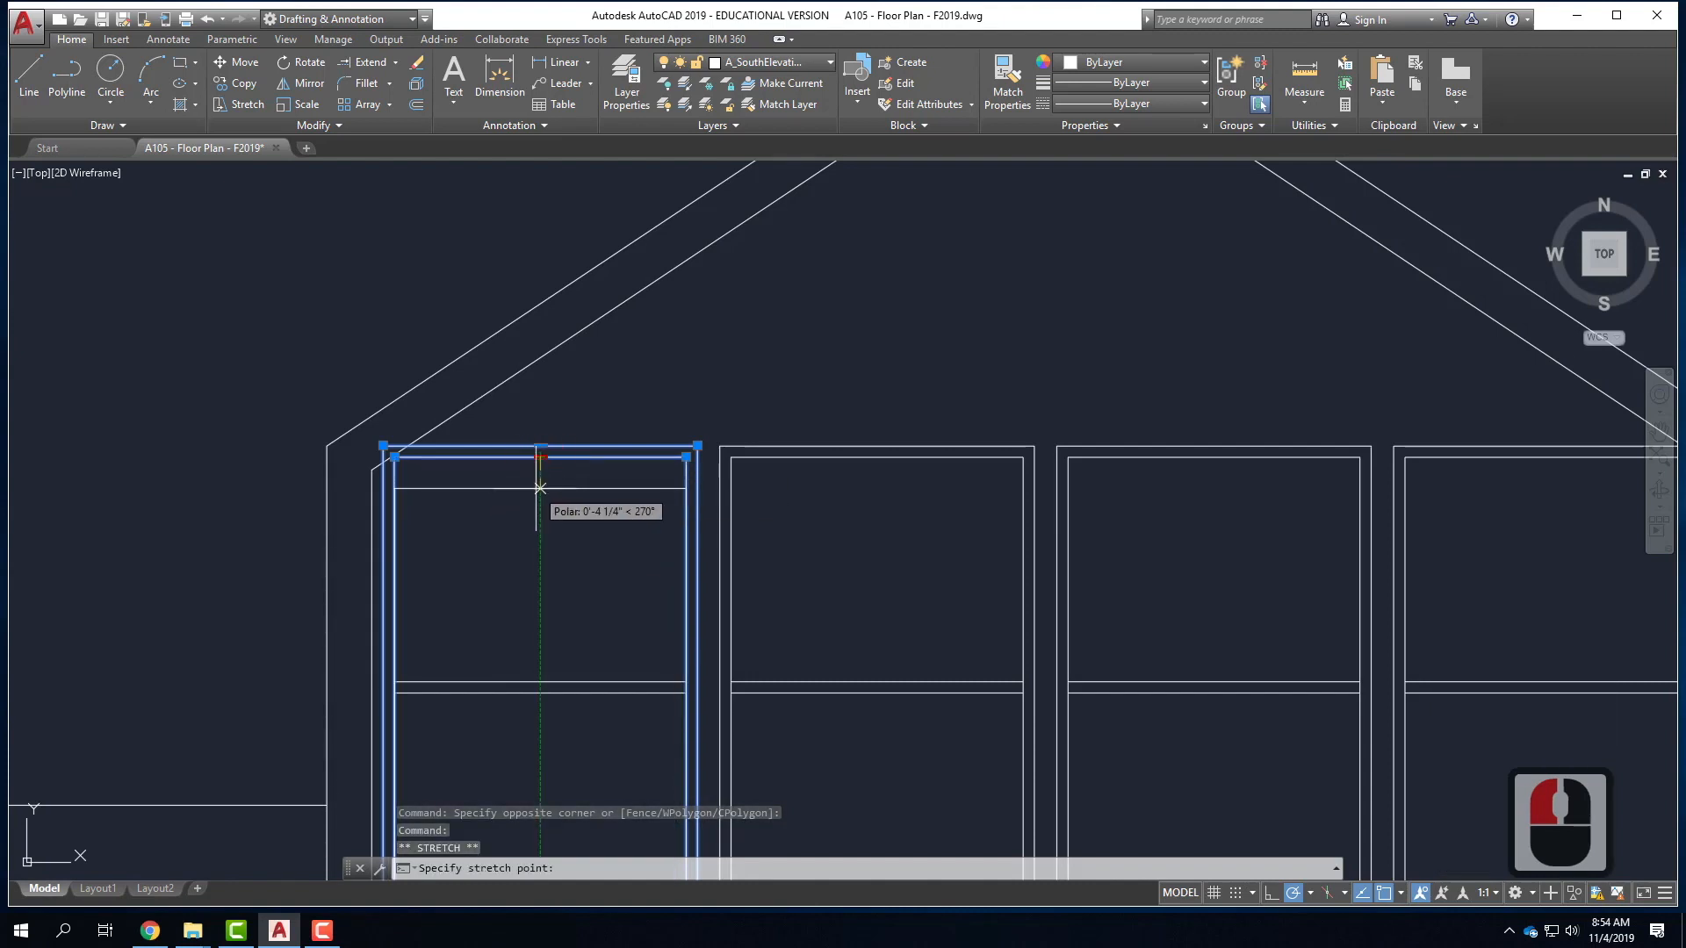
text(3")
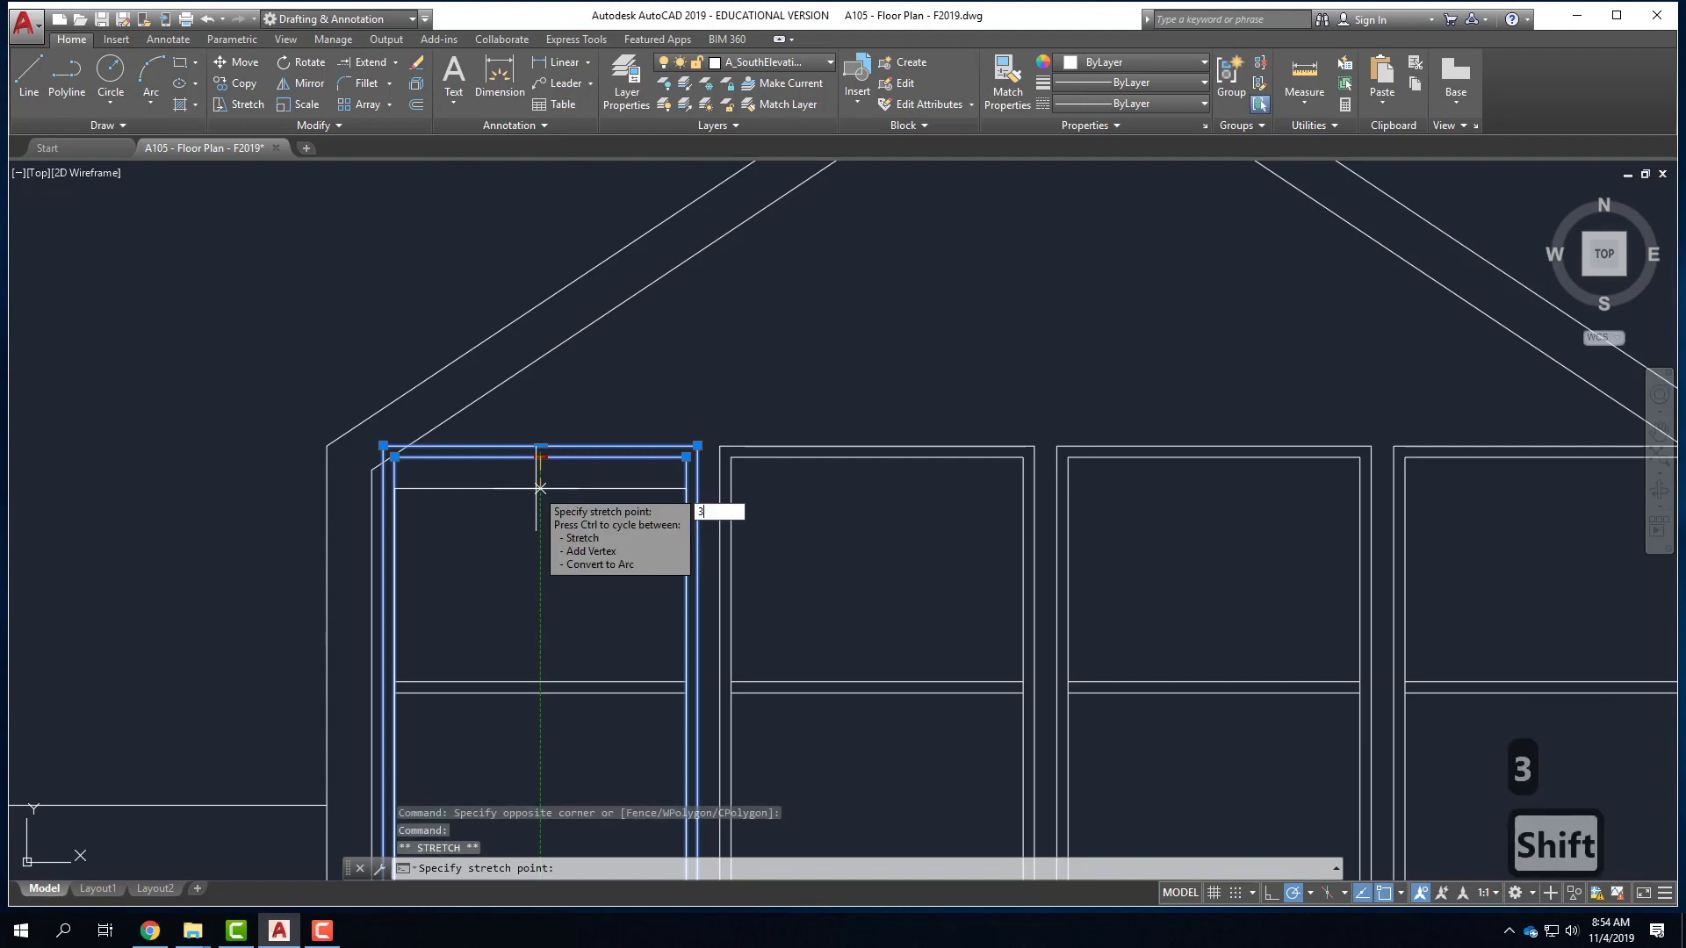
key(Return)
click(540, 446)
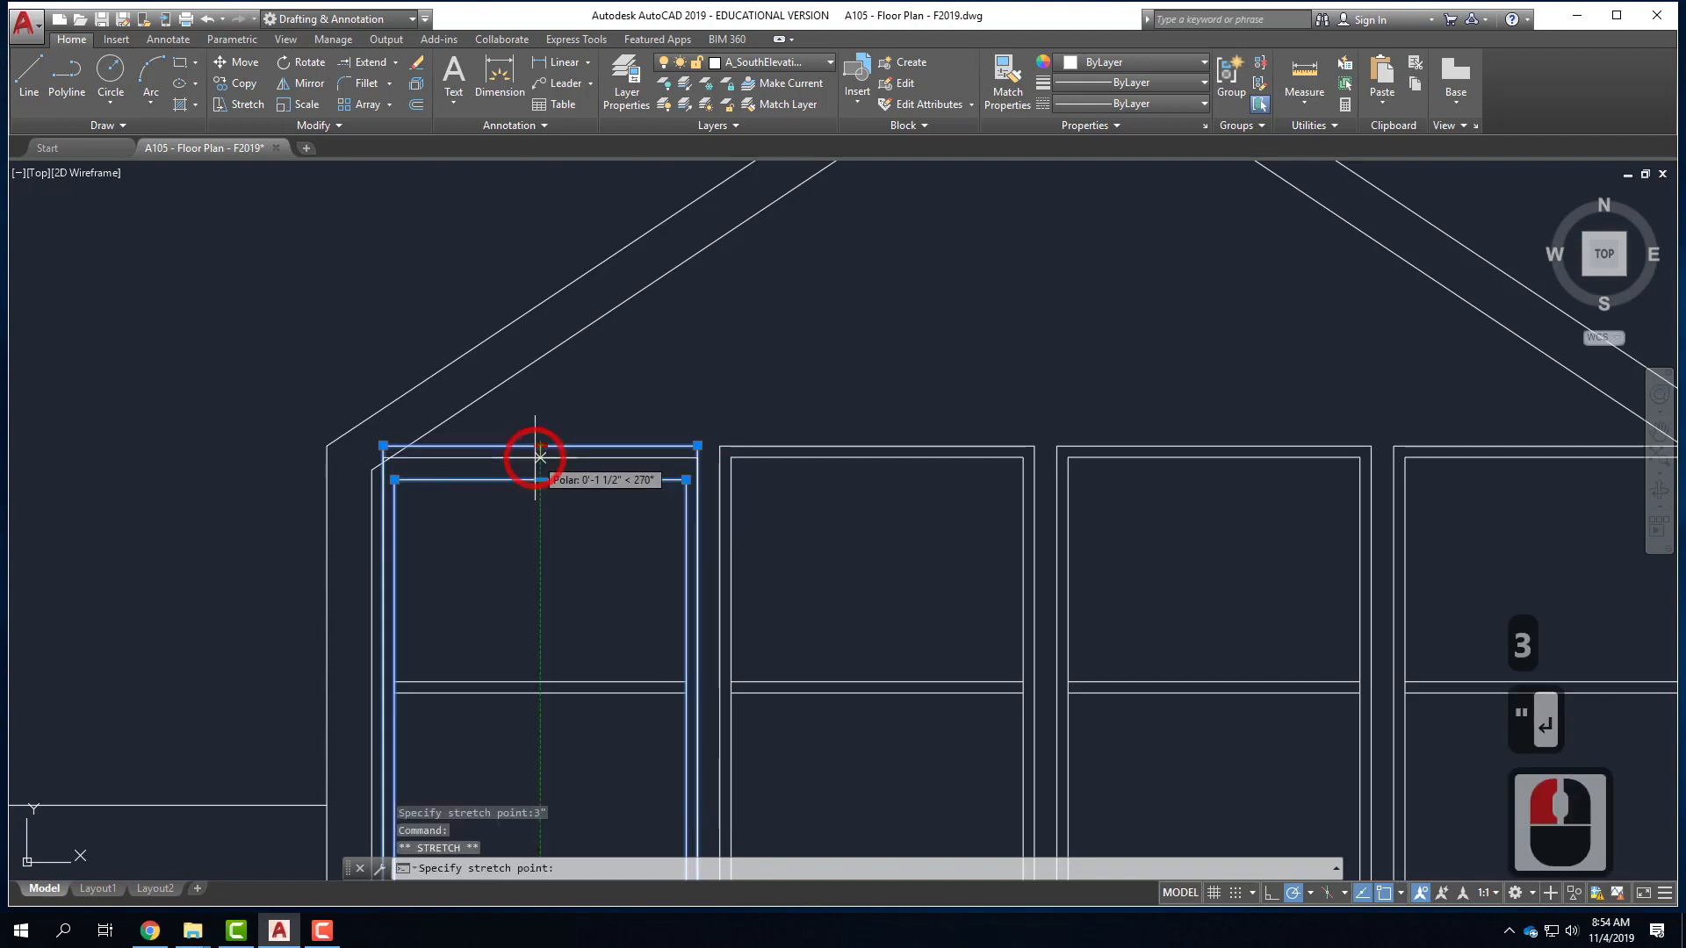
text(3")
key(Return)
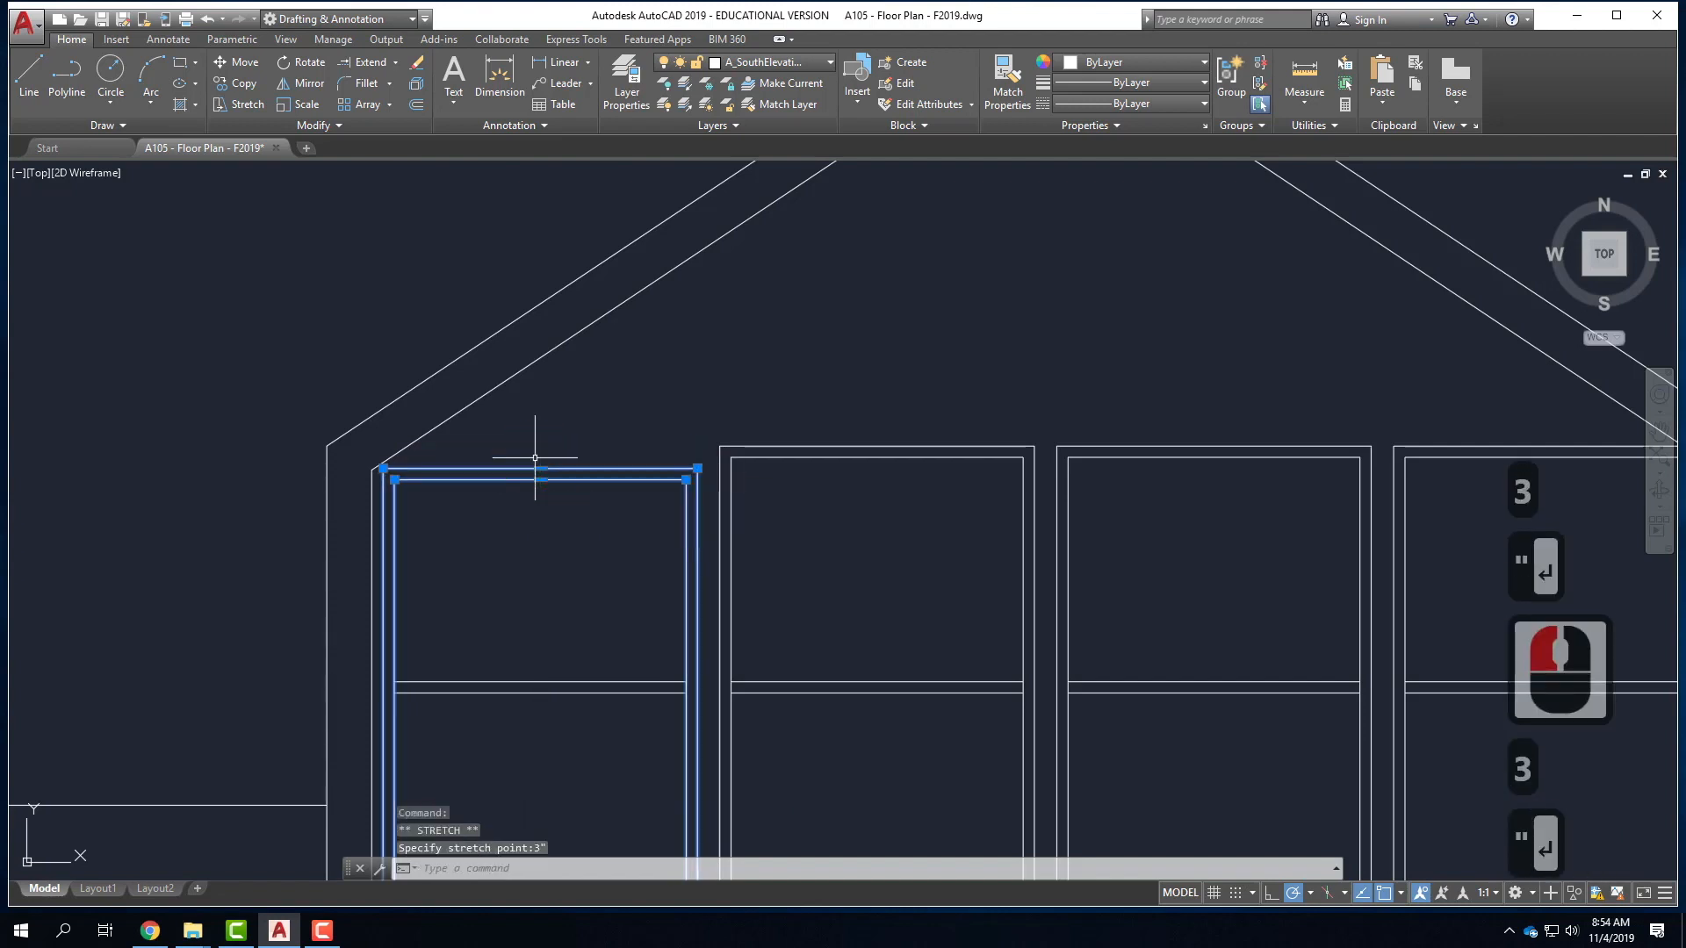
key(Escape)
- Lower the top edges of the leftmost window's inner and outer frame rectangles by another 3"
middle_click(654, 386)
middle_click(654, 386)
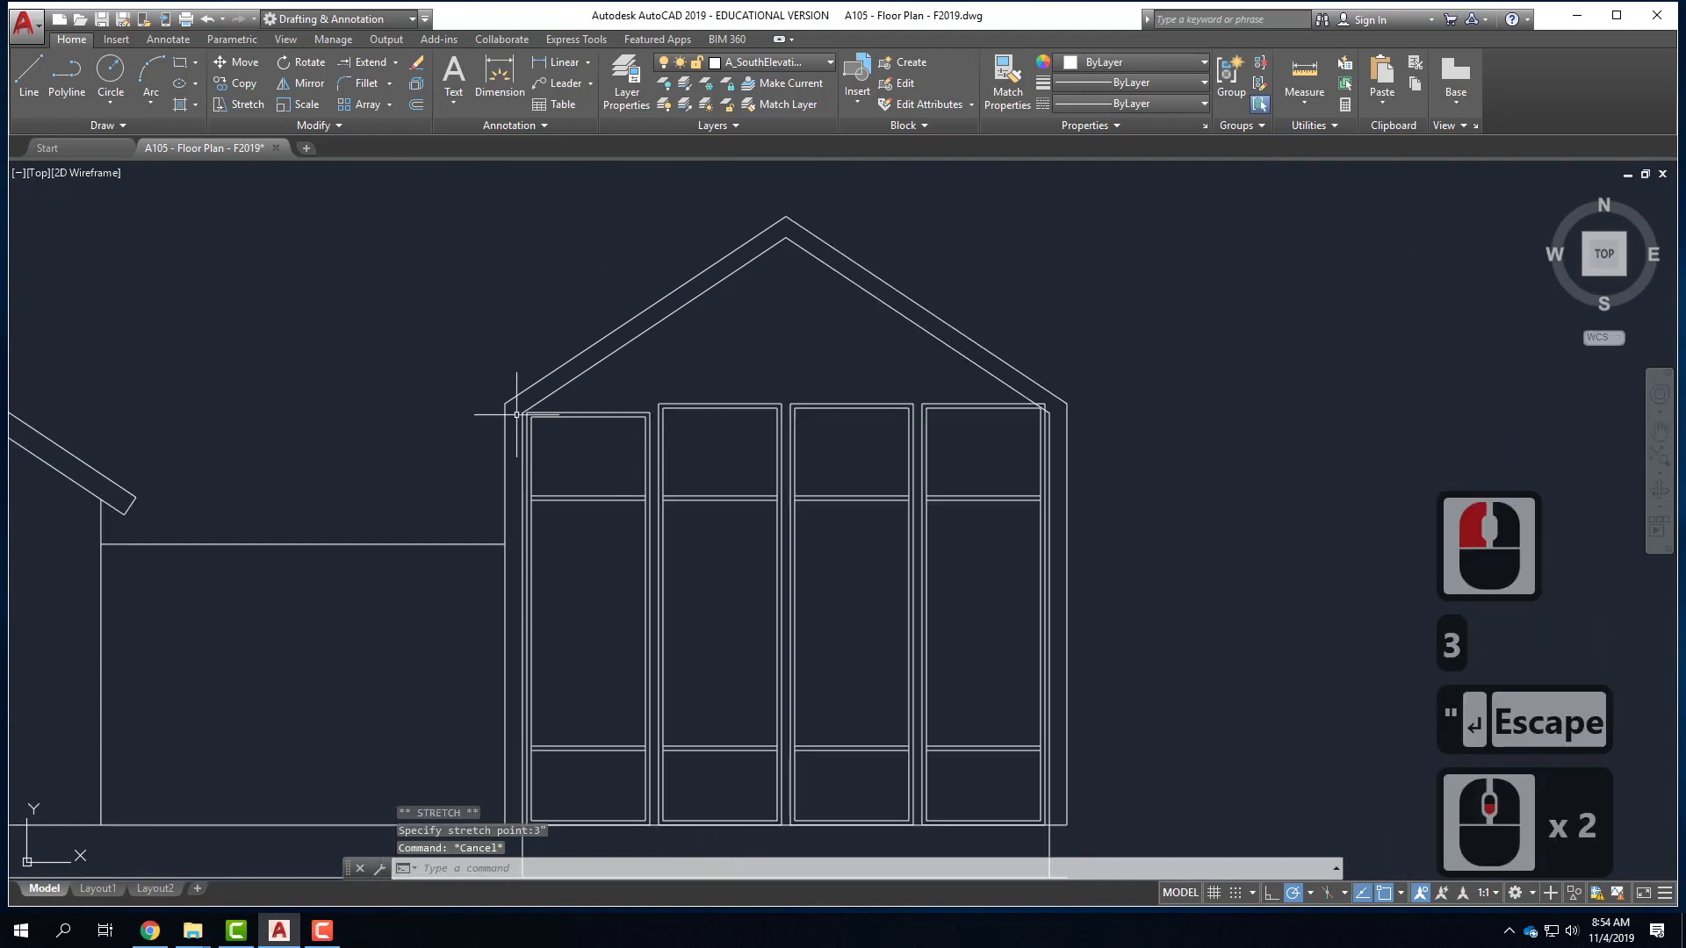
scroll(522, 408, up, 3)
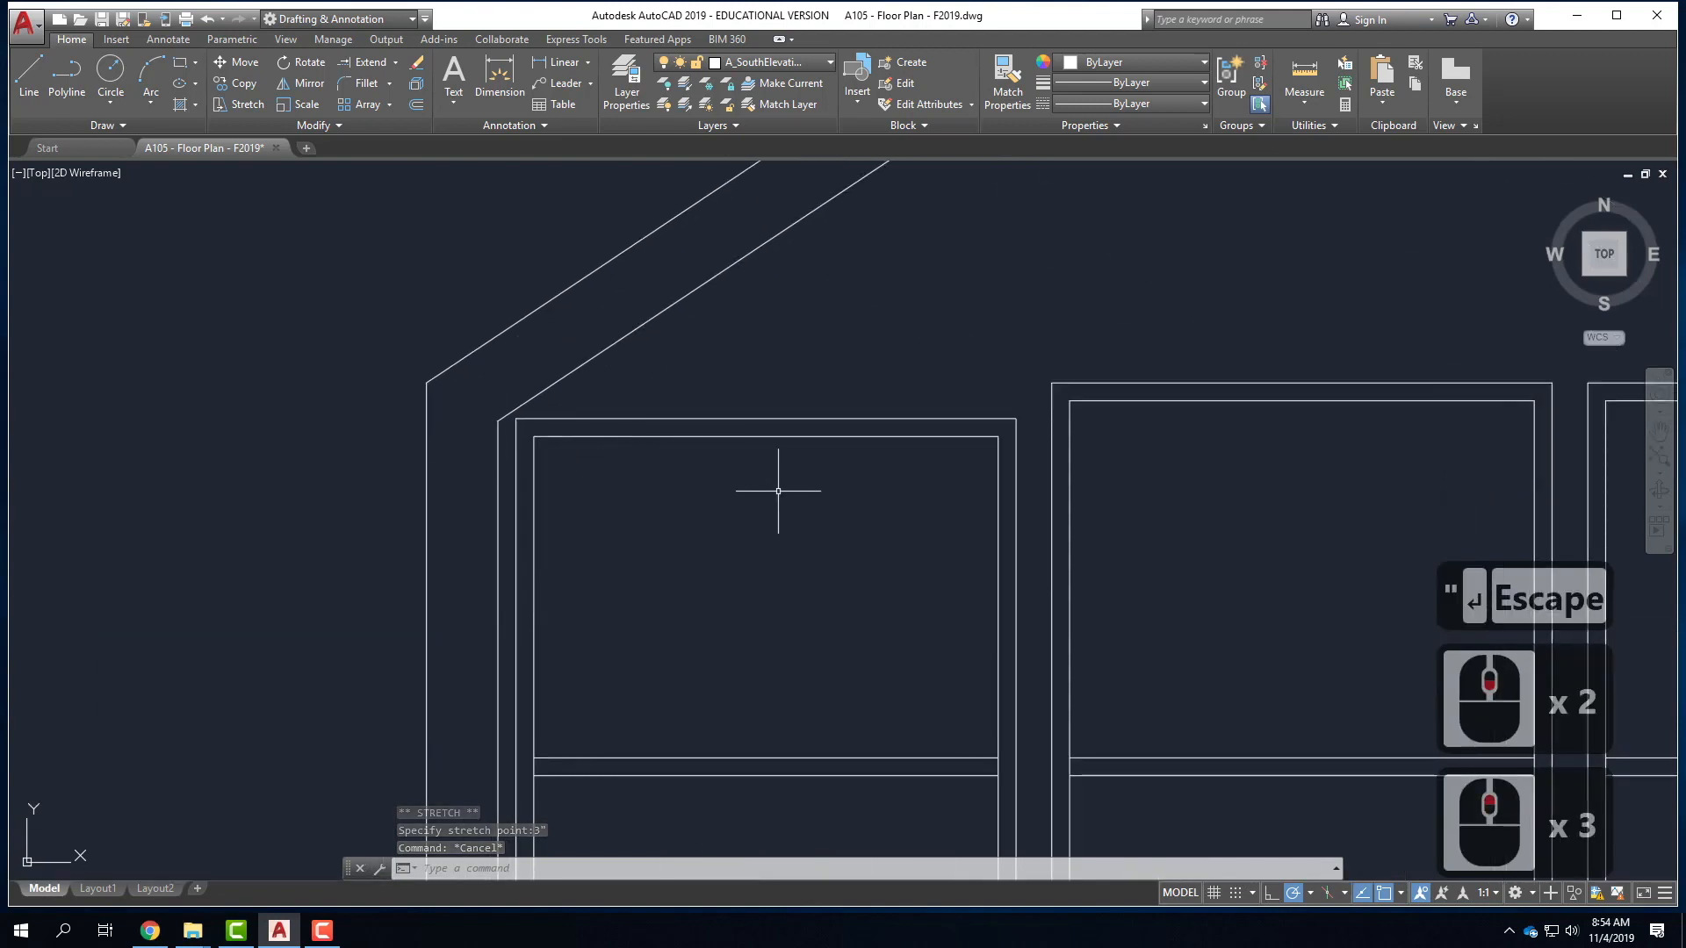
click(778, 419)
click(758, 436)
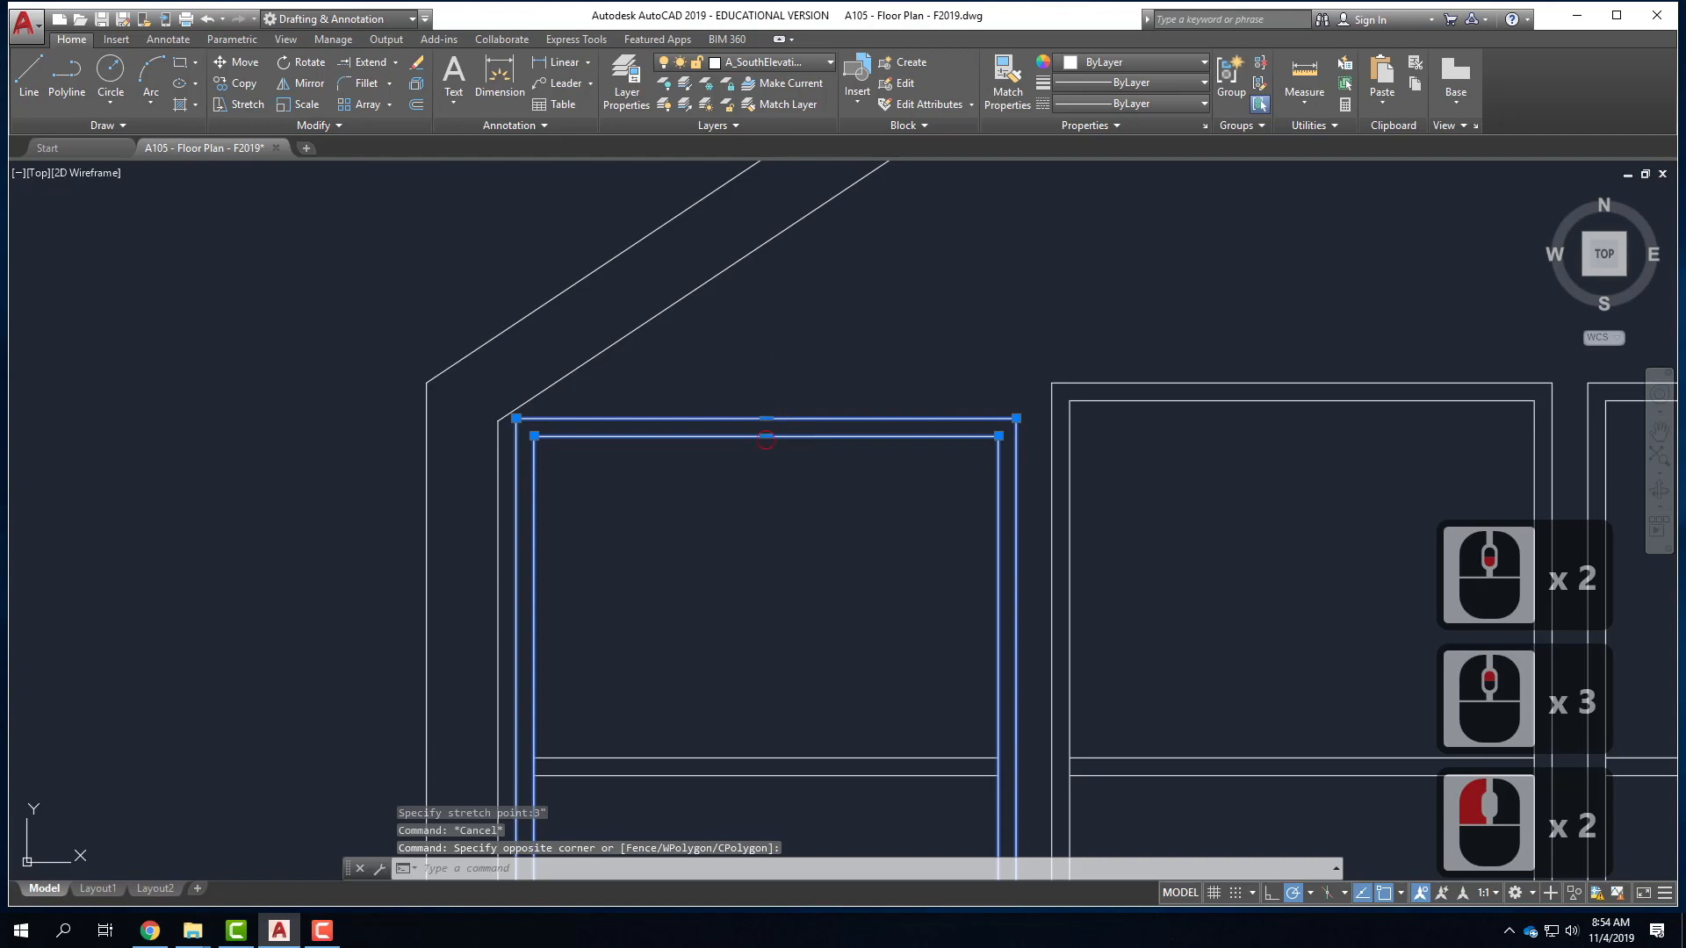
click(766, 436)
text(3")
key(Return)
click(766, 419)
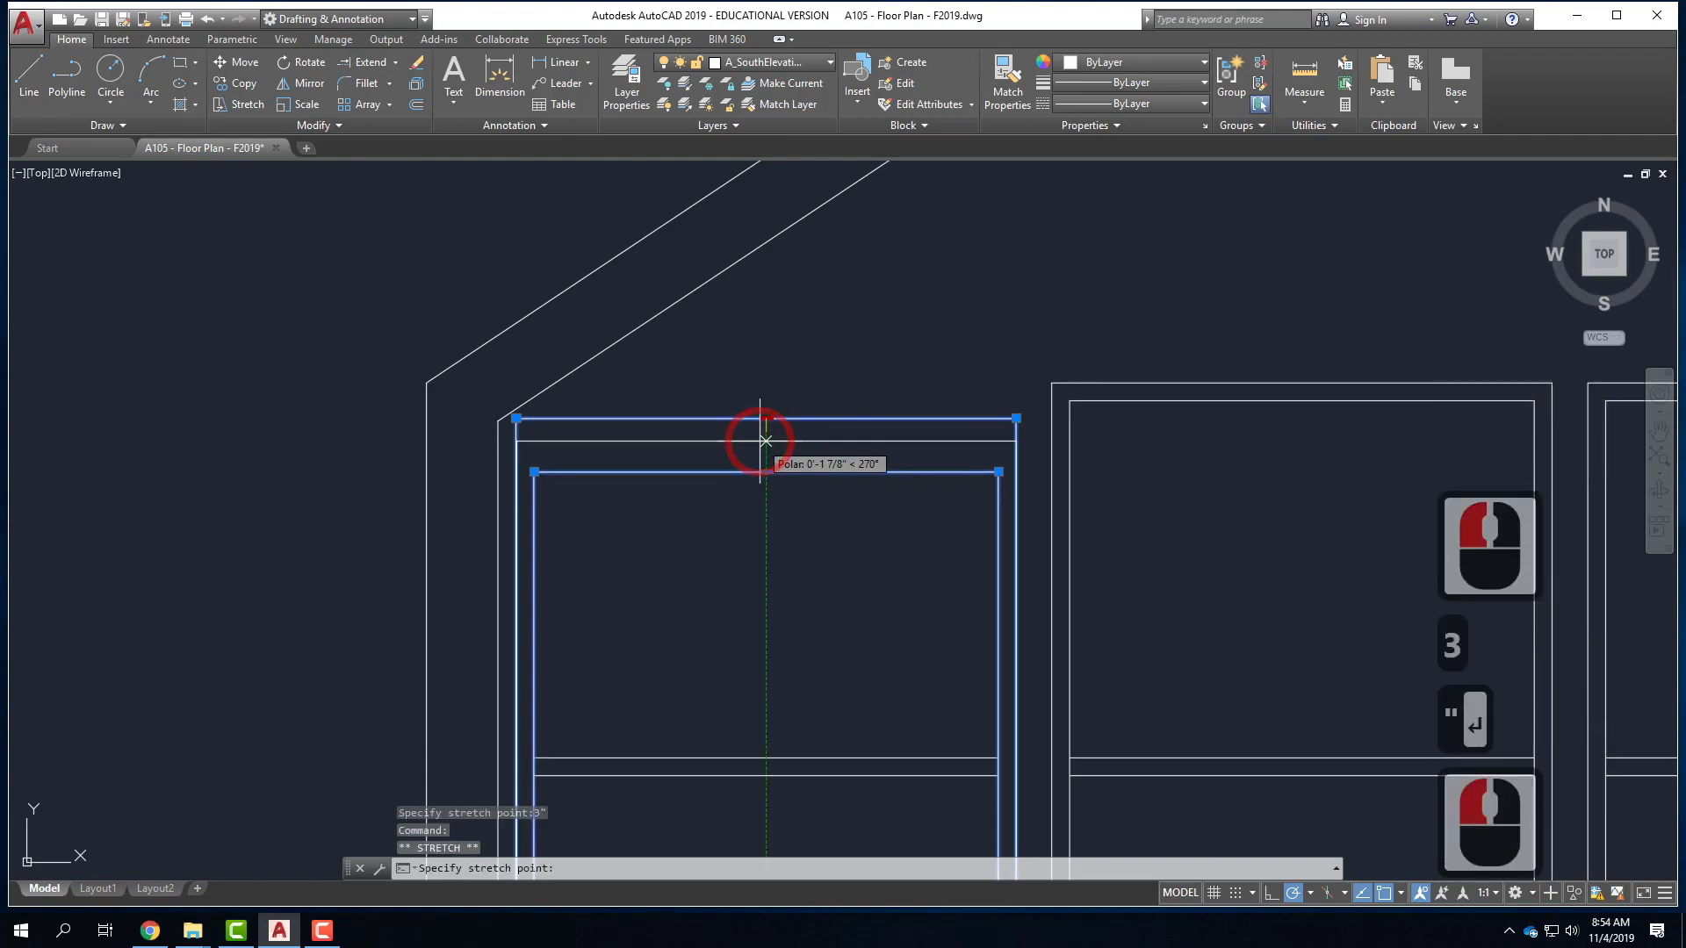
text(3")
key(Return)
scroll(858, 365, down, 2)
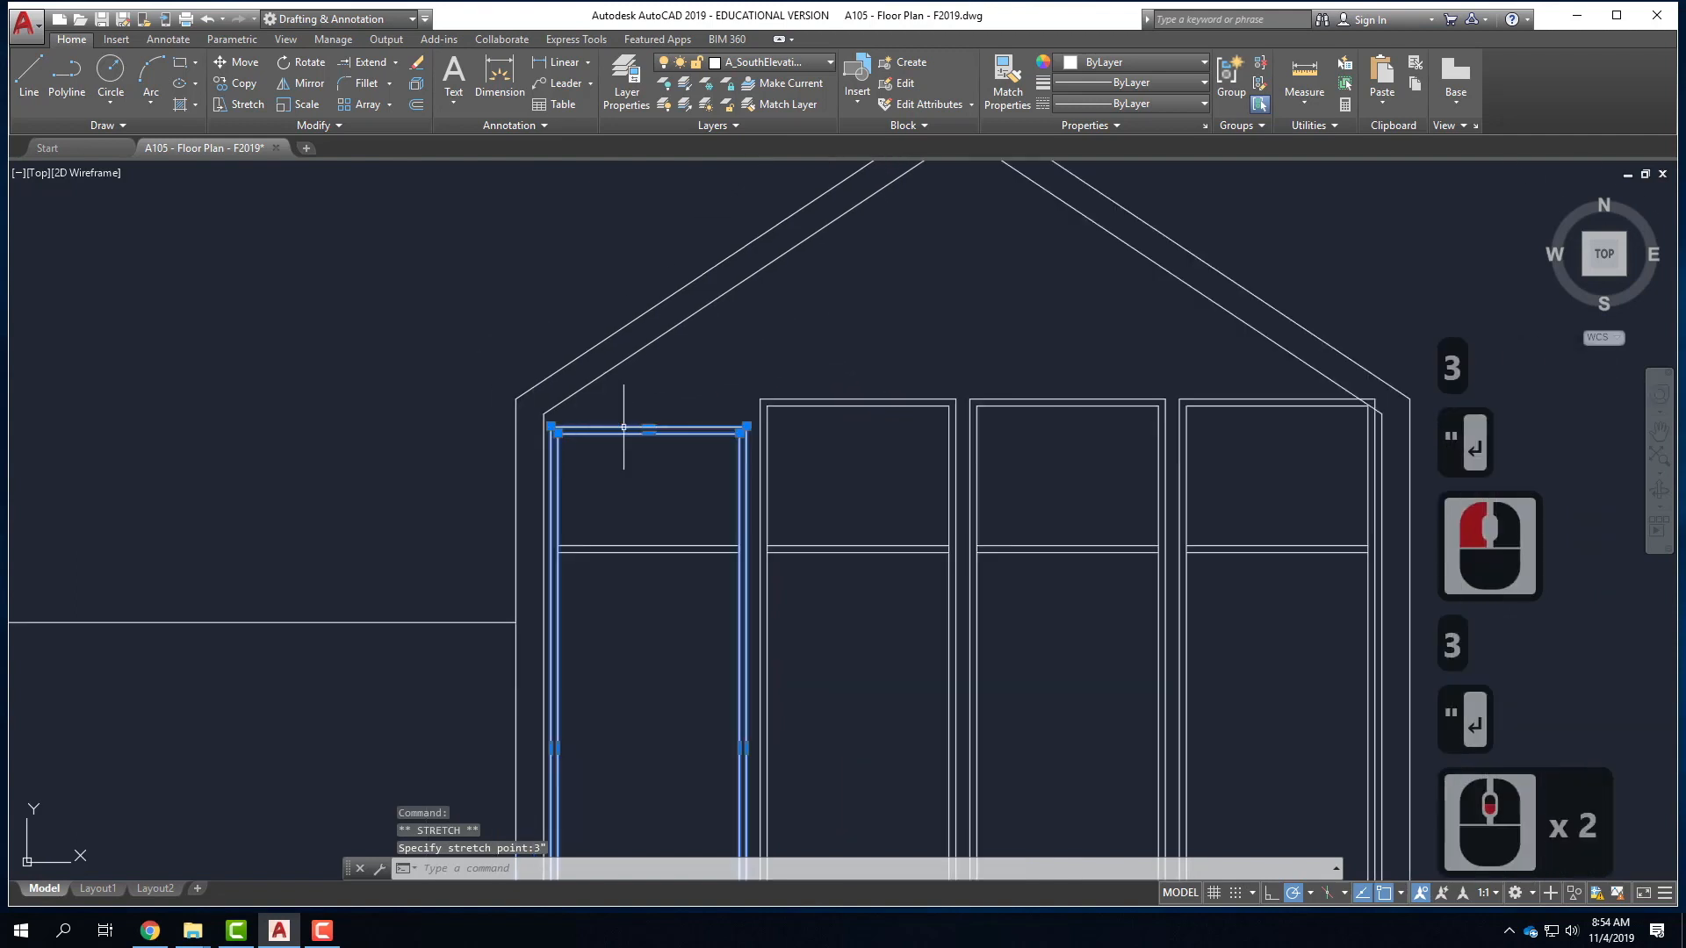
key(Escape)
- Stretch the top edges of the second window's inner and outer frame rectangles 6" down
click(919, 439)
click(871, 350)
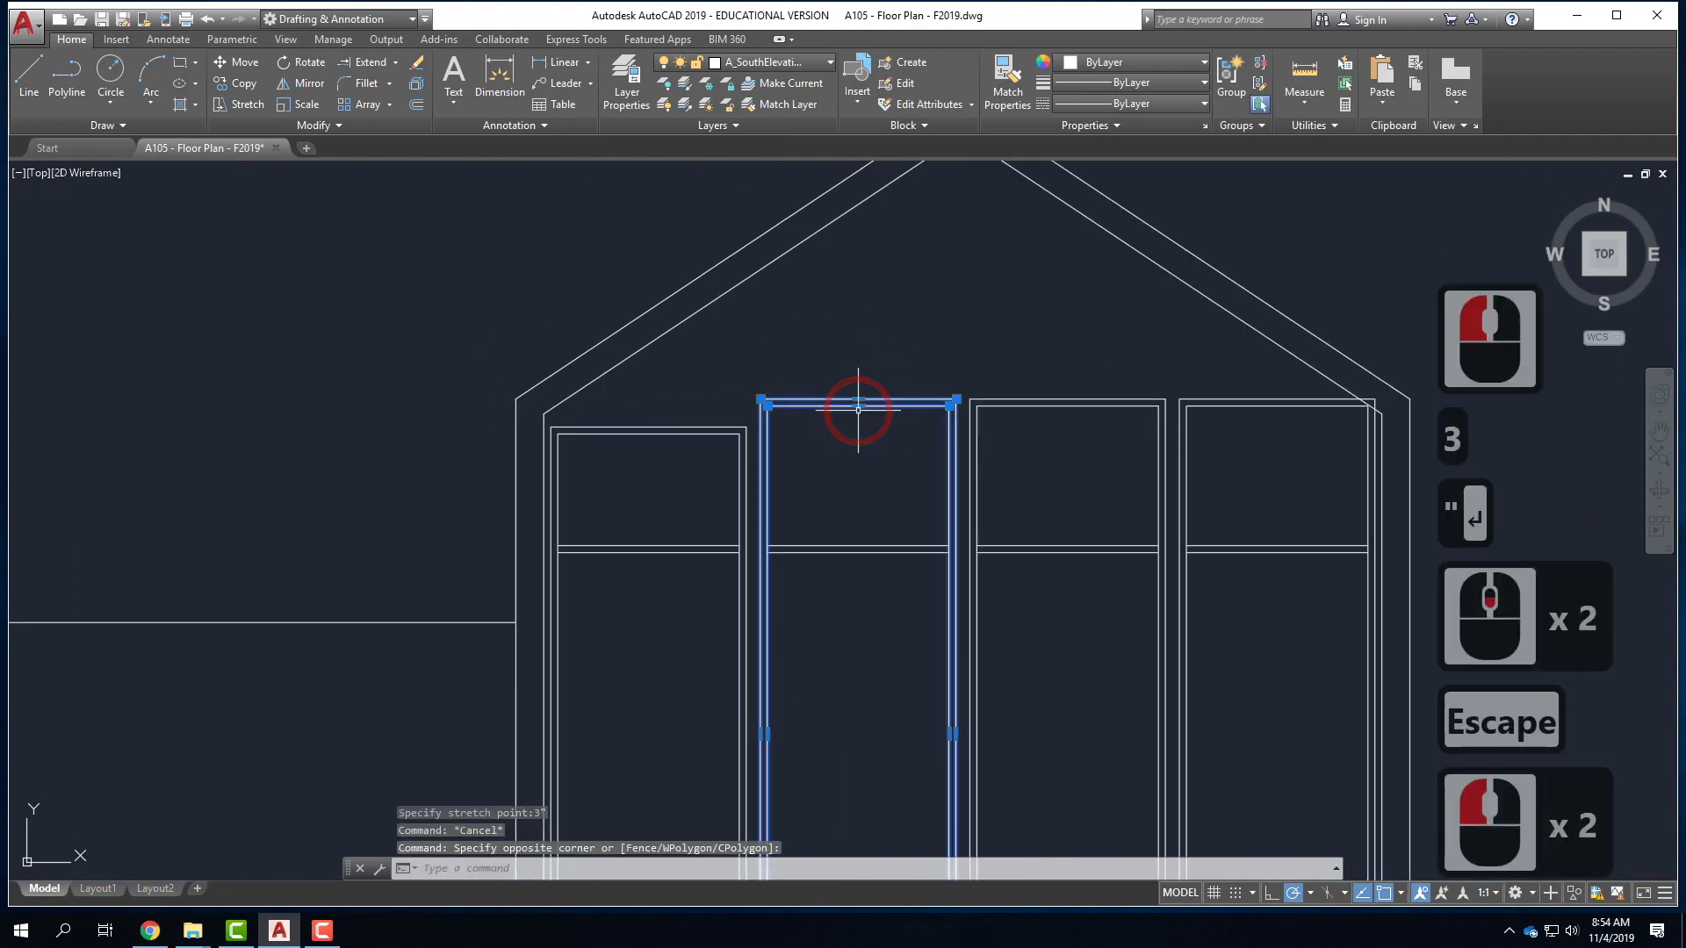
click(858, 406)
text(6)
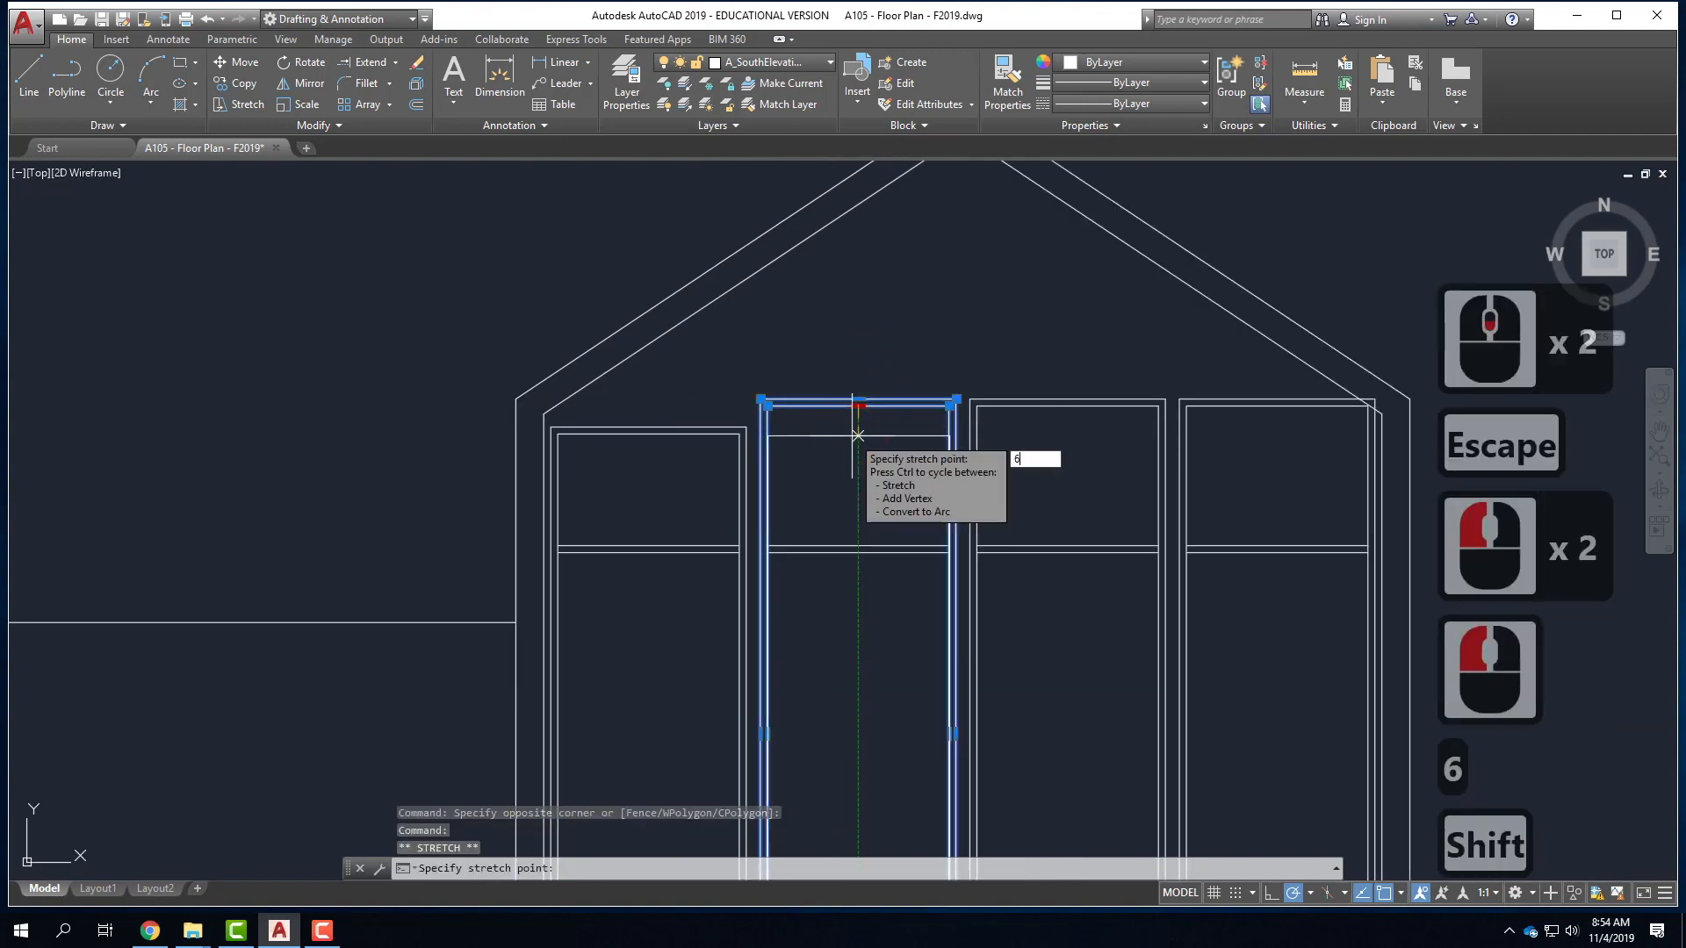
text(")
key(Return)
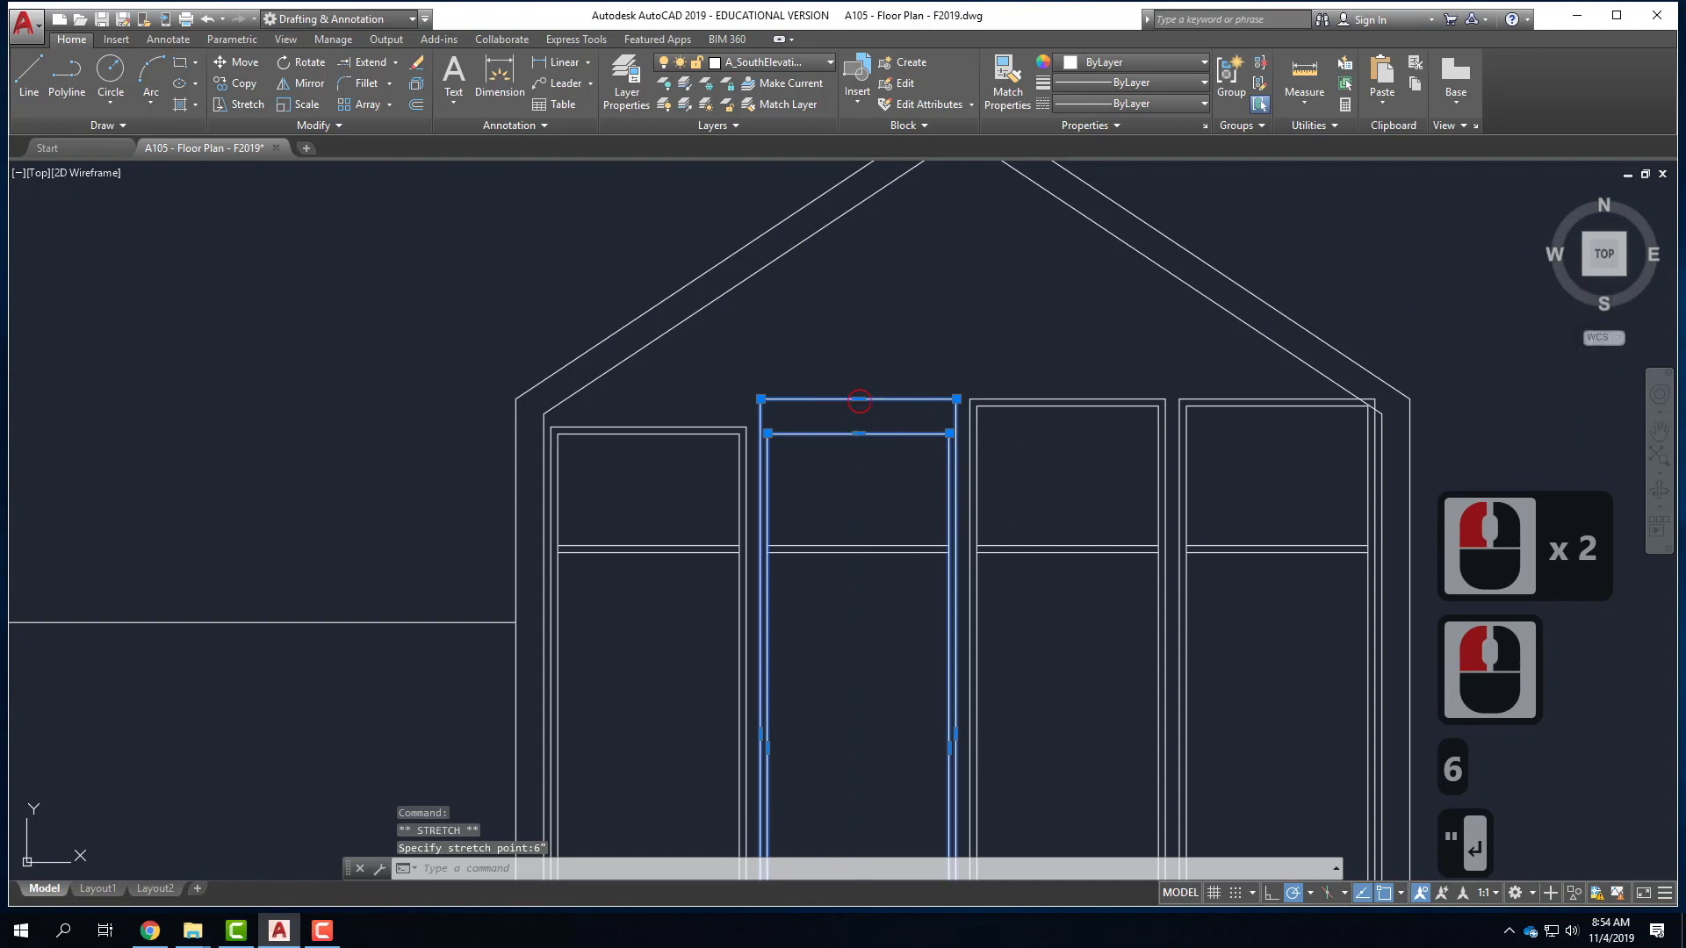
click(859, 400)
text(6")
key(Return)
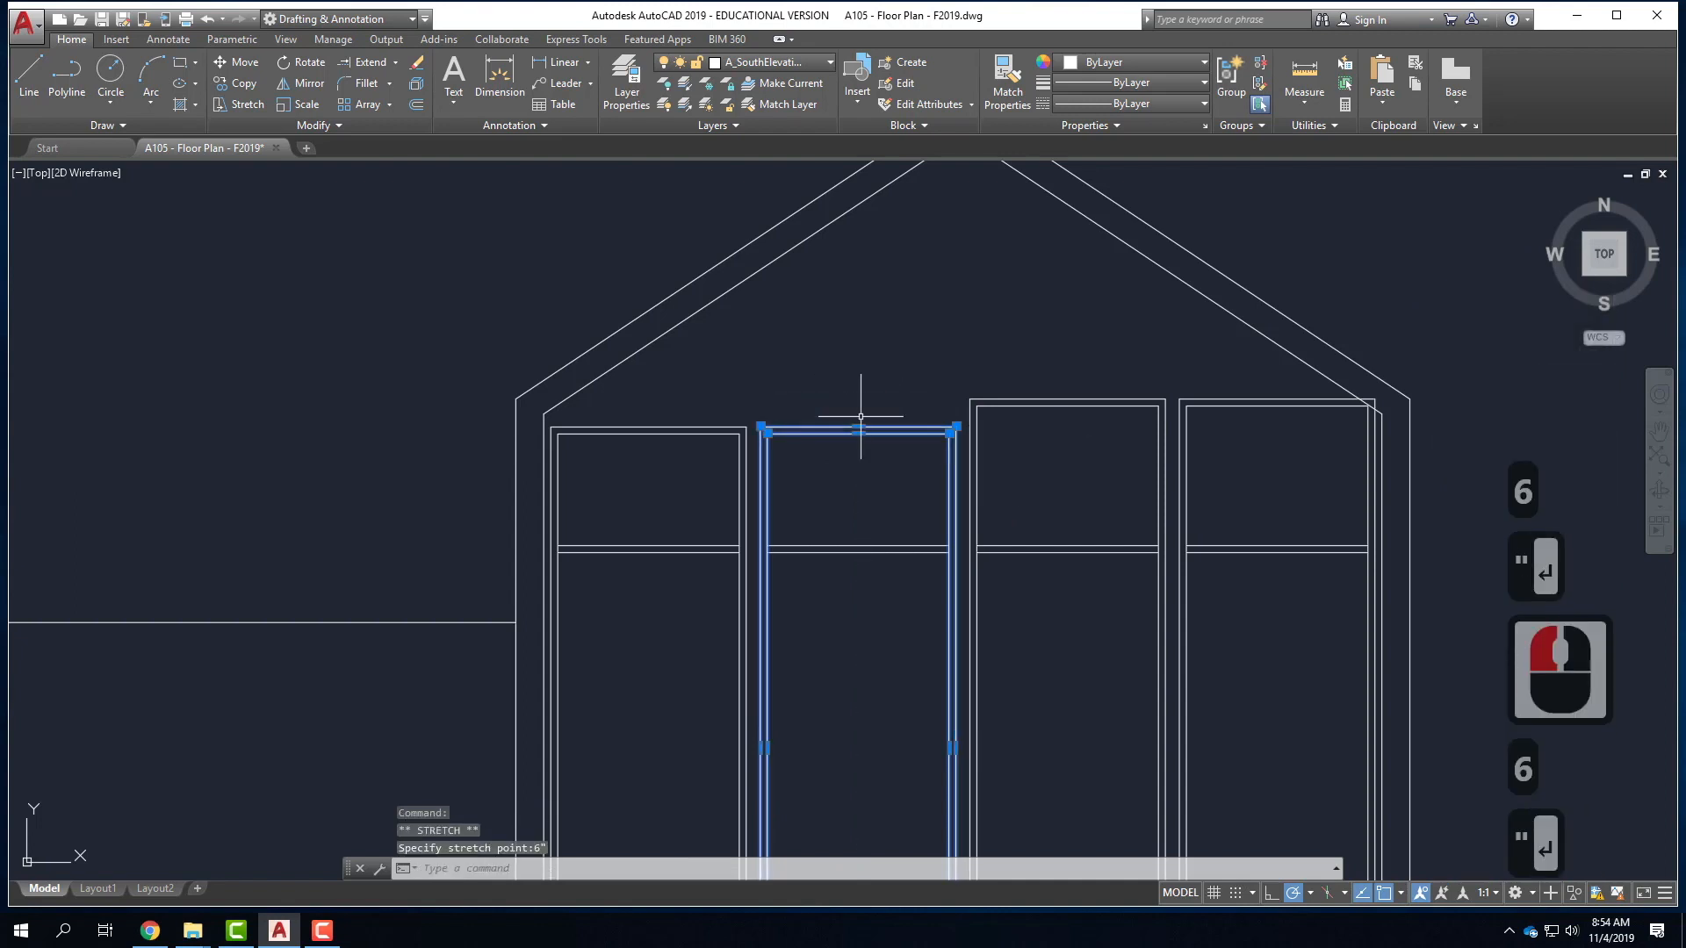
- Stretch the top edges of the third window's inner and outer frame rectangles 6" down and clear the selection
click(1096, 430)
click(1073, 405)
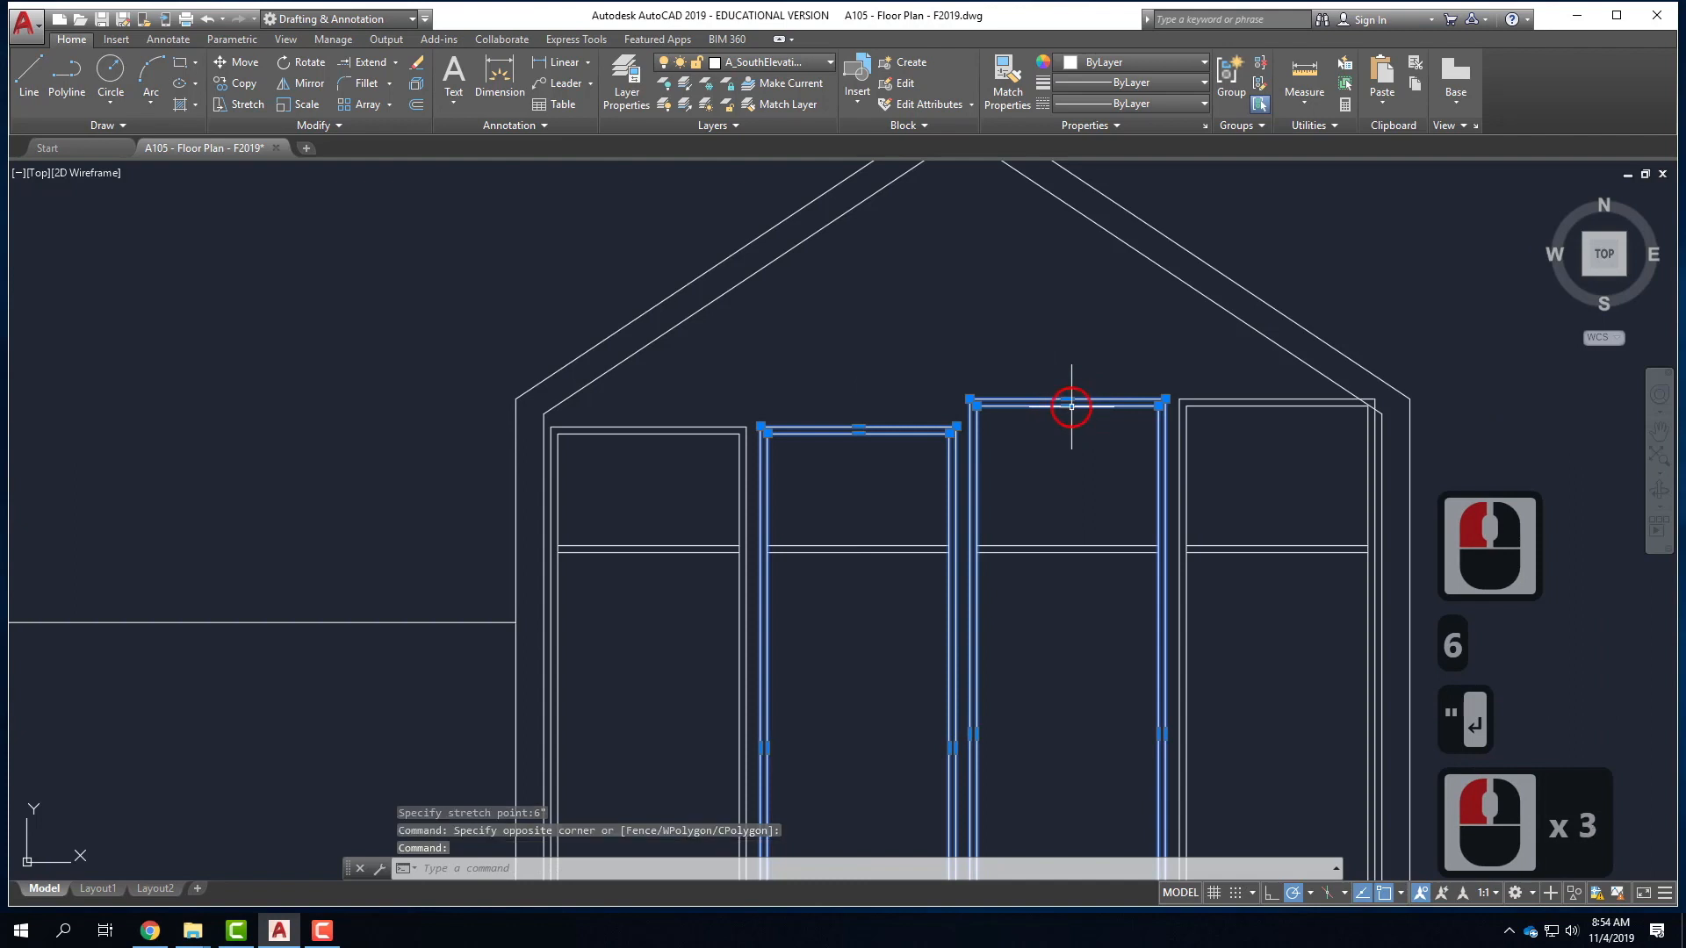
click(1067, 404)
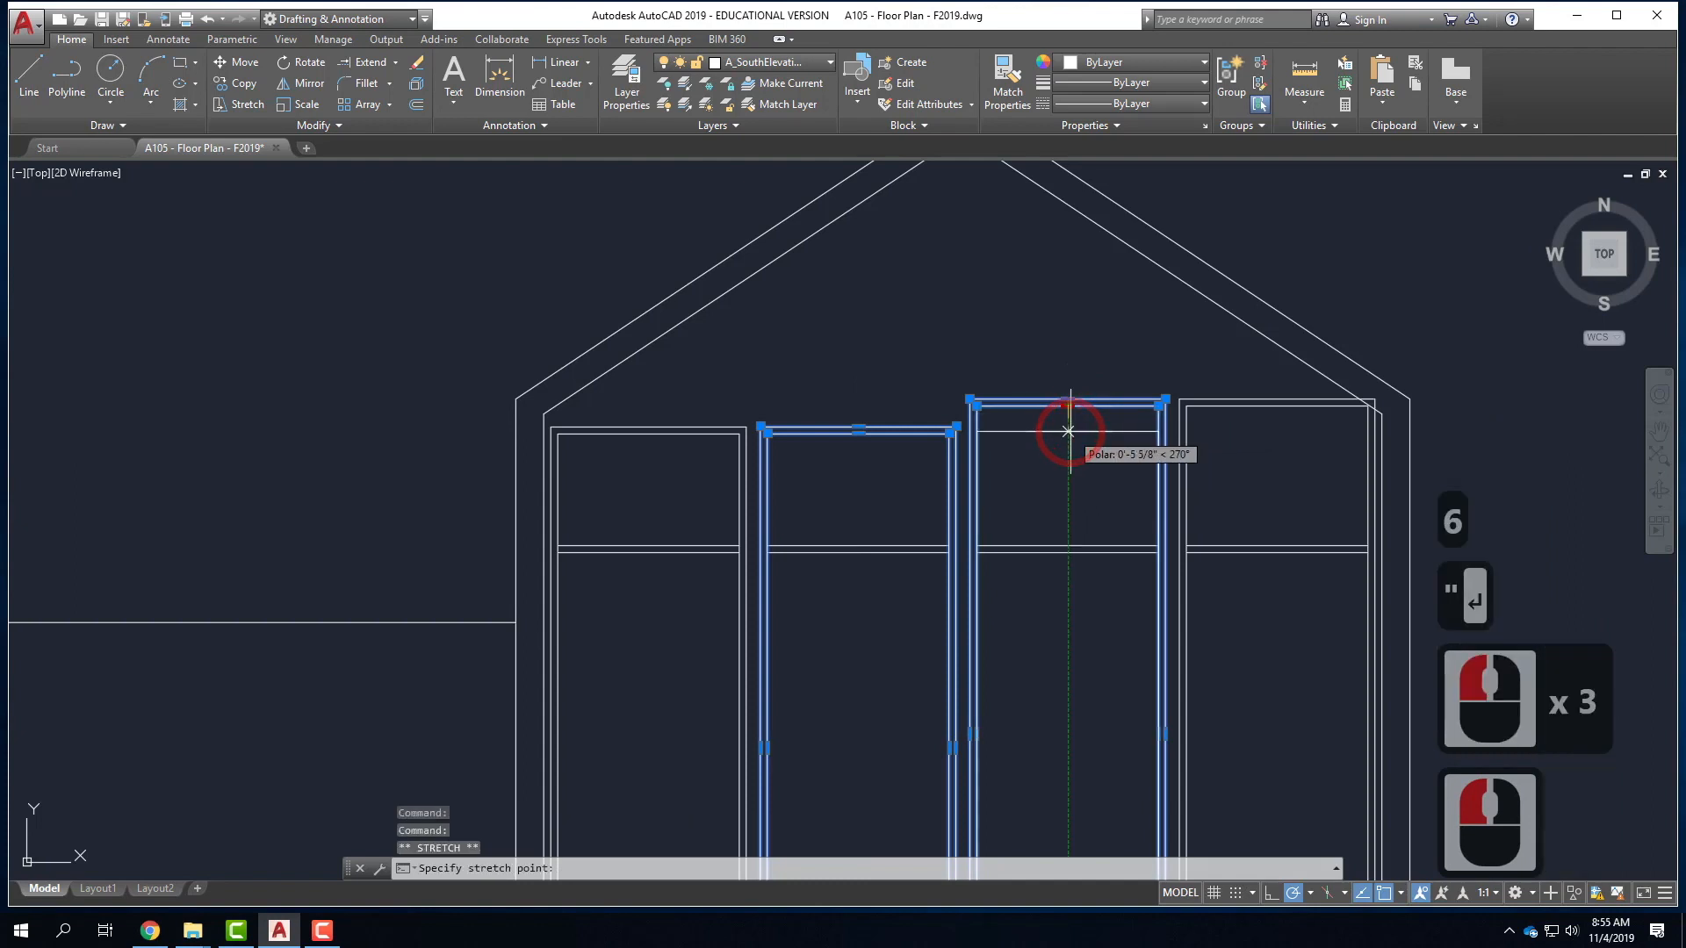
text(6")
key(Return)
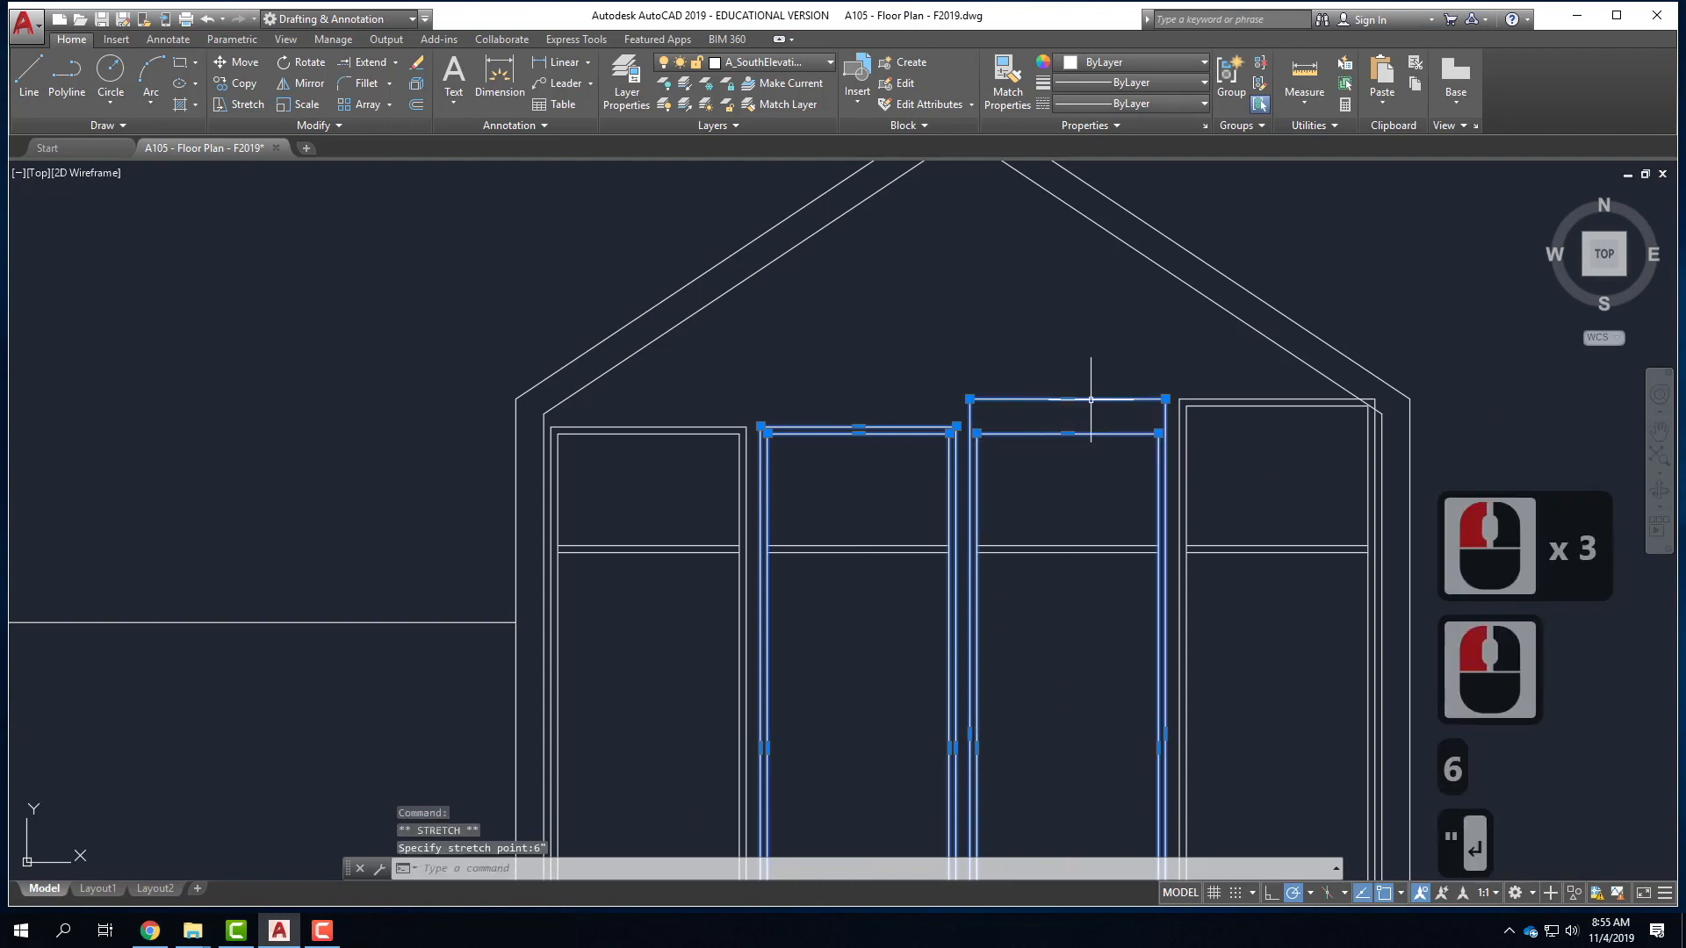
mouse_move(1068, 399)
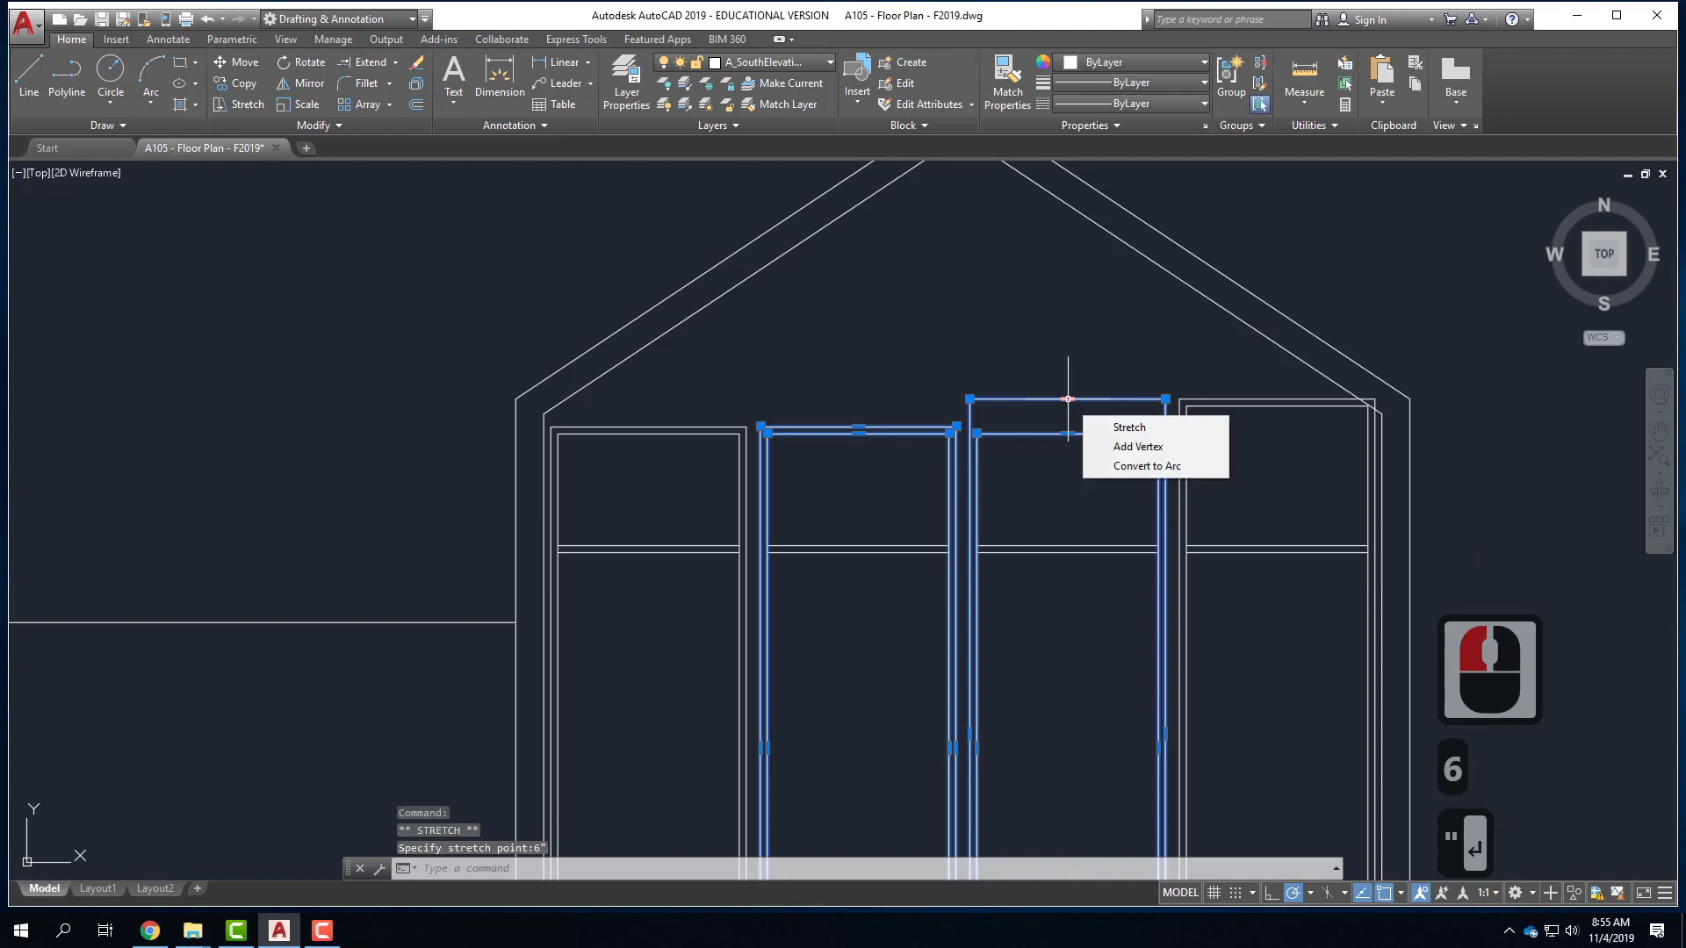
click(1130, 429)
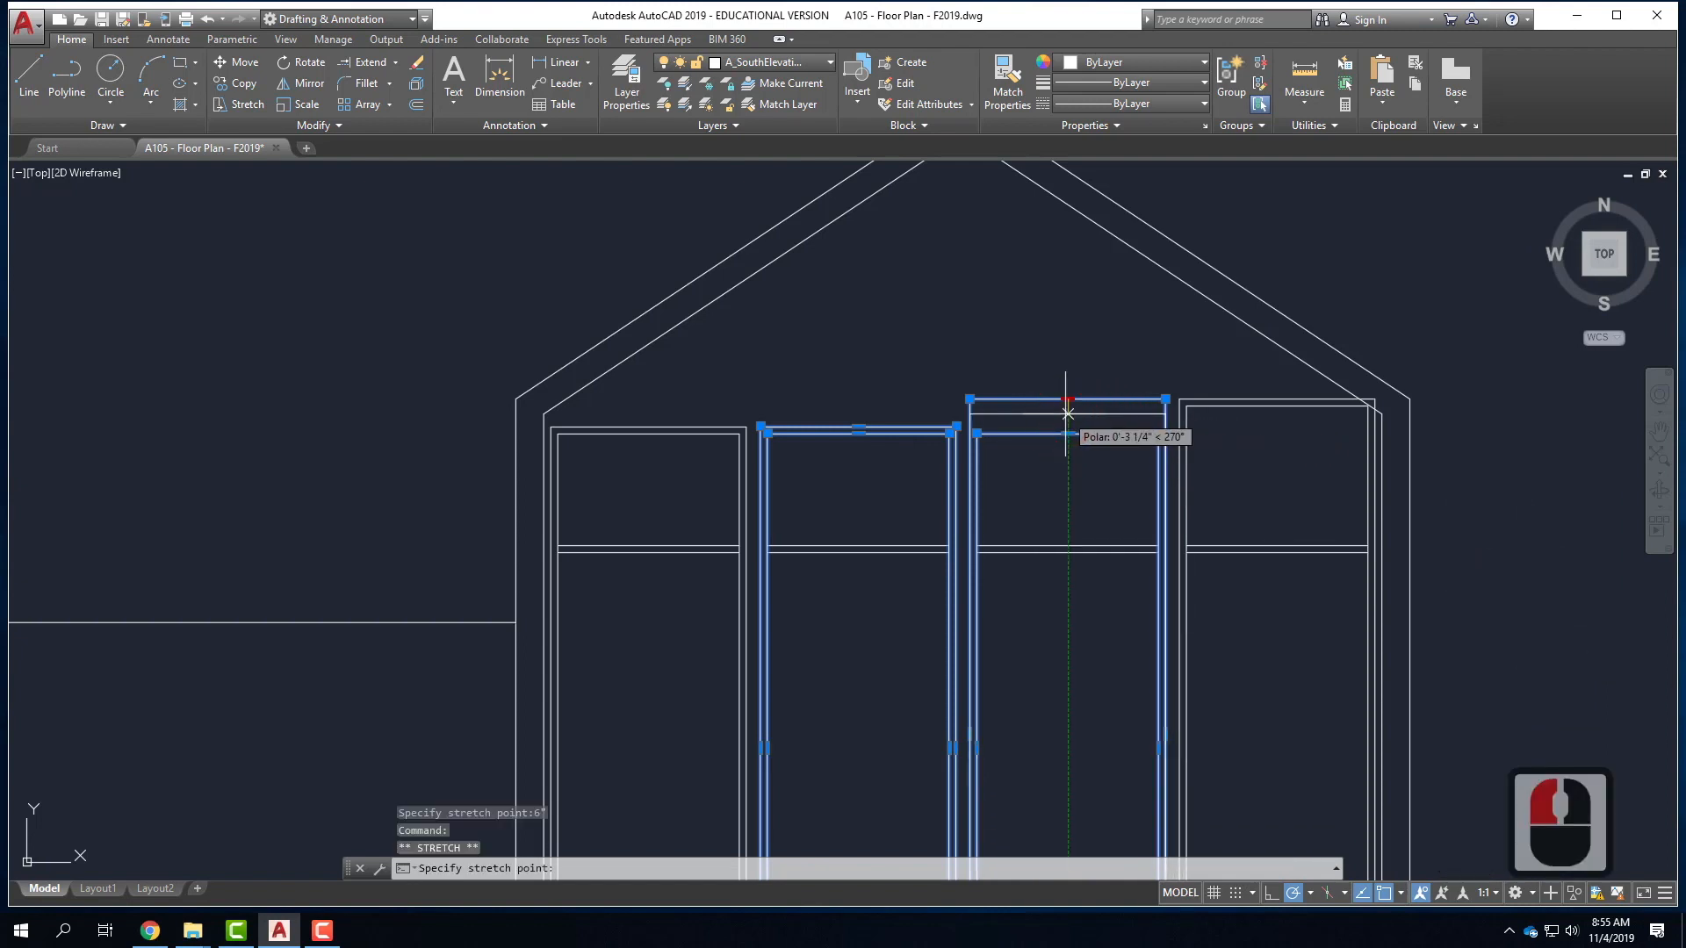
text(6)
key(Return)
key(Escape)
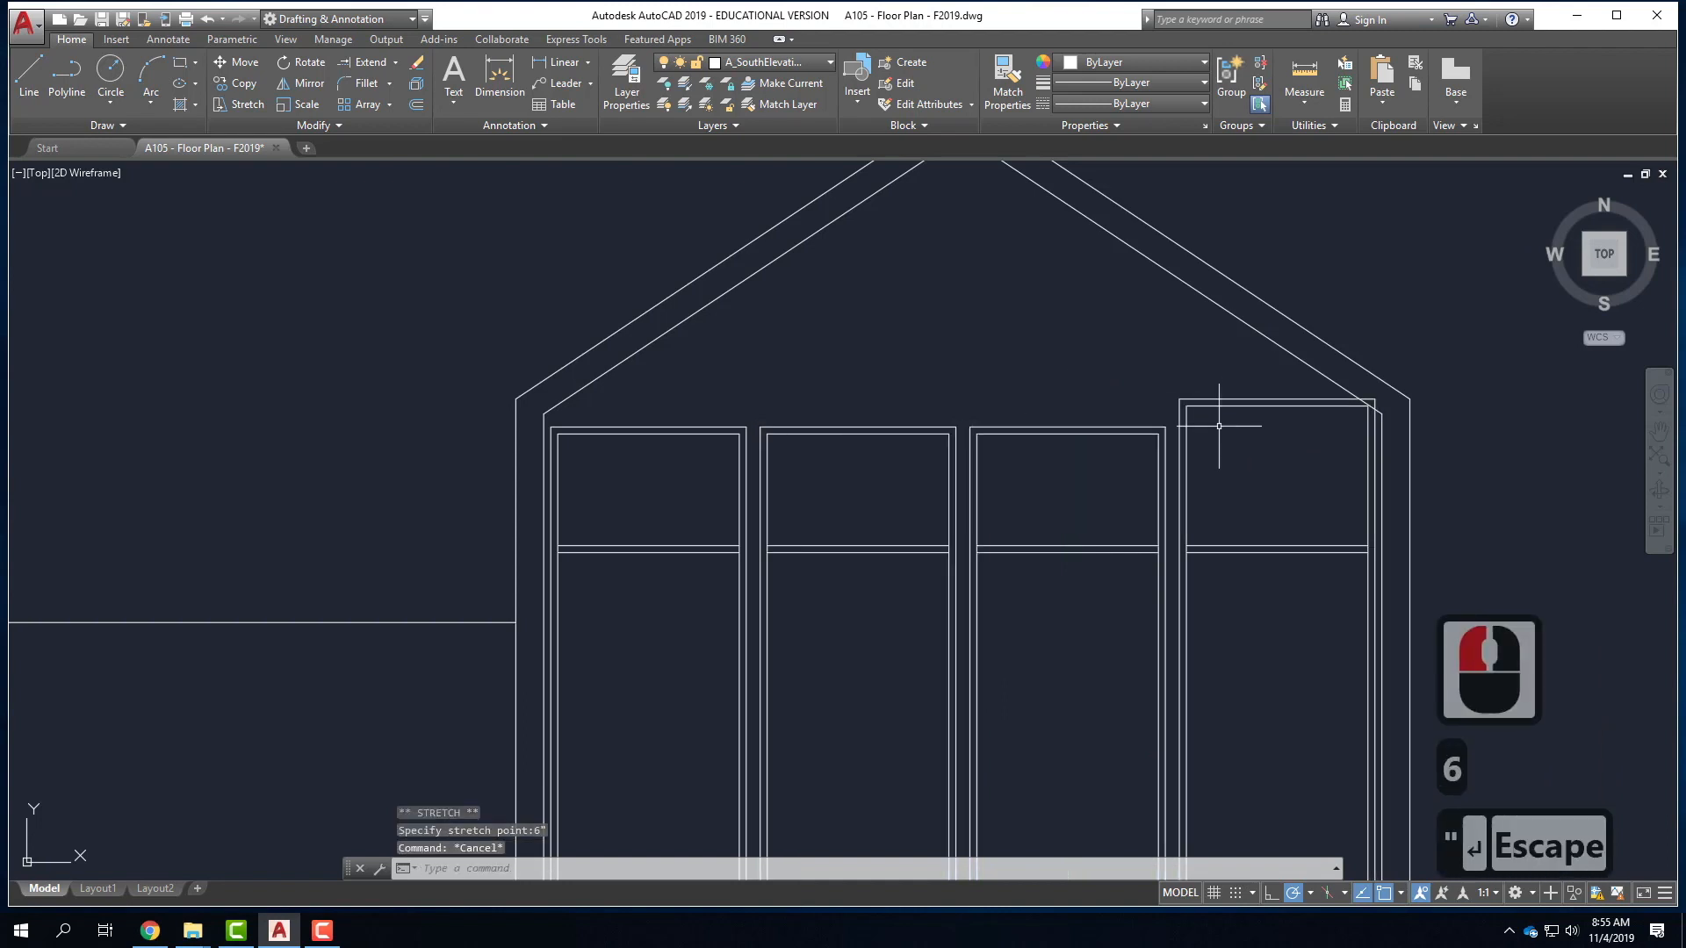
- Stretch the top edges of the rightmost window's inner and outer frame rectangles 6" down
click(1212, 378)
click(1227, 383)
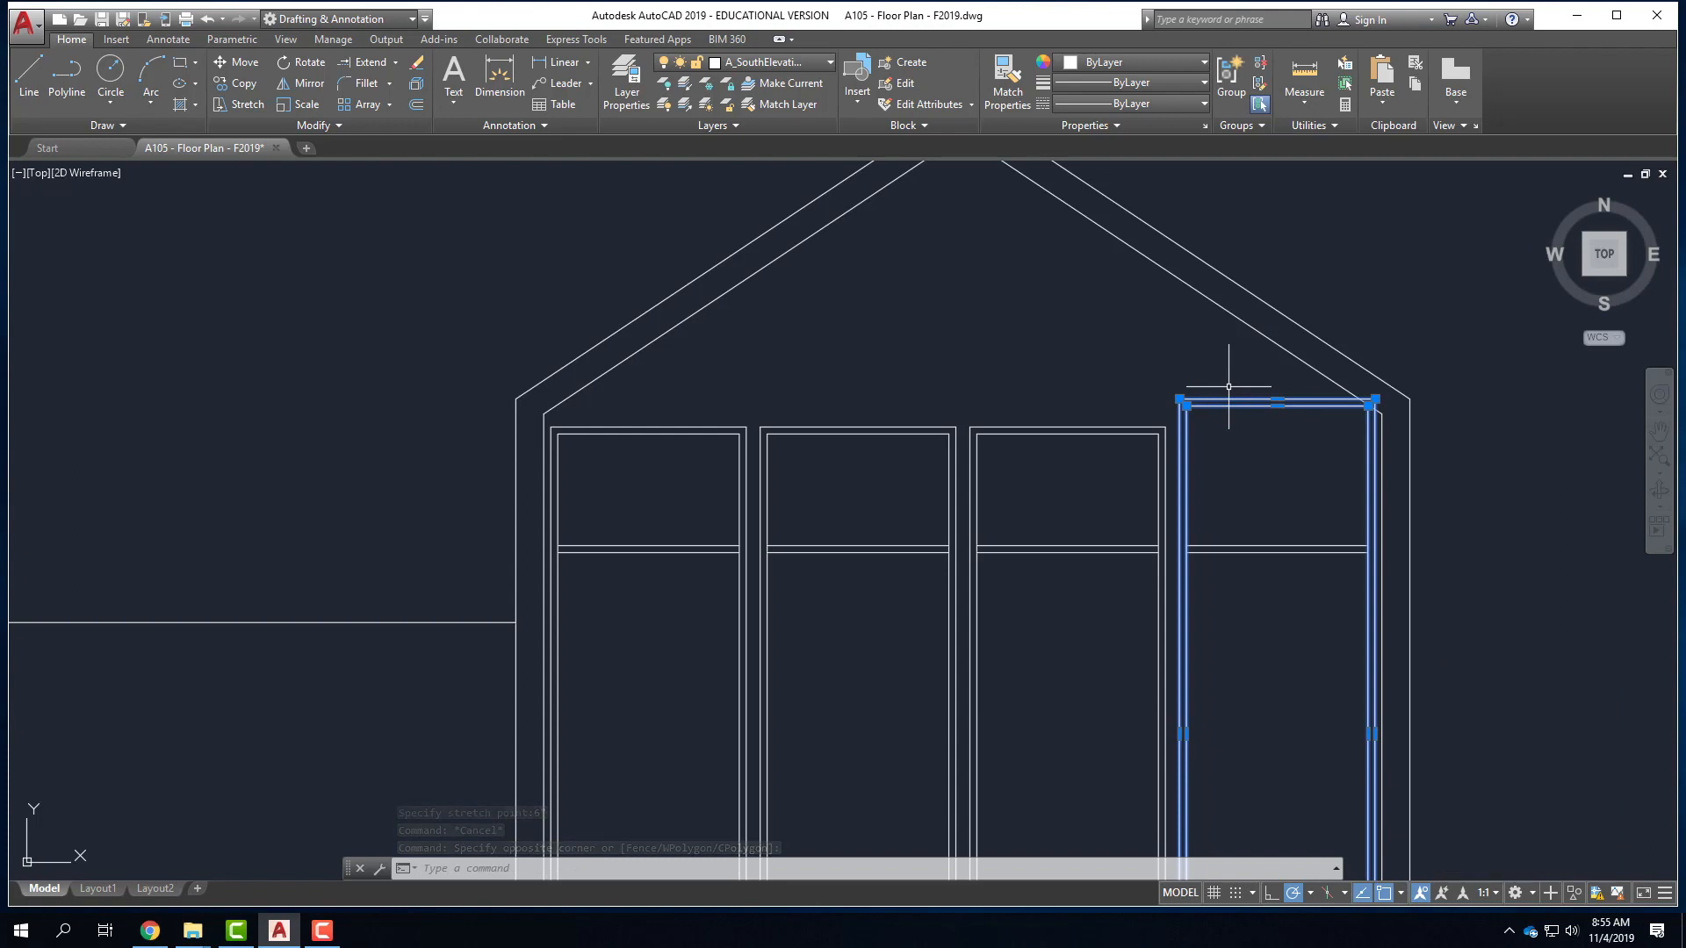
click(1279, 402)
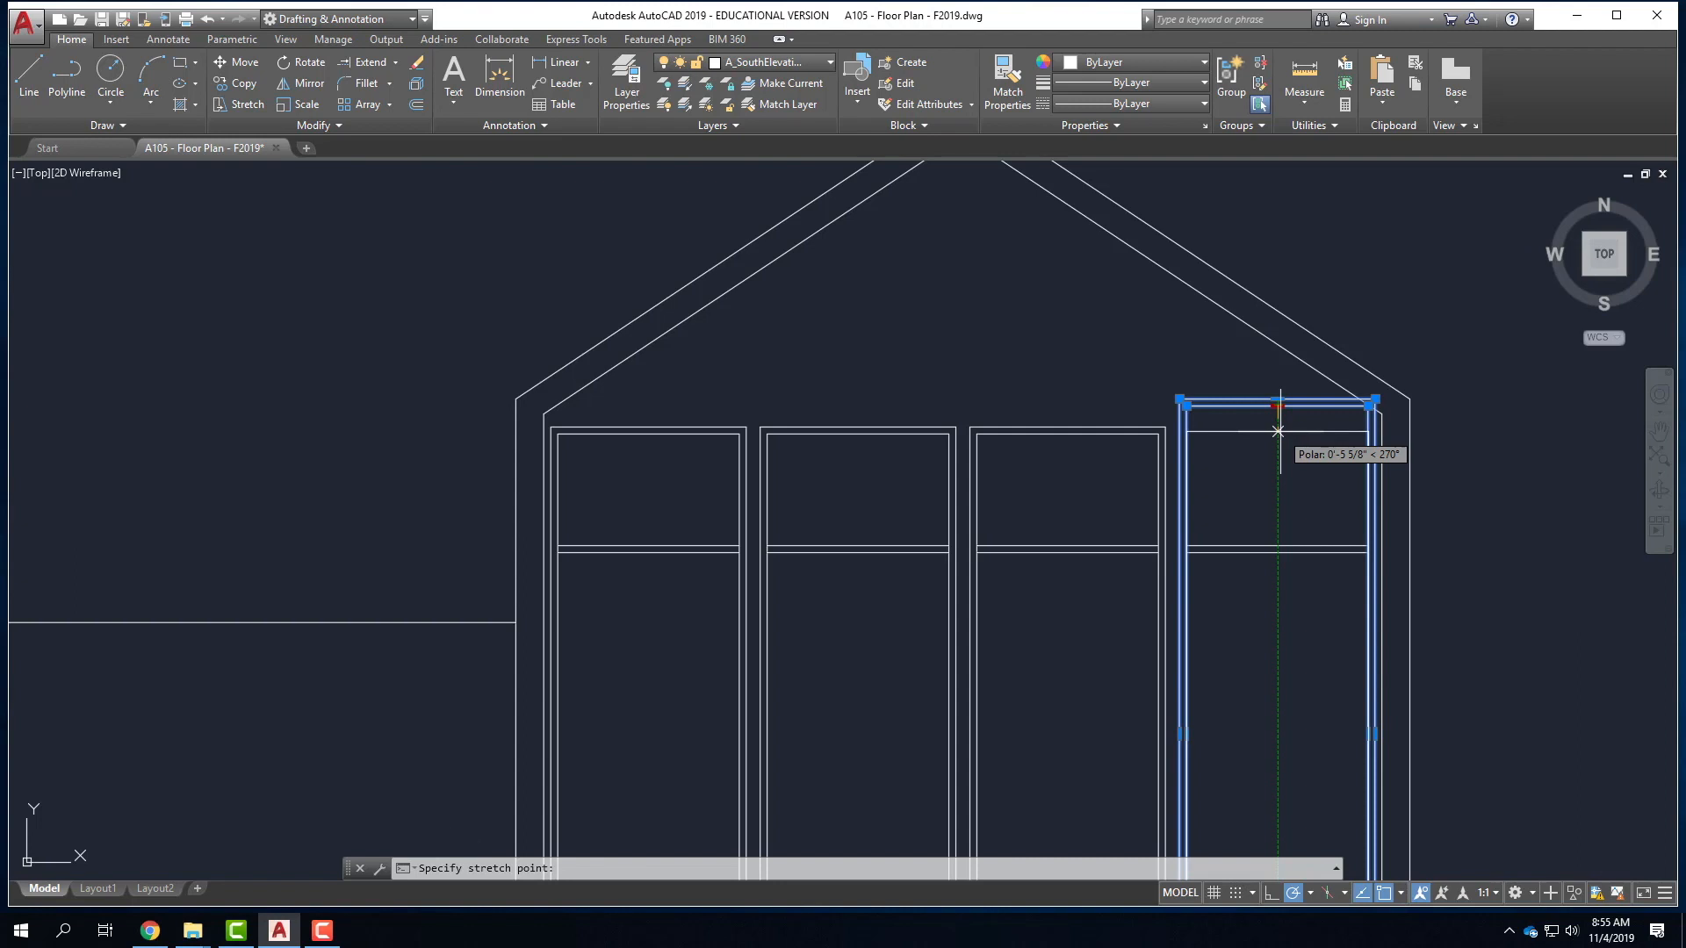
text(6)
key(Return)
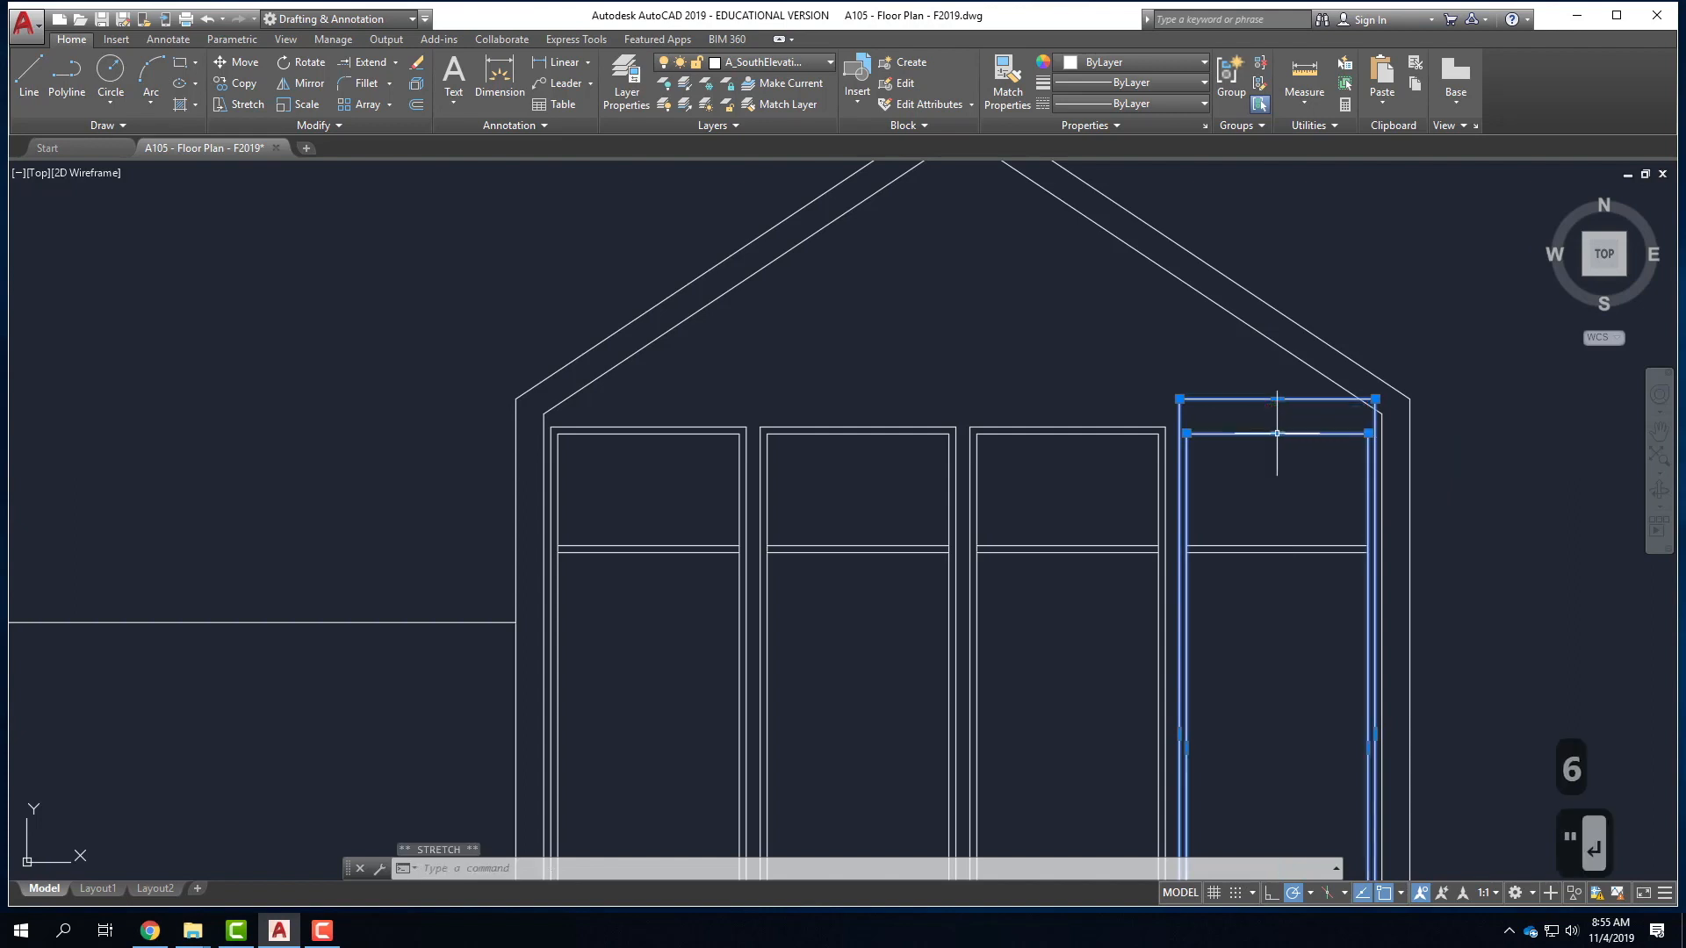
click(1277, 399)
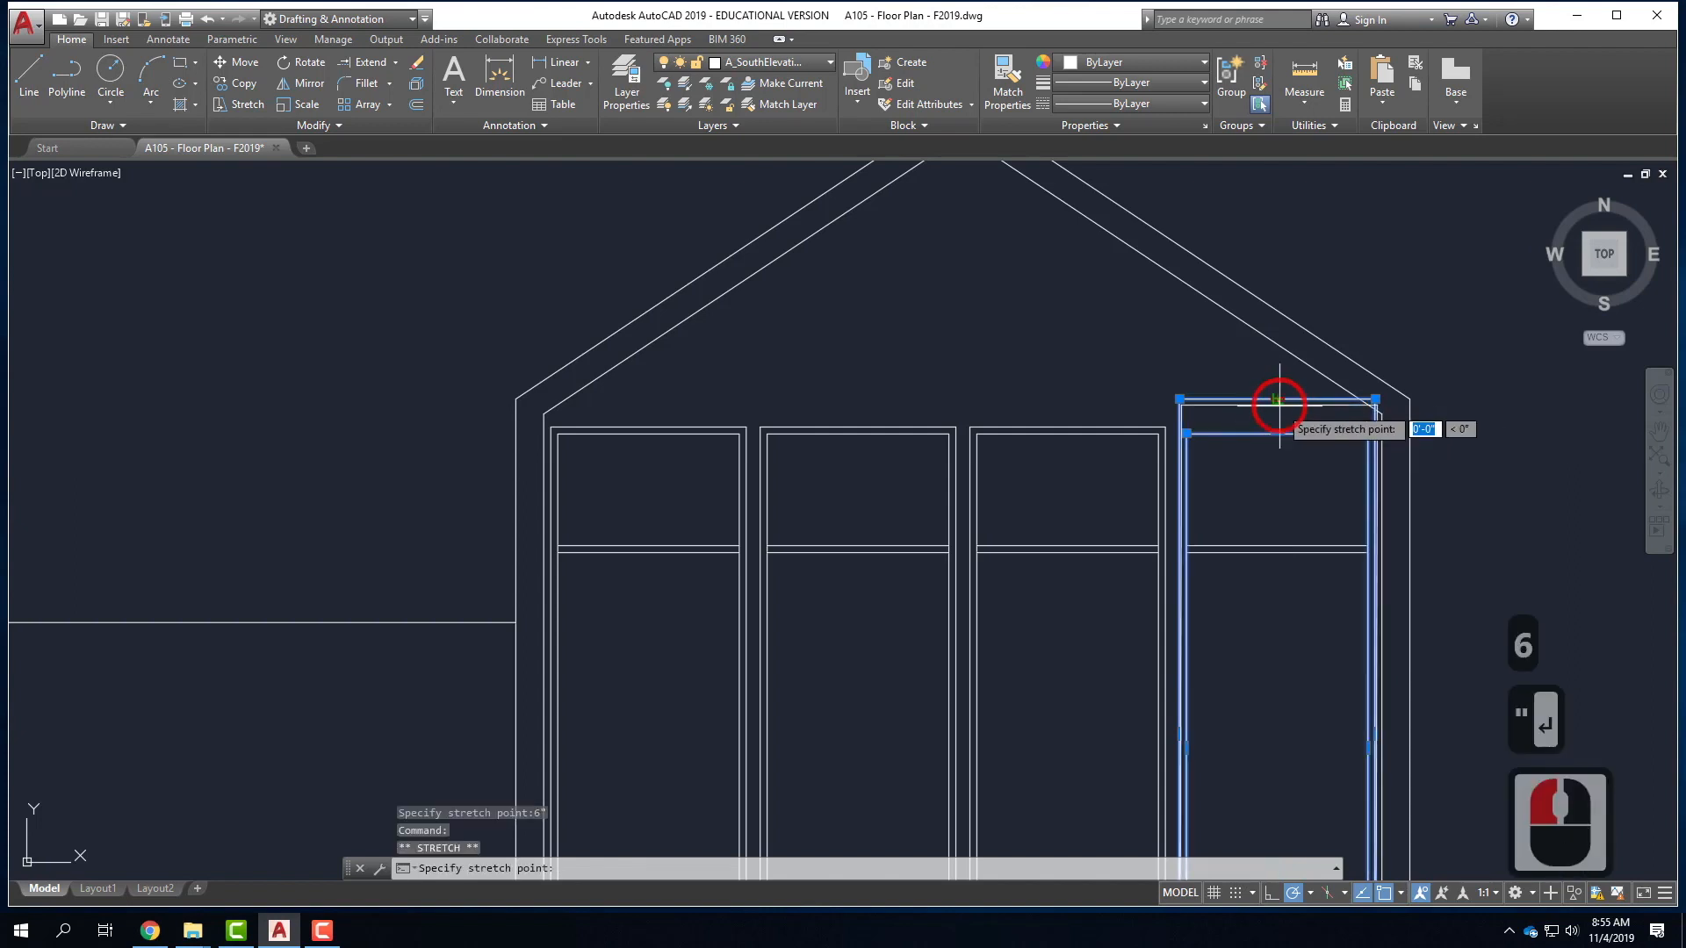
key(Escape)
key(Escape)
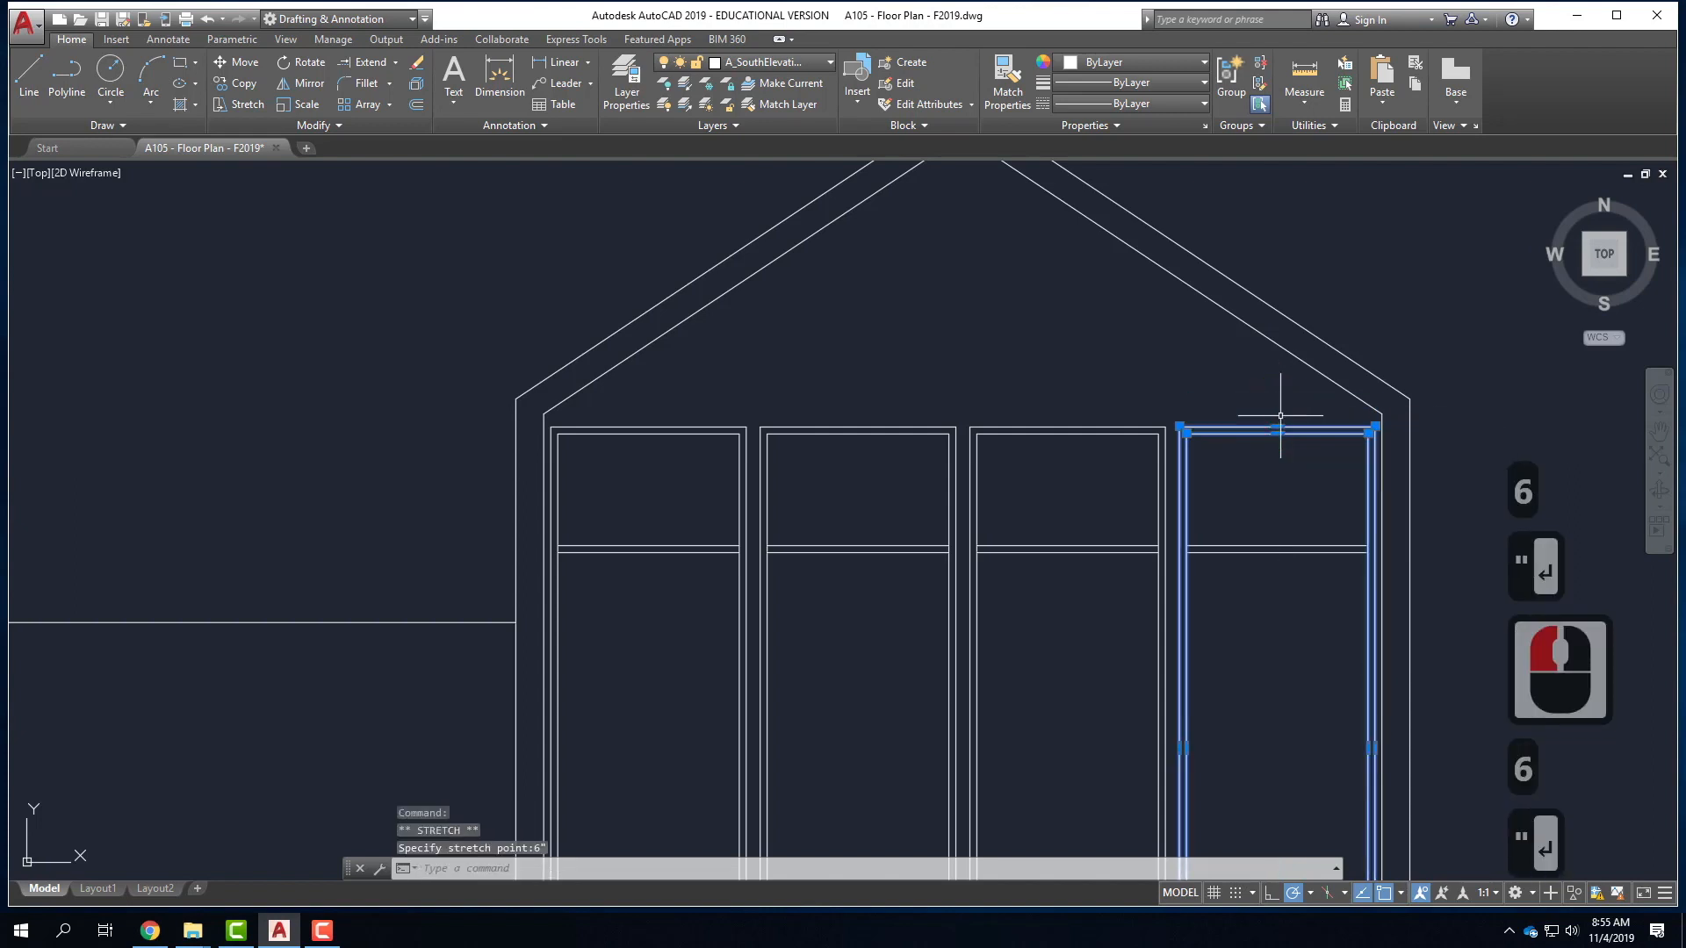
scroll(998, 408, down, 2)
scroll(998, 409, down, 2)
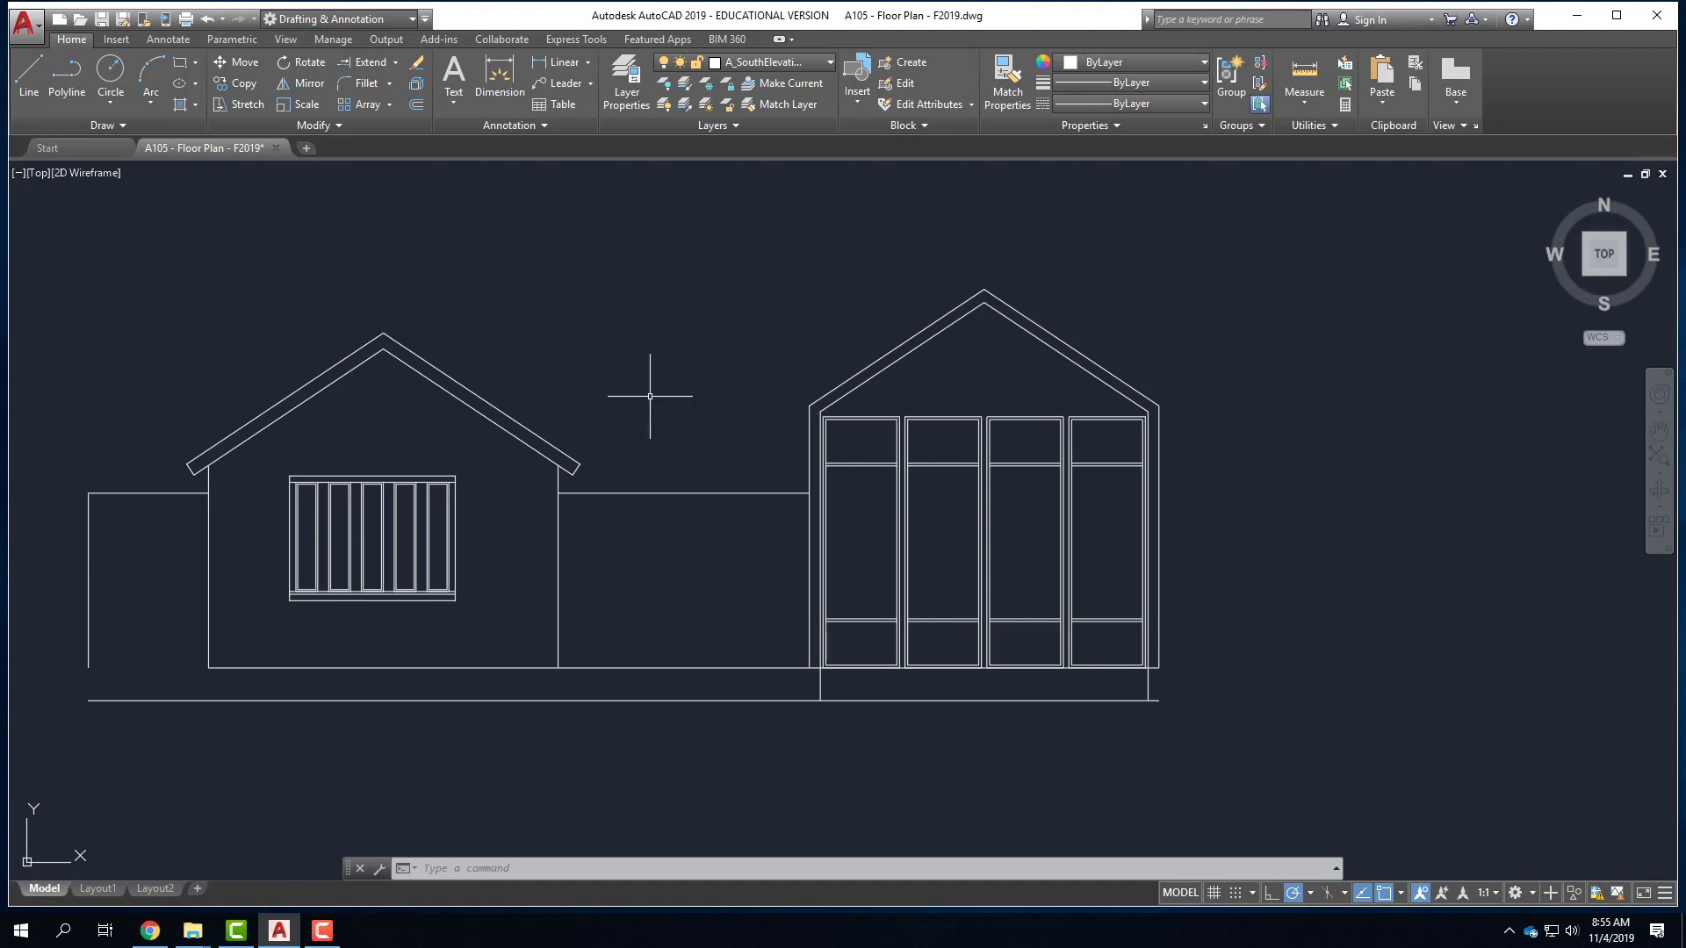
scroll(564, 582, down, 1)
scroll(669, 521, up, 2)
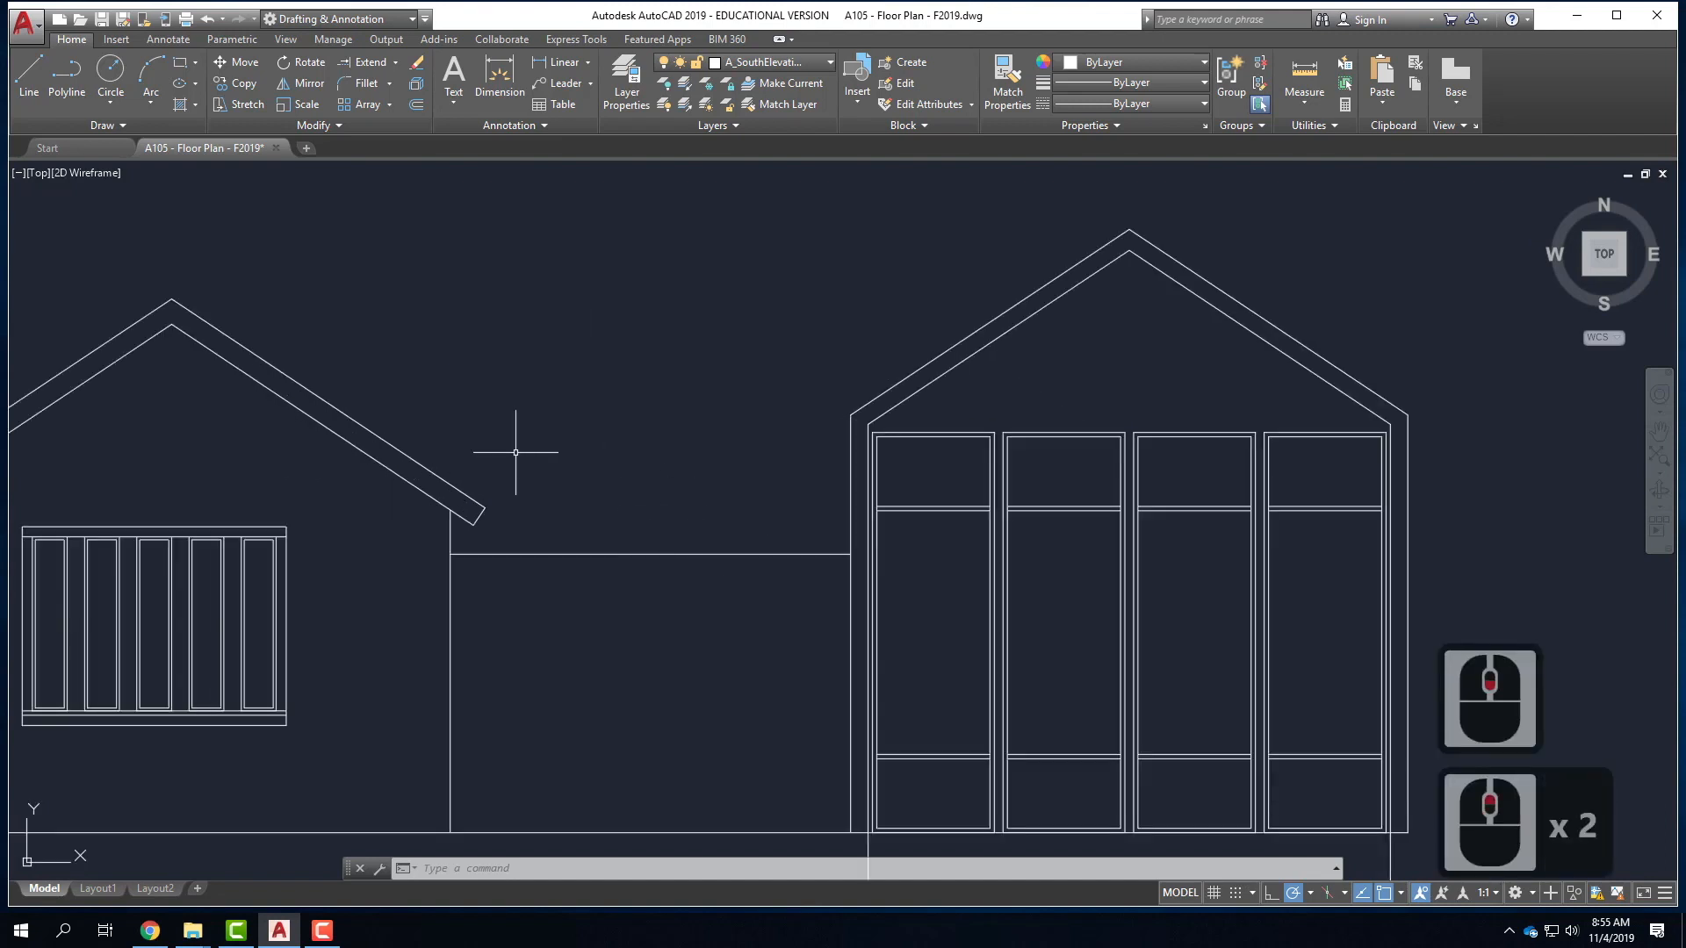
click(29, 70)
scroll(512, 673, down, 4)
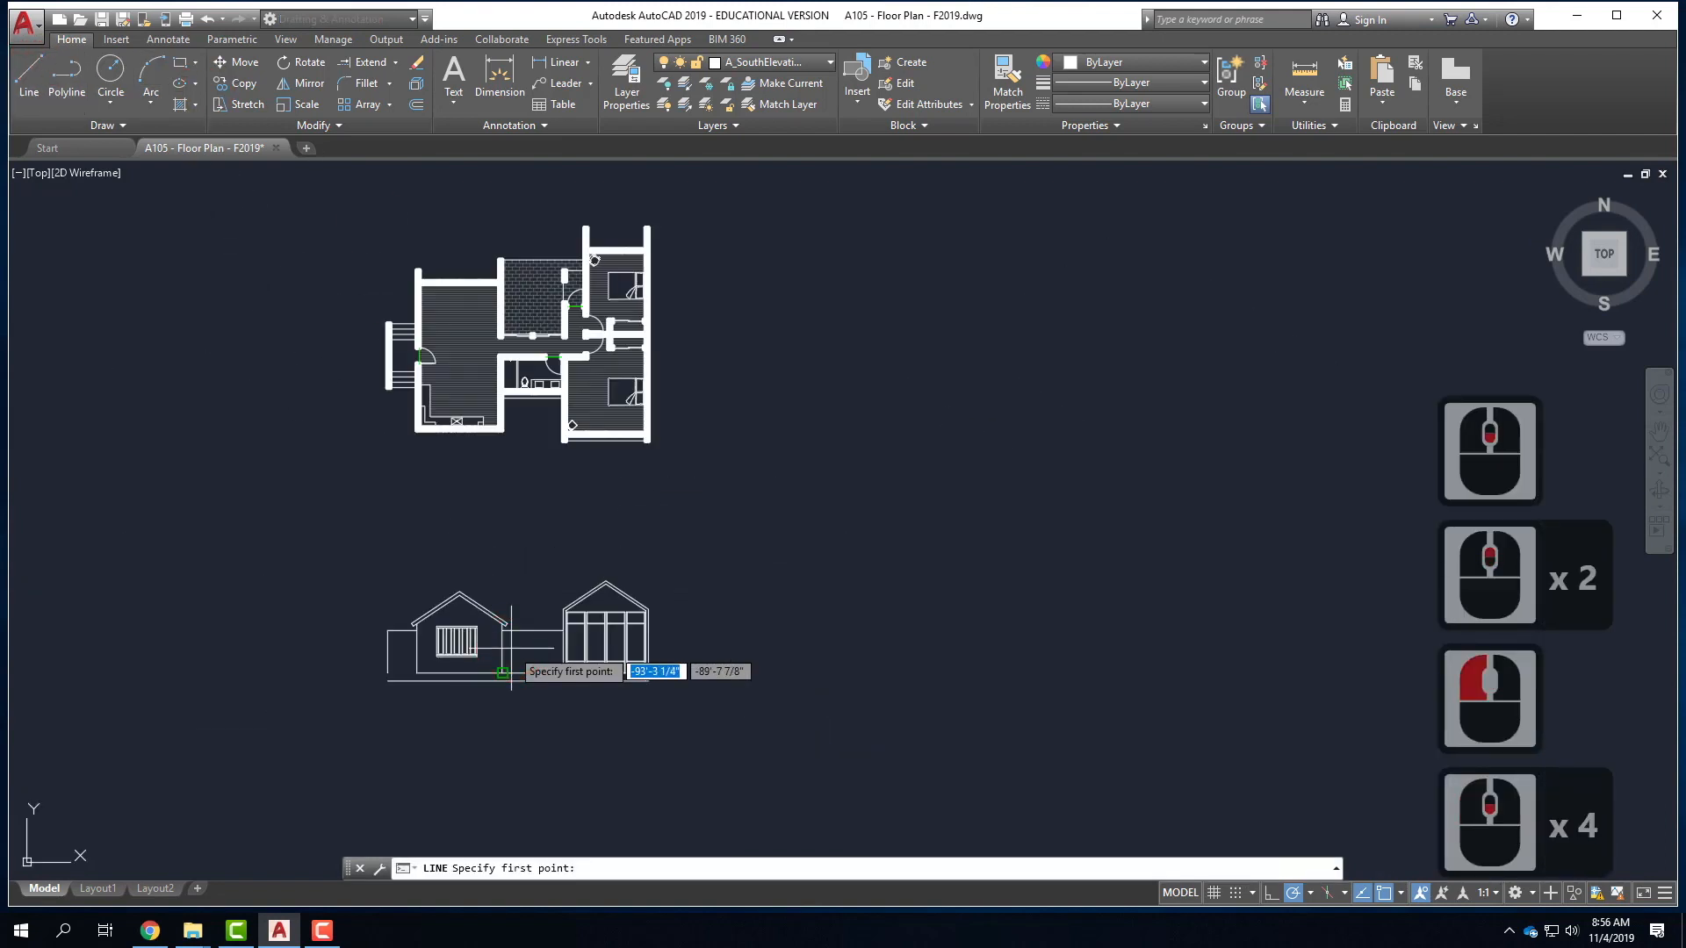
scroll(549, 386, up, 3)
key(Escape)
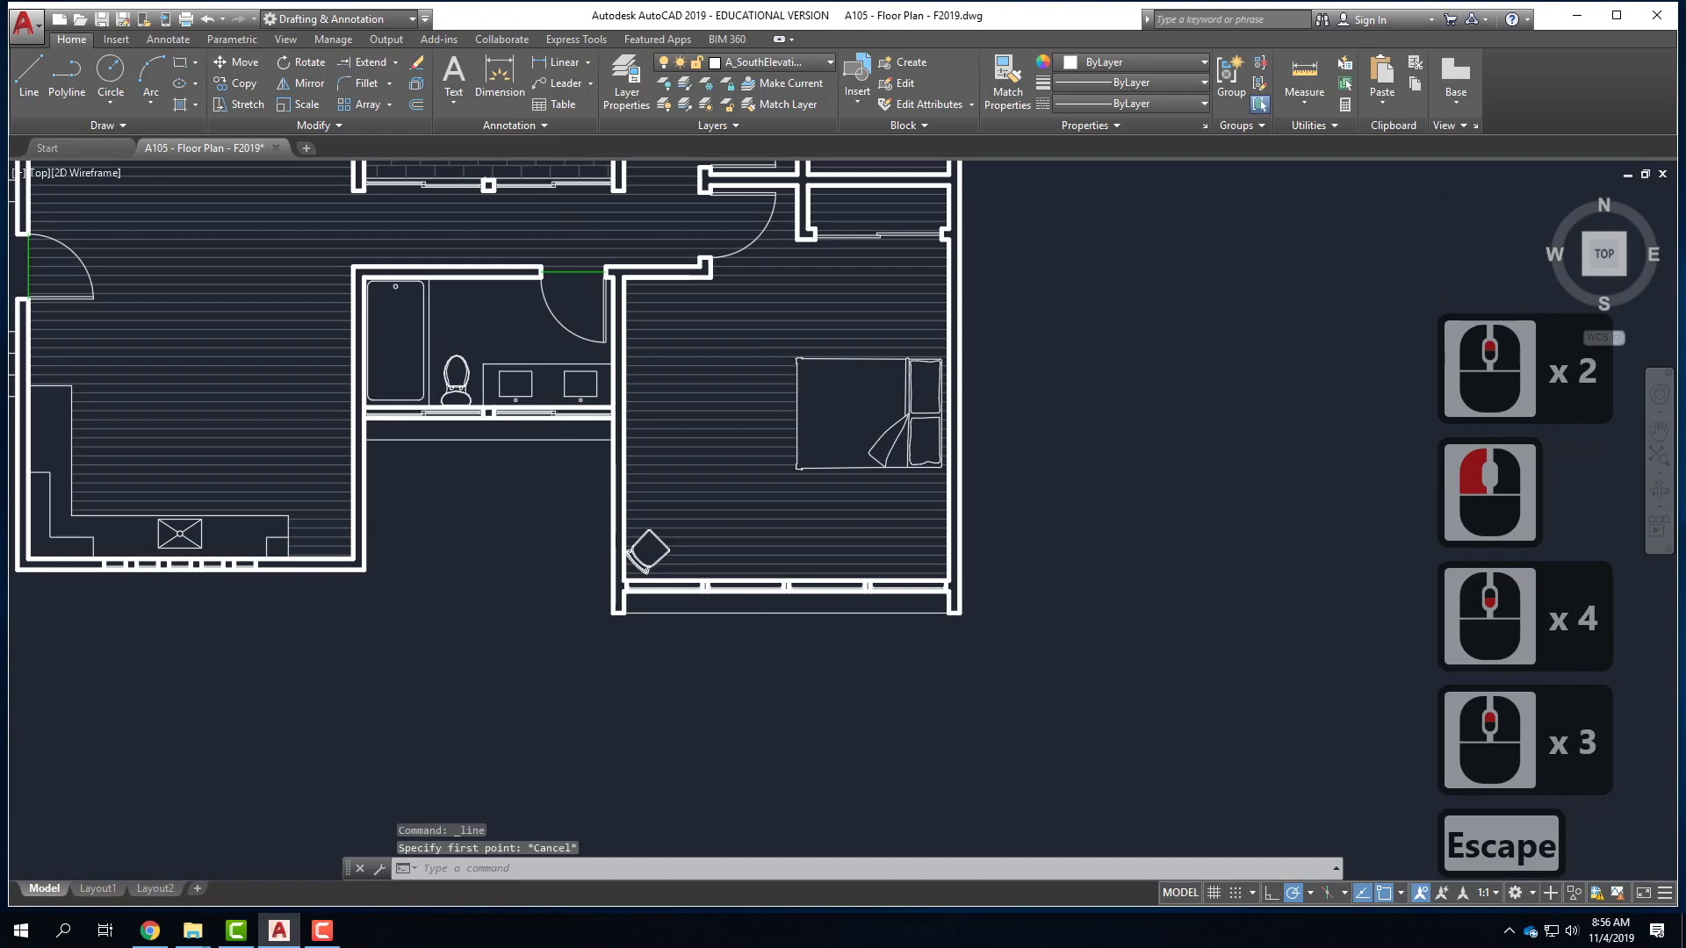
- Offset the horizontal wall line between the two gables 1' upward
scroll(516, 527, down, 4)
scroll(505, 632, up, 4)
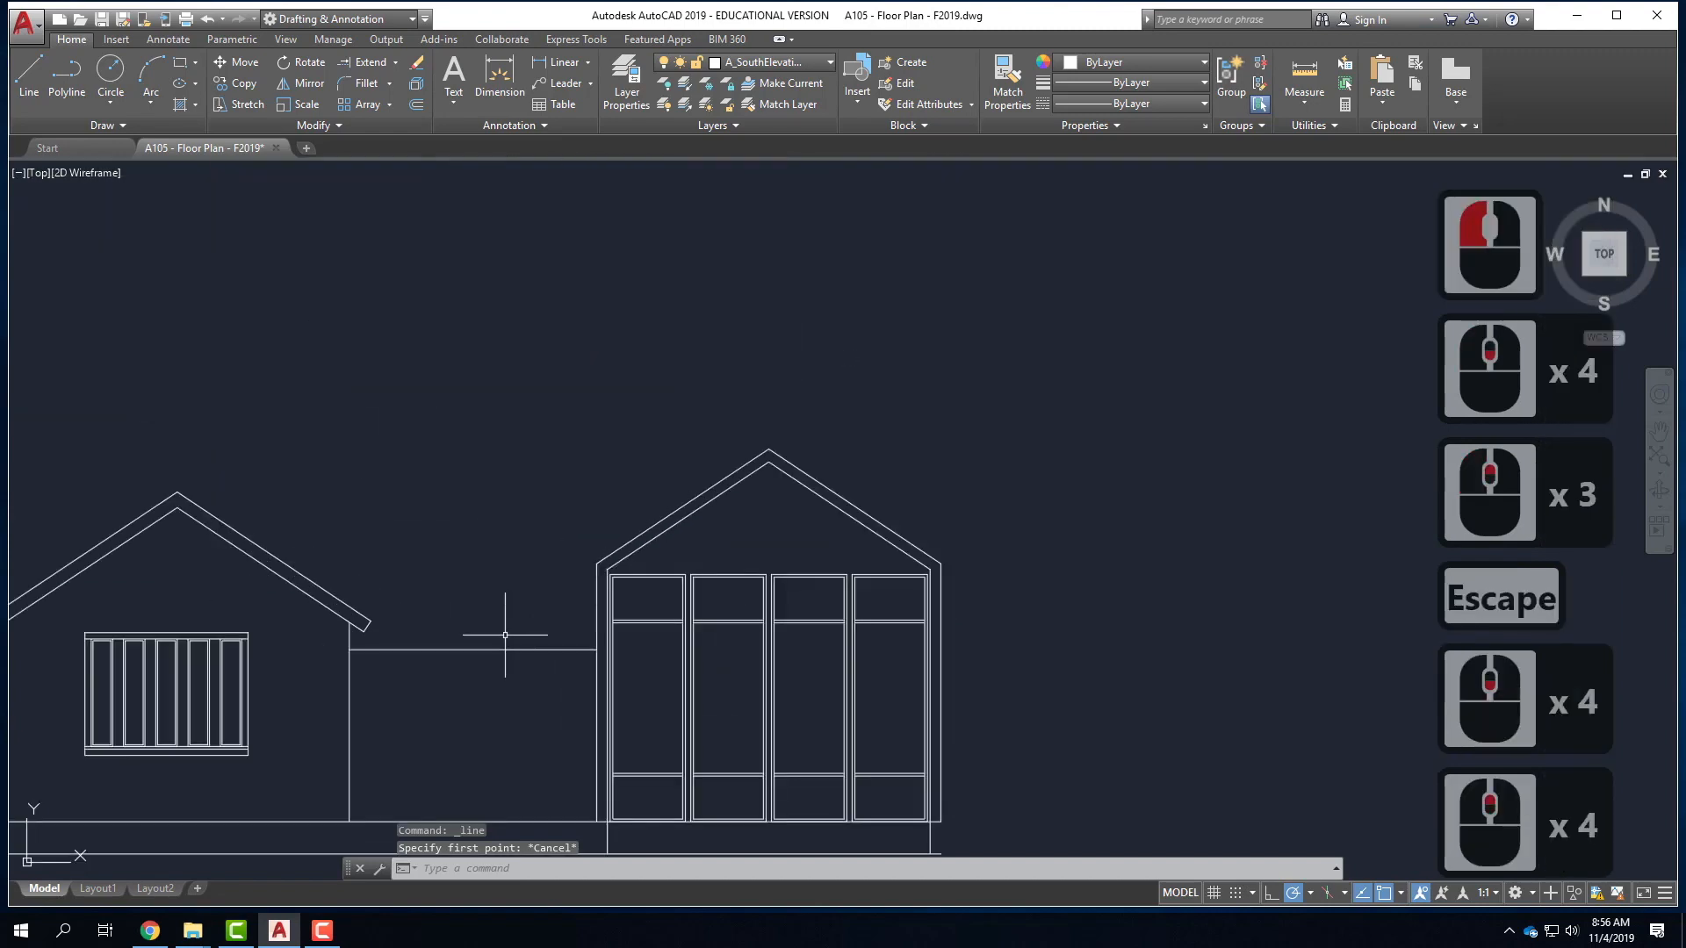
click(492, 649)
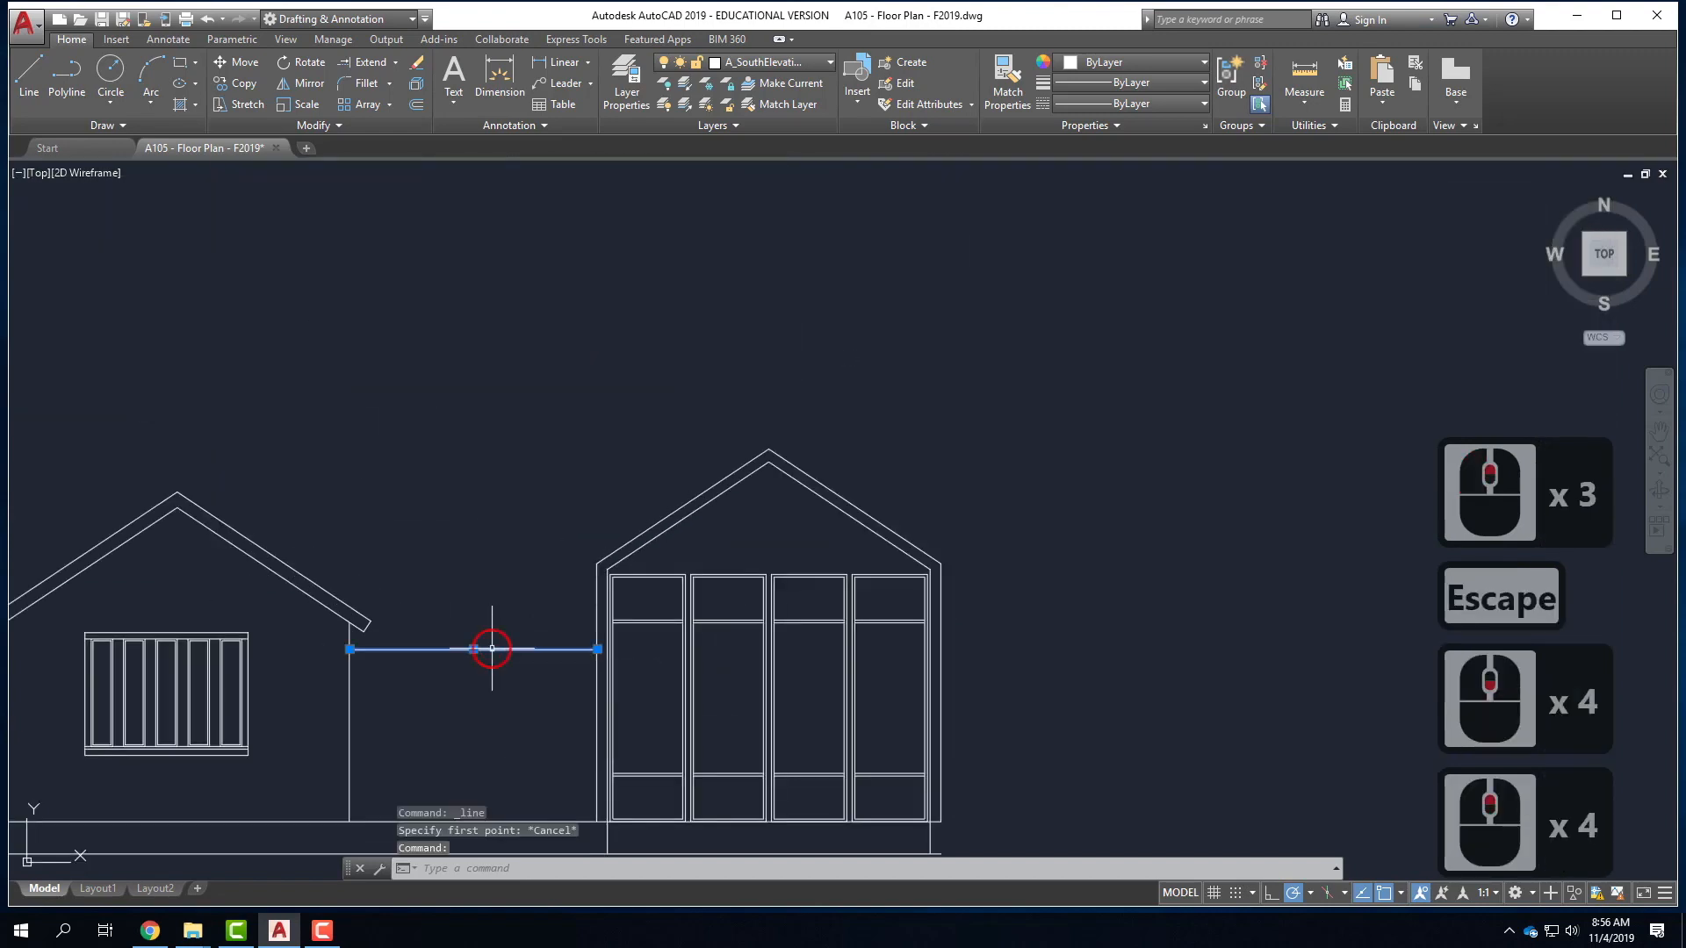
text(offset)
key(Return)
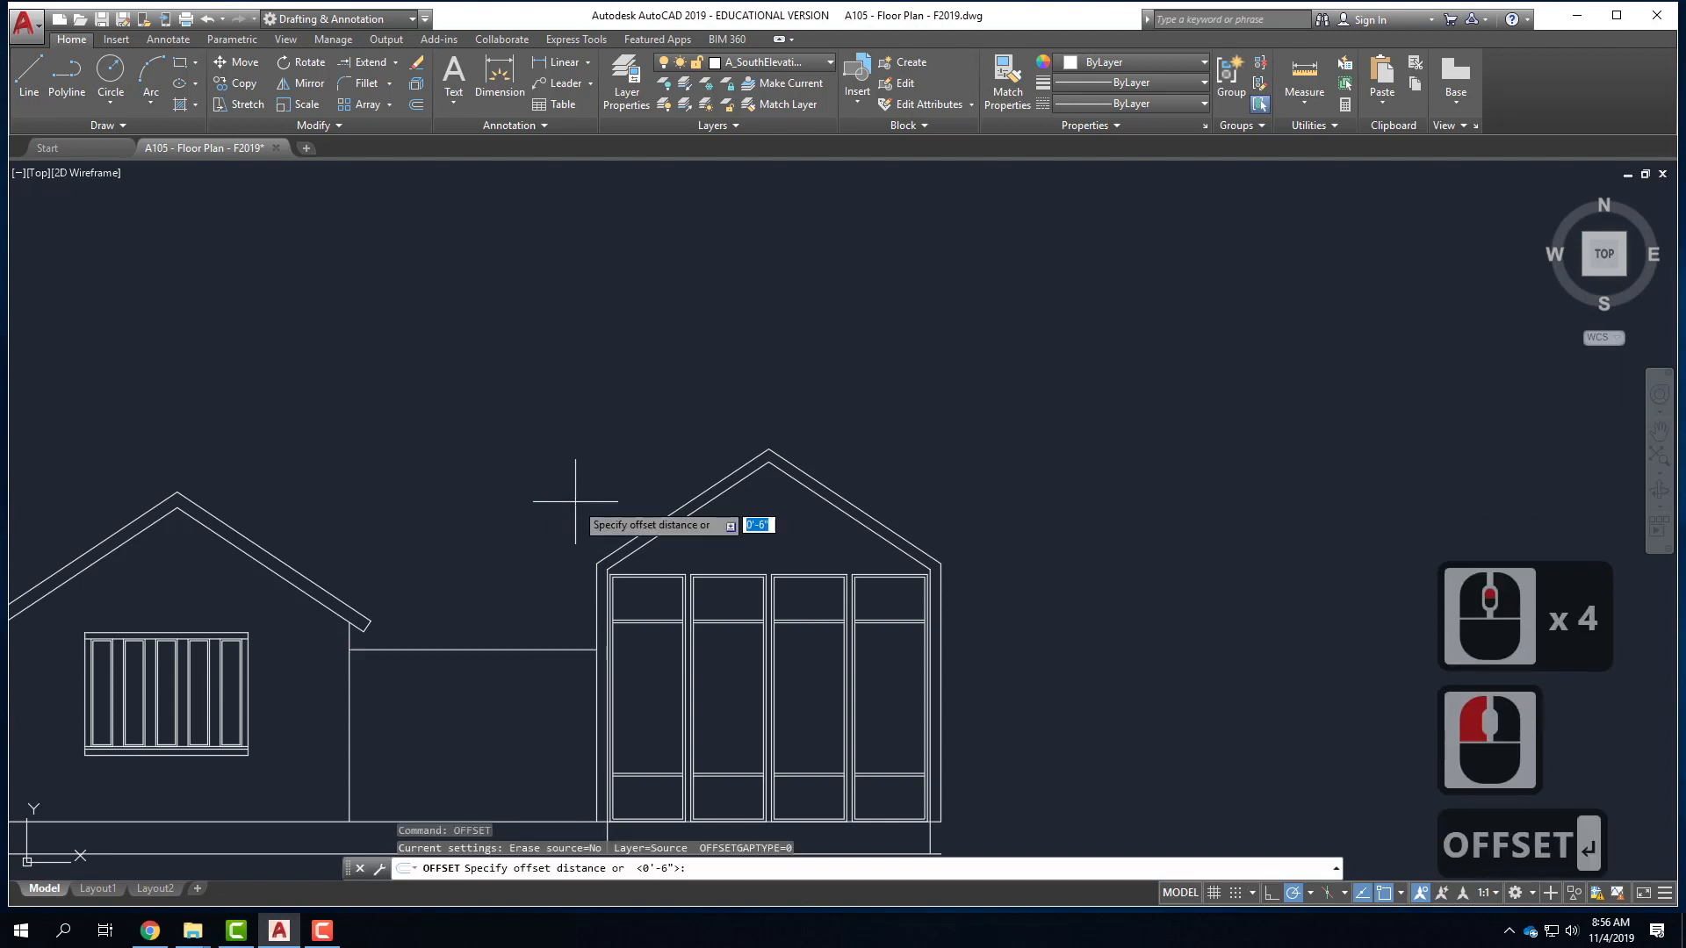
text(1)
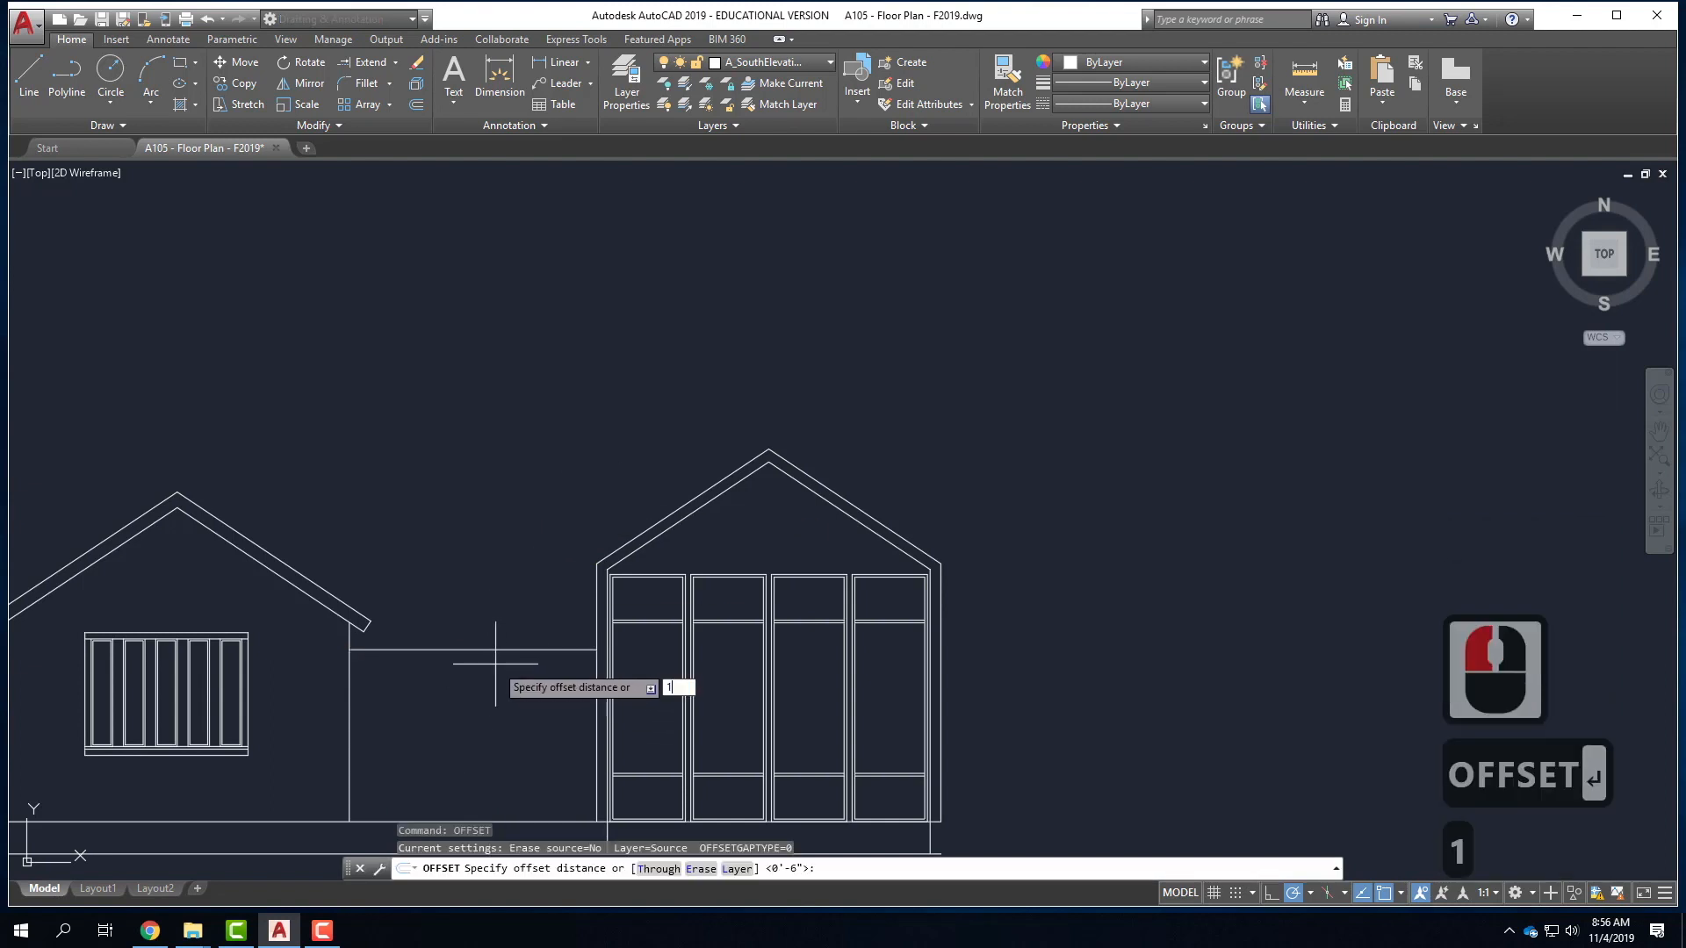
text(')
key(Return)
click(493, 649)
click(509, 634)
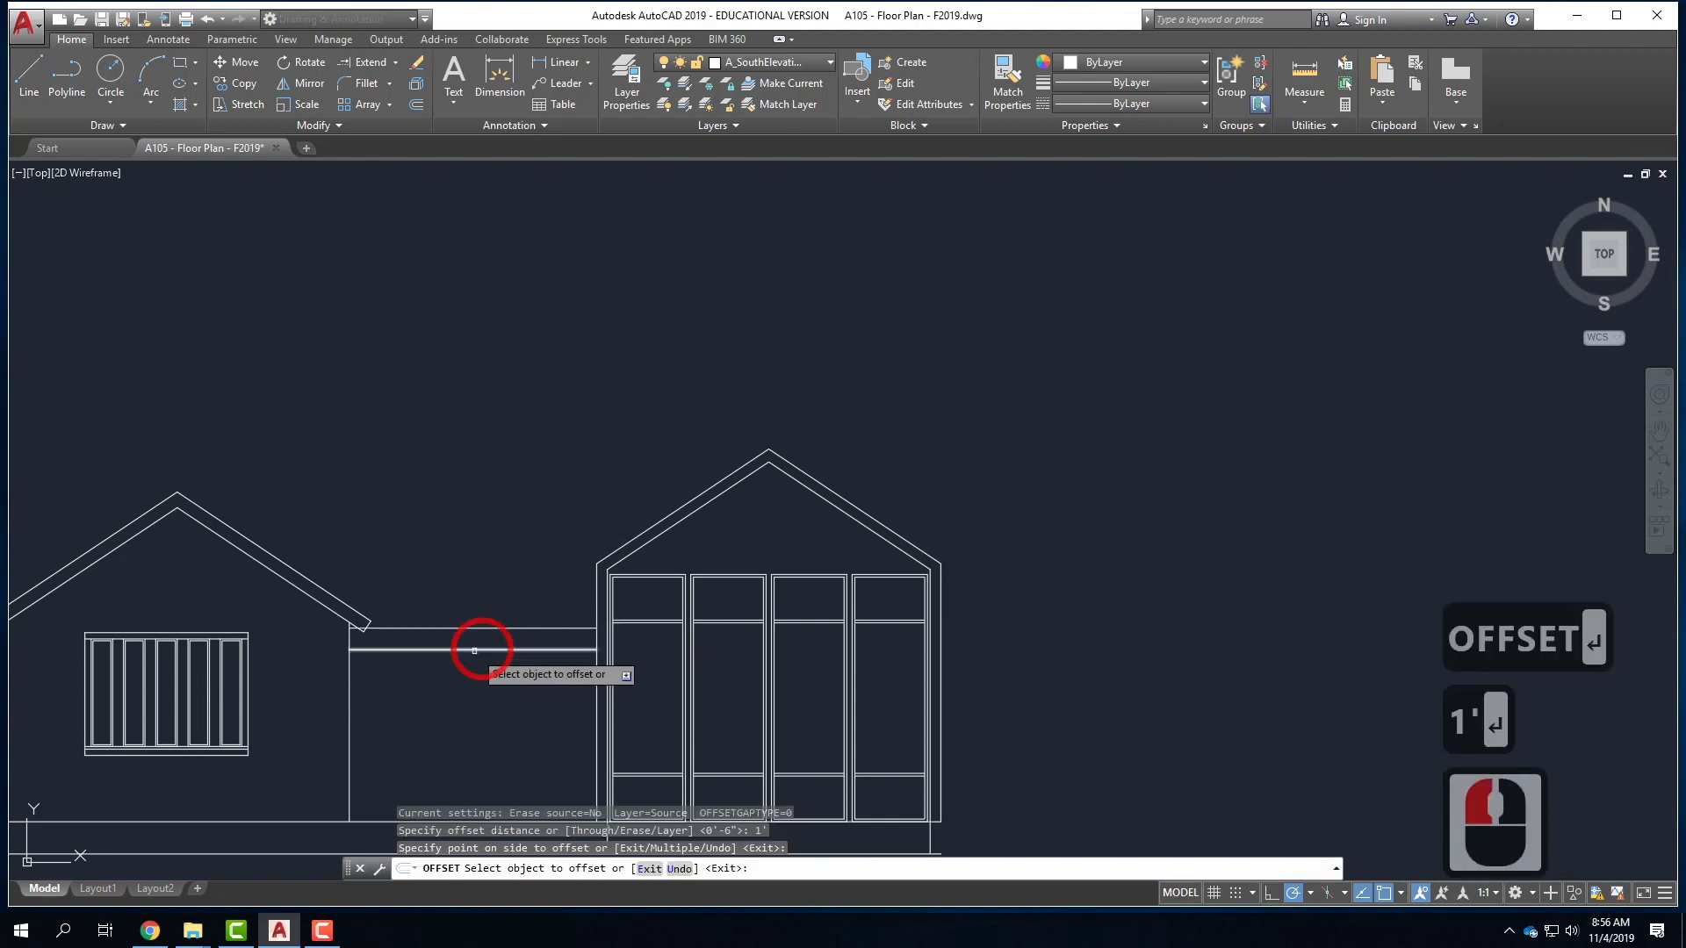
key(Escape)
- Trim away the part of the new upper horizontal line that crosses the small gable's right eave
scroll(474, 687, down, 1)
scroll(457, 677, up, 2)
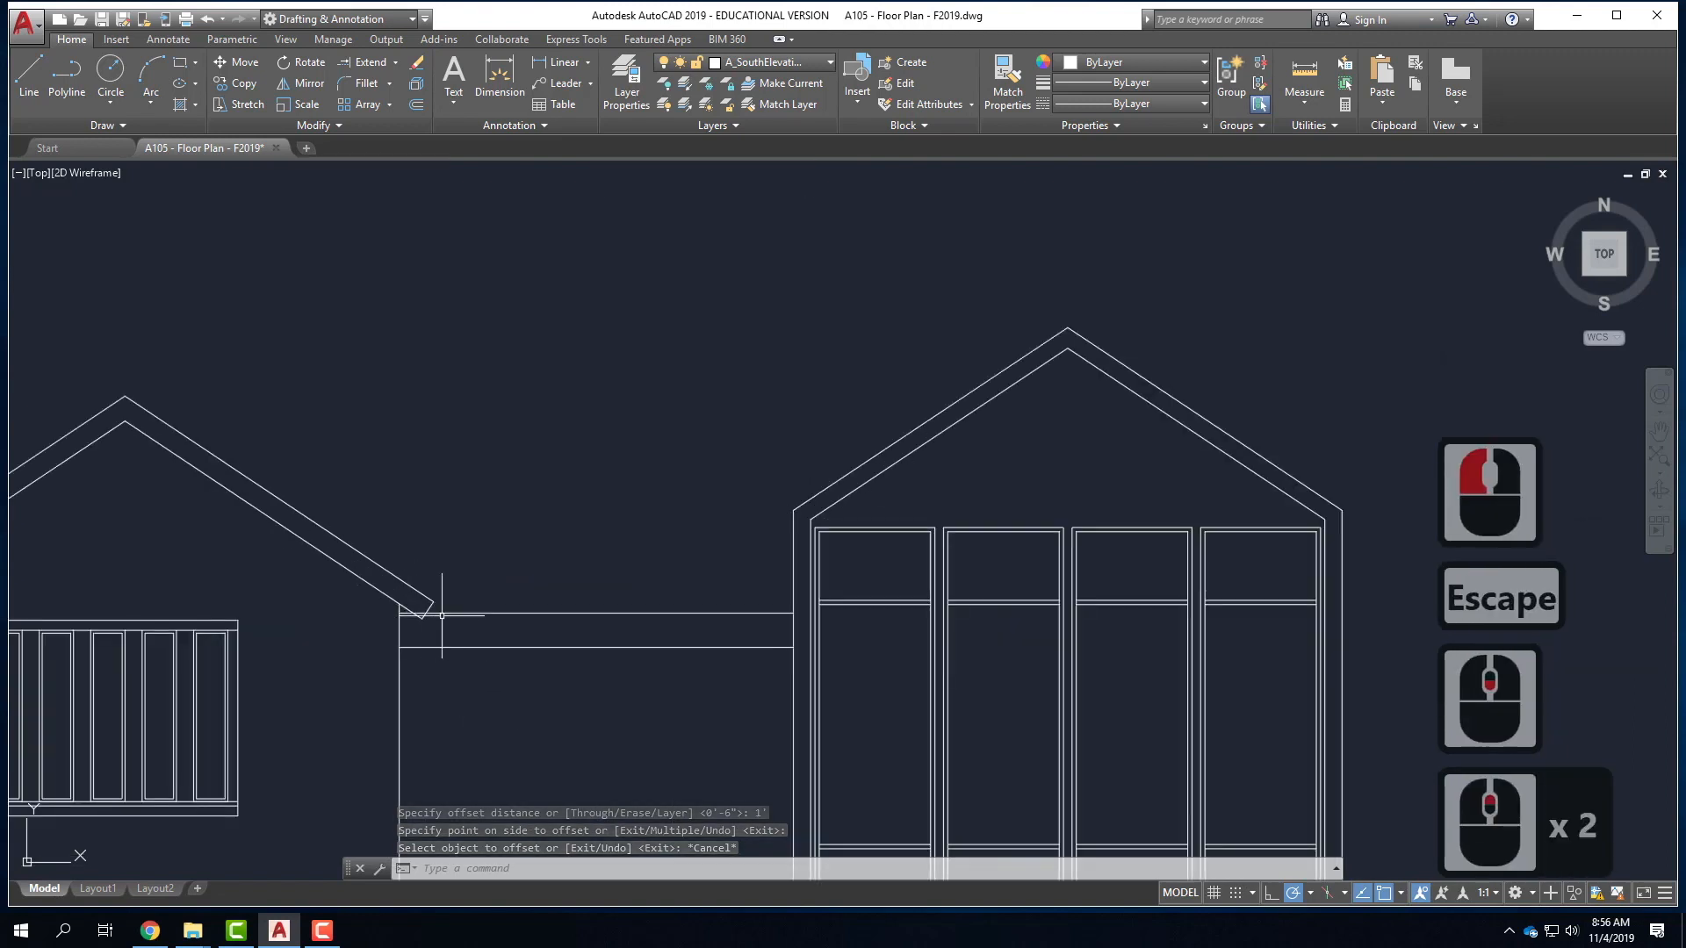
click(476, 615)
key(Escape)
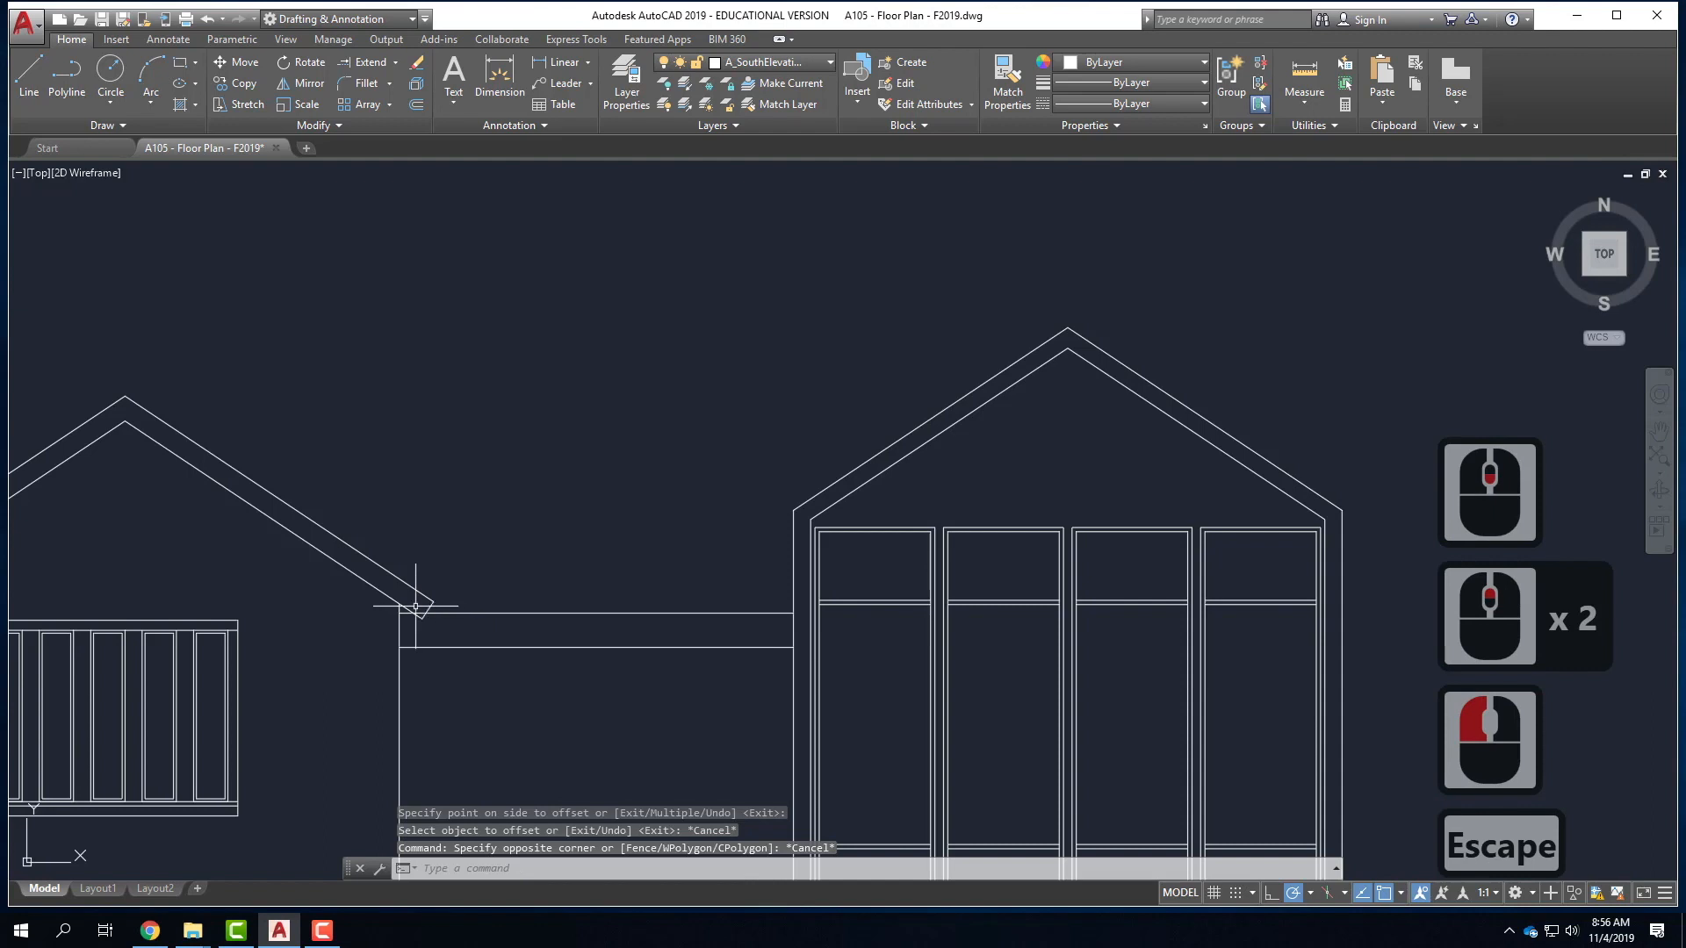
scroll(423, 606, up, 4)
click(284, 588)
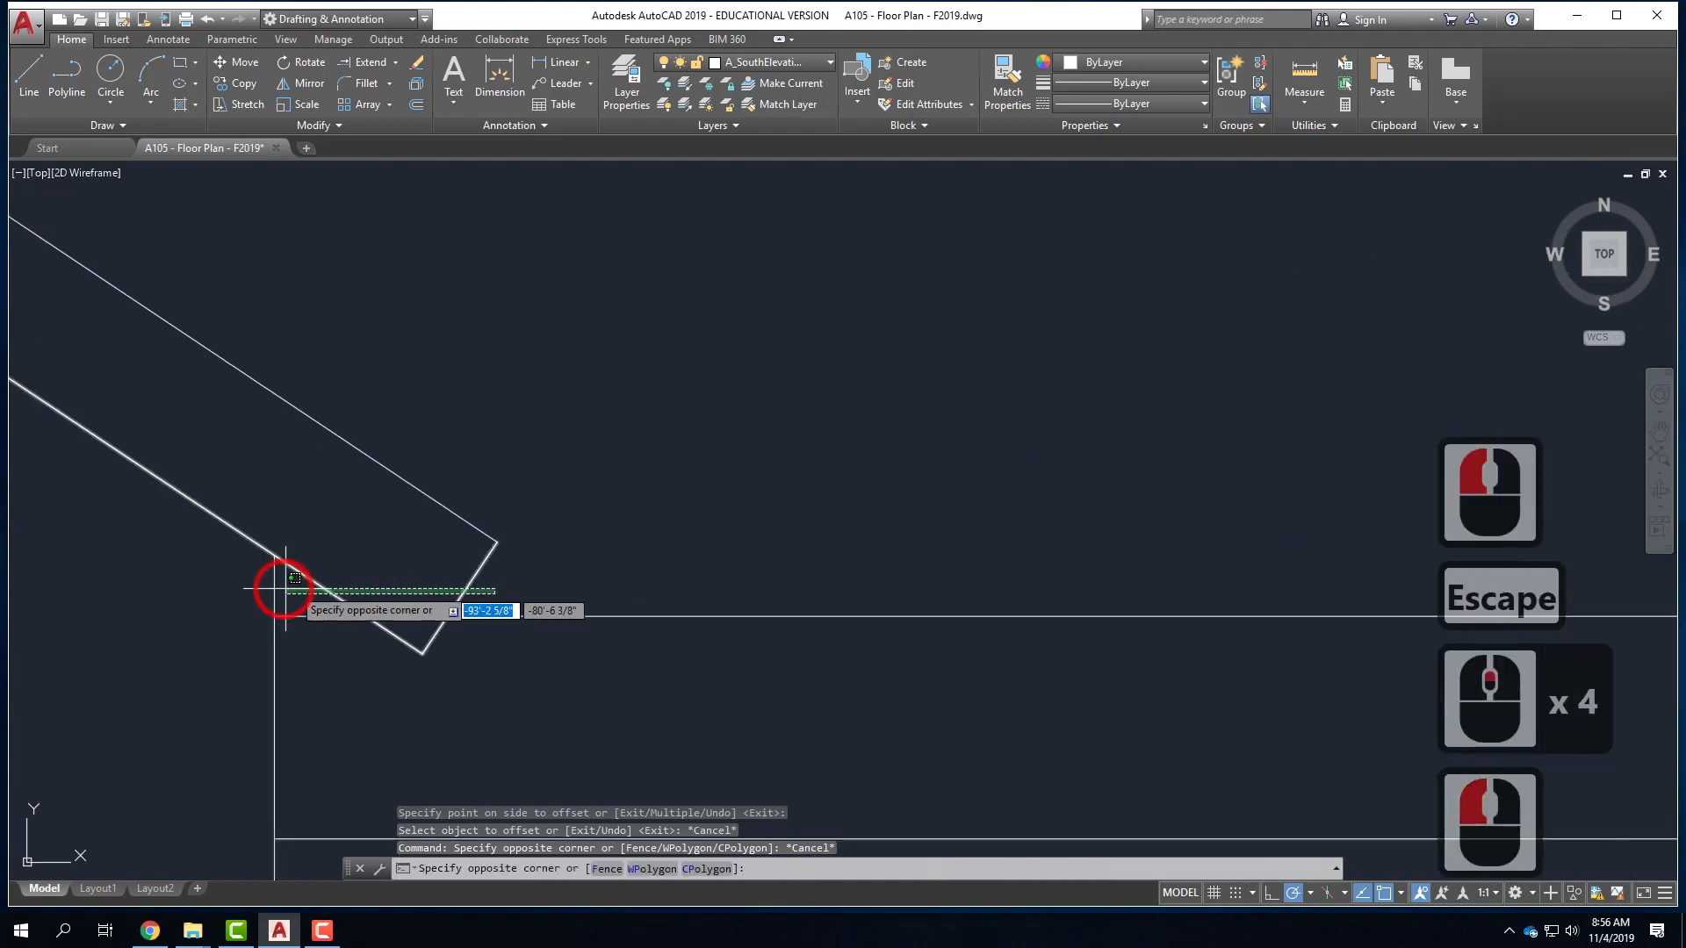
click(327, 584)
text(trim)
key(Return)
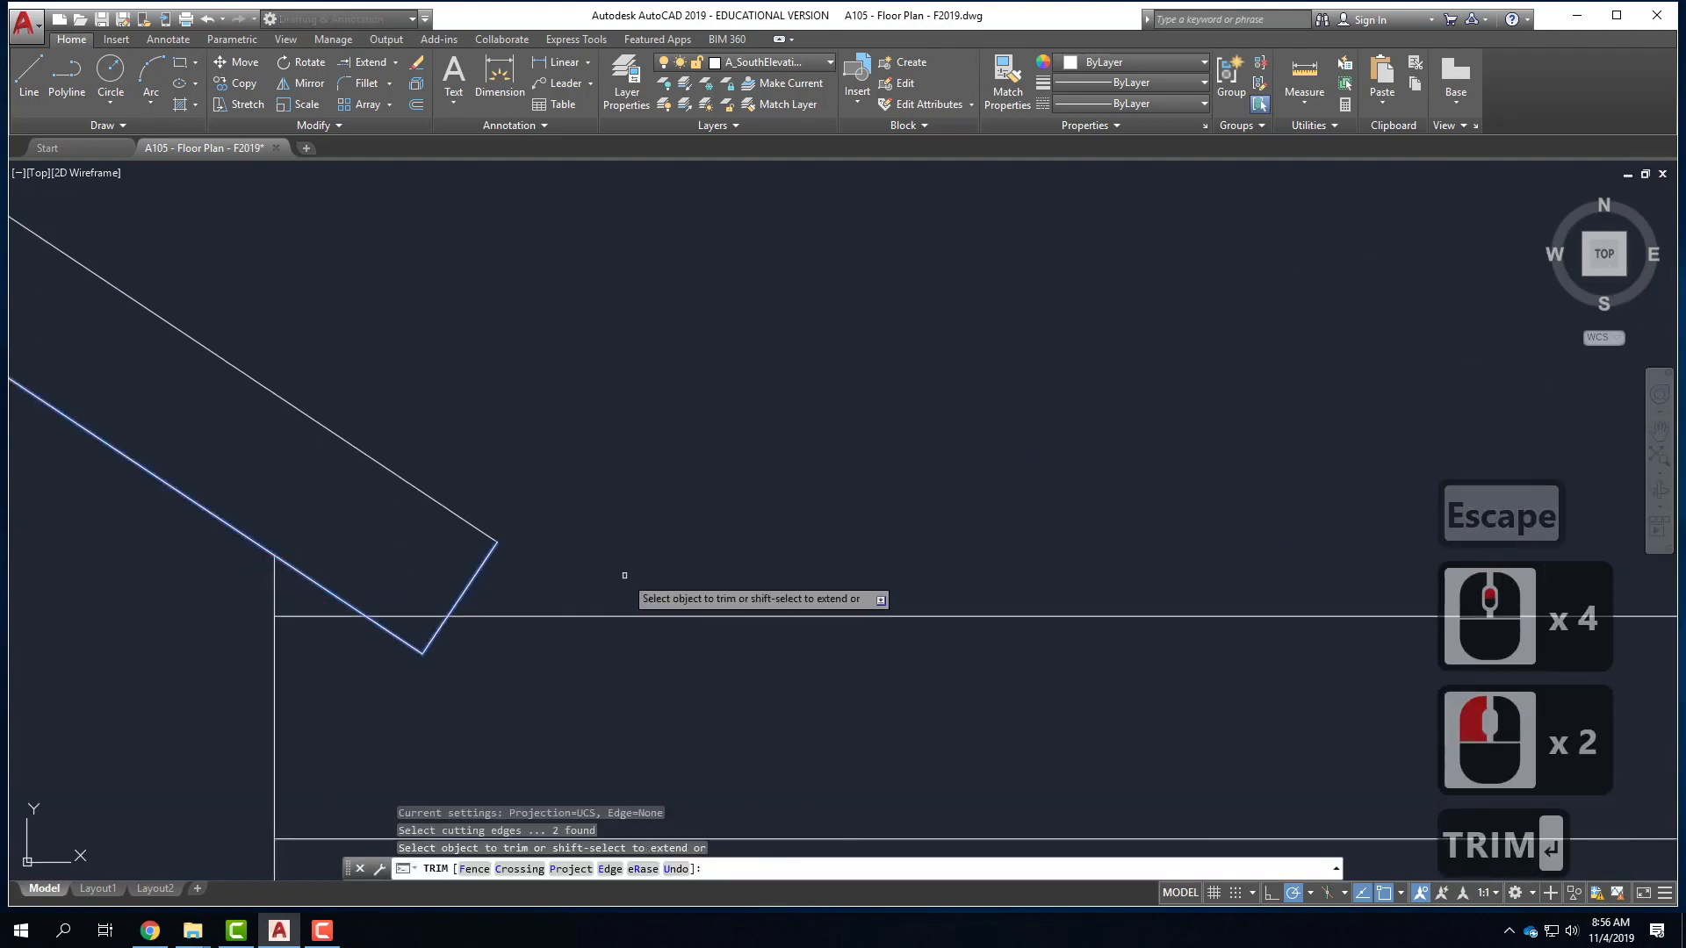
click(408, 615)
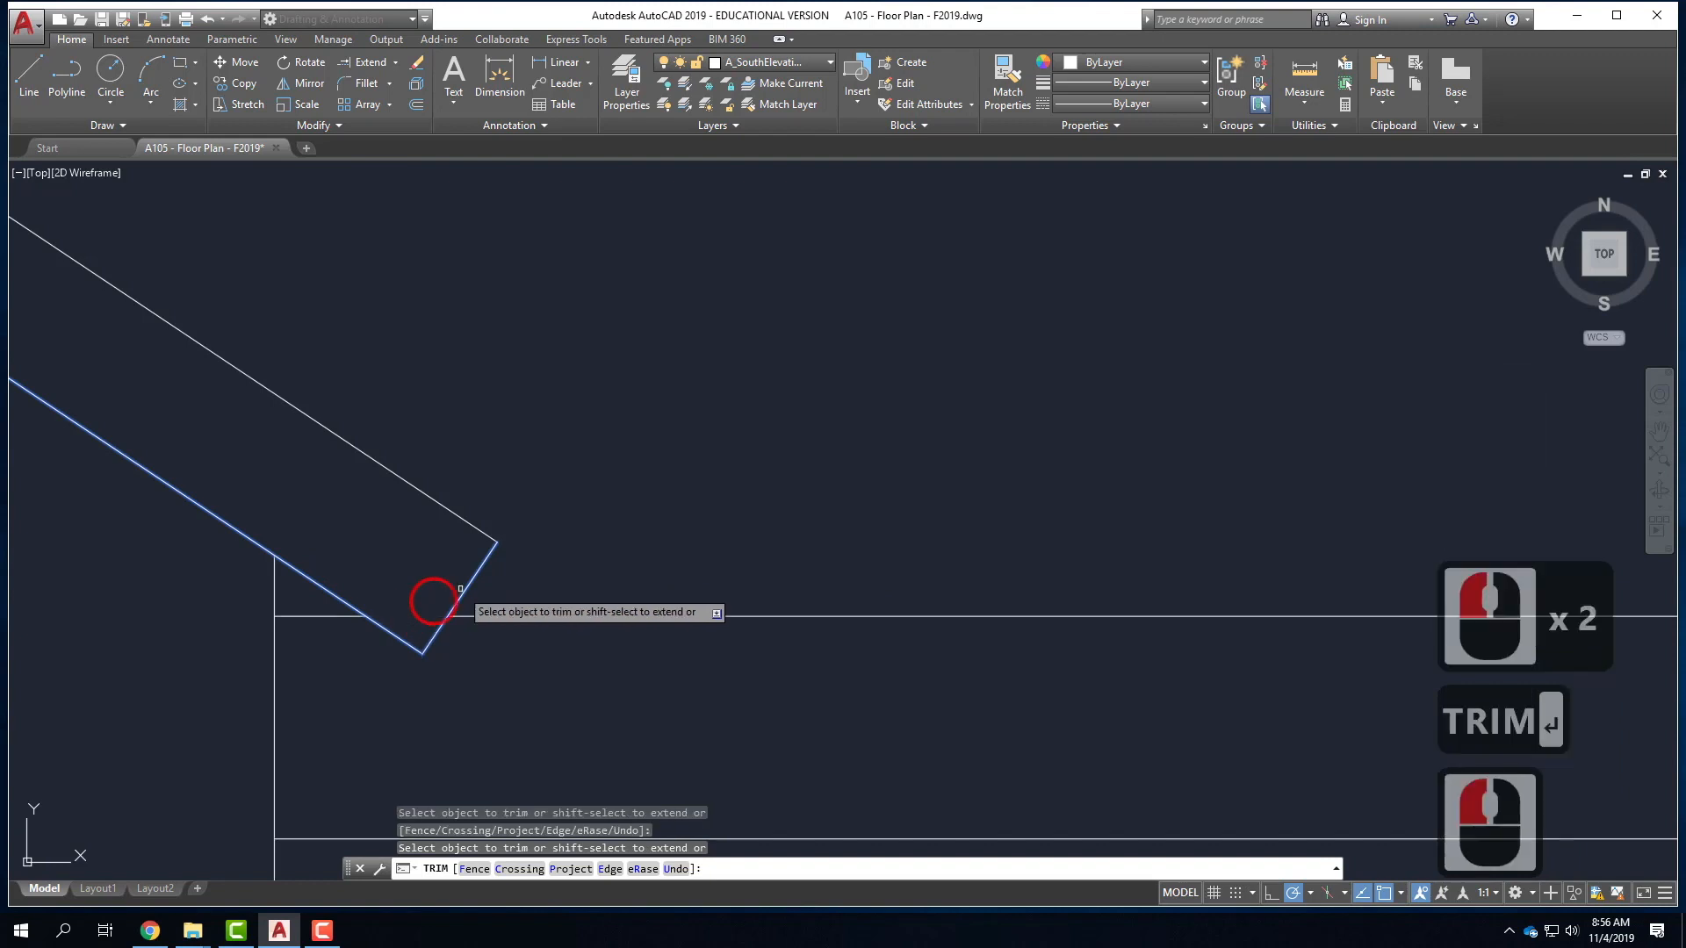
key(Escape)
- Offset the elevation's leftmost vertical wall line 6" to the right
scroll(647, 527, down, 7)
scroll(606, 602, up, 4)
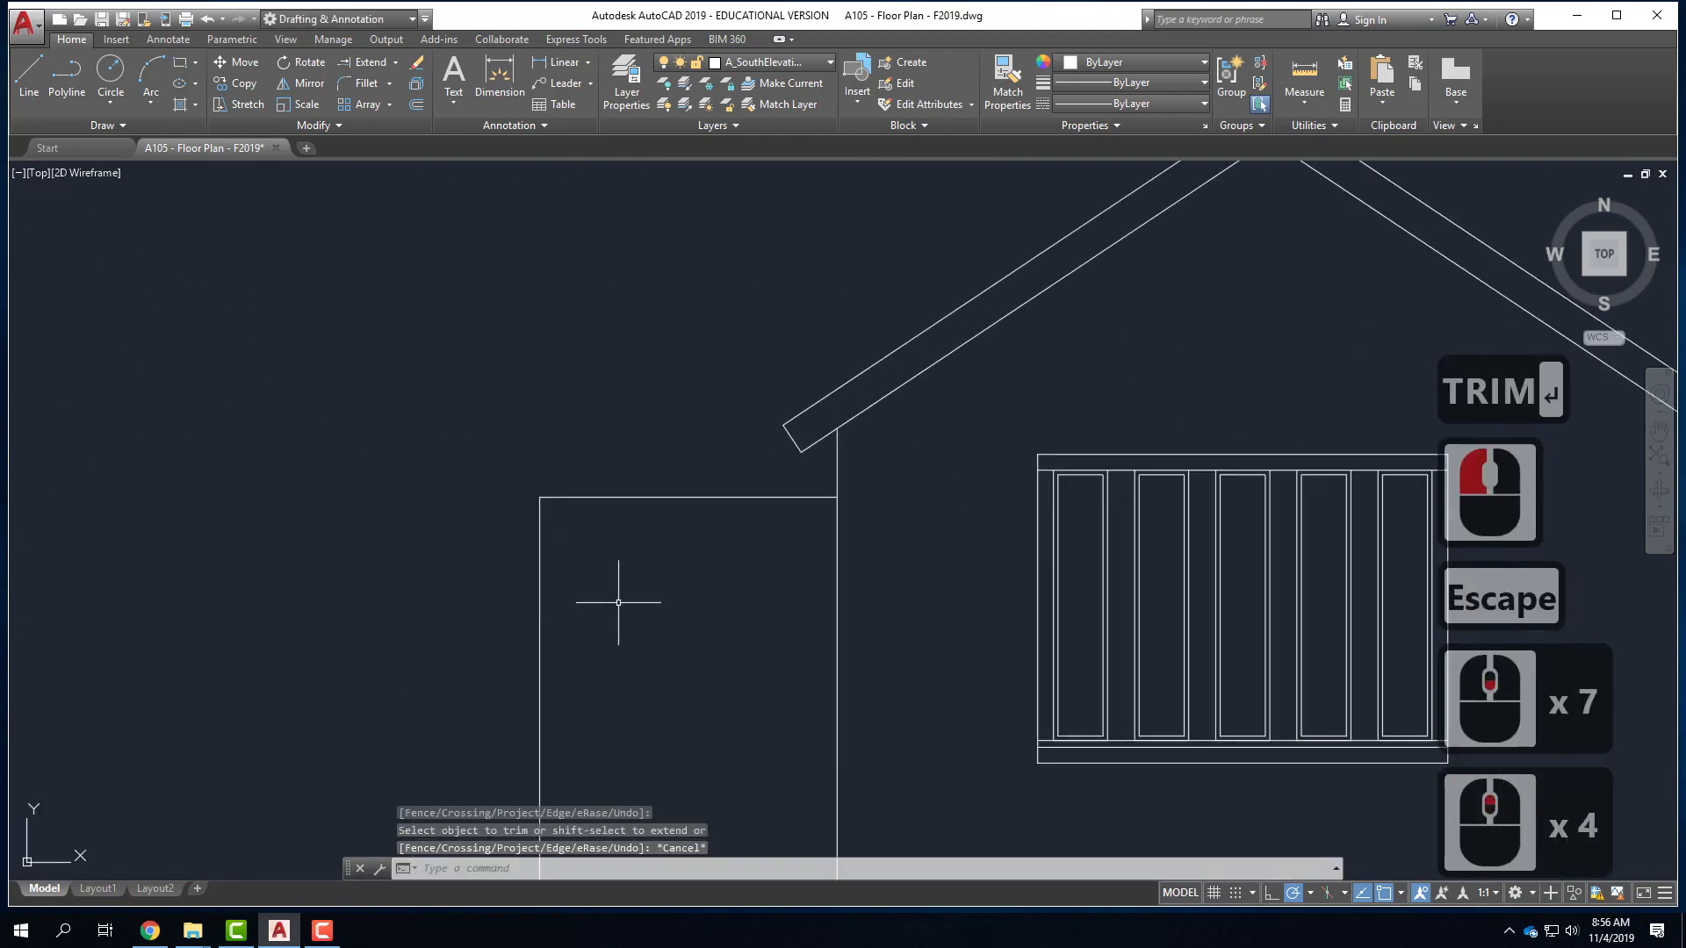
scroll(614, 455, down, 2)
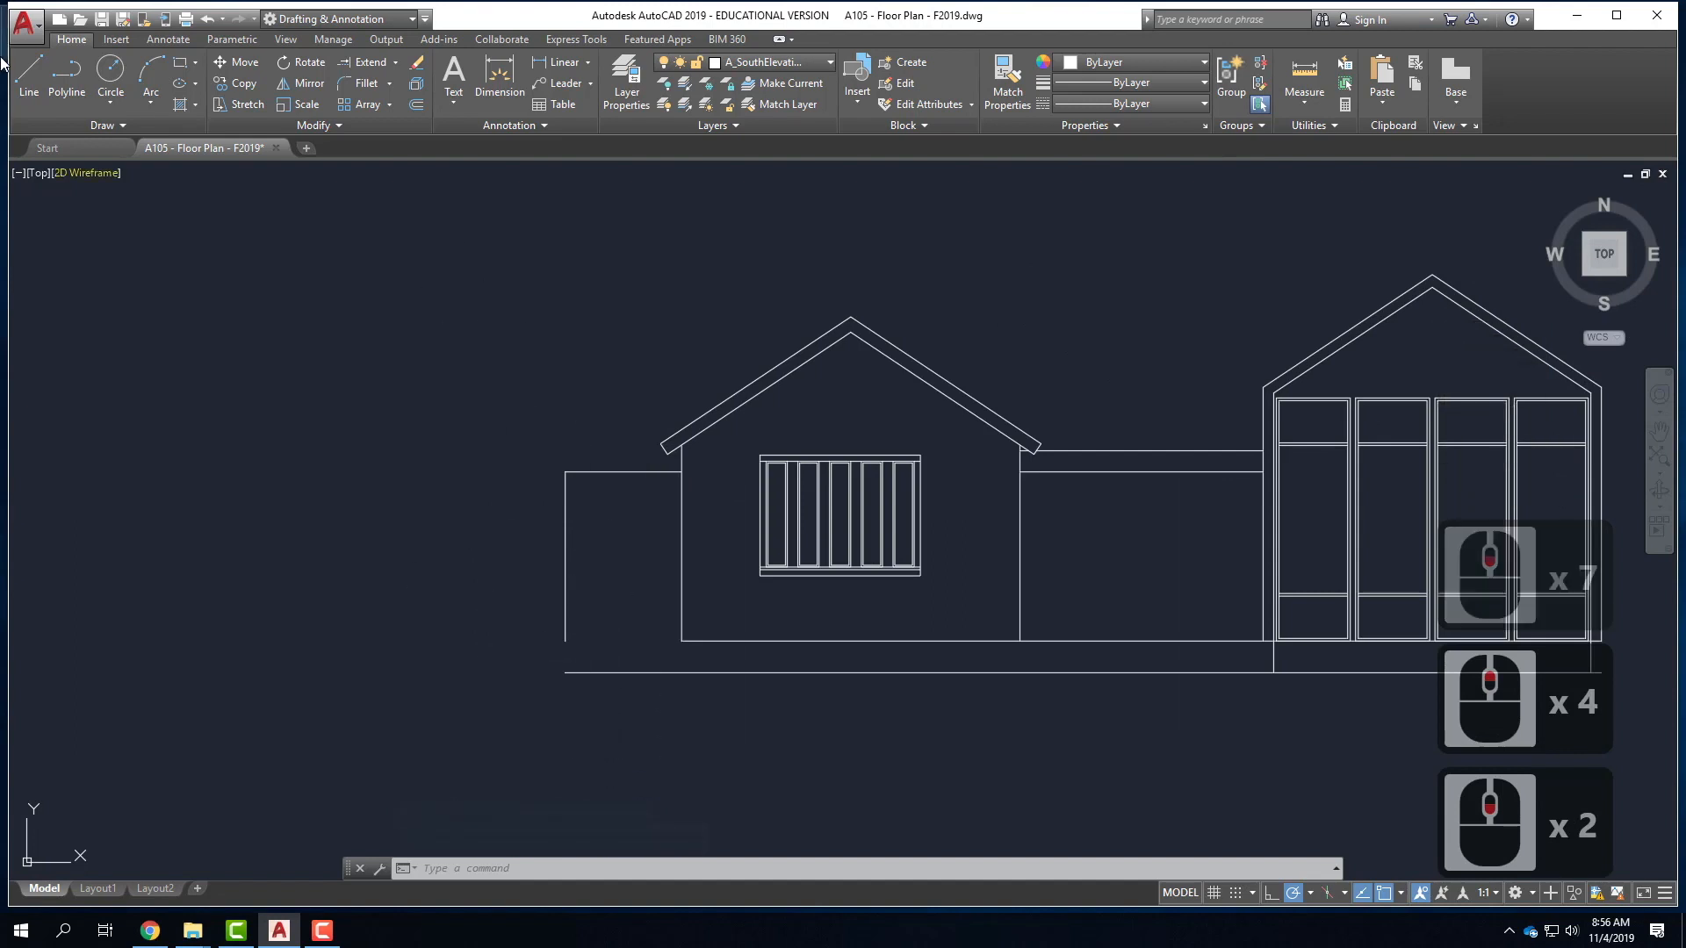
click(29, 72)
key(Escape)
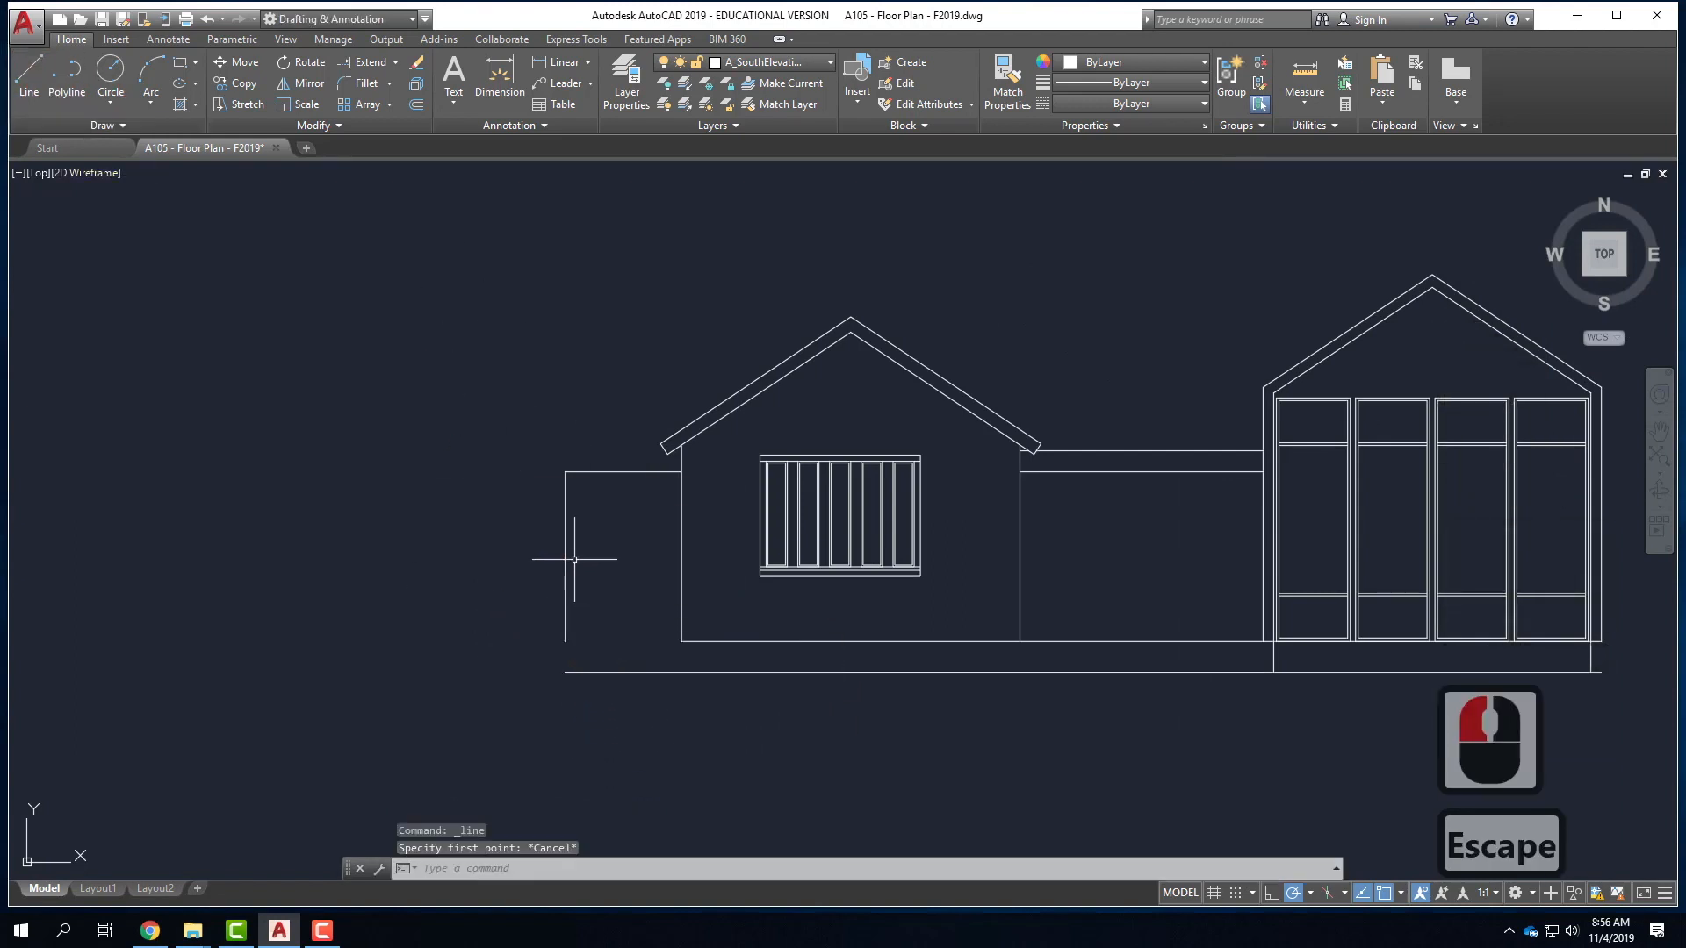
click(566, 557)
text(offset)
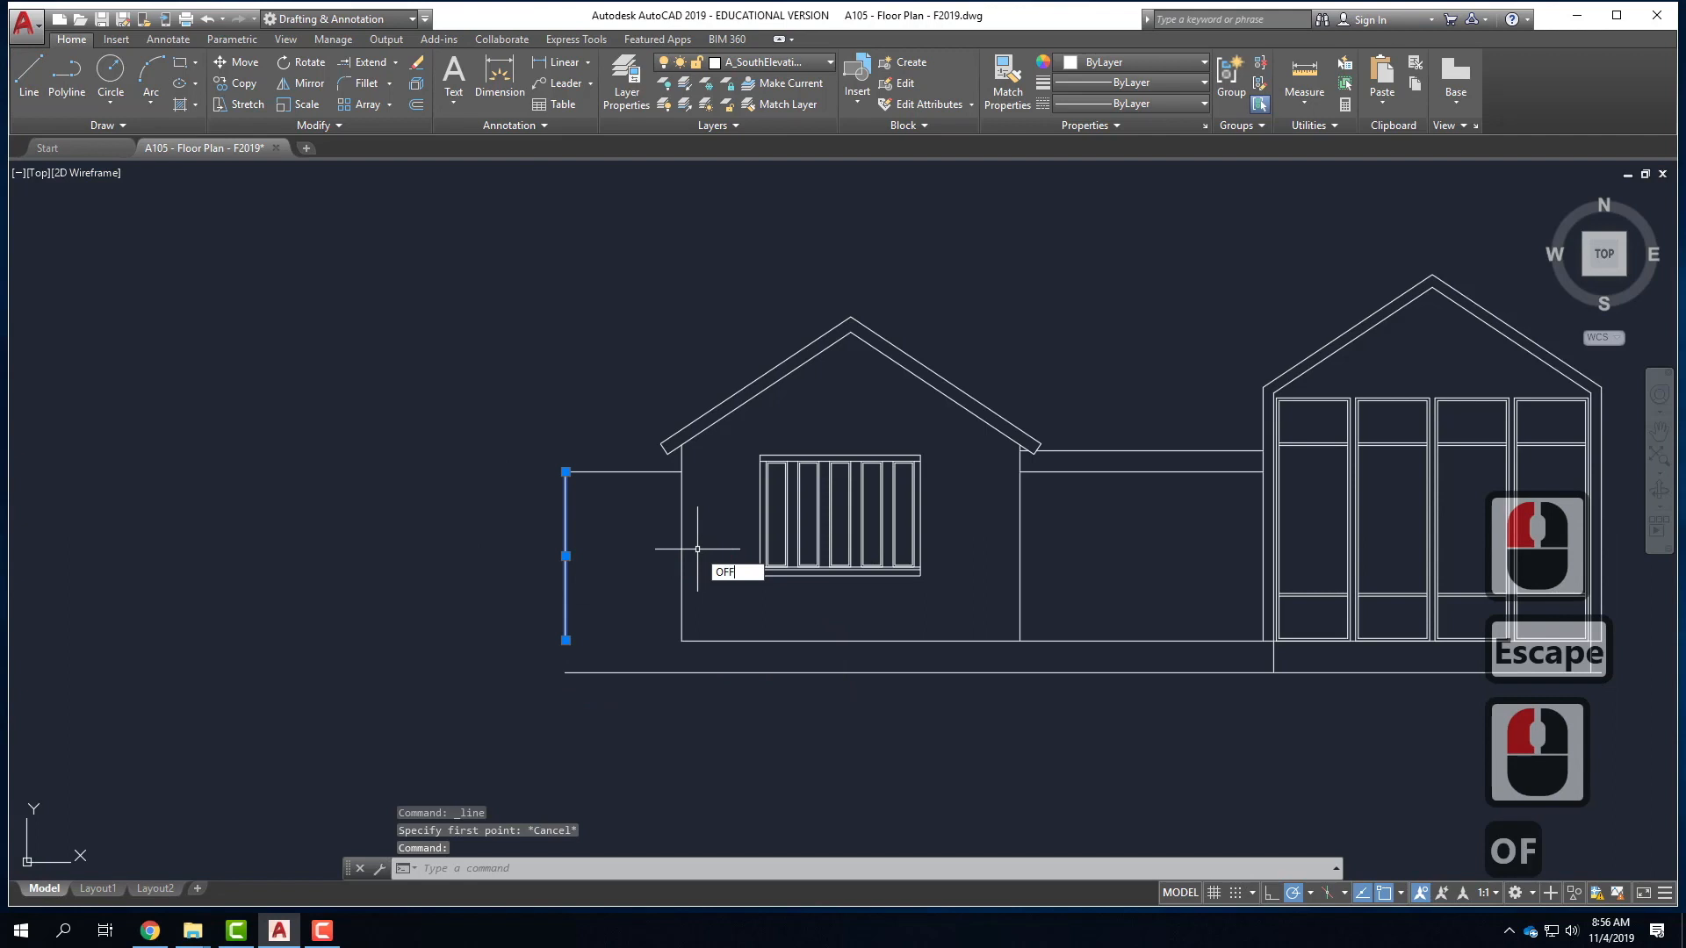
key(Return)
text(6")
key(Return)
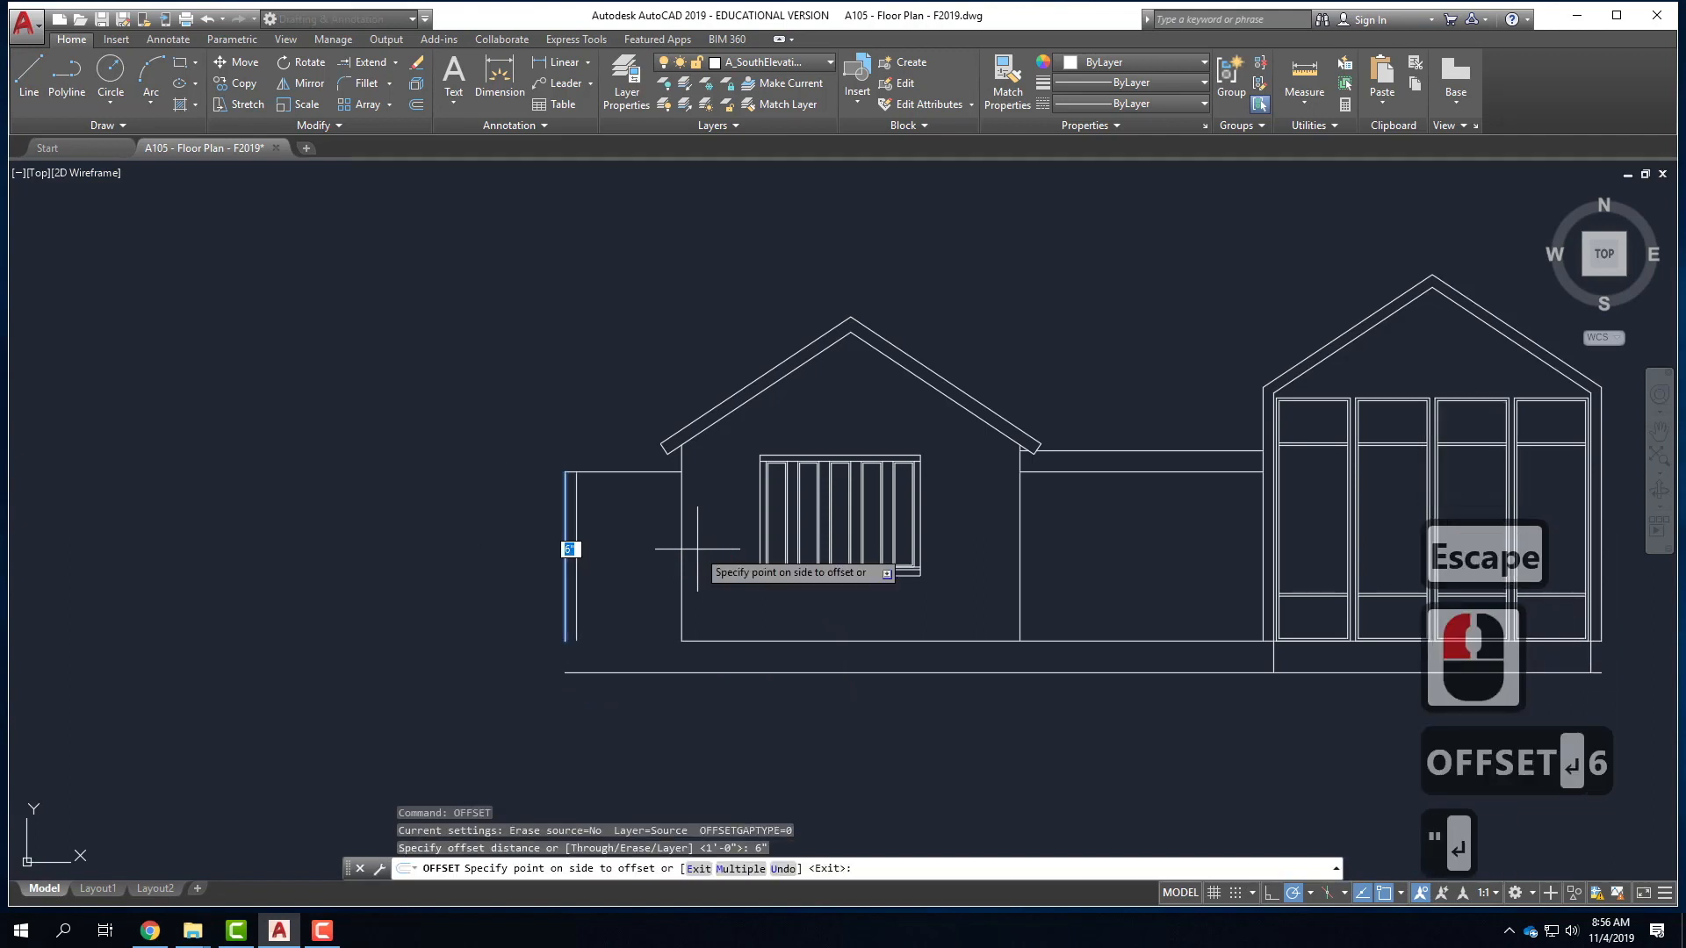
click(565, 562)
click(669, 575)
key(Escape)
- Draw a vertical guide line downward from a point 1' left of the leftmost wall's upper corner
scroll(640, 473, up, 2)
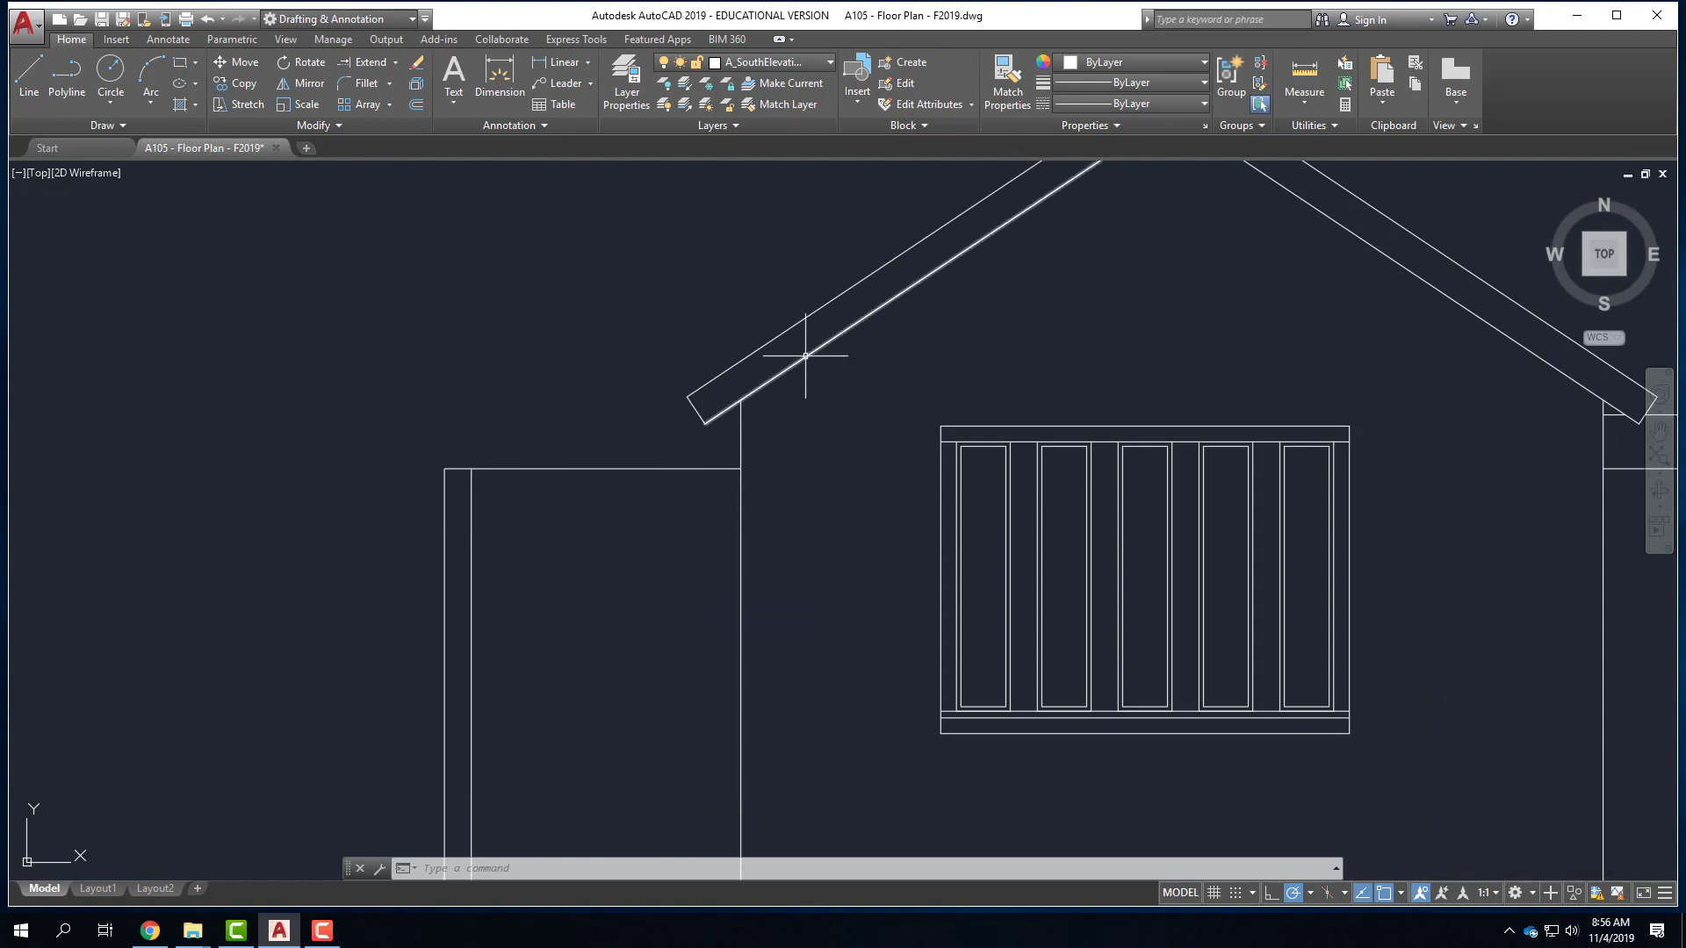
click(31, 74)
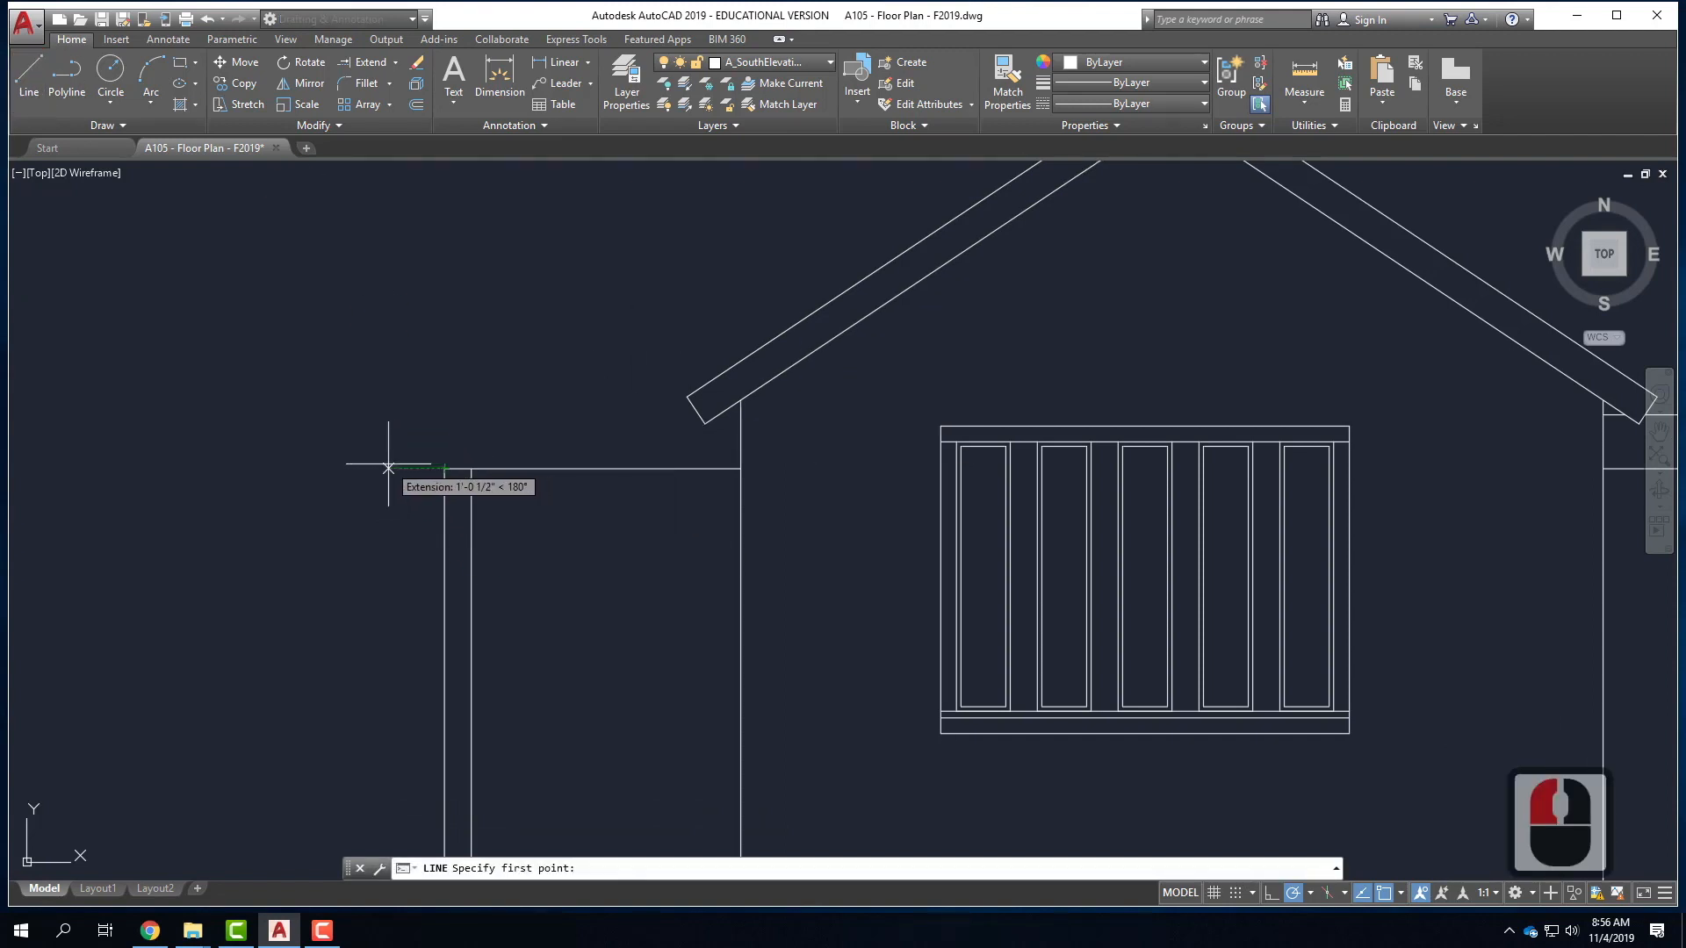
text(1')
key(Return)
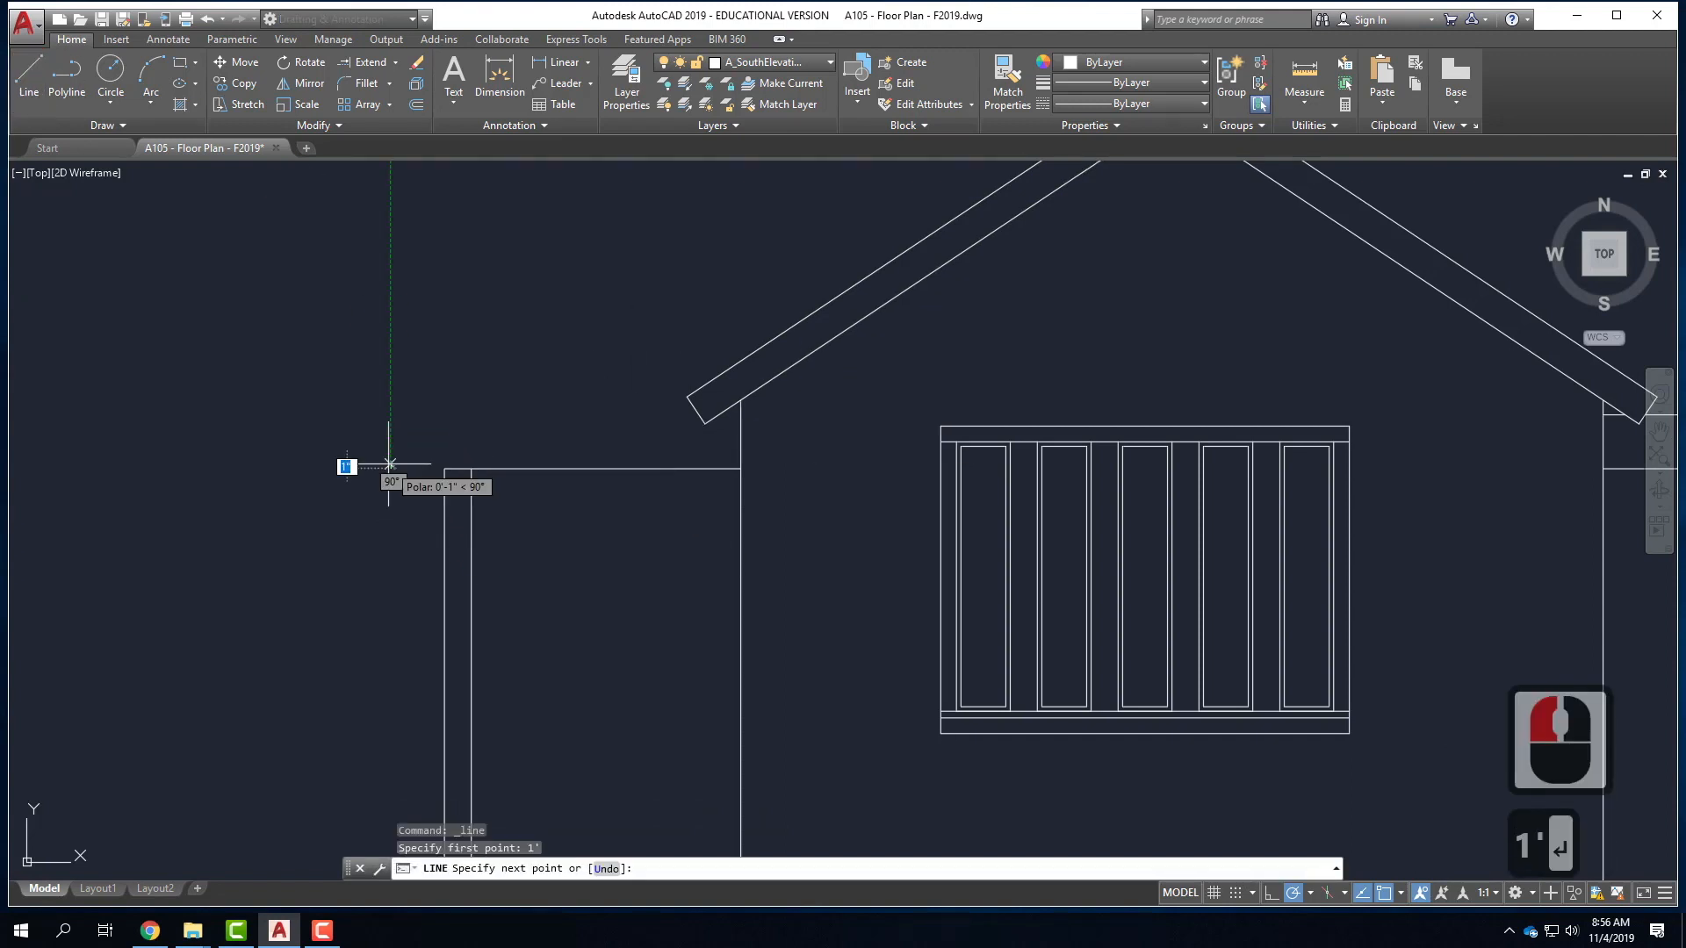
click(390, 721)
key(Return)
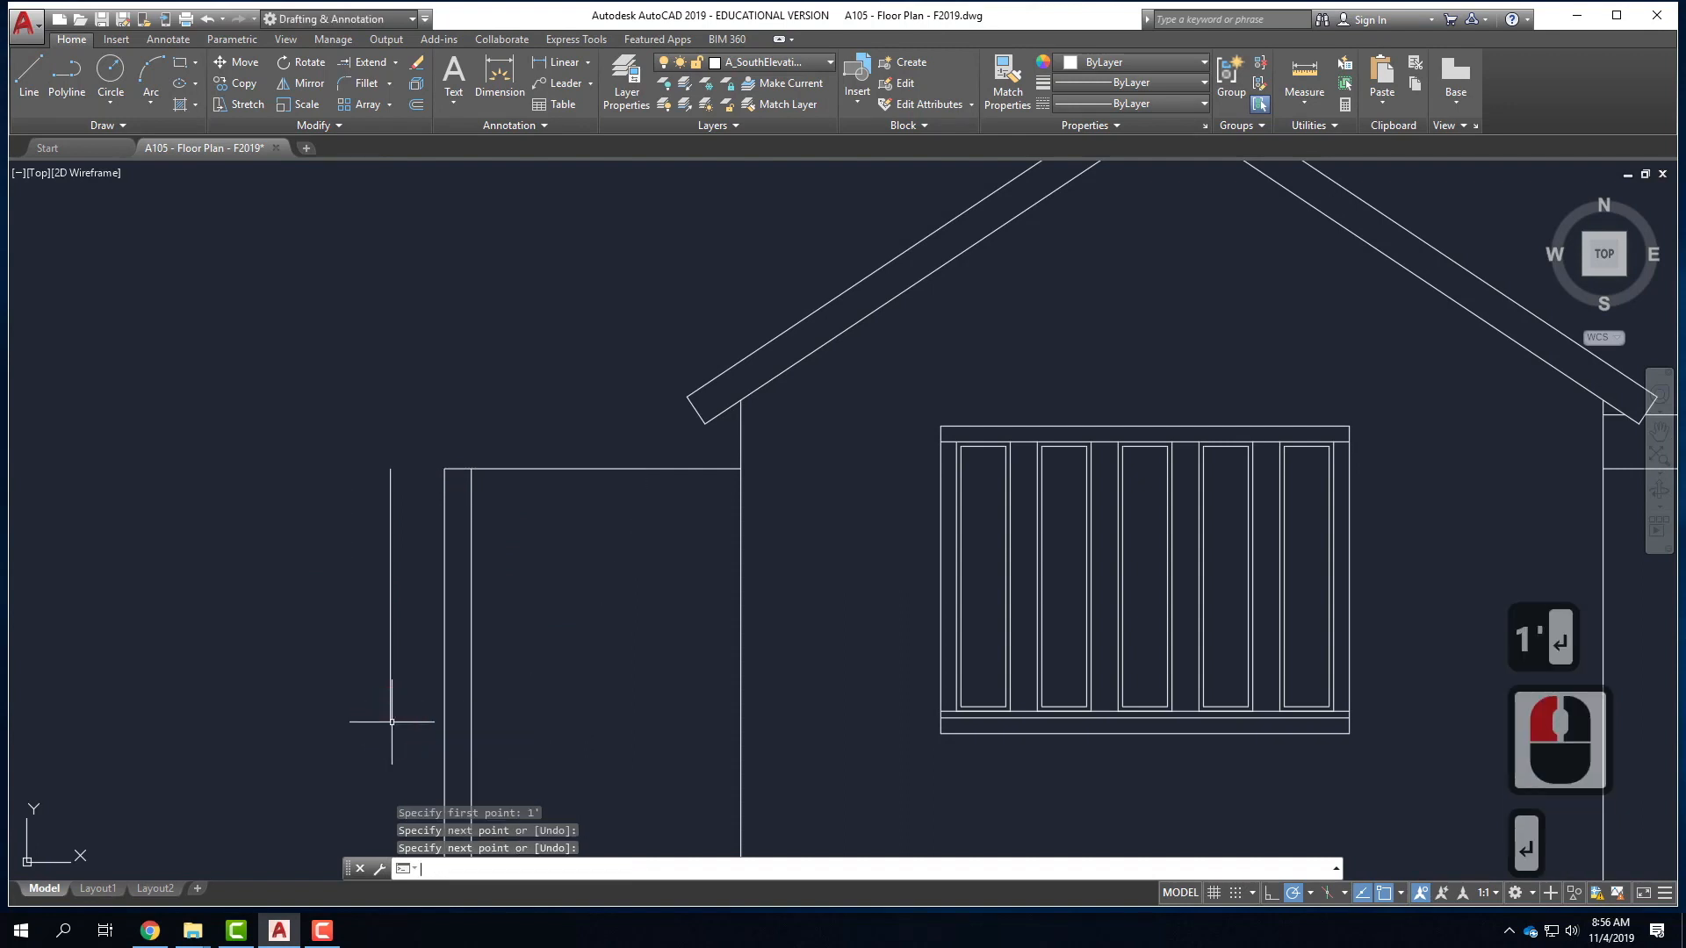
- Extend the small gable's left upper and lower roof edges to the vertical guide line
click(735, 408)
click(724, 338)
click(407, 500)
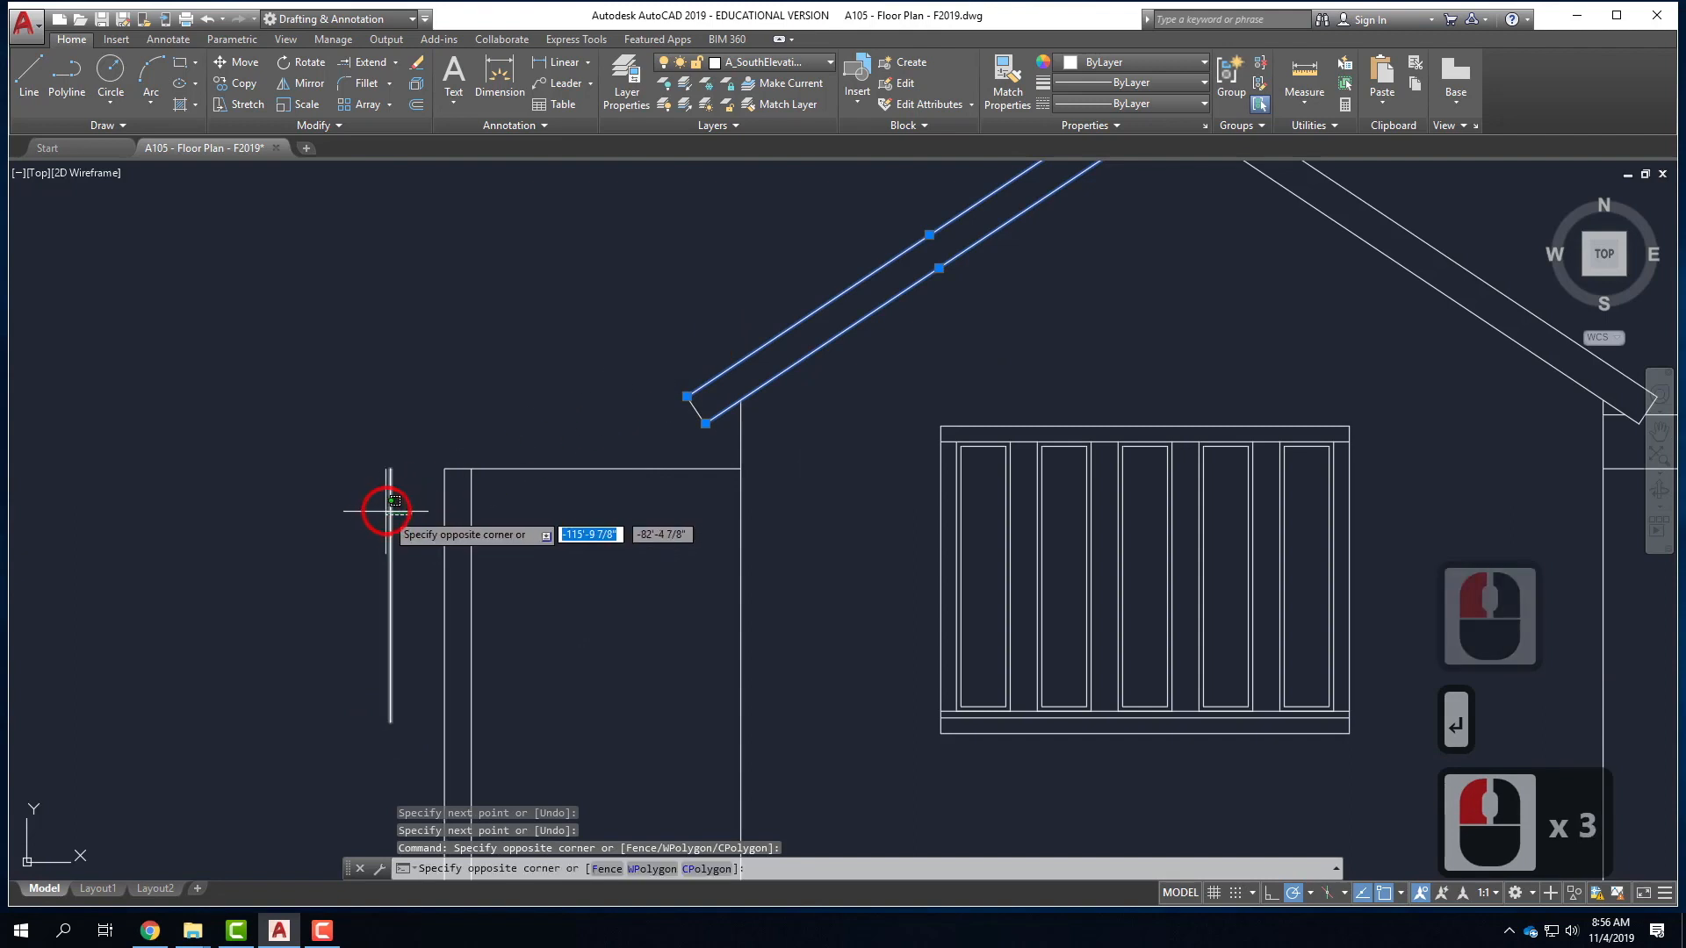
click(380, 508)
text(EXTEND)
key(Return)
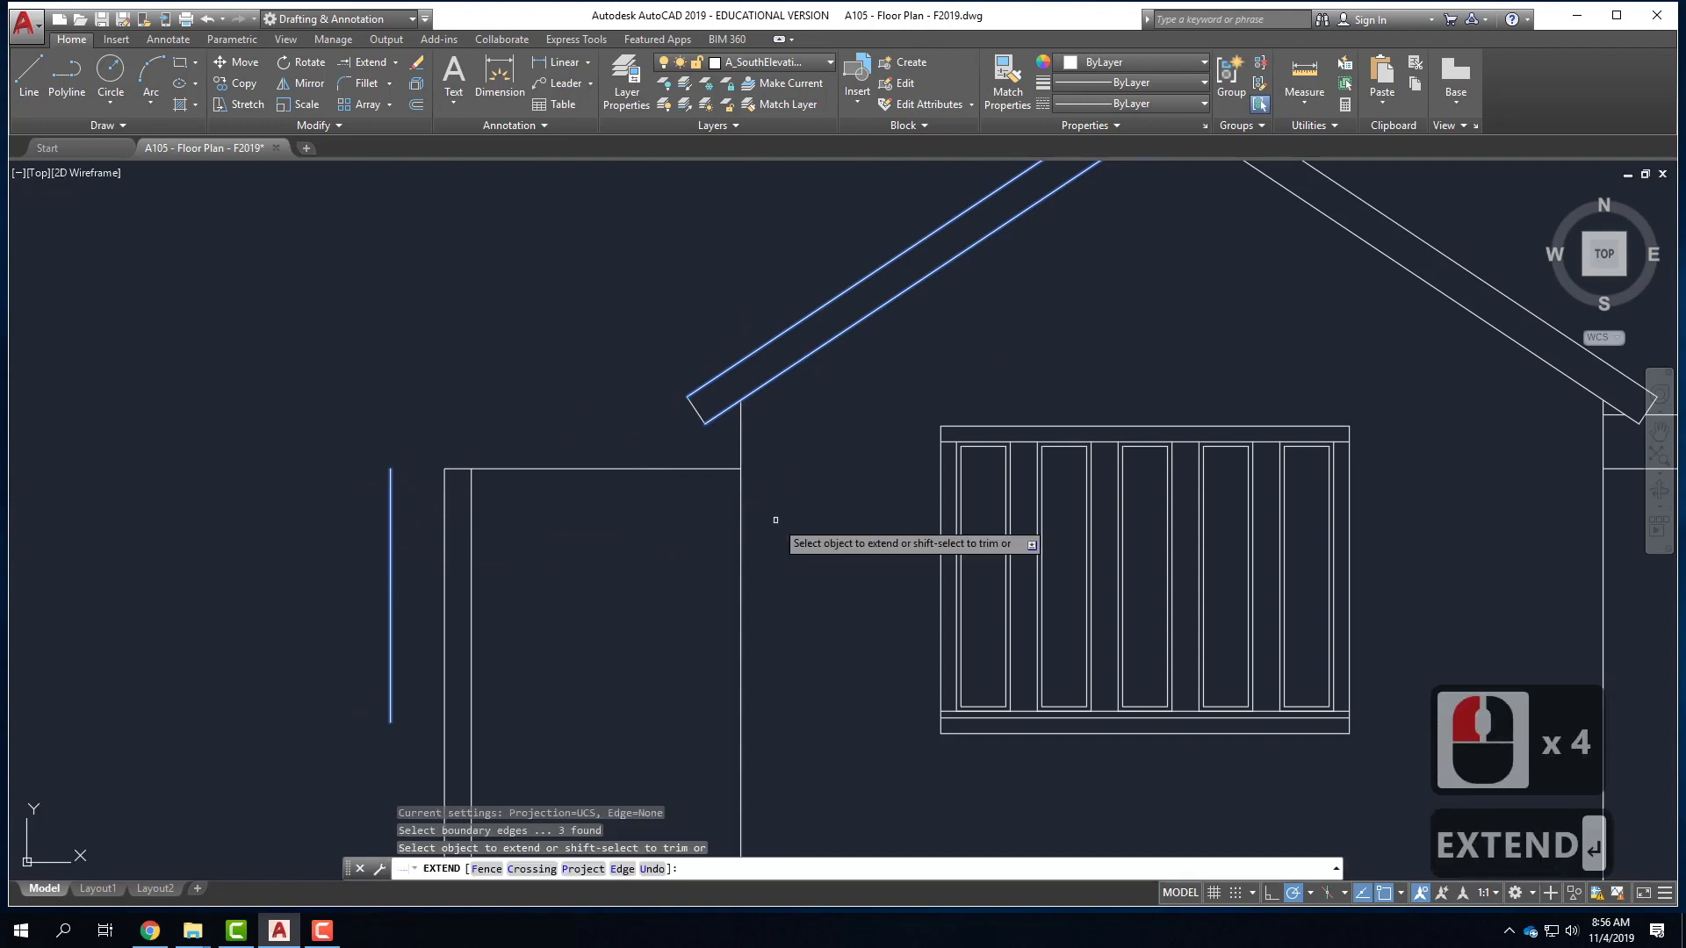
click(713, 380)
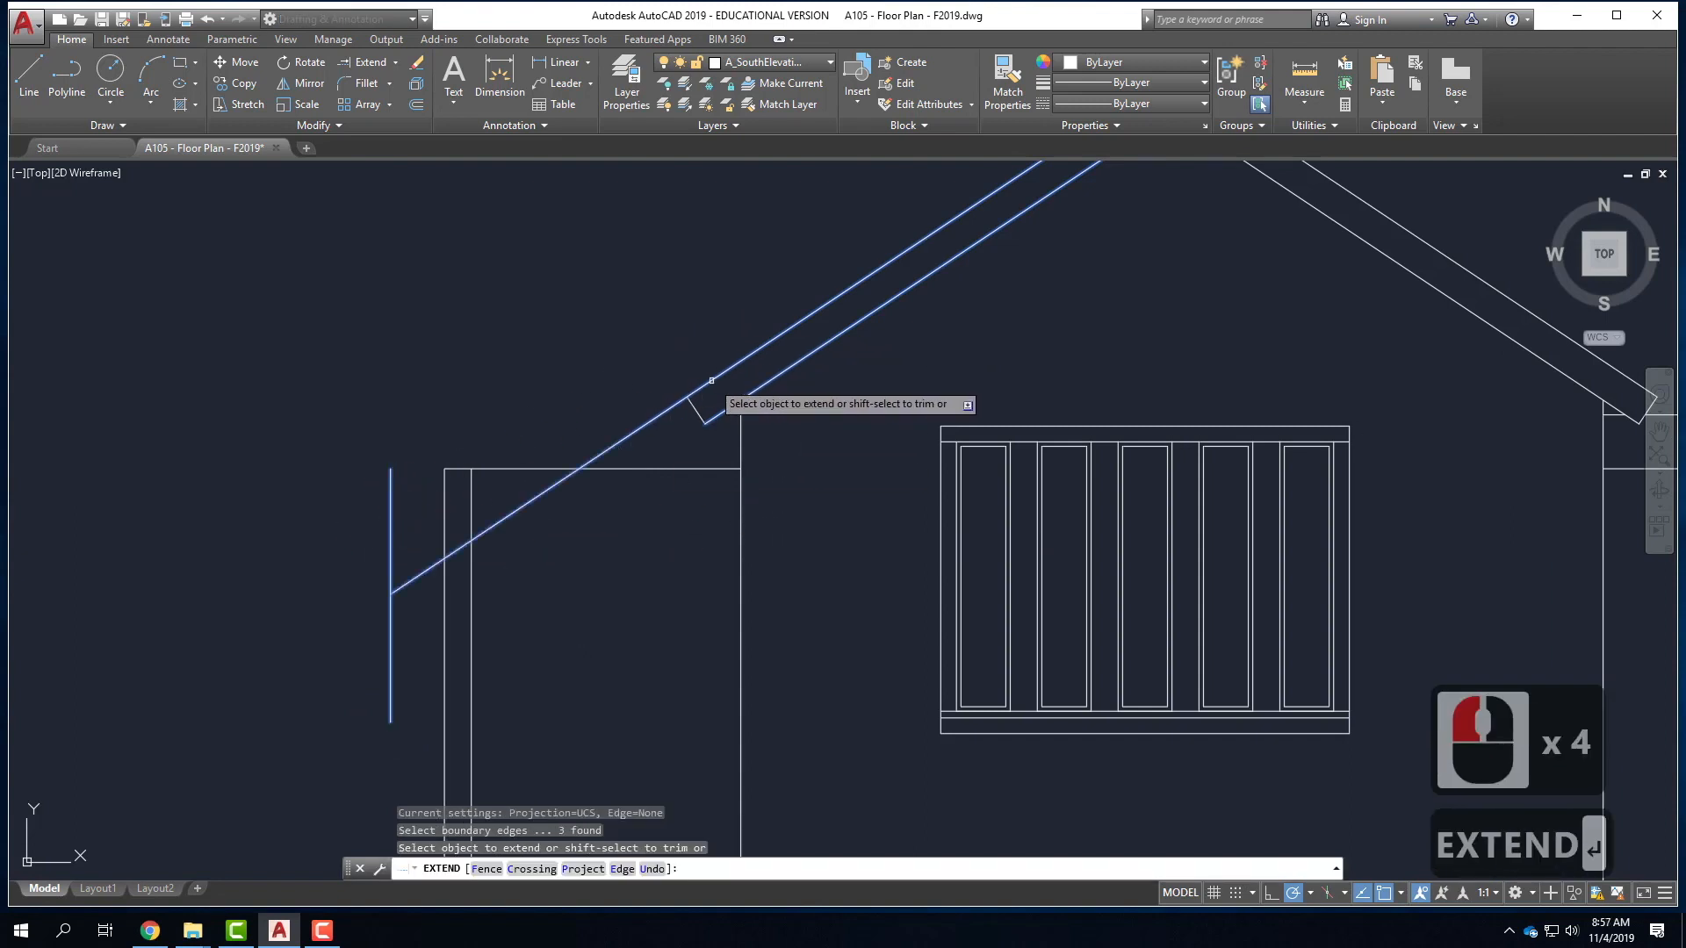
click(718, 414)
middle_click(615, 439)
middle_click(615, 439)
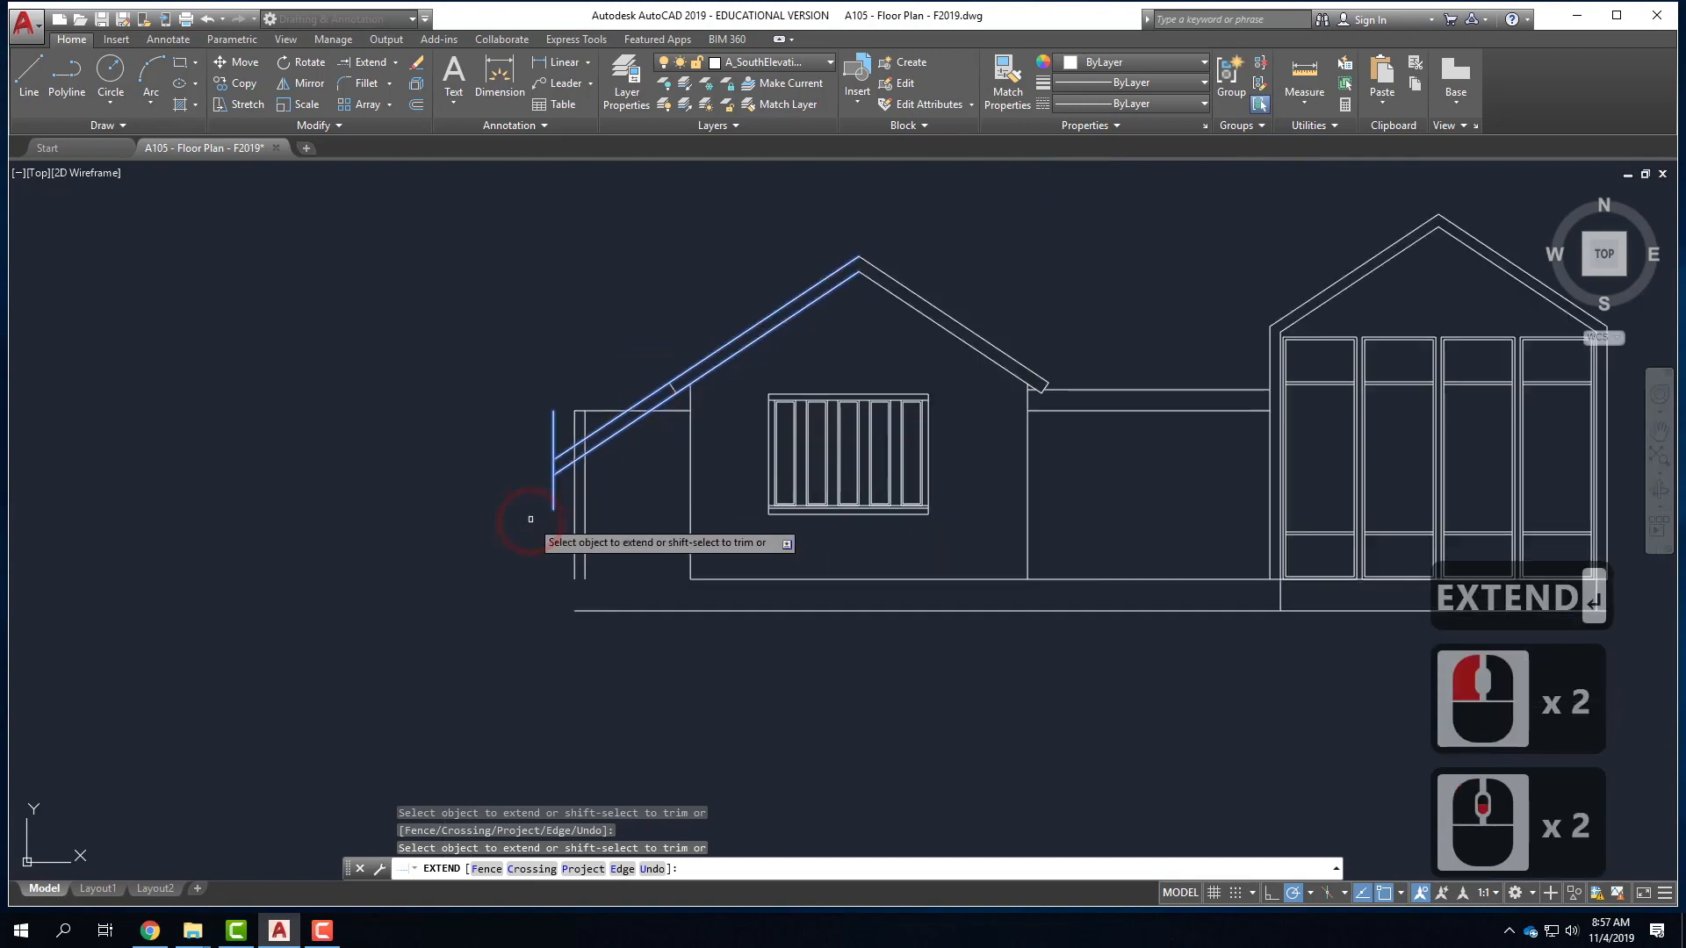
scroll(565, 487, up, 3)
key(Escape)
- Erase the vertical guide line at the end of the extended roof edges
click(584, 370)
click(480, 321)
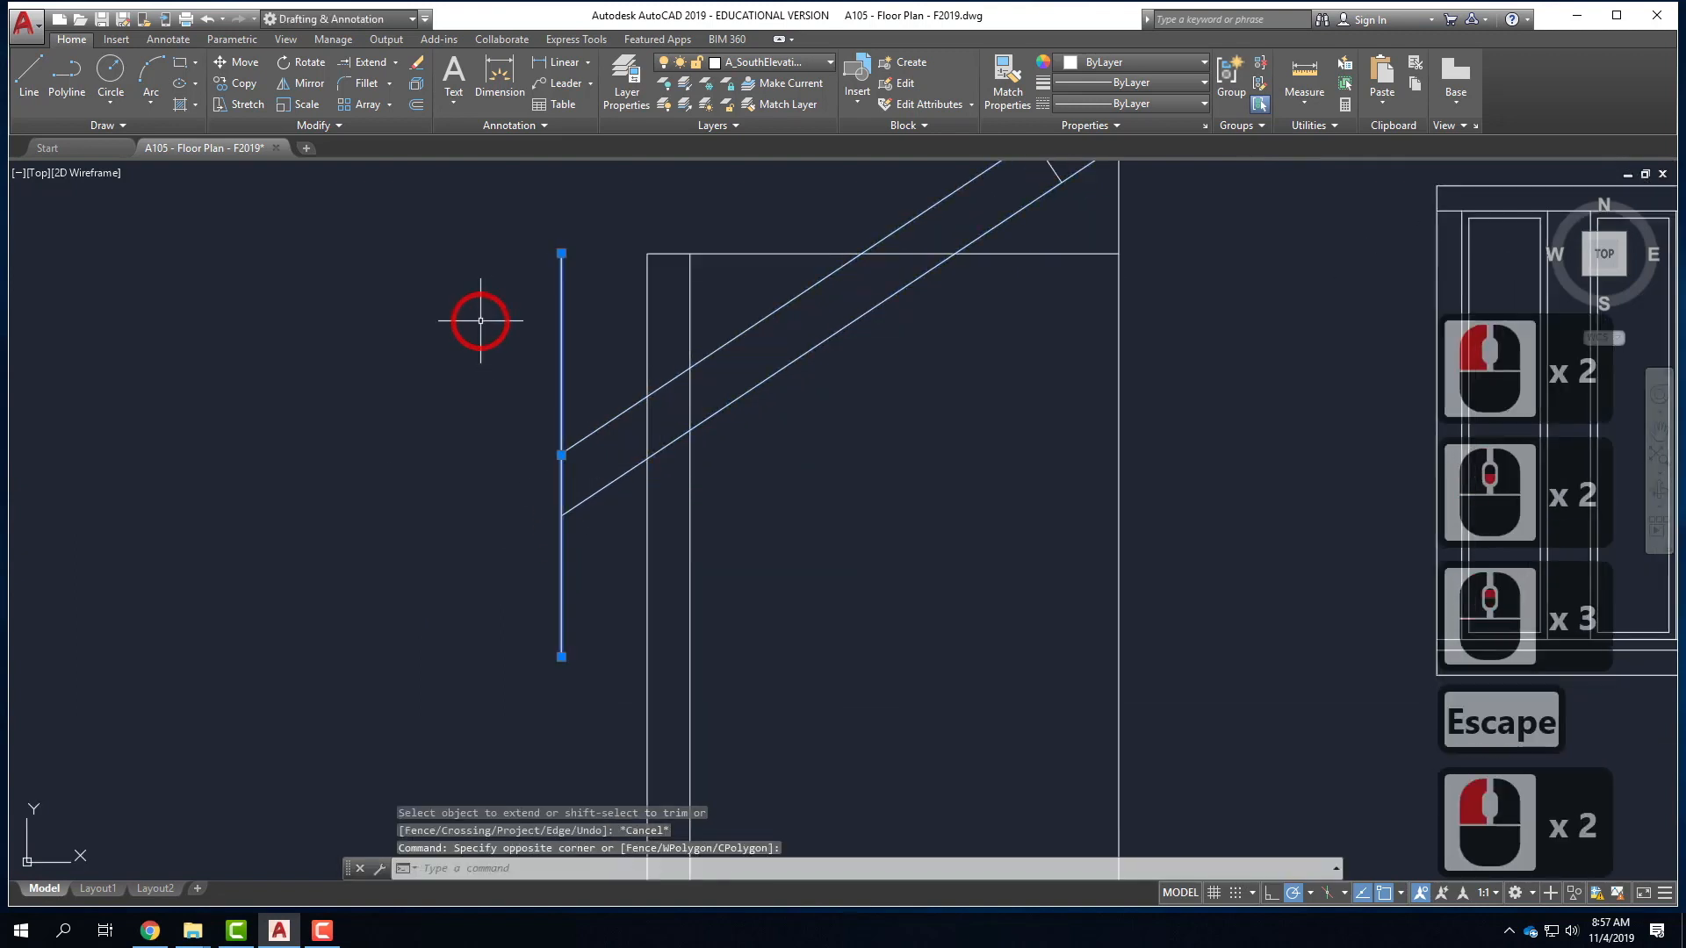
text(erase)
key(Return)
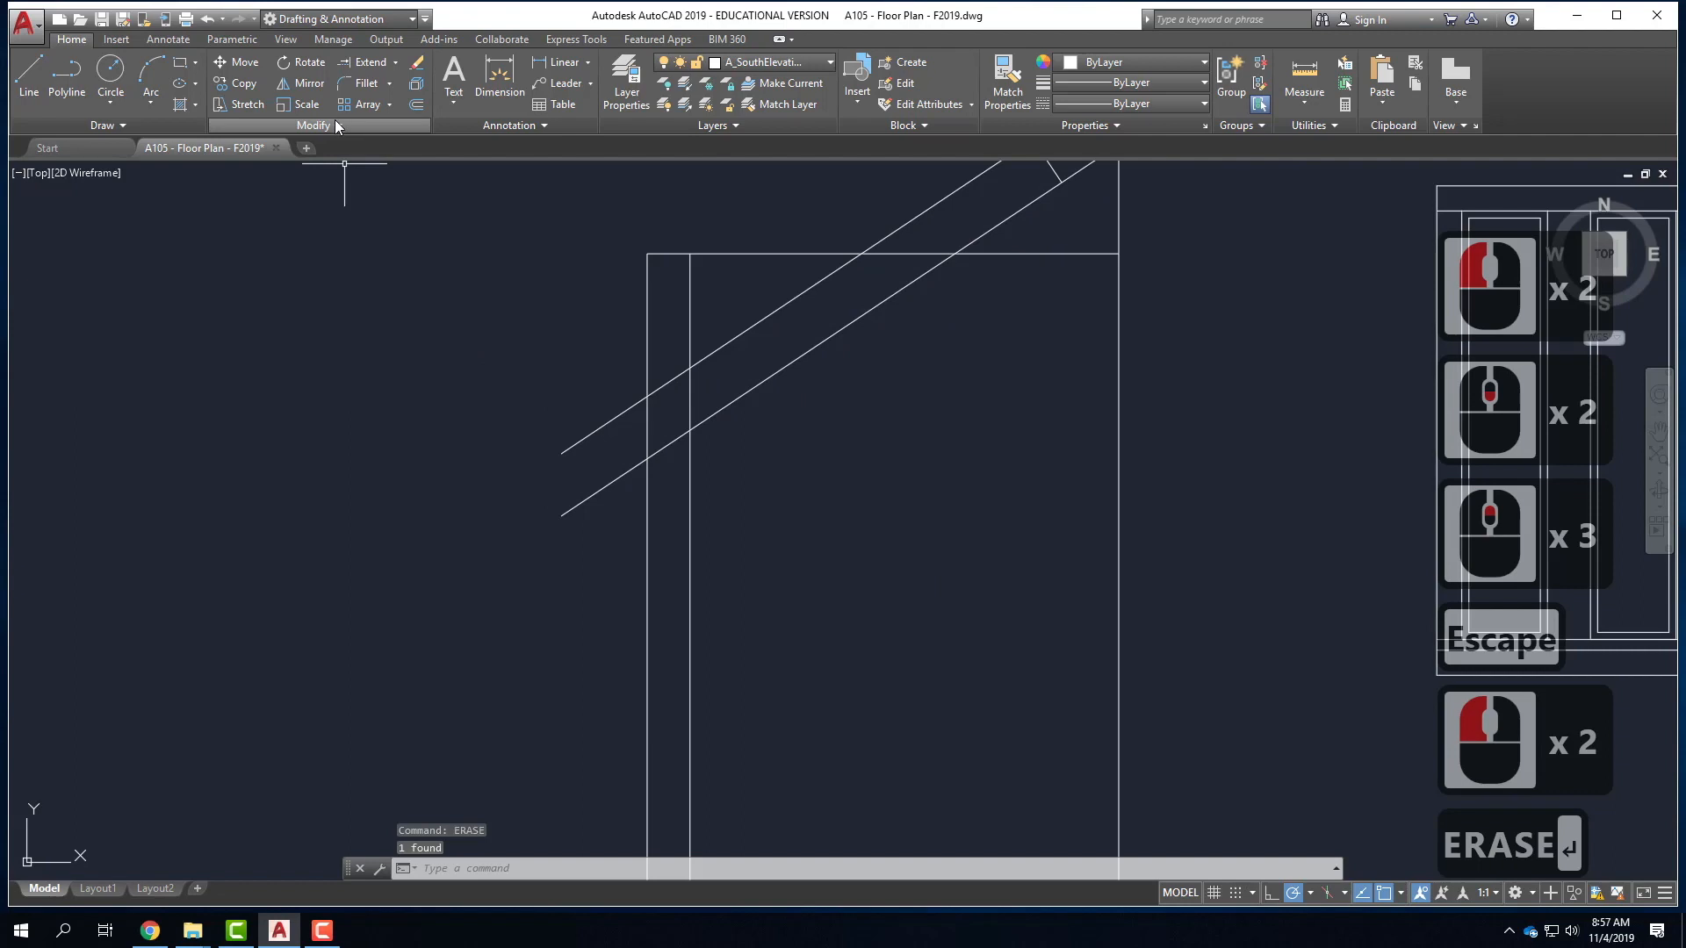
- Draw the eave end line from the extended upper roof edge's endpoint perpendicular to the lower roof edge
click(29, 75)
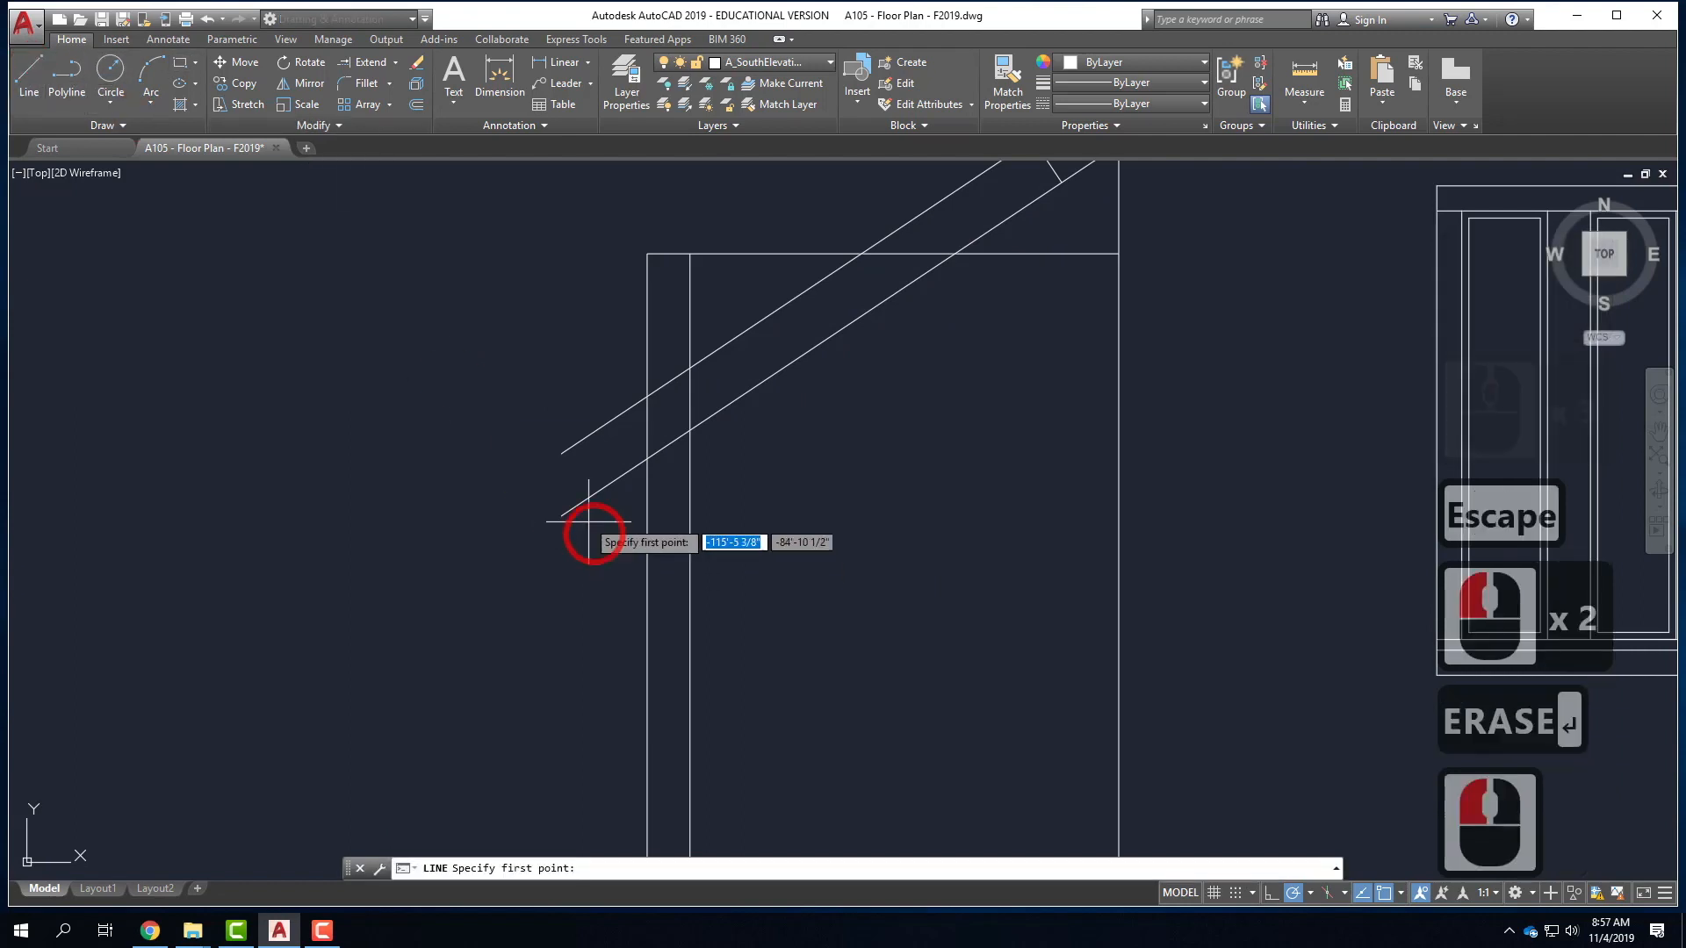
click(563, 453)
key(Return)
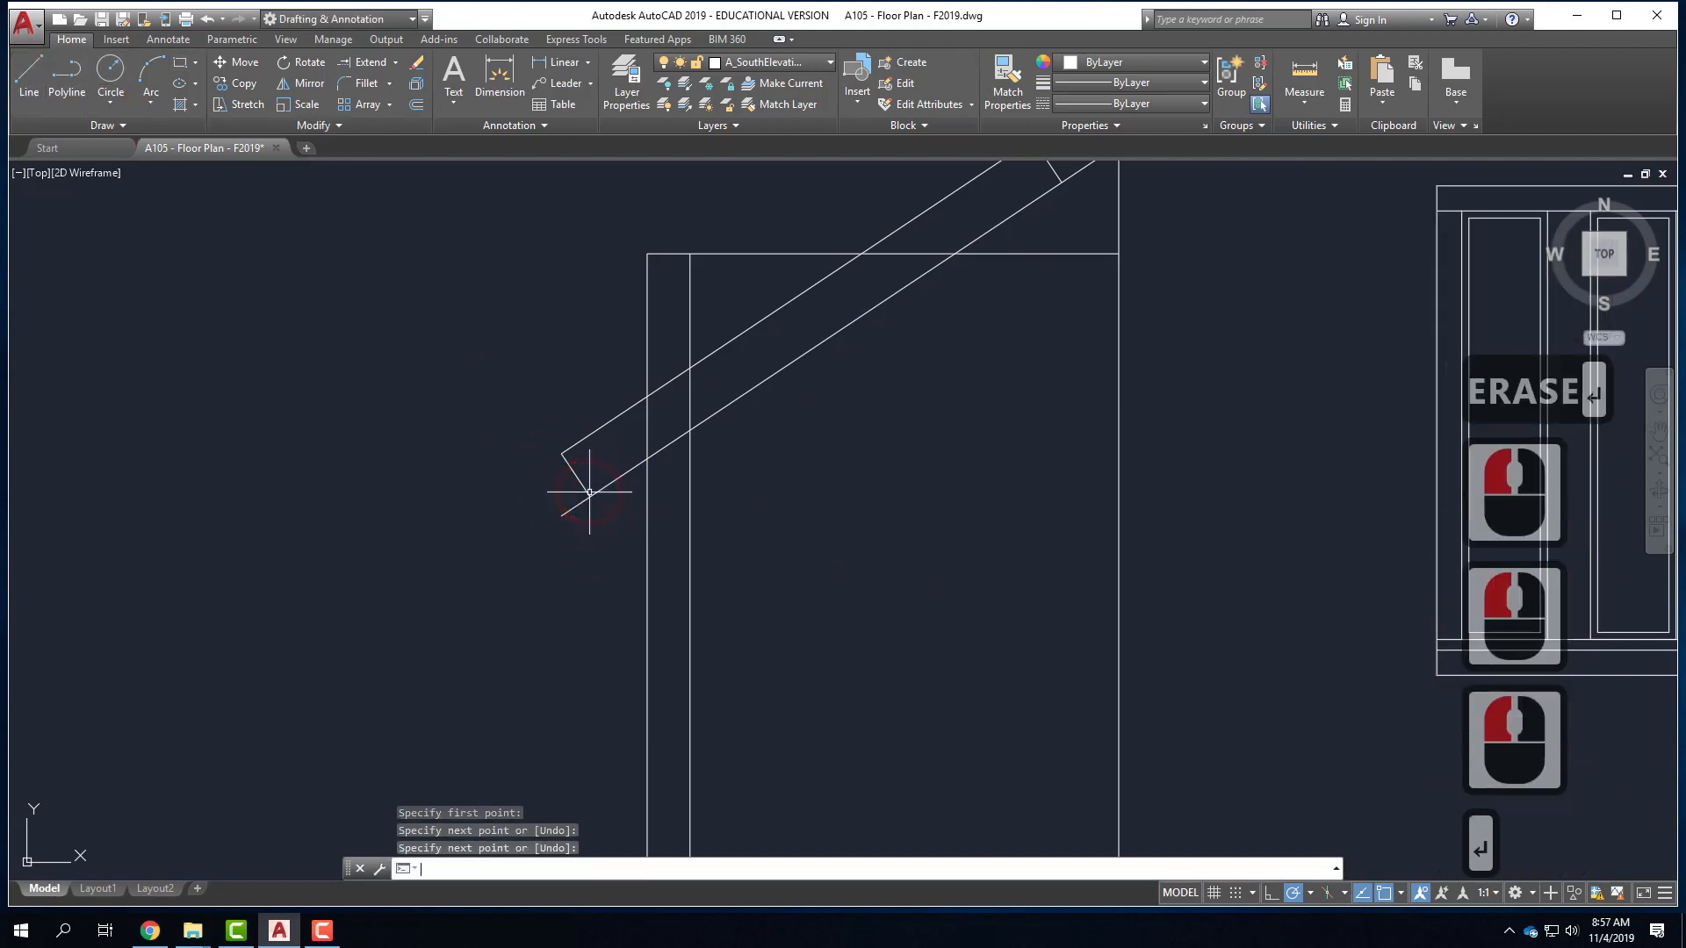
- Fillet the new eave end line with the lower roof edge to form a sharp corner
text(FILLET)
key(Return)
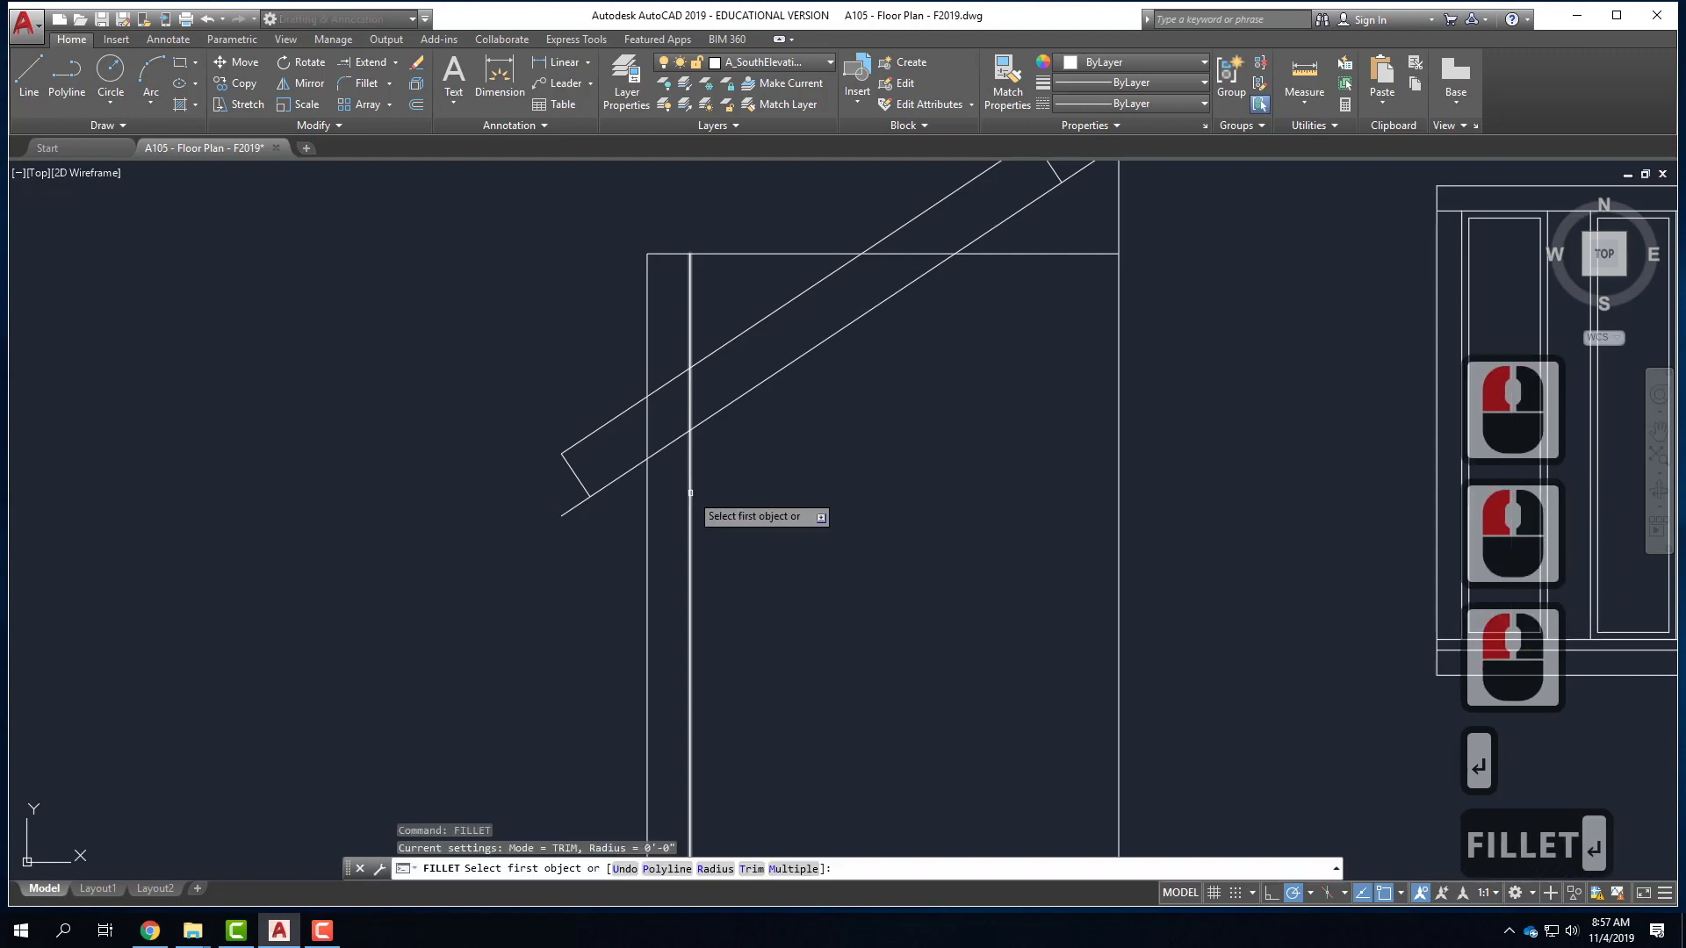
click(603, 486)
click(609, 488)
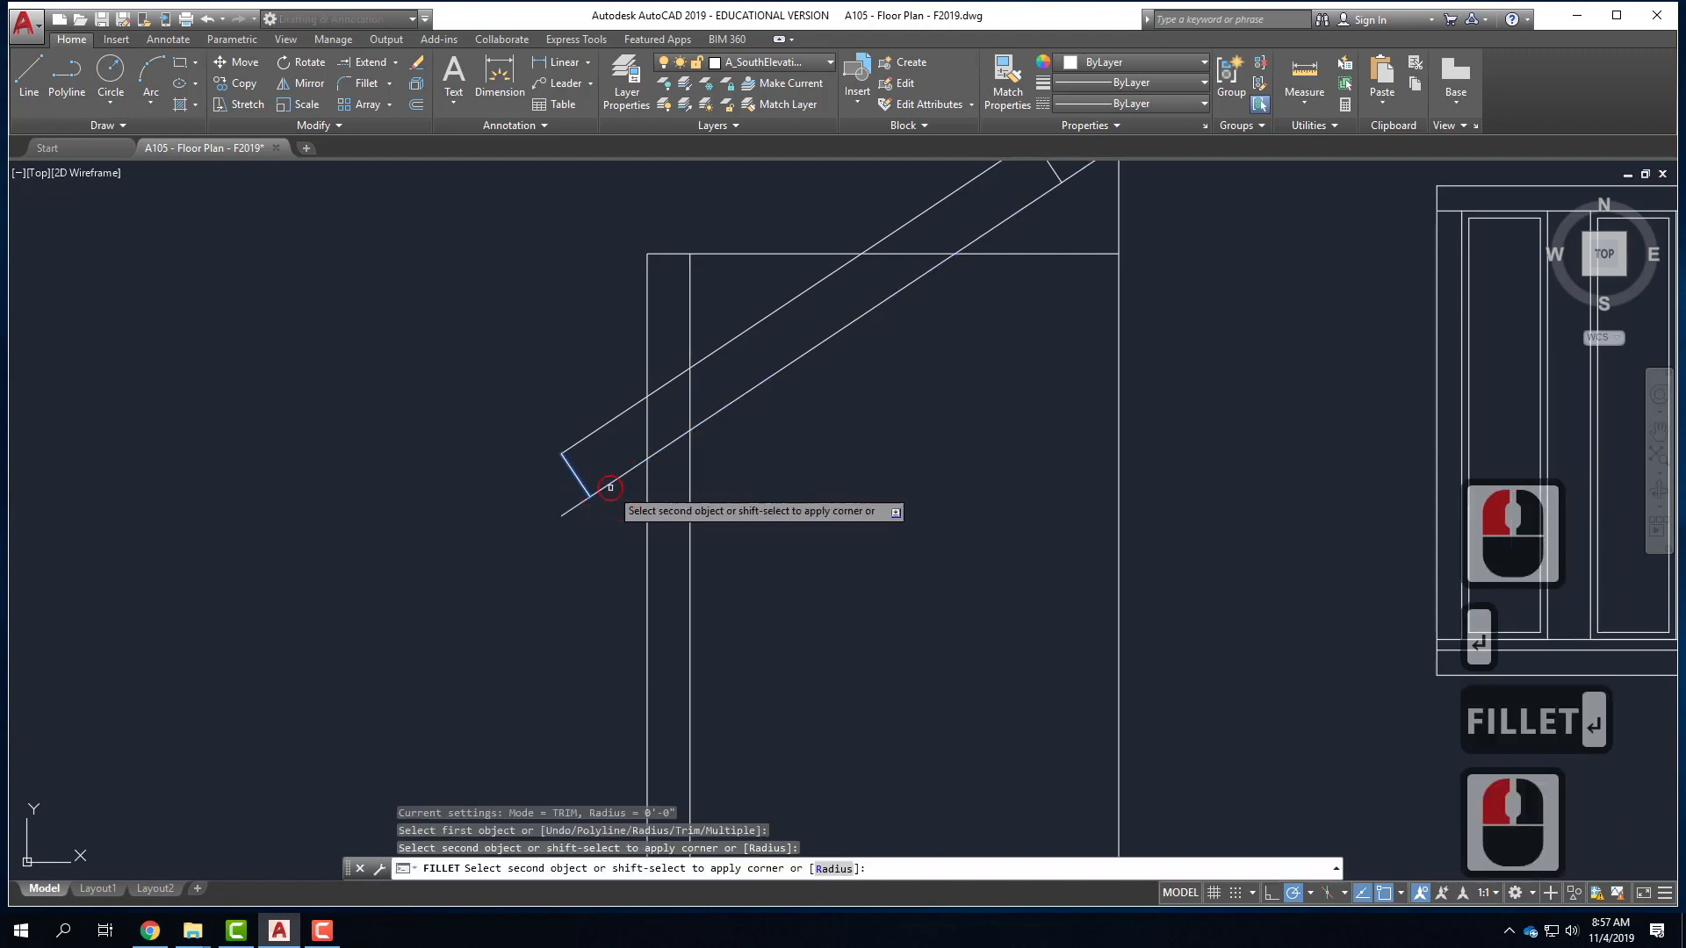
click(610, 482)
key(Escape)
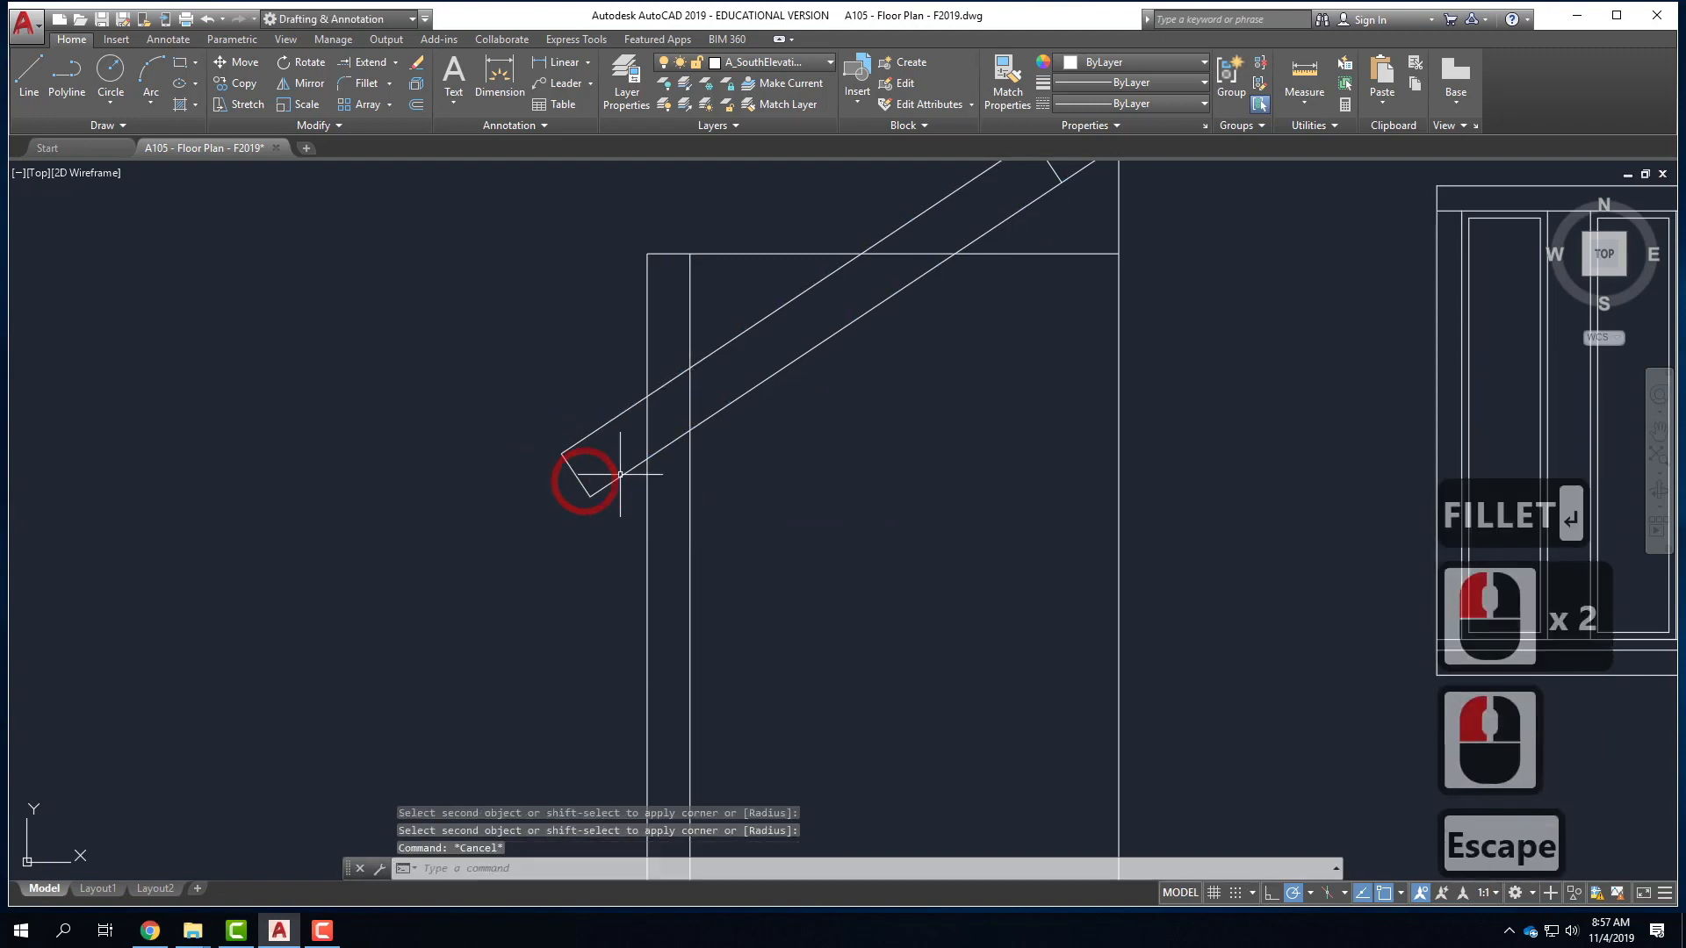
- Trim the two vertical porch post lines where they rise above the small gable's extended lower roof edge
click(697, 424)
text(TRIM)
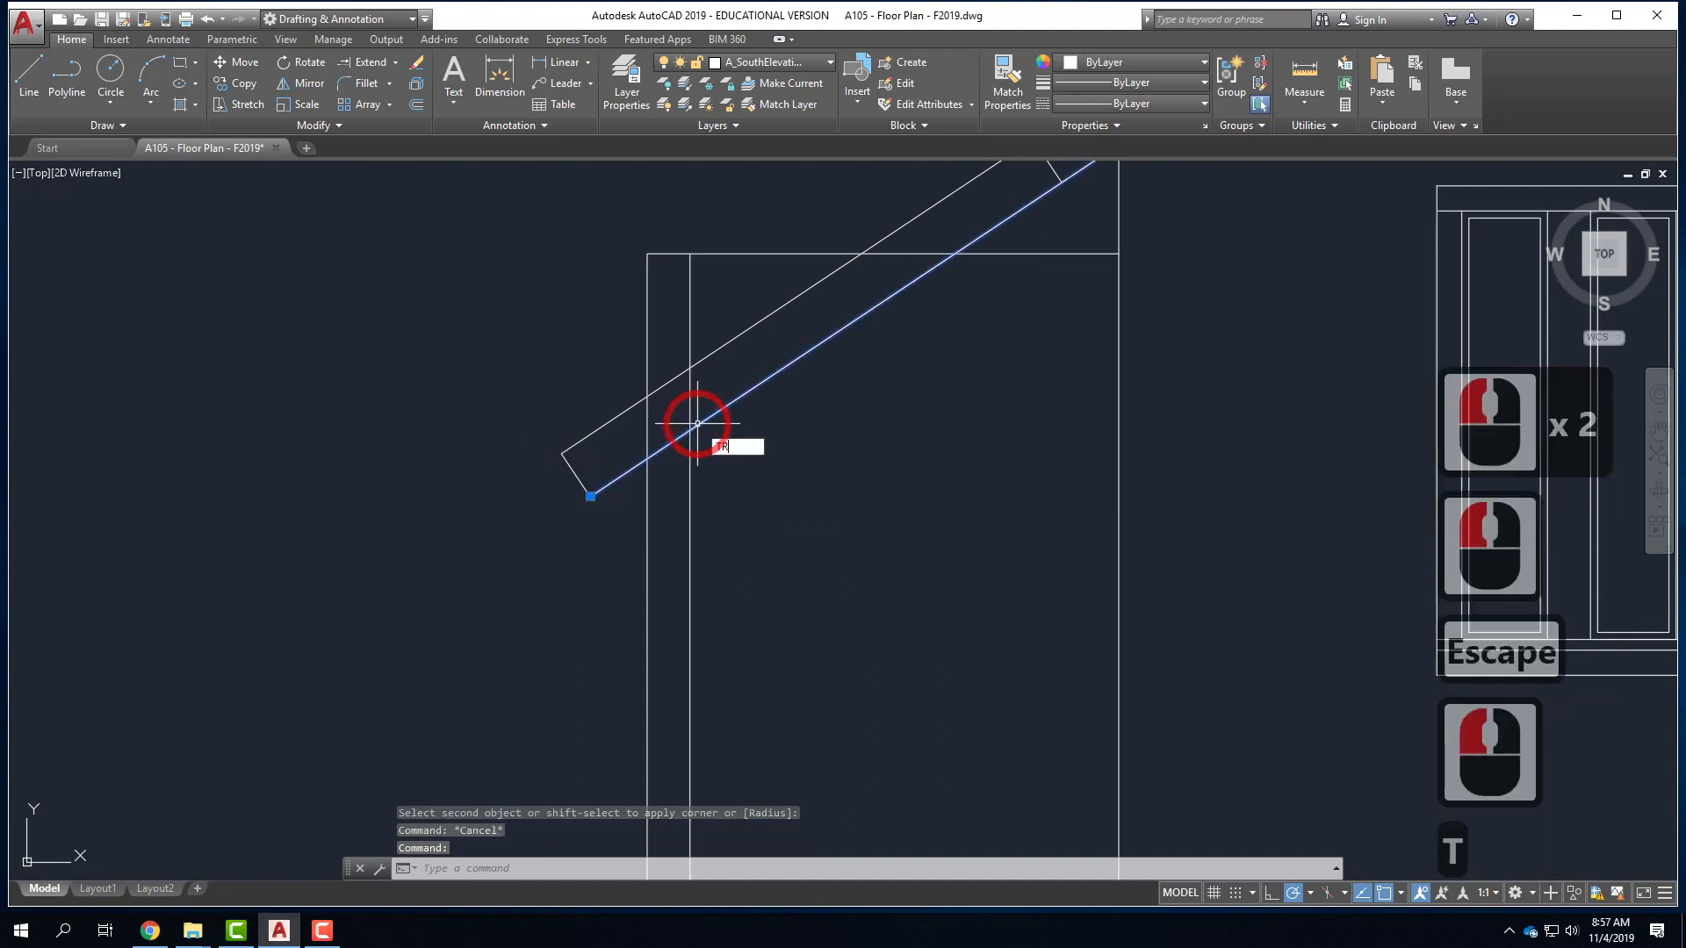
key(Return)
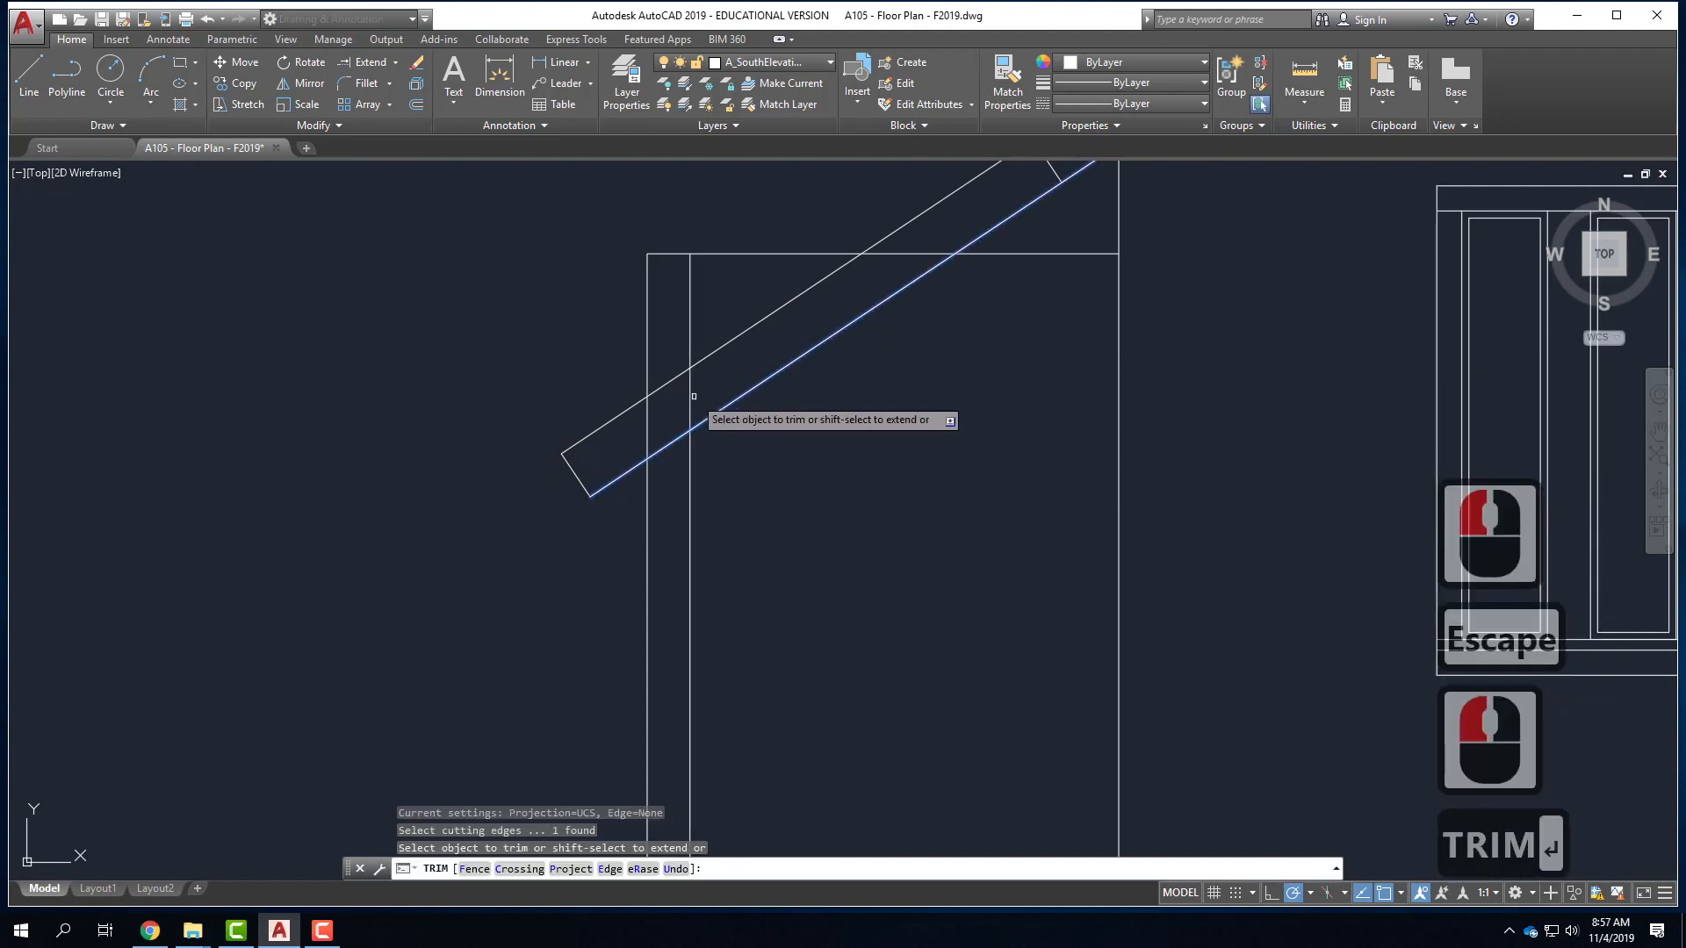
click(691, 393)
click(651, 424)
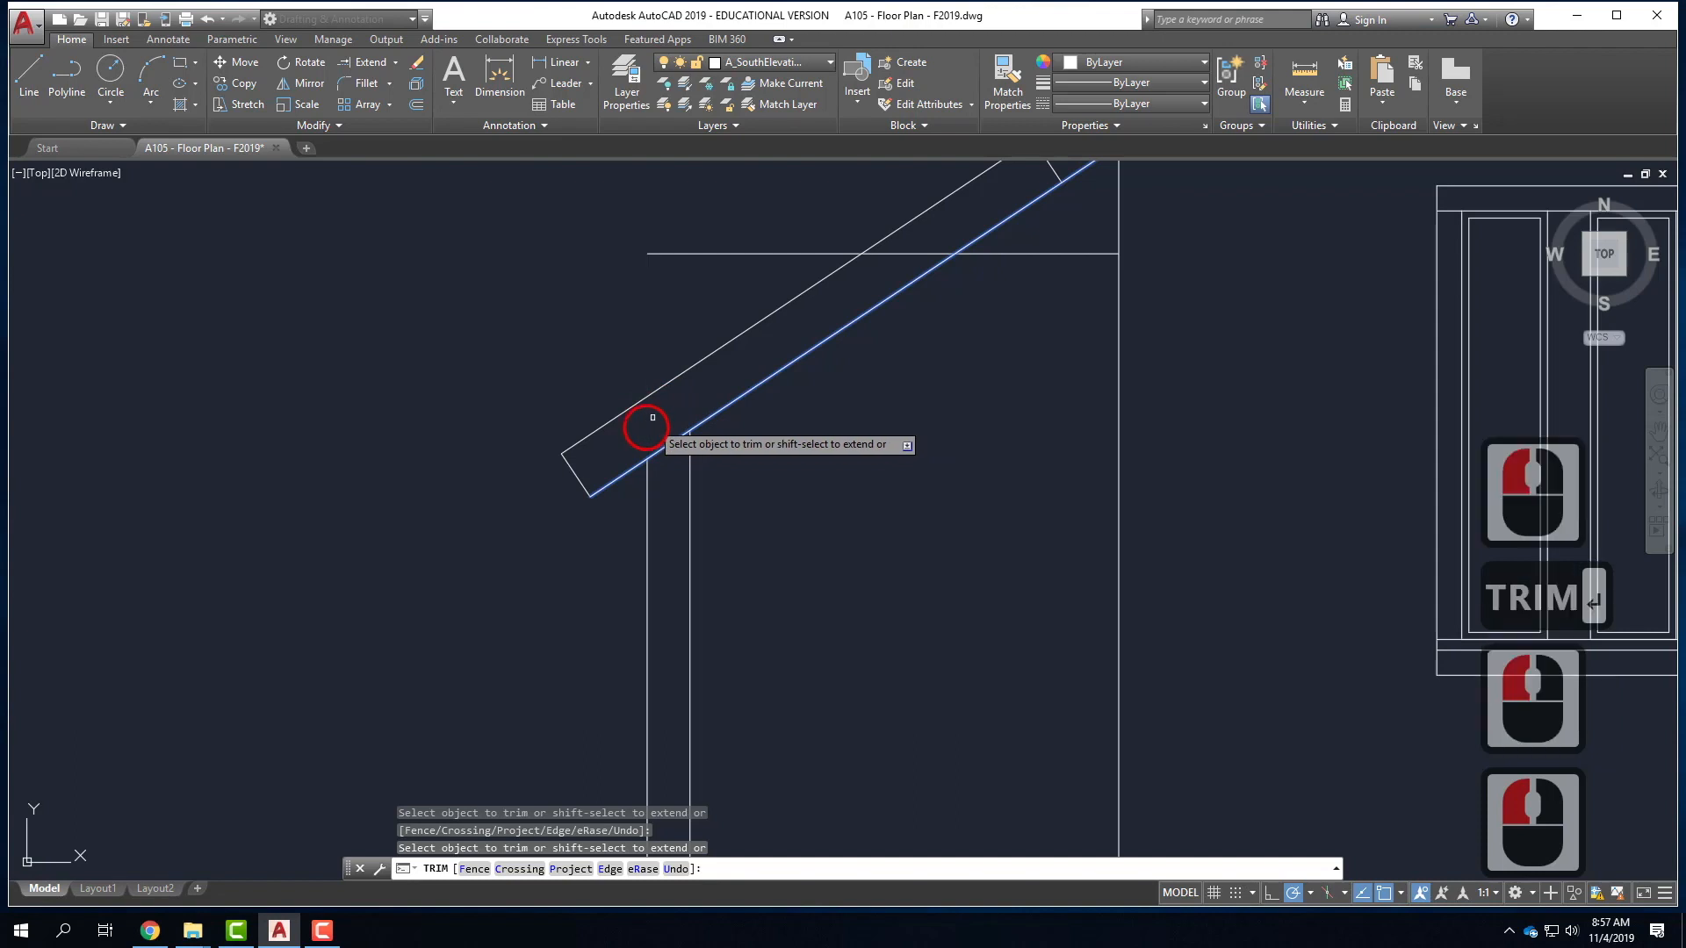
key(Escape)
key(Escape)
- Erase the leftover horizontal line crossing the extended roof above the porch post
click(753, 299)
click(697, 226)
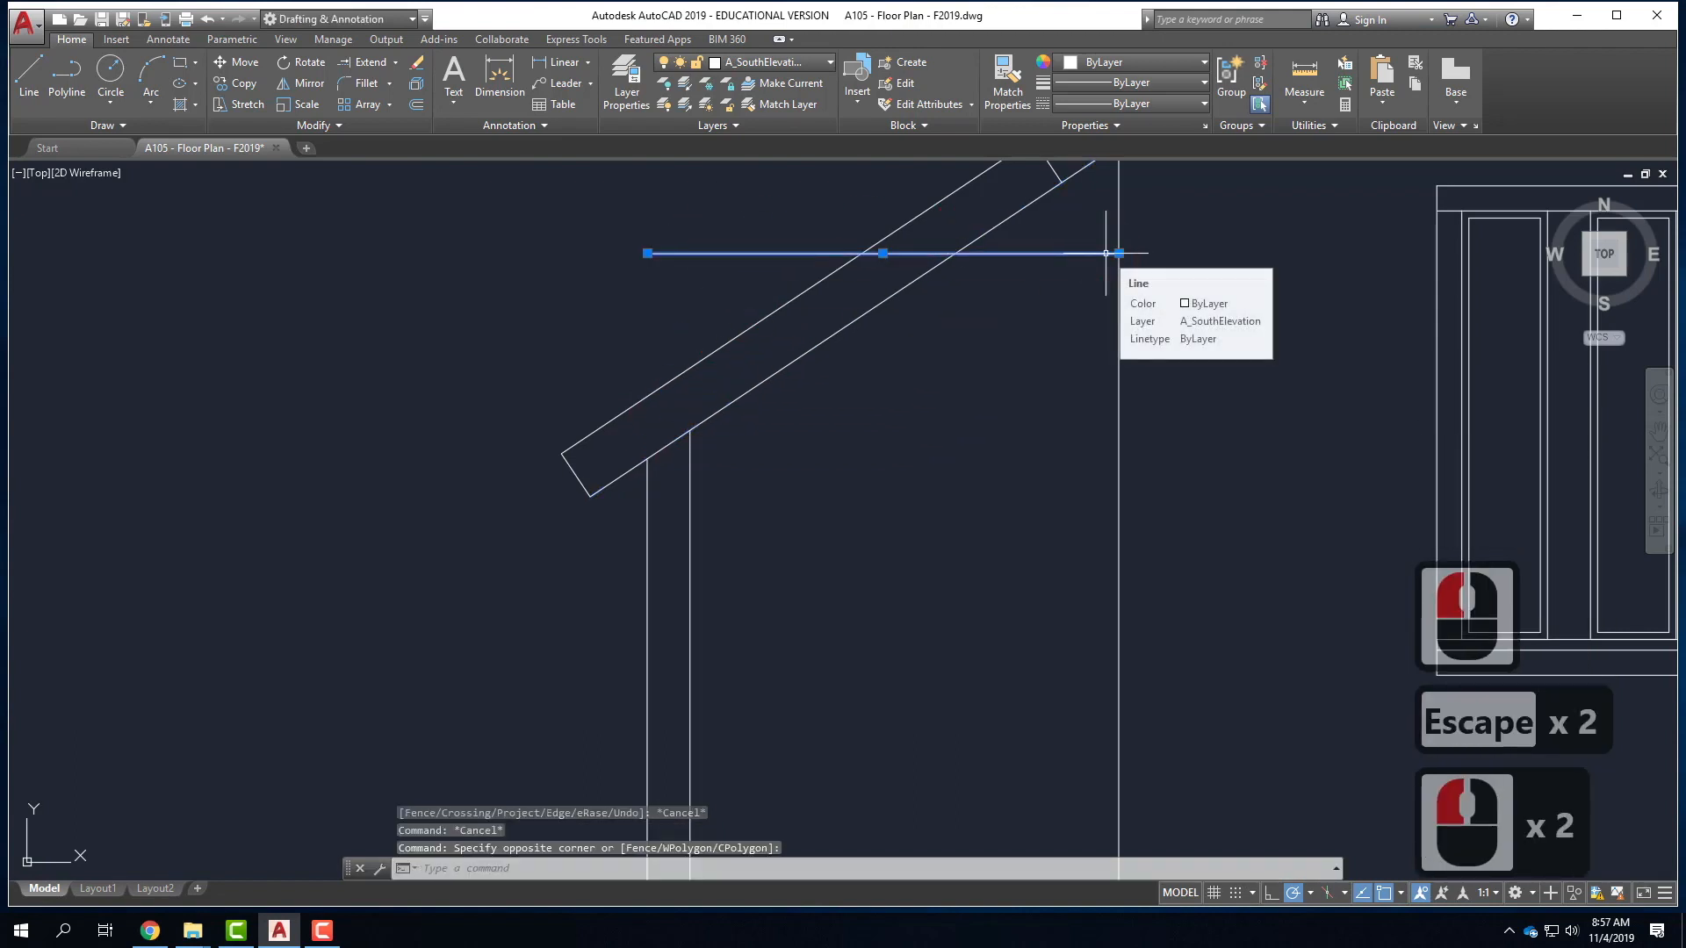
key(Delete)
- Stretch the lower ends of both porch post lines straight down to the ground line
scroll(478, 308, down, 3)
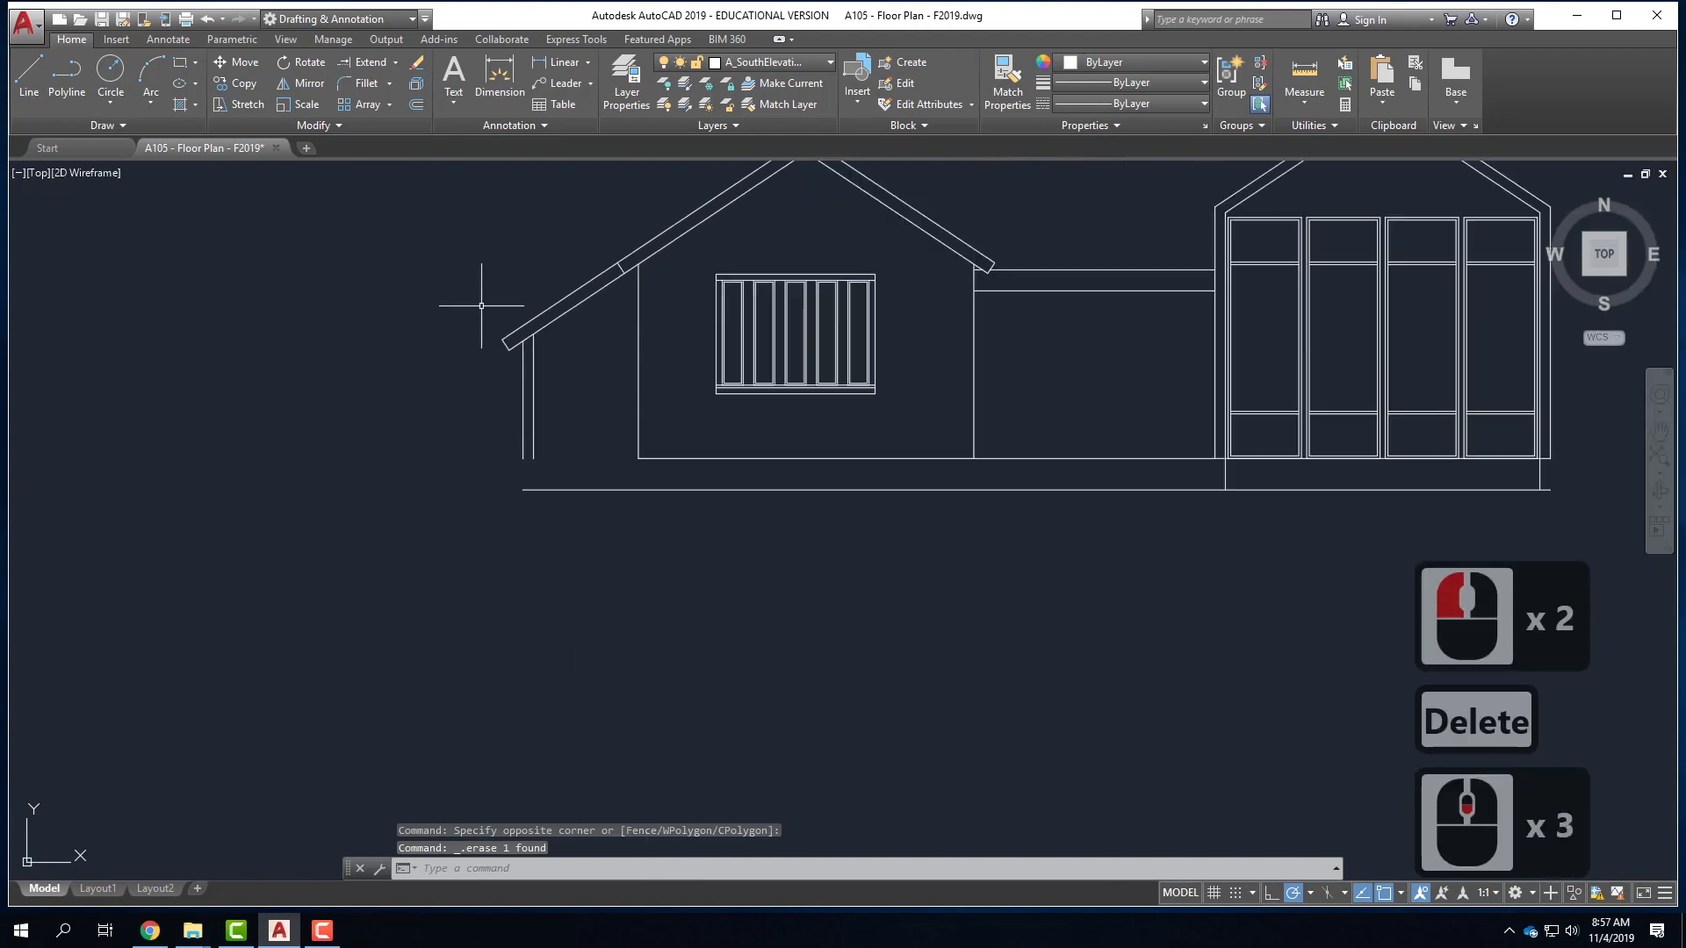
scroll(619, 439, up, 1)
scroll(615, 478, down, 1)
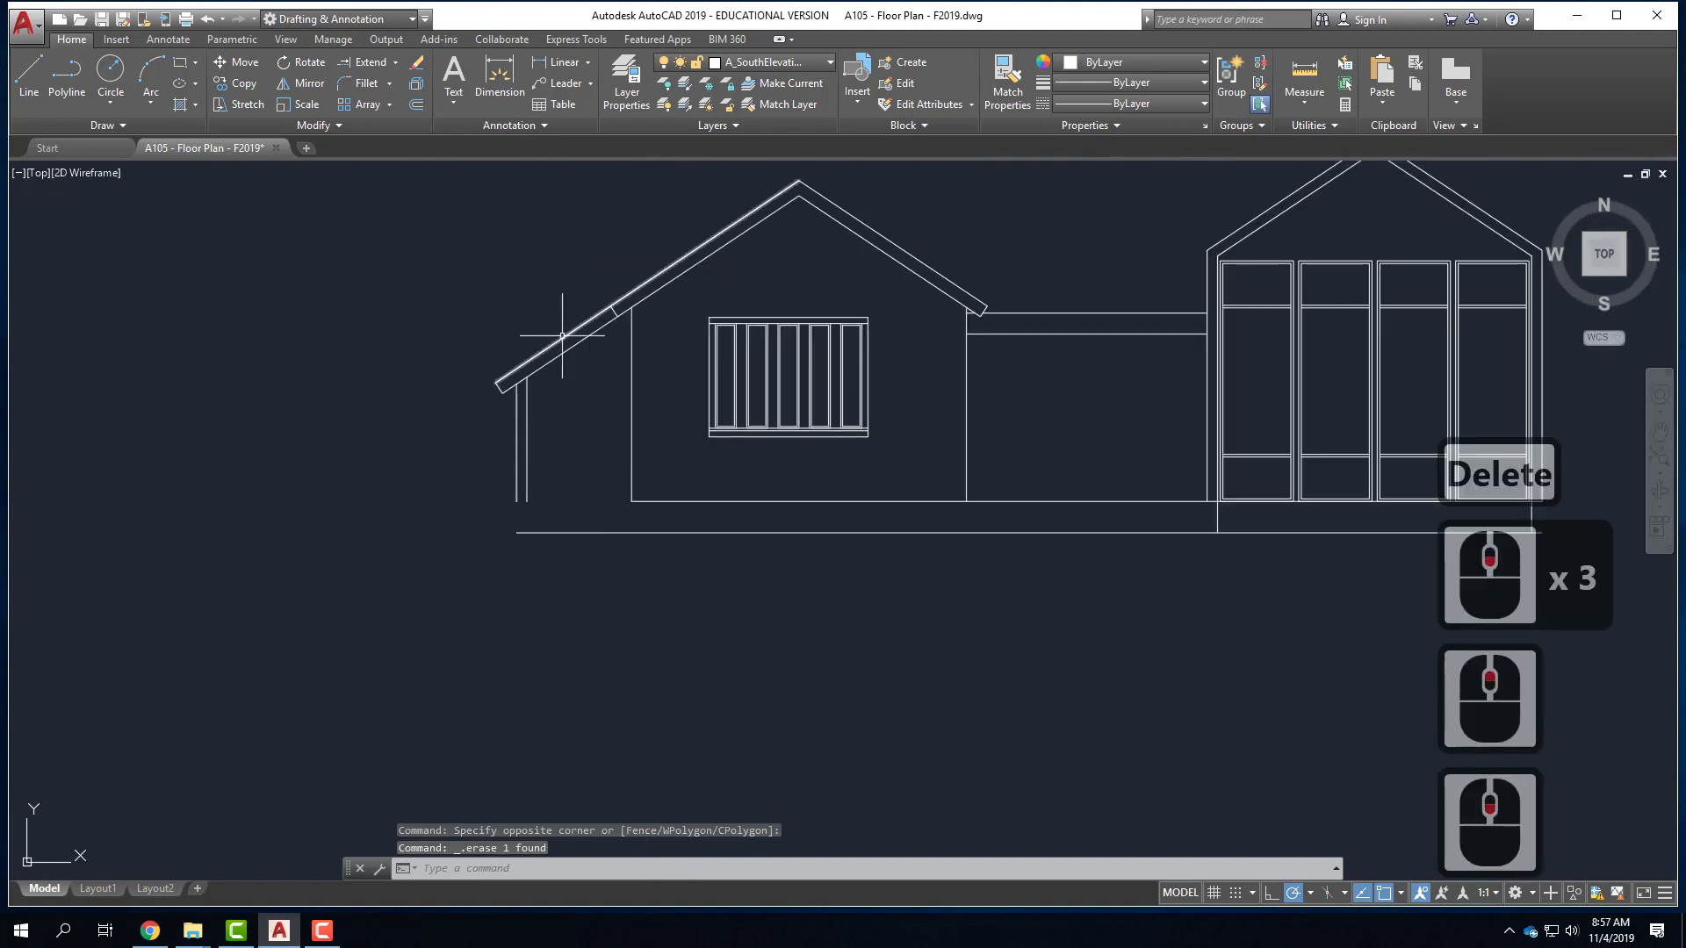
scroll(444, 510, down, 2)
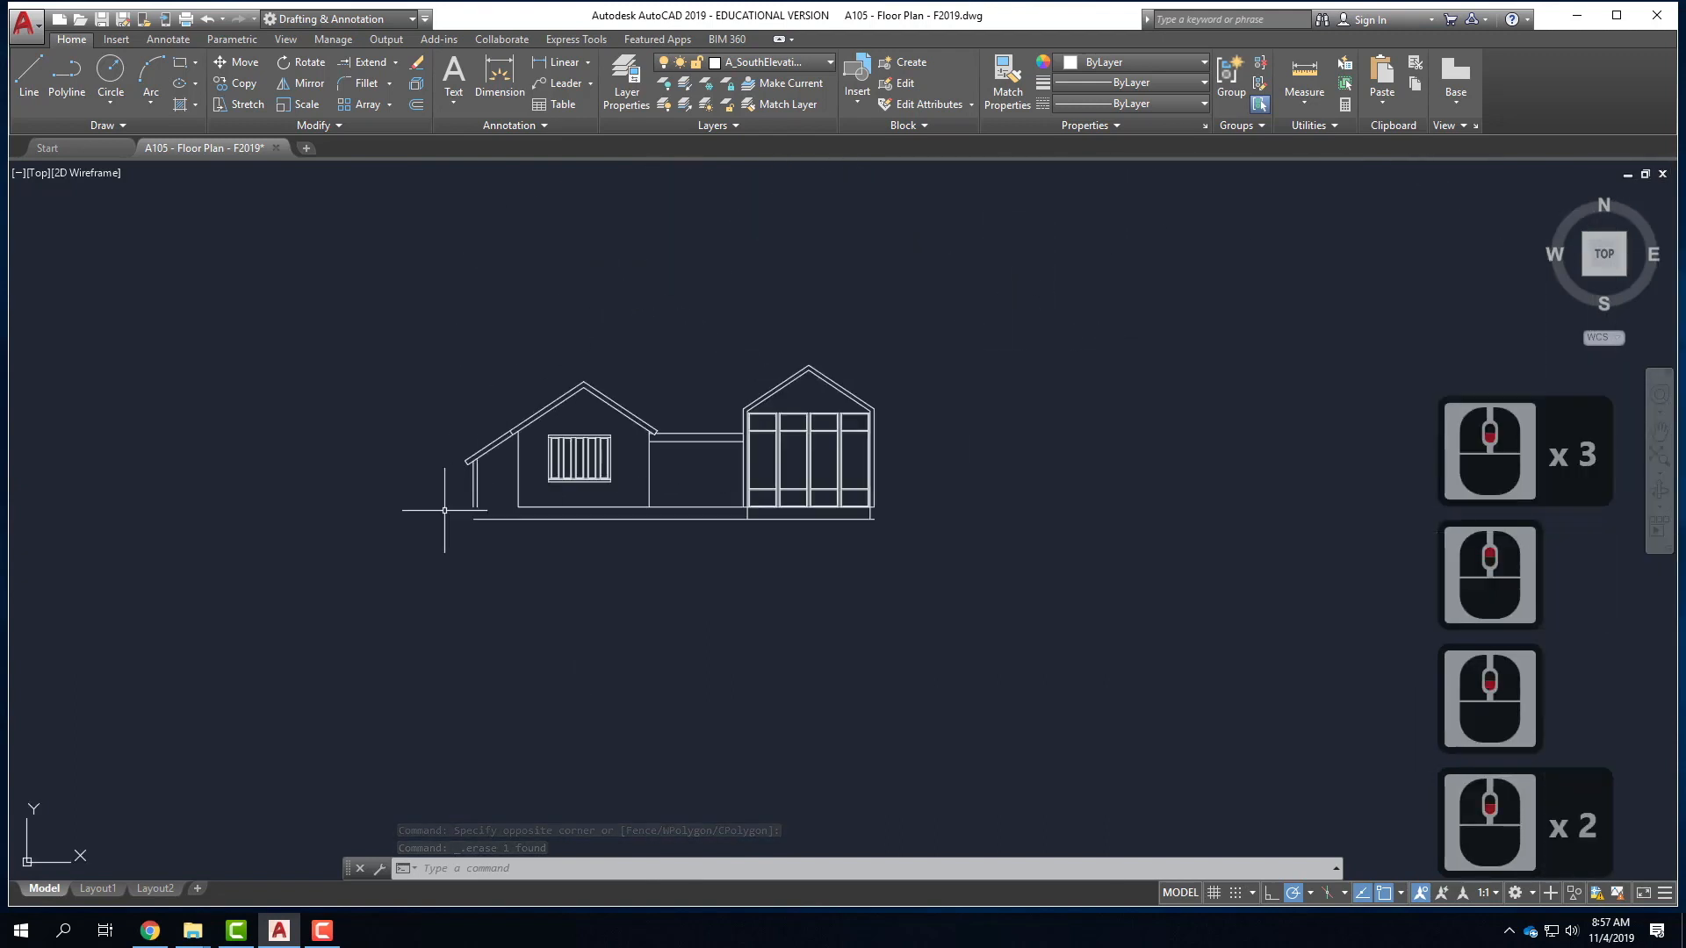
scroll(466, 505, up, 6)
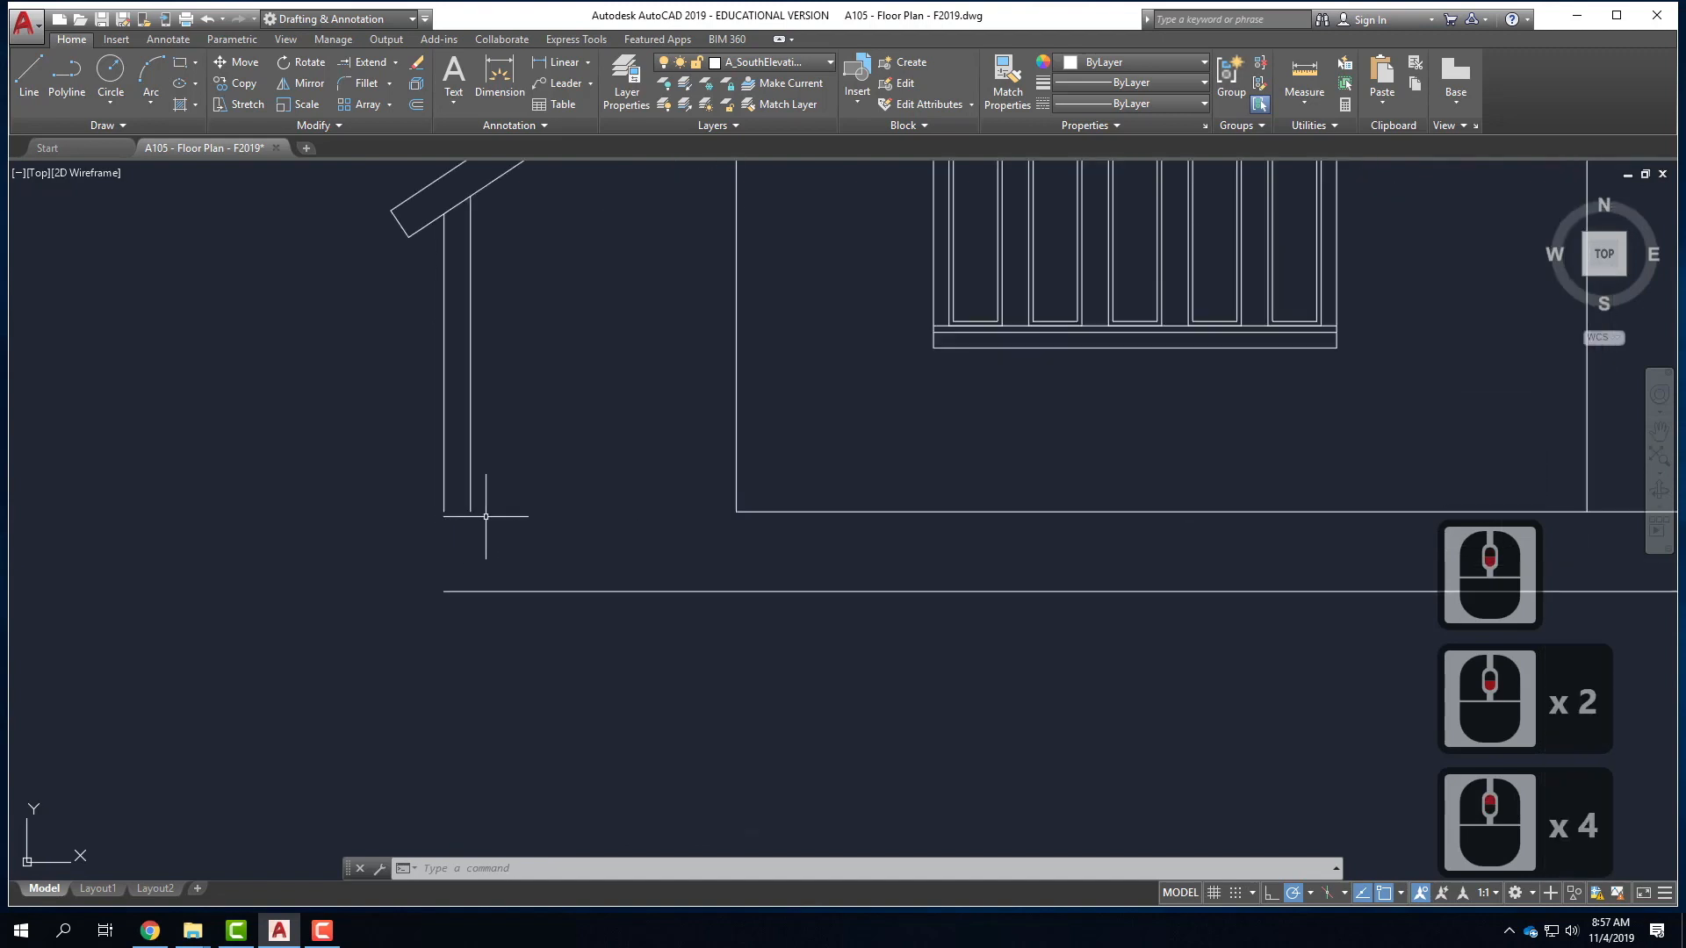
click(490, 515)
click(367, 471)
click(445, 511)
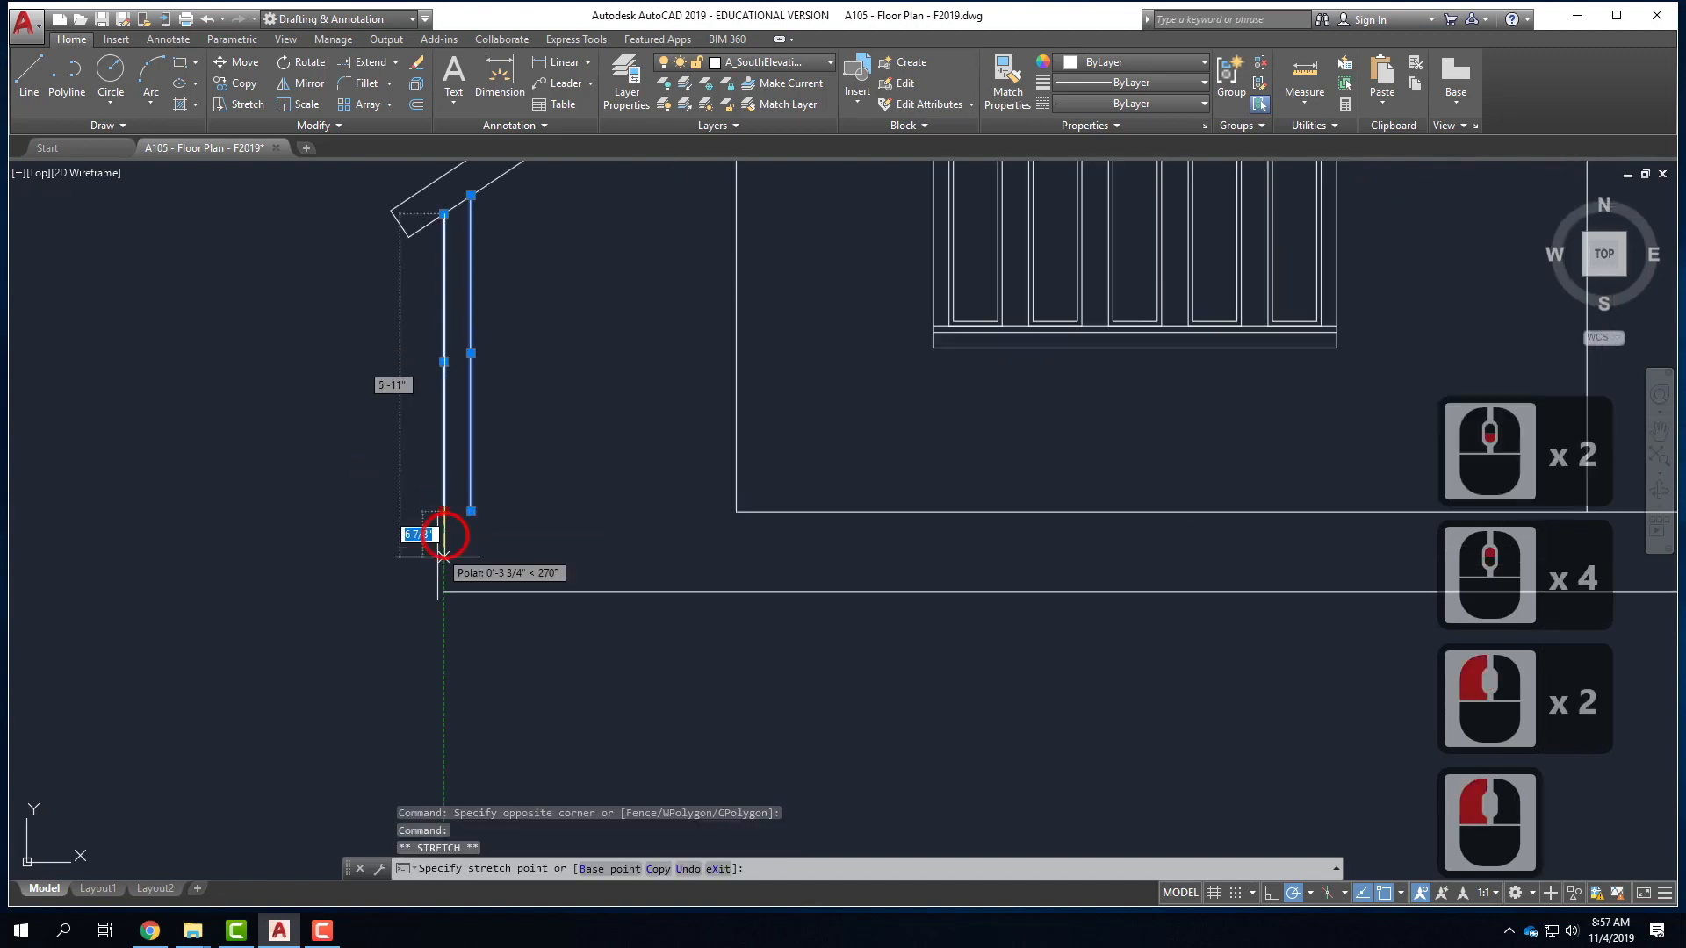
click(446, 591)
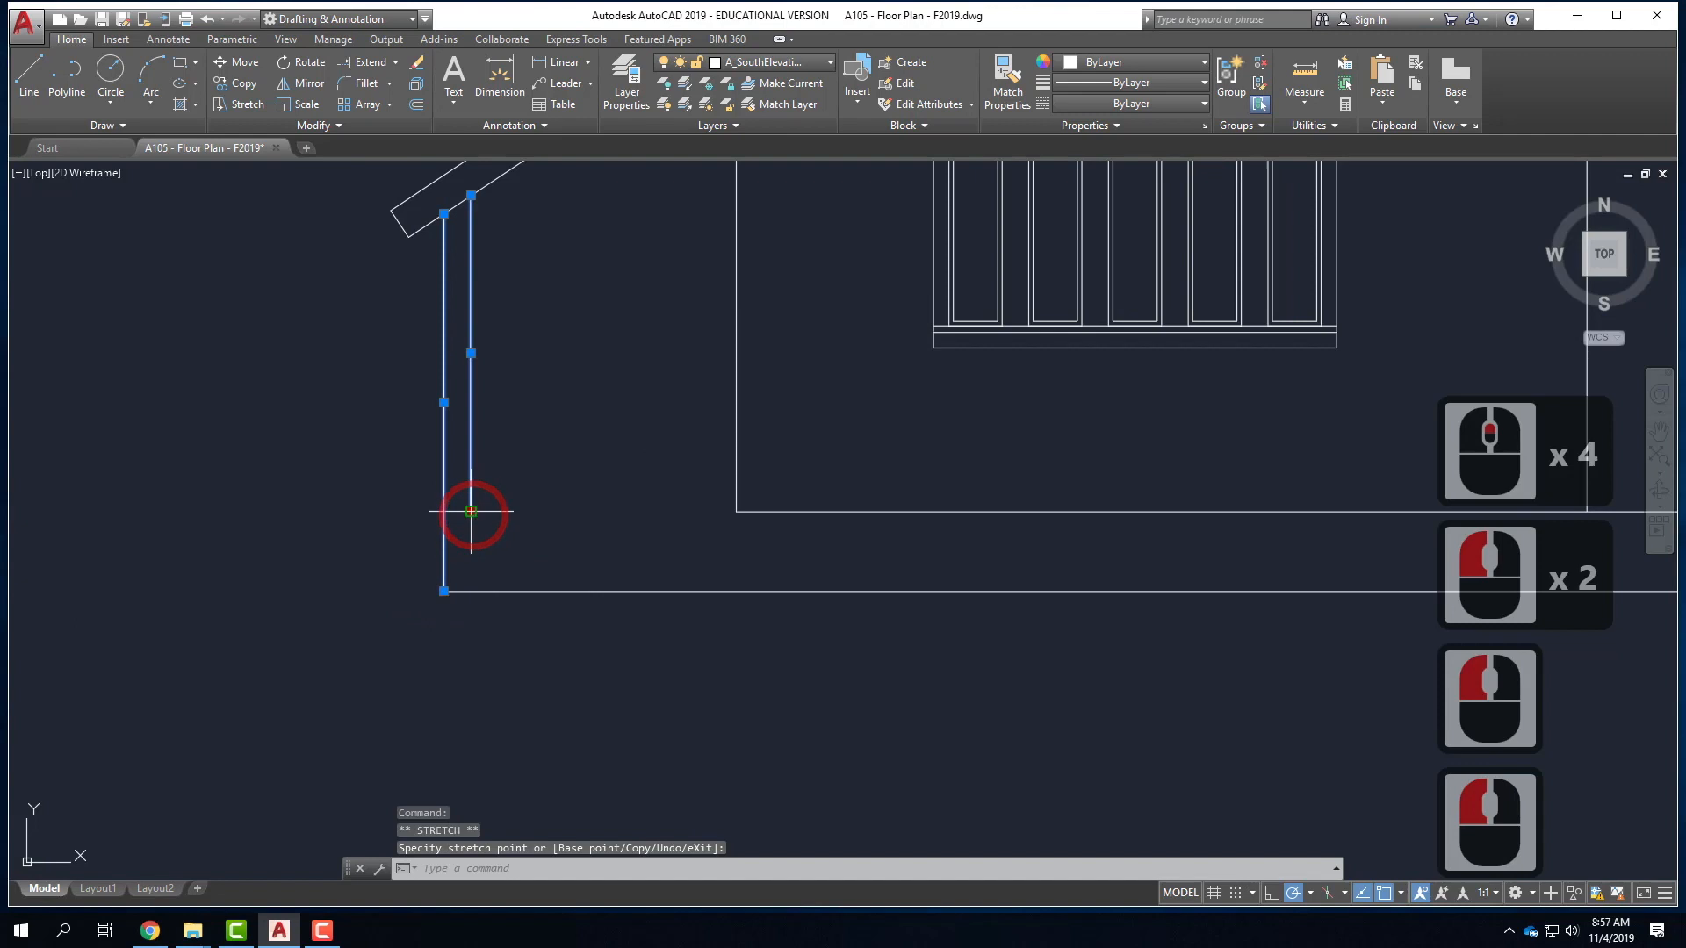
click(472, 591)
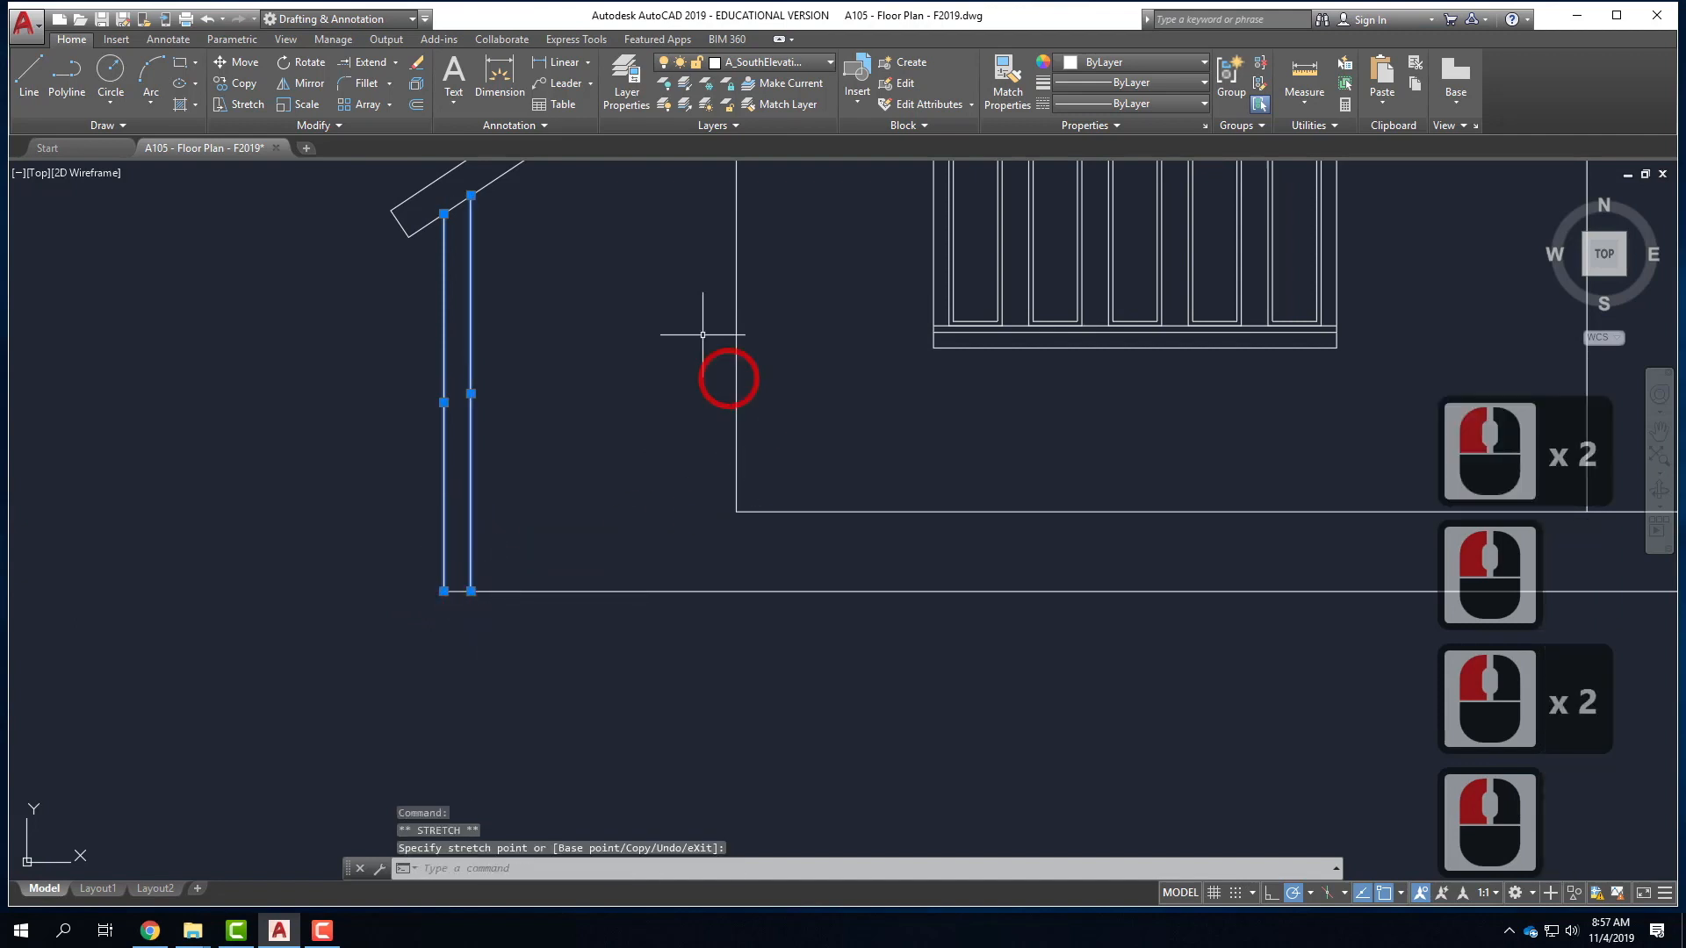
key(Escape)
- Draw a horizontal floor line from the base corner of the small gable's left wall to the inner porch post line
click(29, 80)
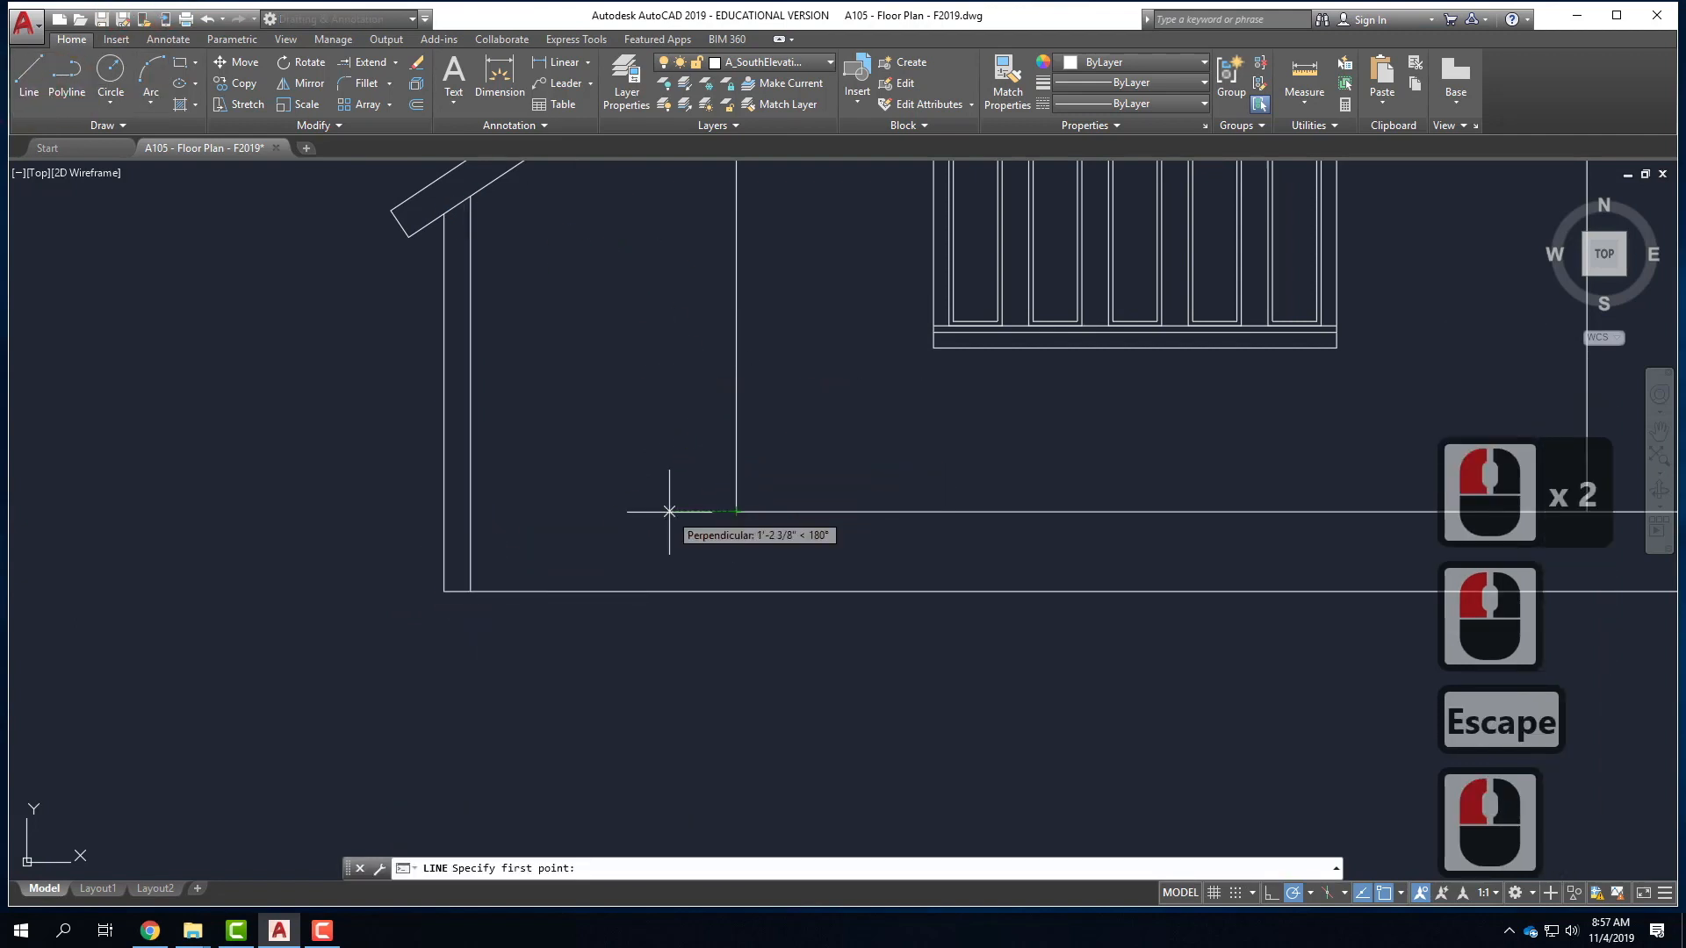
click(472, 511)
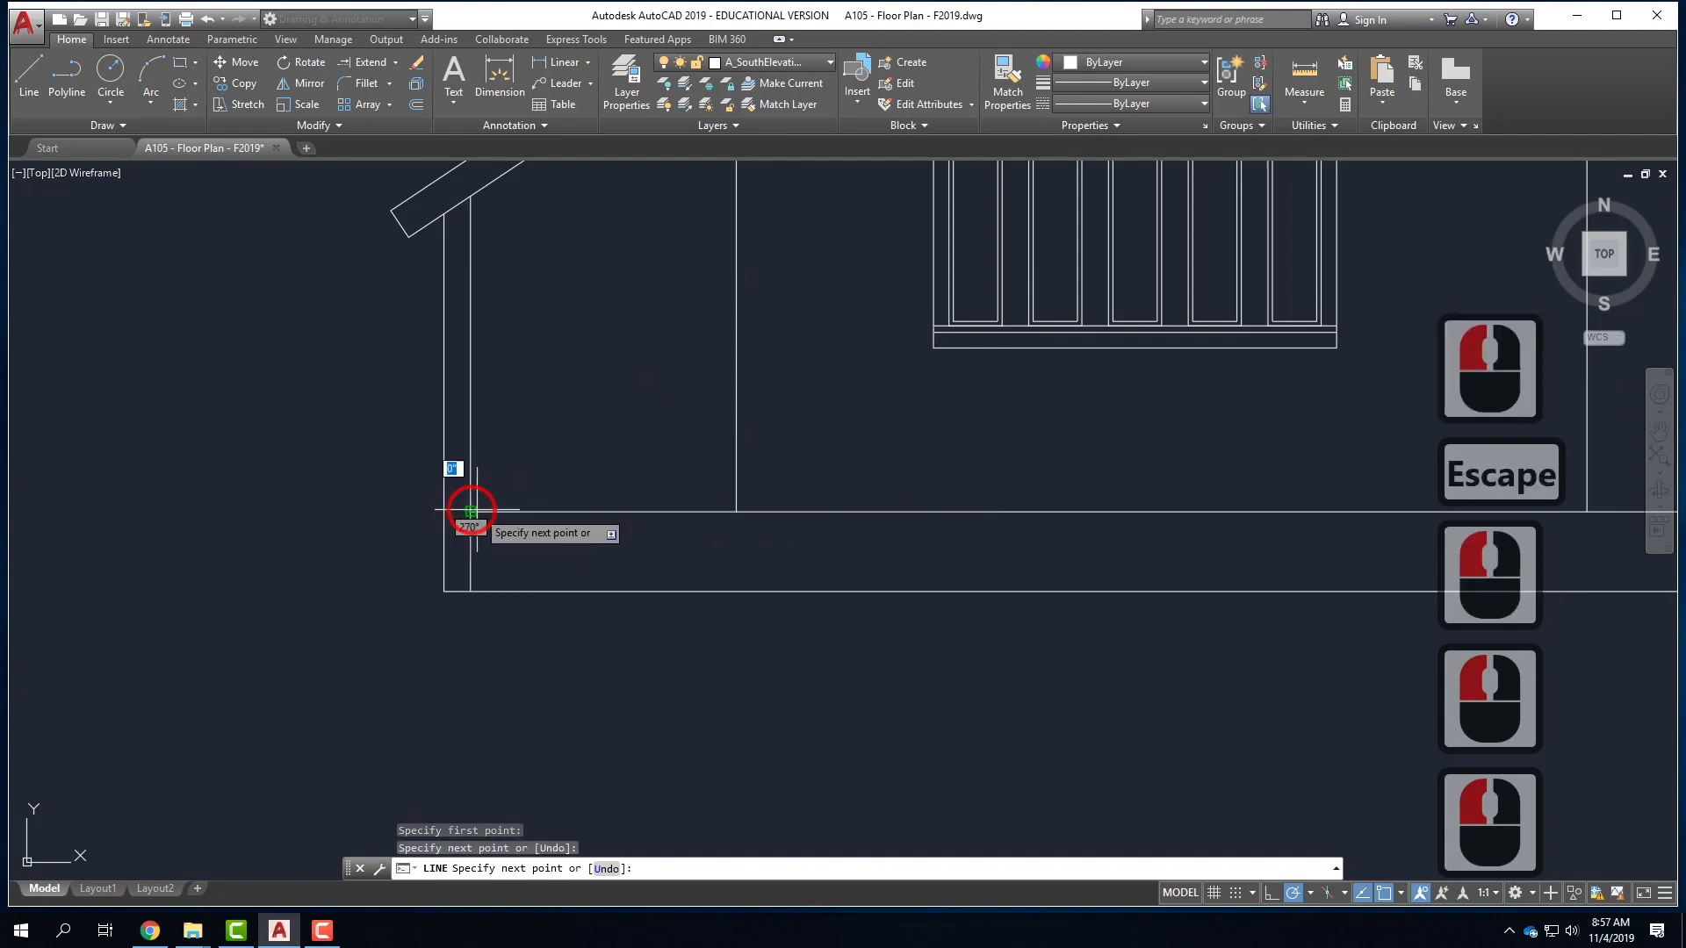
key(Return)
- Offset the porch floor line downward twice at 6" spacing to form the step lines
click(588, 498)
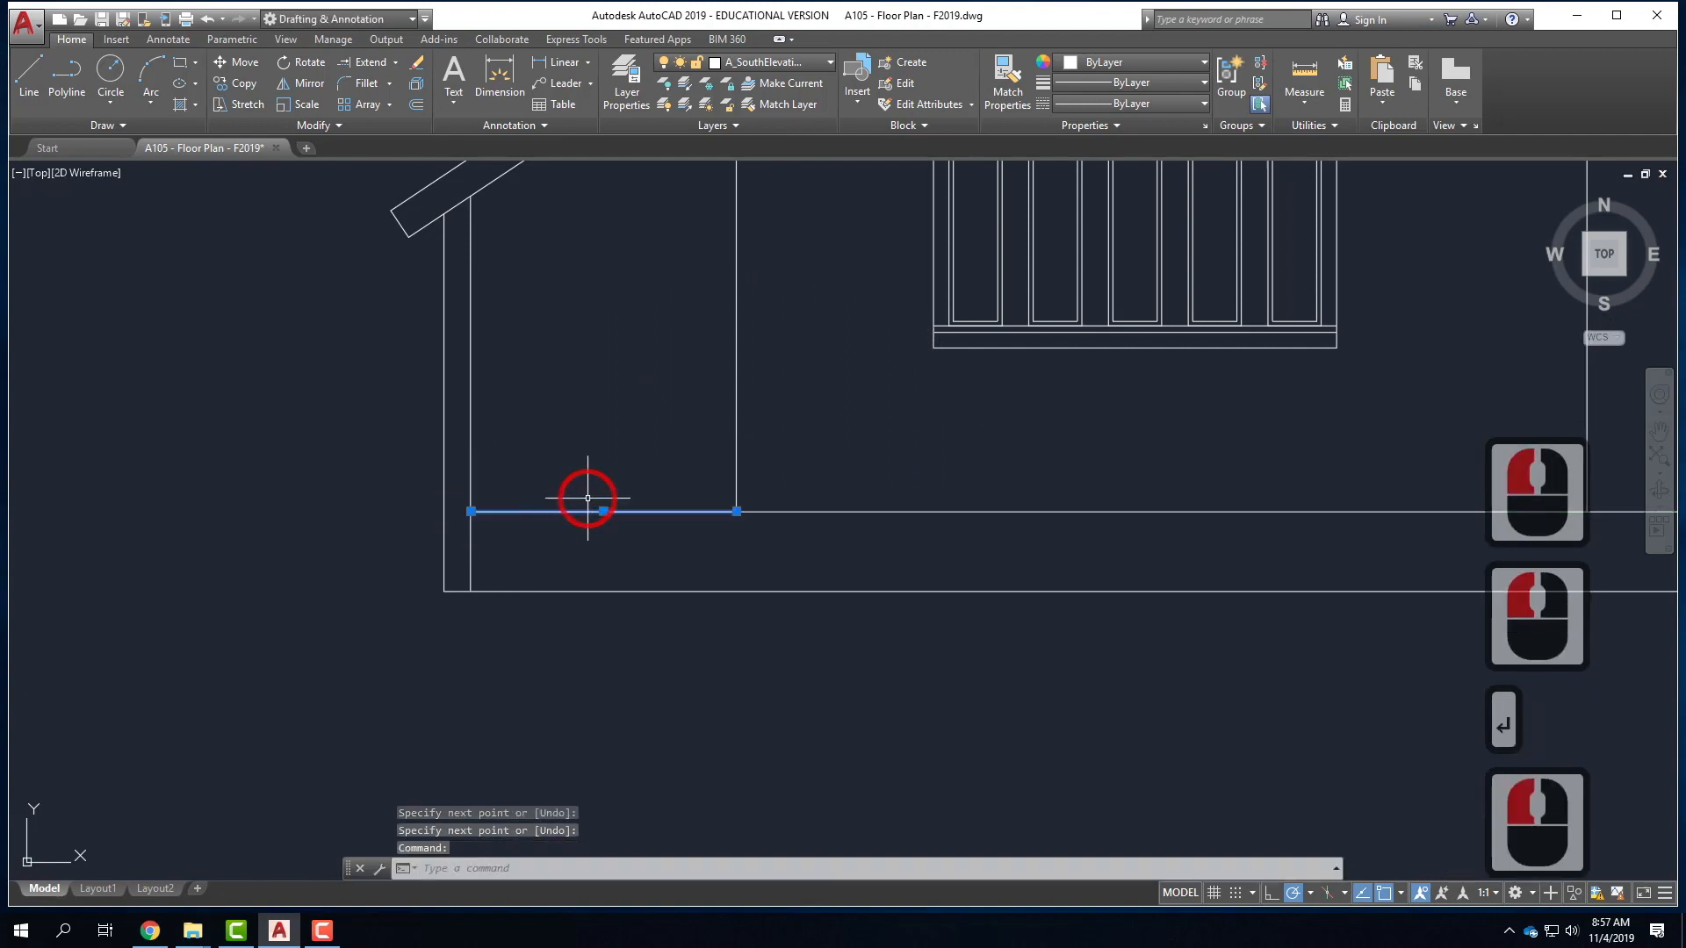
text(offset)
key(Return)
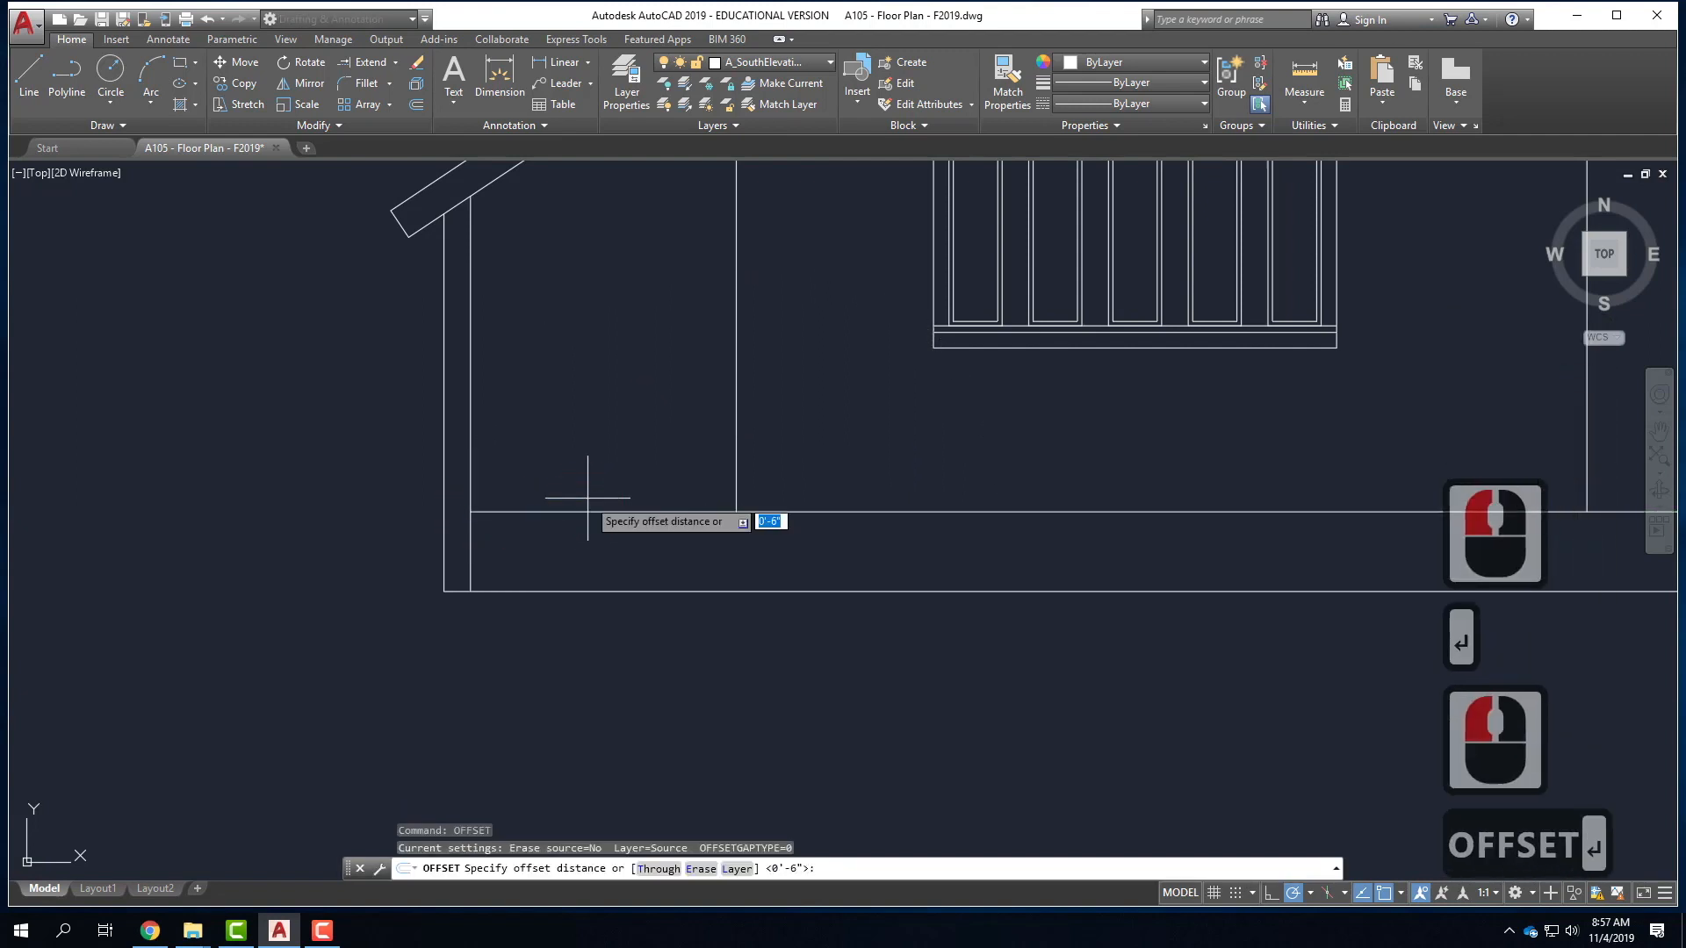
text(6")
key(Return)
click(564, 557)
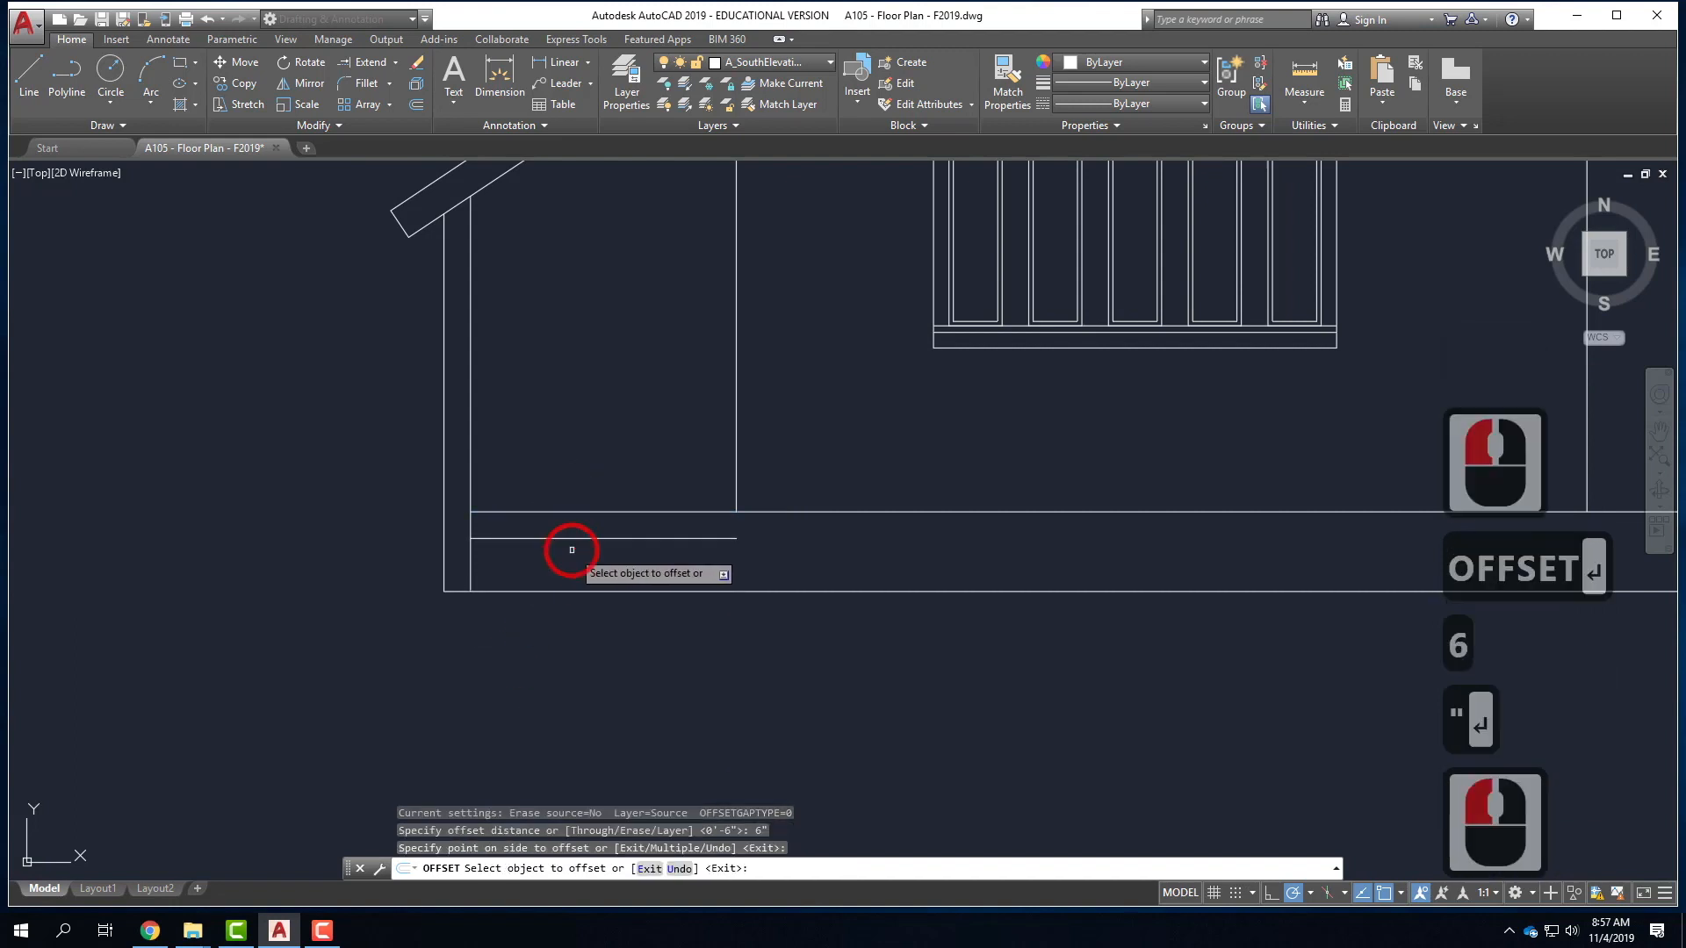
click(577, 538)
click(700, 662)
key(Escape)
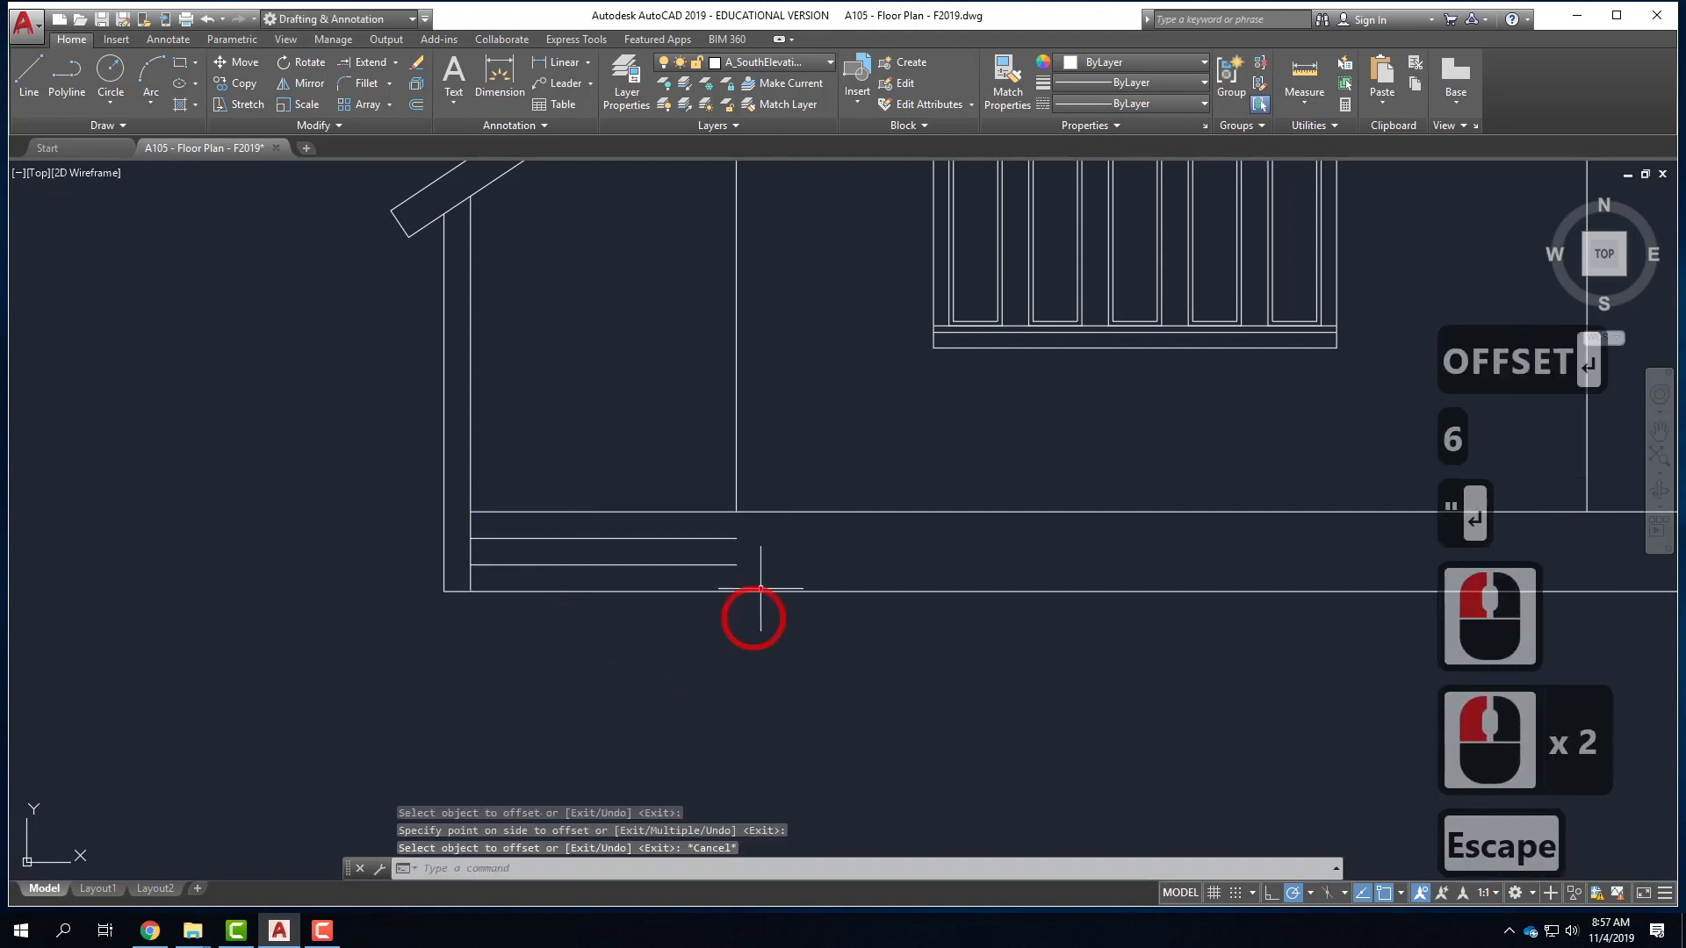
- Stretch the bottom end of the small gable's left wall line down to the ground line
click(734, 490)
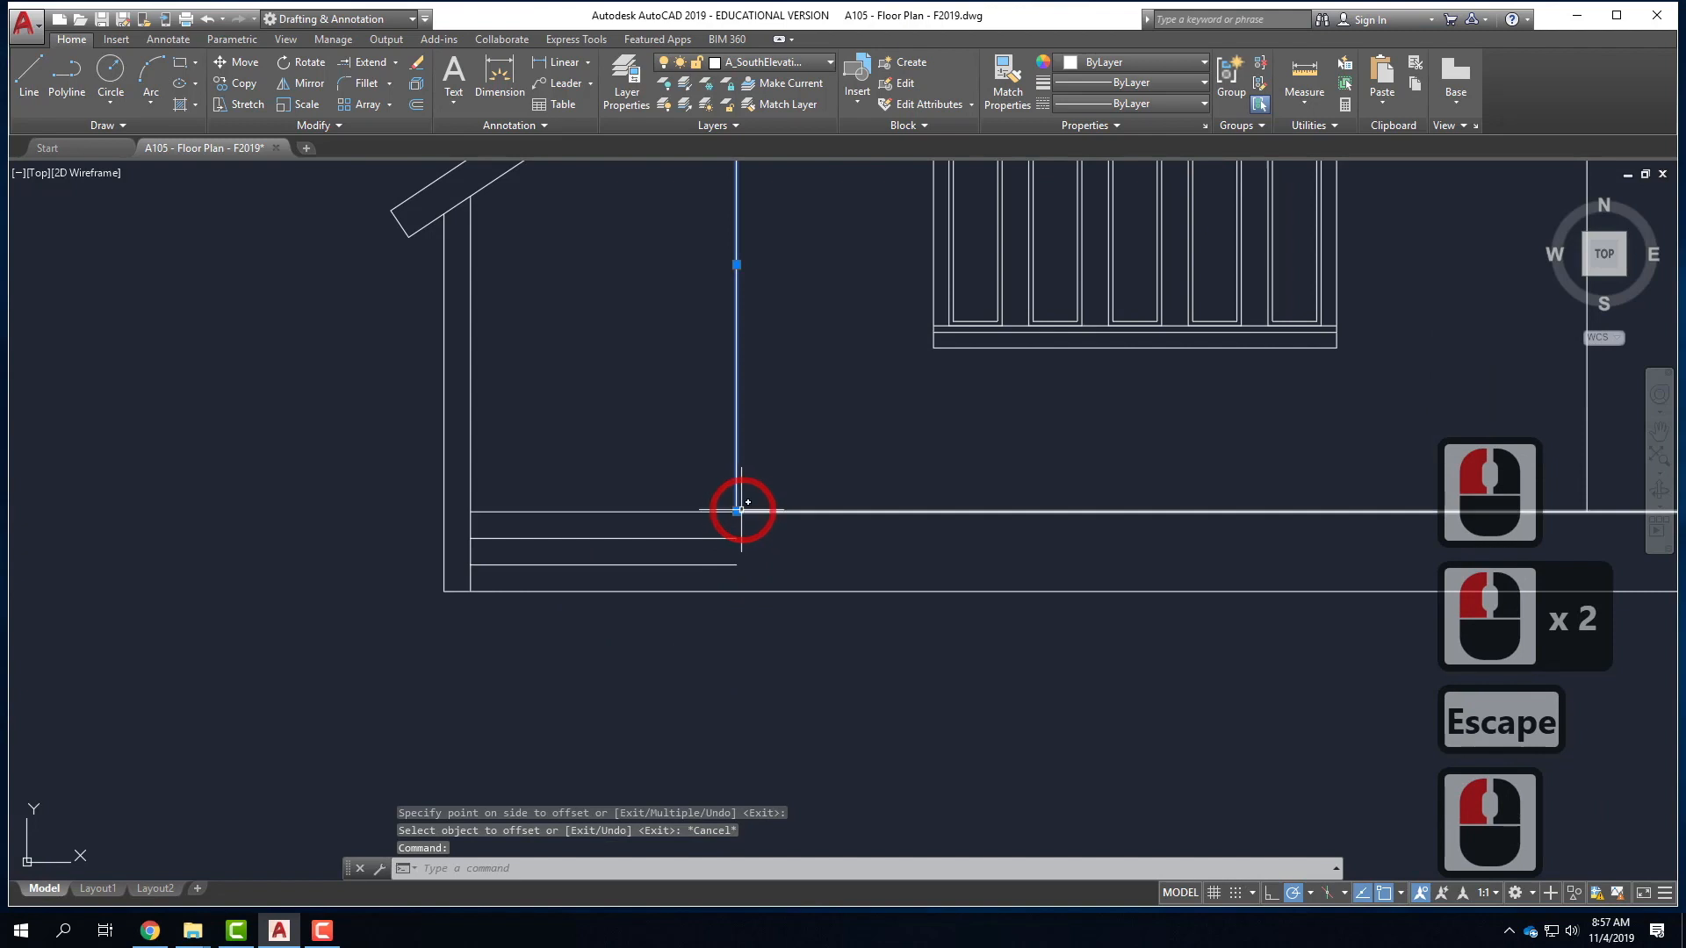
click(735, 512)
click(685, 628)
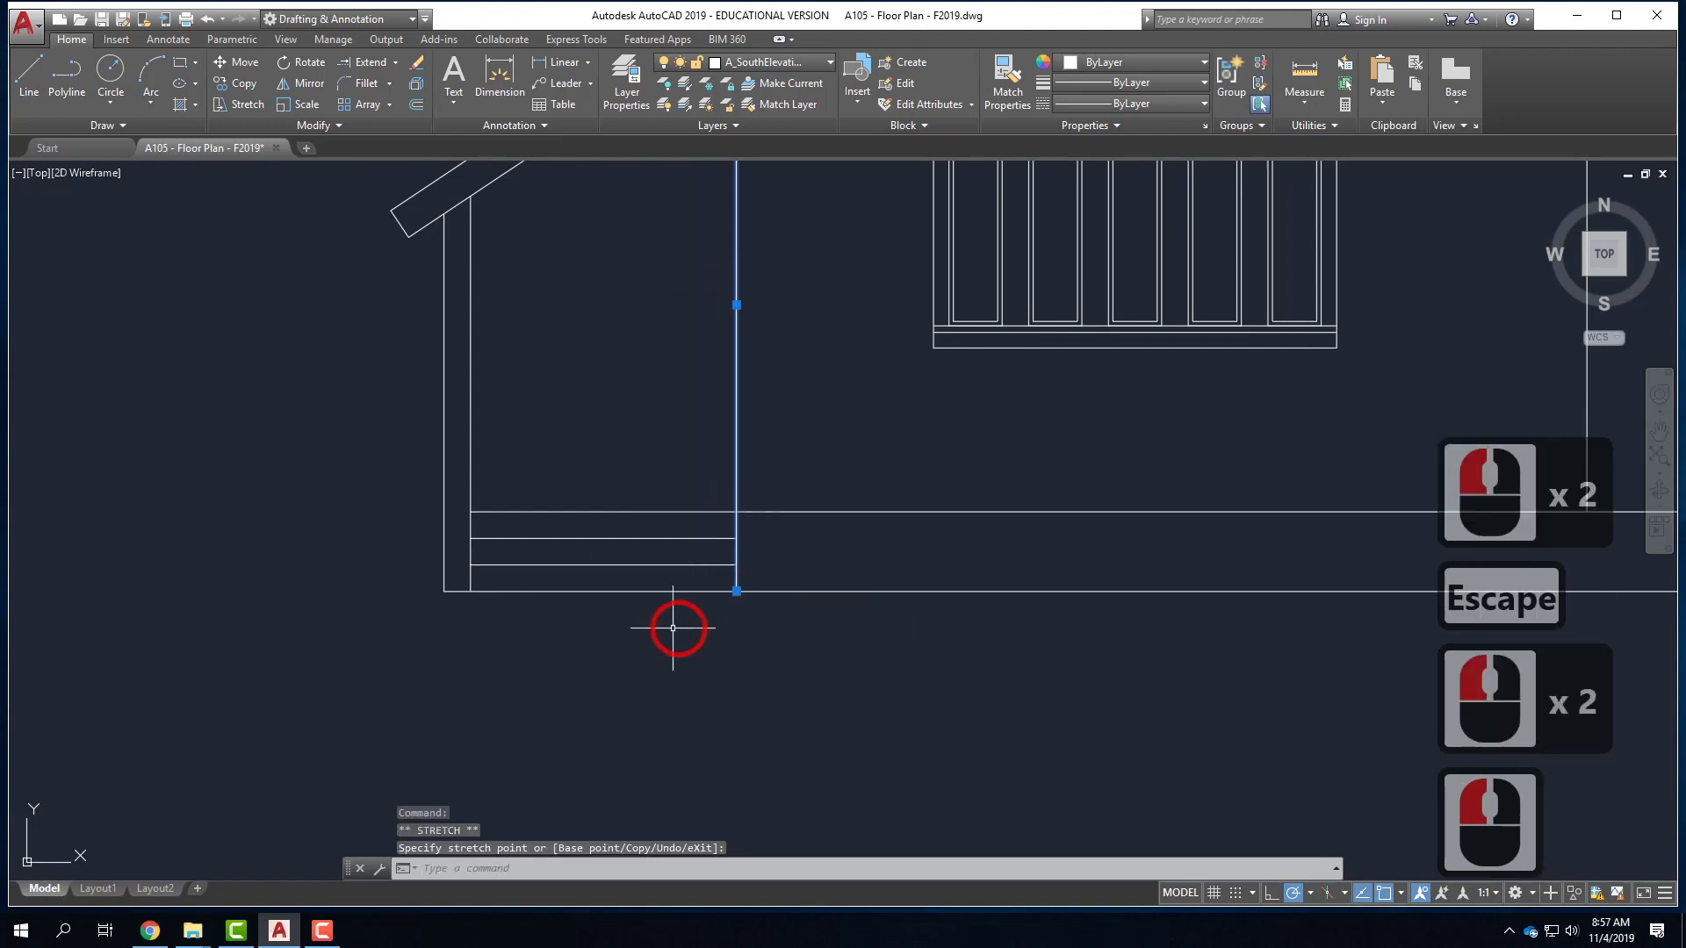
key(Escape)
- Stretch the bottom end of the small gable's right wall line down to the ground line
click(807, 509)
scroll(445, 565, down, 3)
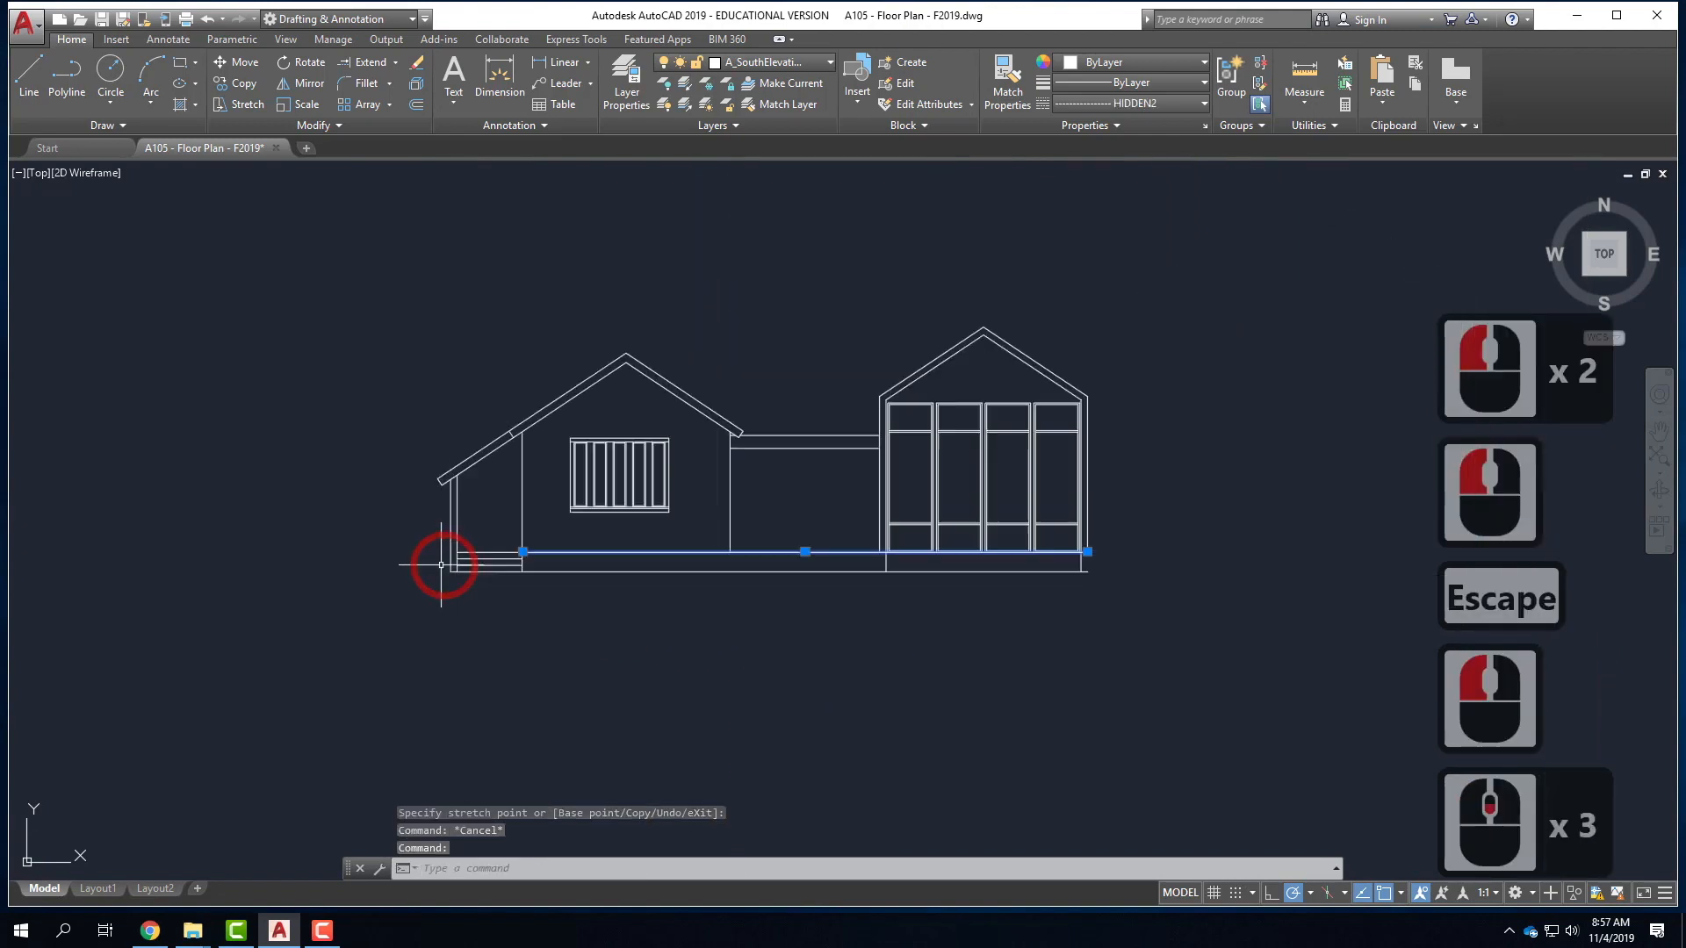
scroll(728, 567, up, 3)
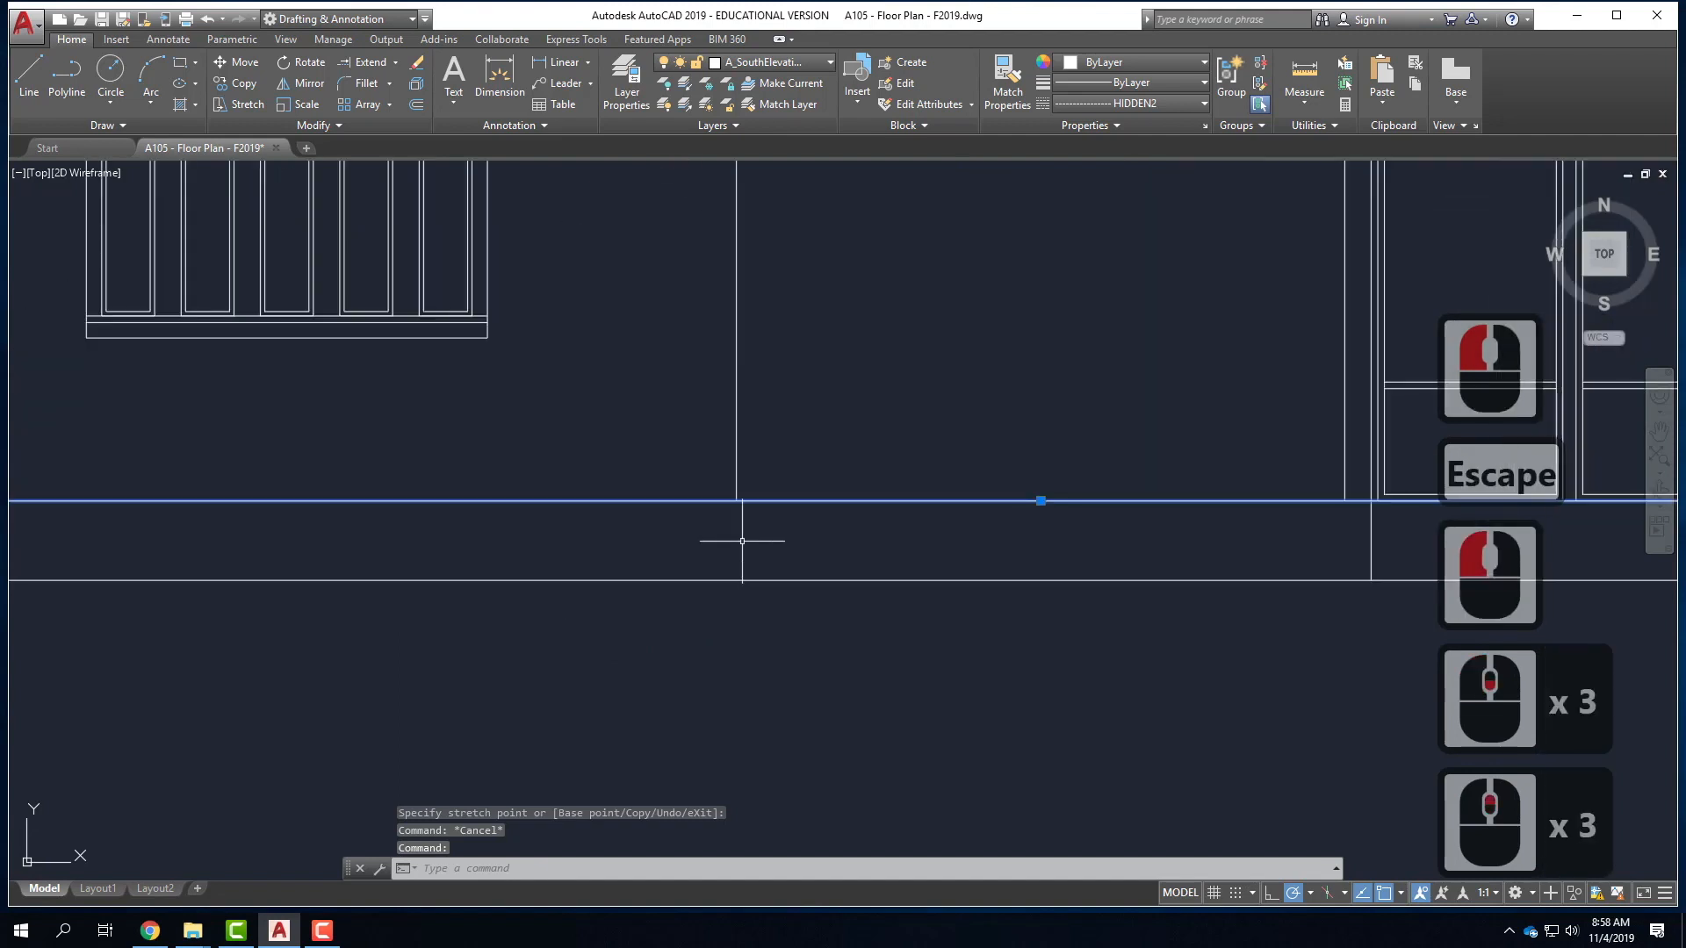
key(Escape)
click(745, 501)
click(738, 501)
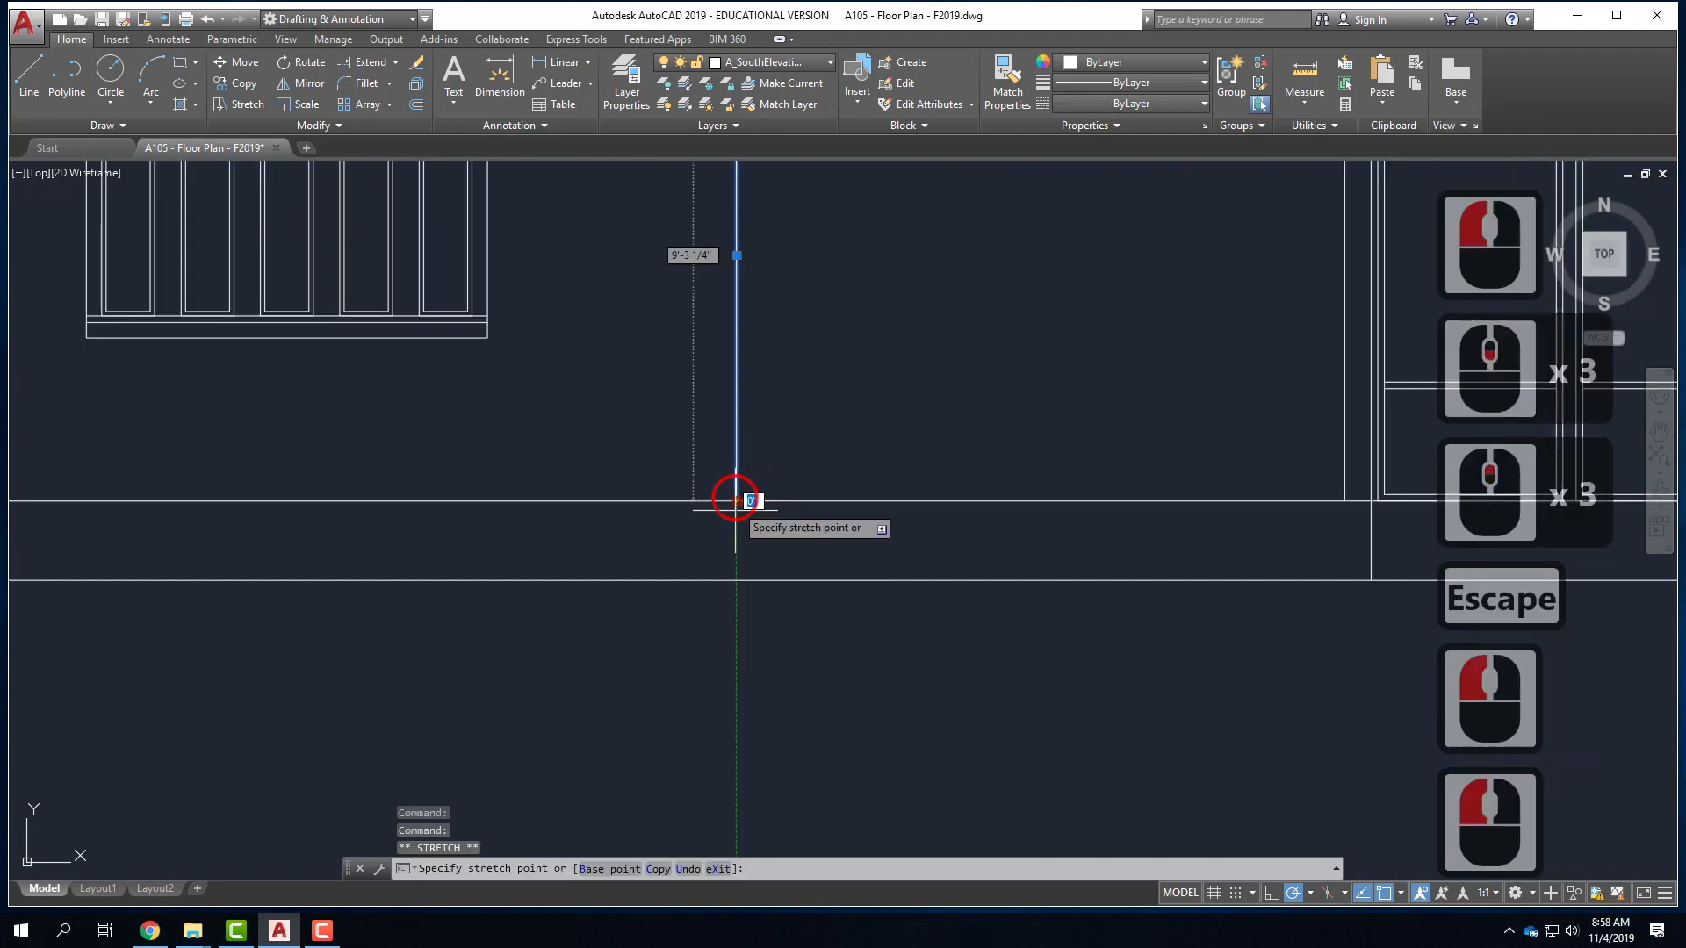
click(741, 573)
- Stretch the tall gable's outer left wall line down to the ground line
scroll(889, 550, down, 2)
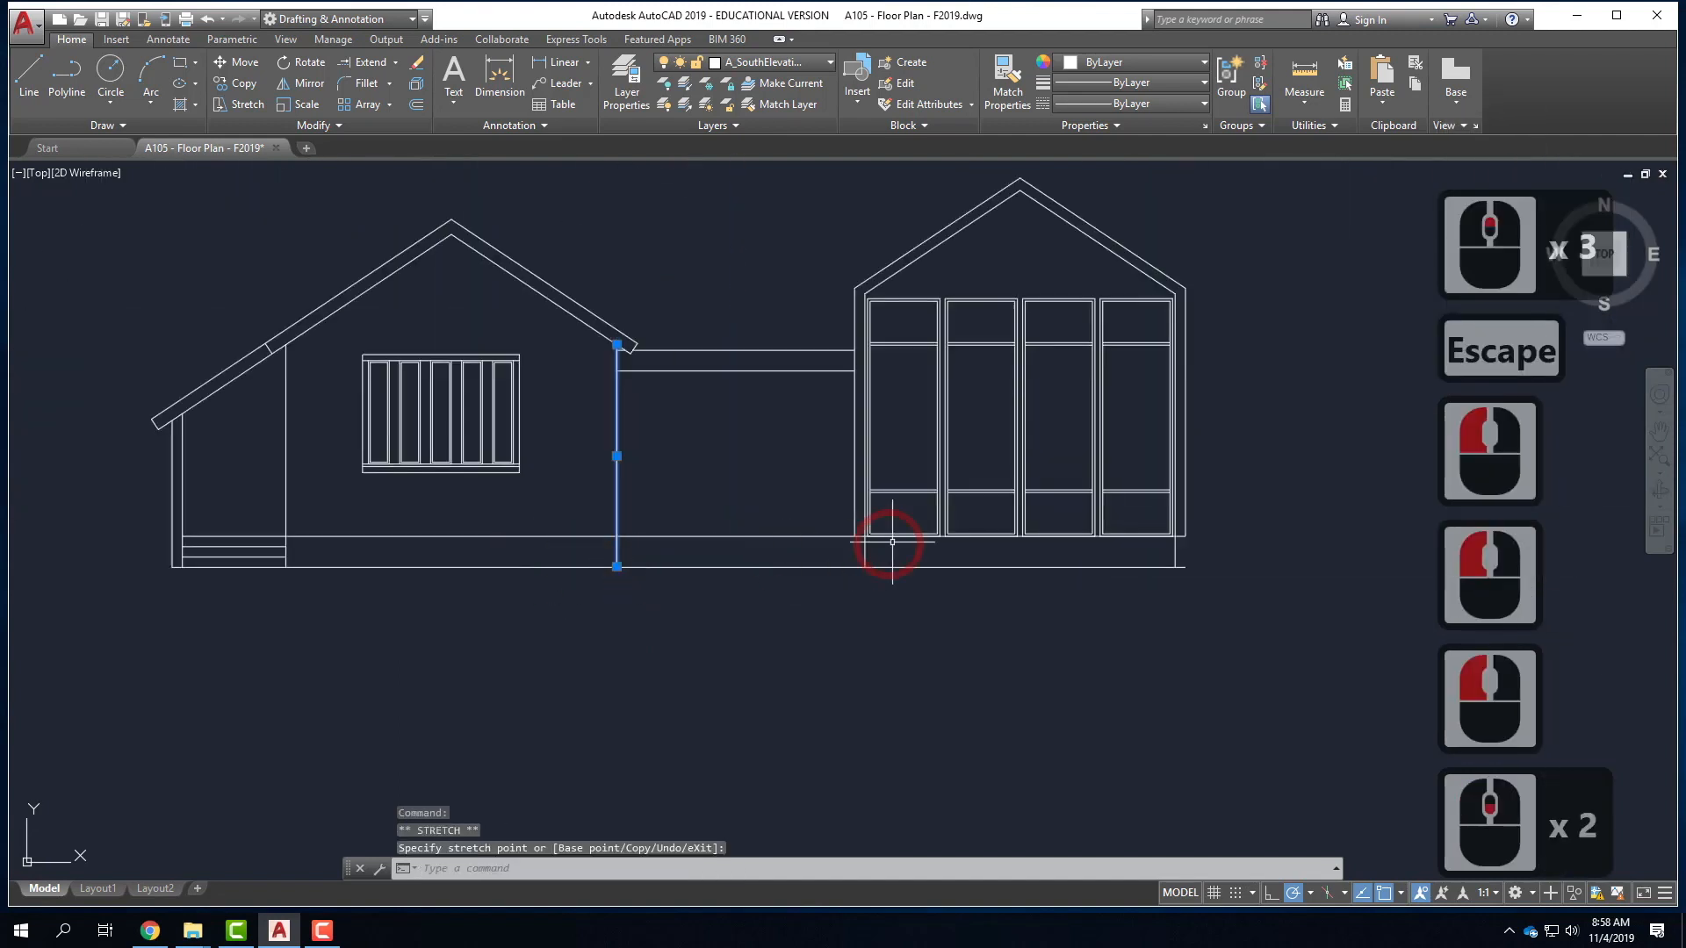
scroll(791, 546, up, 3)
click(742, 544)
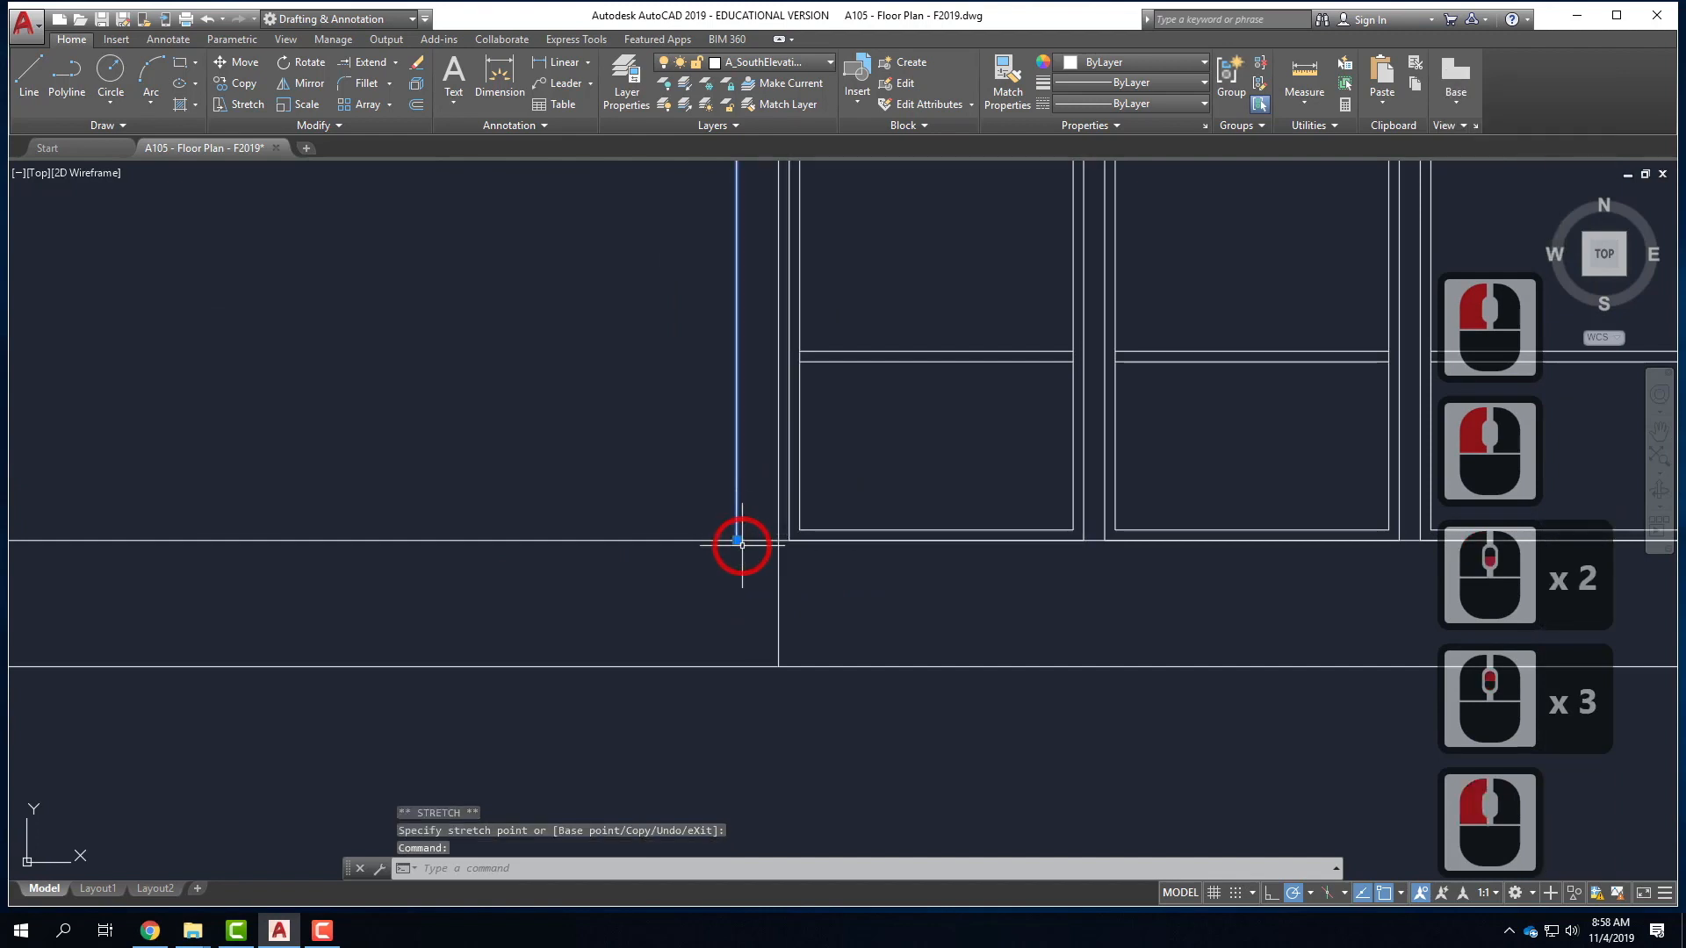
click(738, 670)
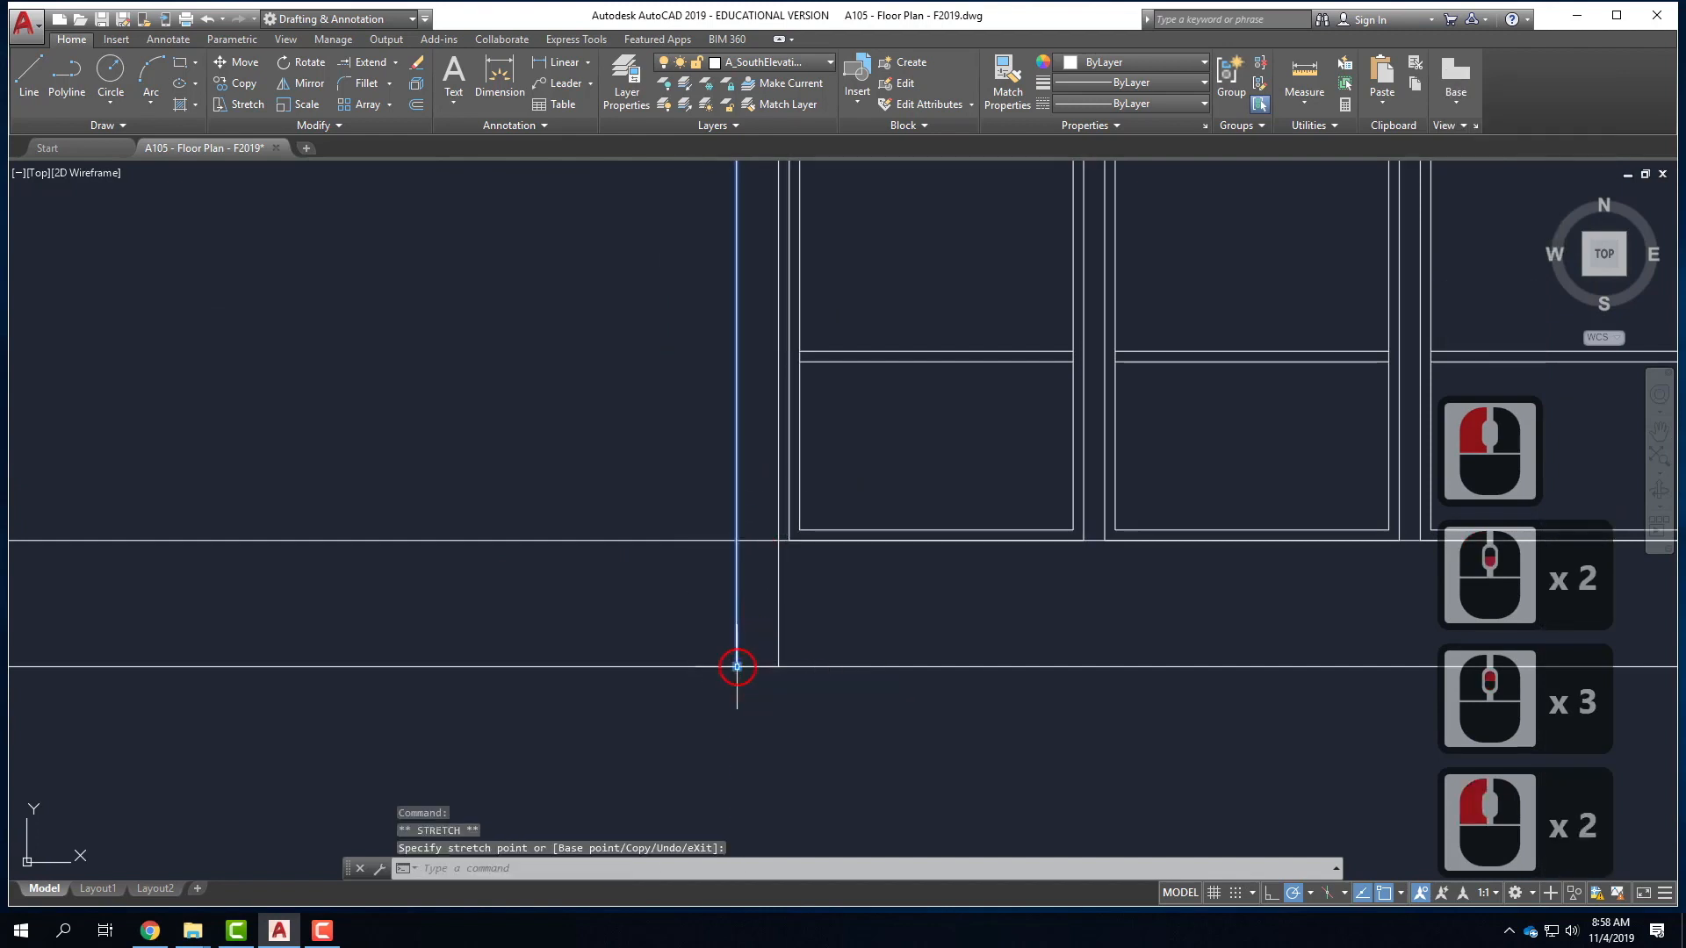
- Stretch the tall gable's outer right wall line down to the end of the ground line
scroll(530, 631, down, 2)
scroll(902, 615, up, 3)
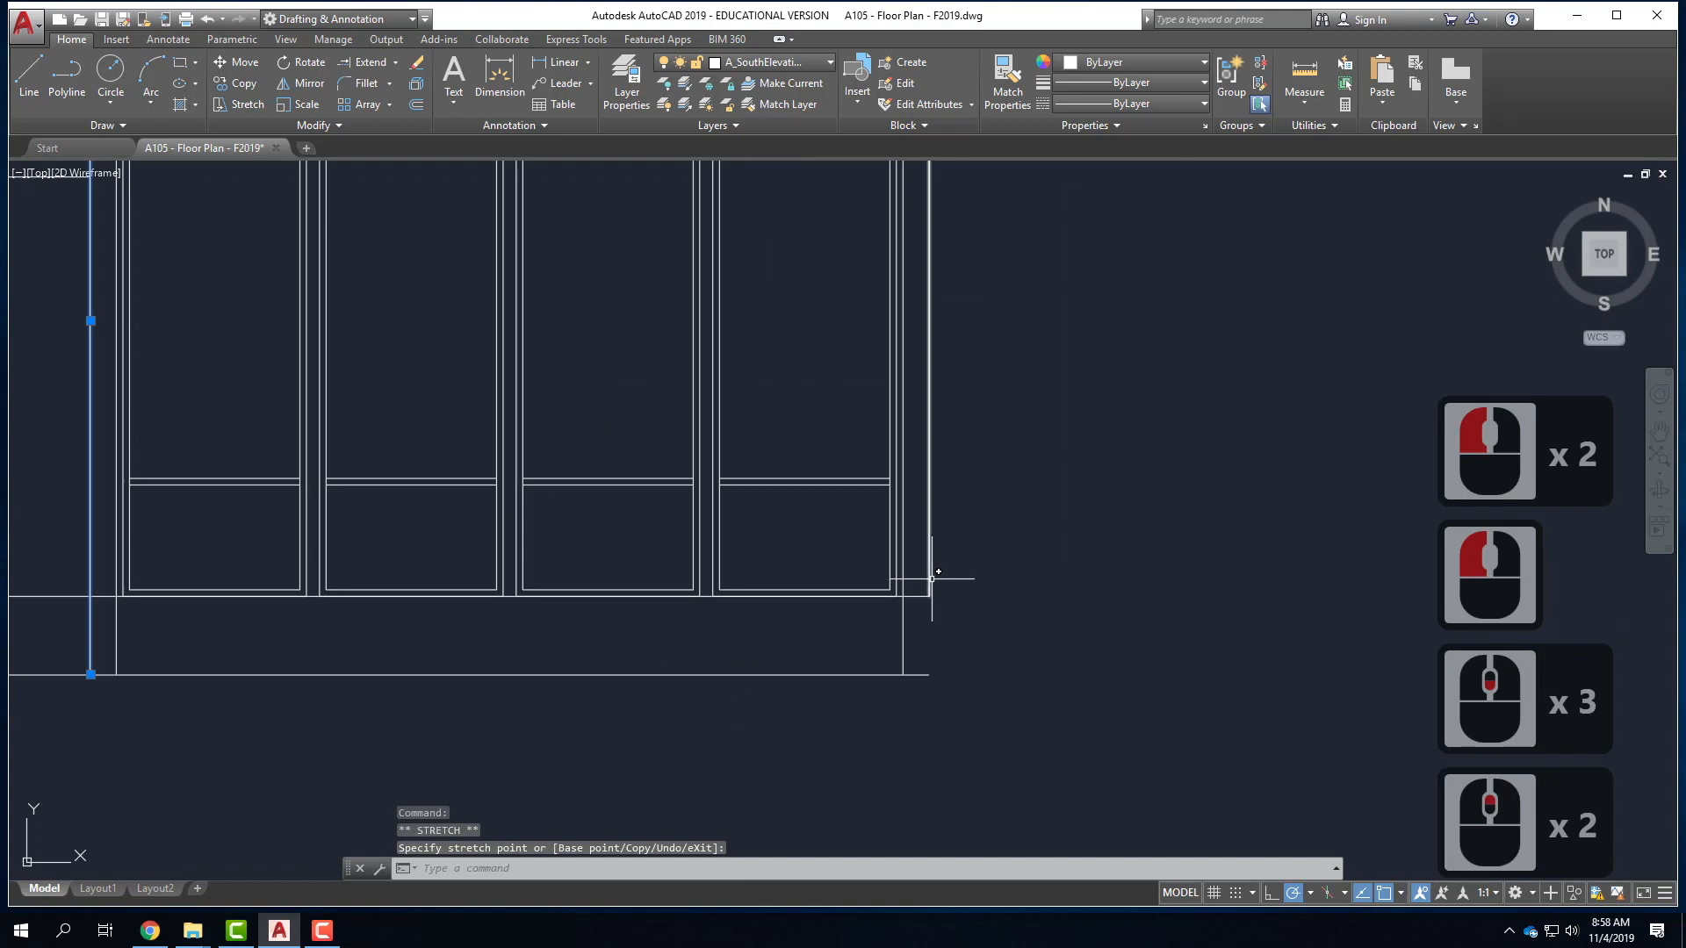
click(931, 578)
click(929, 595)
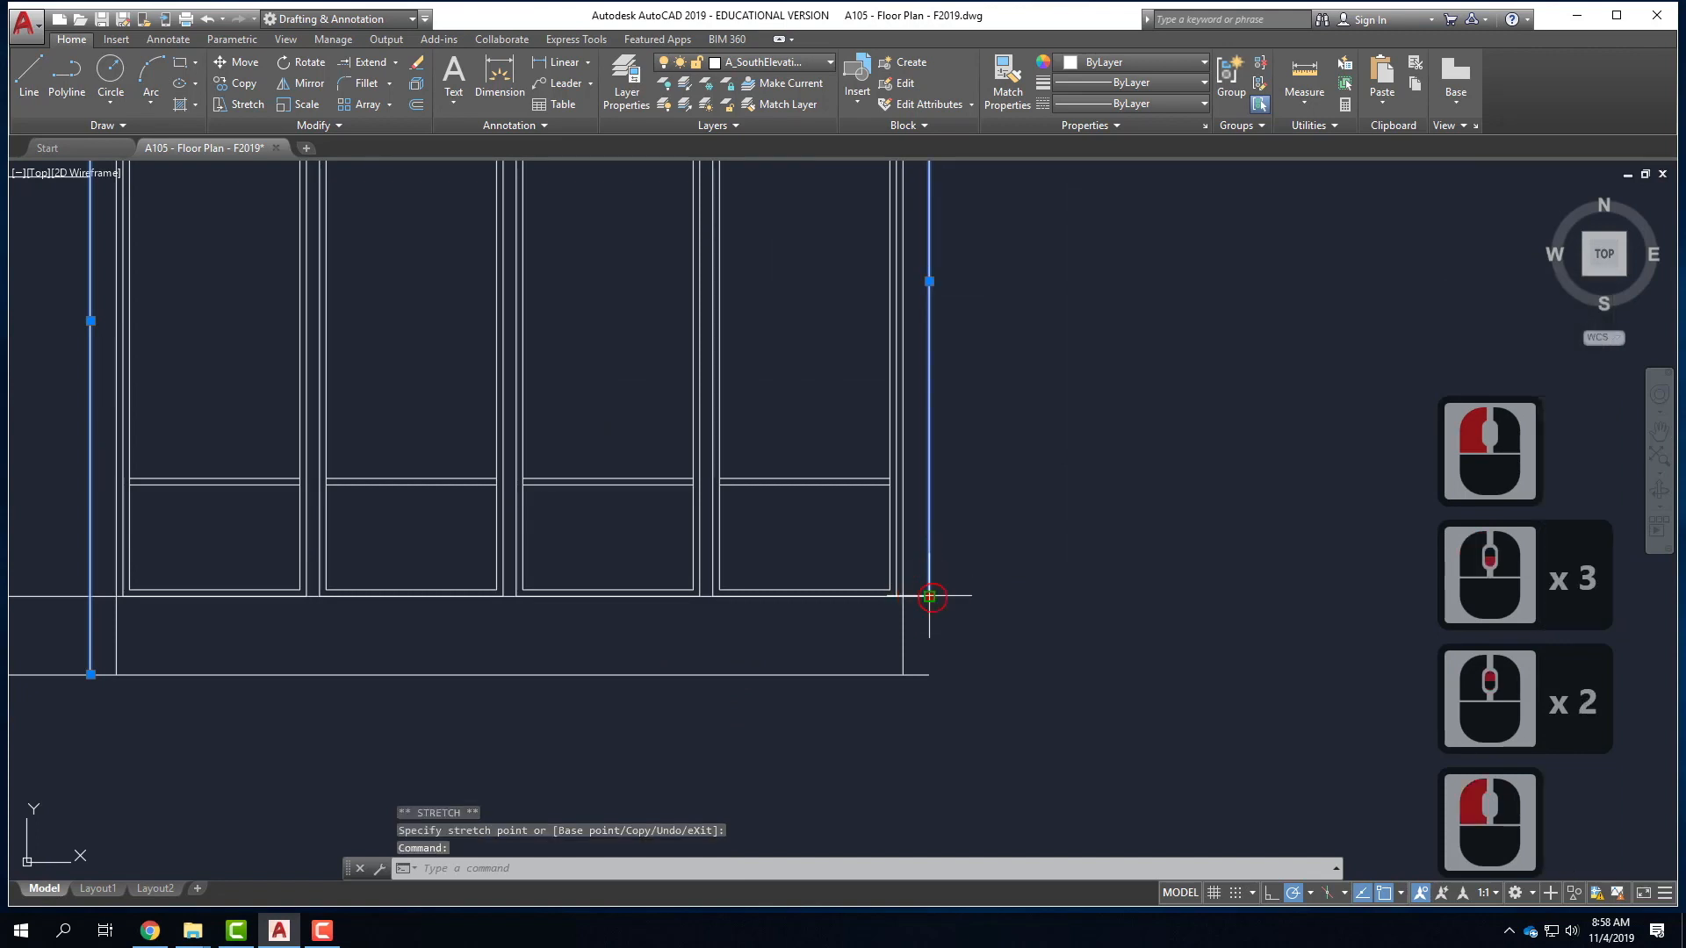
key(Escape)
scroll(1121, 670, down, 2)
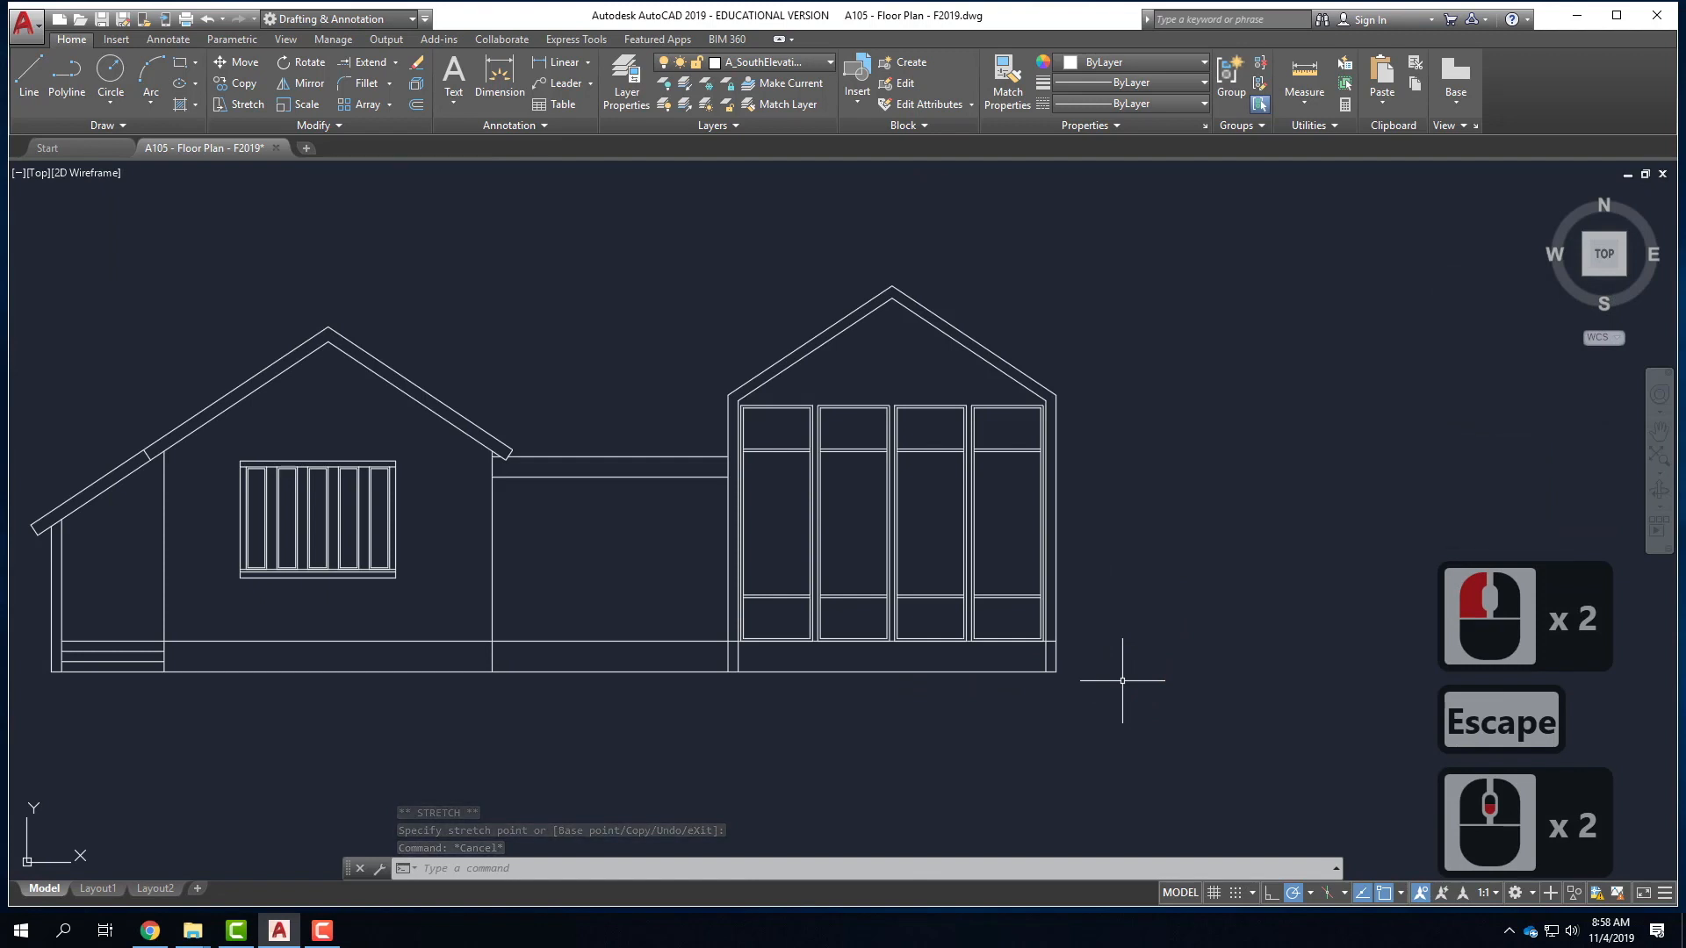
- Lengthen the ground line by 3' beyond the tall gable's right wall
scroll(1064, 663, down, 1)
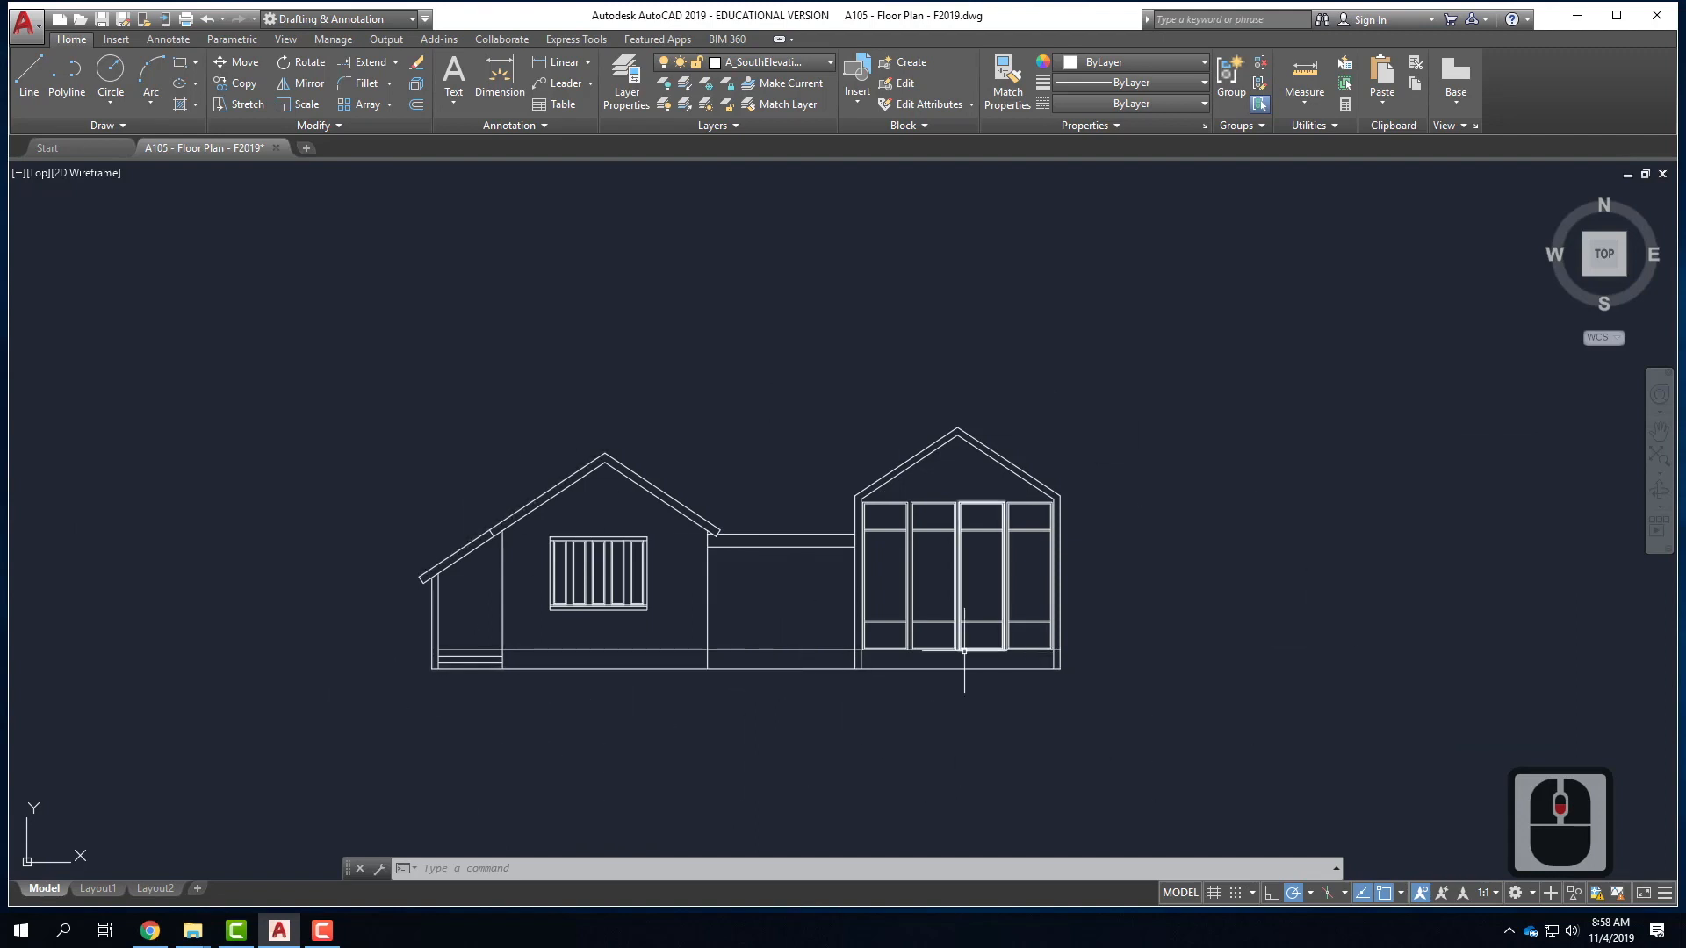
click(799, 669)
click(296, 649)
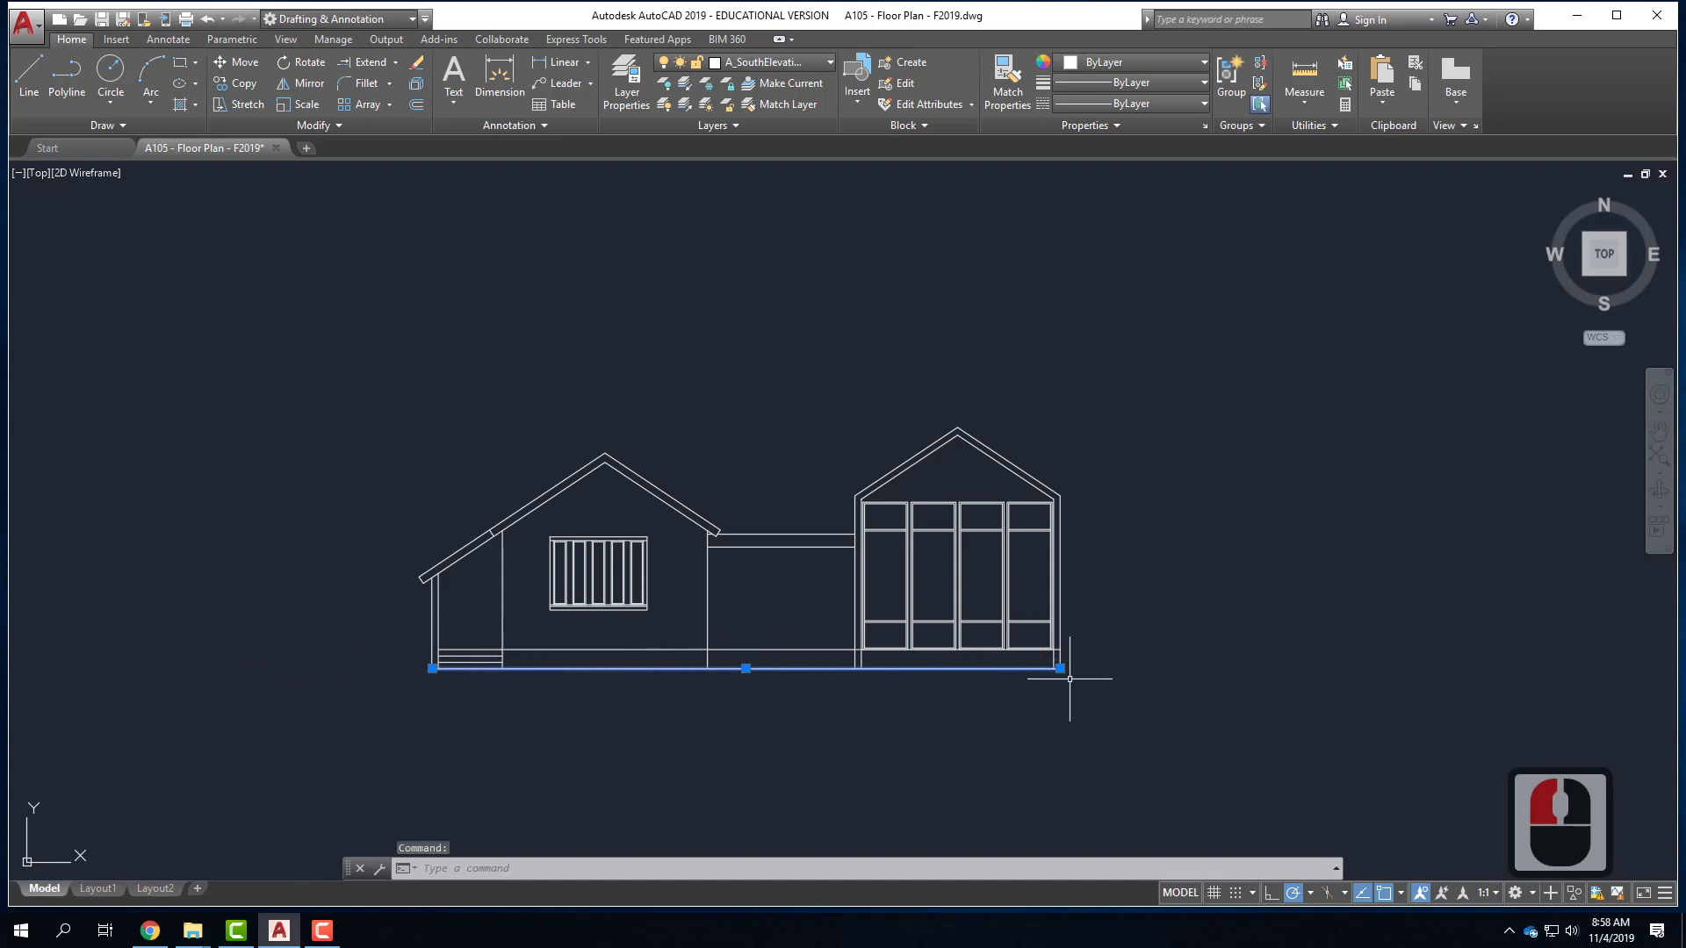
scroll(1076, 681, up, 2)
click(1047, 657)
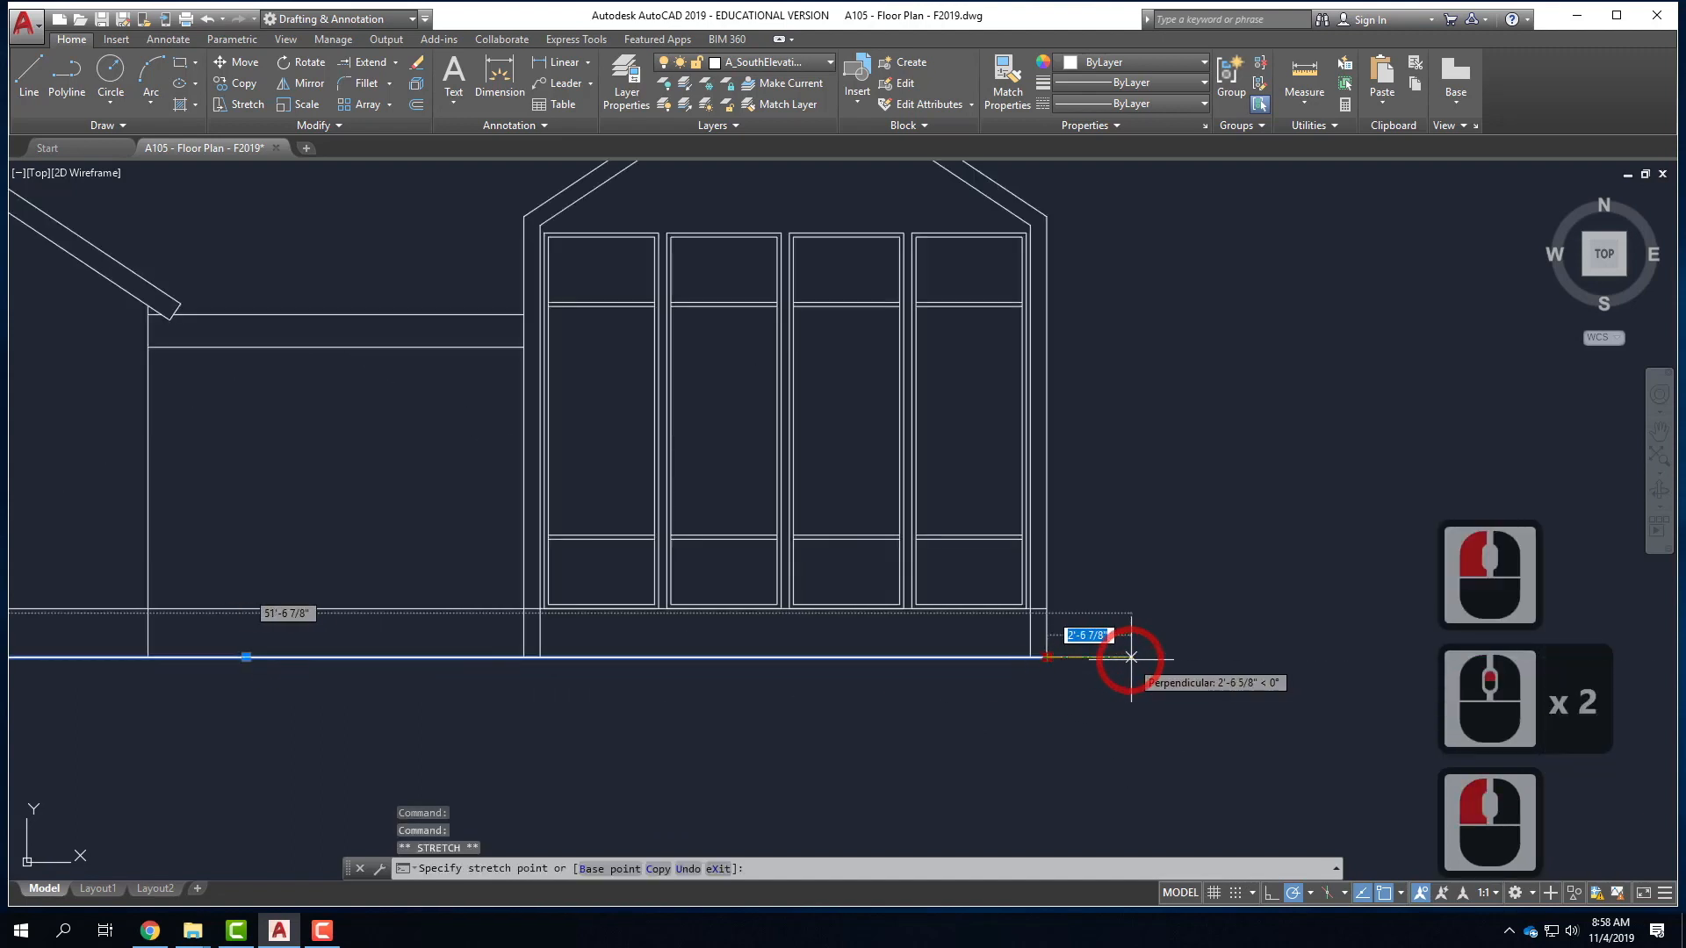
text(3')
key(Return)
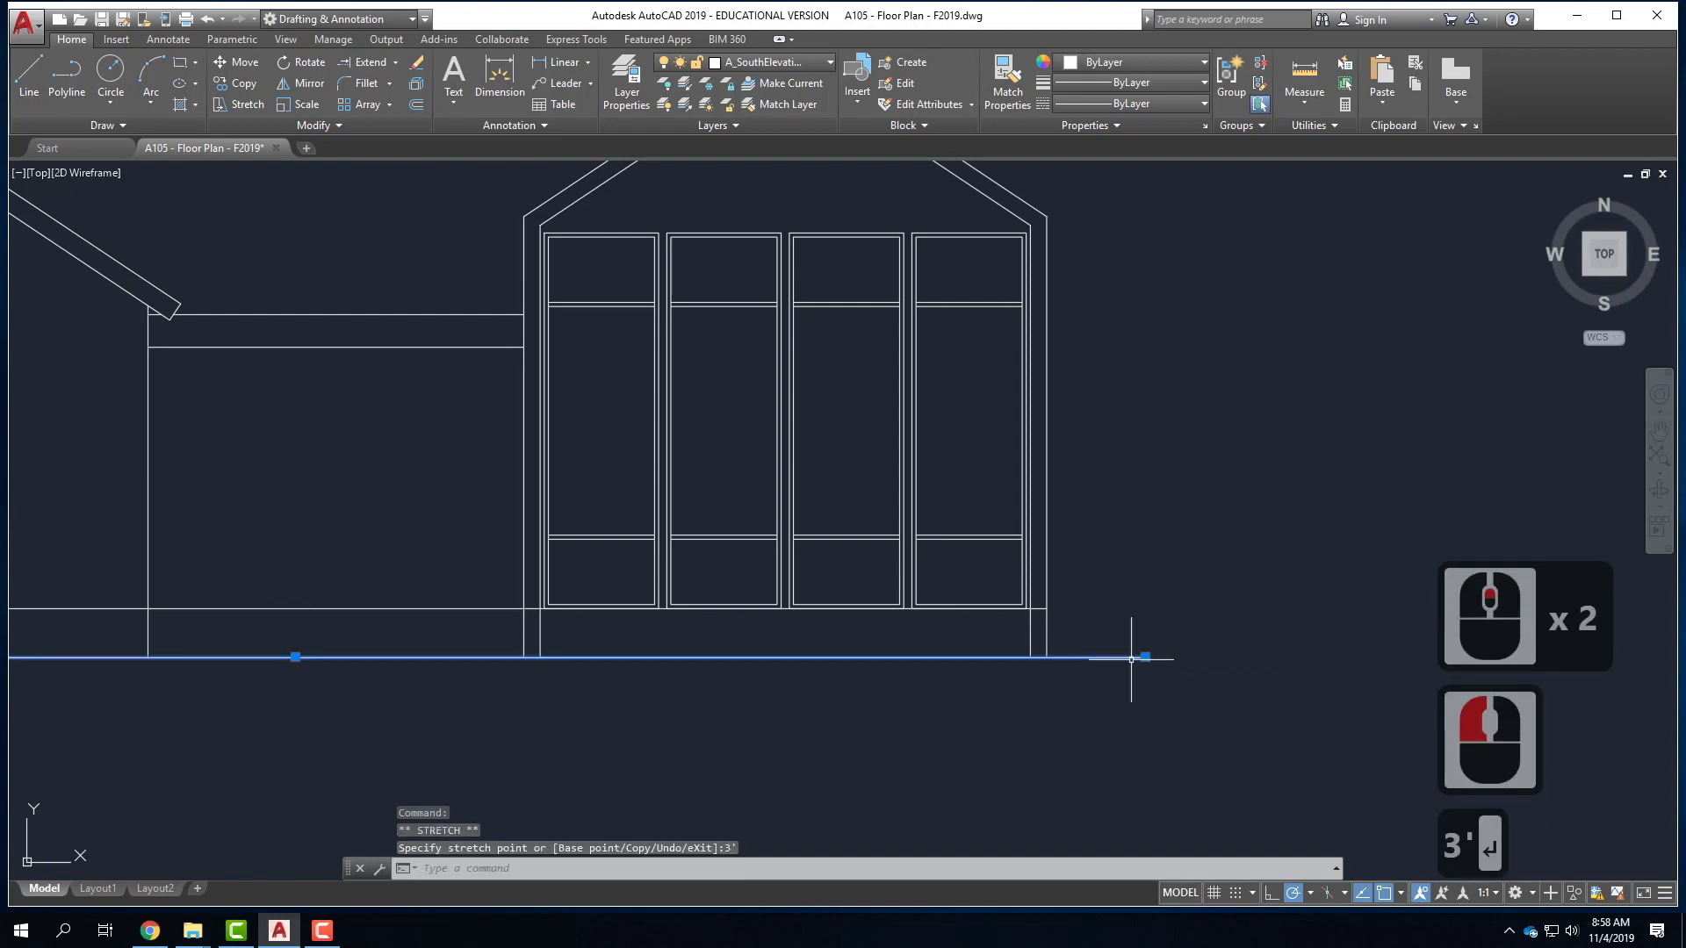
- Lengthen the ground line by 3' beyond the porch post at its left end
scroll(1453, 658, down, 2)
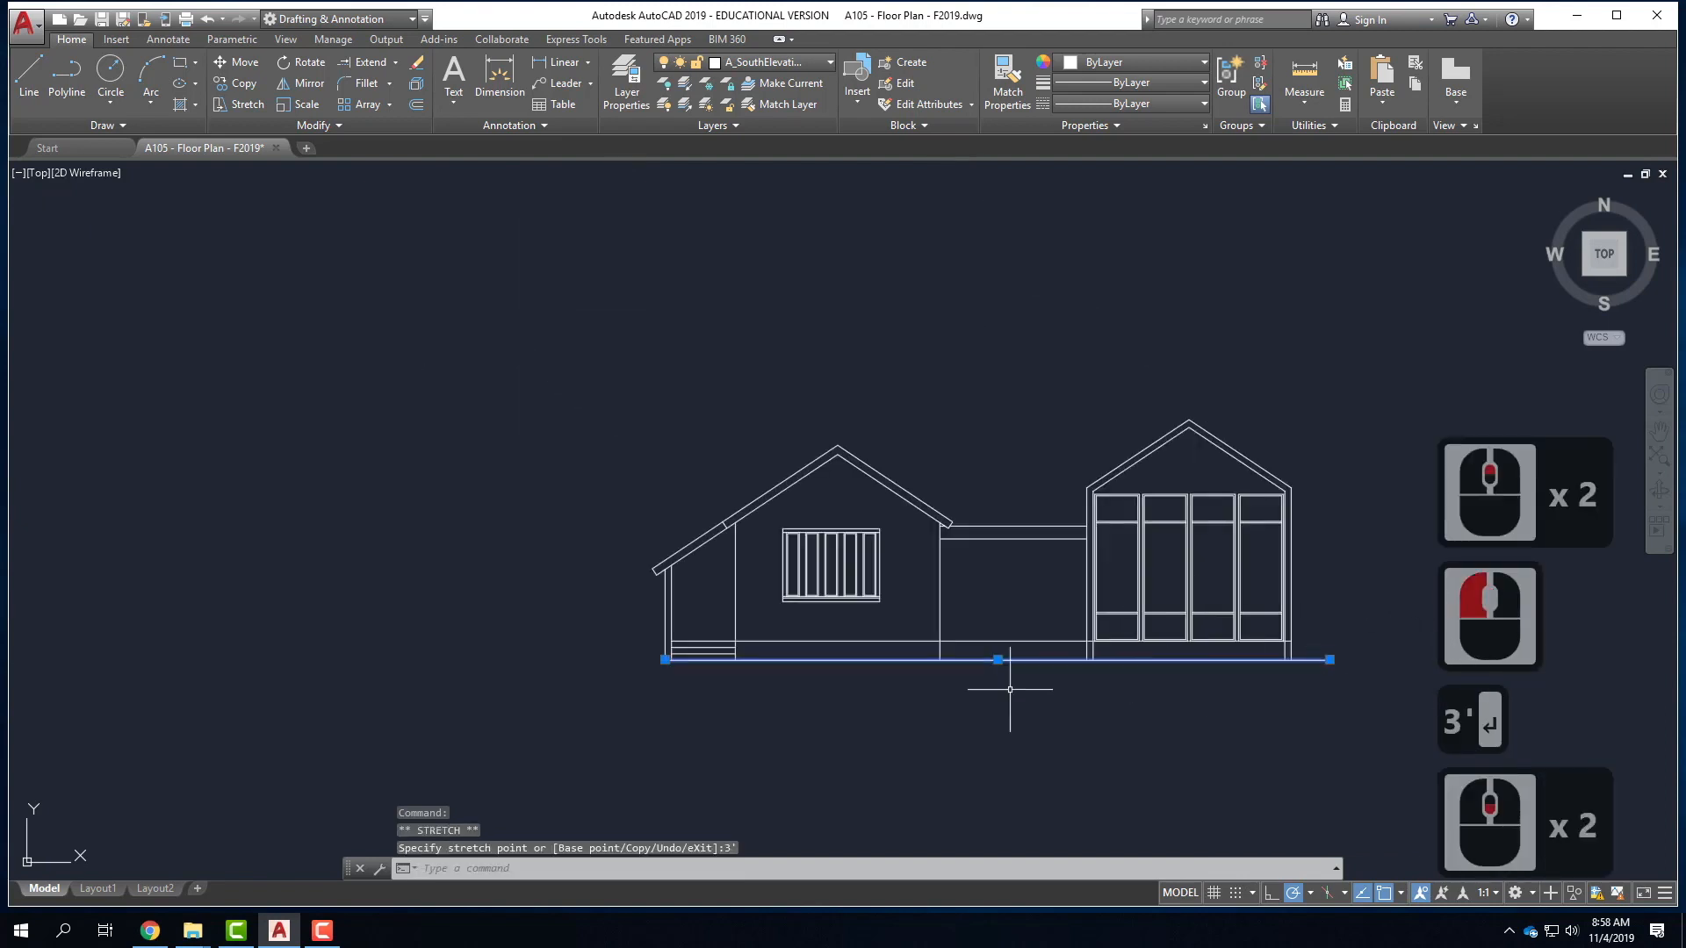
click(666, 659)
text(3')
key(Return)
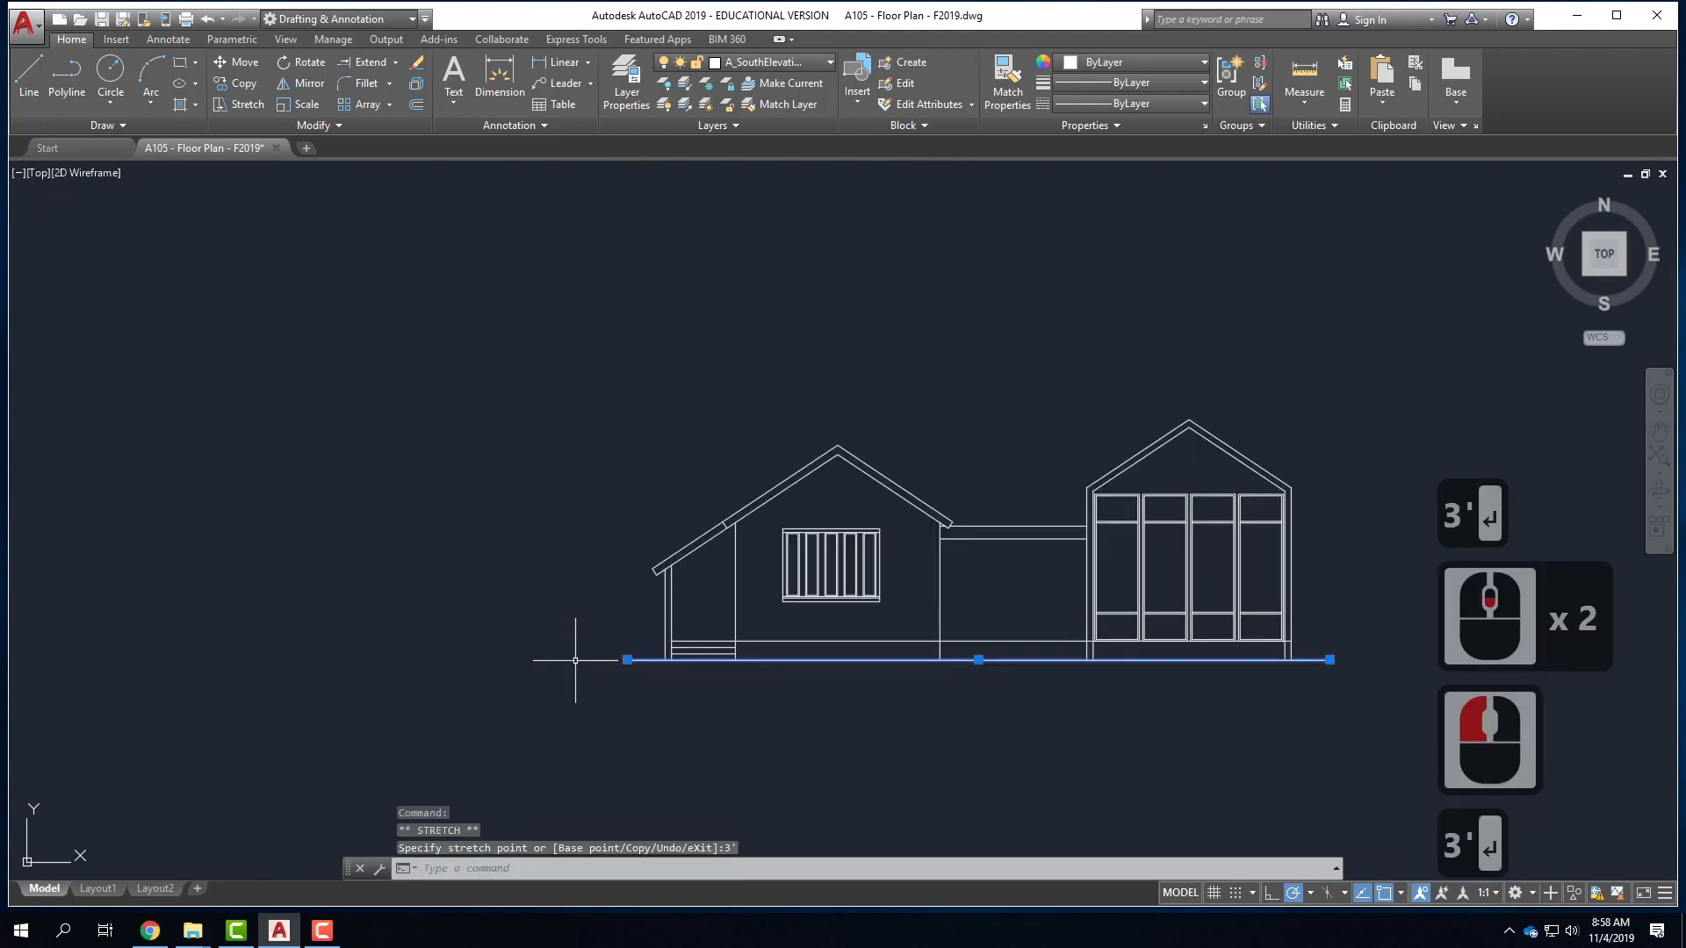
key(Escape)
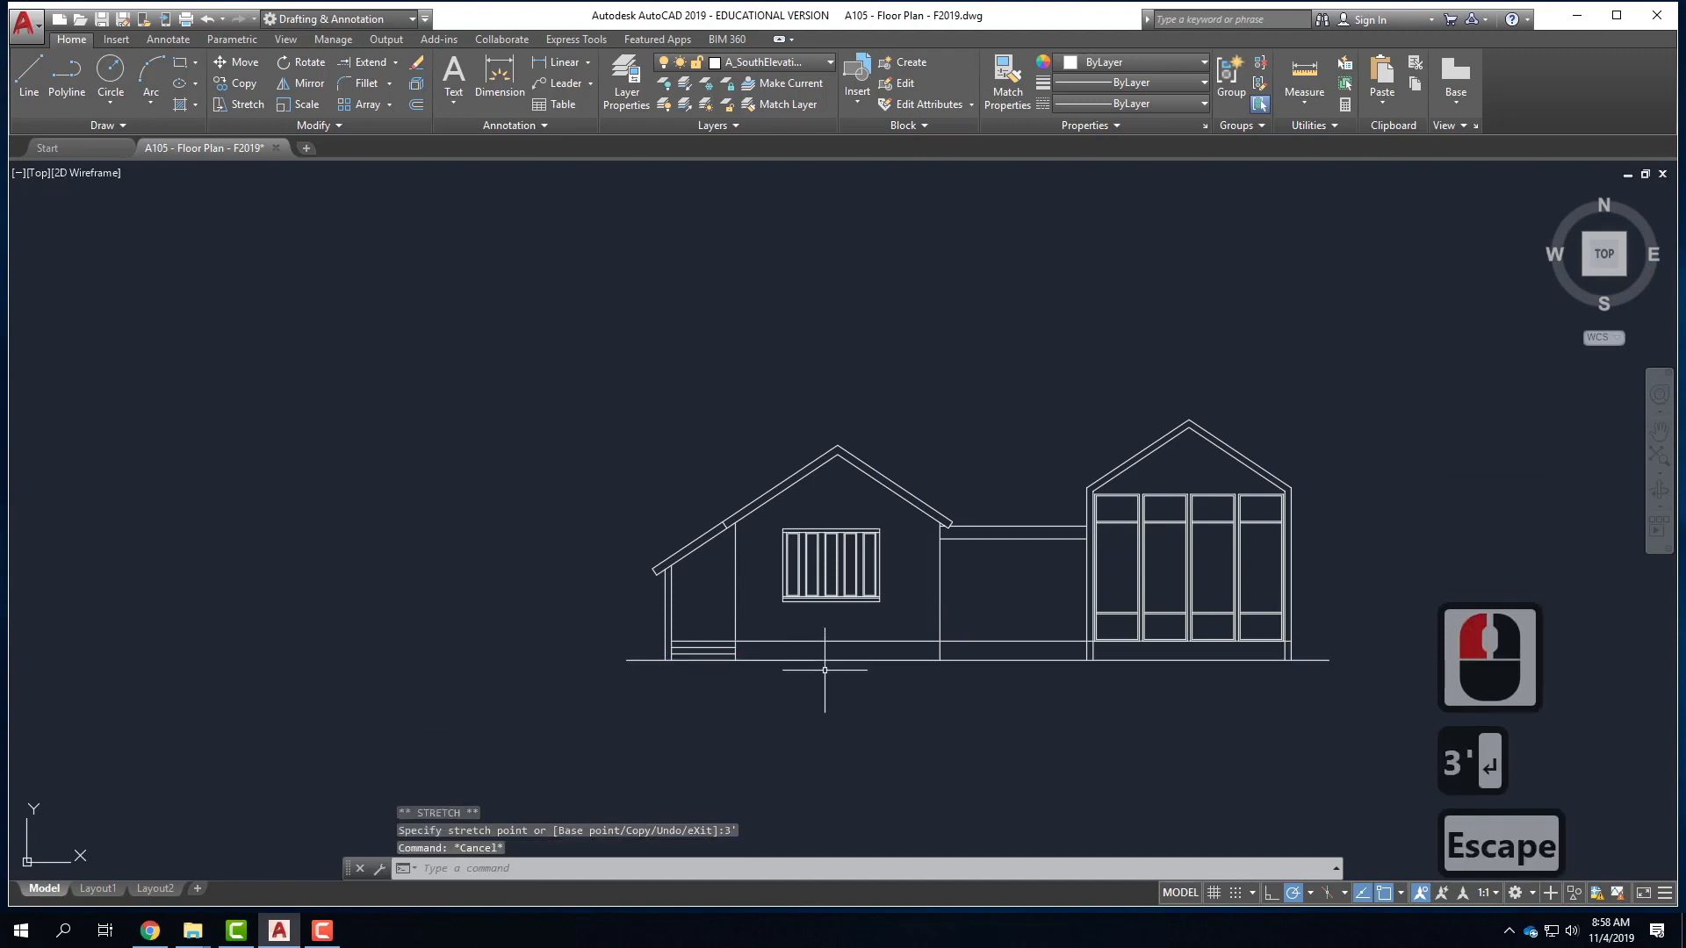
click(947, 660)
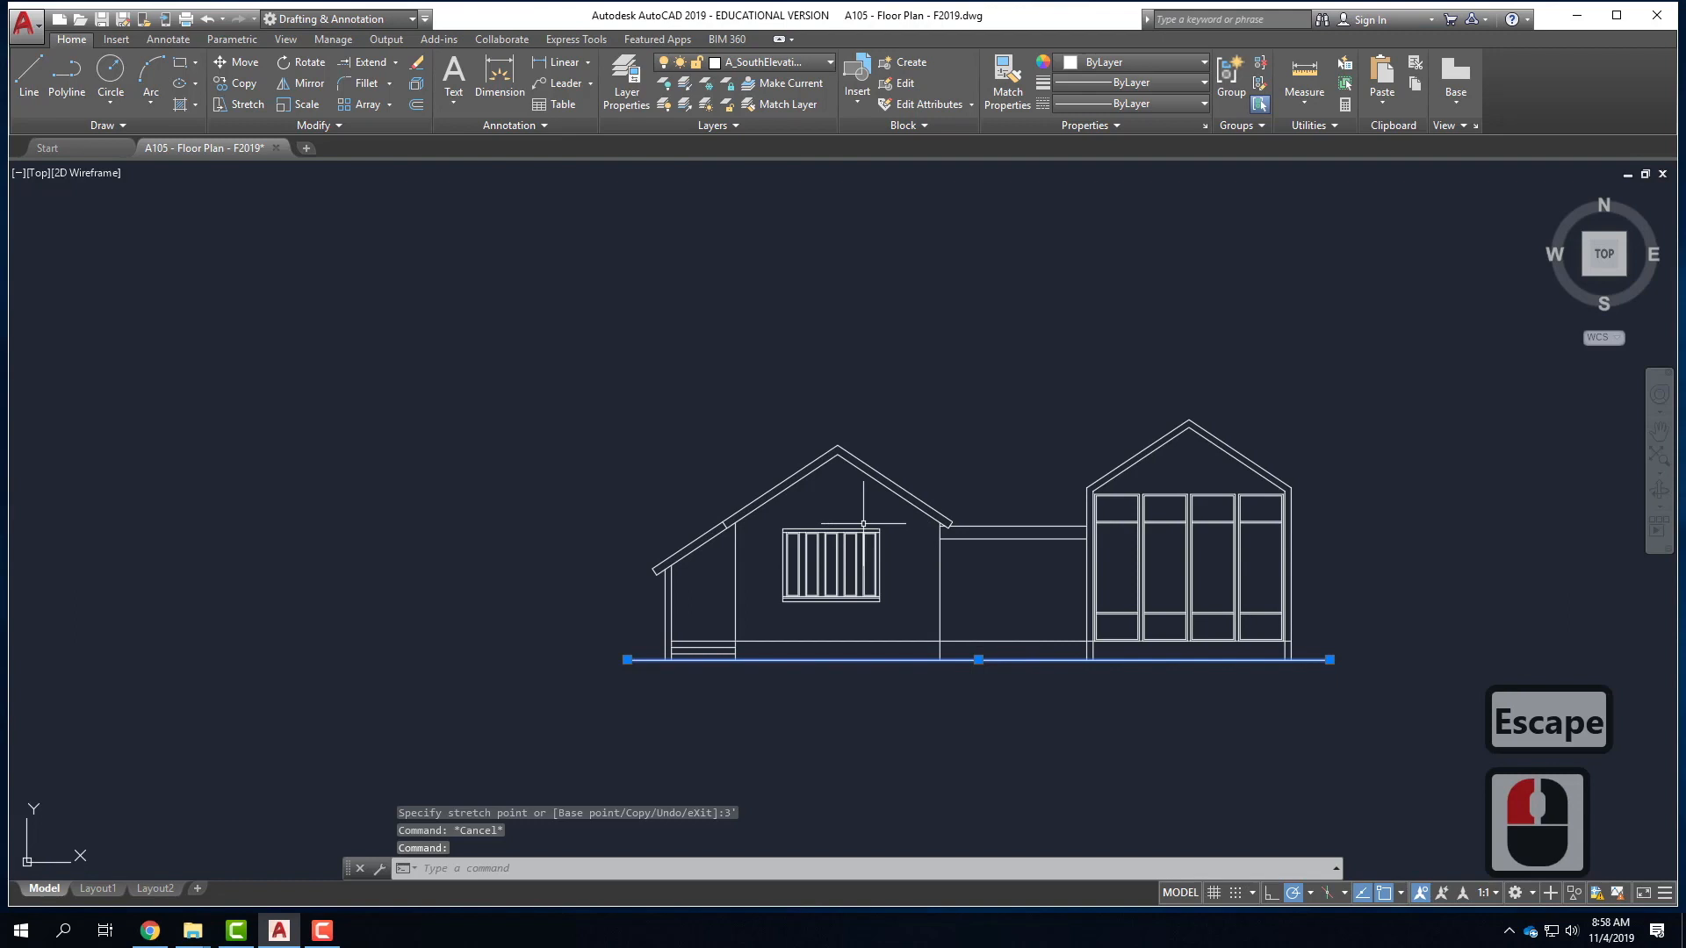
key(Escape)
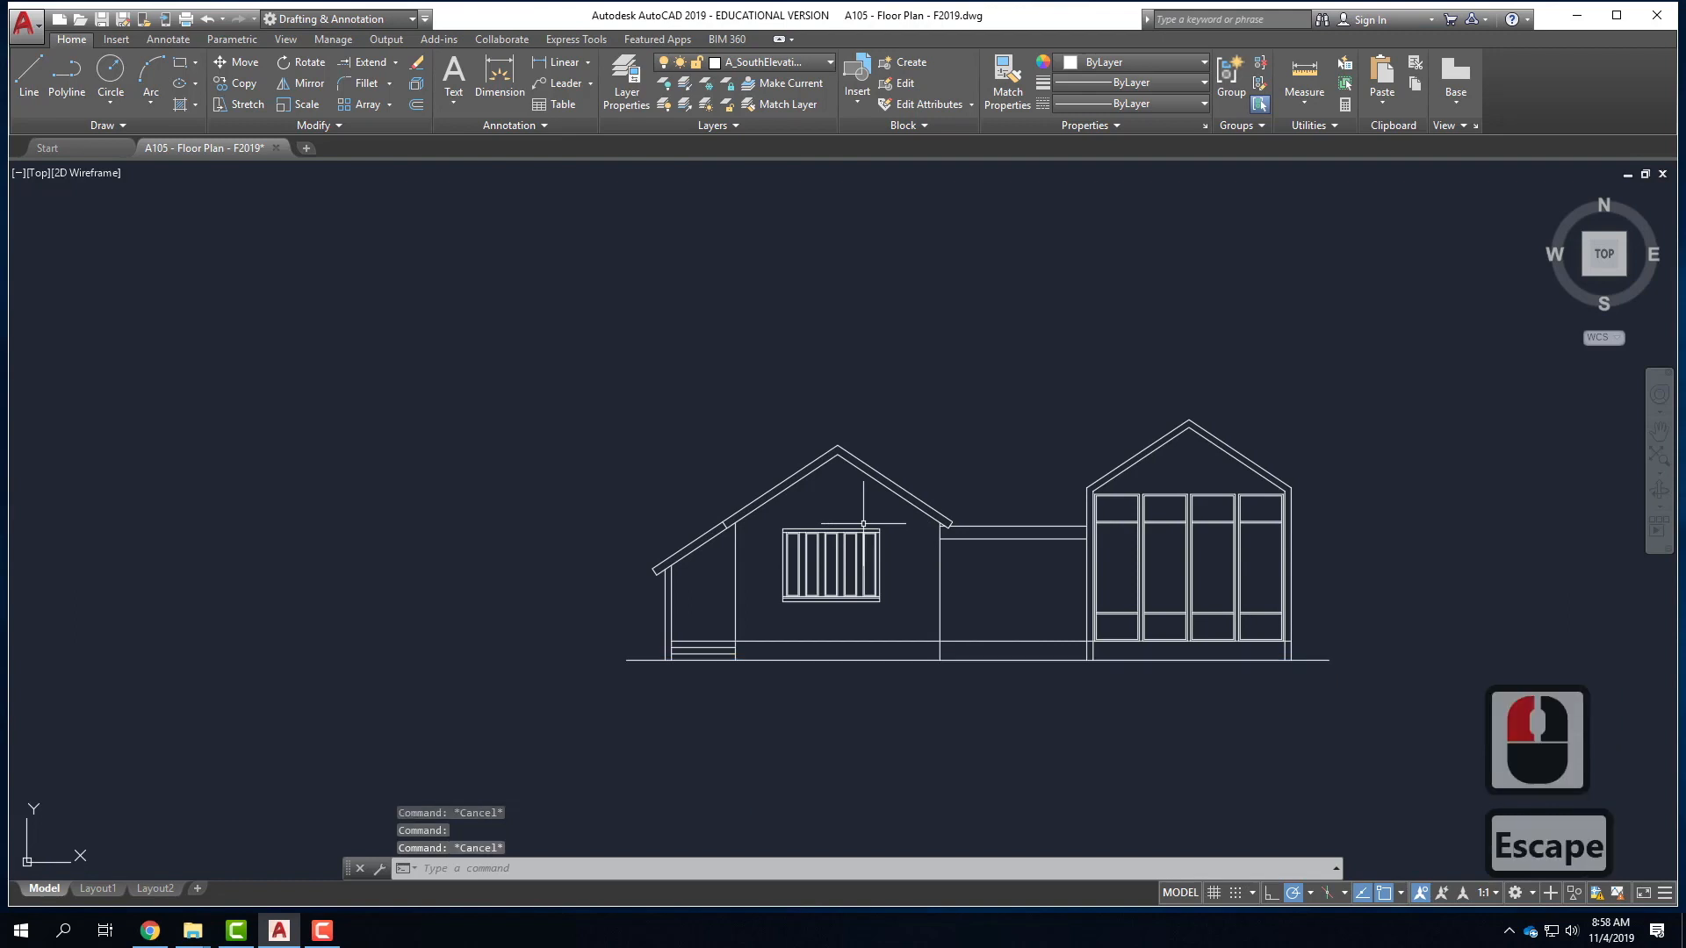
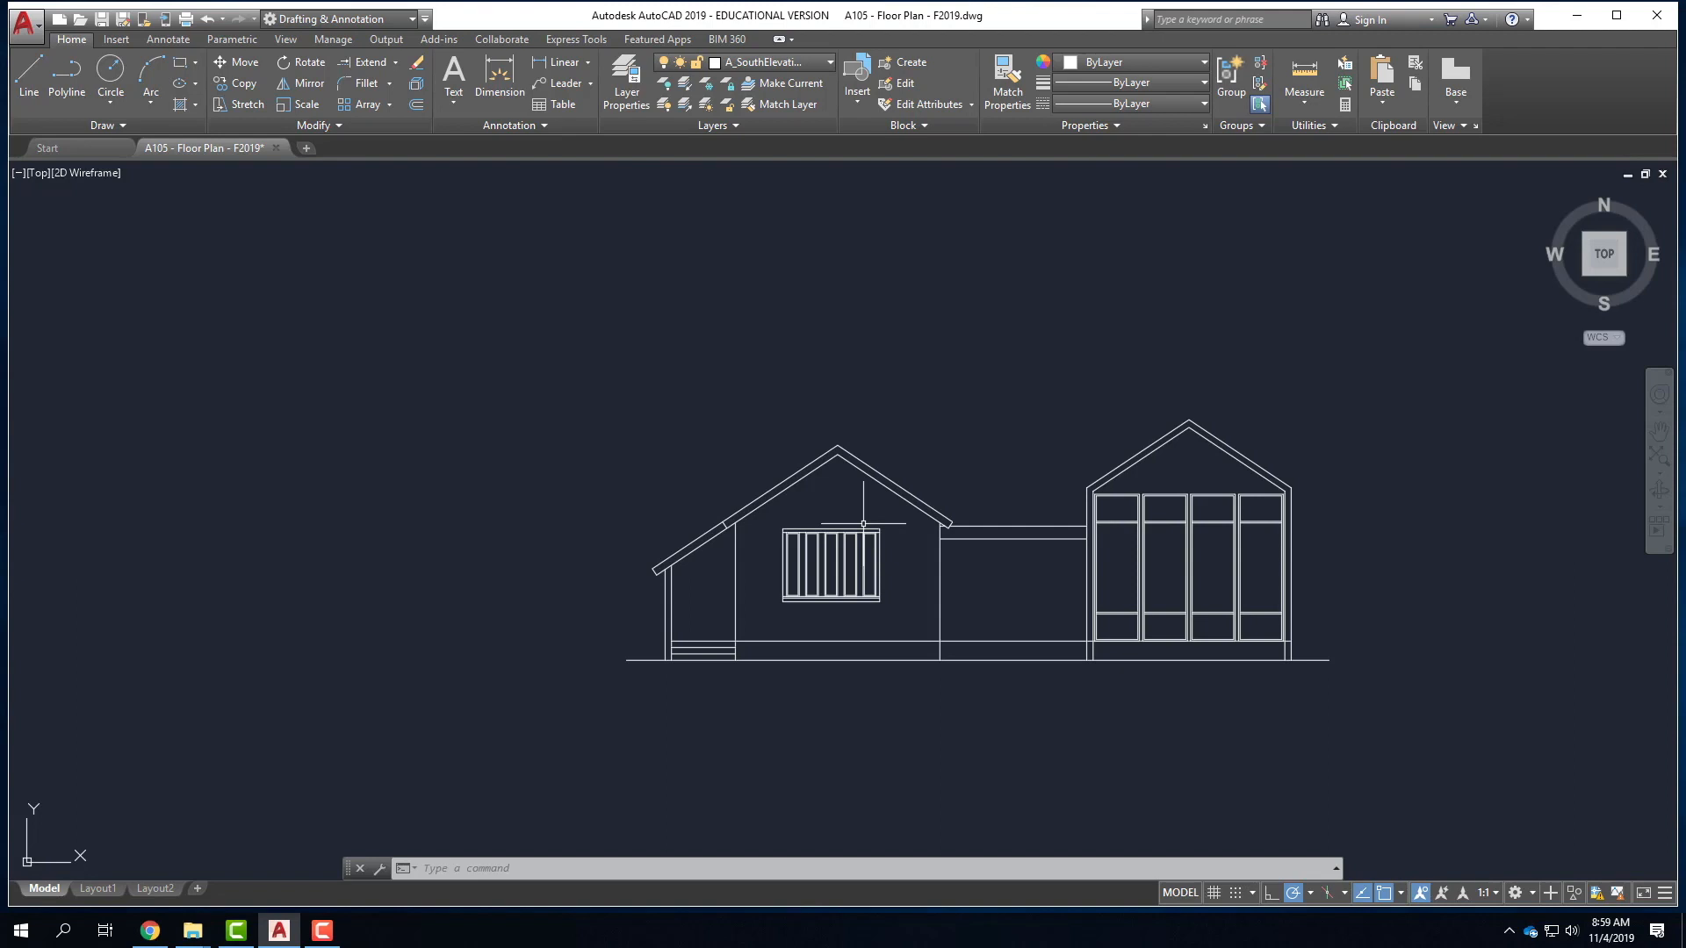
scroll(329, 605, down, 2)
scroll(729, 606, up, 2)
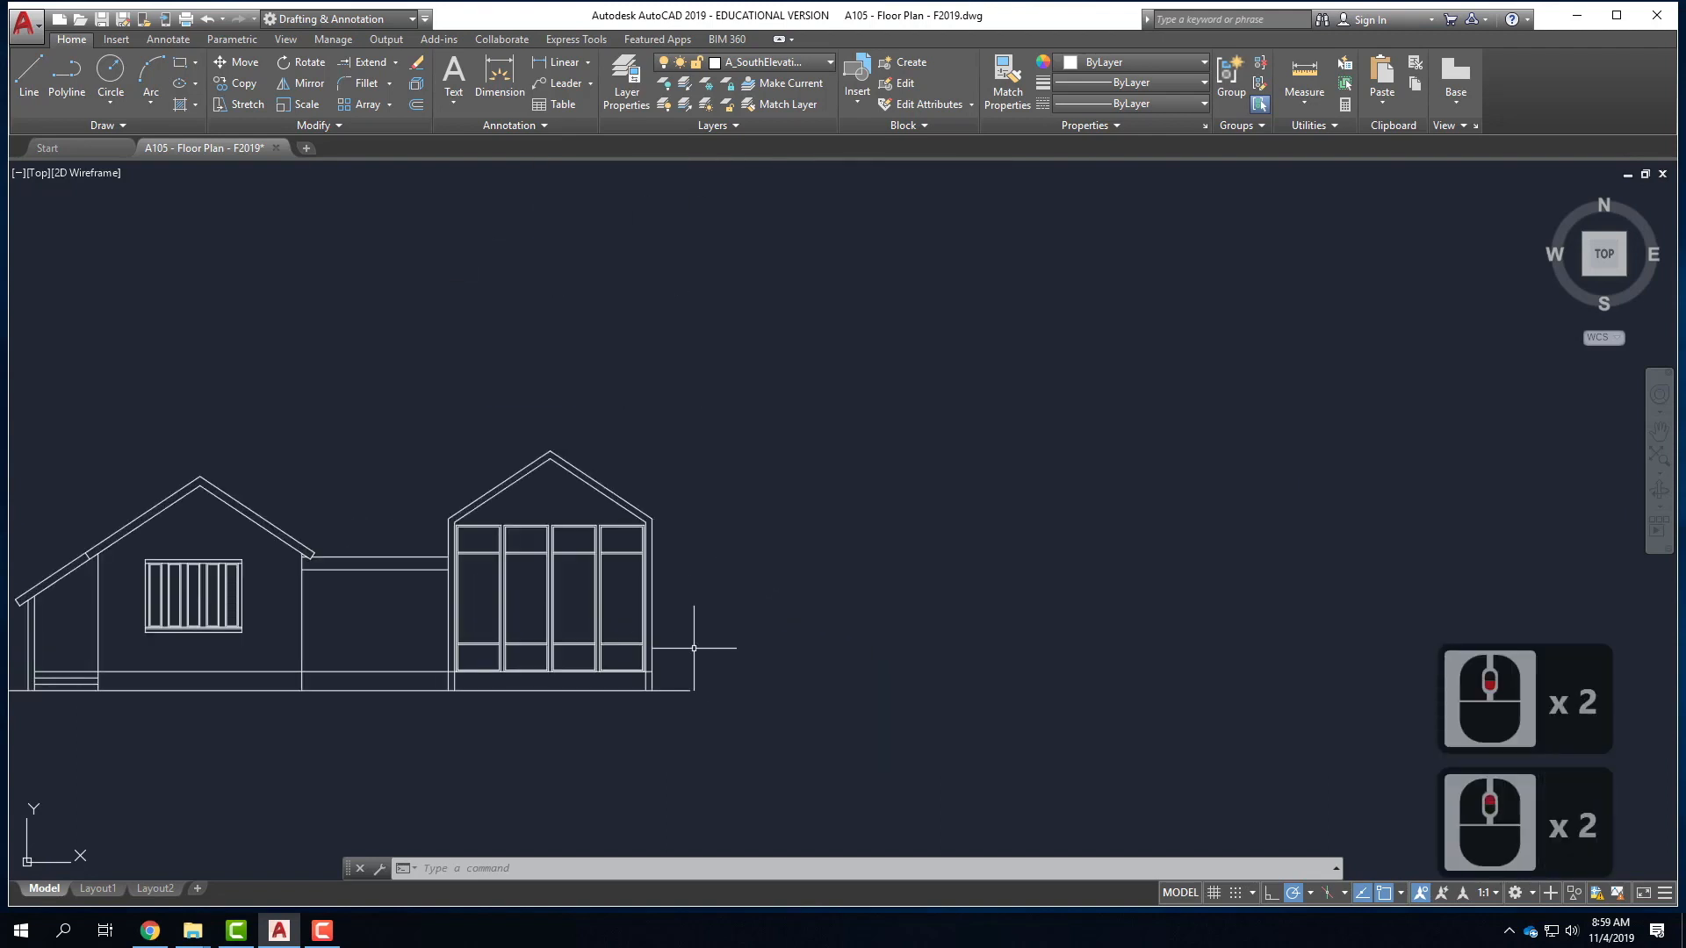
scroll(843, 650, down, 1)
scroll(482, 634, up, 1)
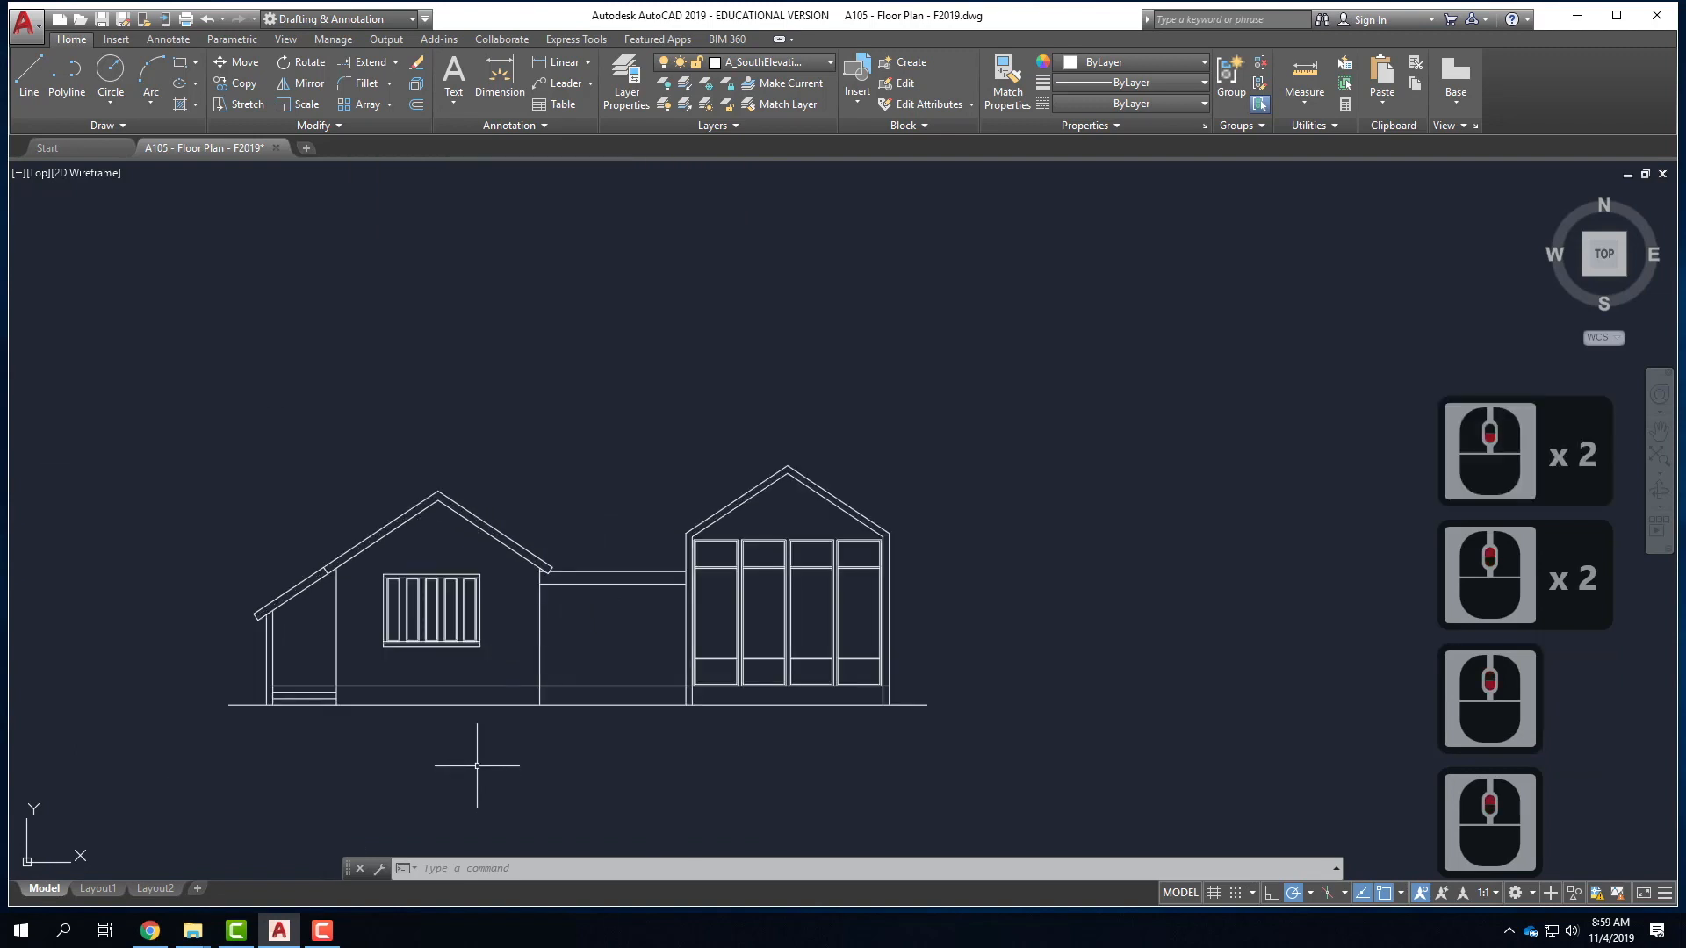
- Set the lineweight of the south elevation's ground line to 0.60 mm
click(960, 736)
click(904, 681)
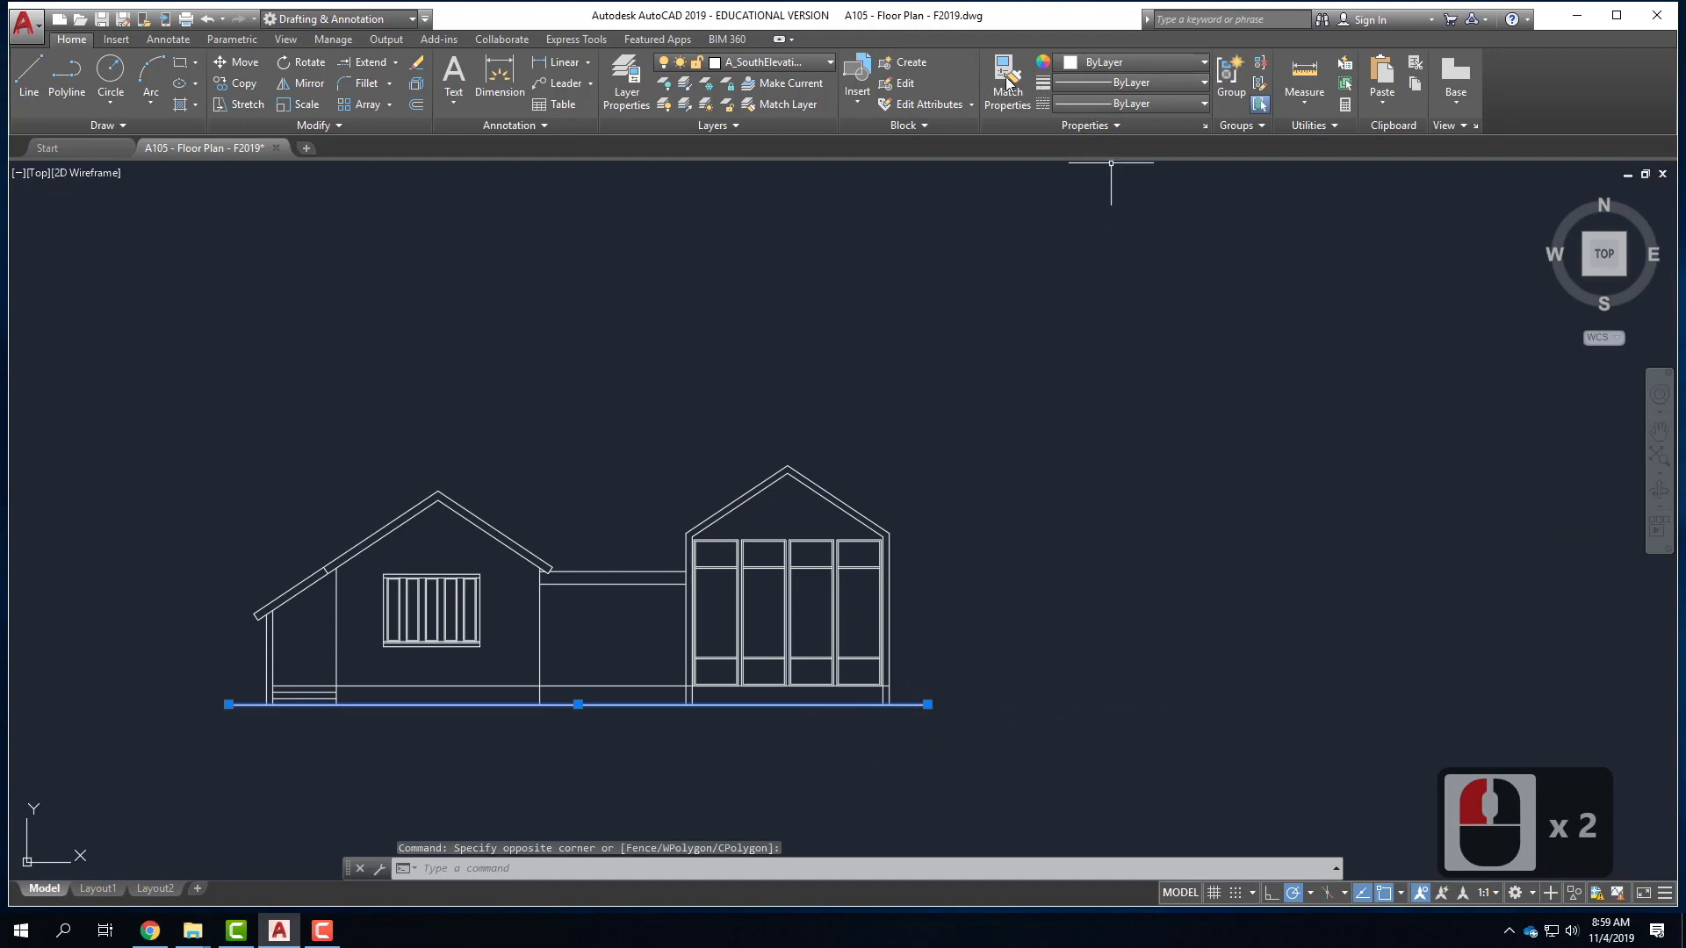
click(1136, 84)
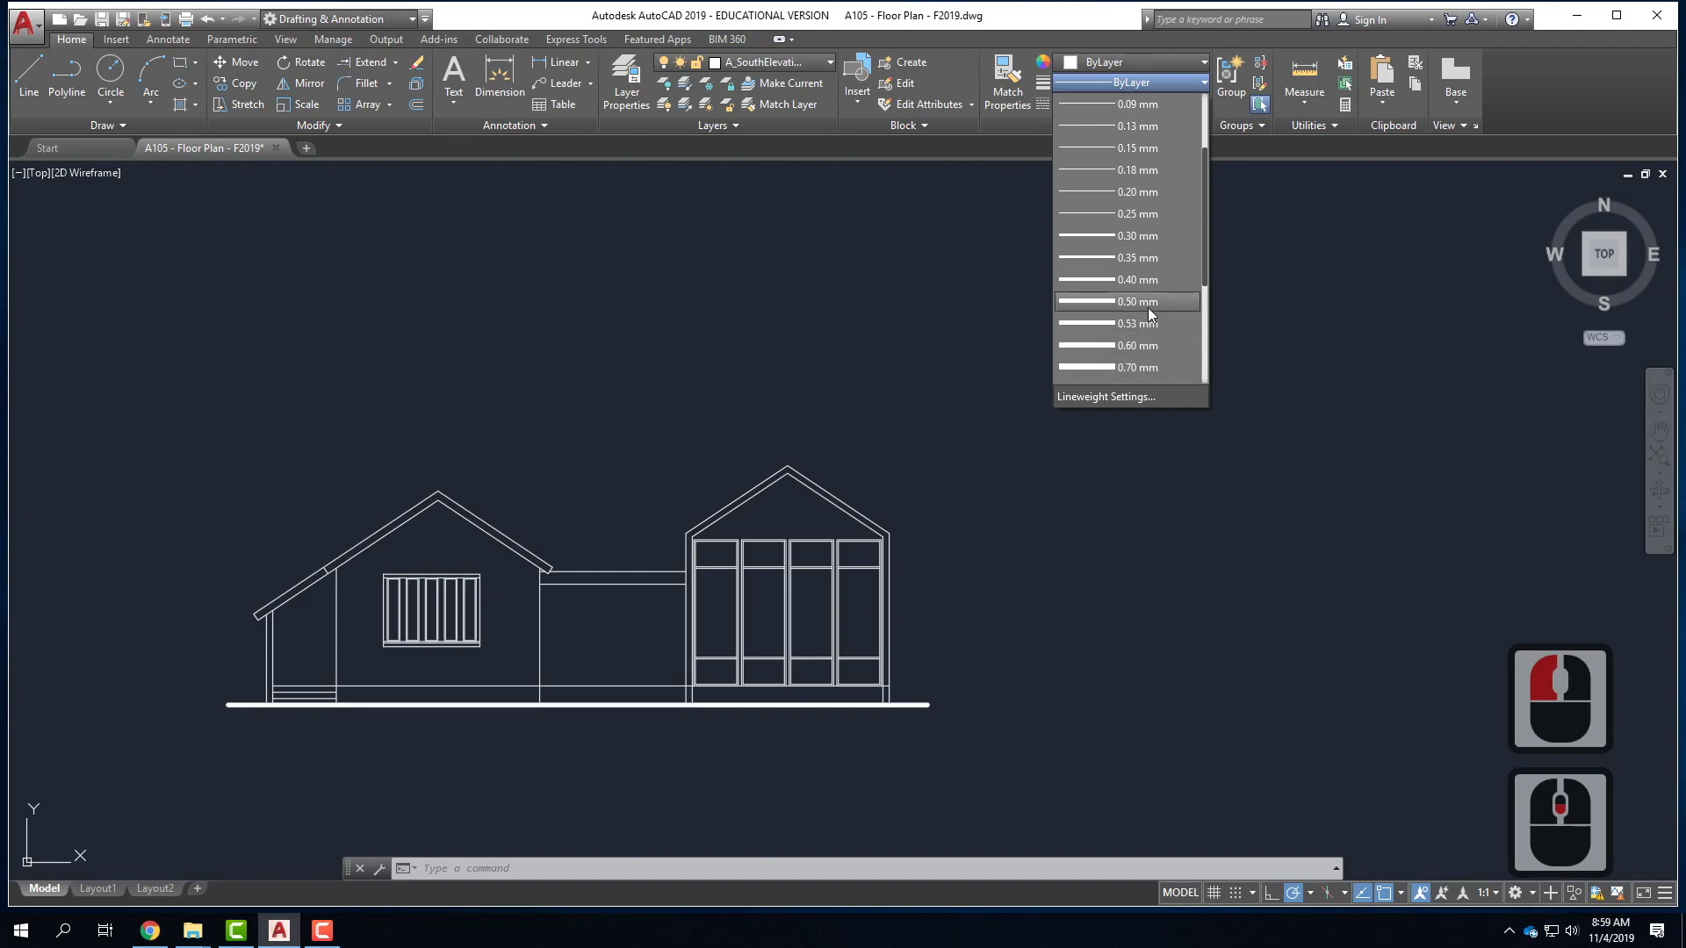
click(1142, 345)
key(Escape)
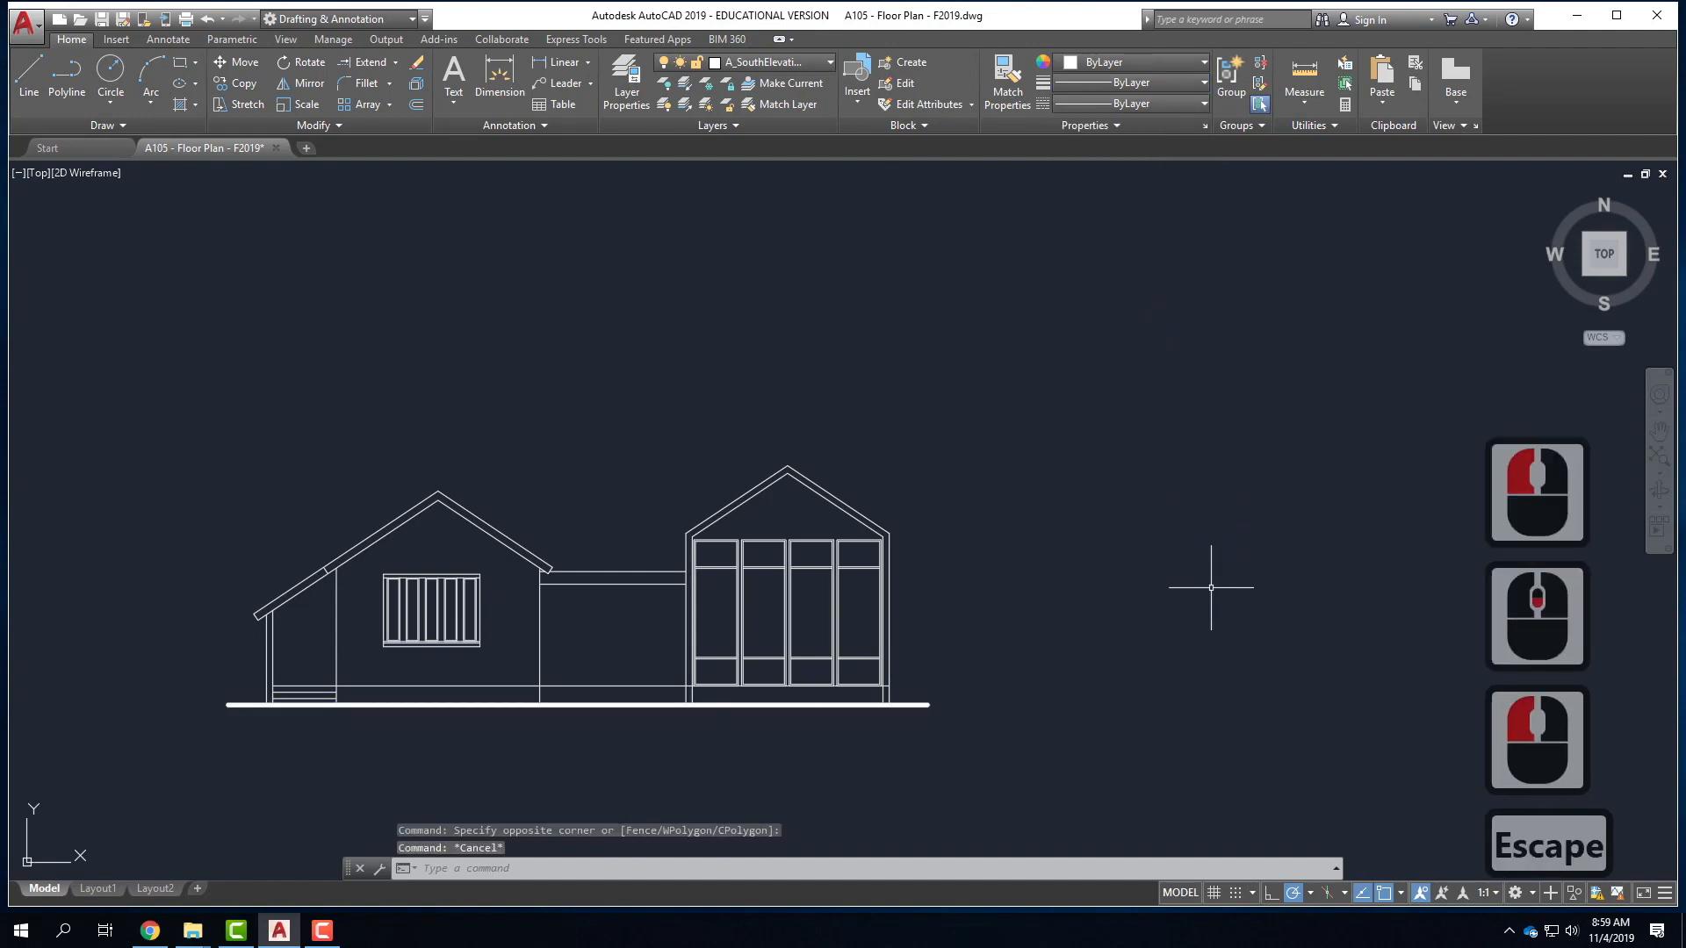
scroll(781, 605, down, 2)
scroll(756, 395, up, 4)
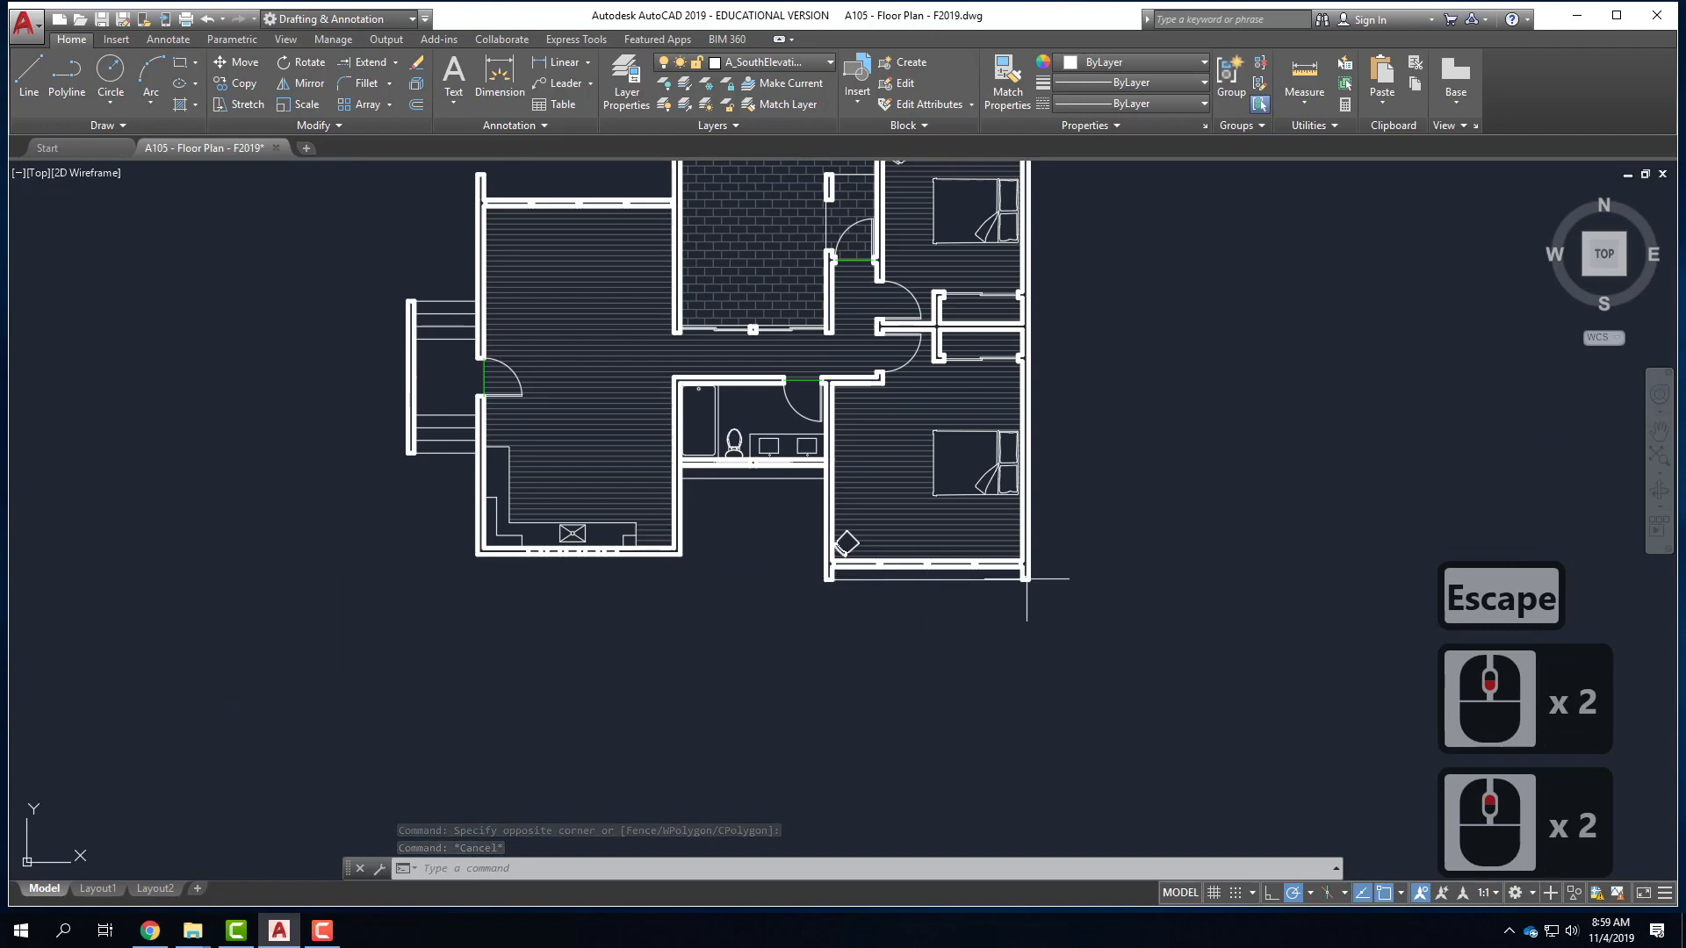
scroll(884, 445, down, 2)
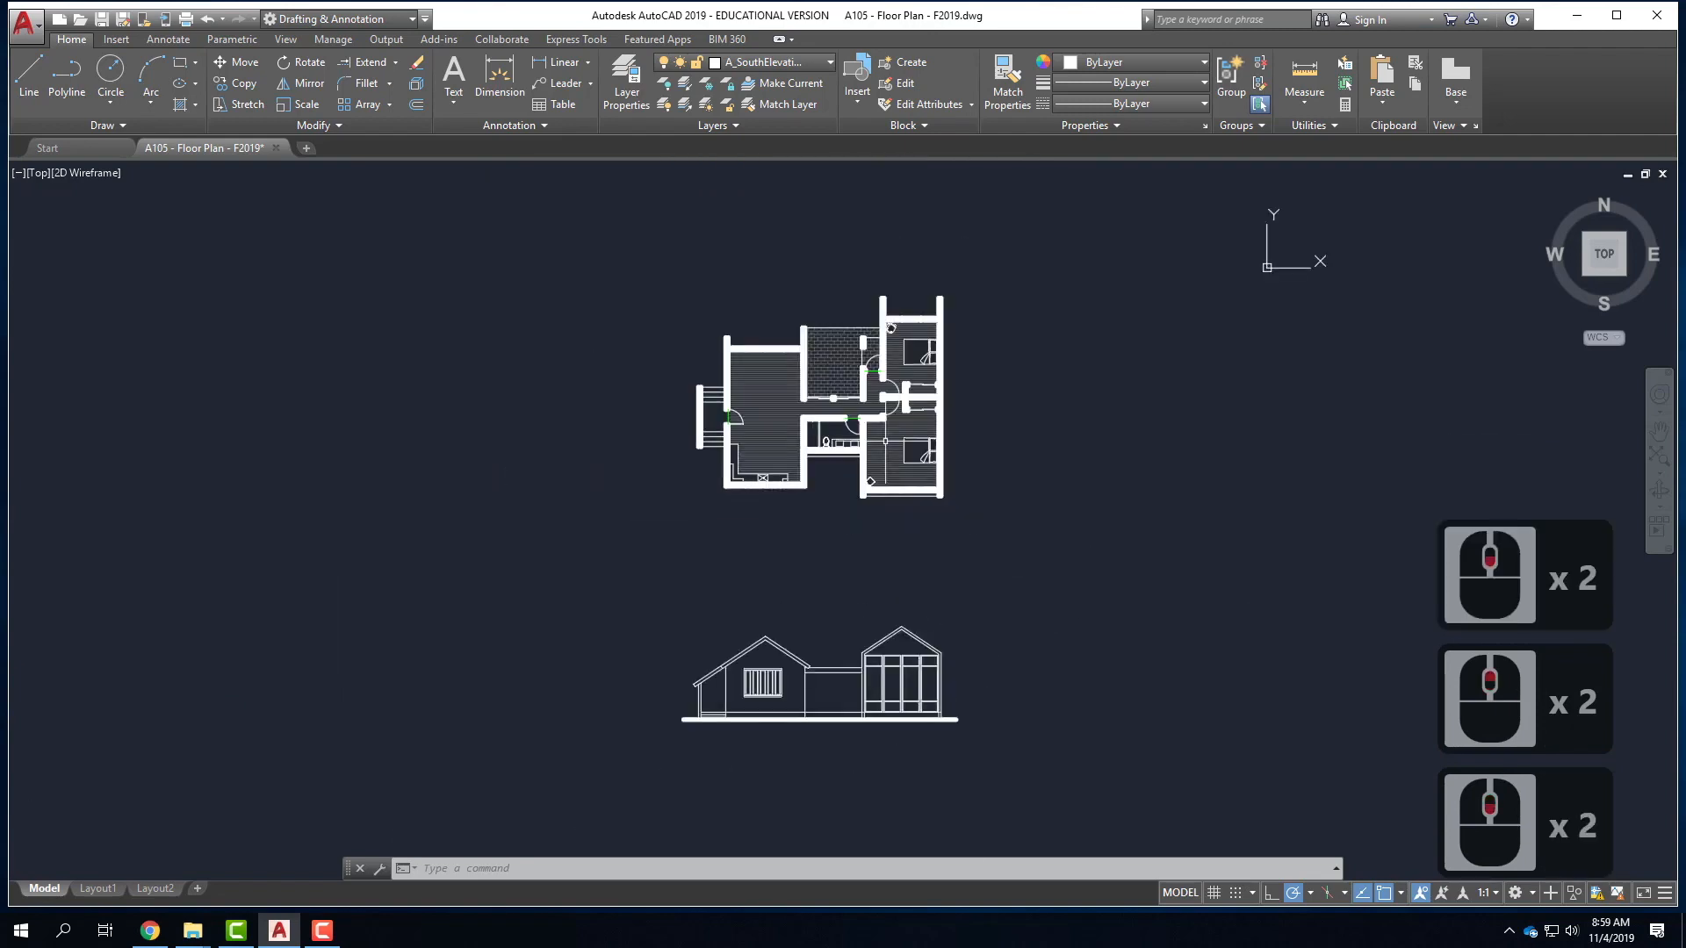
- Set the lineweight of the tall gable's inner and outer roof and wall outlines to 0.30 mm
scroll(889, 813, up, 2)
scroll(869, 492, up, 2)
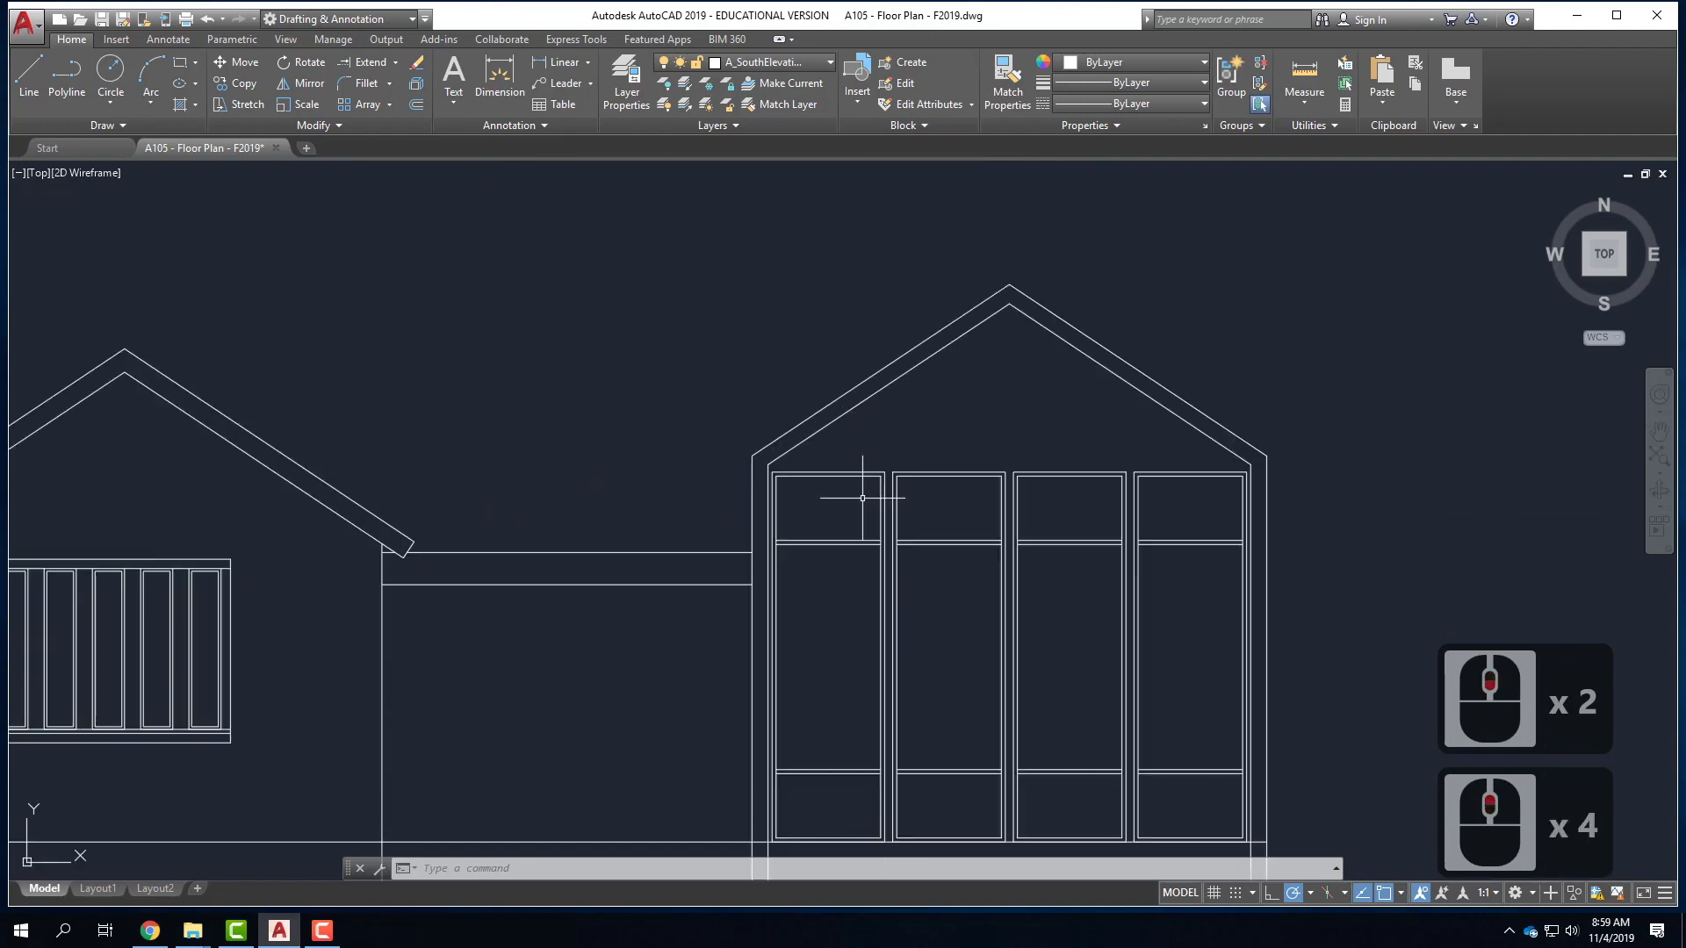
click(881, 449)
click(751, 373)
scroll(761, 727, down, 2)
scroll(764, 720, up, 3)
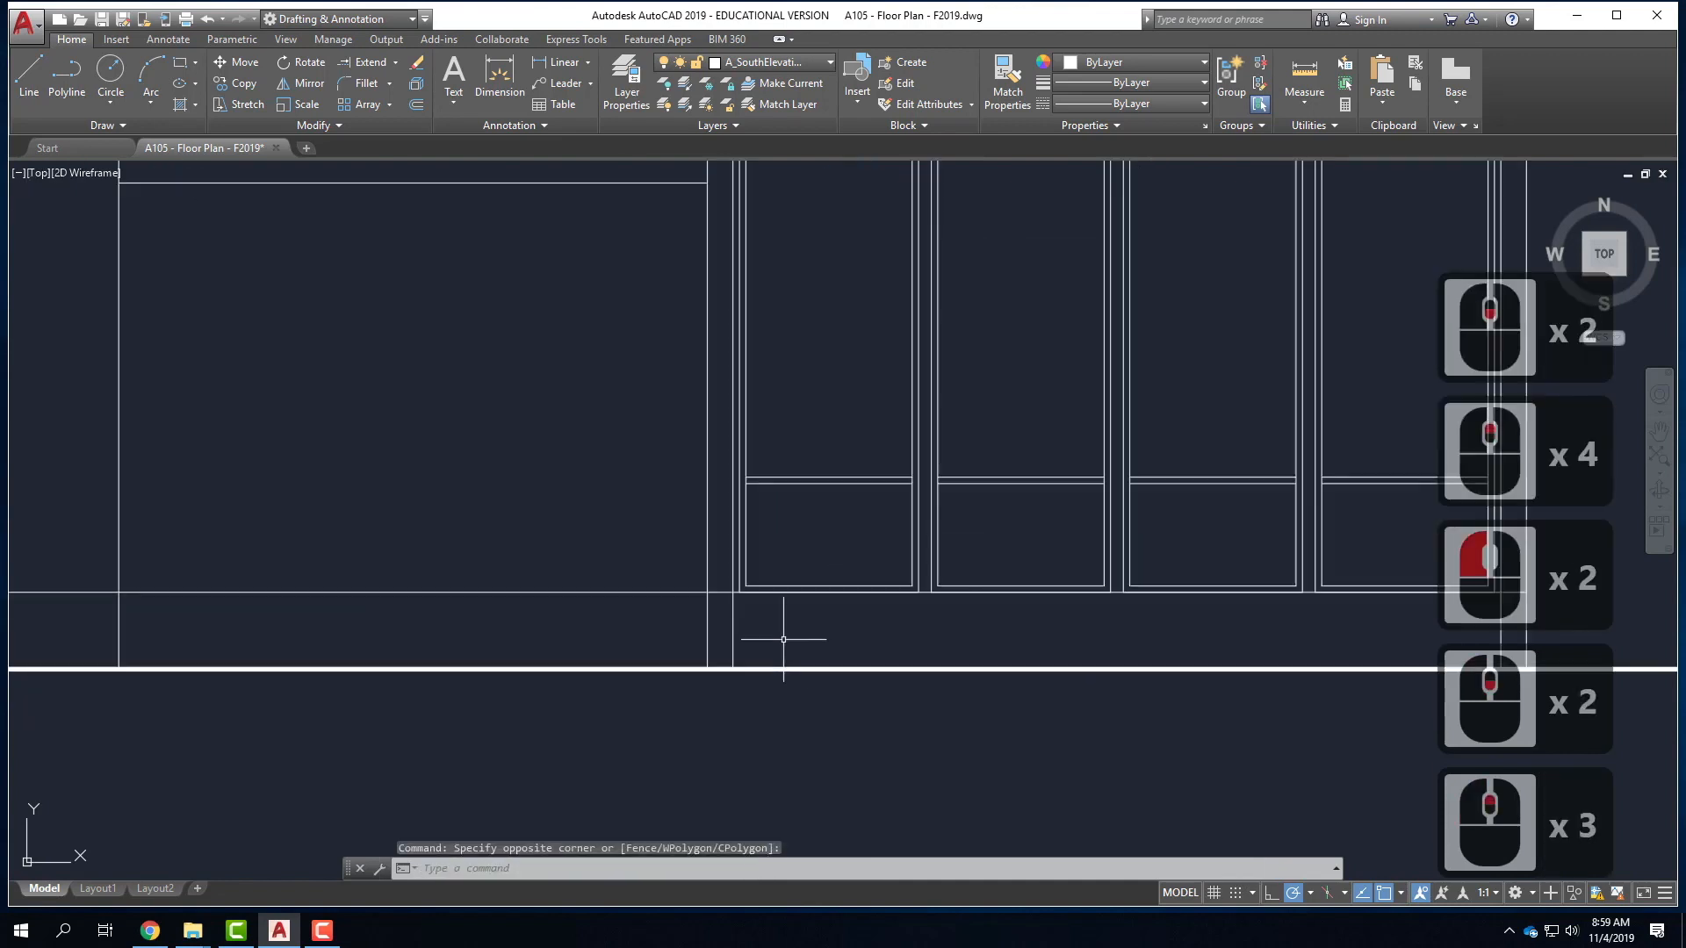
click(782, 632)
click(574, 631)
scroll(574, 631, down, 1)
click(1178, 631)
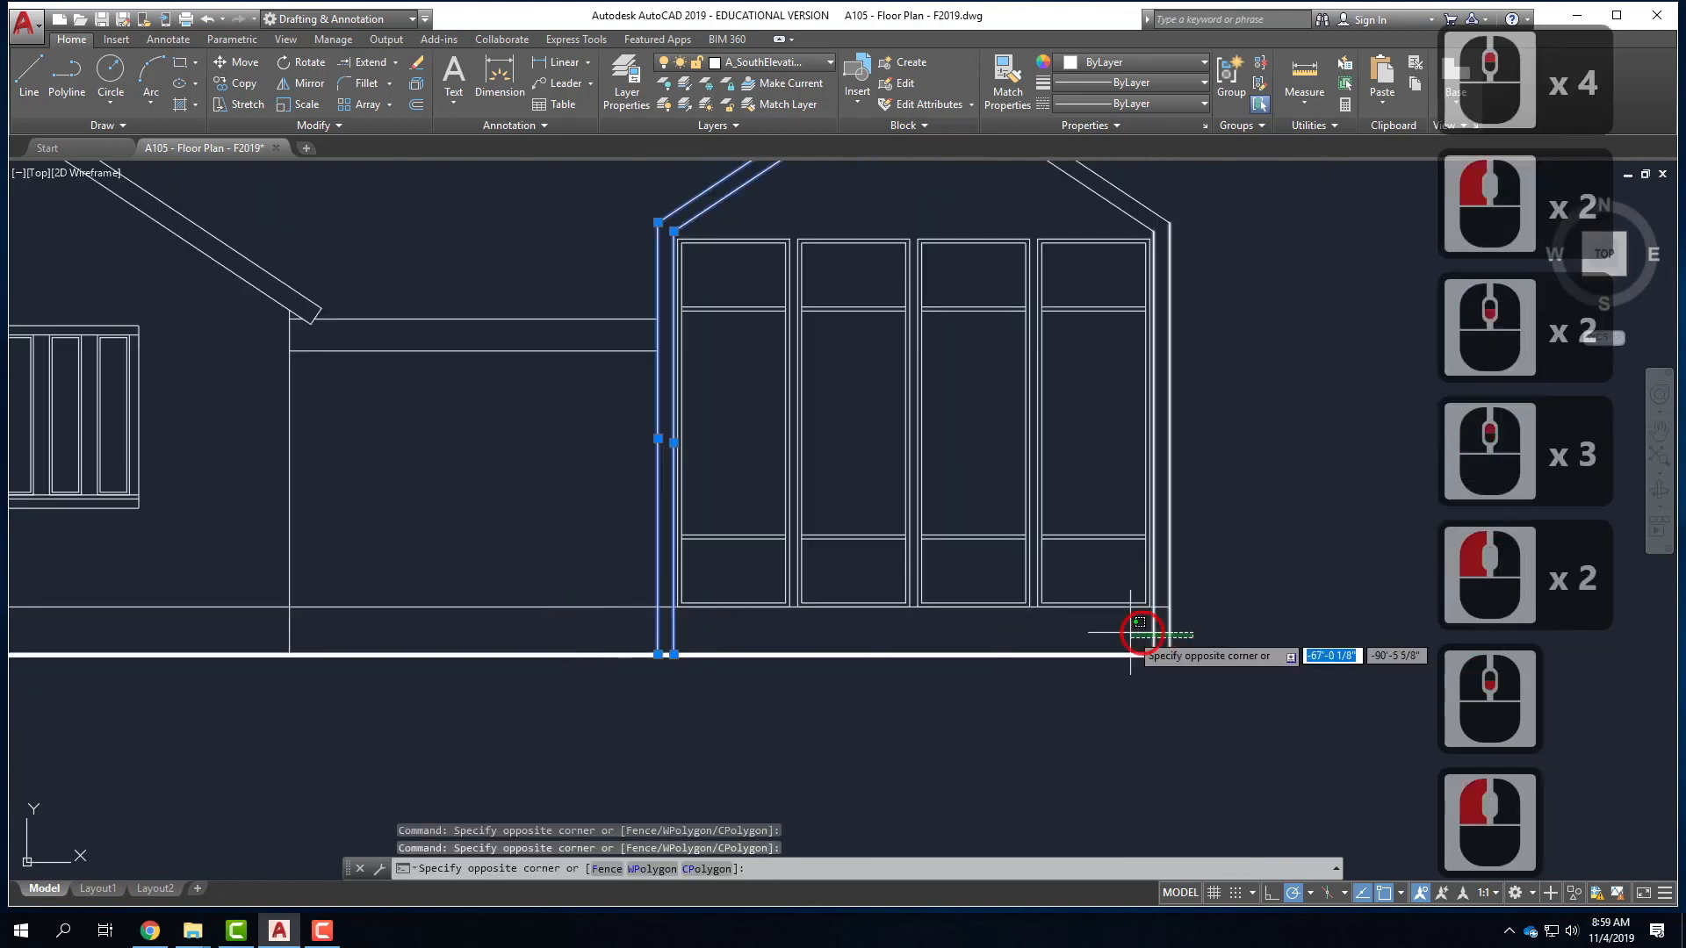
click(1109, 247)
scroll(1109, 247, down, 3)
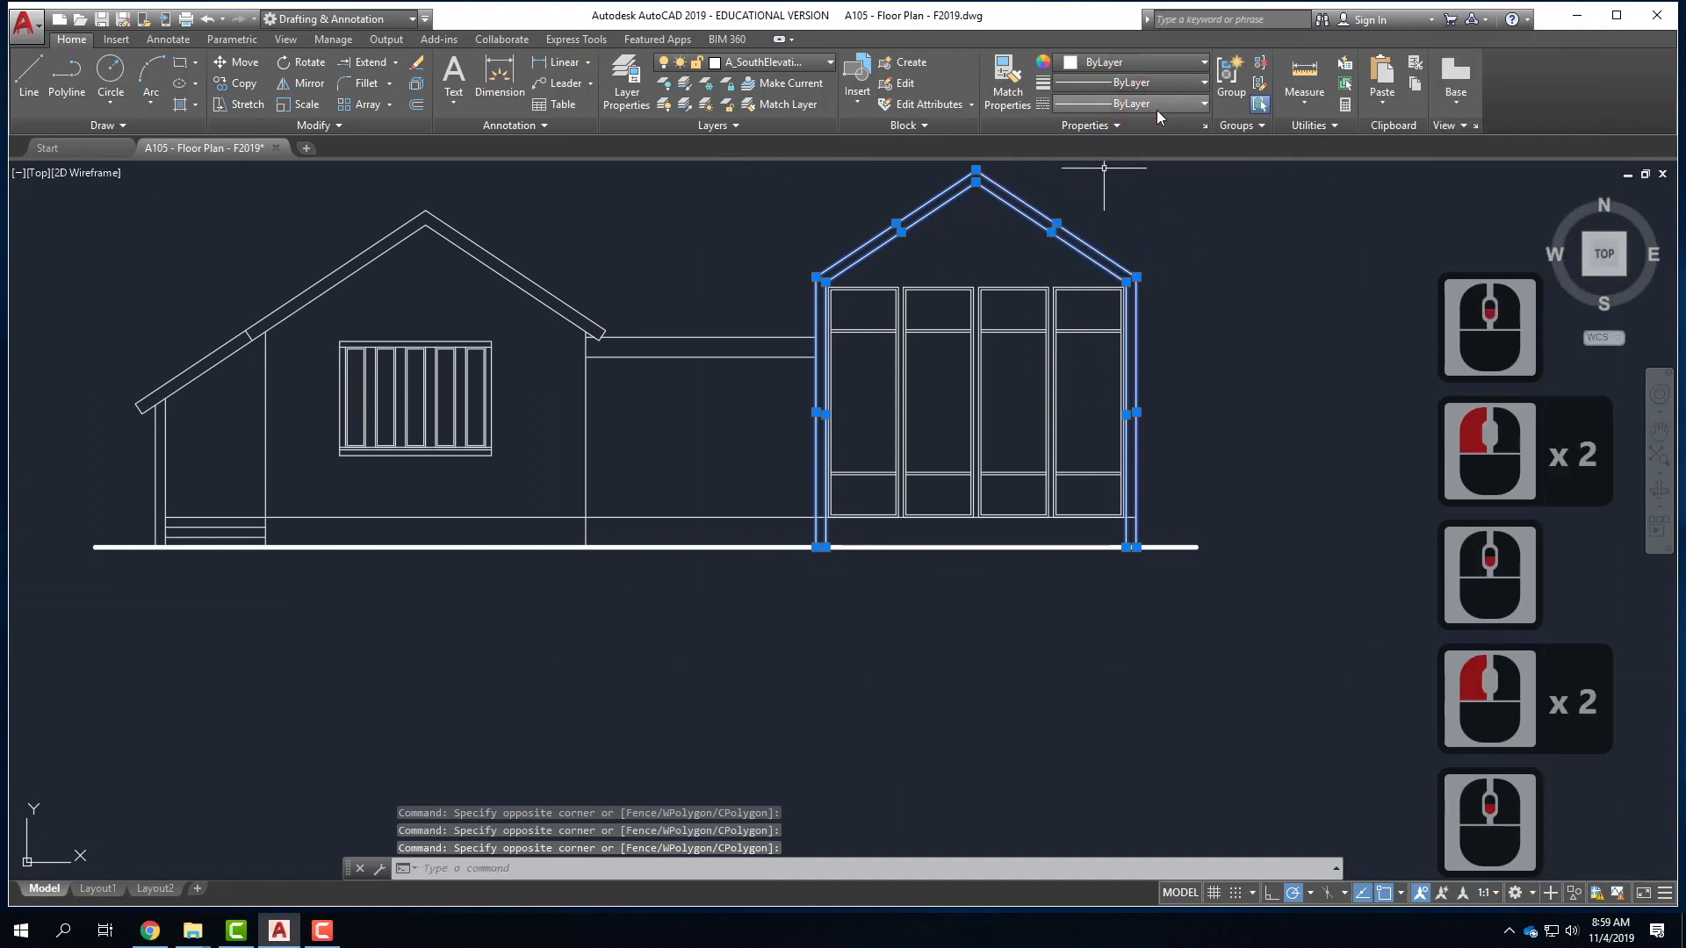
click(1143, 81)
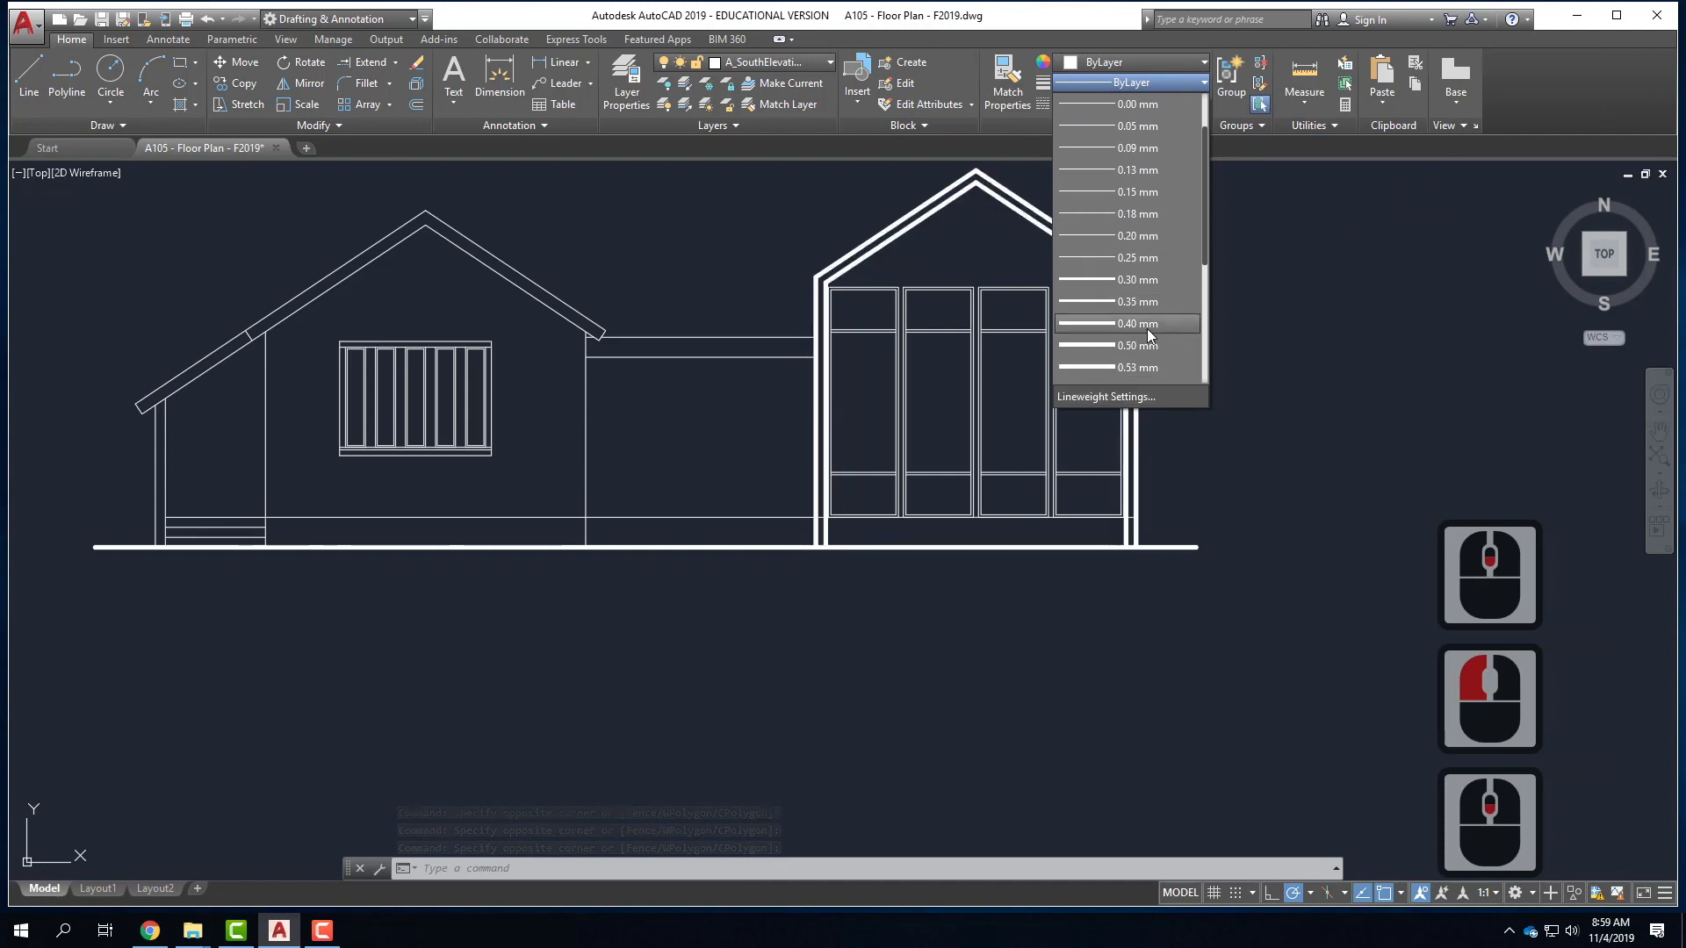
click(1140, 279)
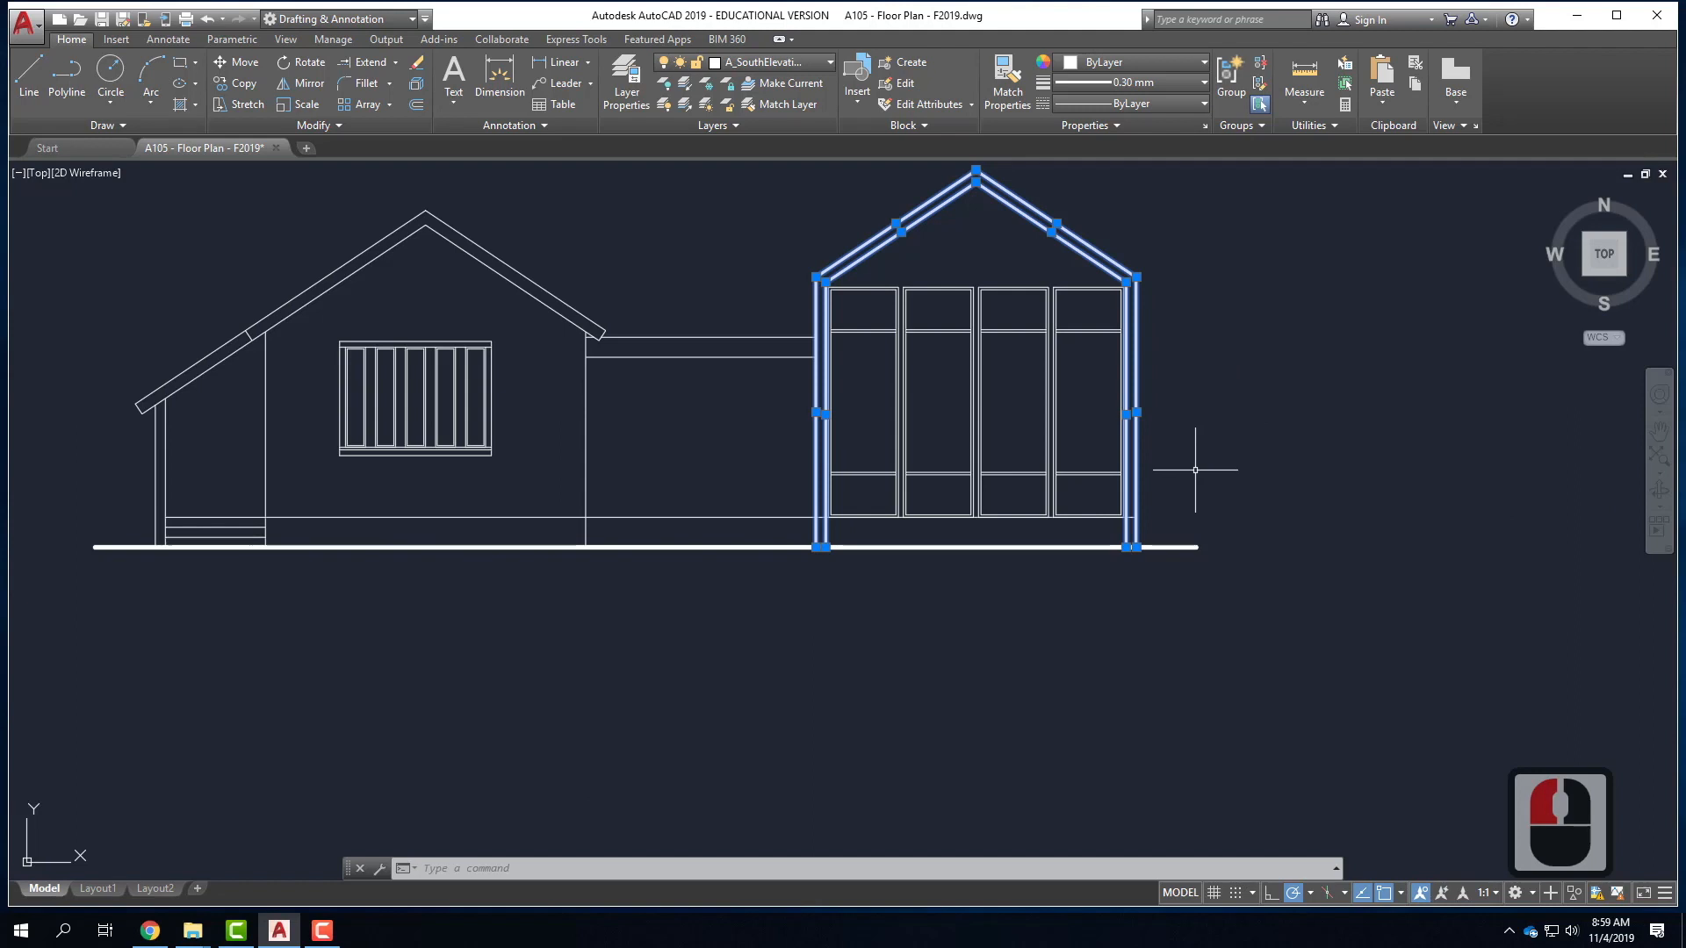
scroll(1172, 537, down, 2)
key(Escape)
scroll(680, 408, up, 2)
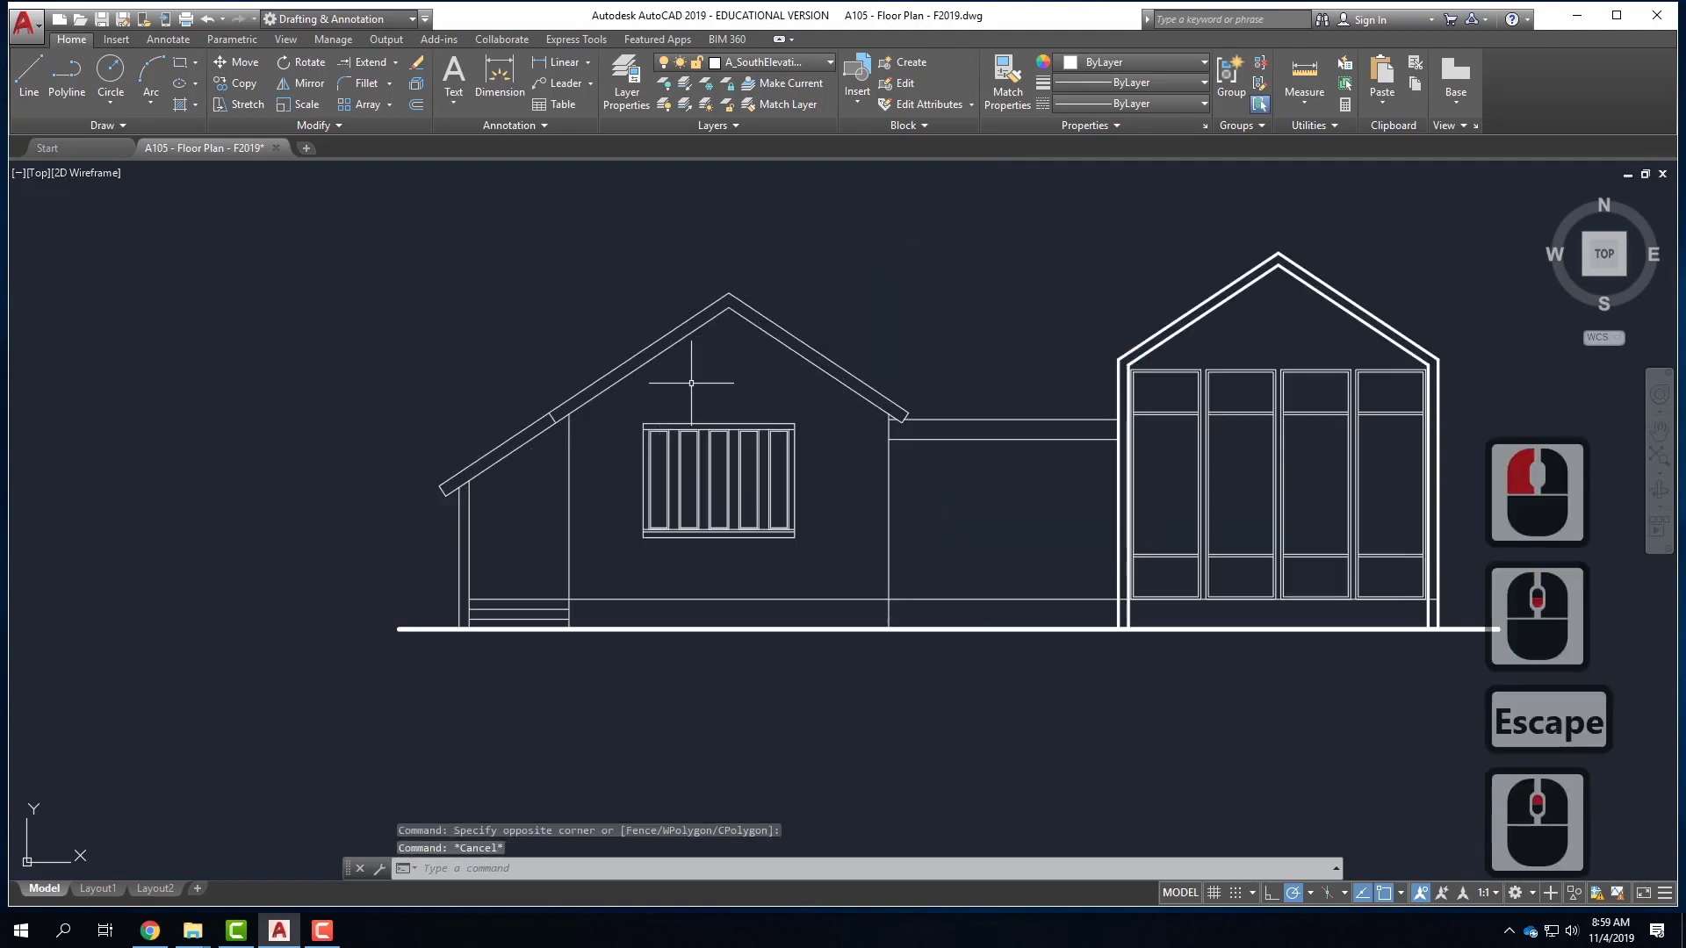
click(922, 529)
click(858, 489)
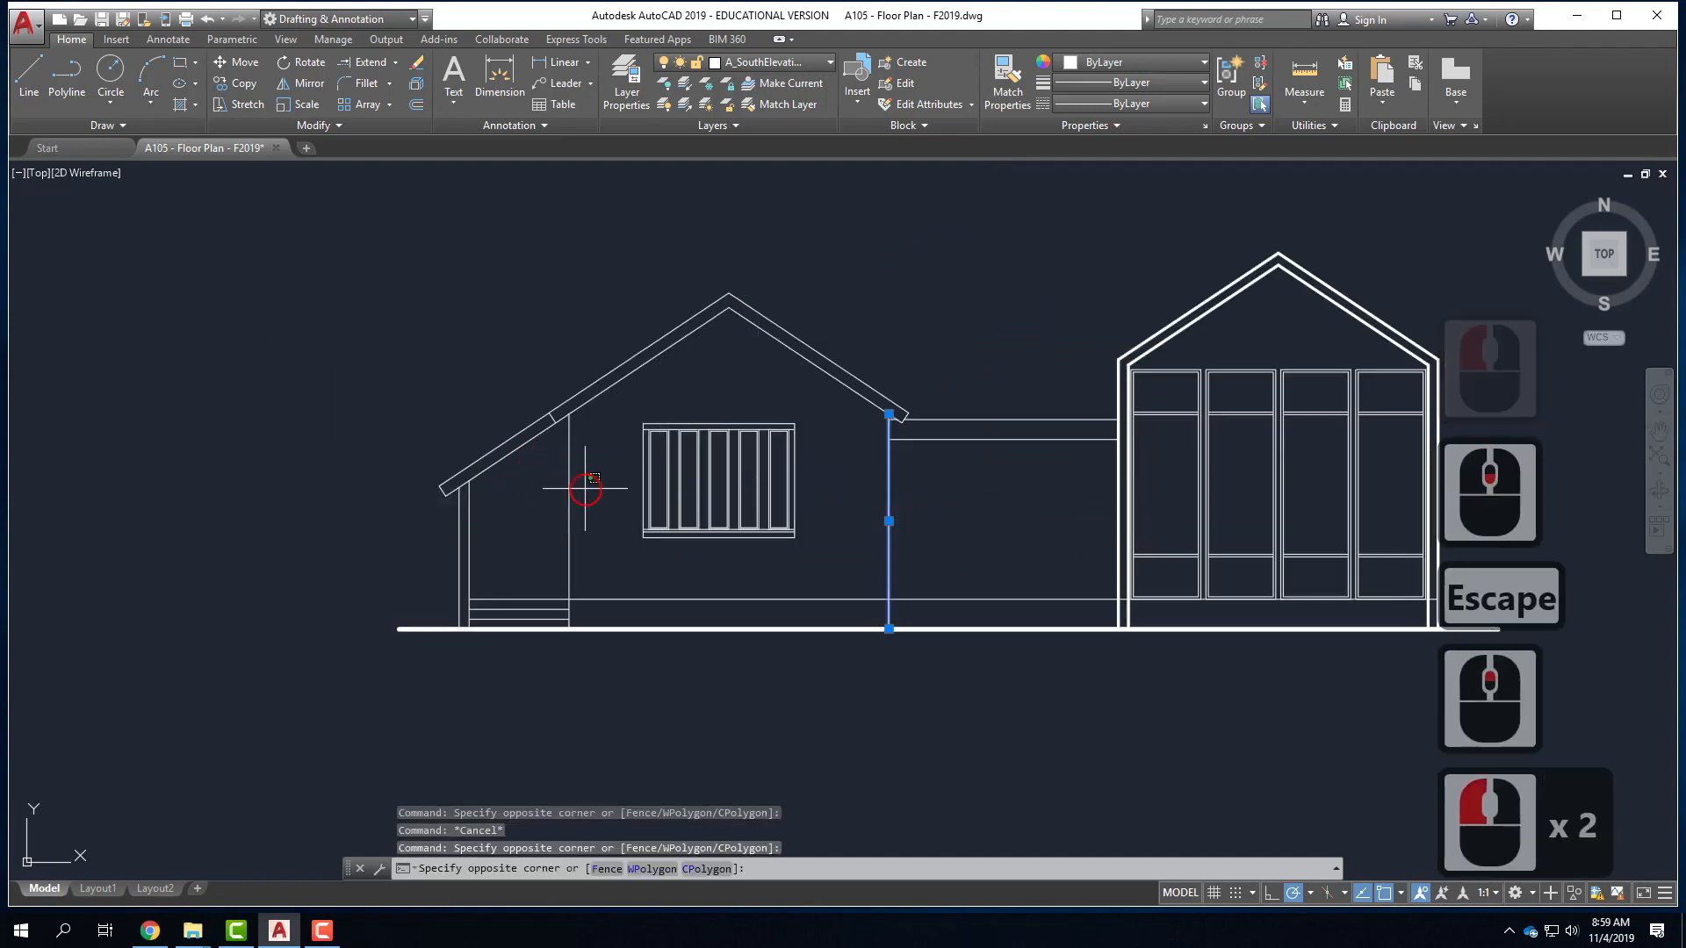
click(583, 482)
click(559, 436)
click(531, 255)
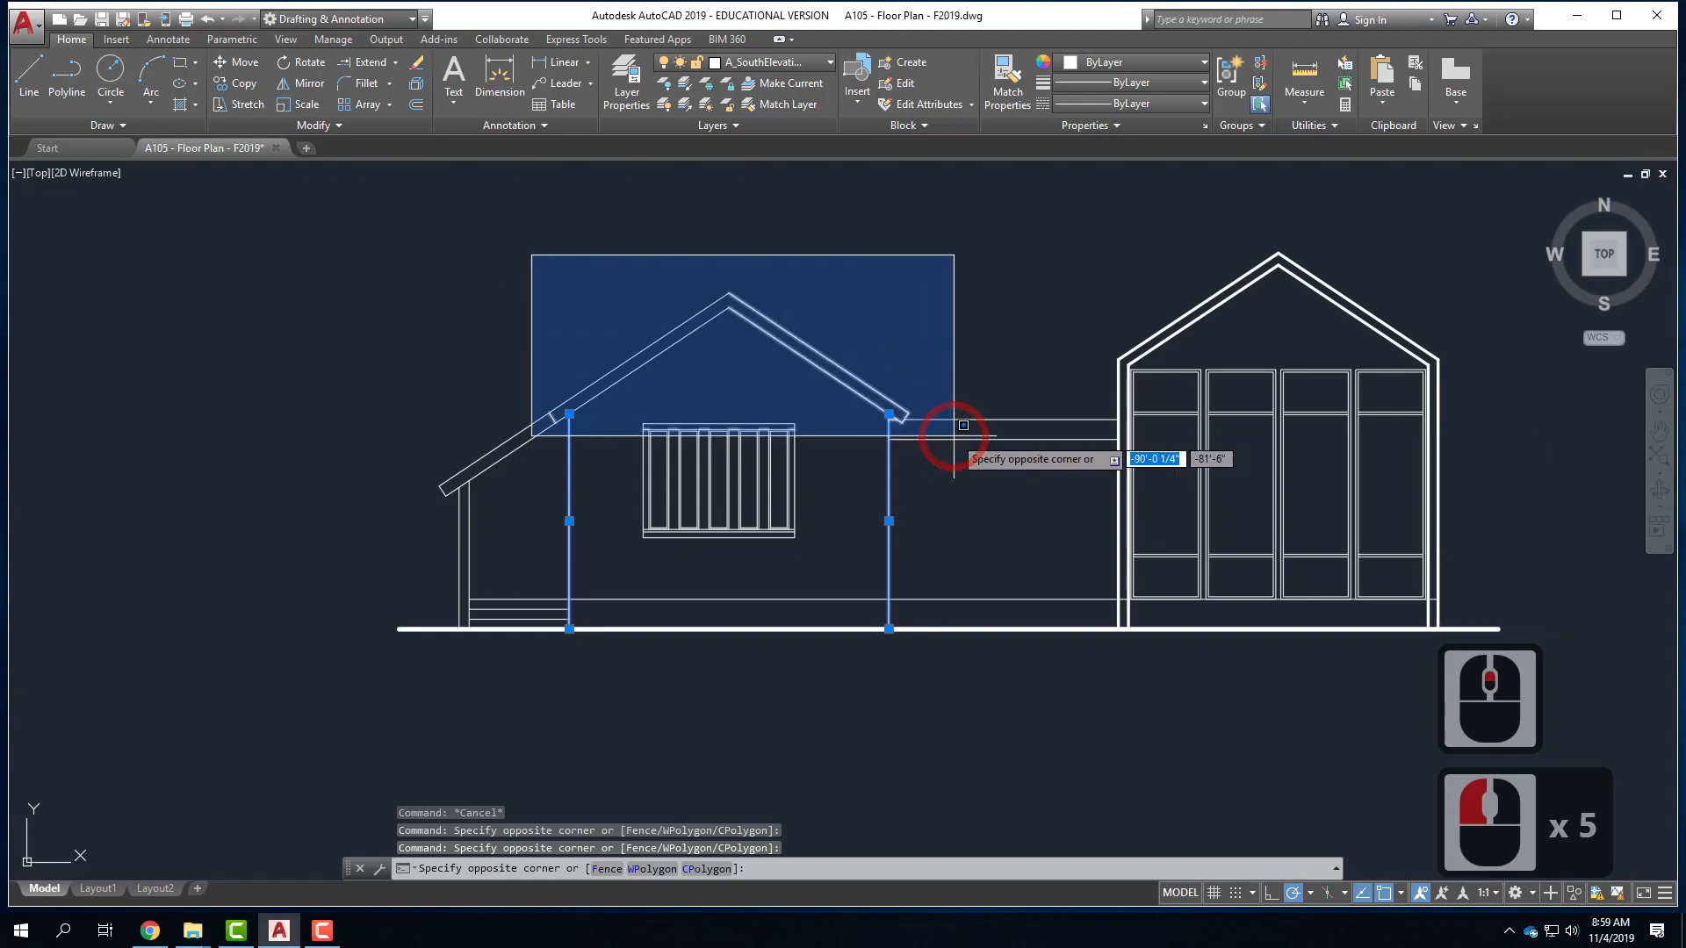
click(971, 440)
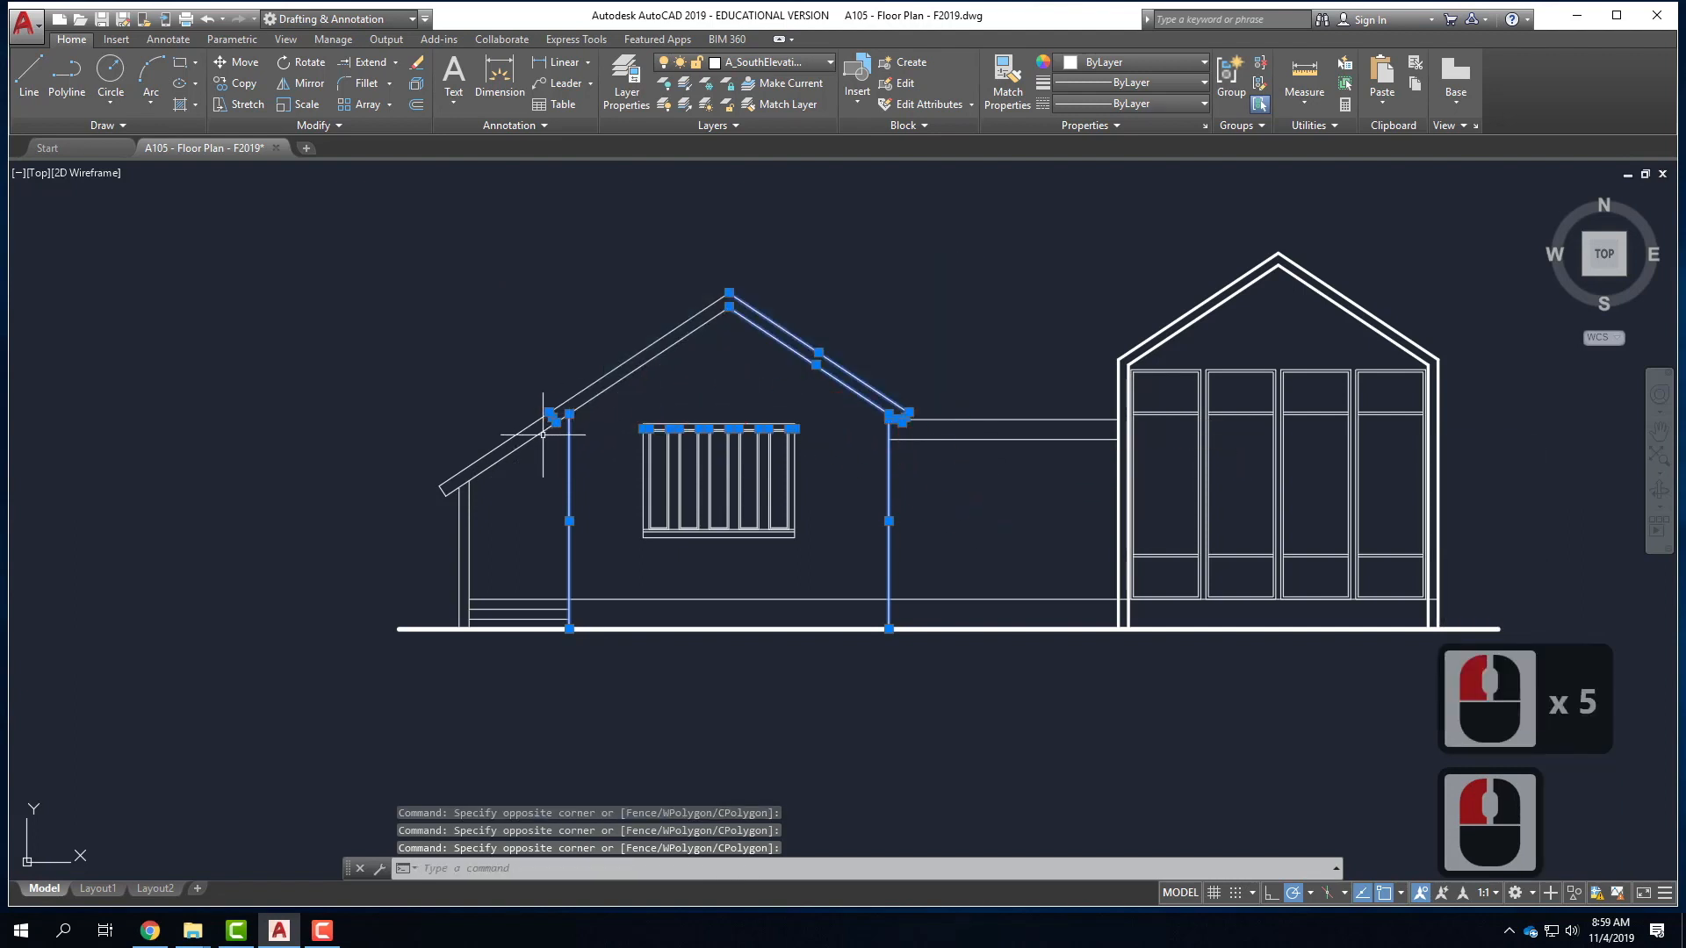
scroll(553, 421, up, 3)
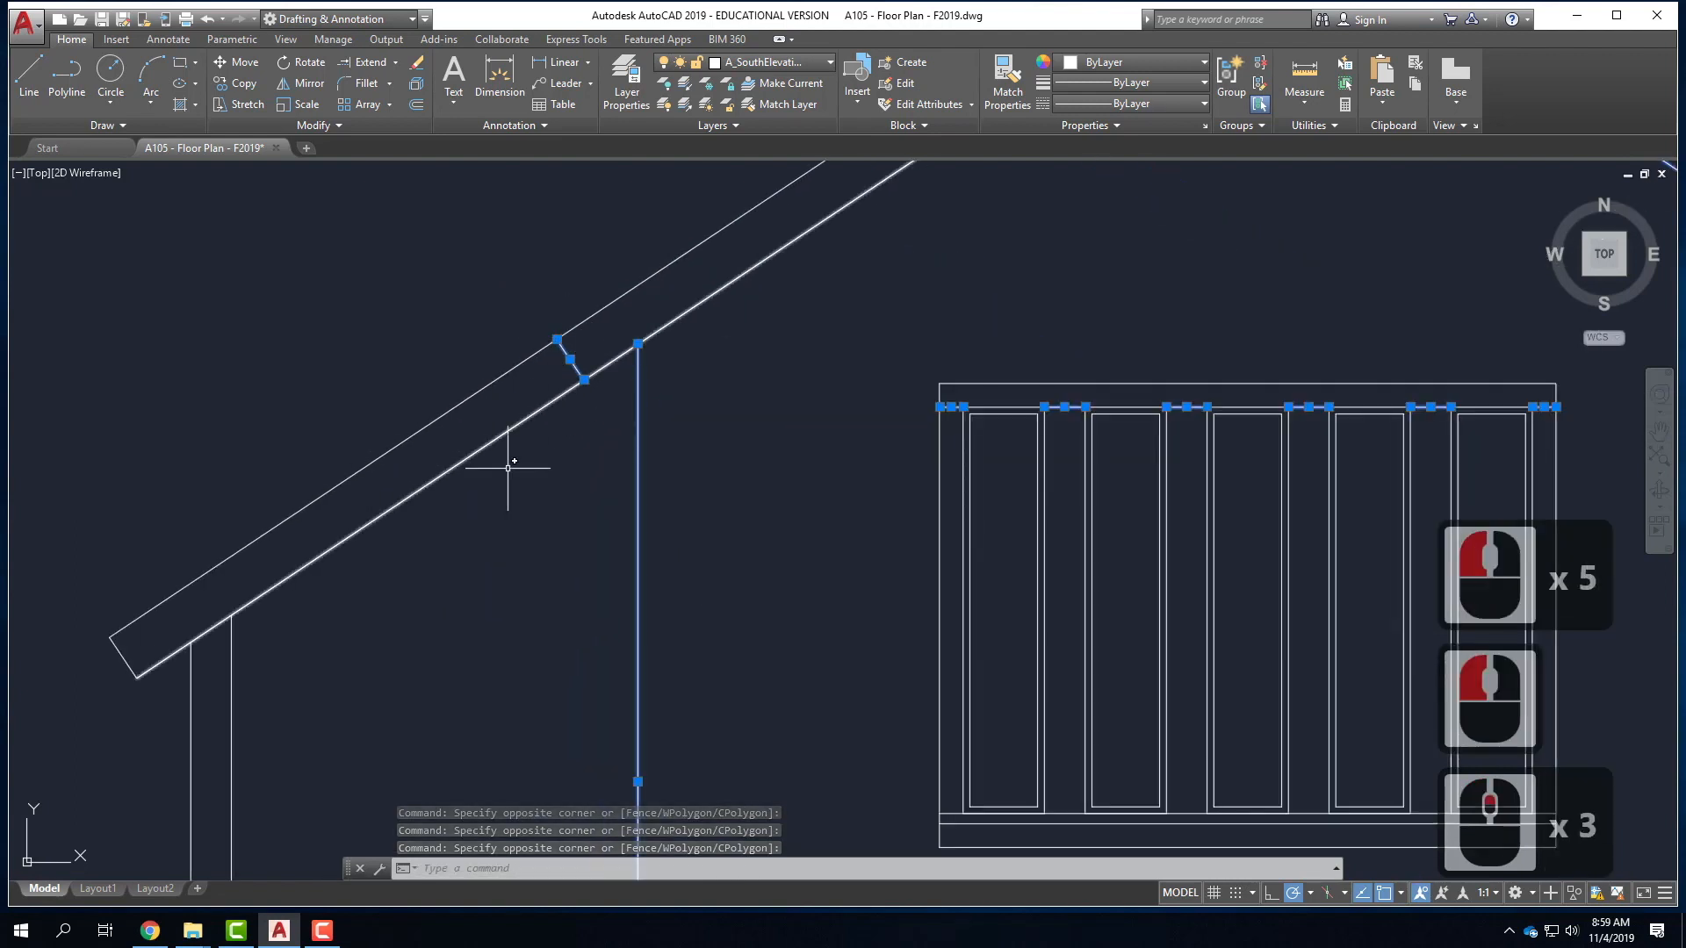
scroll(482, 458, down, 7)
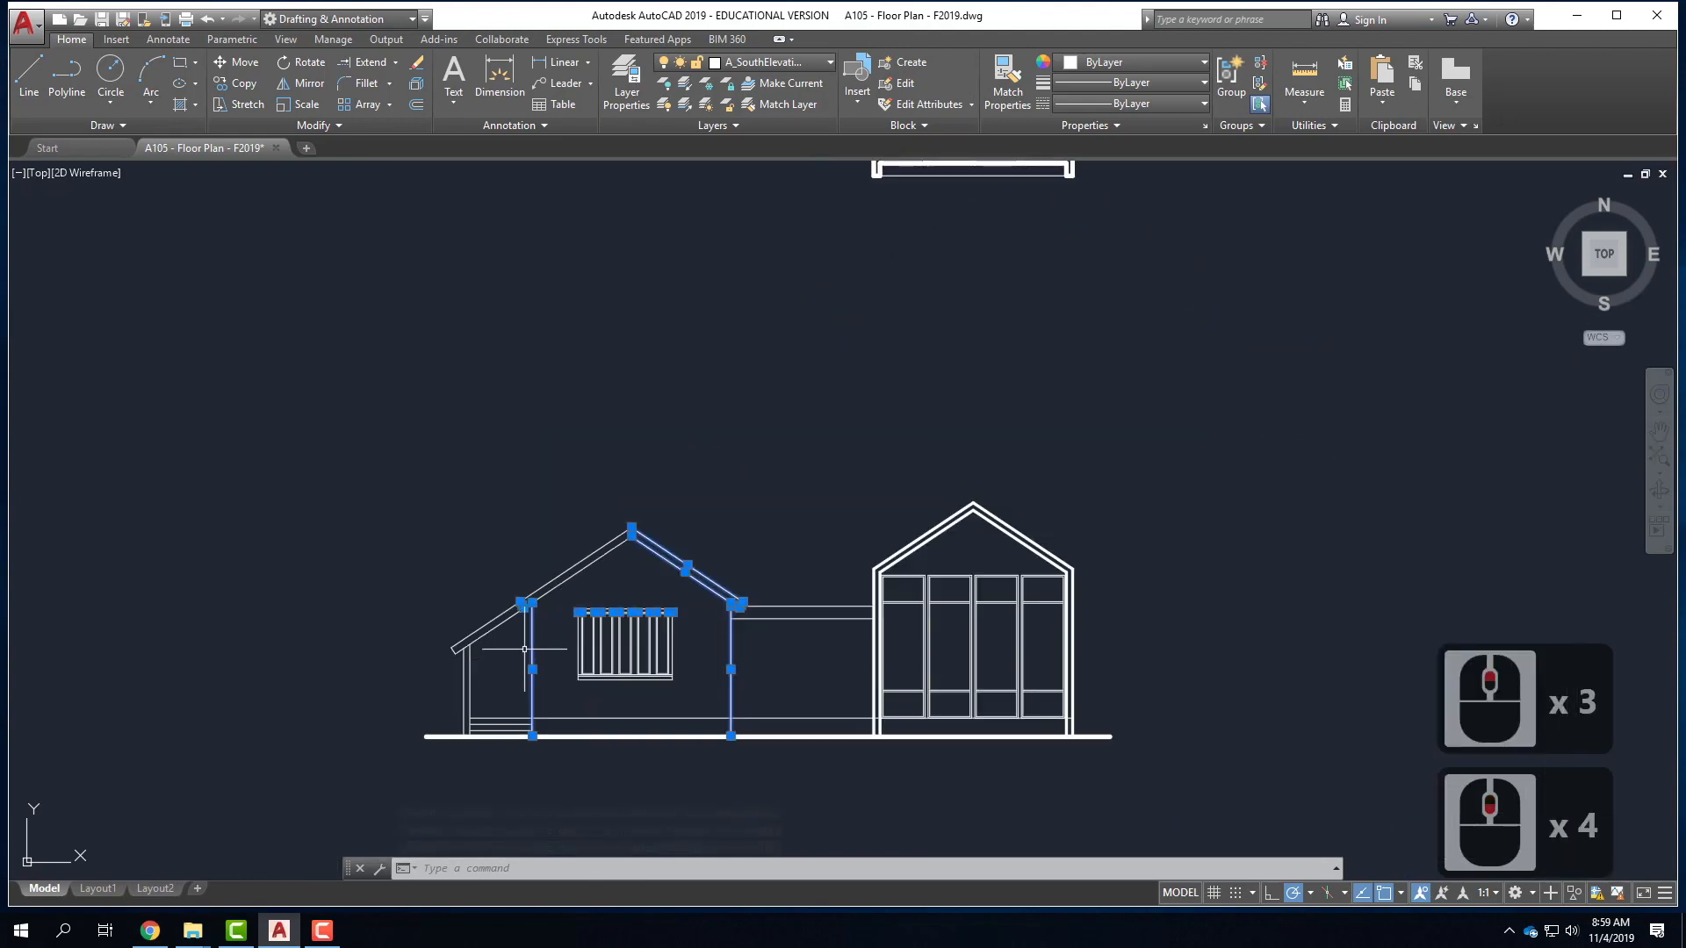
scroll(511, 523, up, 3)
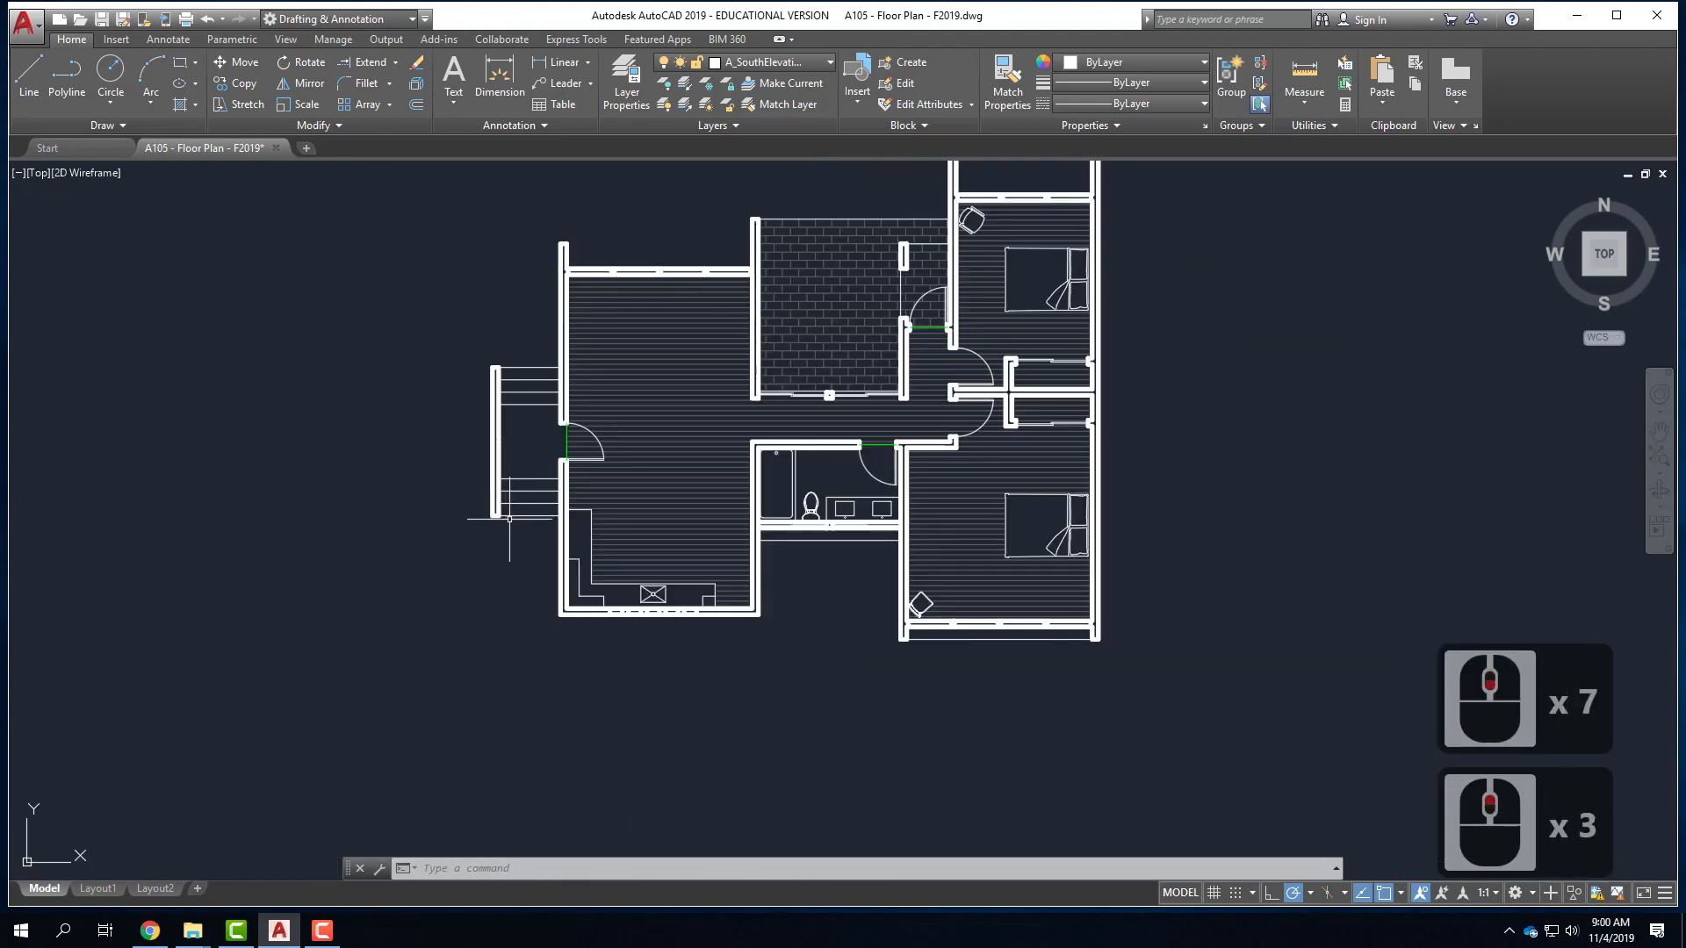
scroll(507, 519, down, 3)
scroll(502, 615, up, 7)
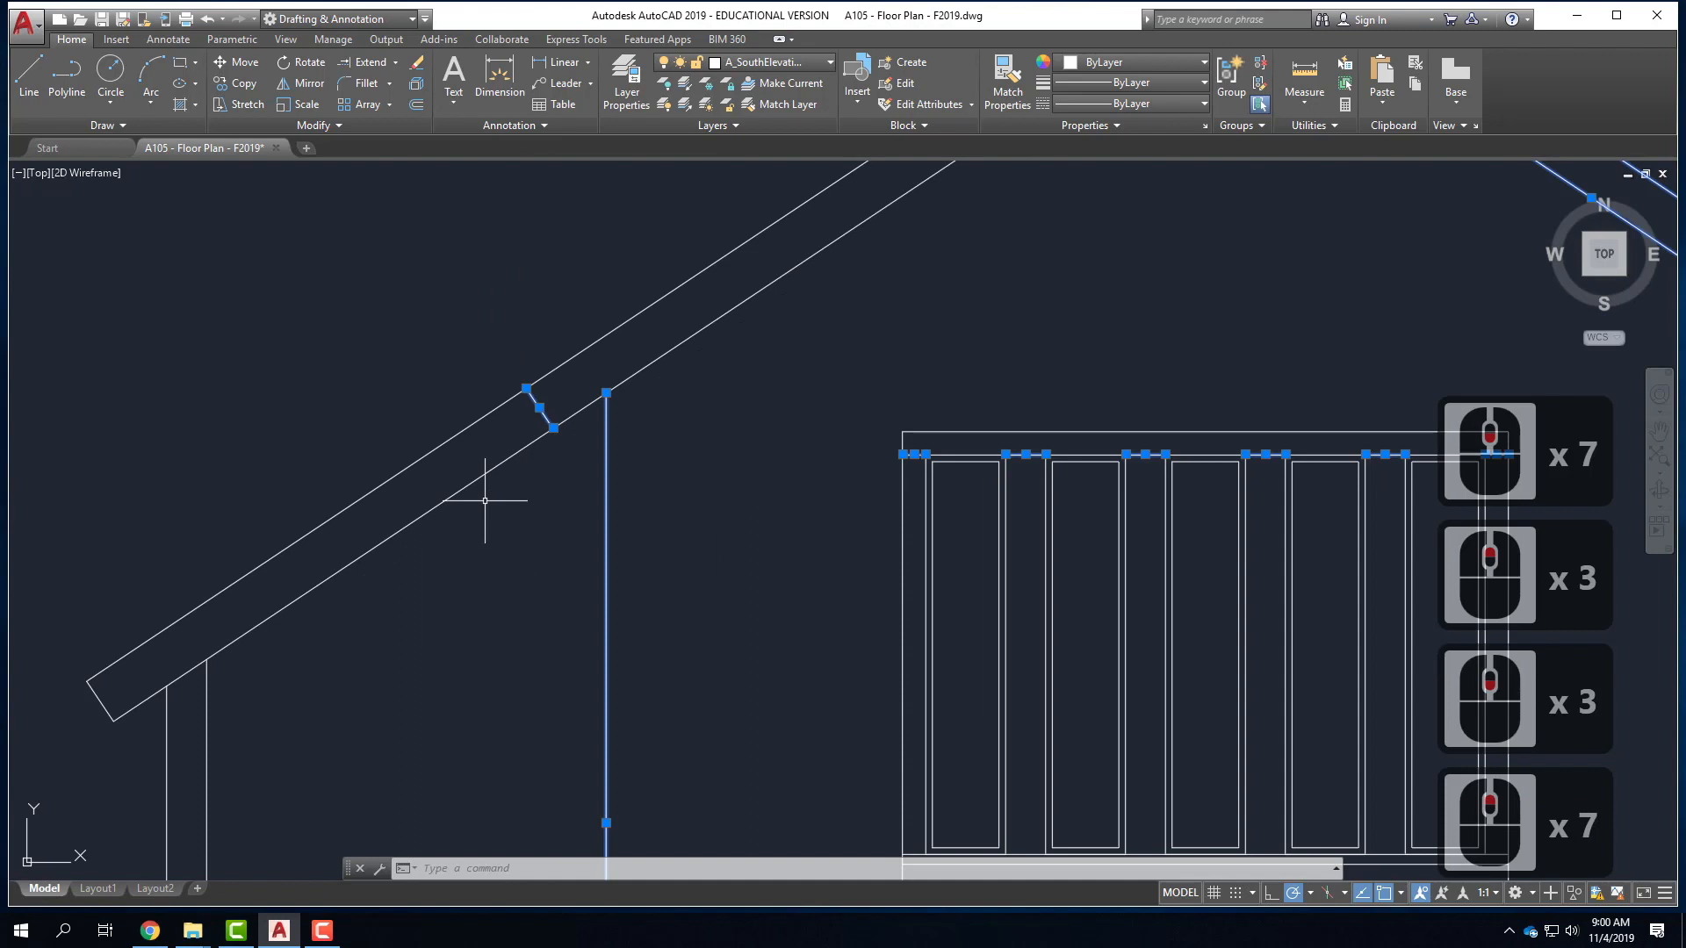
key(Escape)
key(Escape)
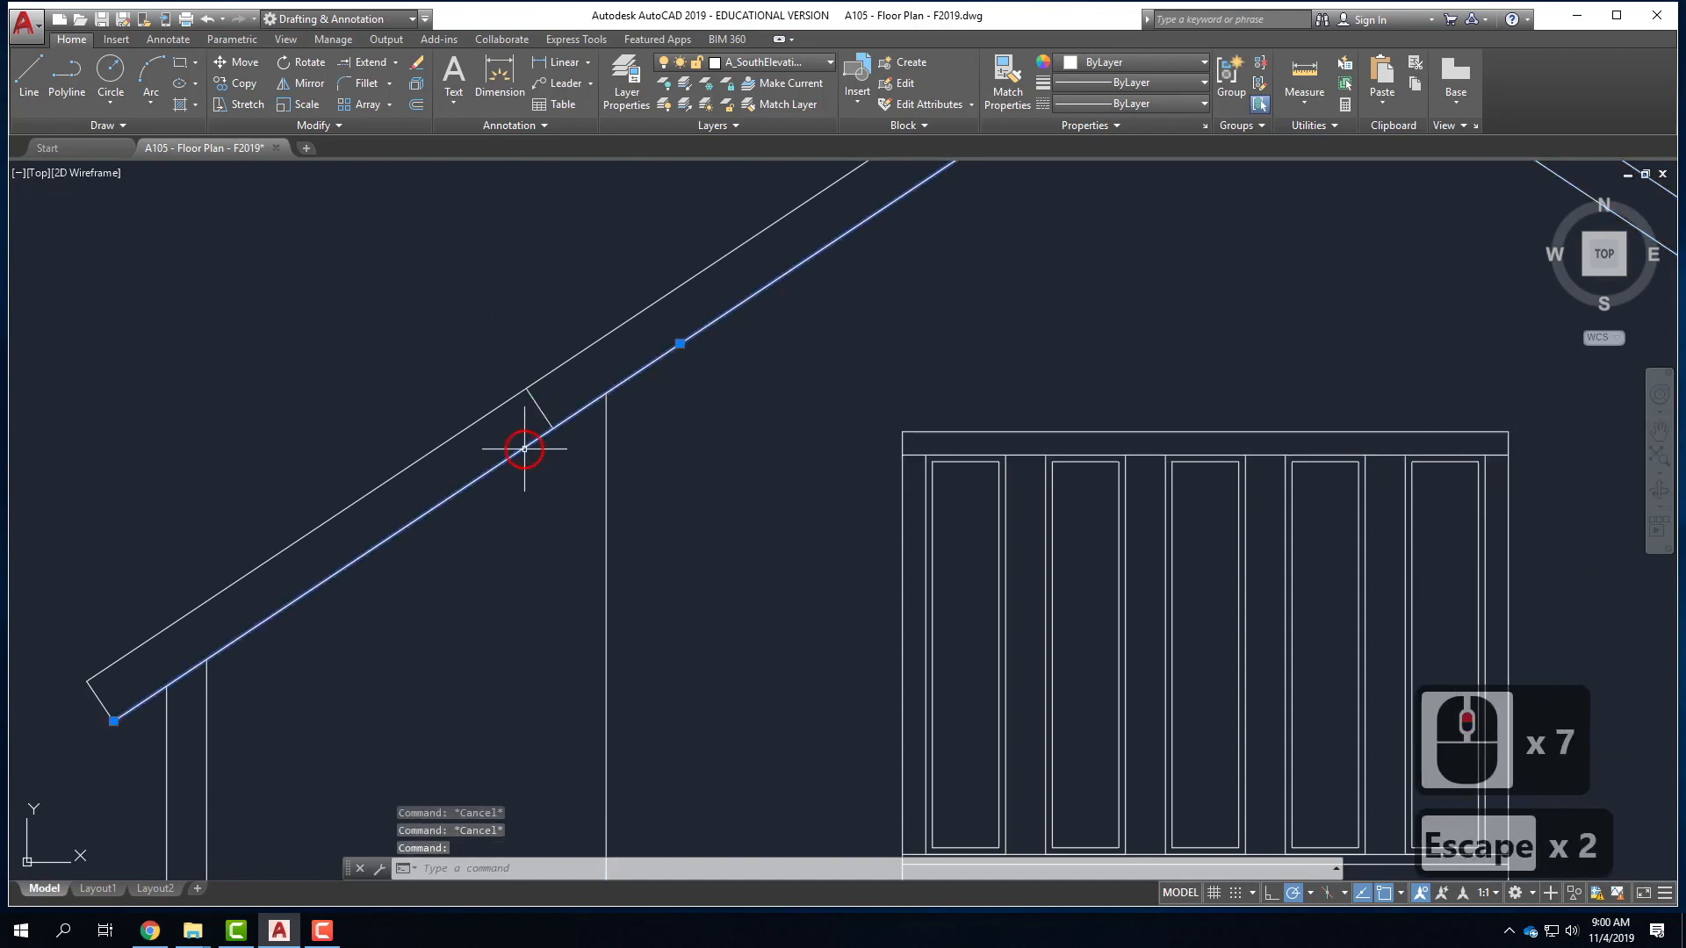
click(501, 411)
click(468, 393)
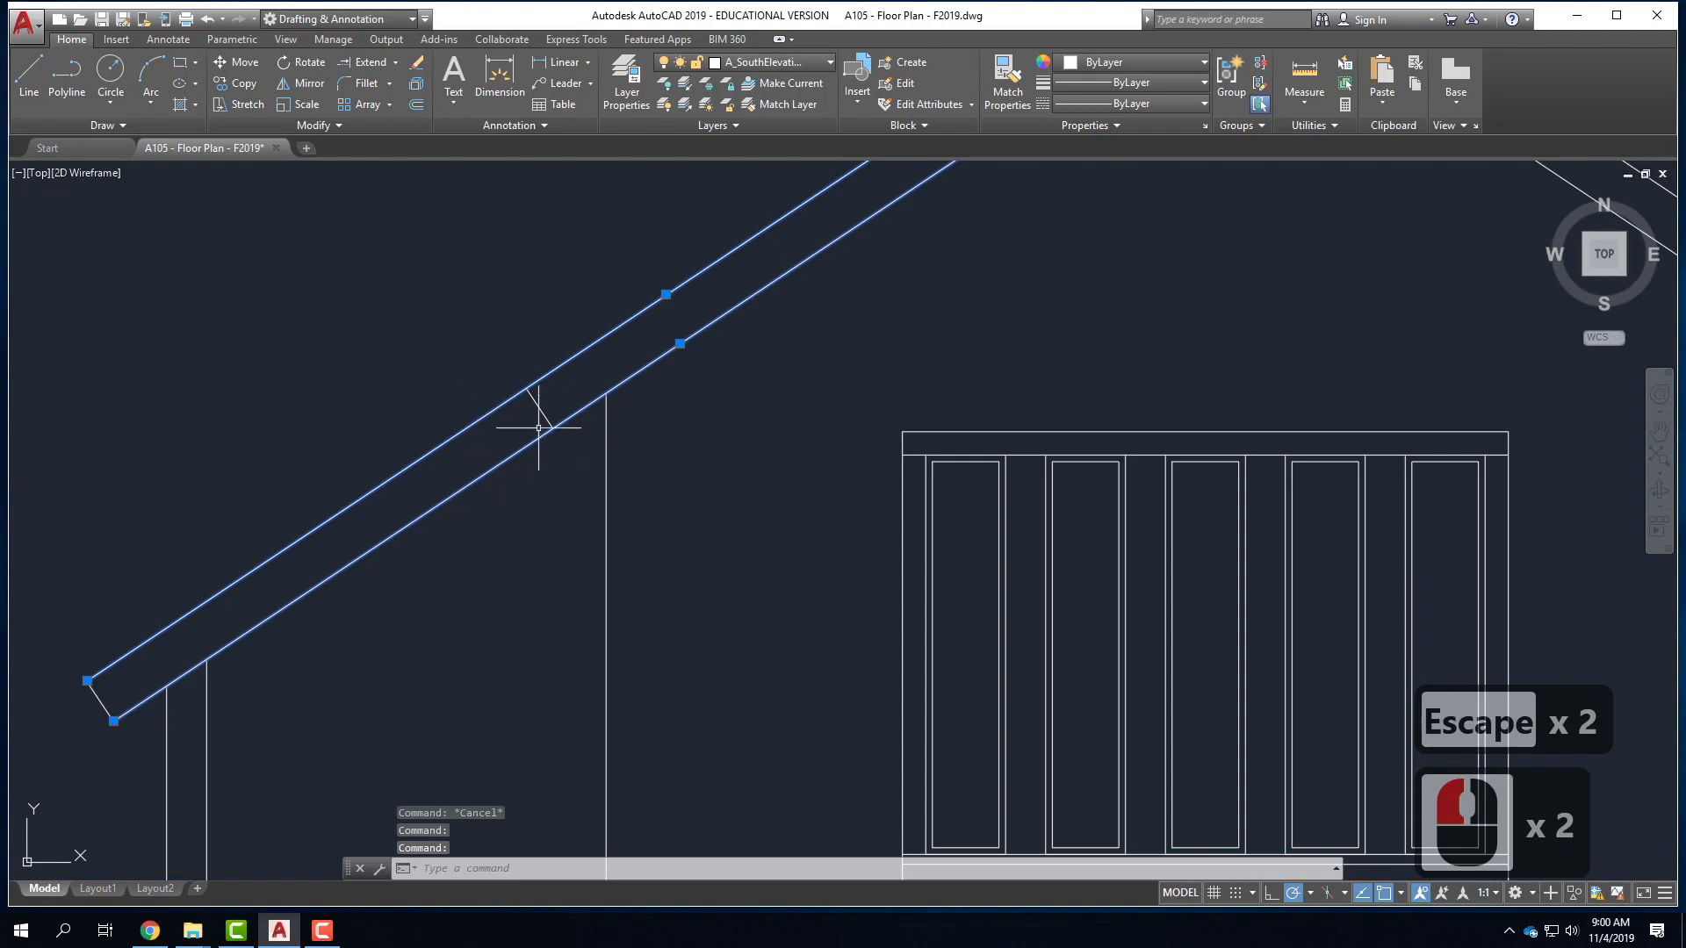
key(Escape)
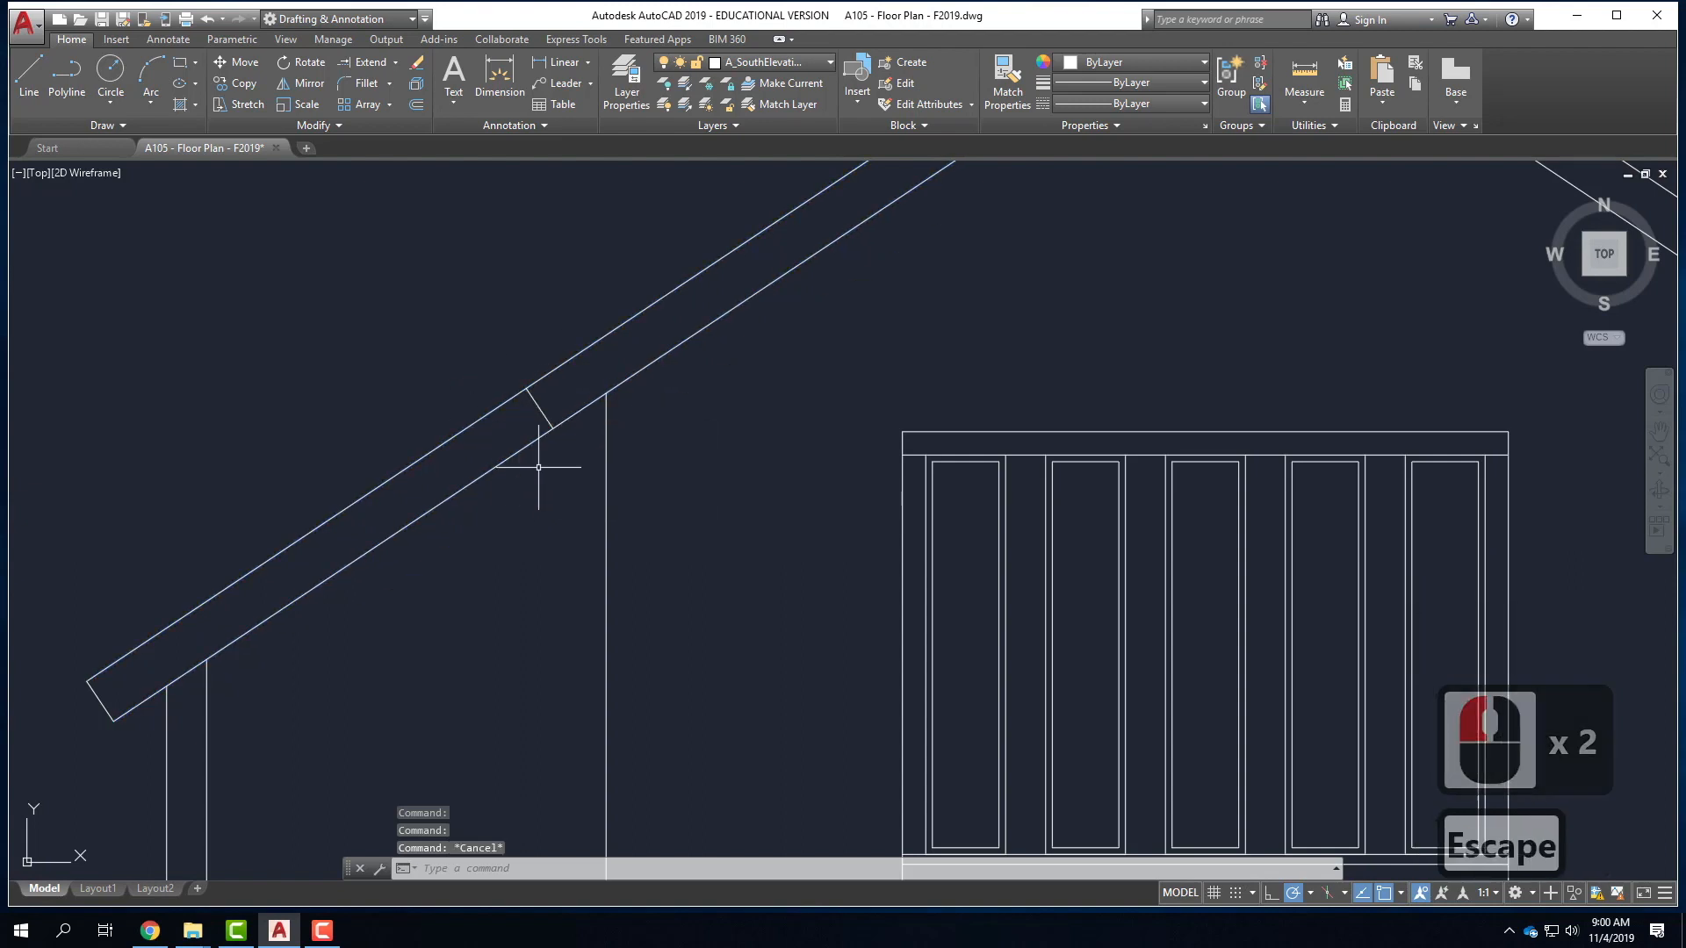
- Try offsetting the short line closing the small gable's left eave by 1" toward the porch roof
click(561, 392)
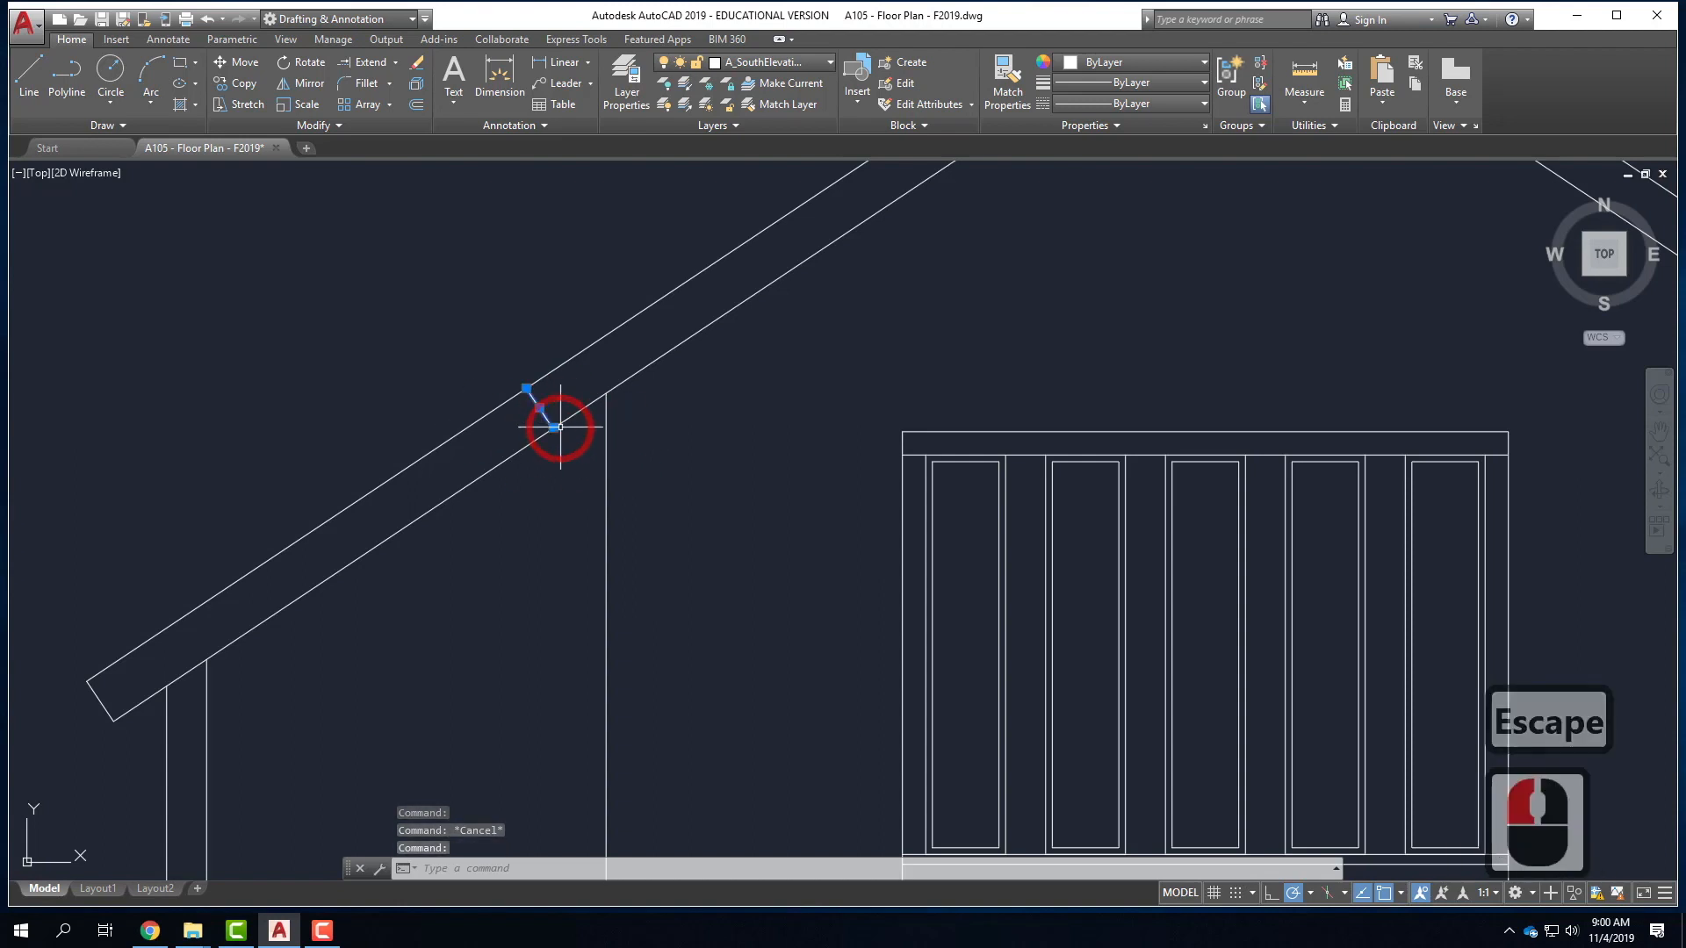
text(offset)
key(Return)
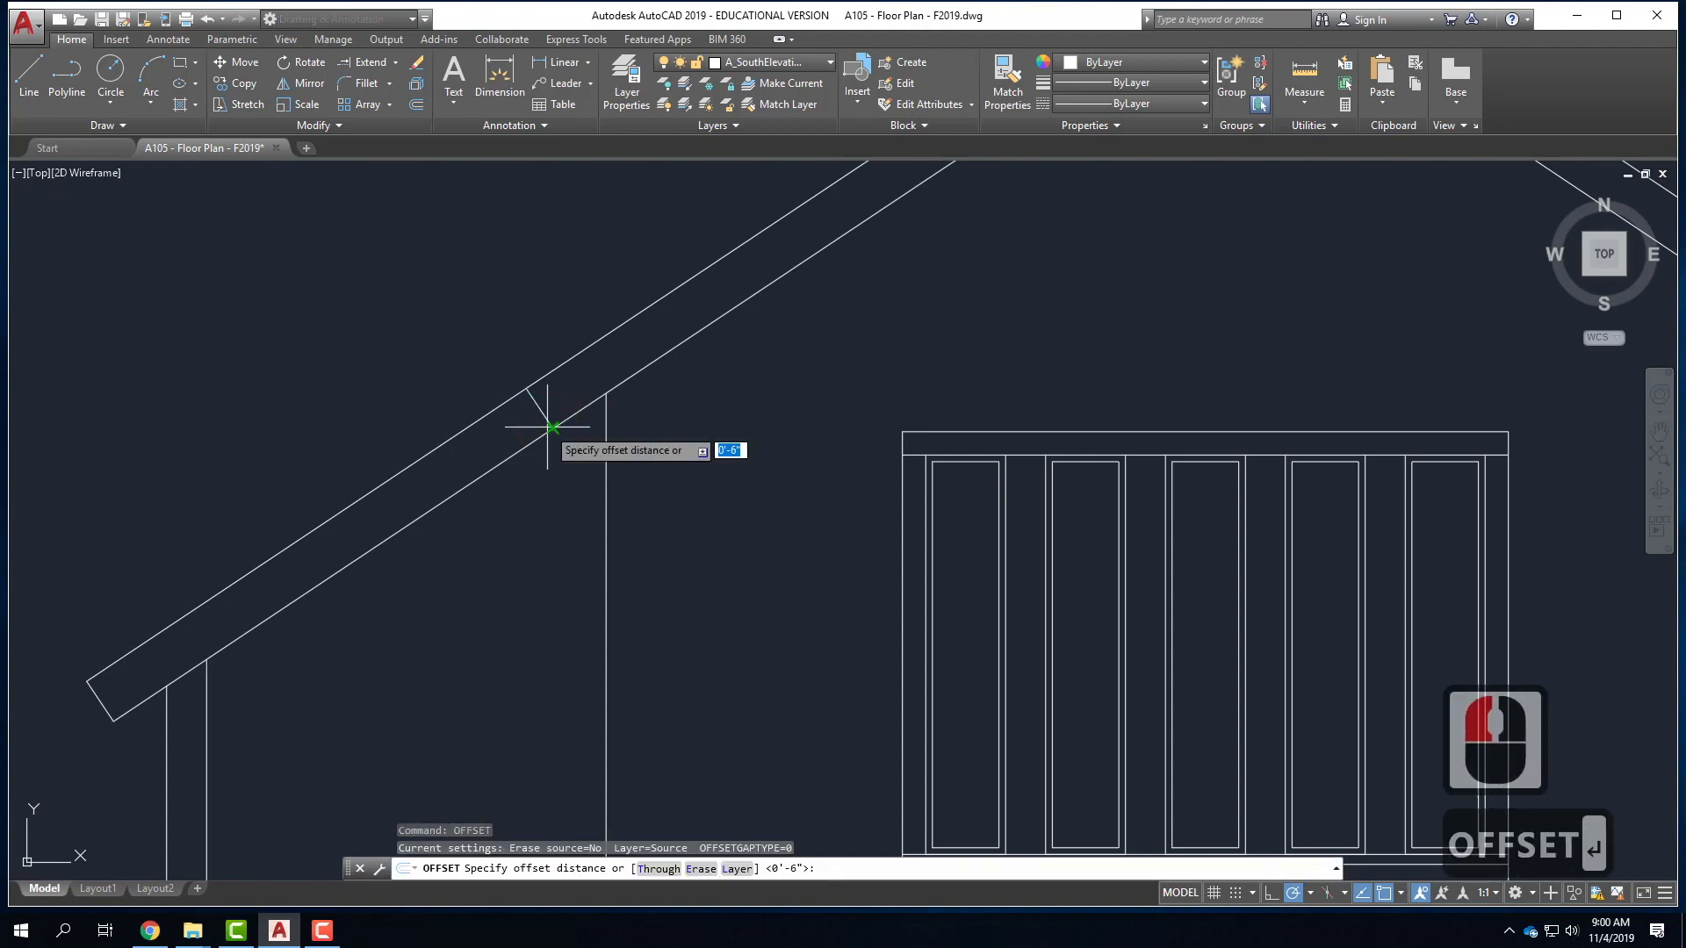
text(1")
key(Return)
click(537, 409)
click(497, 450)
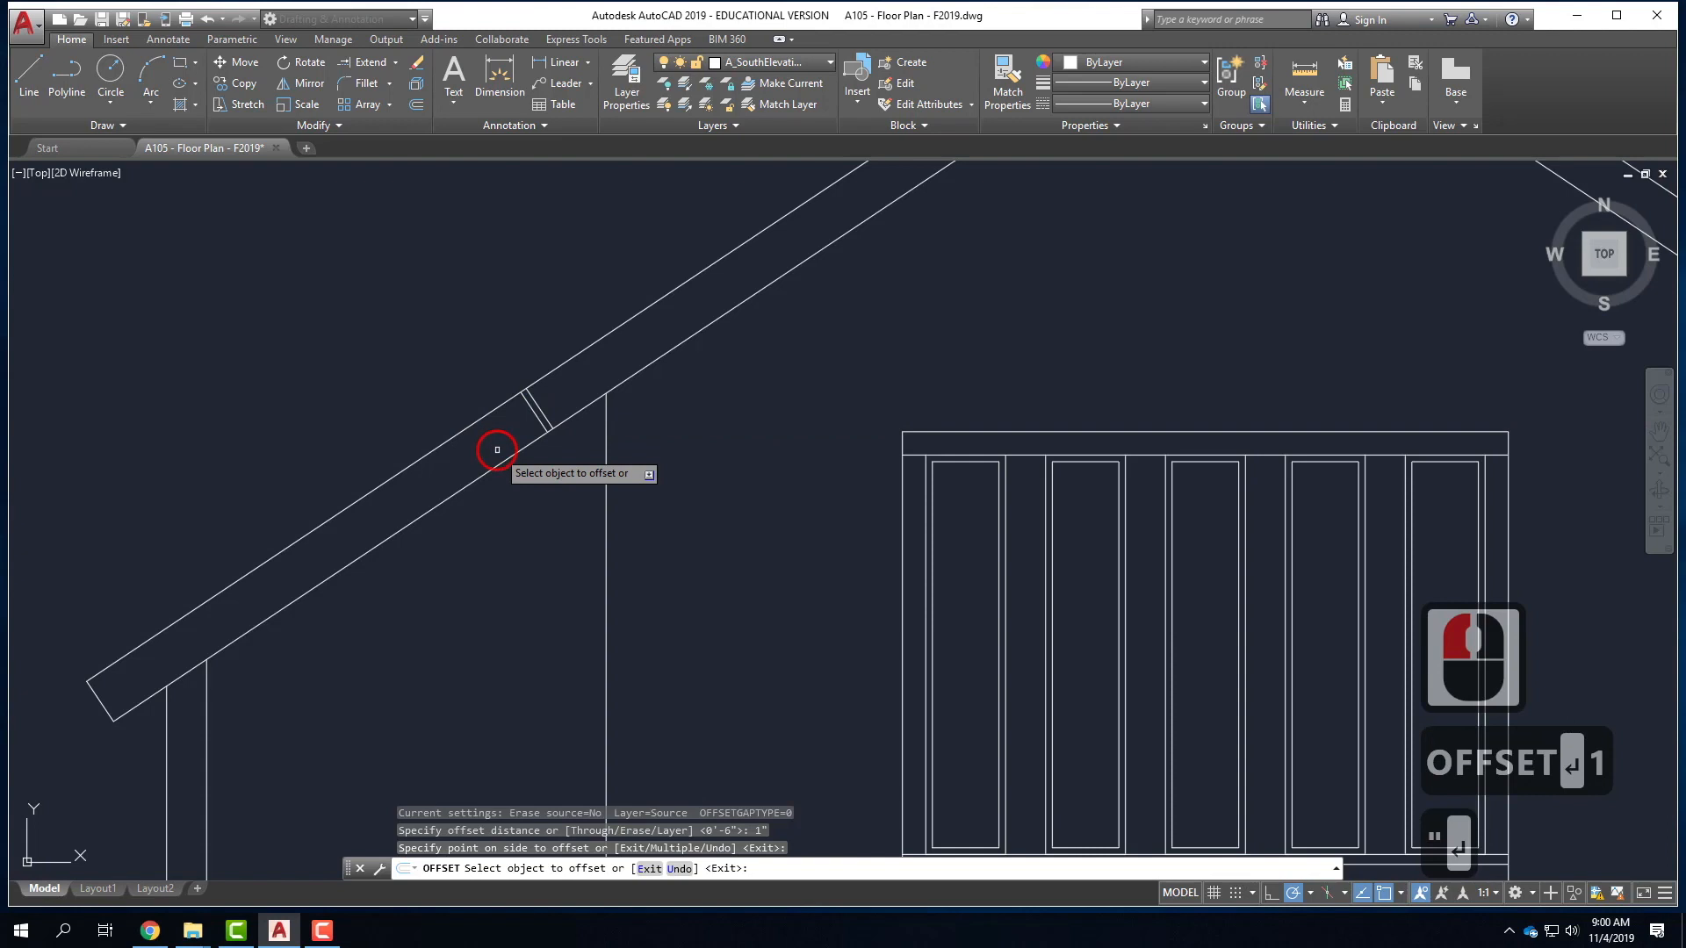
scroll(527, 444, up, 5)
key(Escape)
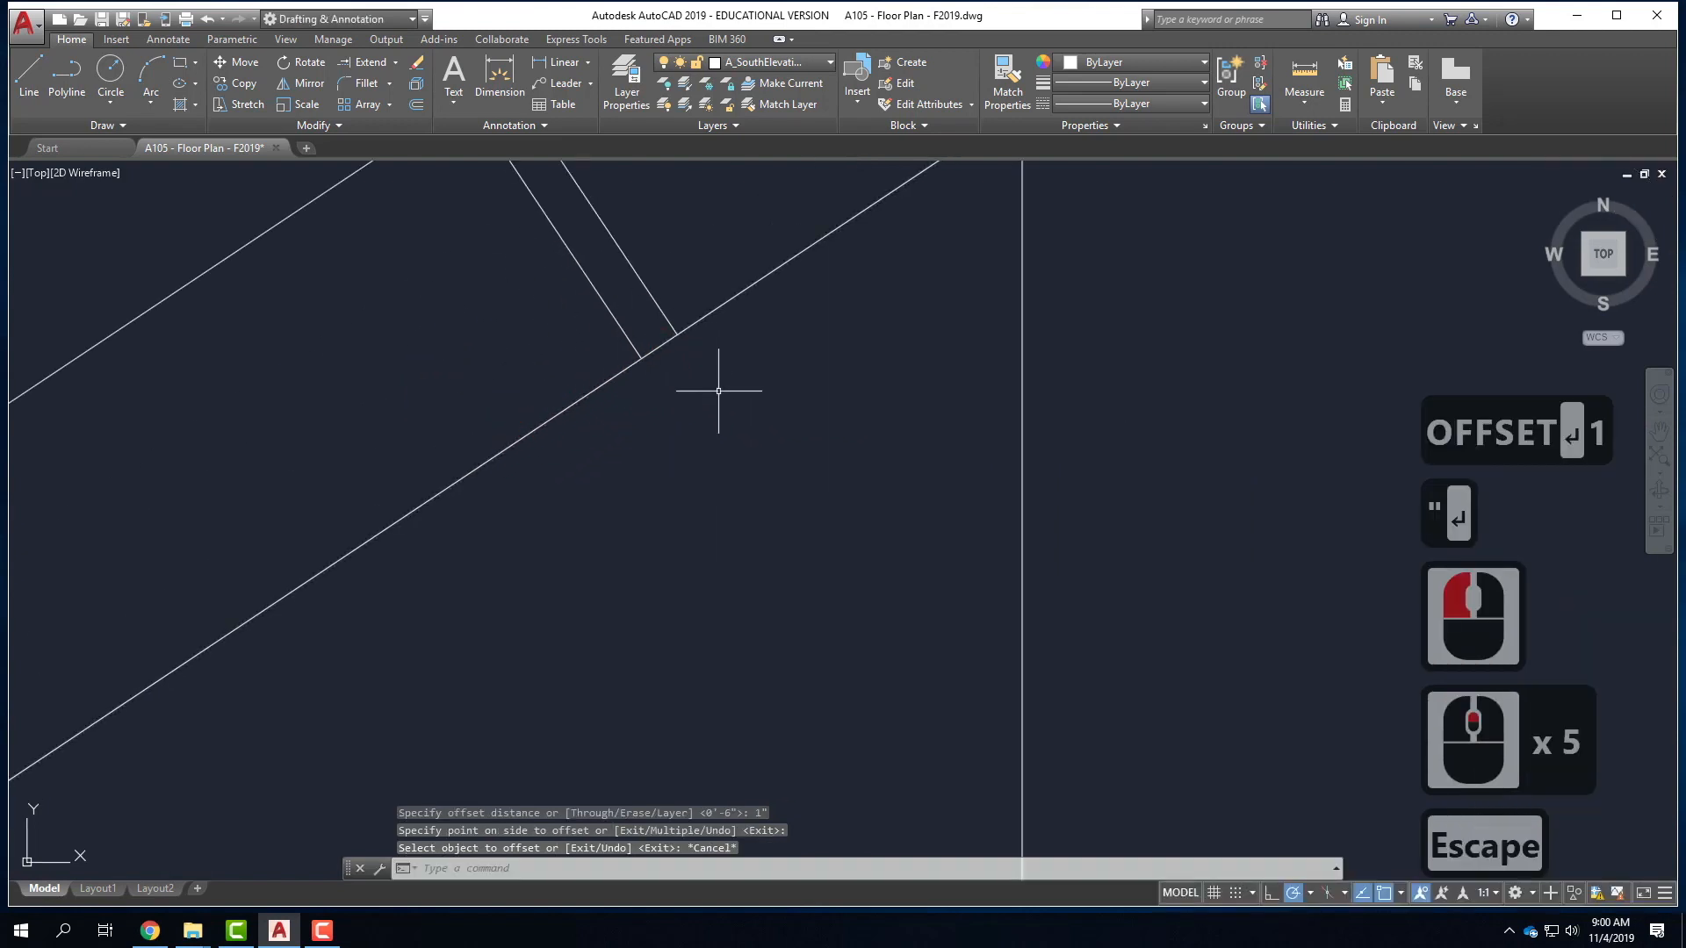
- Delete the offset copy of the small gable's left eave end line
key(Escape)
click(614, 316)
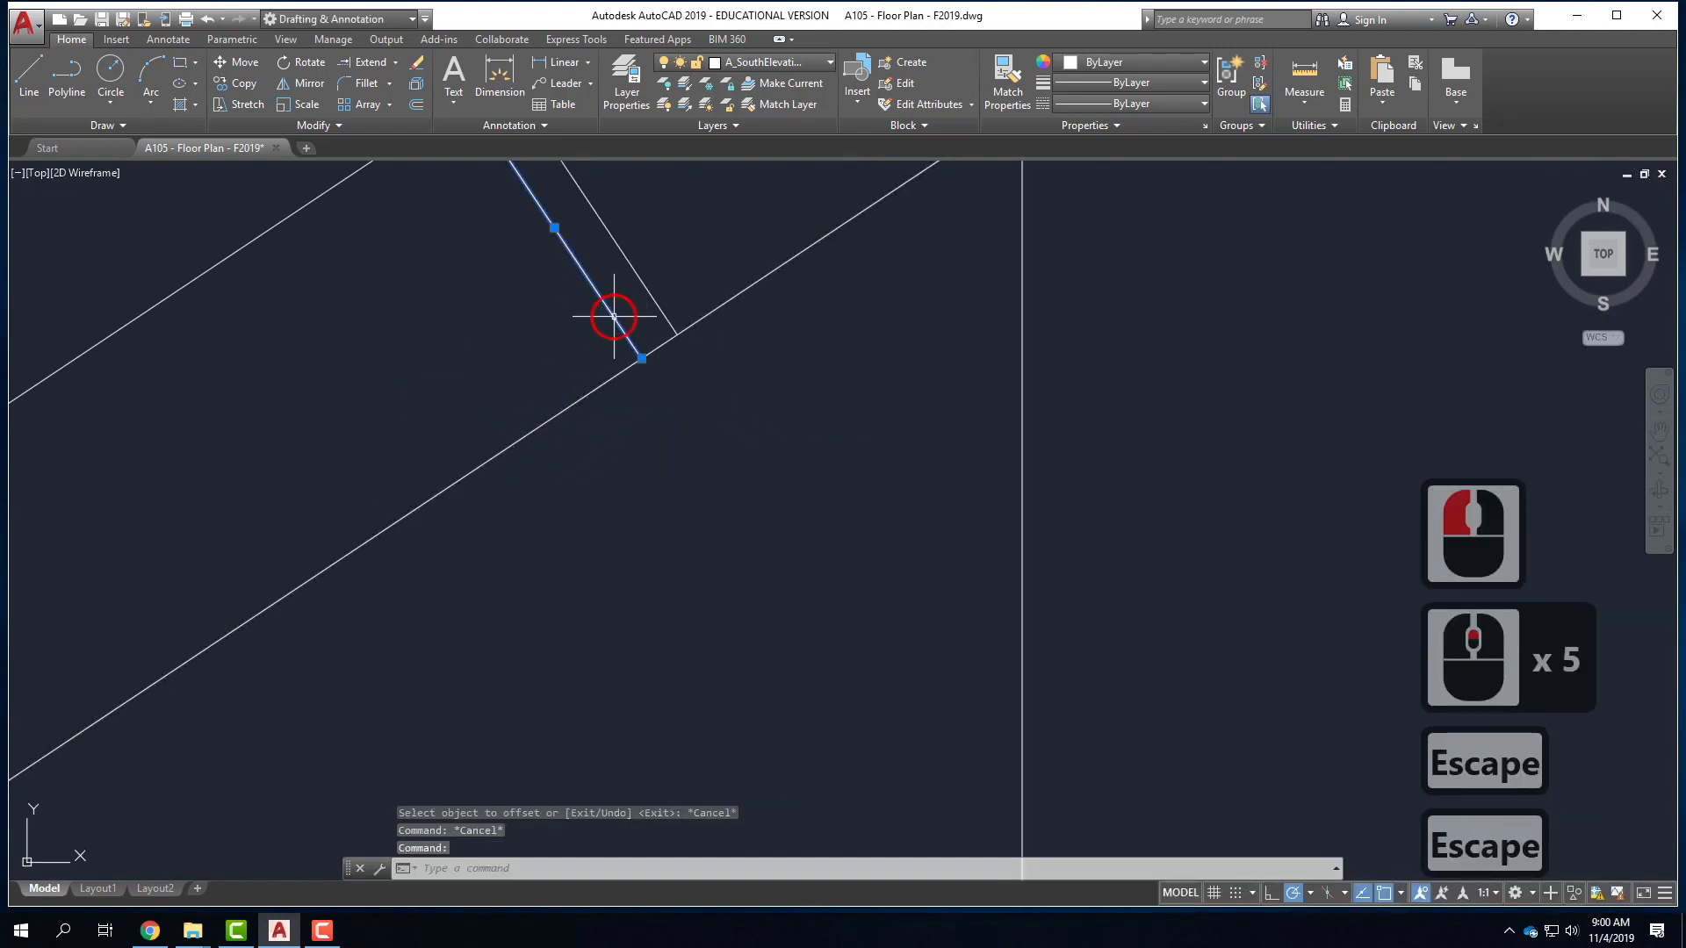
key(Delete)
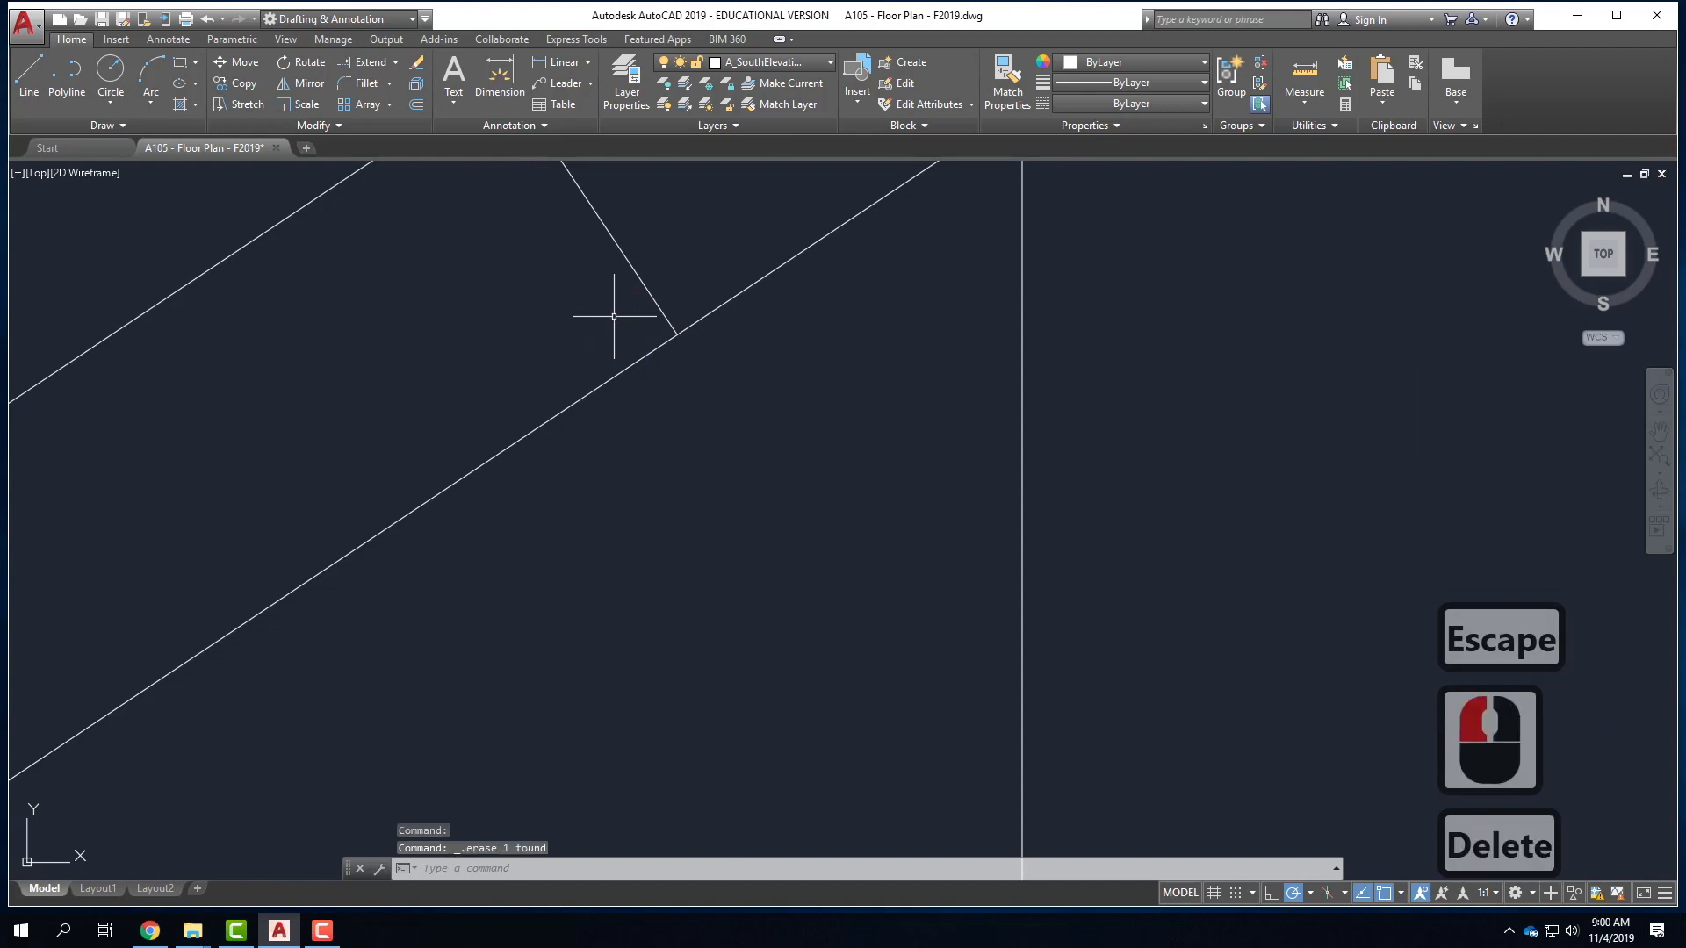
- Break the upper roof line between the small gable and porch, leaving a short gap that ends at the eave's upper corner
scroll(613, 318, down, 3)
key(Escape)
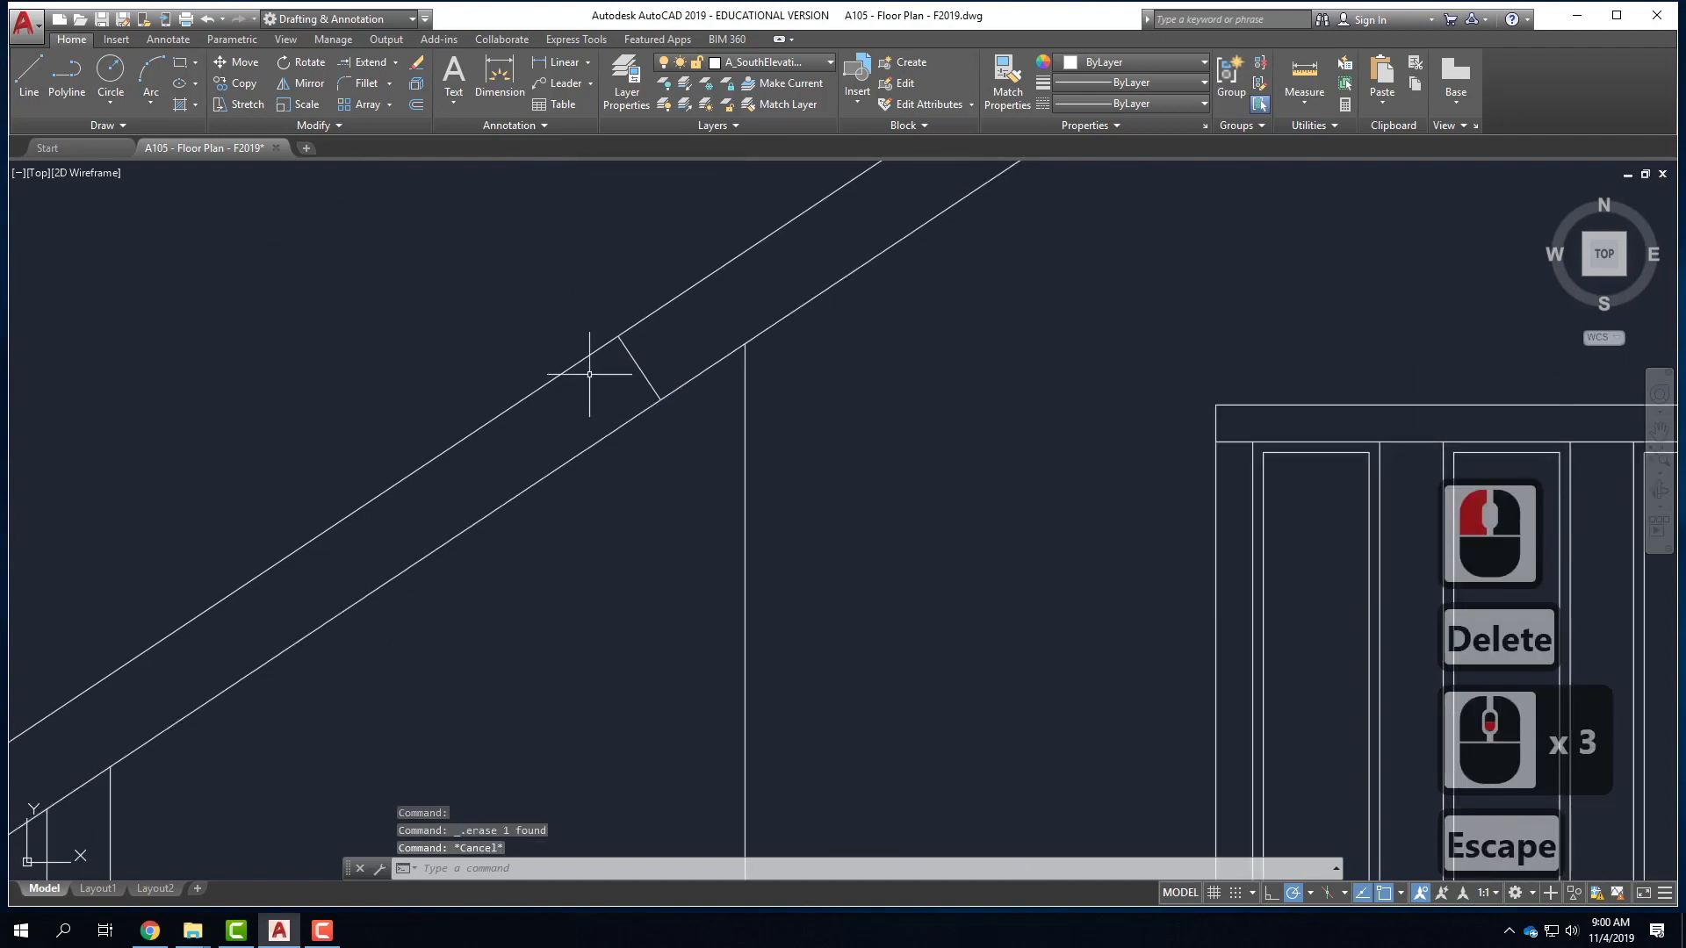
text(BREA)
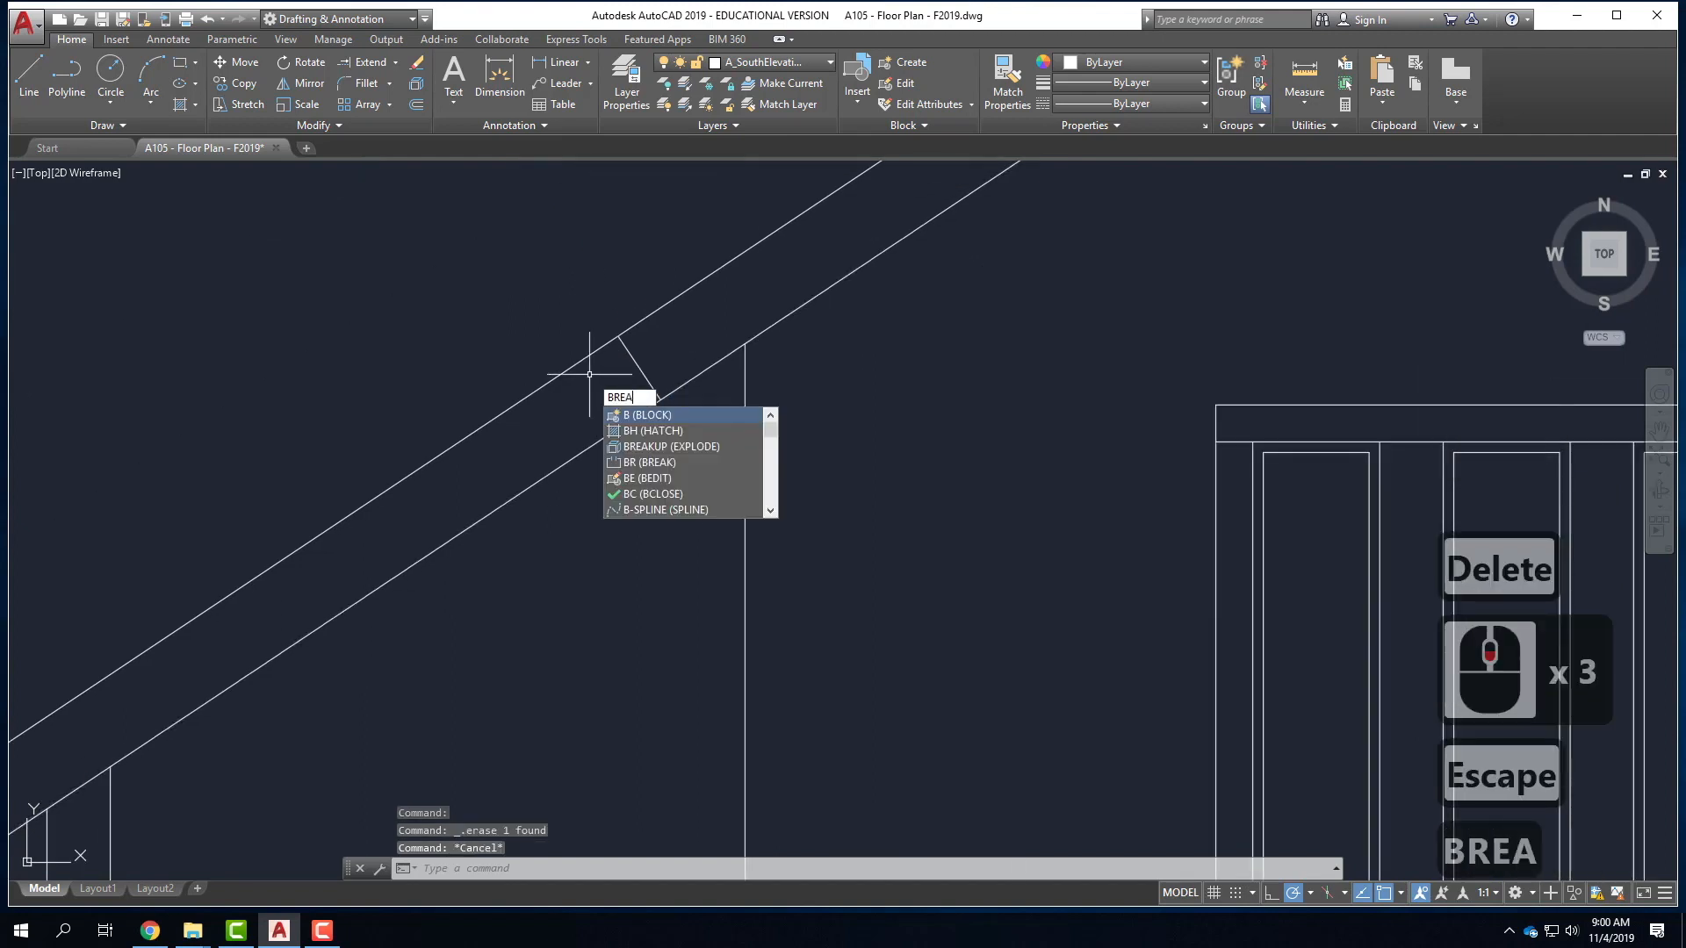
text(K)
key(Return)
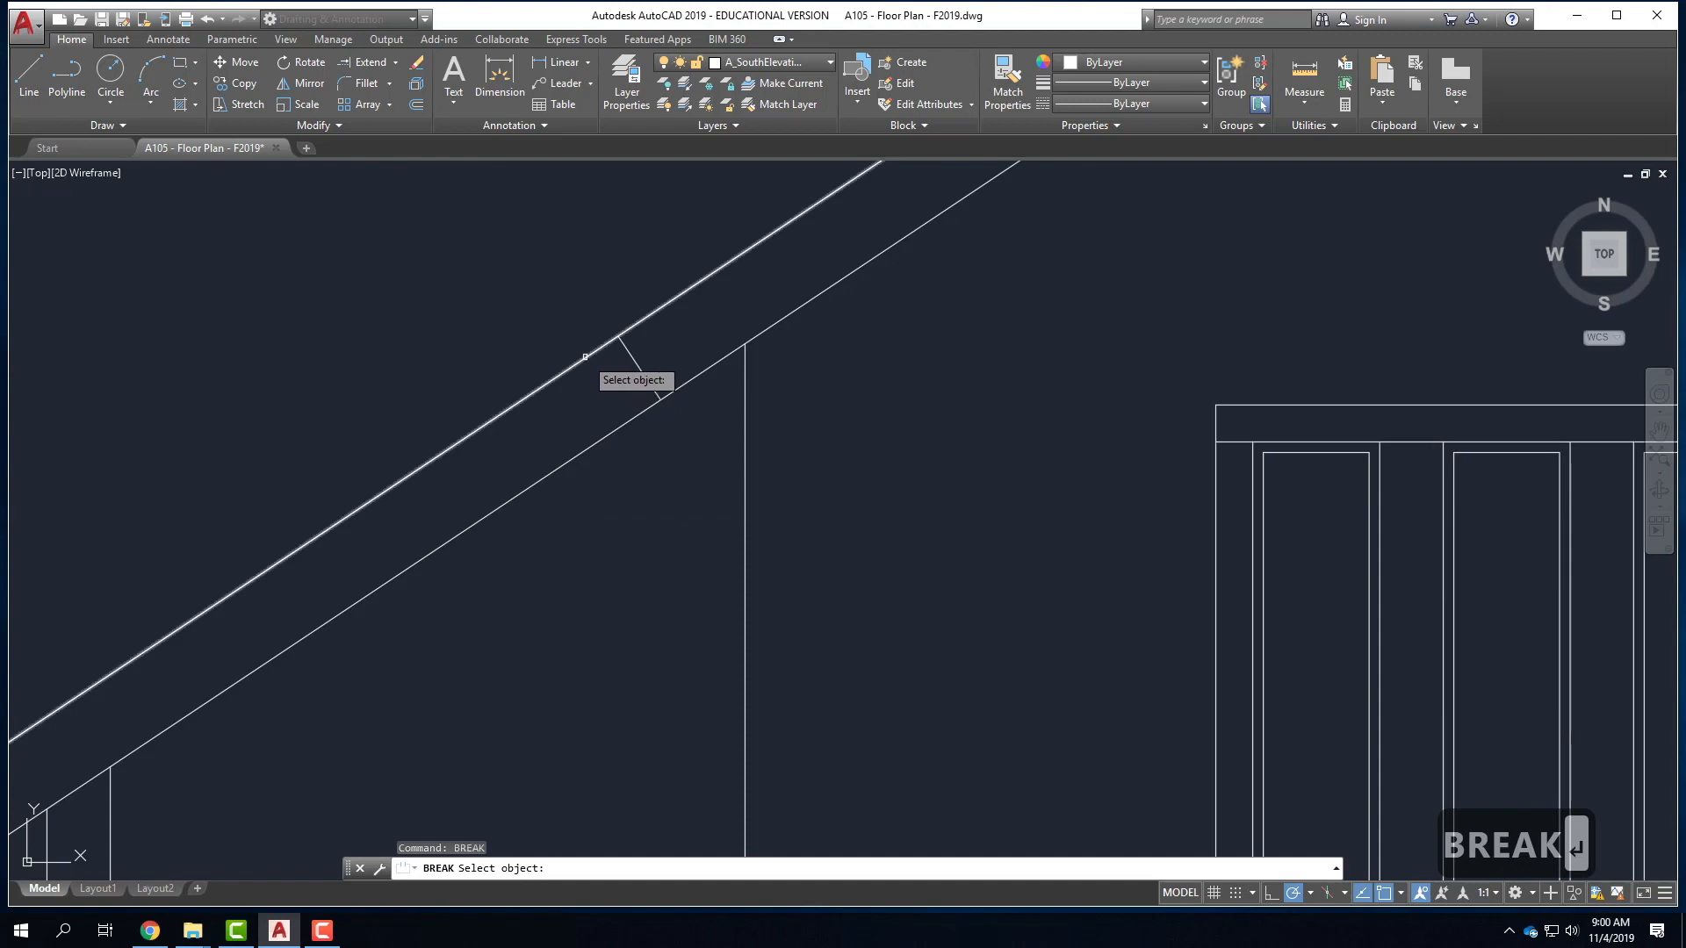
click(585, 357)
click(614, 336)
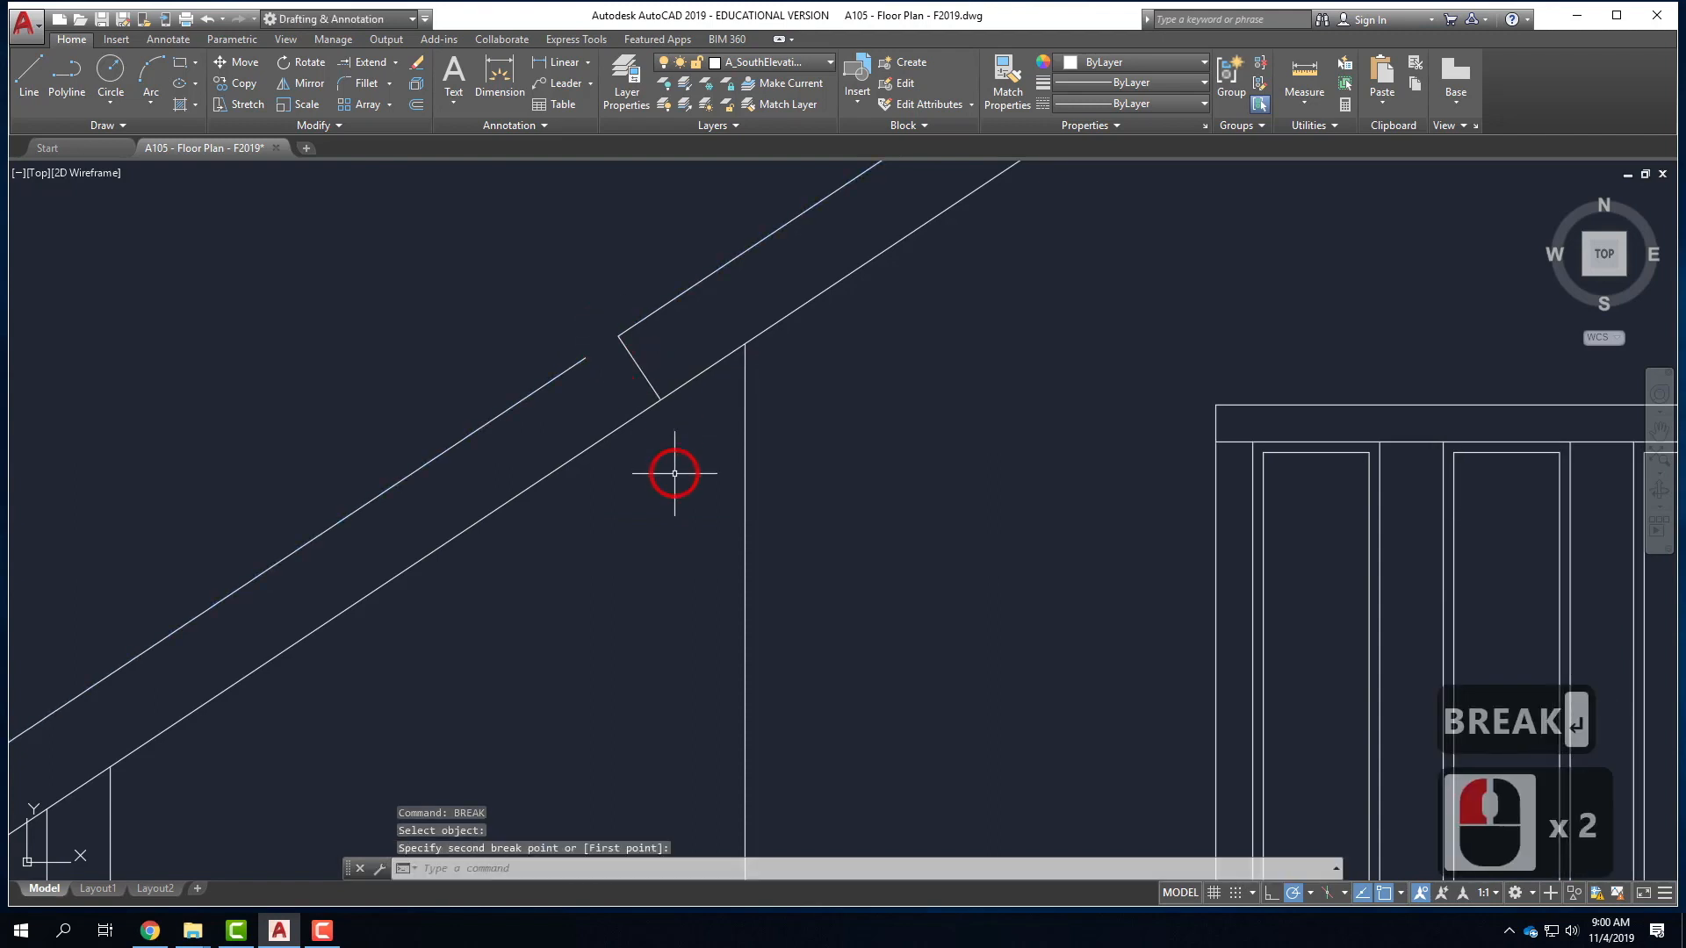
- Break the lower roof line the same way, leaving a short gap that ends at the eave's lower corner
right_click(645, 420)
click(660, 430)
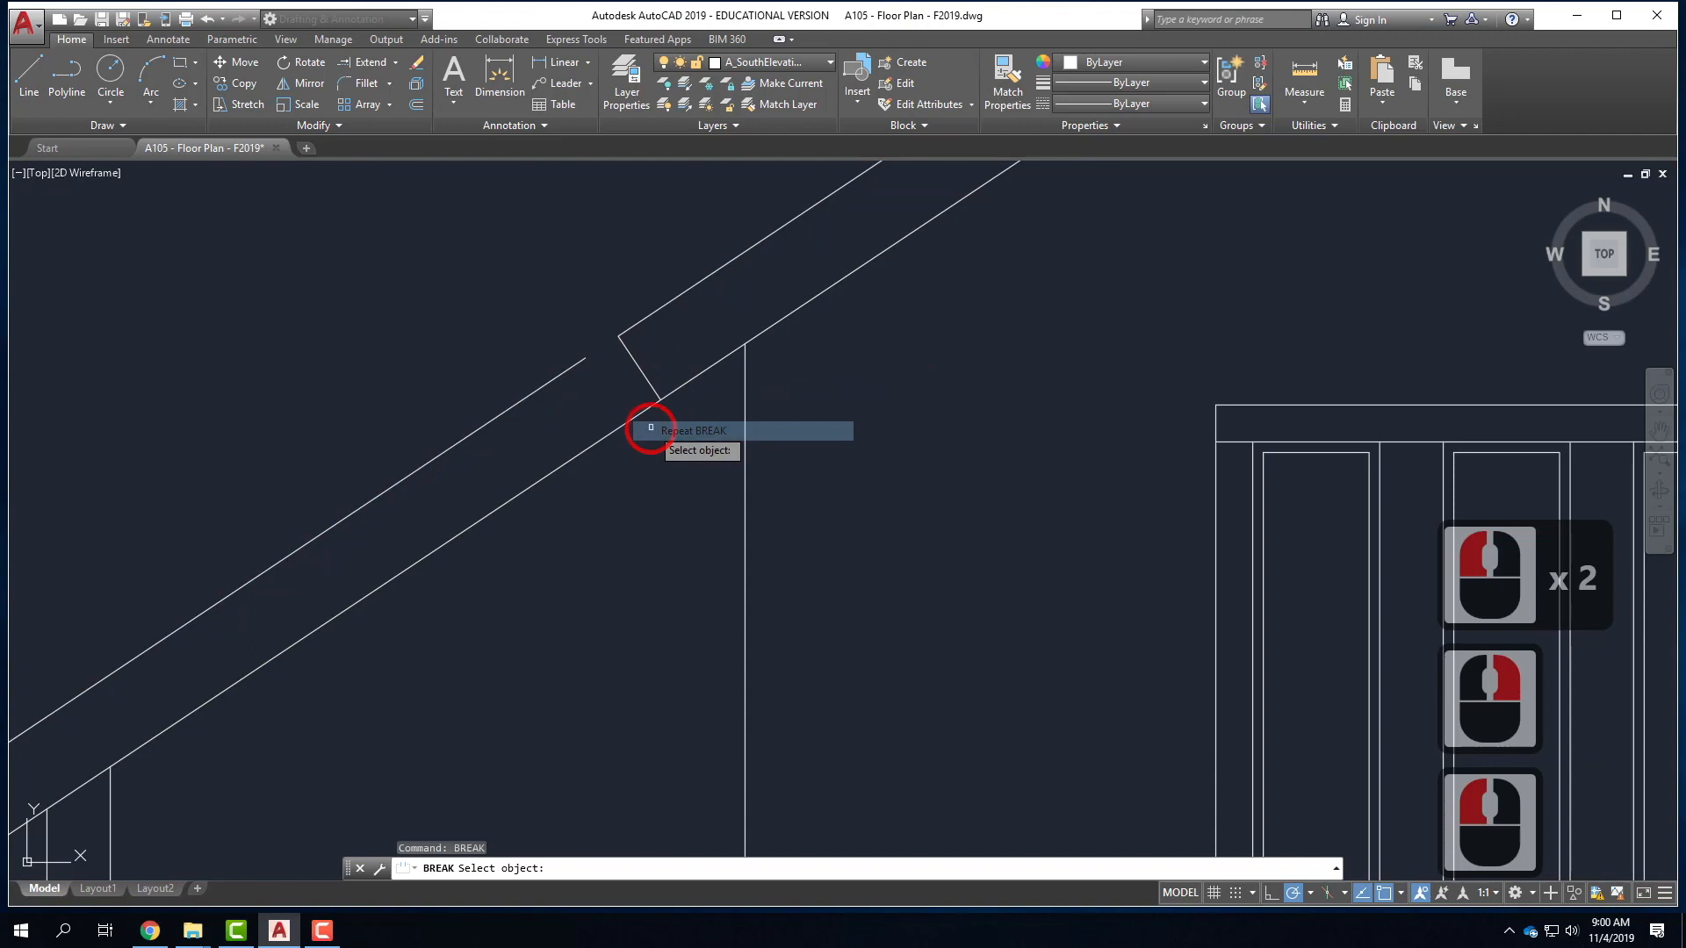
click(633, 416)
click(662, 397)
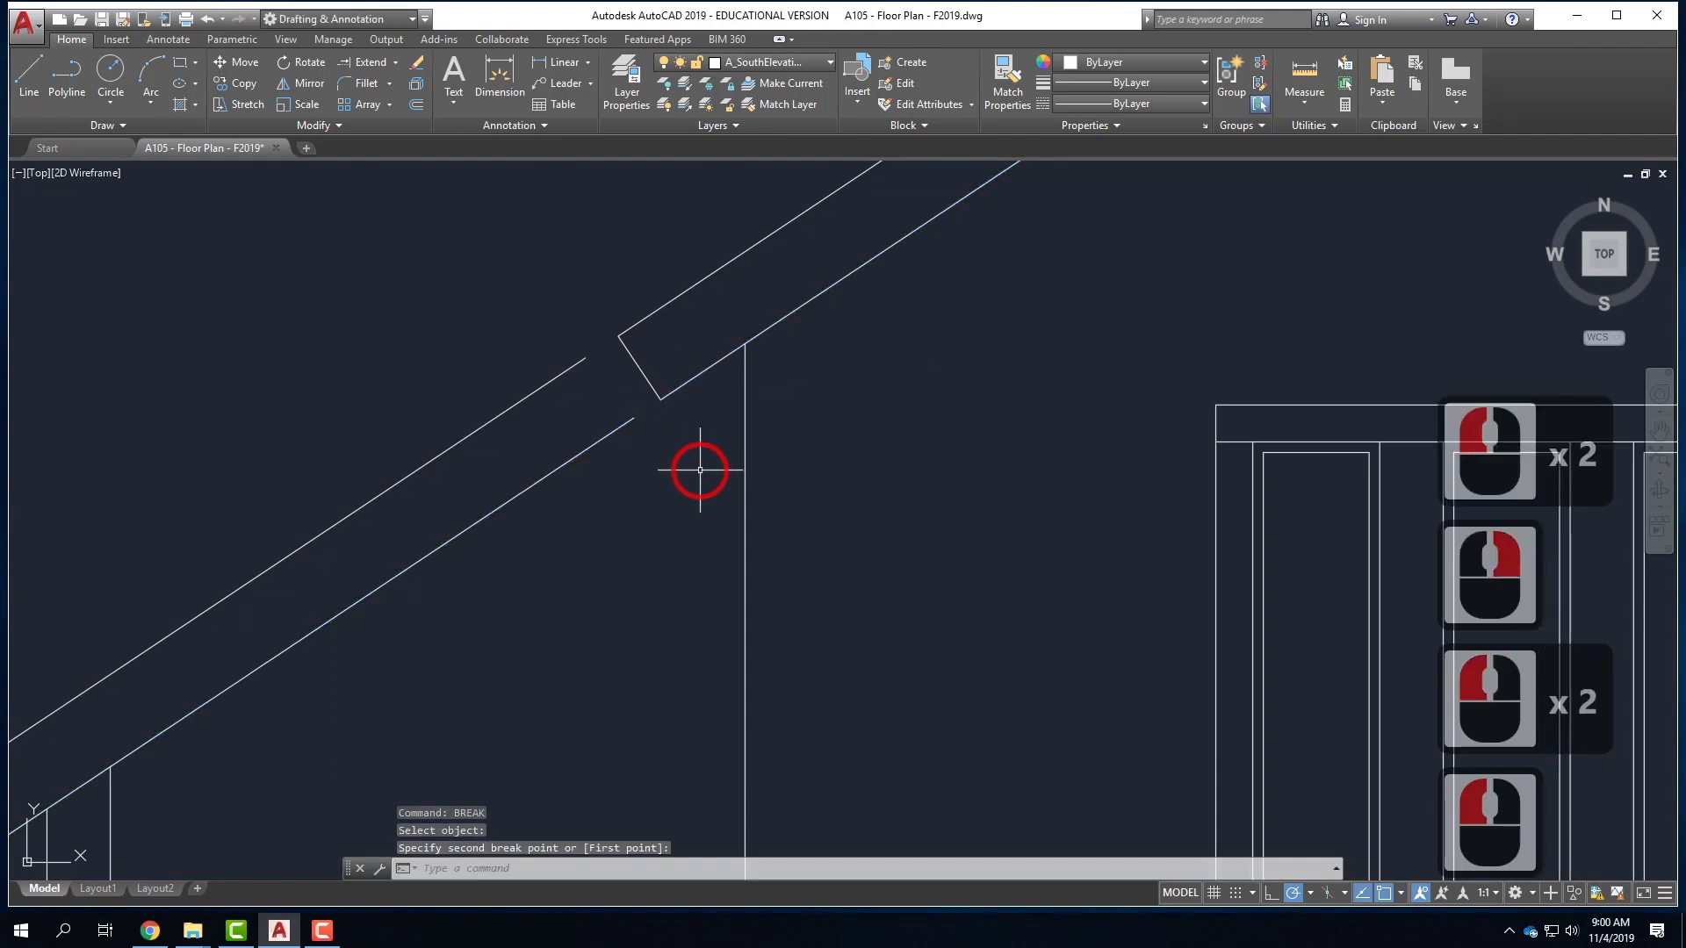
key(Escape)
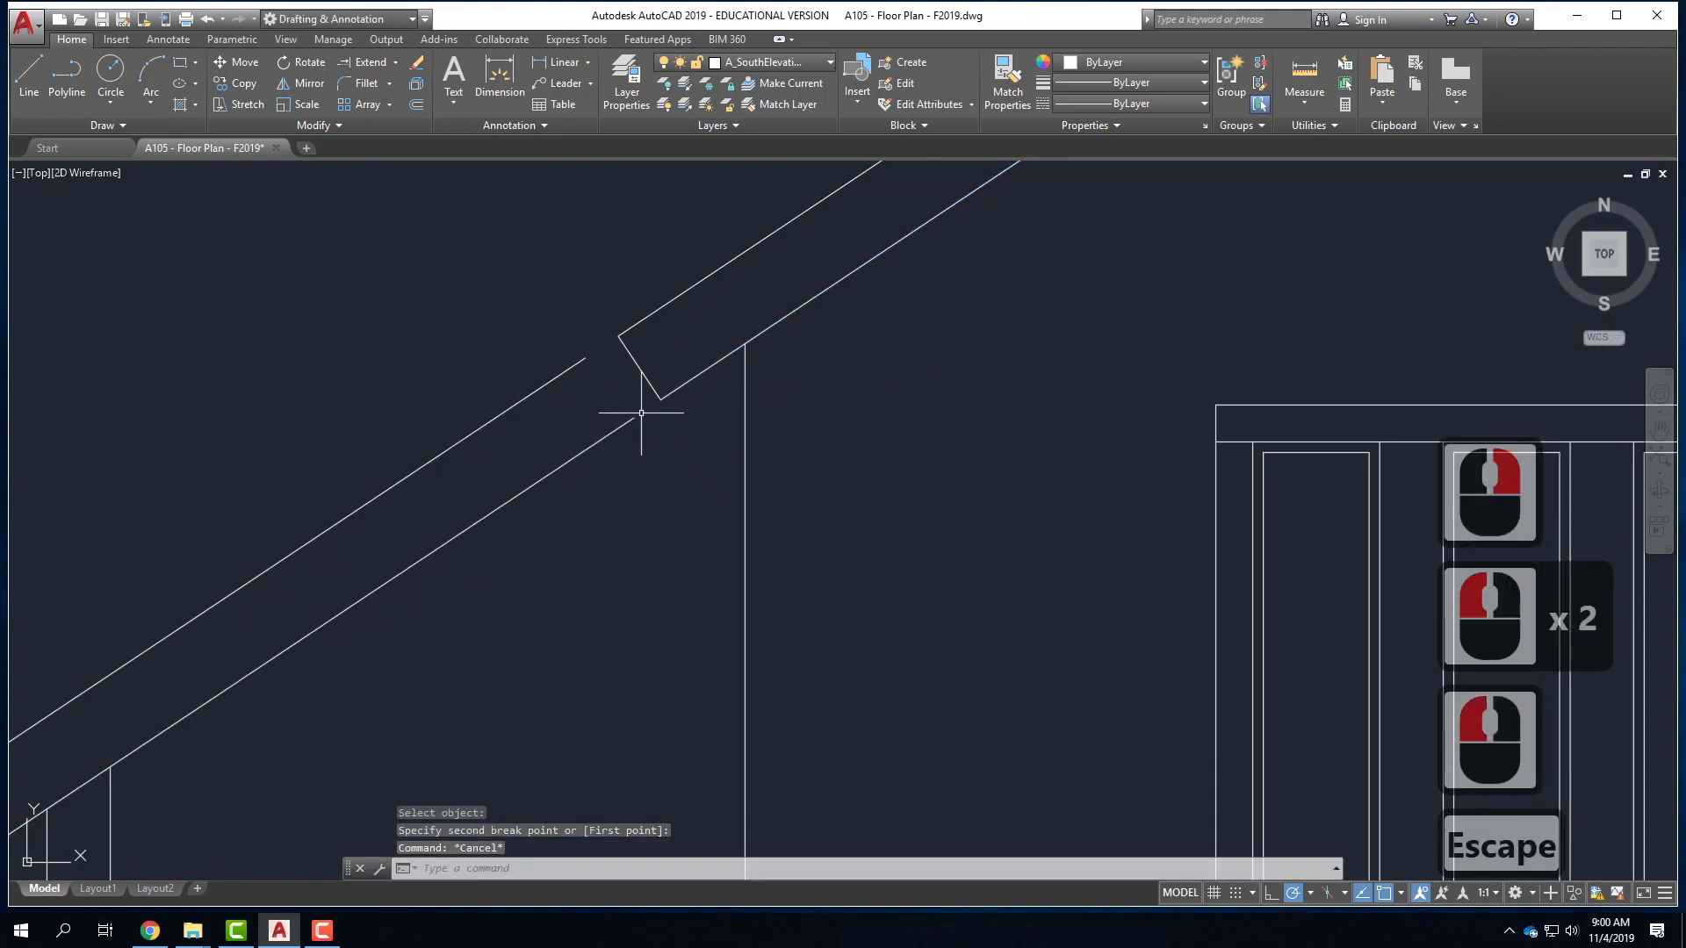
- Extend the two lower lean-to roof lines up to the short end line of the main roof's left eave
click(656, 360)
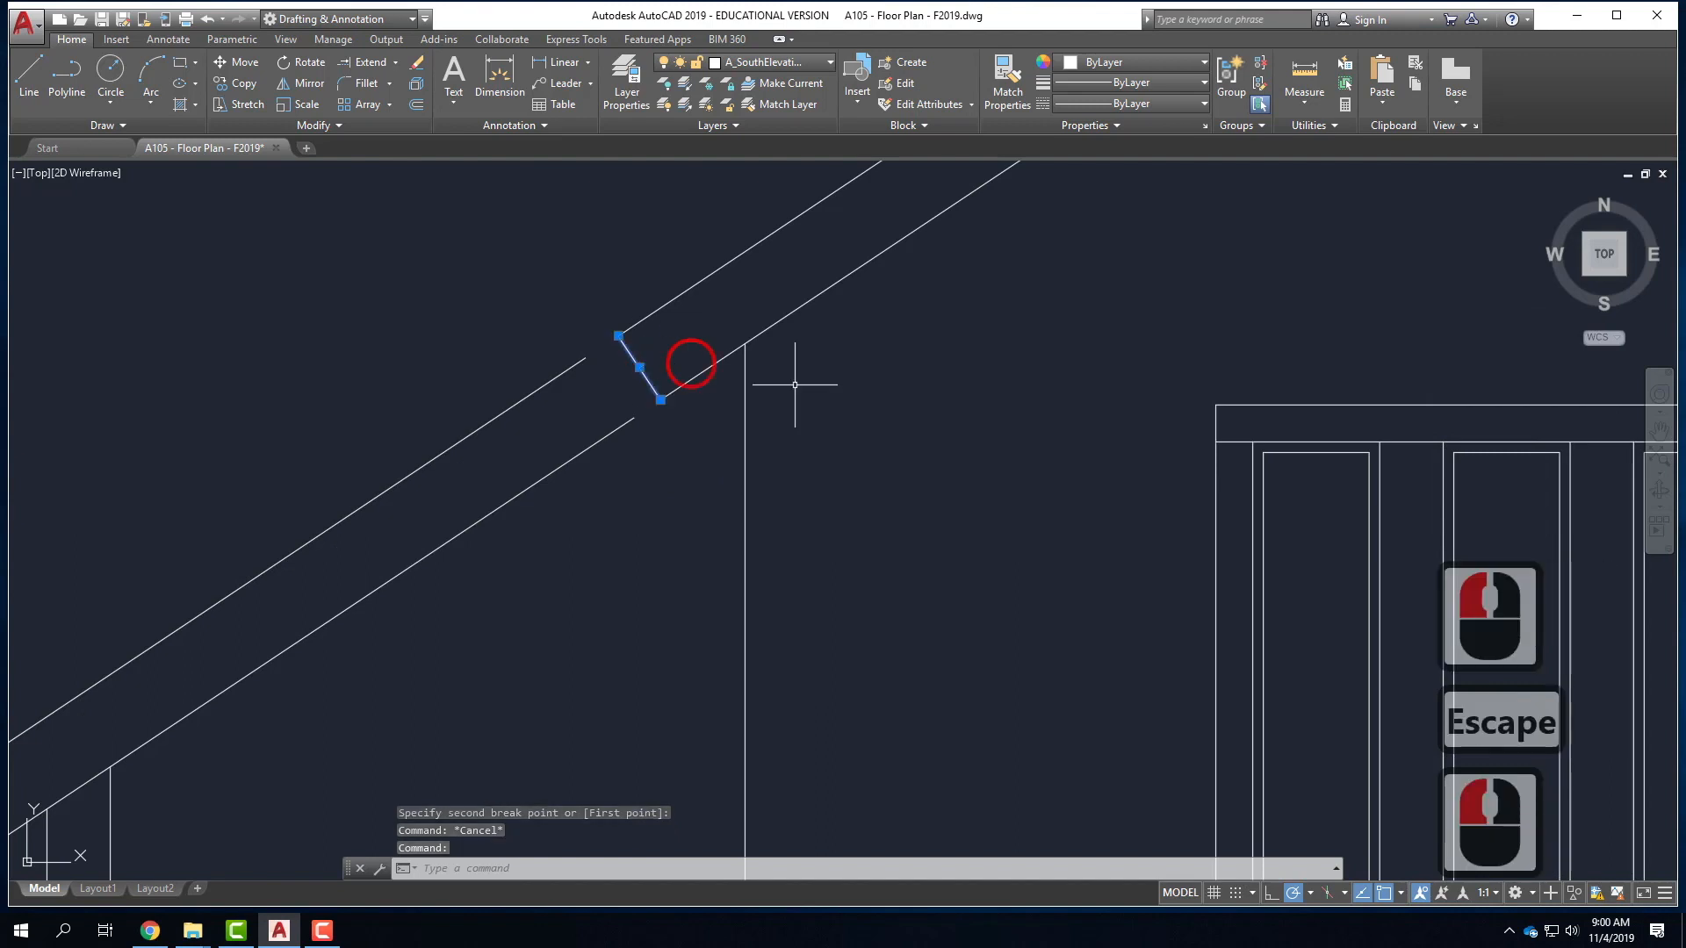
click(636, 516)
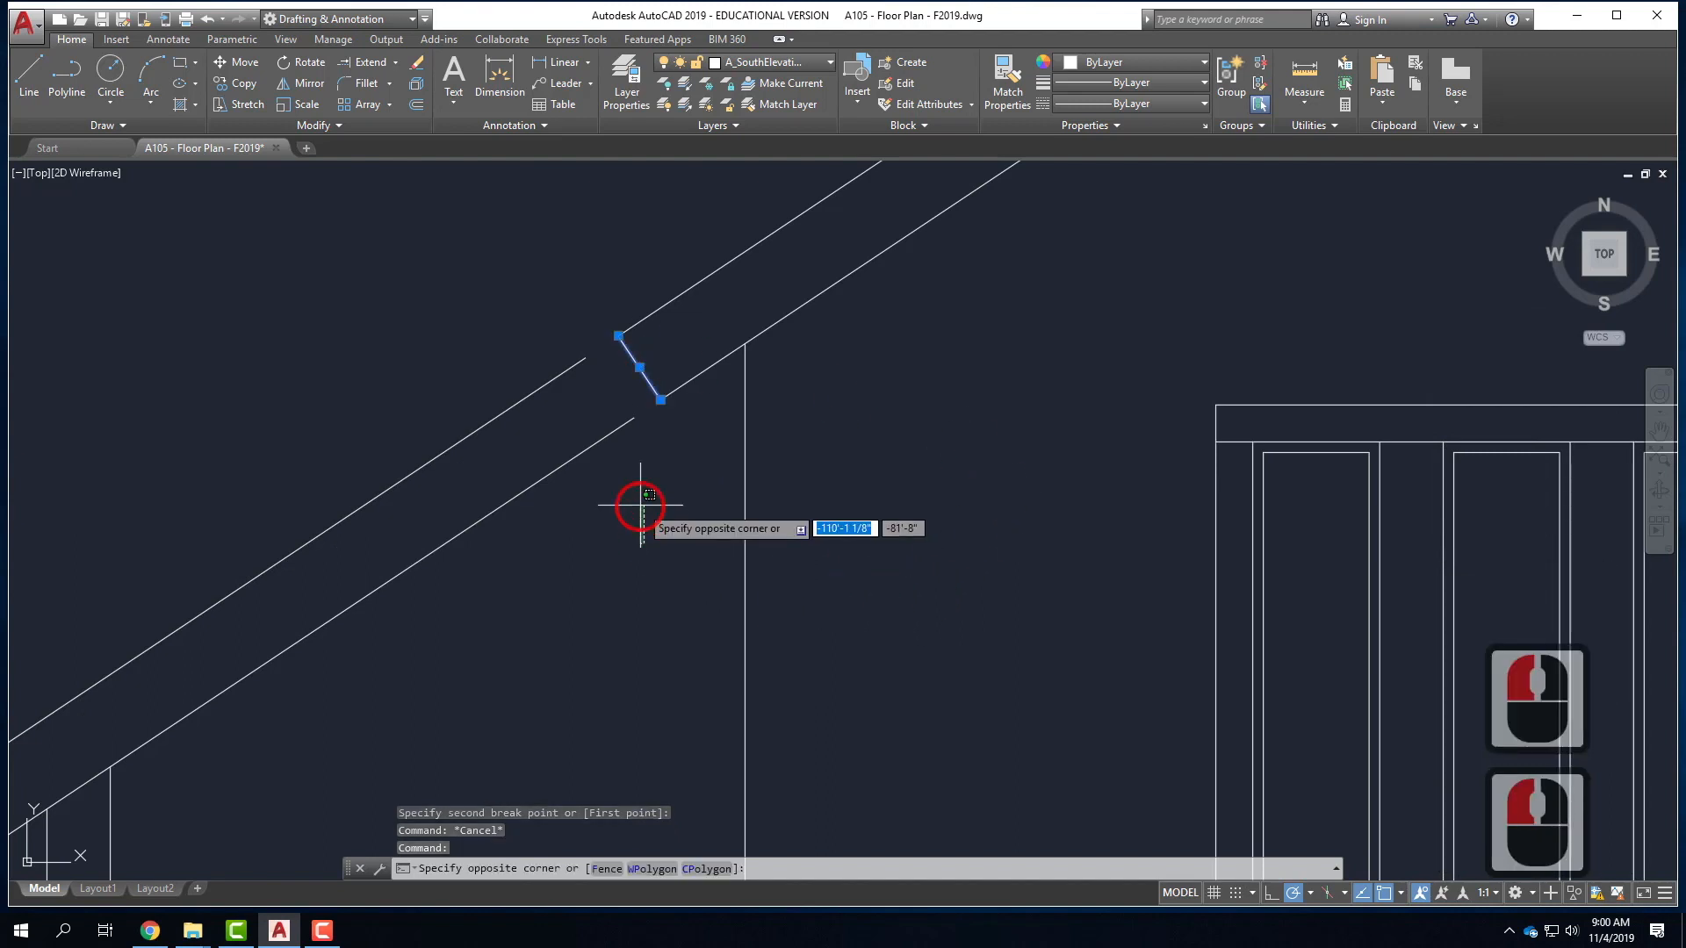
click(520, 362)
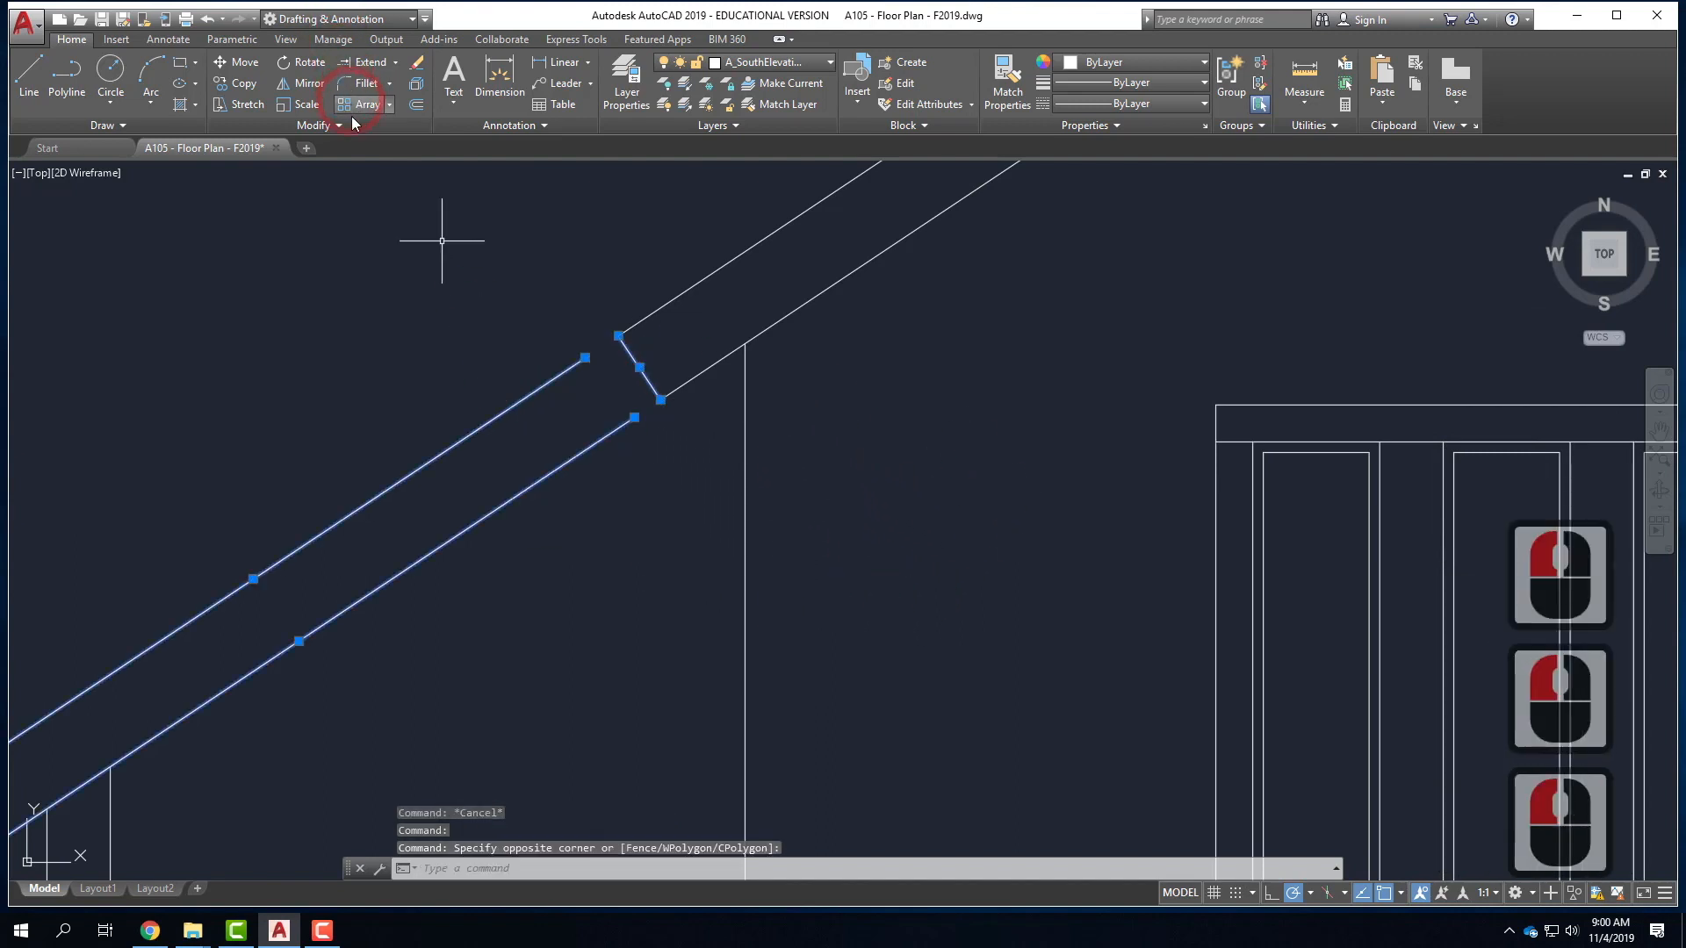
click(379, 63)
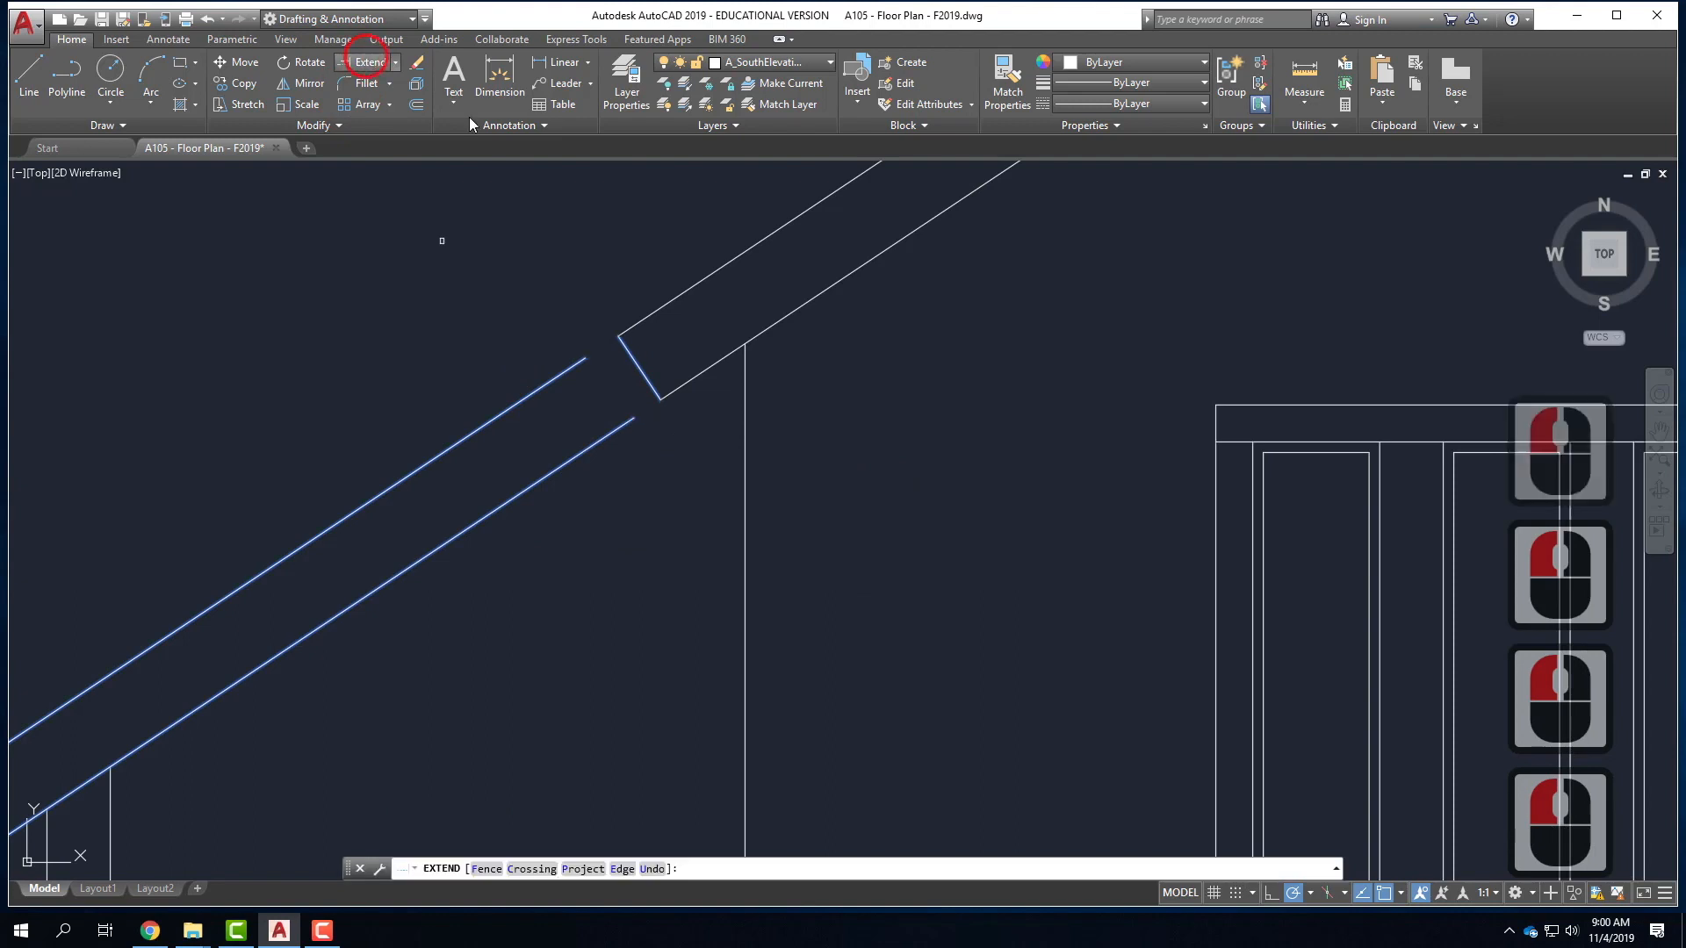
click(573, 363)
click(615, 432)
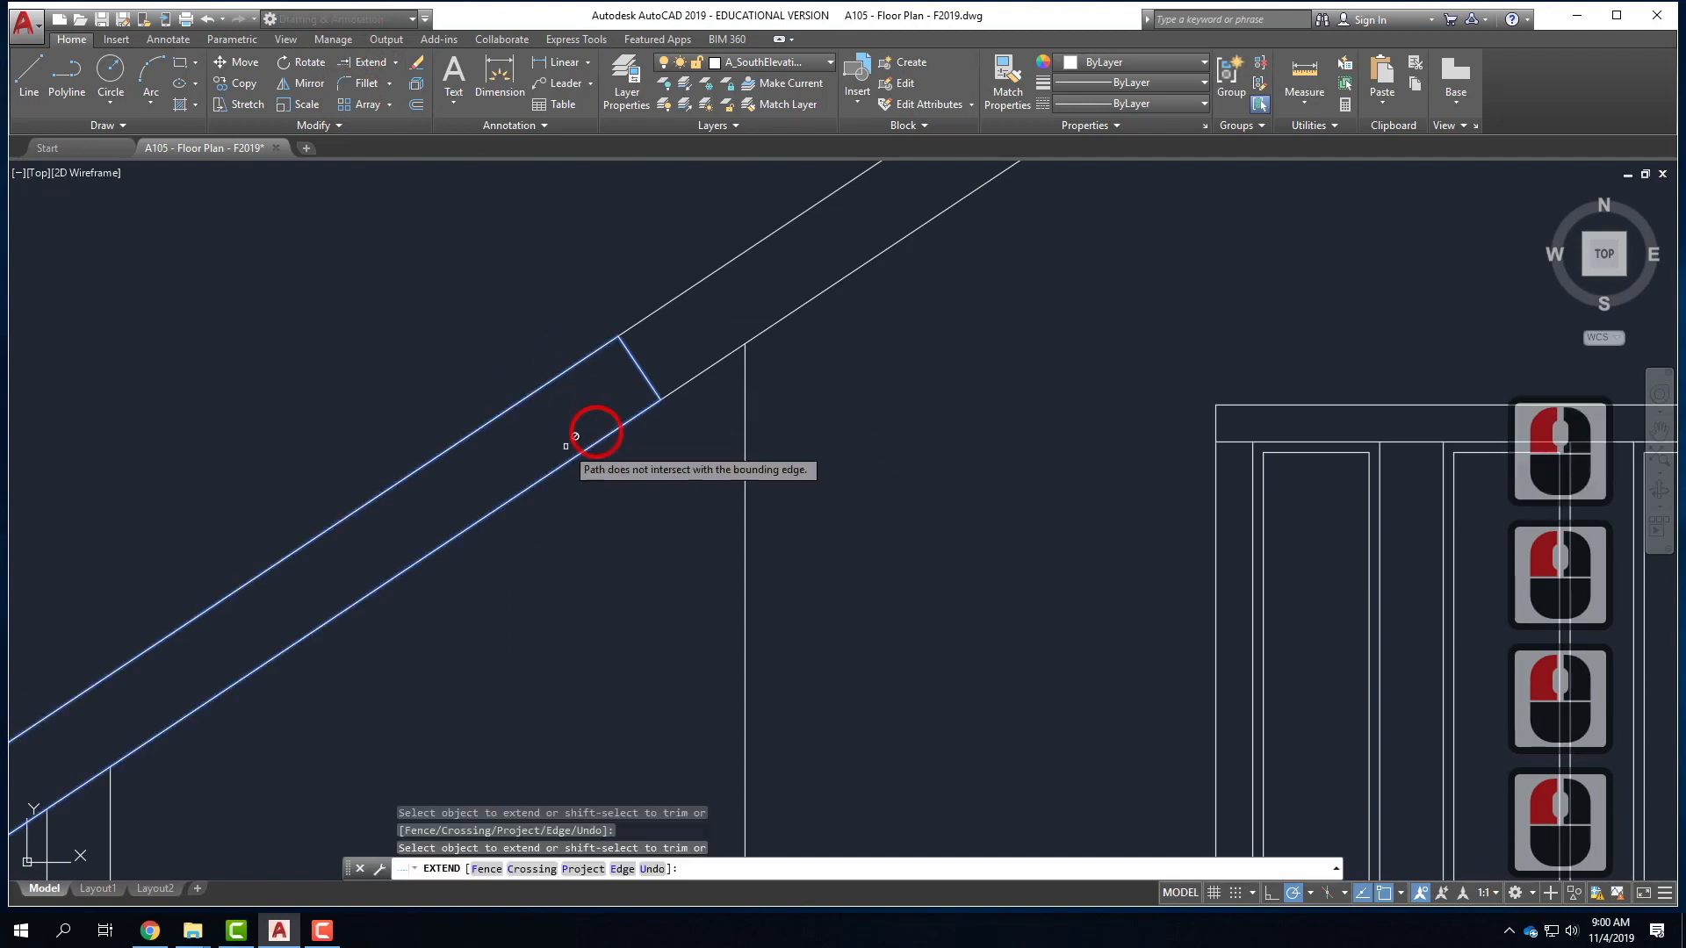
scroll(511, 466, down, 4)
key(Escape)
scroll(512, 469, up, 2)
click(261, 606)
click(234, 551)
key(Escape)
- Set the lineweight of the left house's main gable roof outline and its two vertical wall lines to 0.25 mm
click(490, 357)
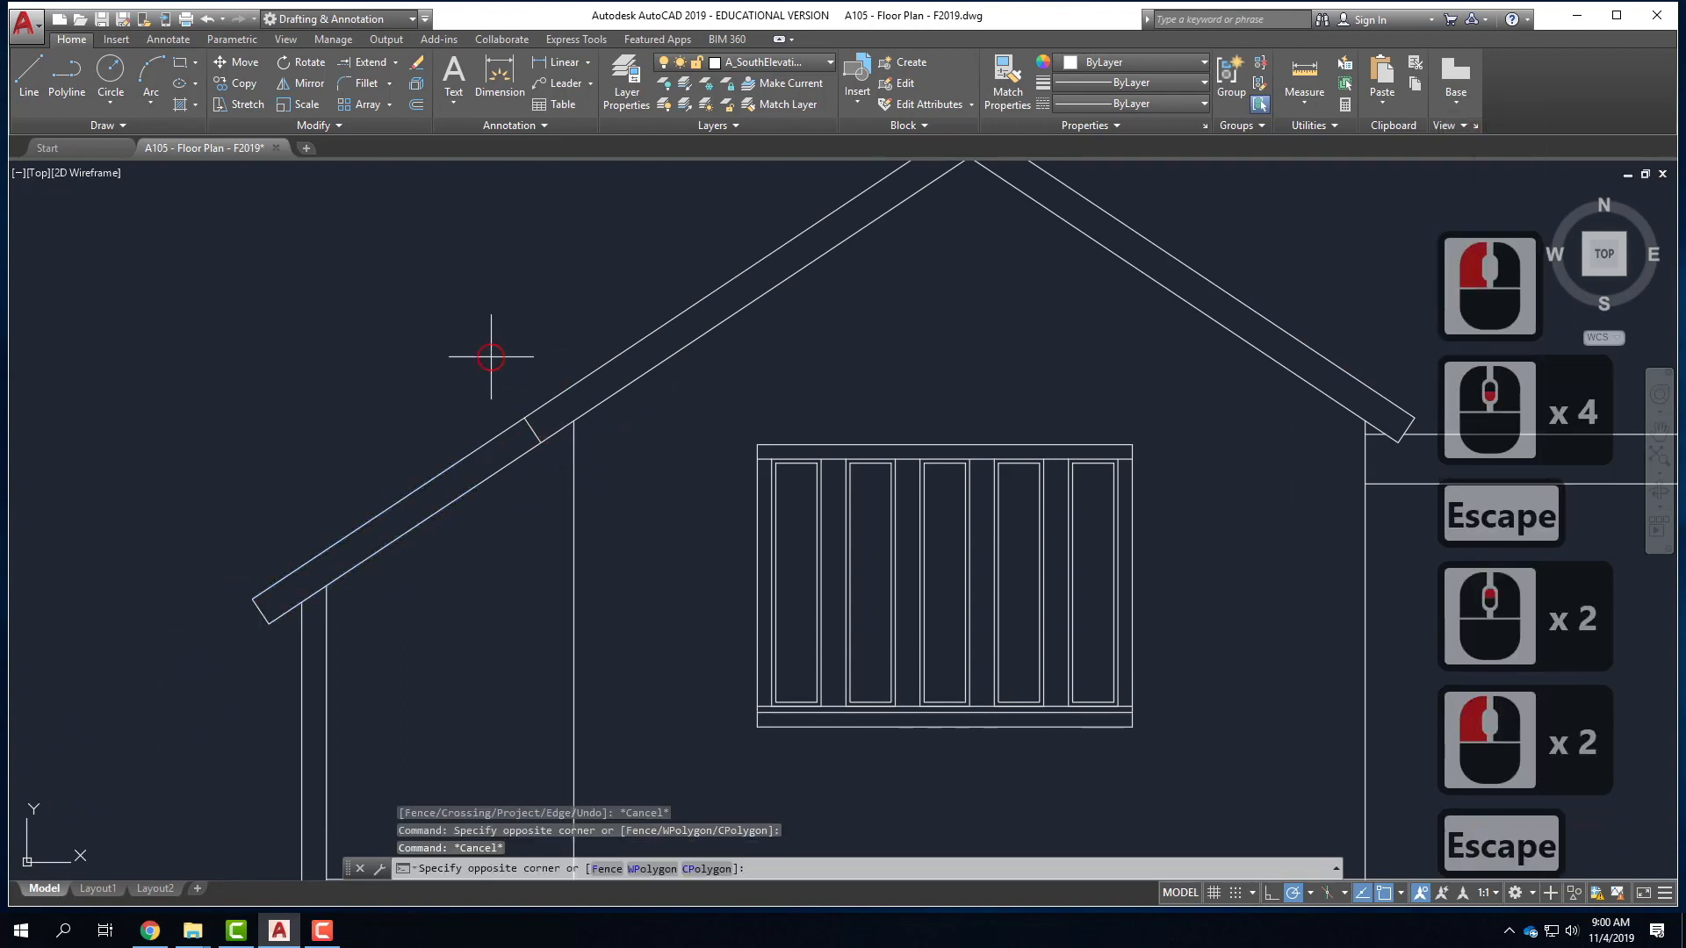
click(658, 482)
click(714, 396)
click(652, 302)
scroll(482, 445, down, 4)
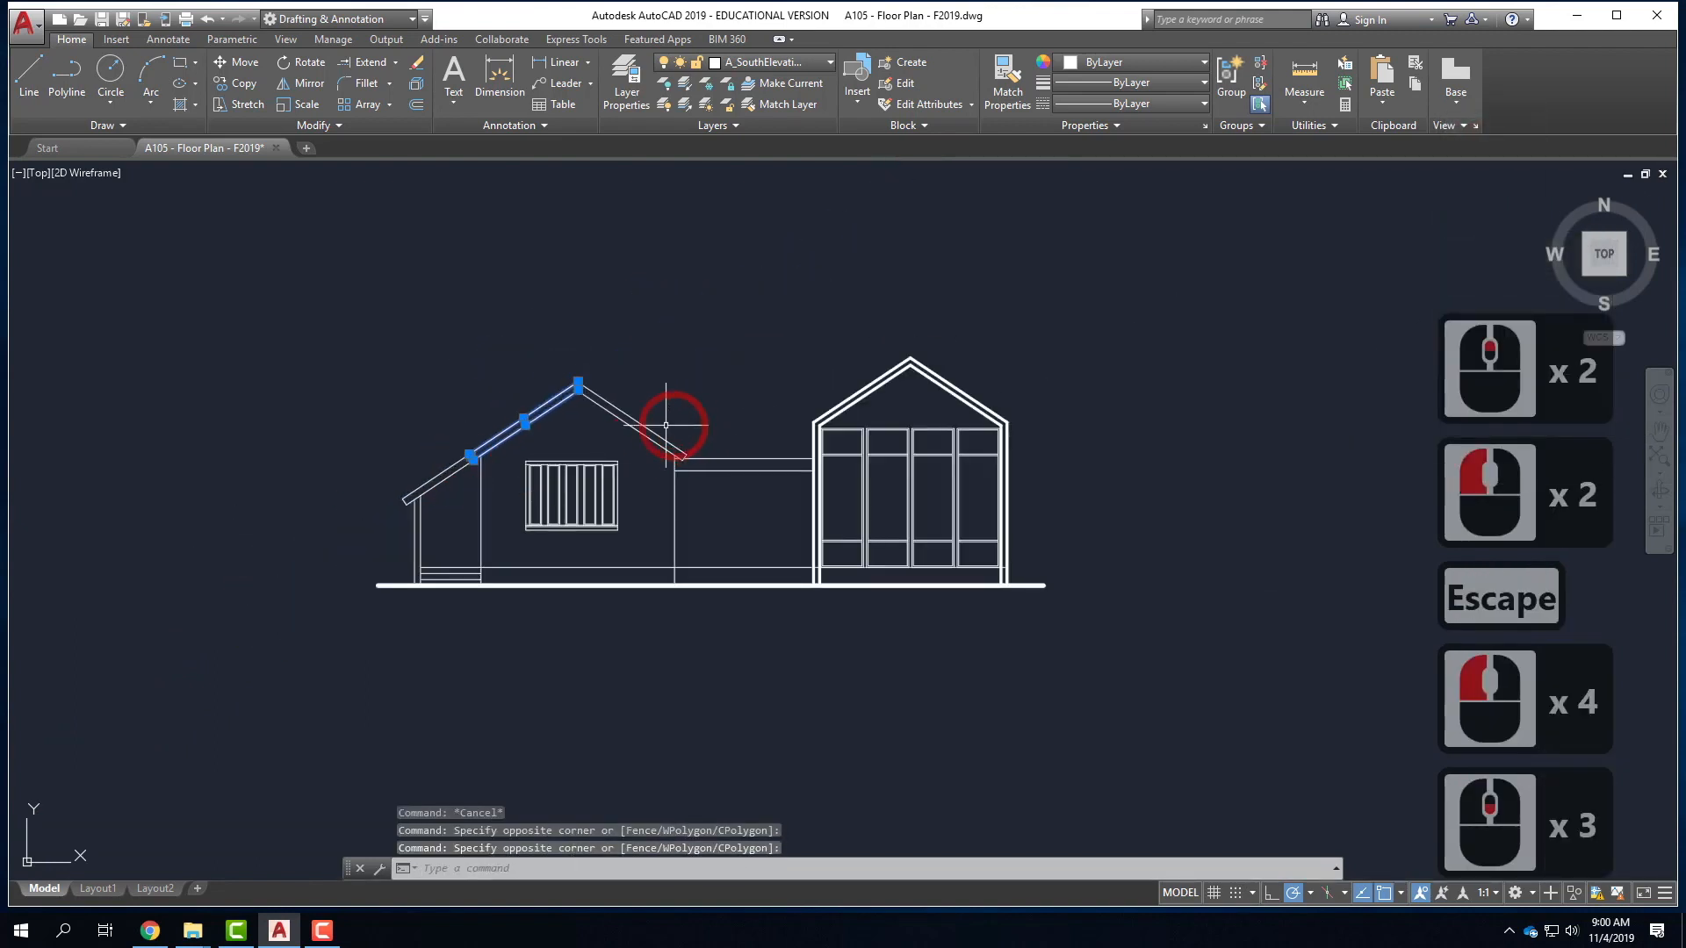
scroll(701, 464, up, 2)
click(655, 355)
click(436, 343)
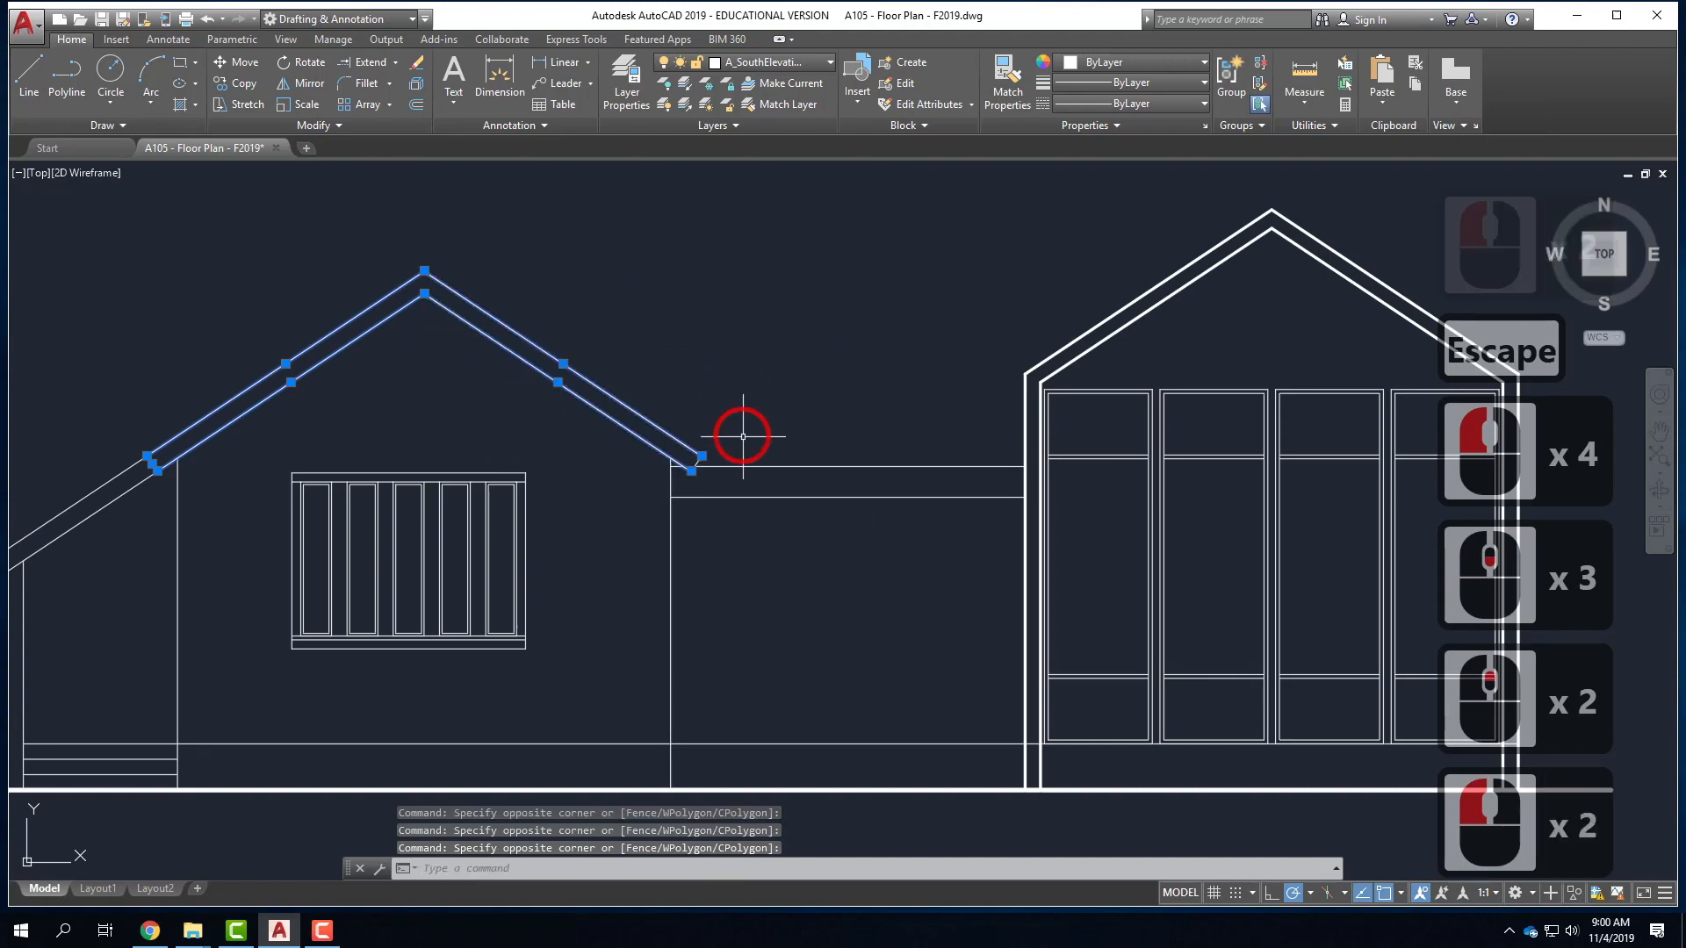
click(685, 390)
click(736, 492)
click(695, 604)
click(642, 599)
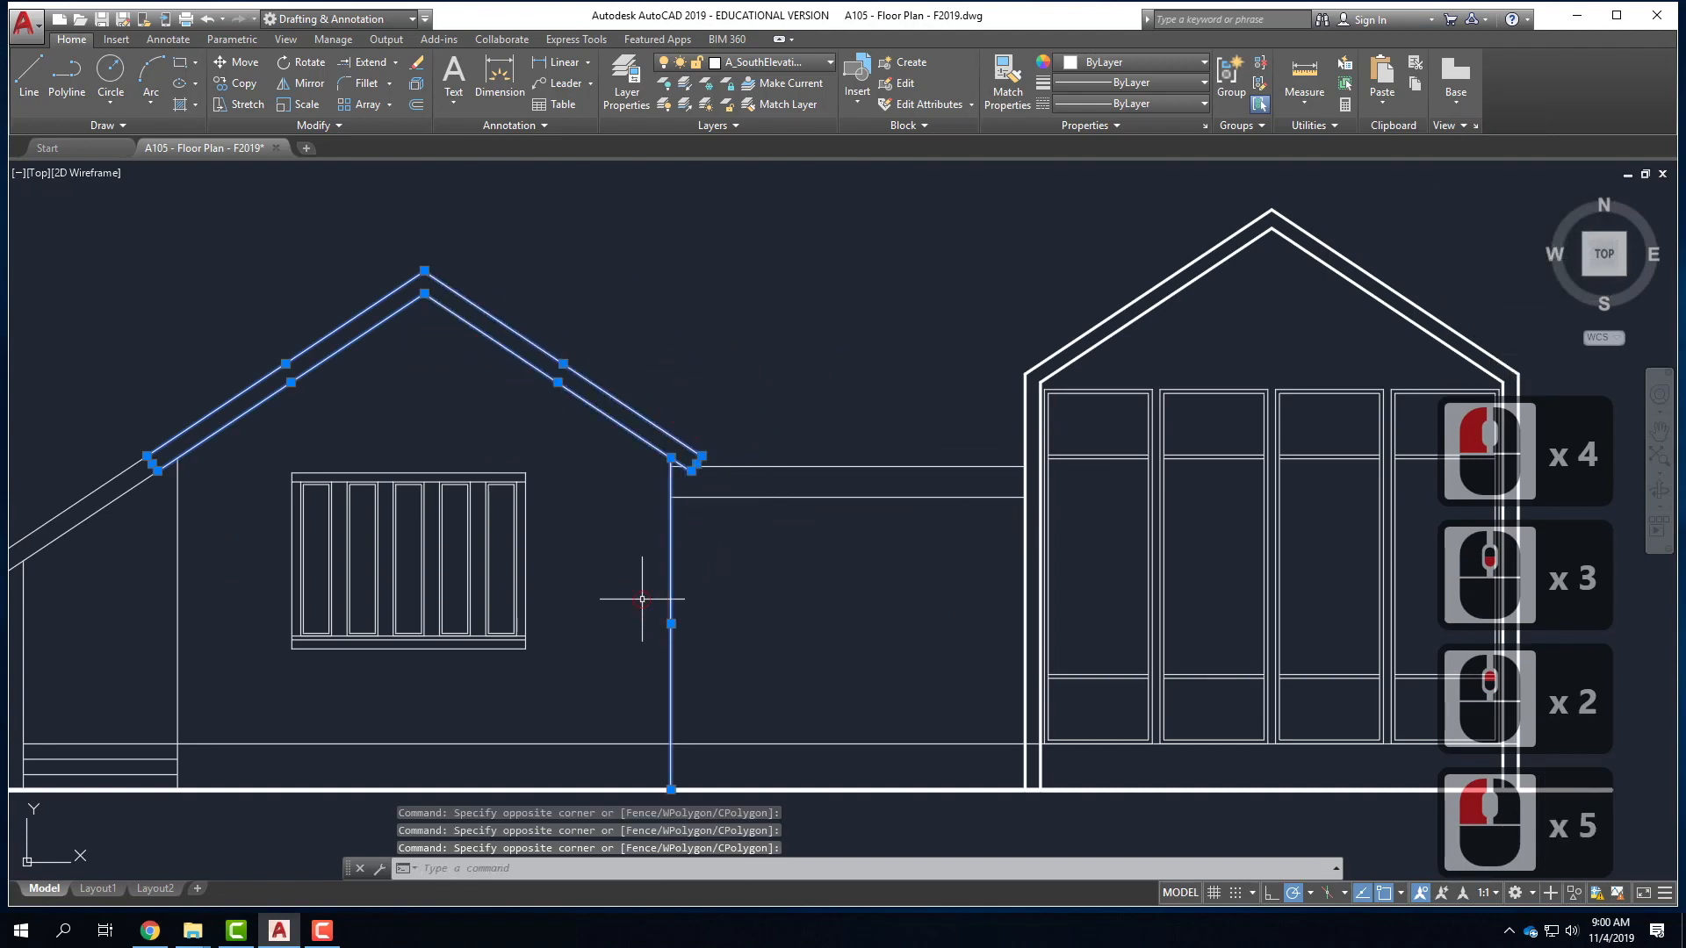
click(207, 668)
click(152, 650)
click(152, 650)
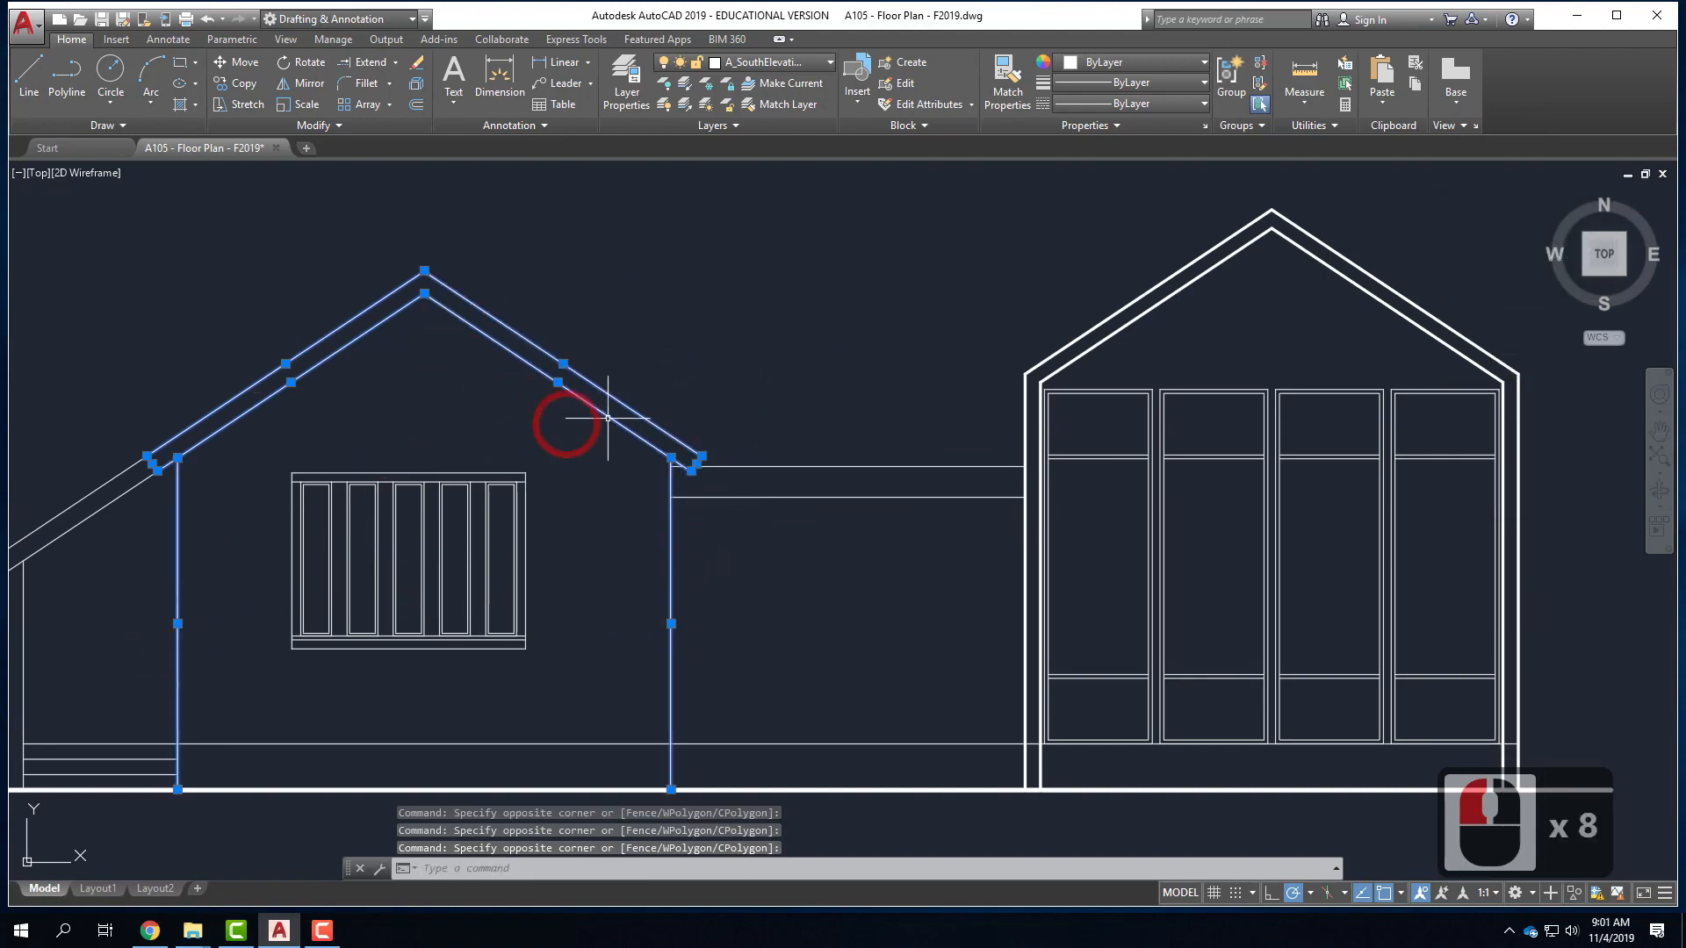
click(1138, 83)
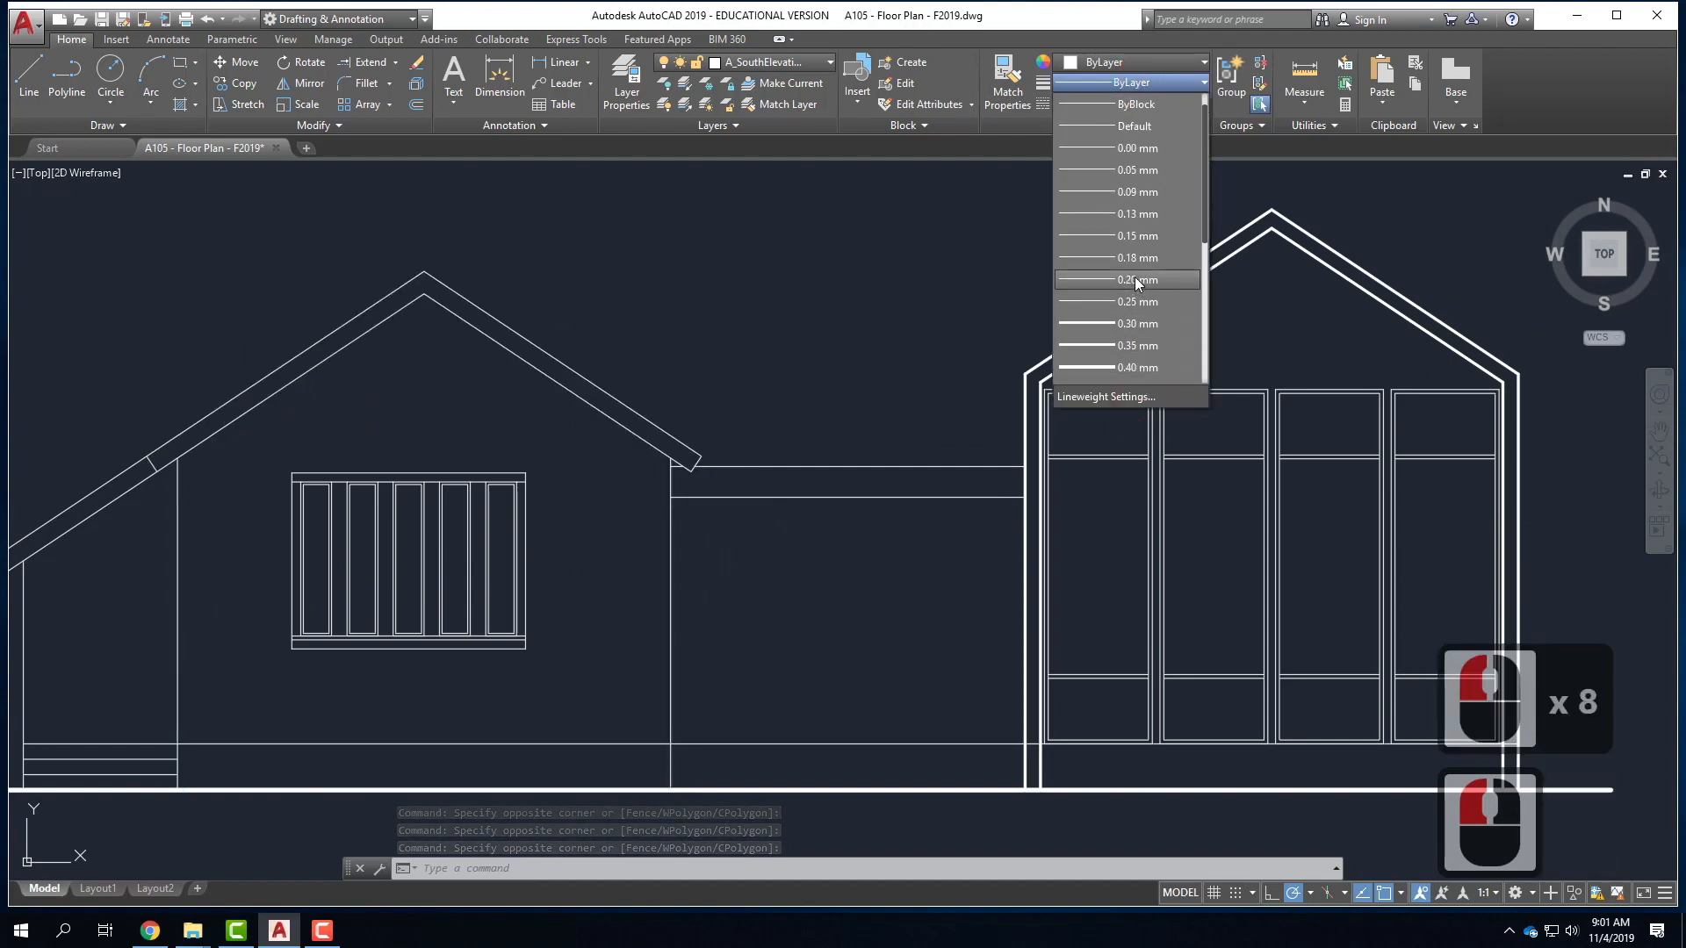
click(1134, 300)
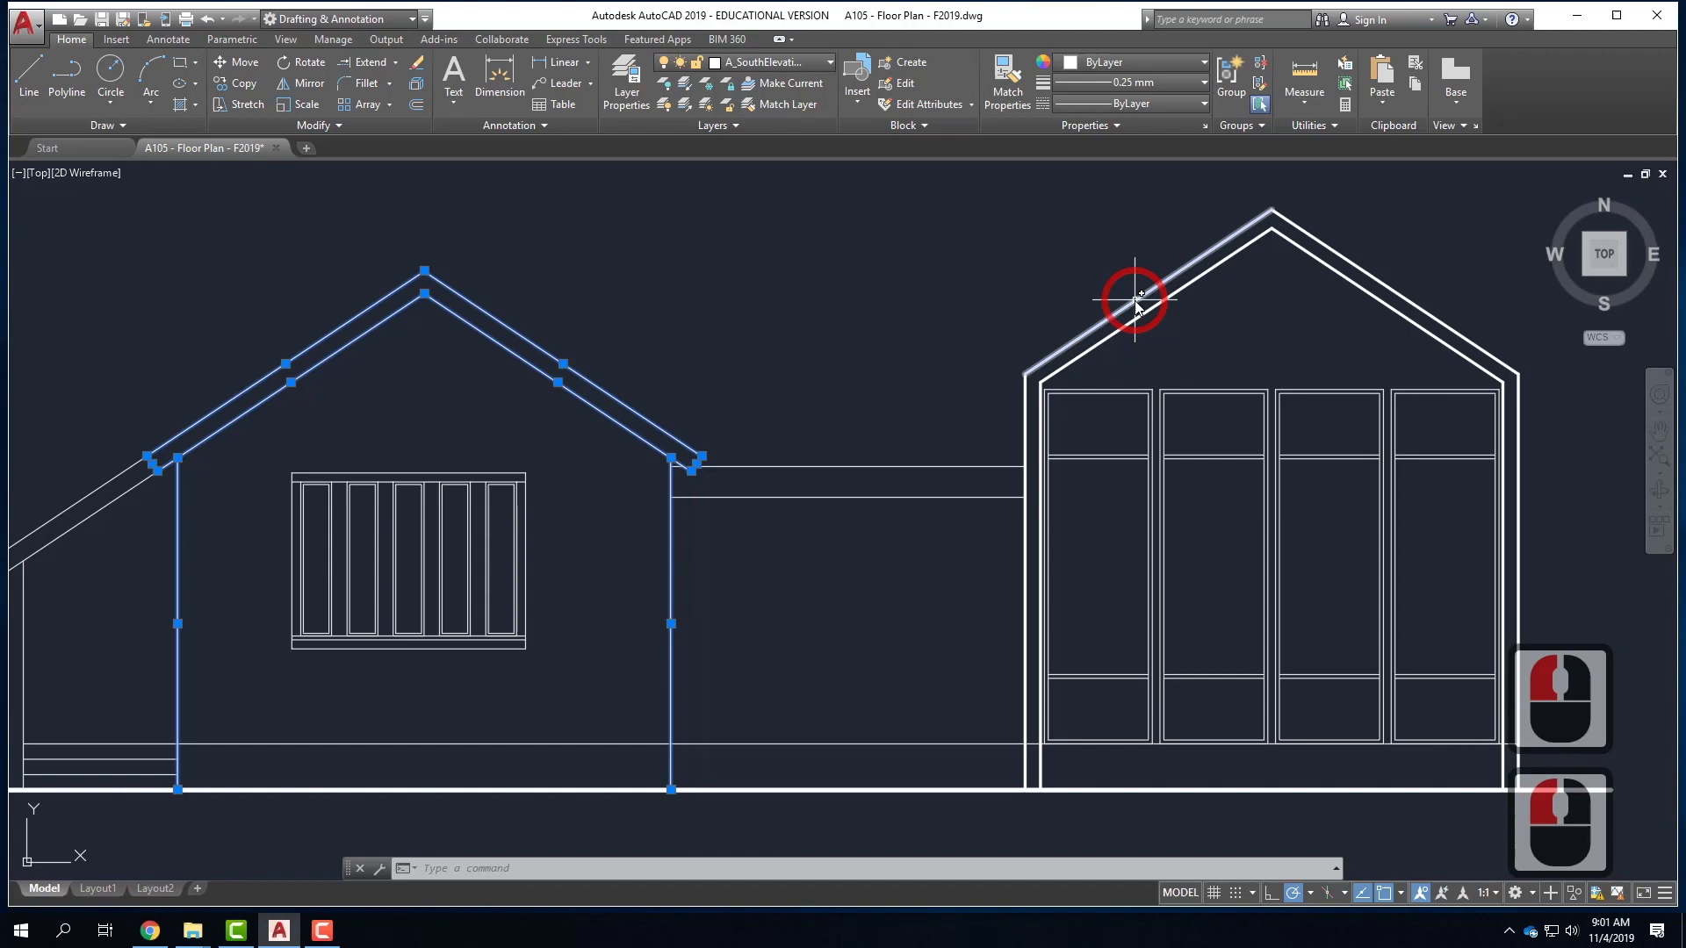
scroll(1135, 300, down, 5)
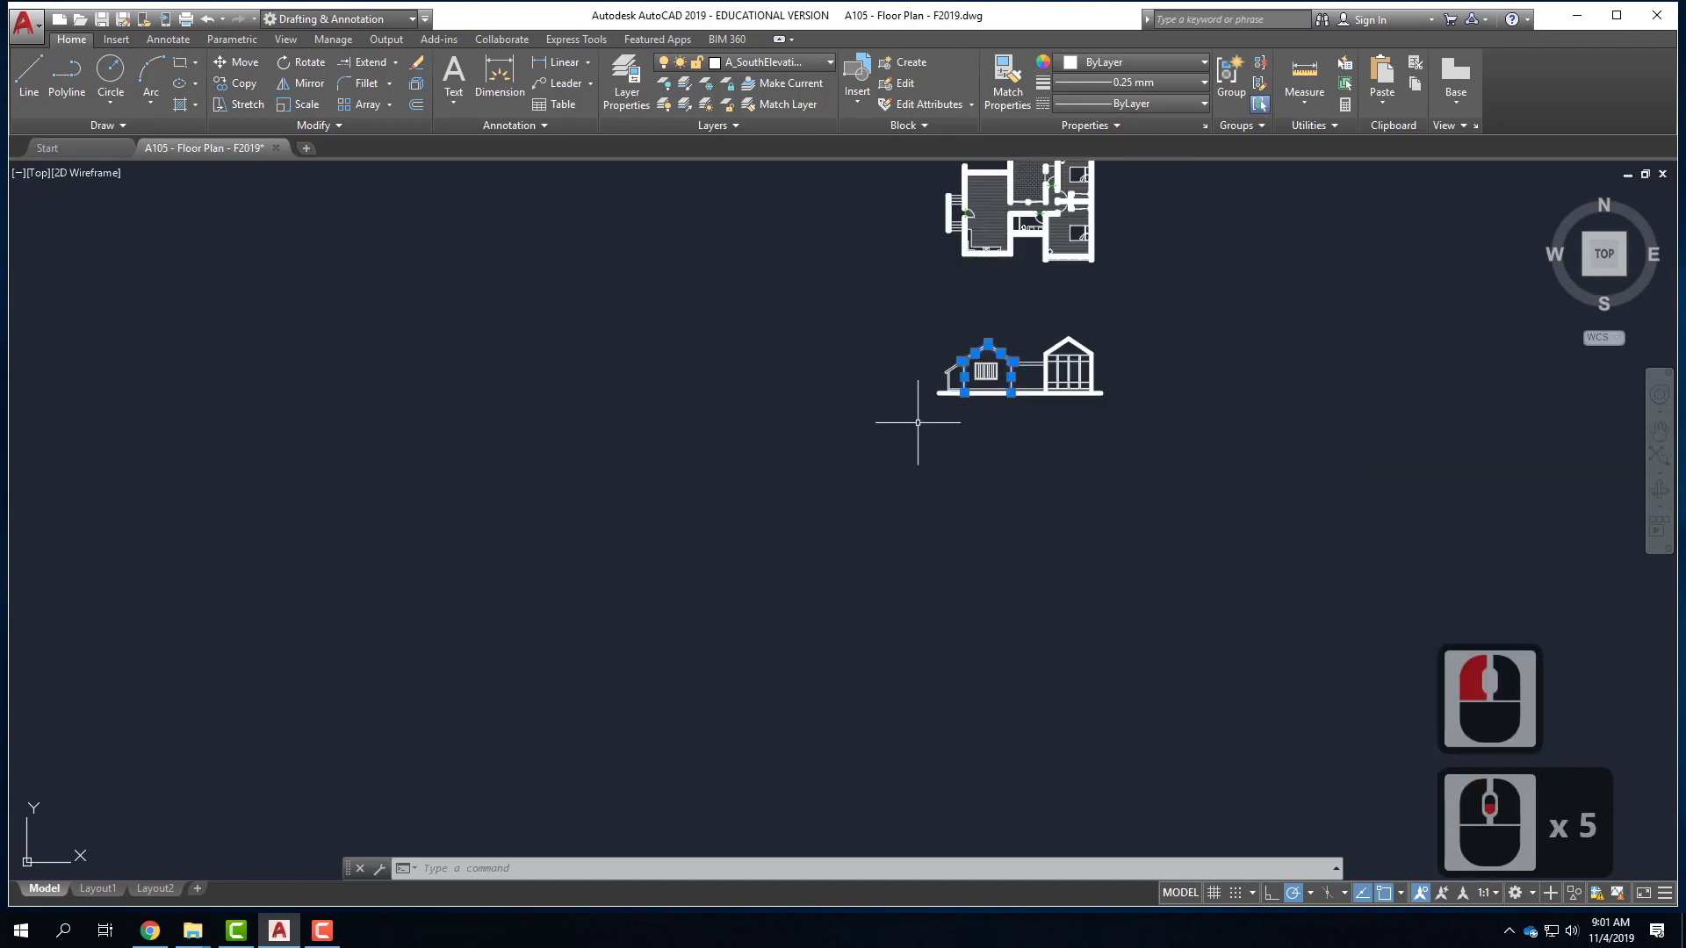
scroll(1037, 220, up, 2)
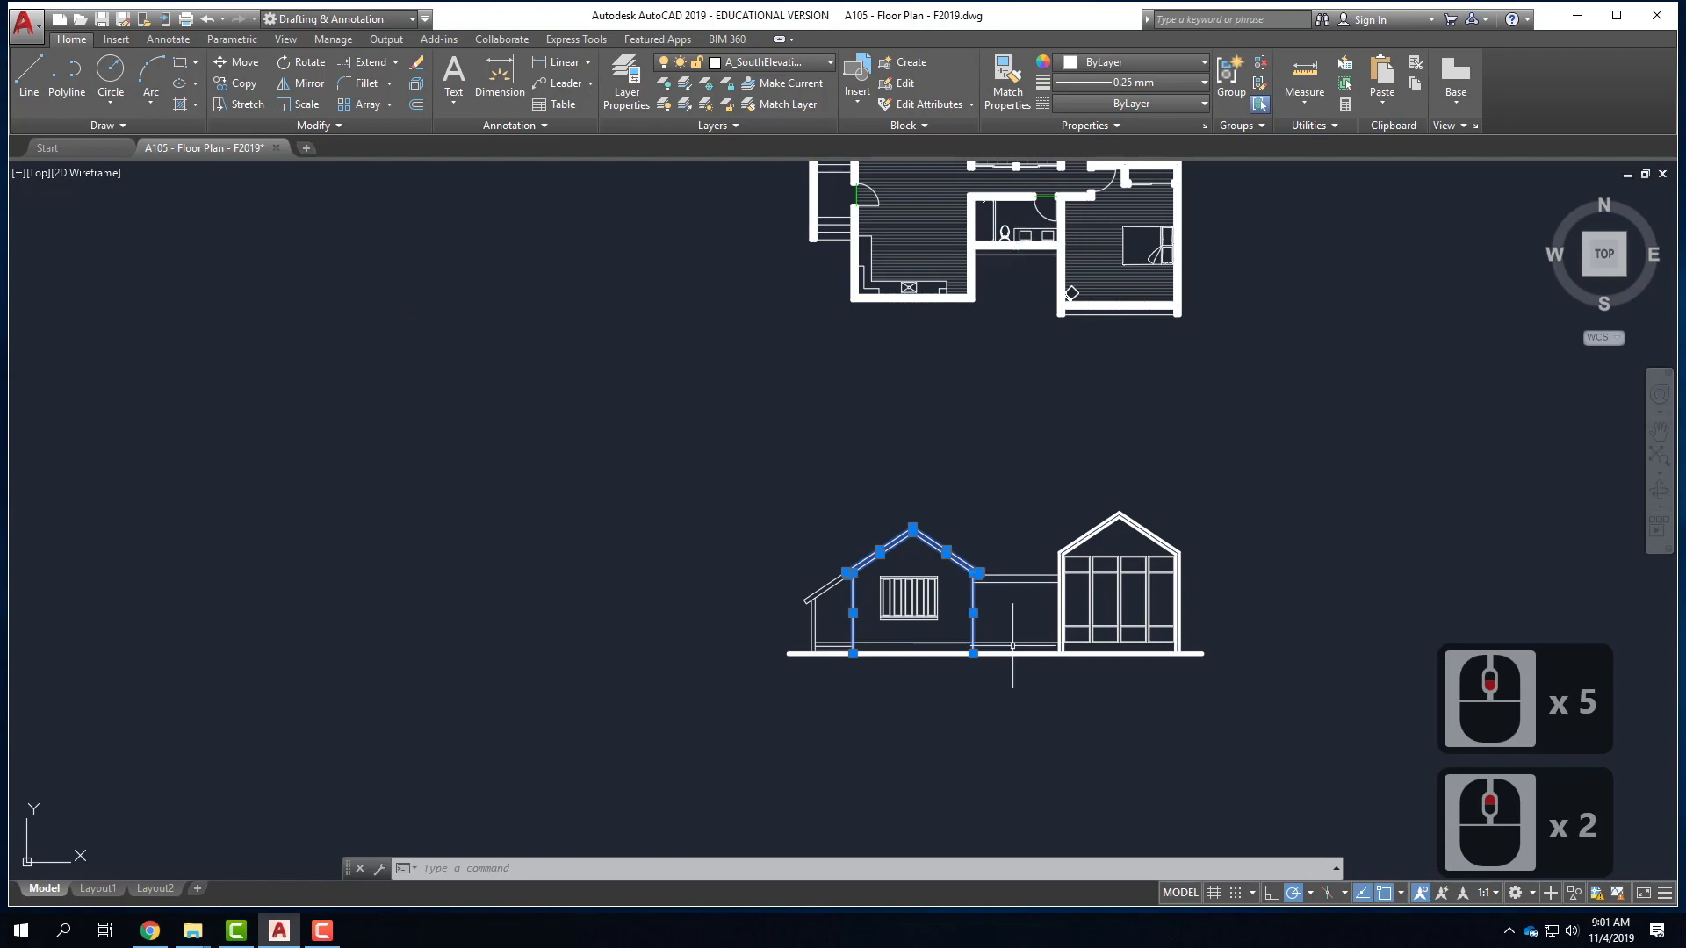
scroll(1012, 647, up, 2)
key(Escape)
- Set the lineweight of the connecting link's two horizontal roof lines, the lean-to porch roof and its post to 0.20 mm
click(1040, 564)
click(990, 406)
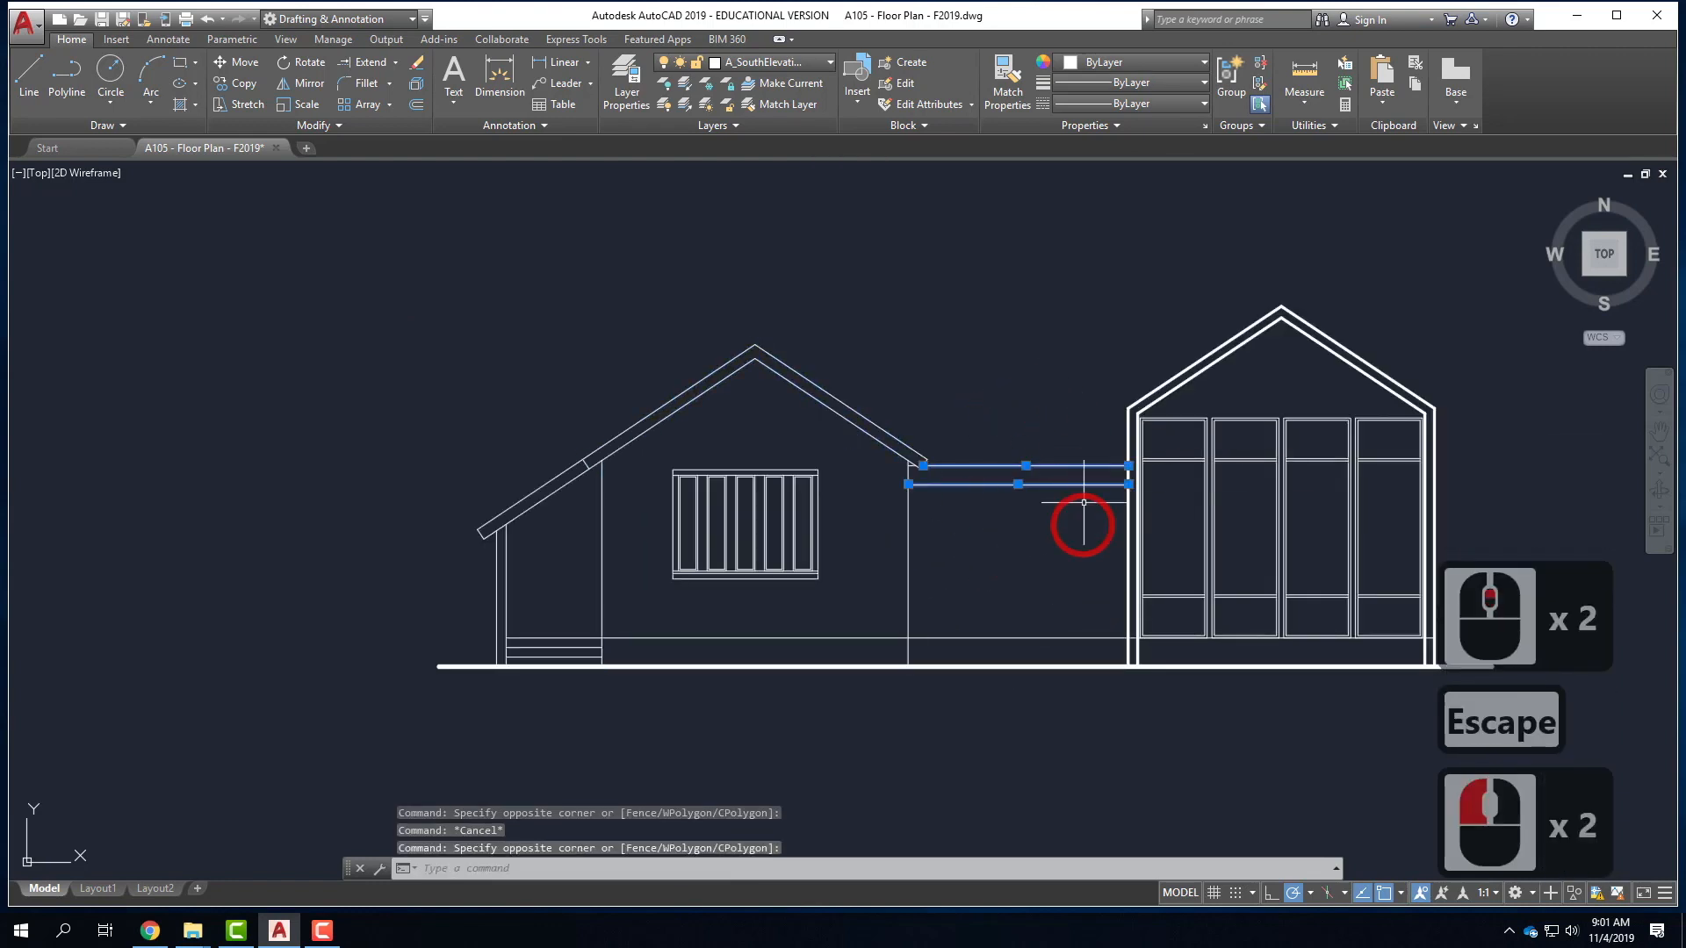
click(517, 578)
click(474, 491)
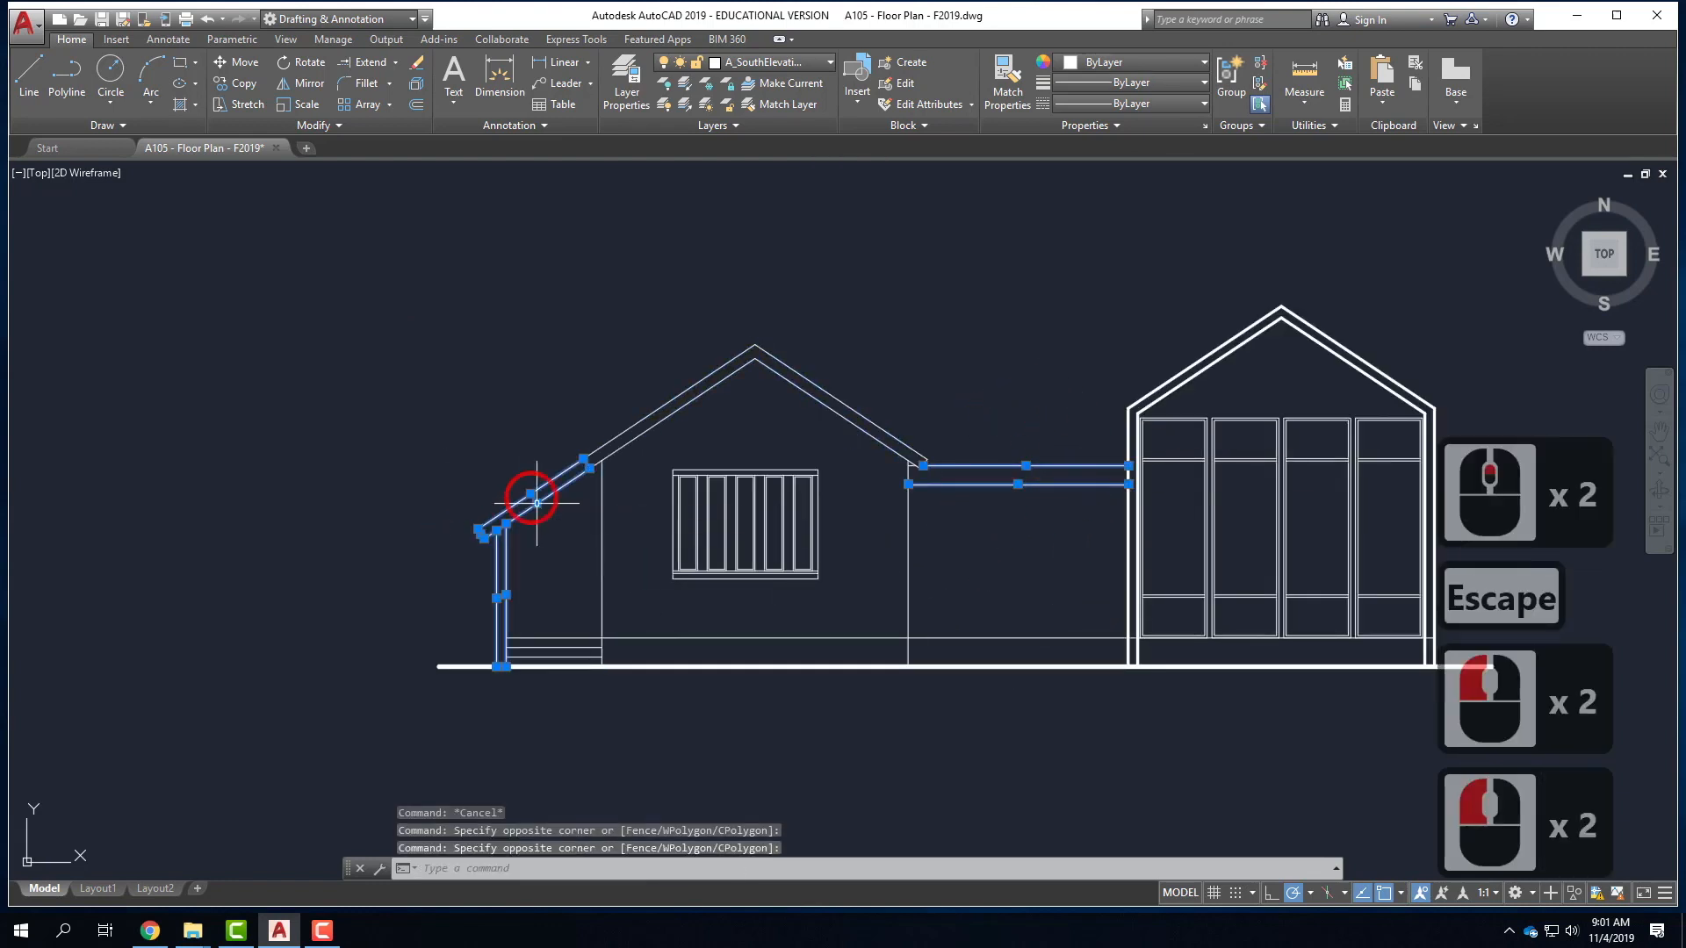
click(1132, 83)
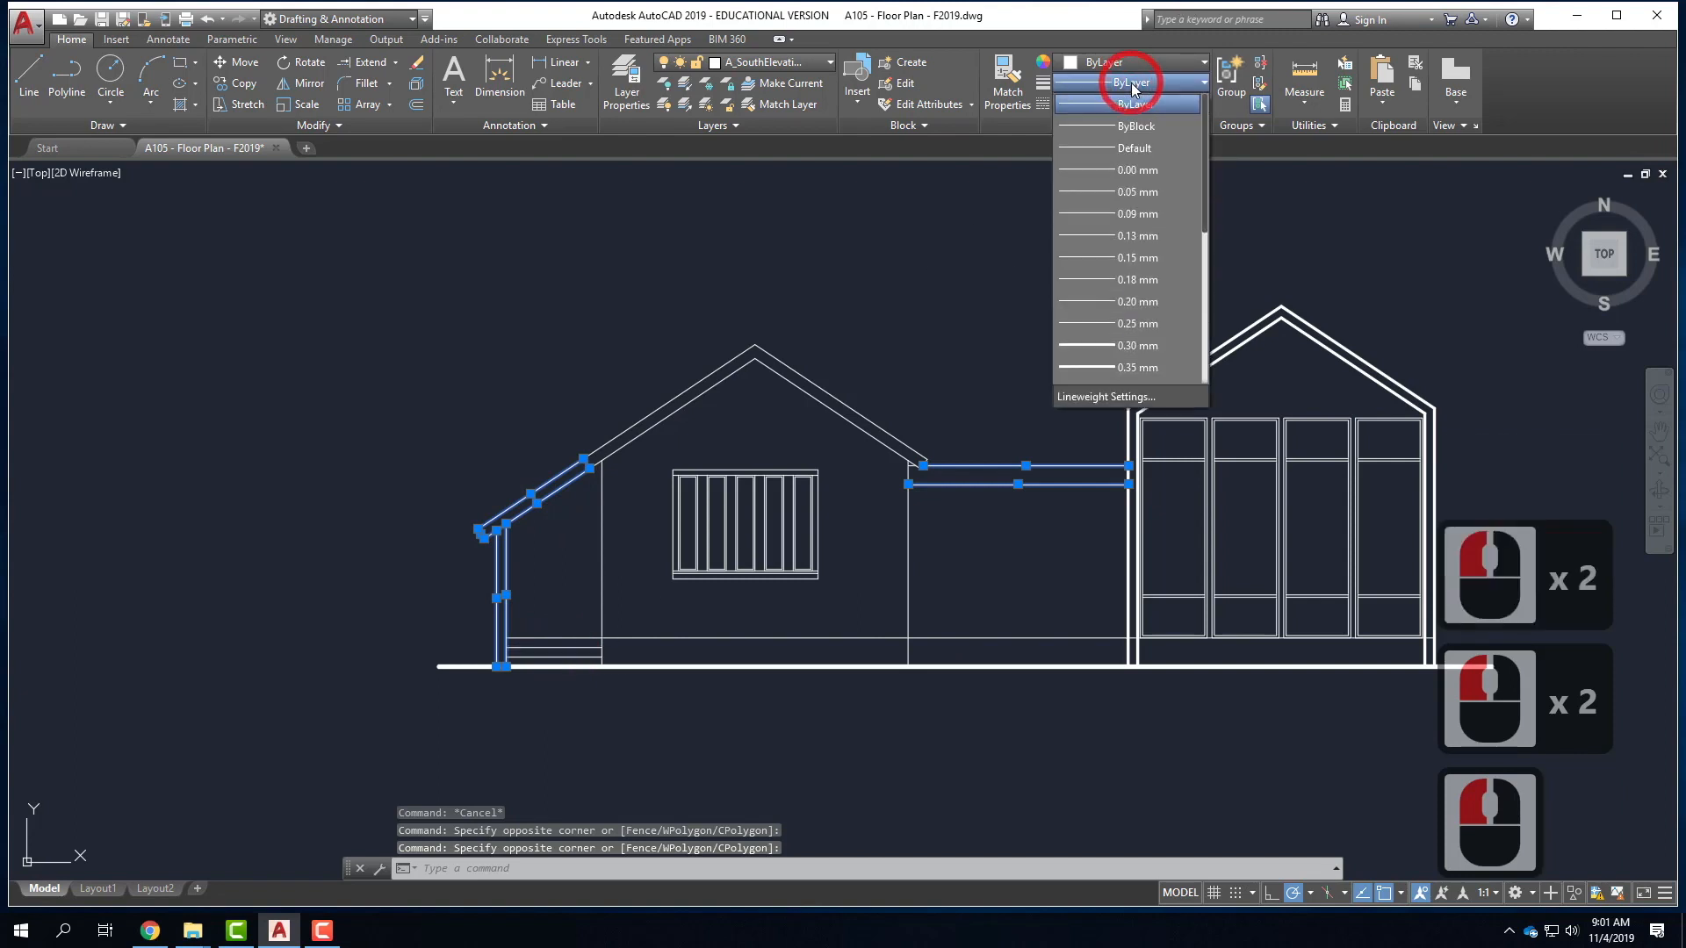
click(1138, 301)
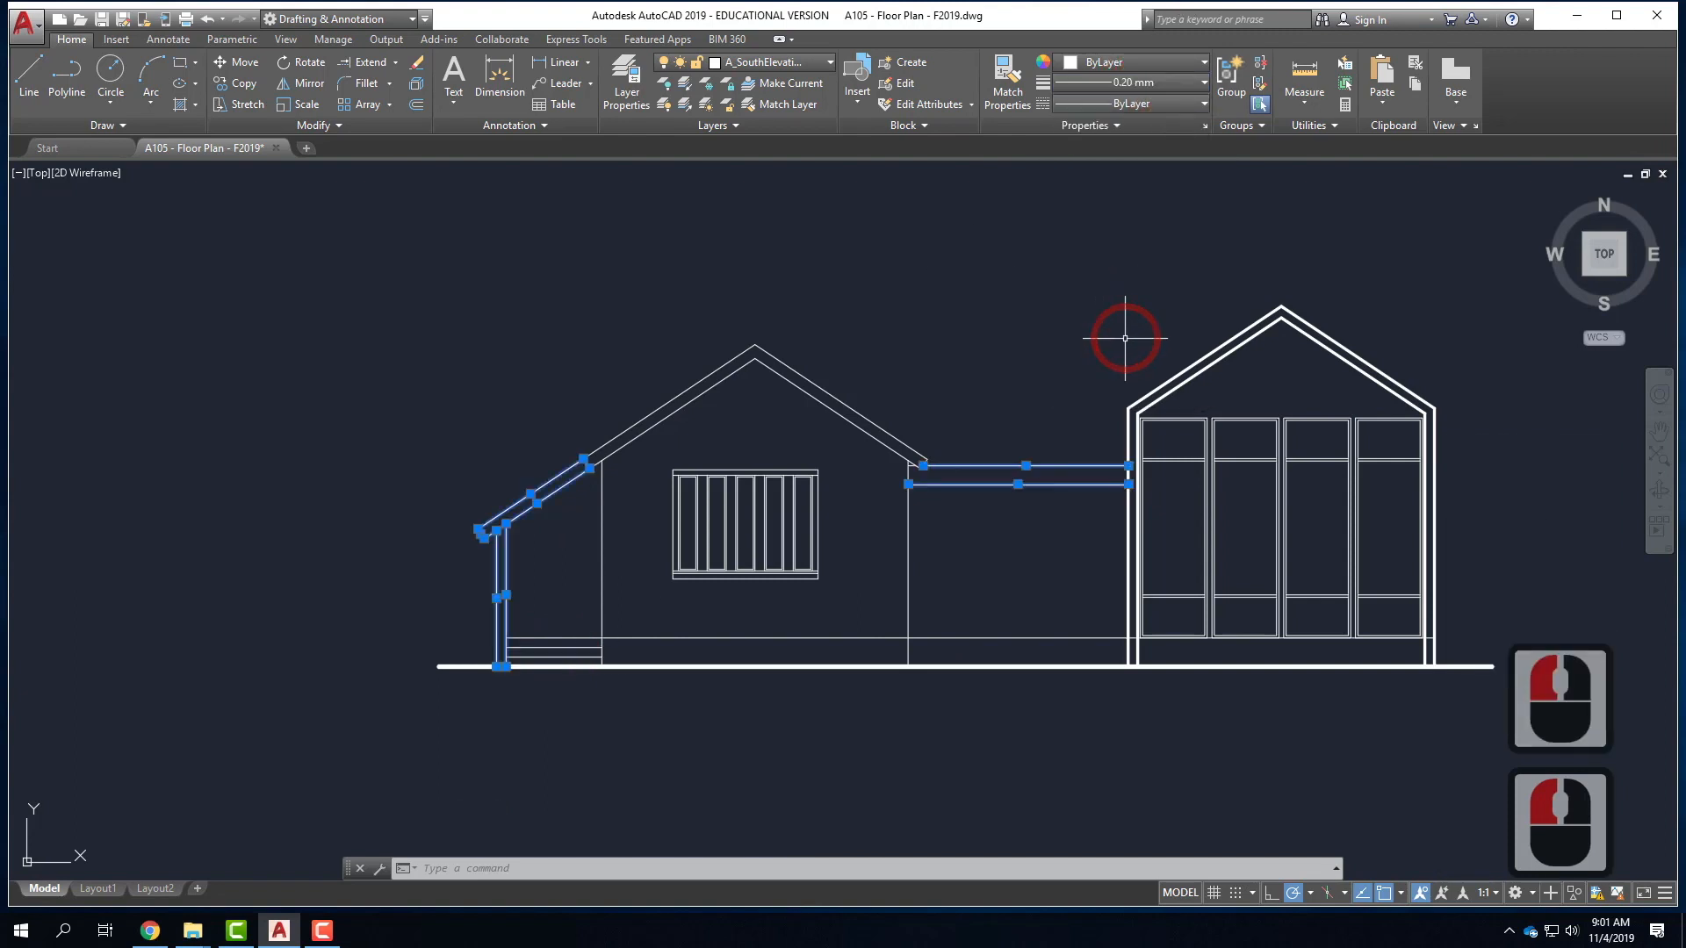
scroll(510, 597, down, 4)
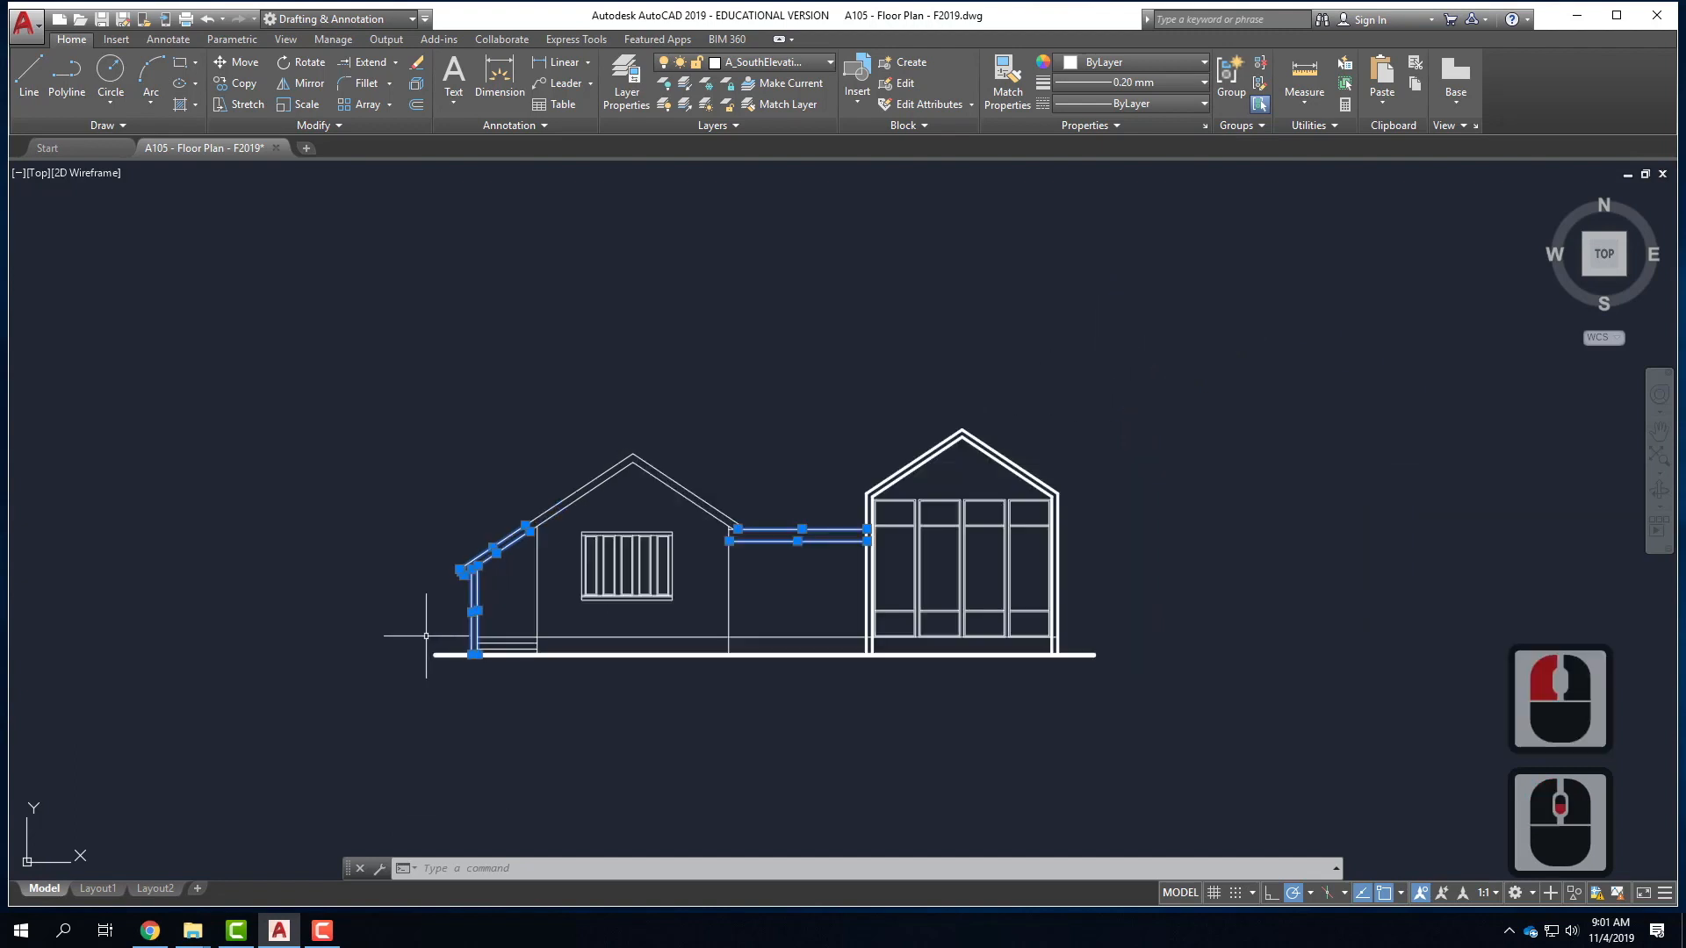
scroll(507, 664, up, 8)
key(Escape)
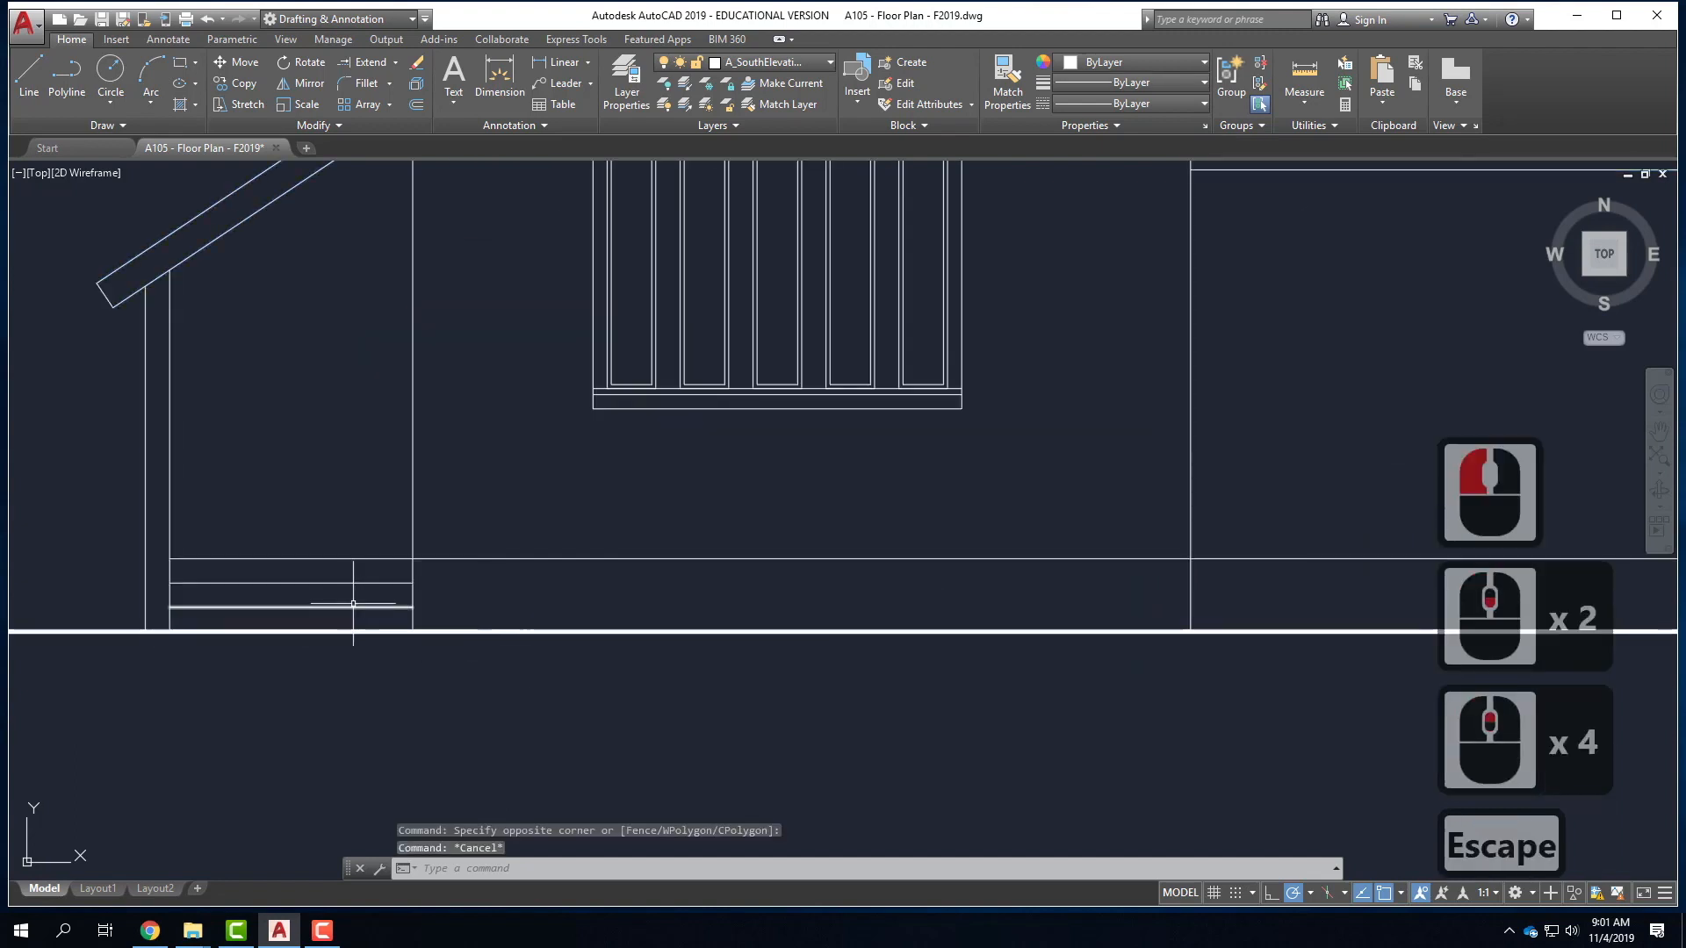
- Set the lineweight of the three horizontal porch step lines beneath the lean-to roof to 0.15 mm
click(153, 543)
click(547, 737)
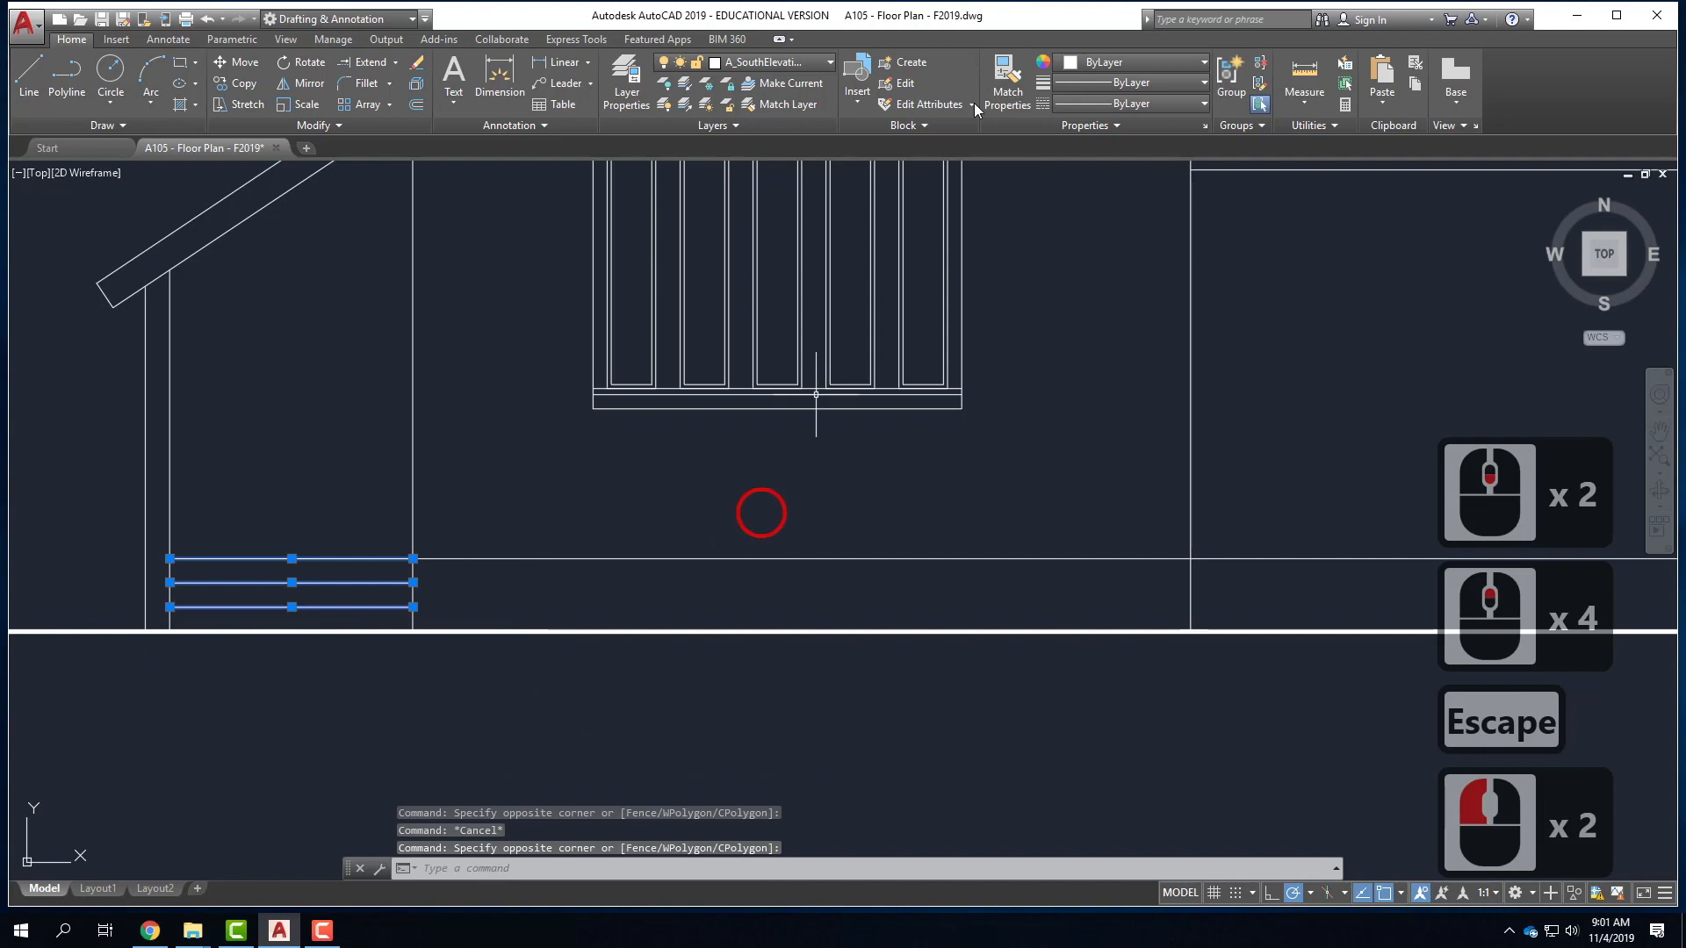
click(1127, 79)
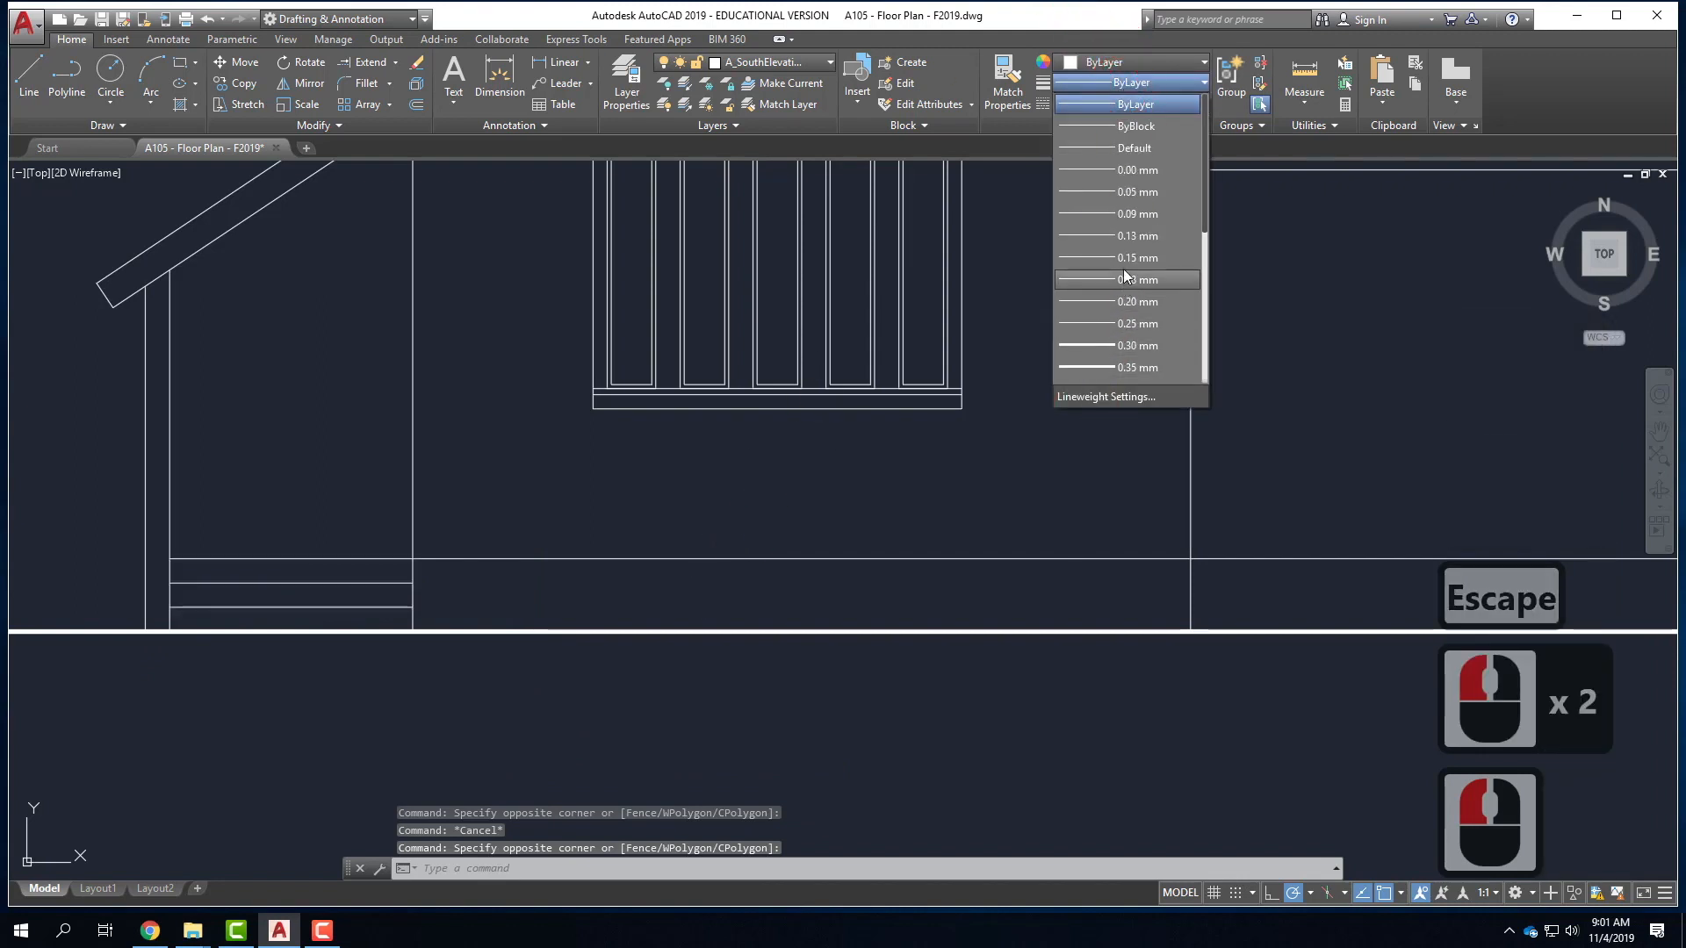
click(1123, 257)
middle_click(576, 565)
middle_click(576, 565)
key(Escape)
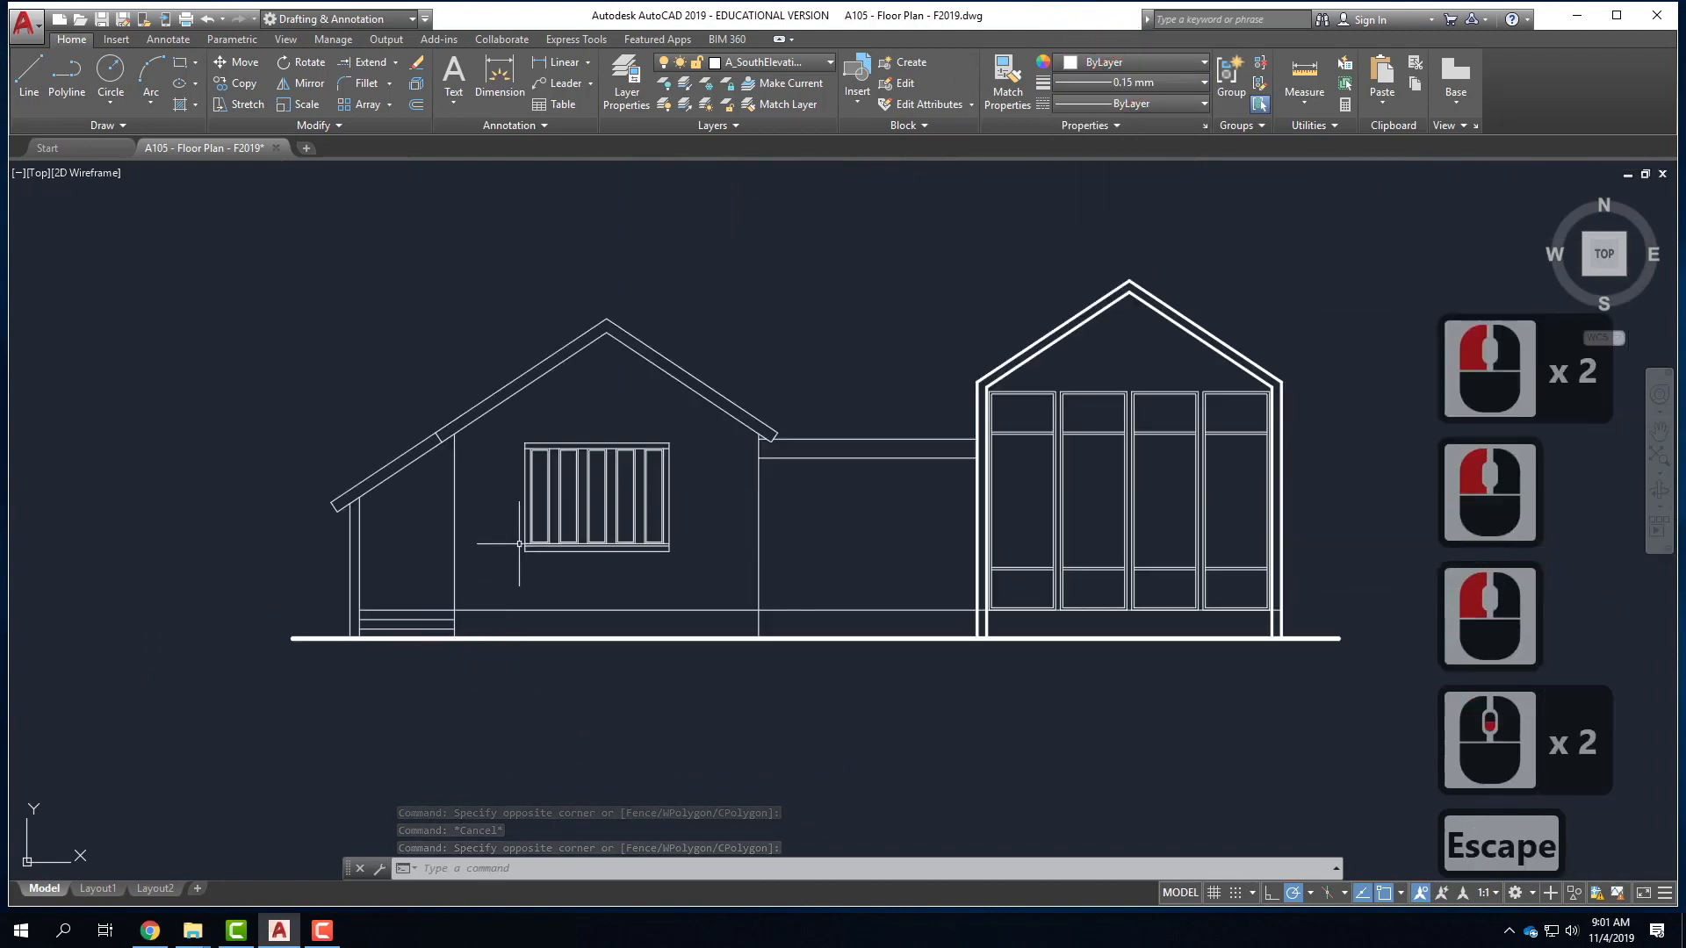
- Set the lineweight of the left house window's outer frame rectangle to 0.15 mm
scroll(523, 543, up, 3)
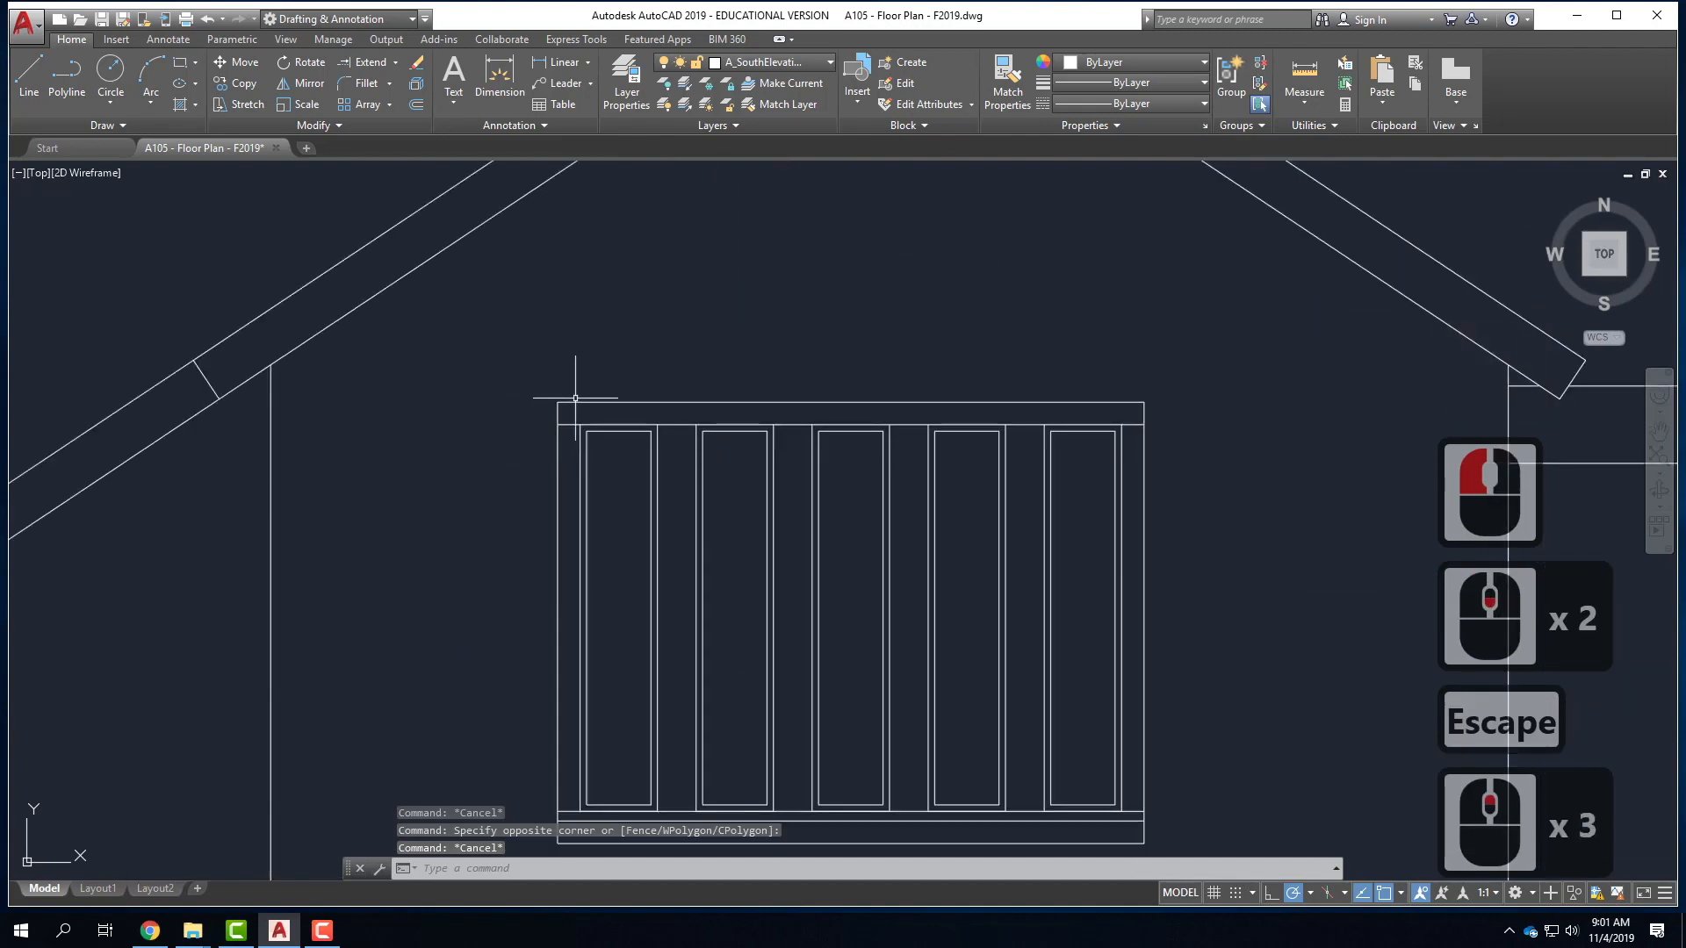
click(558, 402)
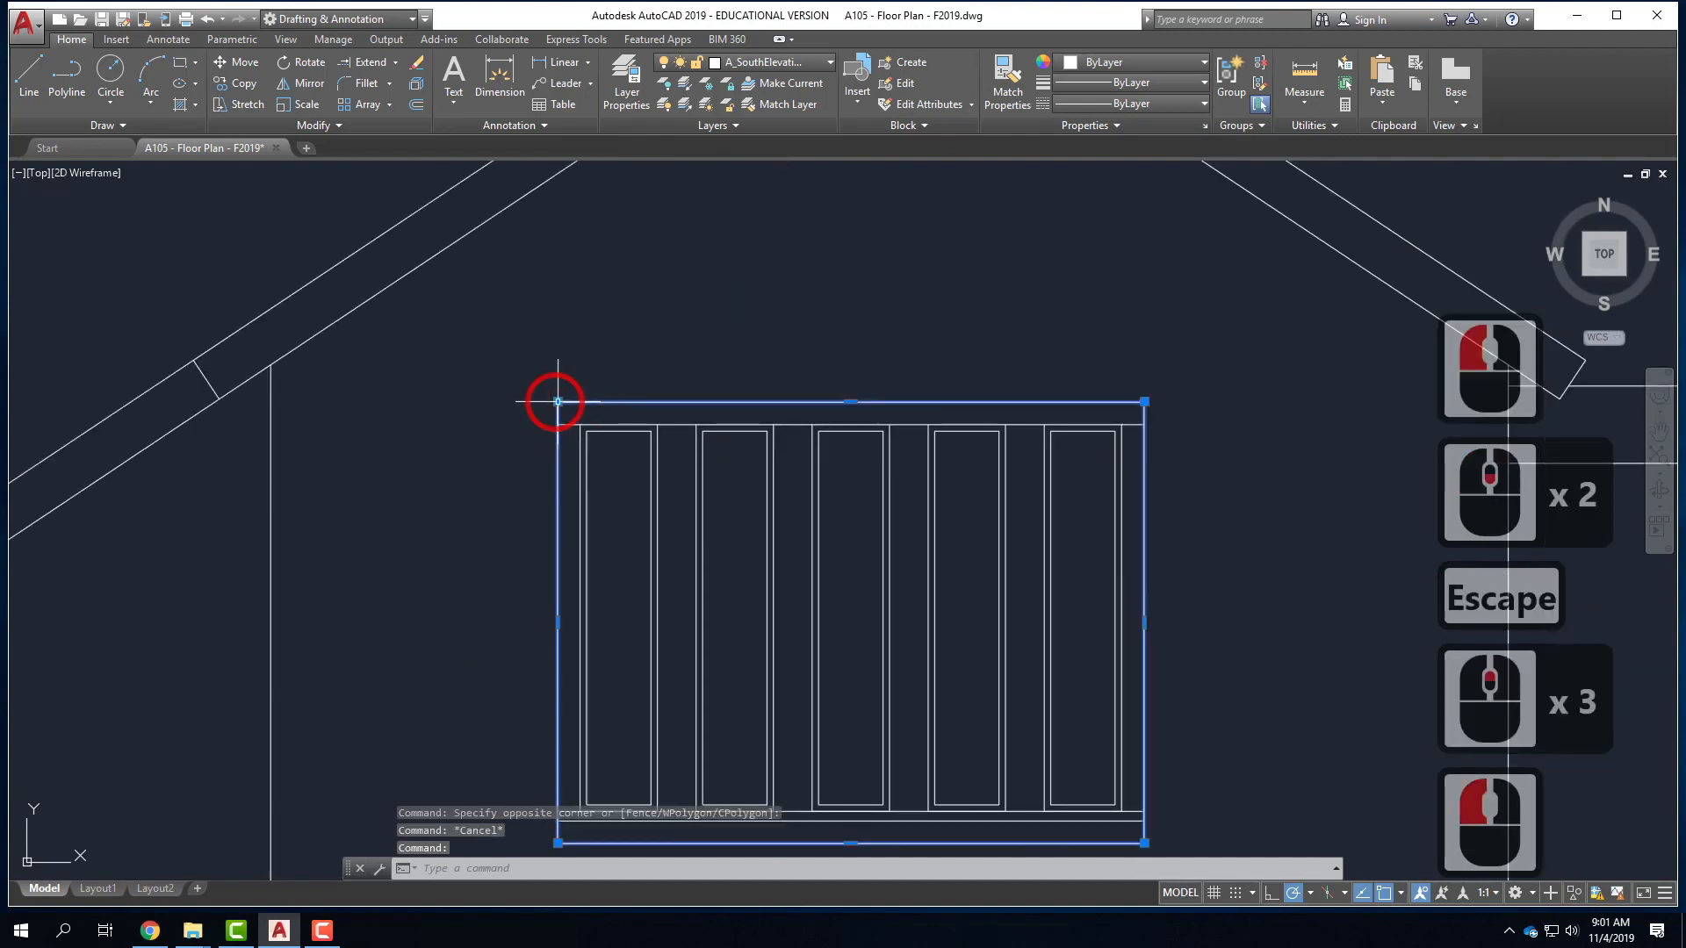
click(1147, 88)
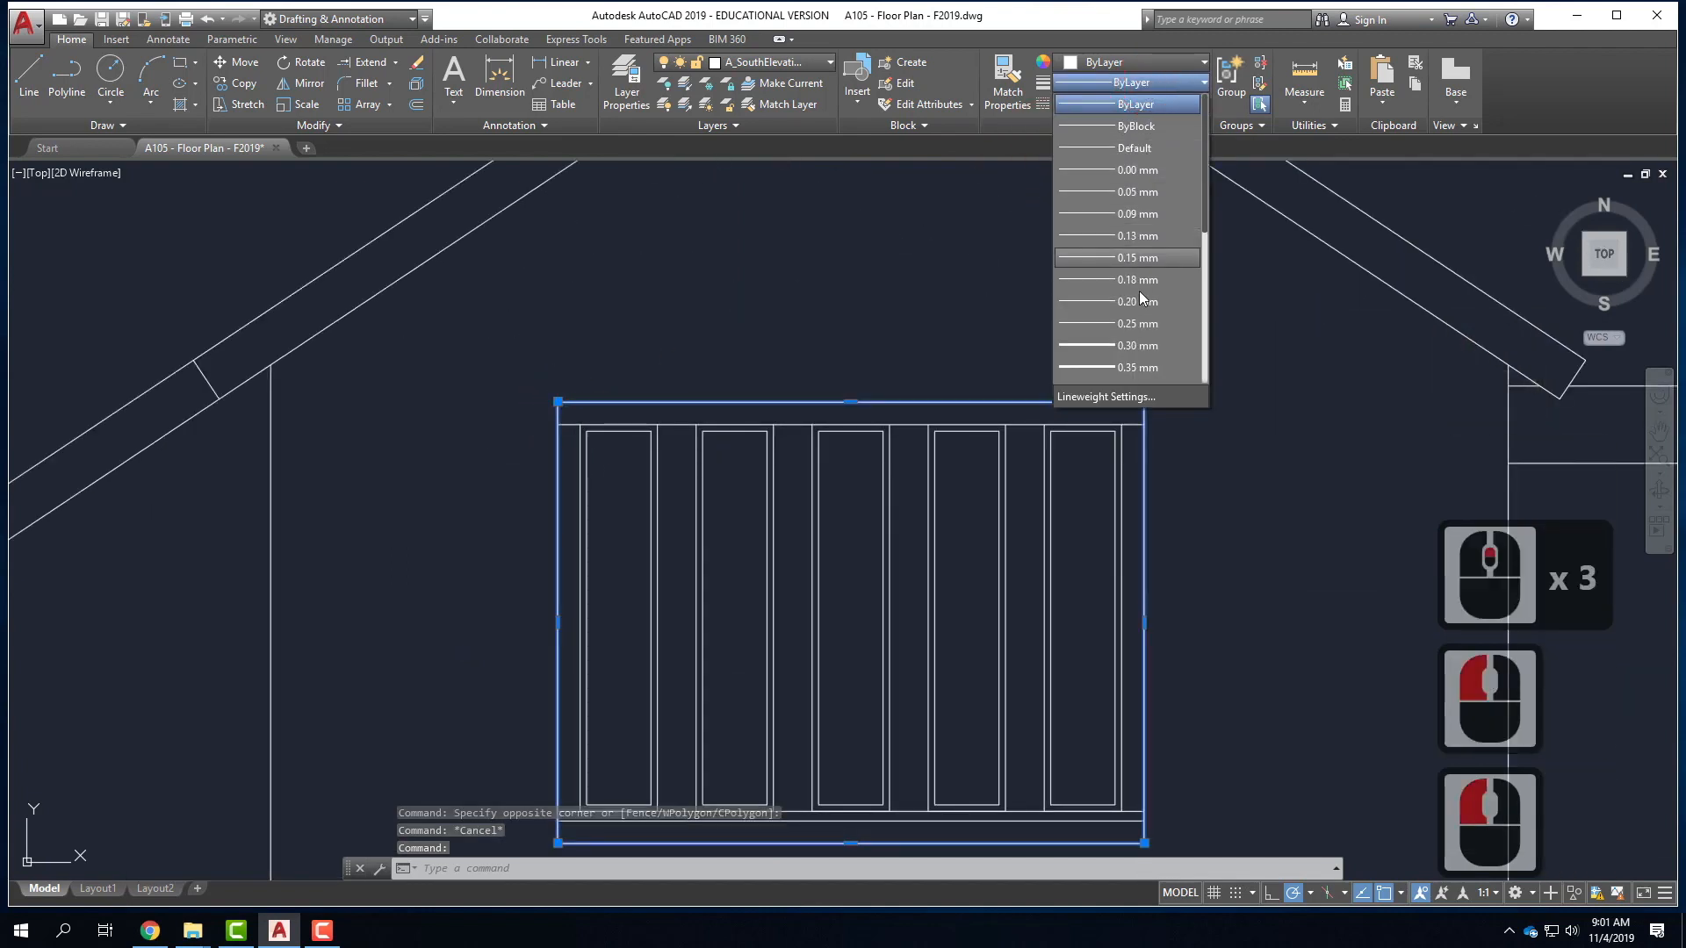
click(1145, 258)
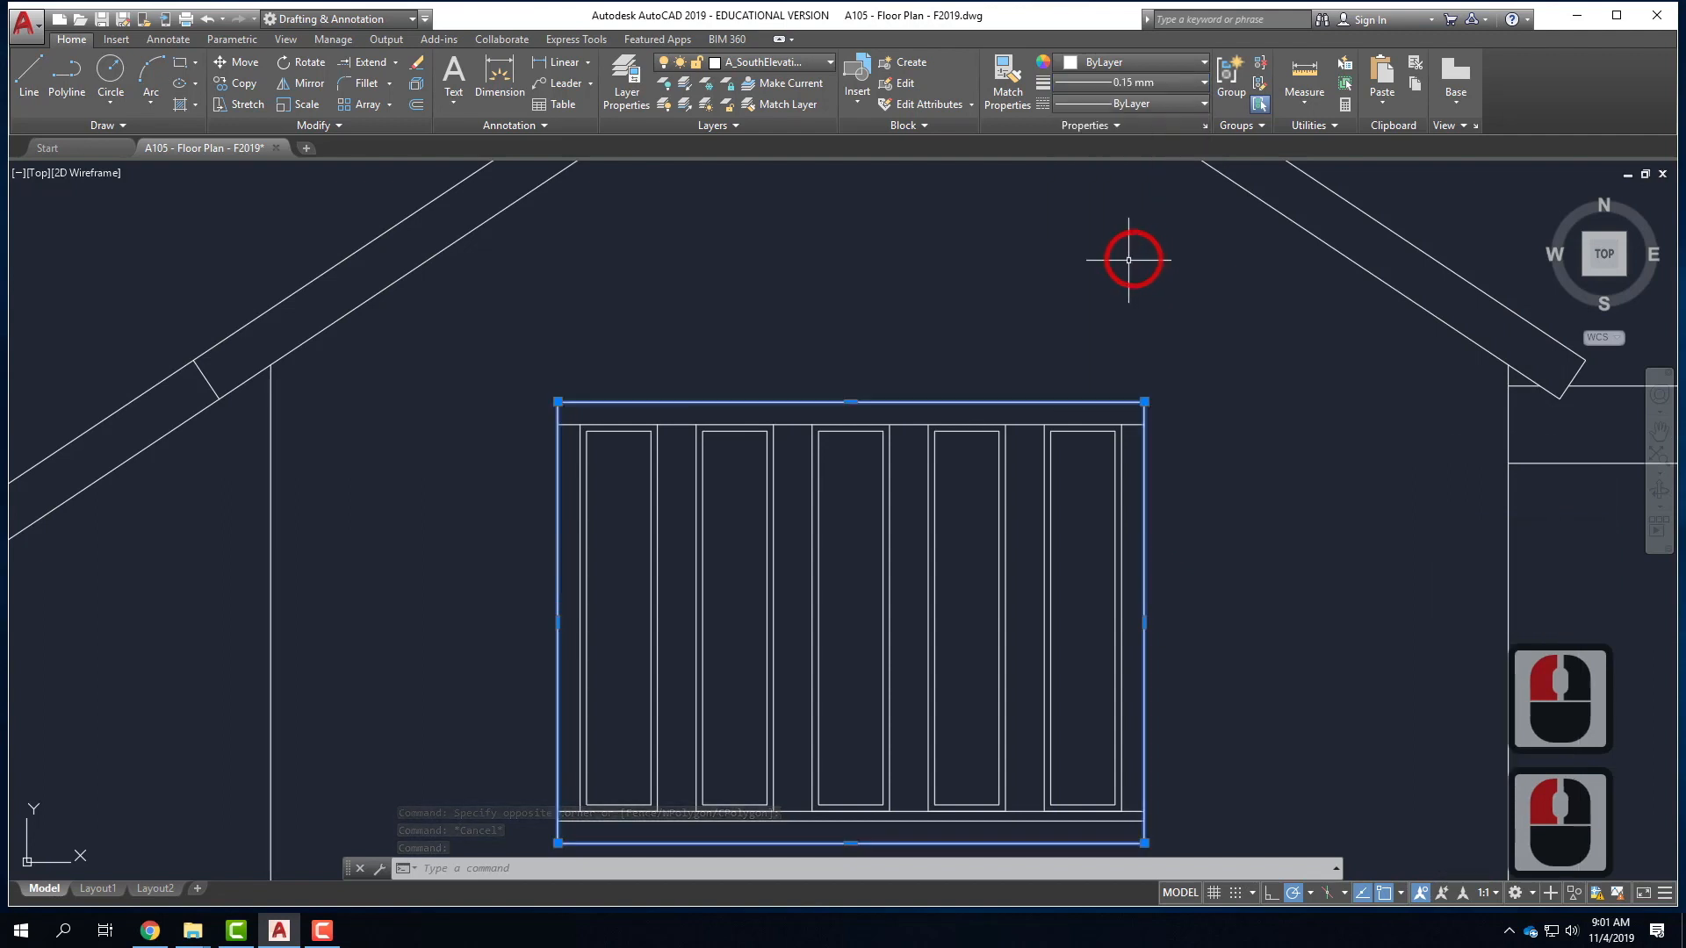
key(Escape)
- Set the lineweight of all lines inside the left house window's outer frame to 0.09 mm
click(537, 411)
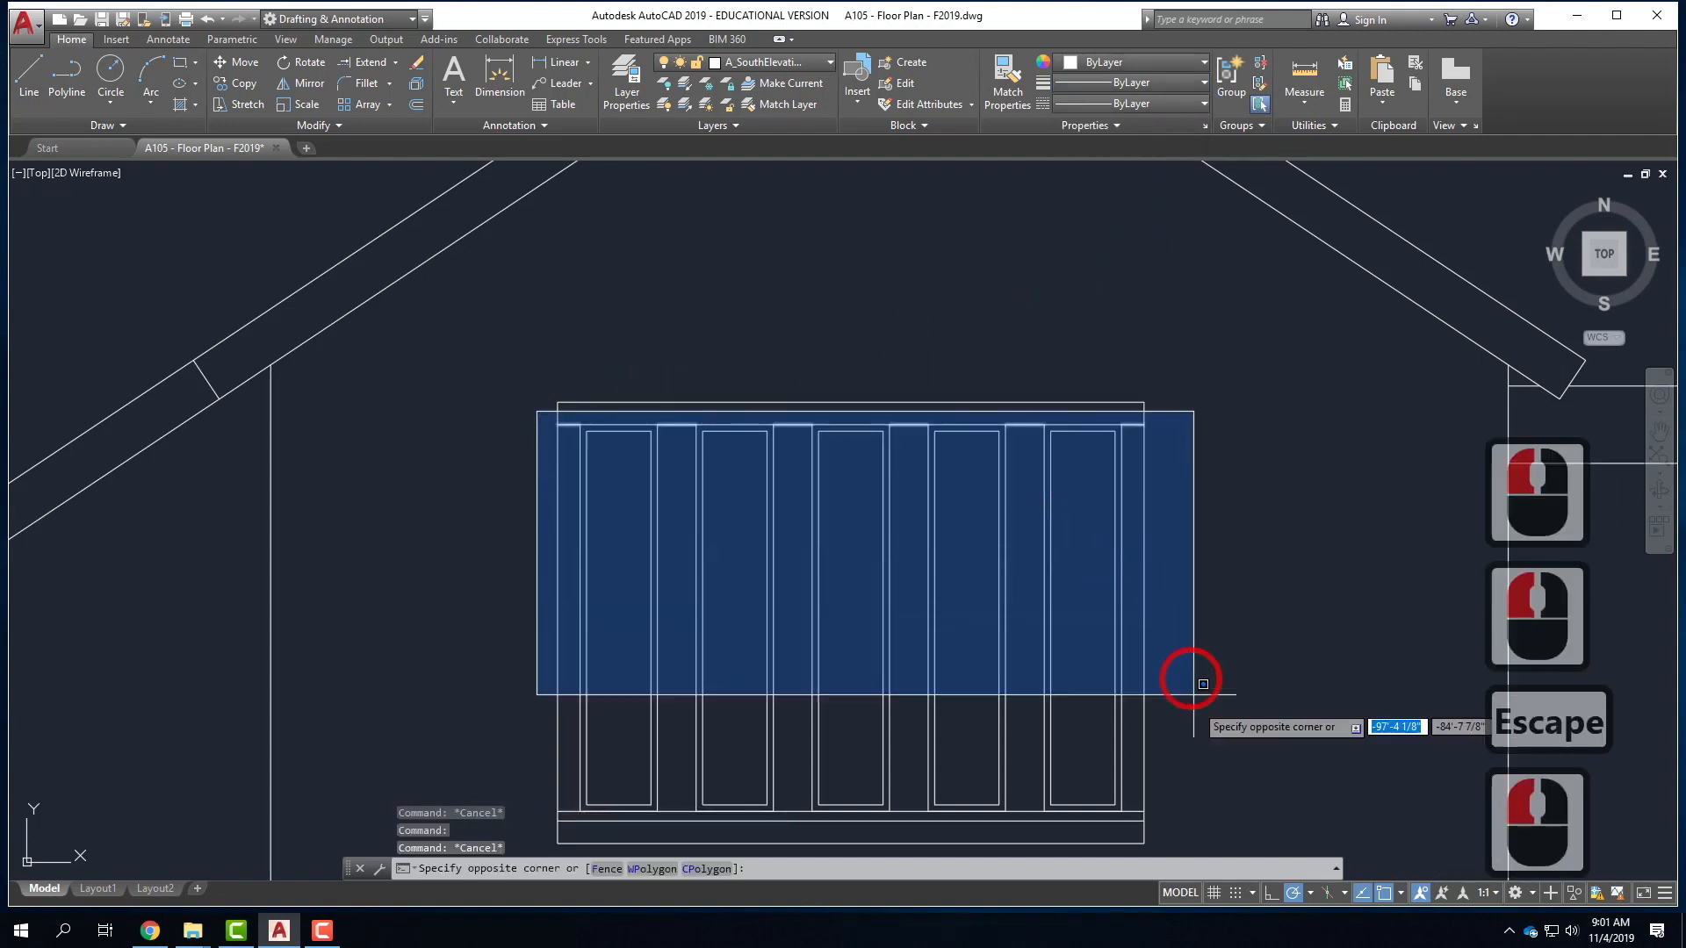
click(1220, 821)
click(1154, 83)
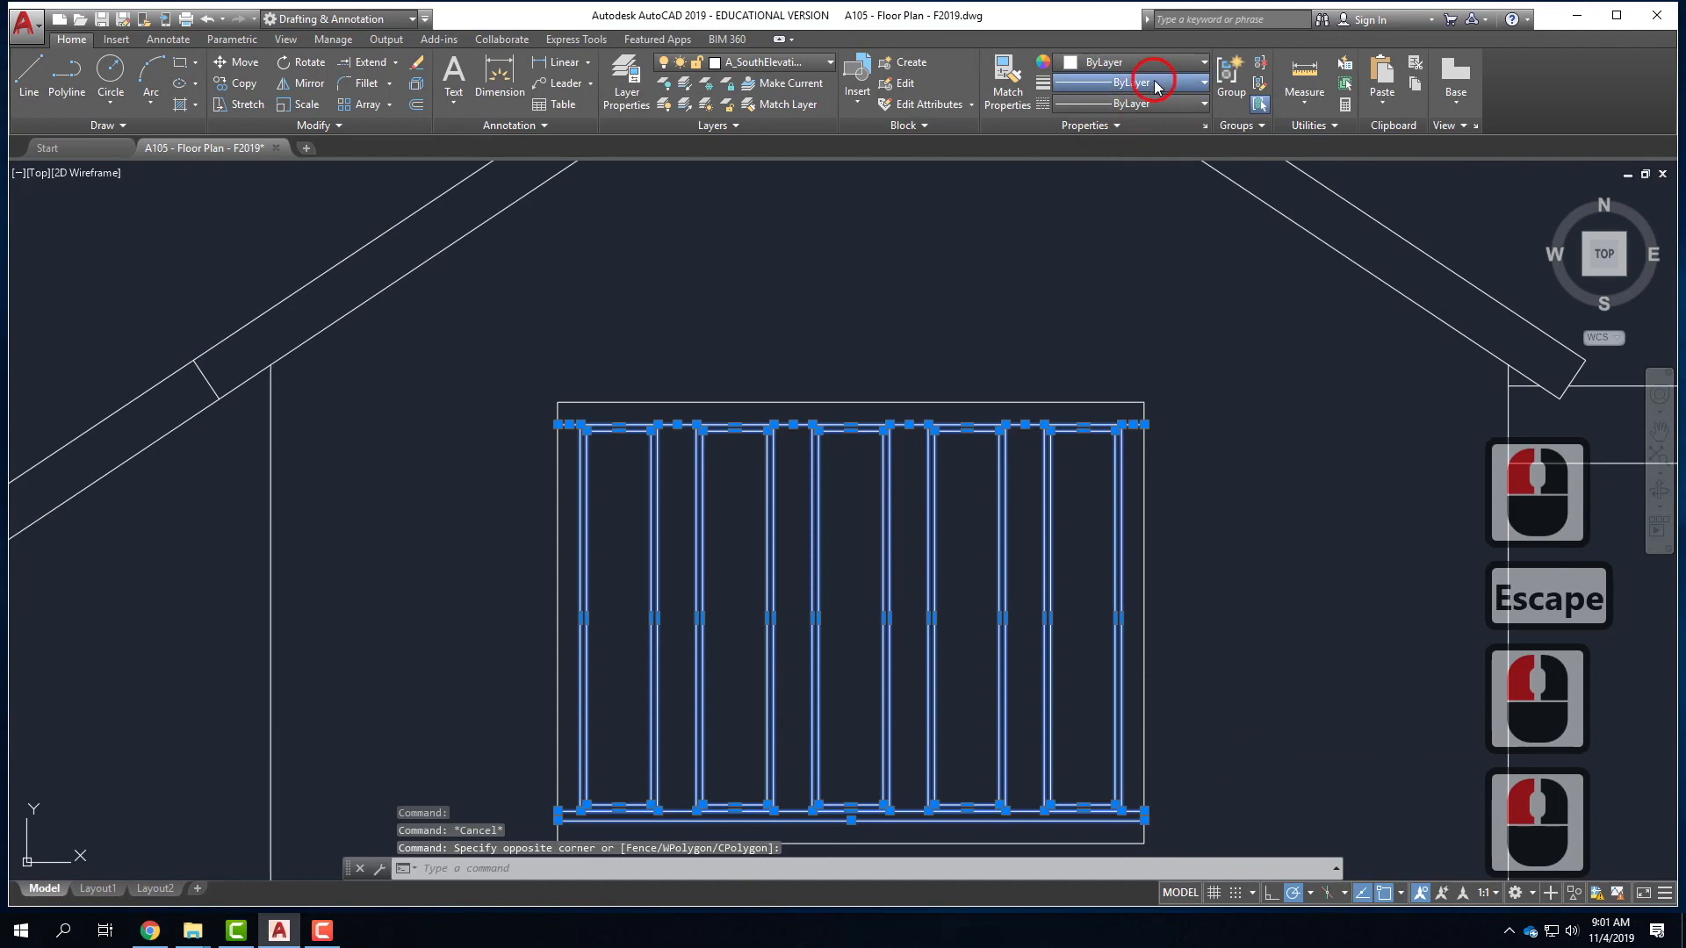
click(1151, 213)
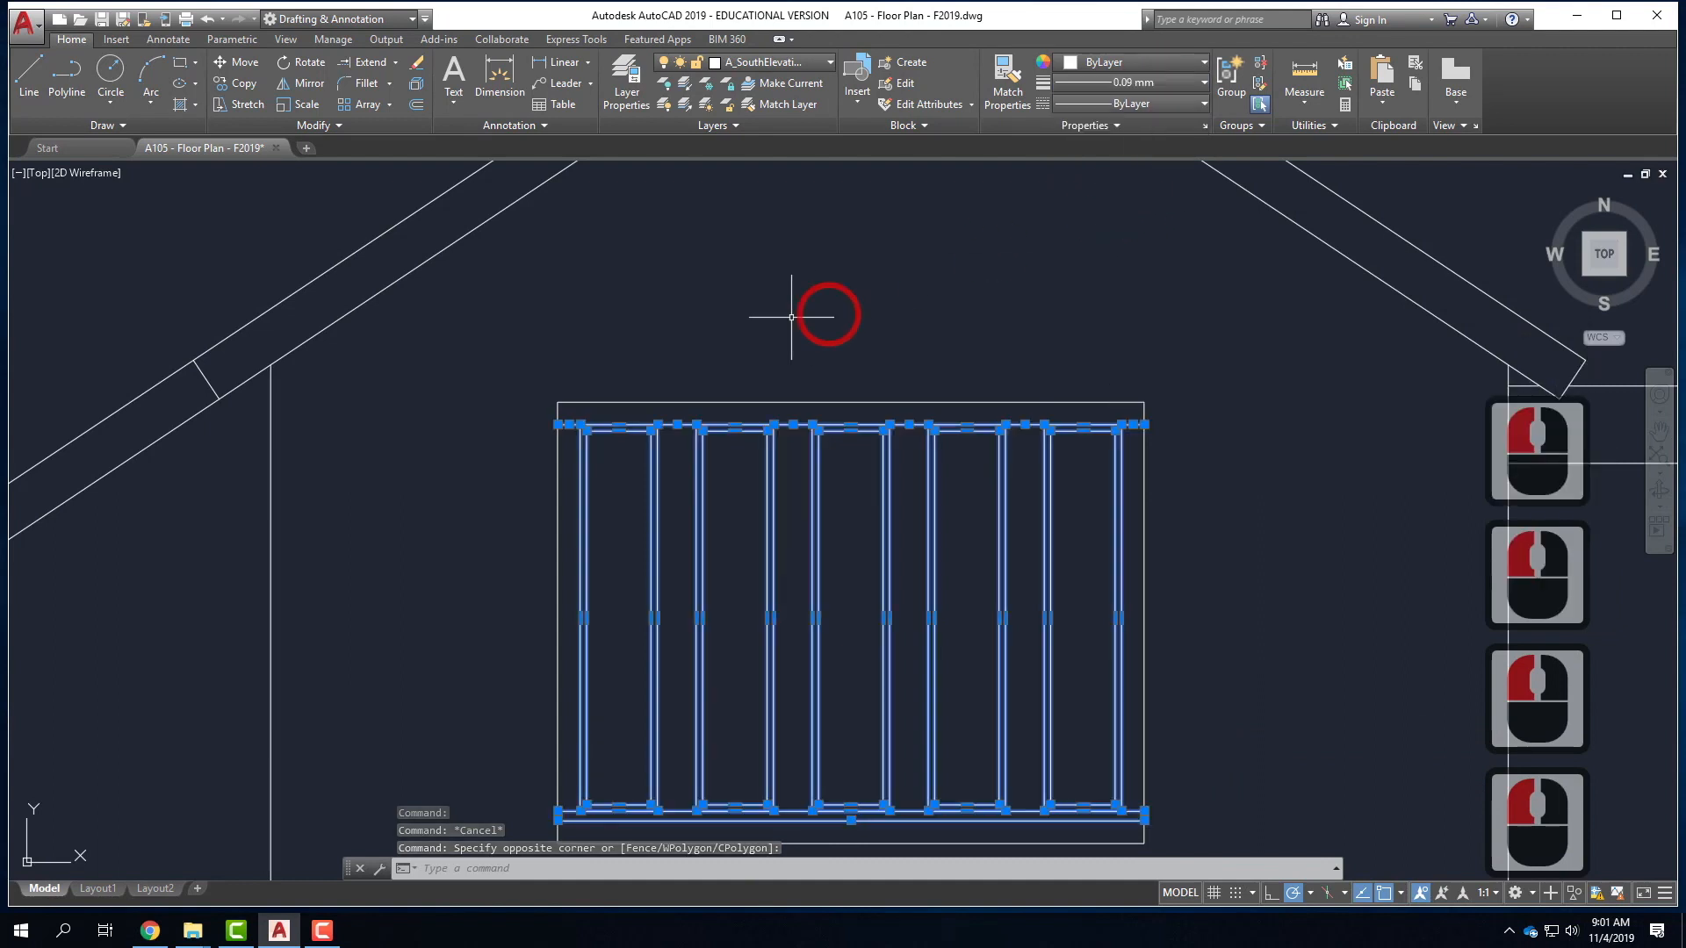
scroll(556, 434, down, 4)
scroll(868, 405, up, 2)
key(Escape)
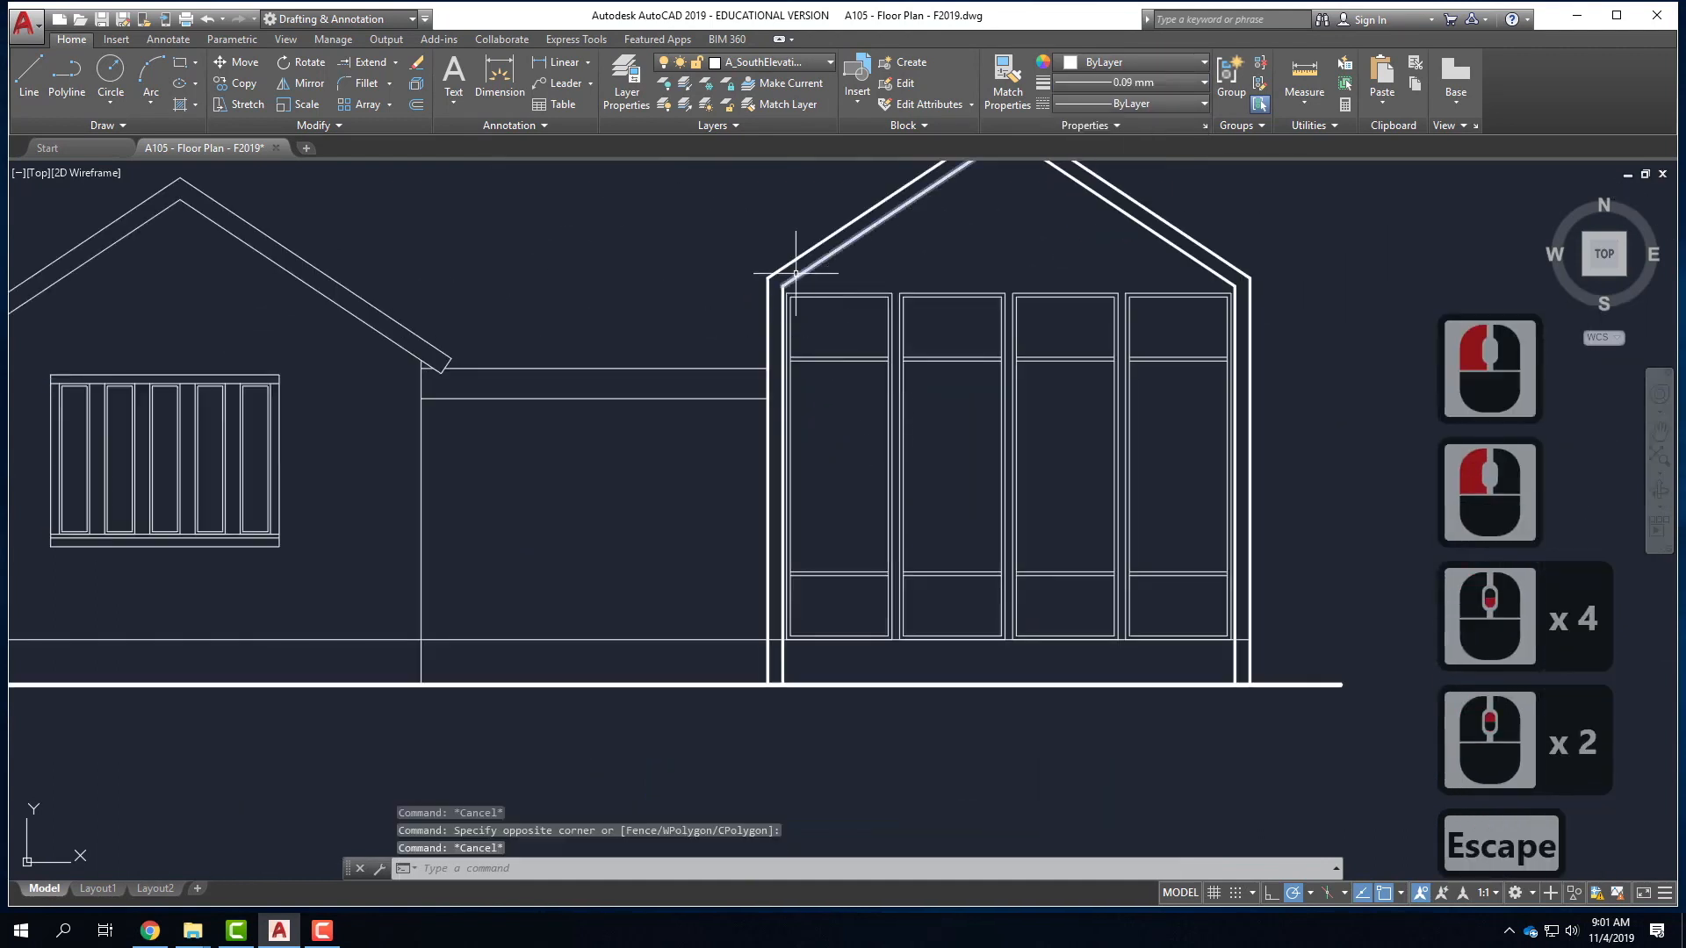
- Set the lineweight of all window wall lines inside the right gabled house to 0.09 mm
scroll(774, 288, up, 2)
click(764, 297)
scroll(1053, 414, down, 4)
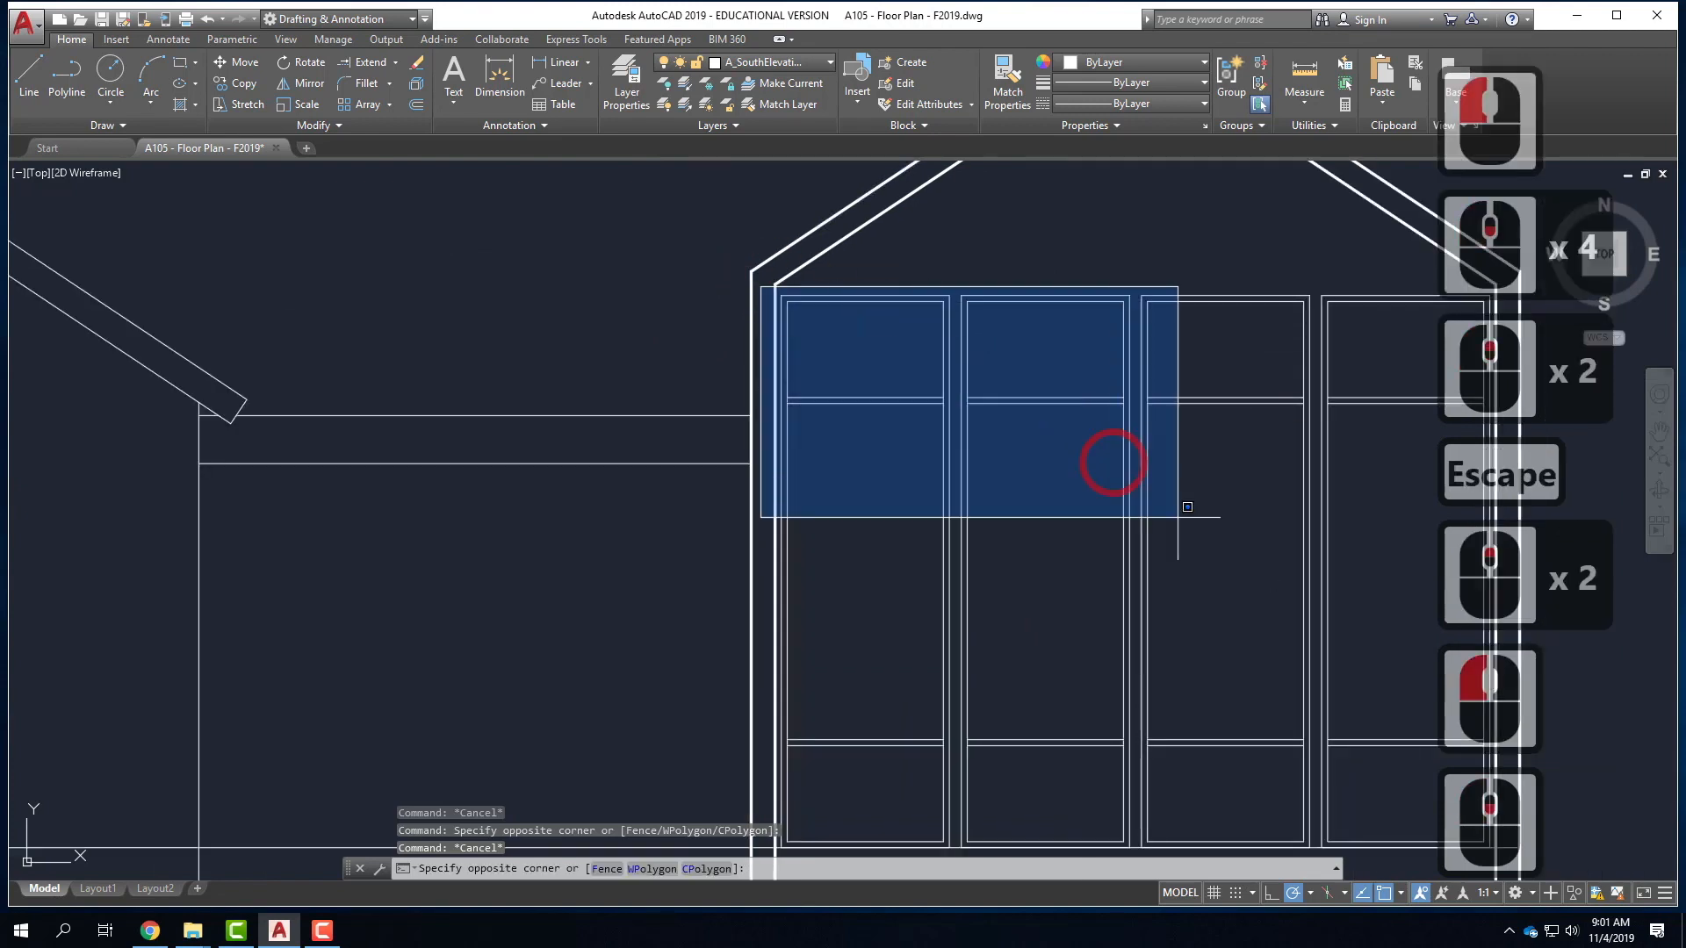
scroll(935, 453, up, 4)
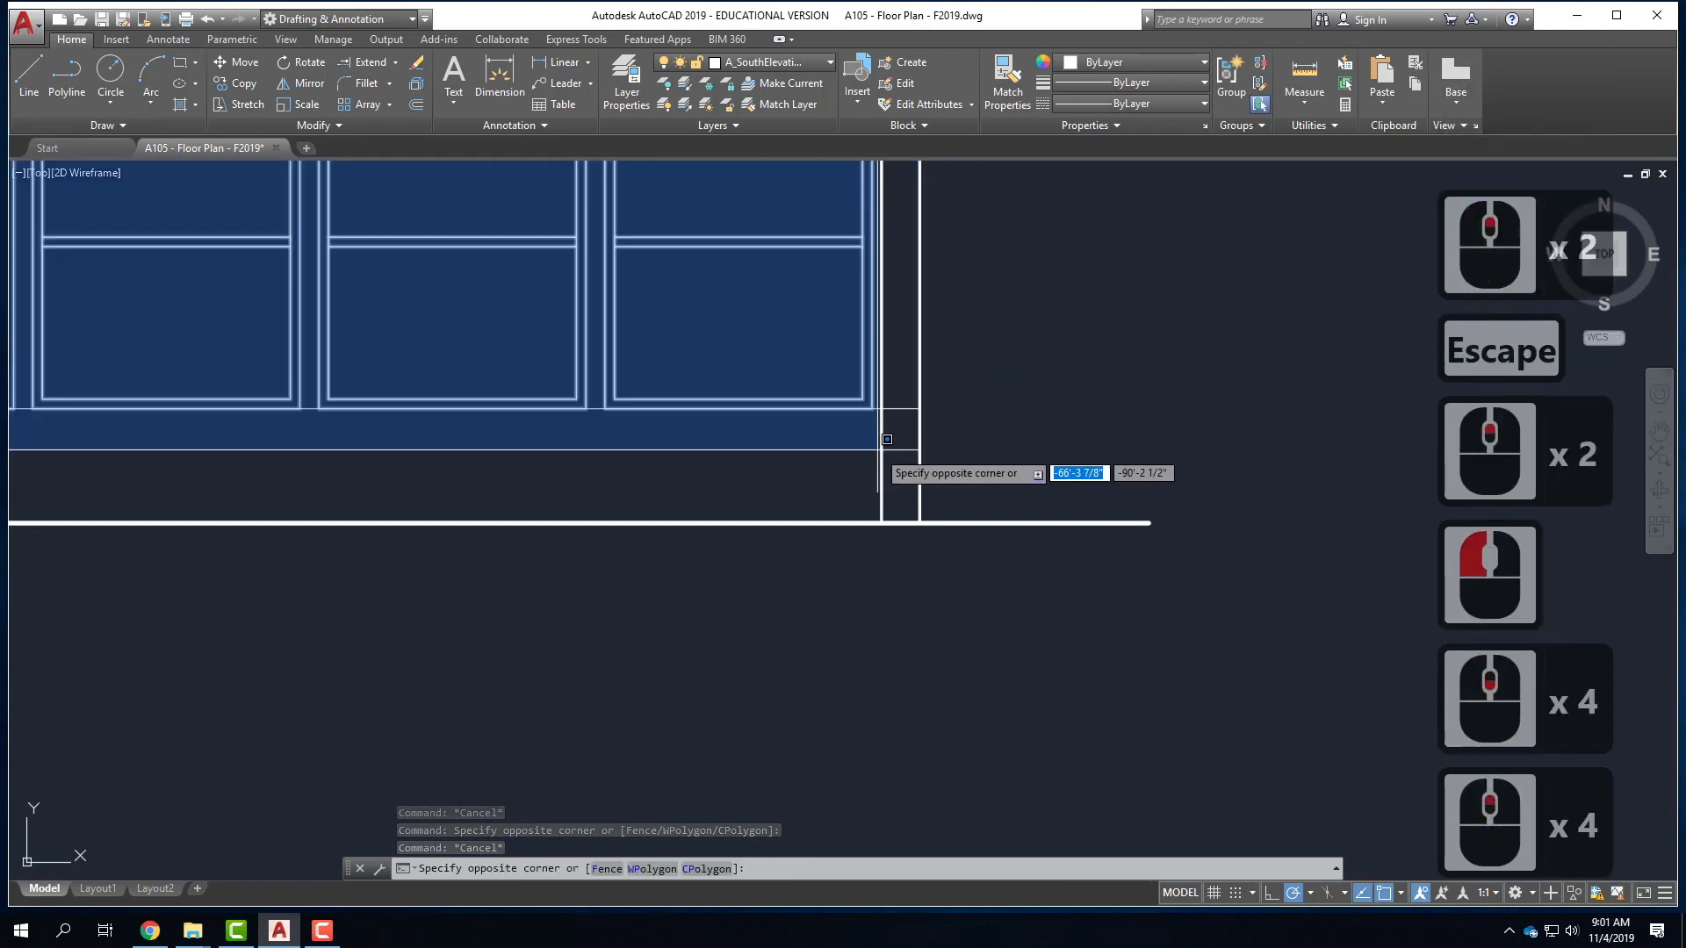
click(888, 446)
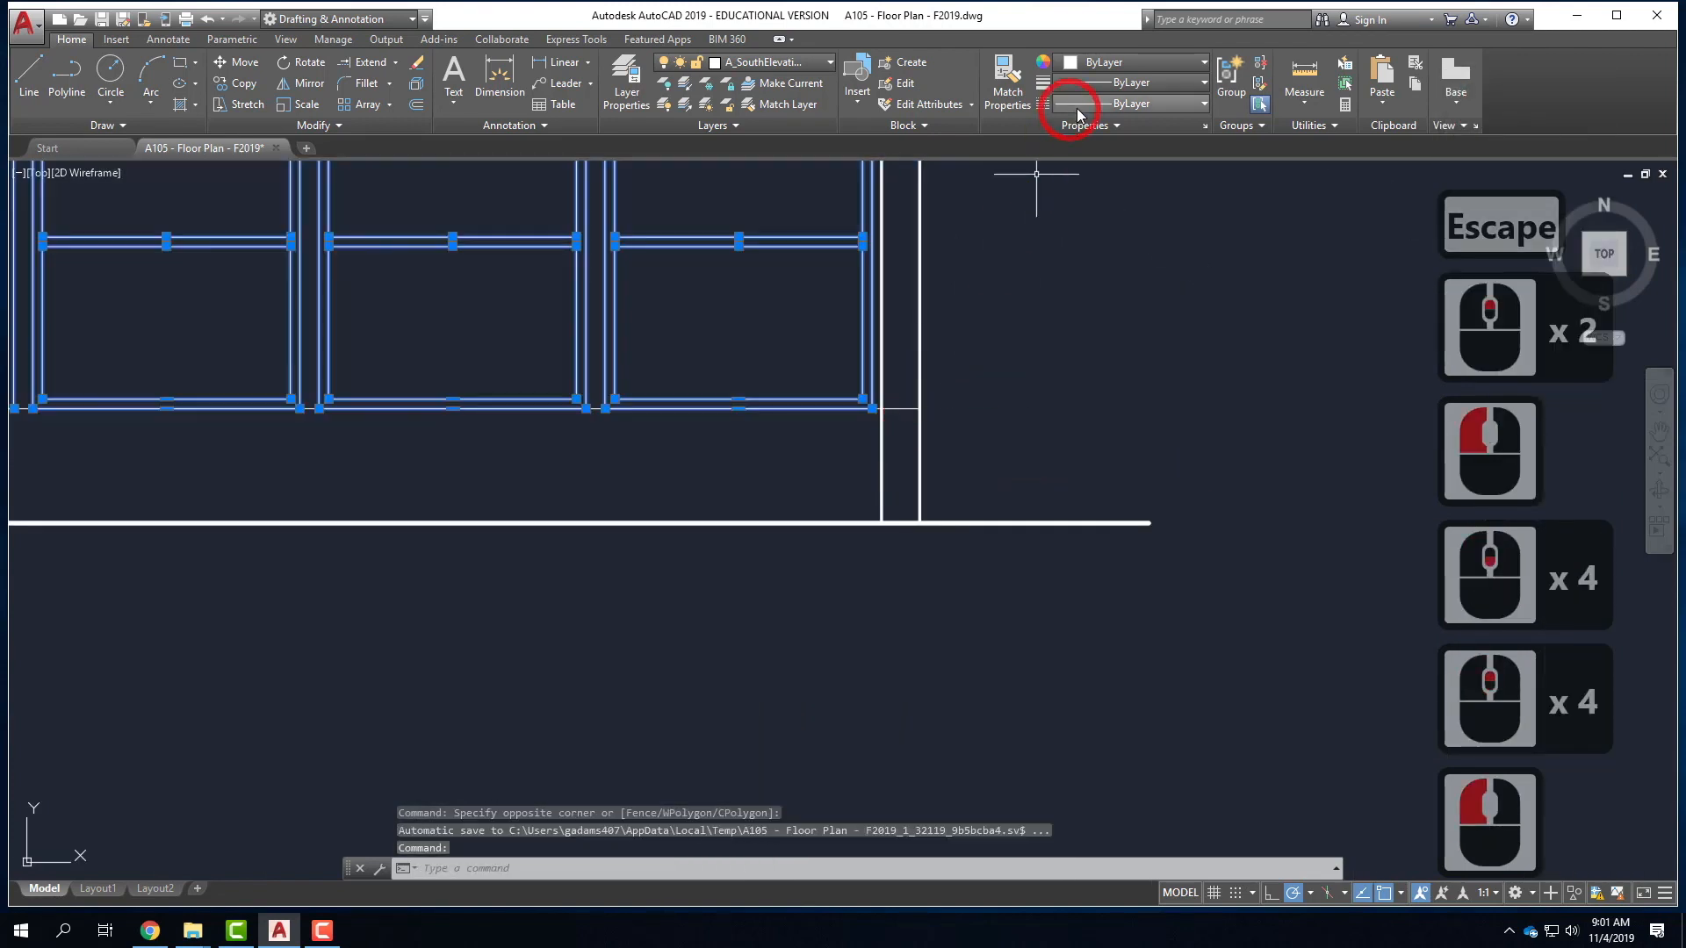
click(1133, 82)
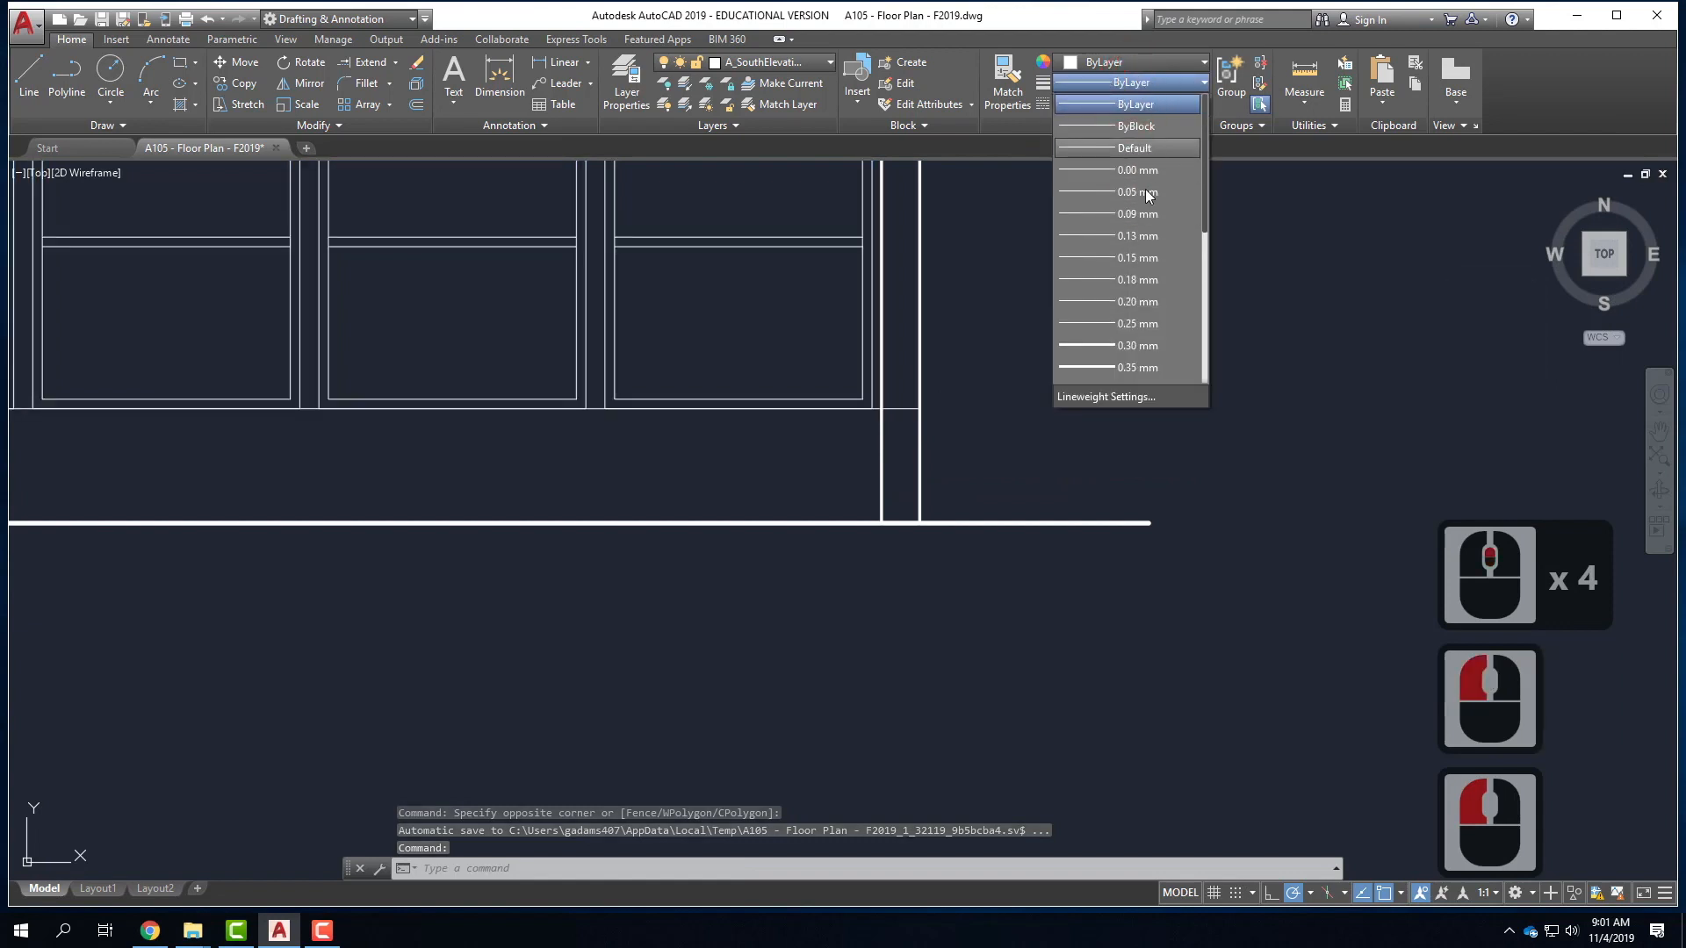
click(1150, 214)
key(Escape)
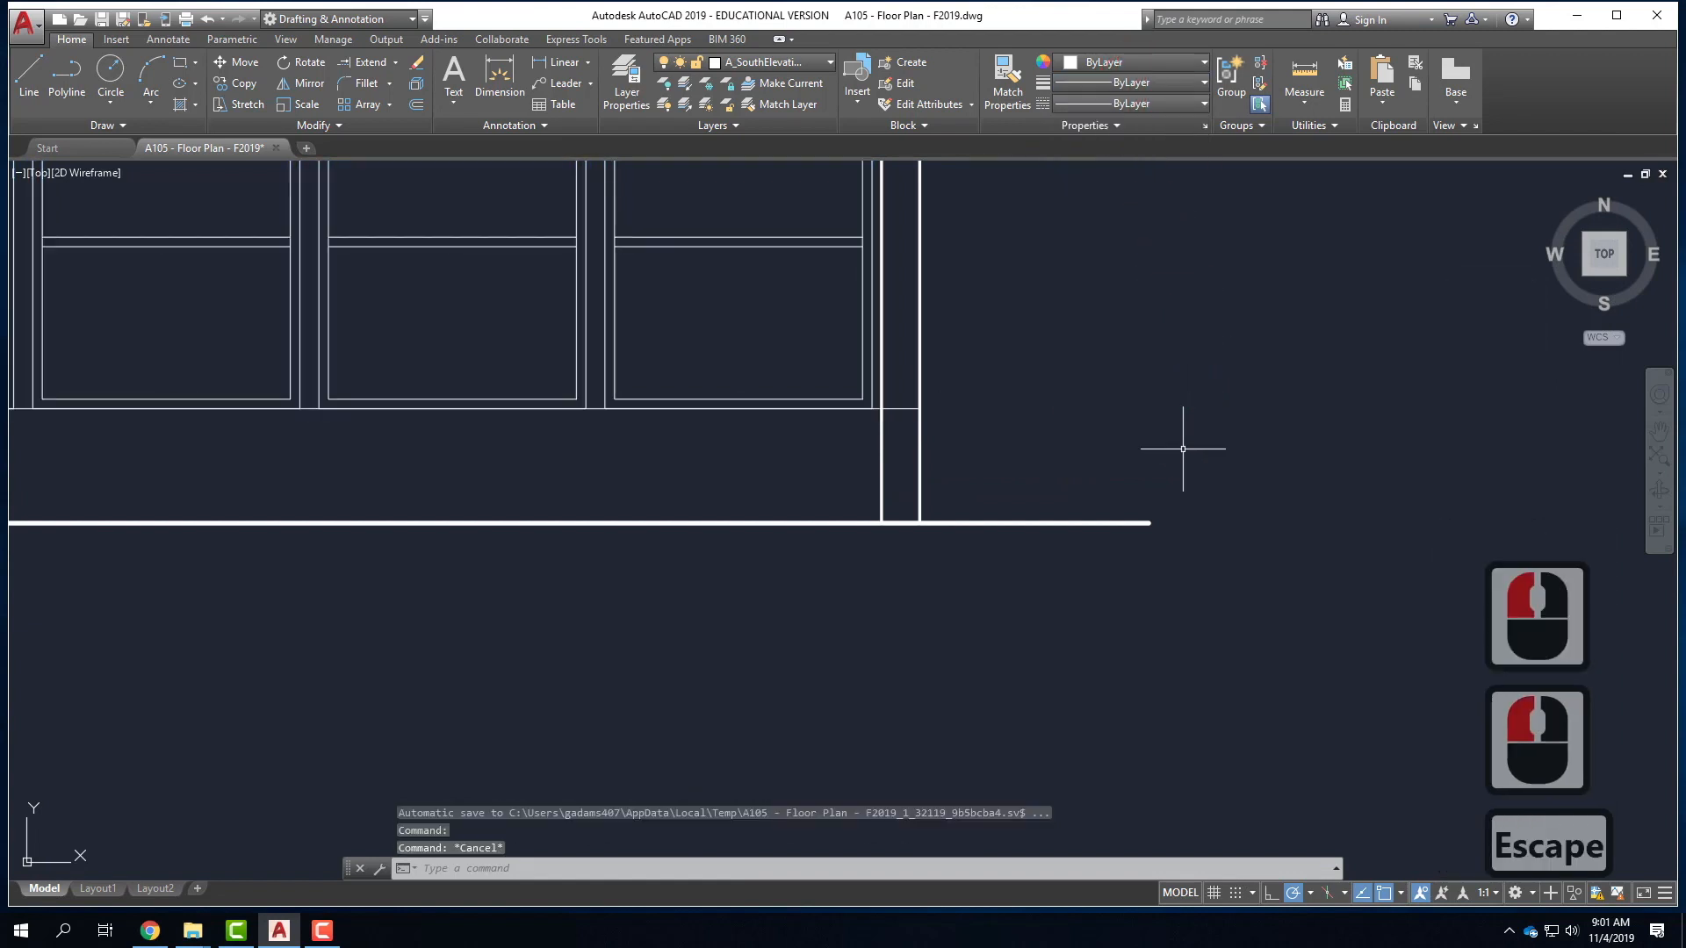
scroll(1157, 488, down, 4)
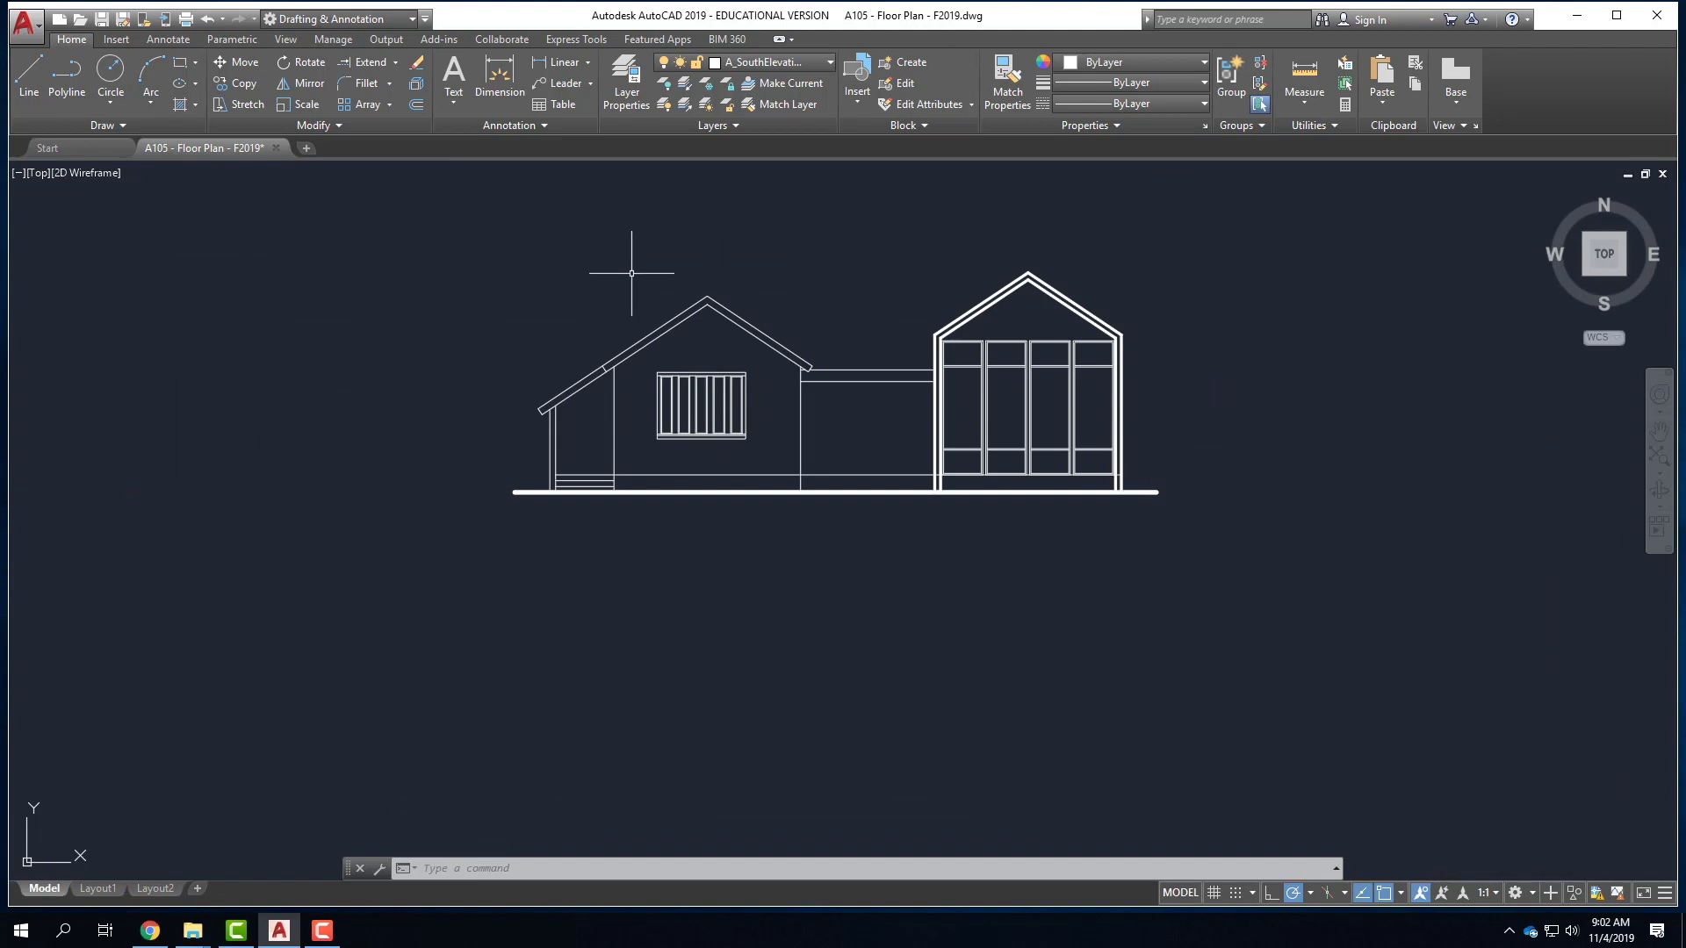
scroll(602, 355, up, 2)
scroll(463, 467, down, 1)
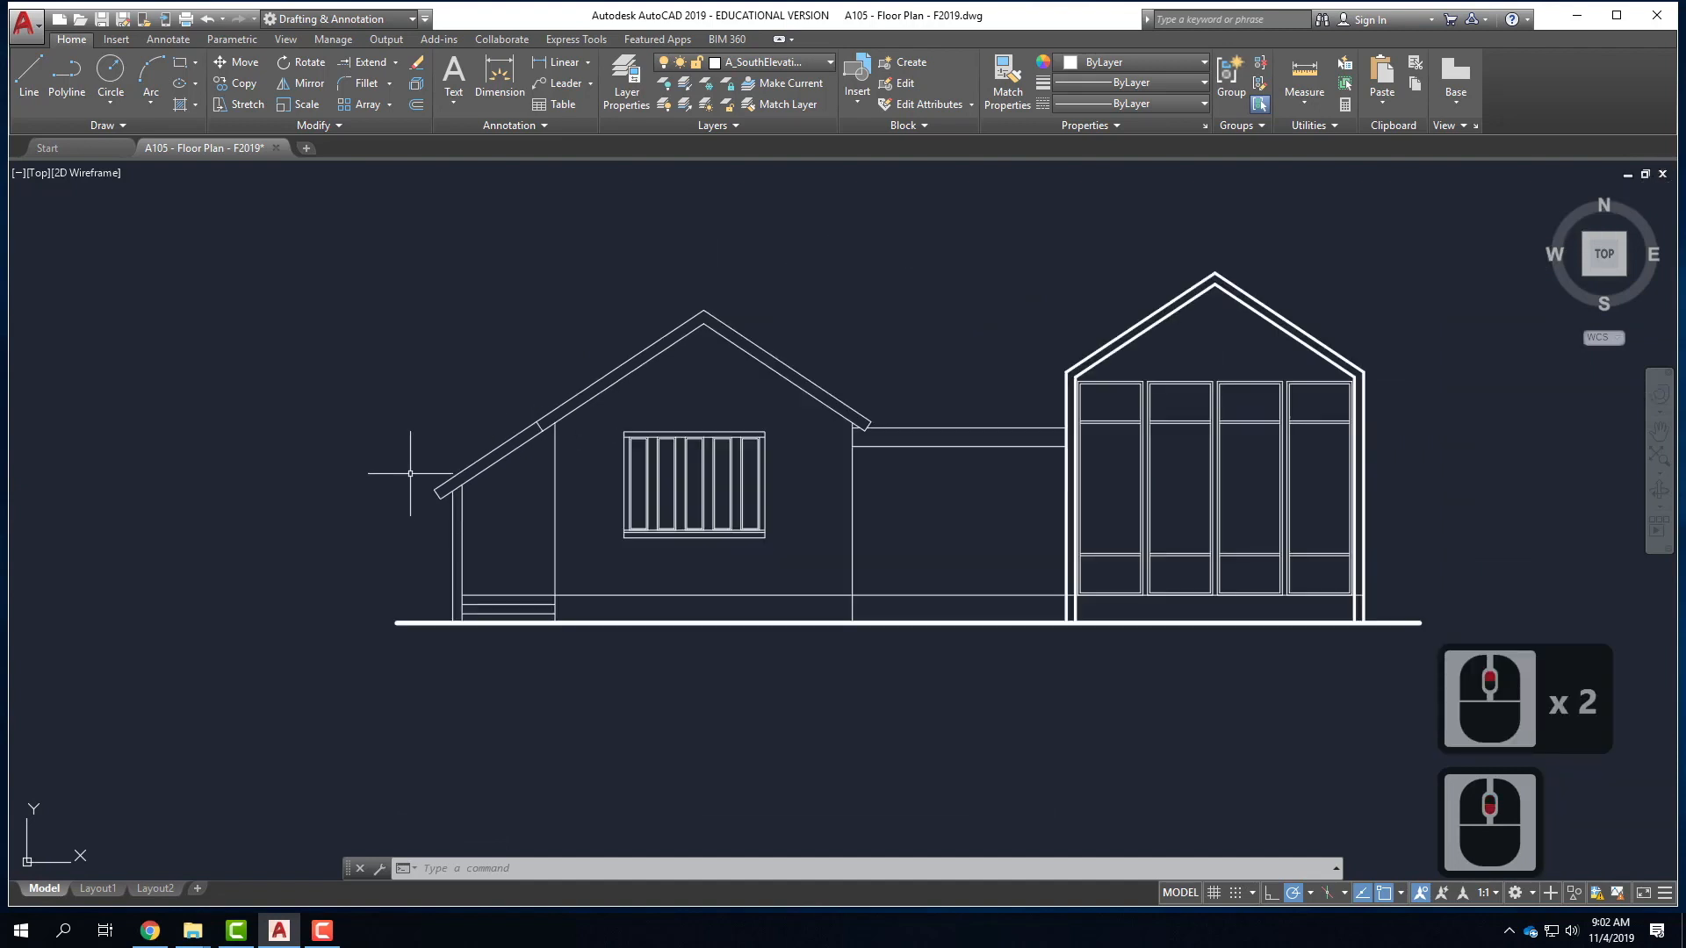
scroll(672, 426, up, 1)
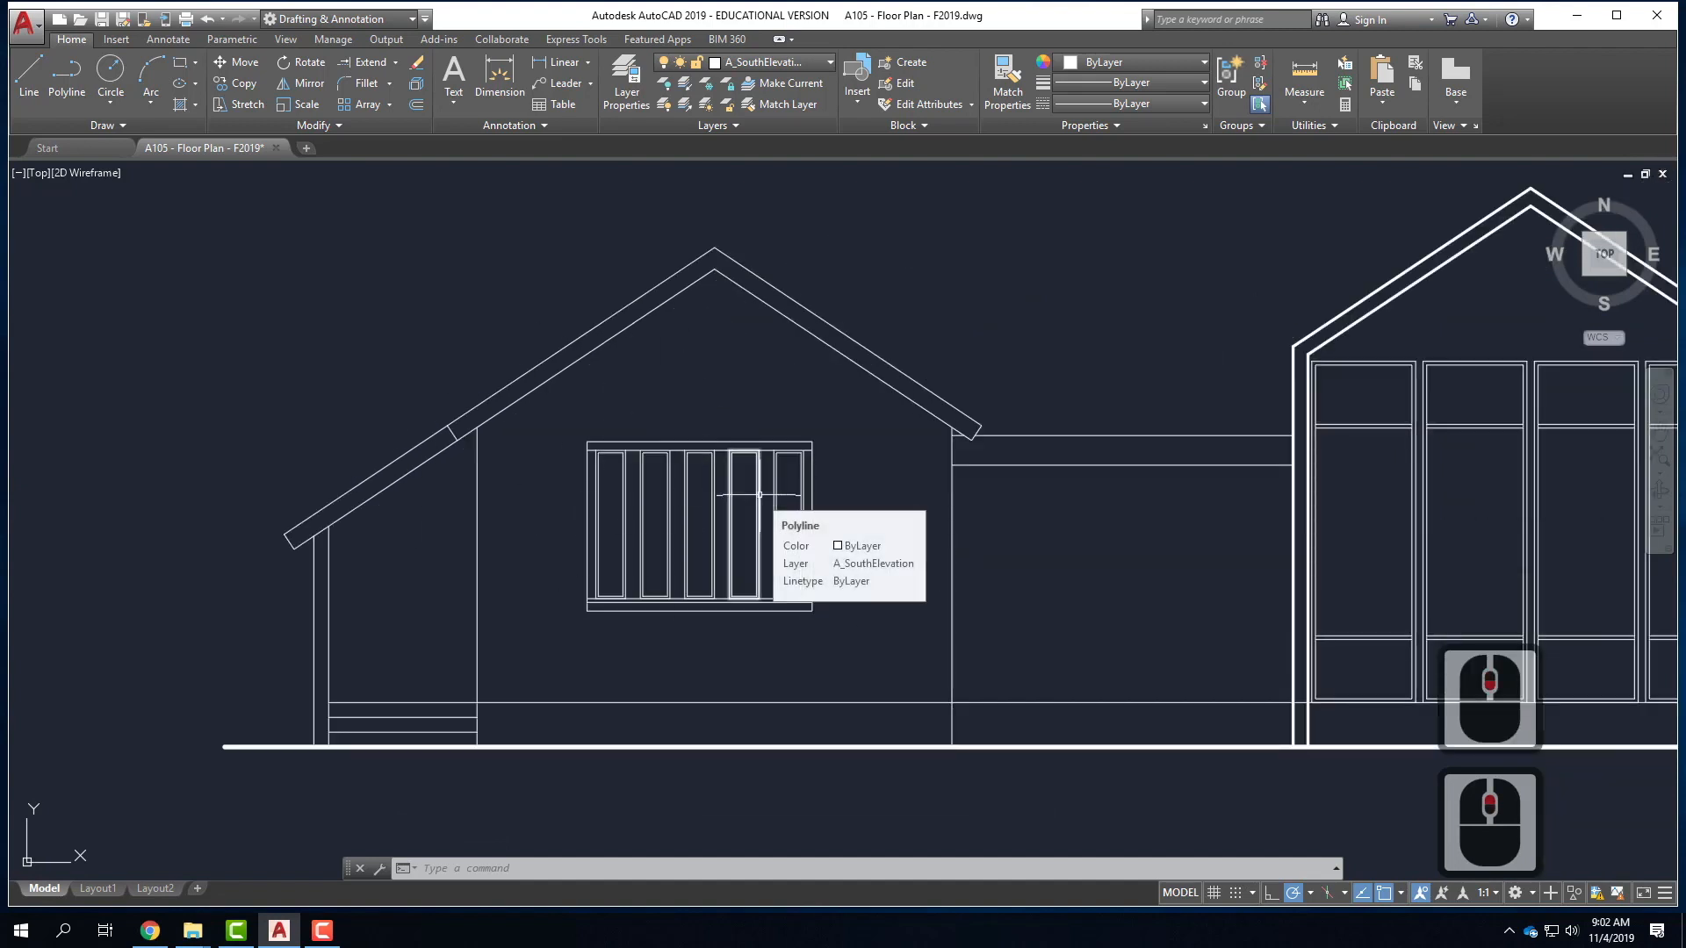
scroll(500, 431, down, 2)
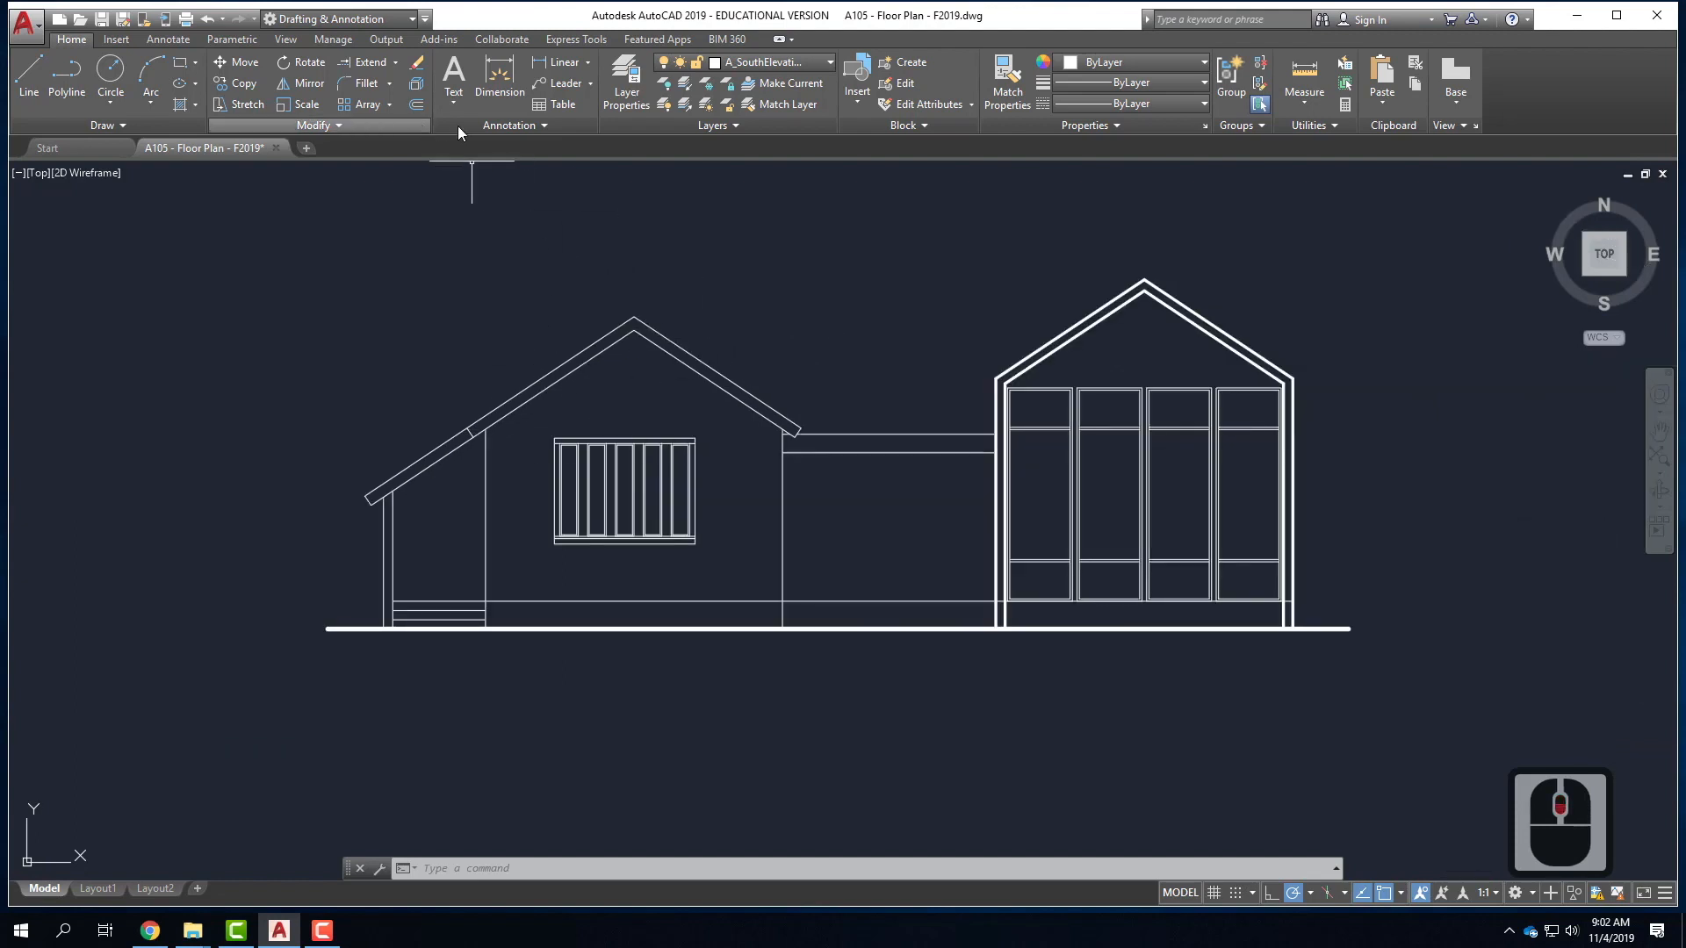
- Hatch the left house's gable wall around the window with the AR-RSHKE pattern
click(180, 106)
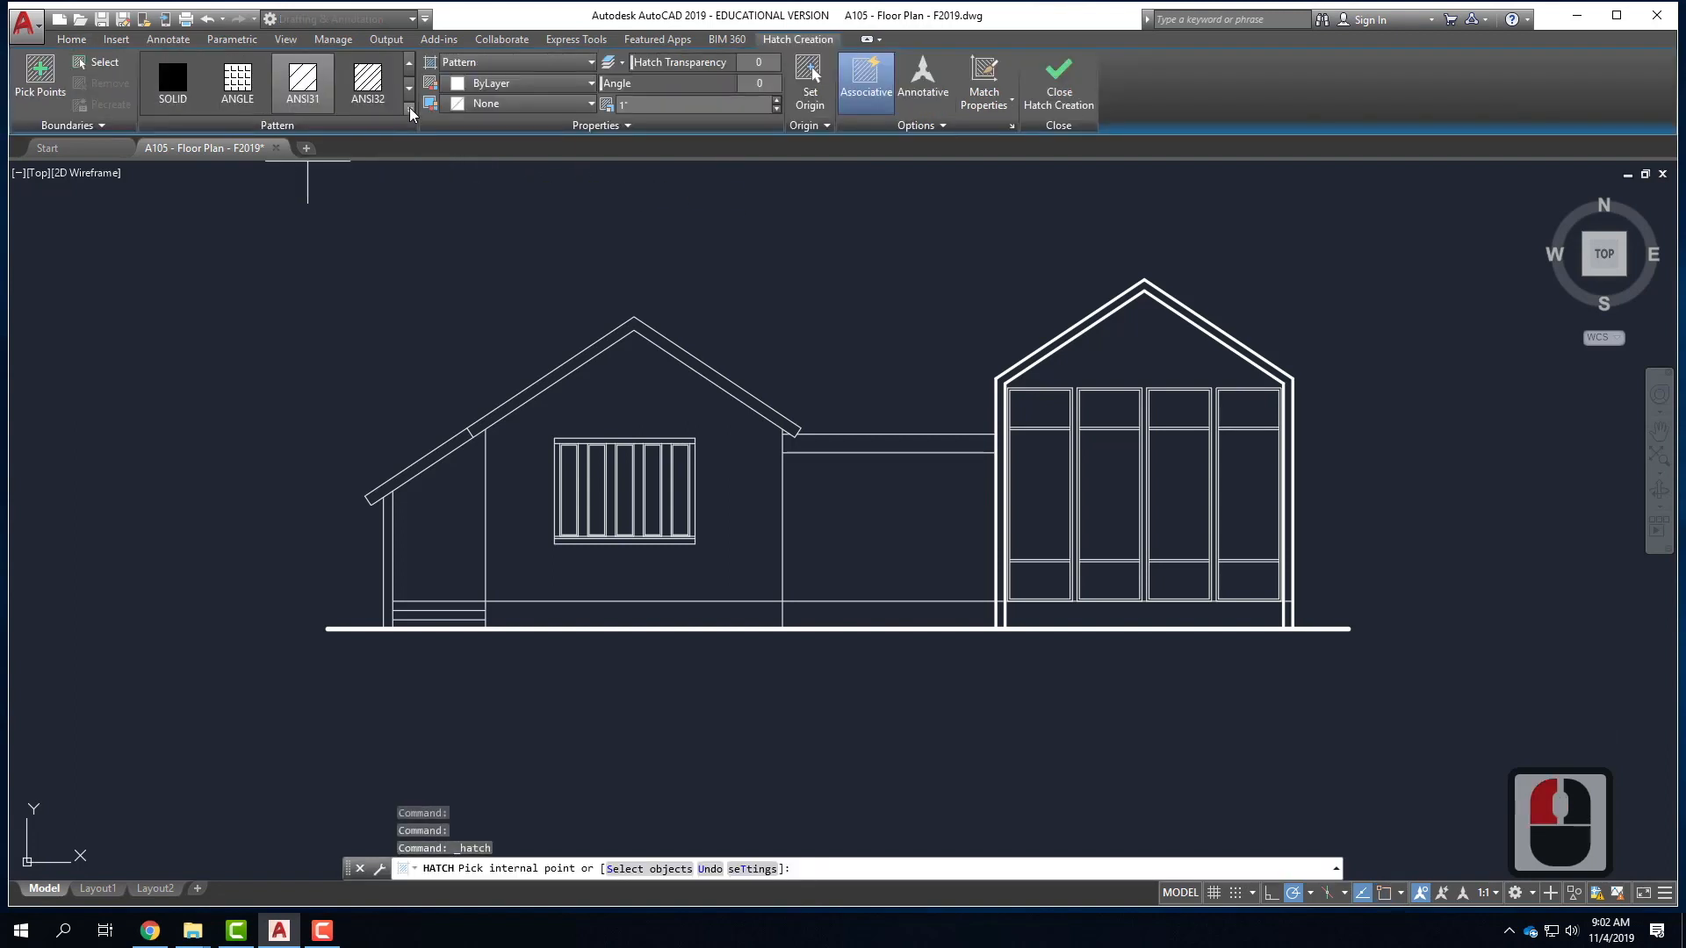
click(410, 110)
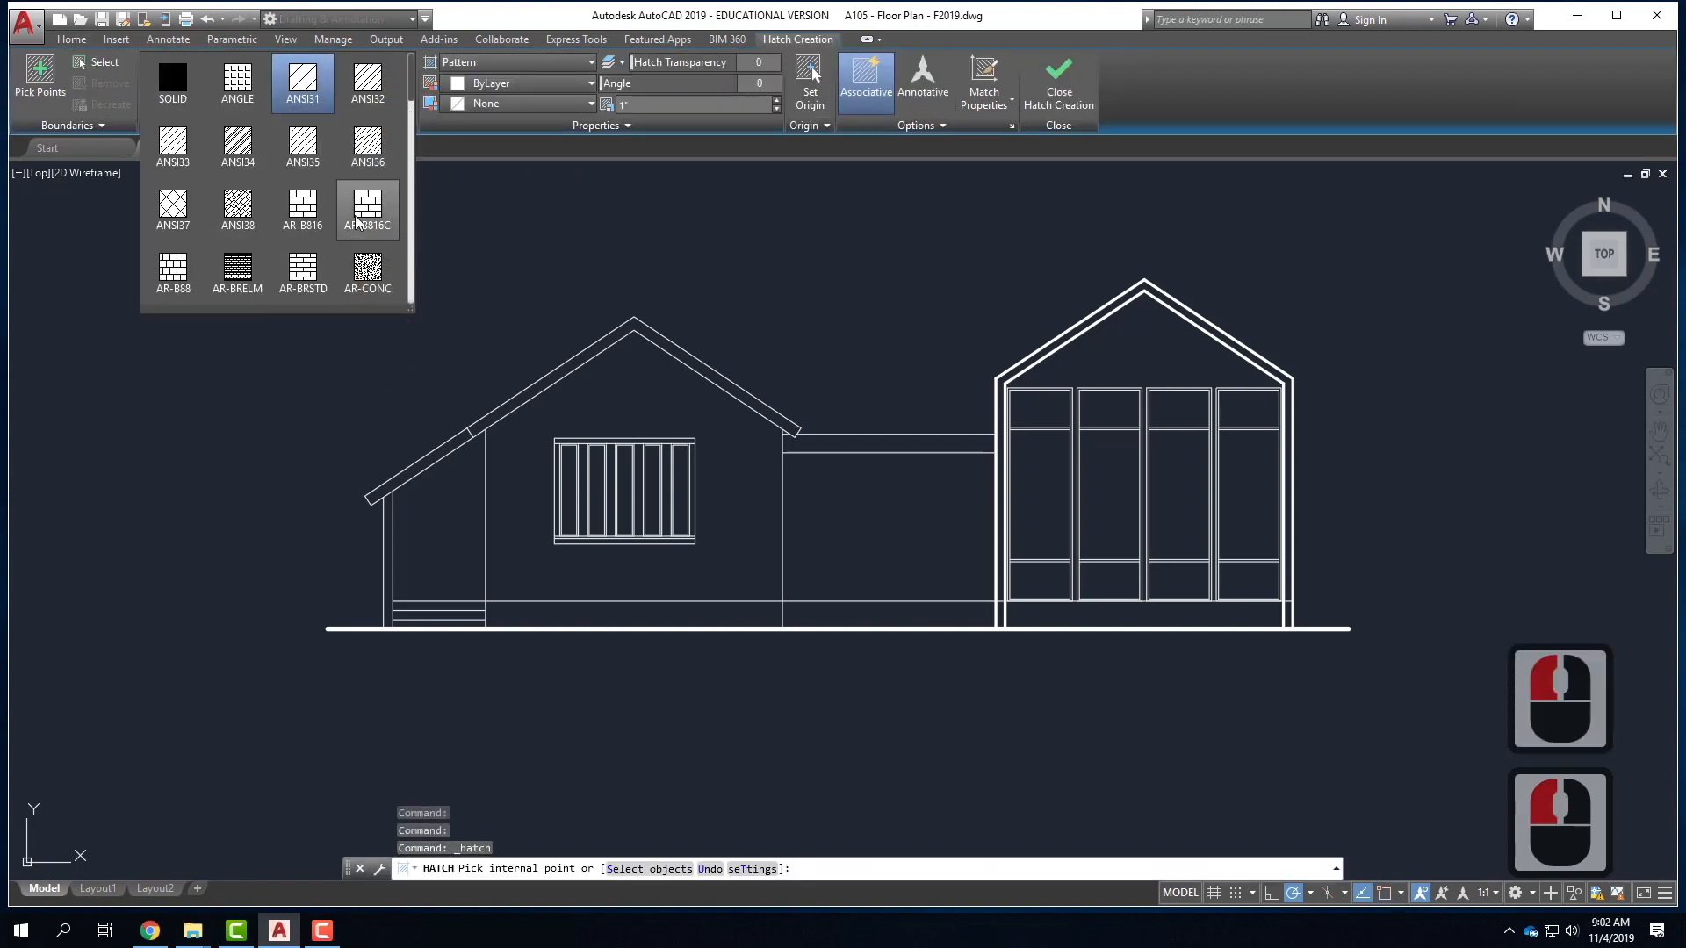
drag(412, 86, 416, 130)
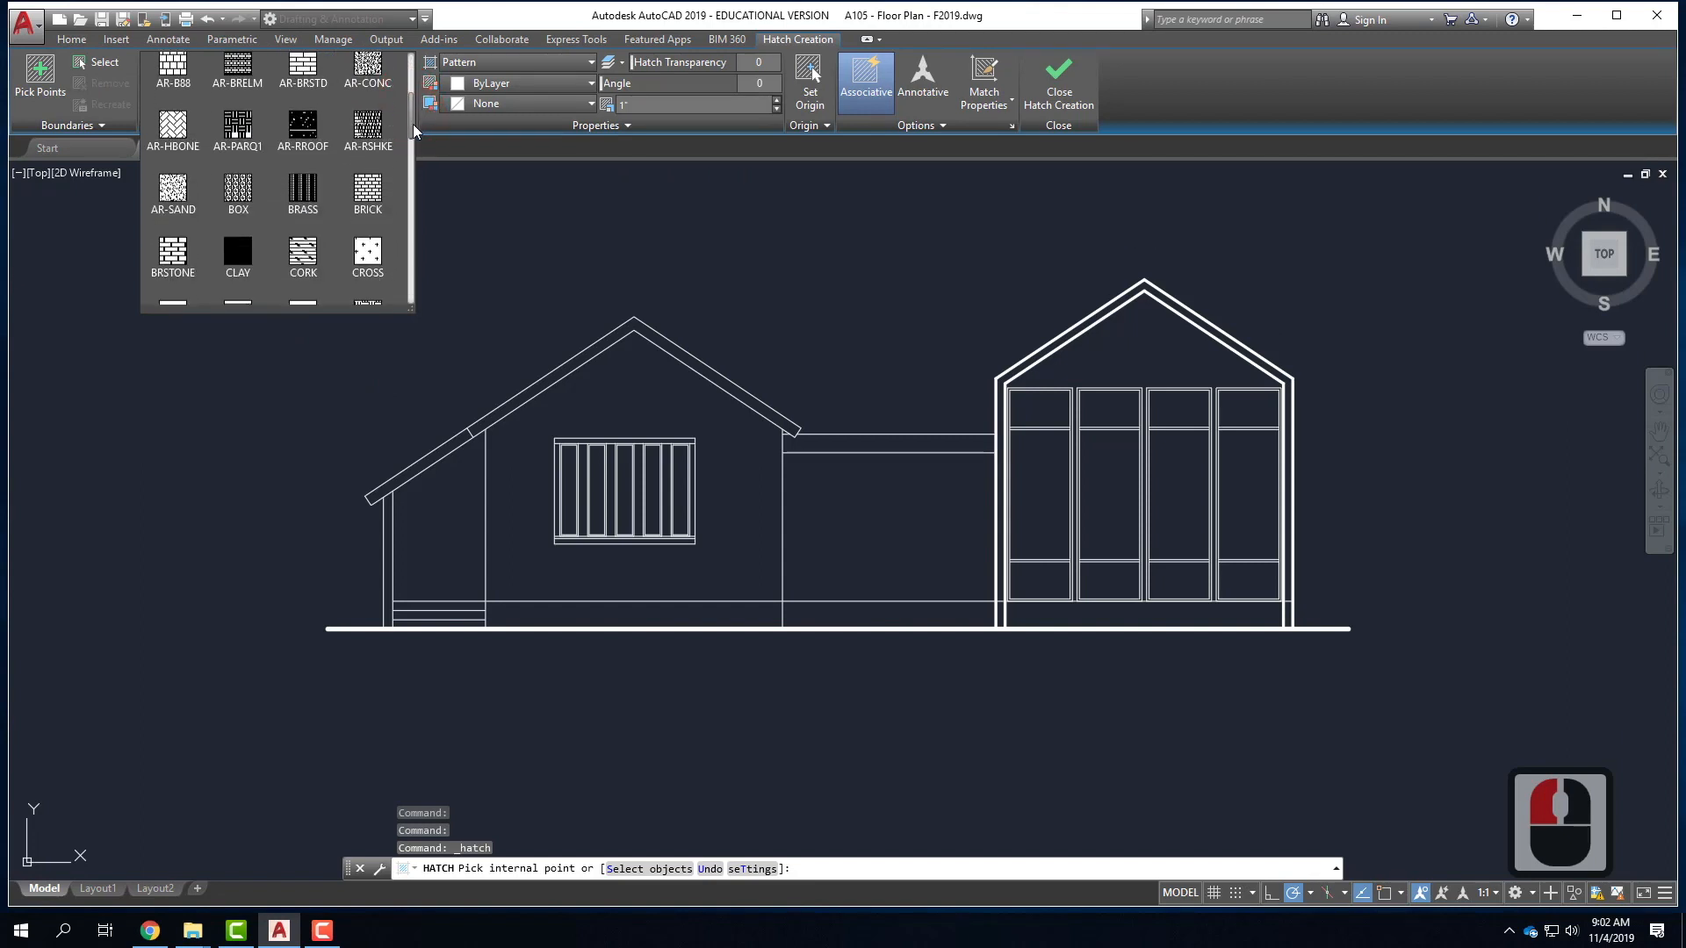
click(366, 131)
click(649, 408)
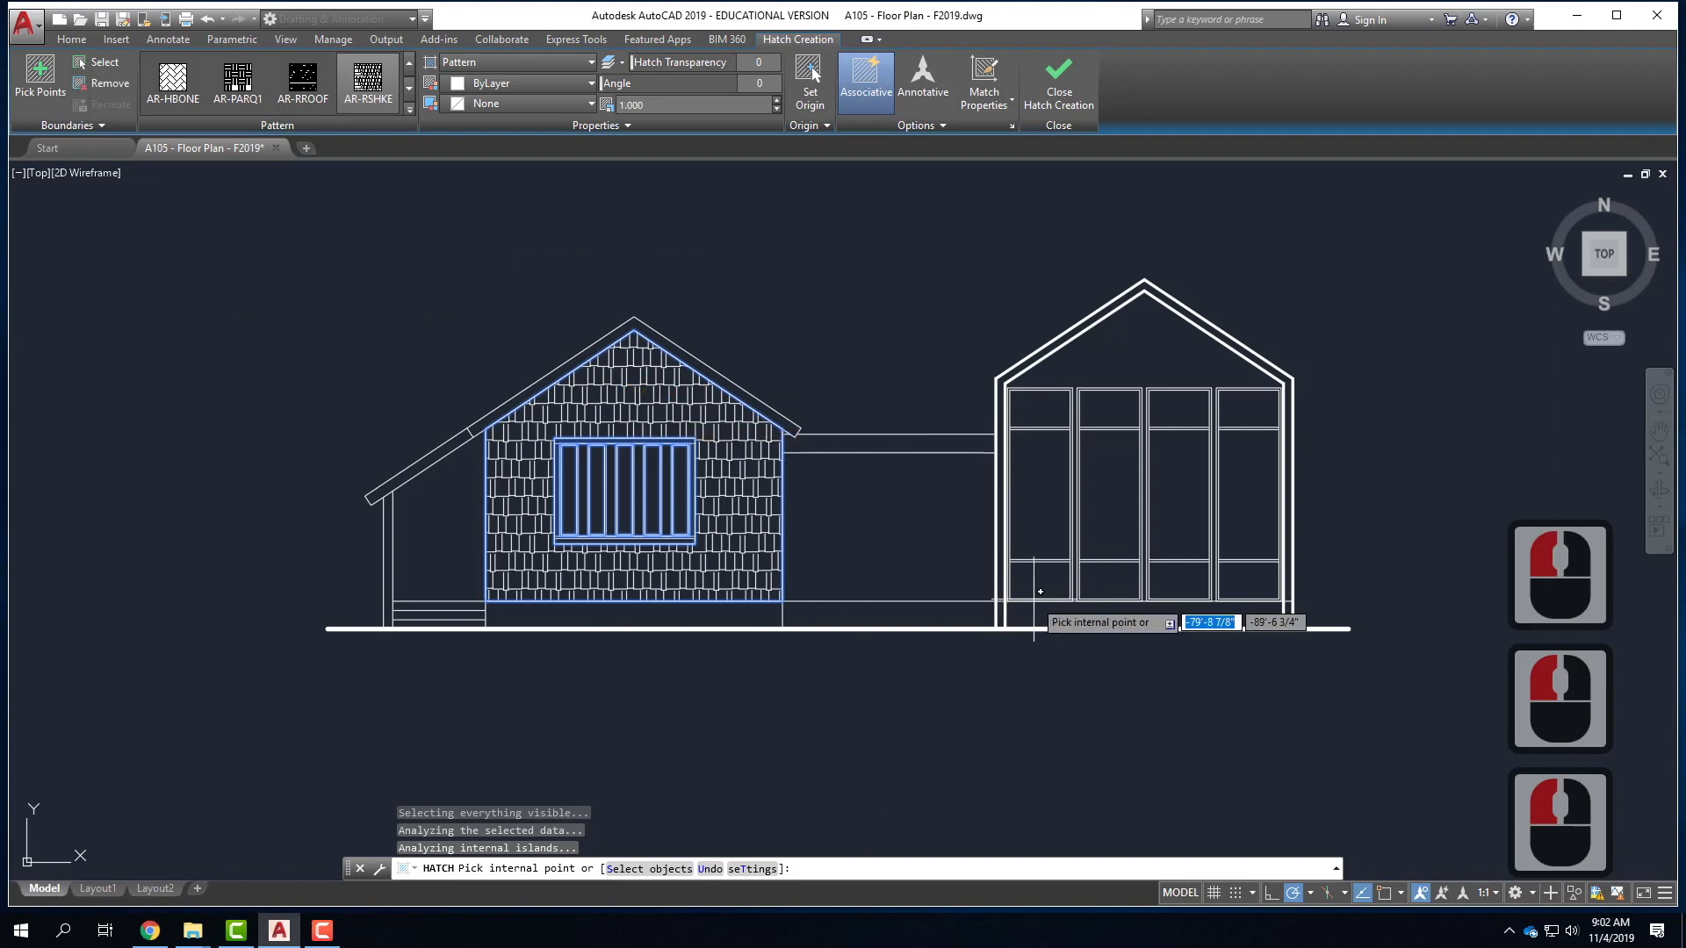
- Browse the hatch patterns and change the gable wall hatch to ANSI31
click(410, 109)
scroll(360, 299, down, 3)
scroll(345, 293, down, 4)
scroll(345, 294, up, 11)
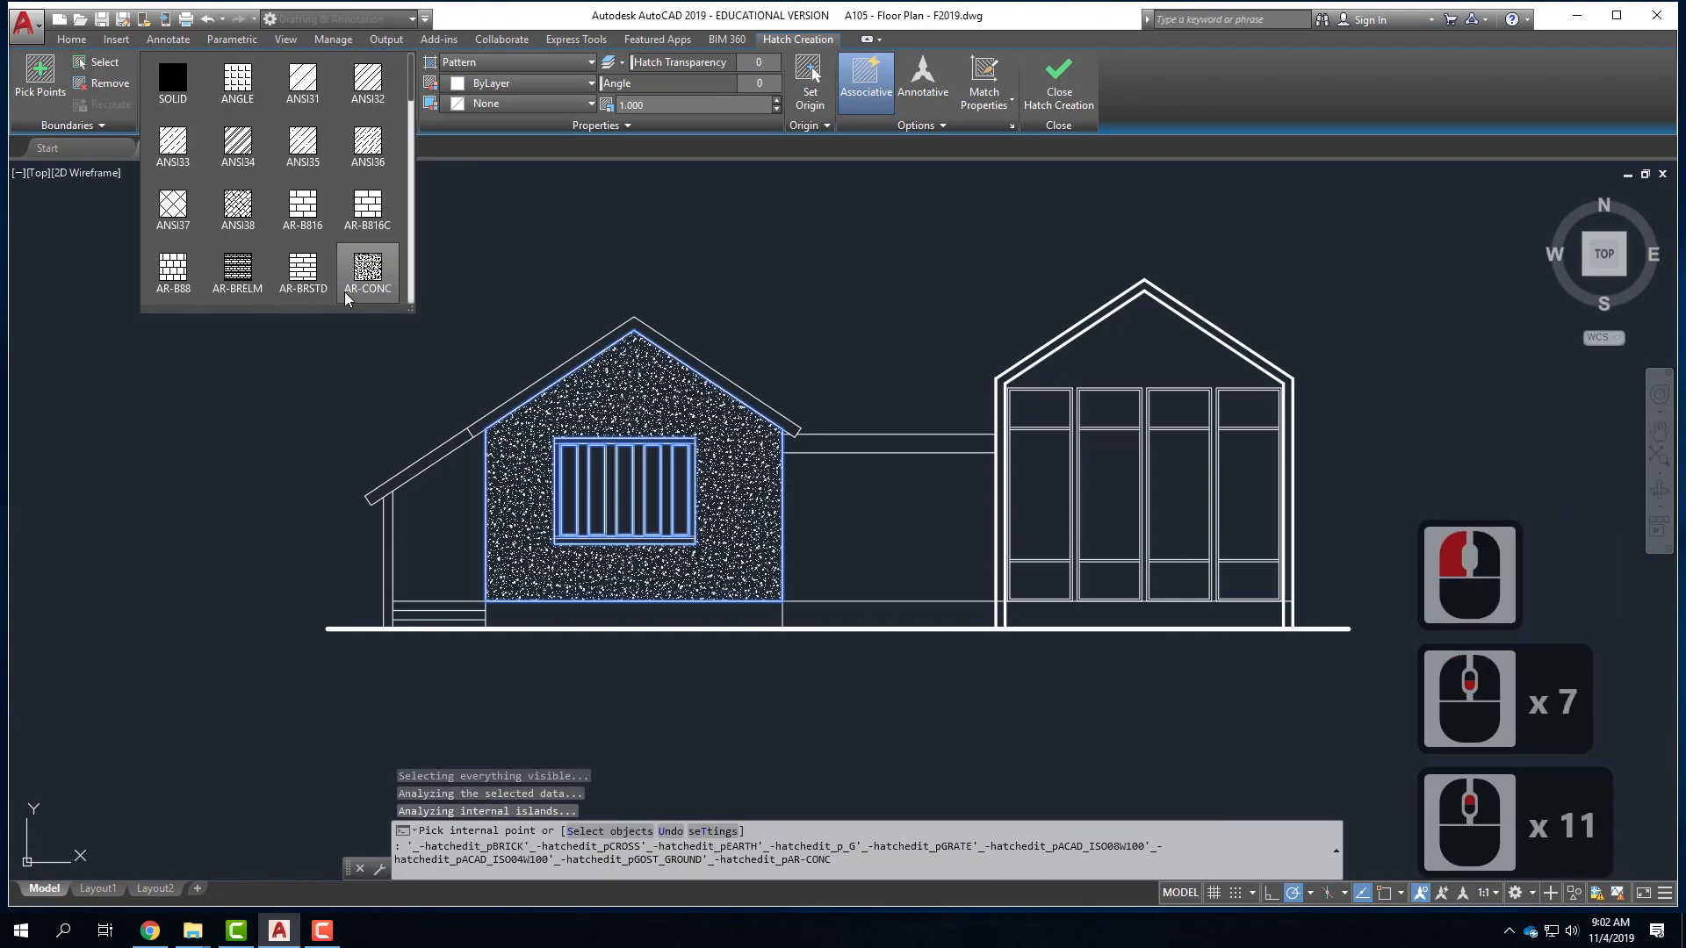
click(302, 81)
- Try scales of 10, 20 and 30 for the gable wall hatch and settle on 40
double_click(664, 104)
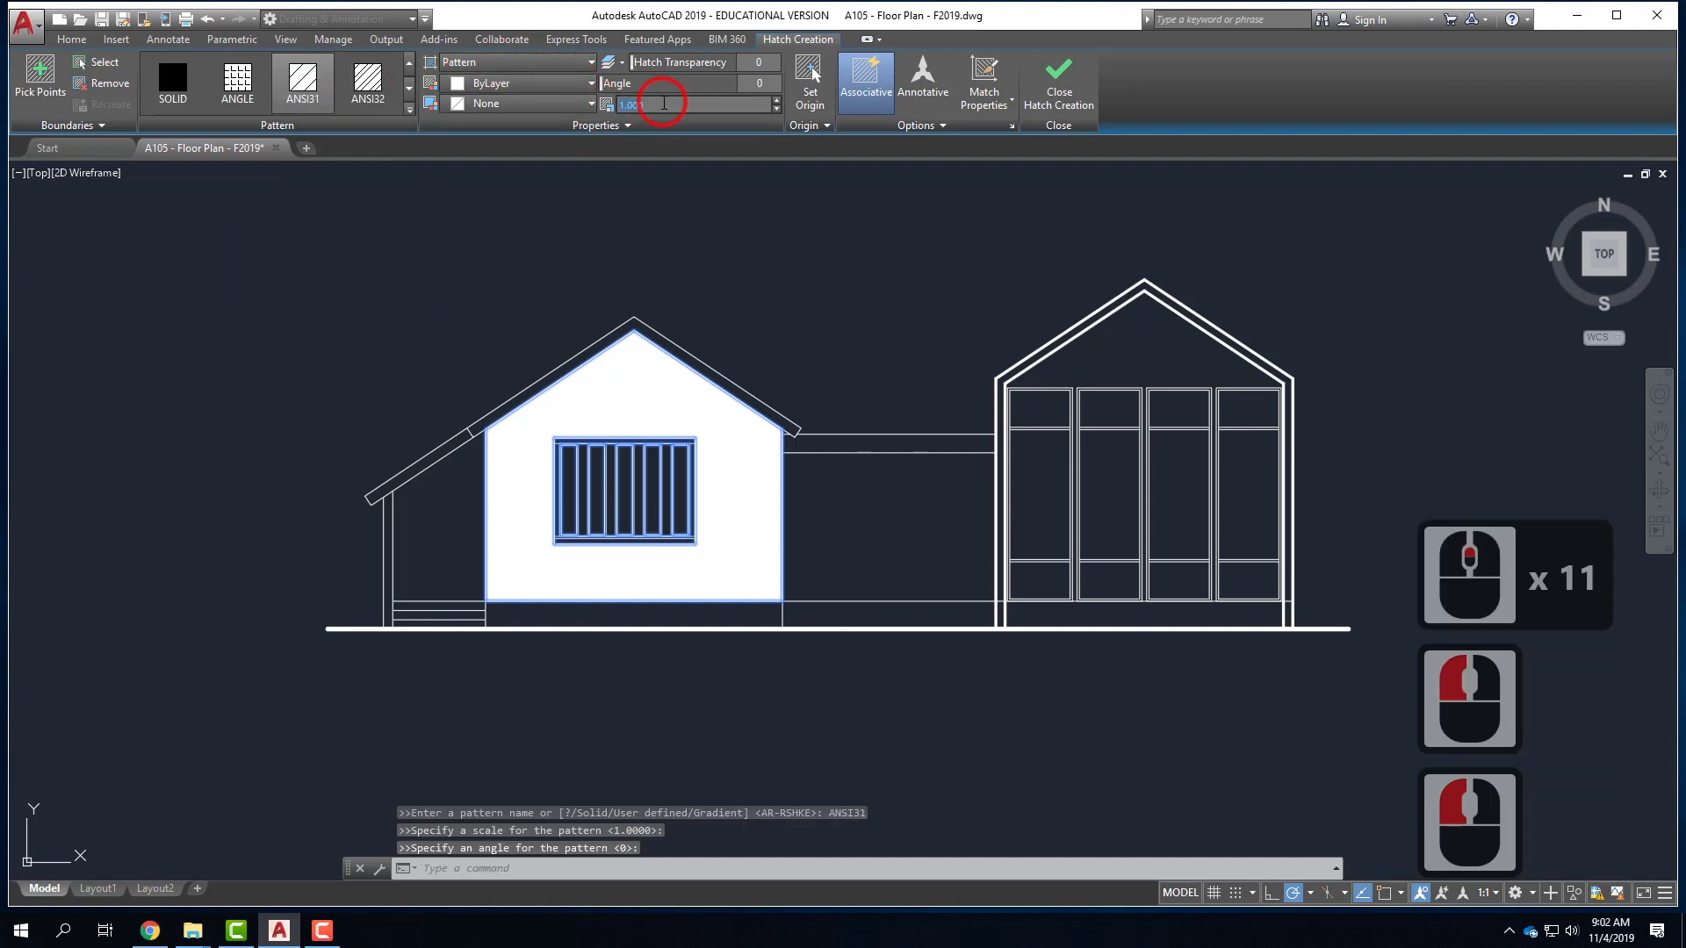
text(10)
key(Return)
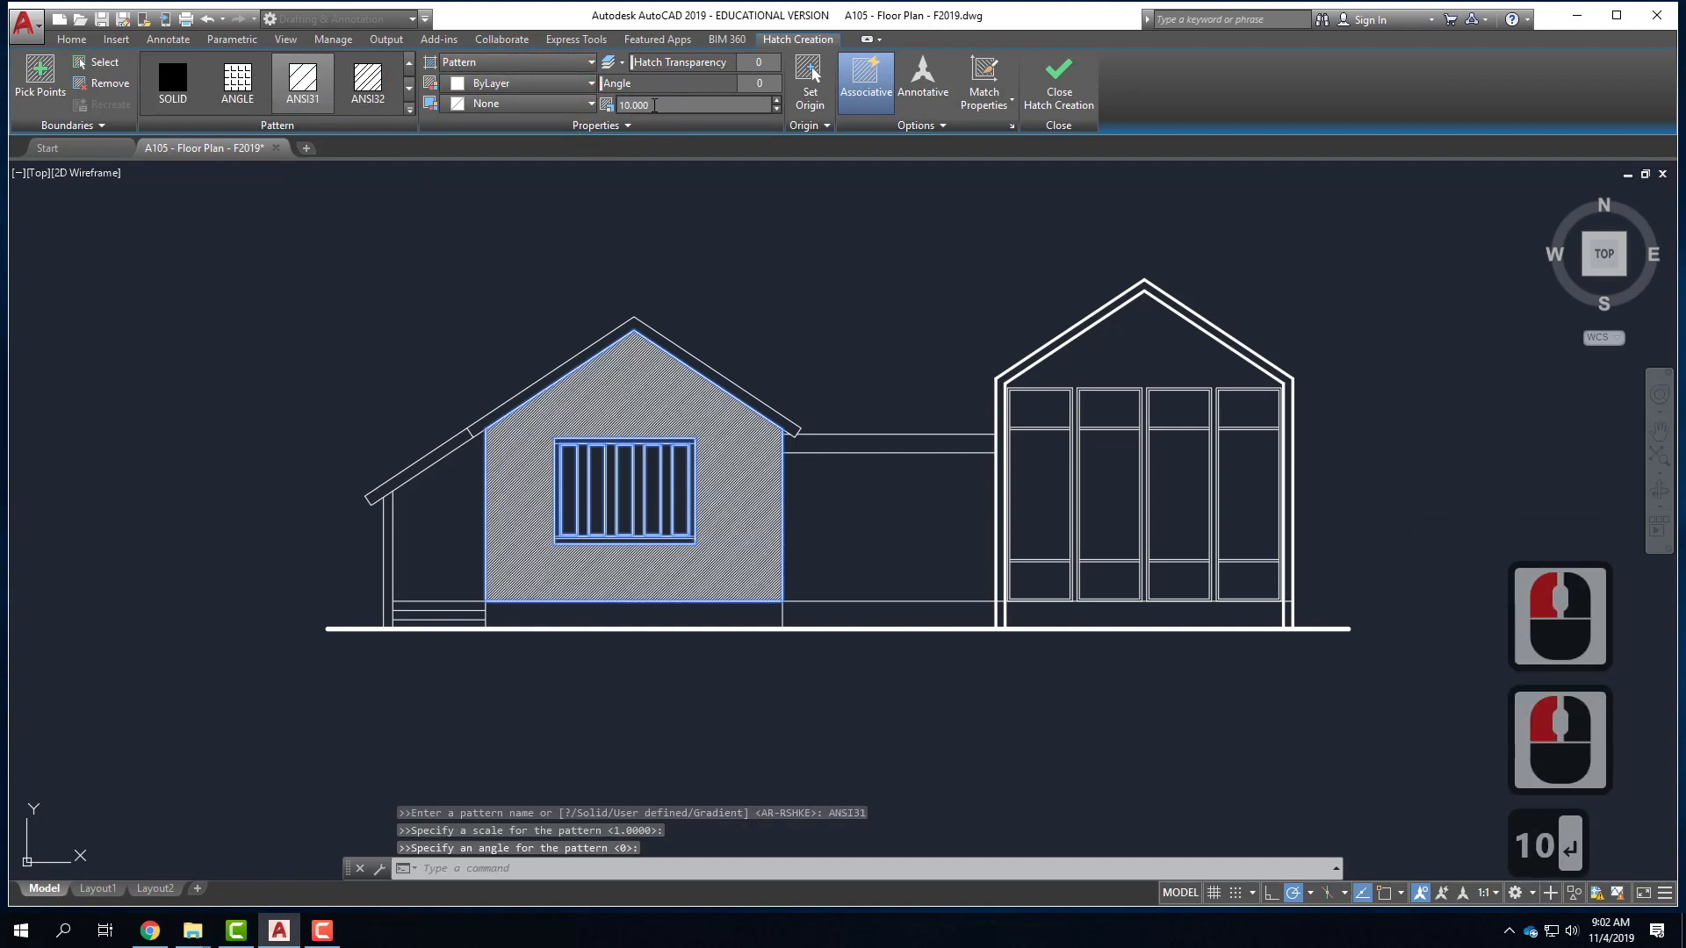
click(581, 103)
text(20)
key(Return)
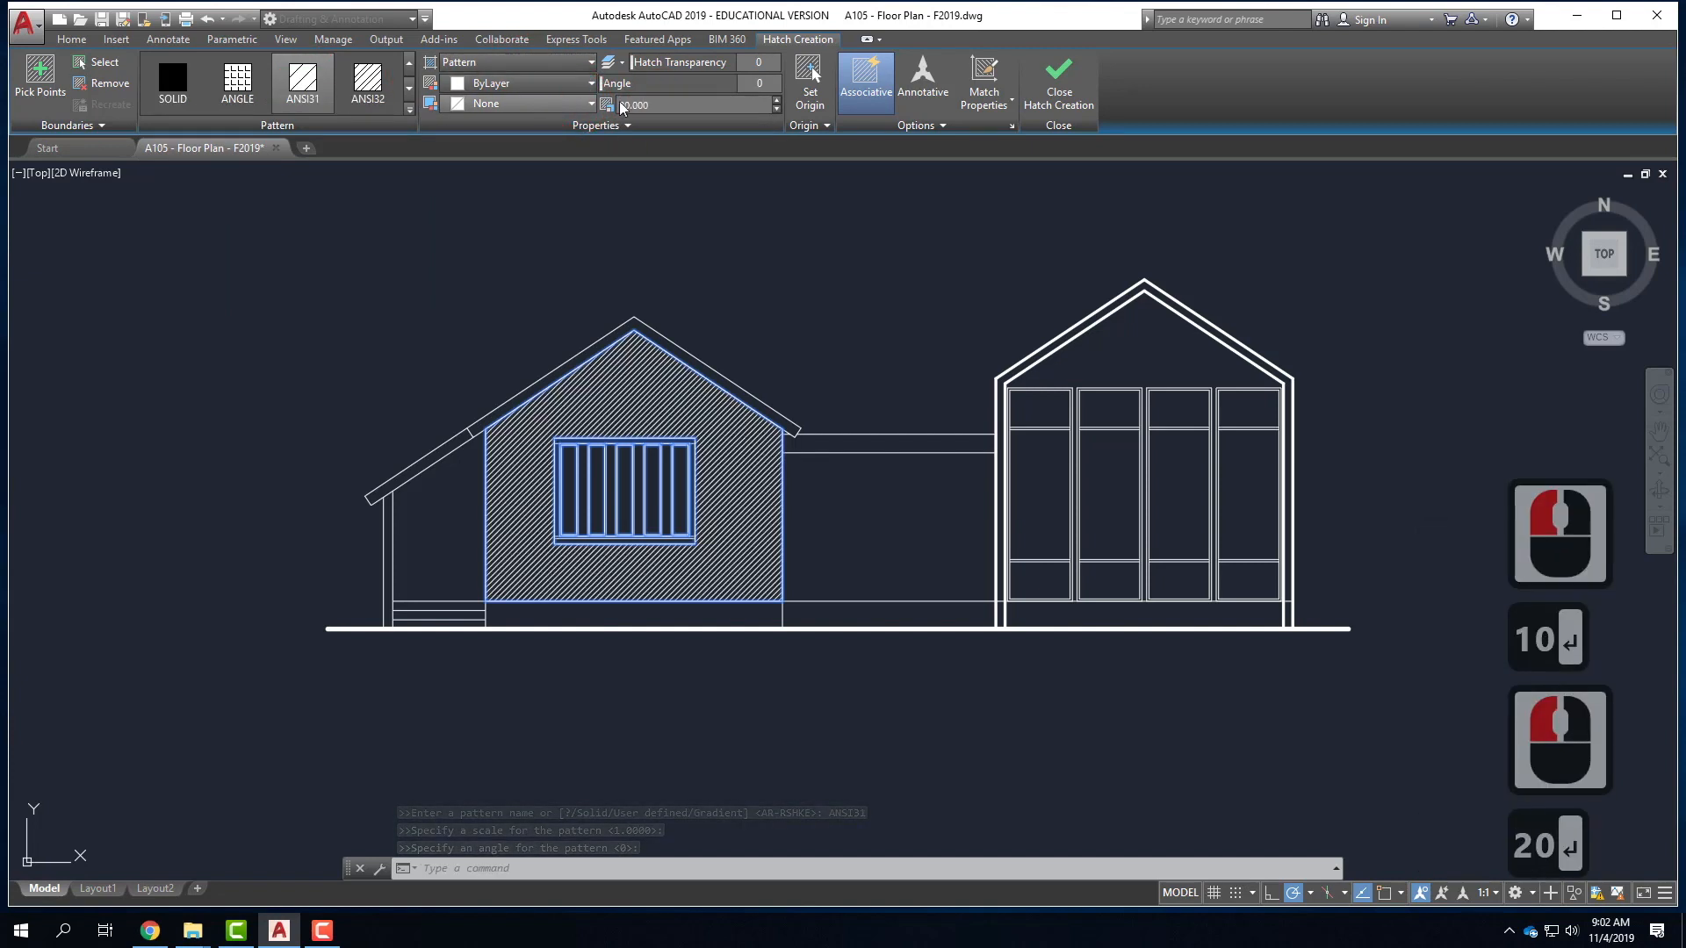
click(570, 102)
text(30)
key(Return)
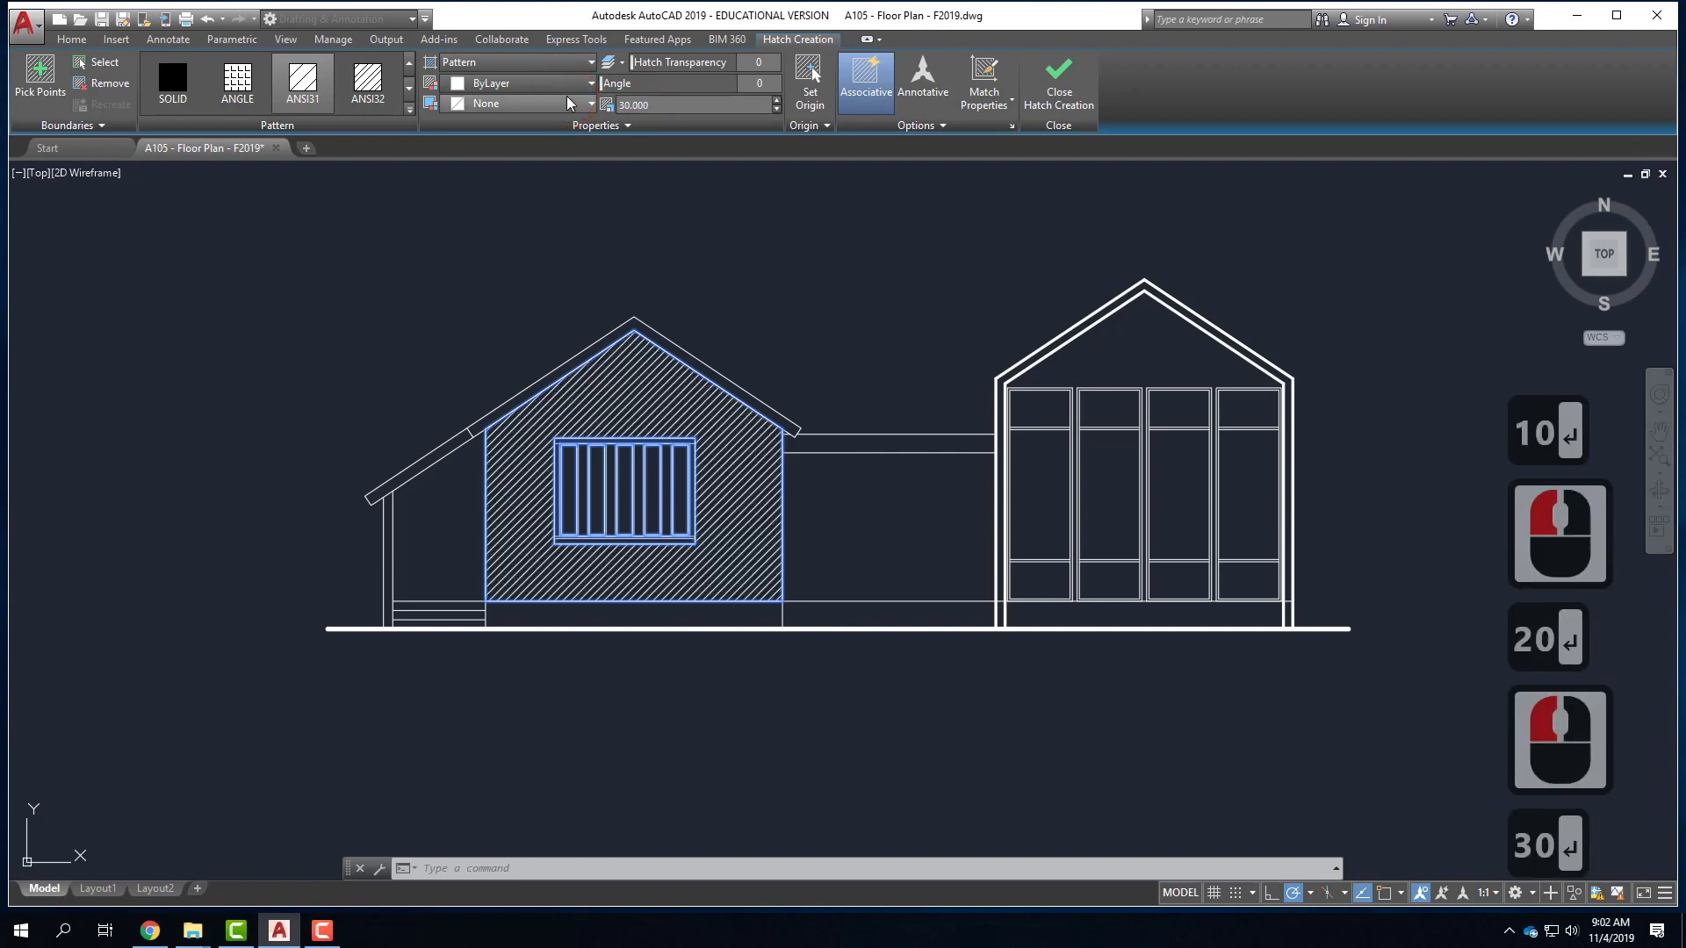
click(565, 105)
text(40)
key(Return)
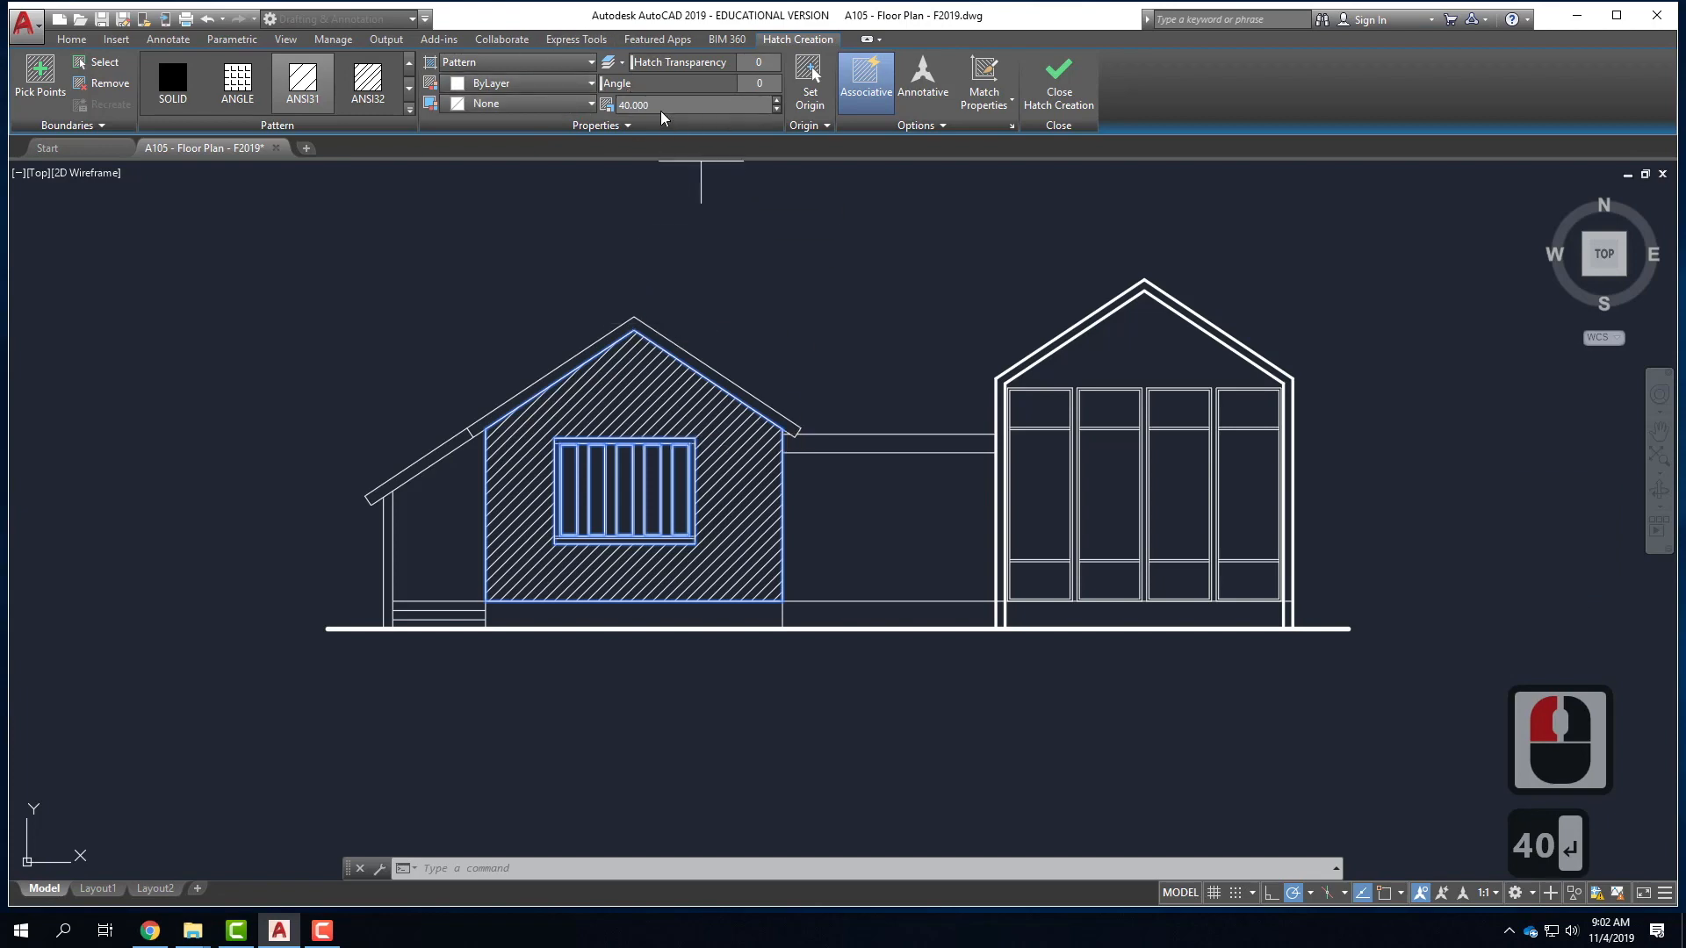
- Set the gable wall hatch's angle to -45 degrees for horizontal siding lines
click(763, 84)
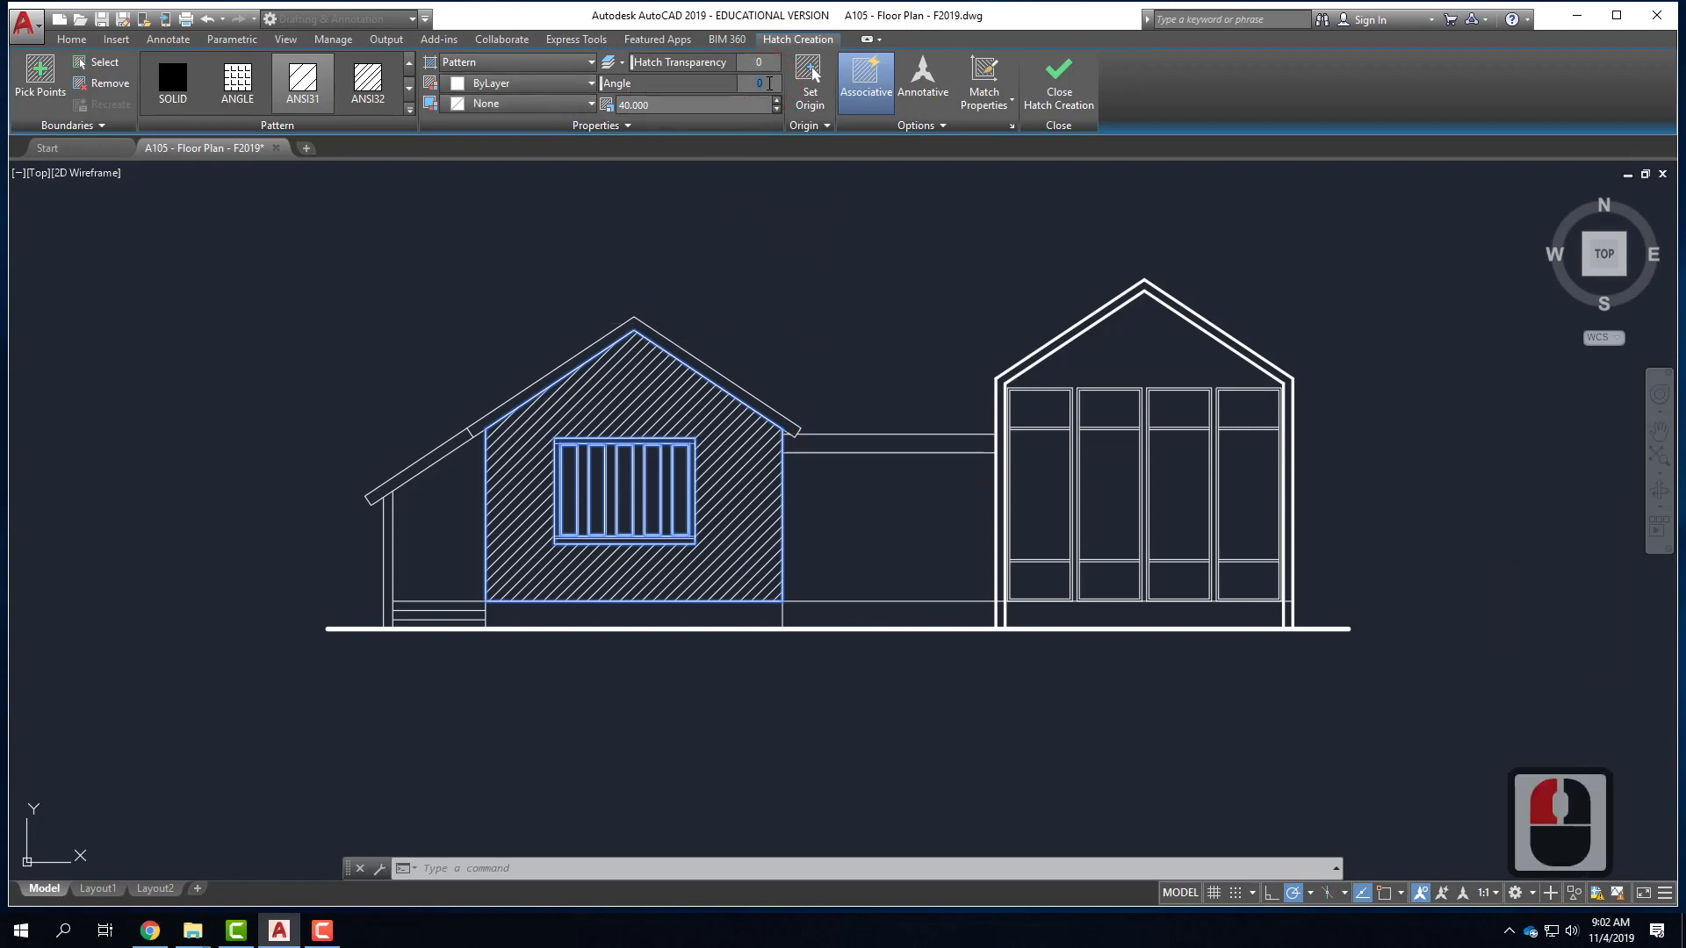
text(-)
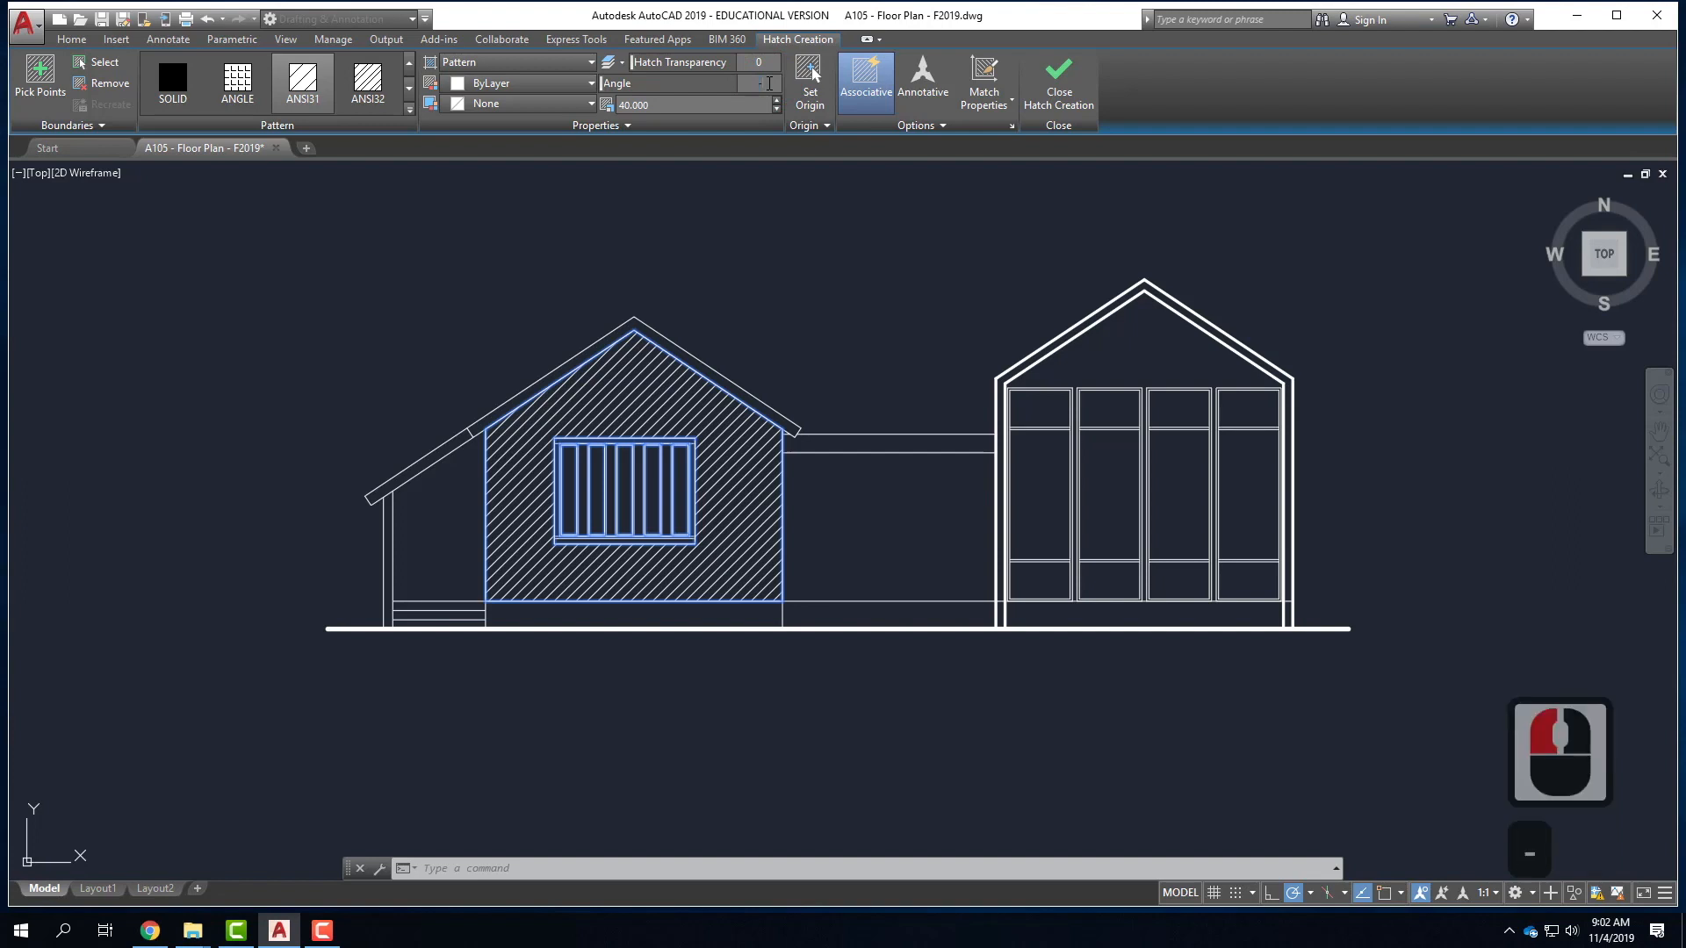
text(45)
key(Return)
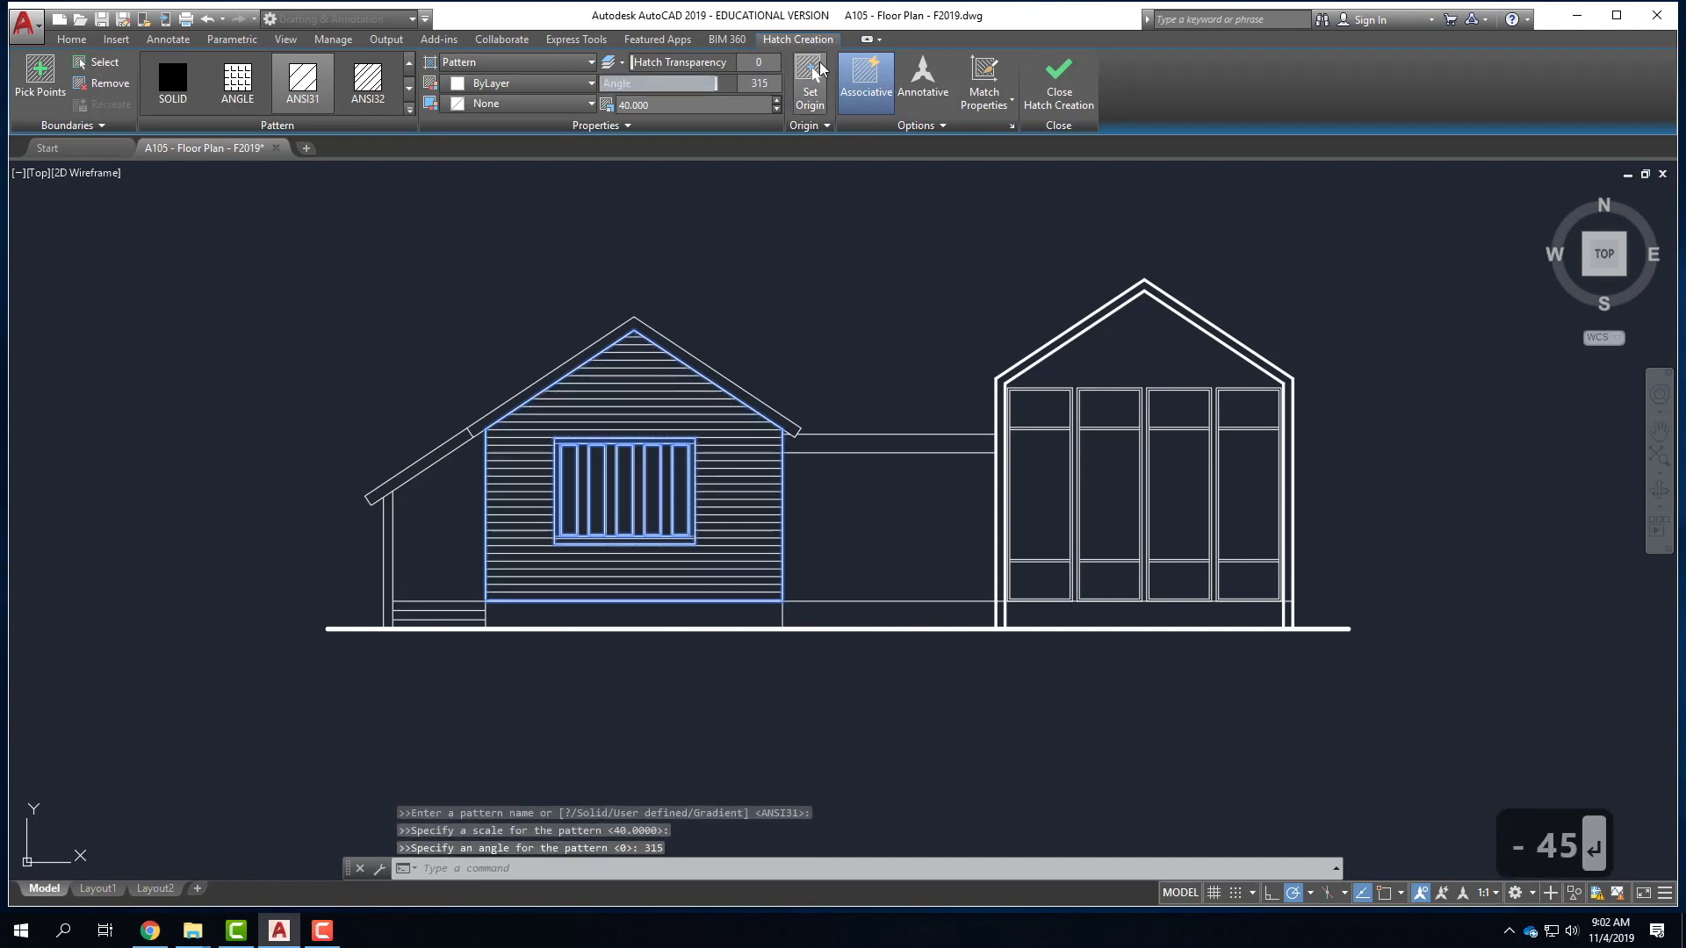
- Set the gable wall hatch's angle to 45 degrees for vertical siding lines
click(772, 85)
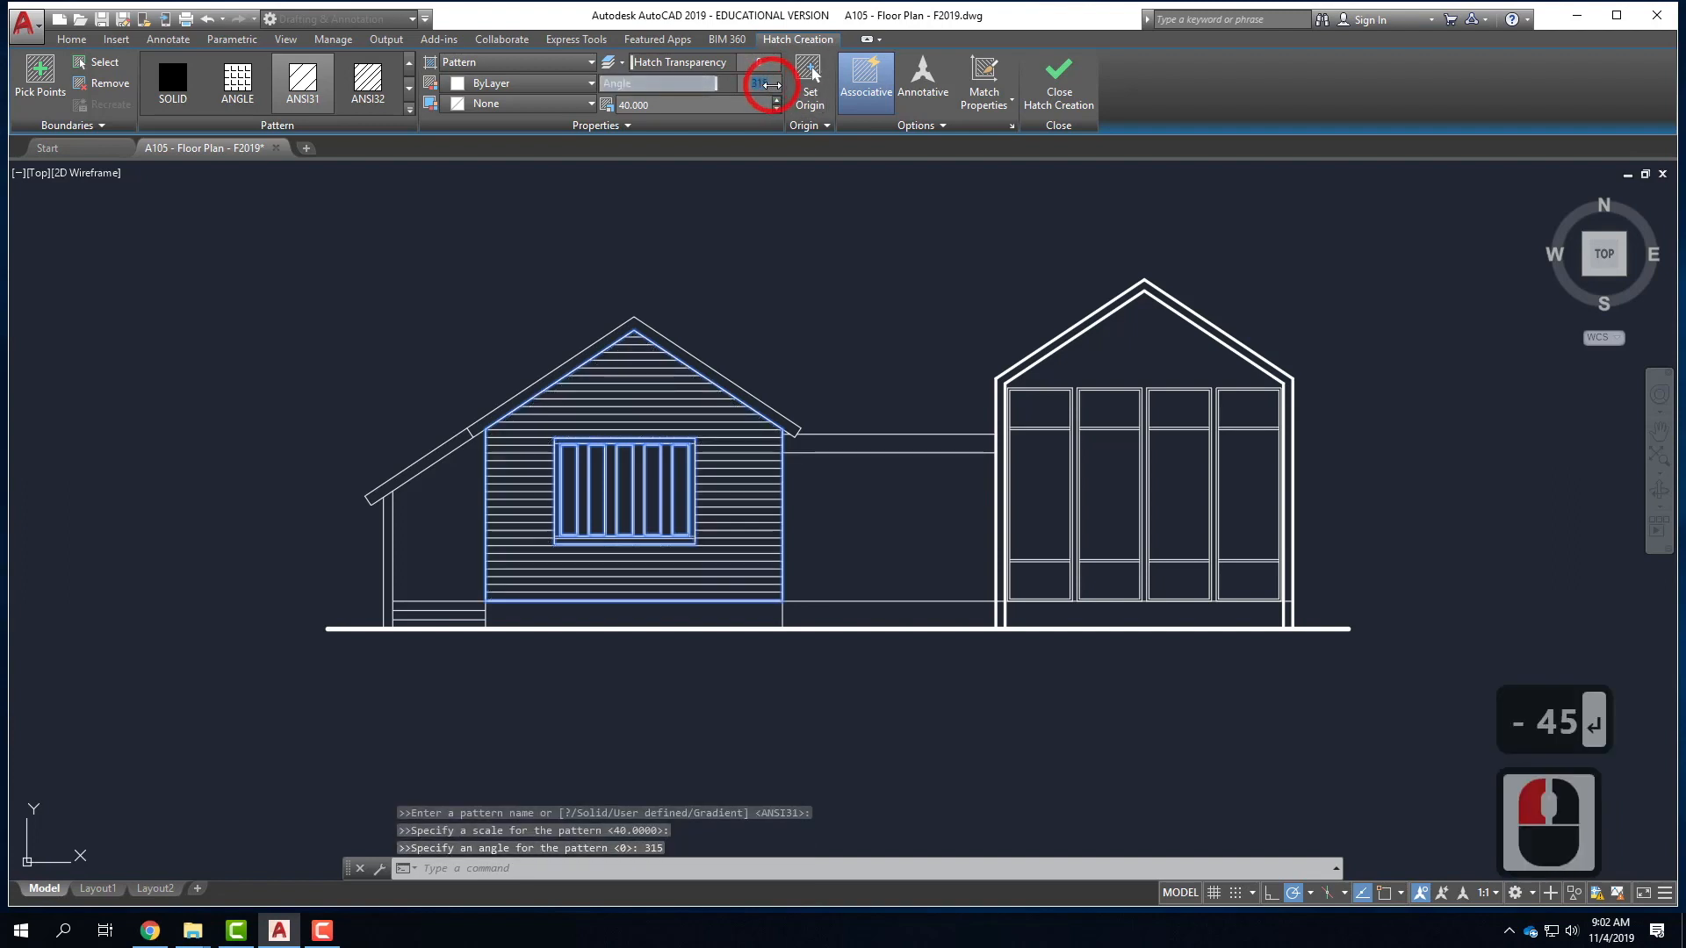
text(45)
key(Return)
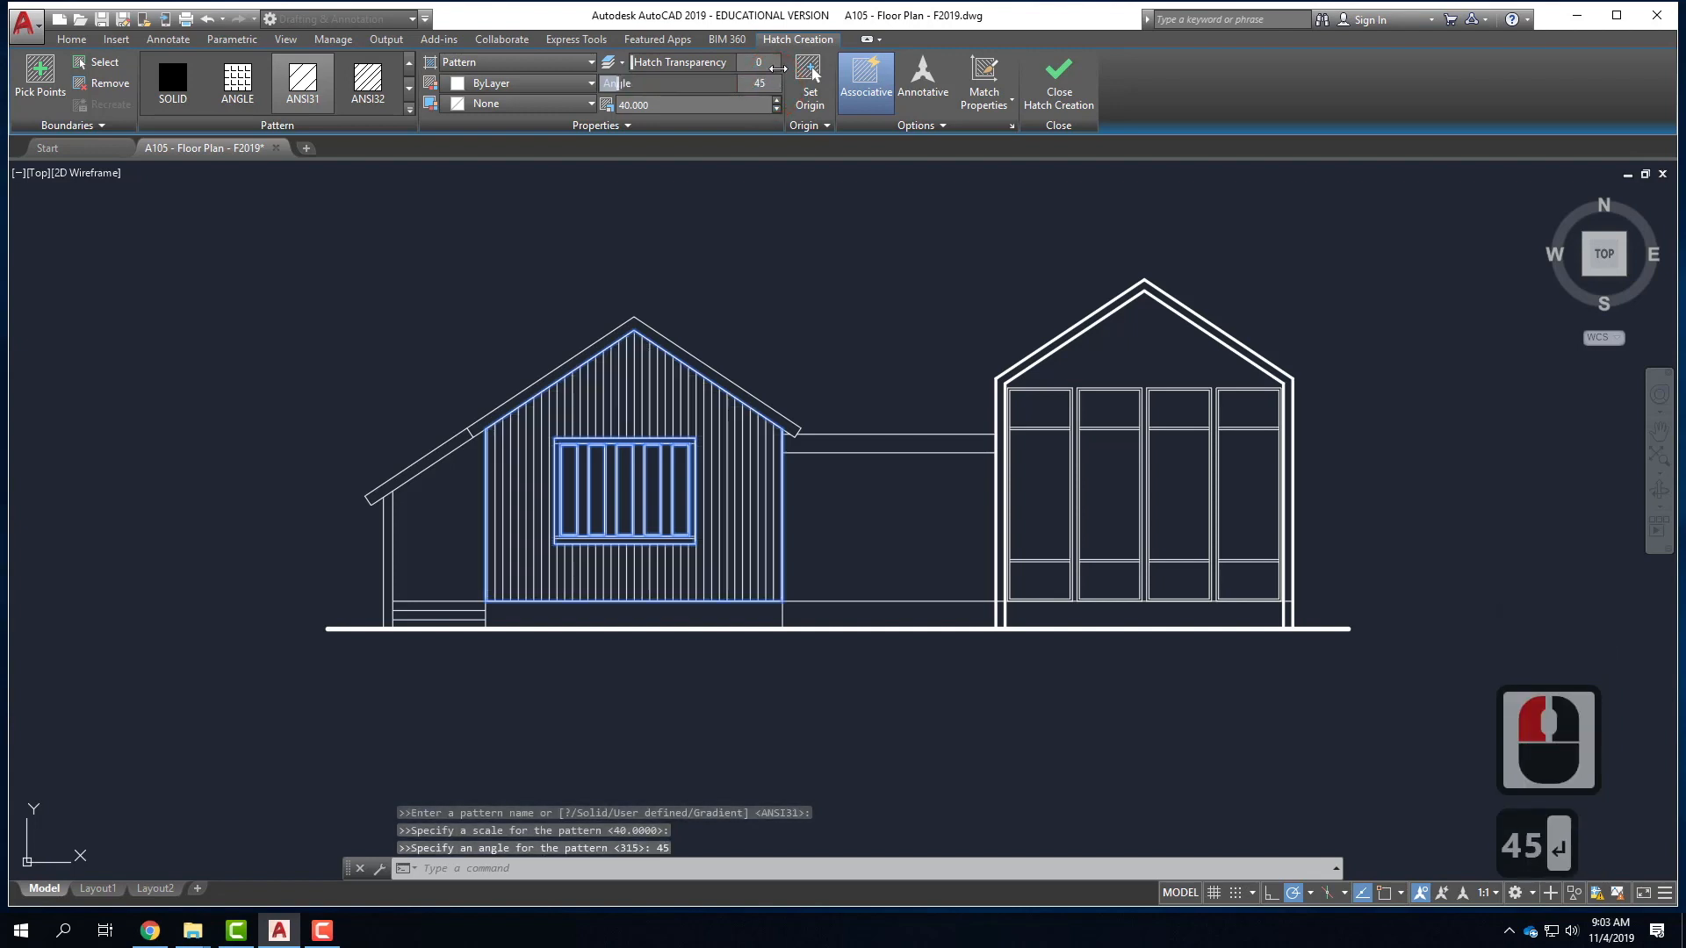
- Set a new origin for the gable wall hatch and finish it, undoing the trial fill of the base strip below the wall
click(812, 75)
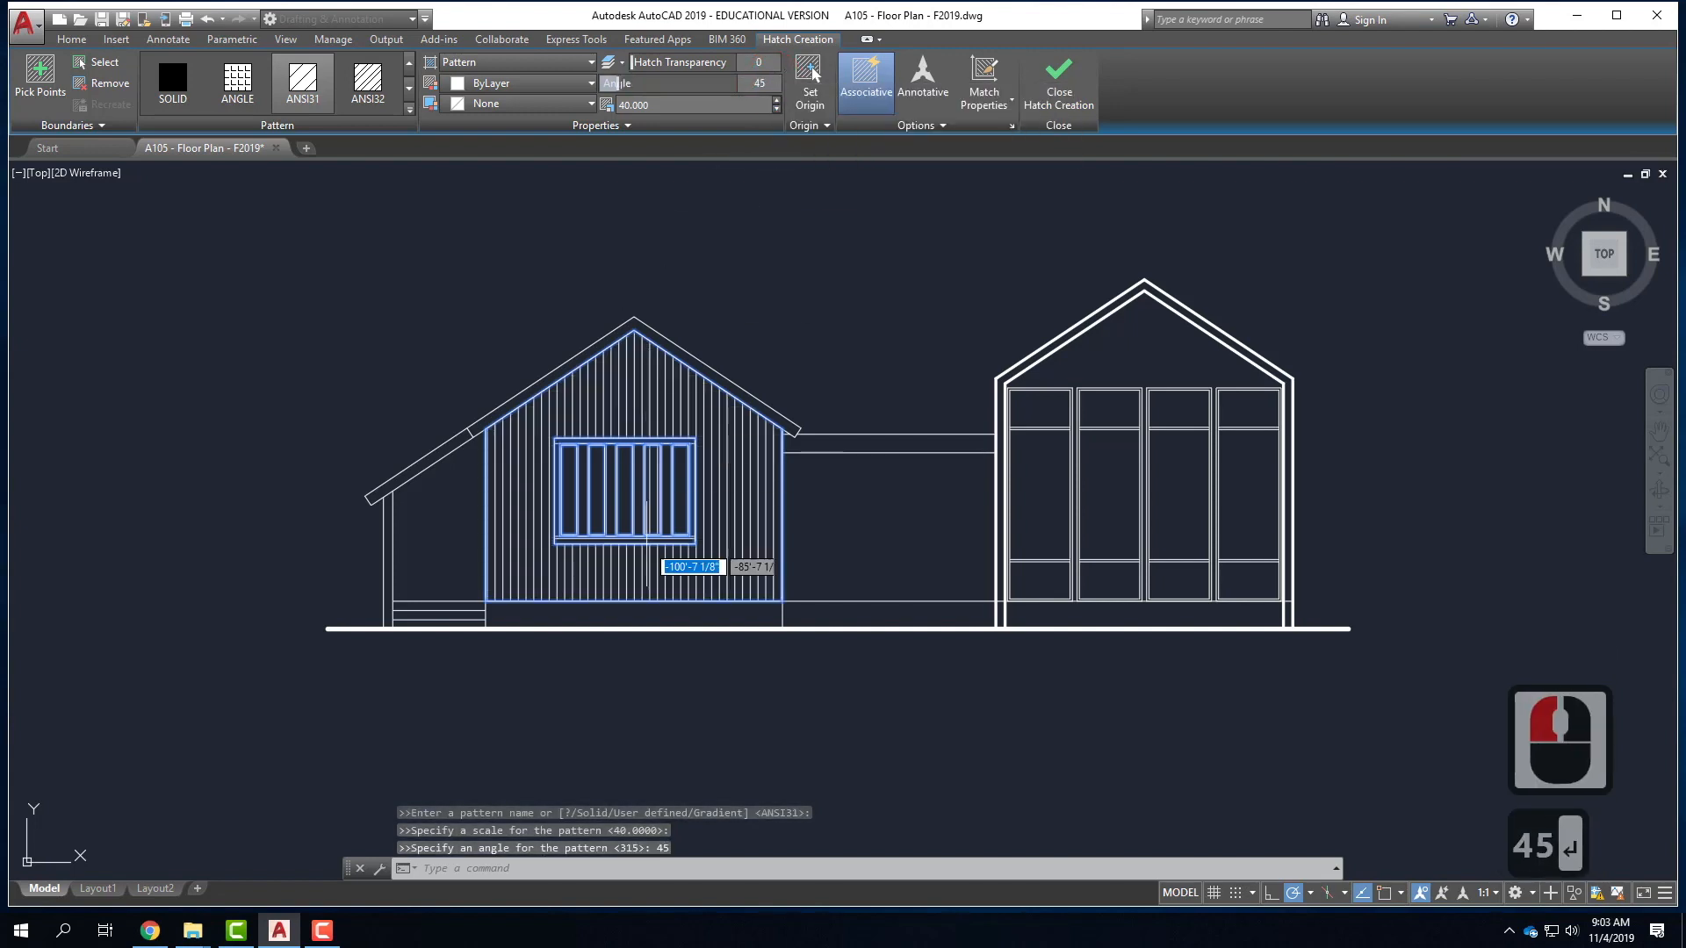
click(805, 335)
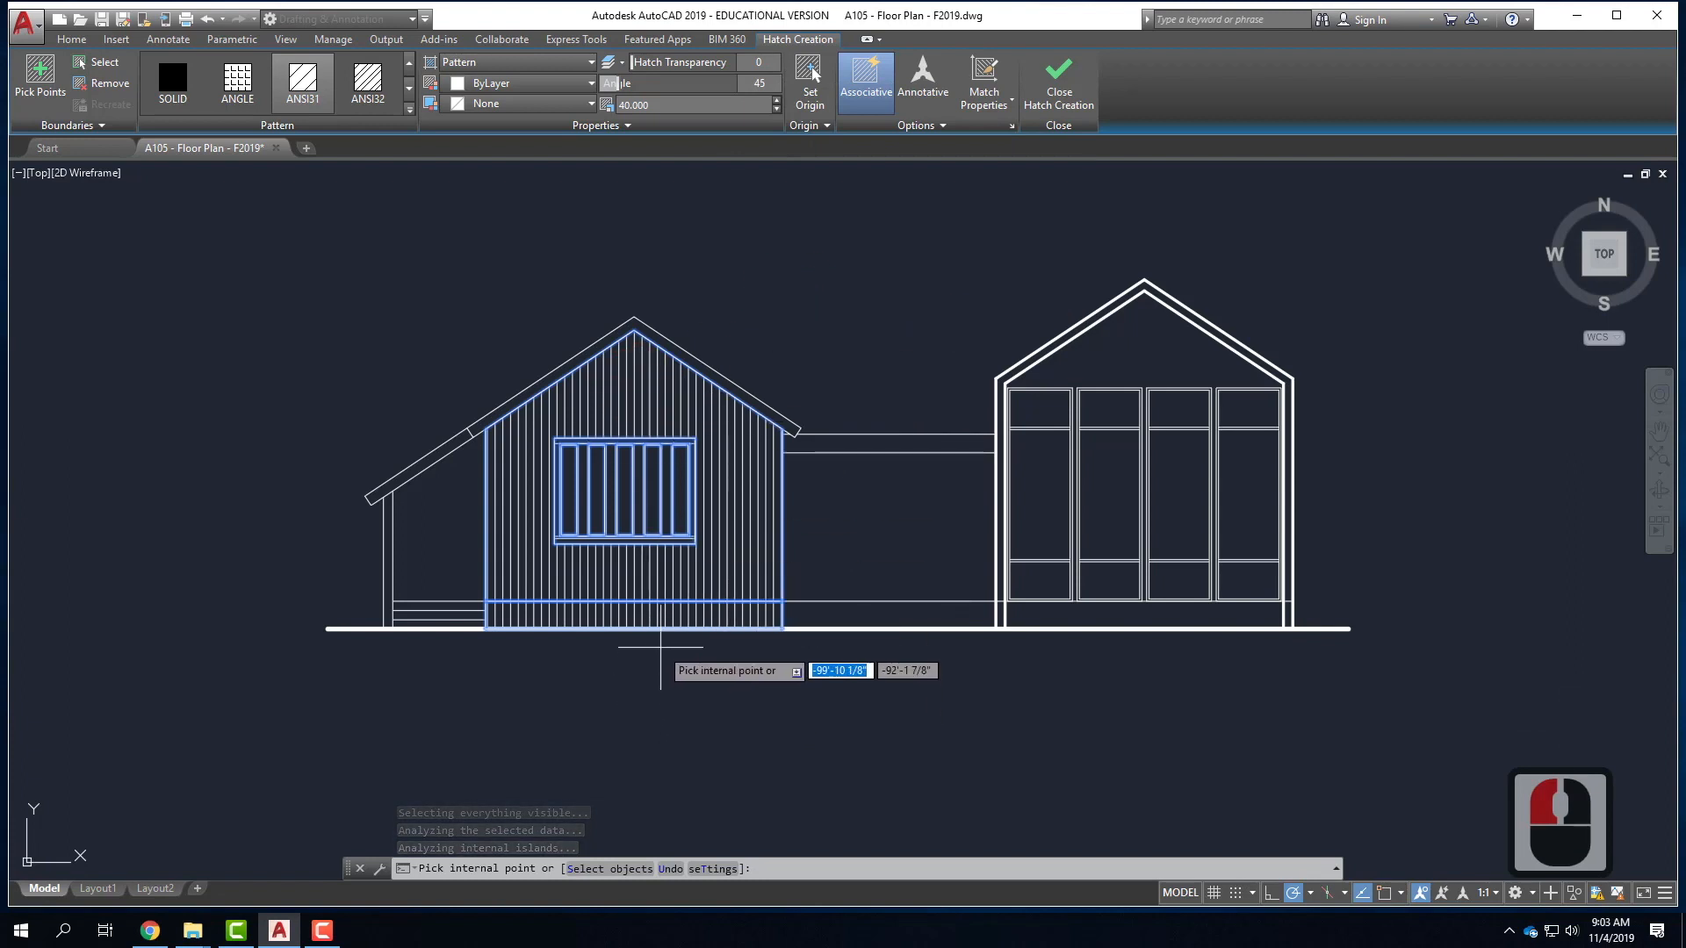
key(ctrl+z)
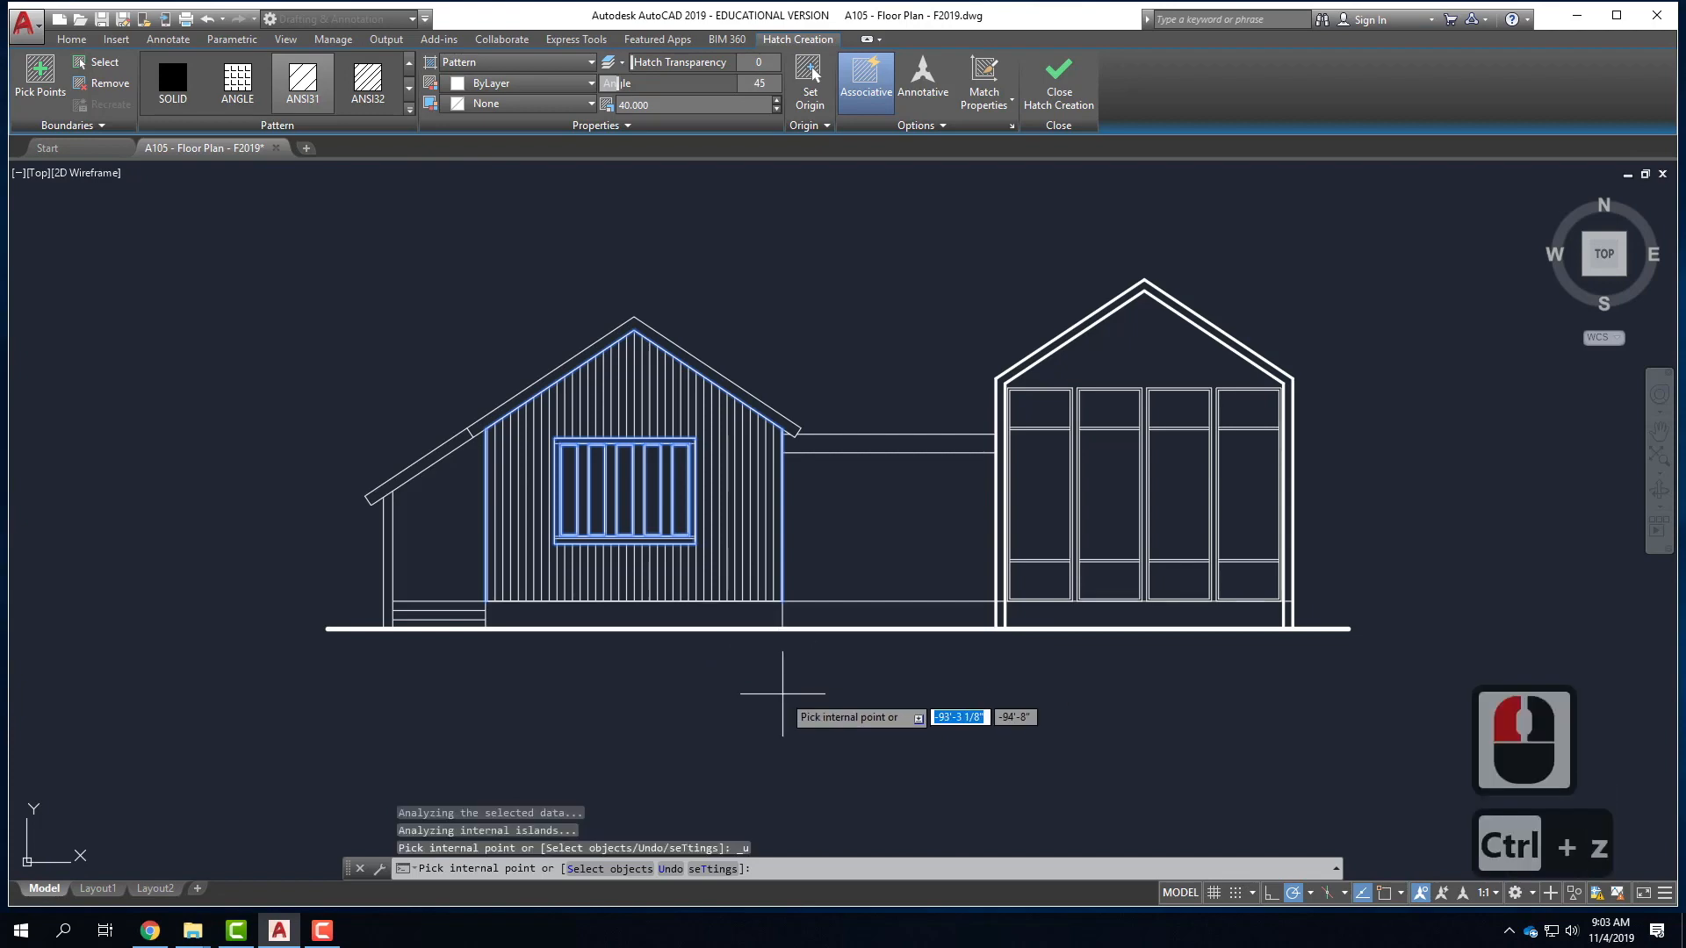
key(Return)
- Draw a horizontal line from the lowest porch step line across the left house's base and the connecting link to the right house's outer wall
scroll(518, 634, up, 4)
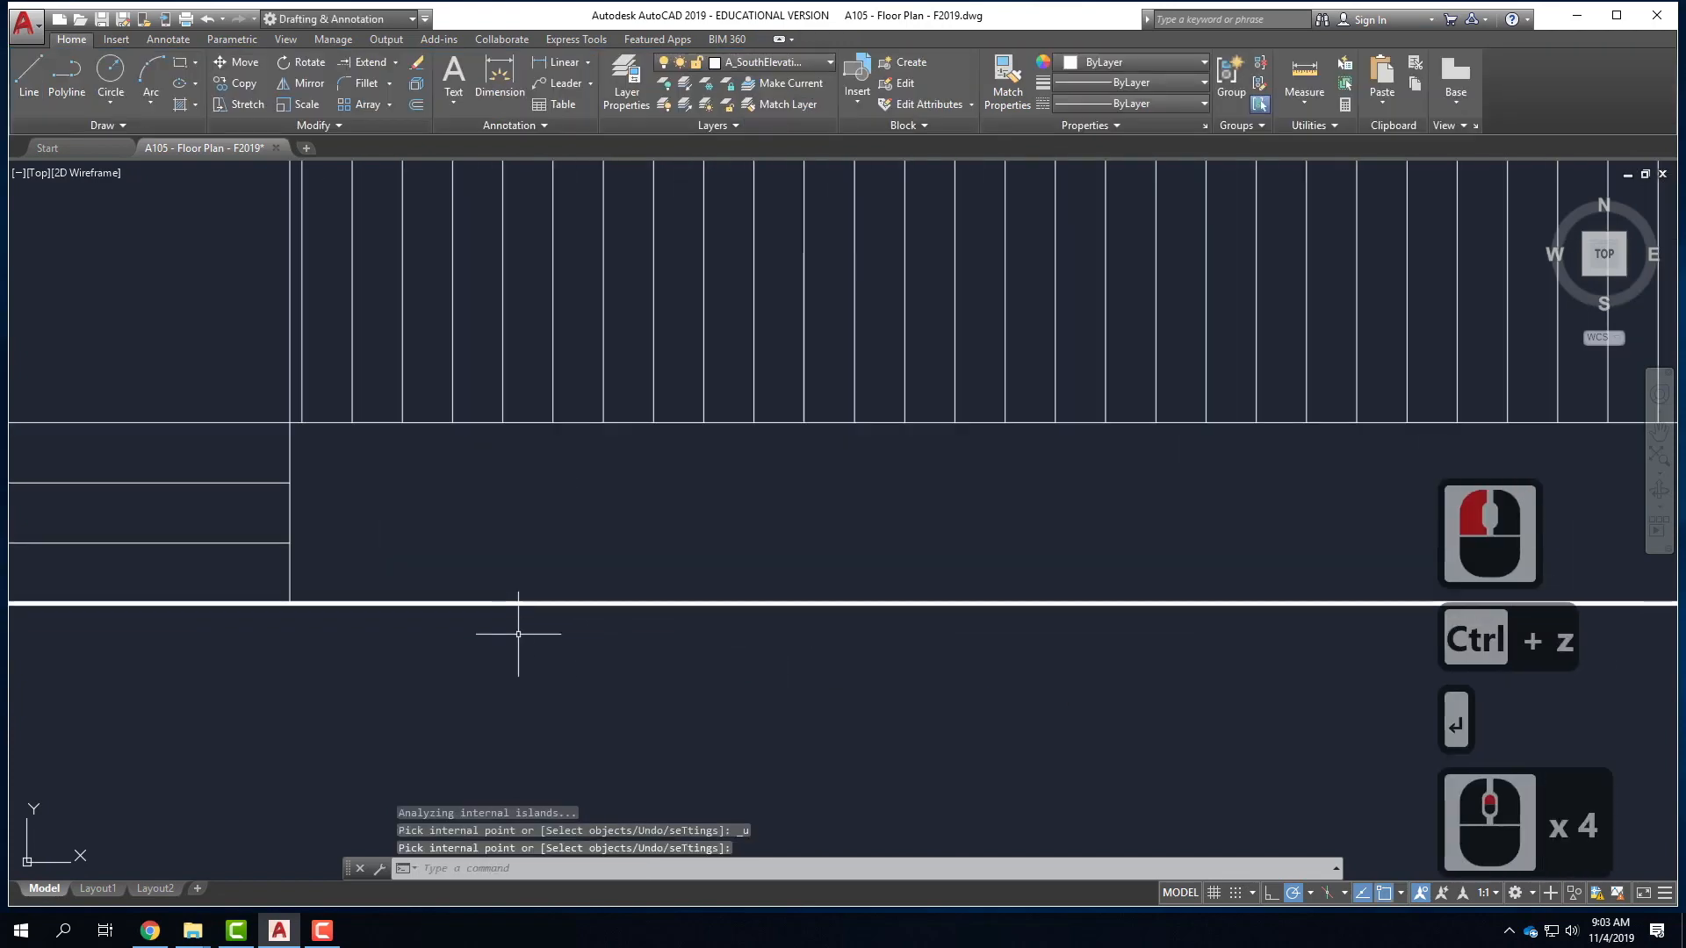
click(32, 80)
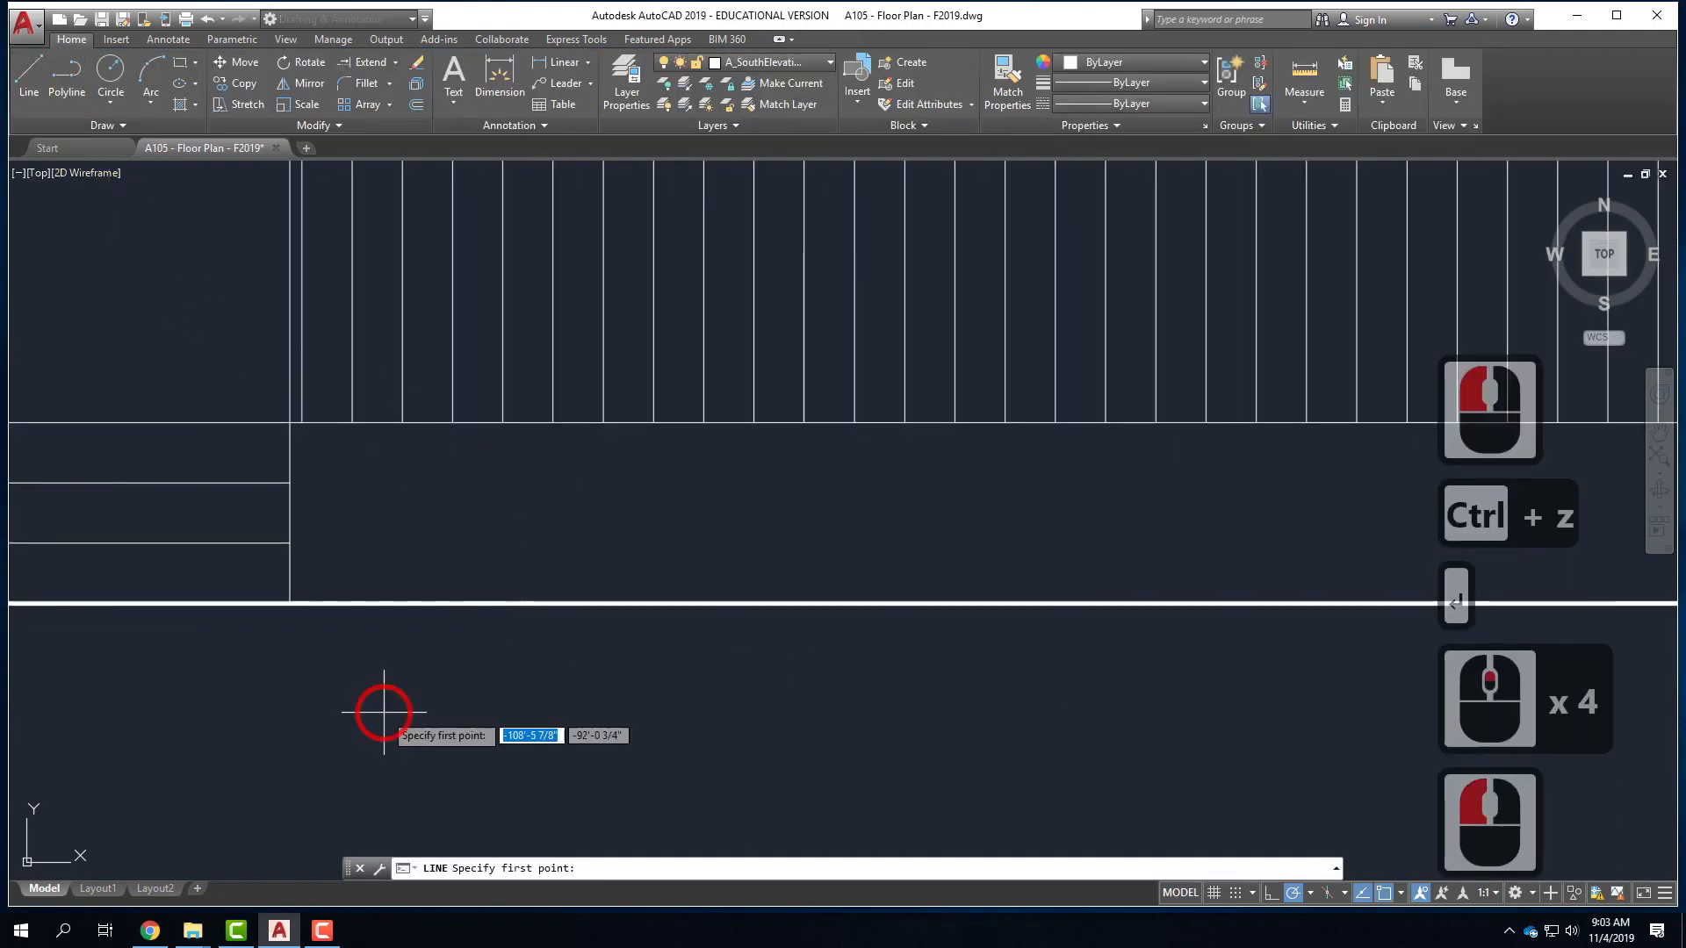
click(290, 544)
scroll(681, 544, down, 3)
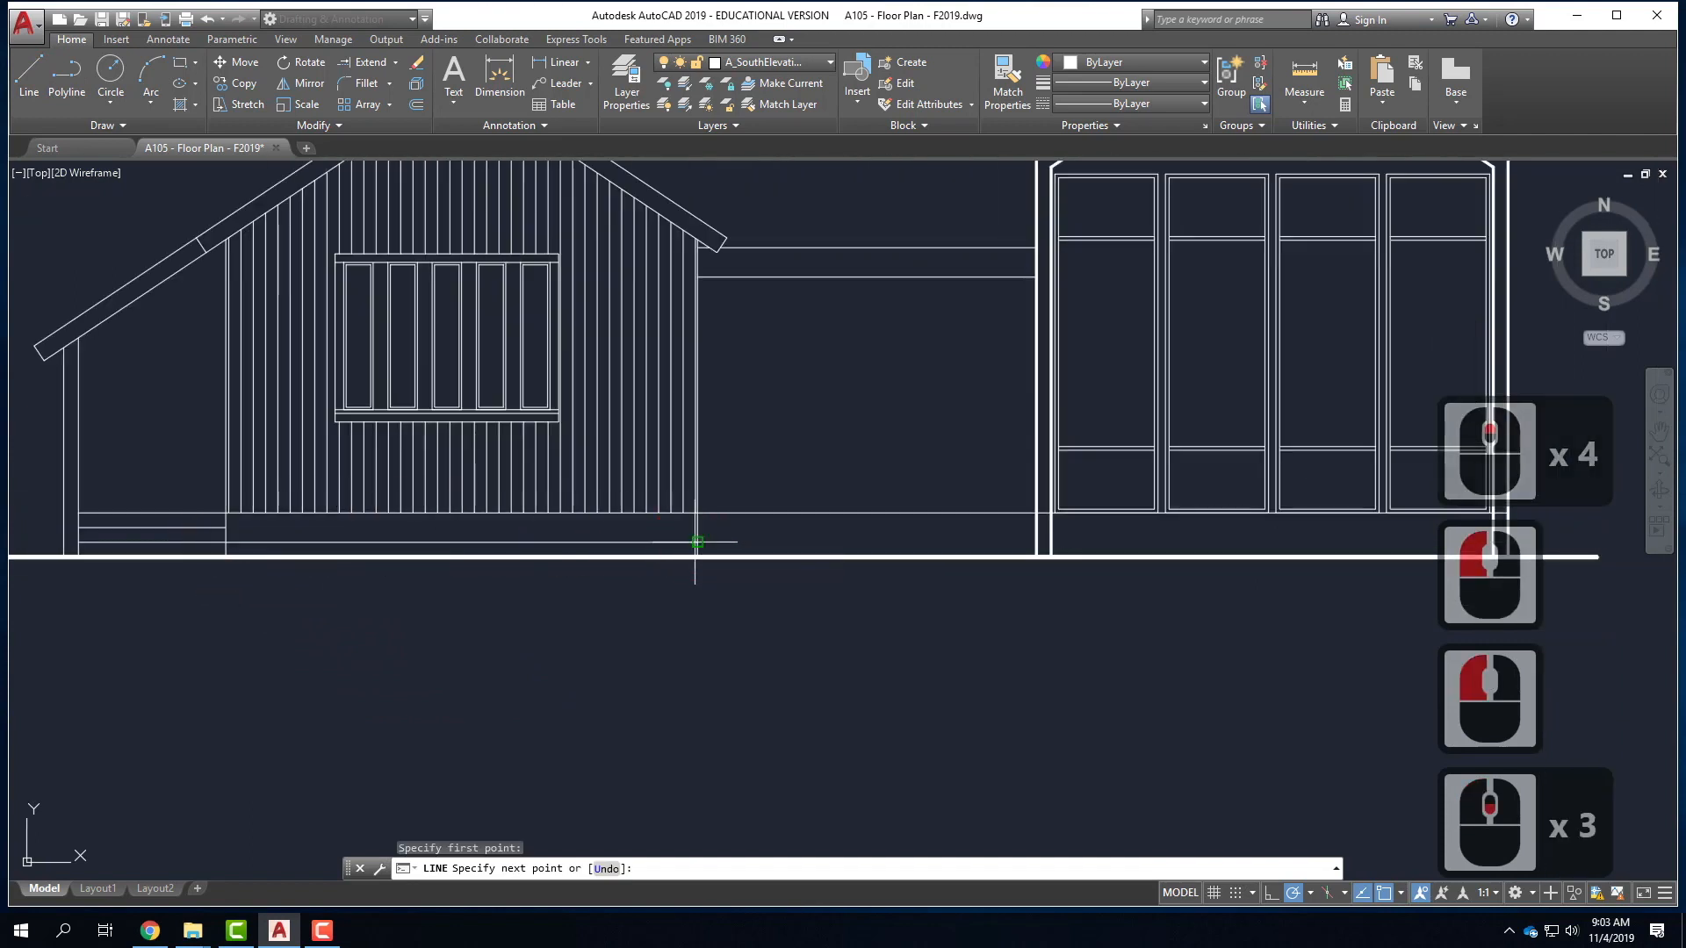
click(1036, 543)
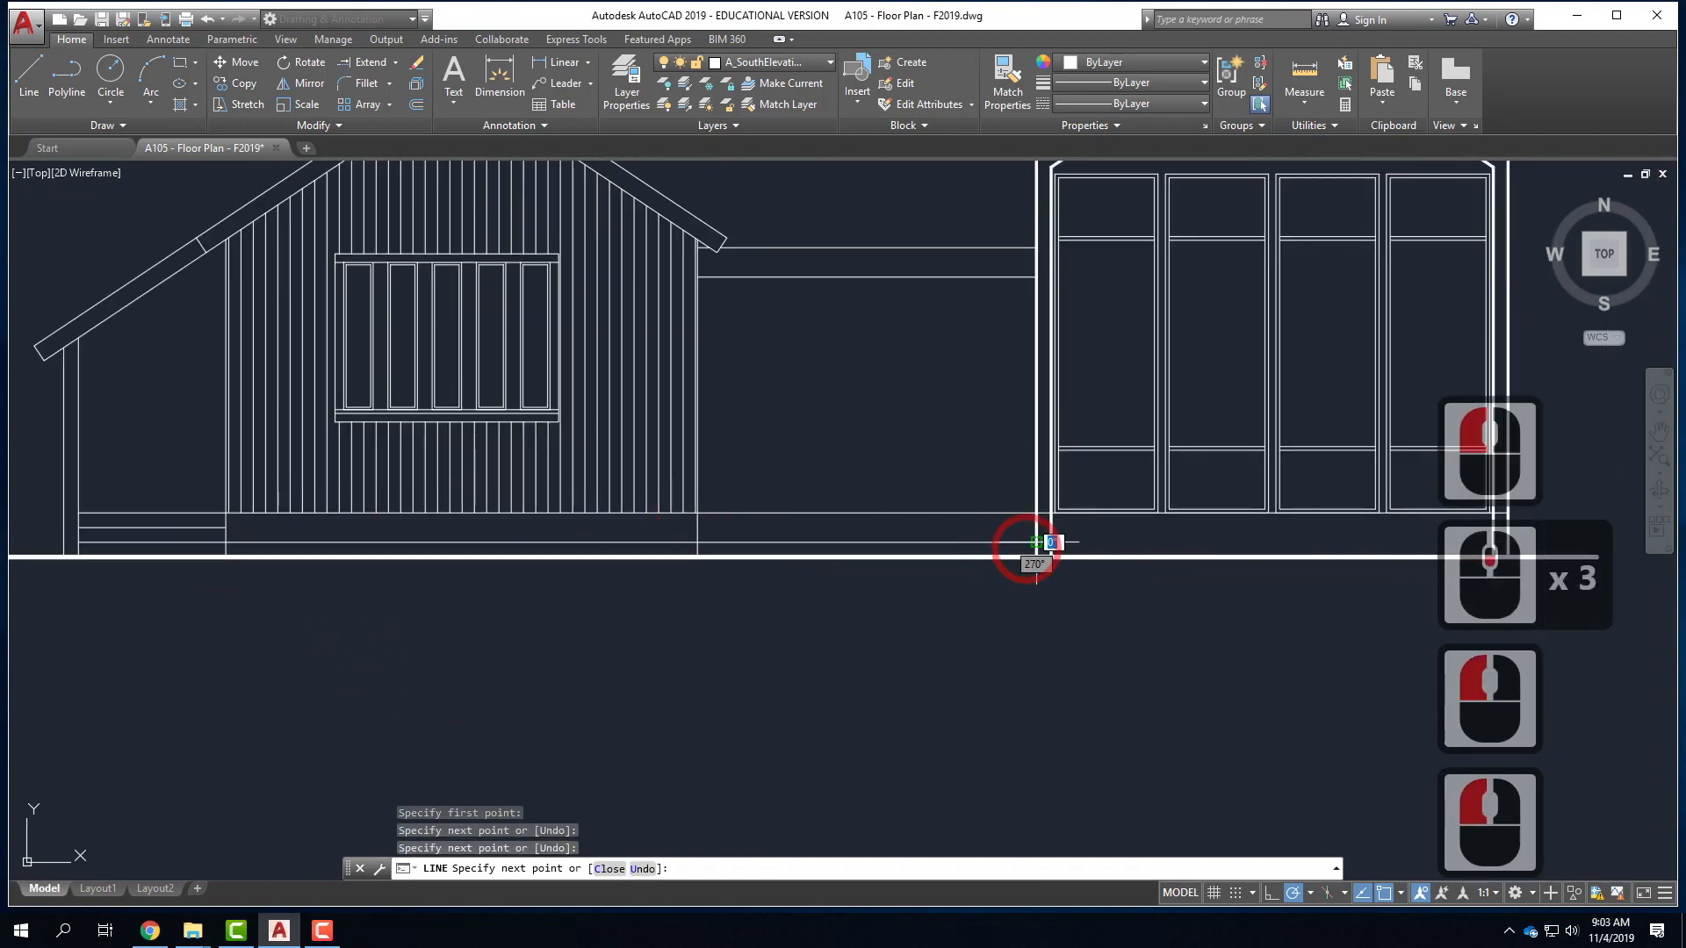
key(Return)
- Draw a matching horizontal line at the same height between the right house's inner wall lines, beneath the windows
right_click(1082, 544)
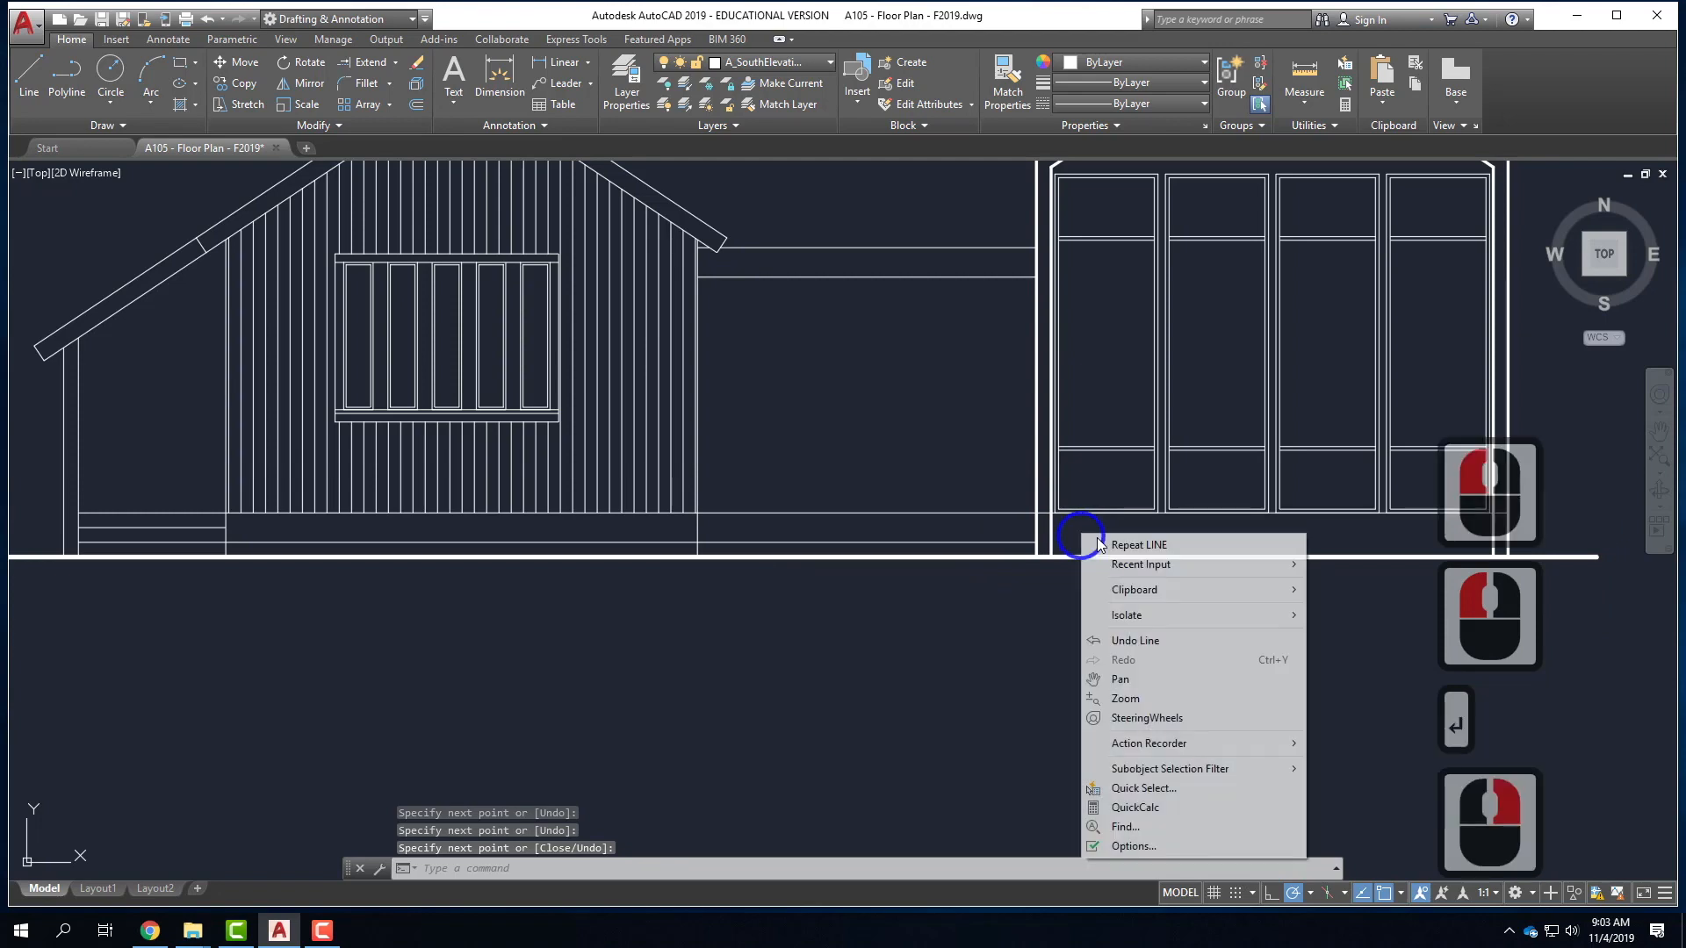
click(1089, 544)
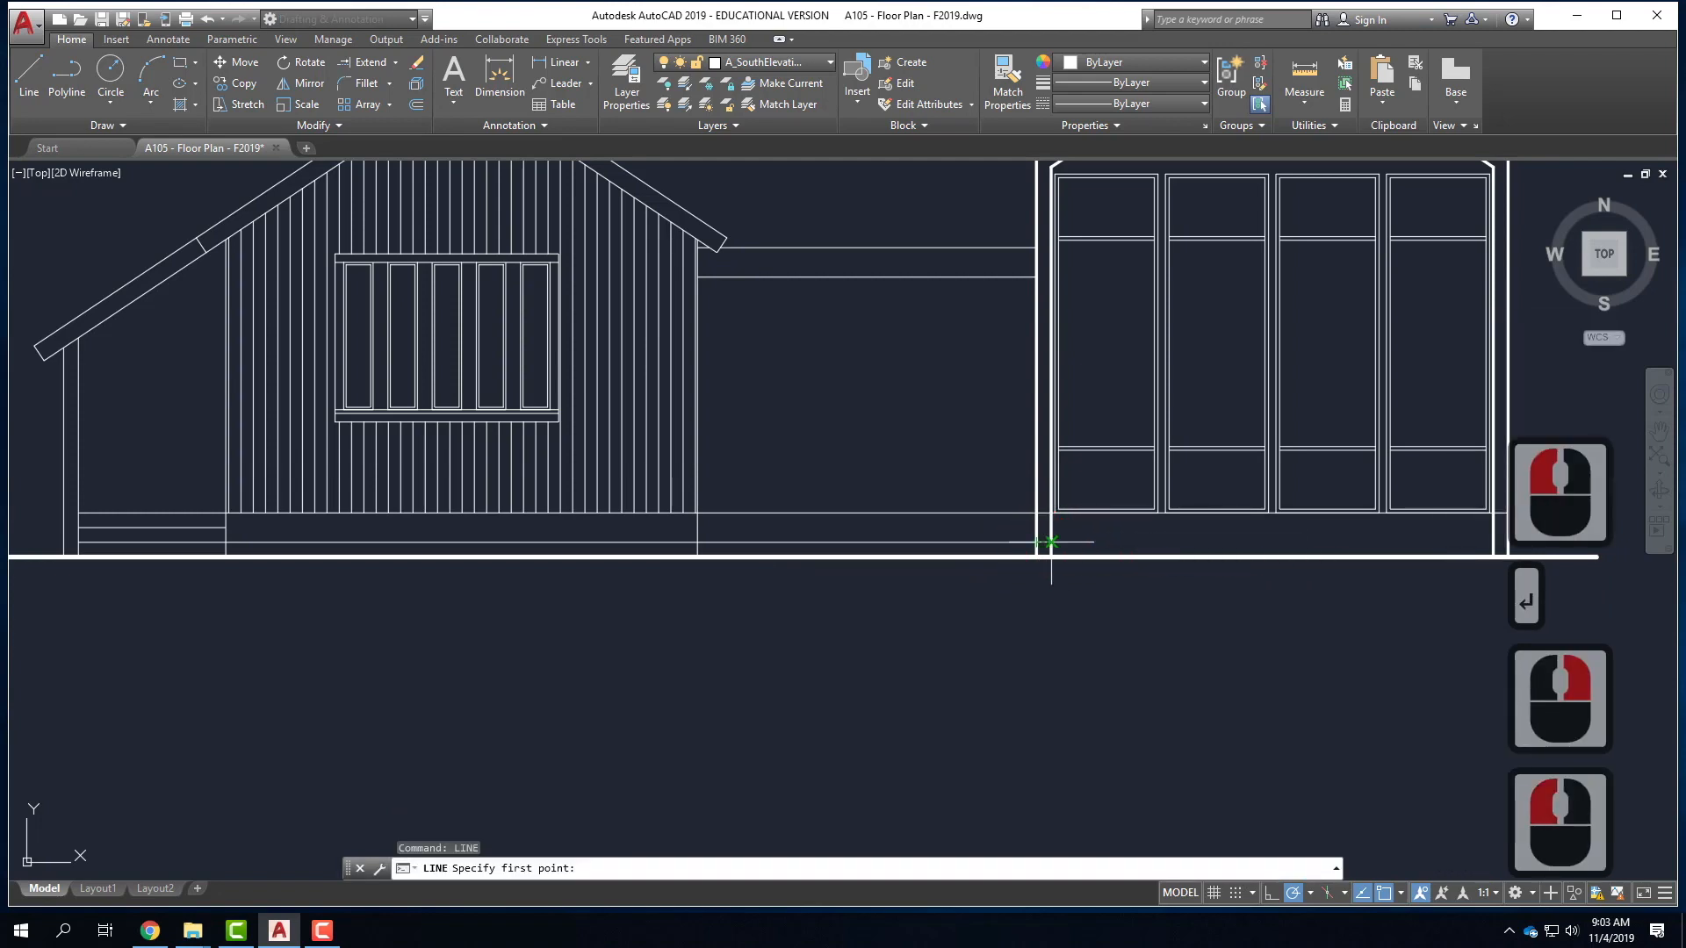
click(1051, 543)
scroll(903, 538, down, 2)
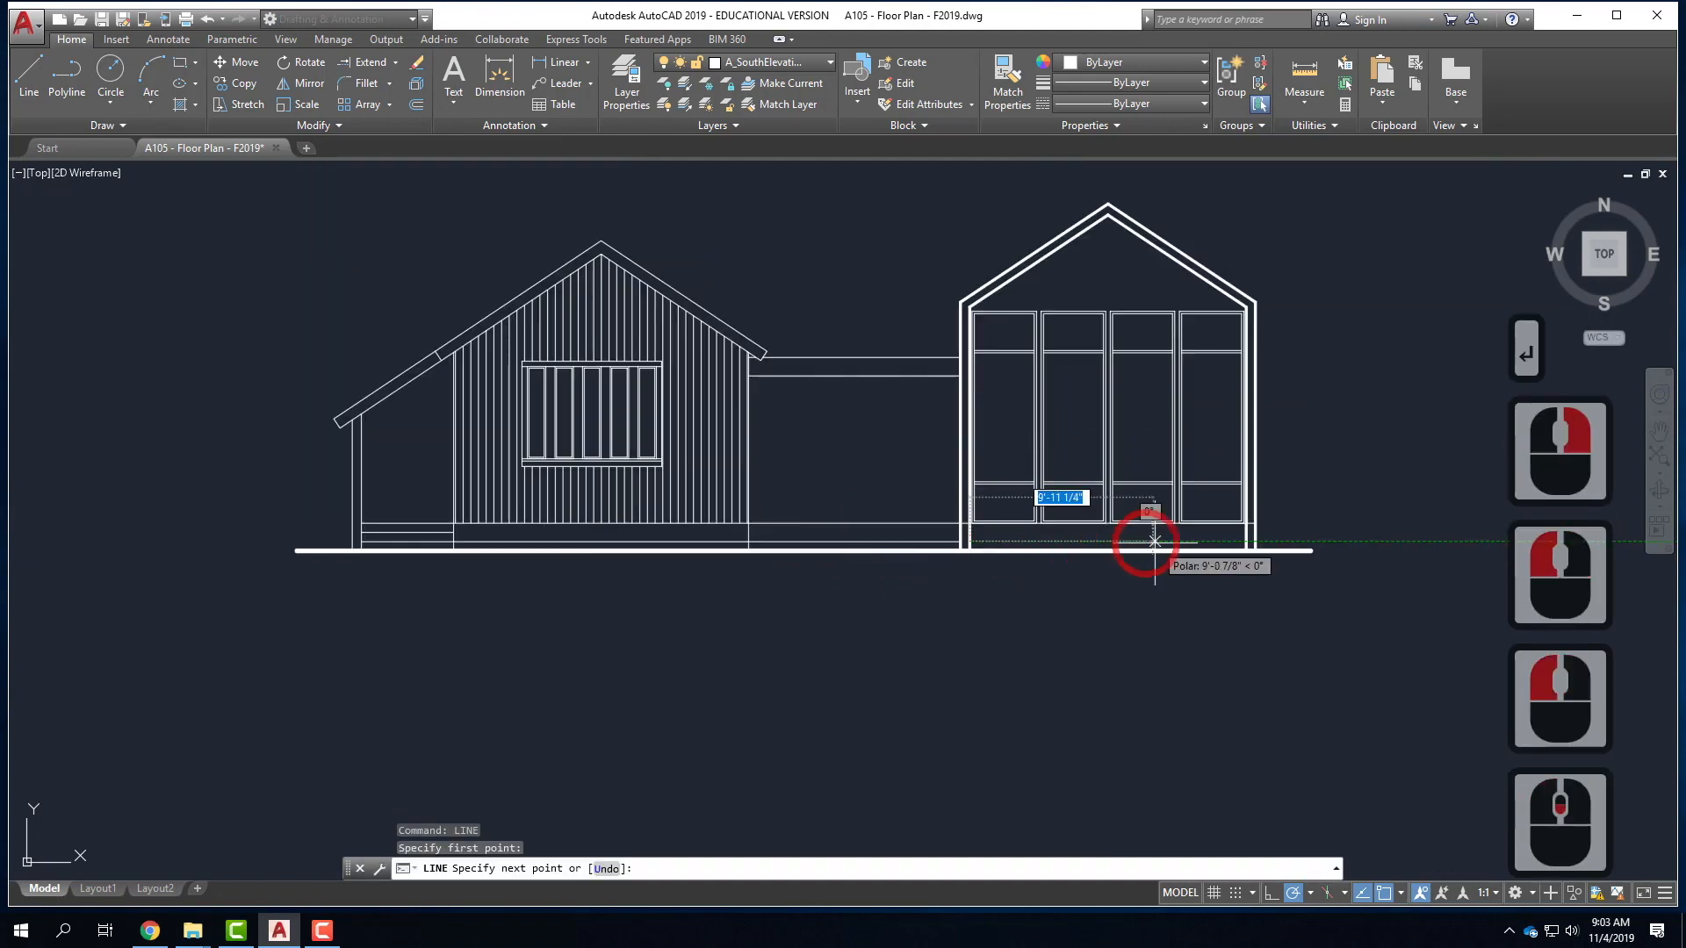
click(1246, 542)
key(Return)
- Set the lineweight of the new base lines under the left house, link and right house to 0.00 mm
click(1185, 541)
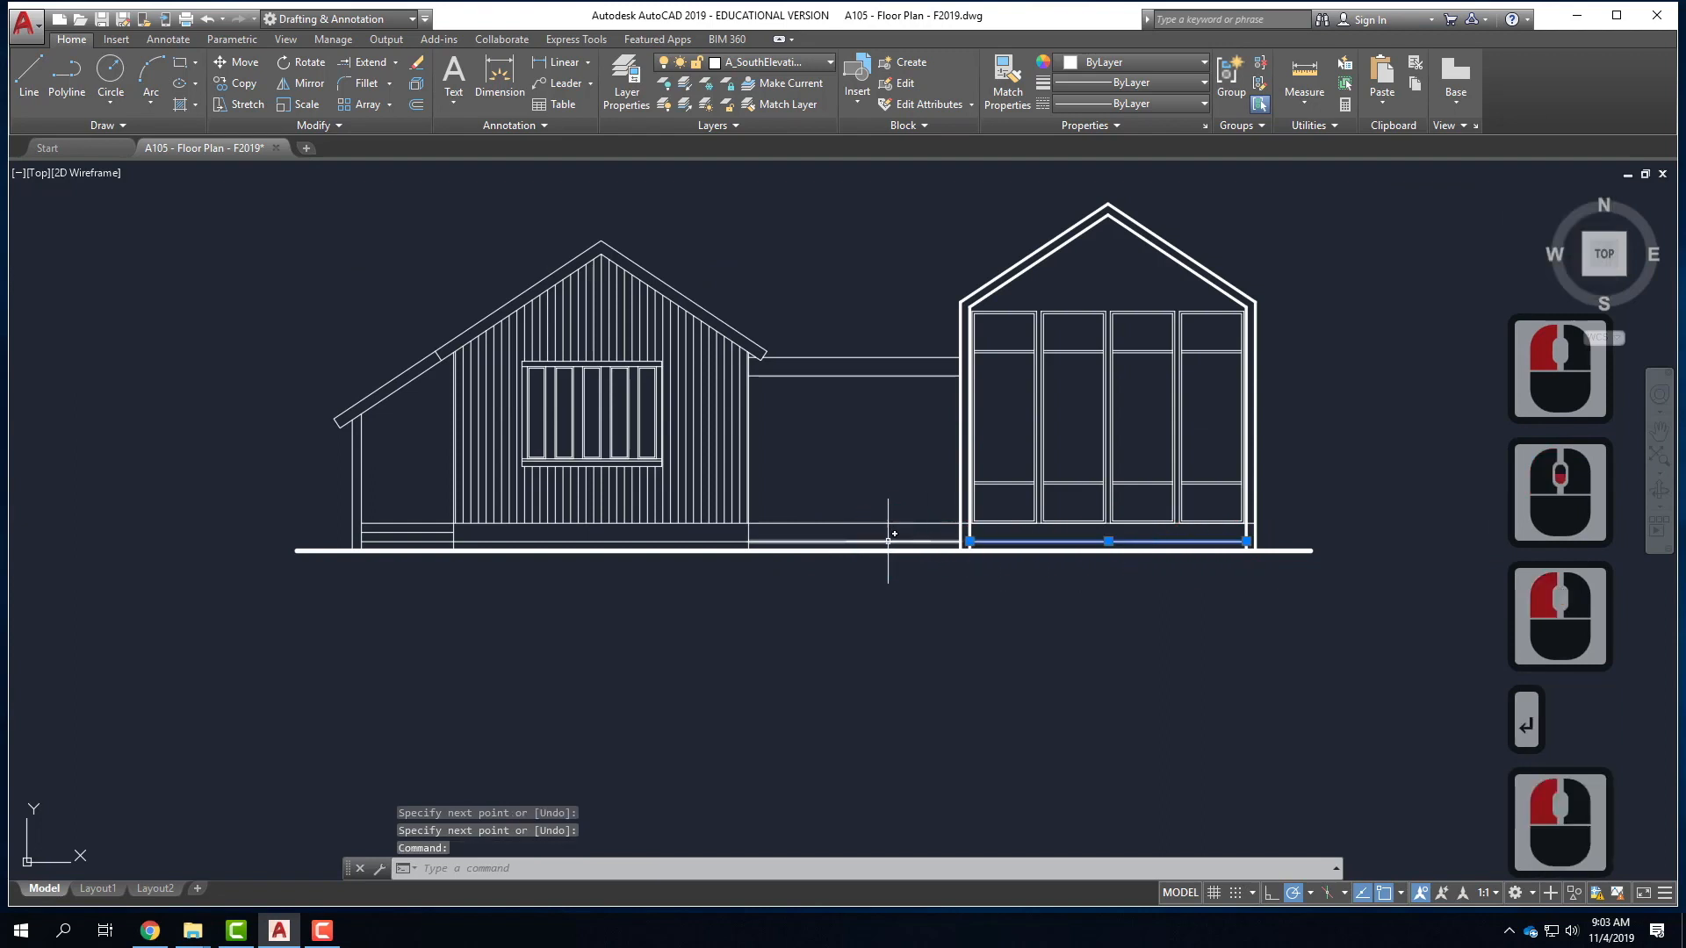
click(705, 539)
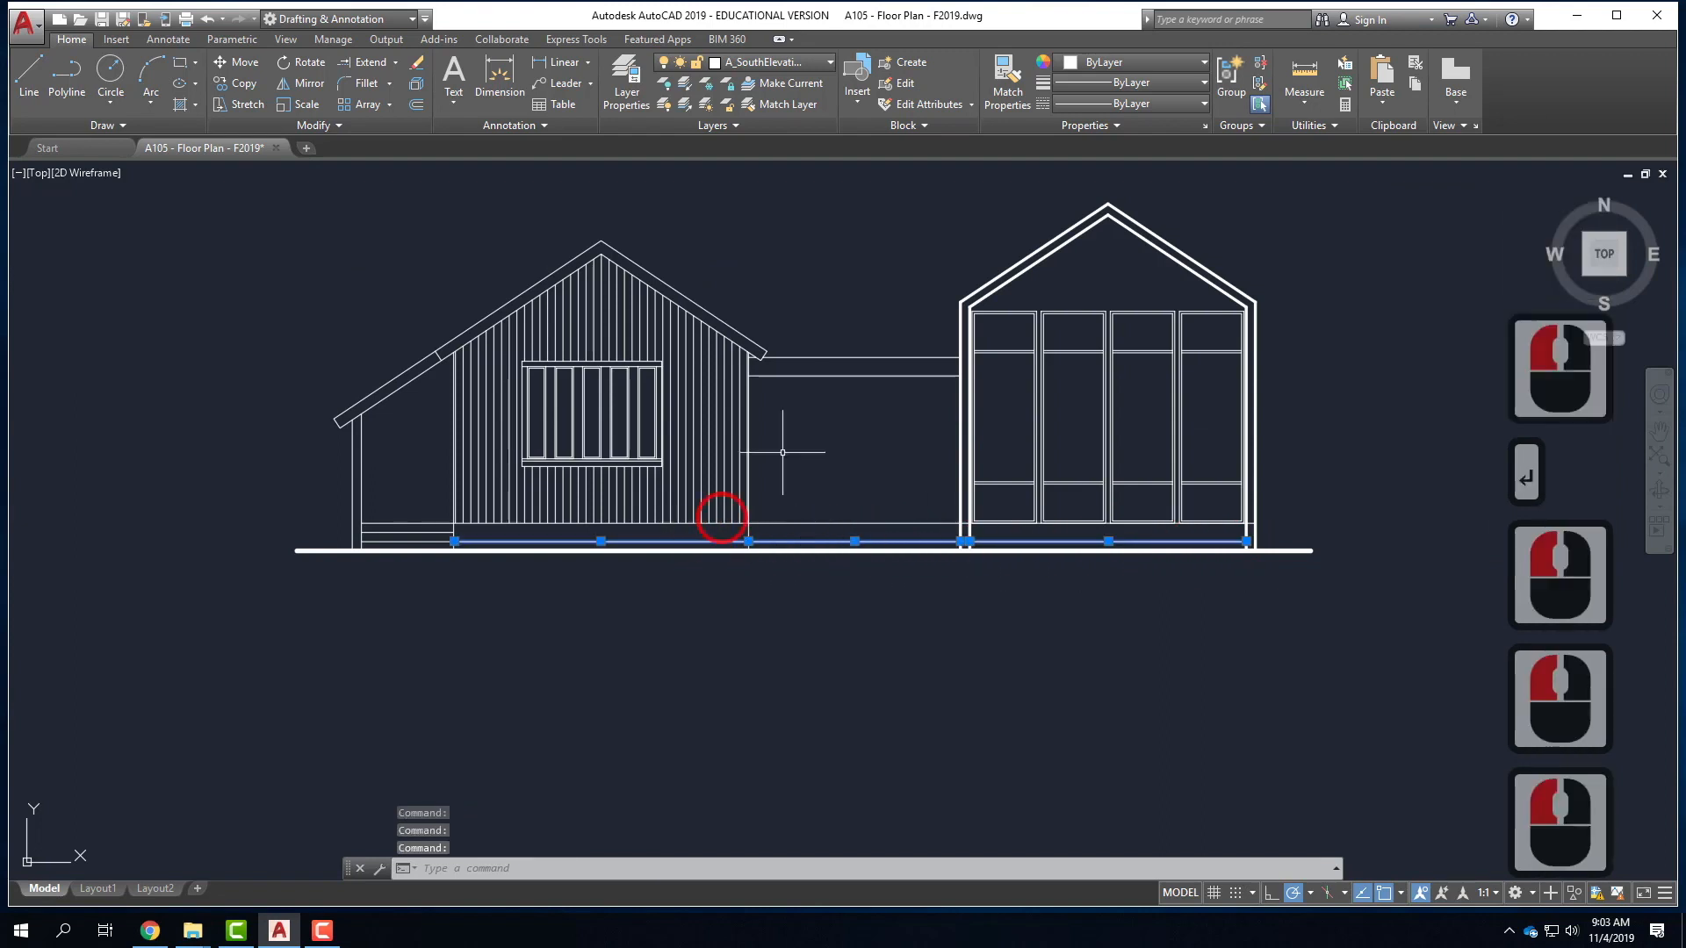
click(1146, 88)
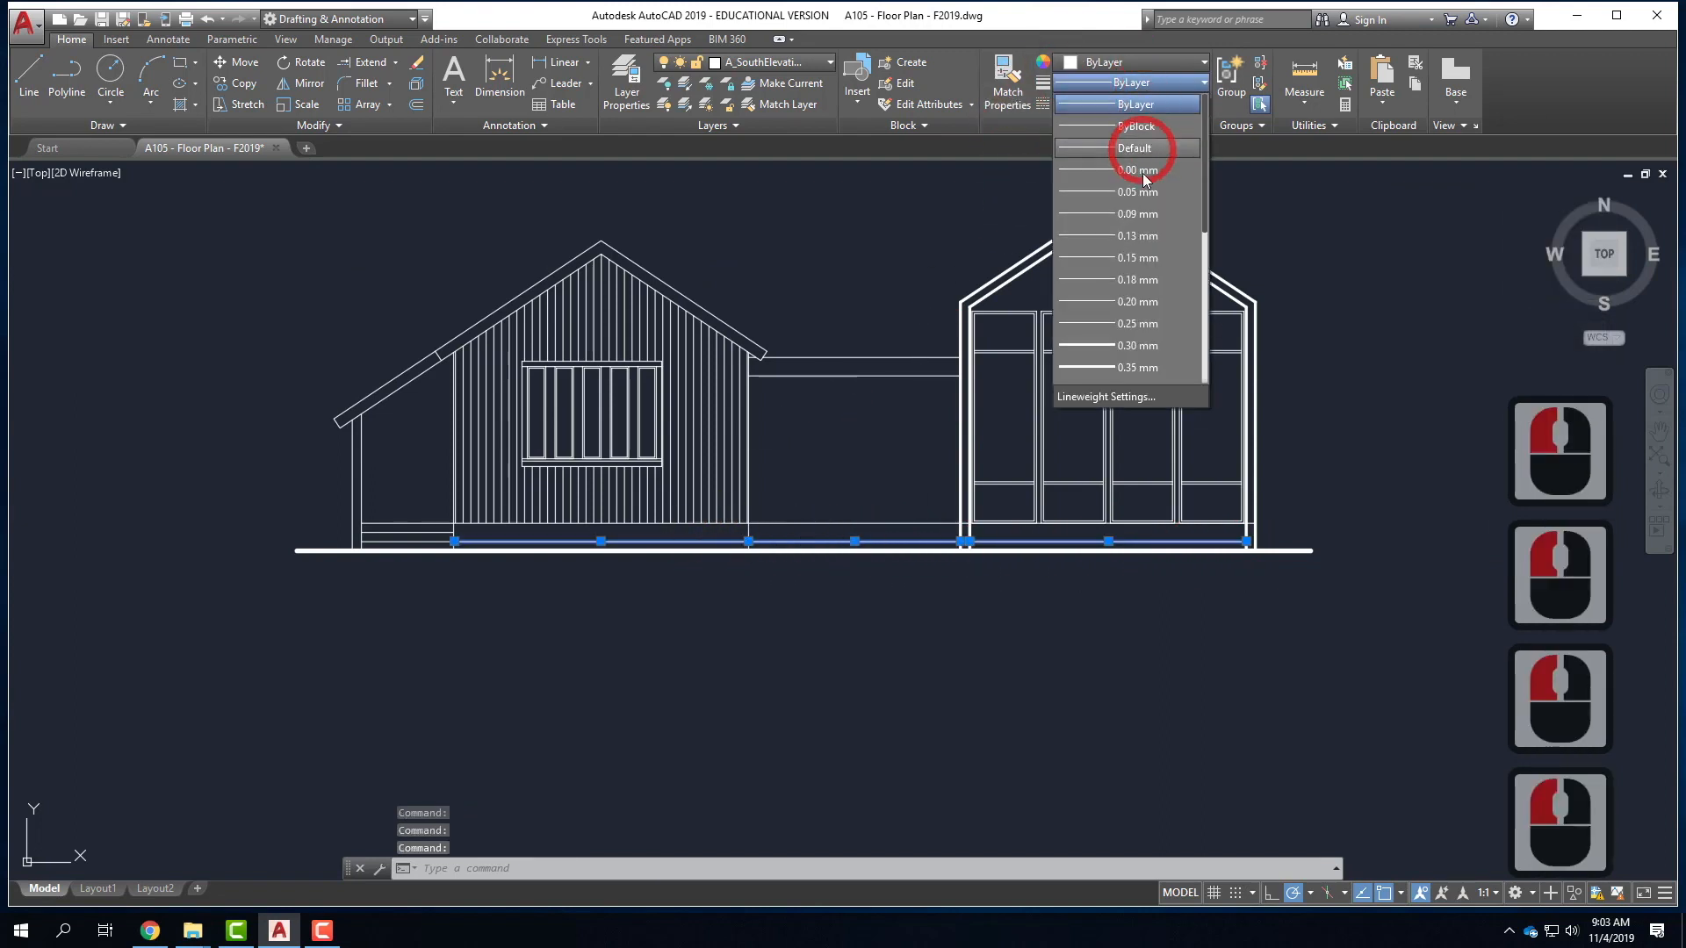
click(1142, 167)
key(Escape)
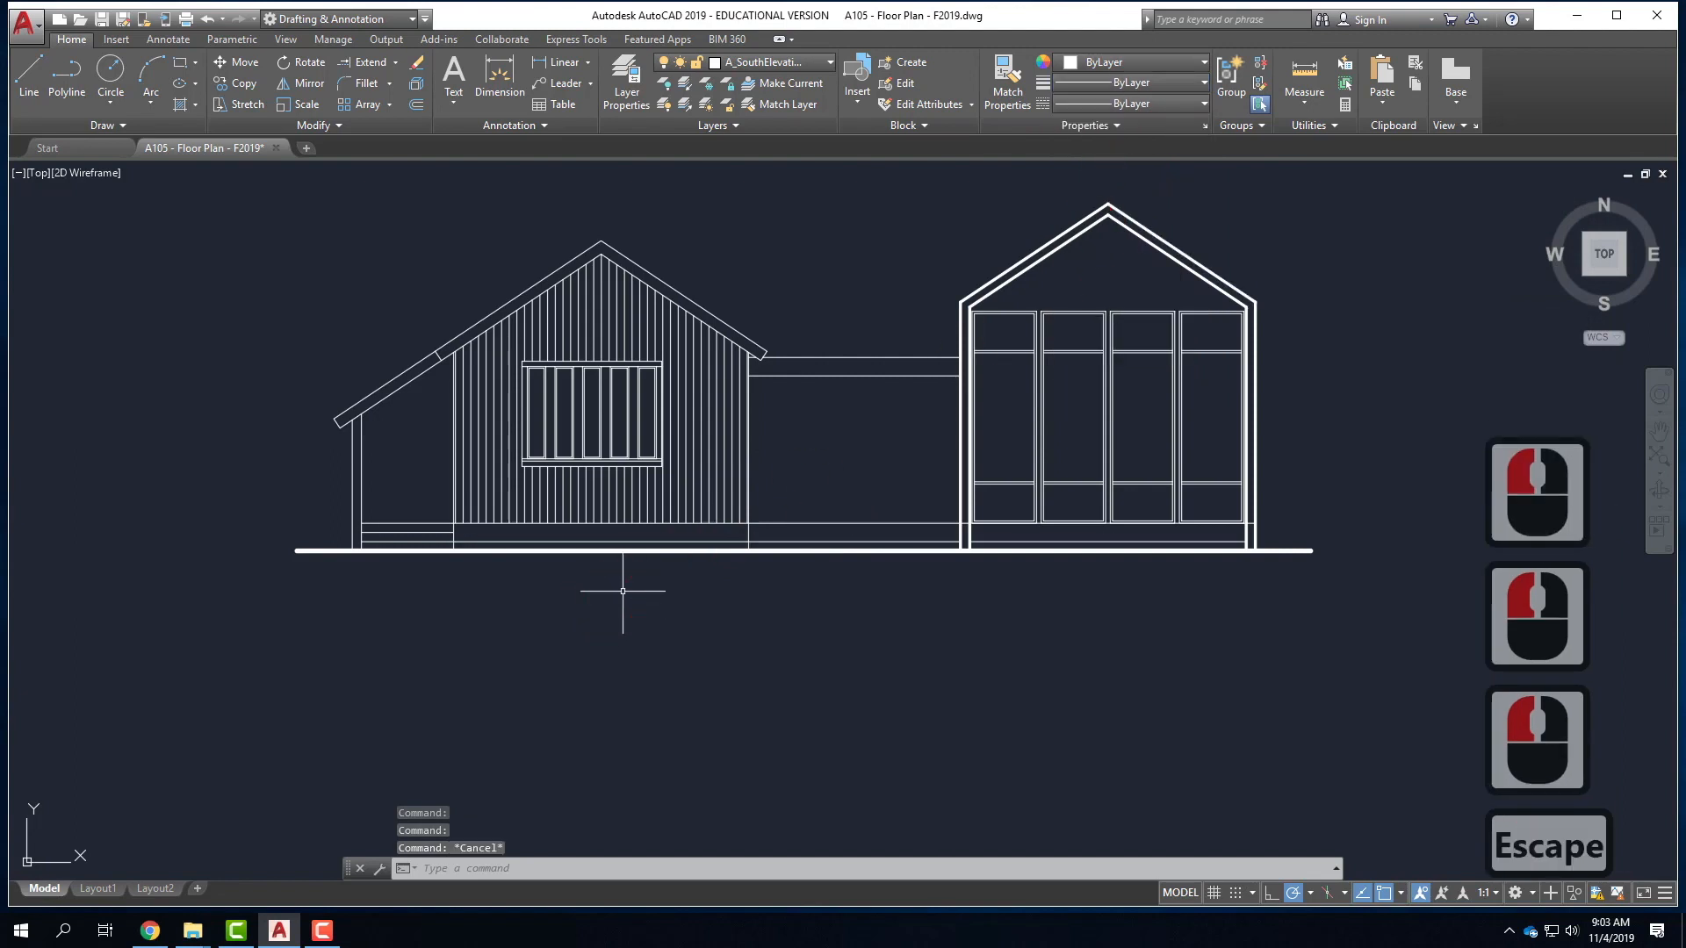
- Try to hatch the base strips, the link wall and the right house's gable with the ANSI31 vertical siding pattern
text(hatch)
key(Return)
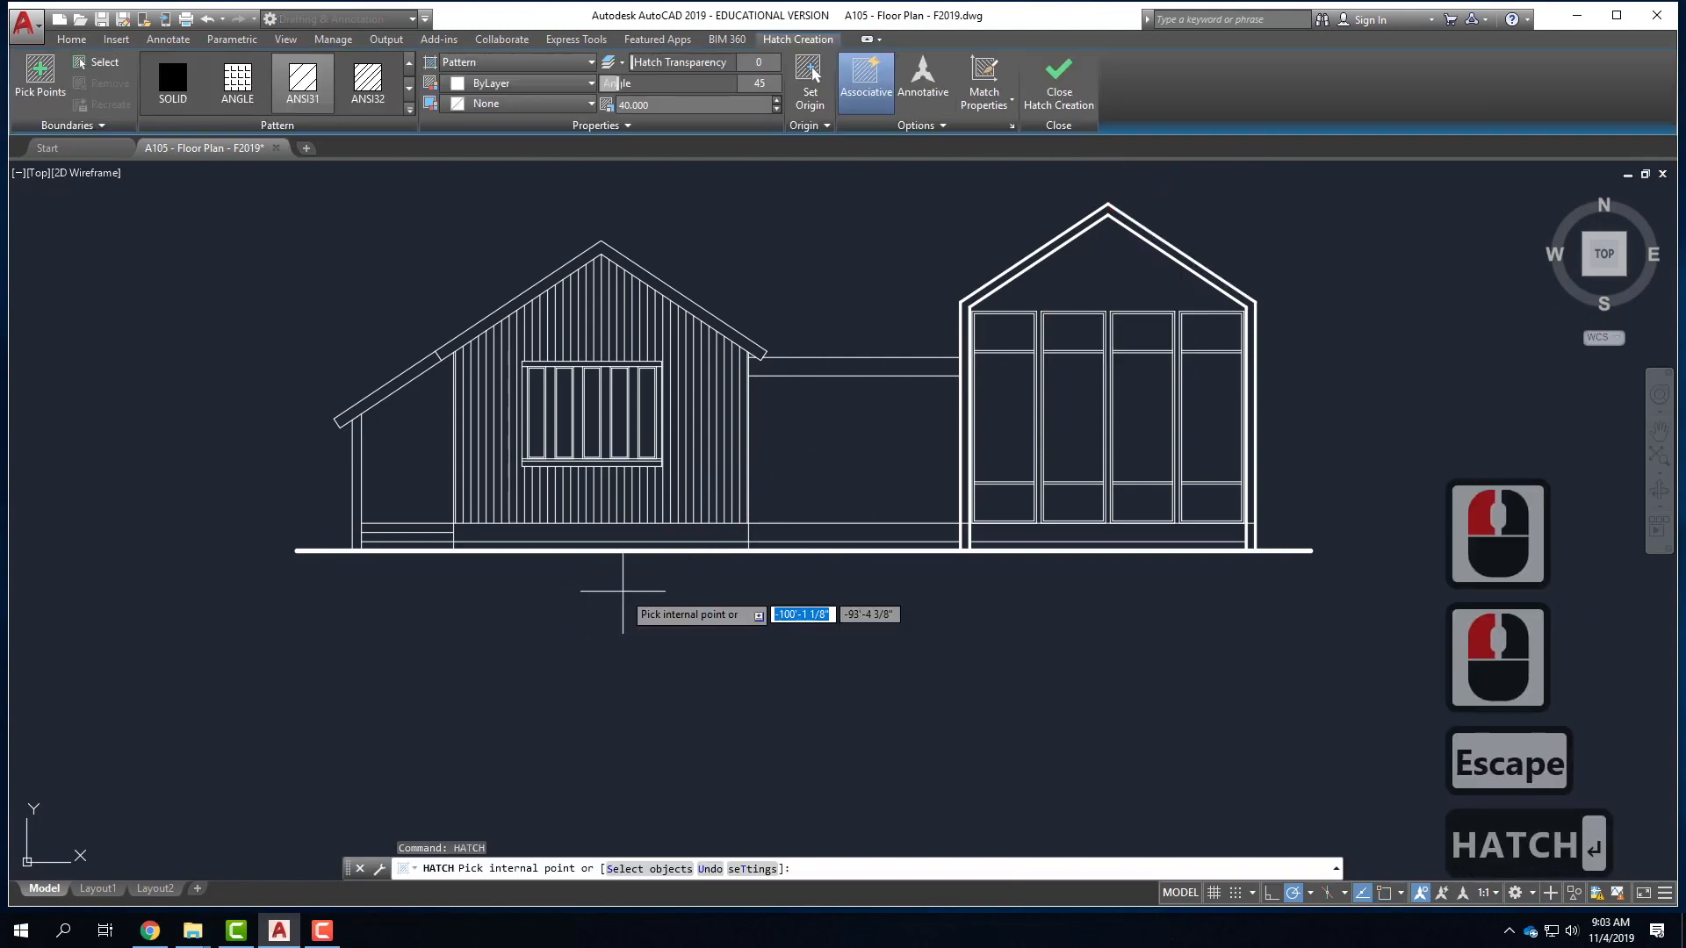
click(794, 528)
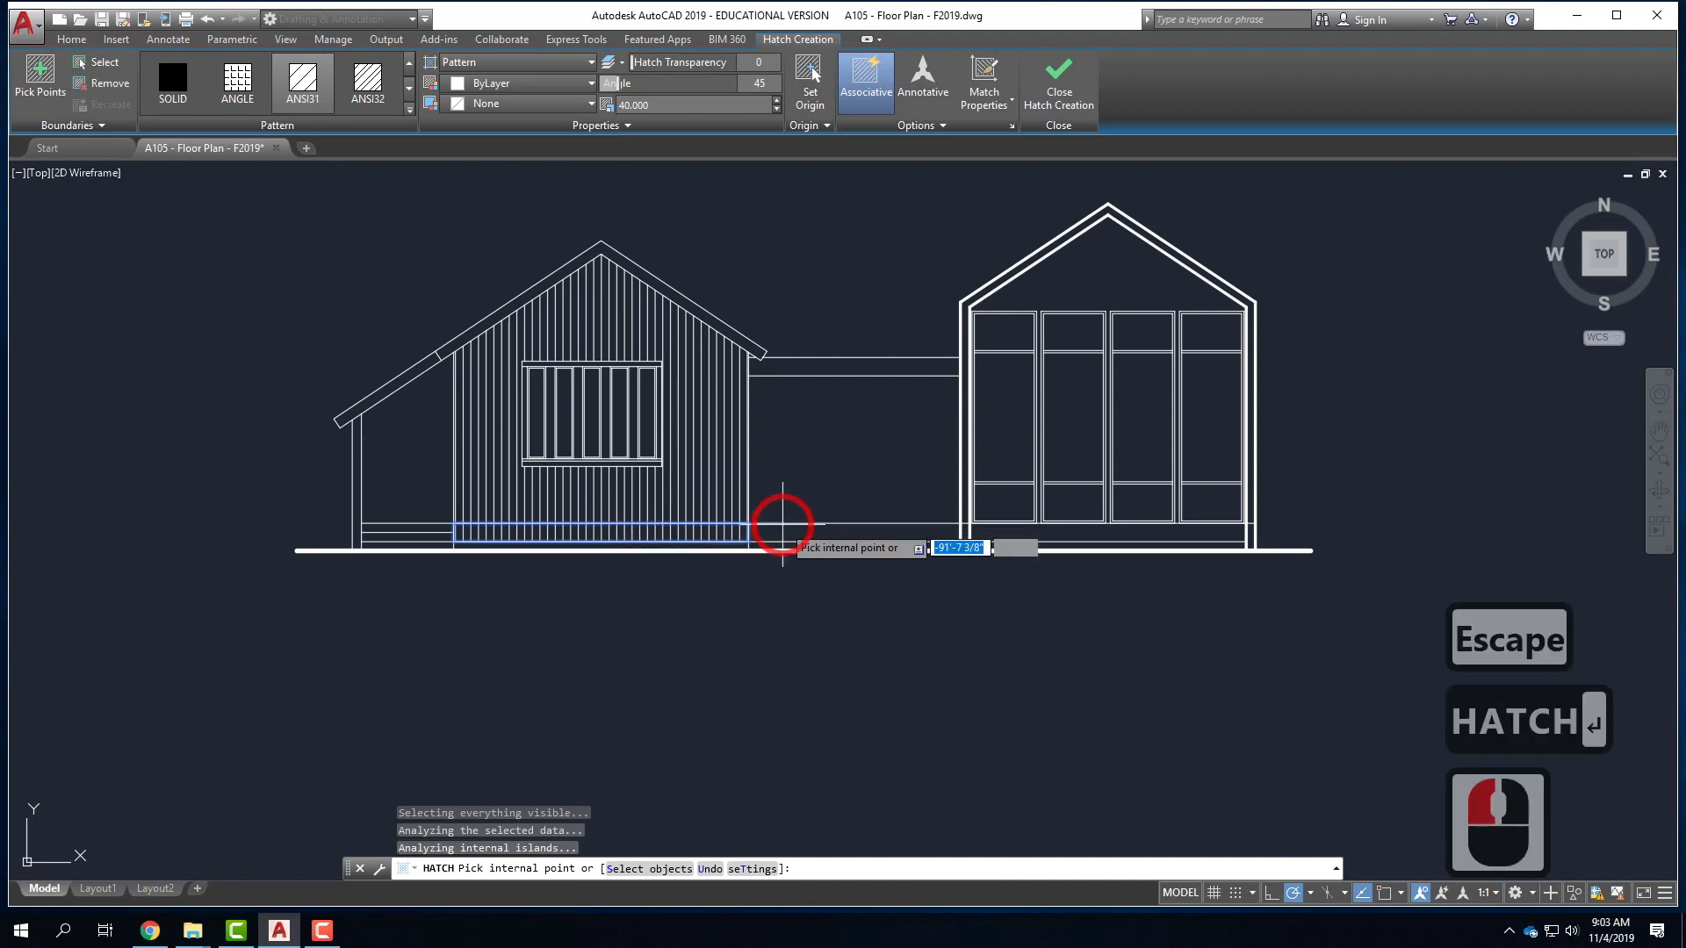
click(791, 482)
scroll(746, 378, down, 2)
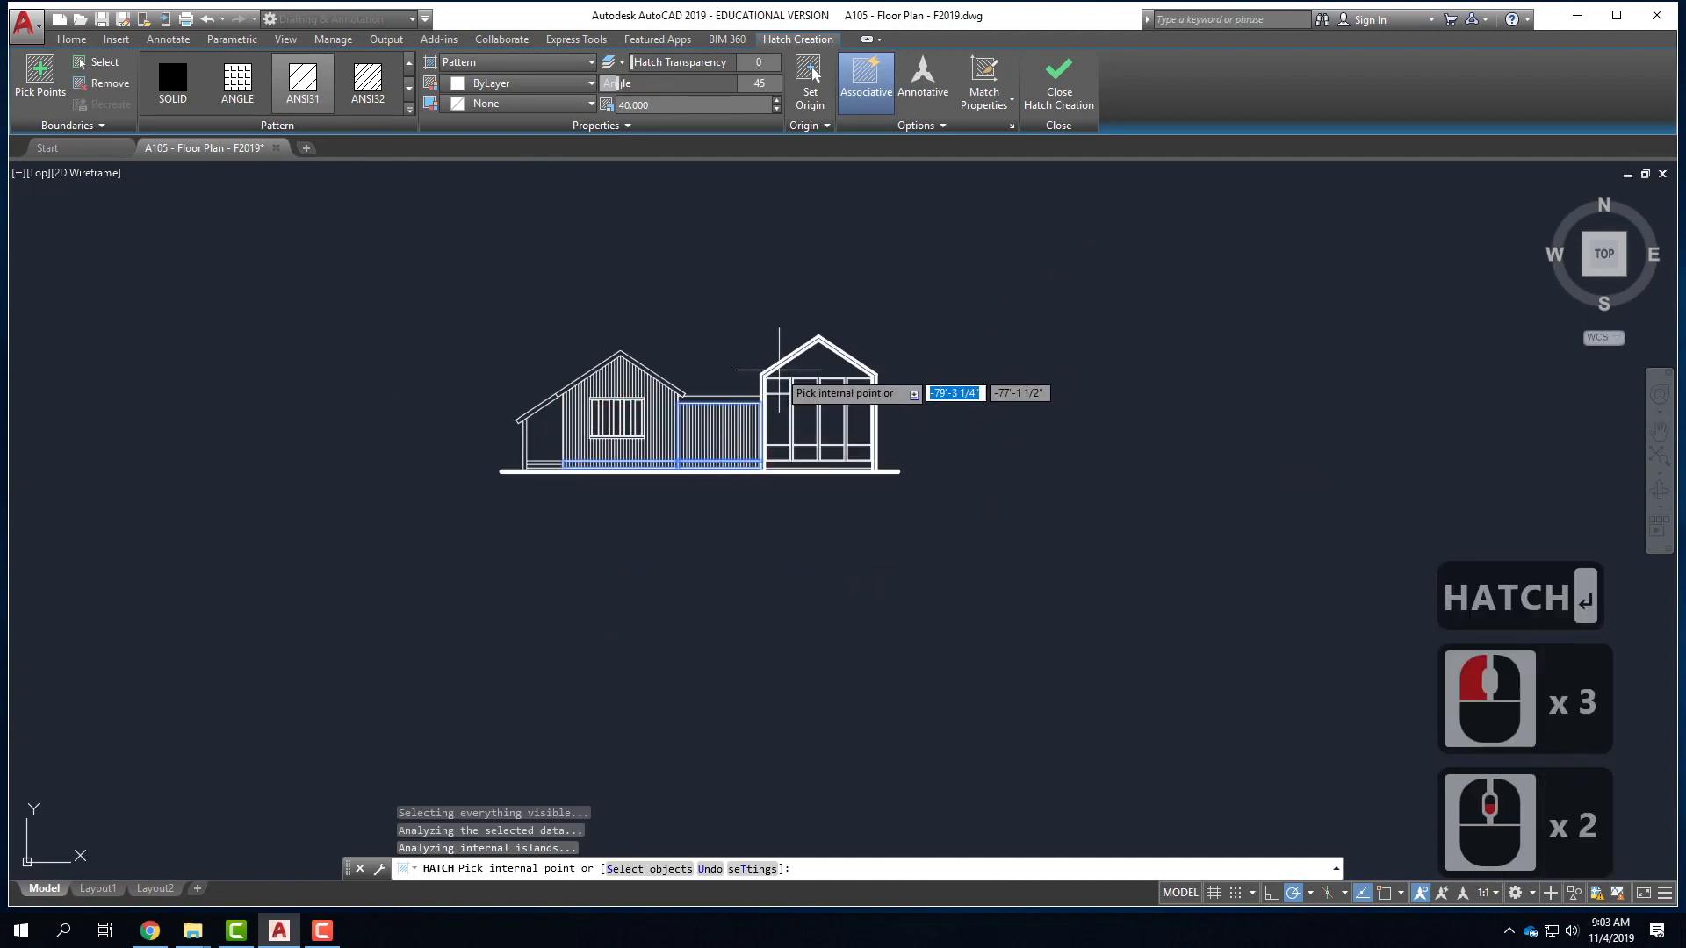
scroll(857, 405, up, 1)
click(852, 369)
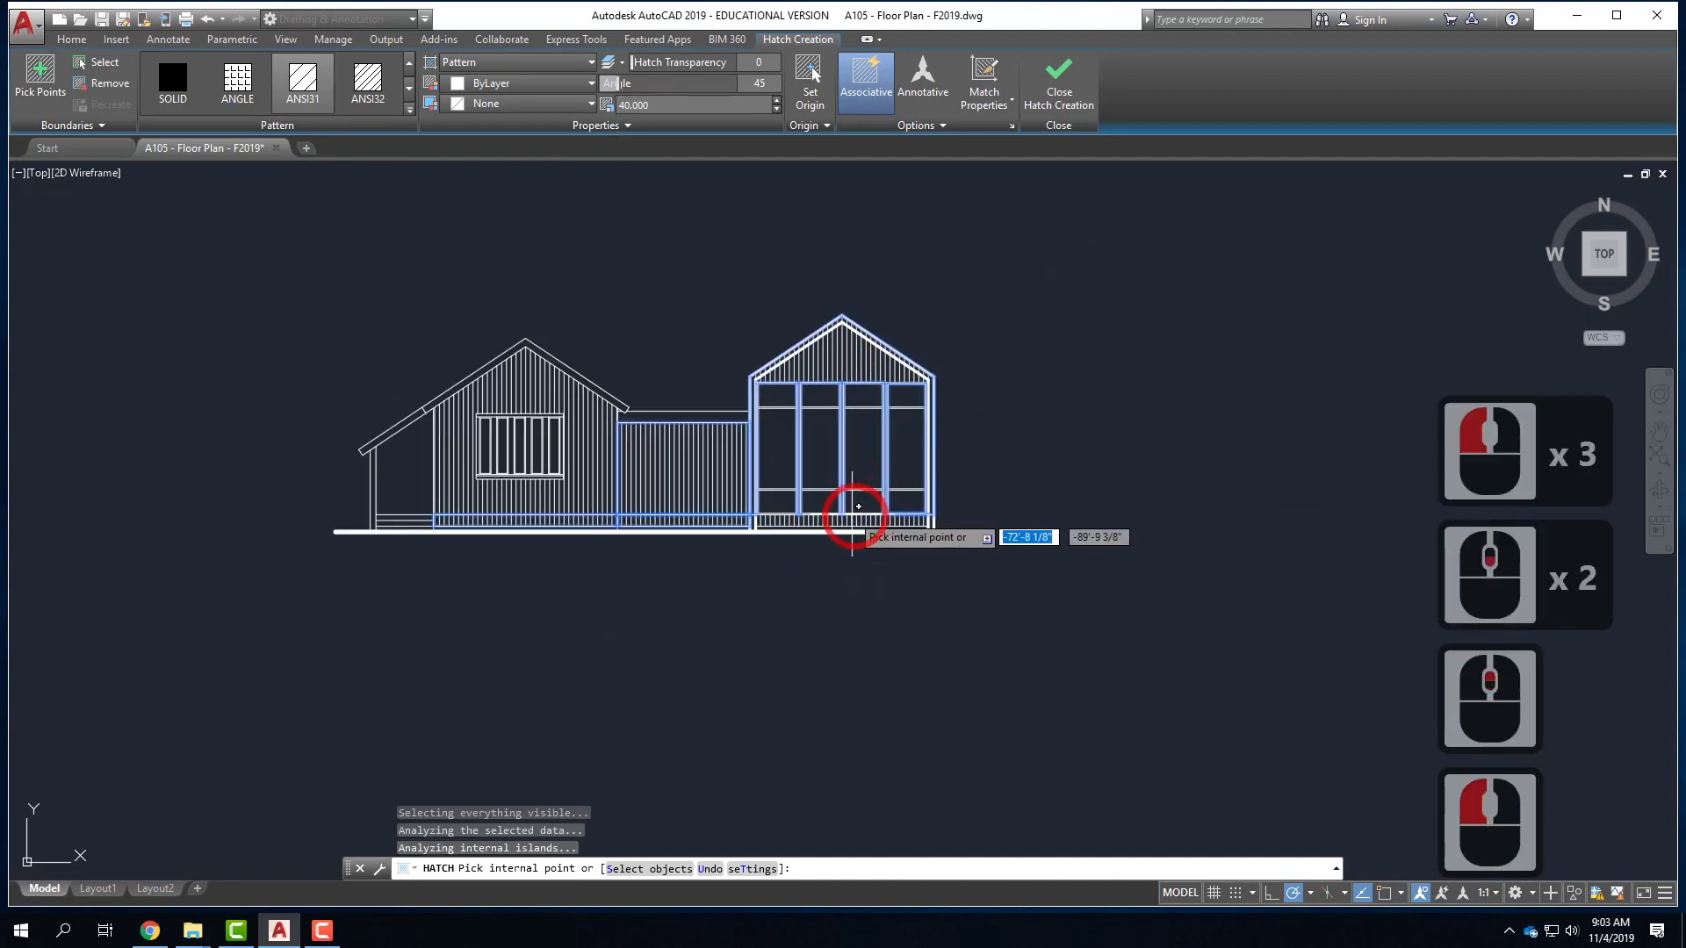
click(838, 519)
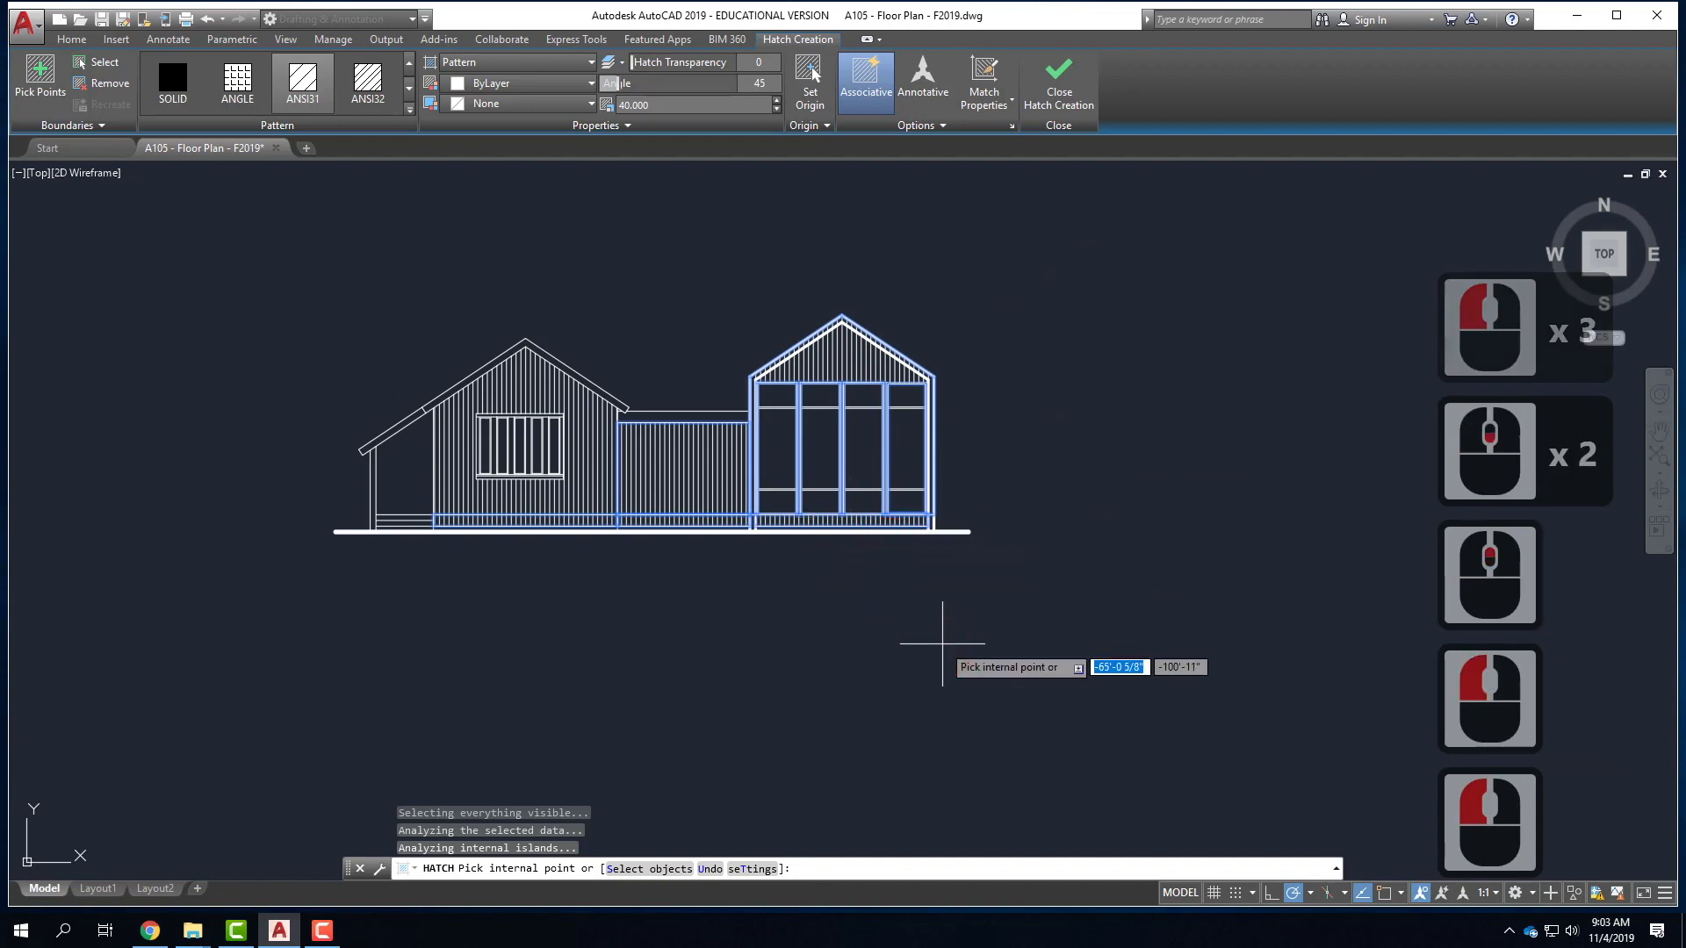
key(Return)
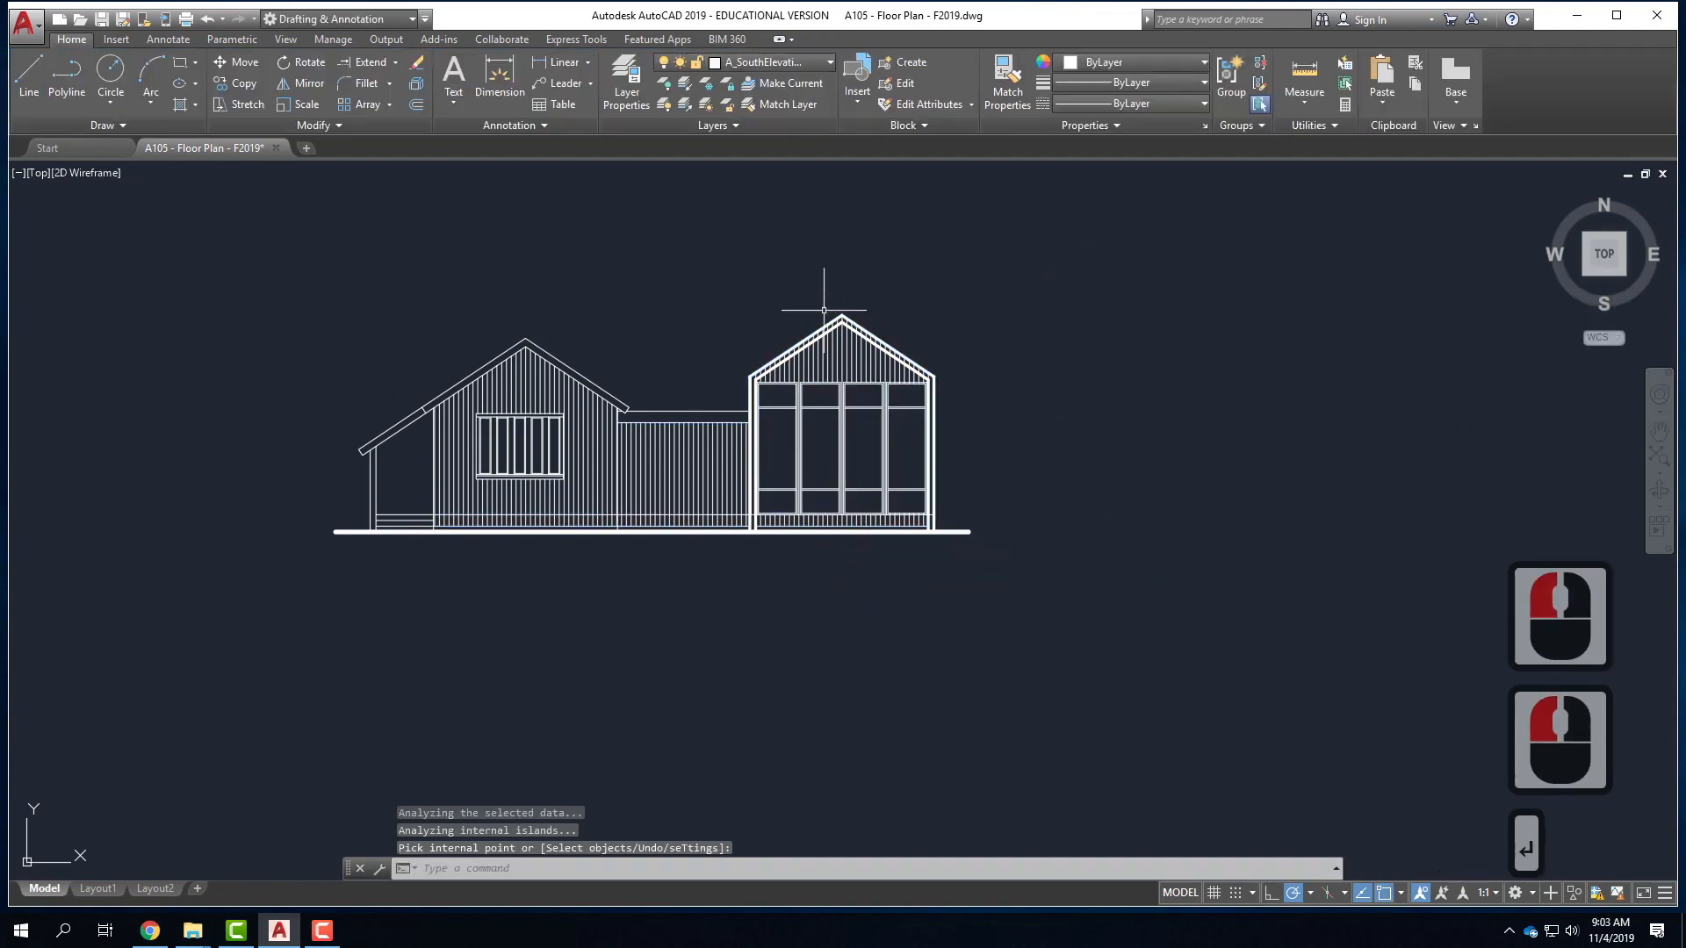
- Delete the new siding hatch together with the inner line of the right house's right-hand roof slope
scroll(848, 344, up, 4)
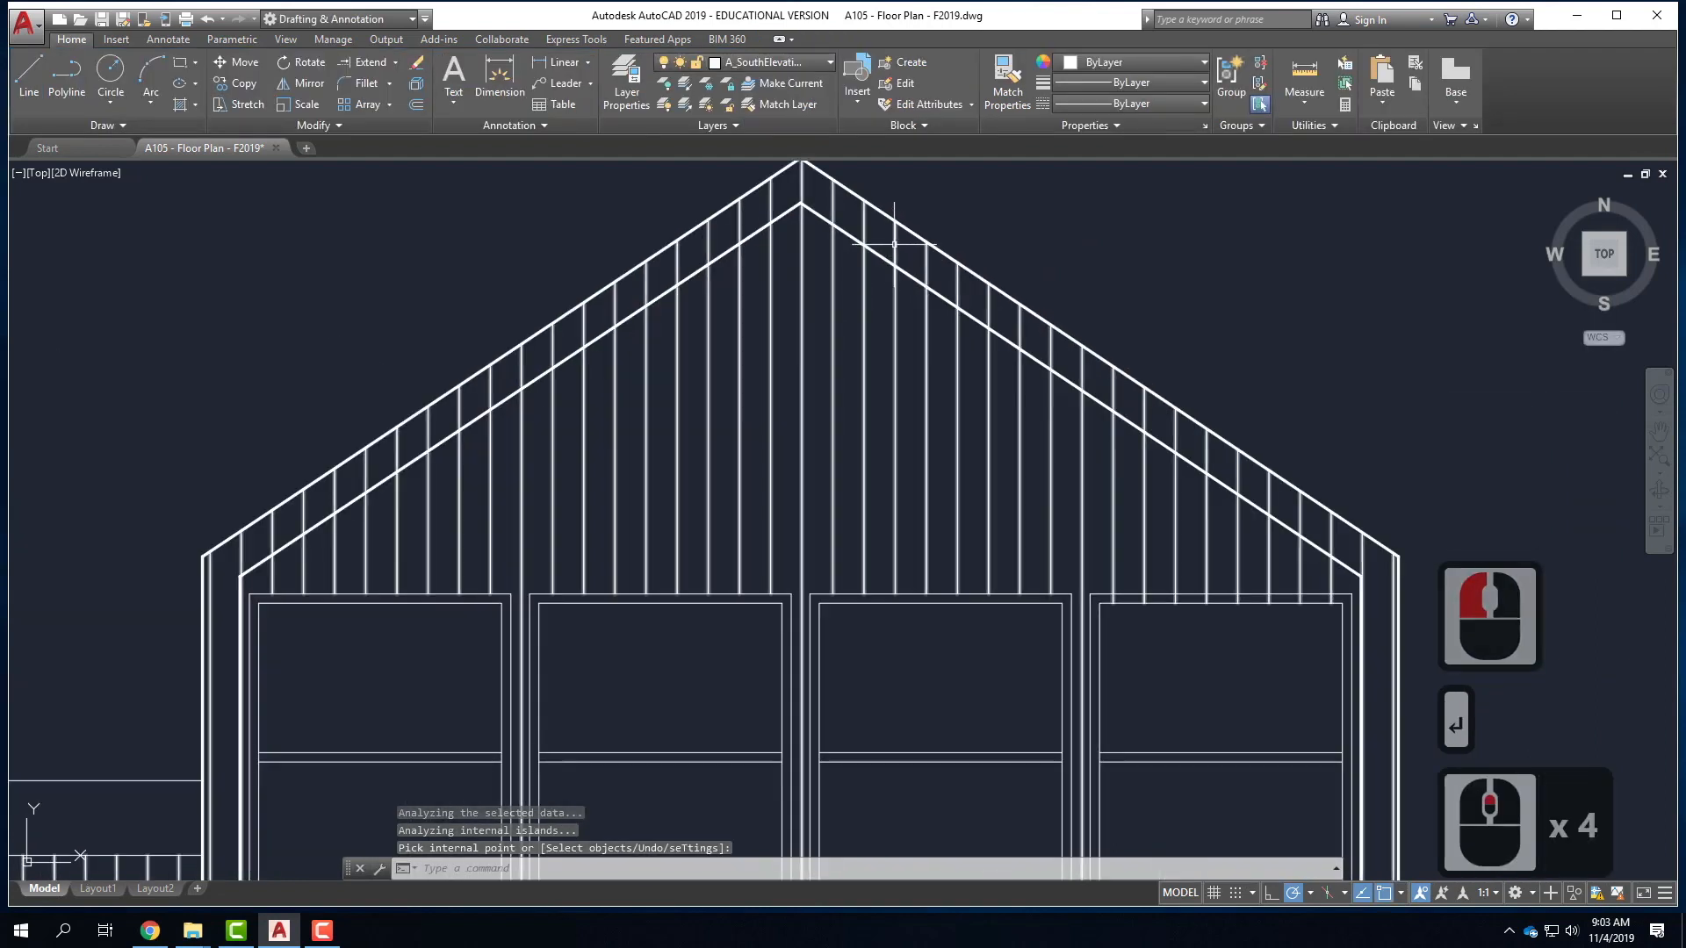
key(Escape)
click(922, 283)
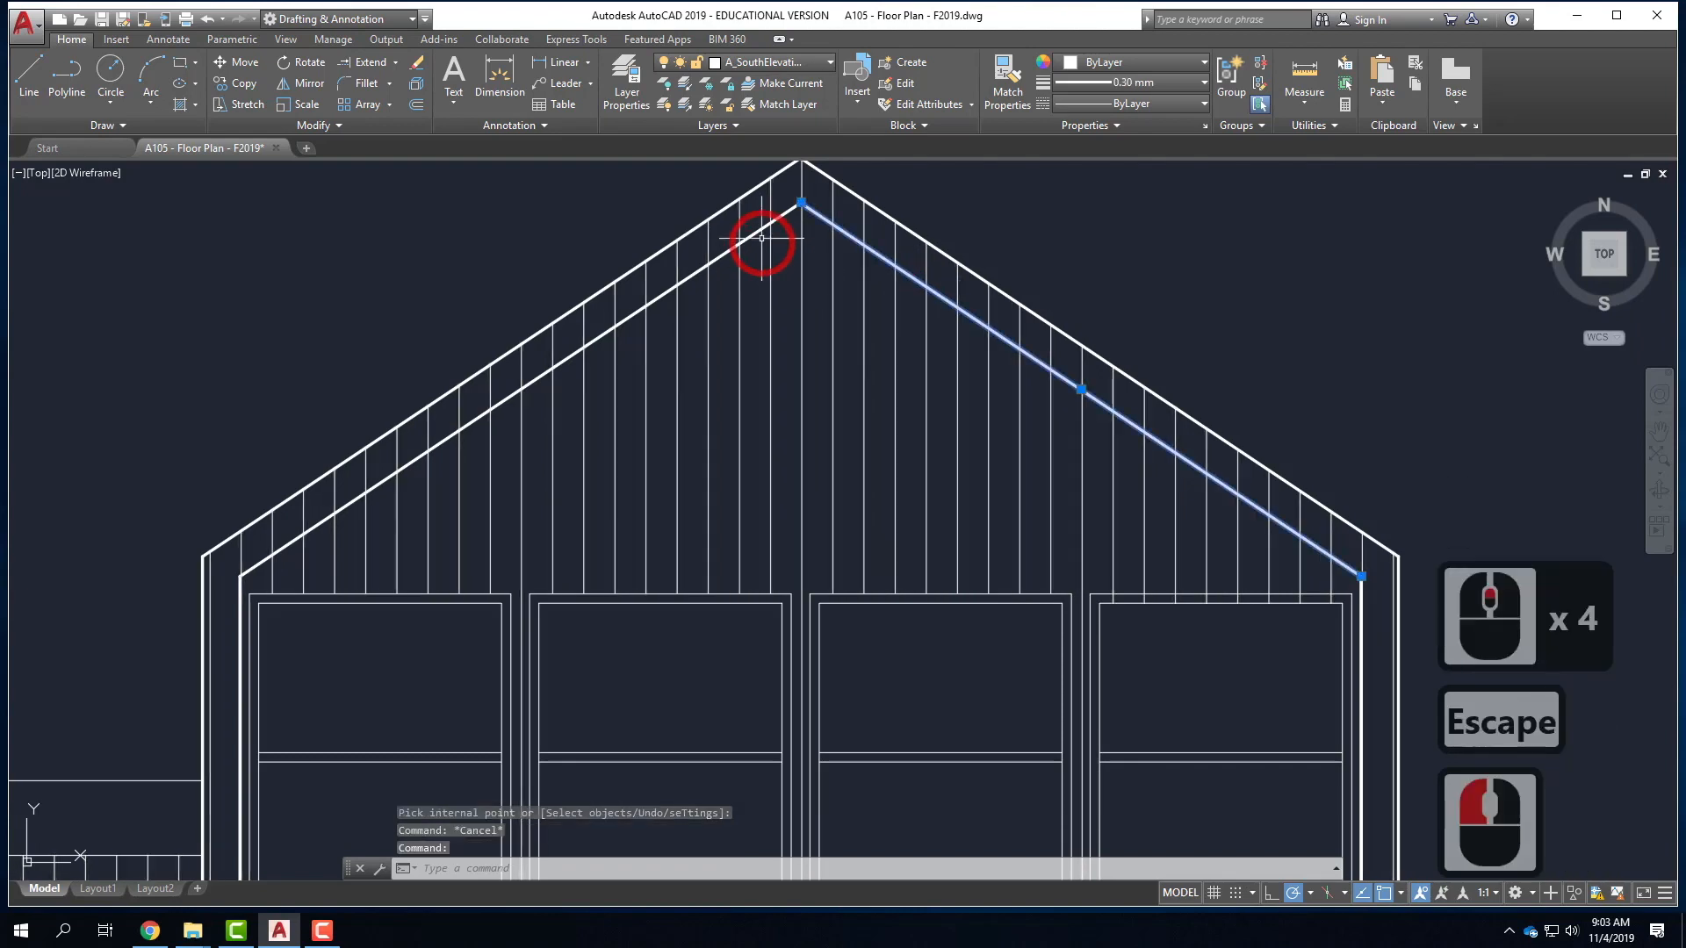
scroll(812, 253, down, 2)
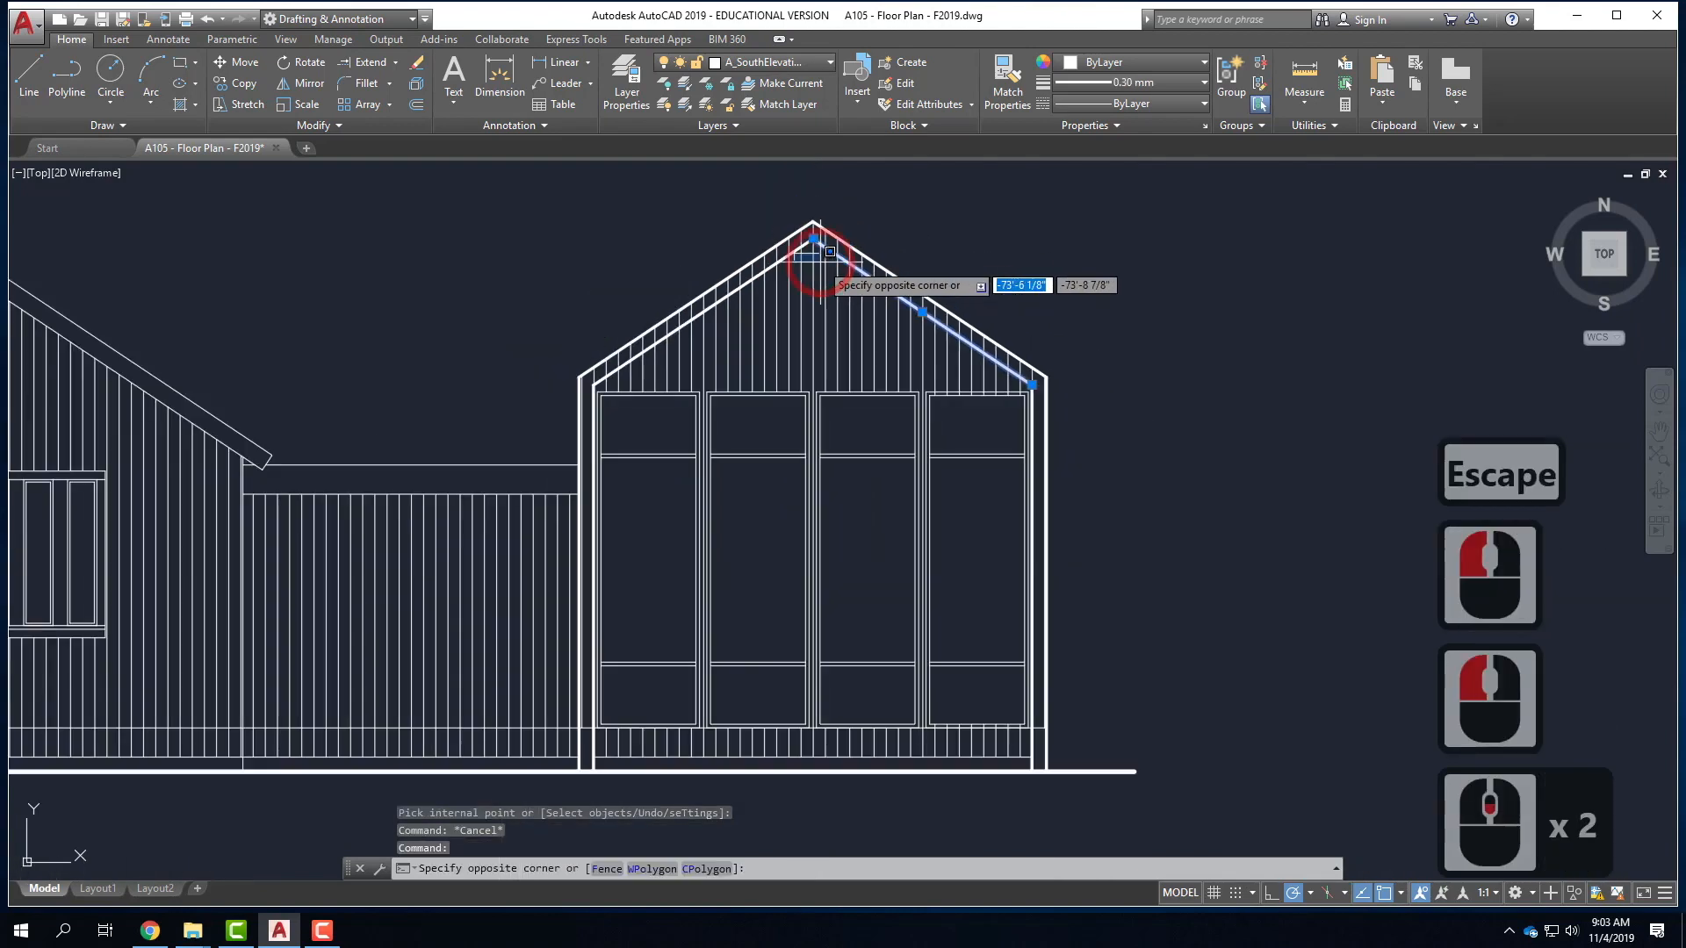
key(Escape)
click(915, 336)
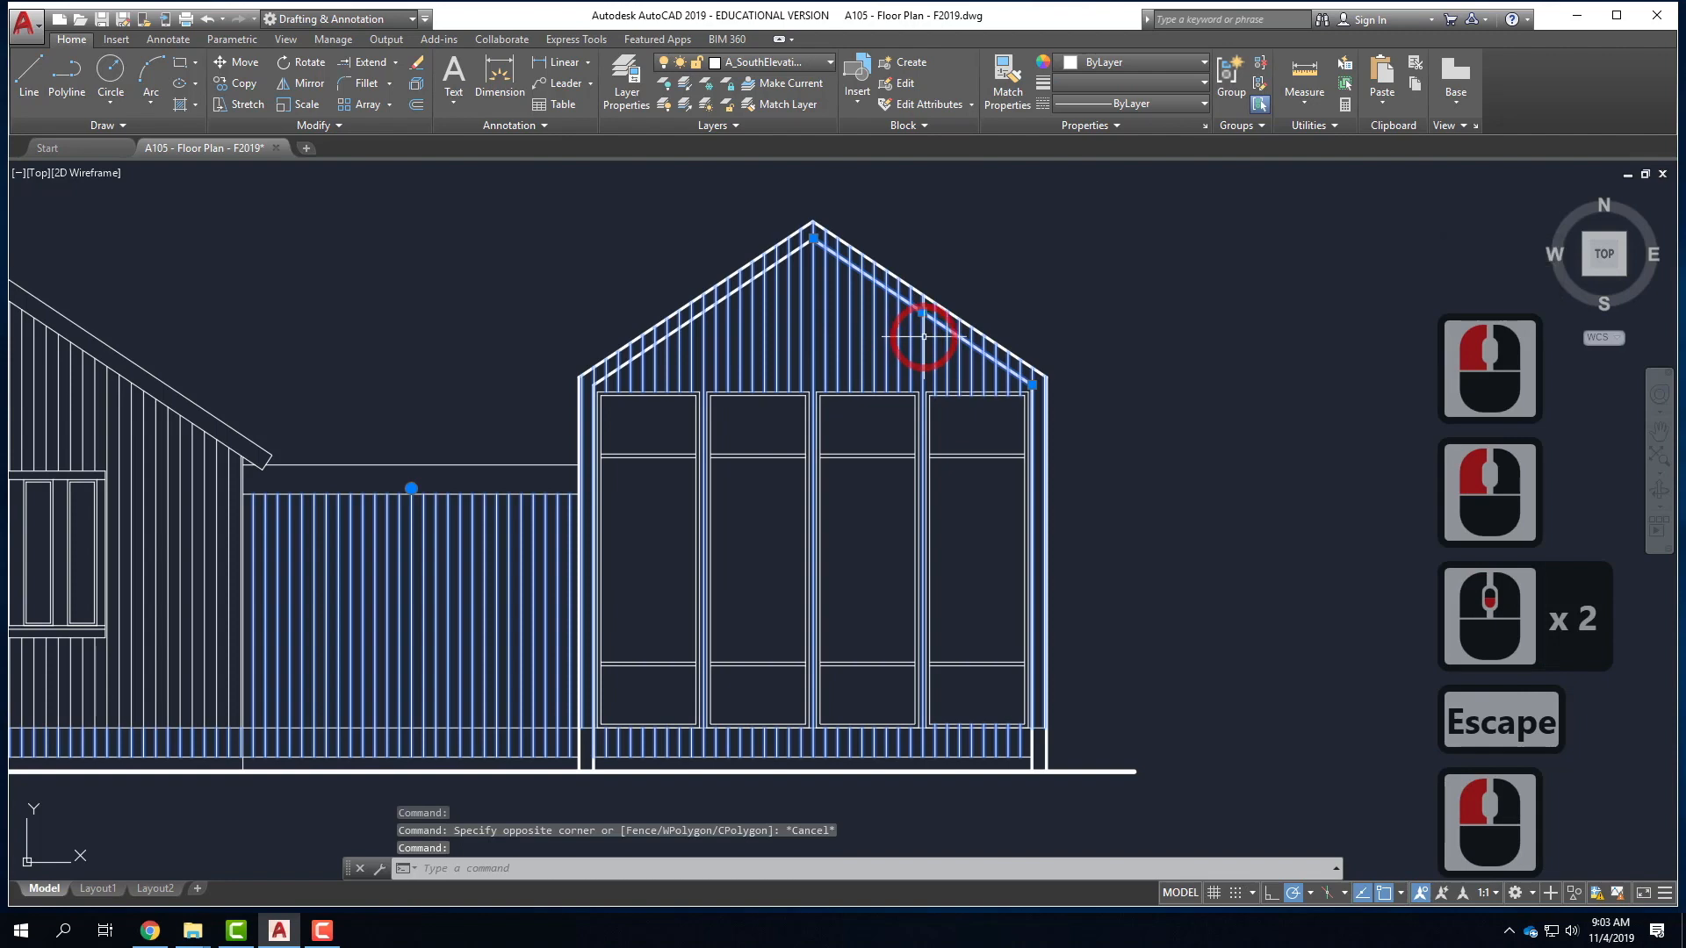
key(Delete)
- Hatch the left house's base strip, the link wall and the link's base strip with the ANSI31 vertical siding pattern
text(hatch)
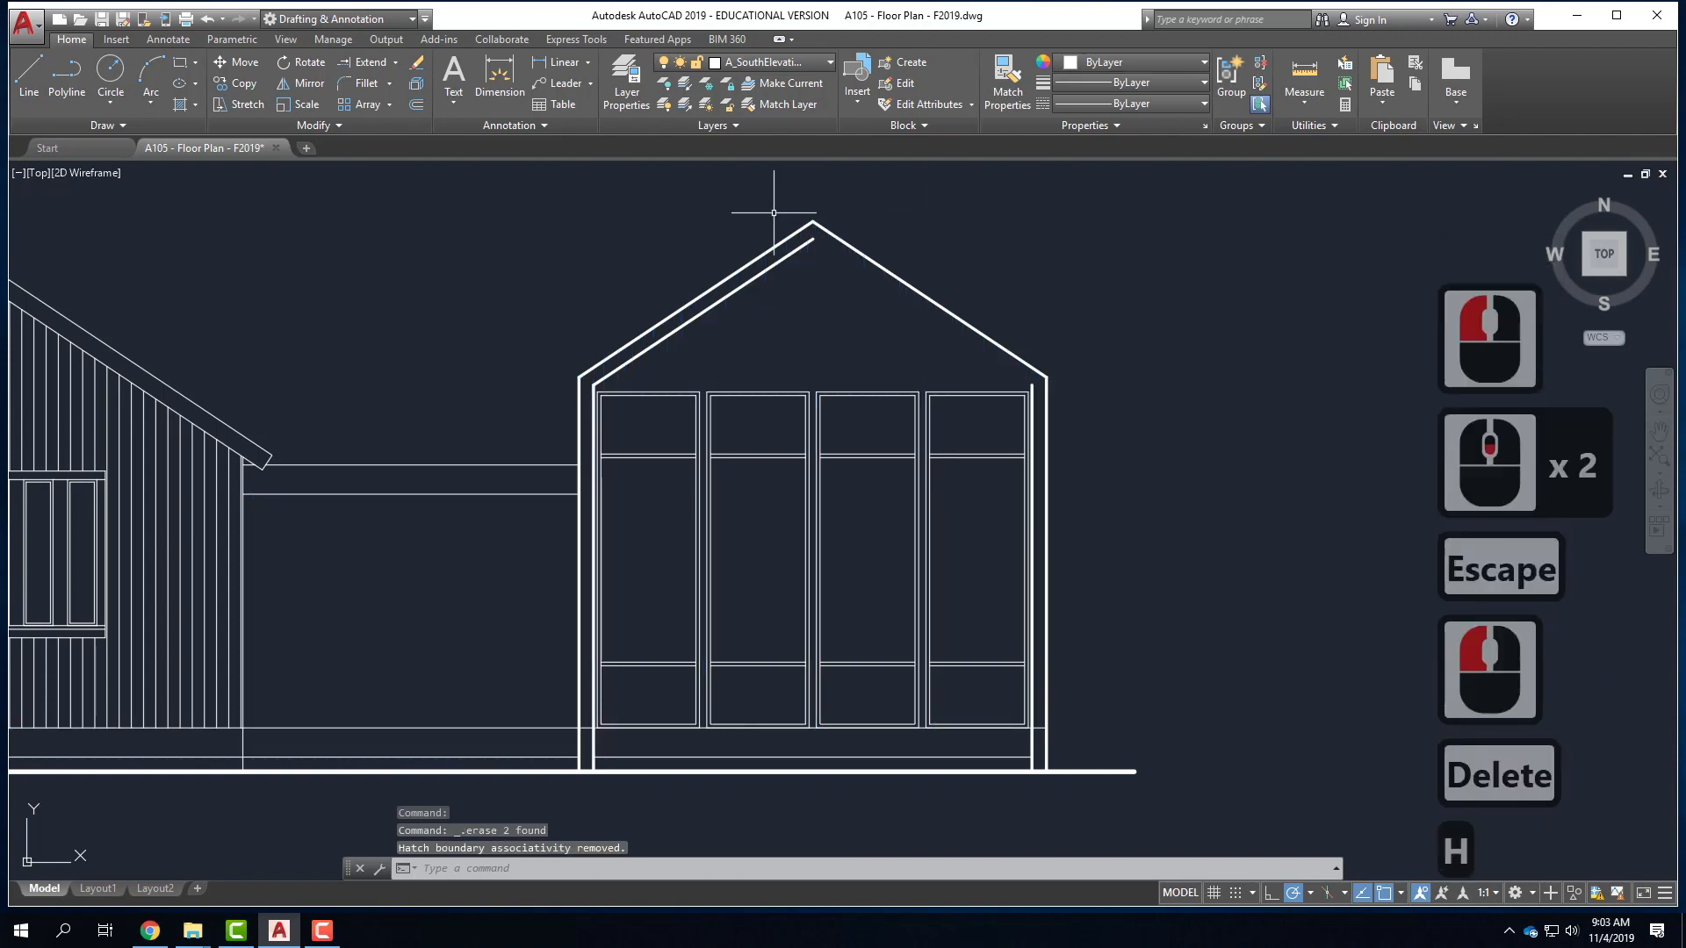
key(Return)
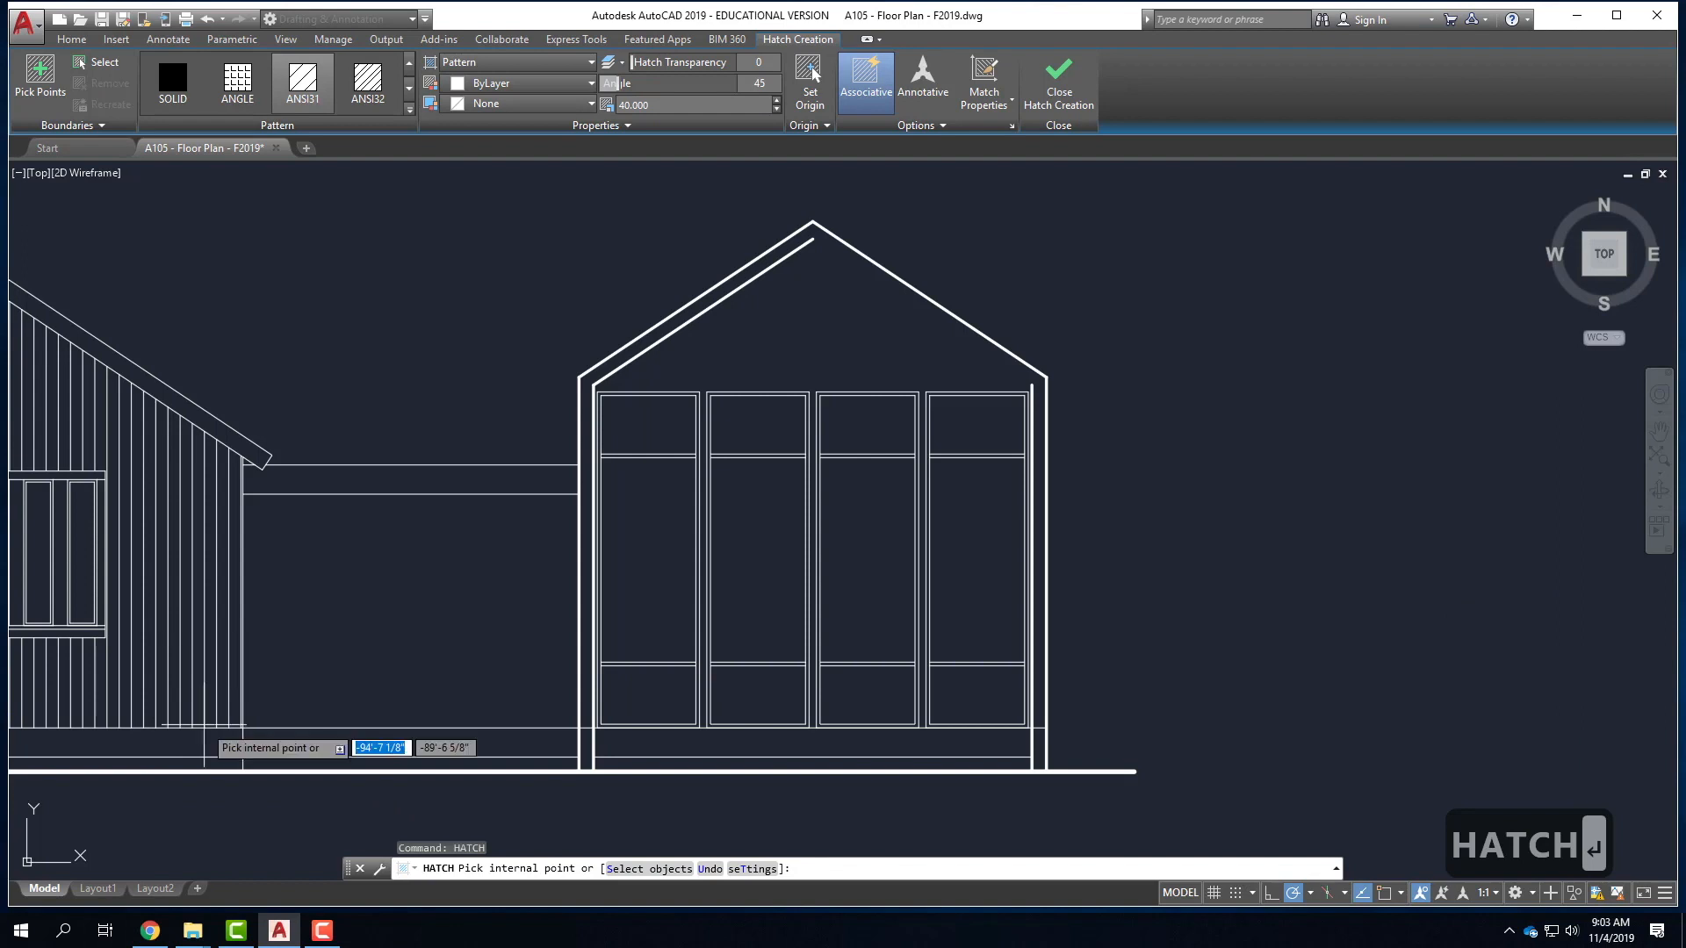
click(208, 732)
click(331, 650)
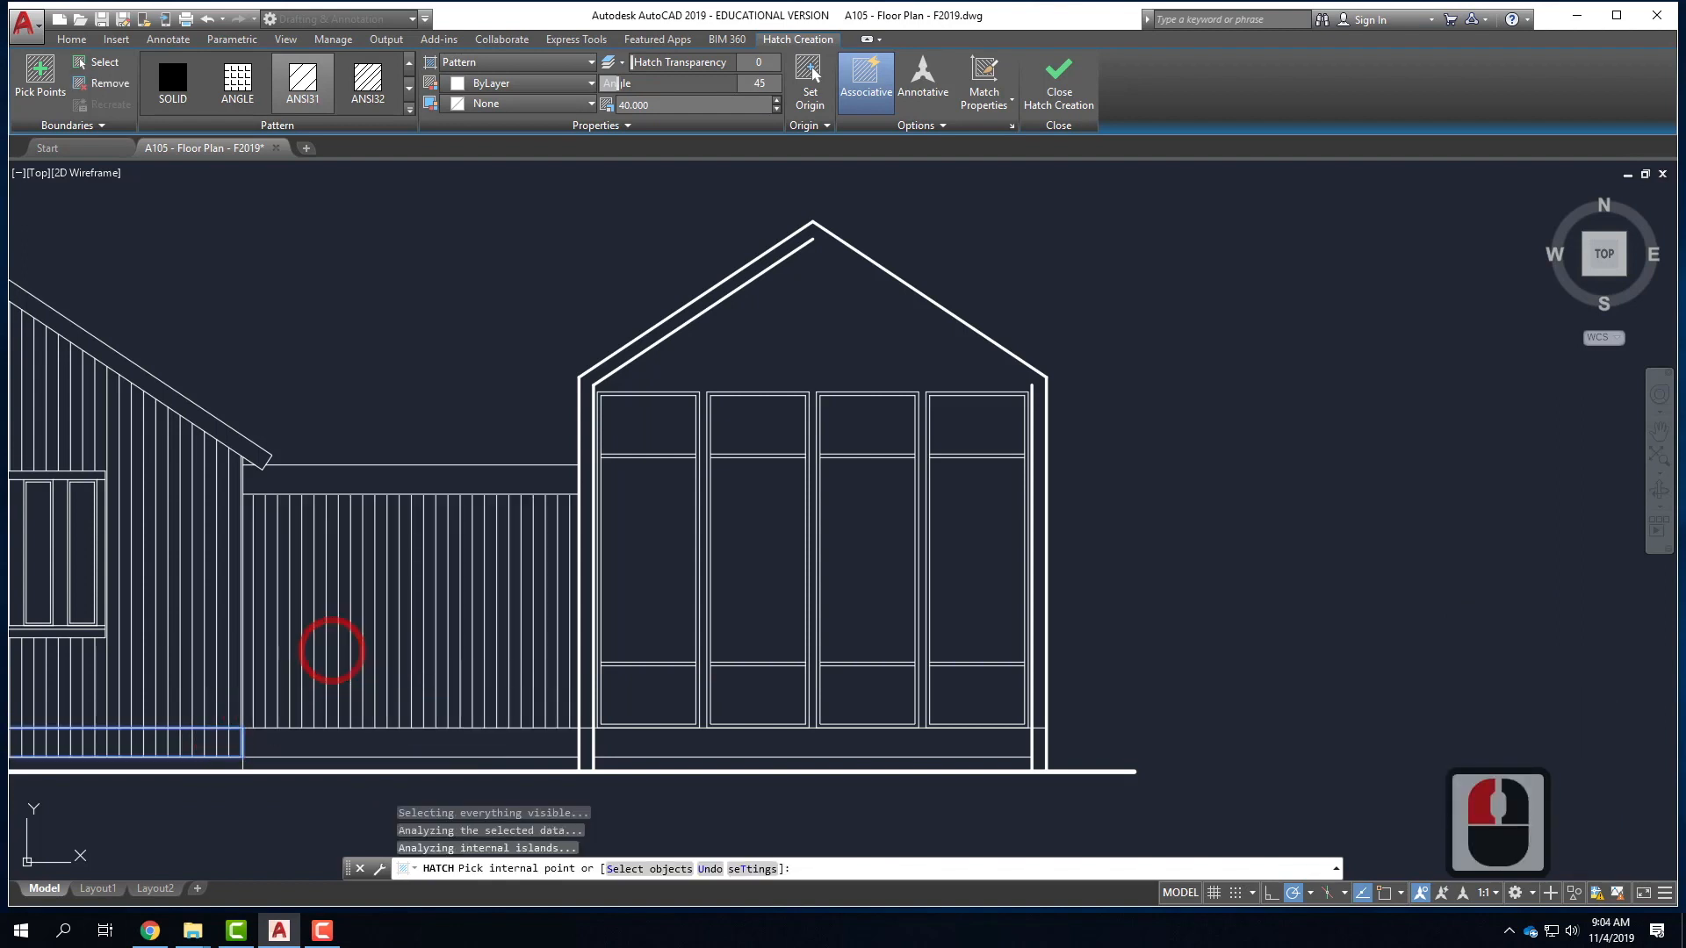
click(648, 739)
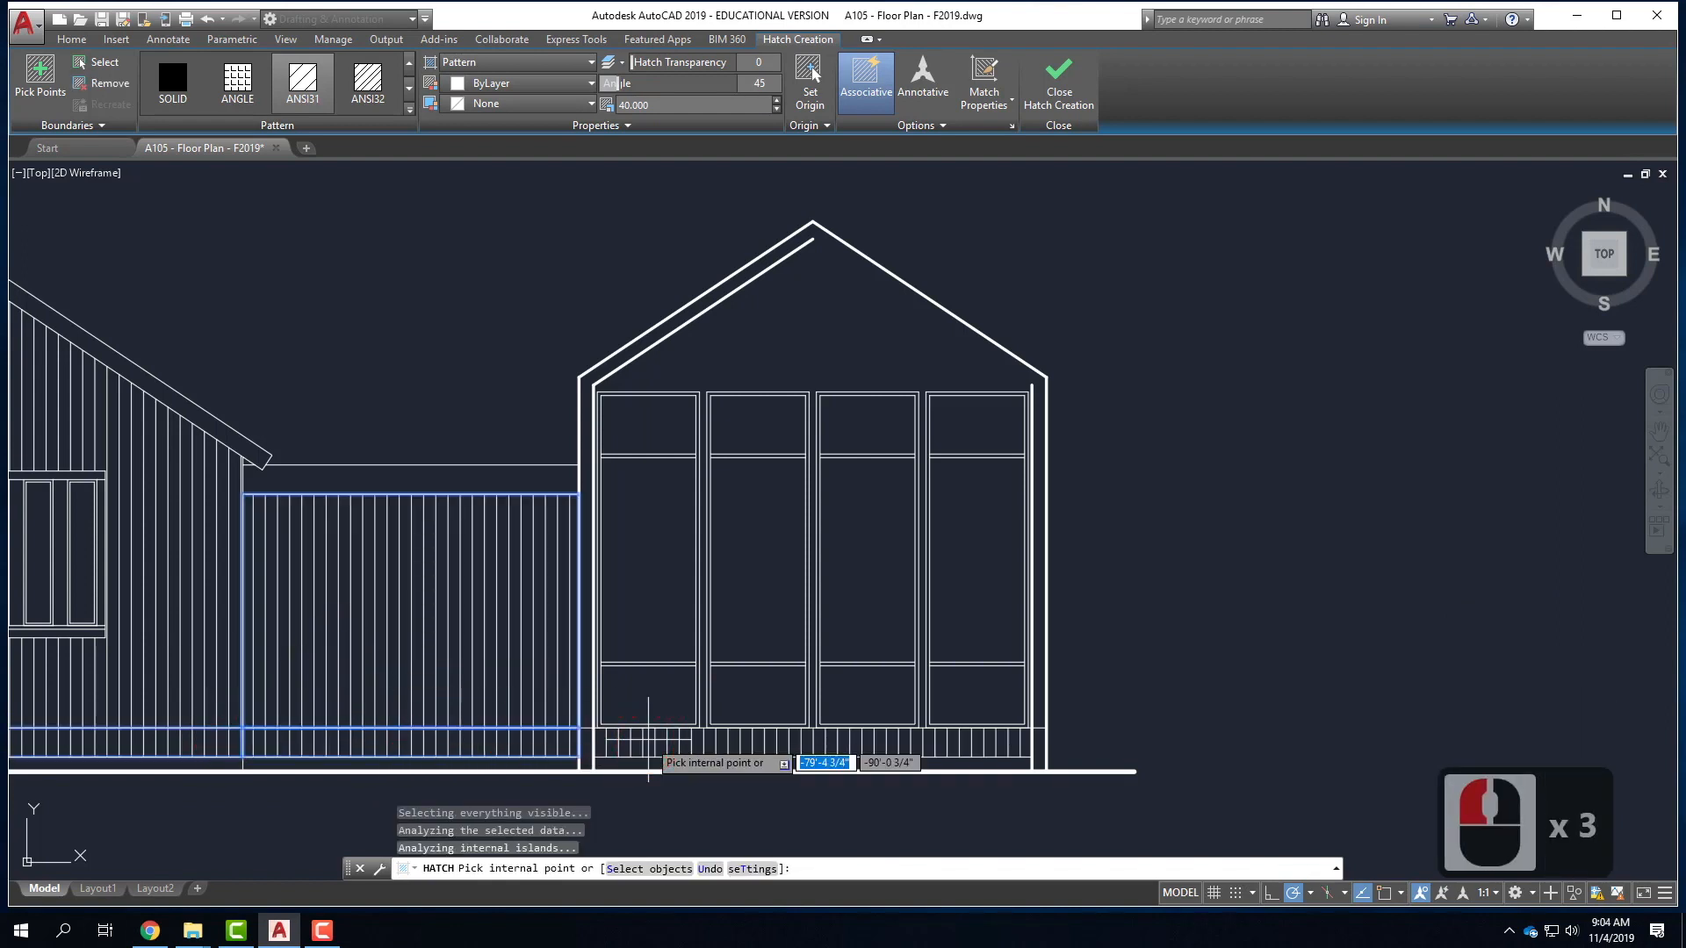
key(Return)
- Set the lineweight of the gable wall hatch and the link and base hatch to 0.00 mm
scroll(1177, 693, down, 2)
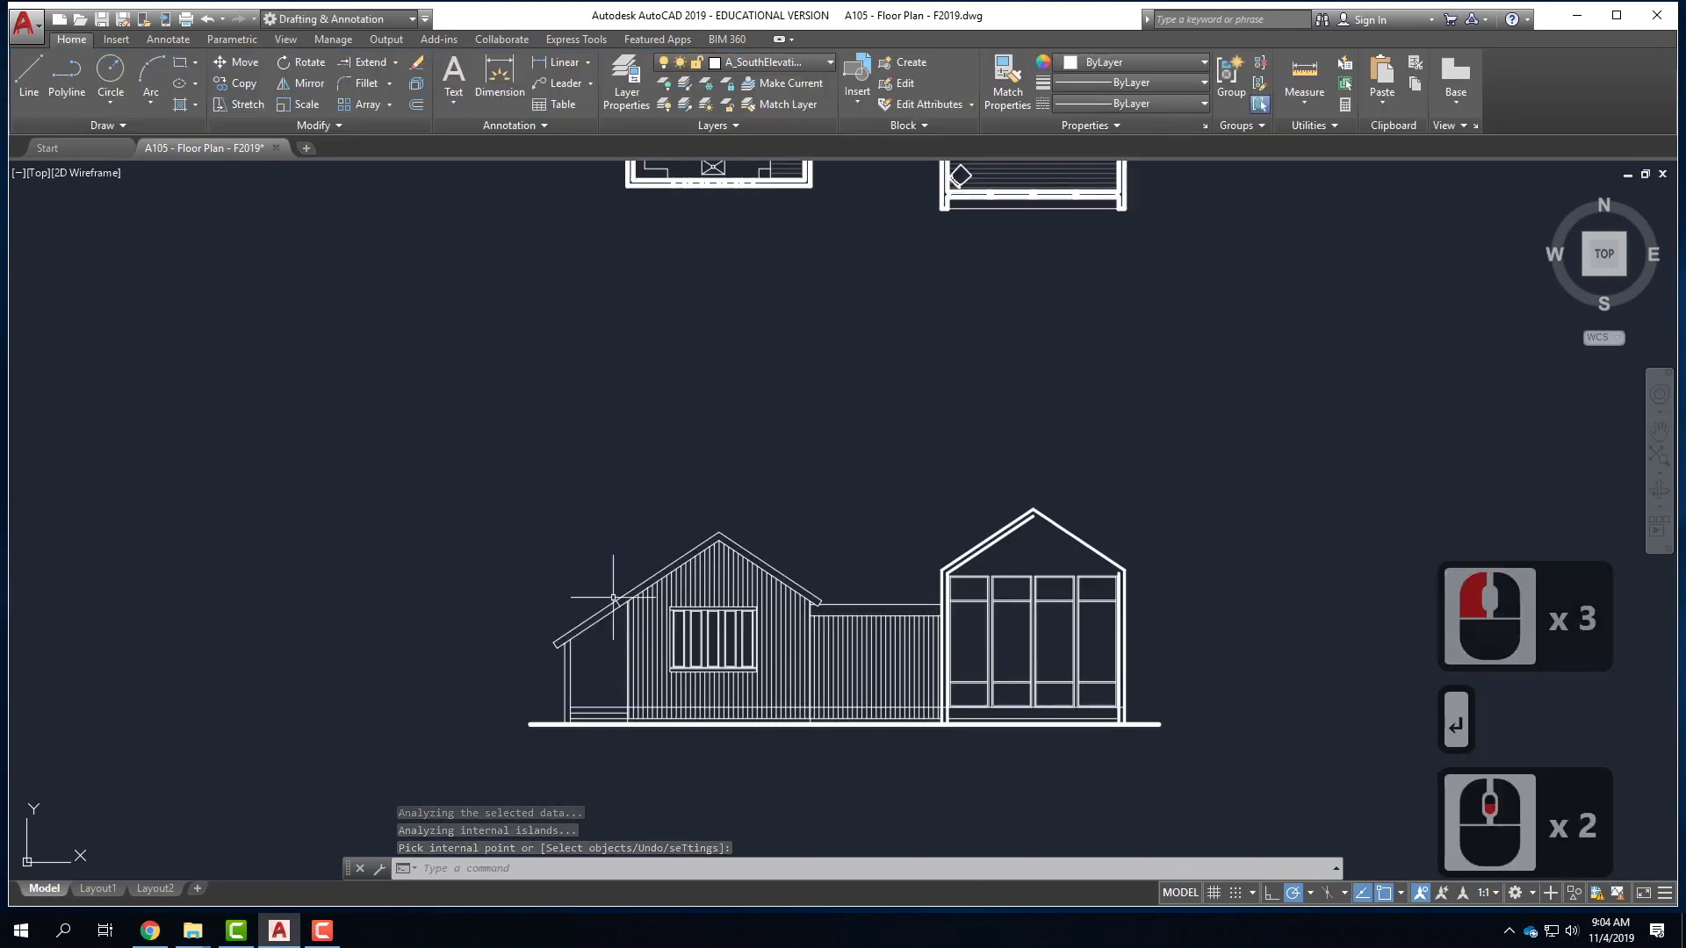
click(784, 665)
click(873, 684)
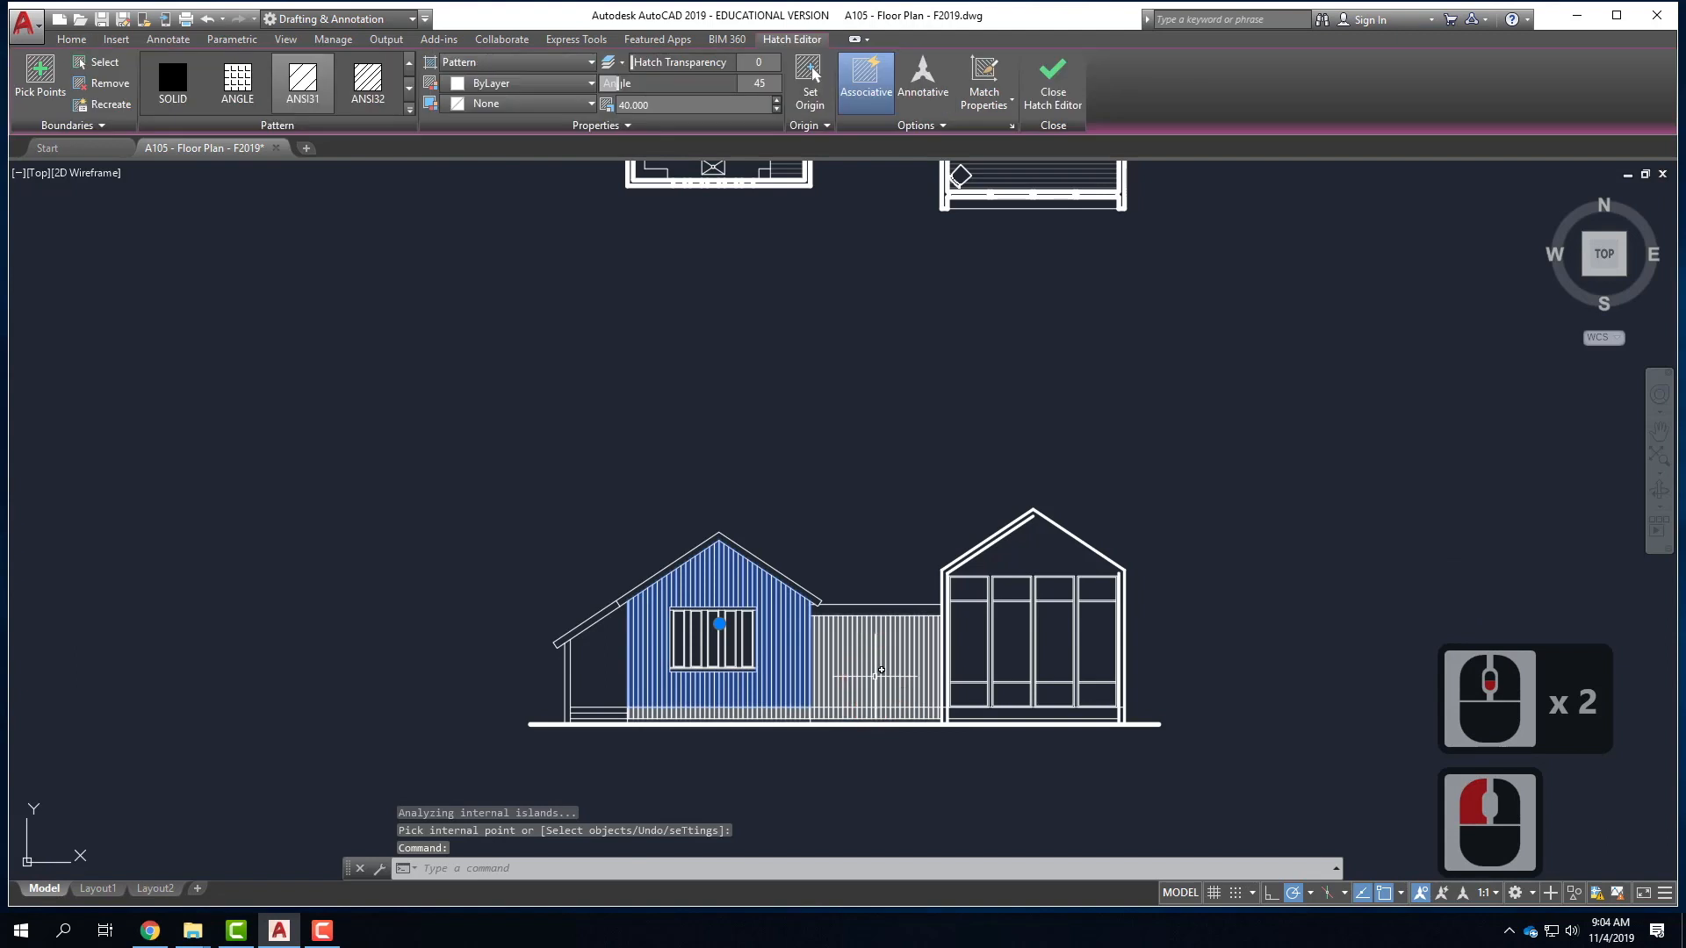
shift+click(874, 676)
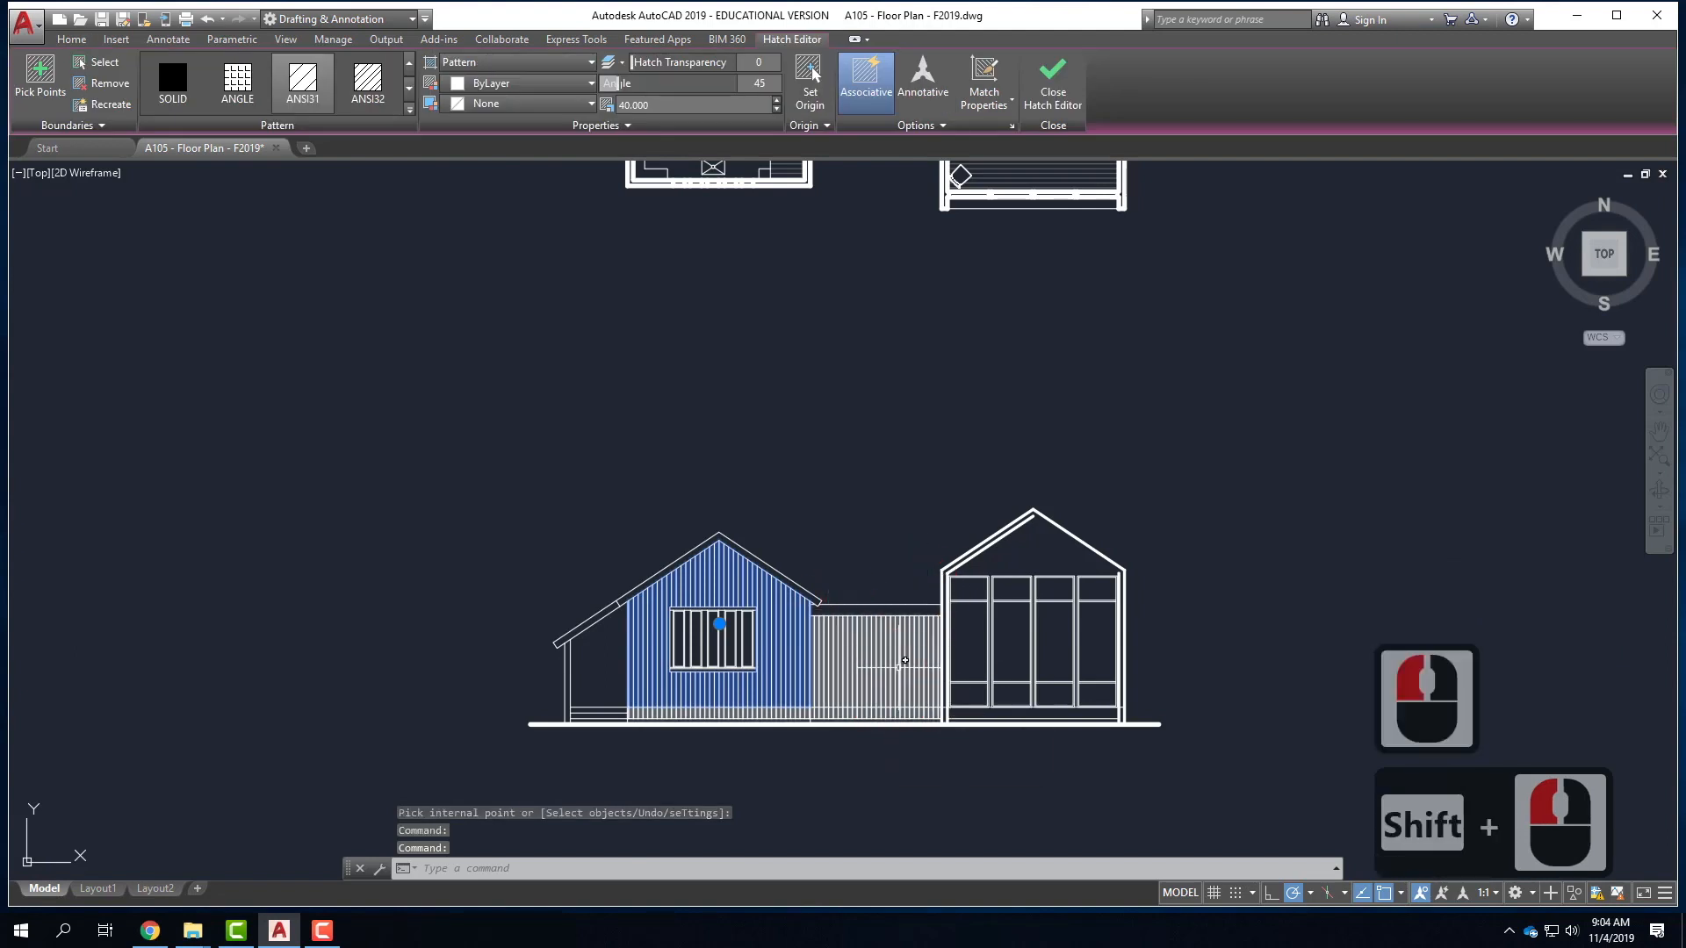
click(887, 632)
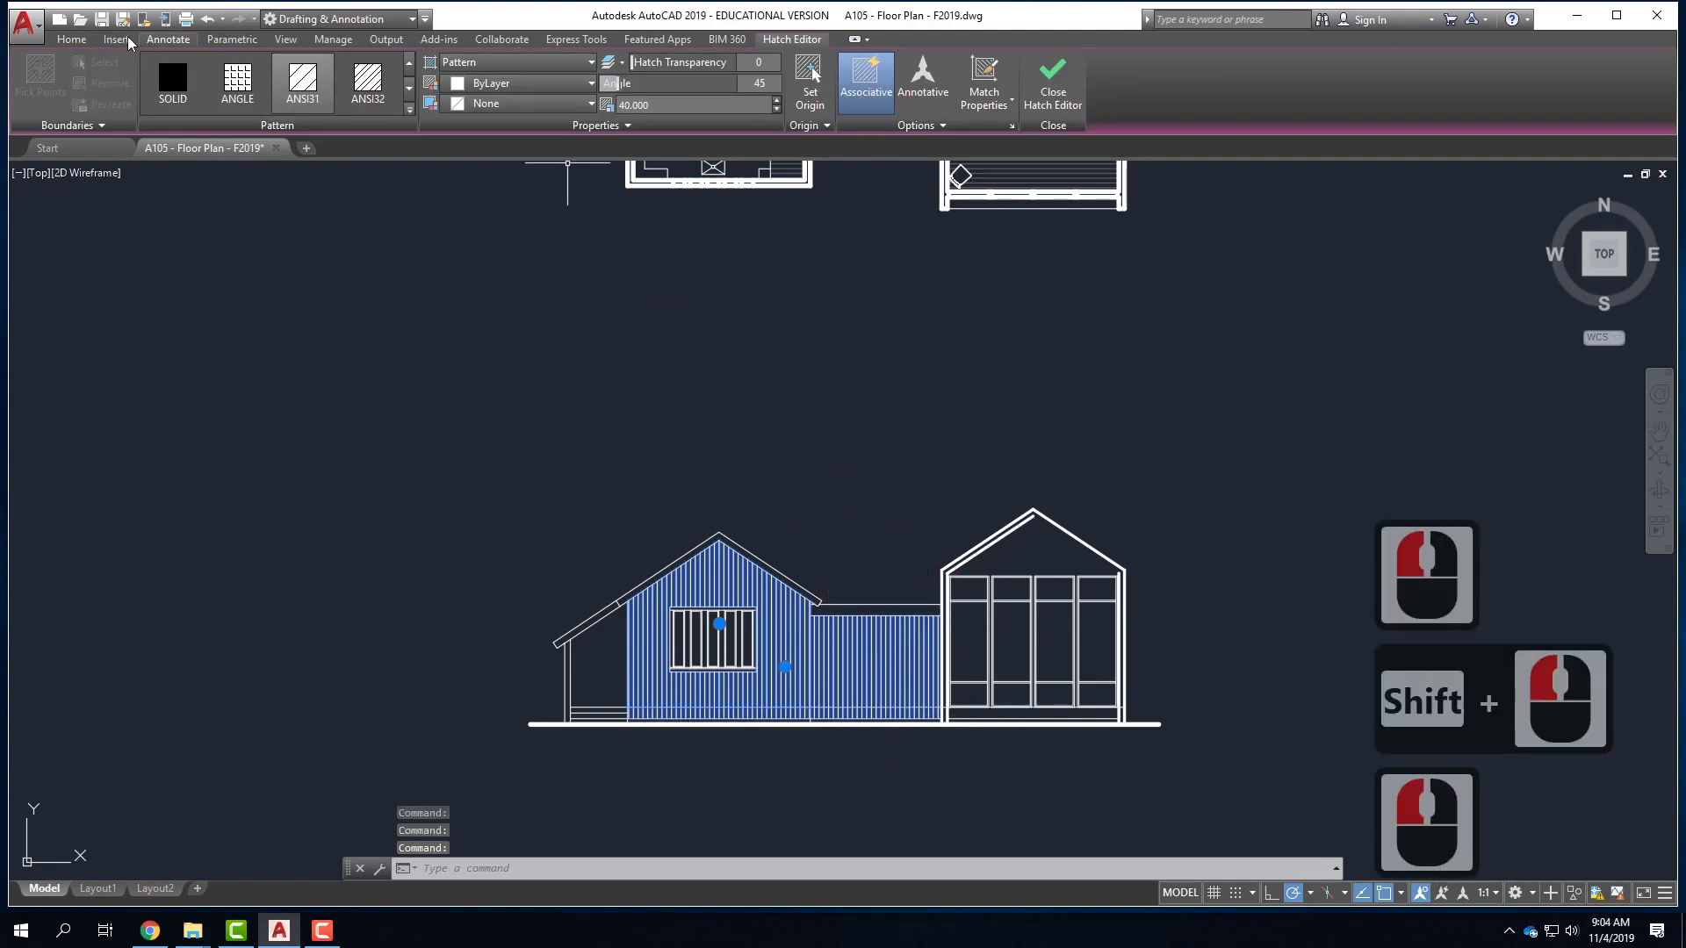
click(79, 40)
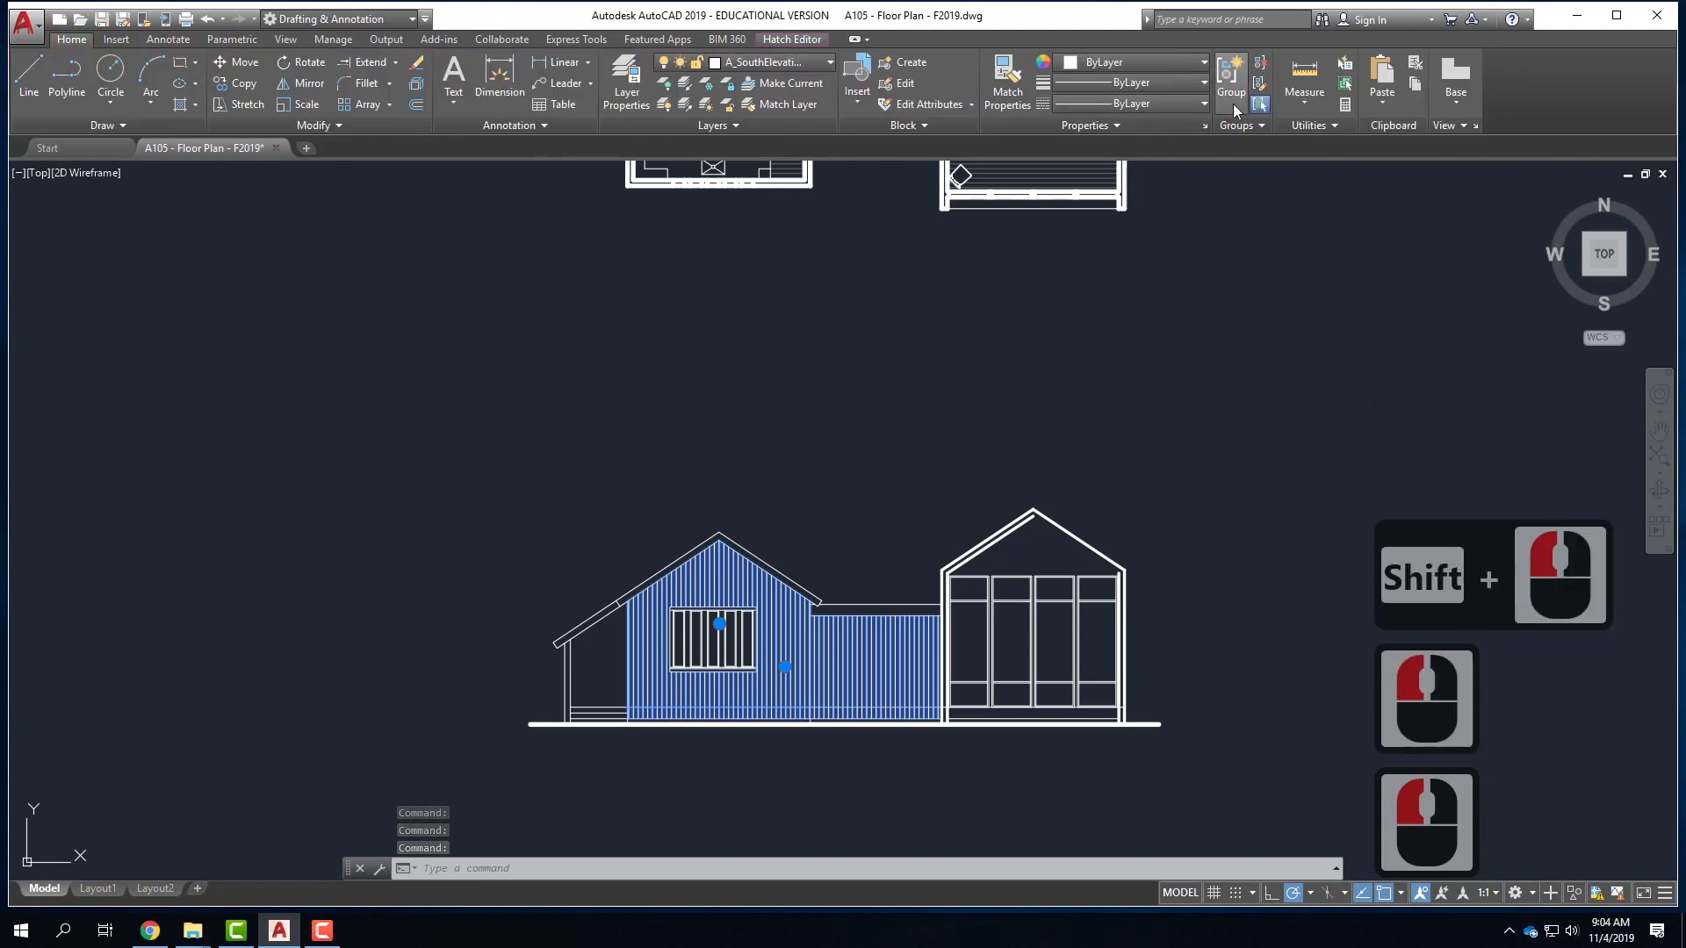
click(1136, 83)
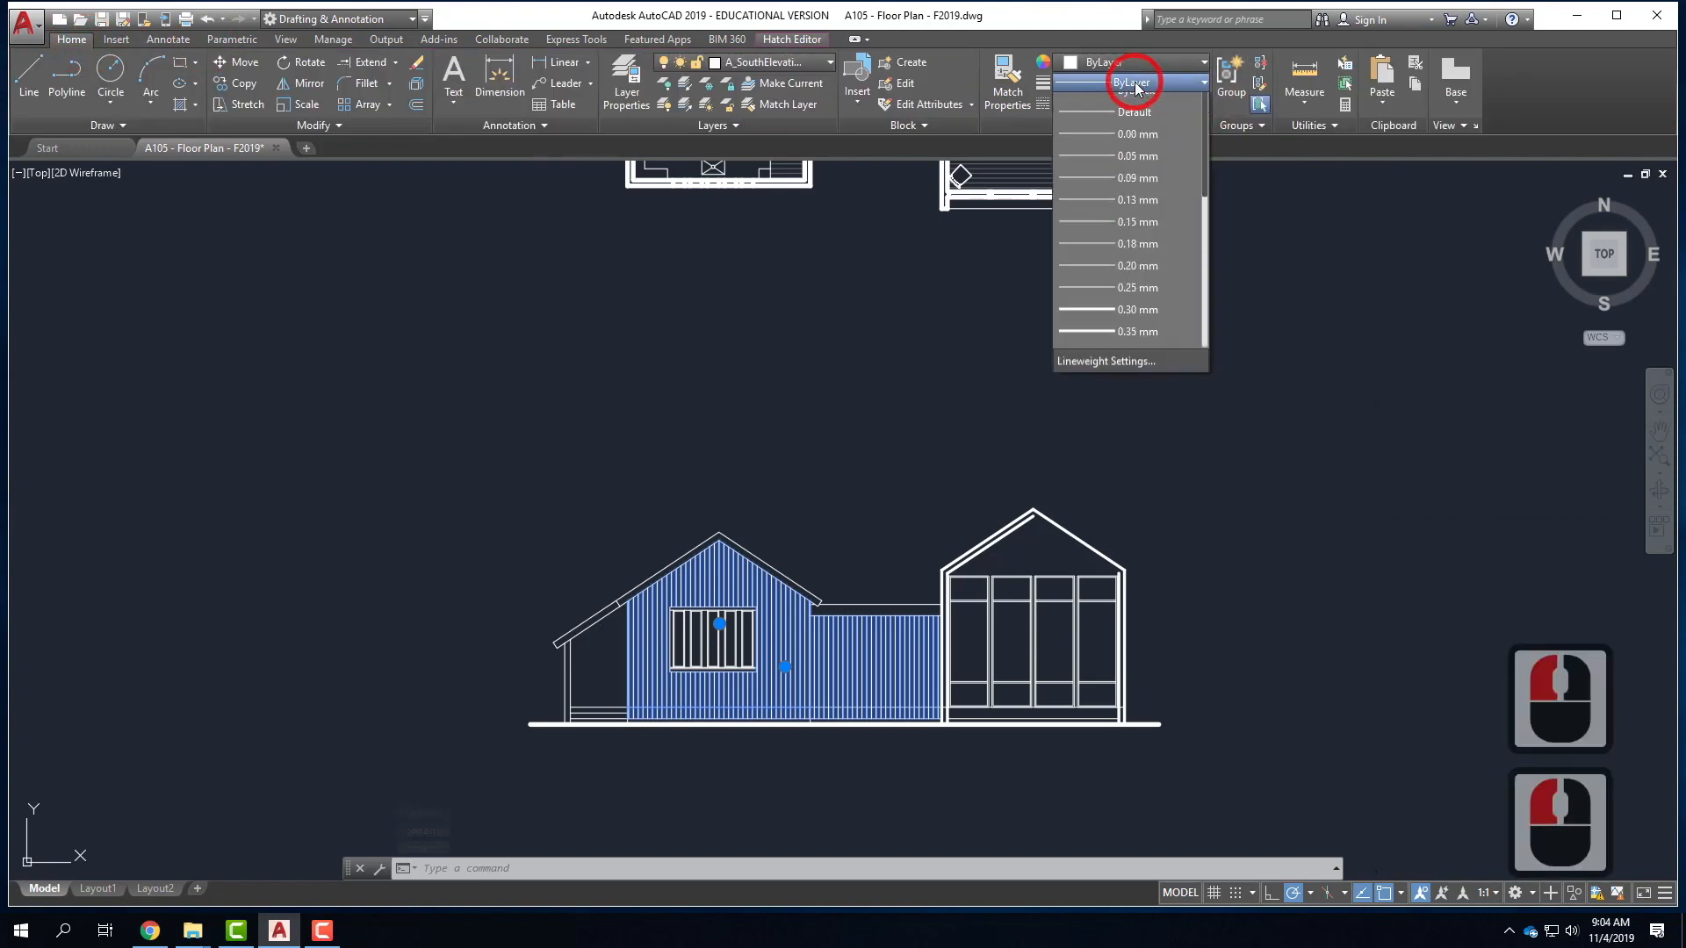
click(1133, 170)
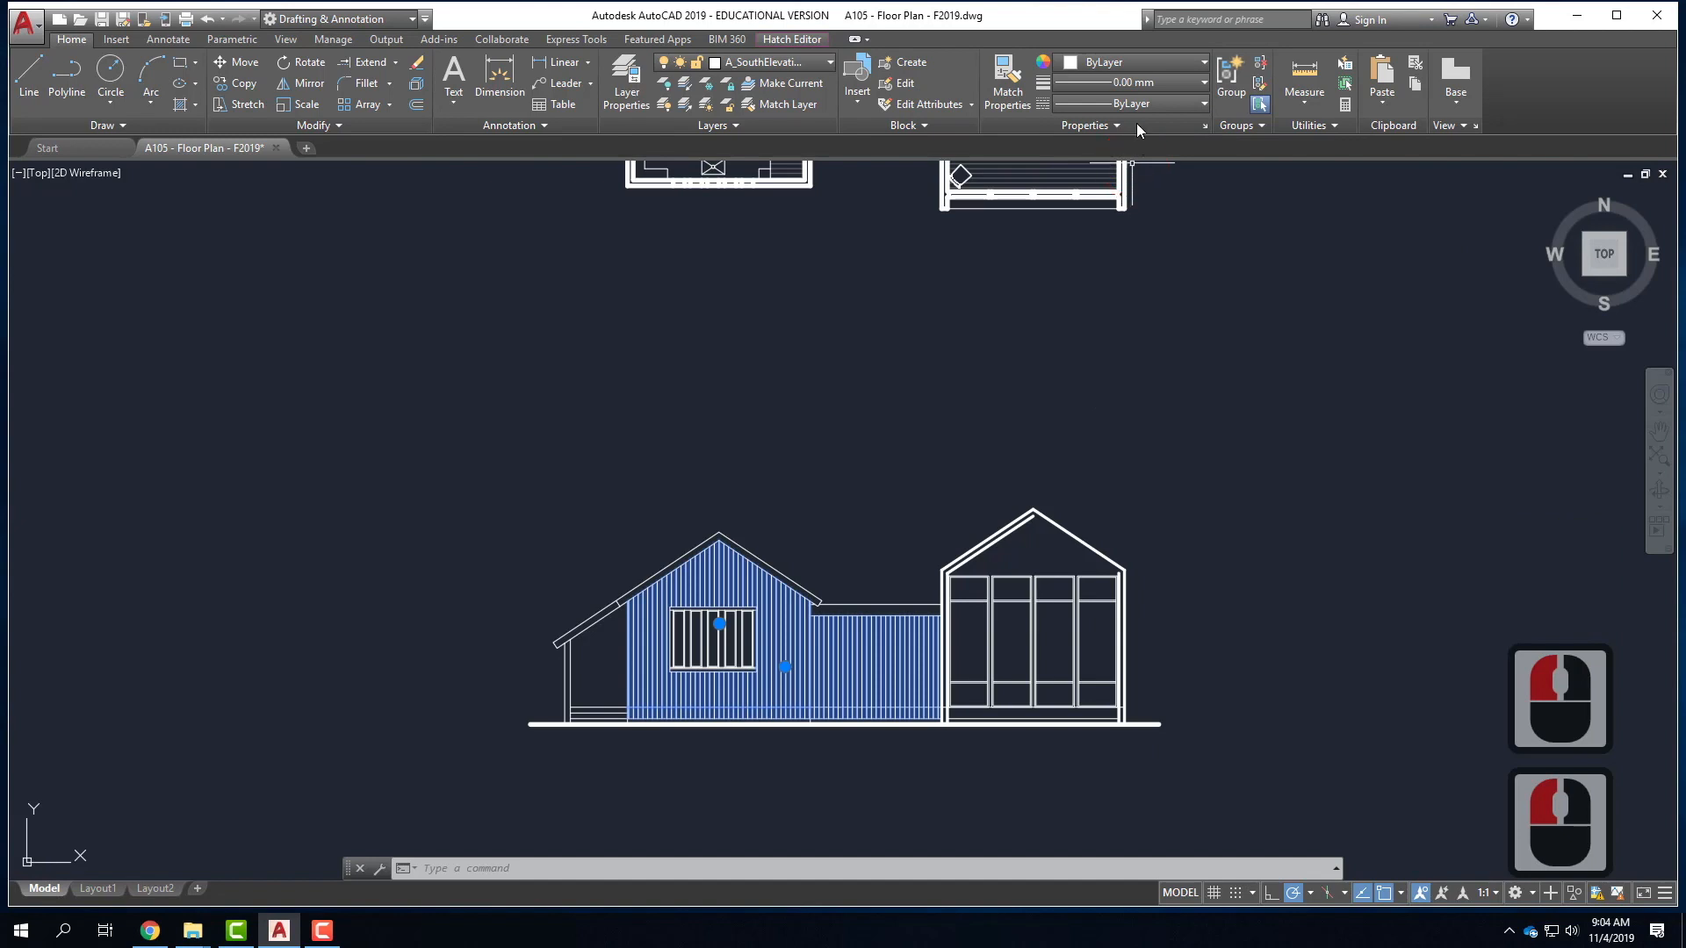
- Set the colour of both selected siding hatches to dark gray, index colour 251
click(1142, 60)
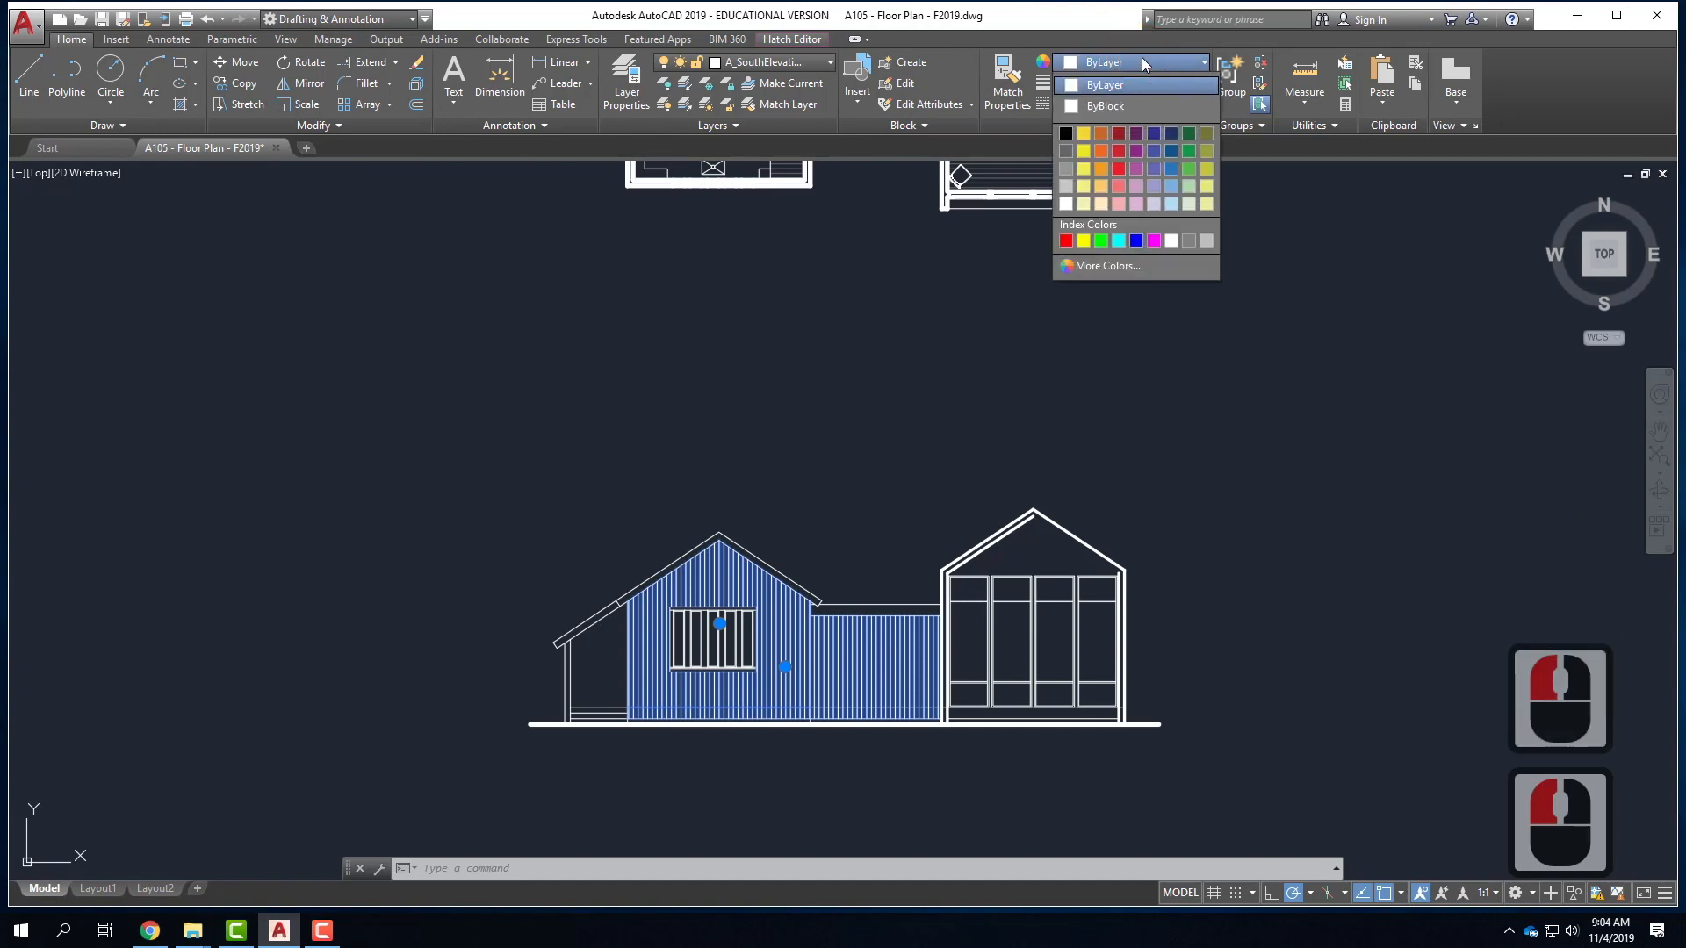
click(1098, 263)
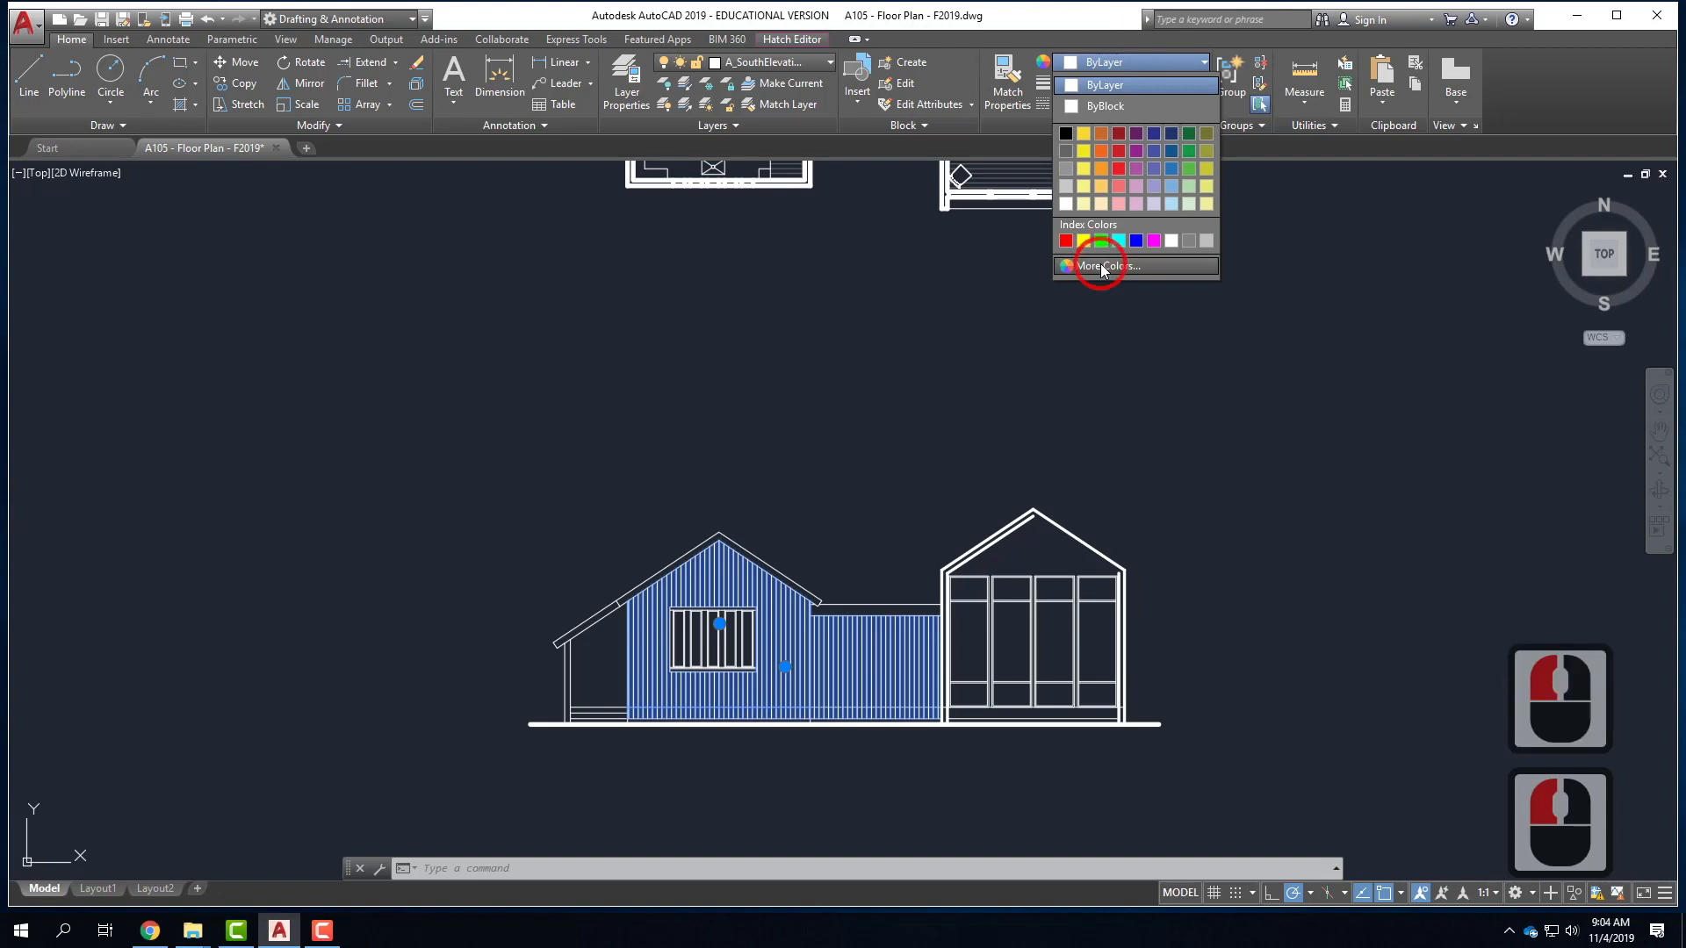
click(722, 527)
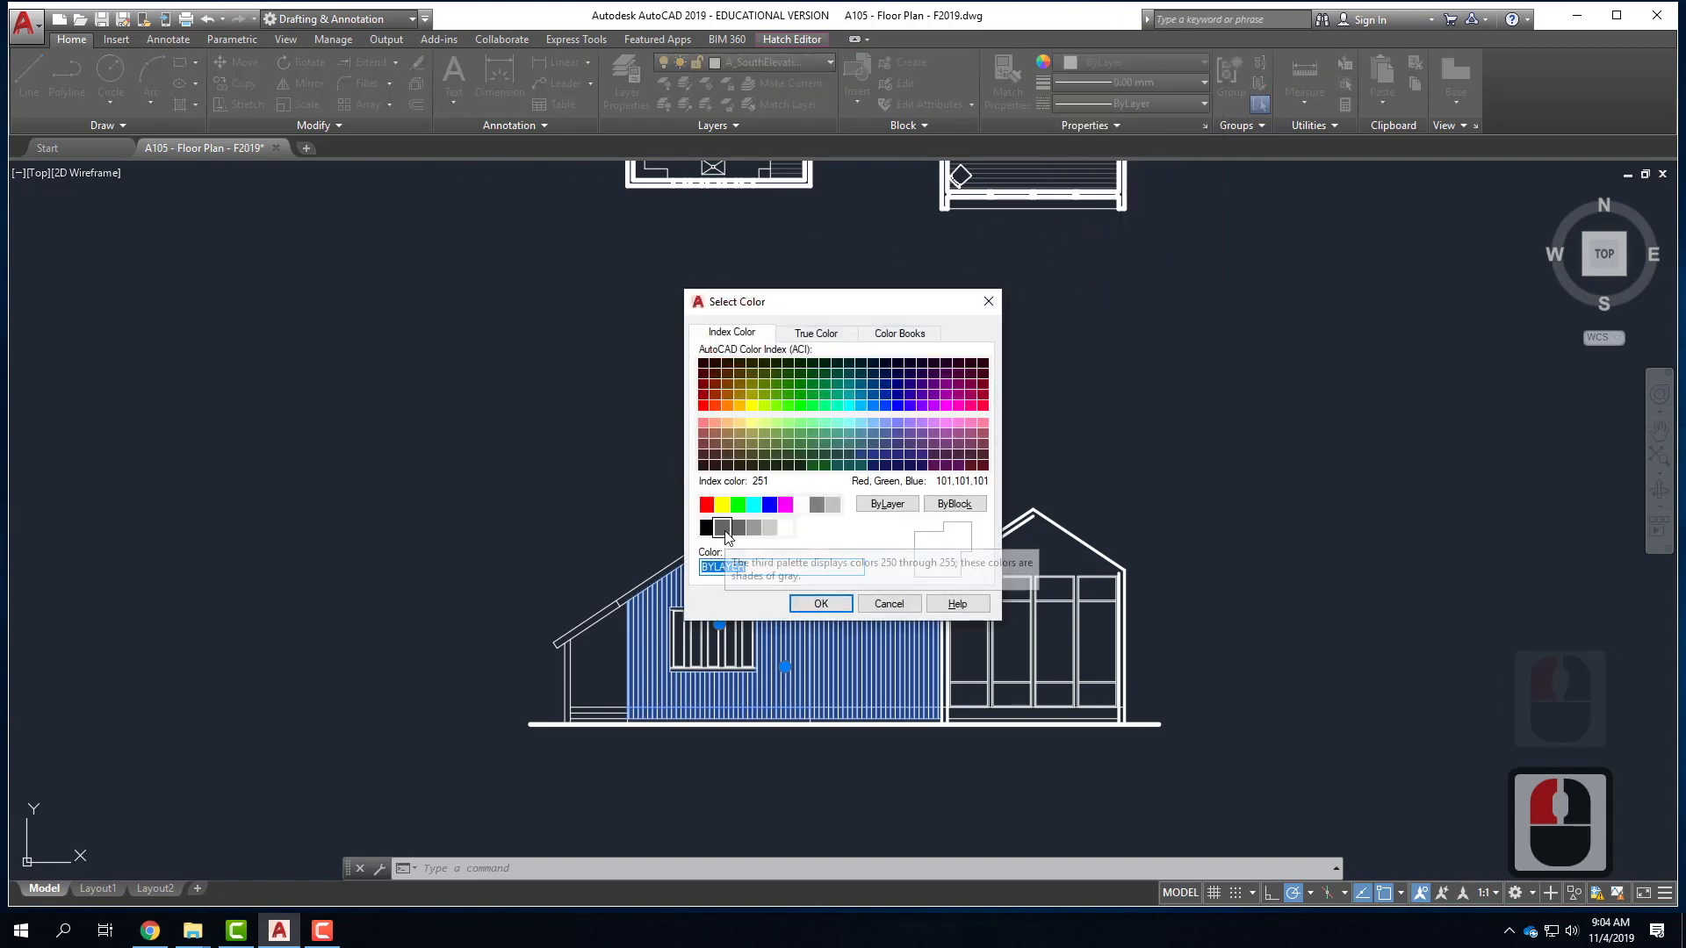
click(821, 603)
key(Escape)
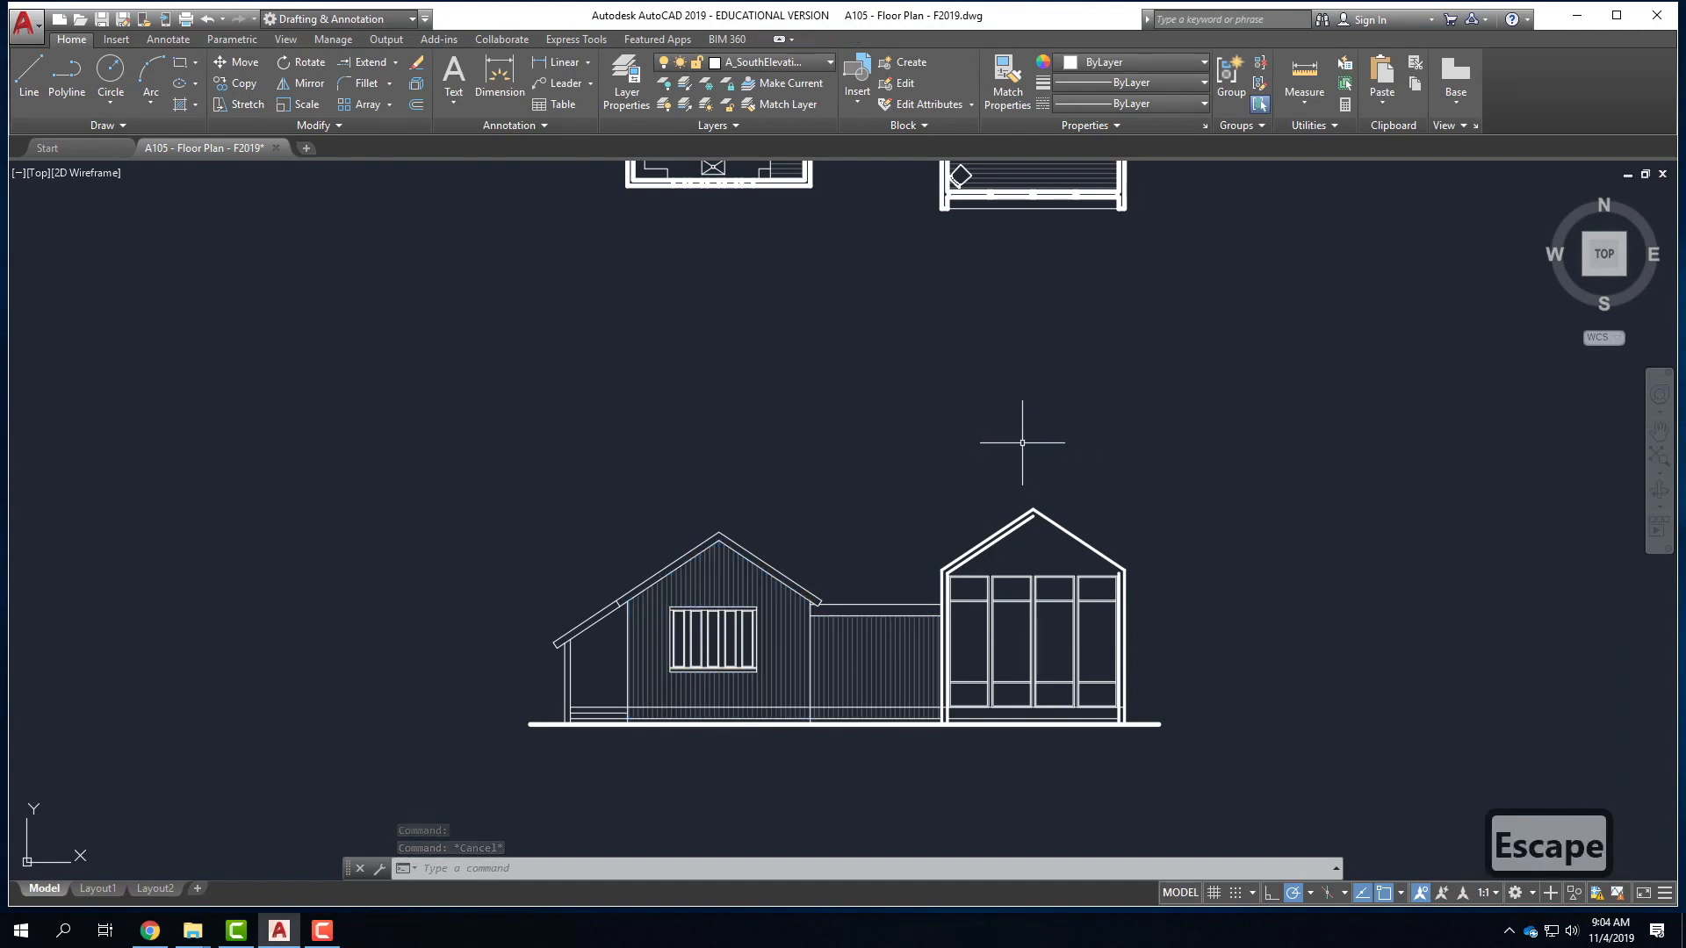
- Redraw the right house's missing inner roof line from the inner ridge point to the top of the right inner wall line
scroll(440, 583, down, 2)
scroll(715, 557, up, 4)
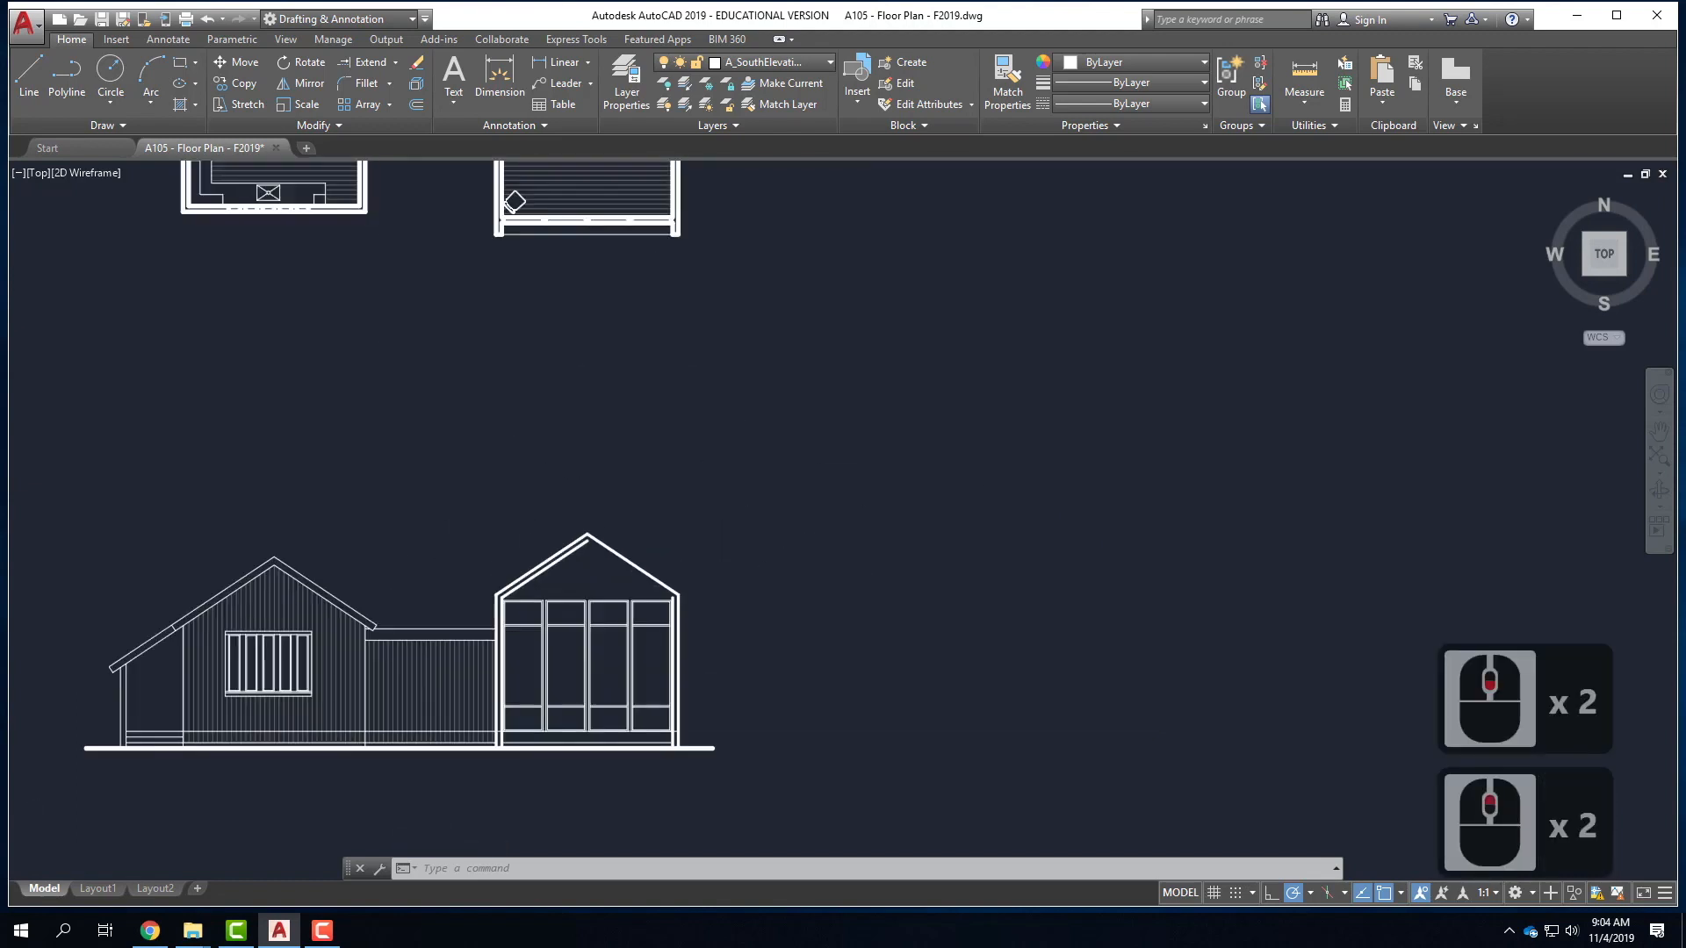
click(25, 84)
click(481, 499)
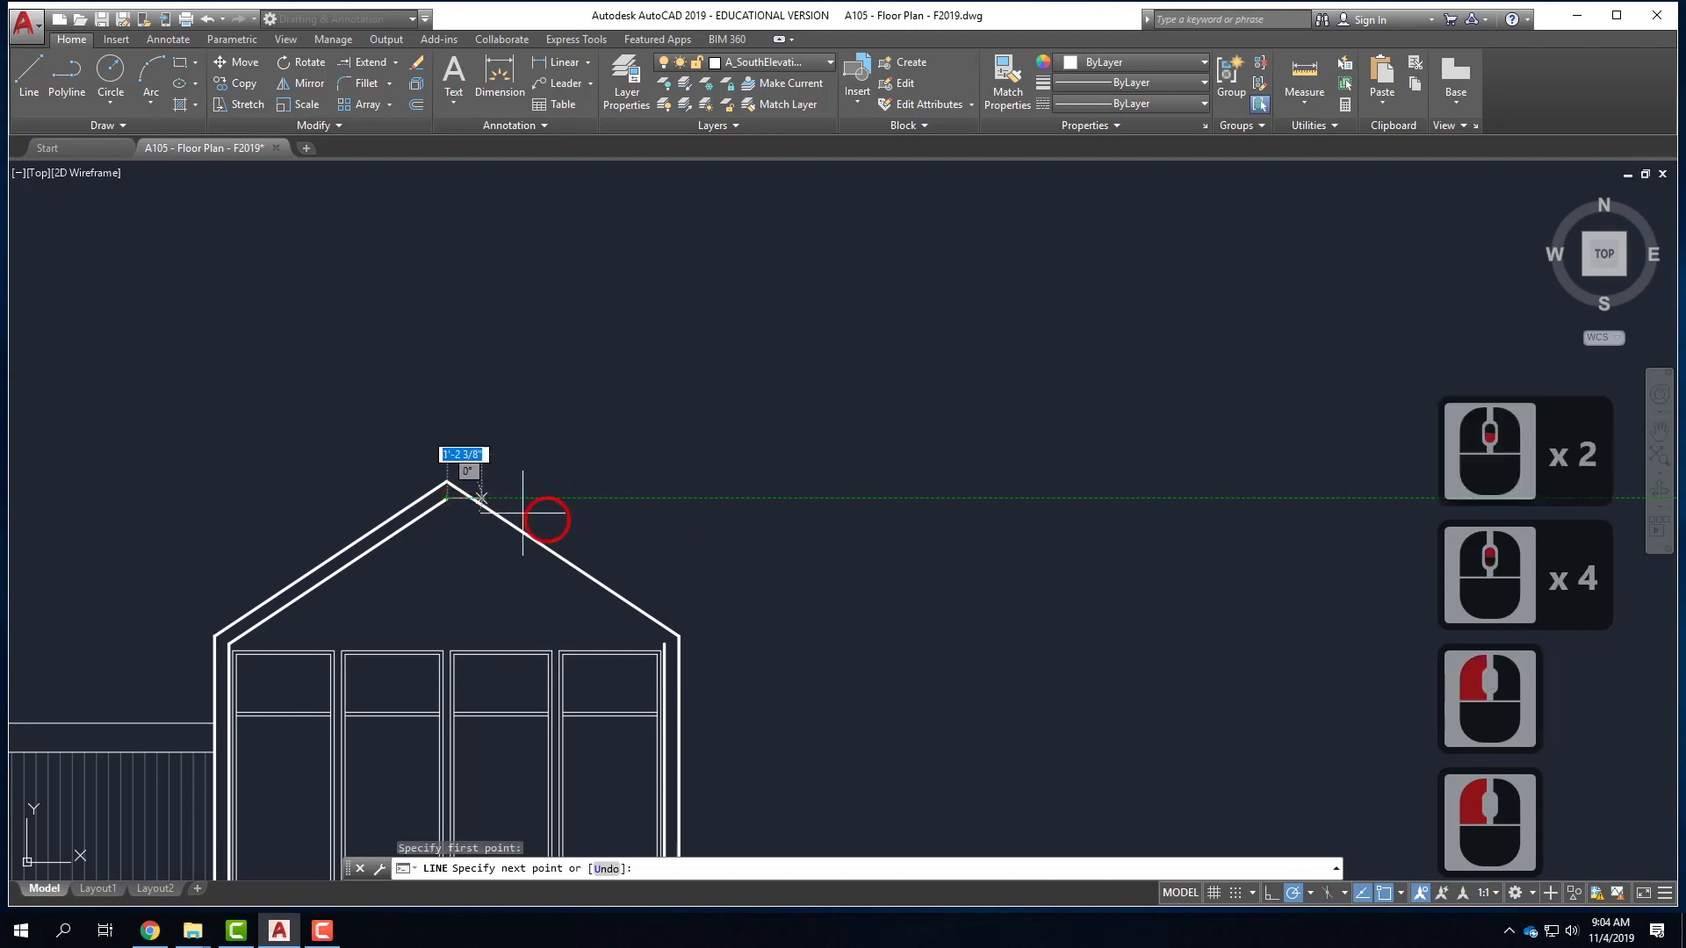
click(666, 646)
key(Return)
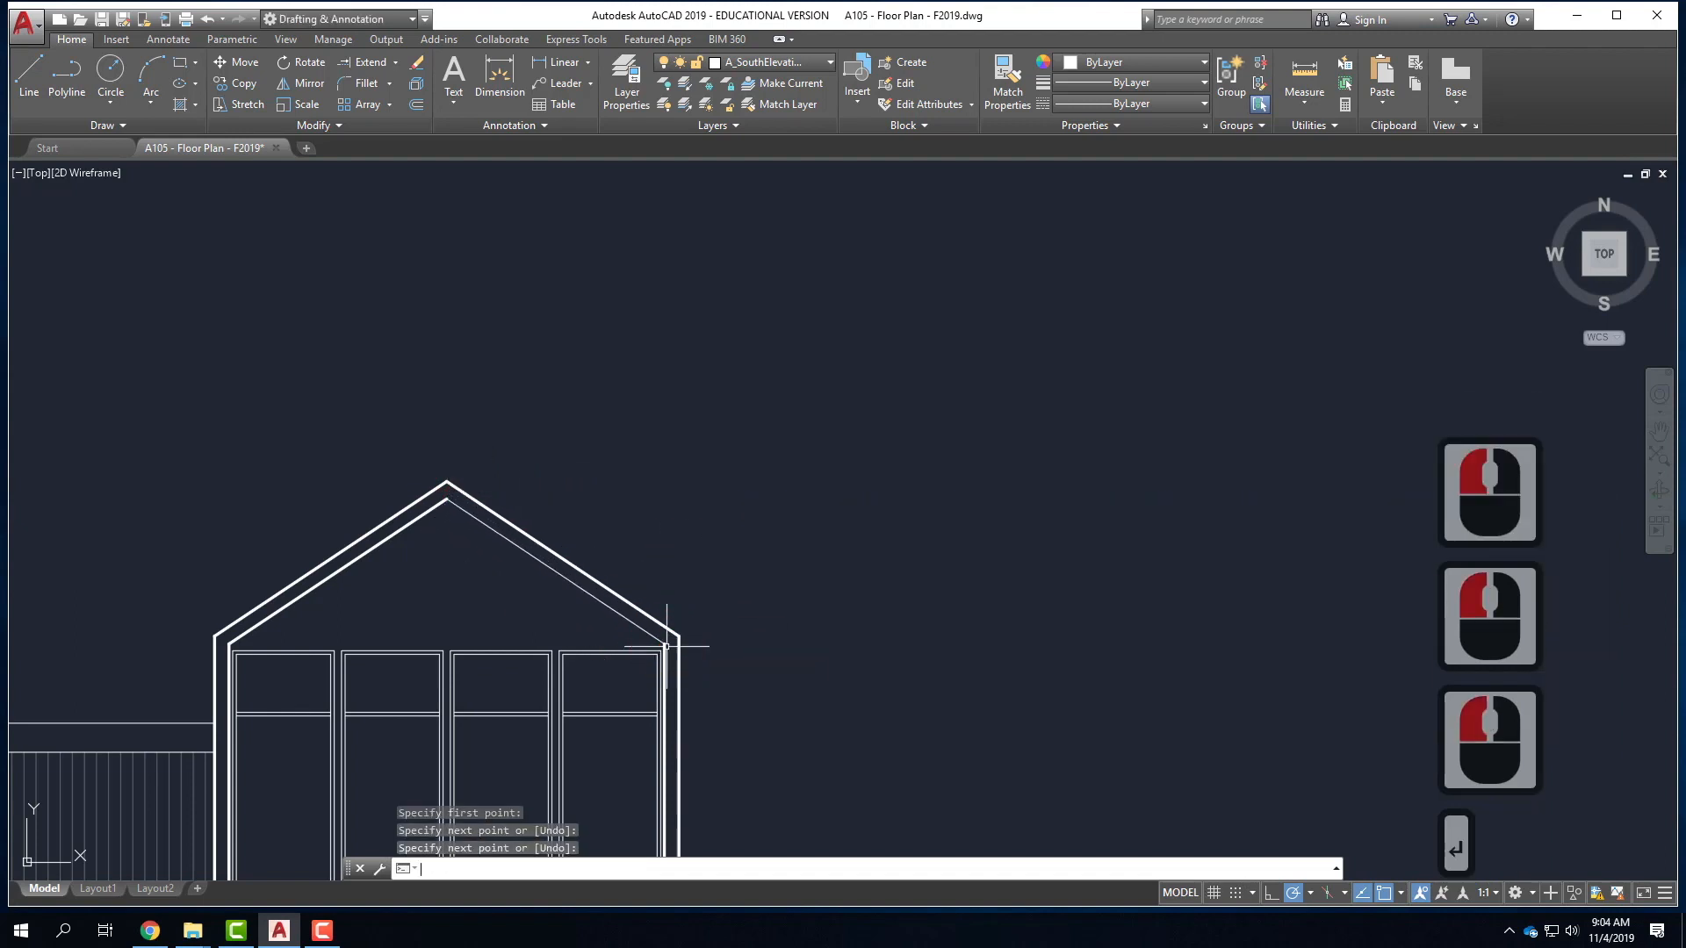
- Match the redrawn inner roof line's properties to the outer roof line on the same slope
text(MATCHPROP)
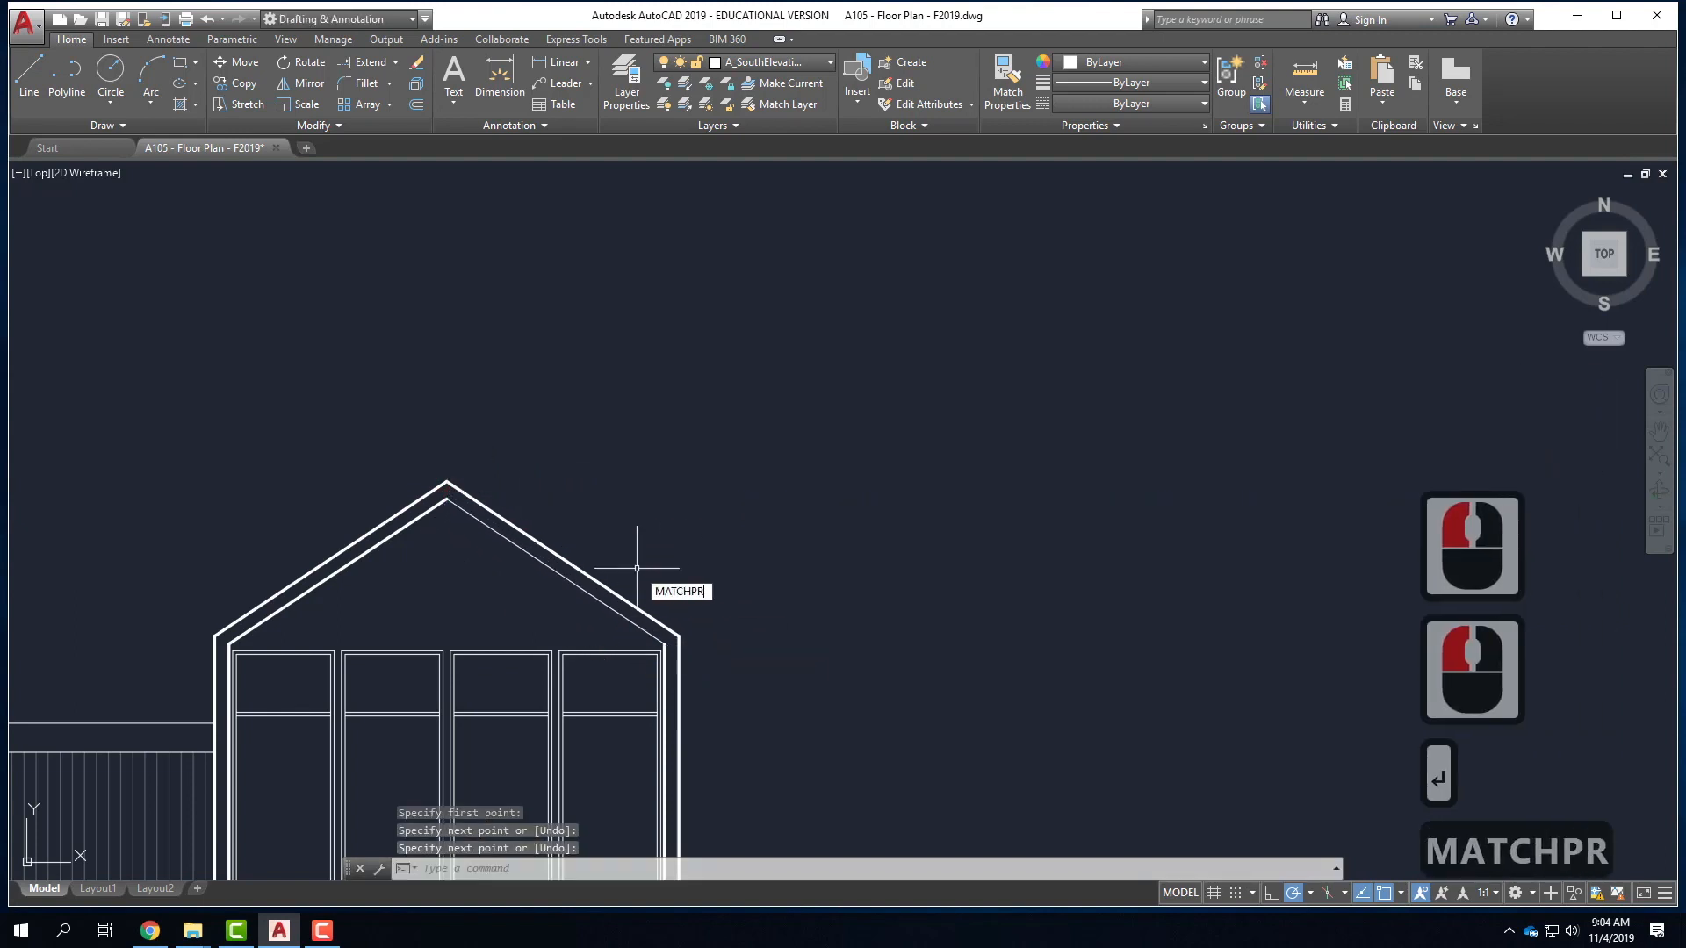
key(Return)
click(569, 566)
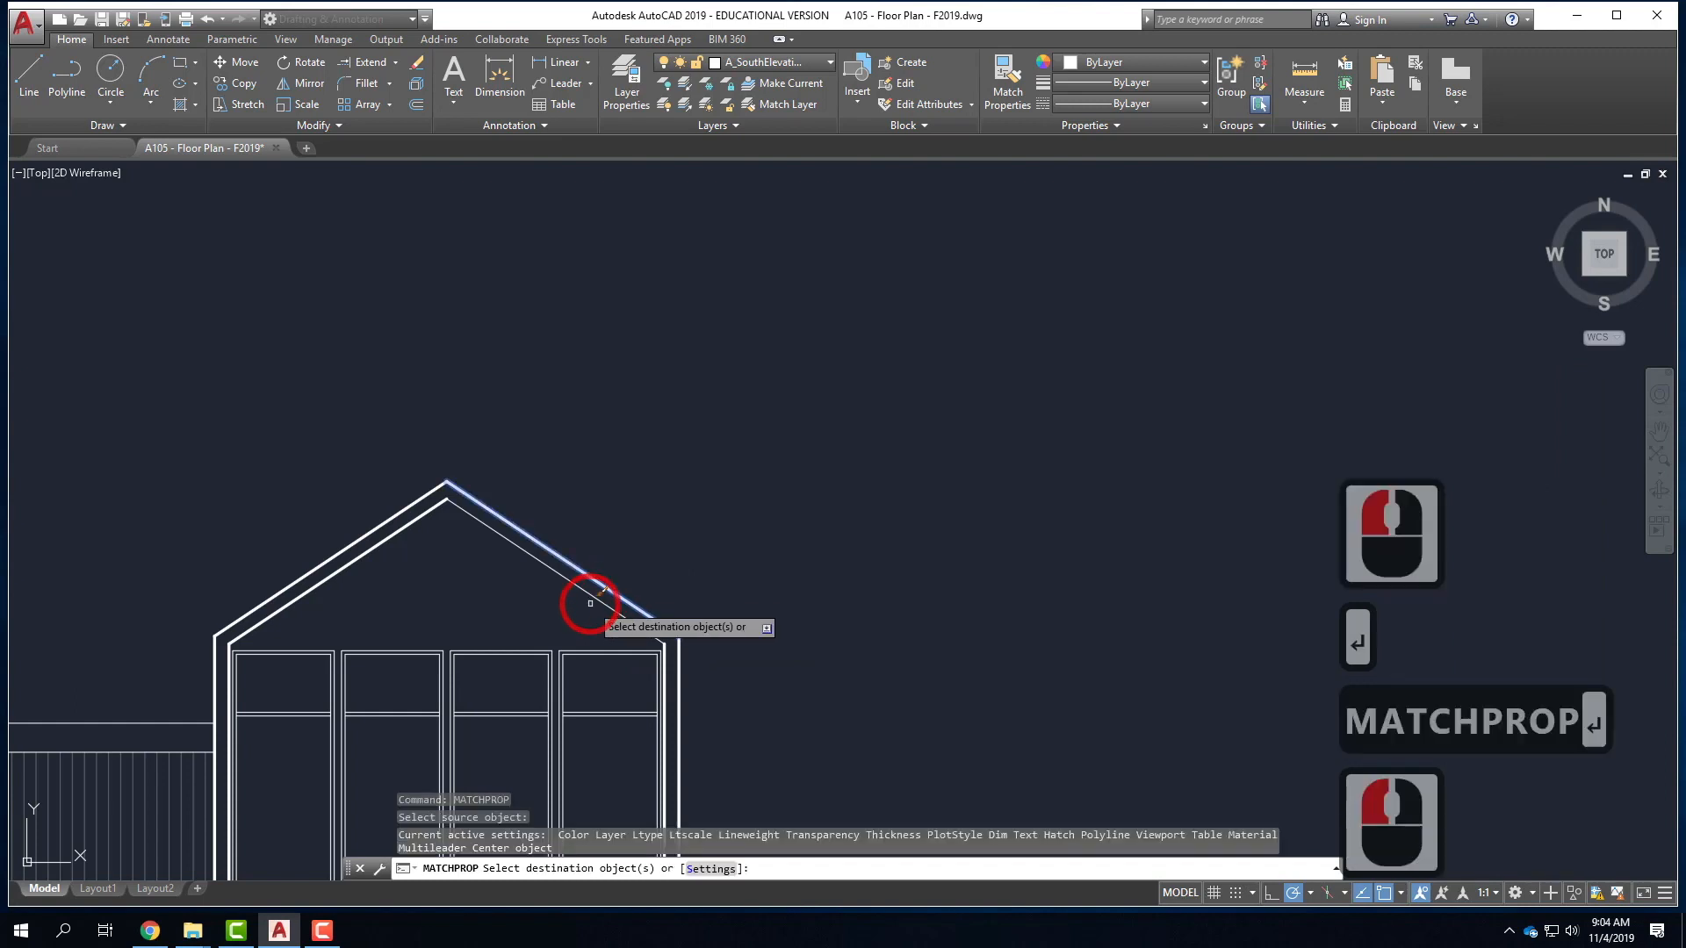
click(562, 564)
key(Escape)
scroll(562, 567, down, 4)
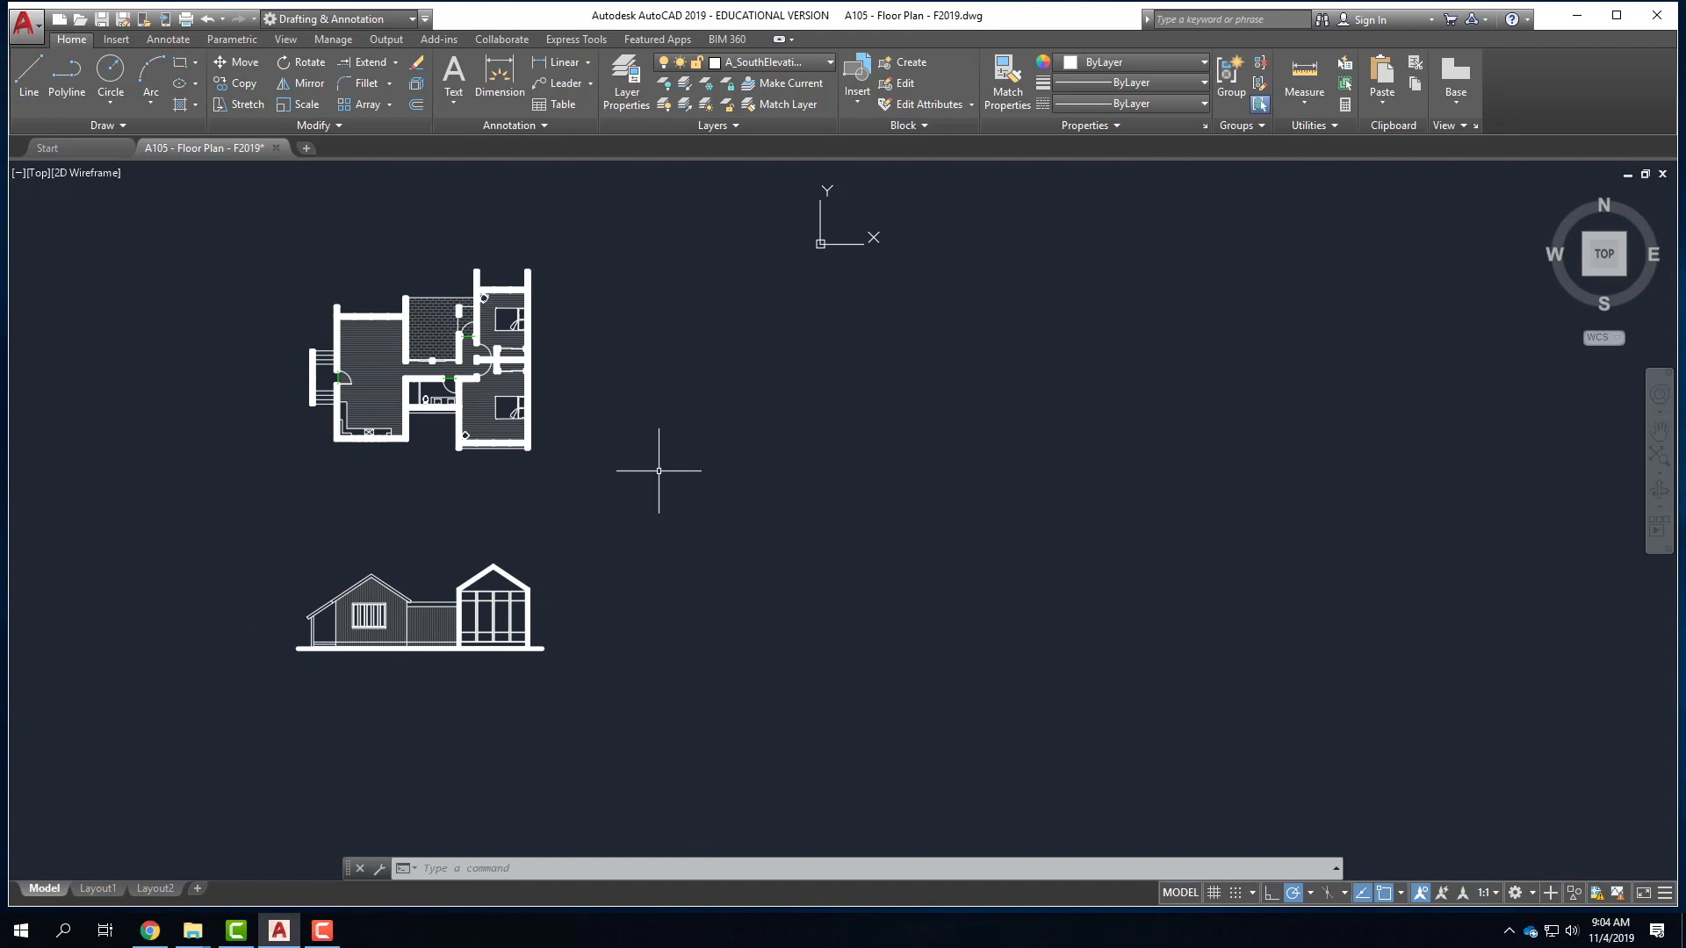
- Thaw the NoPrint layer and make it the current layer
scroll(541, 450, up, 2)
scroll(735, 525, down, 2)
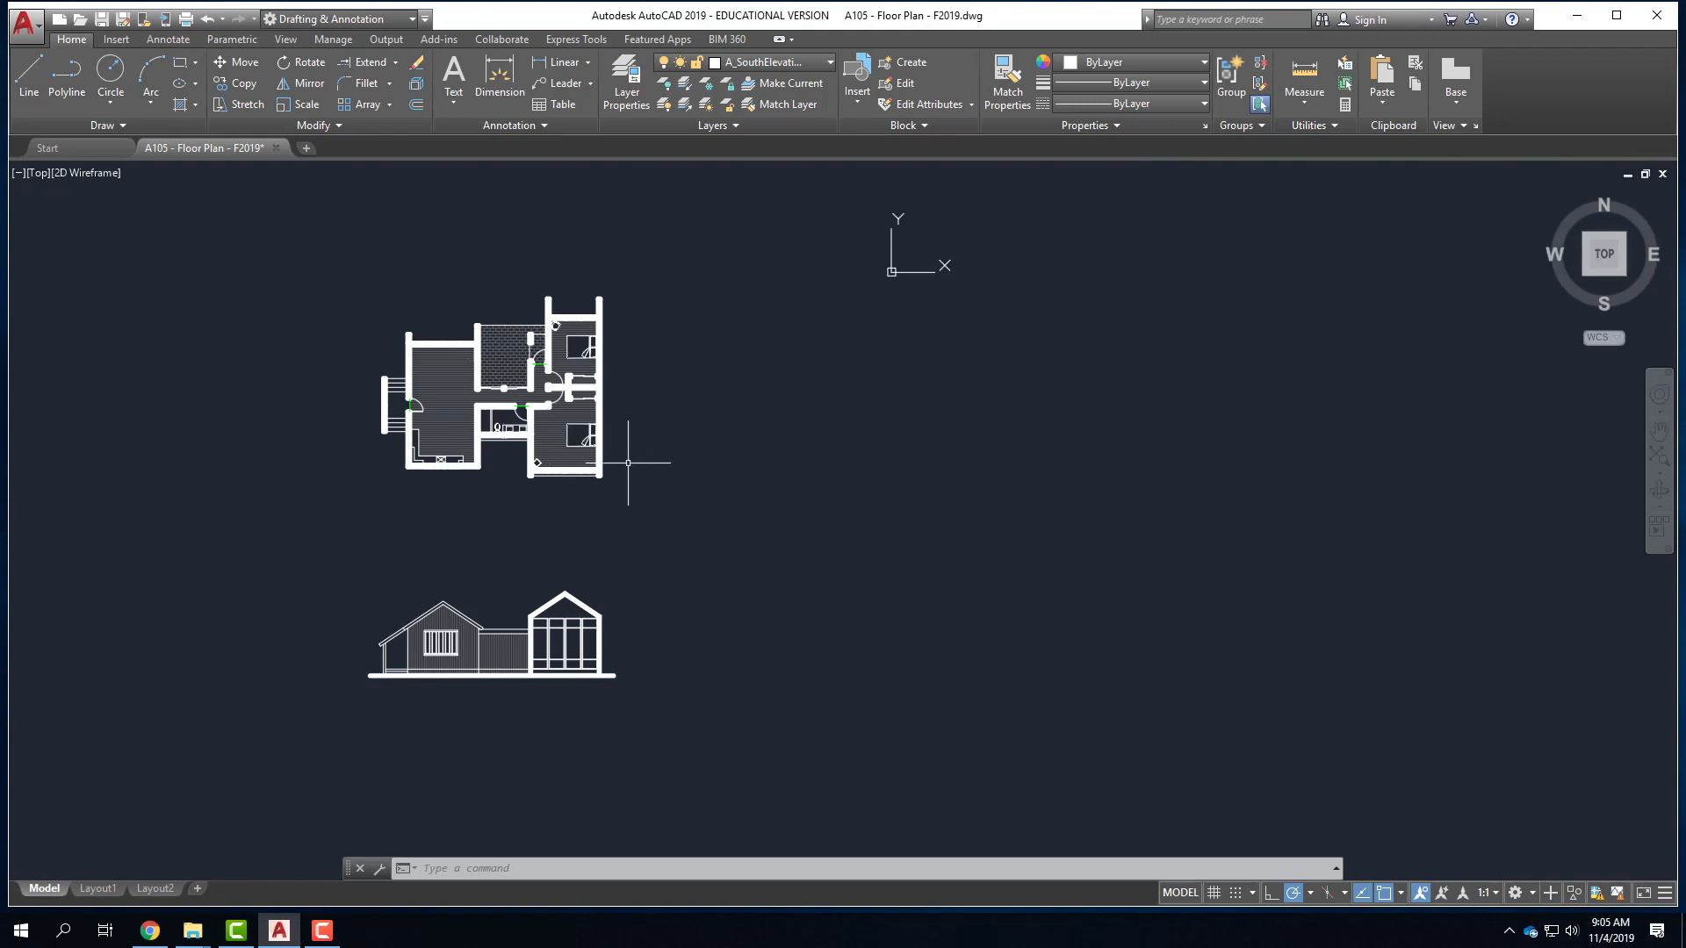
click(745, 65)
click(684, 315)
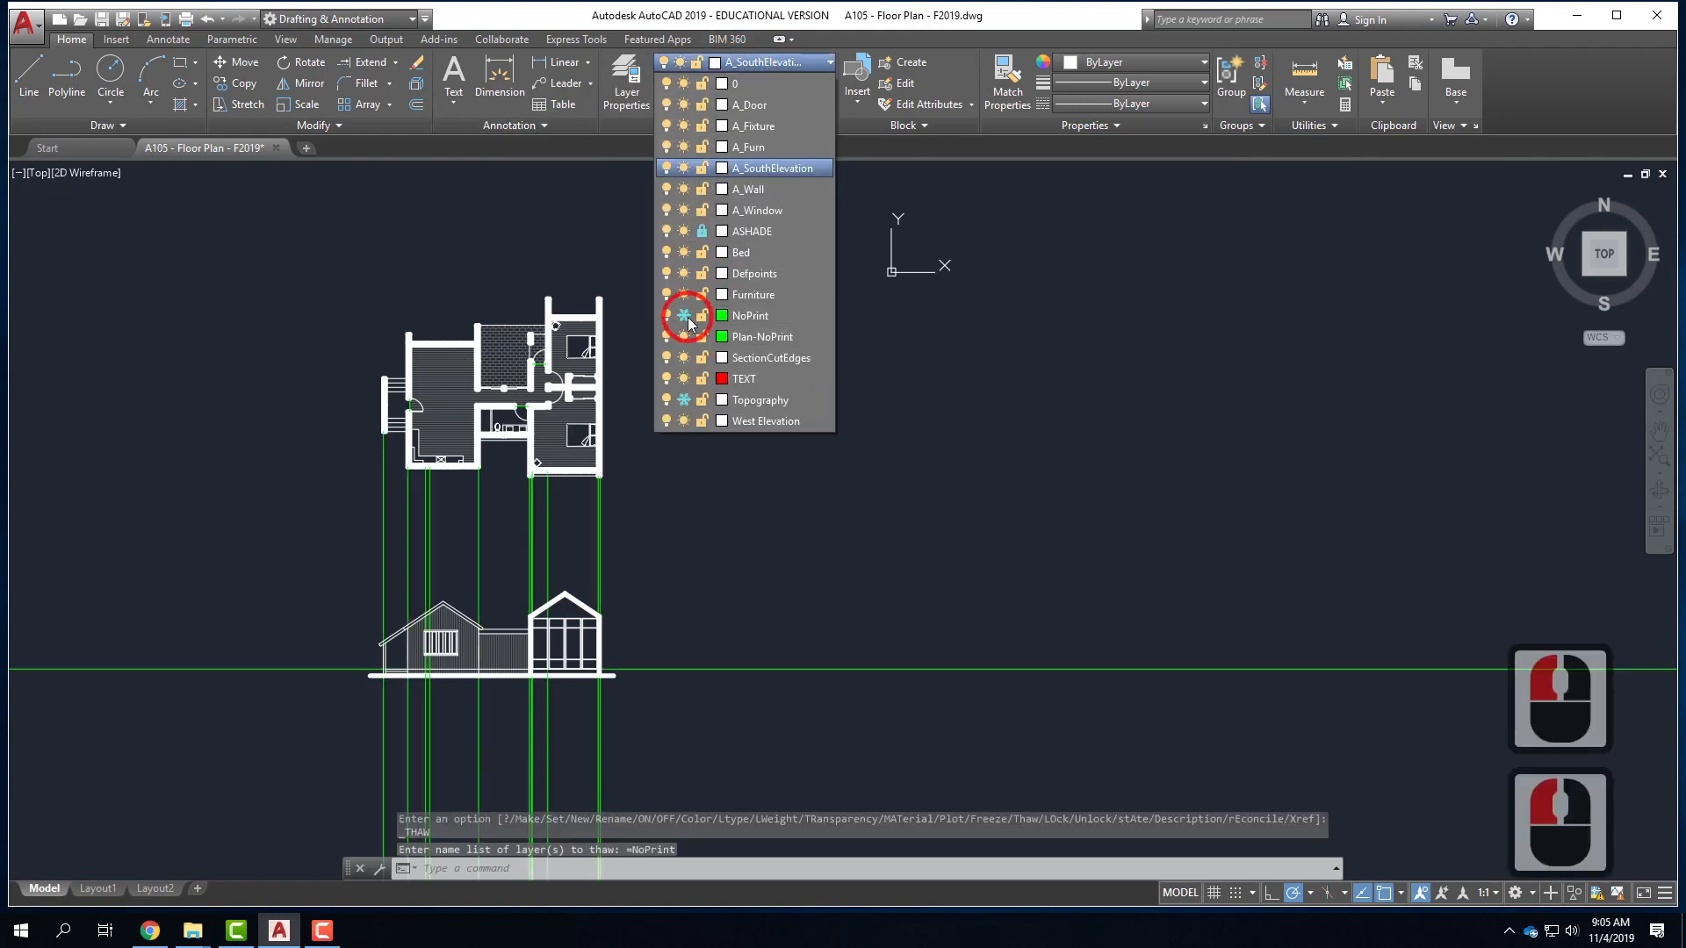
click(748, 318)
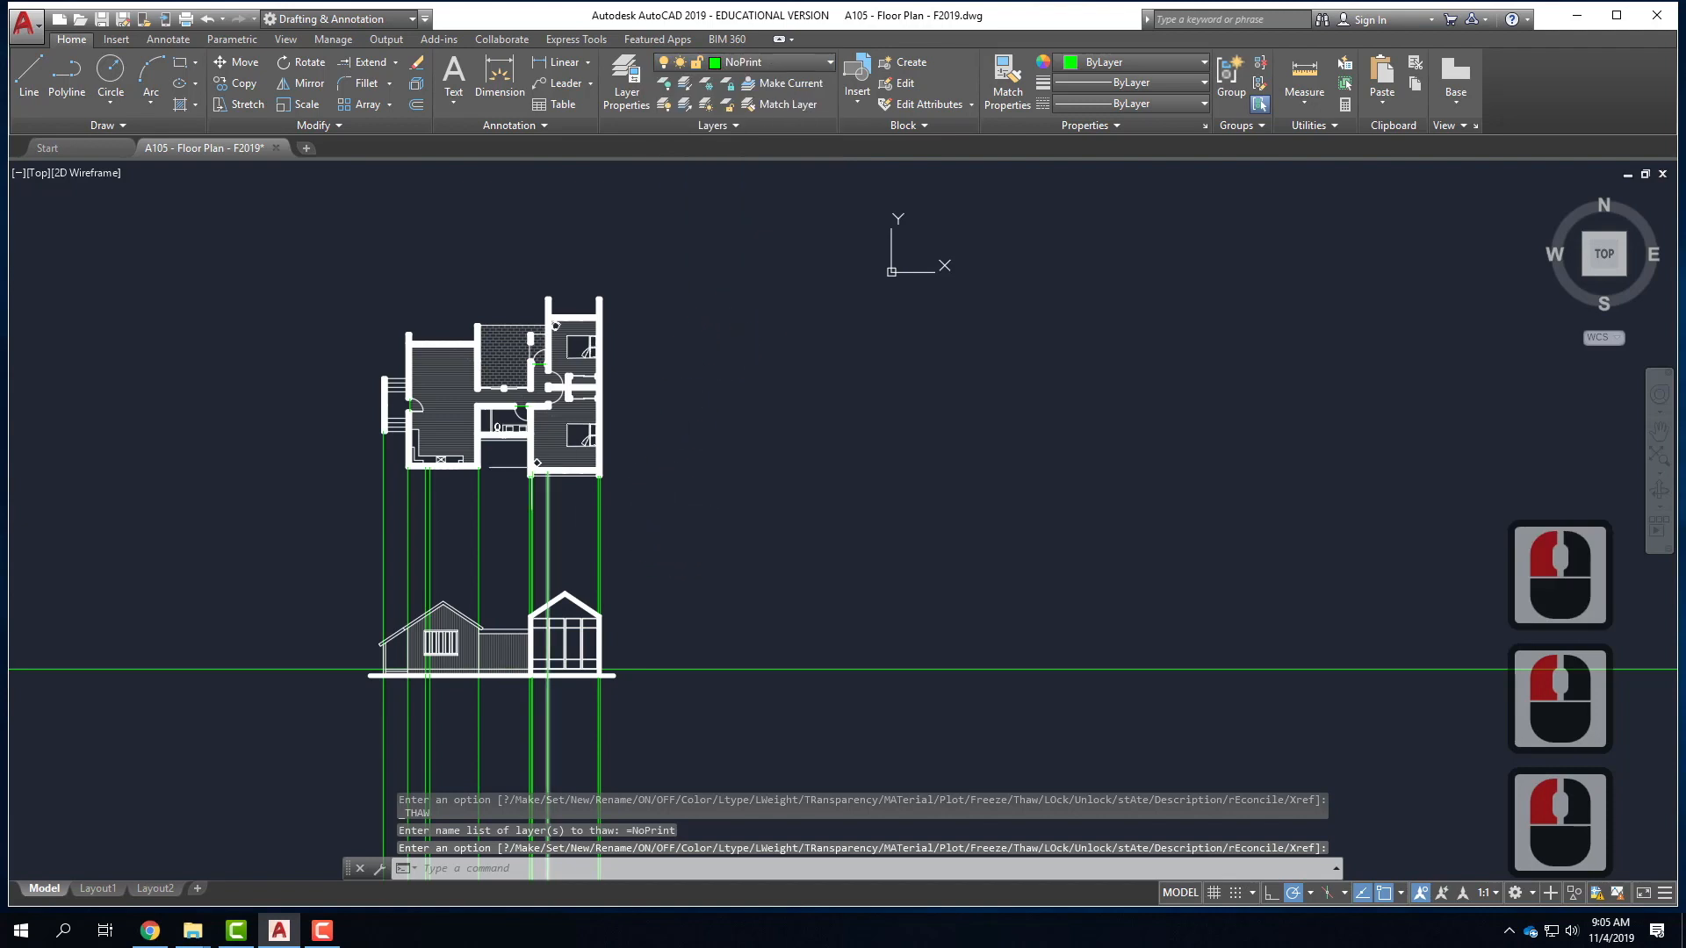
scroll(448, 468, up, 2)
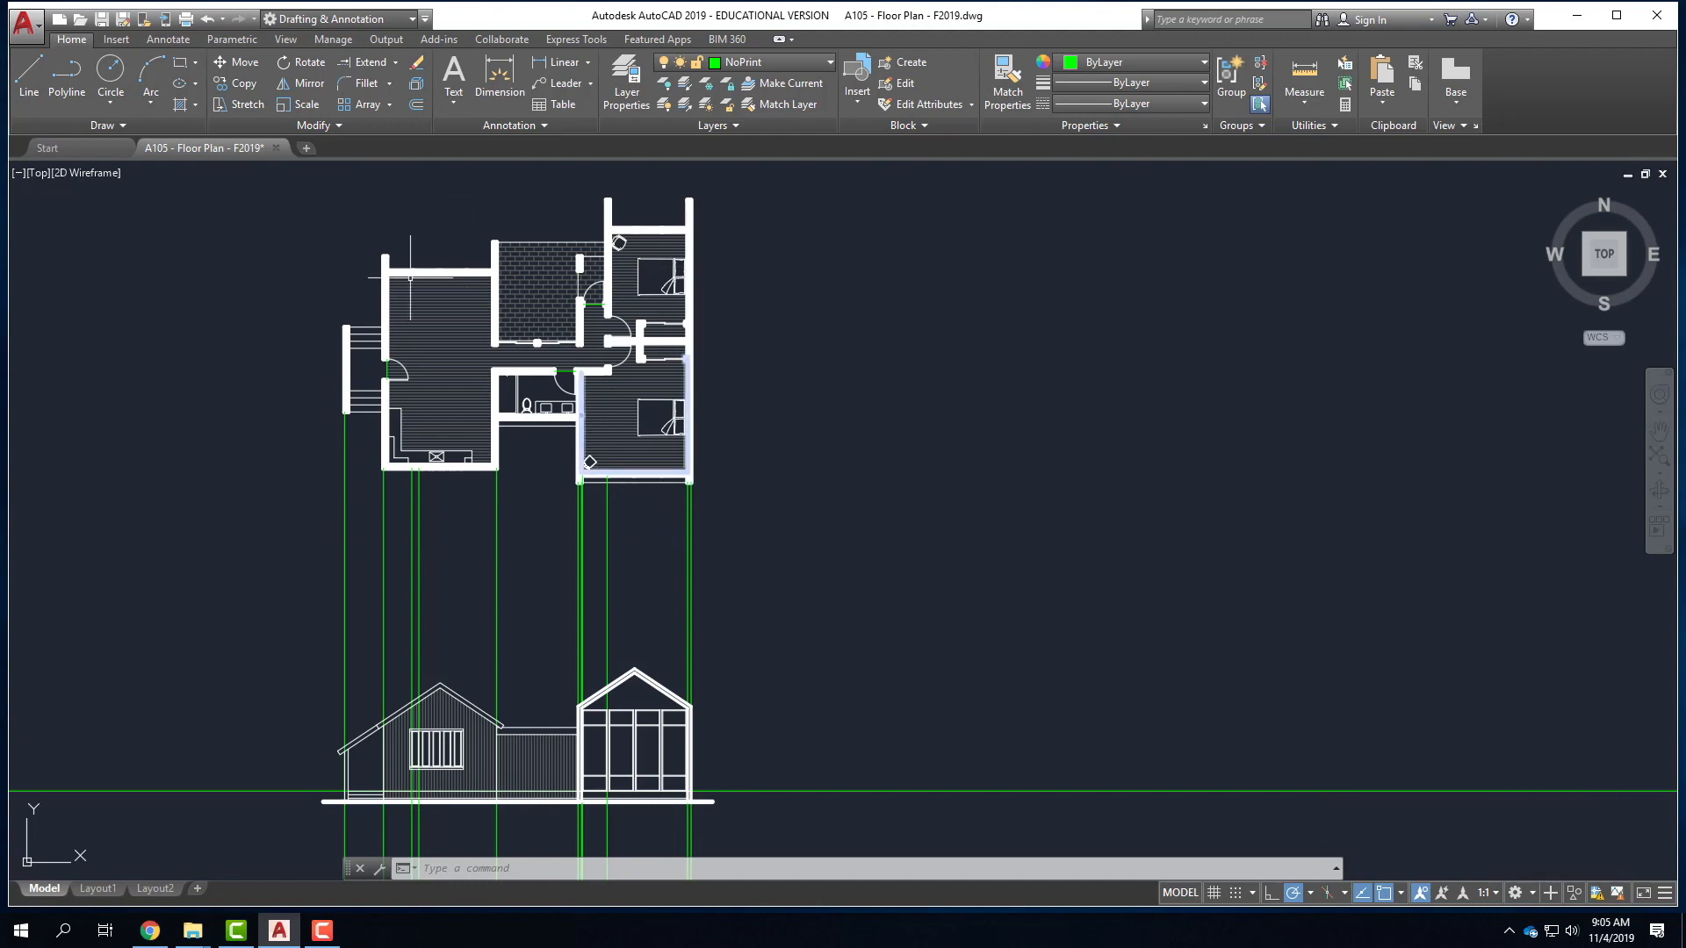
click(183, 62)
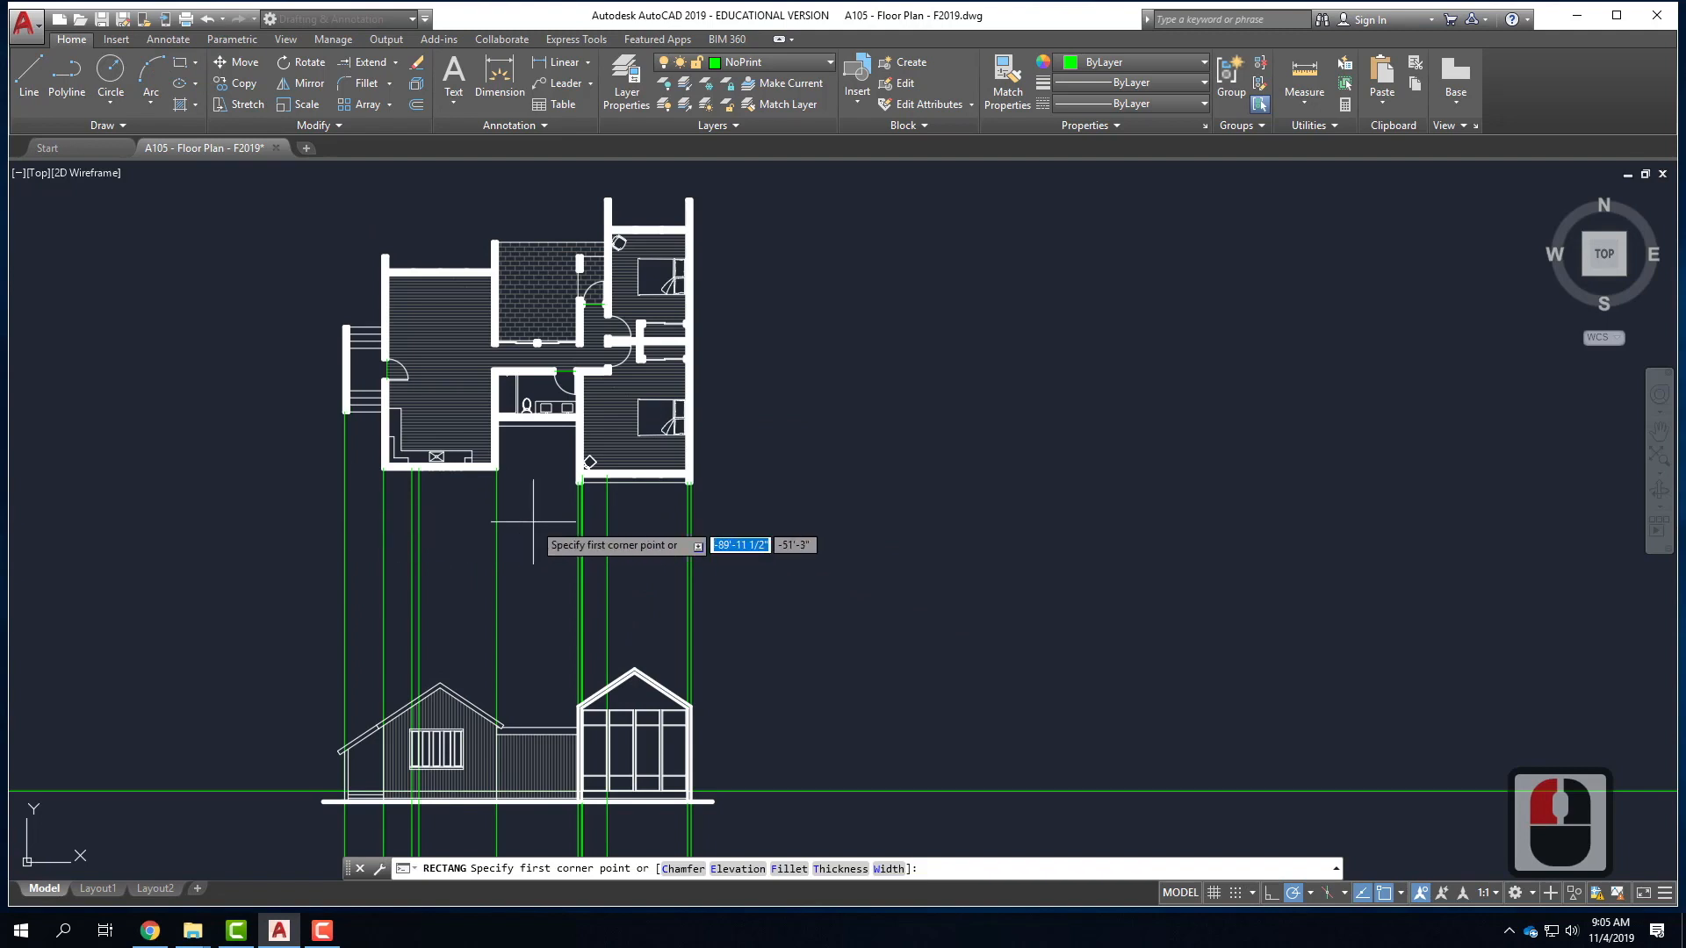
click(691, 482)
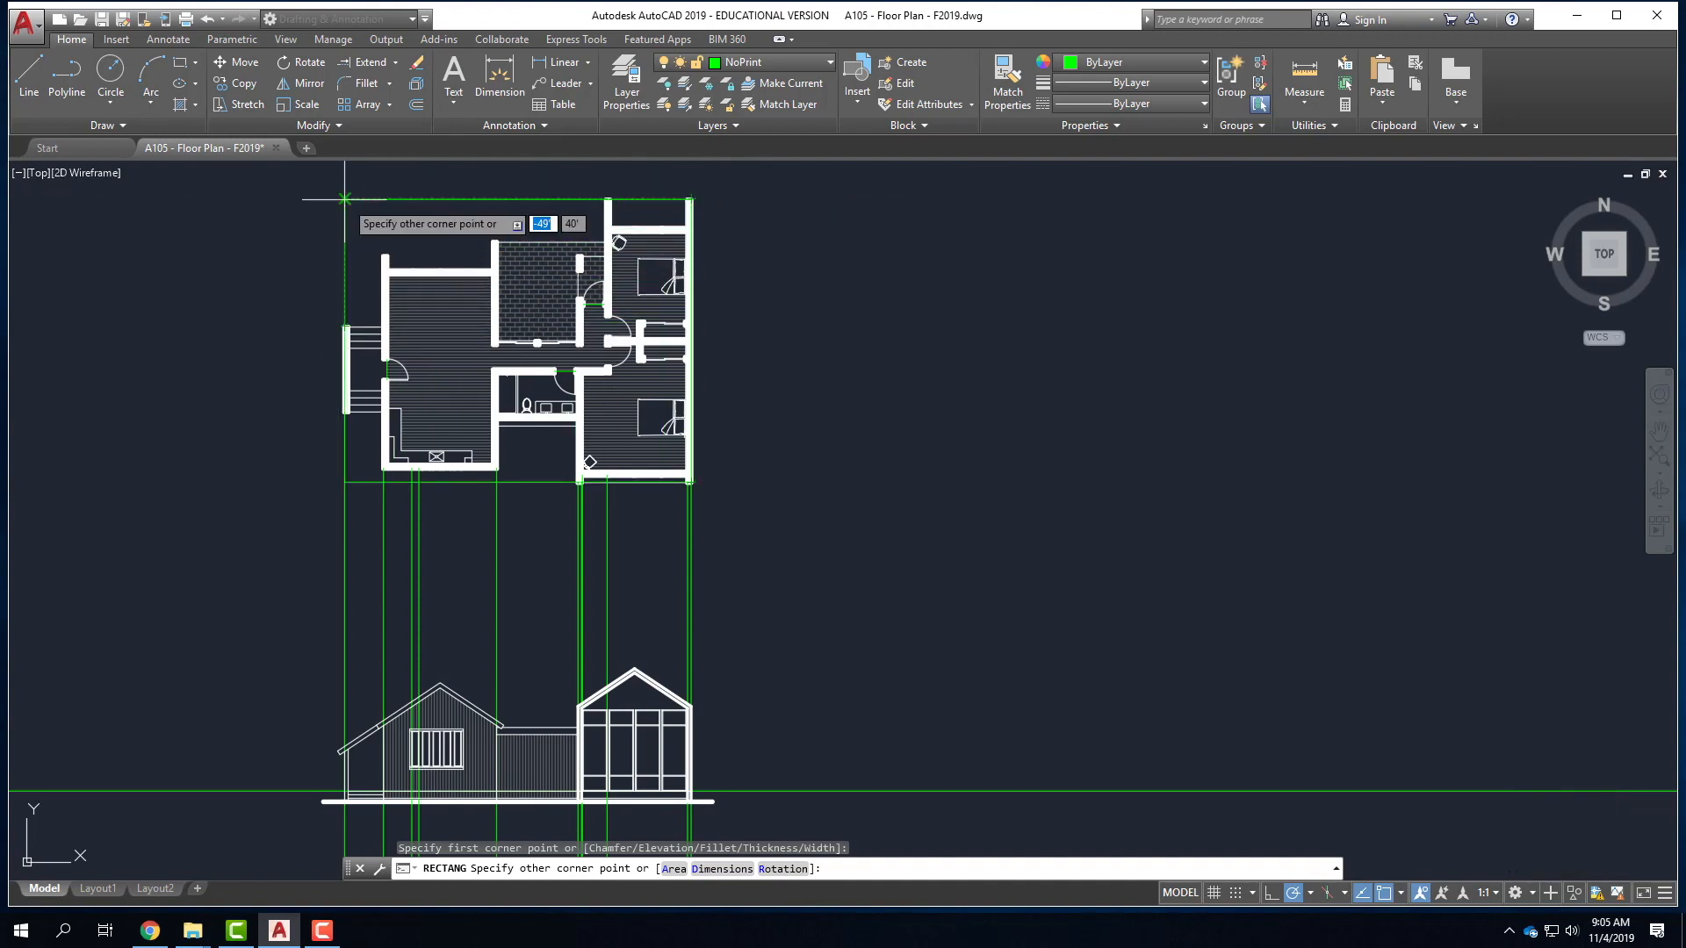
key(Escape)
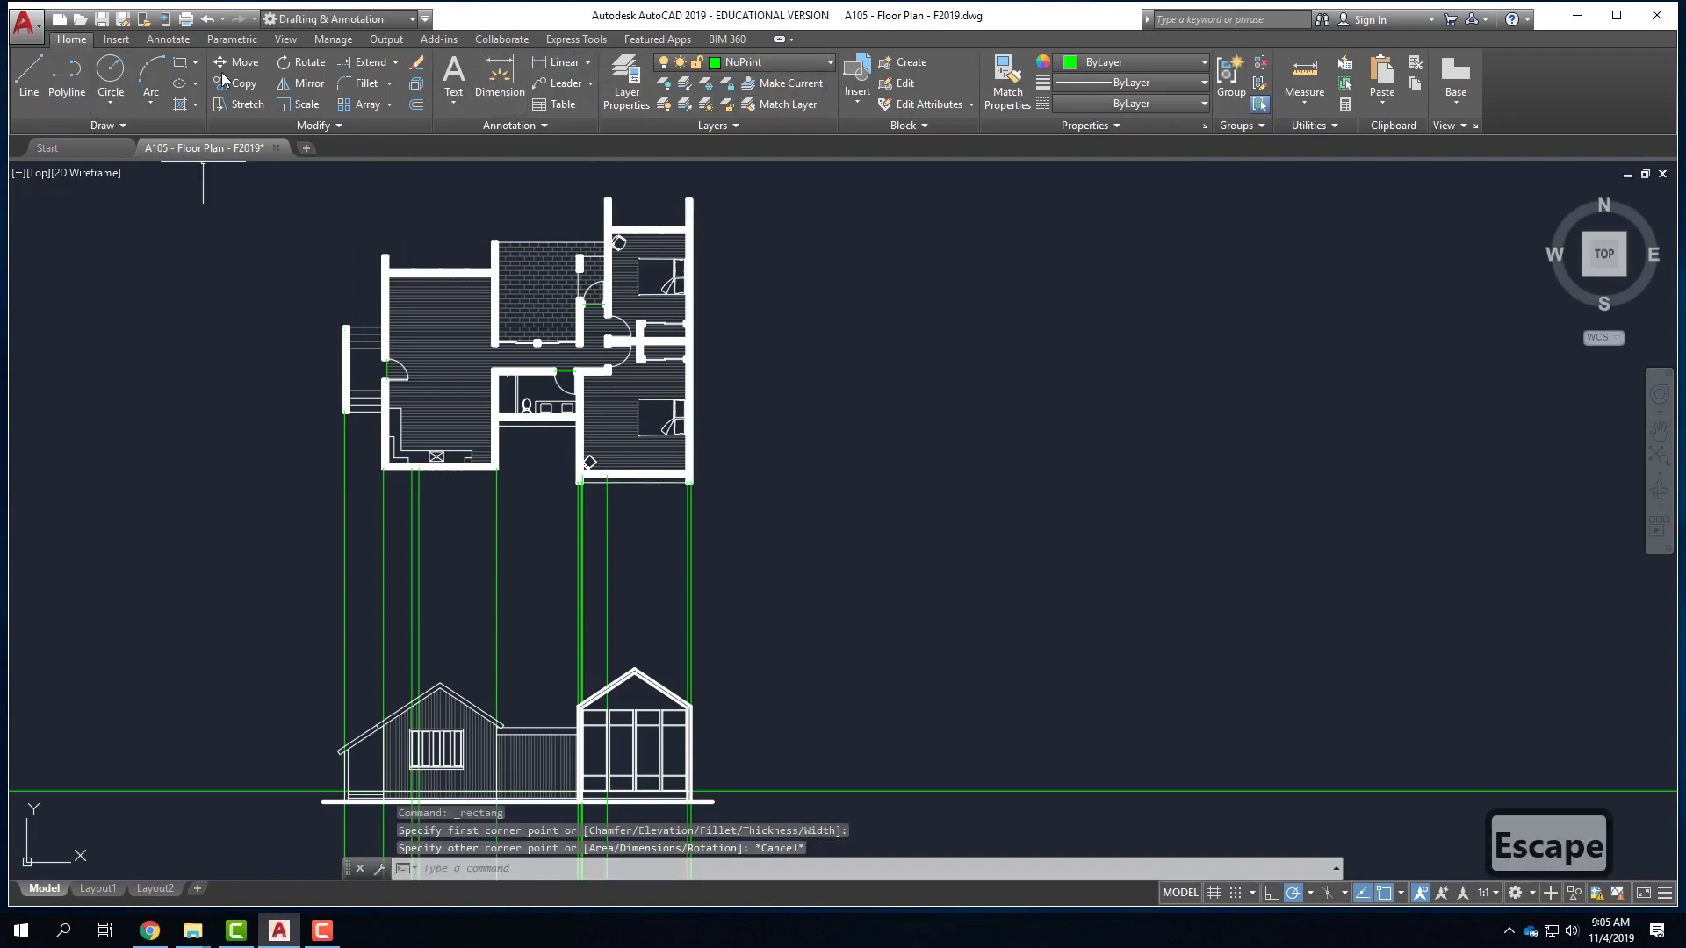
- Draw a 40' high rectangle over the plan from its lower-right wall corner to the left house's outer wall line, leaving out the porch
click(182, 63)
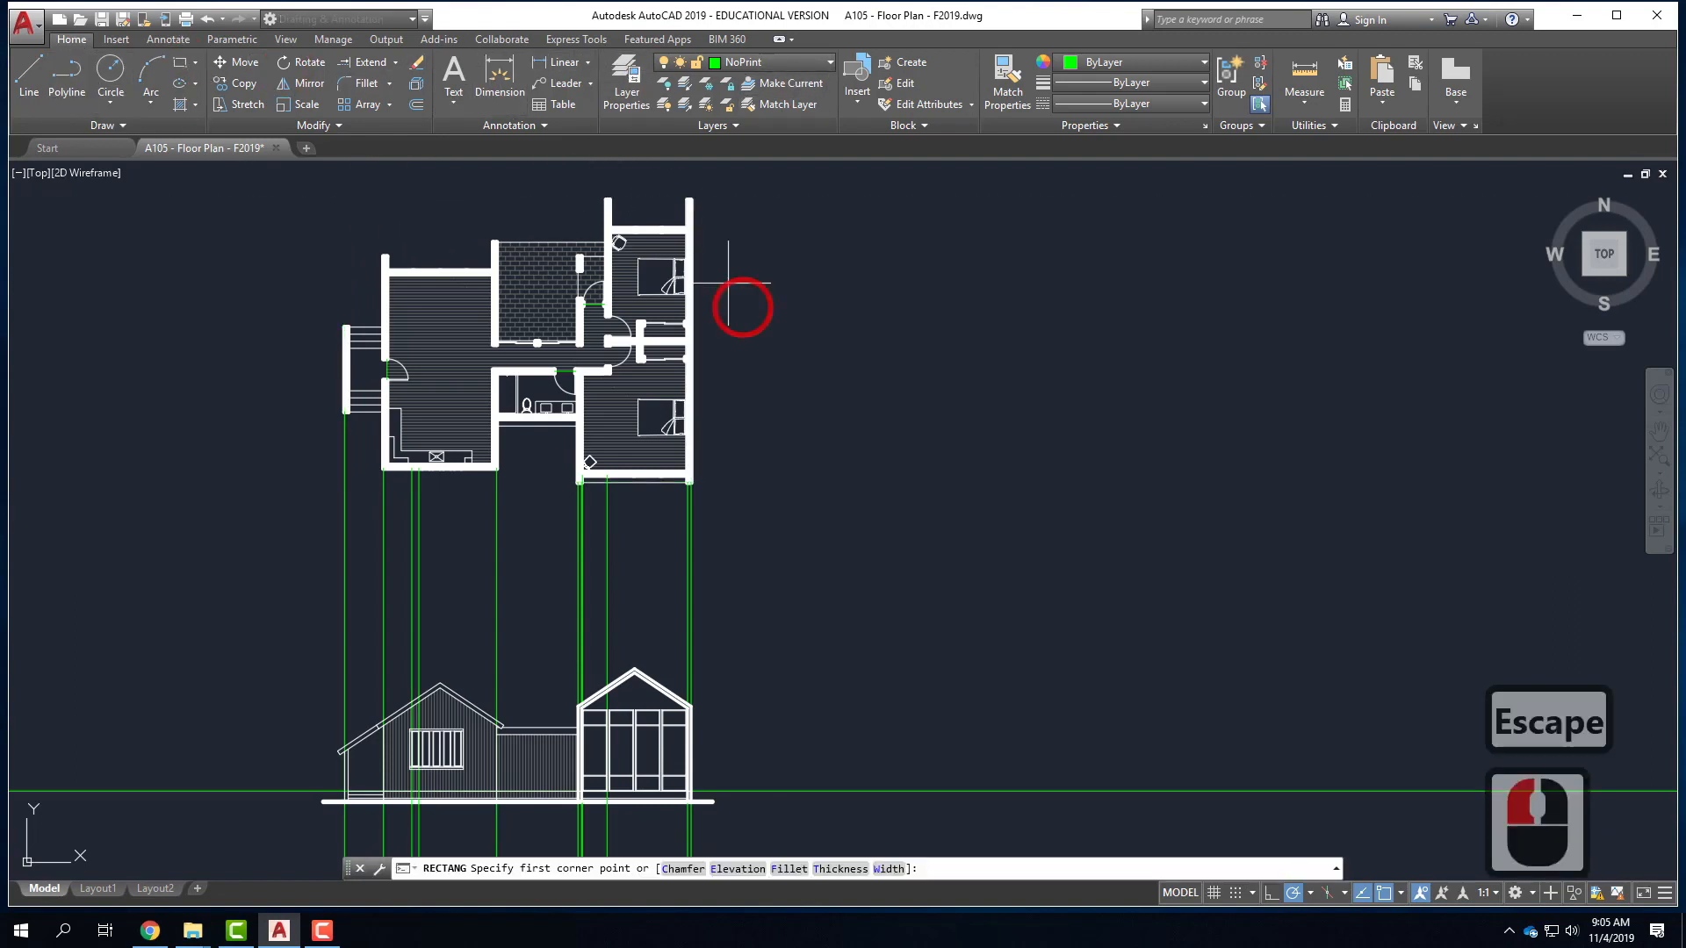
click(691, 482)
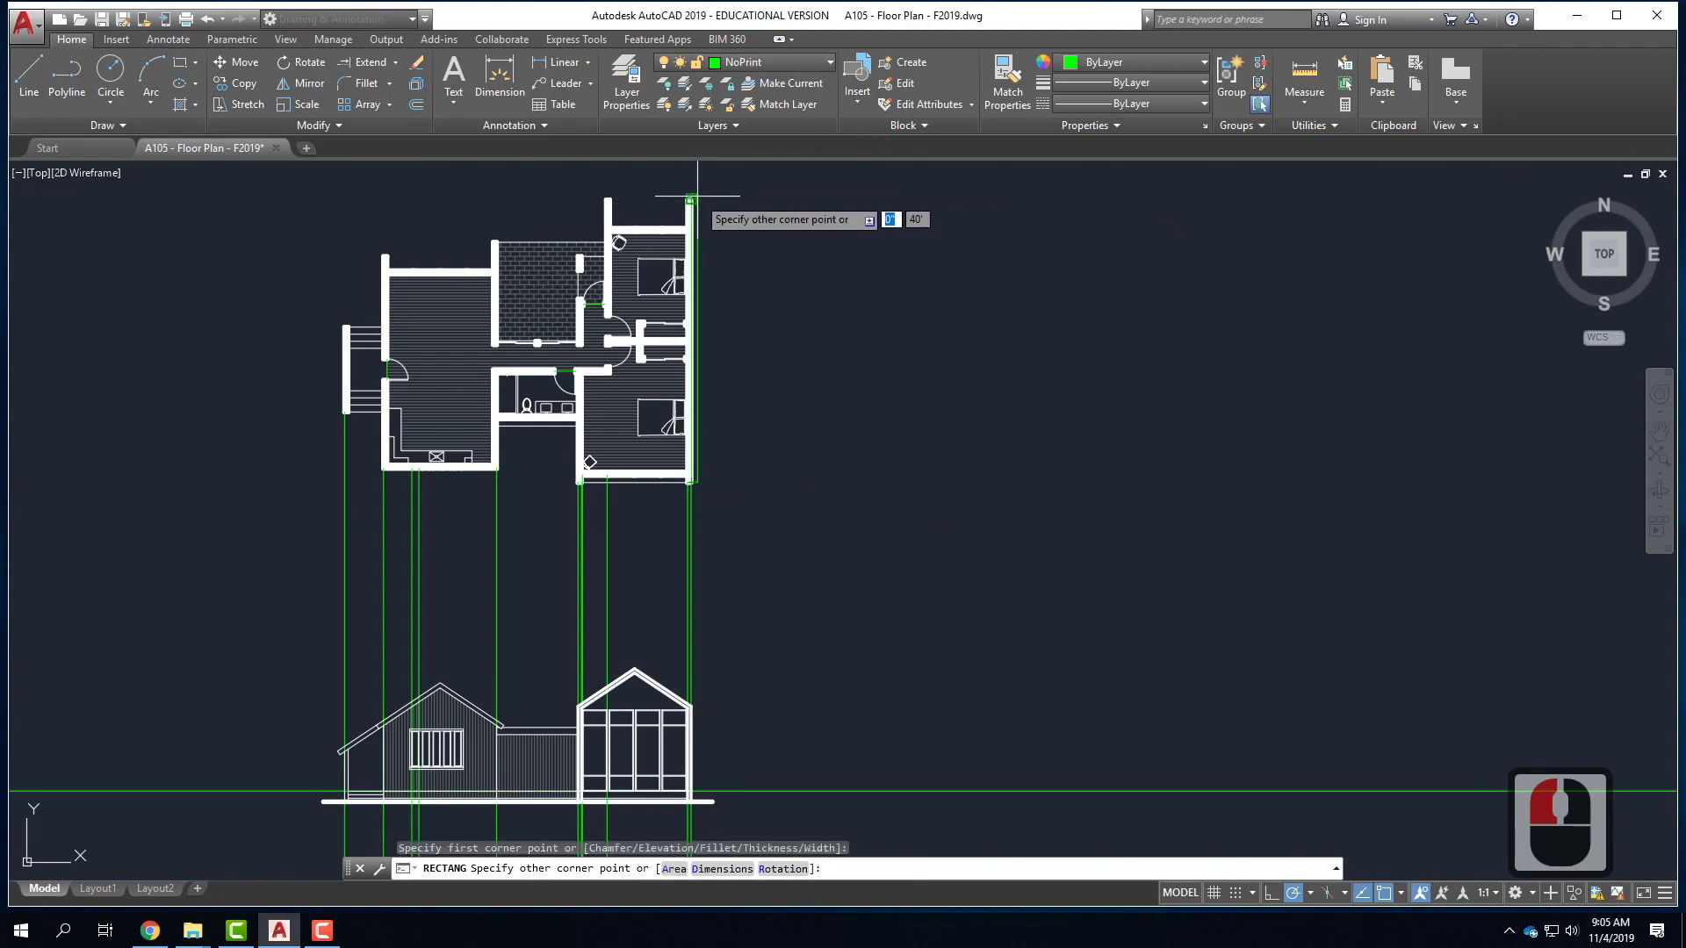
click(383, 199)
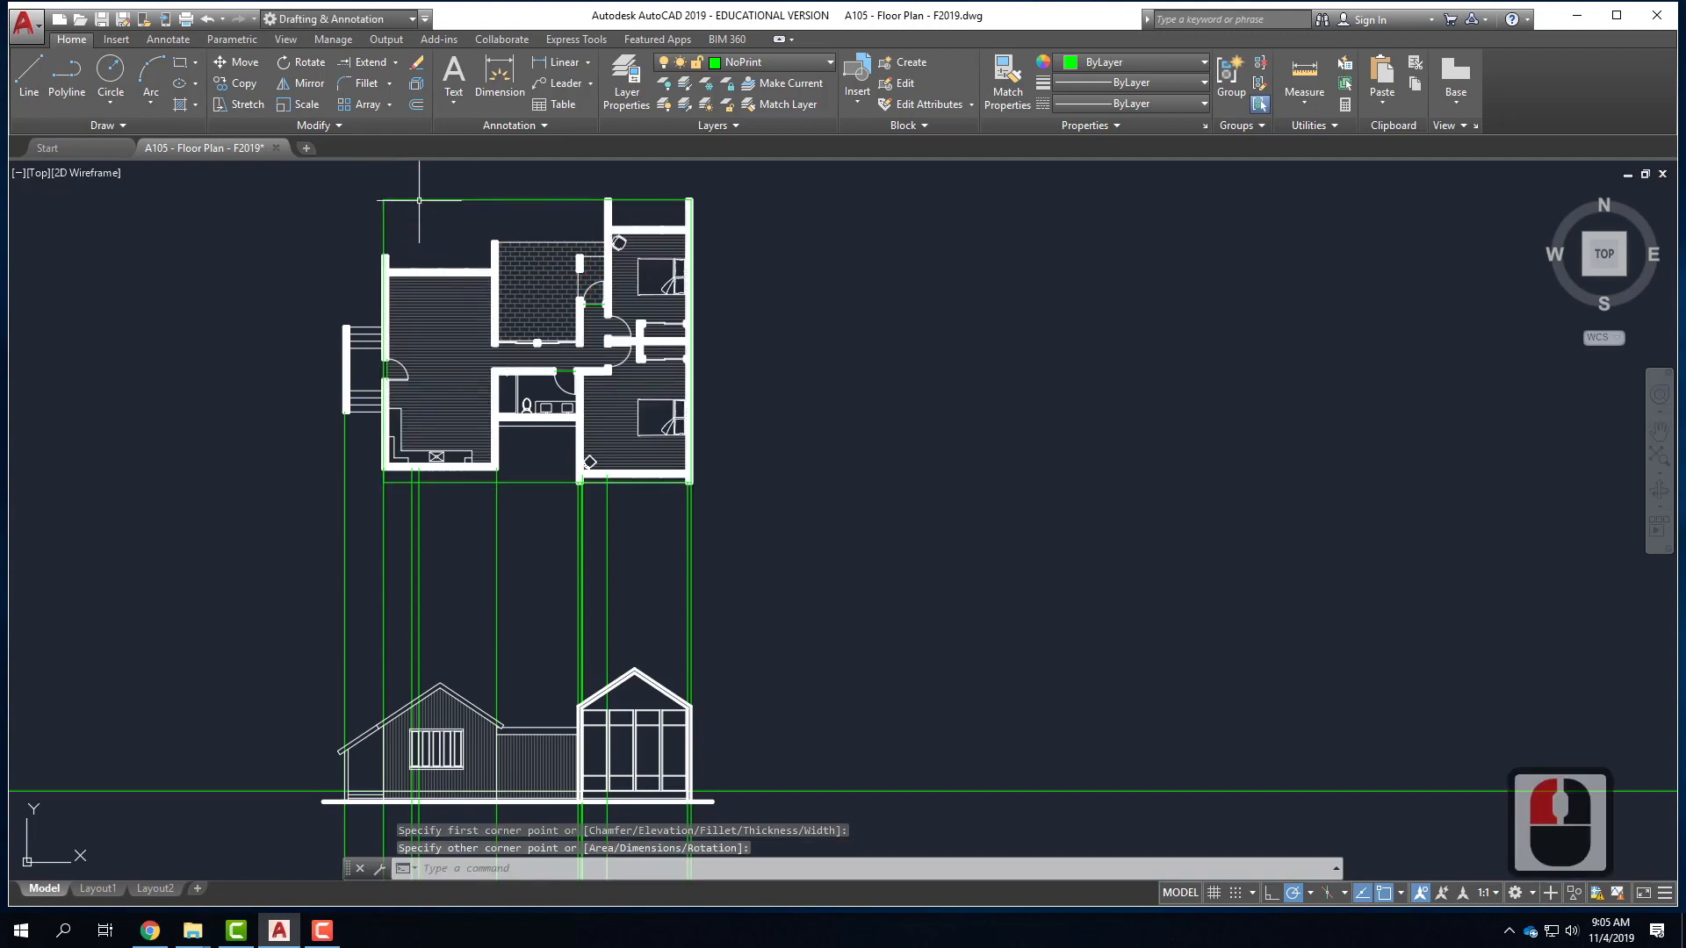
- Try to stretch the rectangle's upper-left corner toward the porch edge, and delete the rectangle
click(419, 199)
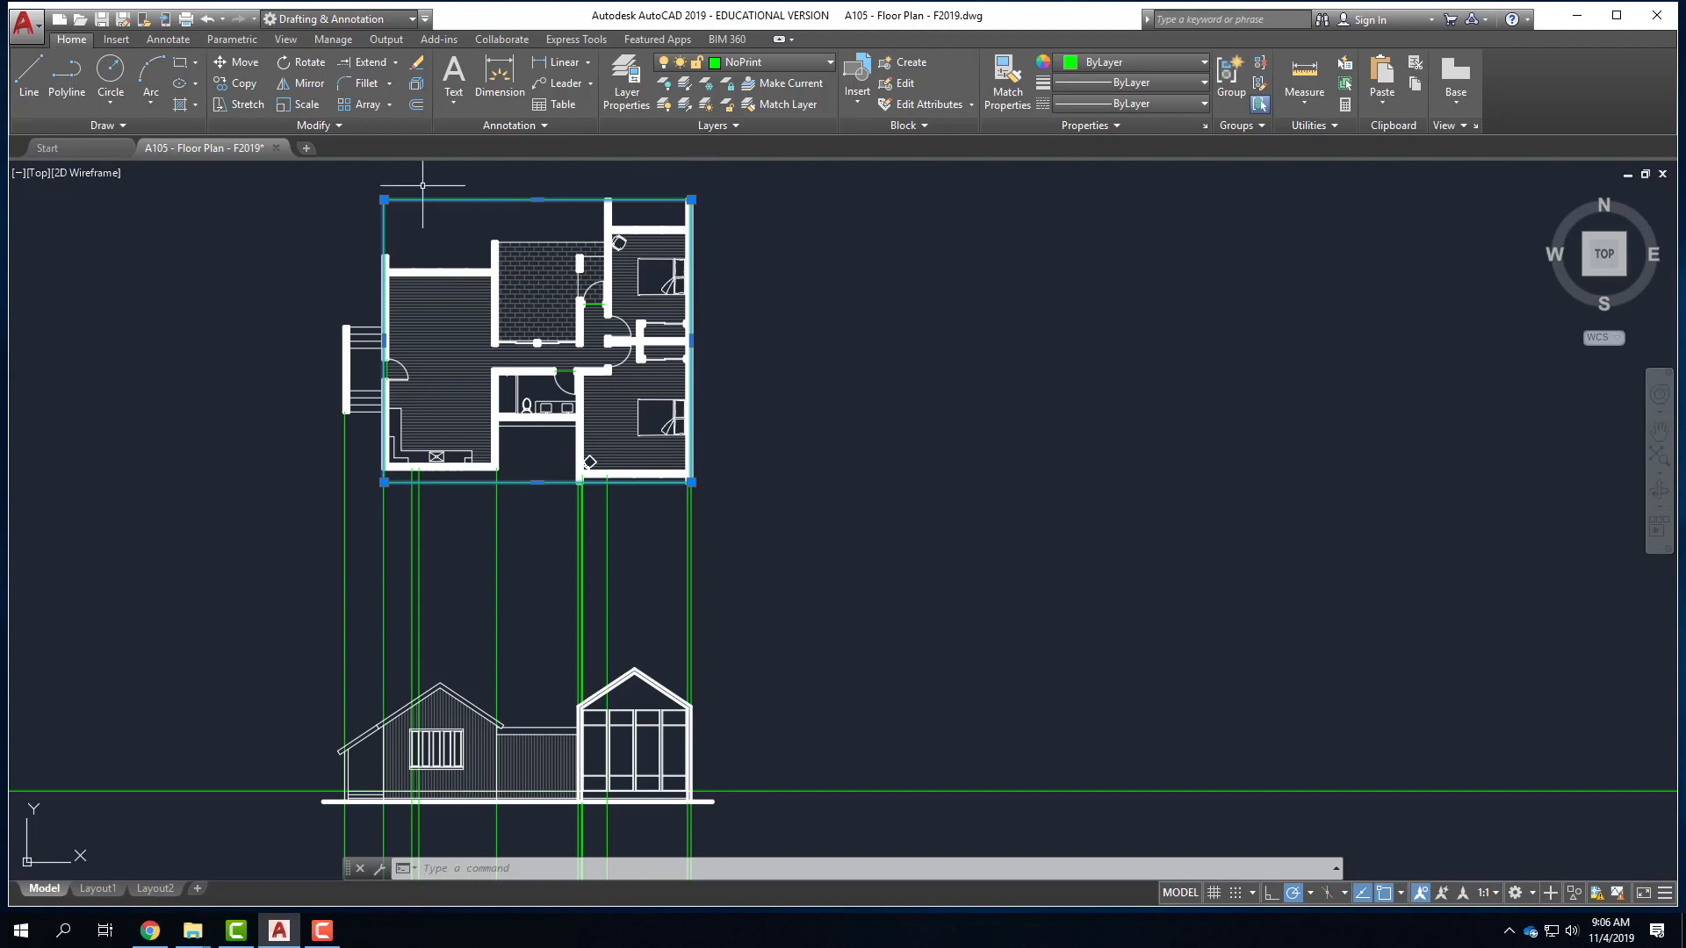
click(384, 199)
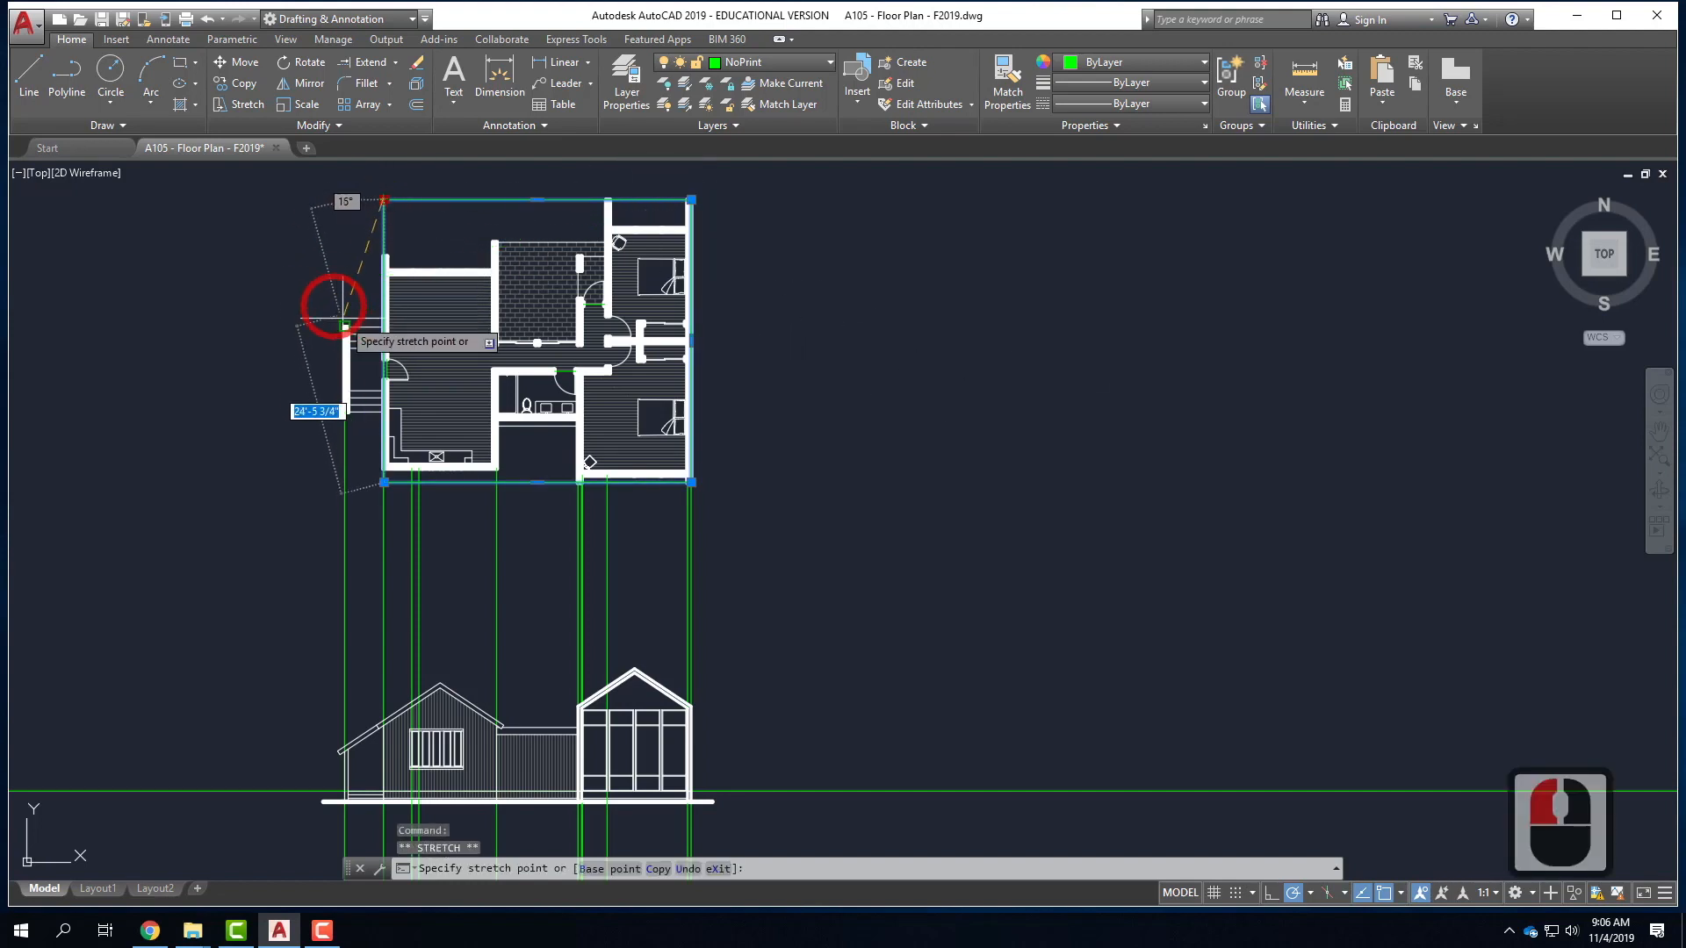
key(Escape)
key(Escape)
click(440, 176)
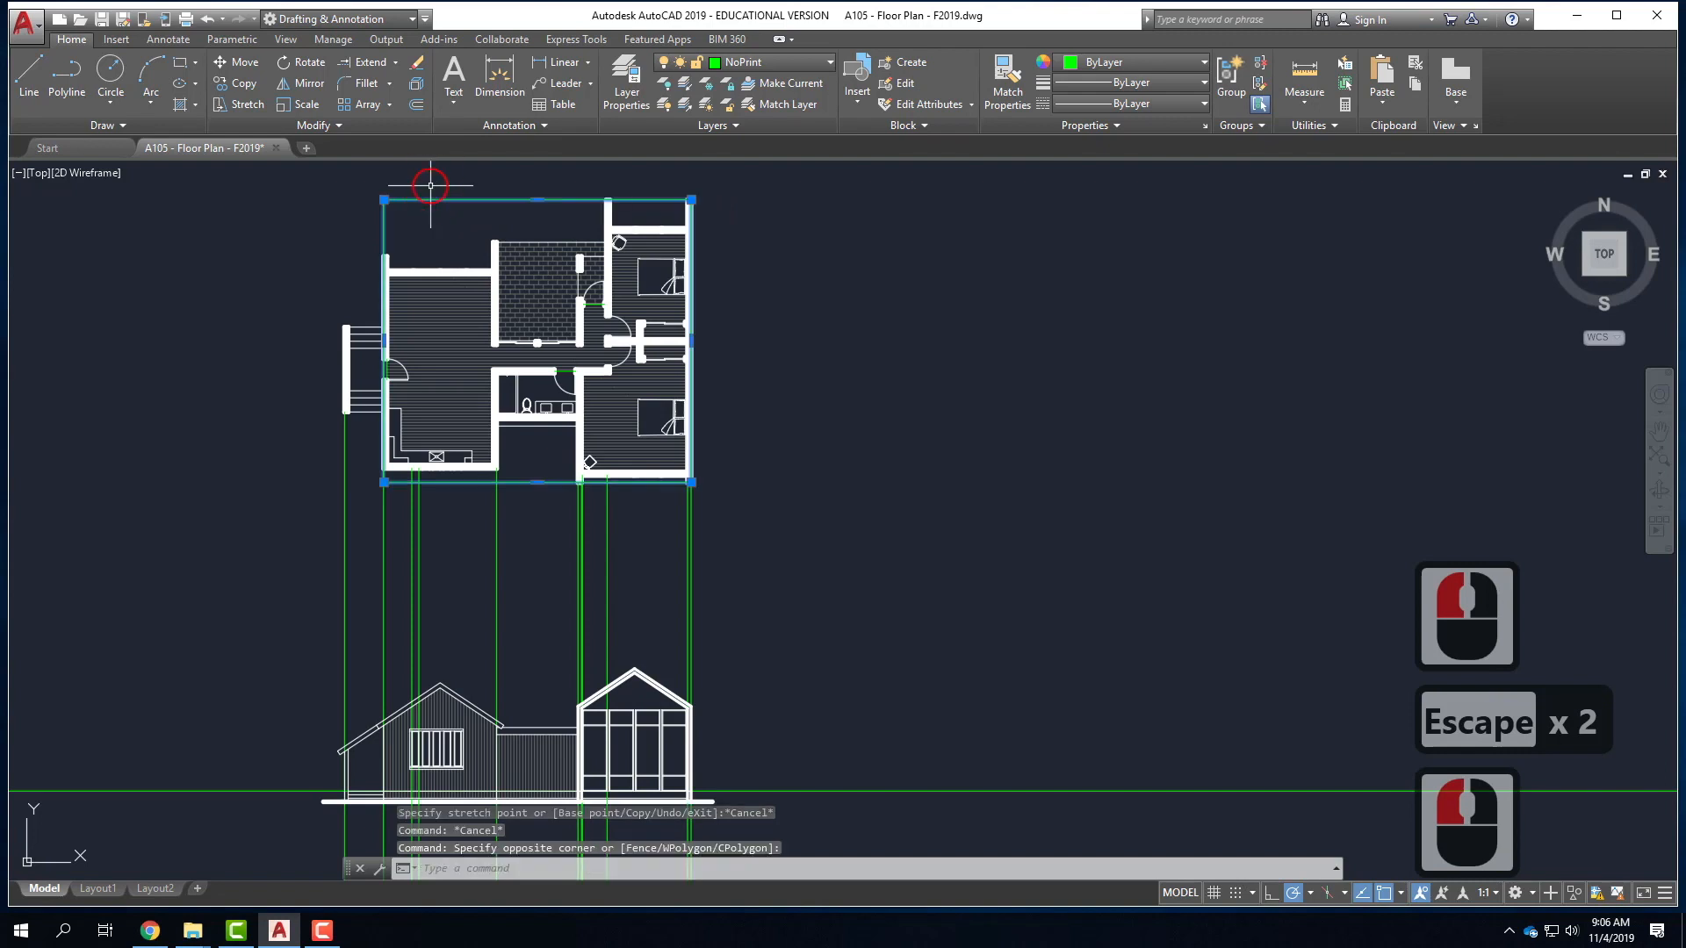
click(433, 188)
key(Delete)
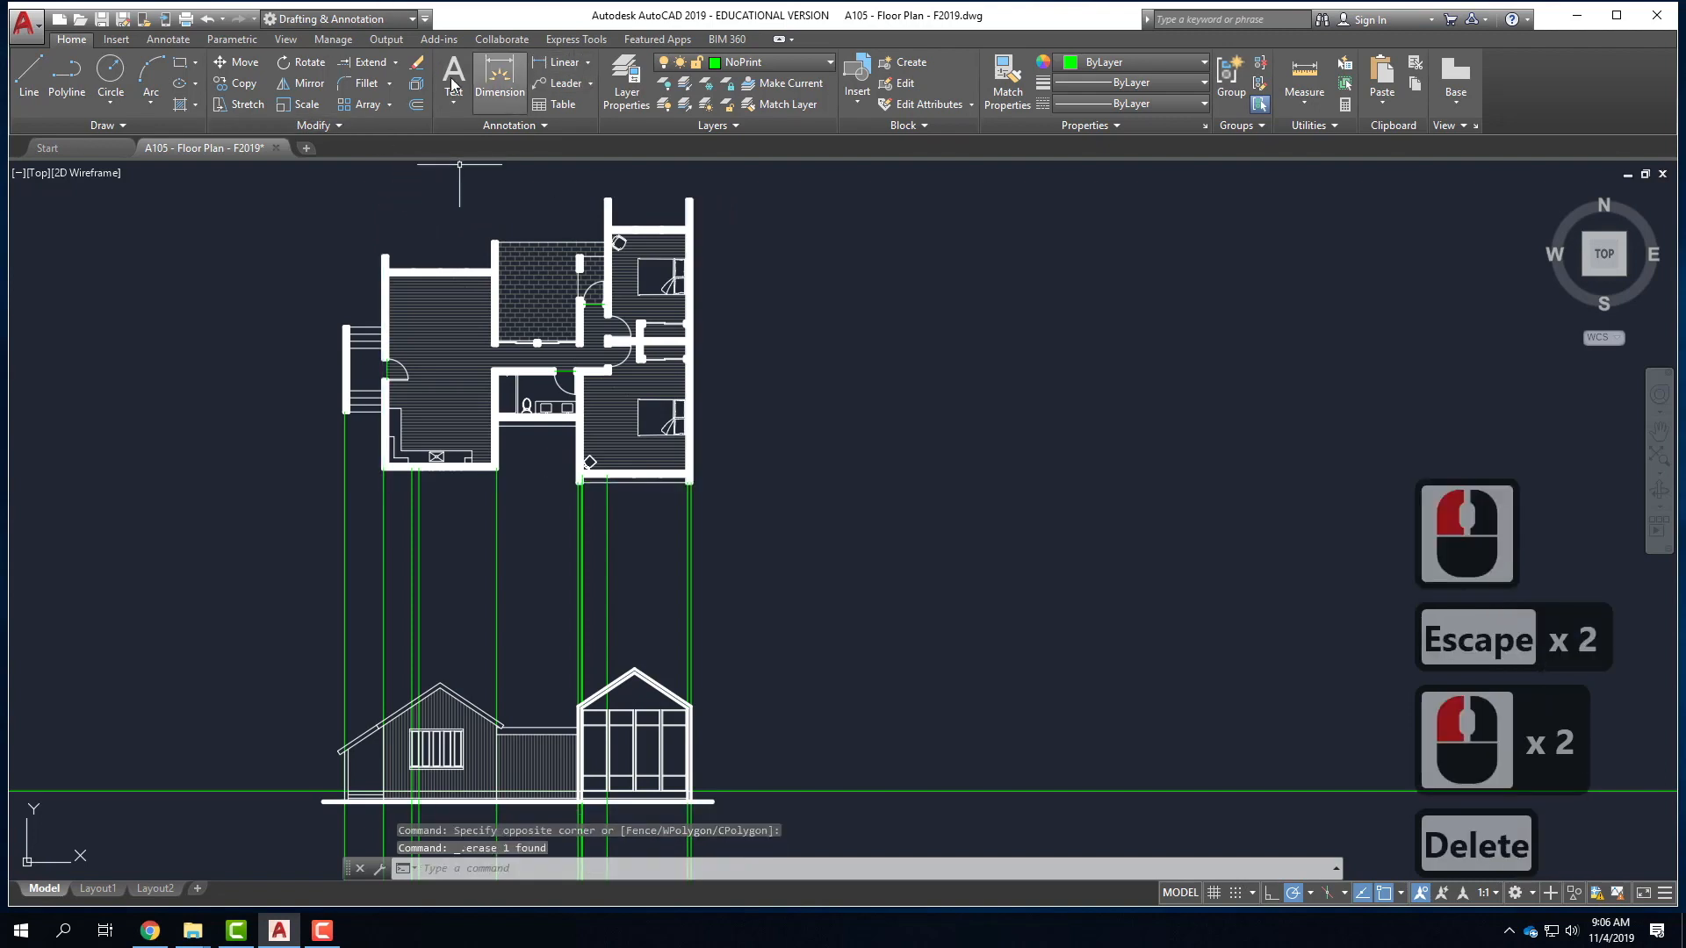
- Draw a rectangle about 49' by 40' enclosing the whole floor plan, from the lower-right wall corner to the porch's outer edge
click(192, 62)
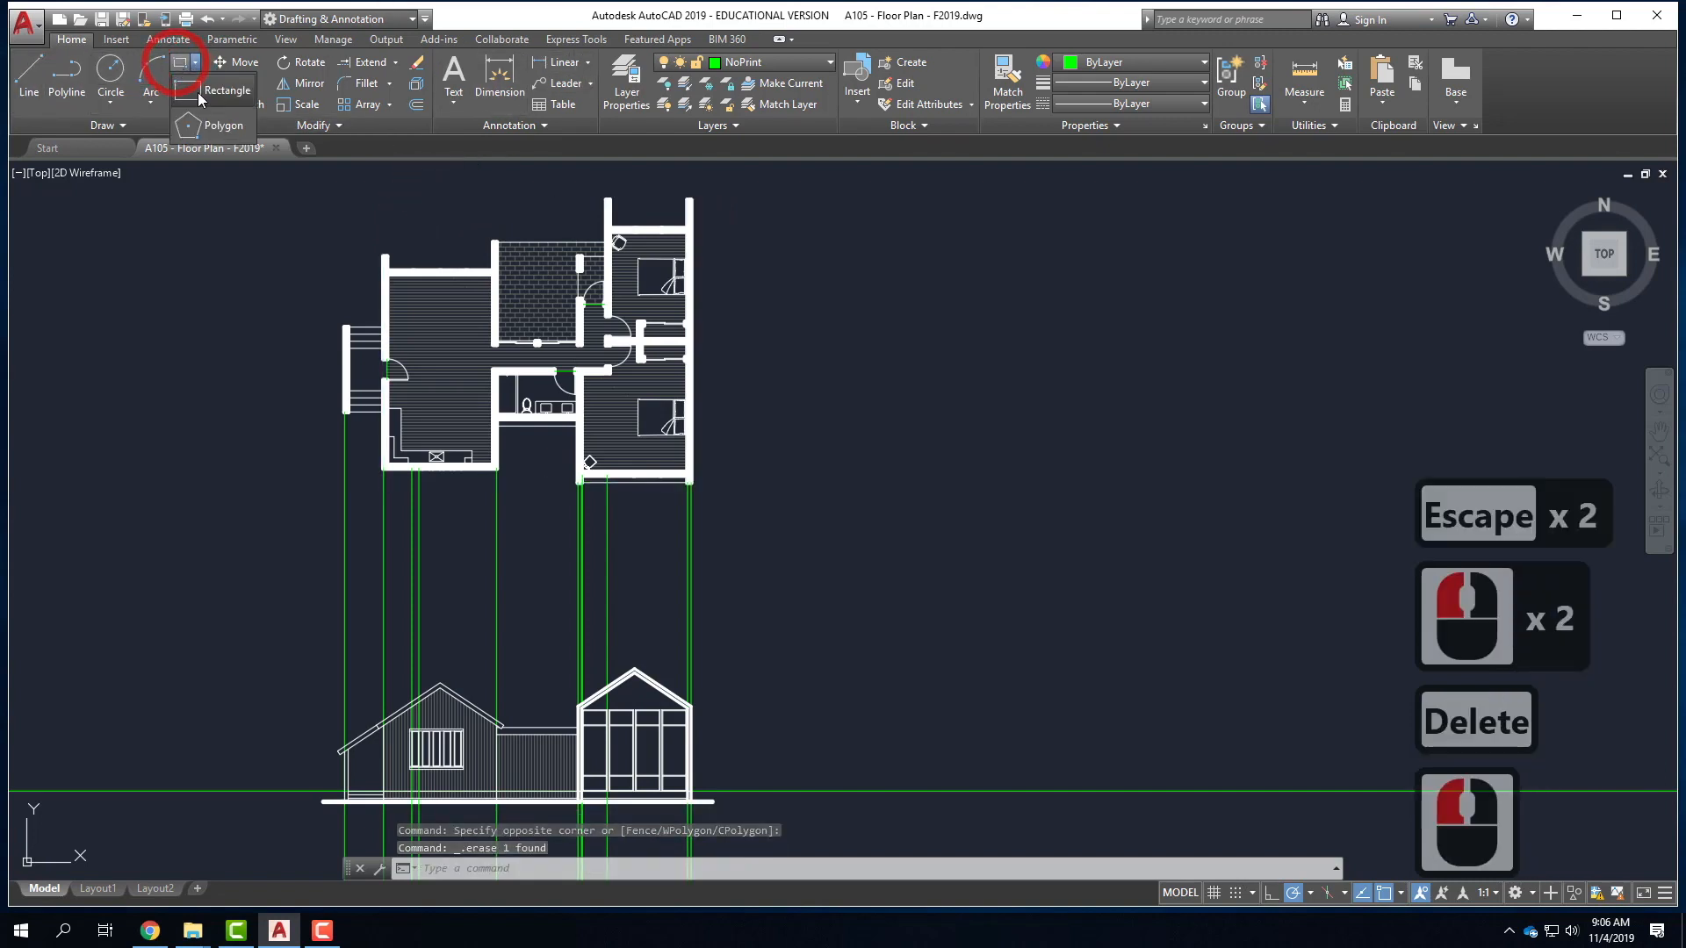
click(197, 92)
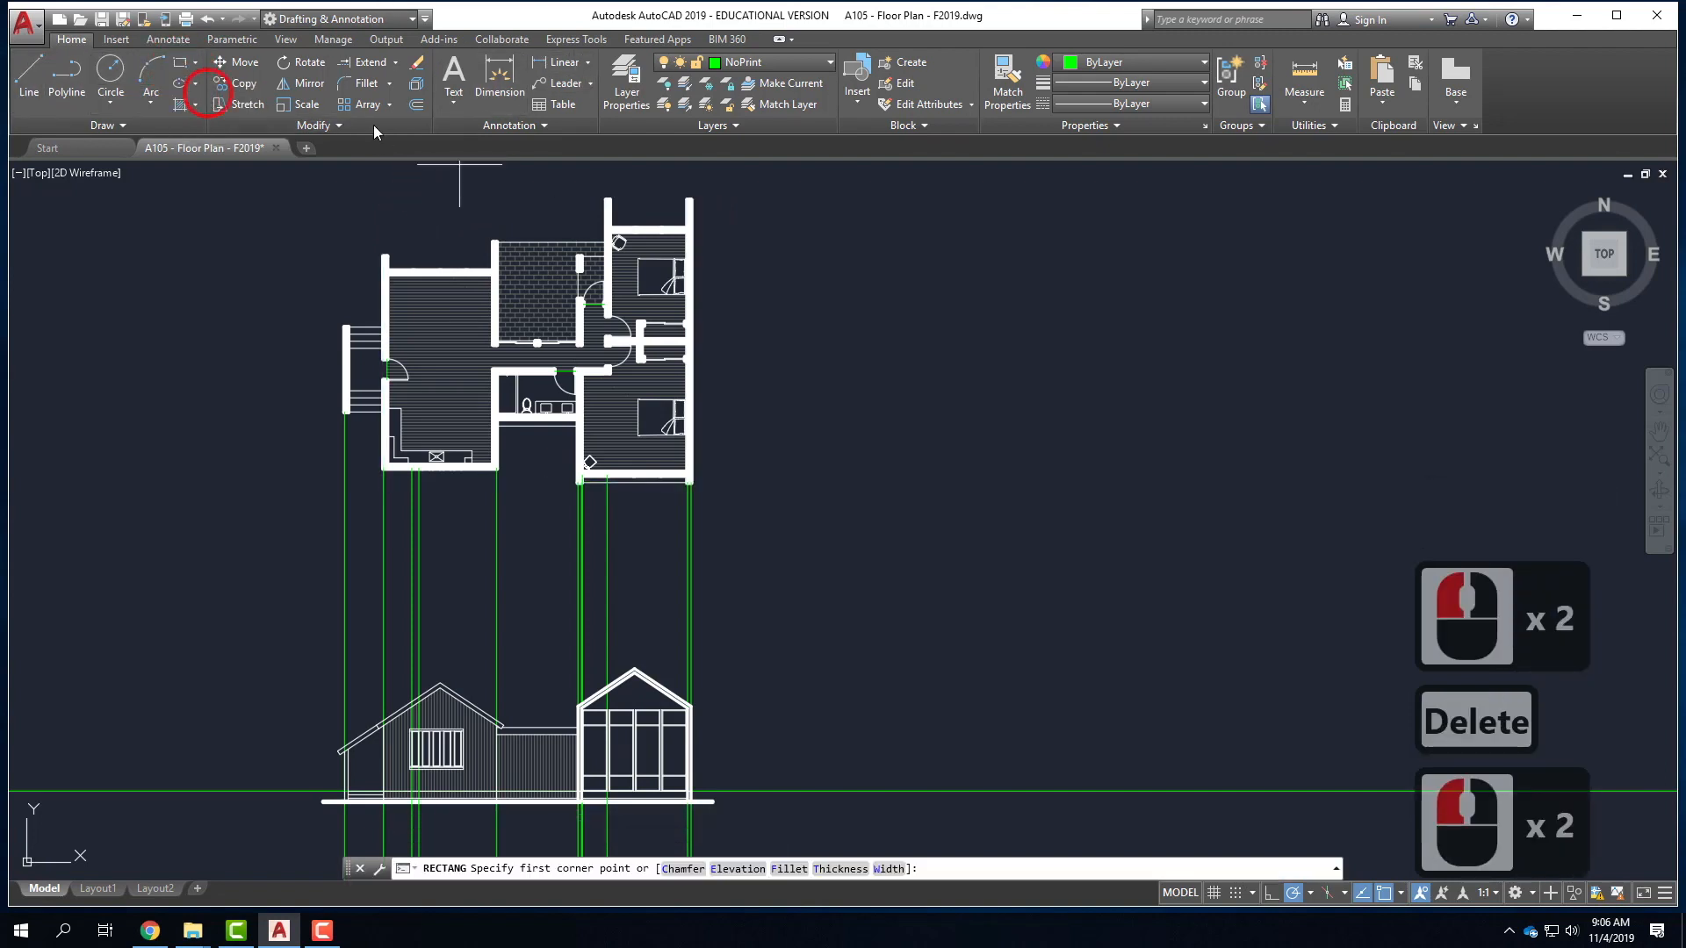
click(690, 481)
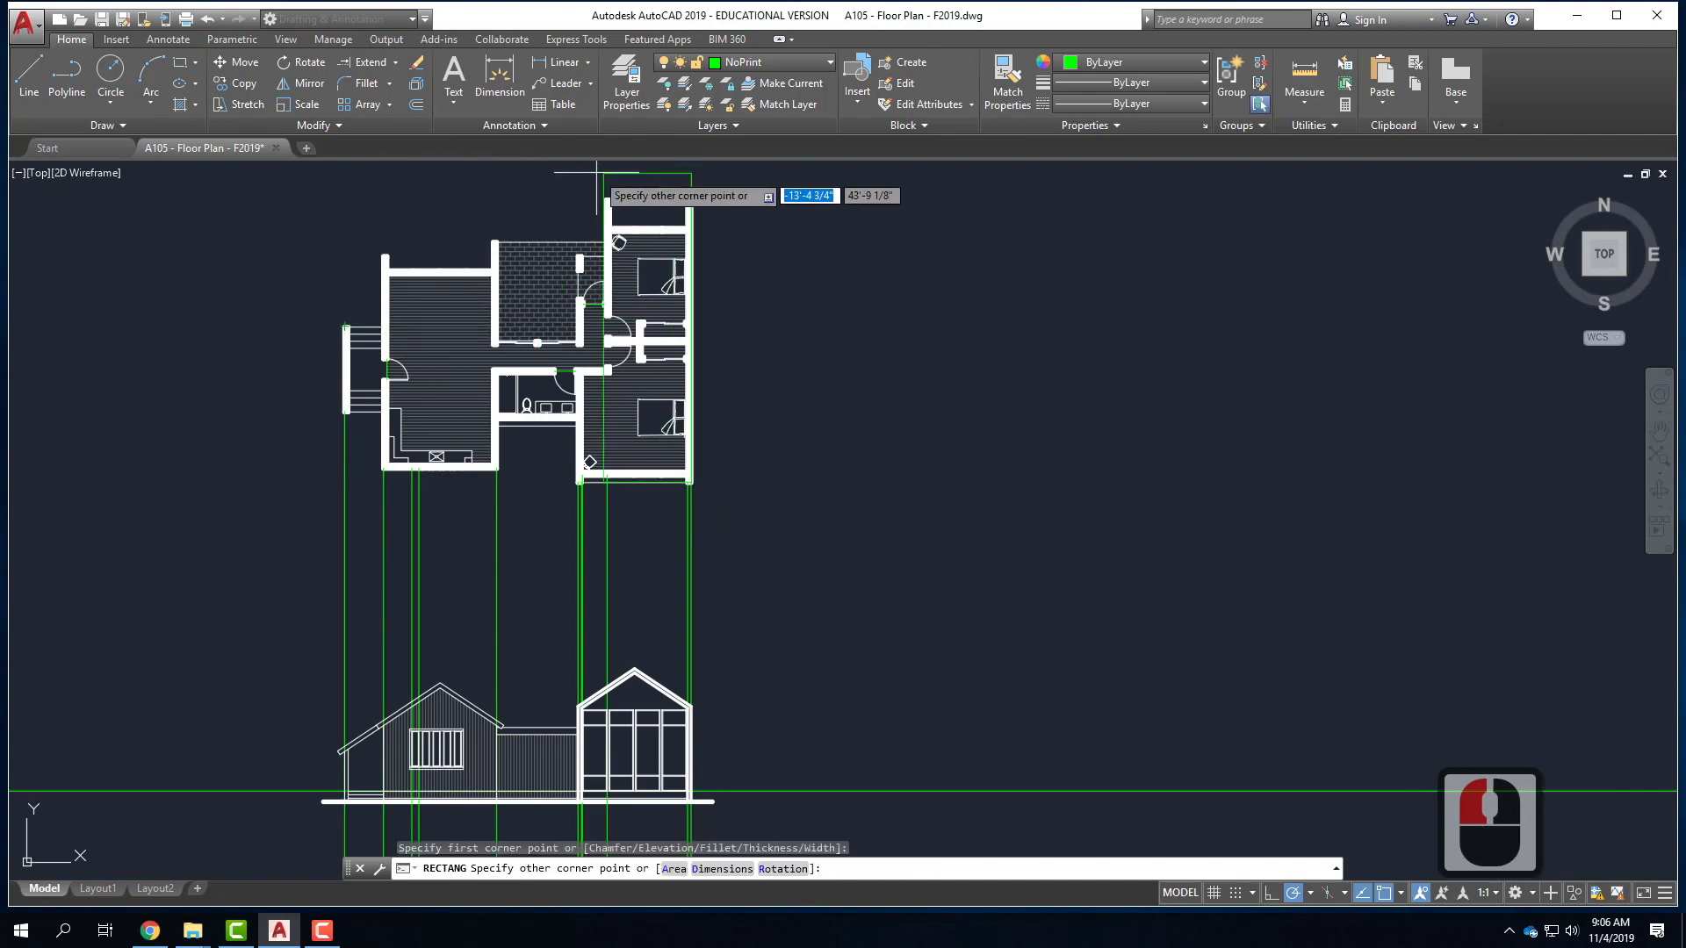
click(345, 198)
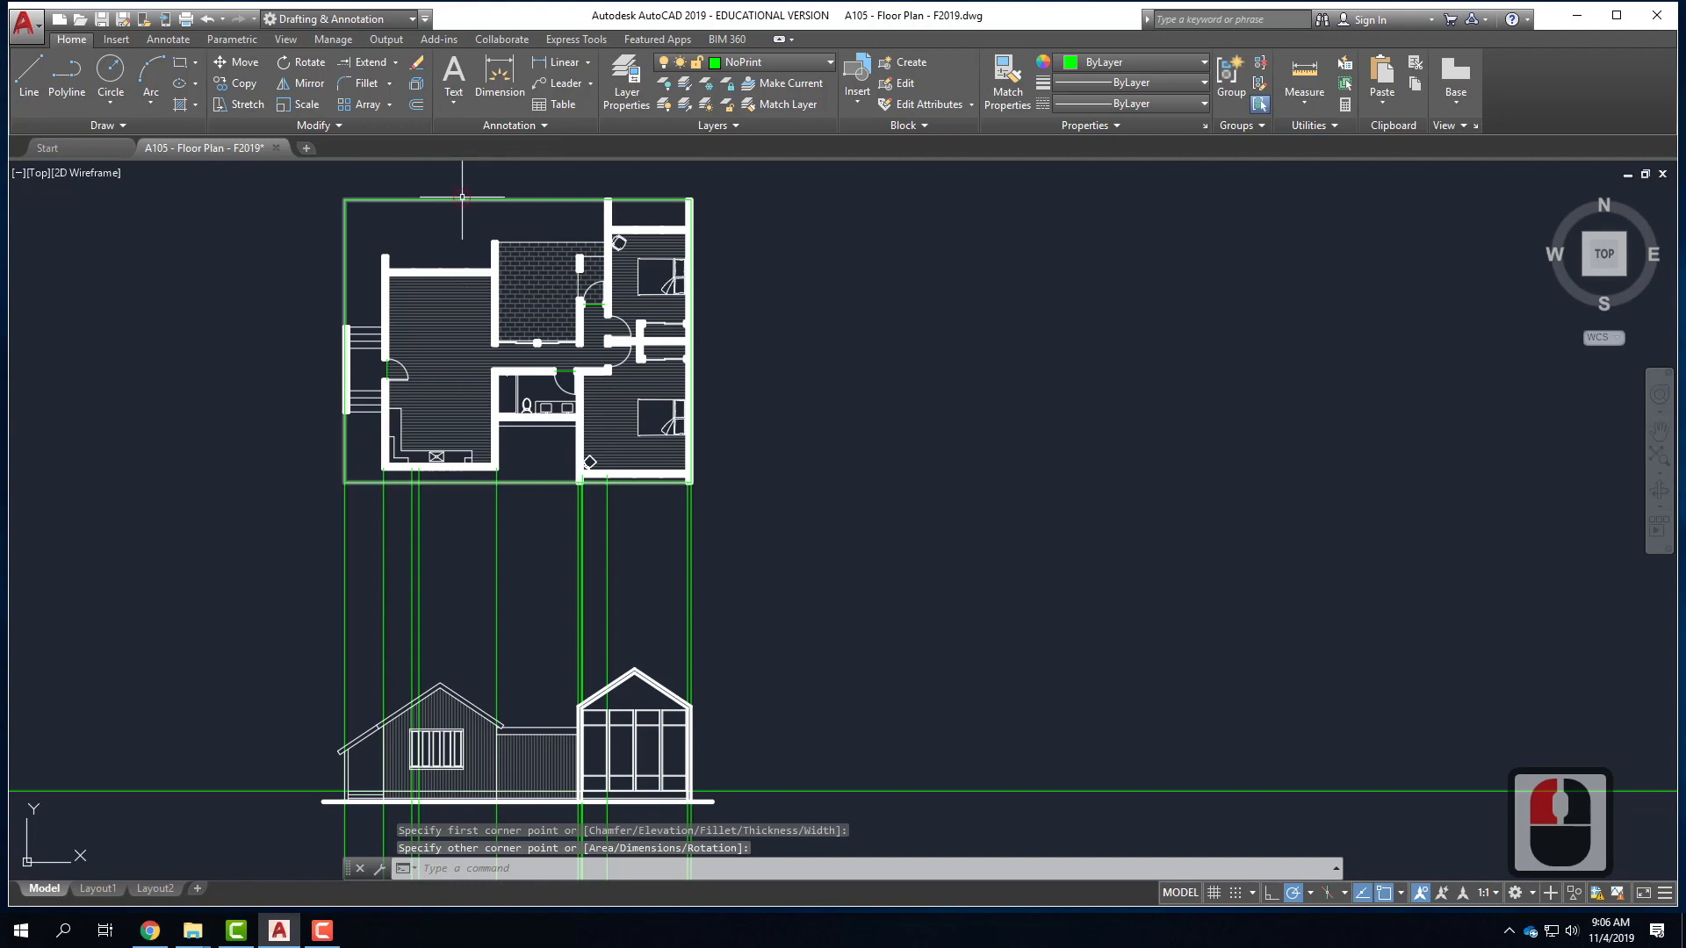
click(734, 365)
click(414, 358)
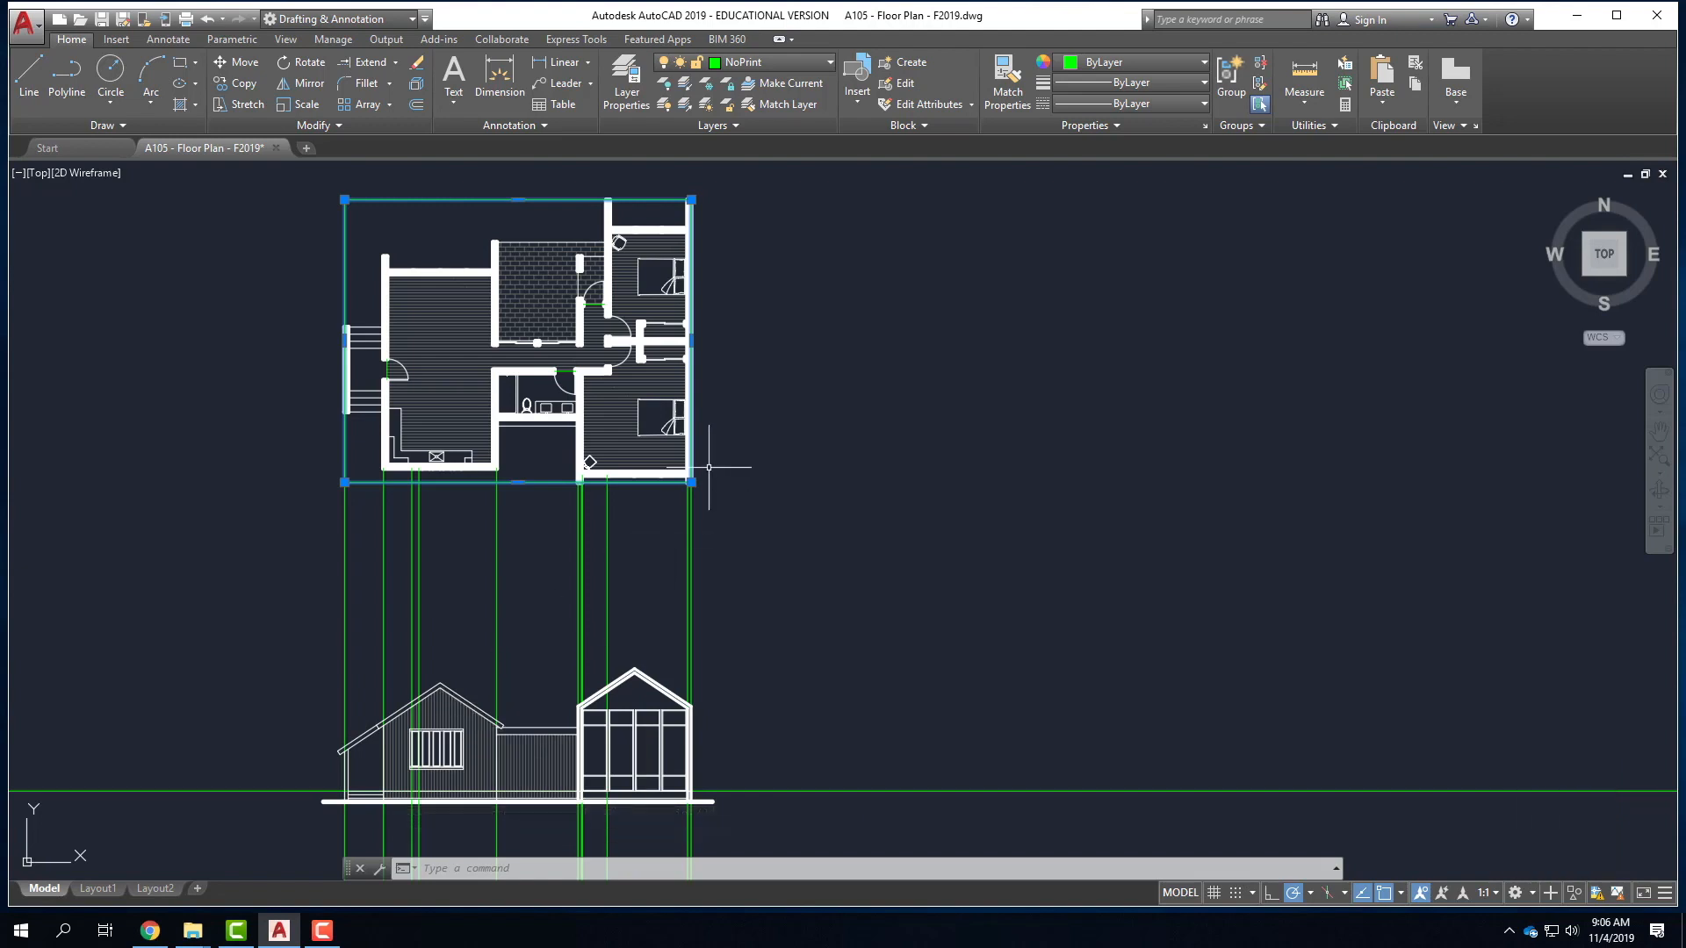
scroll(255, 327, down, 2)
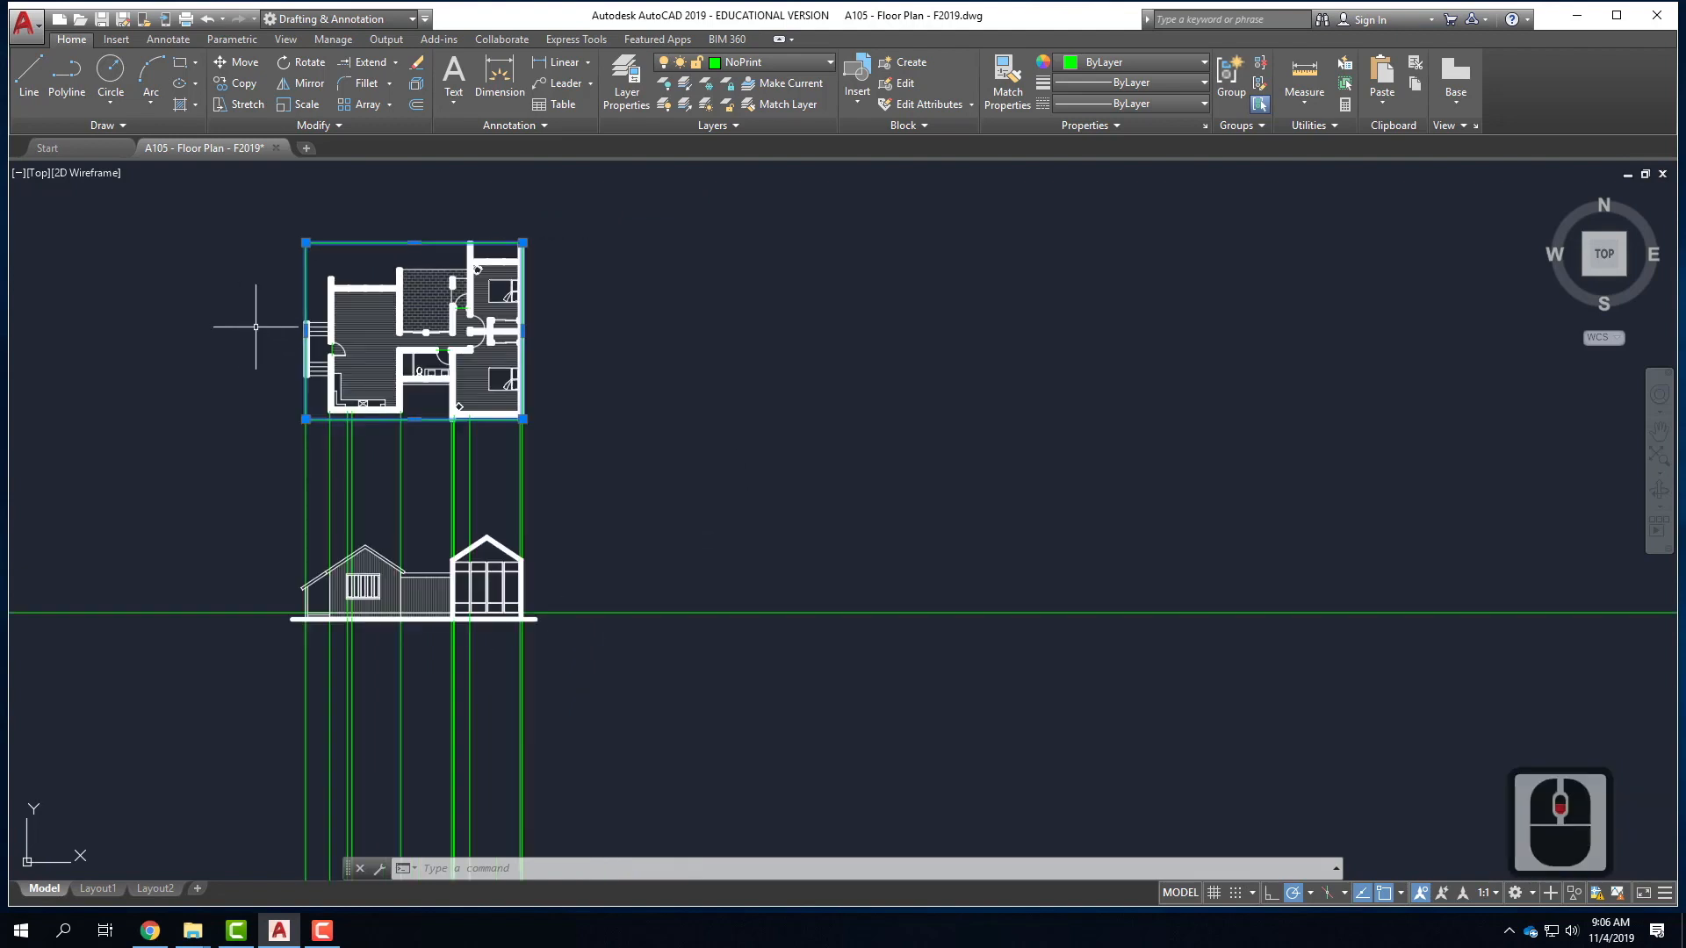
key(Escape)
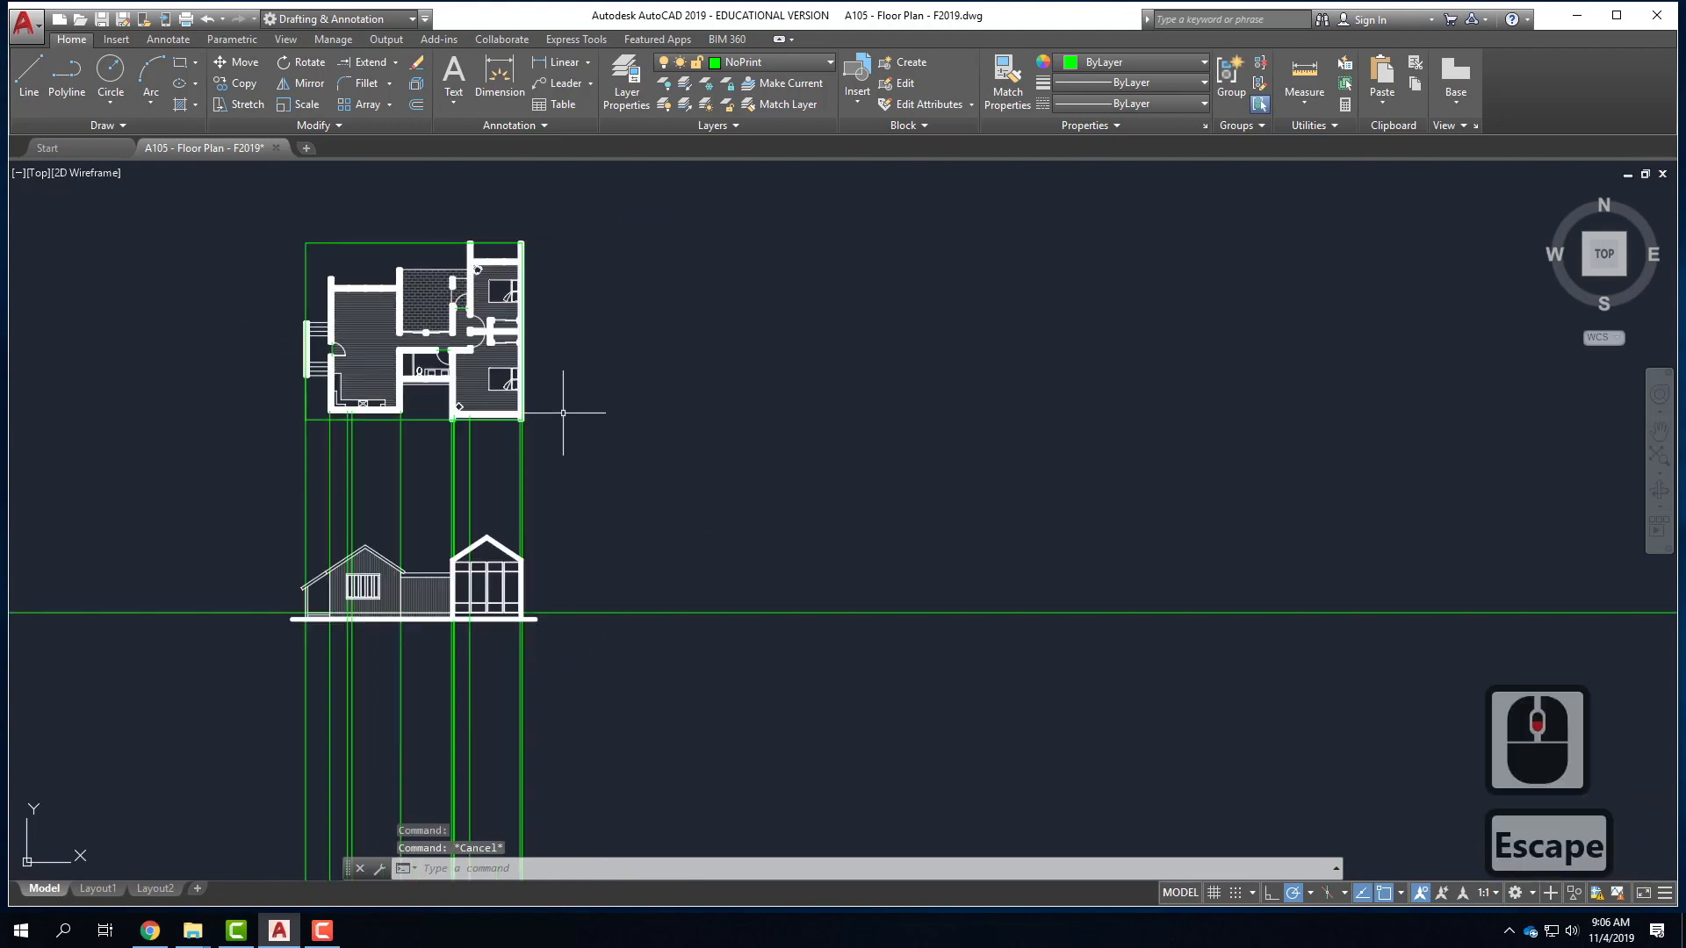
- Draw a ray at -45° from the lower-right corner of the plan's bounding rectangle
scroll(525, 422, up, 4)
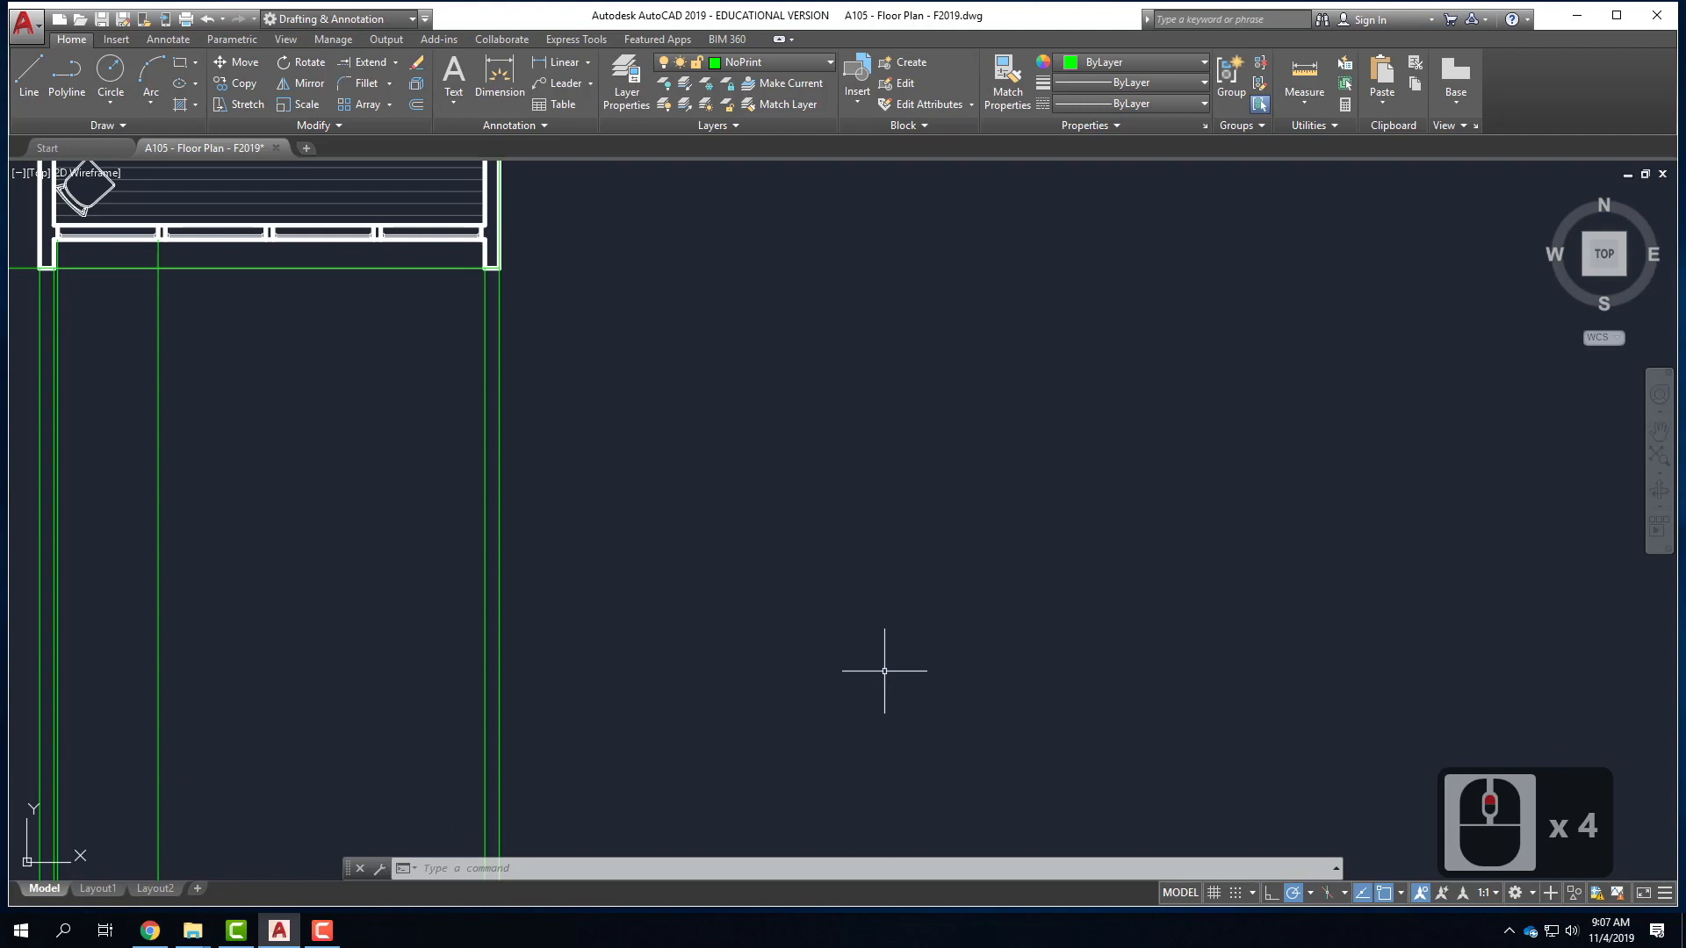
click(167, 120)
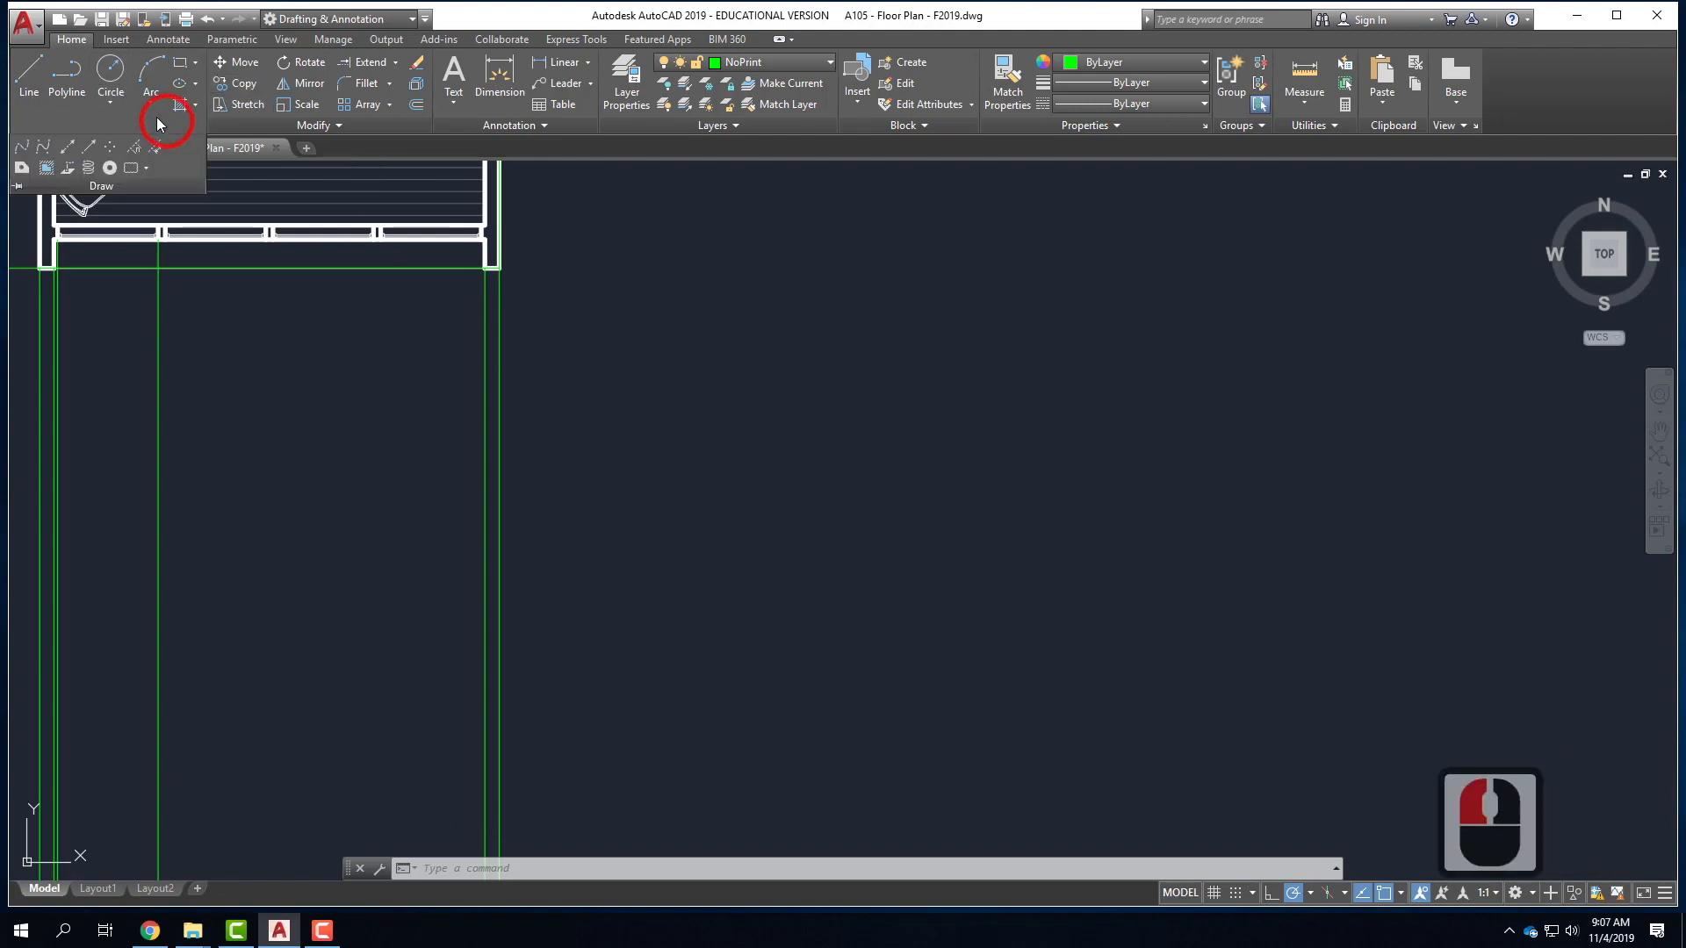
click(89, 151)
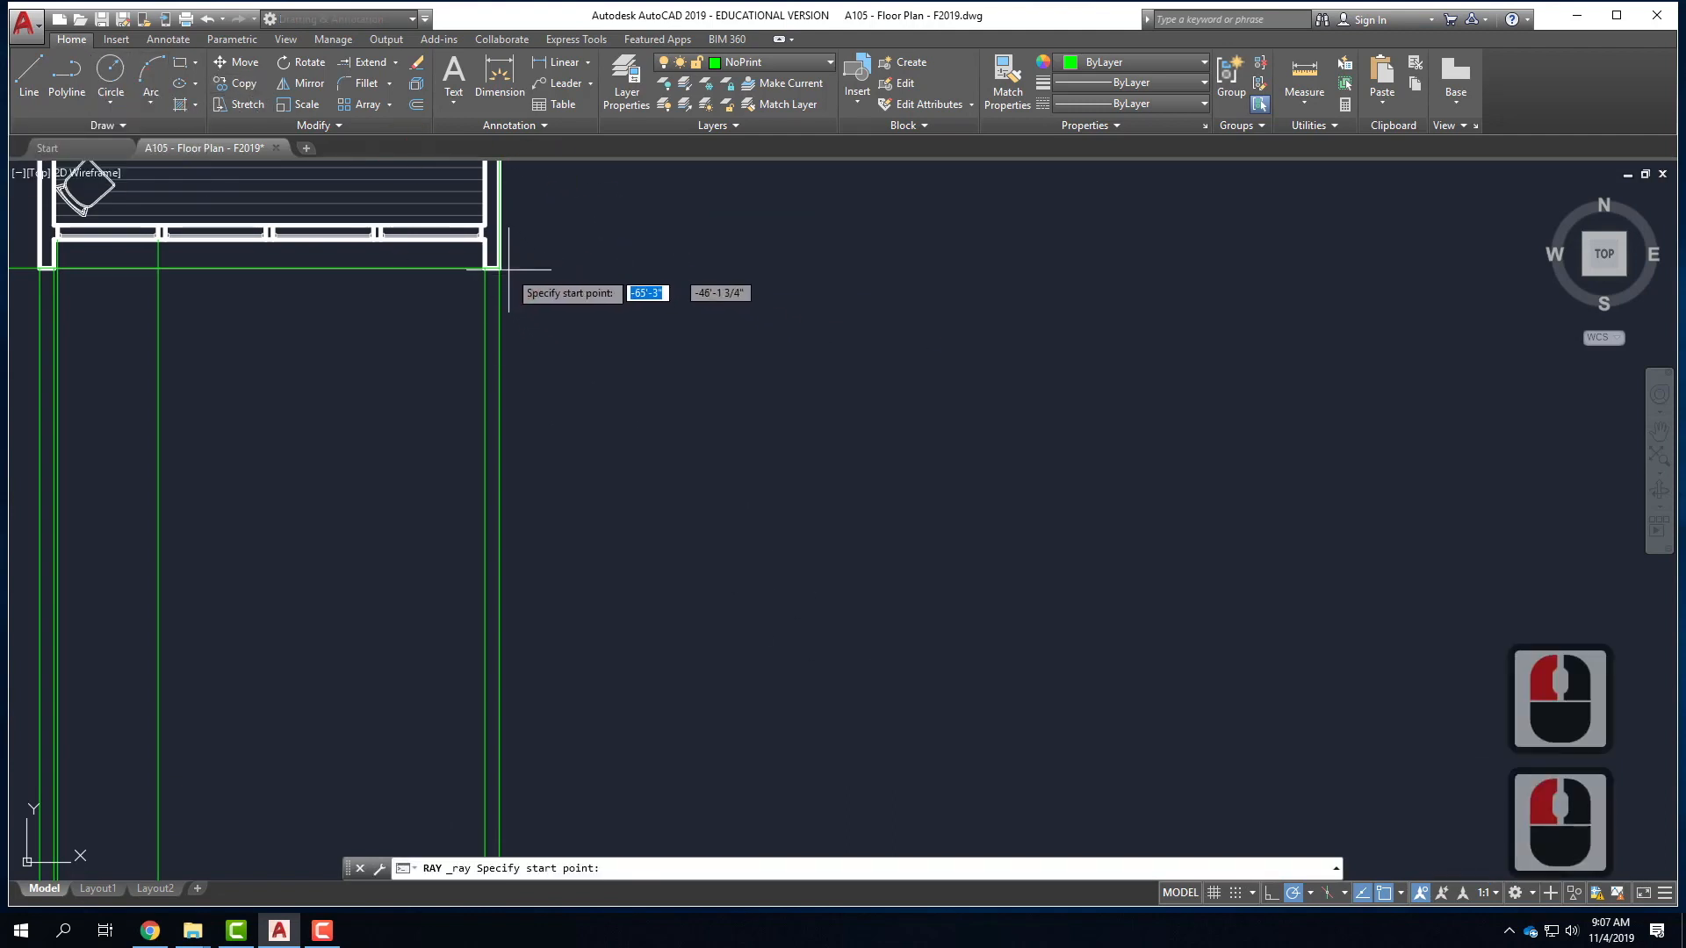
click(499, 266)
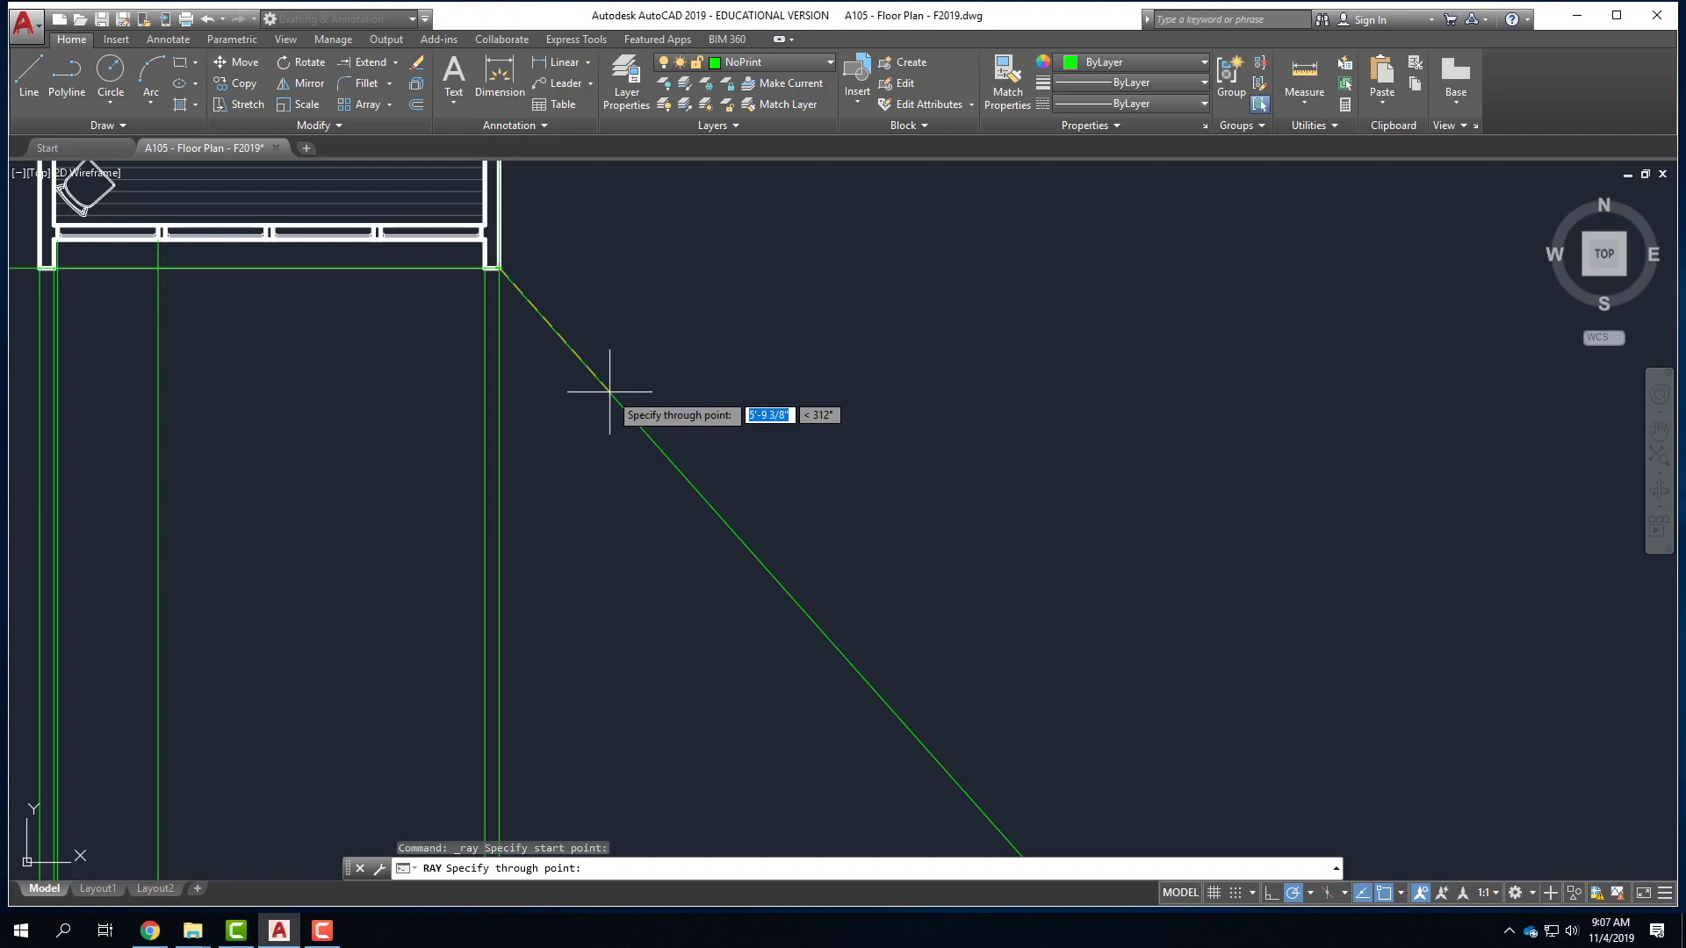
key(Tab)
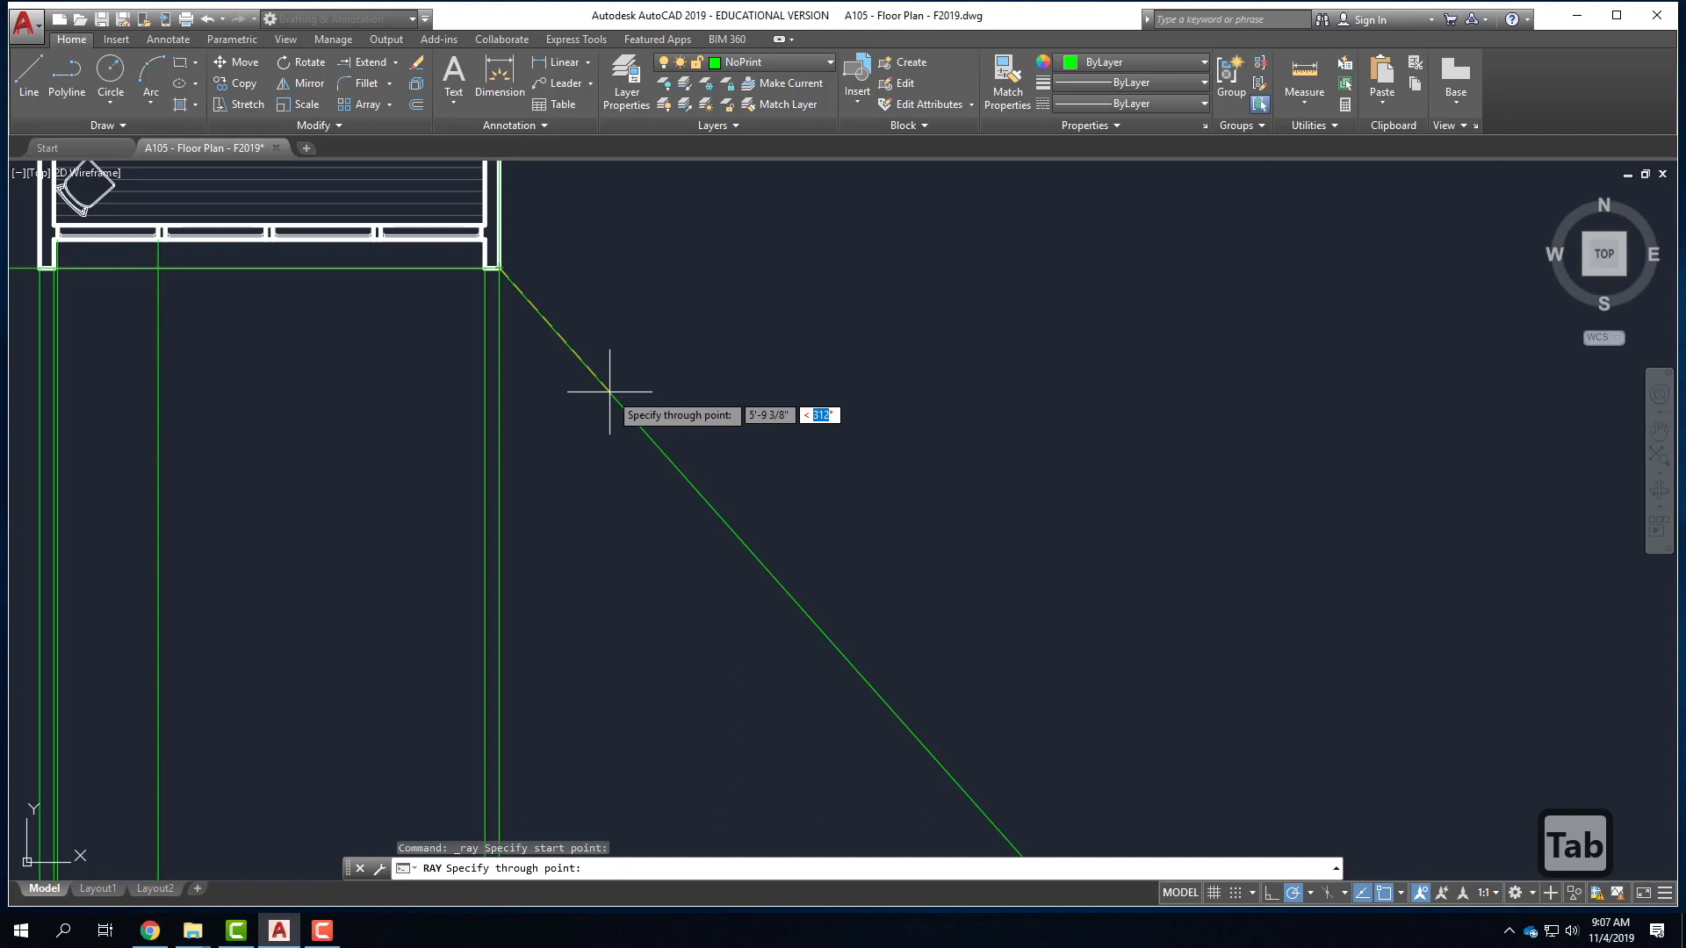
text(-45)
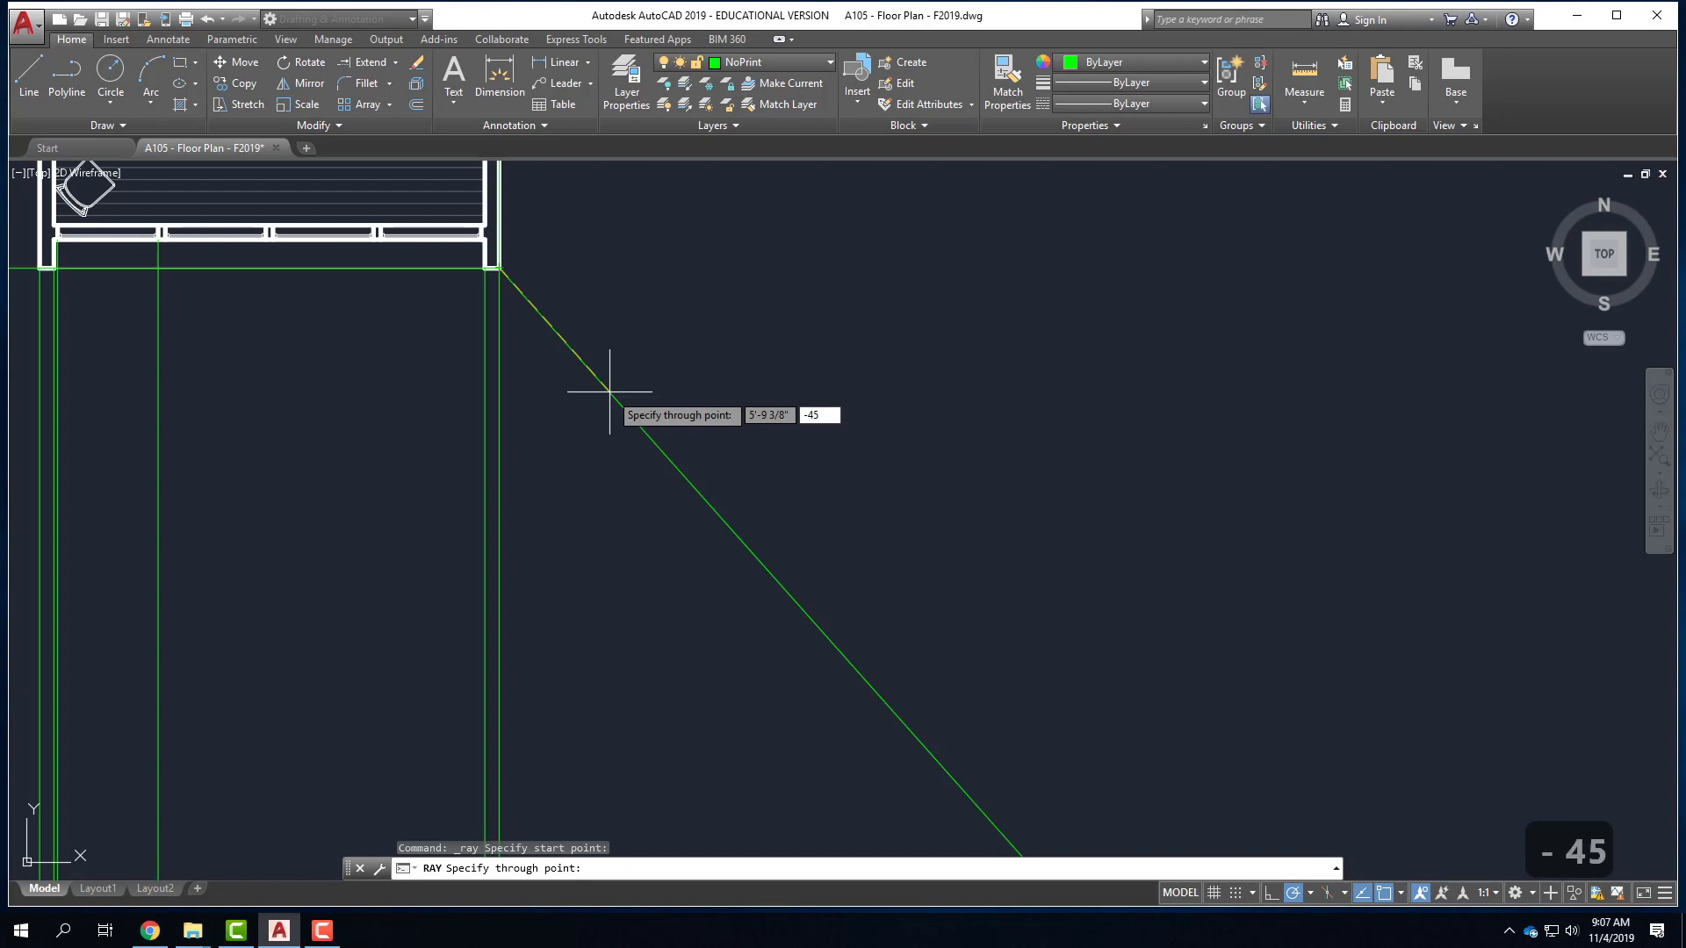
key(Tab)
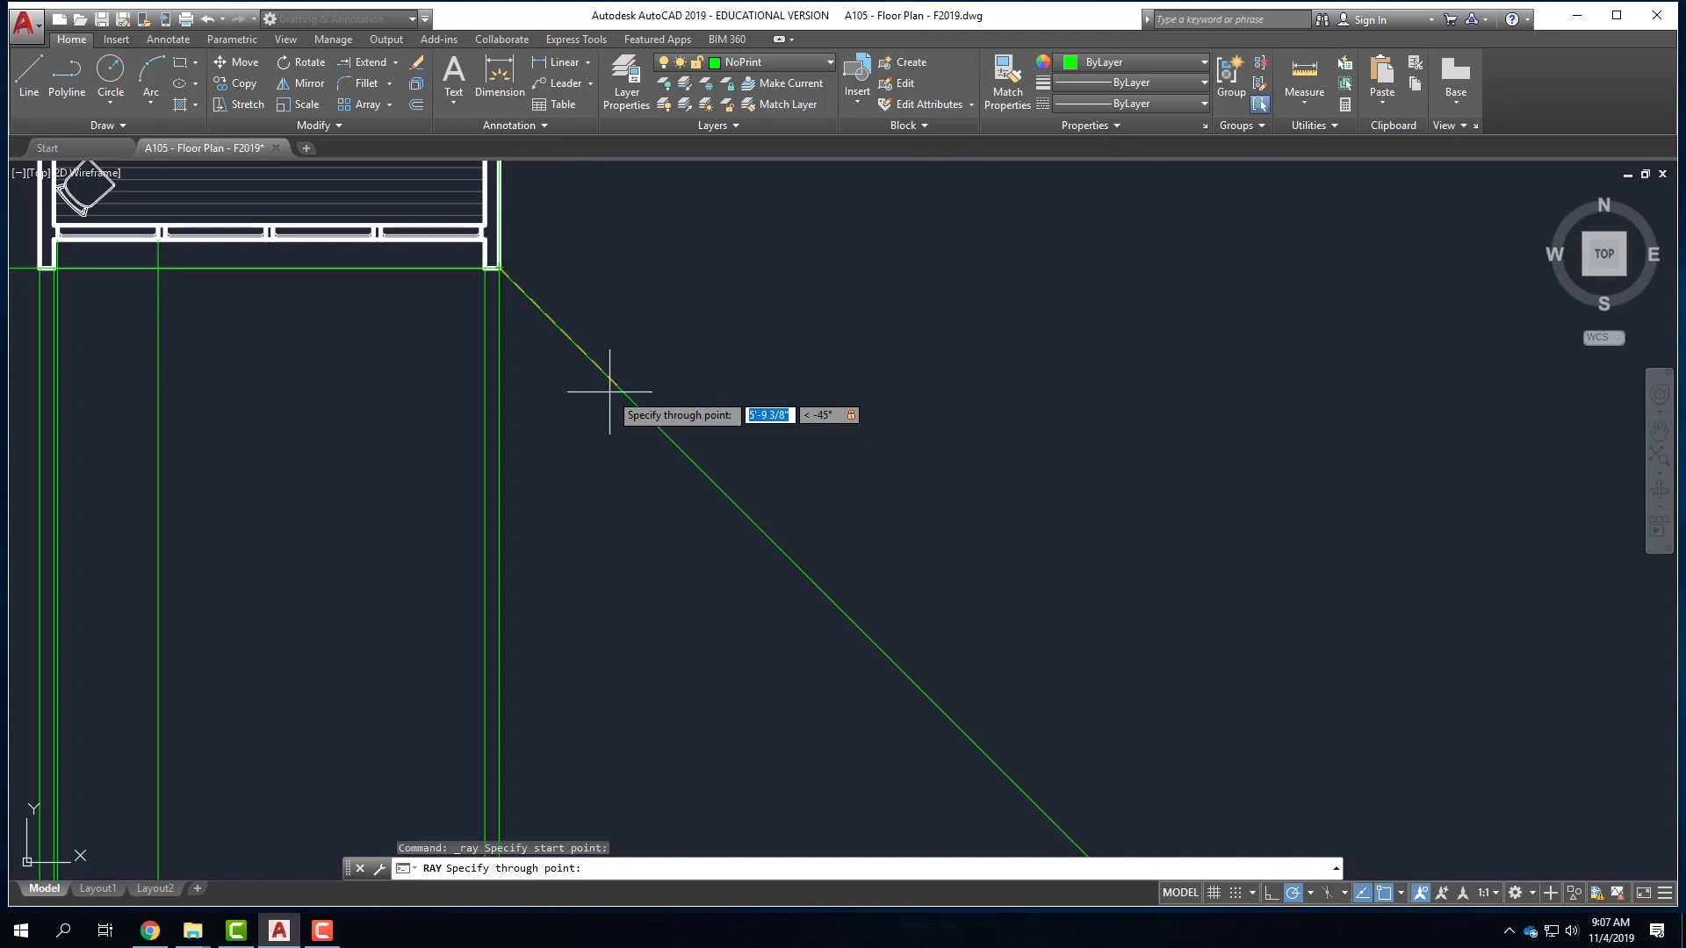
click(606, 385)
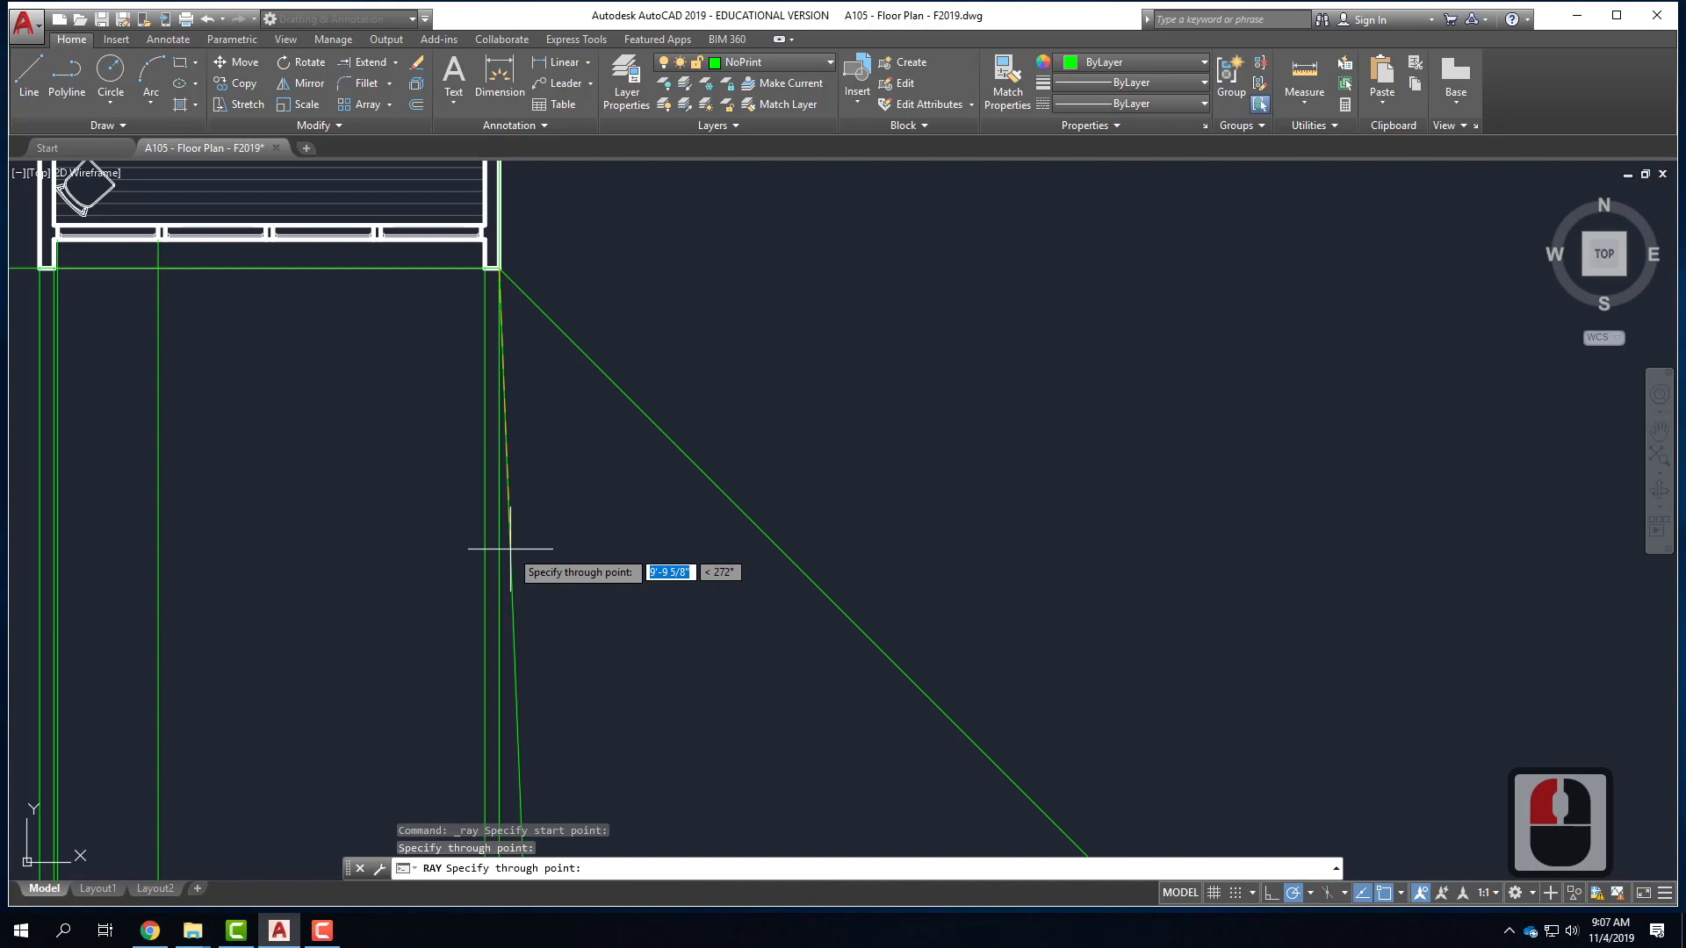
key(Return)
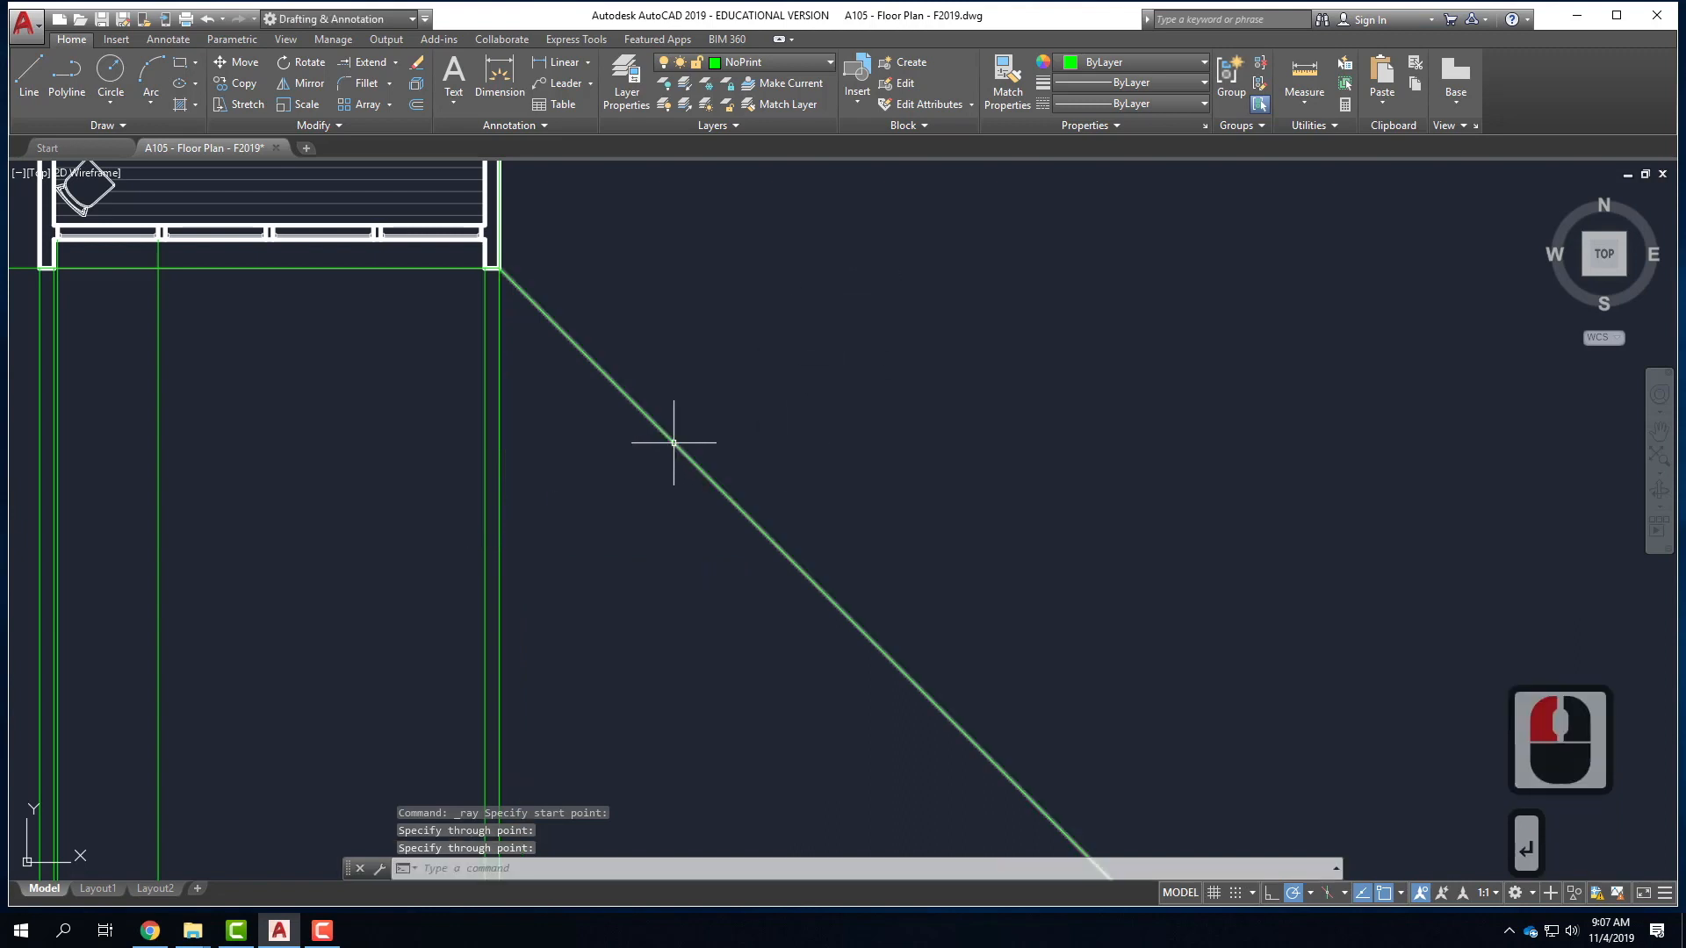
click(674, 443)
click(1172, 672)
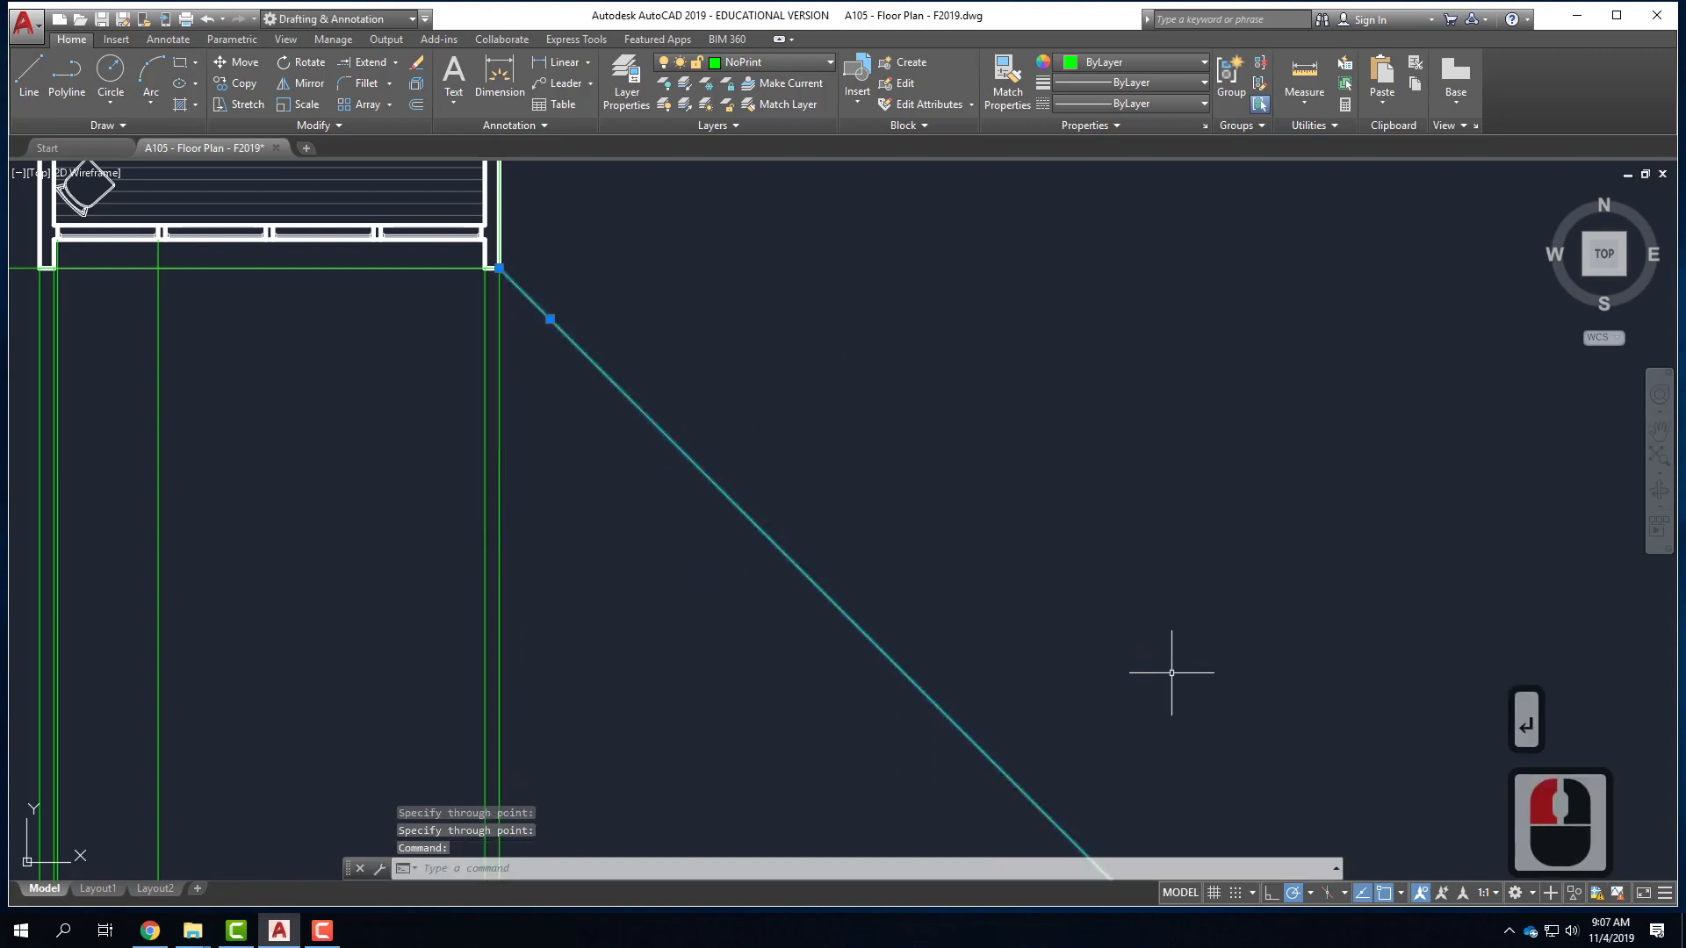
key(Escape)
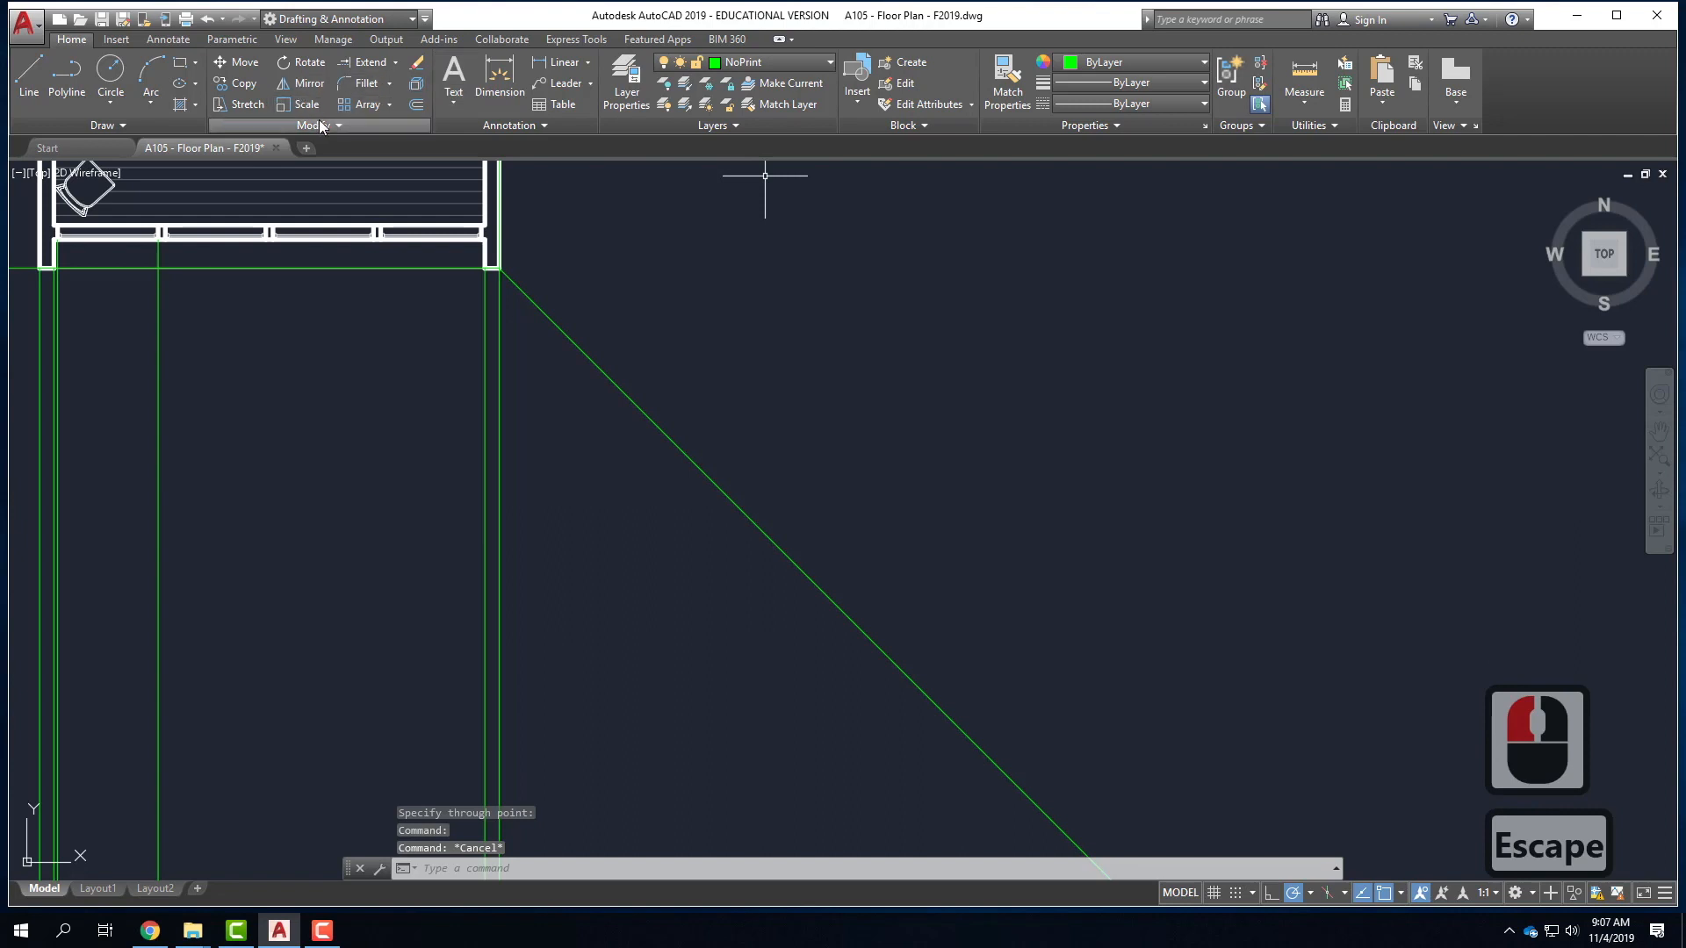
- Draw a second ray at -45° from the lower-right corner of the plan's bounding rectangle, and delete the duplicate
text(ray)
key(Return)
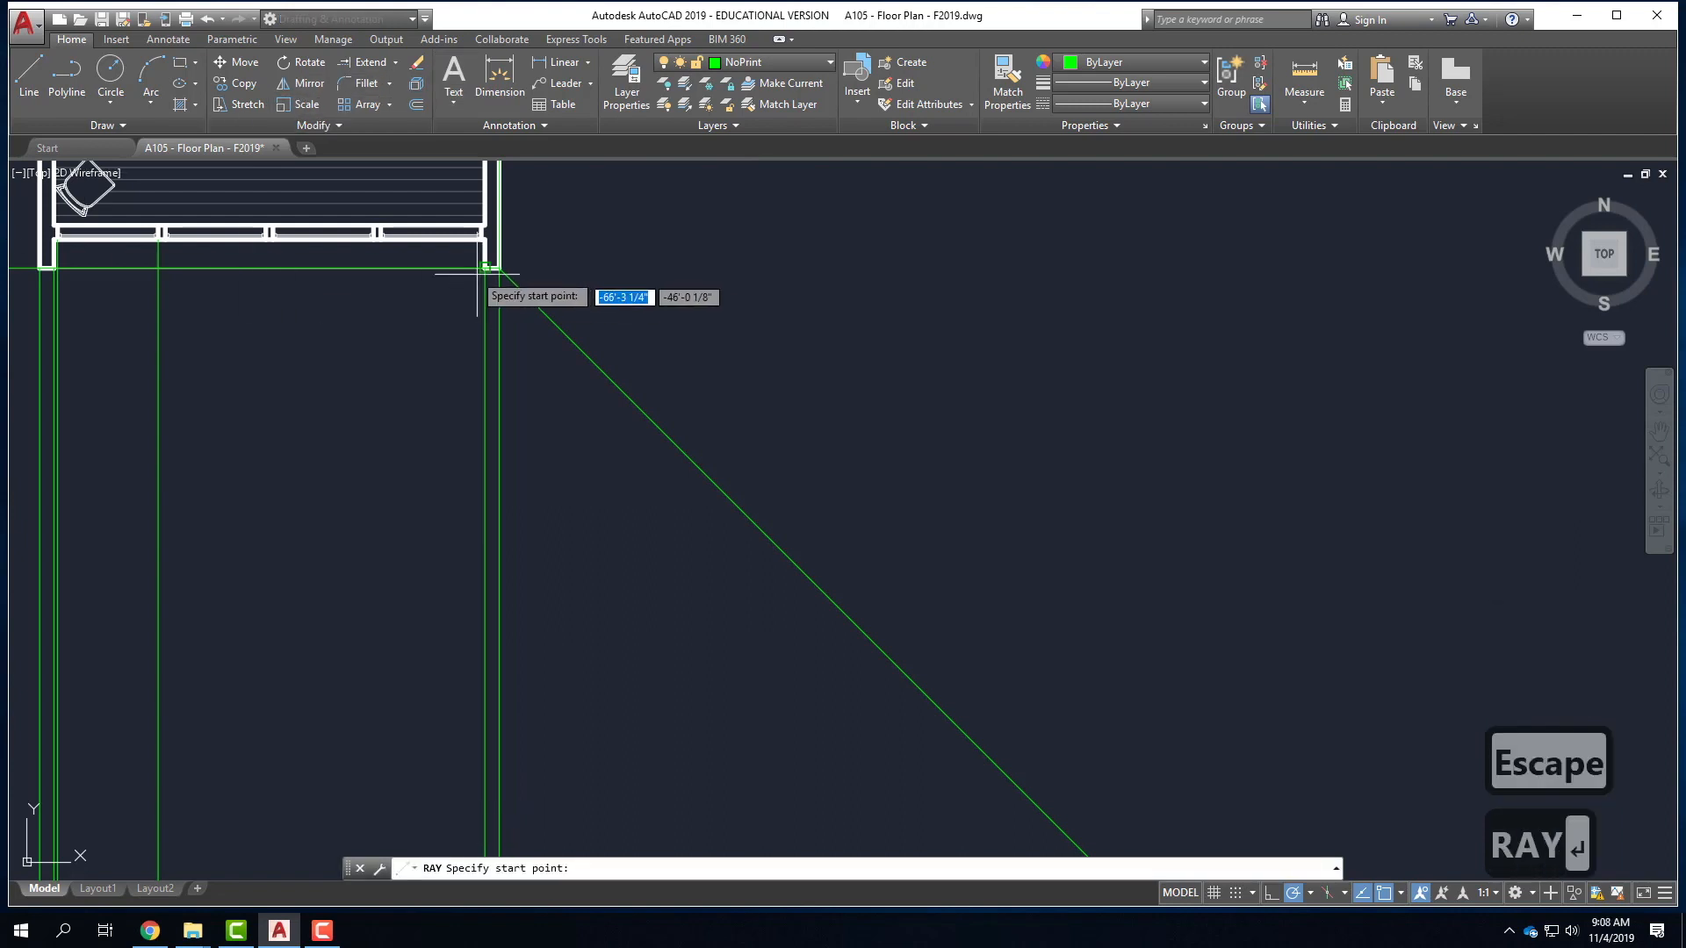
click(500, 268)
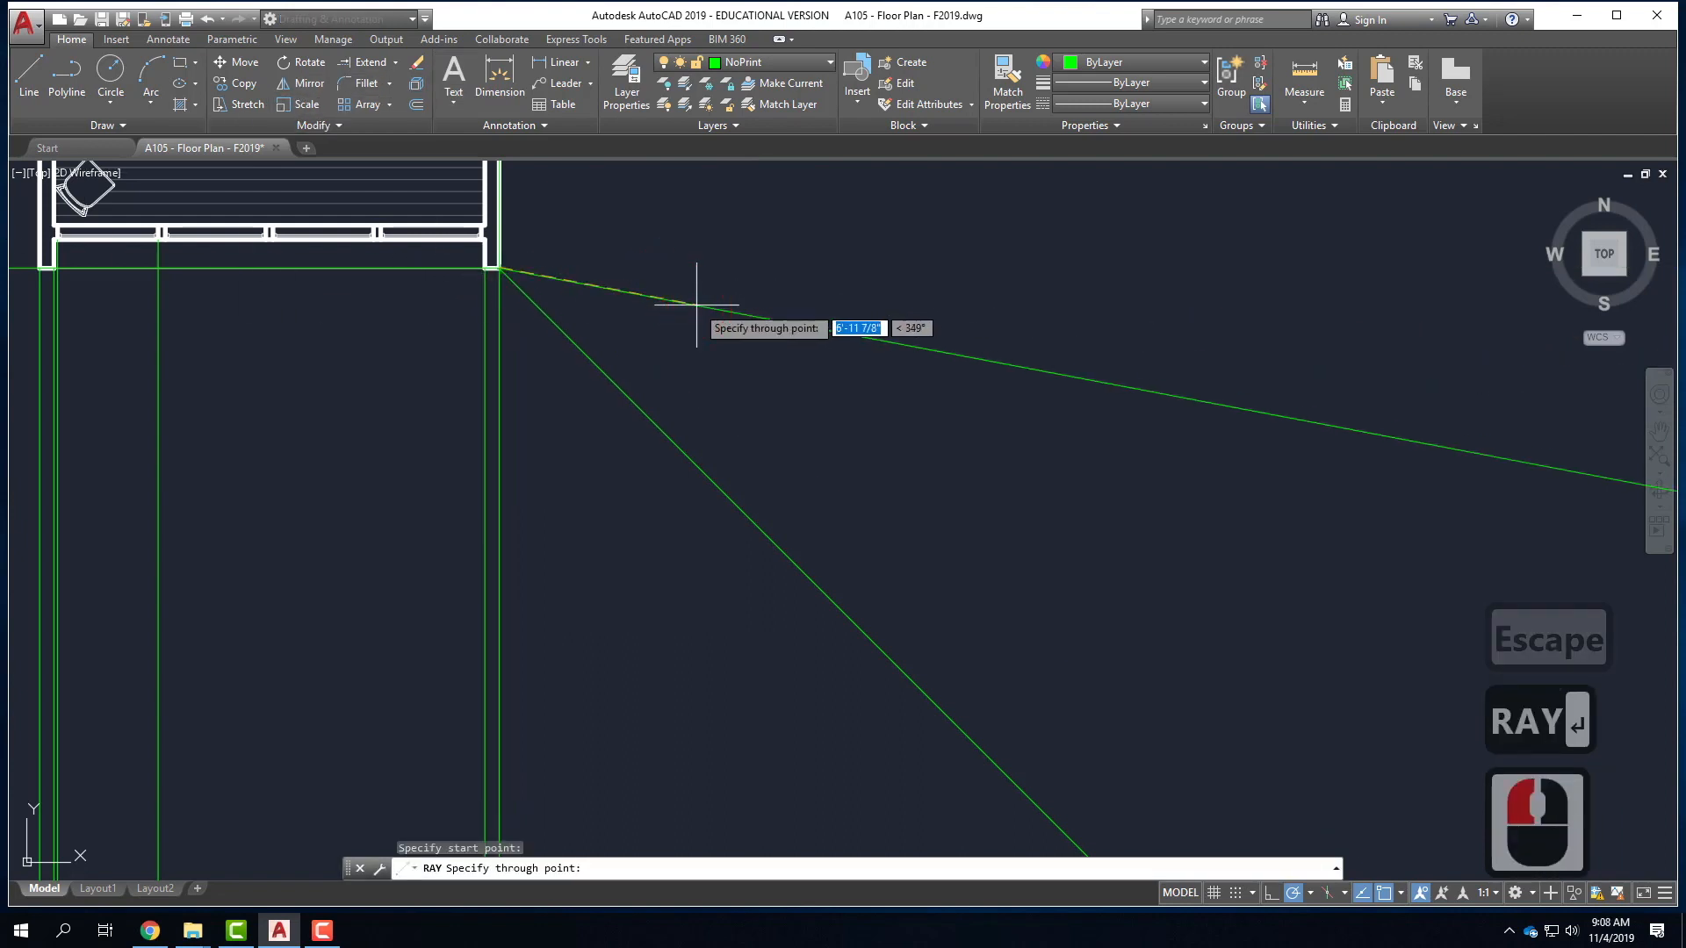
key(Tab)
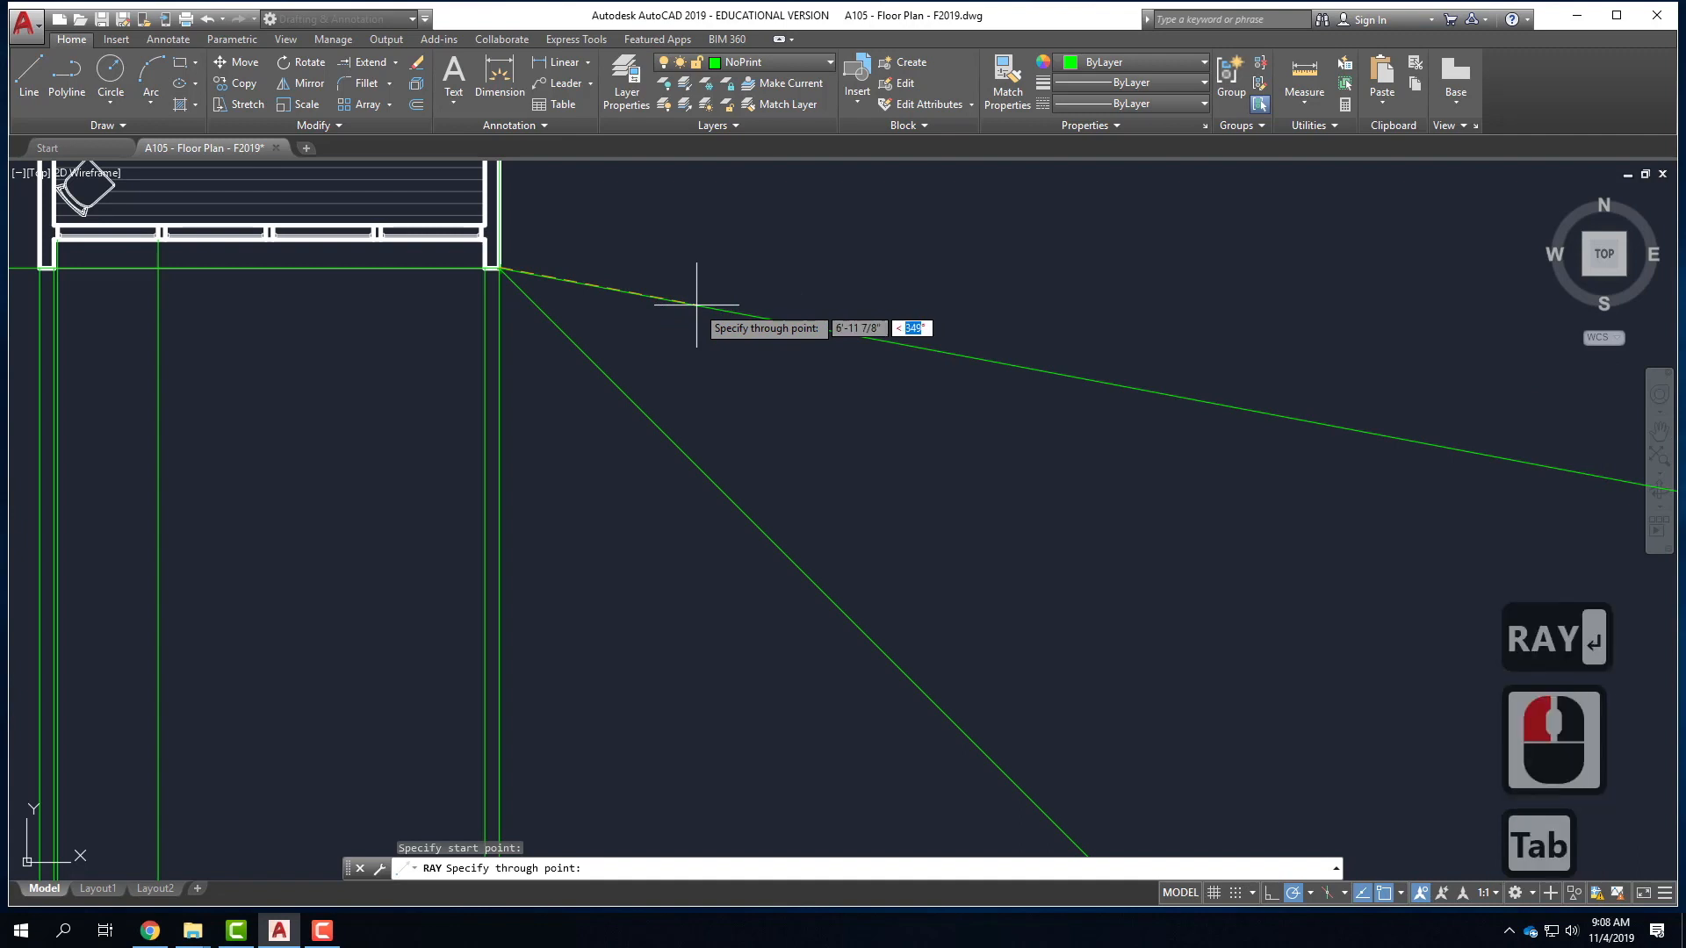
text(-45)
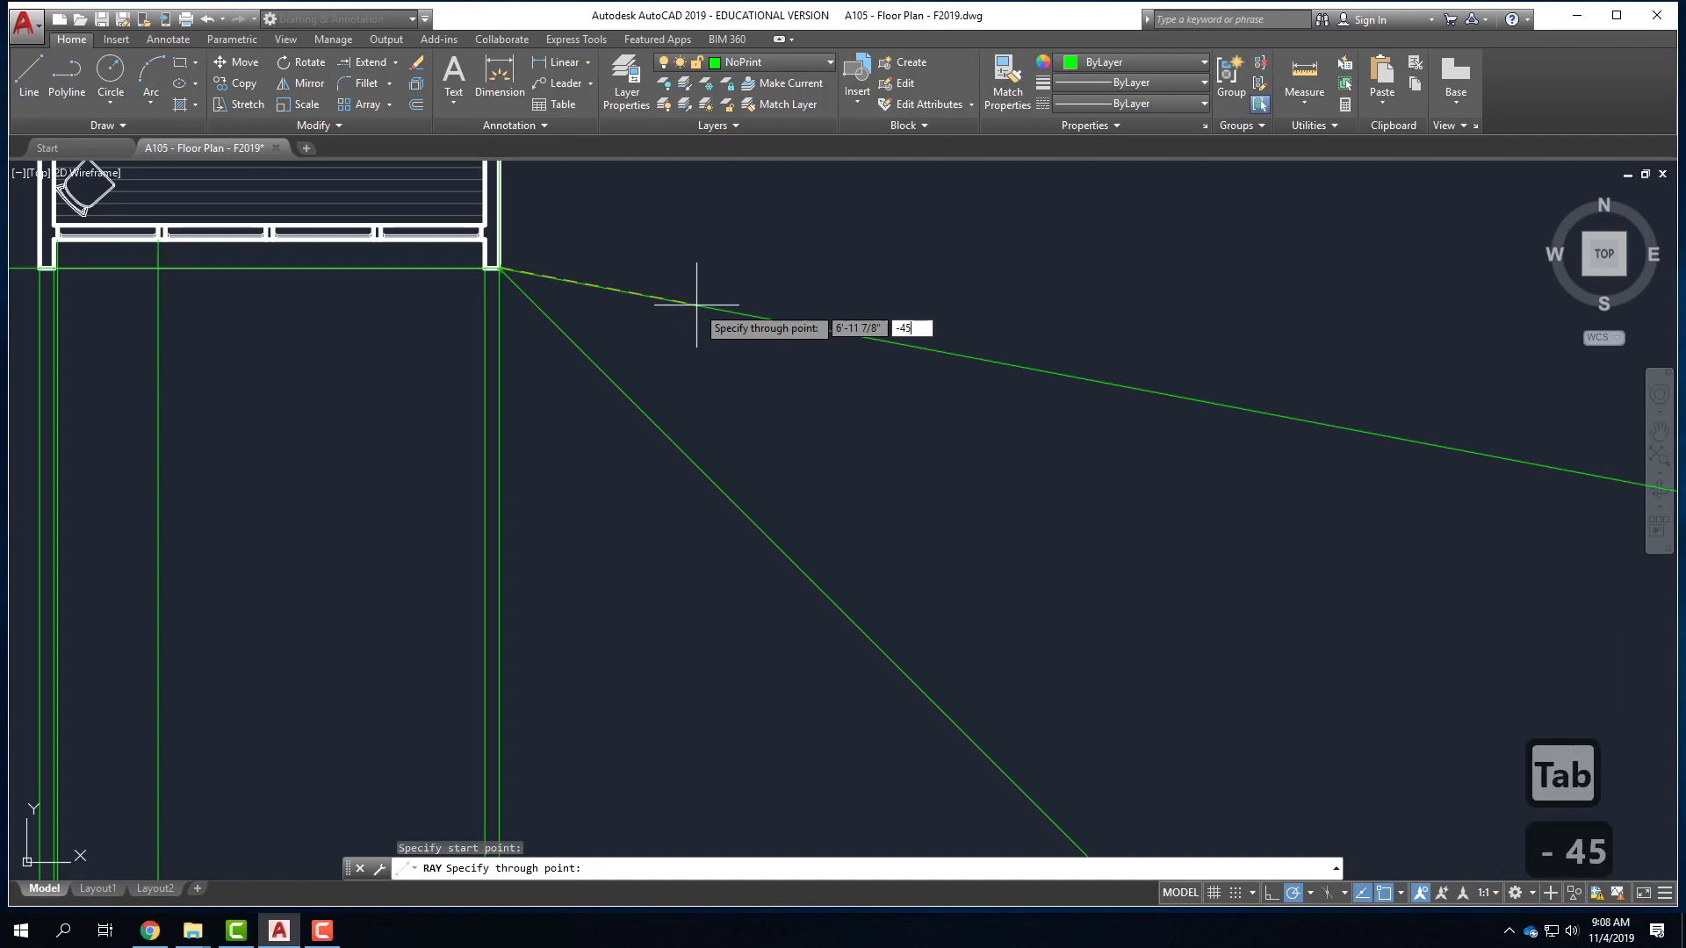
key(Tab)
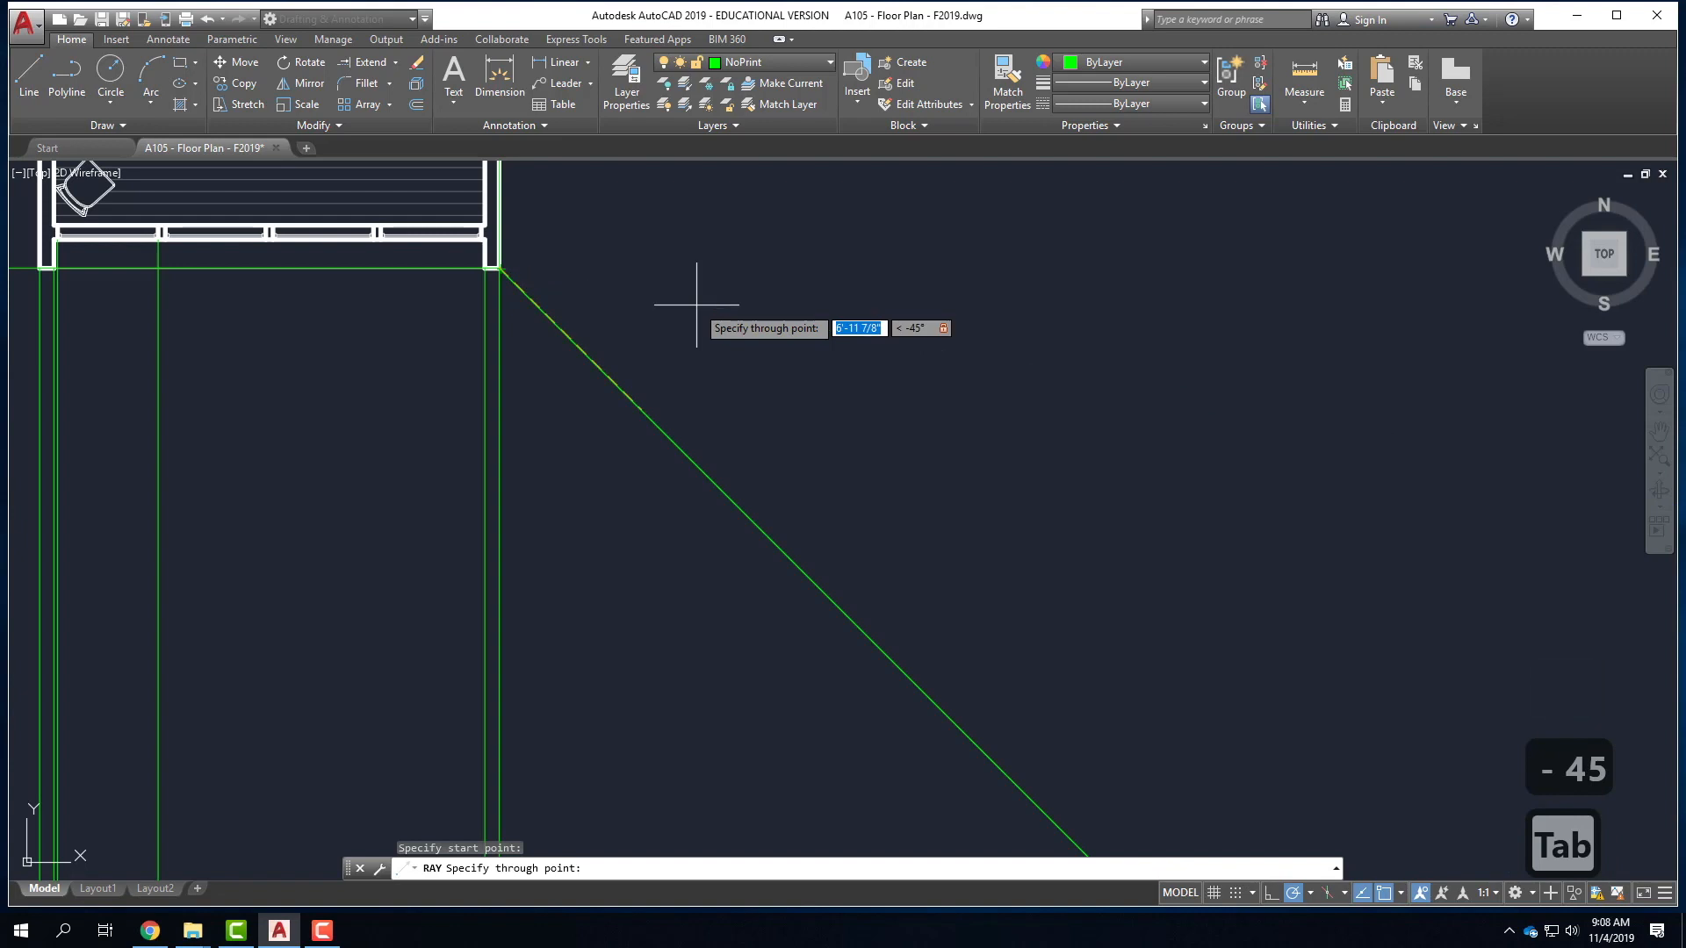
click(697, 302)
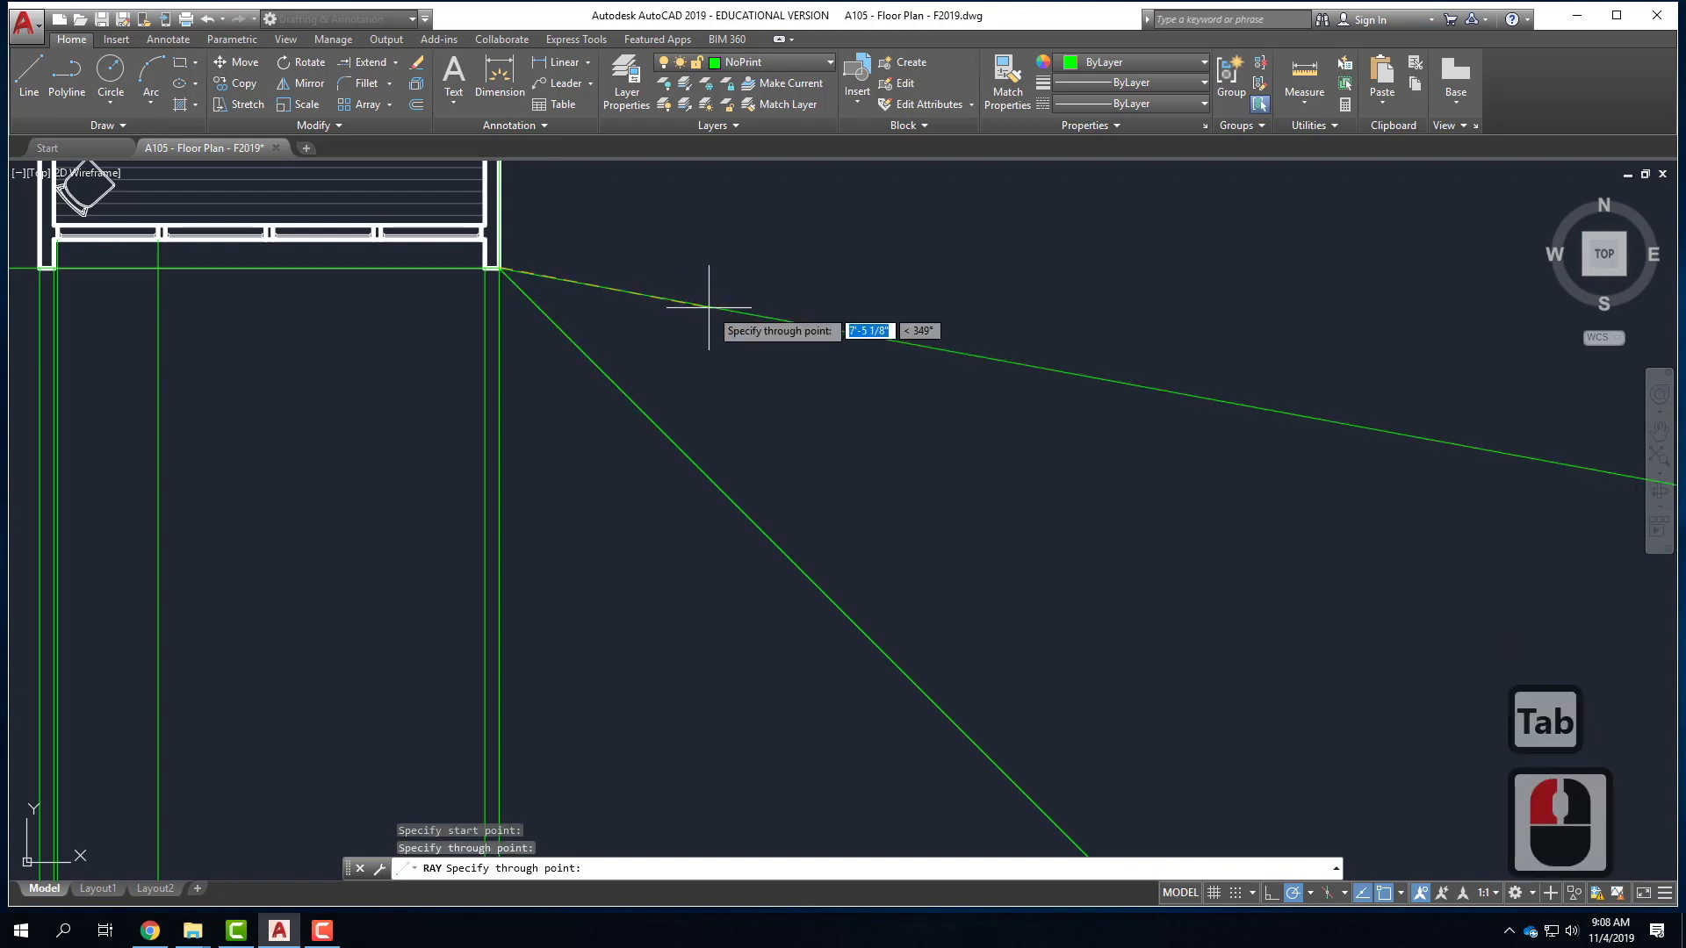
key(Escape)
click(593, 364)
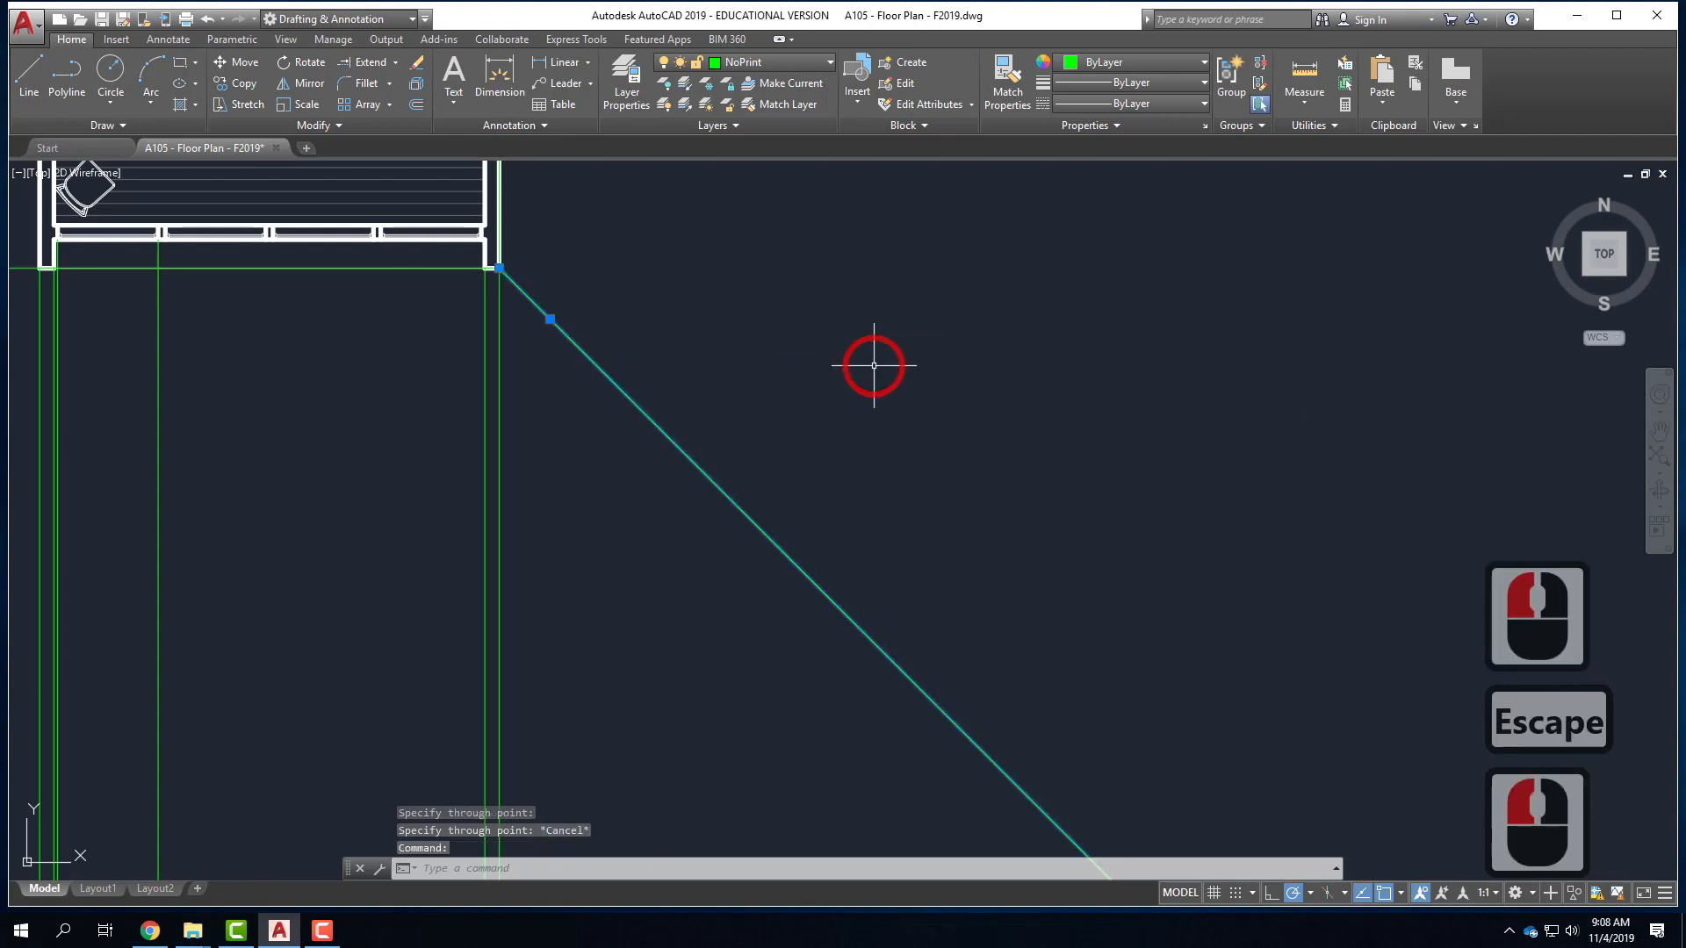
key(Delete)
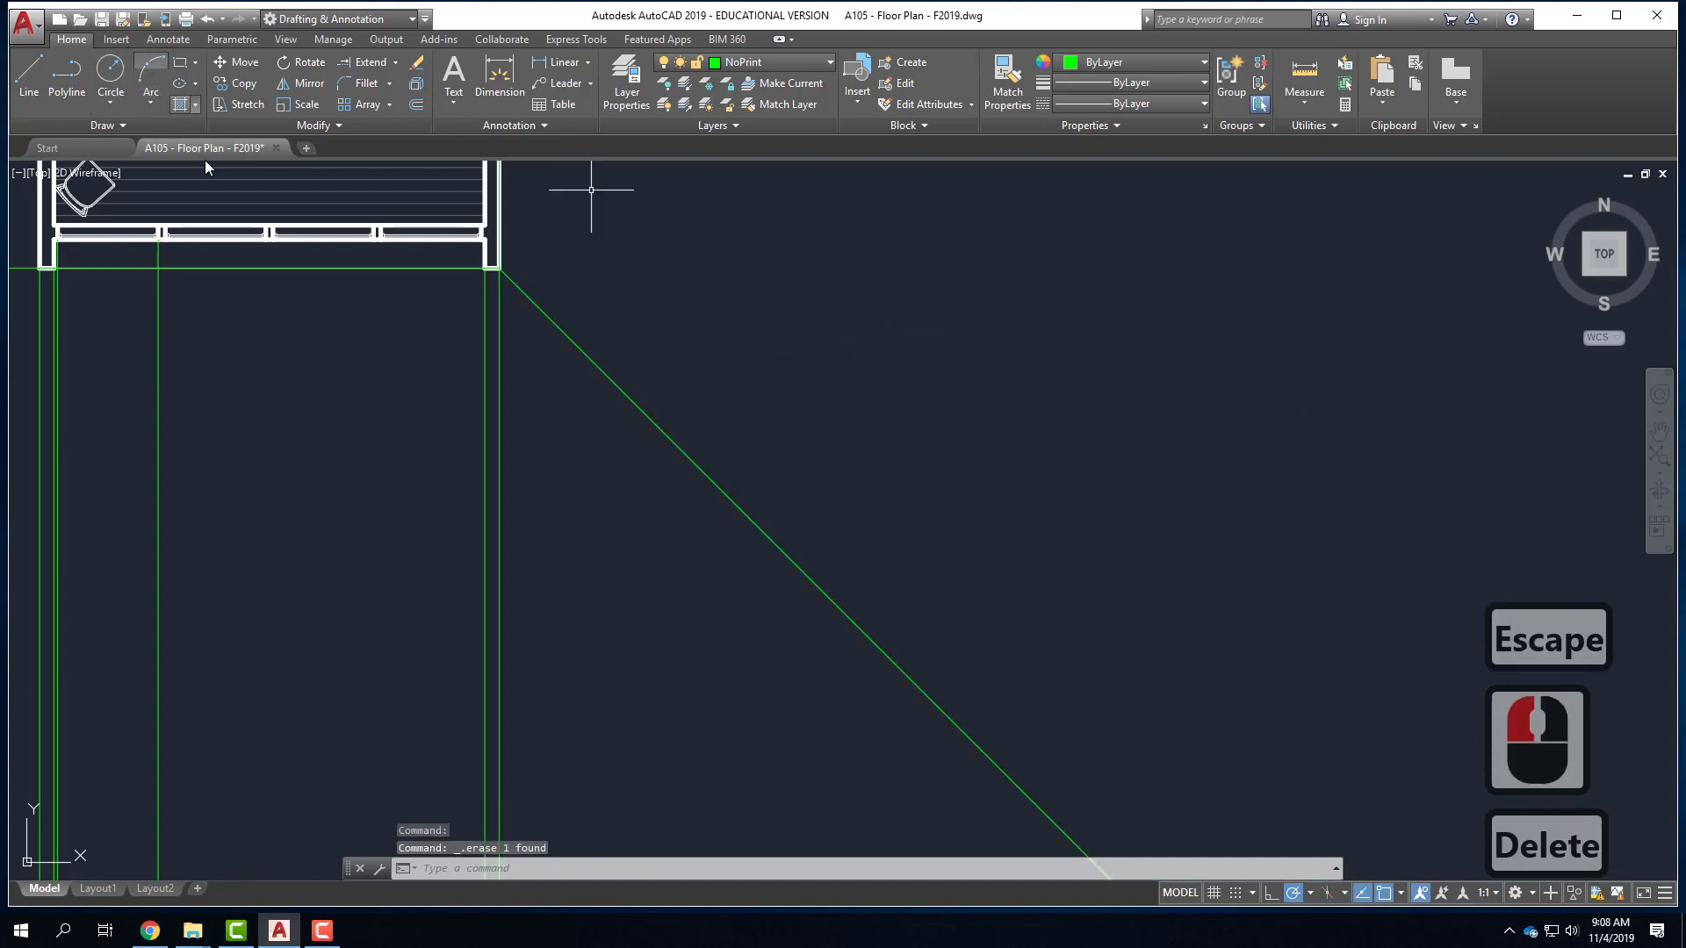
- Draw a freehand ray at a shallower angle than 45° from the same plan corner, and delete it
text(ray)
key(Return)
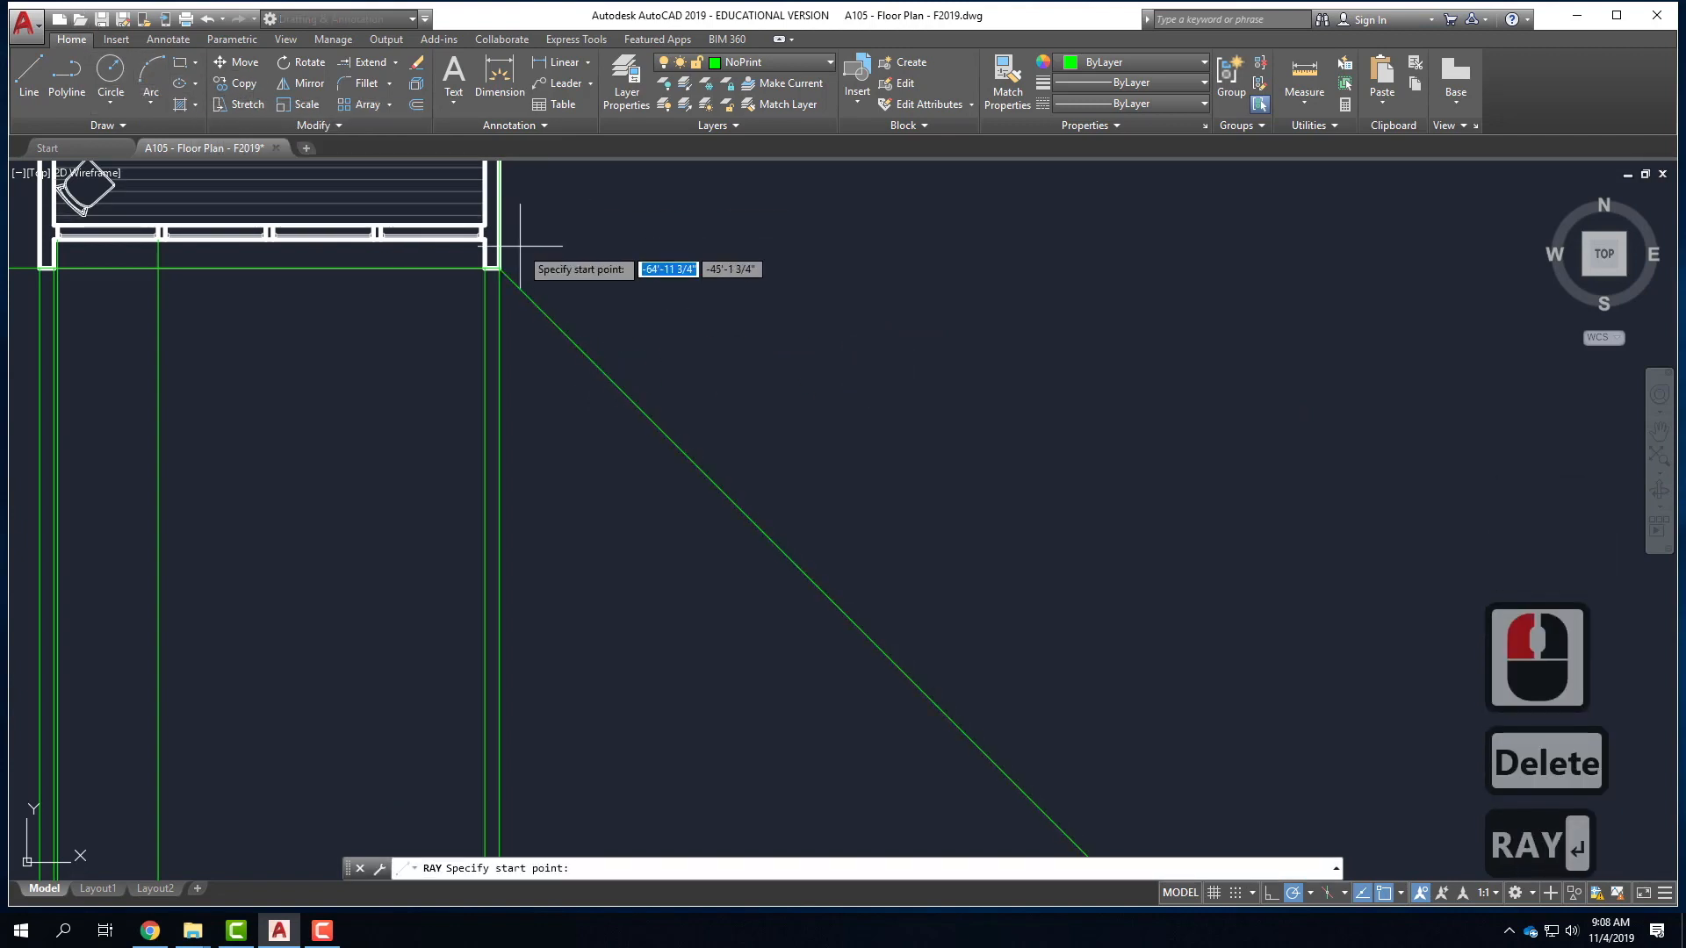
click(505, 269)
click(903, 492)
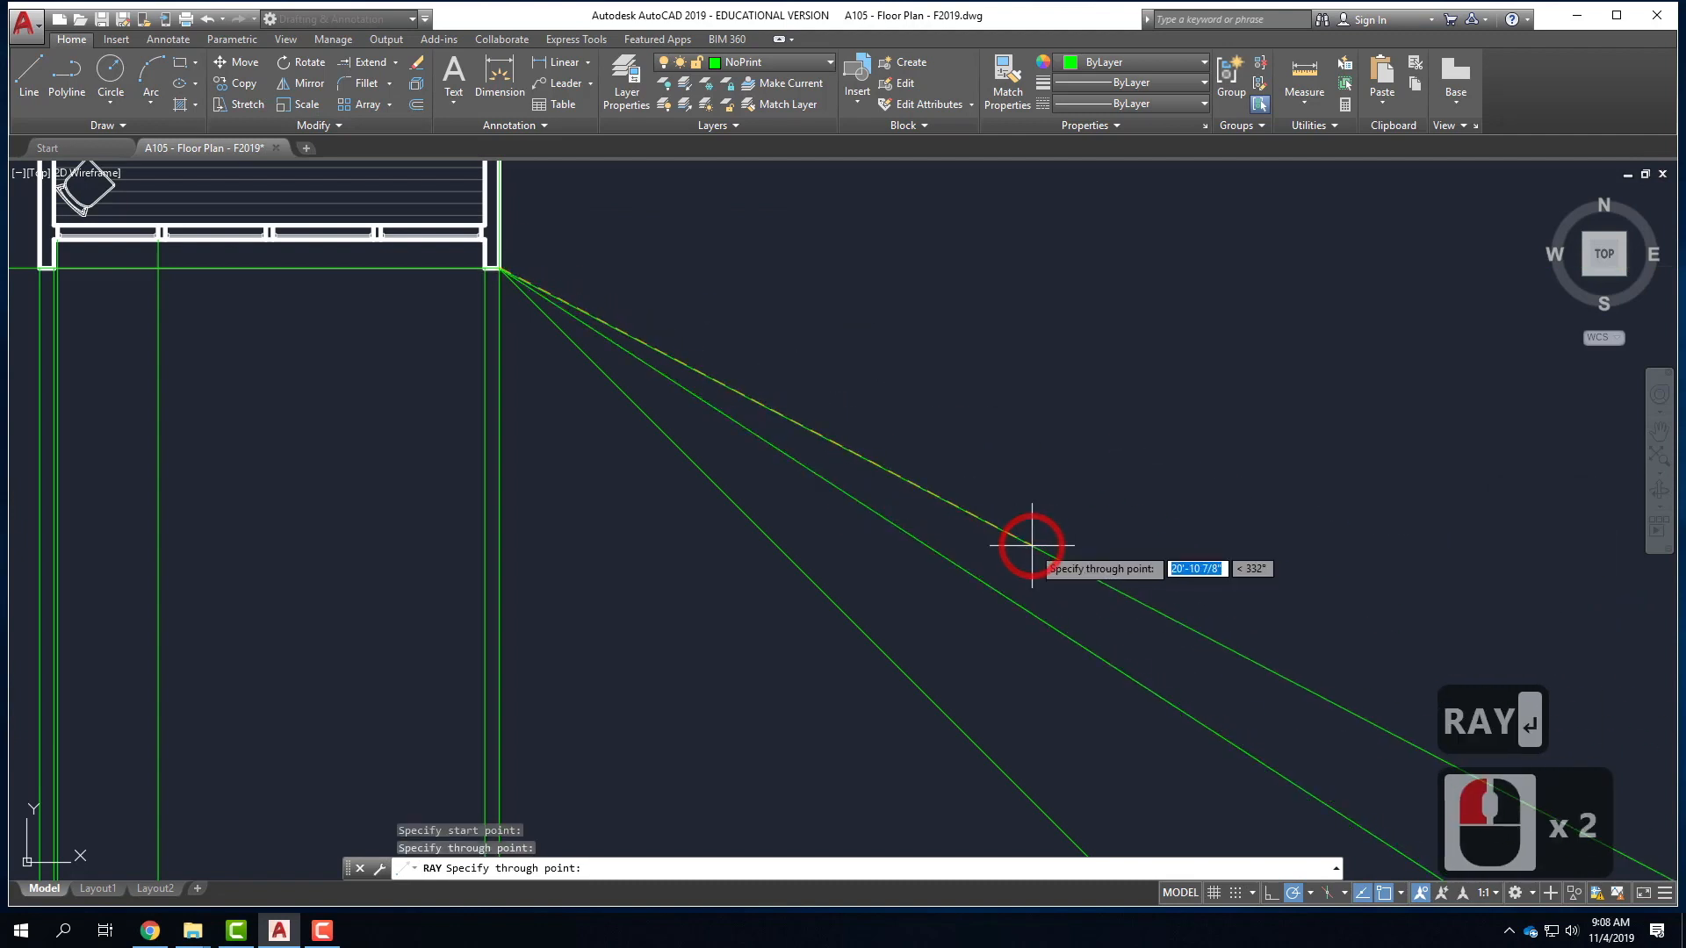
key(Return)
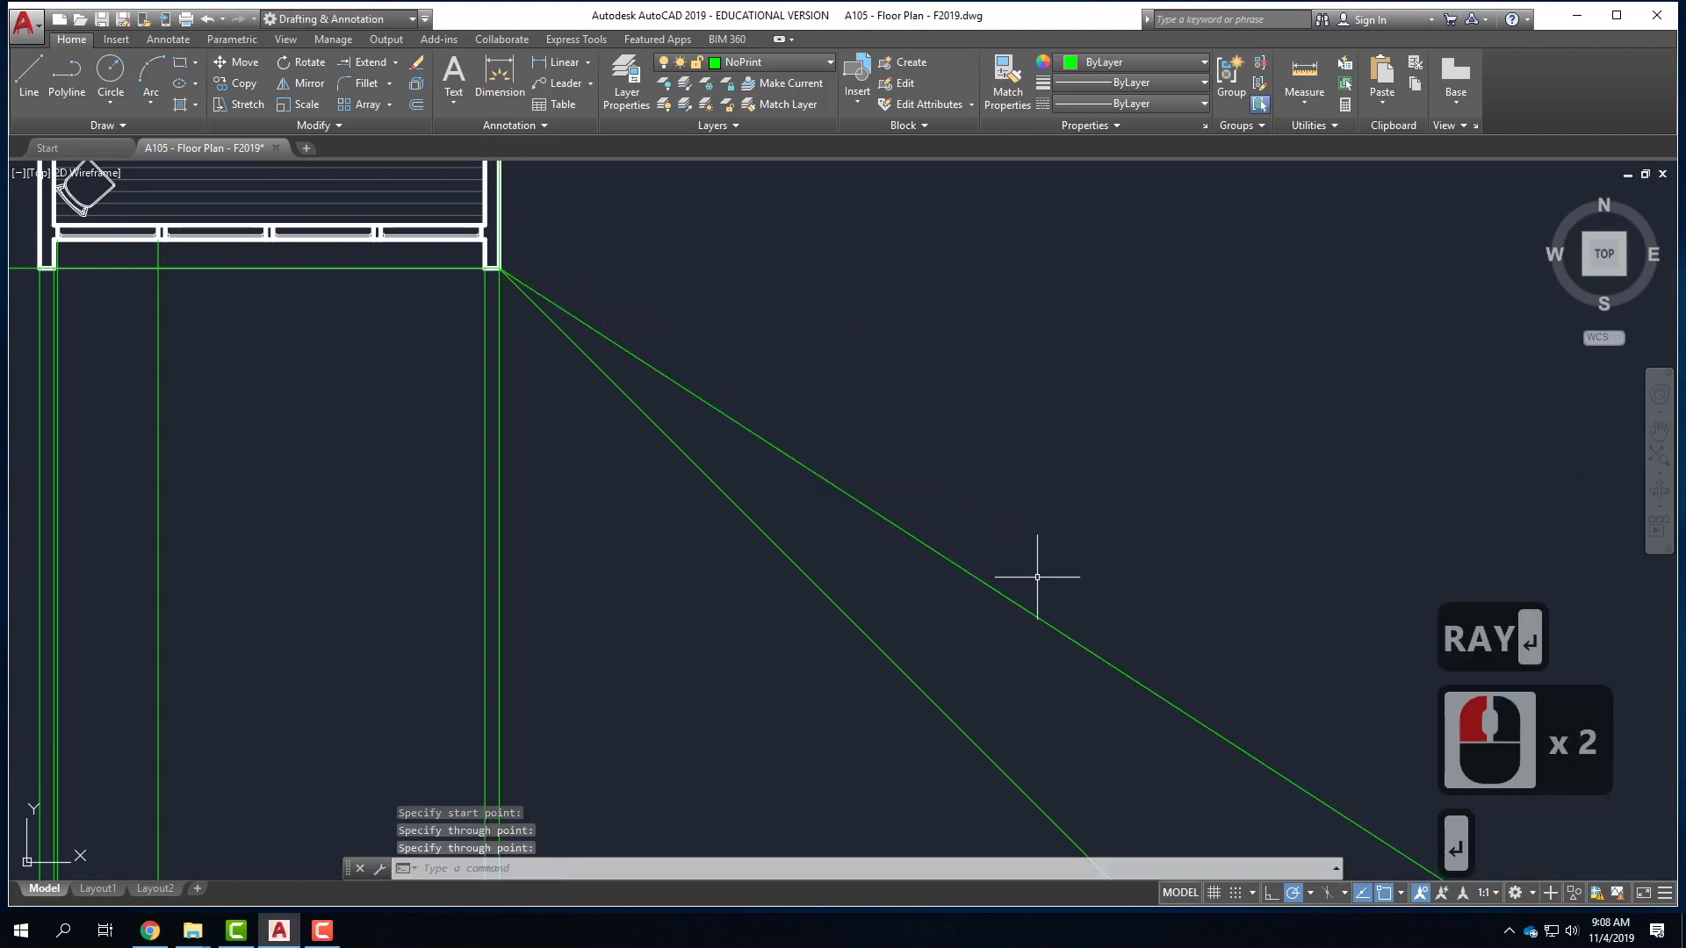
click(1036, 666)
click(990, 527)
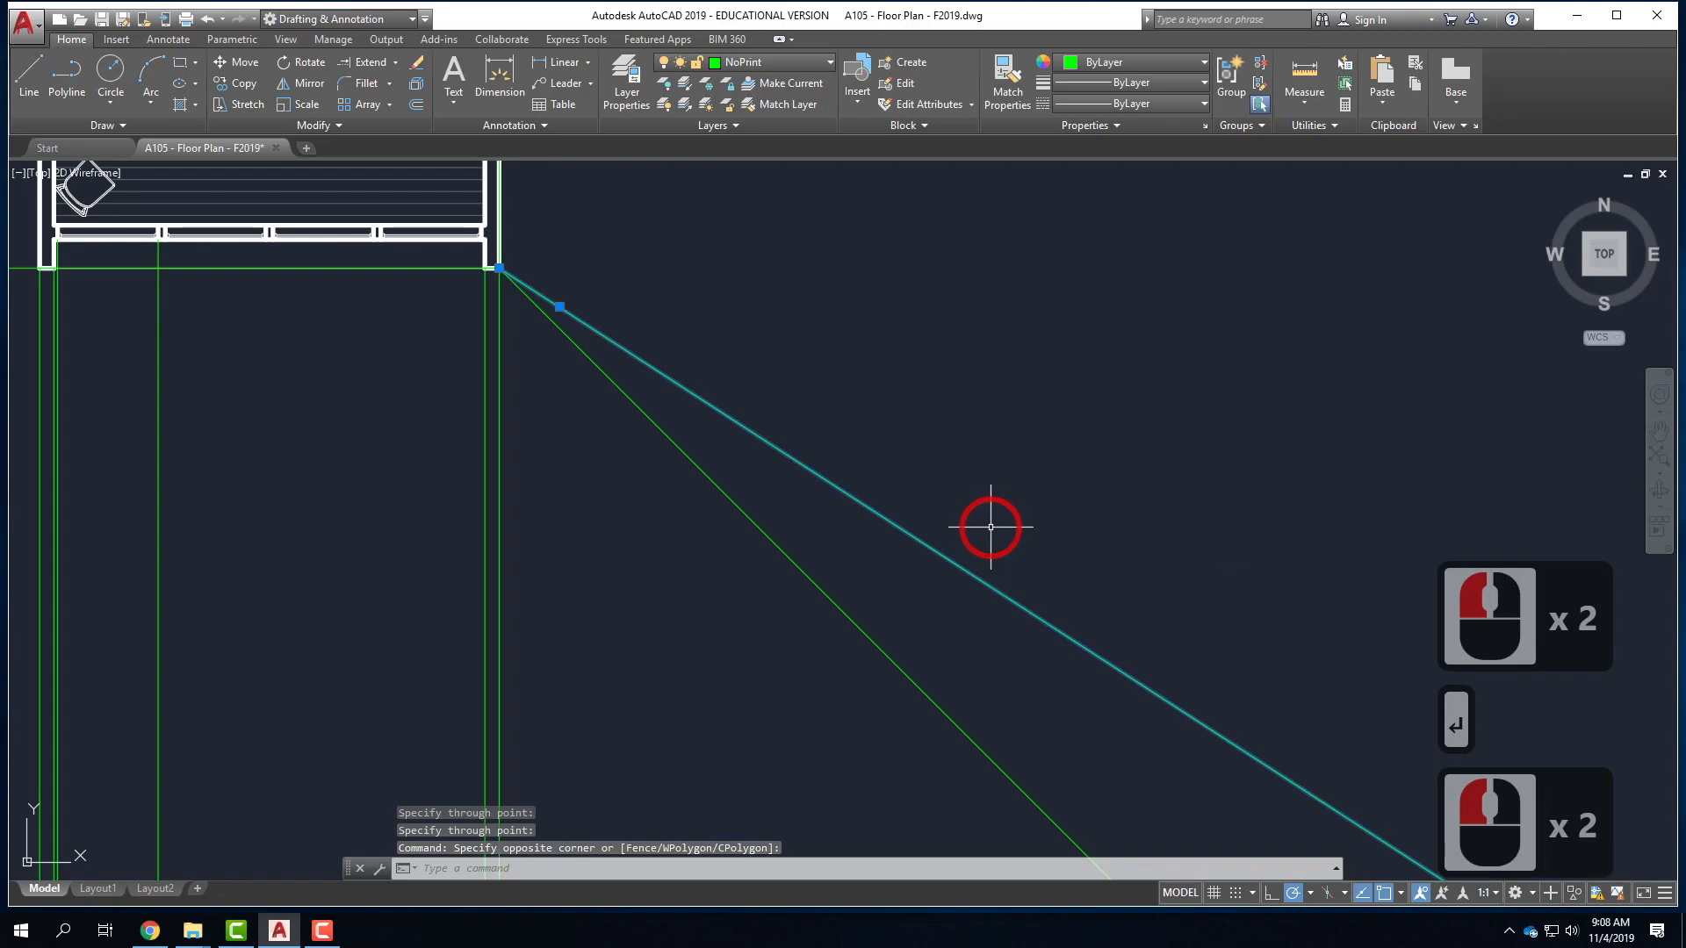
key(Delete)
- Draw a horizontal ray to the right from the upper-right corner of the plan's bounding rectangle
scroll(663, 368, down, 4)
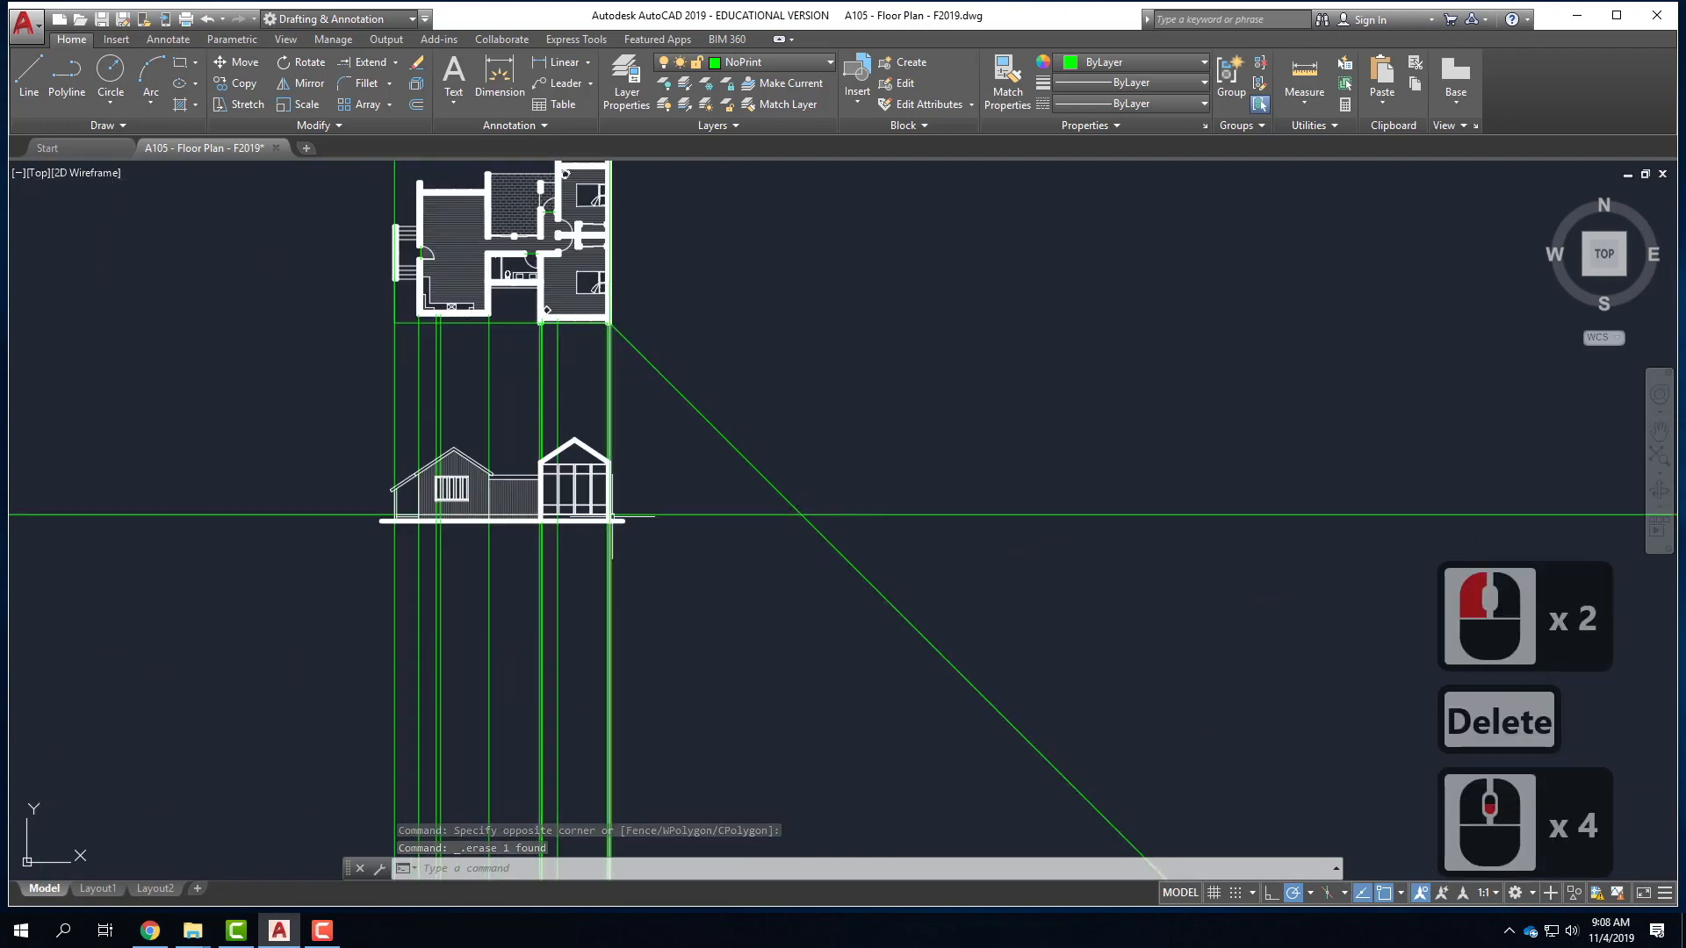
scroll(620, 512, up, 2)
scroll(537, 575, down, 3)
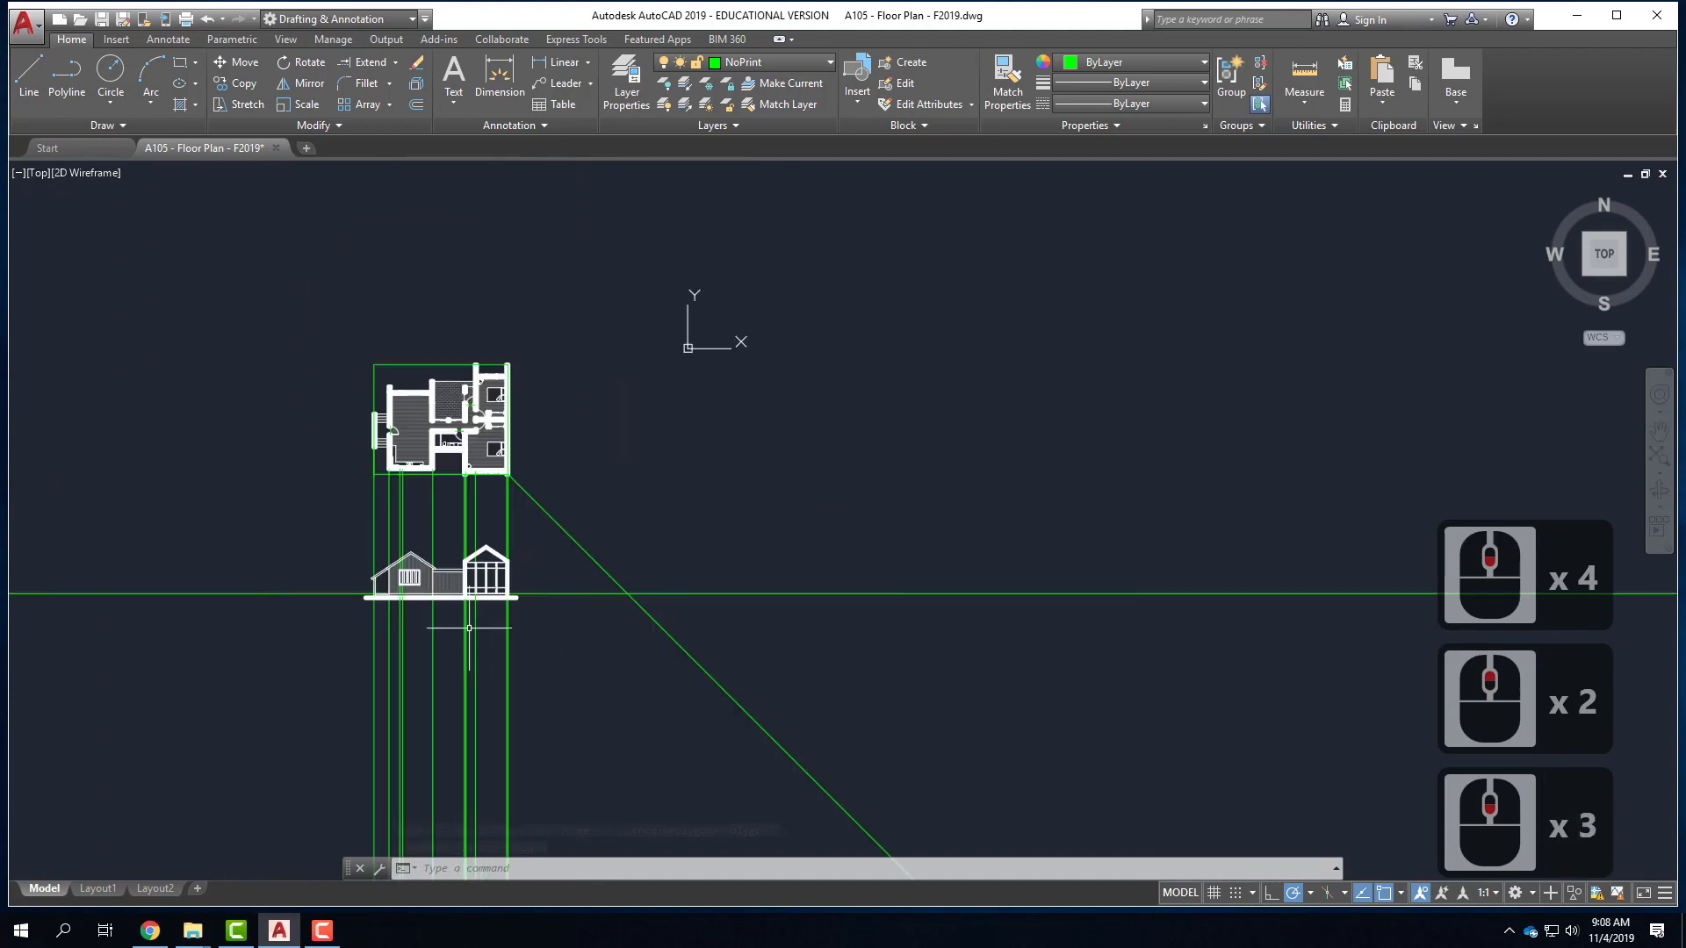
scroll(512, 339, up, 2)
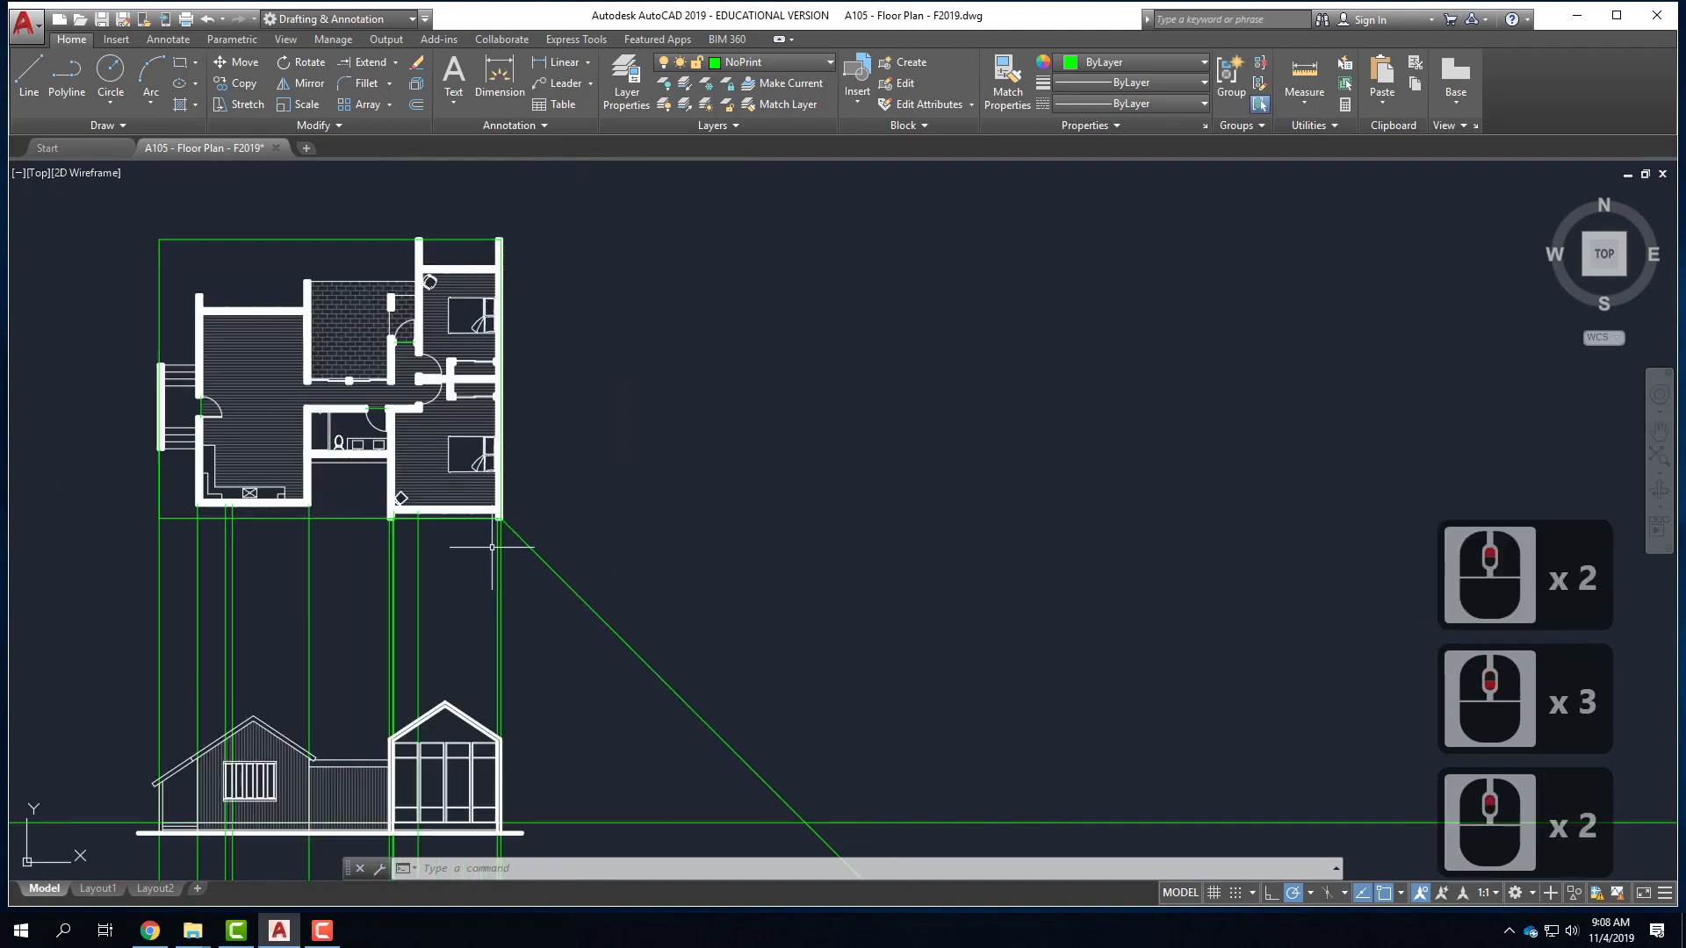
text(RAY)
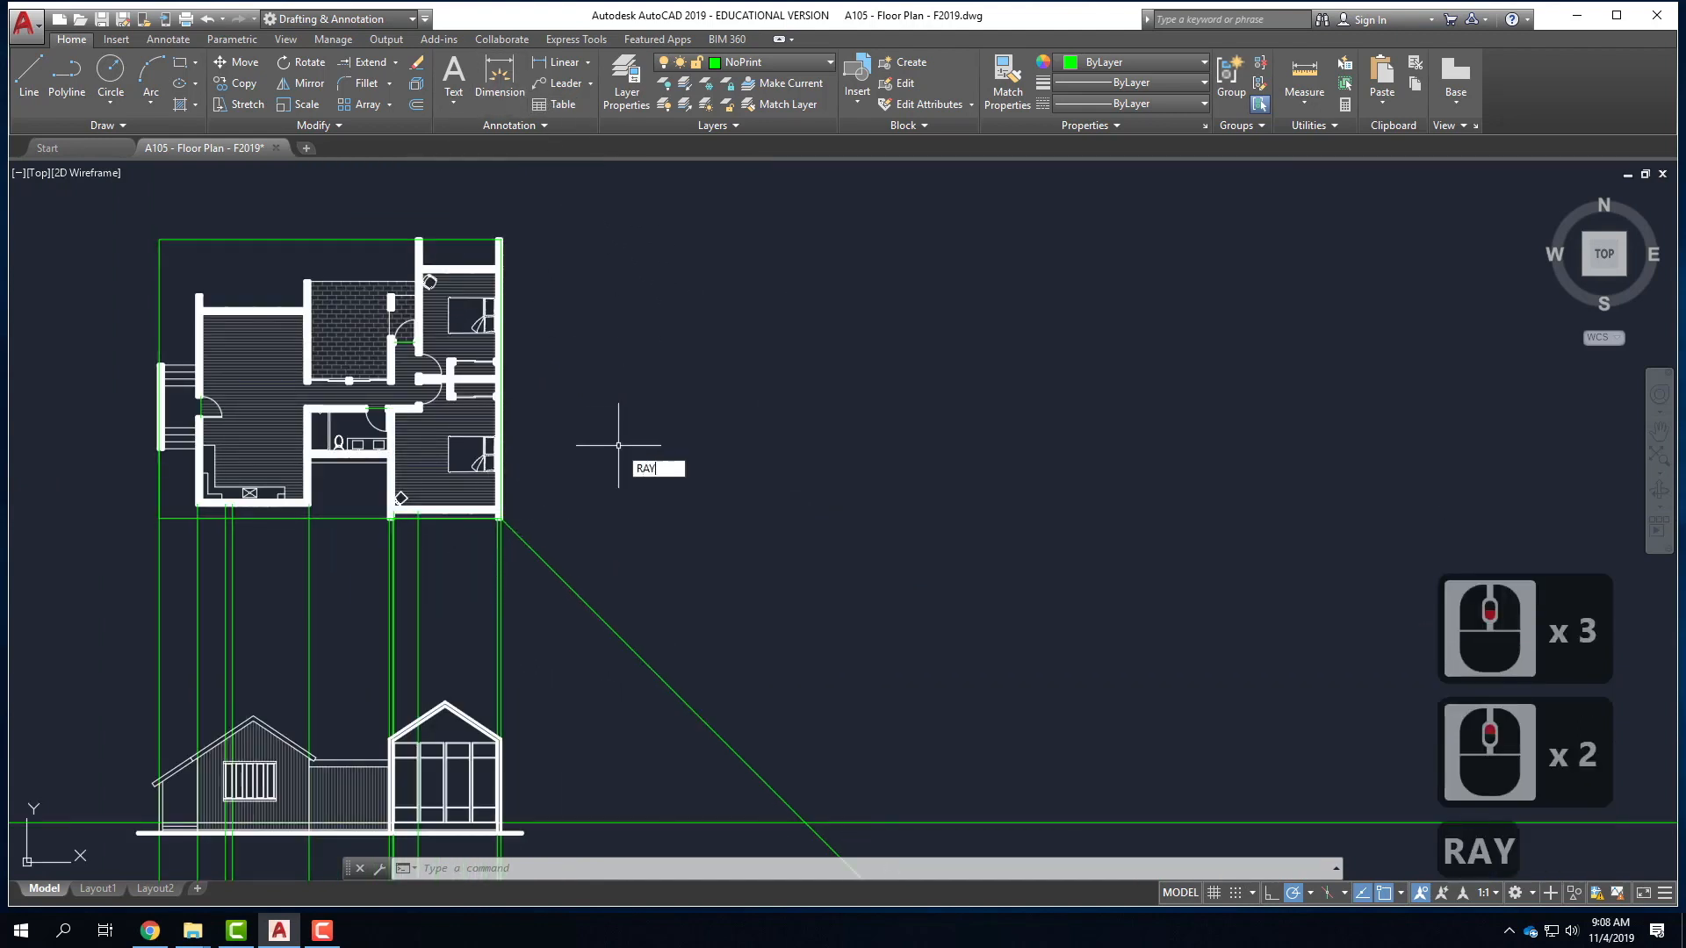
key(Return)
click(499, 239)
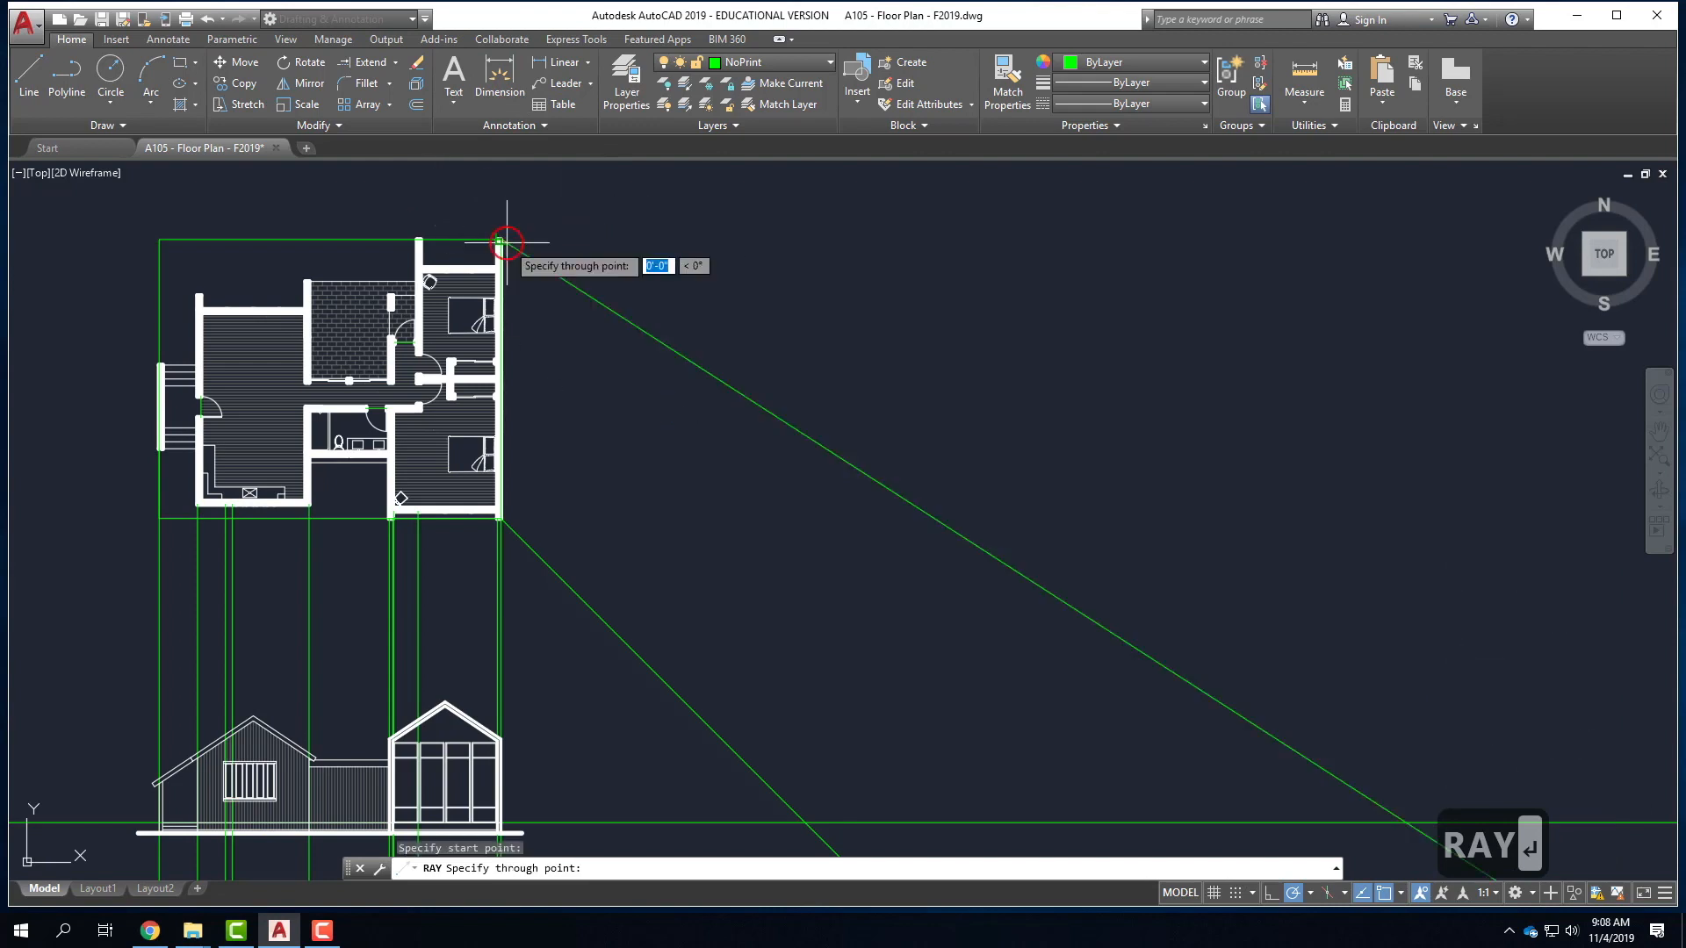
click(709, 239)
key(Return)
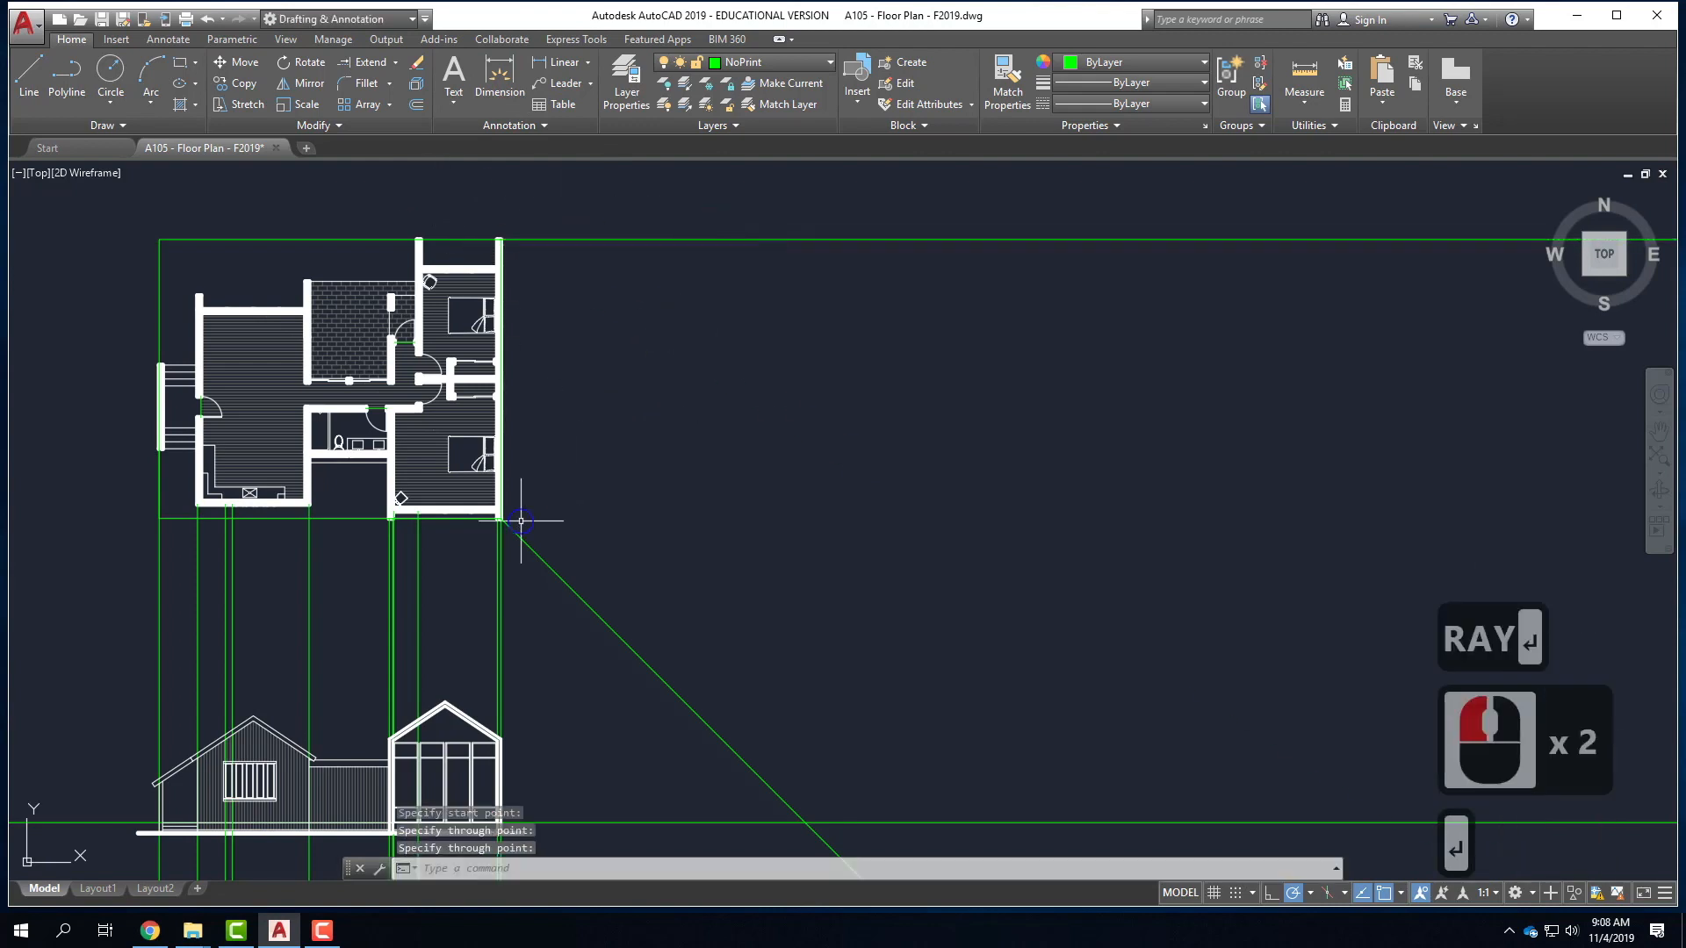
- Draw a horizontal ray to the right from the lower-right corner of the plan's bounding rectangle
right_click(523, 523)
click(584, 533)
click(498, 518)
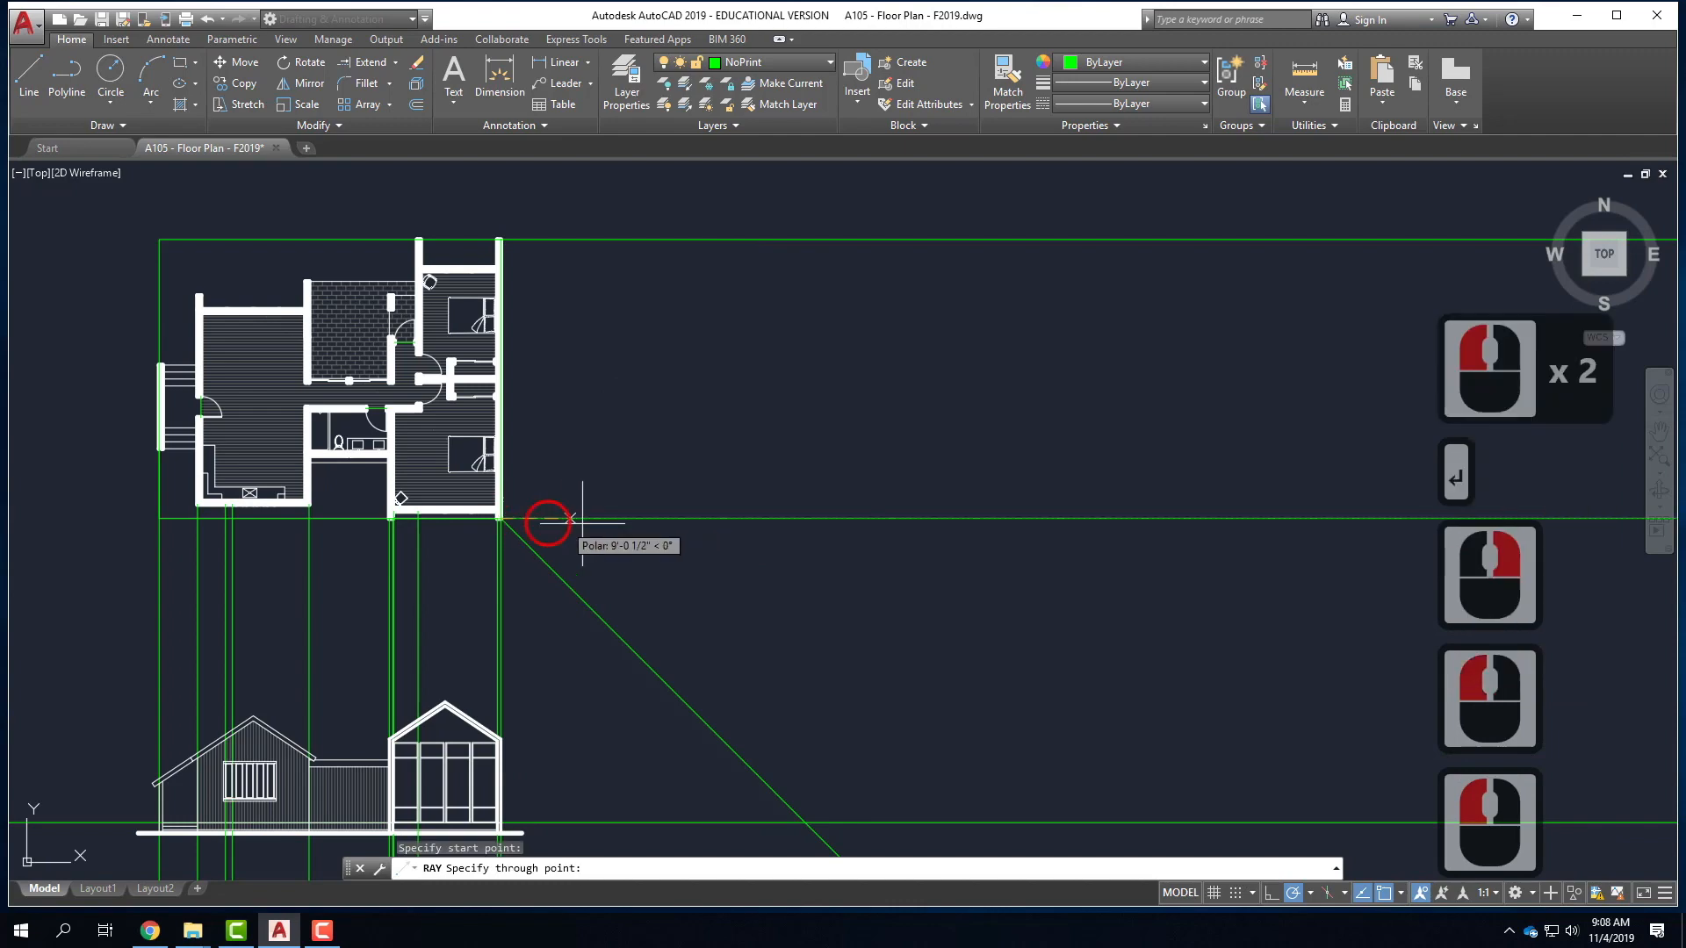
click(692, 518)
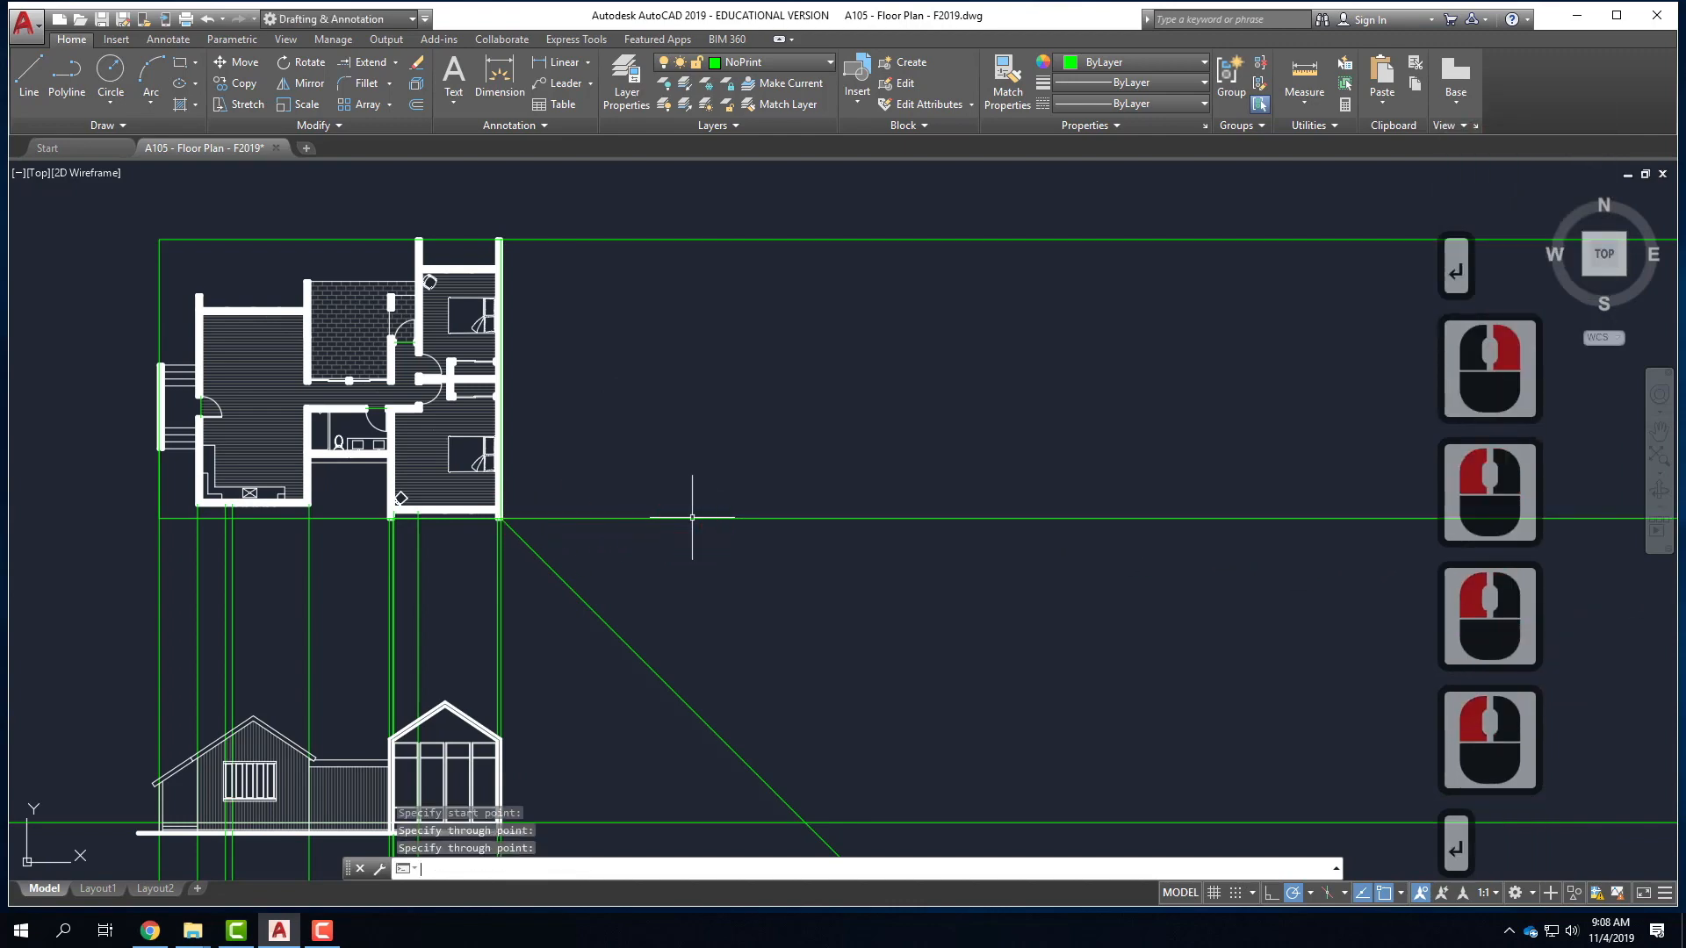
key(Return)
- Draw a horizontal ray to the right from the right end of the south elevation's ground line
scroll(667, 338, down, 2)
scroll(565, 527, up, 2)
scroll(557, 591, up, 3)
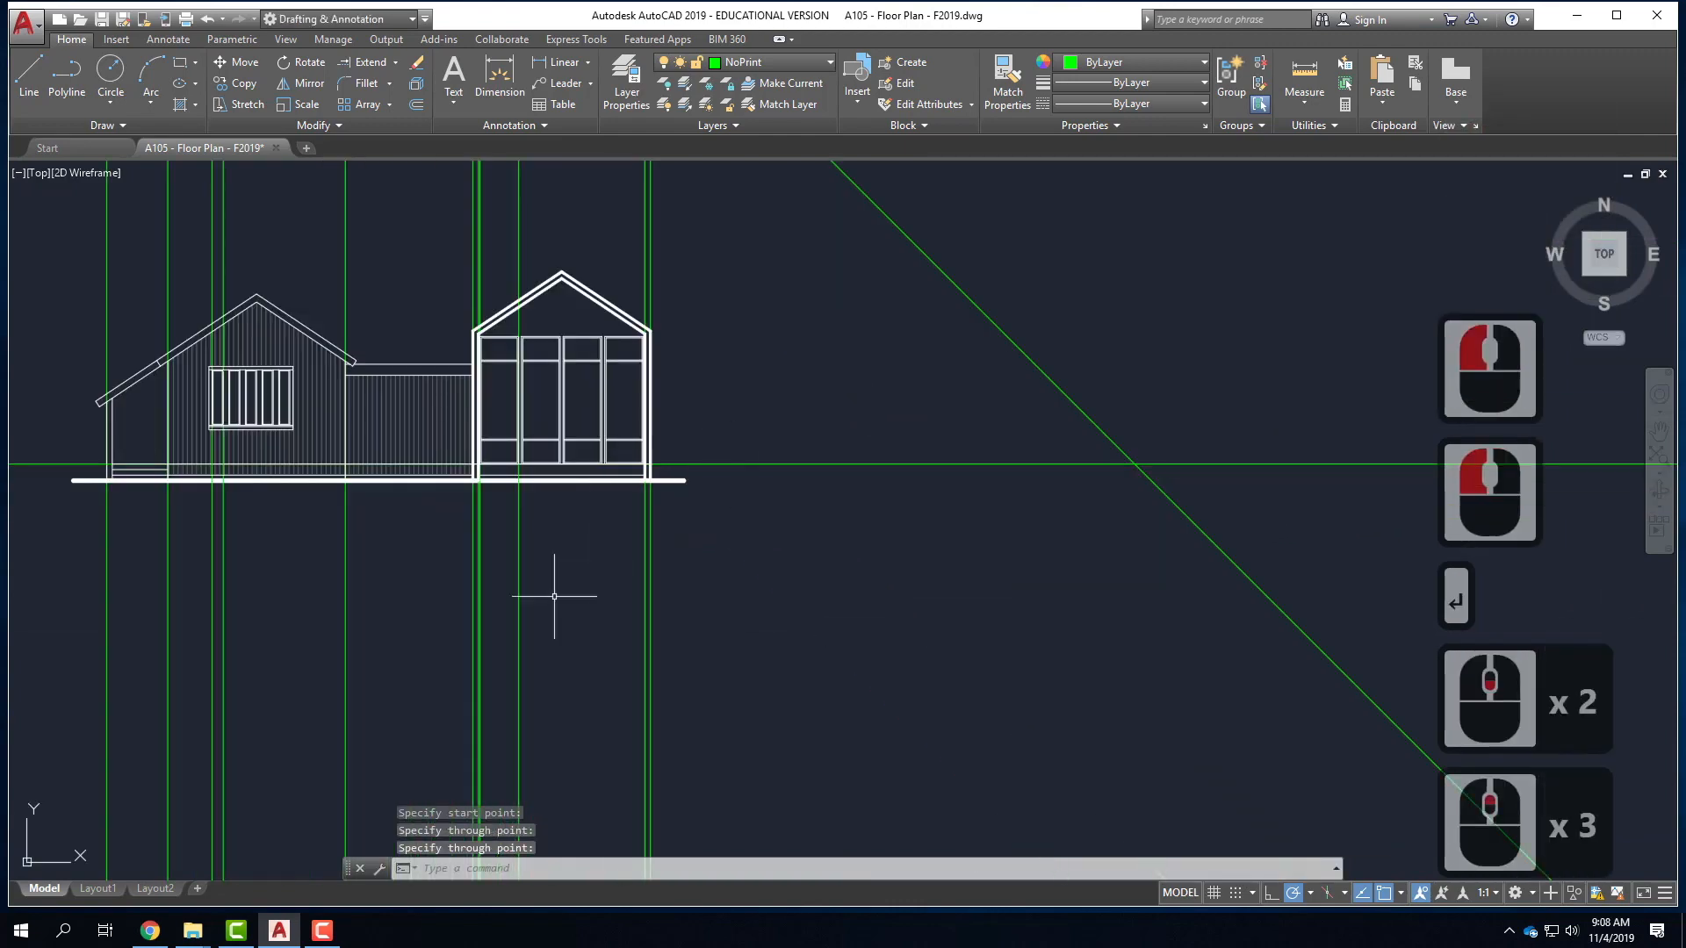
scroll(607, 365, down, 2)
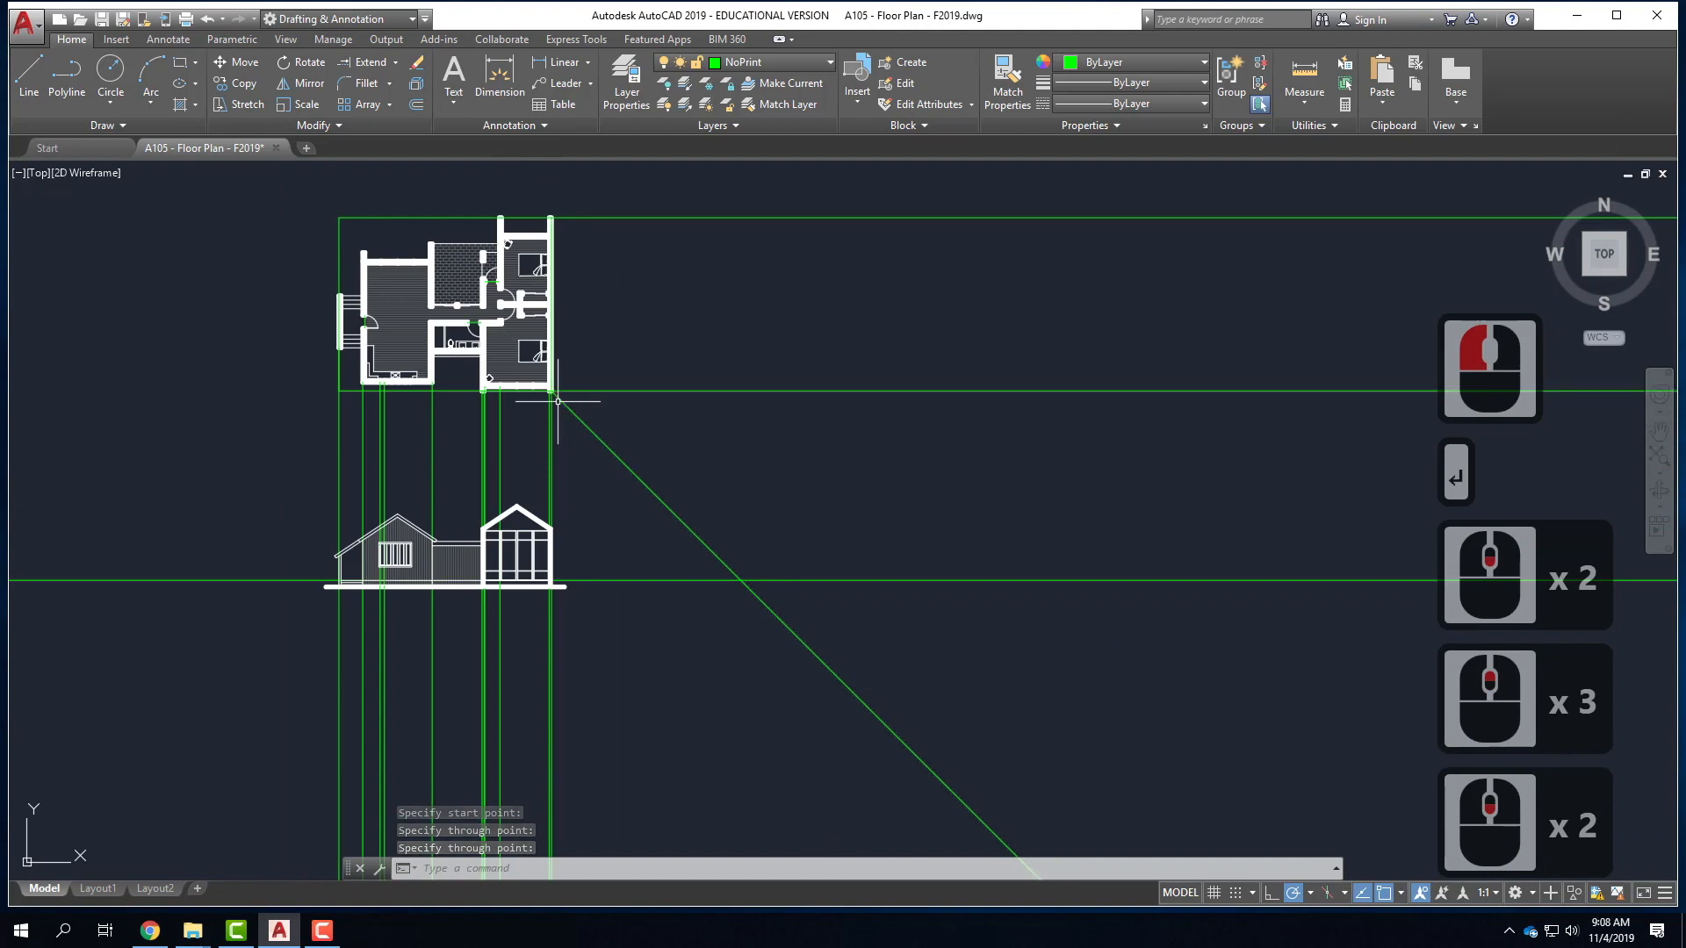
scroll(555, 592, up, 3)
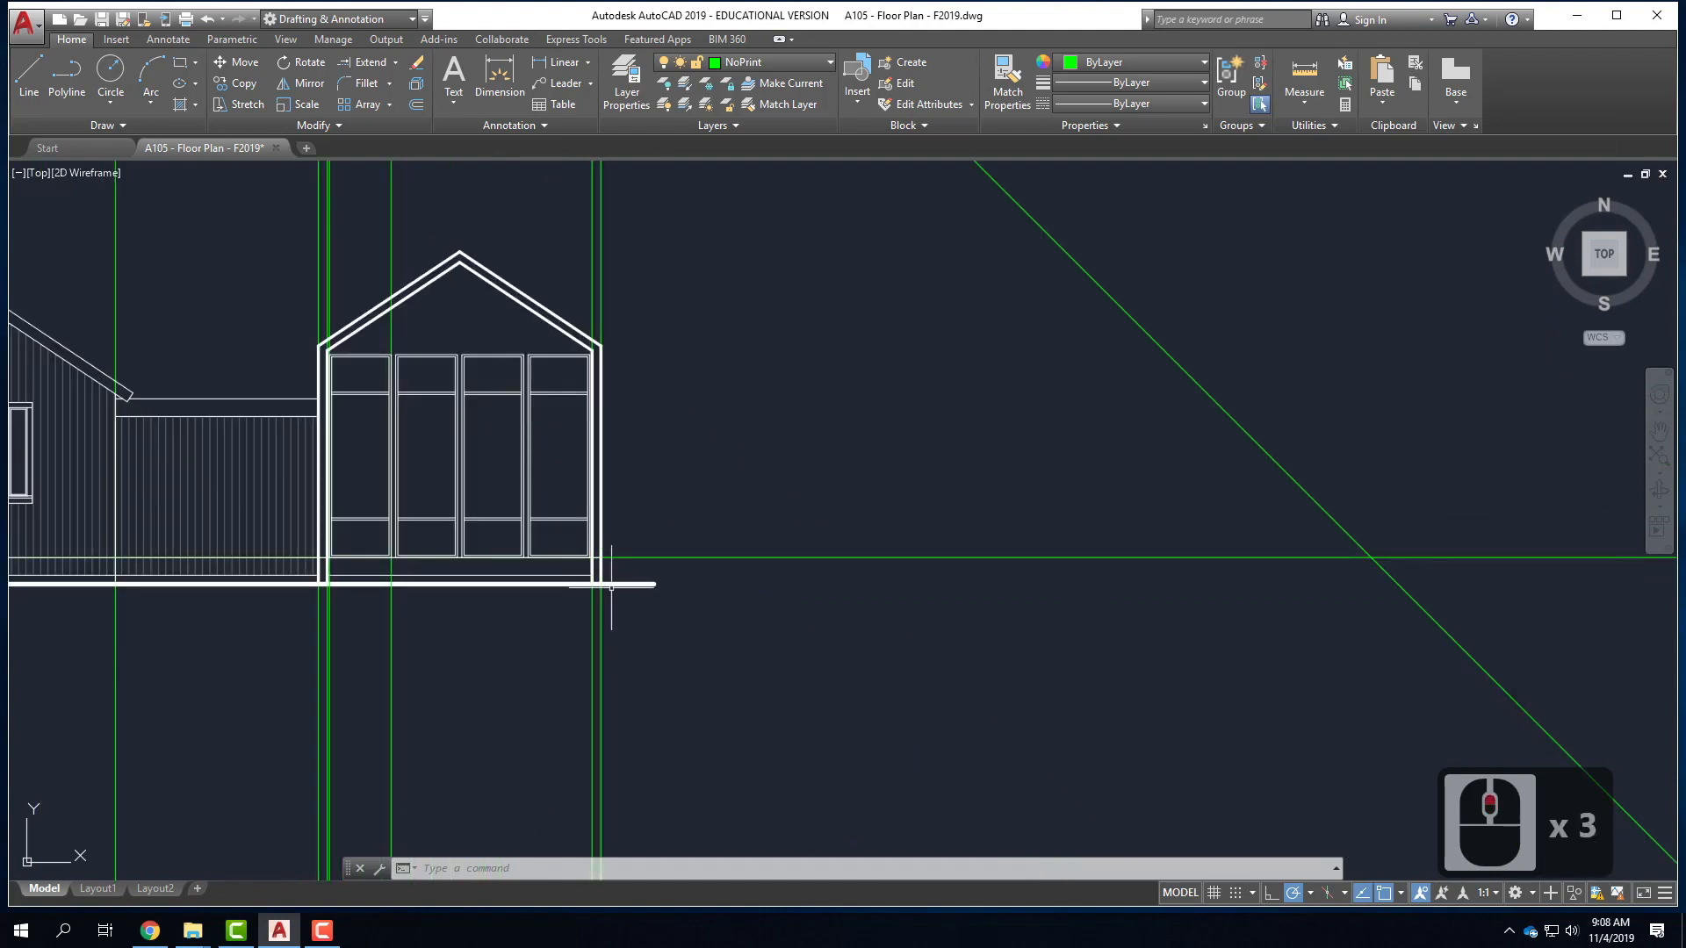
text(ray)
key(Return)
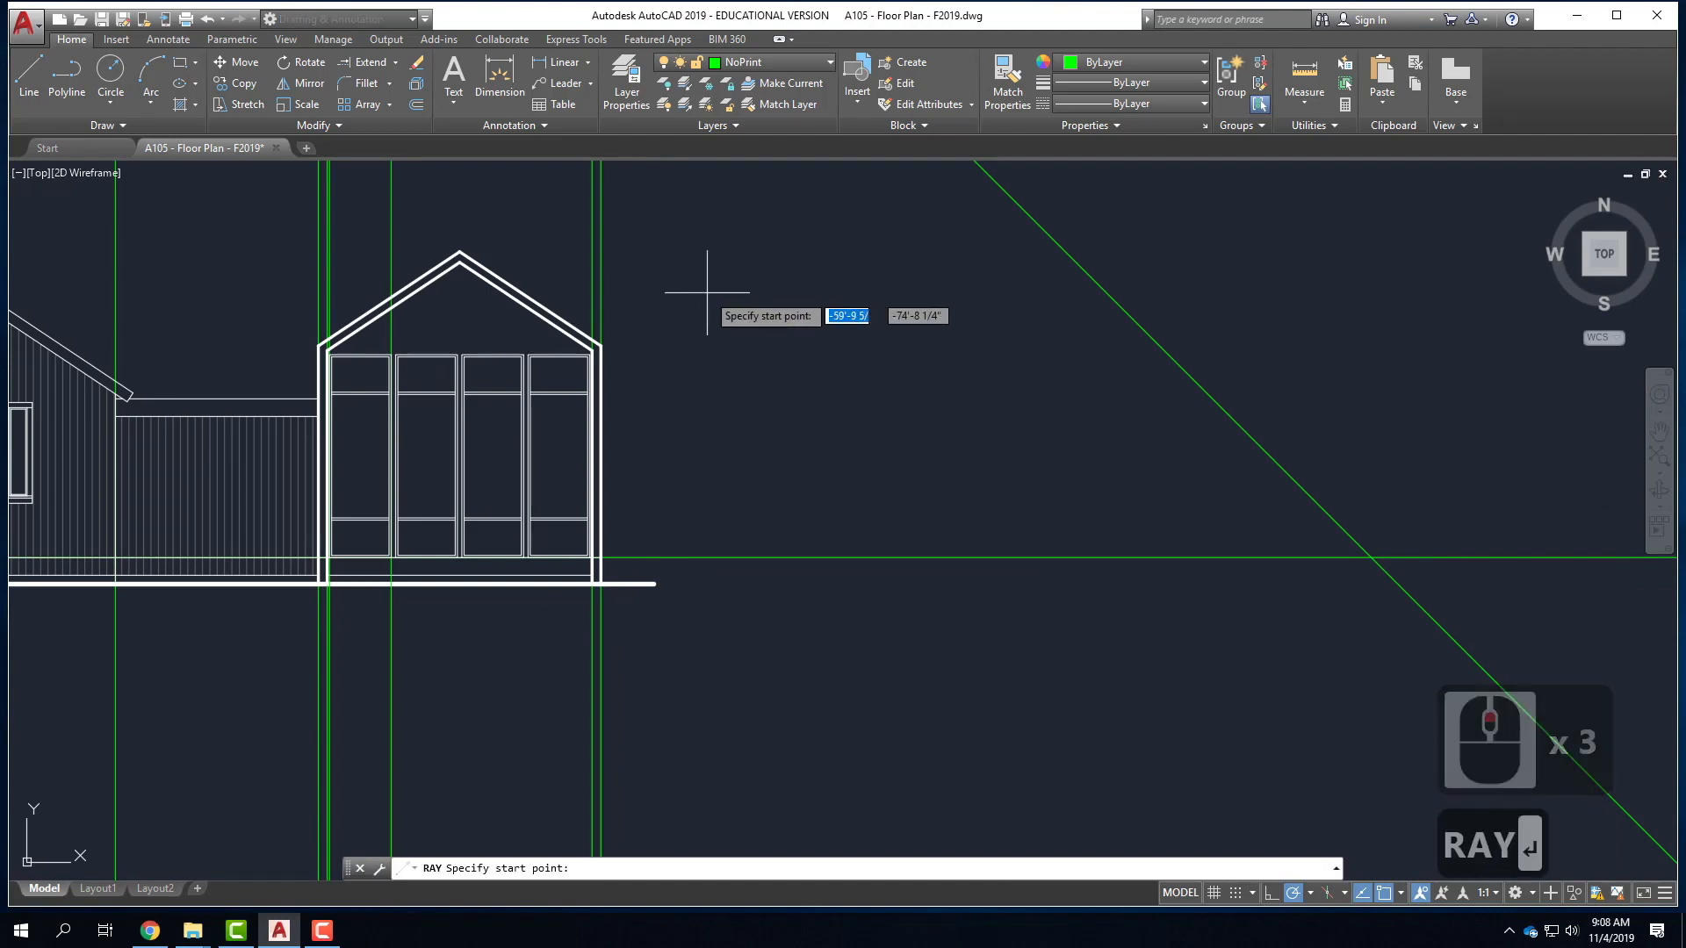
click(659, 584)
click(828, 583)
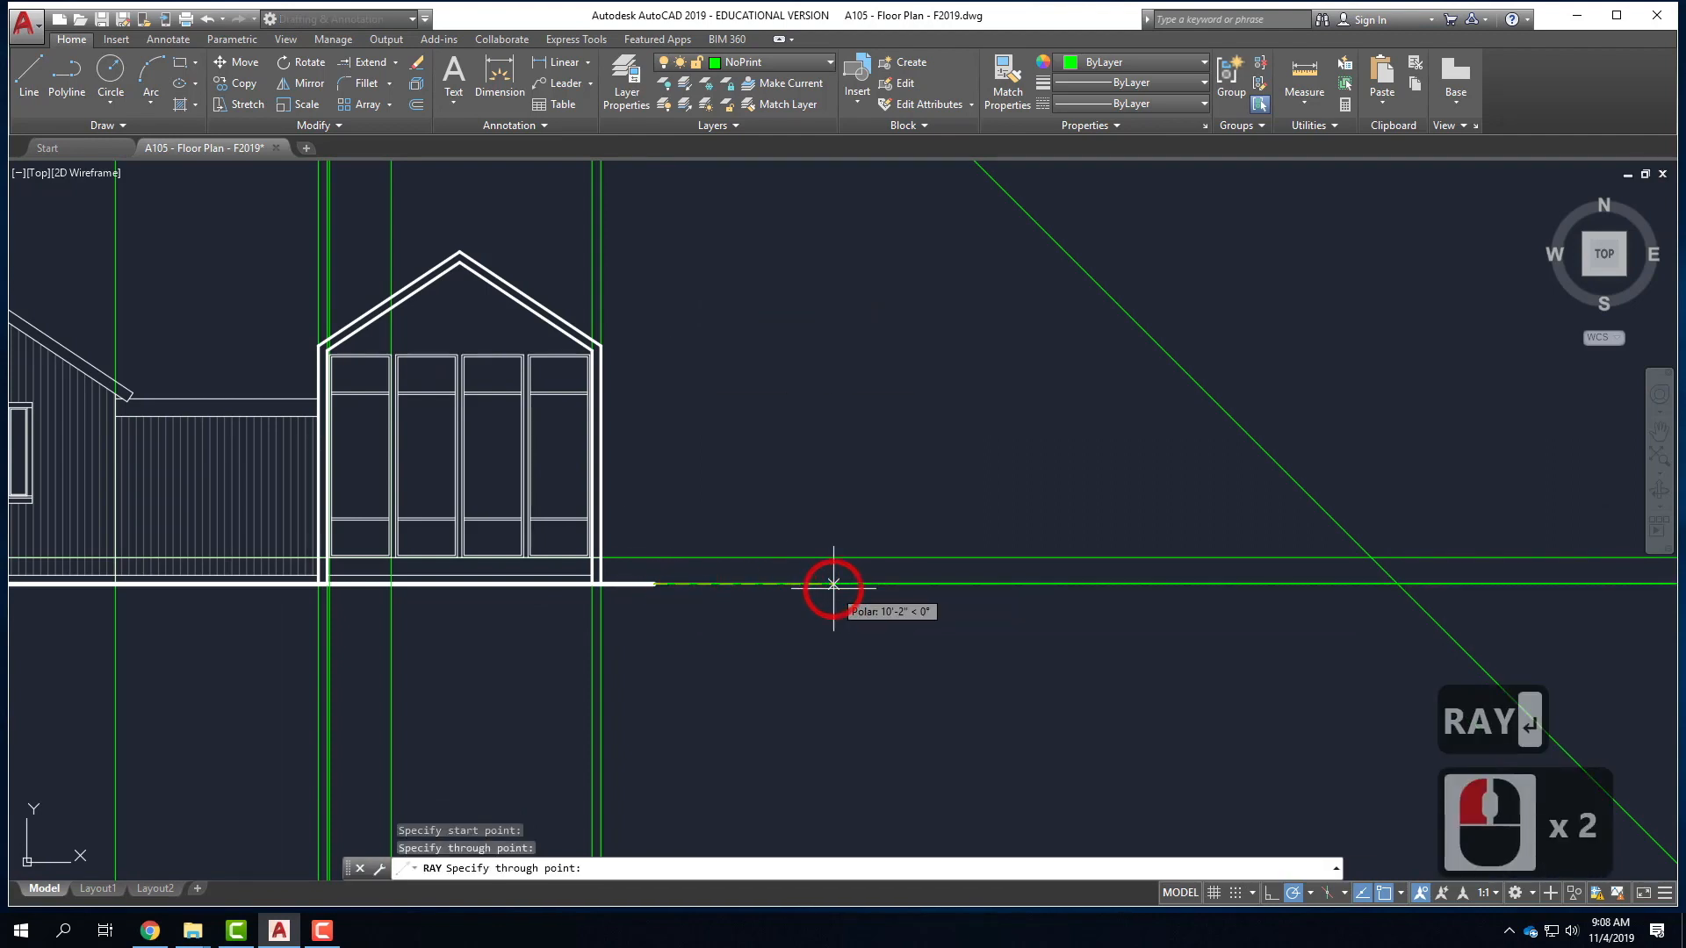
key(Return)
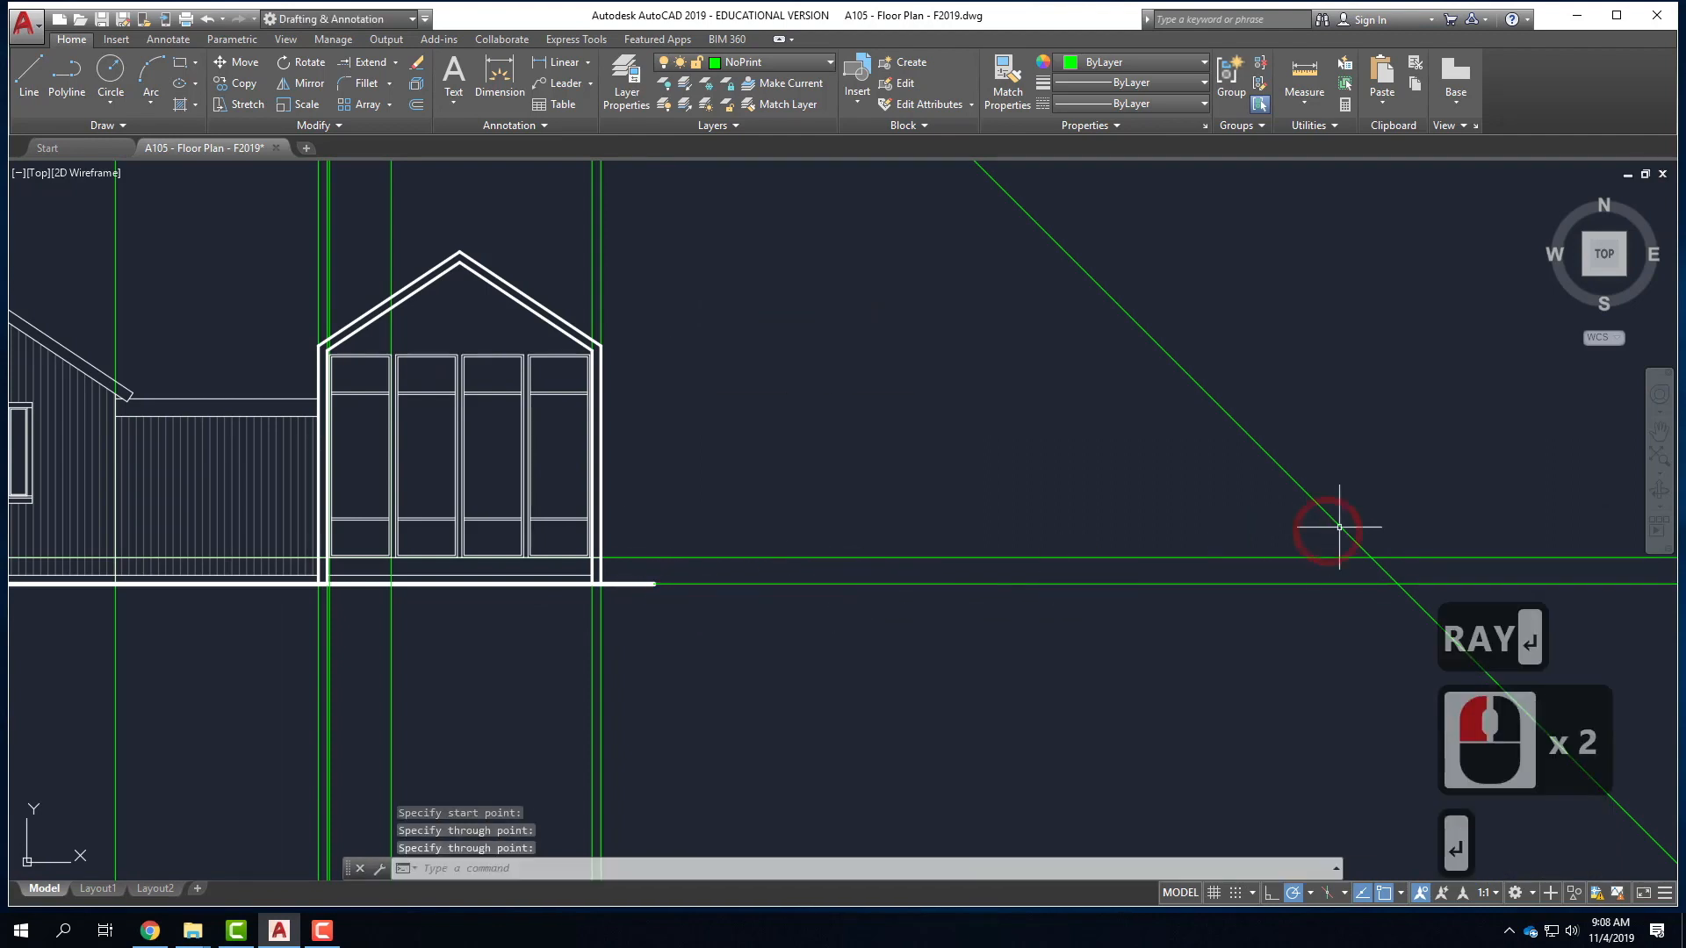
- Draw a vertical ray upward from the intersection of the ground-line ray and the 45° ray
right_click(1398, 577)
click(1445, 586)
click(1398, 583)
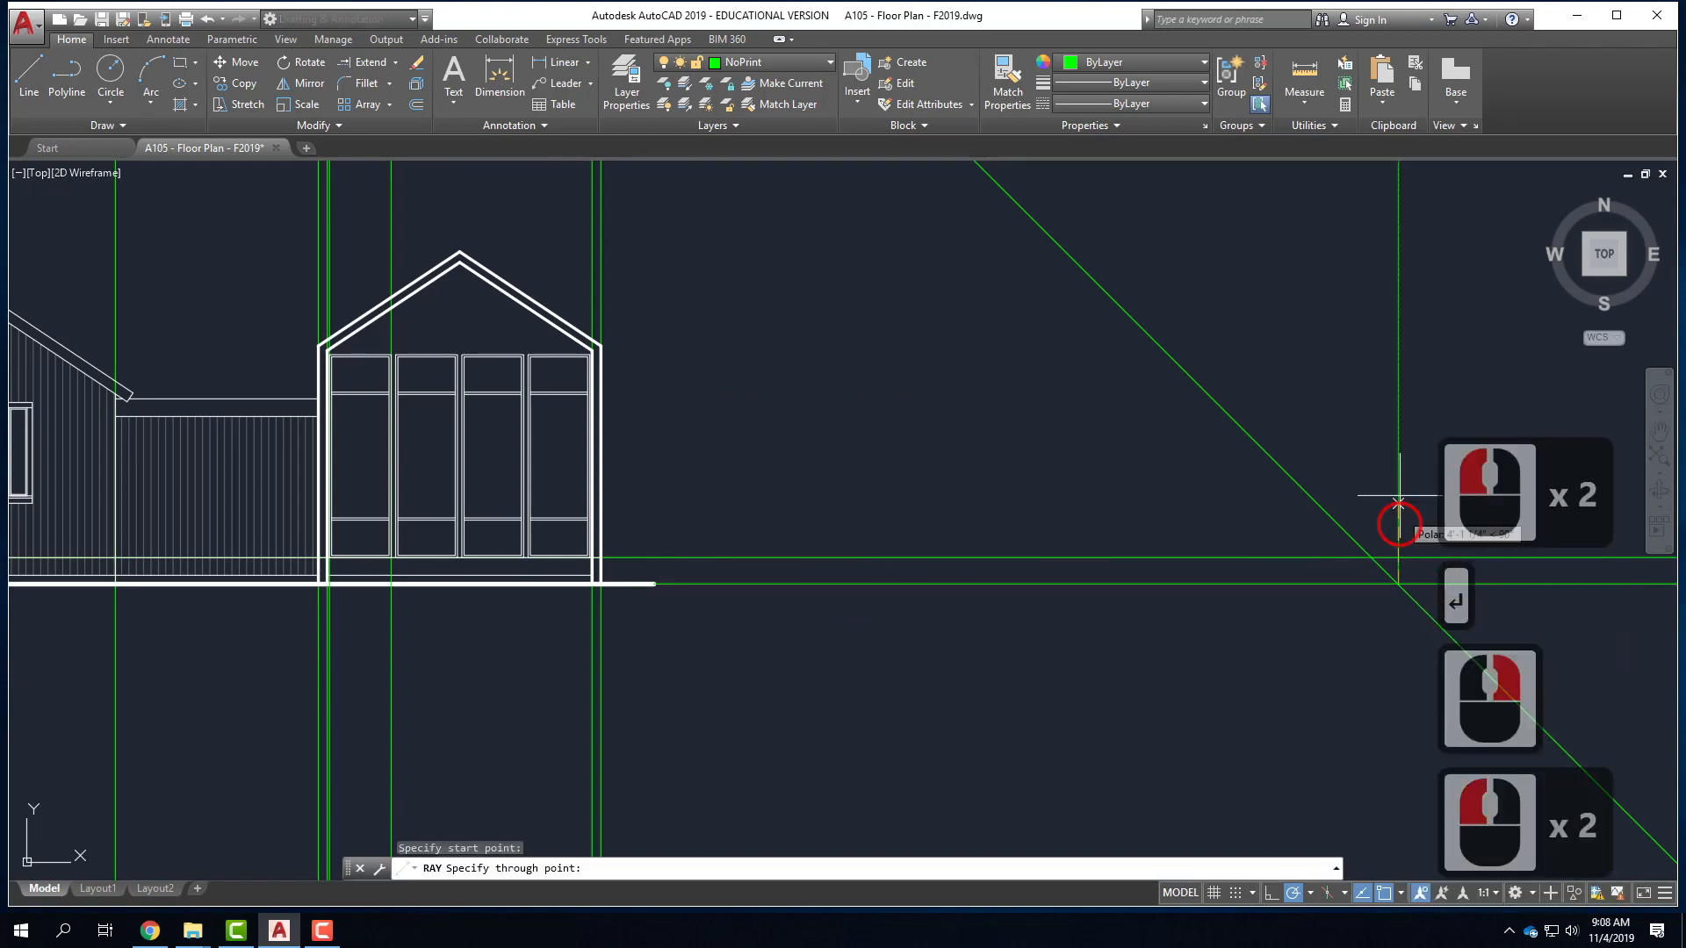
key(Return)
- On the south elevation layer, draw a line along the vertical ray between the two horizontal rays projected from the plan
scroll(1092, 377, down, 4)
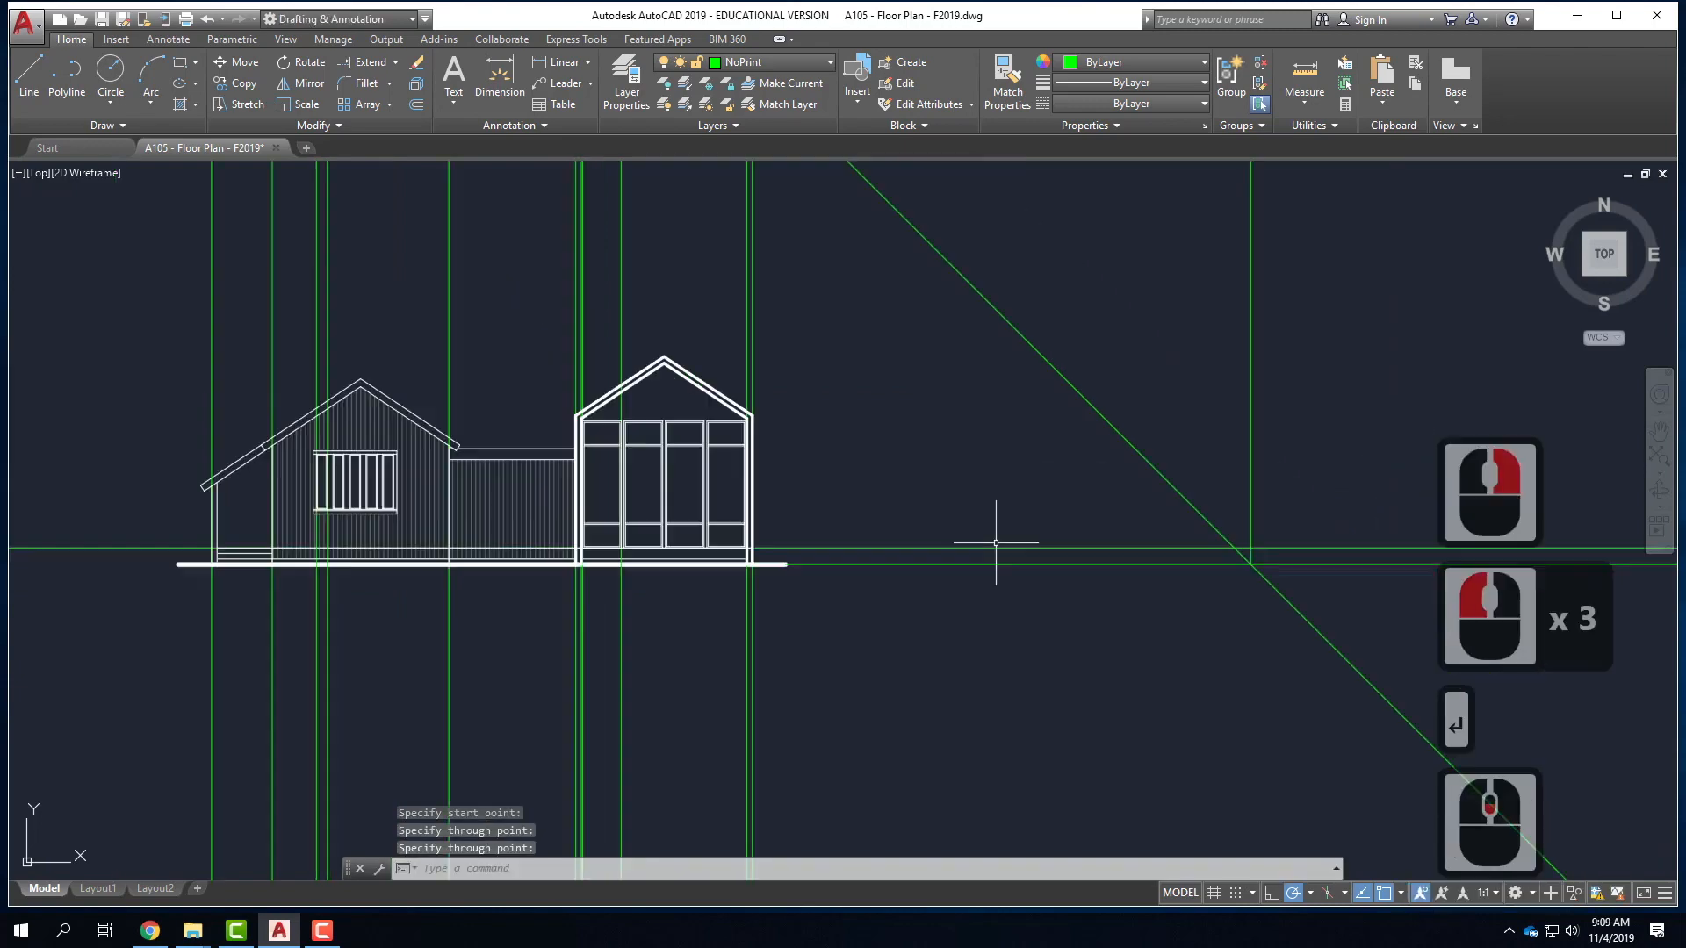
scroll(1019, 316, up, 2)
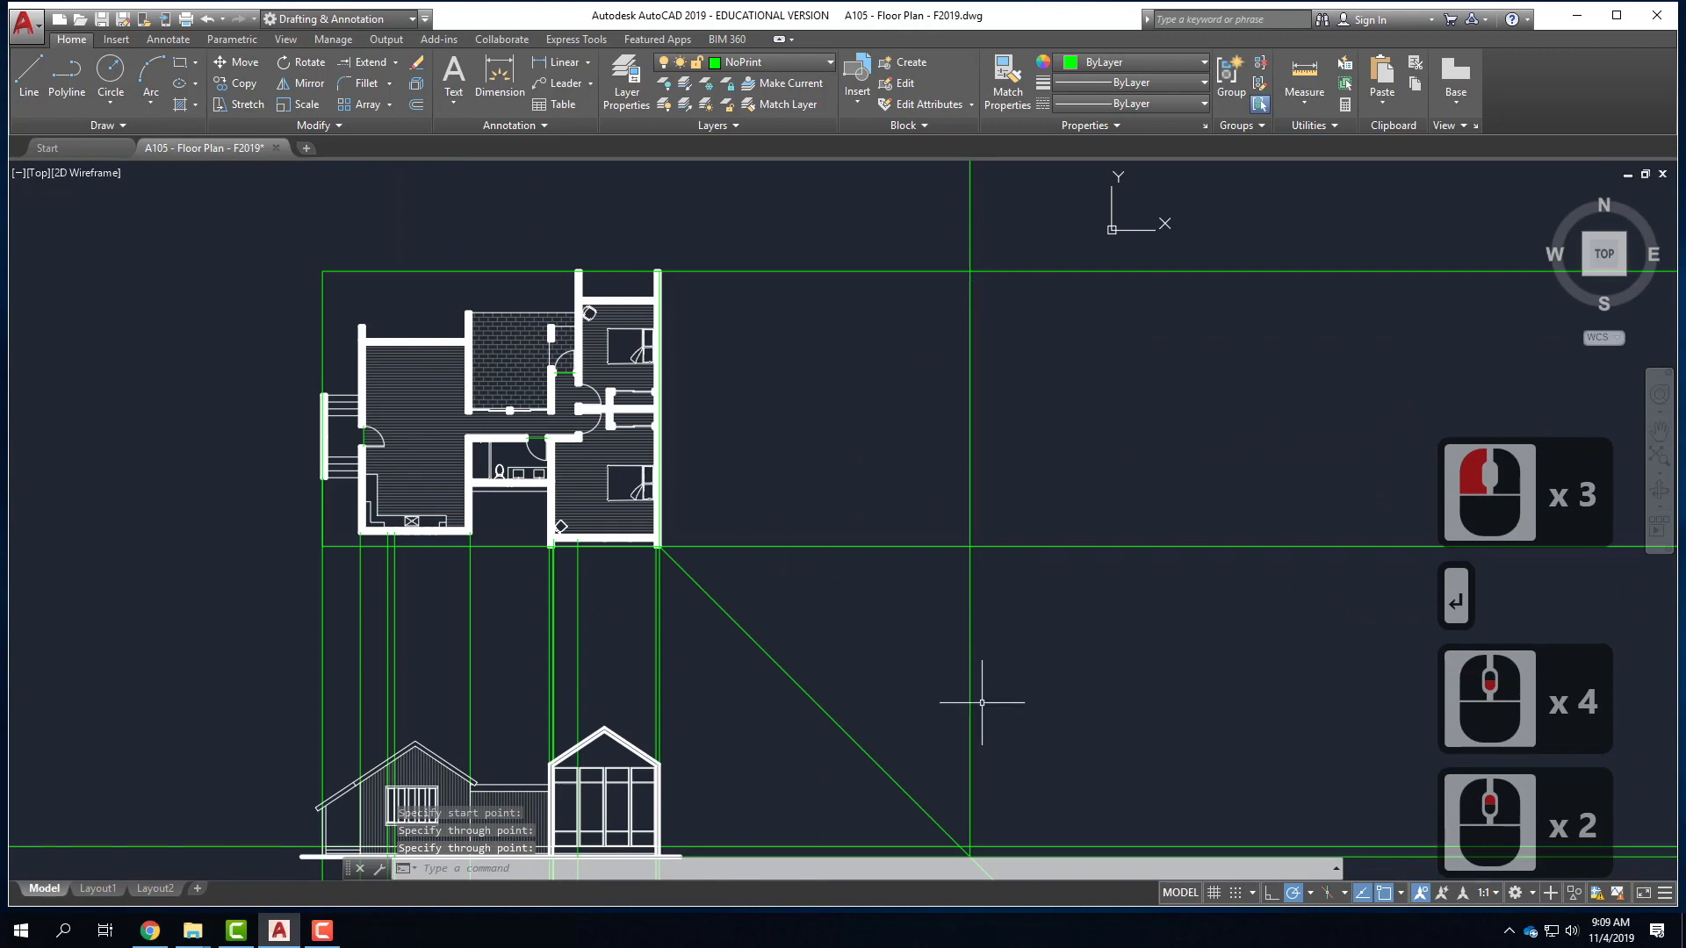
key(Escape)
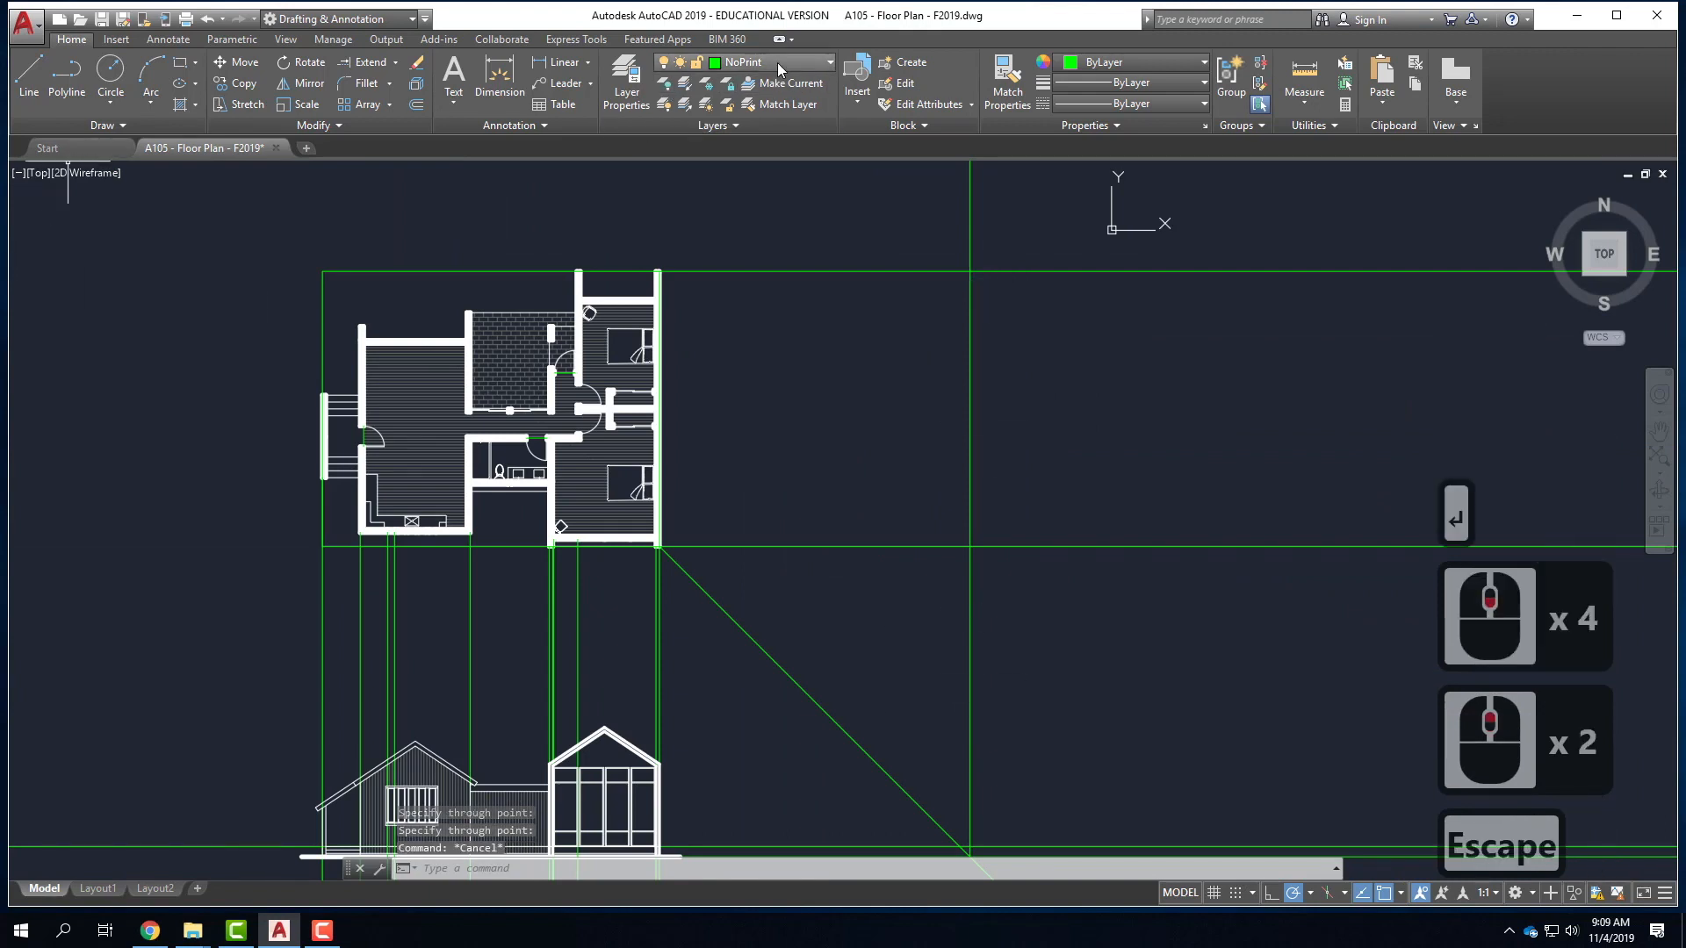
click(778, 63)
click(775, 140)
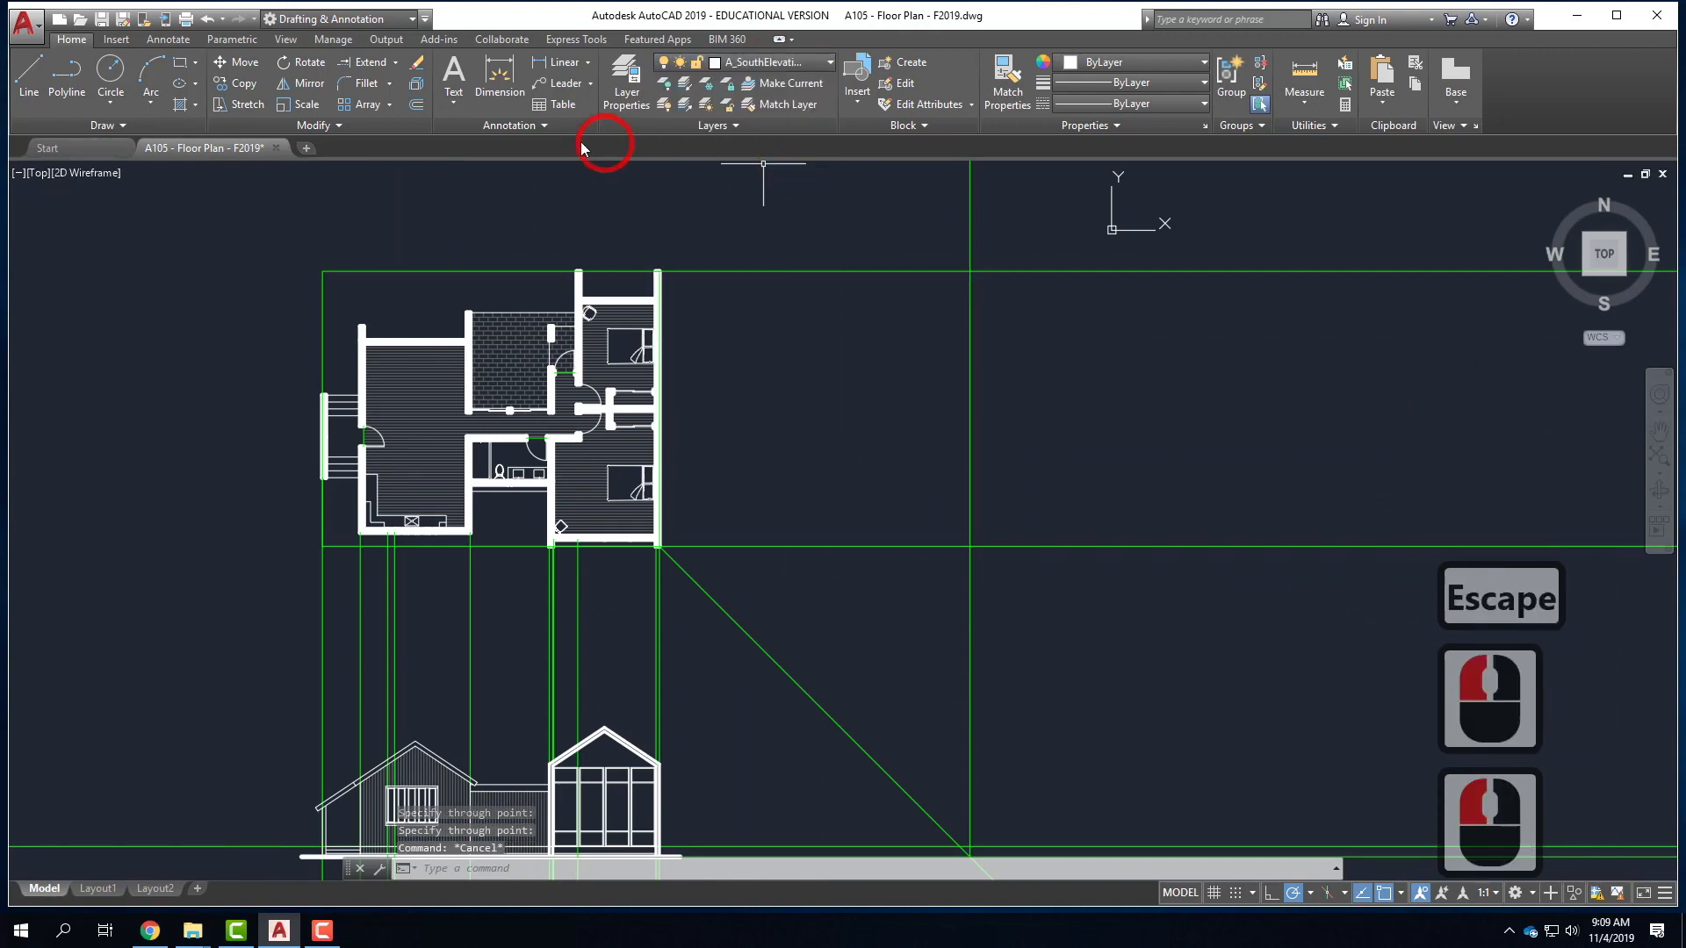
click(29, 70)
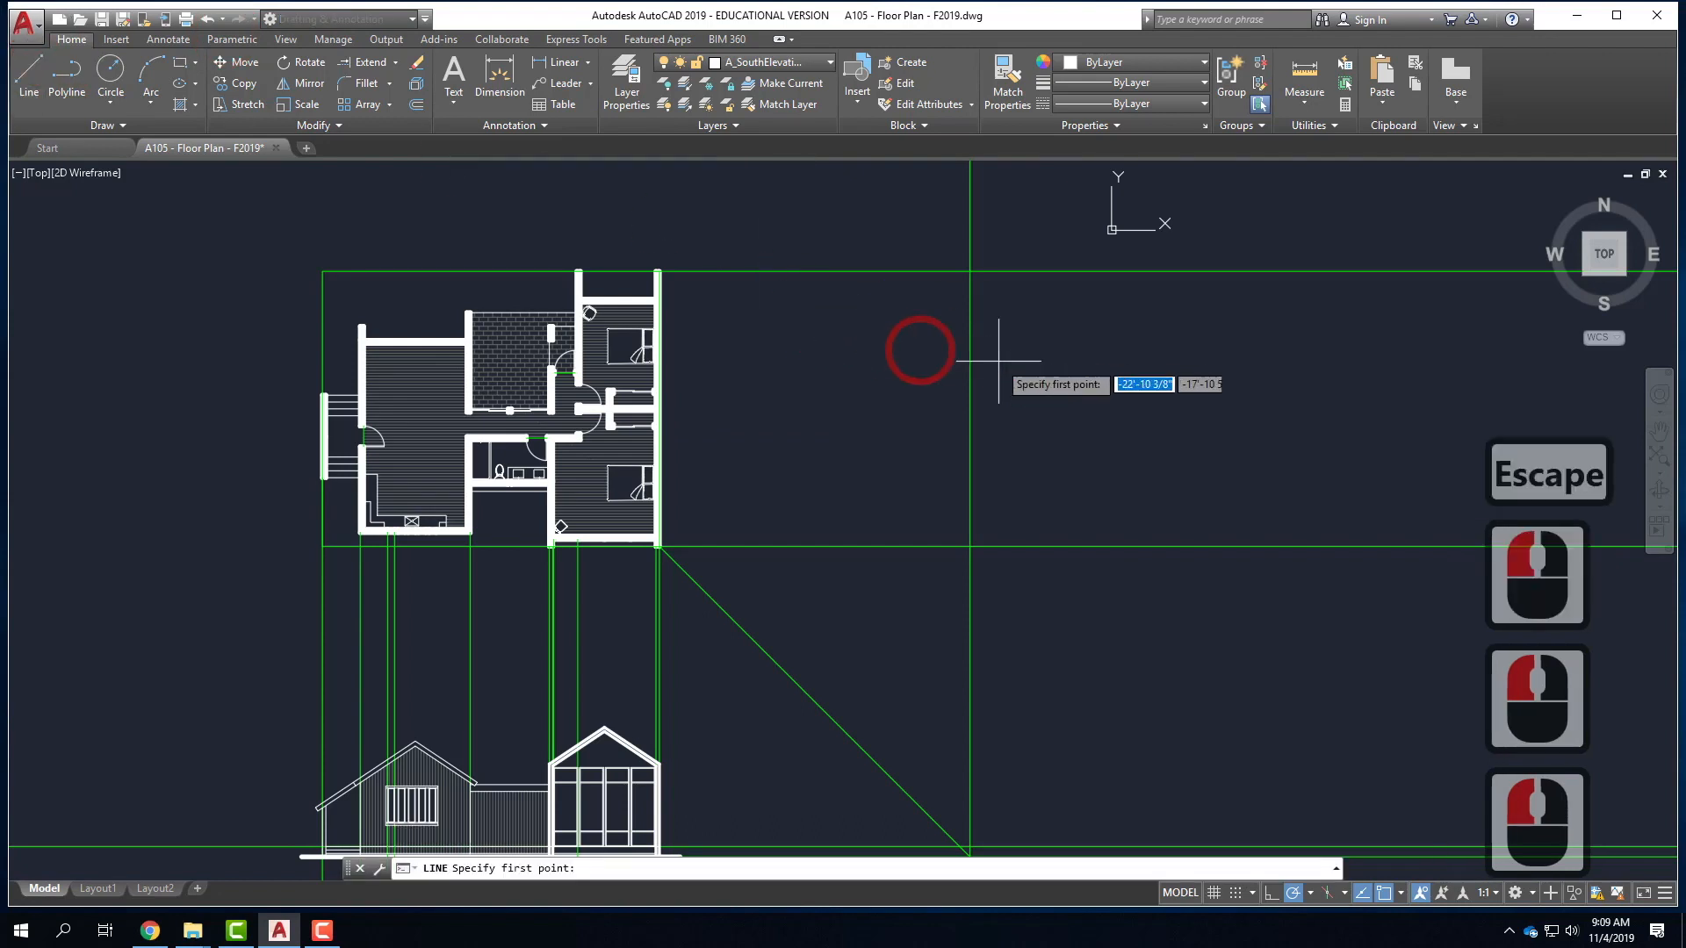
click(970, 273)
click(971, 547)
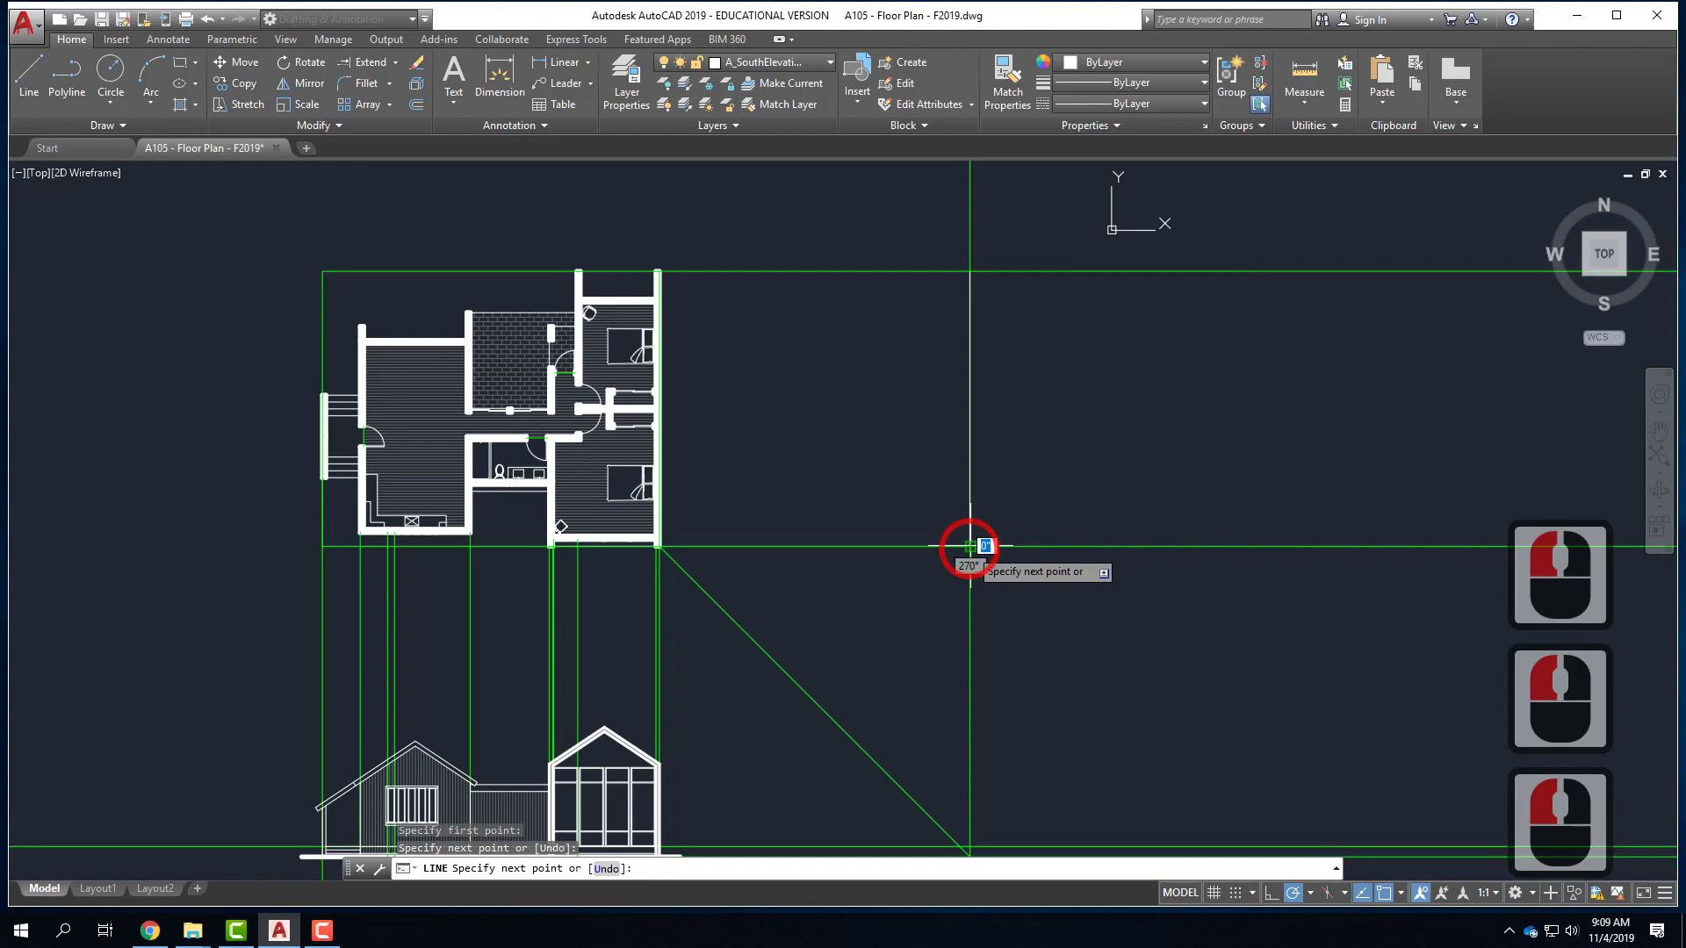
key(Return)
scroll(820, 377, down, 2)
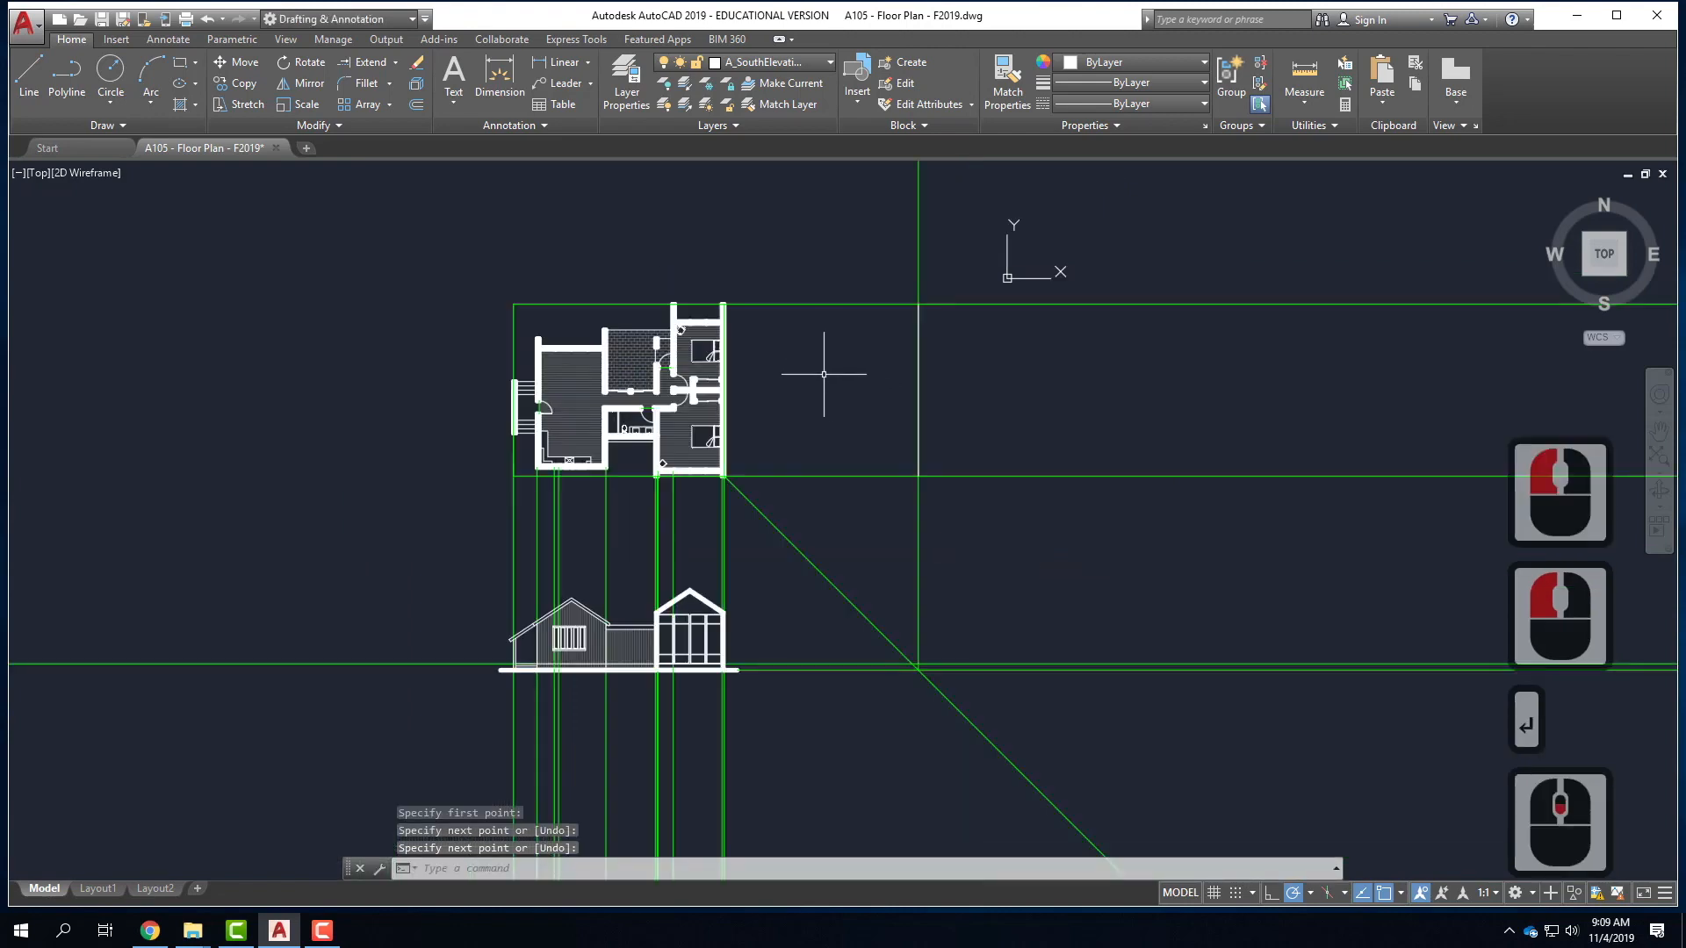
scroll(790, 657, up, 2)
scroll(790, 657, up, 3)
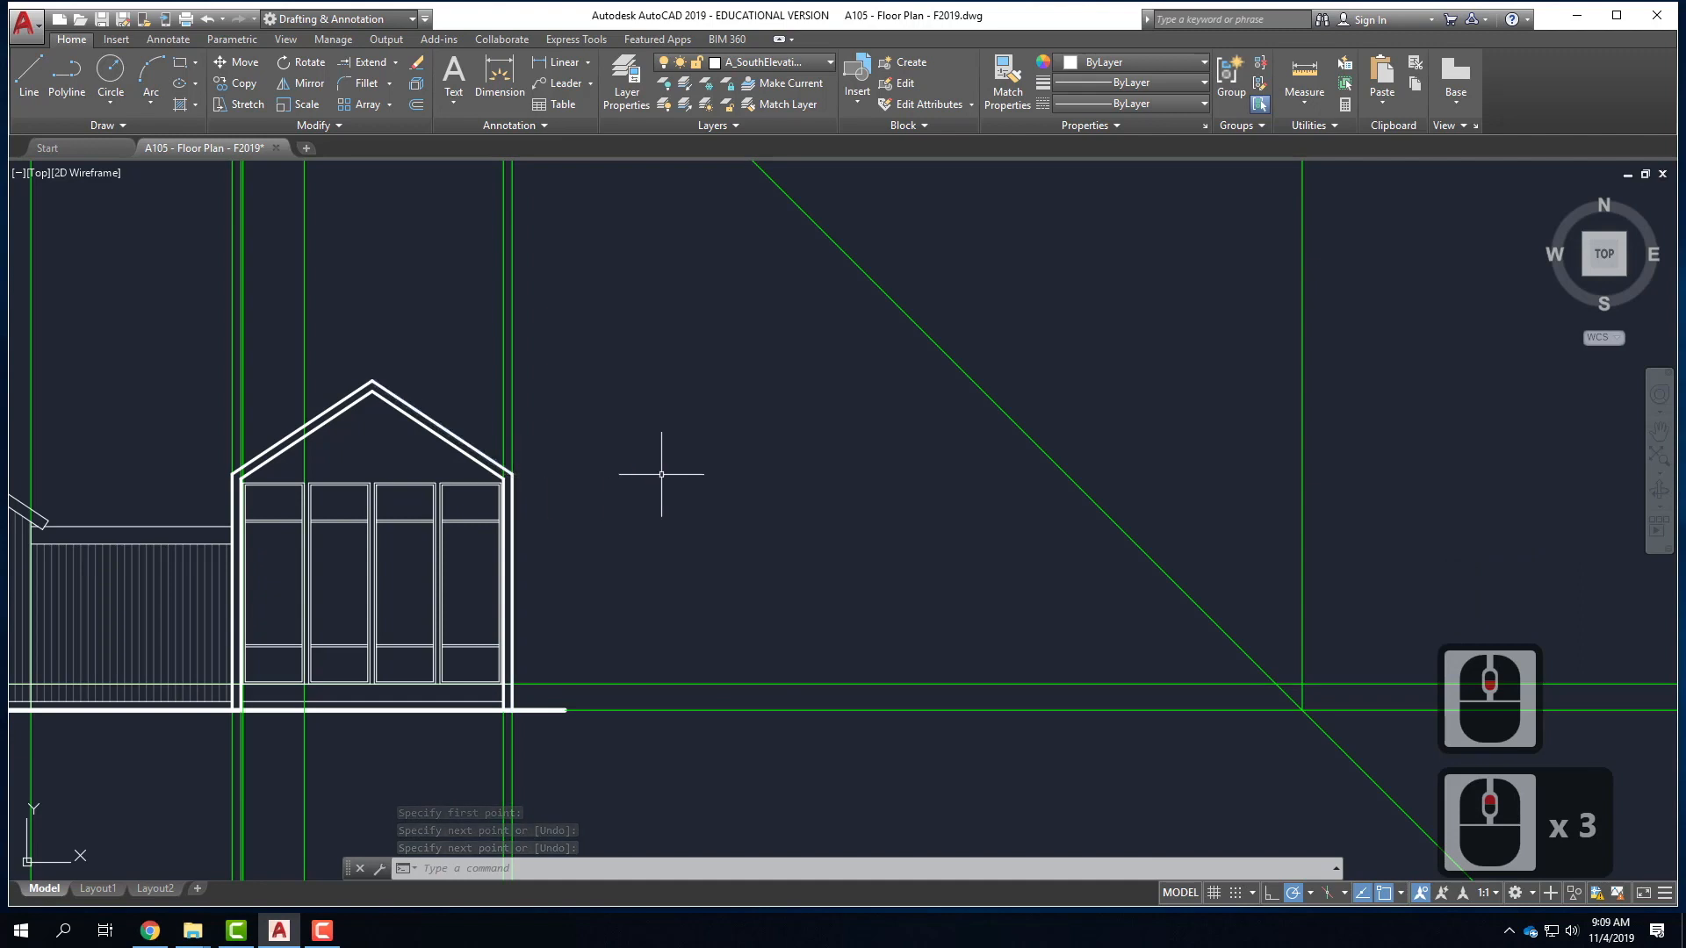
text(RAY)
key(Return)
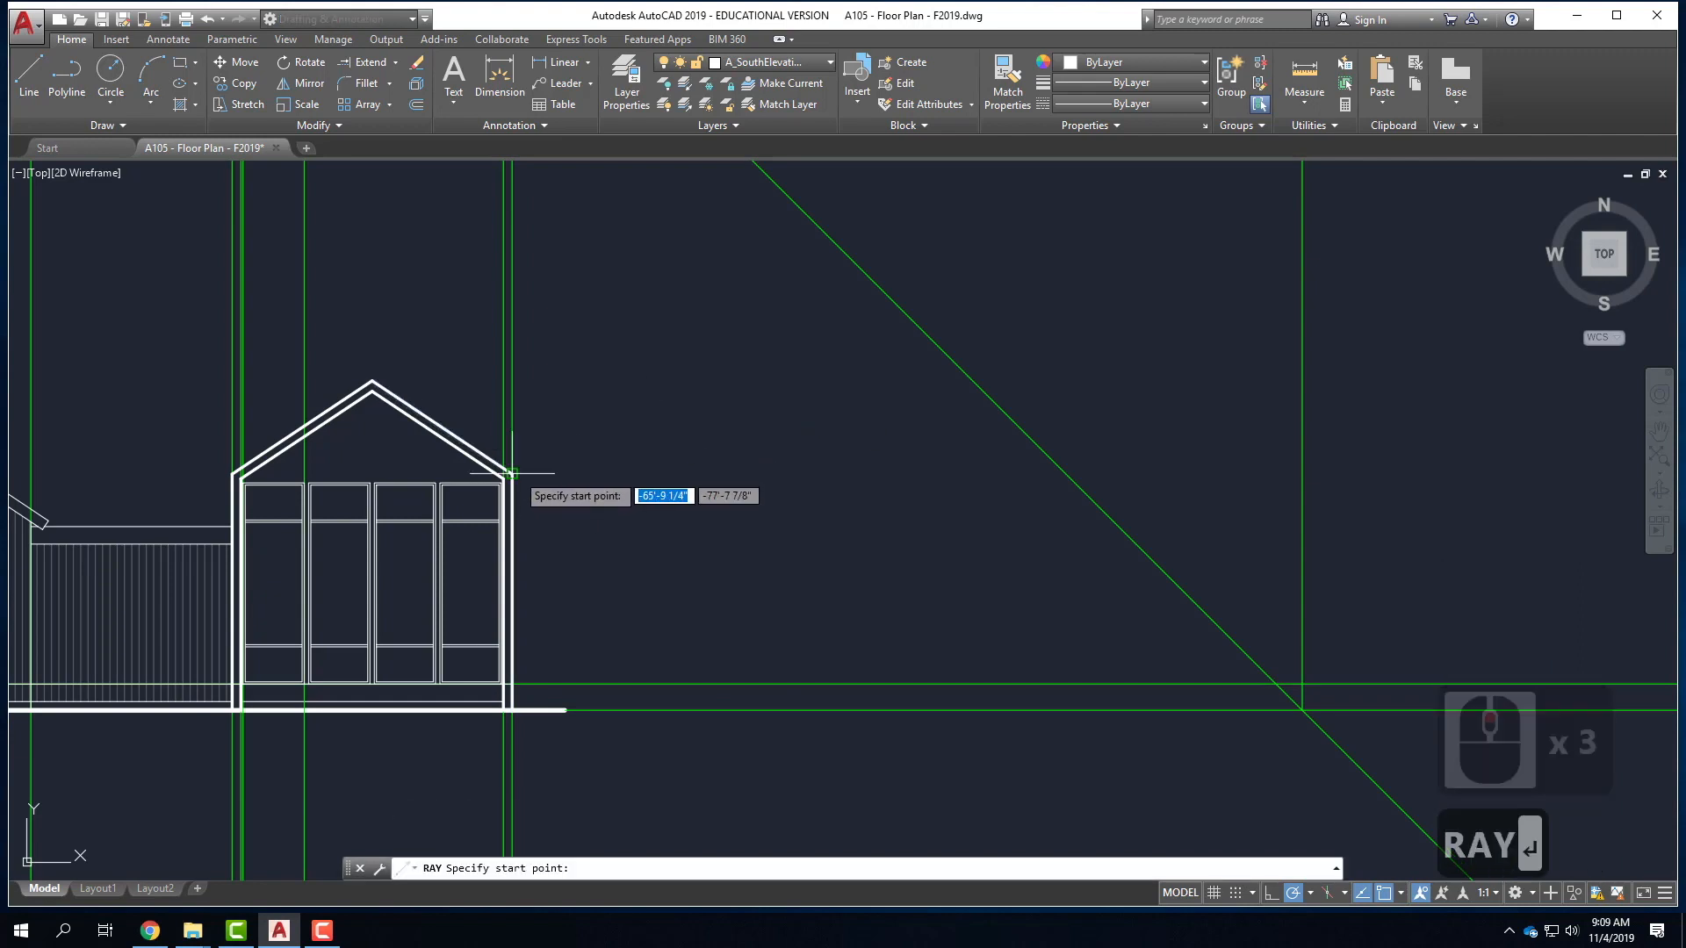
key(Escape)
key(Escape)
- On the NoPrint layer, draw a horizontal ray to the right from the right gable's outer eave corner in the south elevation
click(773, 61)
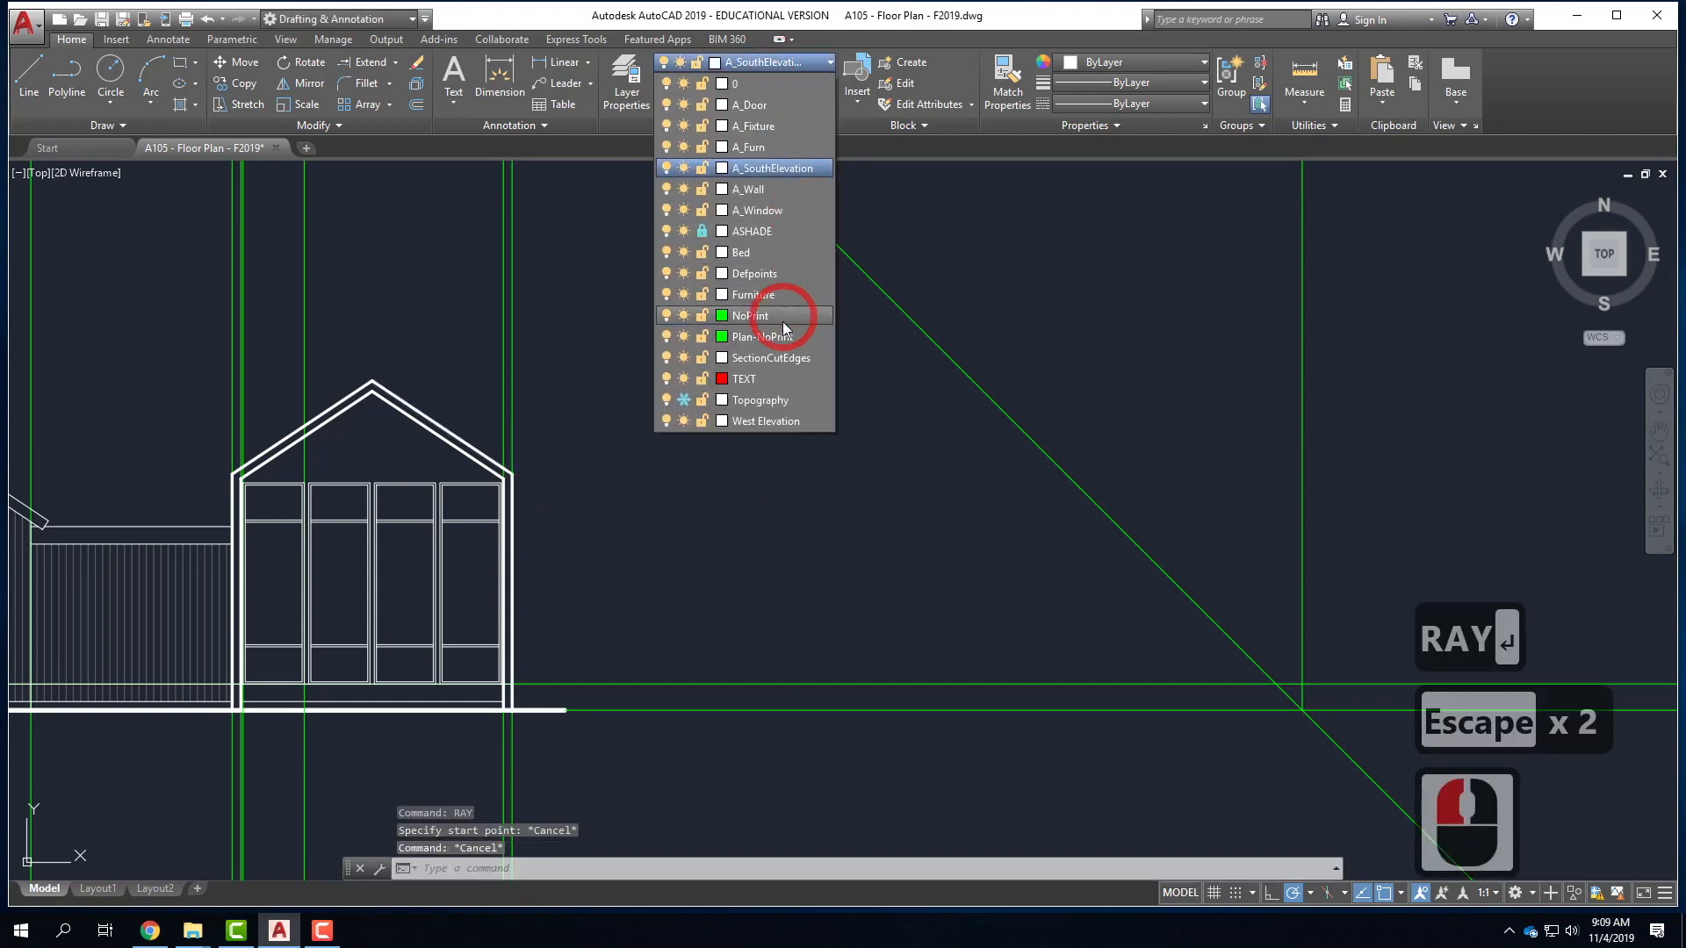
click(778, 318)
key(Escape)
text(RAY)
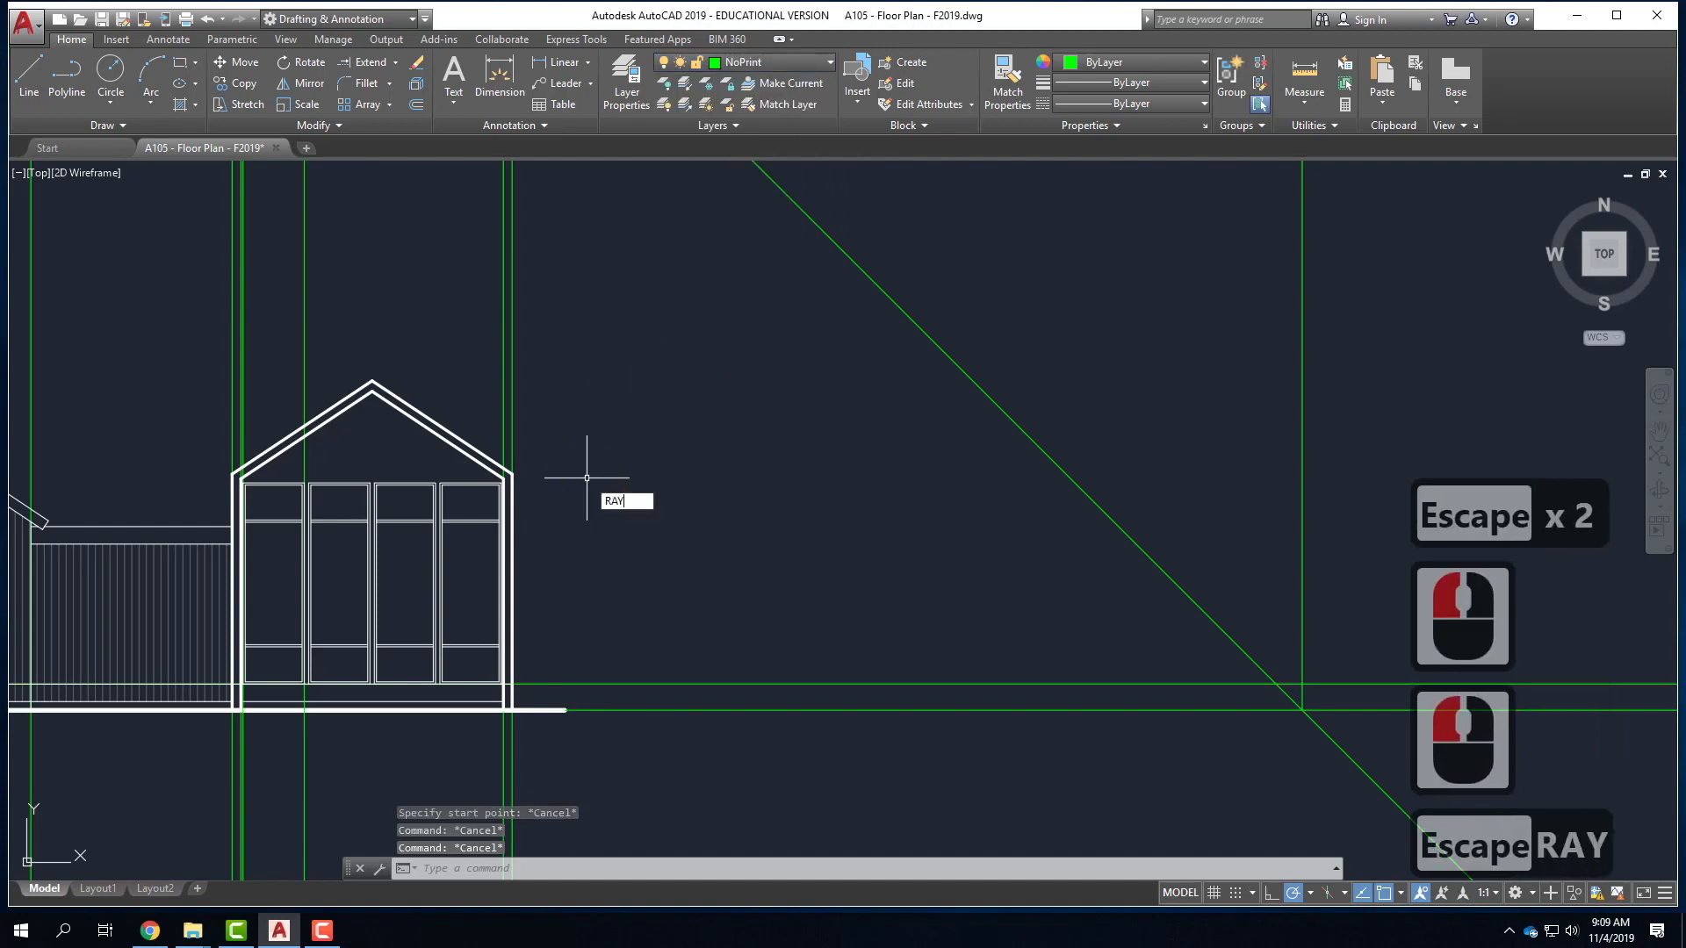
key(Return)
click(572, 472)
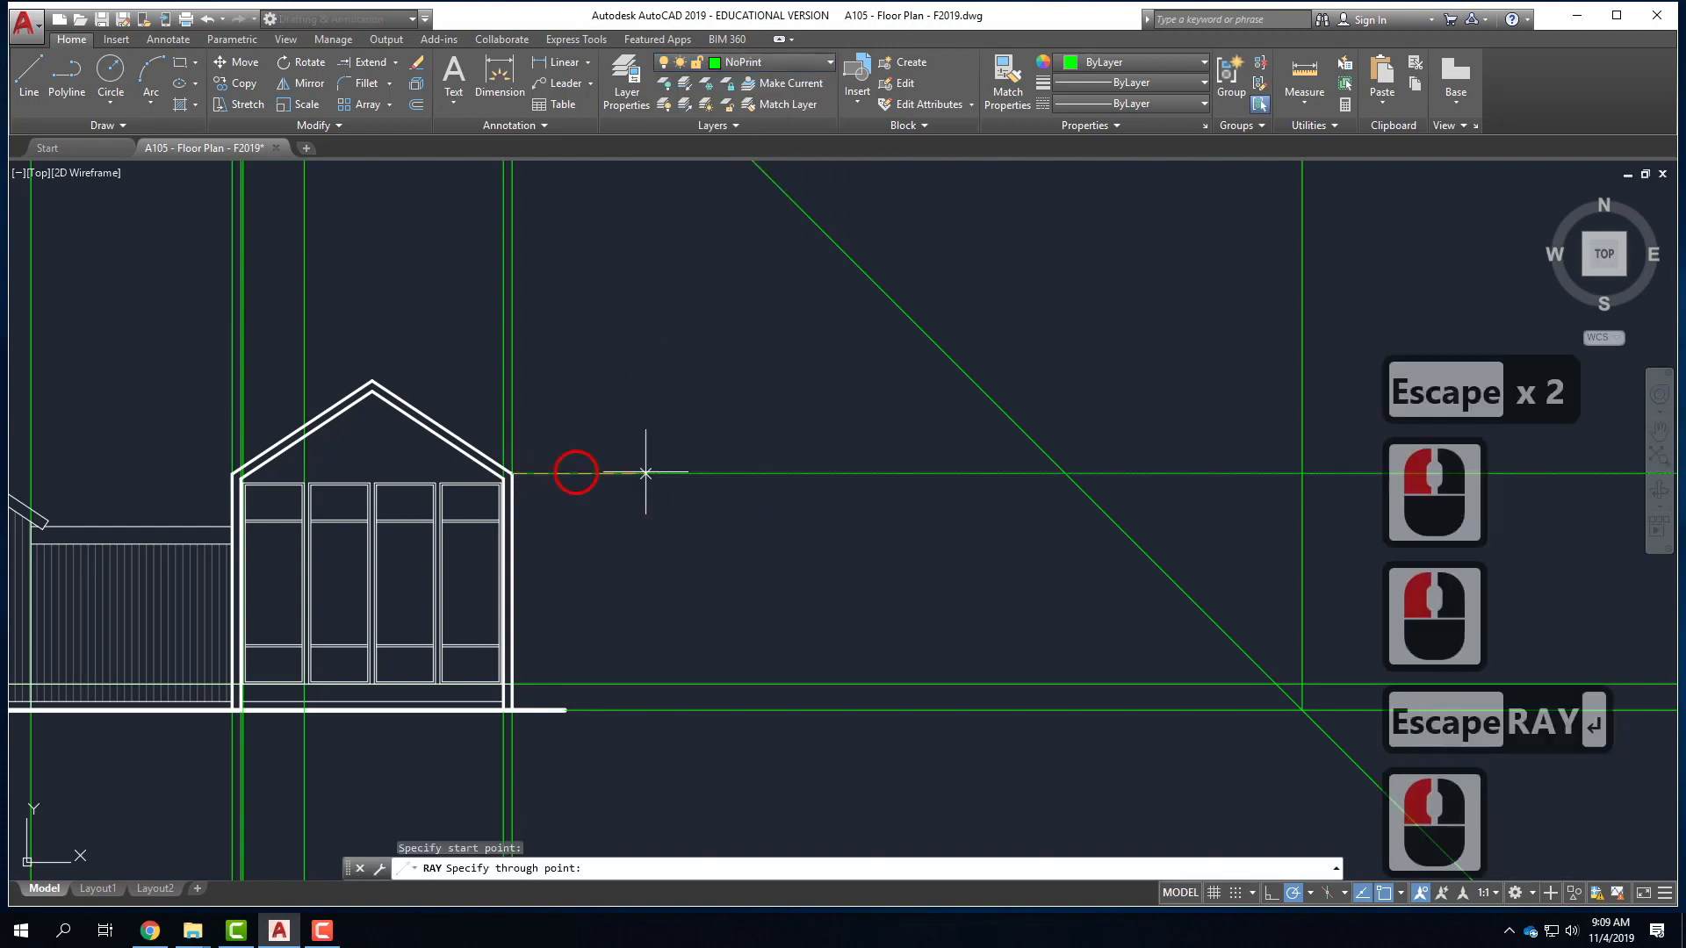
click(726, 474)
key(Return)
- Draw a vertical ray upward from the intersection of the eave ray and the 45° ray
right_click(960, 478)
click(1002, 482)
click(1069, 474)
click(1063, 367)
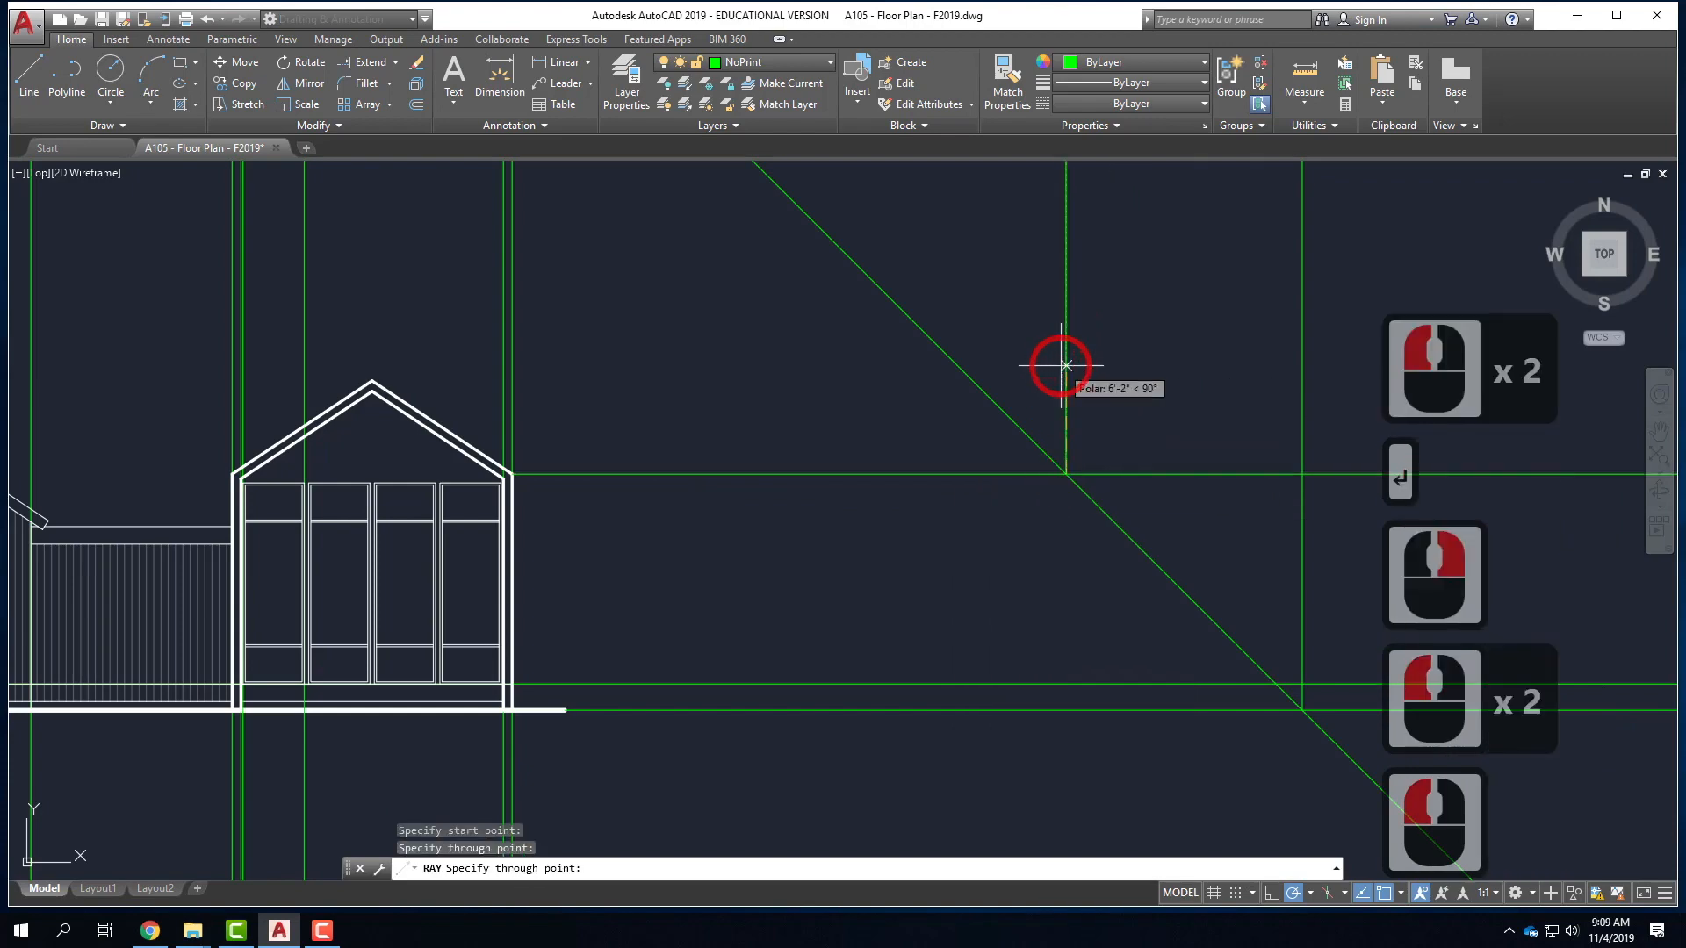
key(Return)
- On the A_SouthElevation layer, draw the eave line along the new vertical ray between the two horizontal rays projected from the plan
scroll(698, 650, down, 2)
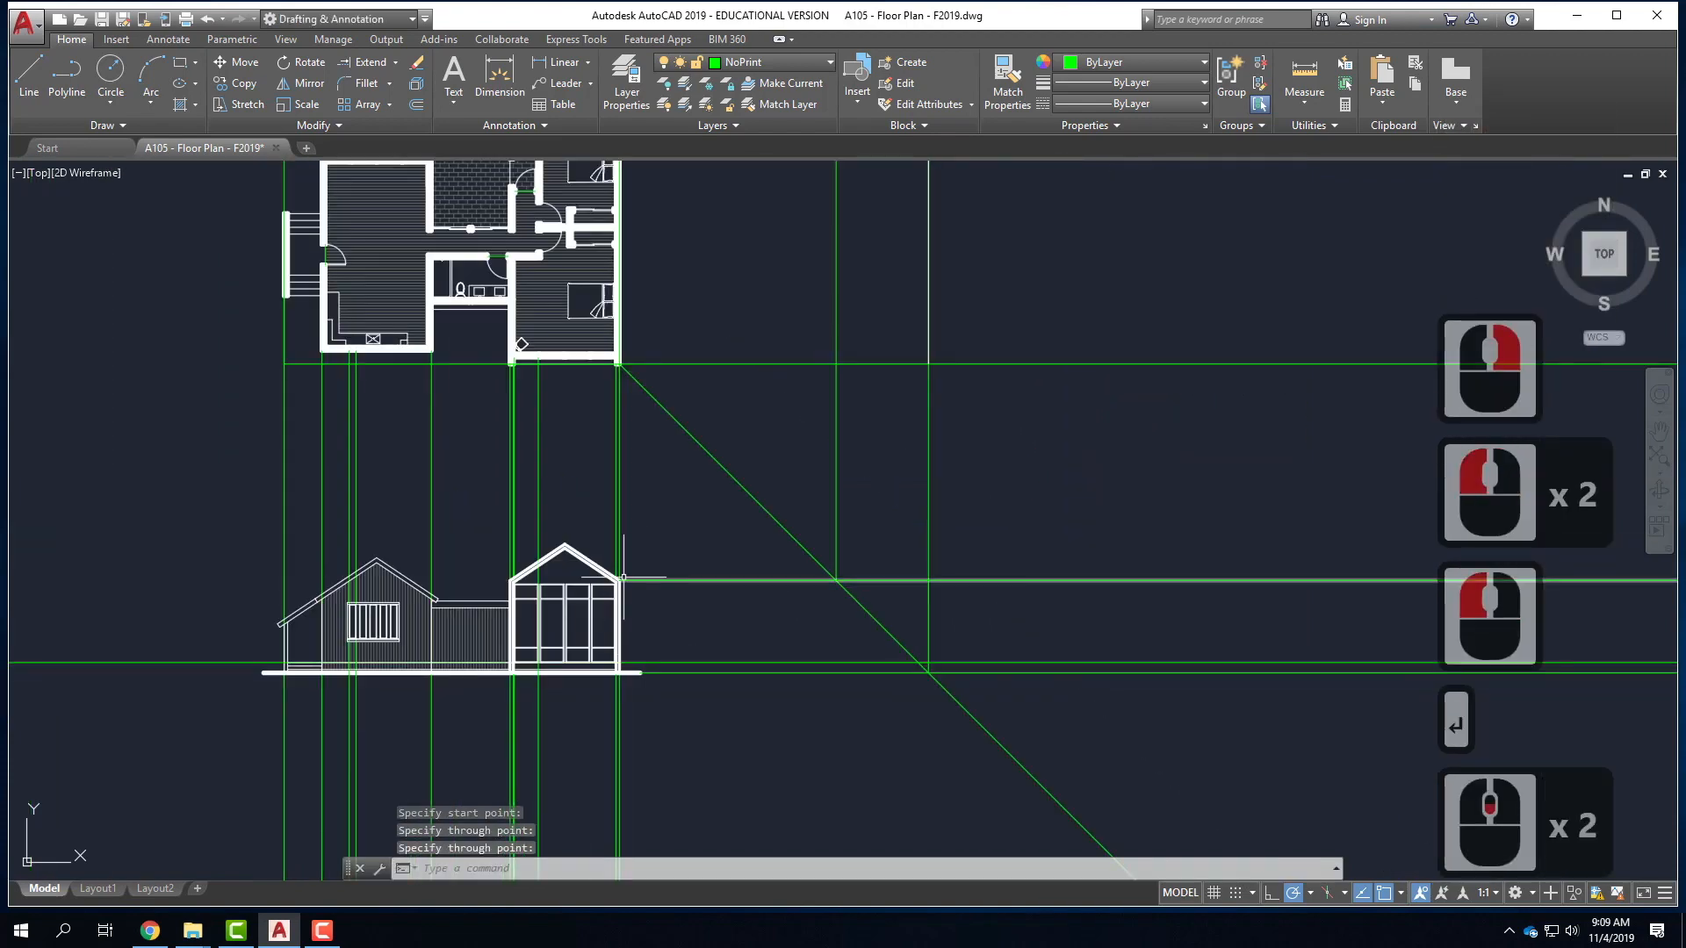
scroll(773, 514, down, 2)
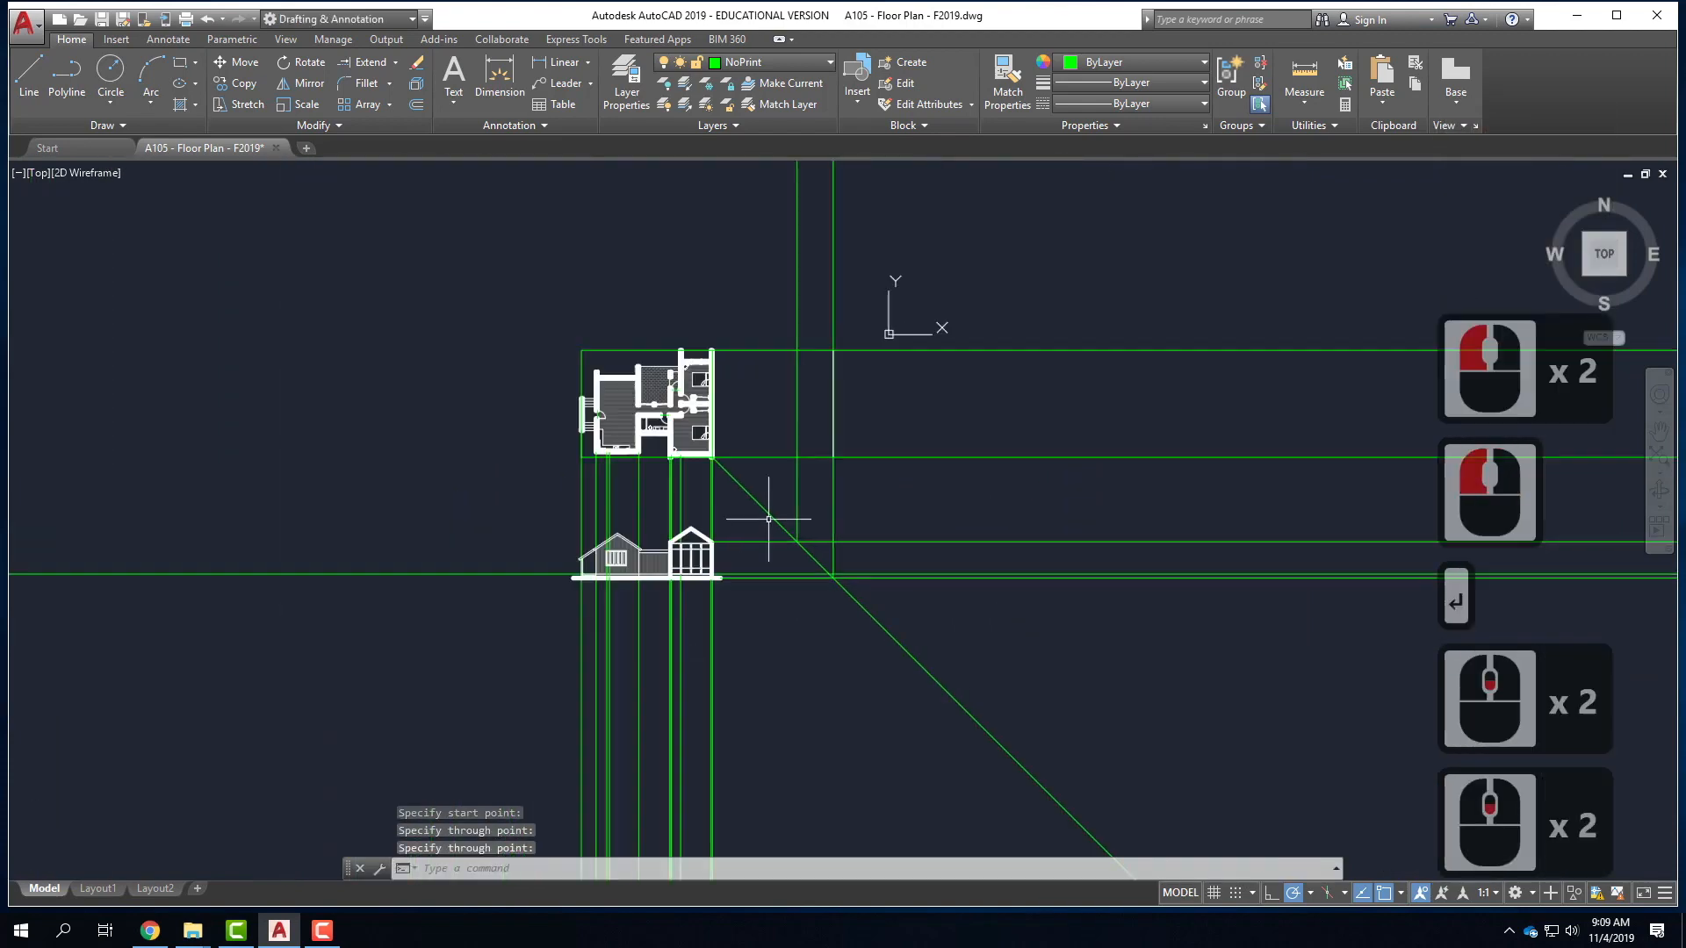
key(Escape)
click(793, 61)
click(778, 169)
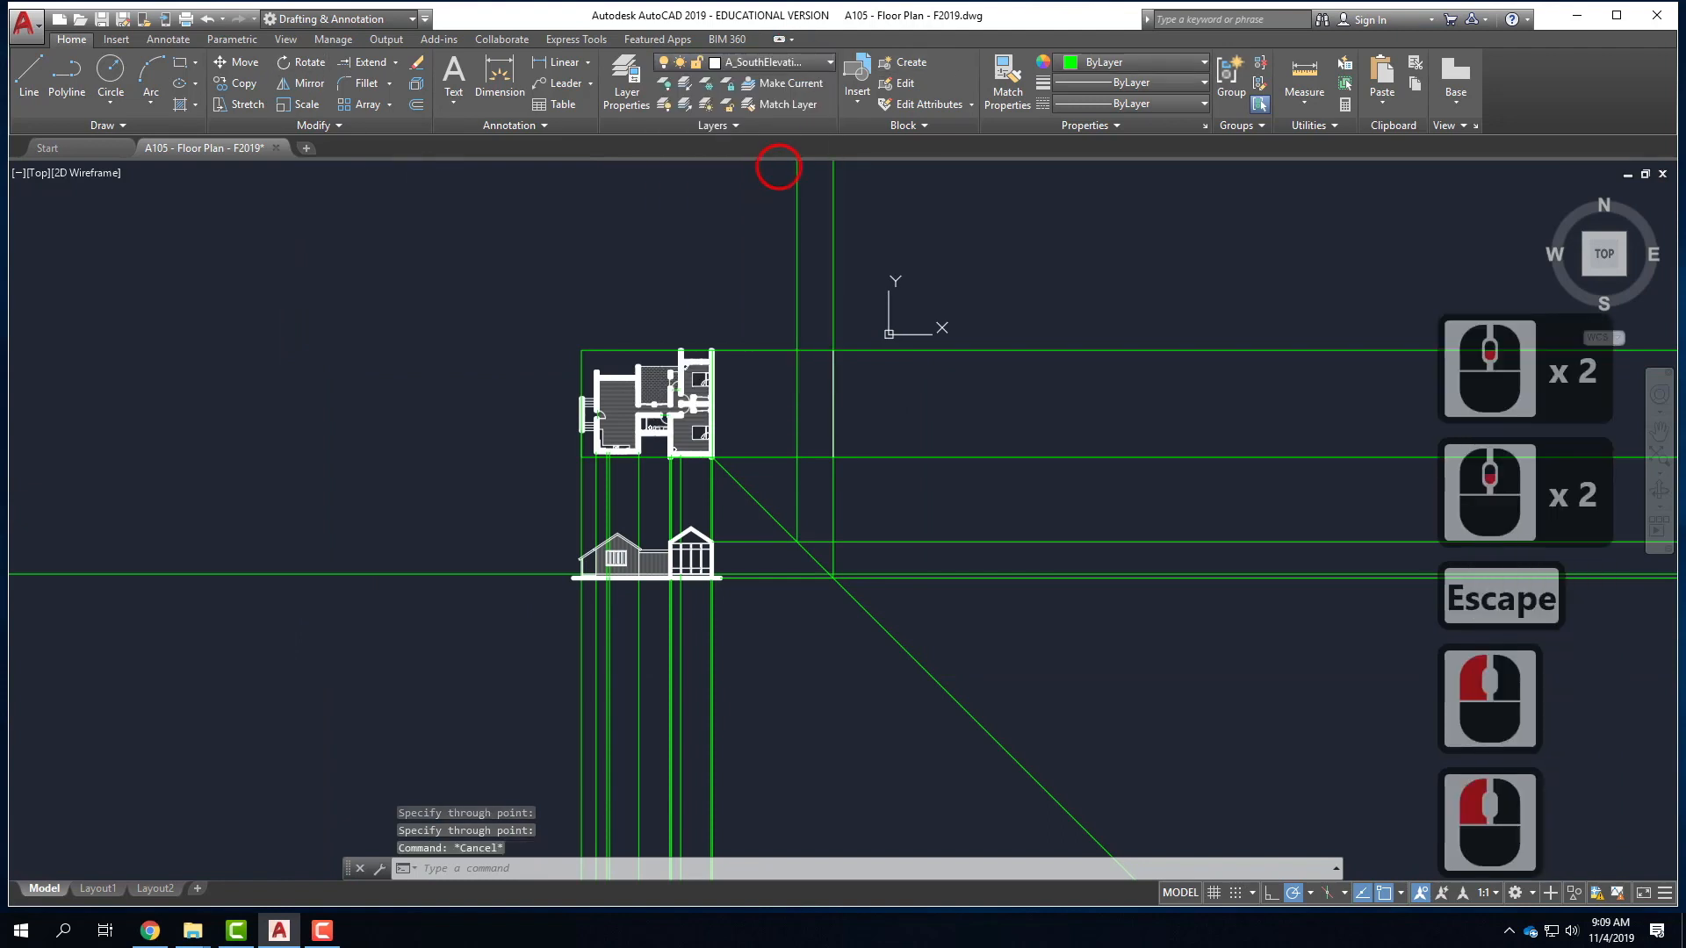
click(29, 72)
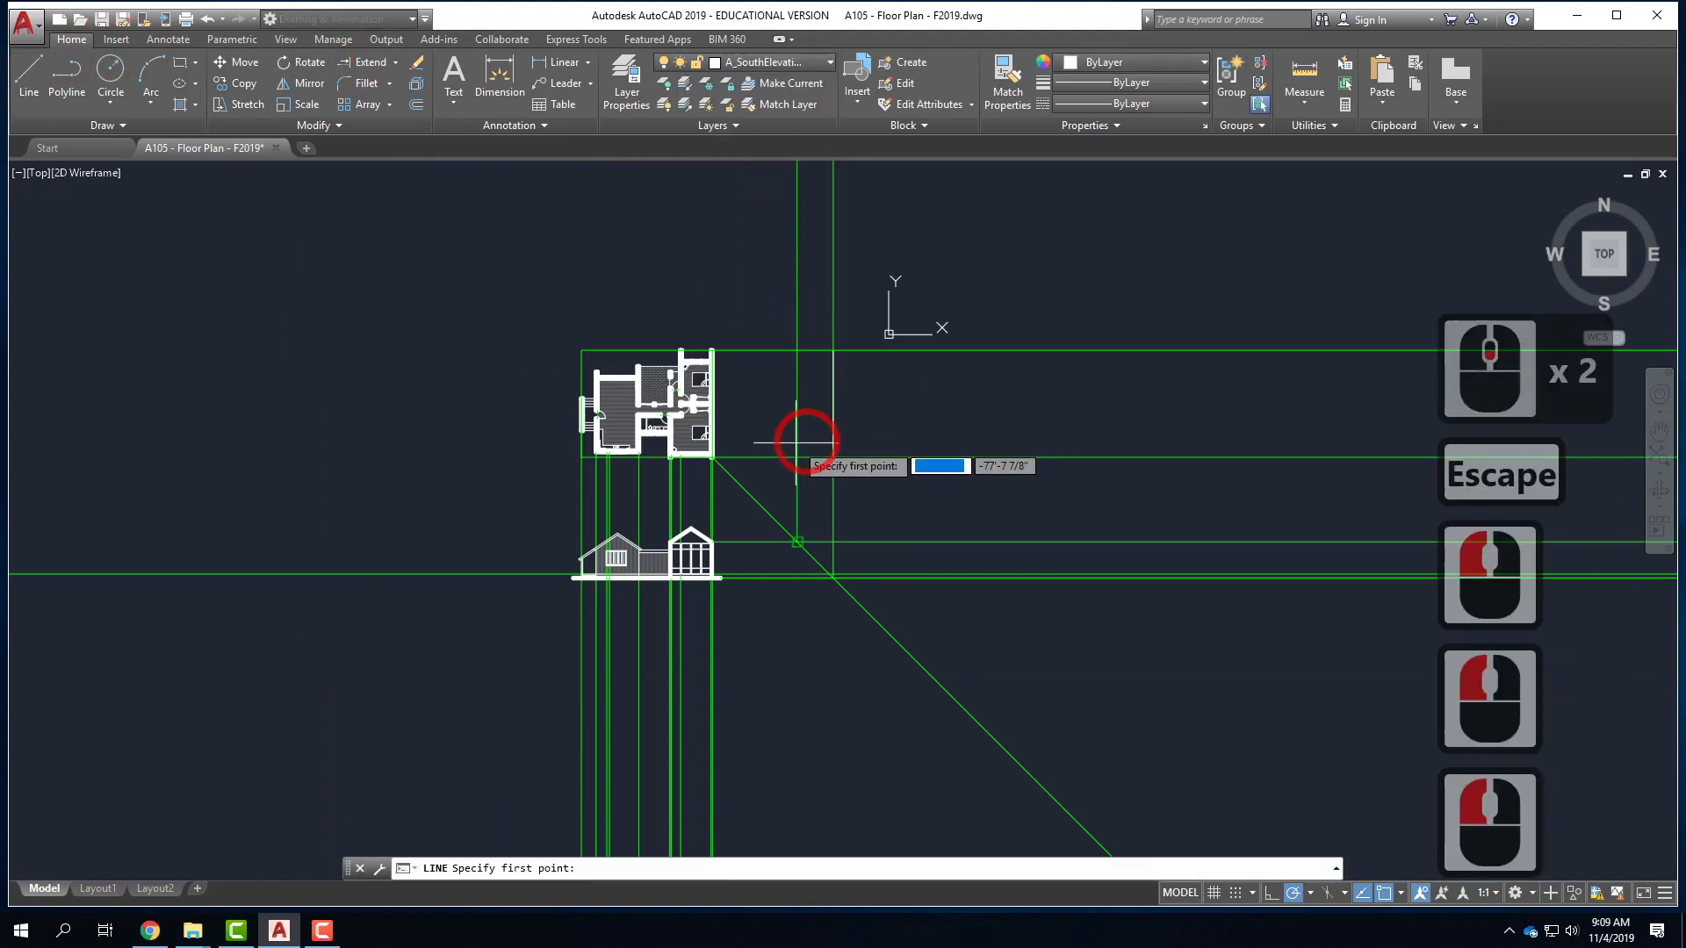
click(797, 351)
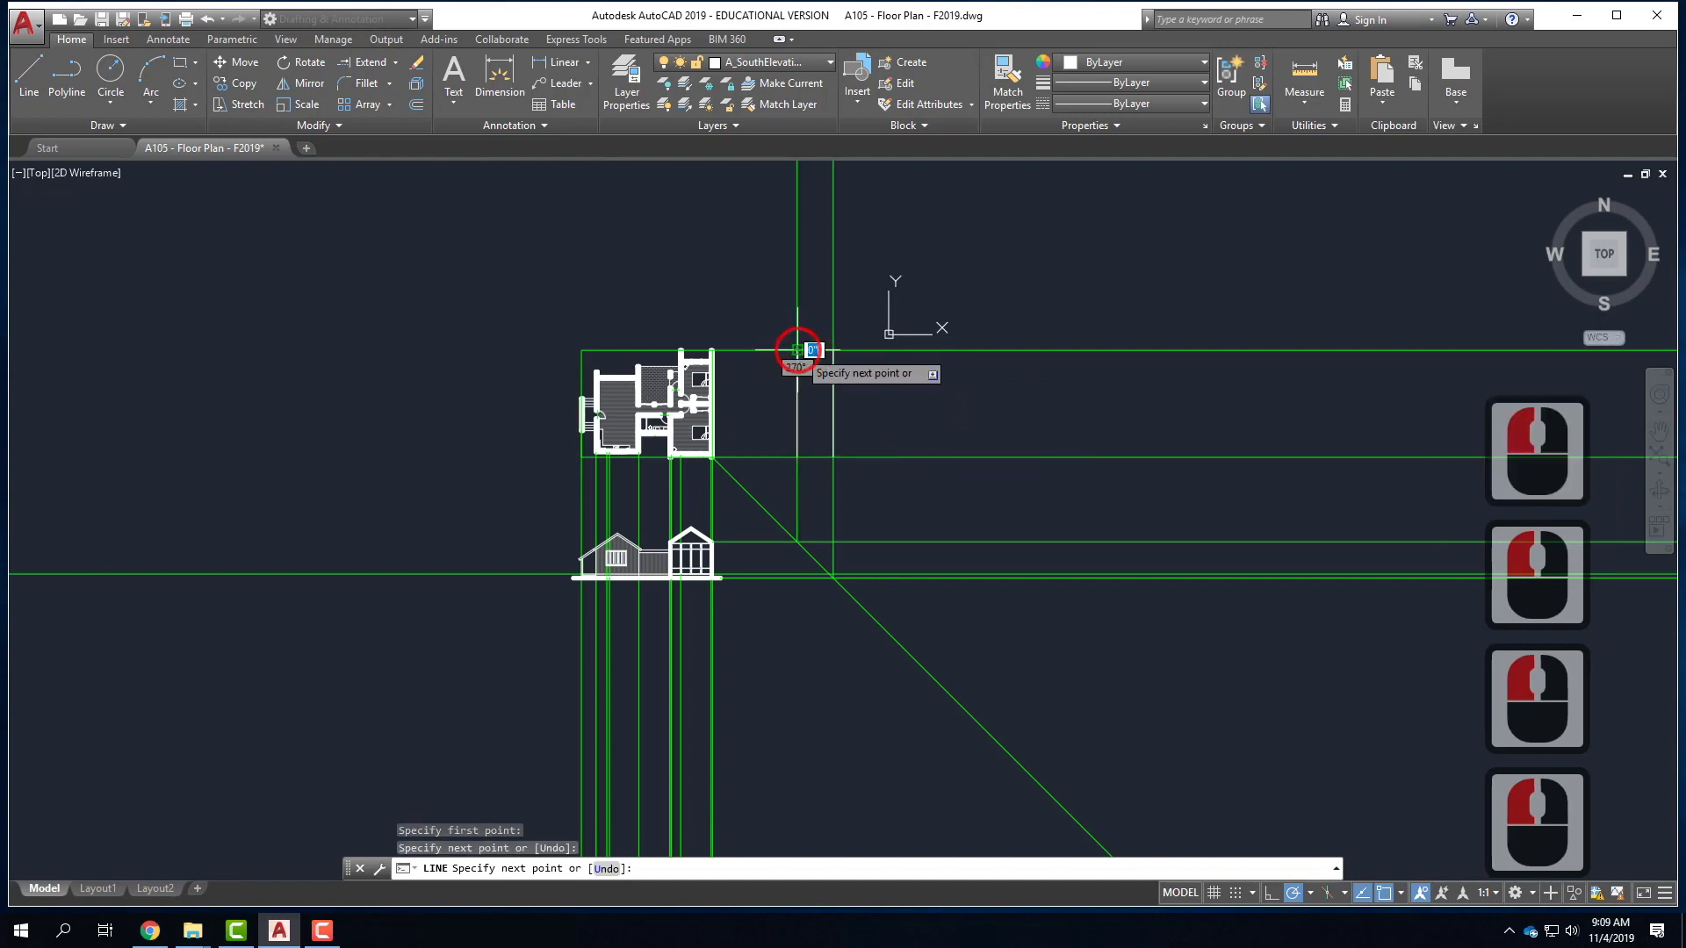
key(Return)
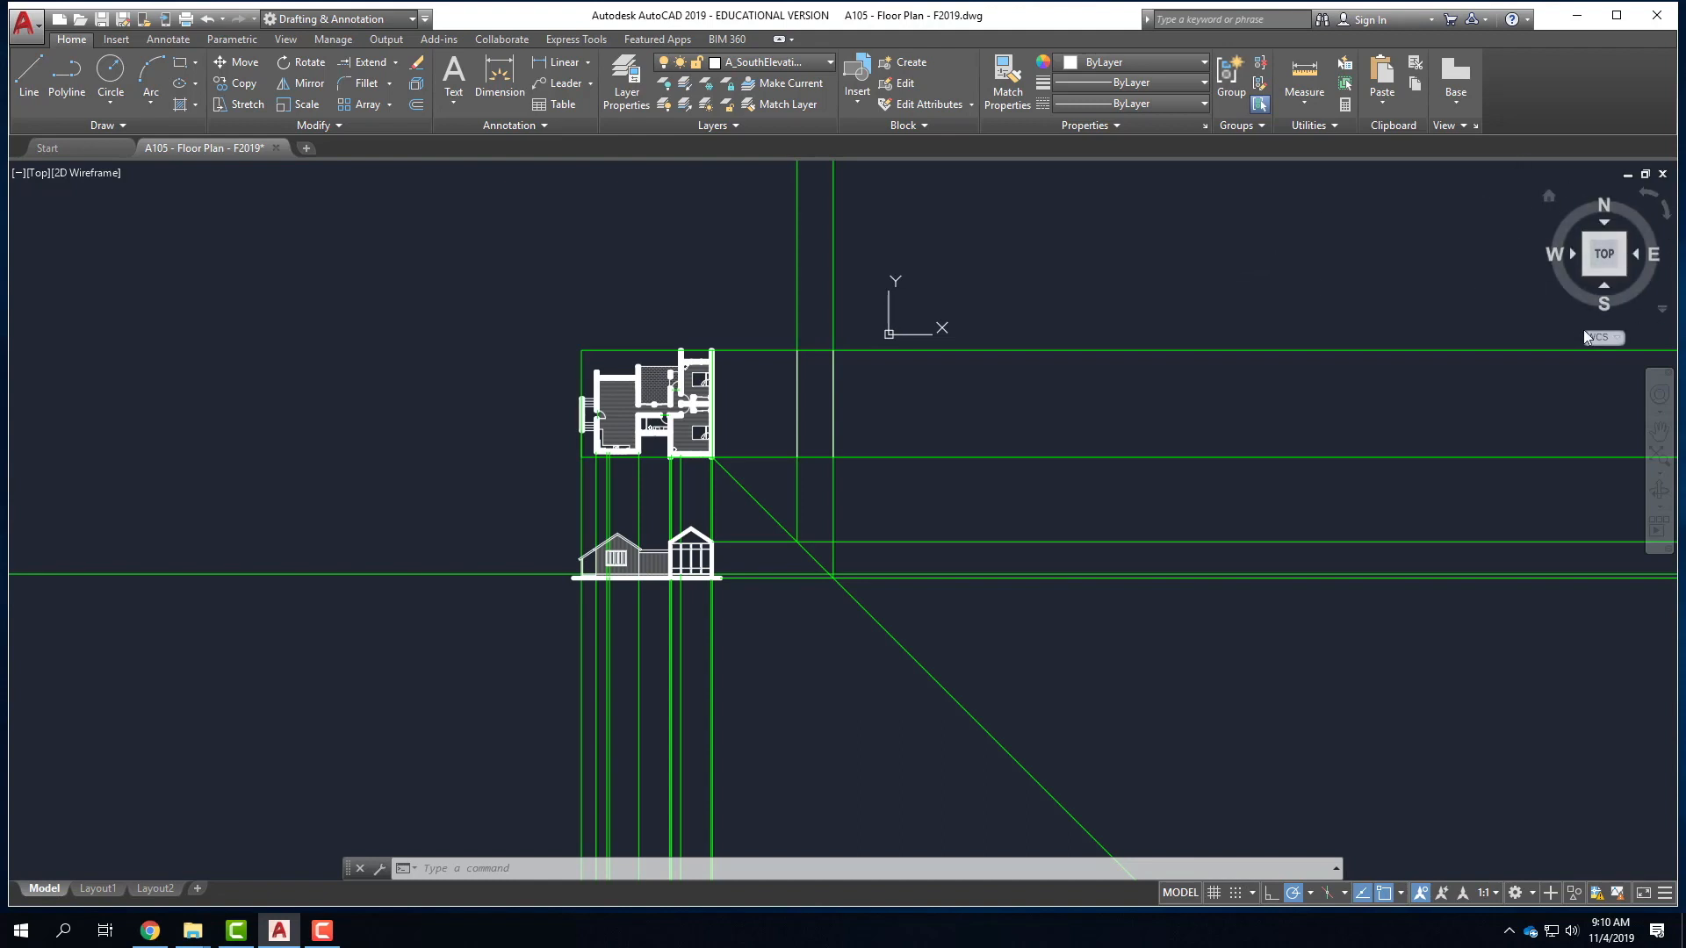
- Rotate the top view so that west points up and east points down
click(1650, 196)
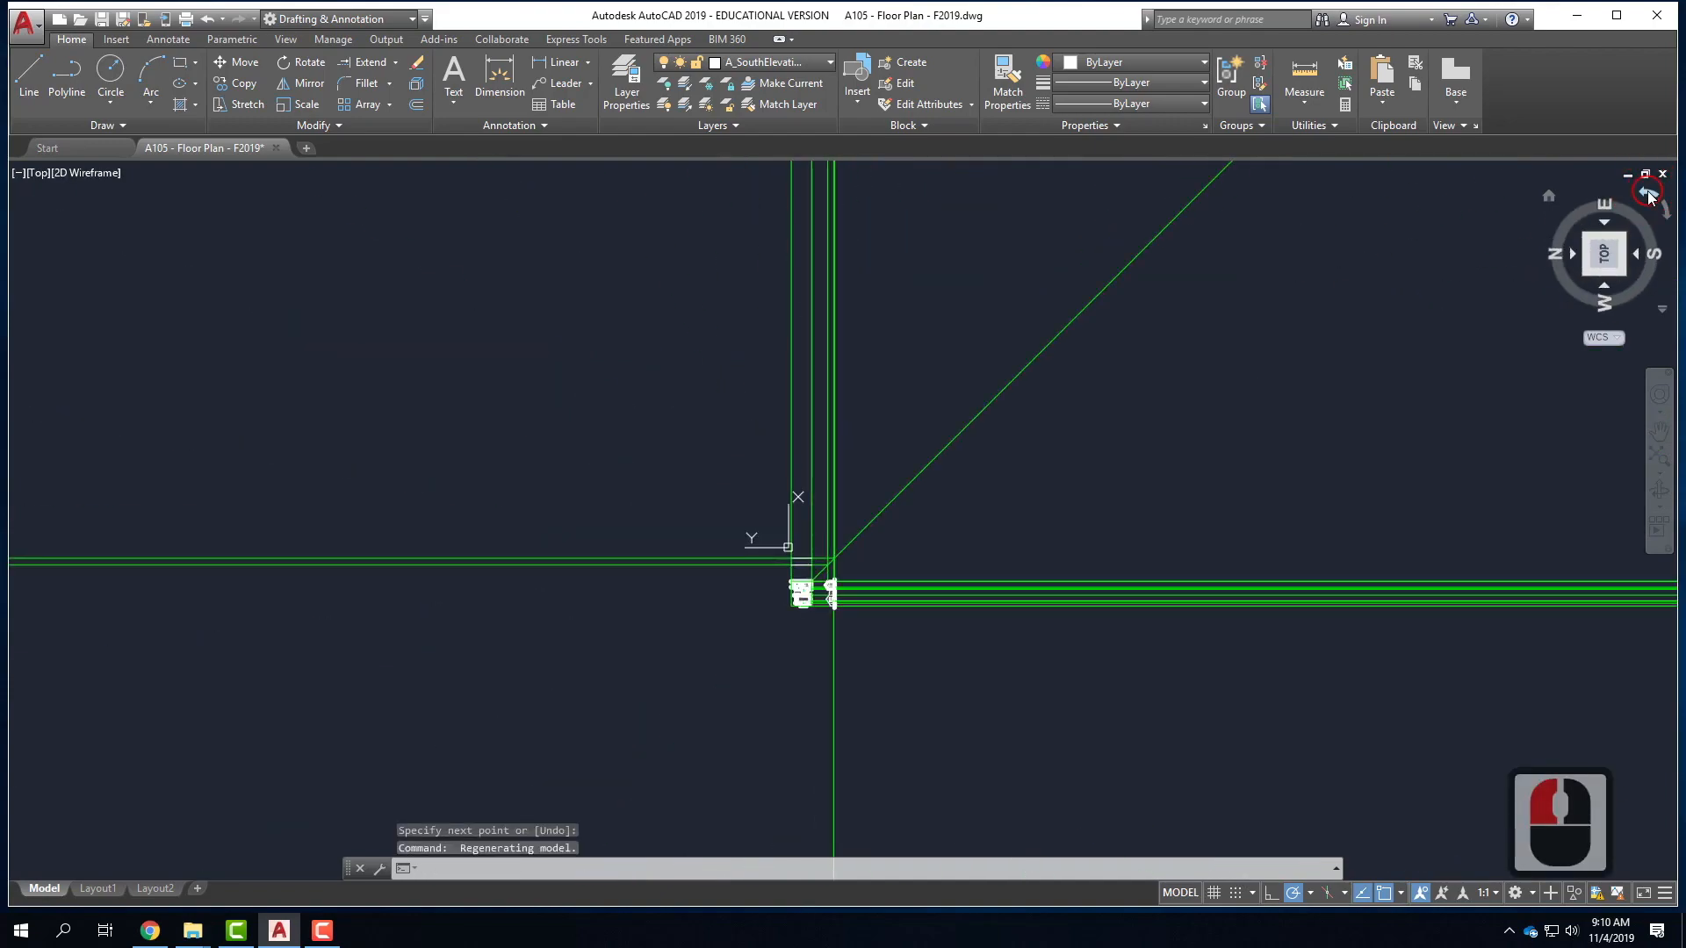
click(1650, 196)
click(1650, 196)
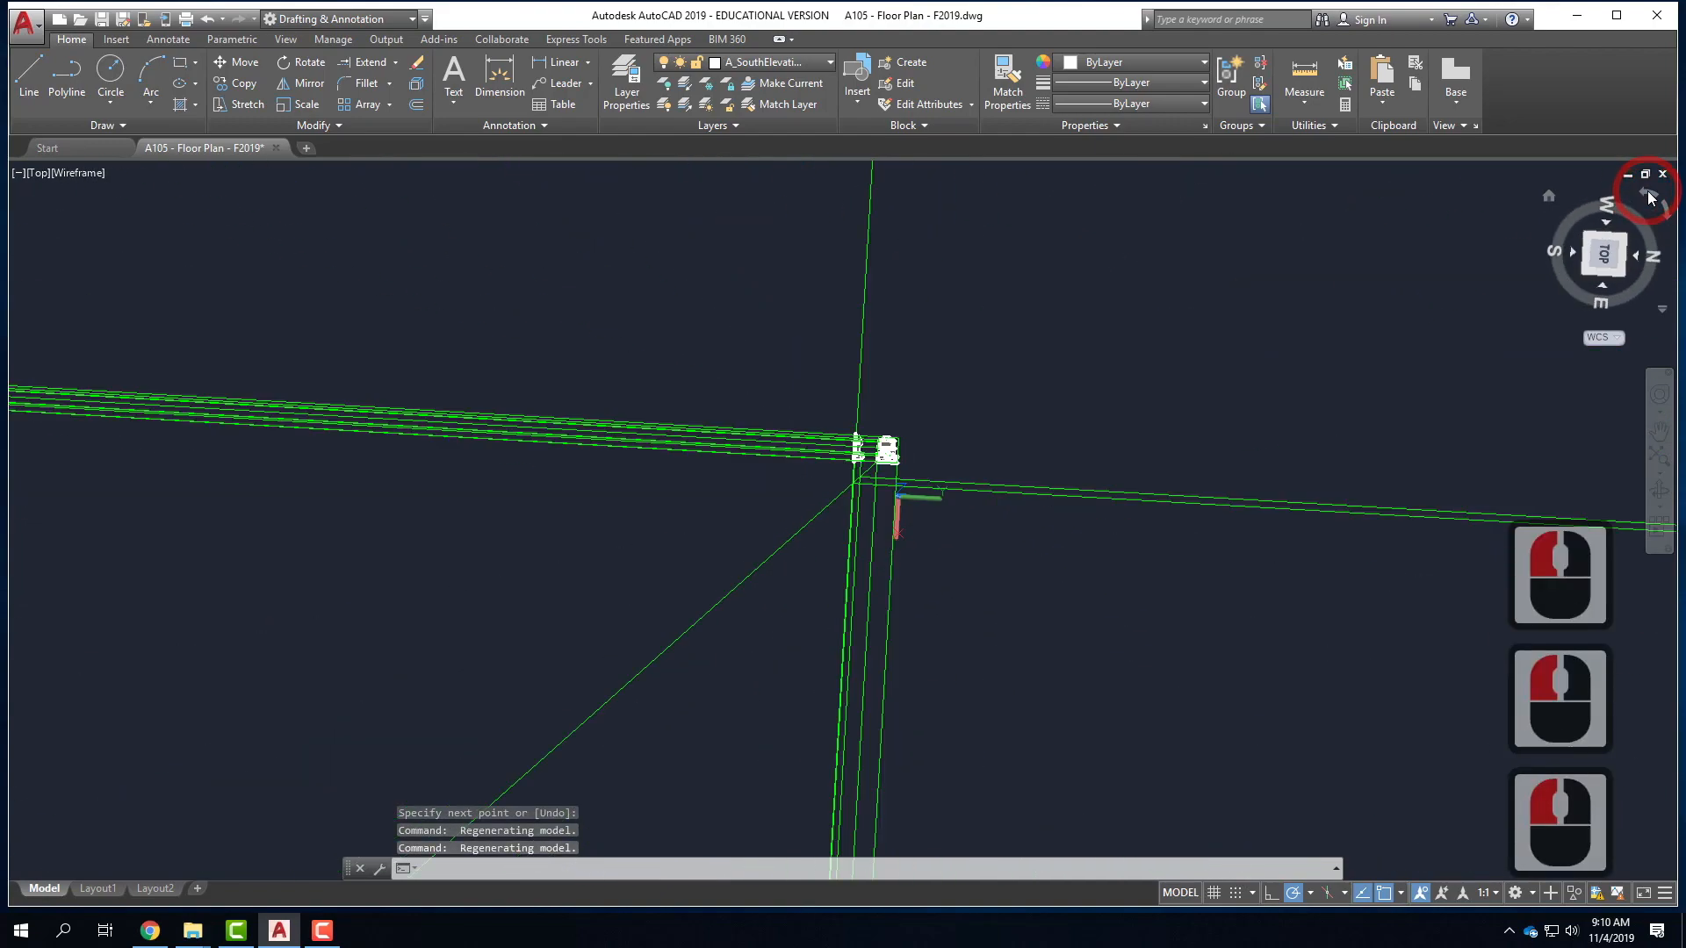
click(1650, 196)
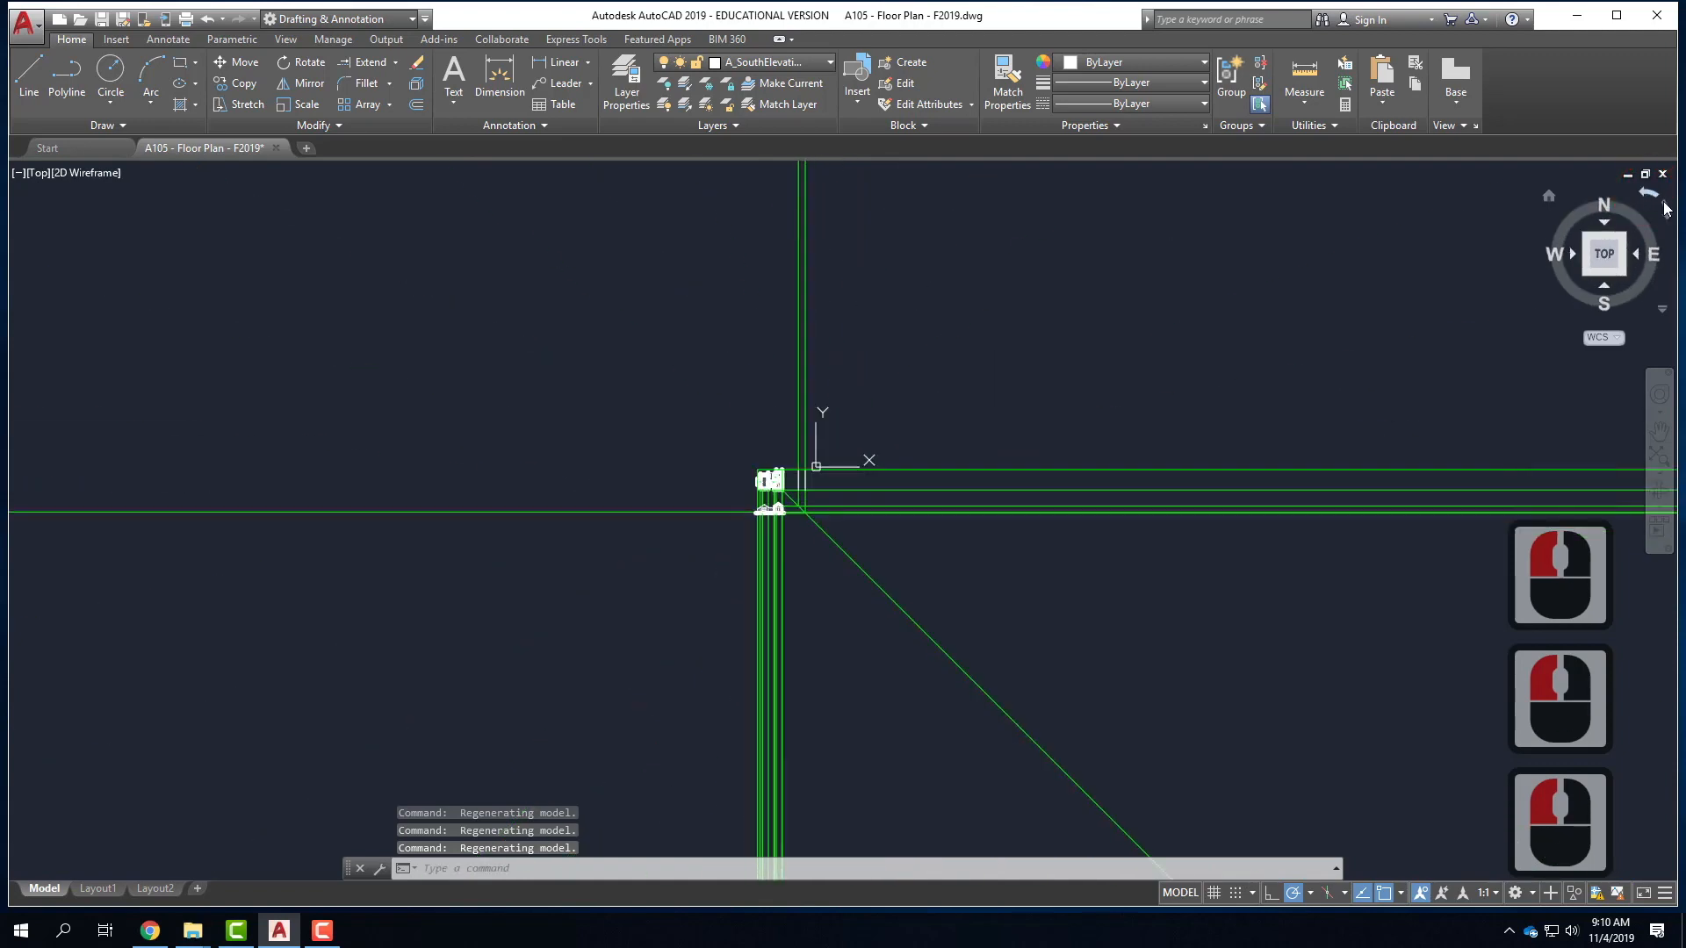
click(1664, 207)
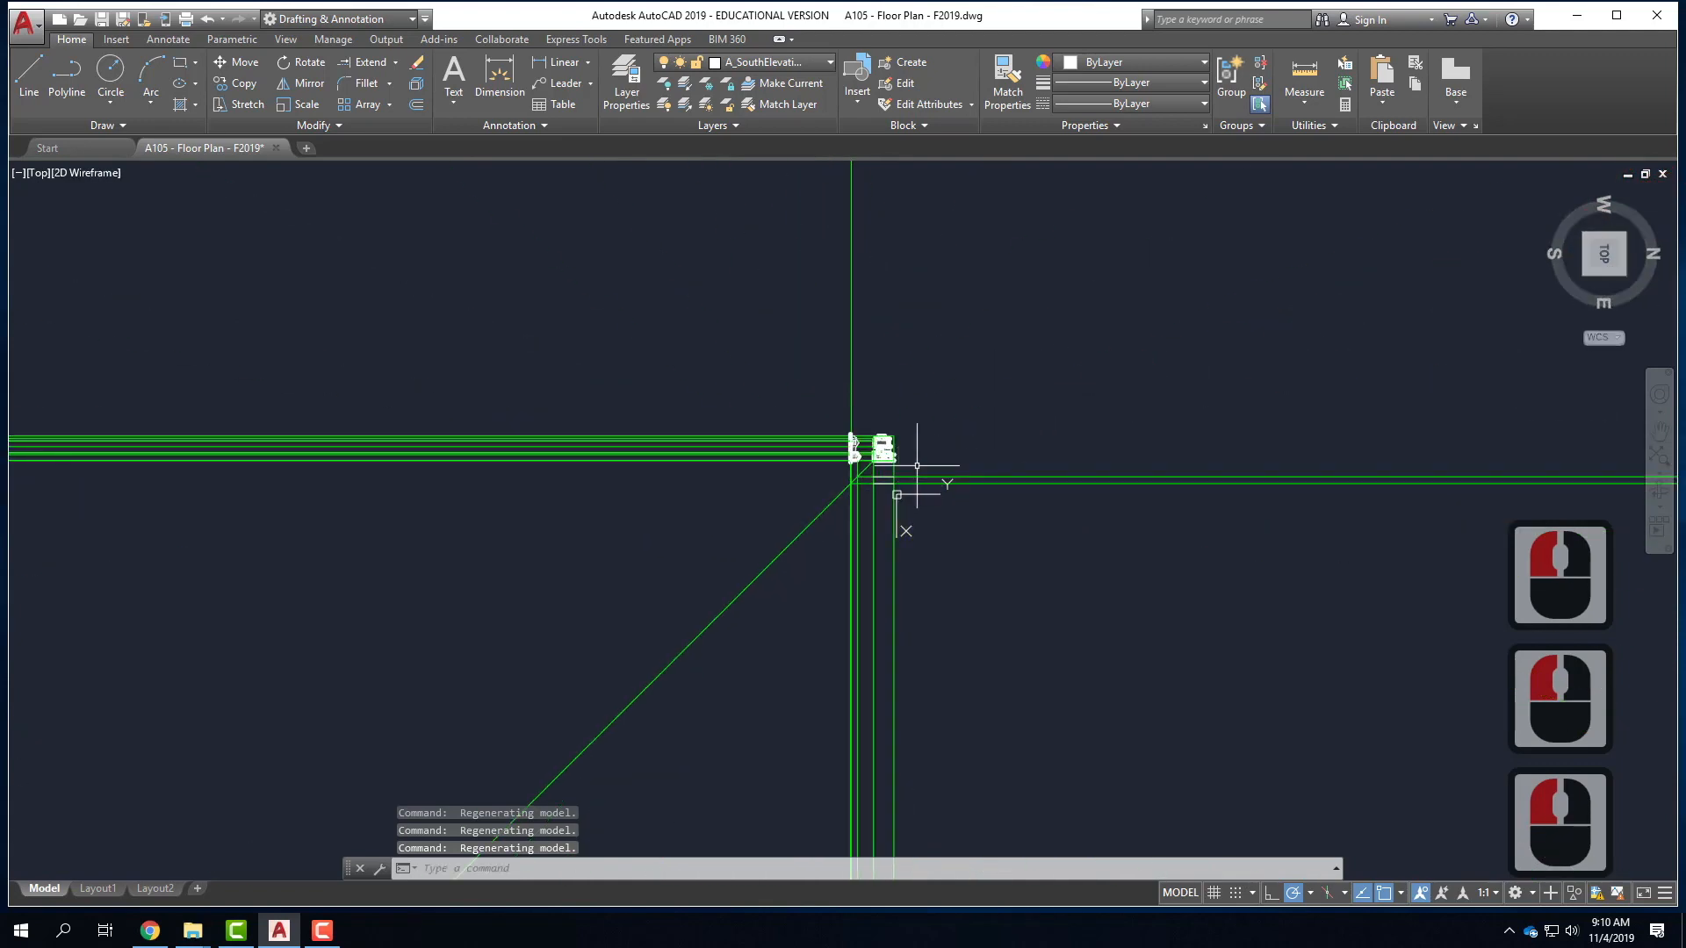
scroll(917, 465, down, 5)
scroll(367, 679, down, 5)
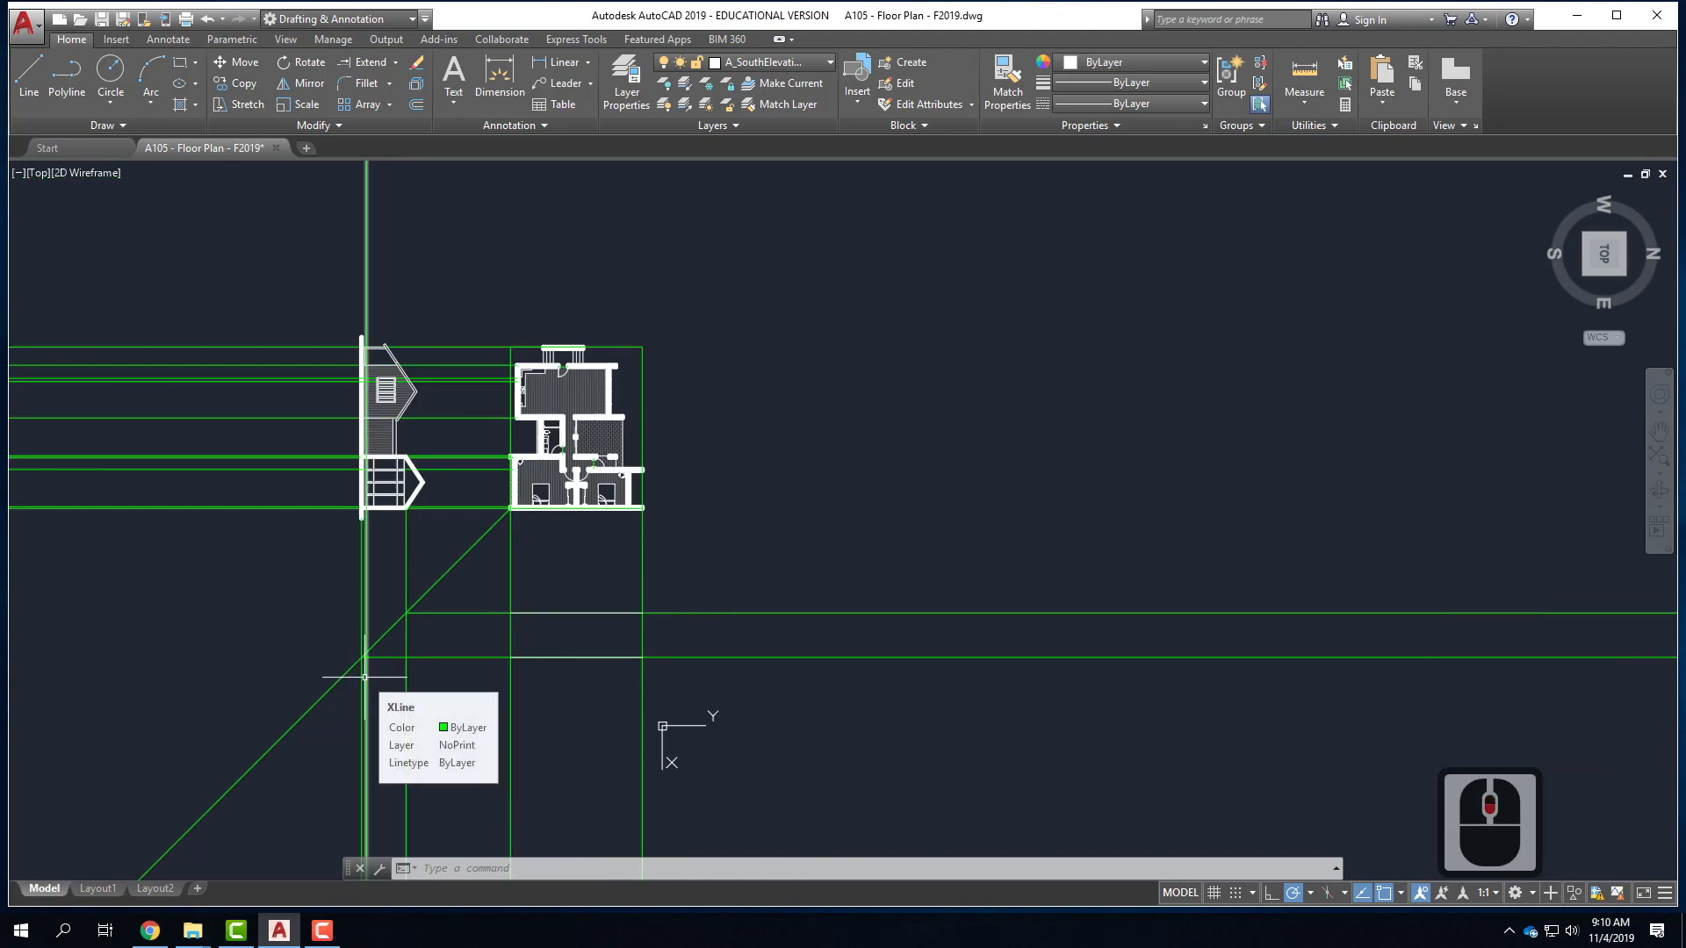
- On the NoPrint layer, draw a ray straight down from the roof peak of the glazed gable, crossing the 45° ray
scroll(557, 647, up, 2)
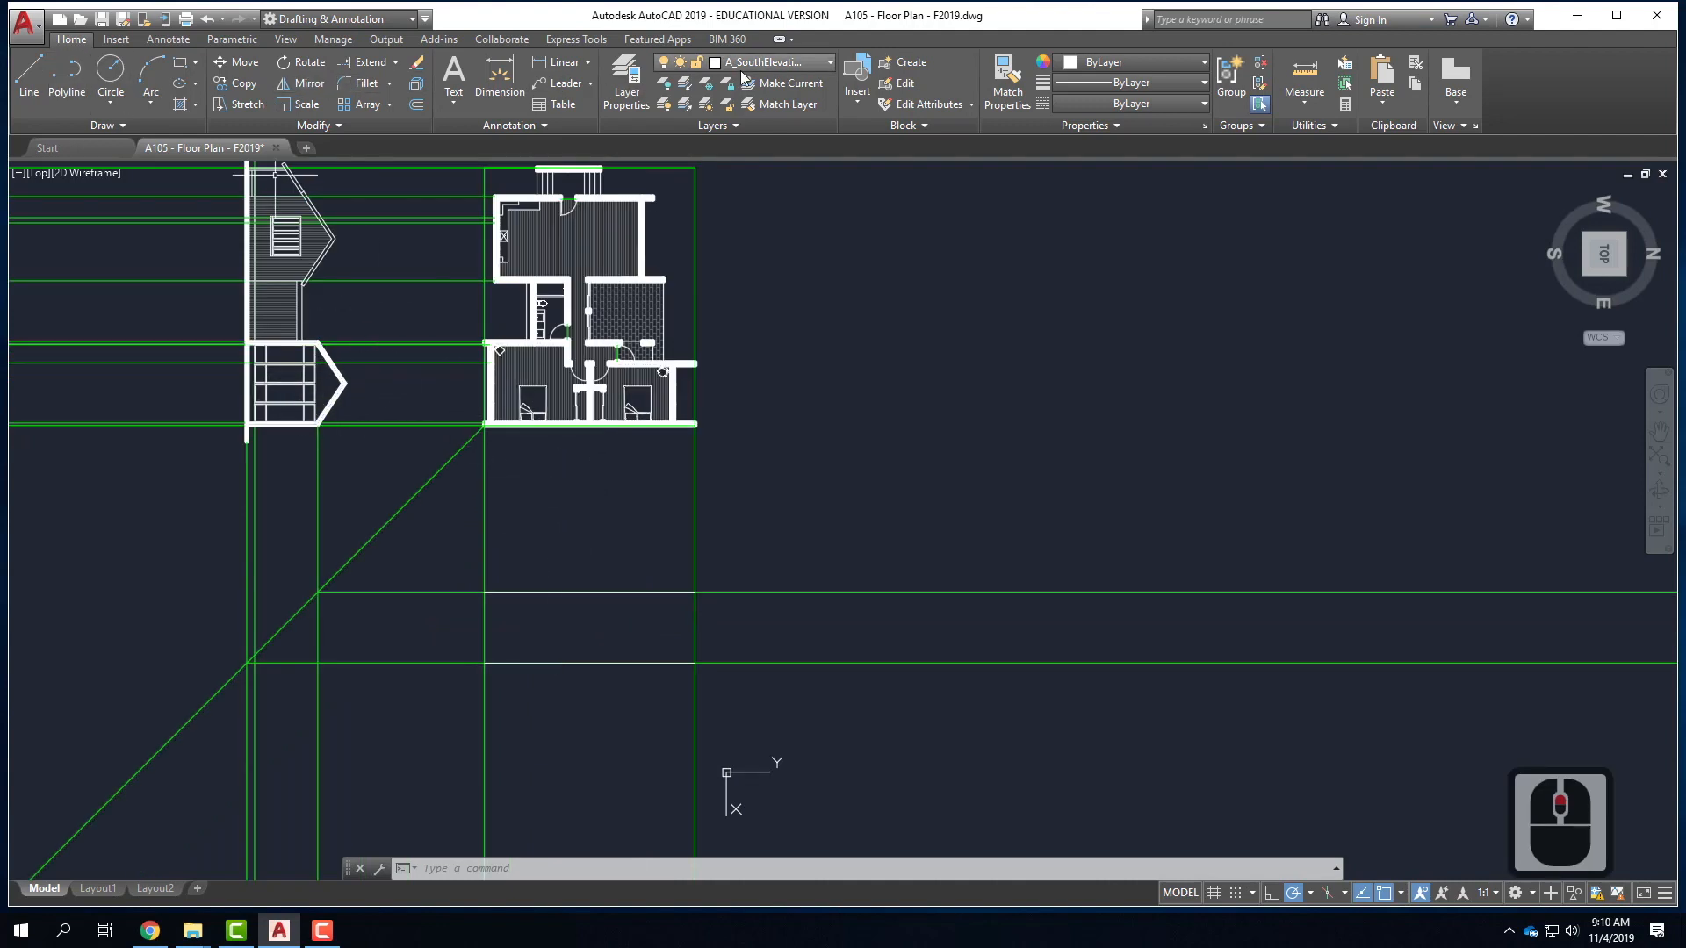
click(769, 63)
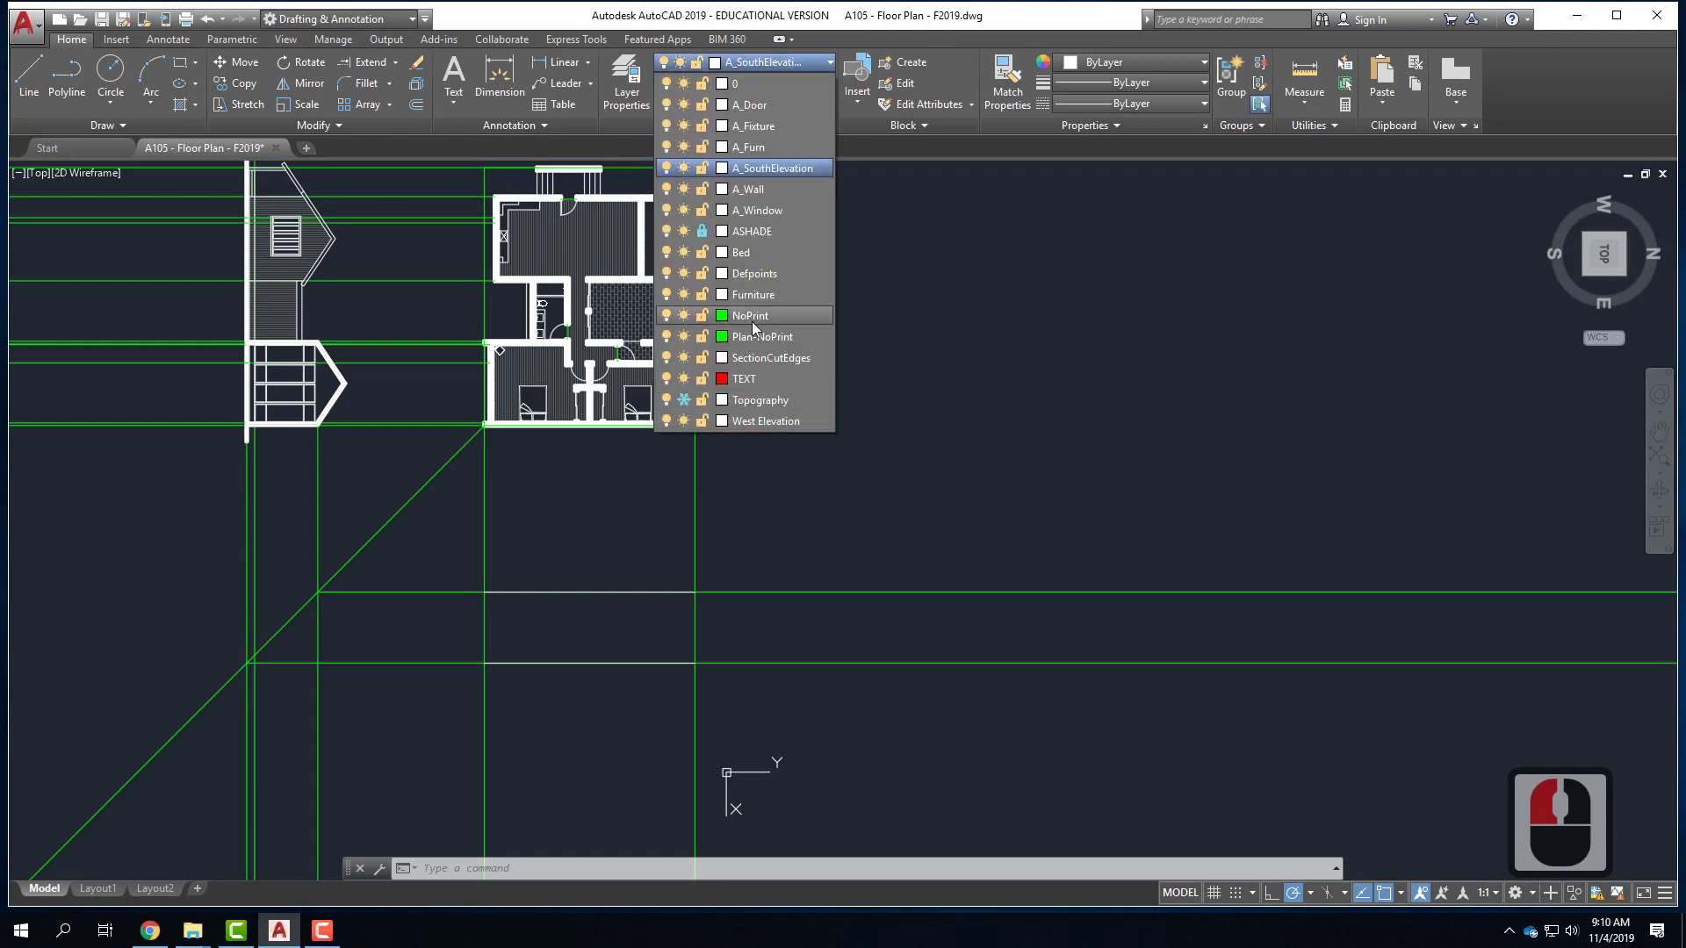
click(755, 316)
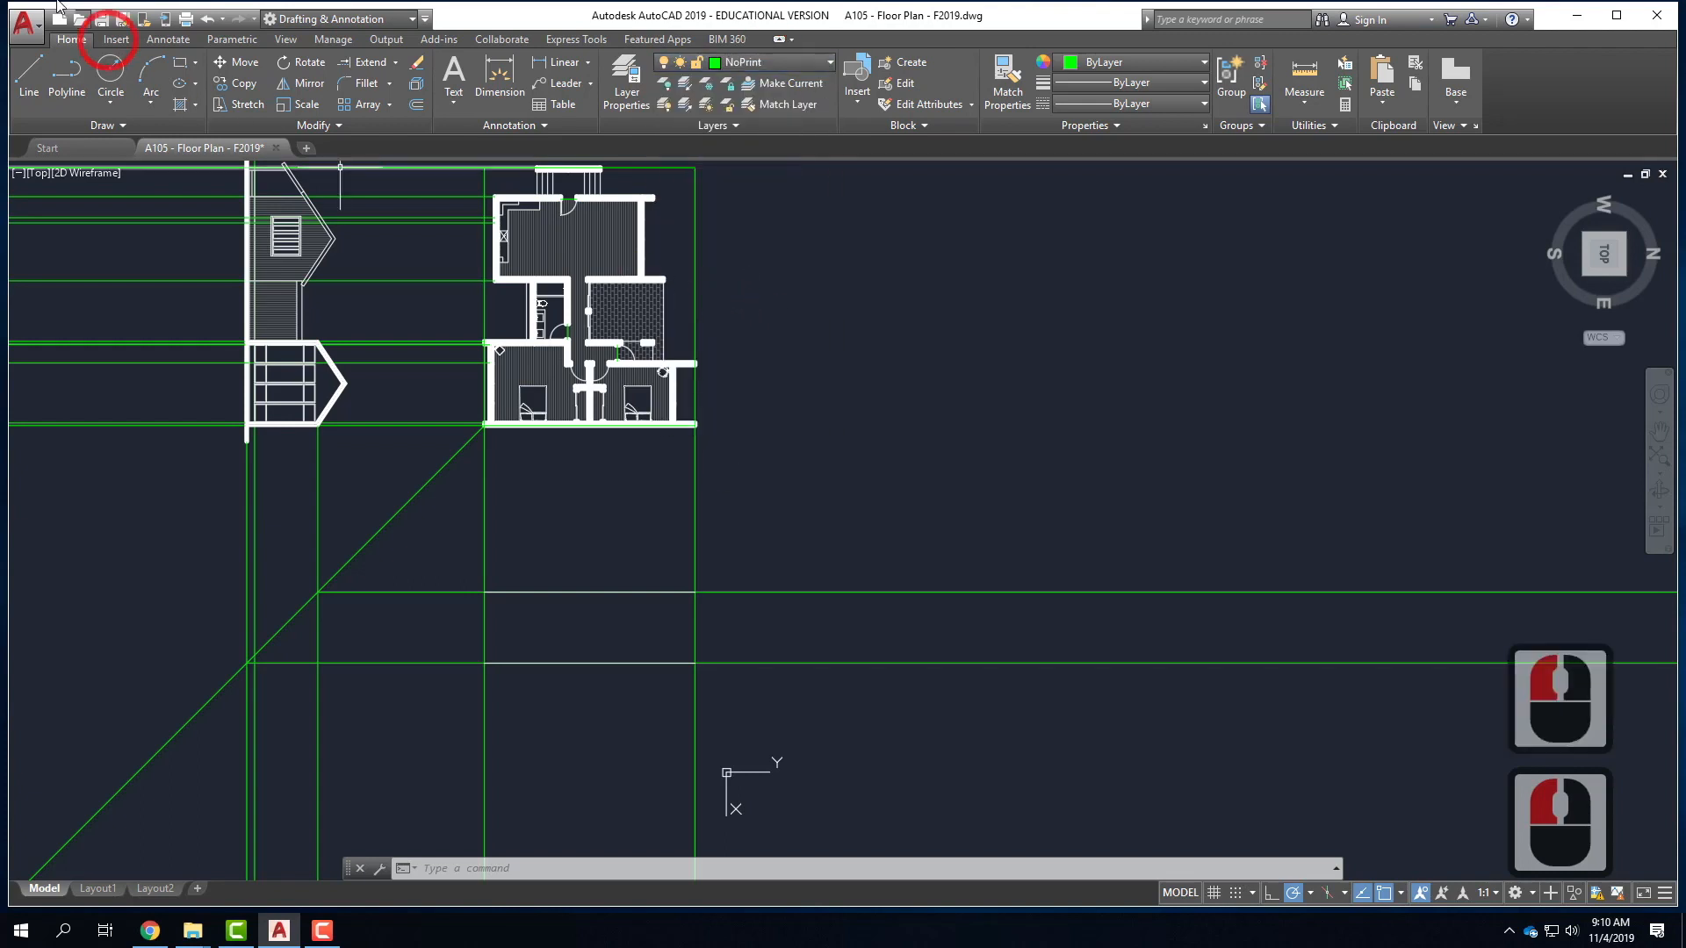
text(RAY)
key(Return)
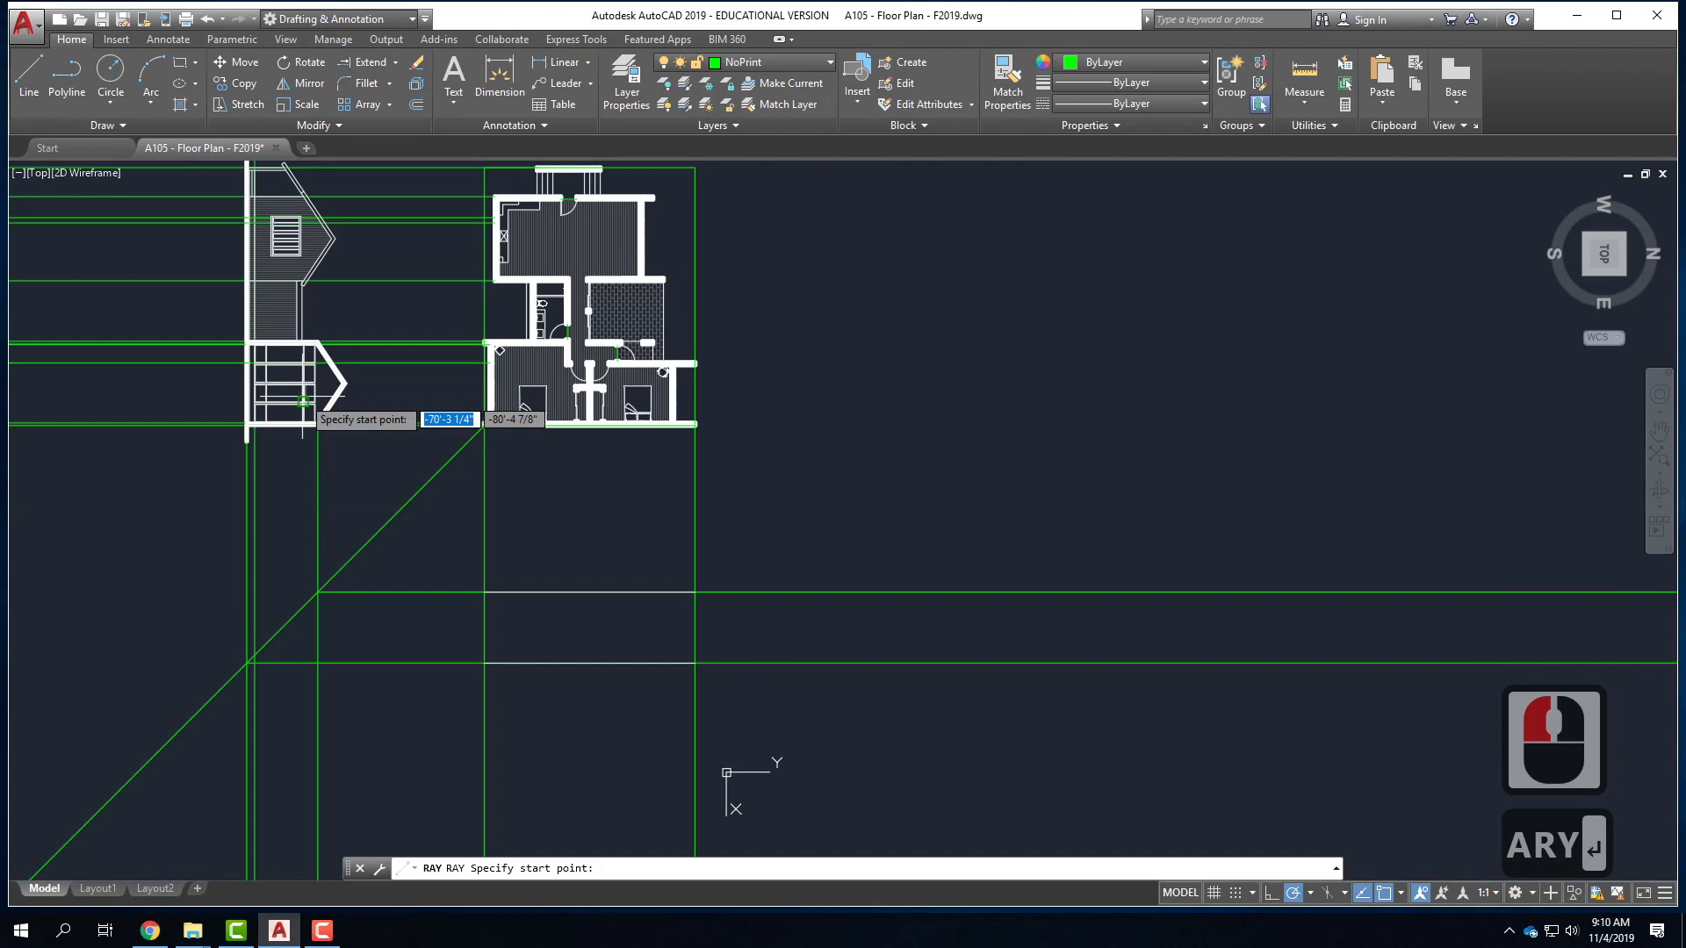
click(346, 383)
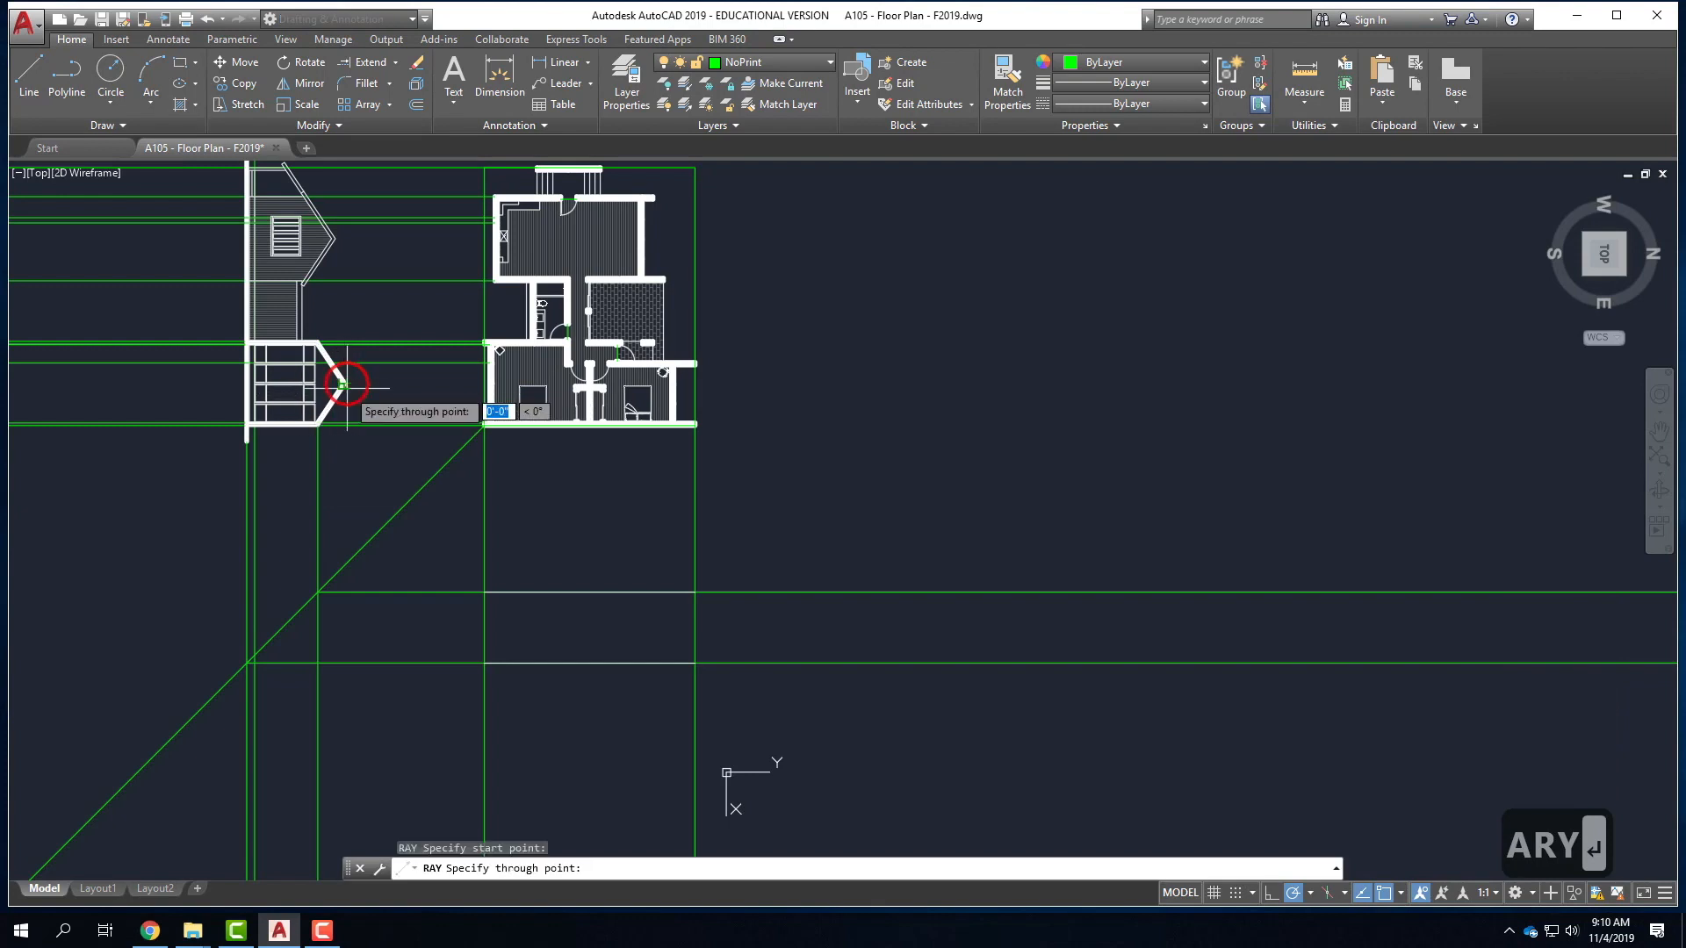
click(341, 508)
key(Return)
- Draw a horizontal ray to the right from the intersection of the roof-peak ray and the 45° ray
right_click(346, 525)
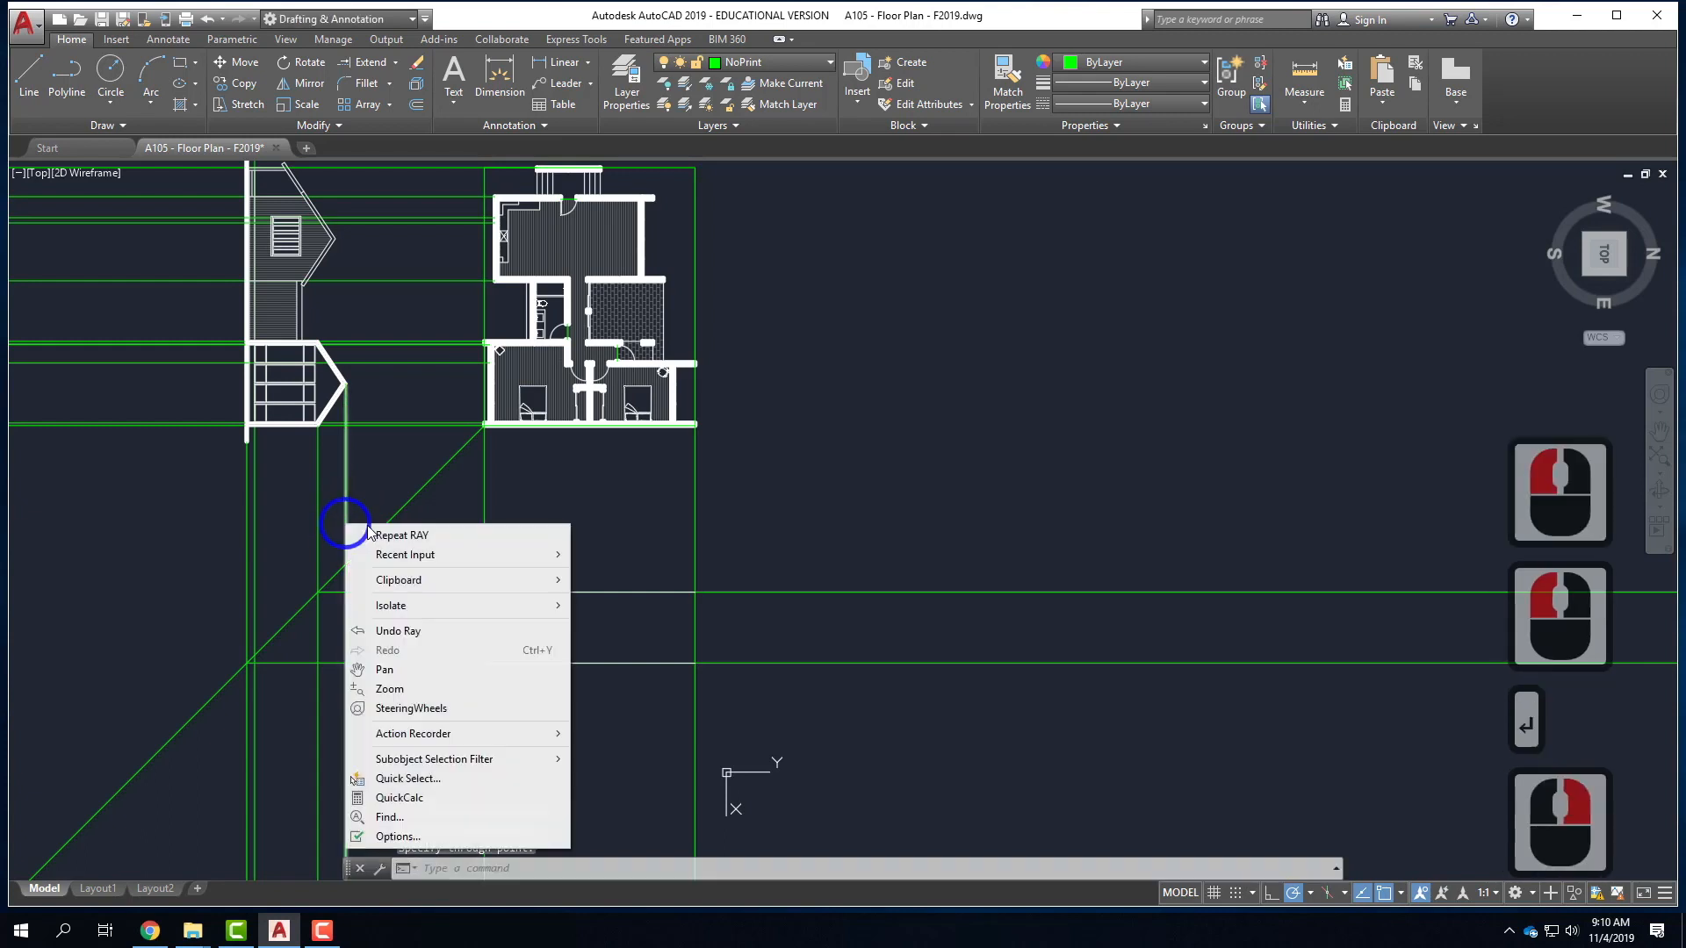
click(395, 535)
click(346, 564)
click(564, 564)
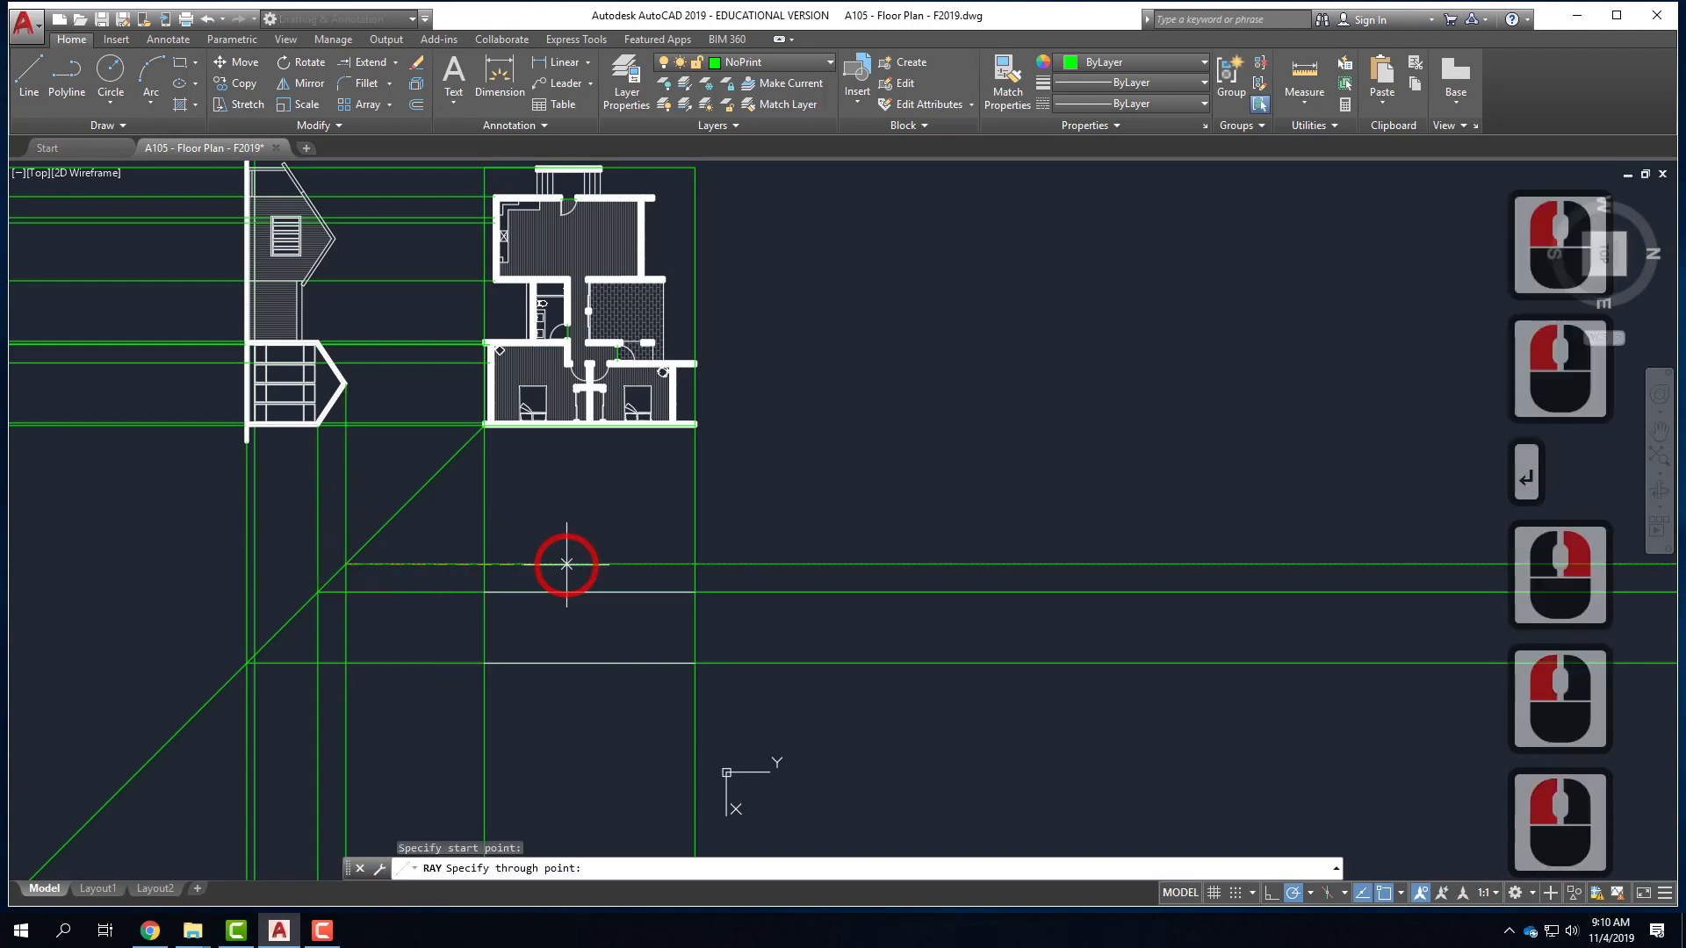
key(Return)
- On the A_SouthElevation layer, draw the ridge line along the new horizontal ray between the two vertical rays projected from the plan
click(802, 62)
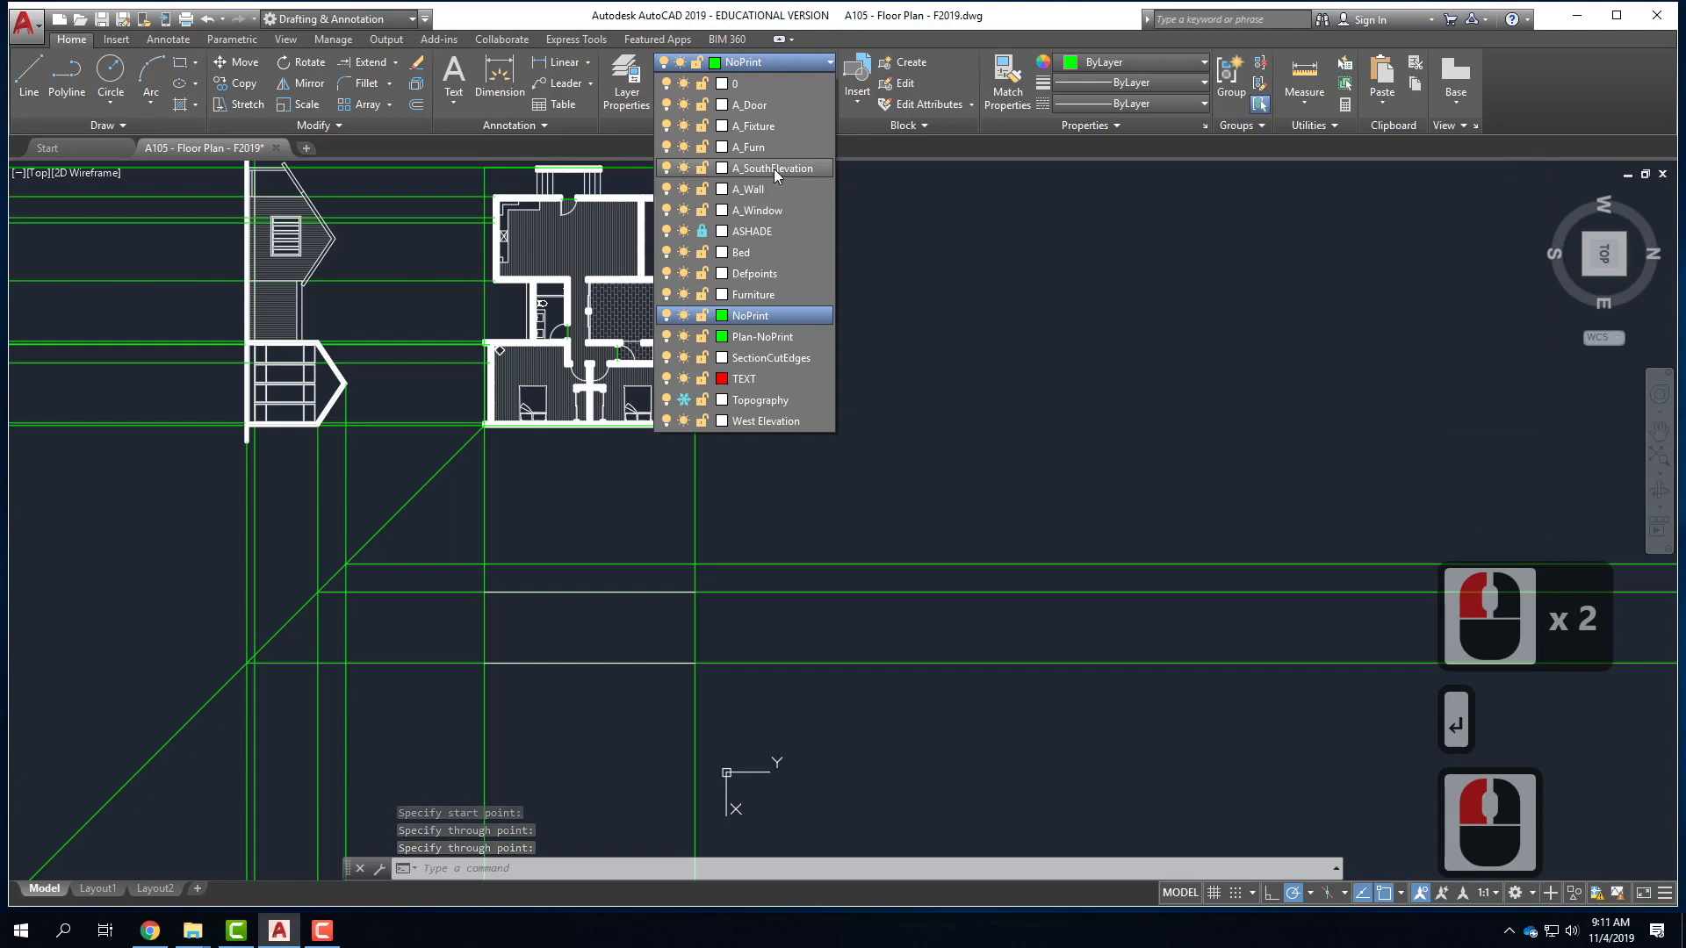
click(772, 169)
click(29, 75)
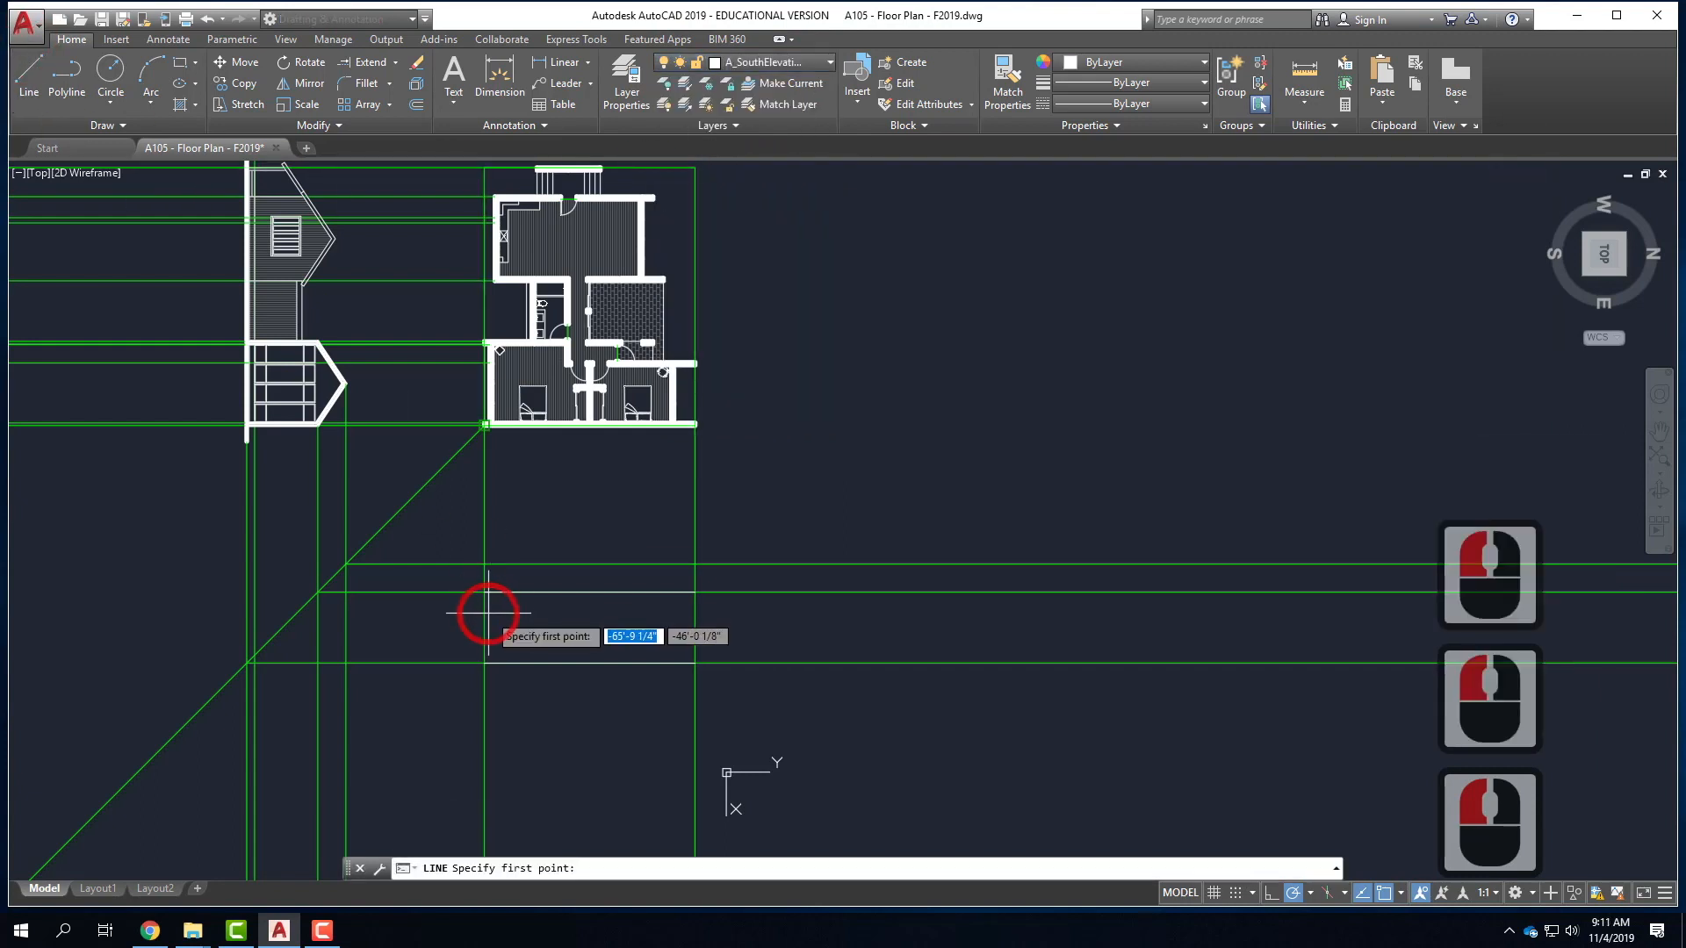
click(485, 564)
click(693, 563)
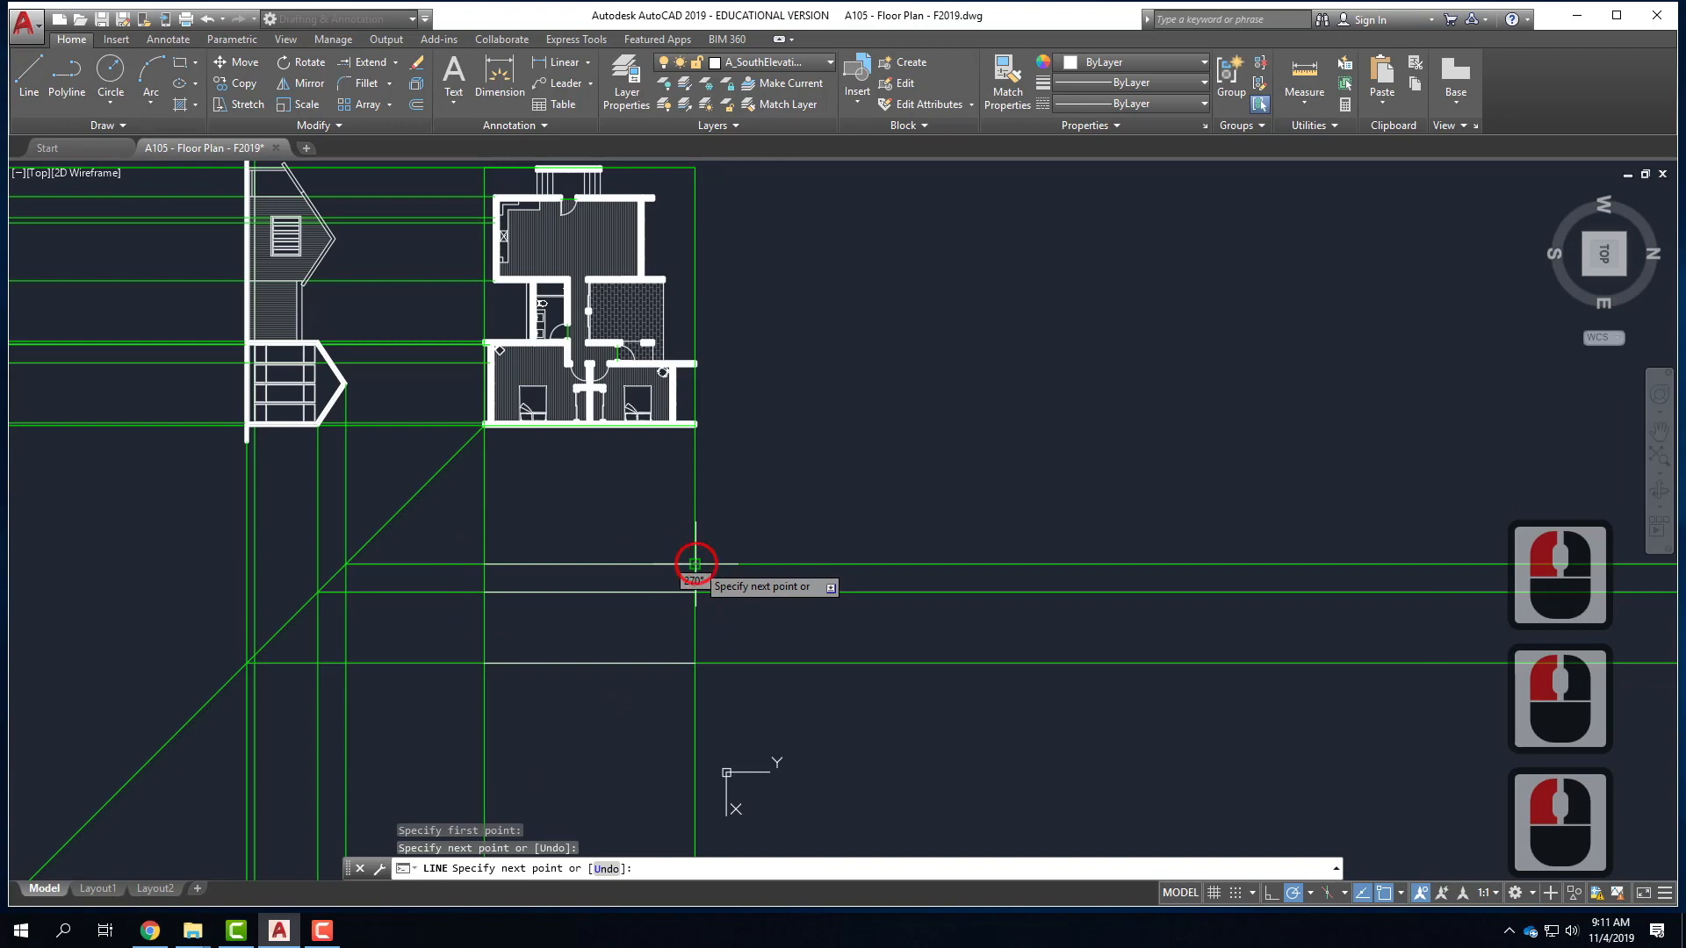
key(Return)
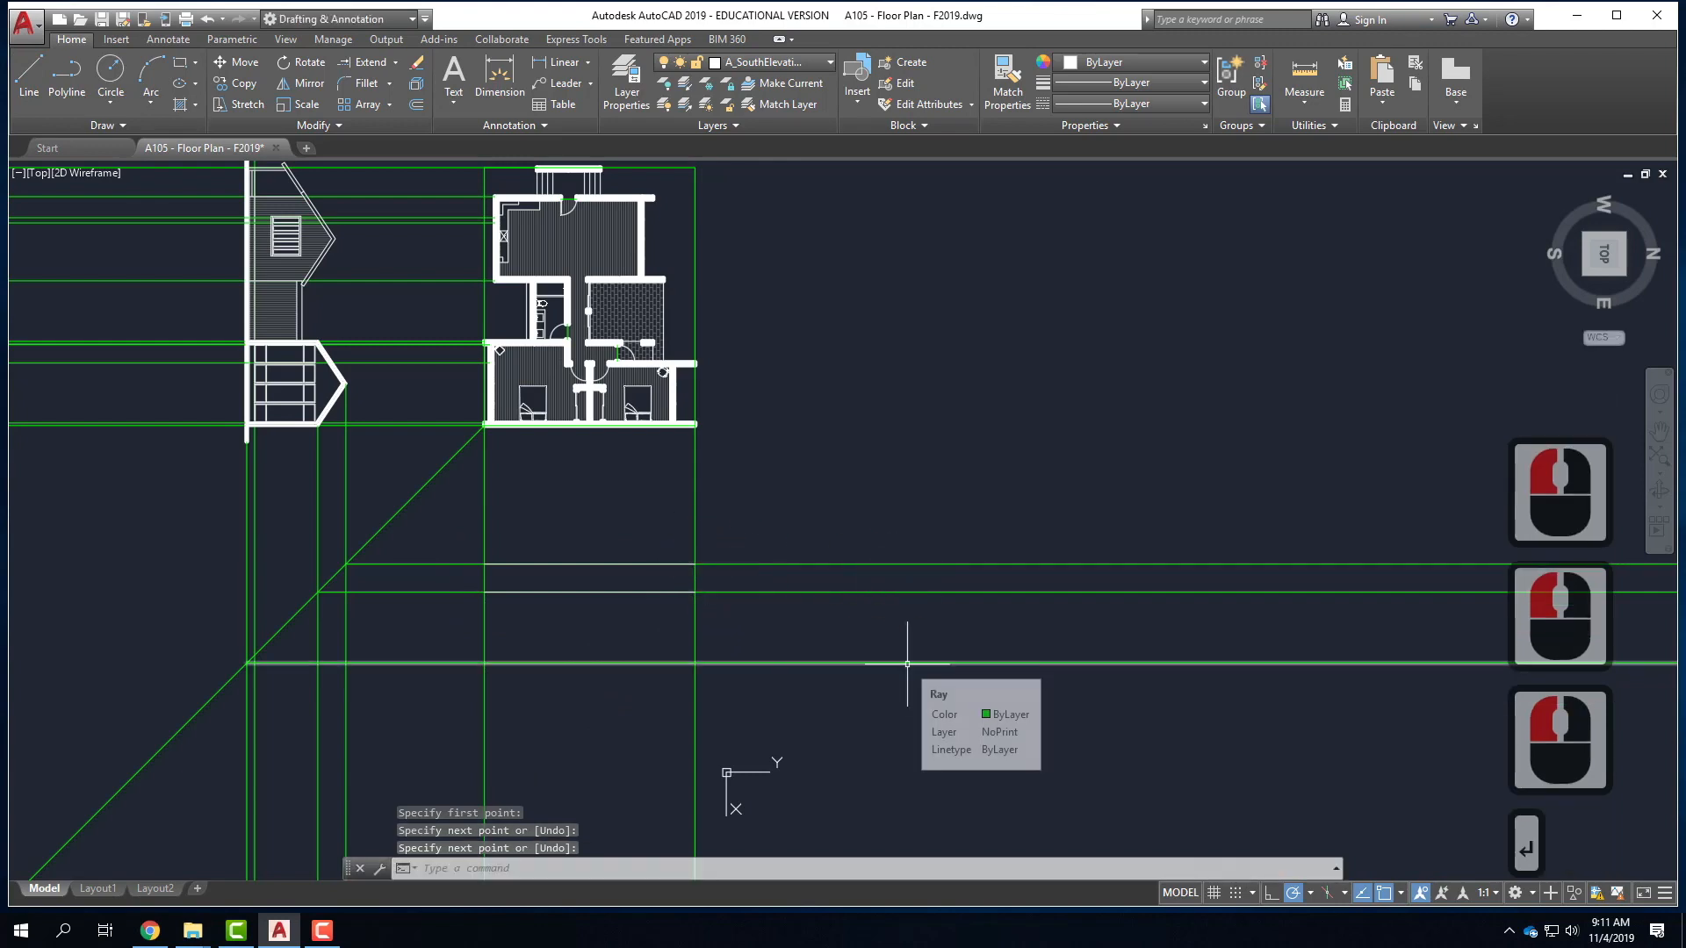
- Draw the left edge of the east elevation from the ridge line through the eave line to the ground line
scroll(514, 670, up, 2)
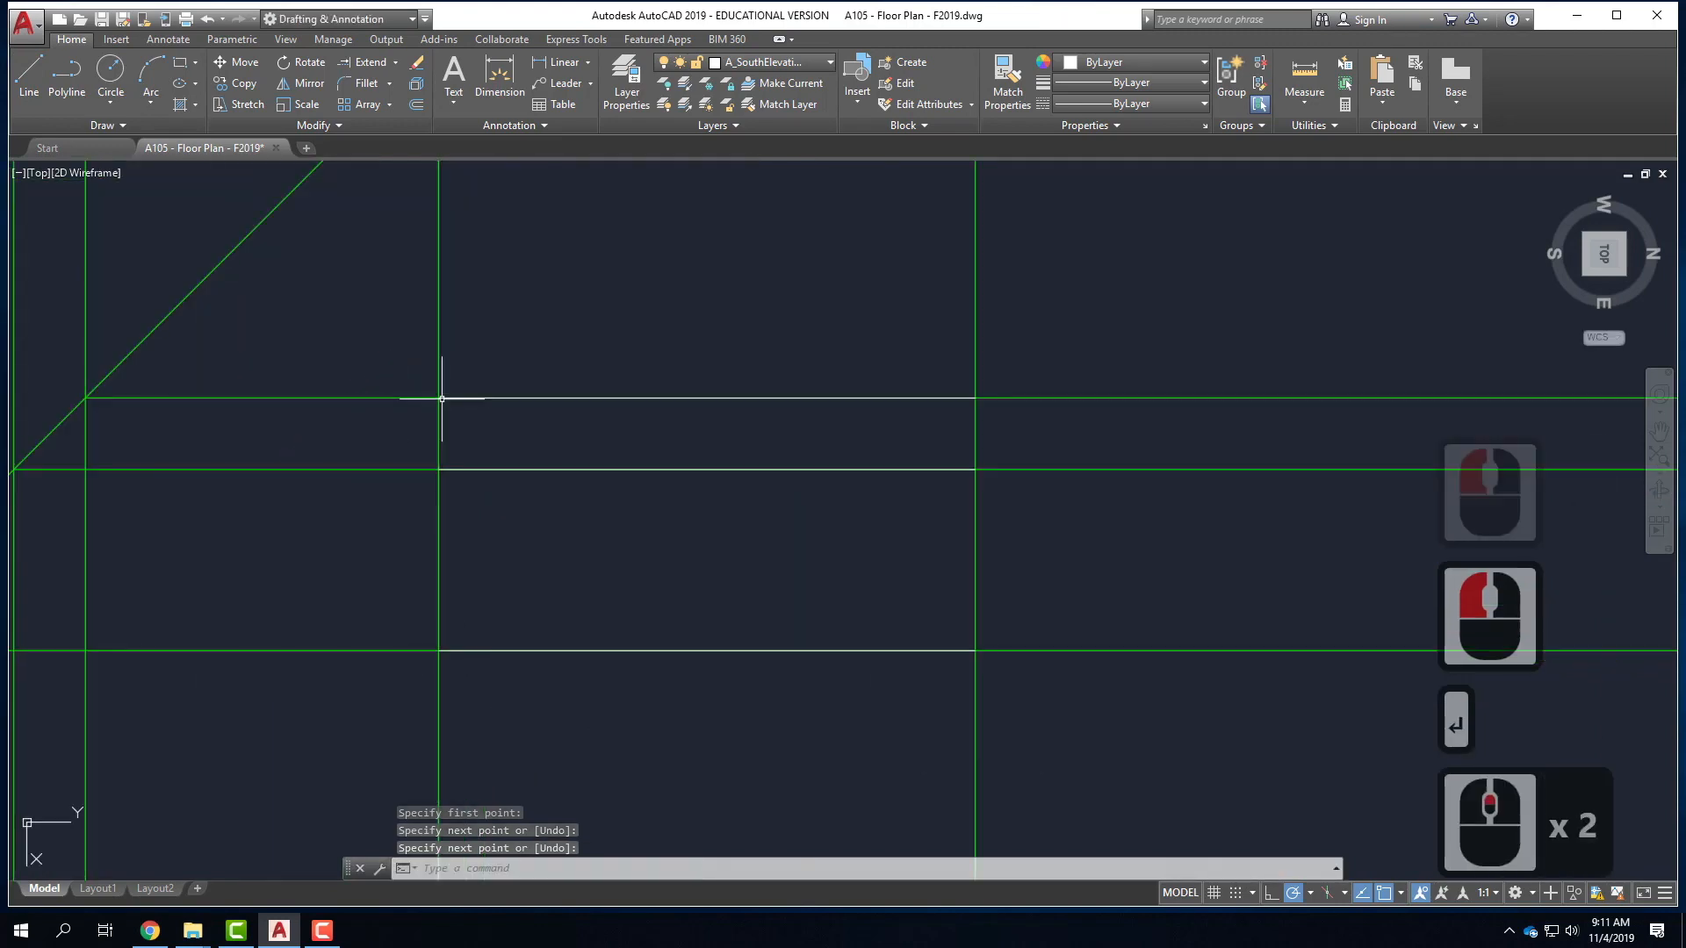
click(29, 81)
click(438, 398)
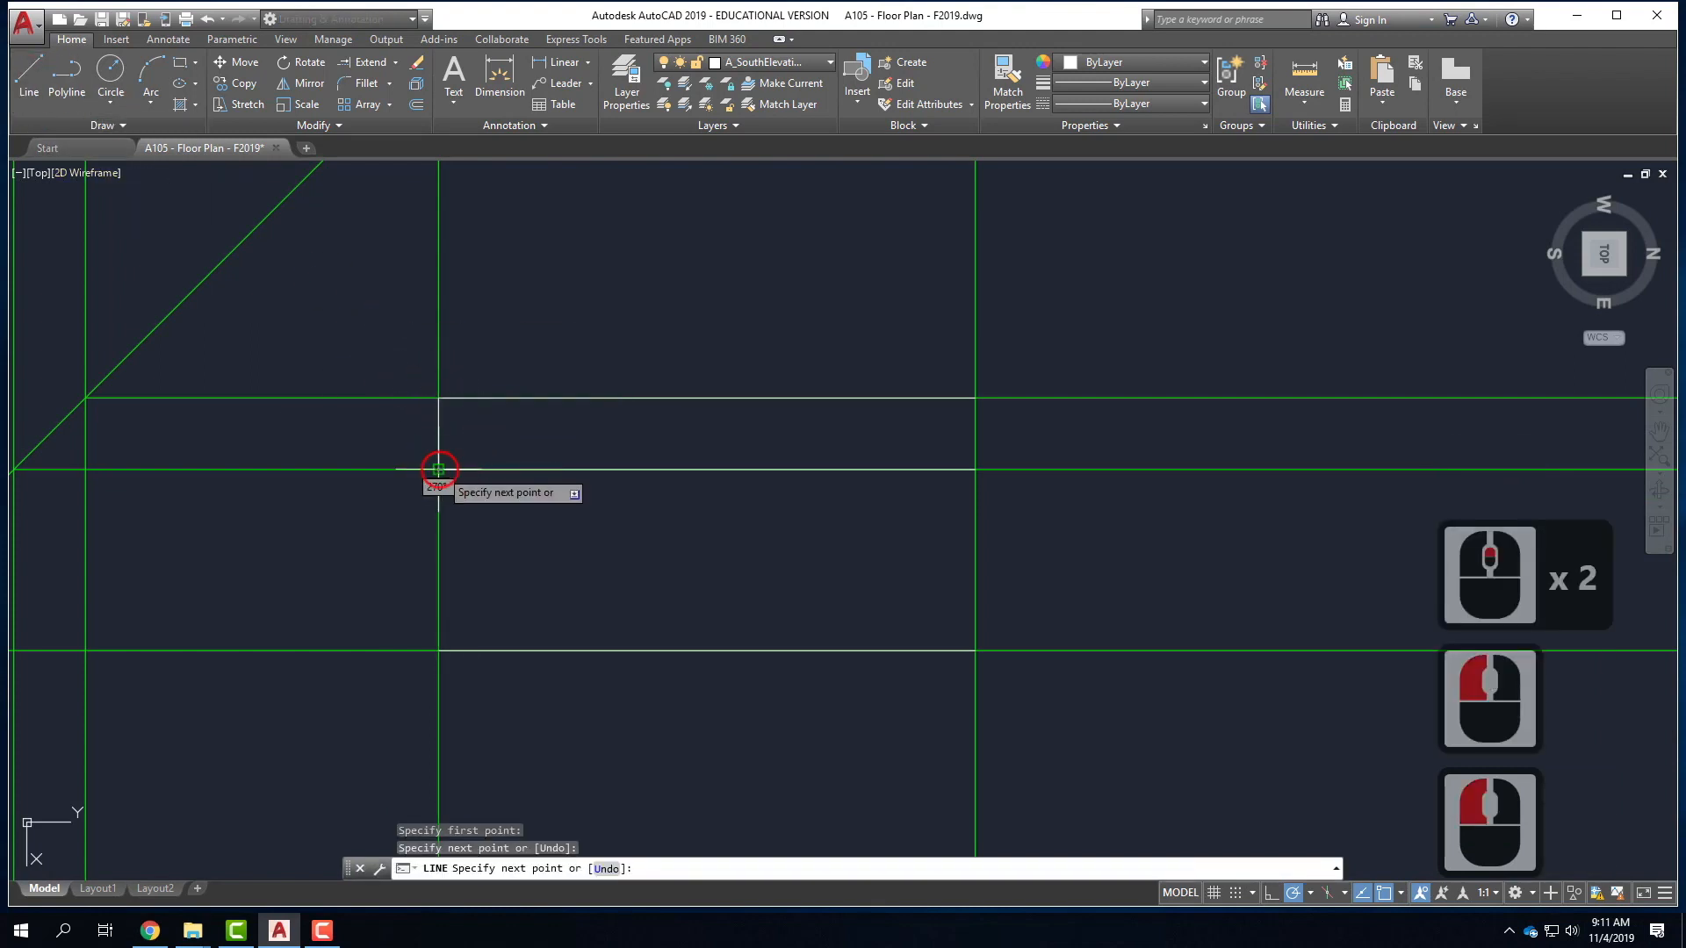
click(438, 470)
click(438, 650)
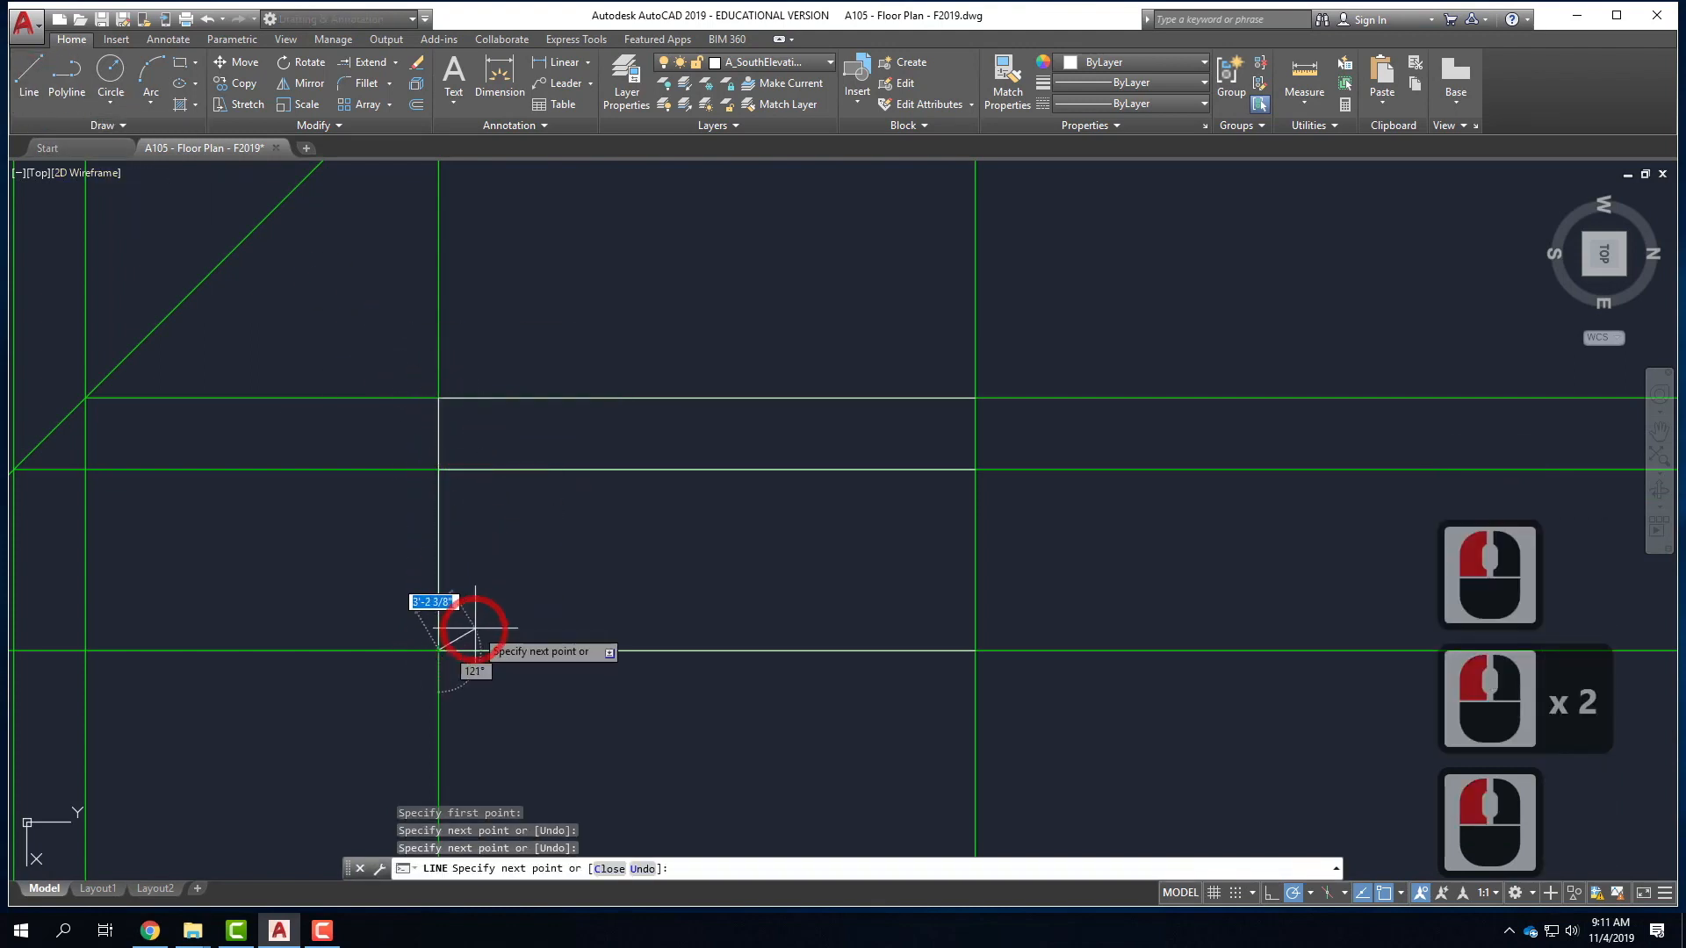
key(Return)
- Draw the right edge of the east elevation from the ridge line through the eave line to the ground line
right_click(721, 542)
click(764, 552)
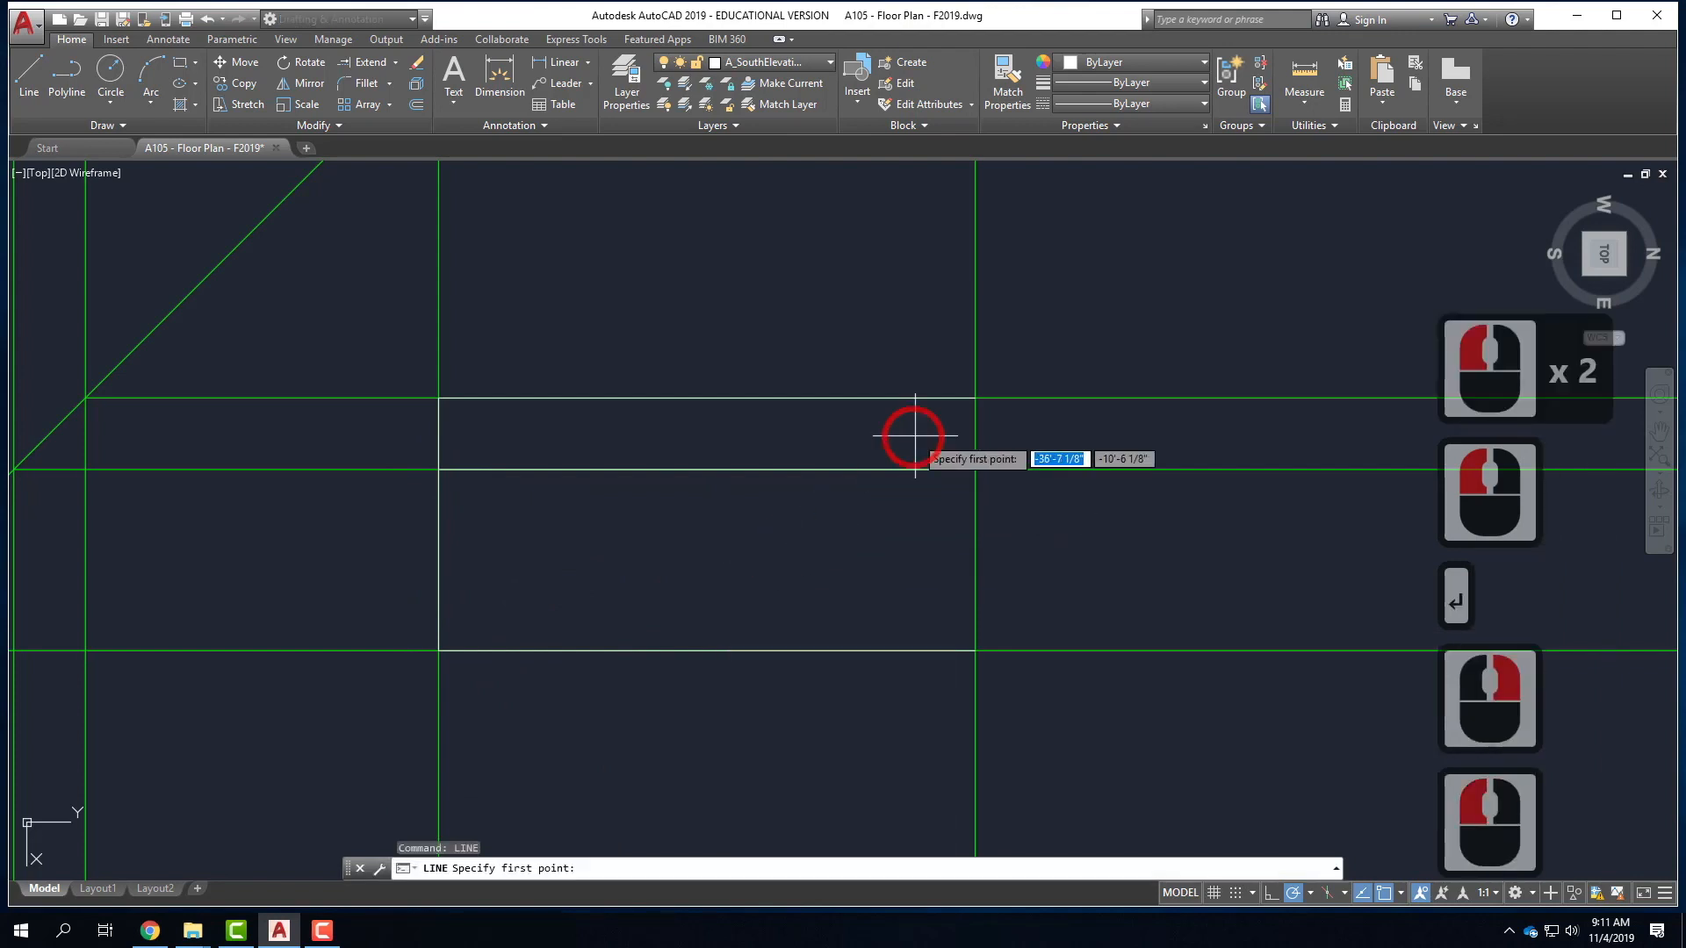
click(976, 397)
click(975, 470)
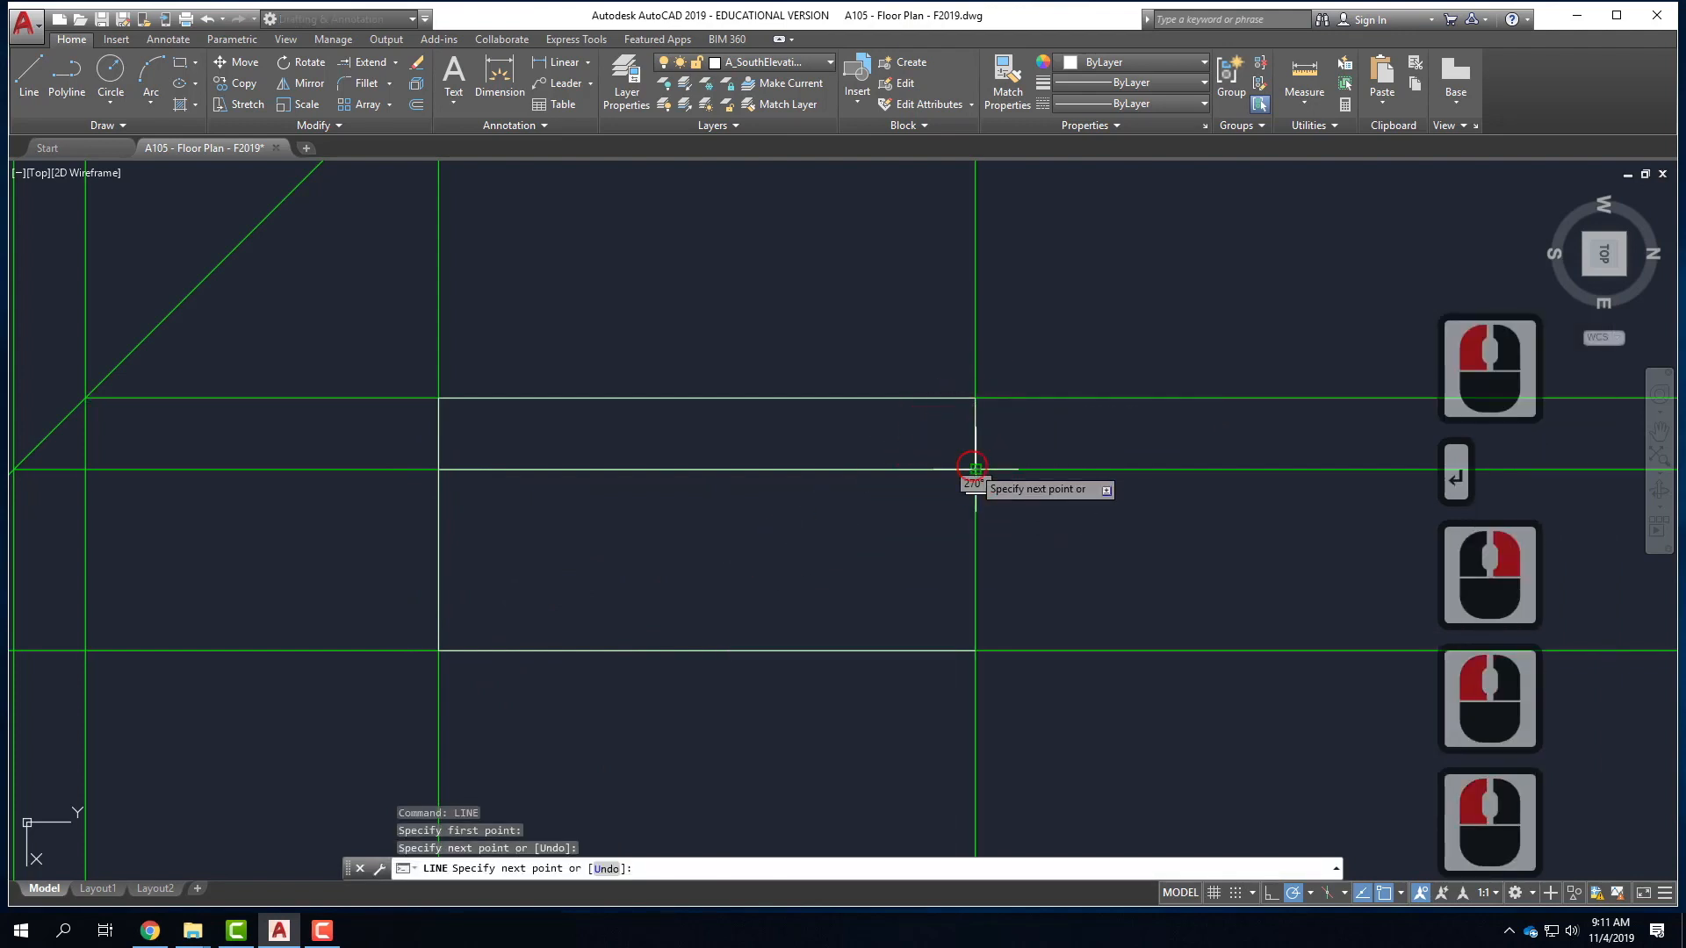
click(974, 649)
key(Return)
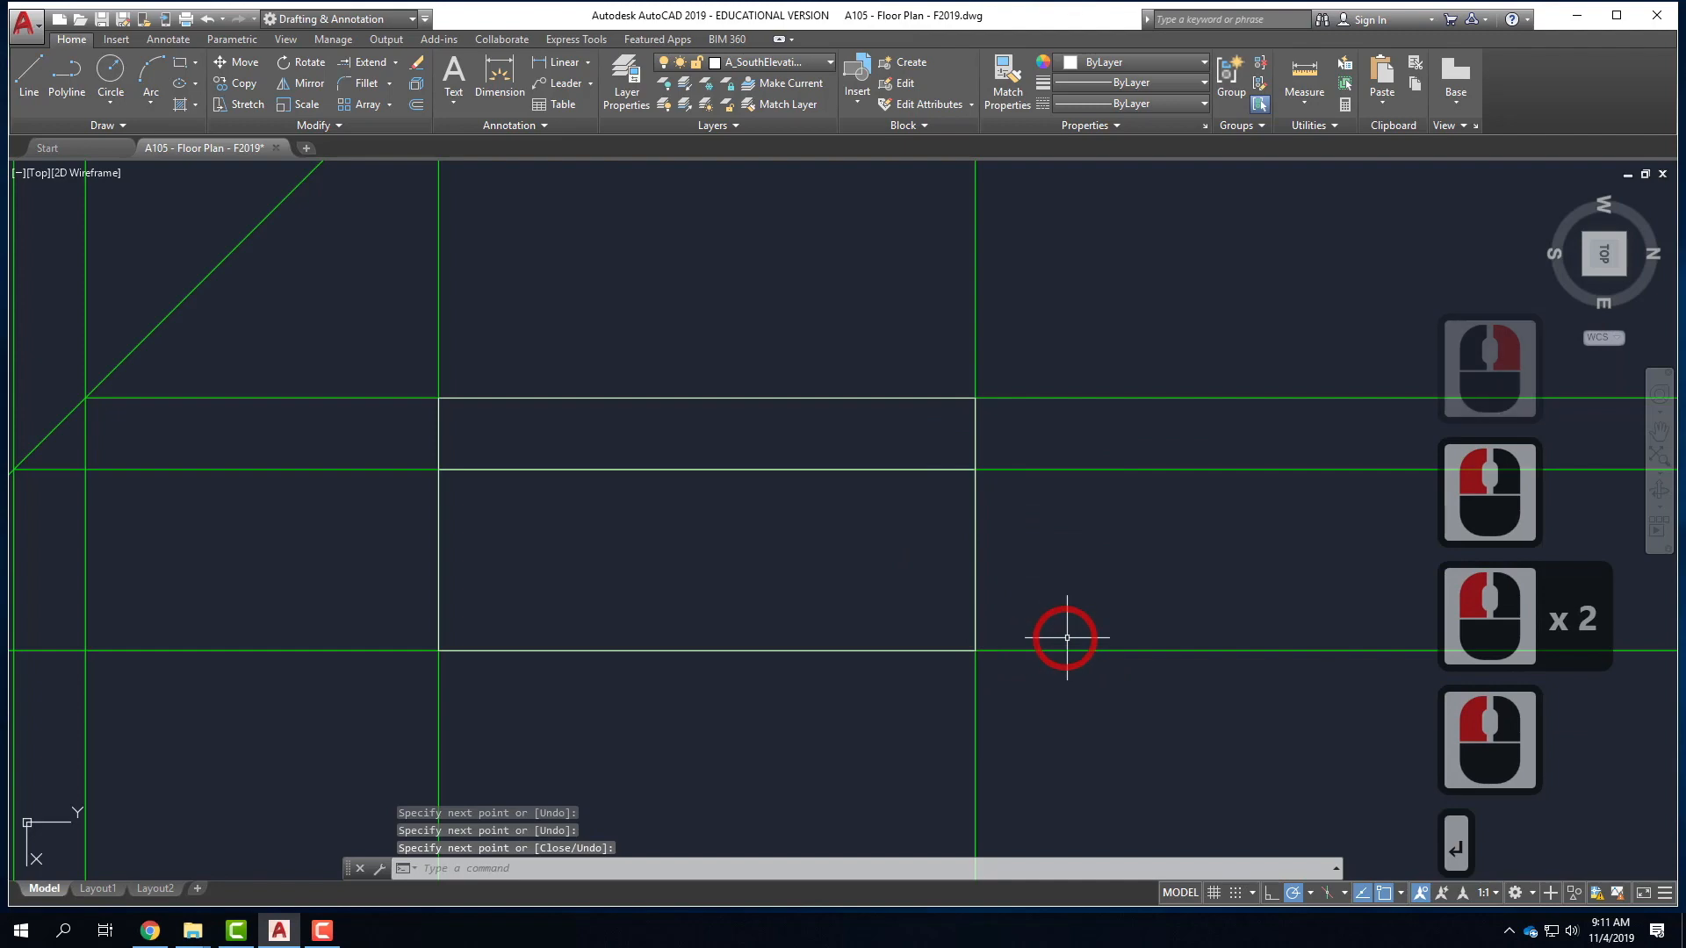
- Draw a horizontal ray to the right from the intersection of the vertical floor-level ray and the 45° ray
scroll(799, 690, down, 2)
scroll(399, 430, up, 4)
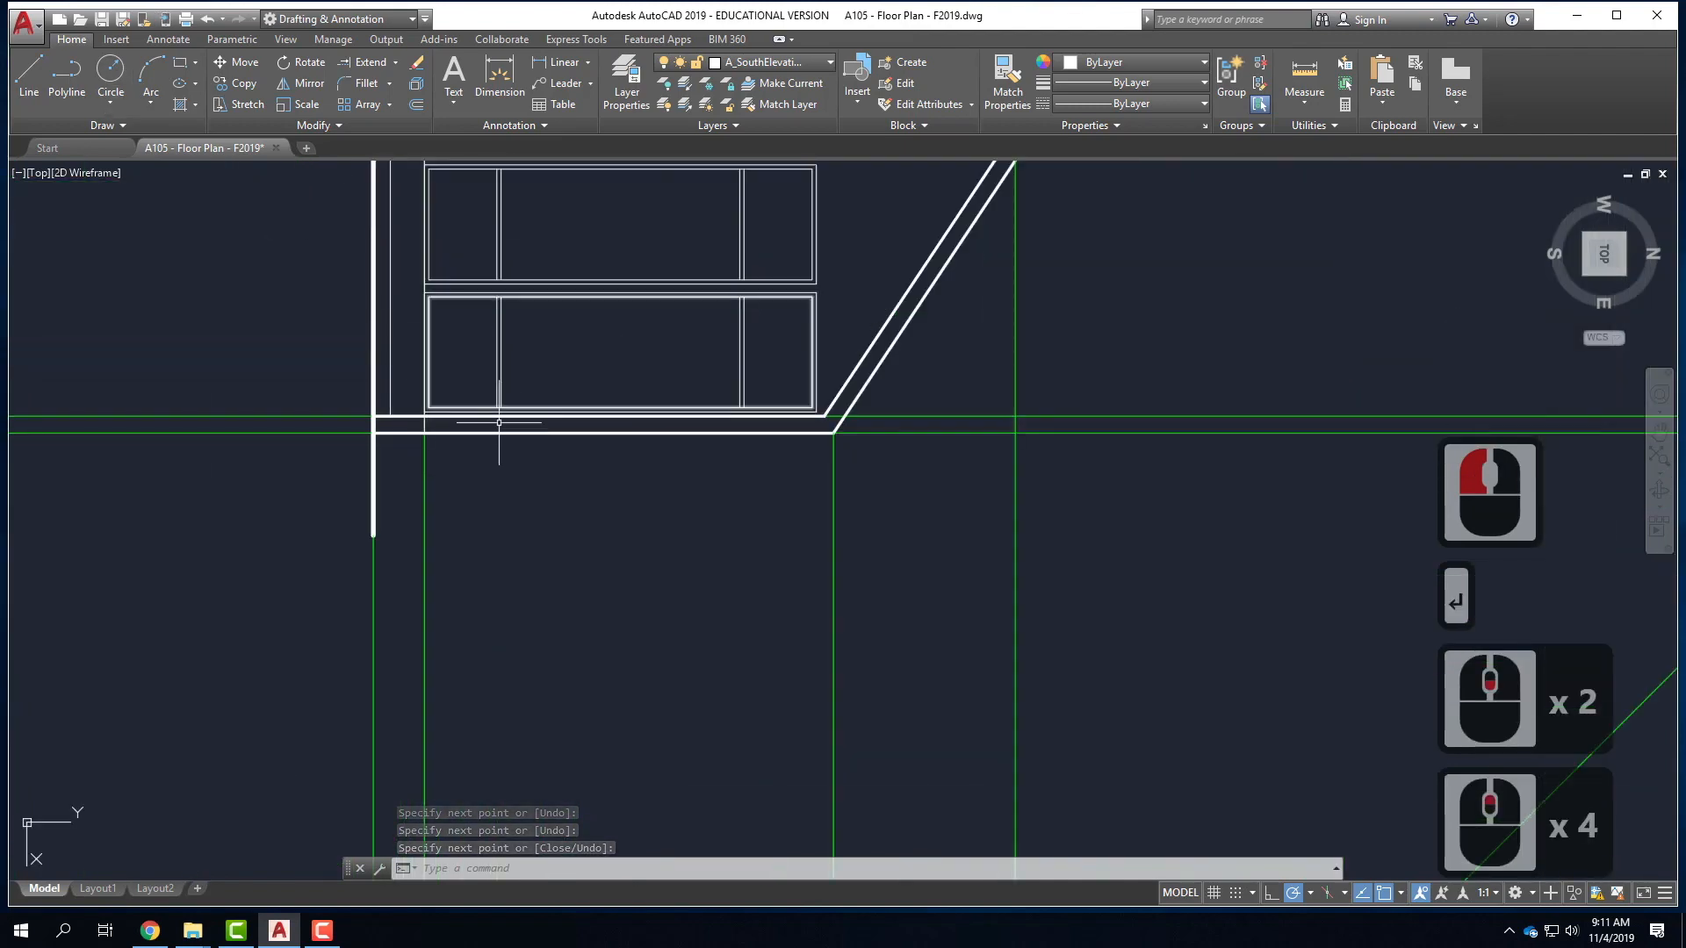
click(426, 340)
scroll(414, 261, down, 5)
scroll(425, 435, up, 4)
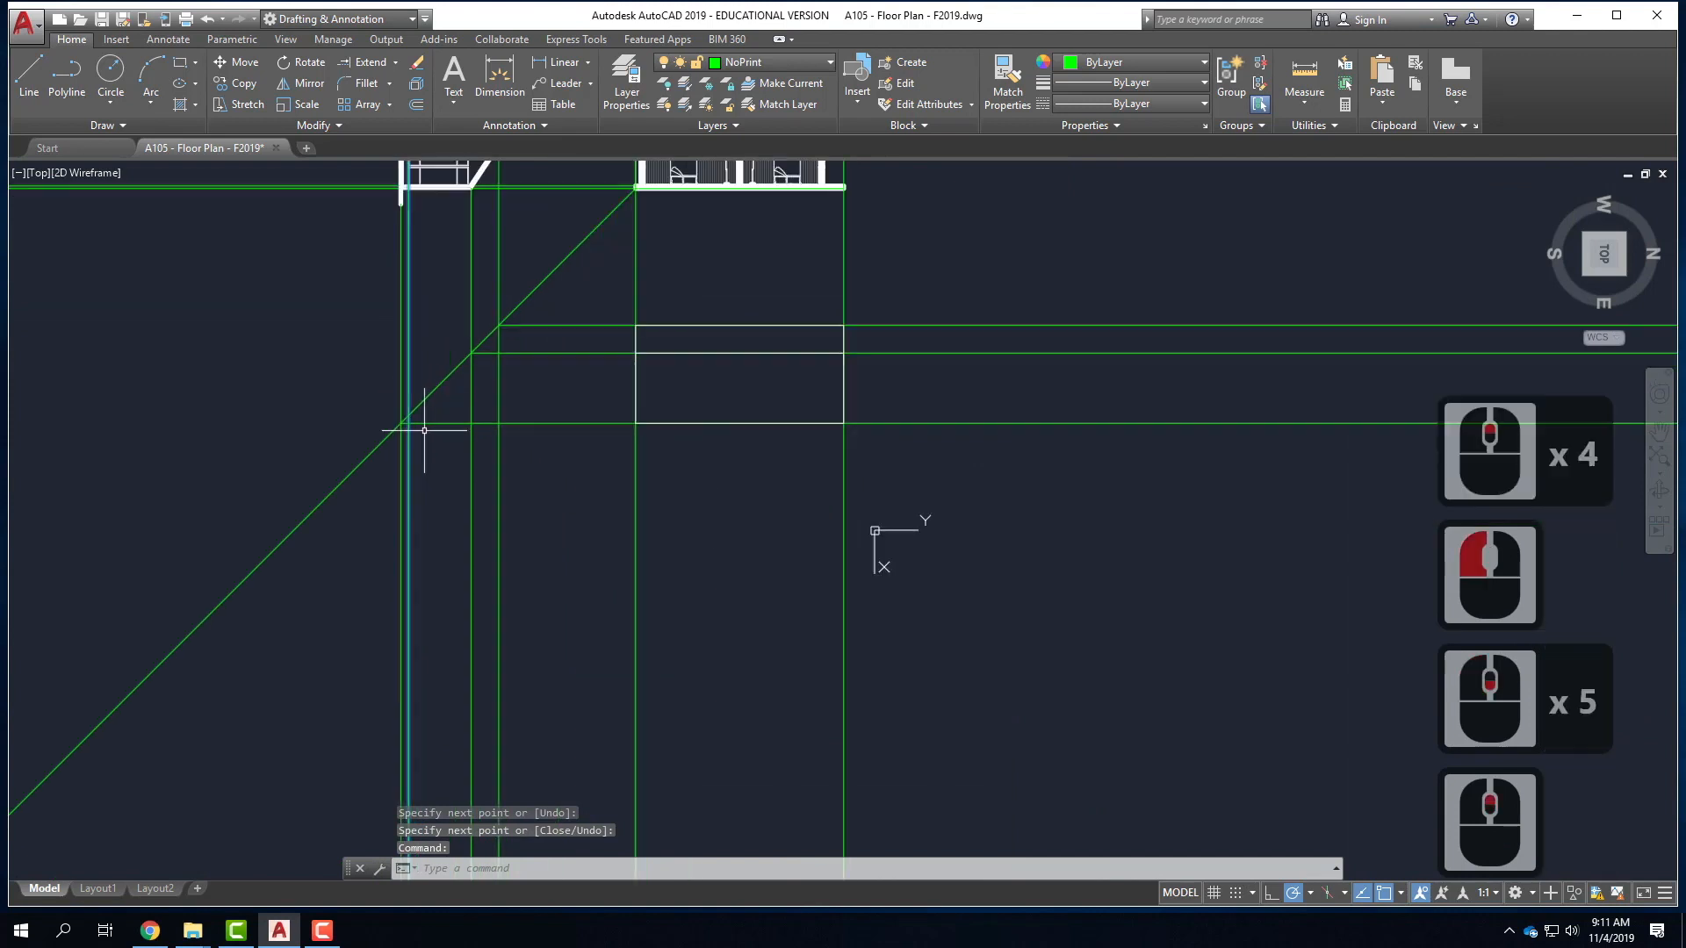
text(RA)
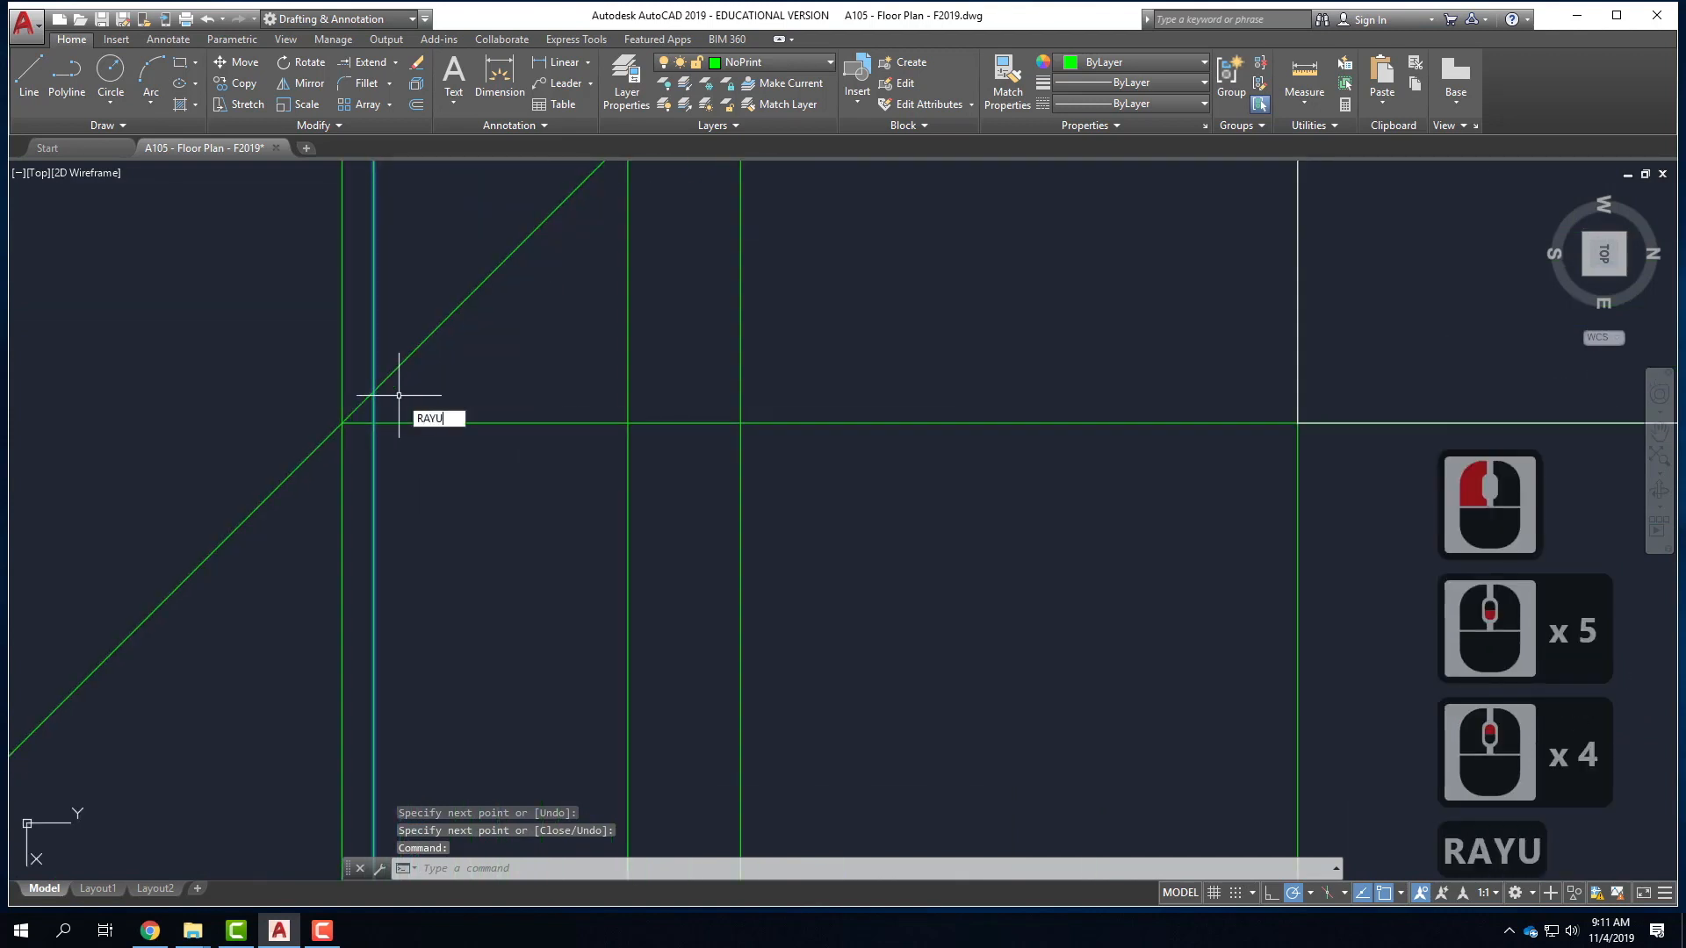
text(YU)
key(BackSpace)
key(Return)
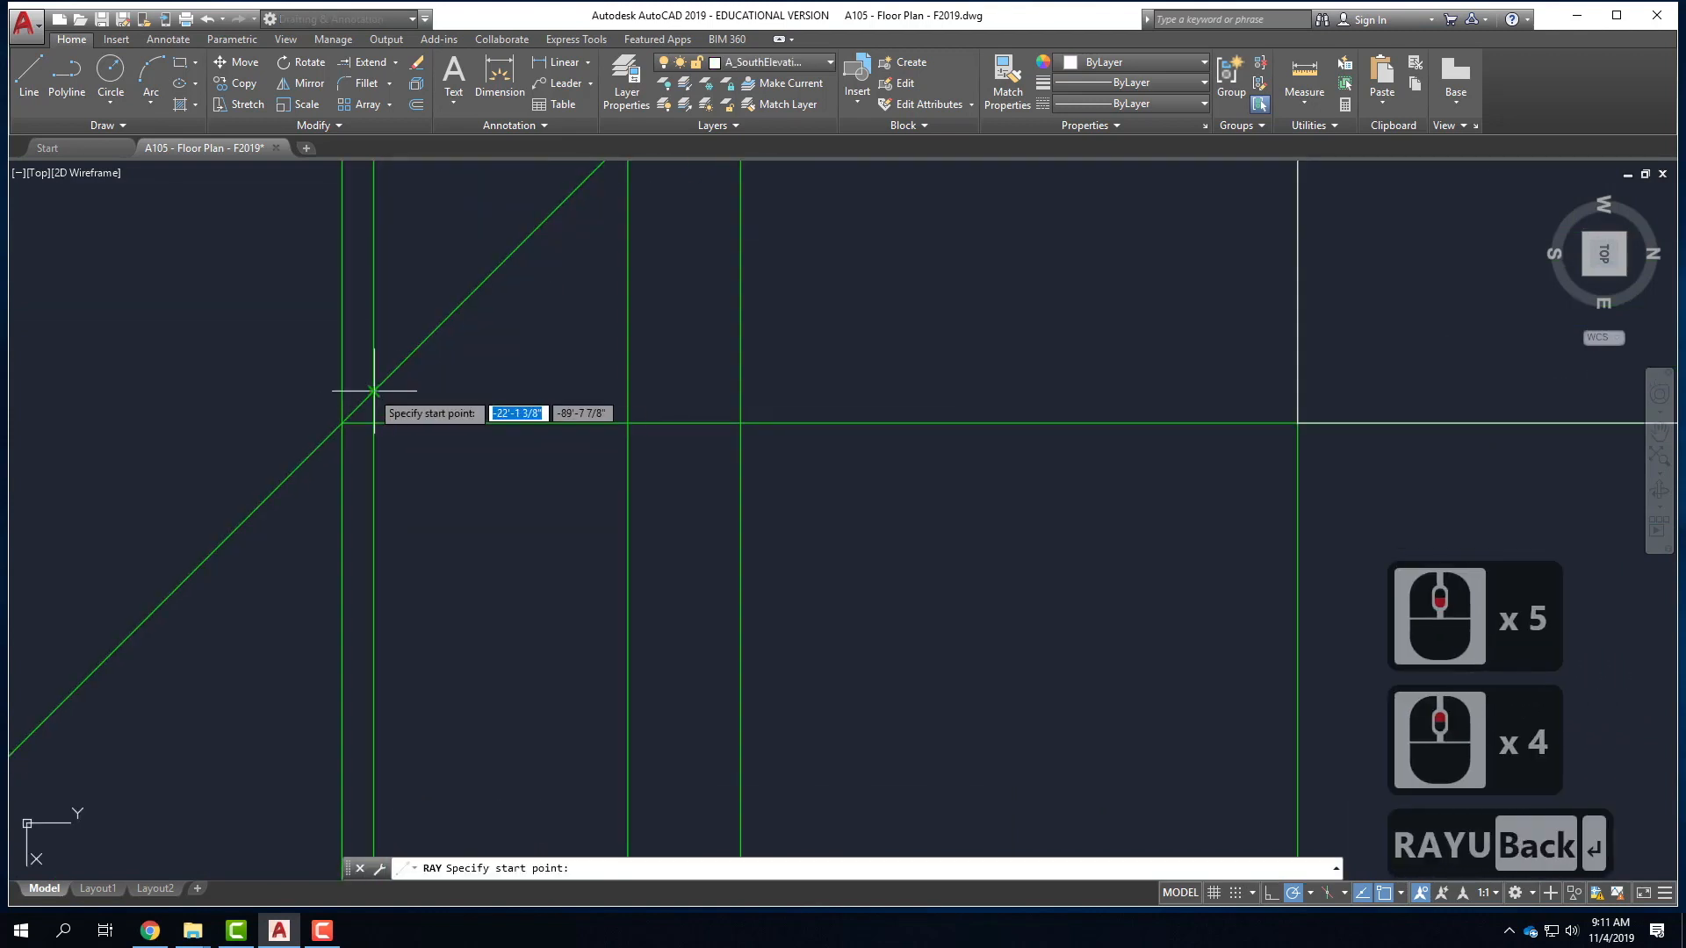
click(374, 391)
click(482, 386)
key(Return)
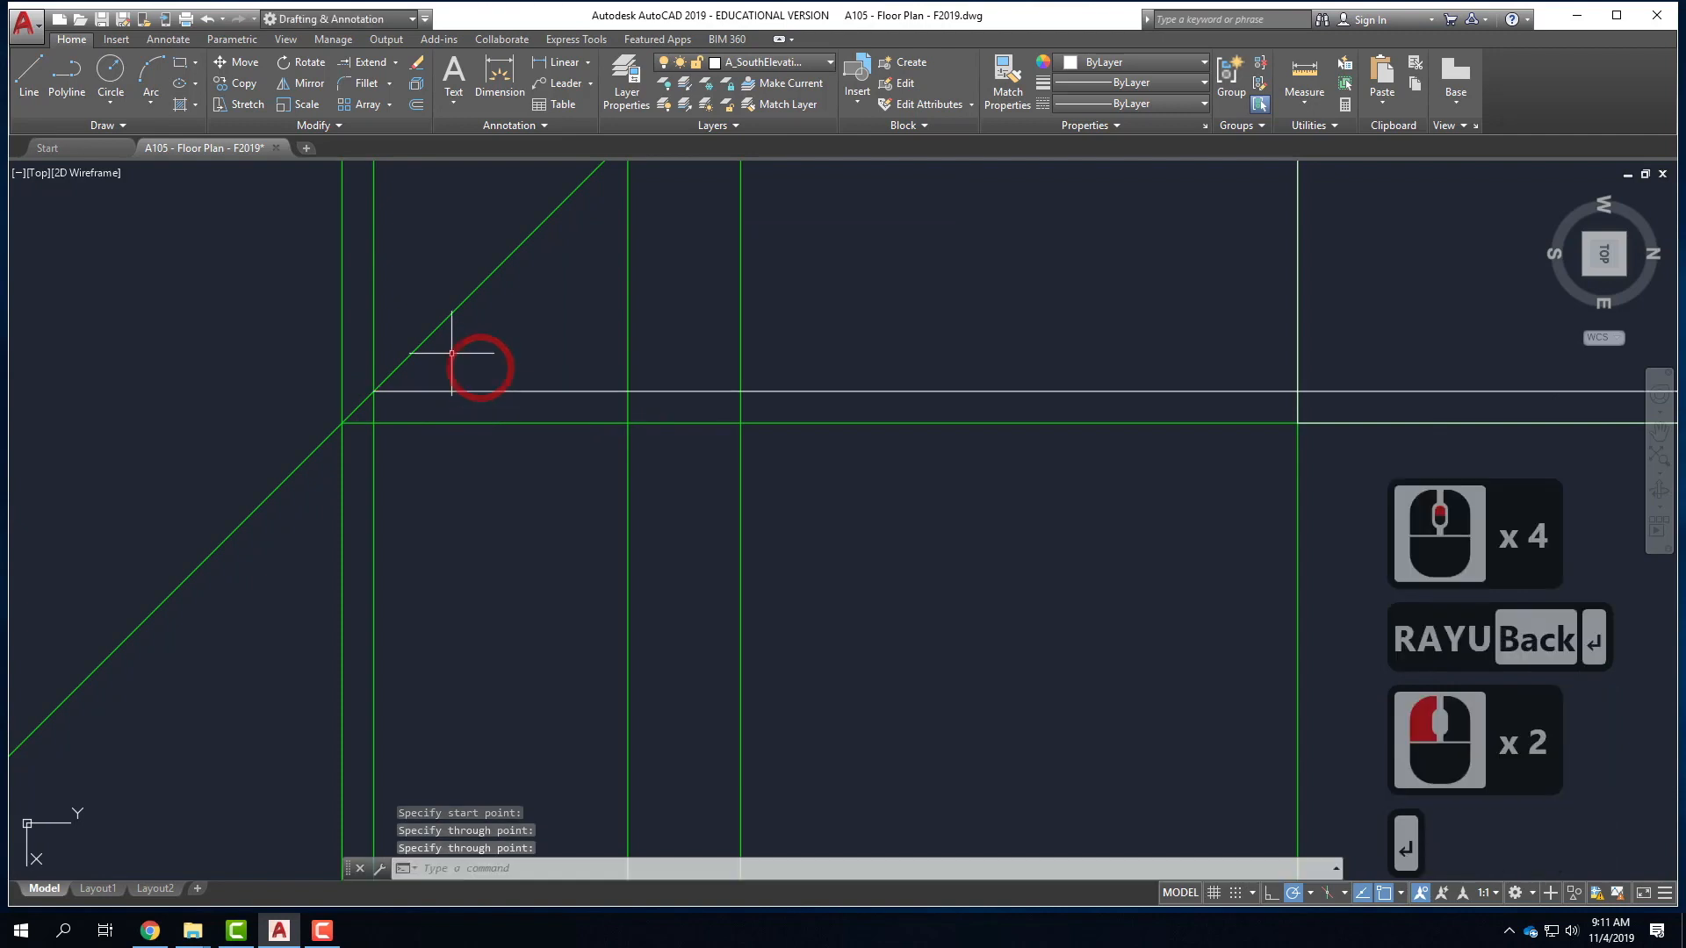
- Draw the floor line along the new horizontal ray between the east elevation's left and right edges and erase that ray
click(23, 62)
scroll(3, 452, down, 3)
scroll(281, 480, down, 3)
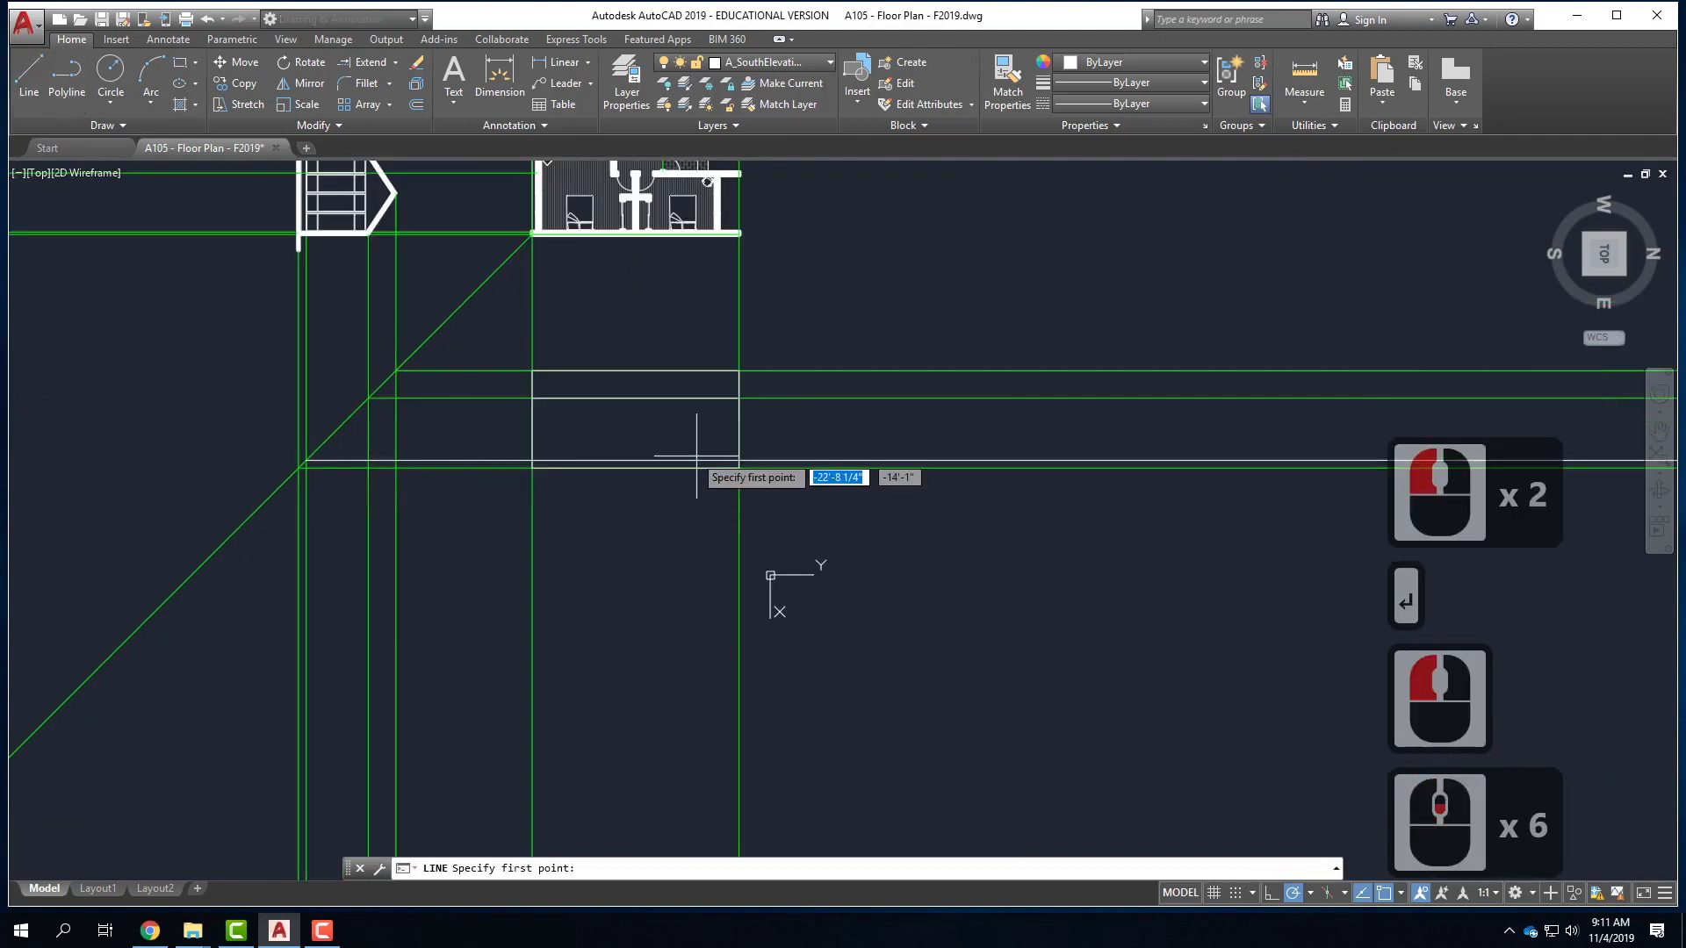
scroll(653, 432, up, 2)
click(868, 502)
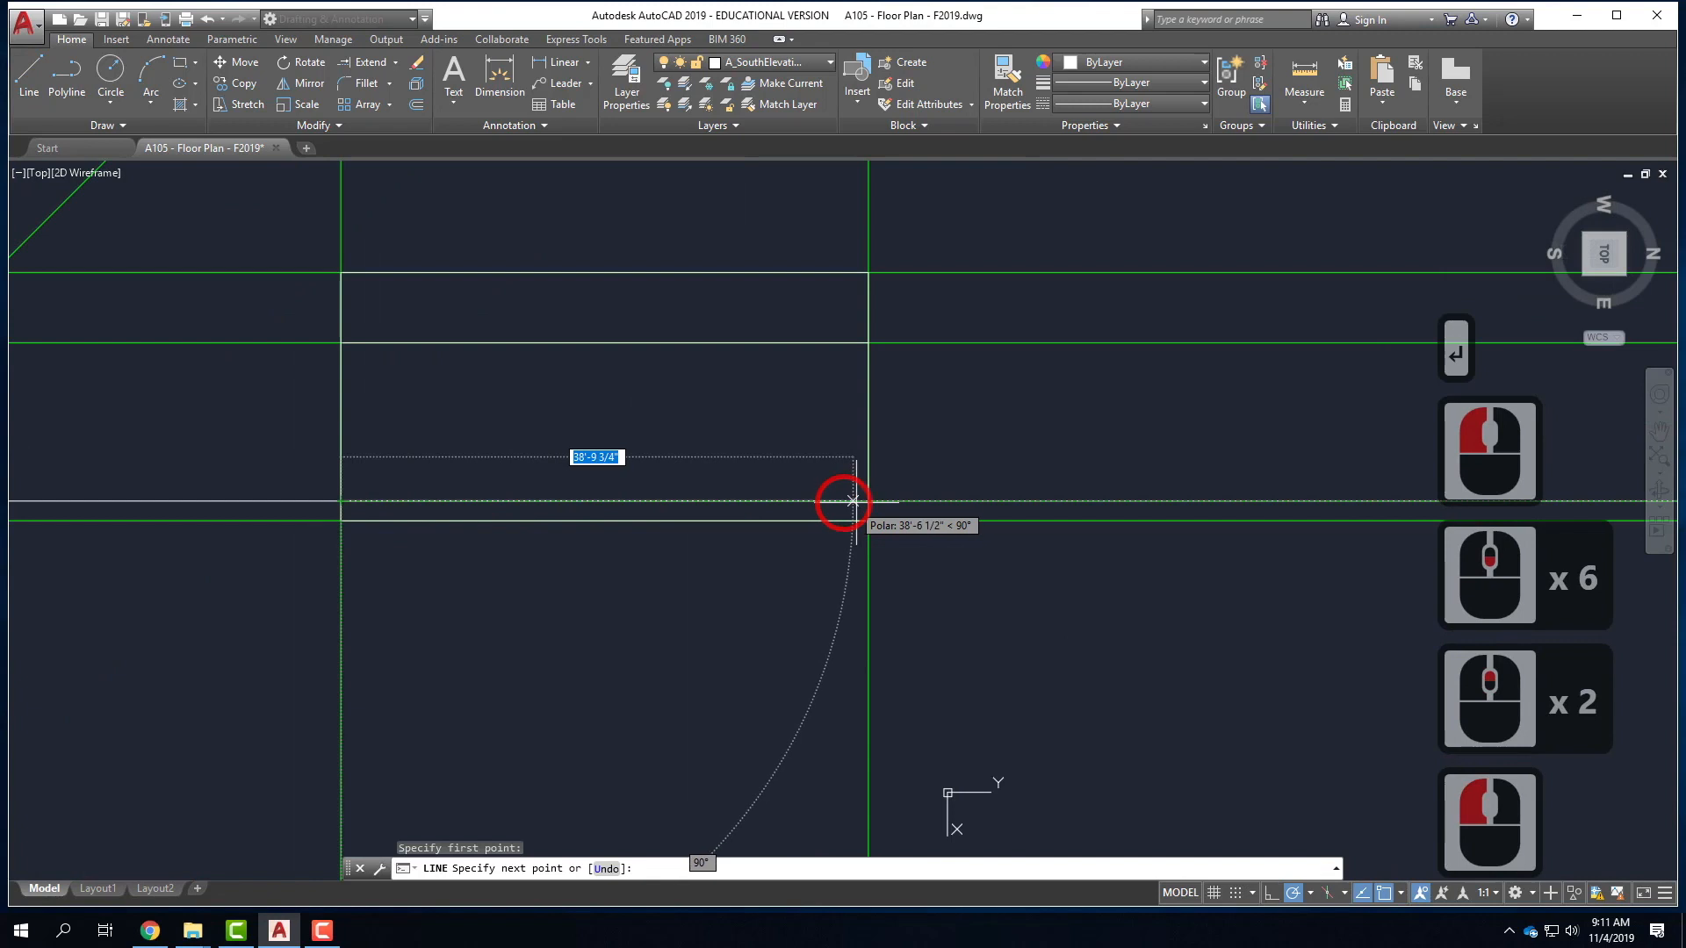
click(867, 503)
key(Return)
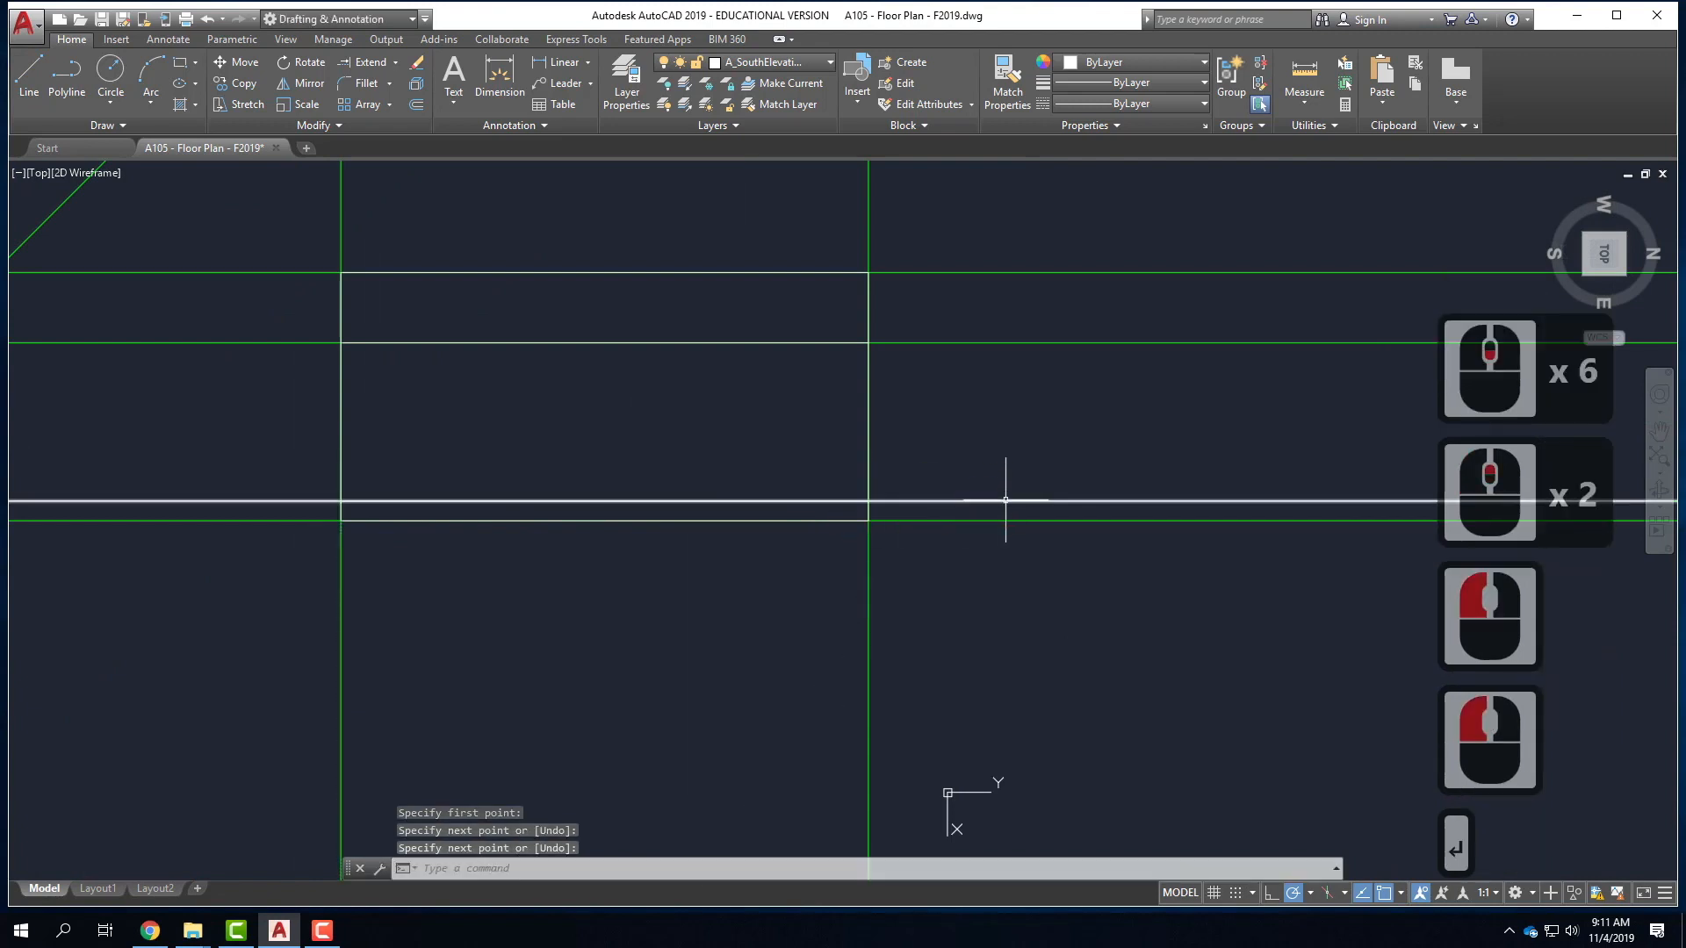
click(1005, 500)
key(Delete)
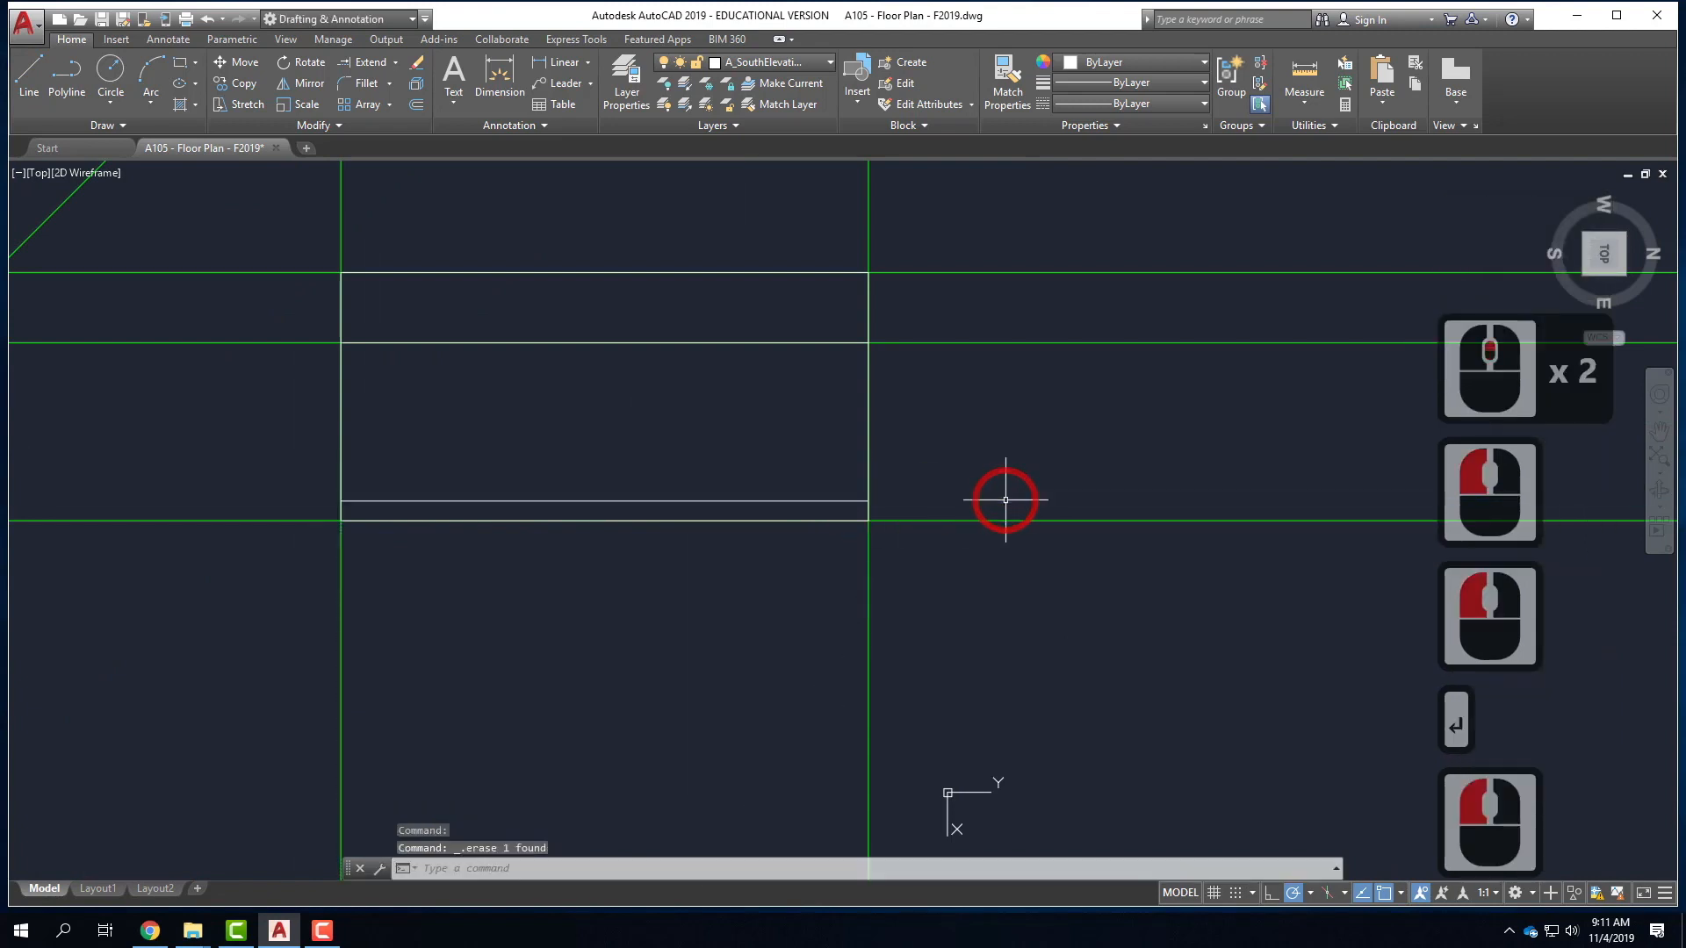
- Check the linetype of the new floor line and of the matching floor line in the south elevation
click(500, 500)
middle_click(668, 615)
middle_click(667, 615)
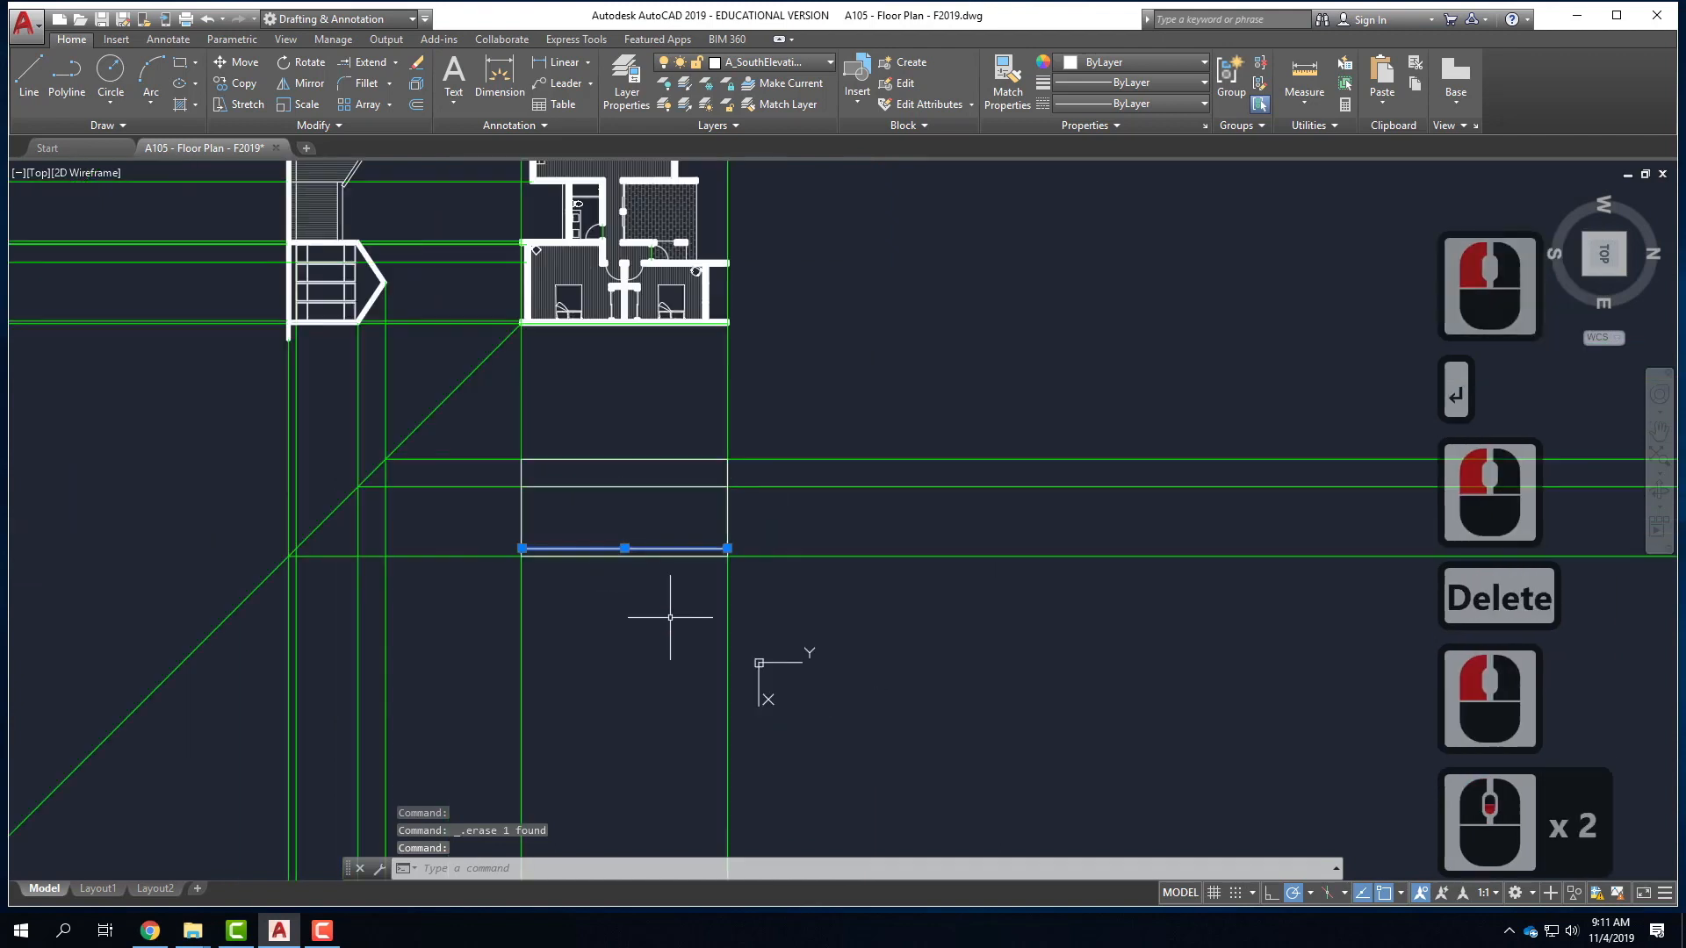
key(Escape)
scroll(295, 298, up, 4)
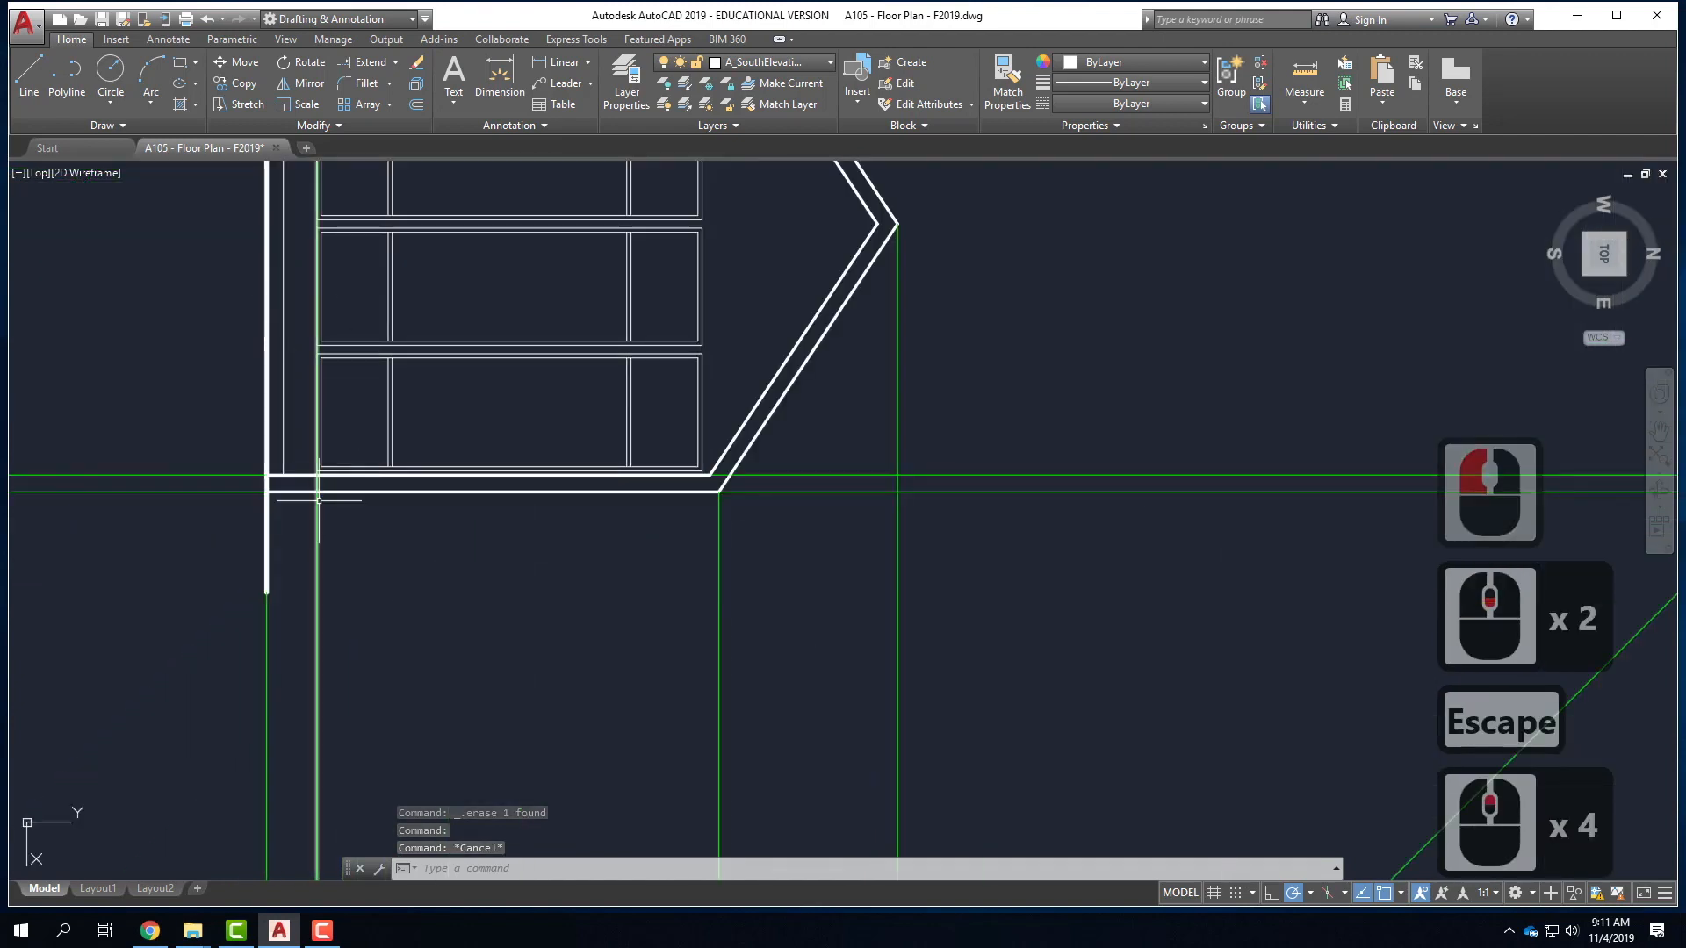
scroll(318, 486, up, 3)
click(304, 425)
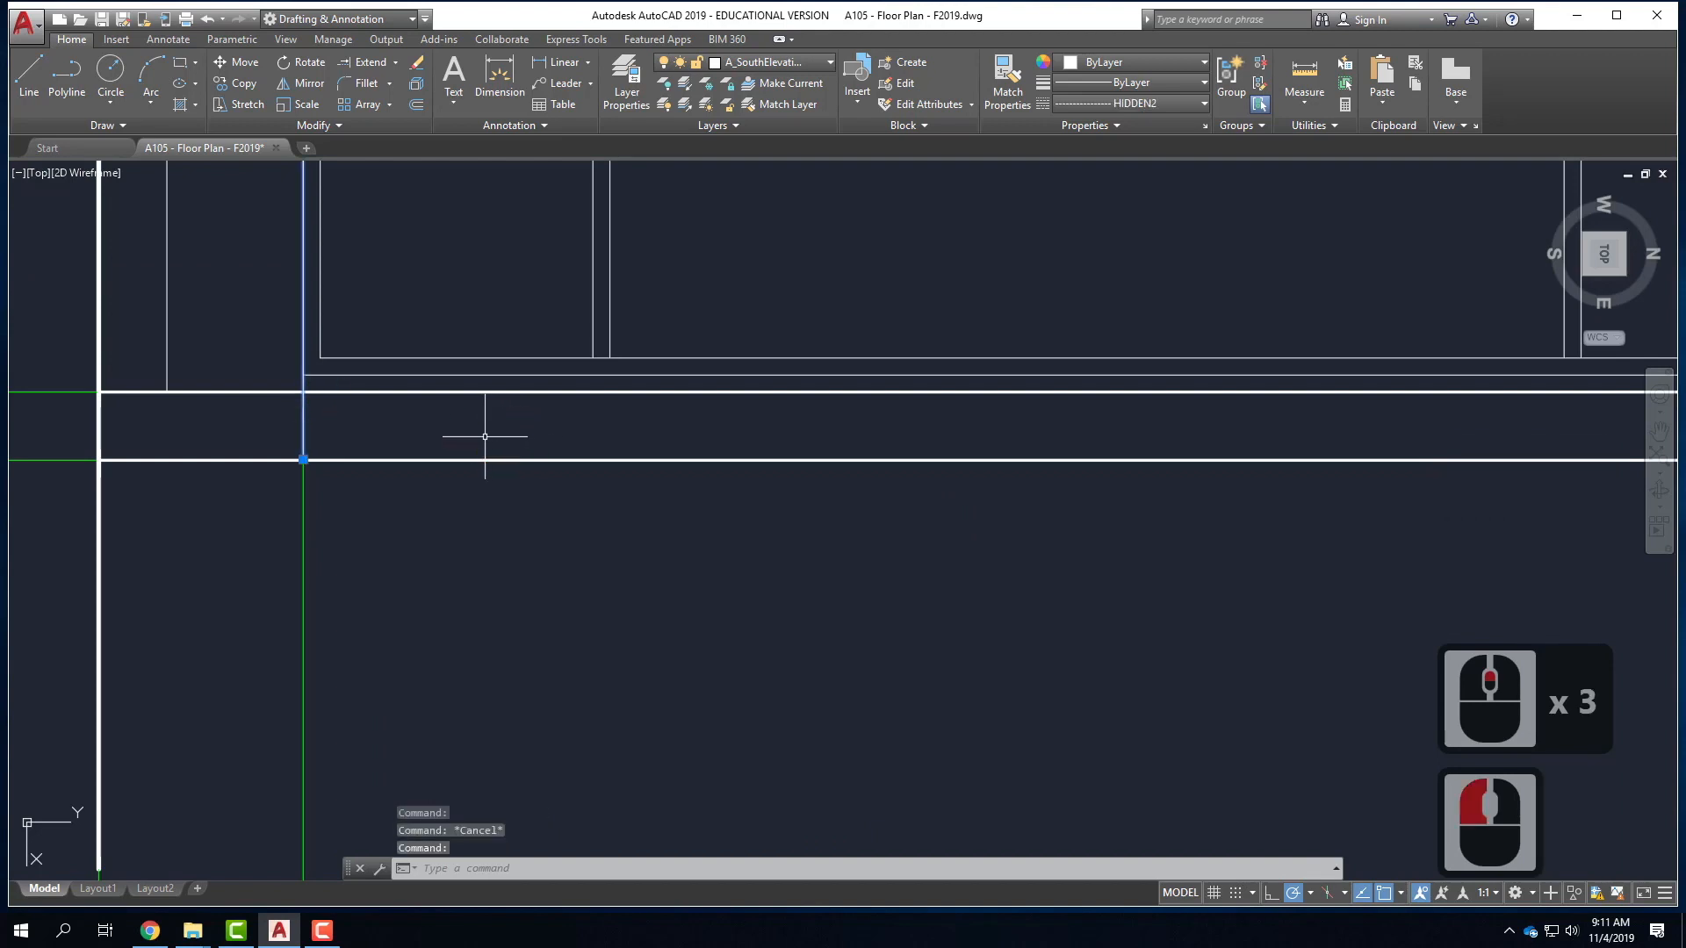
key(Escape)
scroll(321, 478, down, 3)
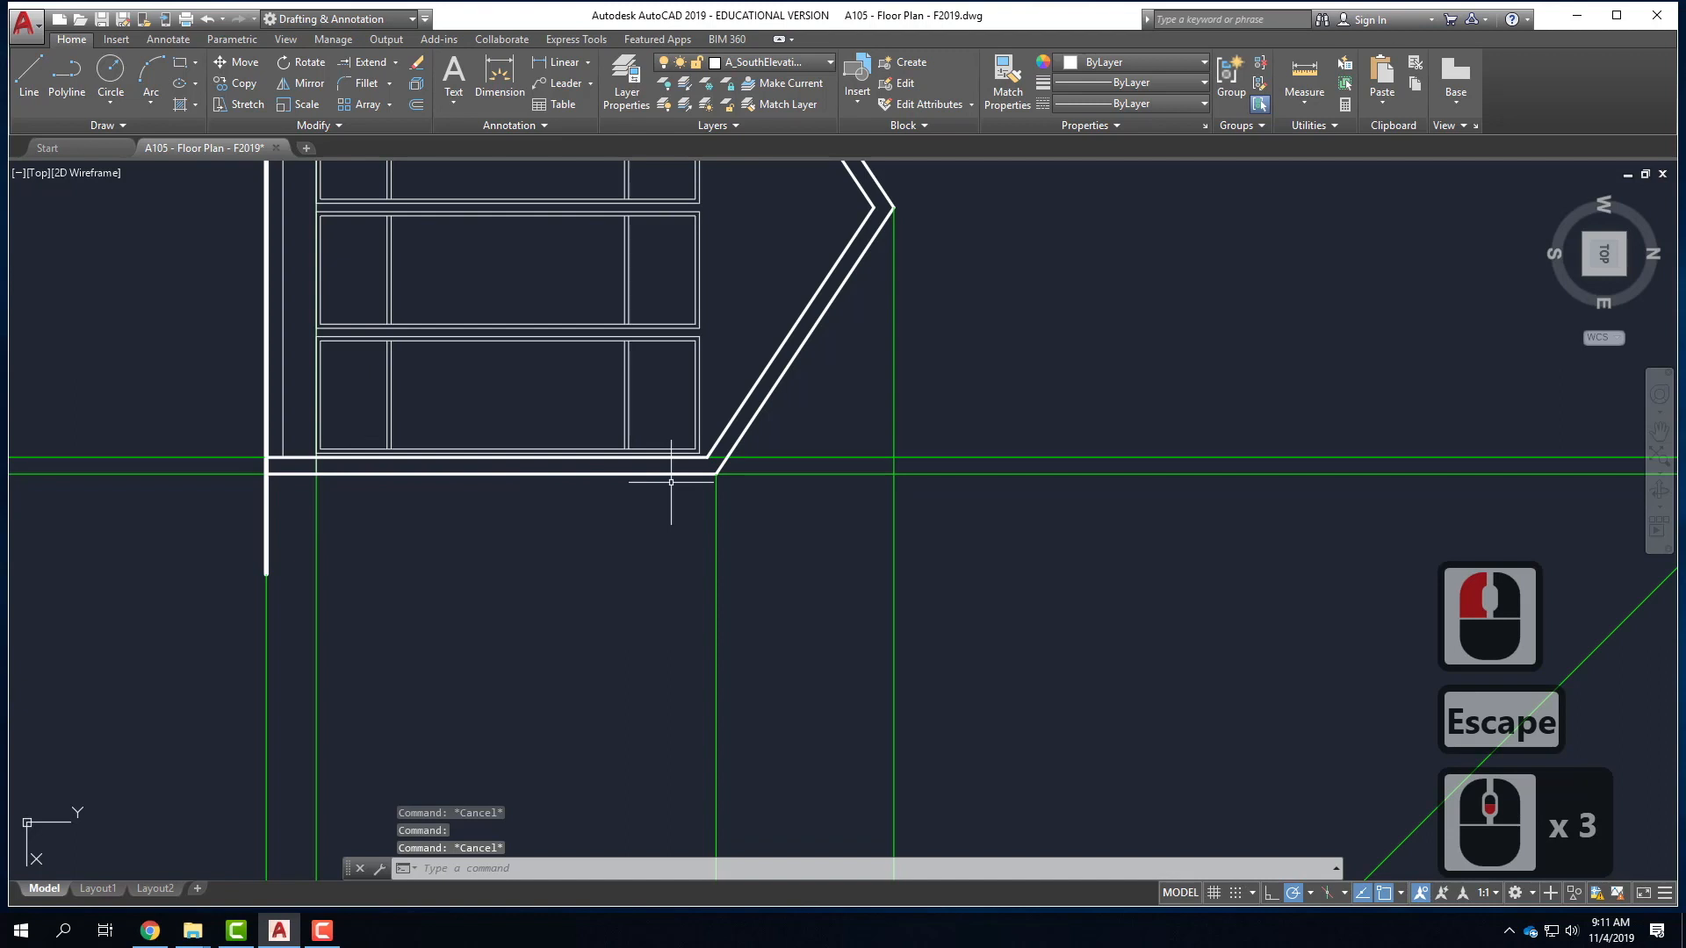
- Match the east elevation's floor line to the properties of the HIDDEN2 floor line in the south elevation
click(1002, 83)
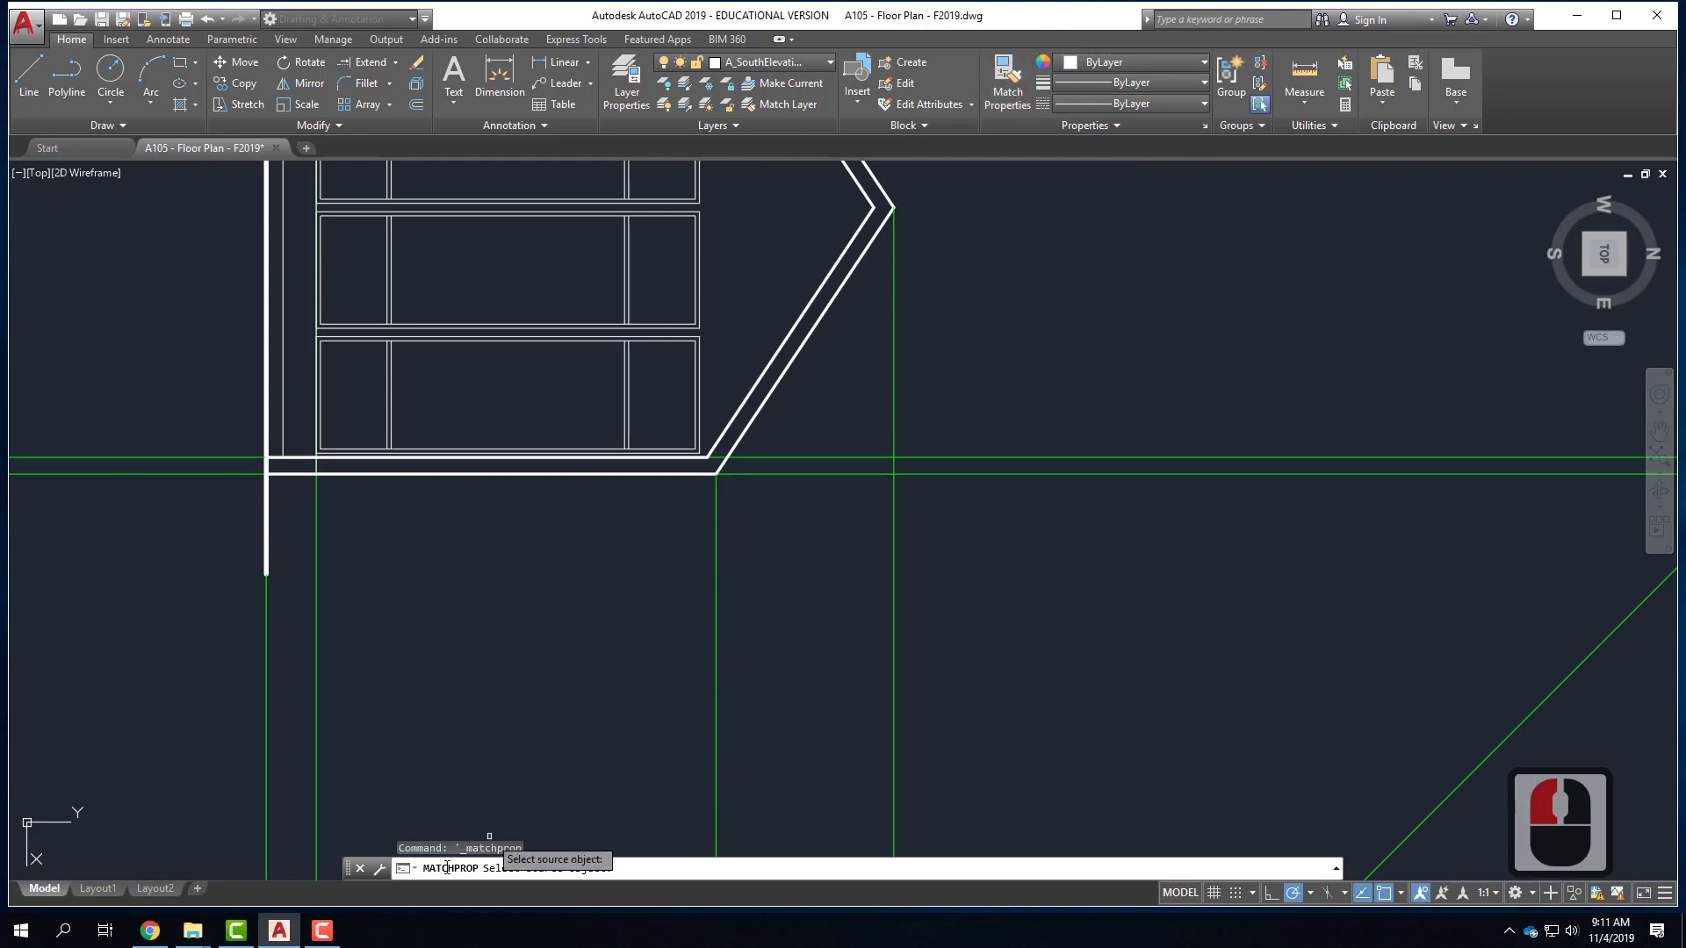
click(316, 464)
scroll(395, 586, down, 3)
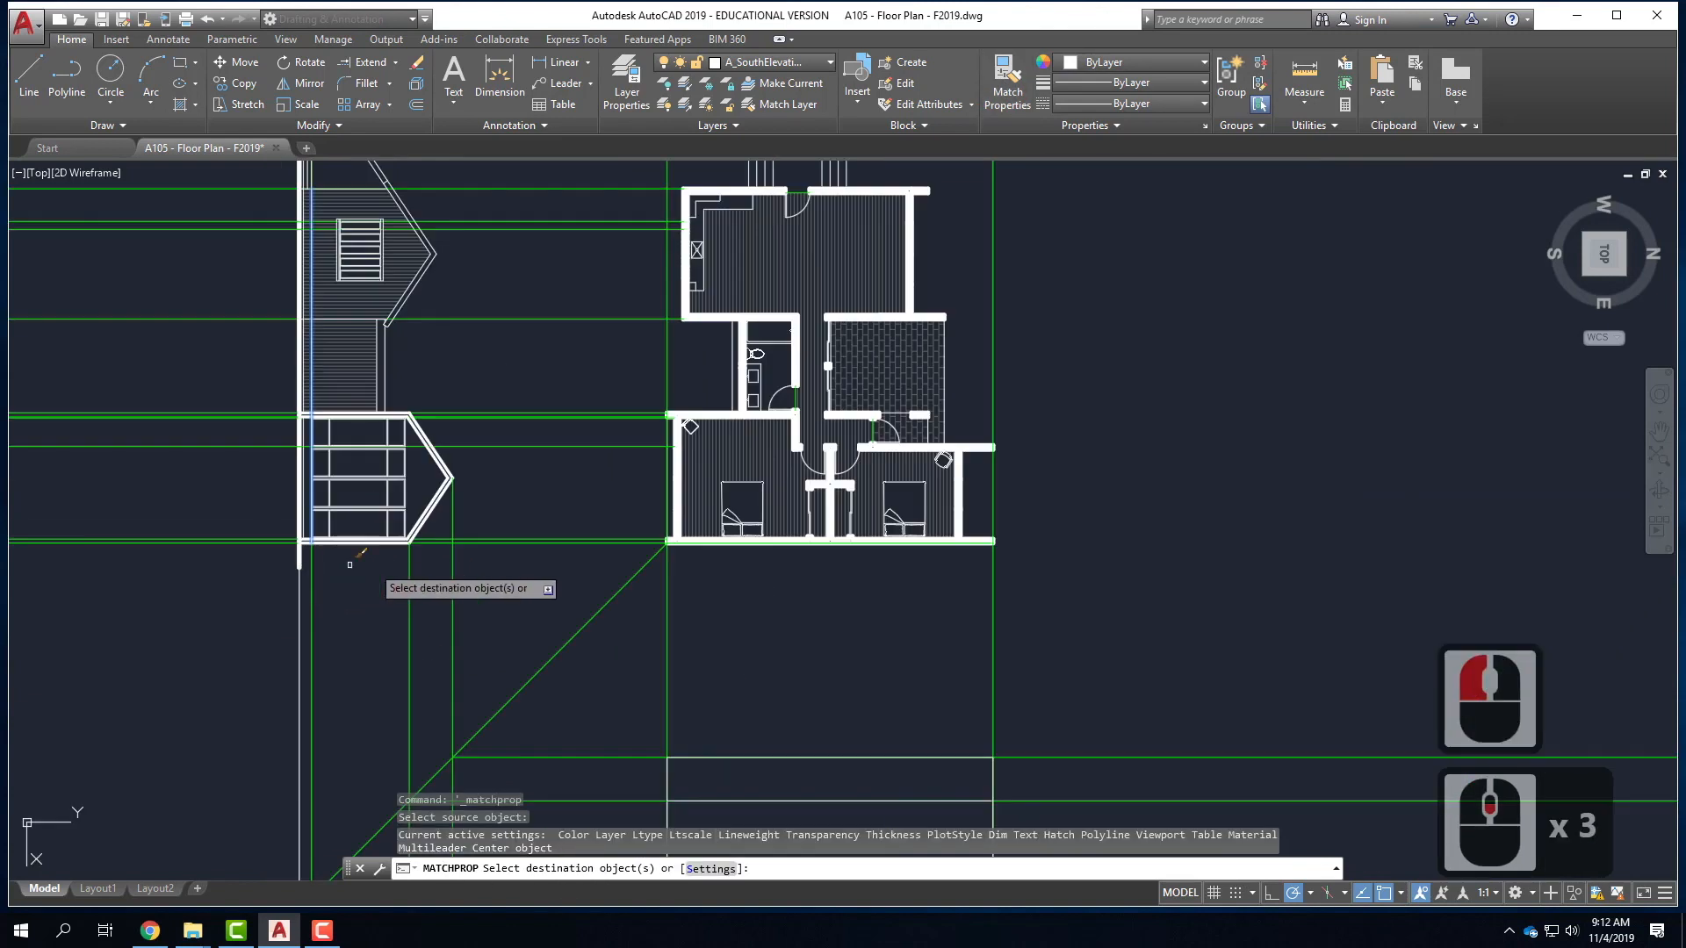
scroll(706, 824, down, 2)
scroll(707, 592, up, 4)
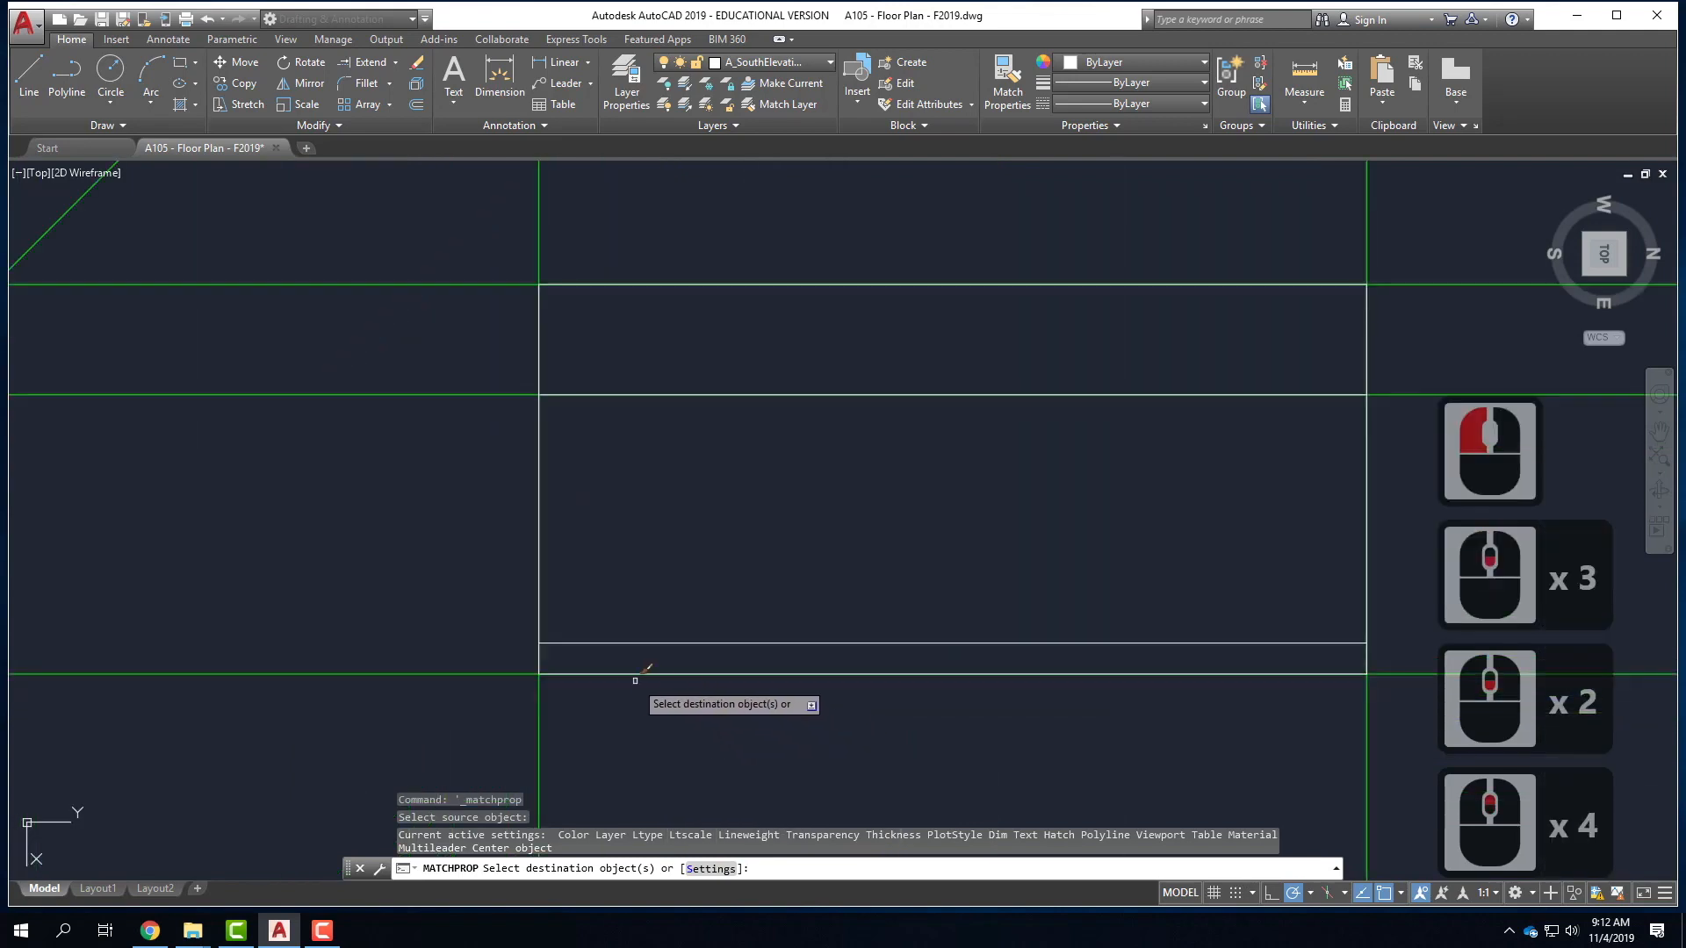
click(717, 662)
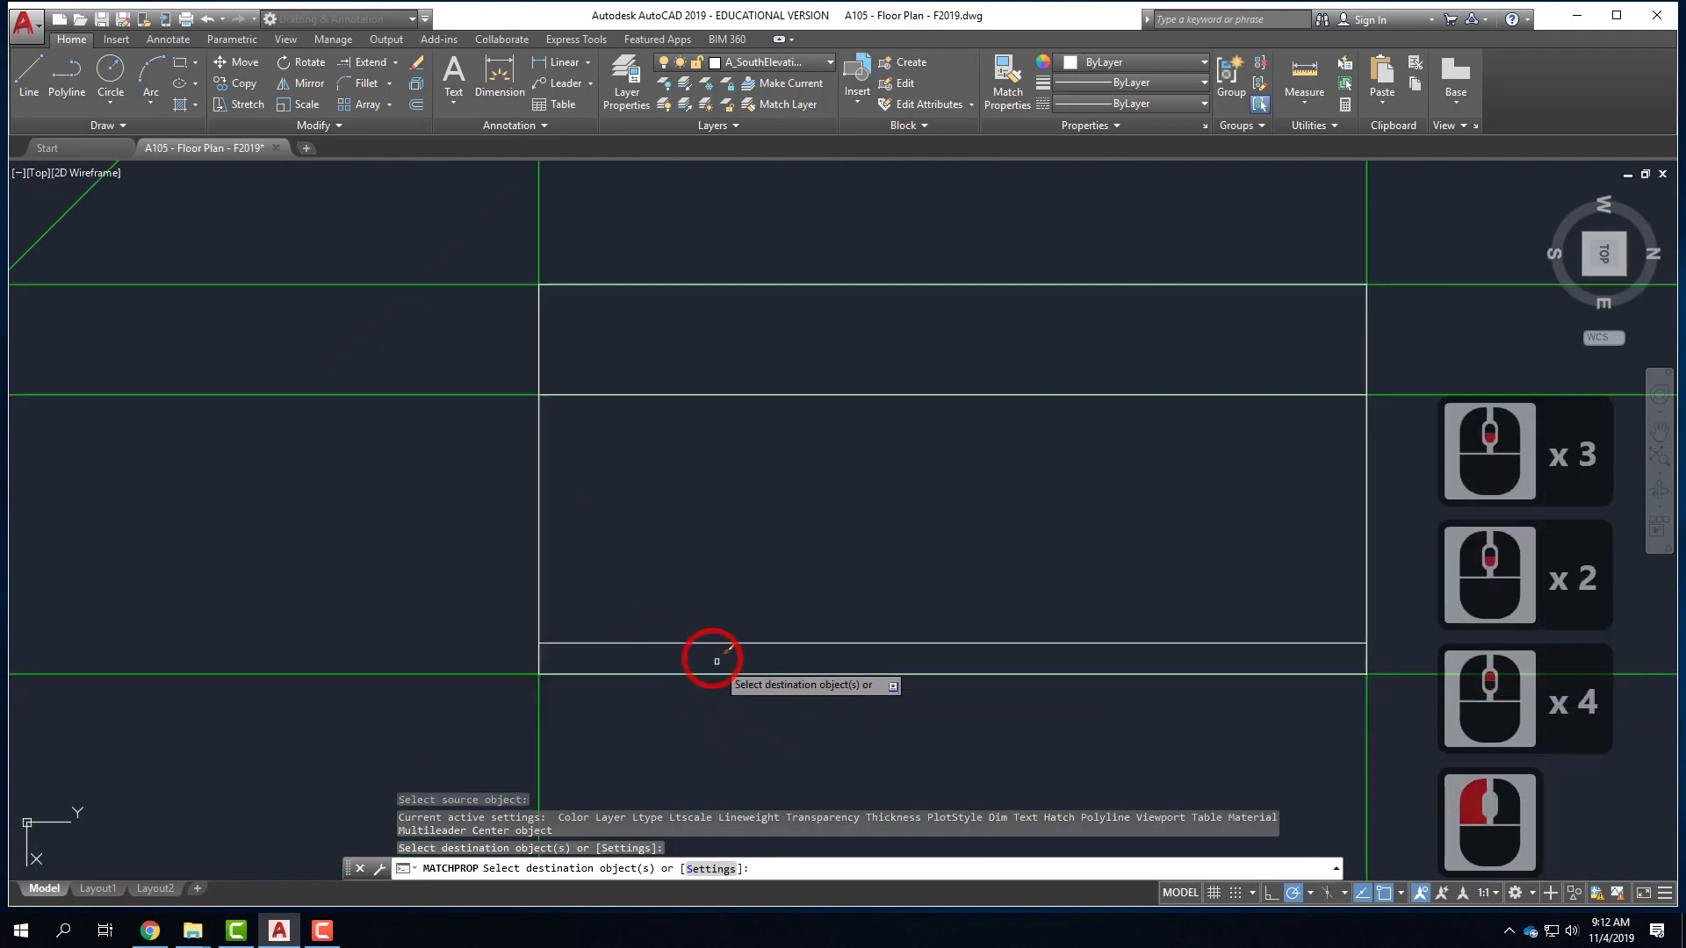
scroll(730, 669, down, 3)
key(Escape)
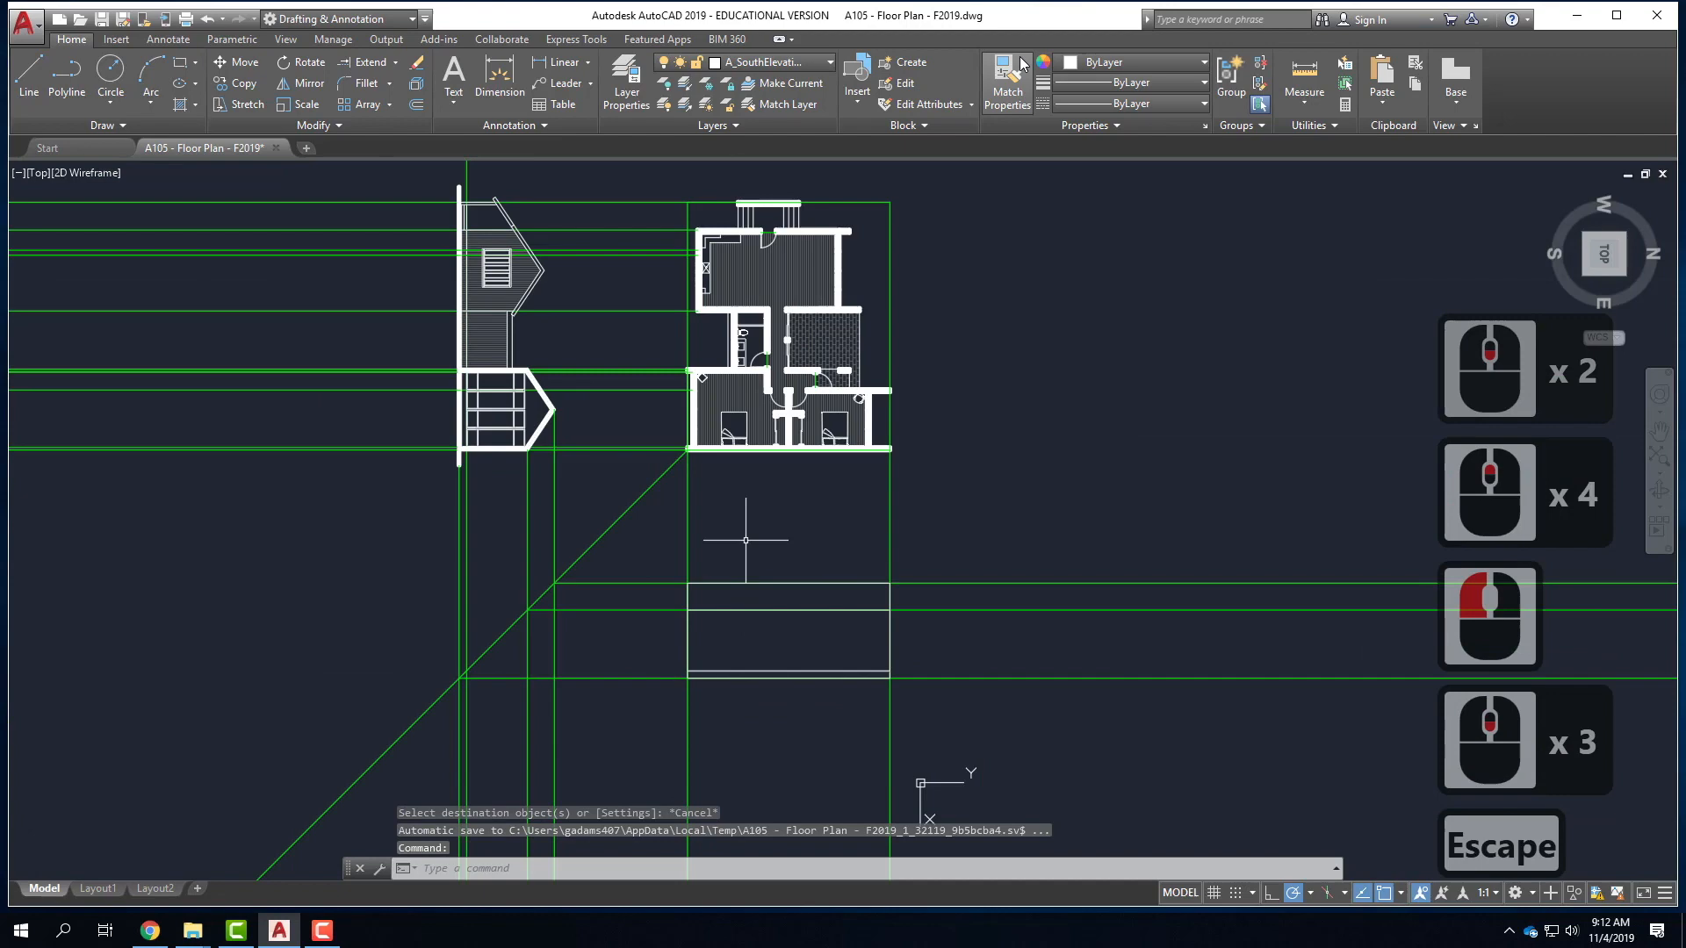
- Match the east elevation's left edge, ridge line and right edge to the properties of the south elevation's heavy outer wall line
click(1009, 79)
scroll(501, 475, up, 4)
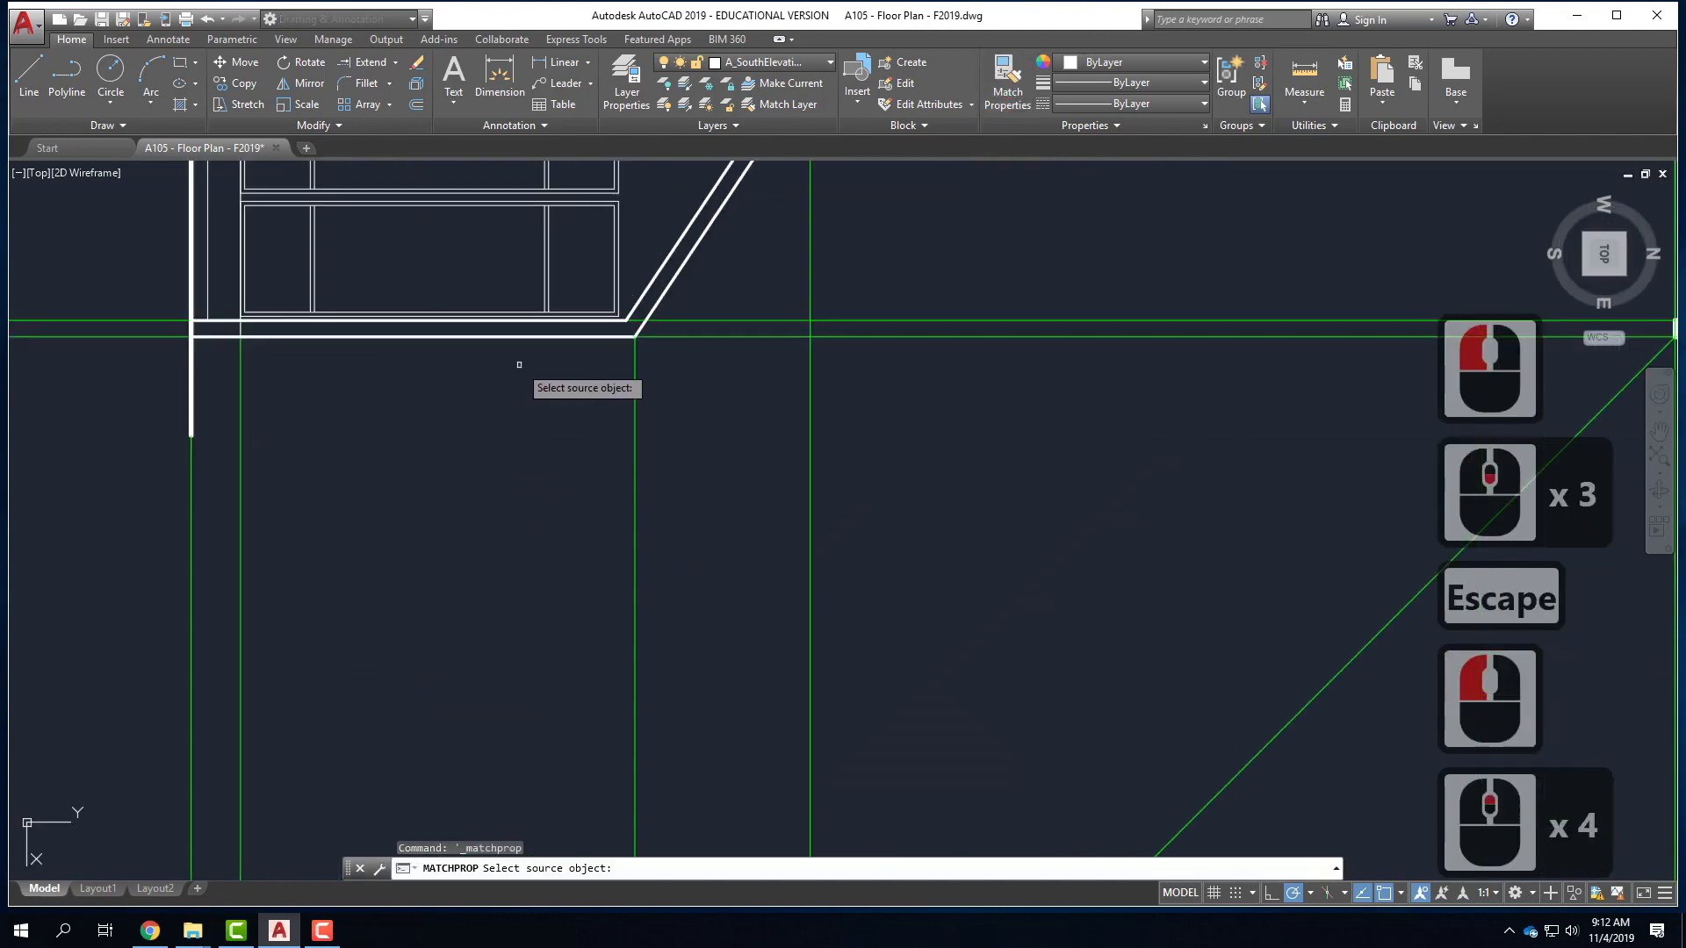
click(525, 336)
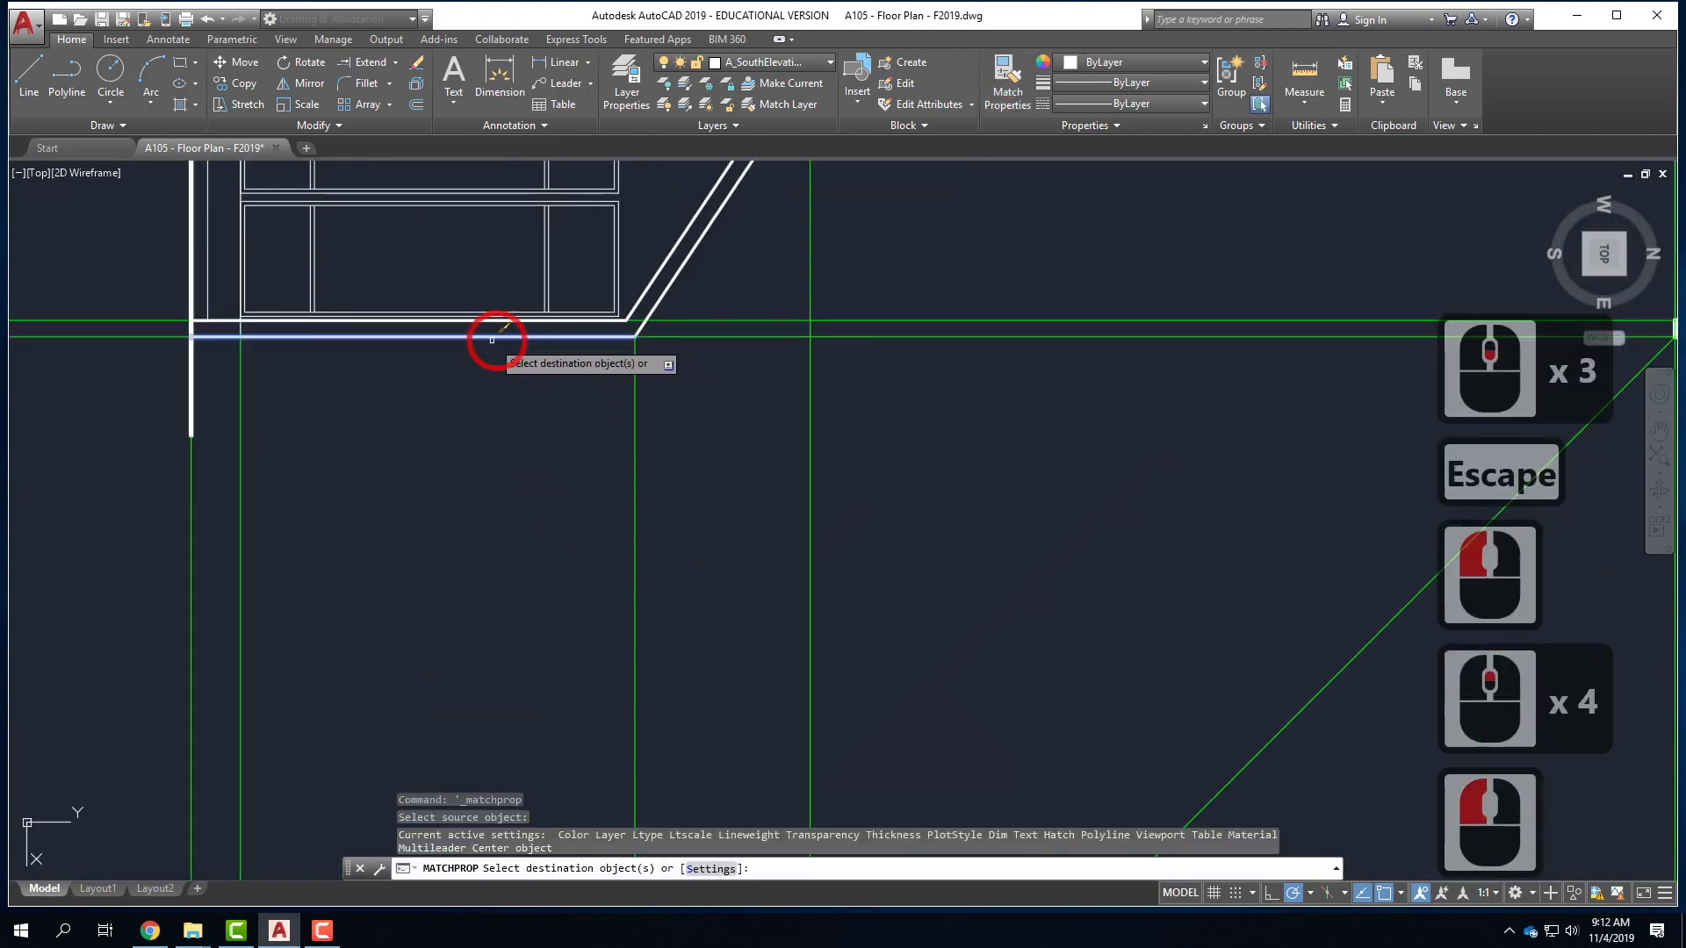
scroll(341, 343, down, 4)
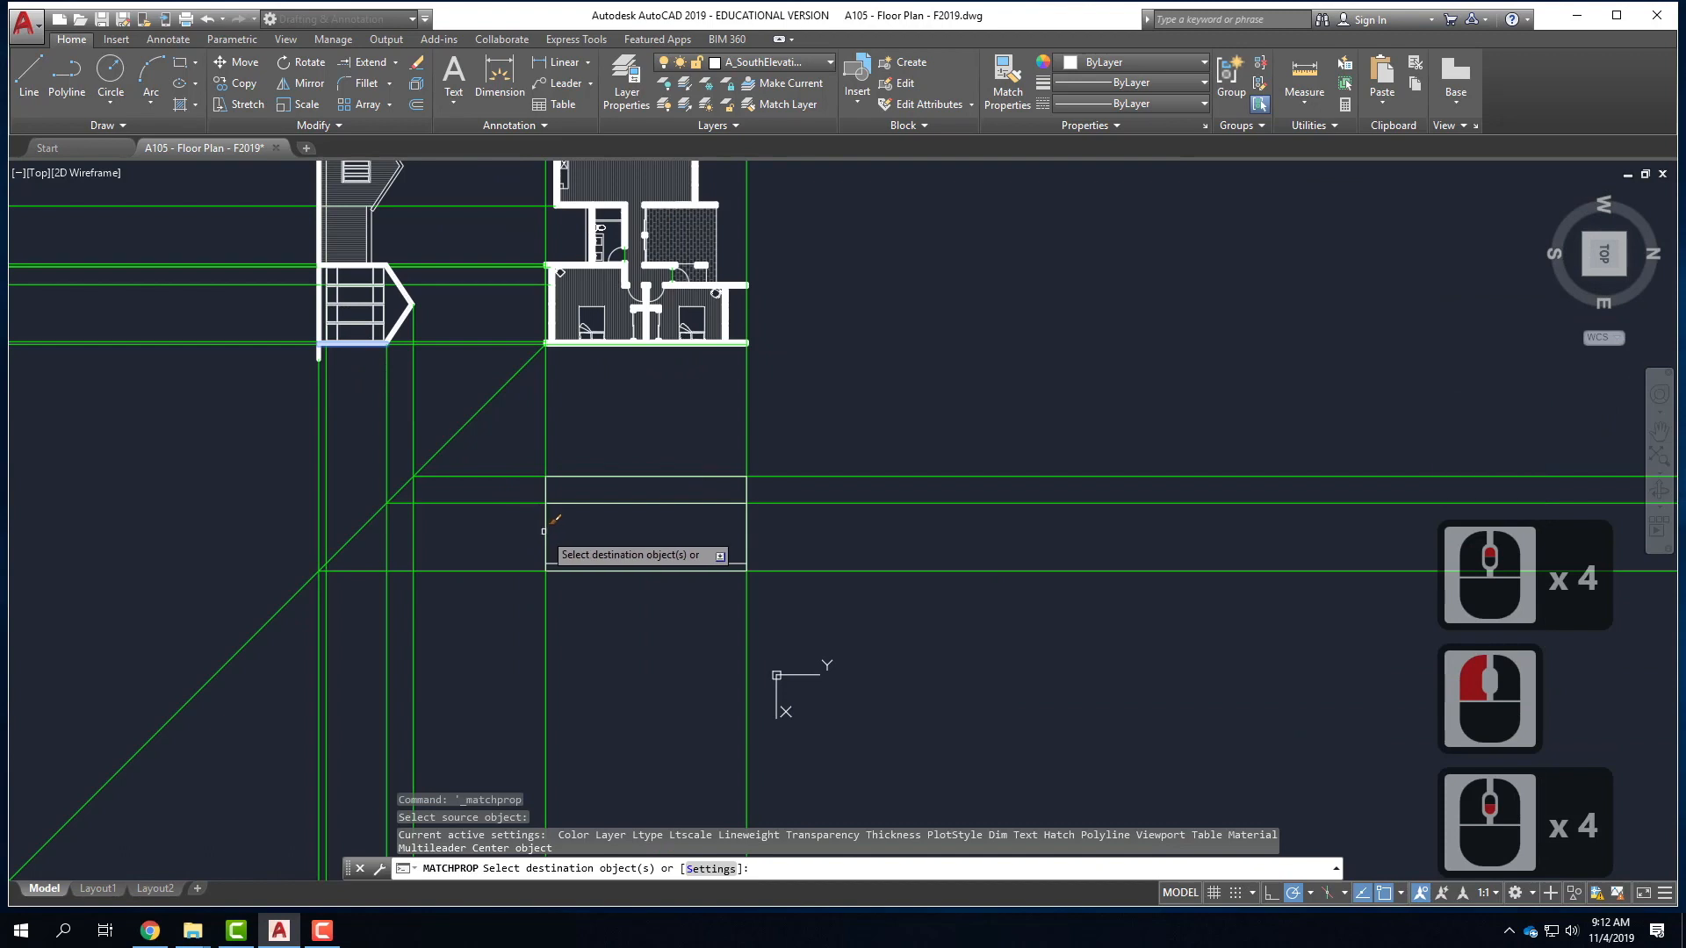
click(546, 479)
click(545, 487)
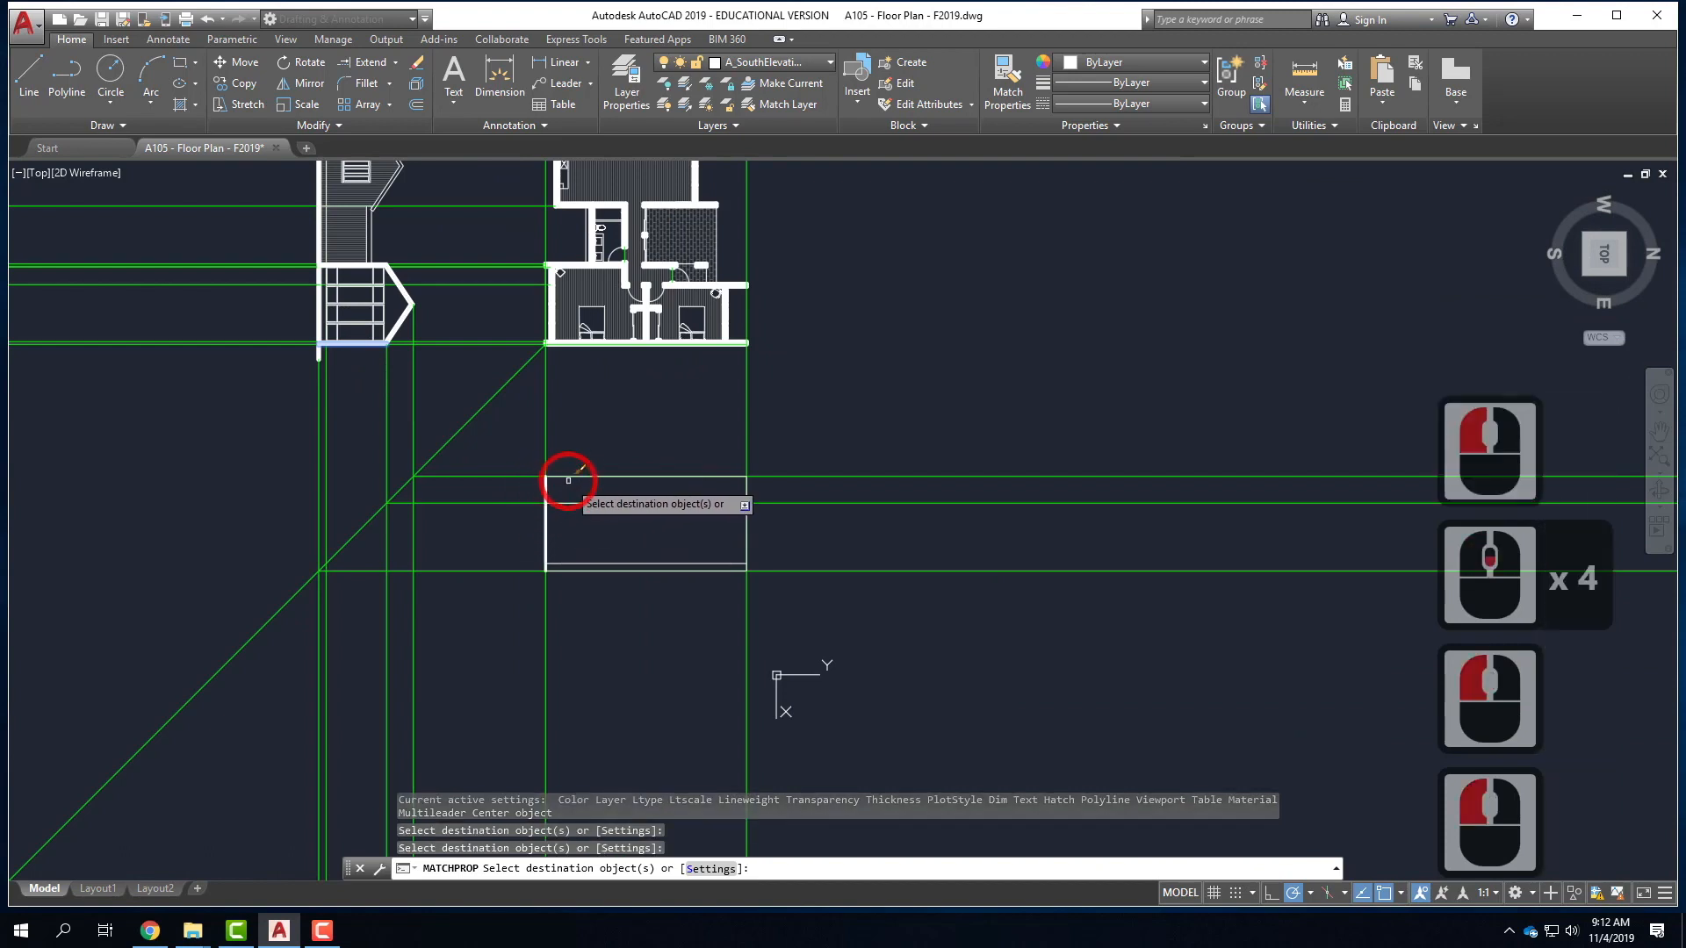
click(573, 477)
click(752, 515)
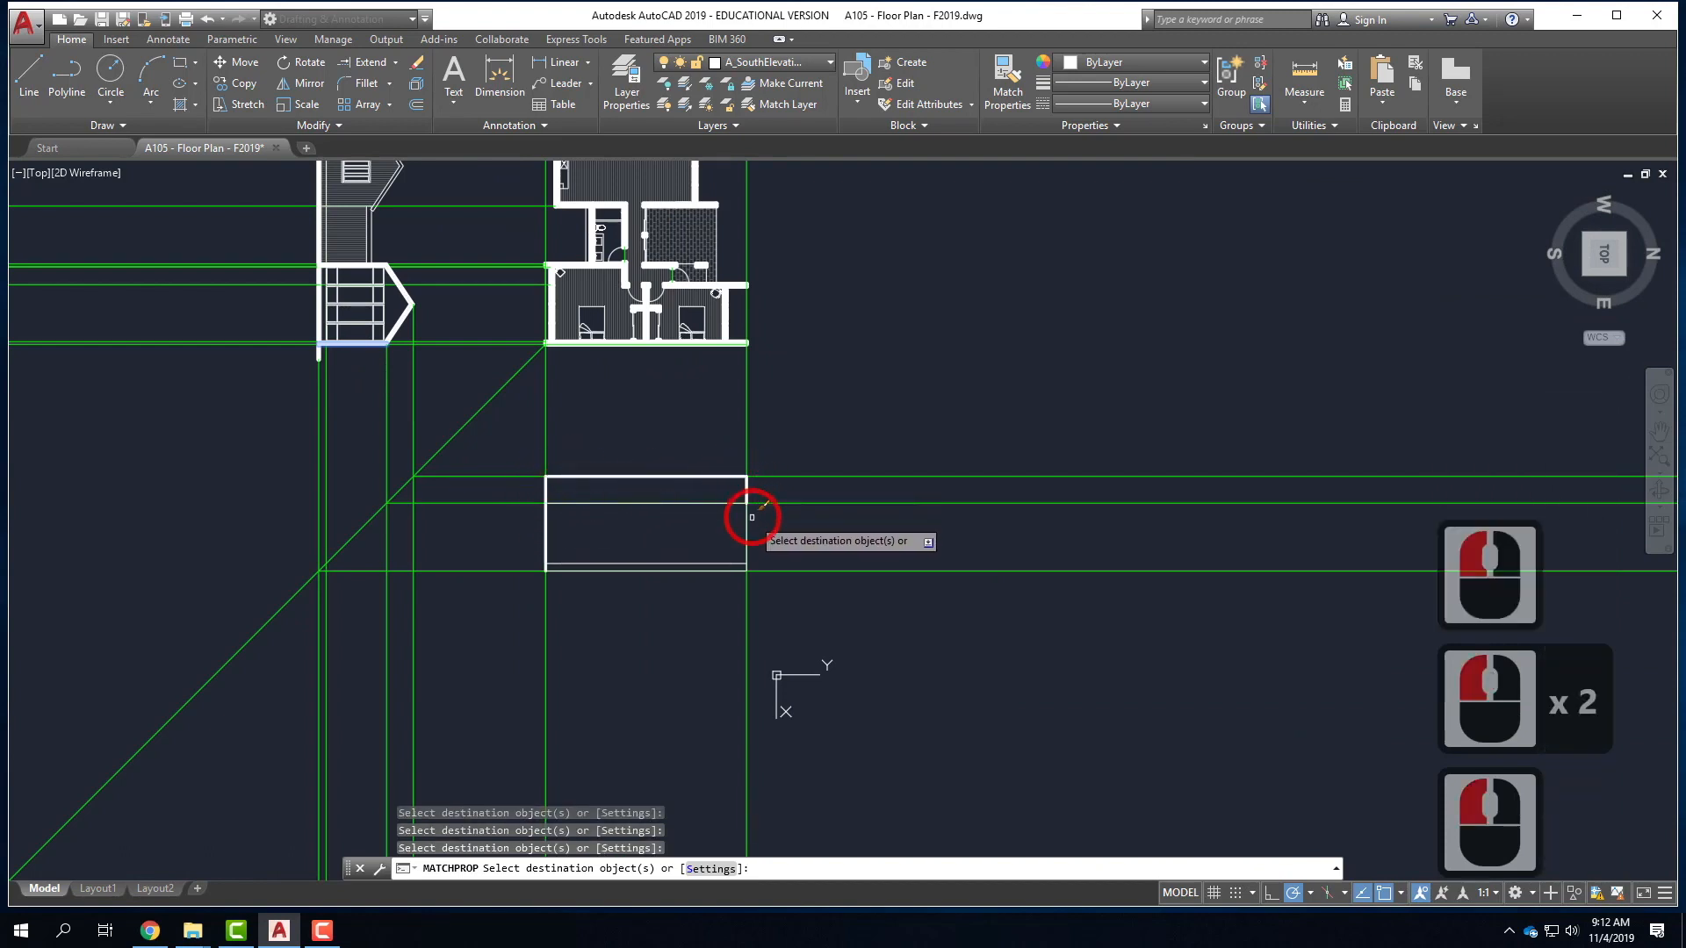
click(747, 520)
key(Escape)
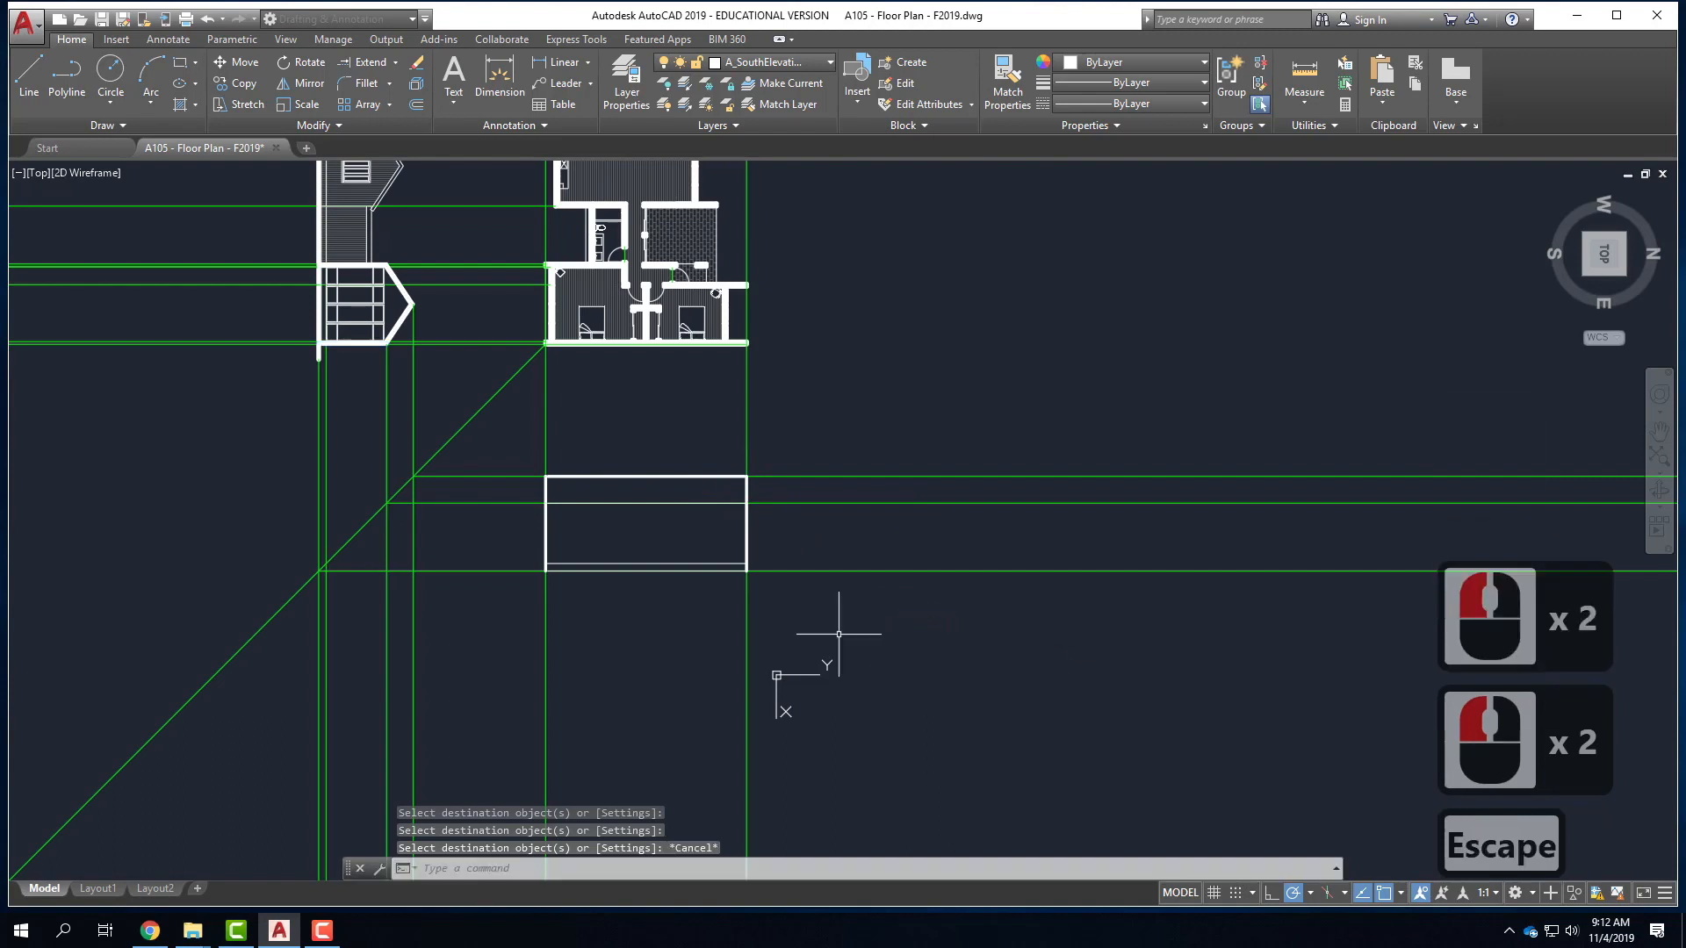
click(985, 91)
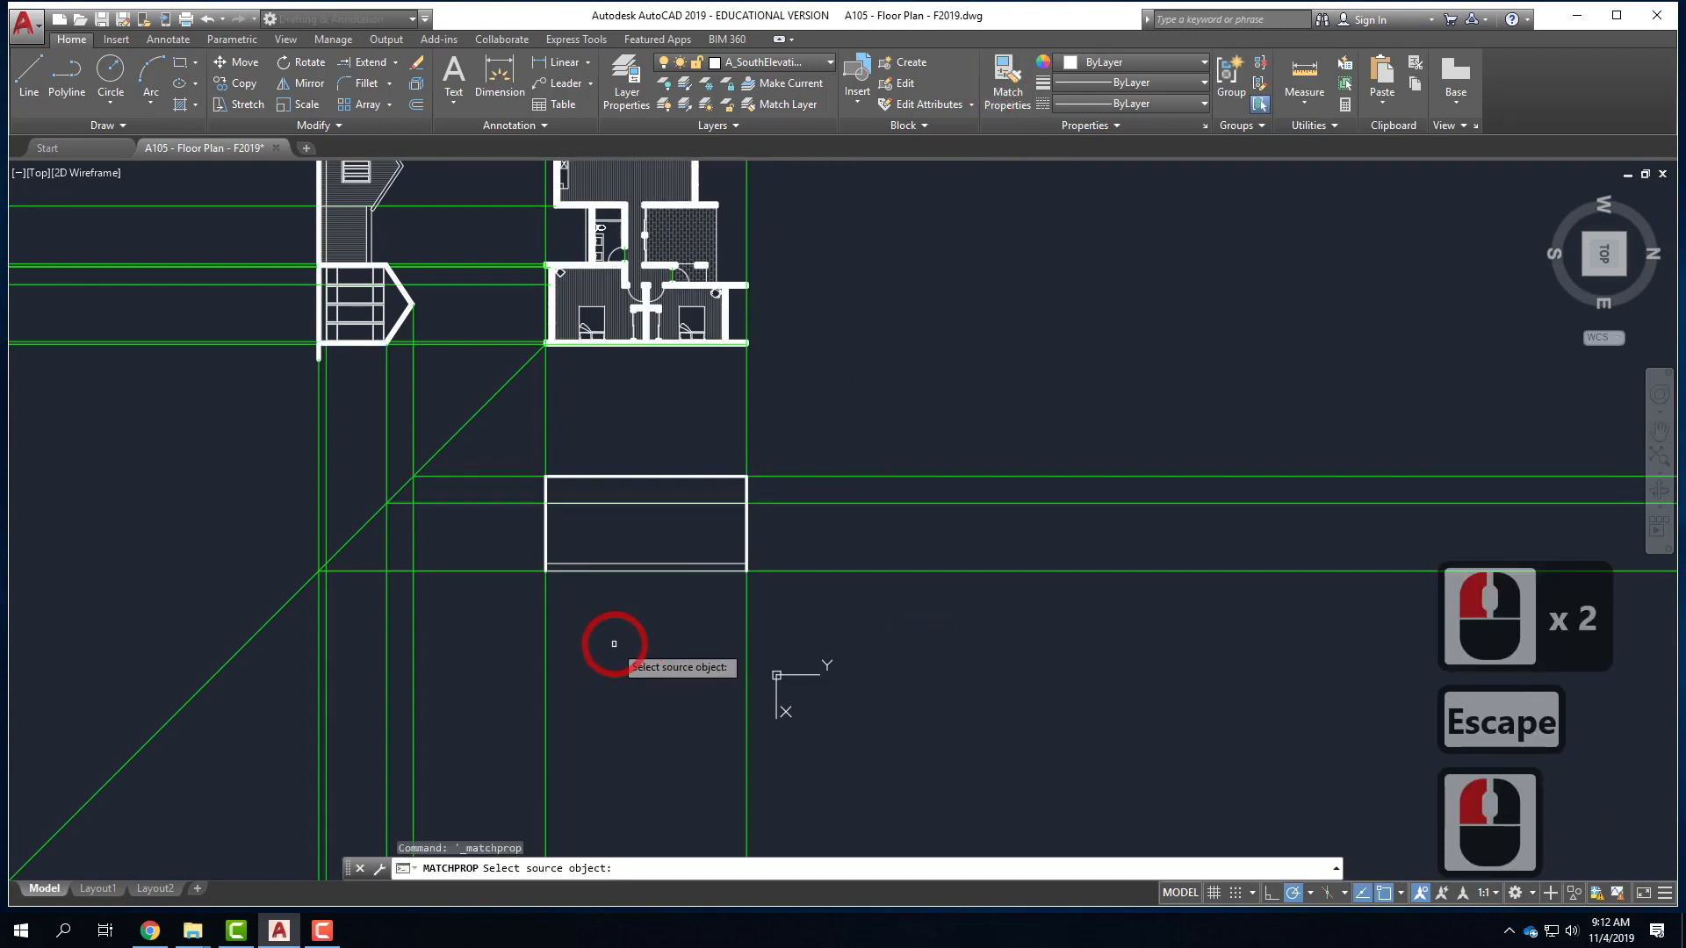
click(605, 570)
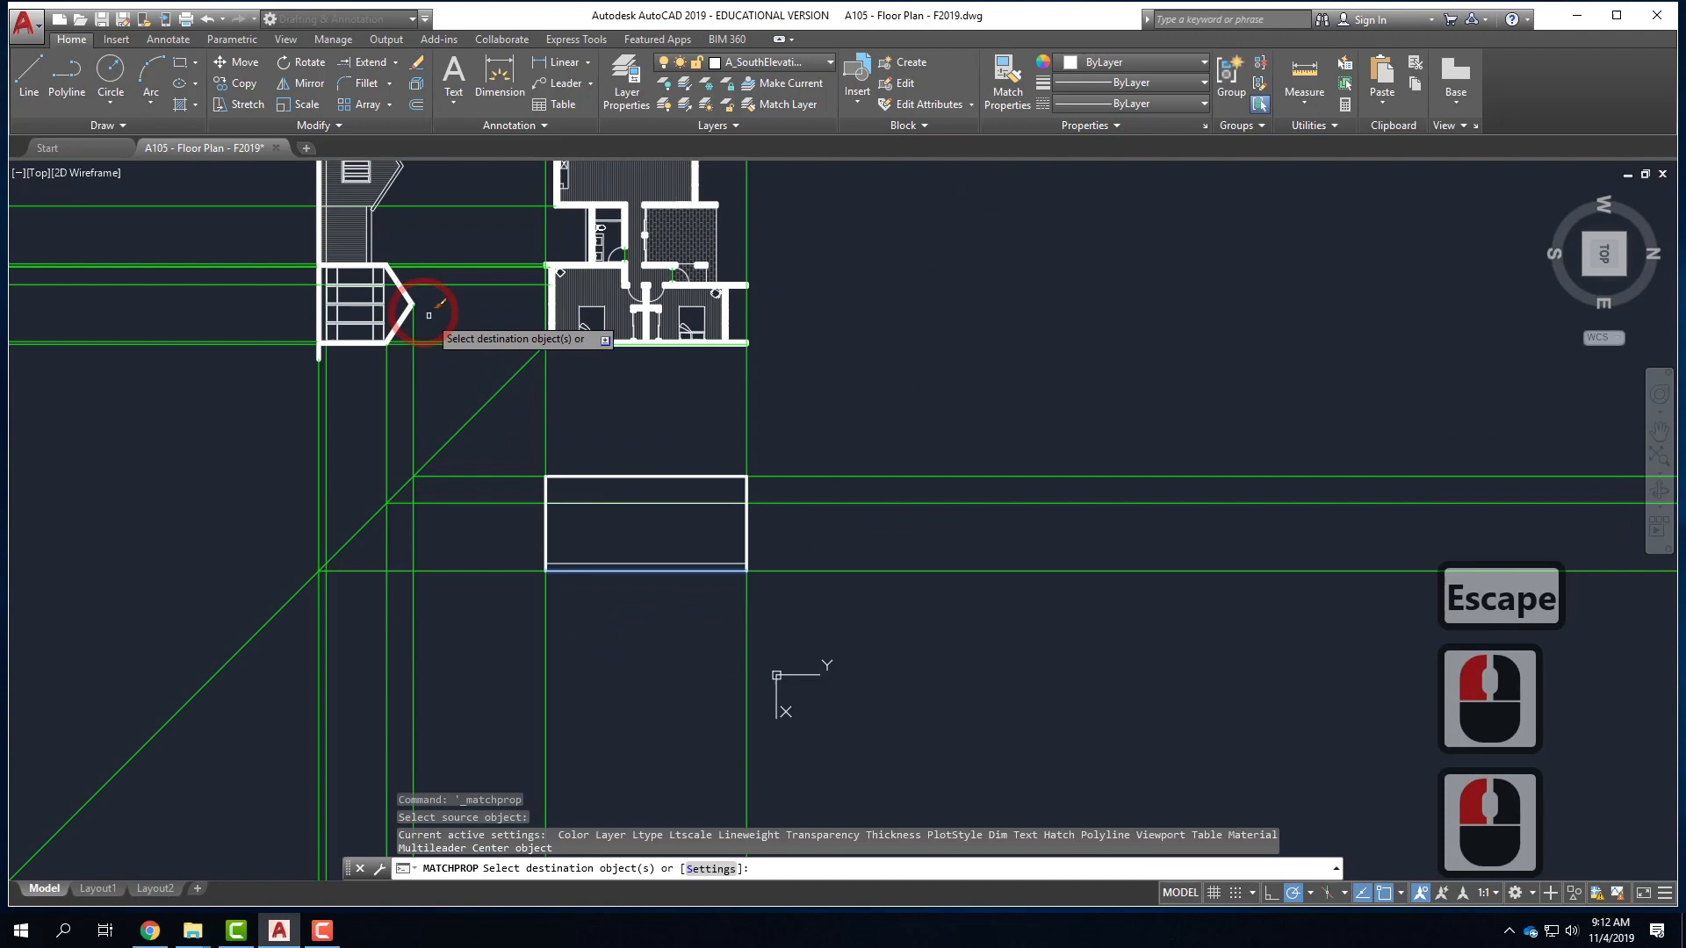
key(Escape)
- Match the east elevation's ground line to the properties of the south elevation's thick ground line
click(1010, 75)
scroll(312, 369, up, 3)
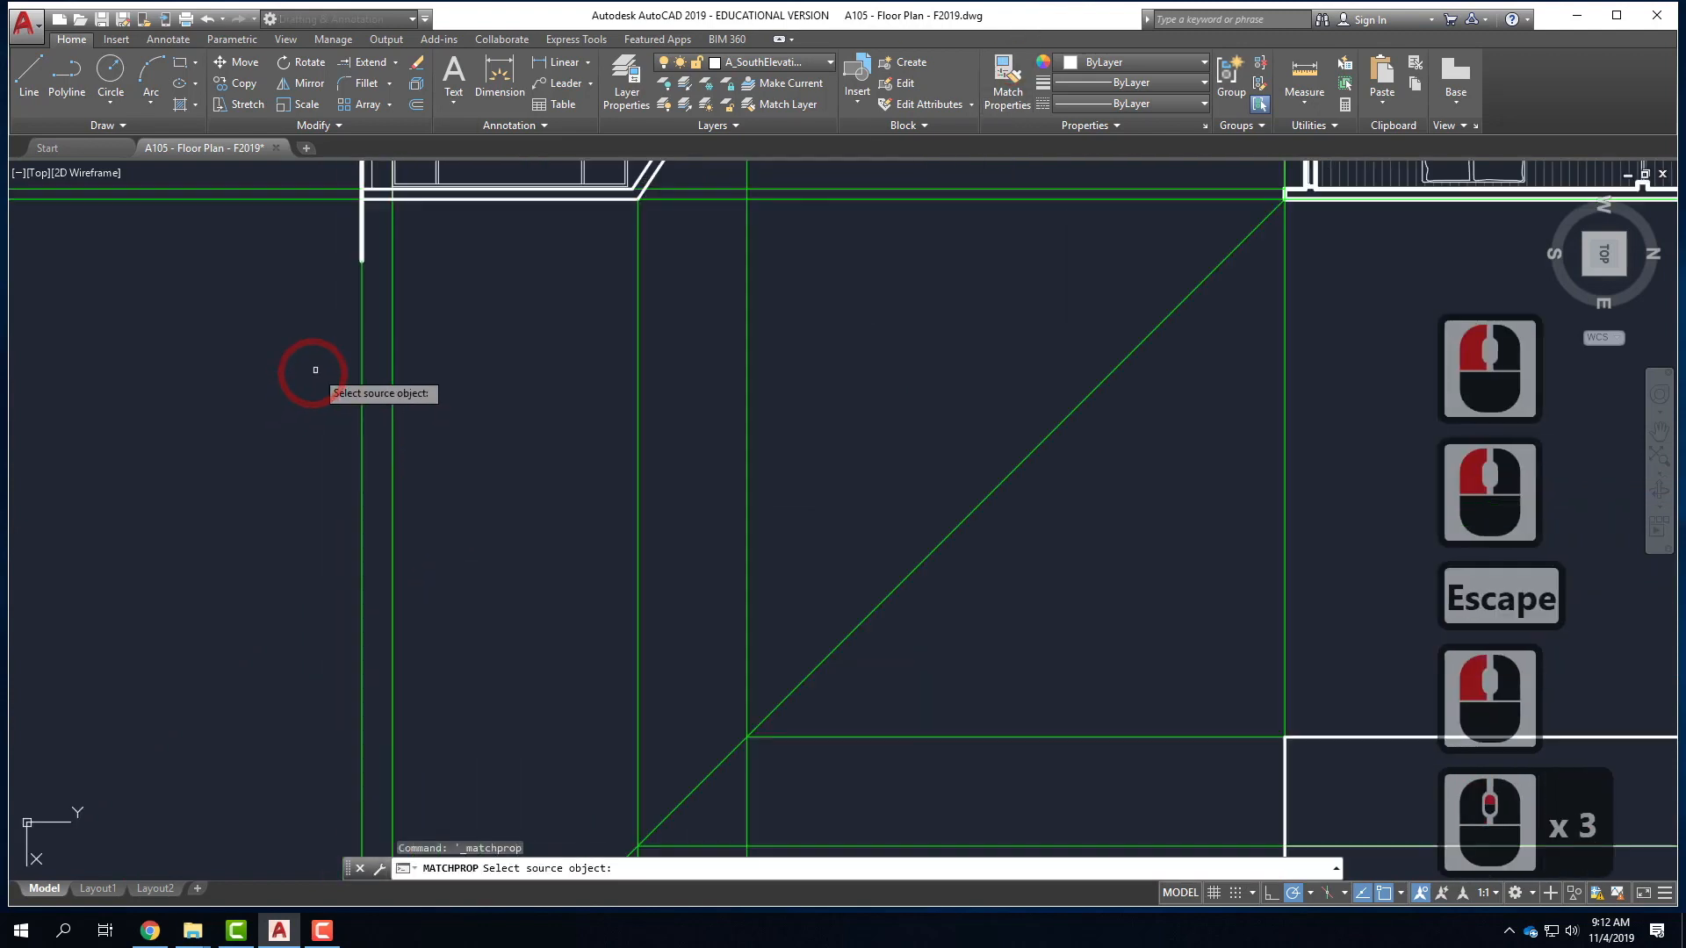
click(362, 242)
scroll(360, 236, down, 3)
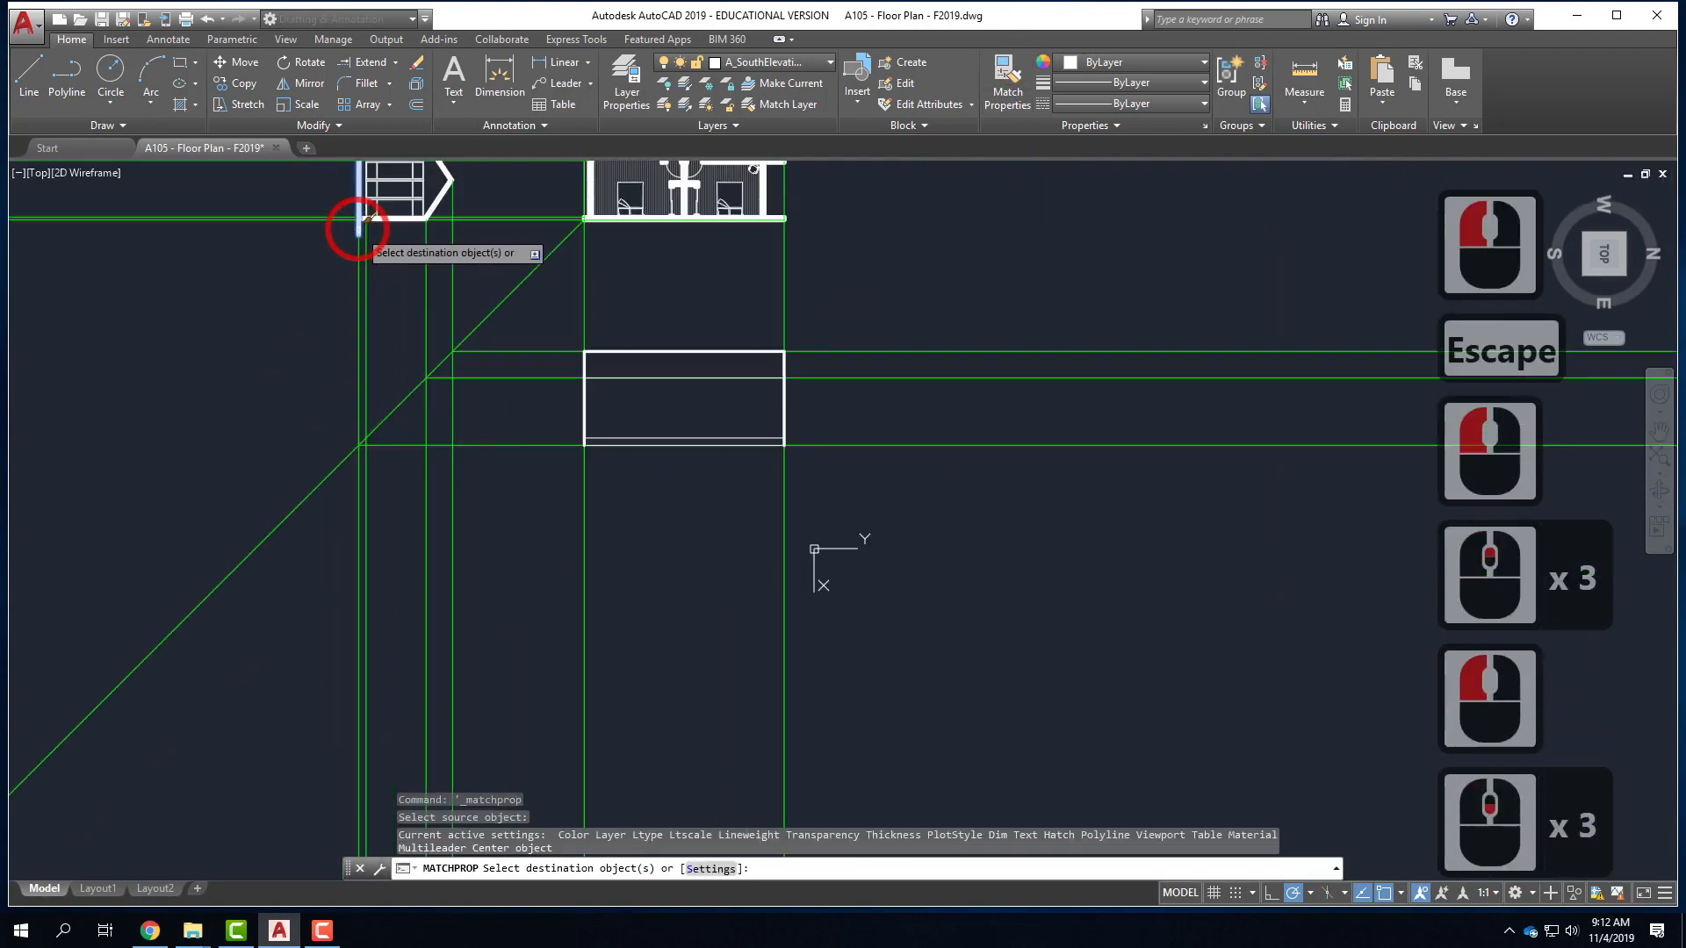
click(615, 444)
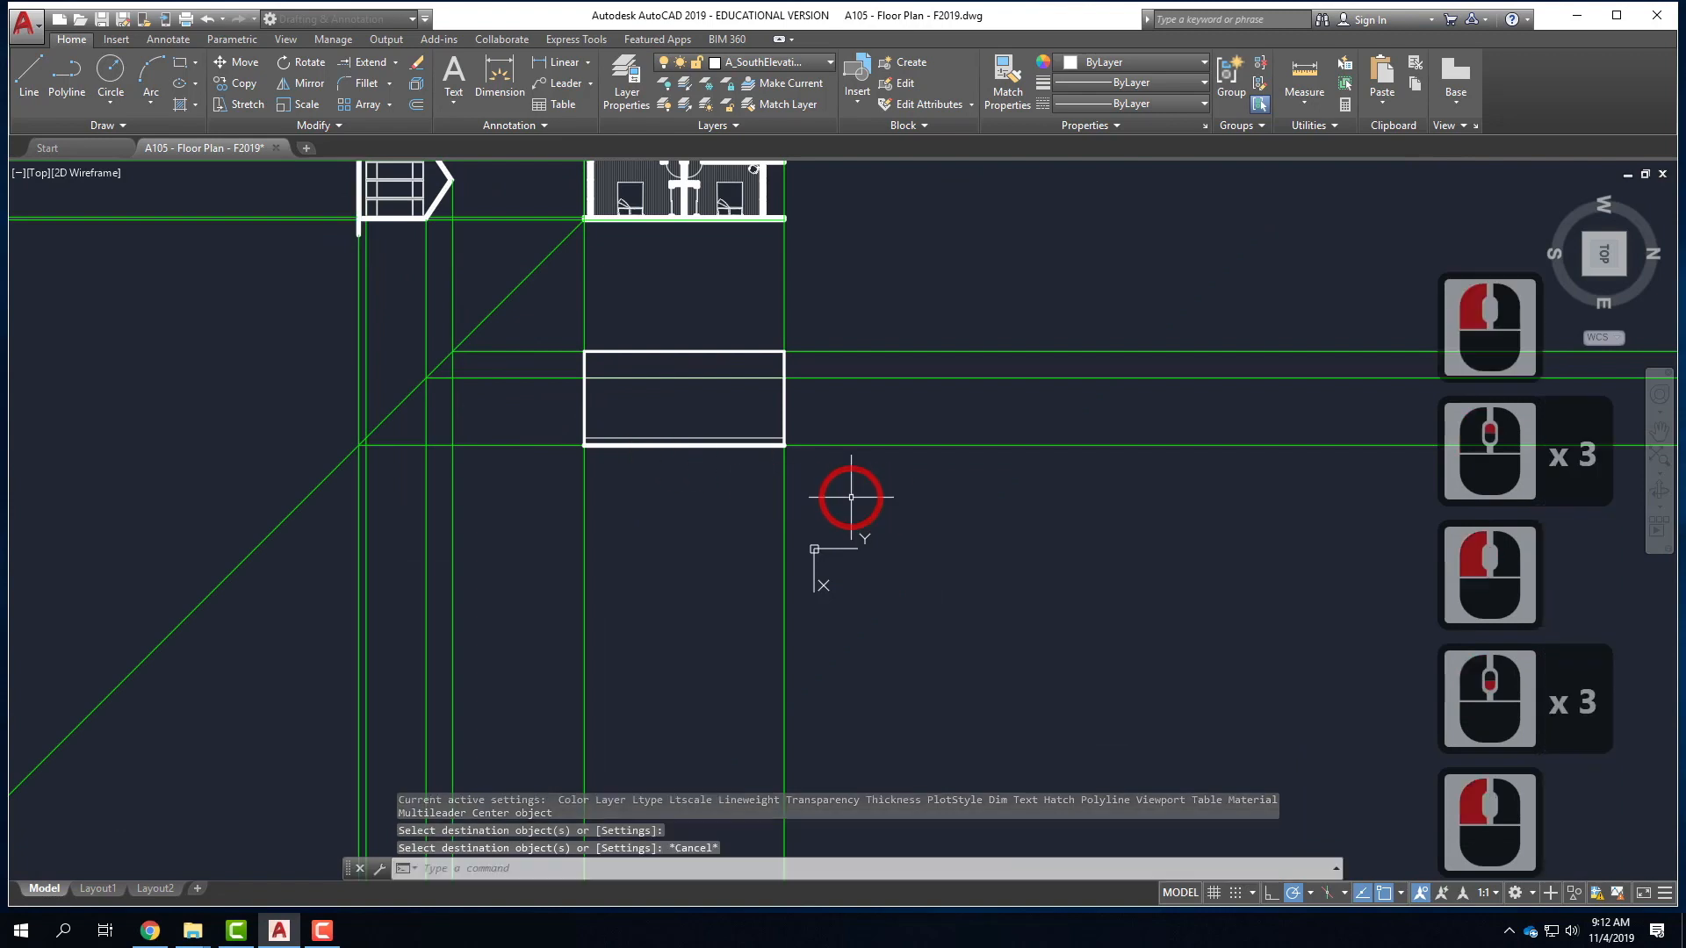
key(Escape)
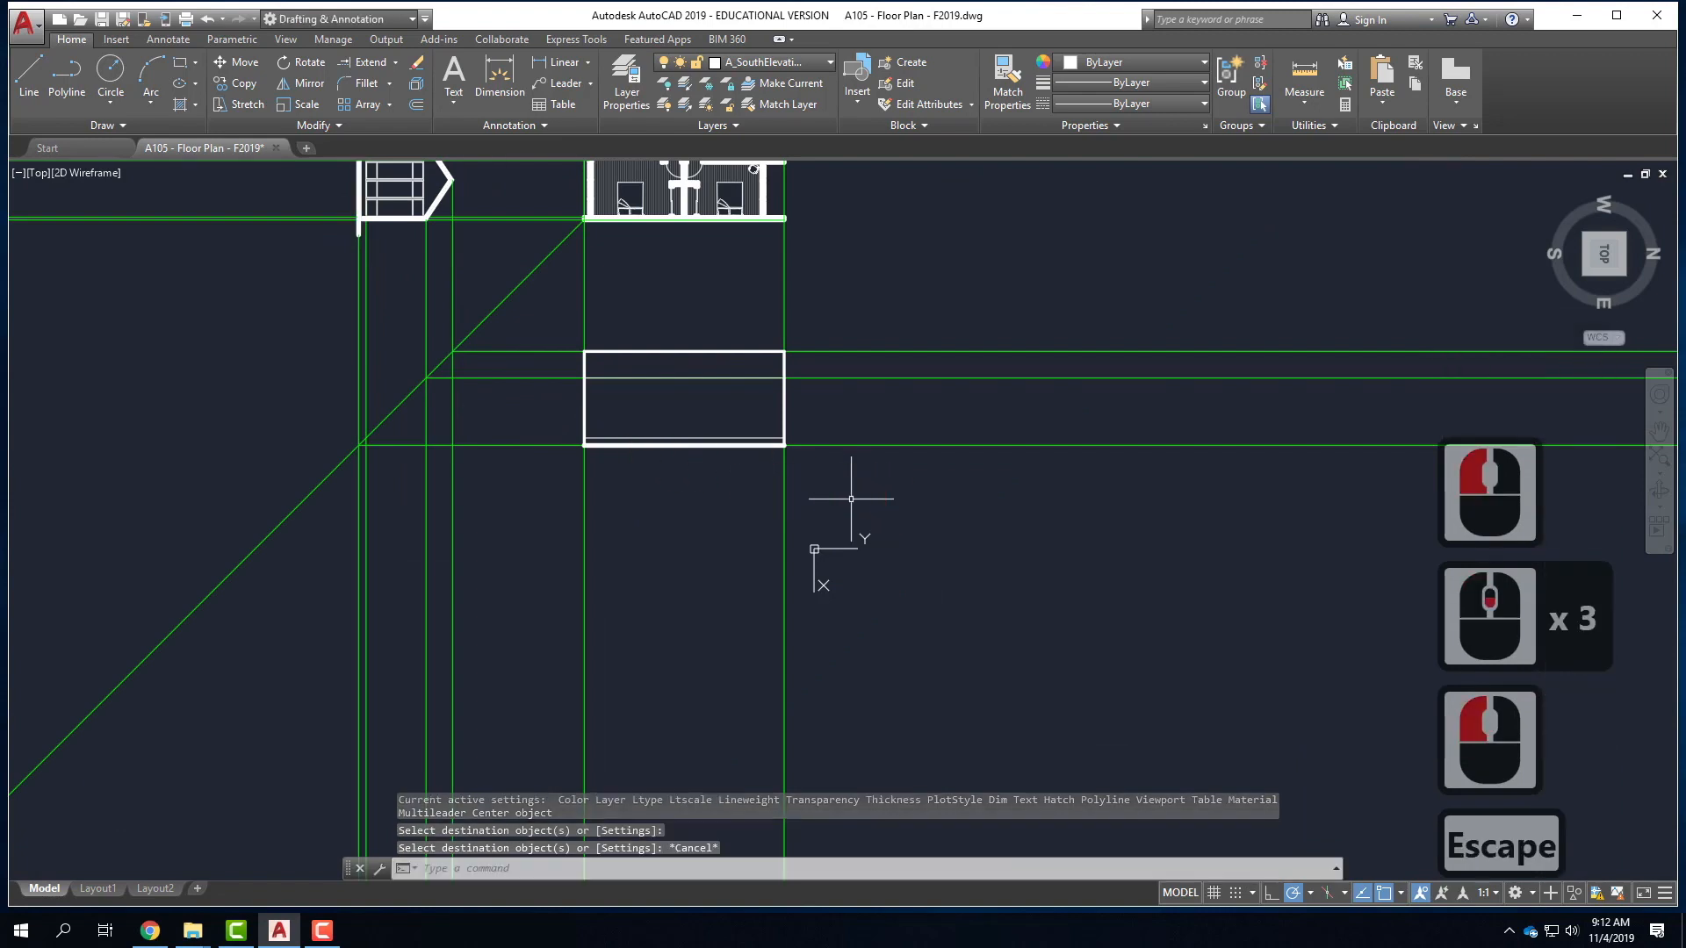
- Stretch the right end of the east elevation's ground line 3' outward past the right wall
scroll(764, 447, up, 4)
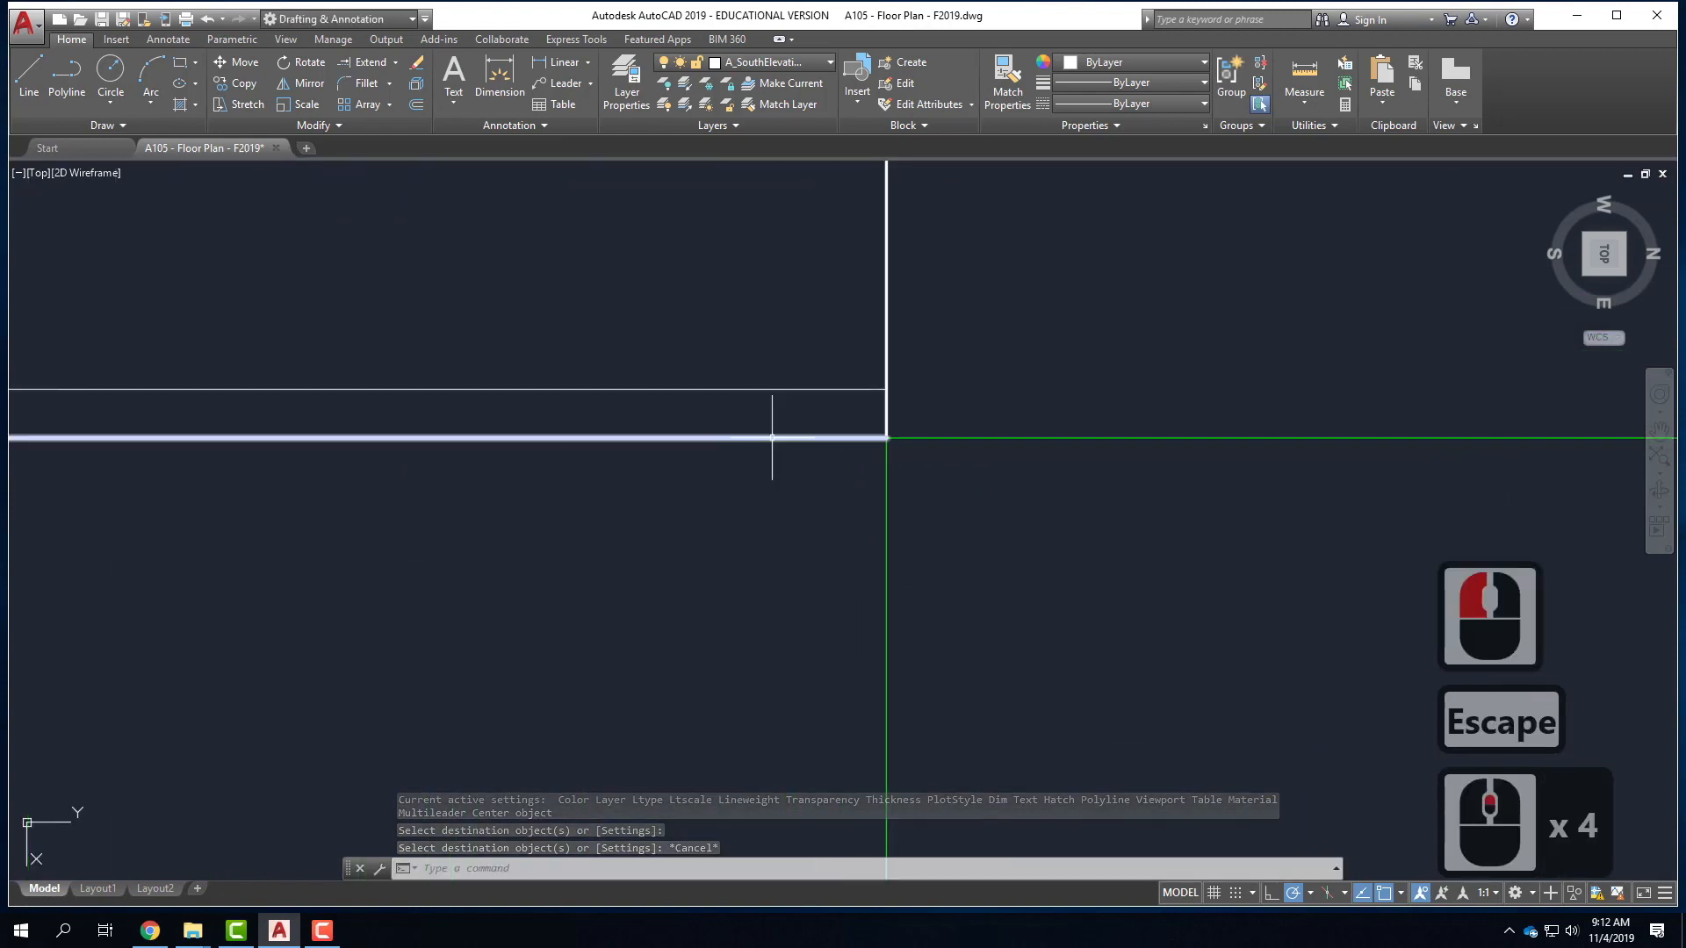
click(876, 439)
click(887, 437)
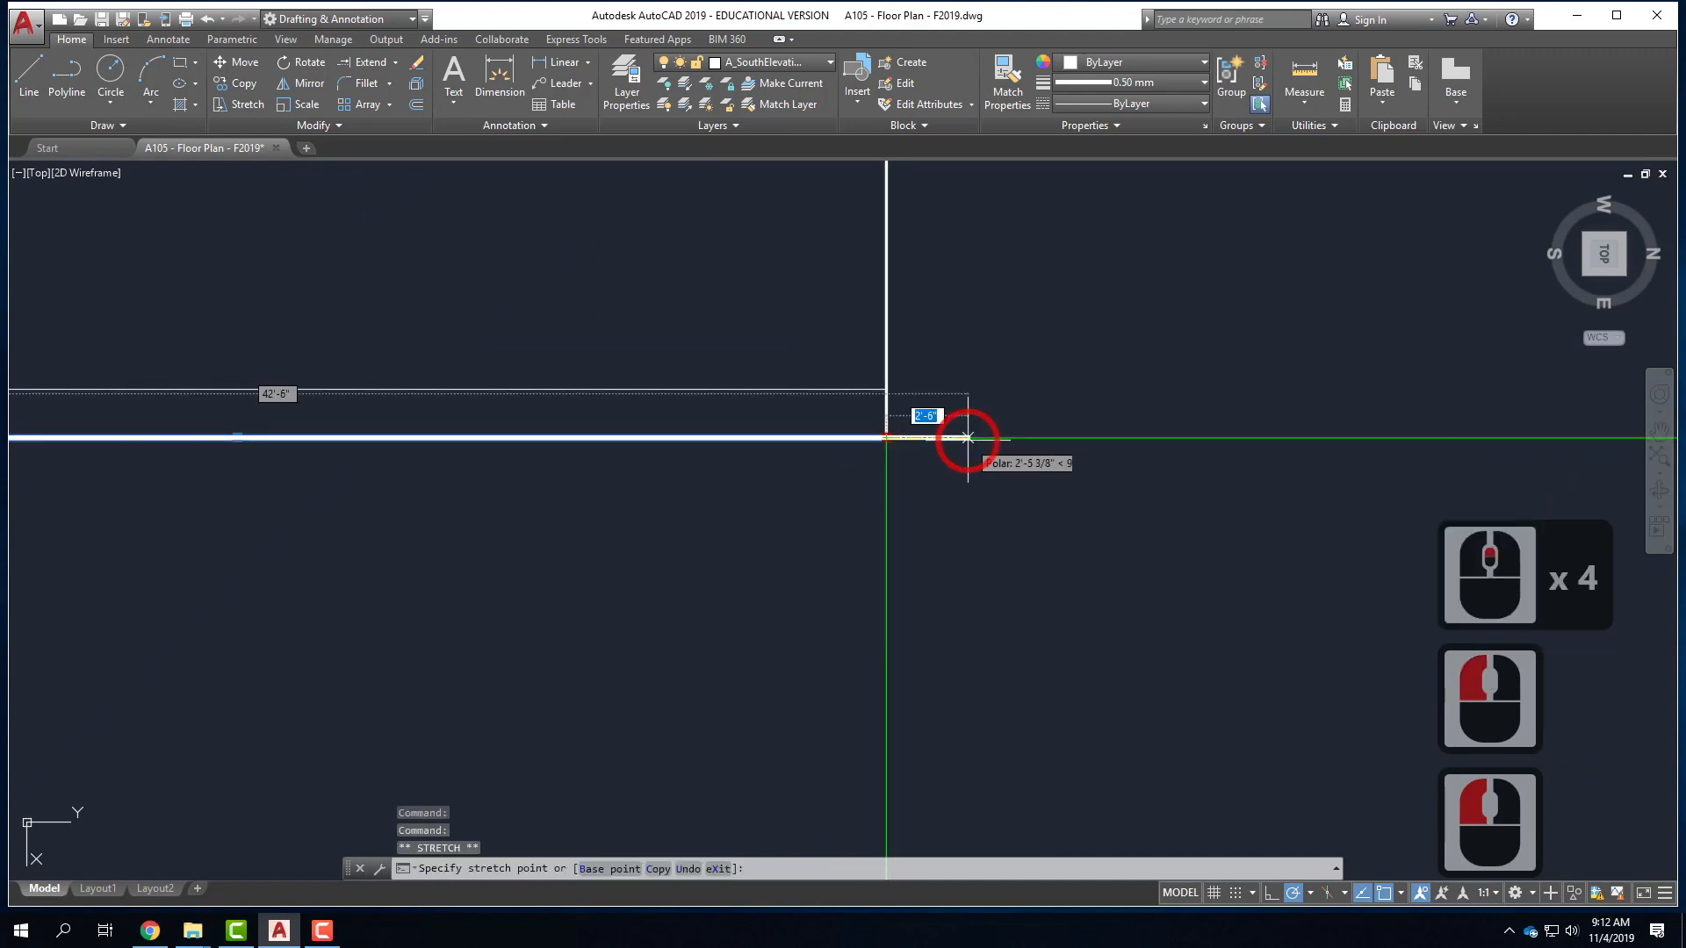
text(3')
key(Return)
scroll(1273, 470, down, 3)
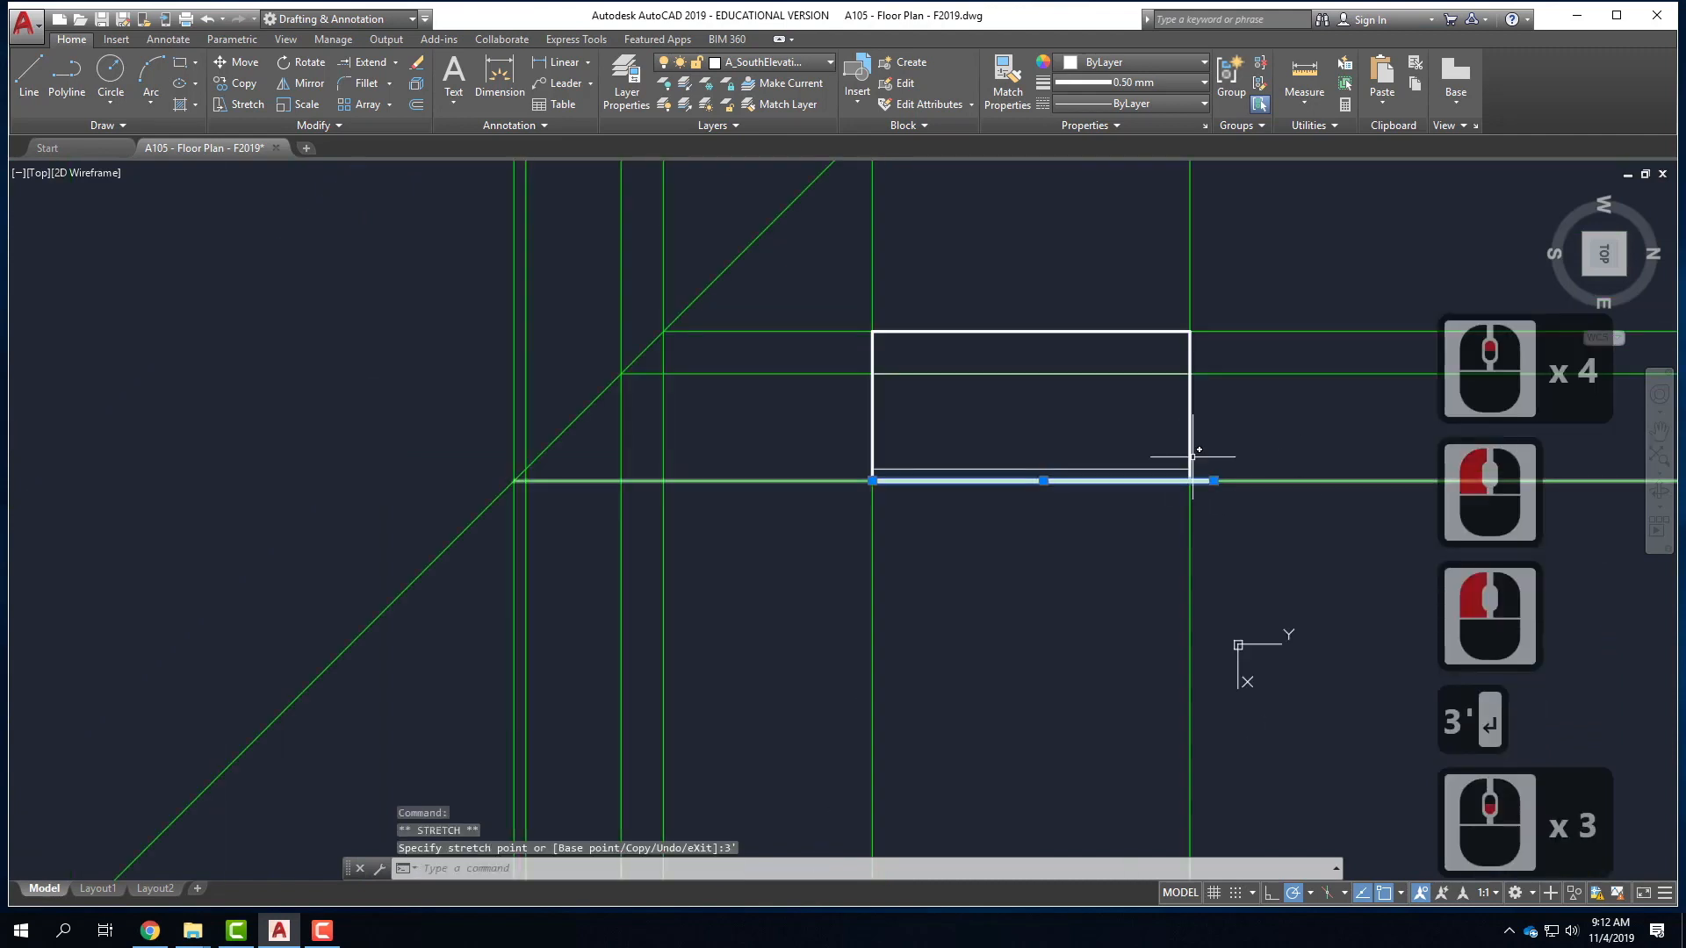
click(870, 480)
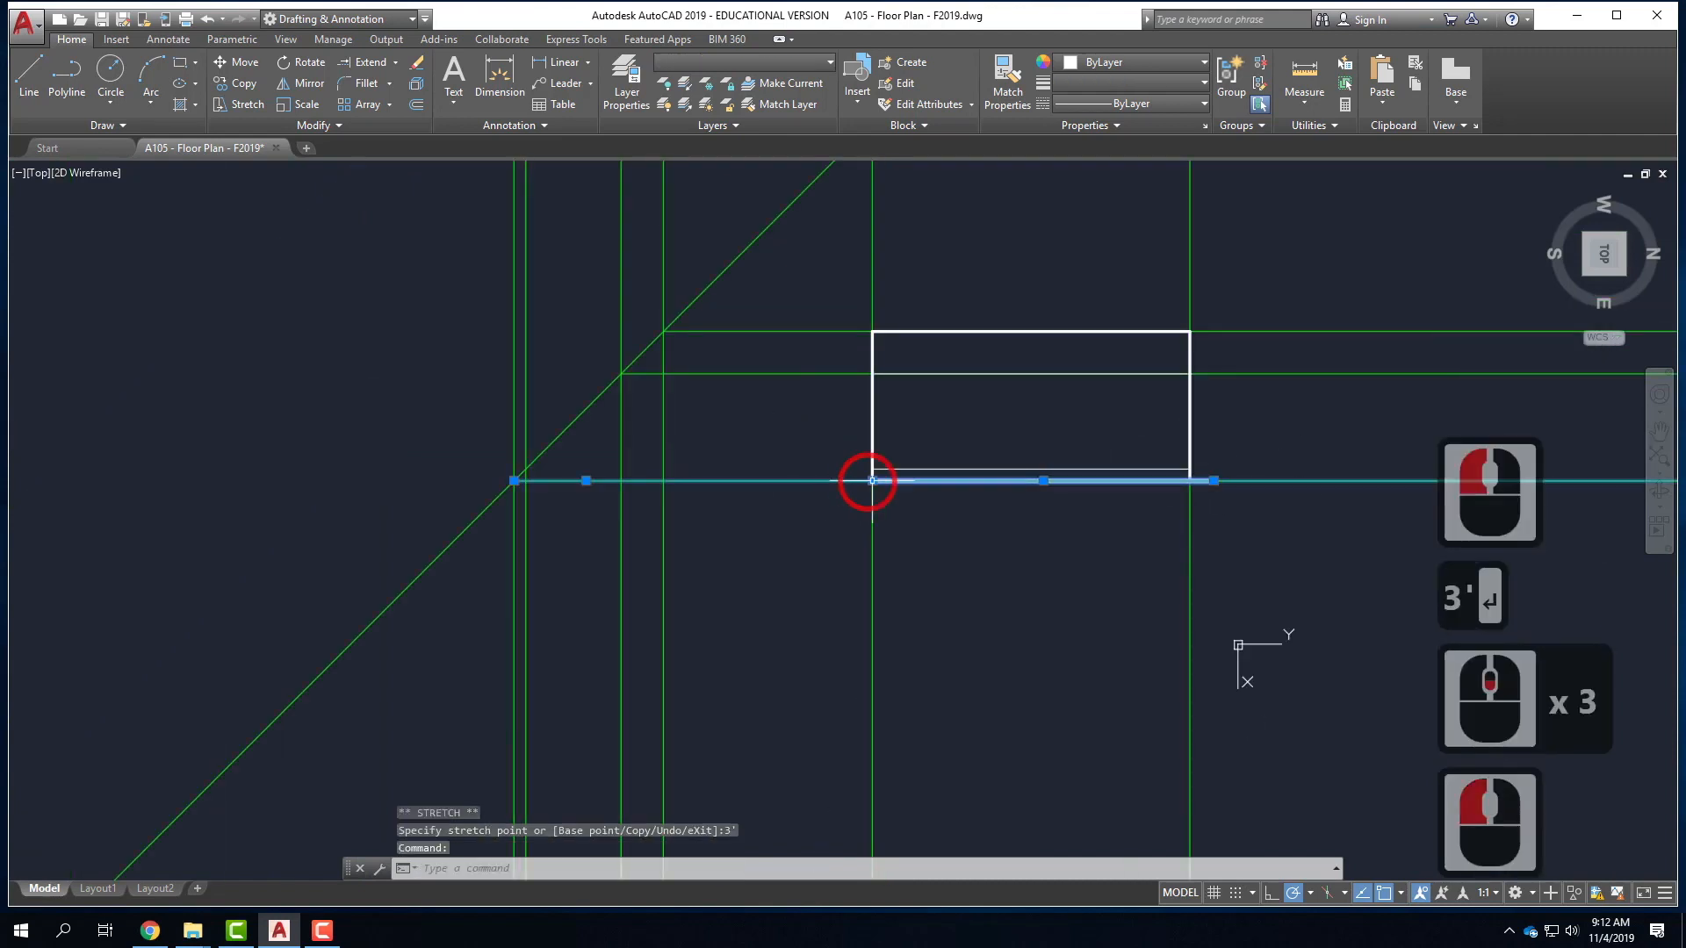
key(Escape)
click(873, 476)
click(872, 481)
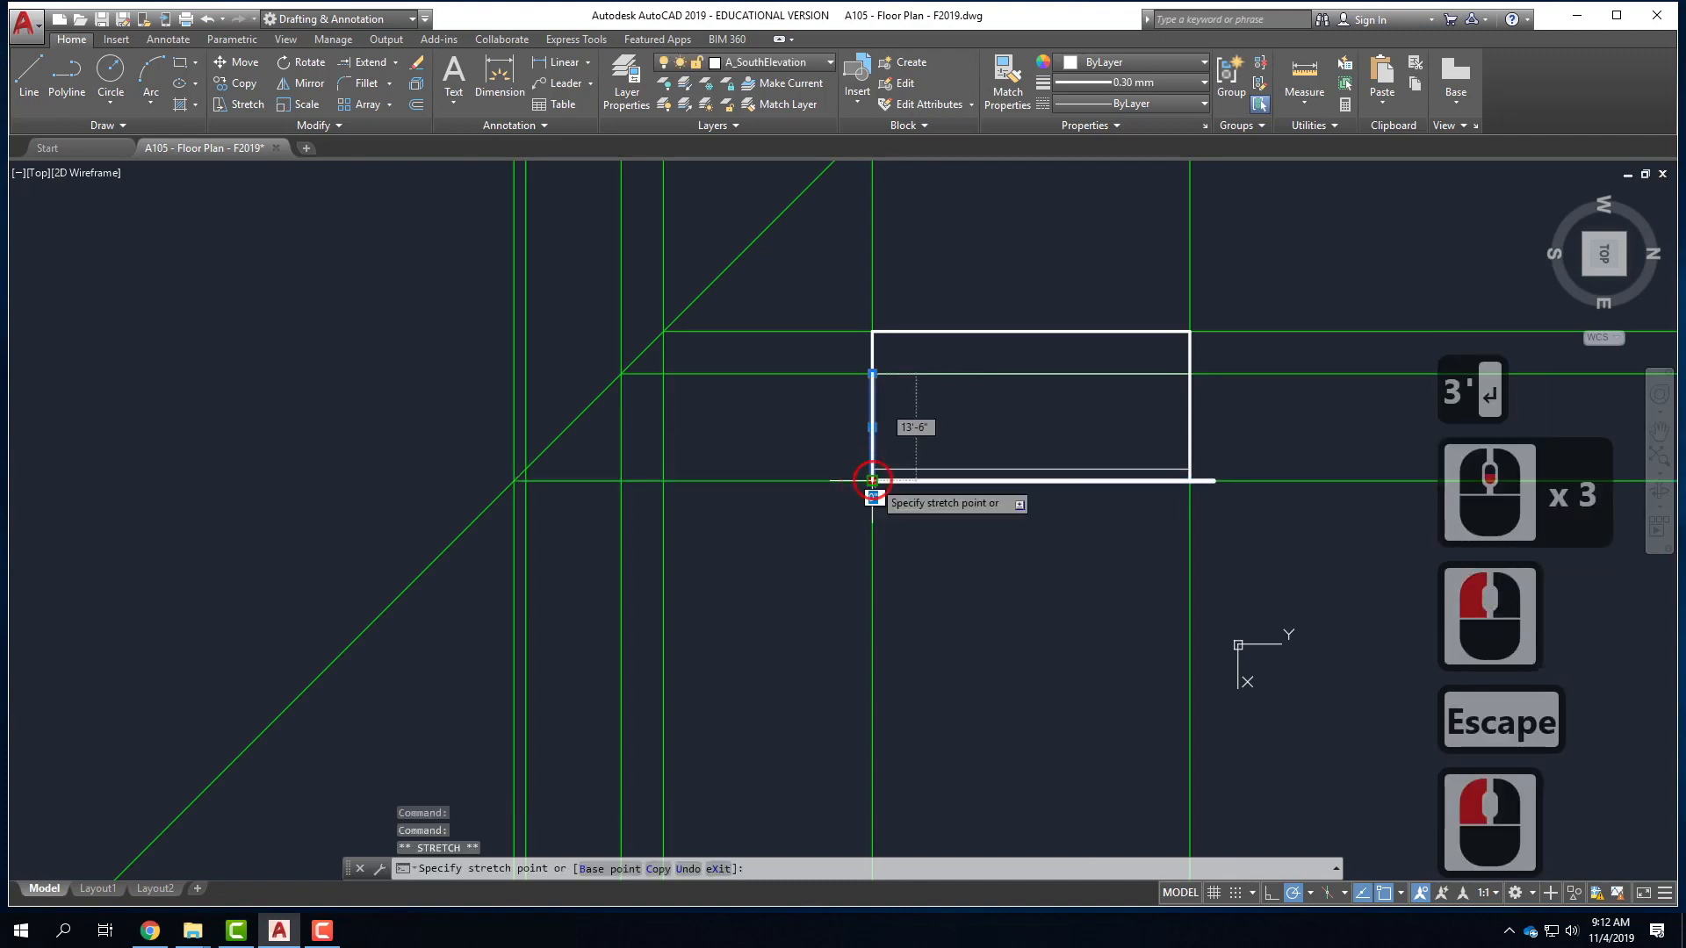
key(Escape)
key(Escape)
- Stretch the left end of the east elevation's ground line 3' outward past the left wall
scroll(874, 491, up, 4)
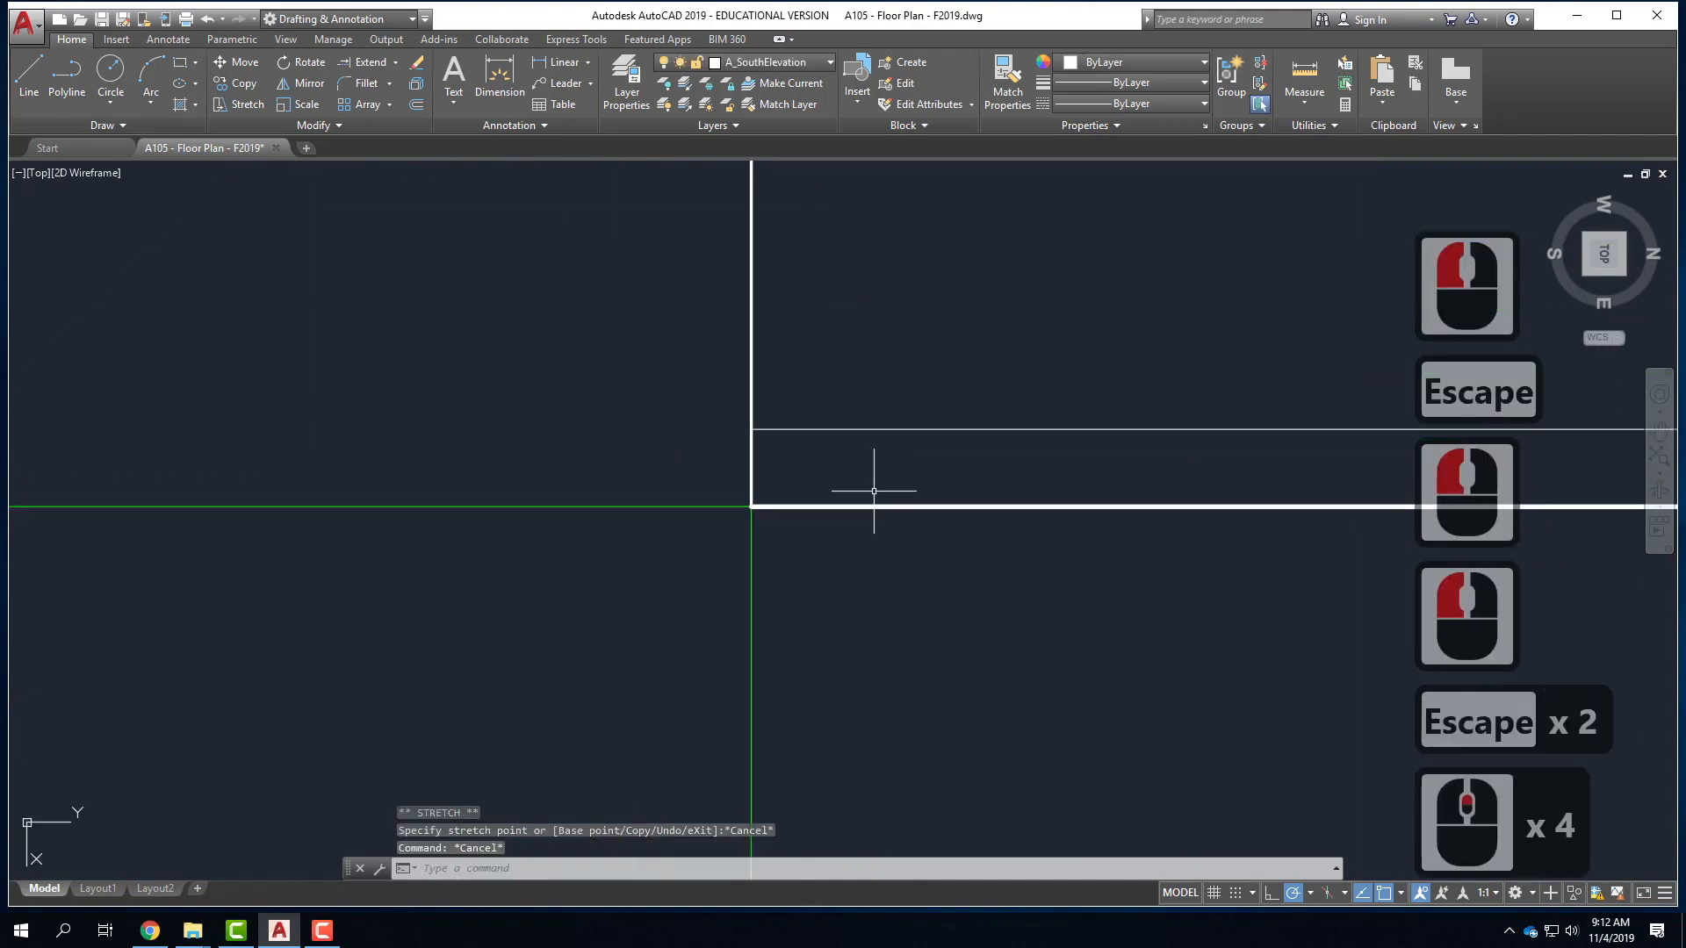
click(867, 509)
key(Escape)
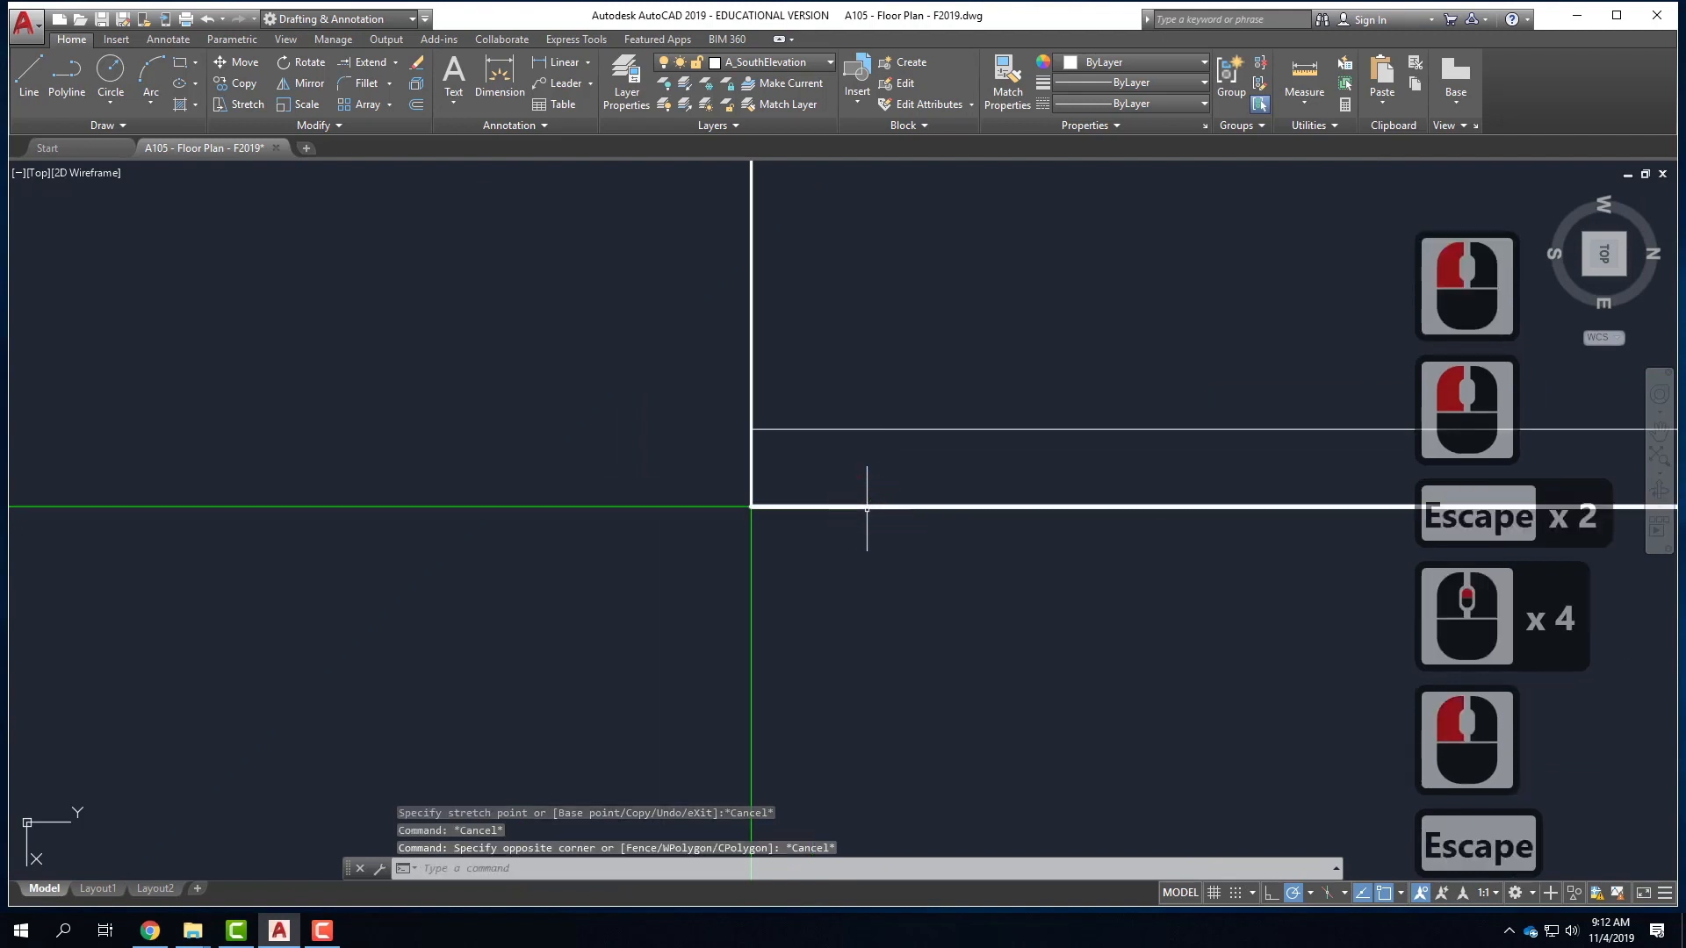
click(813, 506)
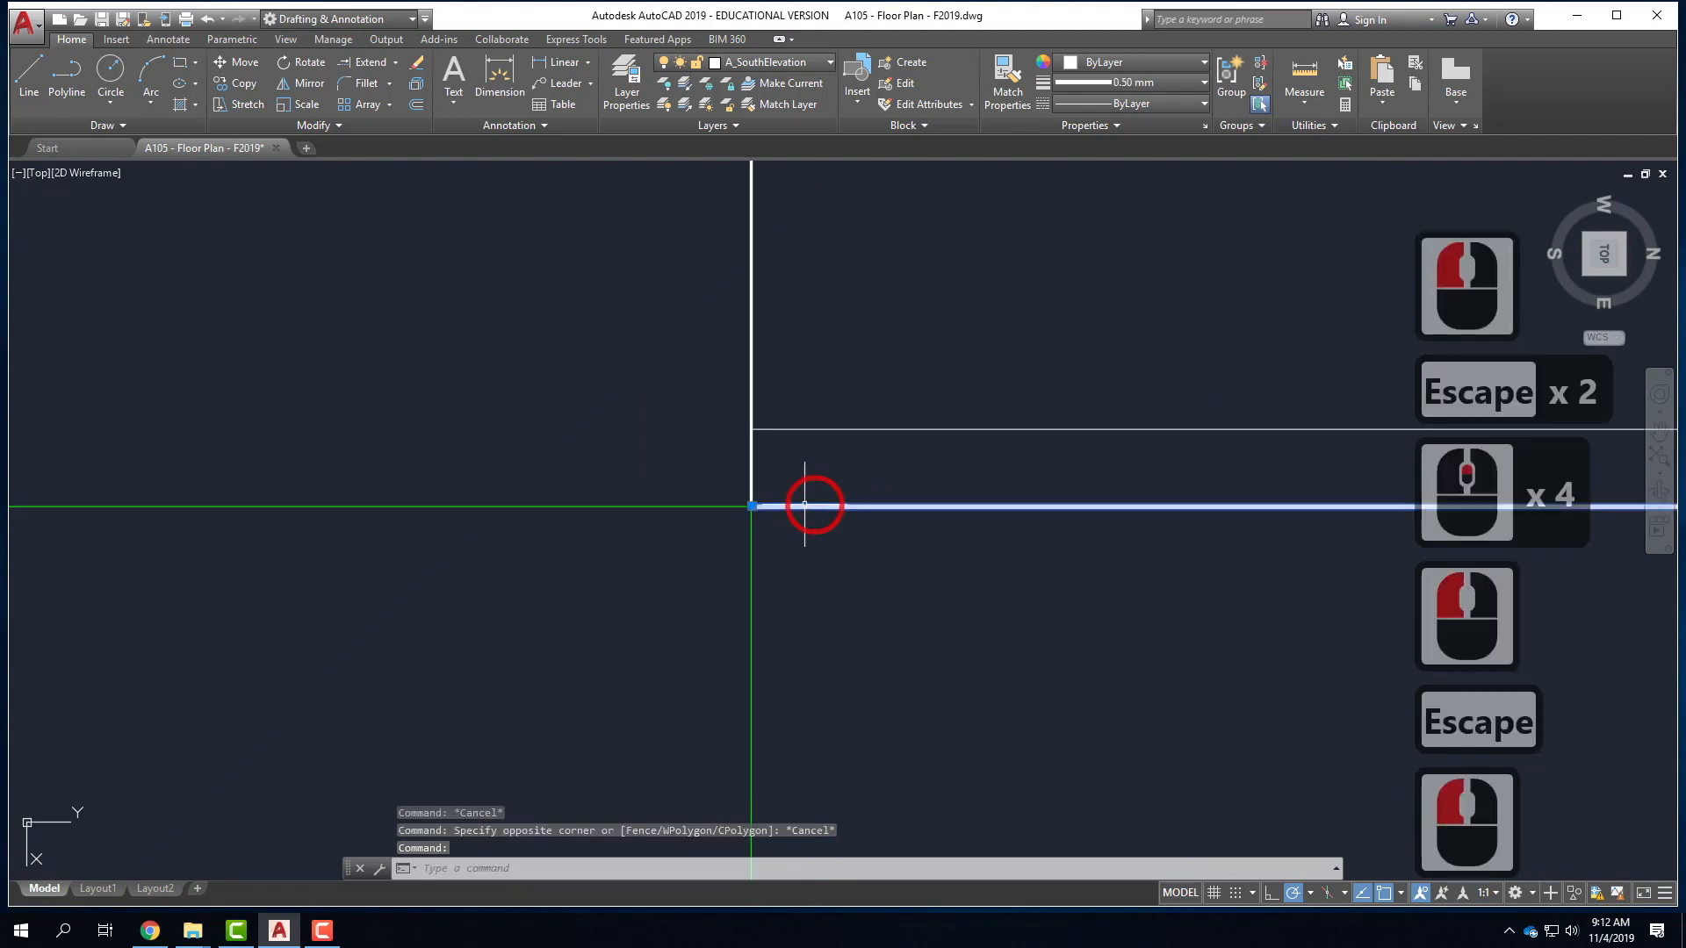
click(753, 505)
text(3')
key(Return)
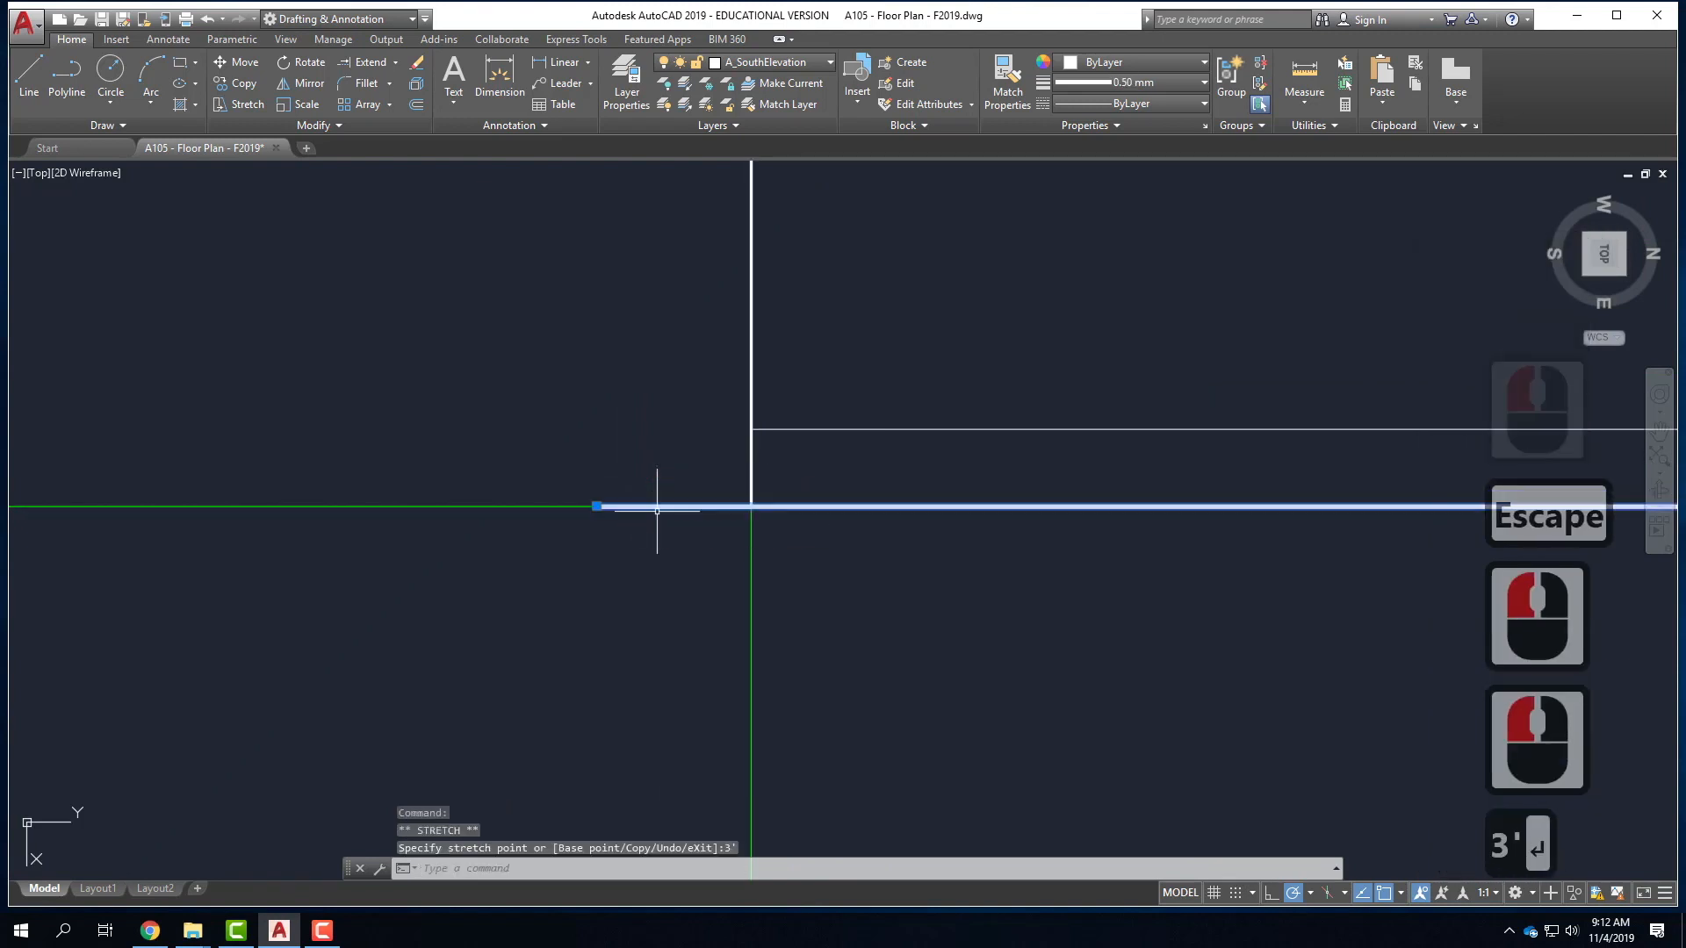
scroll(657, 509, down, 3)
key(Escape)
scroll(666, 507, down, 2)
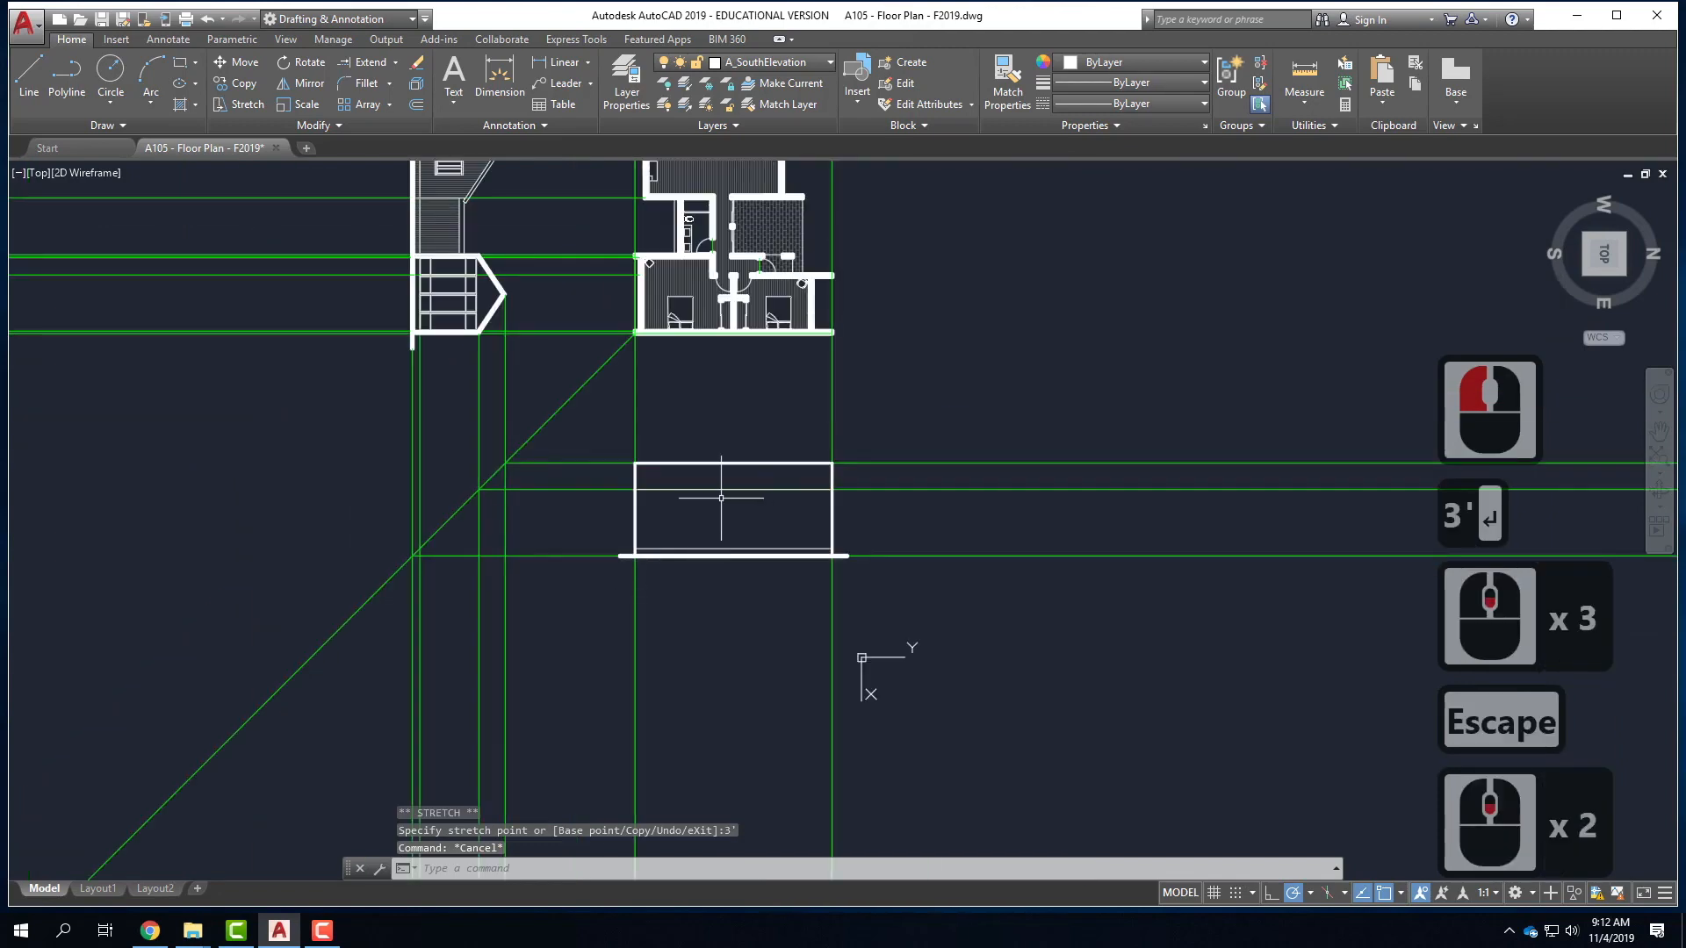
scroll(728, 498, up, 2)
scroll(735, 646, down, 2)
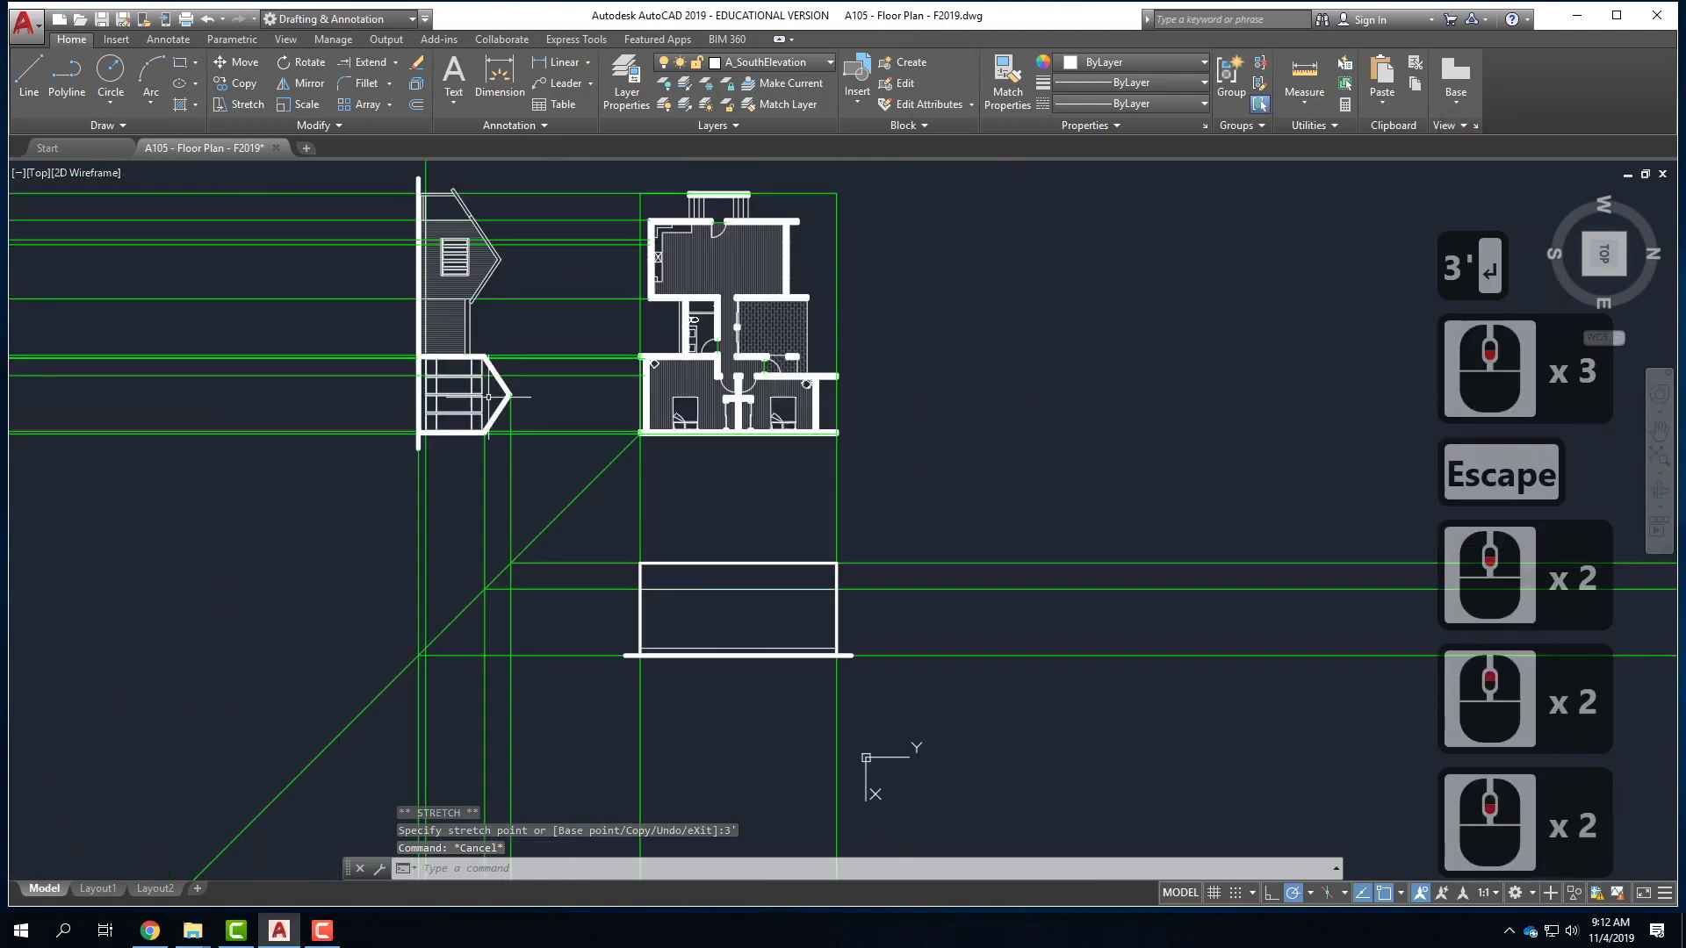
scroll(493, 392, up, 2)
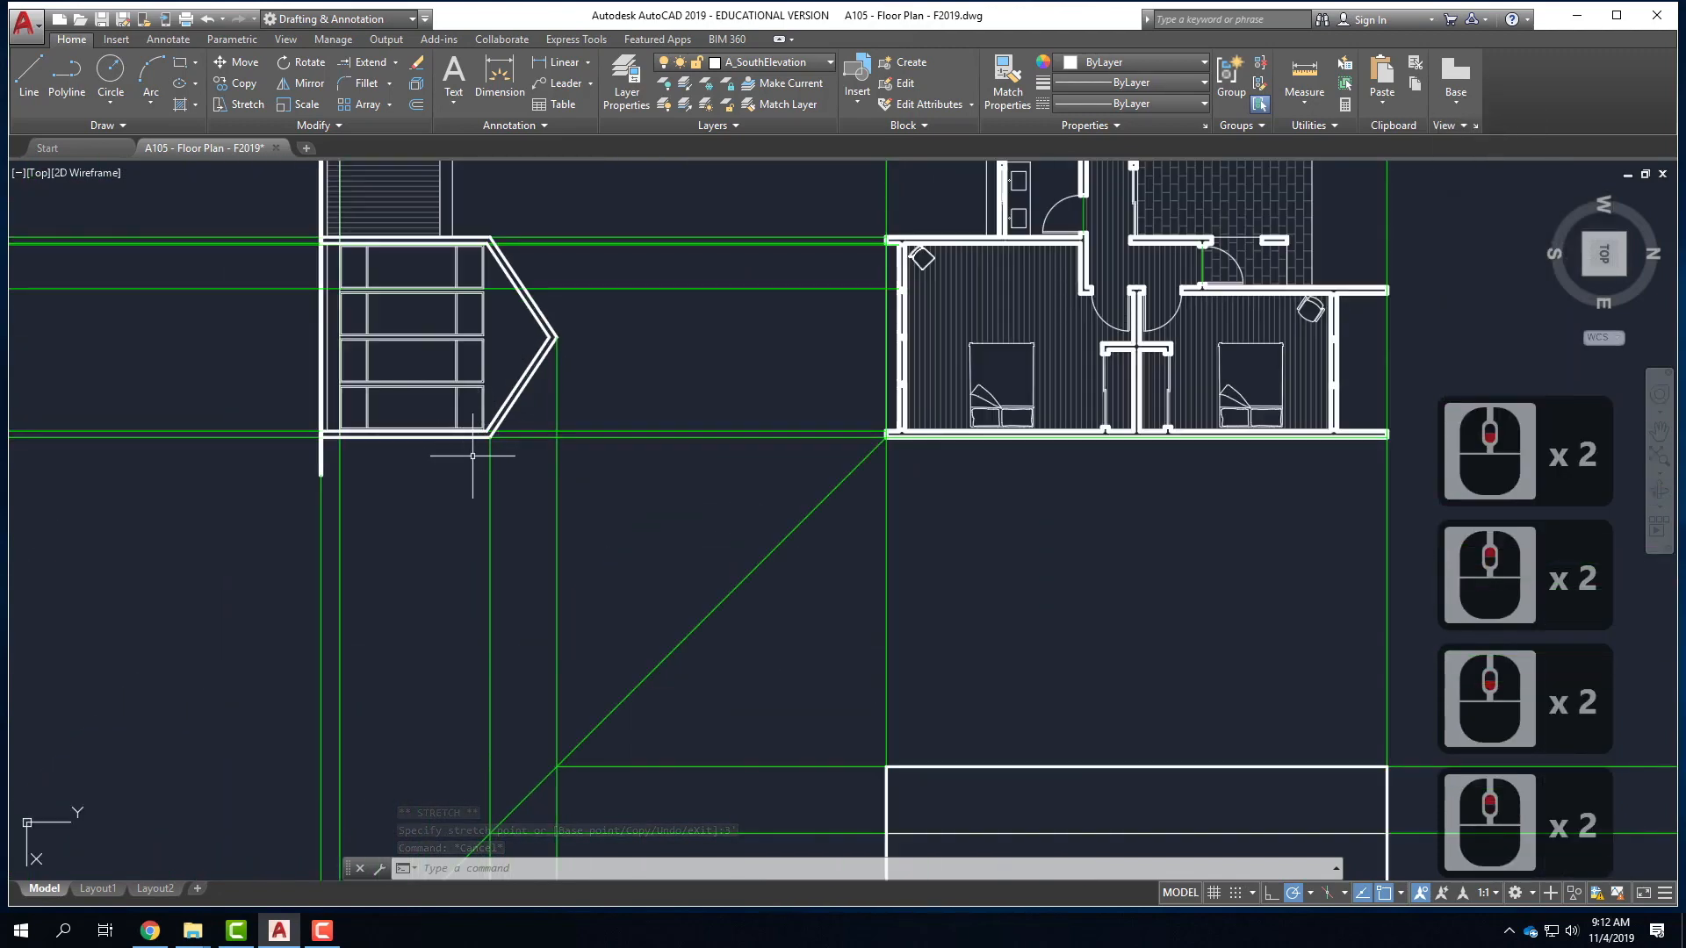
scroll(505, 421, down, 2)
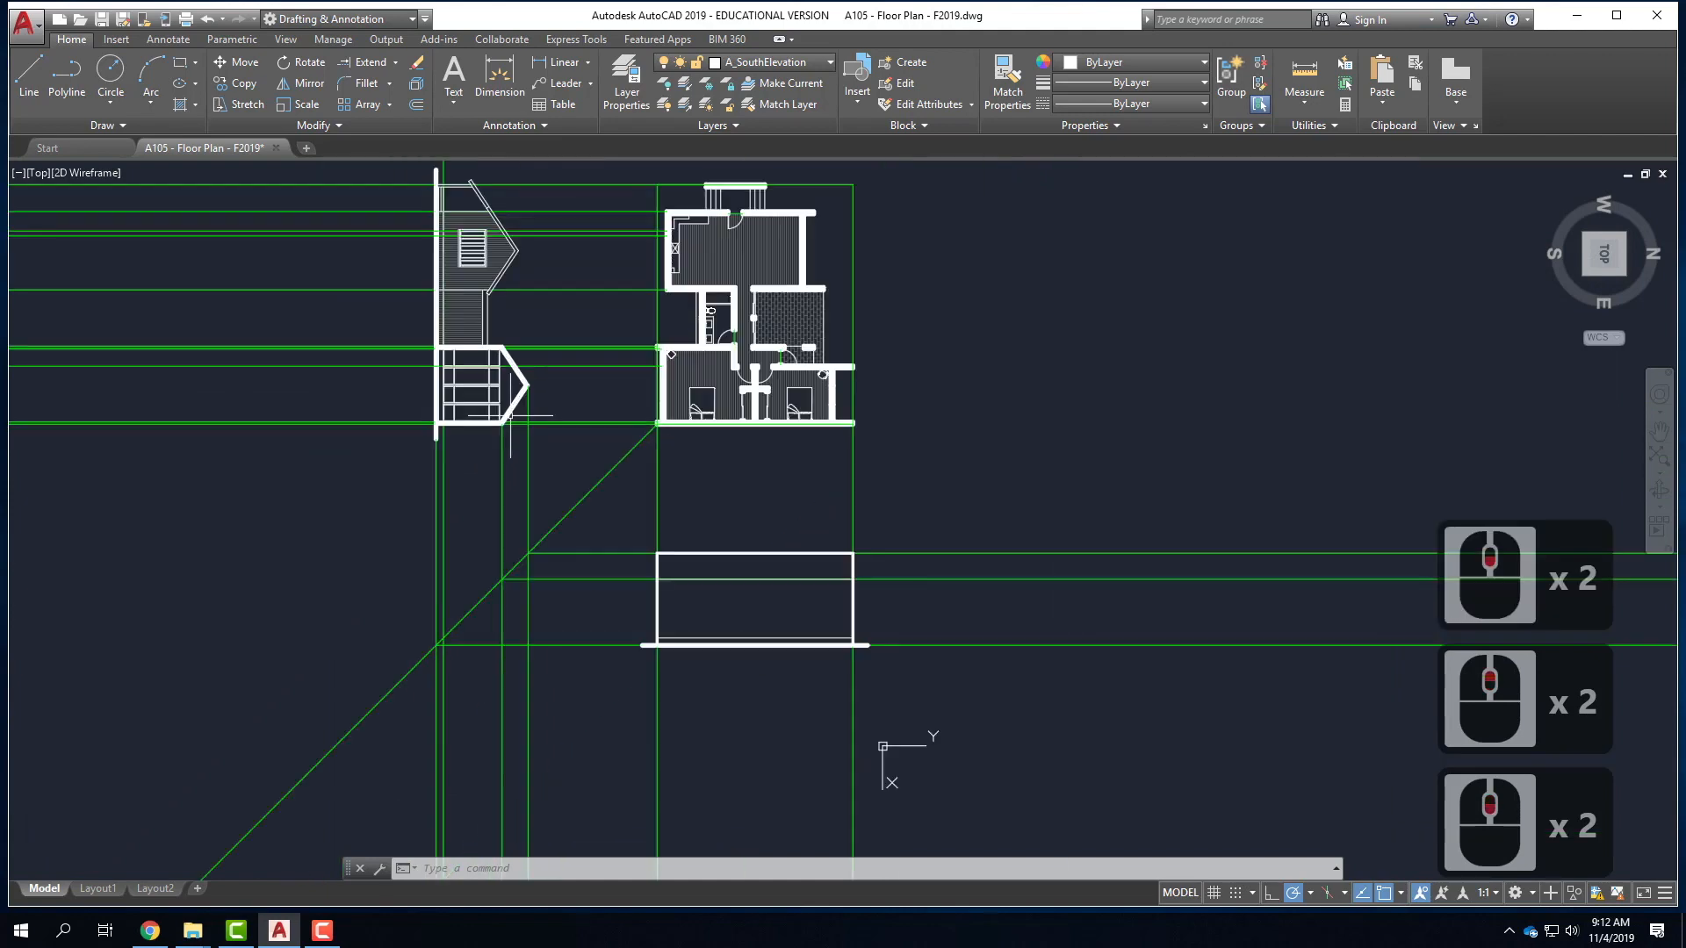
- Draw a line 6" above the east elevation's ground line, spanning from the left wall to the right wall
scroll(739, 620, up, 2)
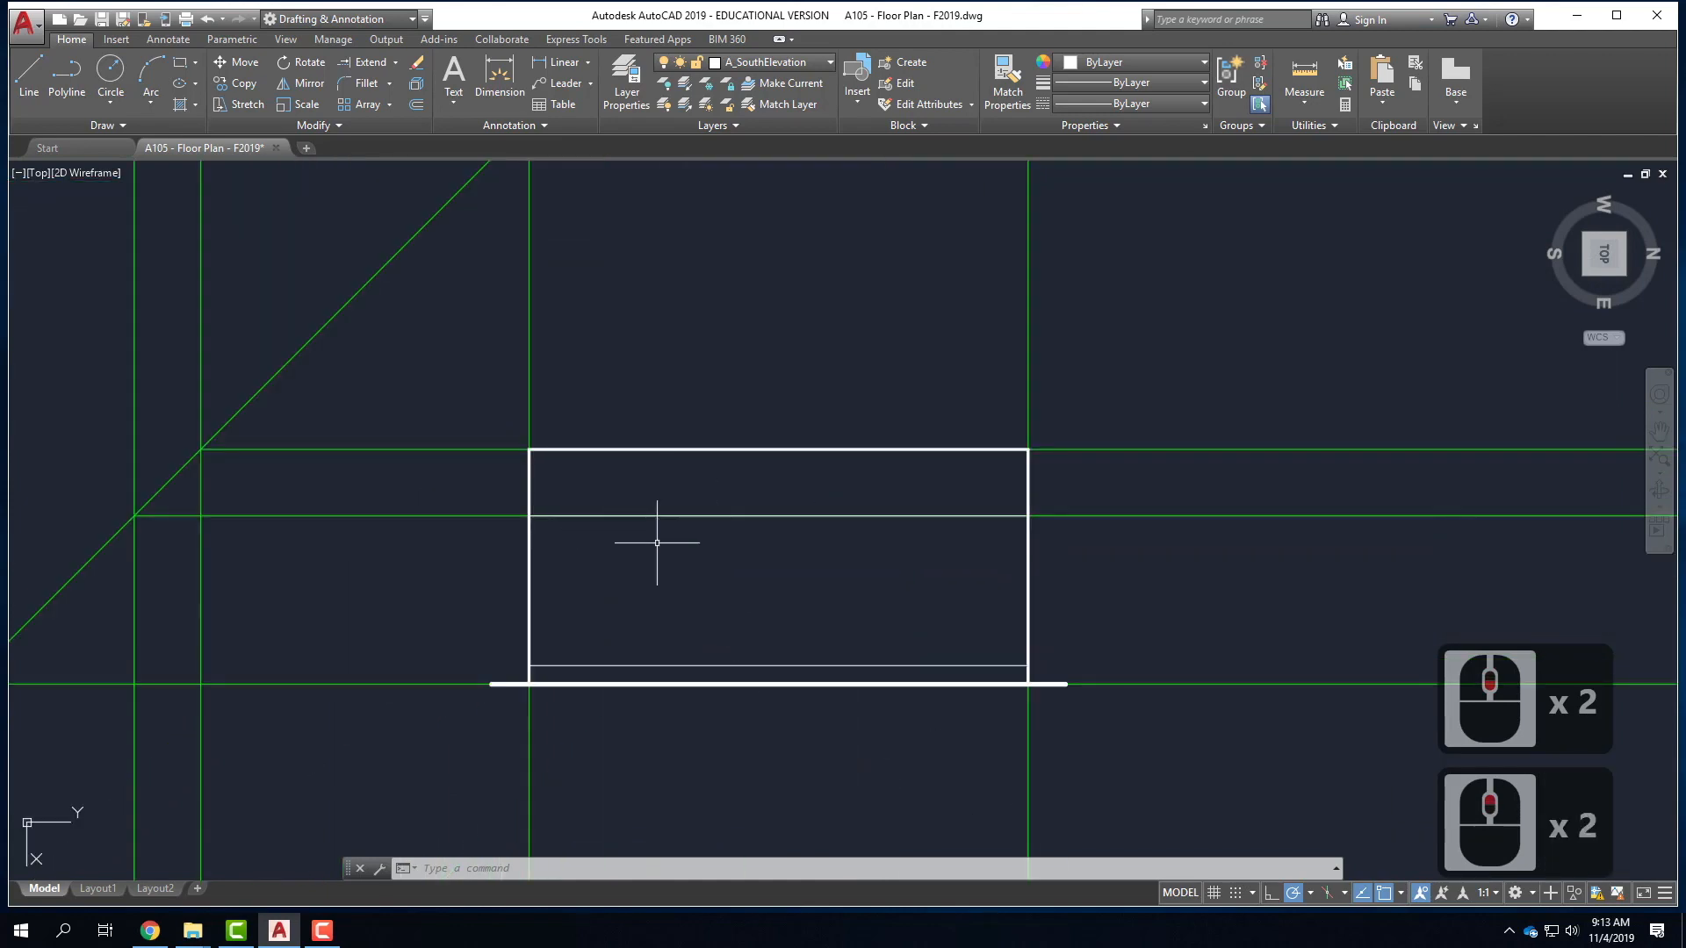
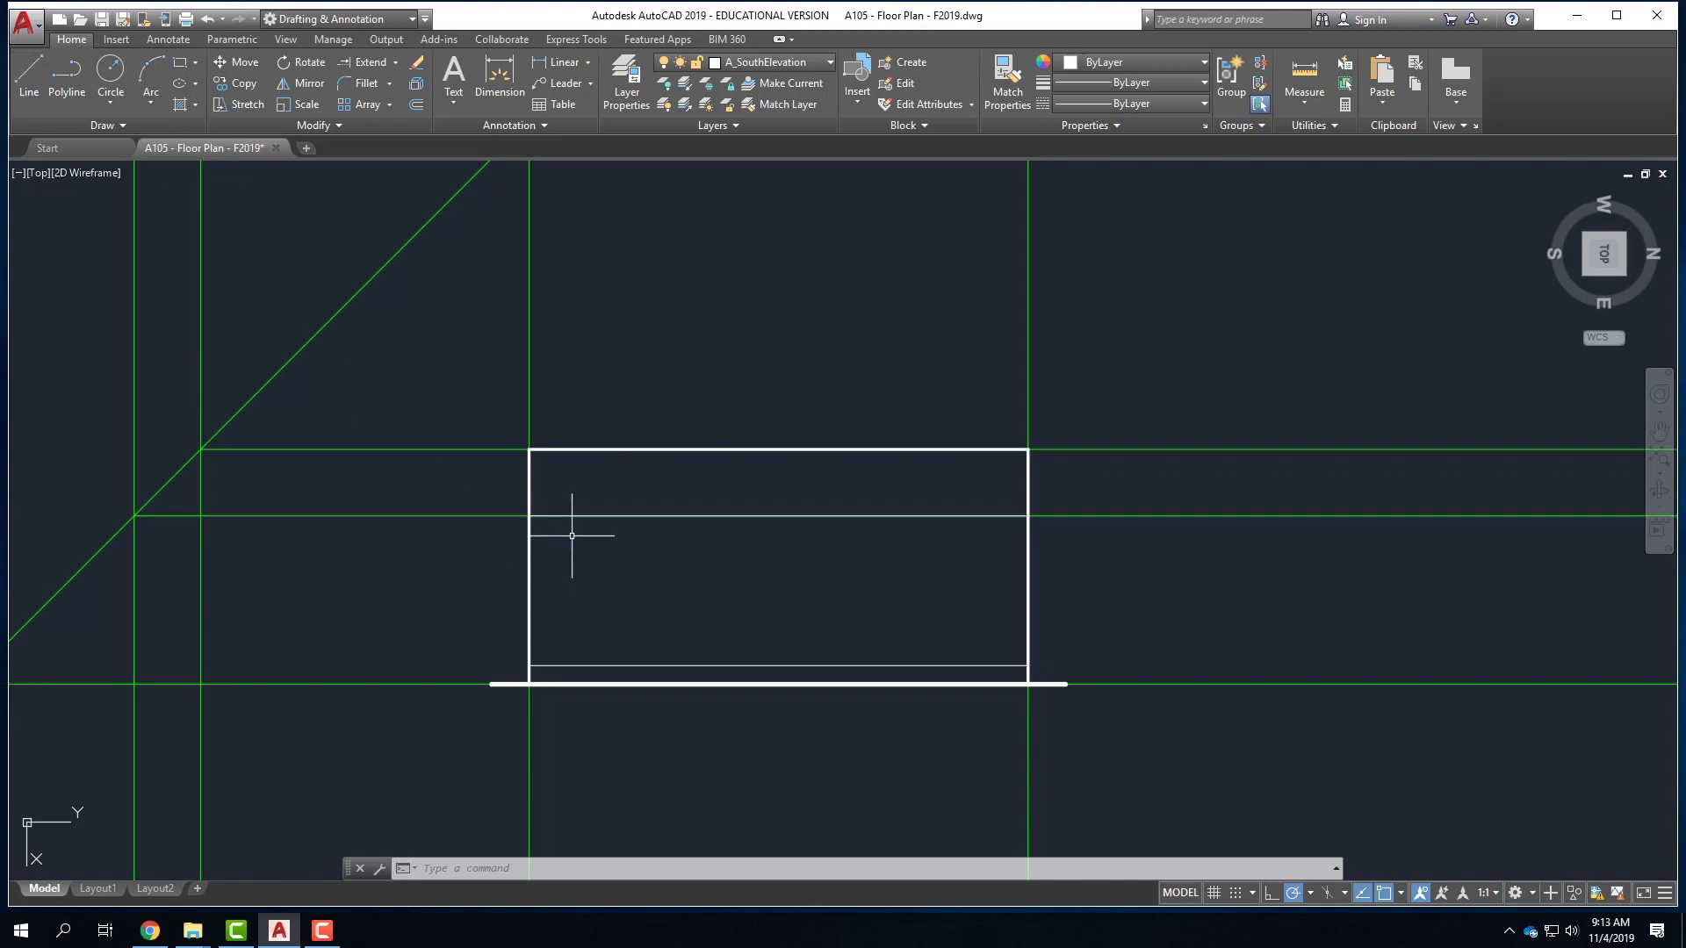
click(26, 64)
scroll(583, 714, up, 3)
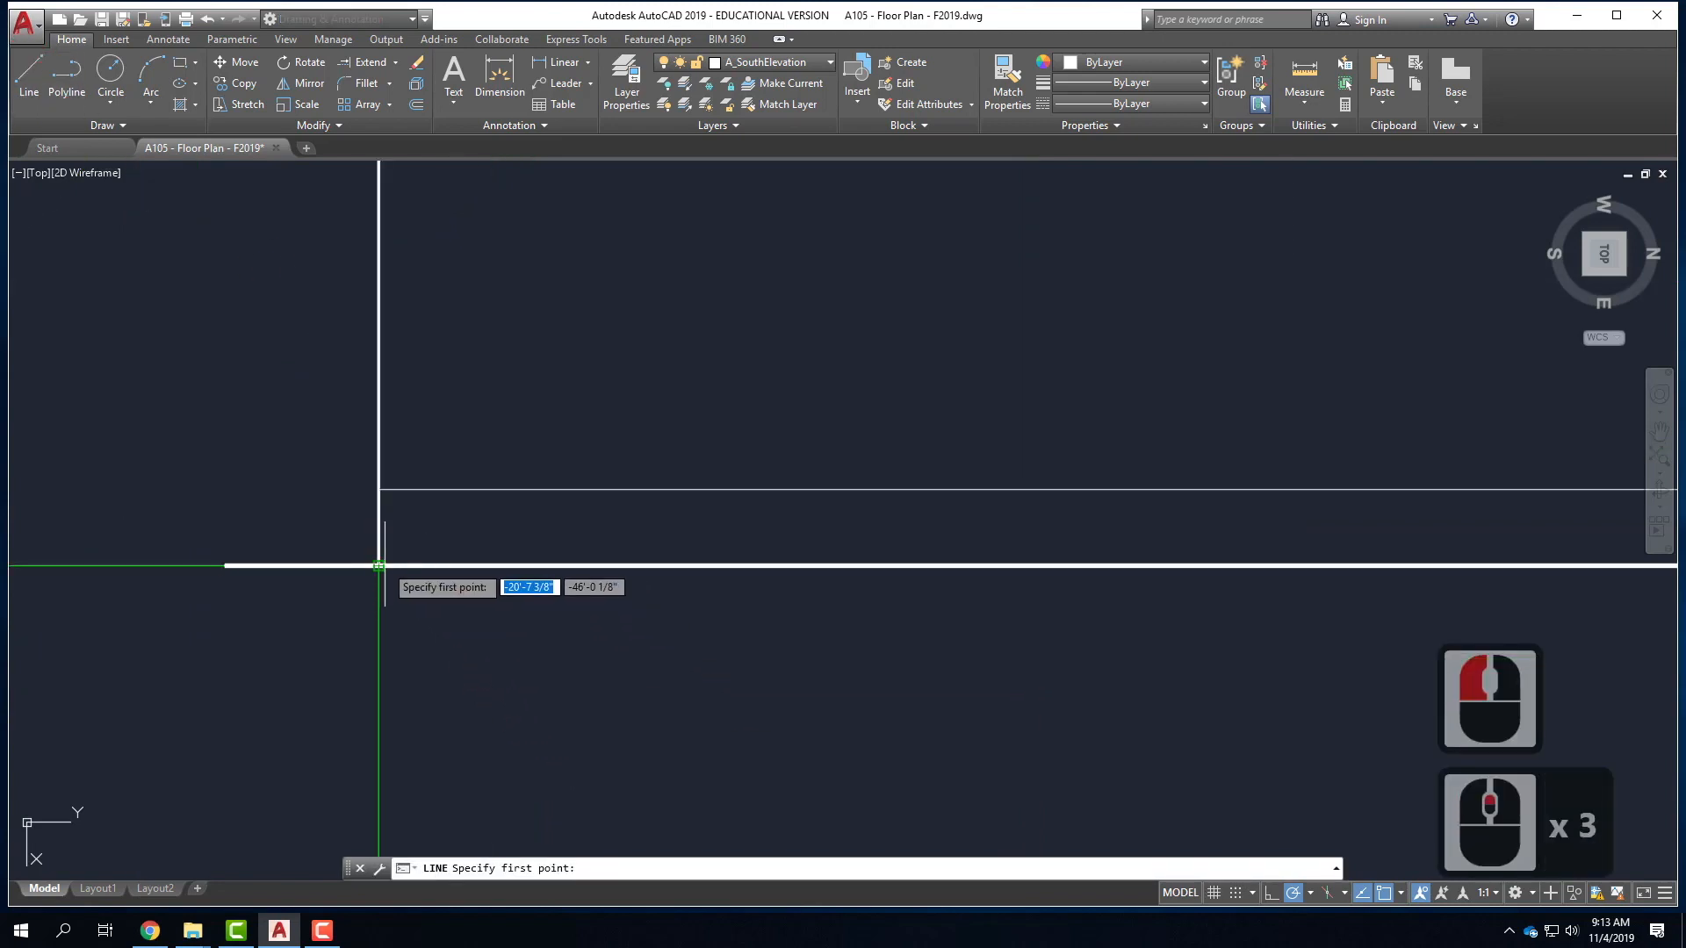
text(6")
key(Return)
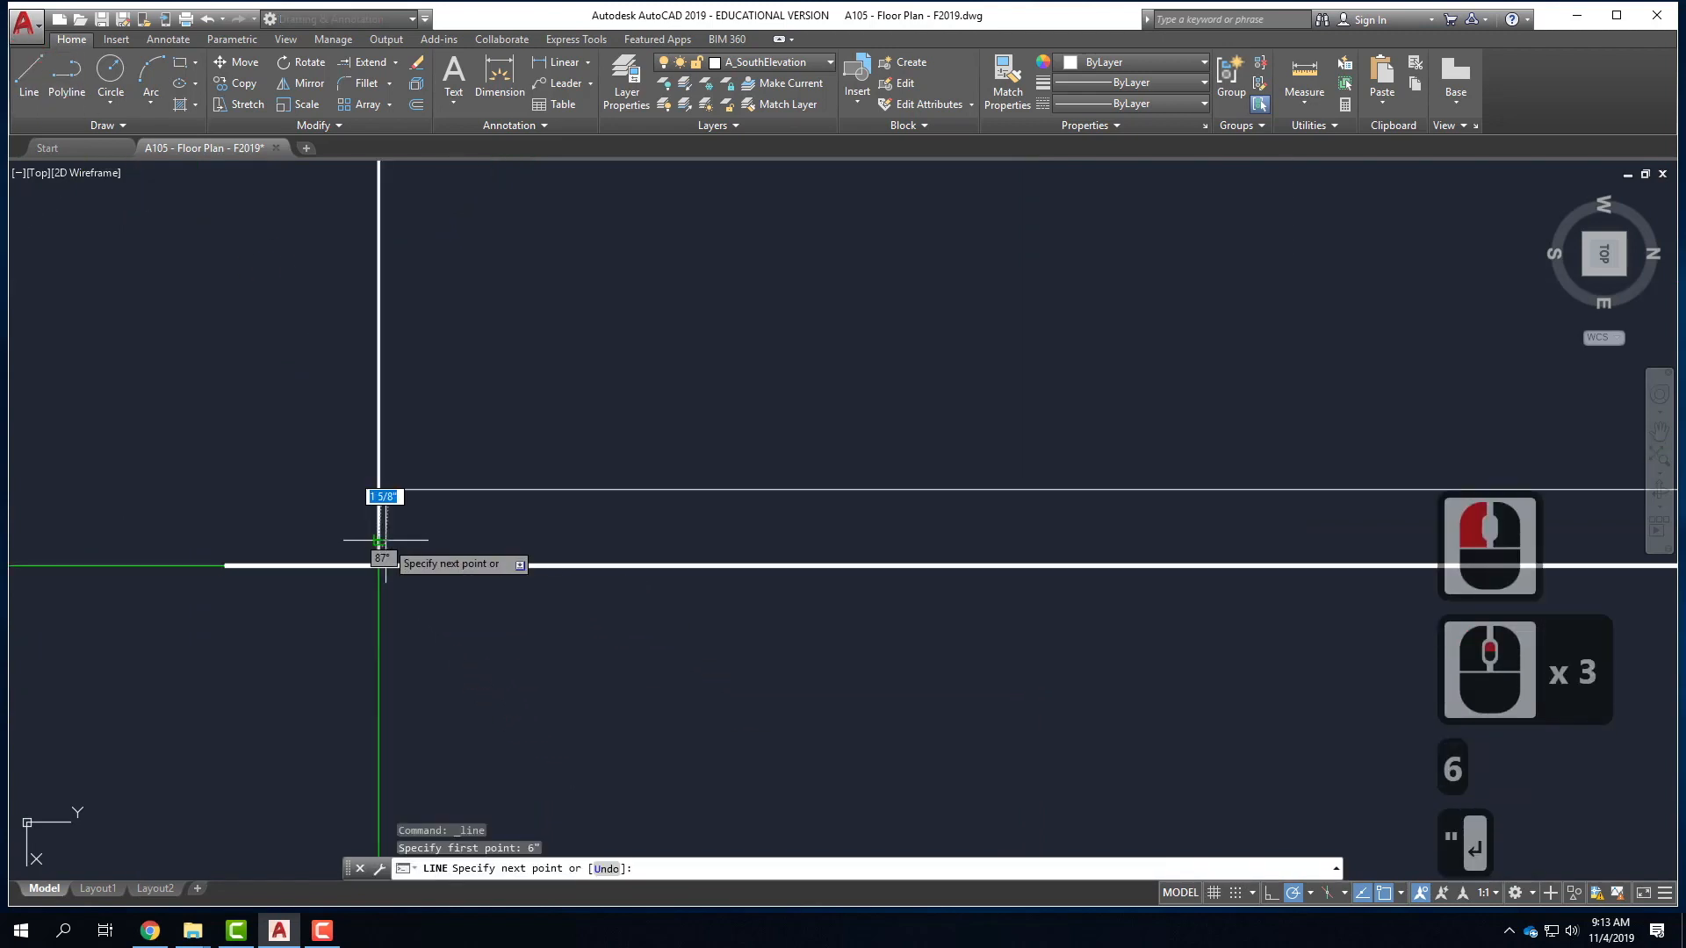
scroll(377, 526, down, 2)
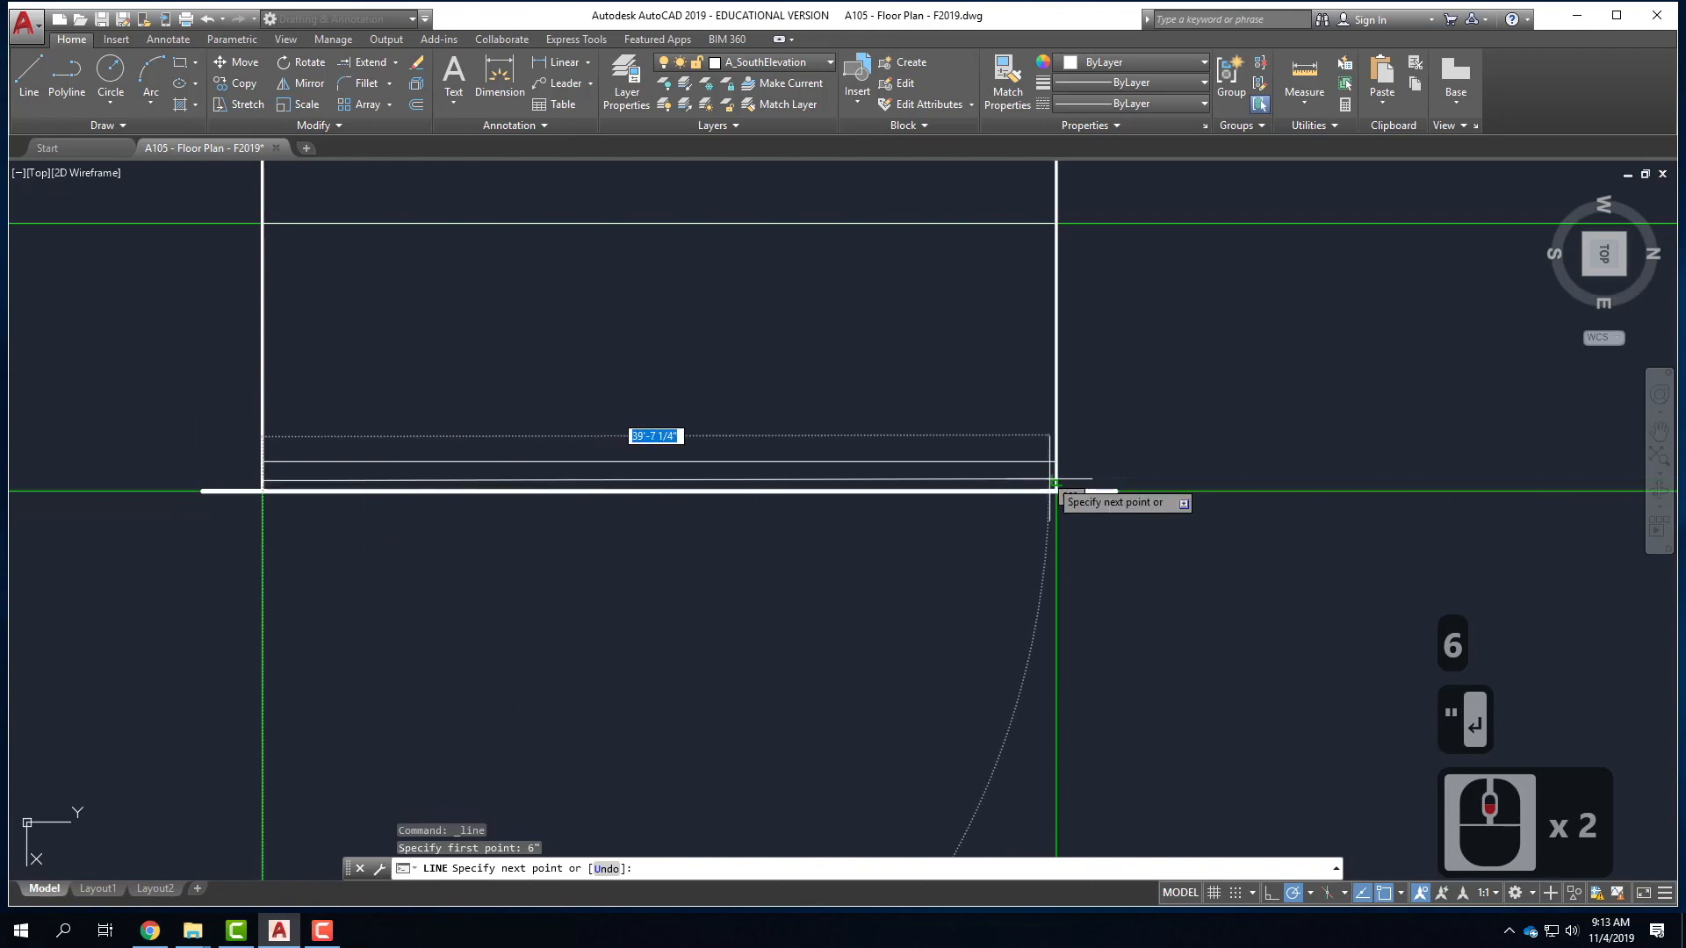
click(1056, 480)
key(Return)
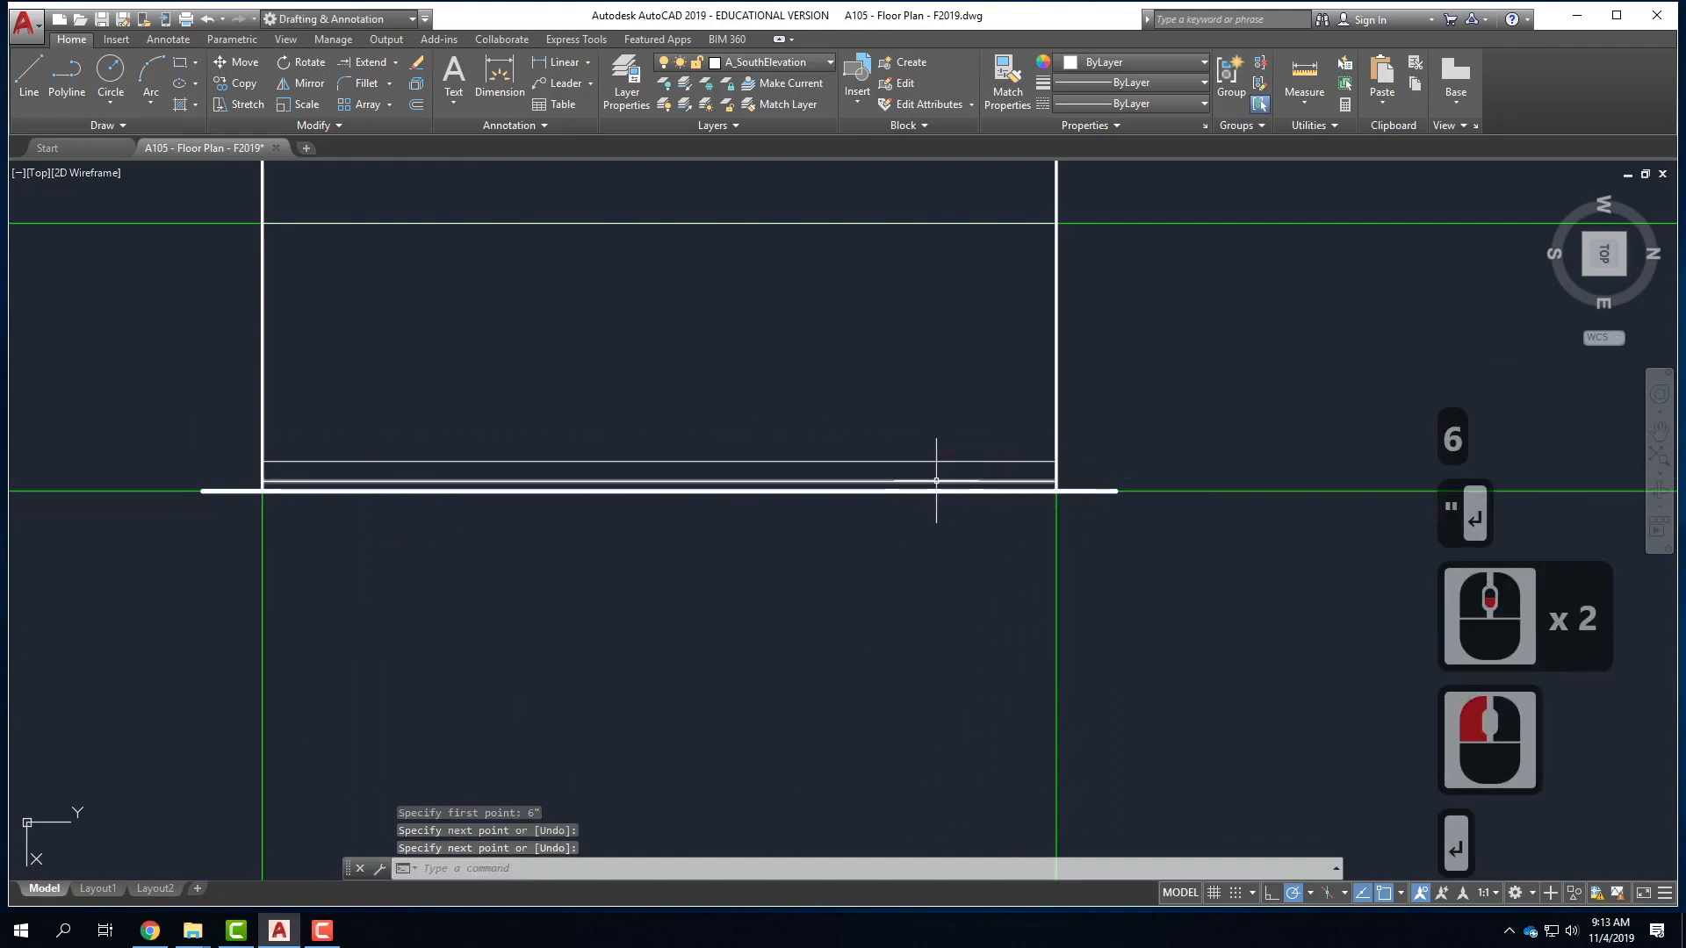
- Set the lineweight of the line 6" above the ground line to Default
click(934, 480)
click(1146, 83)
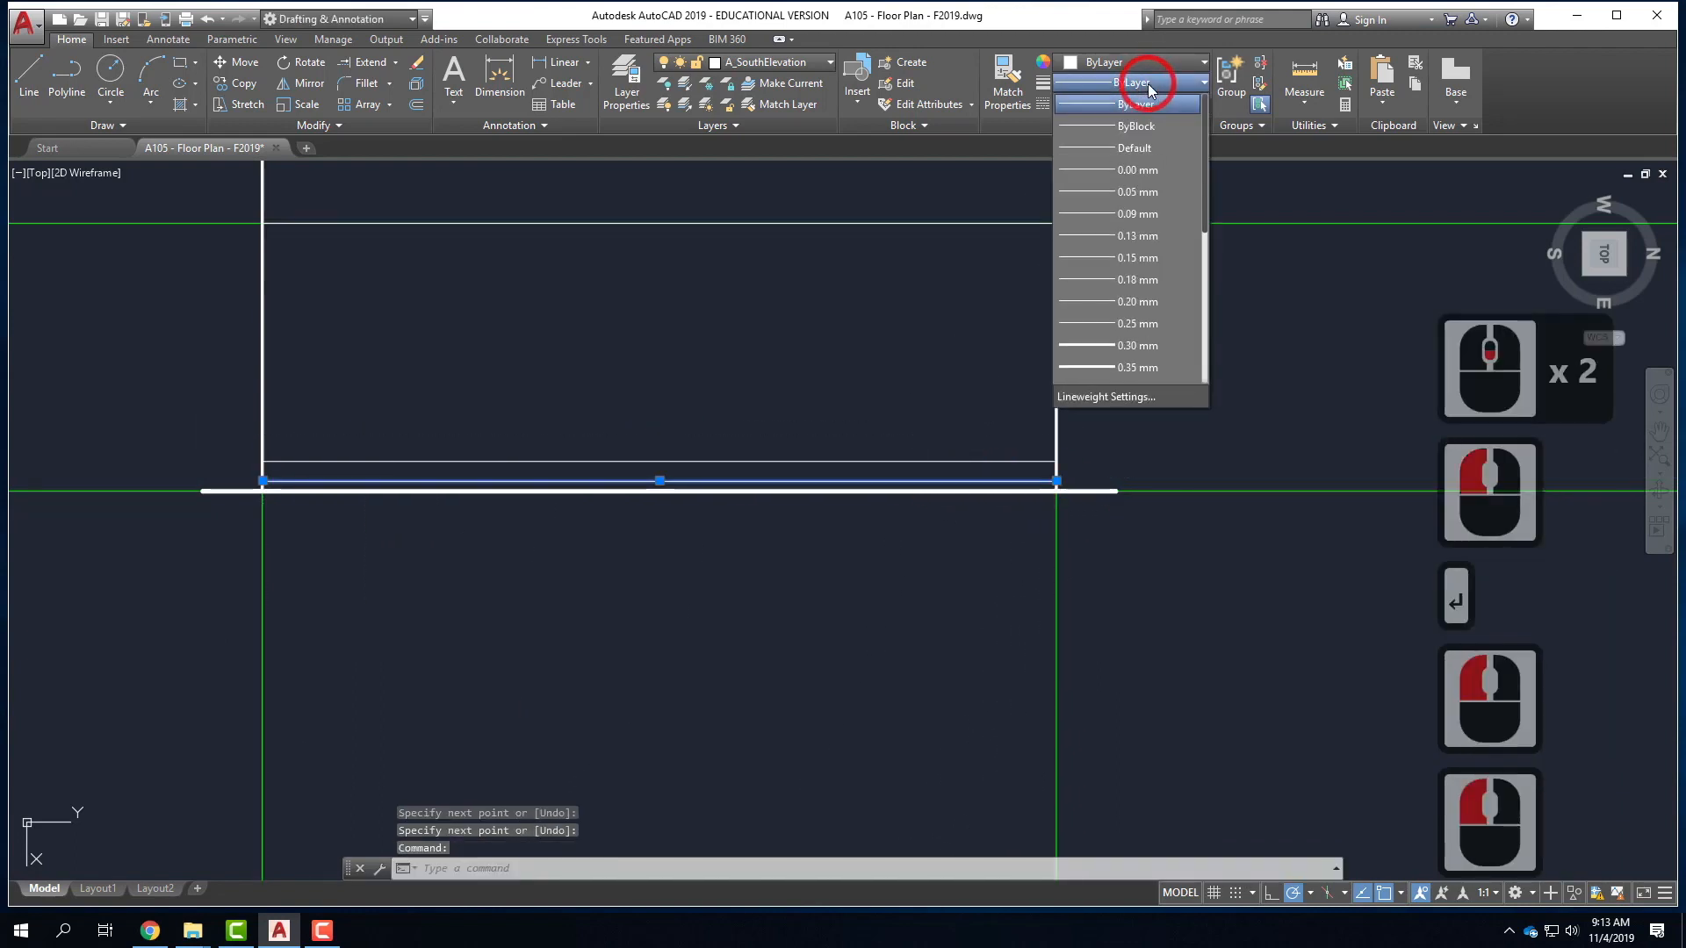
click(1142, 145)
scroll(941, 425, down, 2)
key(Escape)
- Hatch the east wall areas between the eave line and the 6" line with ANSI31 at scale 40 and an angle of -45
scroll(932, 425, up, 2)
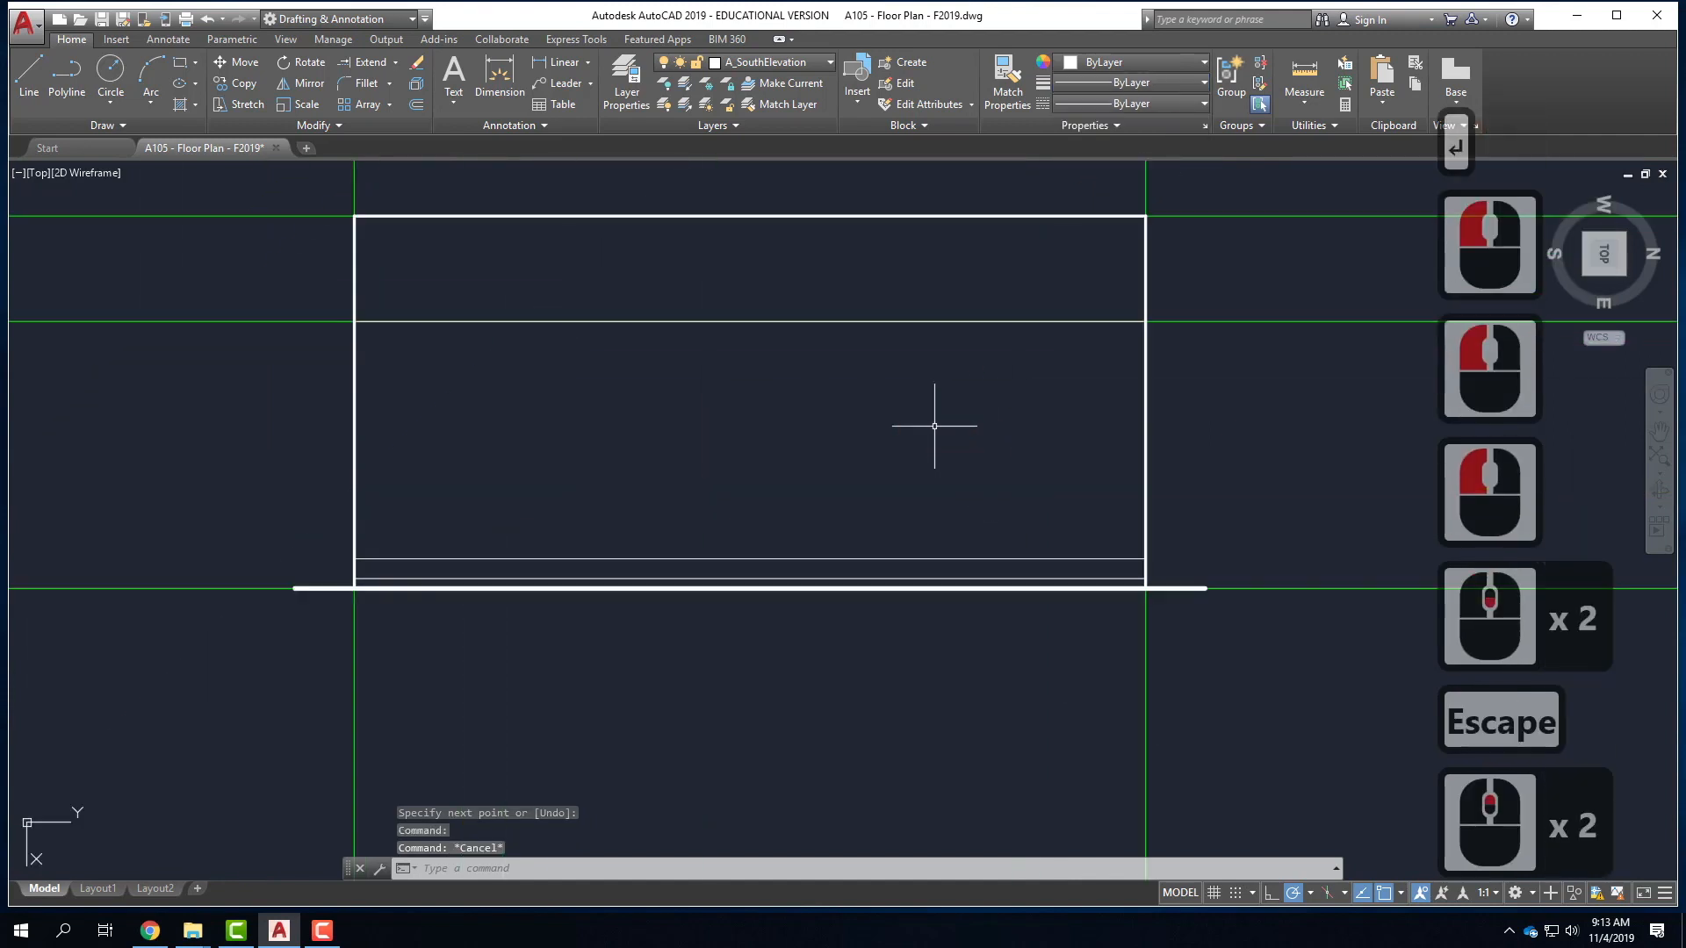
text(HATCH)
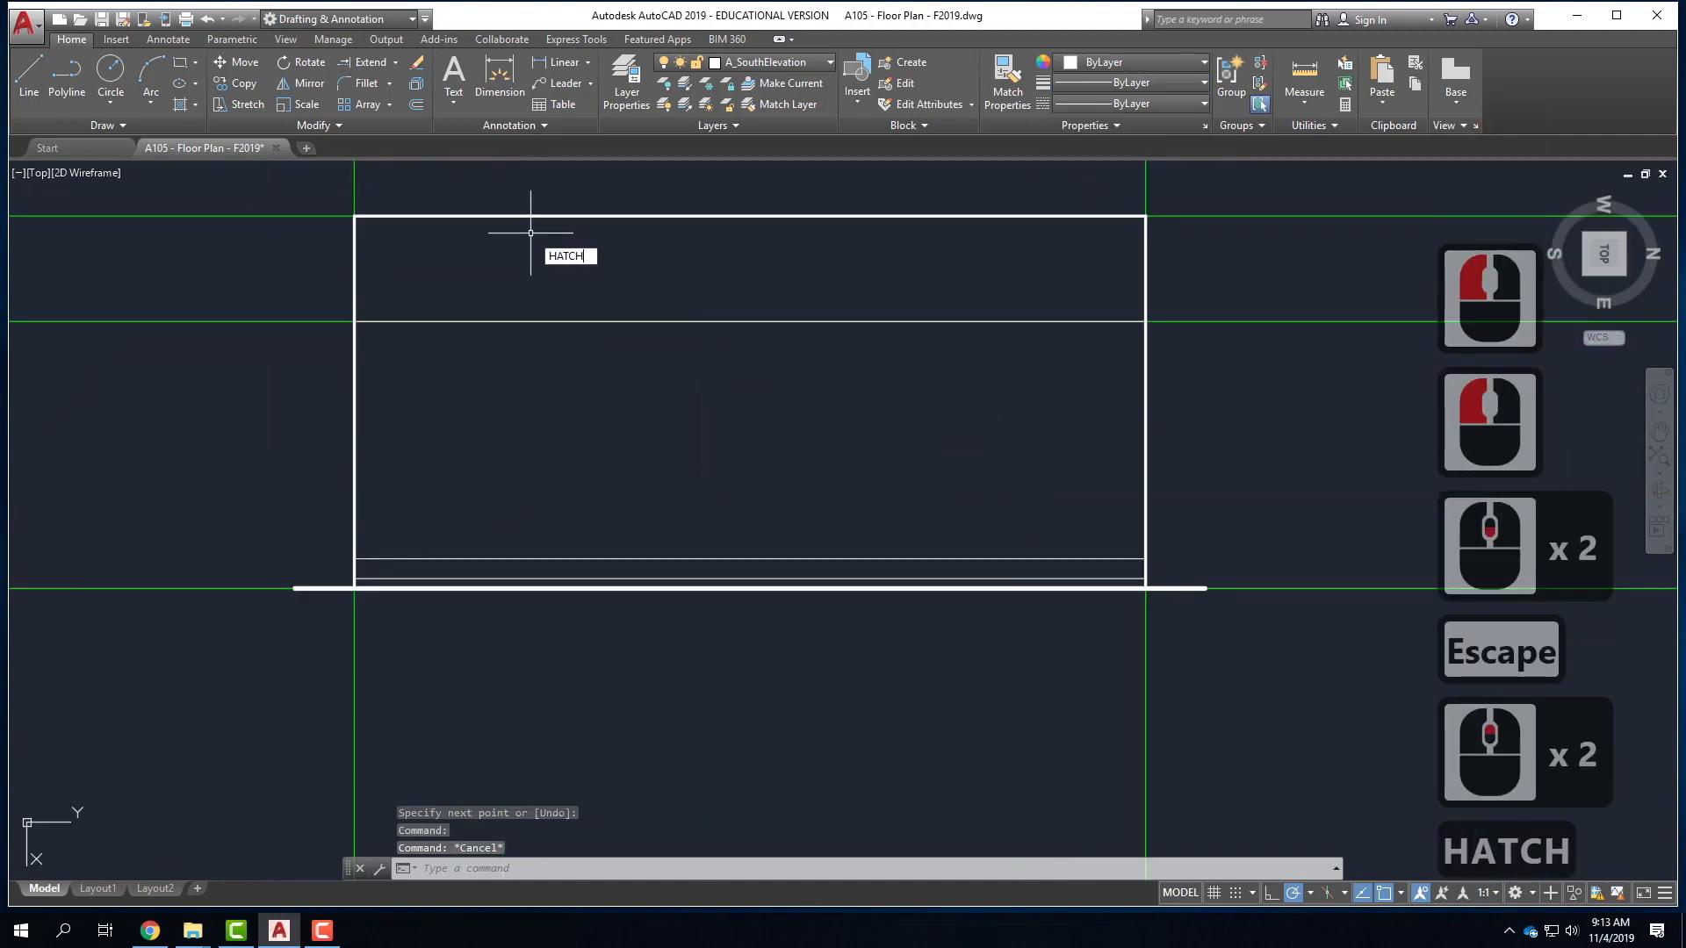
key(Return)
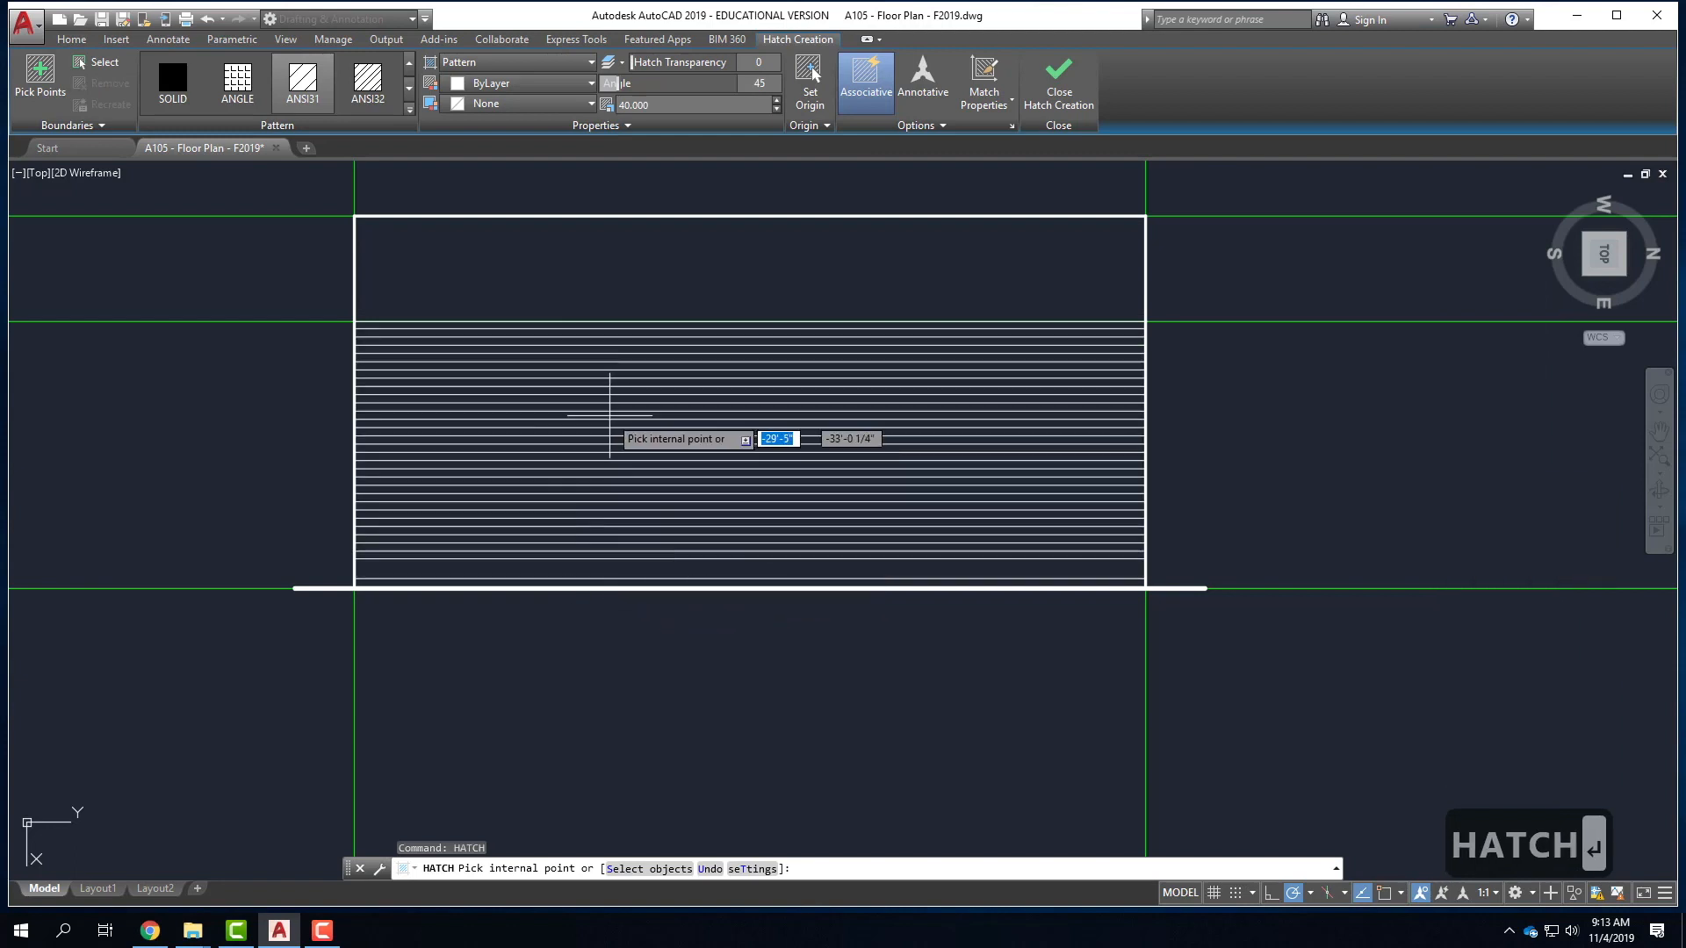
click(608, 417)
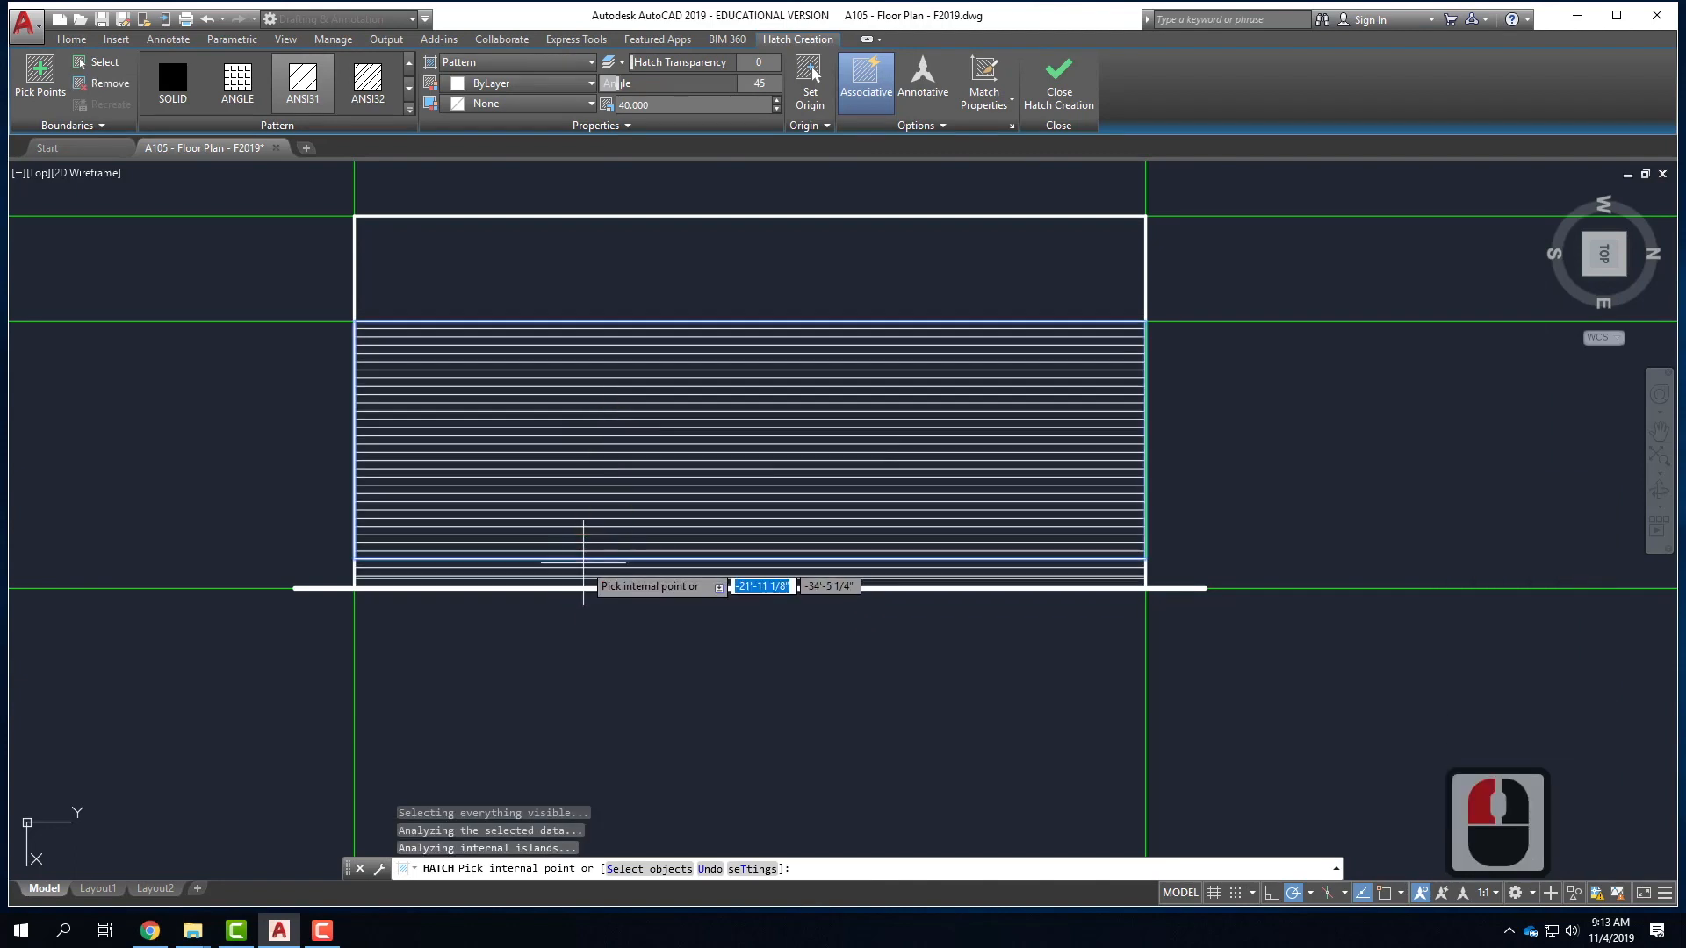
click(583, 566)
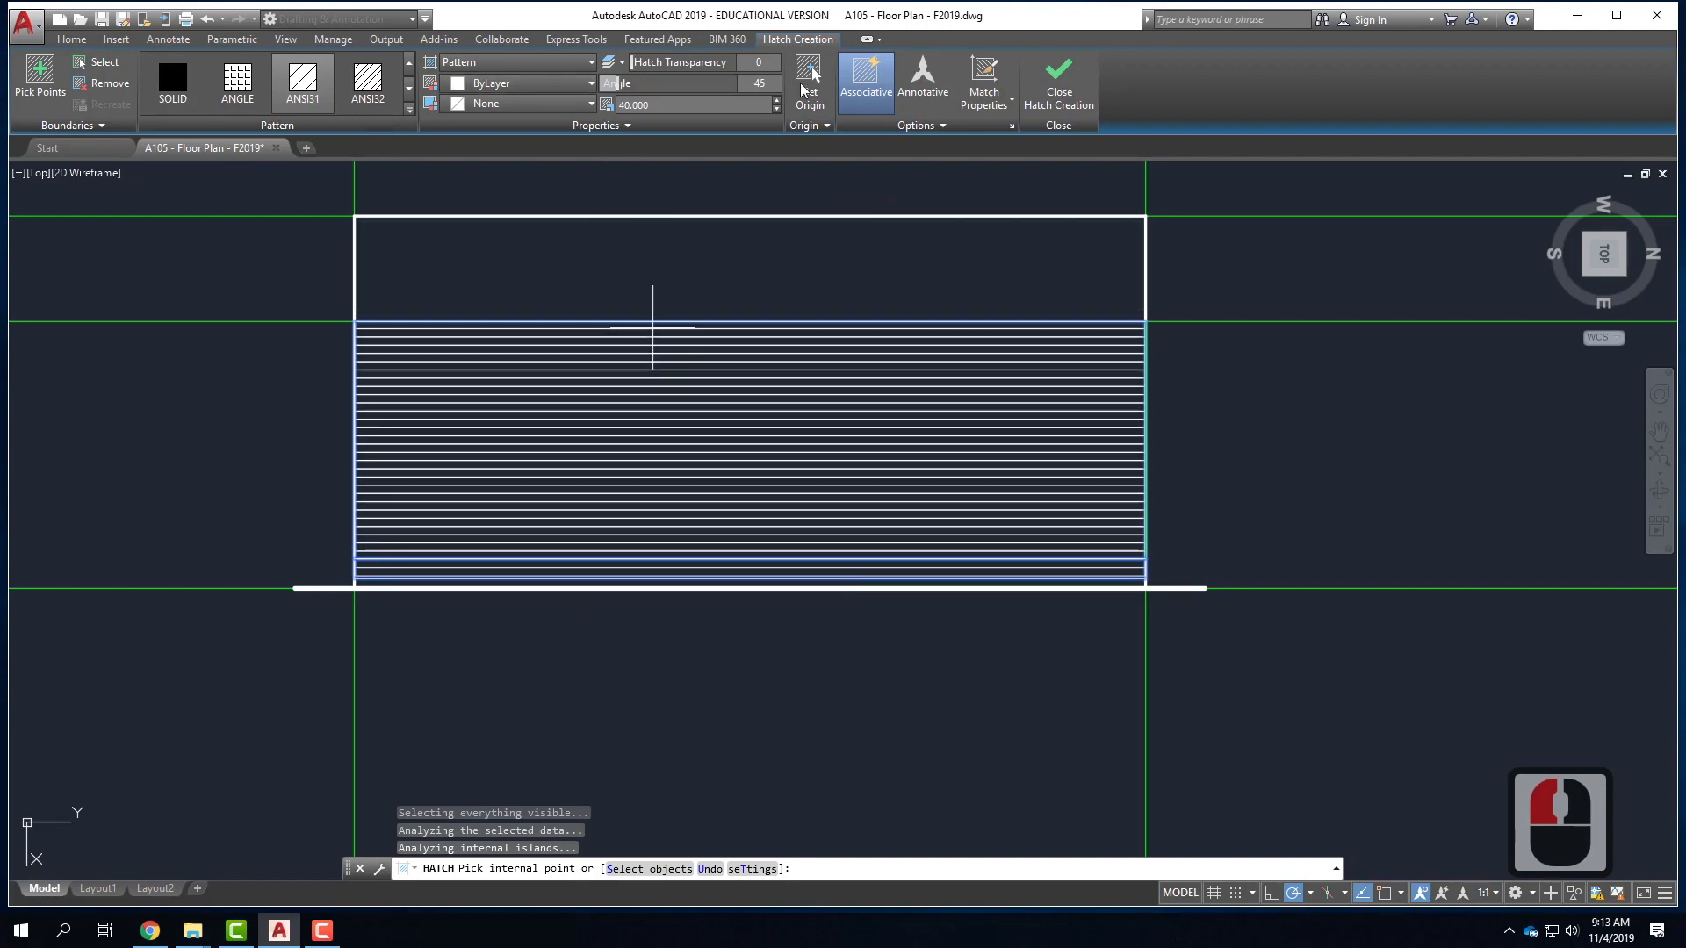
click(766, 83)
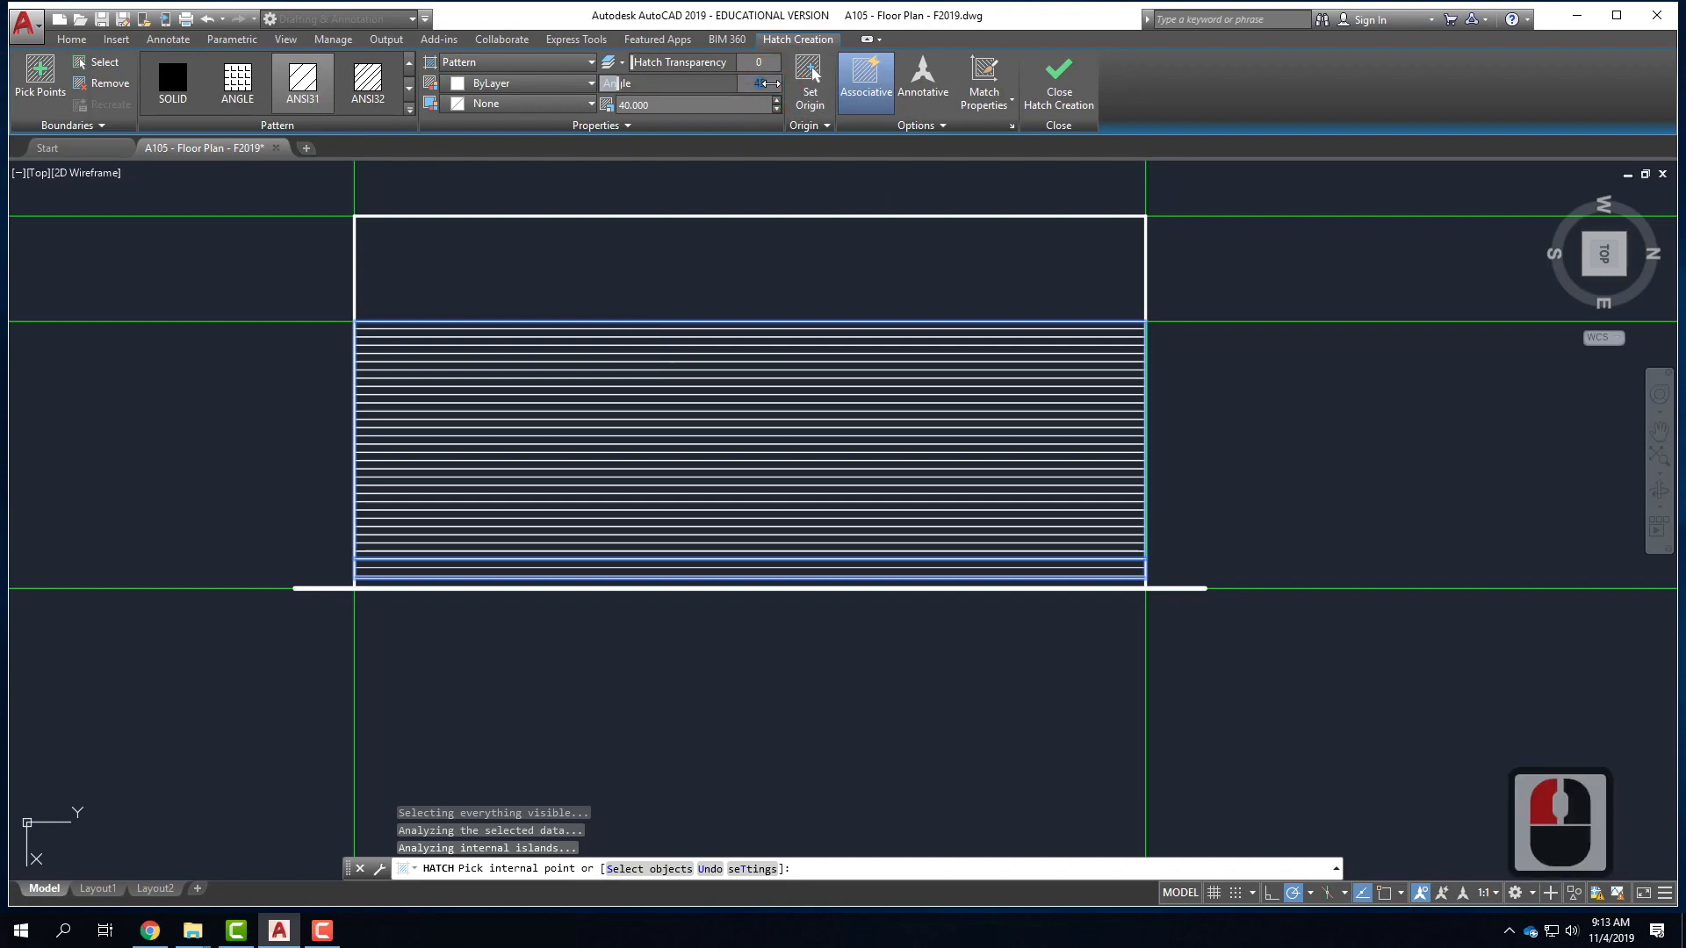
text(-45)
key(Return)
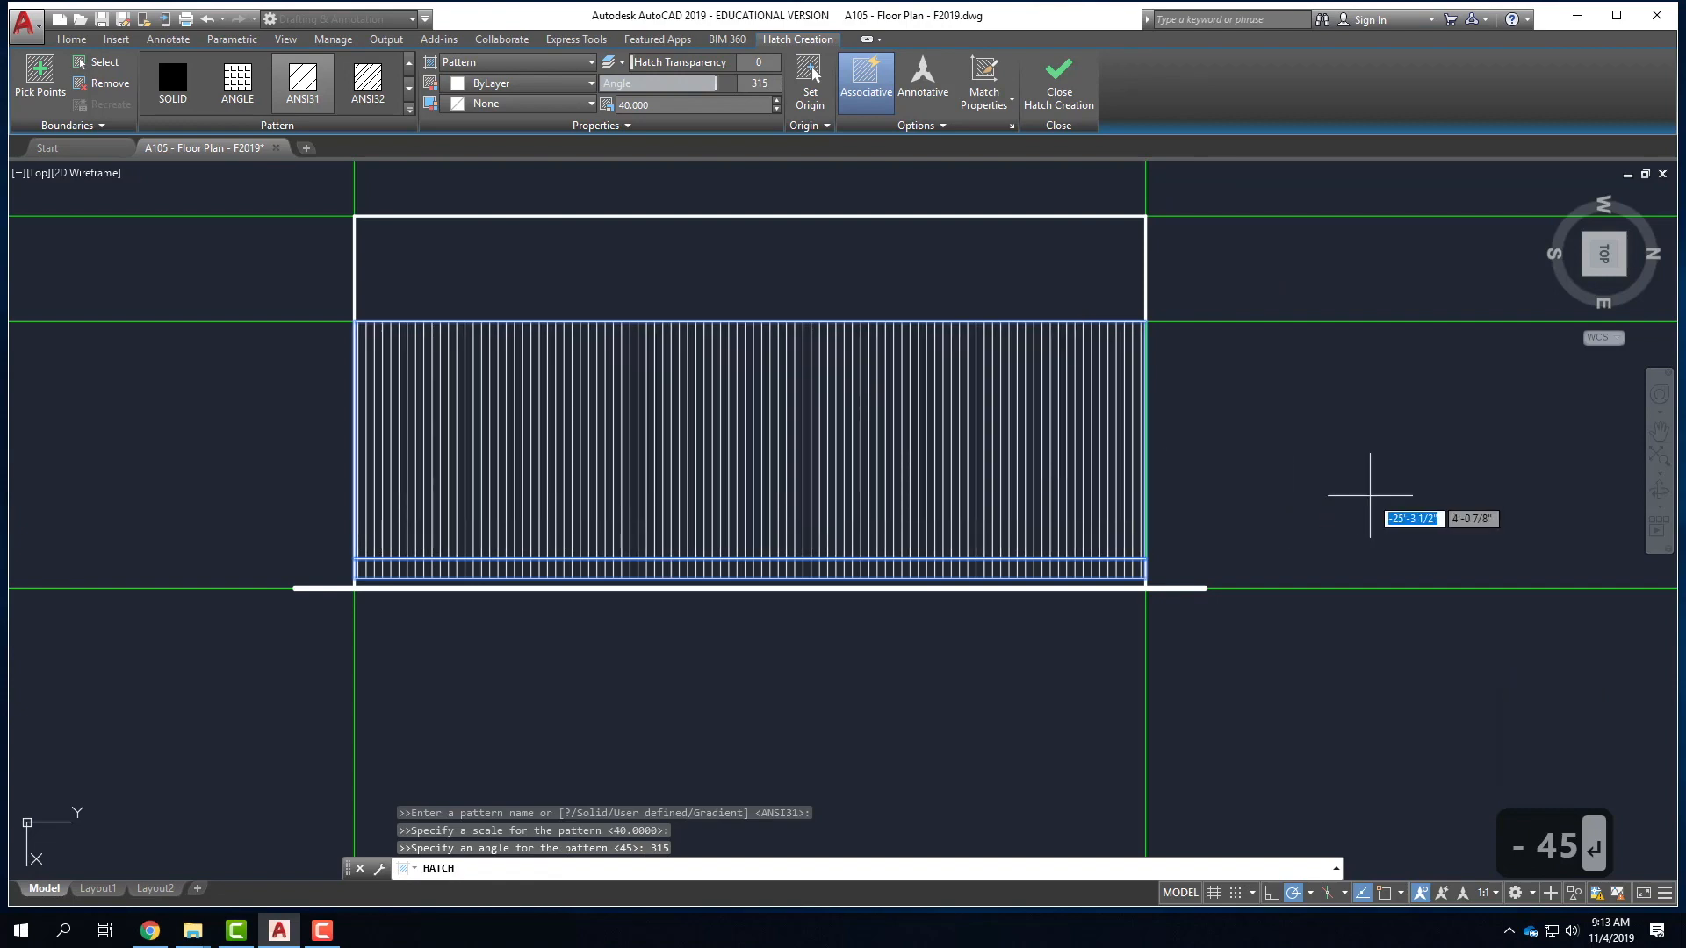
key(Return)
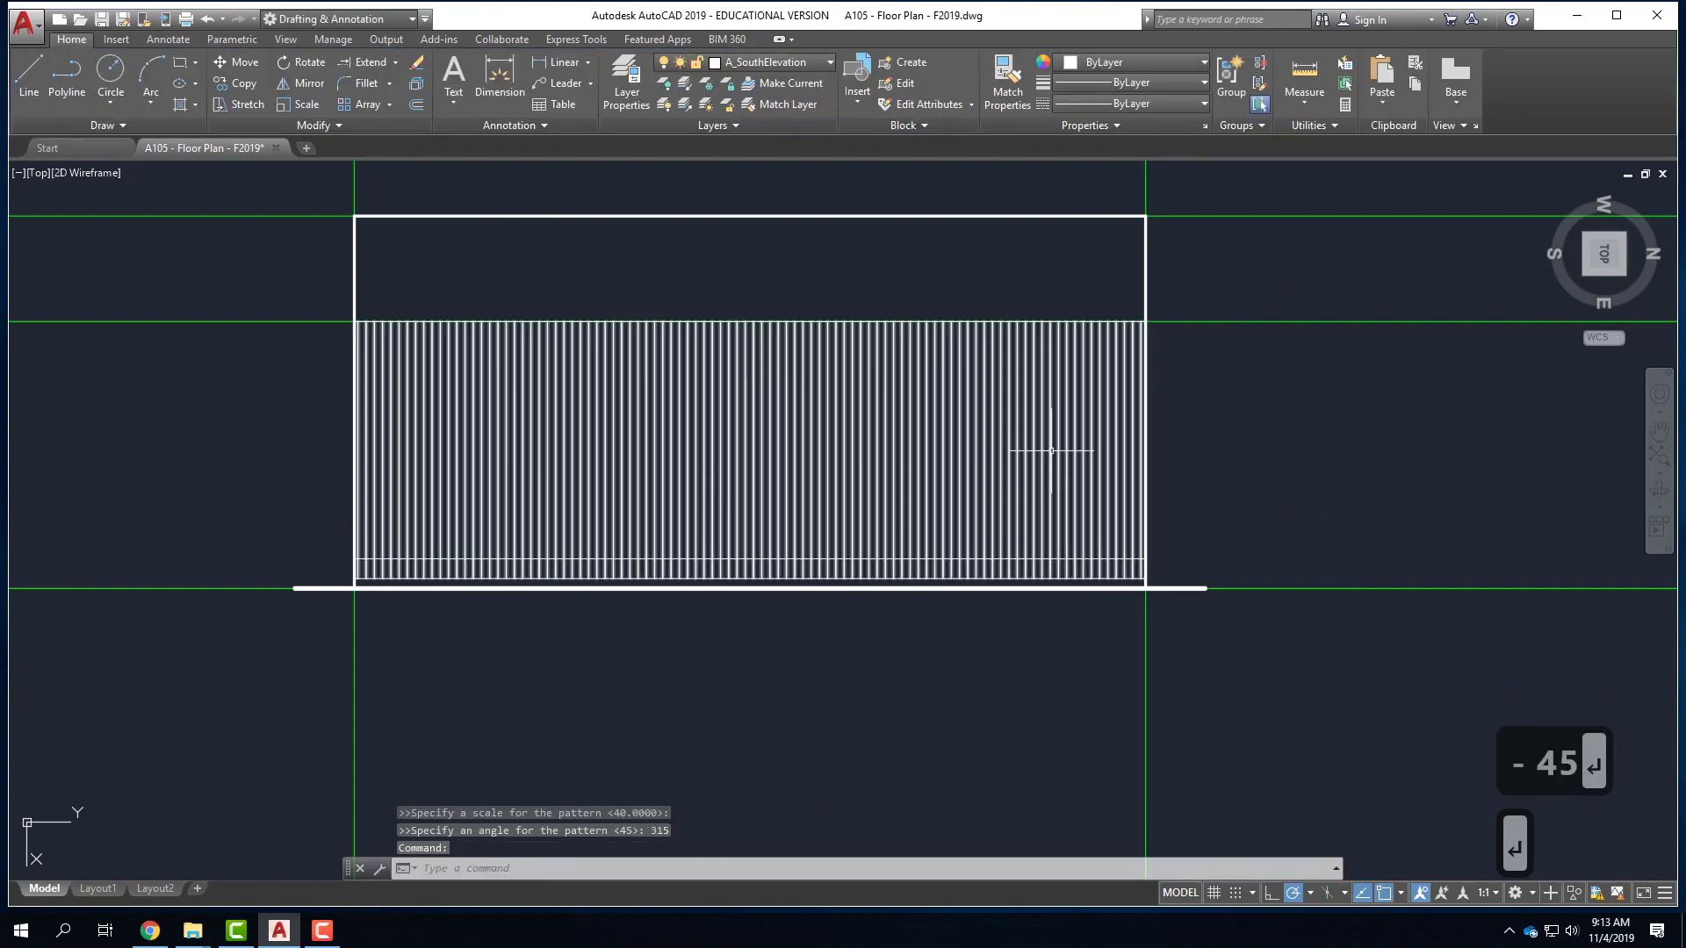
key(Escape)
- Match the east elevation's wall hatch to the properties of the siding hatch in the south elevation
scroll(1174, 550, down, 3)
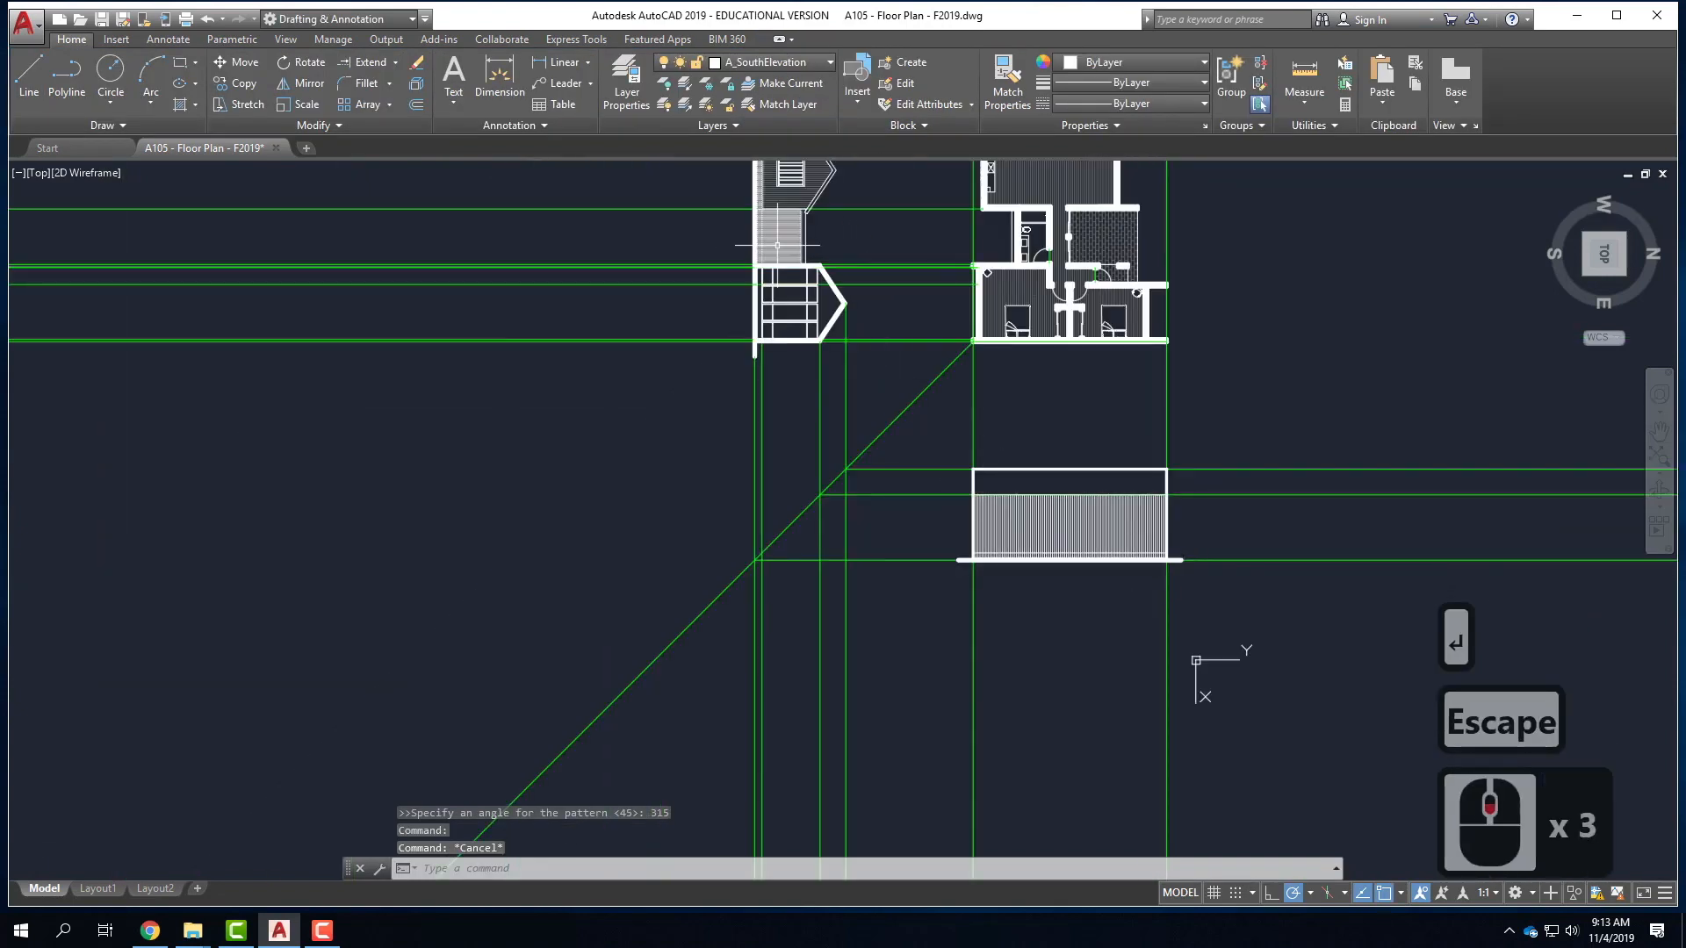
key(Escape)
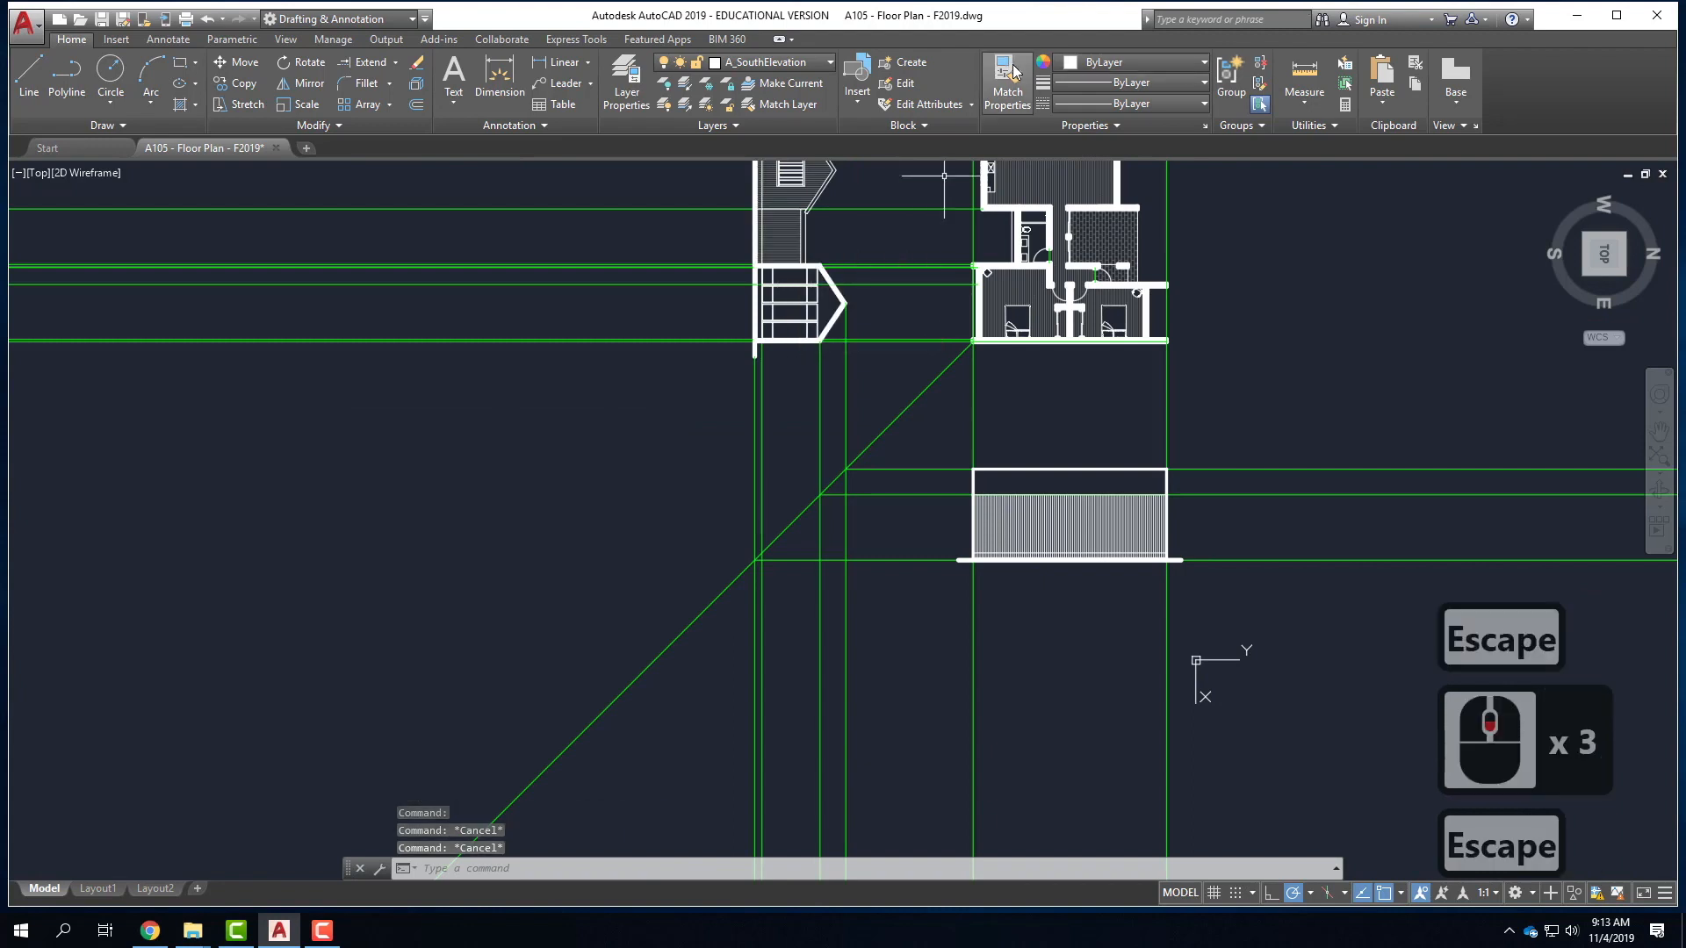
click(1008, 74)
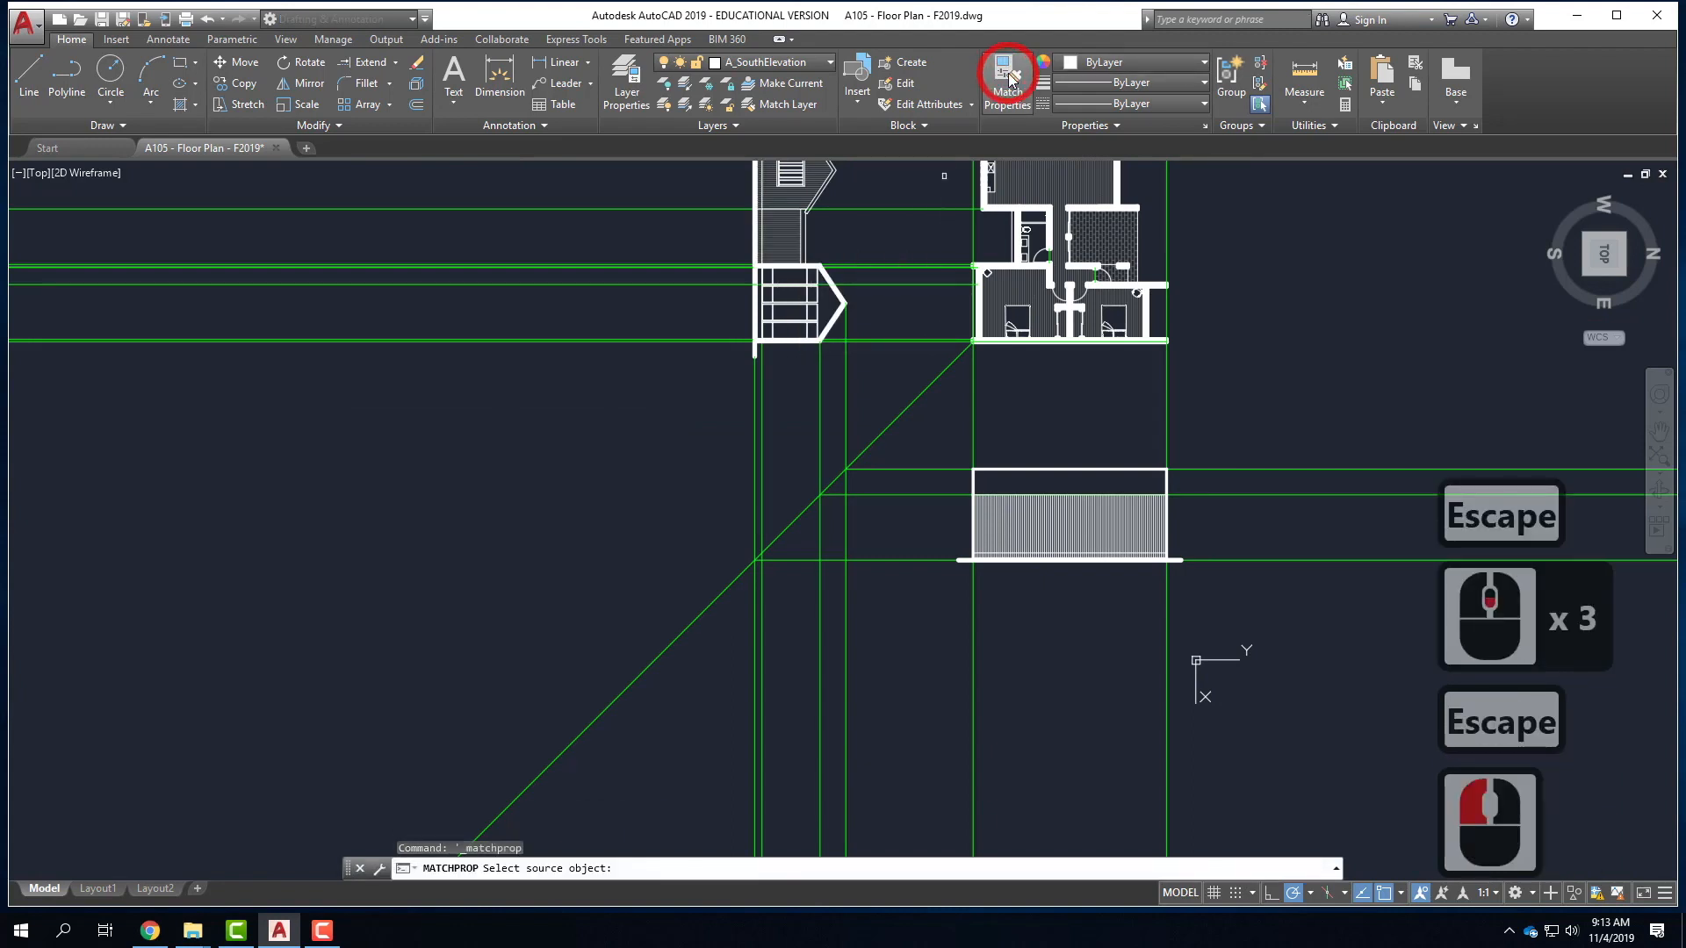
click(777, 235)
click(1072, 531)
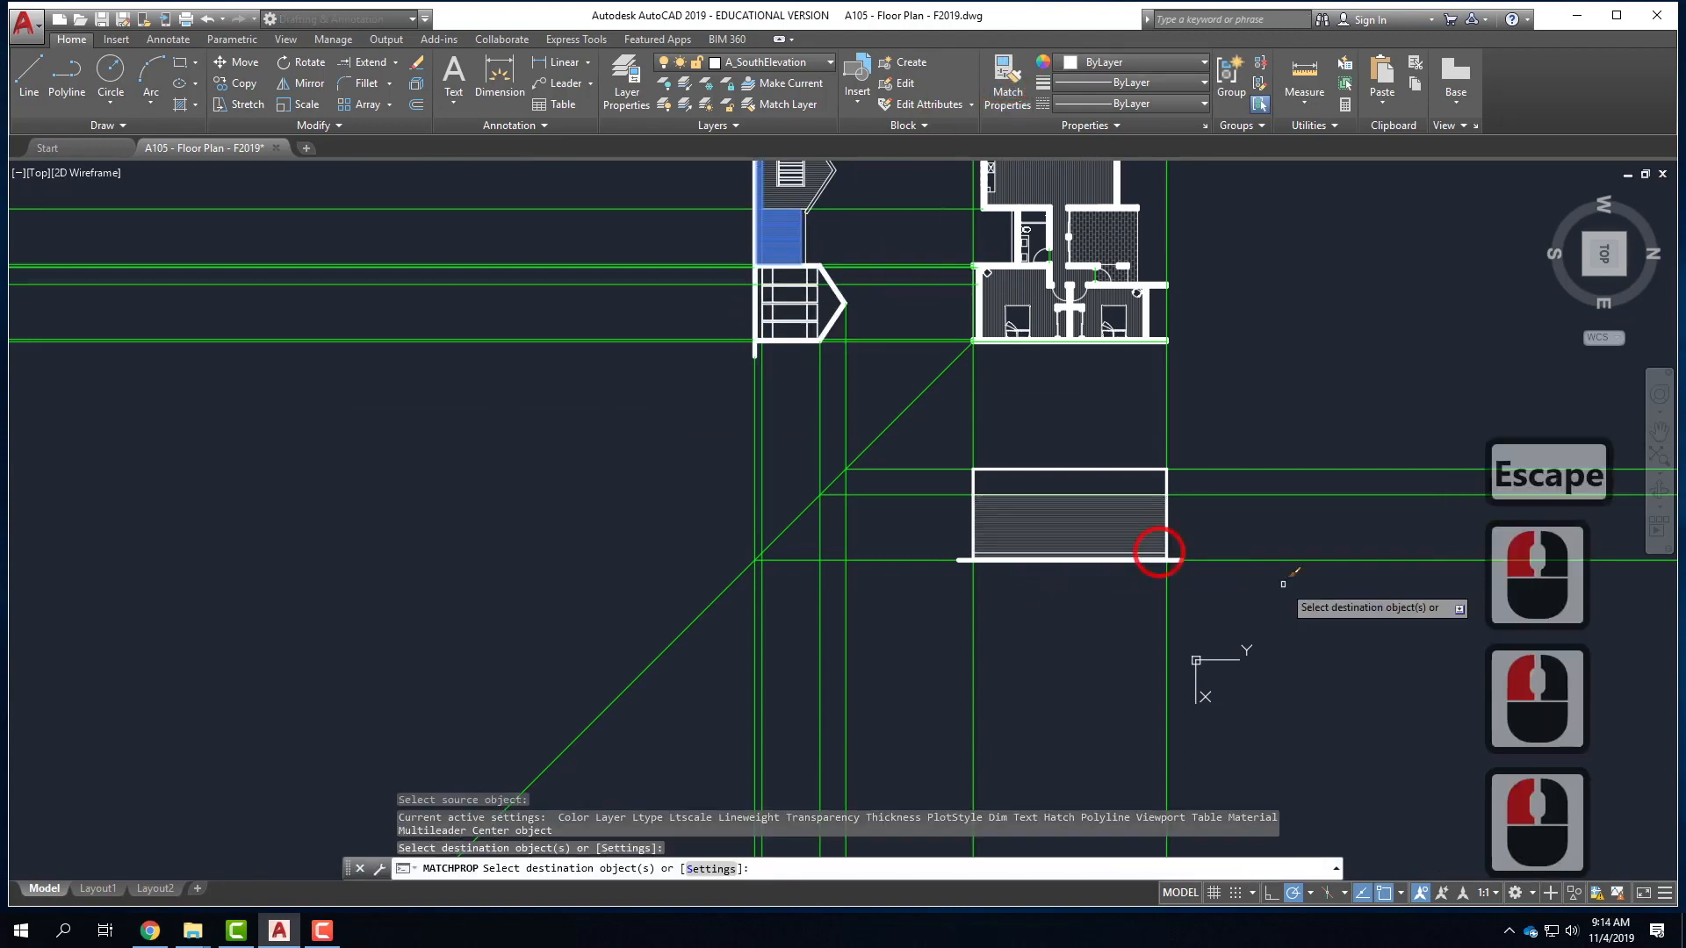
key(Escape)
- Set the angle of the east elevation's matched wall hatch to -45 for vertical siding
scroll(1136, 557, up, 3)
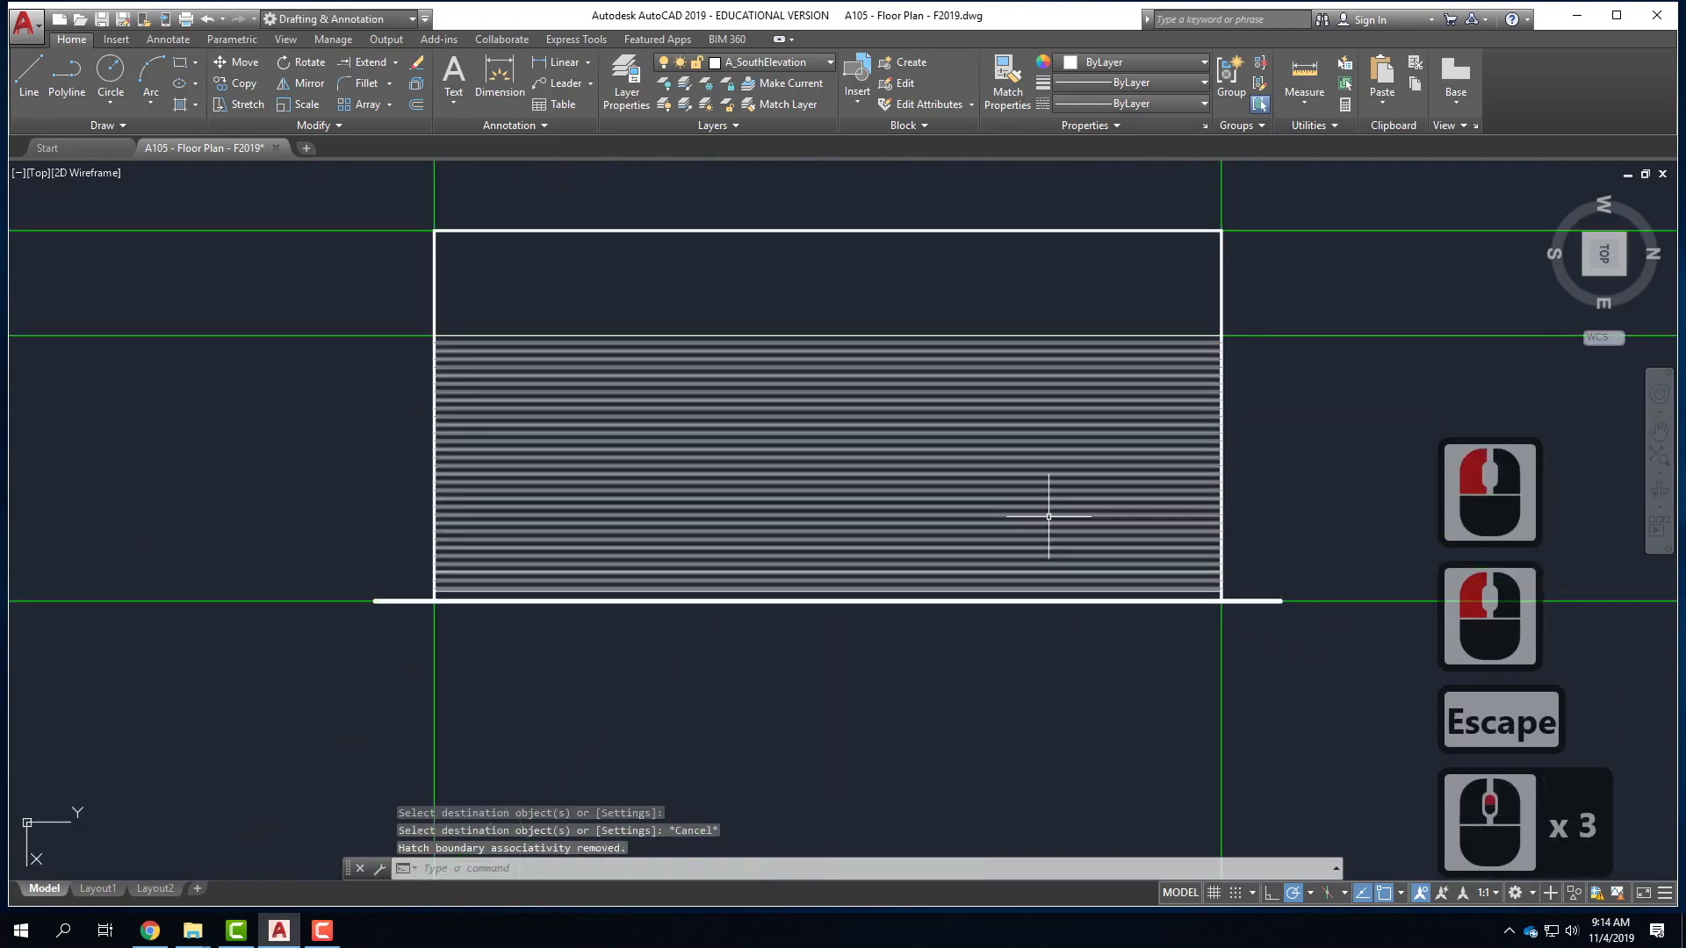
click(1024, 489)
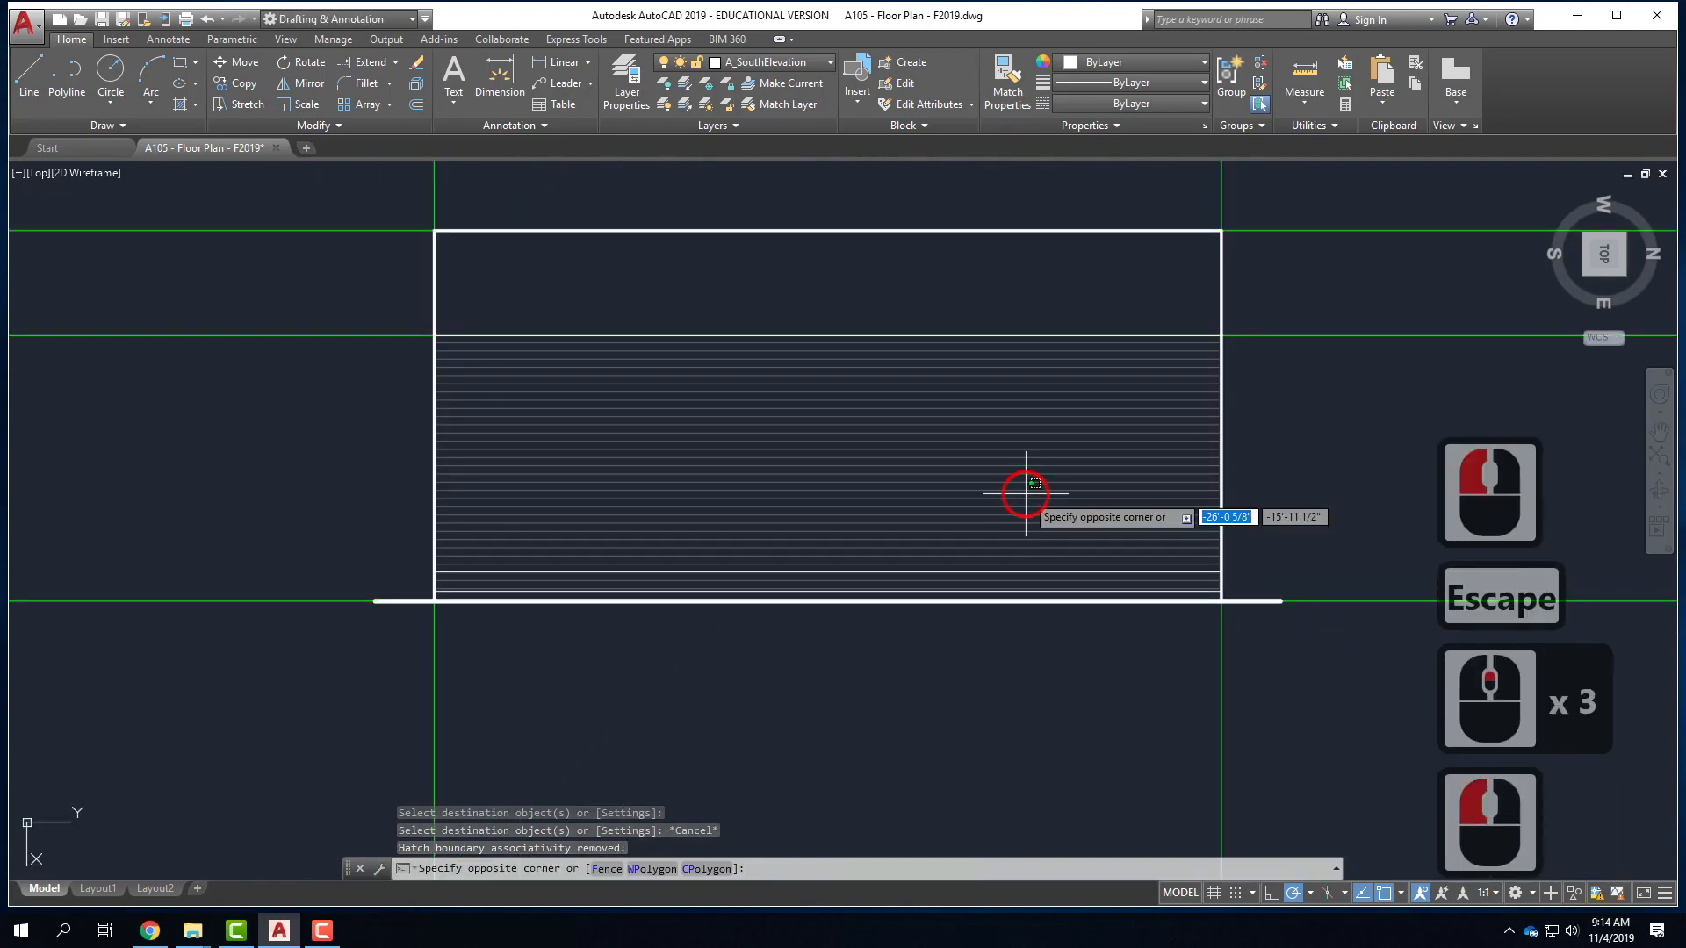
click(1022, 392)
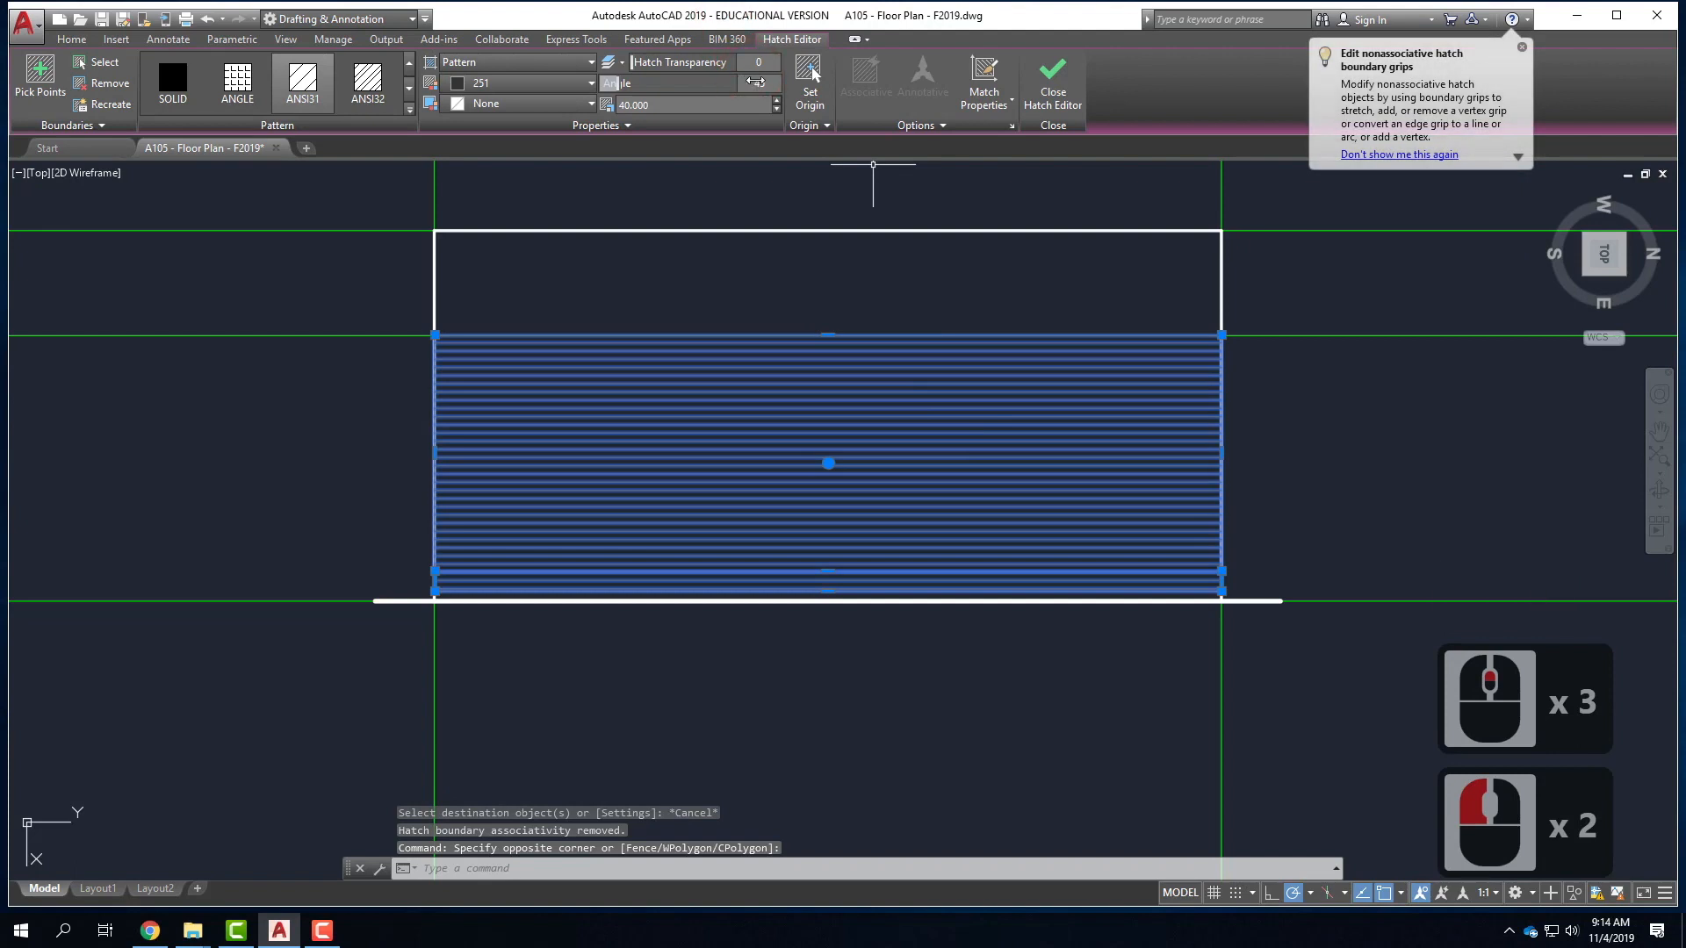
click(758, 84)
text(-45)
key(Return)
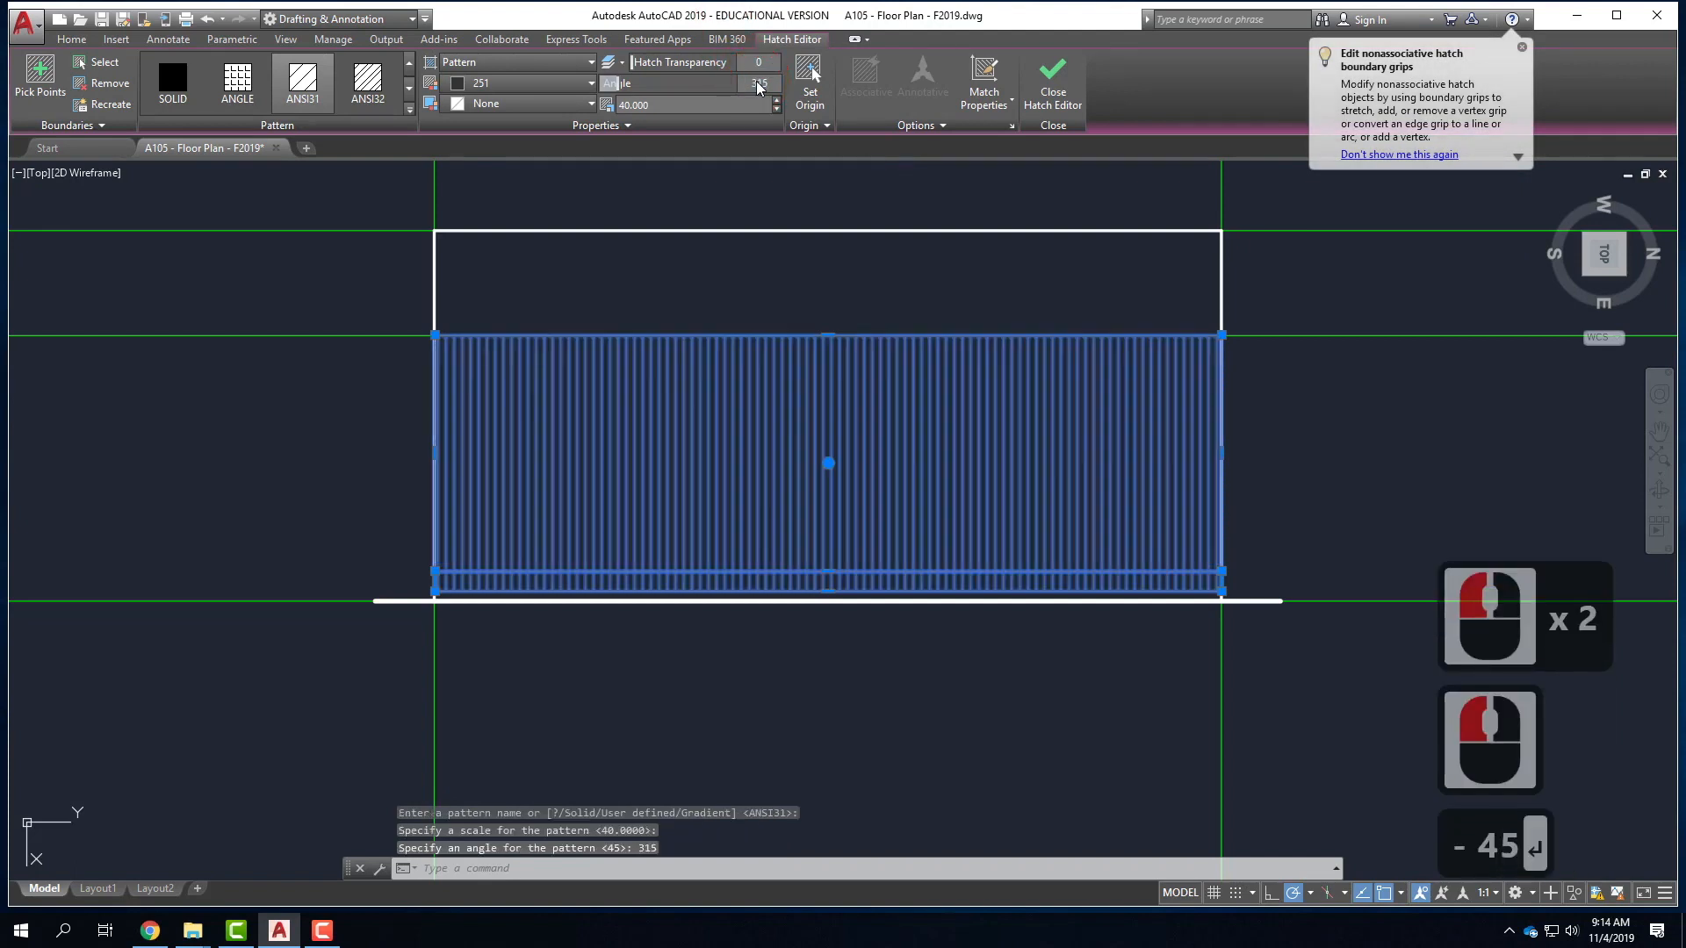
key(Escape)
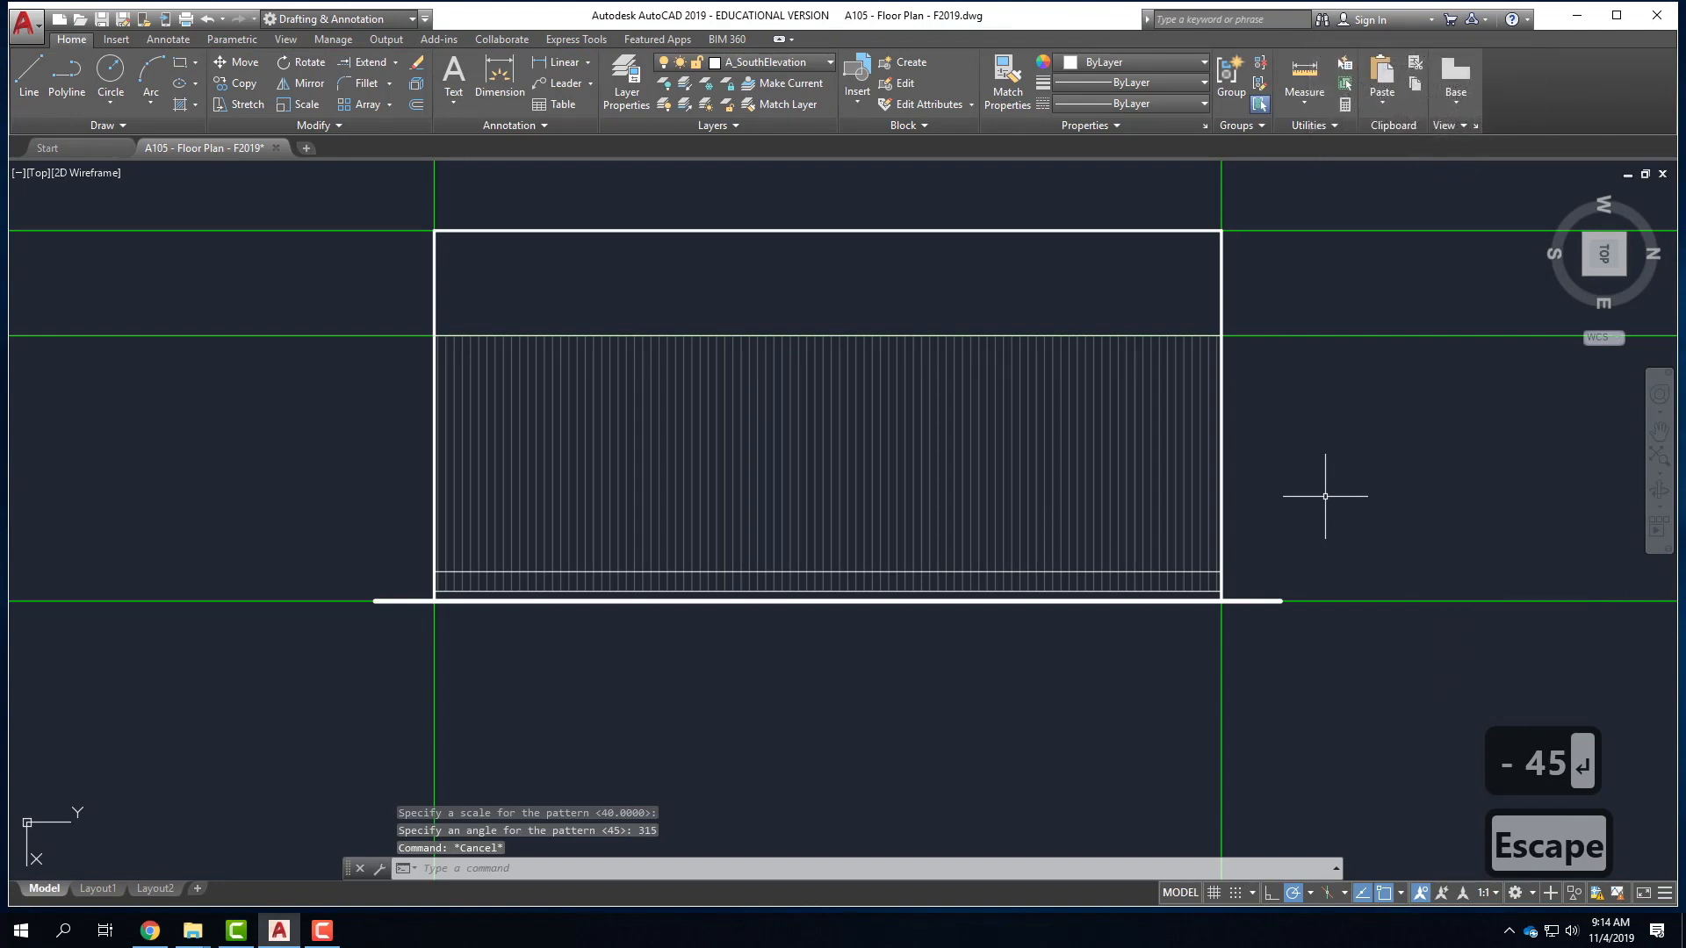
scroll(1264, 614, down, 2)
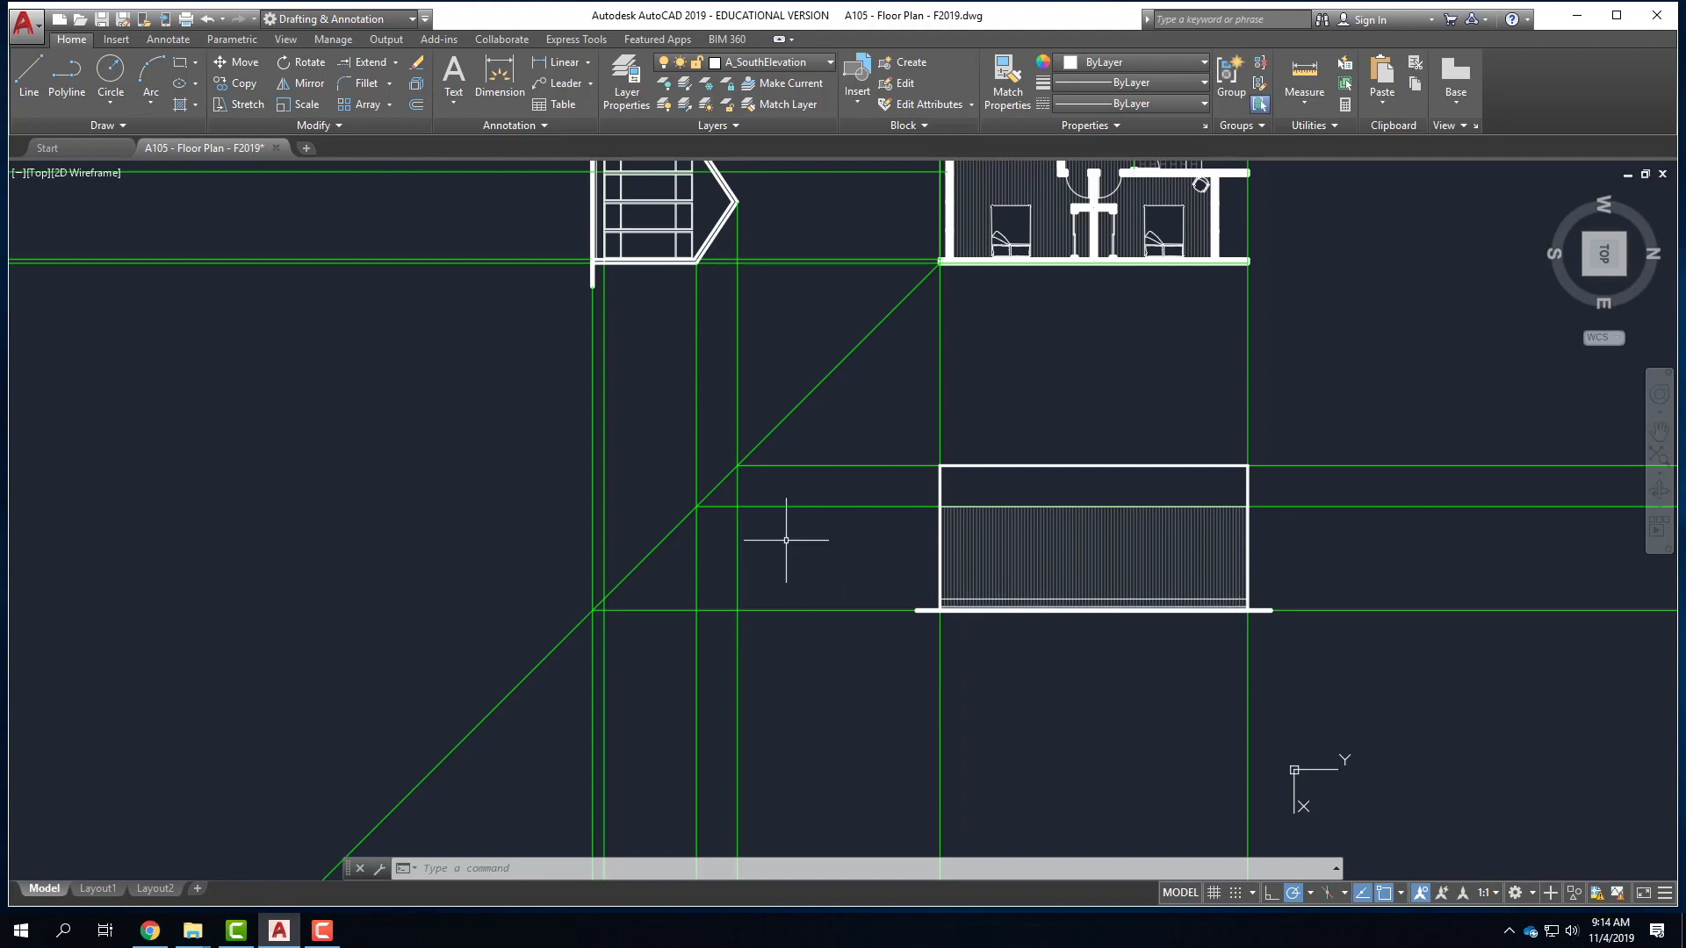
scroll(784, 540, down, 2)
scroll(535, 603, down, 2)
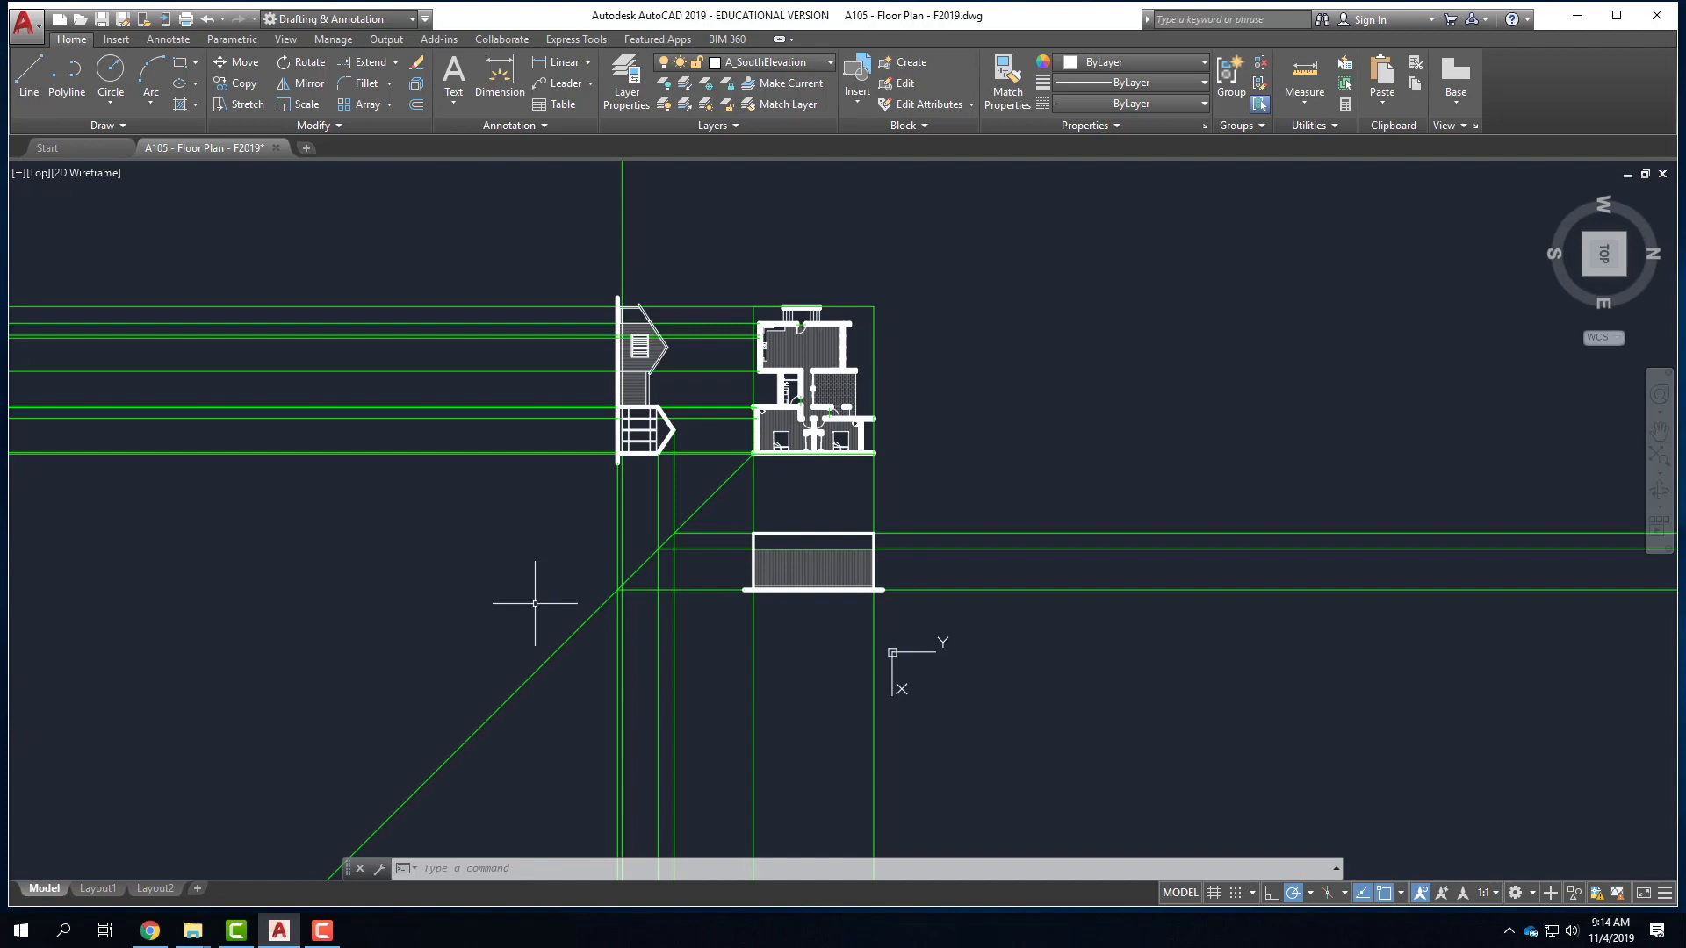
click(323, 930)
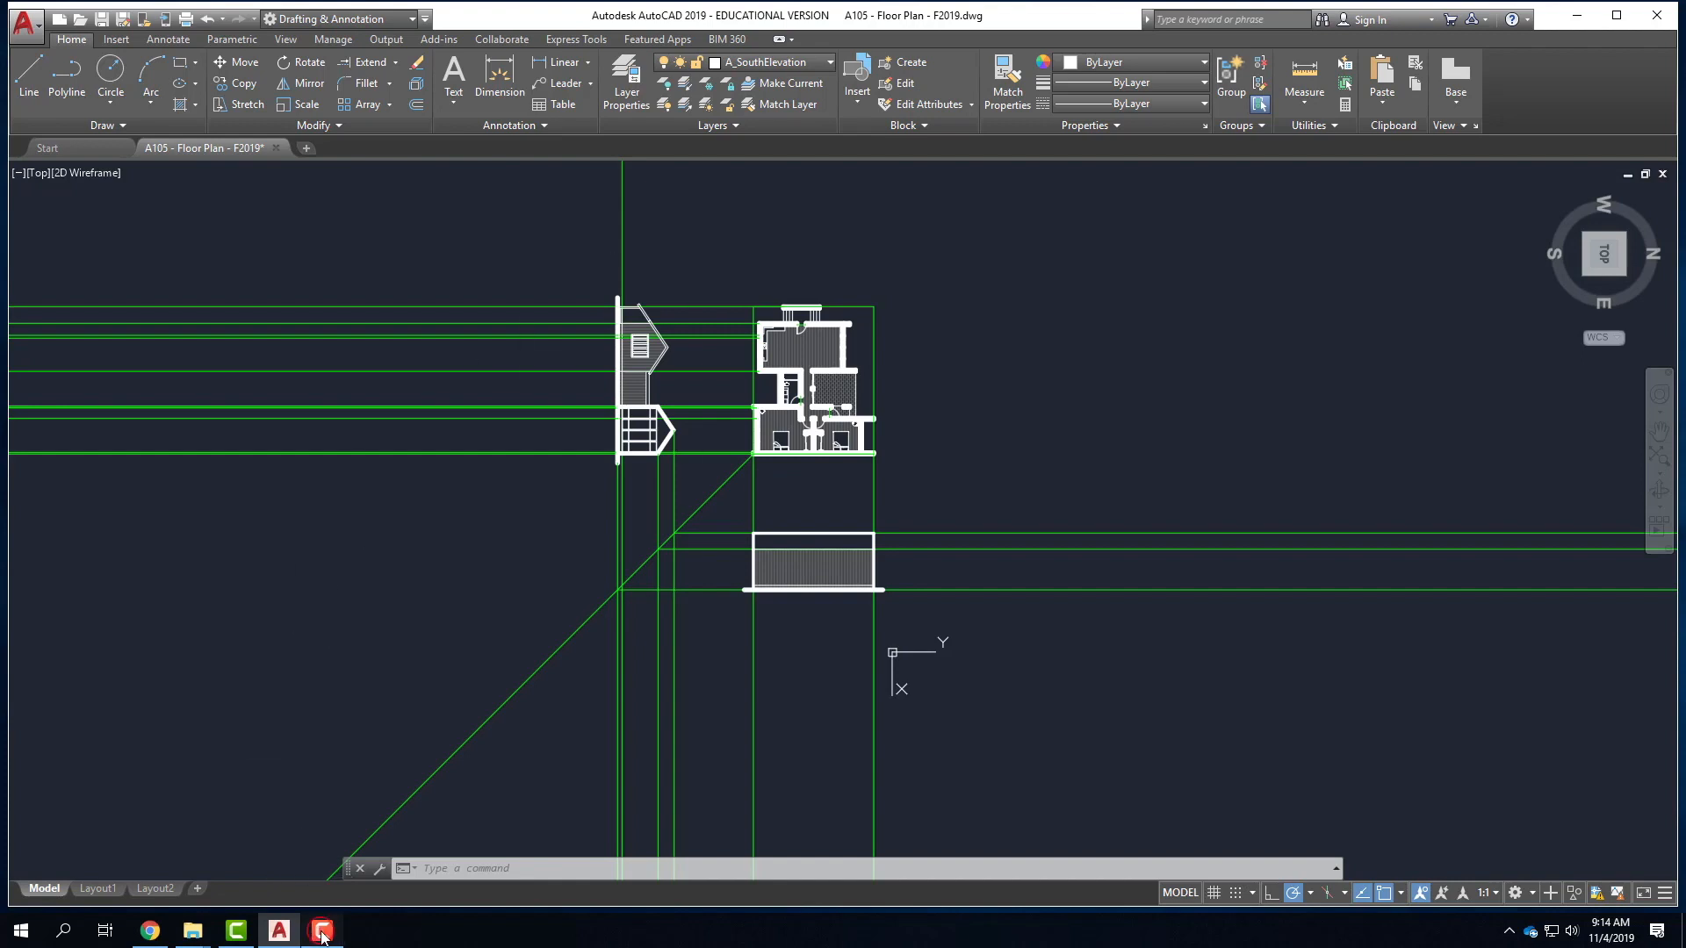